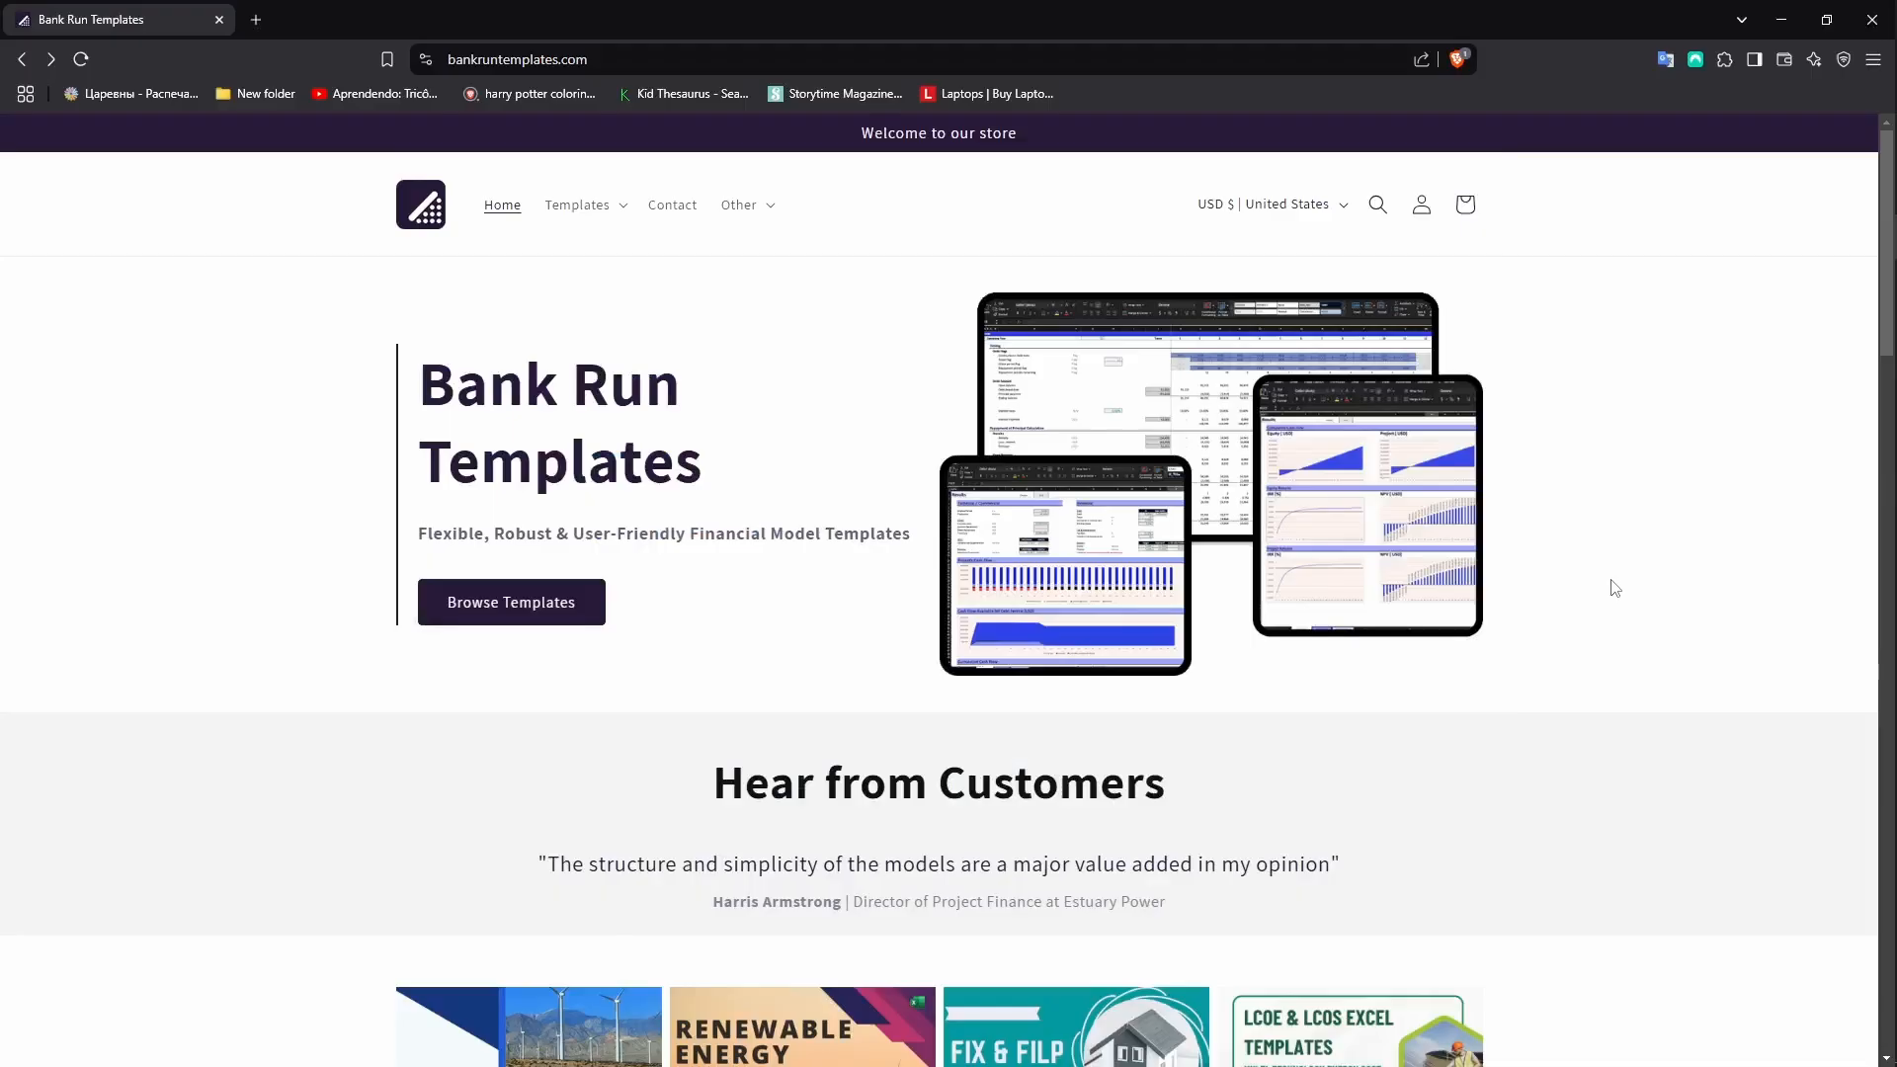
Open the Multiple Technologies LCOE & LCOS Excel Templates product page from the store's home page
scroll(1614, 586, "down", 3)
scroll(1614, 586, "down", 5)
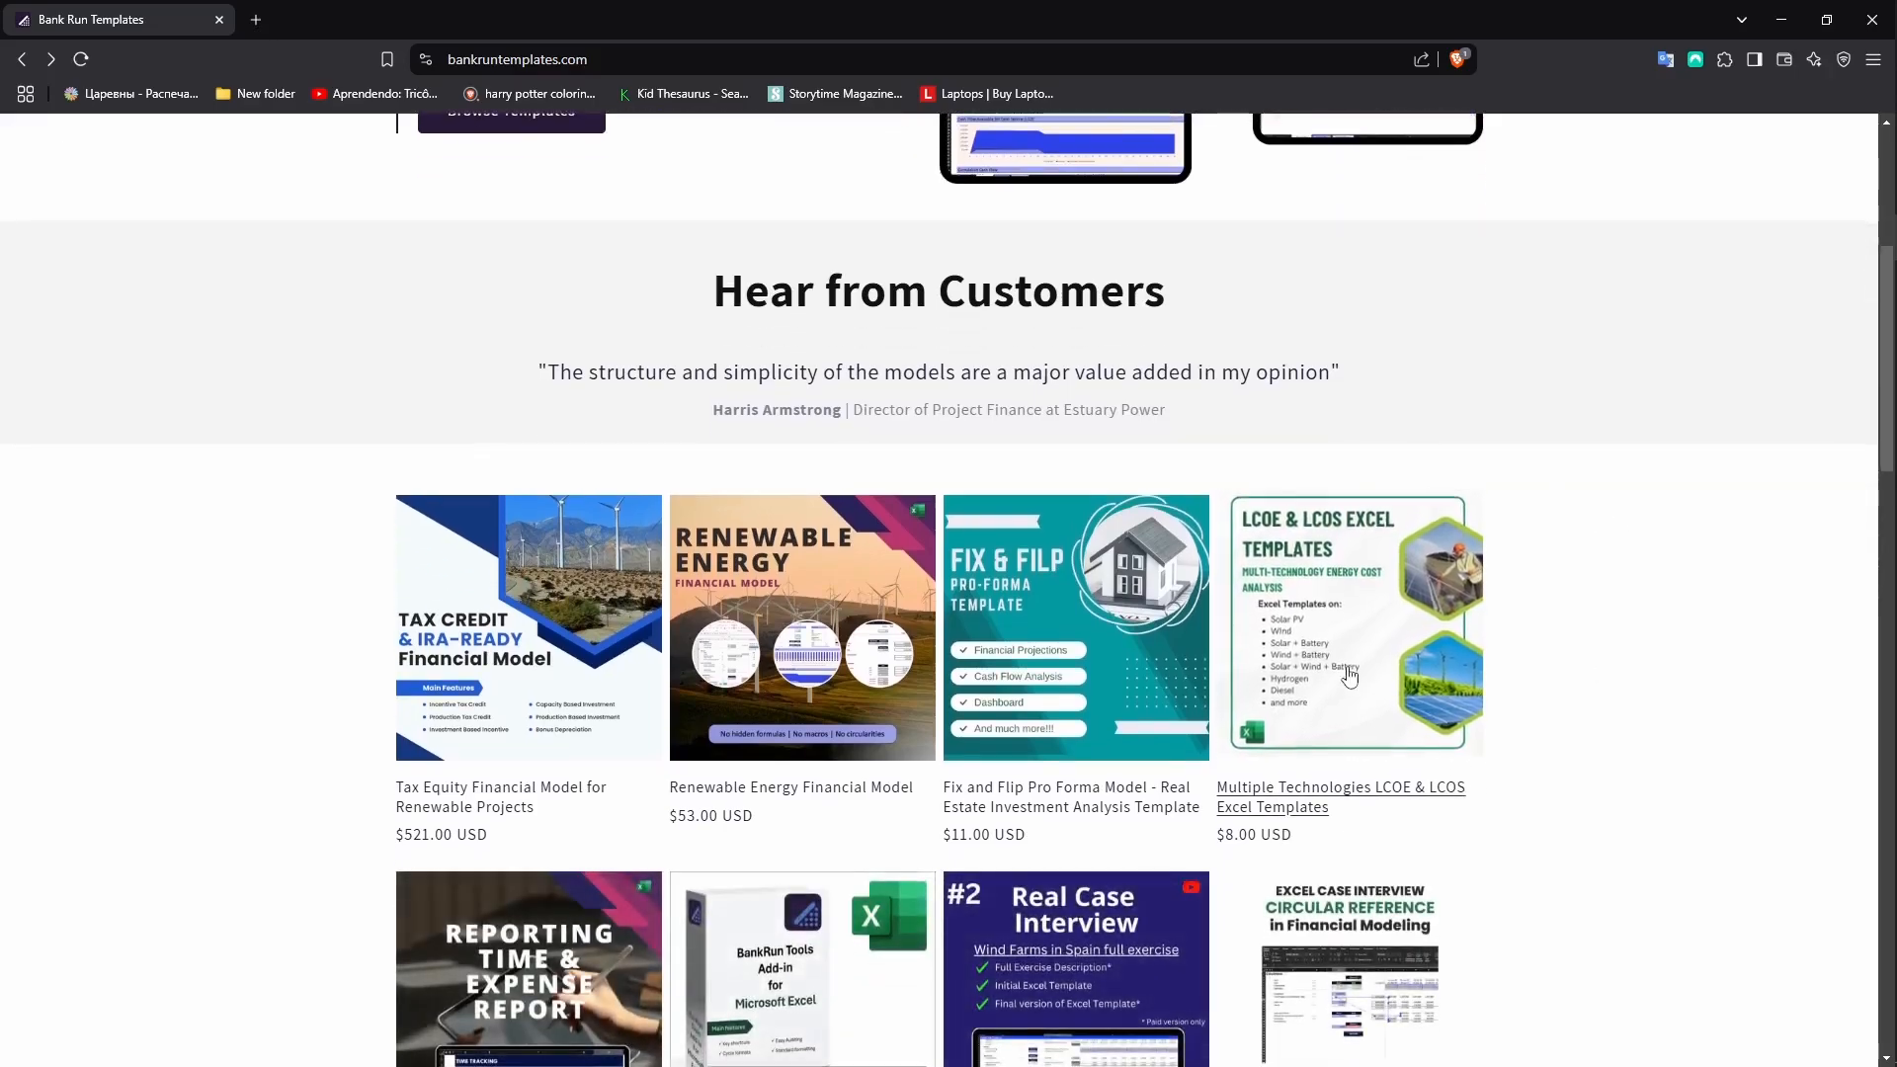
left_click(1363, 684)
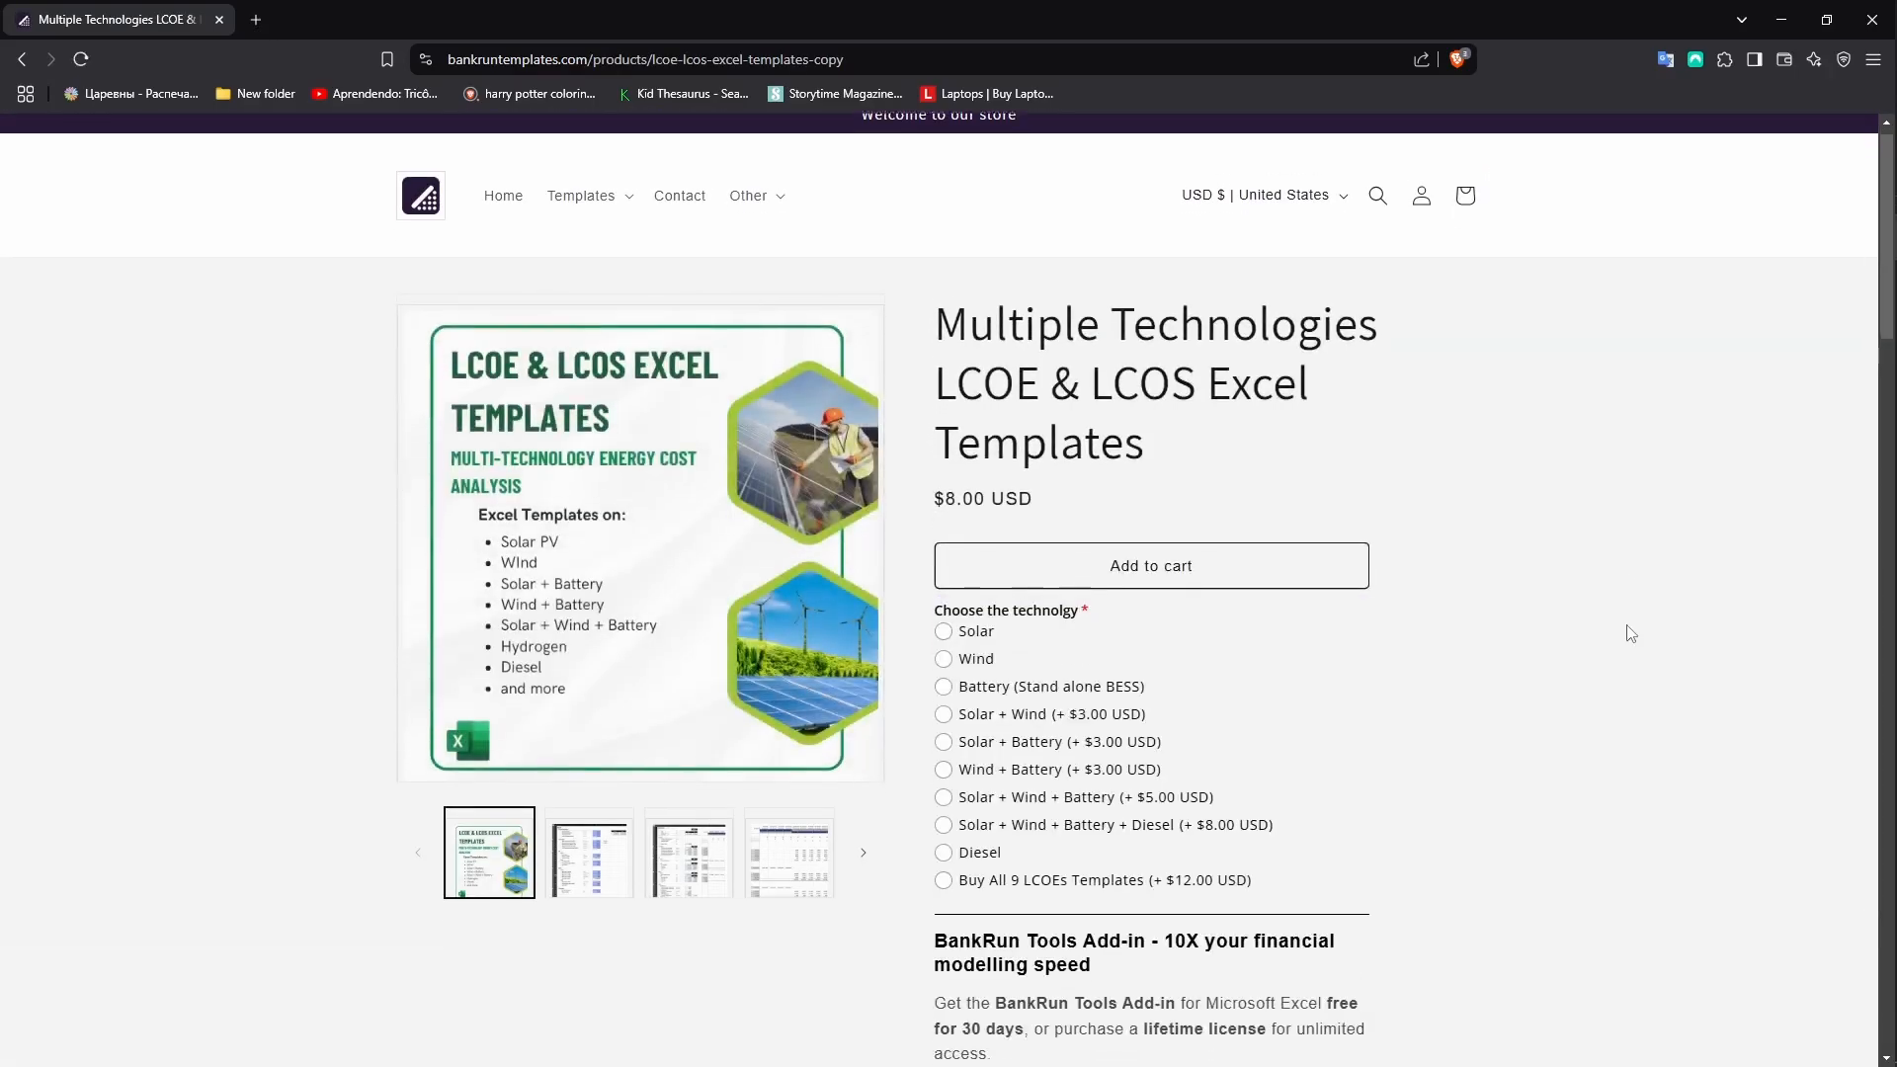
Try the Solar + Wind + Battery + Diesel technology option and settle on Buy All 9 LCOEs Templates
scroll(1628, 632, "down", 2)
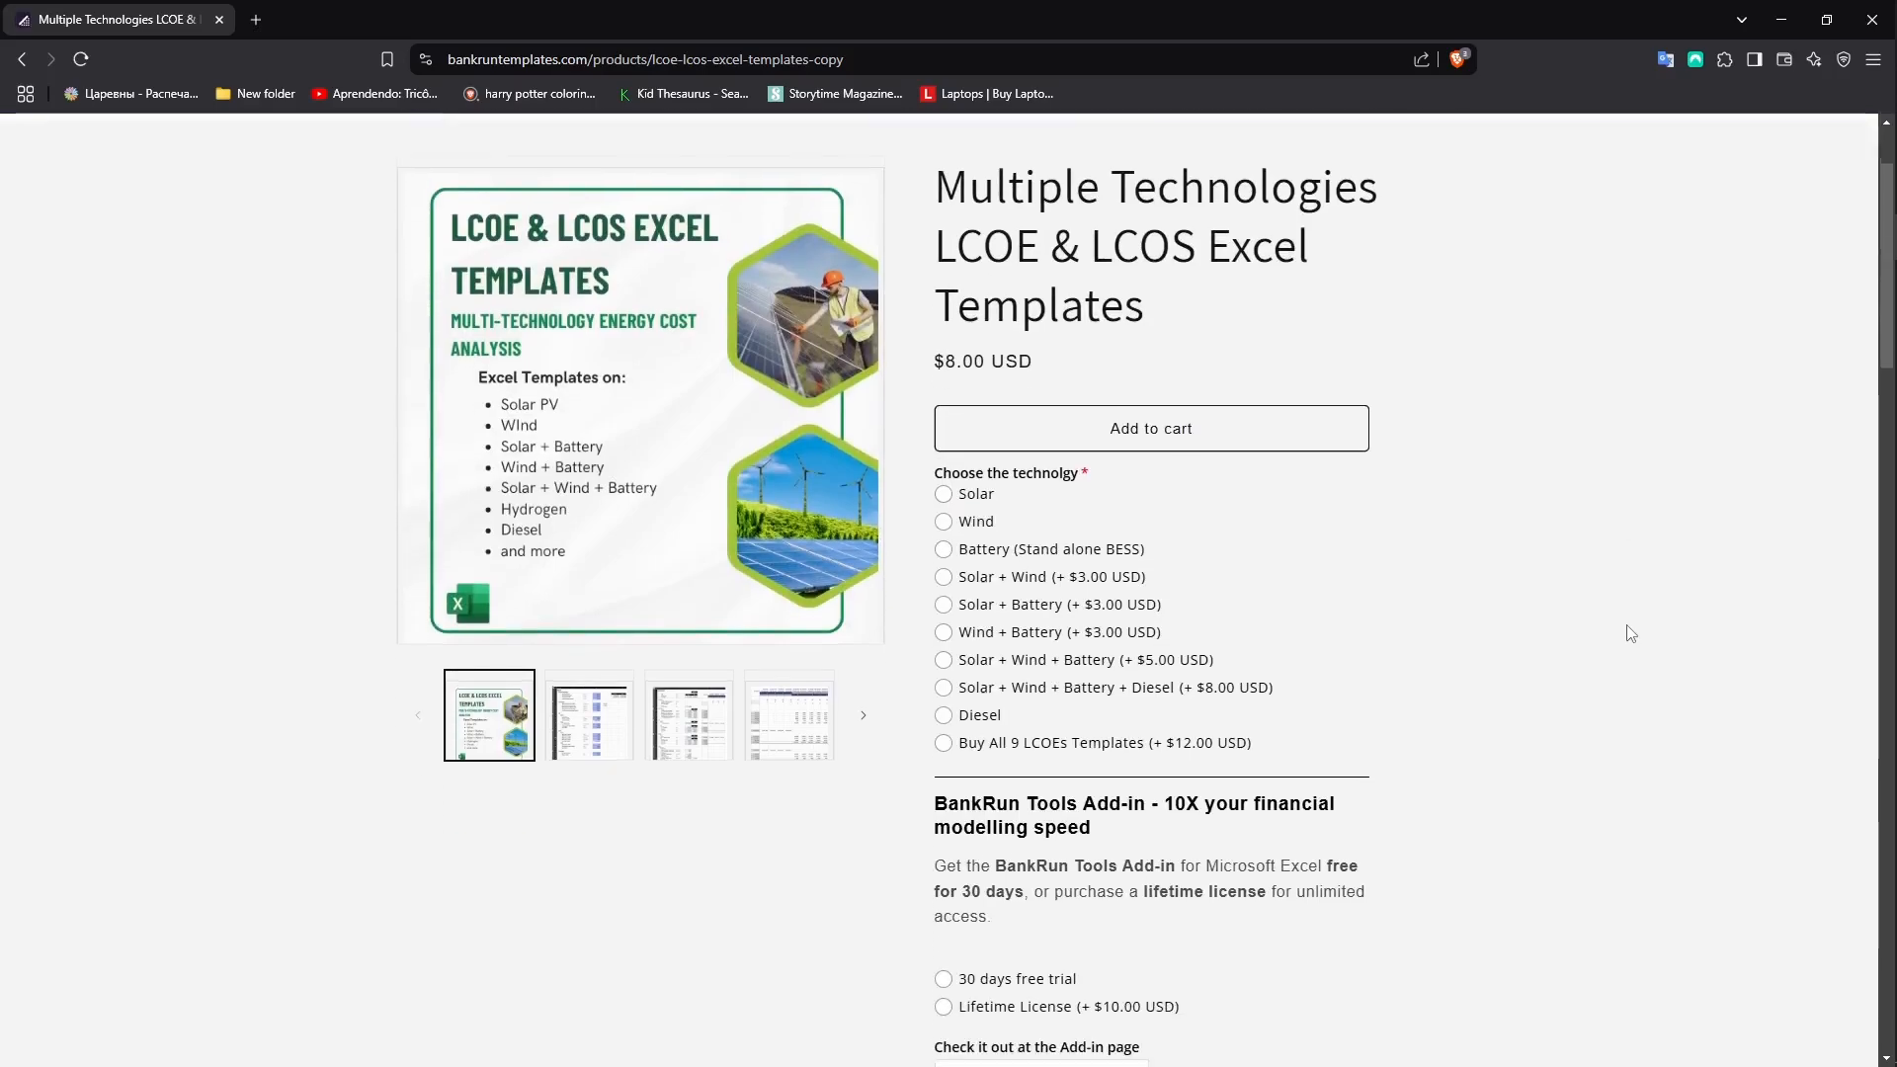
left_click(944, 630)
left_click(944, 713)
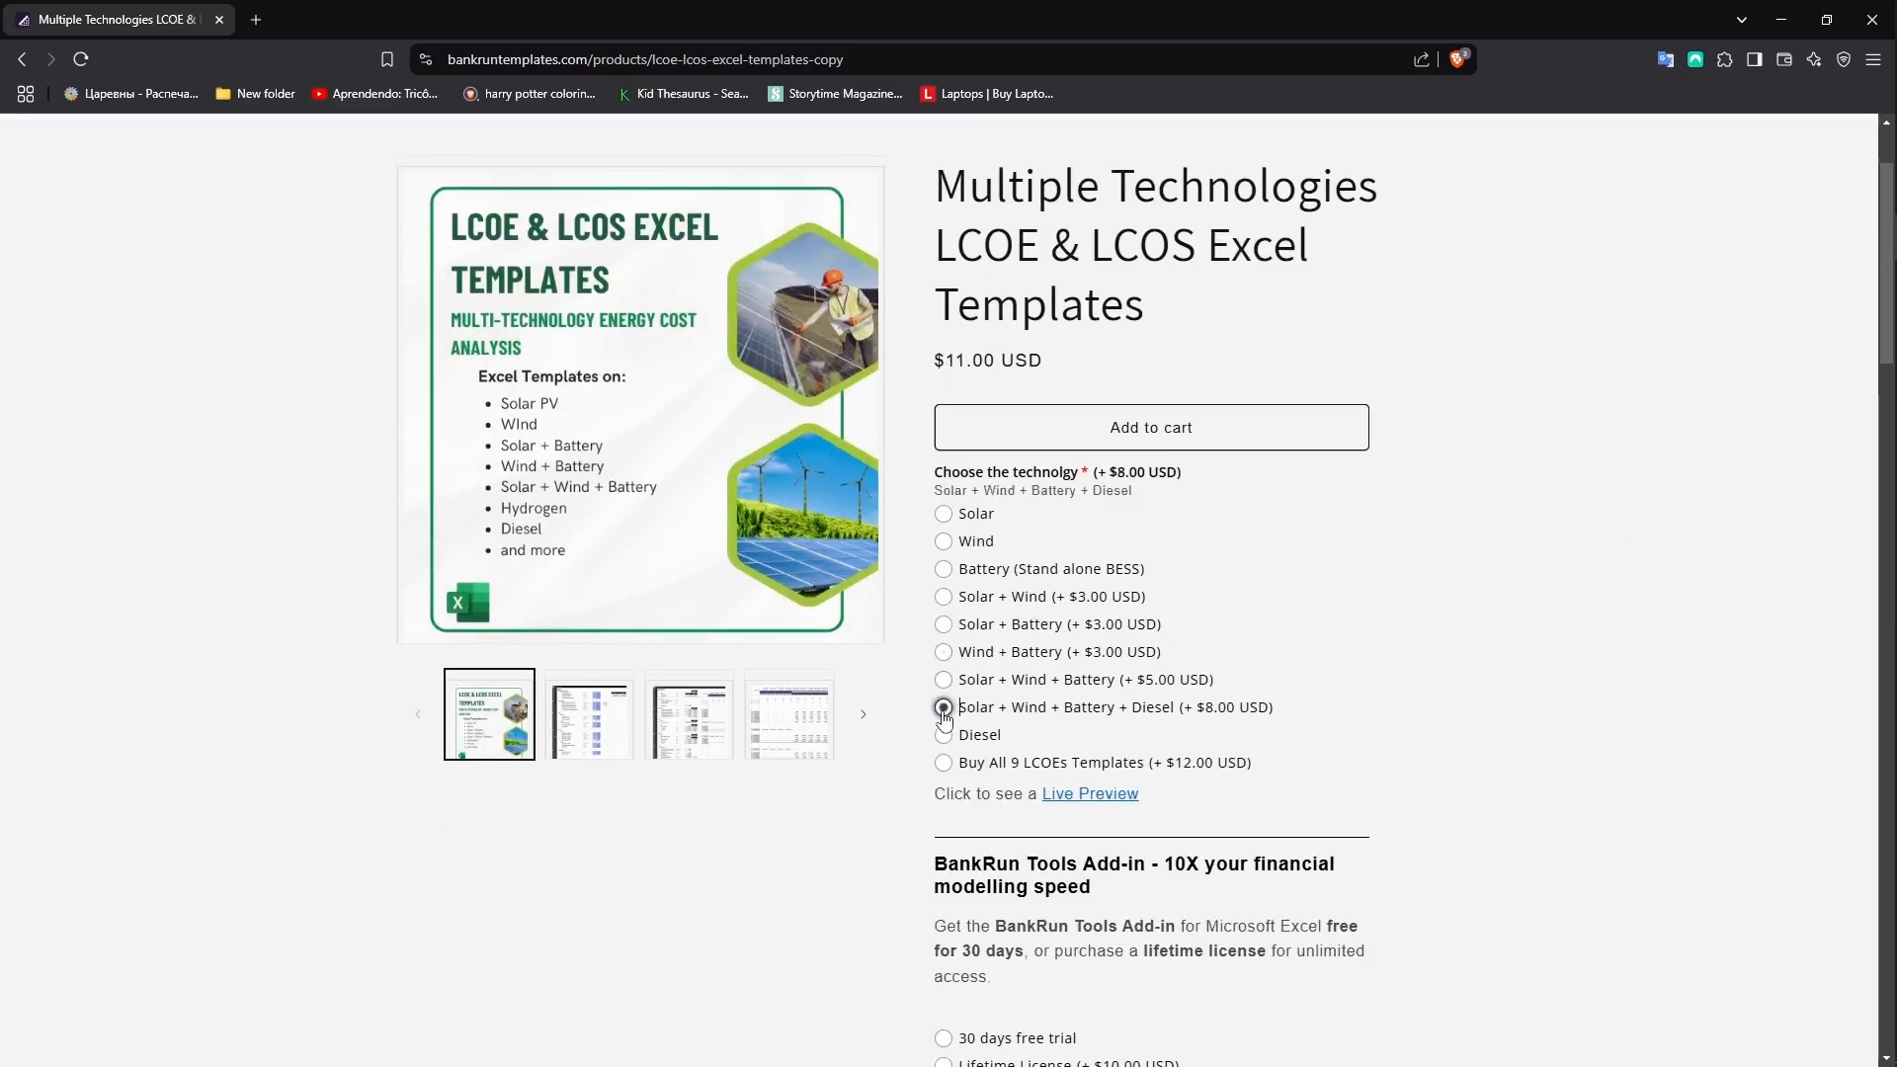
left_click(943, 763)
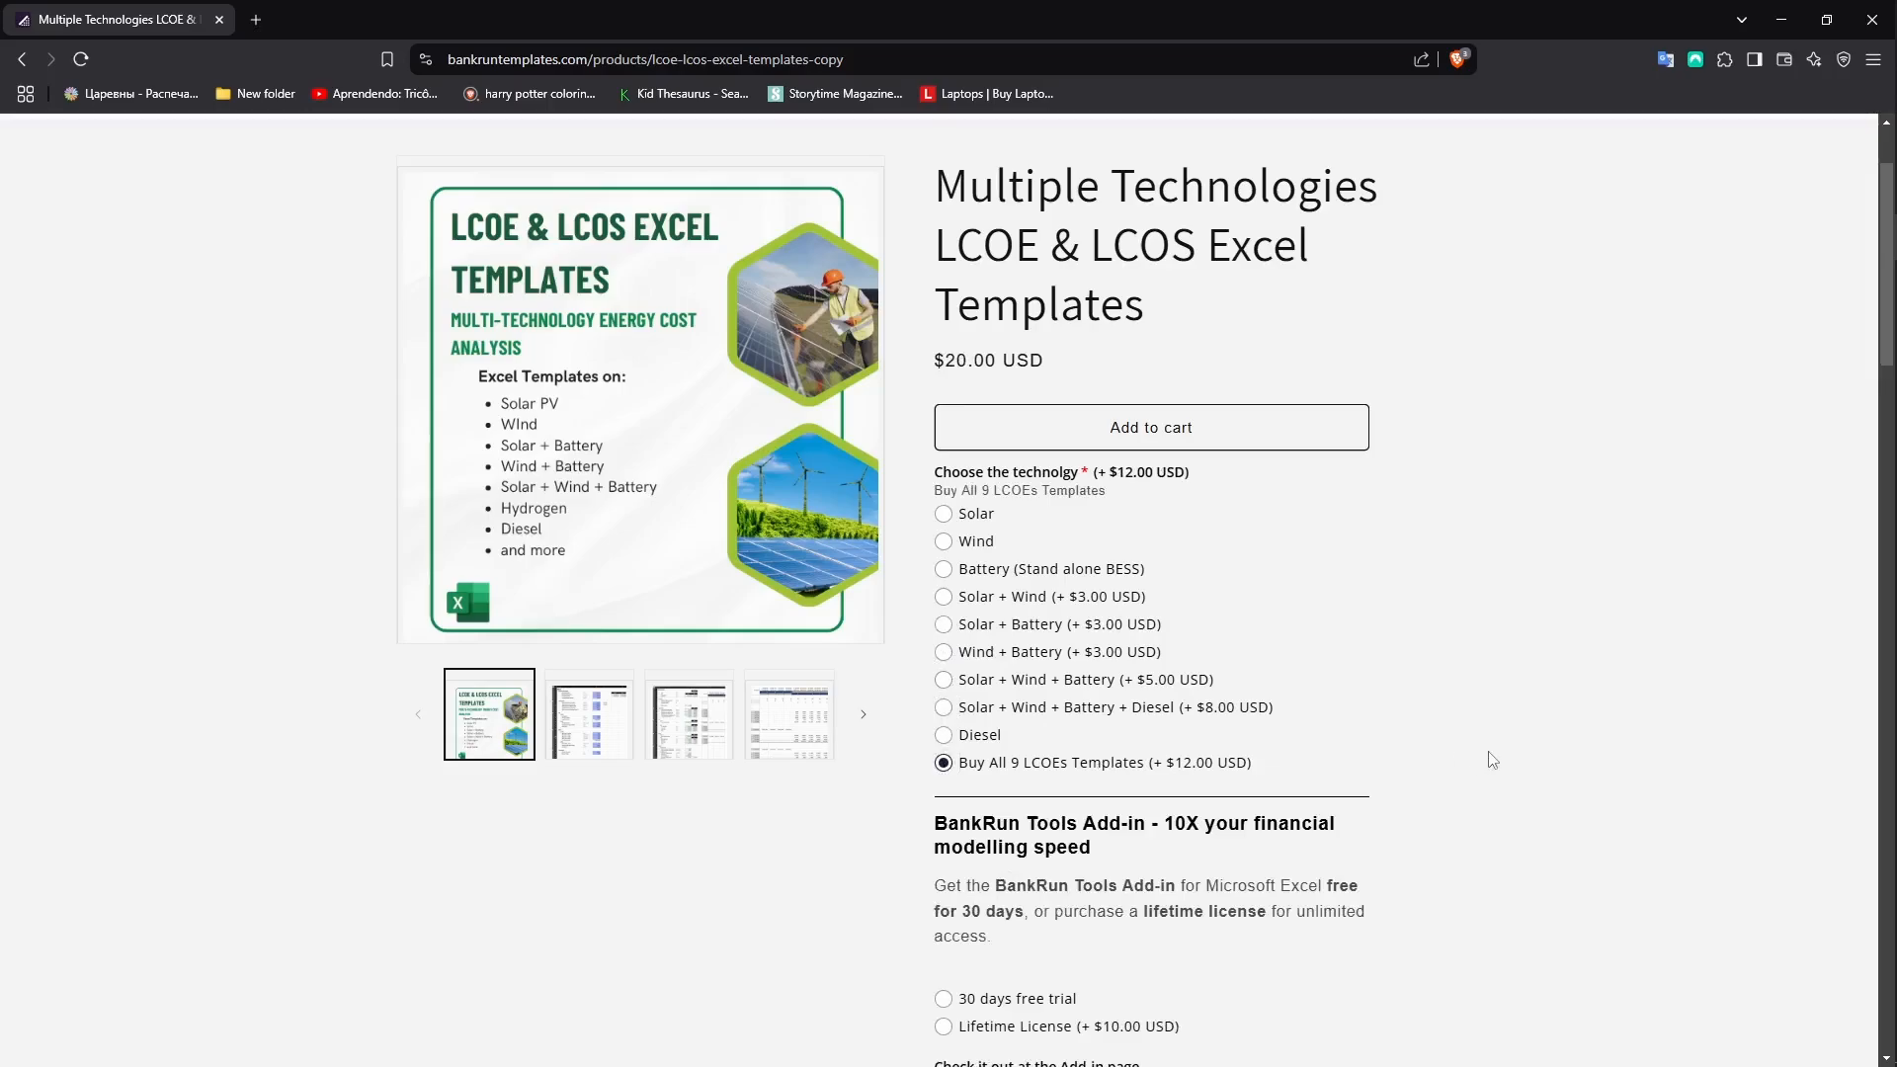
Read the product description from the overview down to the list of live previews for each technology
scroll(1487, 751, "down", 3)
scroll(1492, 760, "down", 6)
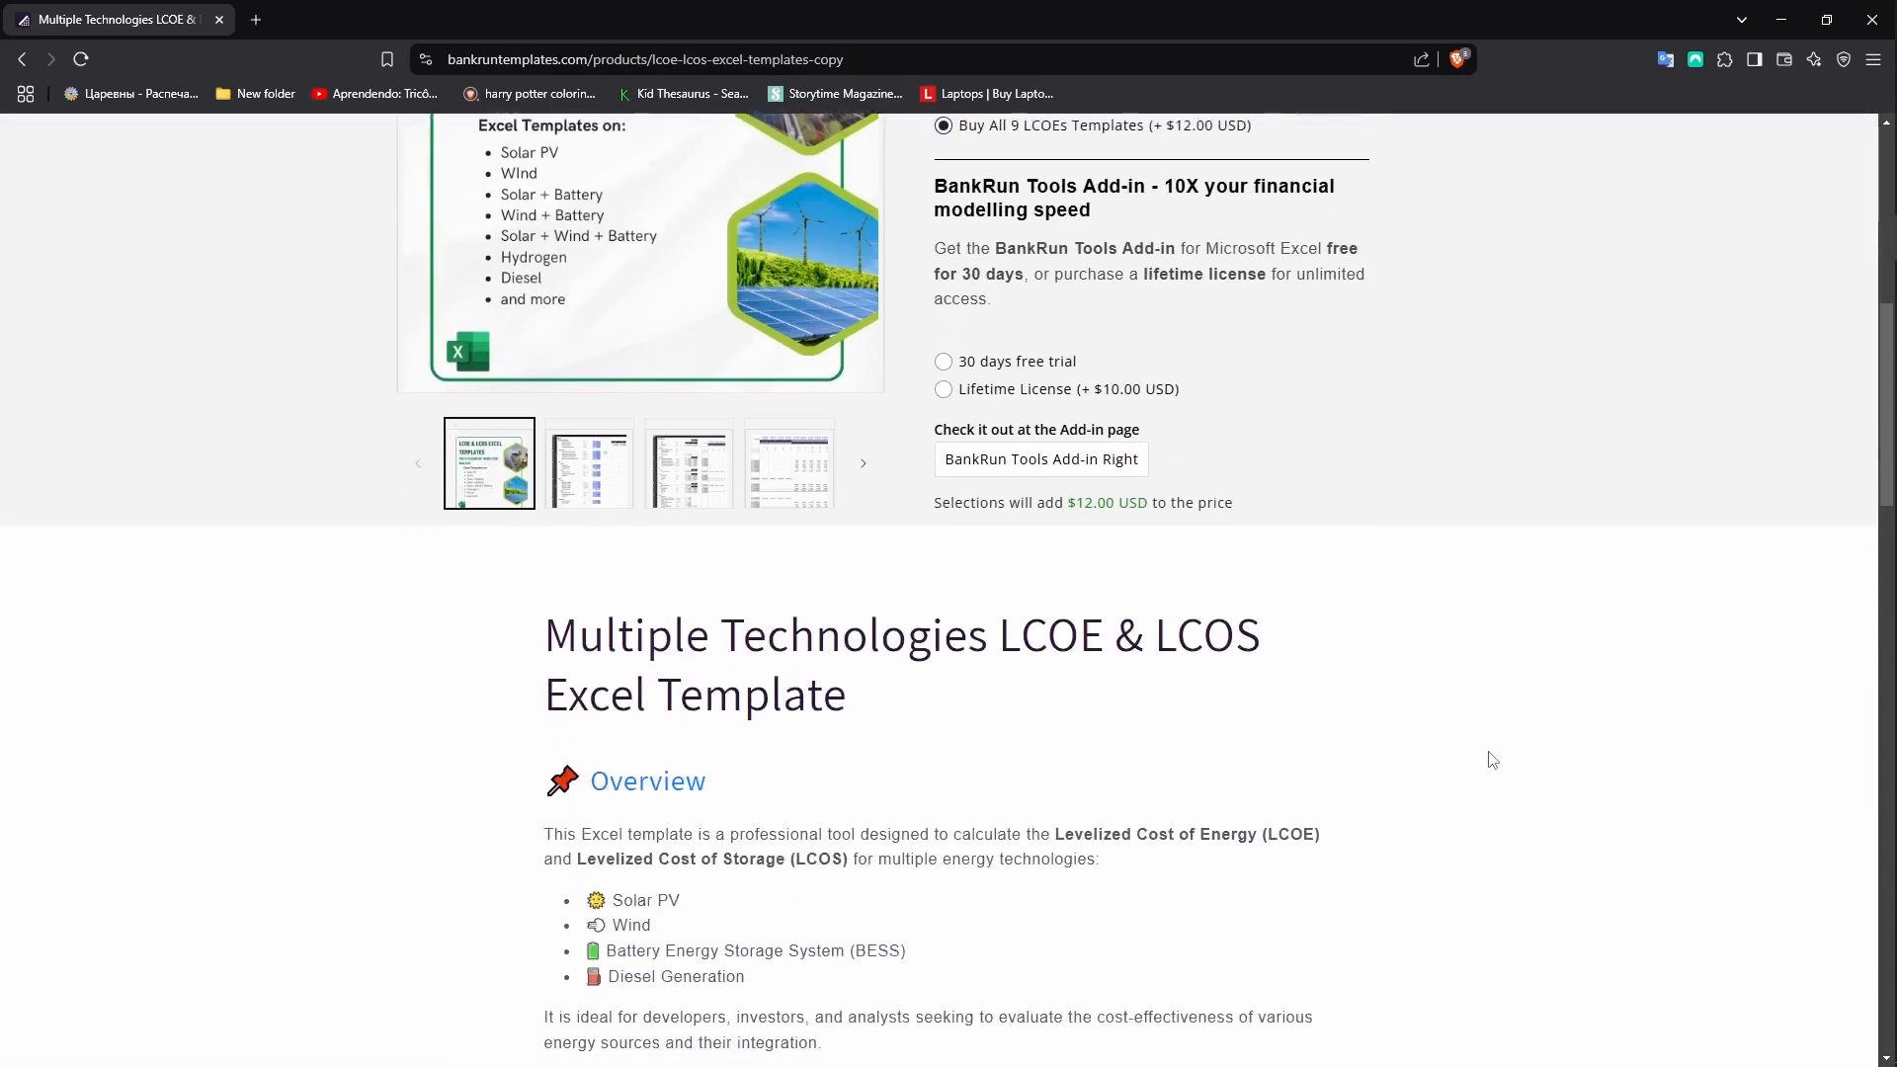
scroll(1492, 759, "down", 3)
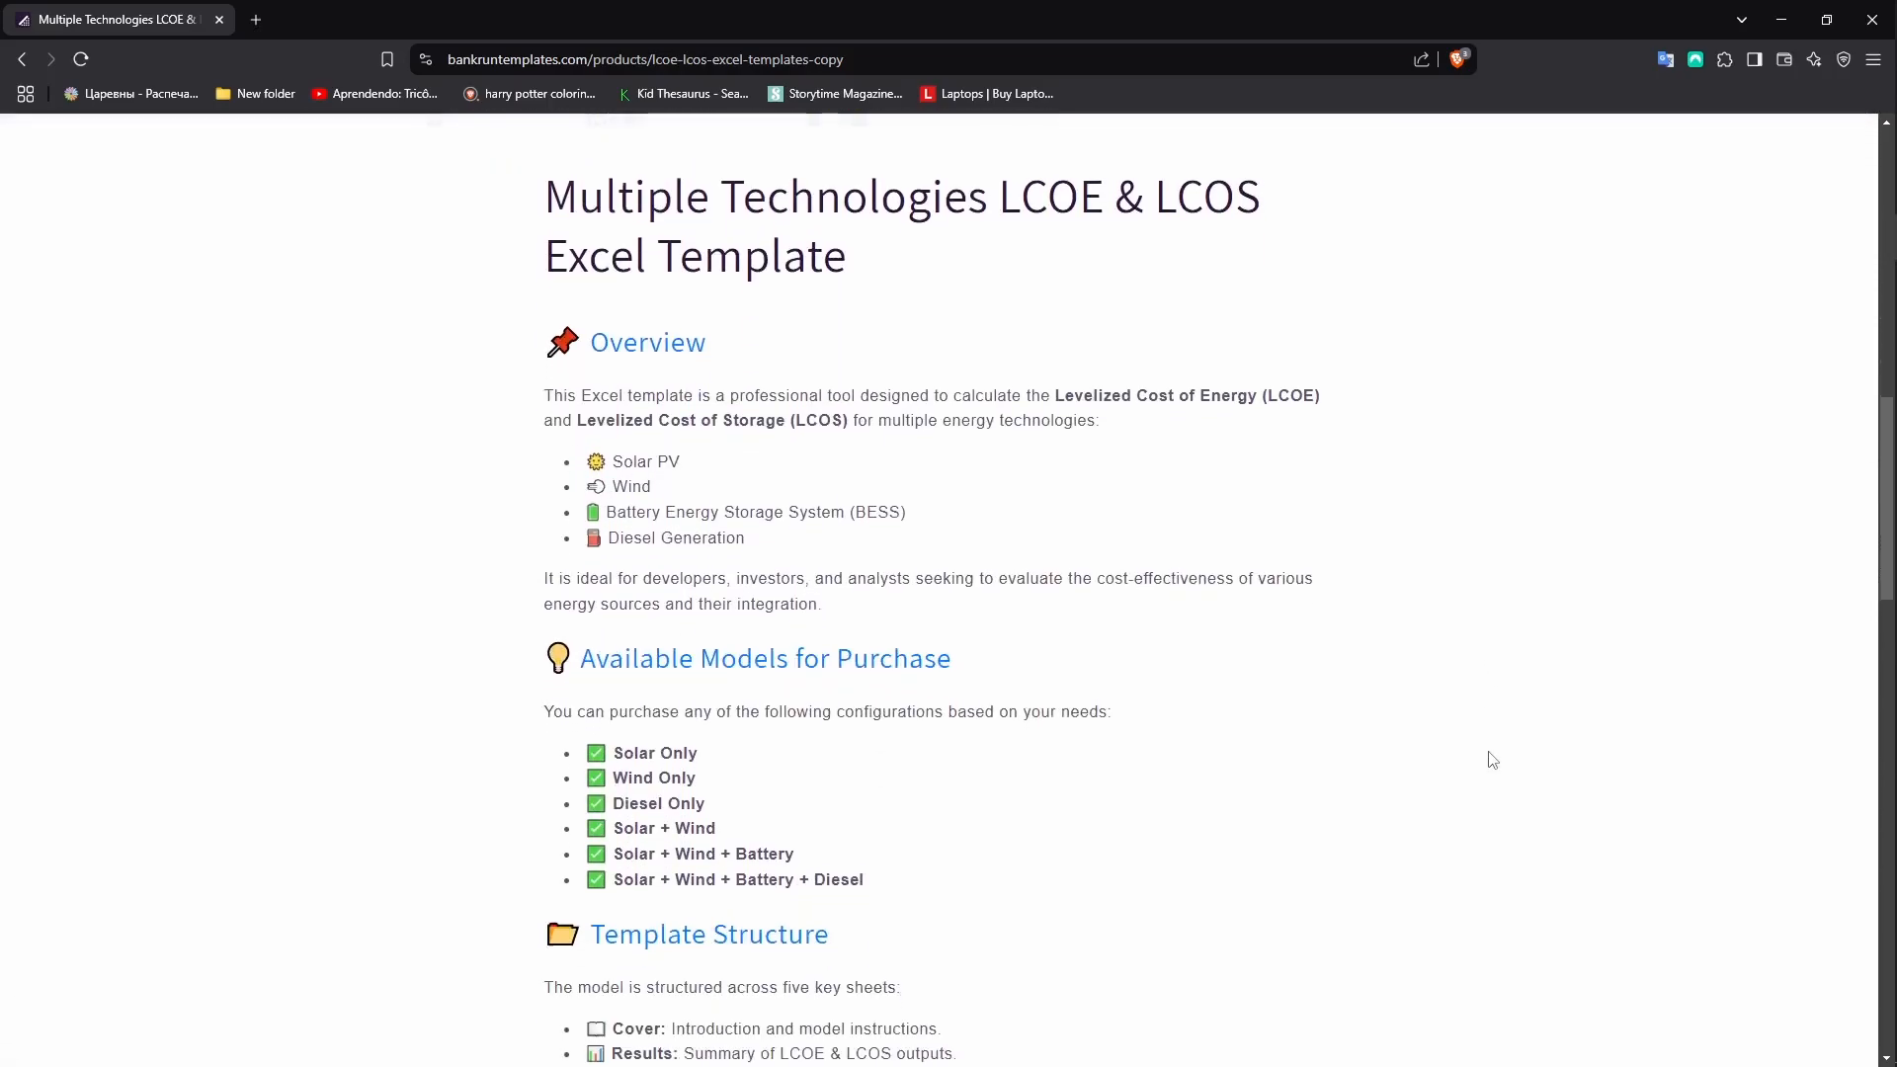
scroll(1492, 759, "down", 6)
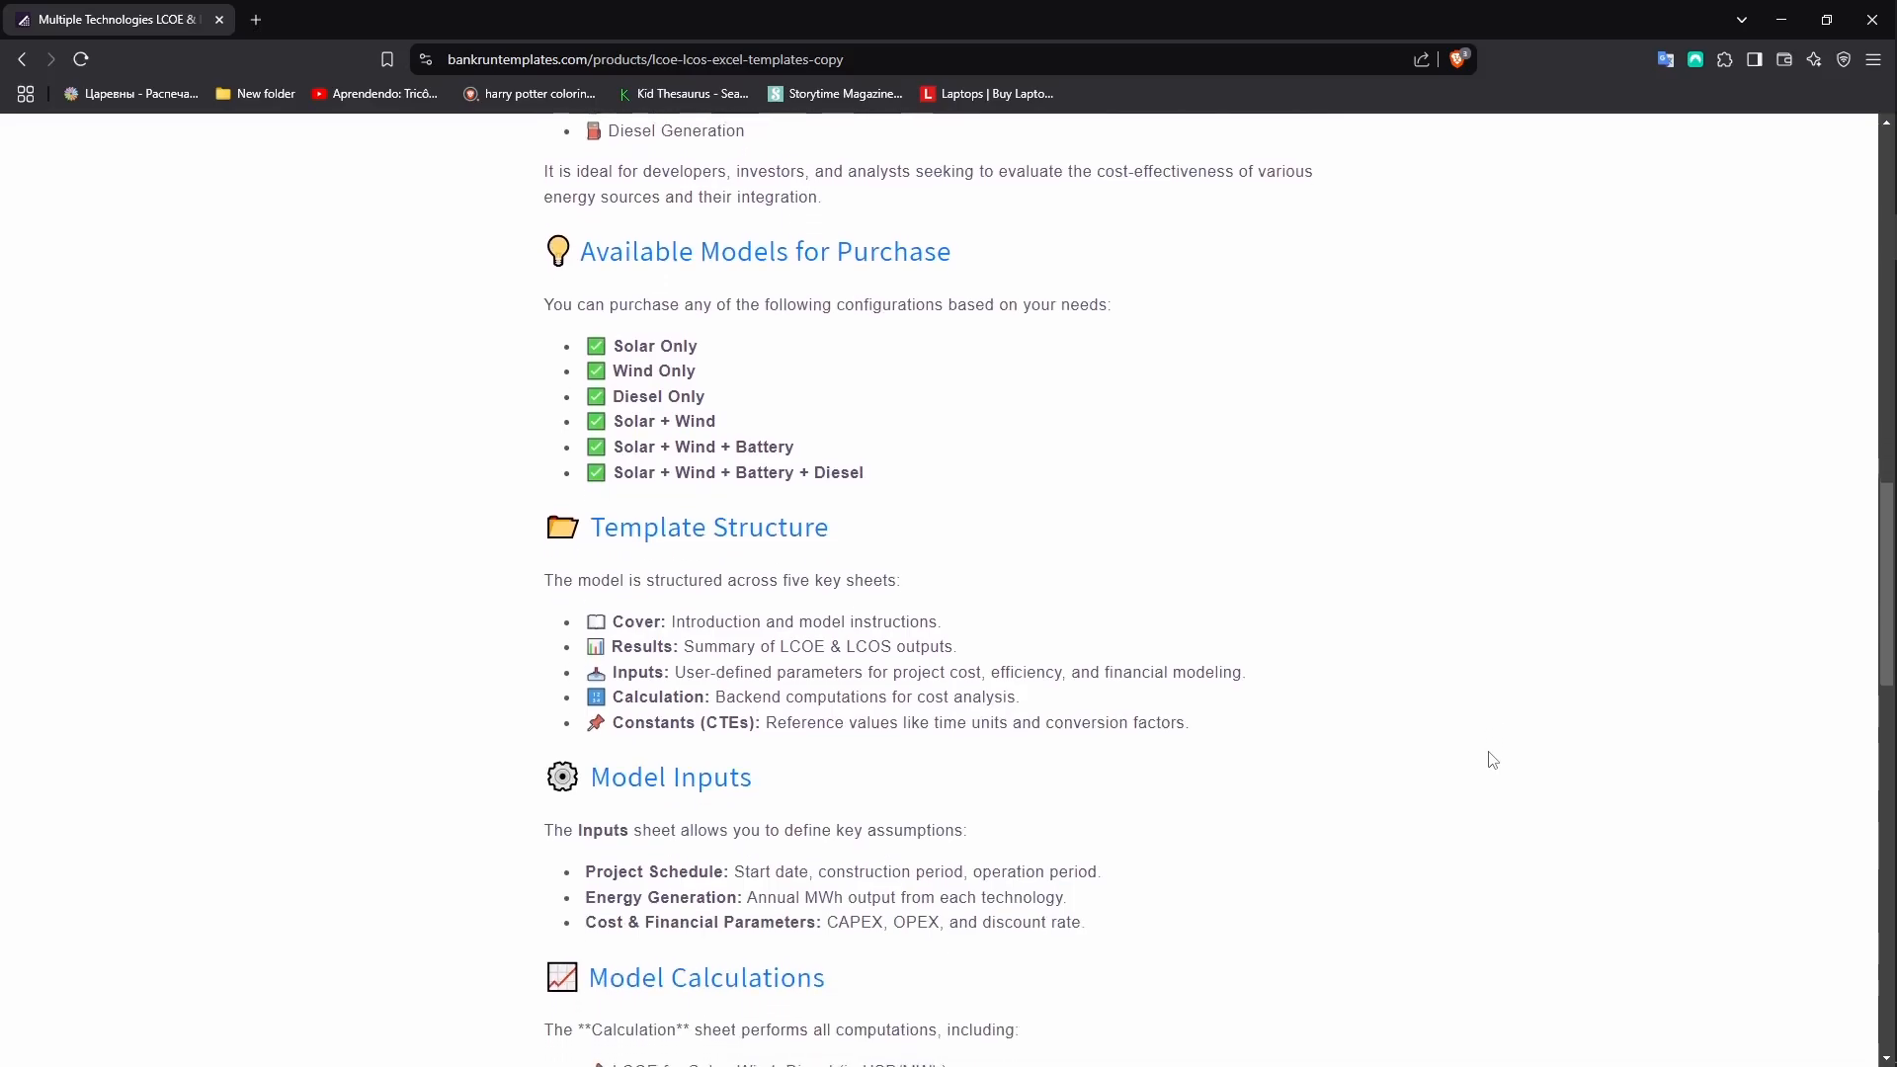
scroll(1491, 760, "down", 4)
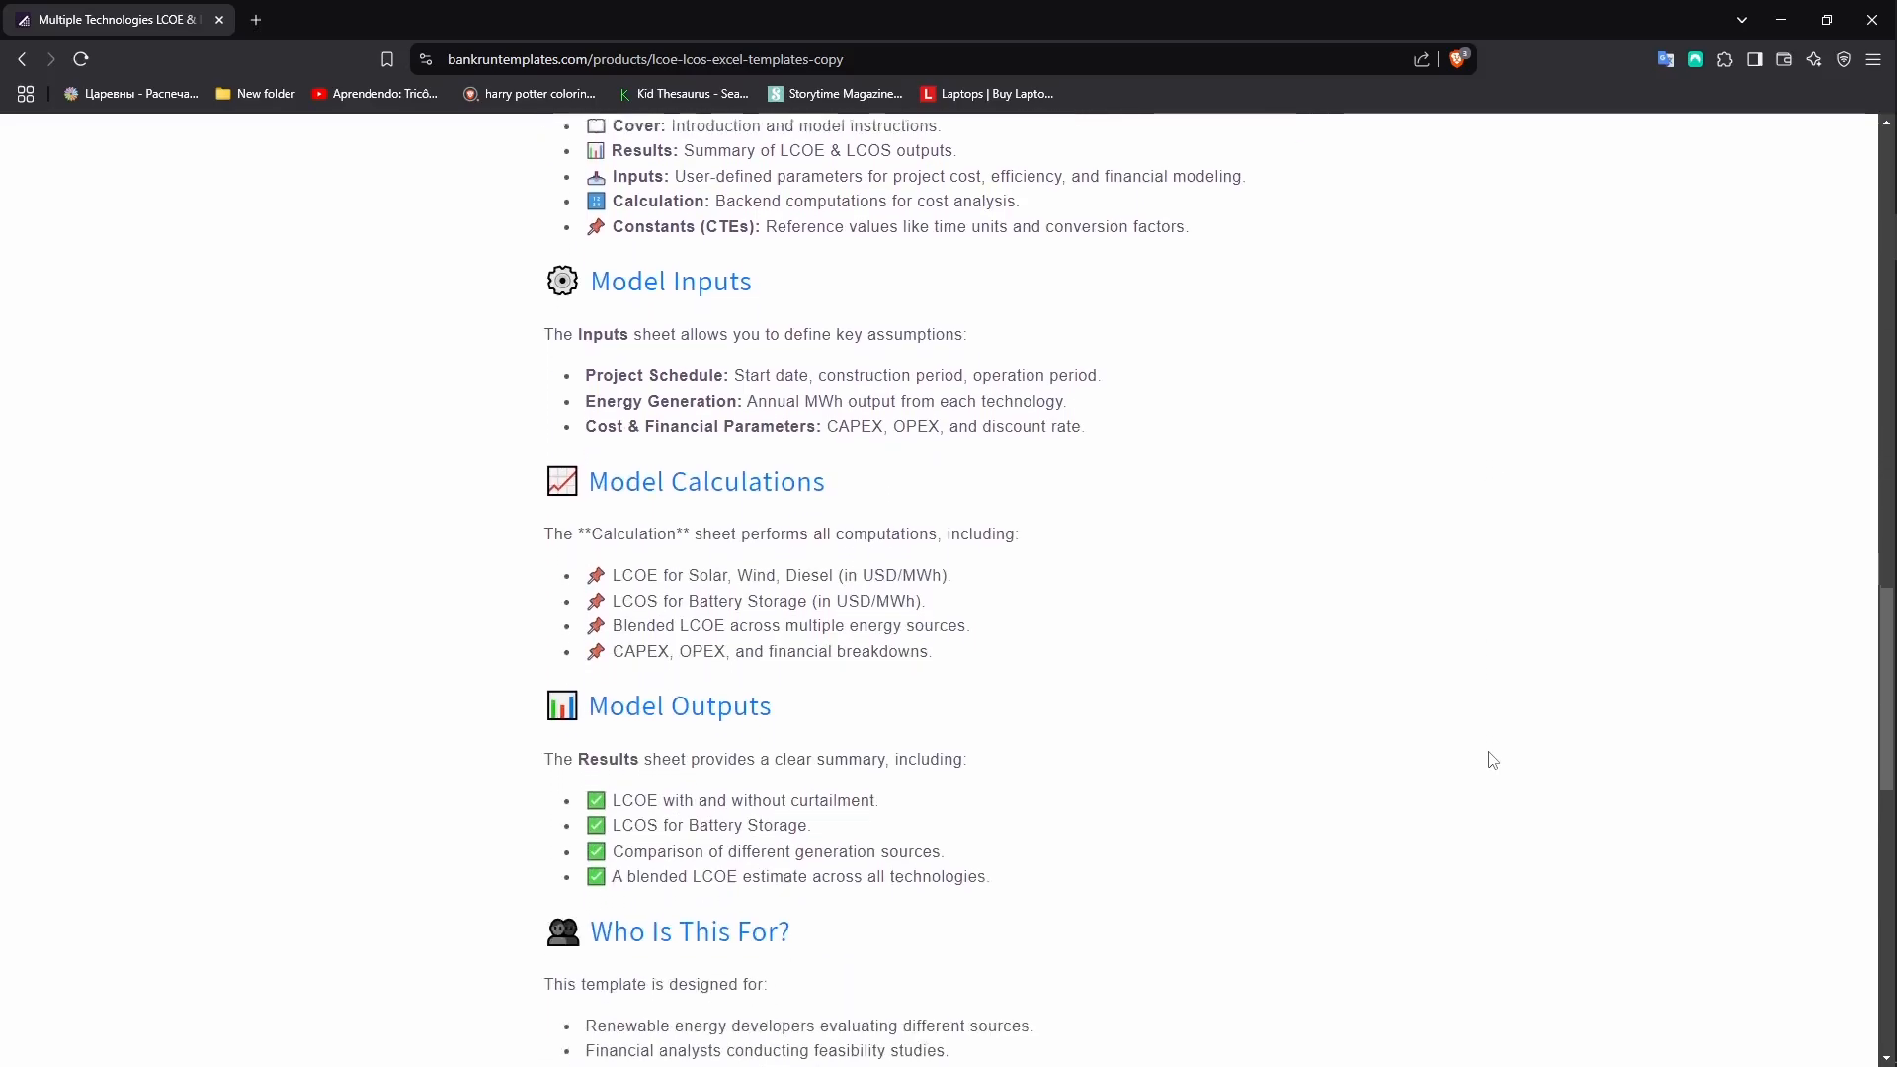
scroll(1491, 759, "down", 3)
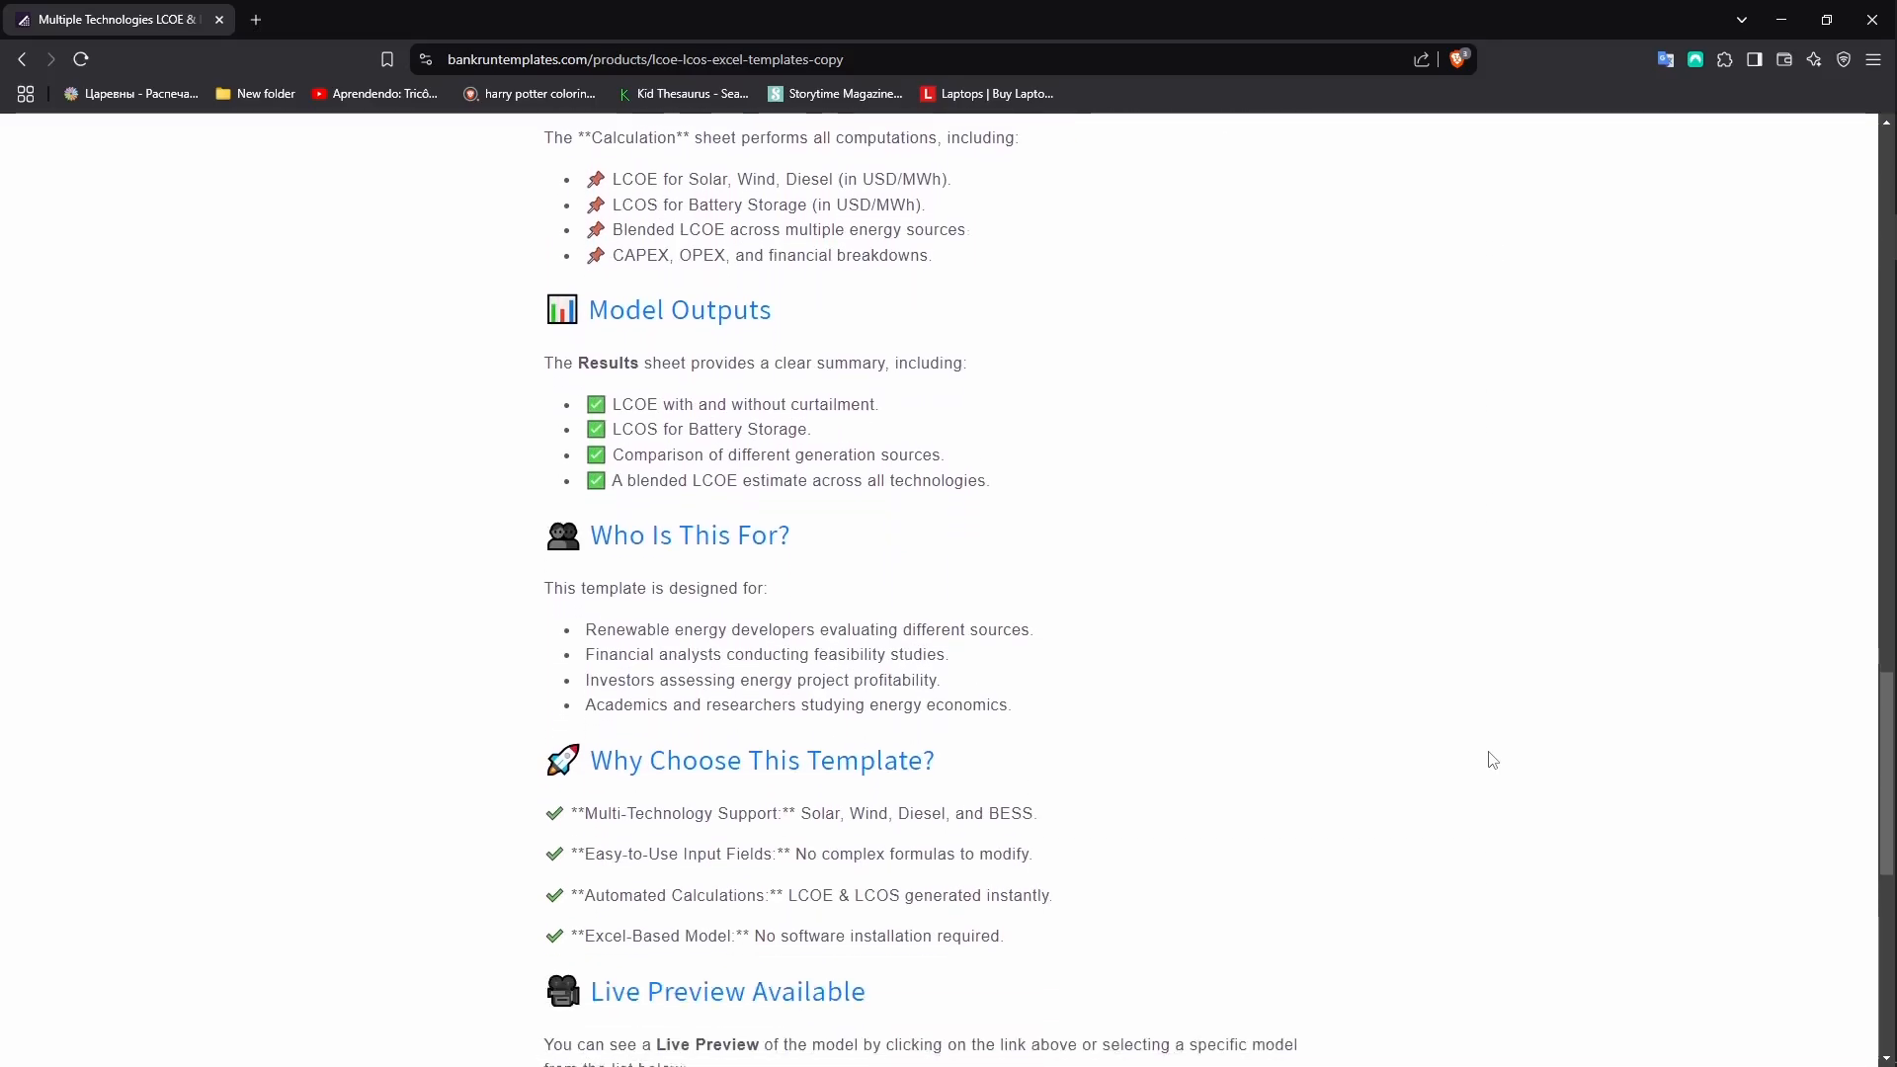
scroll(1492, 760, "down", 4)
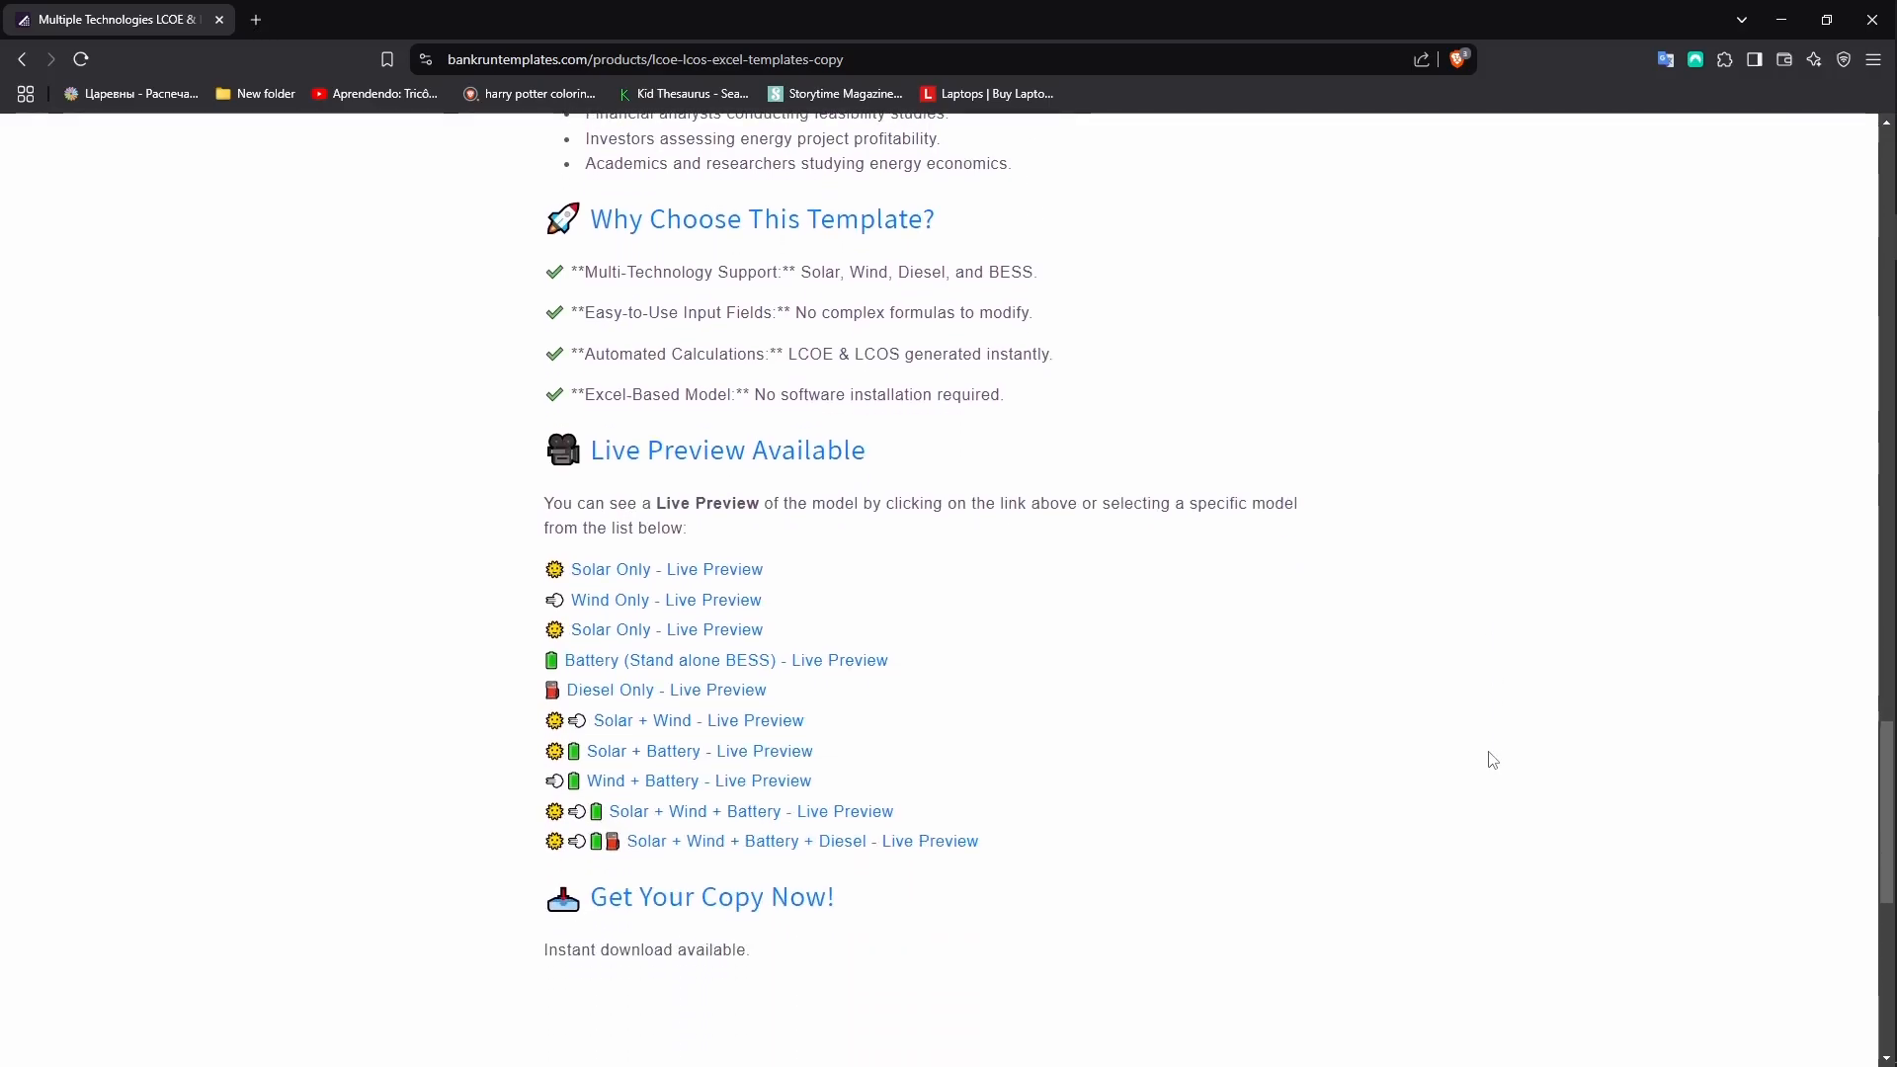
Switch to the Video_LCOE_Battery.xlsx workbook in Excel and review the Results, Inputs, Calculation and Set Up sheets, including the constants and LCOE check
key("alt+Tab")
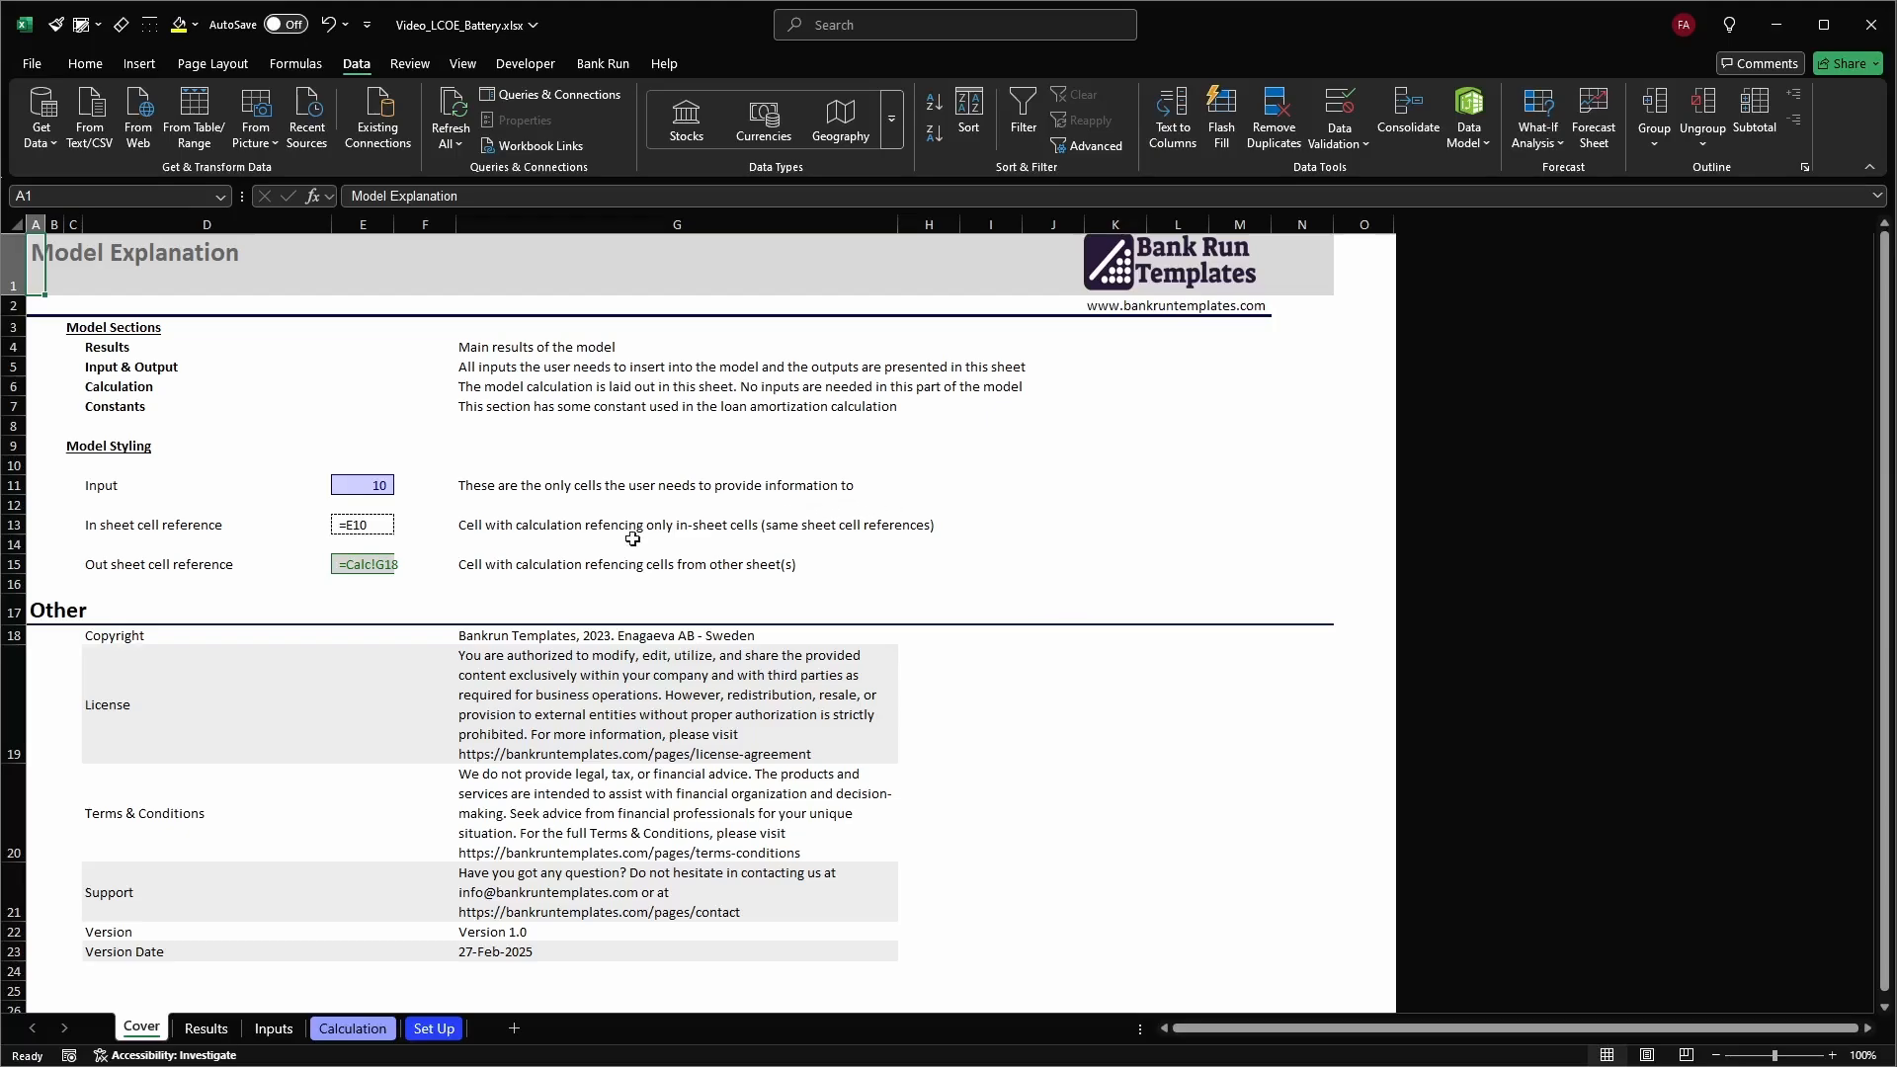
left_click(206, 1029)
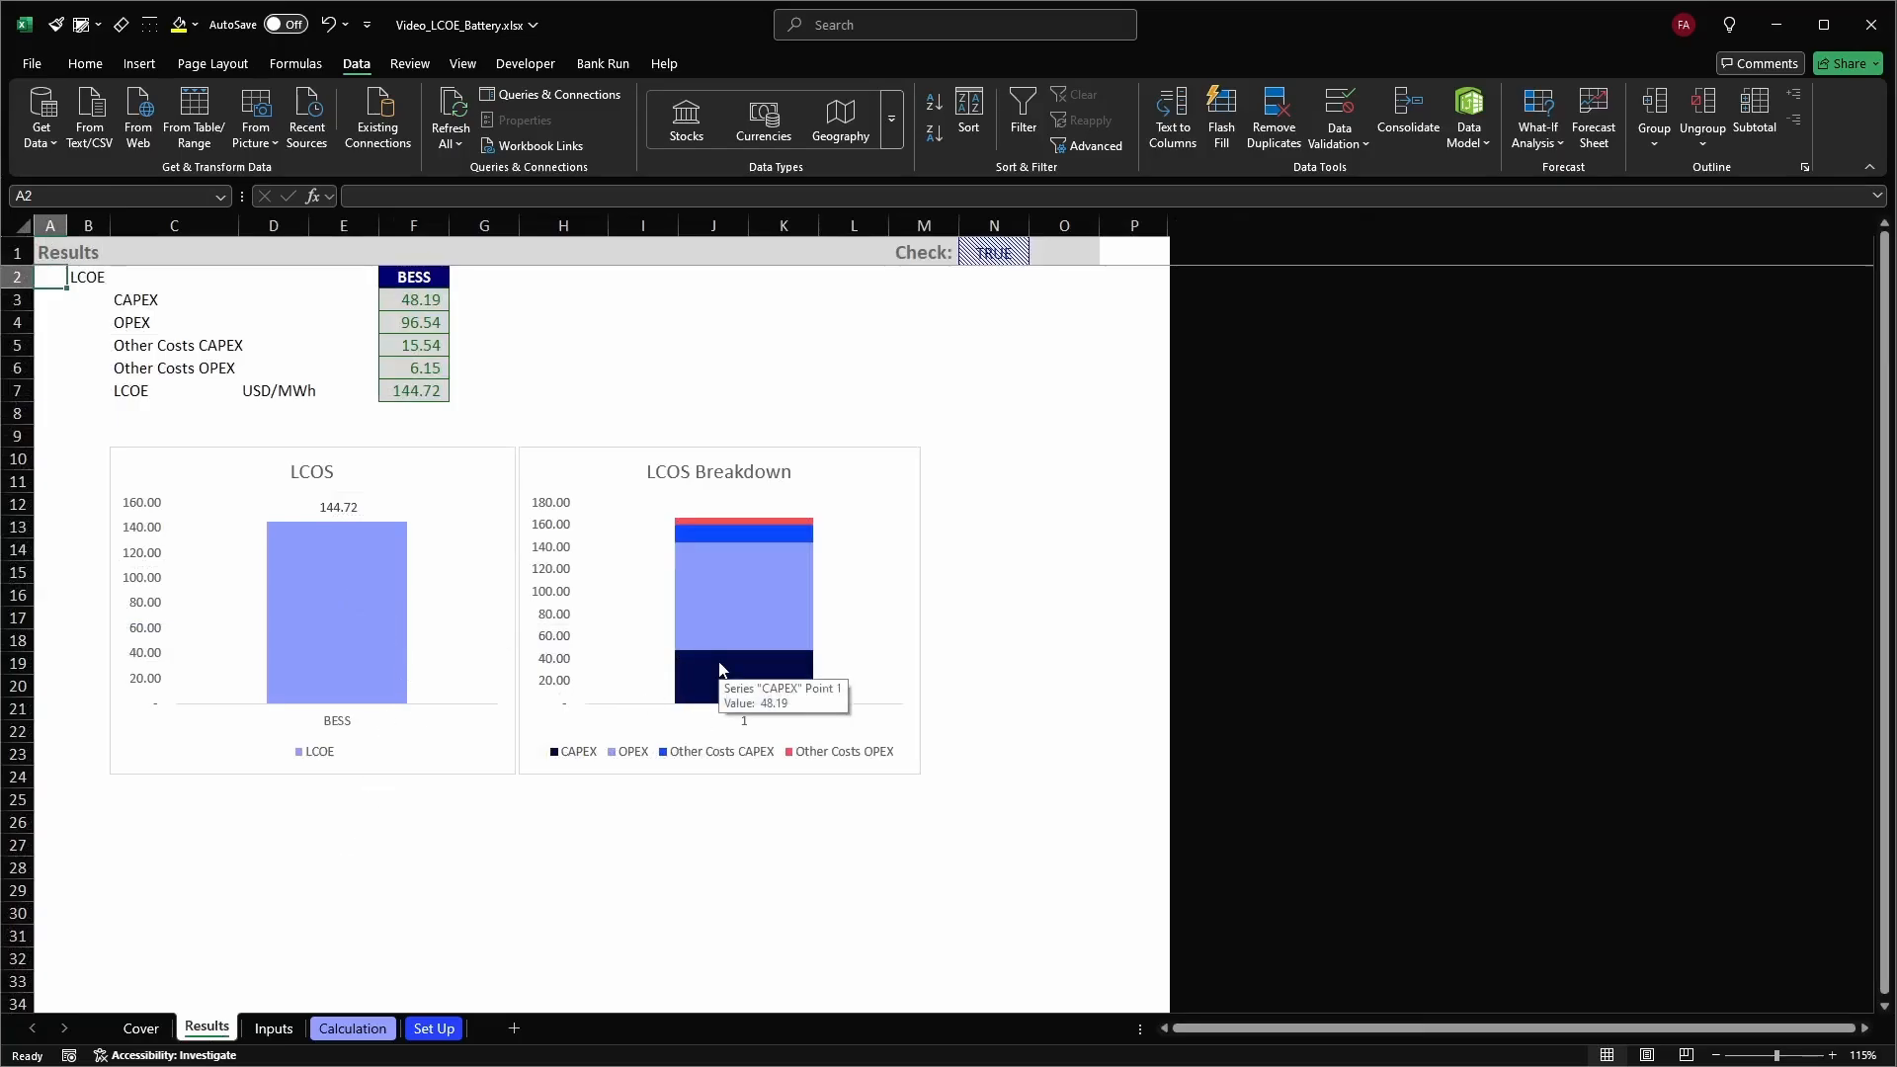
key("ctrl+Page_Down")
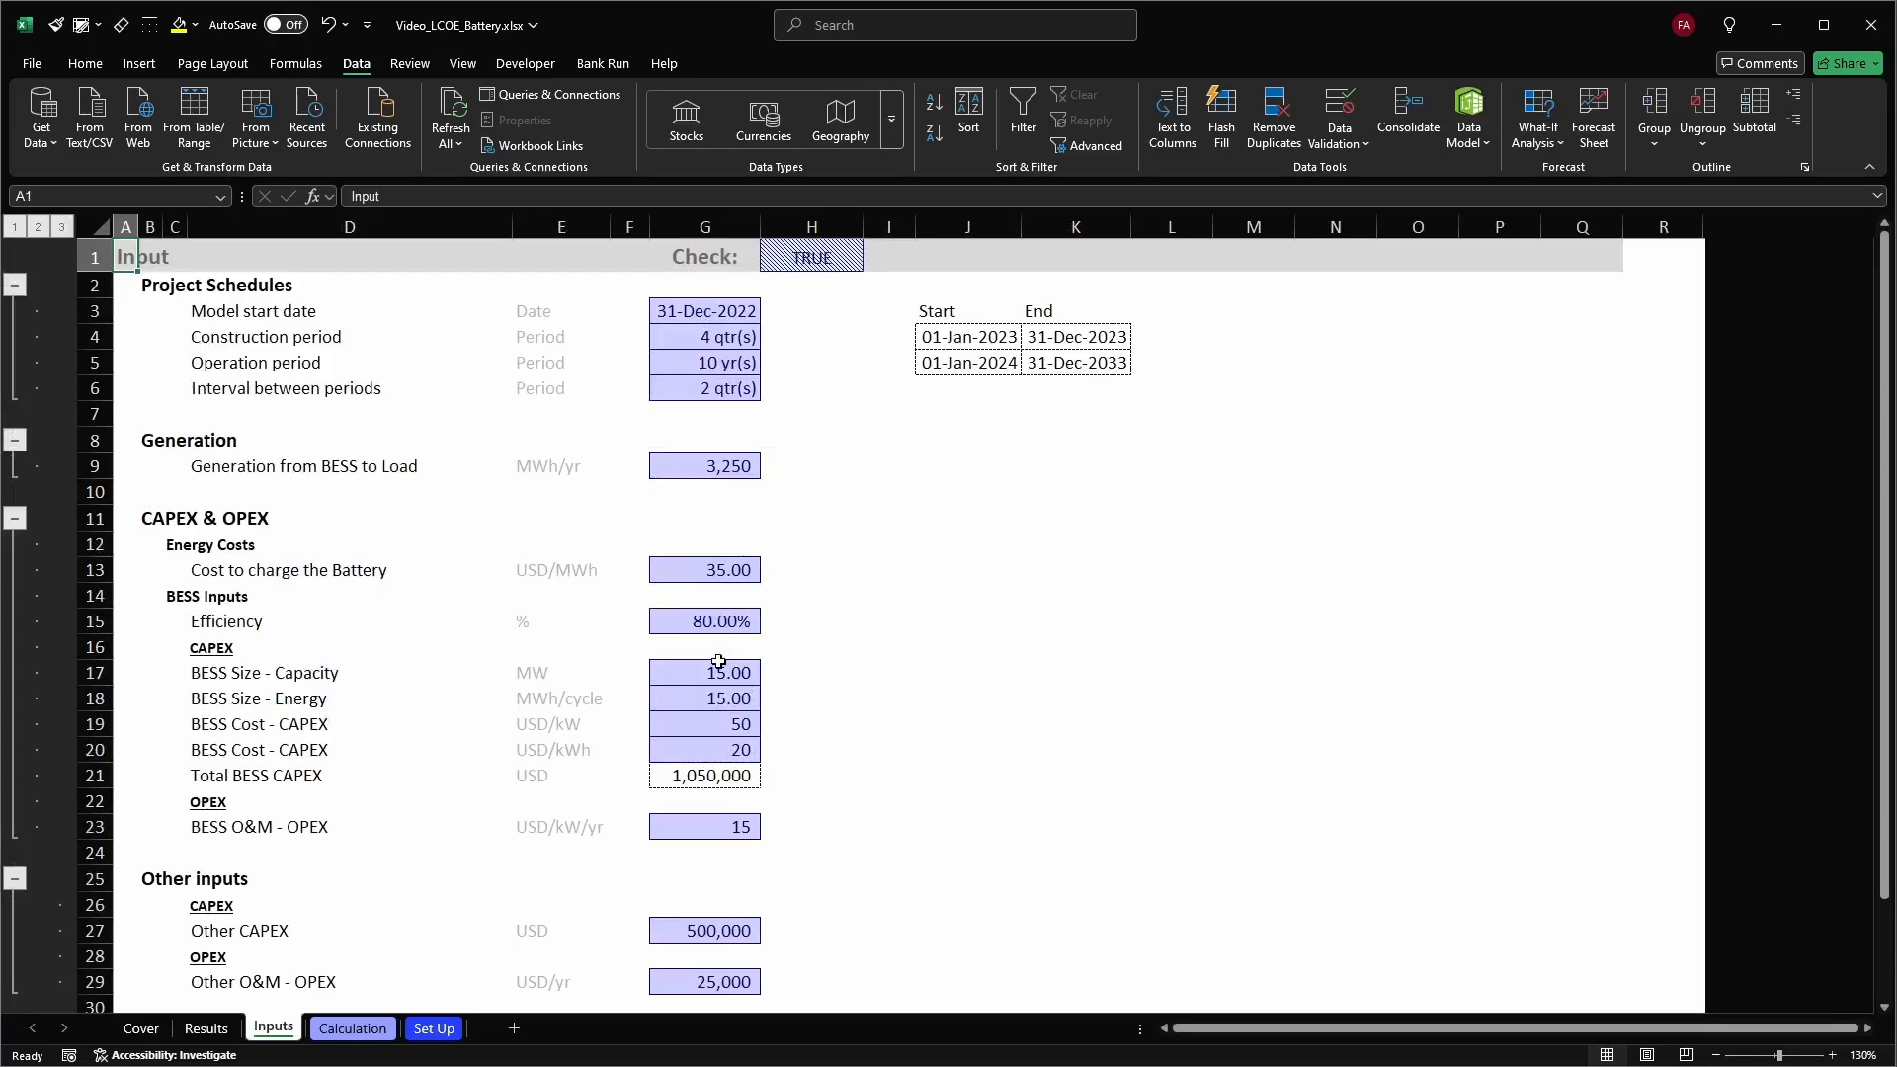
left_click(353, 1028)
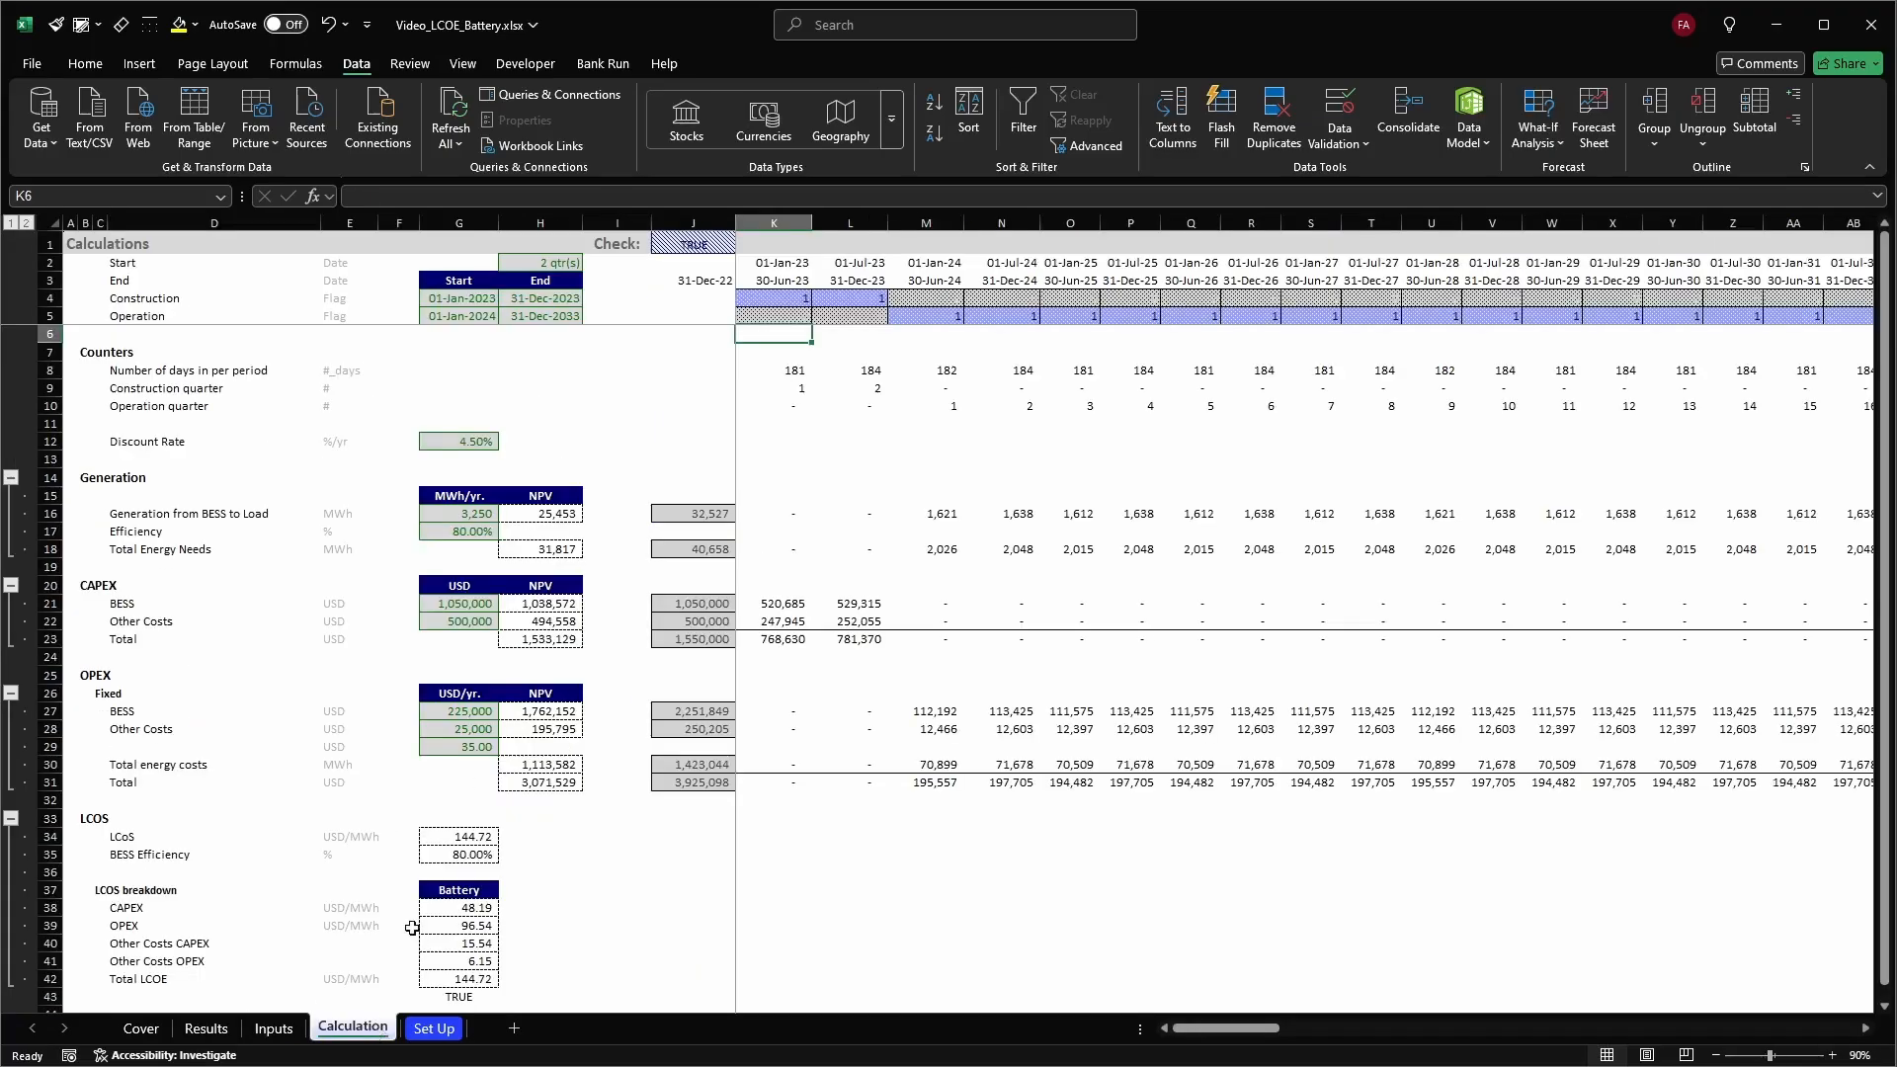
left_click(441, 1029)
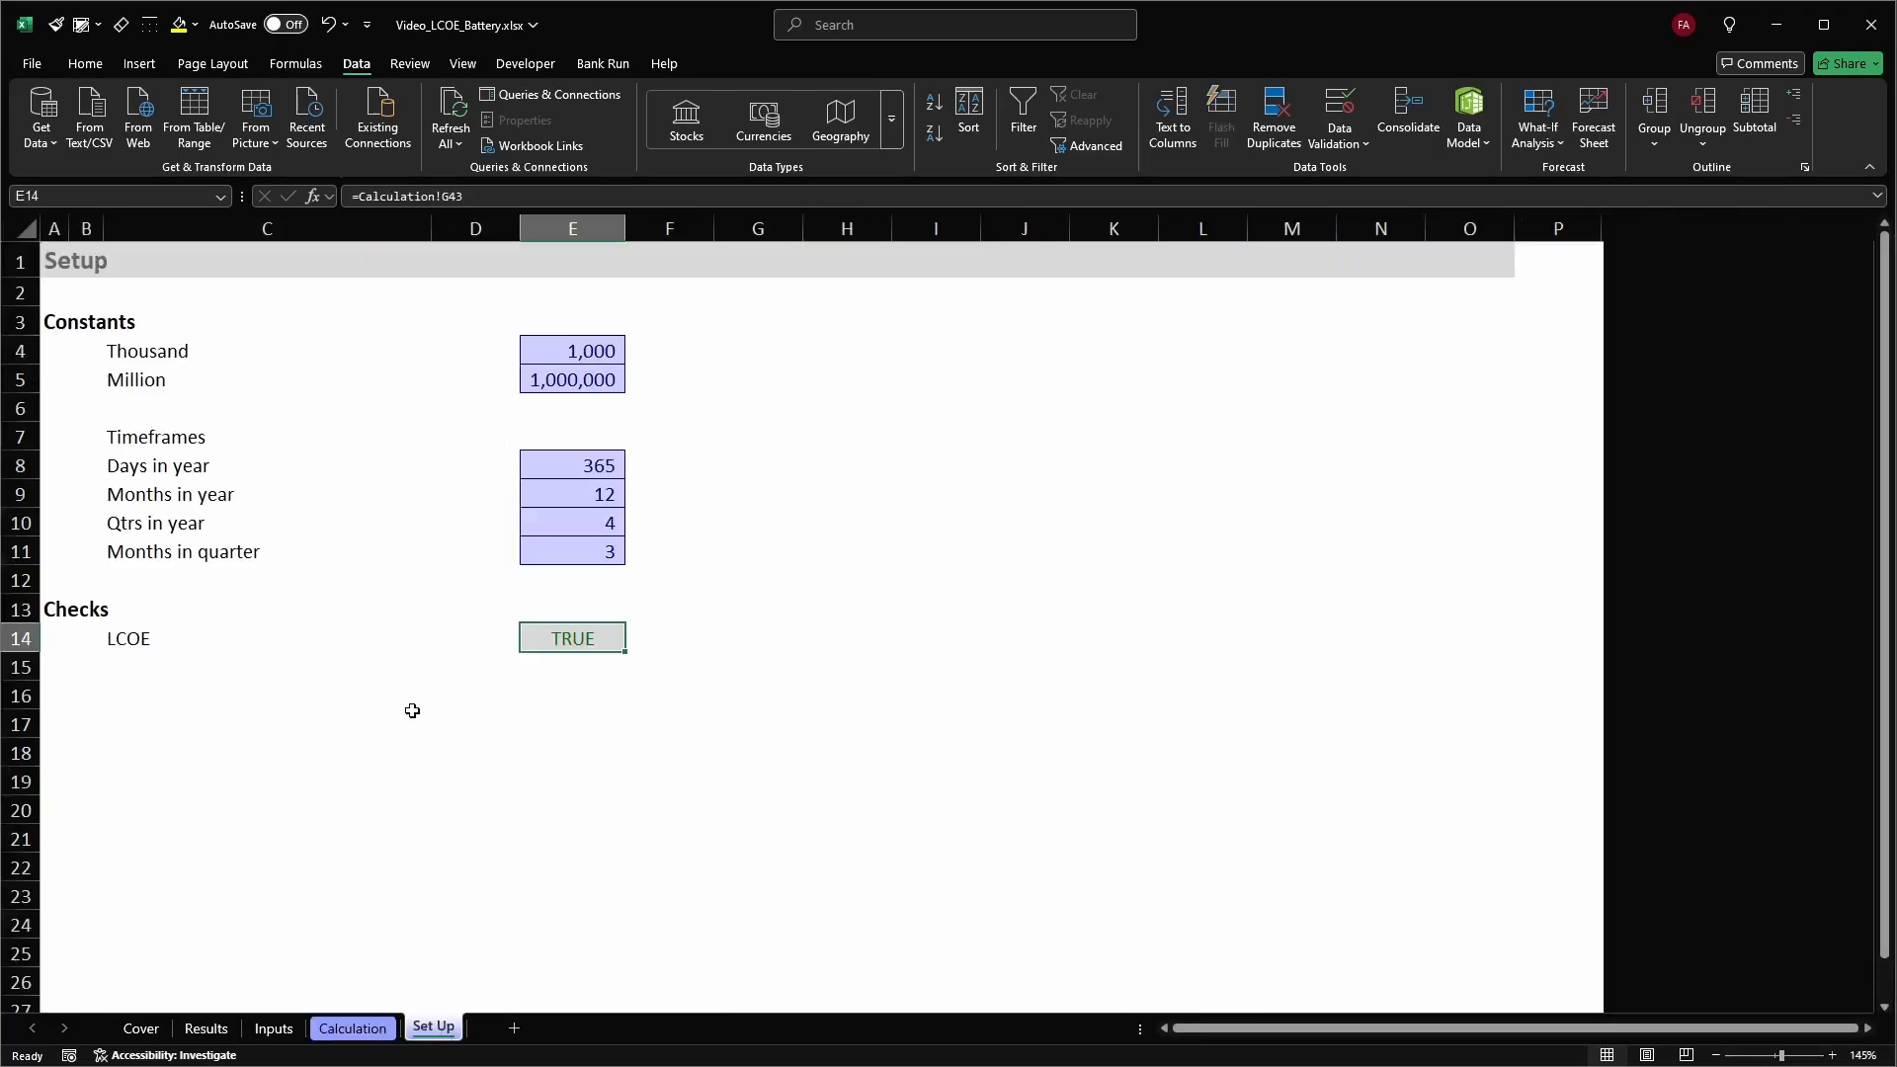
left_click_drag(554, 365, 563, 549)
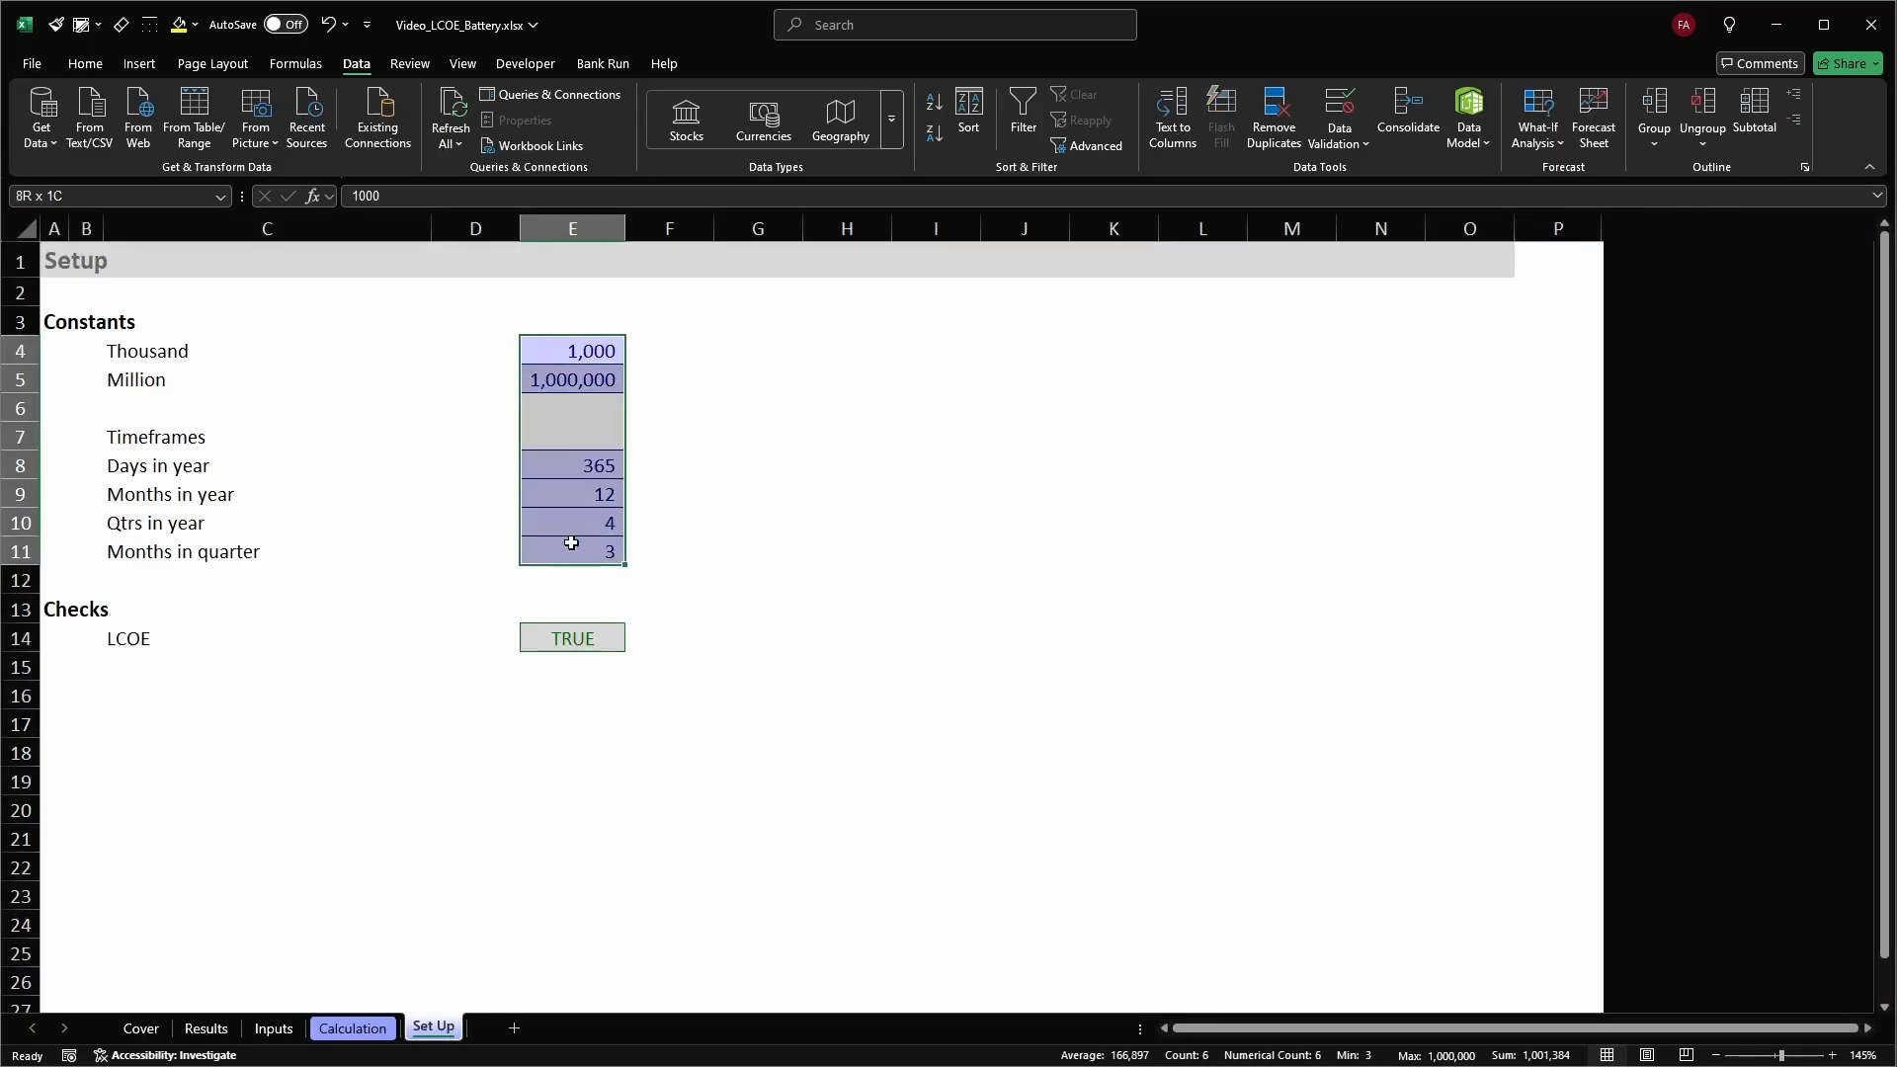
left_click(549, 638)
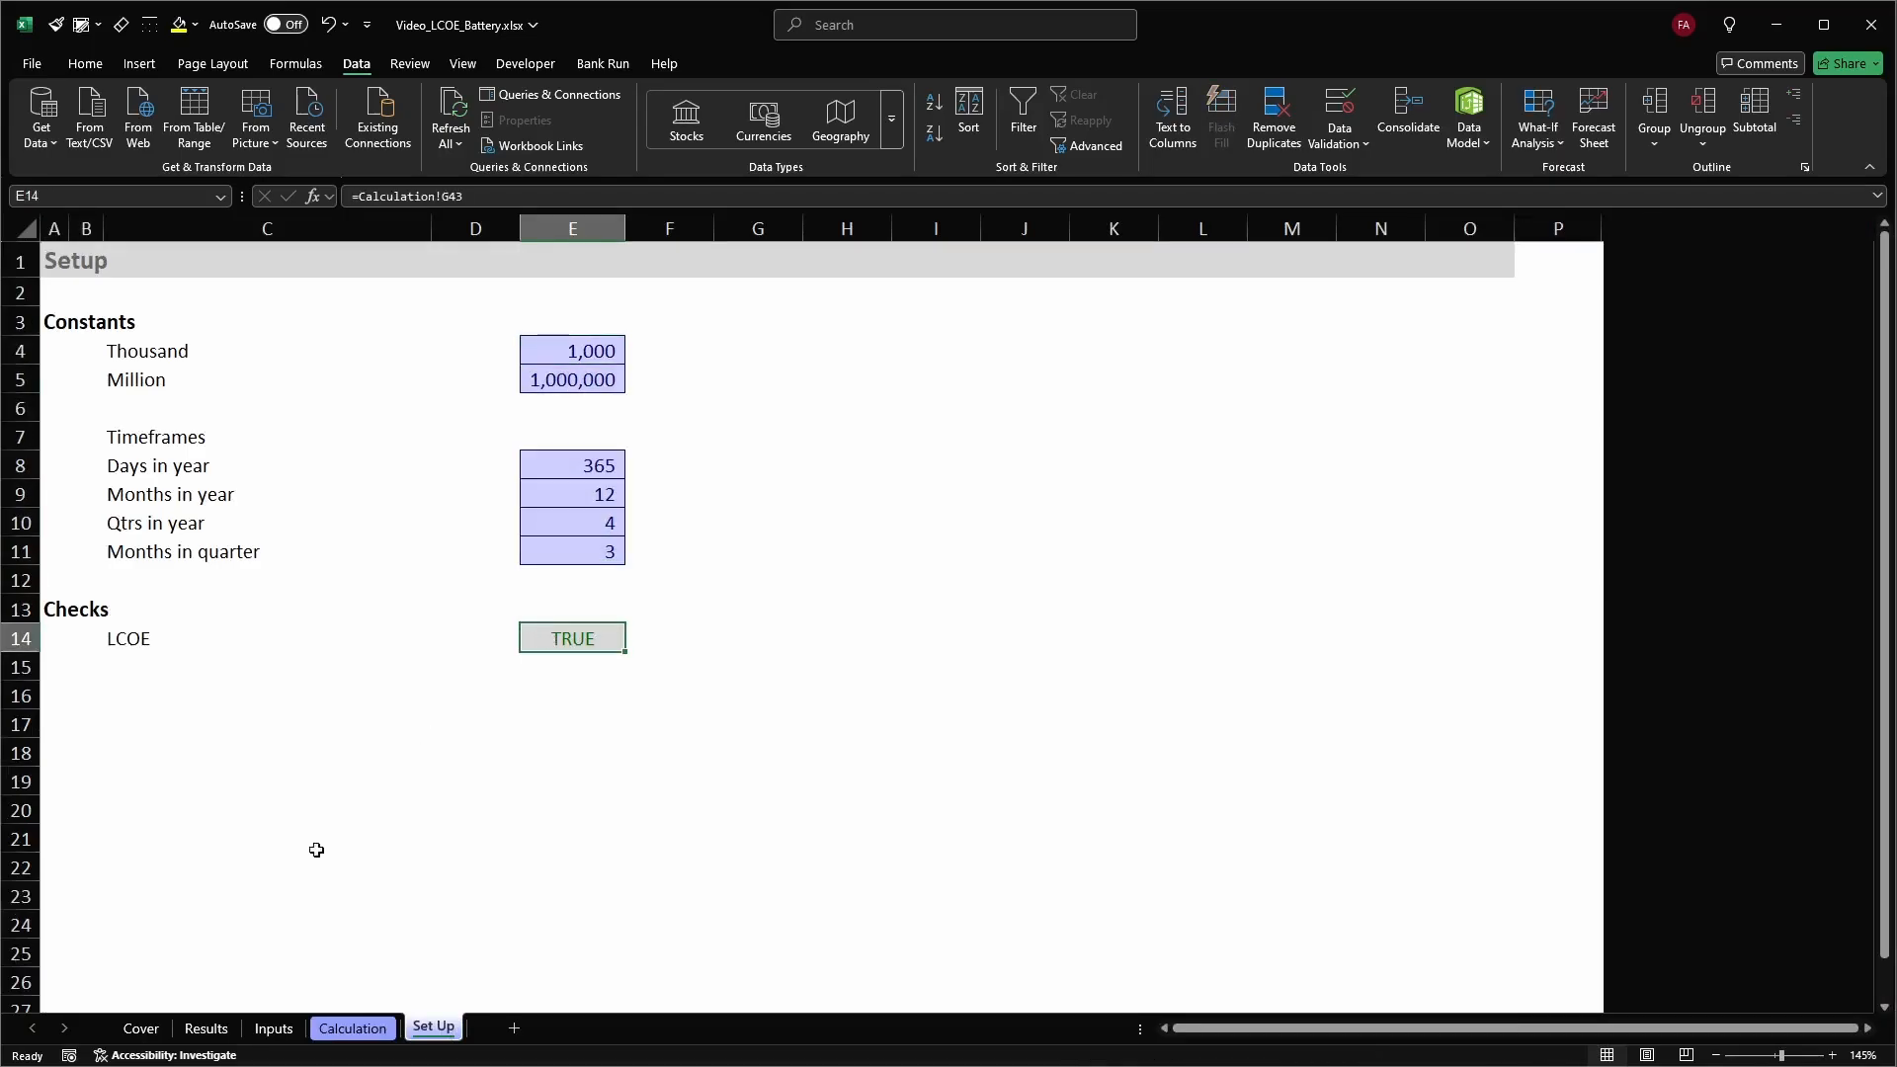
Clear the contents of column G and every column after it on the Calculation sheet, and return to cell A1
left_click(353, 1028)
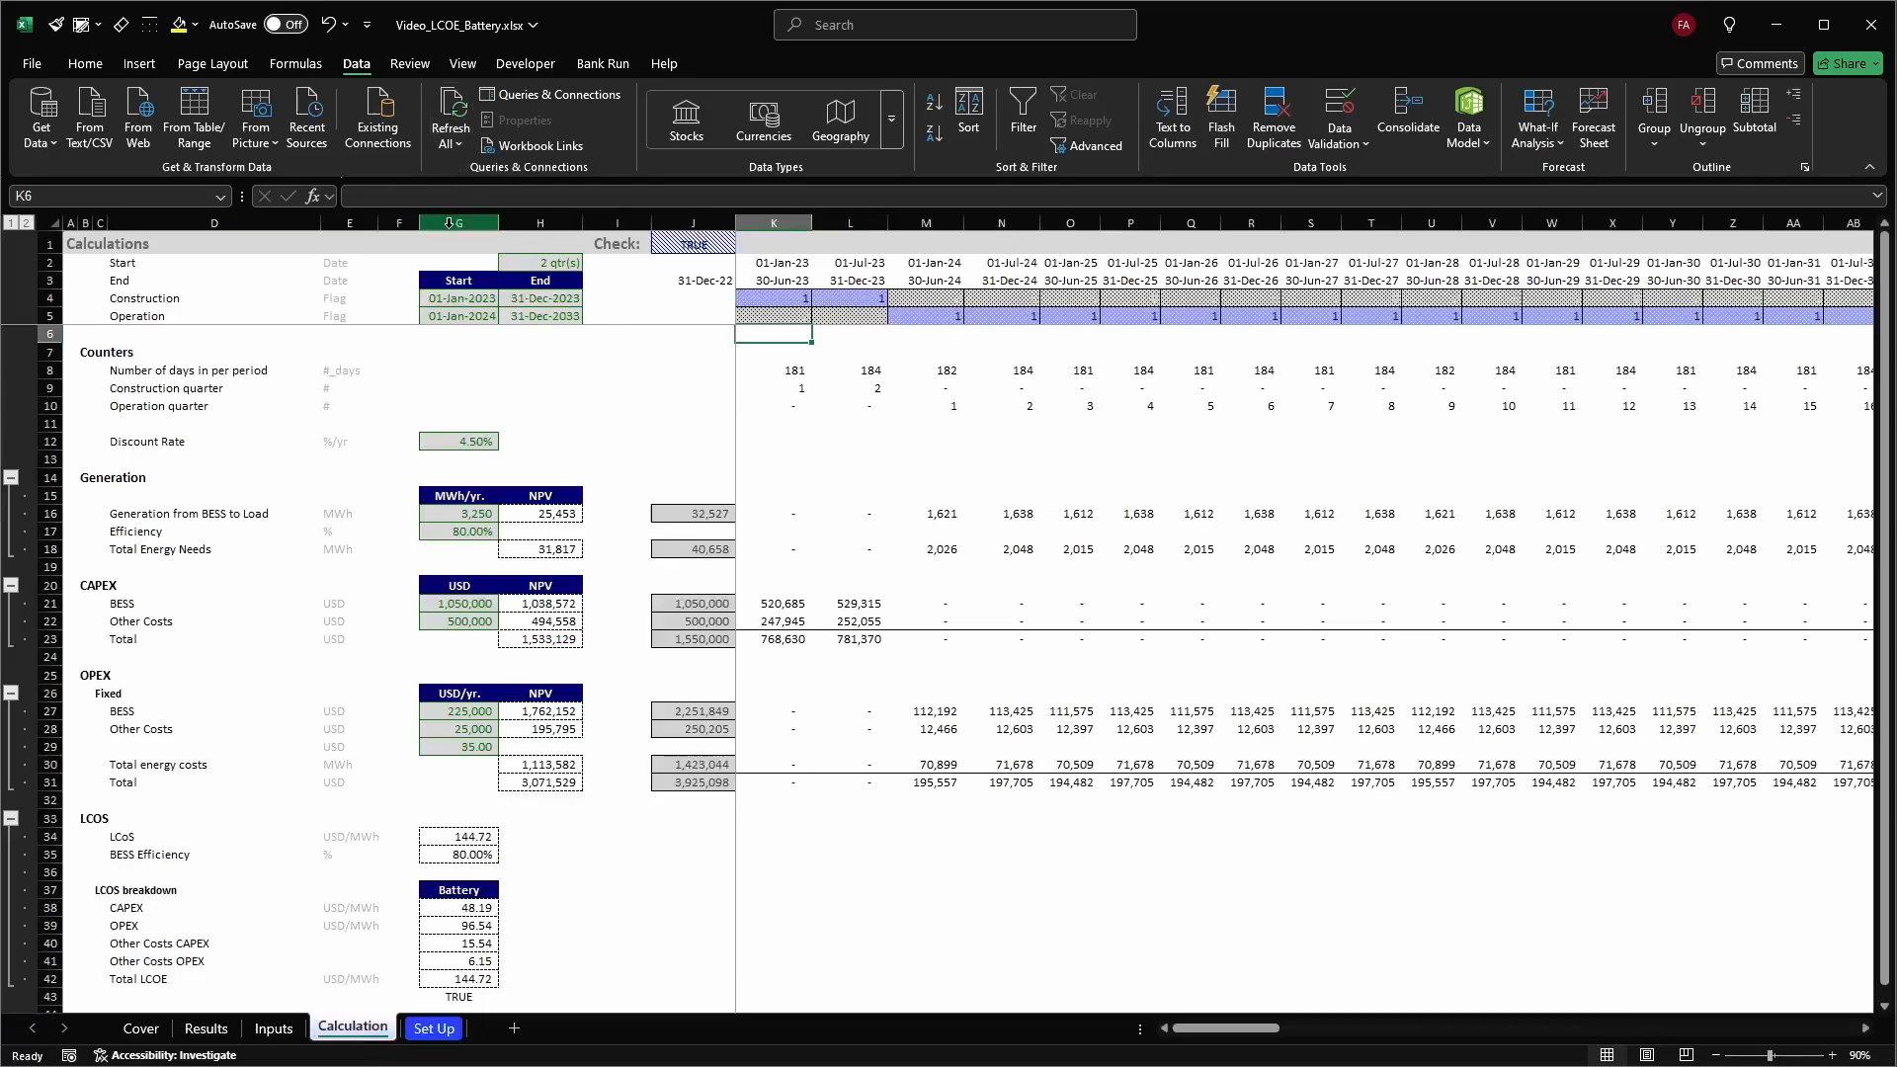
left_click_drag(449, 224, 691, 223)
key("ctrl+shift+Right")
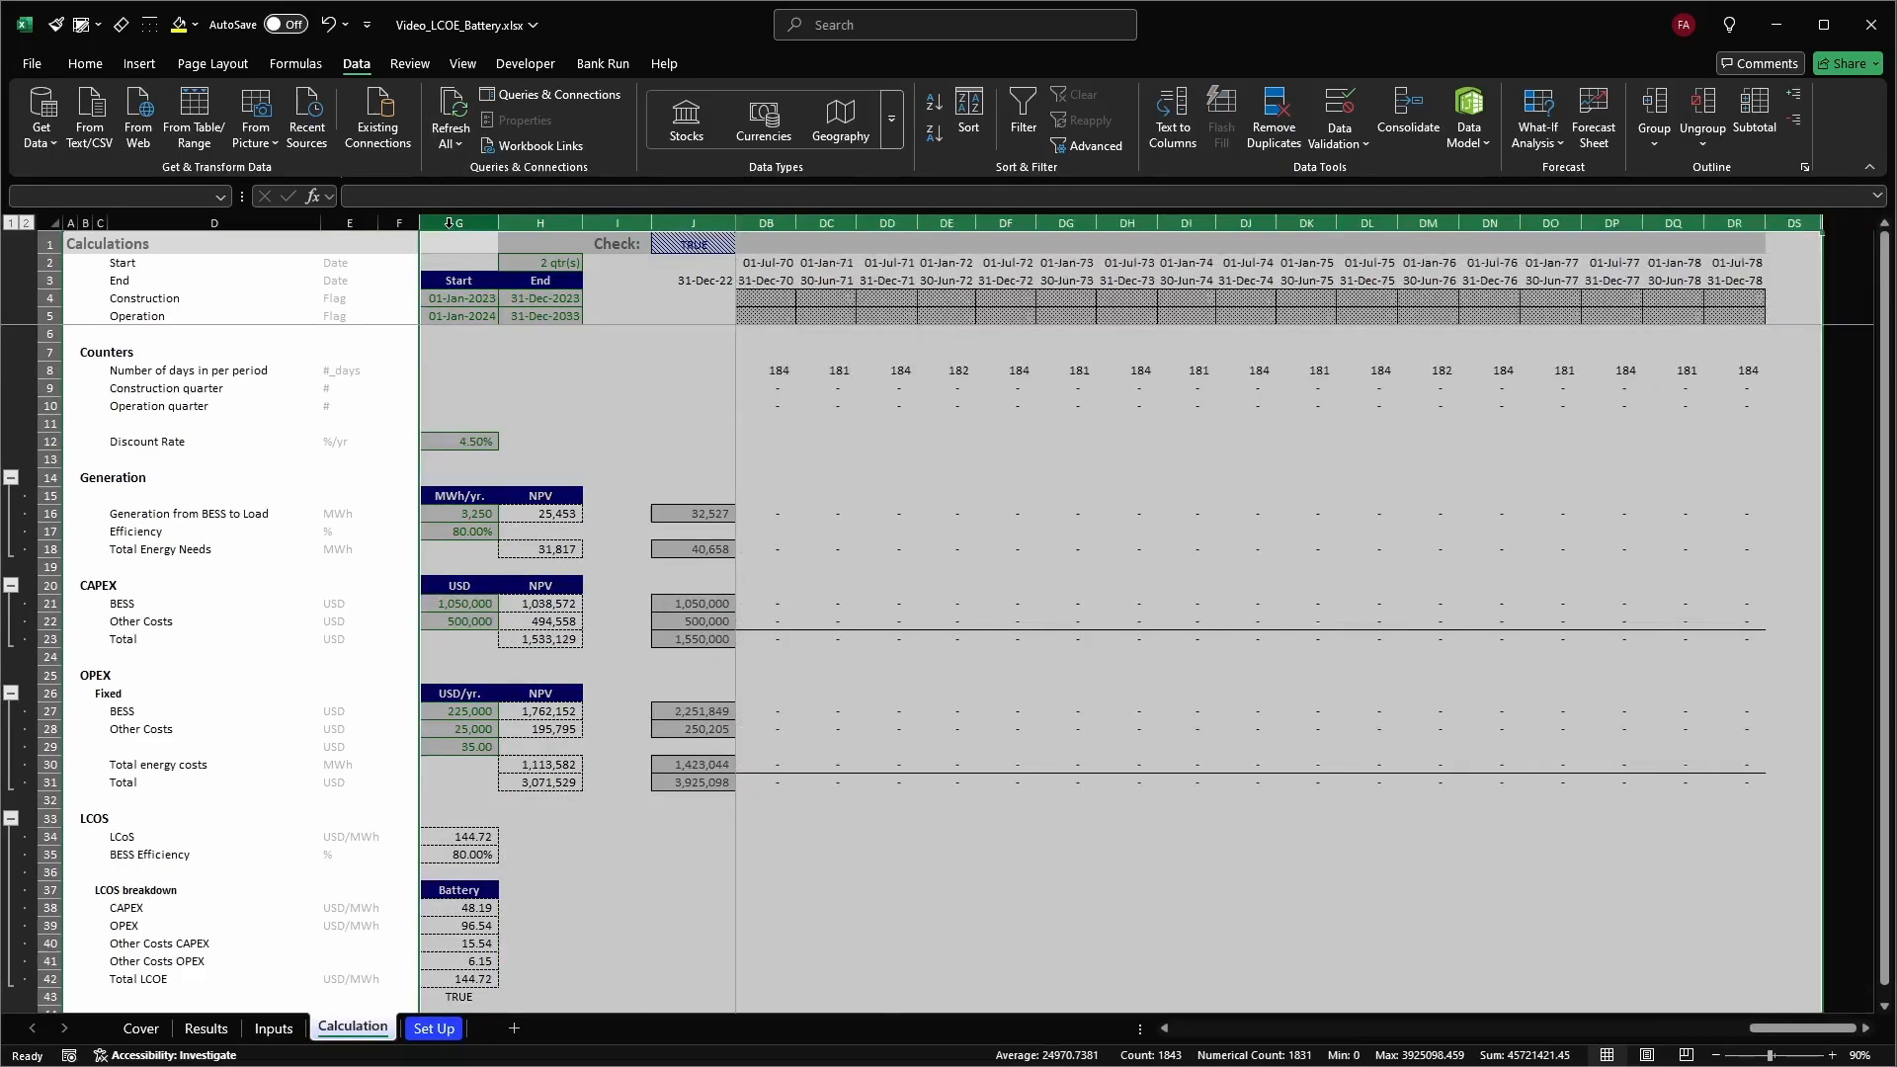
key("ctrl+Home")
key("ctrl+Home")
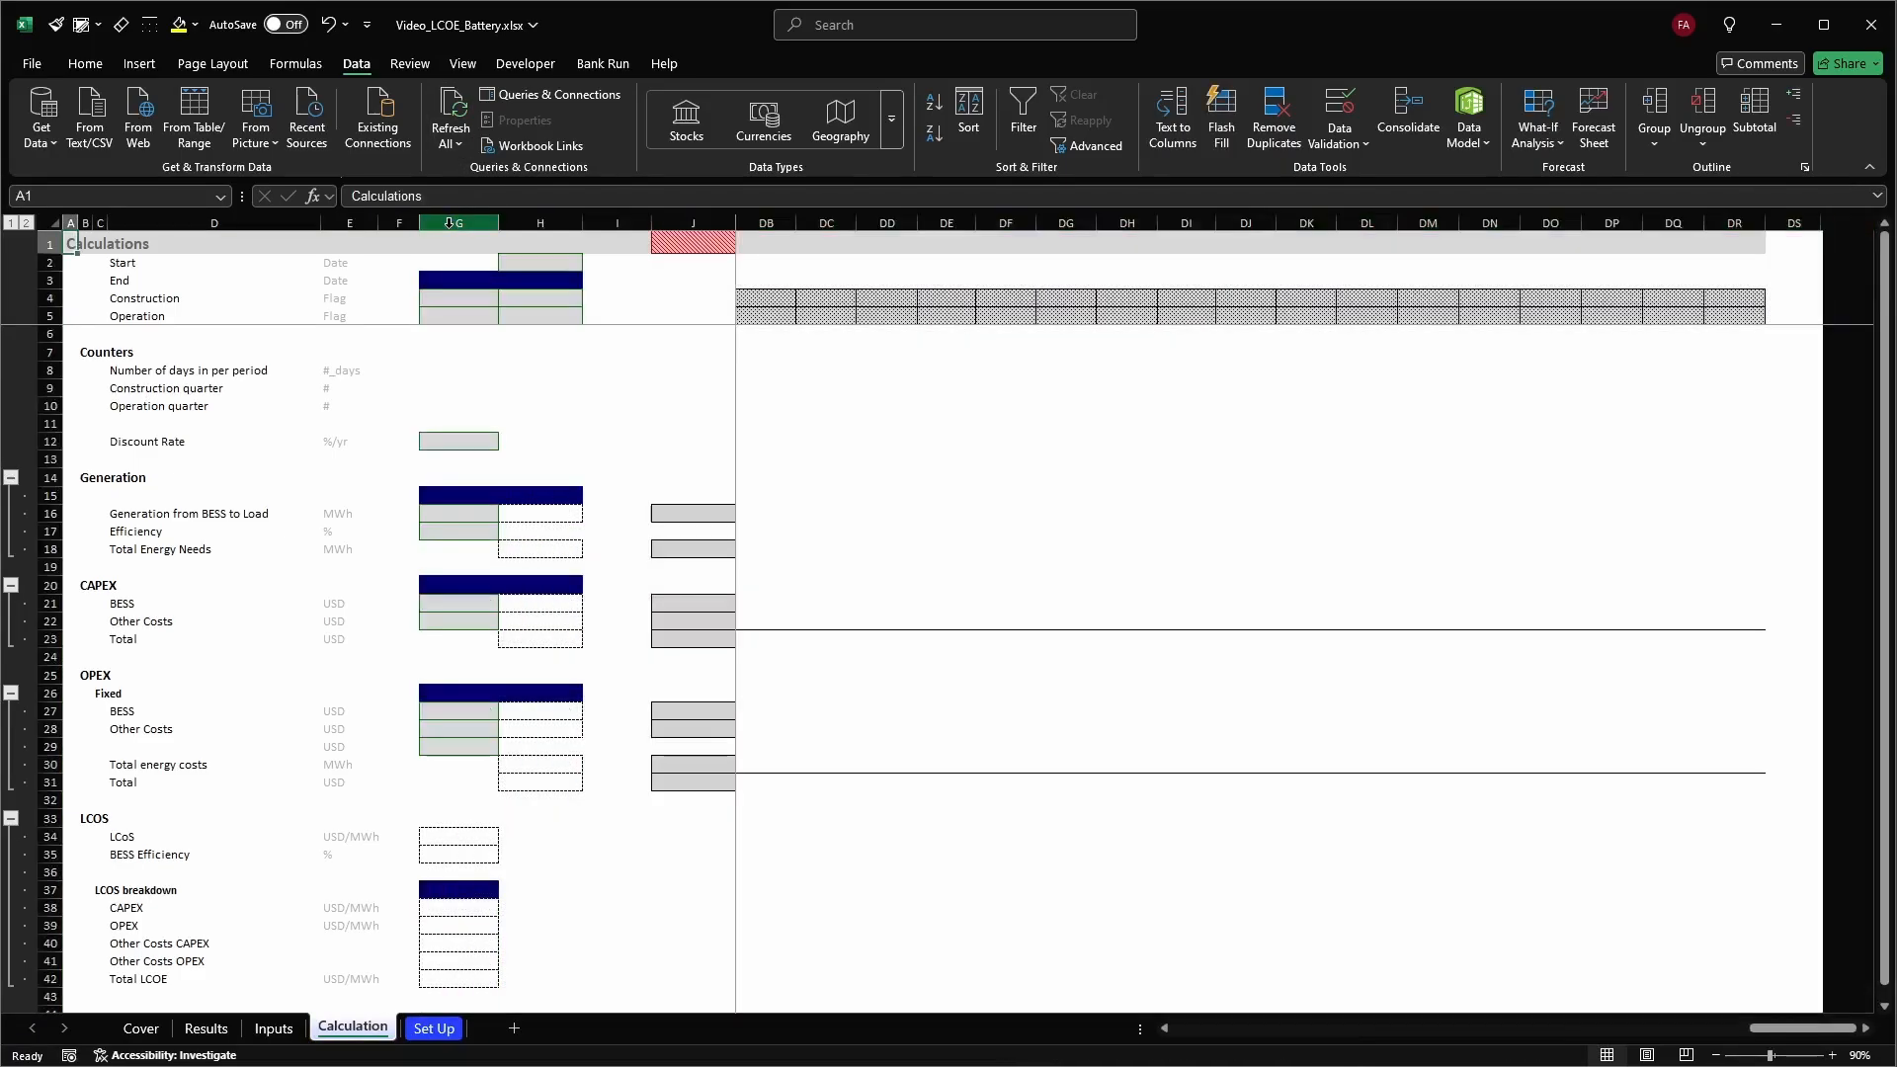
Clear the contents of columns G, J and K on the Inputs sheet and view the Results sheet
key("ctrl+Page_Up")
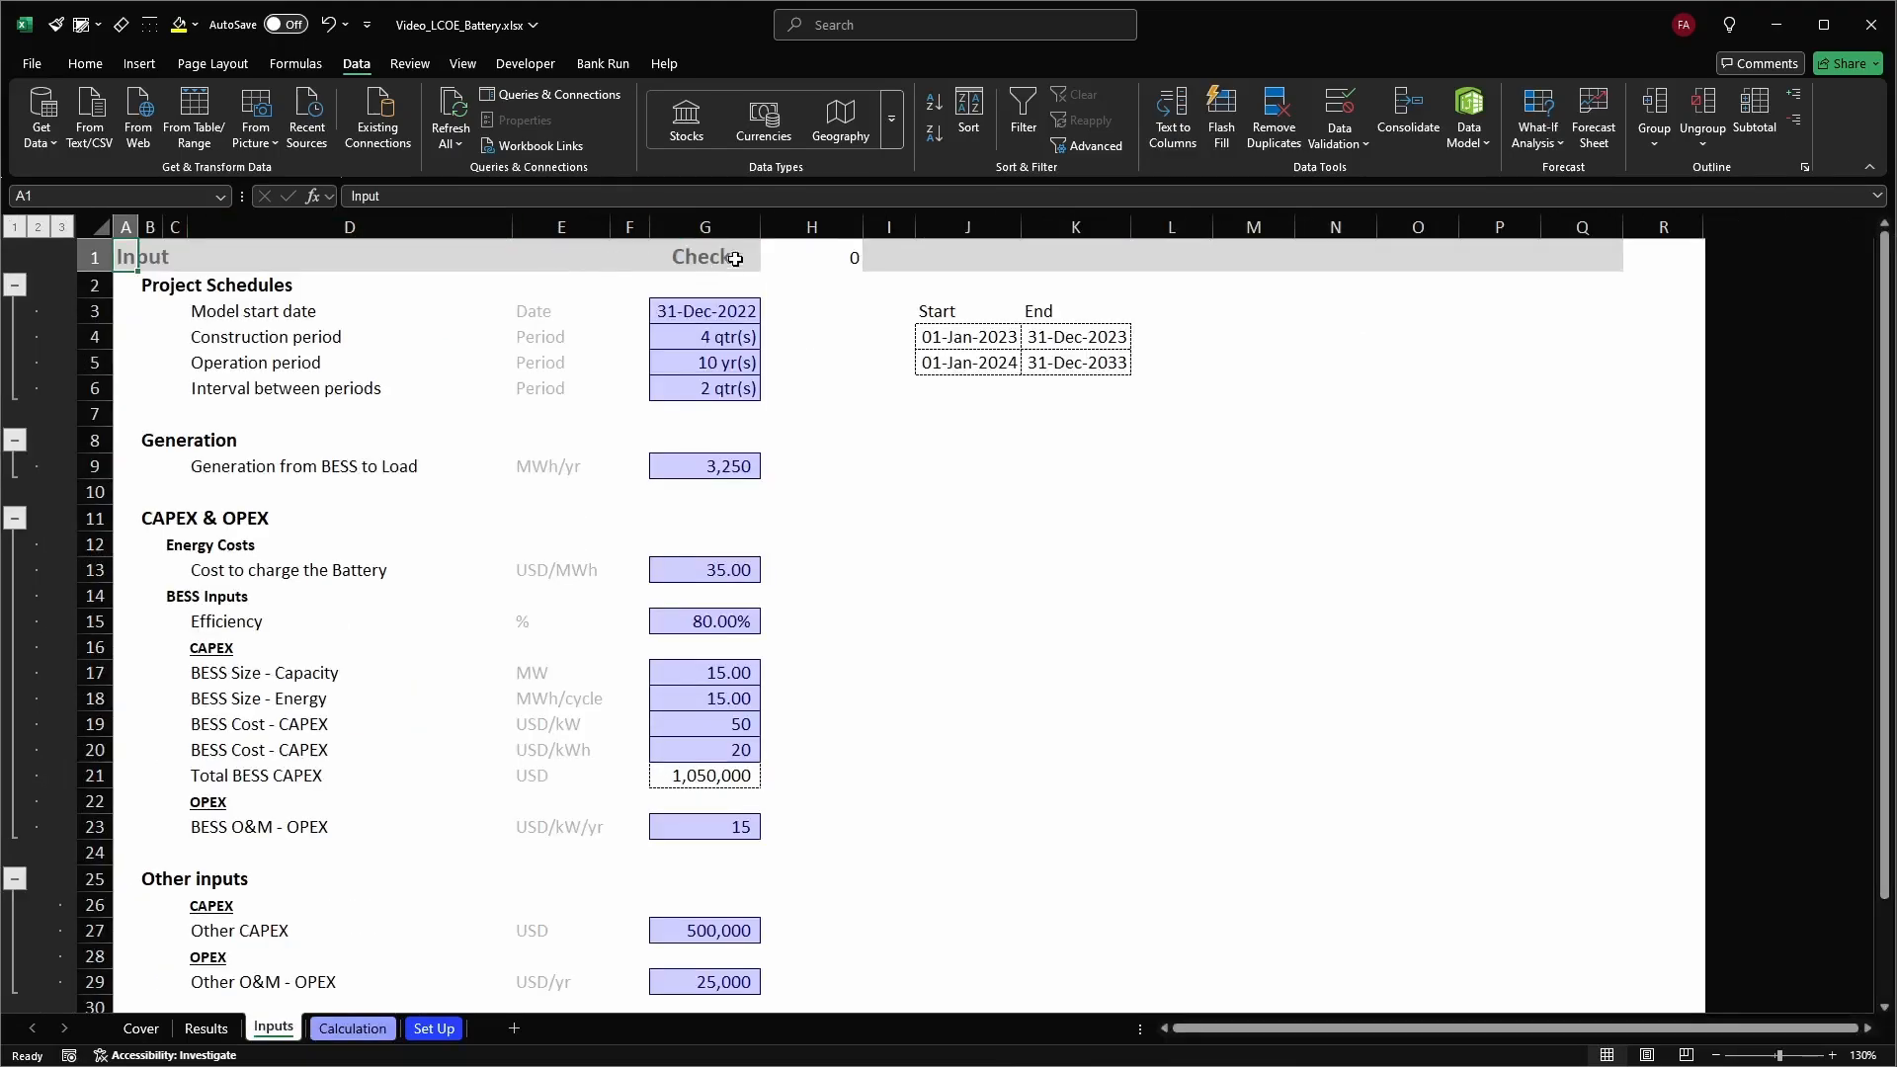
left_click(730, 226)
key("Delete")
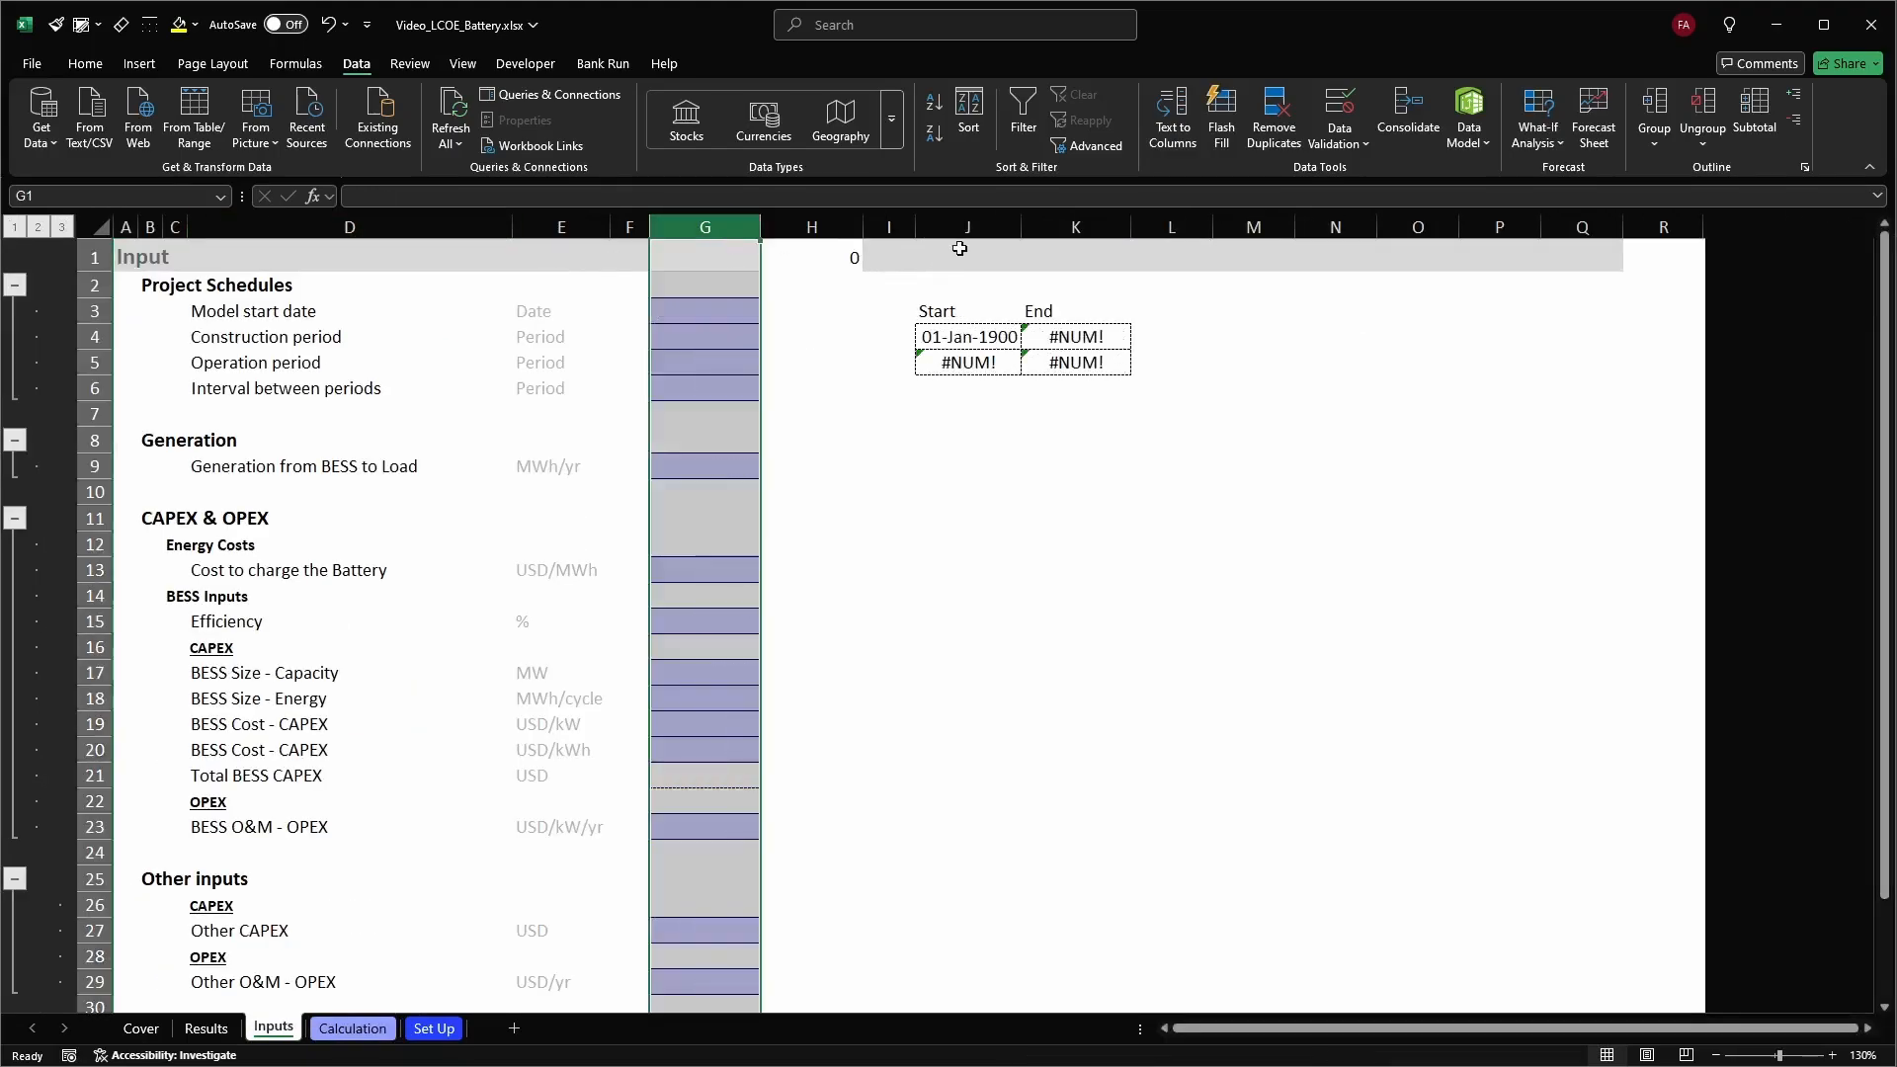
left_click_drag(963, 230, 1080, 243)
key("Delete")
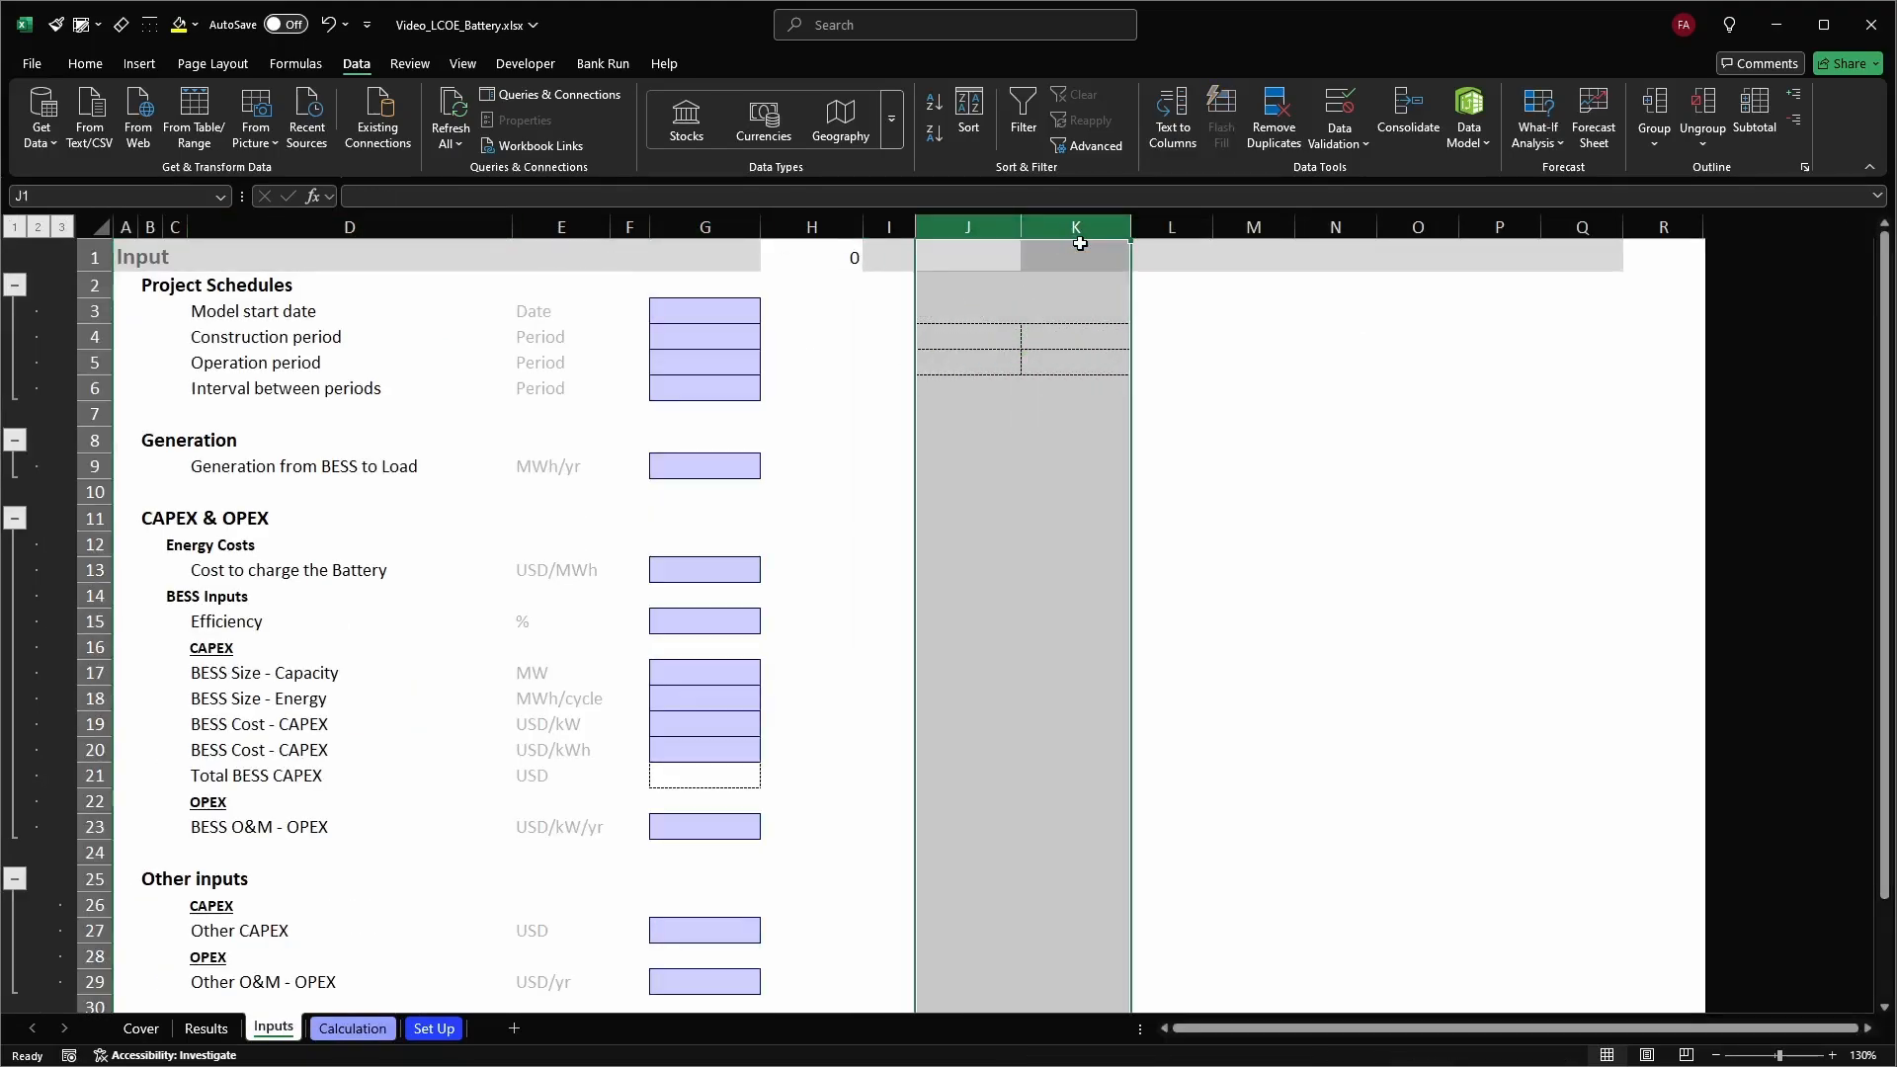
key("ctrl+Page_Up")
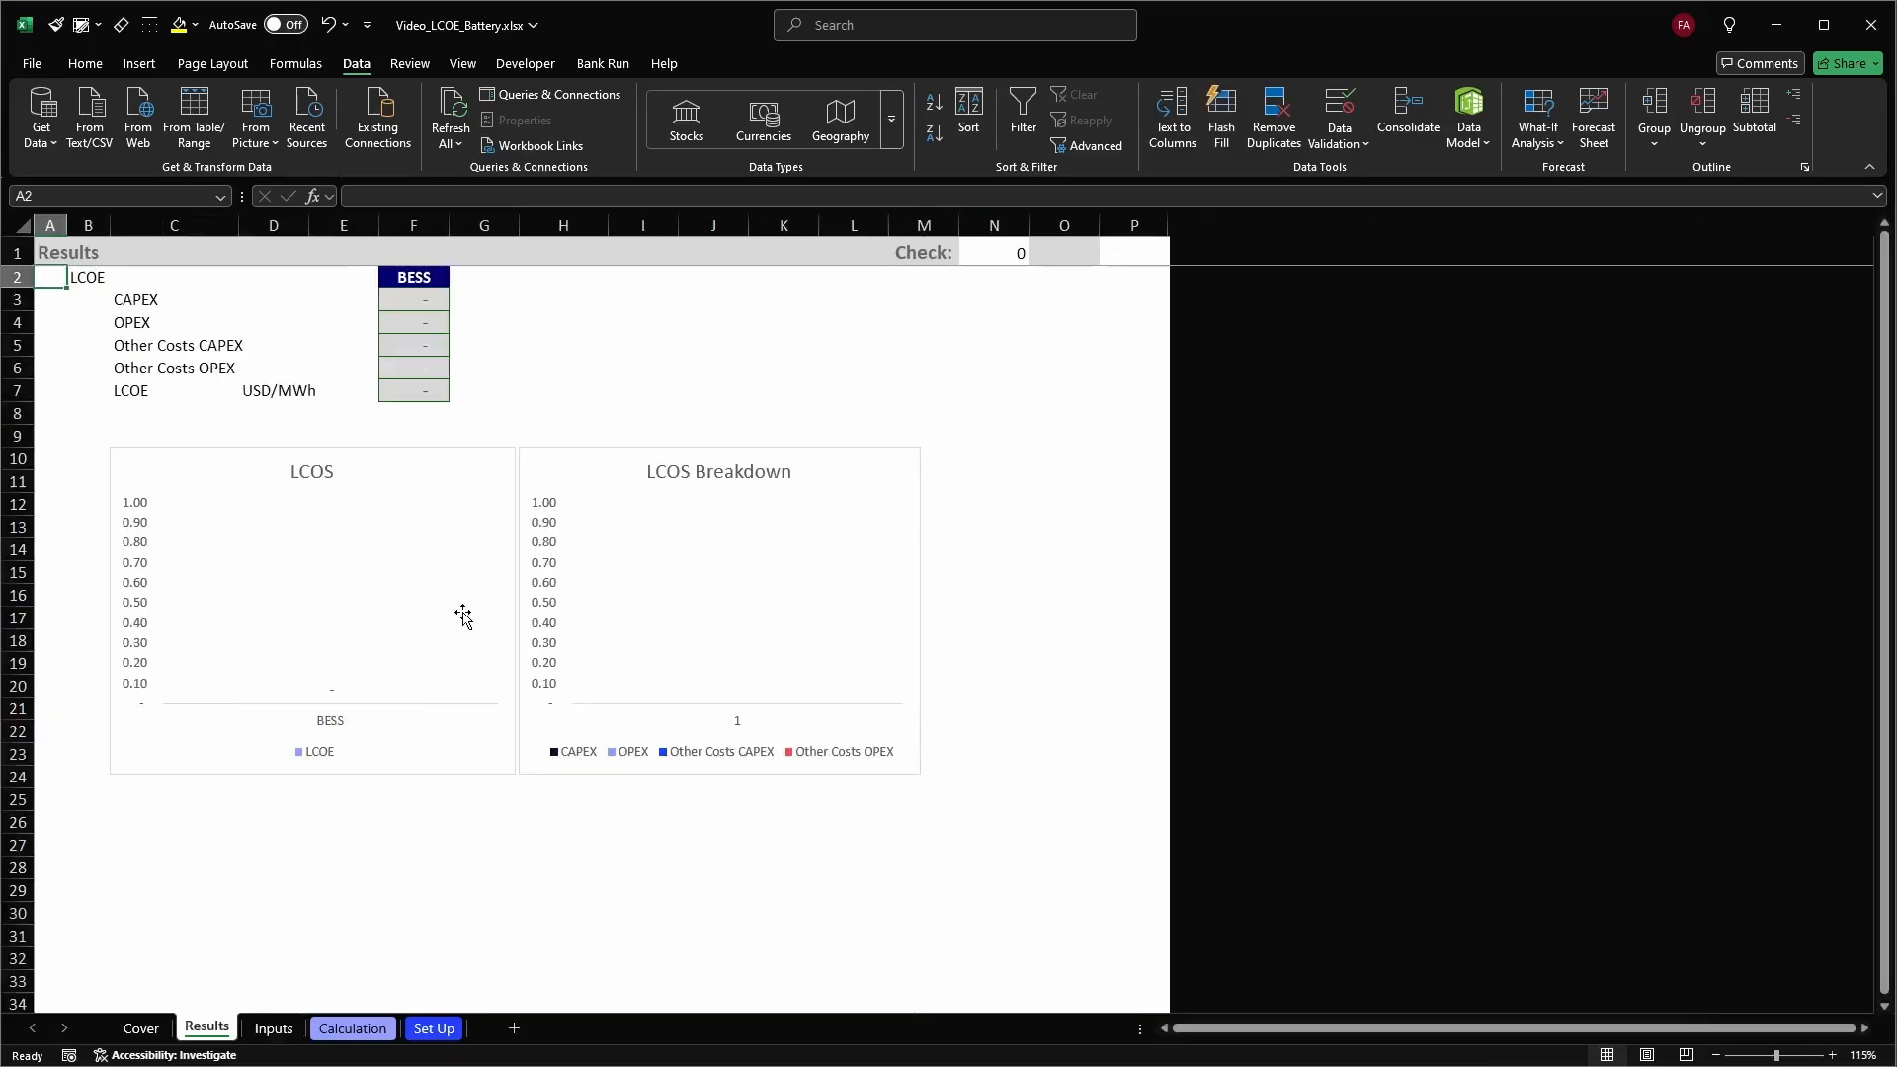
Enter 31-Dec-2024 as the model start date in cell G3 of the Inputs sheet
left_click(259, 1029)
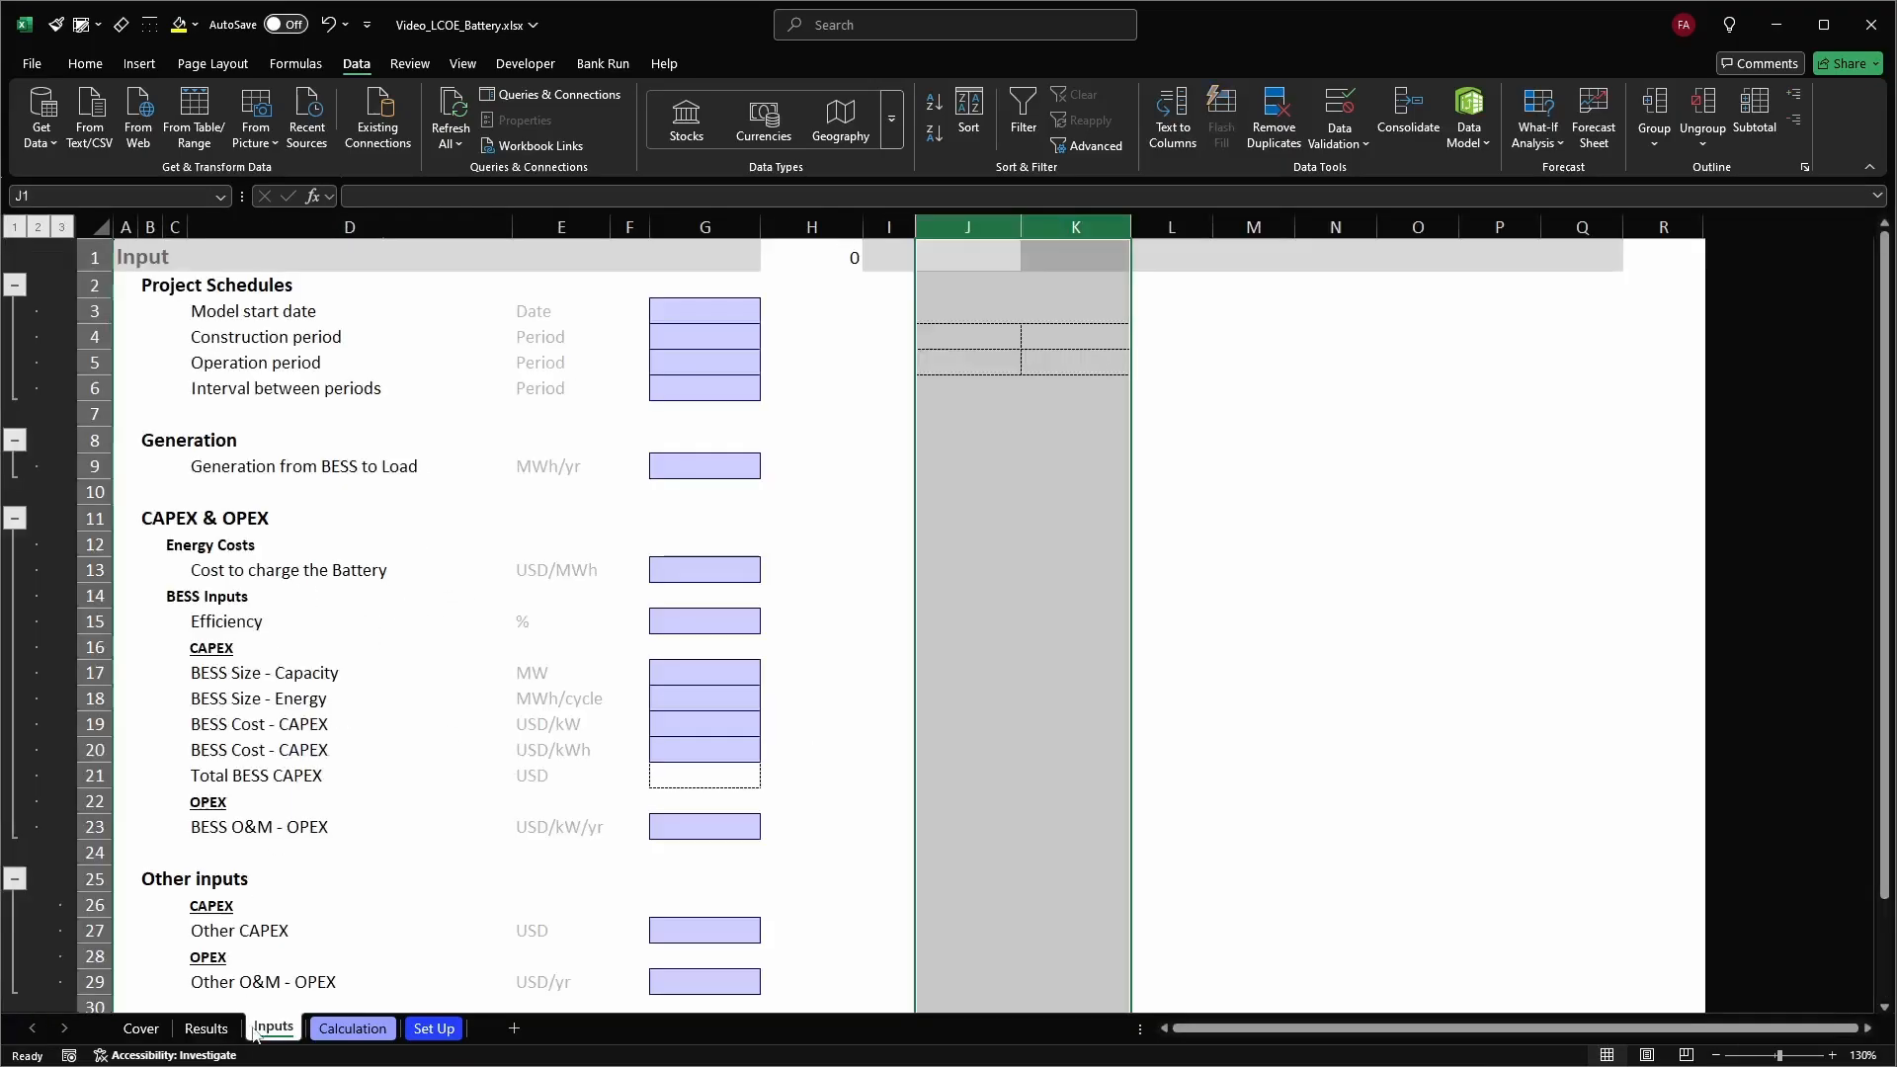
left_click(899, 466)
left_click(727, 312)
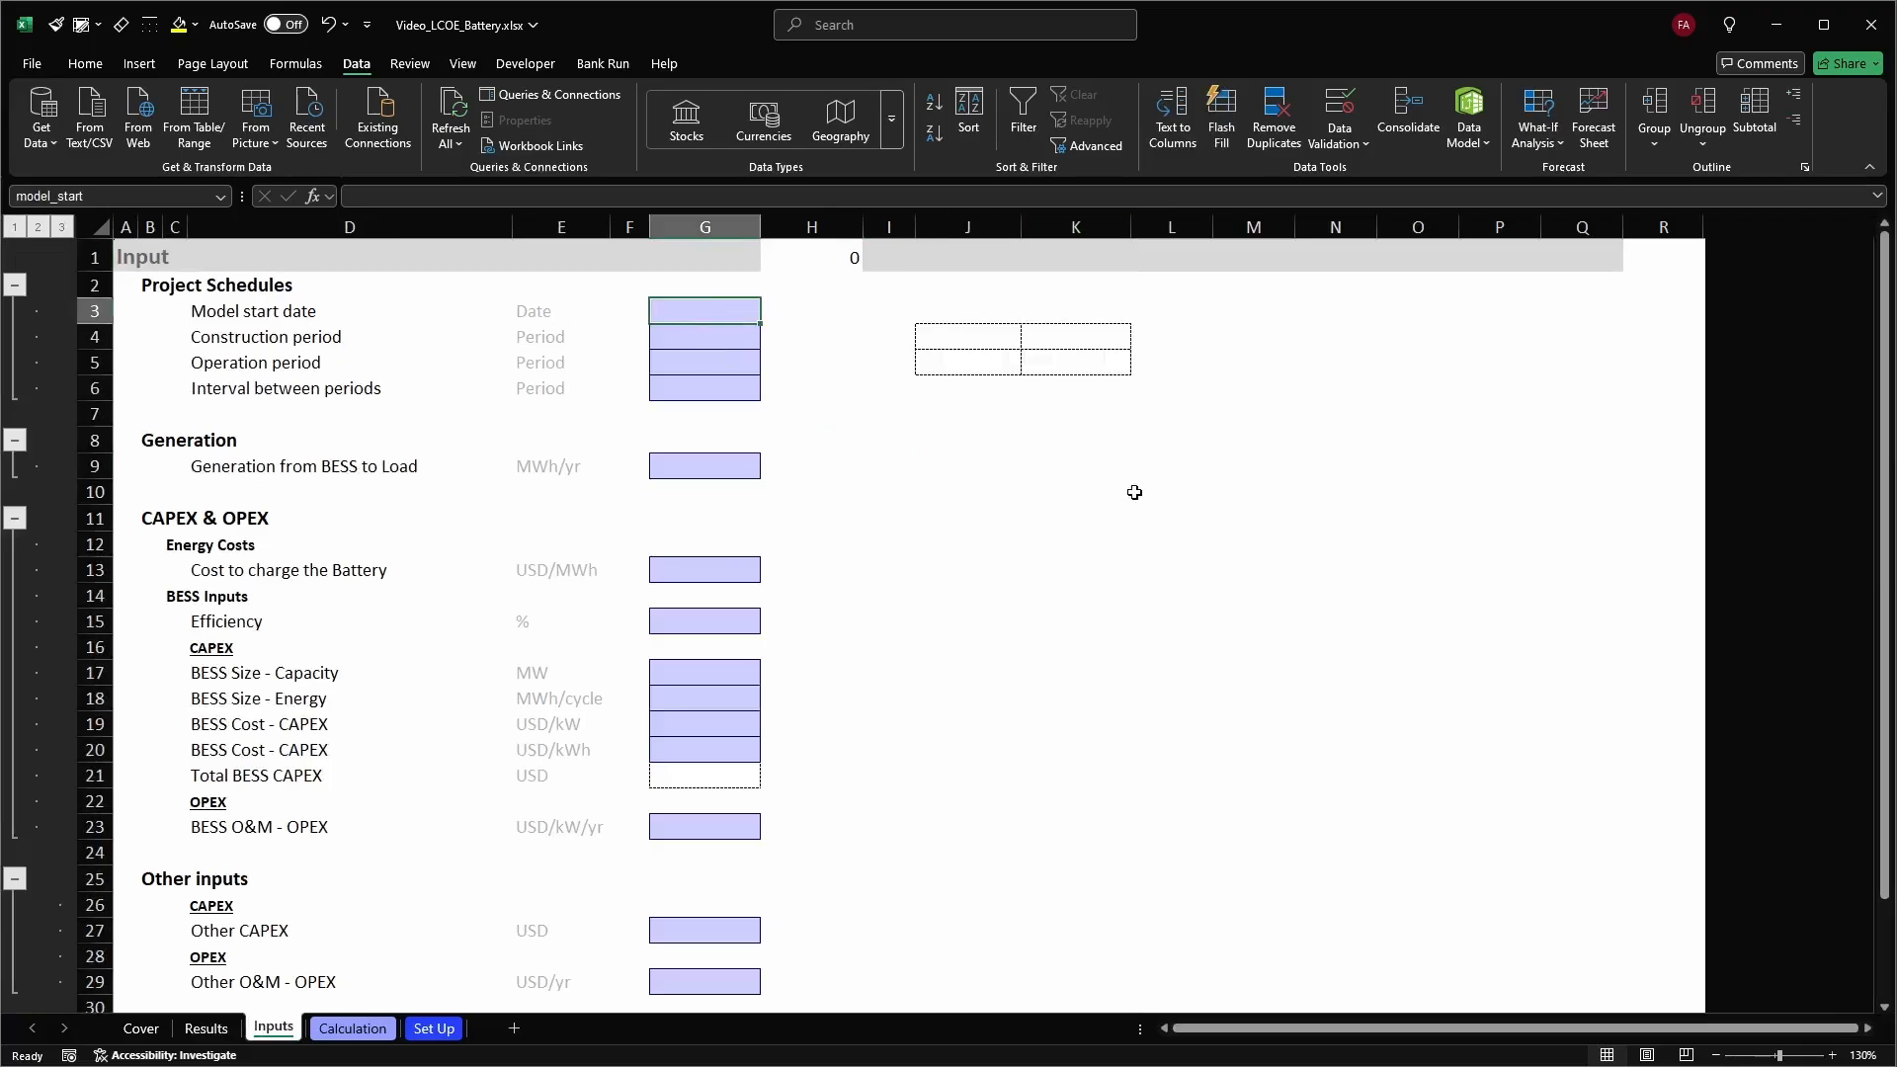
type("31")
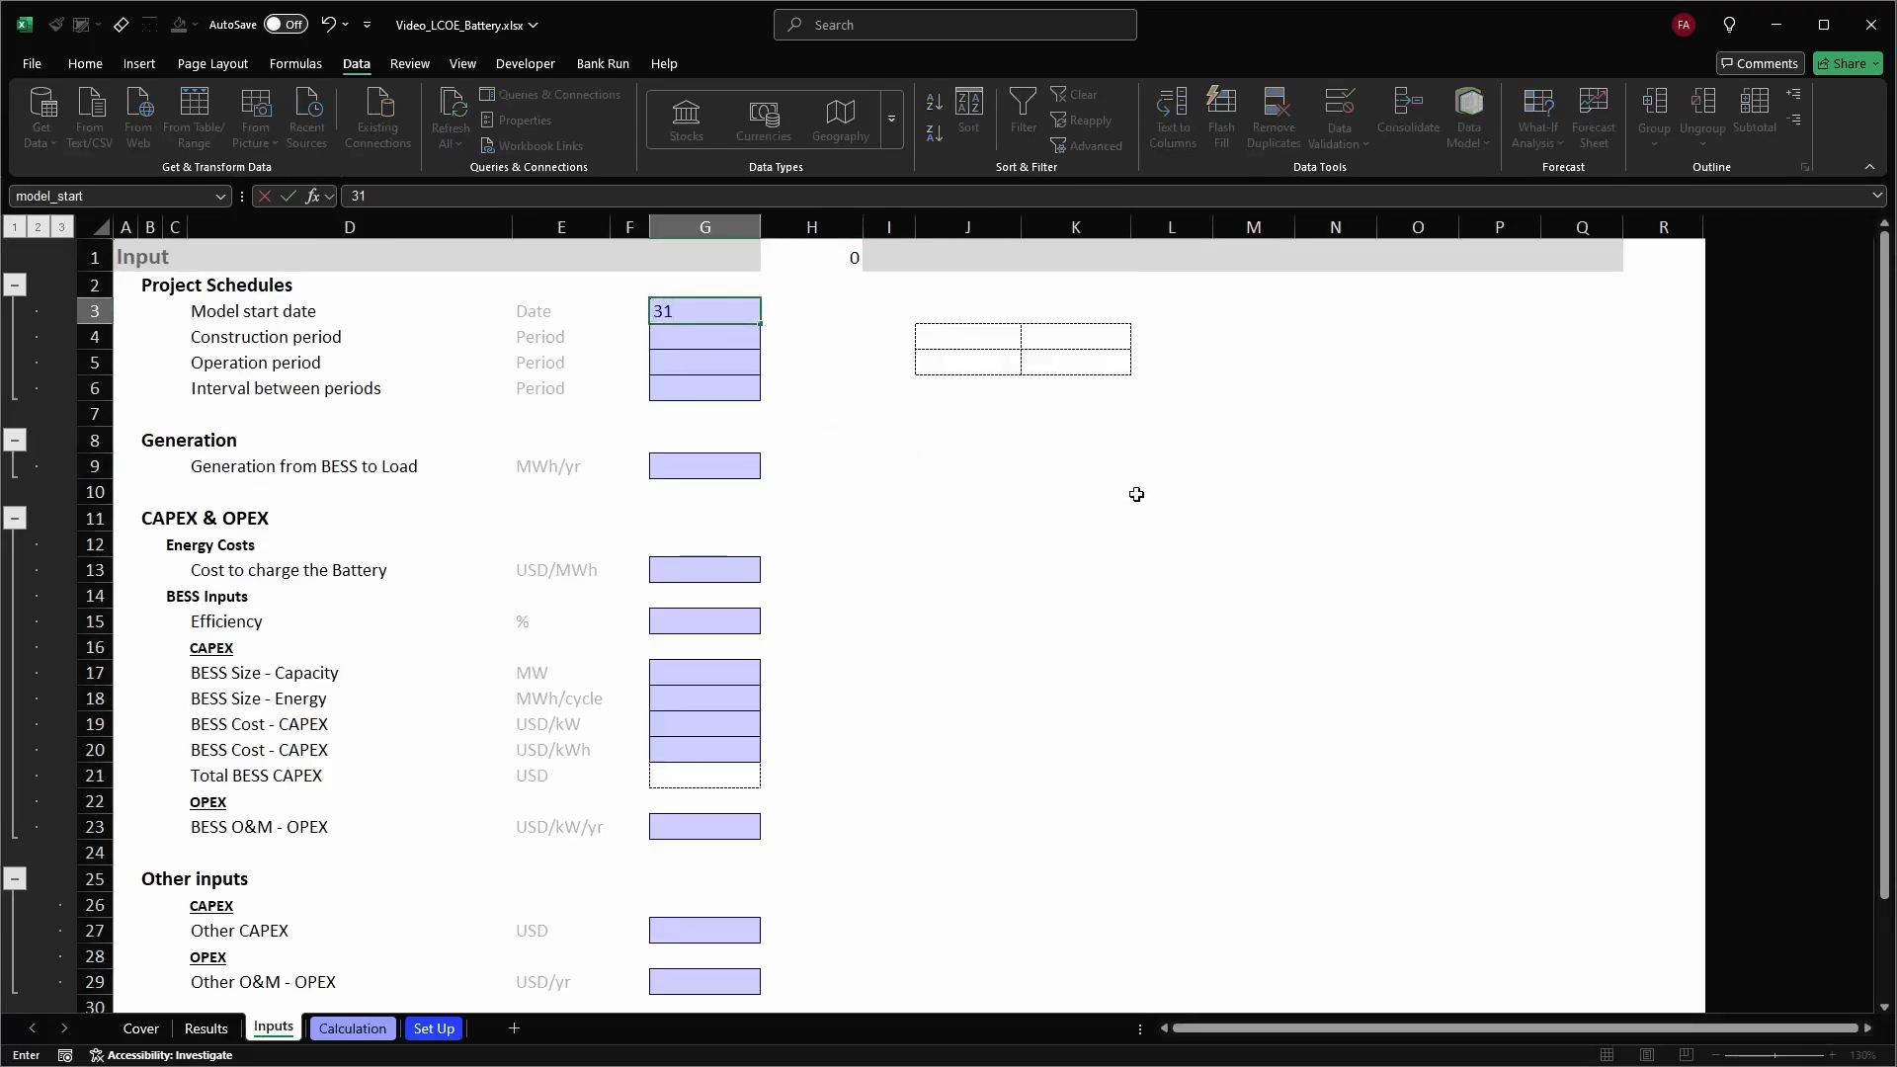
type("-12-2025")
key("Return")
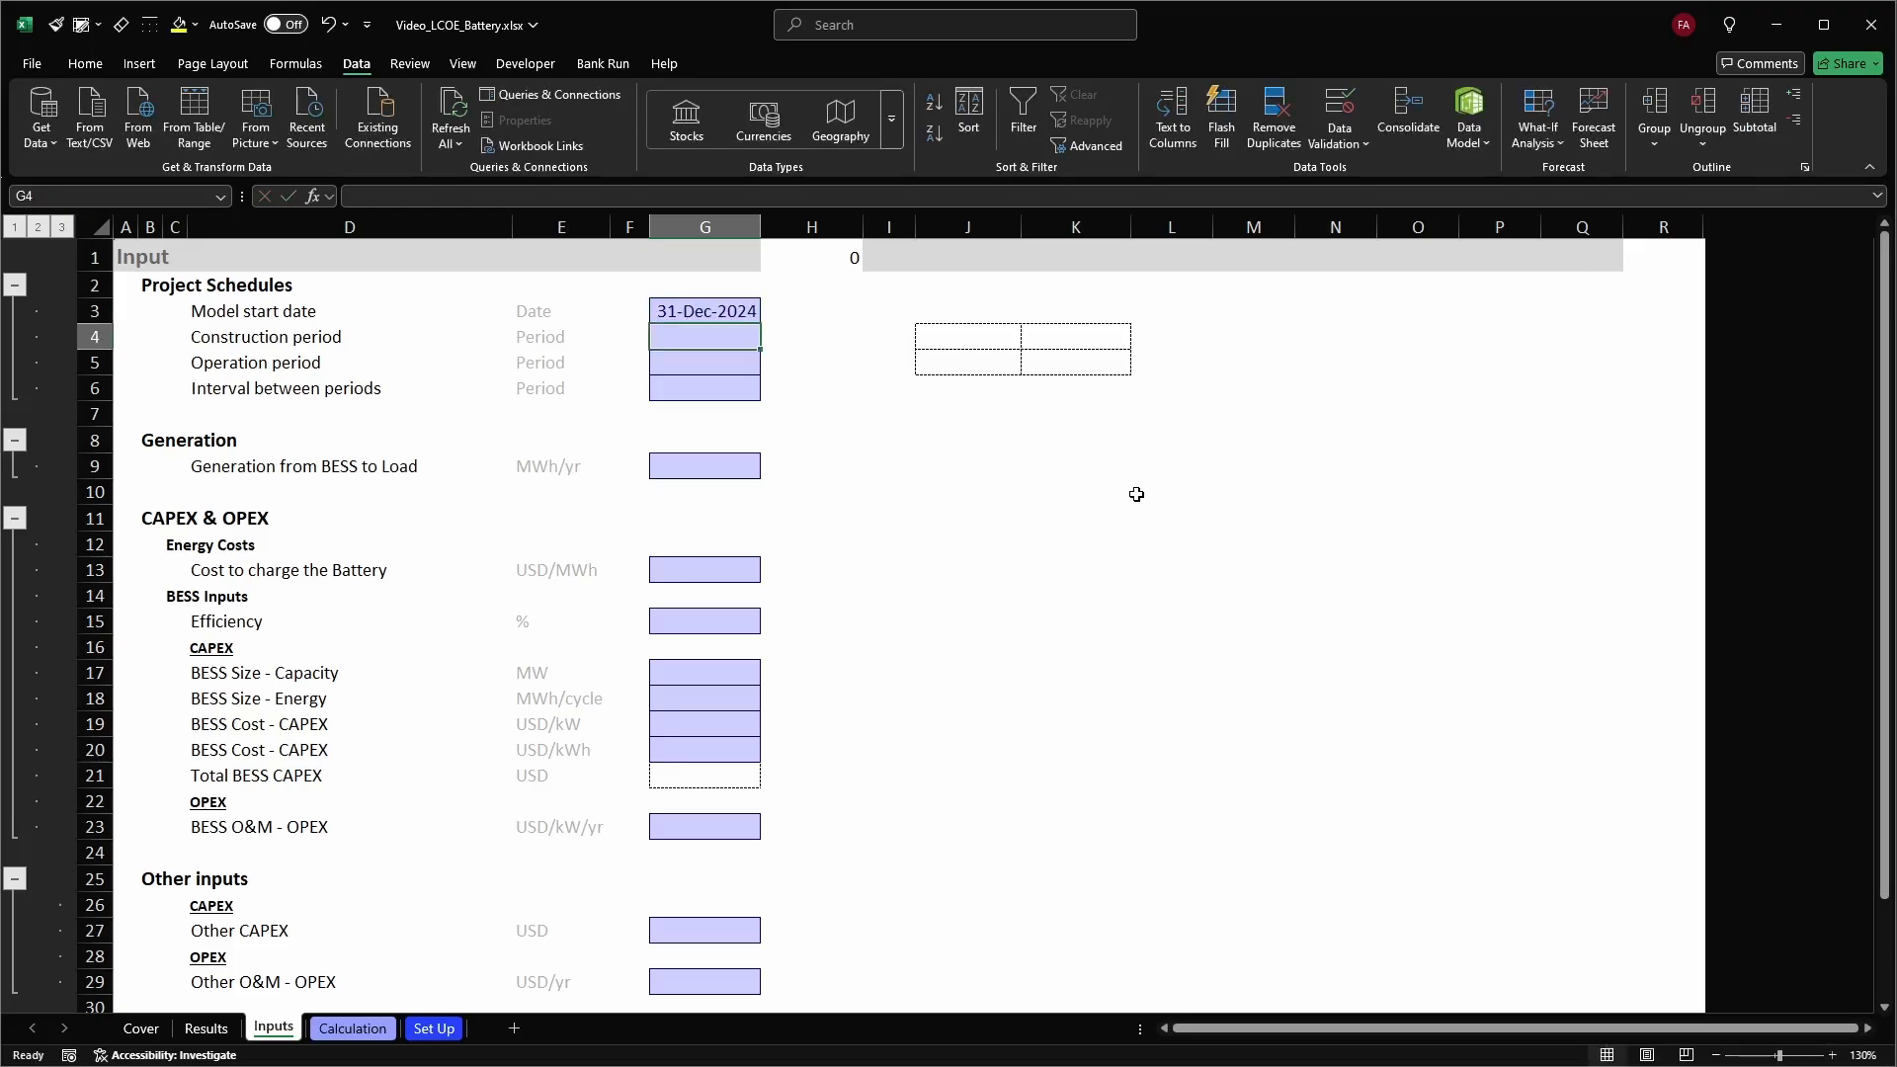
Set the construction period in cell G4 to 4 quarters
key("alt+Tab")
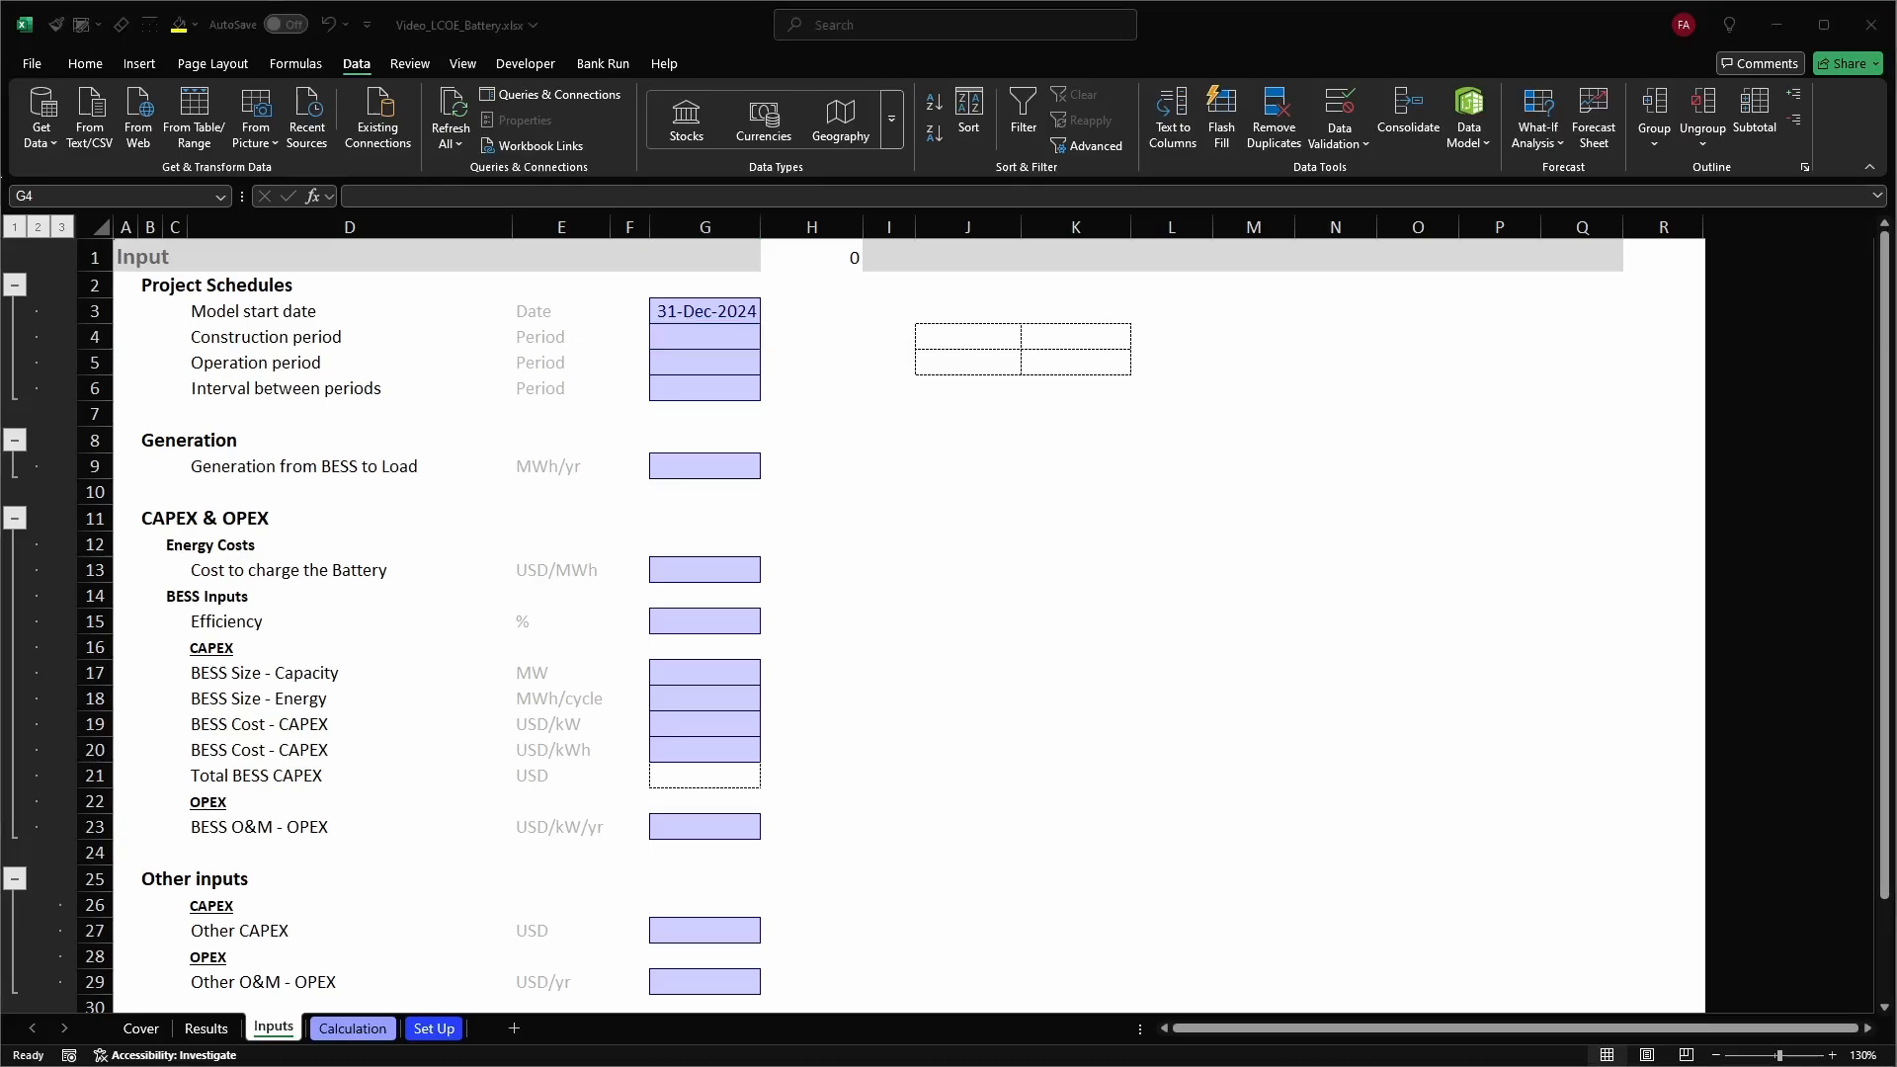
left_click(195, 337)
left_click(686, 336)
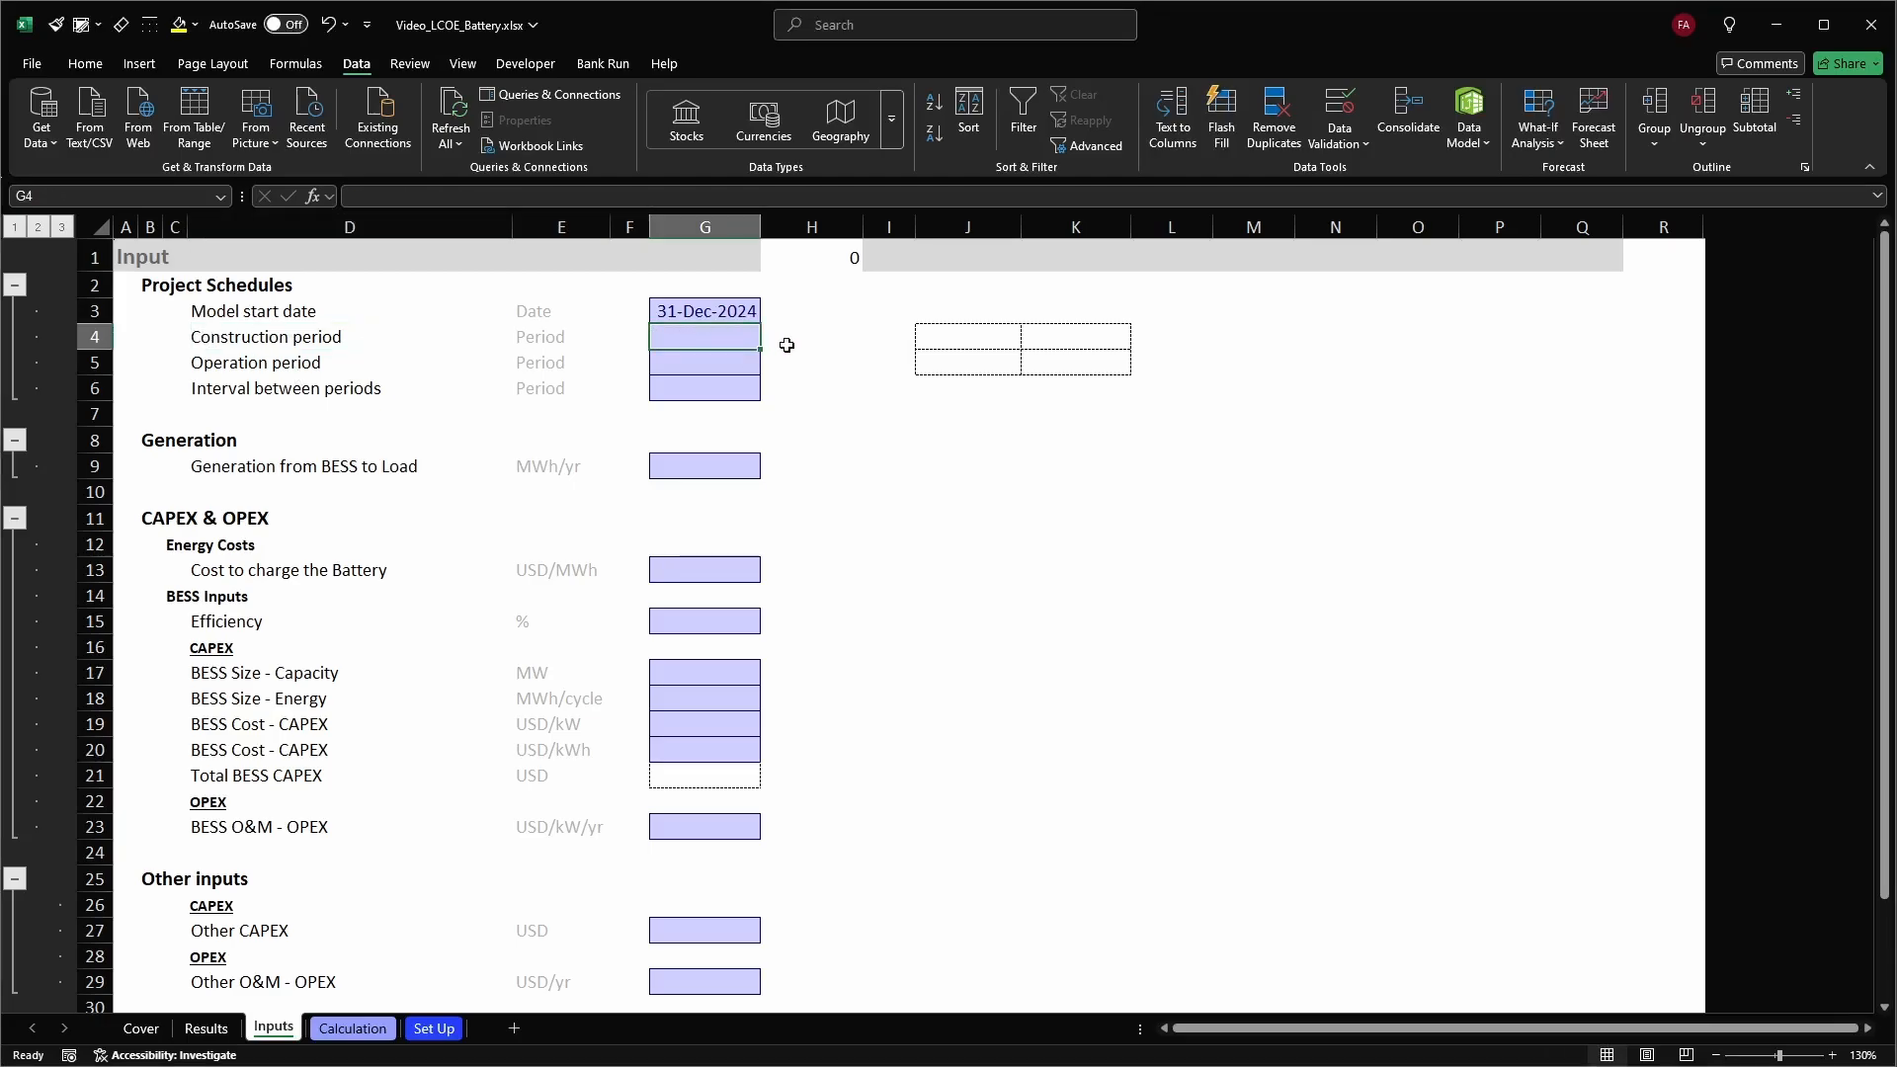
type("4")
key("Return")
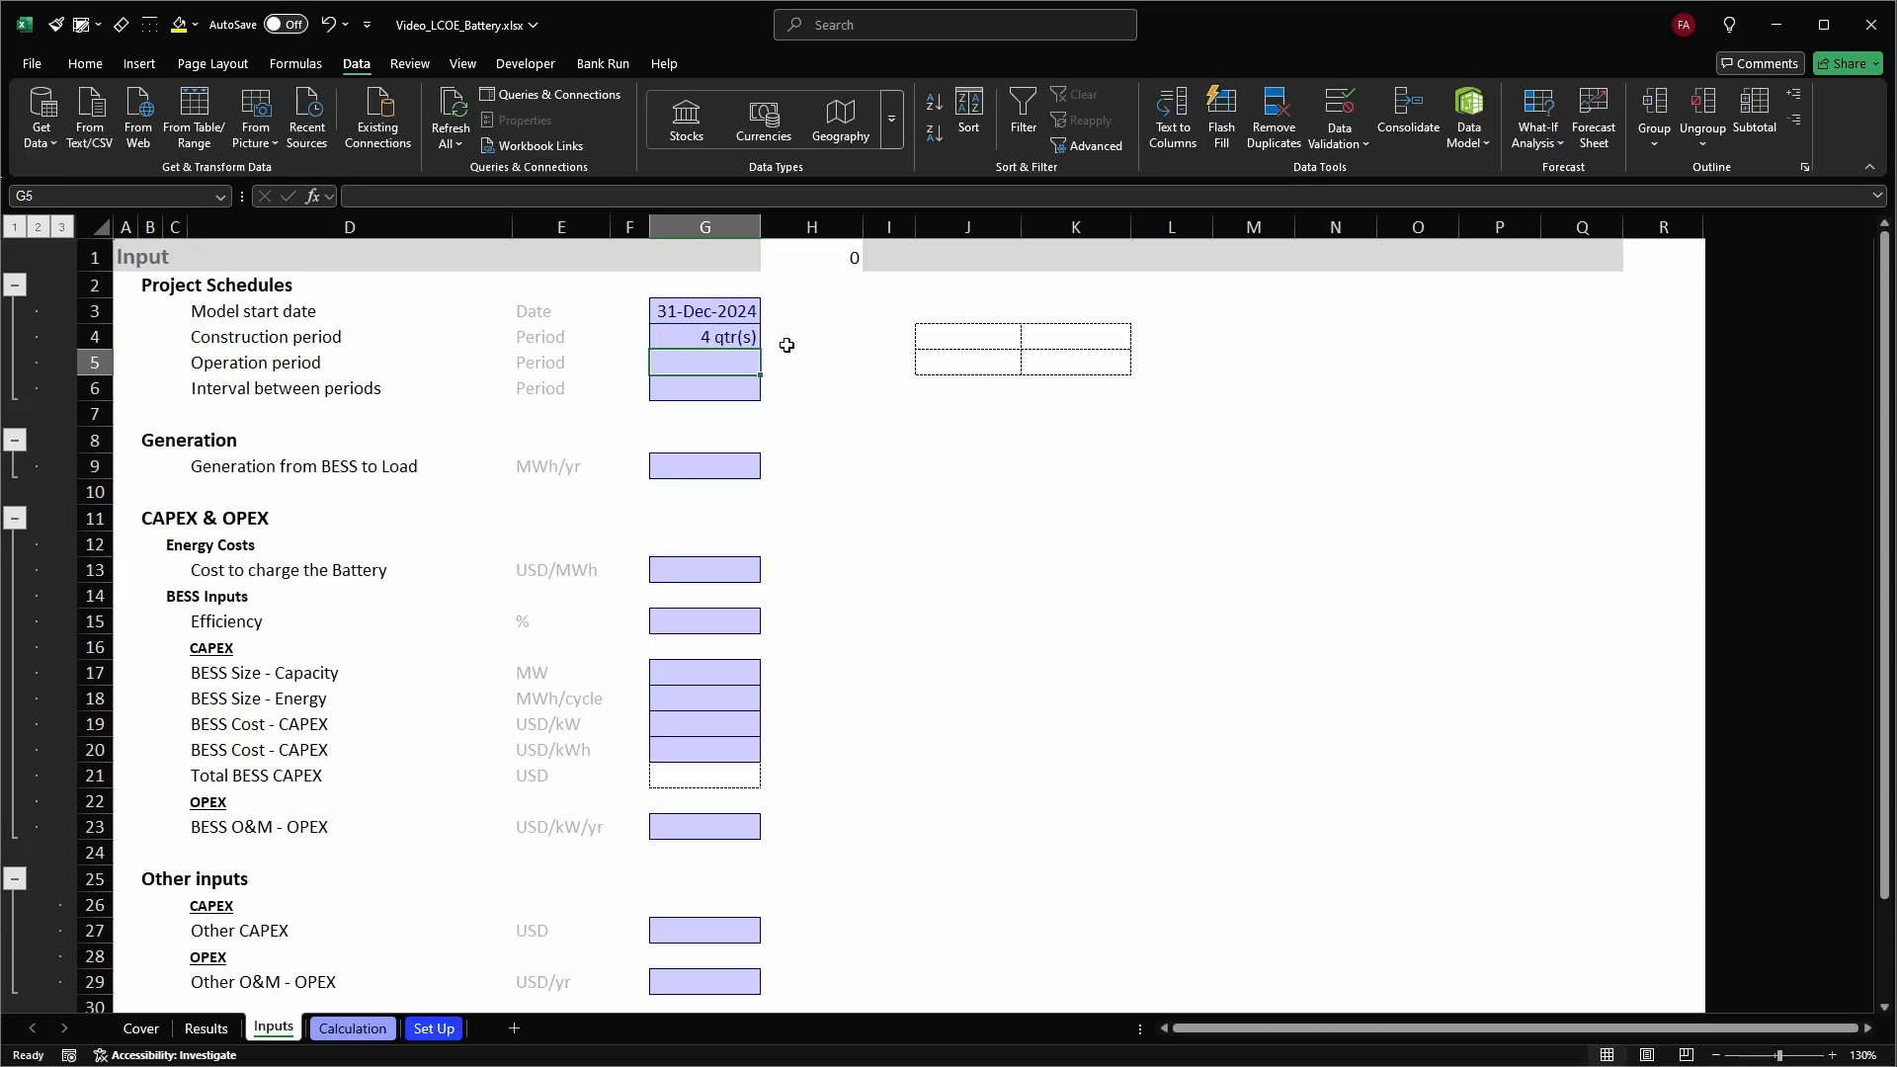
Set the operation period in cell G5 to 10 years and the interval between periods in G6 to 2 quarters
type("10")
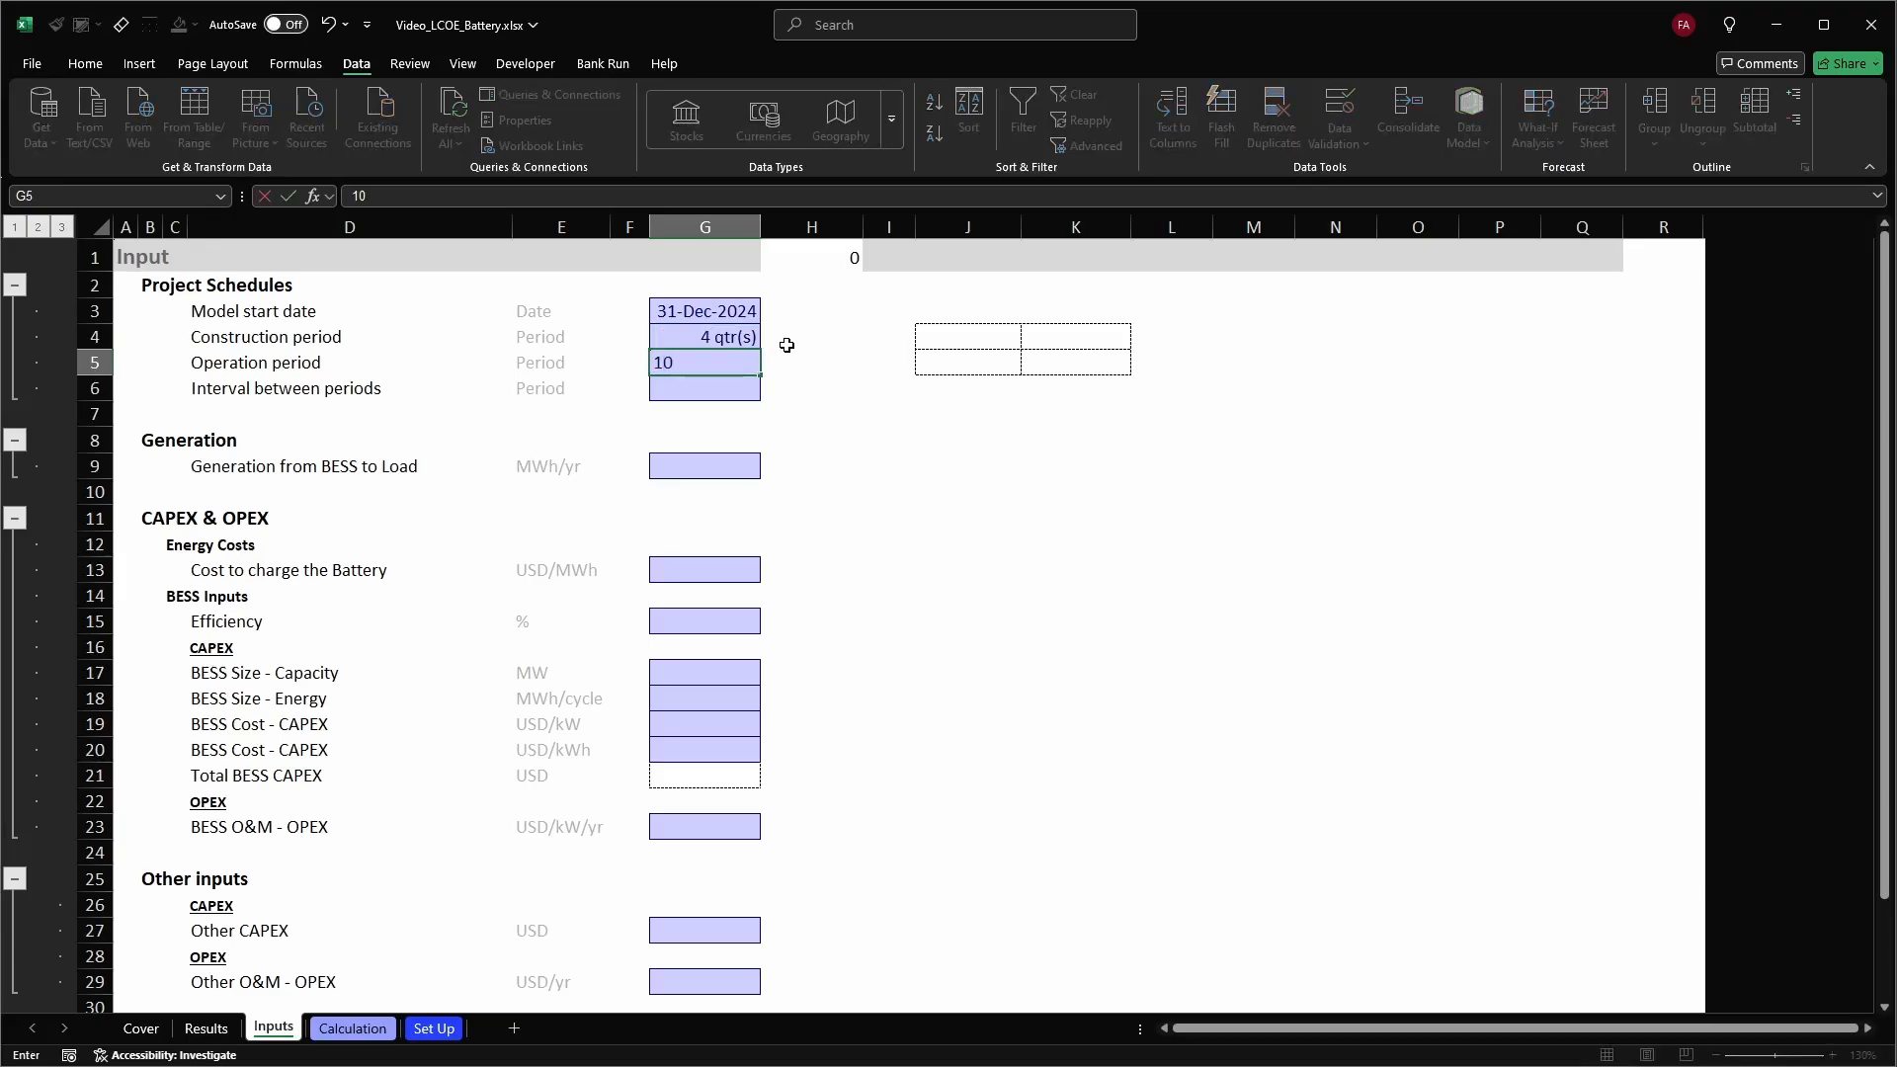
key("Return")
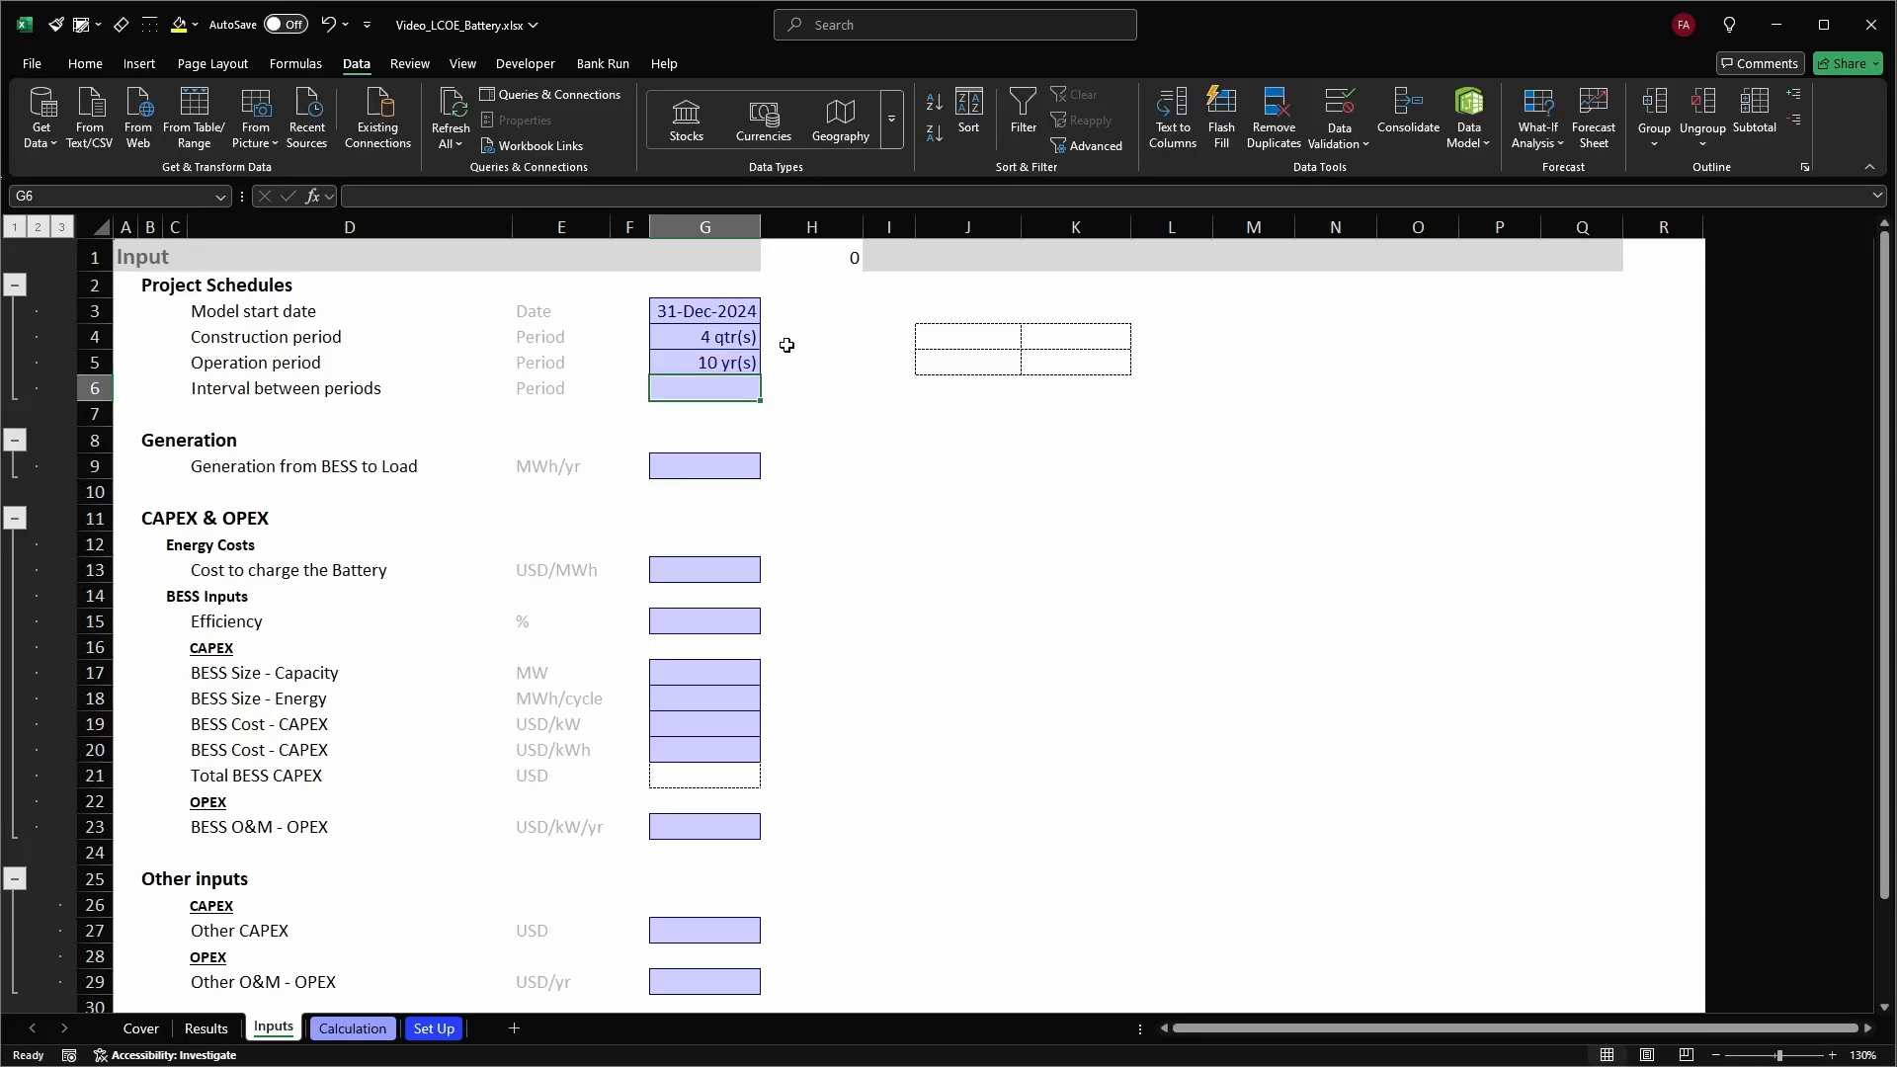
type("2")
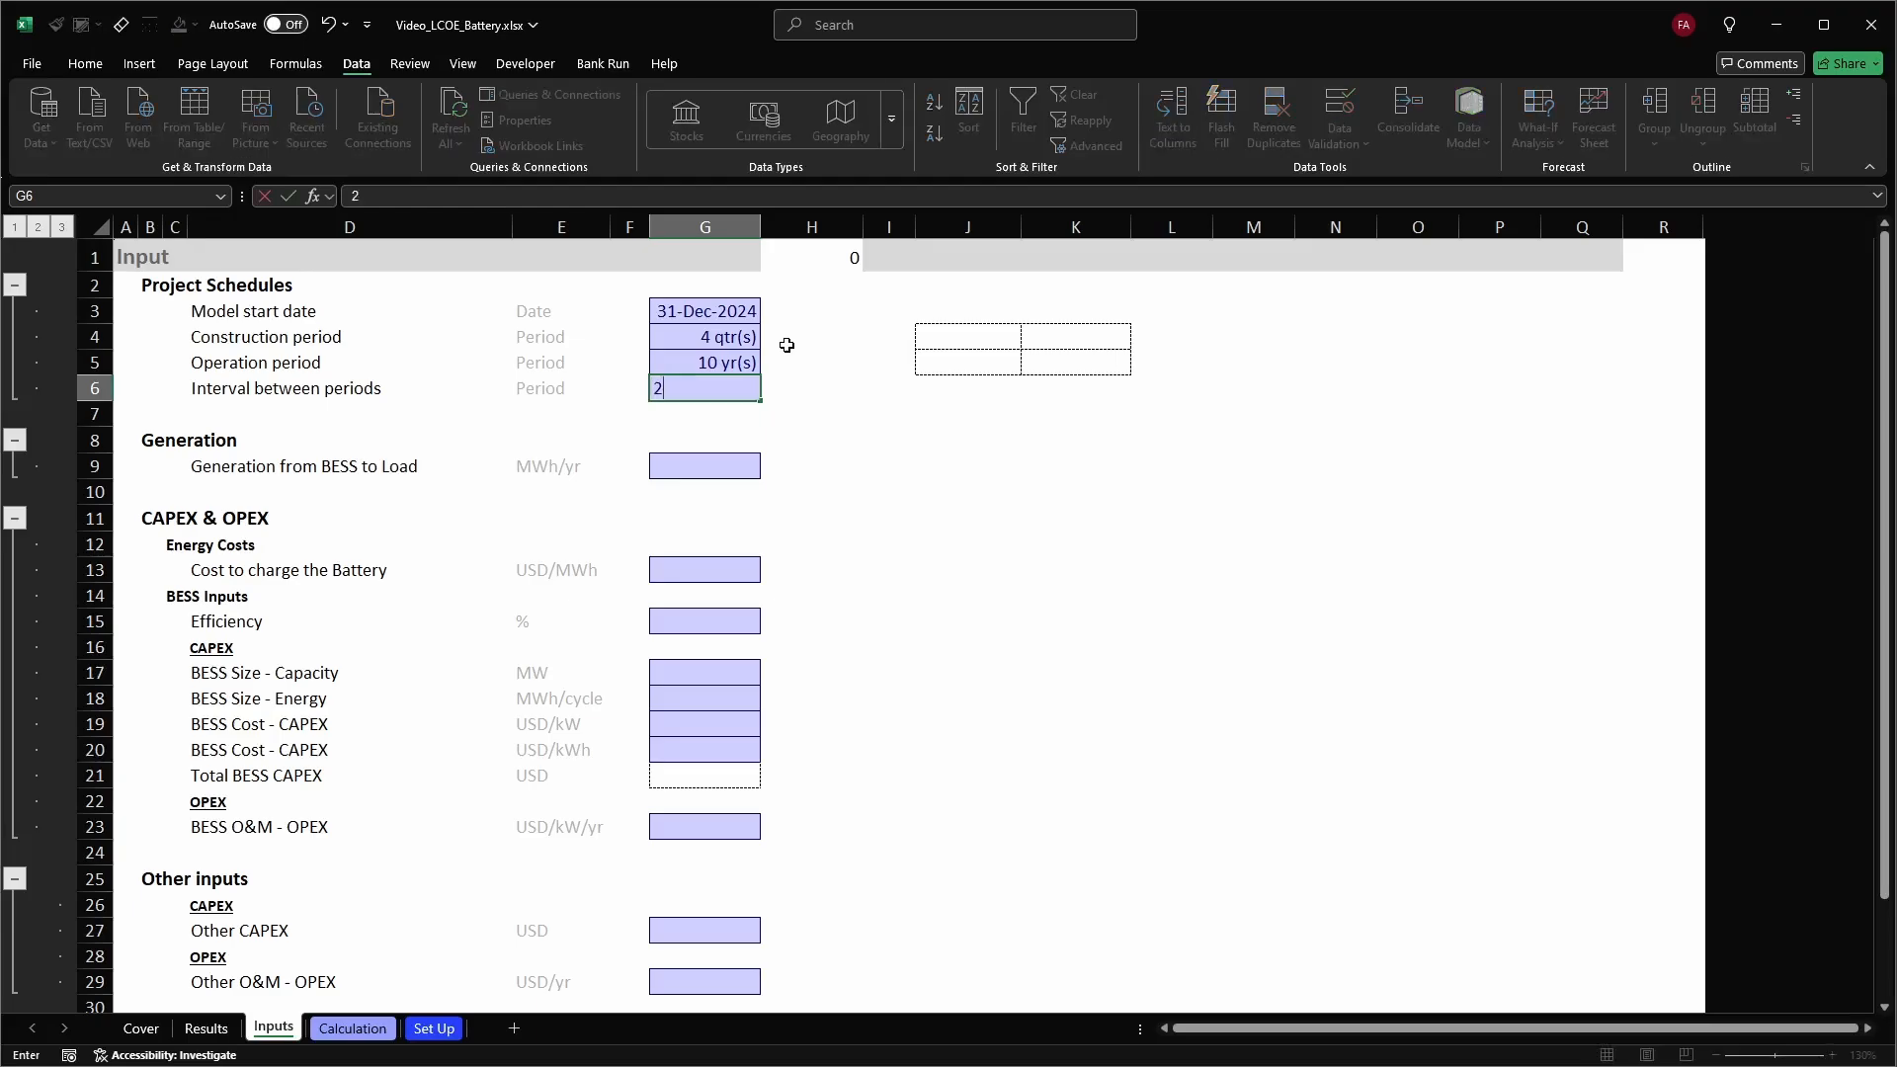
key("Return")
key("Up")
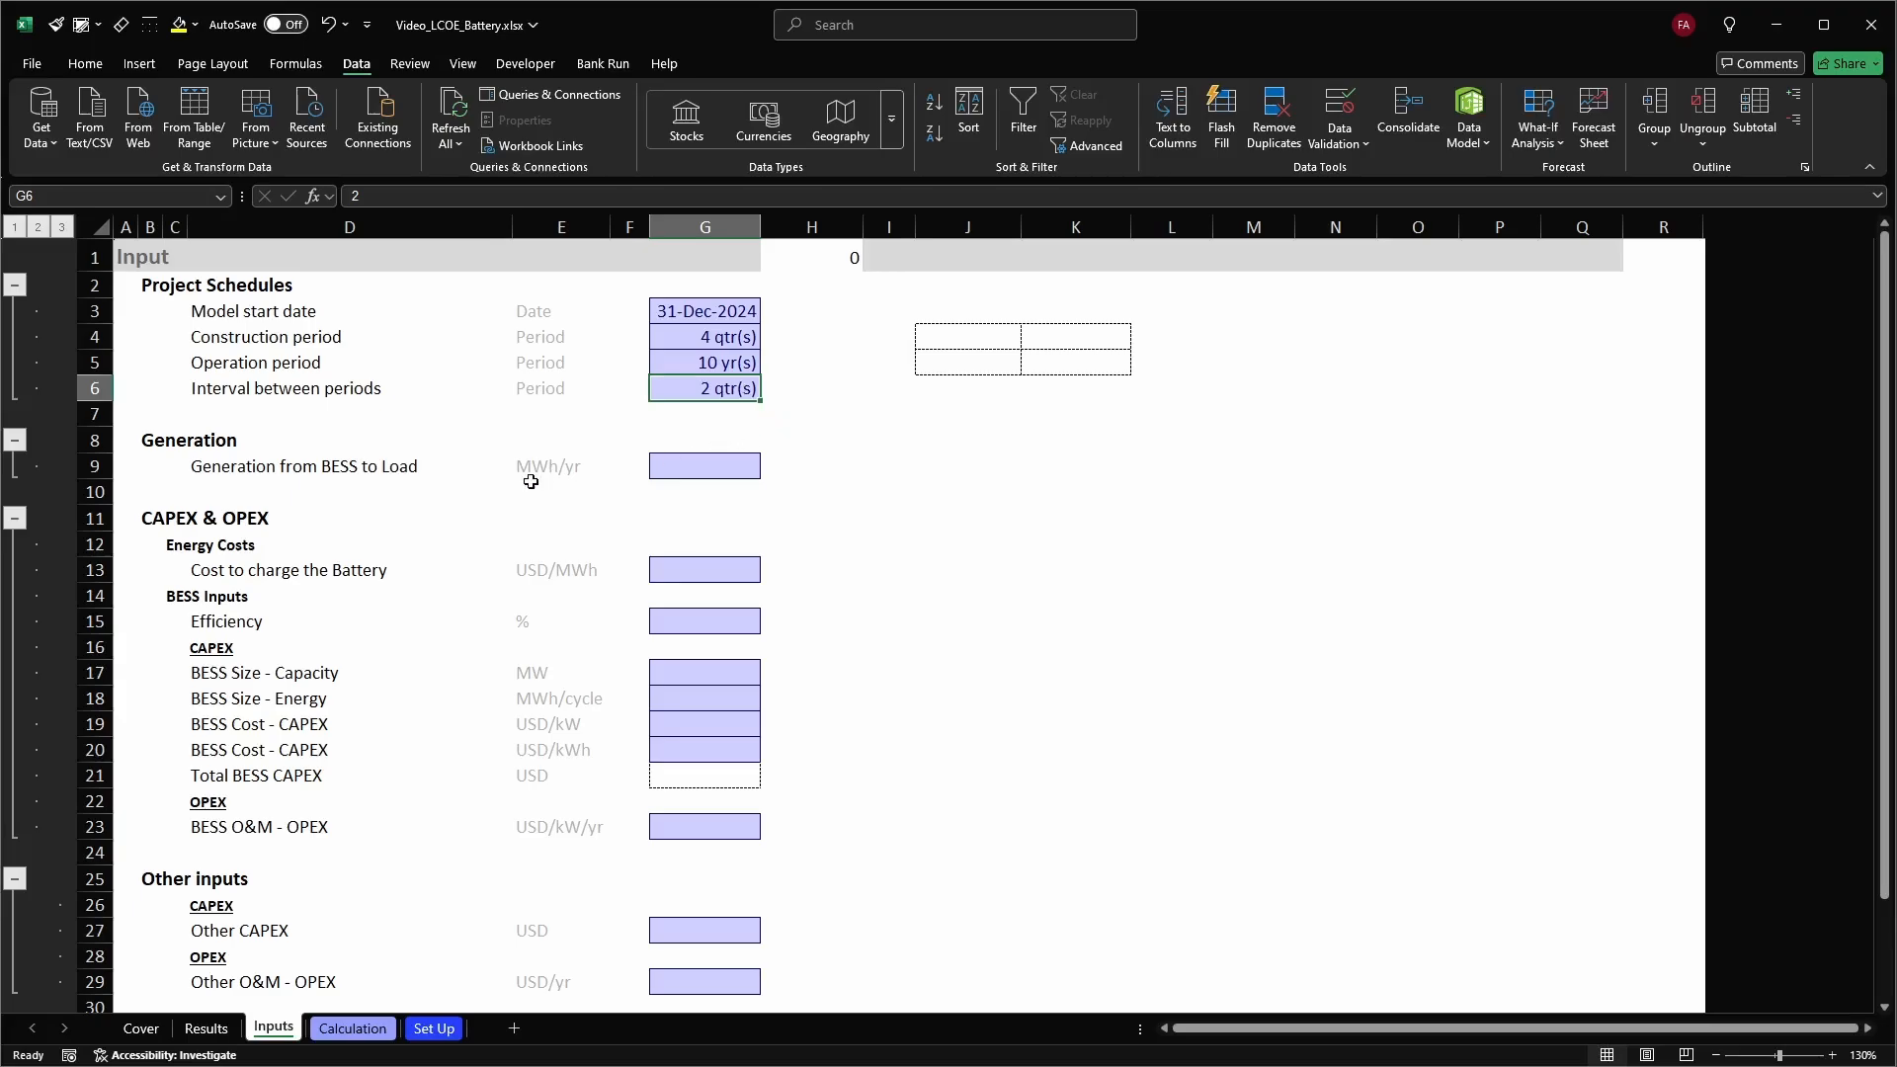
Enter 3250 MWh/yr as the generation from BESS to load in cell G9
left_click_drag(82, 451, 94, 467)
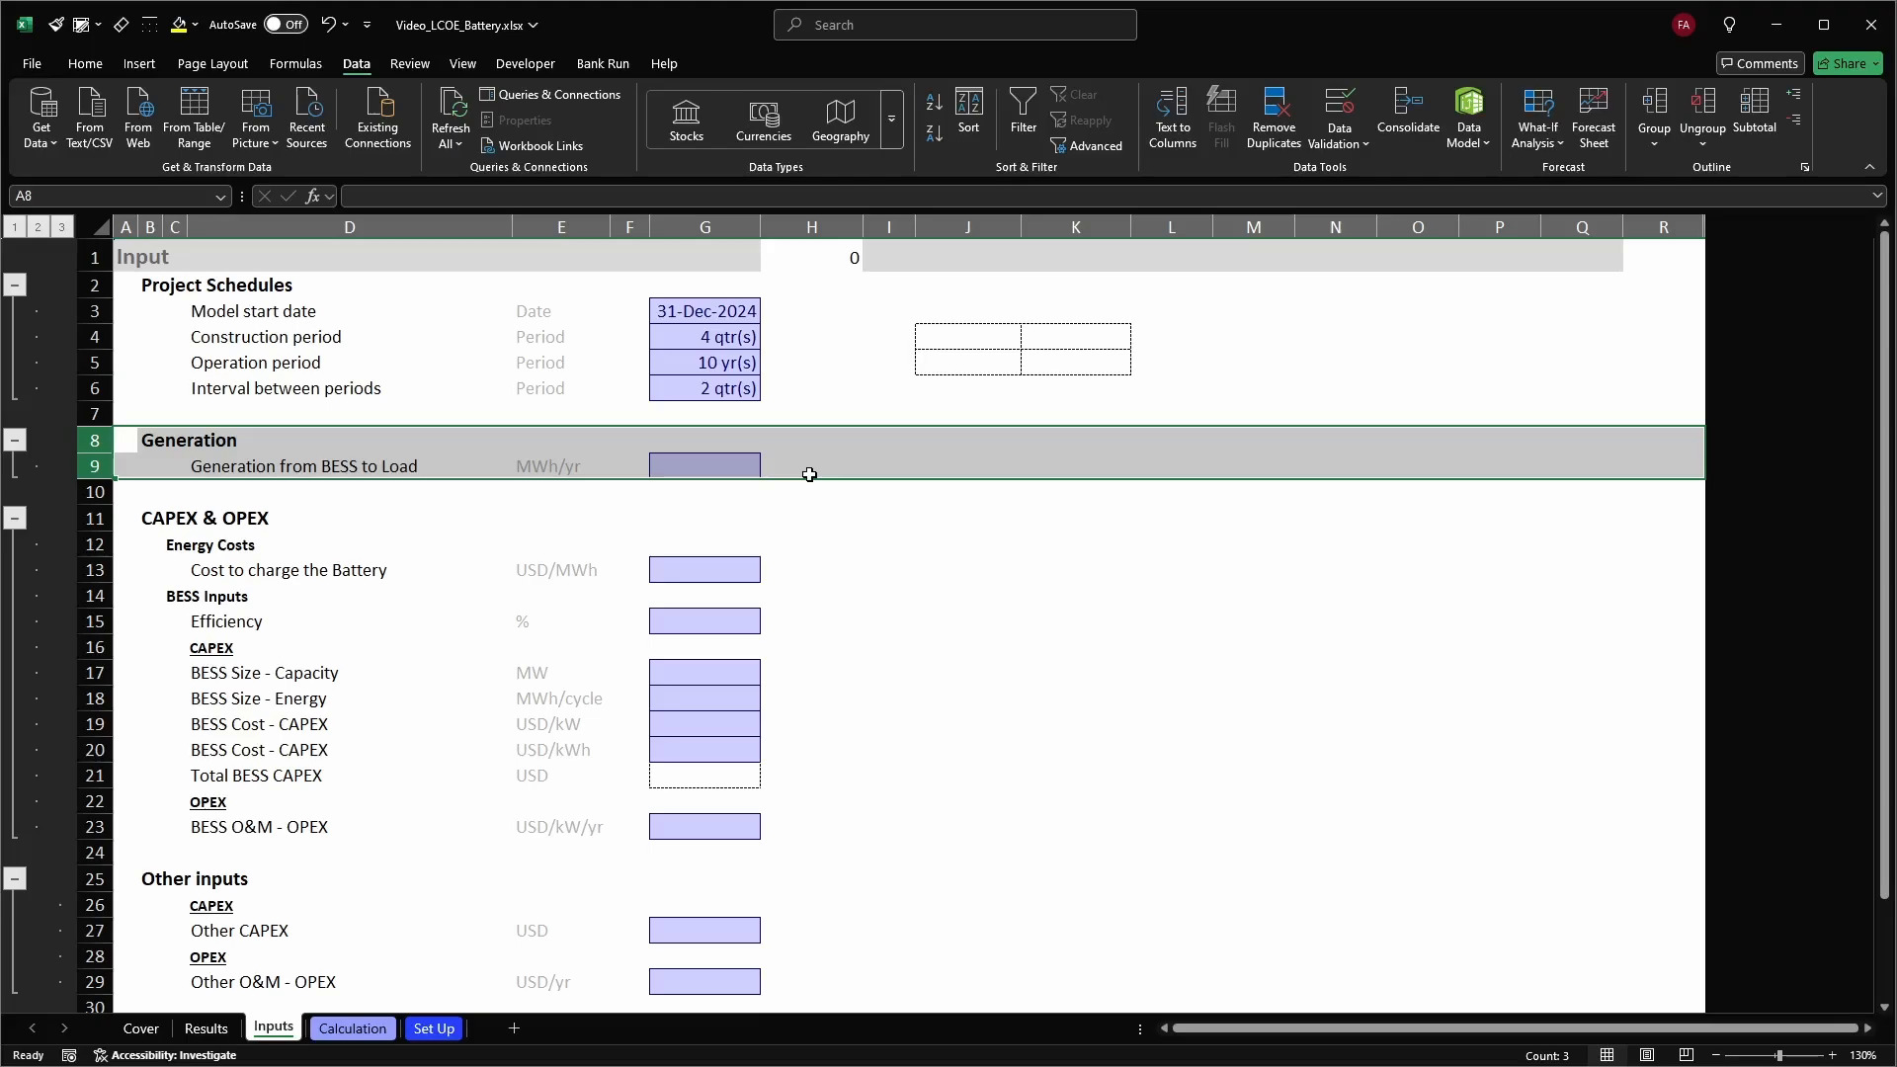
key("Left")
key("Right")
key("Right")
key("Down")
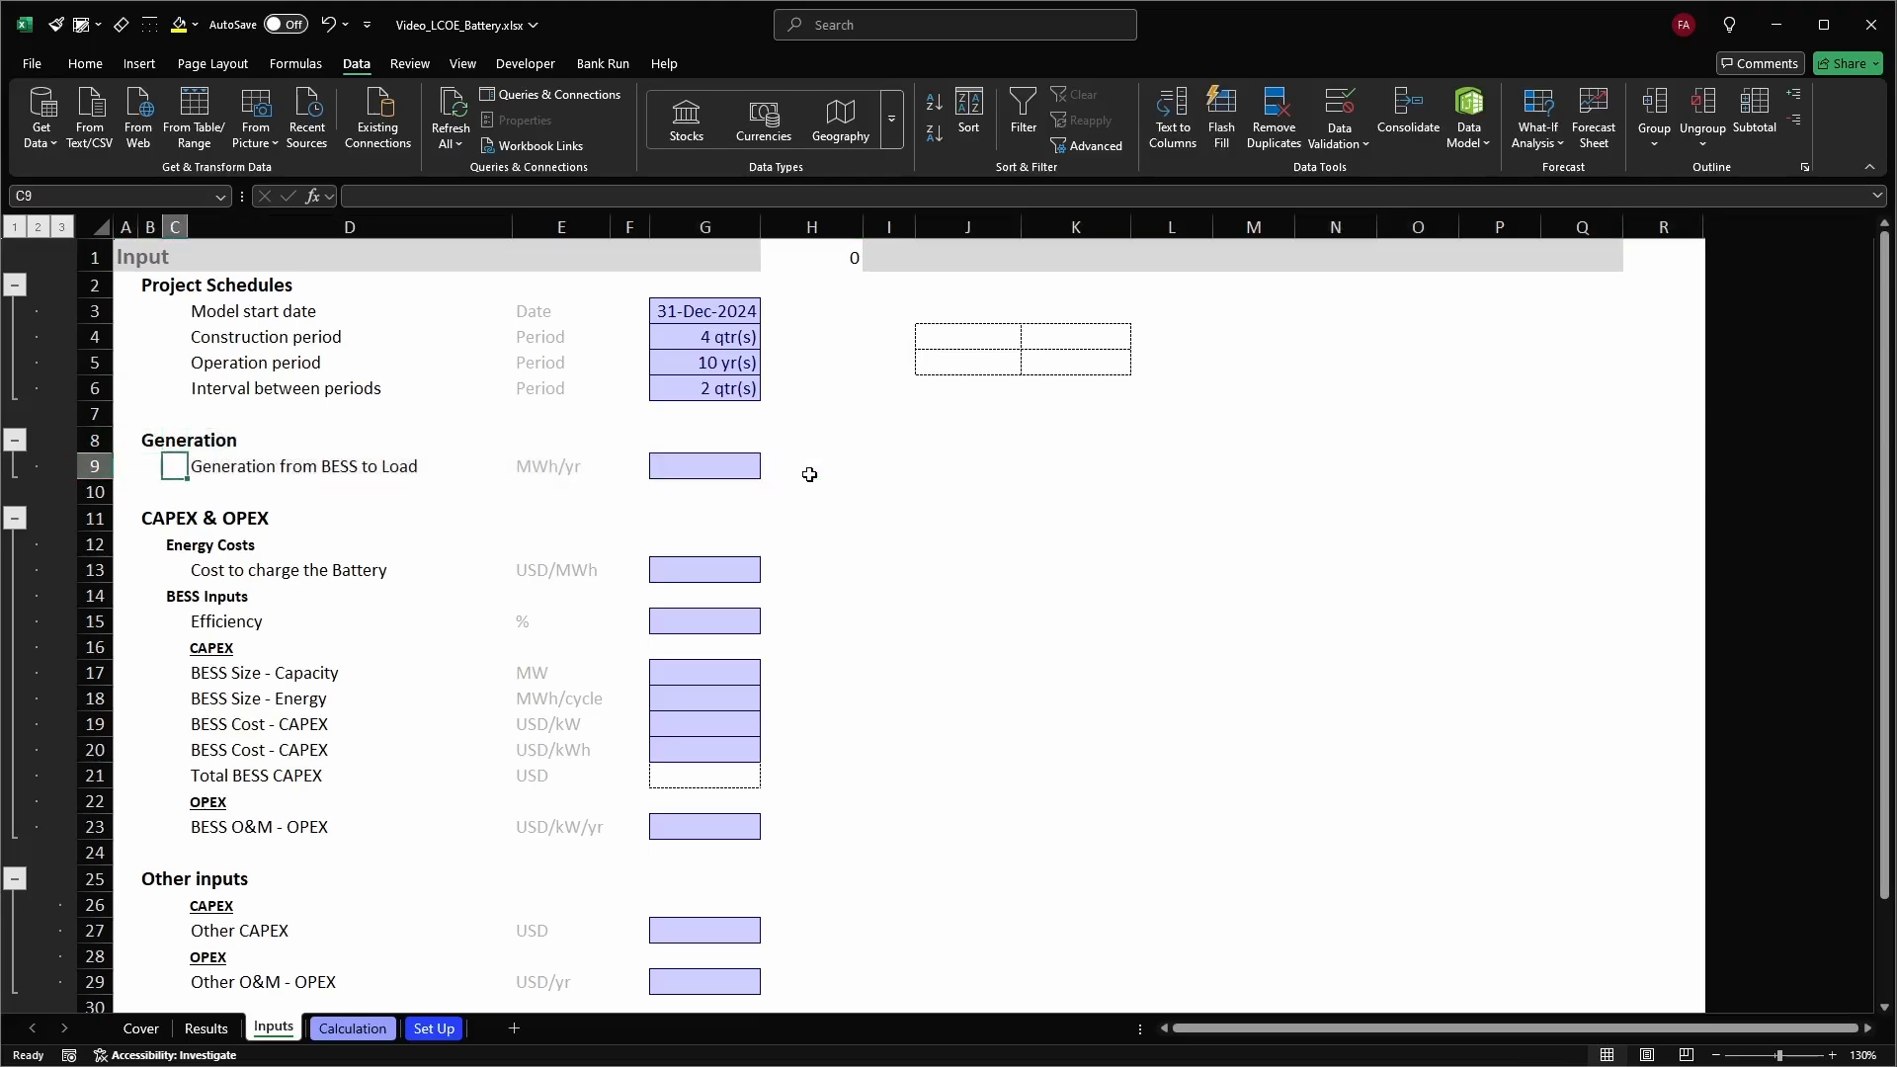
key("Right")
key("Right")
key("Right")
key("Right")
key("Right")
key("Left")
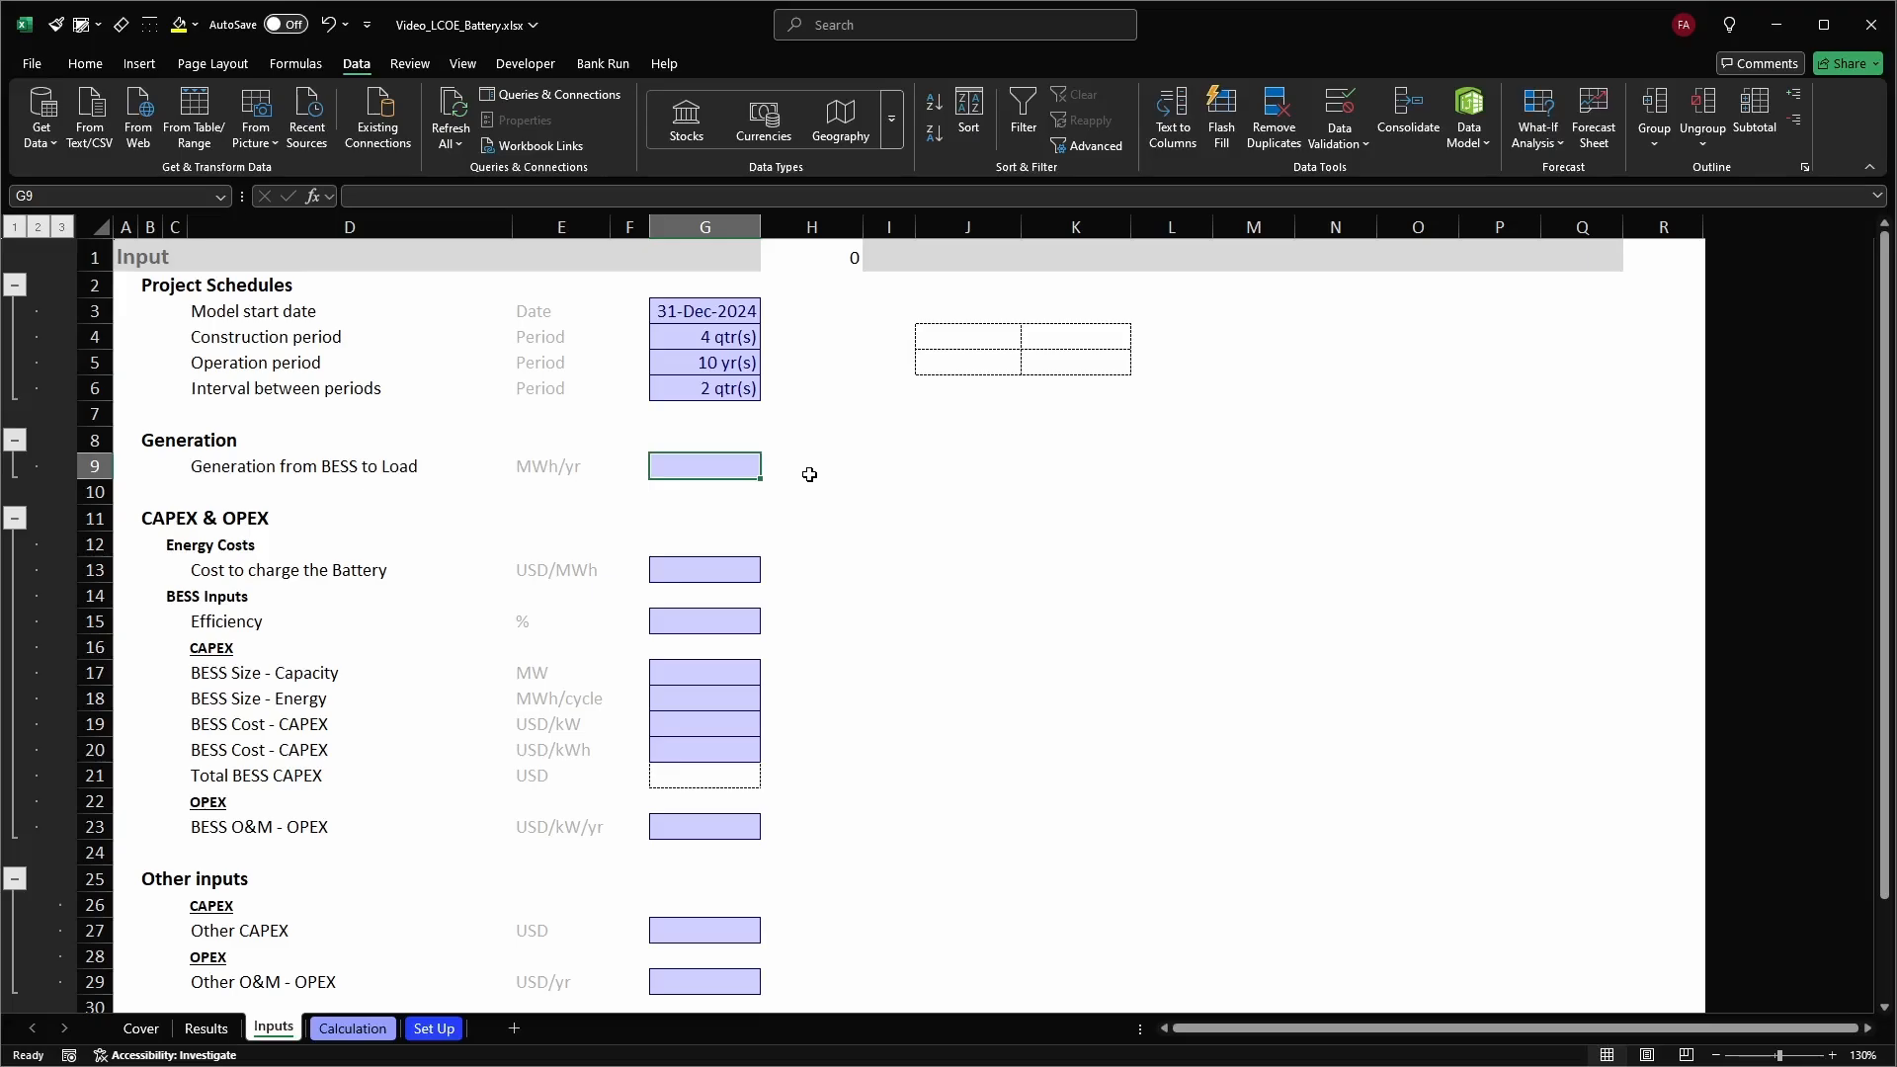
type("3250")
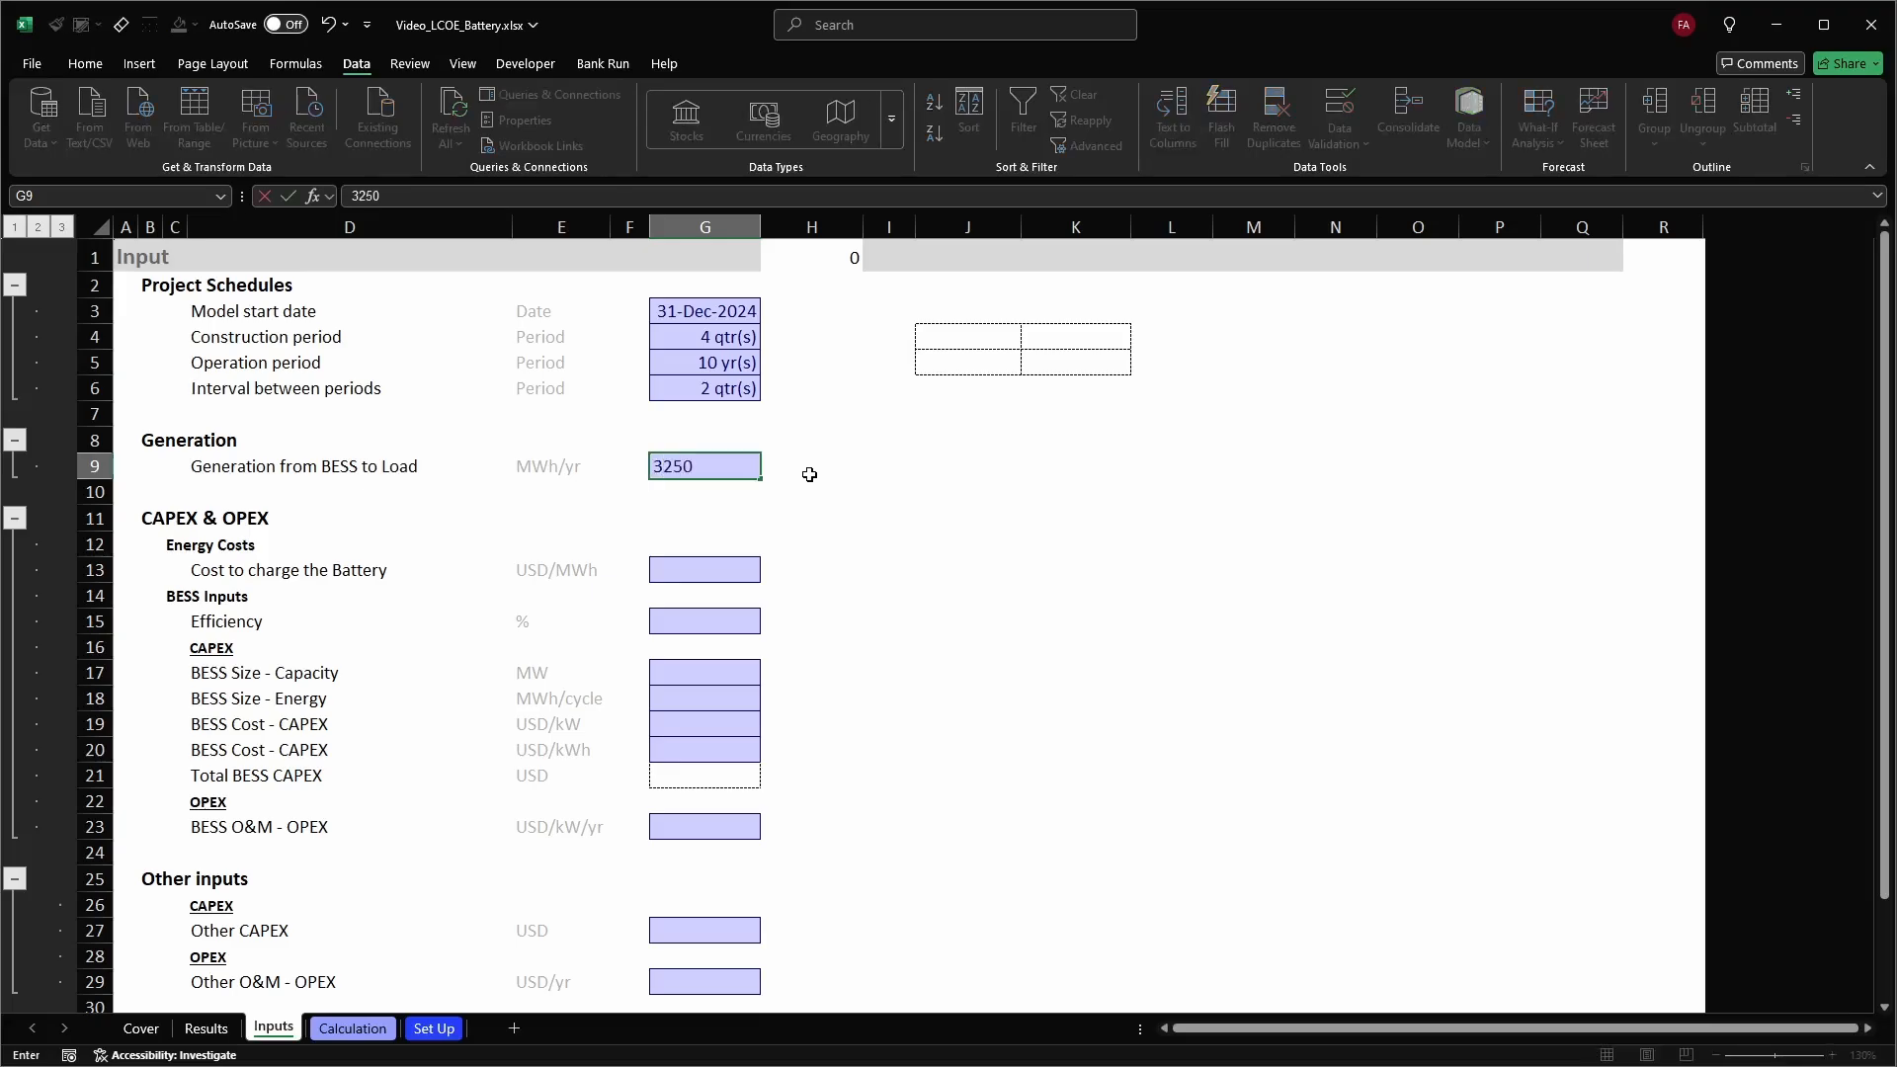
key("Return")
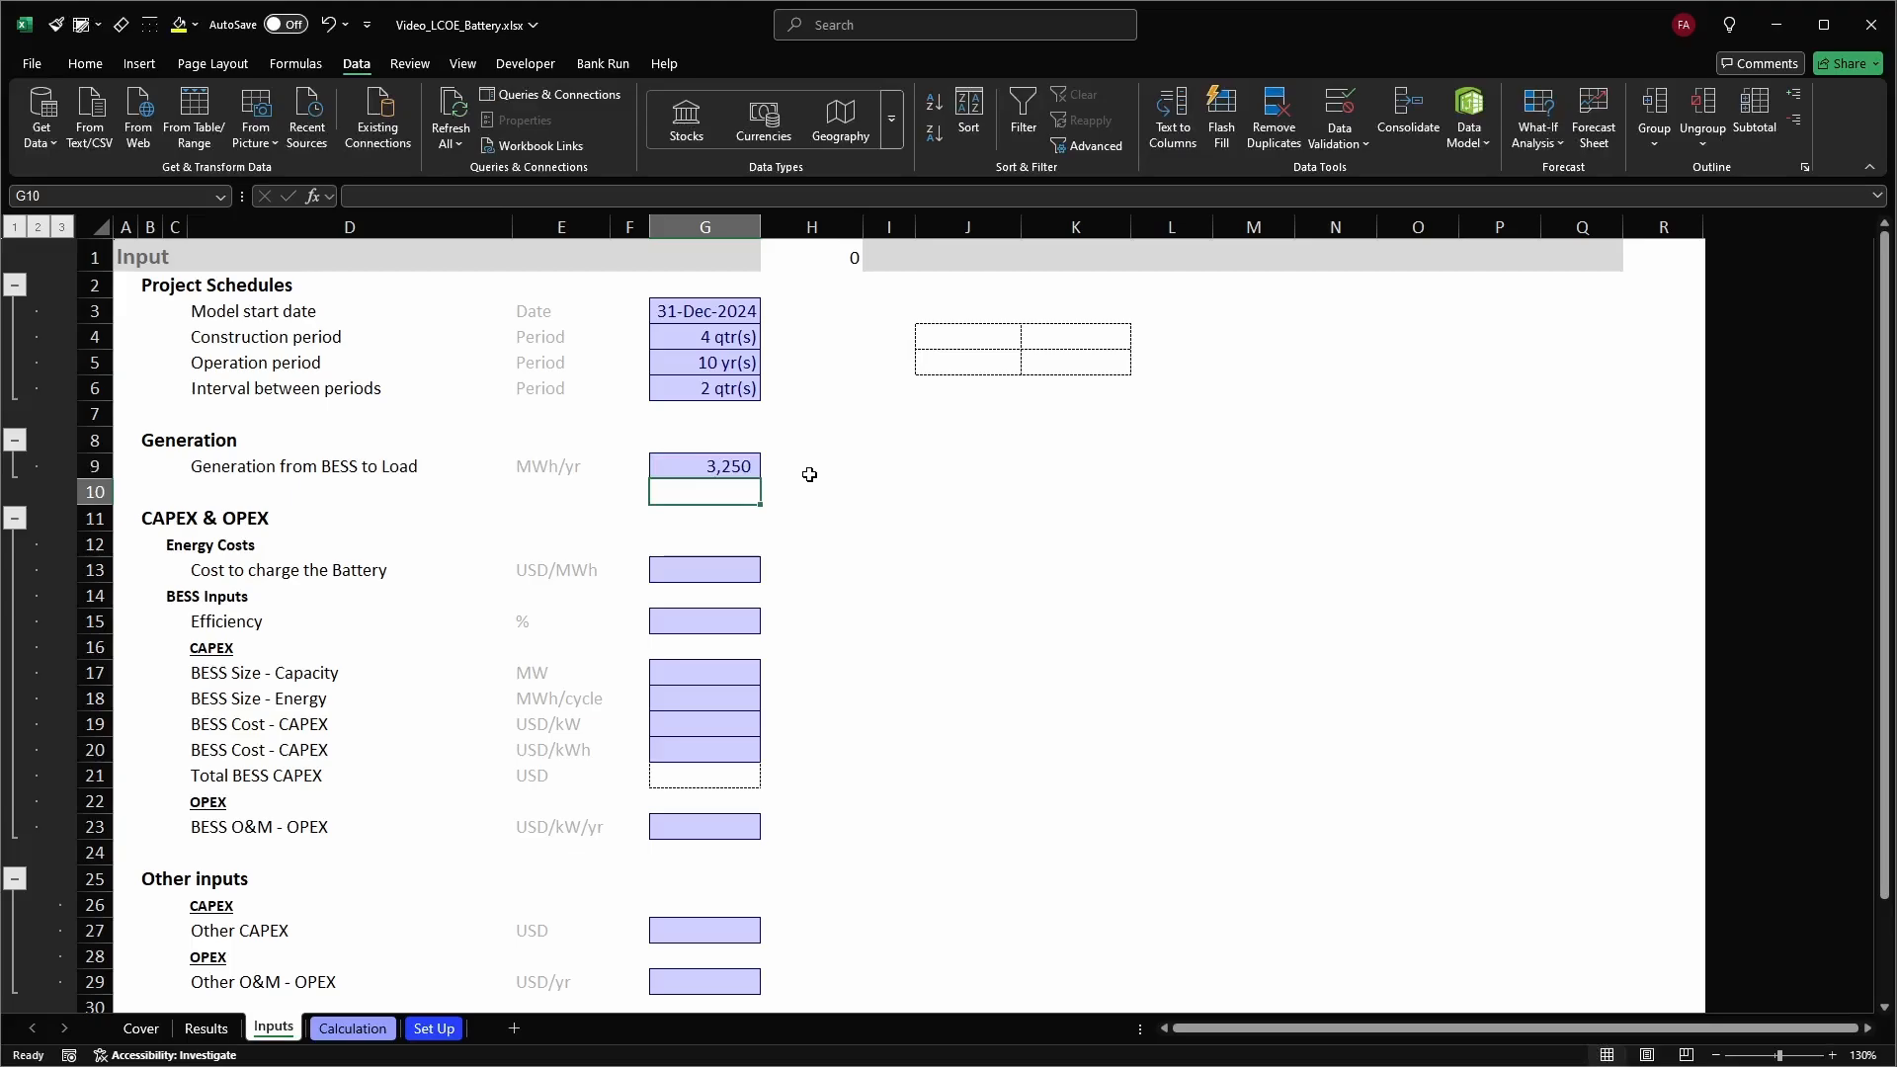
key("Up")
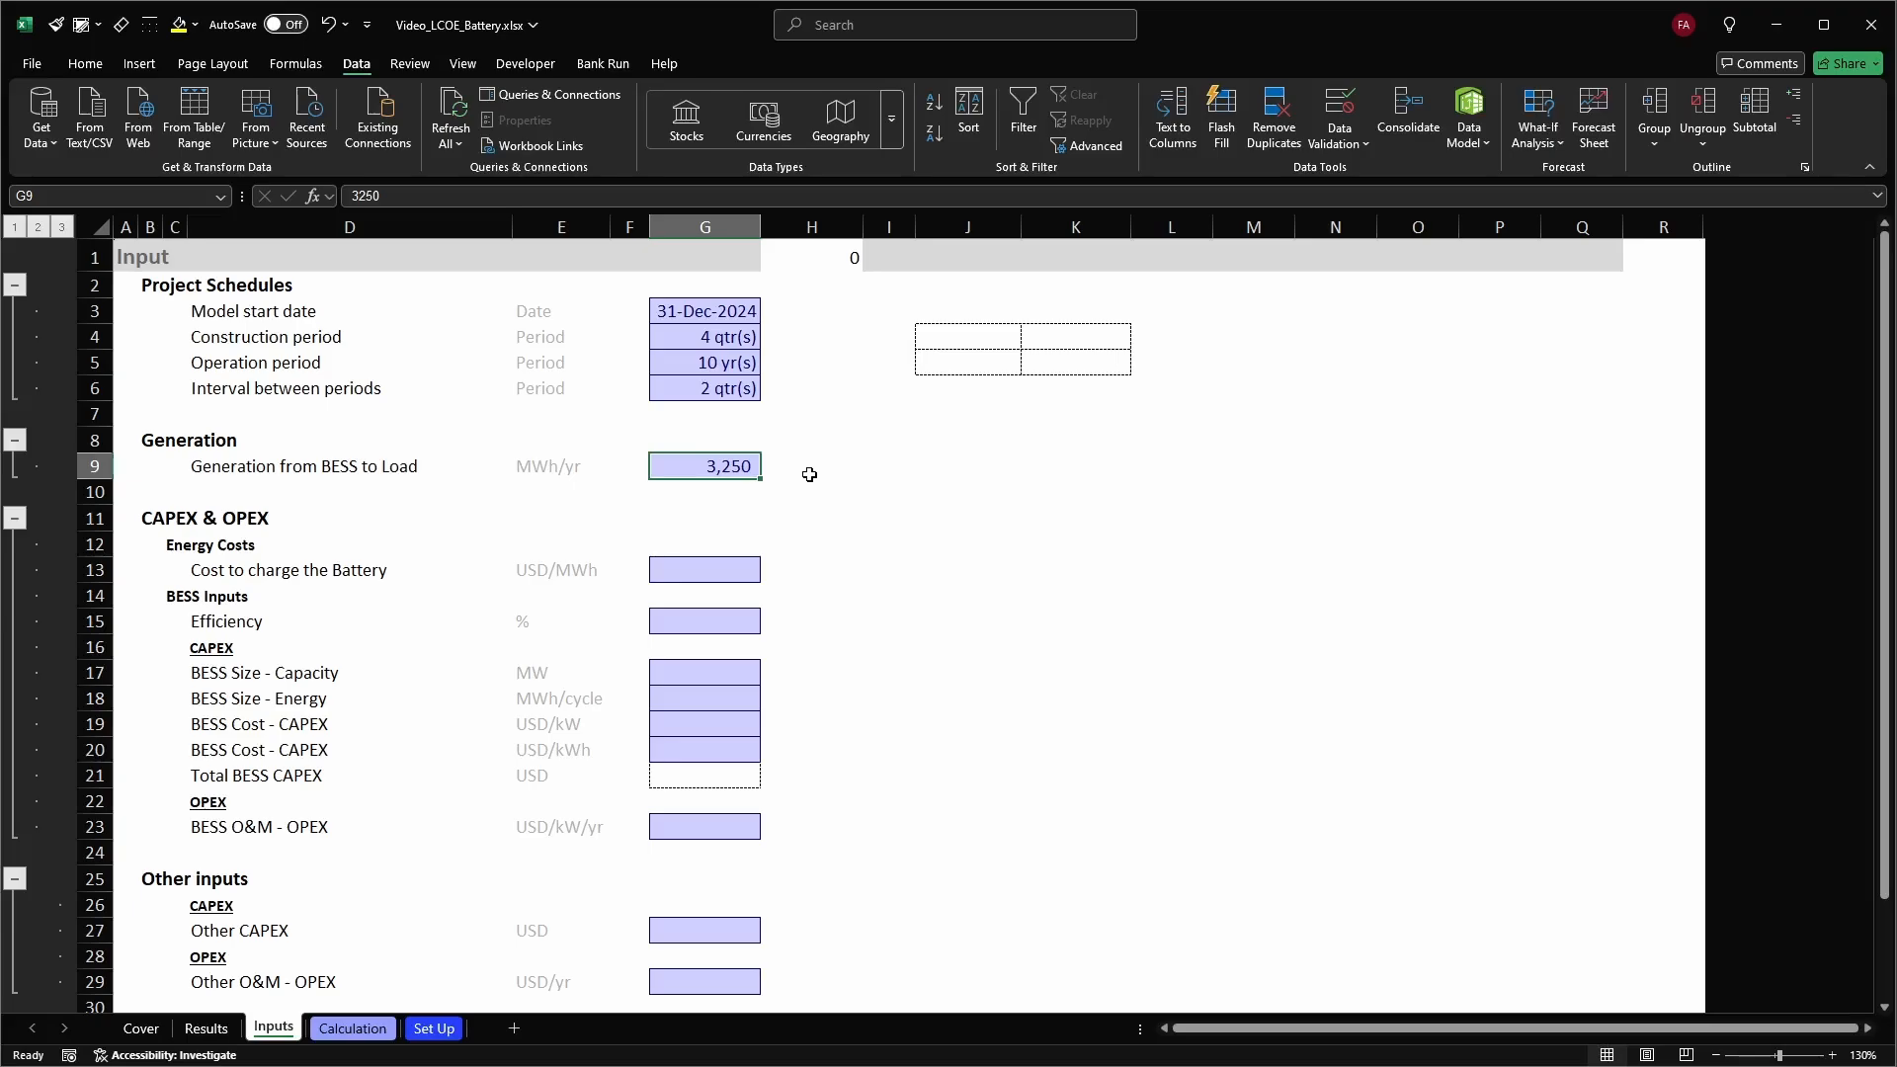
Set the cost to charge the battery in cell G13 to 35 USD/MWh
key("shift+space")
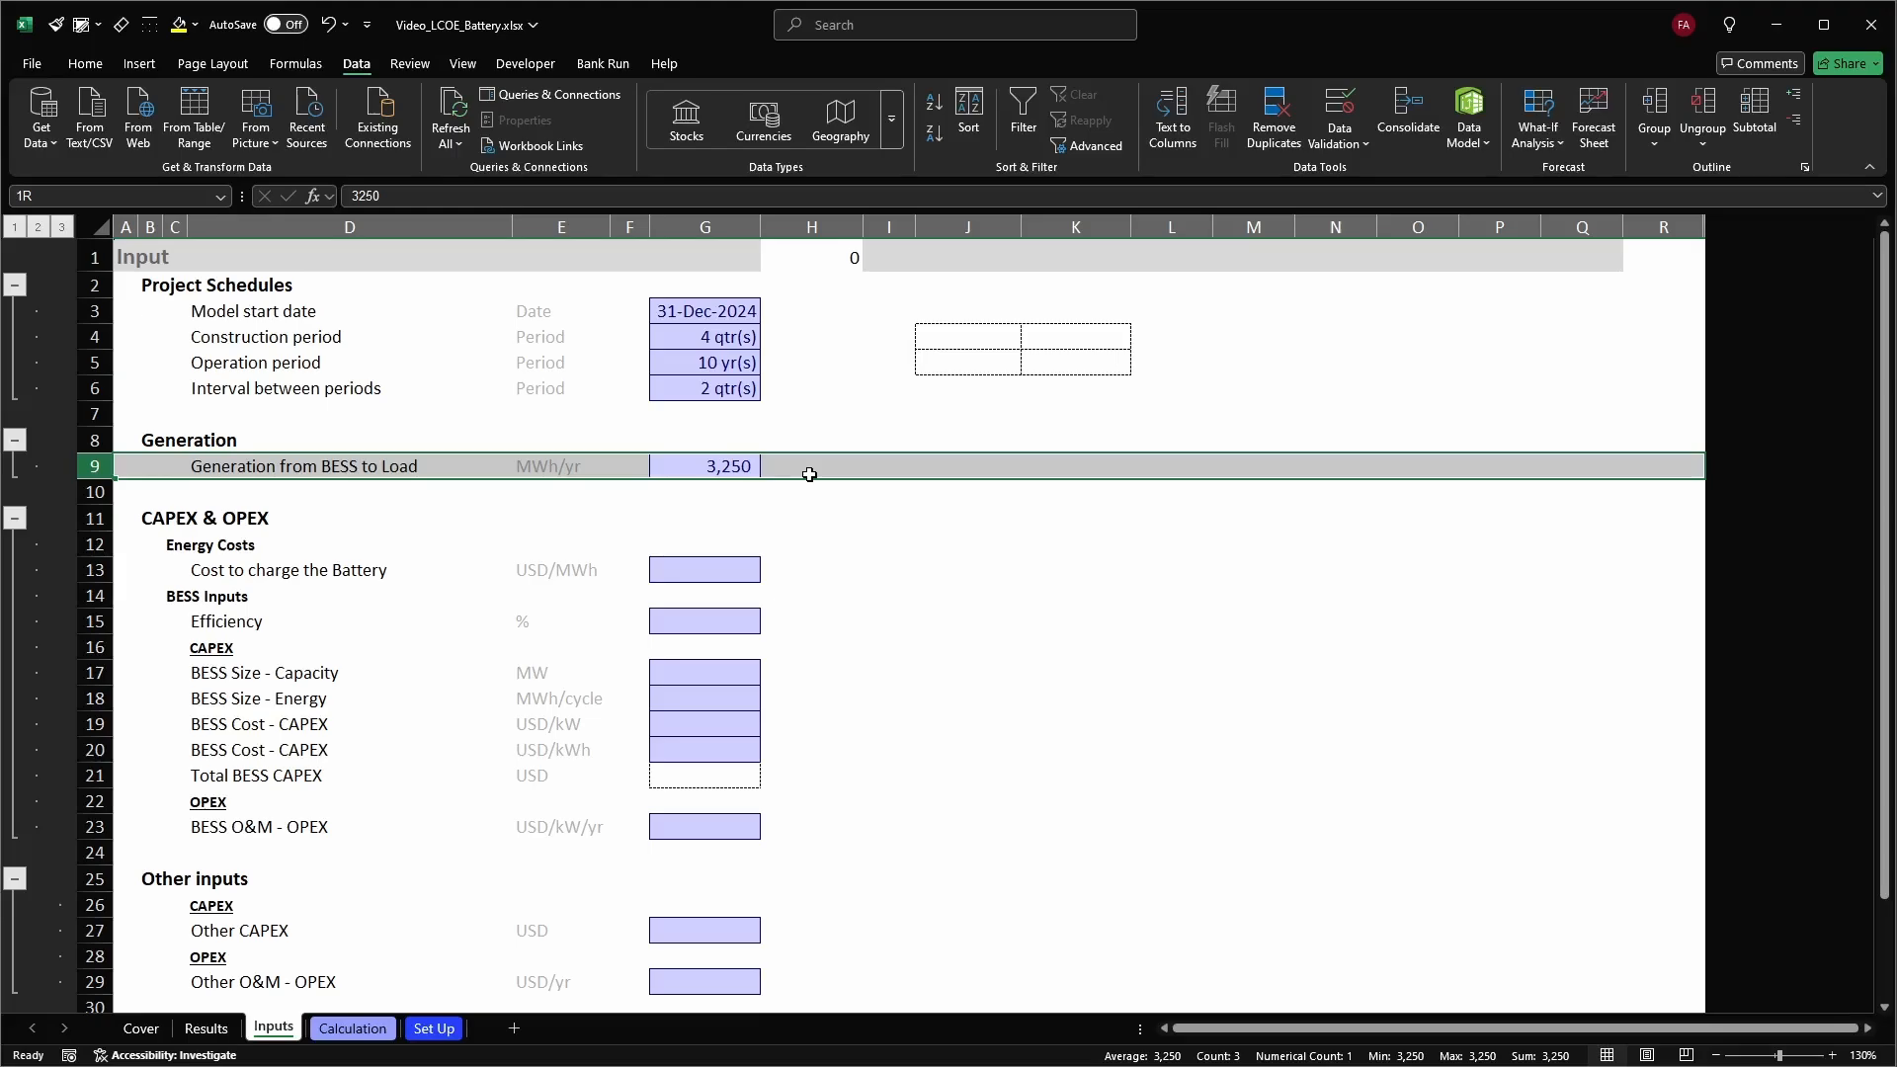
key("Left")
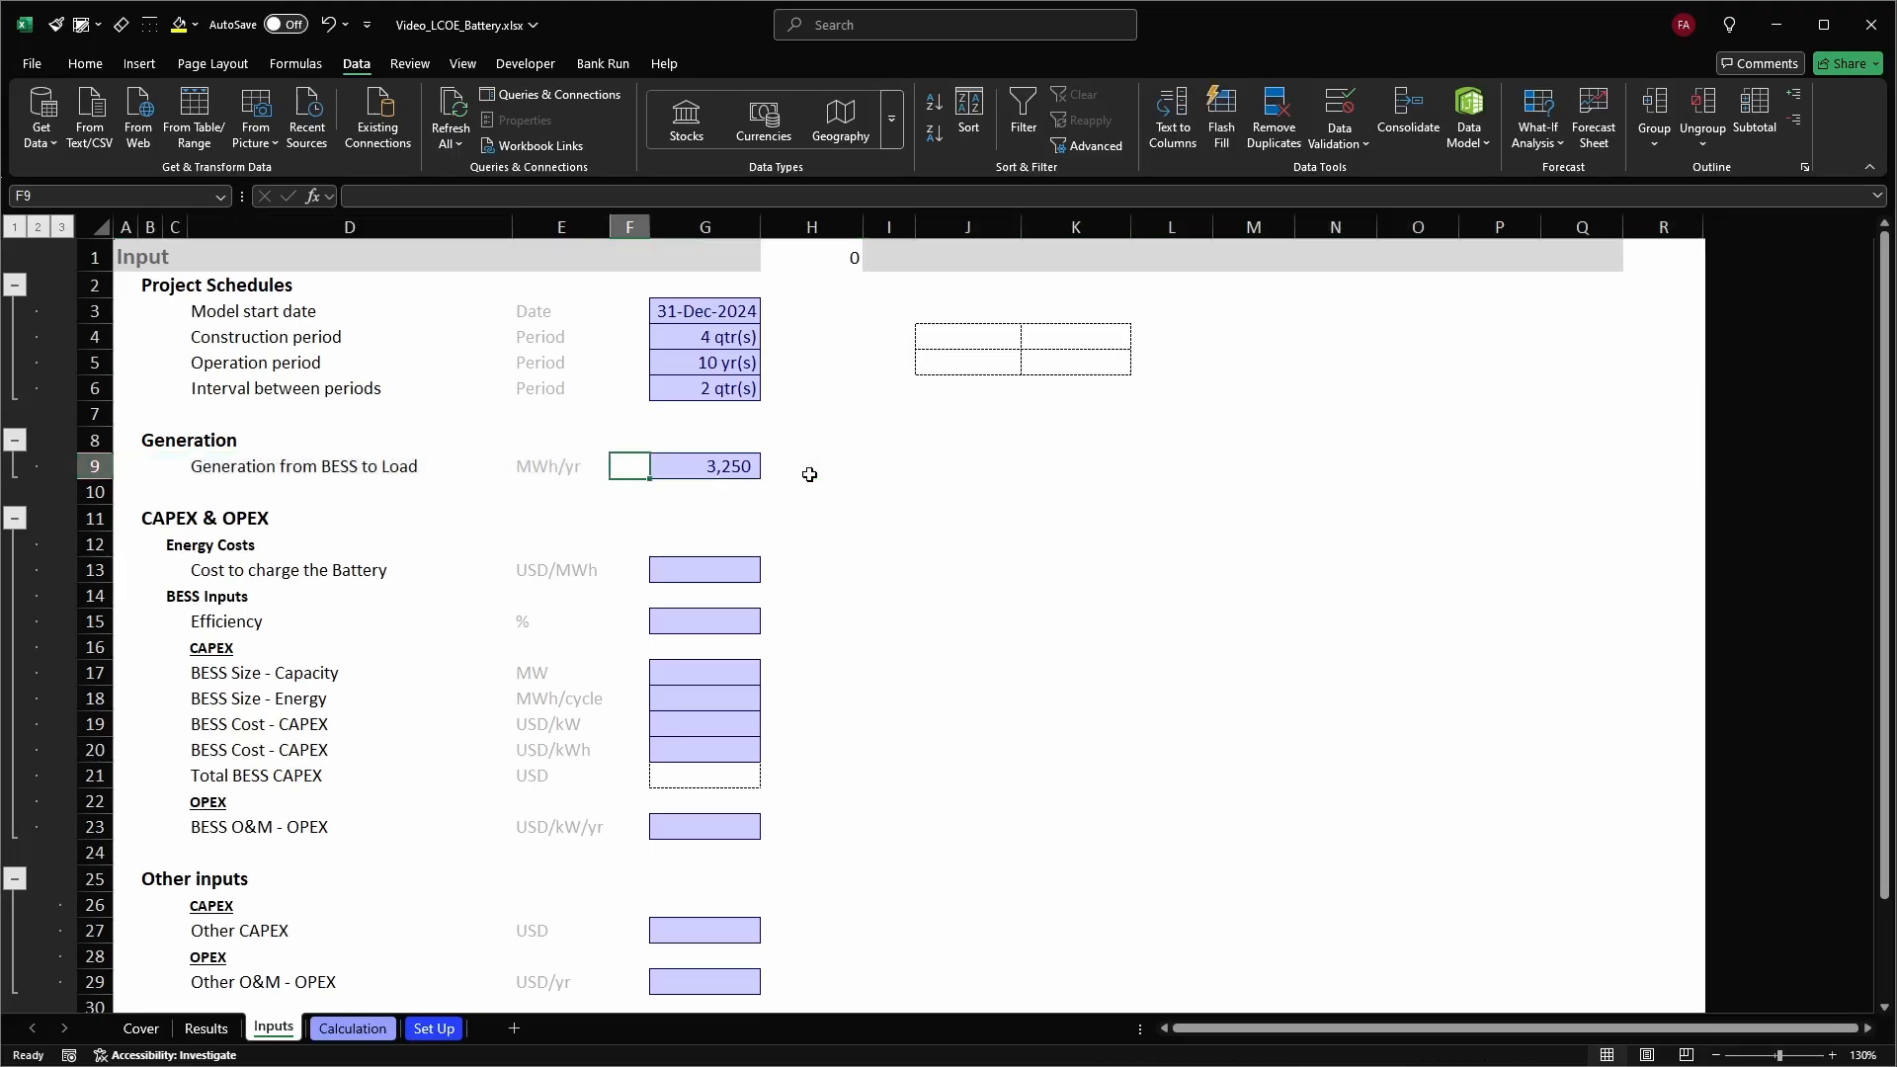
key("shift+space")
key("Down")
key("Down")
key("Down")
key("Down")
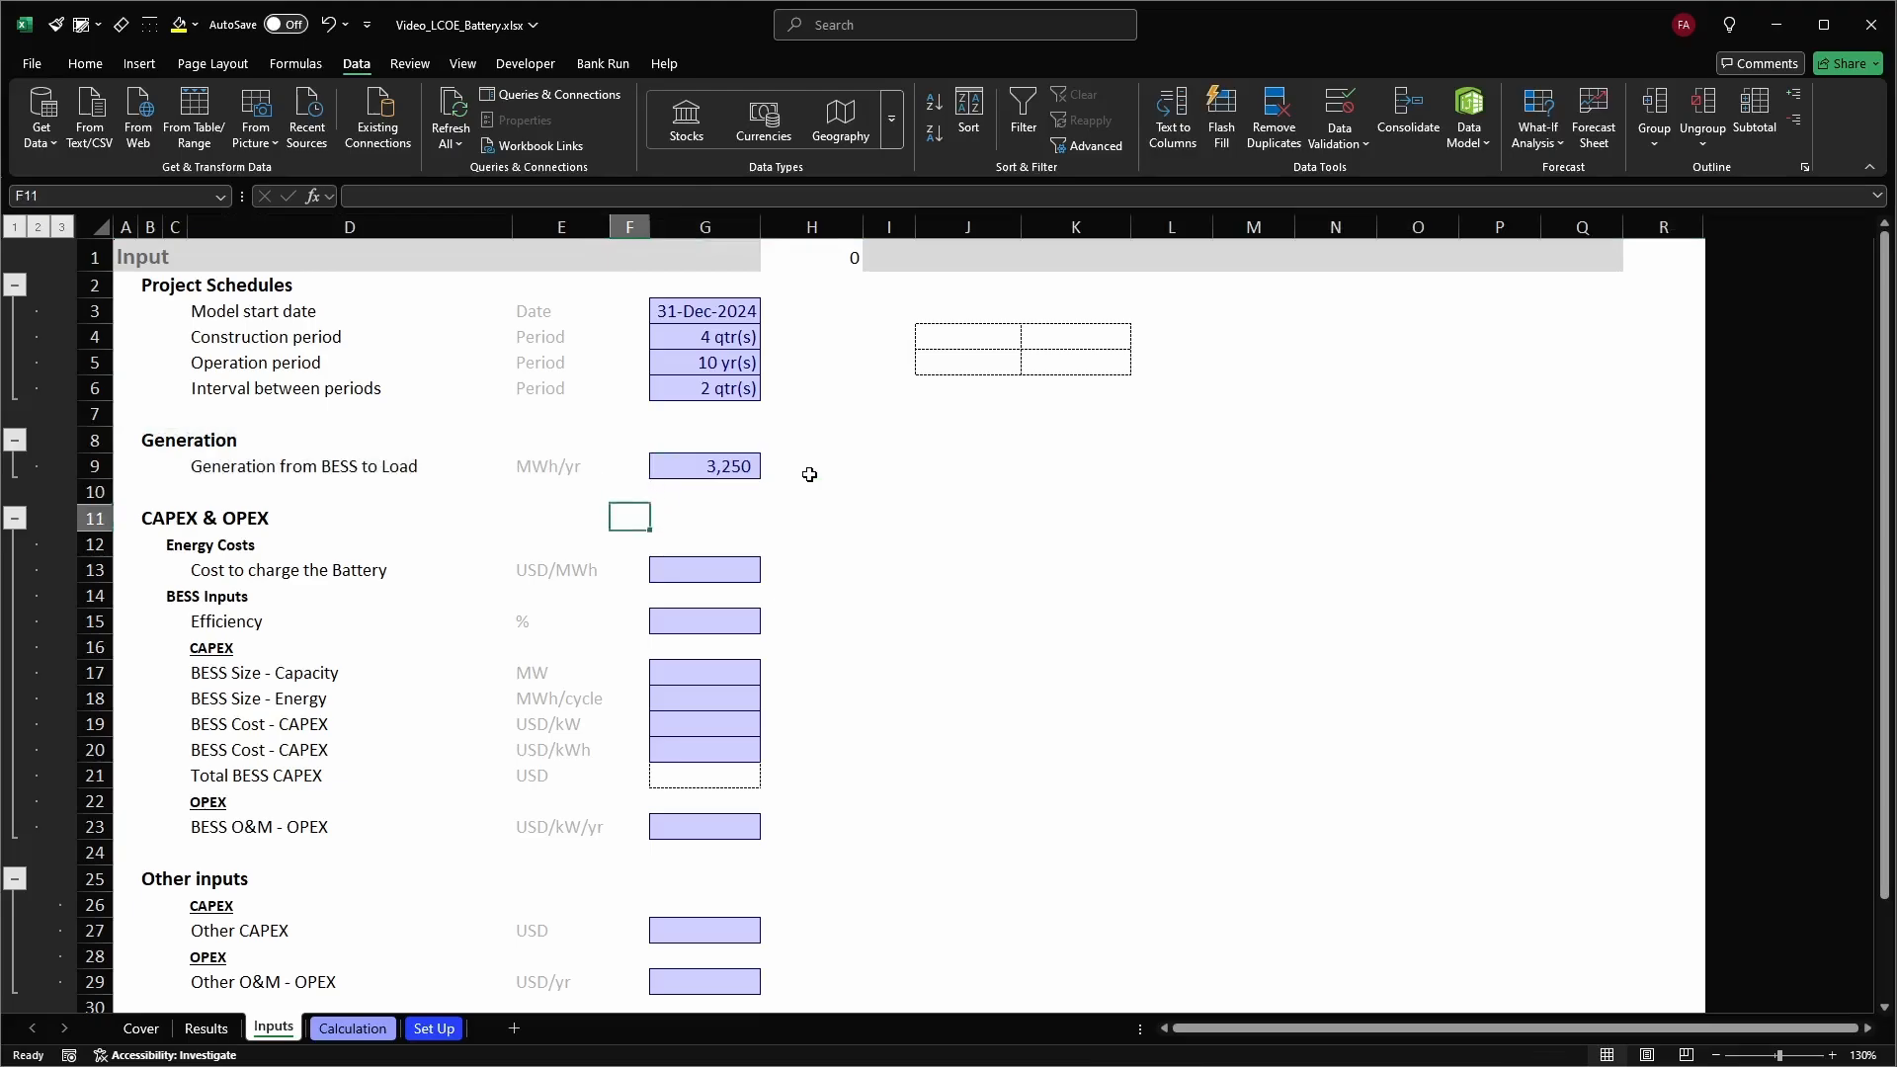
key("shift+space")
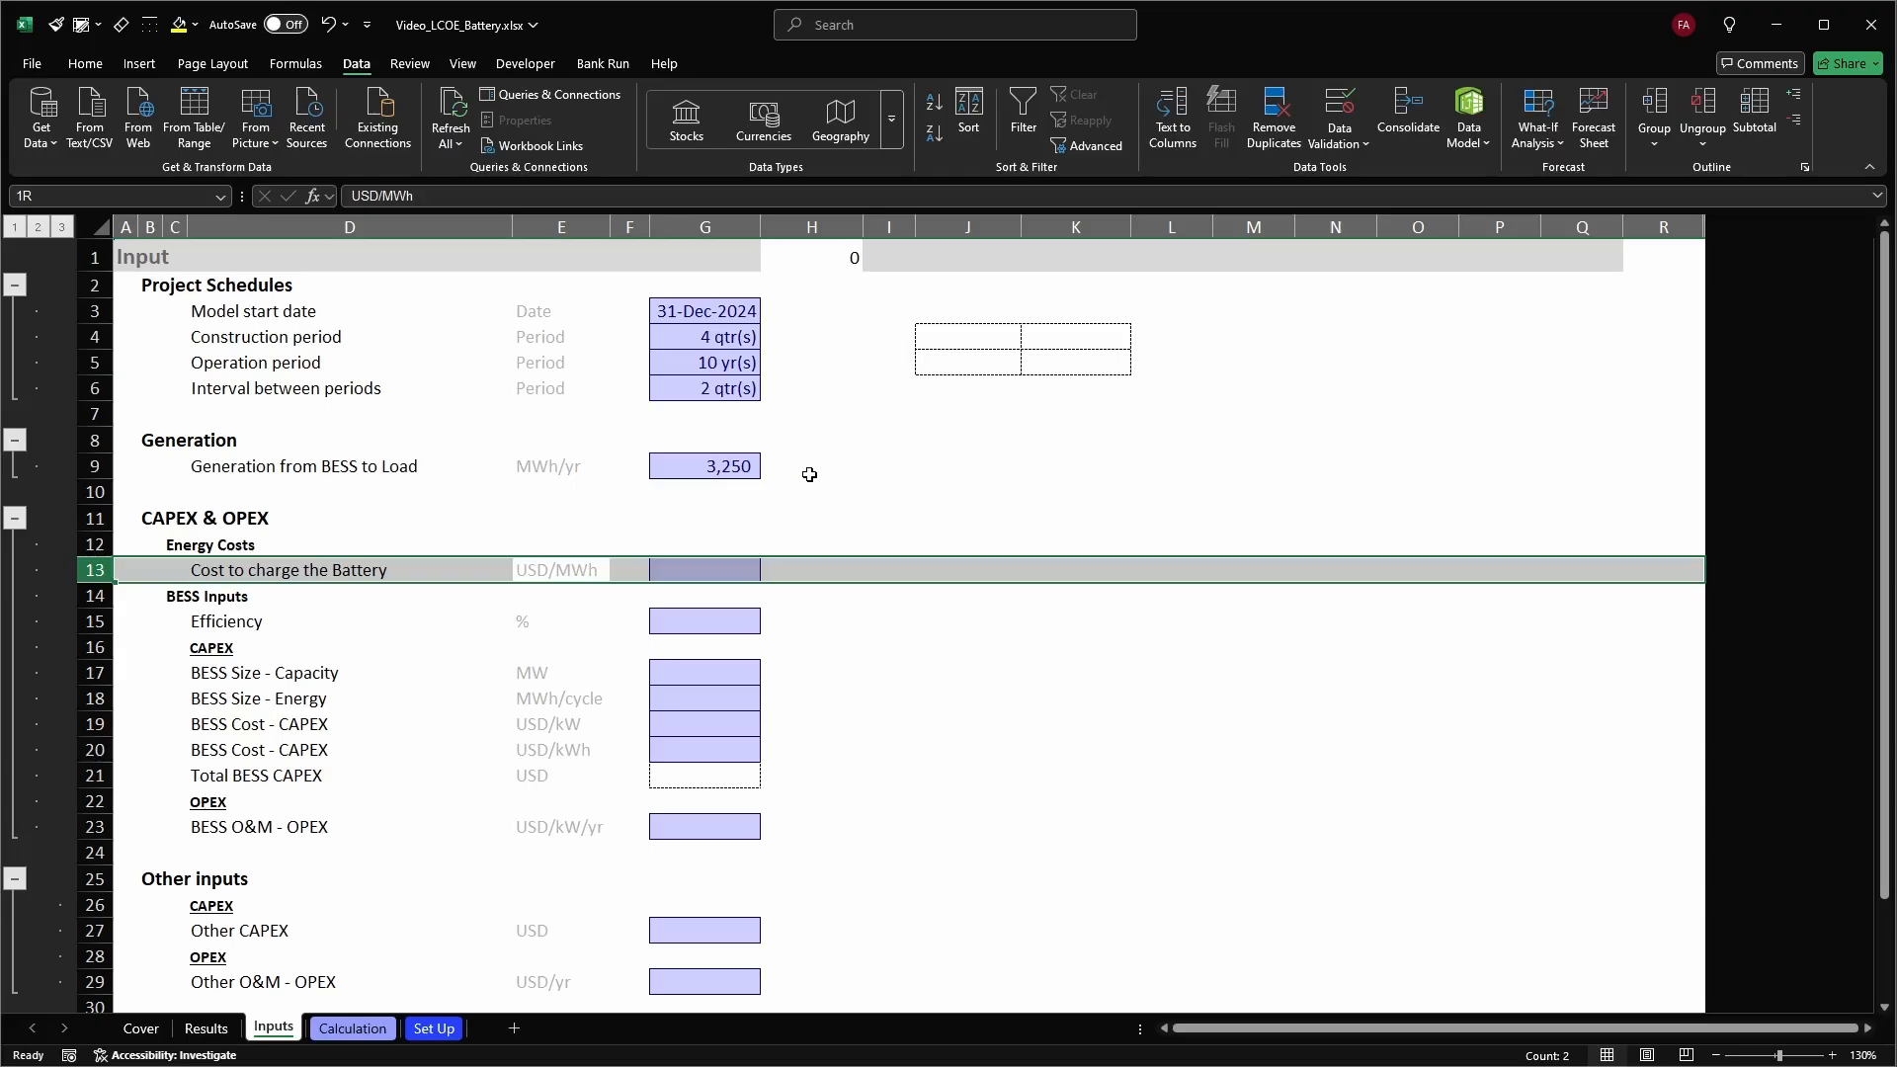
key("Right")
key("Right")
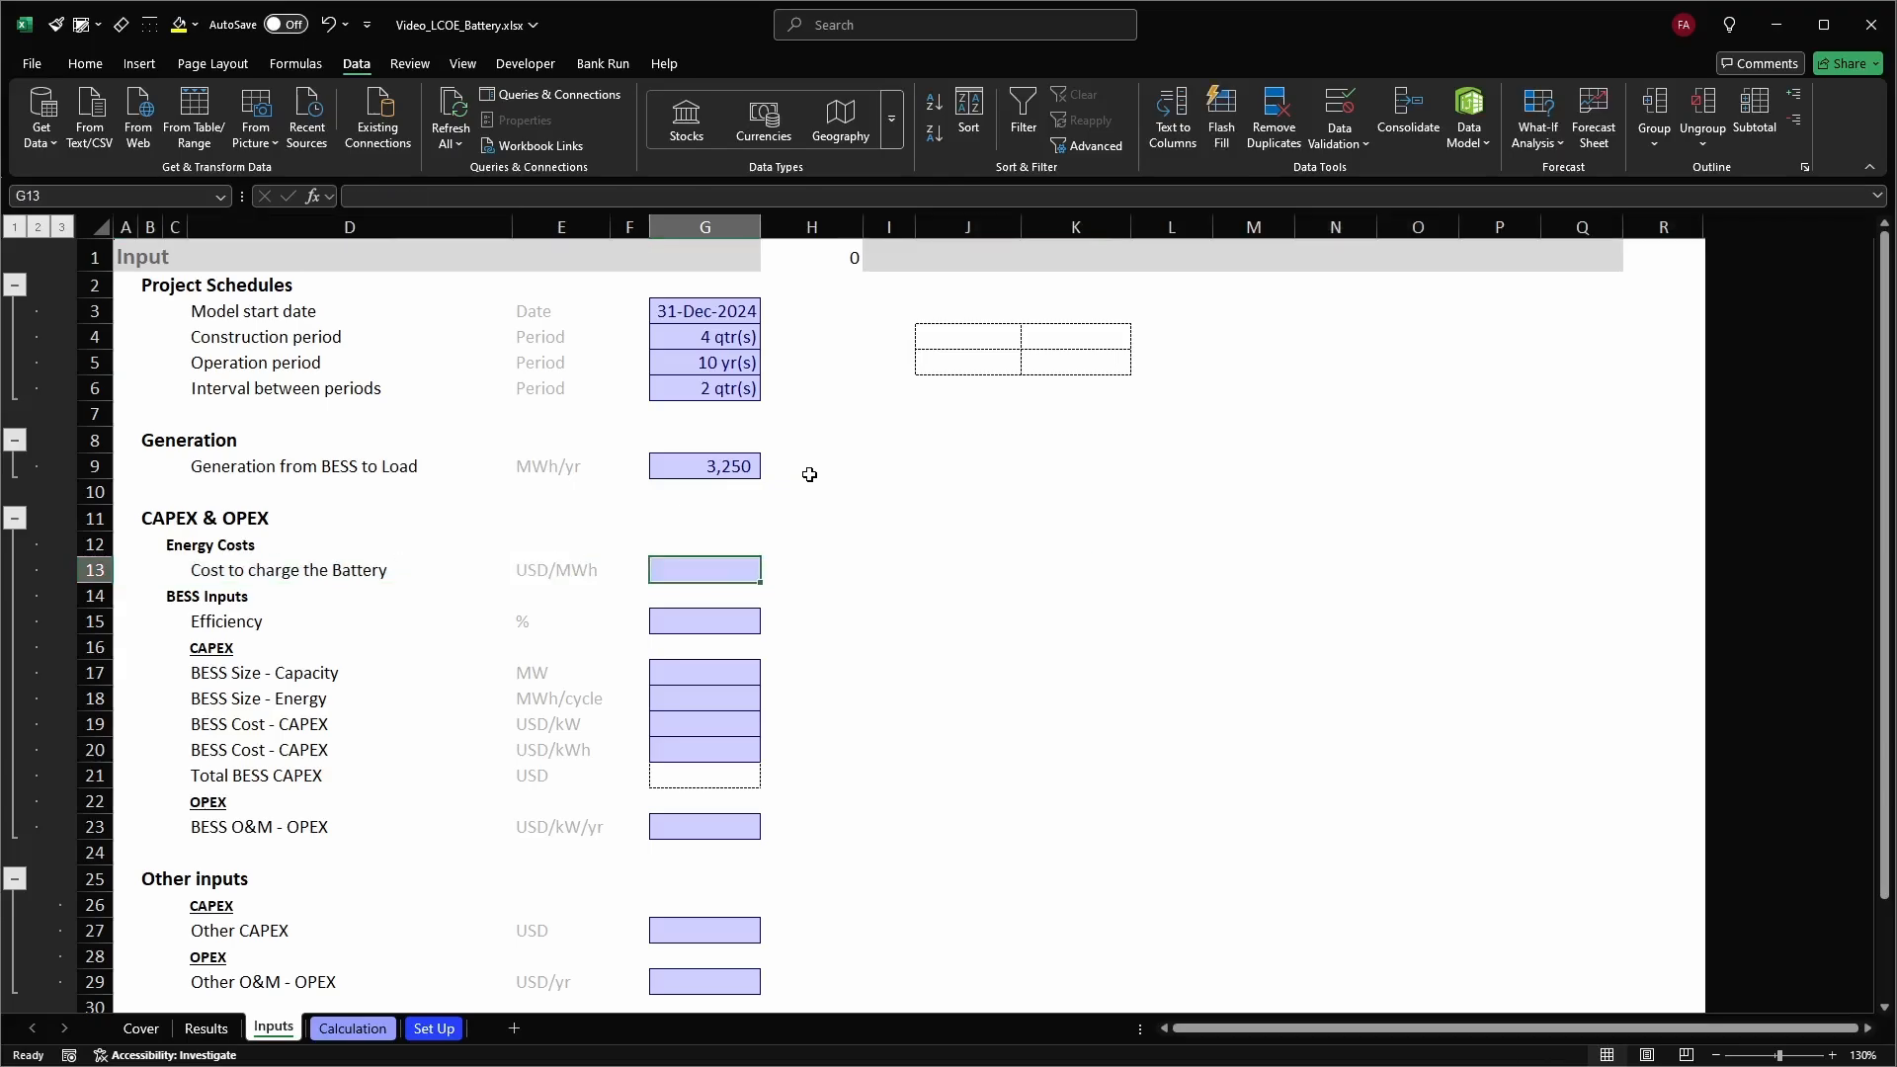
type("35")
key("Return")
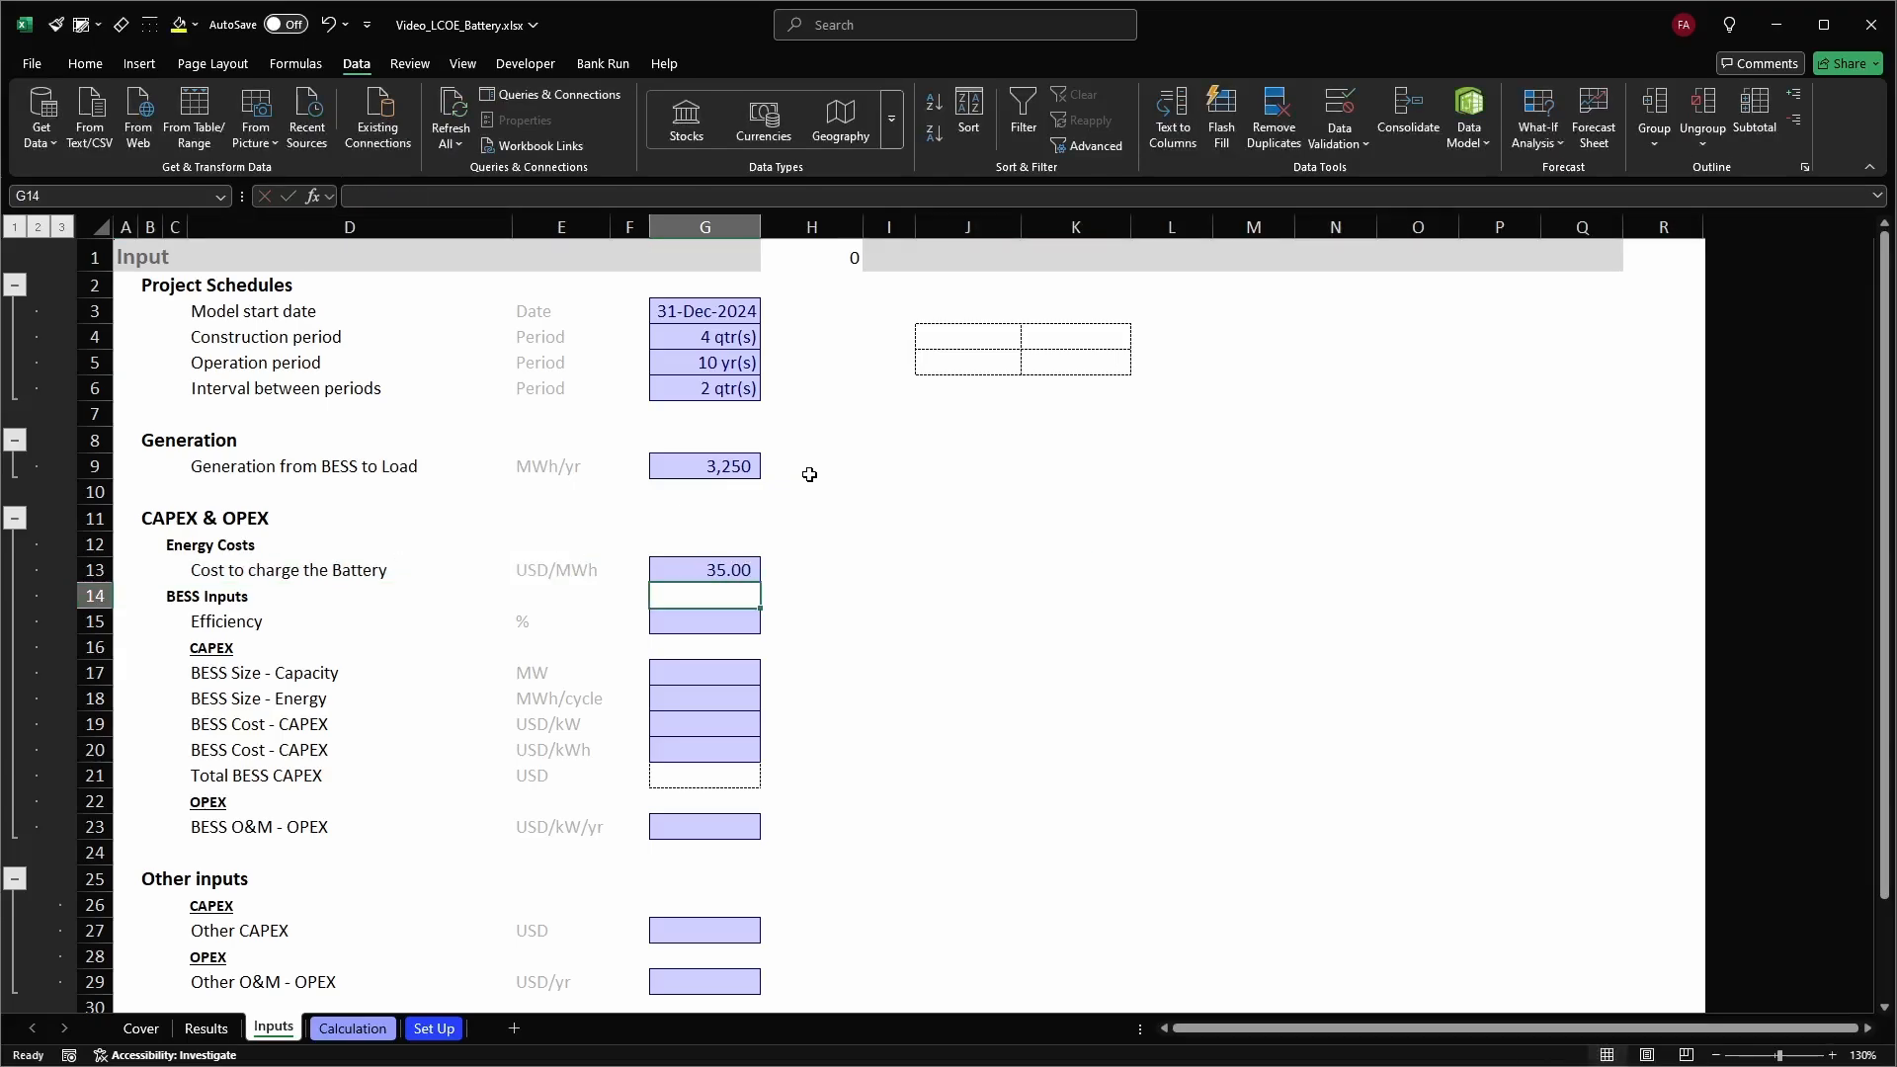
Set the BESS efficiency in cell G15 to 80%
key("Down")
key("shift+space")
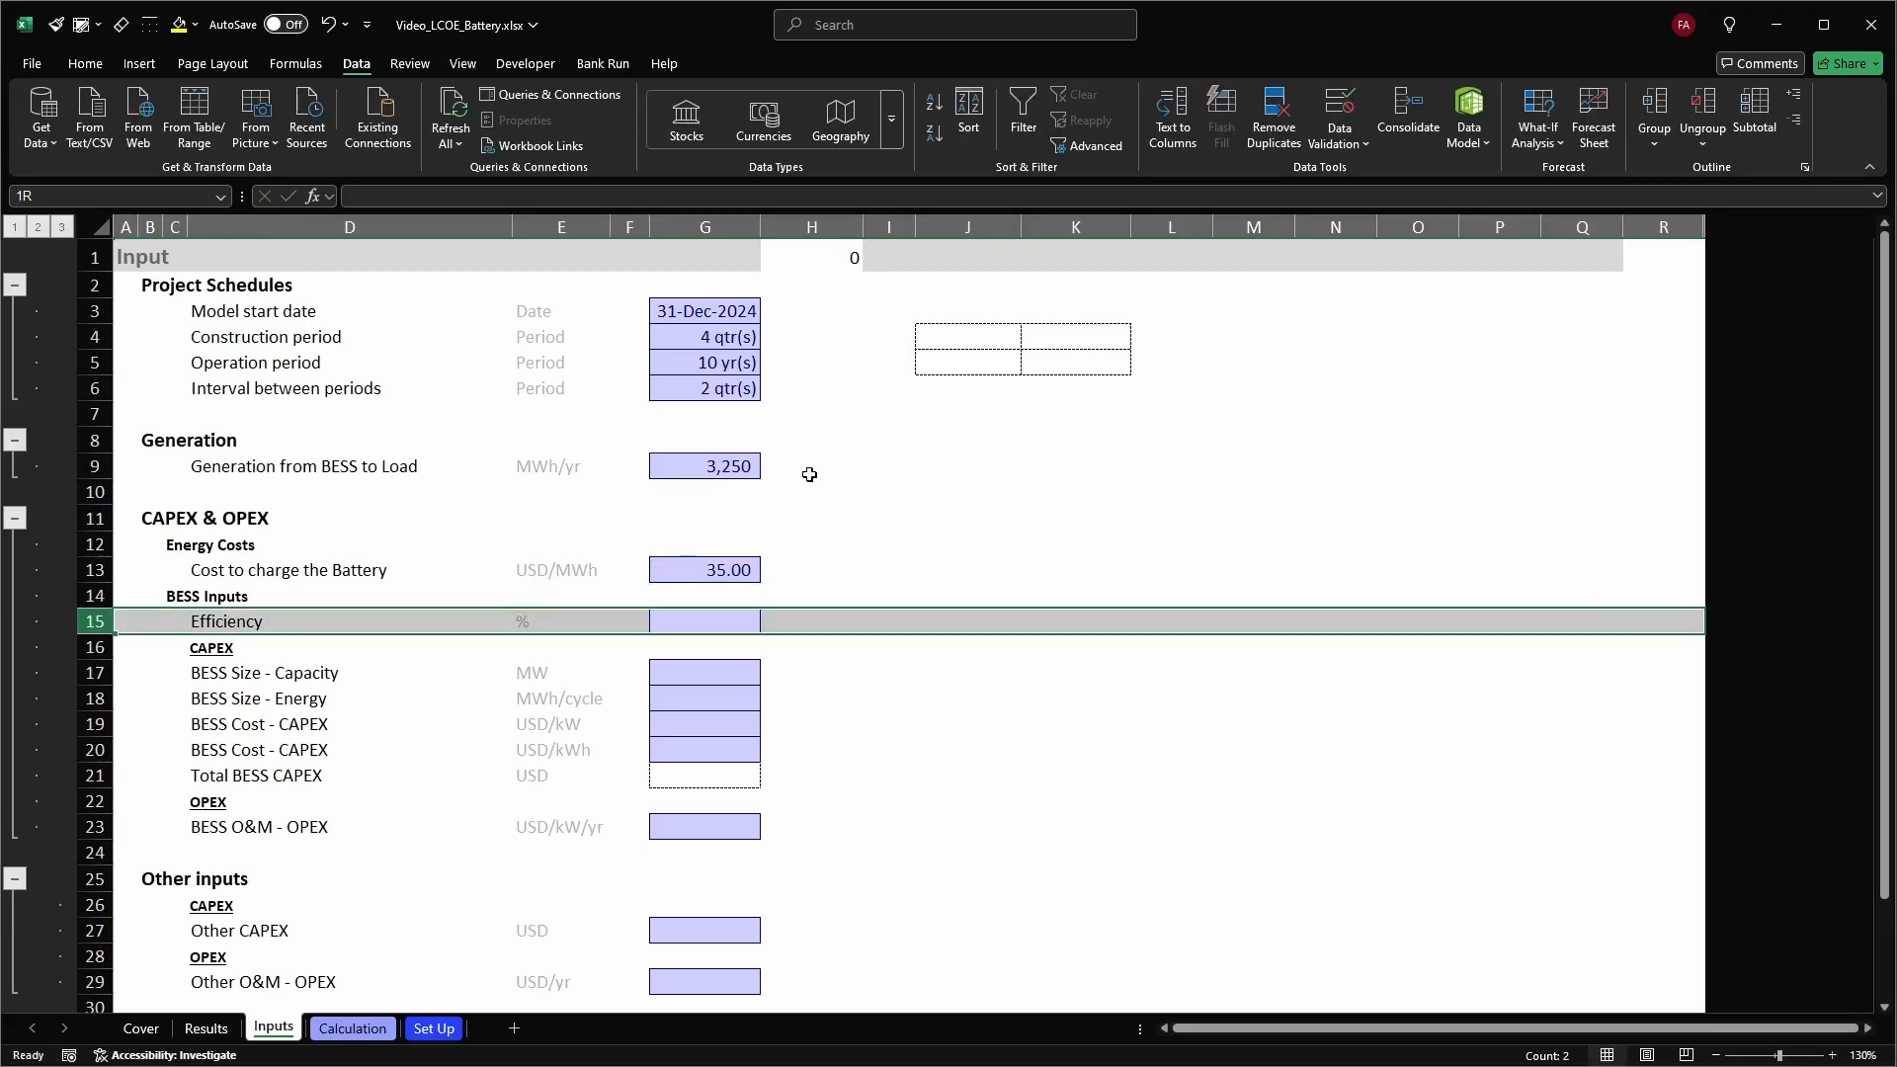
key("Left")
key("Right")
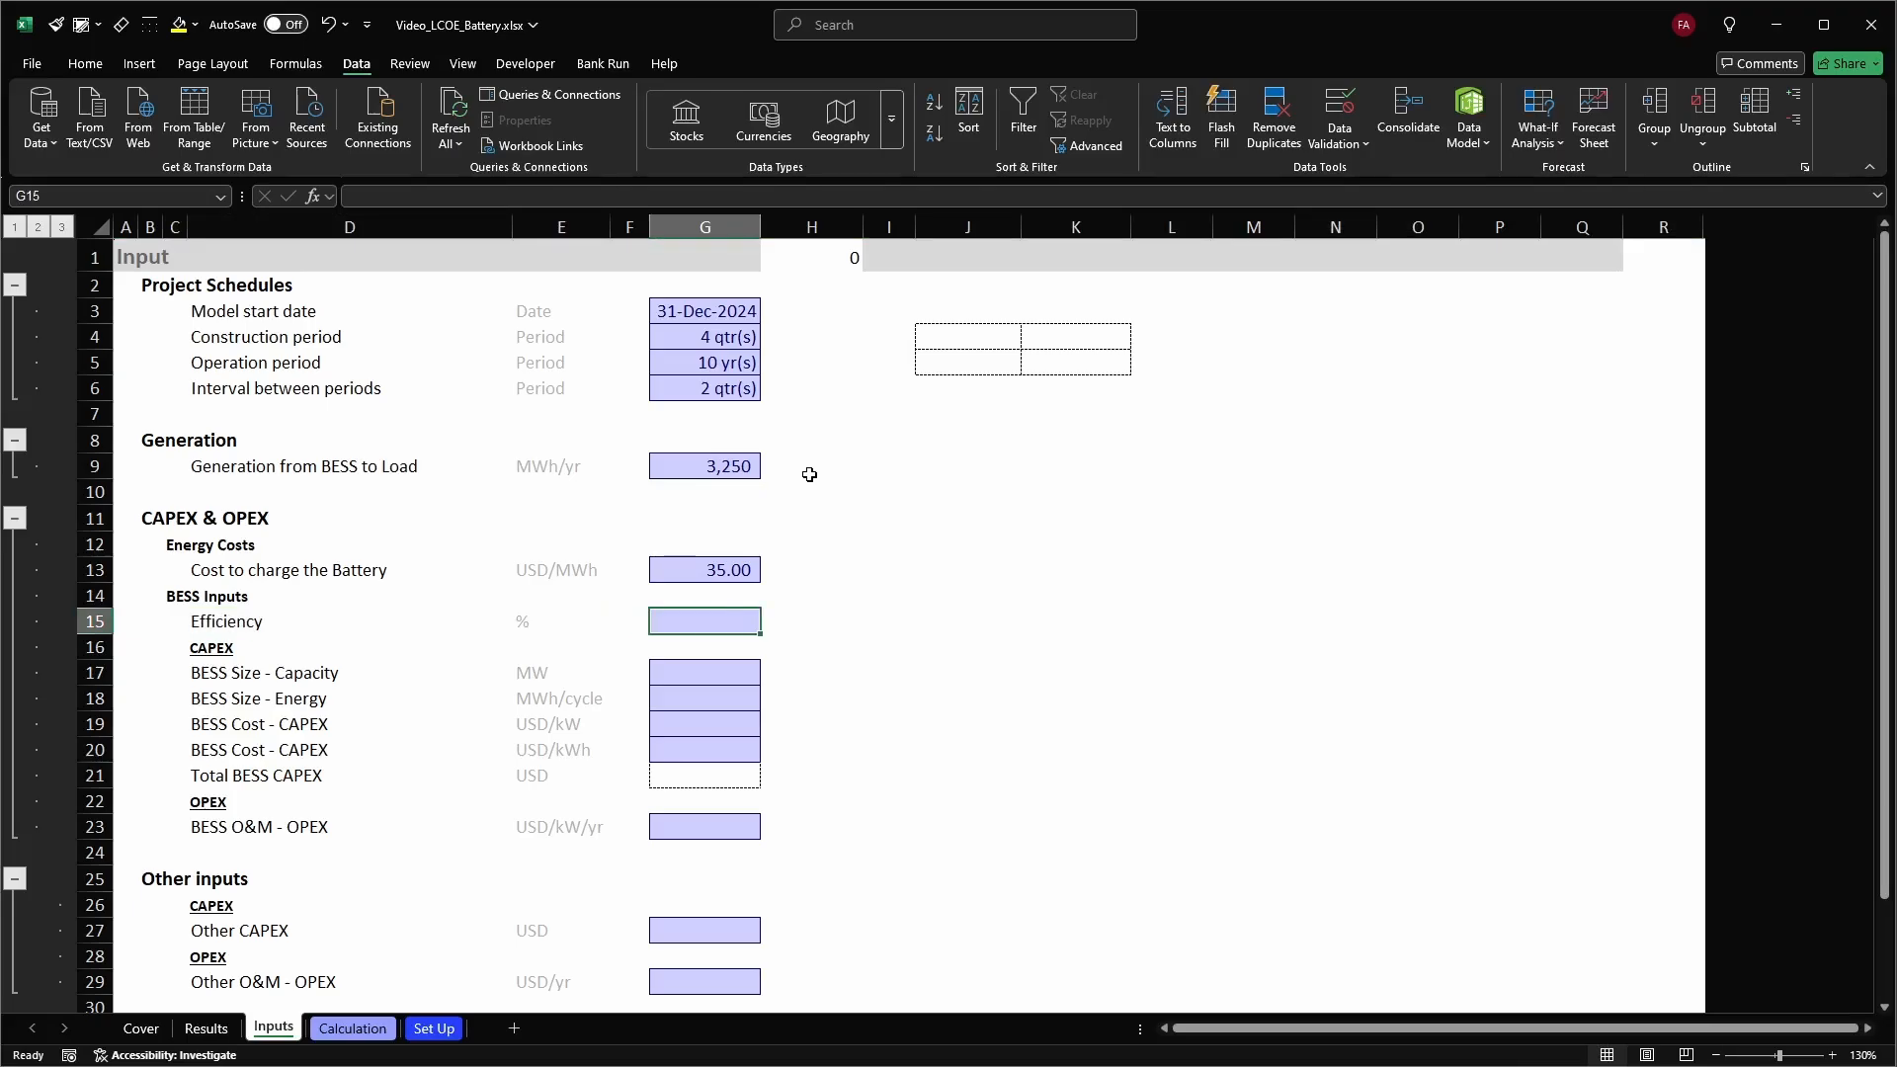
key("Up")
key("Up")
key("Up")
key("Up")
key("Up")
key("Up")
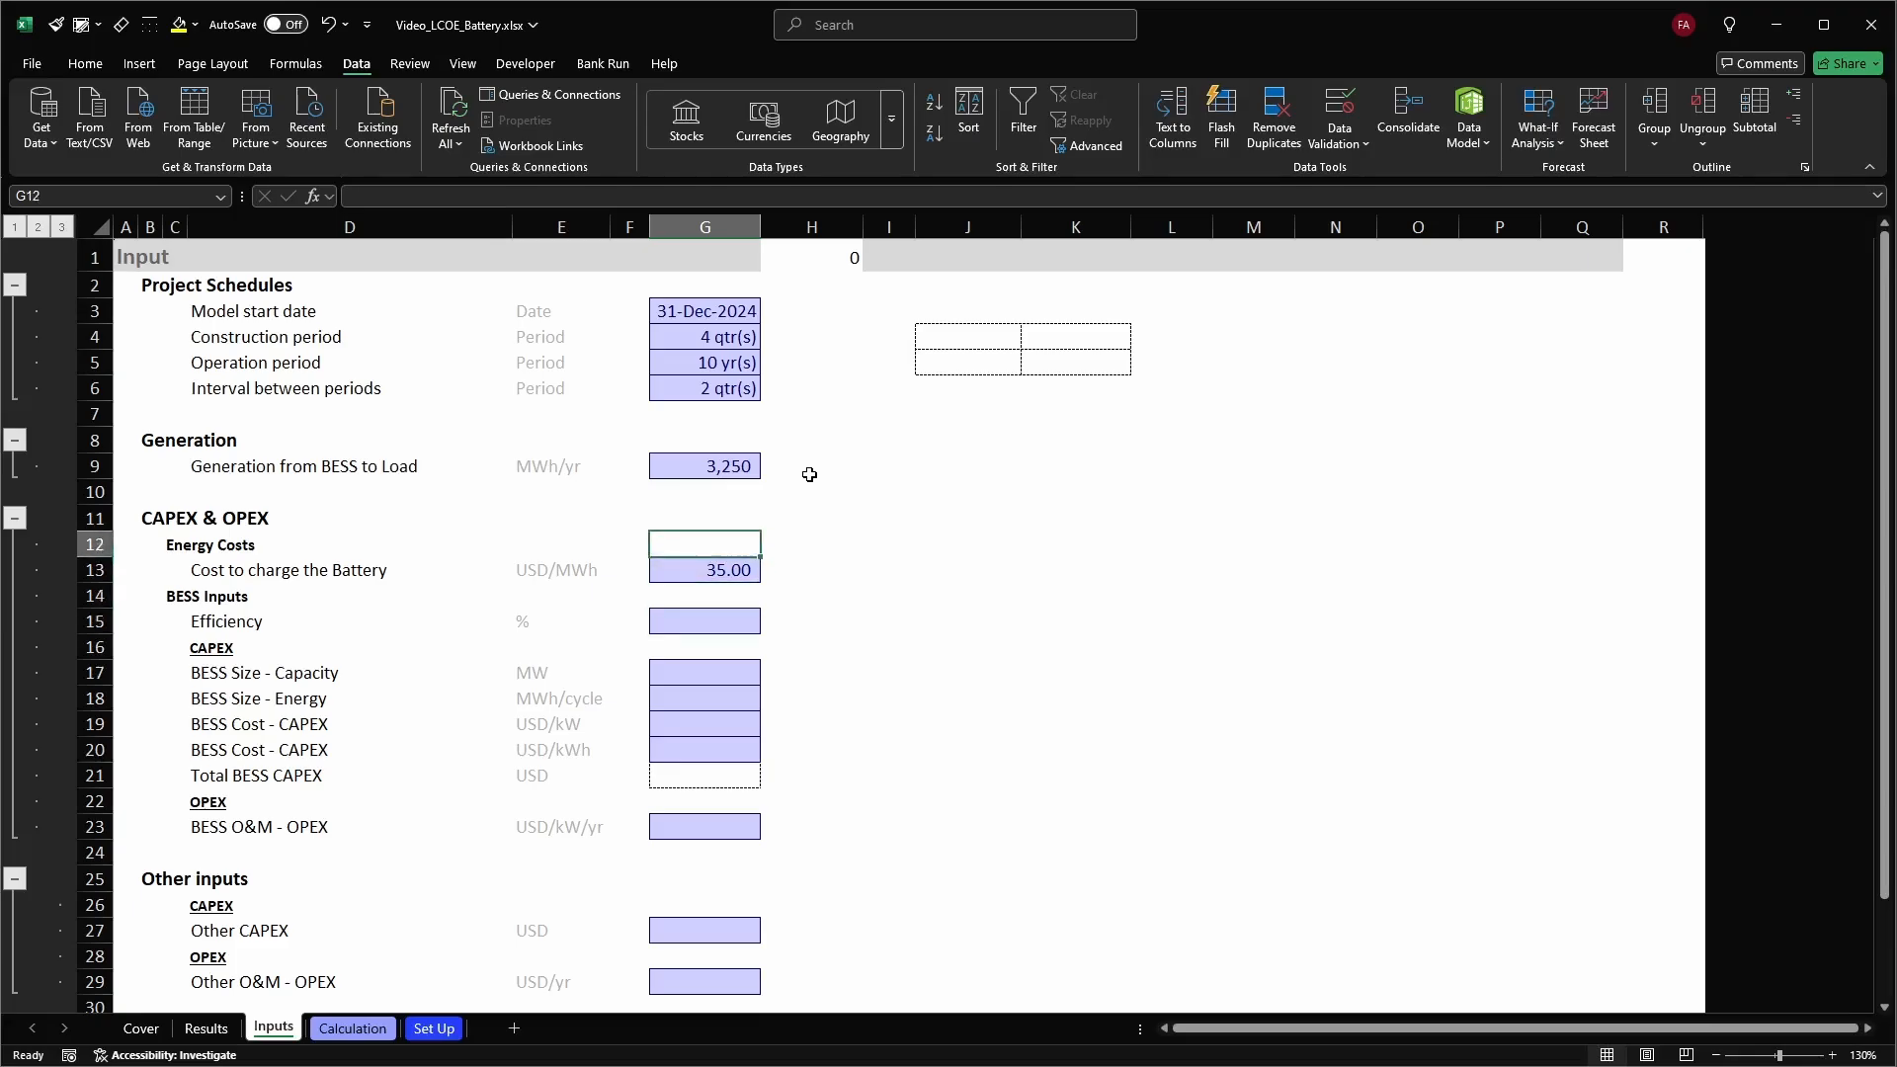
key("Down")
key("Down")
key("Down")
key("Down")
key("Down")
key("Down")
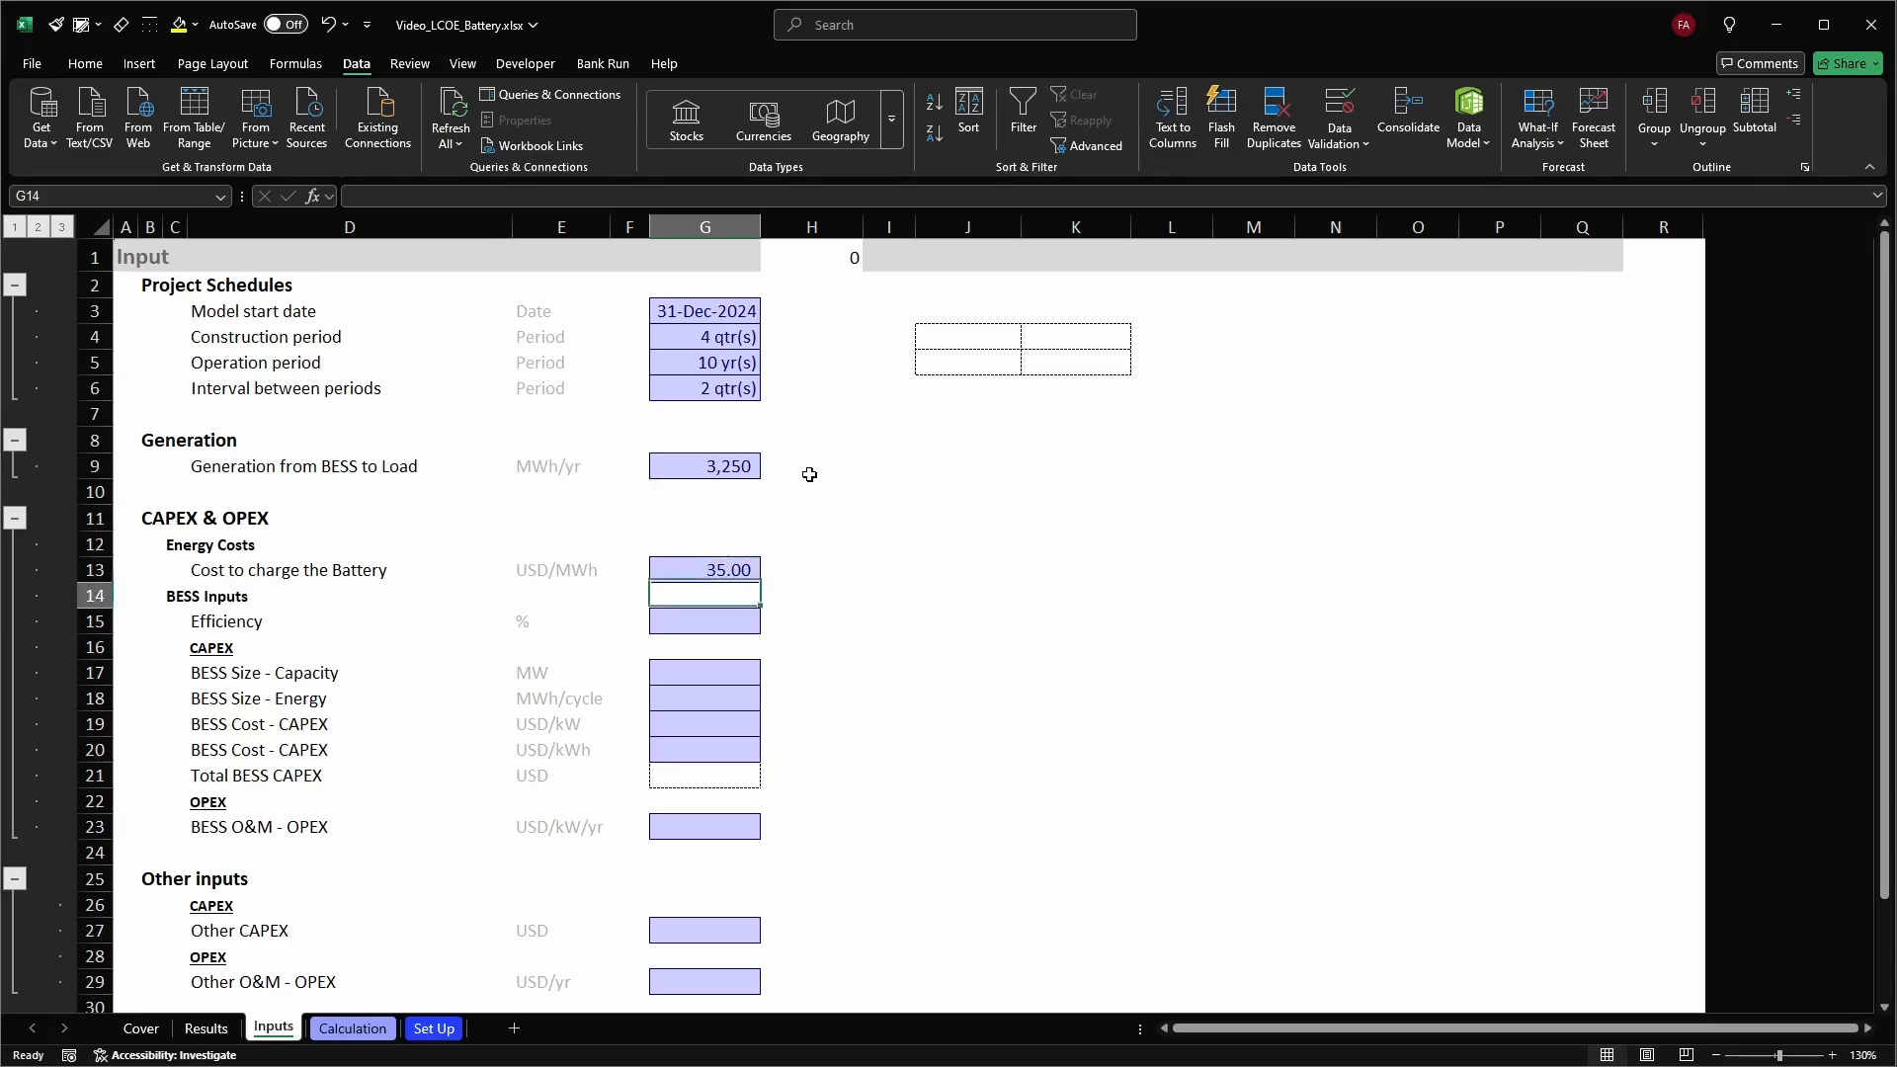
type("80")
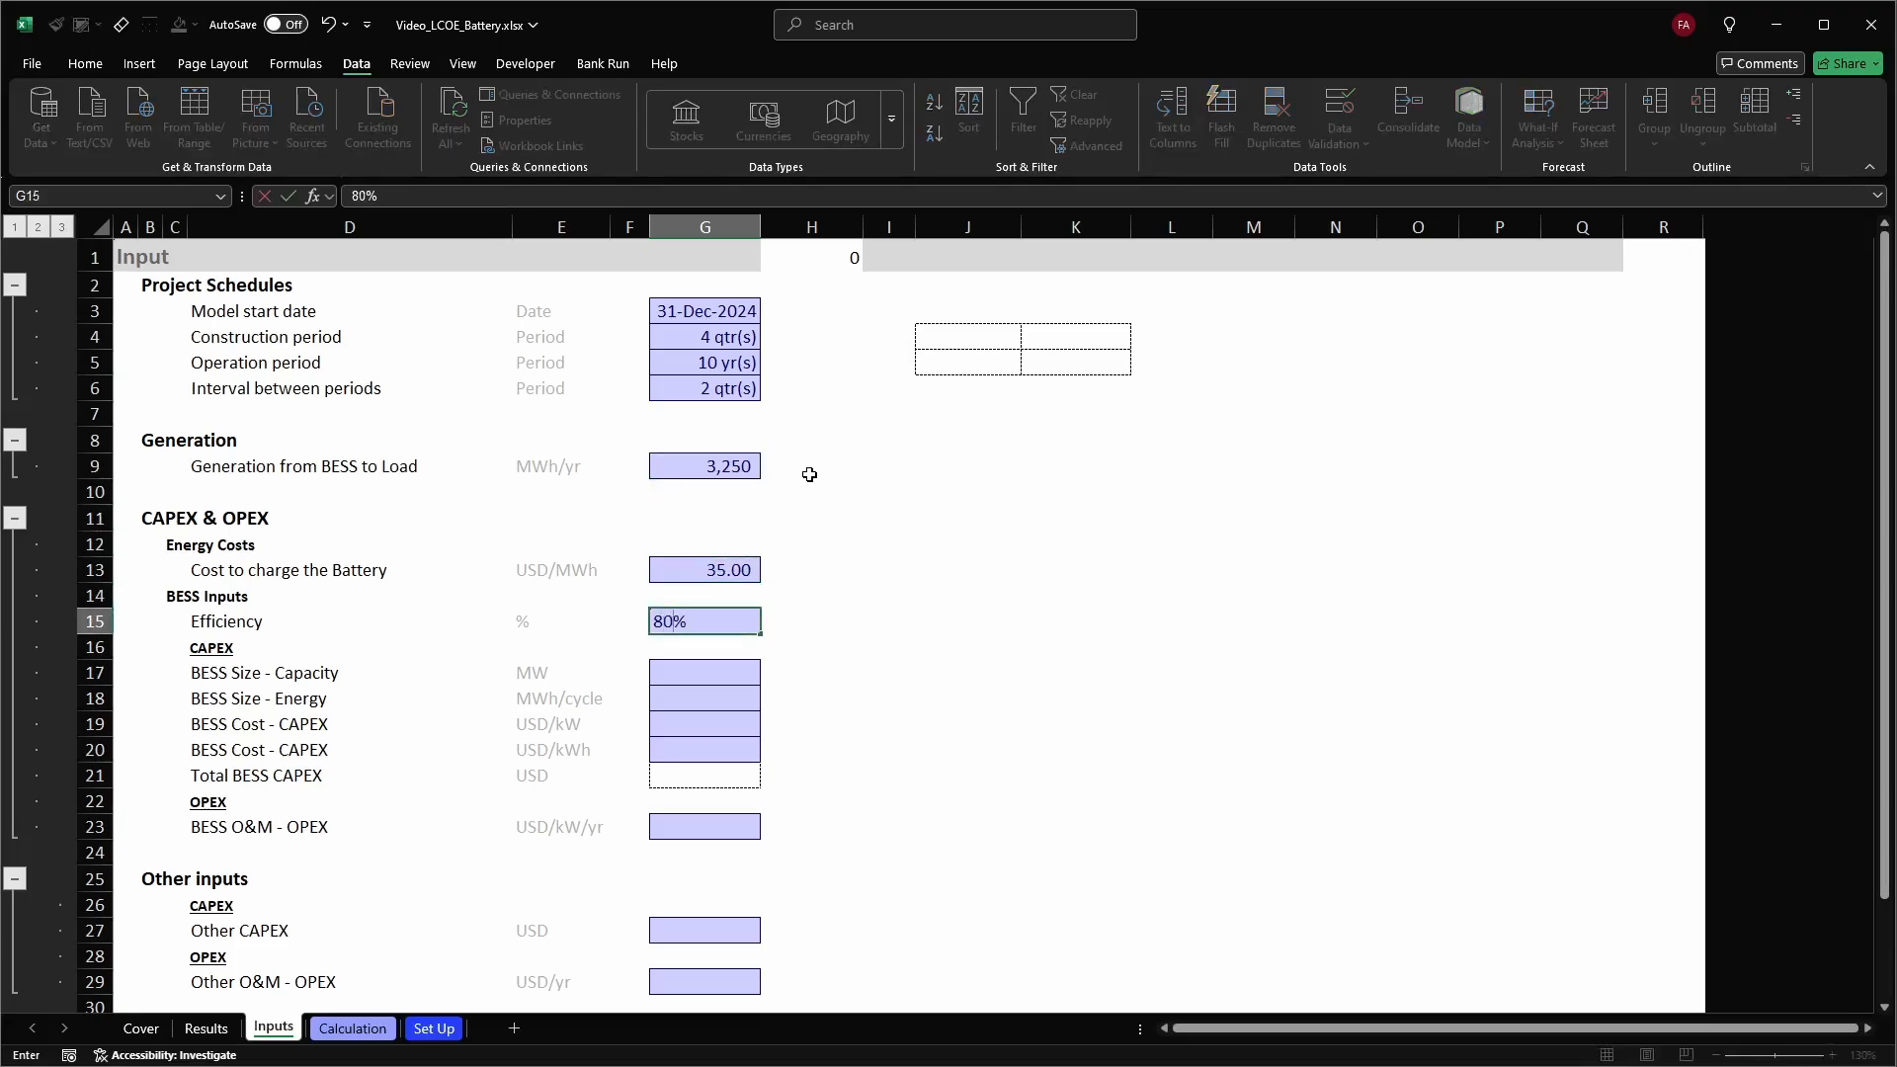
key("ctrl+Return")
Calculate the energy needed to charge the battery in spare cell I15 with the formula =G9/G15
key("Right")
key("Right")
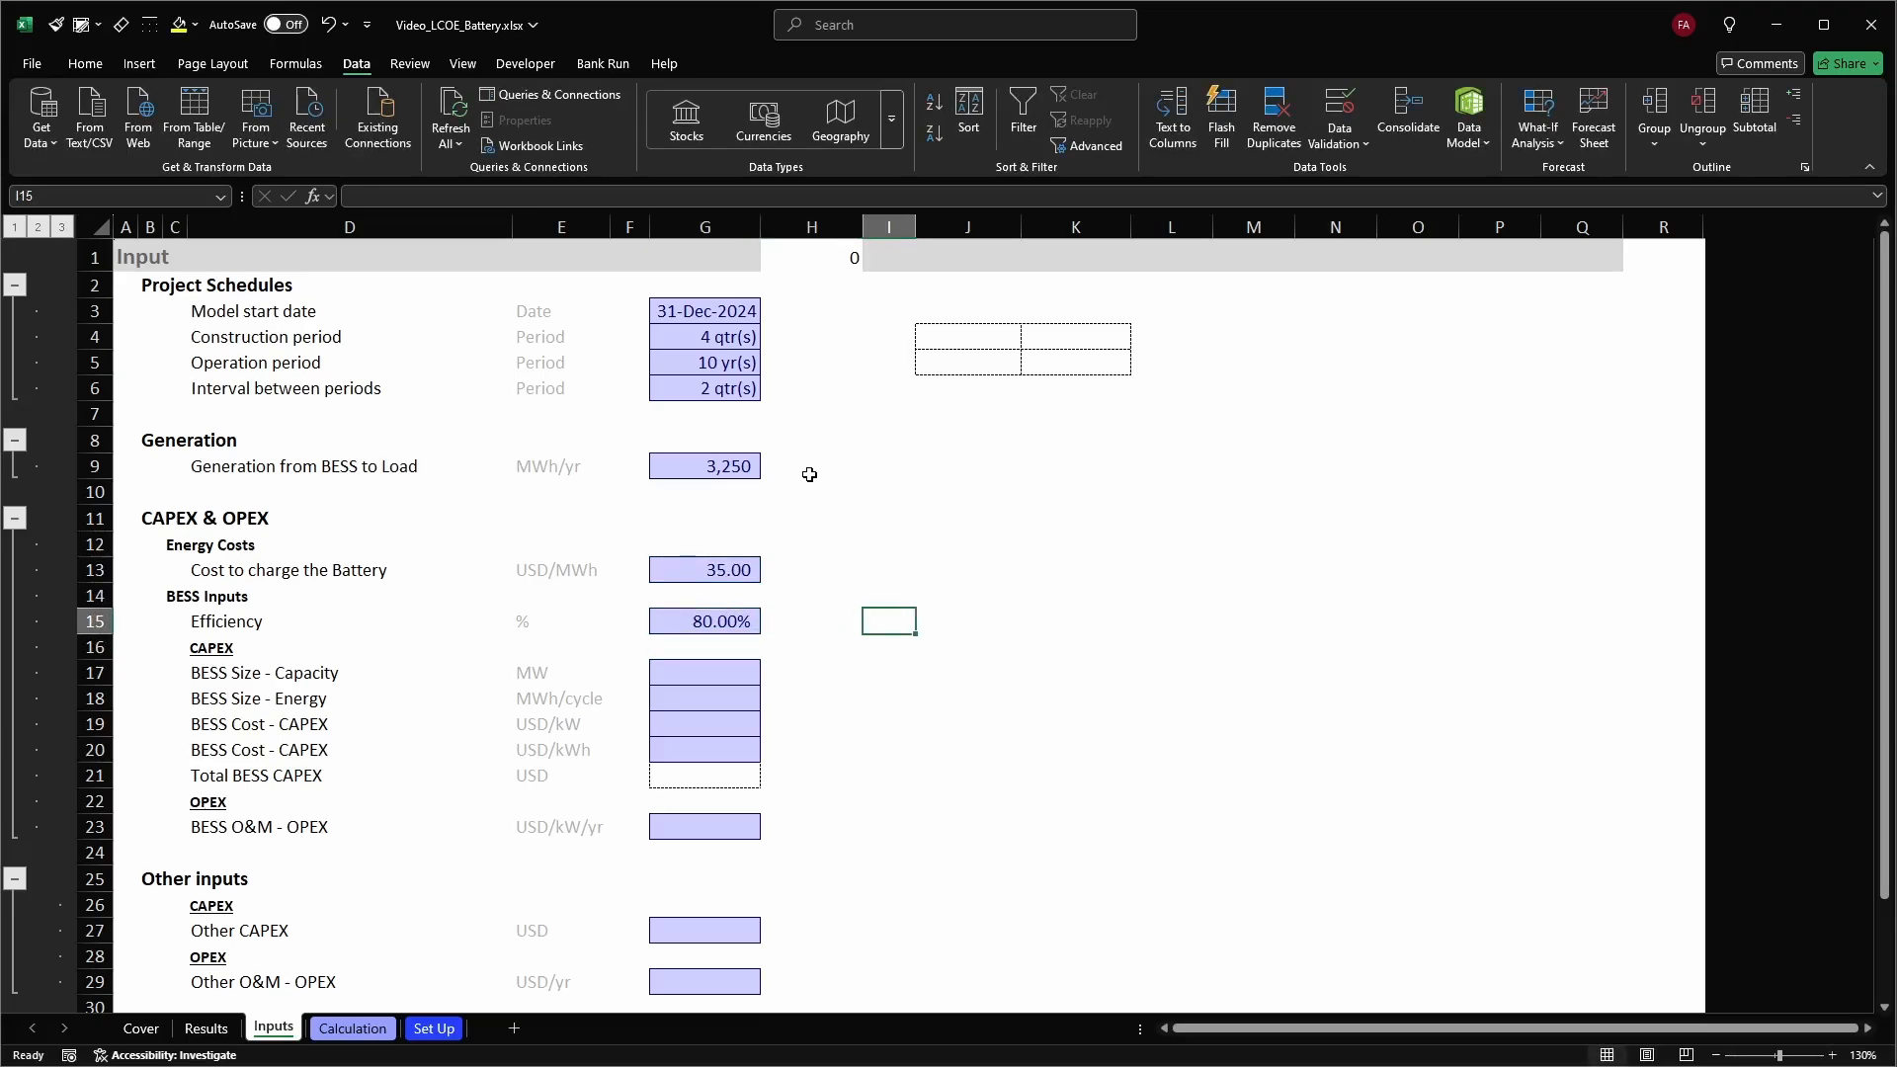
type("=")
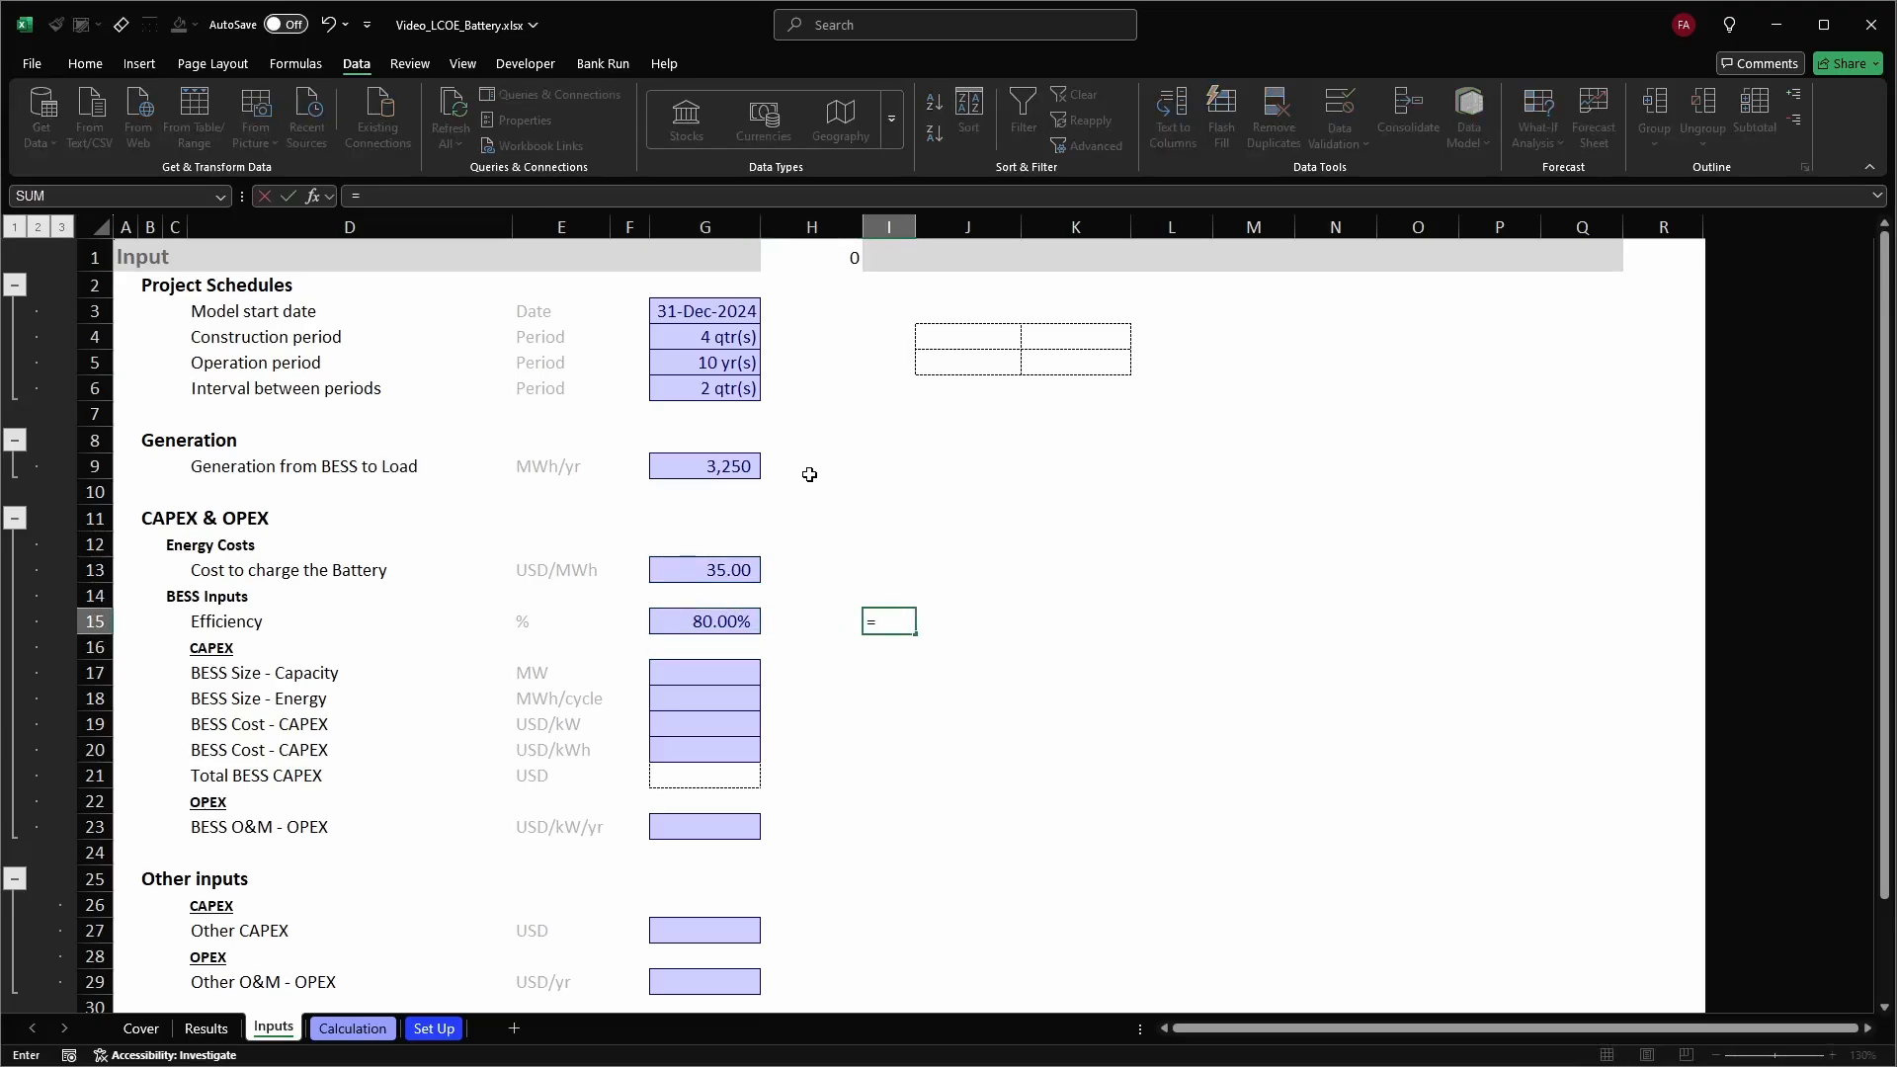
key("Left")
key("Left")
key("Left")
key("ctrl+Up")
key("Down")
key("Down")
key("Down")
key("Down")
key("Down")
key("Down")
key("Right")
key("Down")
key("Down")
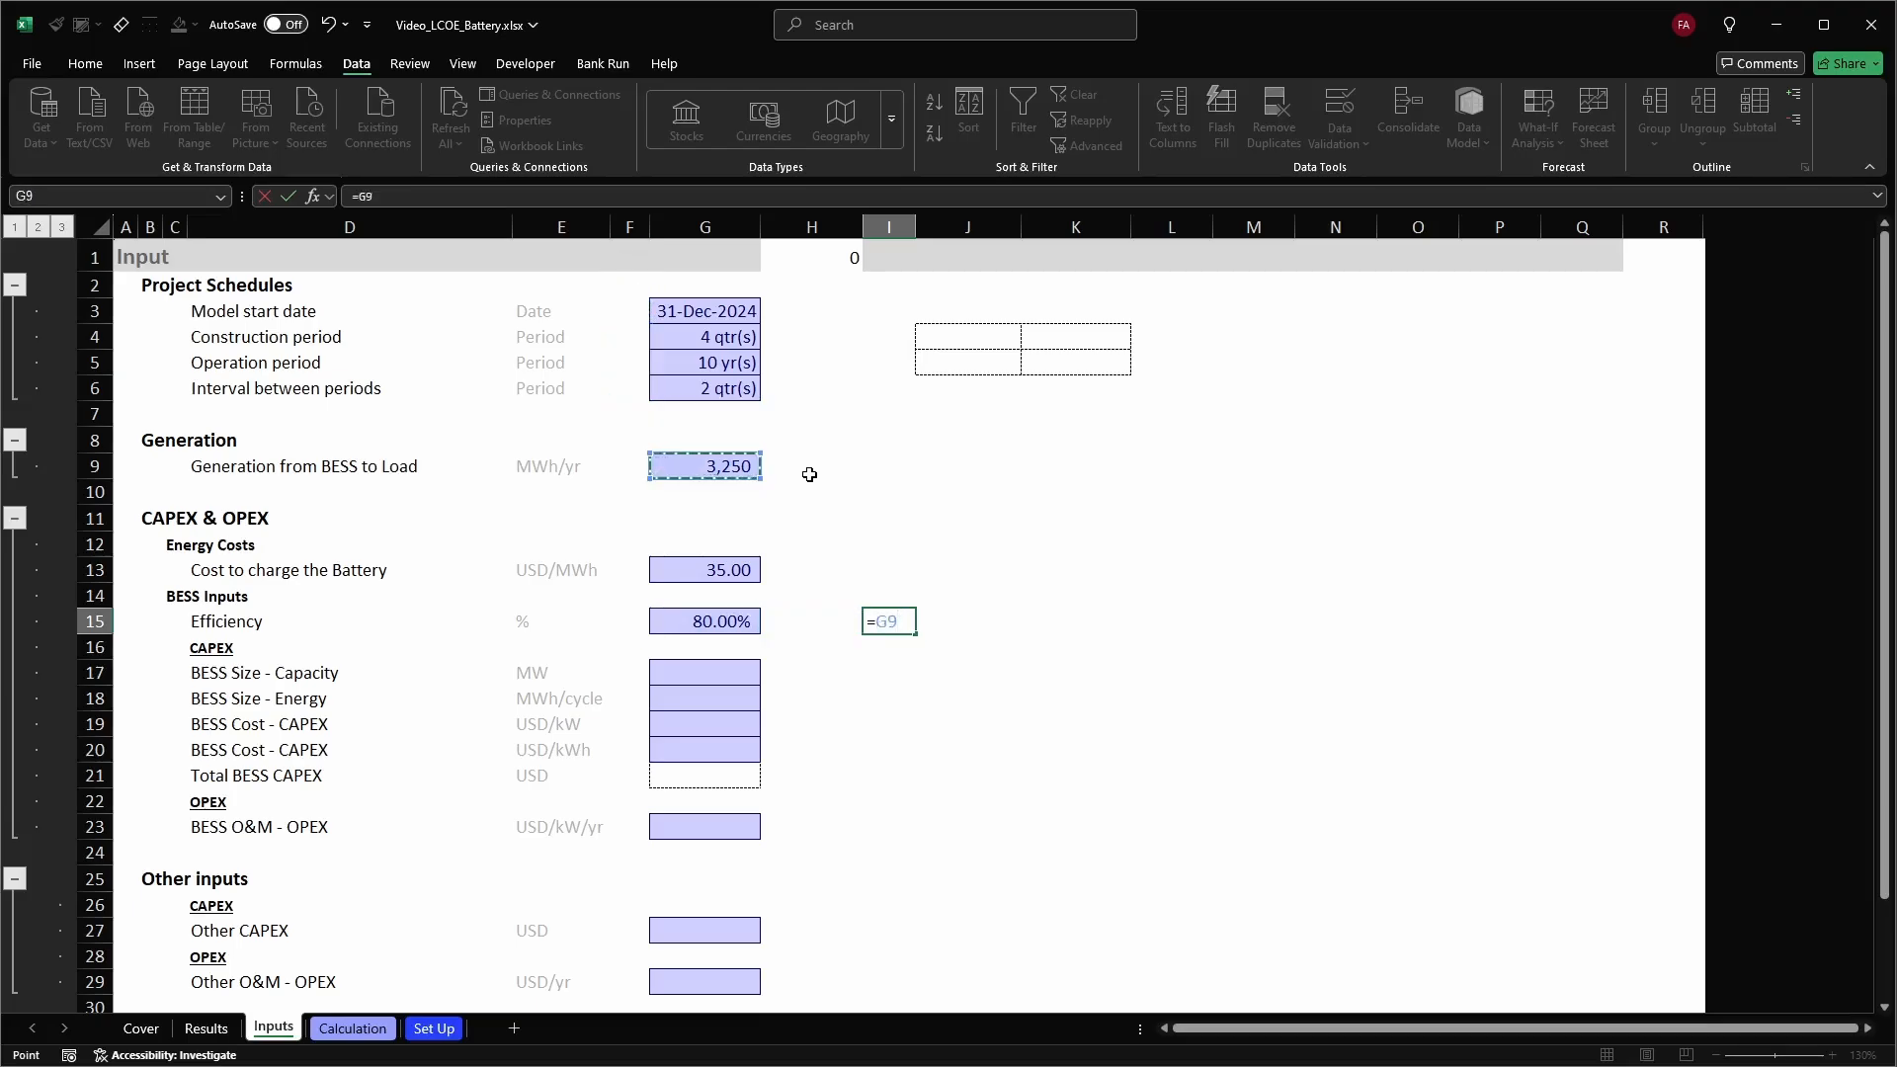
type("/")
key("Left")
key("Left")
key("ctrl+Return")
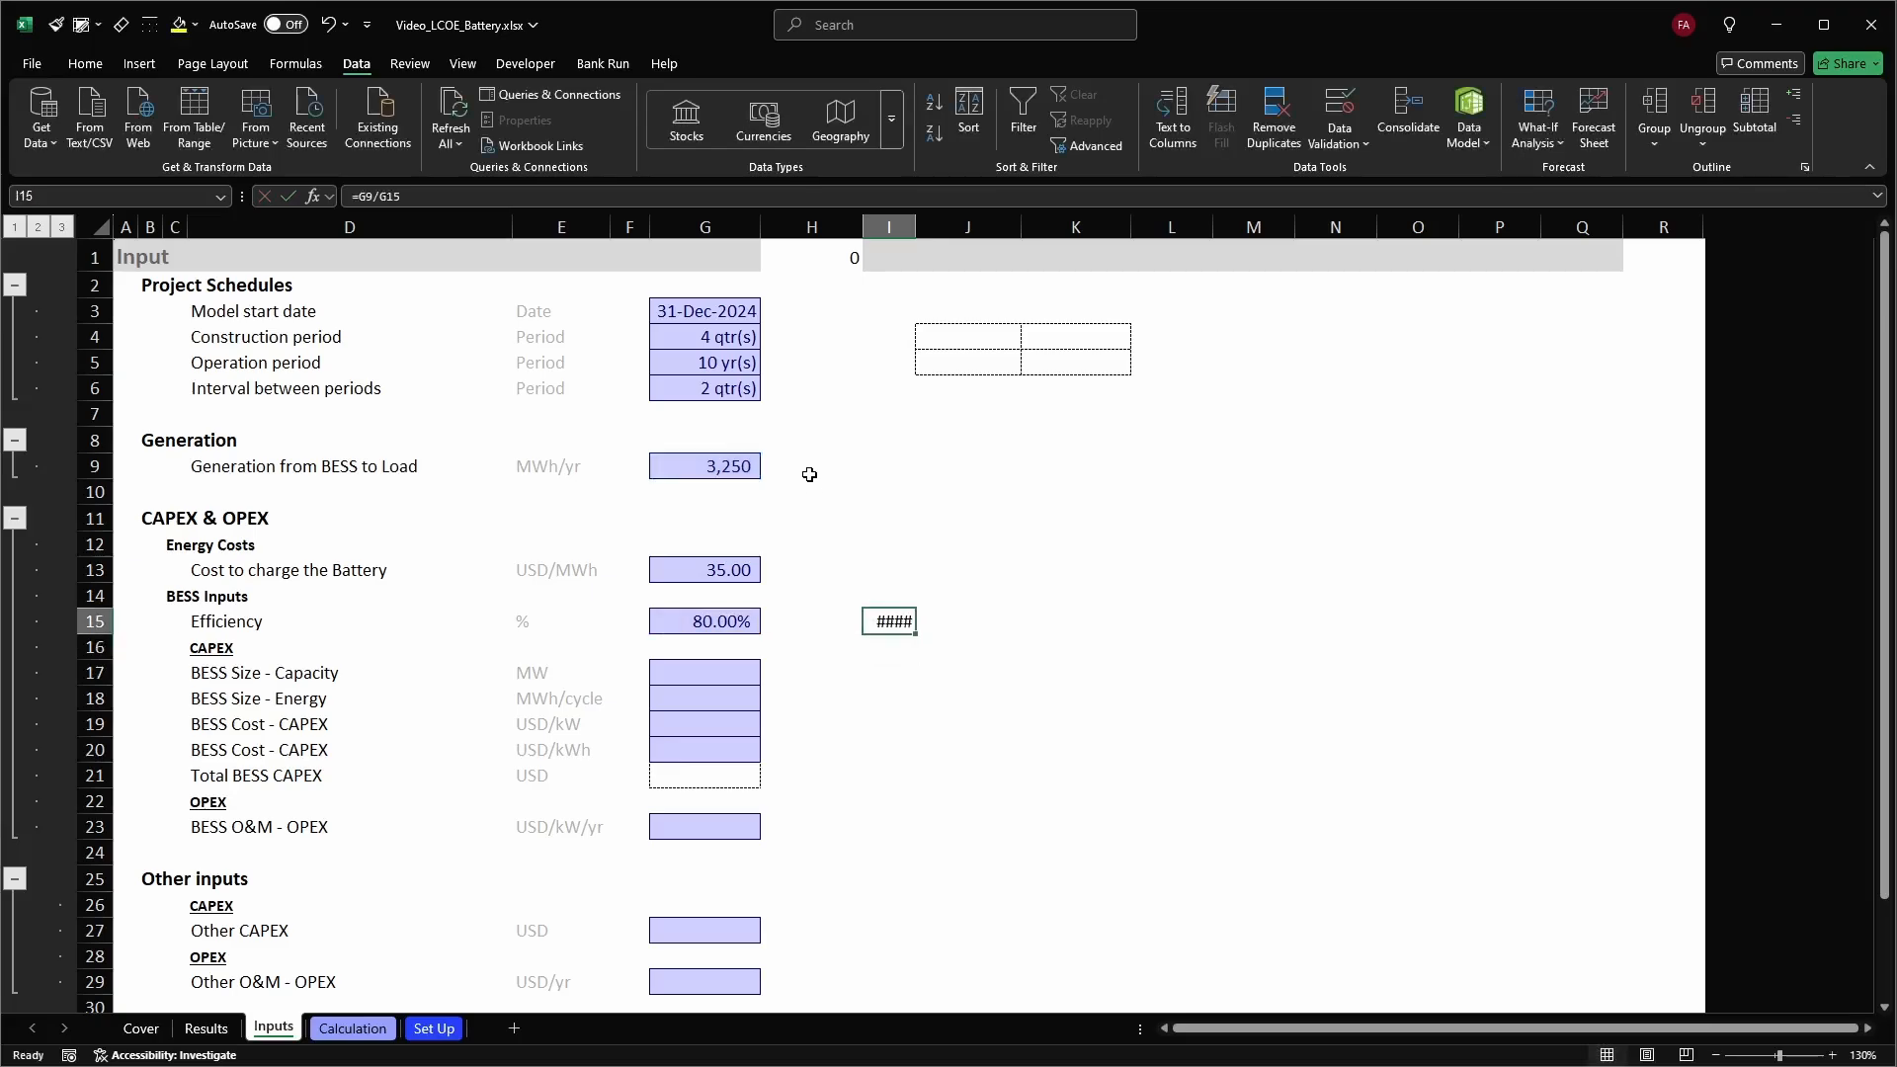
Autofit the width of column I to the calculated value in I15
key("alt+h")
key("o")
key("i")
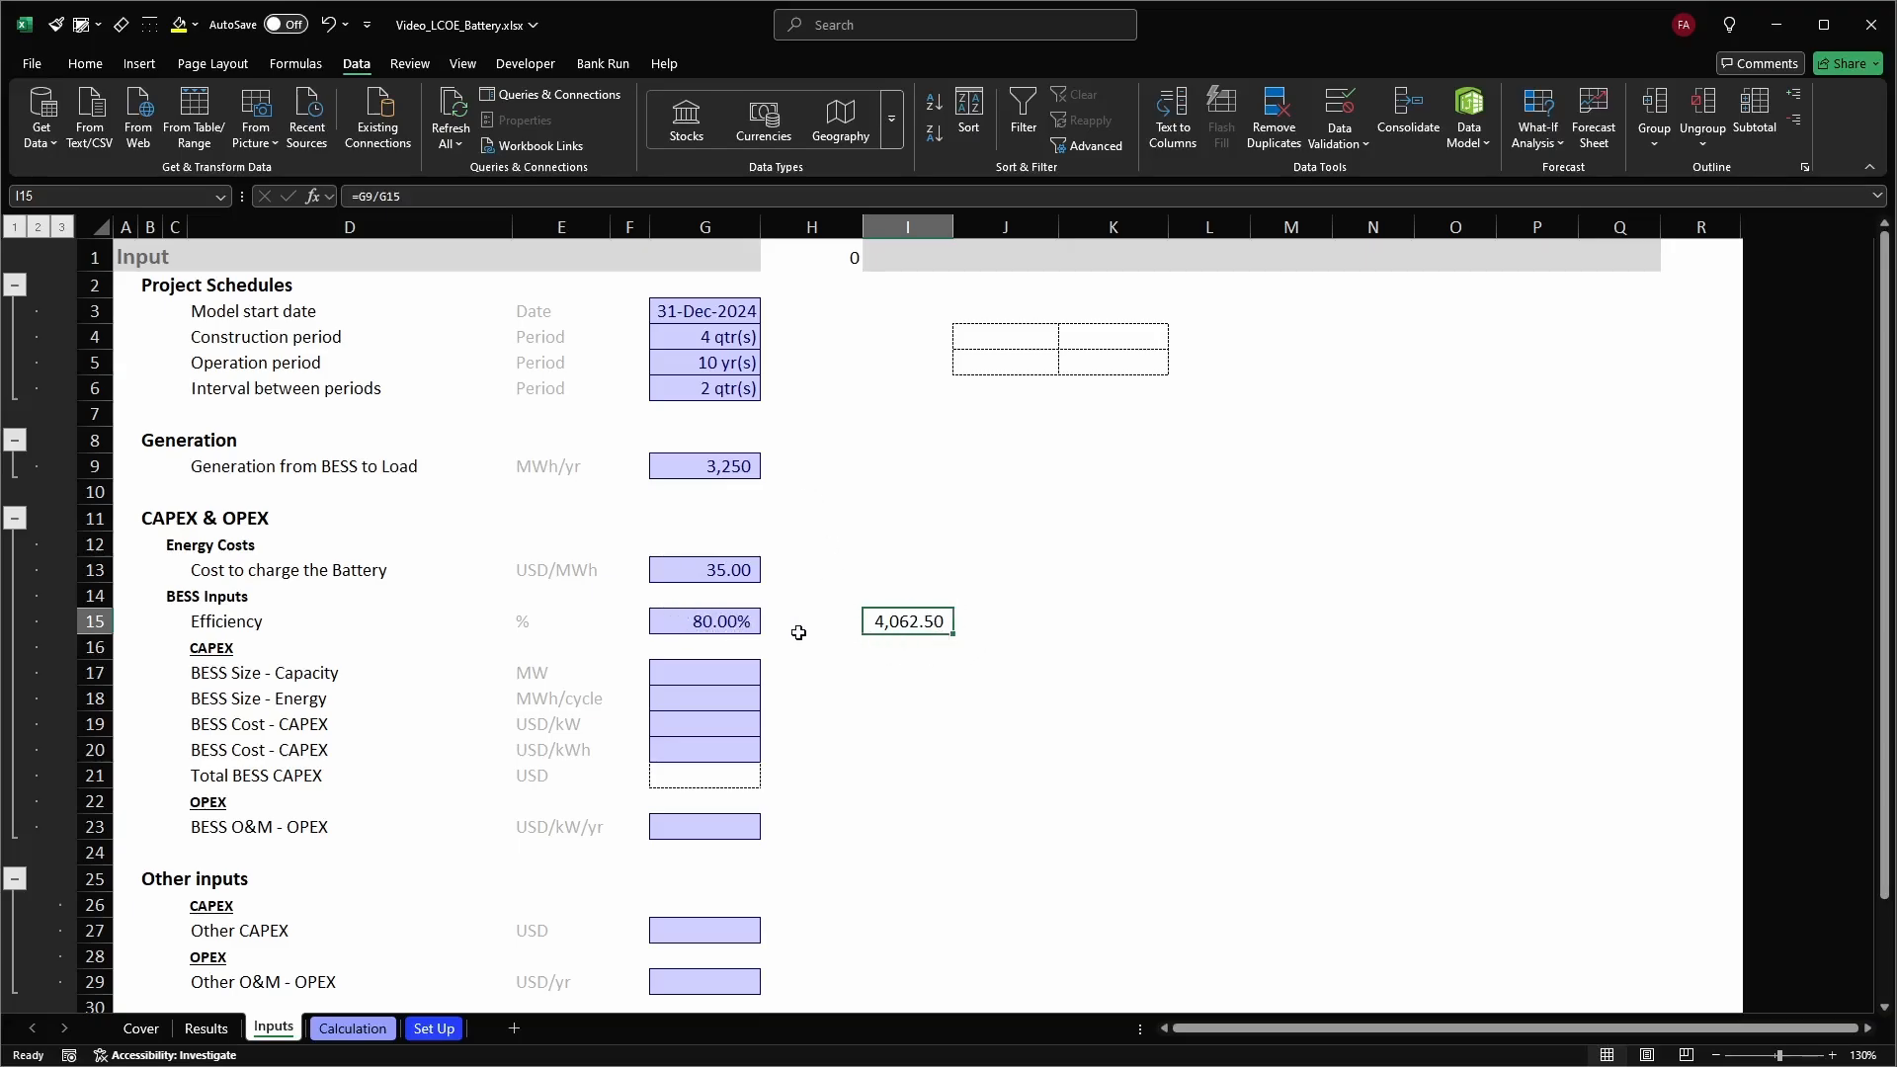
Undo the column I width change and delete the test formula from cell I15
left_click(736, 466)
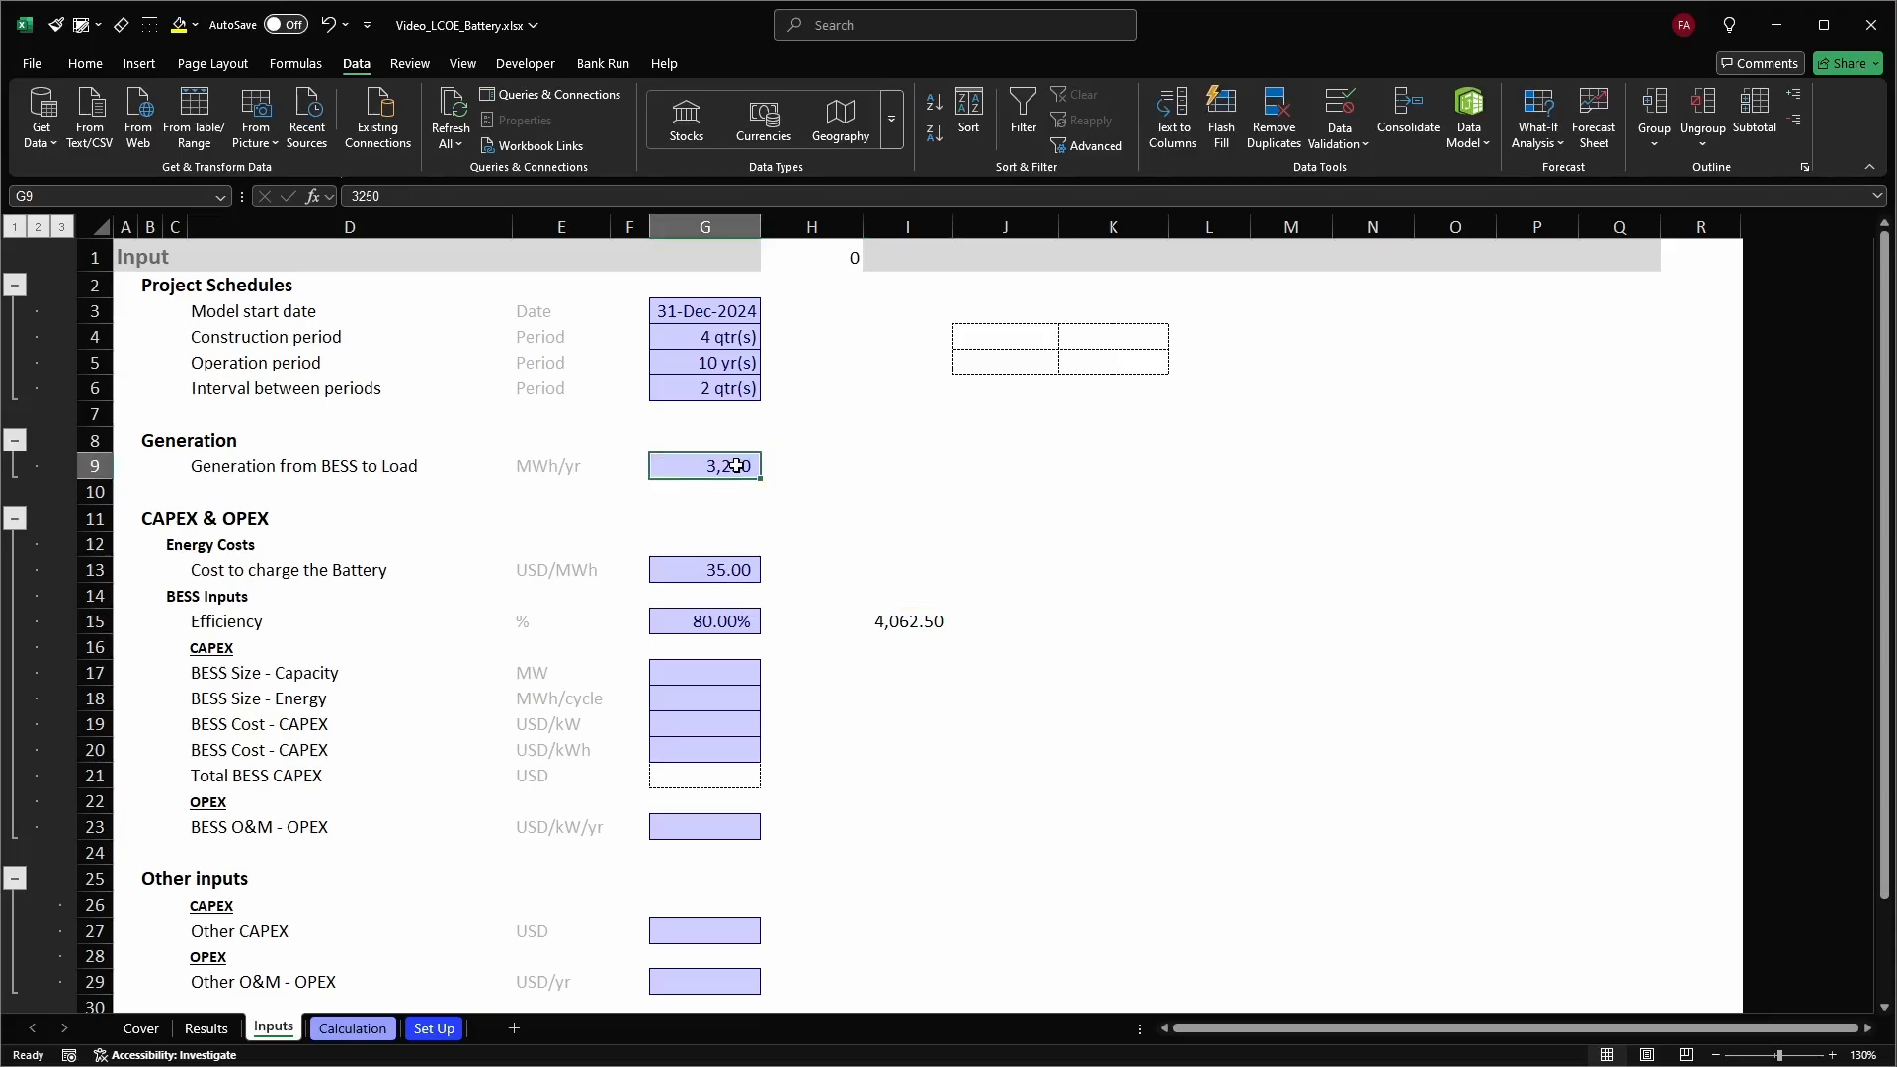
left_click(884, 621)
key("ctrl+z")
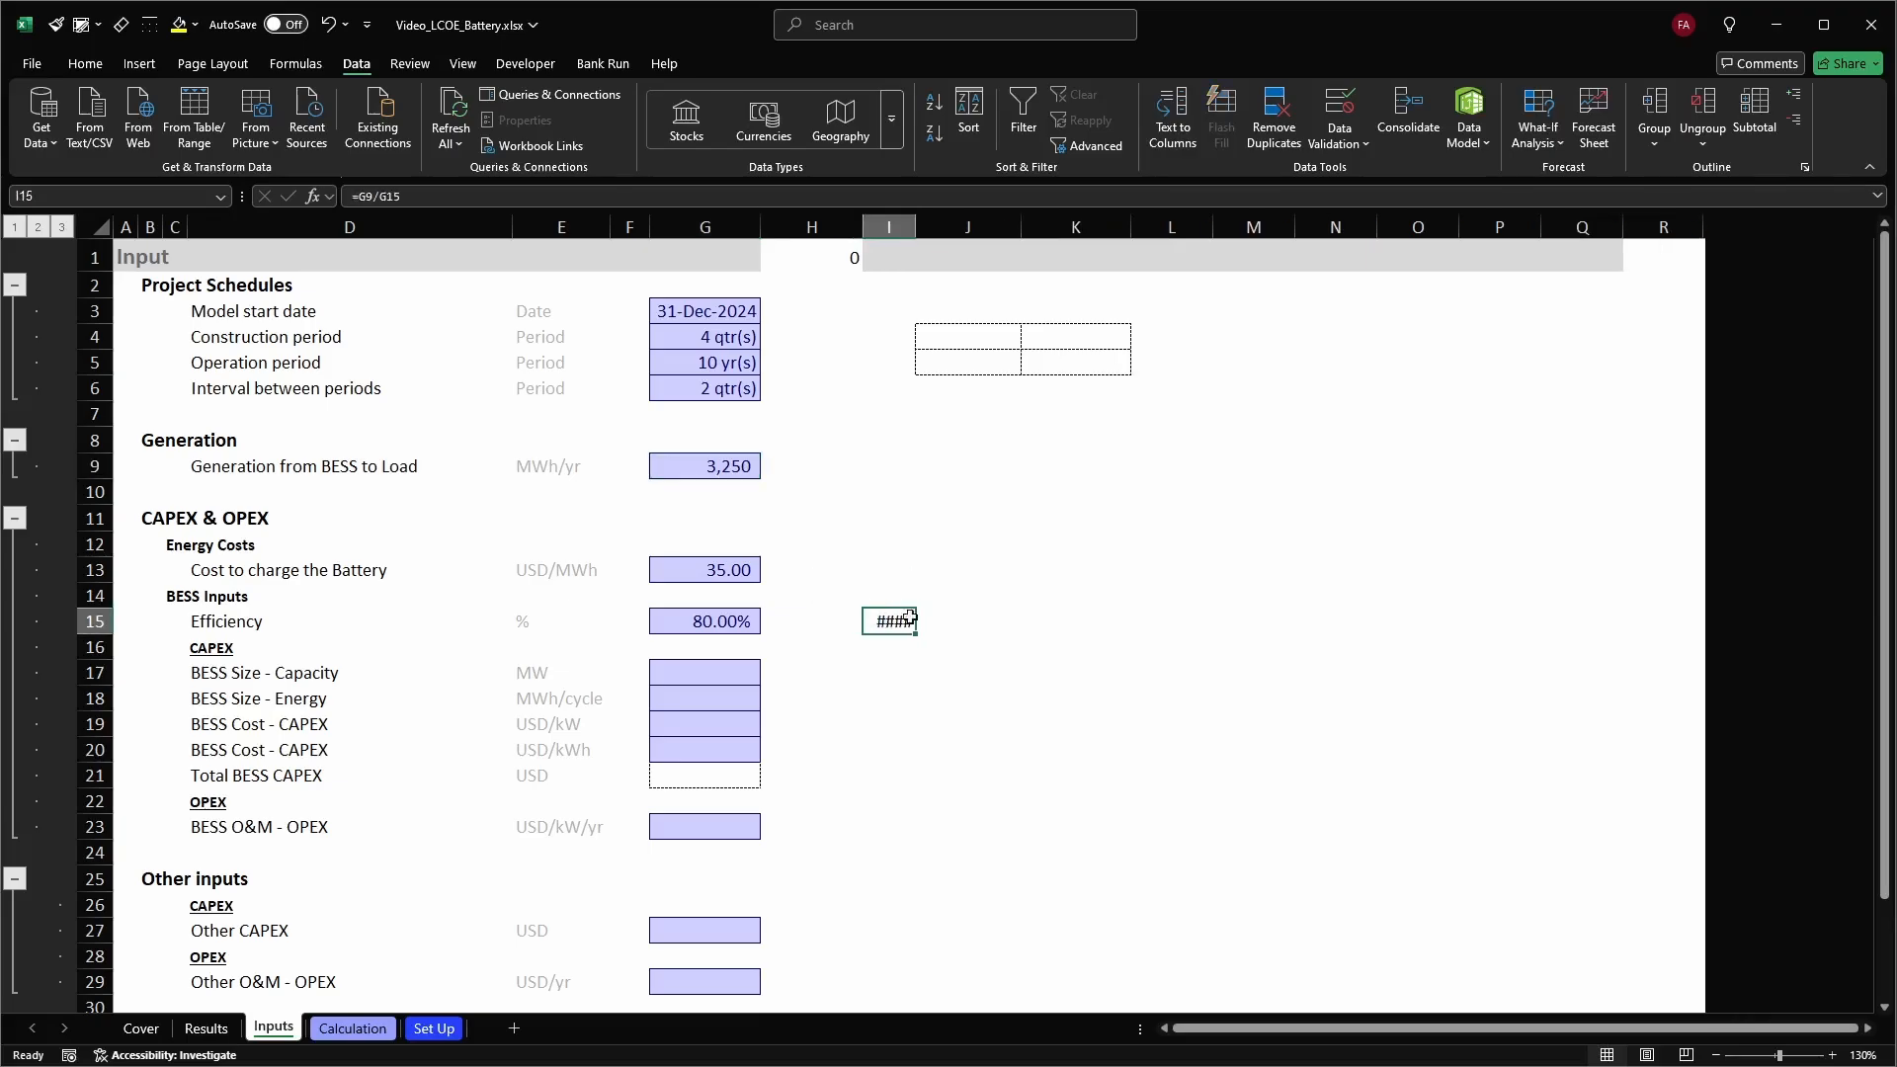
key("Delete")
Set the BESS size to 15 MW capacity in cell G17 and 15 MWh/cycle energy in G18
left_click(702, 619)
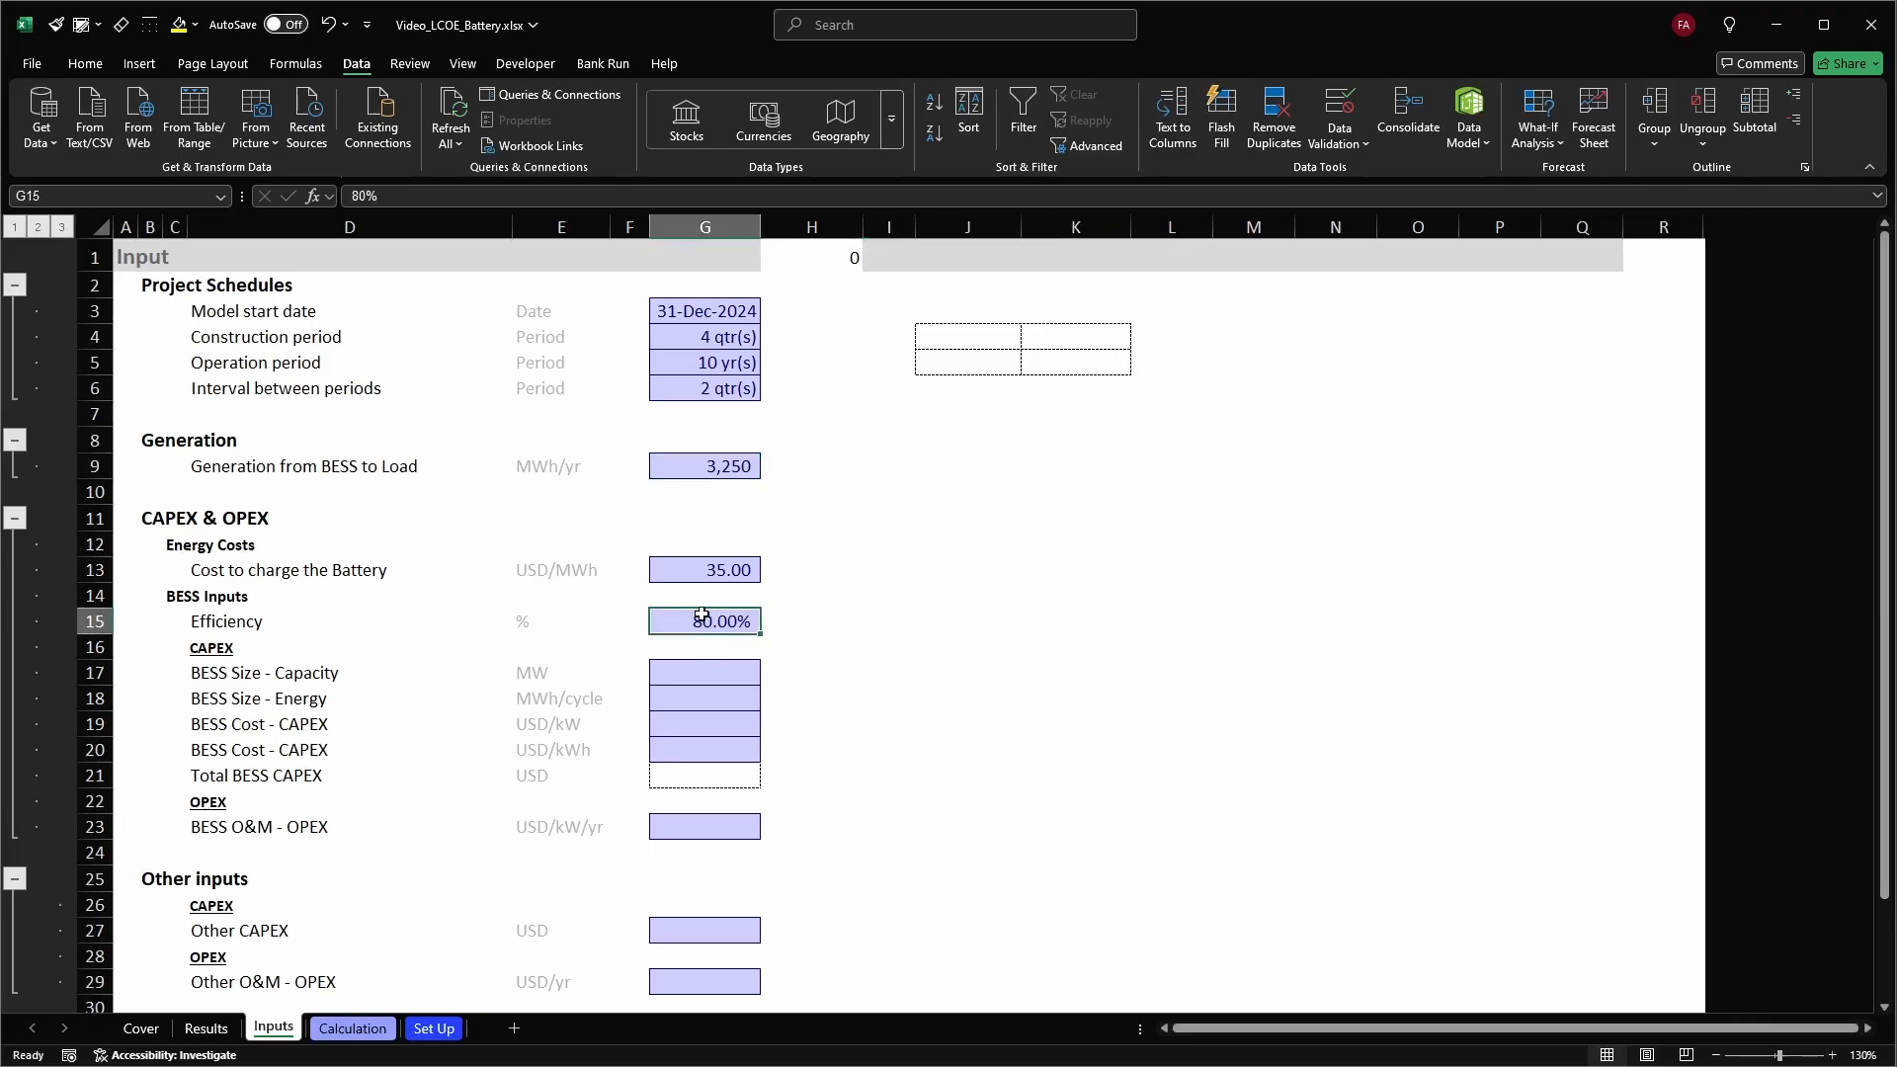
key("shift+space")
left_click(702, 618)
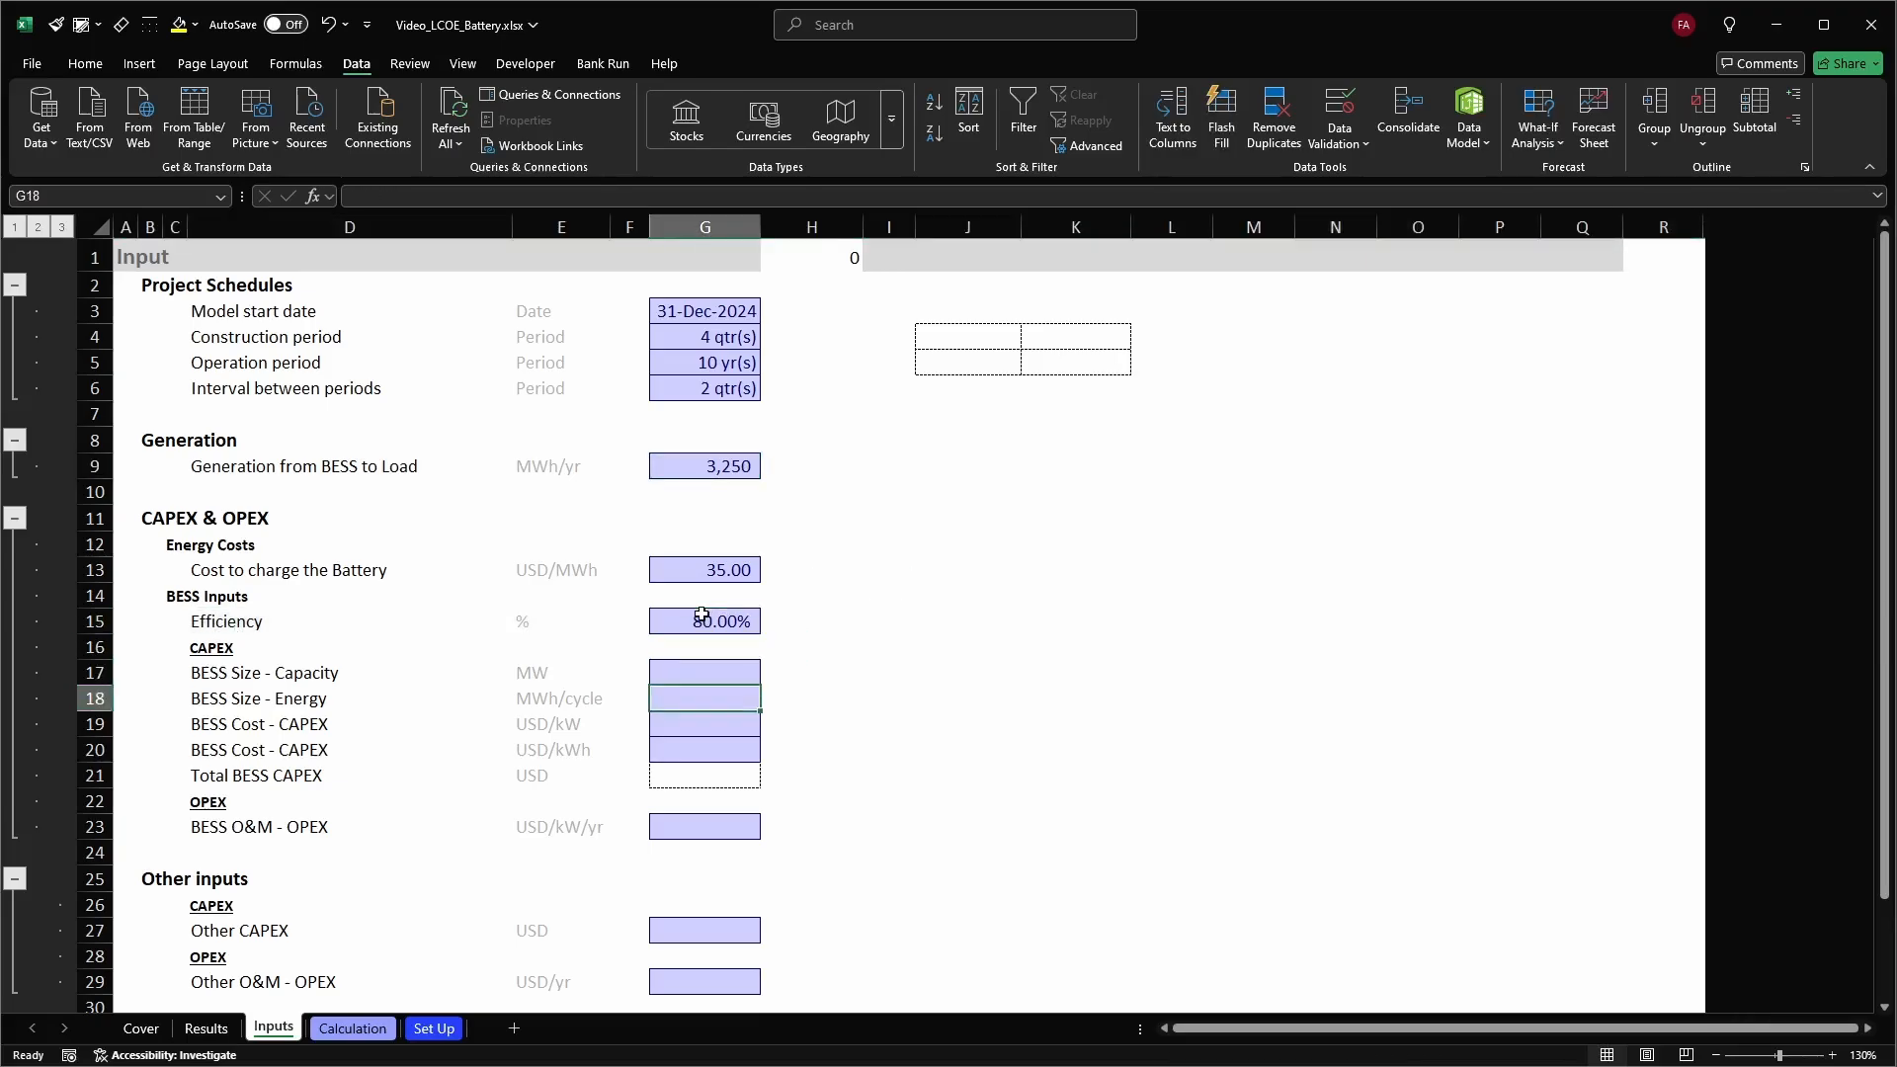
left_click_drag(95, 647, 92, 828)
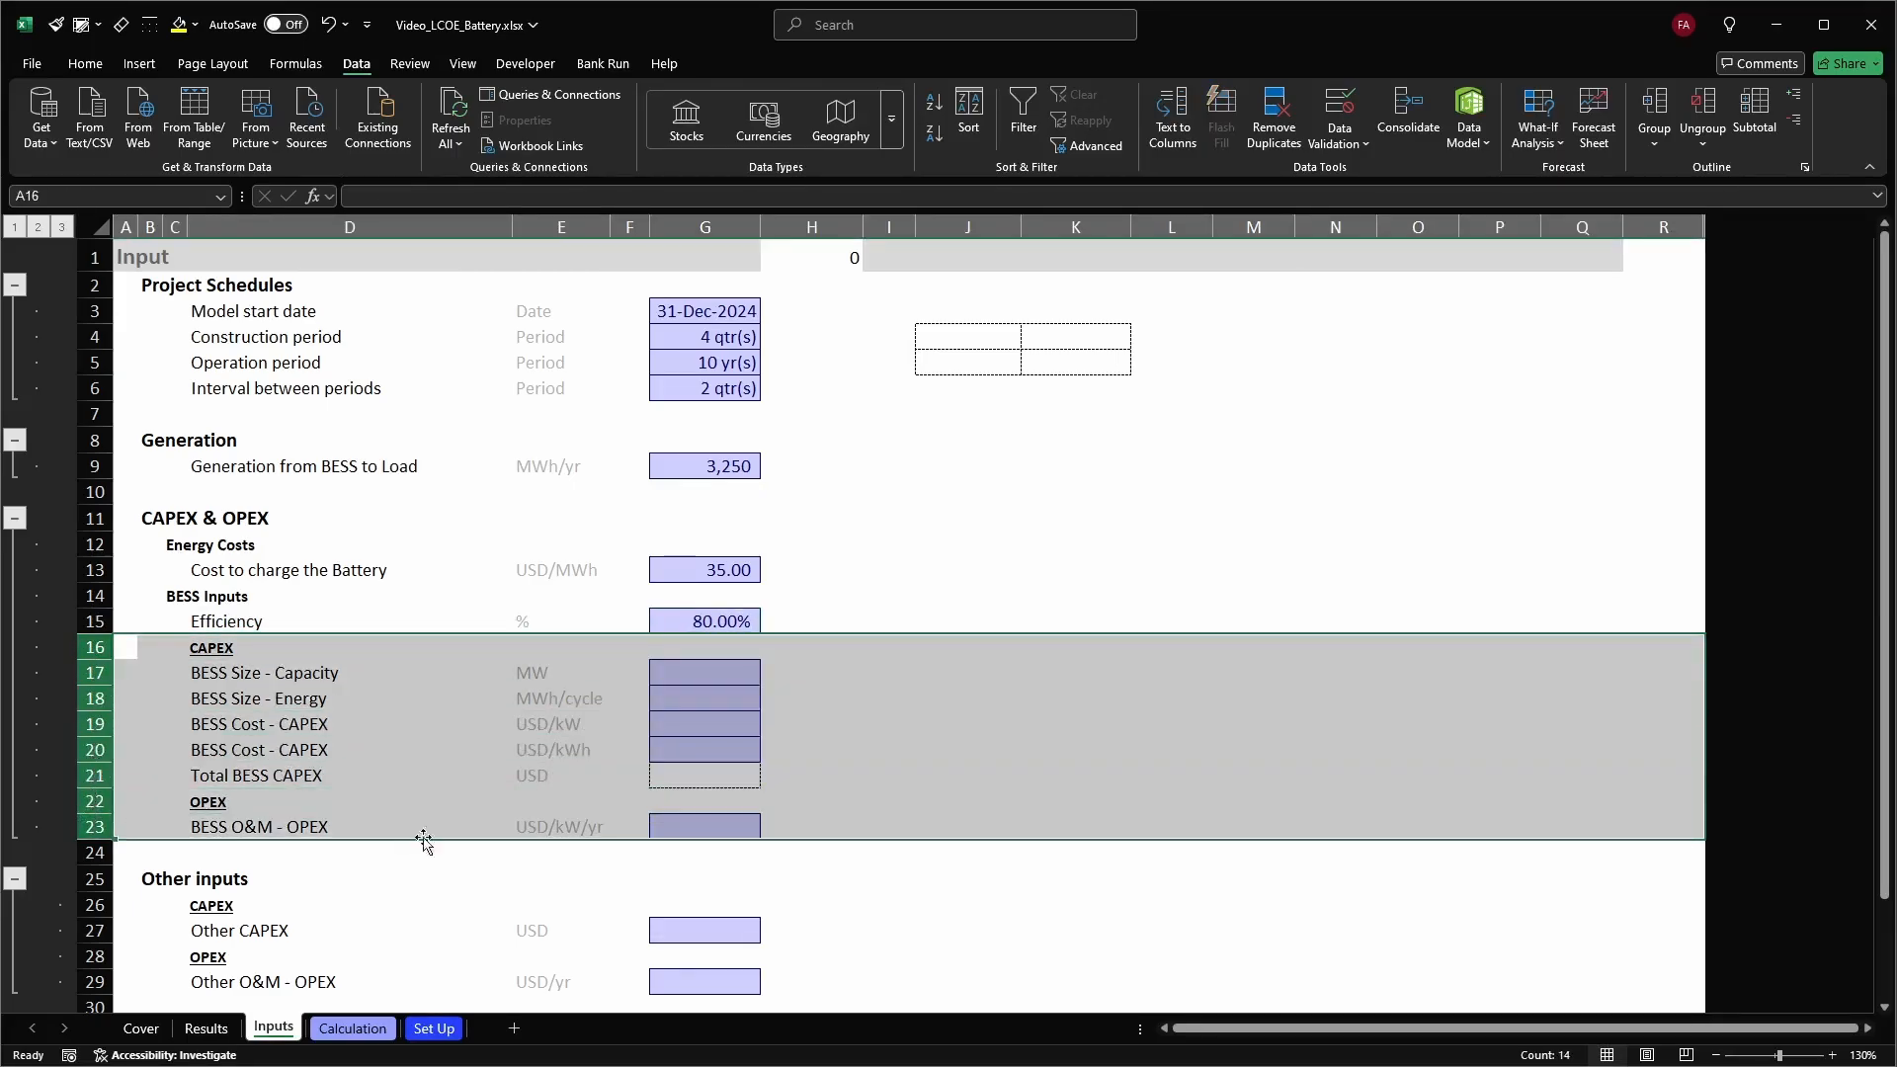
left_click(895, 828)
left_click(710, 670)
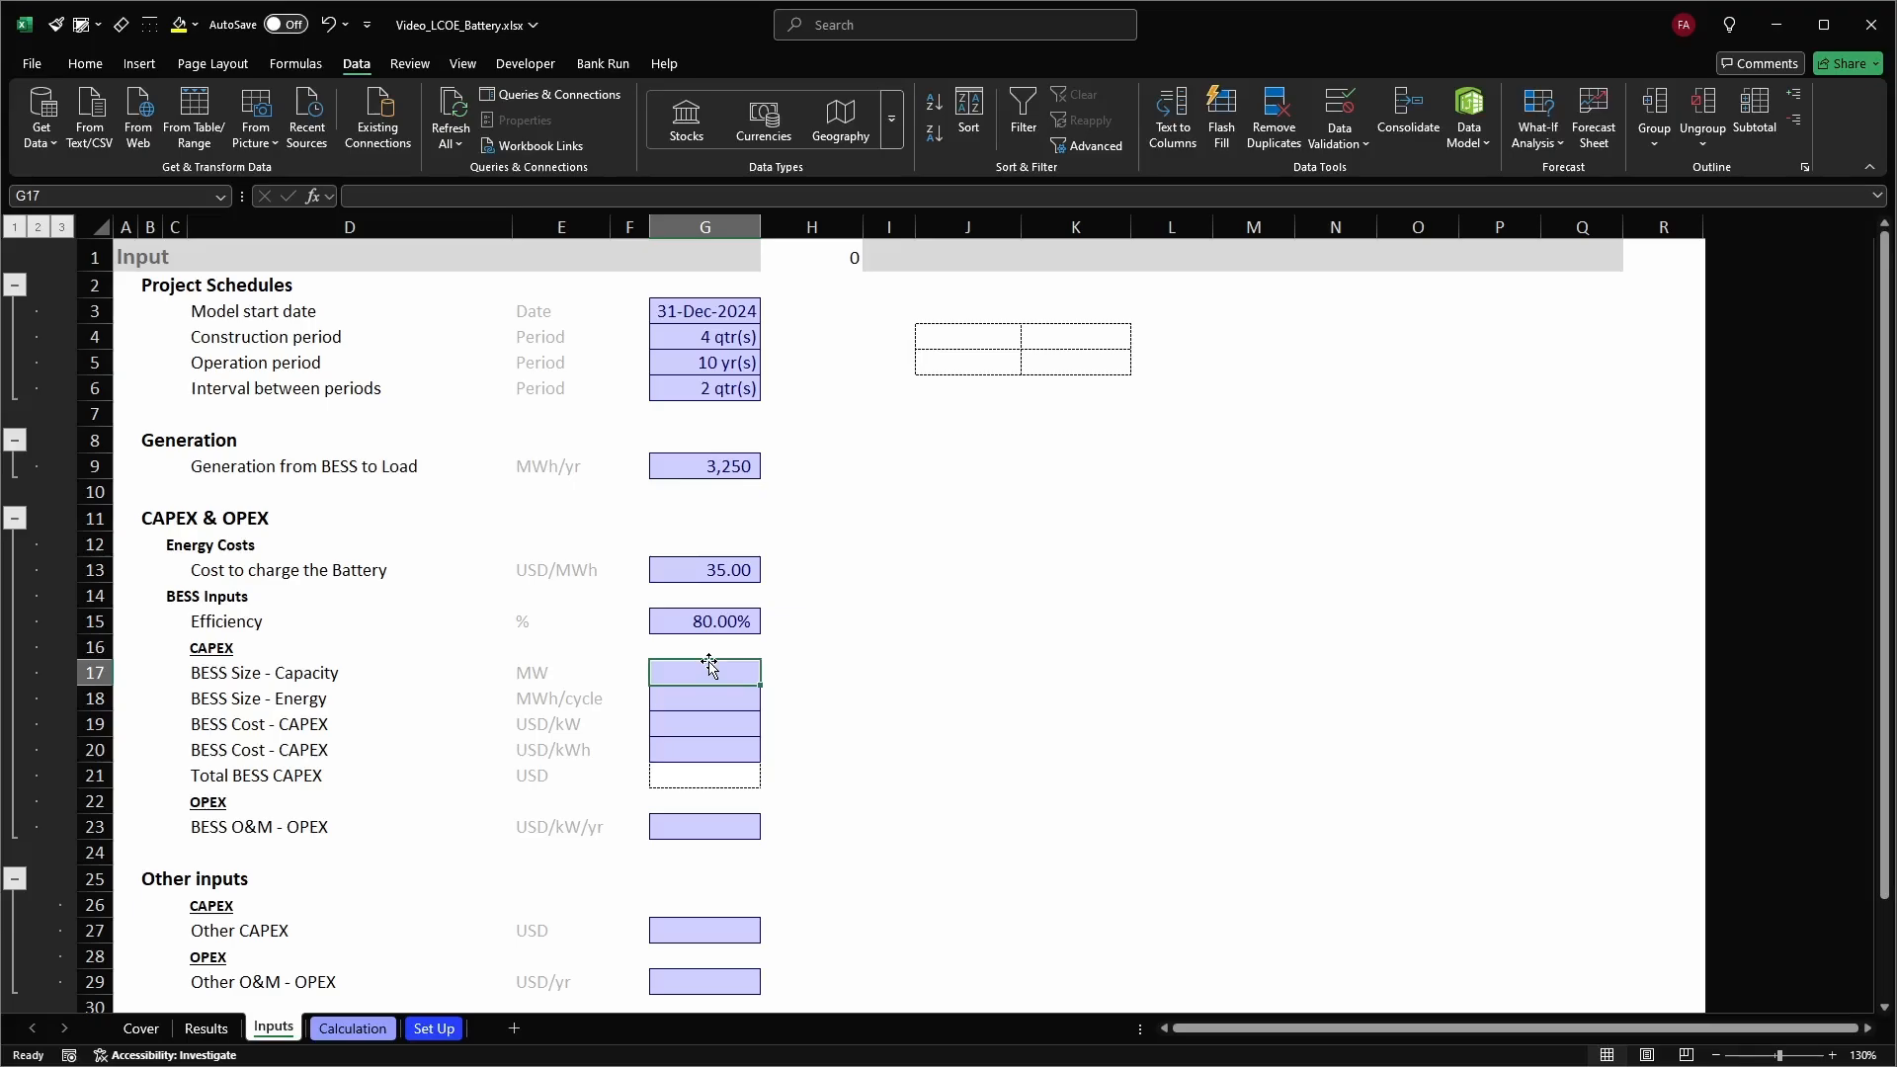
type("15")
key("Return")
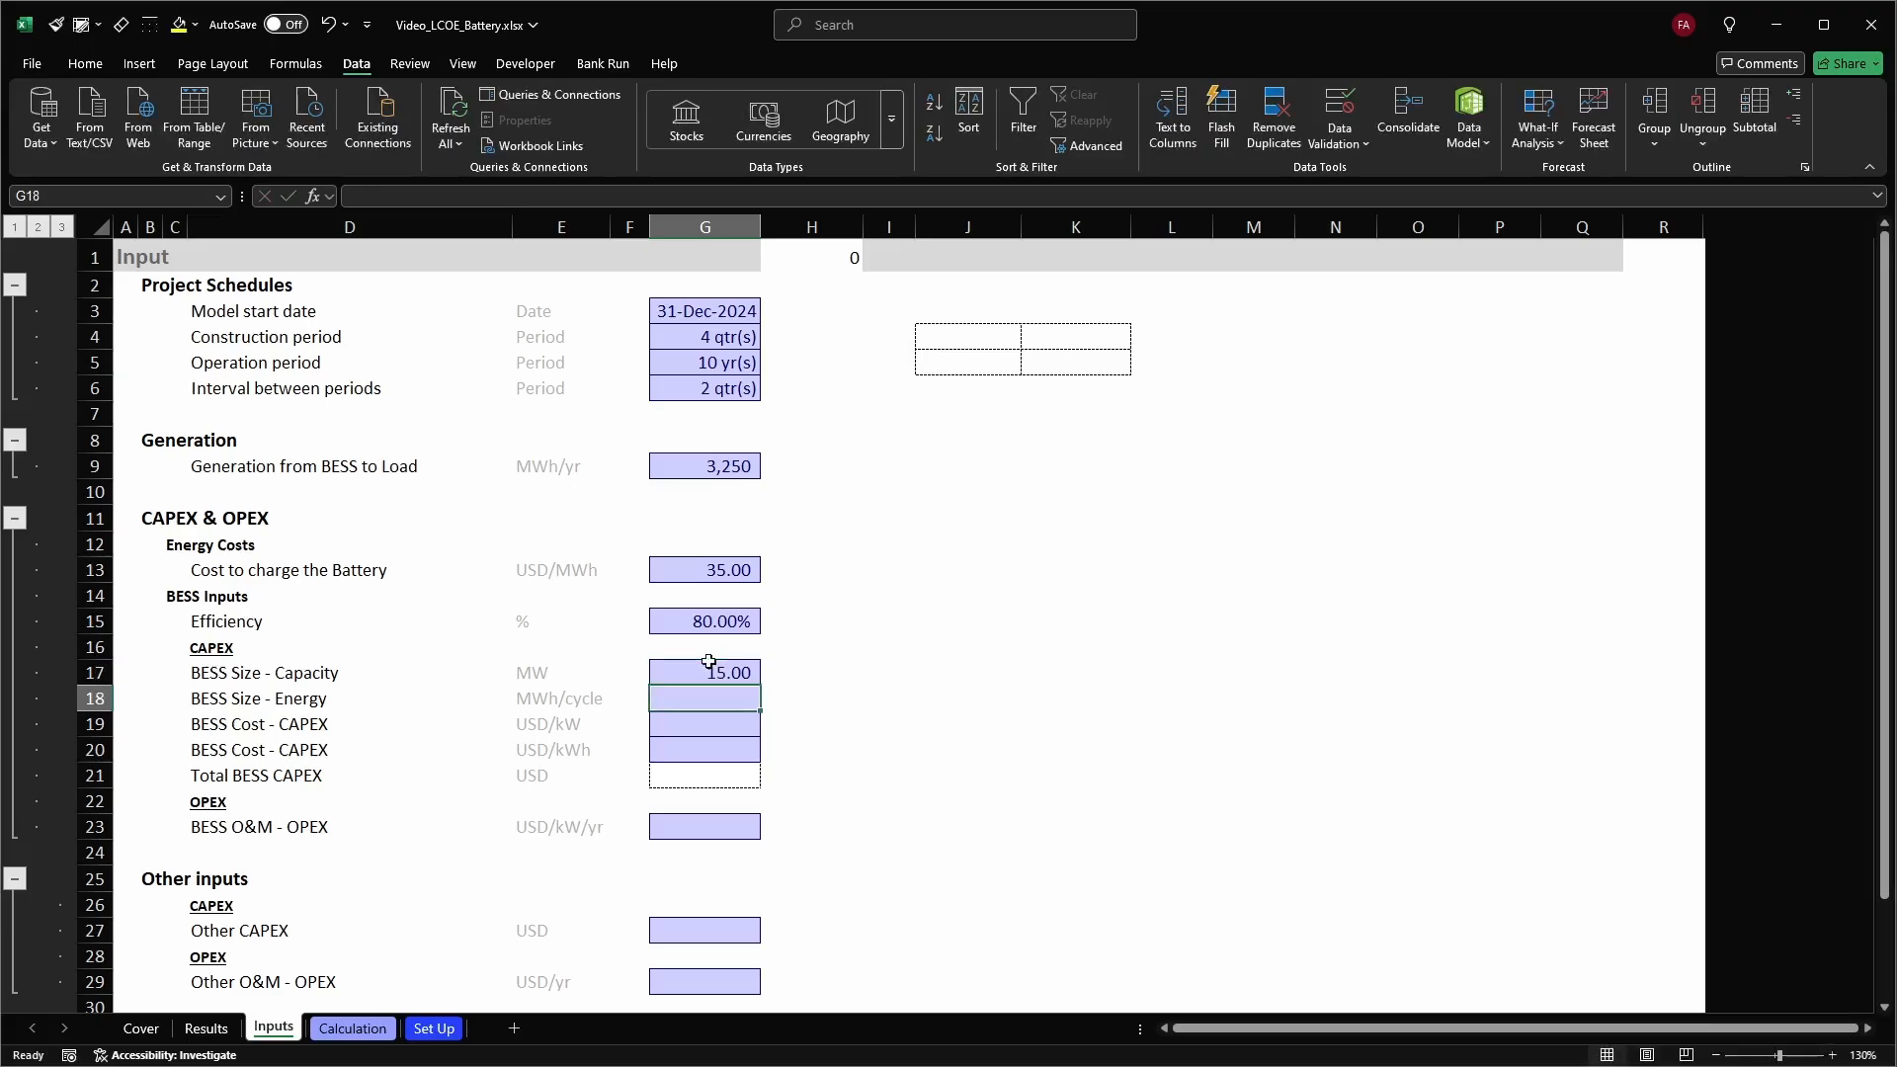
type("15")
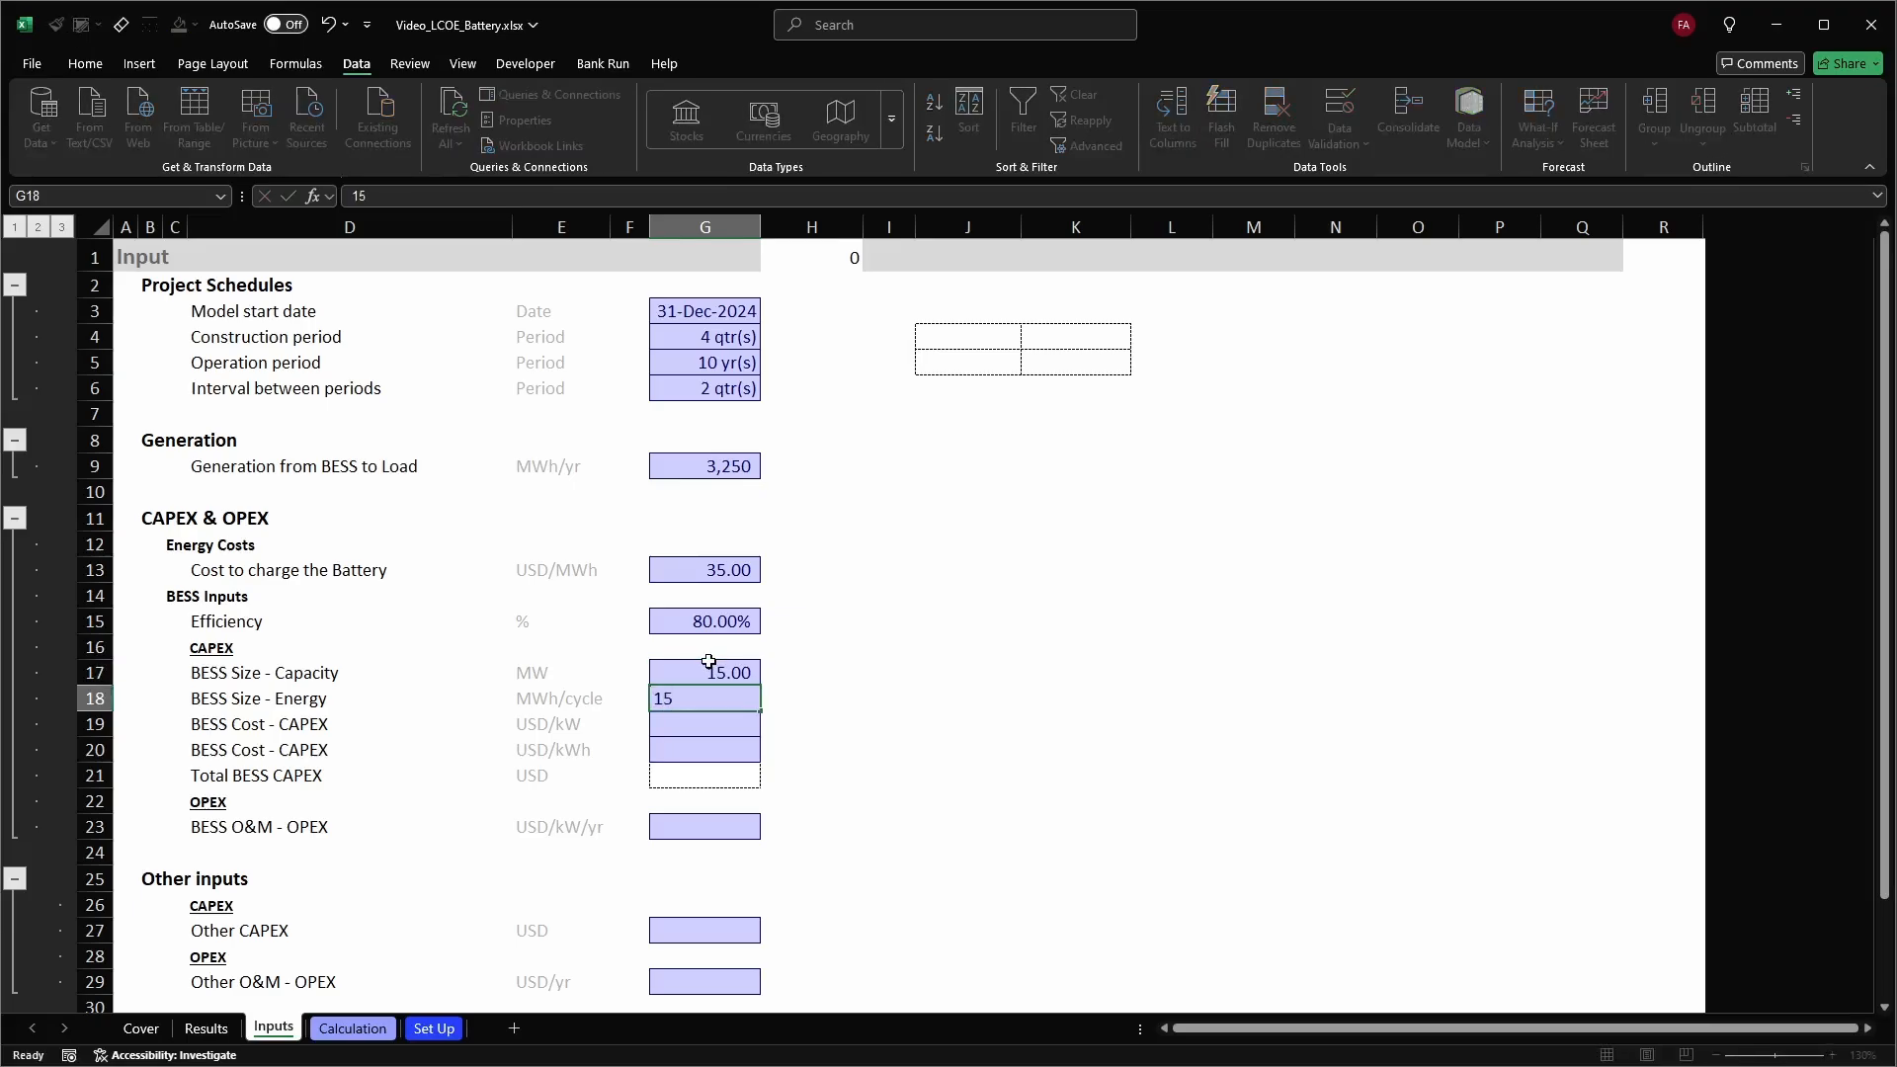
key("Return")
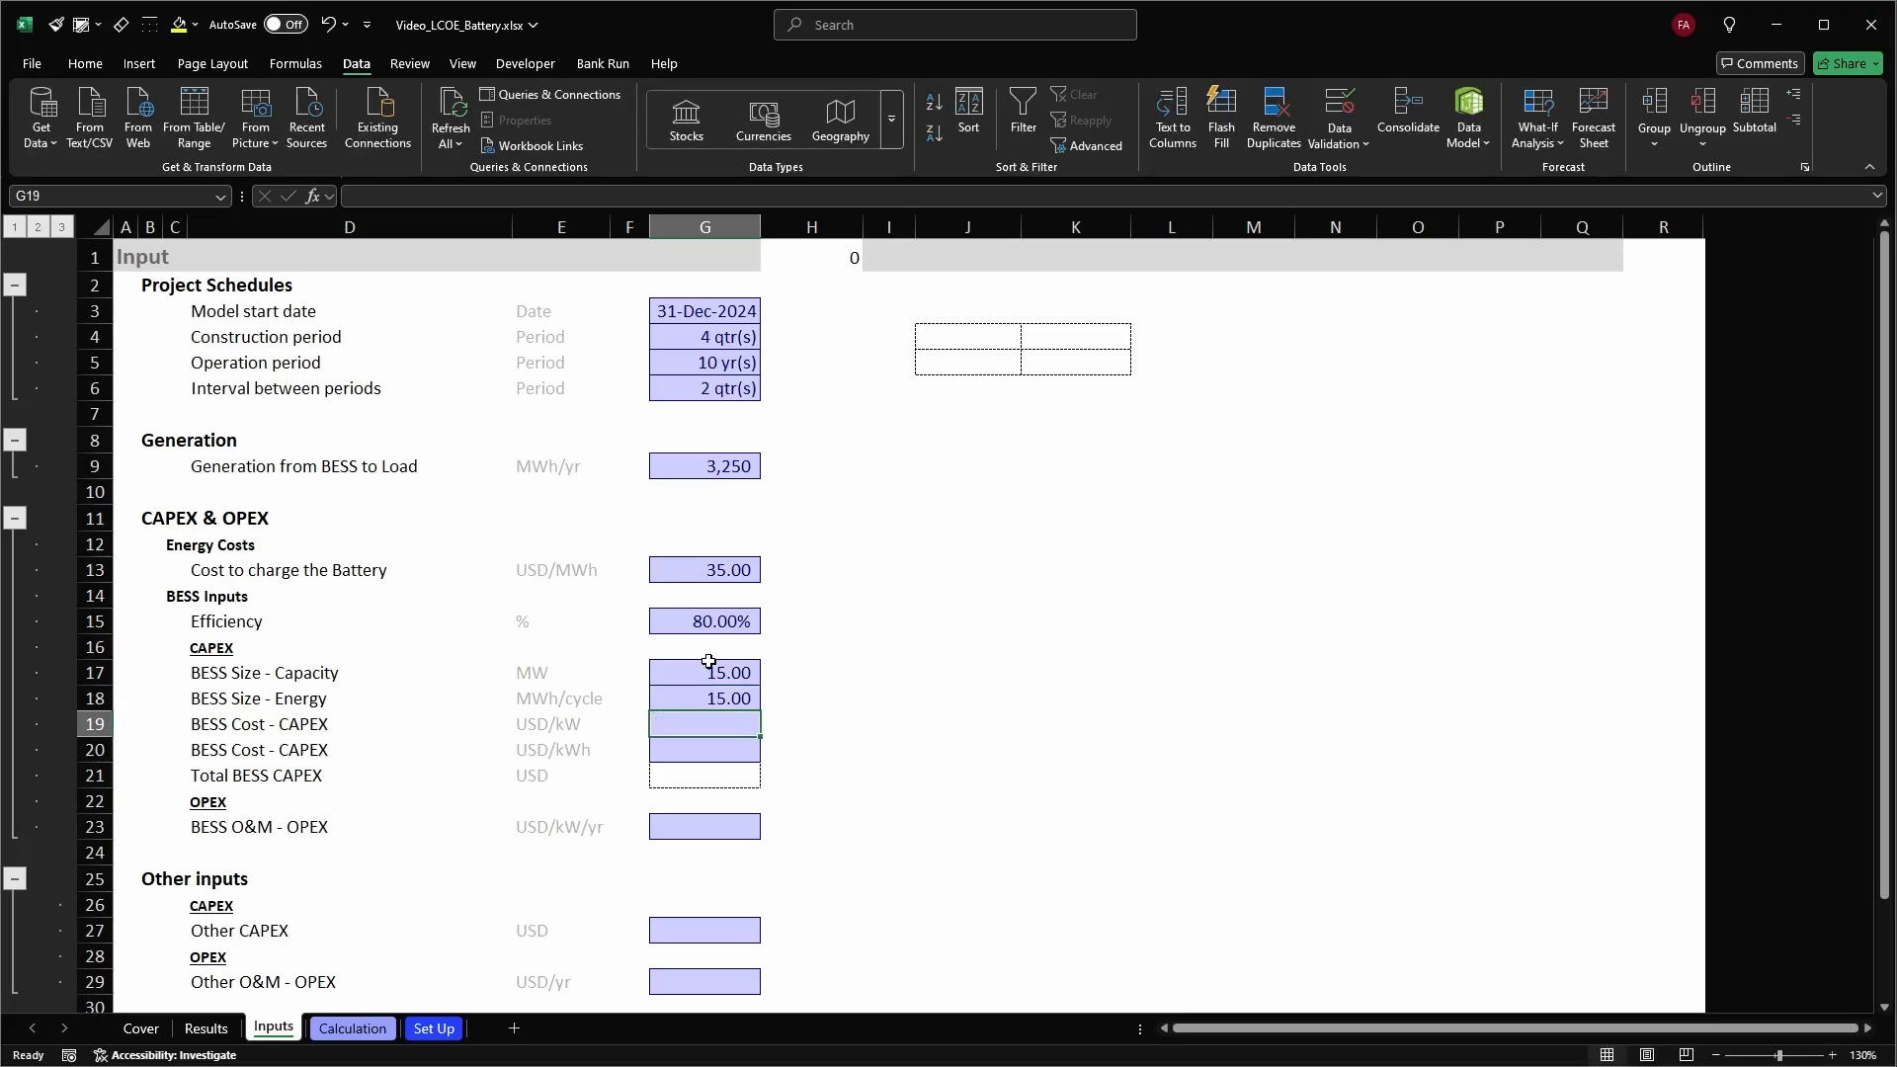
Set the BESS Cost - CAPEX per kW to 0 in cell G19
key("shift+space")
key("Left")
key("Left")
key("Left")
key("Left")
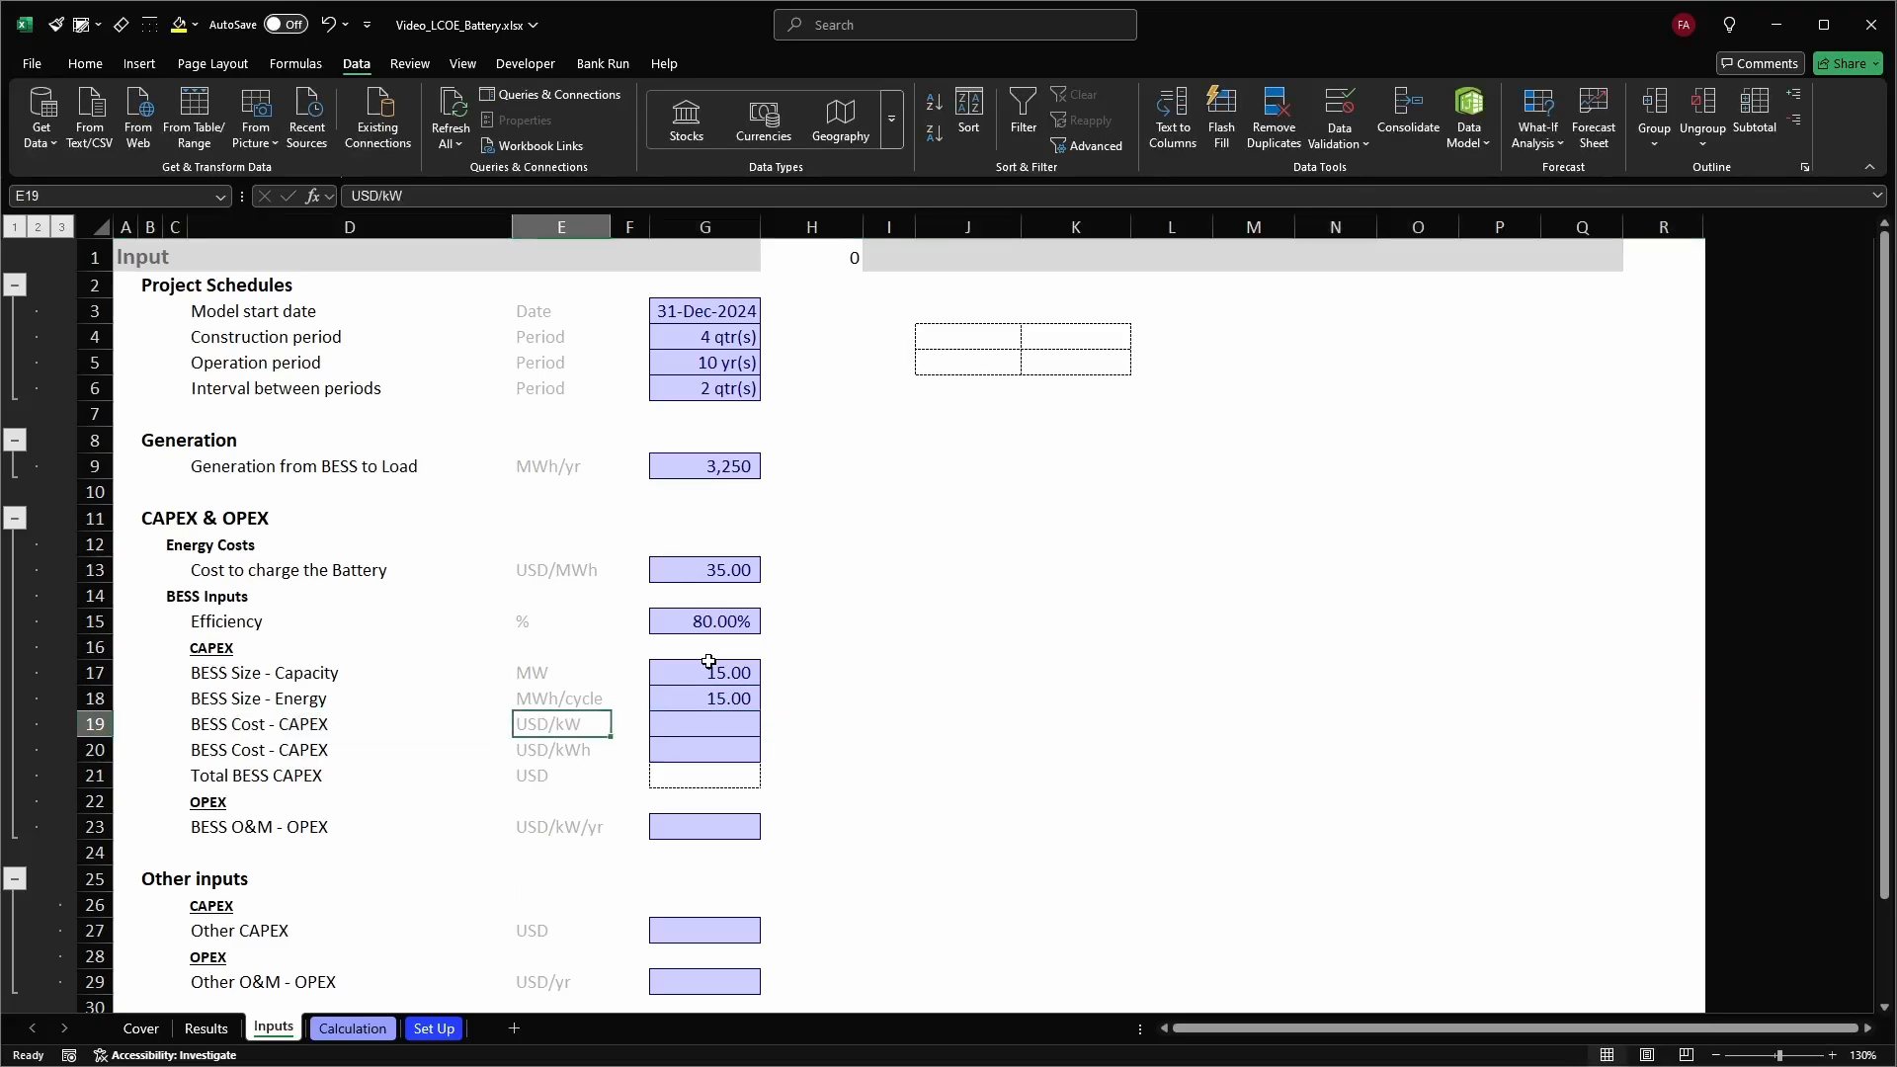
key("Right")
key("Right")
key("Right")
key("shift+space")
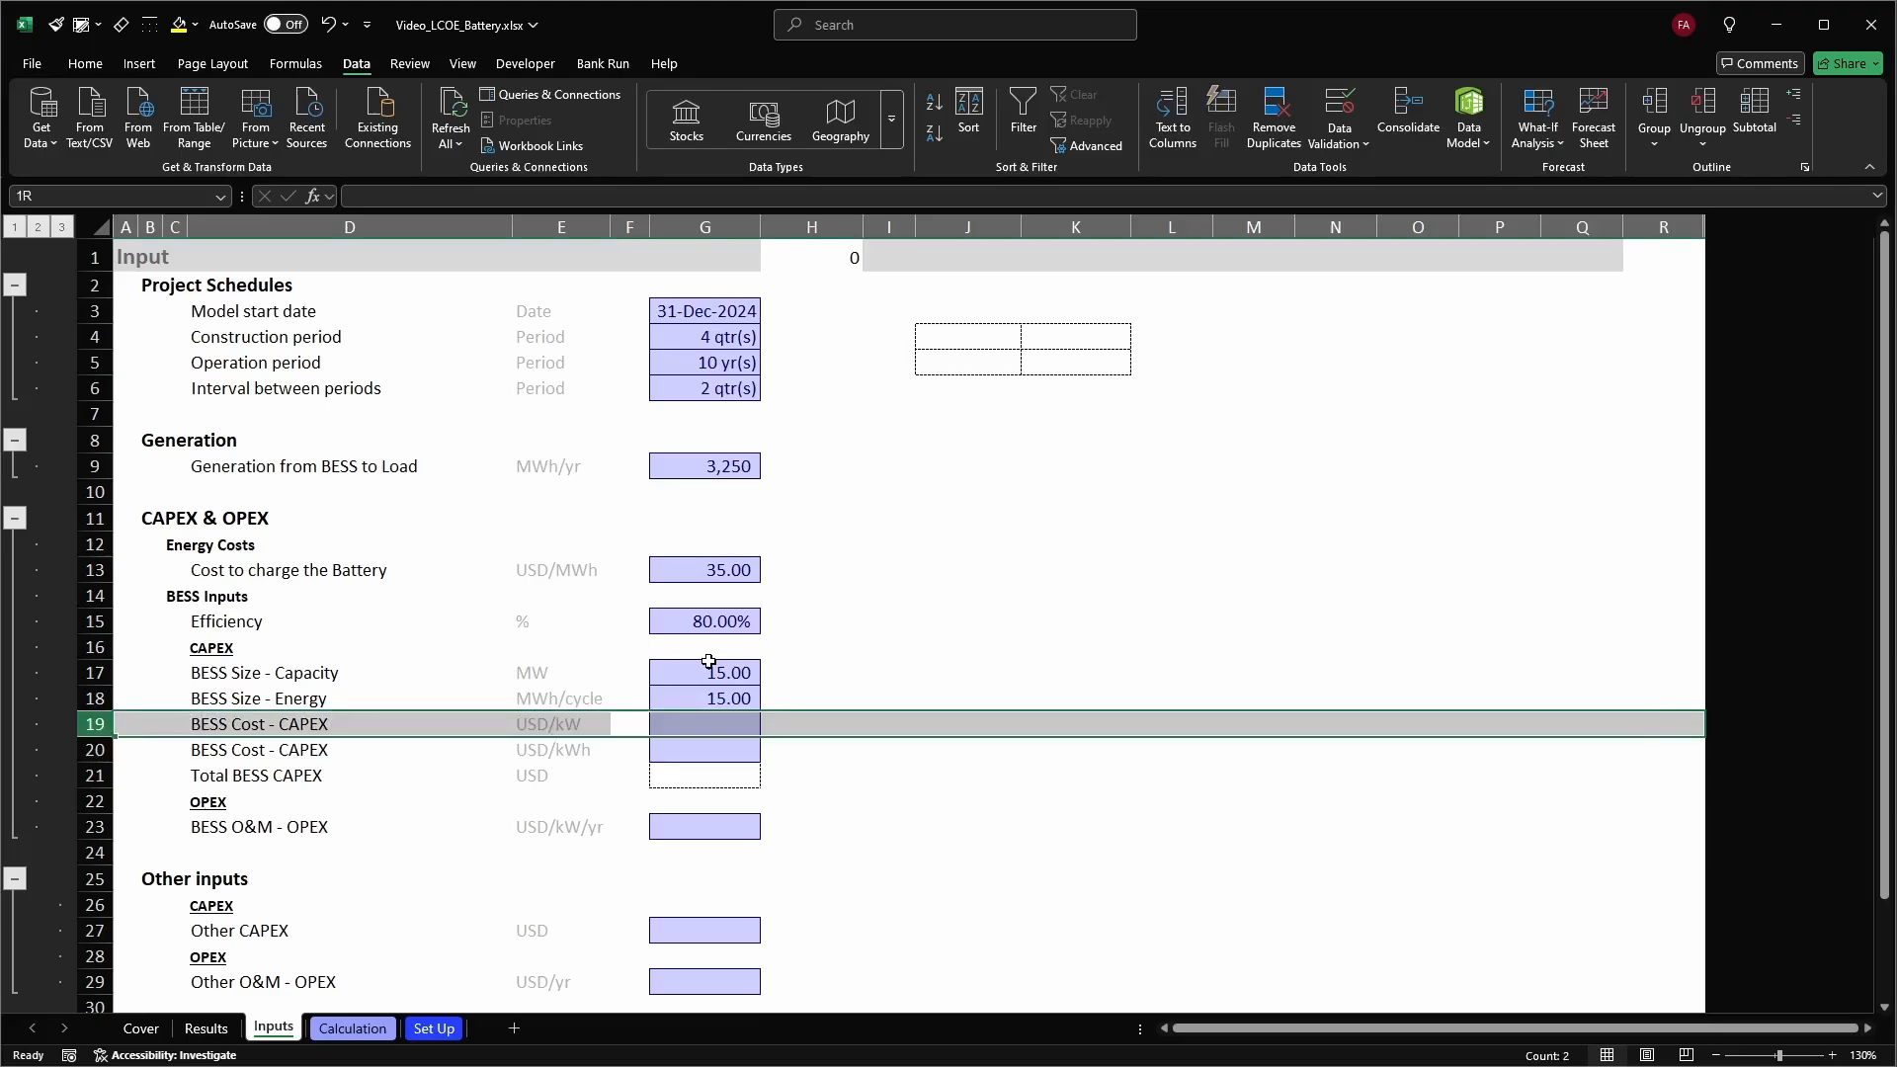
key("Left")
key("Right")
key("Right")
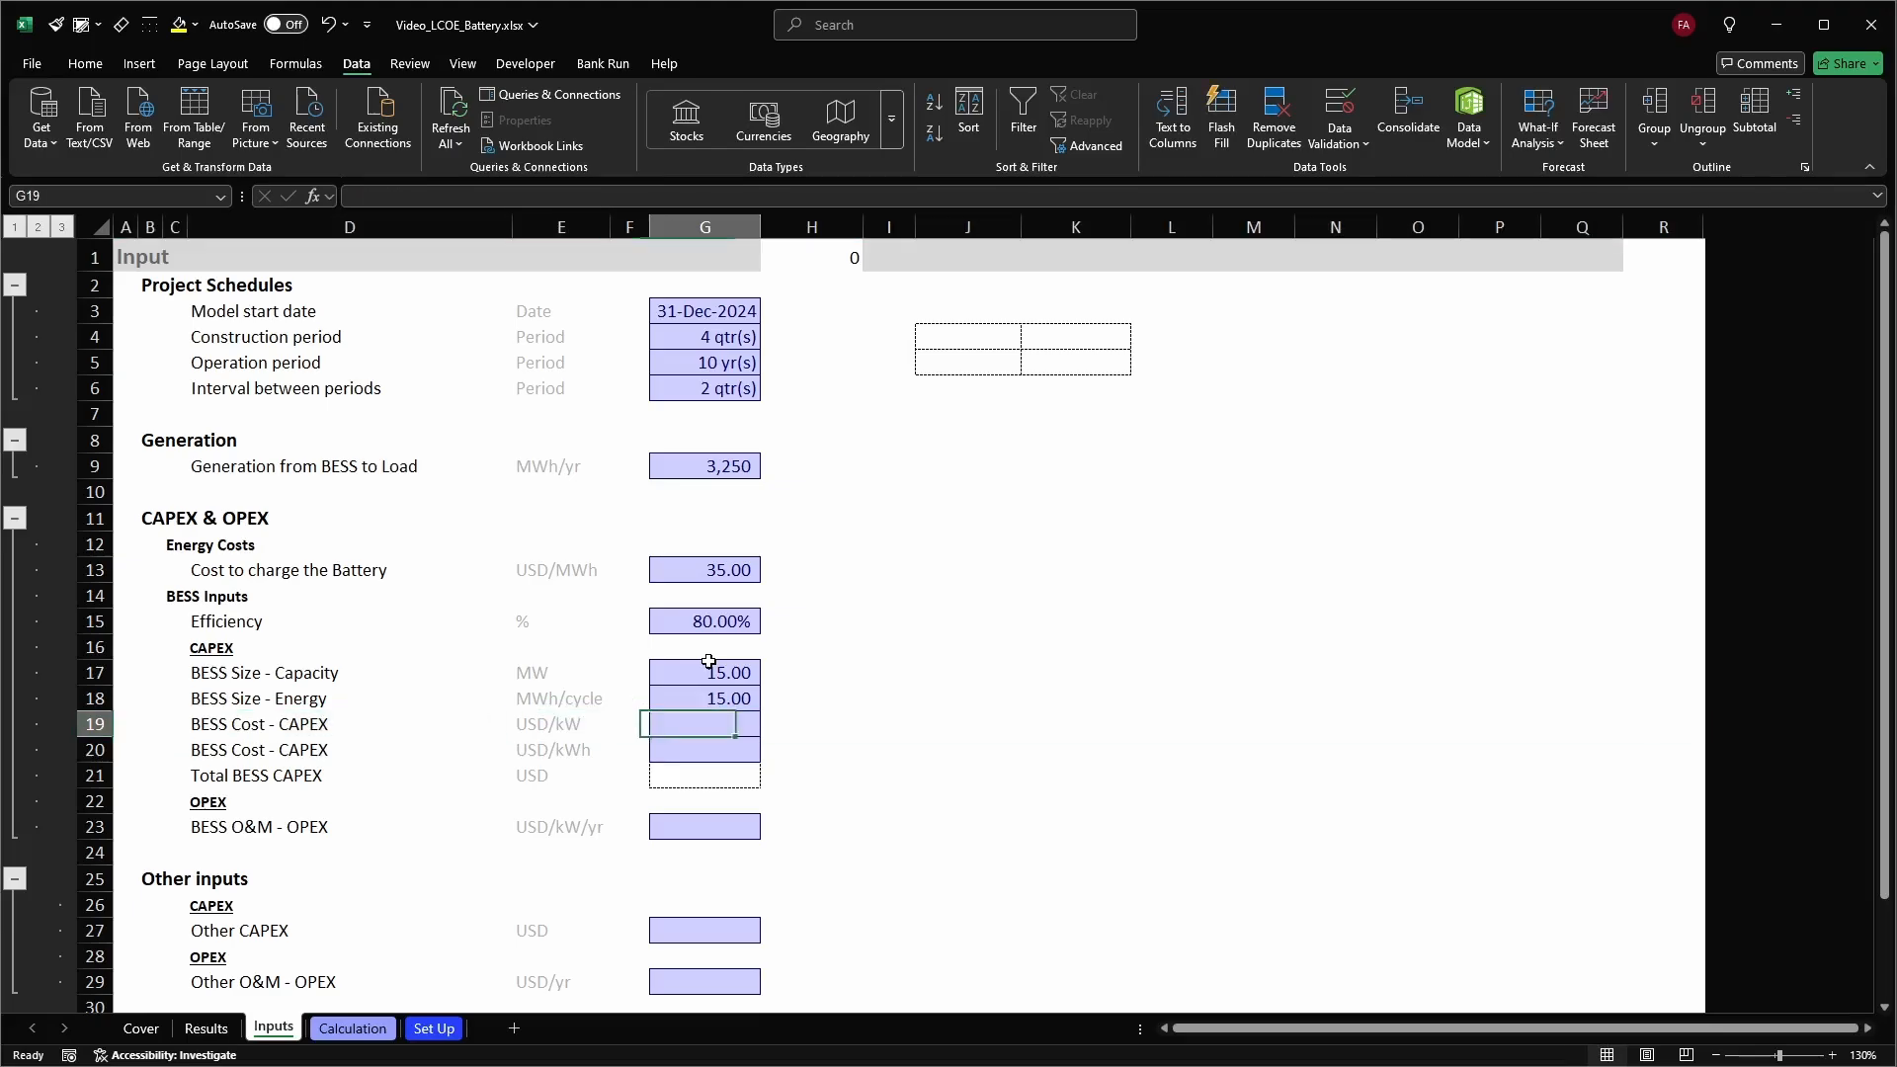
type("0")
key("Return")
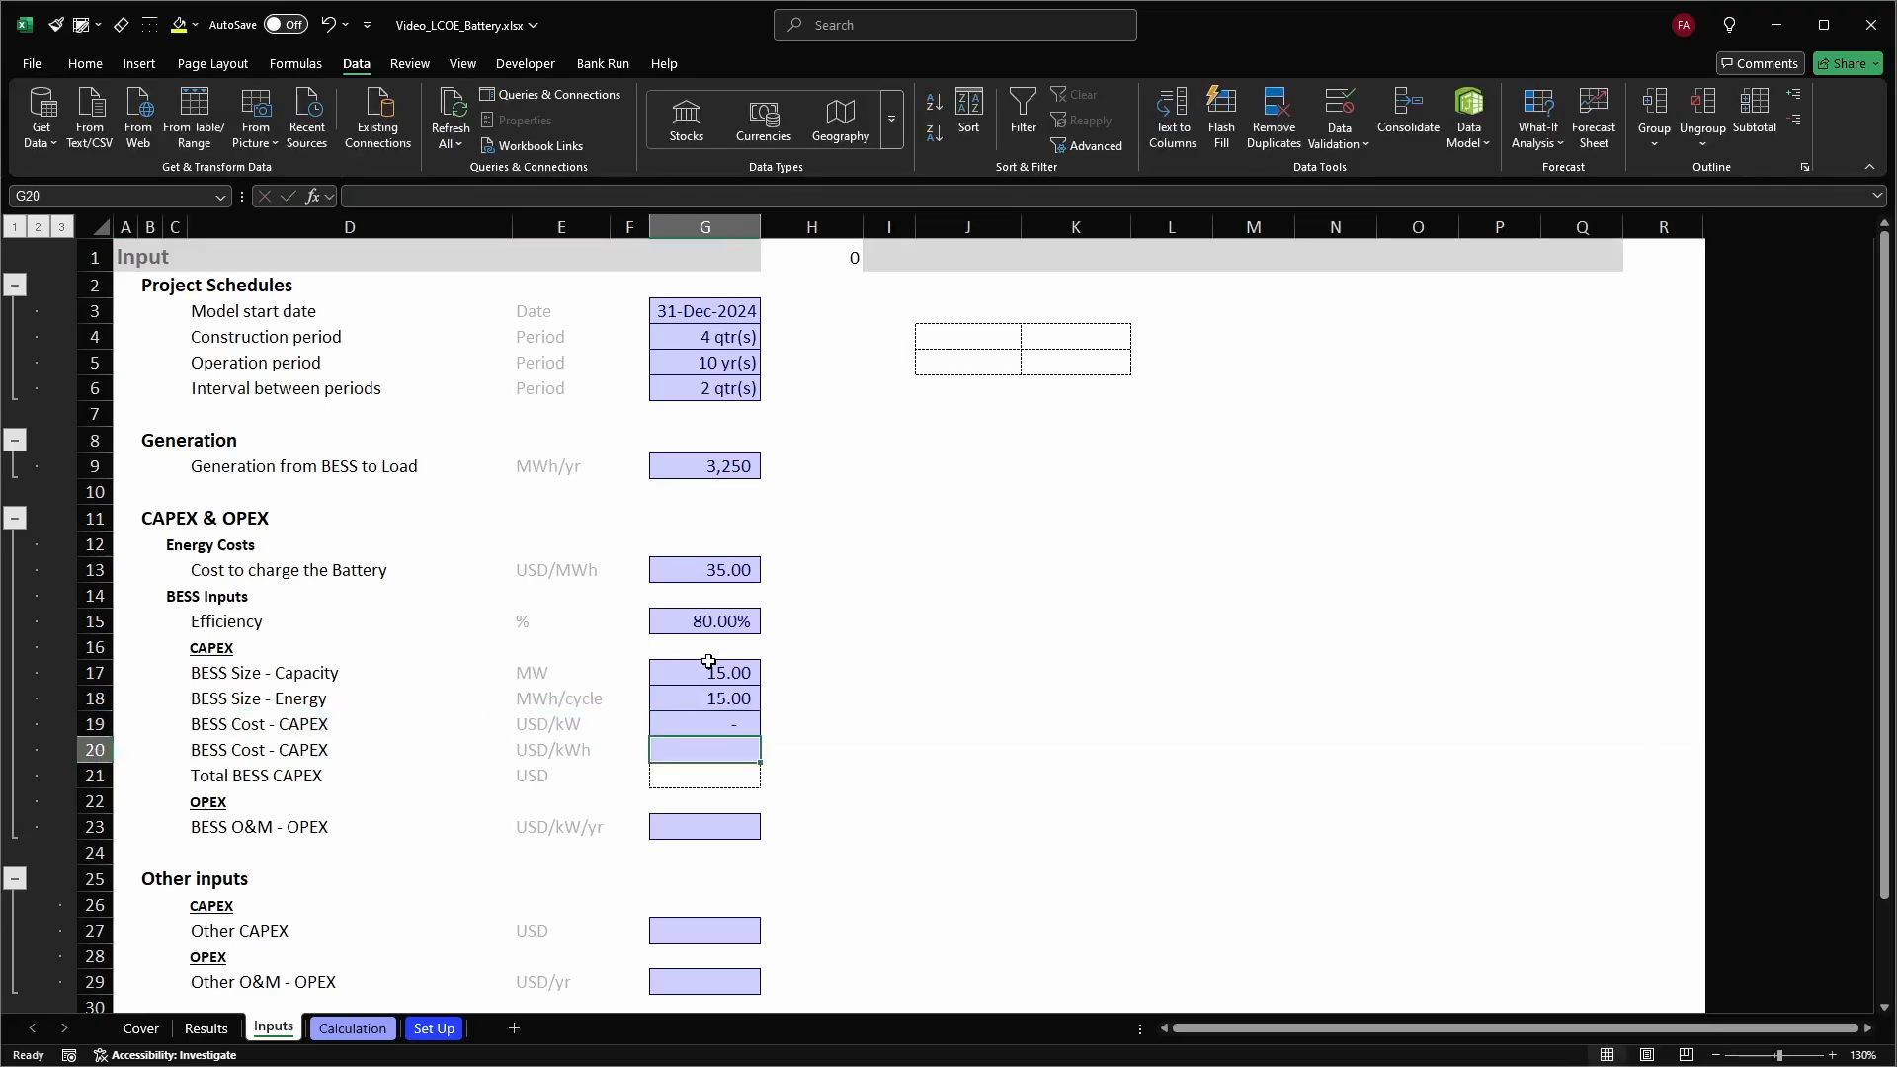
Set the BESS Cost - CAPEX per kWh to 110 in cell G20
key("Left")
key("shift+space")
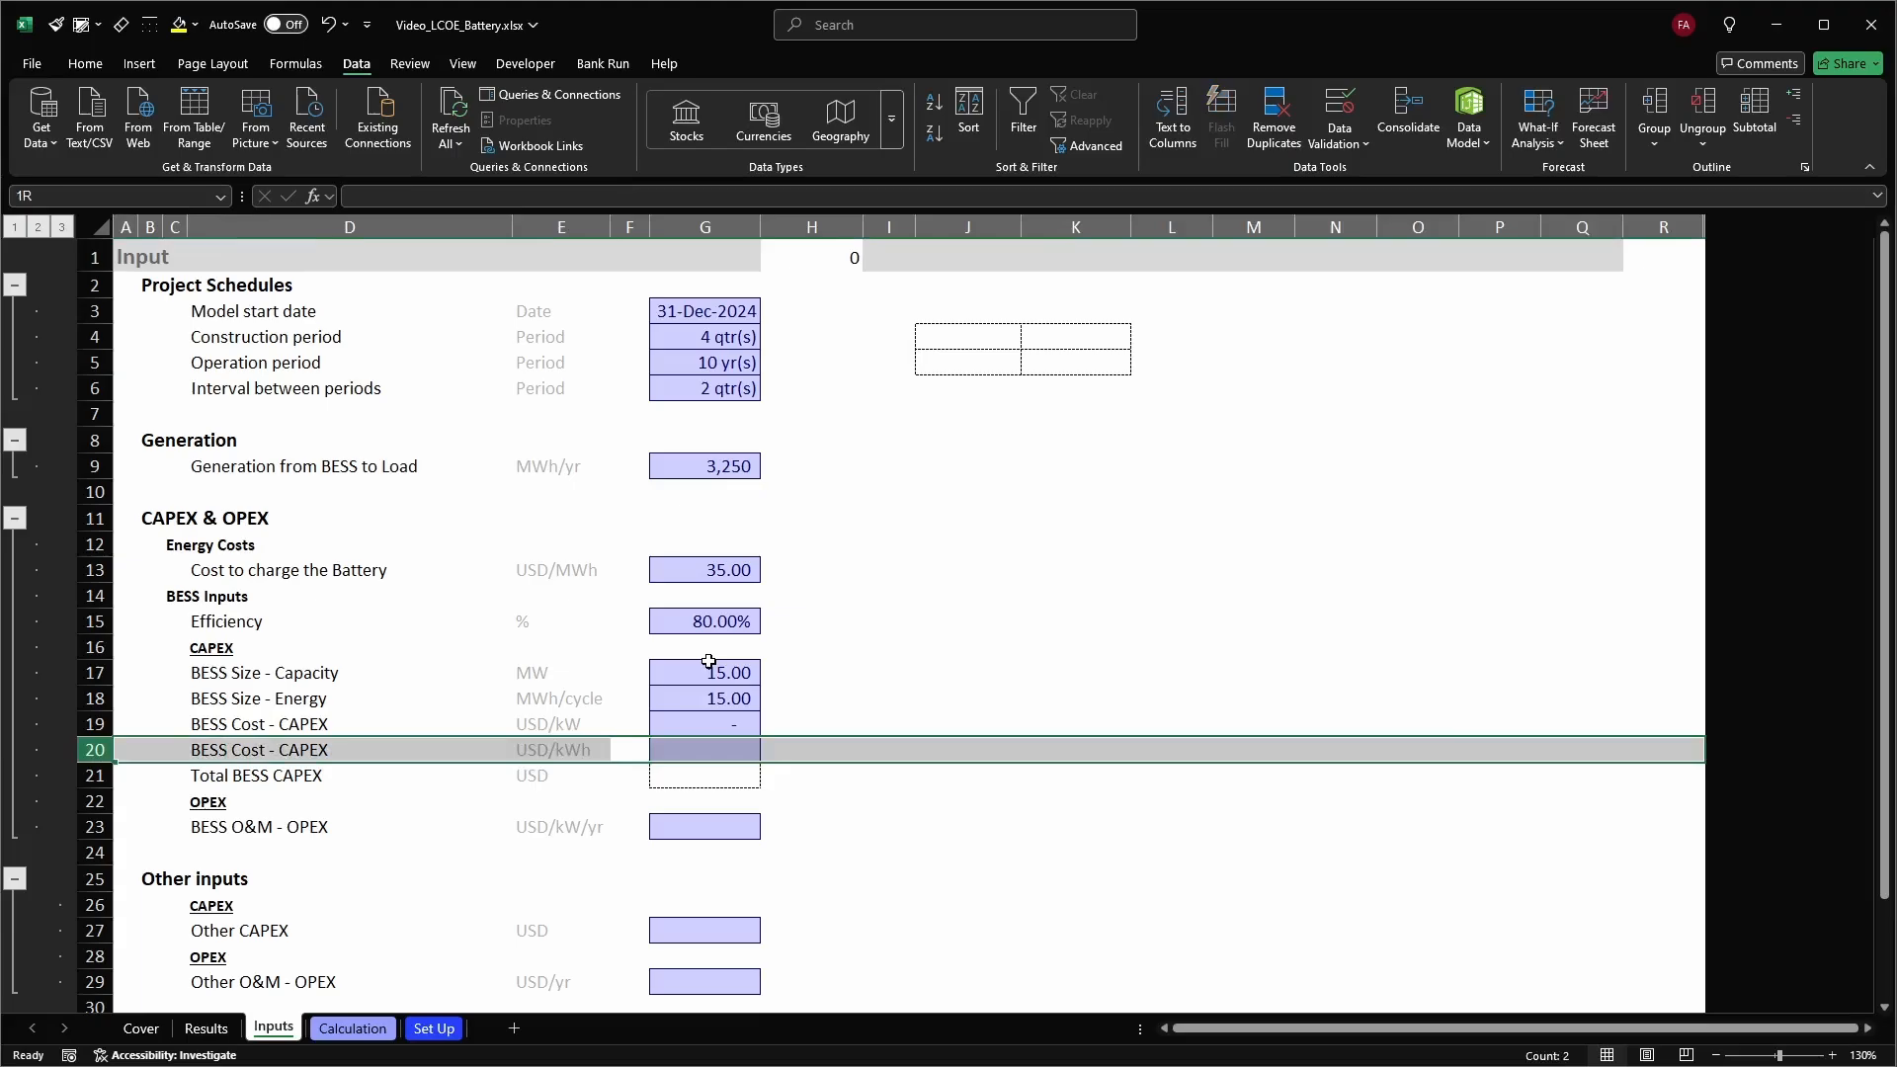
key("Left")
key("Right")
key("Right")
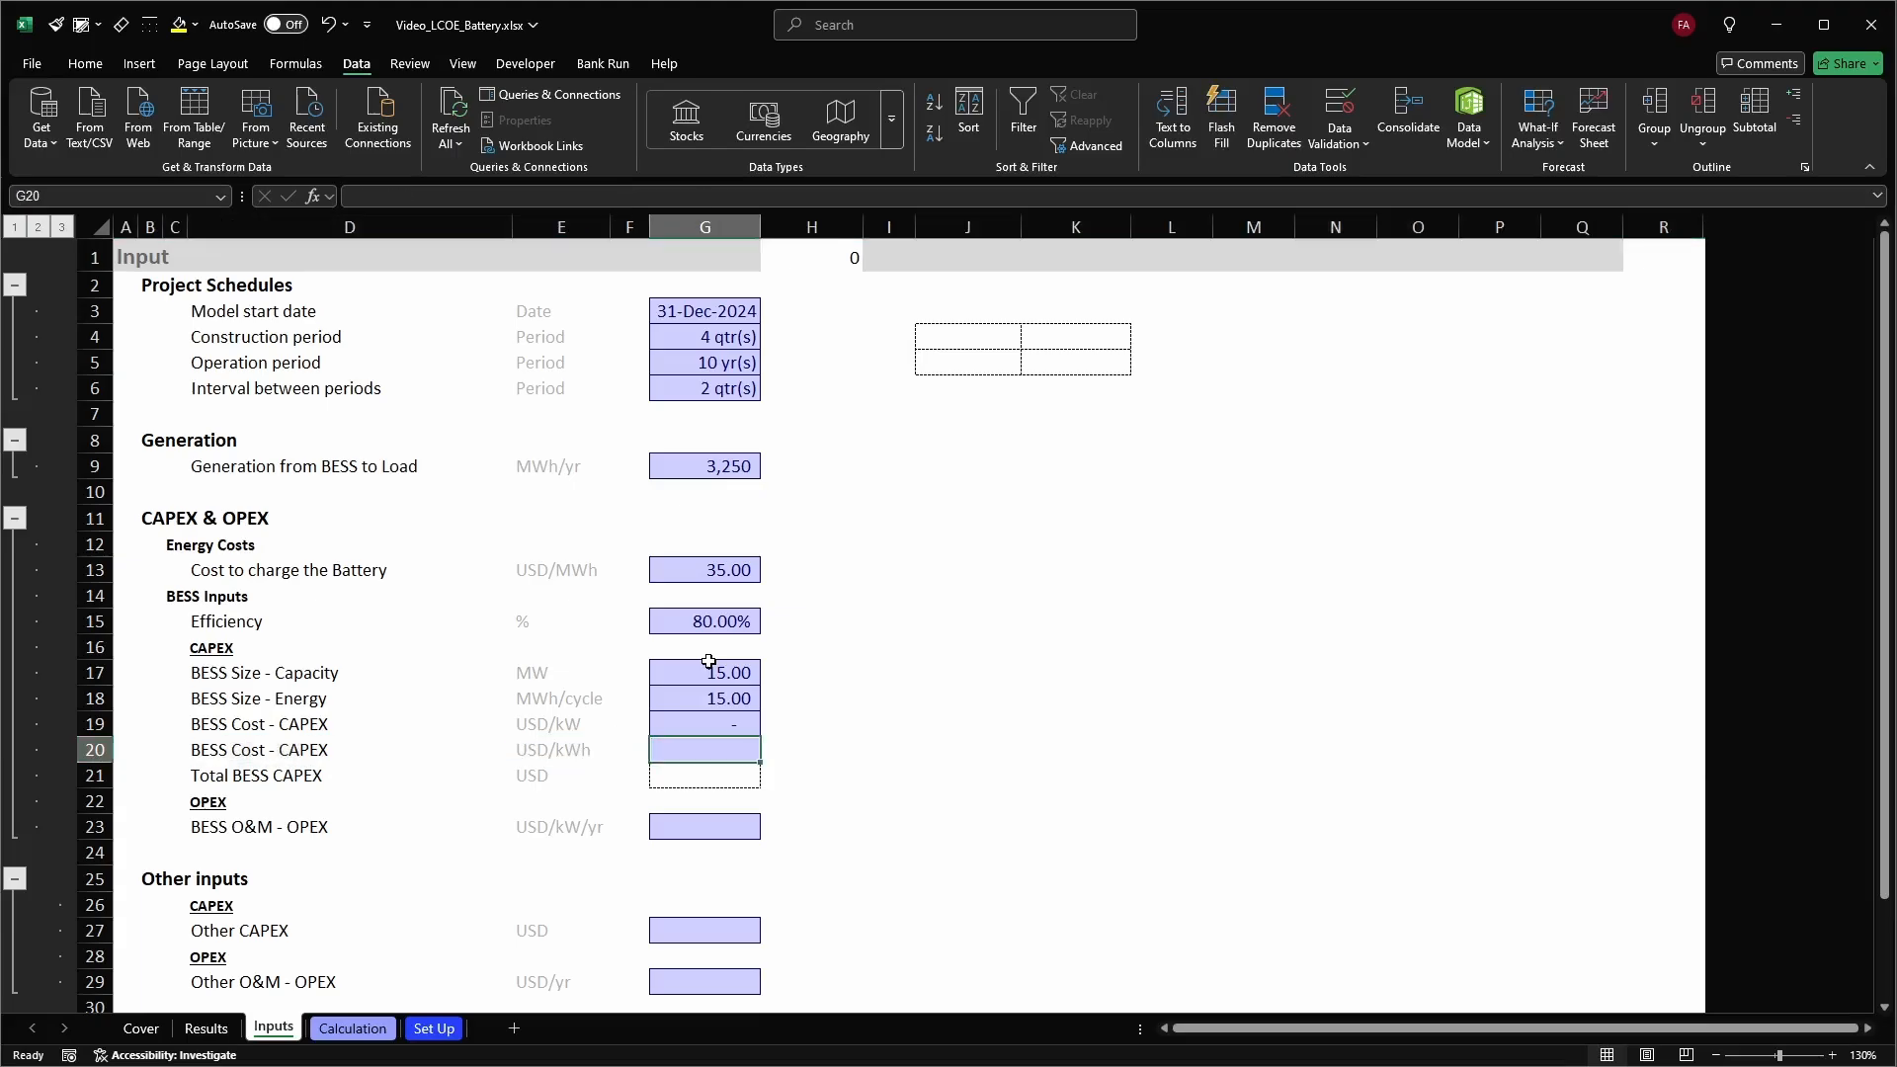
type("110")
key("Return")
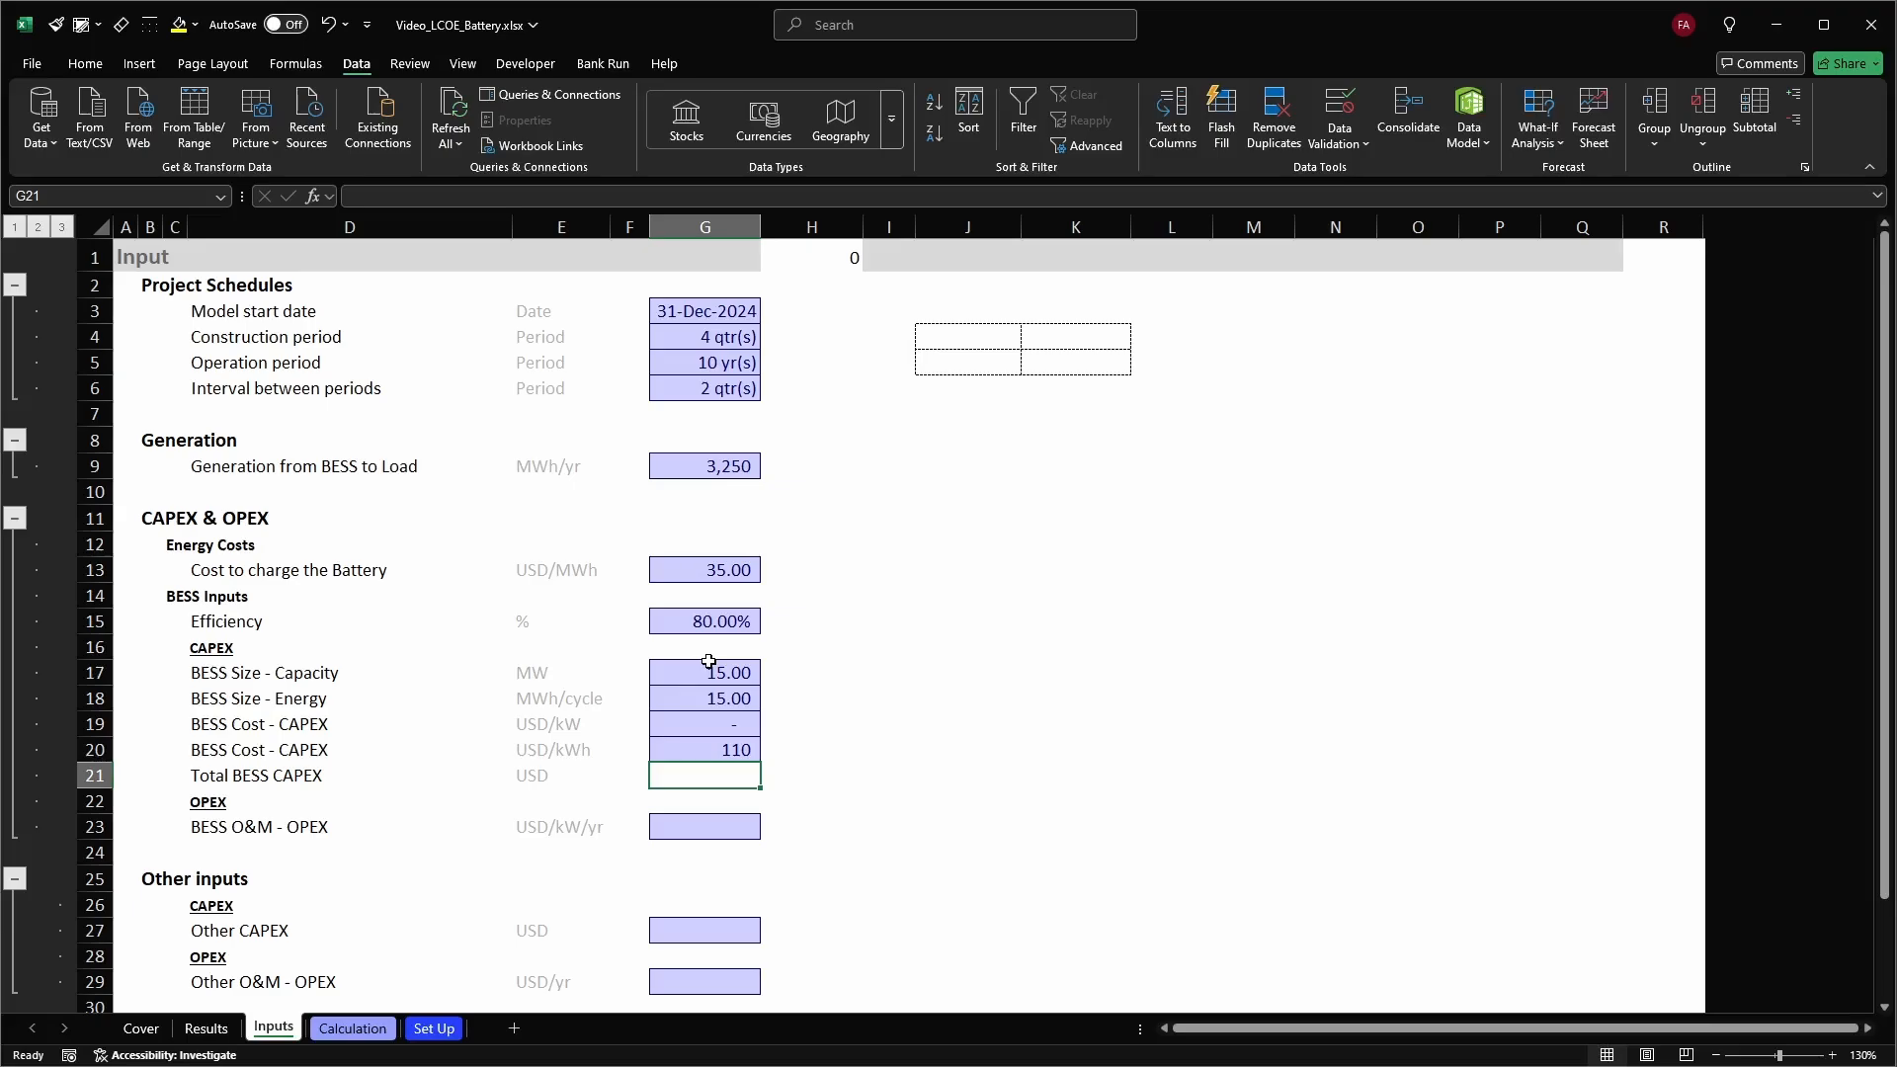
Calculate Total BESS CAPEX in cell G21 with the formula =G17*G19*thousand+G18*G20*thousand
type("=")
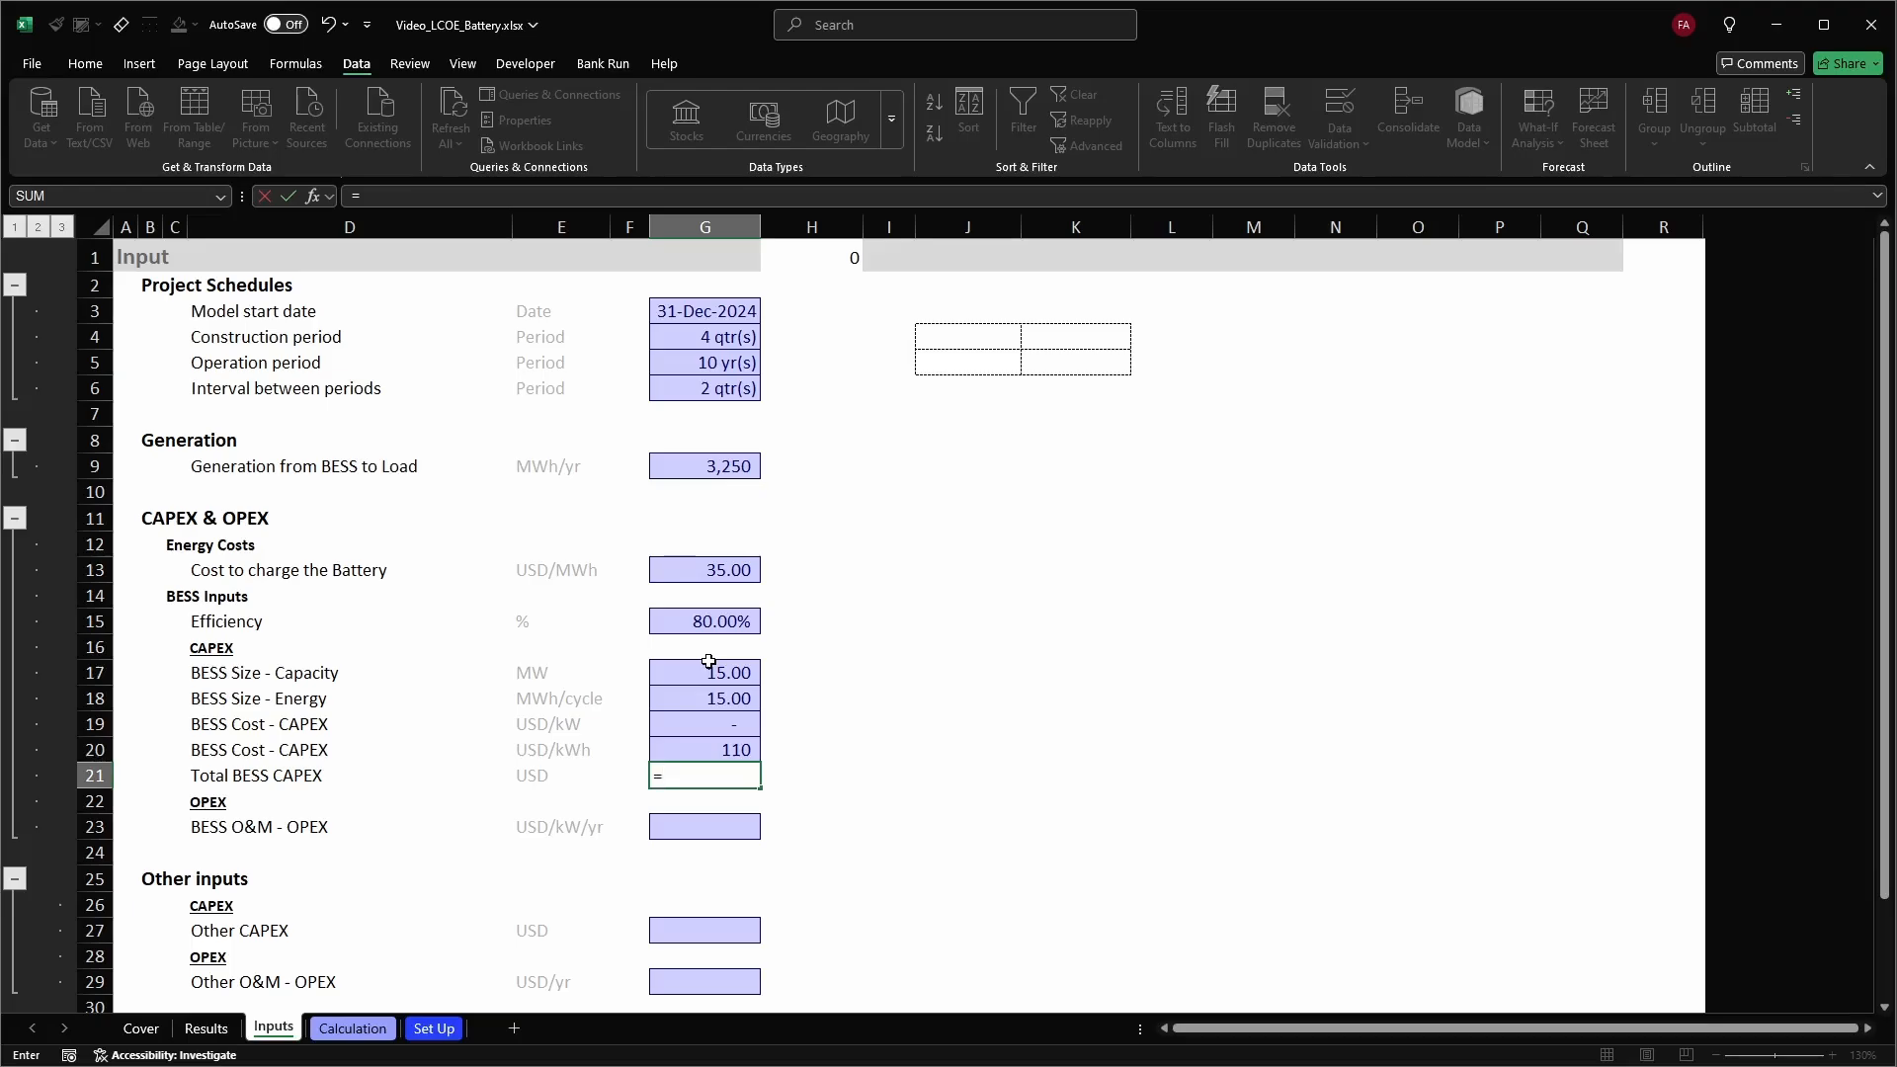
left_click(708, 664)
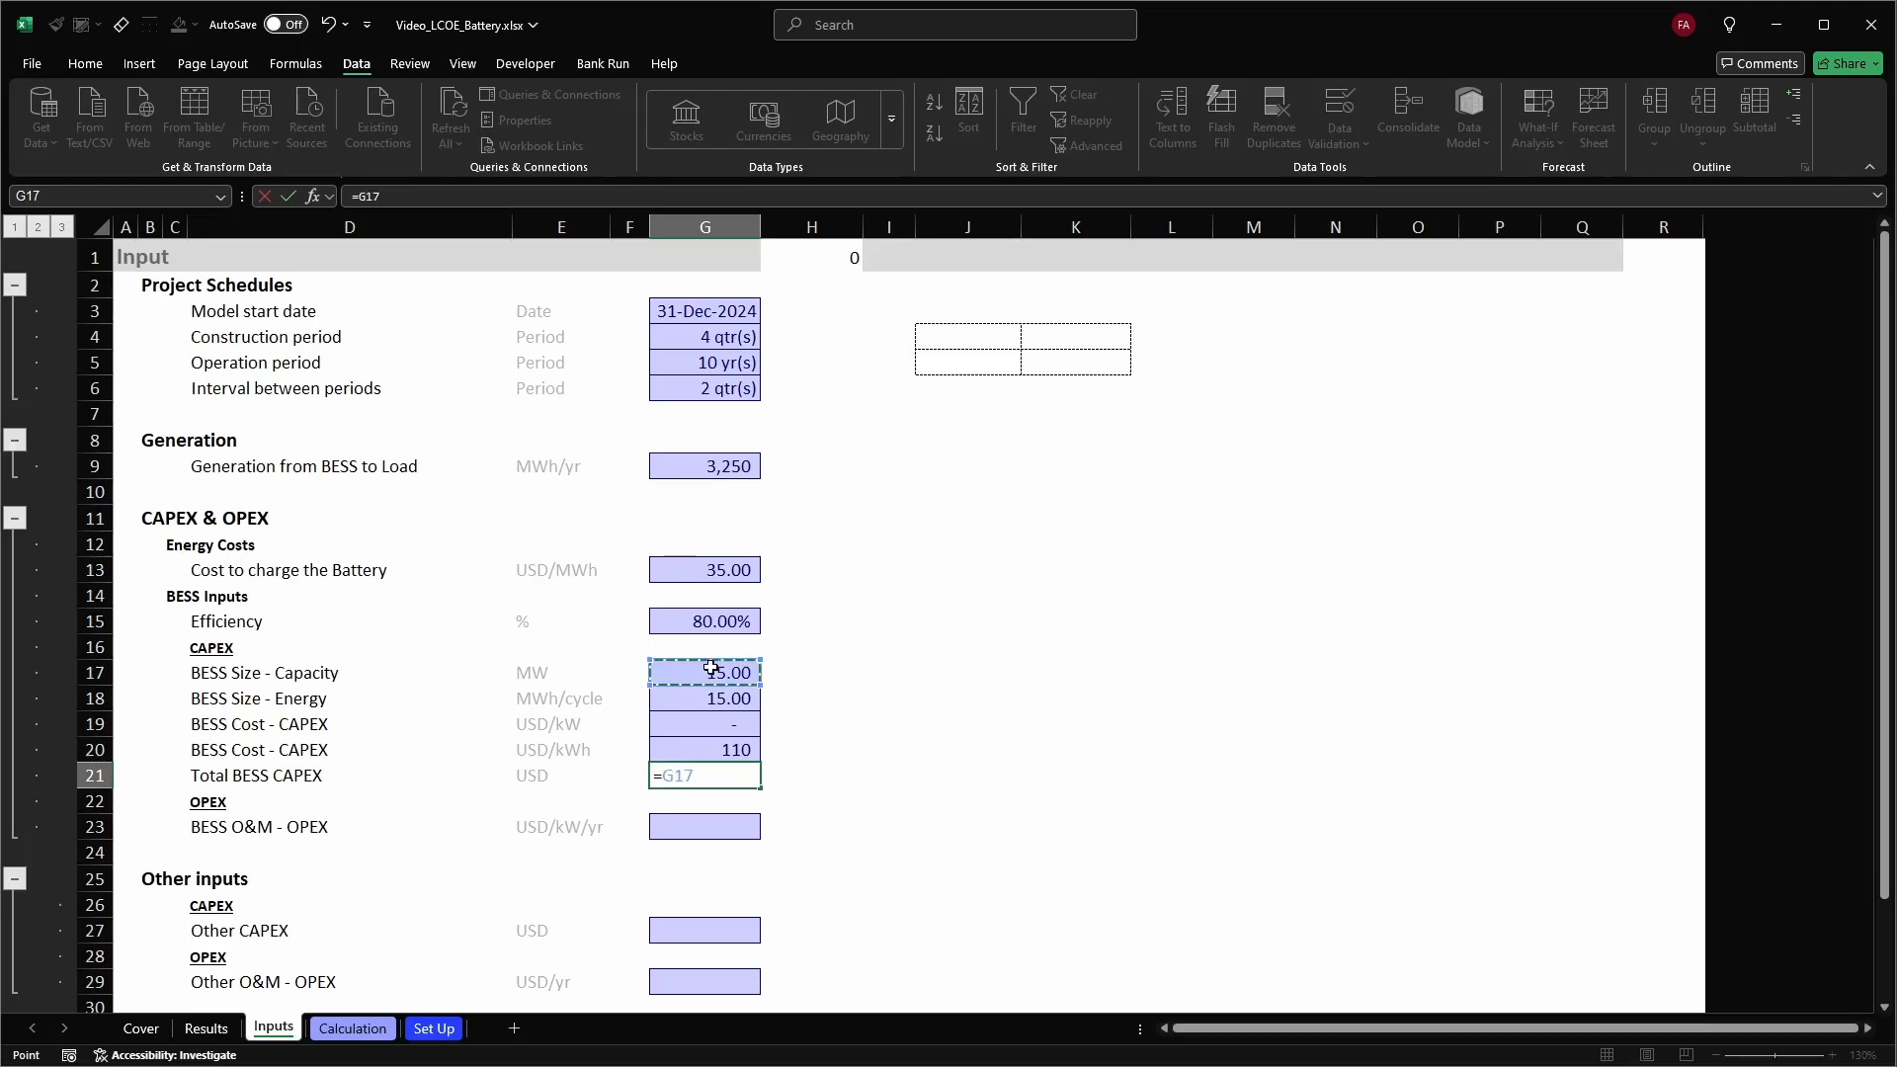
type("*")
left_click(682, 719)
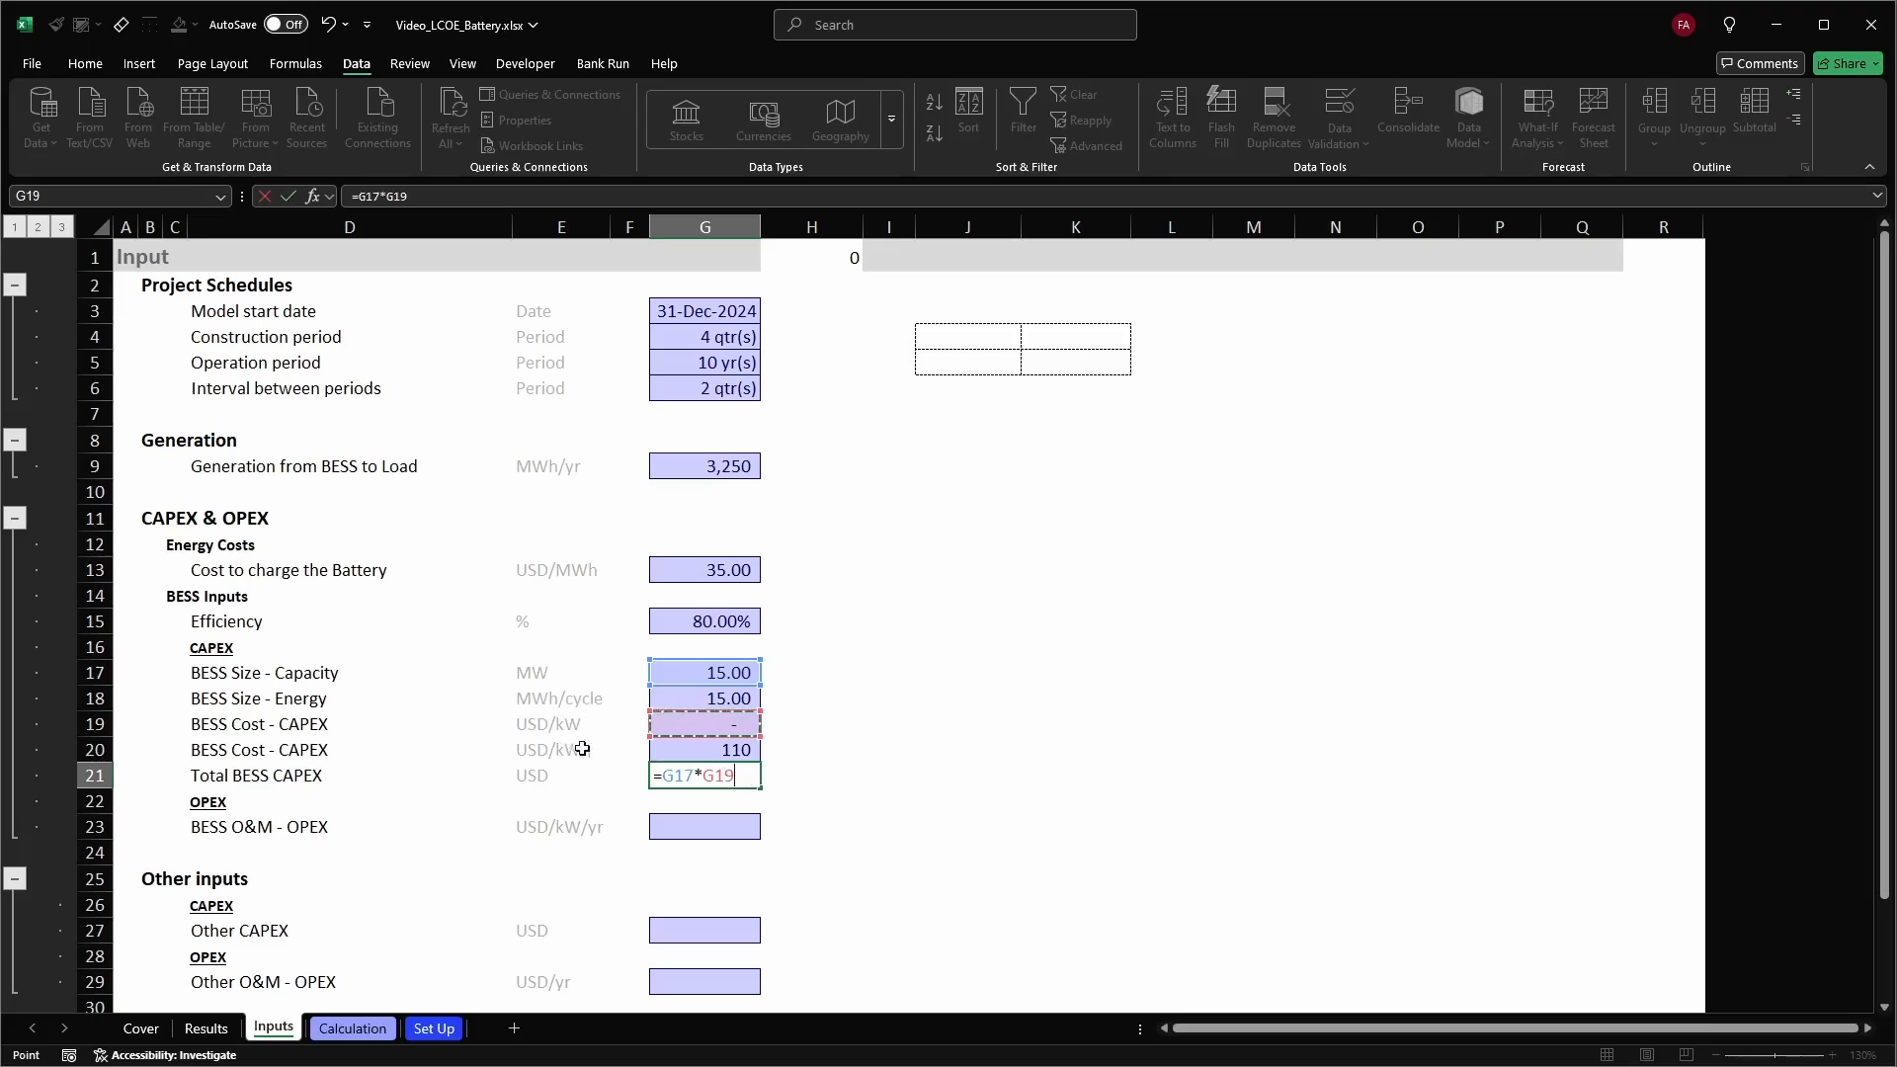
type("*thousn")
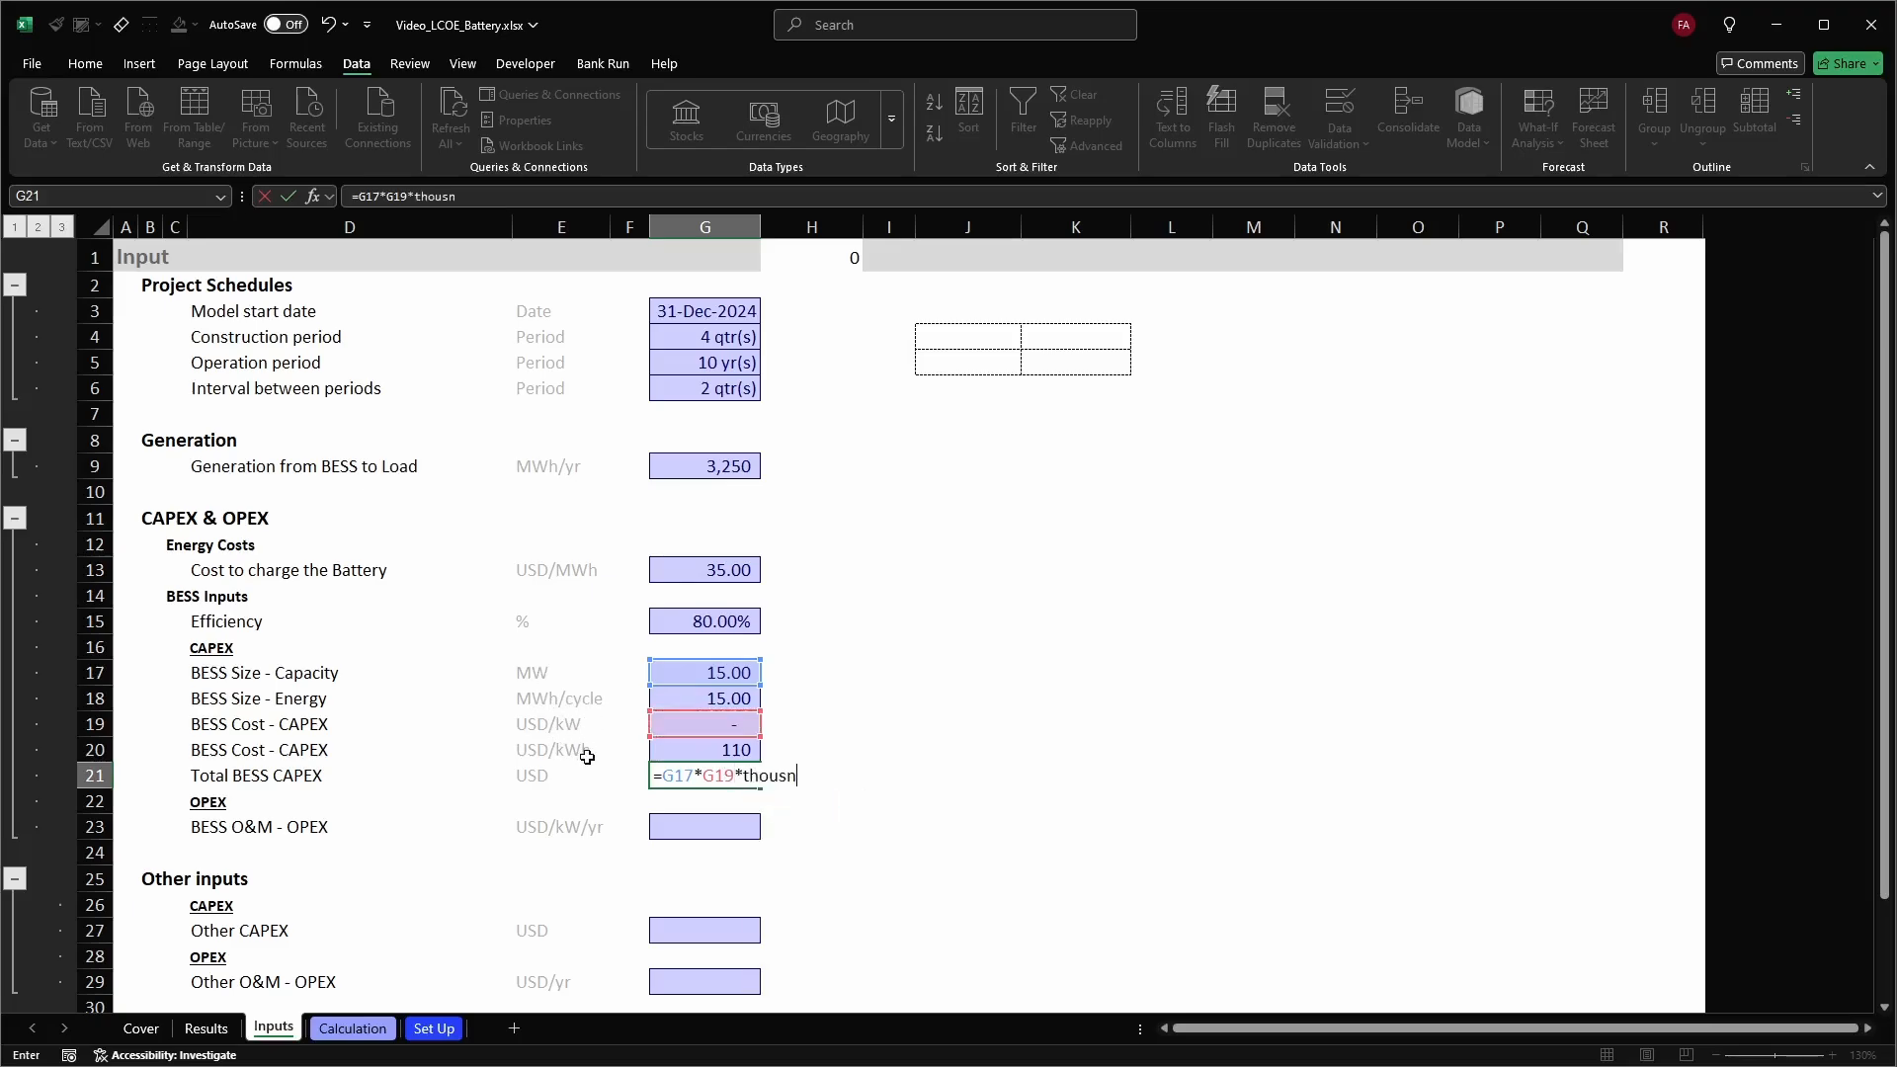
key("BackSpace")
type("a")
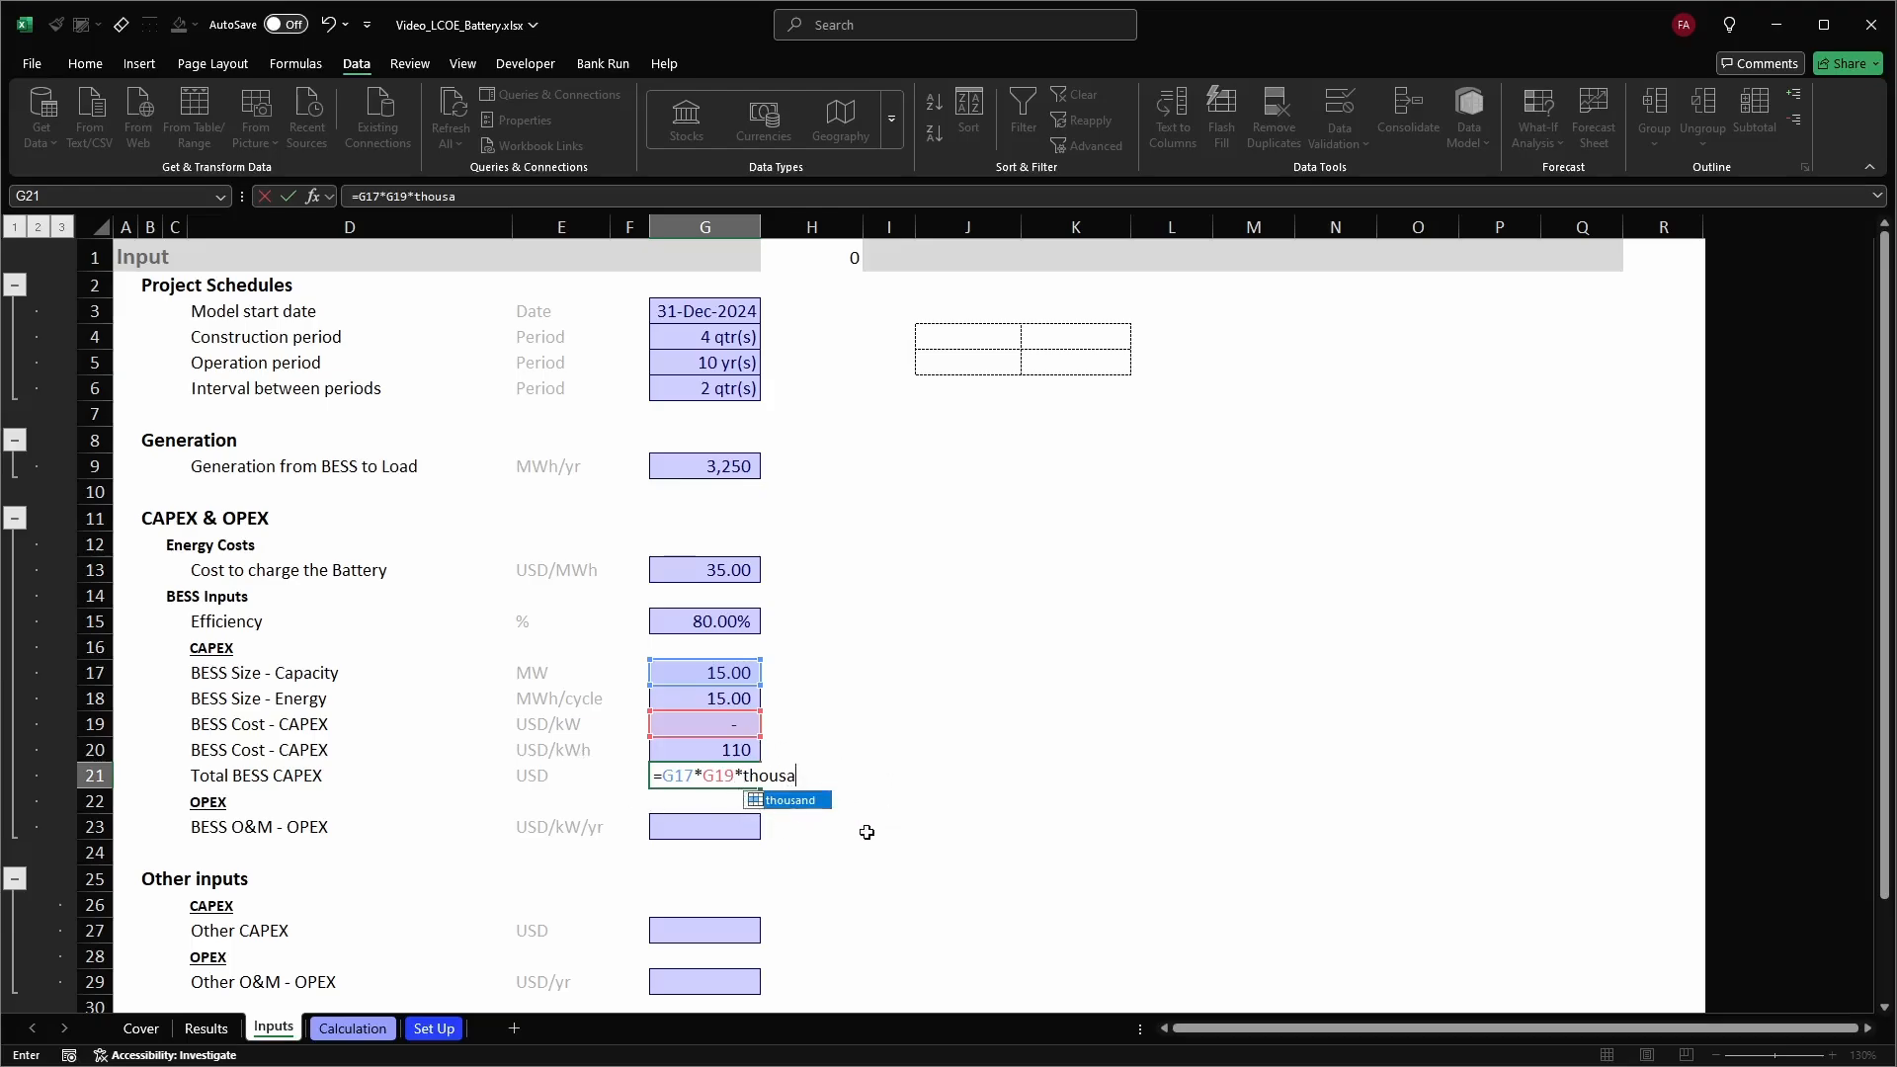
key("Tab")
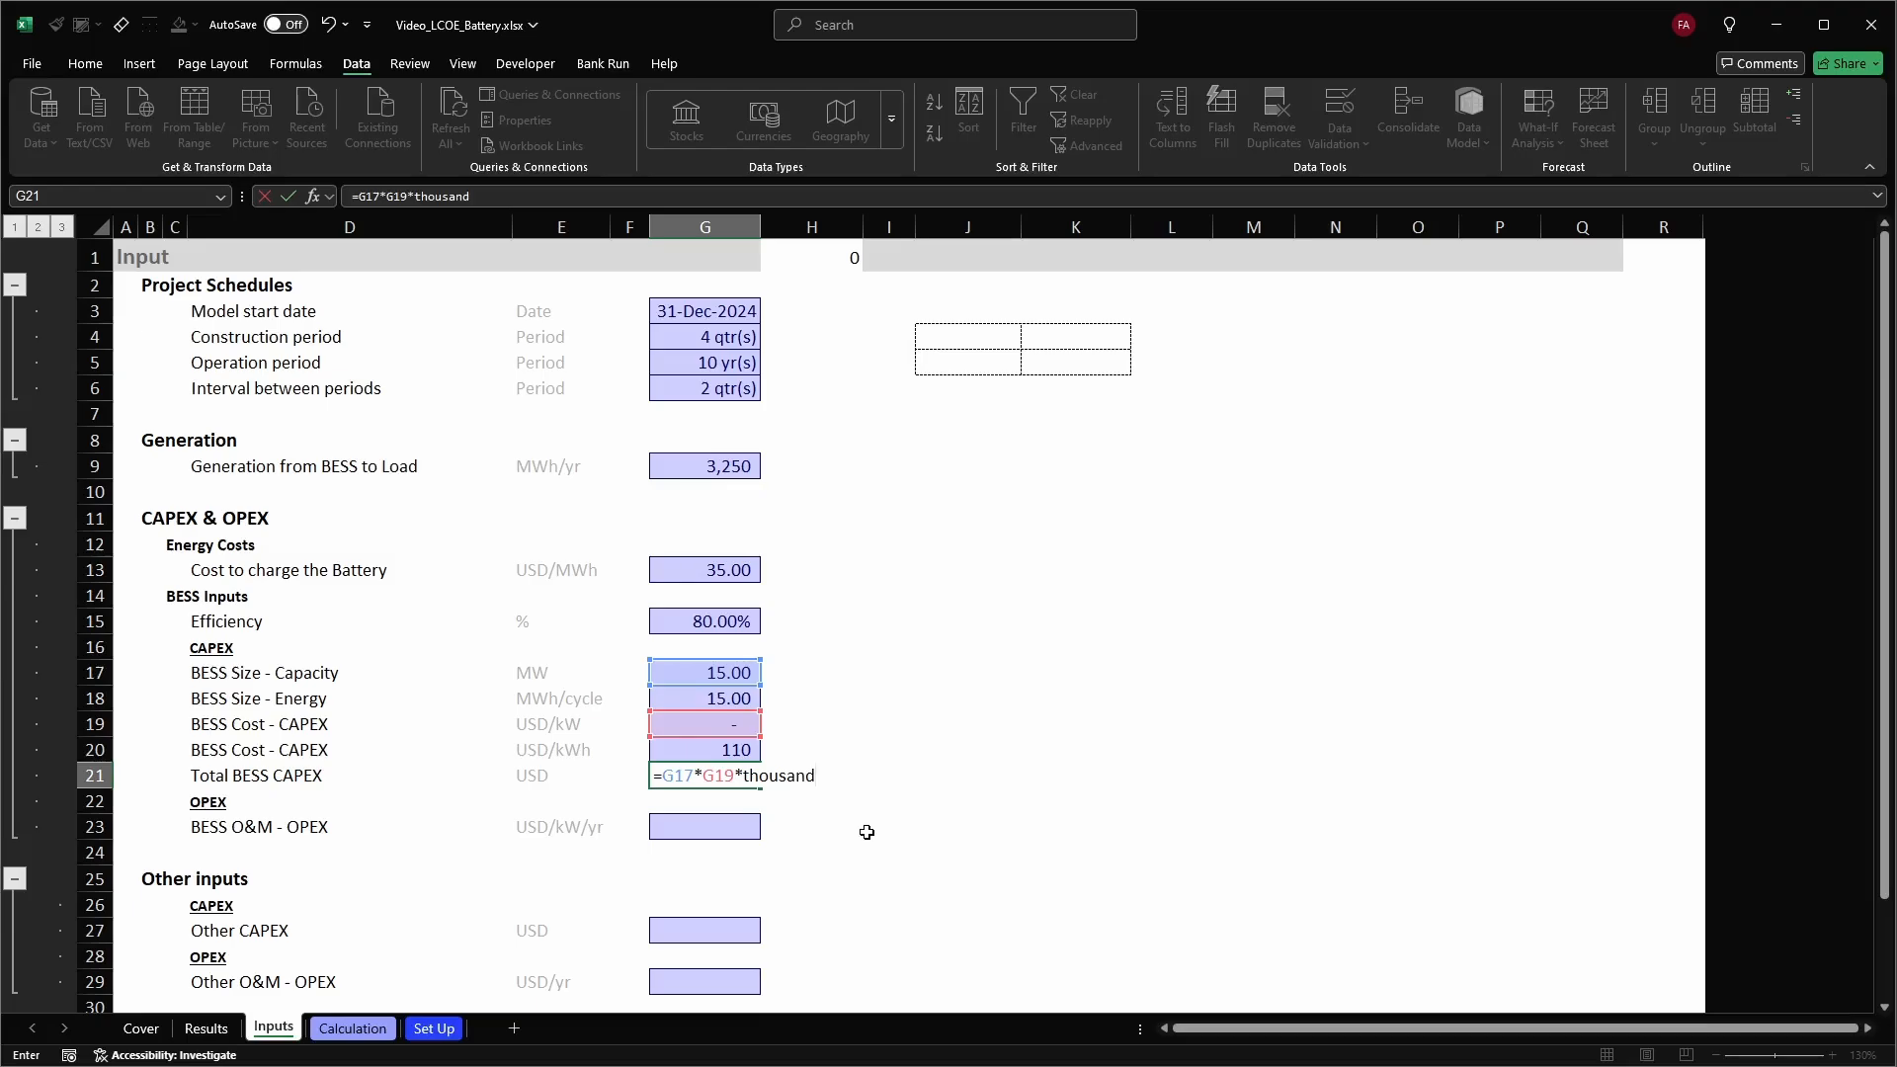
type("+")
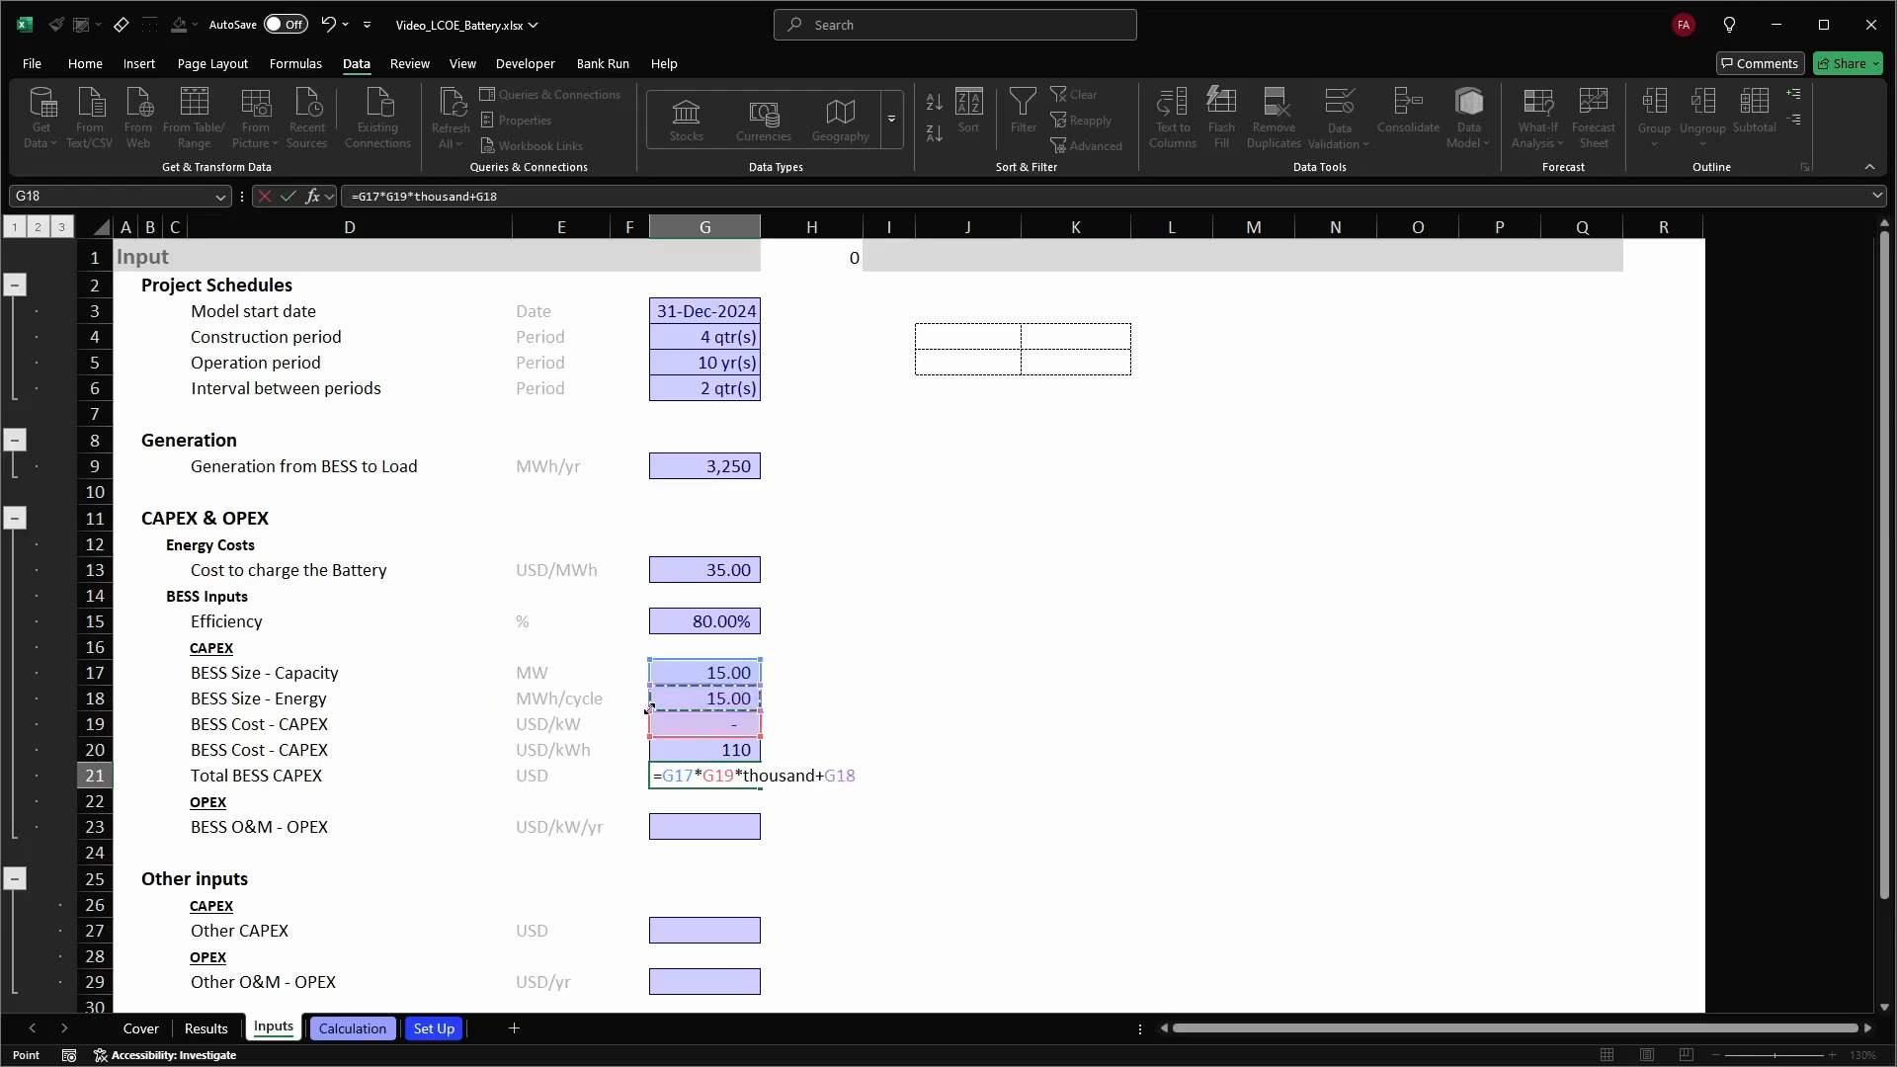
type("*")
left_click(679, 742)
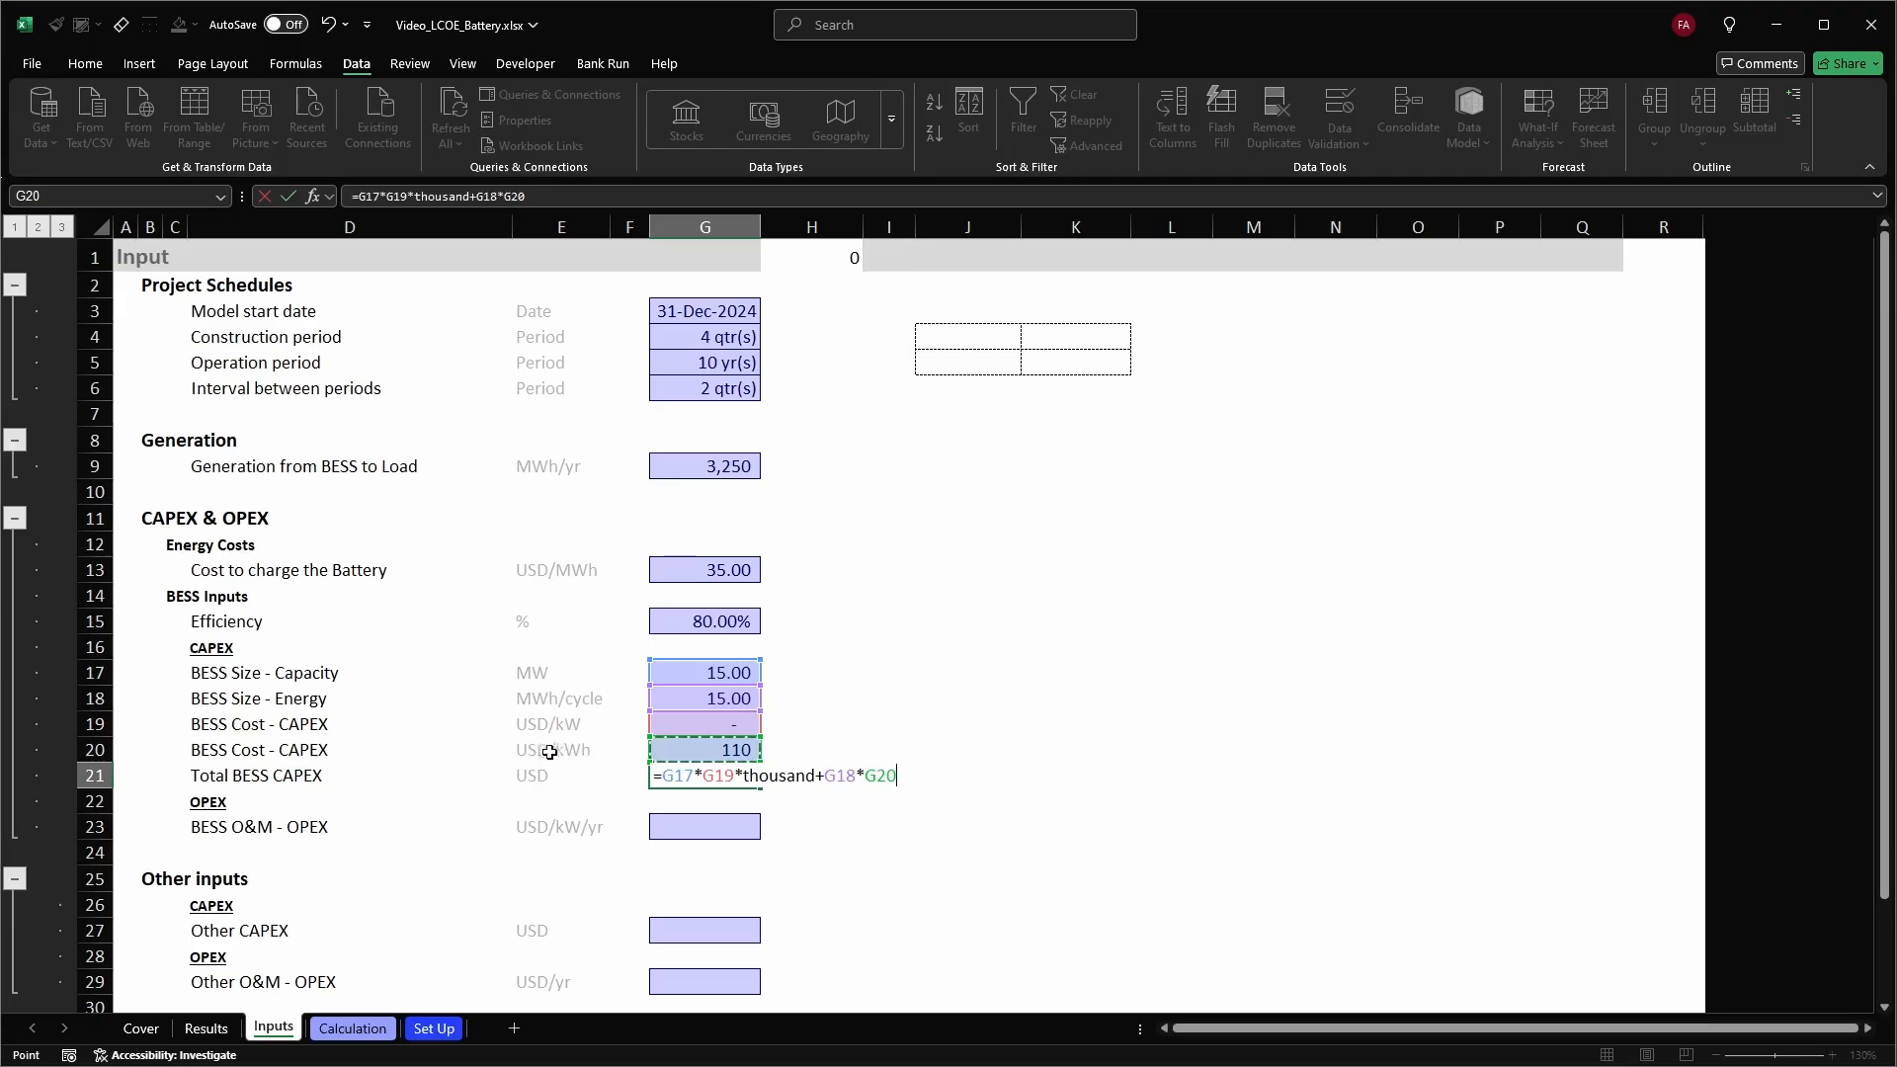
type("*thousand")
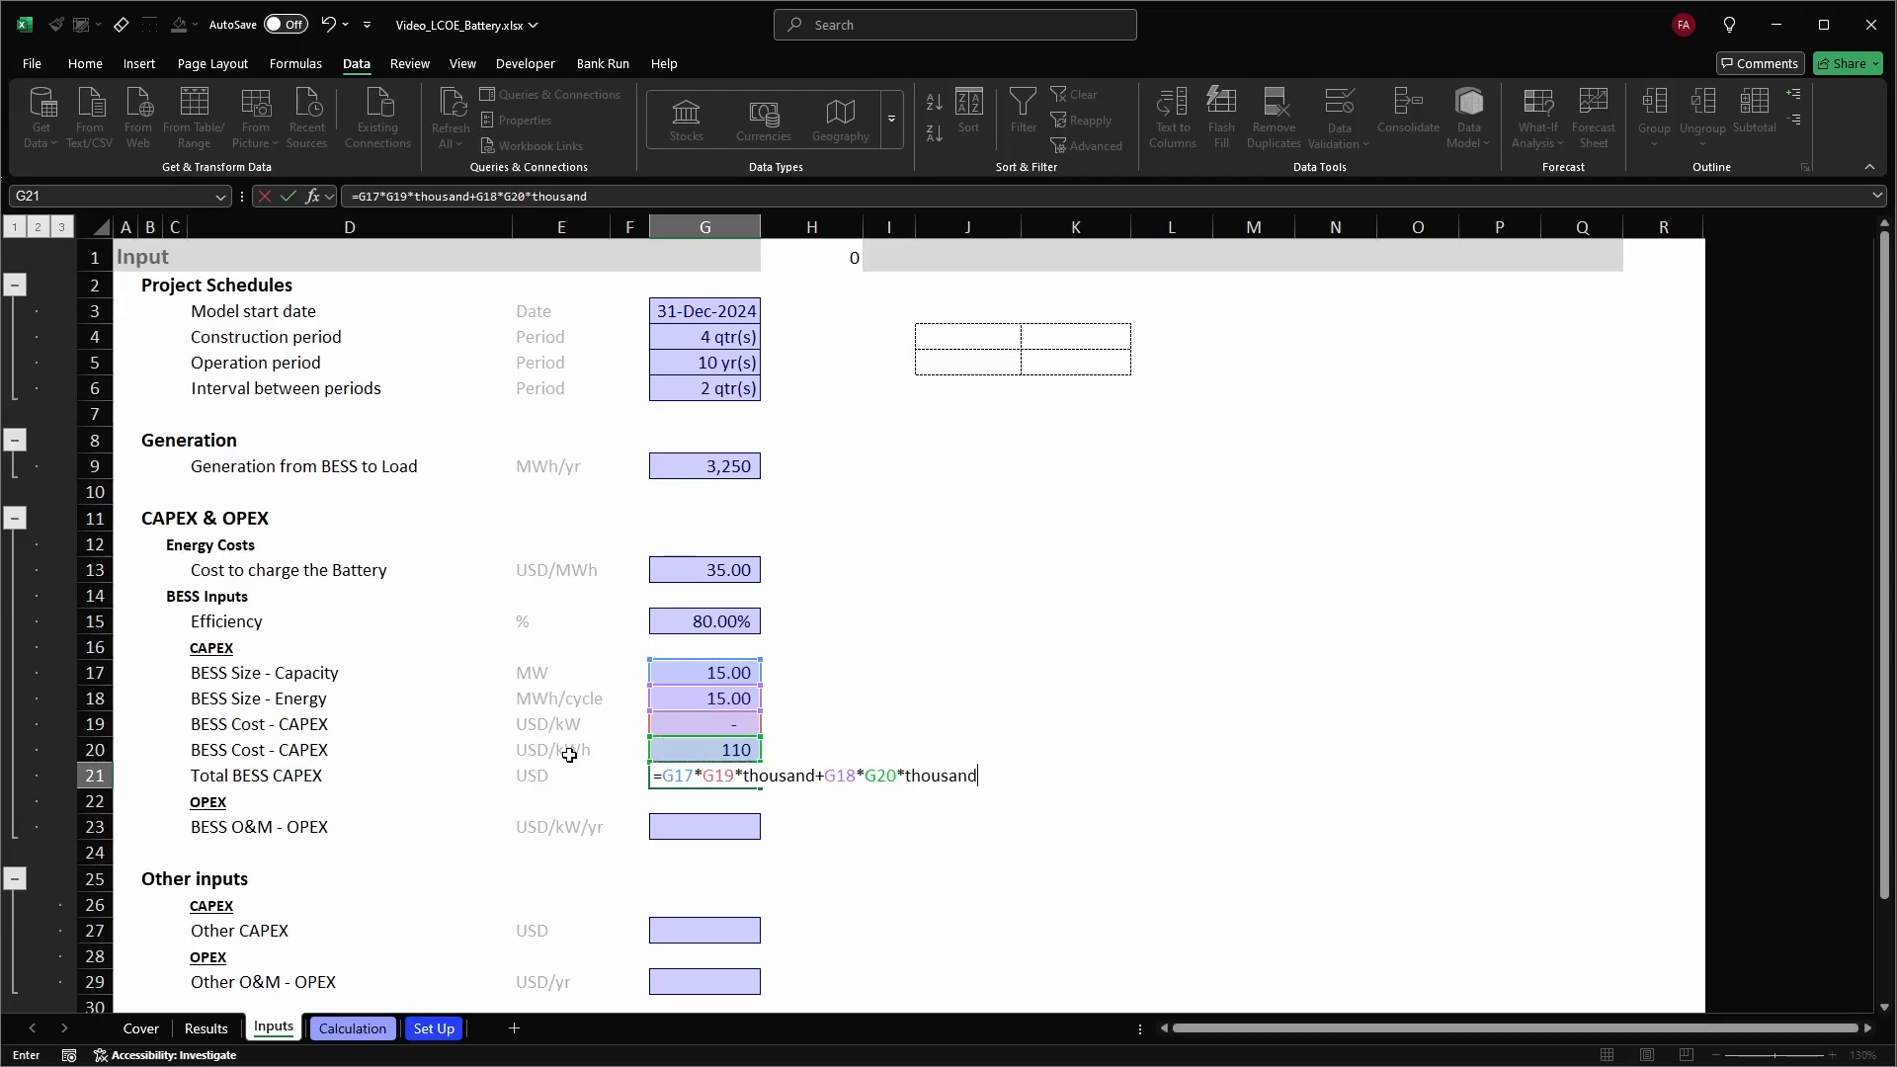
key("ctrl+Return")
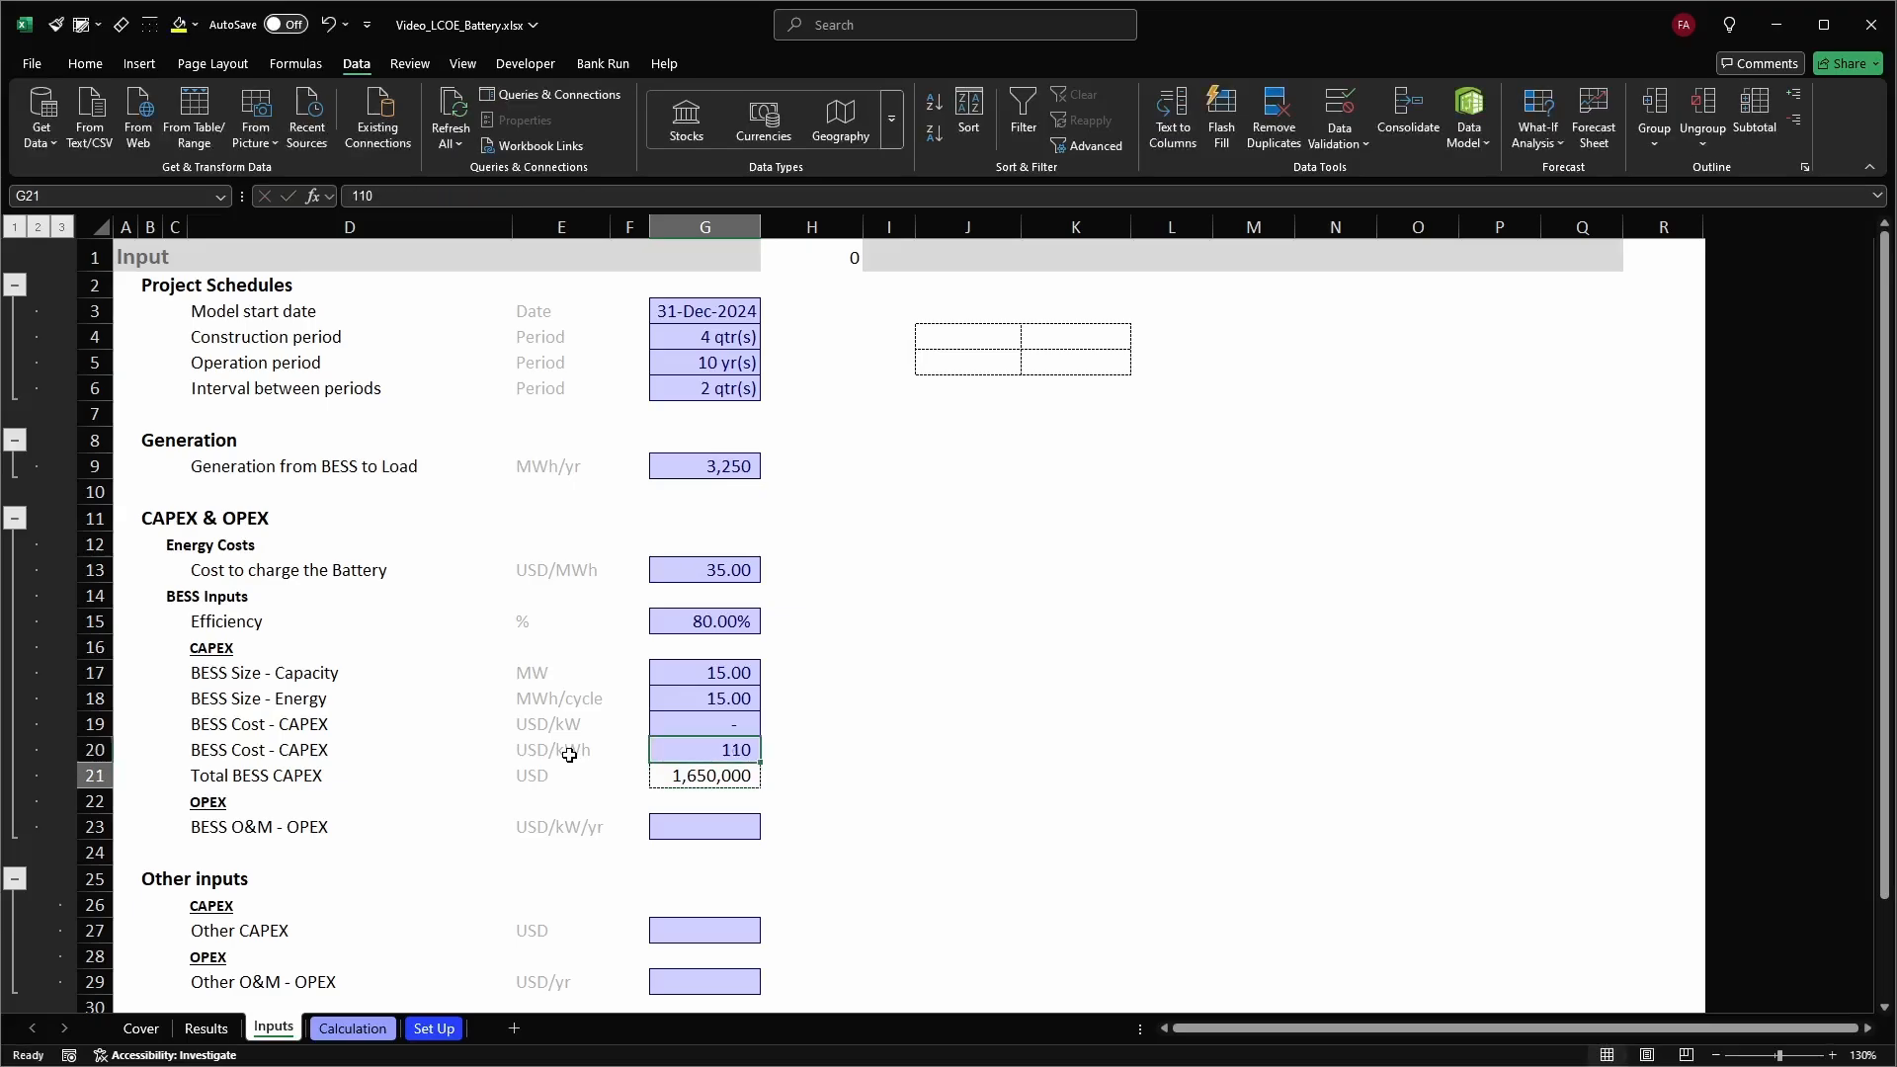
key("F2")
key("Escape")
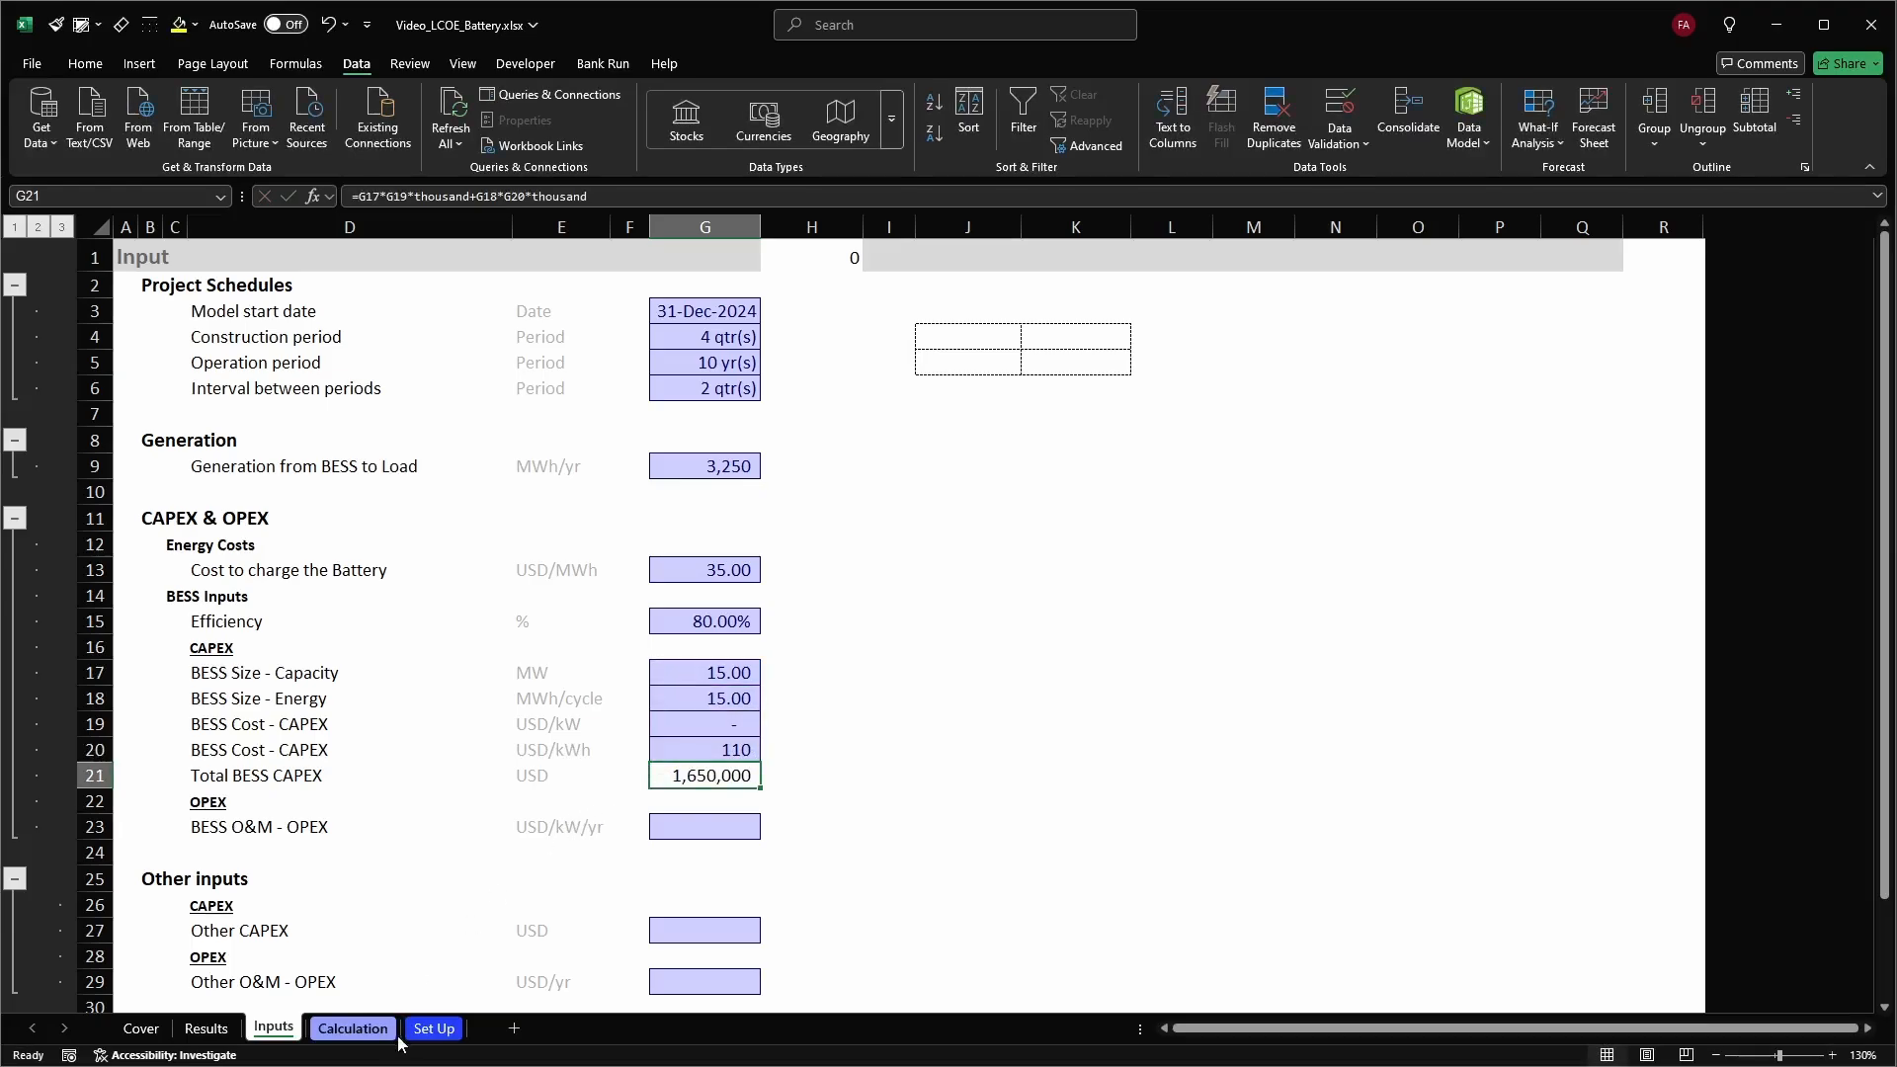
Inspect the Thousand constant on the Set Up sheet and evaluate that name inside the G21 formula on Inputs, without keeping the substitution
left_click(425, 1033)
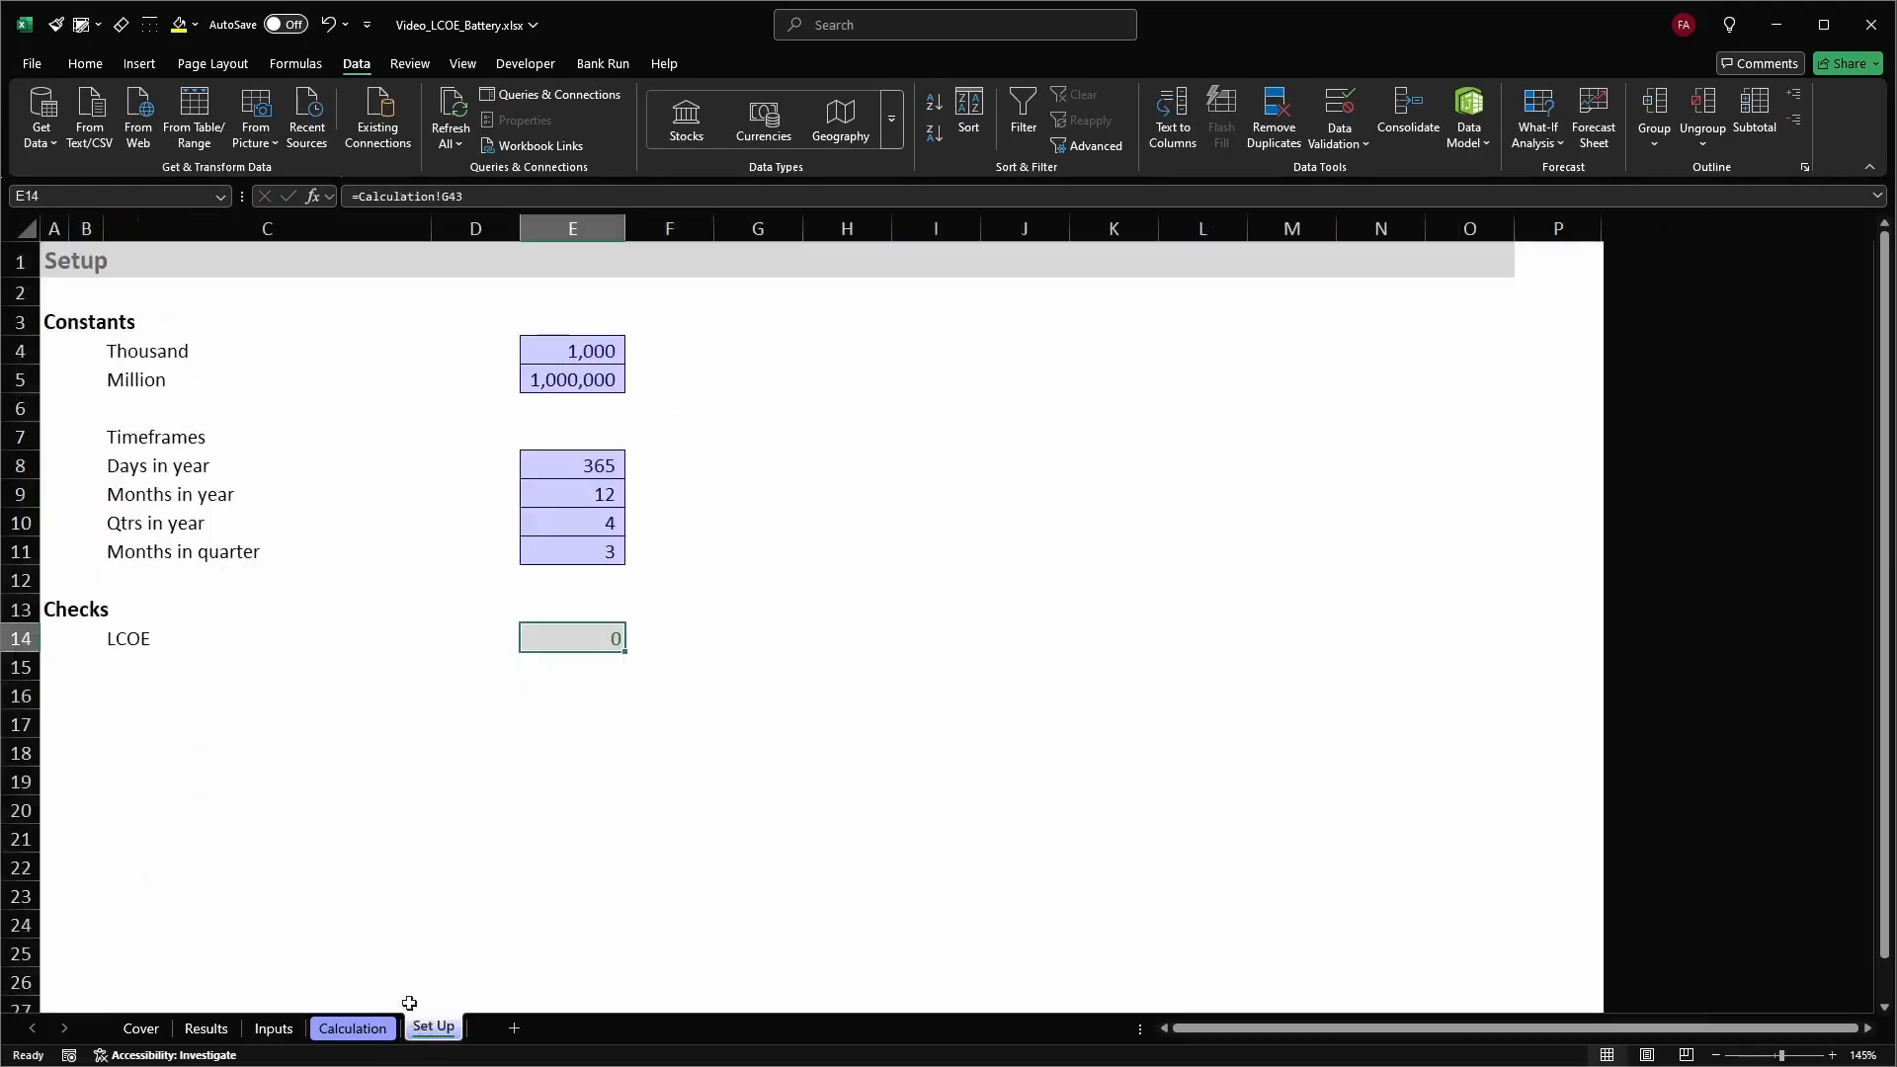
left_click(597, 352)
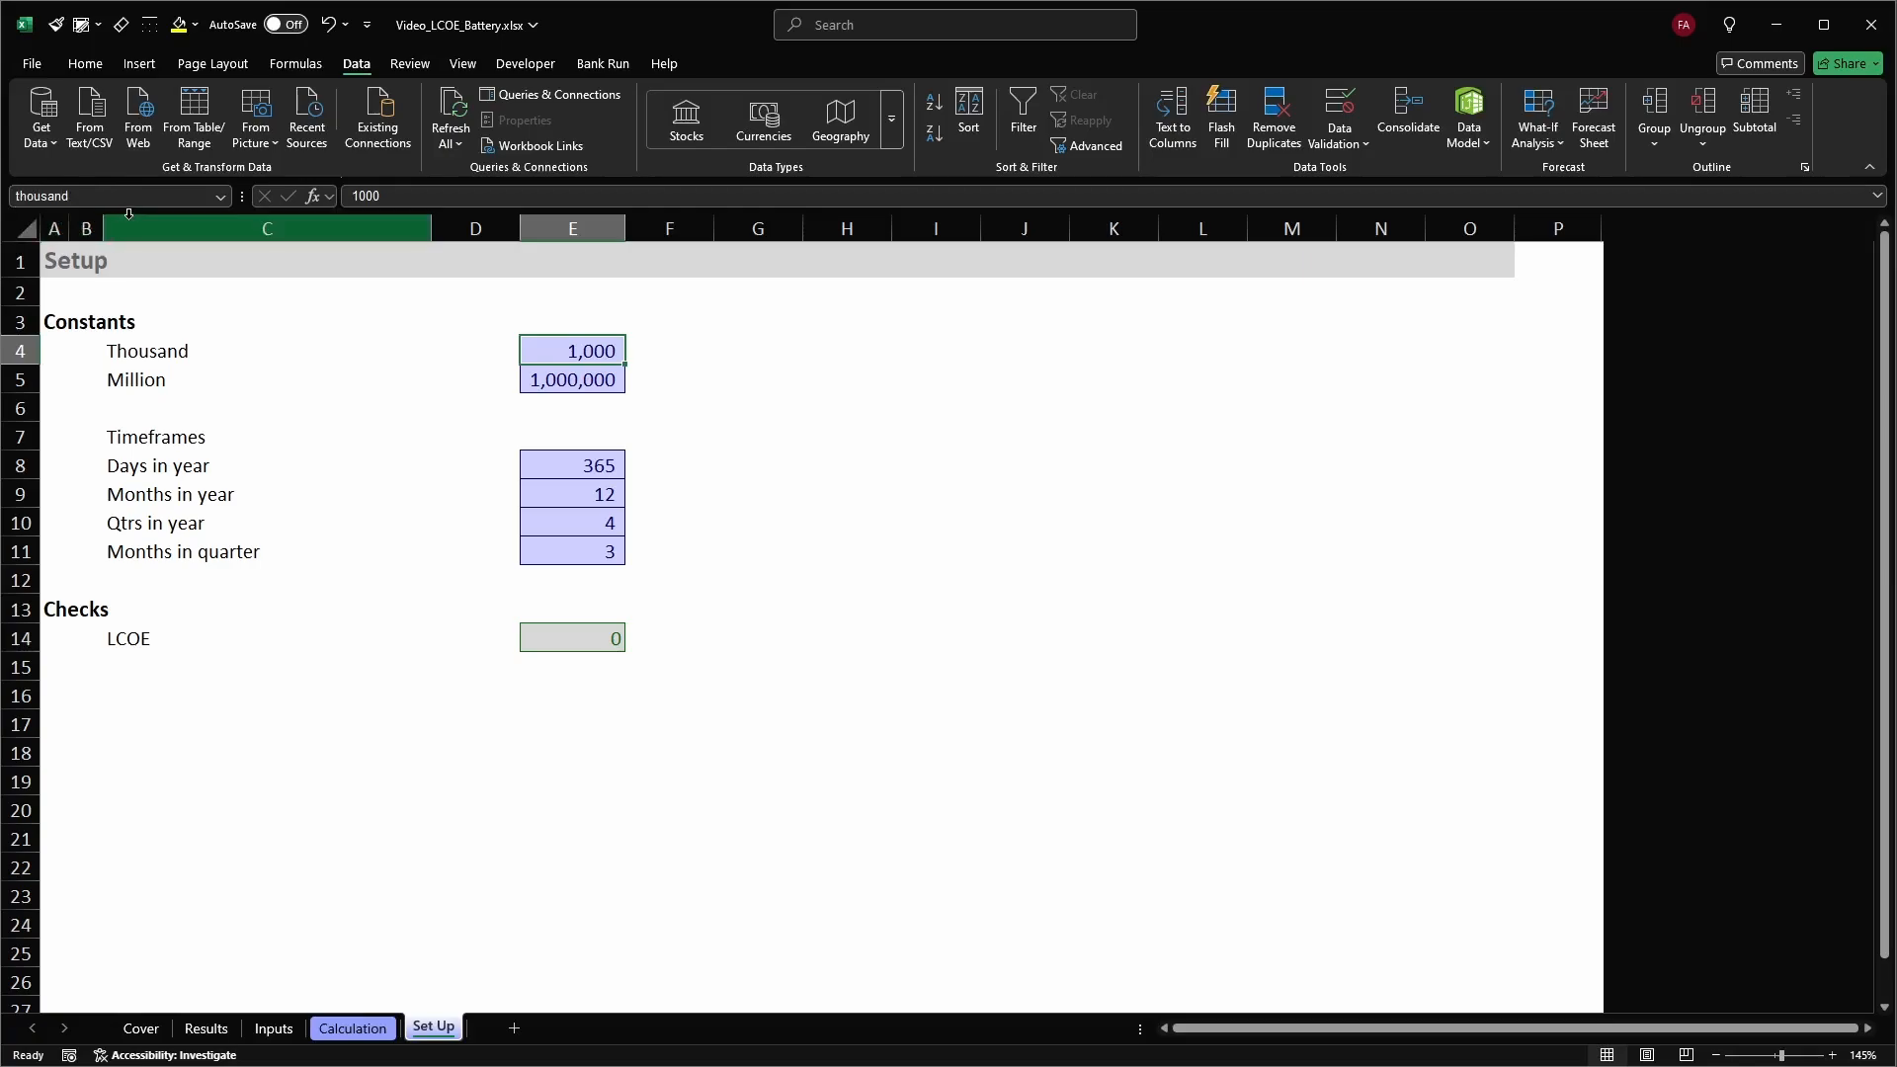
left_click(274, 1028)
key("F2")
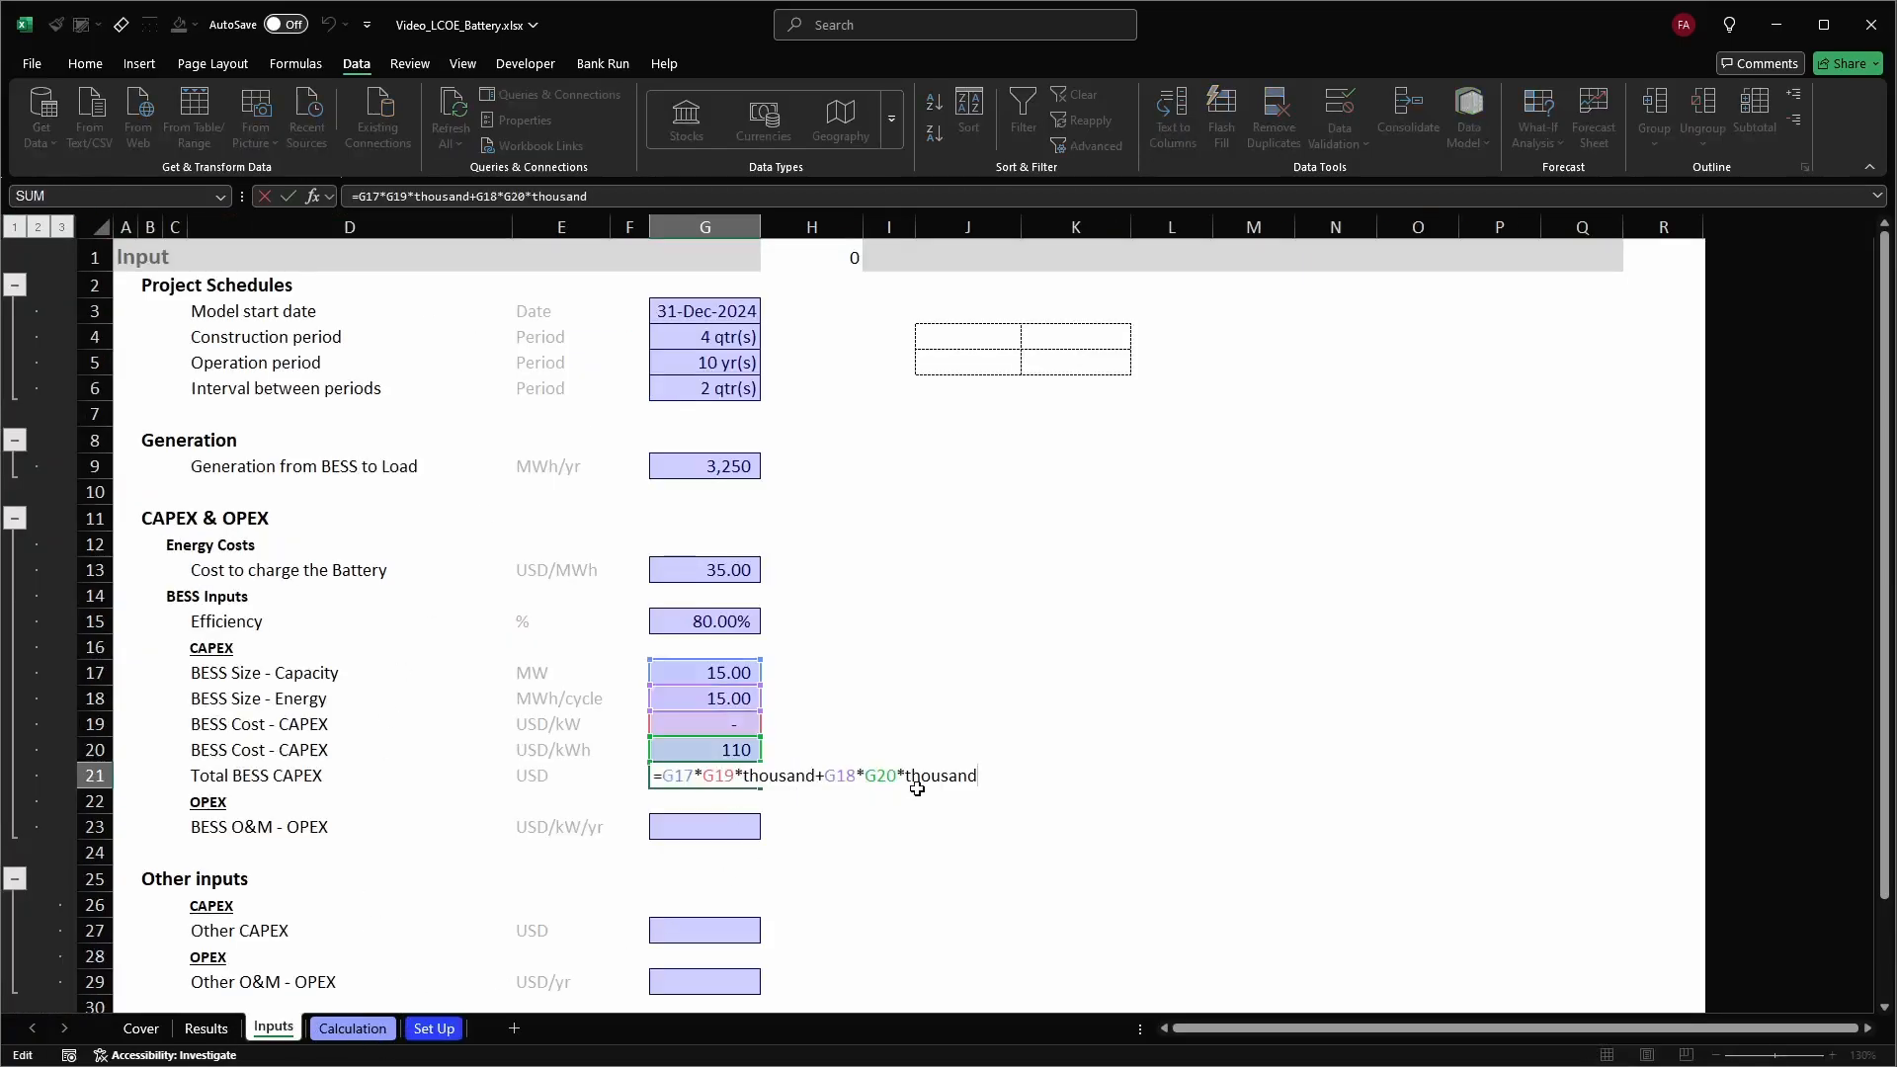
double_click(936, 782)
key("F9")
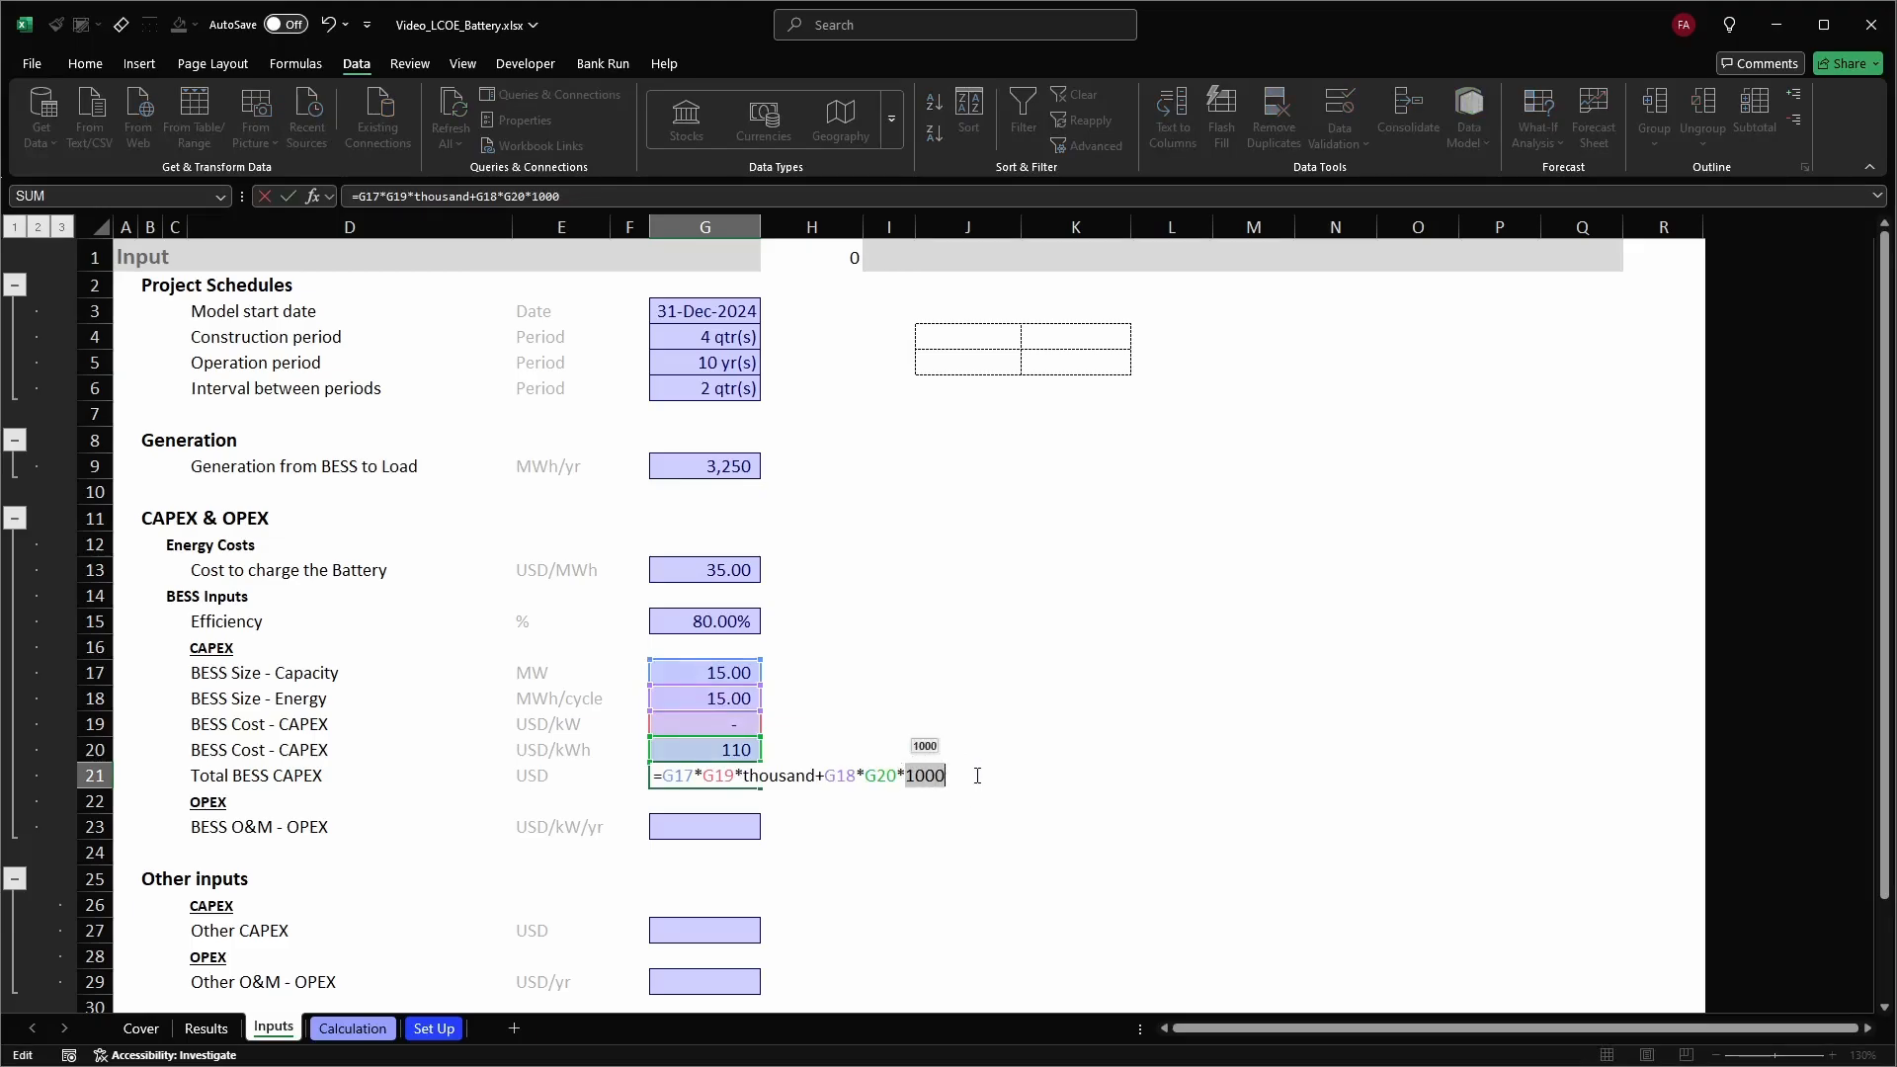
key("Escape")
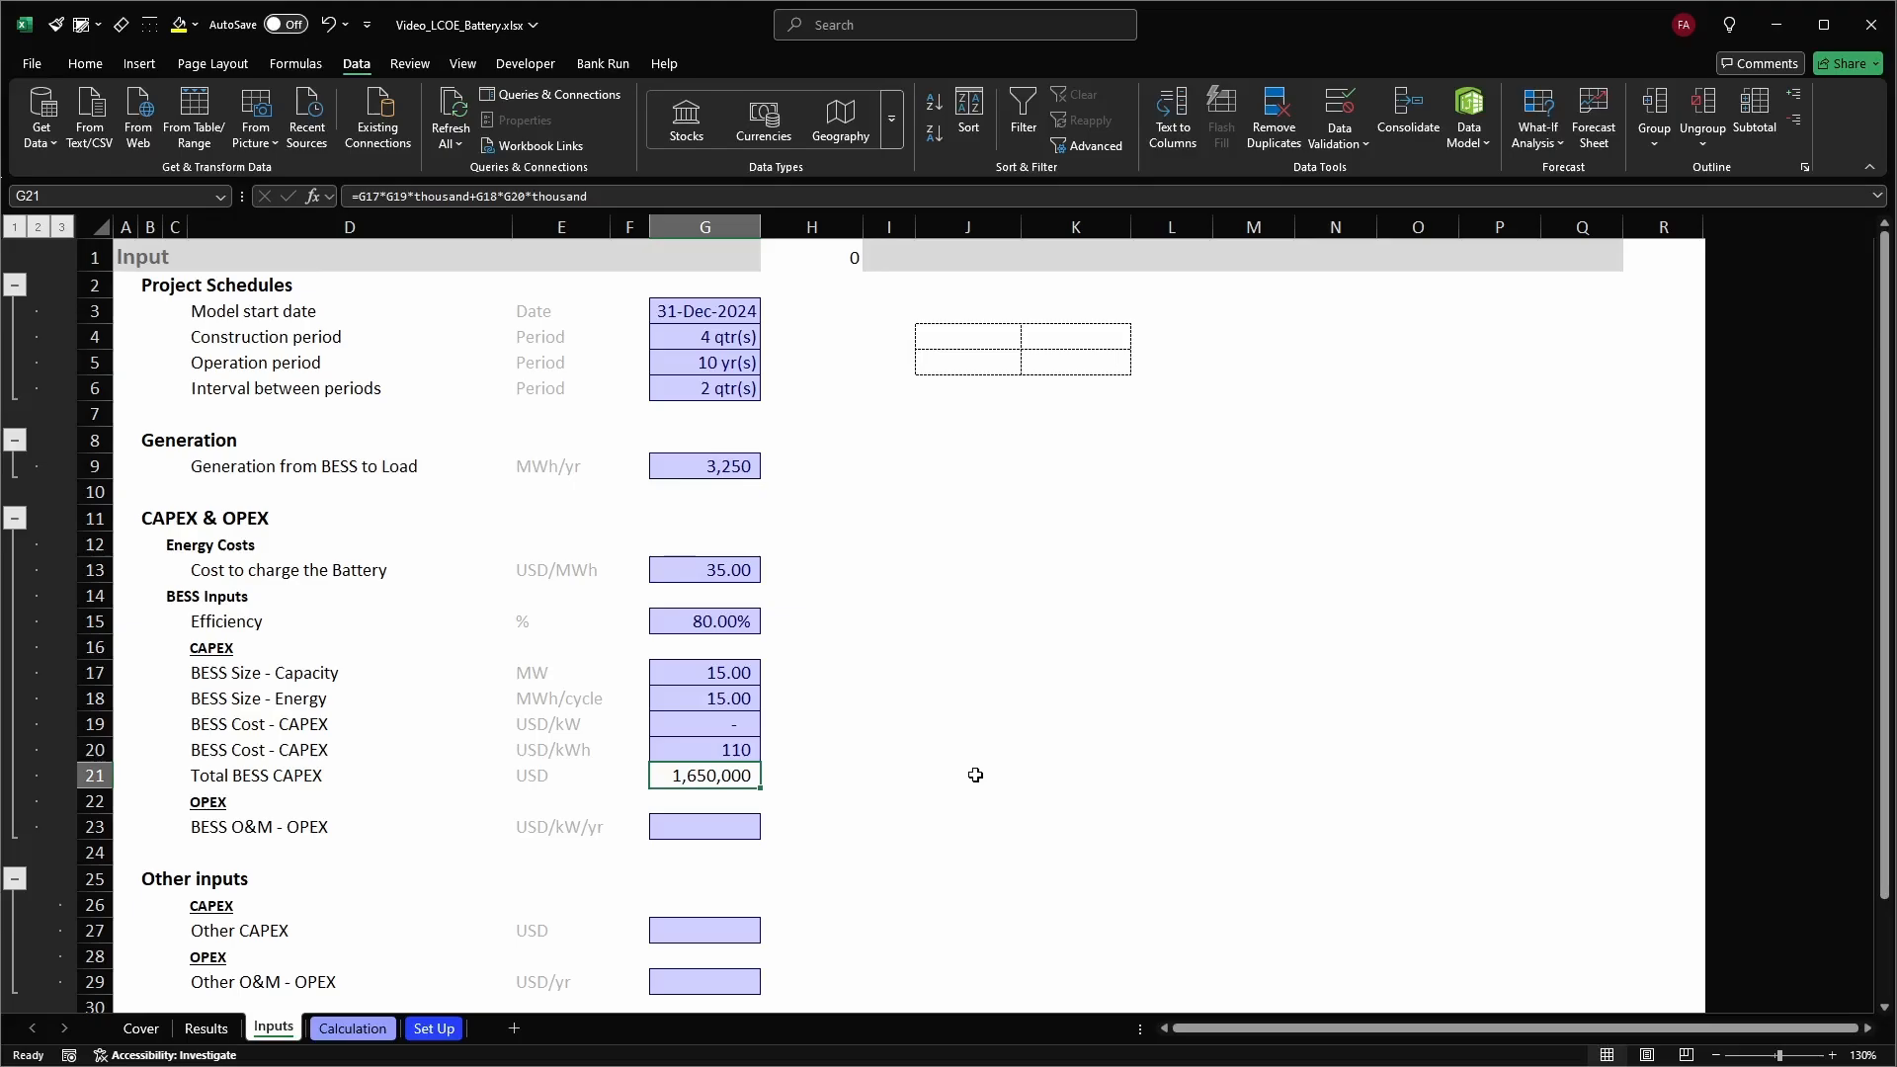
Set the BESS O&M - OPEX to 15 USD/kW/yr in cell G23
key("ctrl+c")
key("Down")
key("Down")
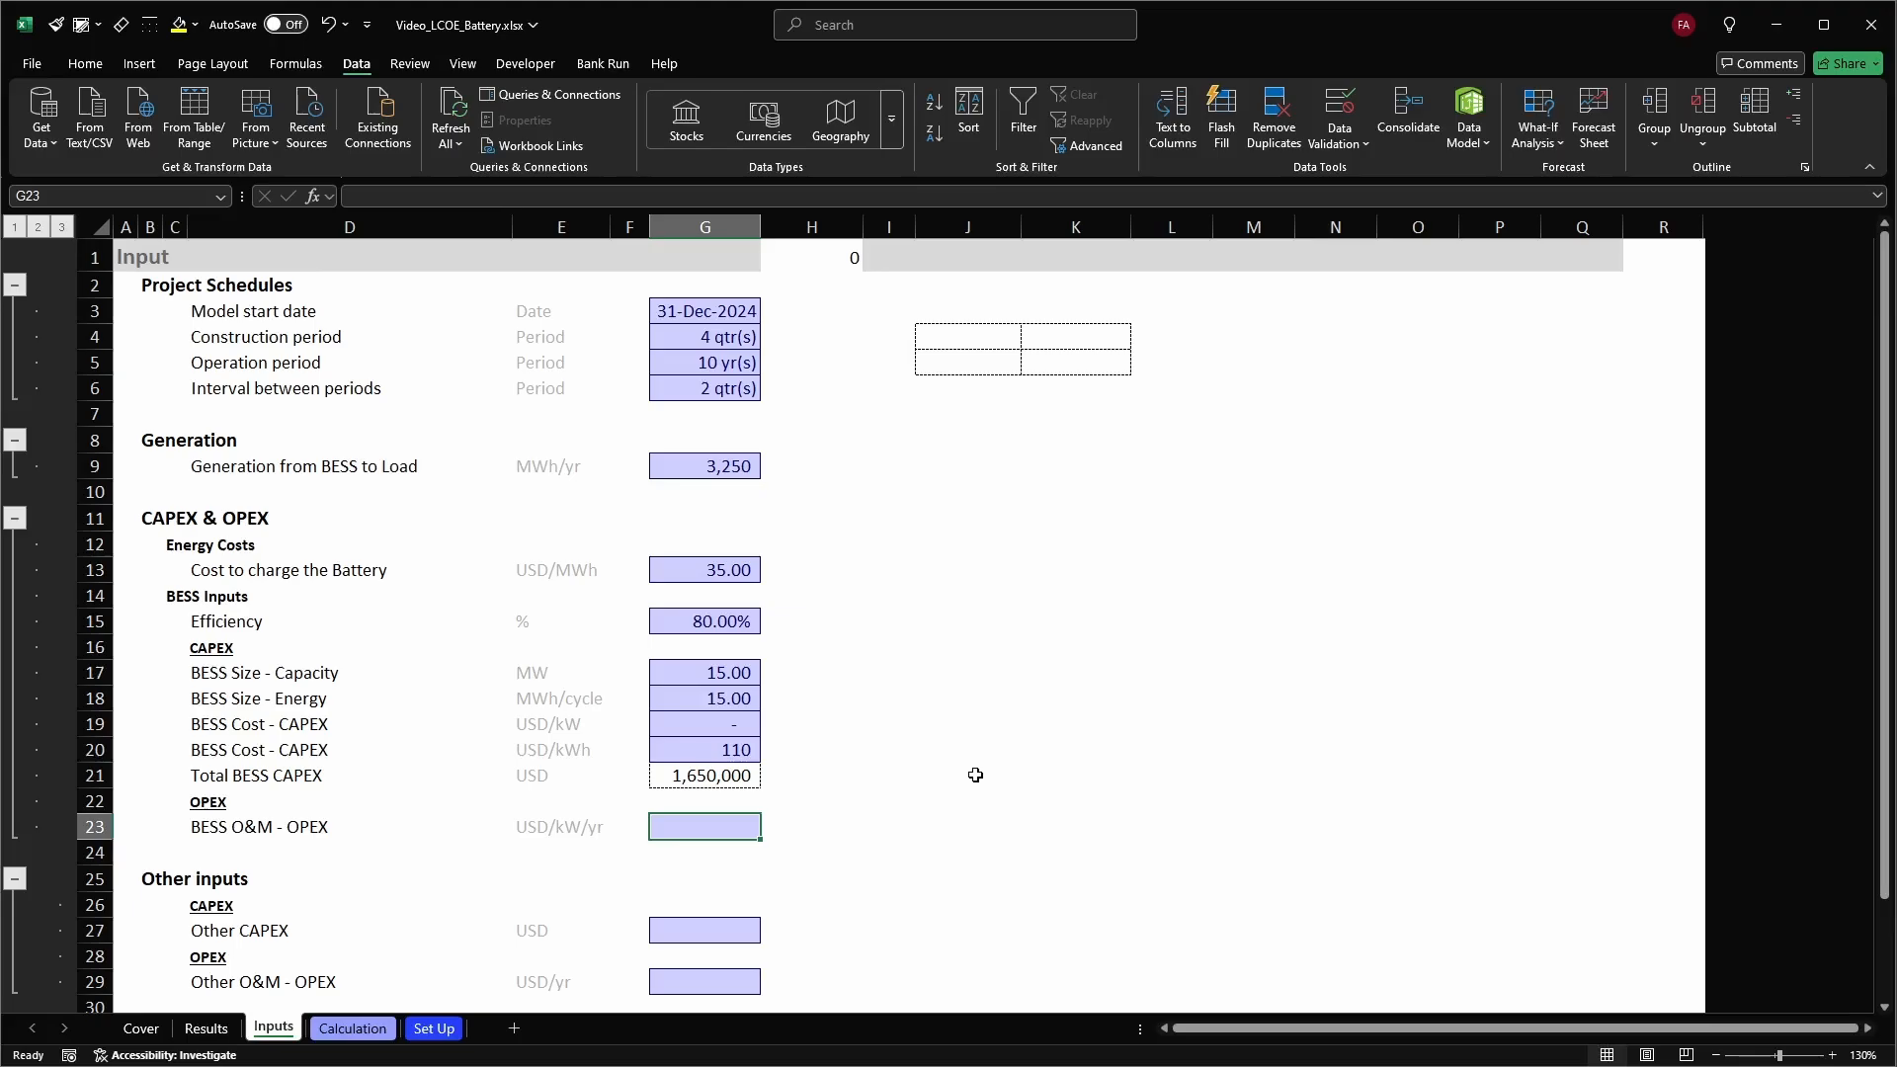
type("15")
key("ctrl+Return")
key("Left")
key("Left")
key("Right")
key("Right")
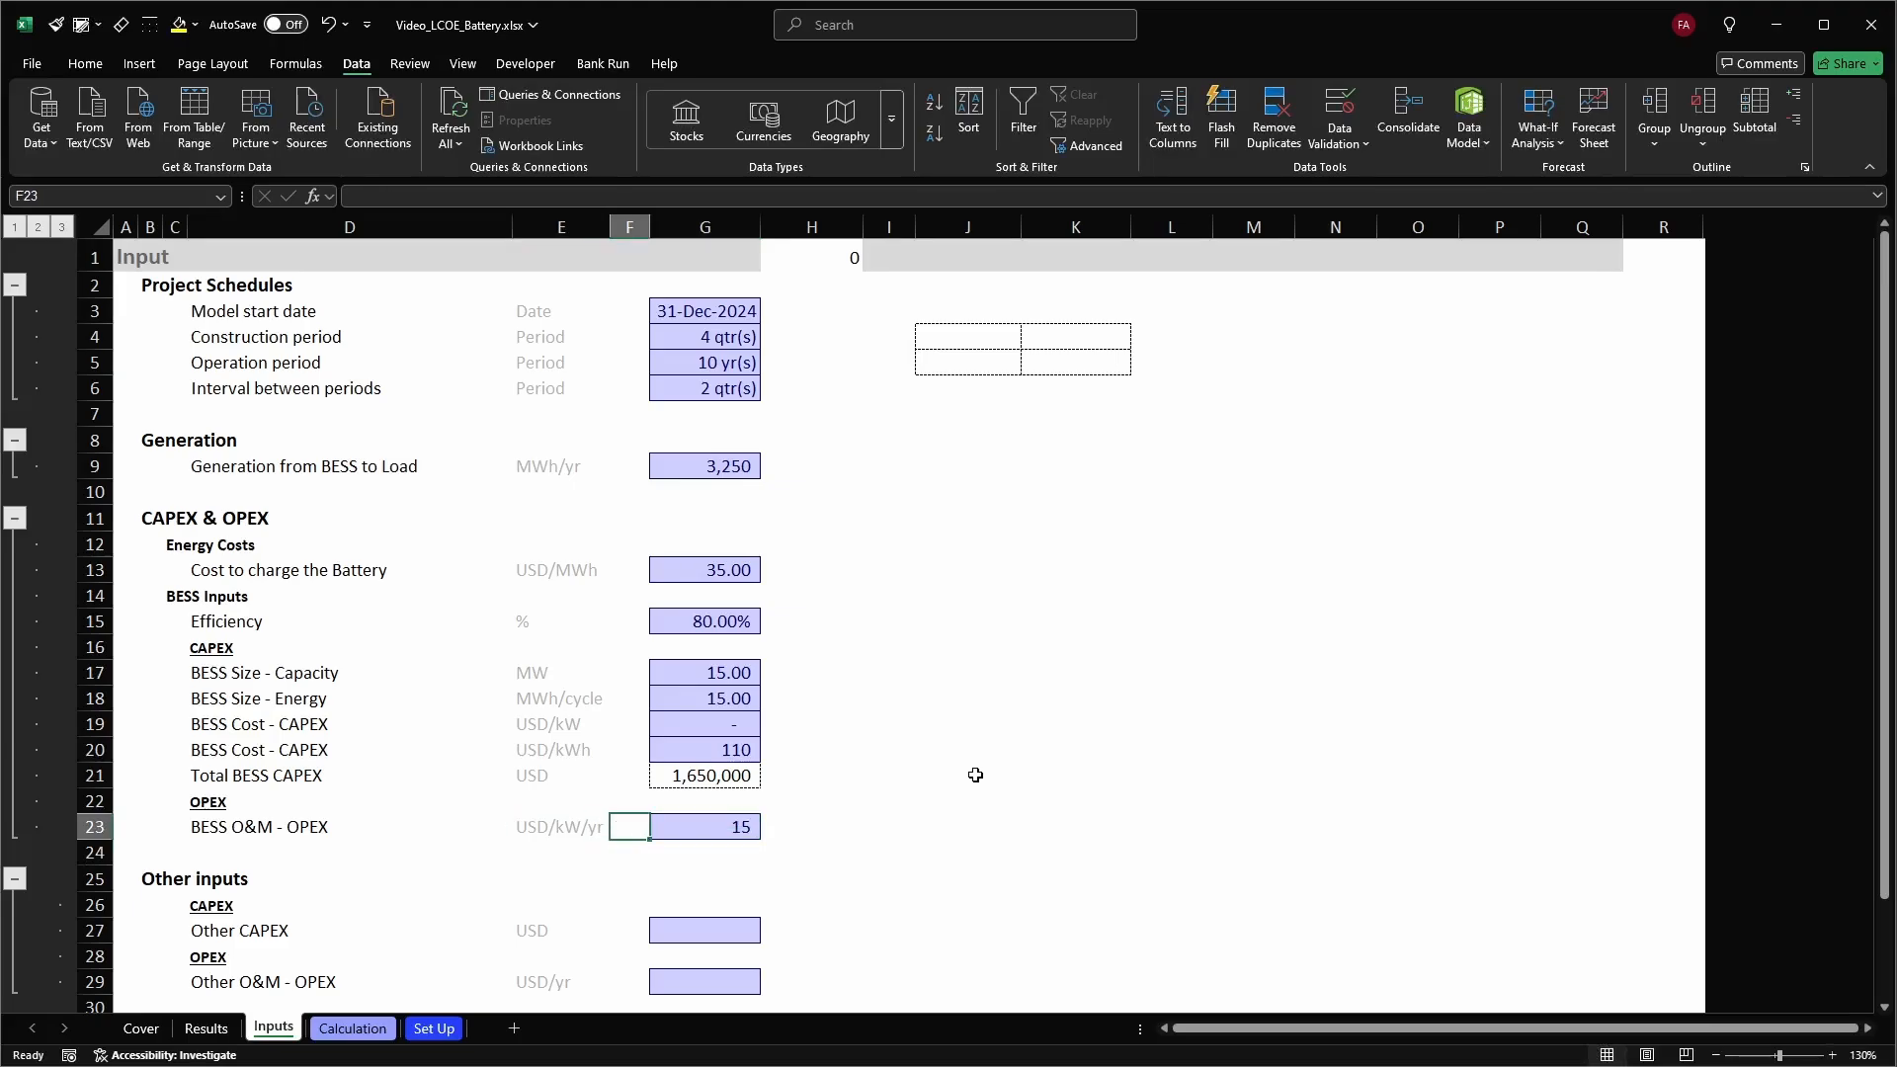
Set Other CAPEX to 500,000 USD in cell G27 of the Other inputs section
scroll(910, 766, "down", 2)
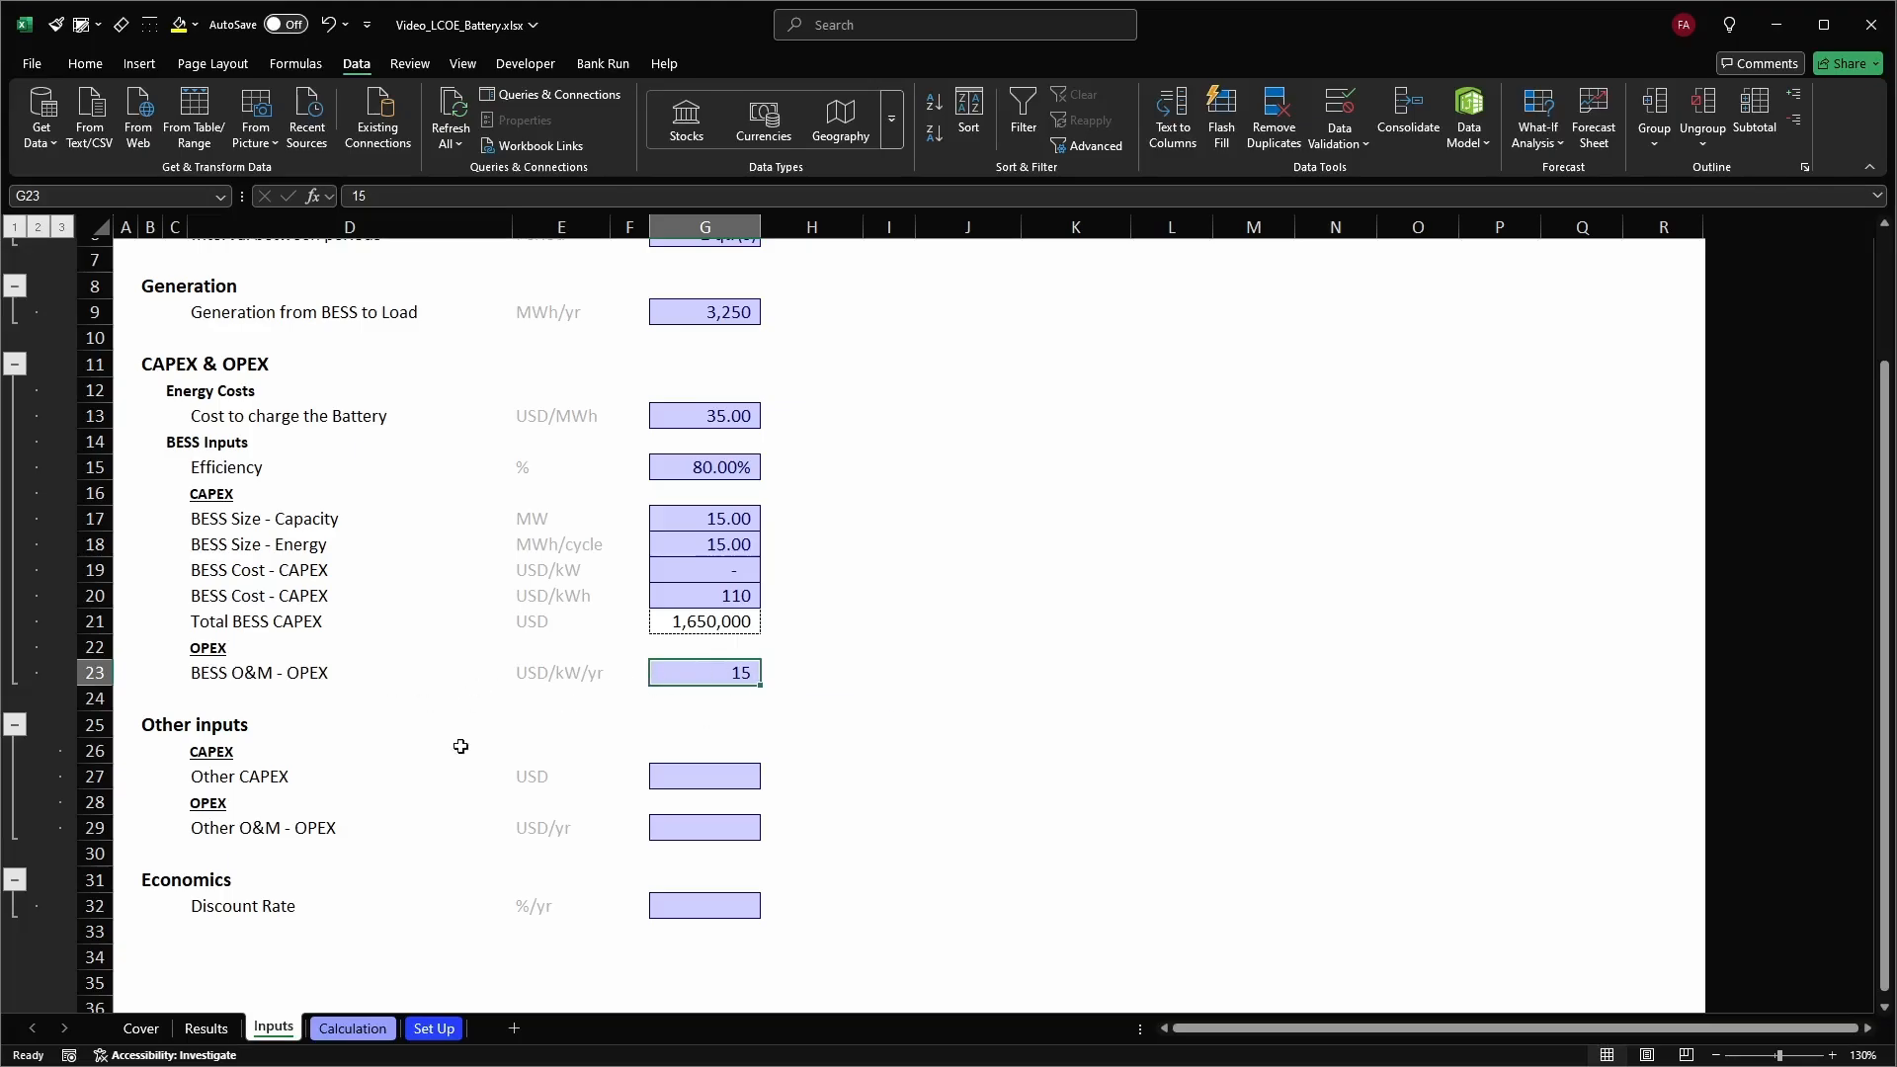
left_click_drag(95, 724, 100, 835)
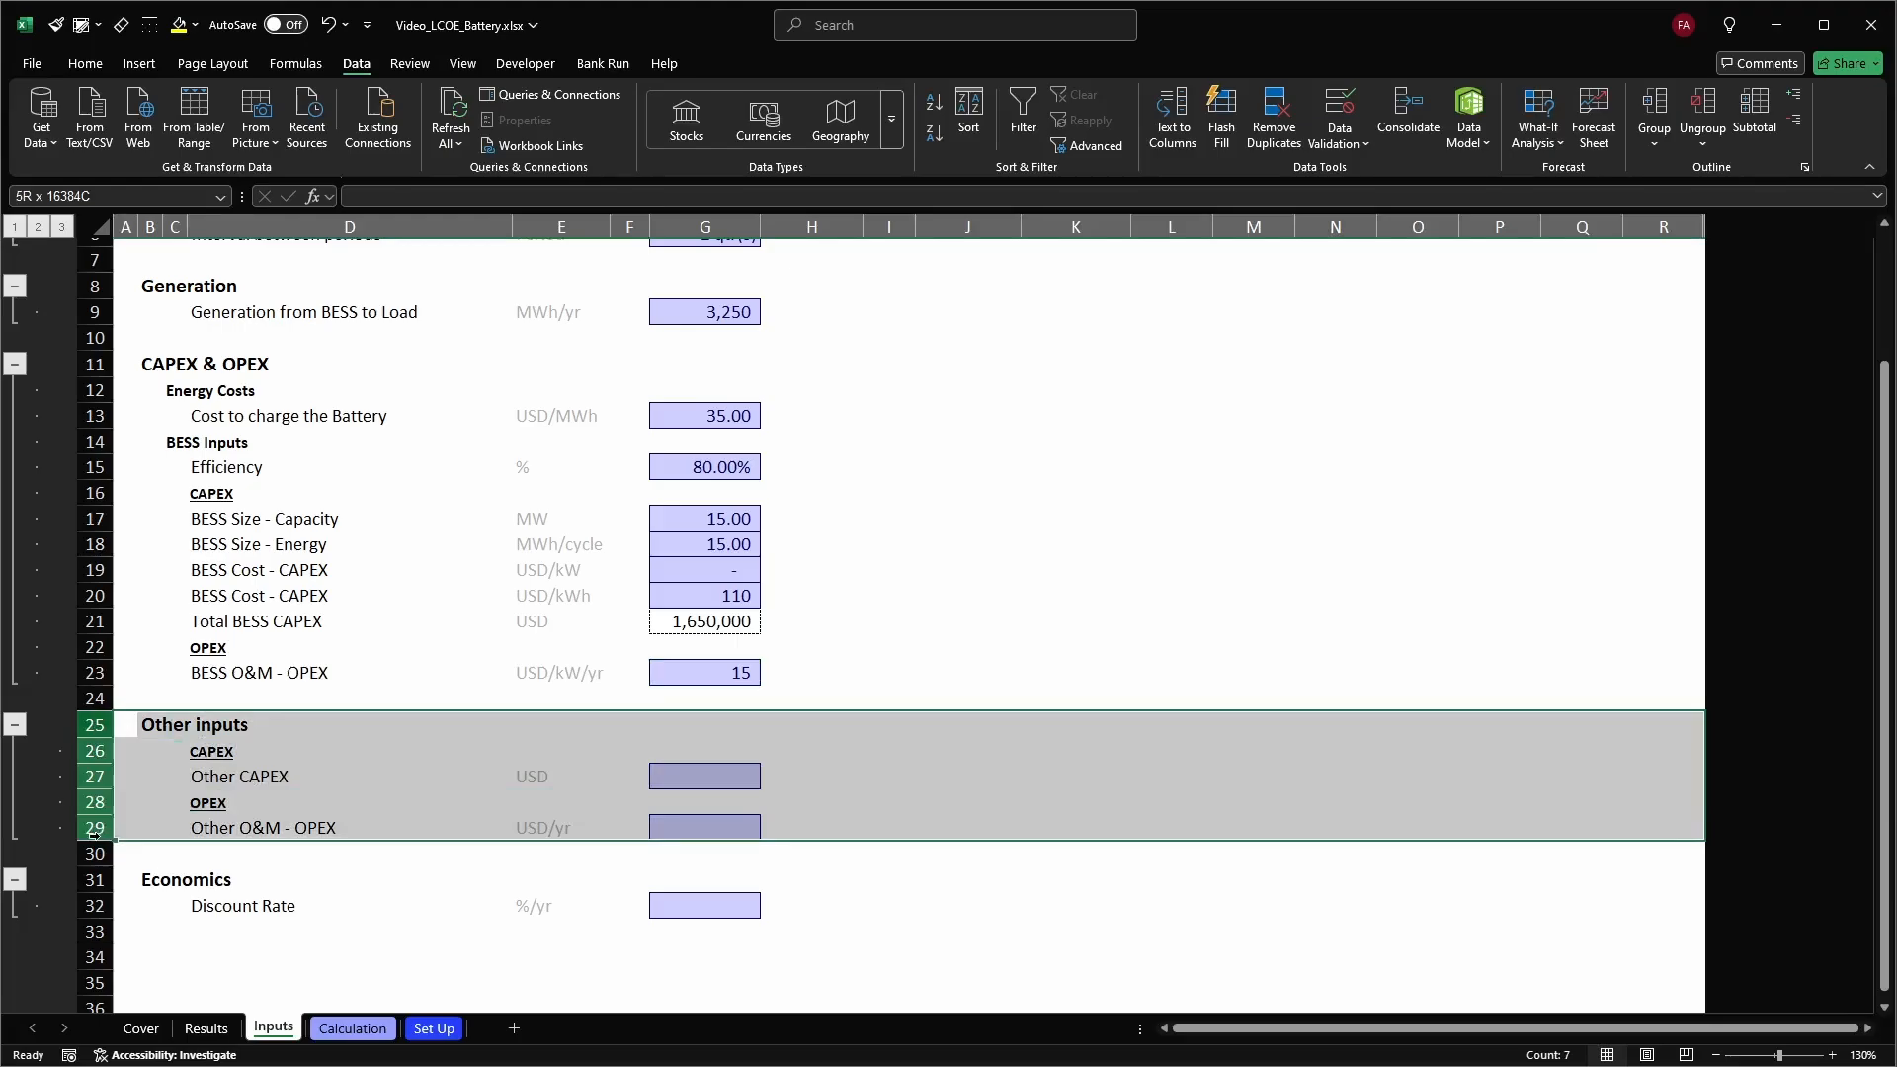
left_click(593, 751)
left_click(689, 780)
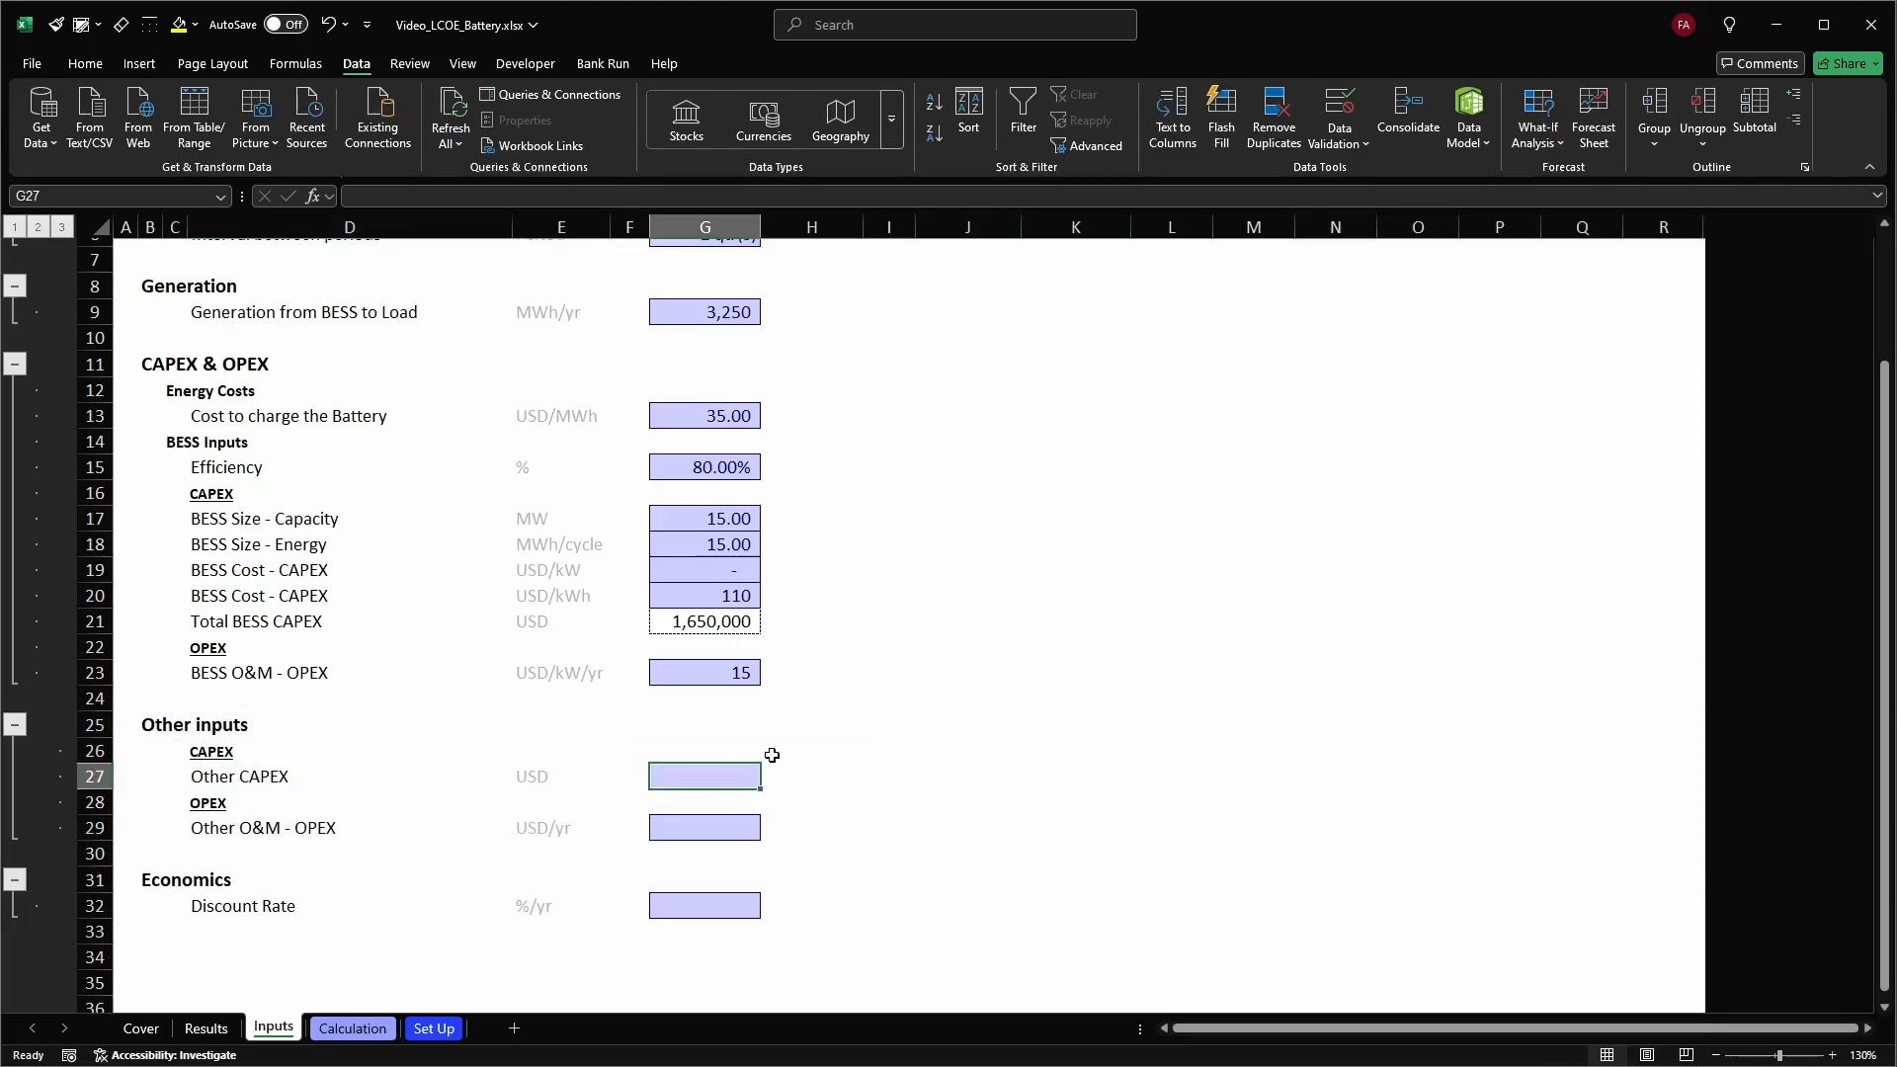
type("500")
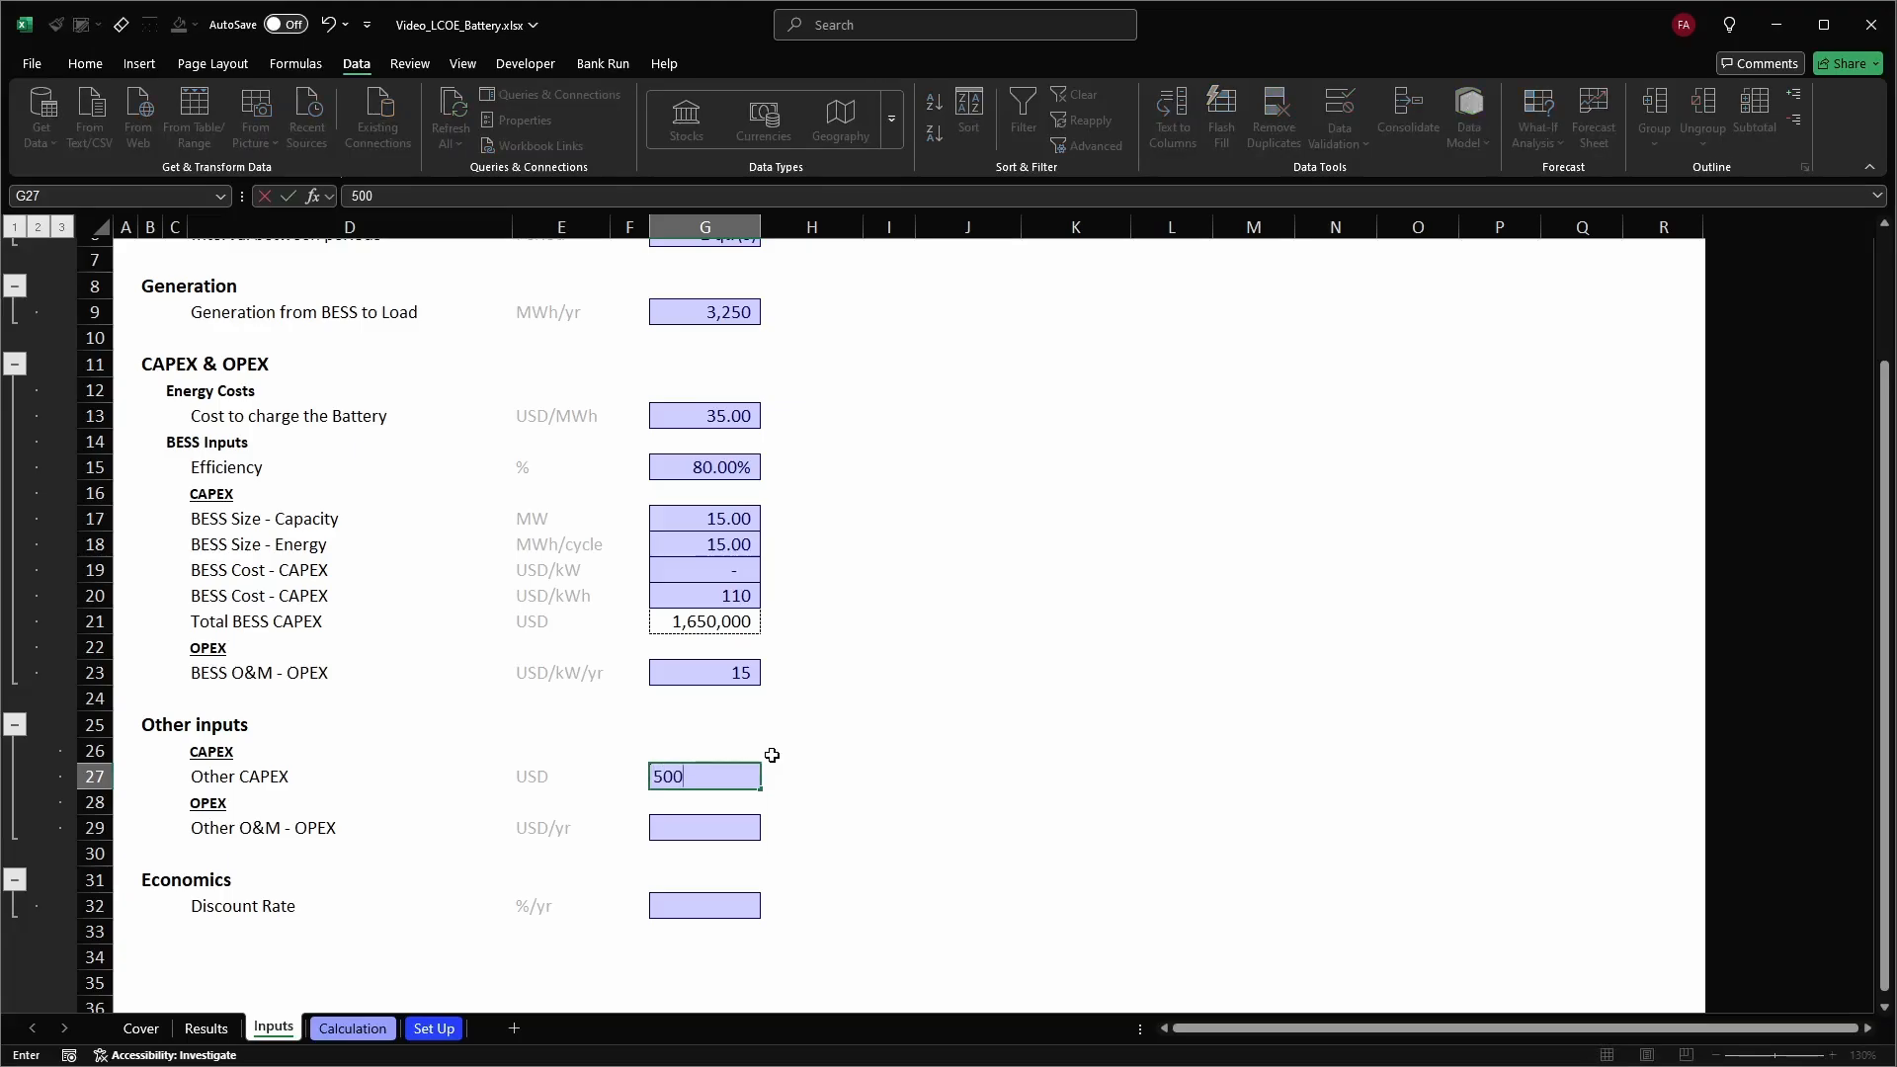
type("000")
key("Return")
key("Up")
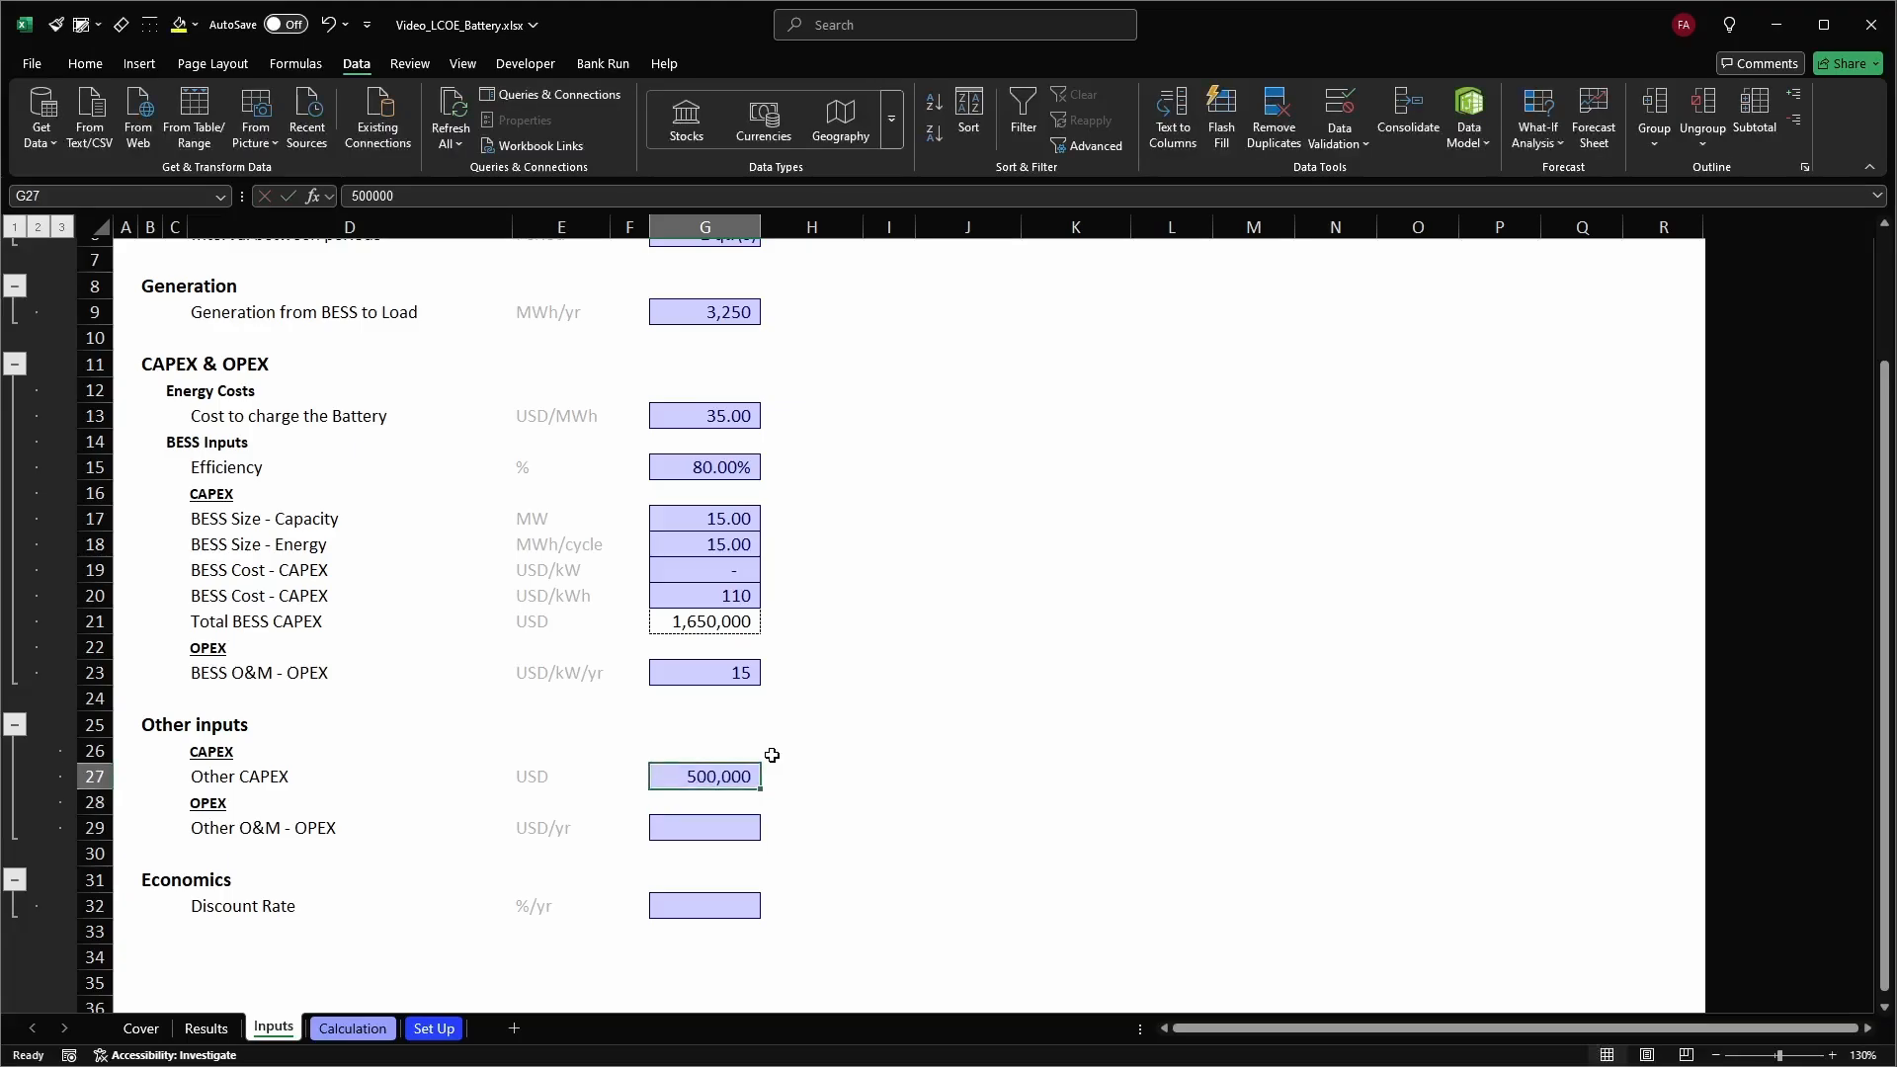
Set Other O&M - OPEX to 25,000 USD/yr in cell G29
key("Down")
key("Down")
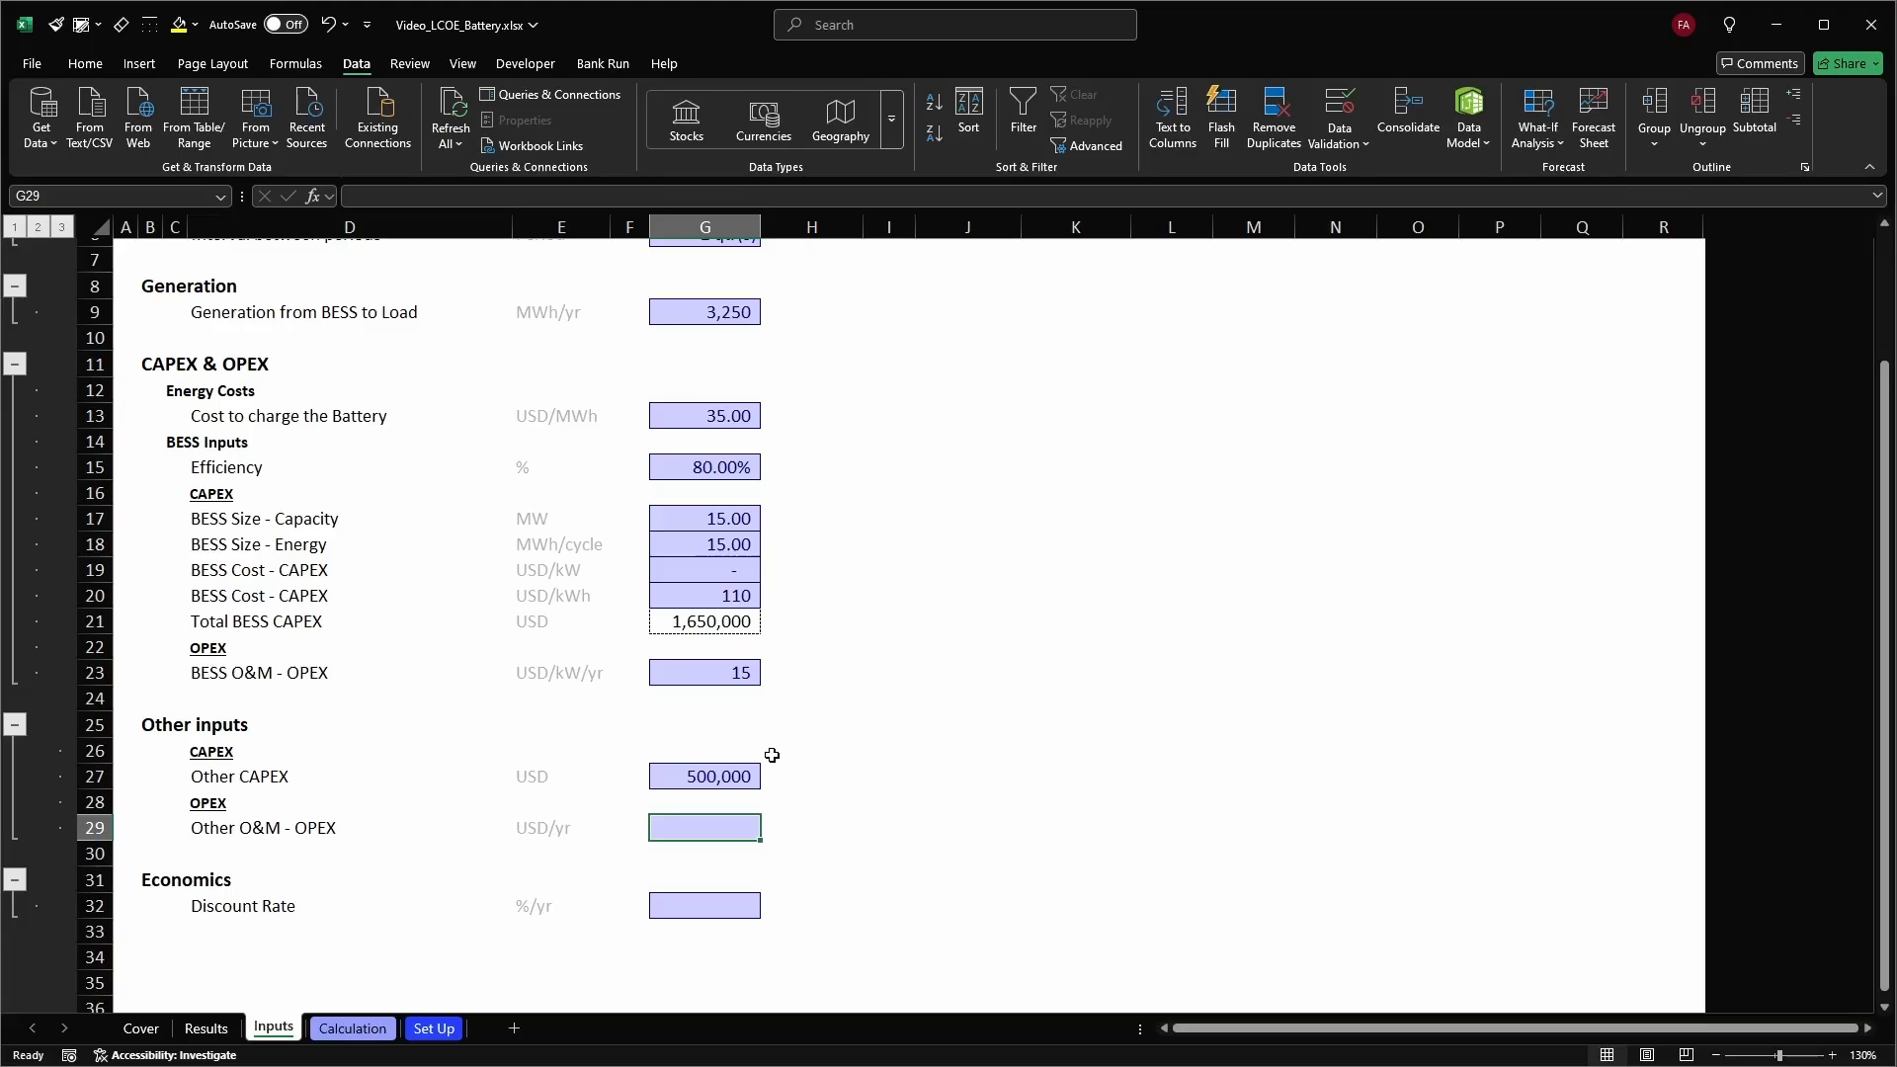
type("25")
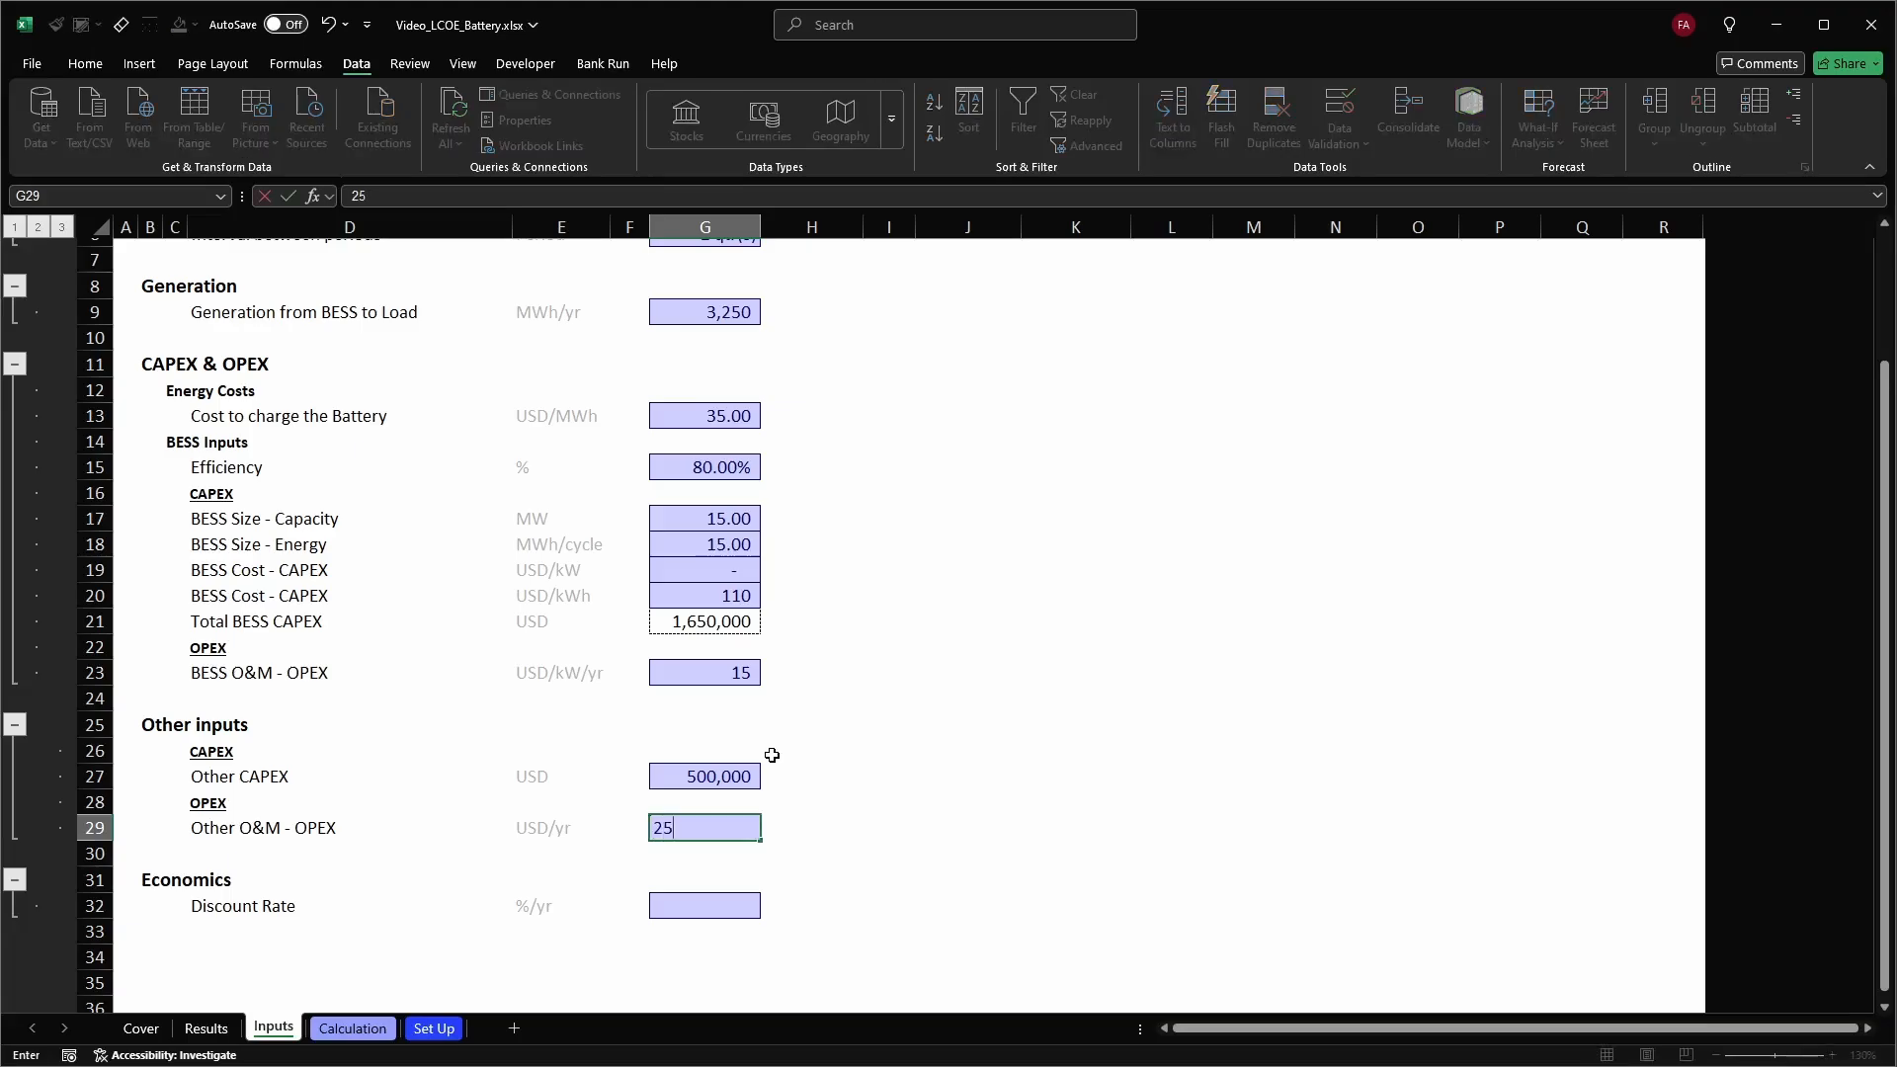
type(",0000")
key("Return")
key("Up")
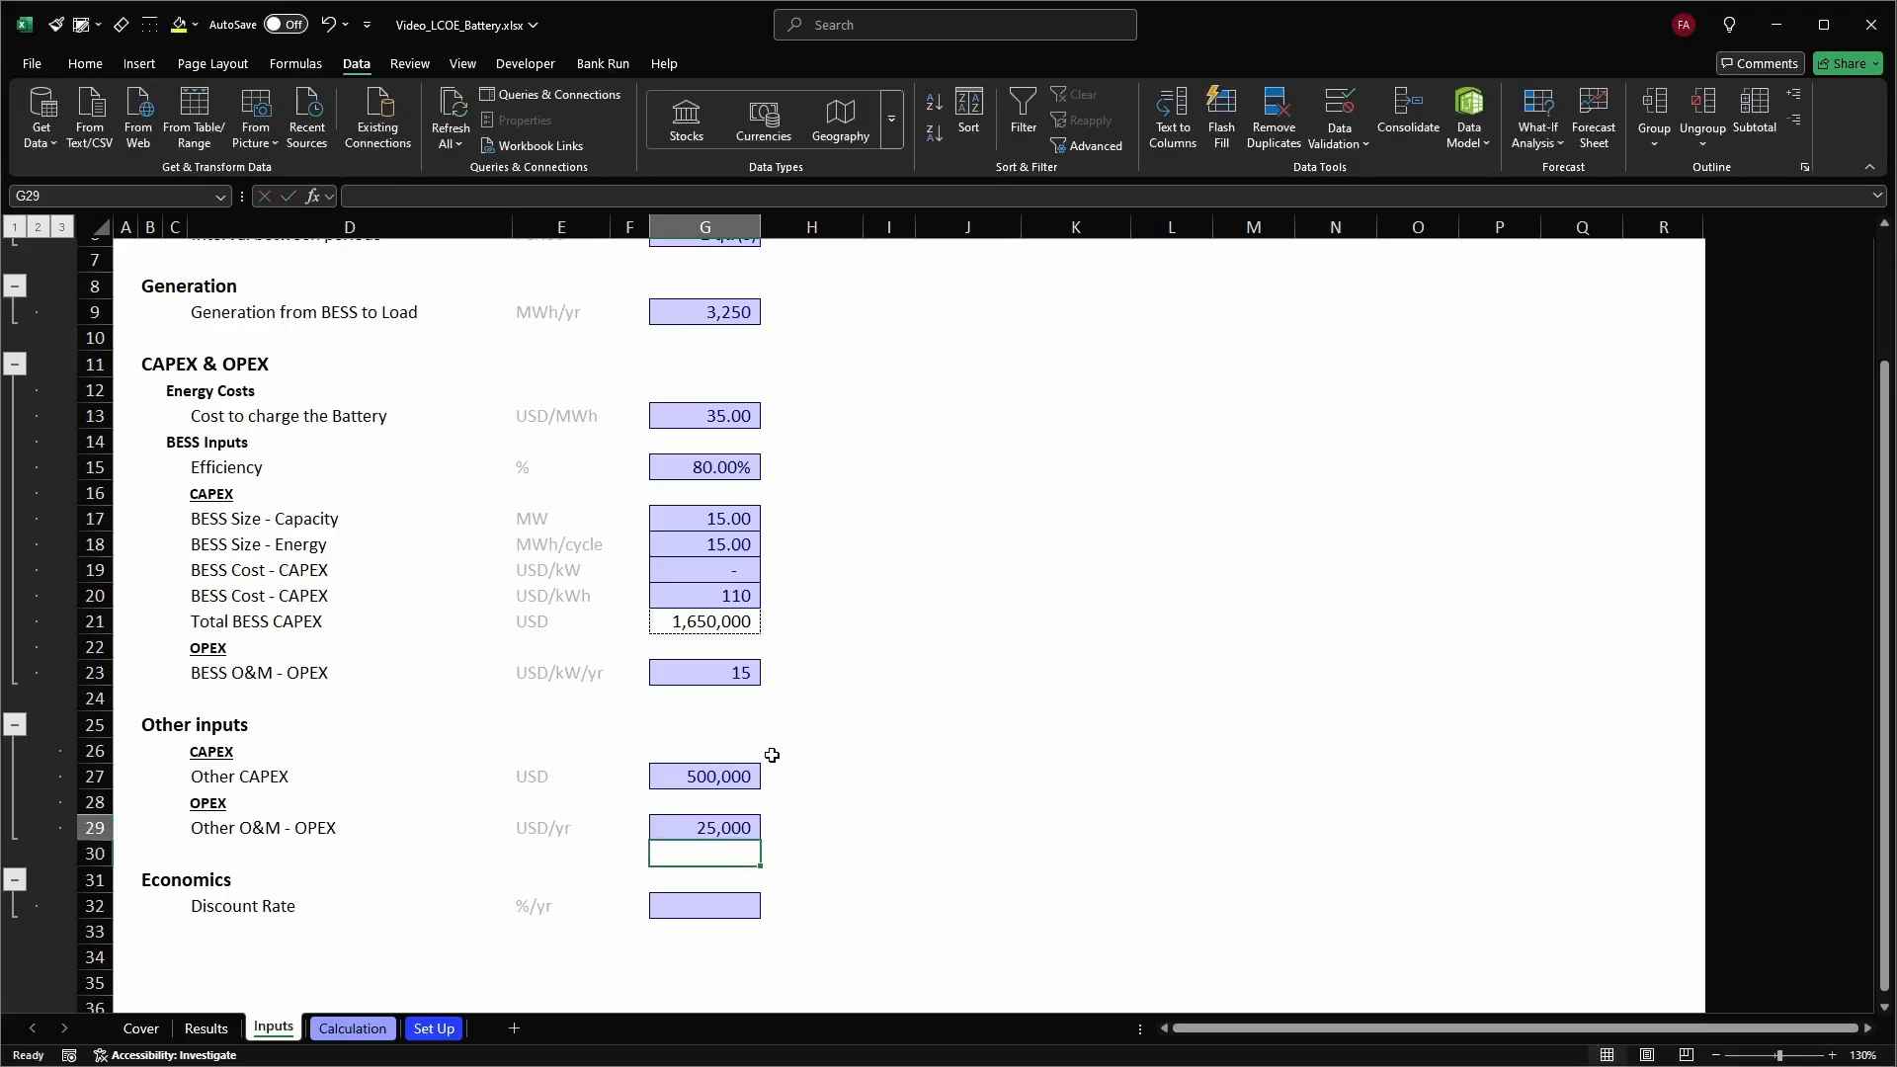
key("shift+space")
key("shift+Up")
key("shift+Up")
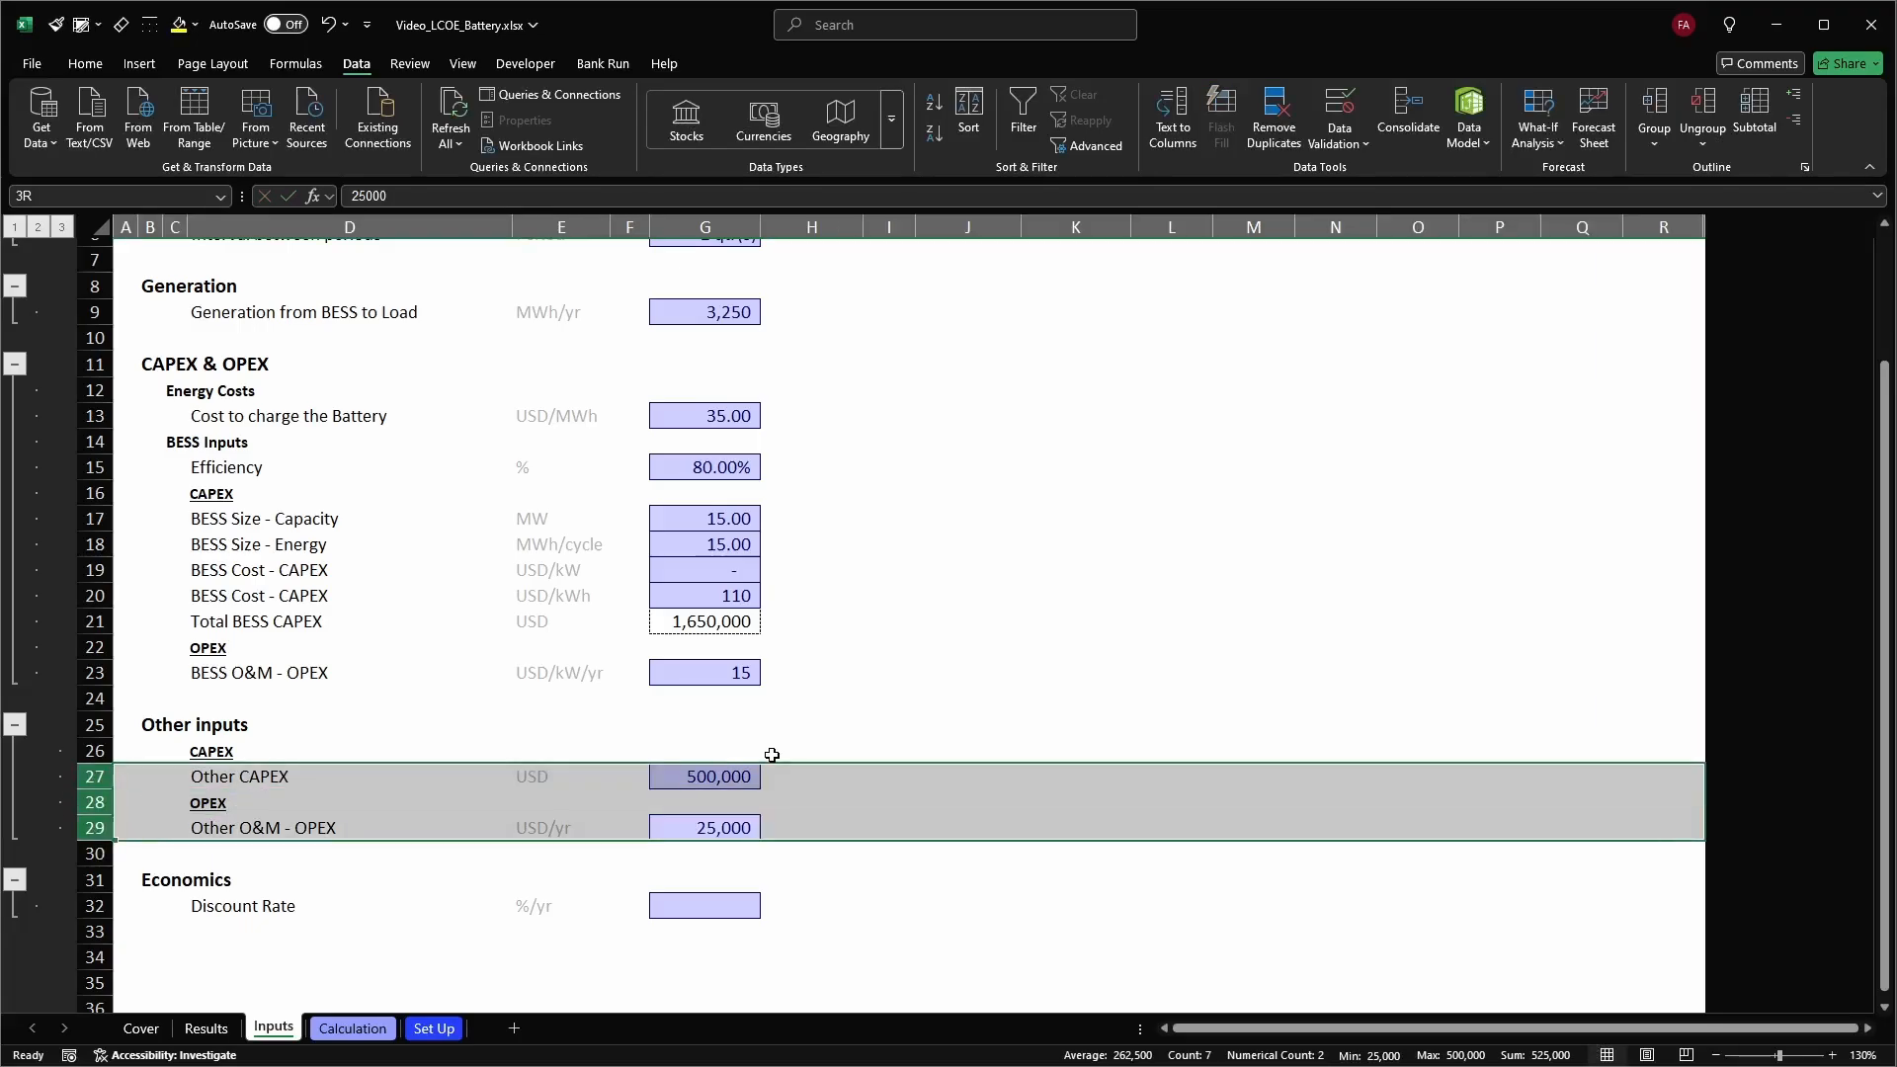
key("Left")
key("Left")
key("Left")
key("Left")
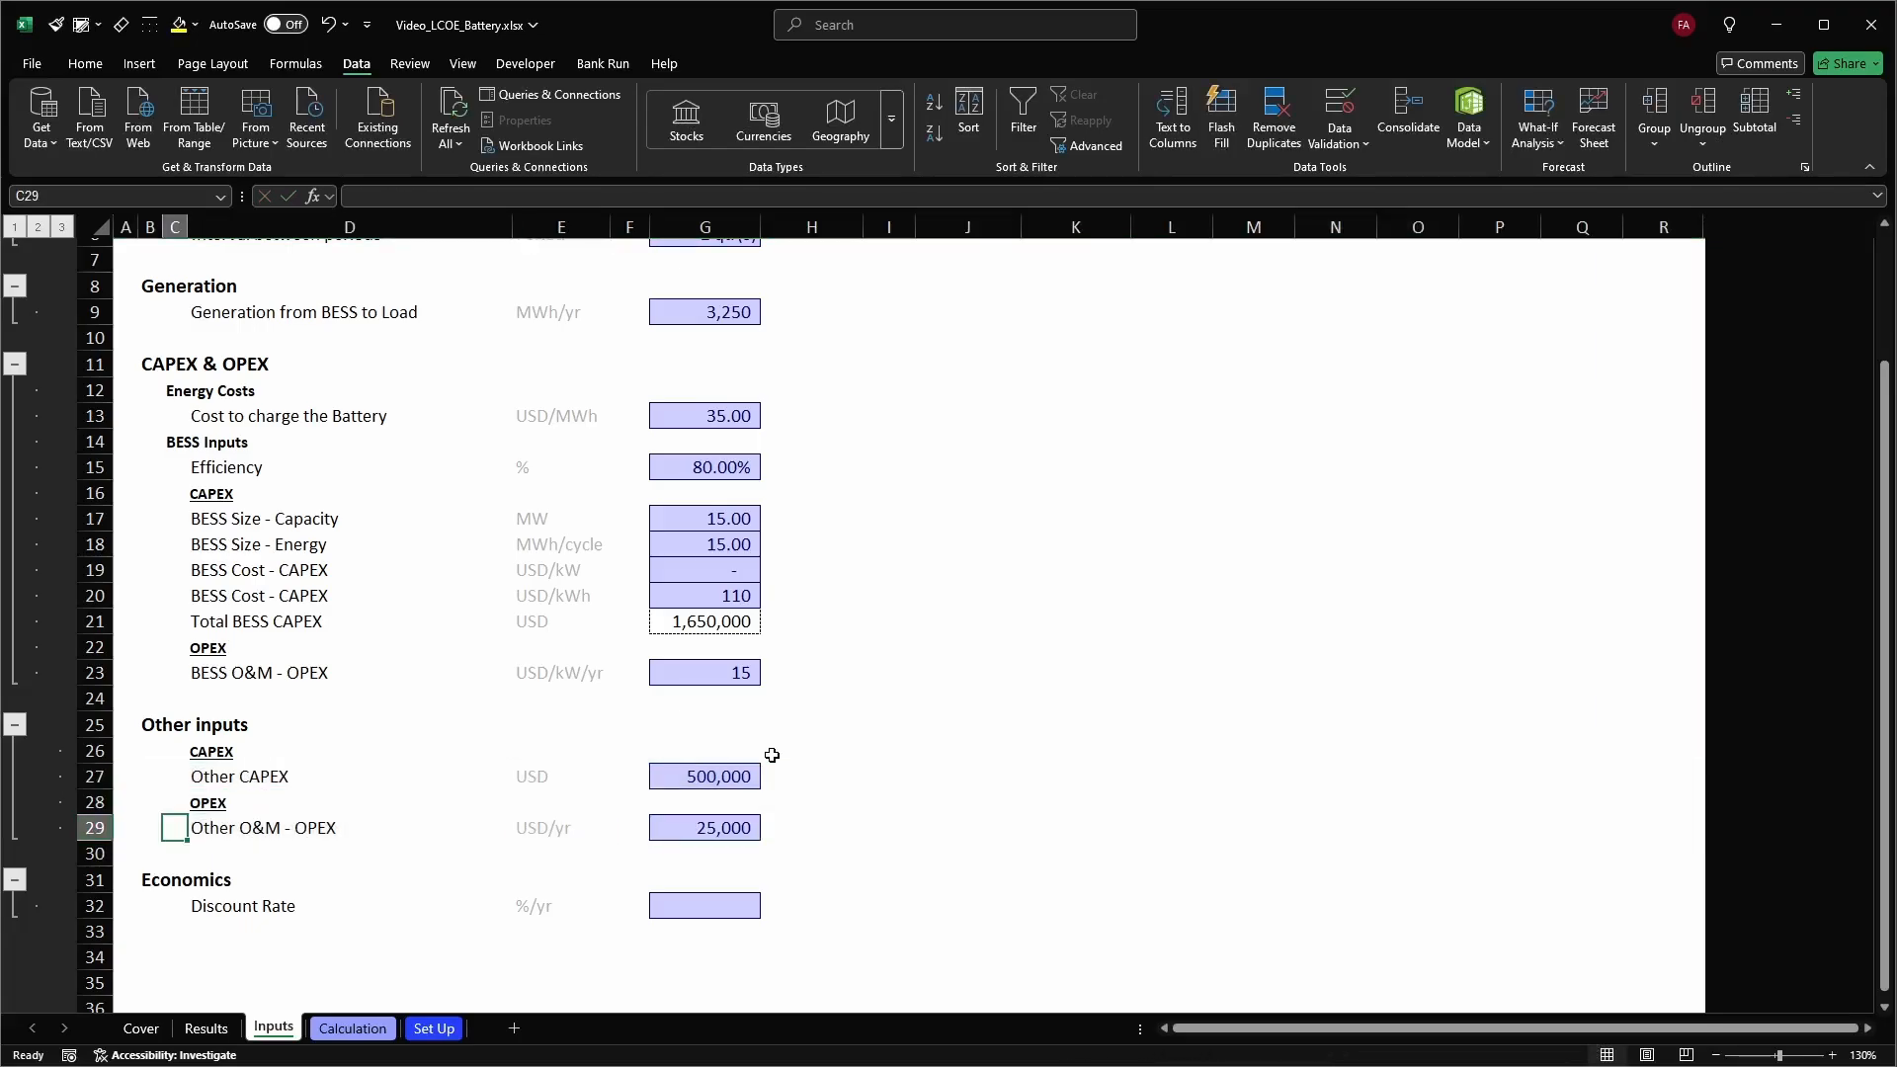
Set the Discount Rate to 4.5% per year in cell G32 of the Economics section
key("Right")
key("Up")
key("Up")
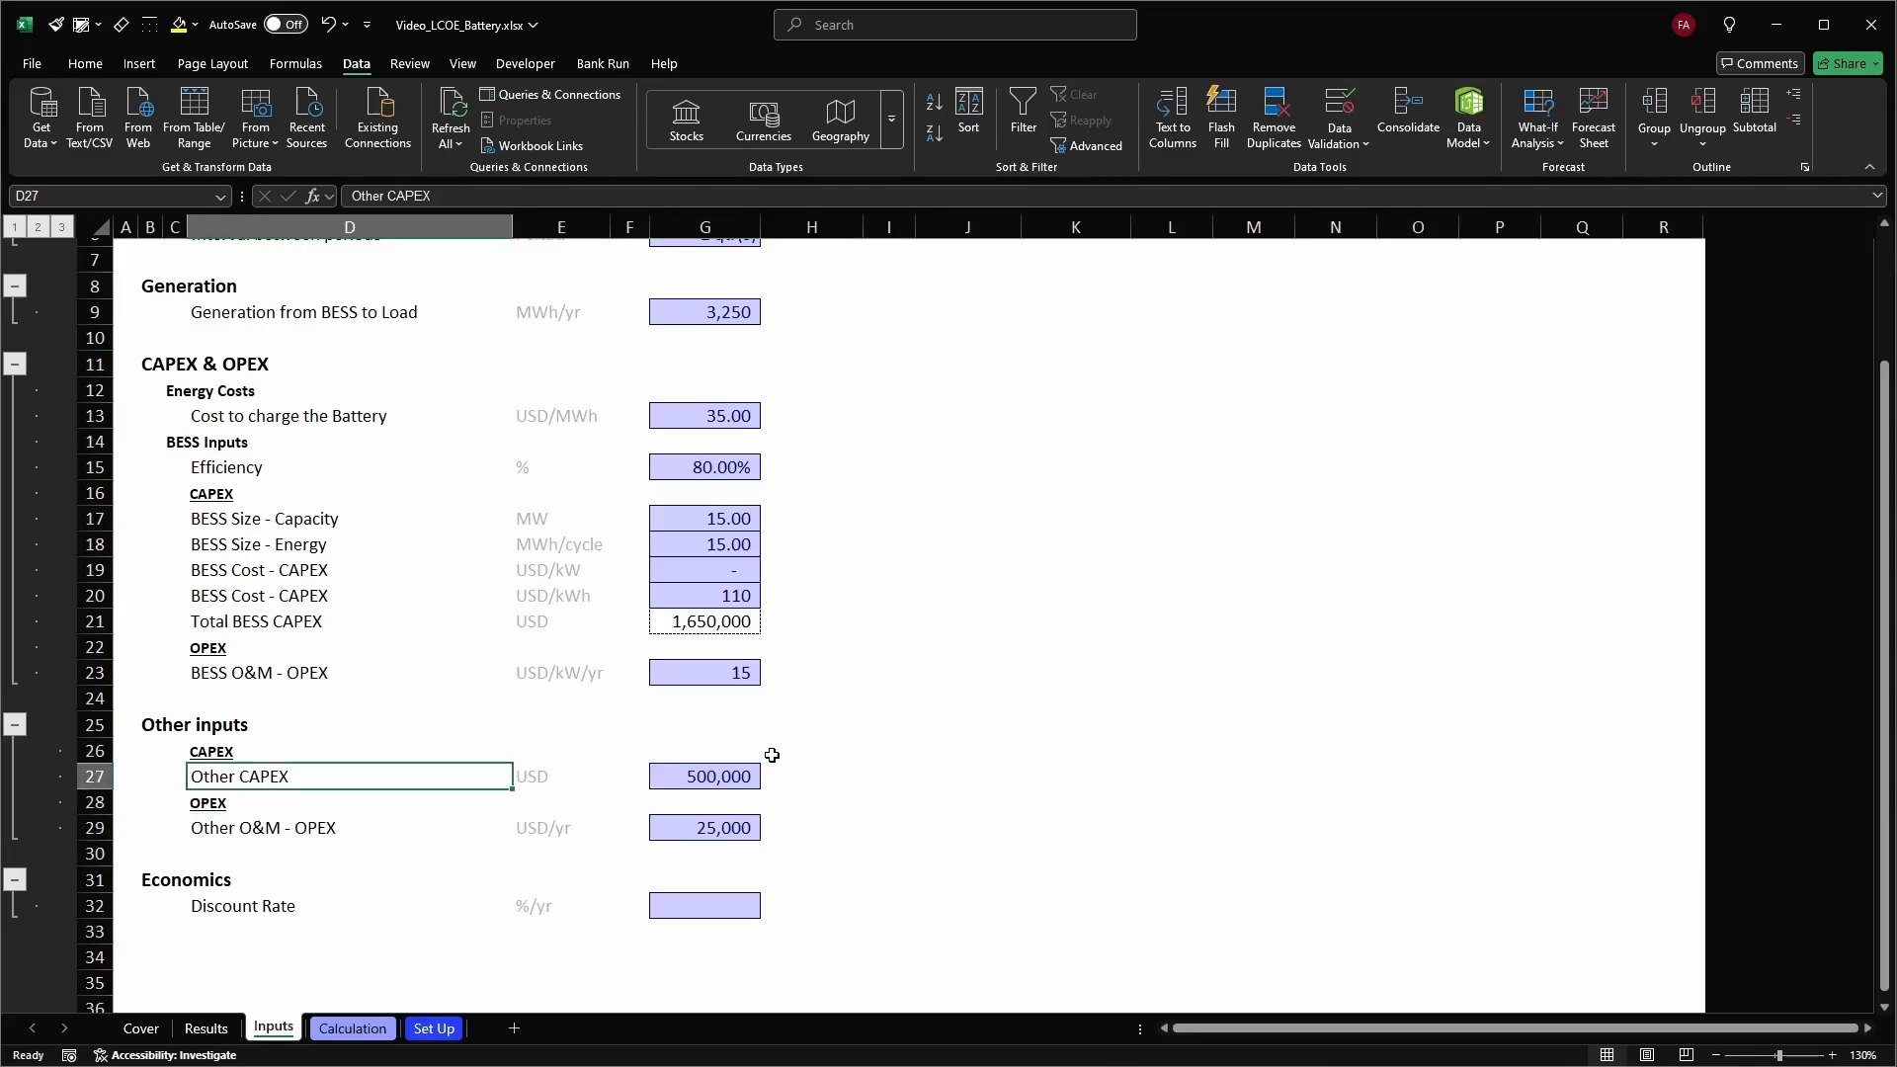
key("Down")
key("Down")
key("Down")
key("Down")
key("Down")
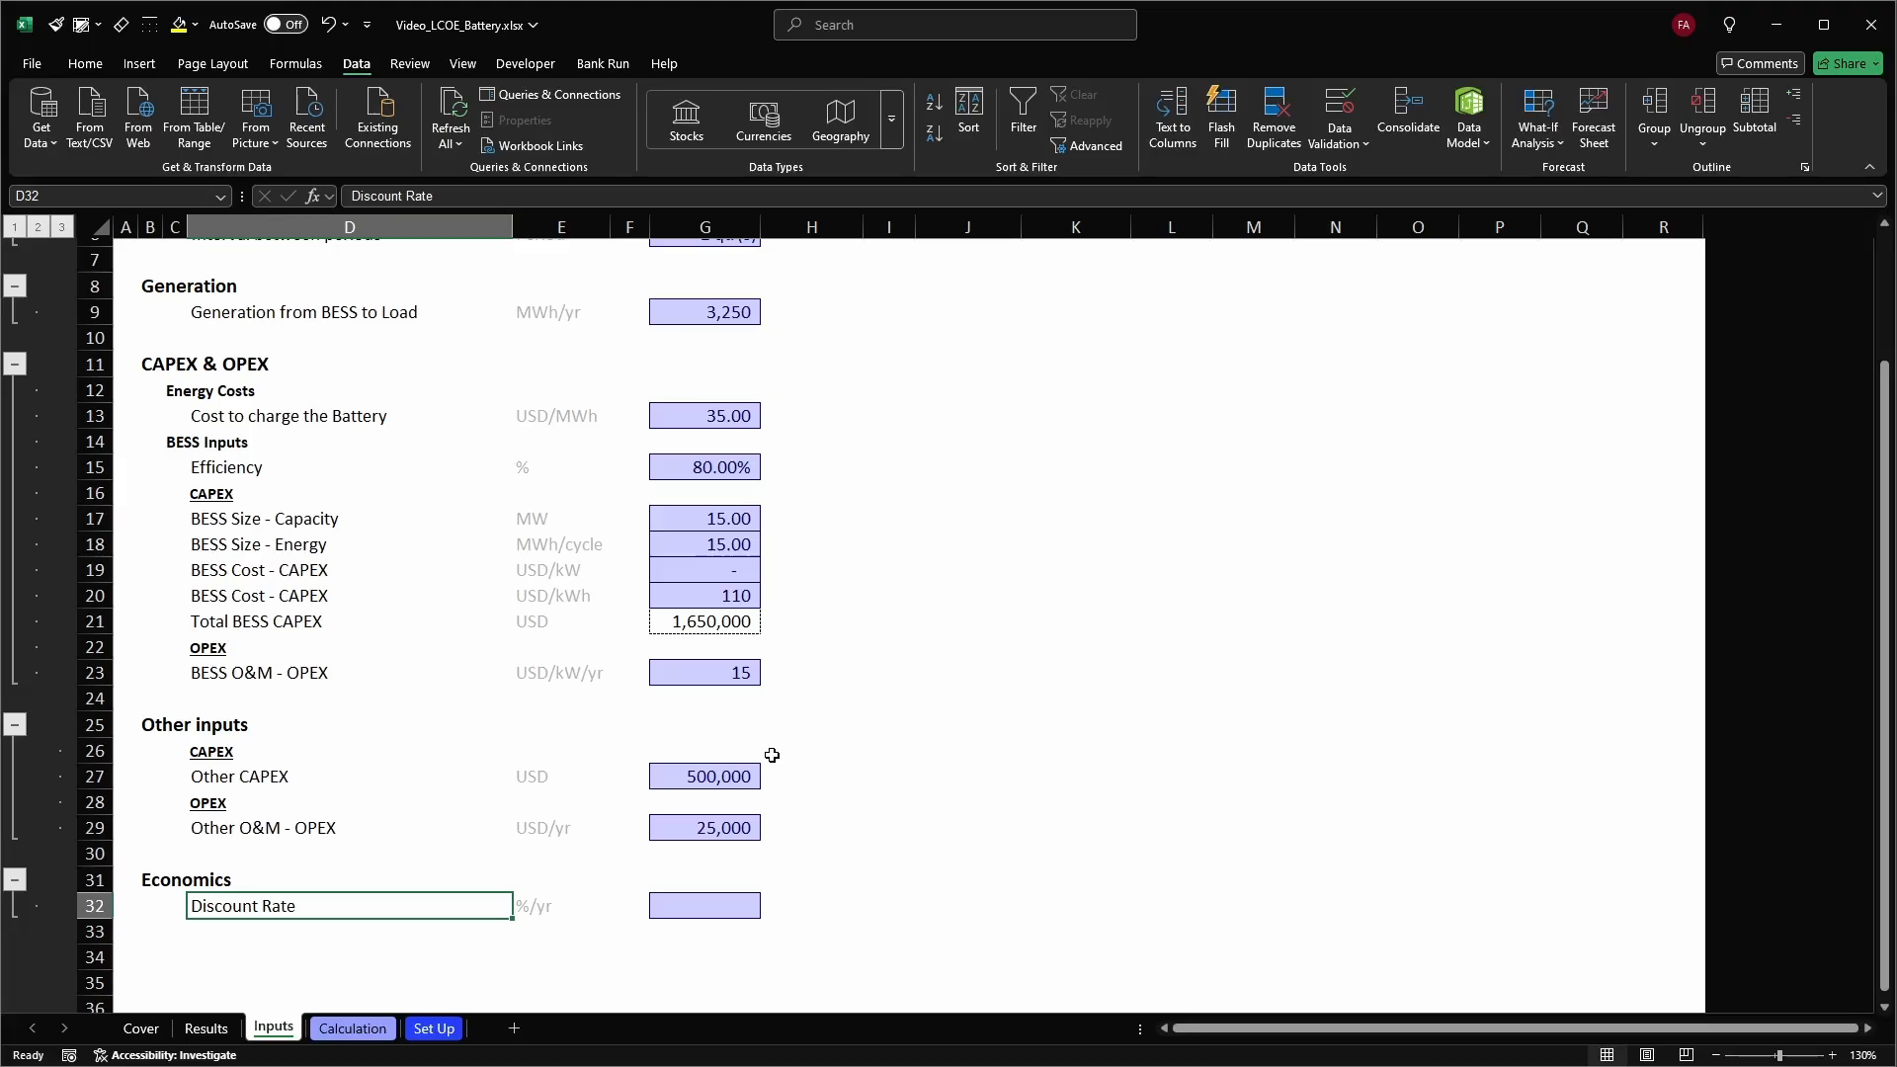
key("Right")
key("Right")
key("Right")
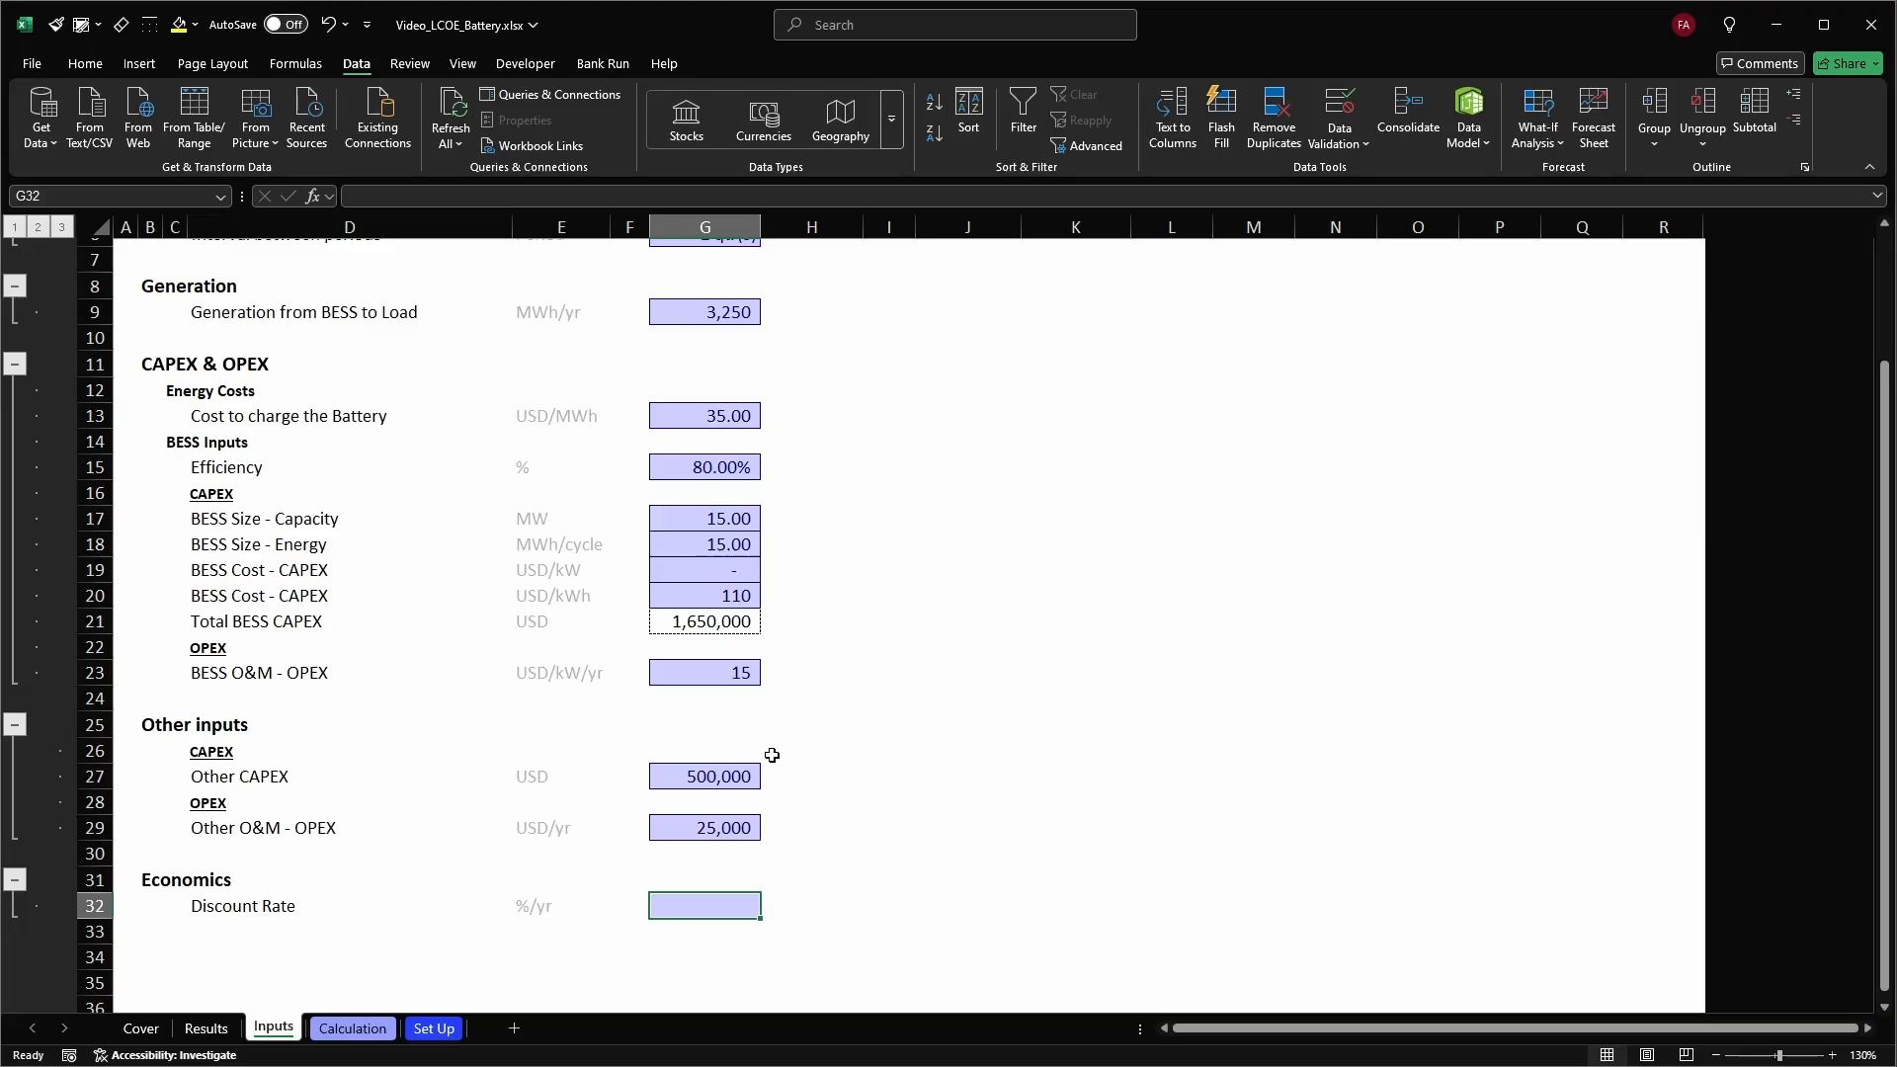
type("4.5%")
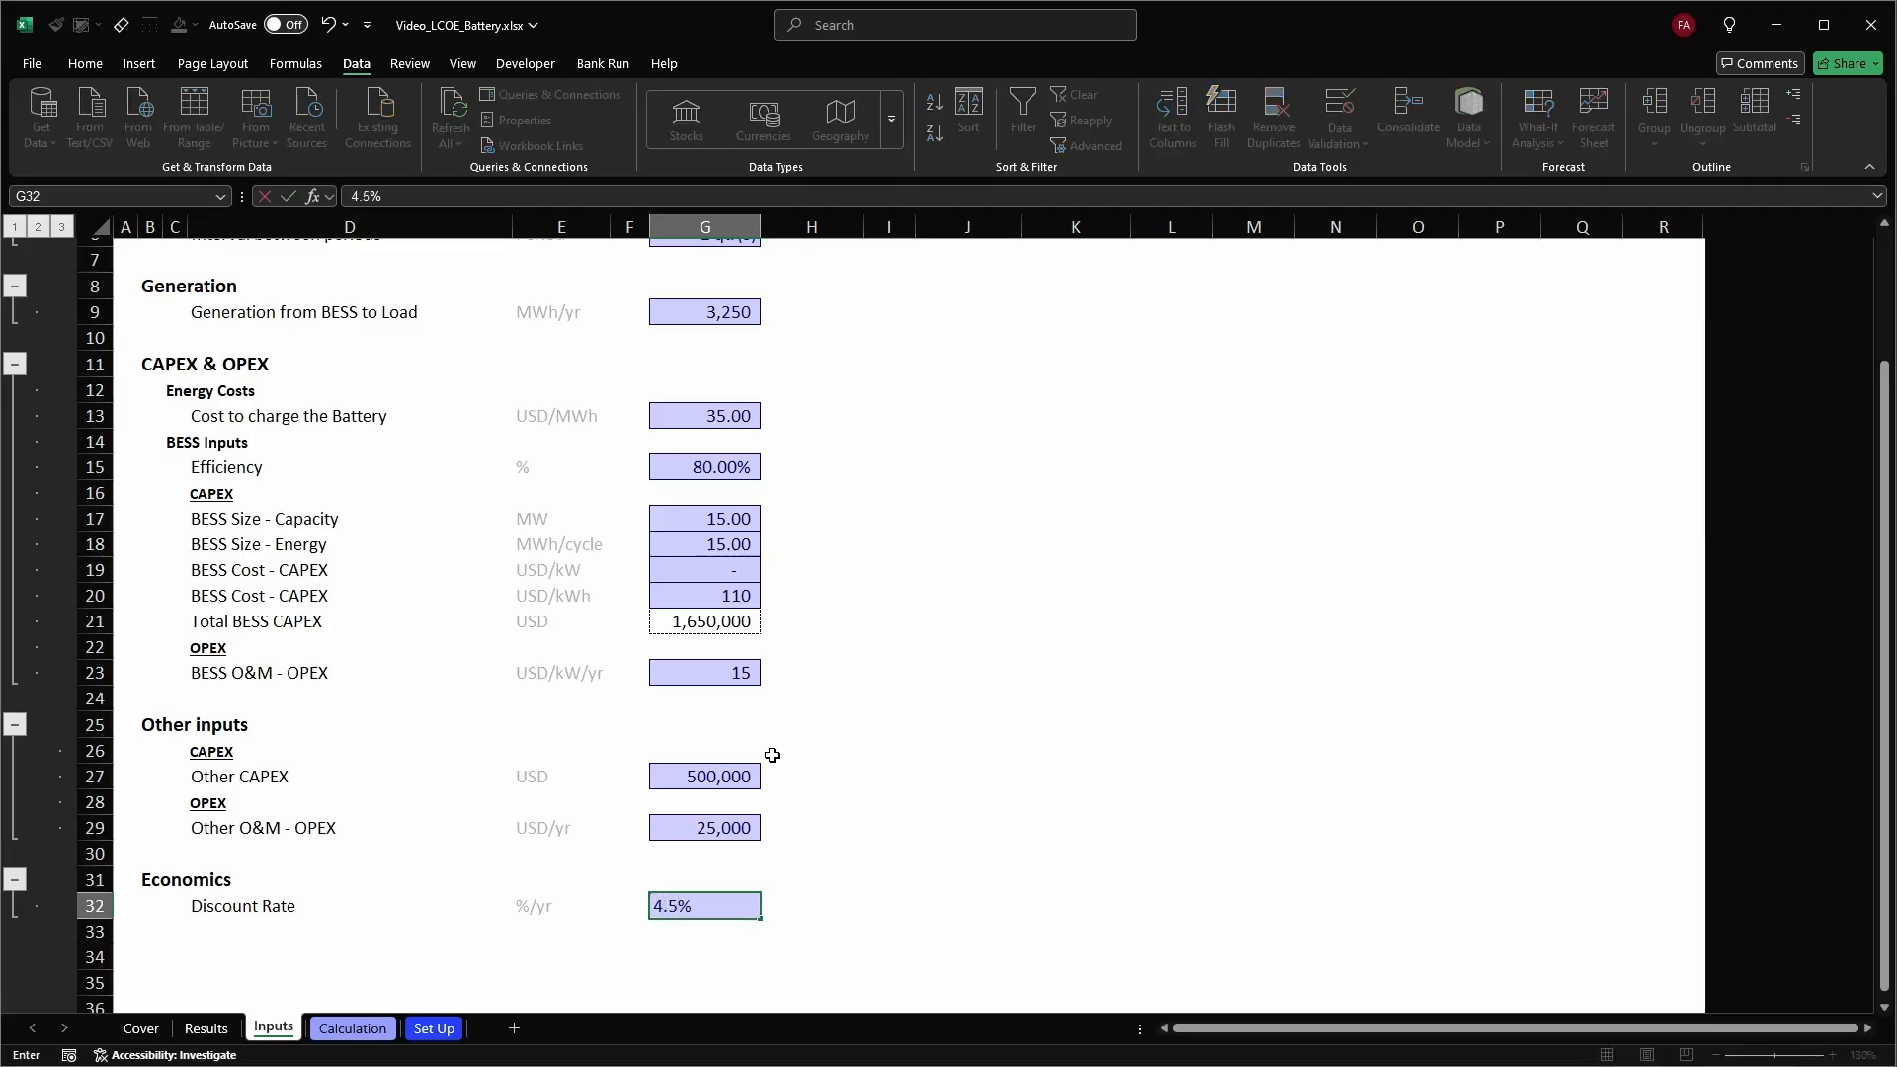
key("Return")
key("Up")
key("Left")
key("Left")
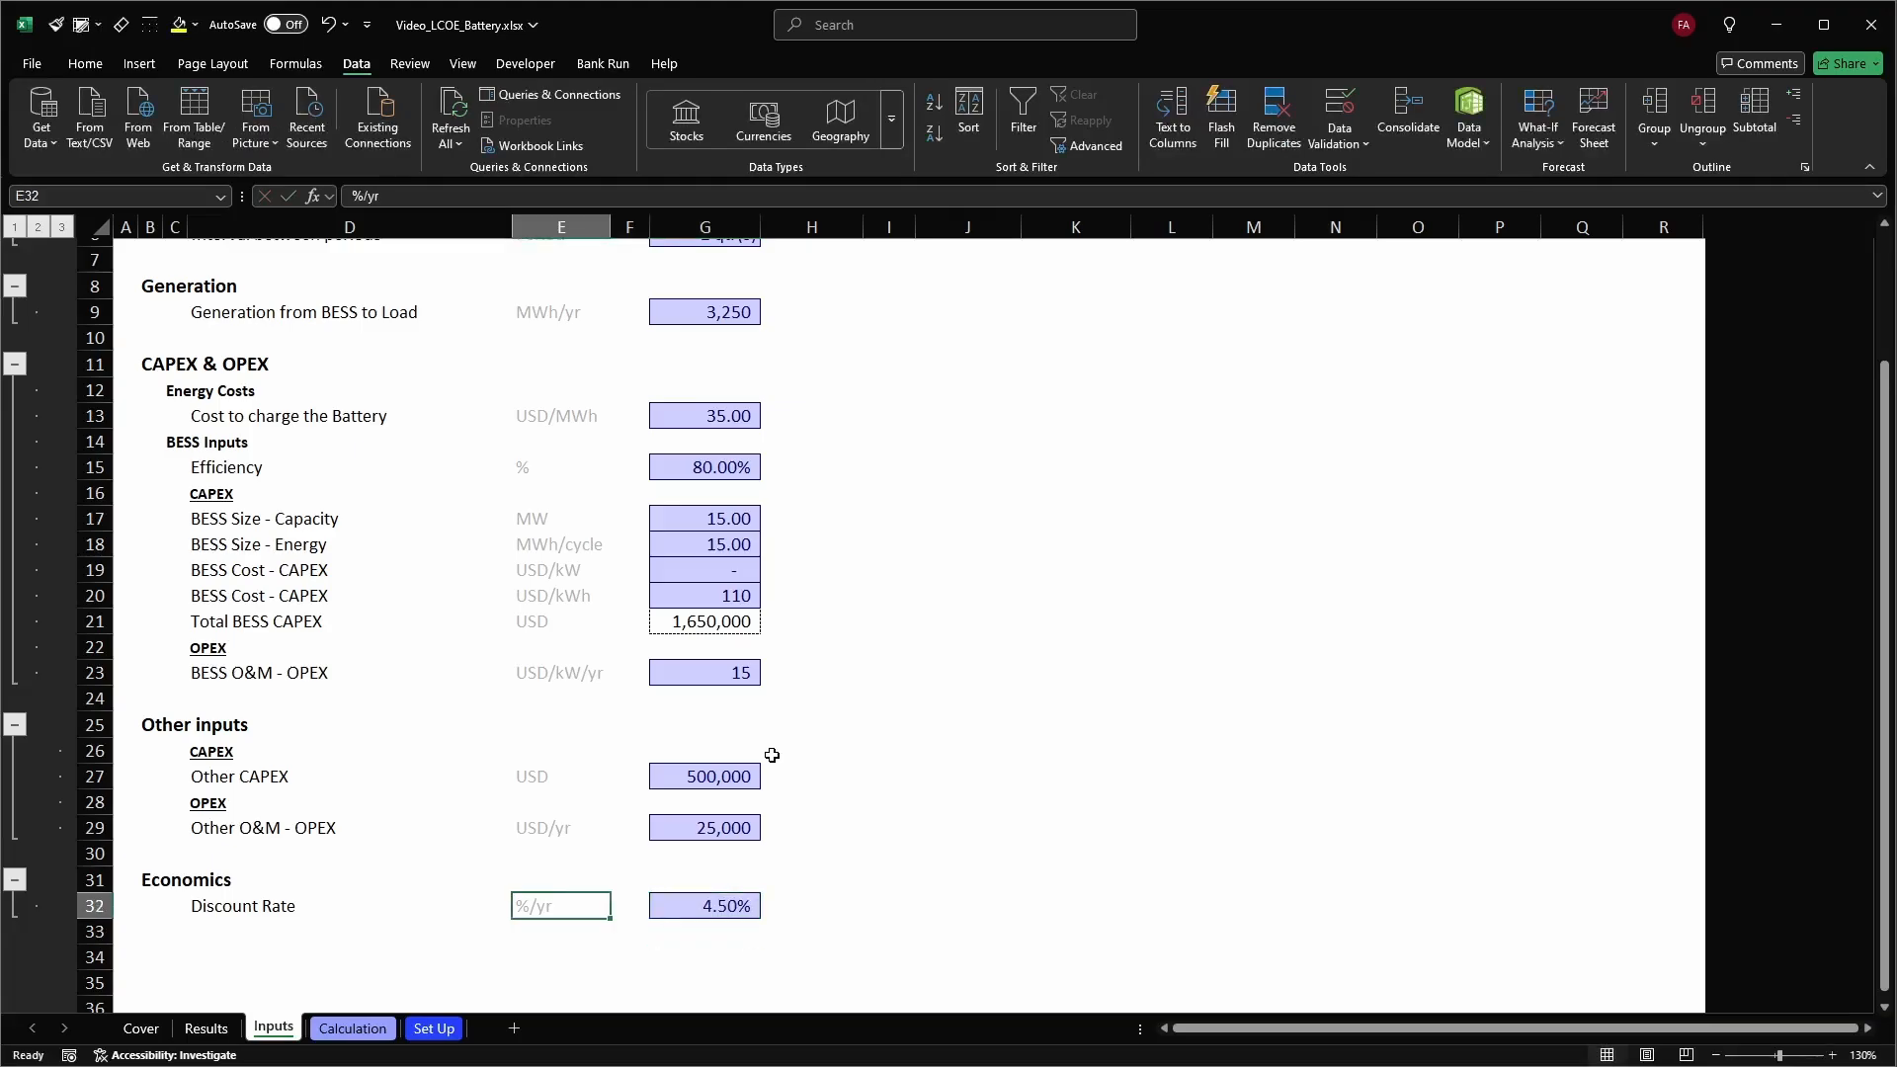
Enter the column headings Start in J3 and End in K3 above the blank schedule date table
scroll(829, 712, "up", 2)
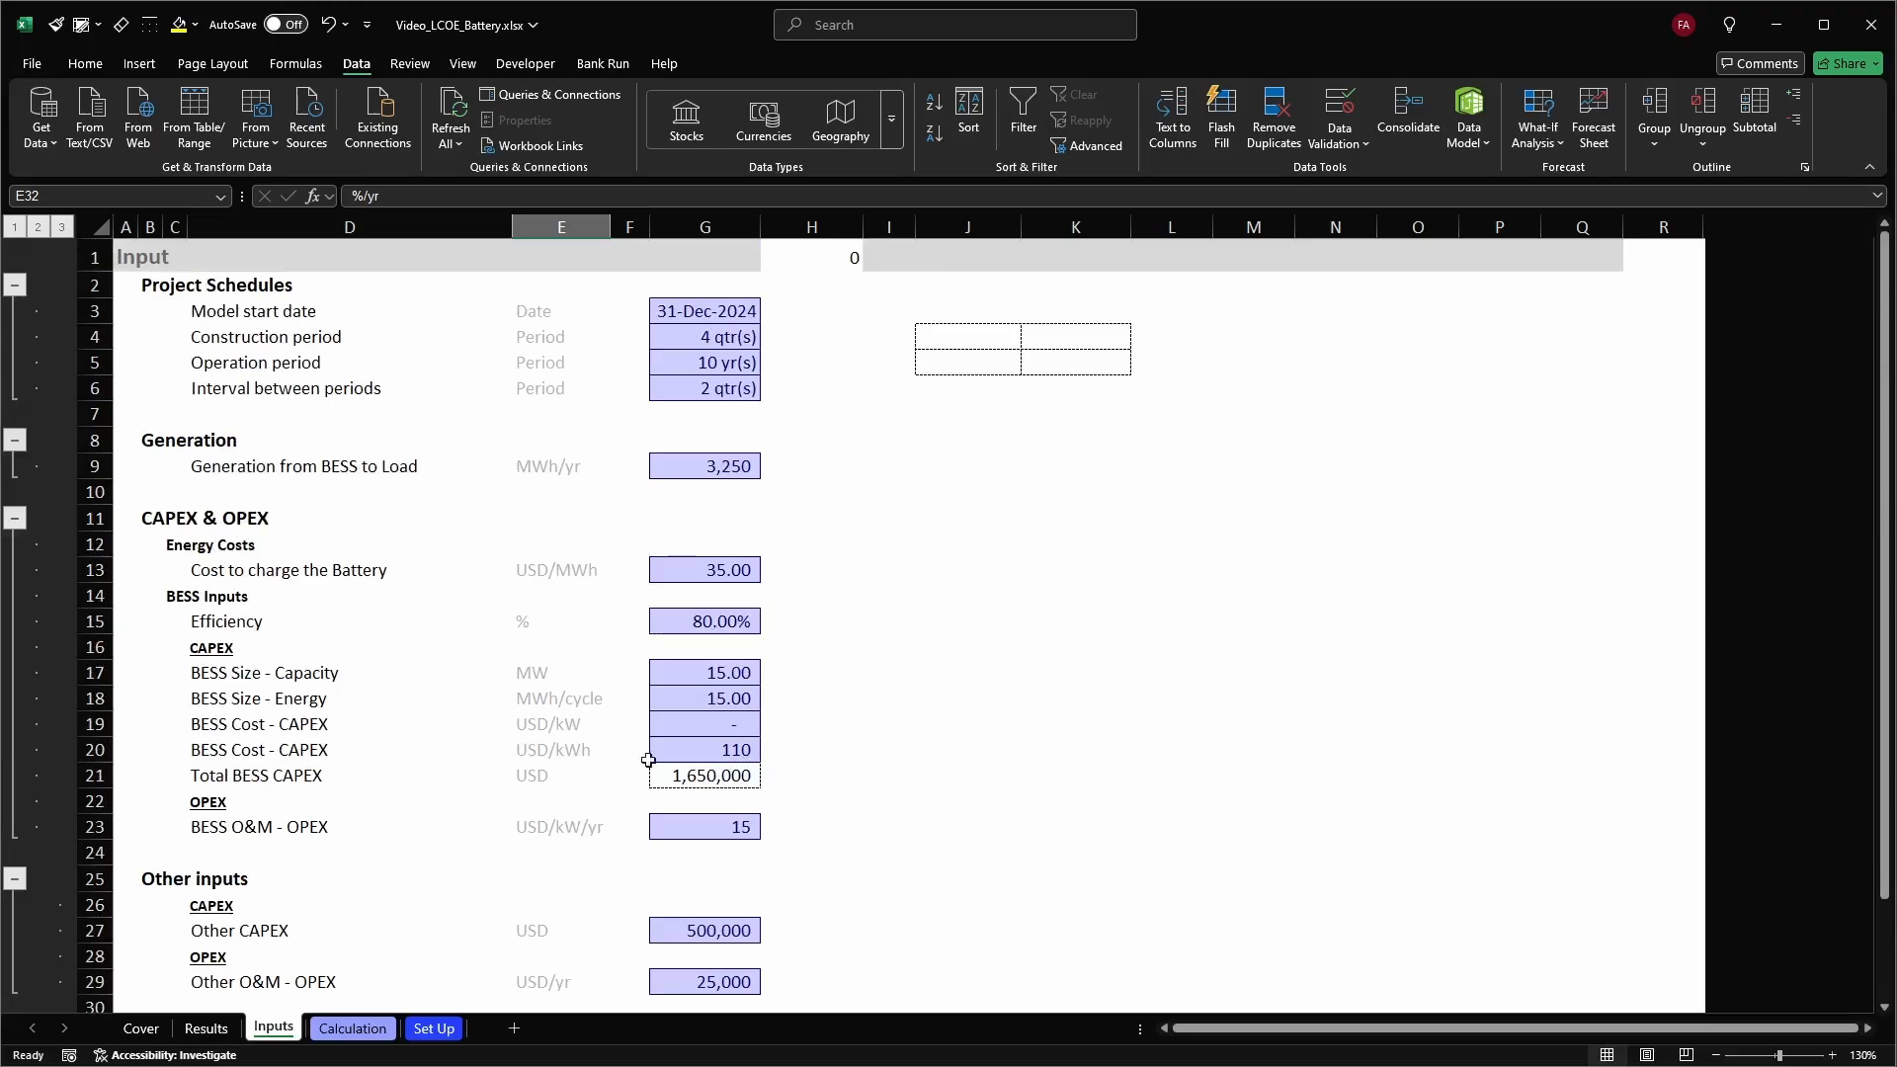
left_click(1028, 390)
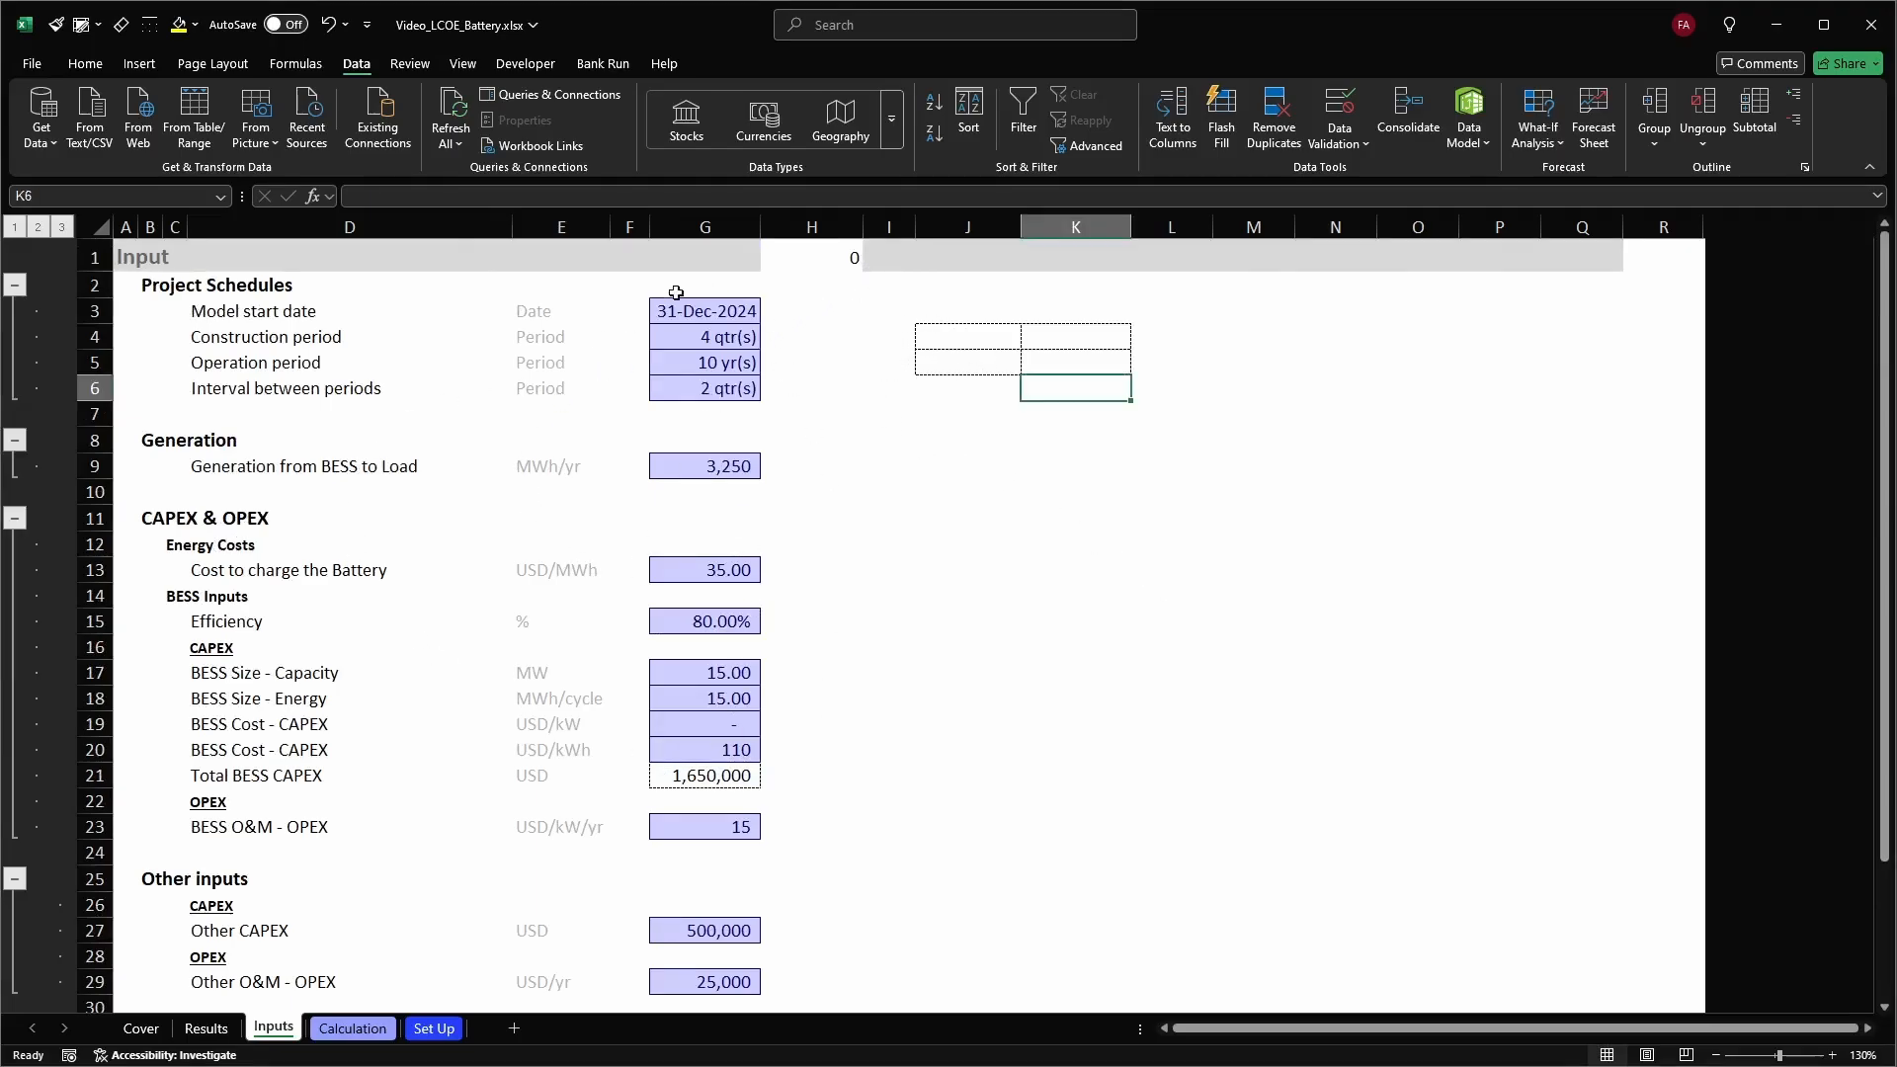
left_click(950, 313)
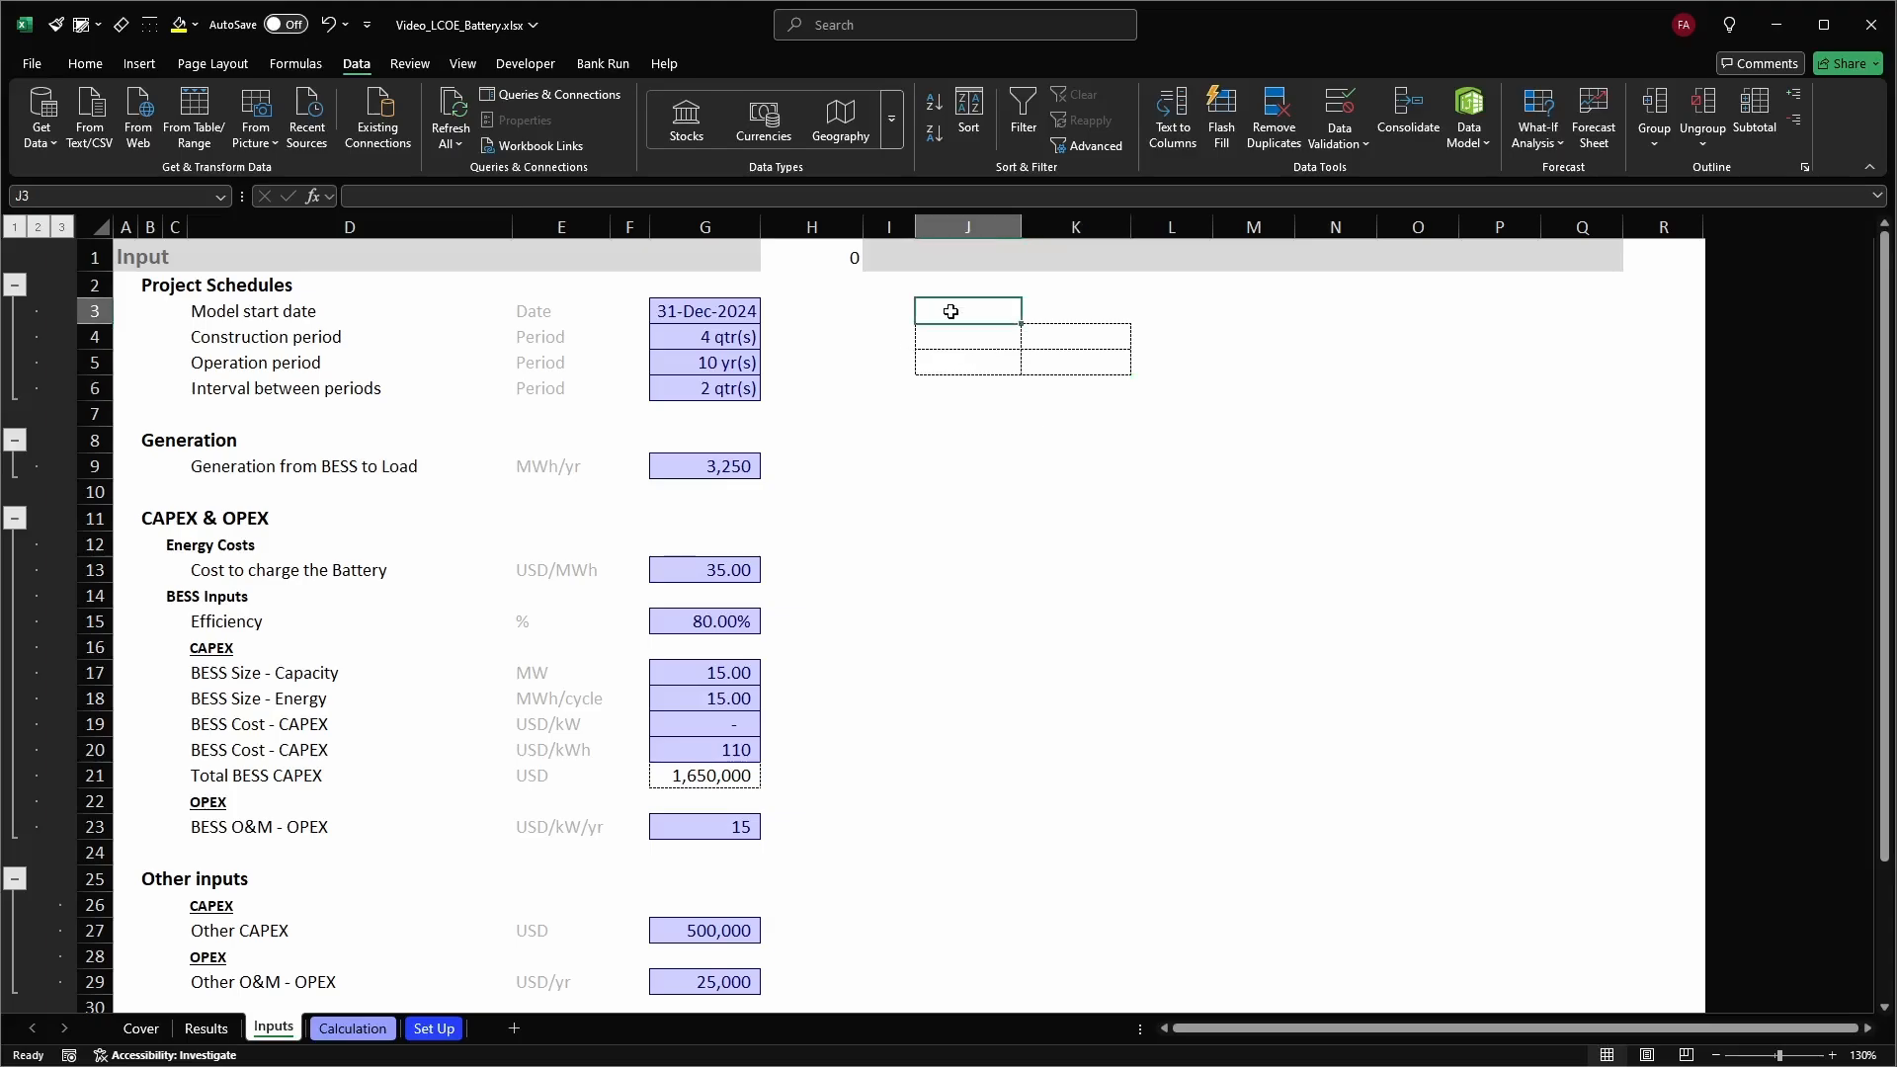
type("Start")
key("Tab")
type("End")
key("Return")
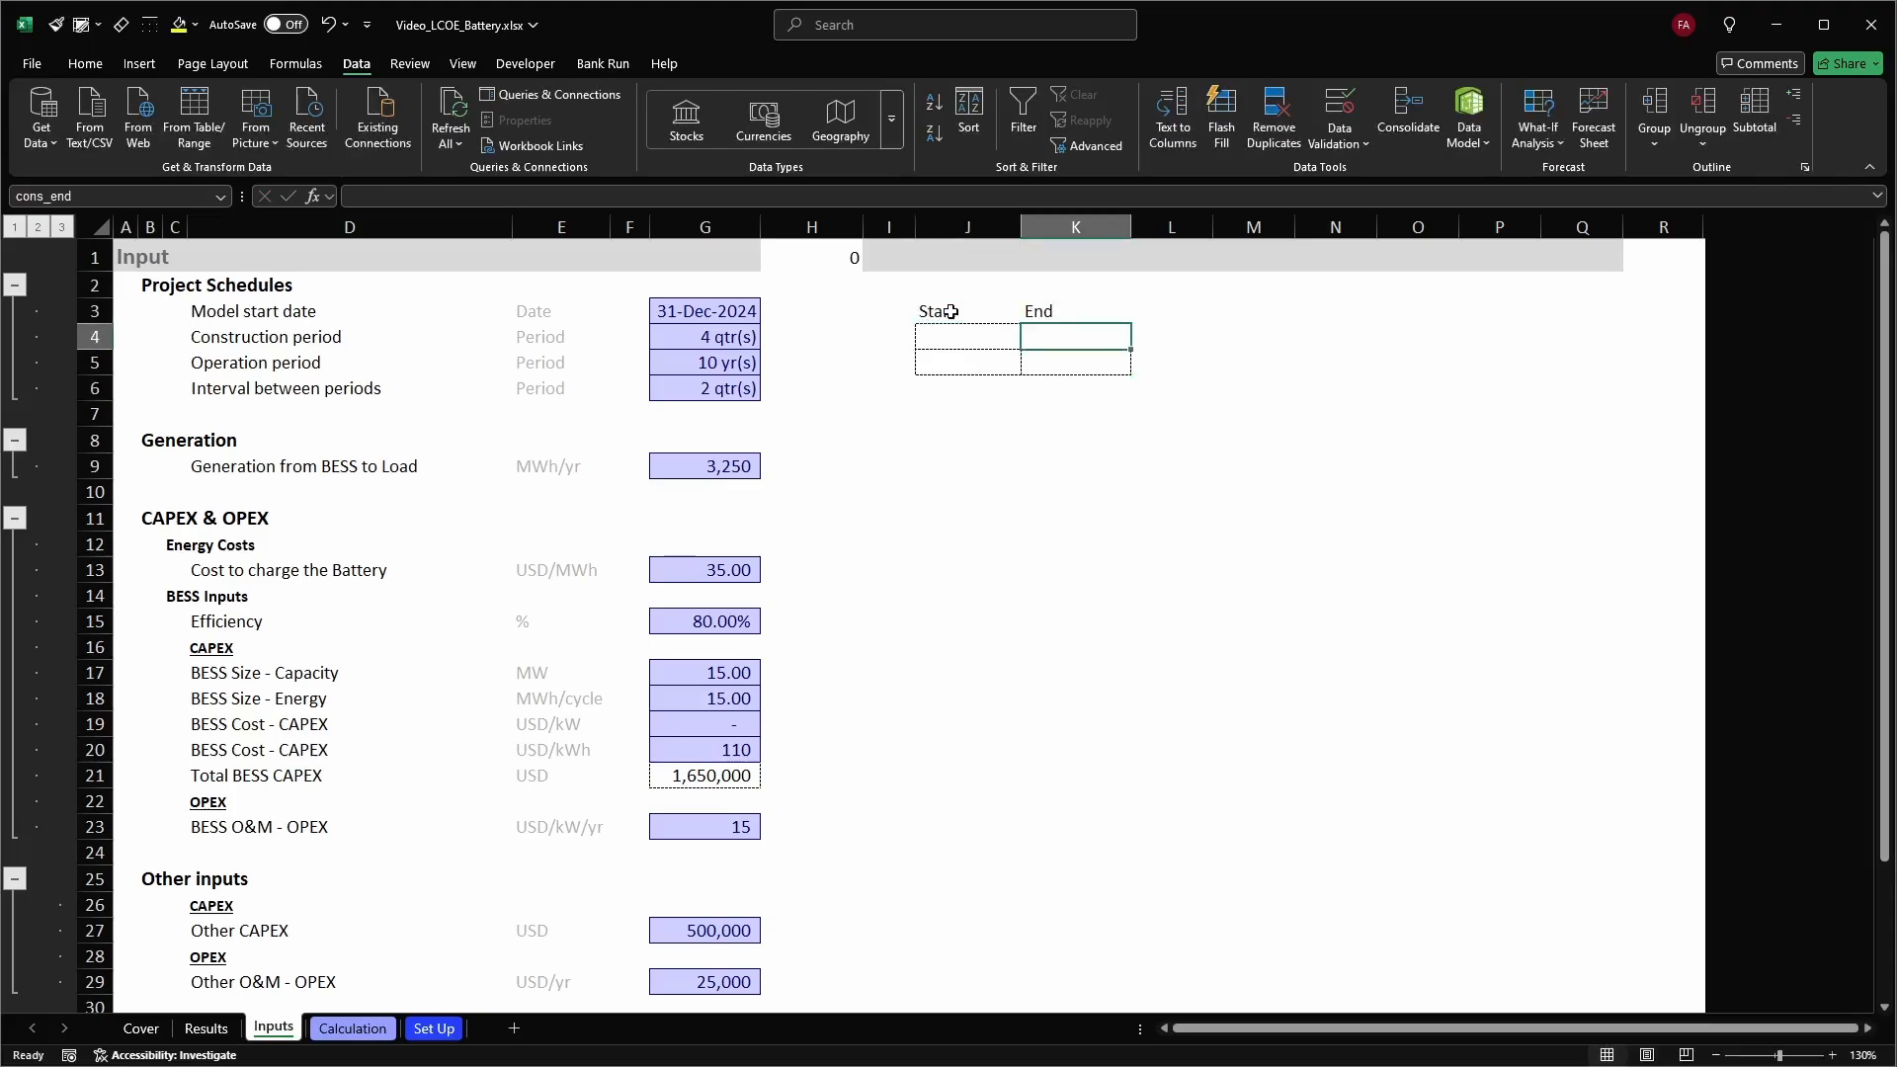
Apply the custom Table cell style to the Start and End headings in J3:K3
key("Up")
key("shift+Left")
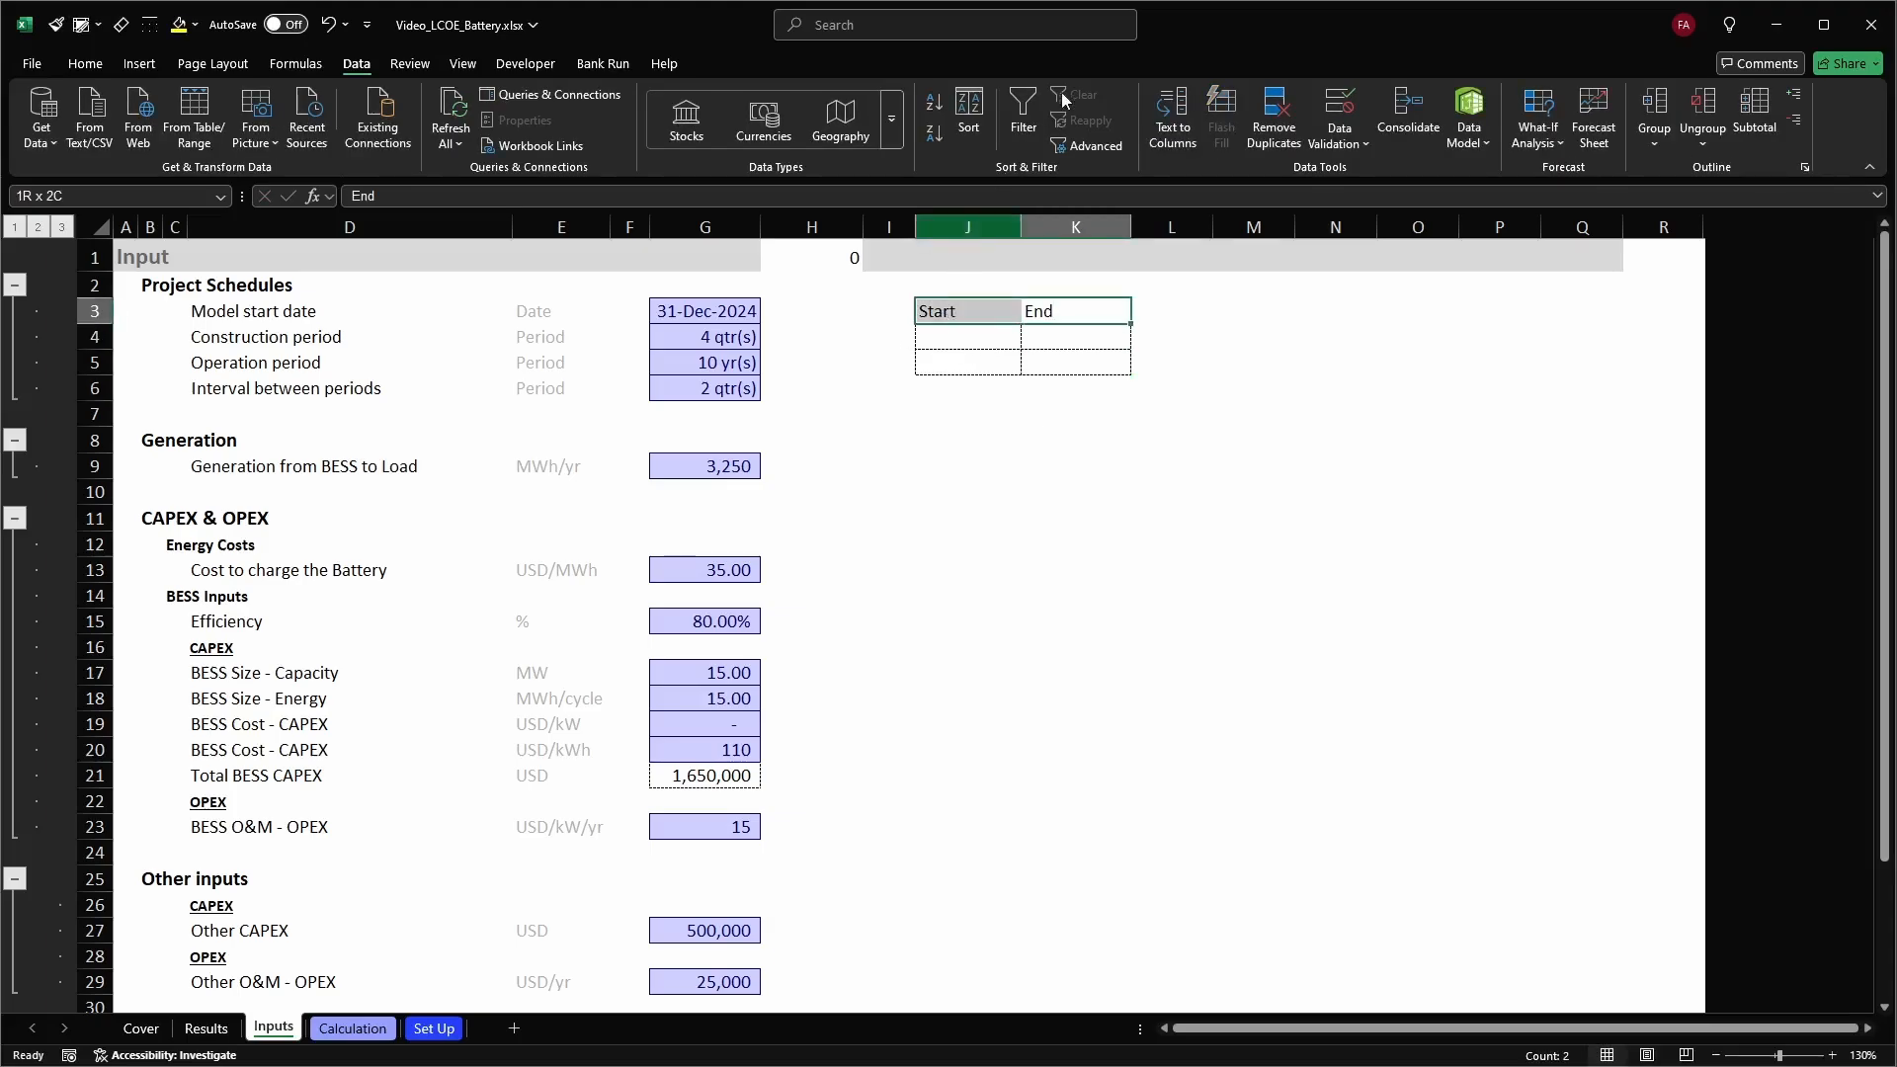
left_click(85, 63)
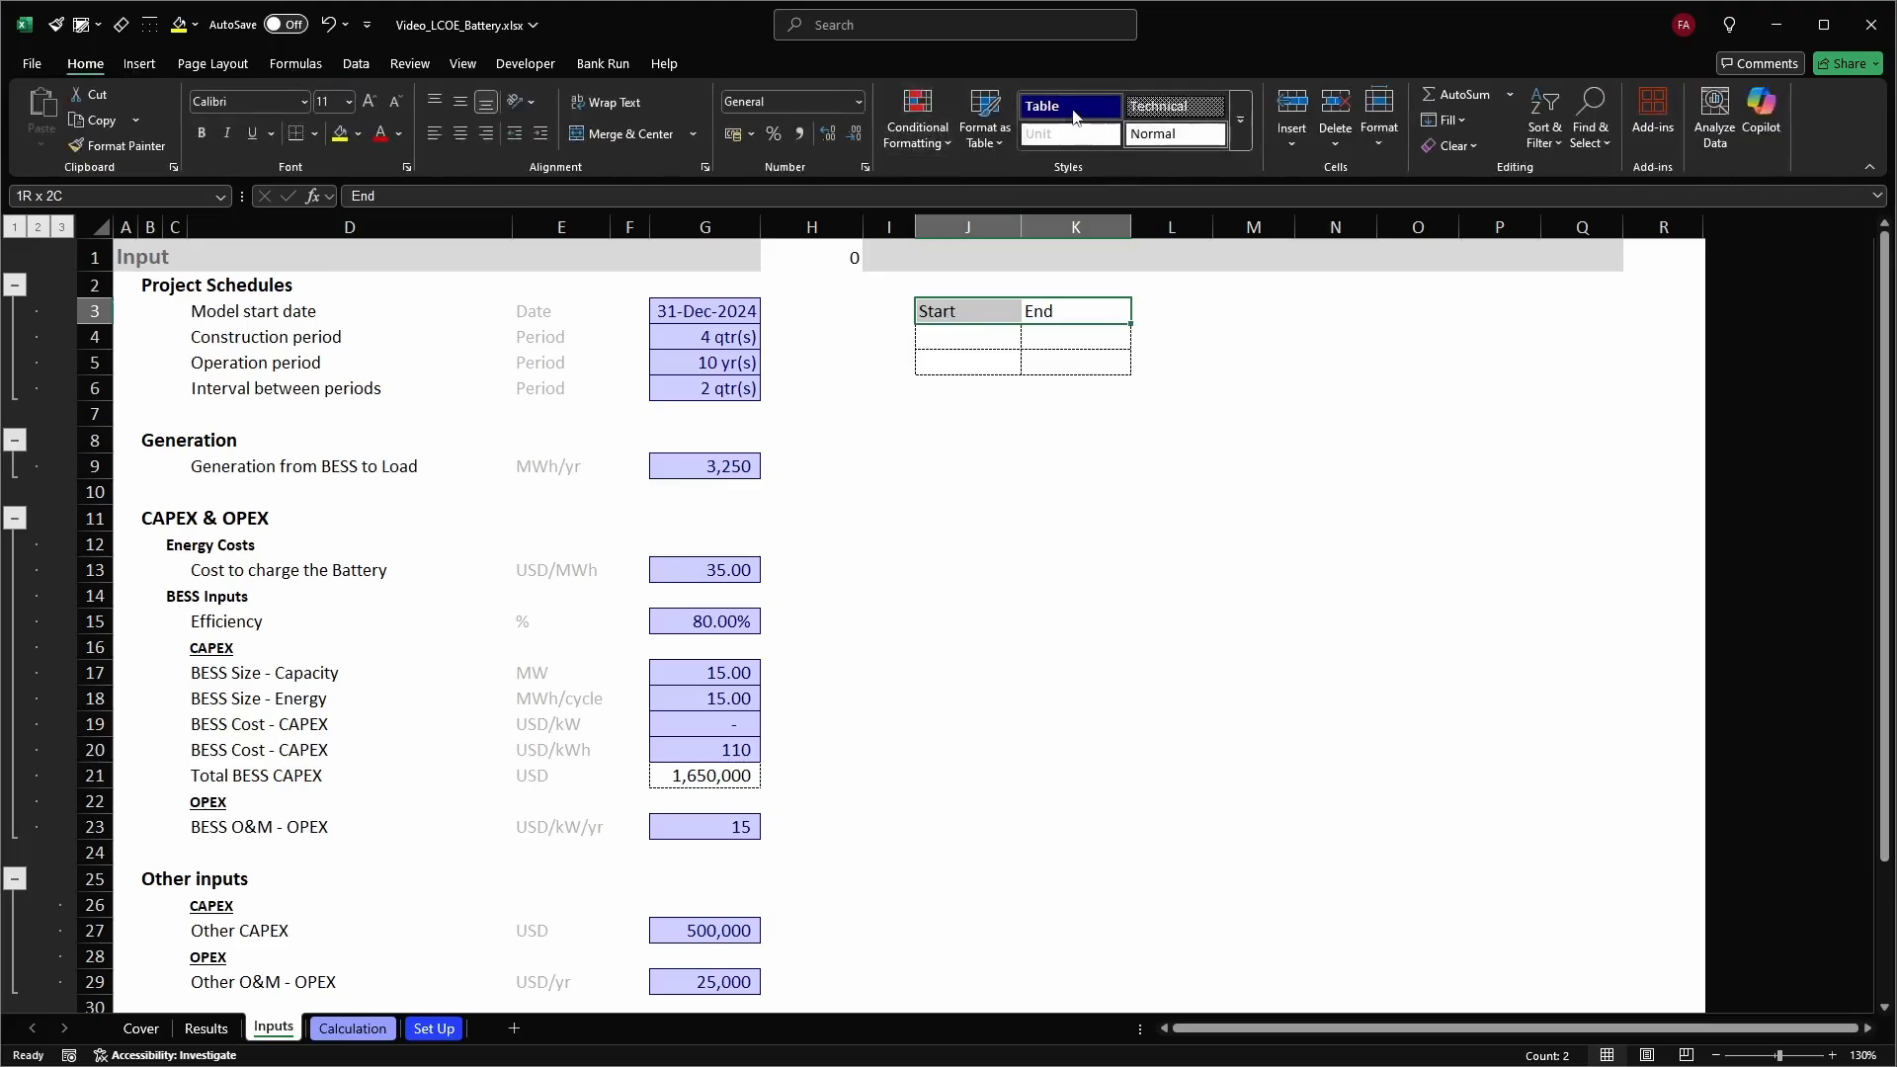
left_click(1240, 124)
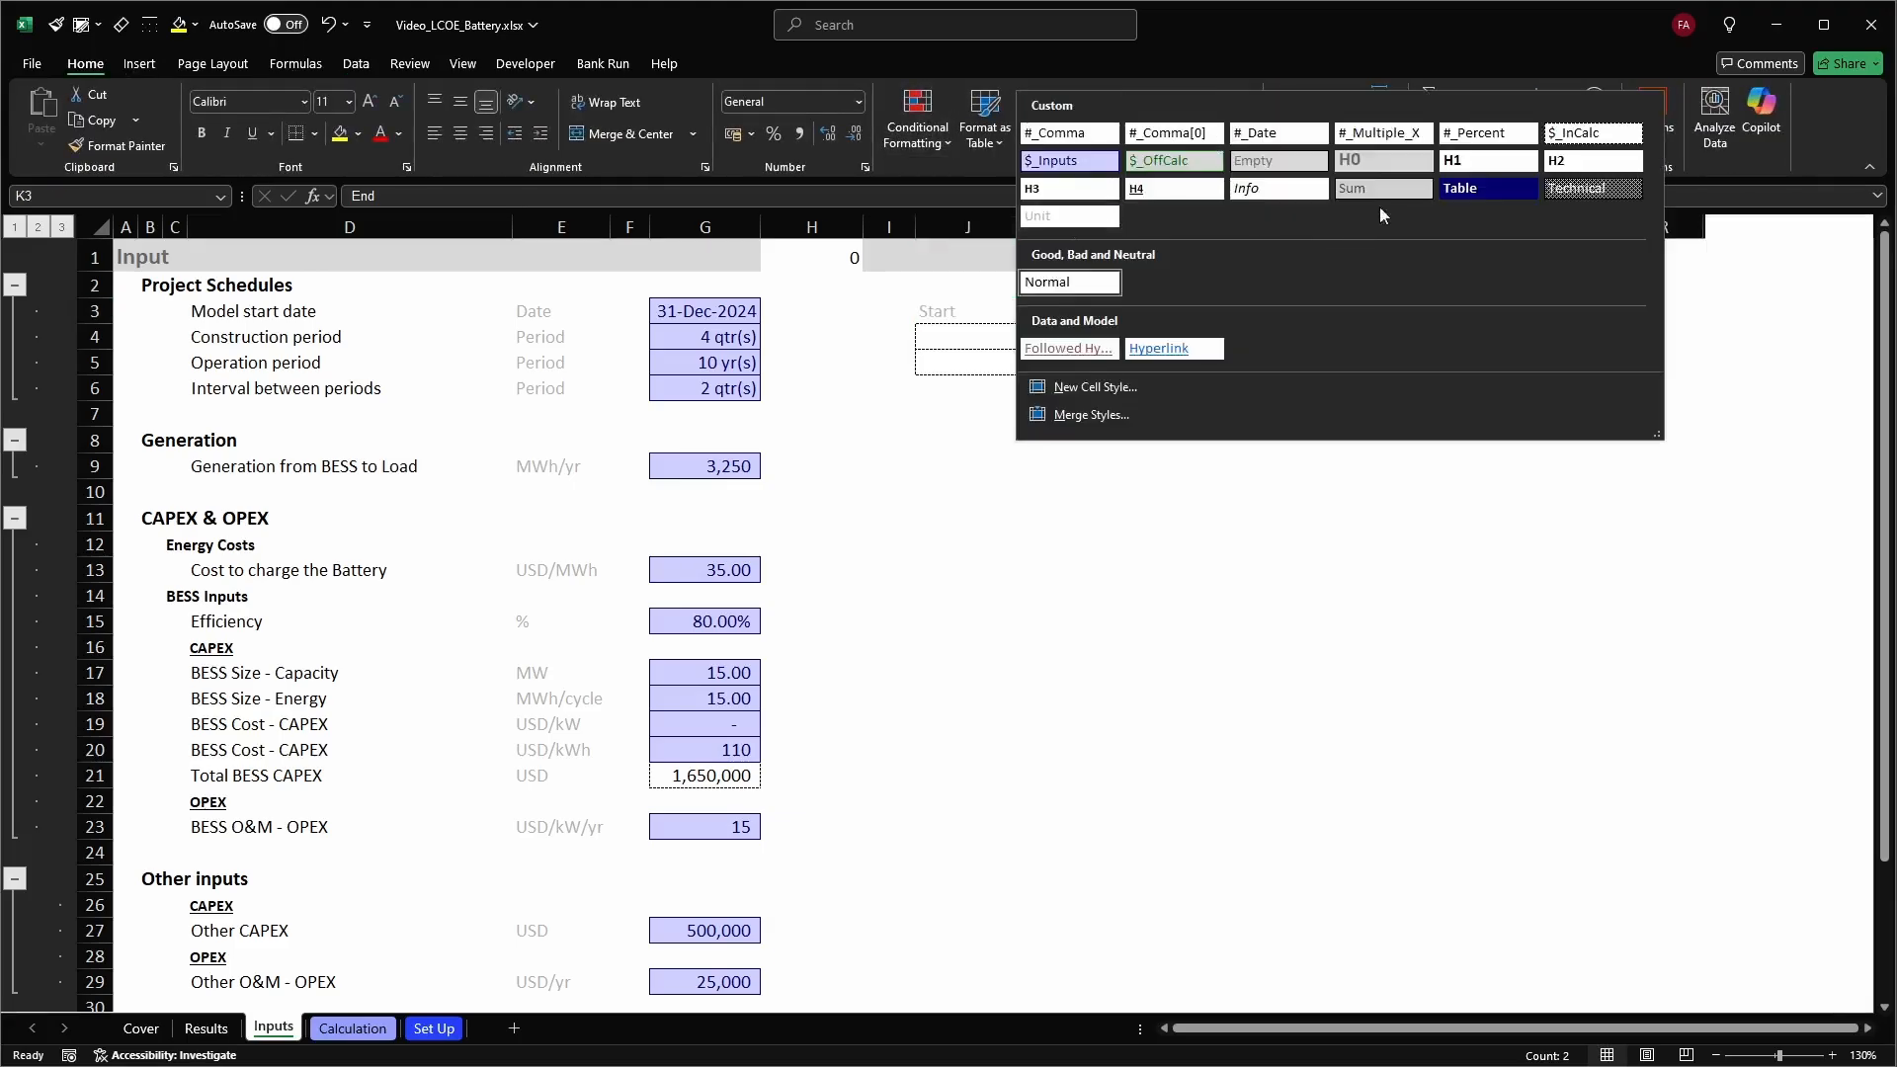
left_click(1489, 188)
Calculate the construction start date in J4 with the formula =model_start+1
left_click(990, 342)
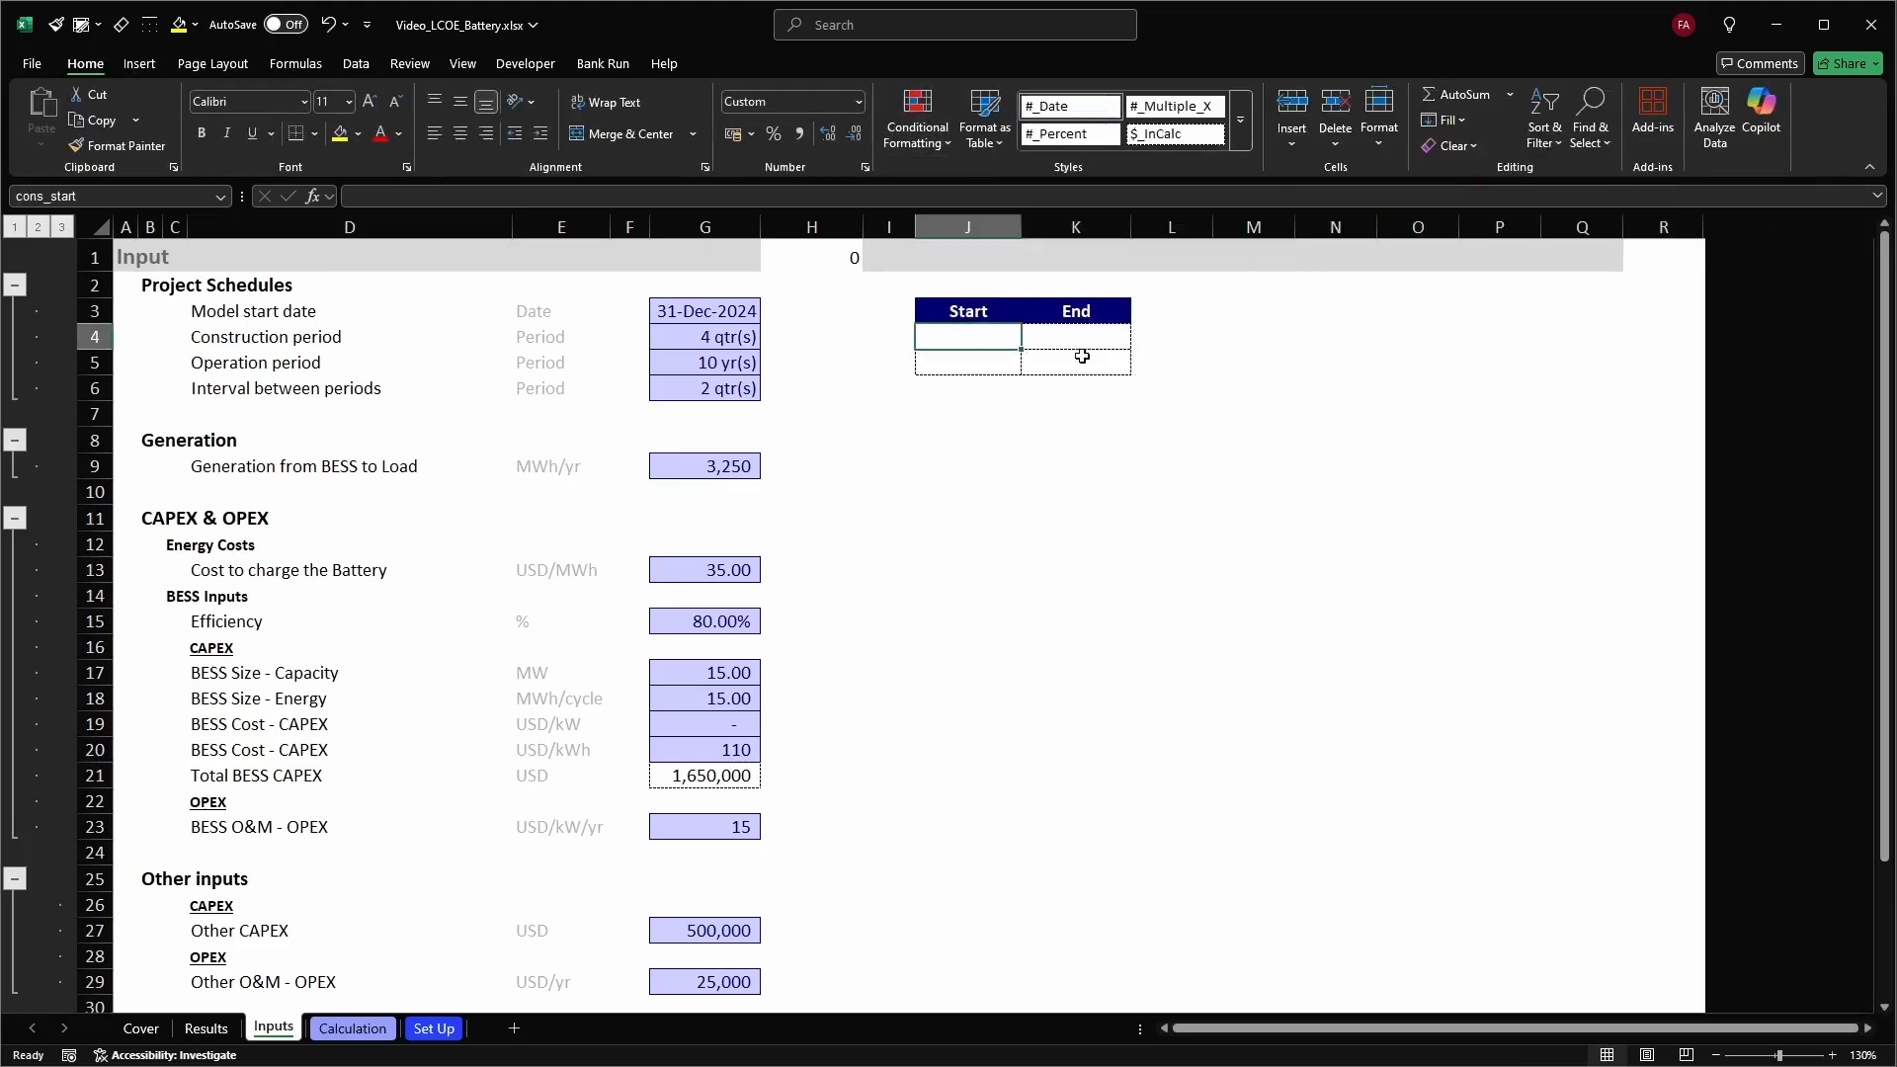
key("shift+space")
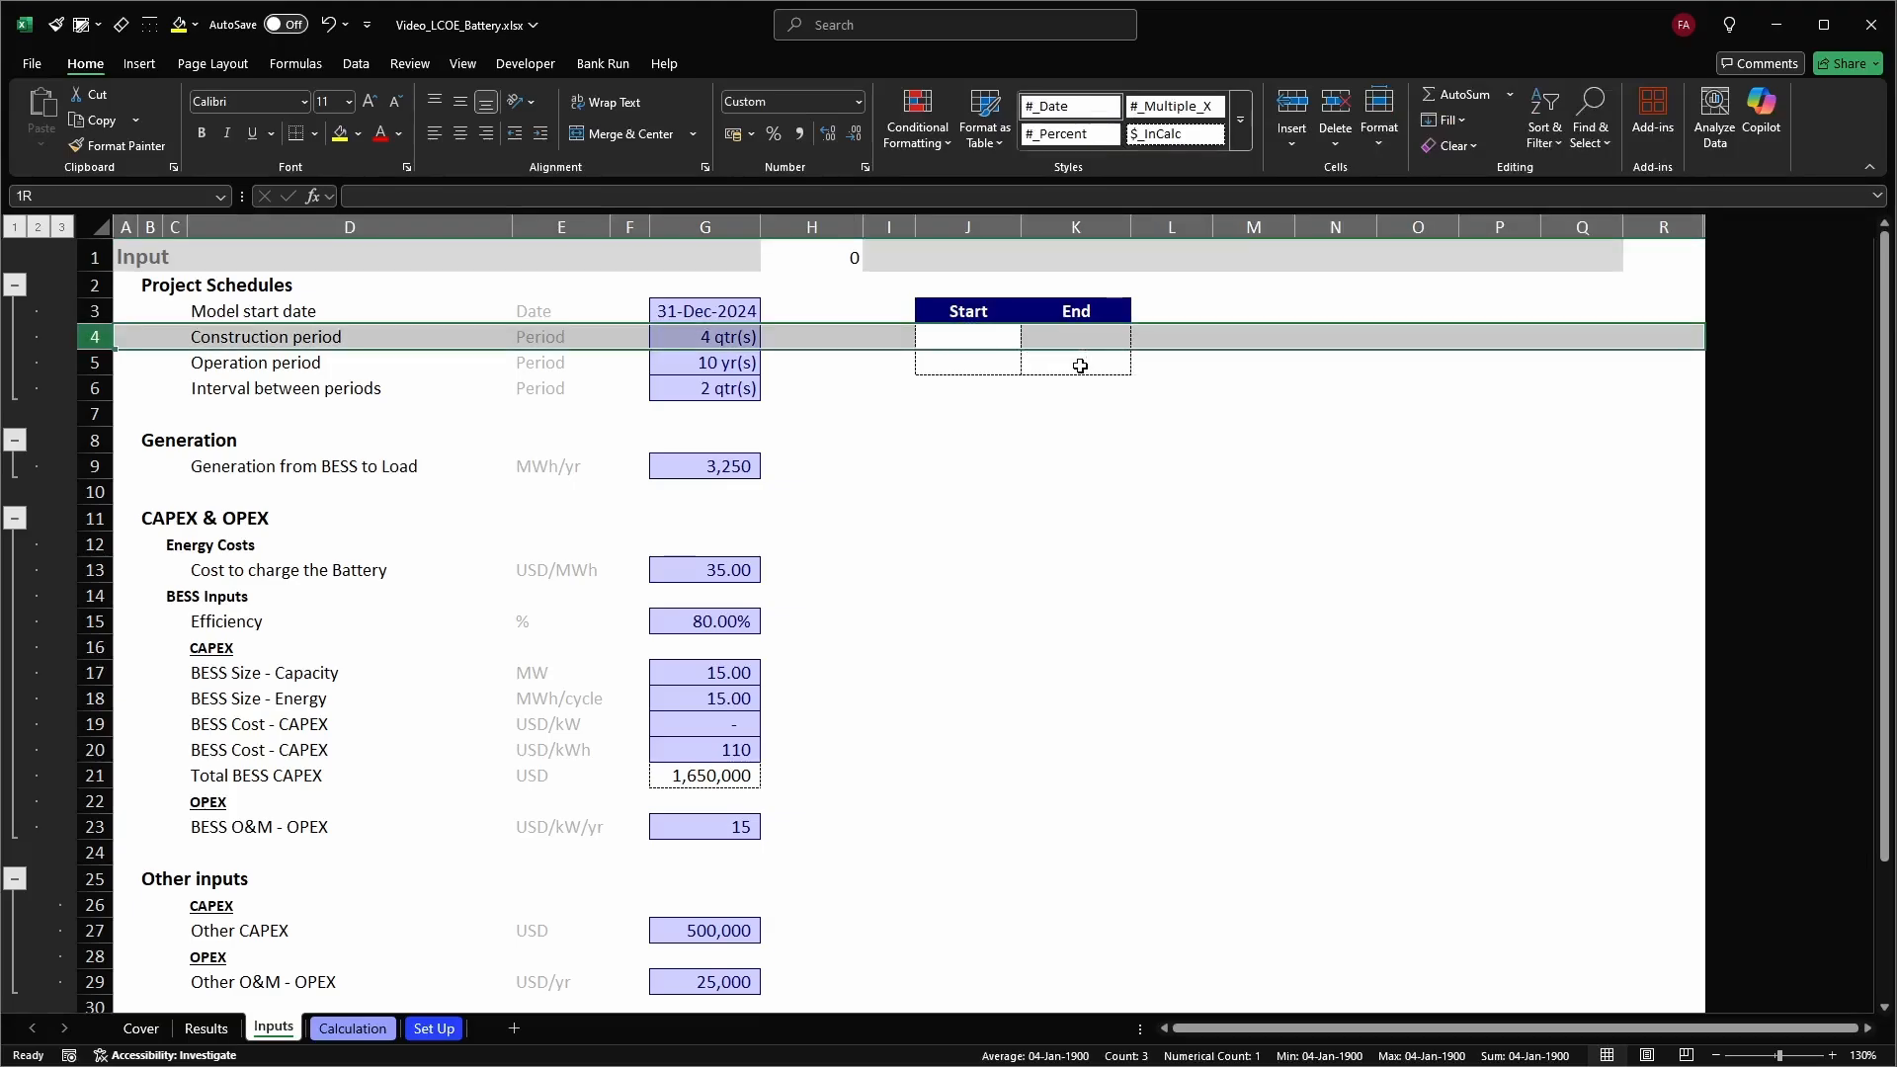
key("Left")
key("Right")
type("=")
key("Left")
key("Left")
key("Left")
key("Up")
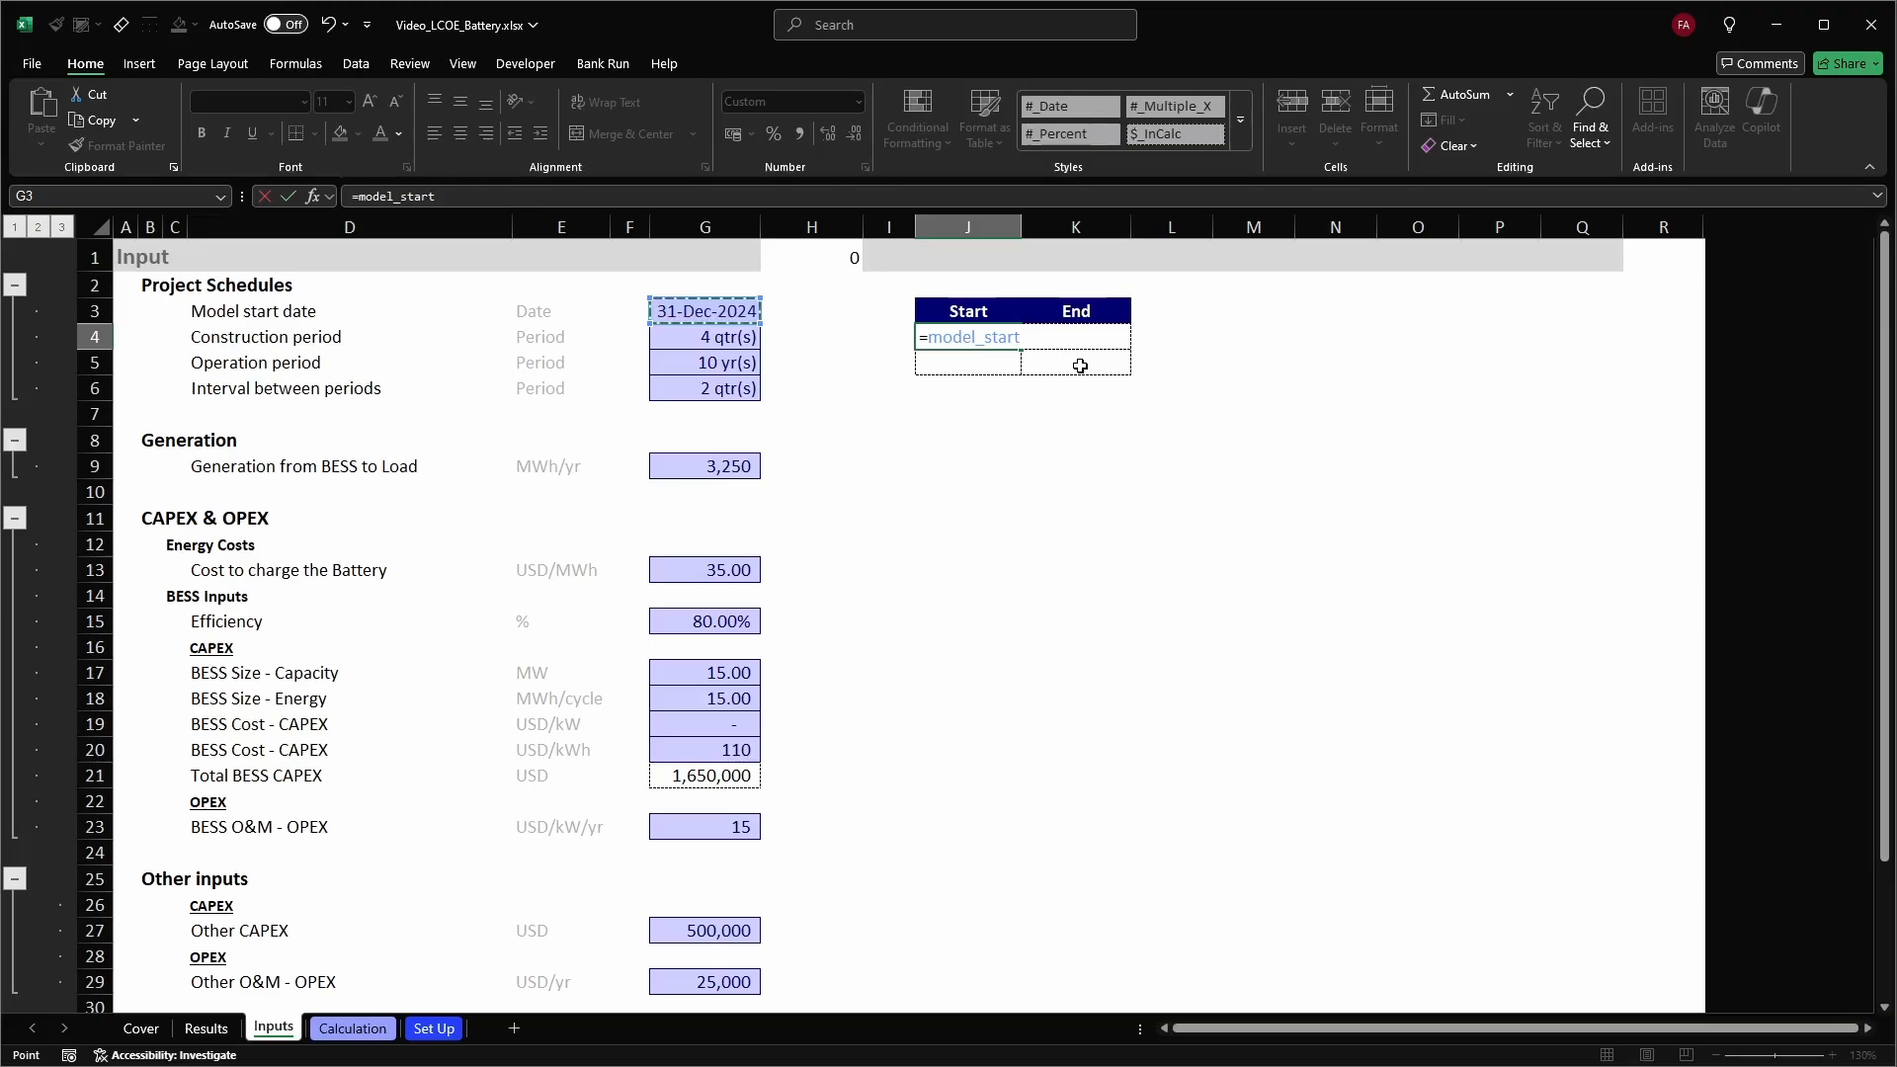
type("+1")
key("ctrl+Return")
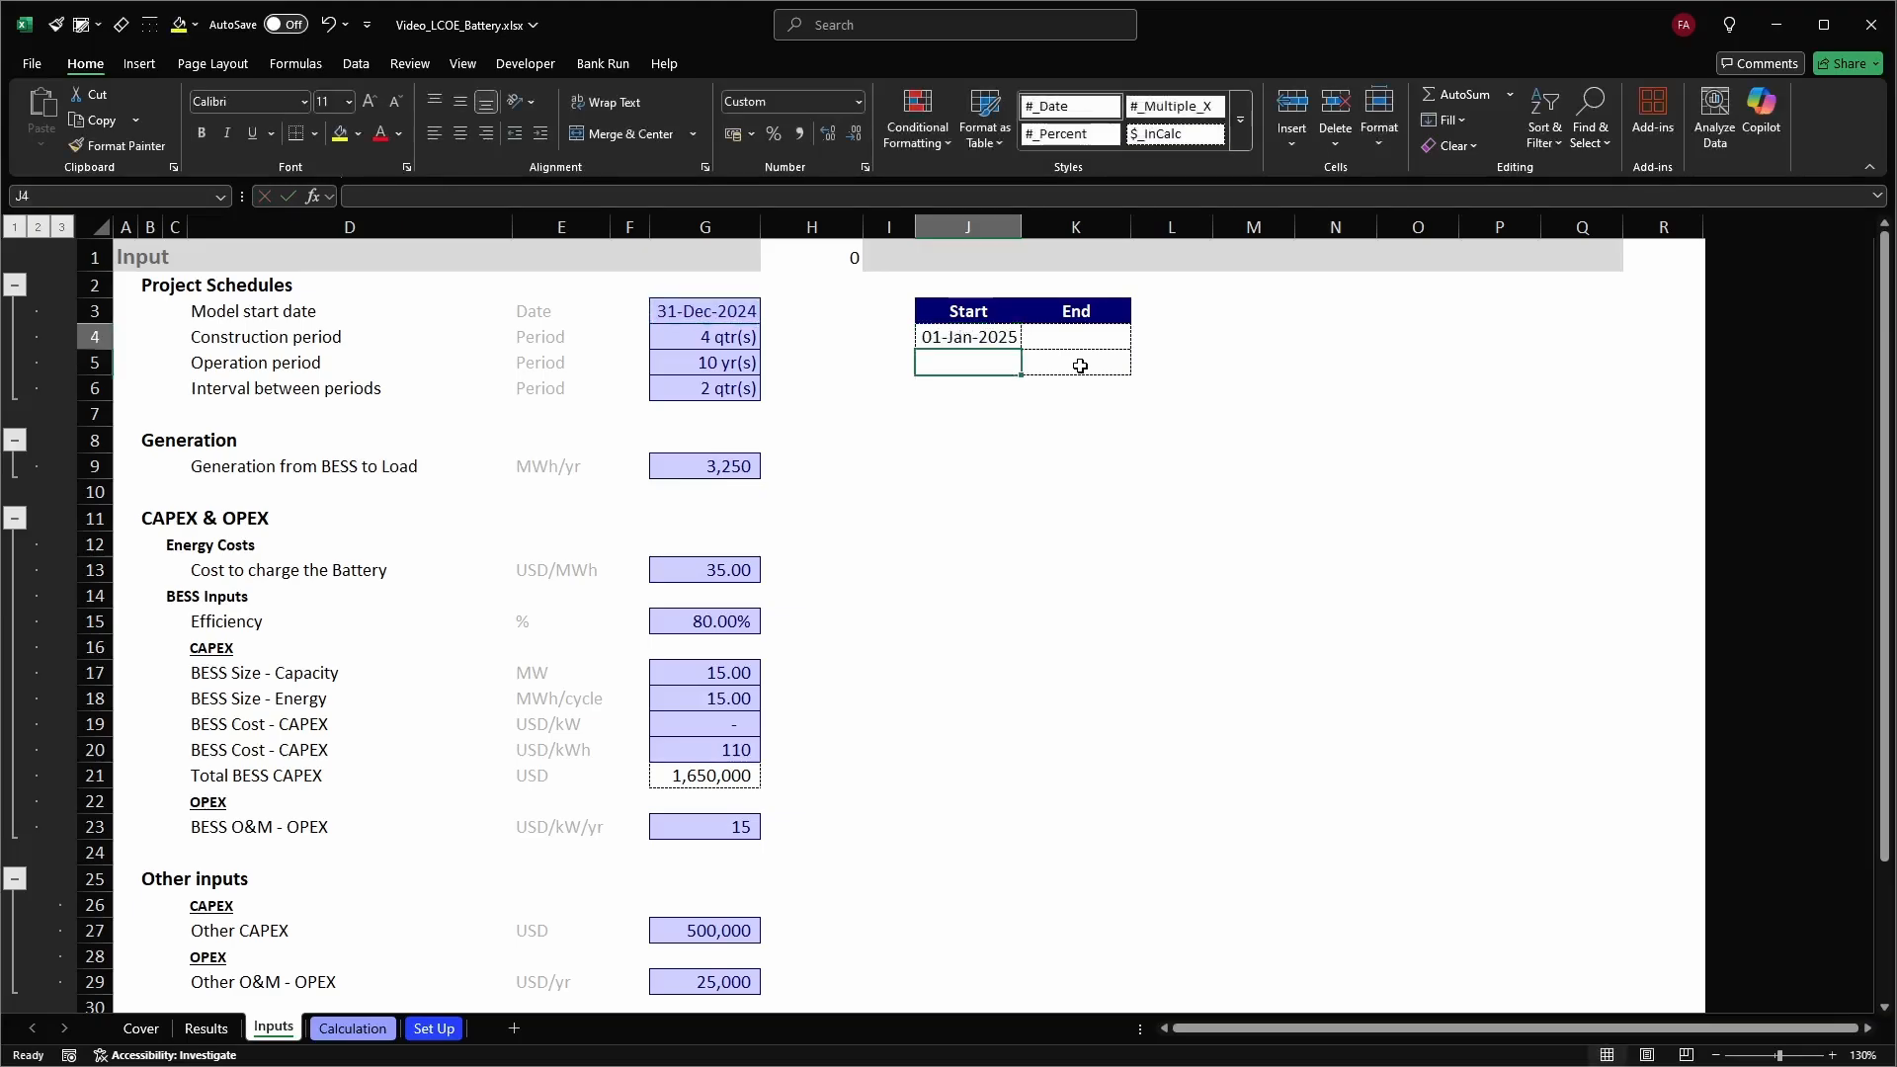
Calculate the construction end date in K4 with the formula =EOMONTH(cons_start,G4*months_qtr-1)
key("Right")
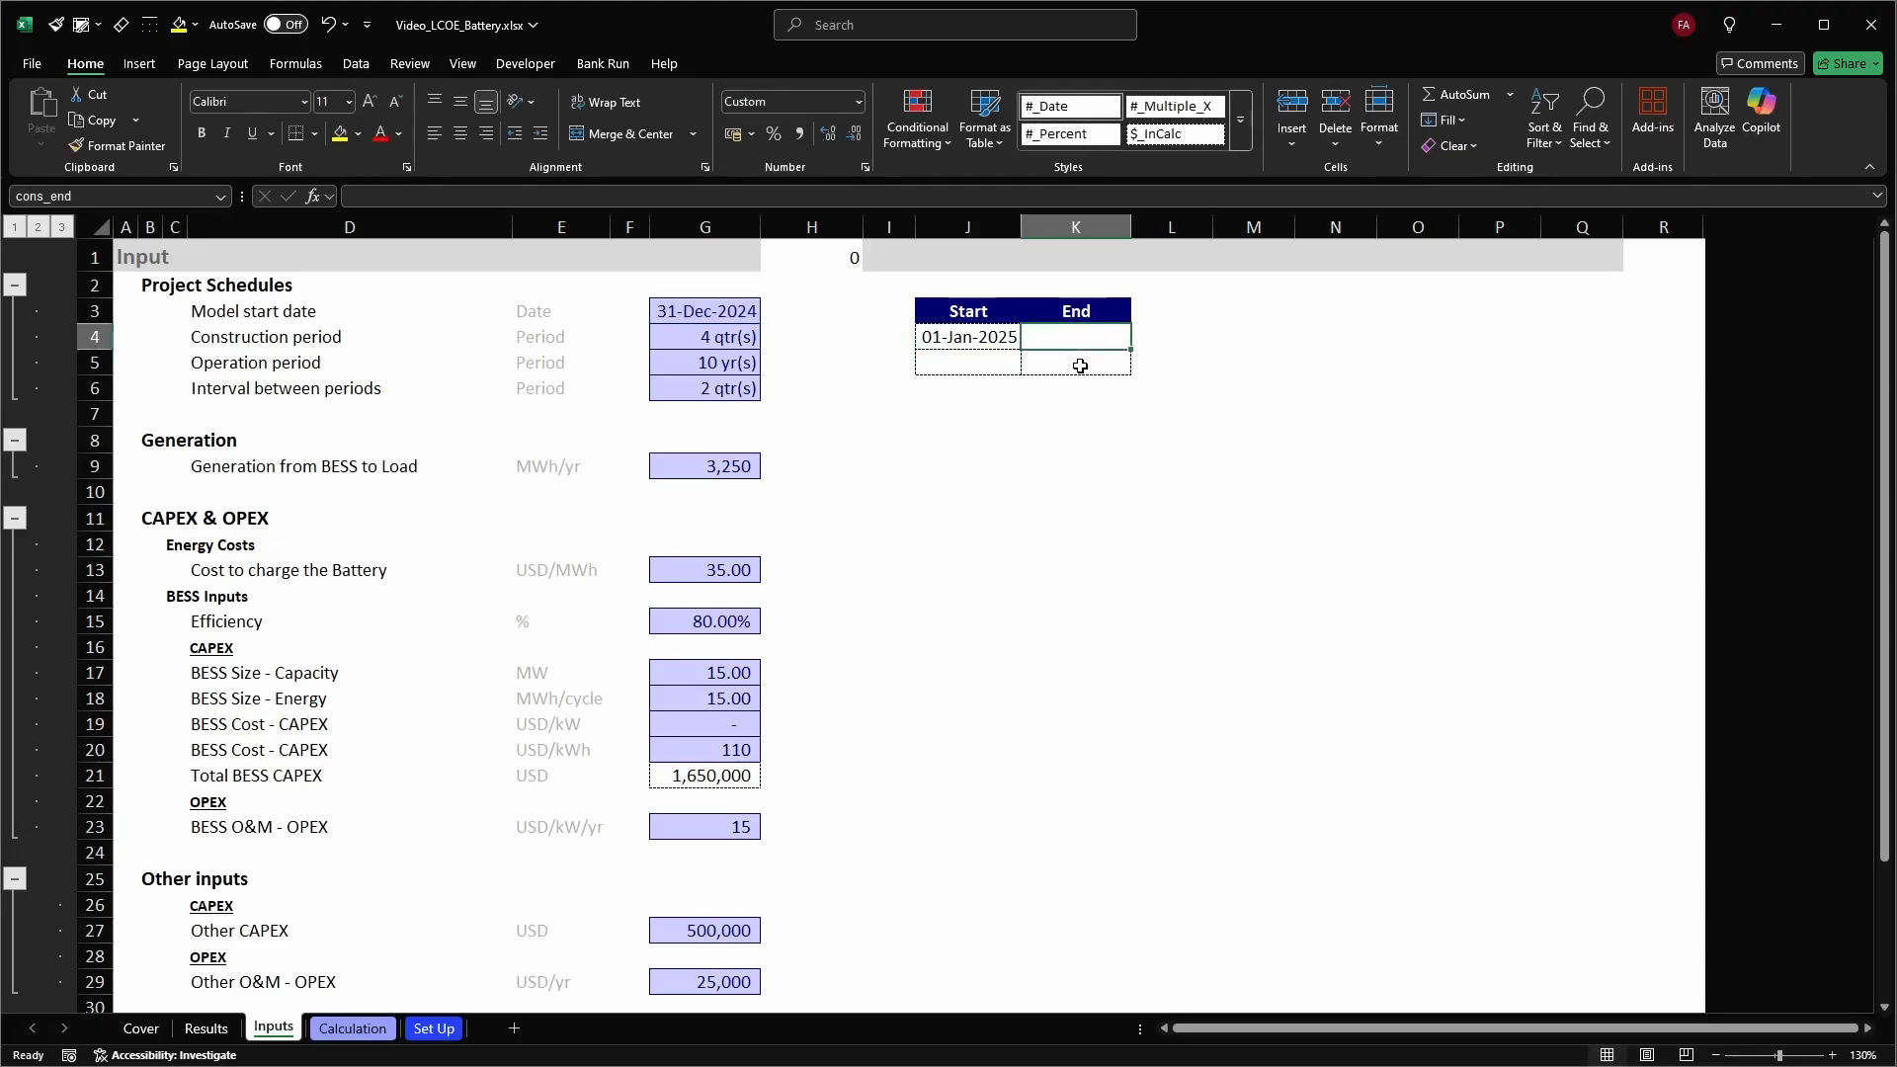
type("=")
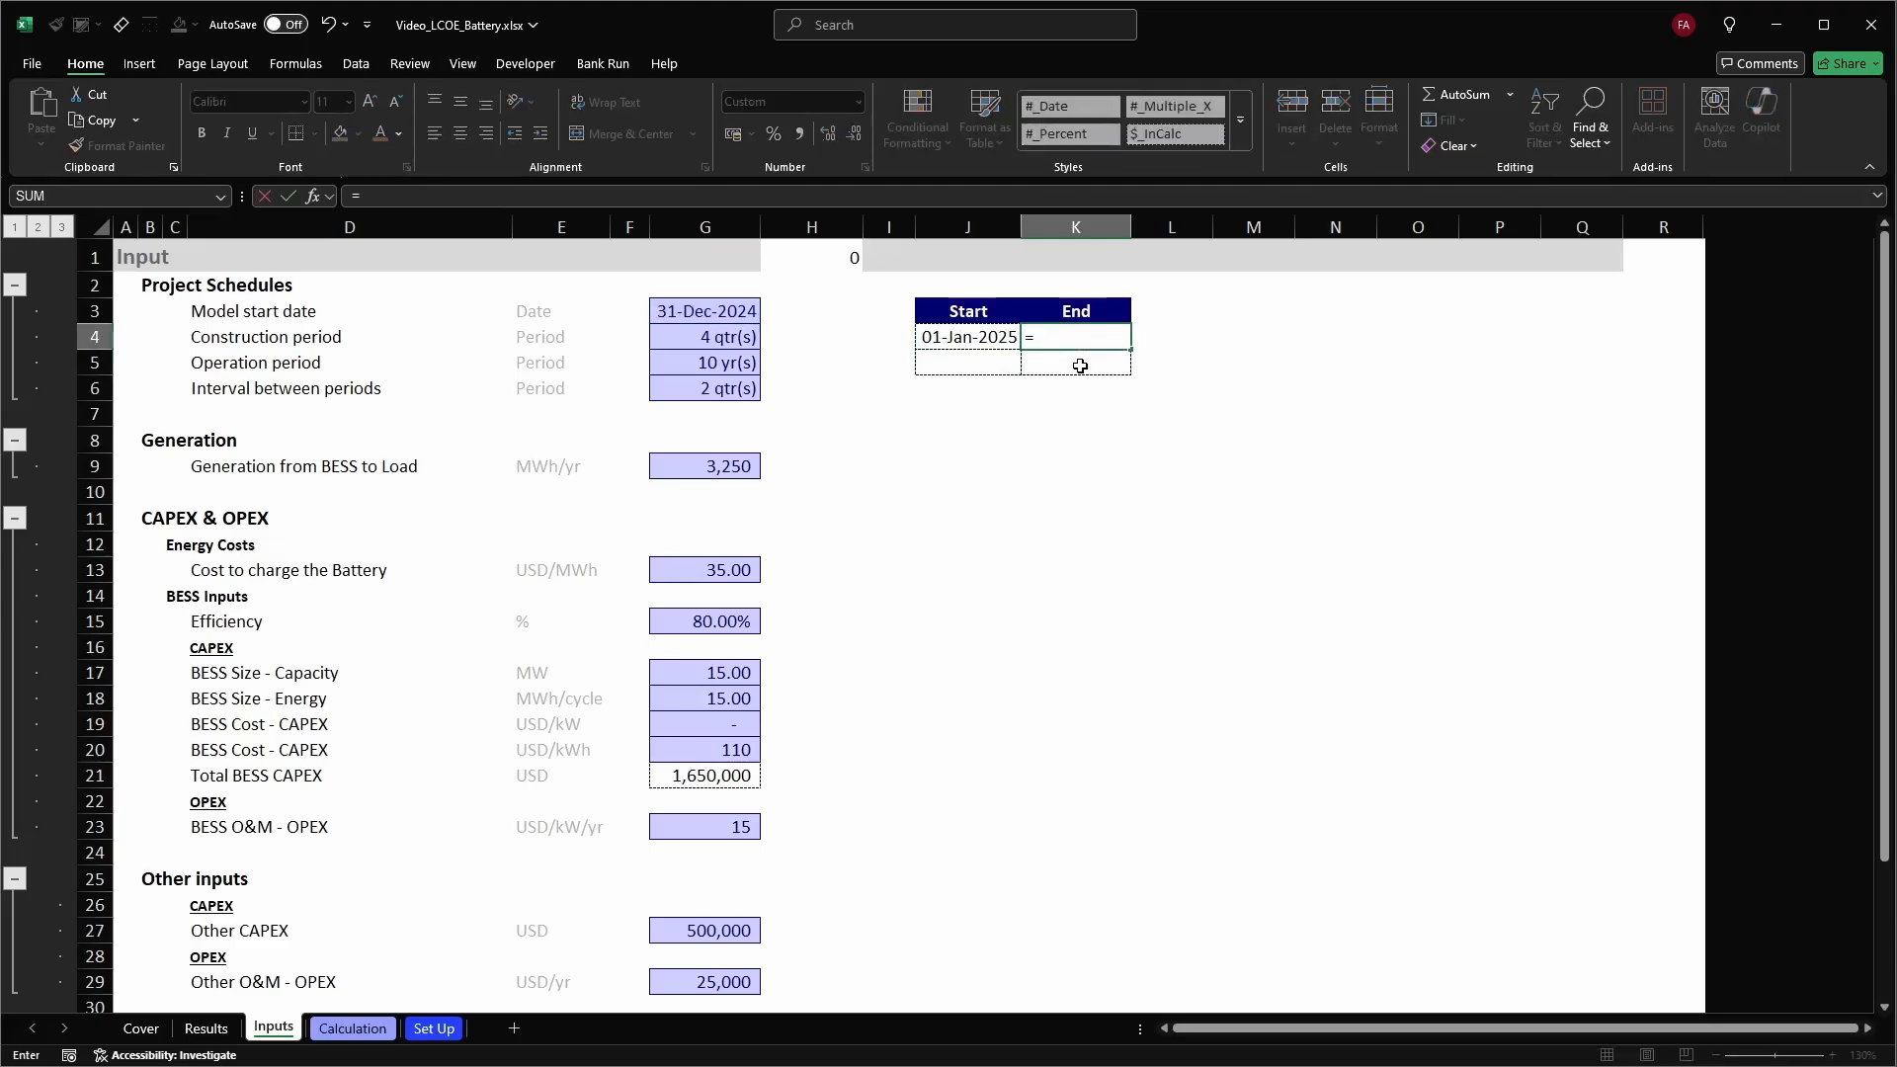
type("eom")
key("Tab")
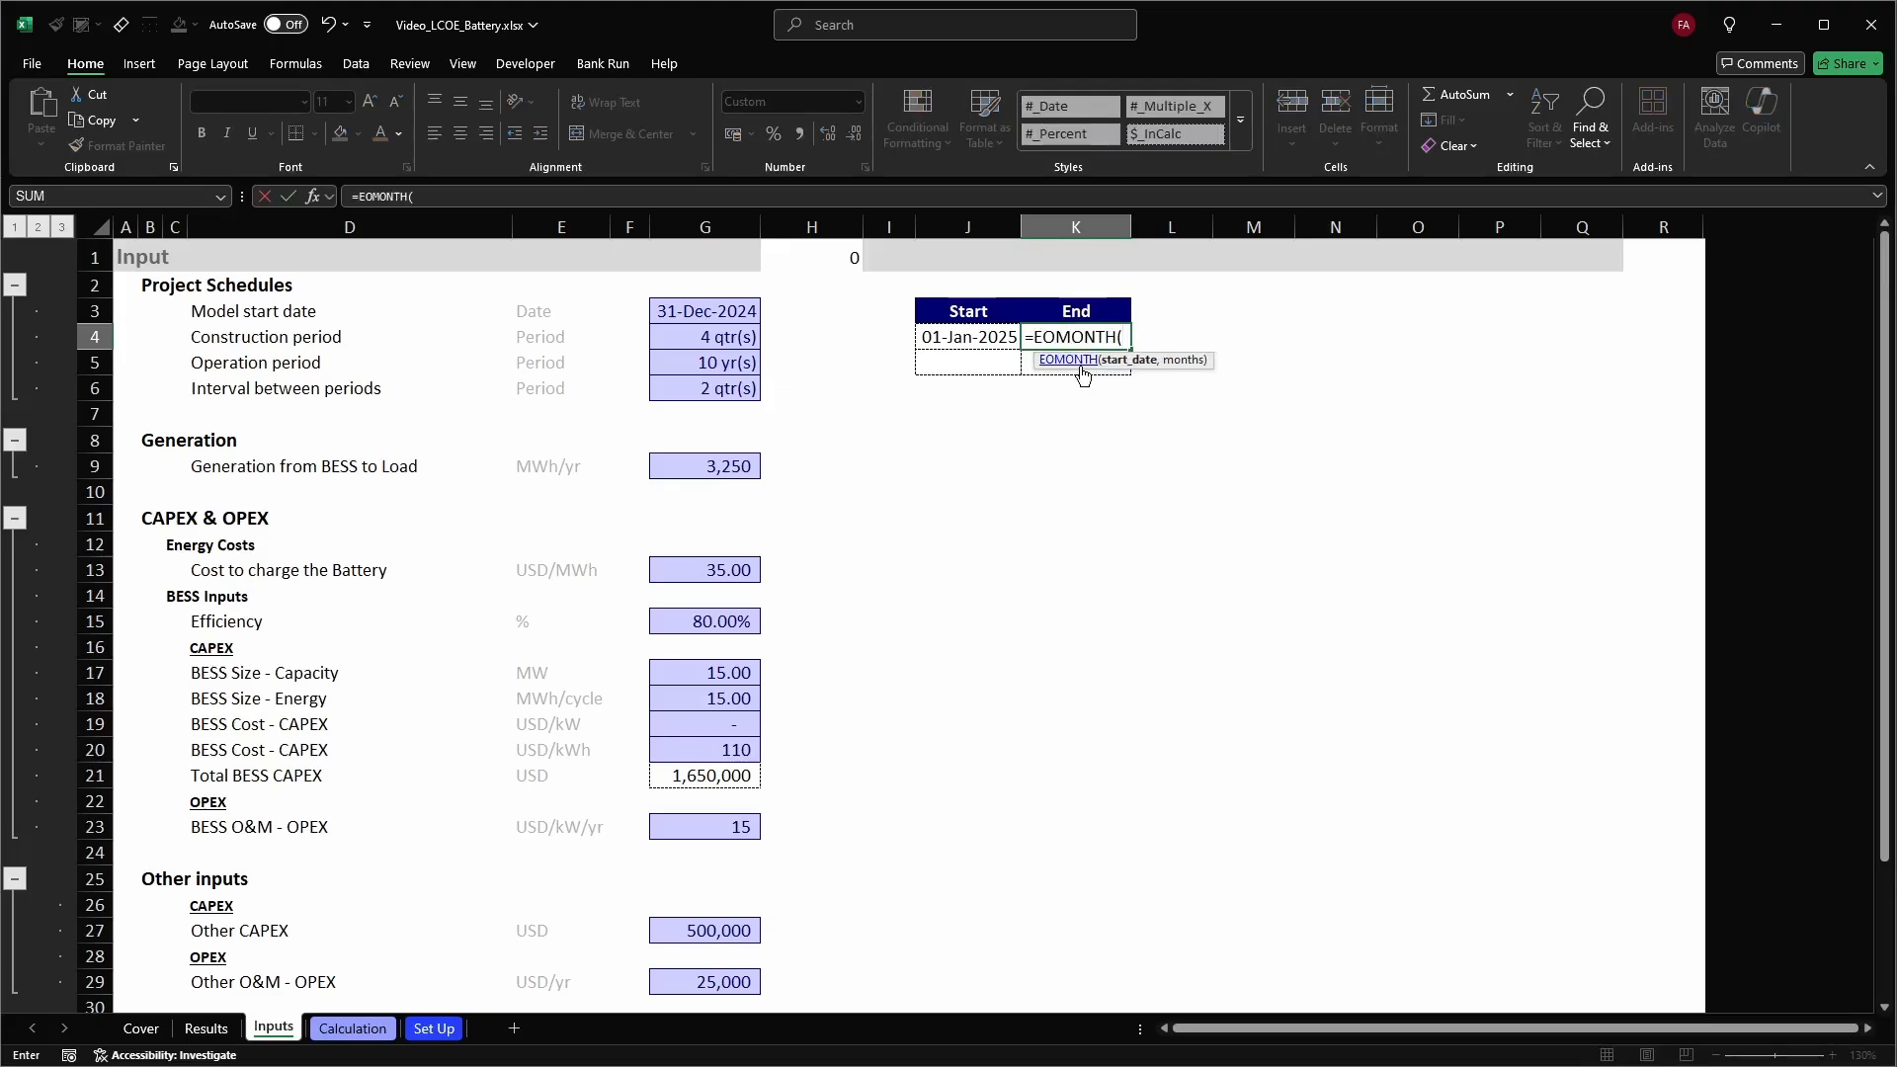
key("Left")
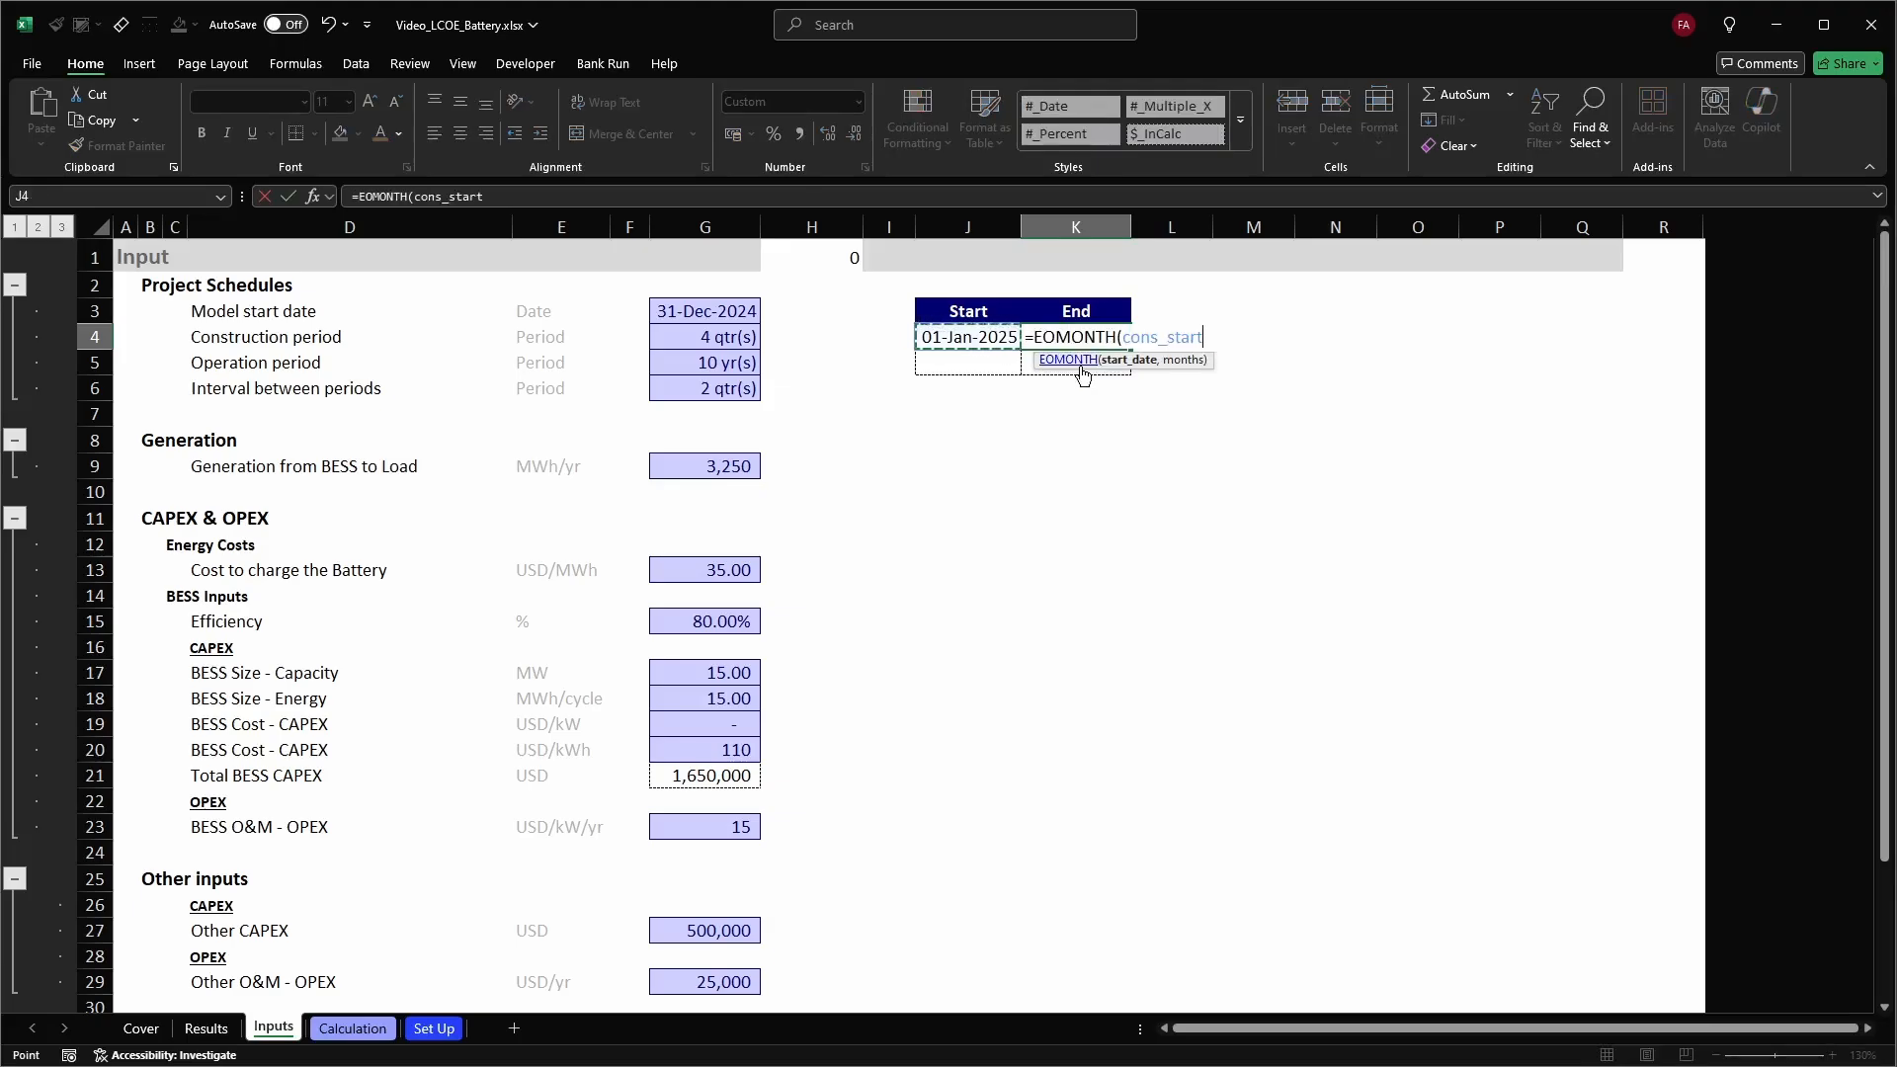
type(",")
key("Left")
key("Left")
key("Left")
key("Left")
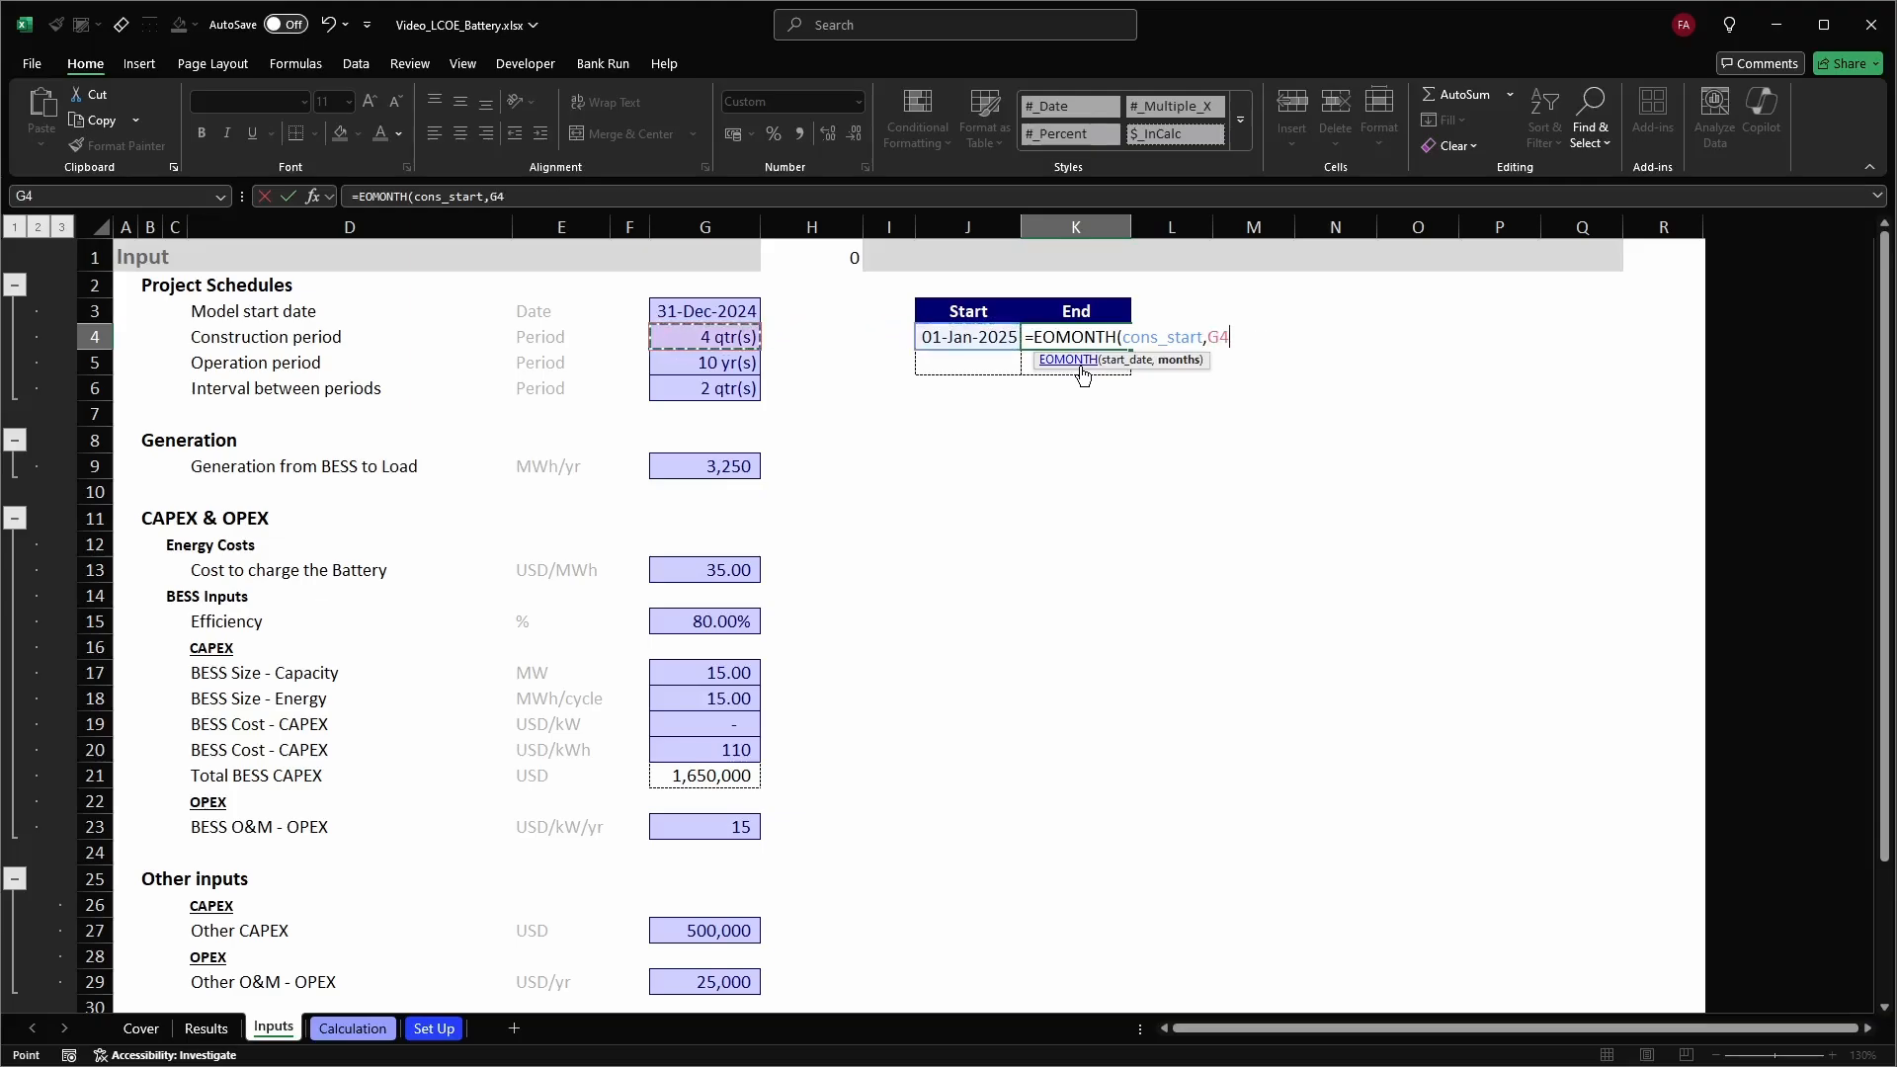
type("*month")
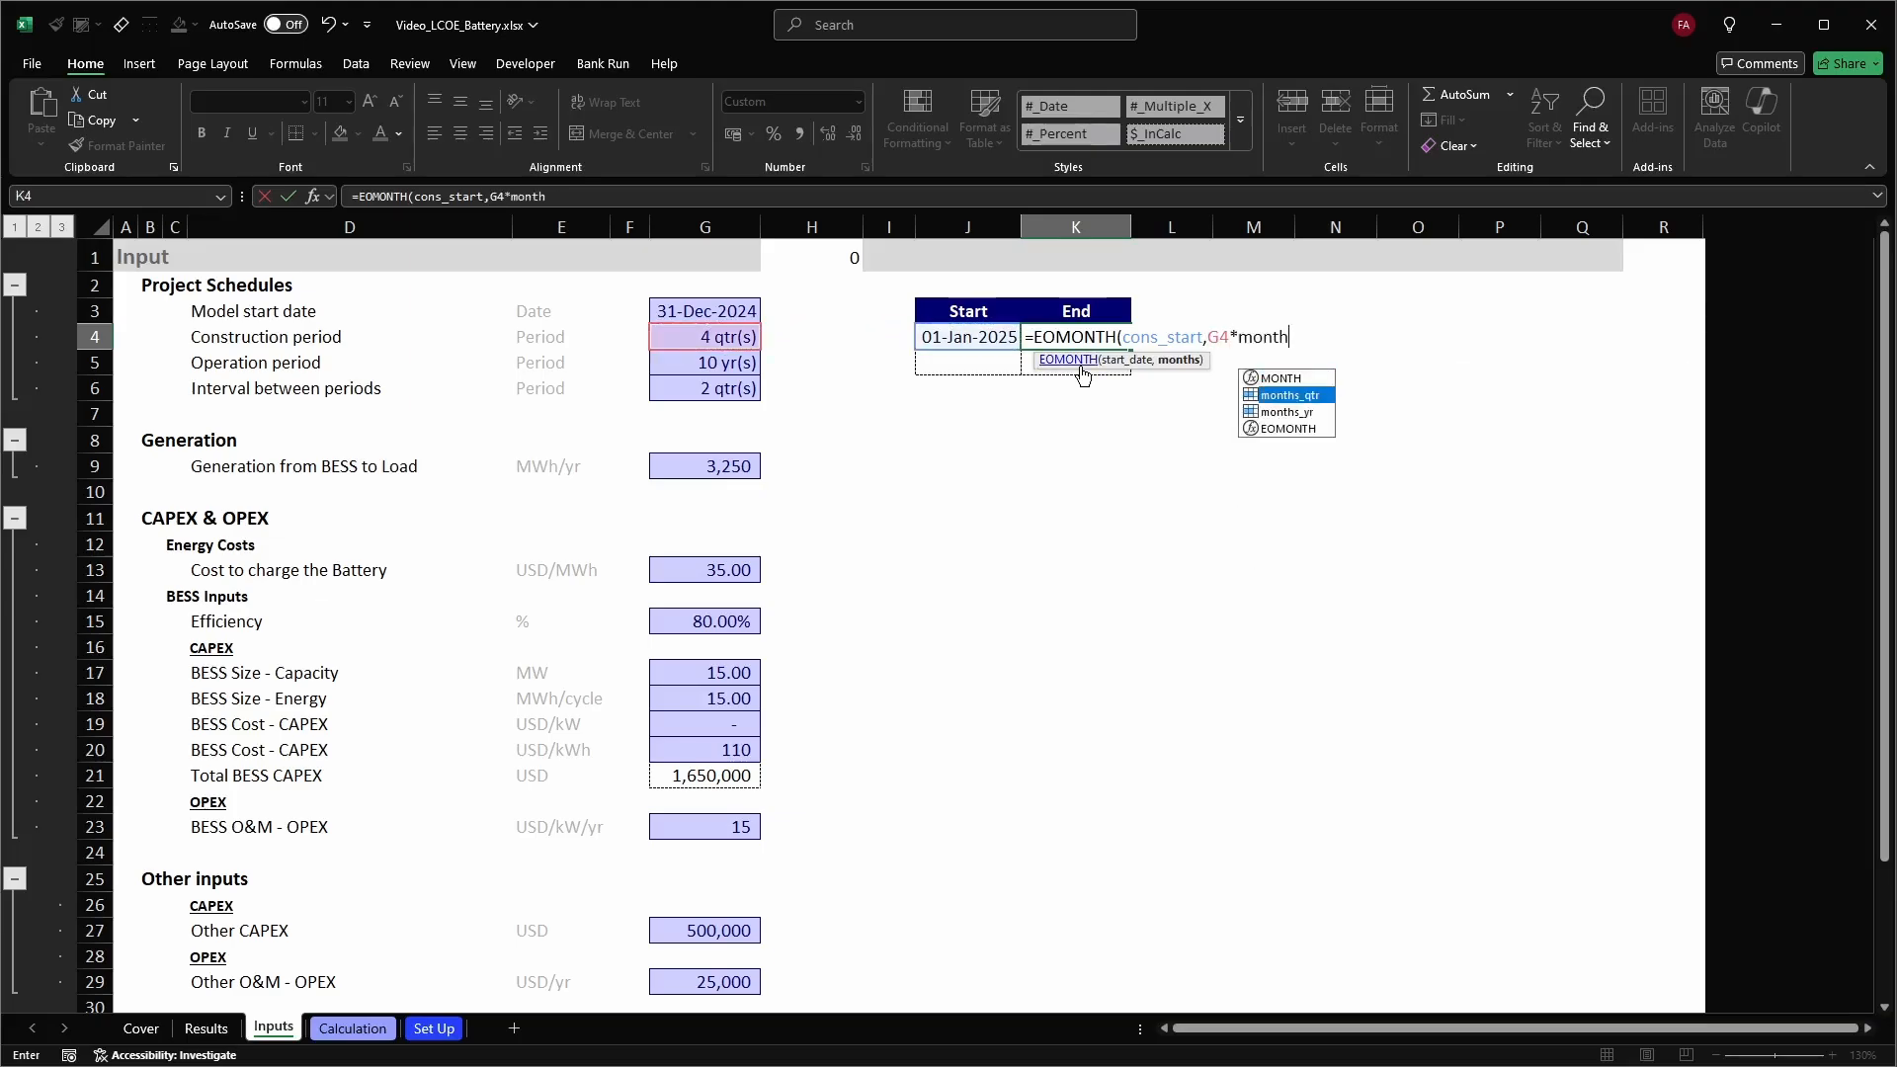
key("Tab")
type("-")
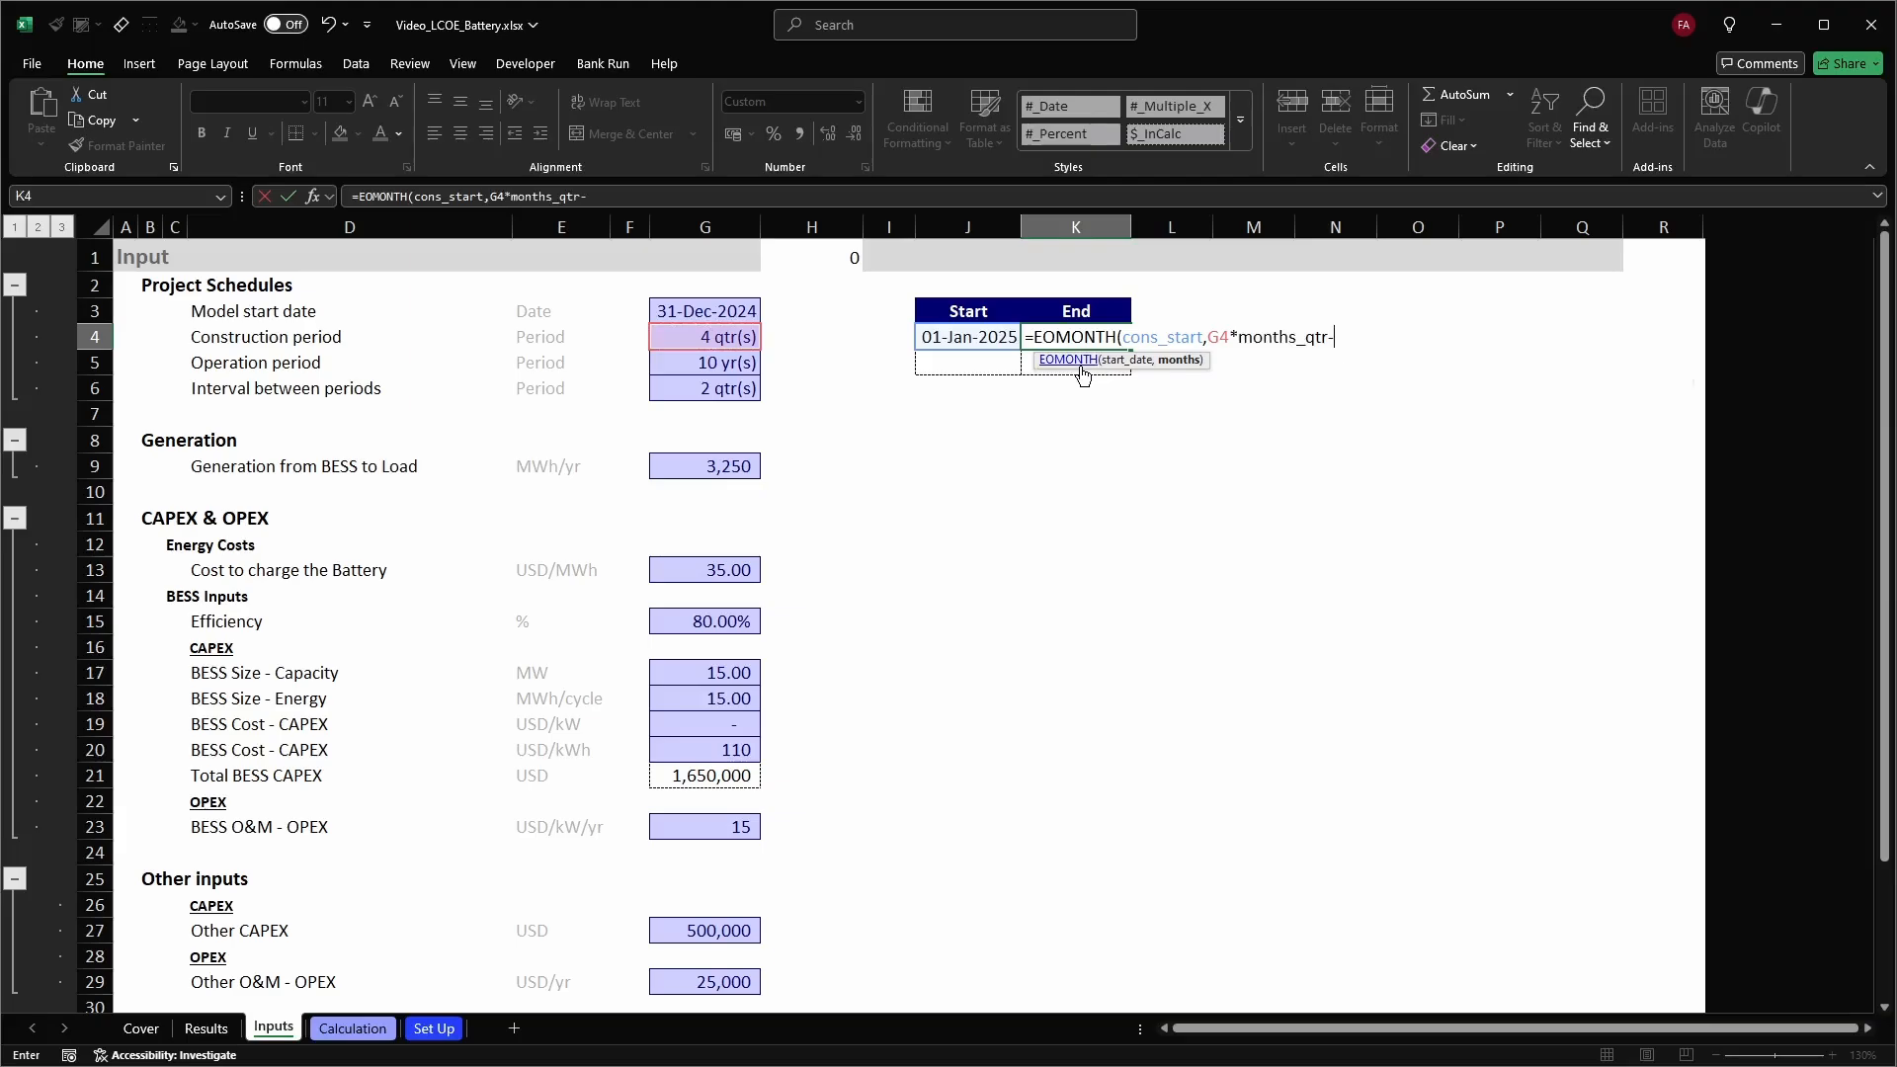
type("1_")
key("ctrl+Return")
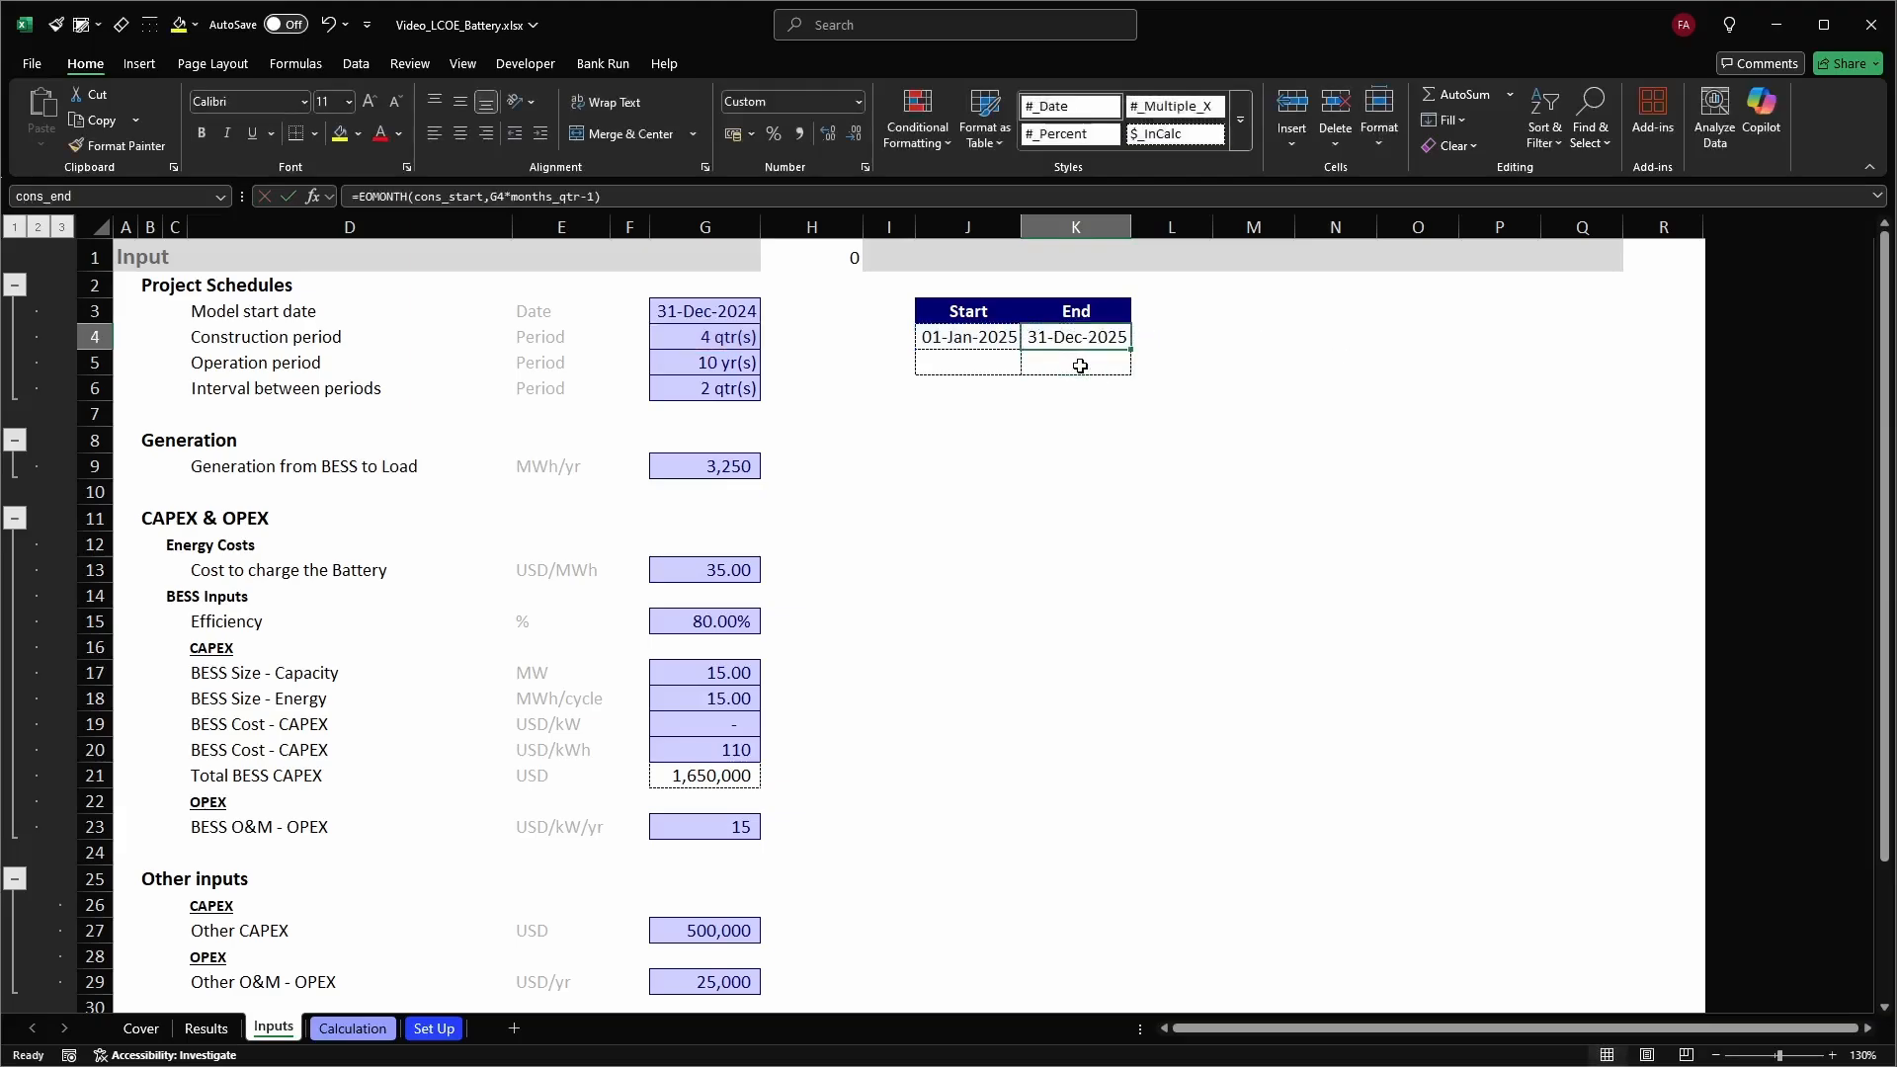
Calculate the operation start date in J5 with the formula =cons_end+1
key("Left")
key("Left")
key("Left")
key("Left")
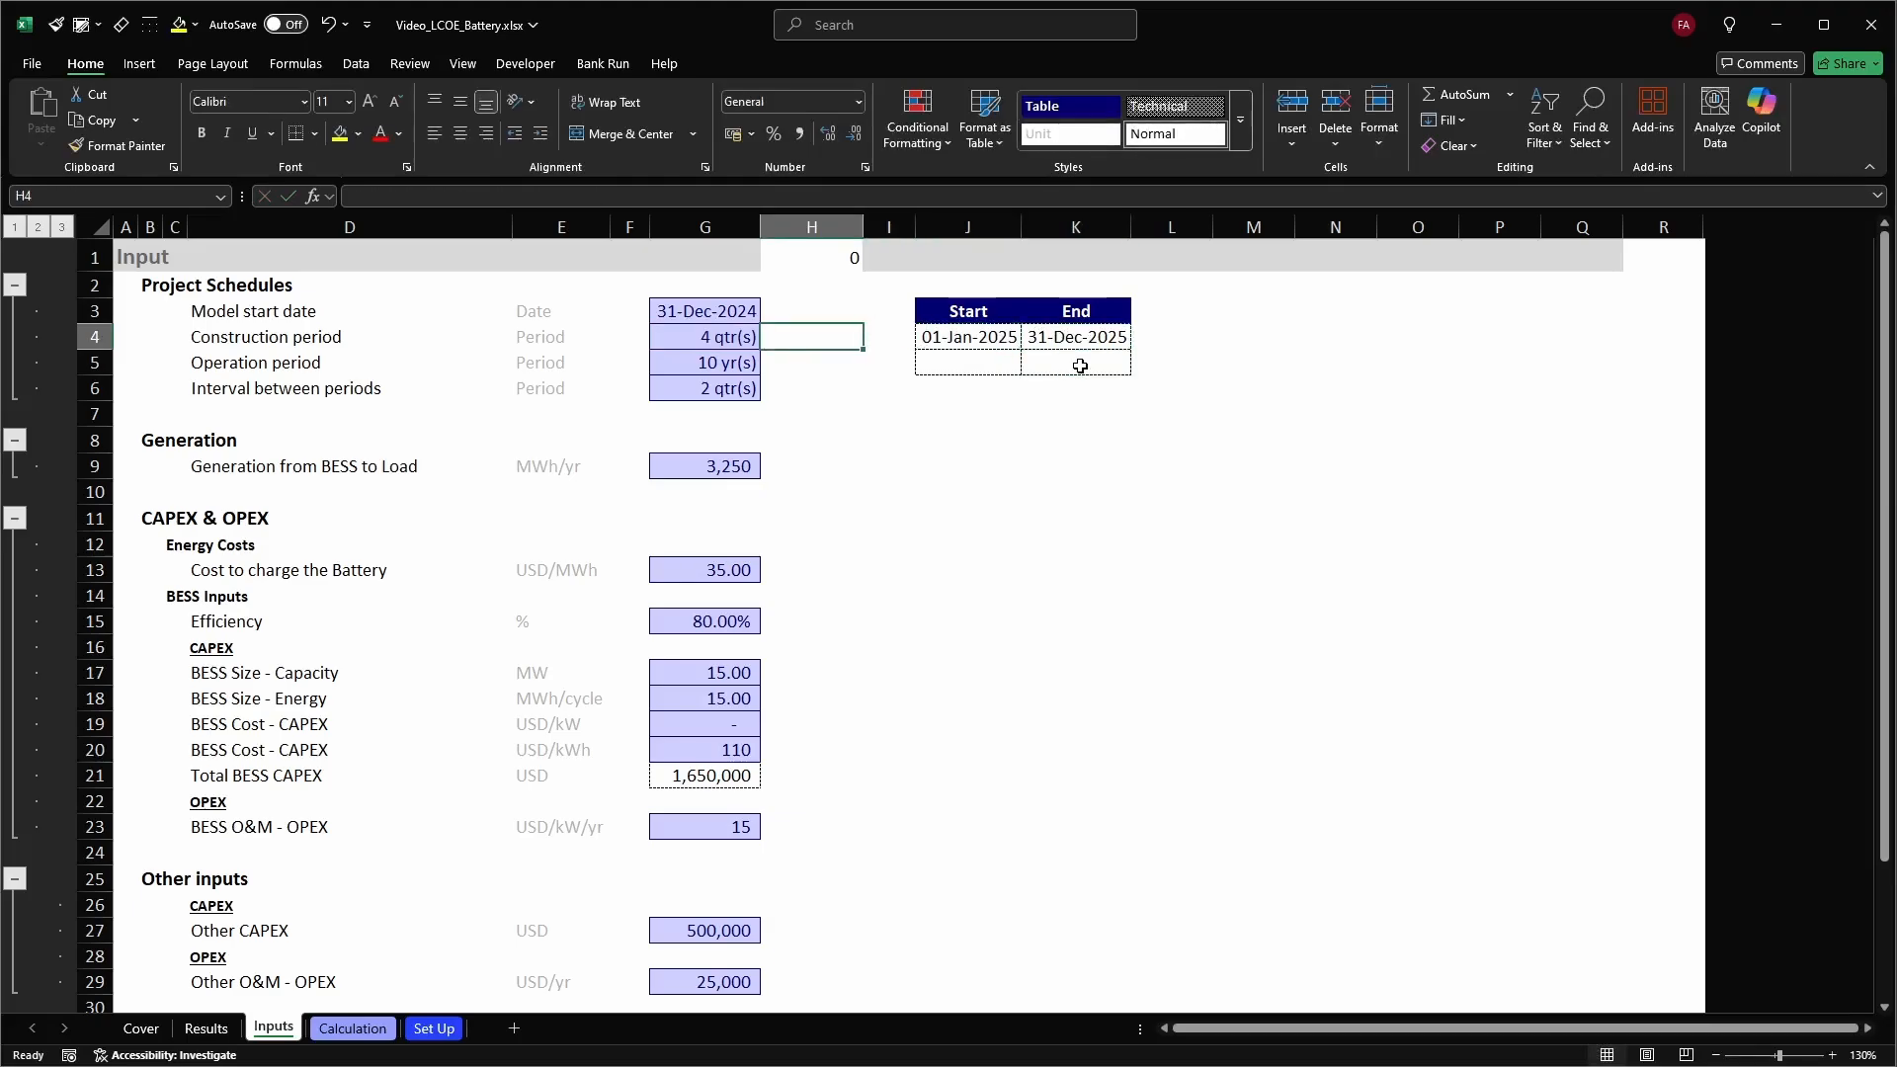
key("Right")
key("Right")
key("Down")
key("Right")
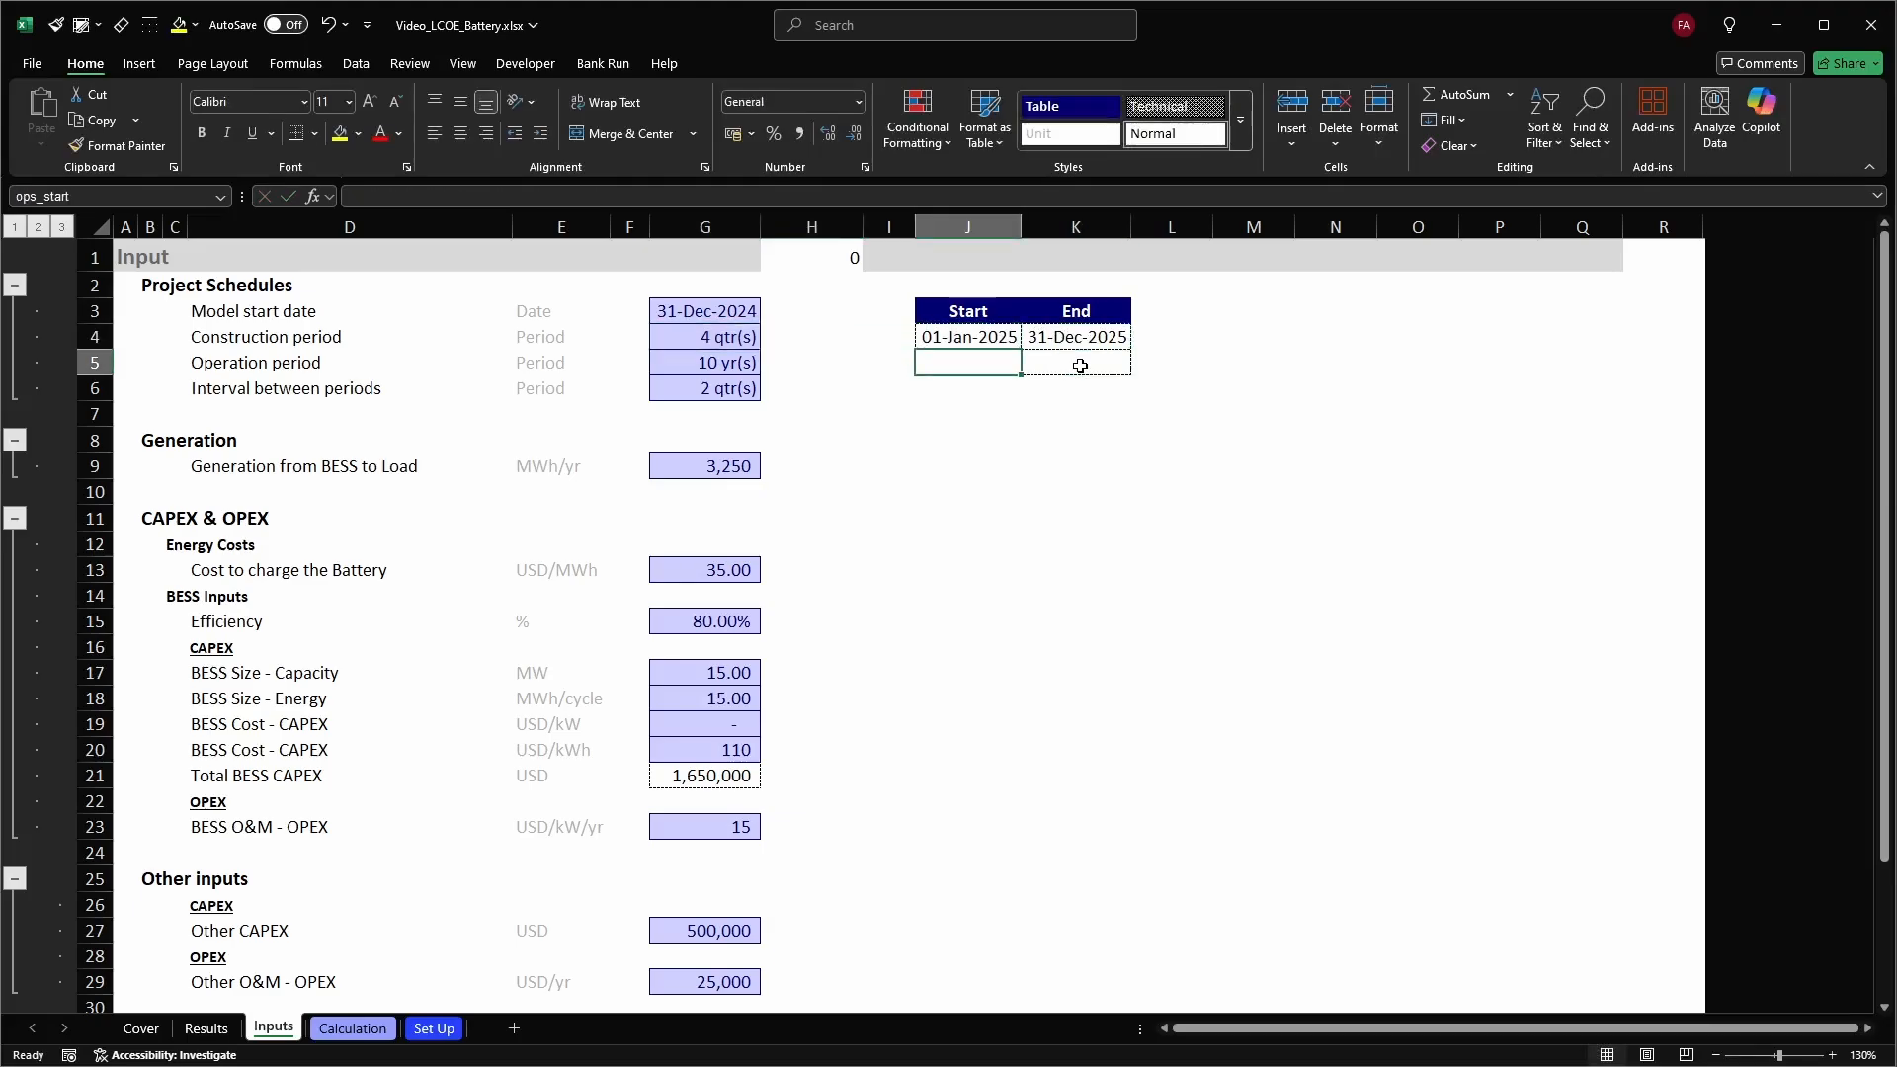
type("=")
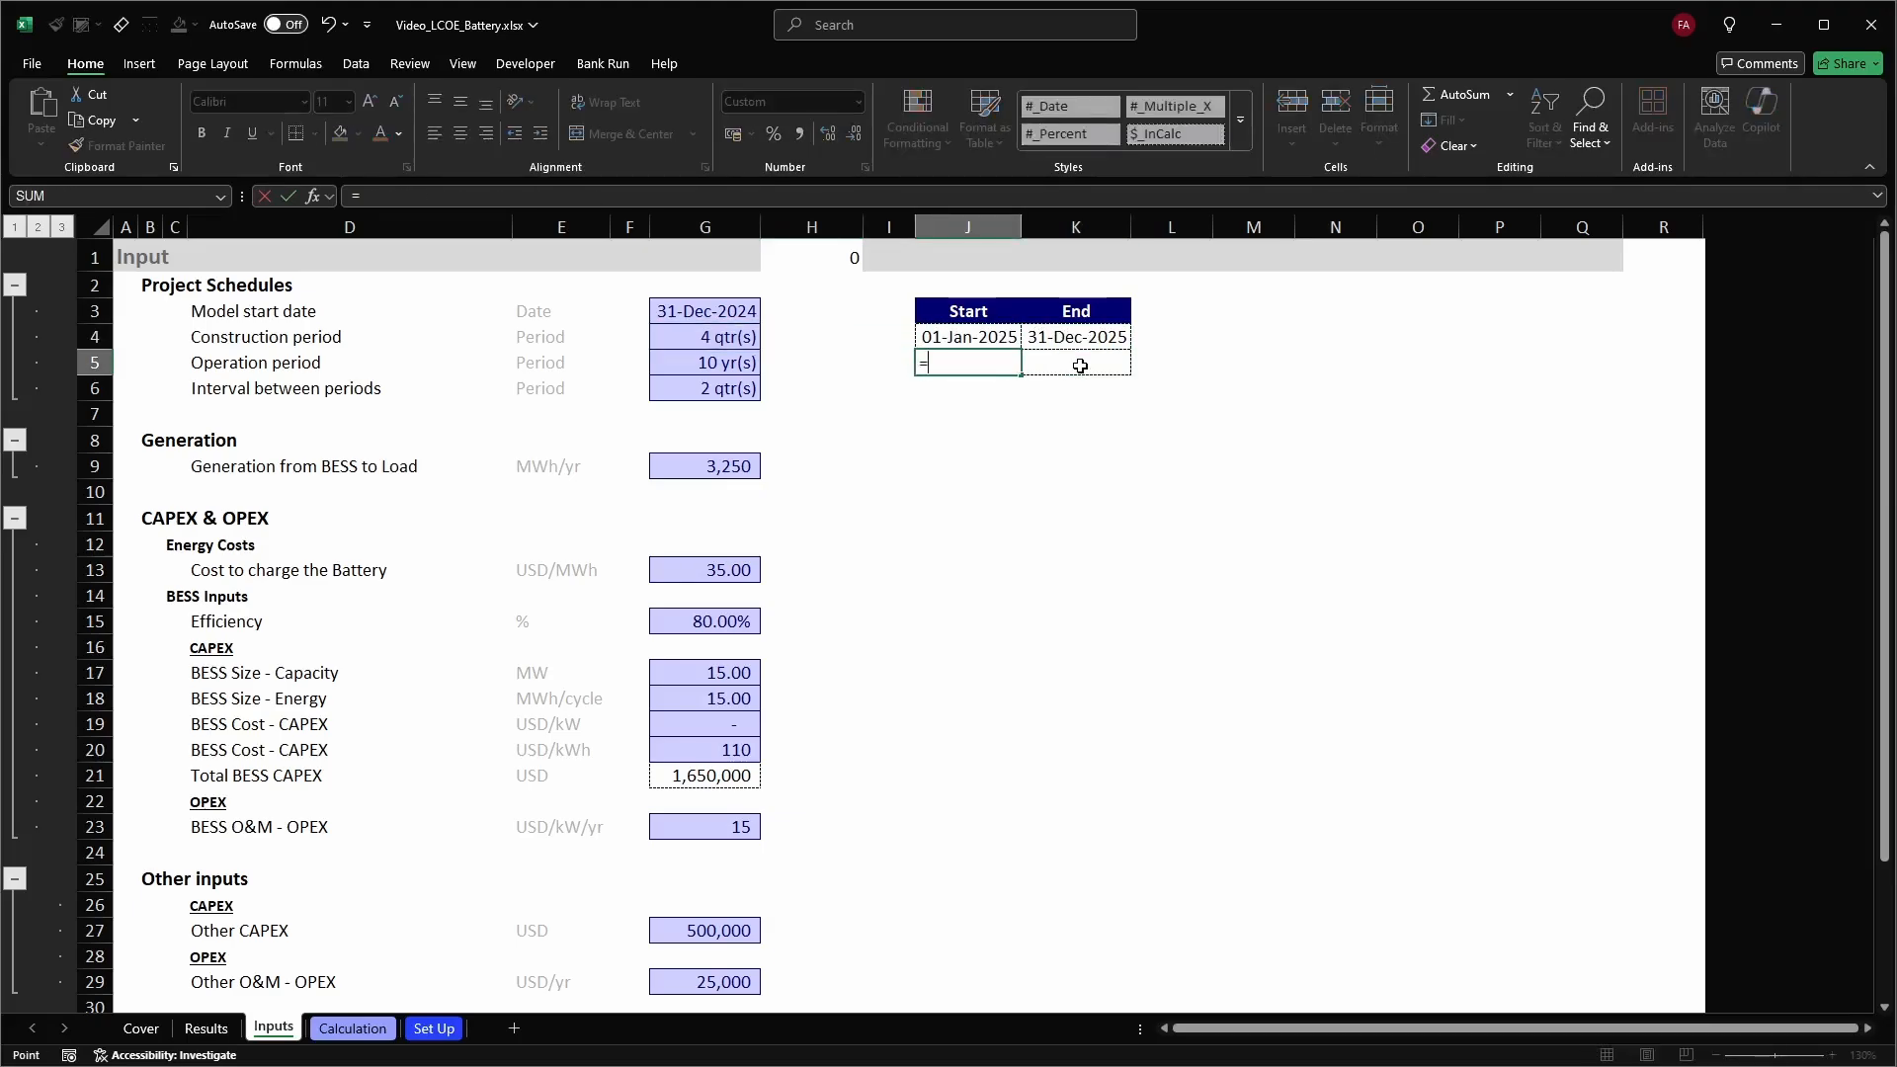
key("Up")
key("Right")
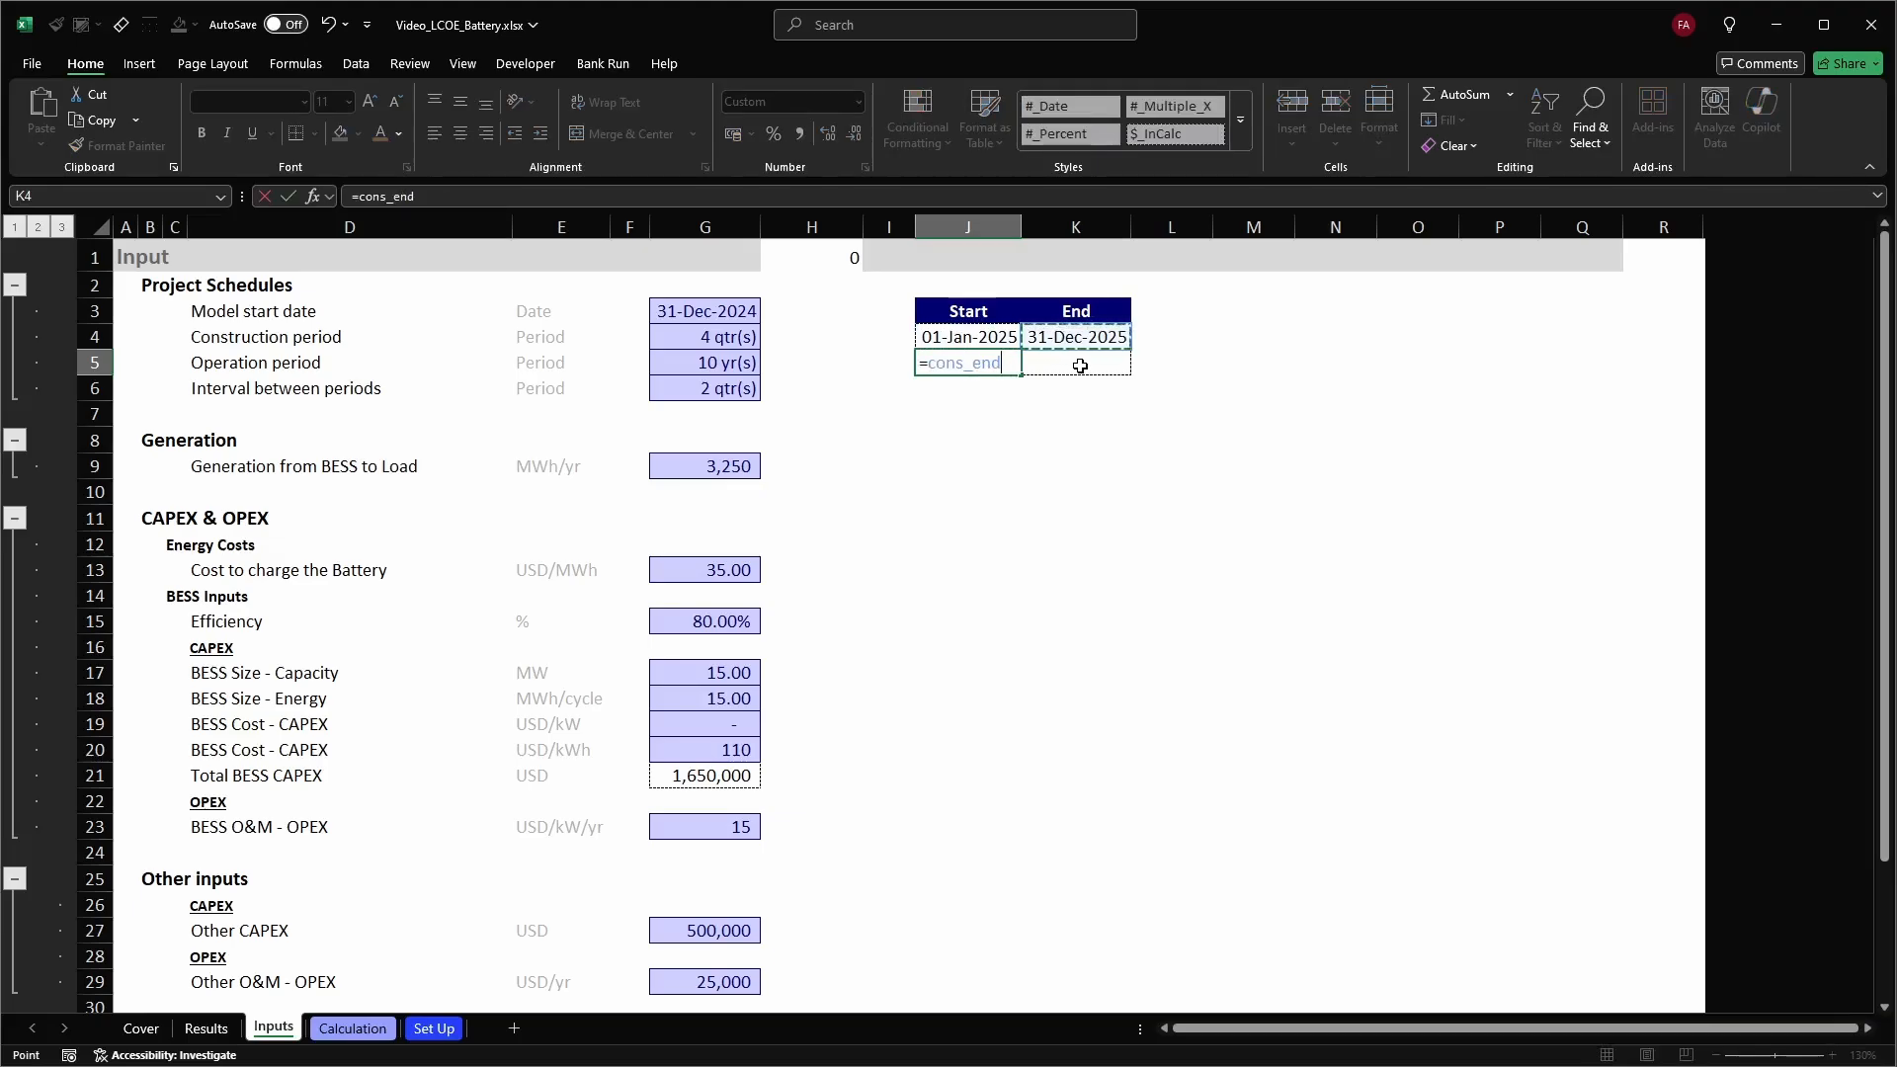
type("+1")
key("Return")
key("Up")
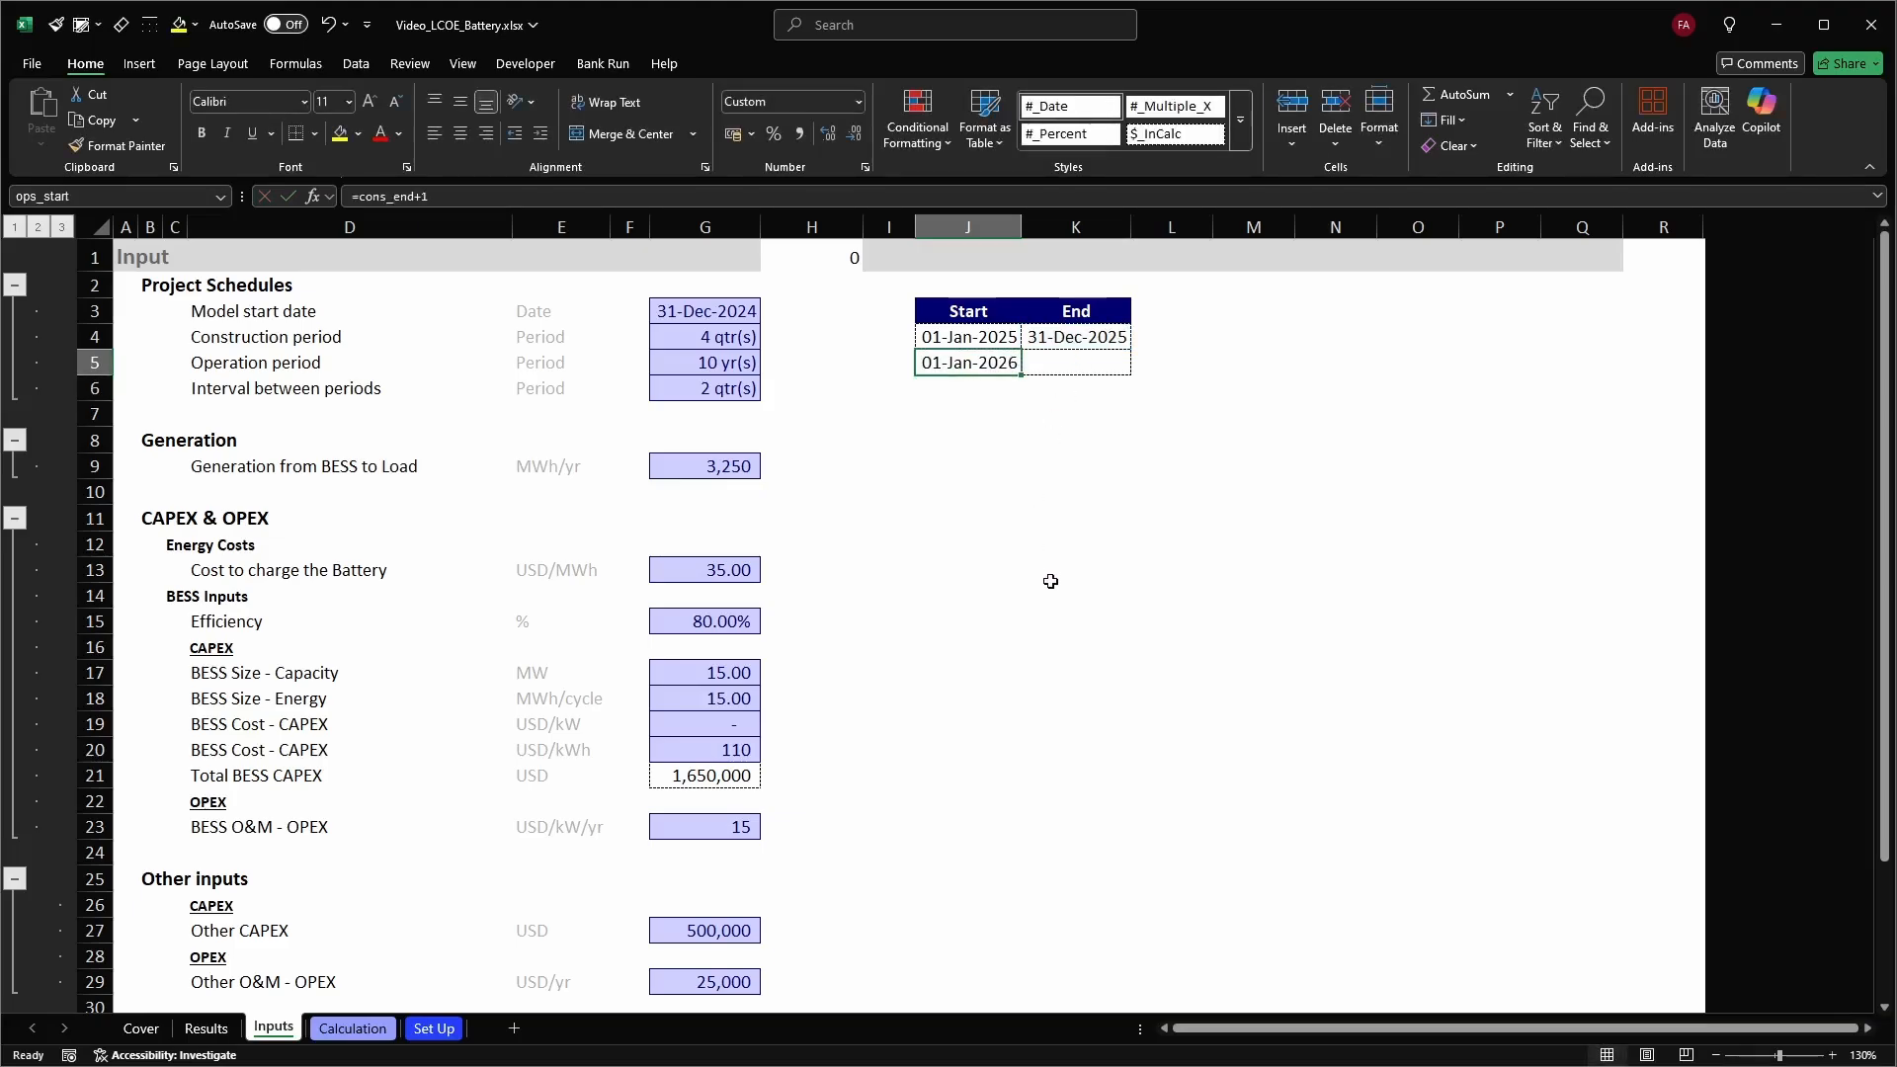
Calculate the operation end date in K5 with =EOMONTH(ops_start,G5*months_yr-1), and select the date range J4:K5
key("Right")
type("=EOMONTH(")
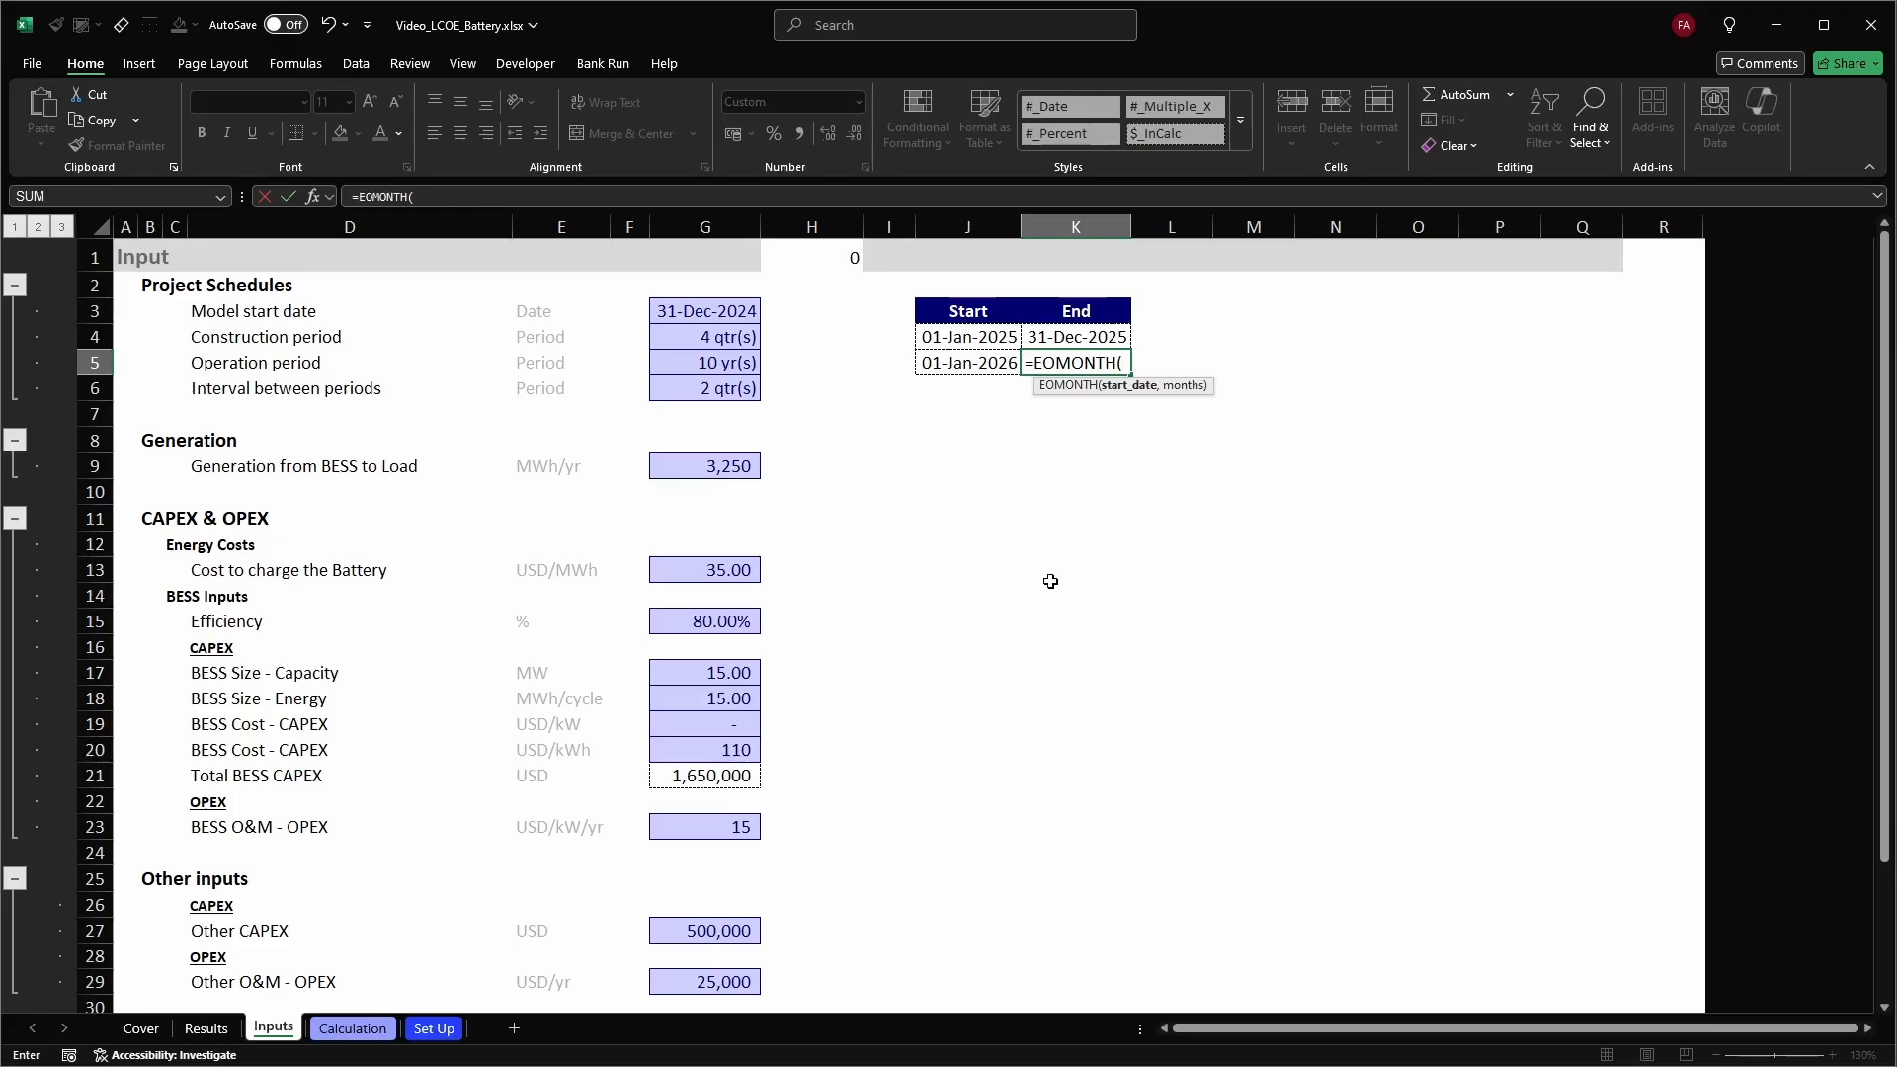
key("Left")
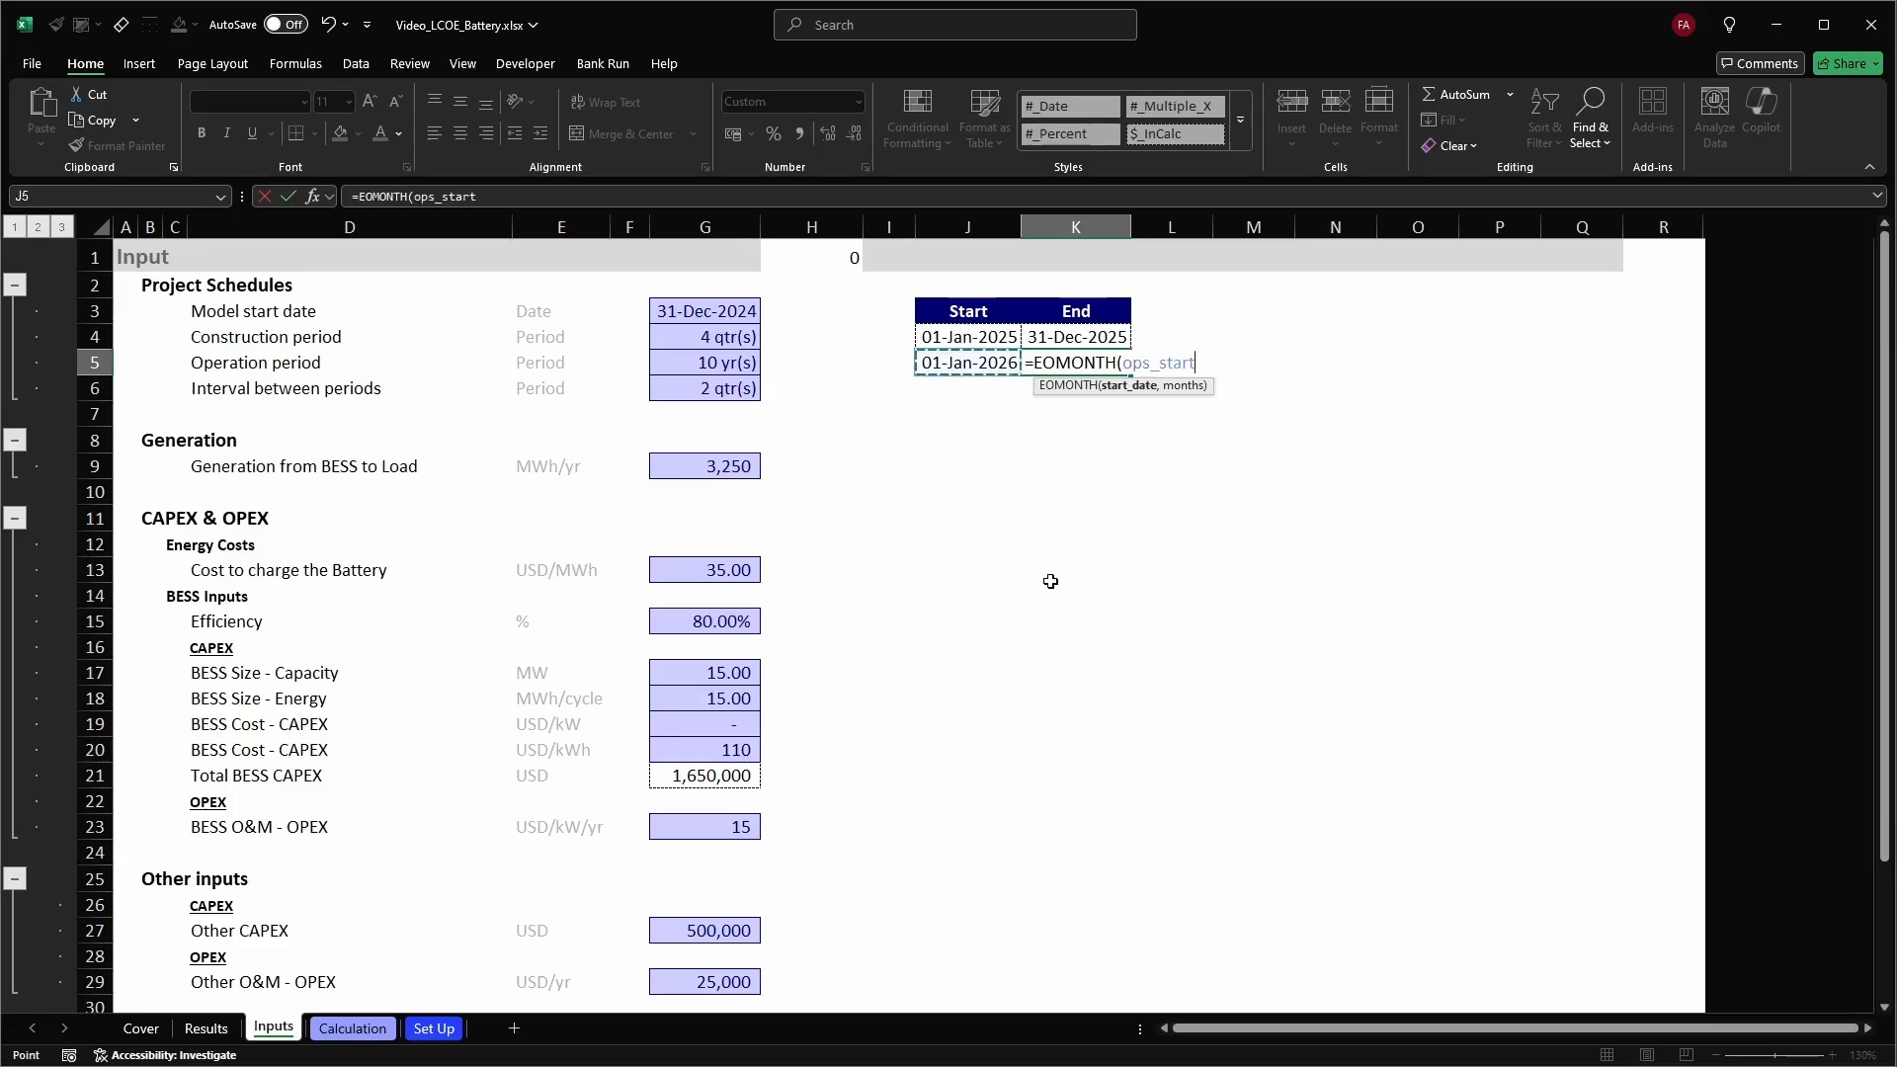
type(",")
key("Left")
key("Left")
key("Left")
key("Left")
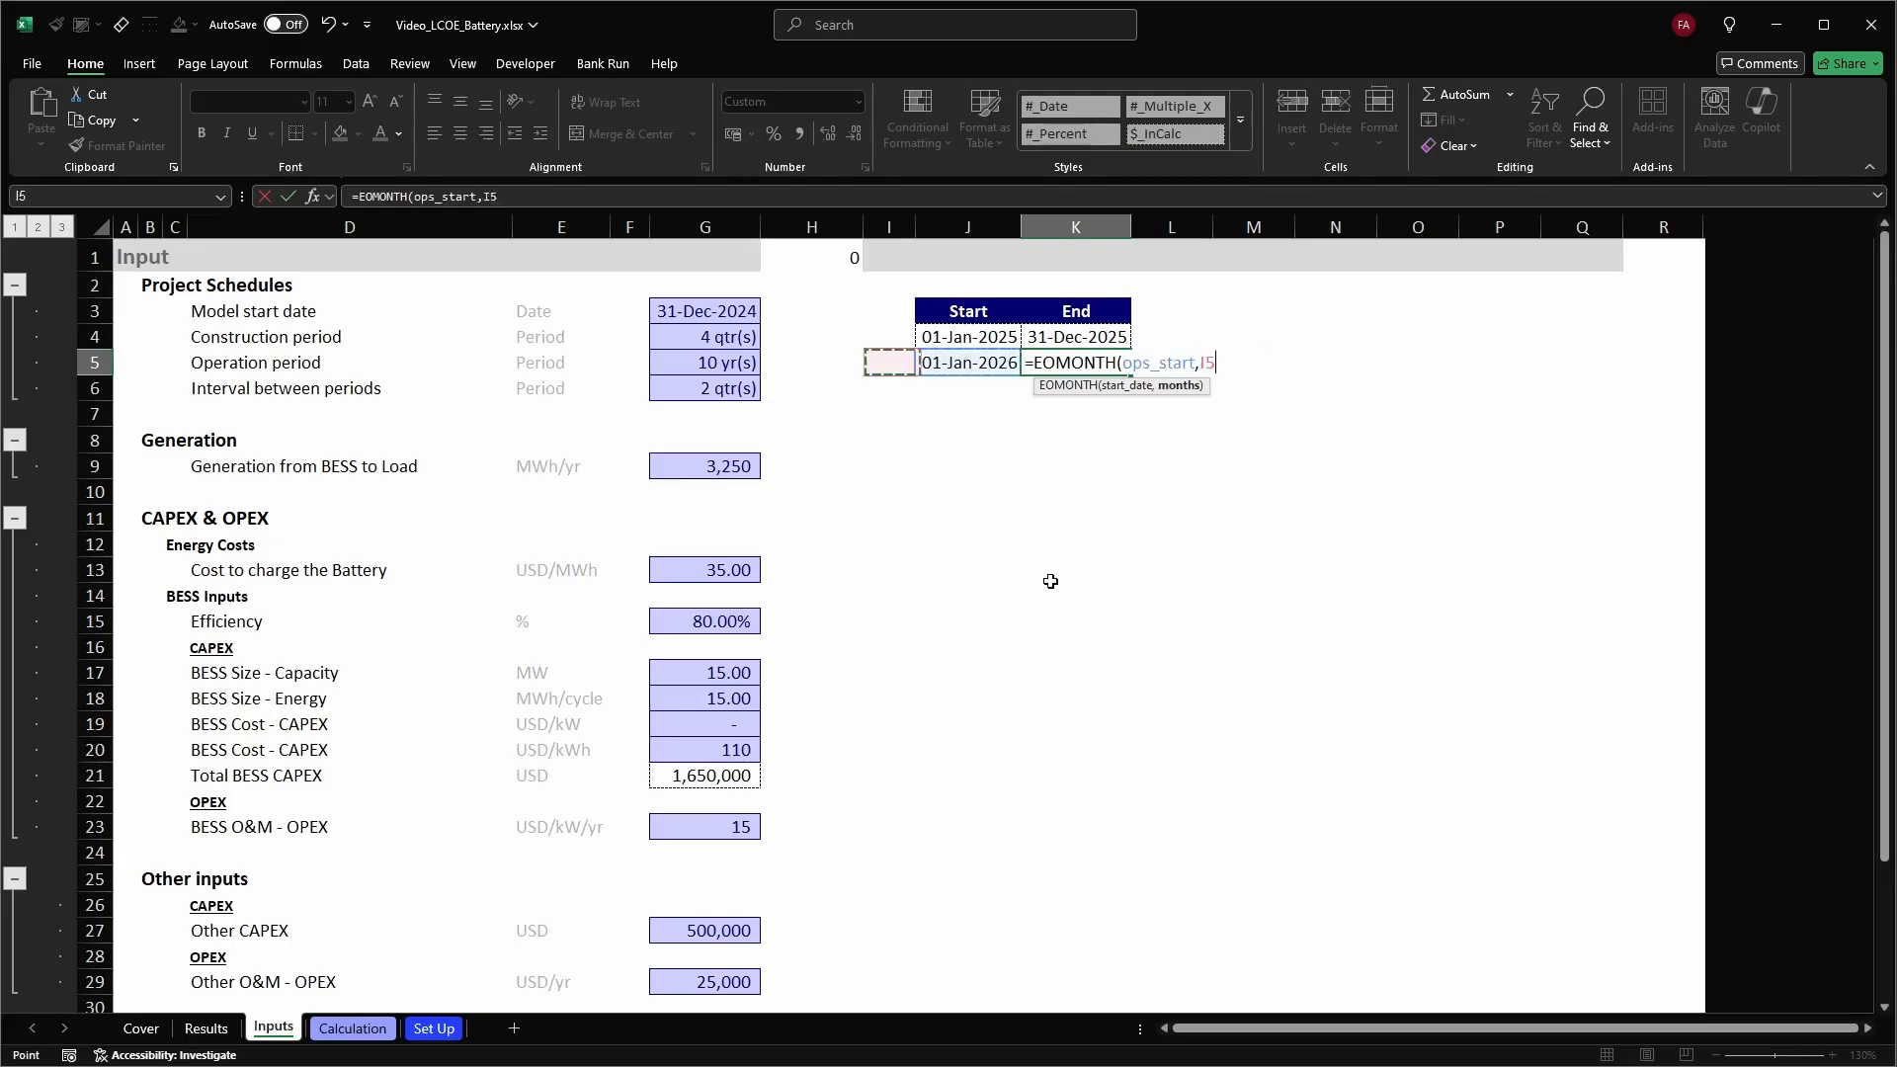
type("*mon")
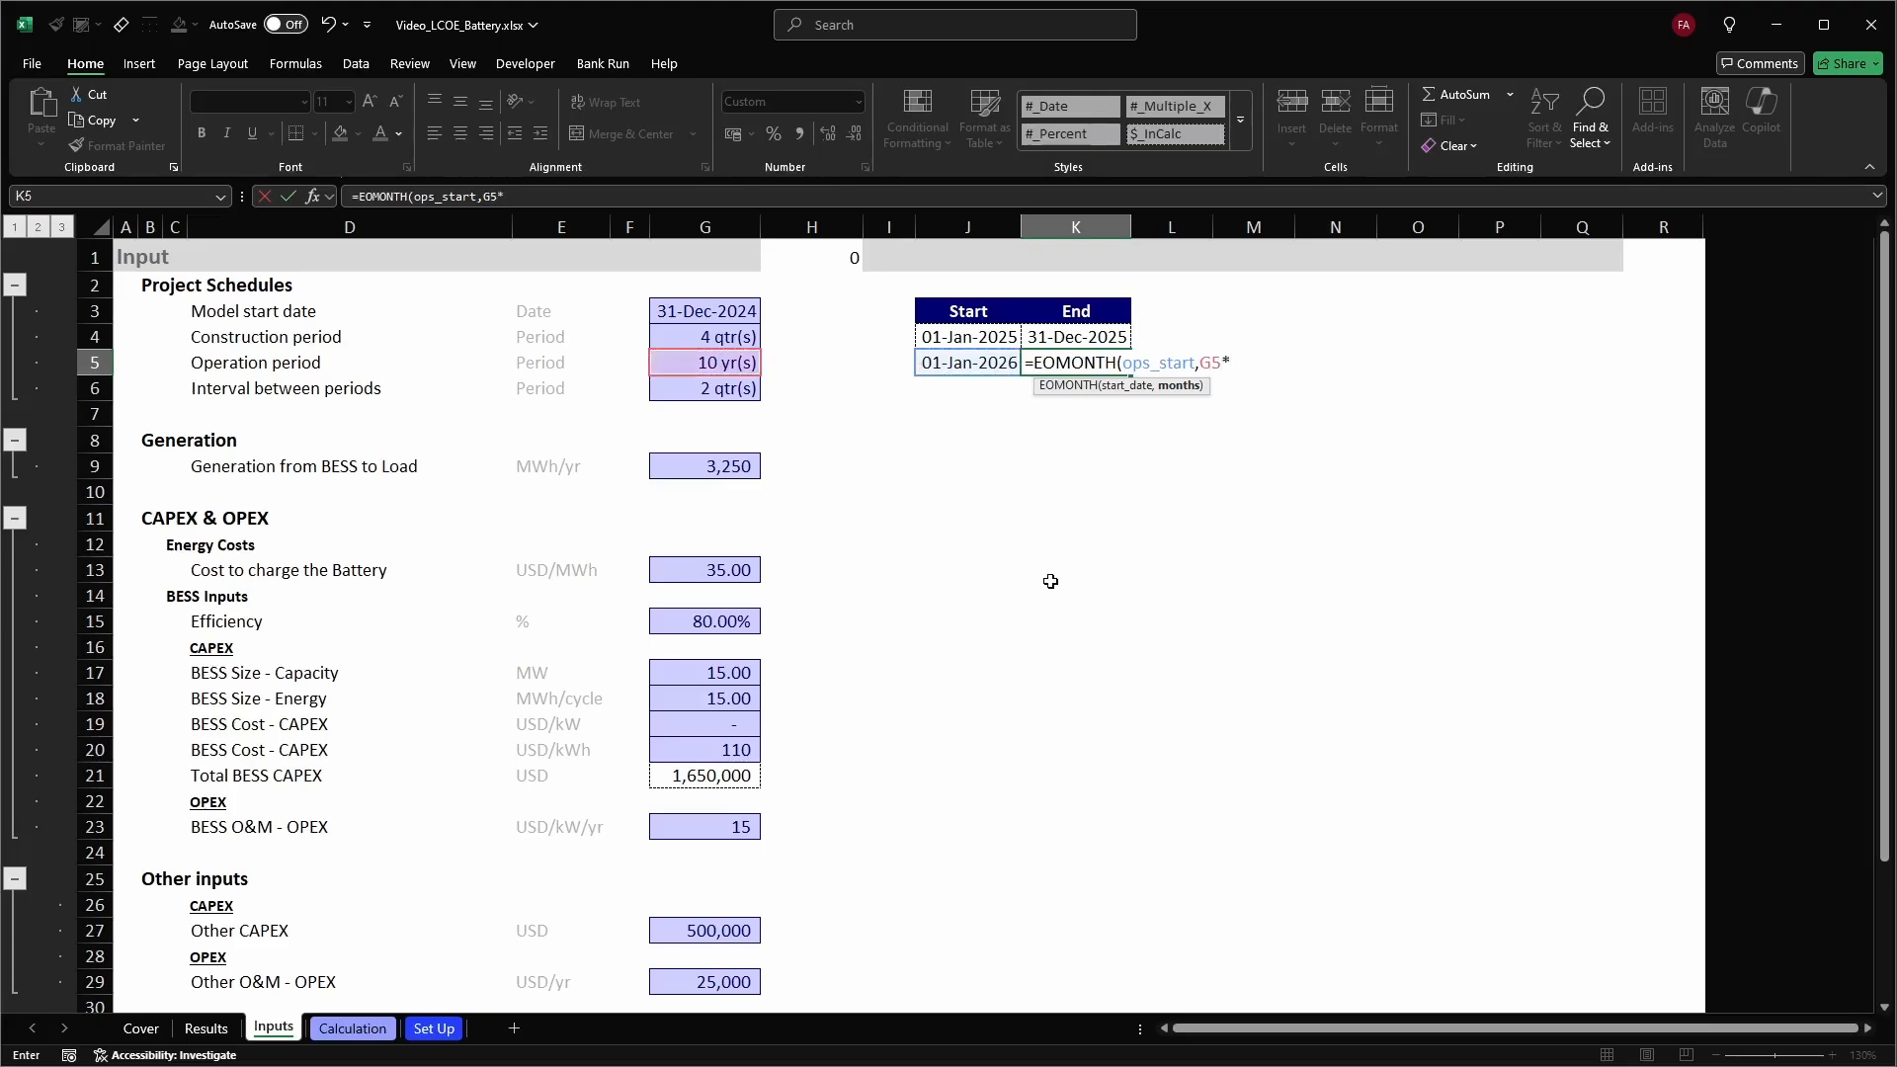
key("Down")
key("Down")
key("Tab")
type("-1)")
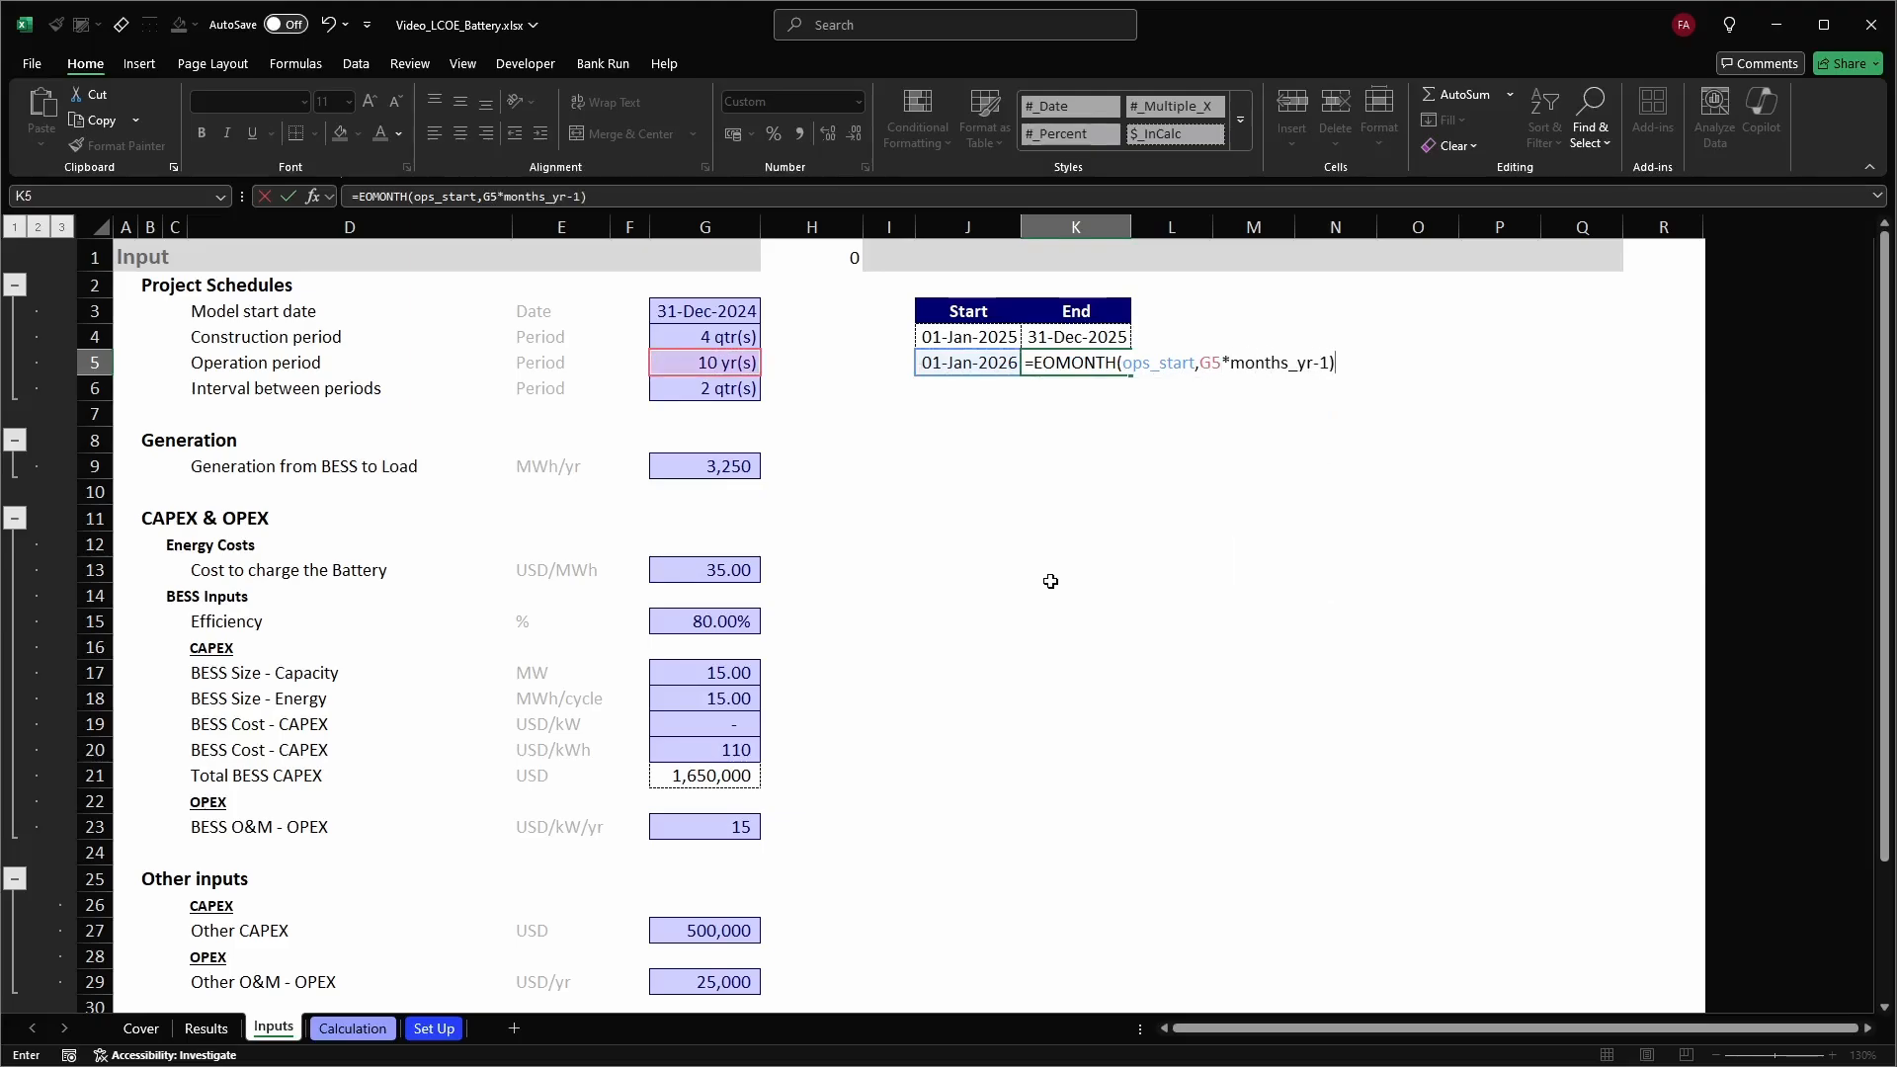
key("Return")
key("Up")
key("shift+Left")
key("shift+Up")
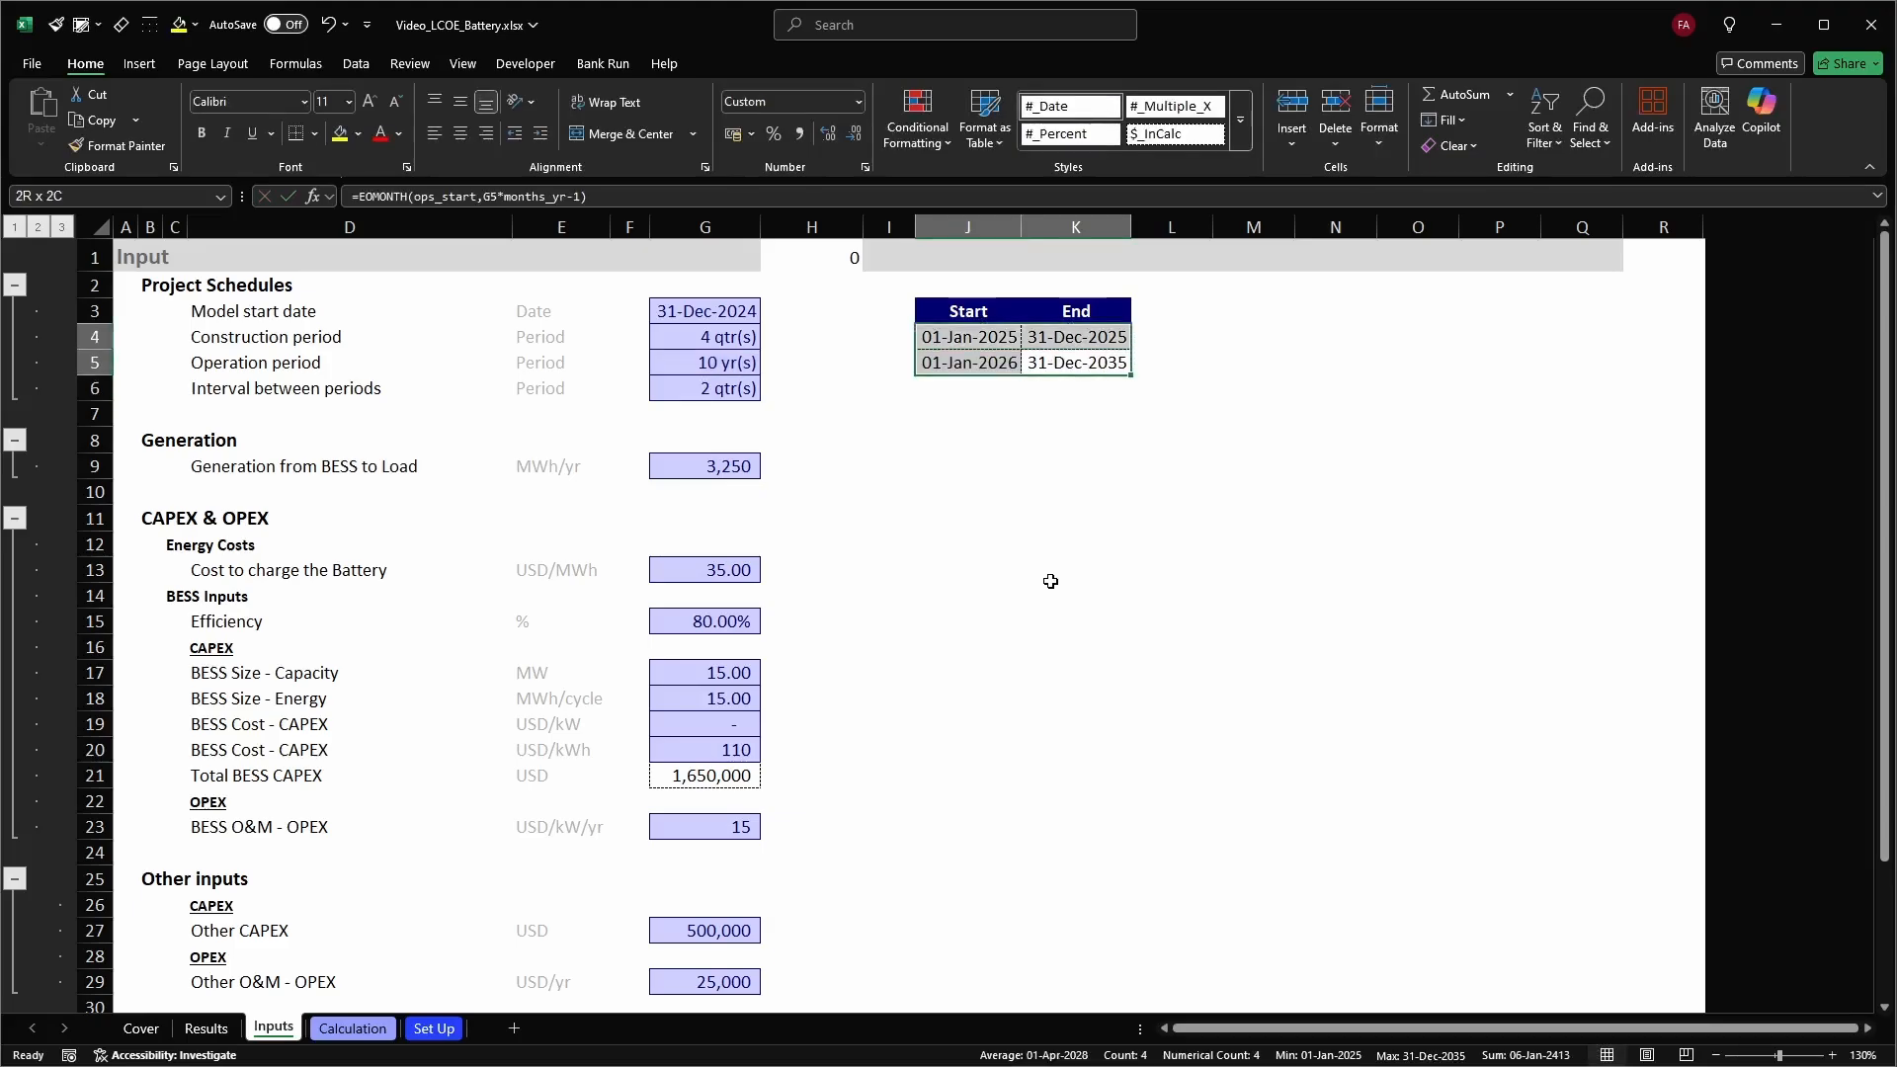
key("shift+Left")
key("shift+Left")
key("shift+Left")
key("shift+Left")
key("shift+Left")
key("shift+Left")
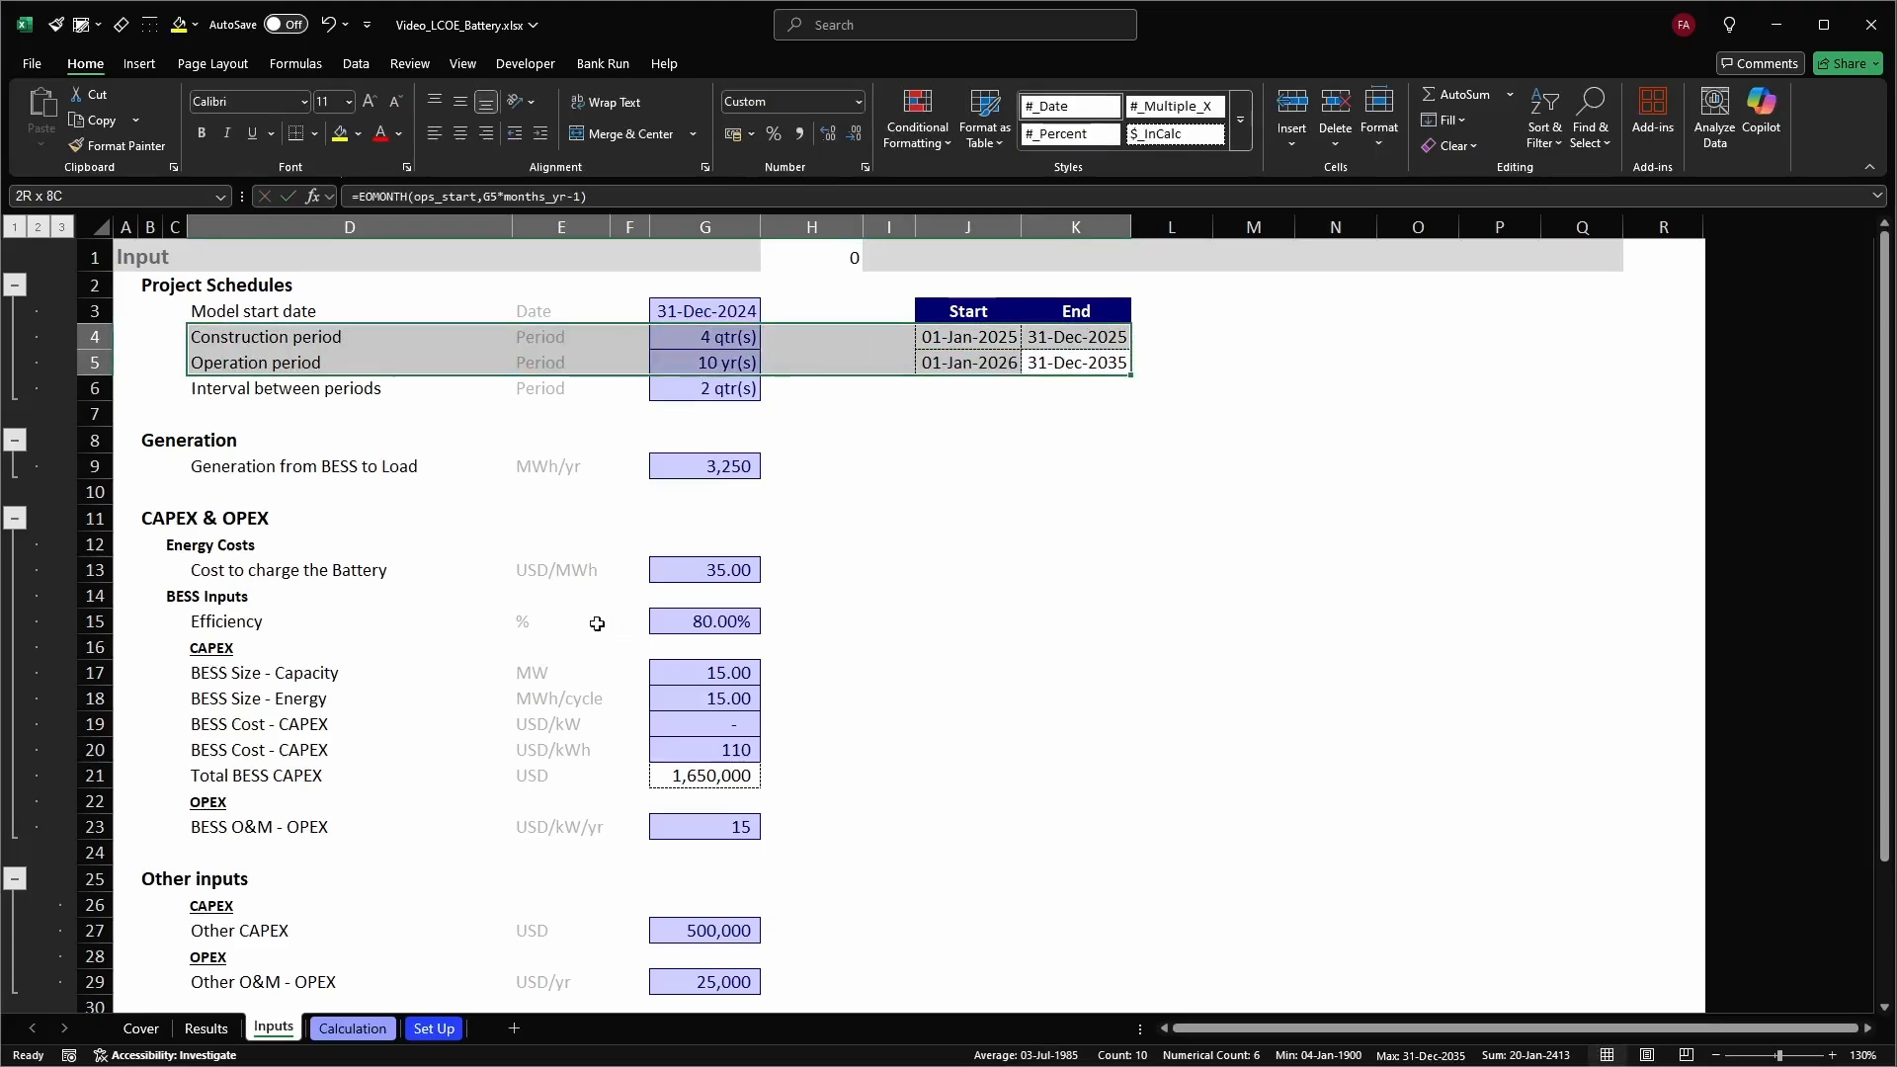
Remove the stray 'Set Up' reference from cell H1 on the Inputs sheet and bring back its header formatting
left_click(823, 249)
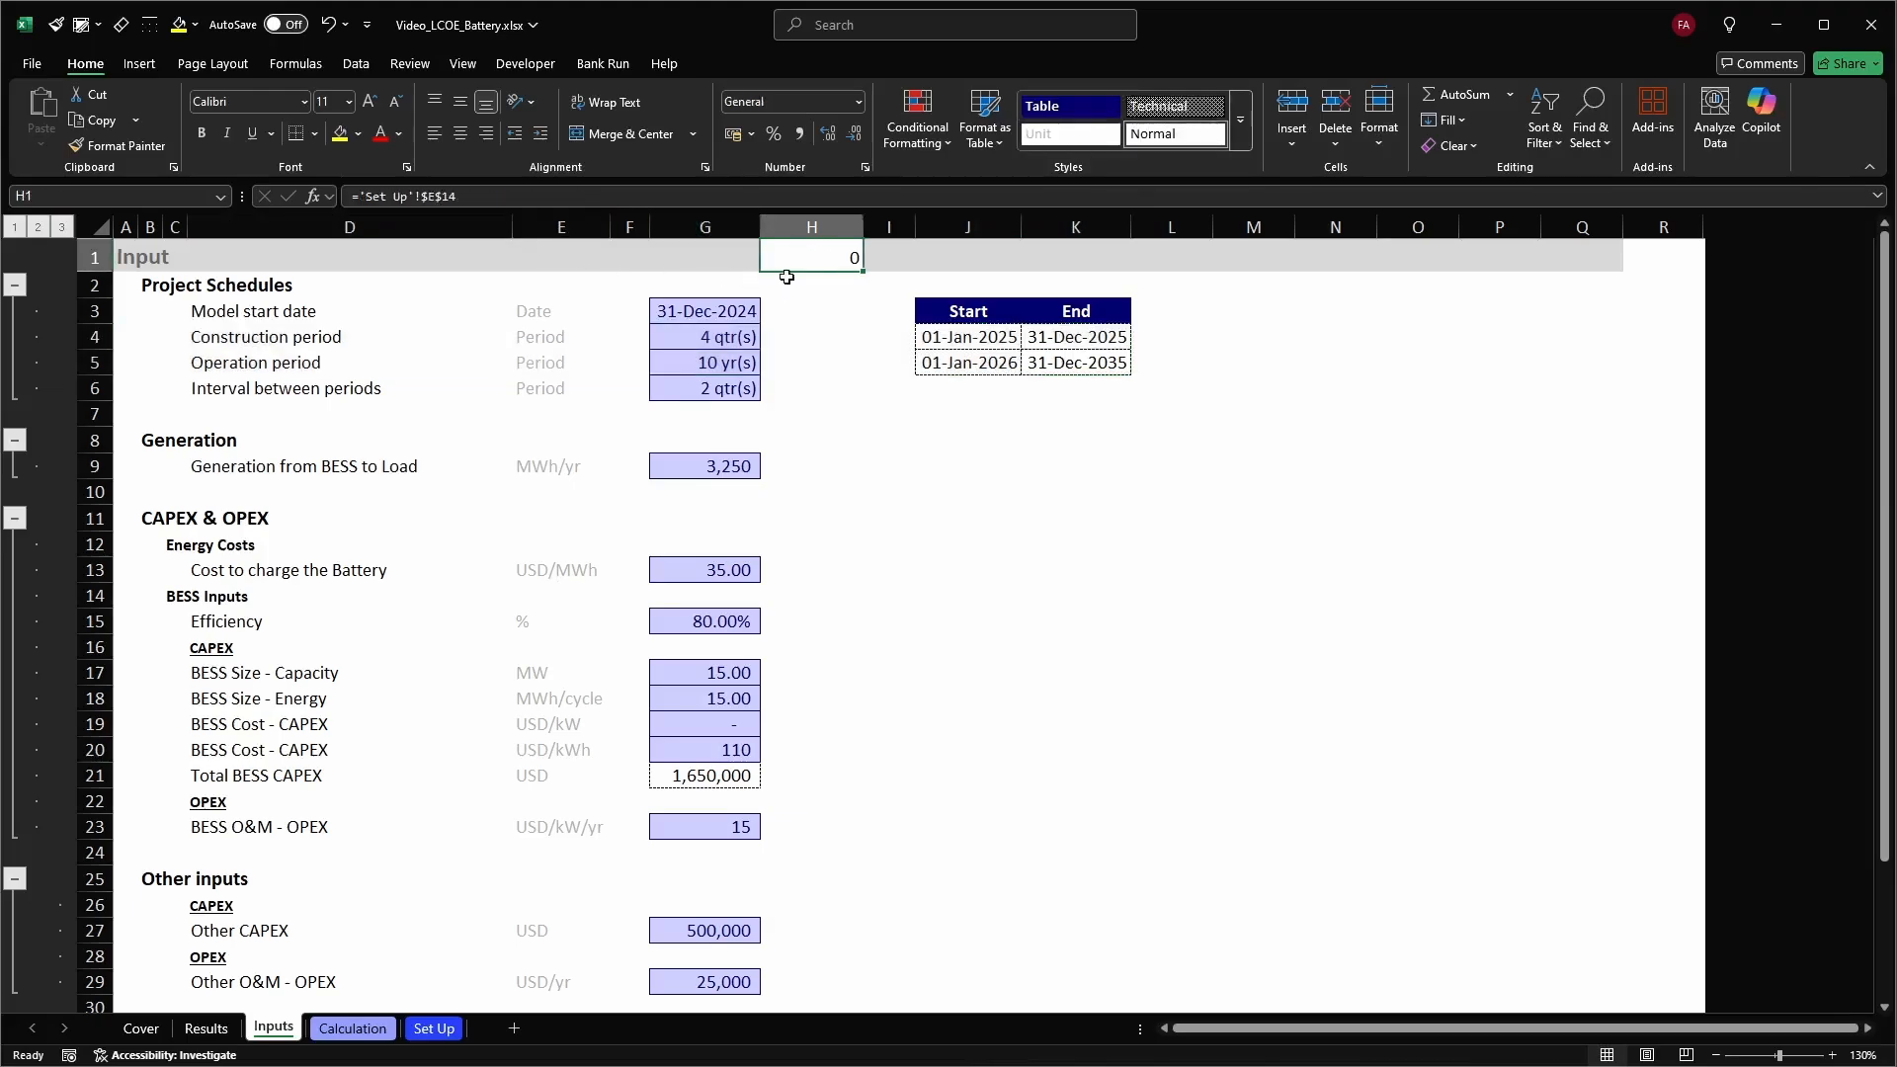
key("ctrl+z")
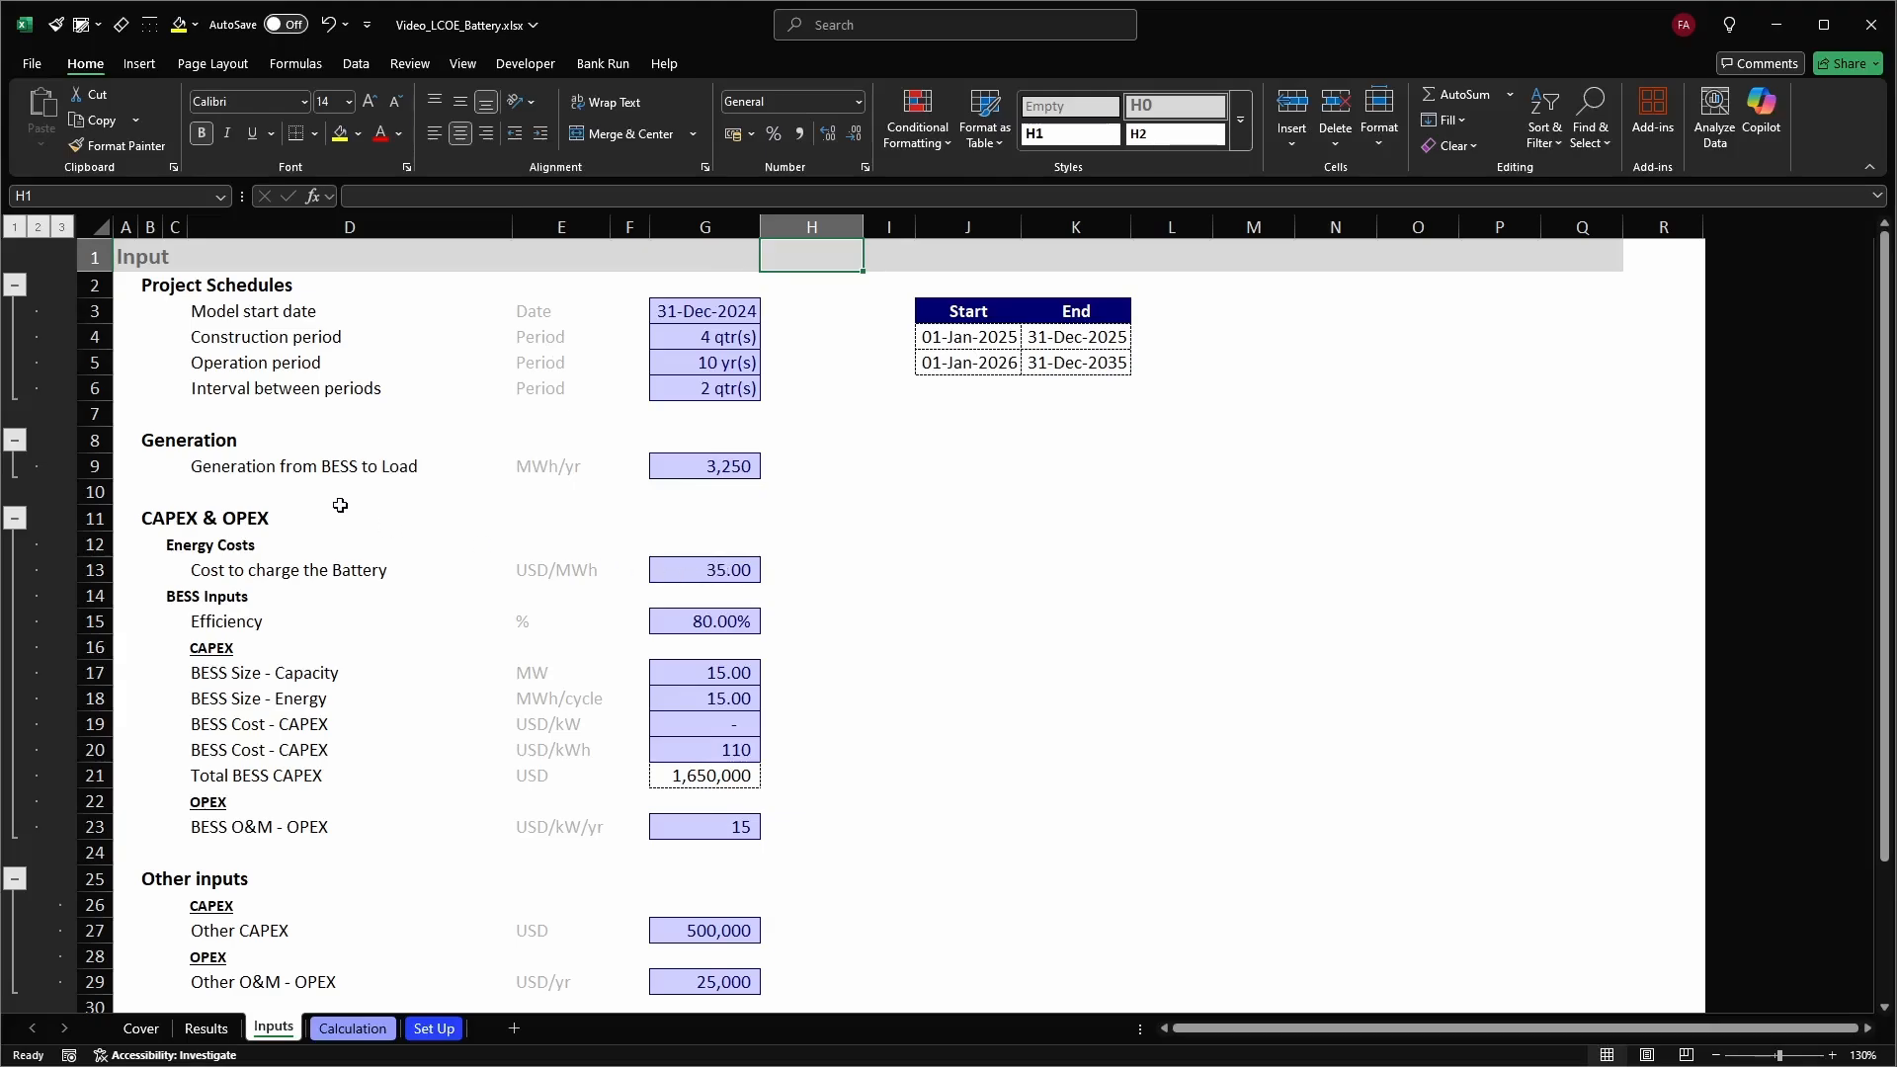
On the Calculation sheet, replace the red-shaded cell J1 with a copy of the blank header cell I1
left_click(350, 1028)
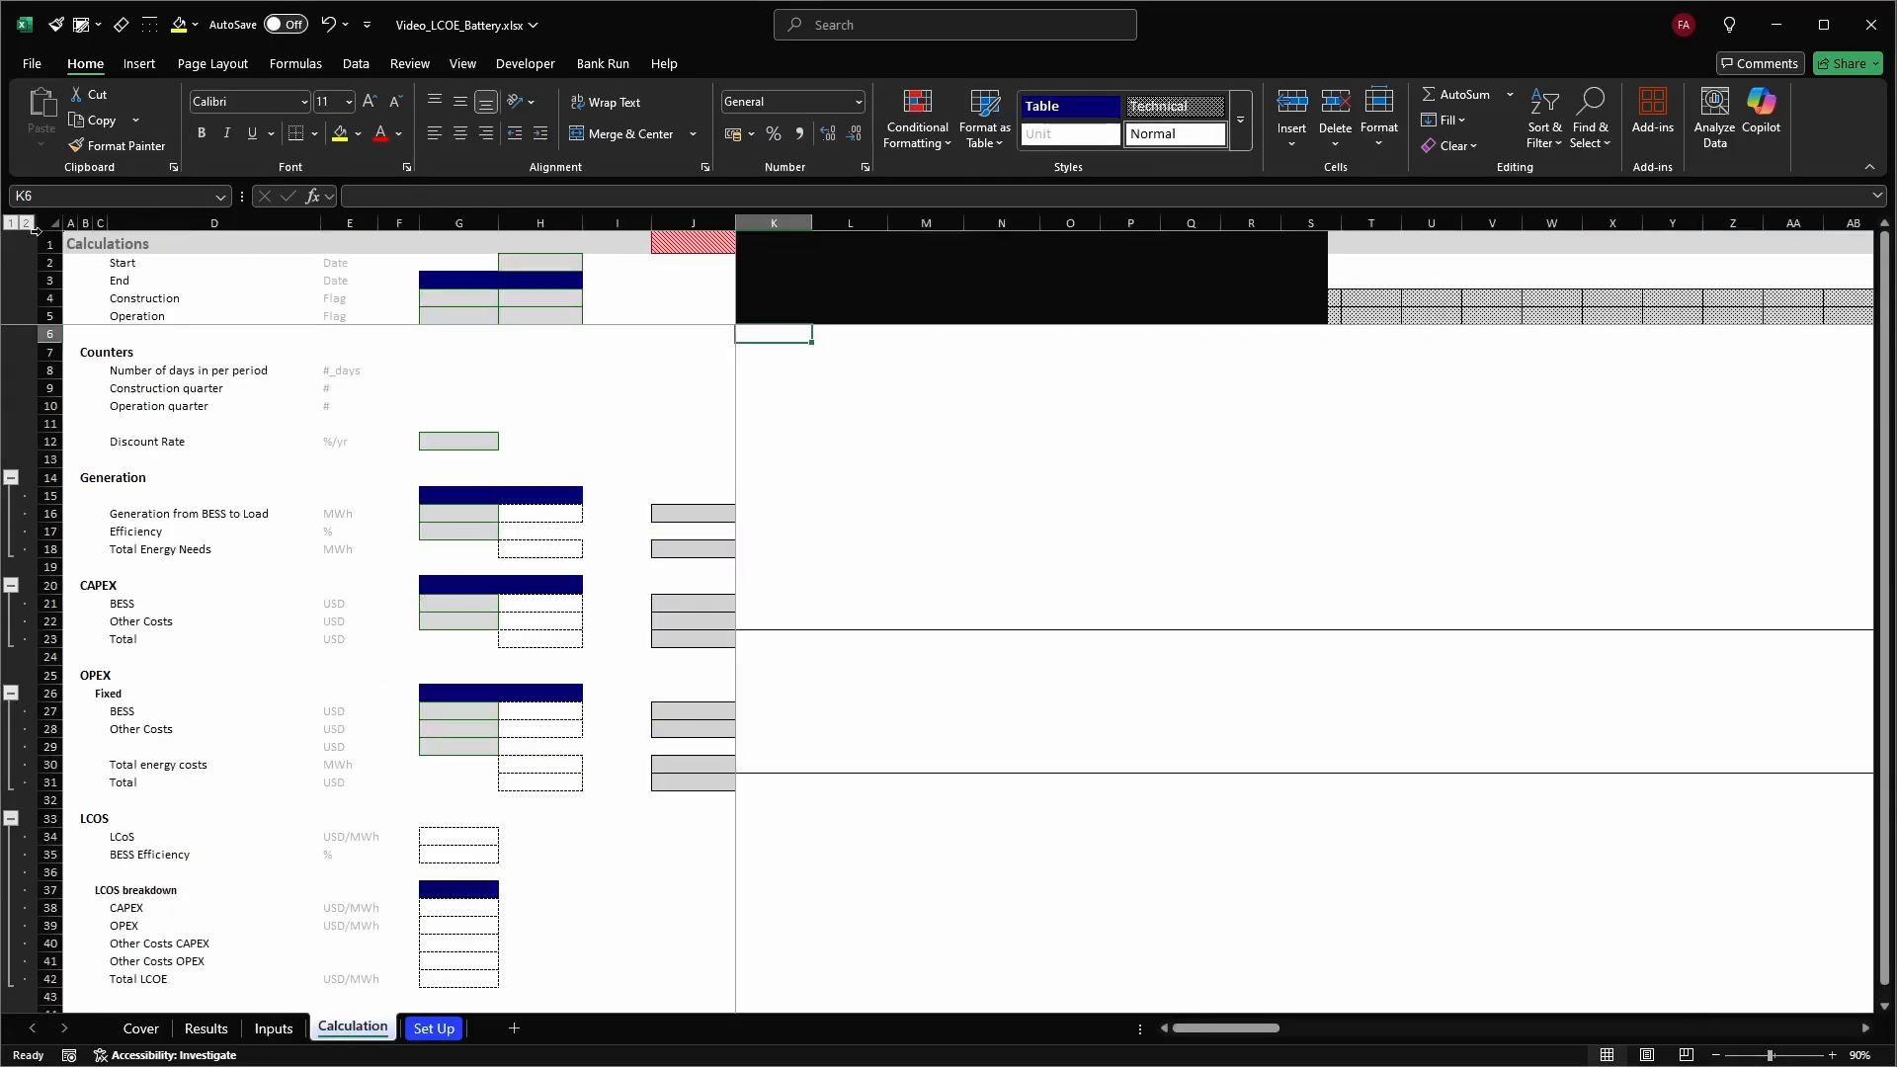
left_click(85, 242)
left_click(695, 237)
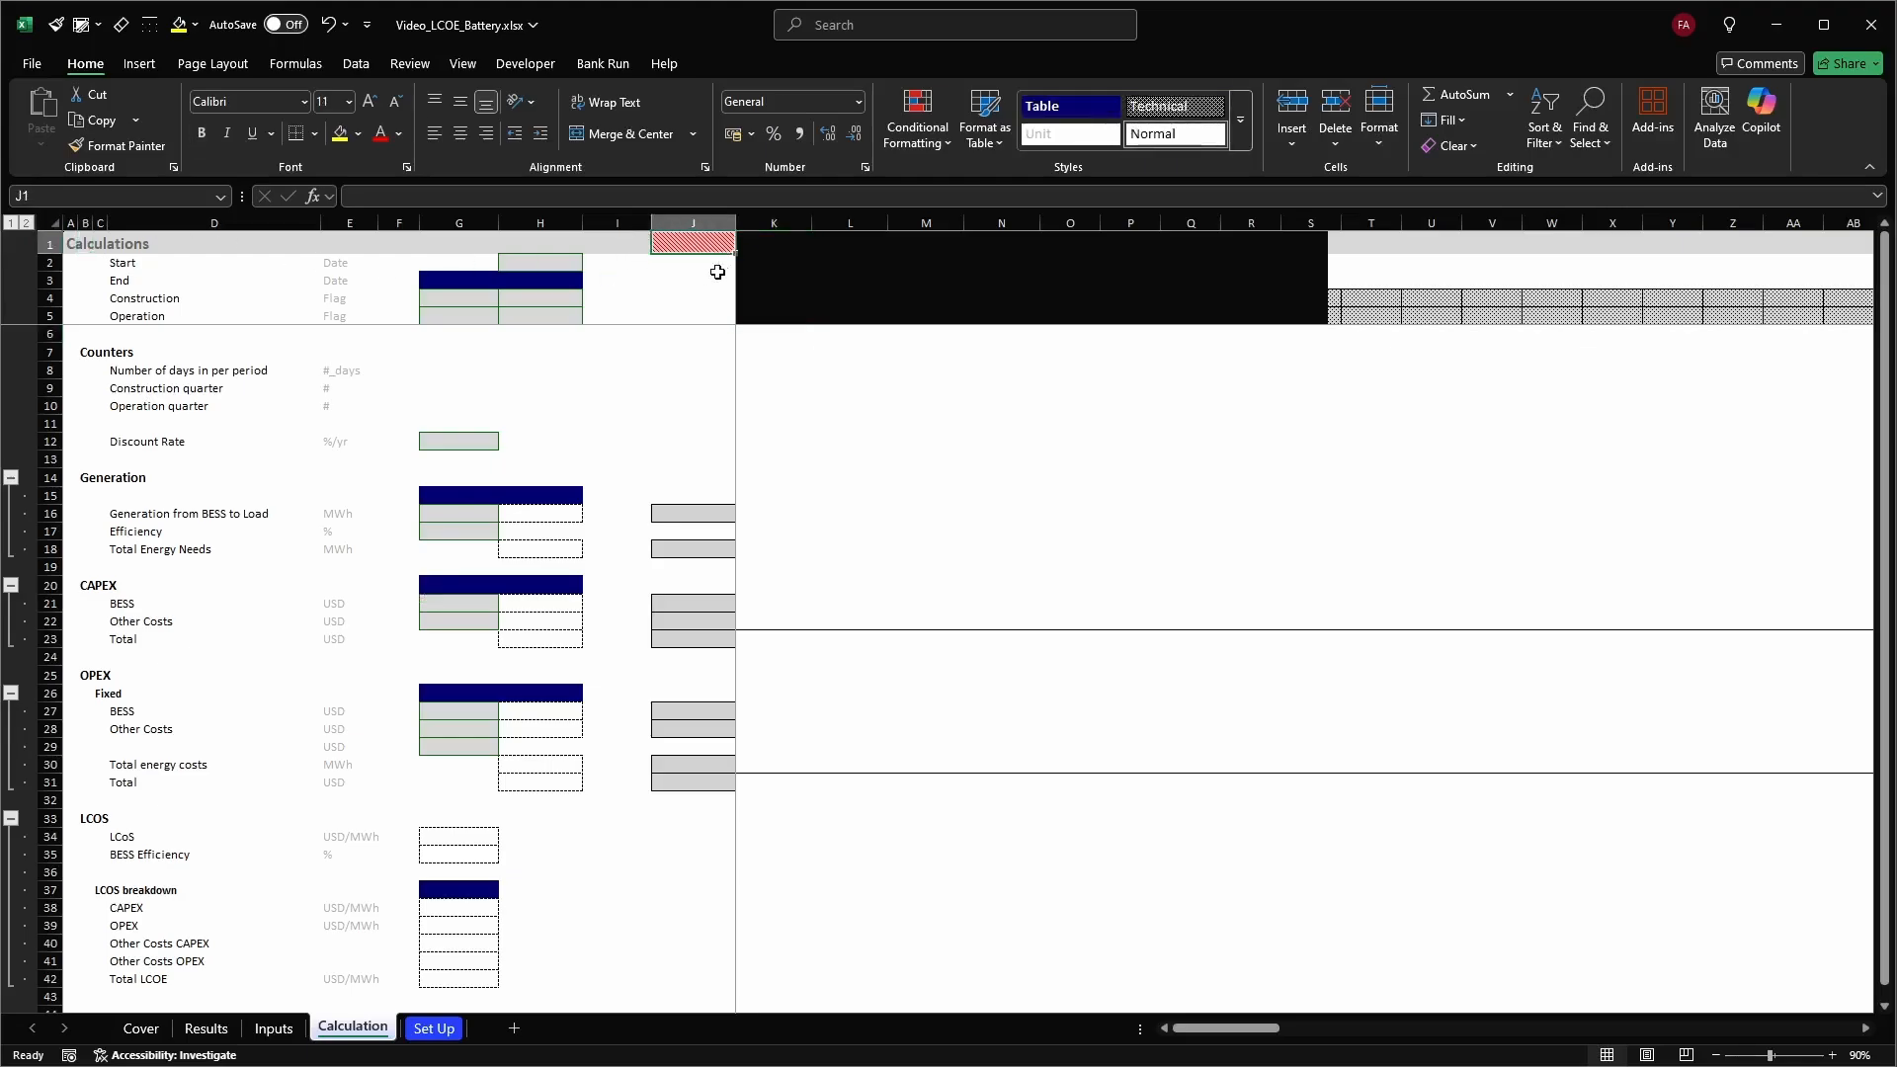
key("ctrl+Page_Up")
key("ctrl+Page_Down")
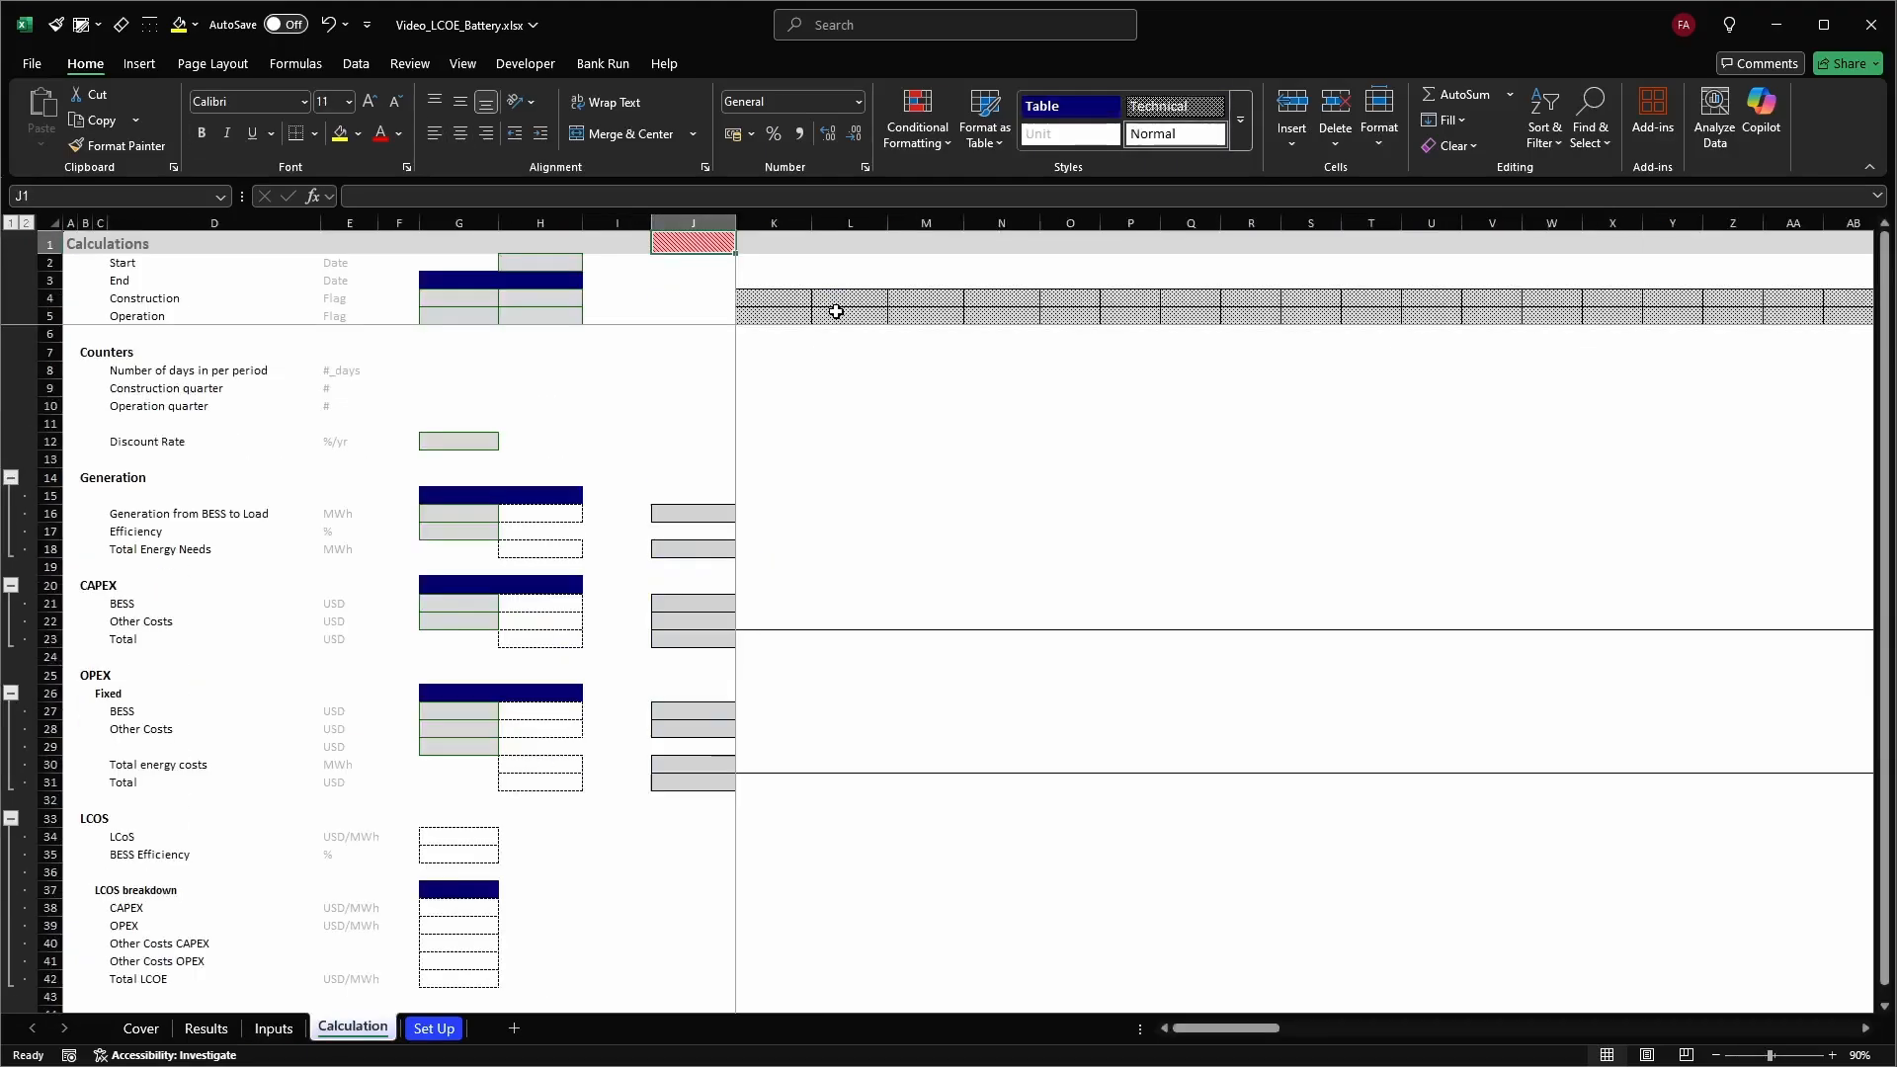
left_click_drag(788, 238, 1025, 311)
left_click(628, 263)
left_click(673, 237)
key("Left")
key("ctrl+c")
key("Right")
key("Return")
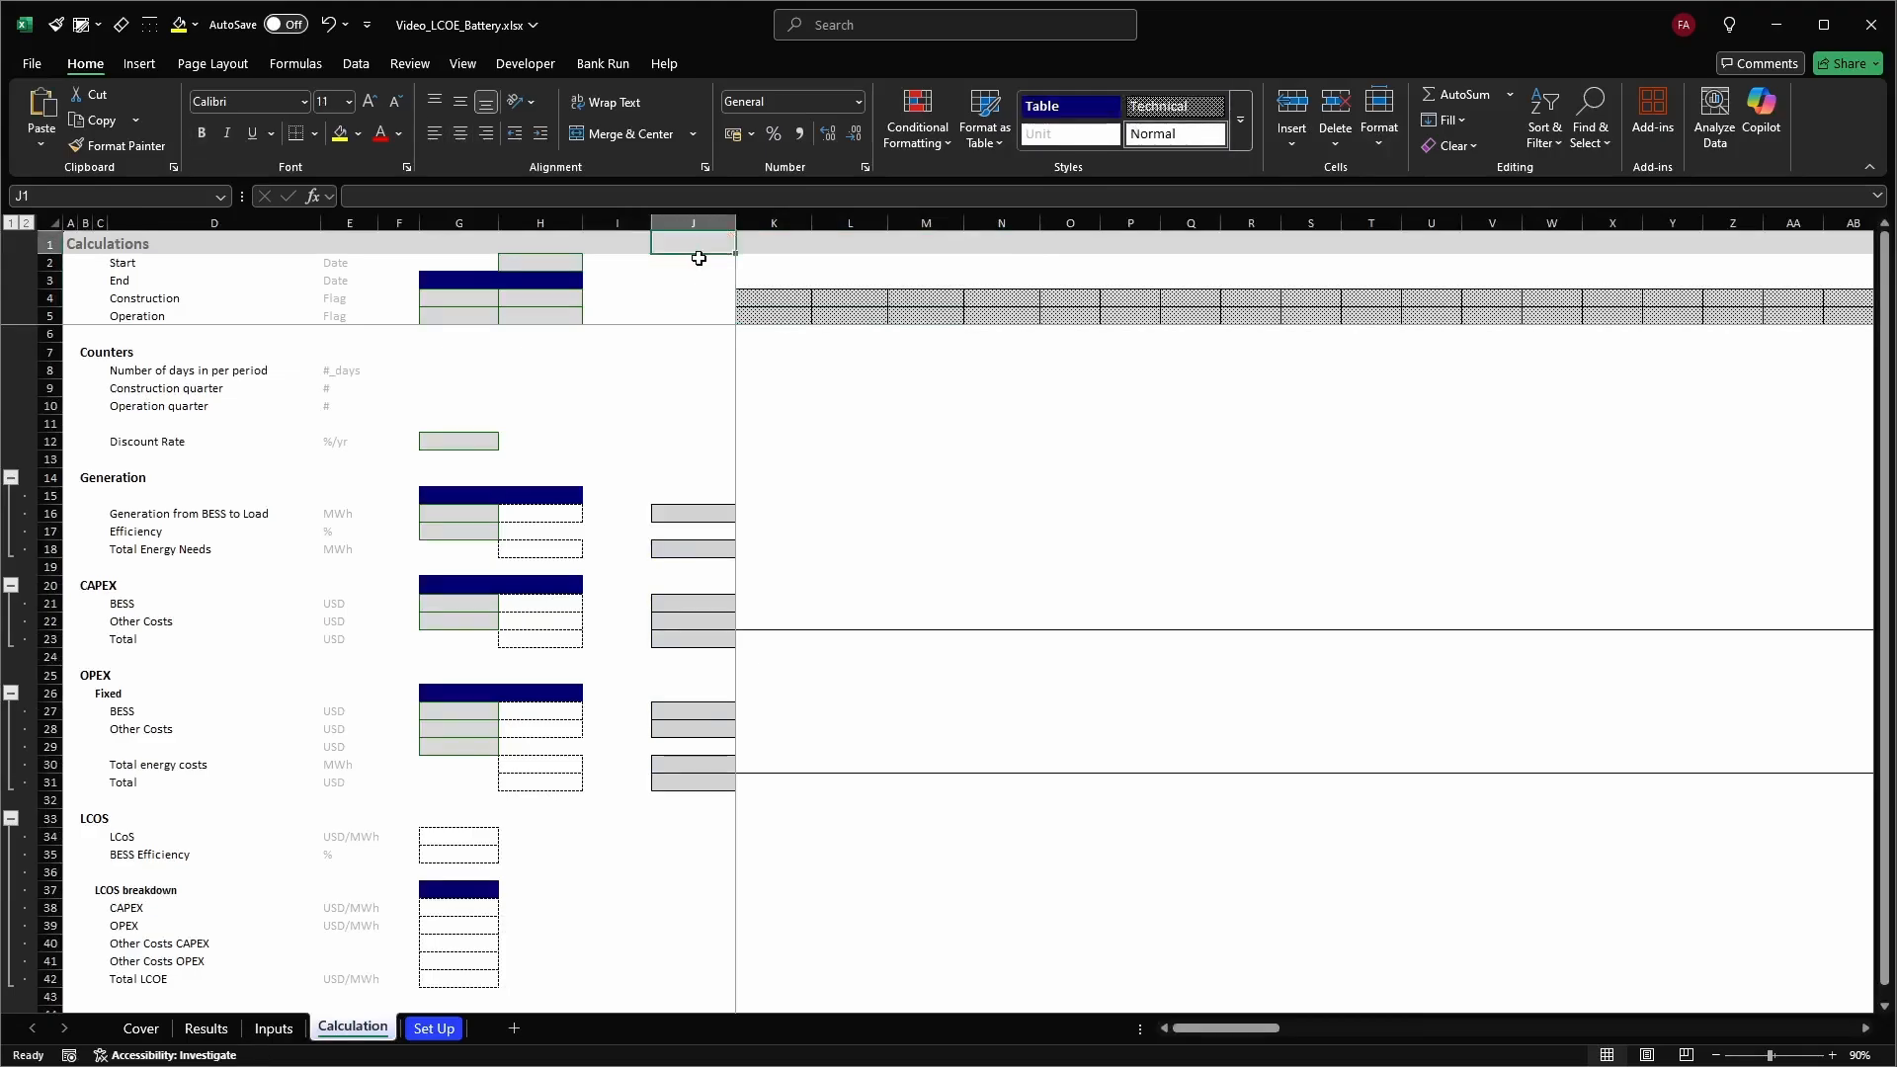
key("Left")
key("Left")
key("Left")
key("Left")
key("Left")
key("Left")
key("Down")
key("Right")
key("Right")
key("Right")
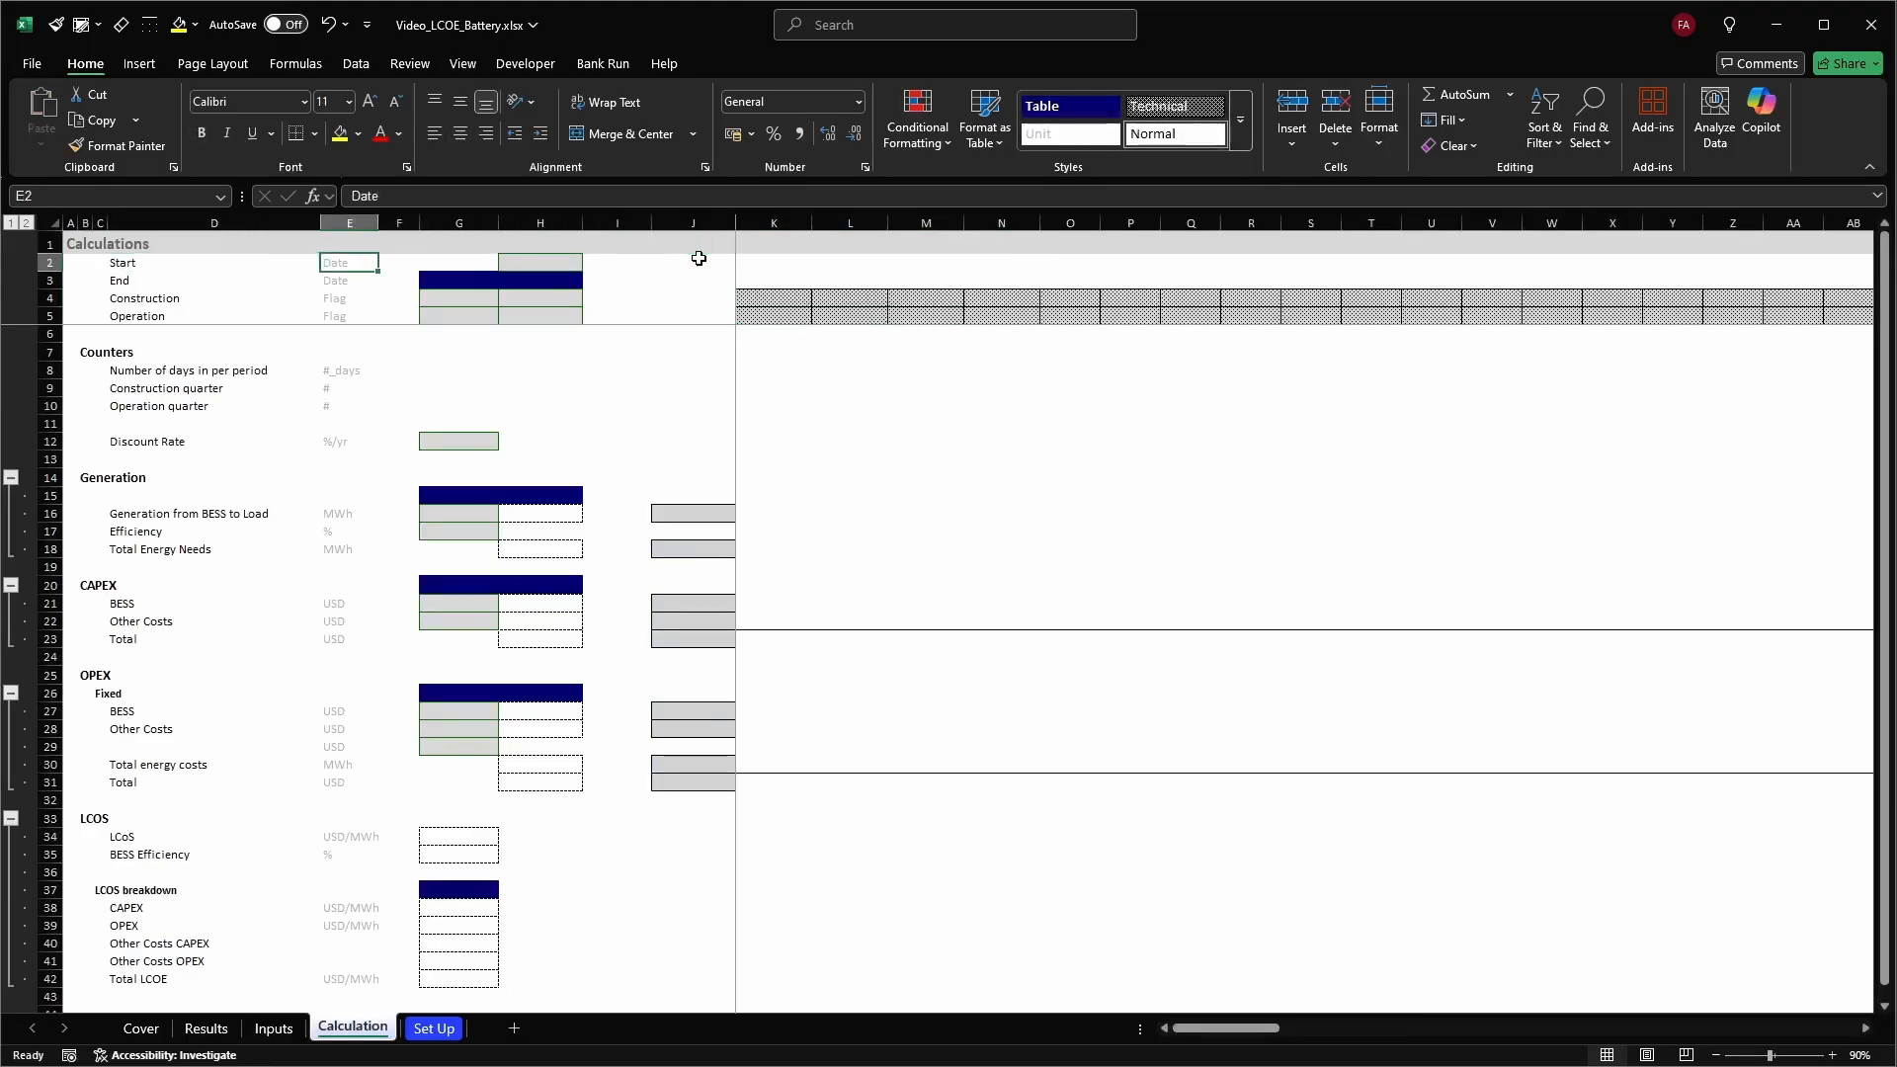
key("Right")
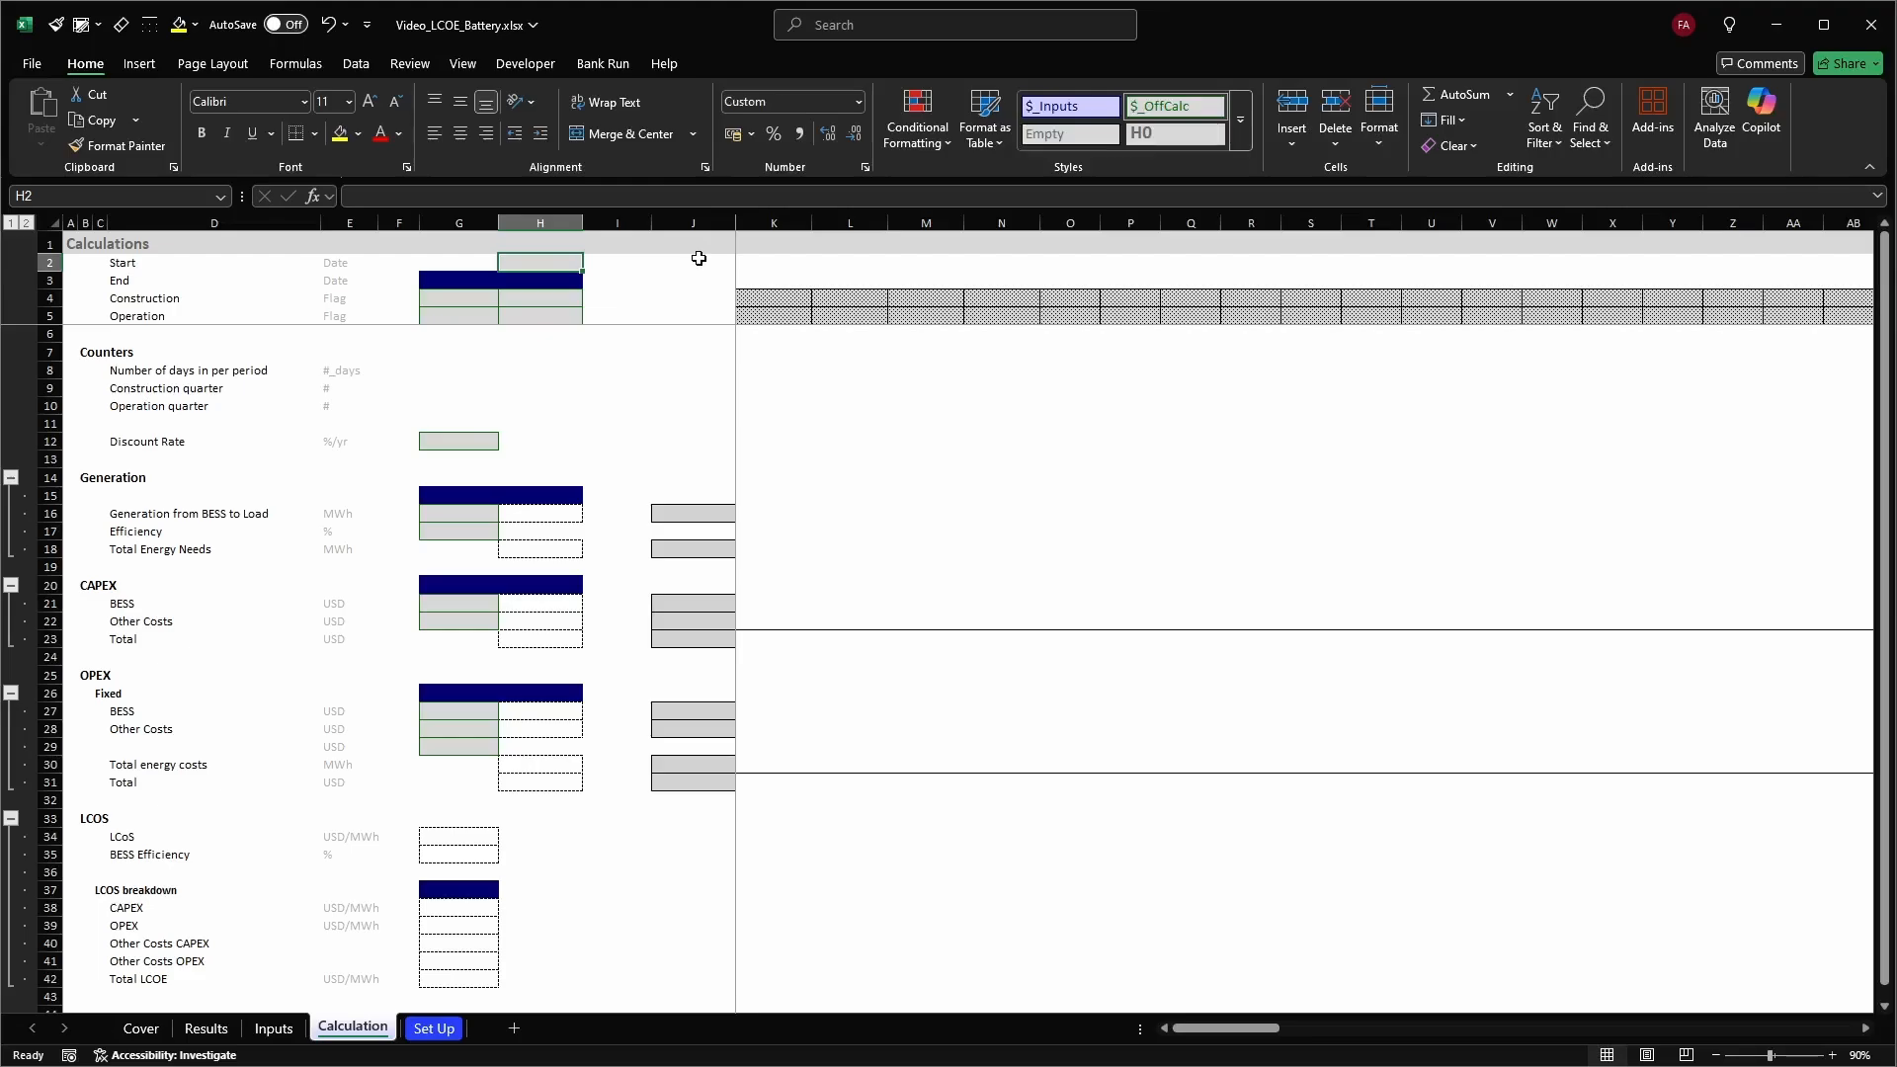
key("Left")
key("Left")
key("Left")
key("Left")
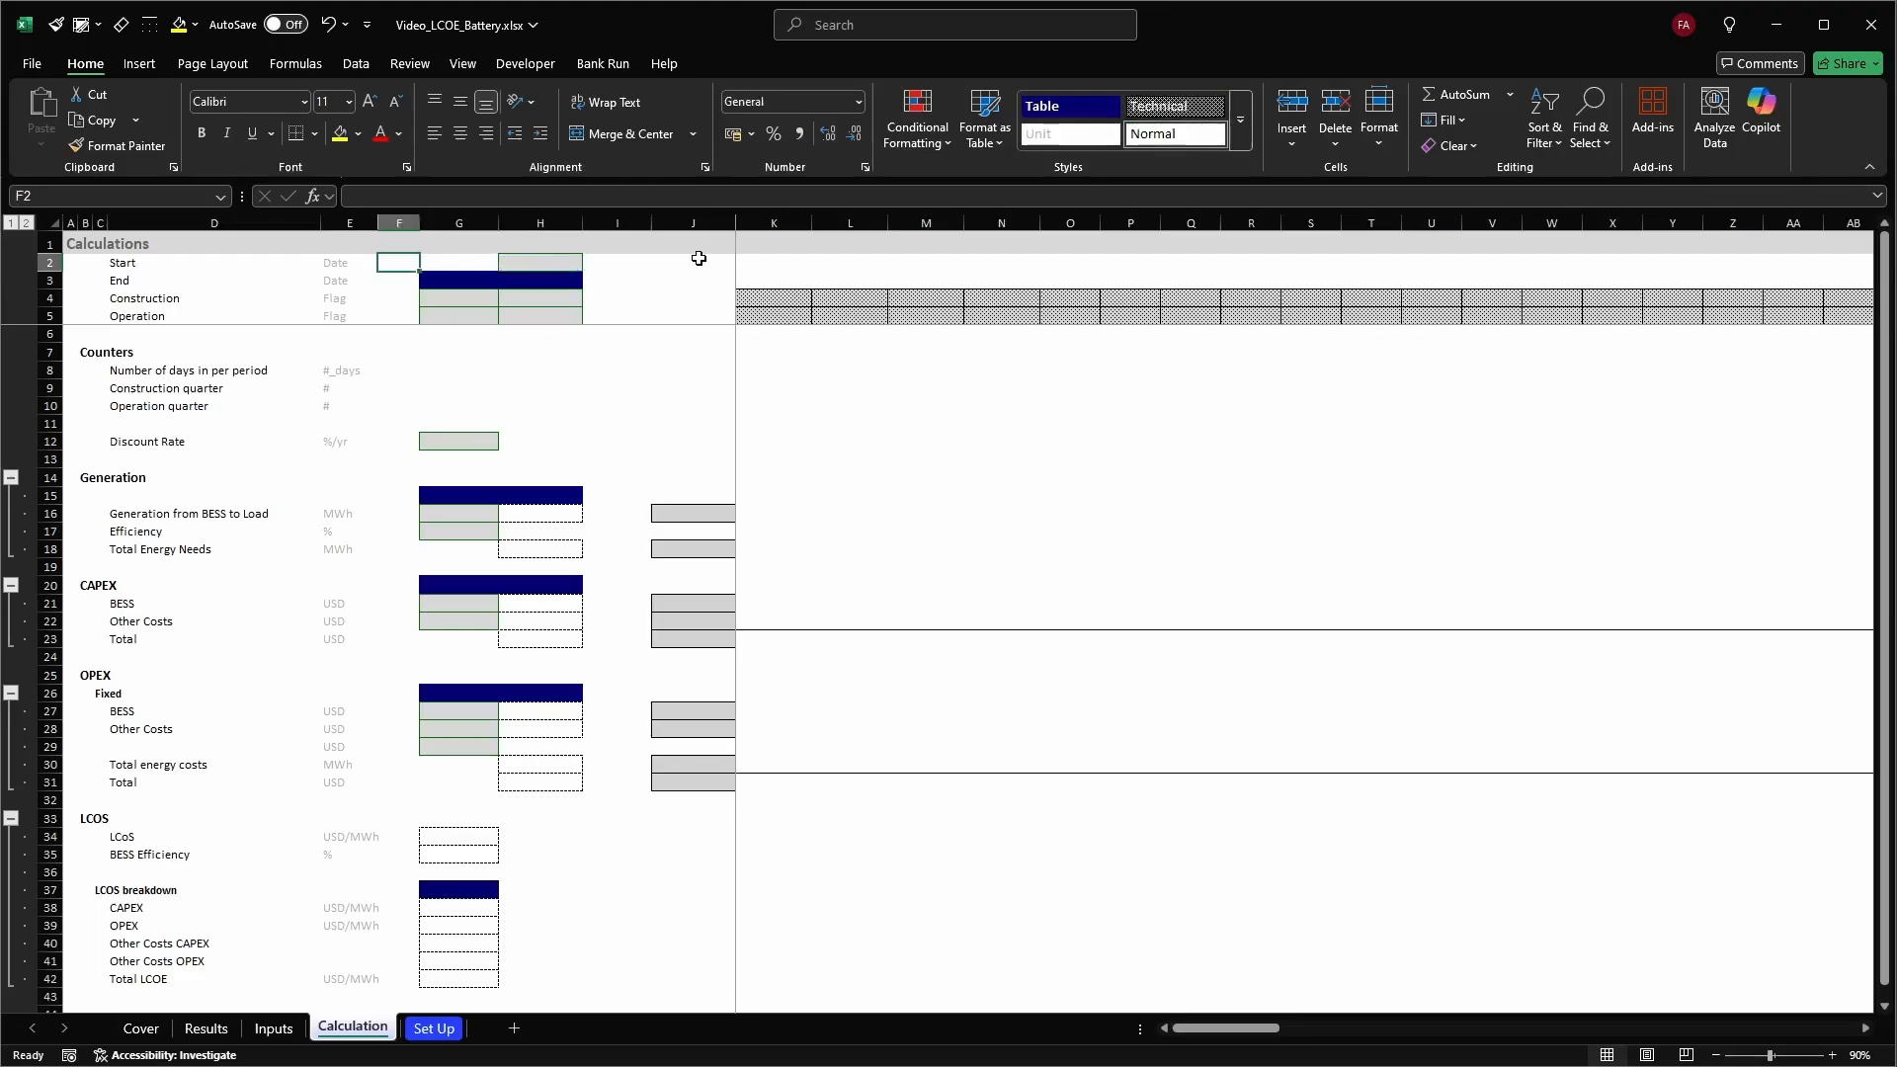
key("Right")
key("Right")
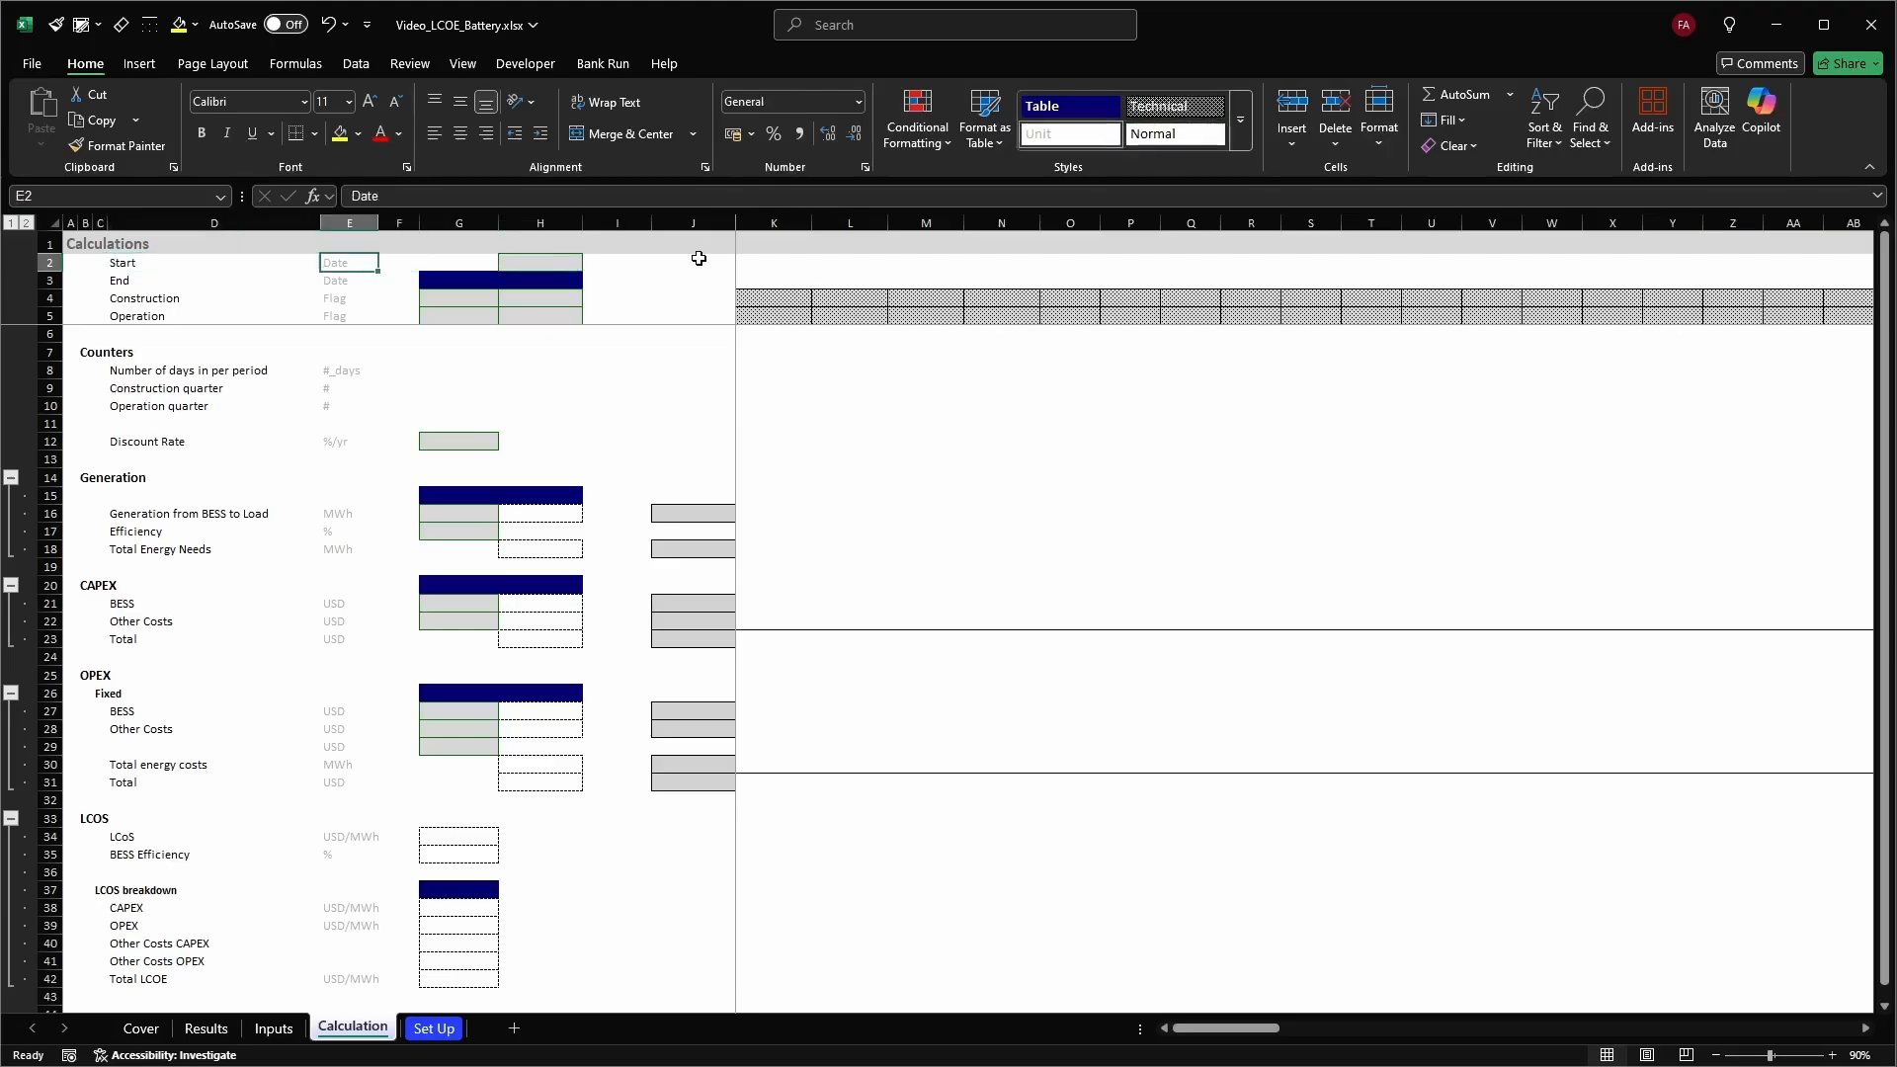
Enter the headings Start in G3 and End in H3 above the construction and operation rows
key("Down")
key("Right")
type("E")
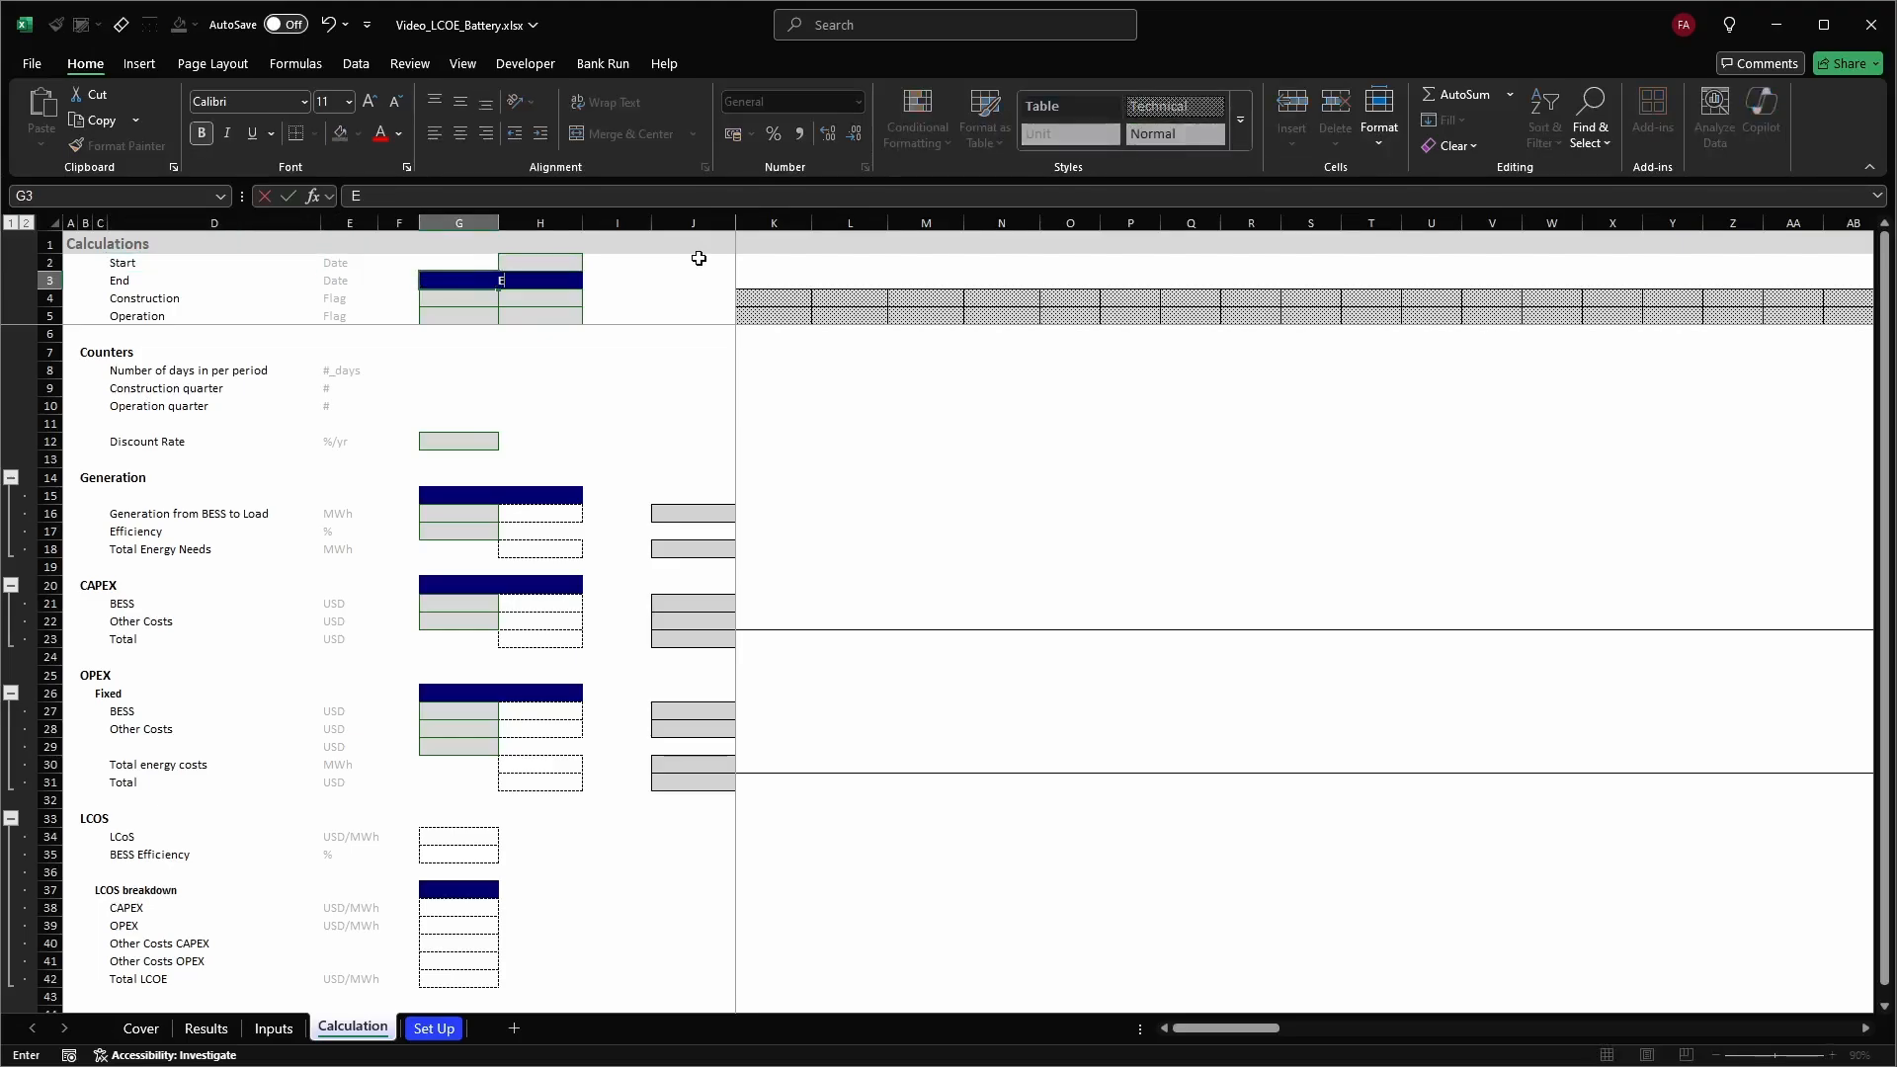
type("tart")
key("Right")
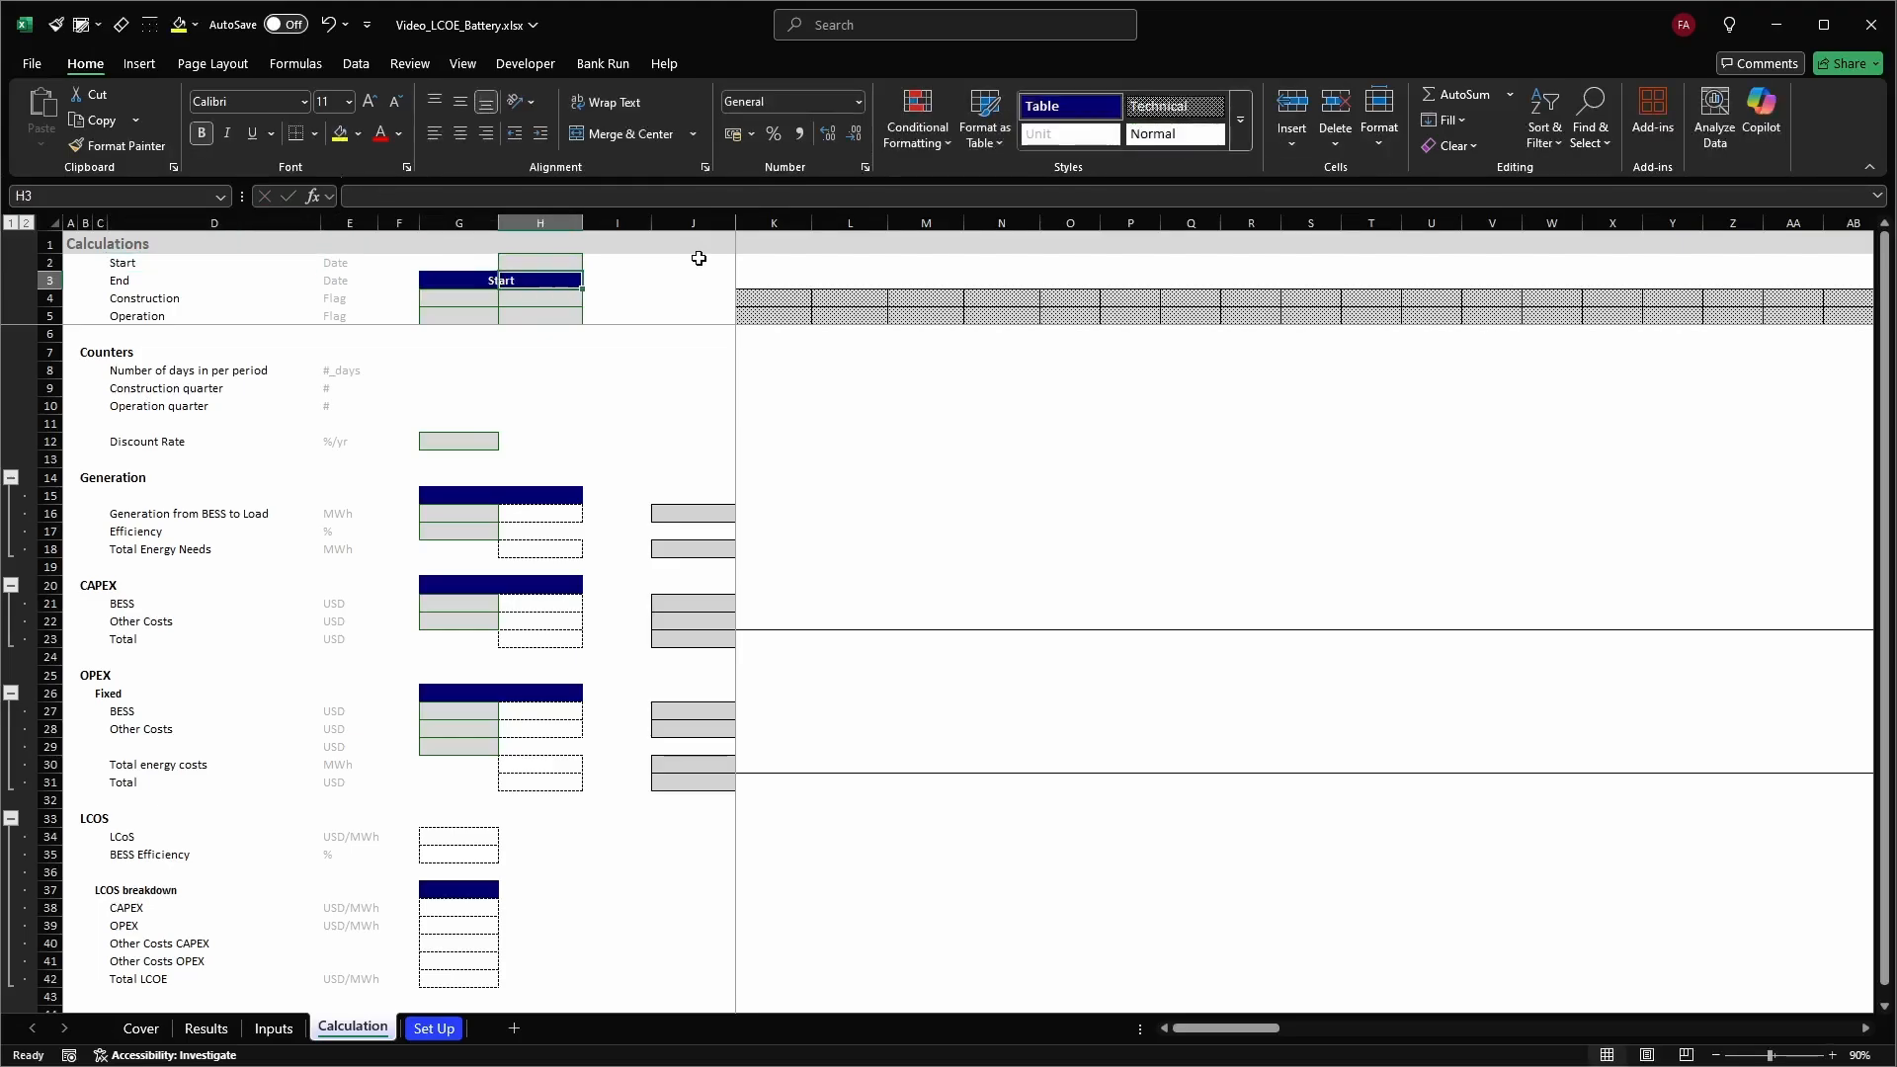
type("End")
key("Return")
Rename the row label in D2 as Periods
key("Up")
key("Up")
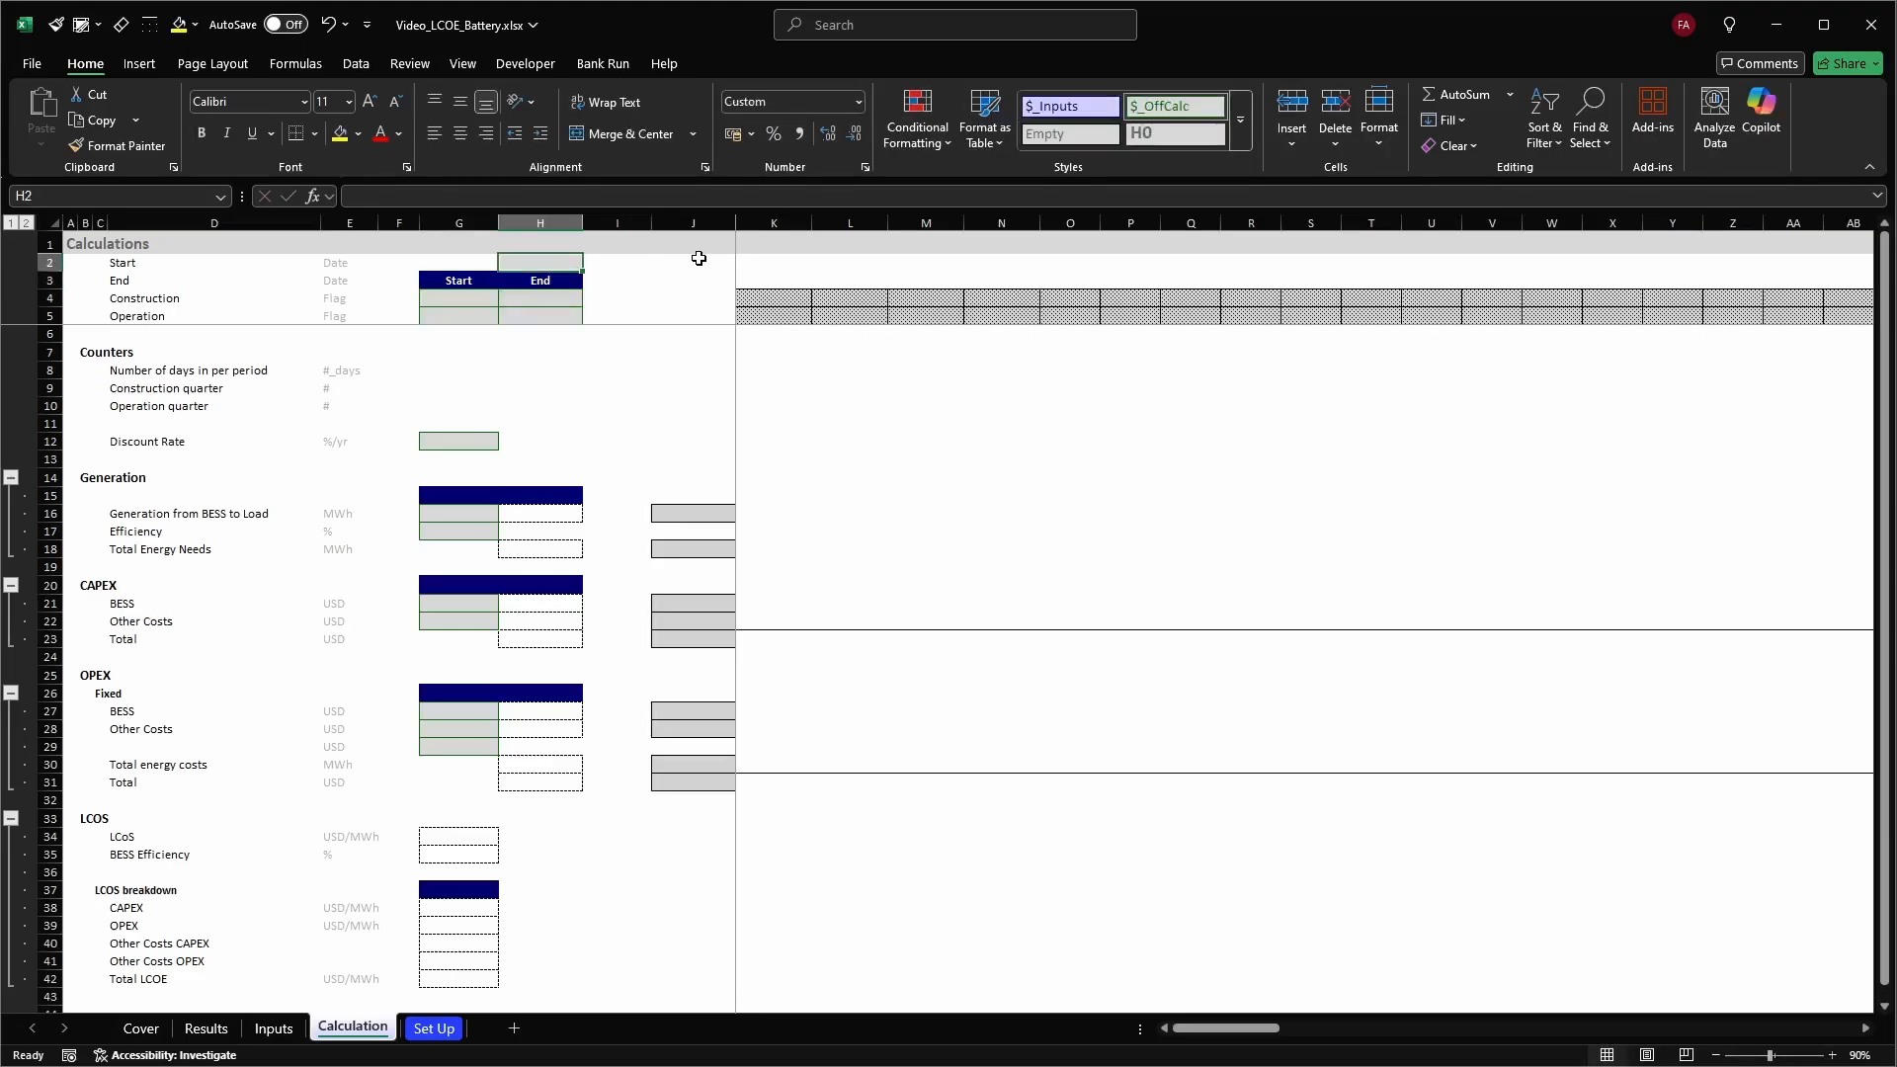
key("Left")
key("Left")
key("Left")
key("Left")
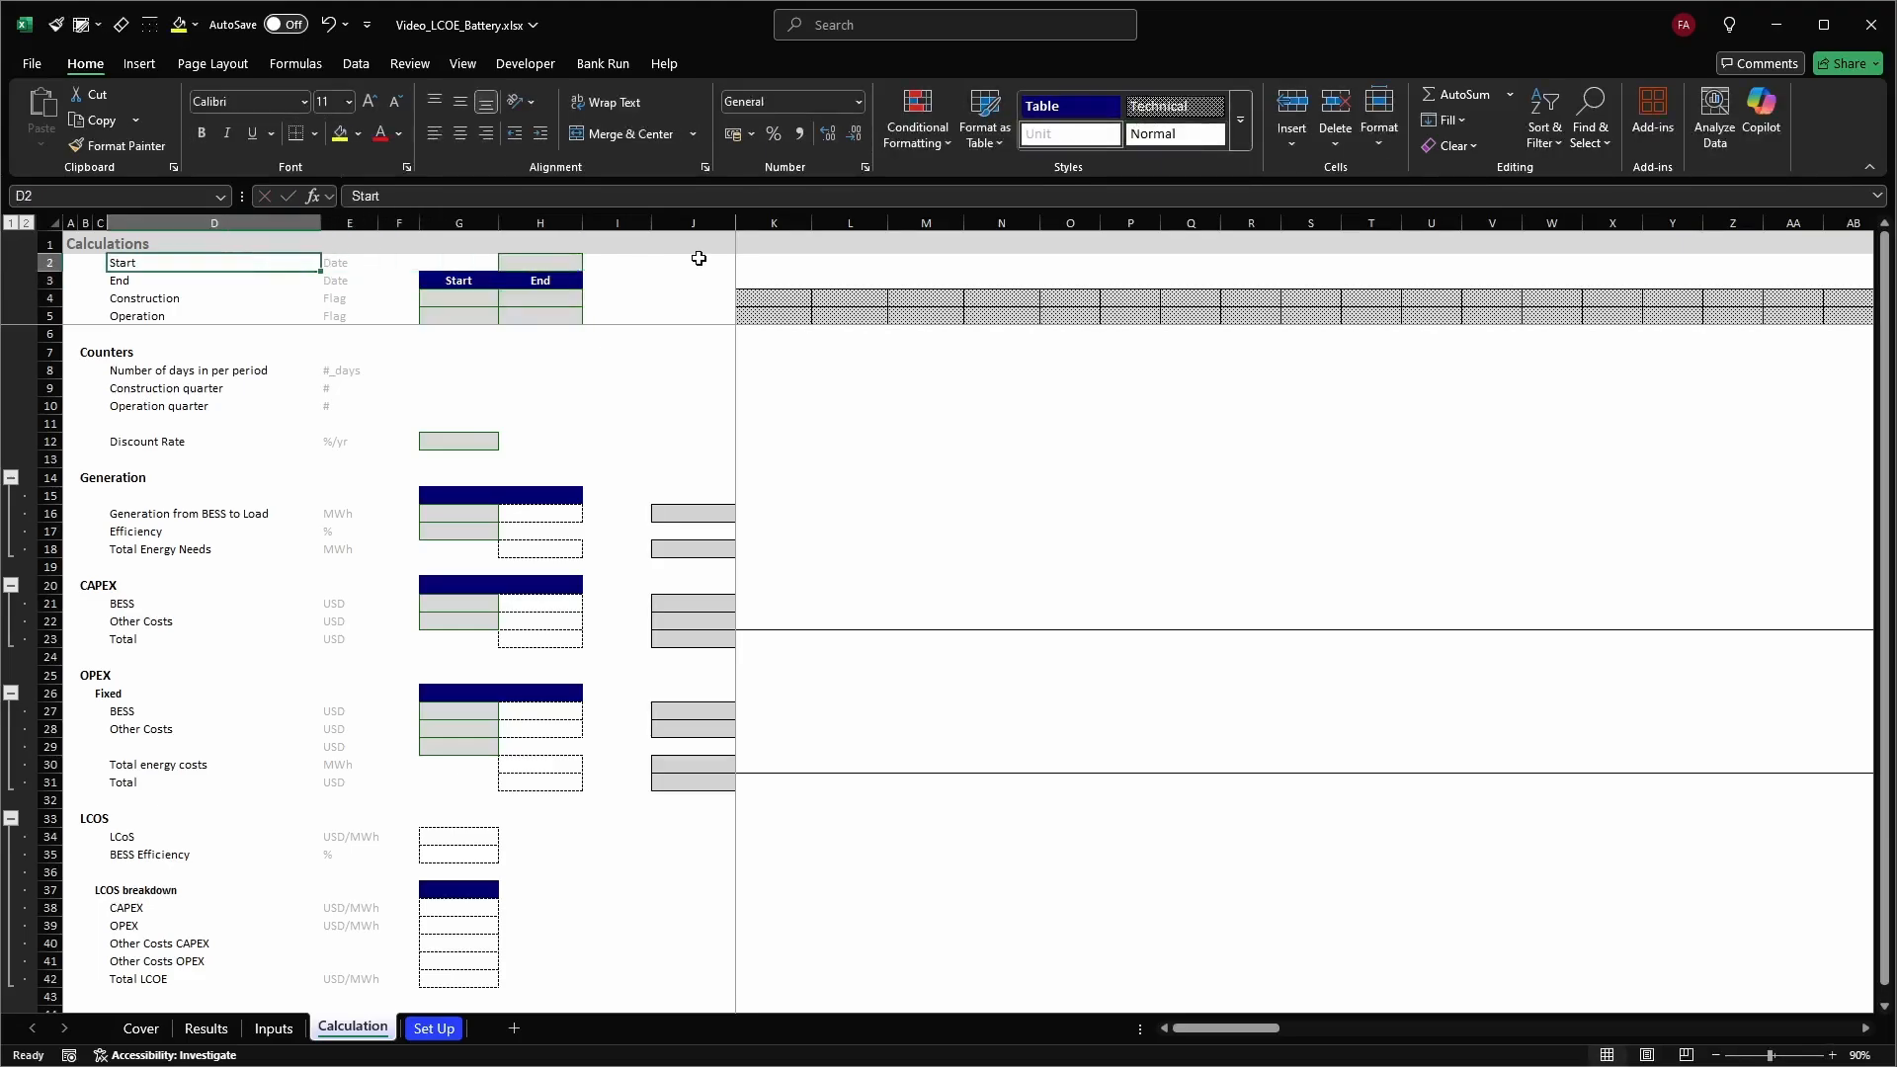
type("Periods")
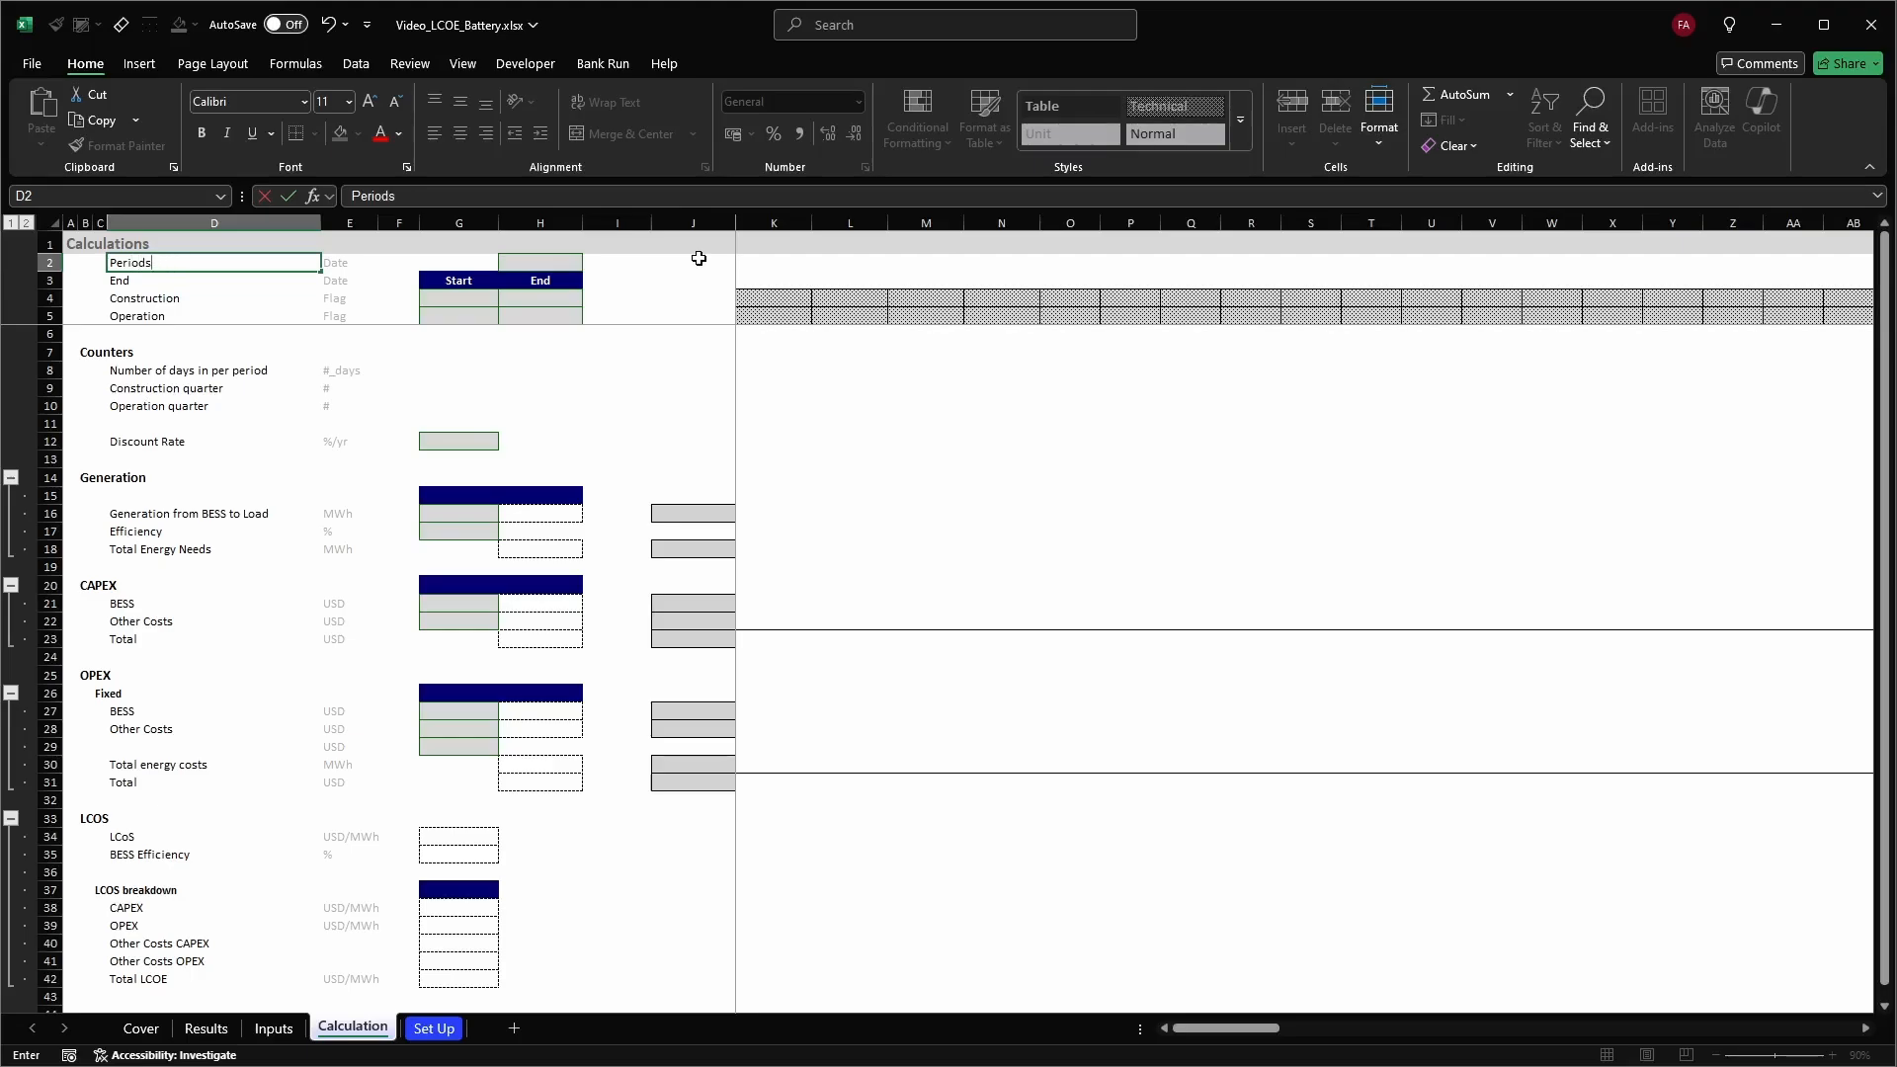
key("Return")
Link the Periods cell H2 to the interval between periods in G6 of the Inputs sheet
key("Up")
key("Right")
key("Right")
key("Right")
key("Right")
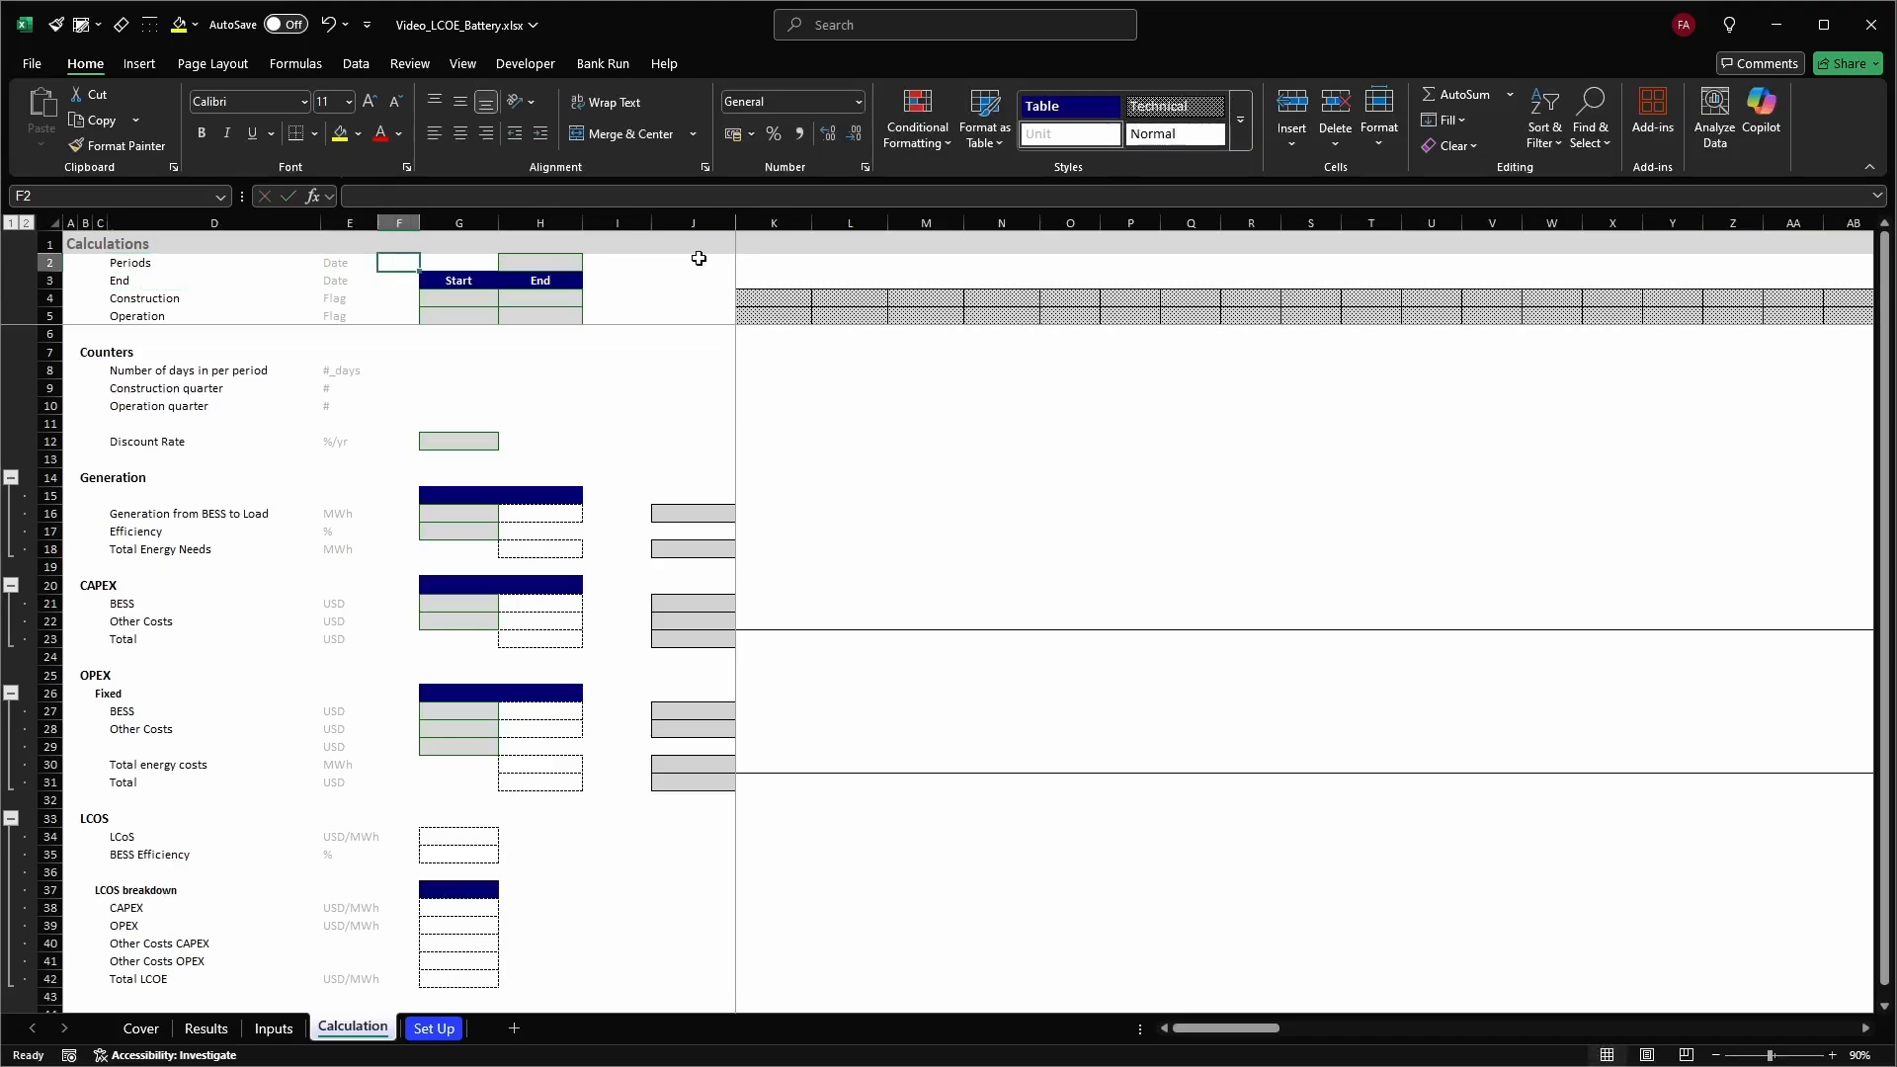
type("=")
key("ctrl+Page_Up")
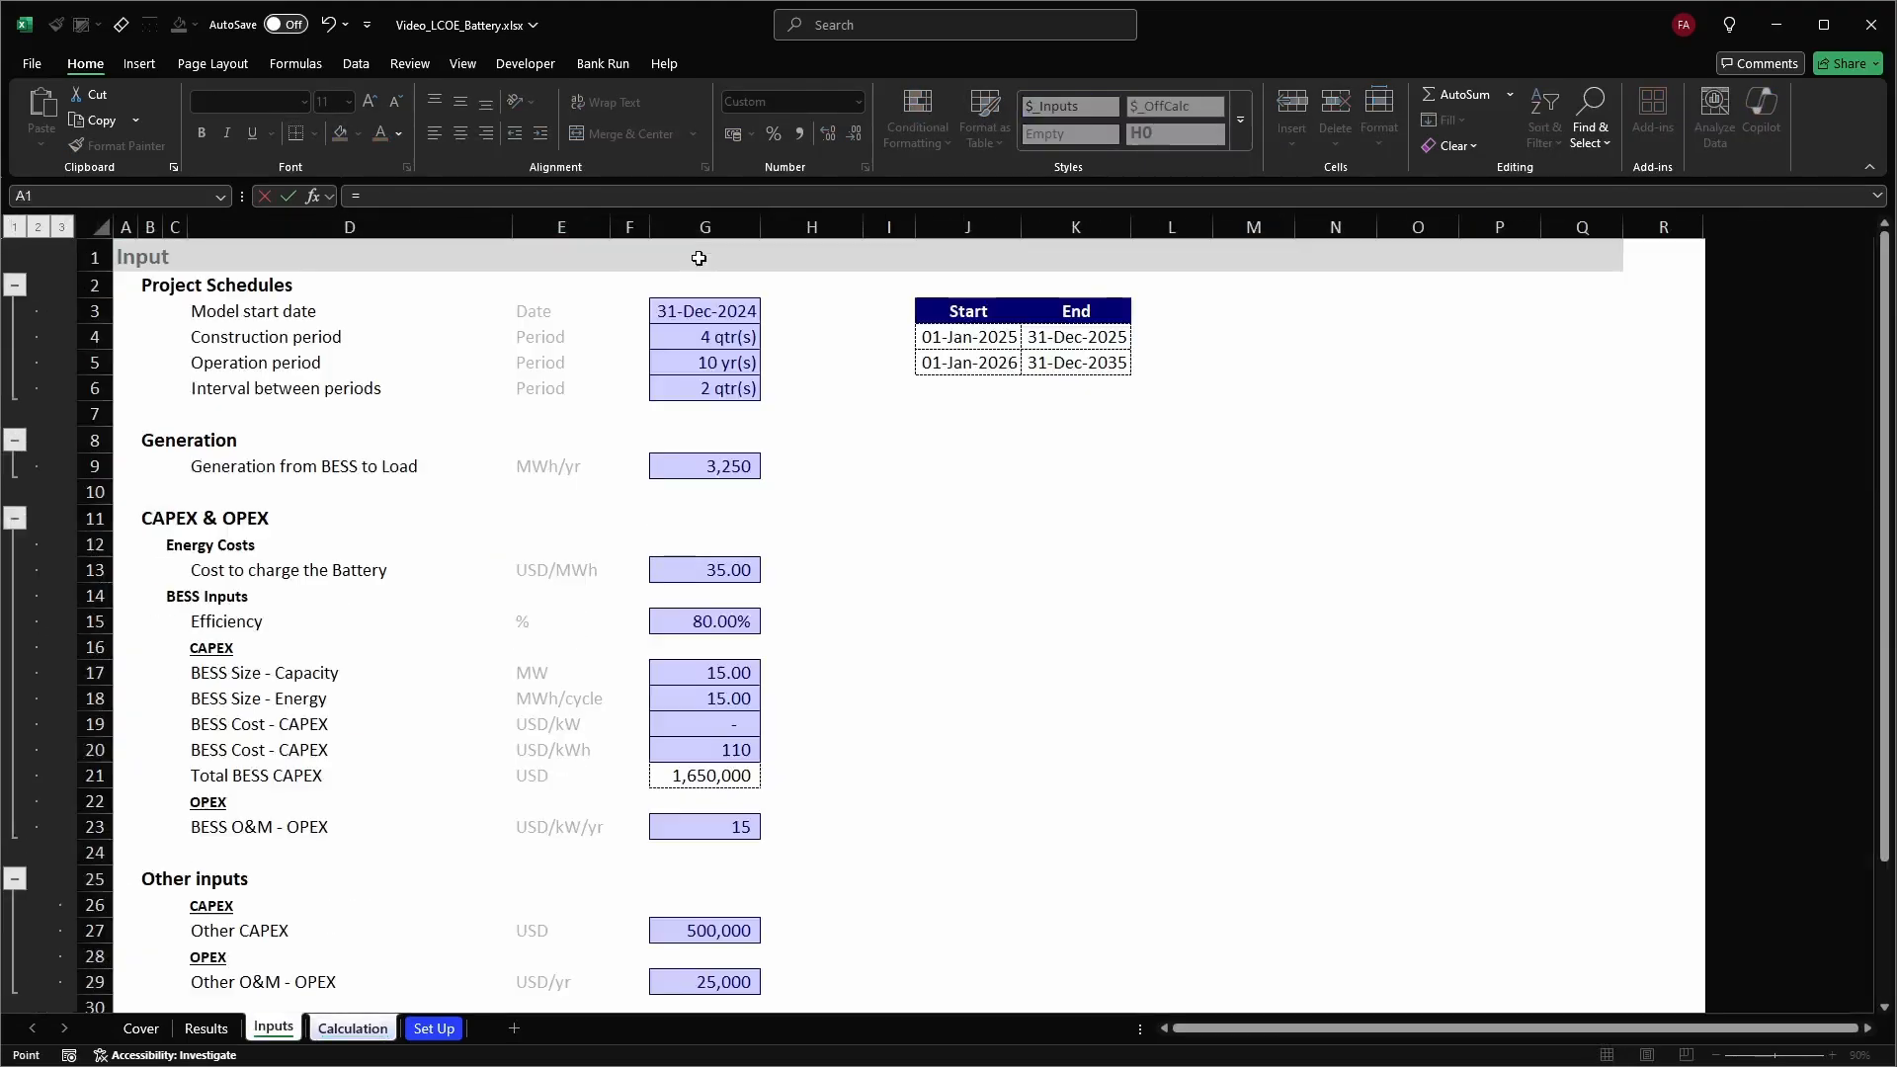
left_click(707, 388)
key("Return")
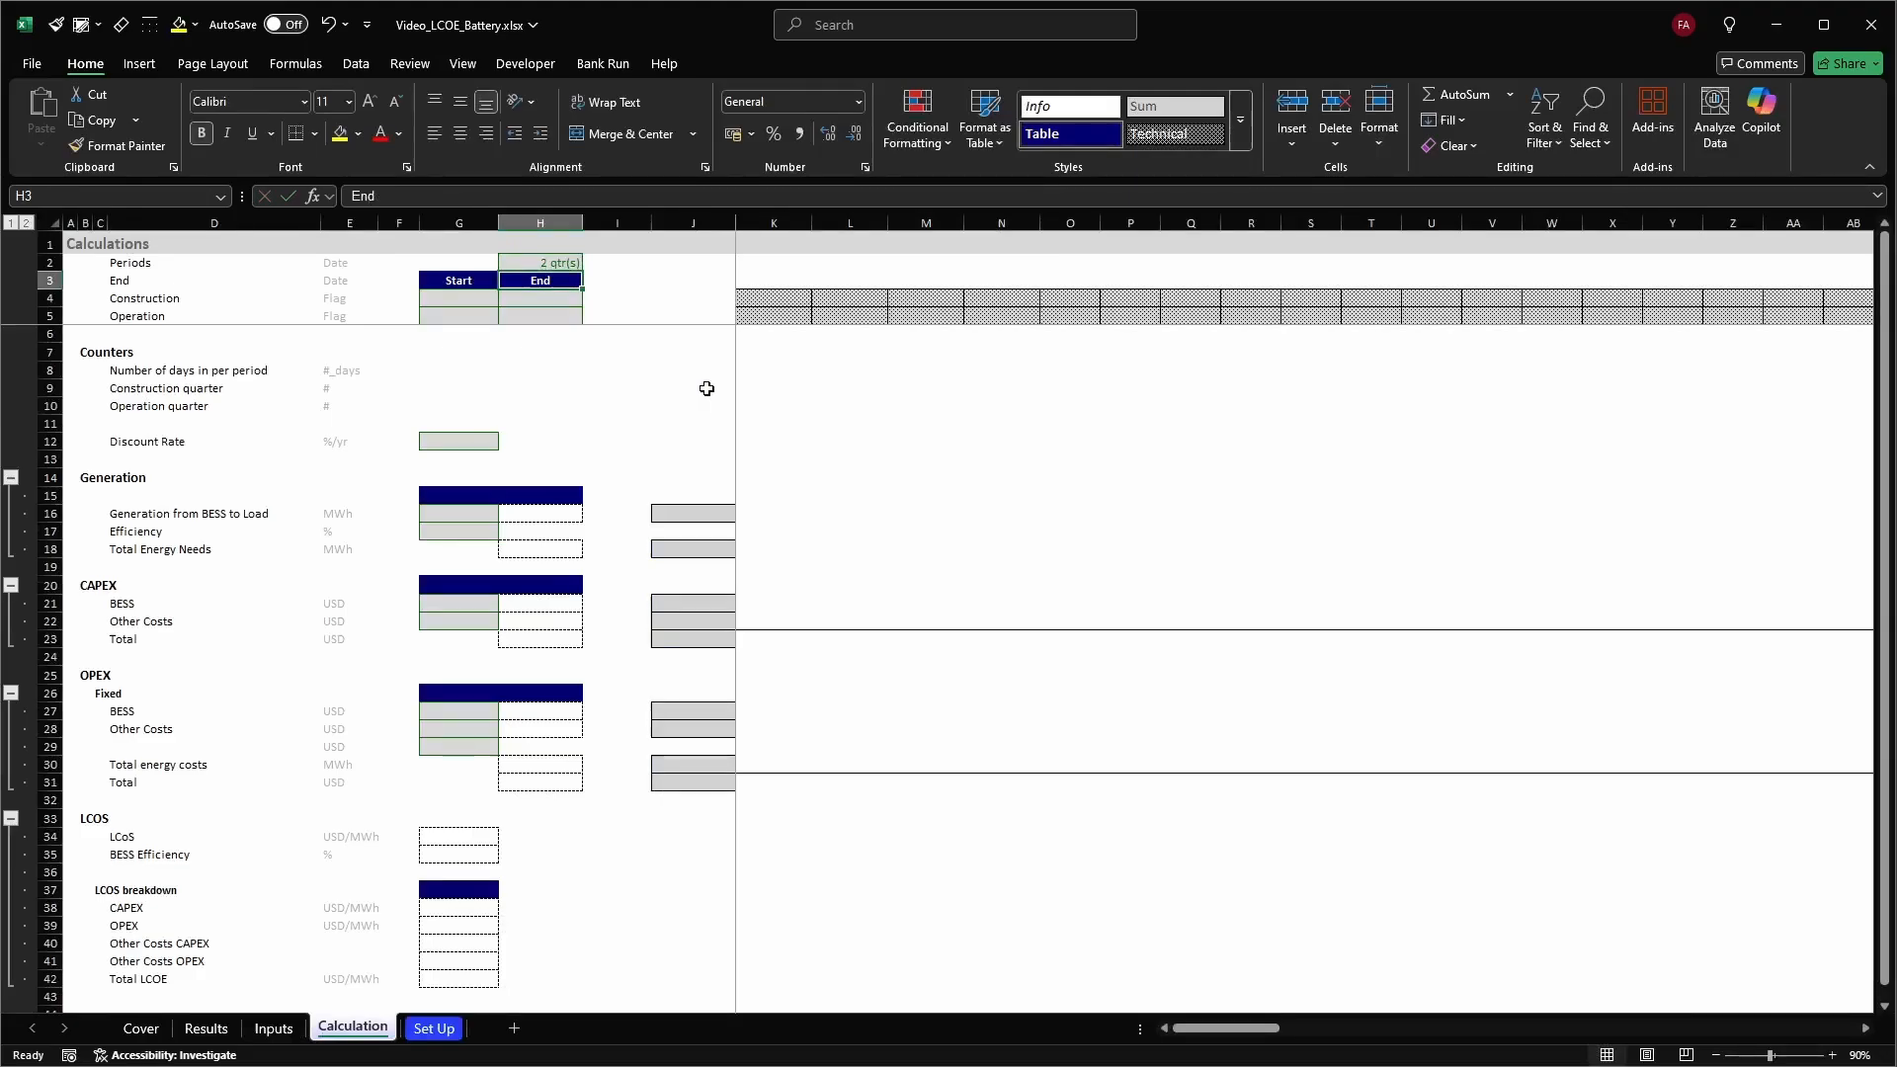
Link the construction start cell G4 to the construction start date on the Inputs sheet with =cons_start
key("Down")
key("Left")
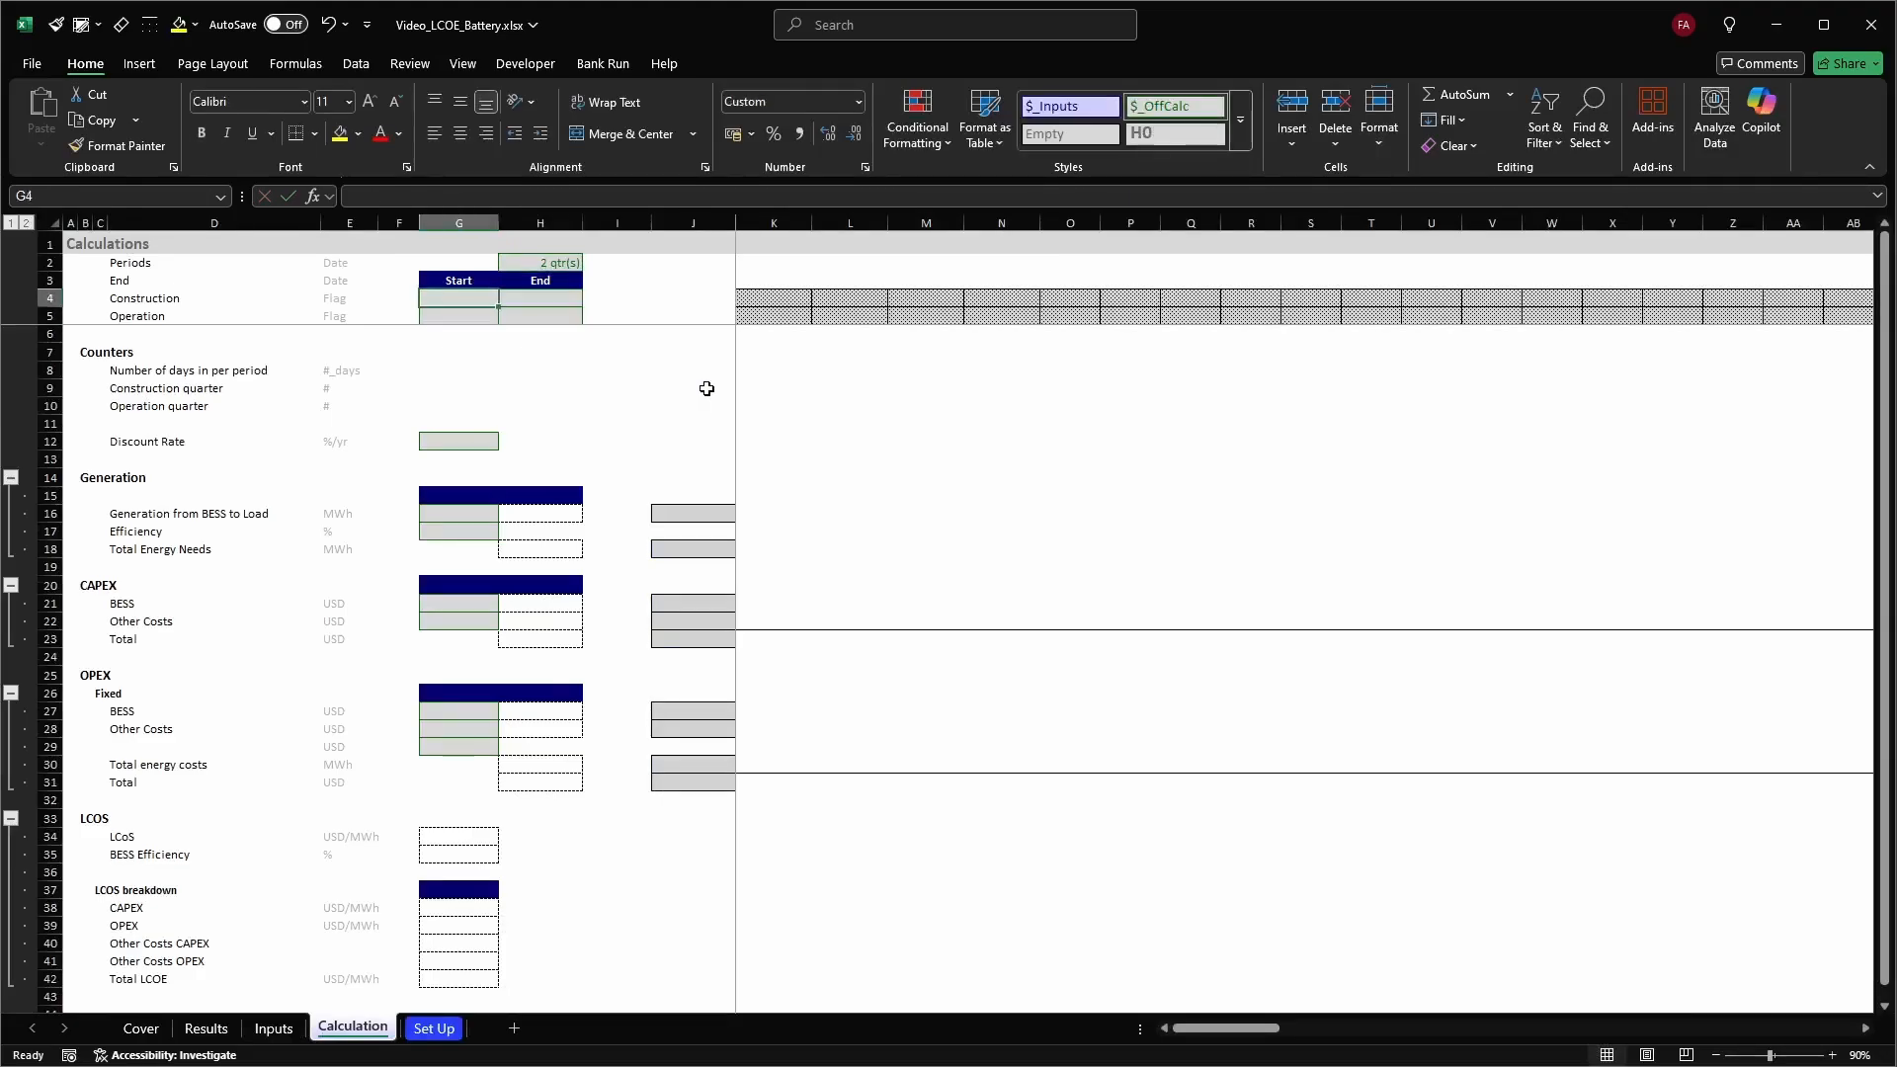
type("=")
key("ctrl+Page_Up")
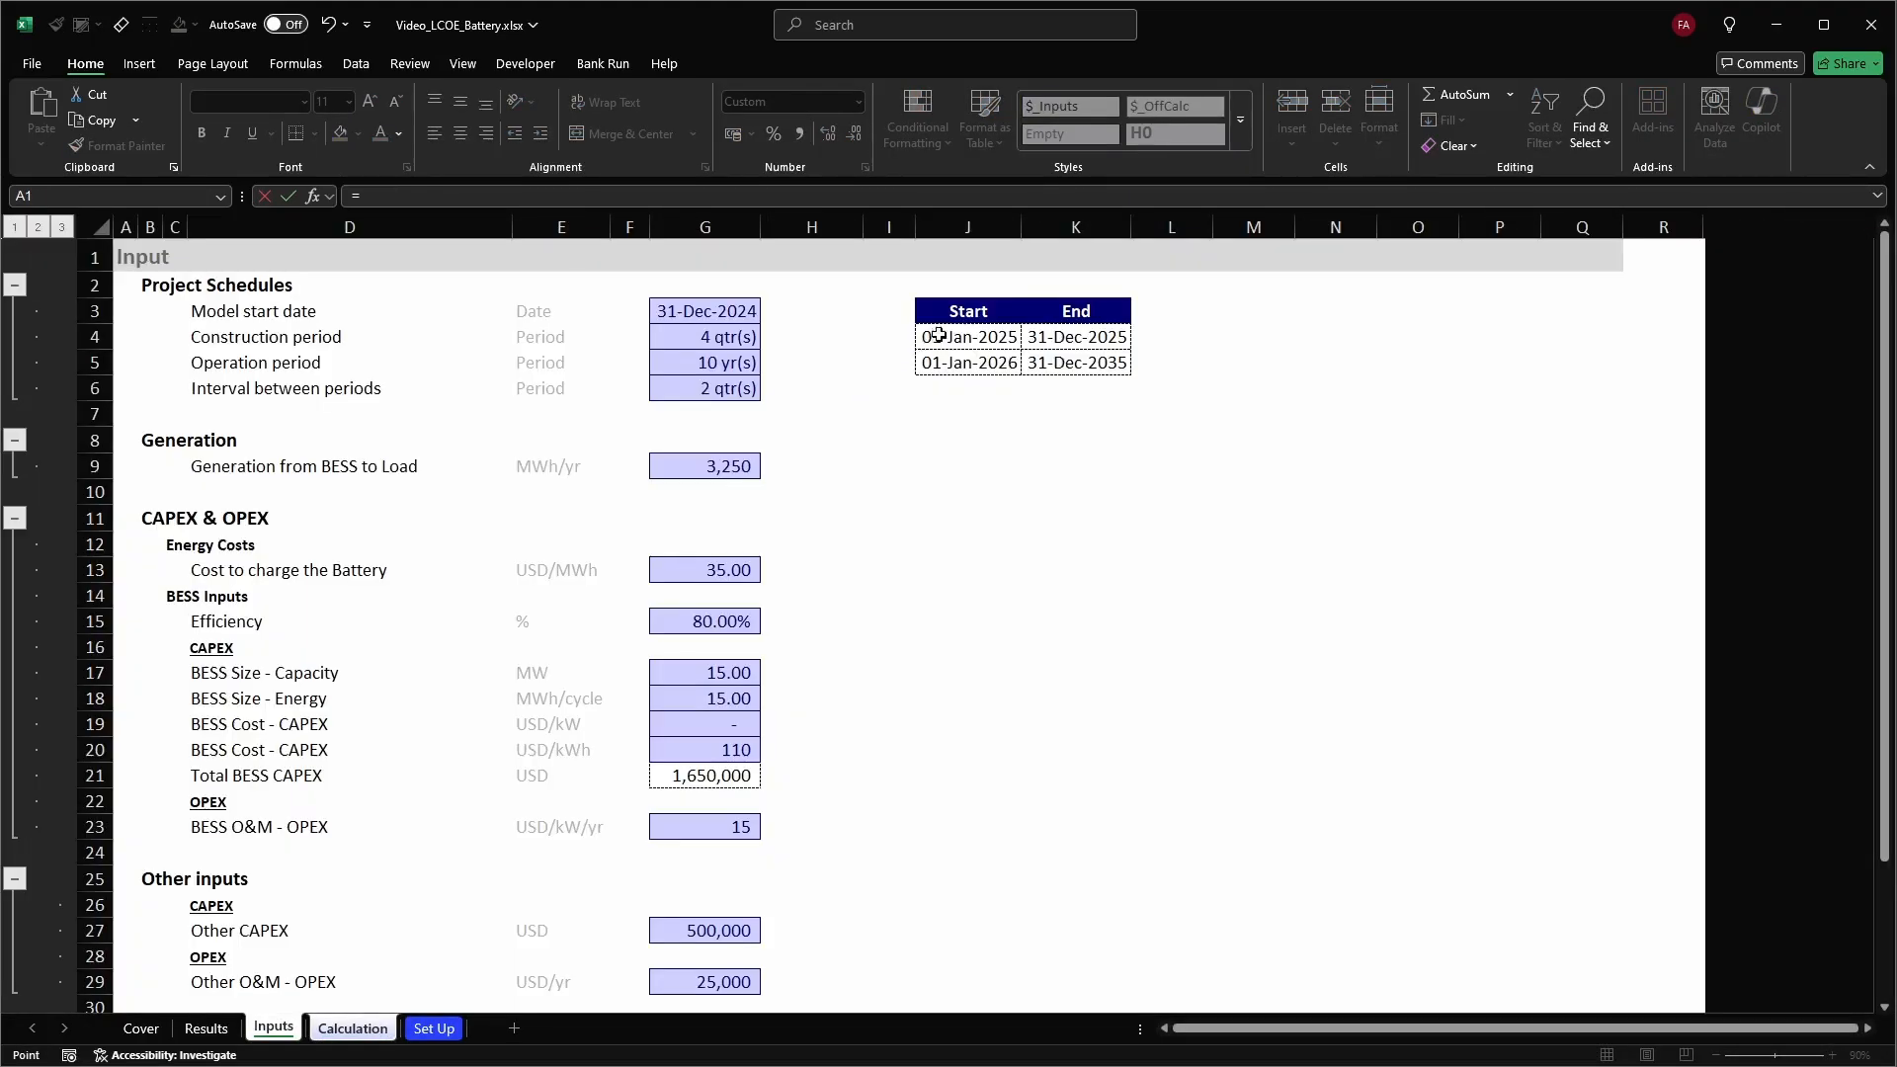
left_click(939, 336)
key("Return")
key("Up")
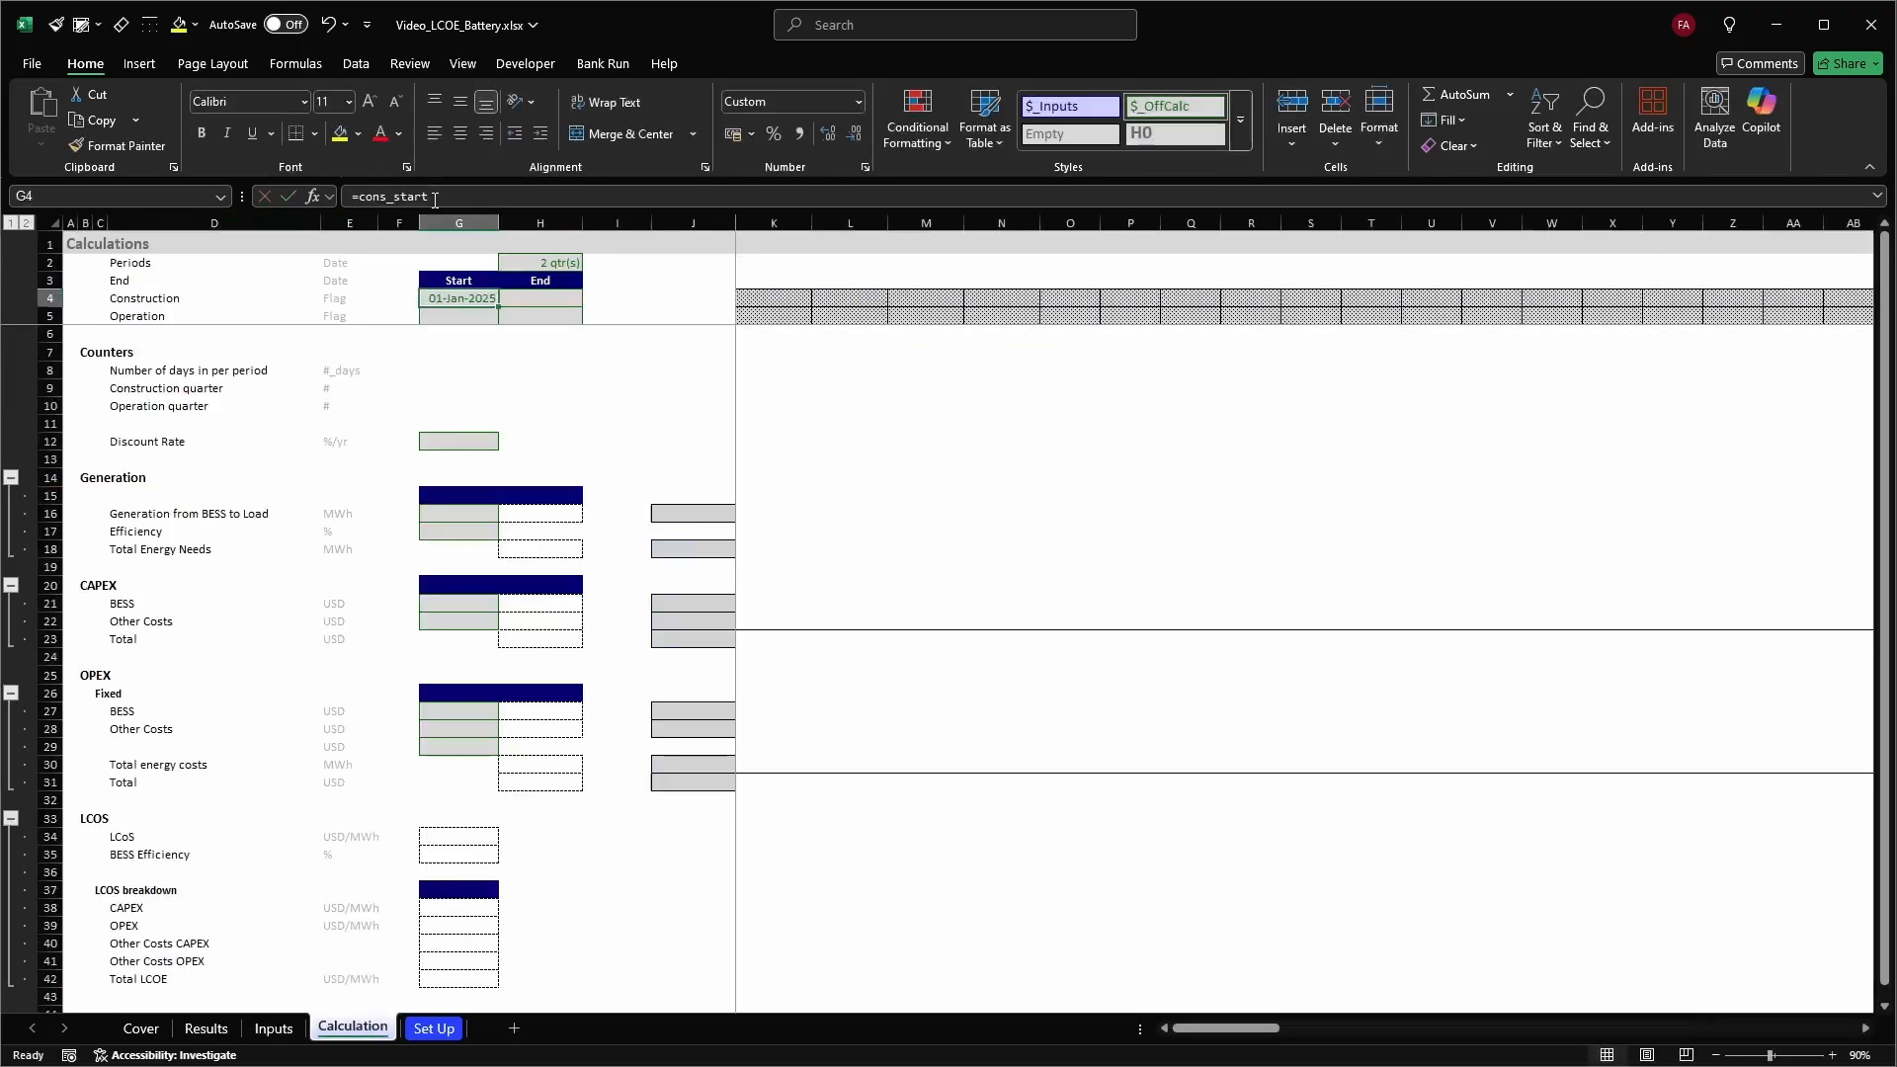
Enter a named-range reference to the 31-Dec-2035 end date in the construction row's End cell H4
key("ctrl+c")
key("Right")
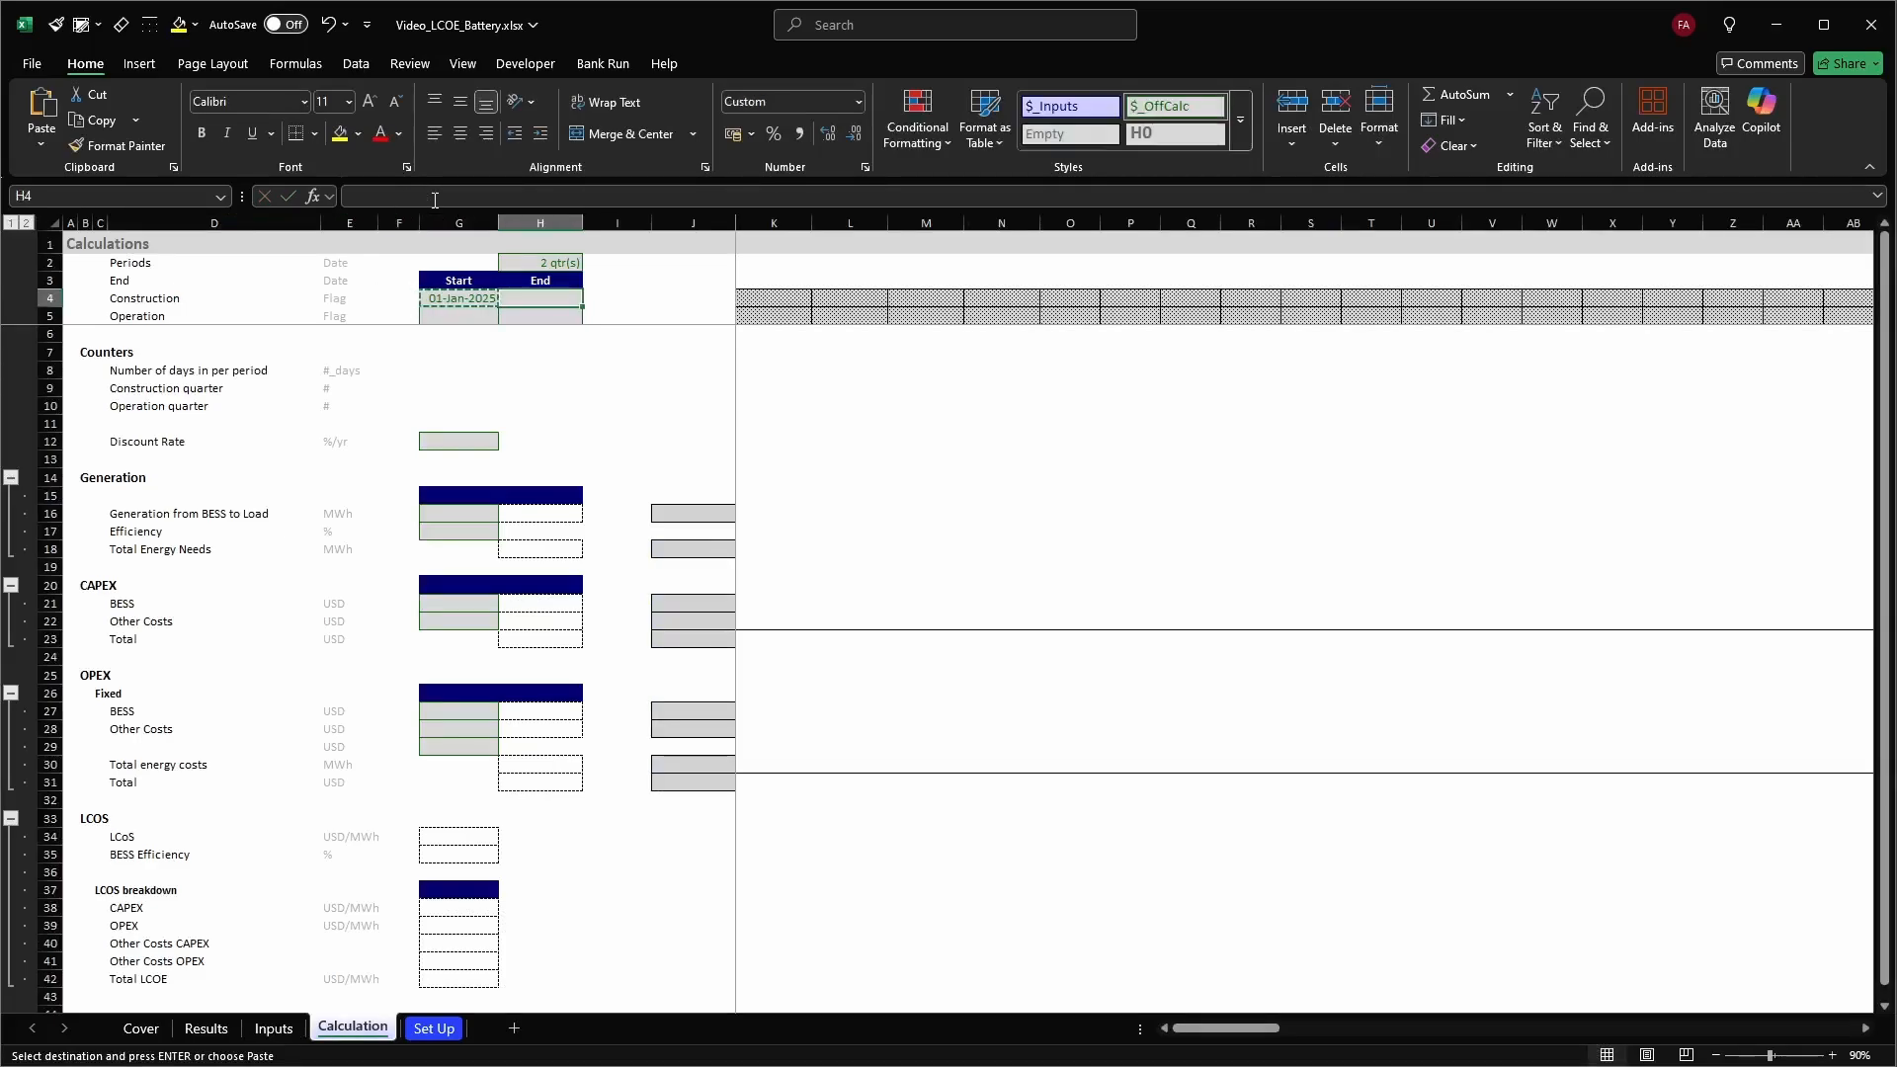
key("Escape")
type("=")
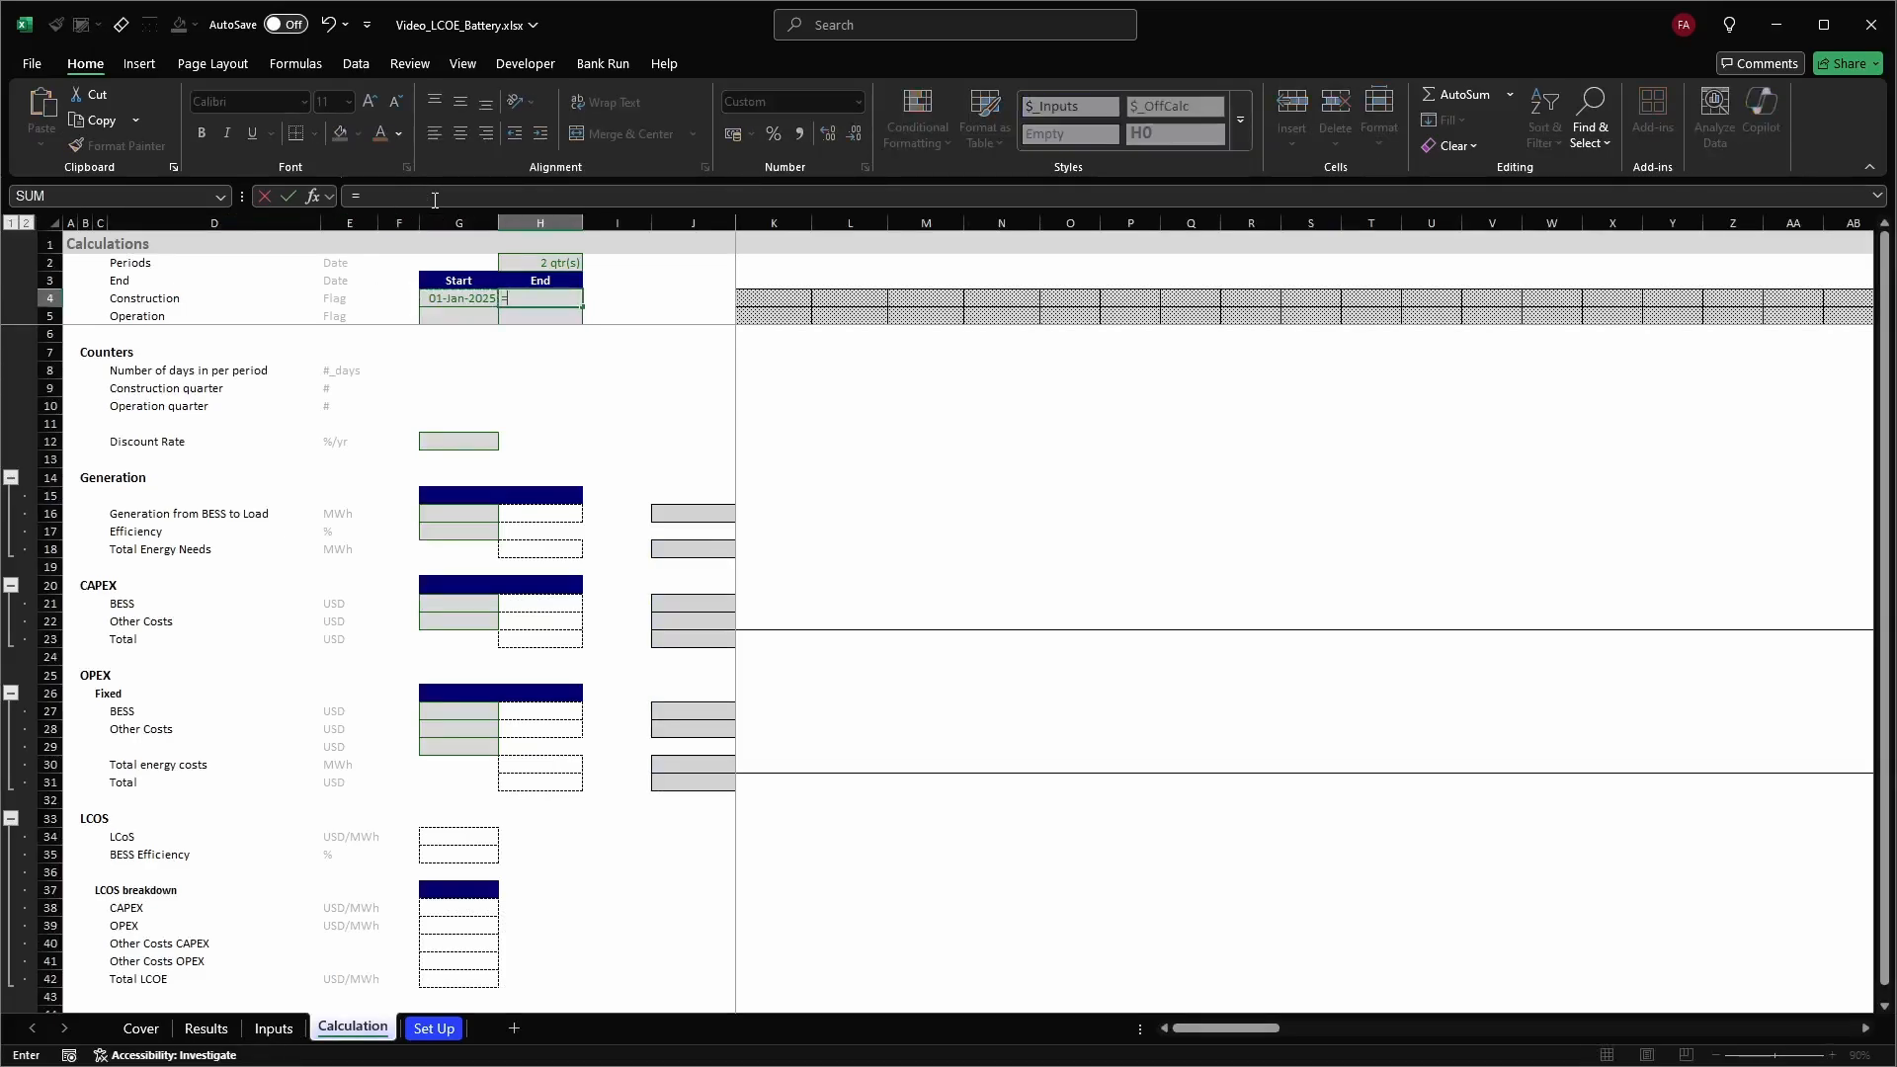
type("end")
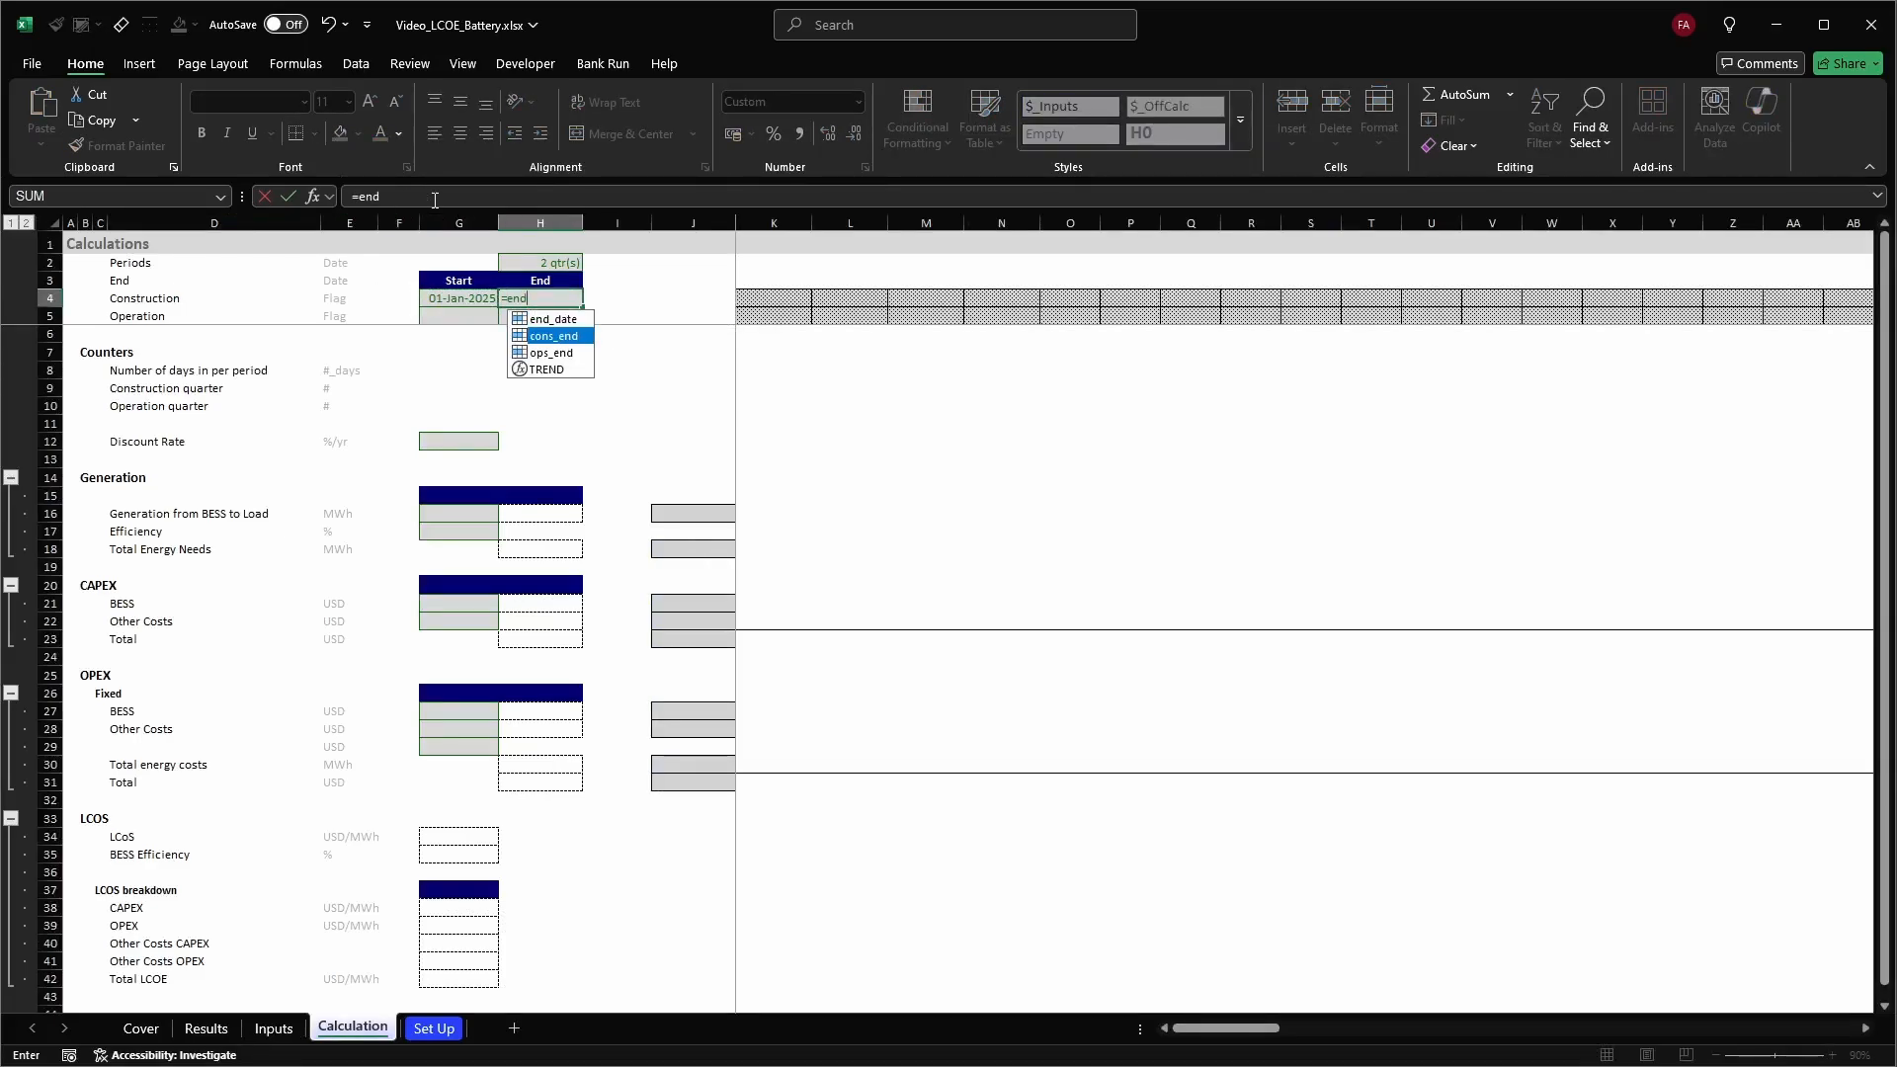
key("Down")
key("Tab")
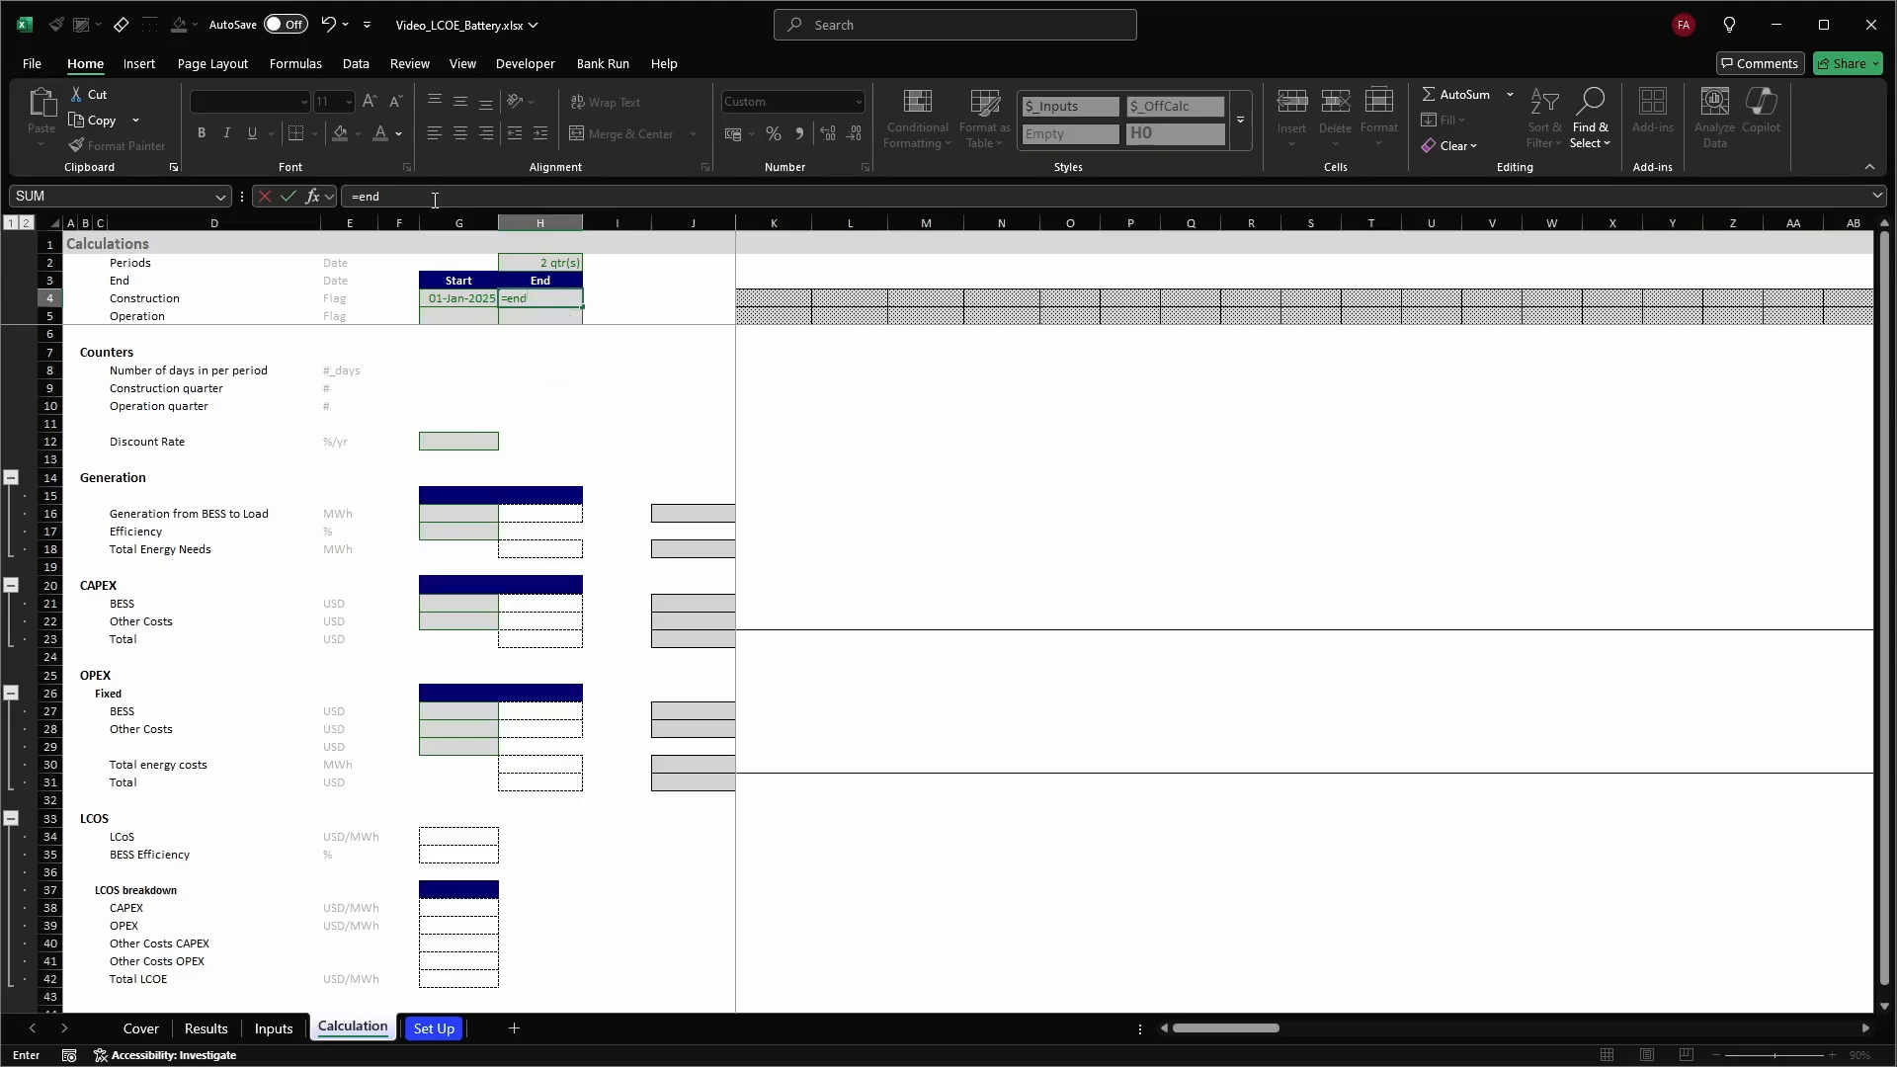
key("Return")
Fill the operation row's Start cell G5 with the formula =cons_start
type("=")
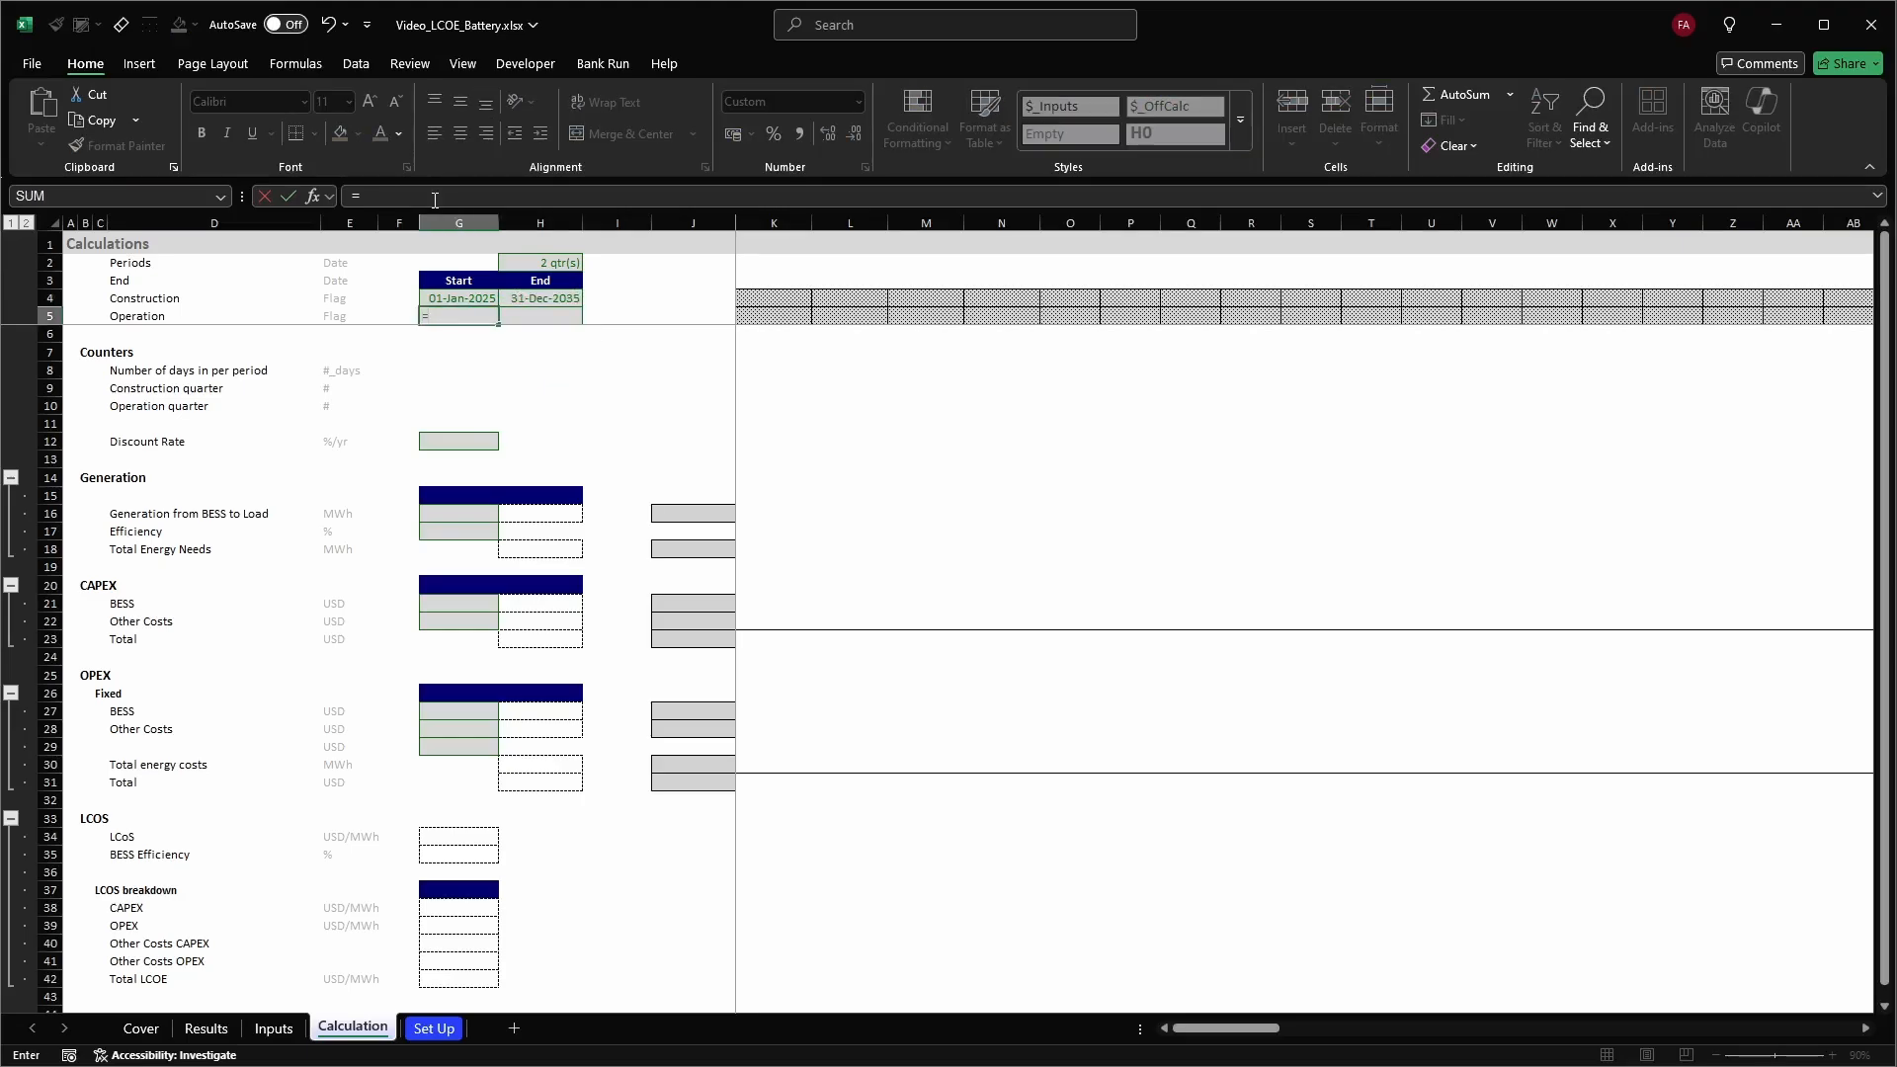
type("con")
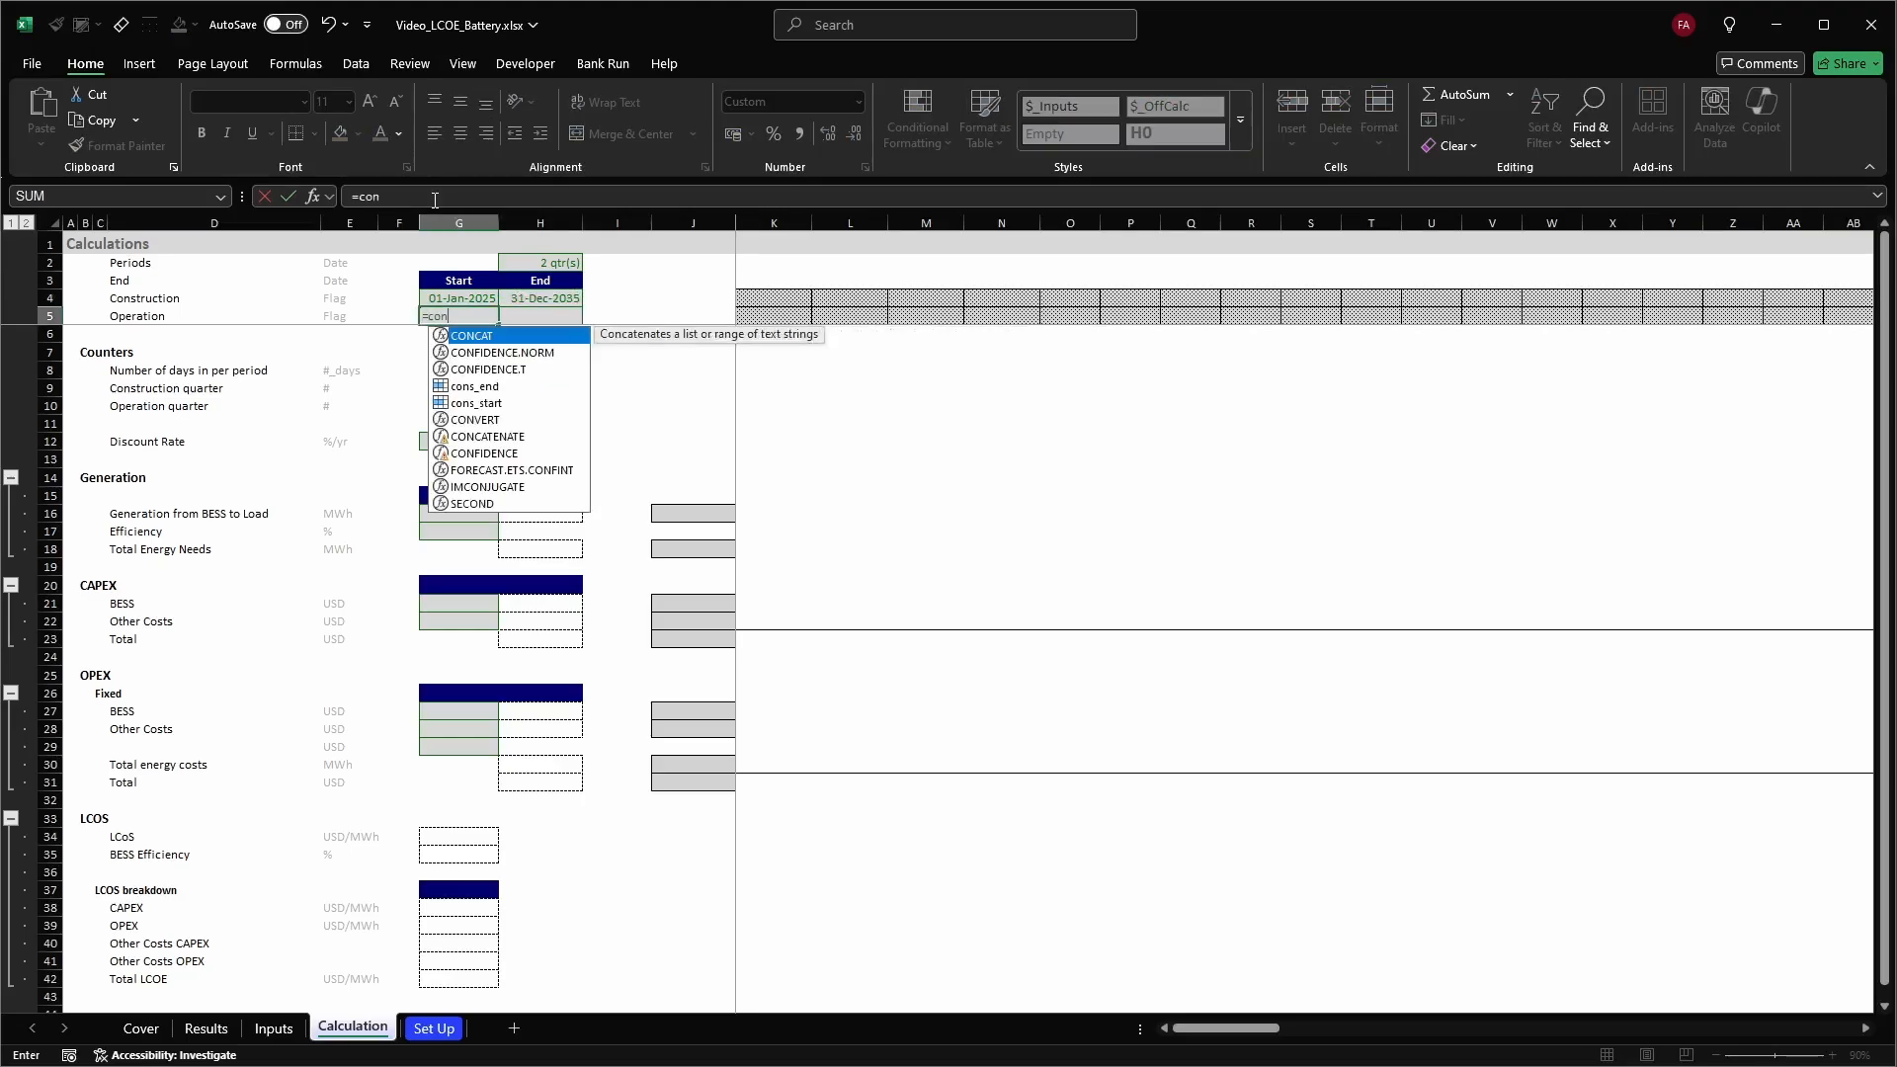
key("Down")
key("Down")
key("Down")
key("Down")
key("Tab")
key("Tab")
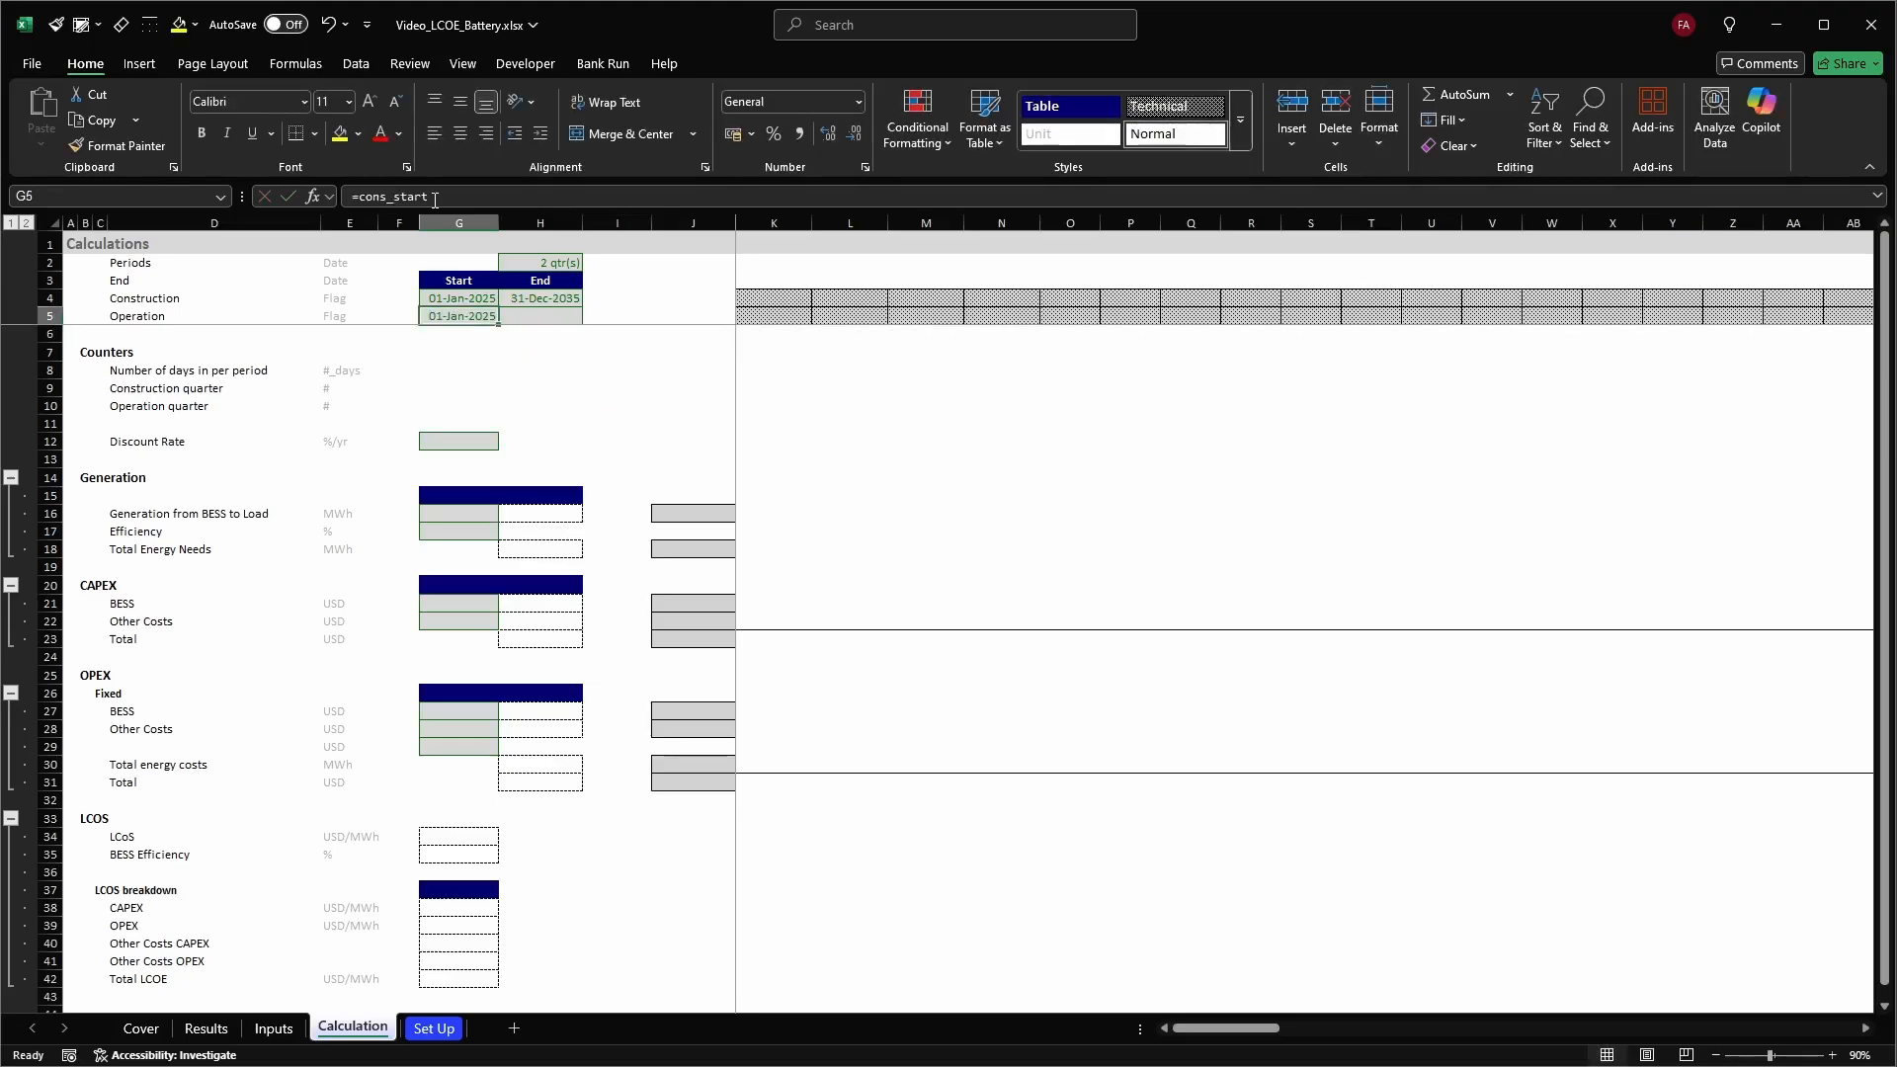
Fill the operation row's End cell H5 with the formula =cons_end
type("=con")
key("Down")
key("Down")
key("Down")
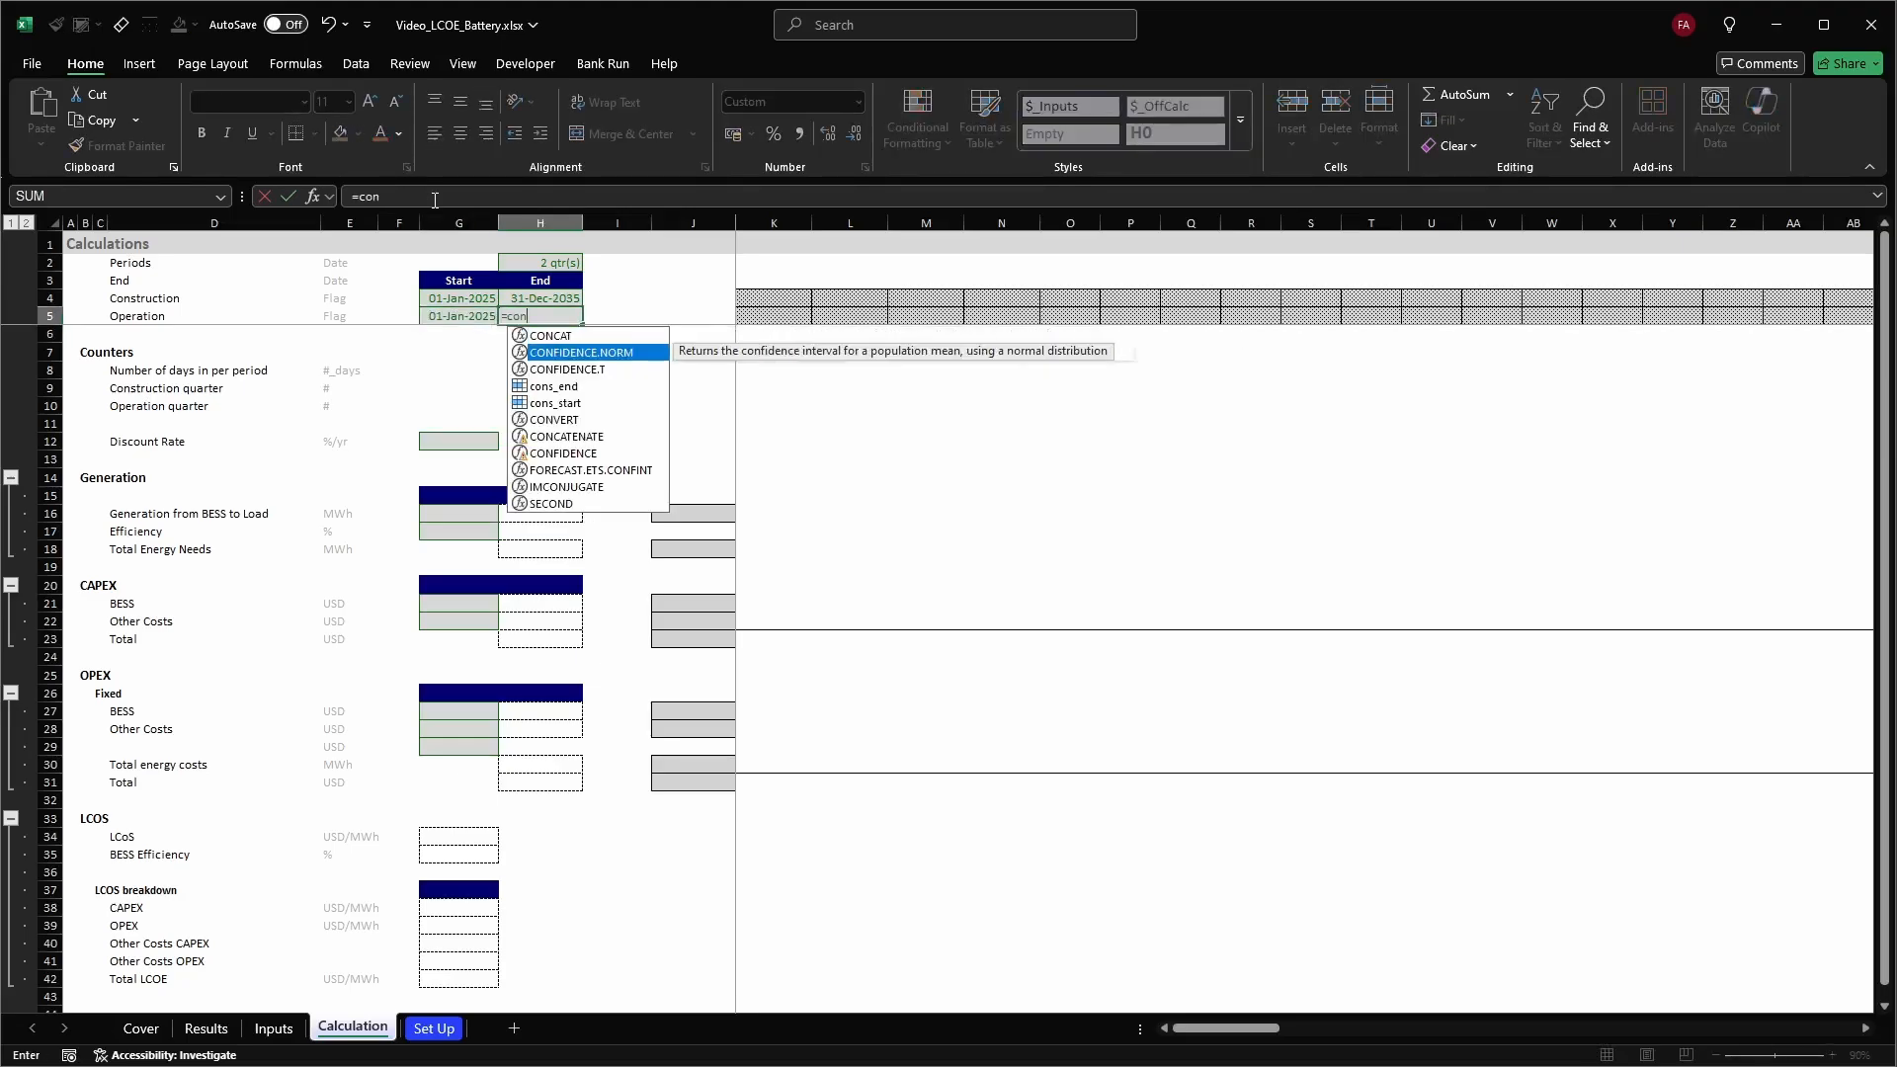
key("Tab")
key("Return")
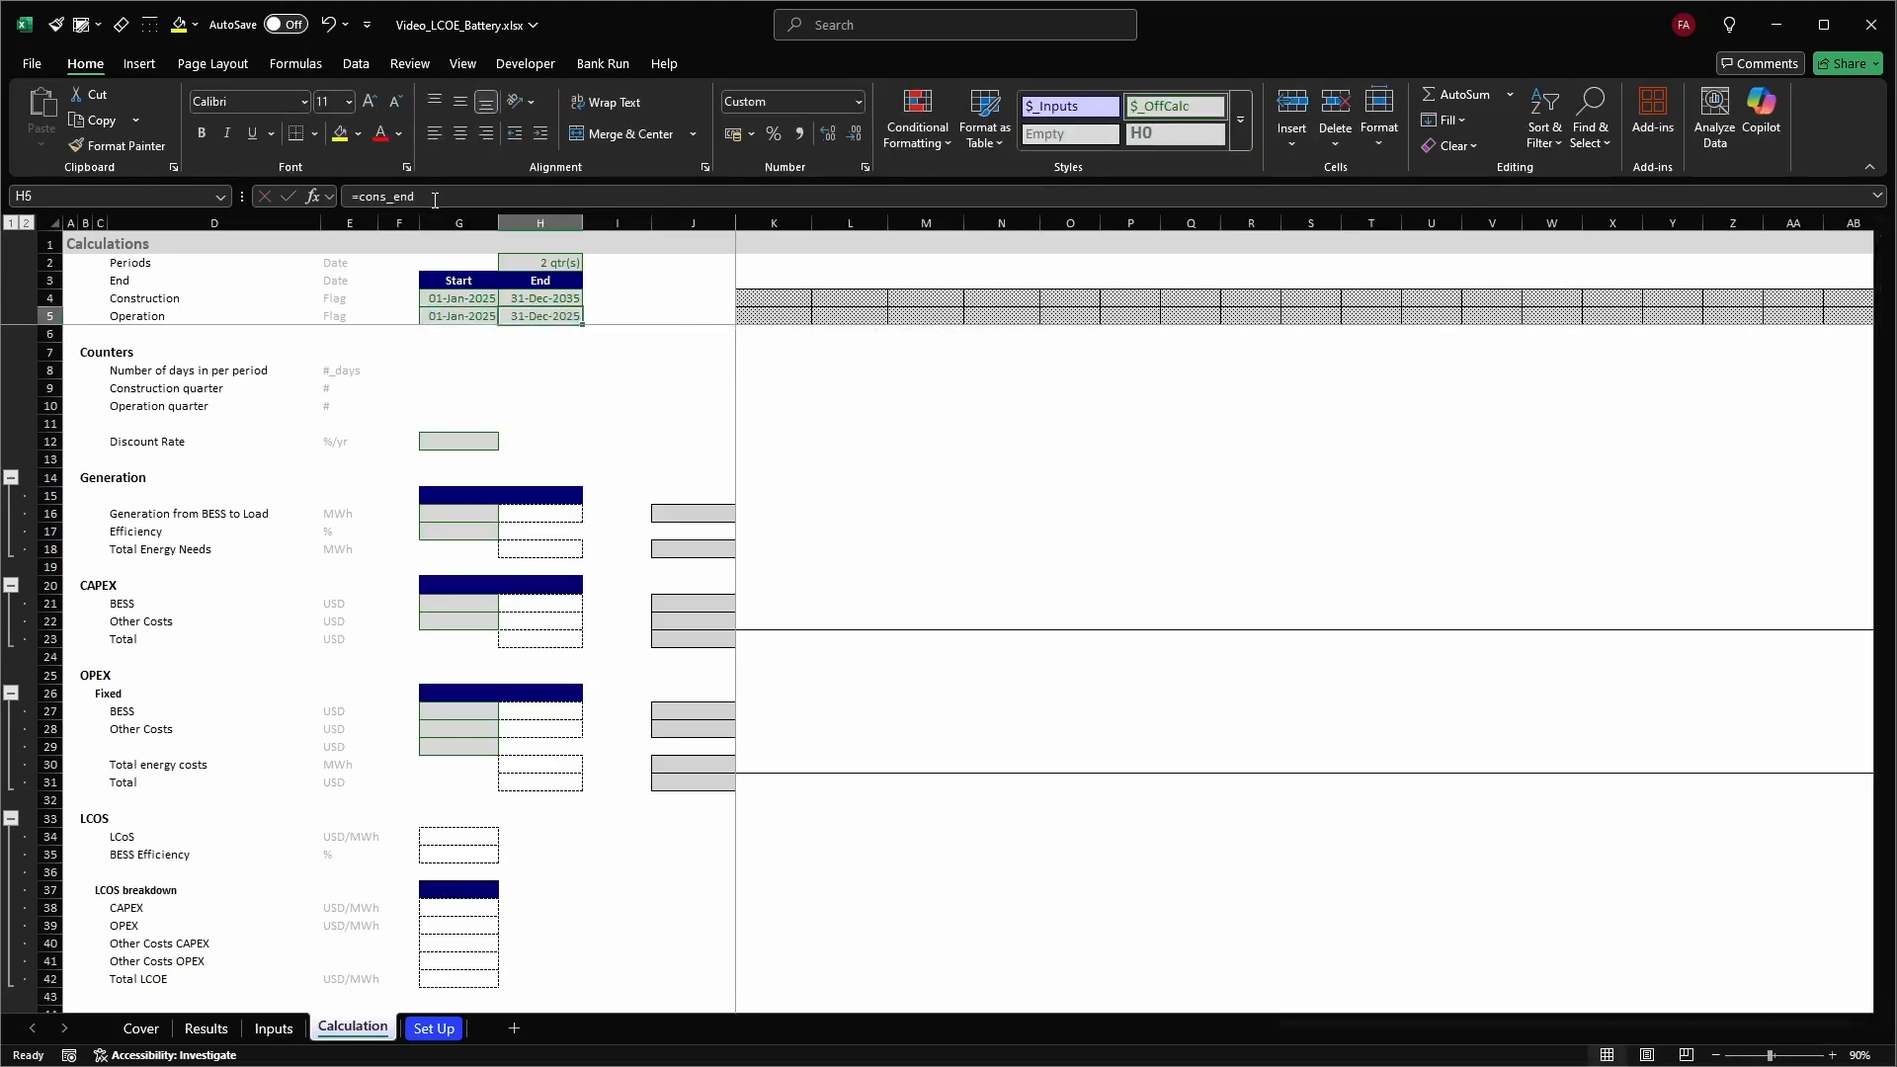
Check the range names and formulas of the construction and operation date cells on the Inputs sheet
key("ctrl+Page_Up")
key("Down")
key("Down")
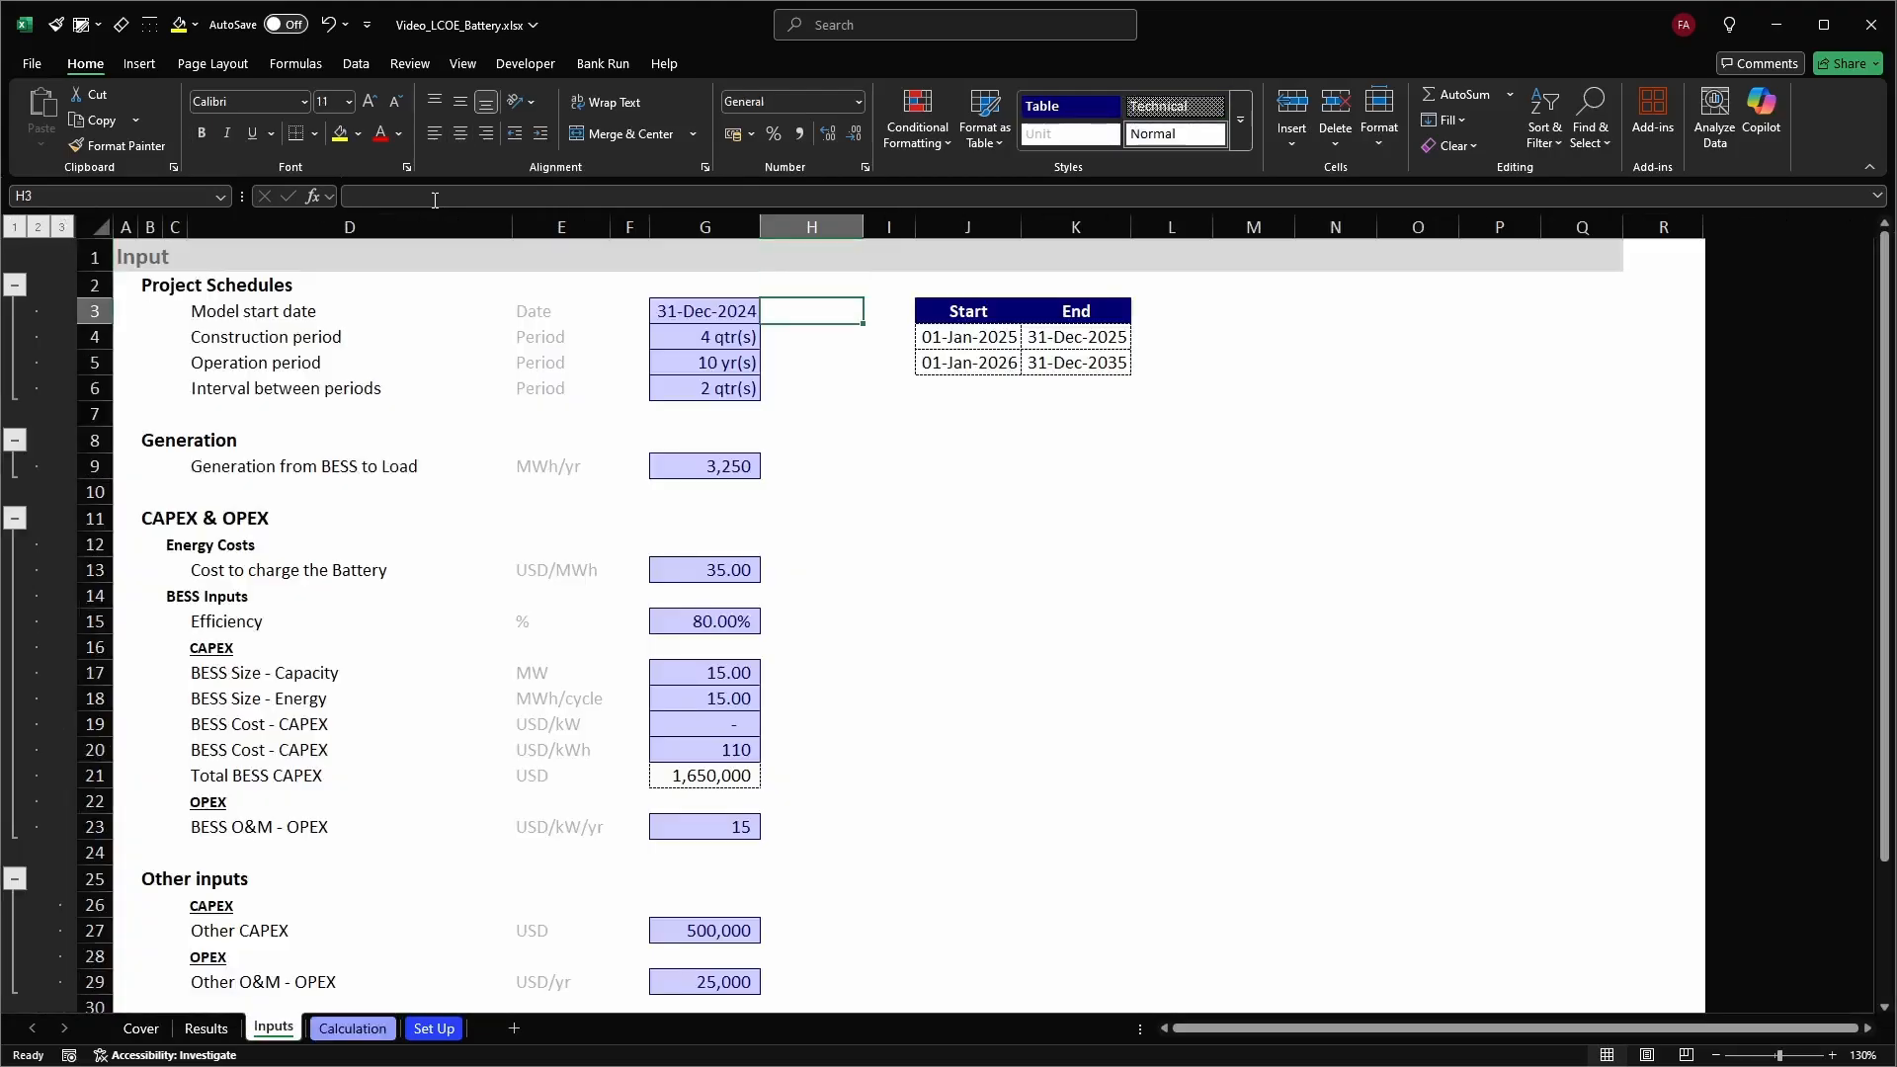
key("Right")
key("Right")
key("Down")
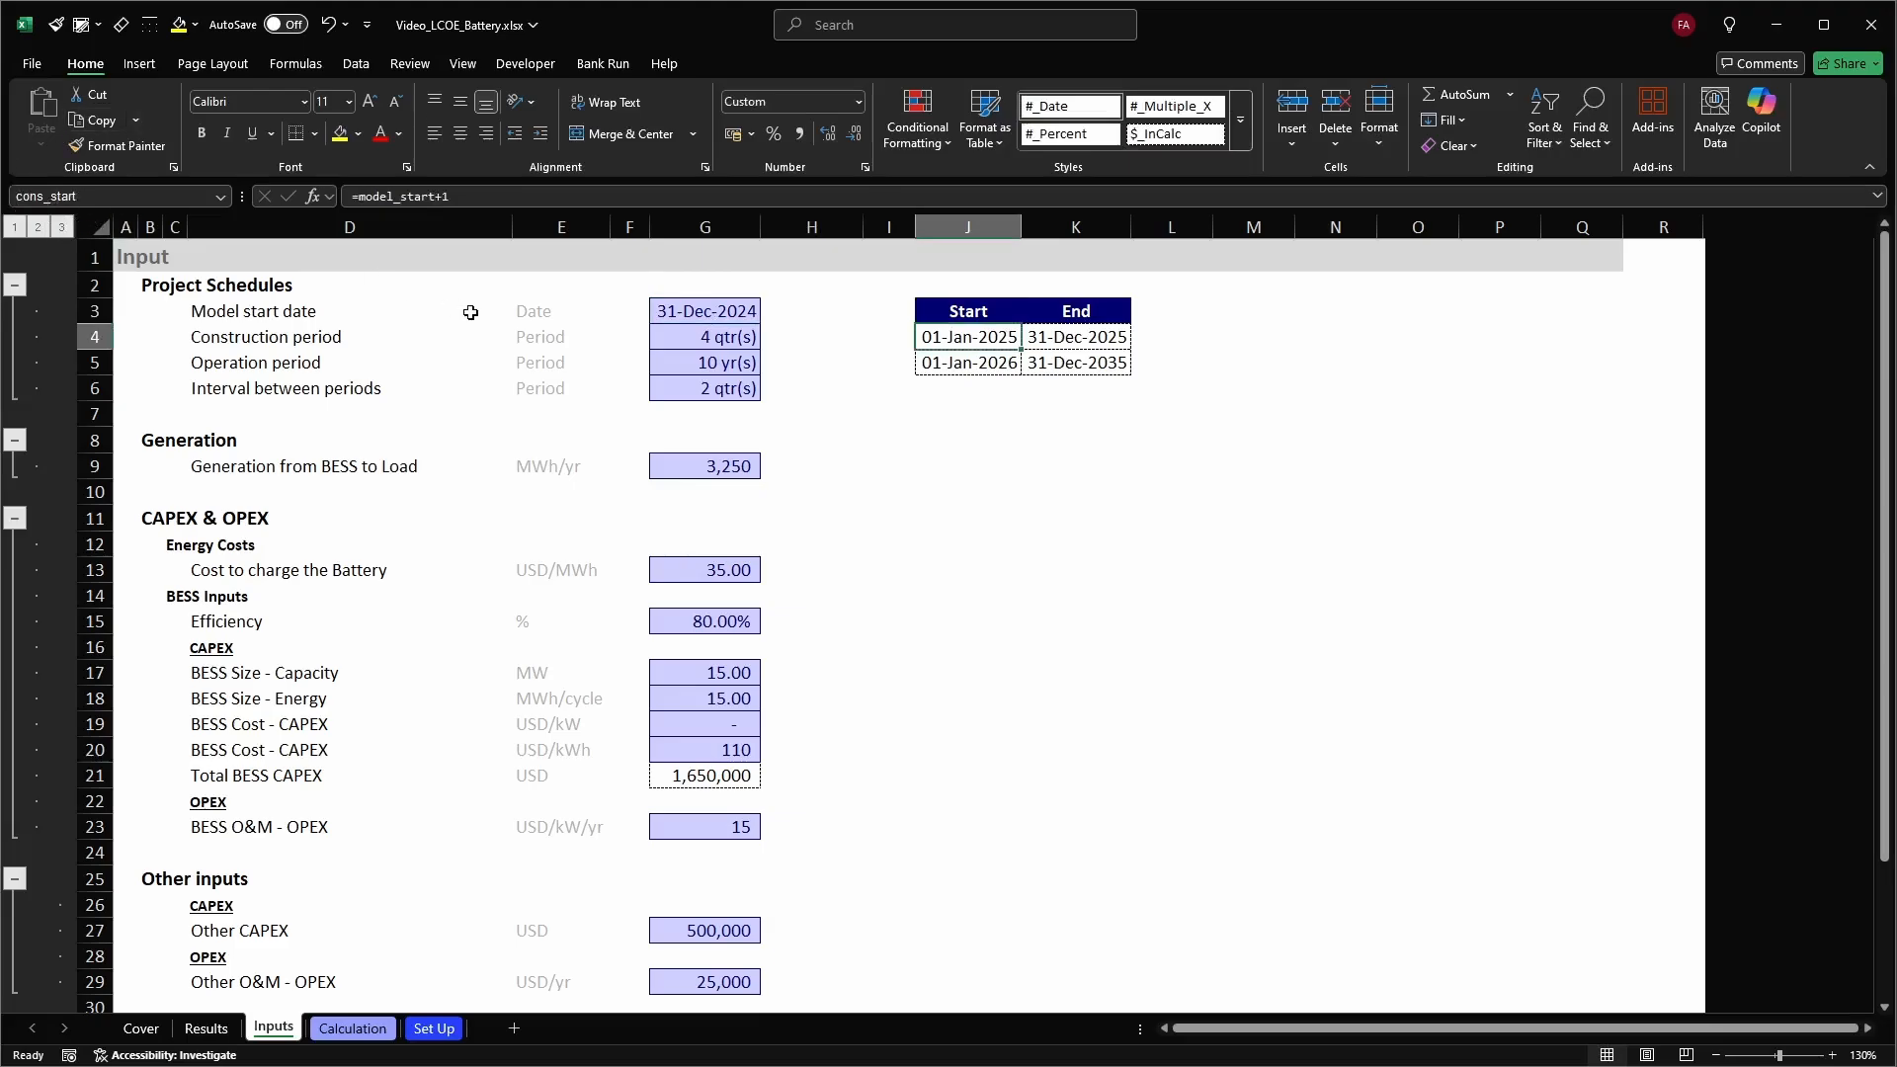
key("Right")
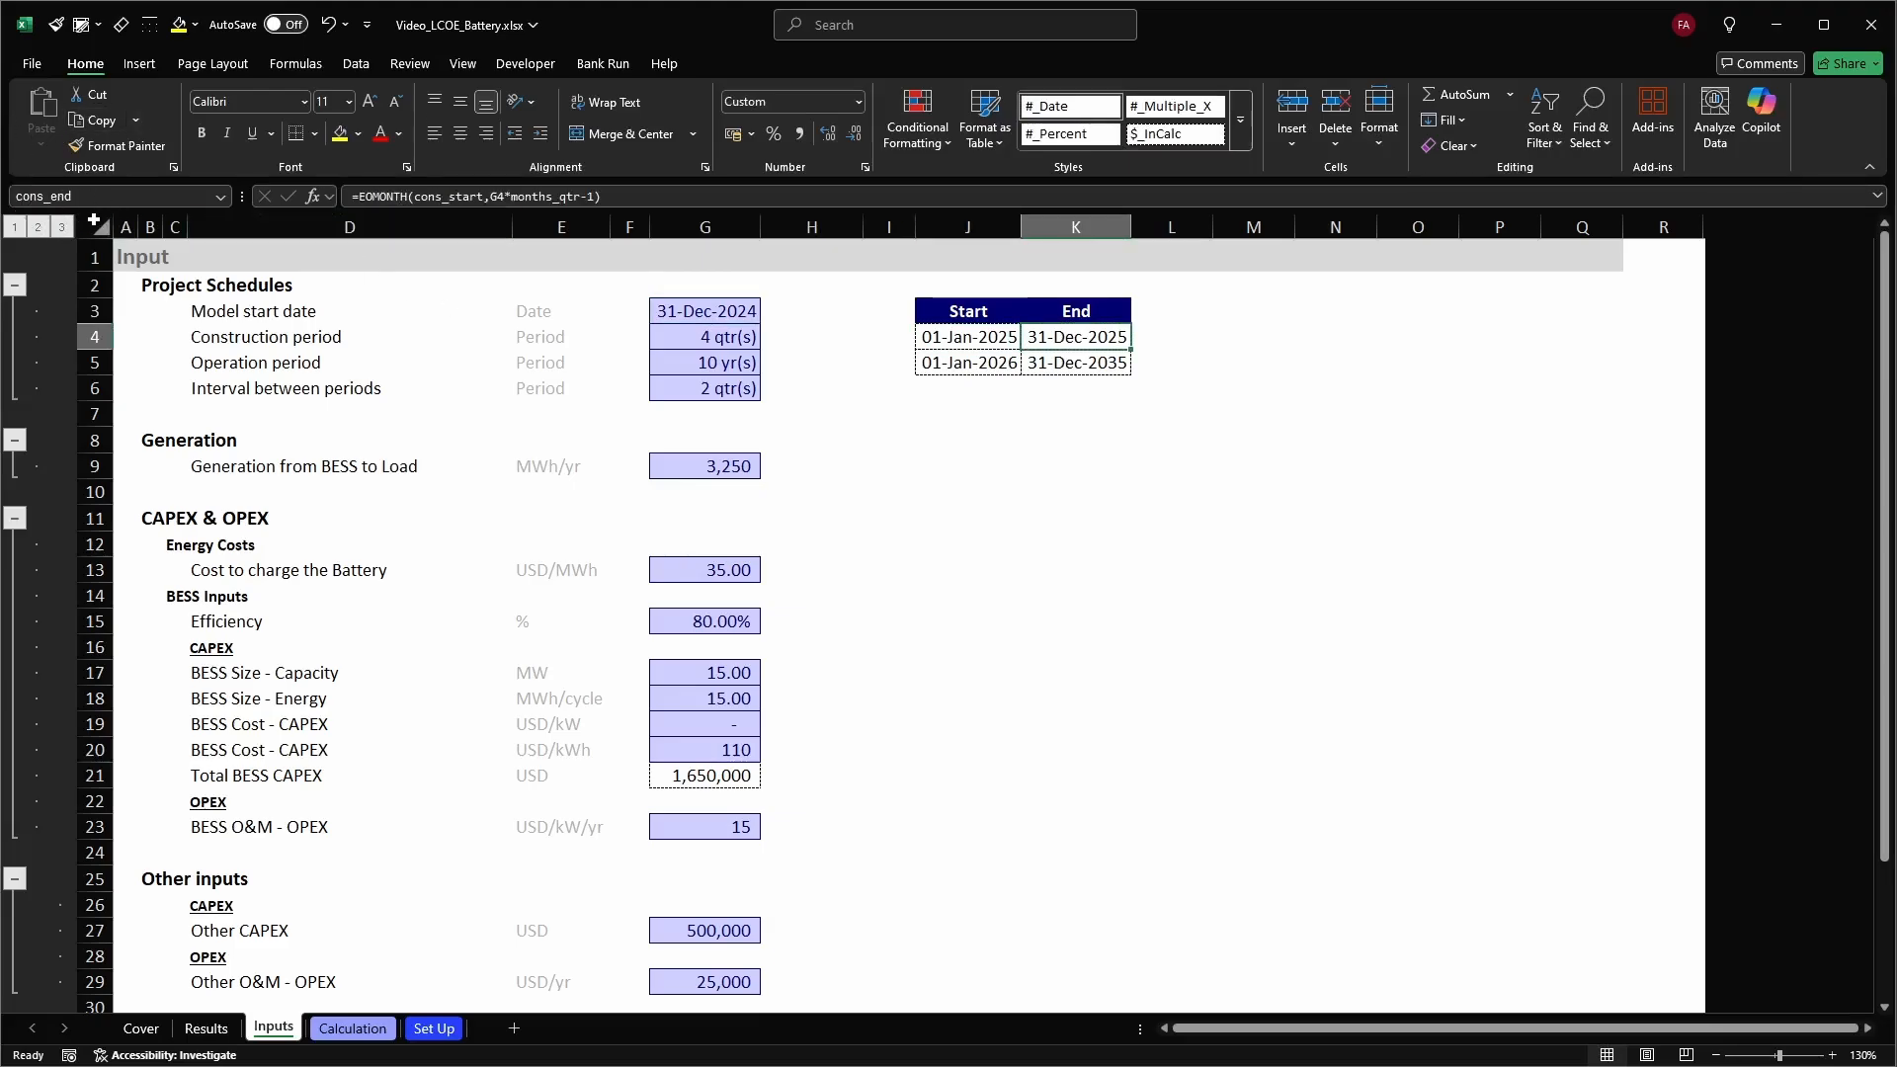
key("Down")
key("Left")
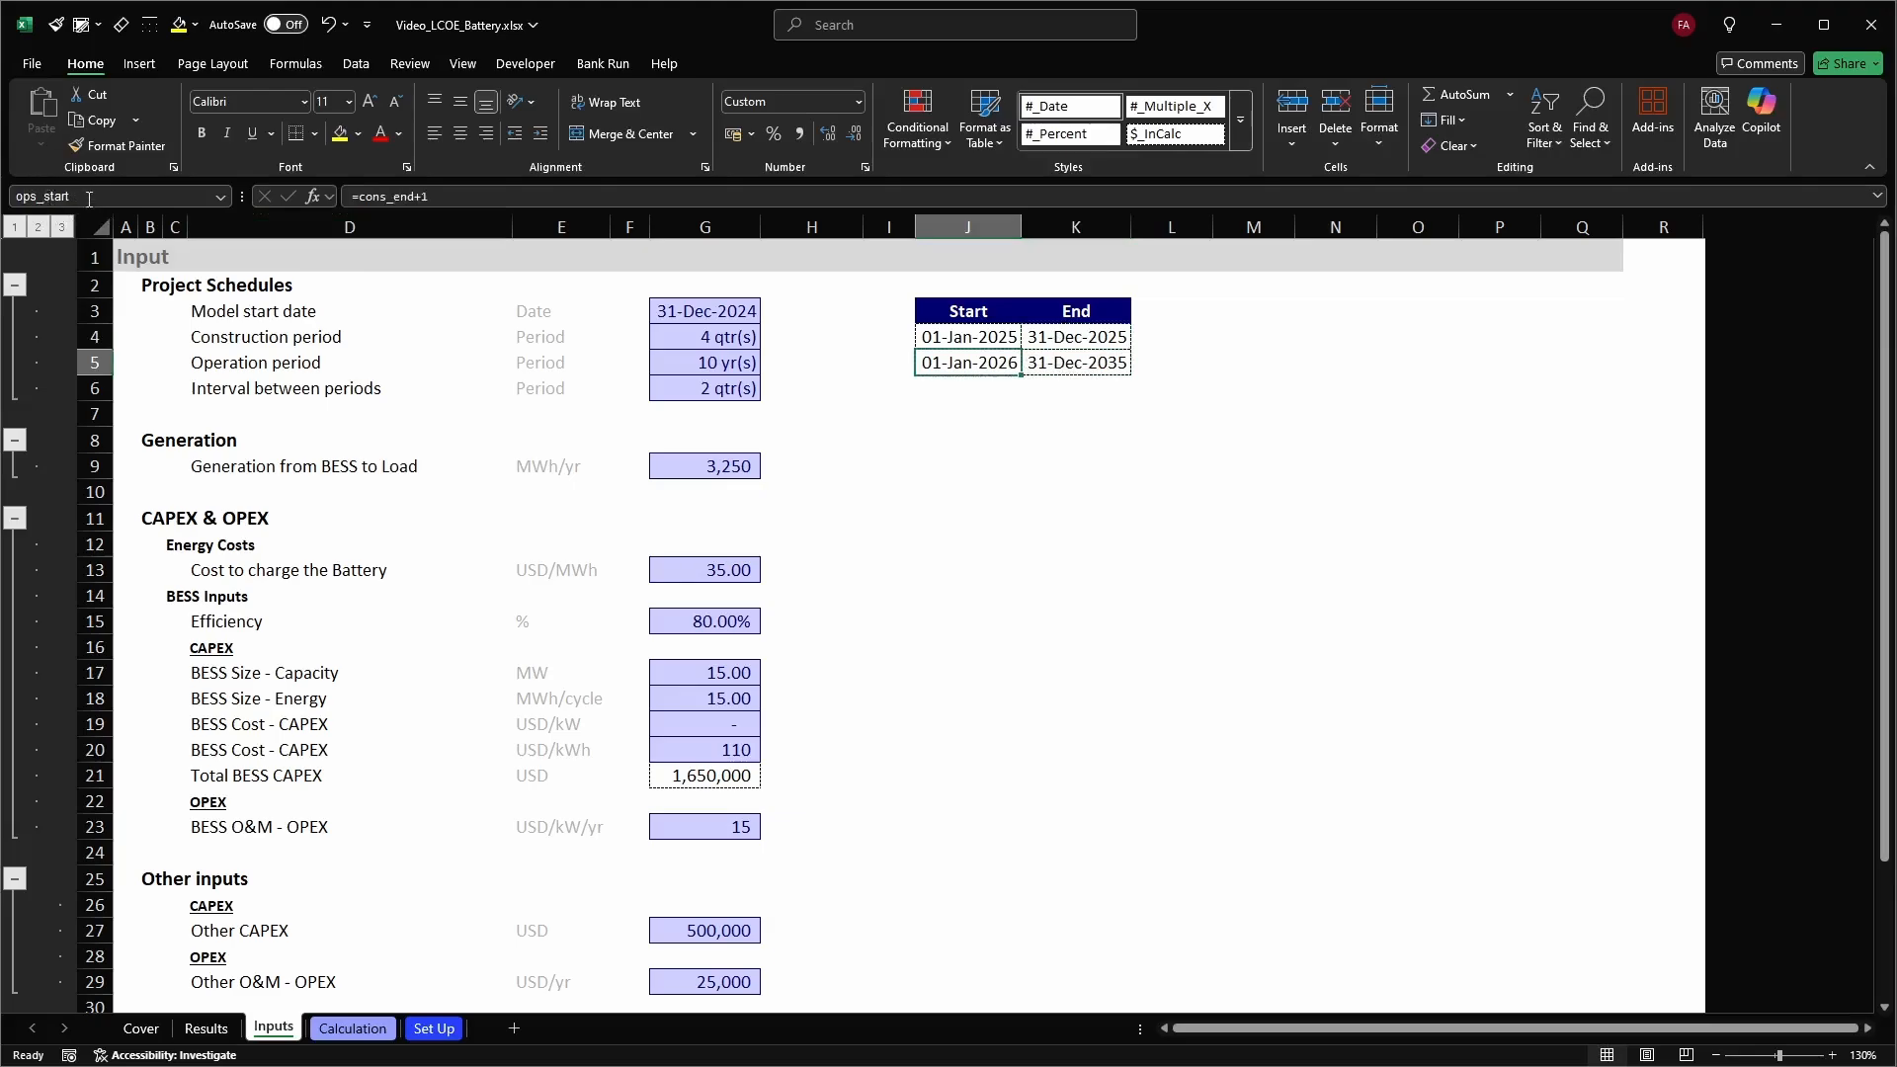
Check the range name and formula of the operation end date on the Inputs sheet, and return to the Calculation sheet
key("Right")
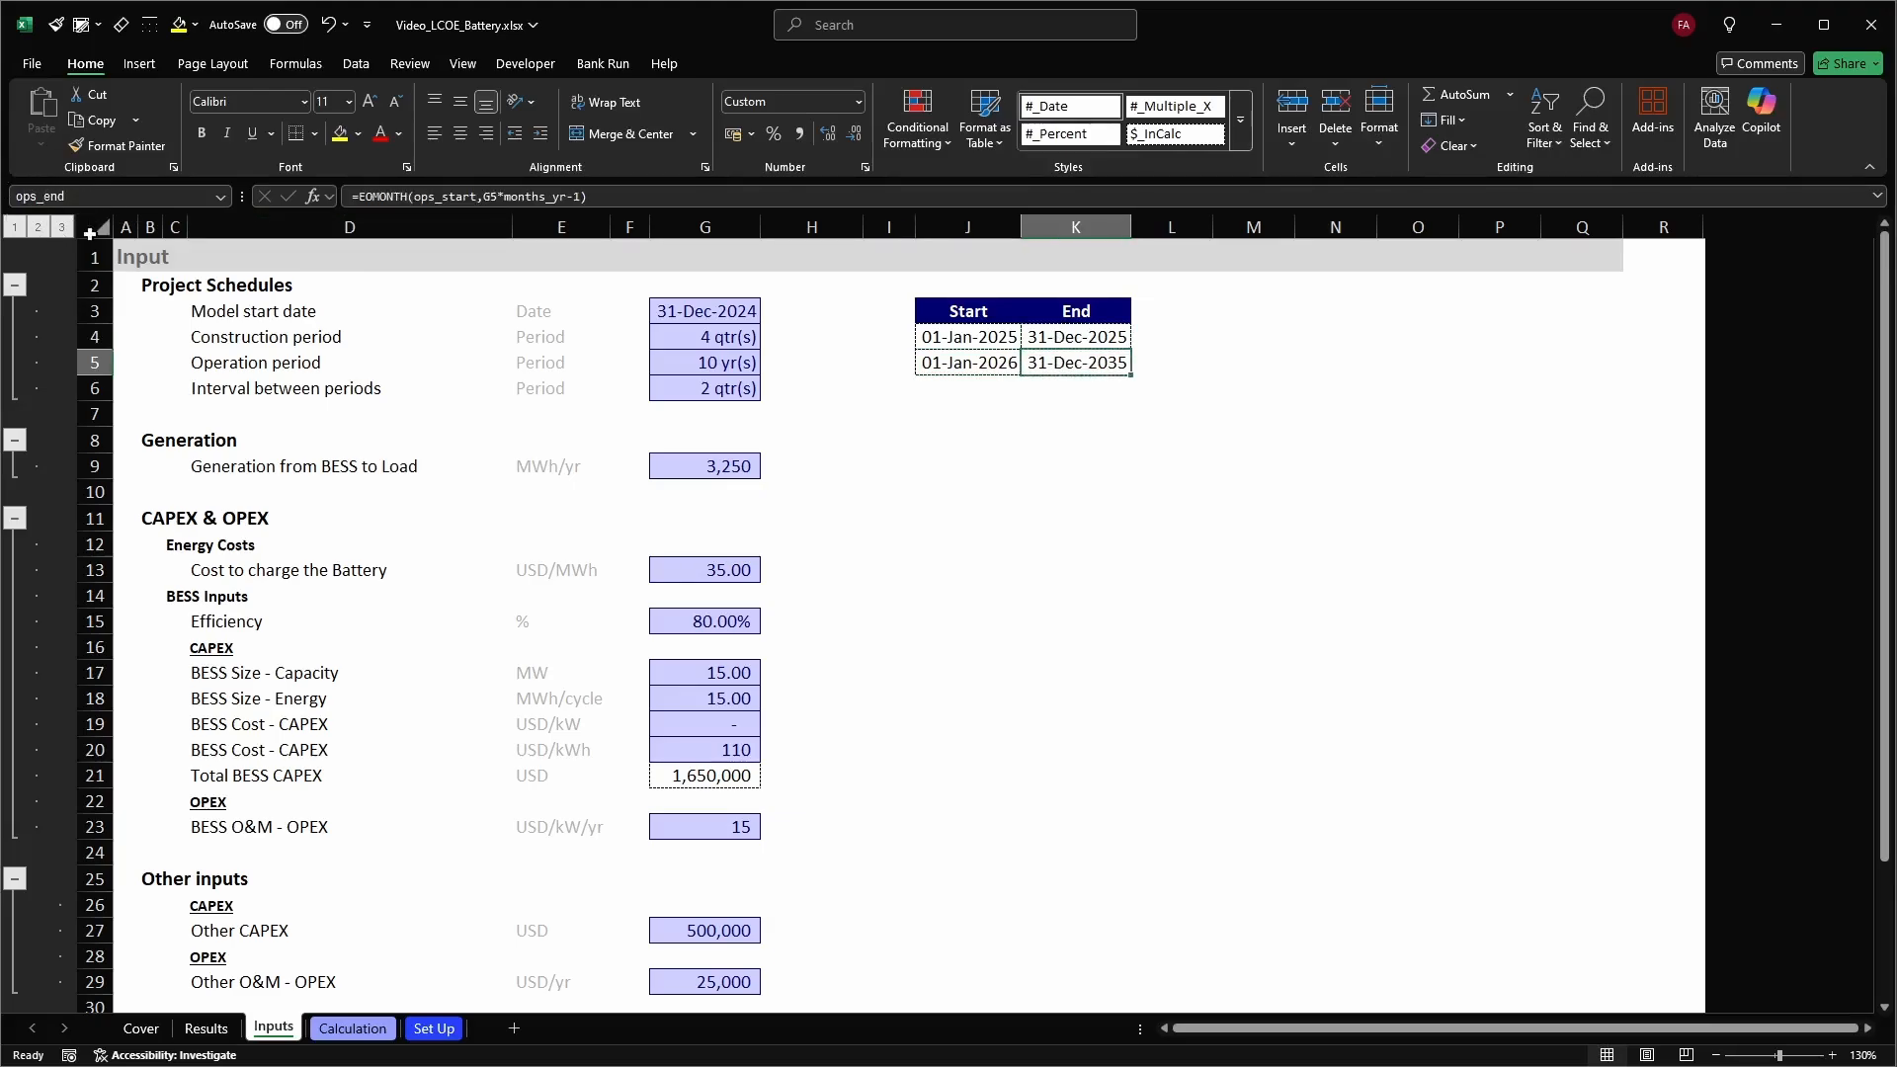
key("ctrl+Page_Down")
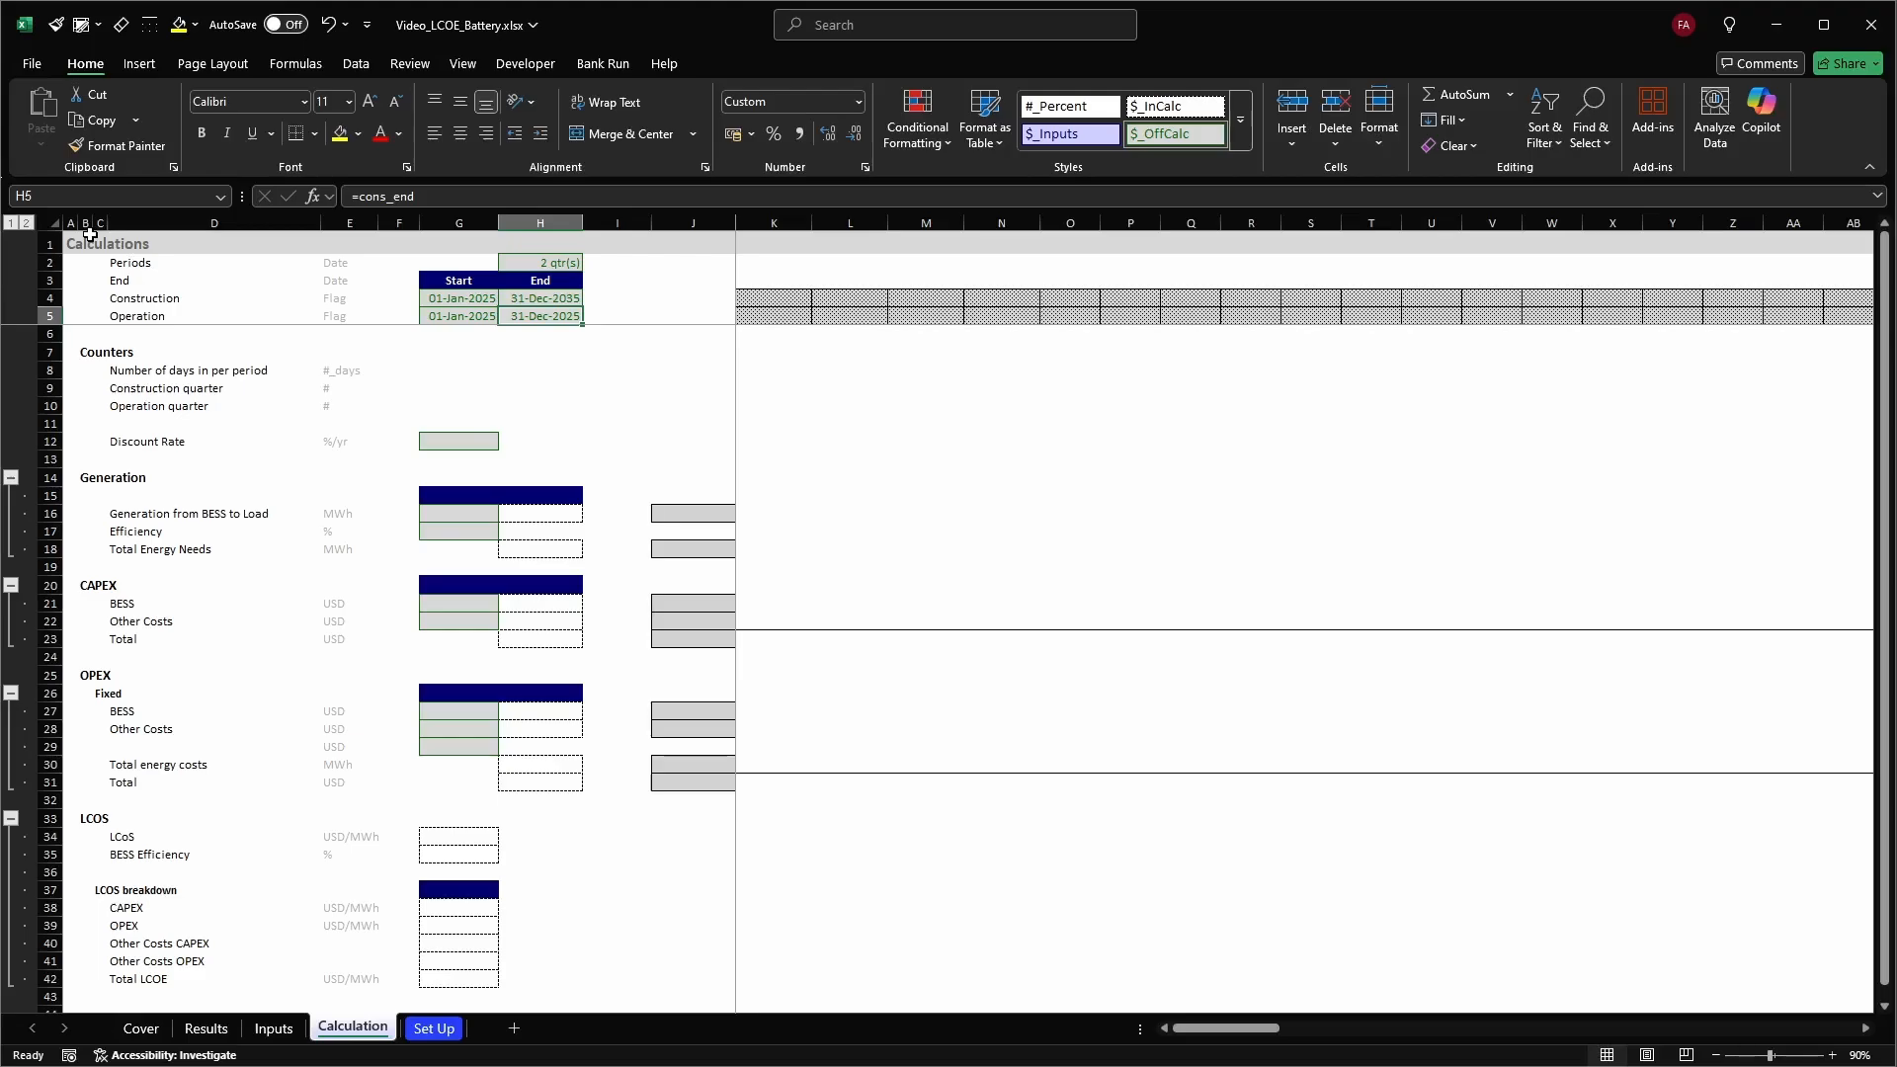
Change the Periods row label in D2 of the Calculation sheet to Start
key("Right")
key("Right")
key("Right")
key("Right")
key("Up")
key("Up")
key("Left")
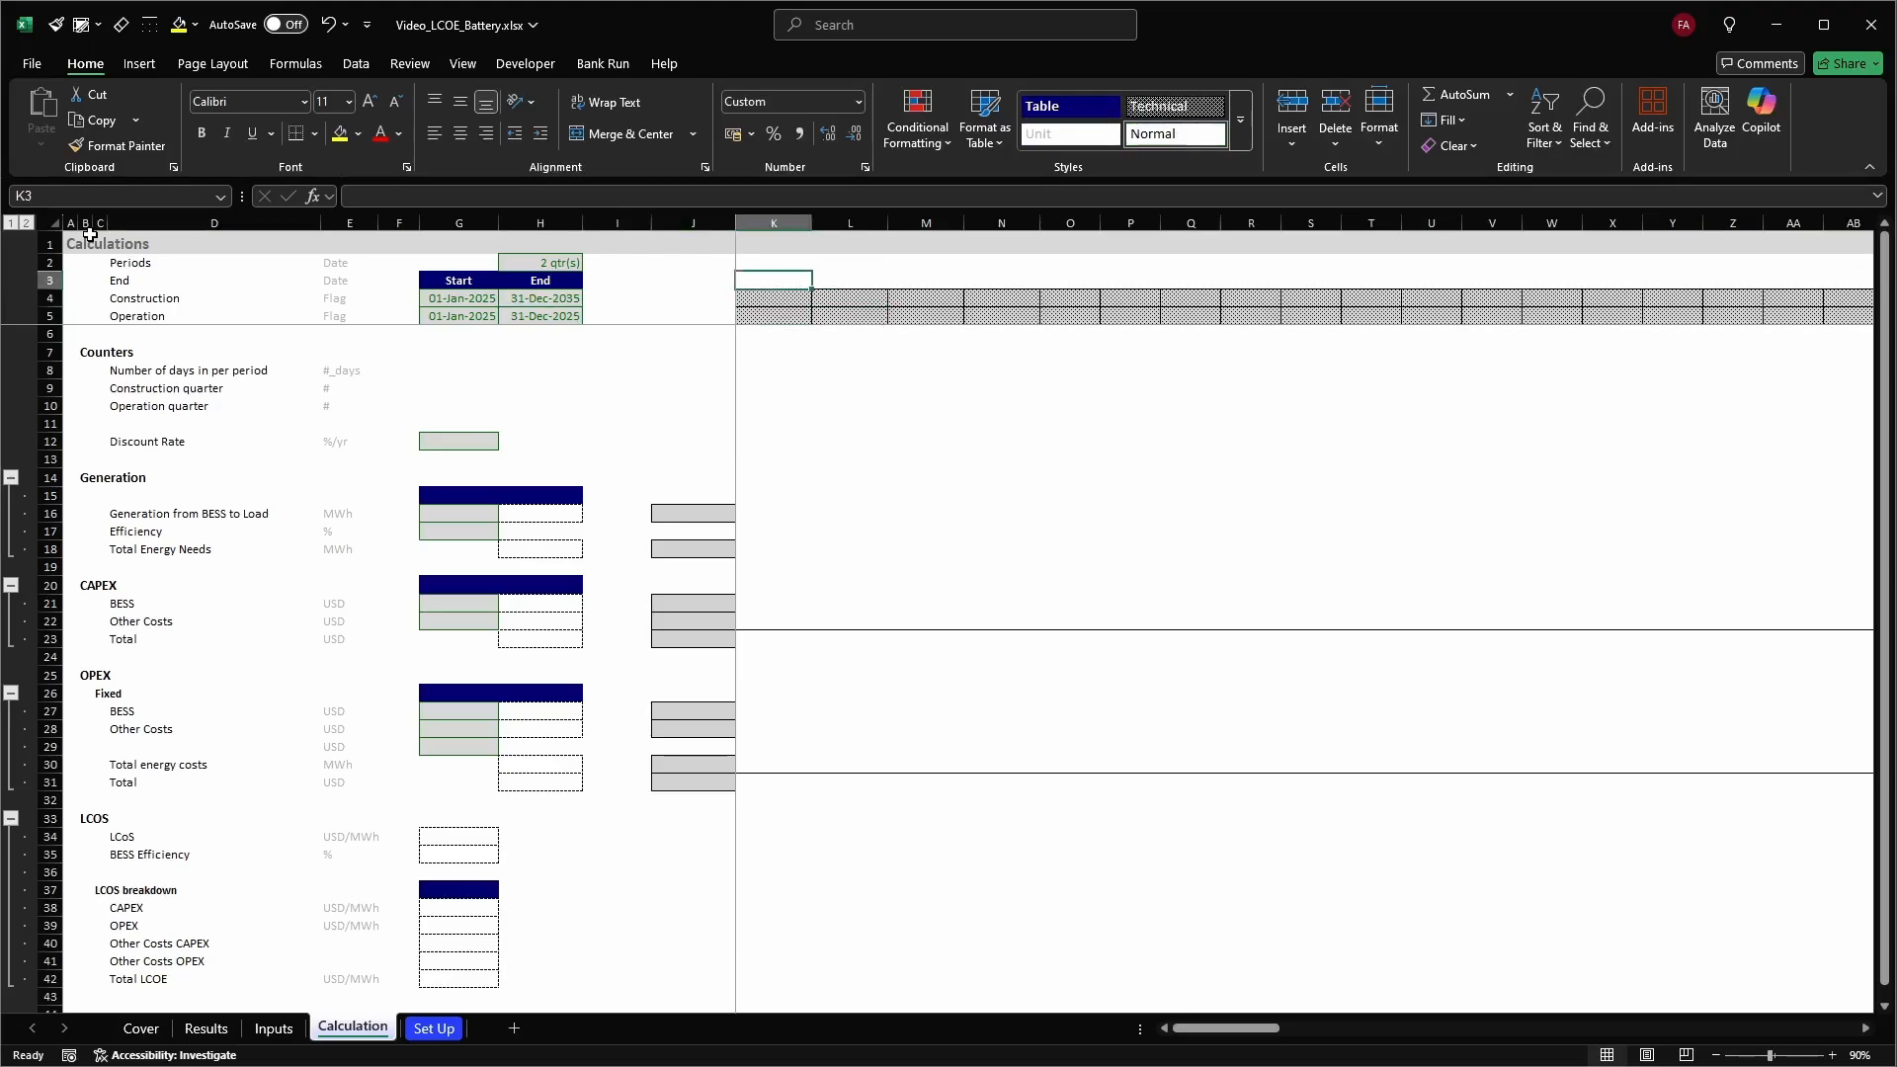
key("Left")
key("Left")
key("Left")
key("Left")
key("Left")
key("Left")
key("Left")
key("Left")
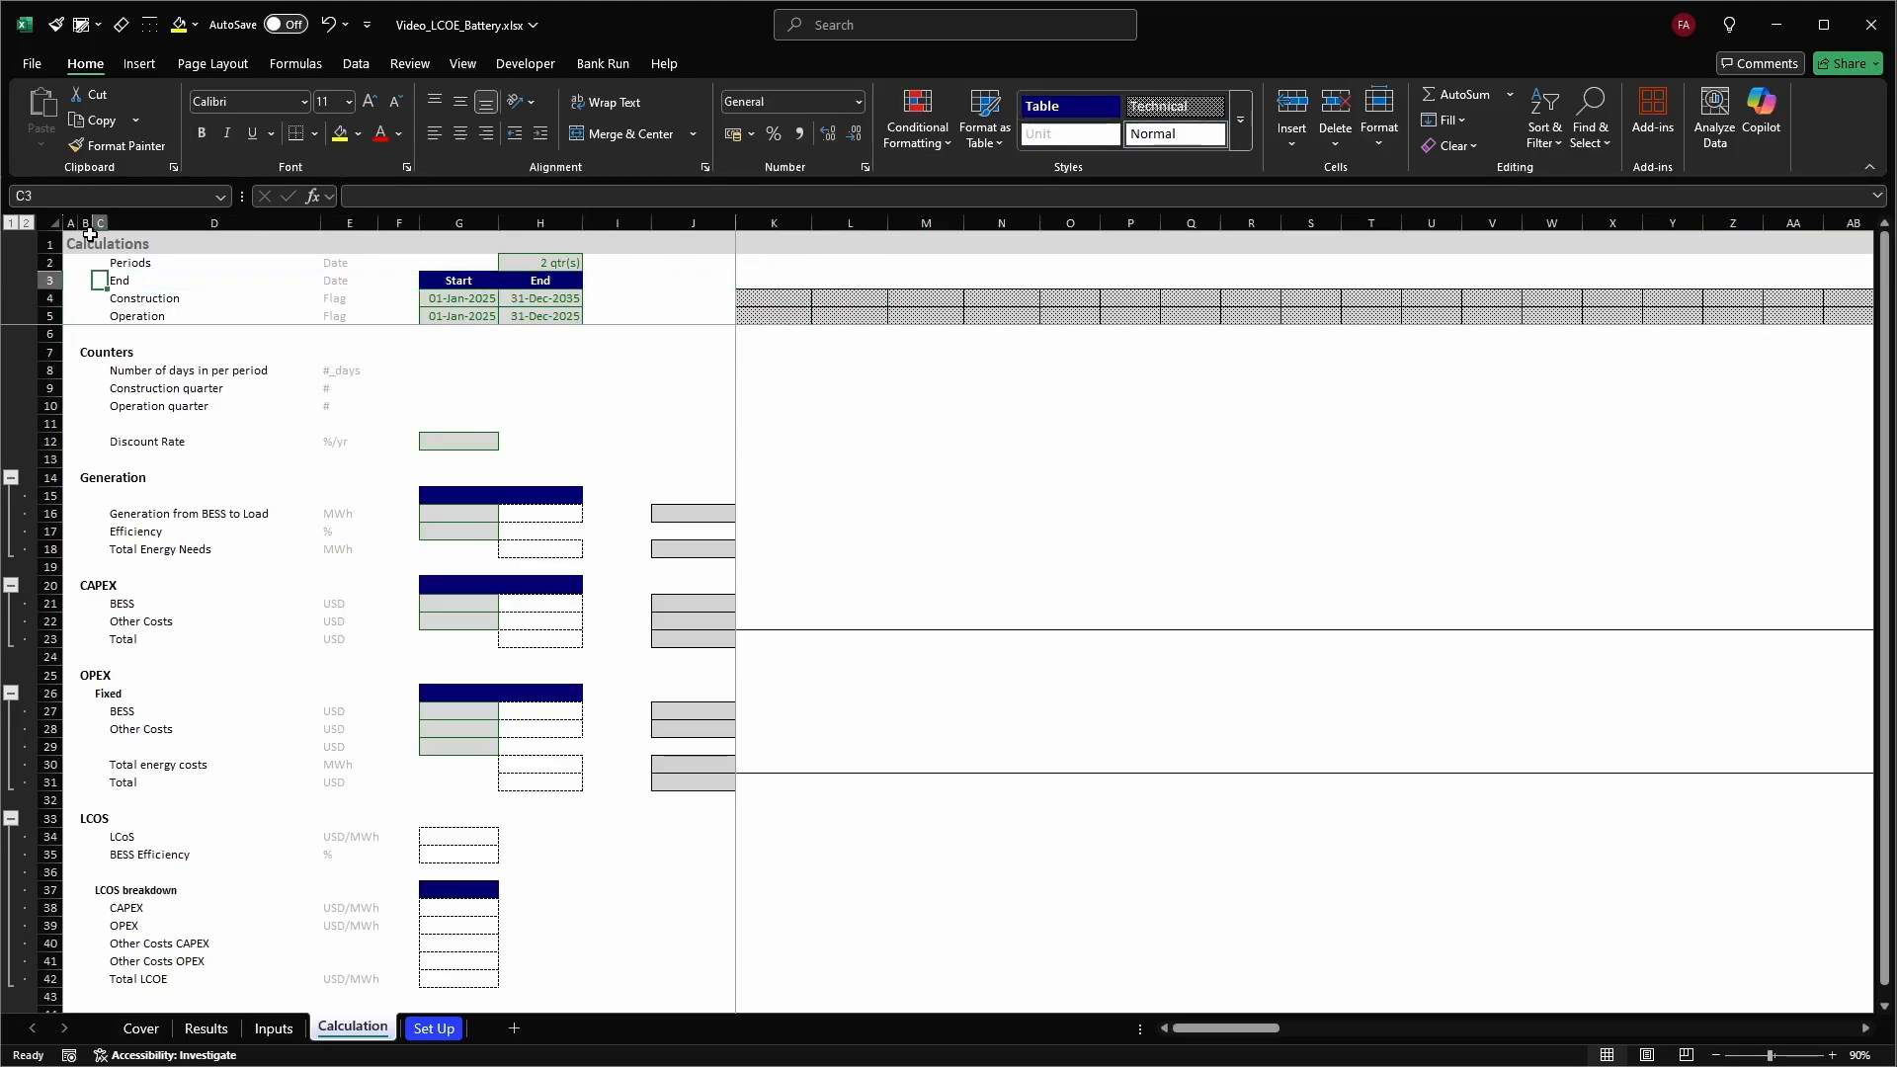
key("Right")
key("Up")
type("Start")
key("Right")
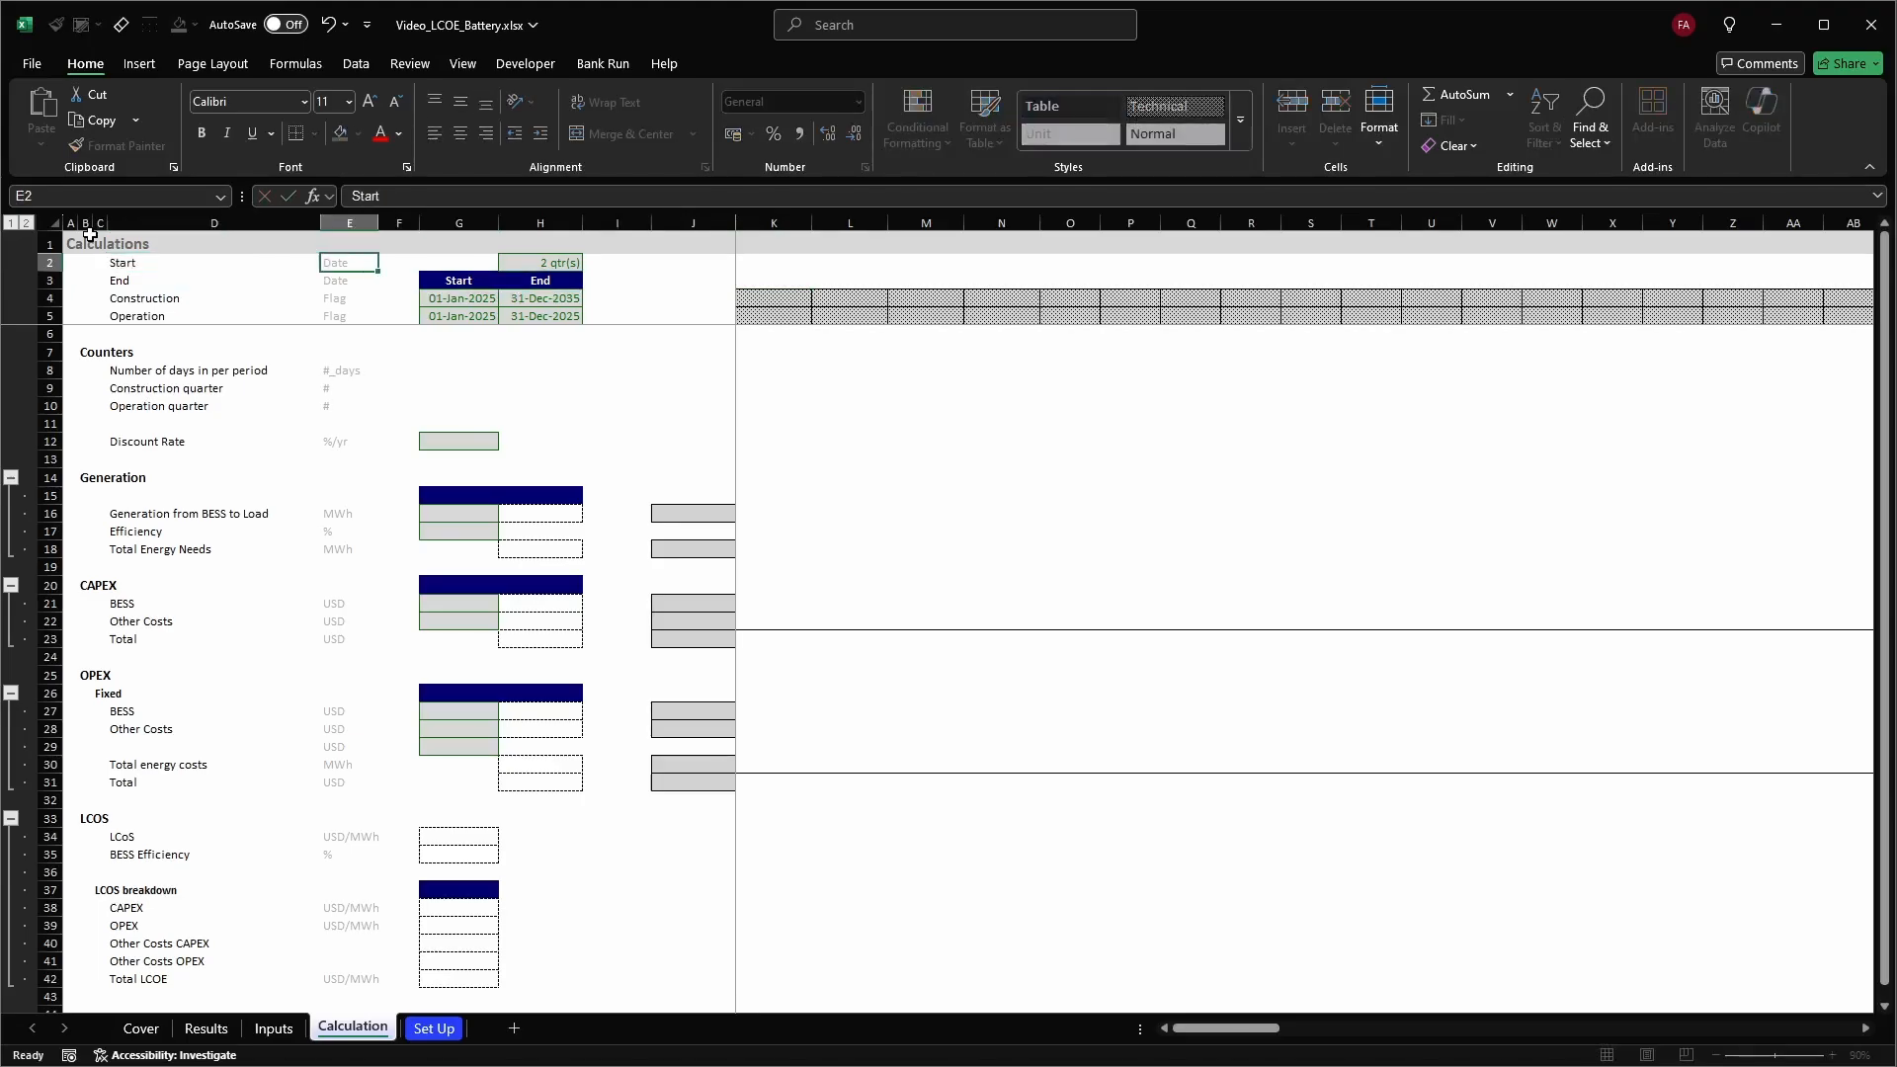
Link cell J3 in the End row to the model start date on the Inputs sheet with =model_start
key("Right")
key("Right")
key("Right")
key("Right")
key("Right")
key("Right")
key("shift+Down")
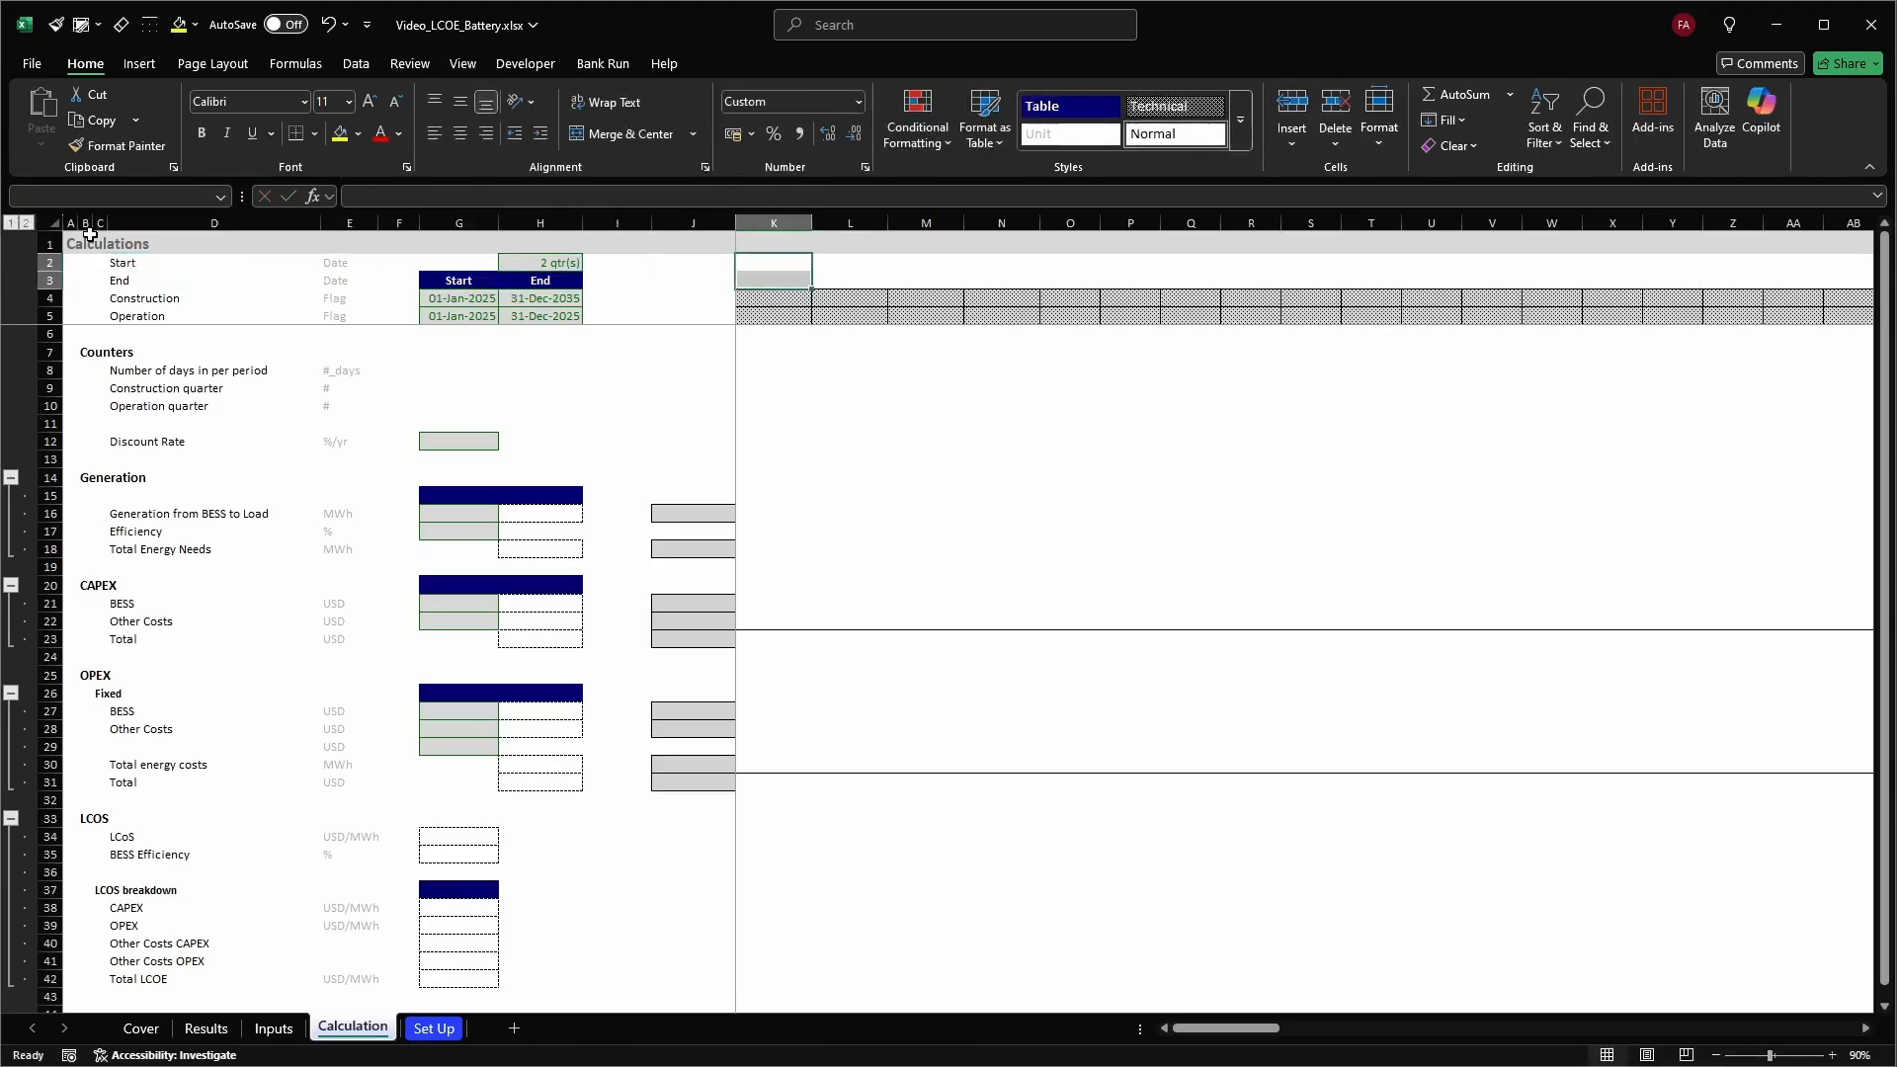
key("Left")
key("Down")
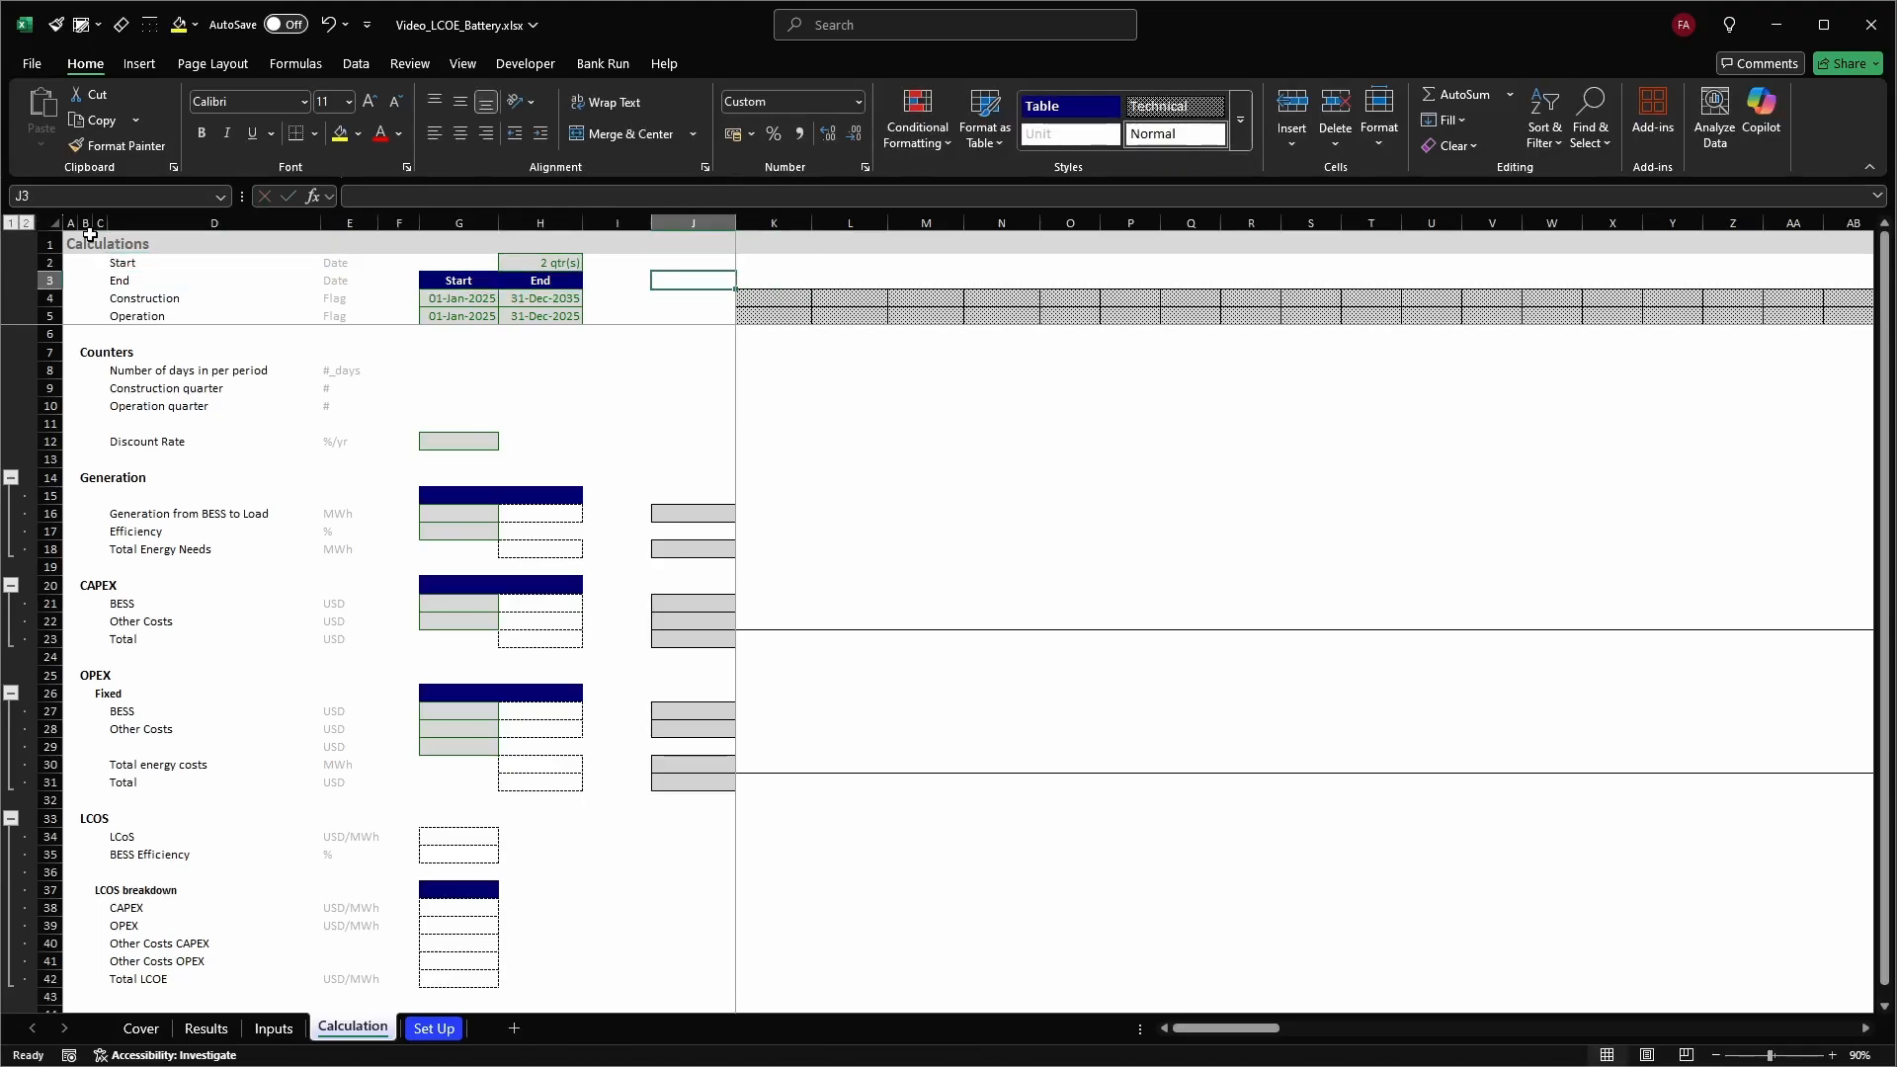
type("=")
key("ctrl+Page_Up")
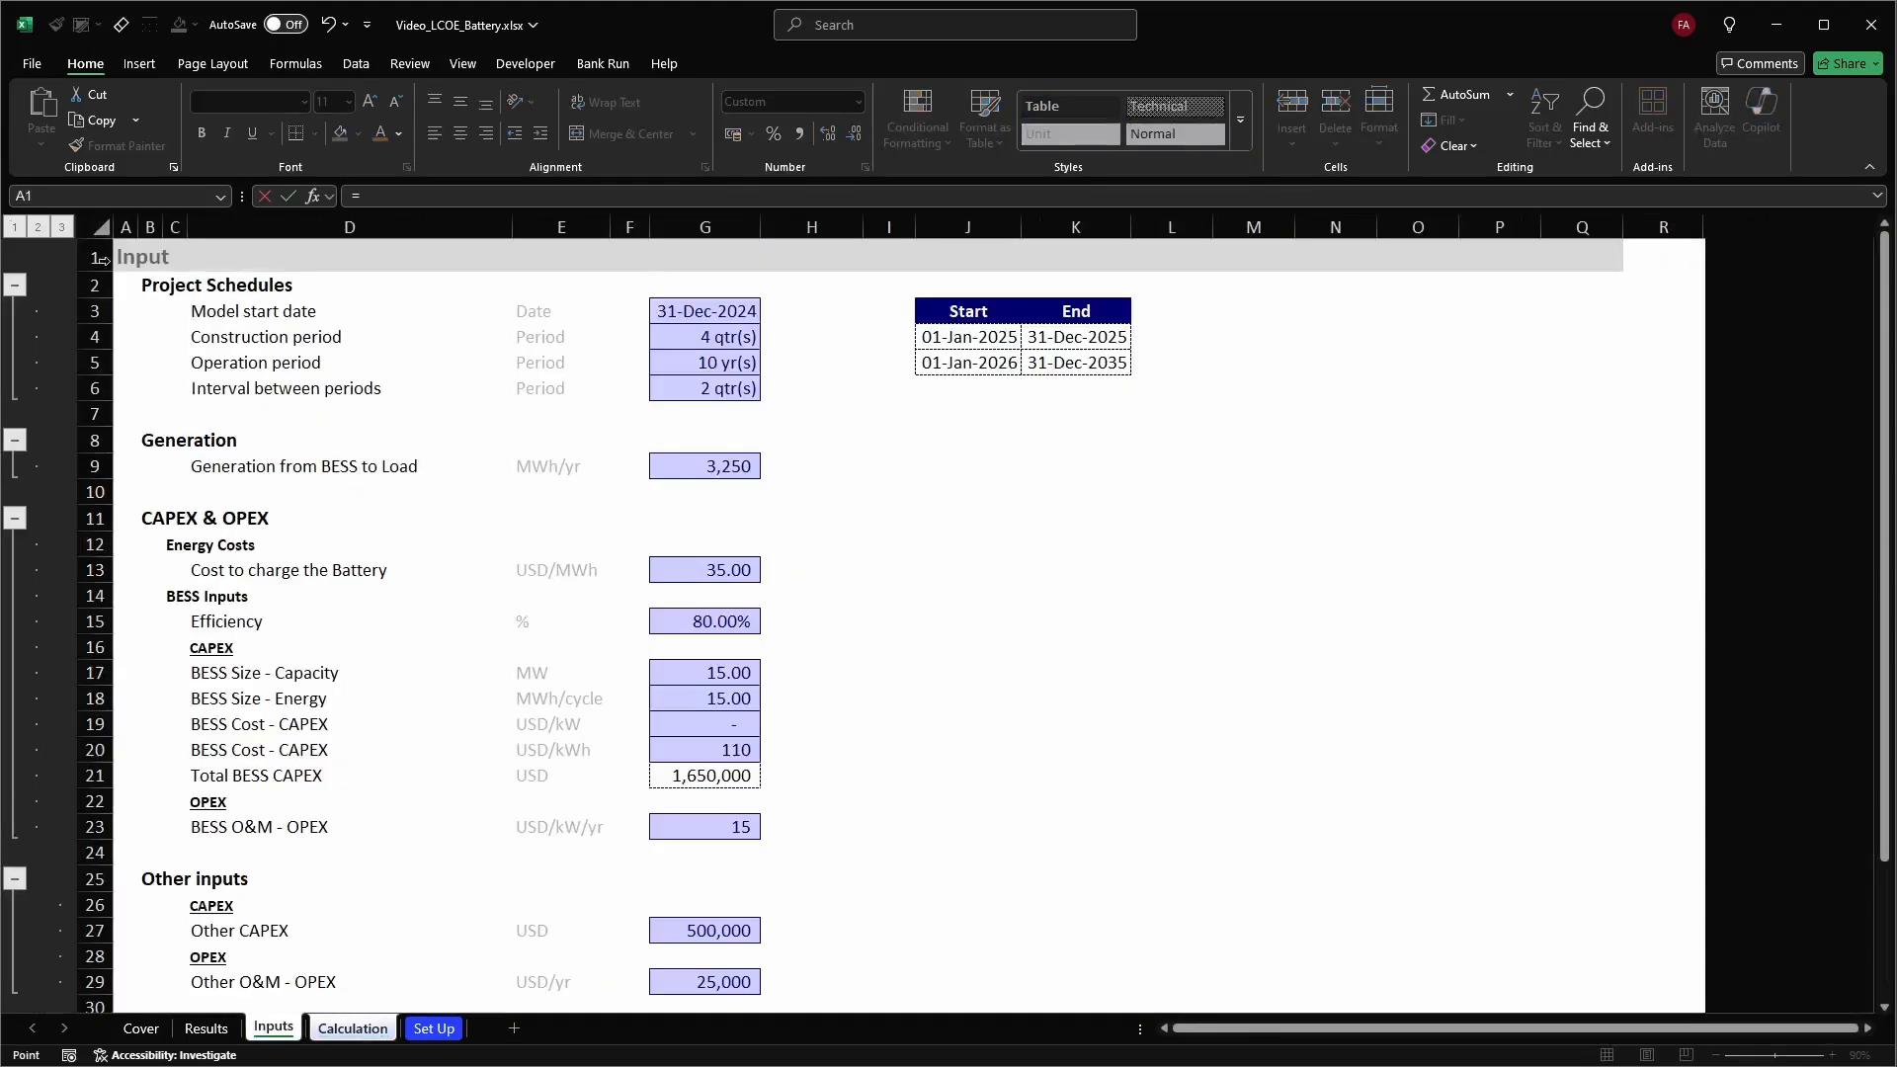
left_click(685, 323)
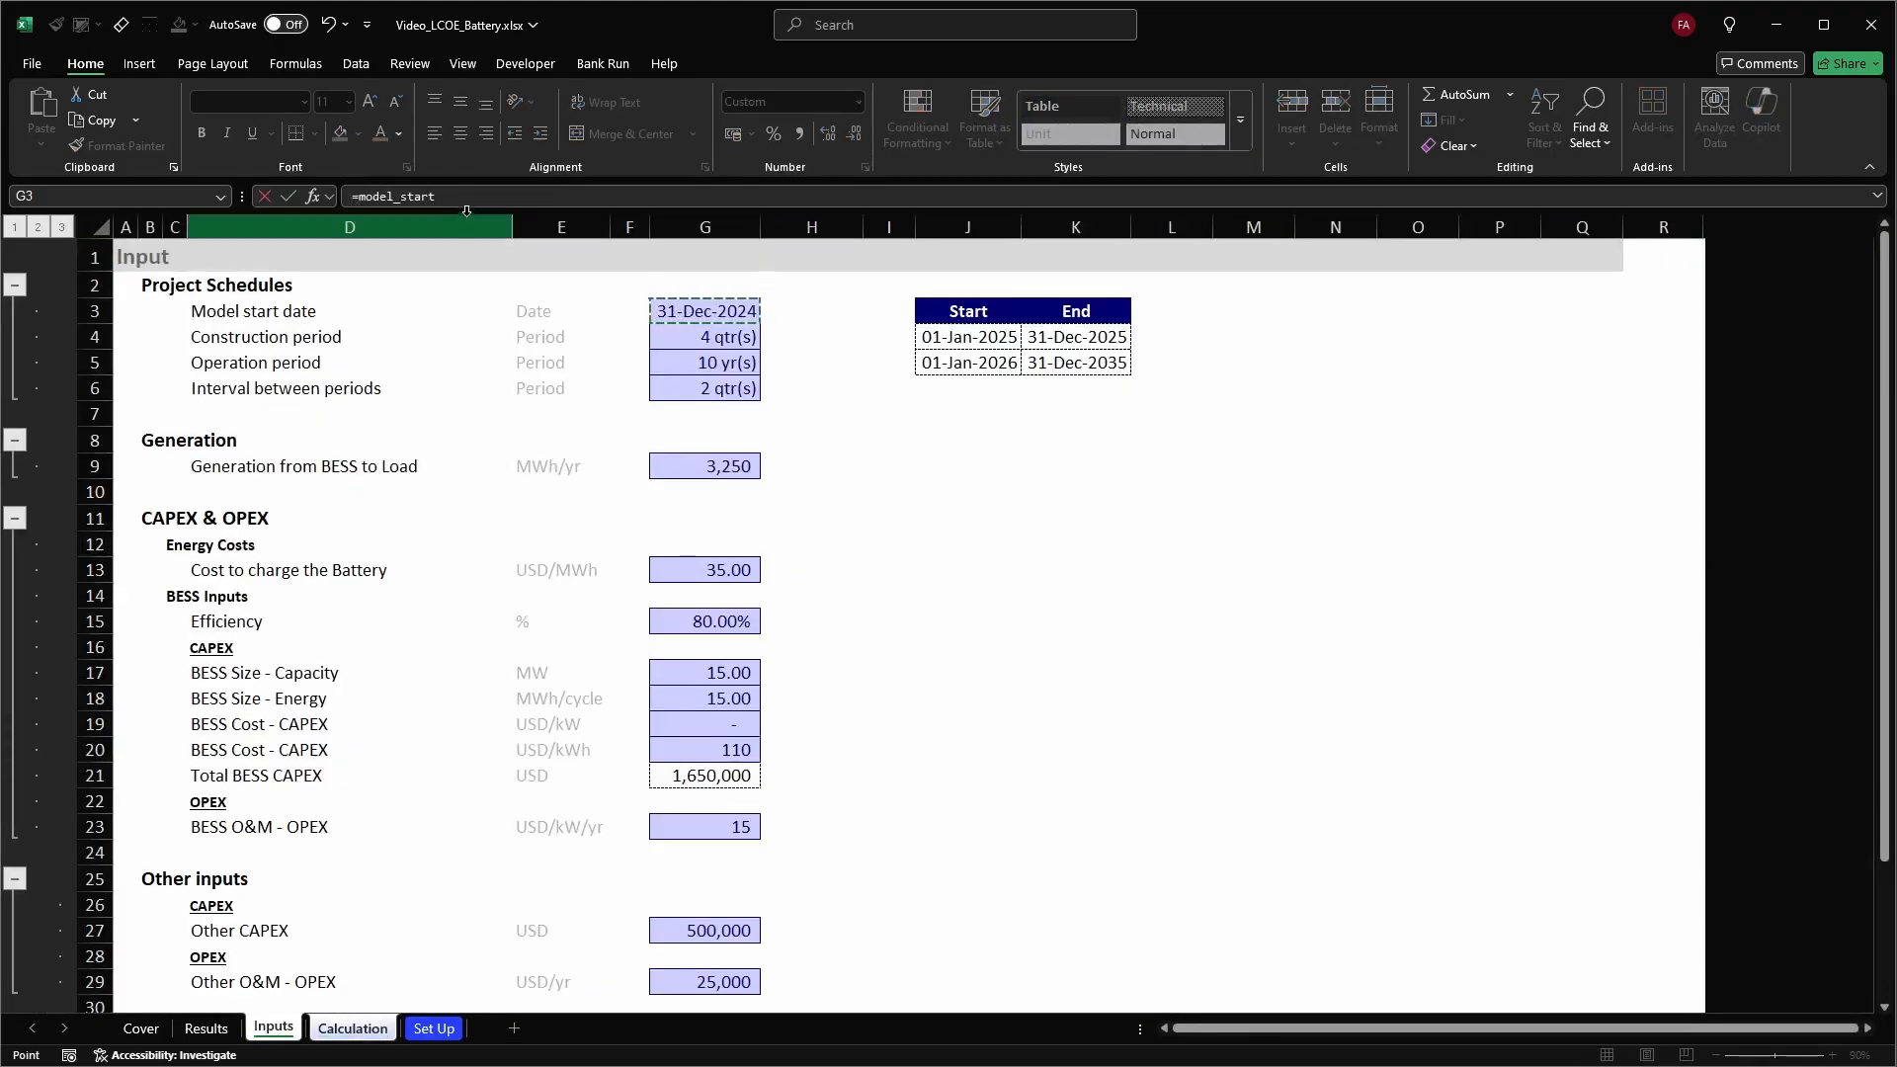
key("Tab")
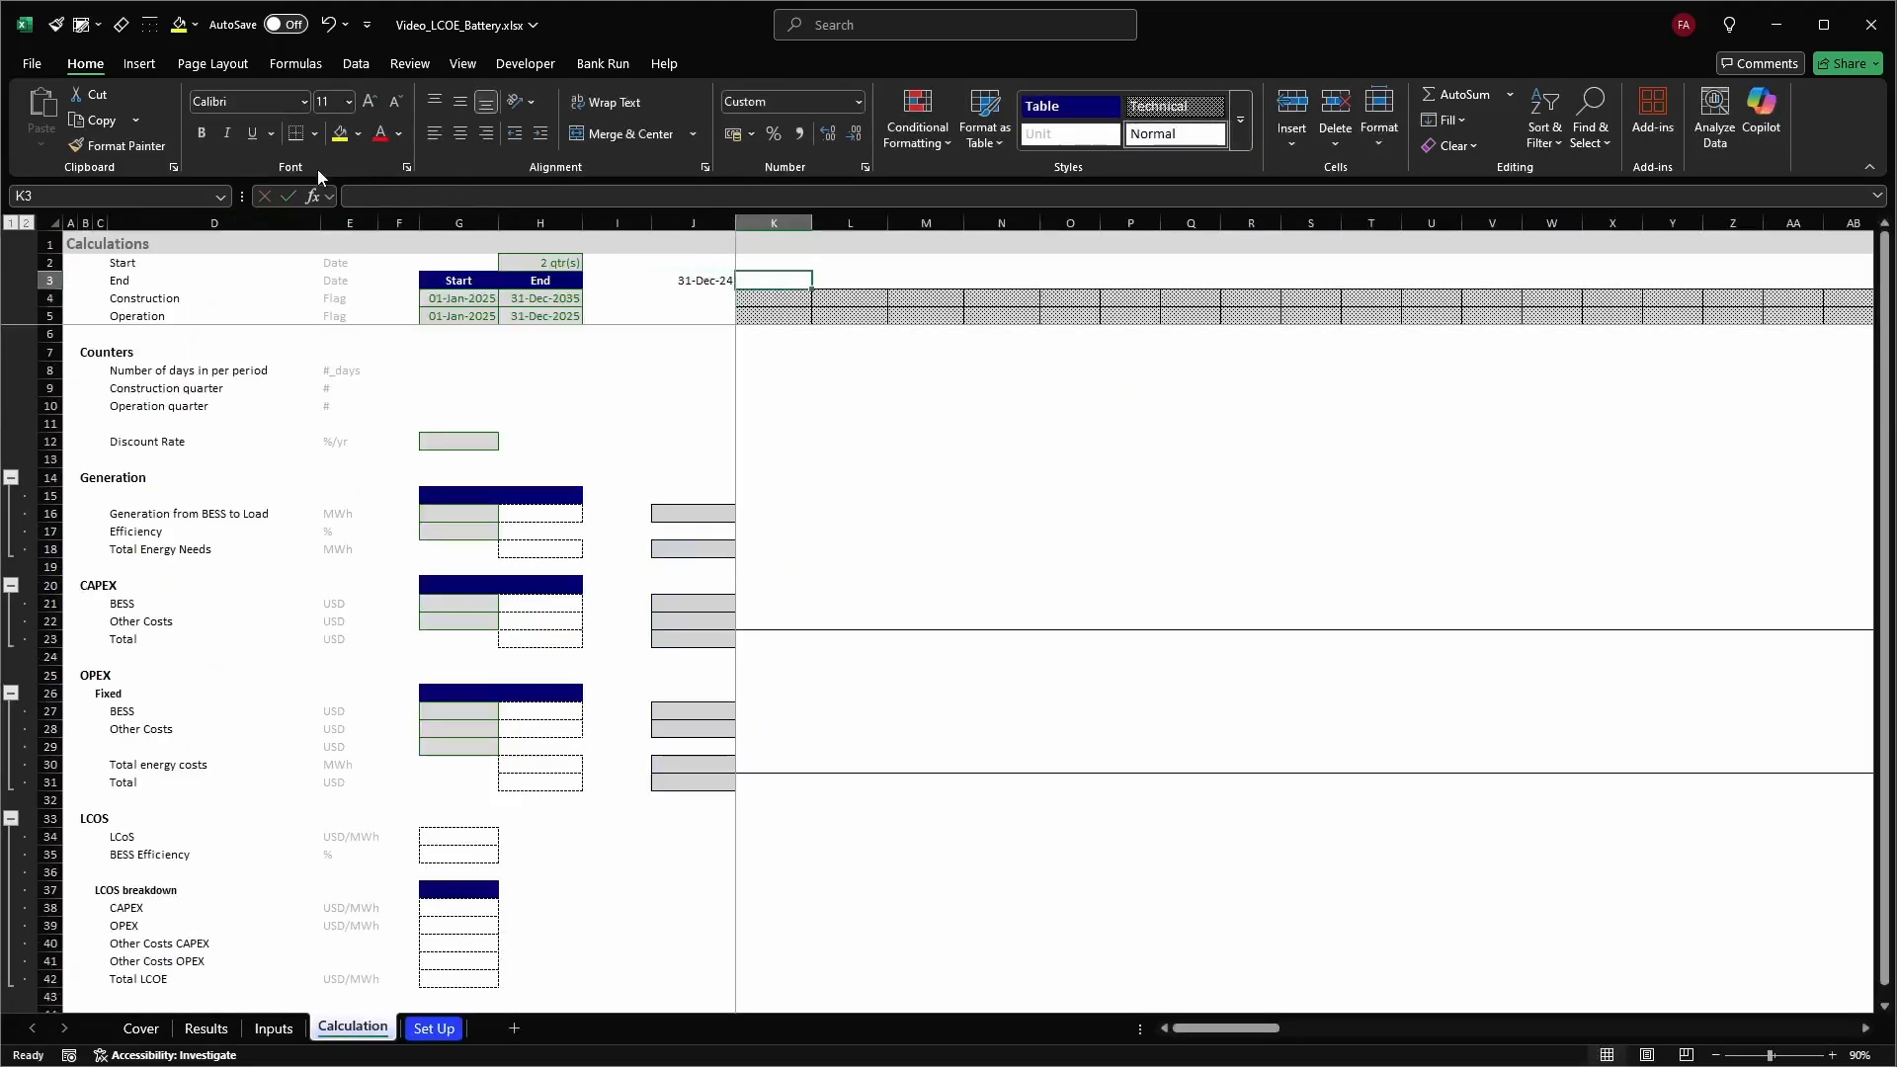
Enter the first period's start date in K2 with the formula =J3+1
key("Up")
type("=")
key("Left")
key("Down")
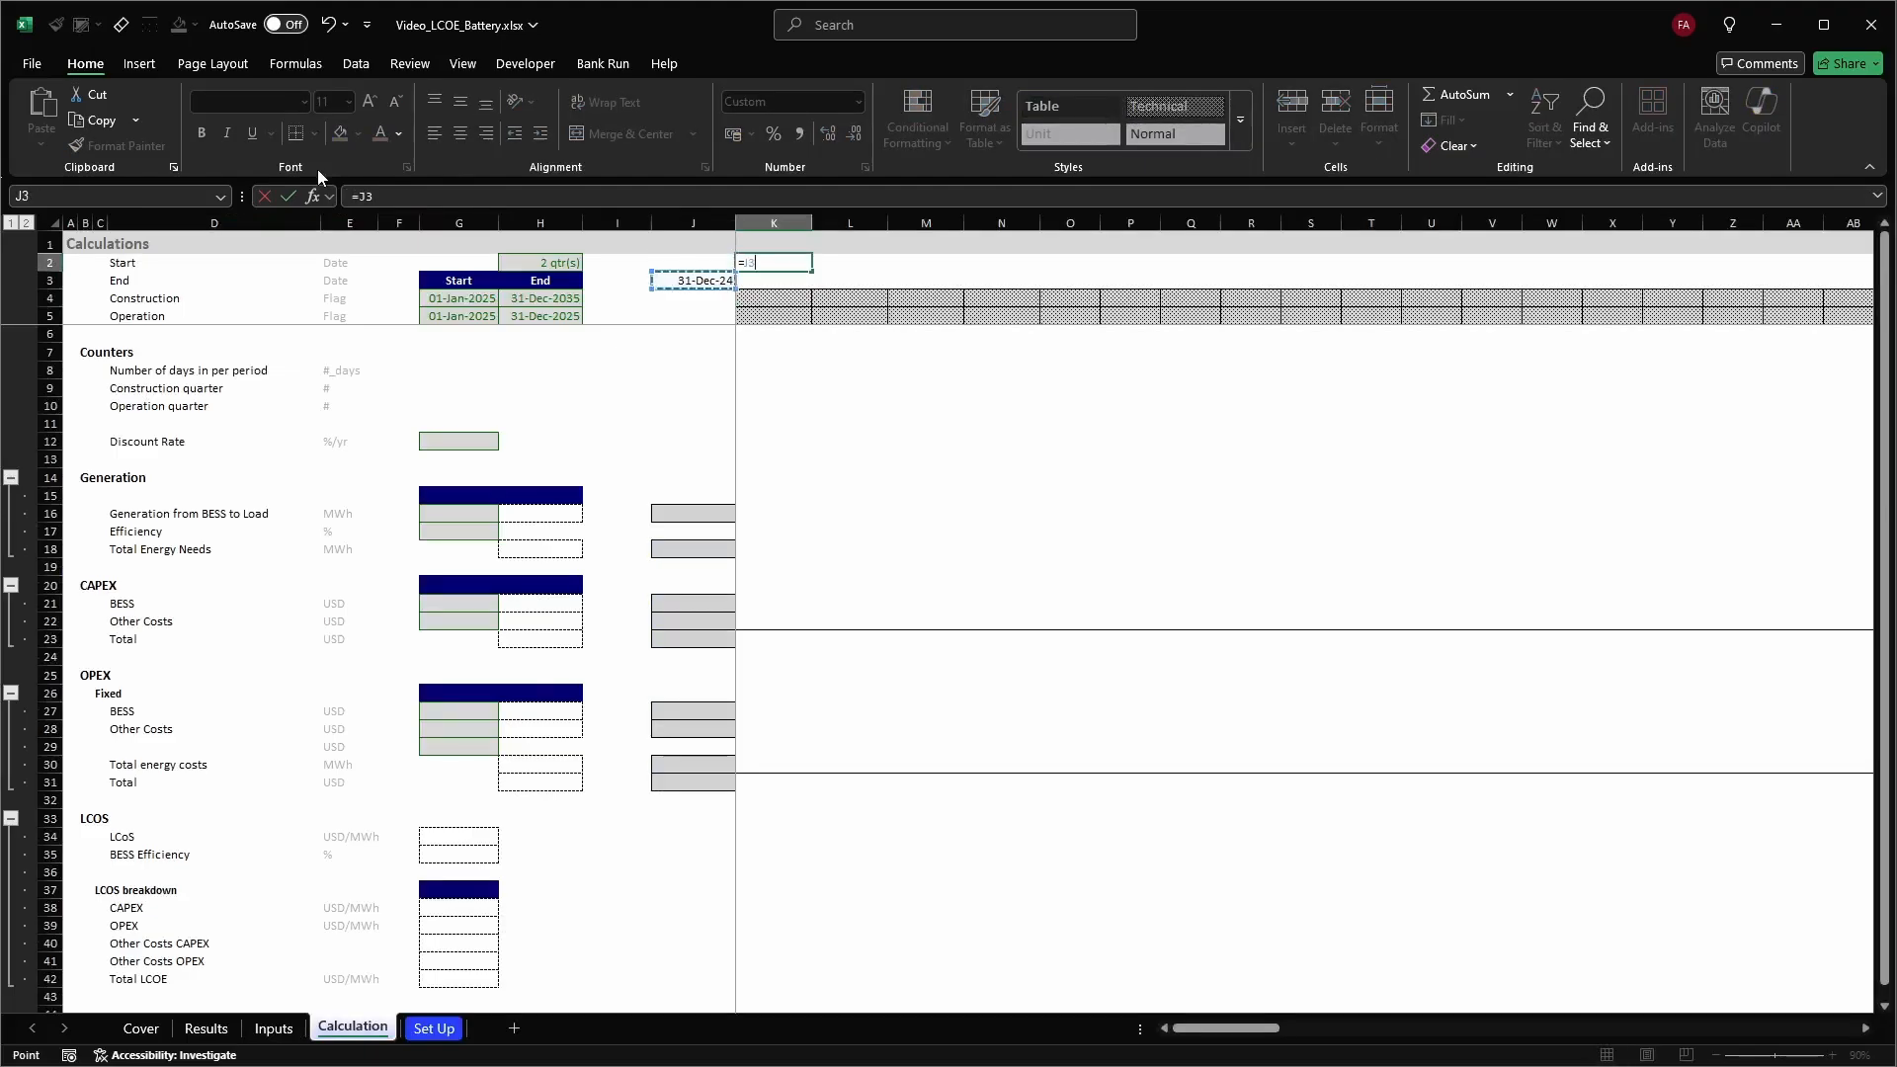
type("+1")
key("Return")
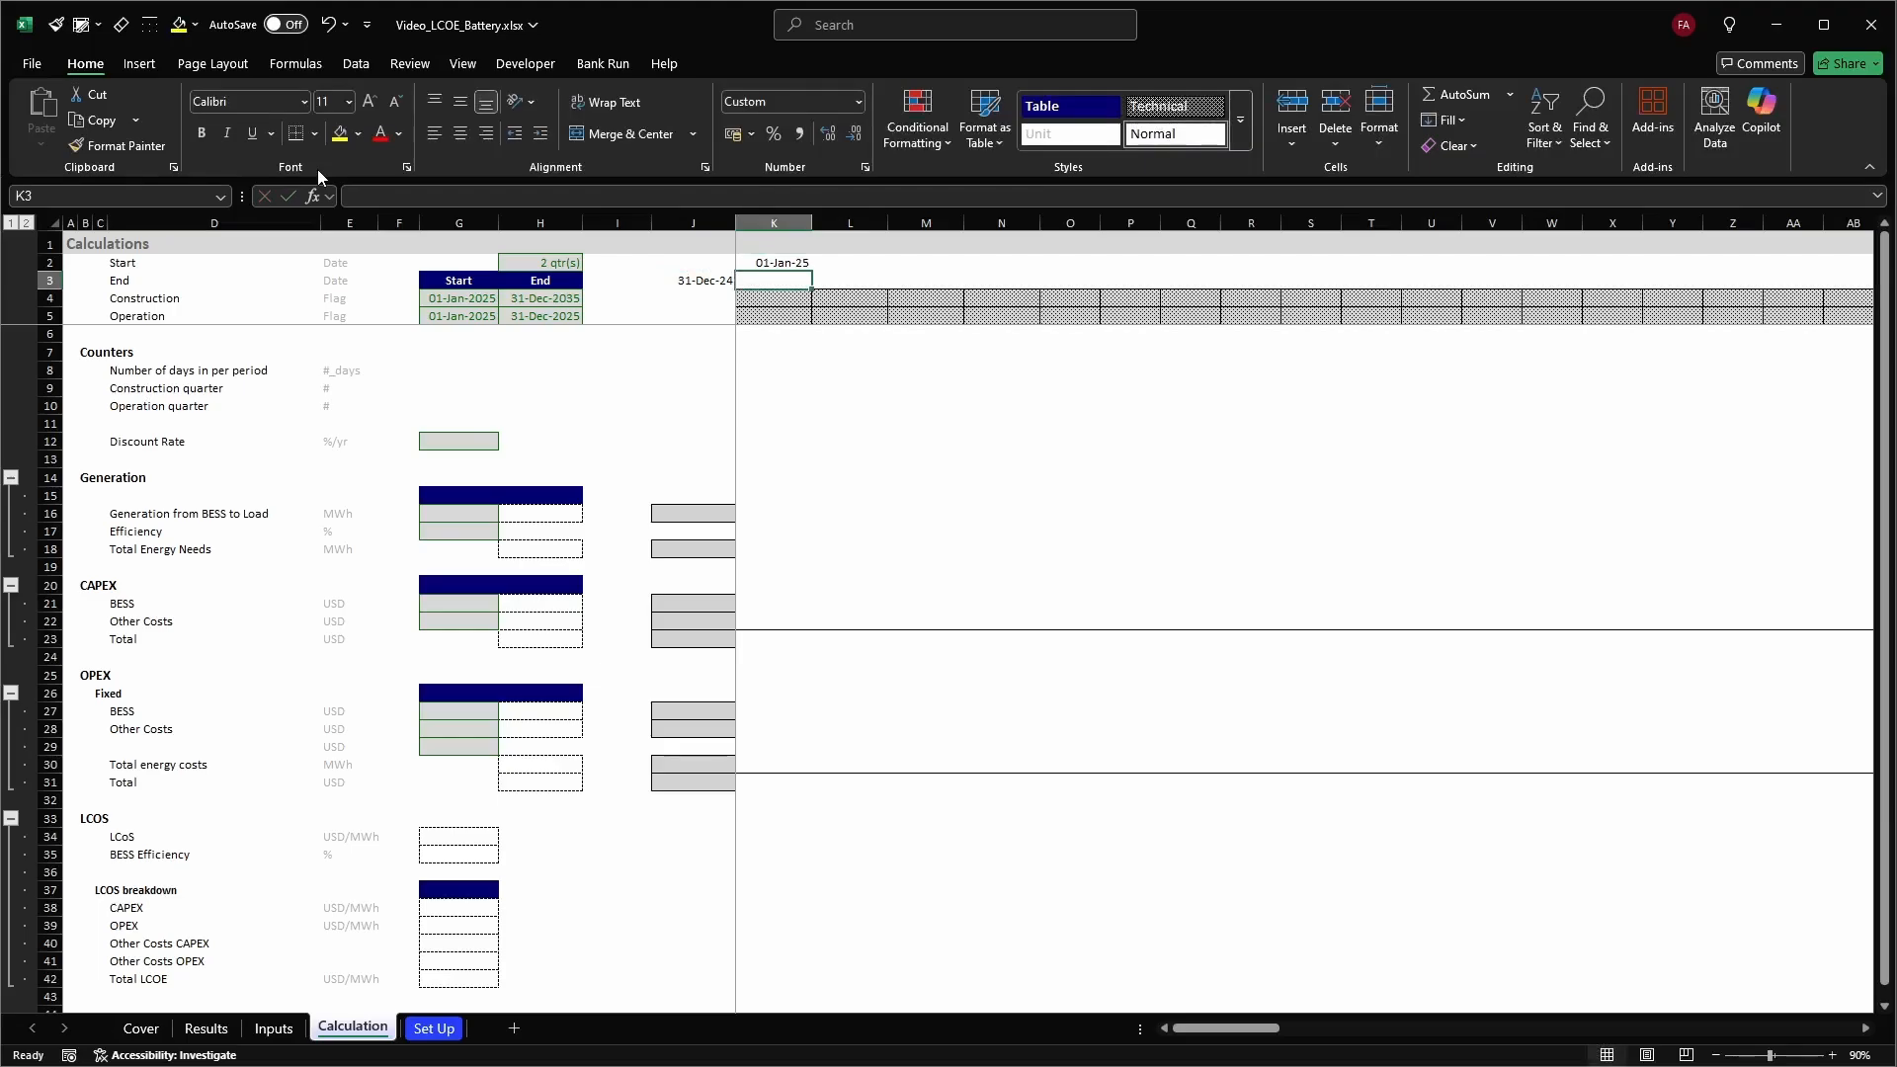
Enter the first period's end date in K3 with the formula =EOMONTH(K2,H2*months_qtr-1)
type("=eom")
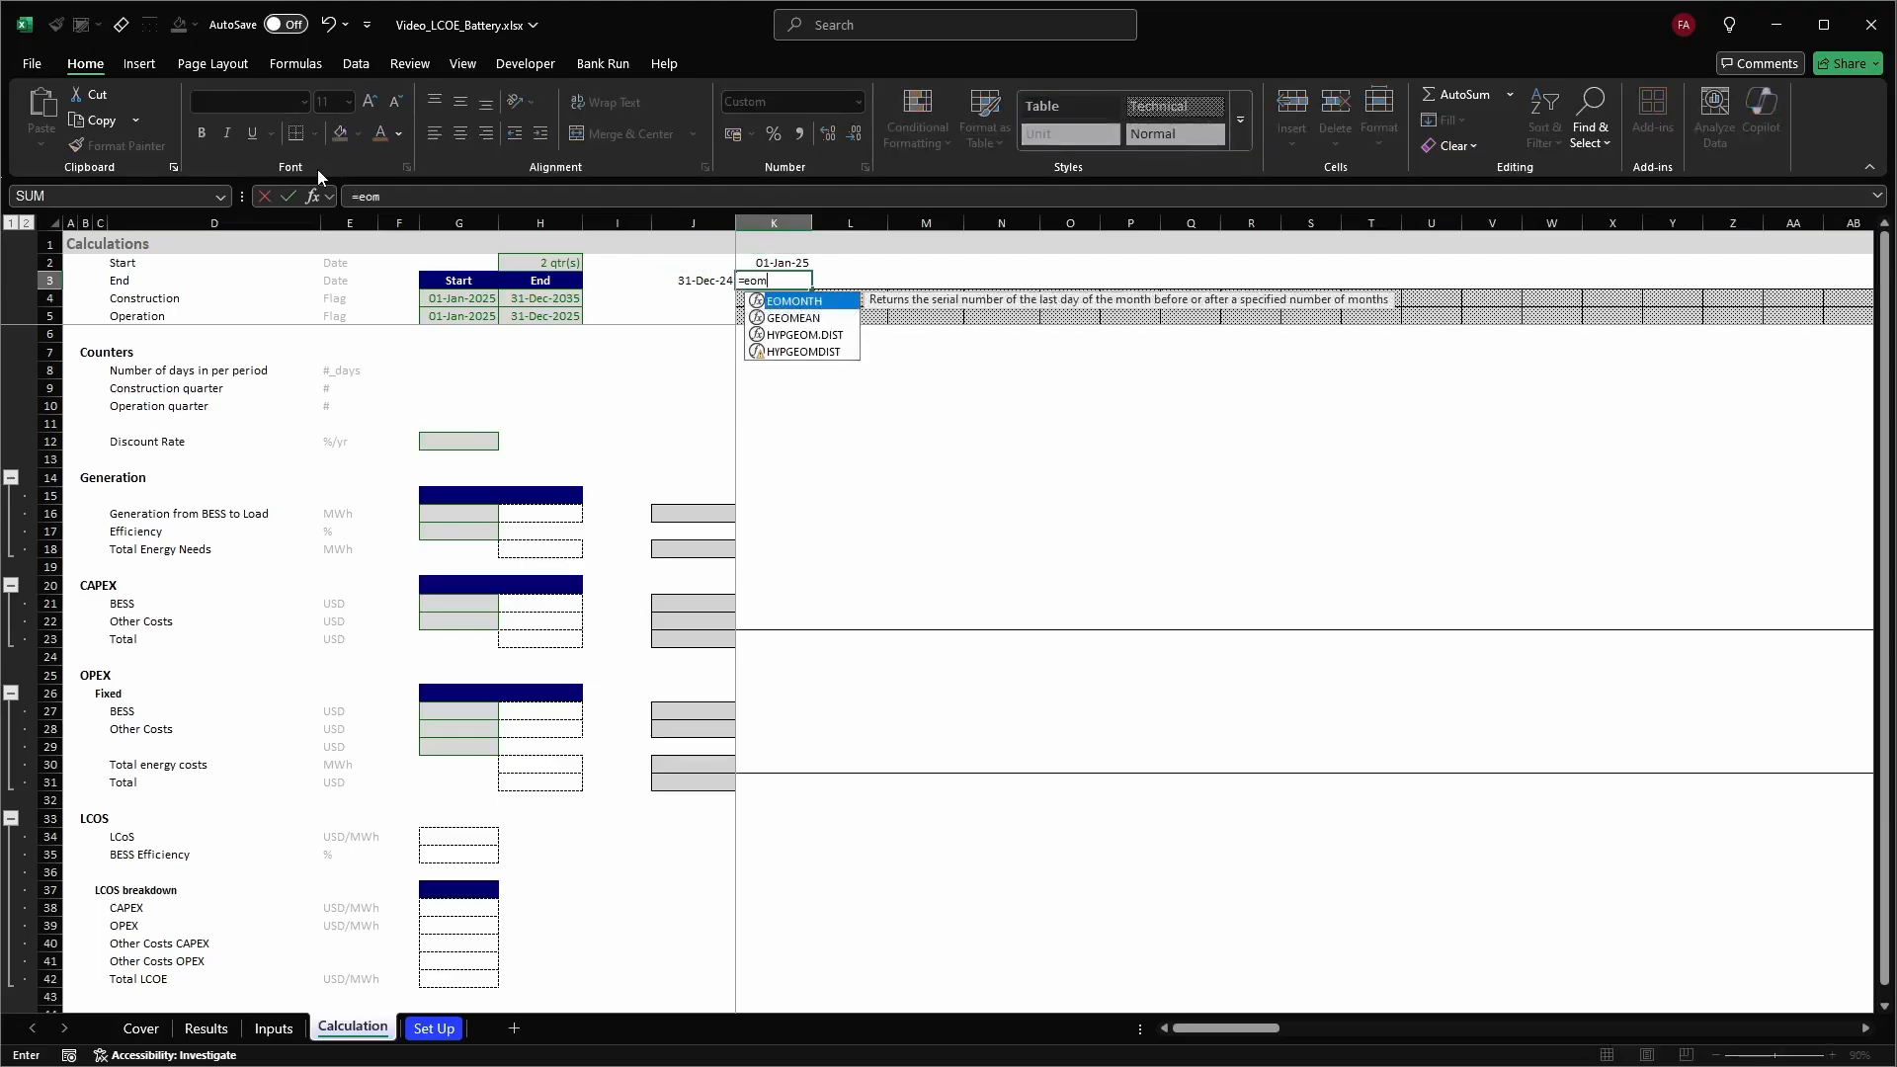
key("Tab")
key("Up")
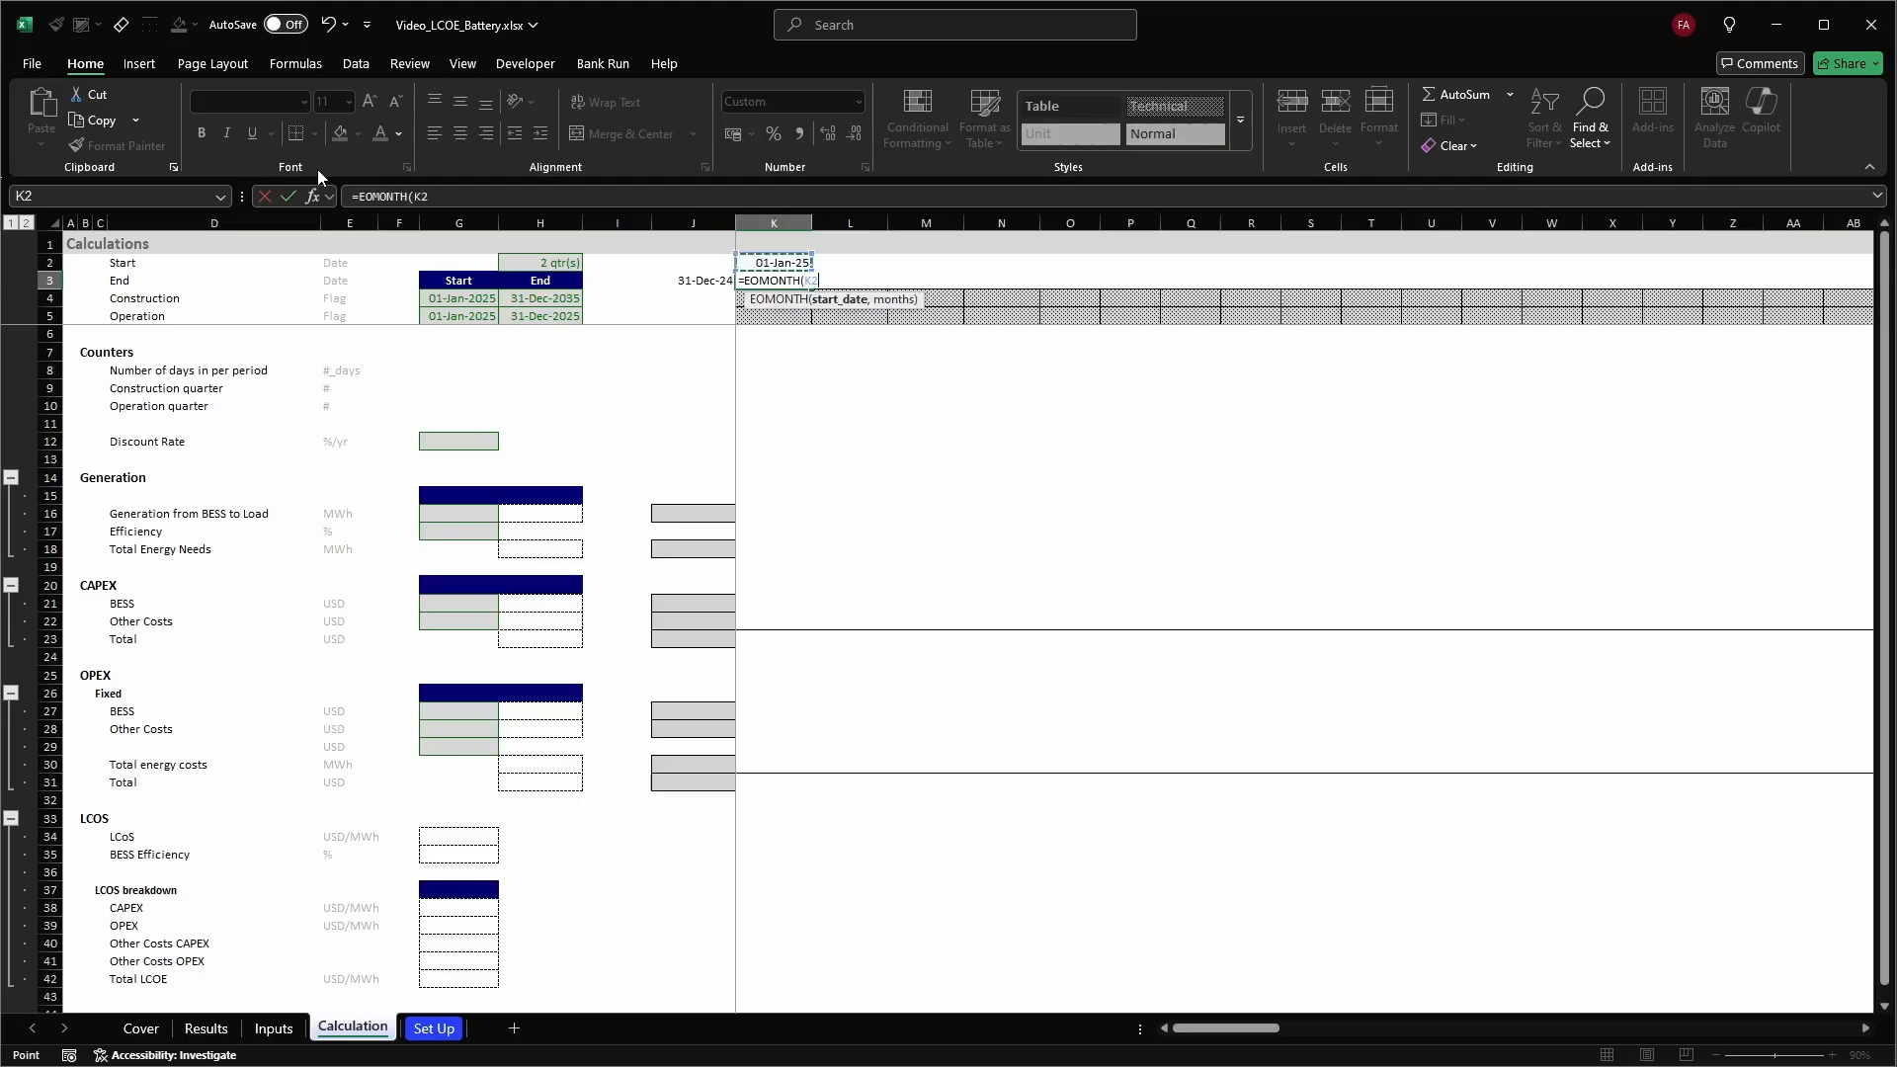
type(",")
key("Up")
key("Left")
key("Left")
key("Left")
type("*month")
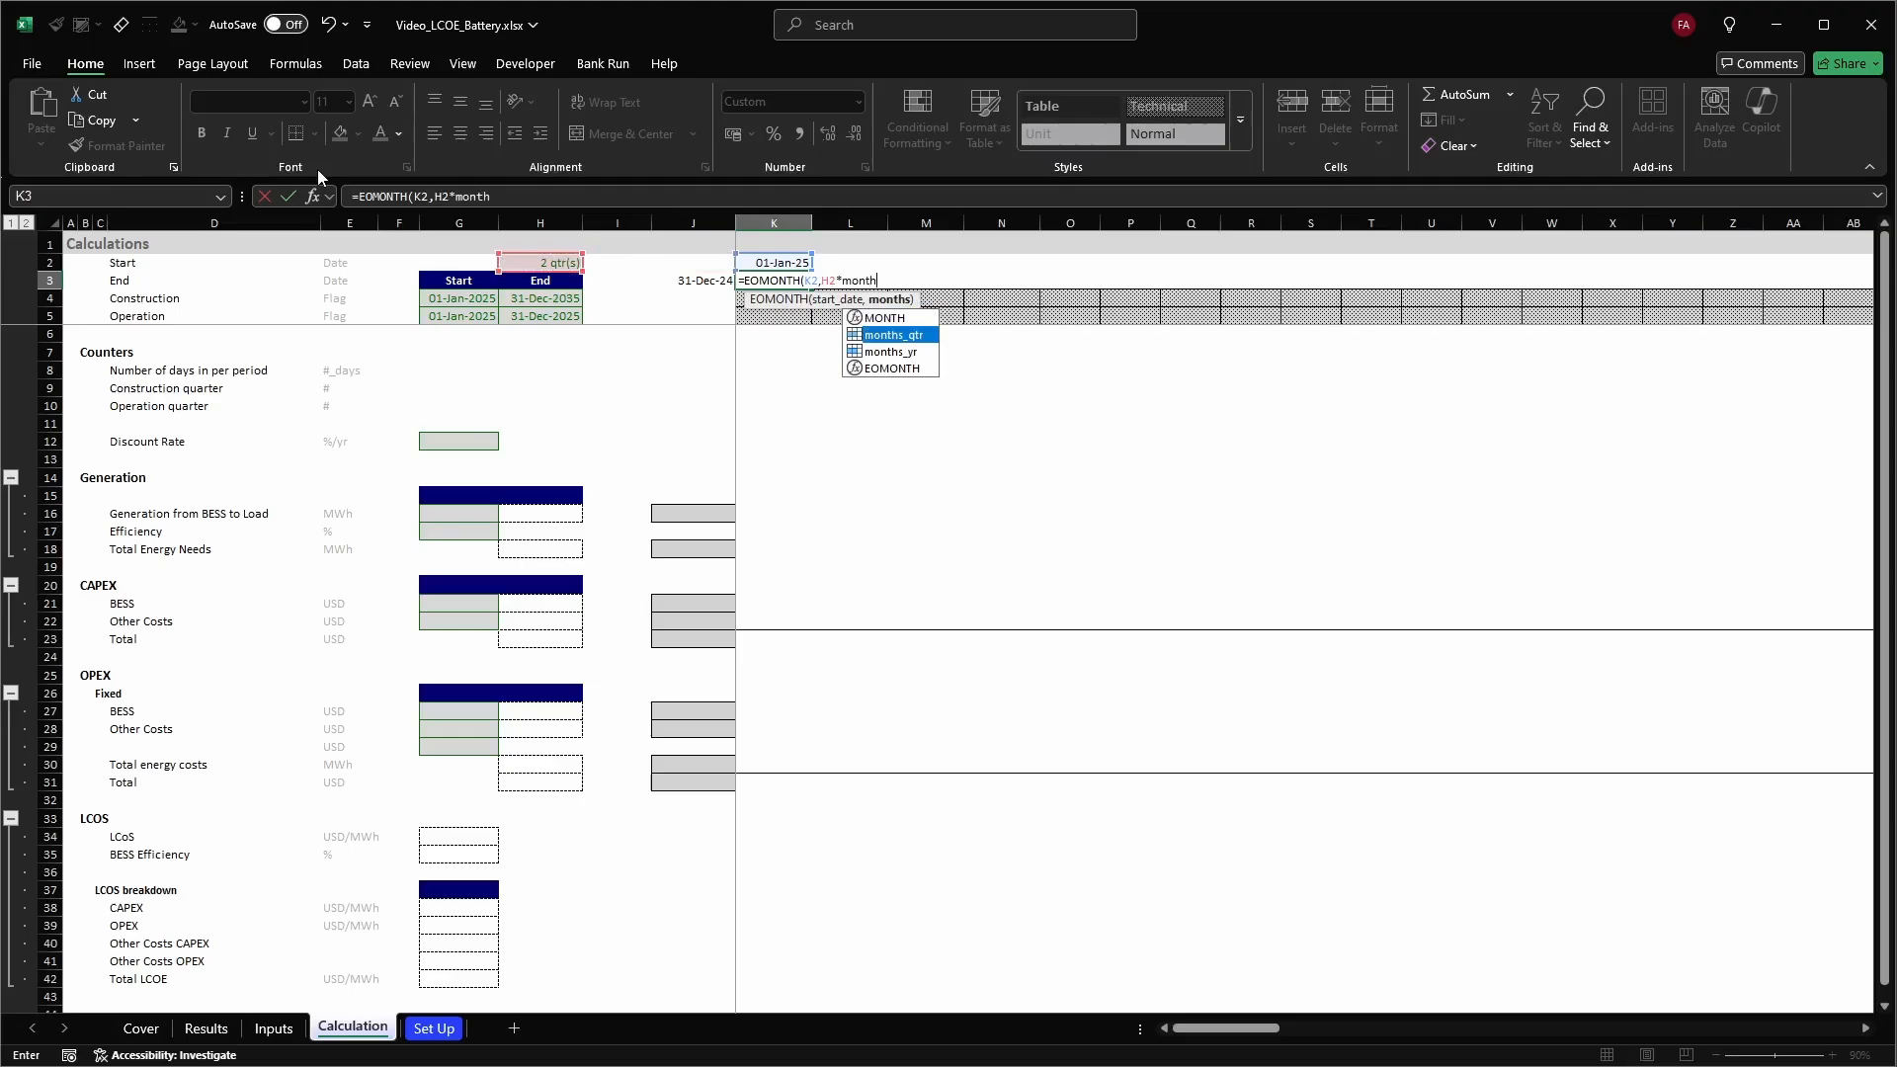
key("Tab")
type("-1")
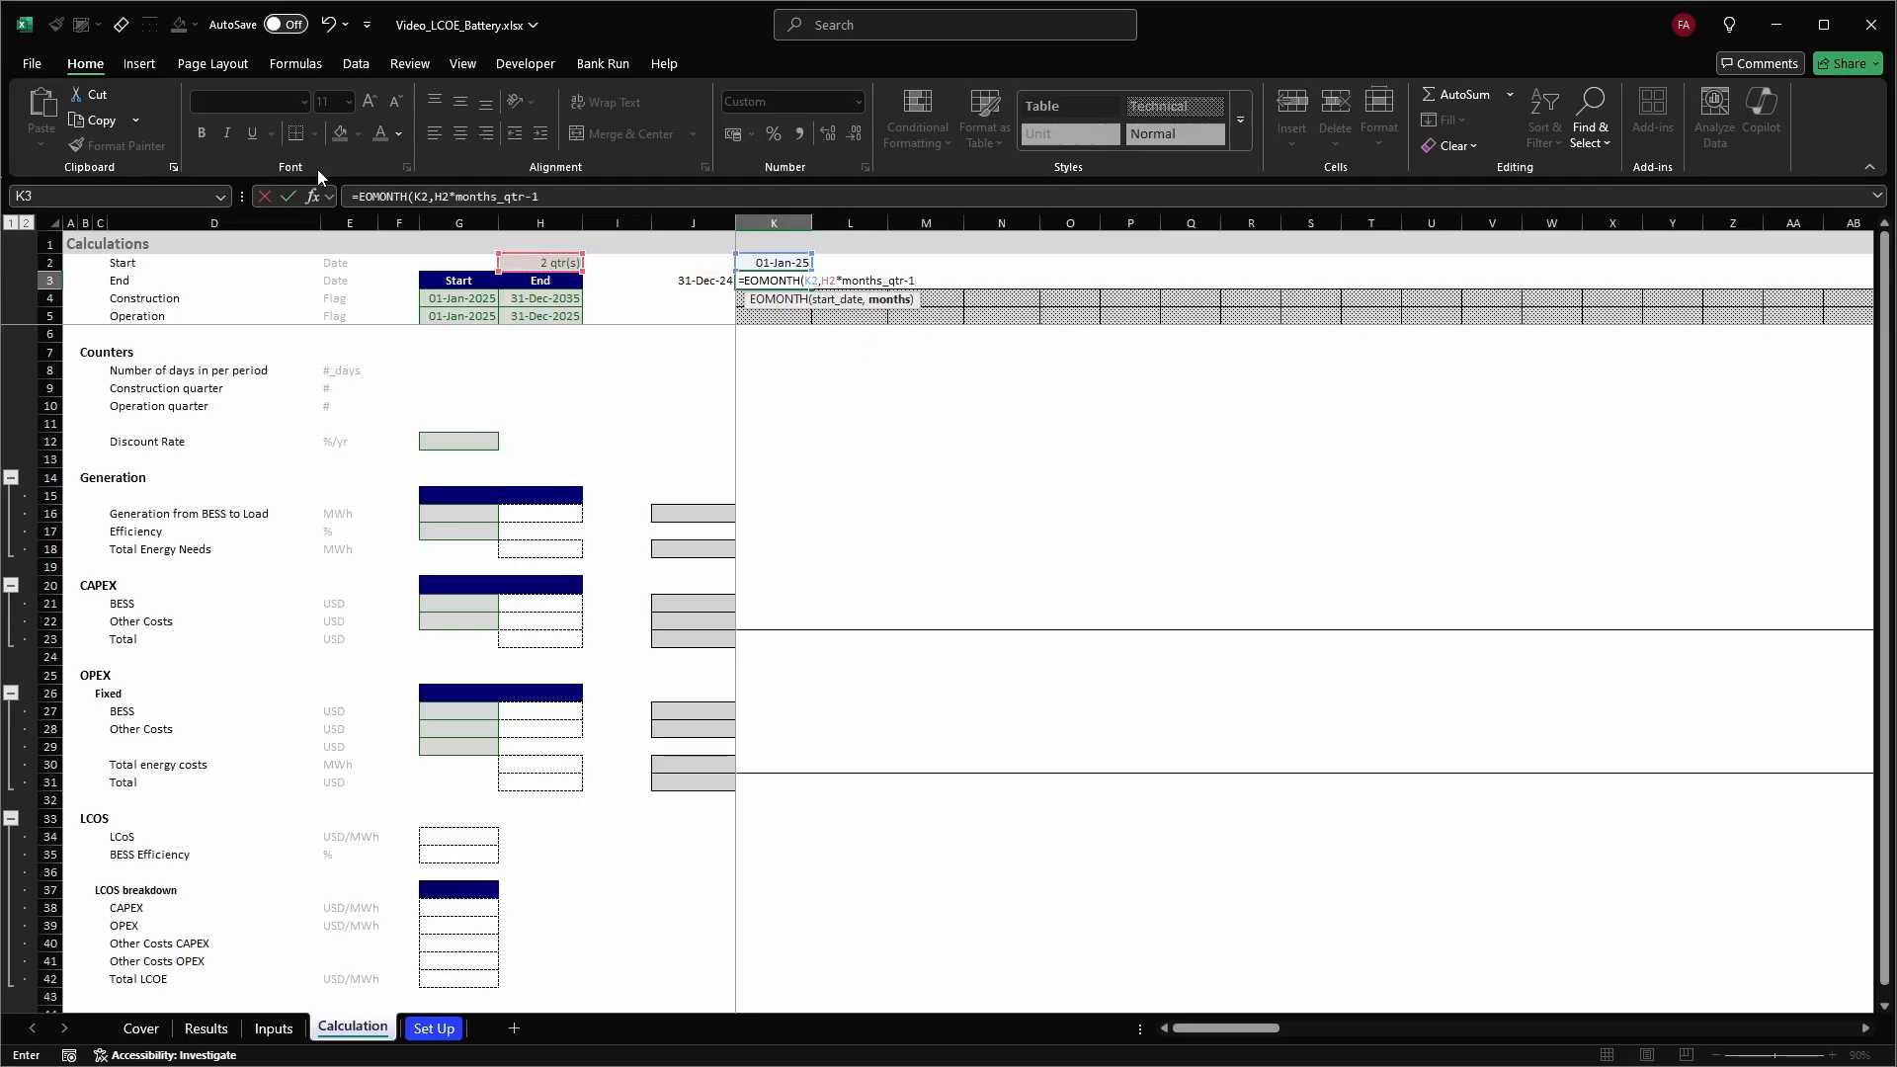
type(")")
key("ctrl+Return")
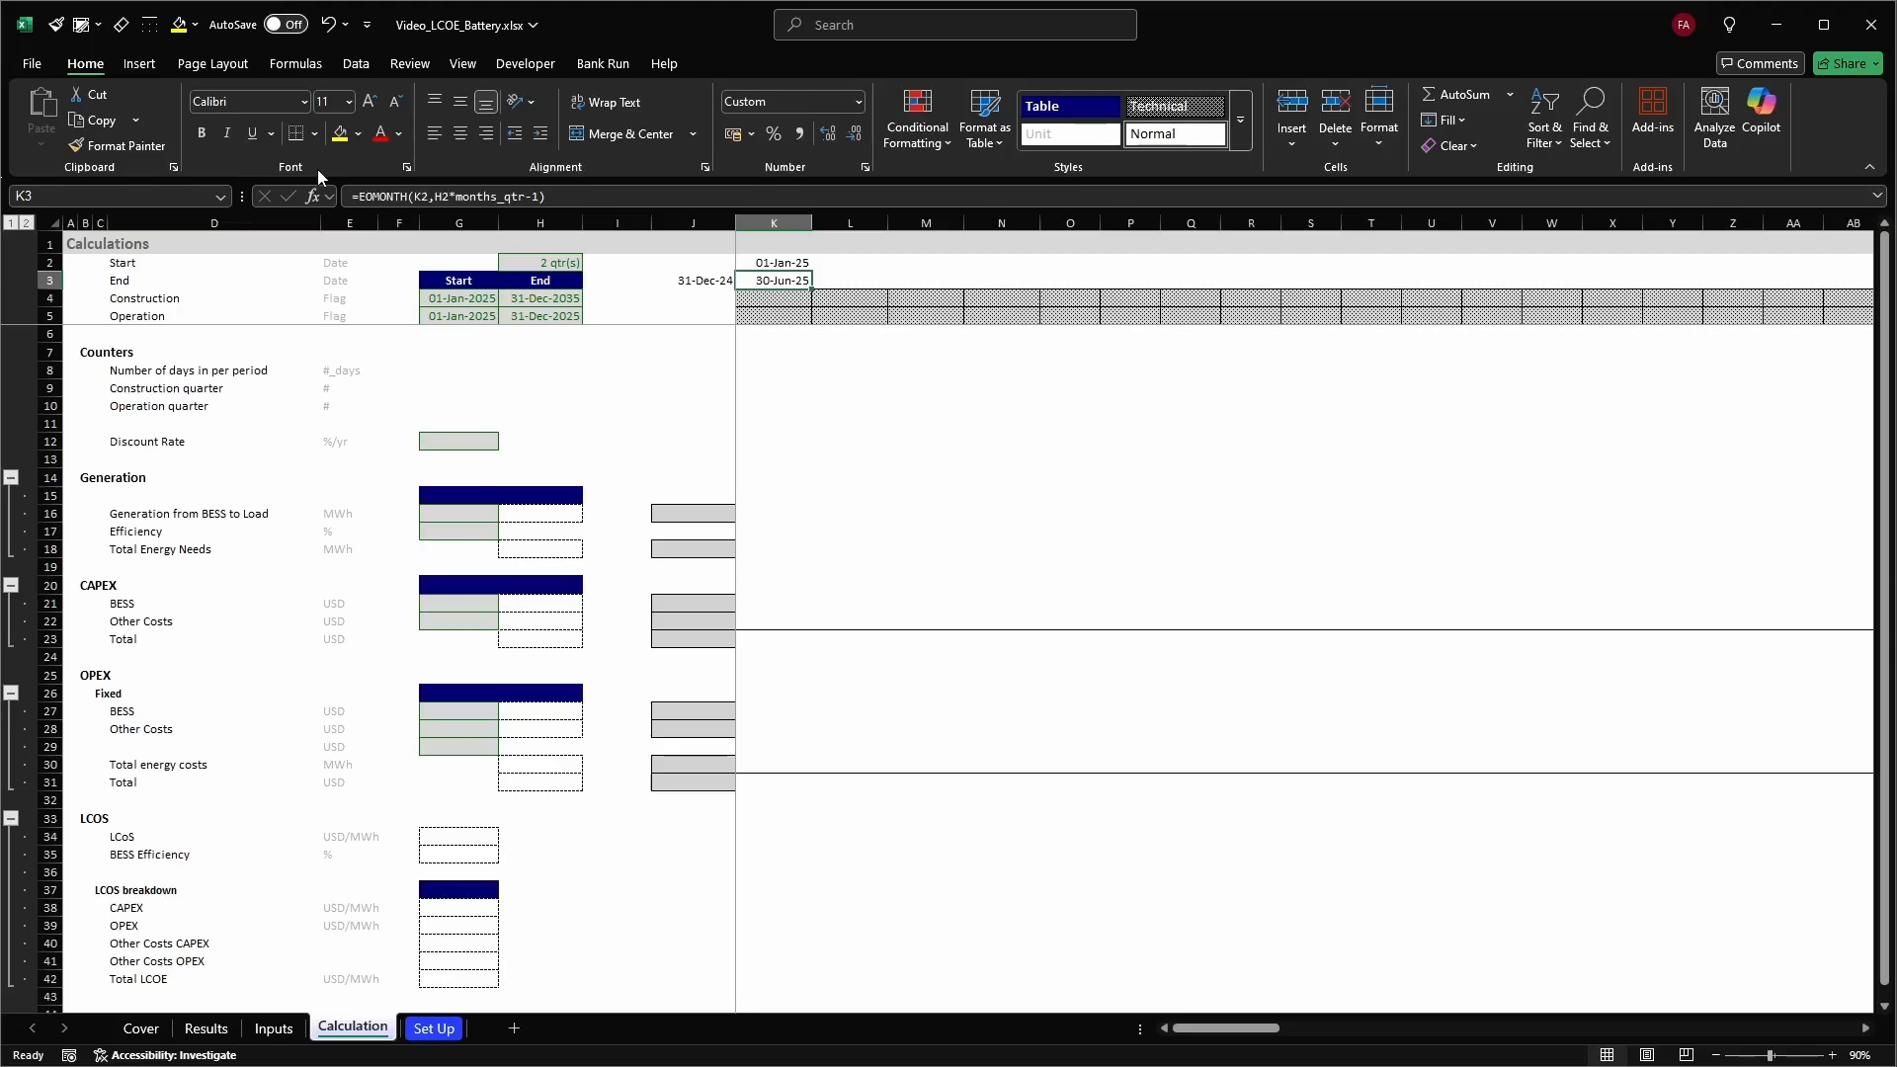
Copy the start and end date formulas in K2:K3 across the whole timeline to column DR
key("Left")
key("Right")
key("Right")
key("Up")
key("Left")
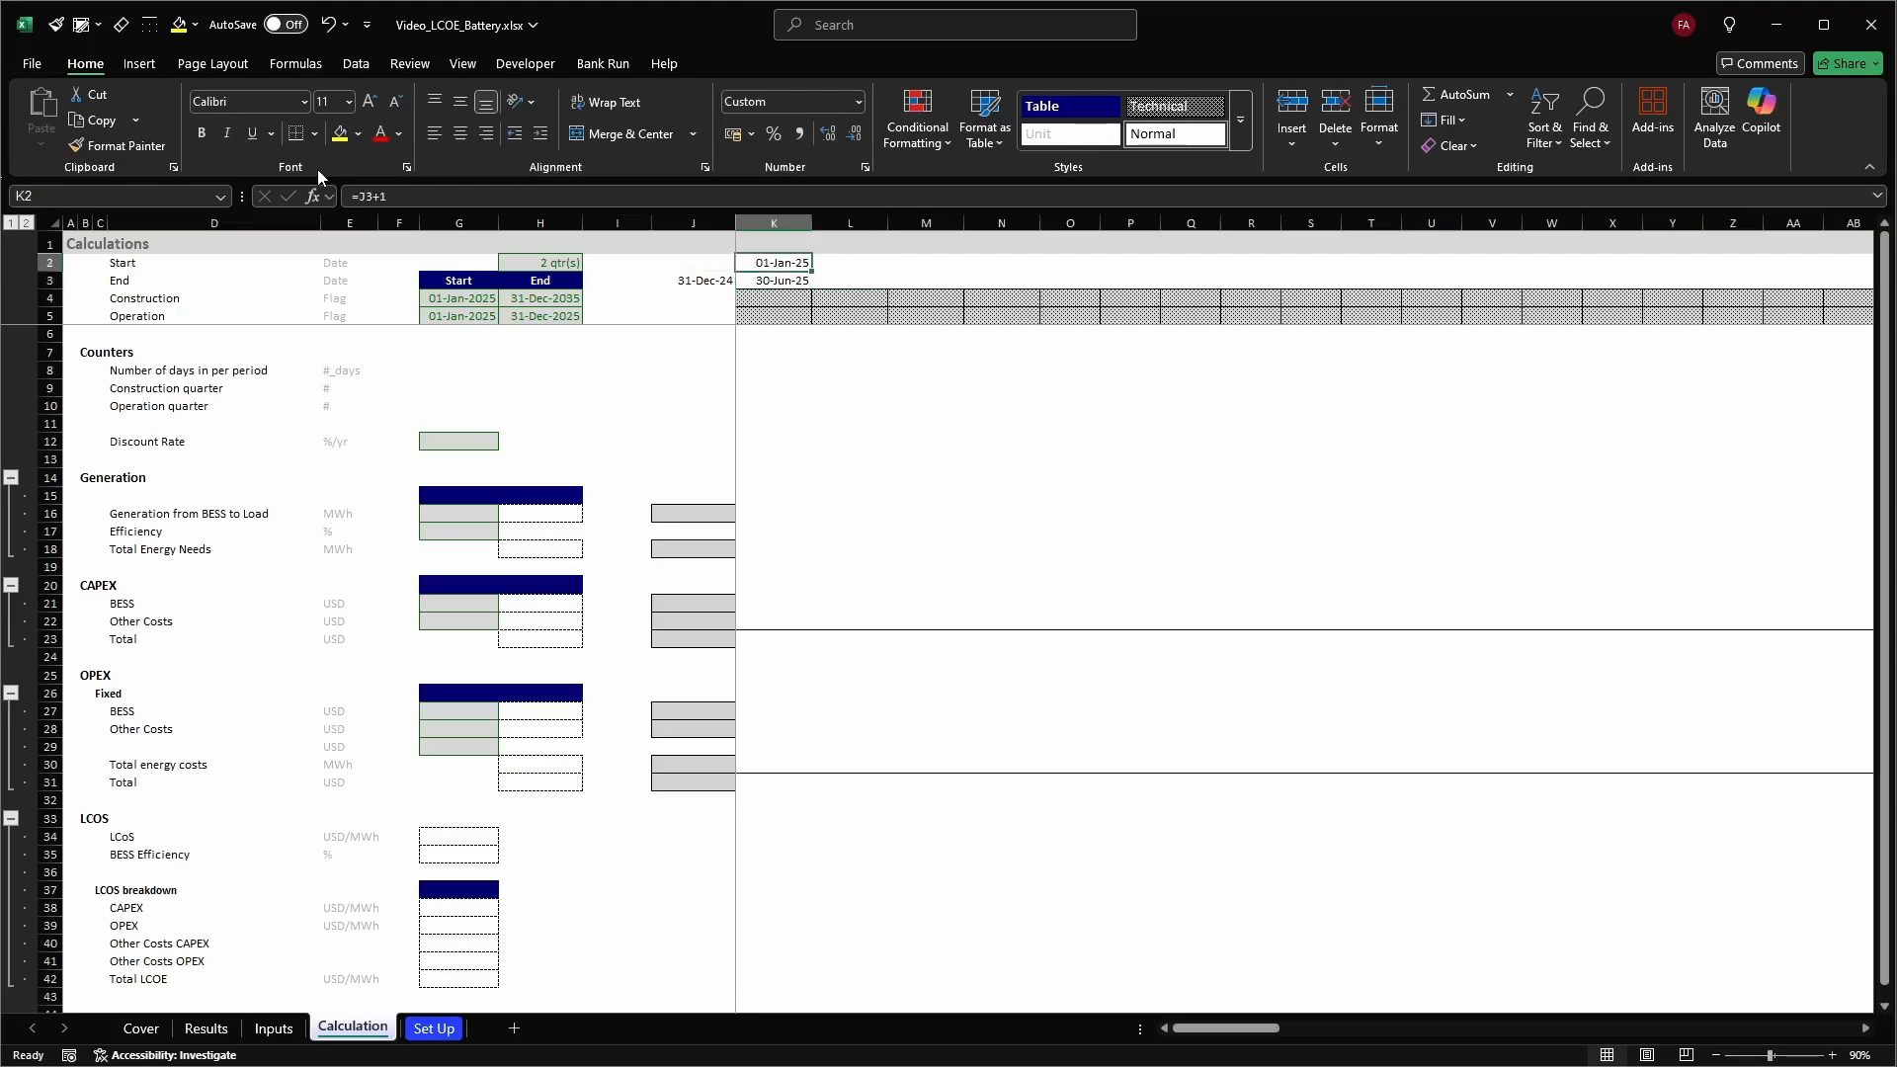
key("shift+Down")
key("ctrl+c")
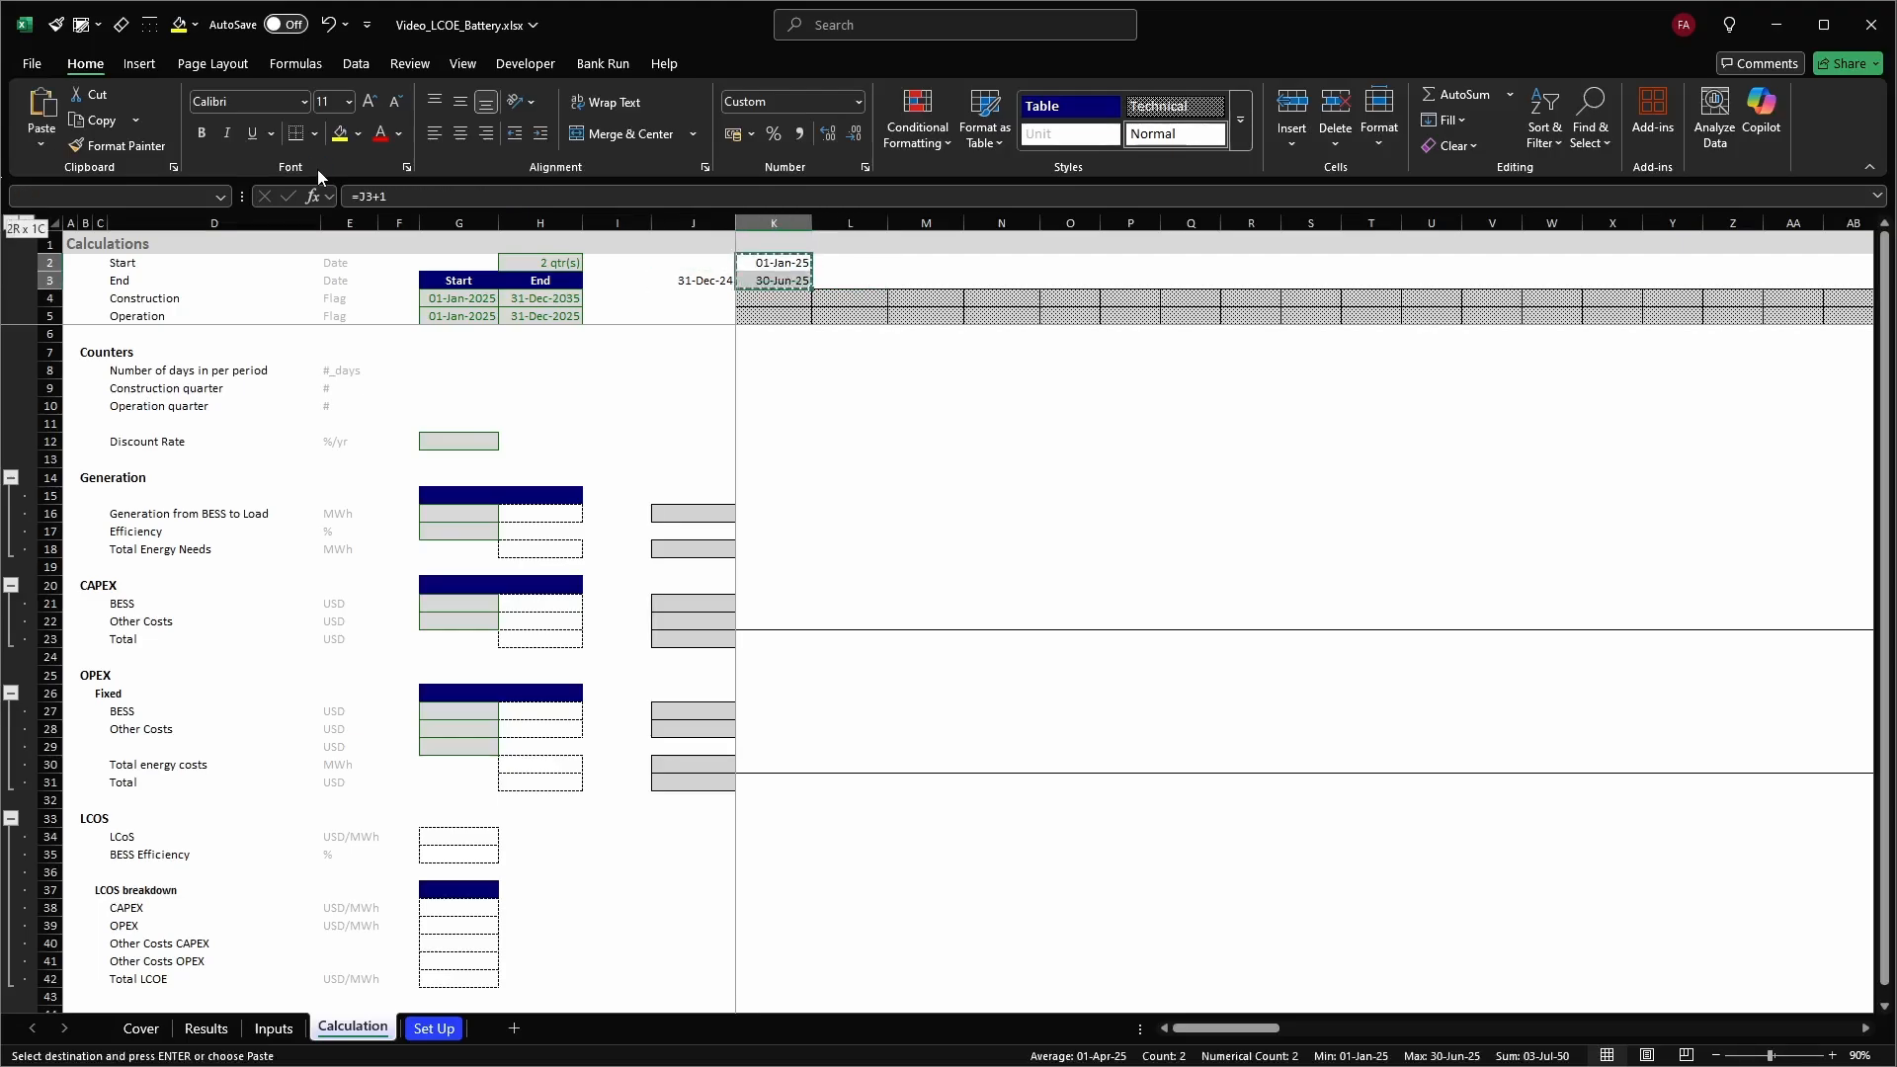
key("ctrl+shift+Right")
key("Return")
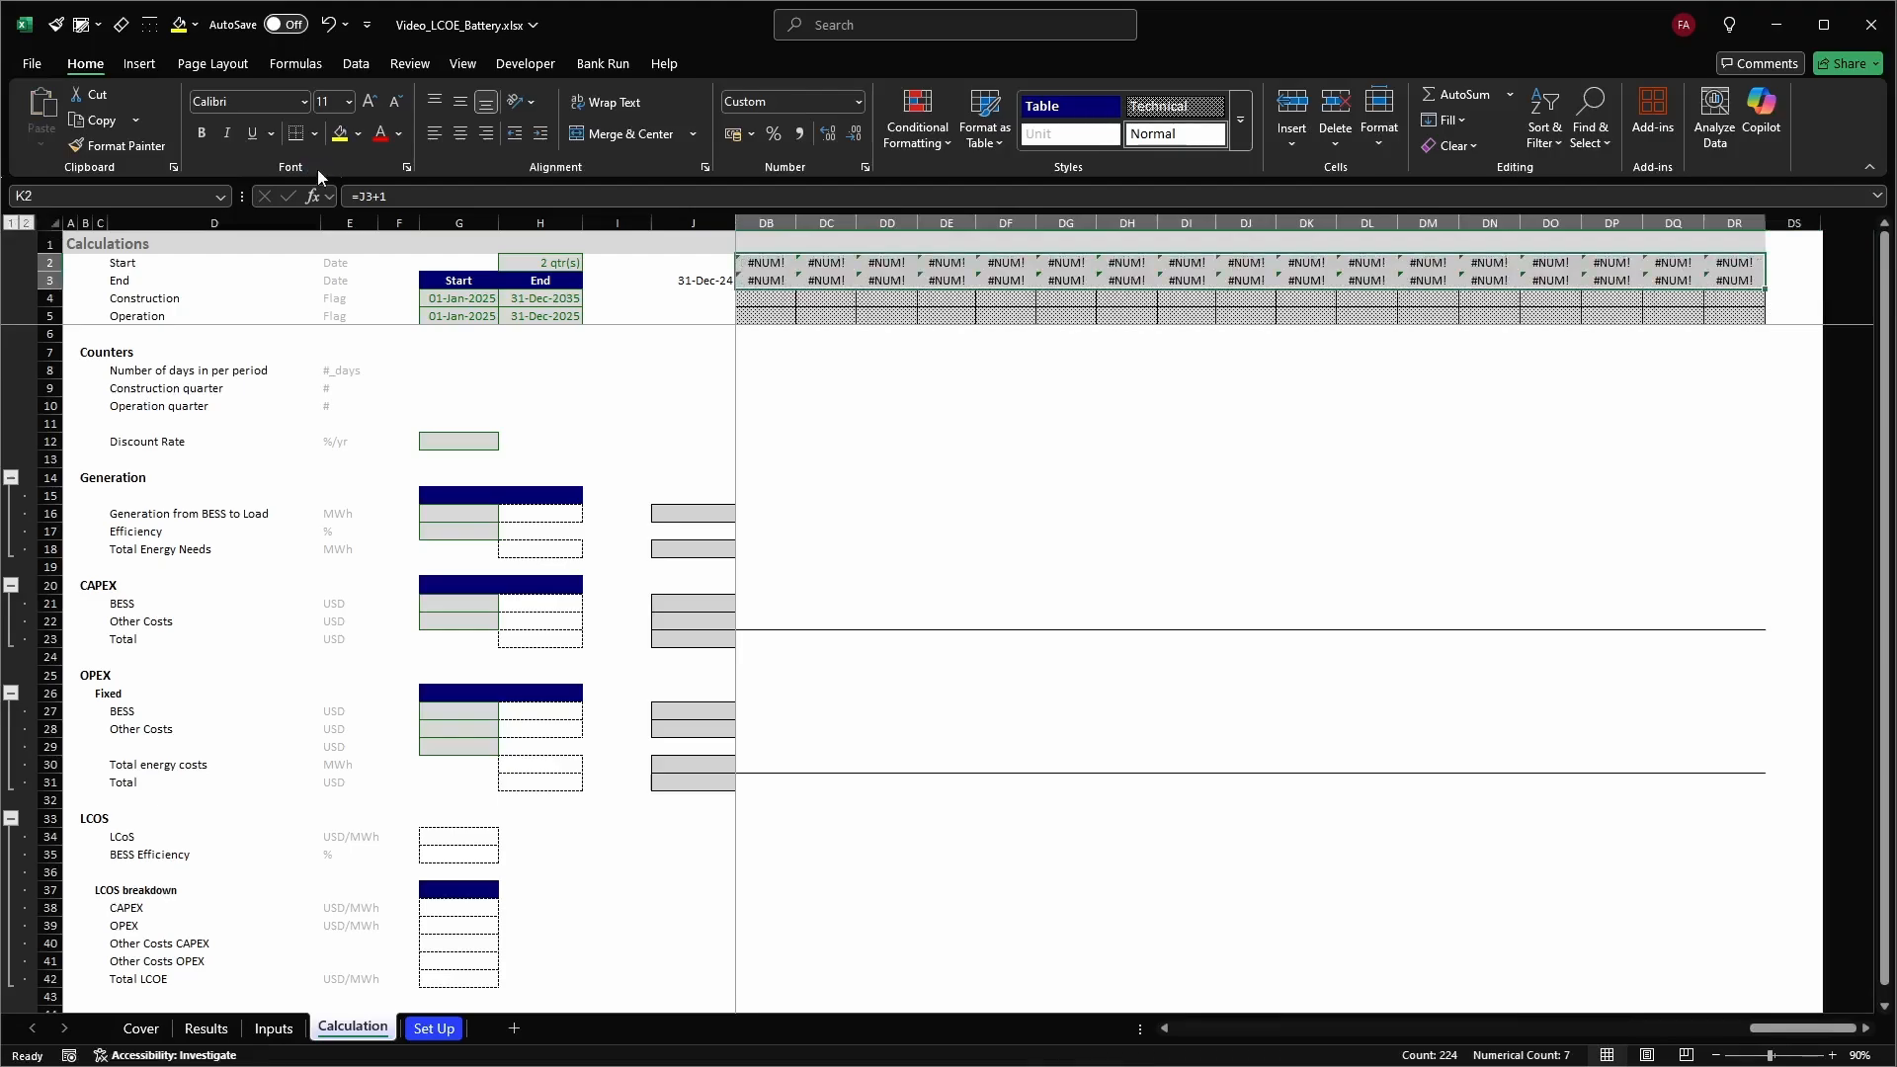
Make the period-interval reference in the K3 formula absolute, giving =EOMONTH(K2,$H$2*months_qtr-1)
key("Down")
key("Left")
key("Right")
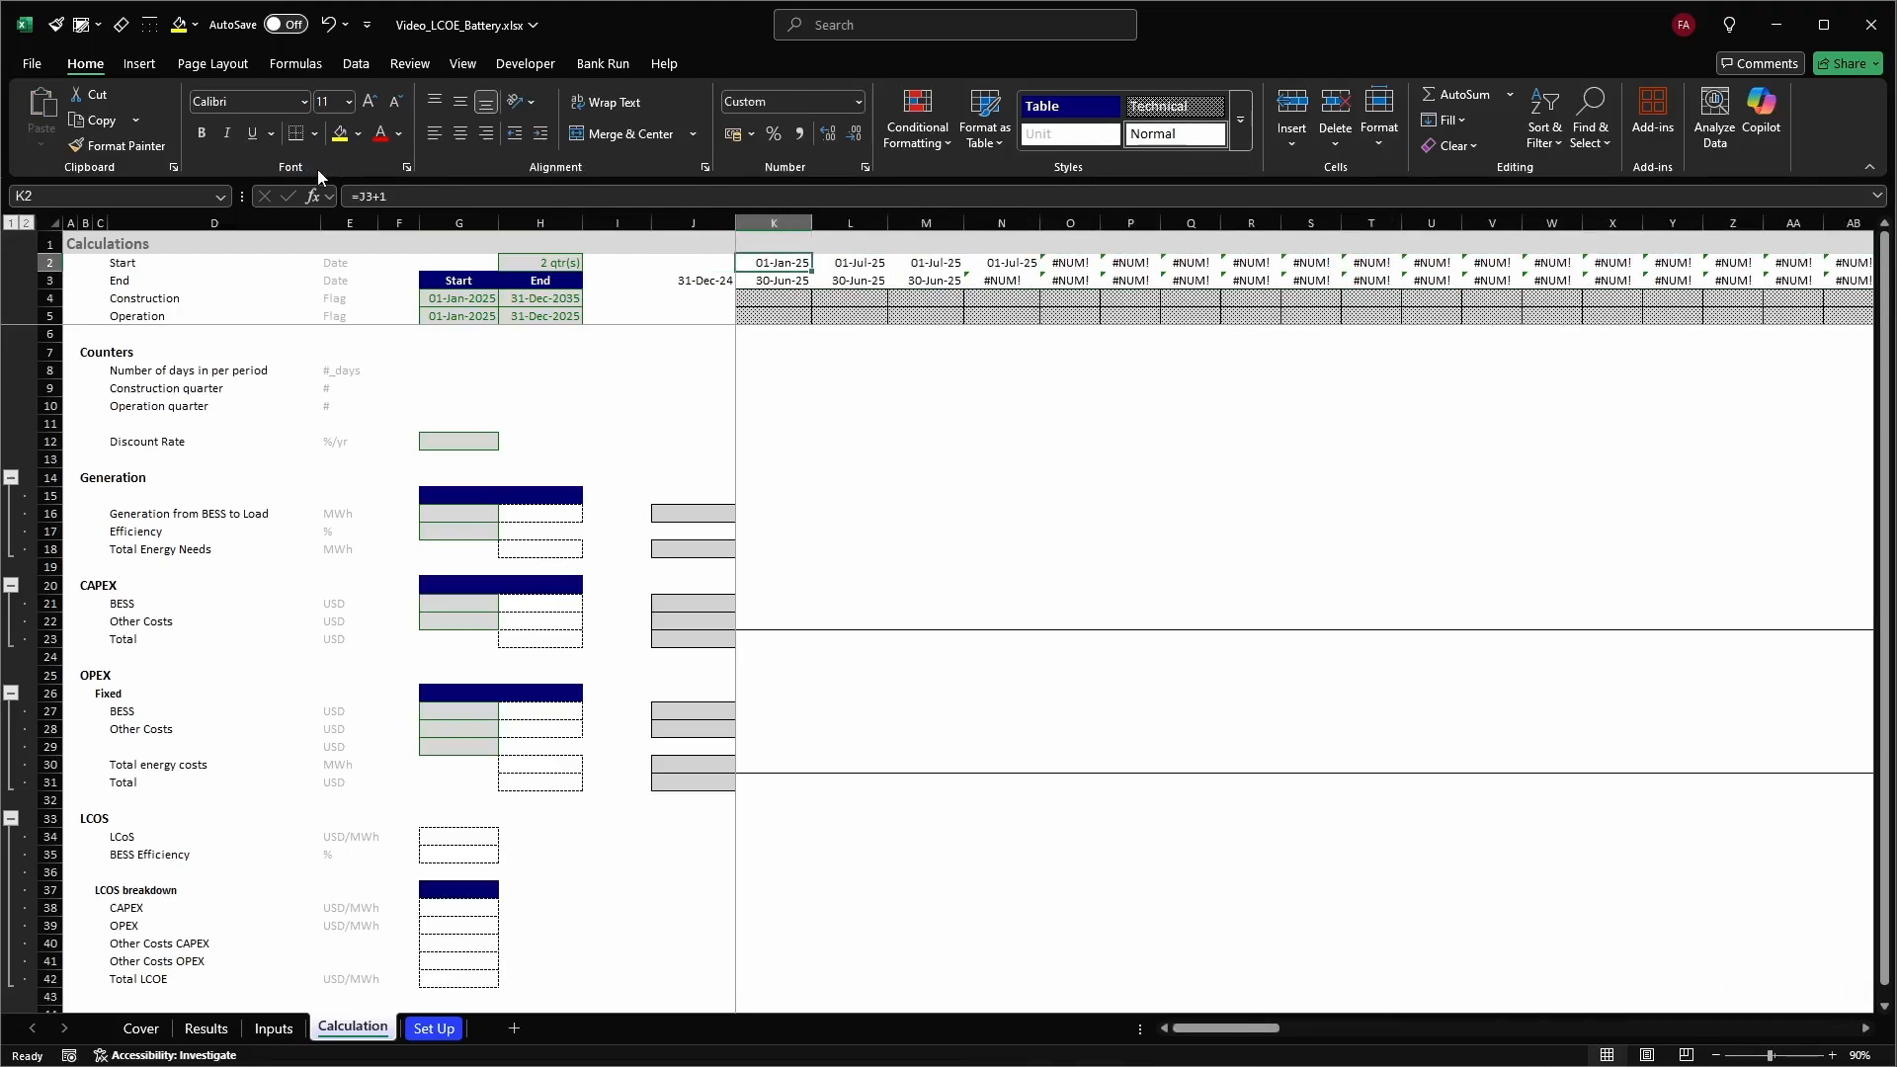
key("F2")
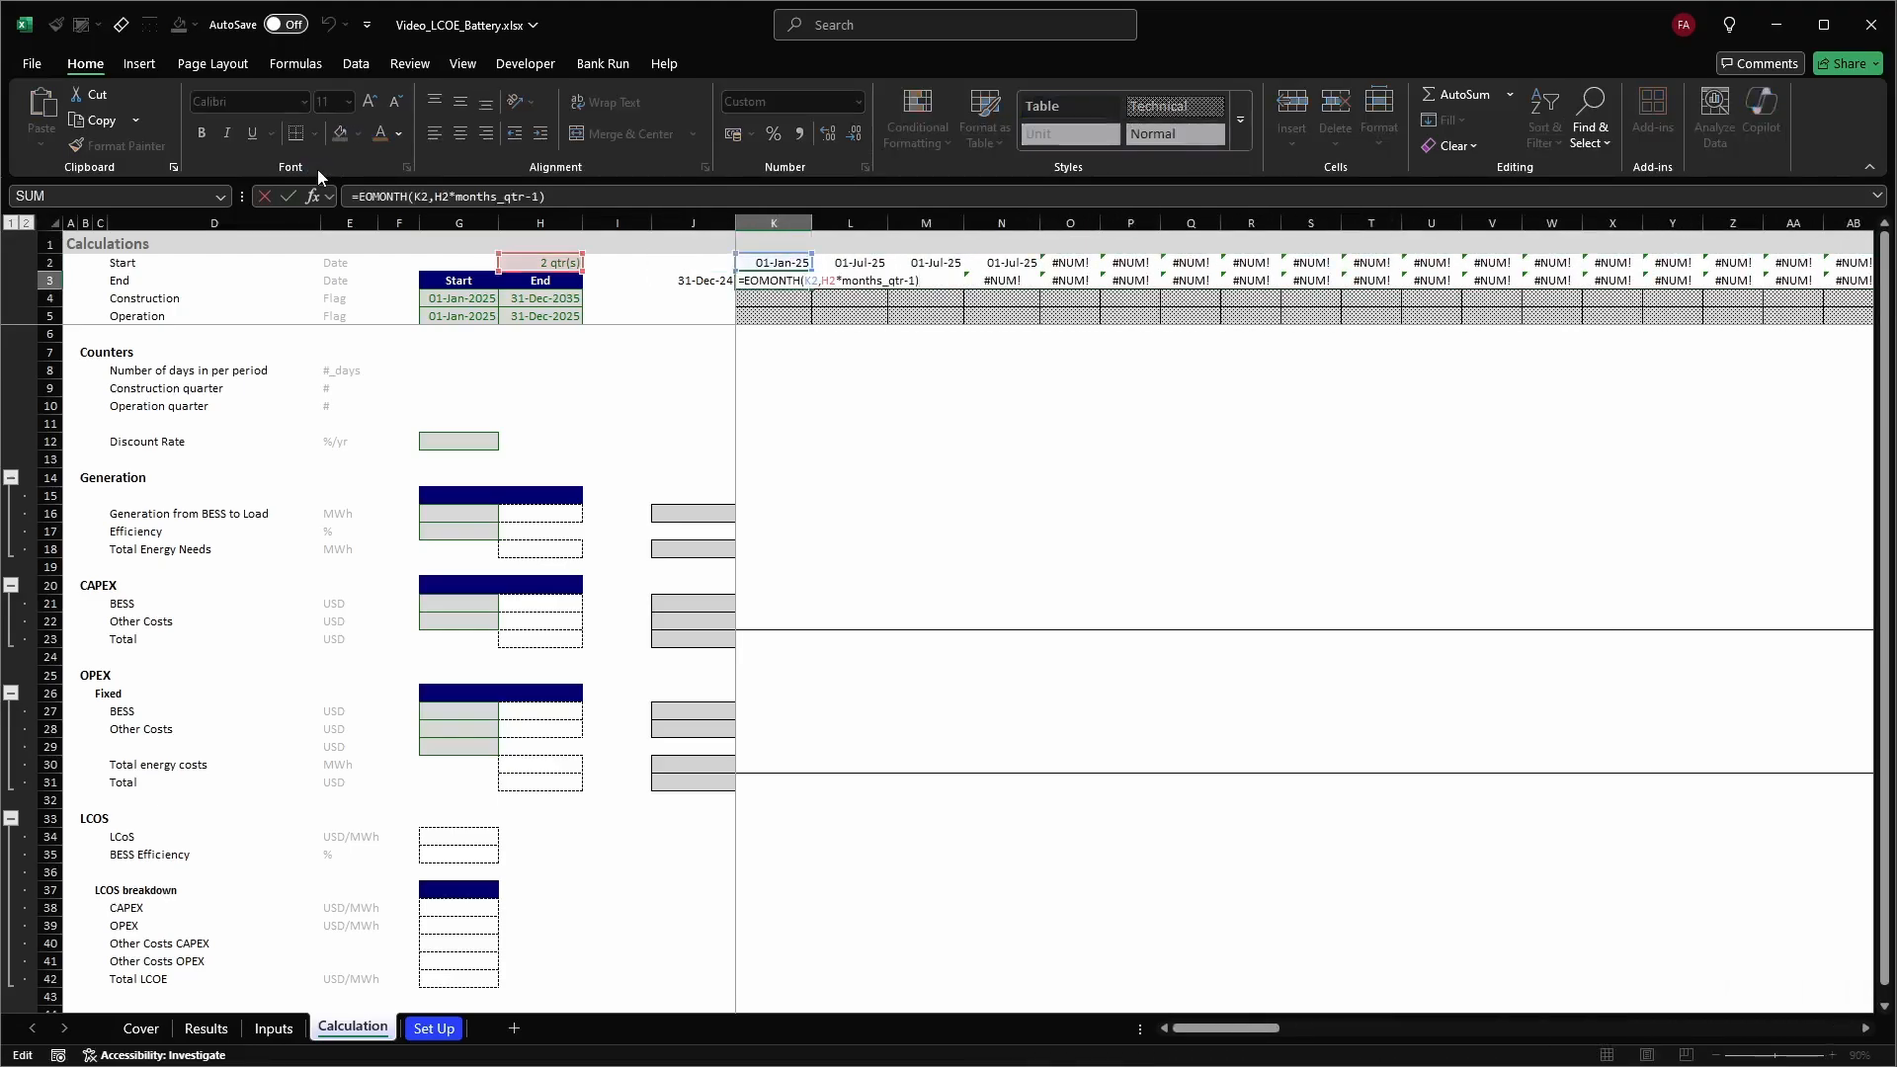
key("Left")
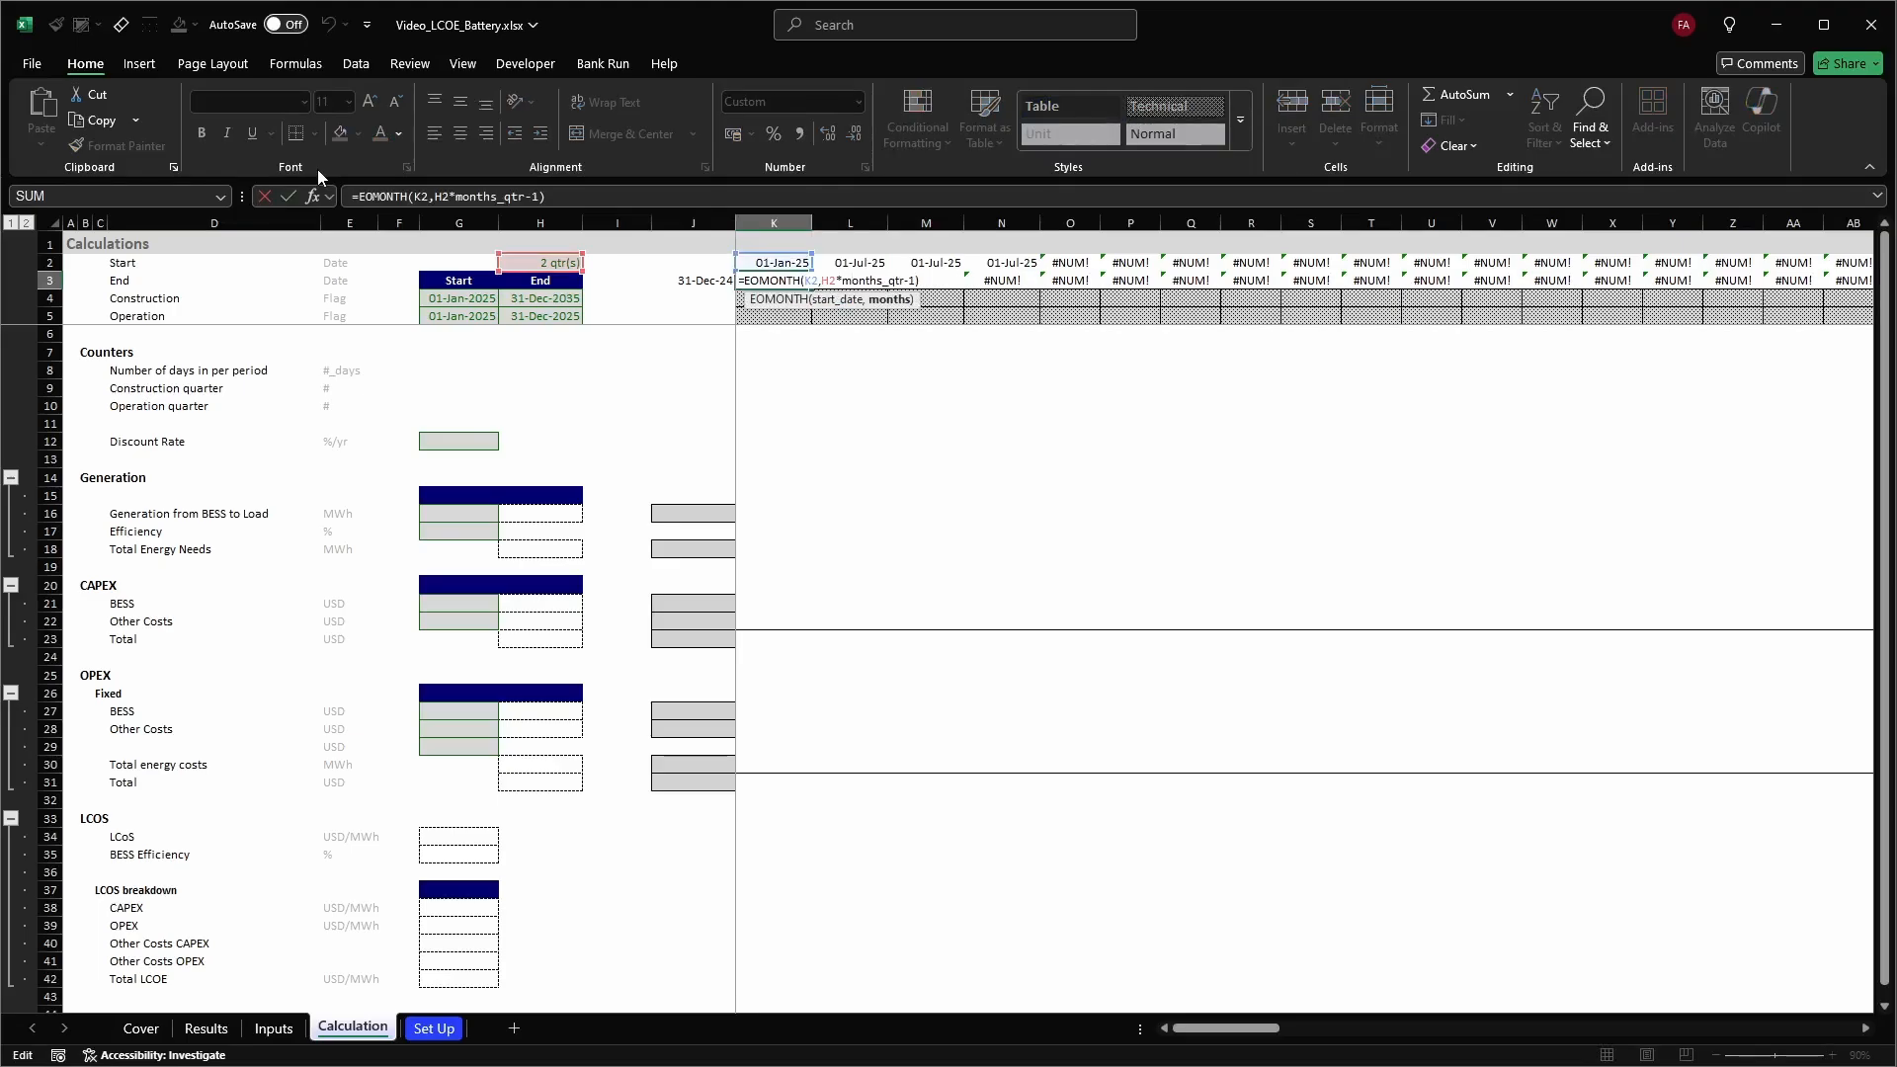
key("F4")
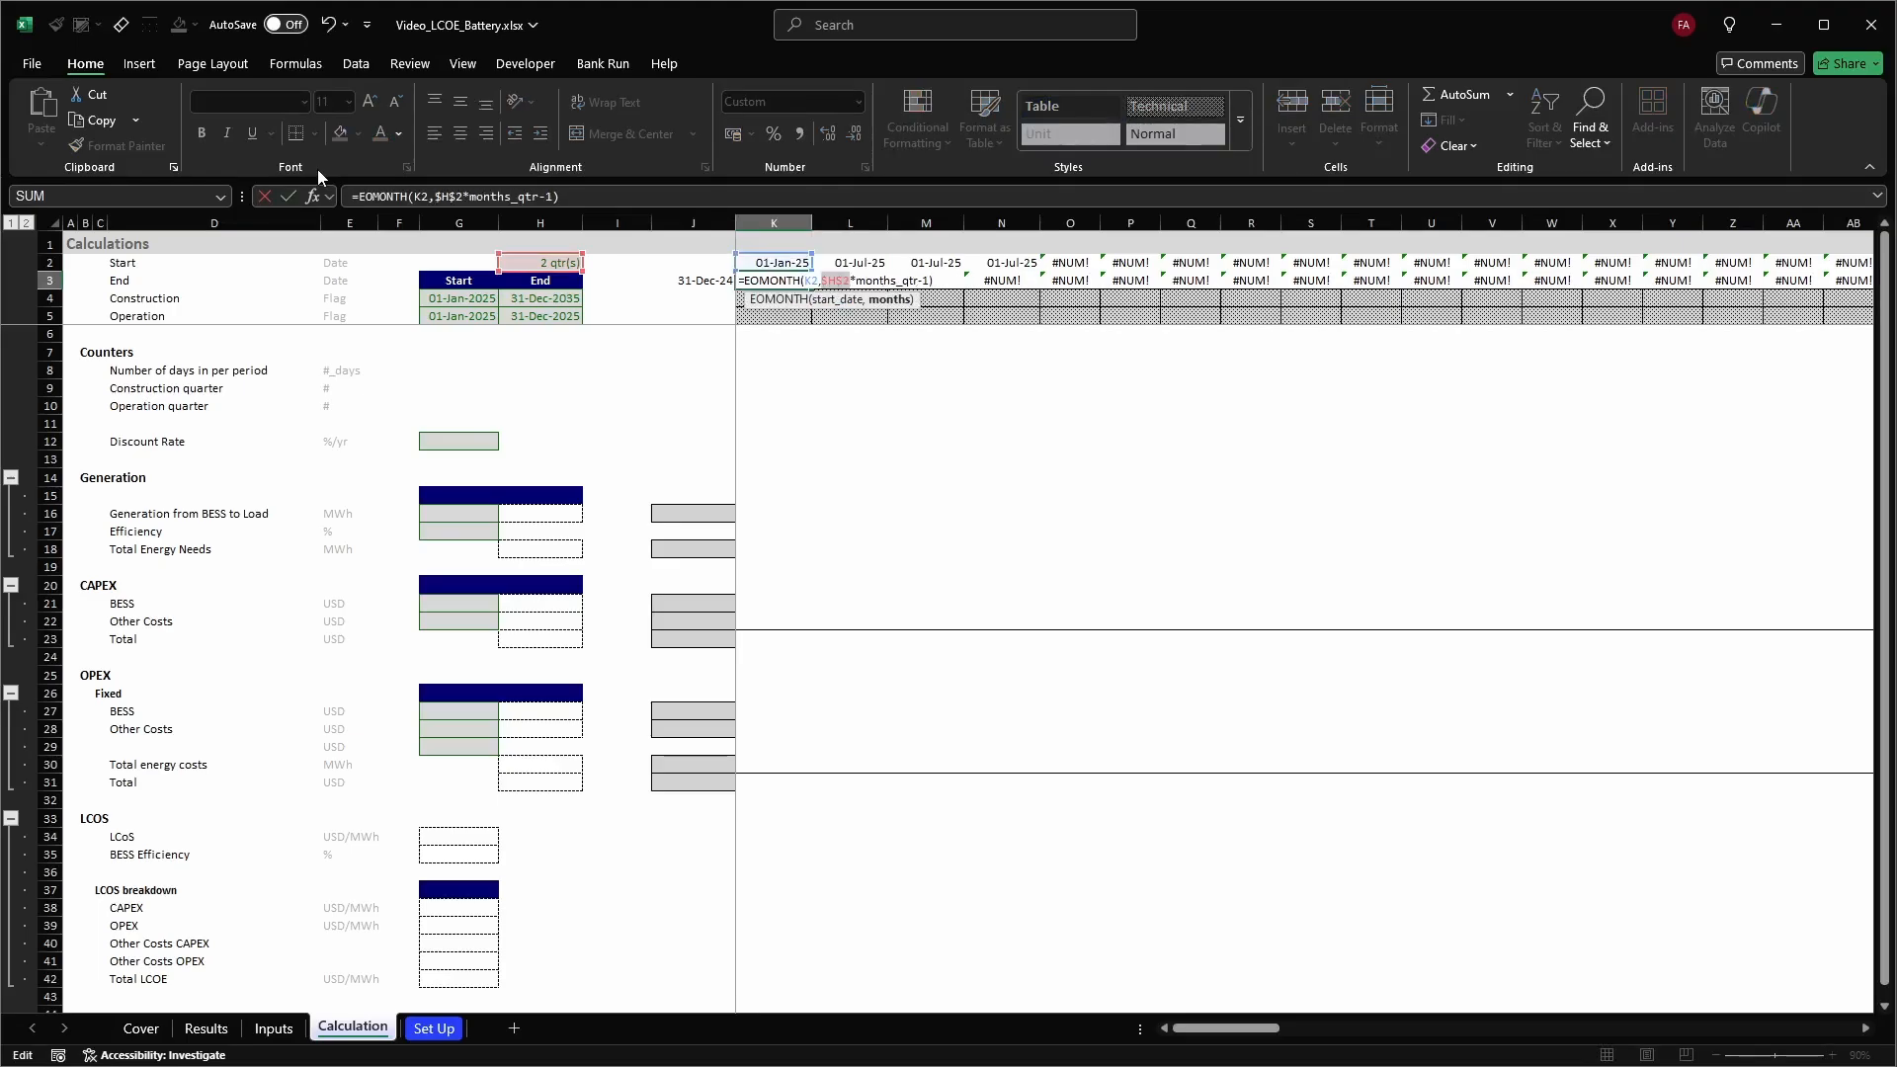
key("ctrl+Return")
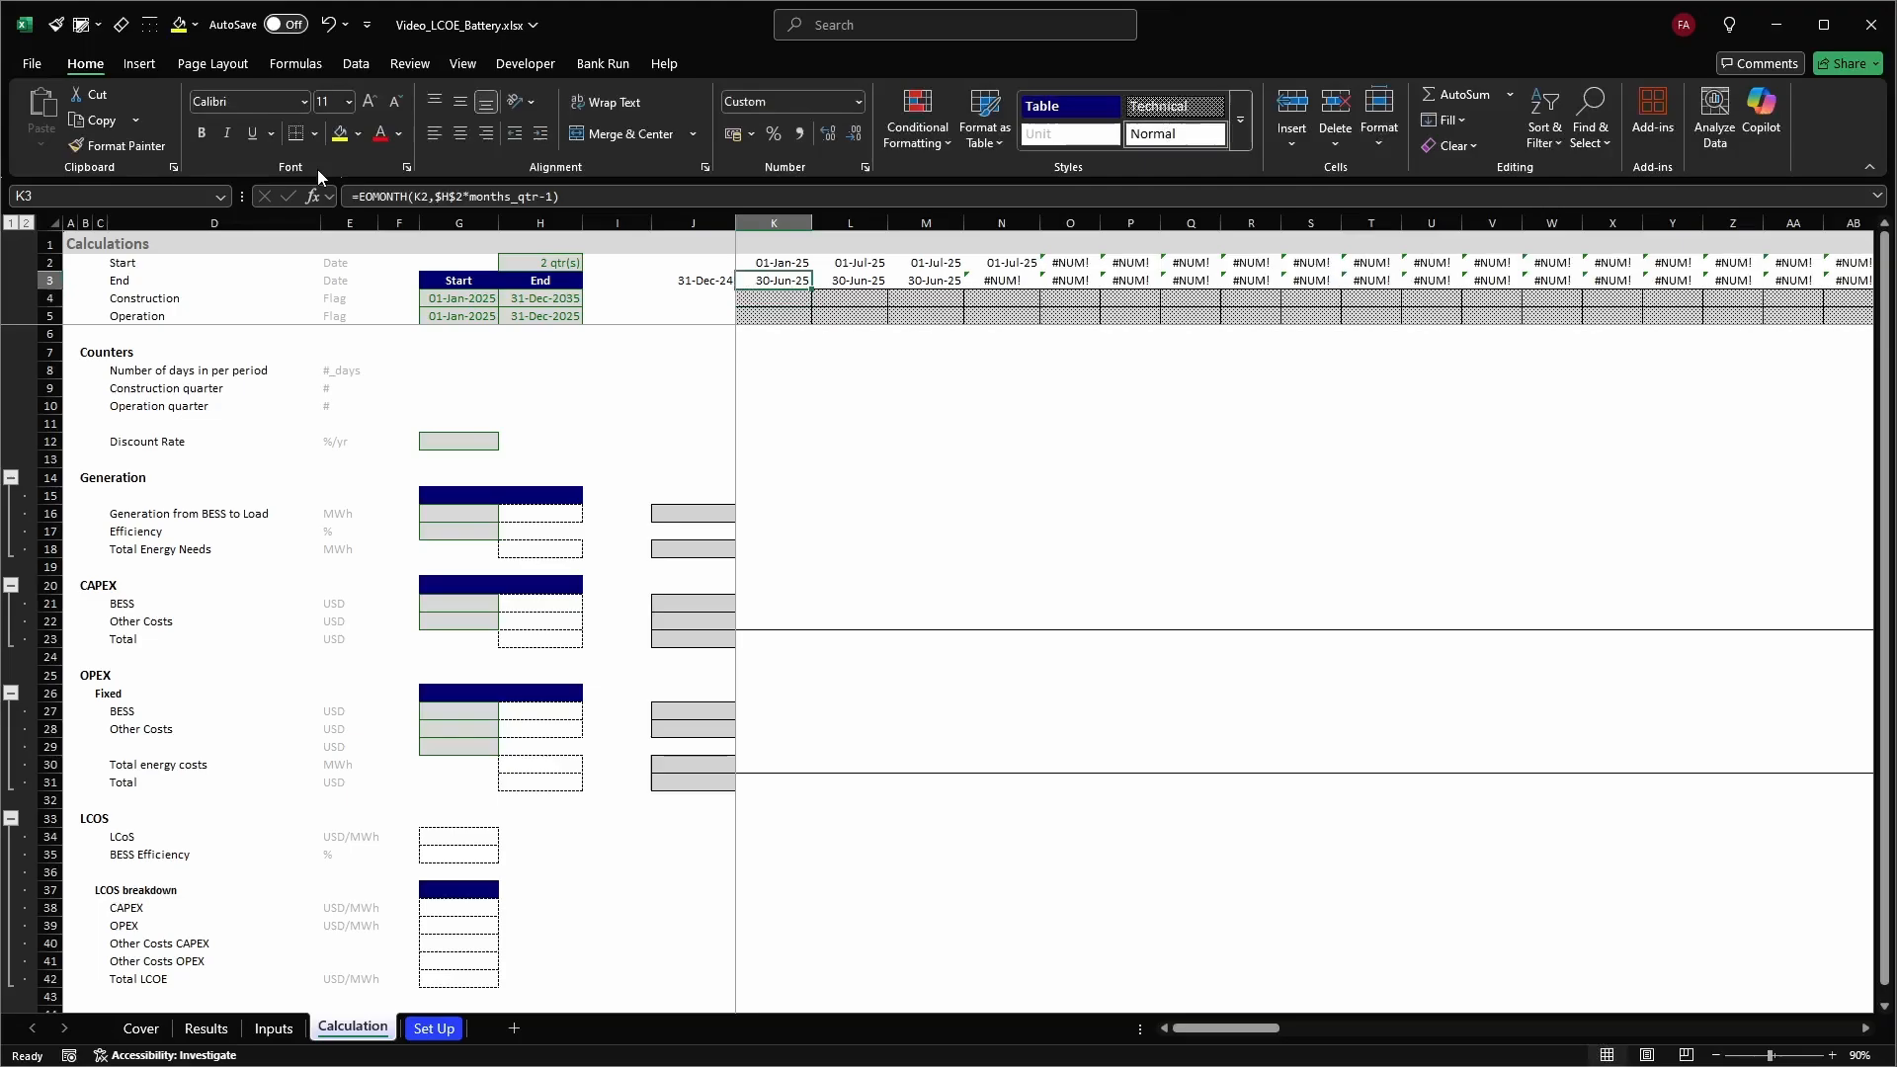
Copy the corrected end date formula from K3 across the End row to column DR
key("ctrl+c")
key("ctrl+shift+Right")
key("Return")
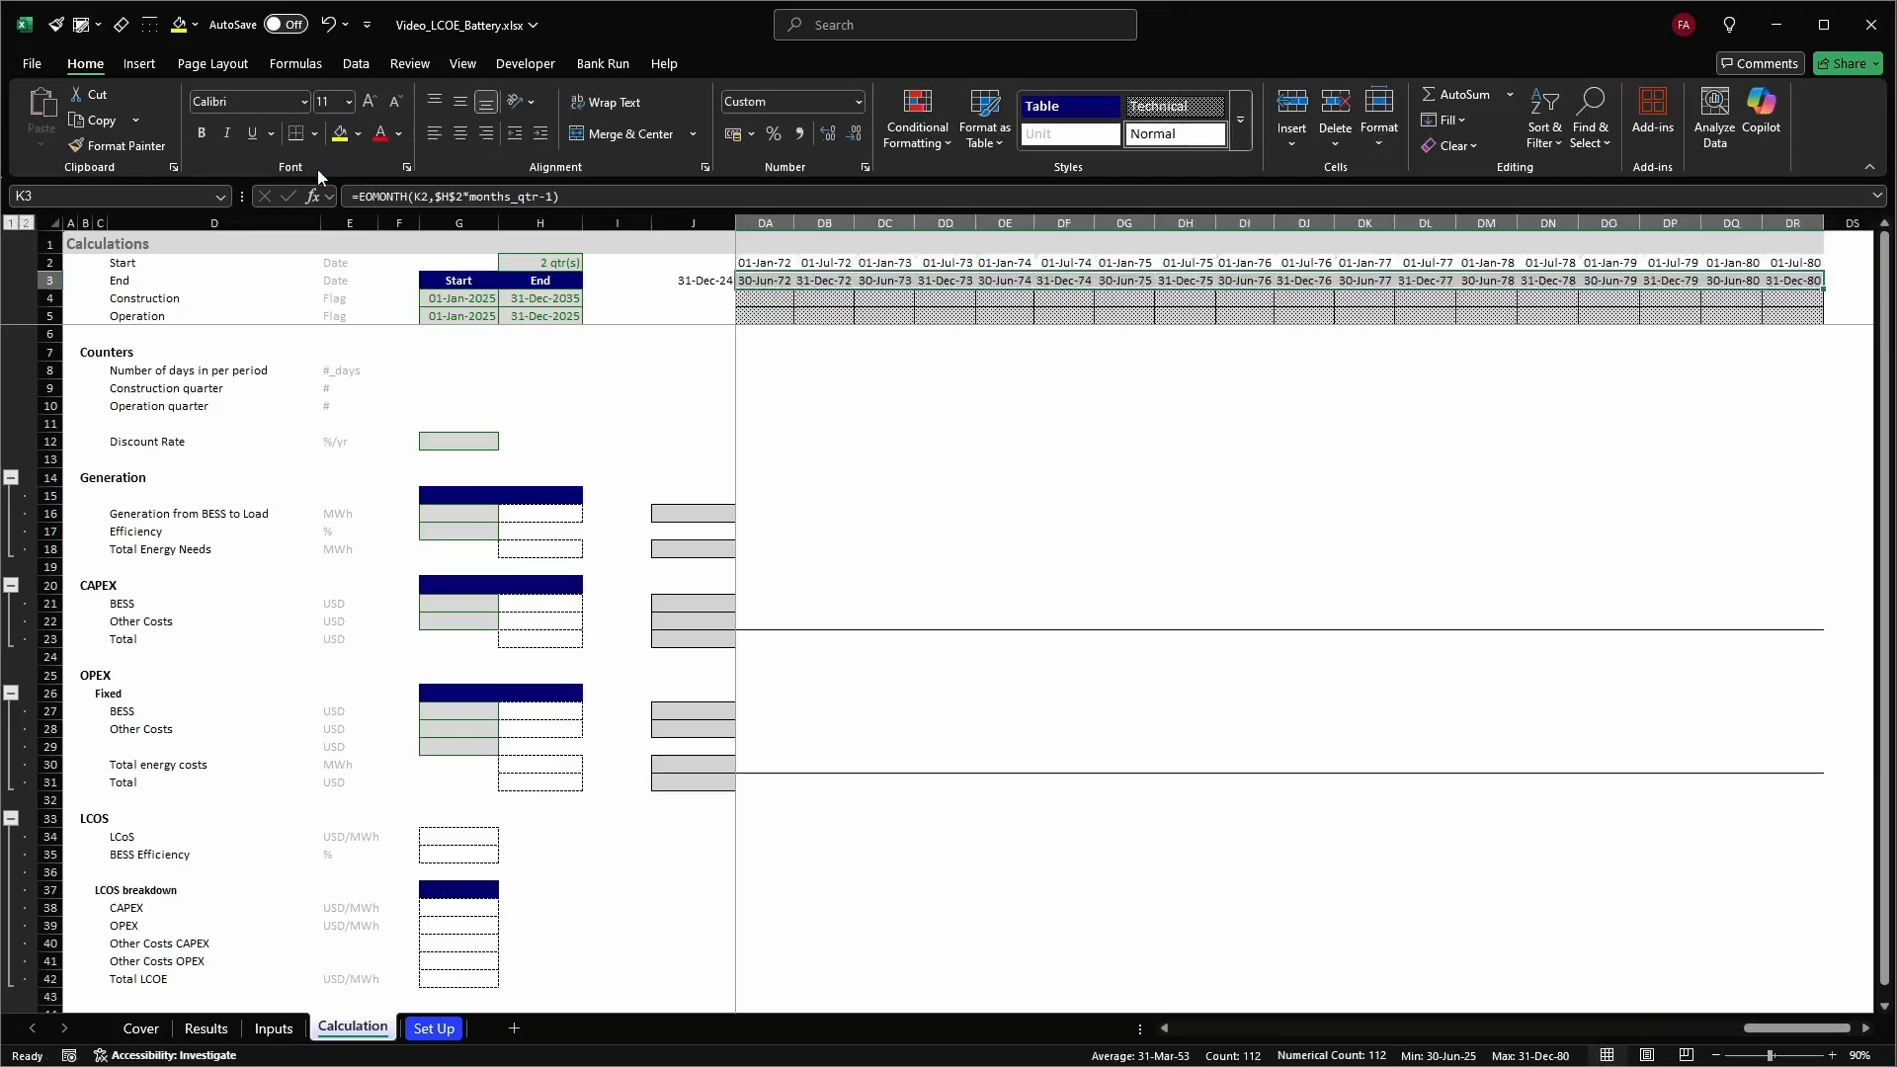
key("Left")
key("Right")
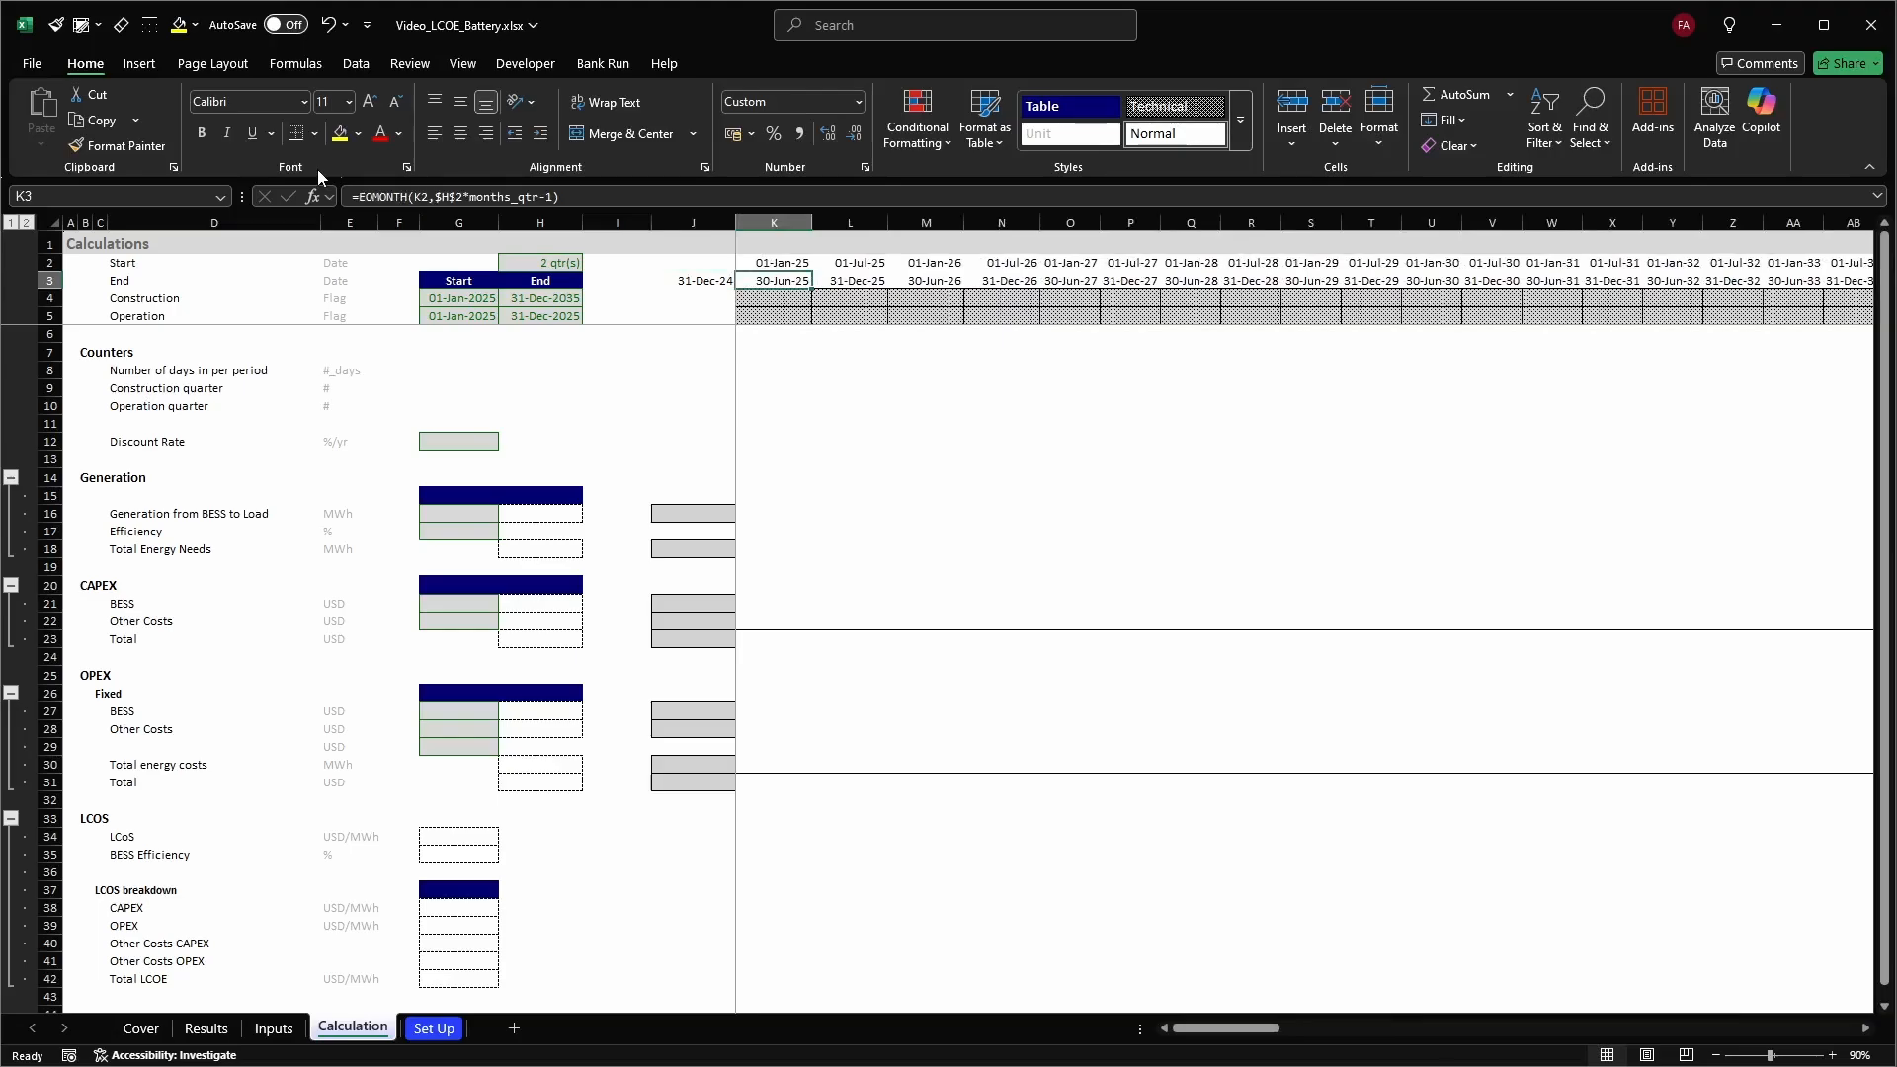
Look over the empty construction and operation flag cells under the first timeline periods
key("Down")
key("shift+Down")
key("shift+Right")
key("shift+Right")
key("shift+Right")
key("shift+Right")
key("shift+Right")
key("shift+Right")
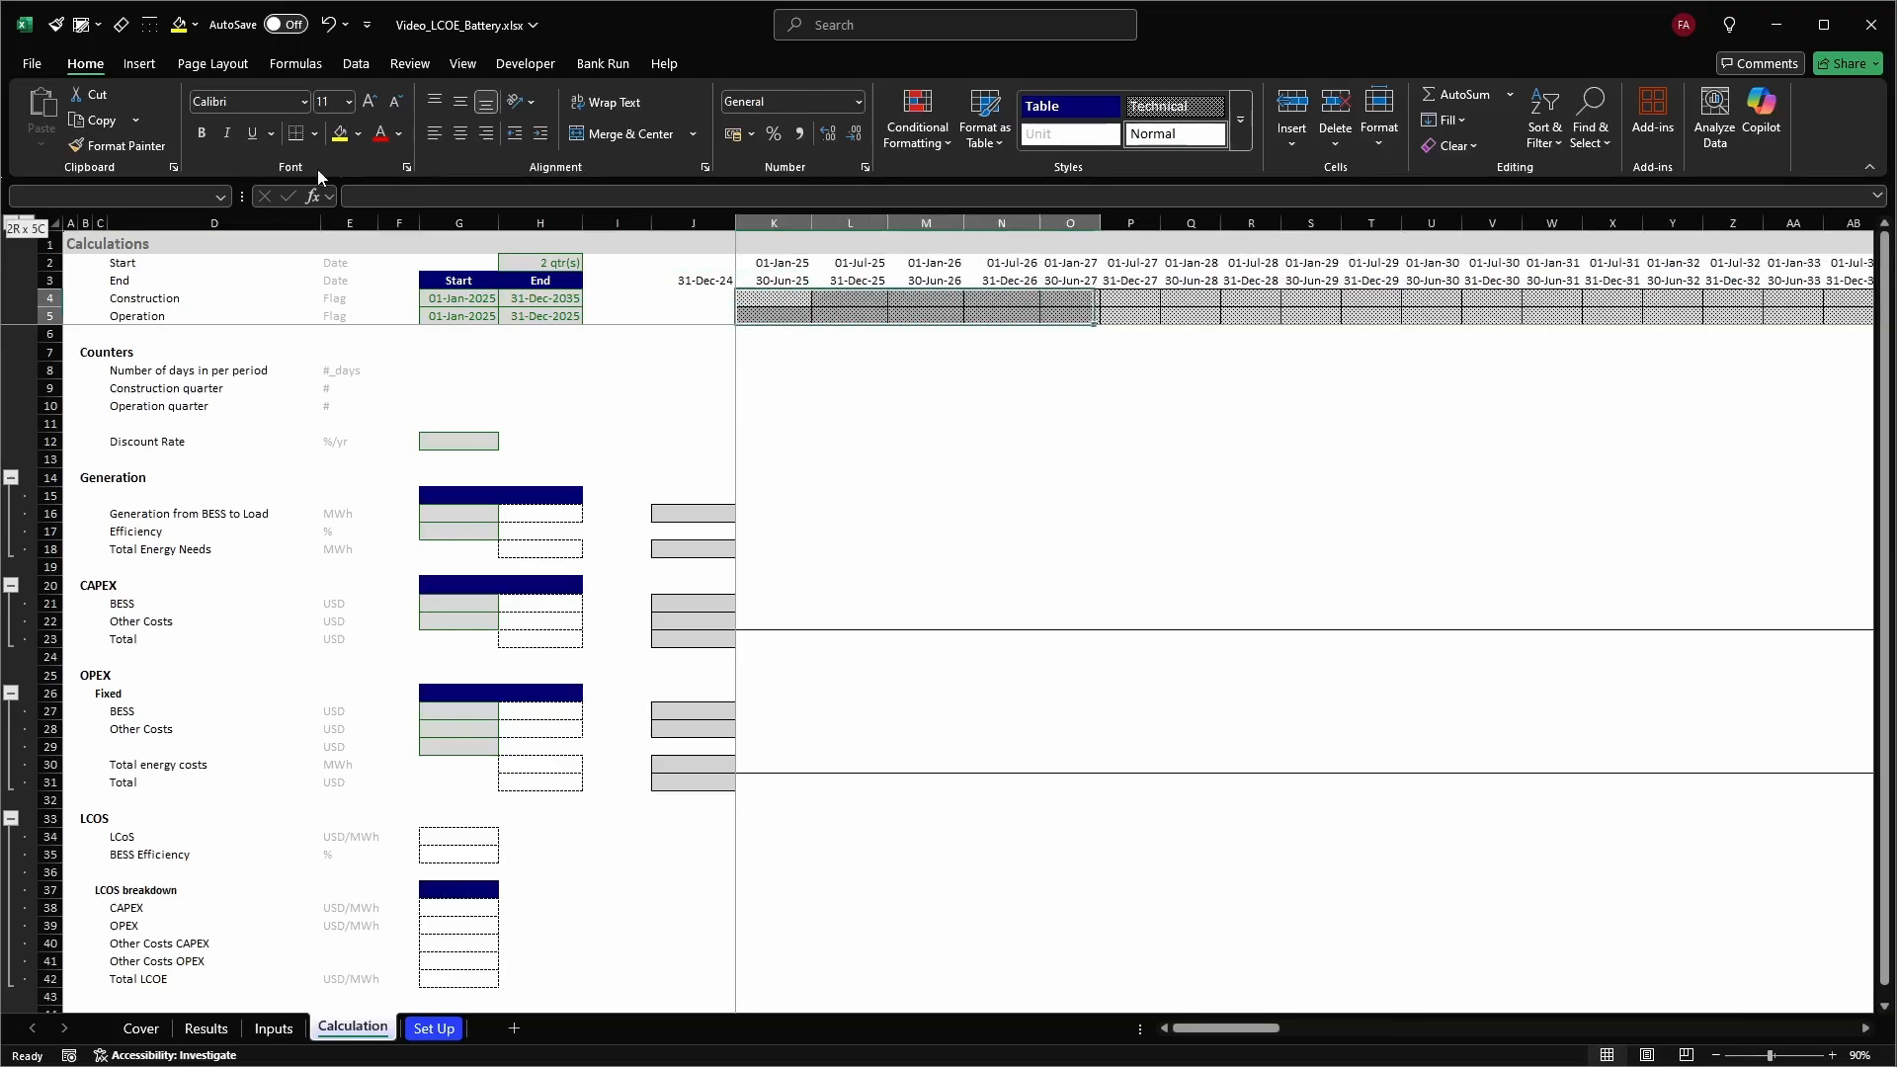
key("Left")
key("Left")
key("Left")
key("Right")
key("Right")
key("Right")
key("Right")
key("Right")
key("Right")
key("Right")
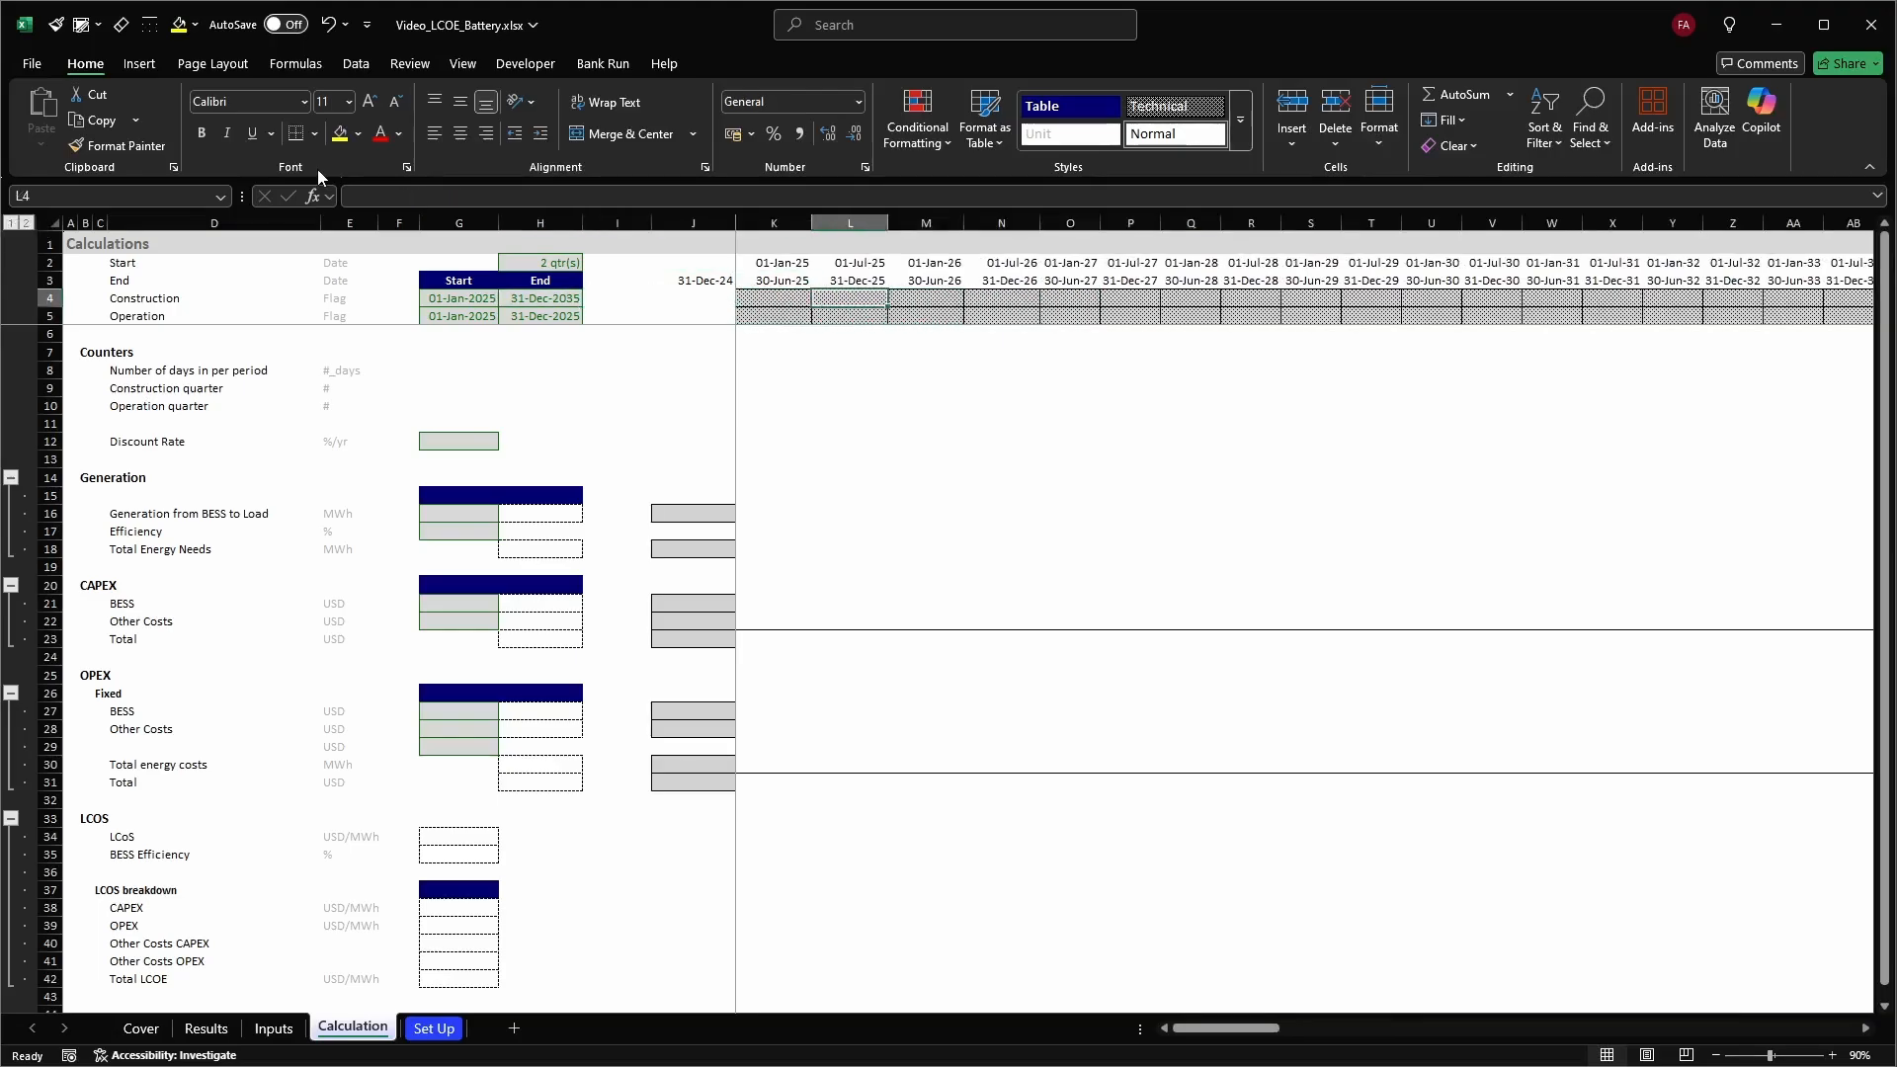
key("Left")
key("Left")
key("Left")
key("Left")
key("Left")
key("Left")
key("Left")
key("Right")
key("Right")
key("Right")
key("Right")
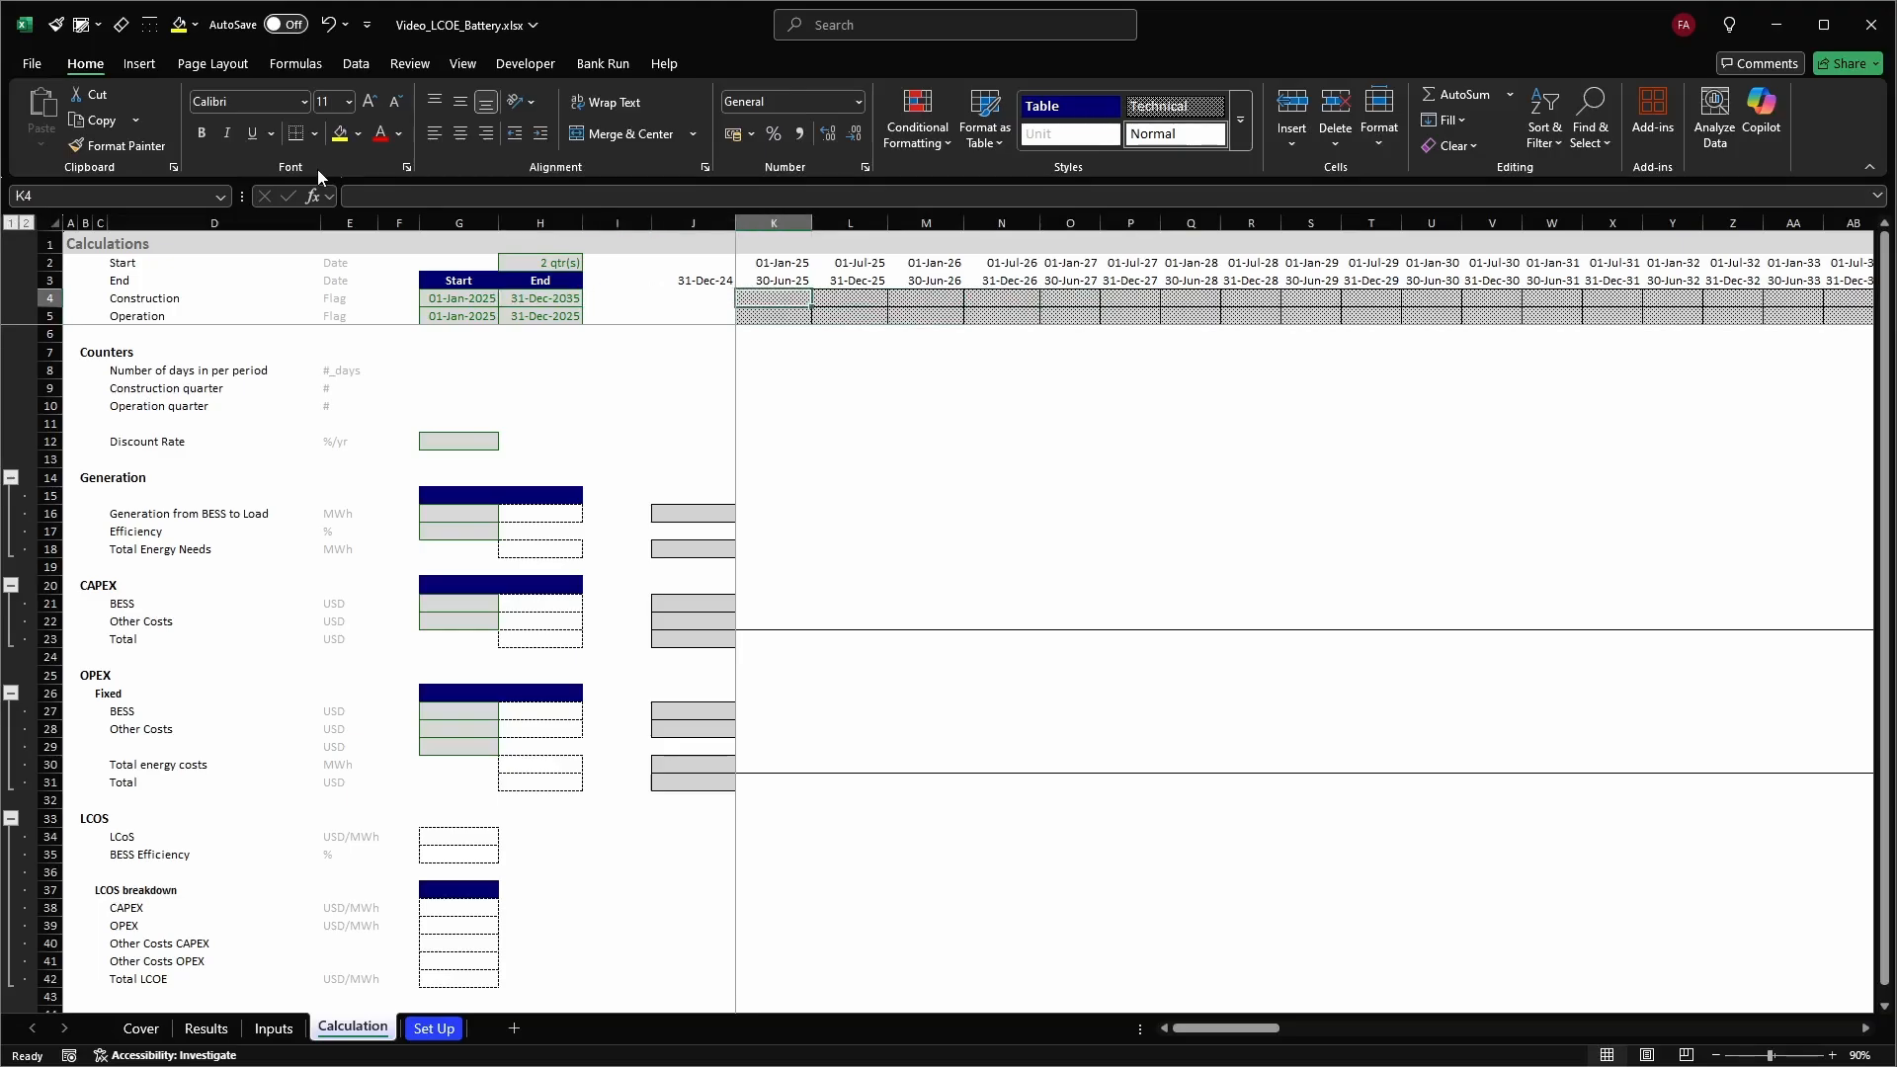
Compare the first period's dates in K2:K3 with the construction start and end dates in G4:H4, ending on flag cell K4
key("Left")
key("Left")
key("Left")
key("Left")
key("Left")
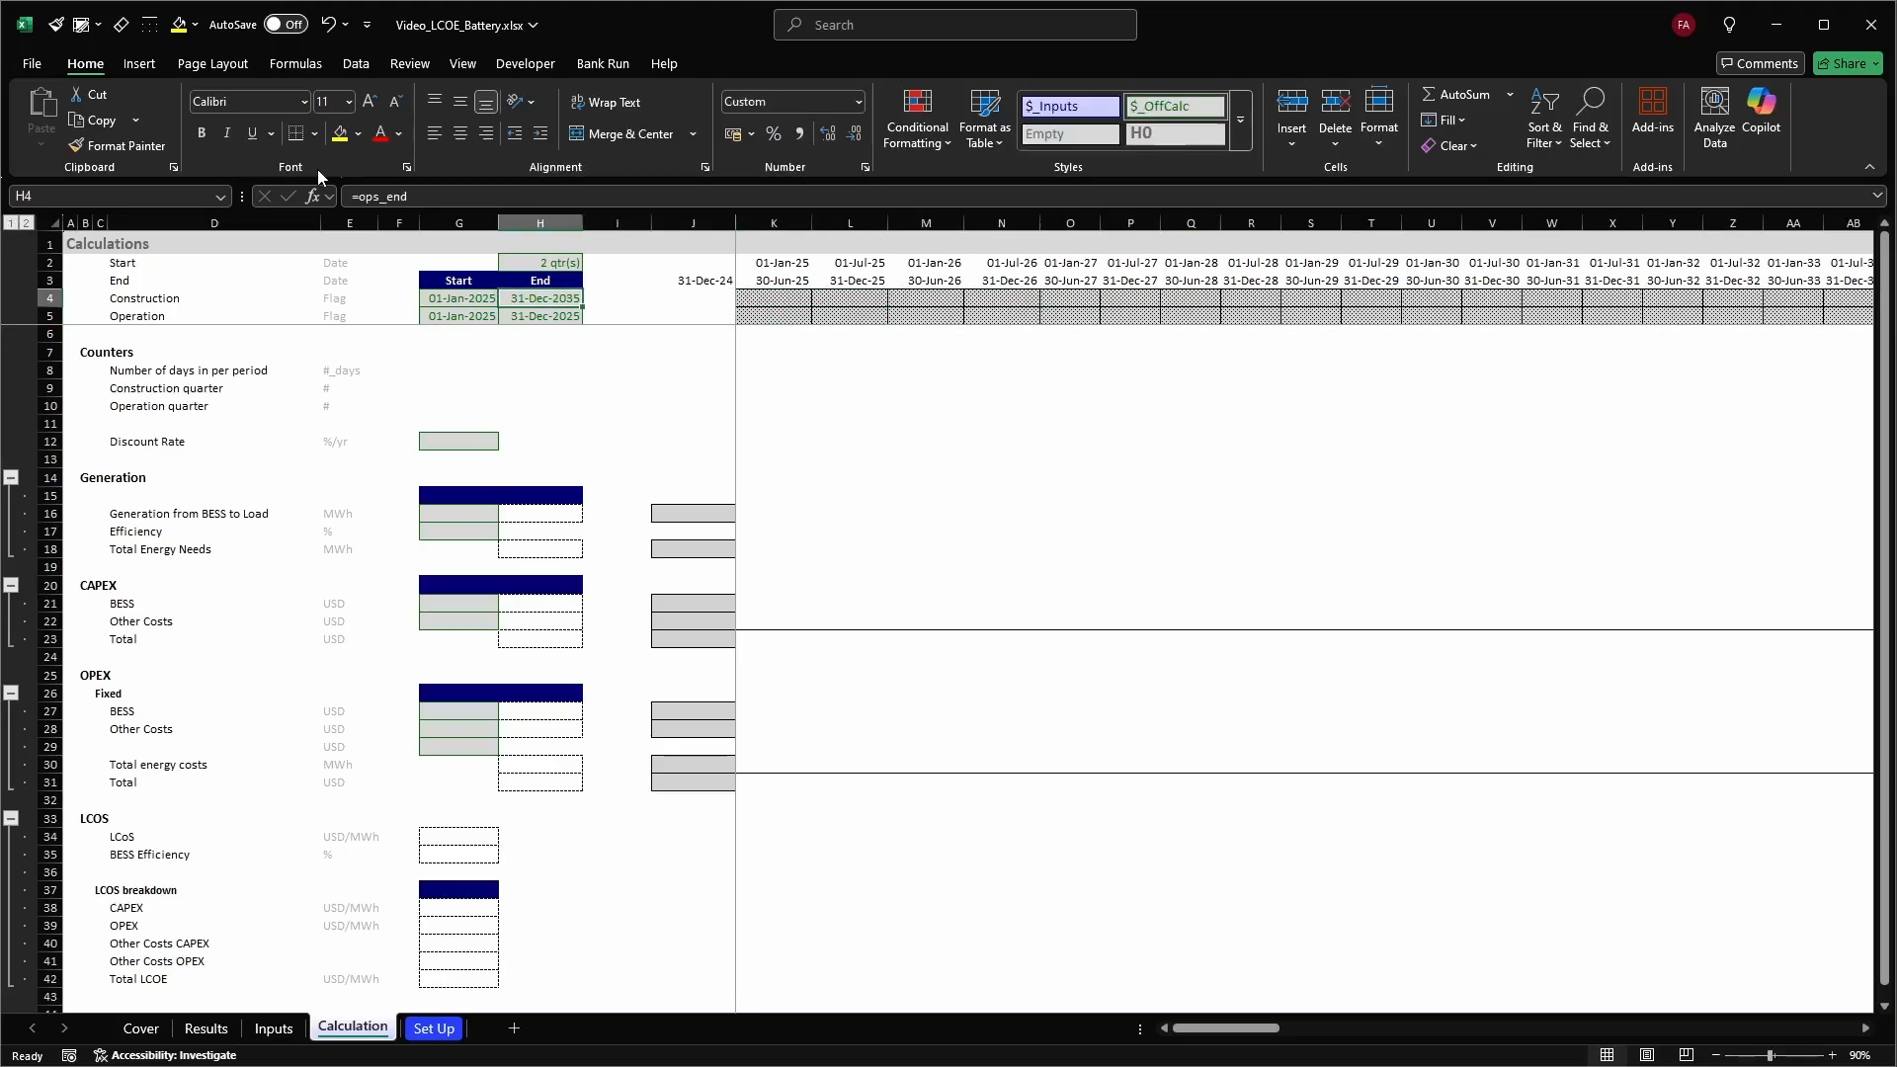
key("shift+Right")
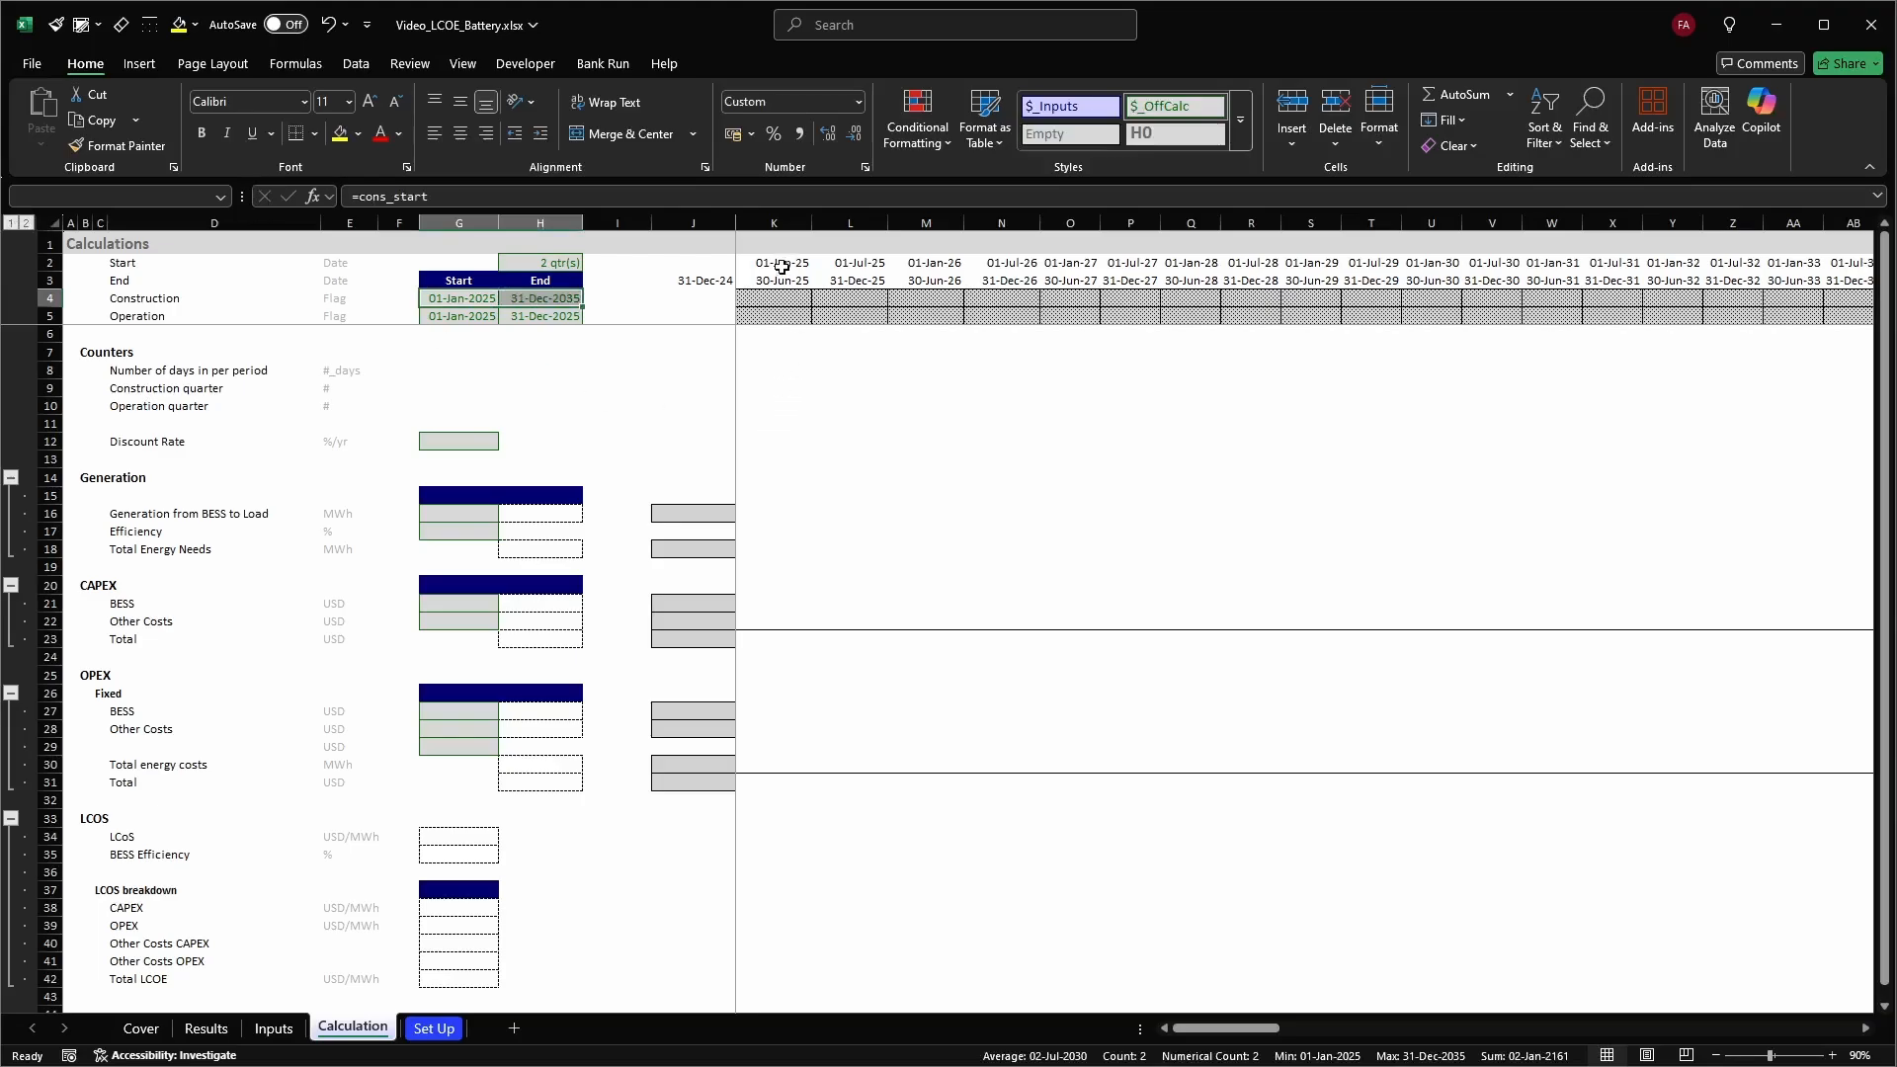
left_click_drag(783, 264, 784, 280)
left_click(462, 298, "shift")
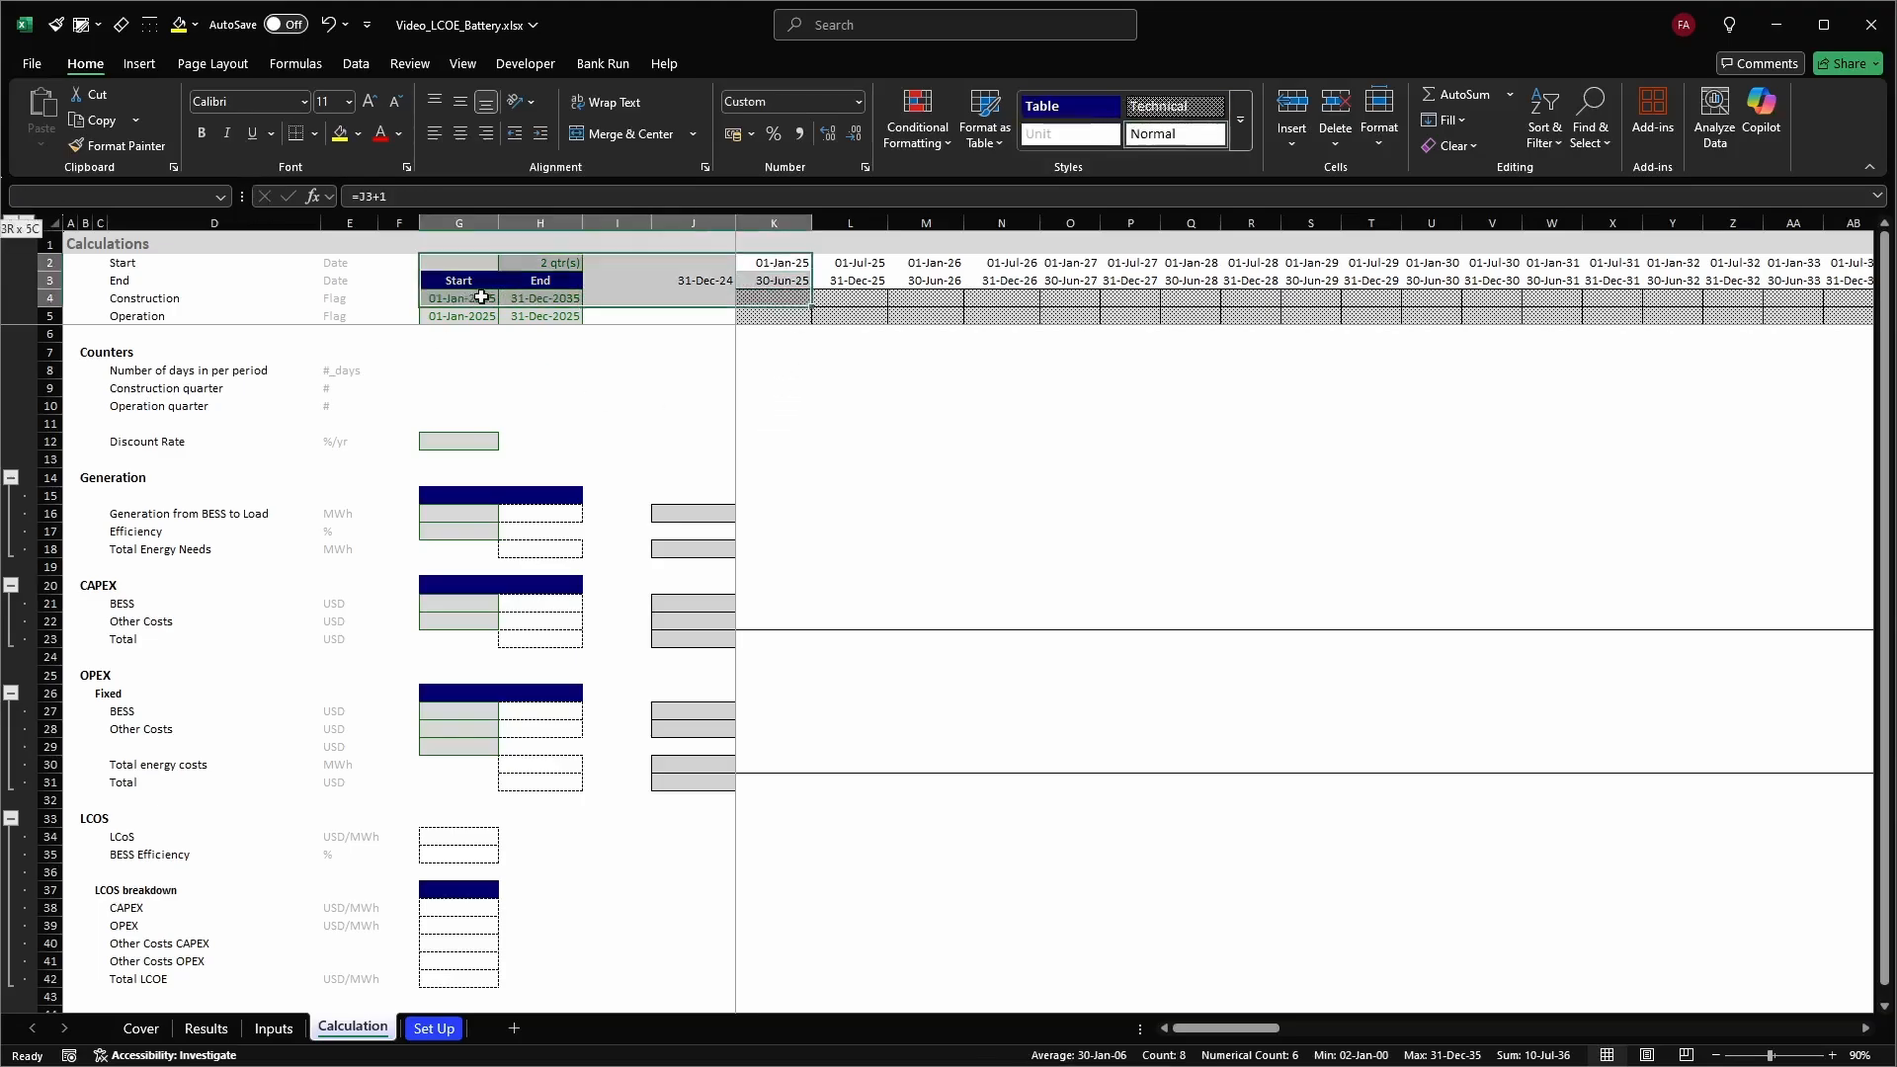
left_click(762, 262)
left_click_drag(764, 273, 767, 282)
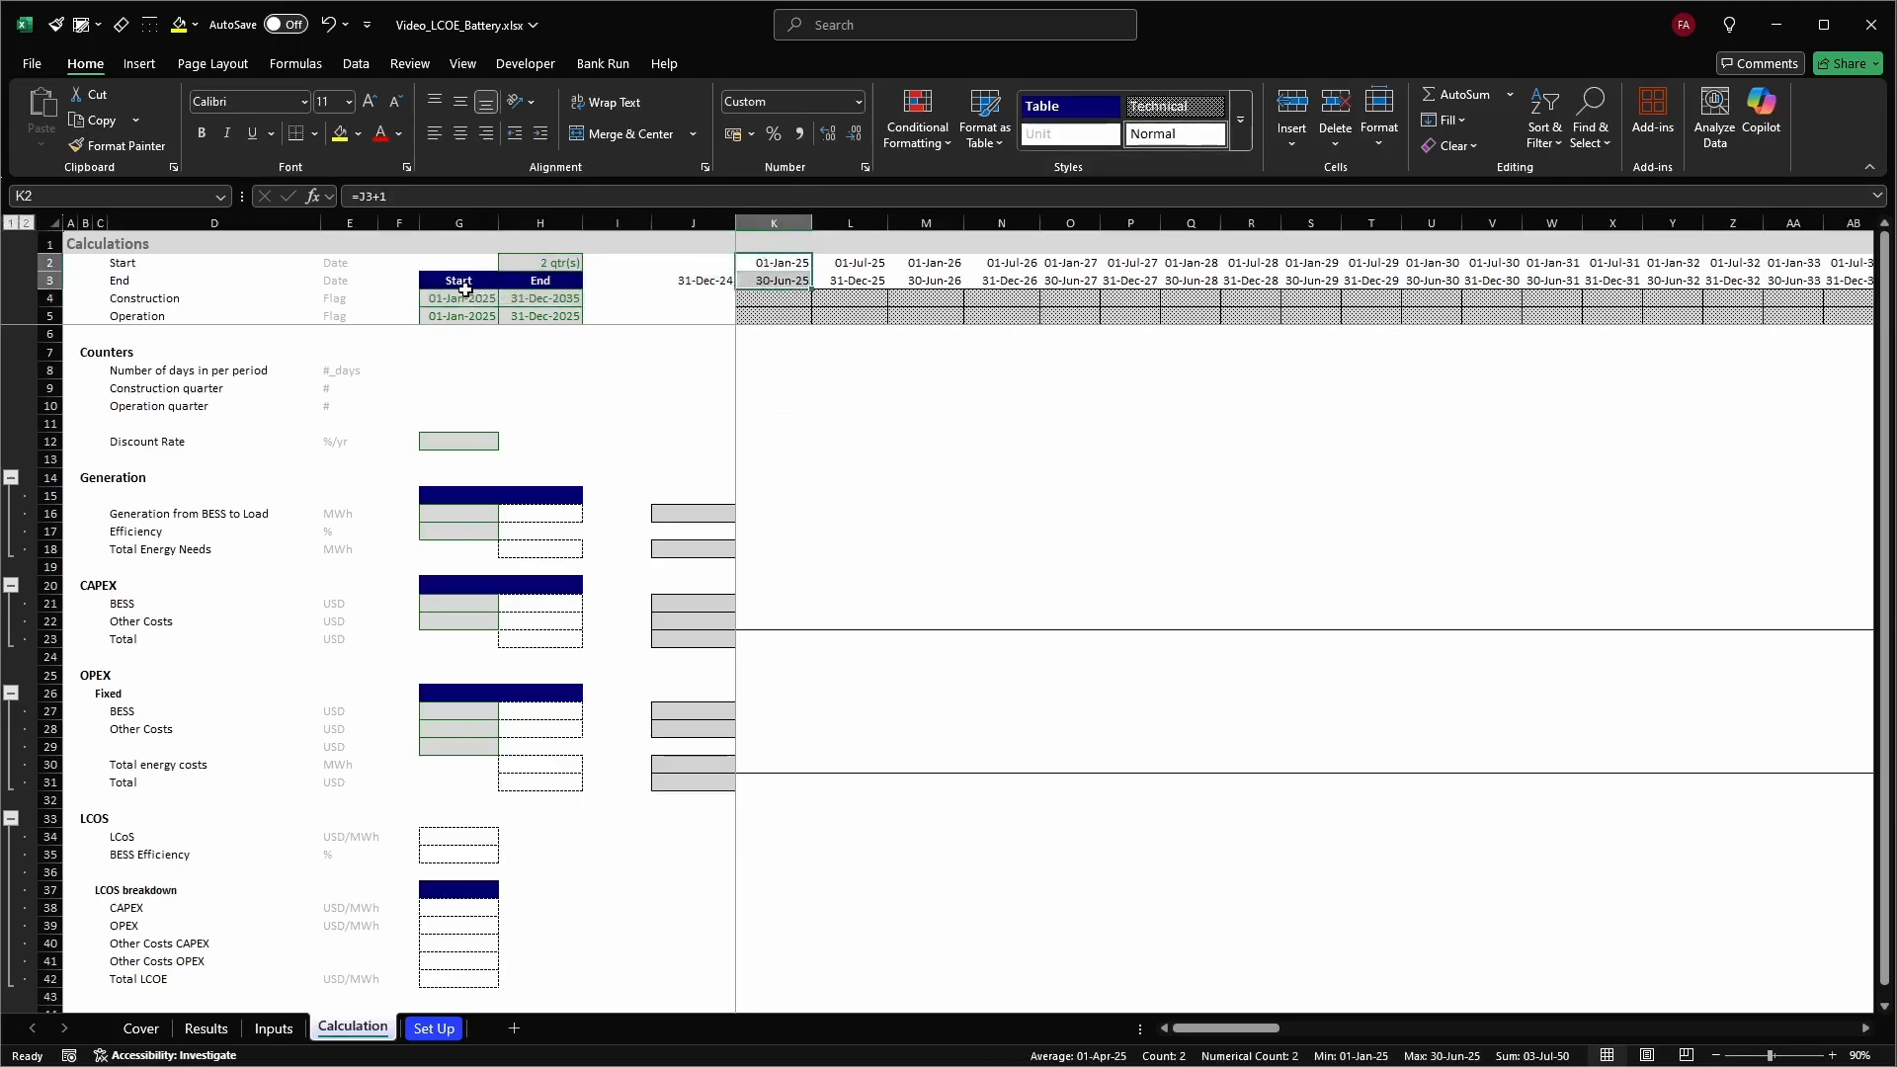
left_click_drag(462, 298, 541, 298)
left_click(788, 298)
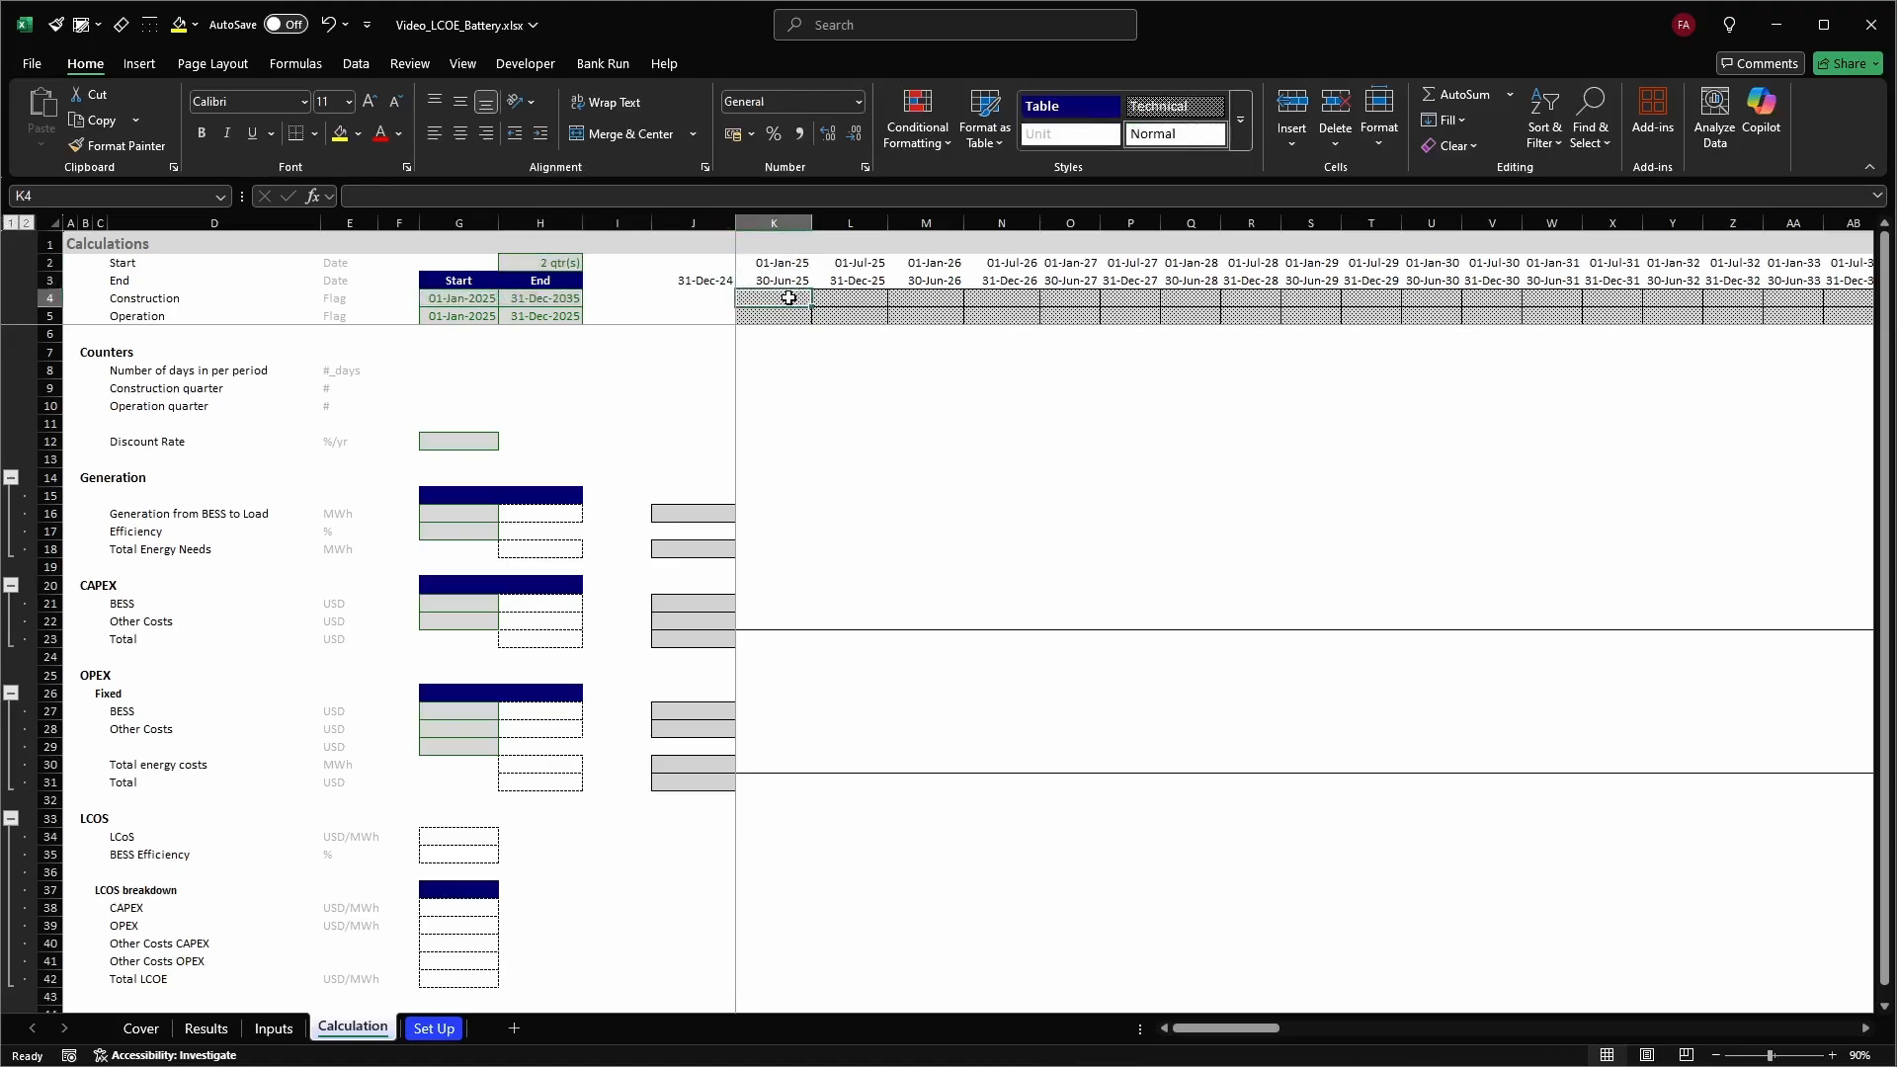
type("1")
key("Right")
key("Right")
type("1")
key("Left")
type("1")
key("Right")
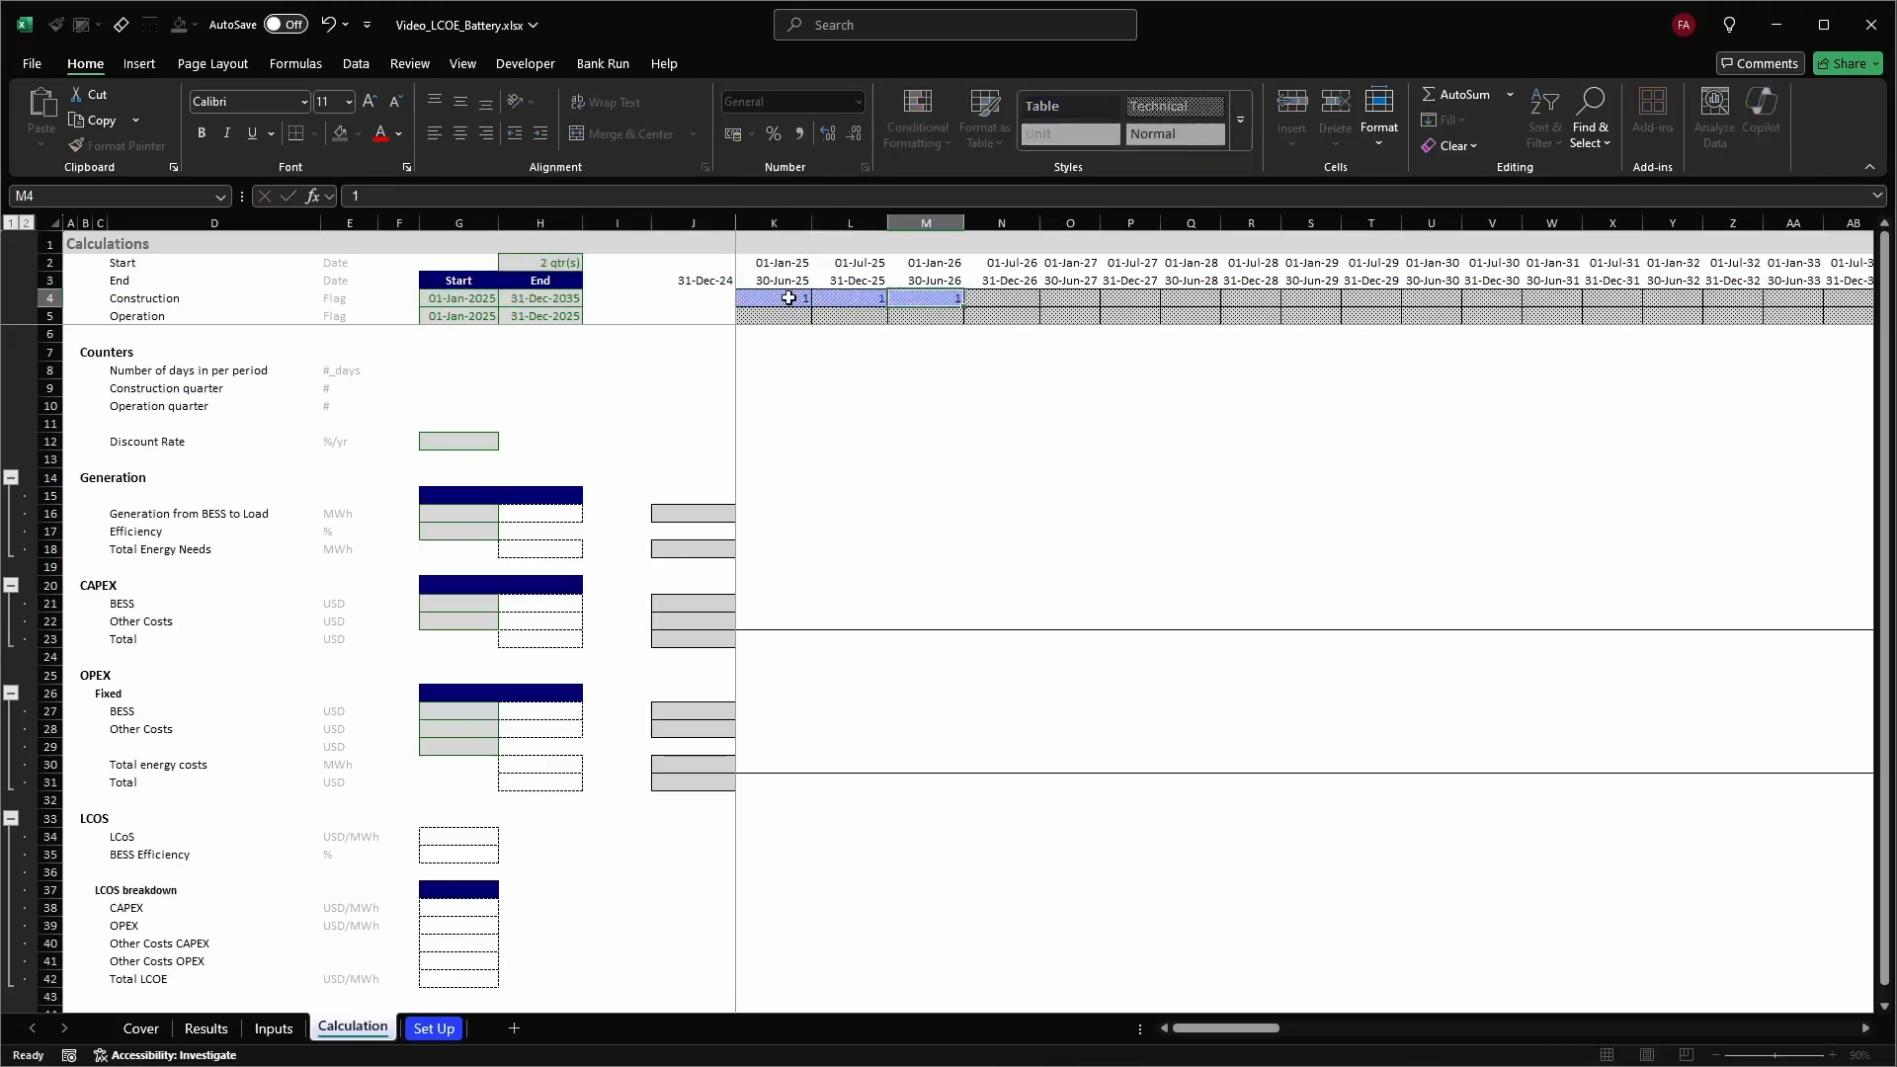
key("Right")
key("Left")
key("shift+Left")
key("shift+Left")
key("Delete")
key("Left")
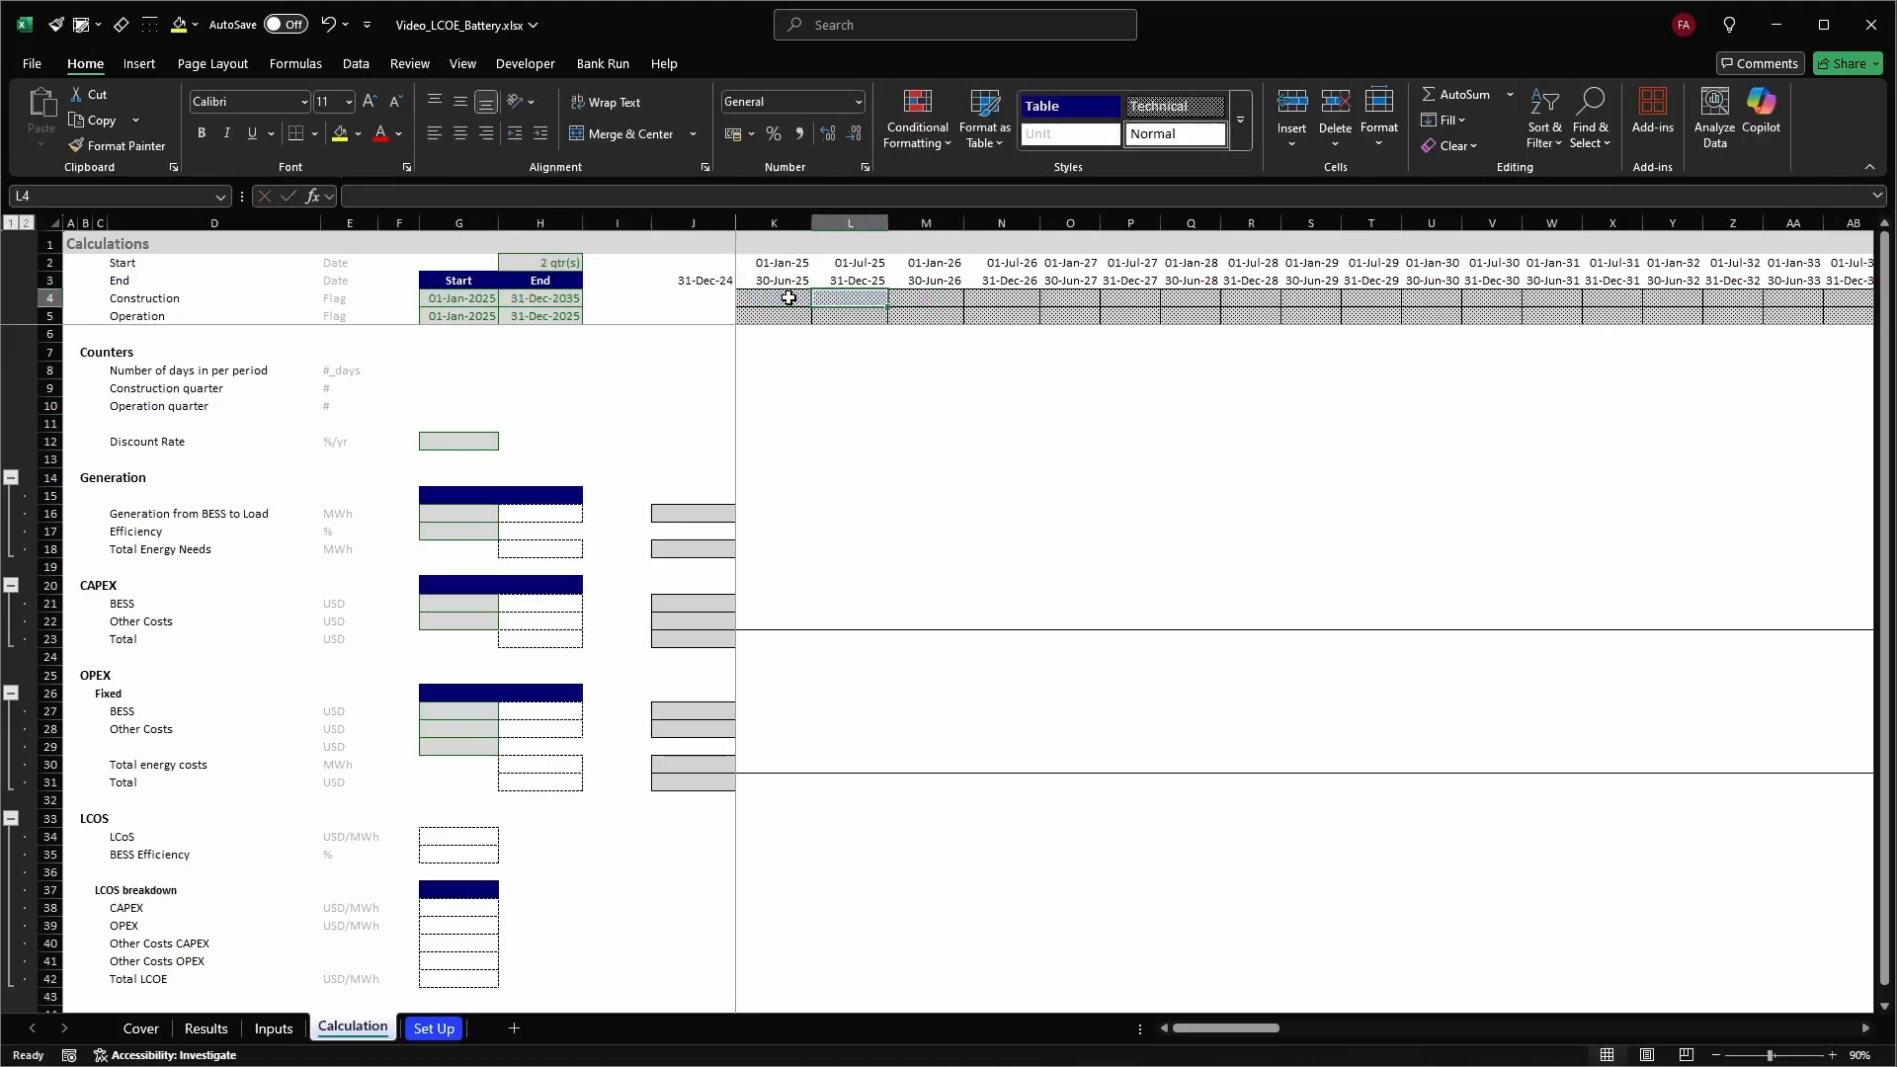
Begin the construction flag formula in K4 with an IF test that the period start is on or after construction start, K$2>=$G4
key("Right")
key("Left")
key("Left")
key("Left")
key("Right")
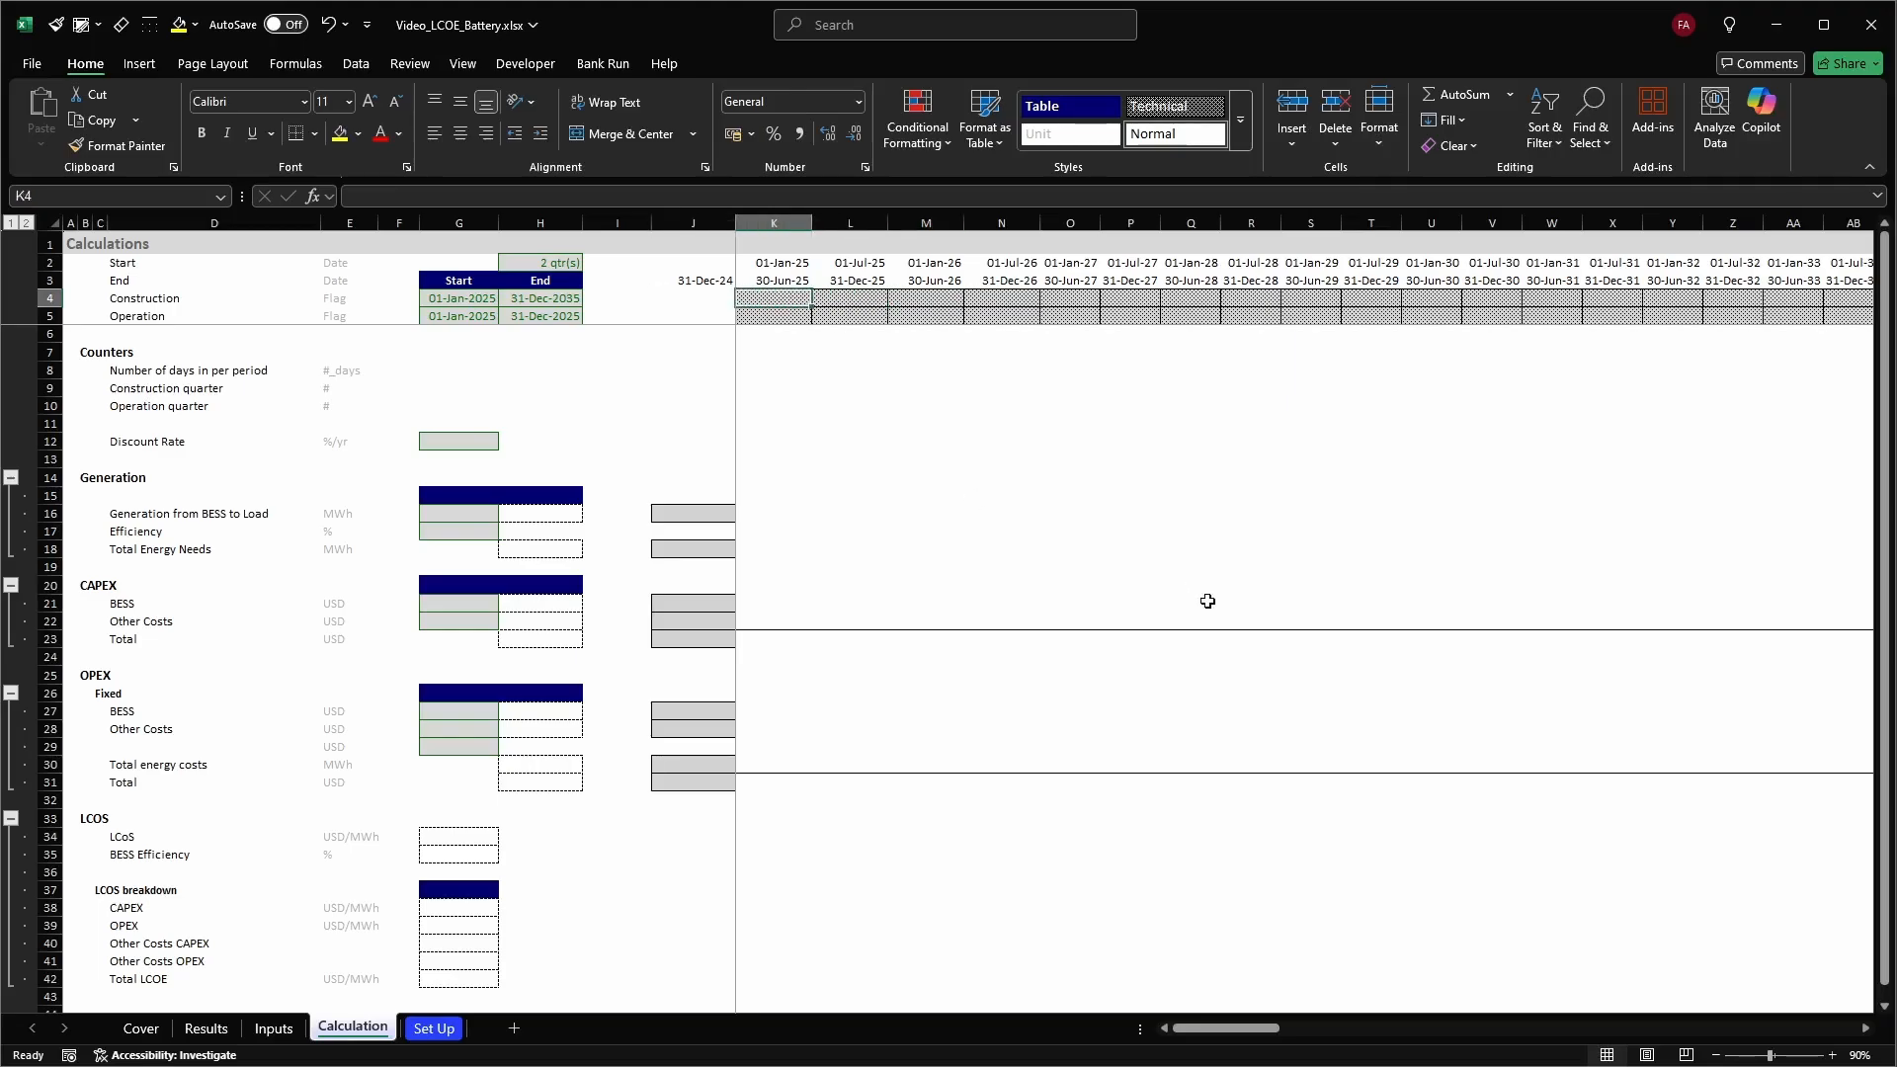
type("=IF(")
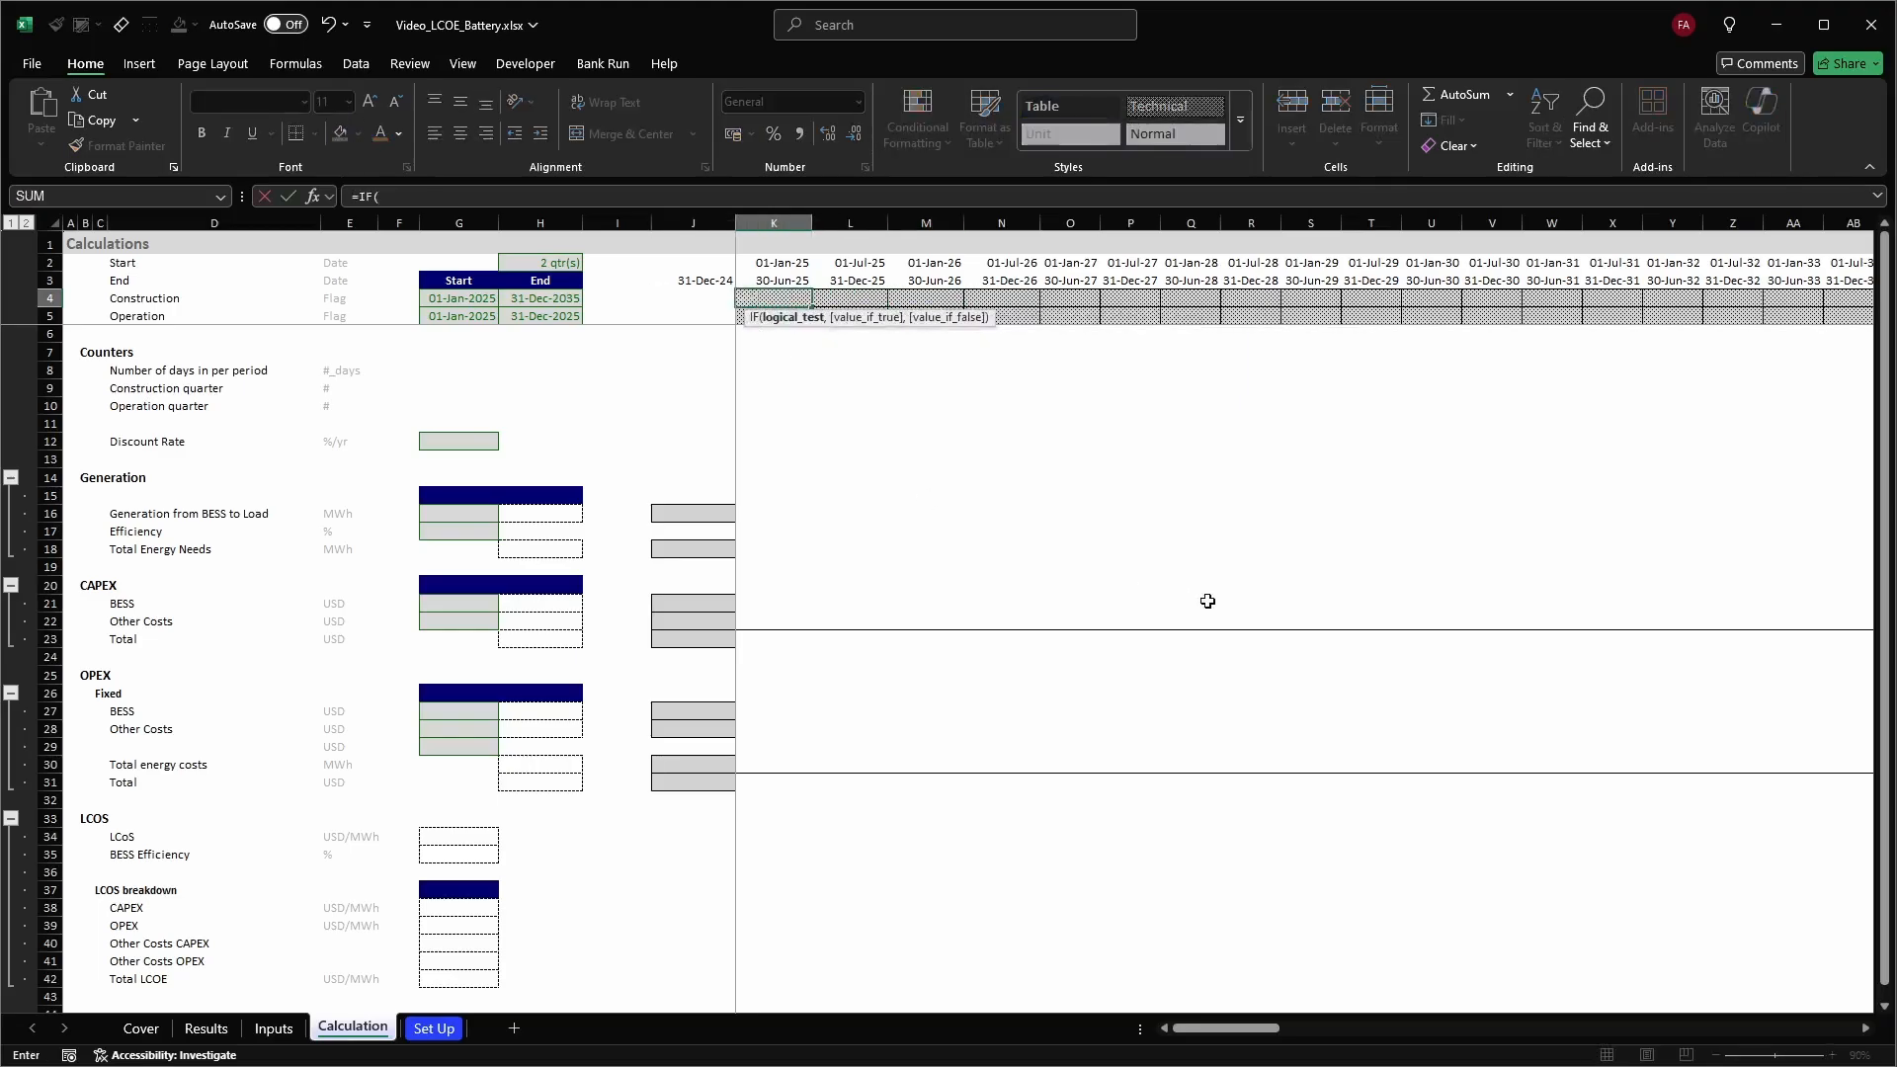
key("Up")
key("Up")
key("F4")
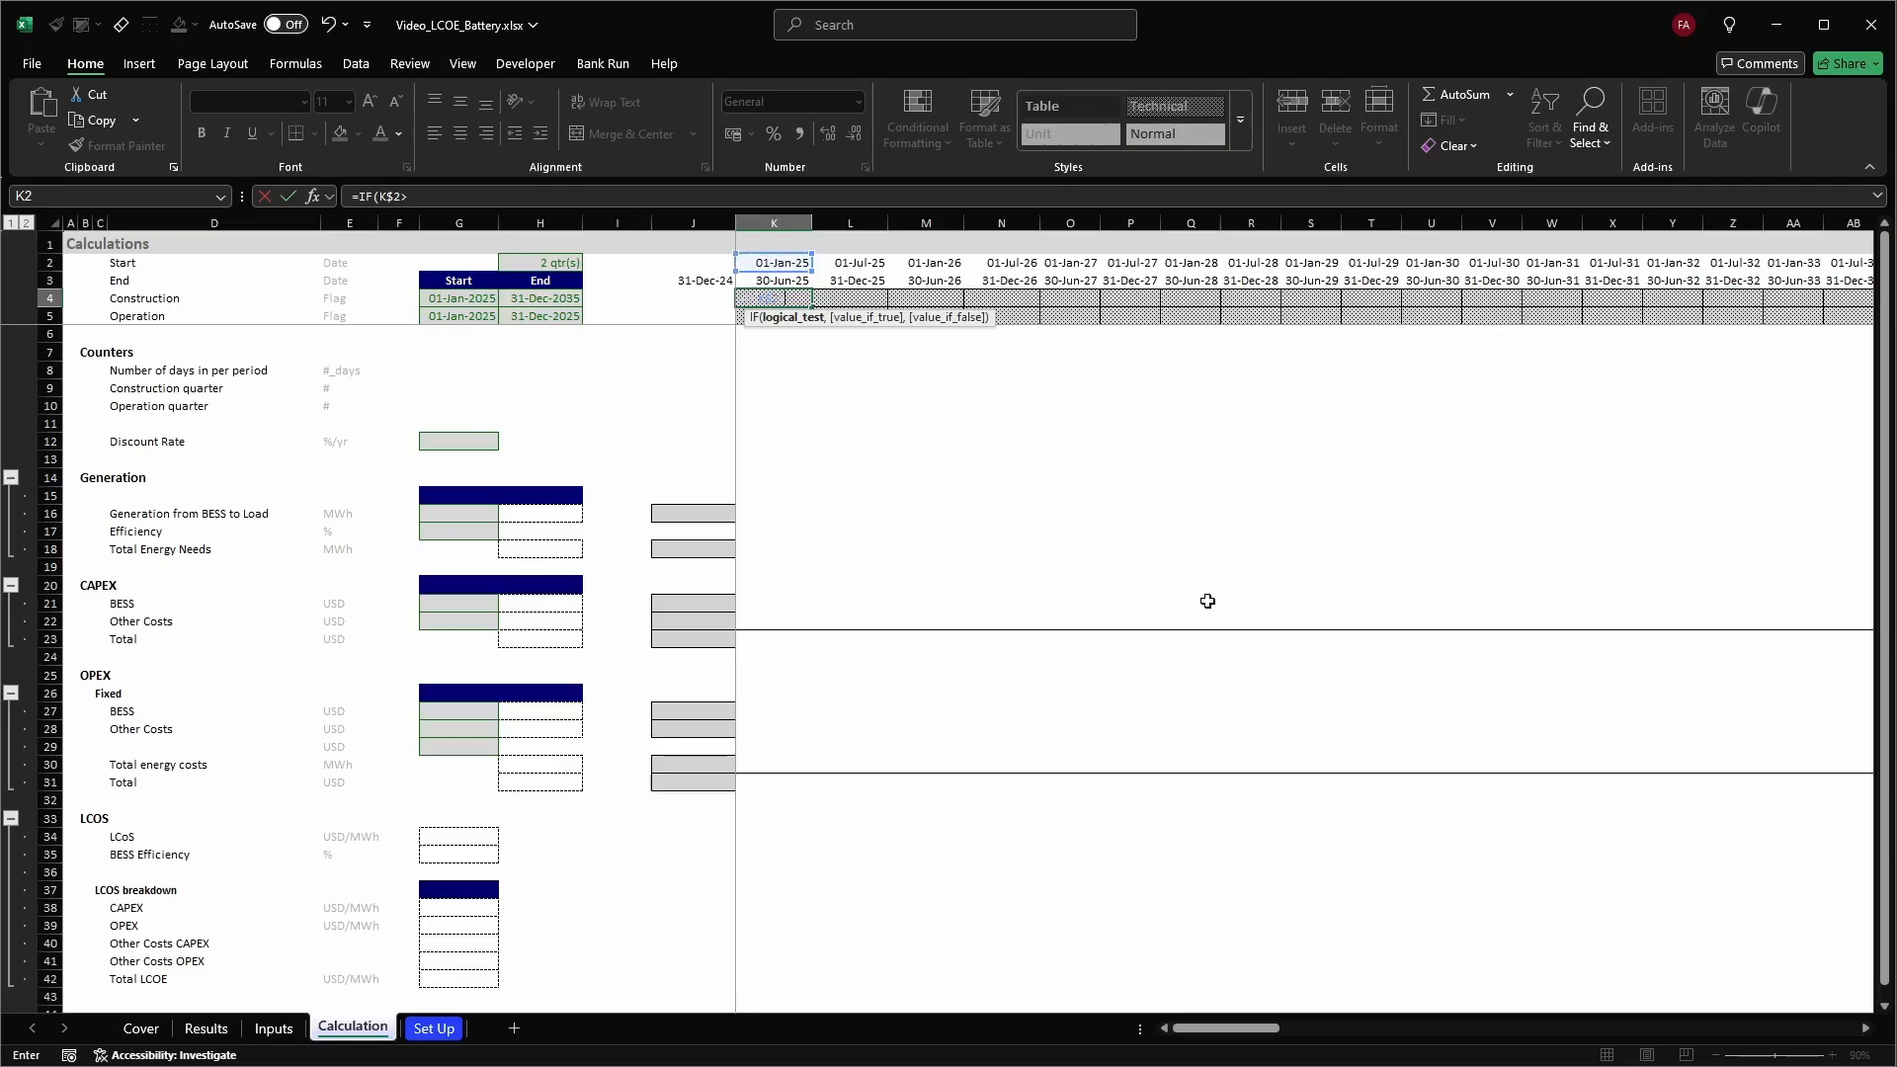
key("ctrl+Left")
key("ctrl+Left")
key("F4")
key("F4")
key("F4")
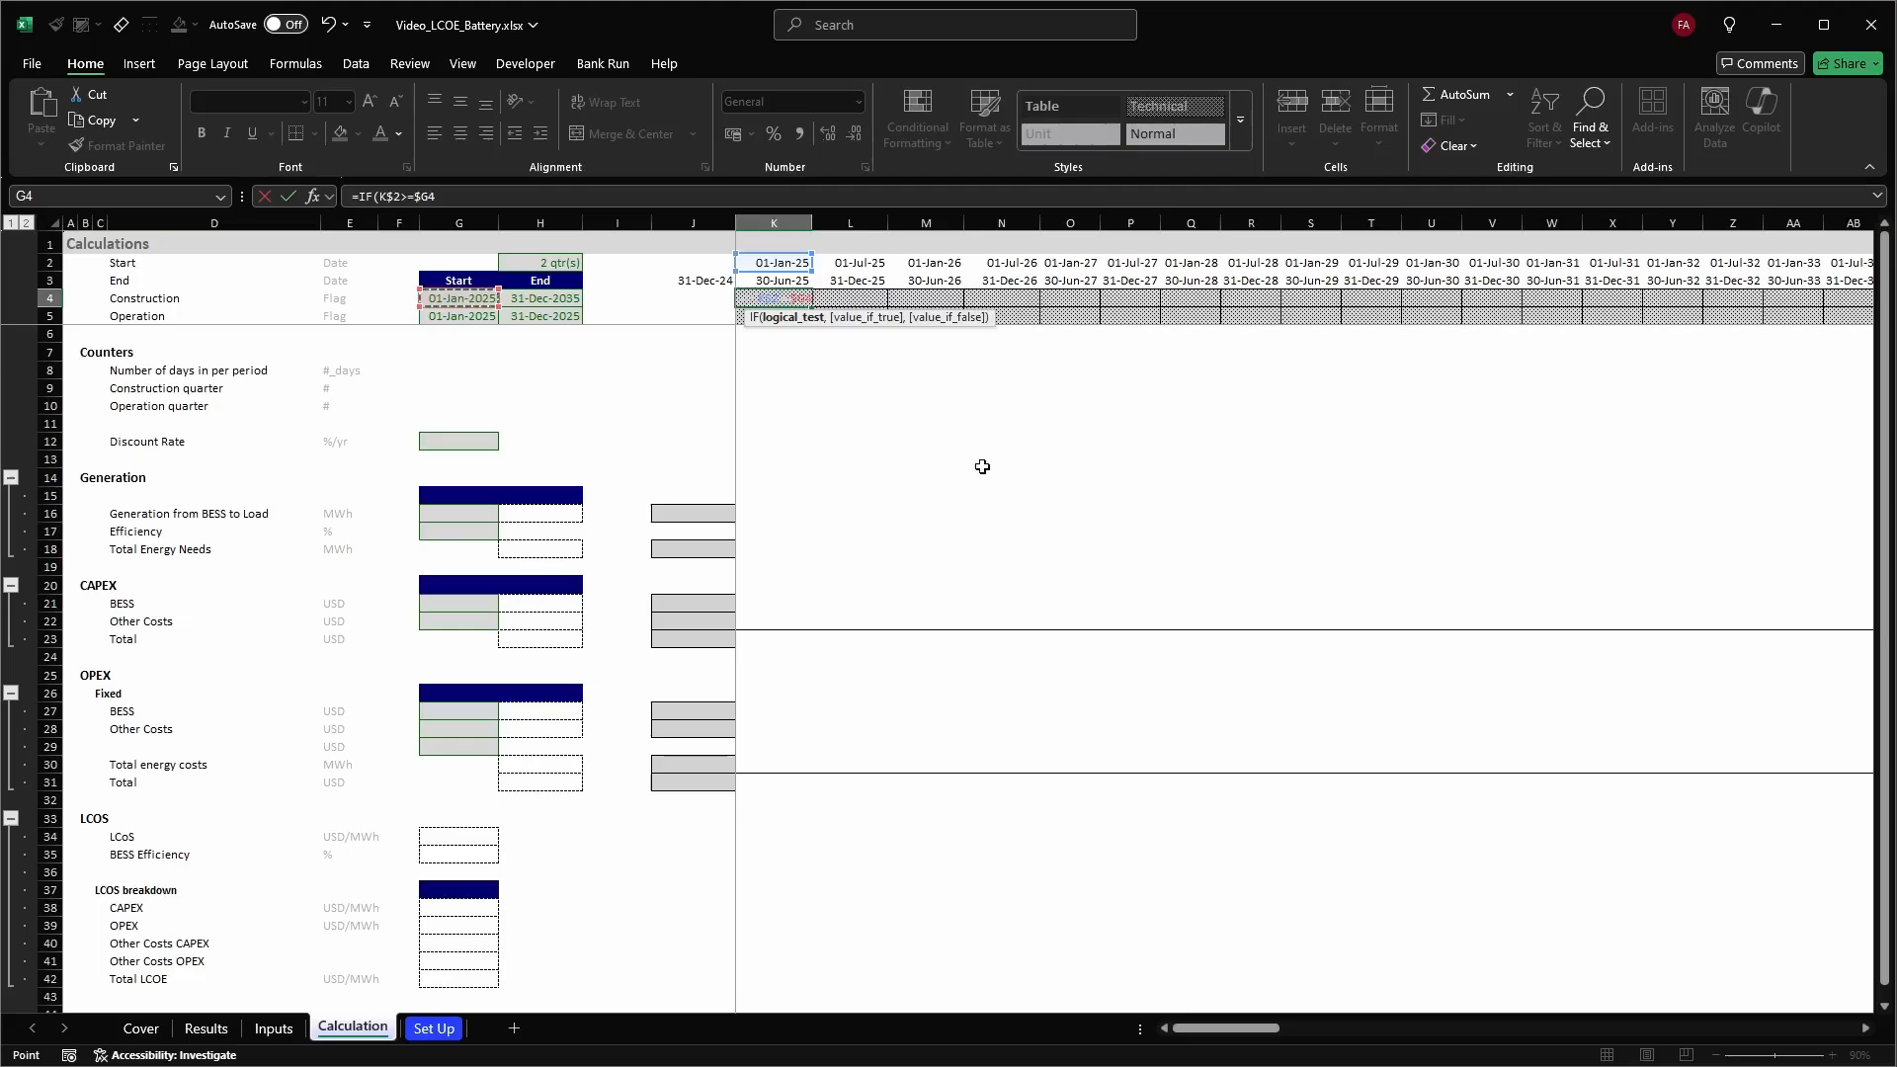
Wrap the K4 test in AND and add the period end condition, giving AND(K$2>=$G4,K$3<=$H4) inside the IF
left_click(384, 195)
type("AND(")
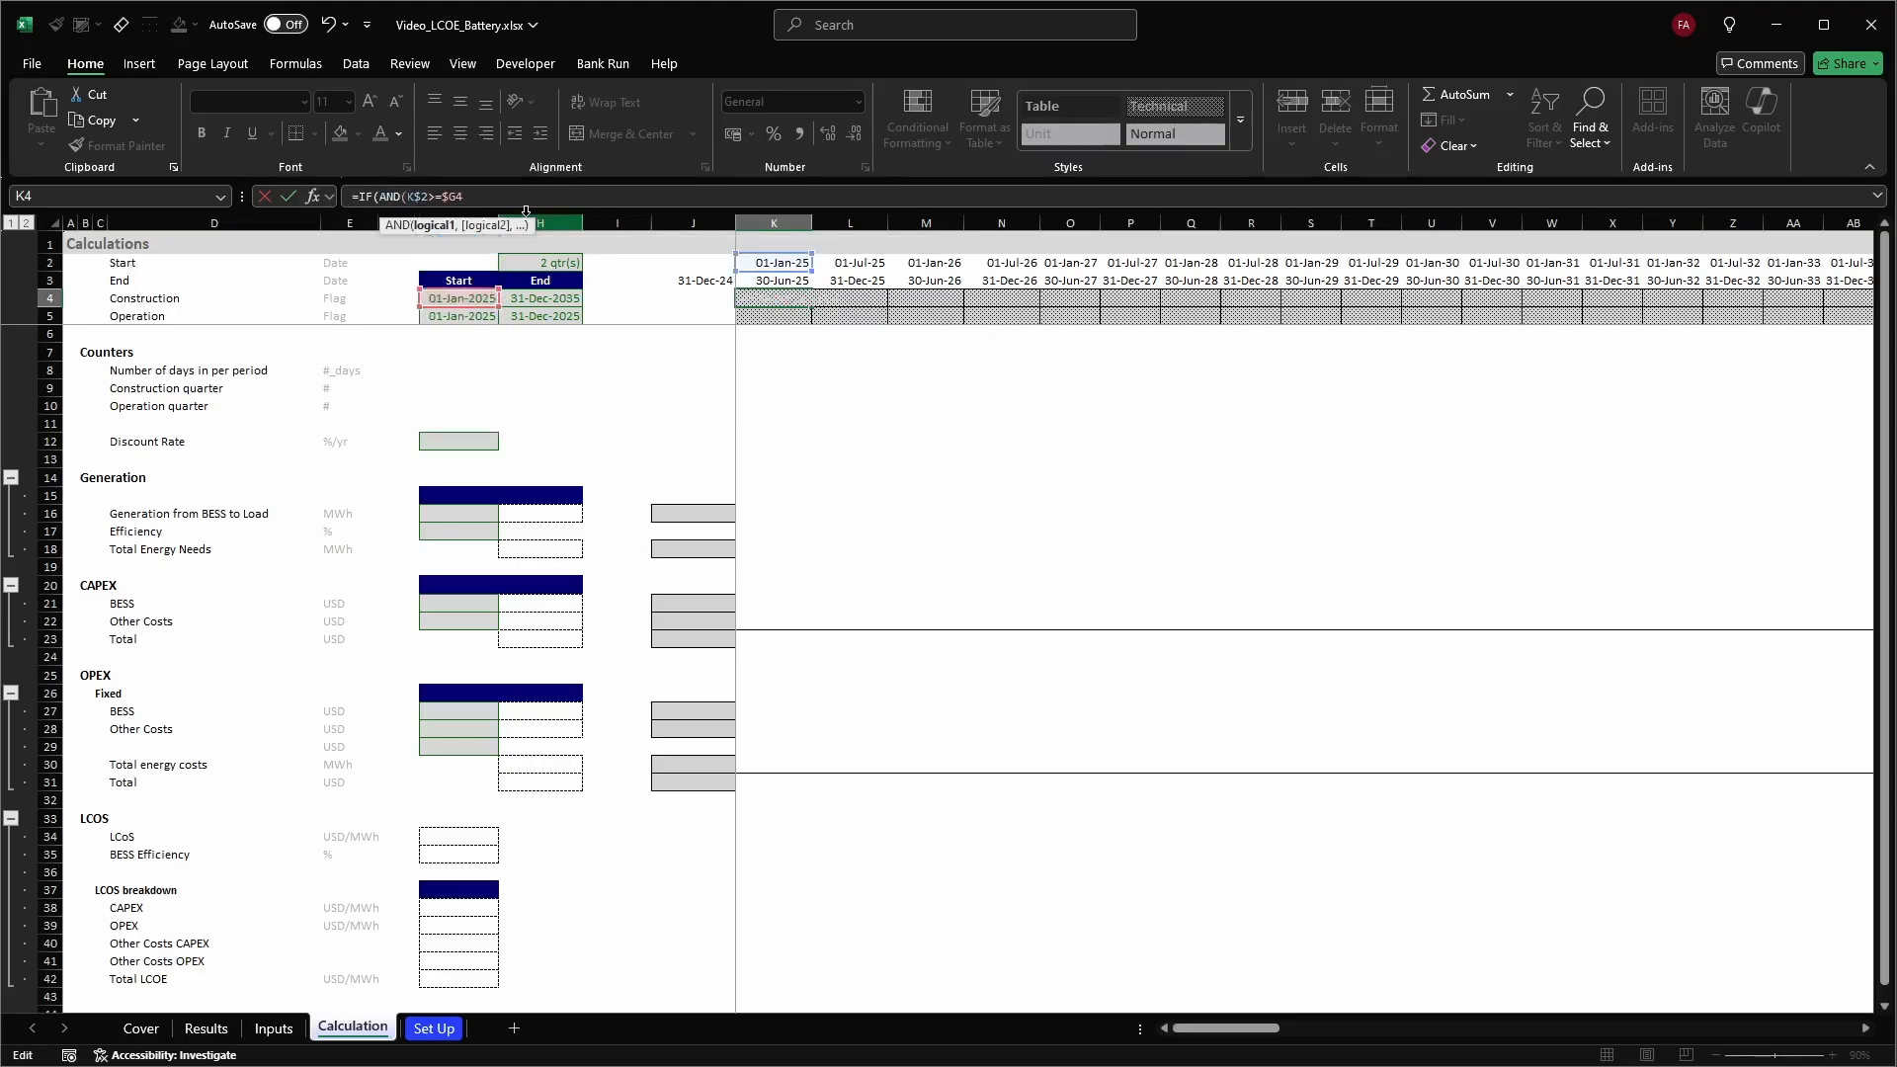
type(",")
left_click(773, 280)
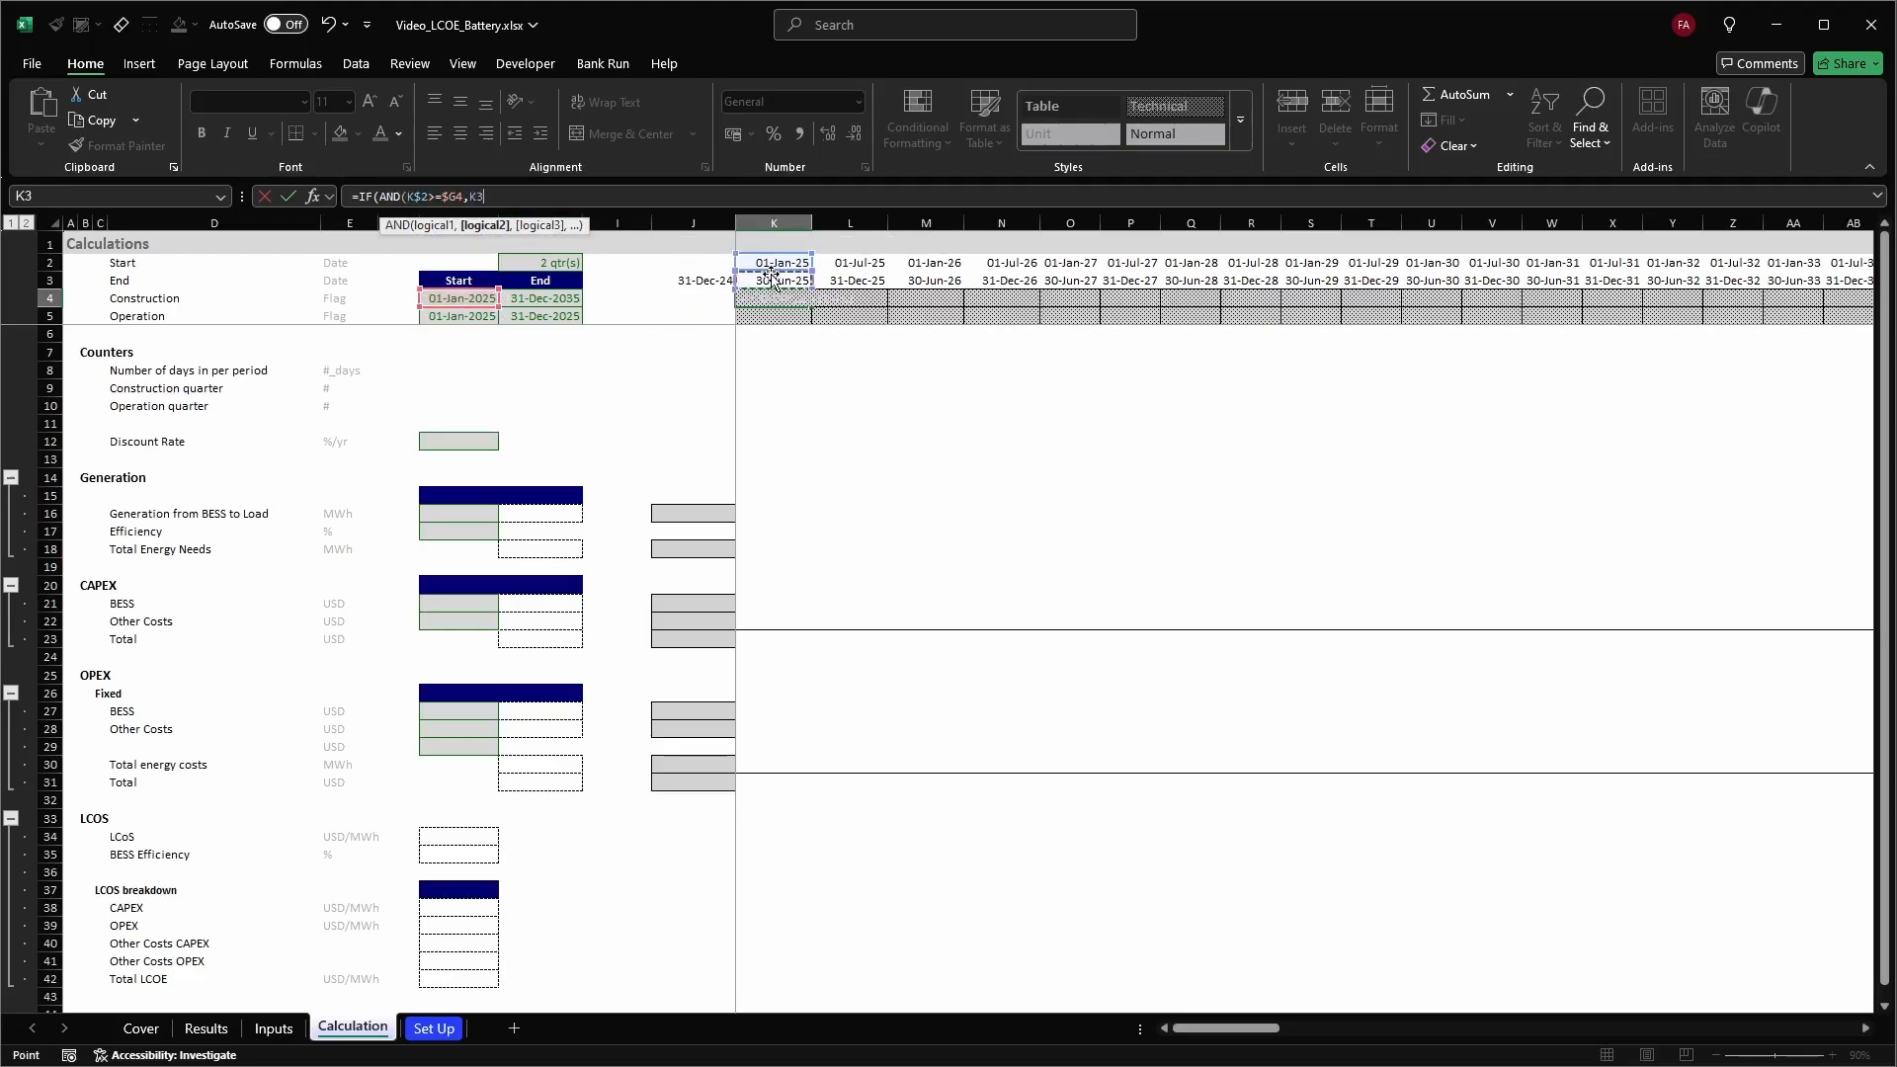
key("F4")
key("F4")
left_click(565, 298)
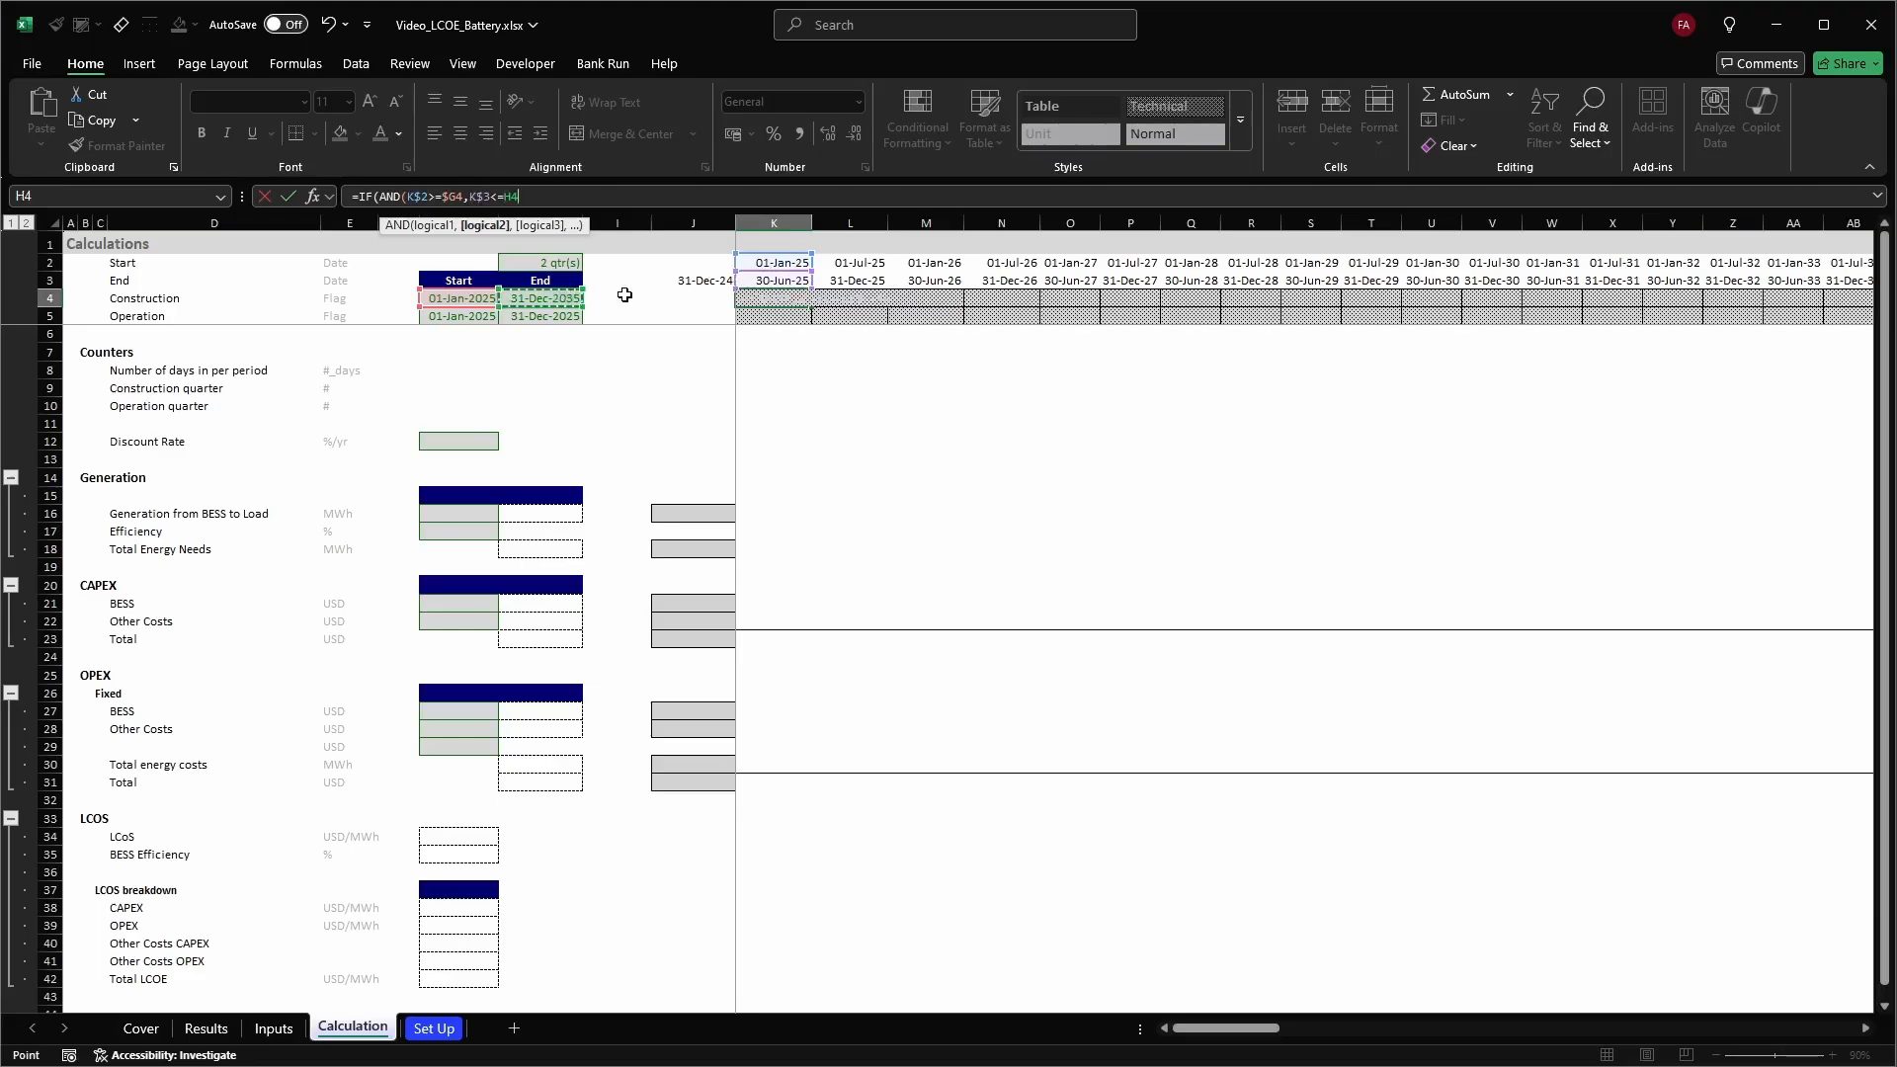
key("F4")
key("F4")
key("F4")
key("Return")
key("Return")
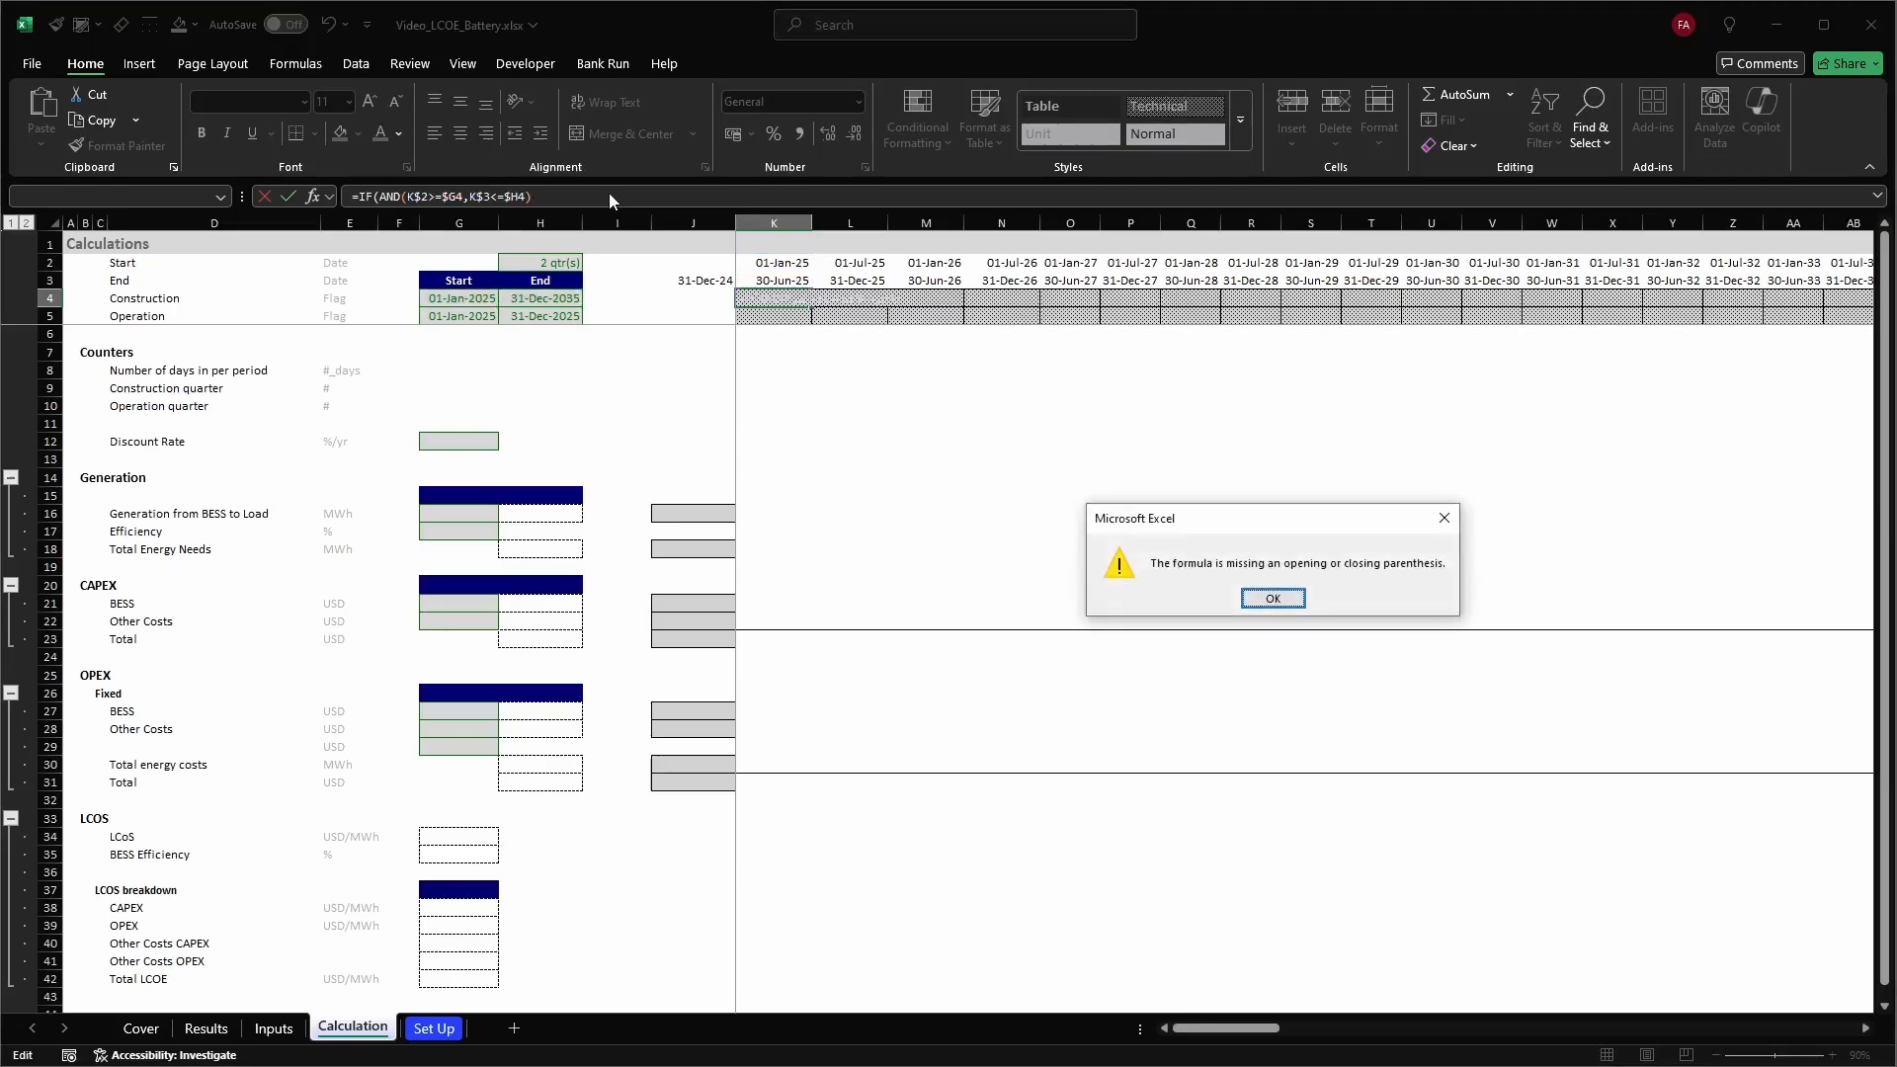
key("Return")
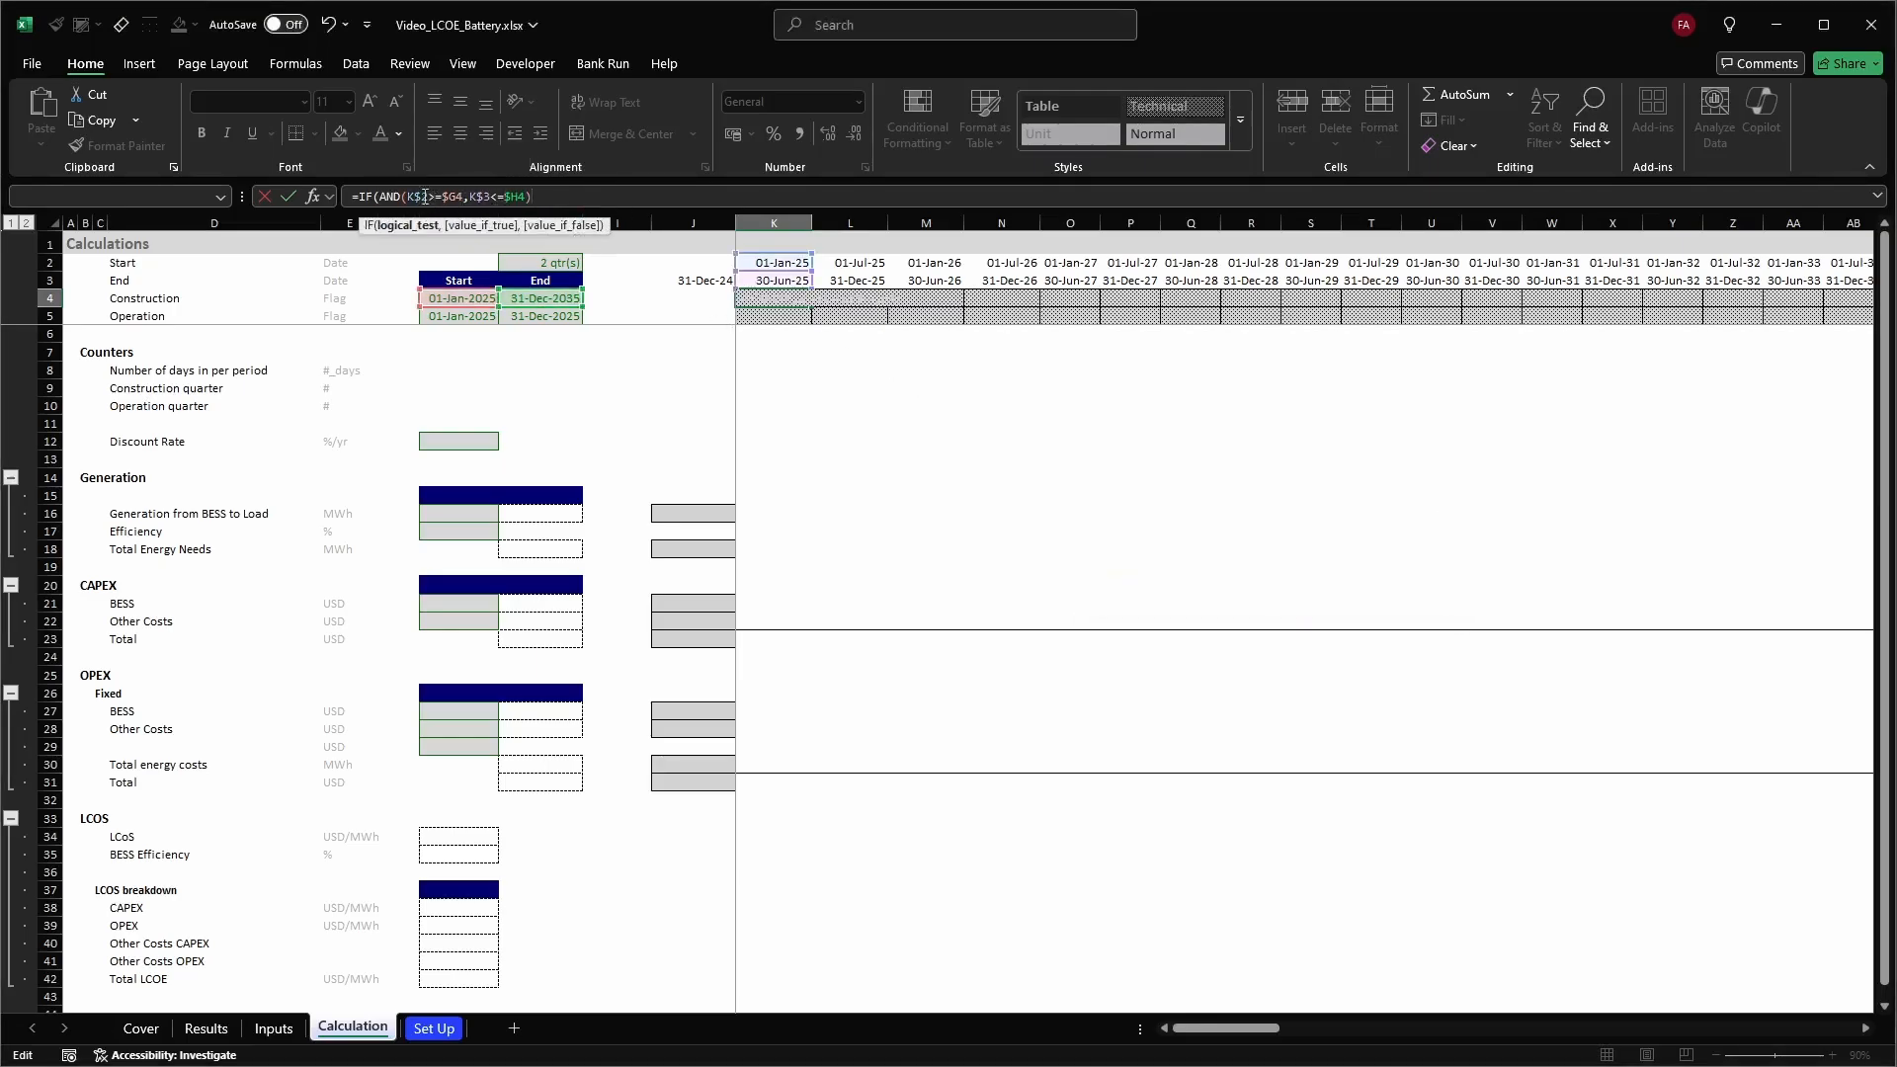
Strip the outer IF from the K4 formula and enter it as =AND(K$2>=$G4,K$3<=$H4)
left_click(376, 198)
key("BackSpace")
key("BackSpace")
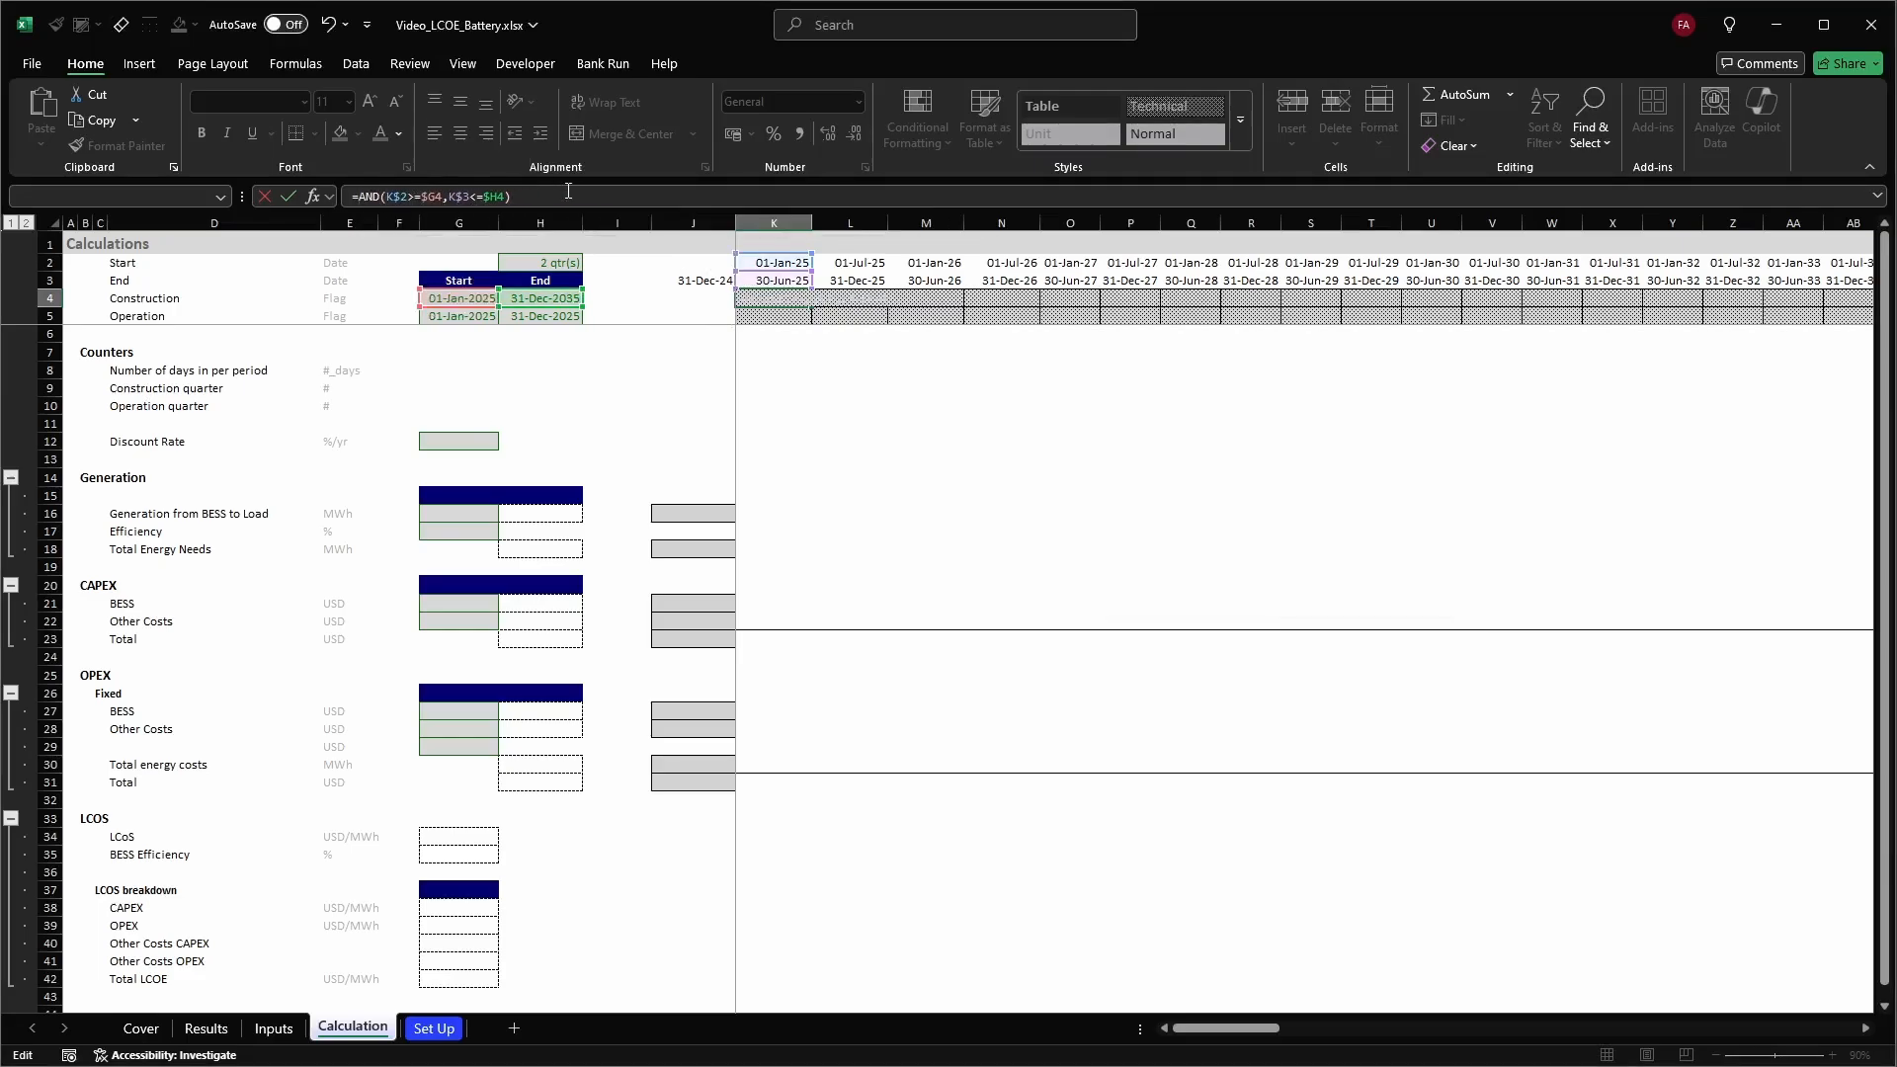
key("Return")
key("Up")
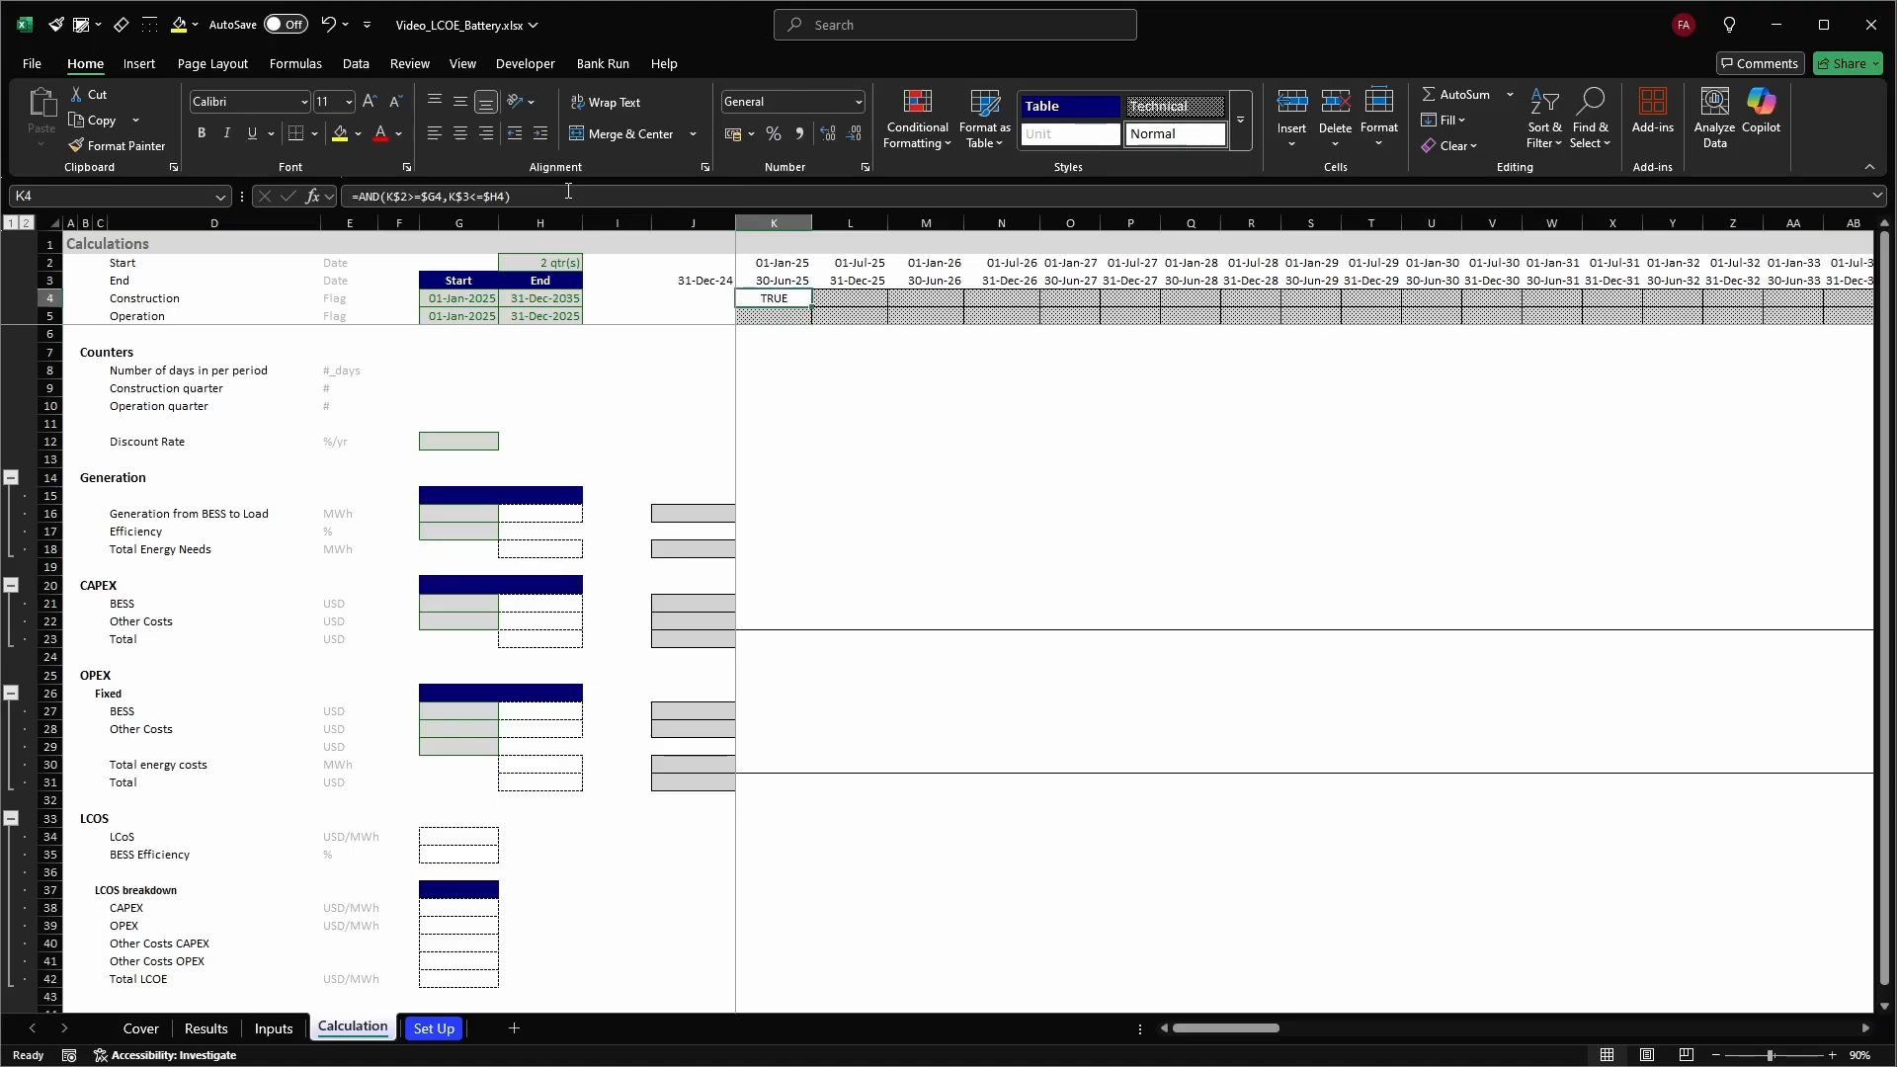
Wrap the K4 condition in an IF returning 1 or 0: =IF(AND(K$2>=$G4,K$3<=$H4),1,0)
left_click(355, 197)
type("if")
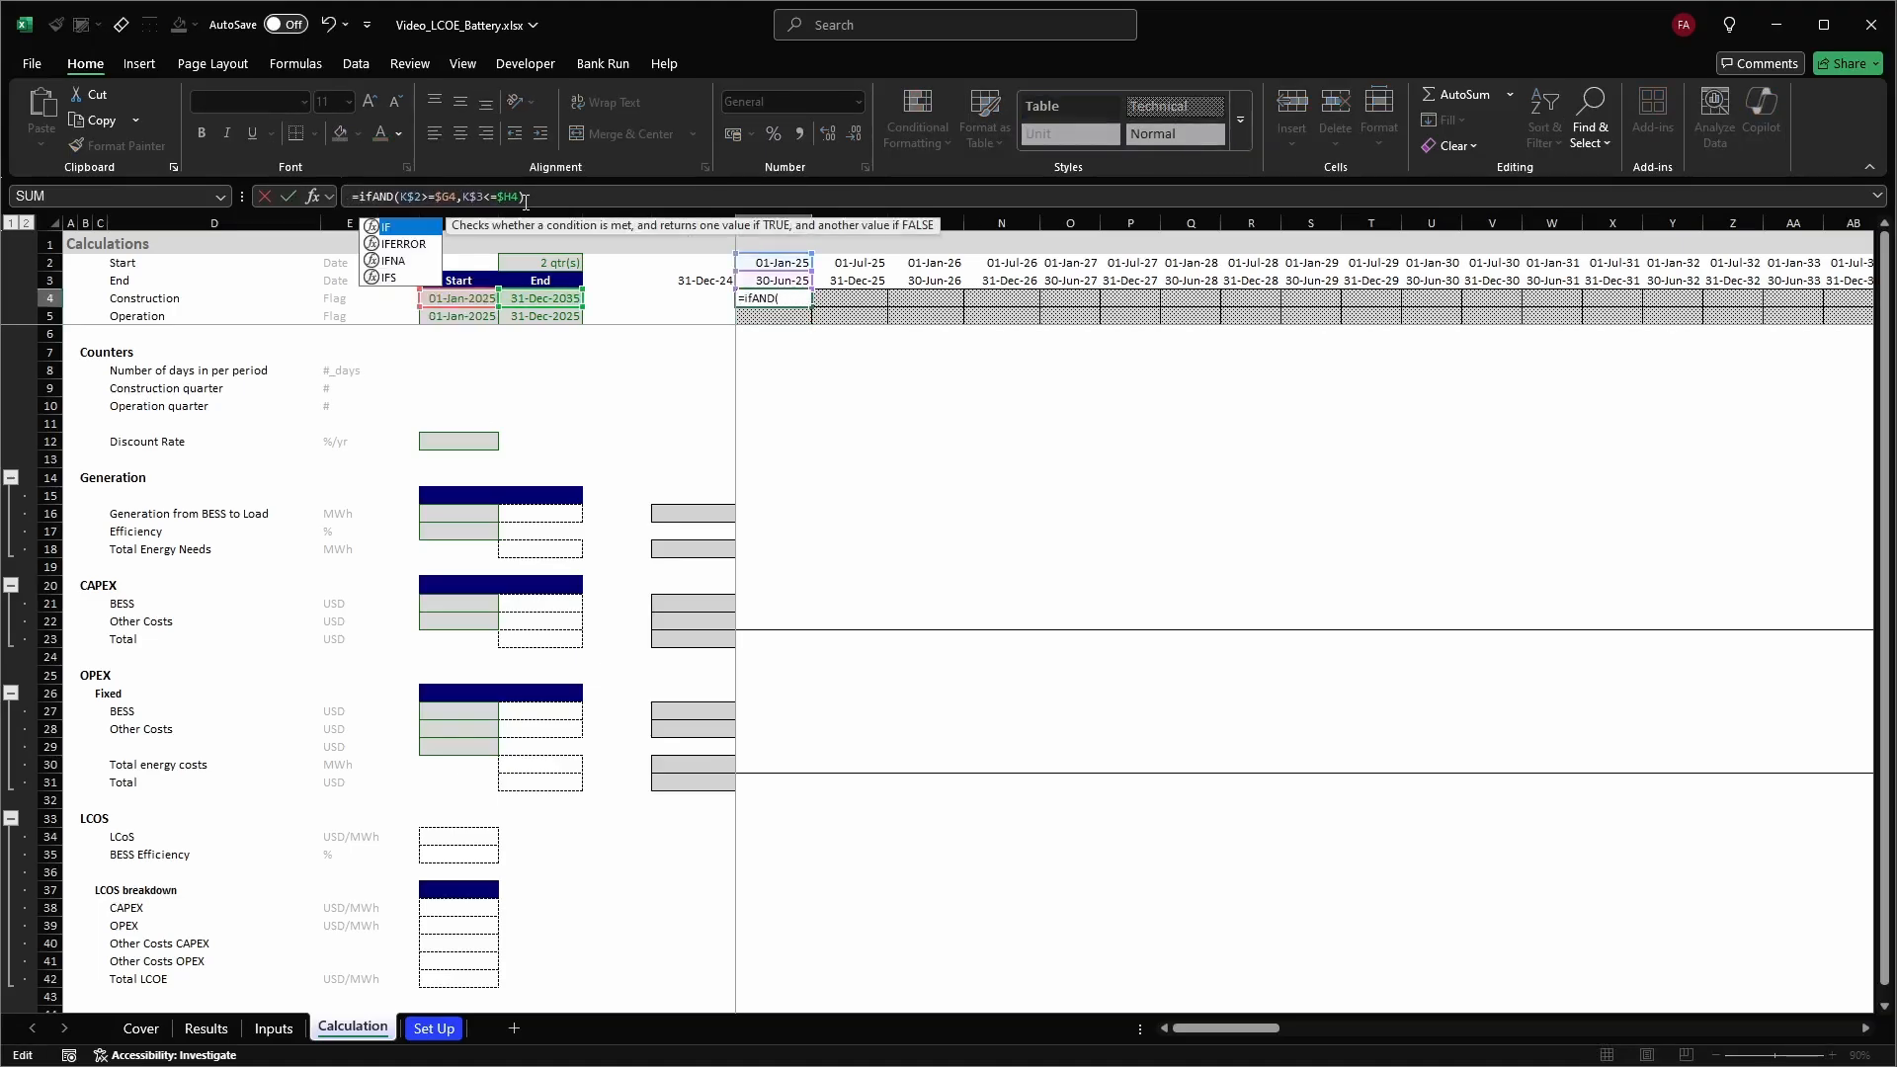
key("Tab")
left_click(526, 196)
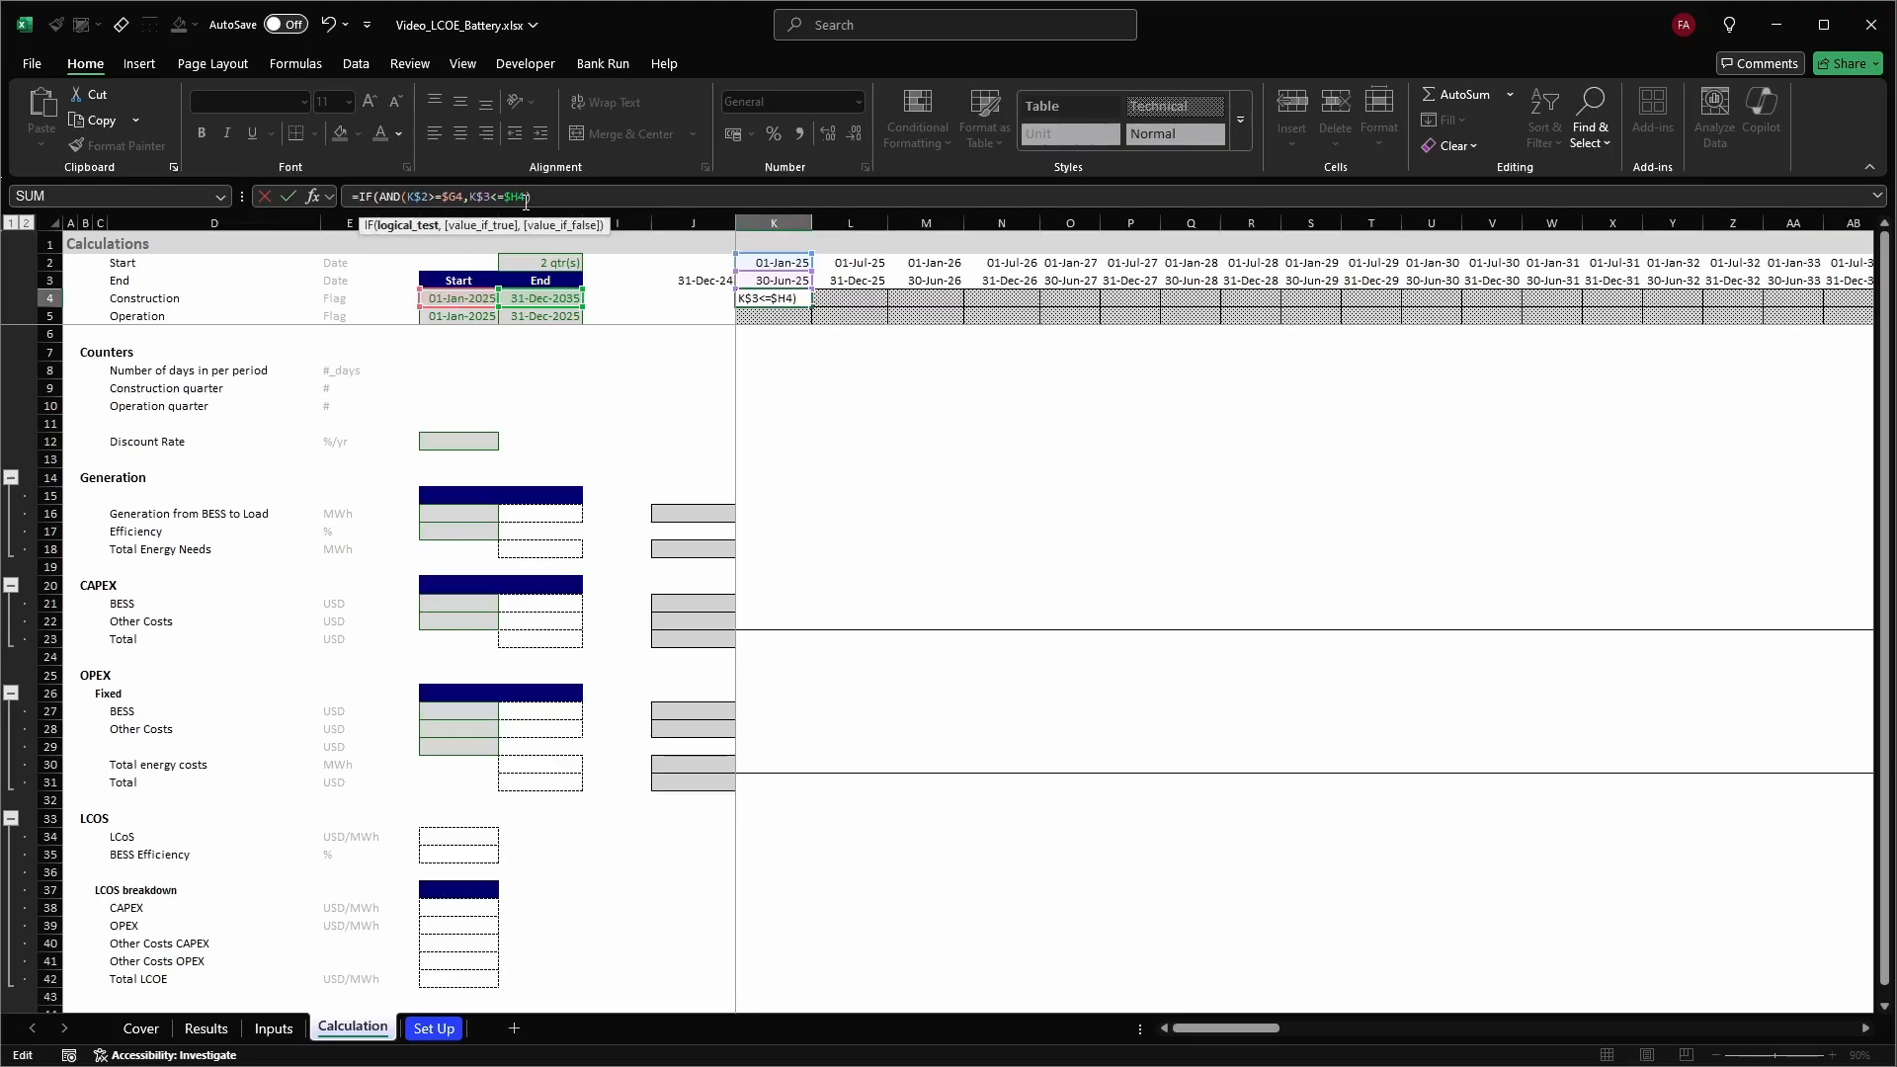
type(",1,0)")
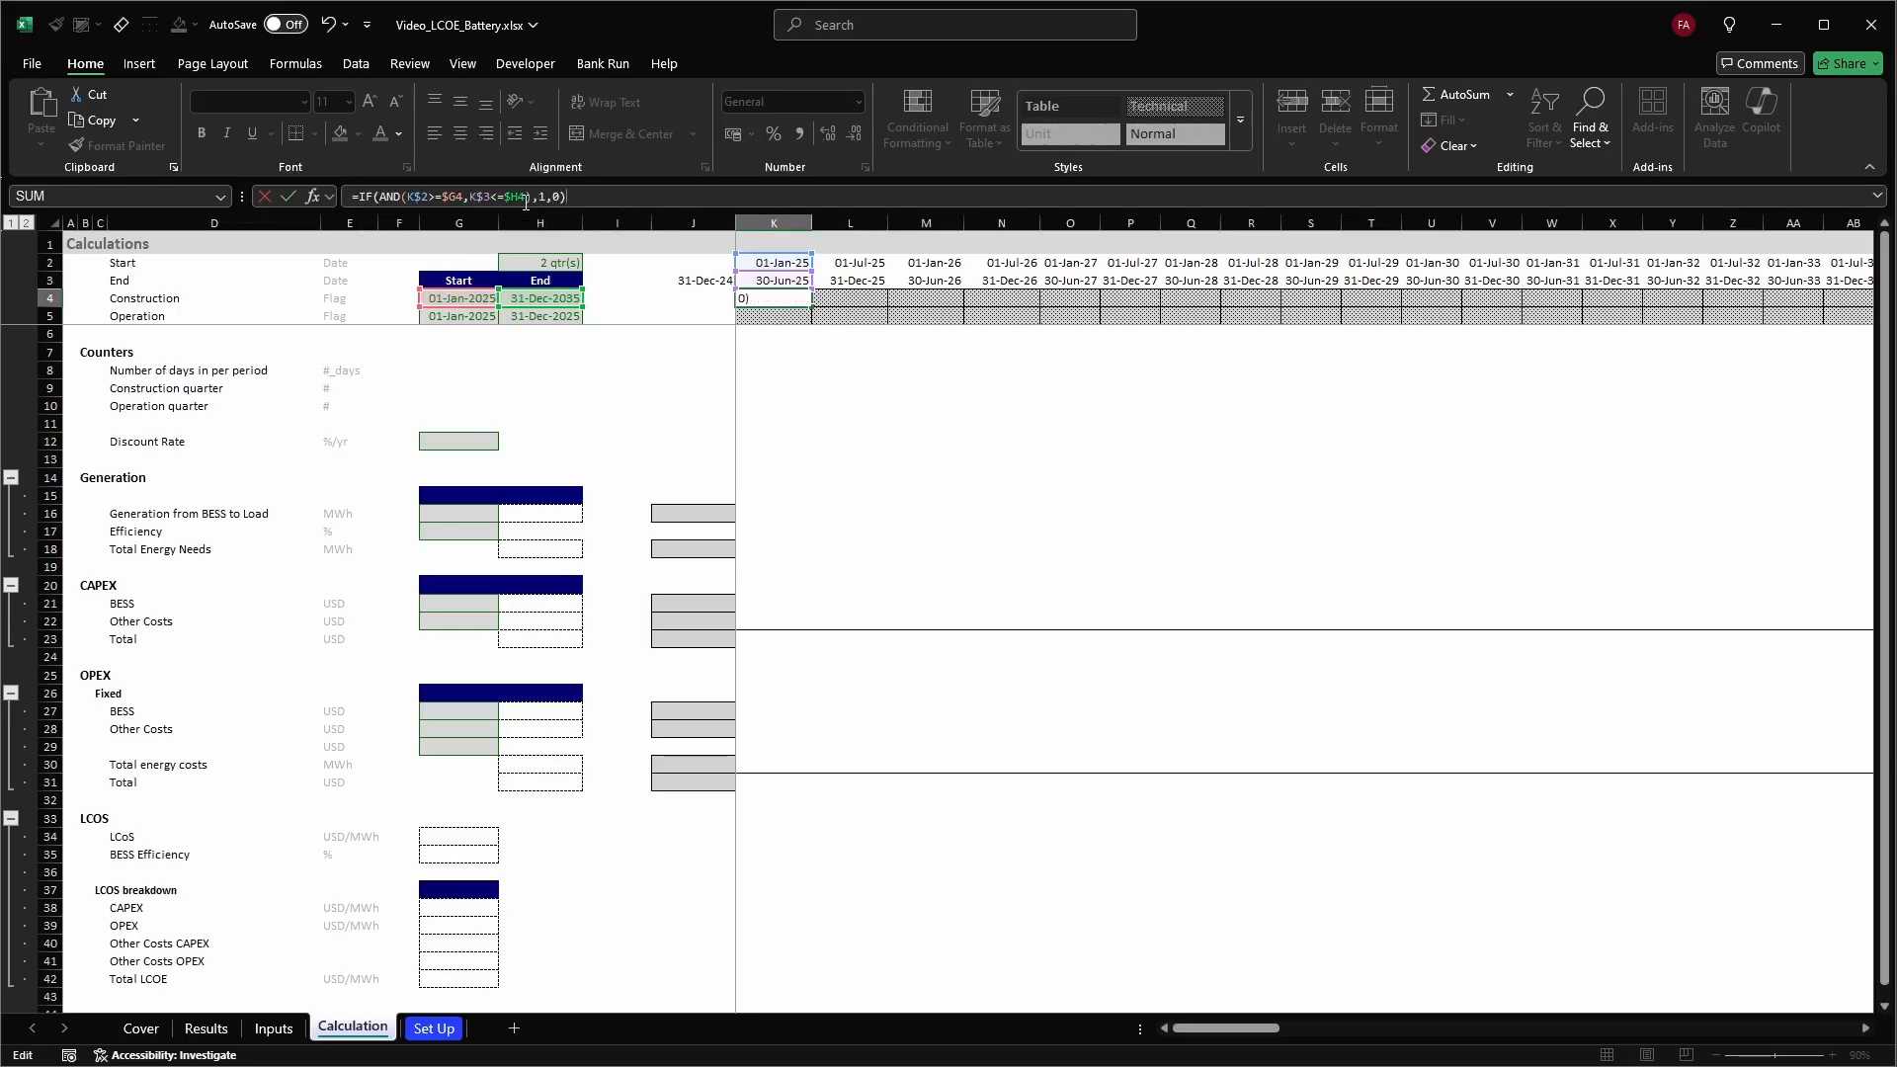
key("Return")
key("Up")
Copy the K4 construction flag formula across the Construction row through the rest of the timeline
key("ctrl+c")
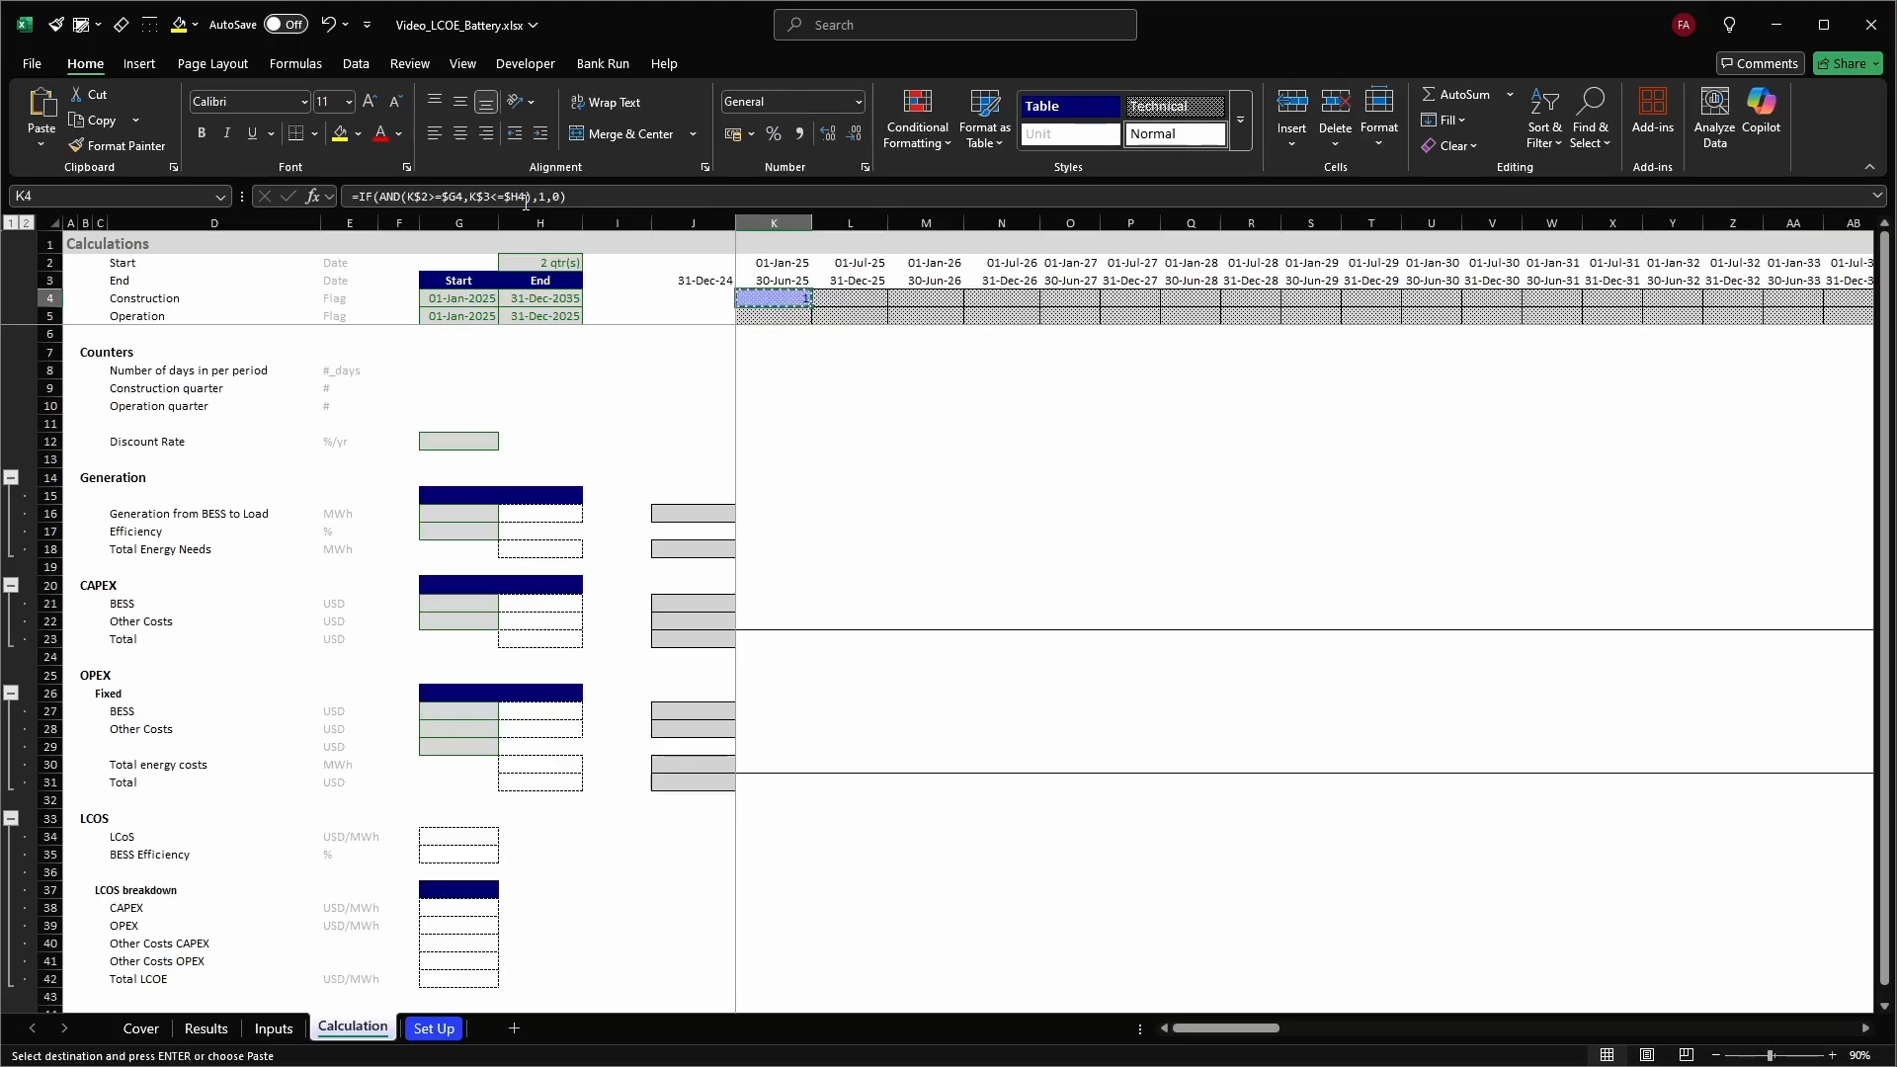
key("ctrl+shift+Right")
key("ctrl+v")
key("Escape")
Check the copied construction flags along row 4 against the period dates, as far as column AC
key("Left")
key("Right")
key("Right")
key("Right")
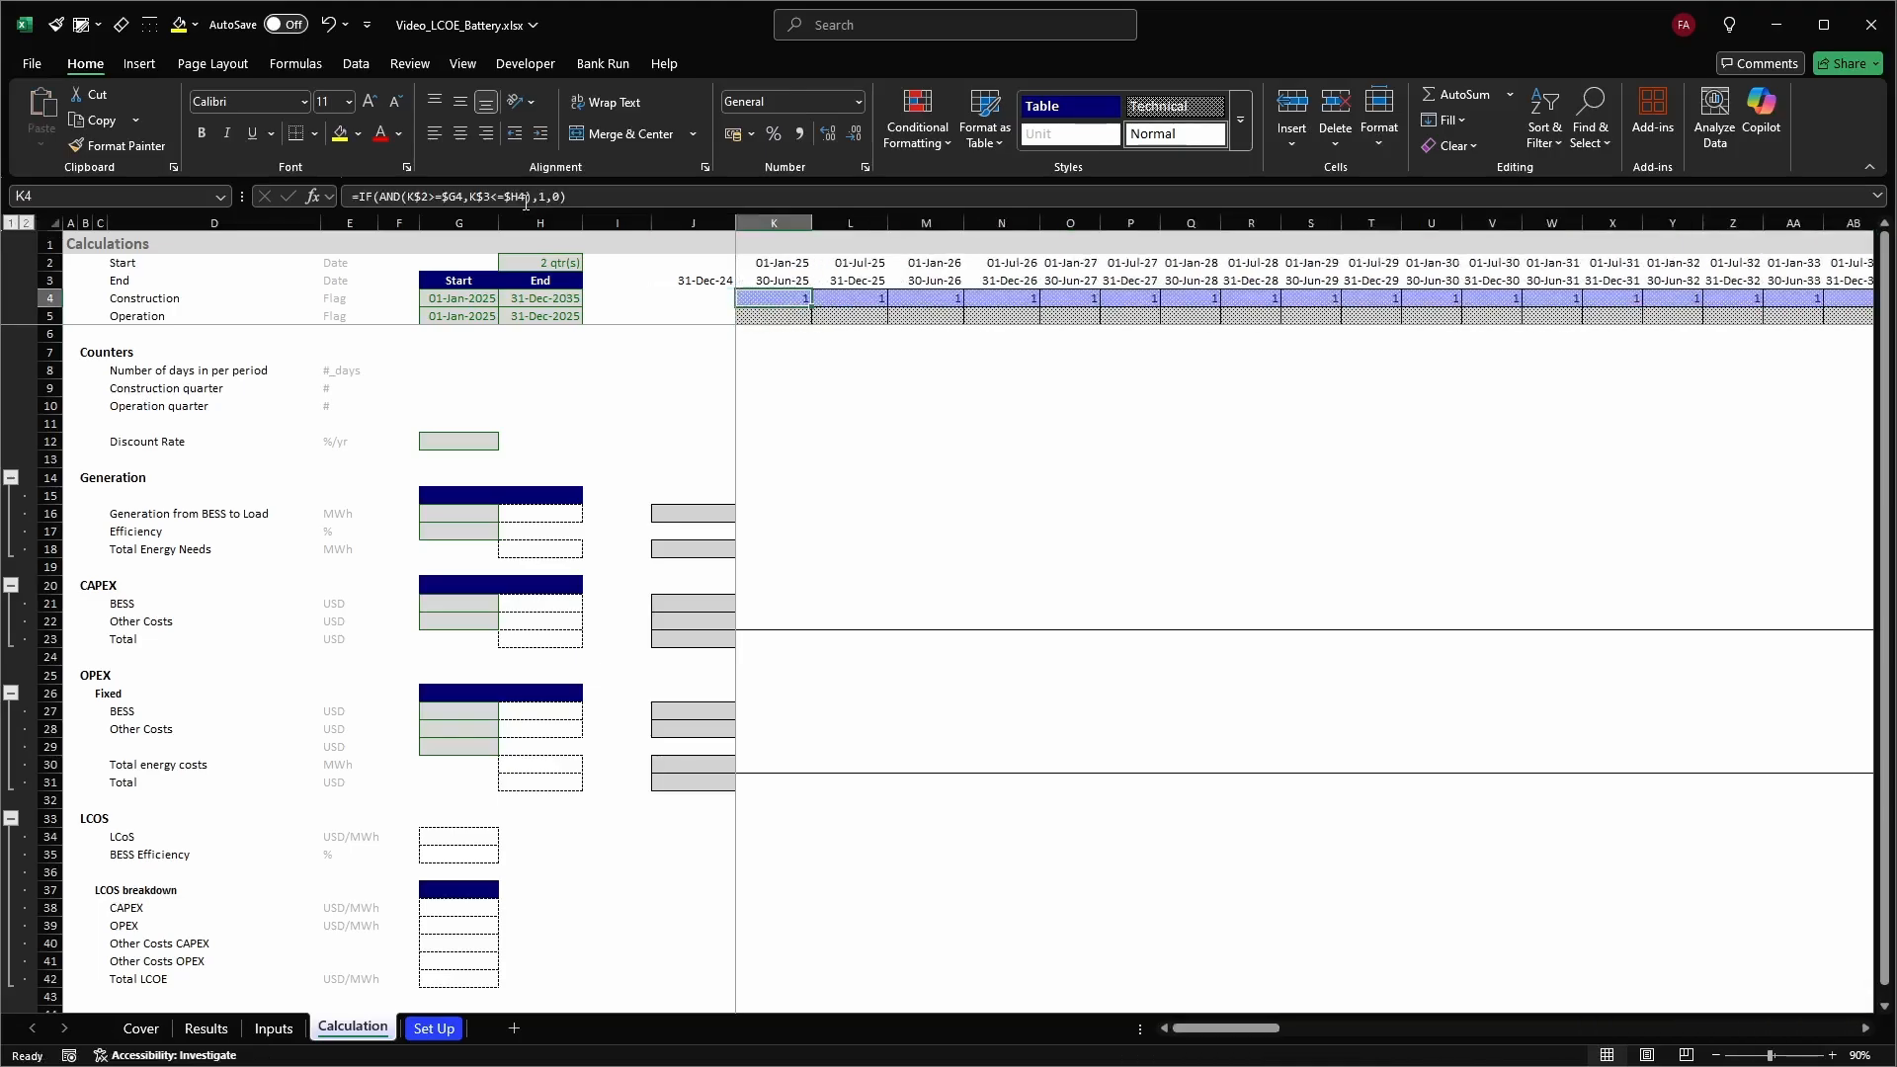
key("Right")
key("Right")
key("Right")
key("Right")
key("Right")
key("Right")
key("Right")
key("Right")
key("Right")
key("Right")
key("Right")
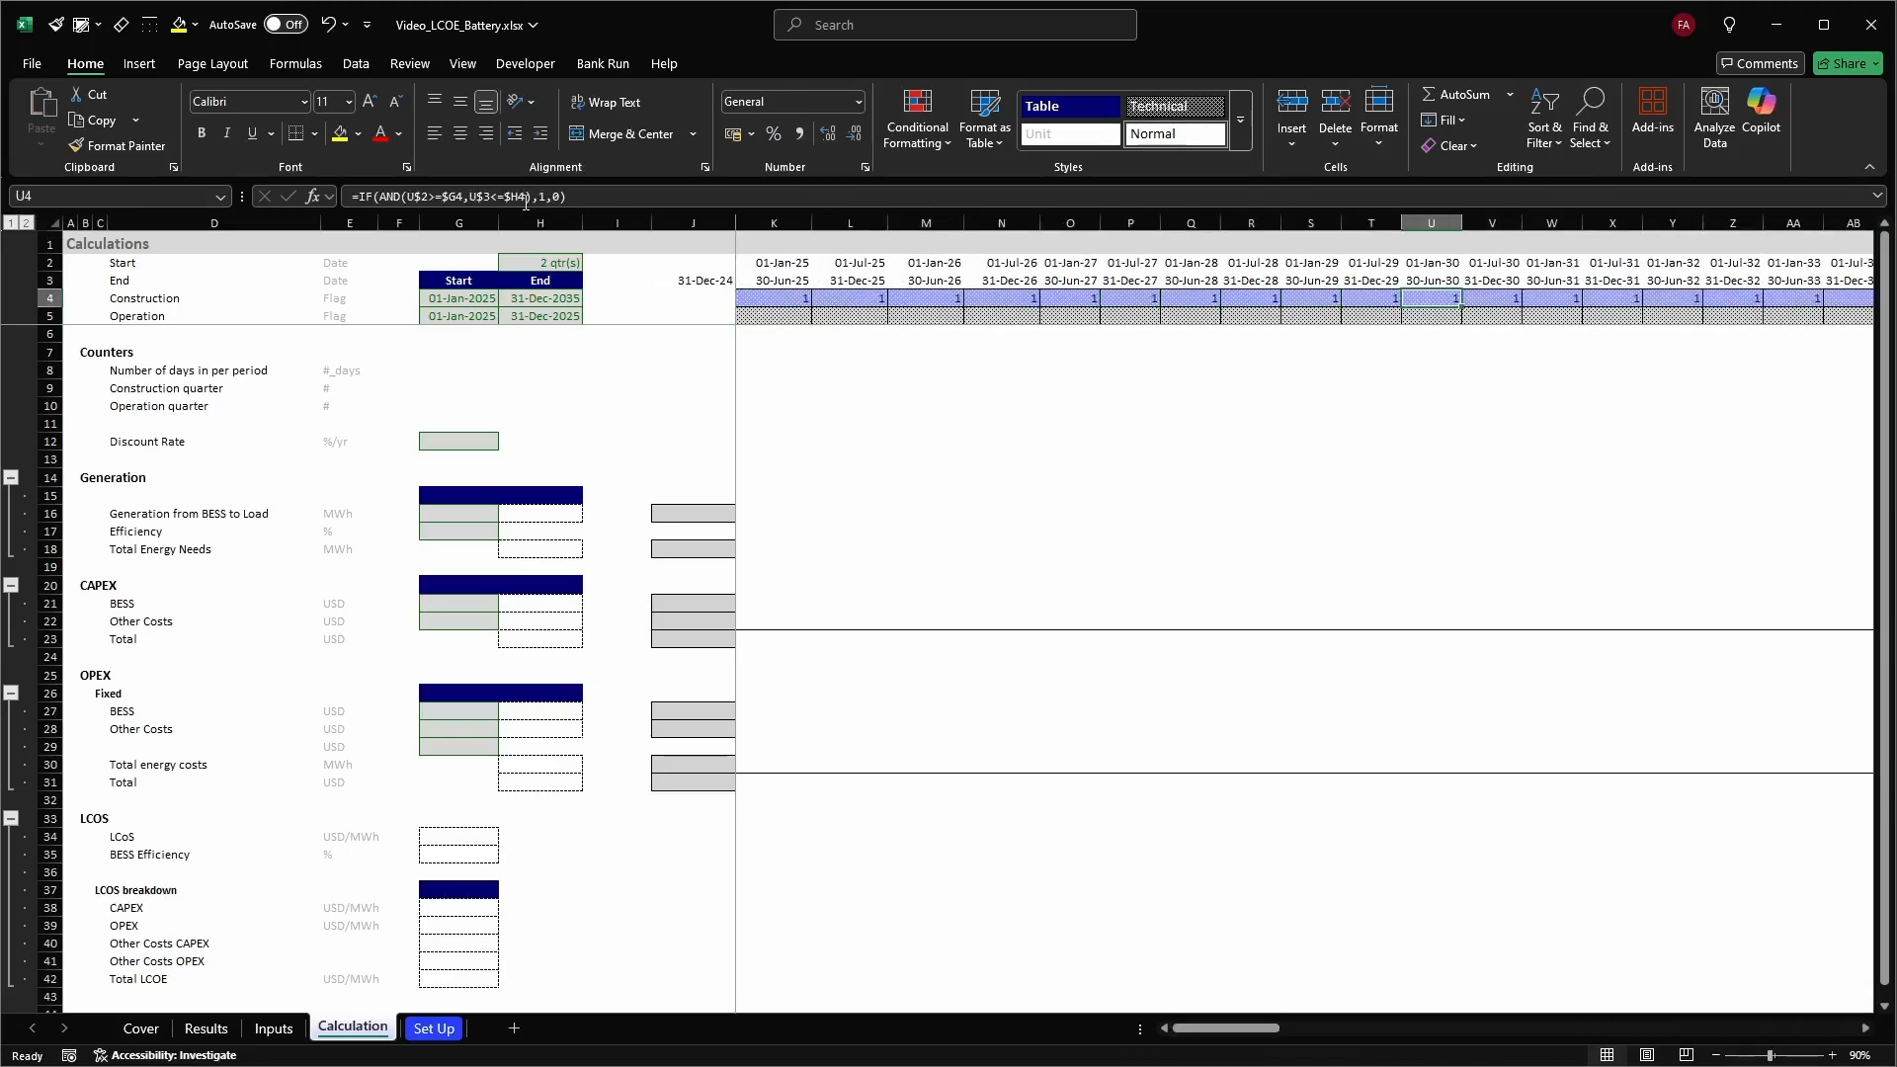
key("Right")
key("Right")
key("Right")
key("Right")
key("Right")
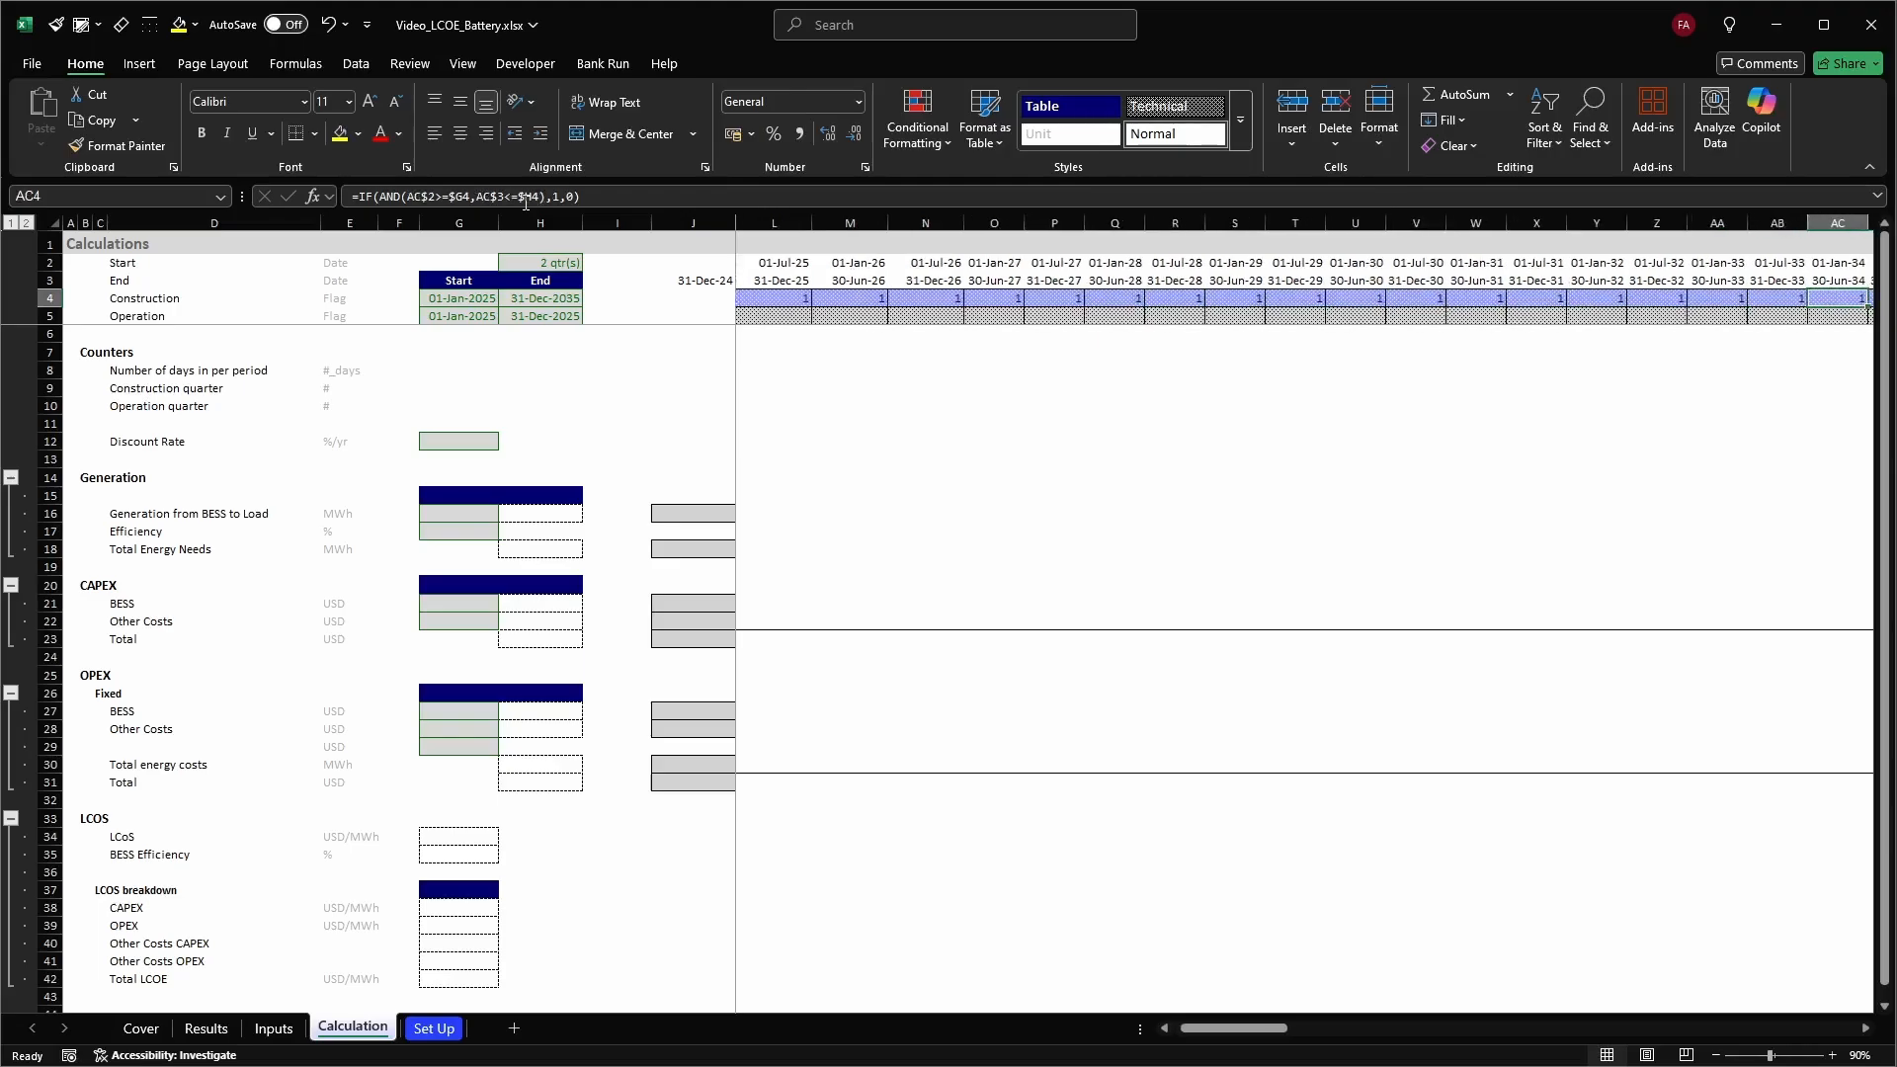
Trace the construction end date in H4 to its source on the Inputs sheet, check the schedule dates there and return to H4
key("Left")
key("Left")
key("Left")
key("Left")
key("Left")
key("Left")
key("Left")
key("Left")
key("Left")
key("Left")
key("Left")
key("Left")
key("Left")
key("Left")
key("Left")
key("Left")
key("Left")
key("Left")
key("Left")
key("Left")
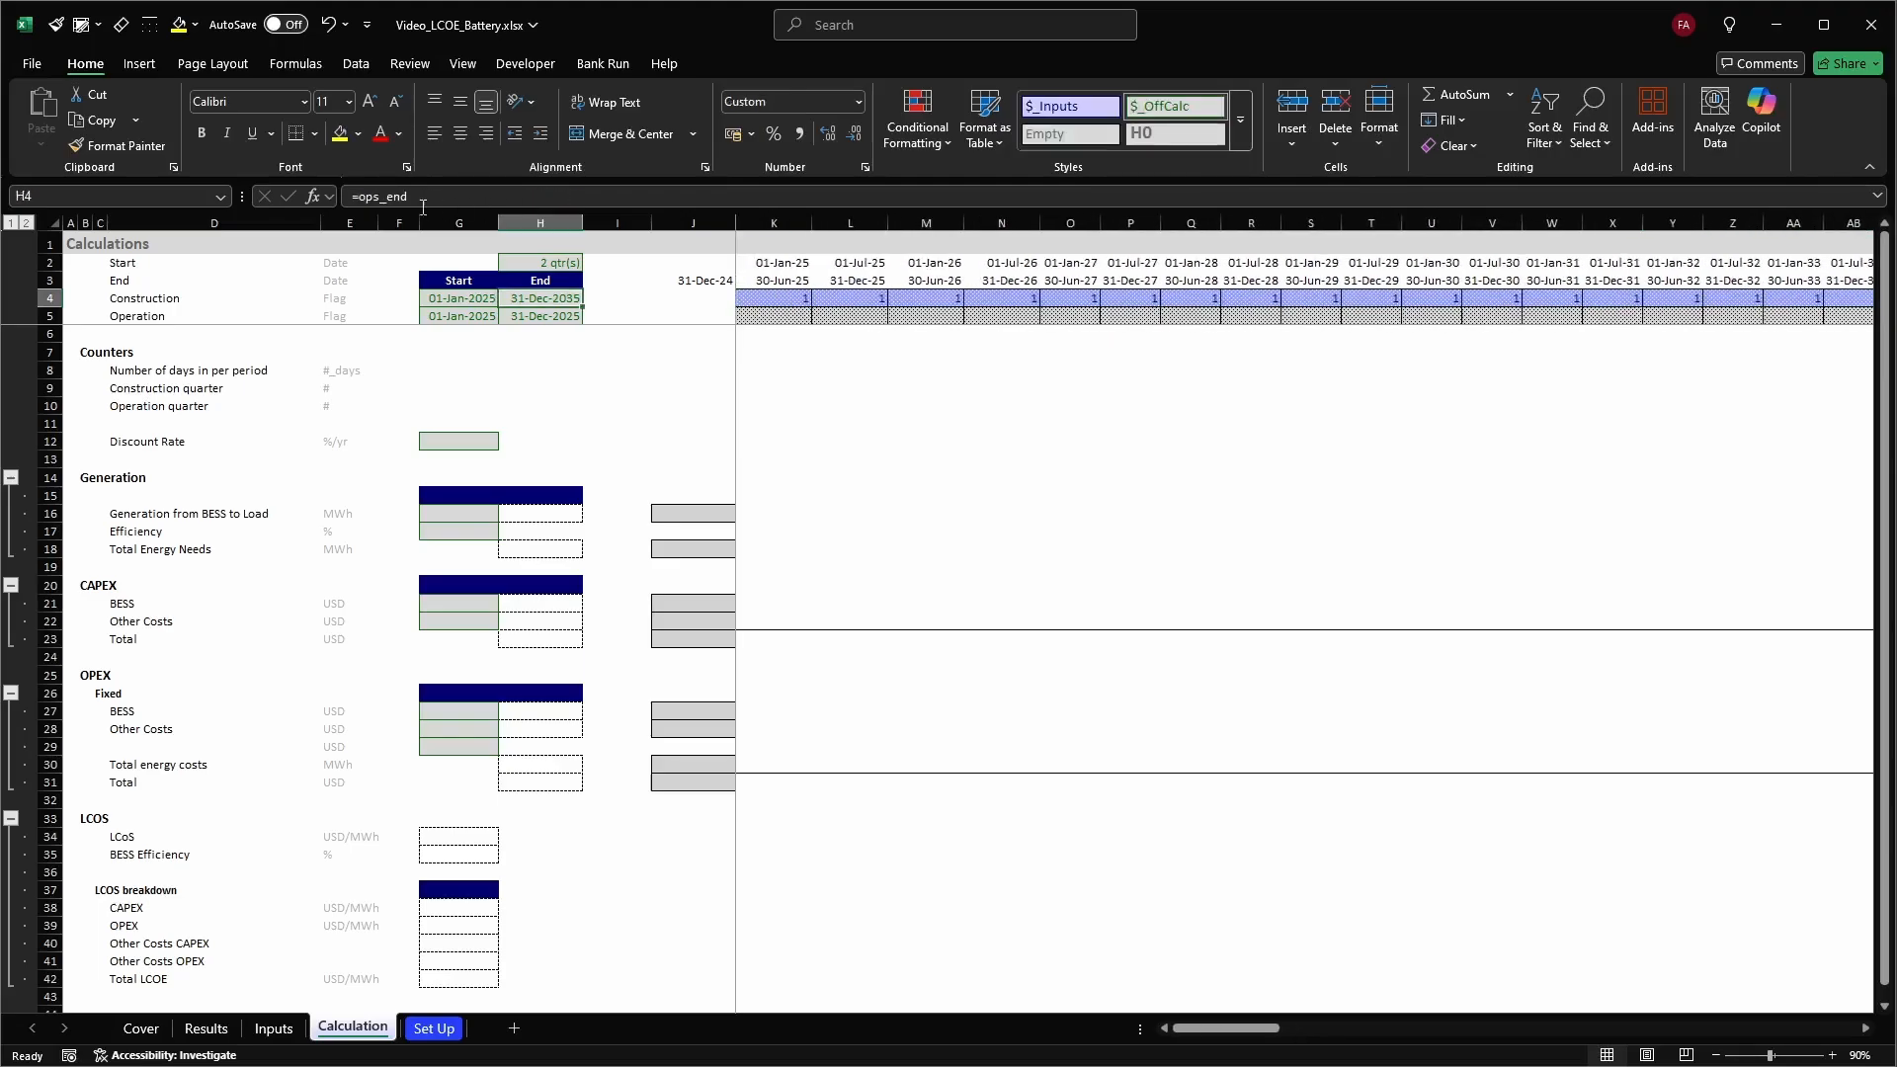
key("ctrl+bracketleft")
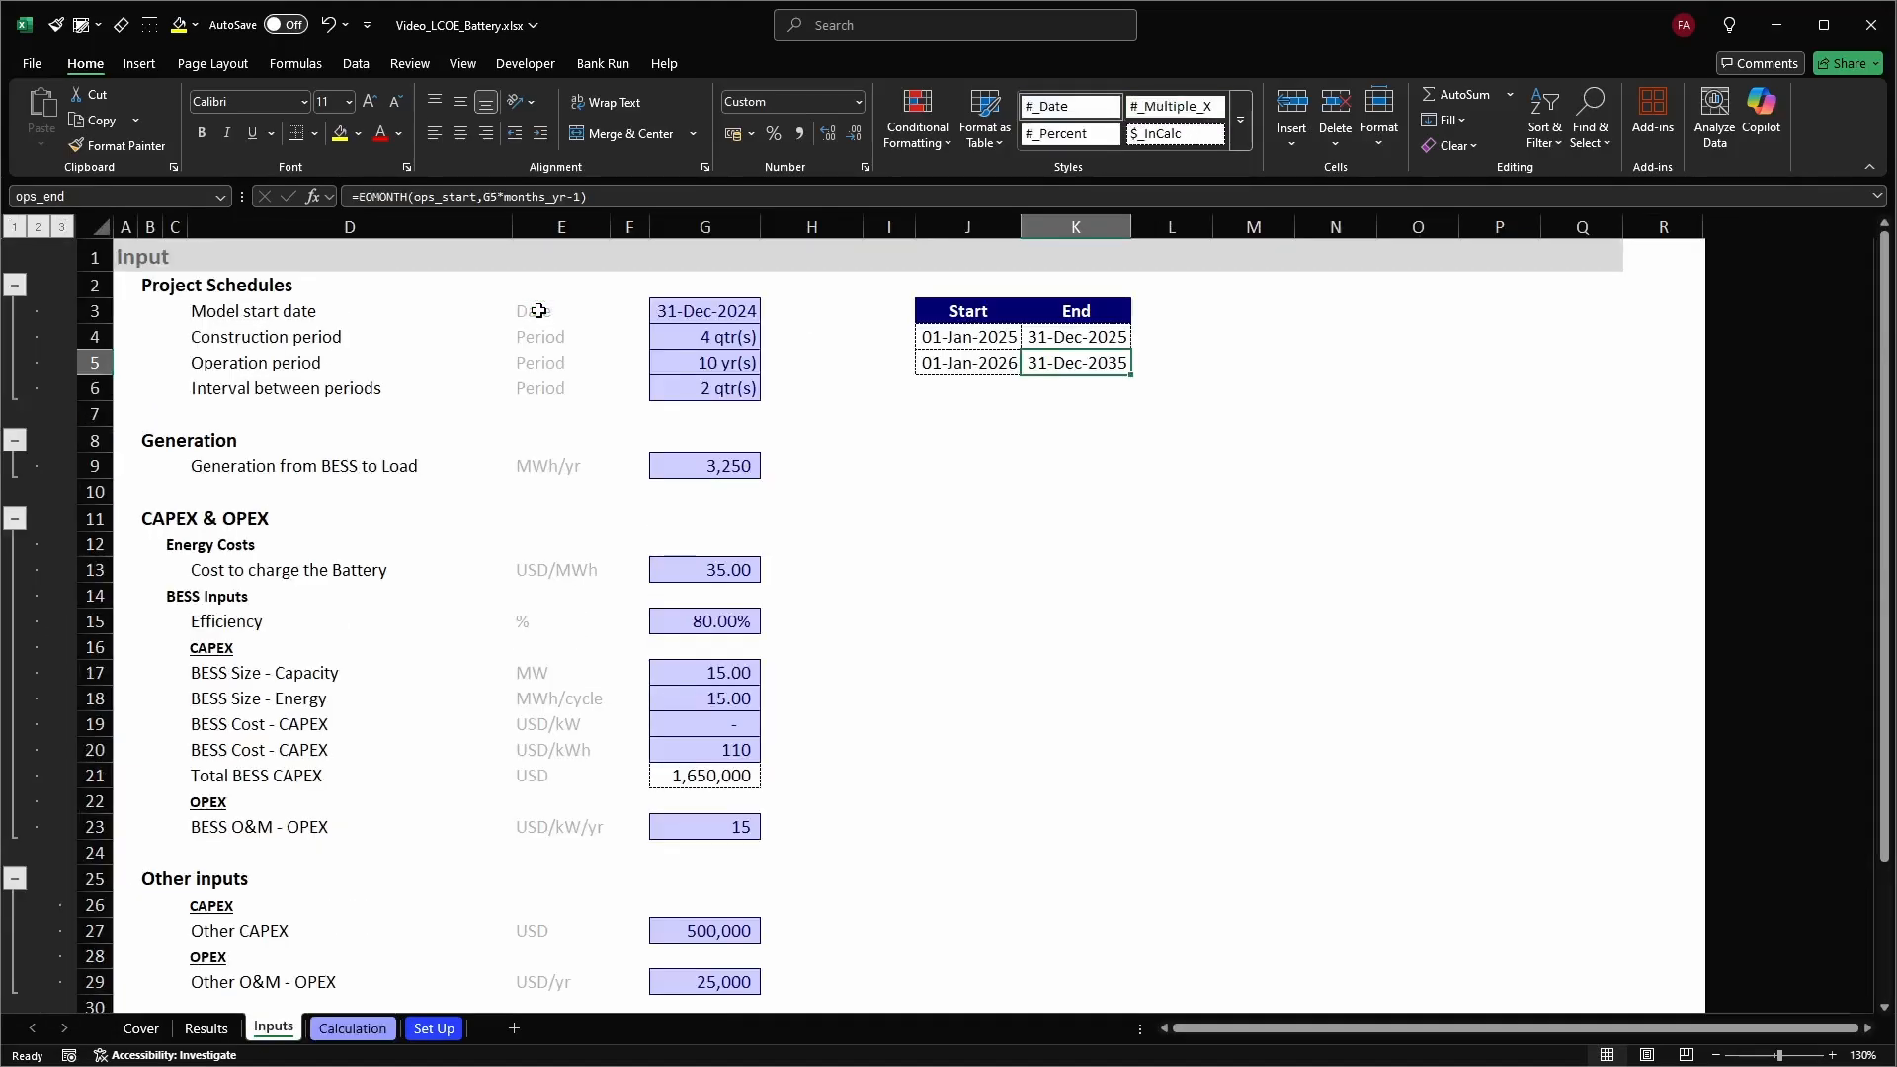
key("Up")
key("F2")
key("Escape")
key("F5")
key("Return")
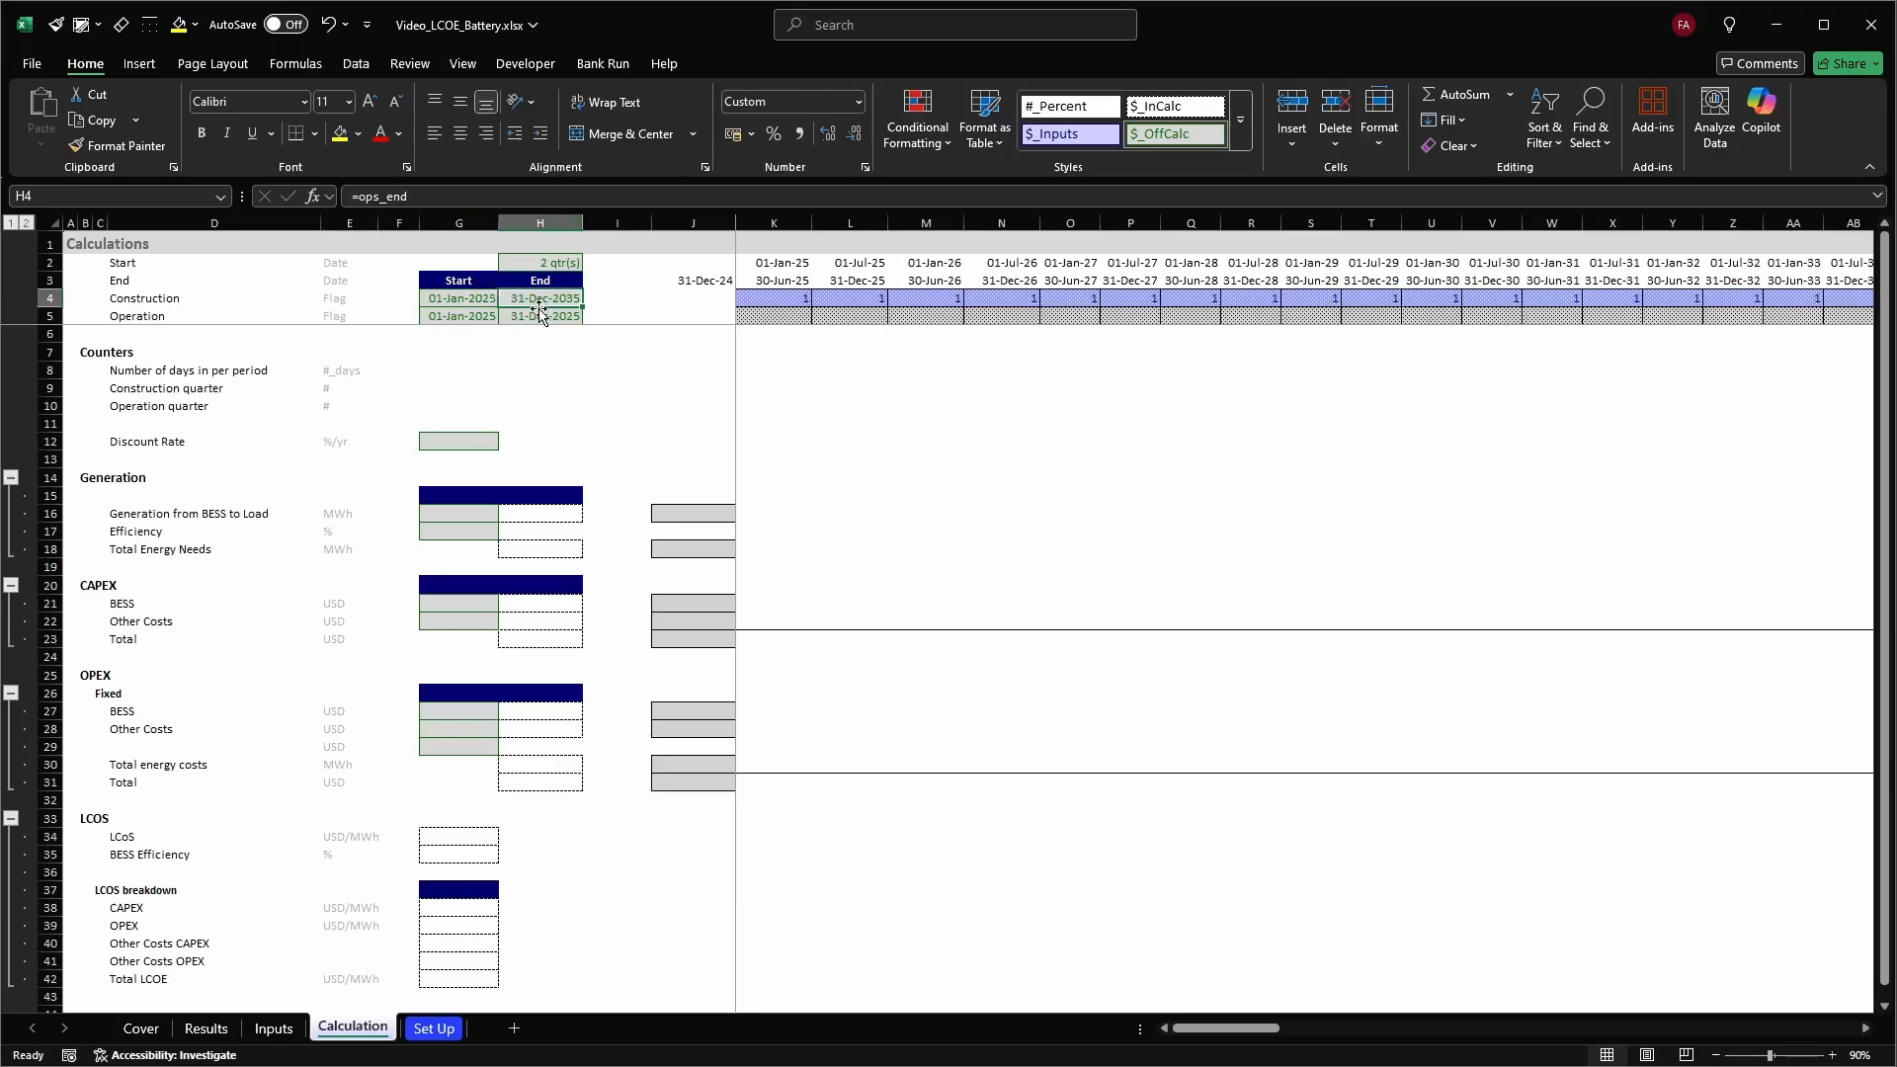
Change the construction end date reference in H4 to =cons_end
left_click(379, 196)
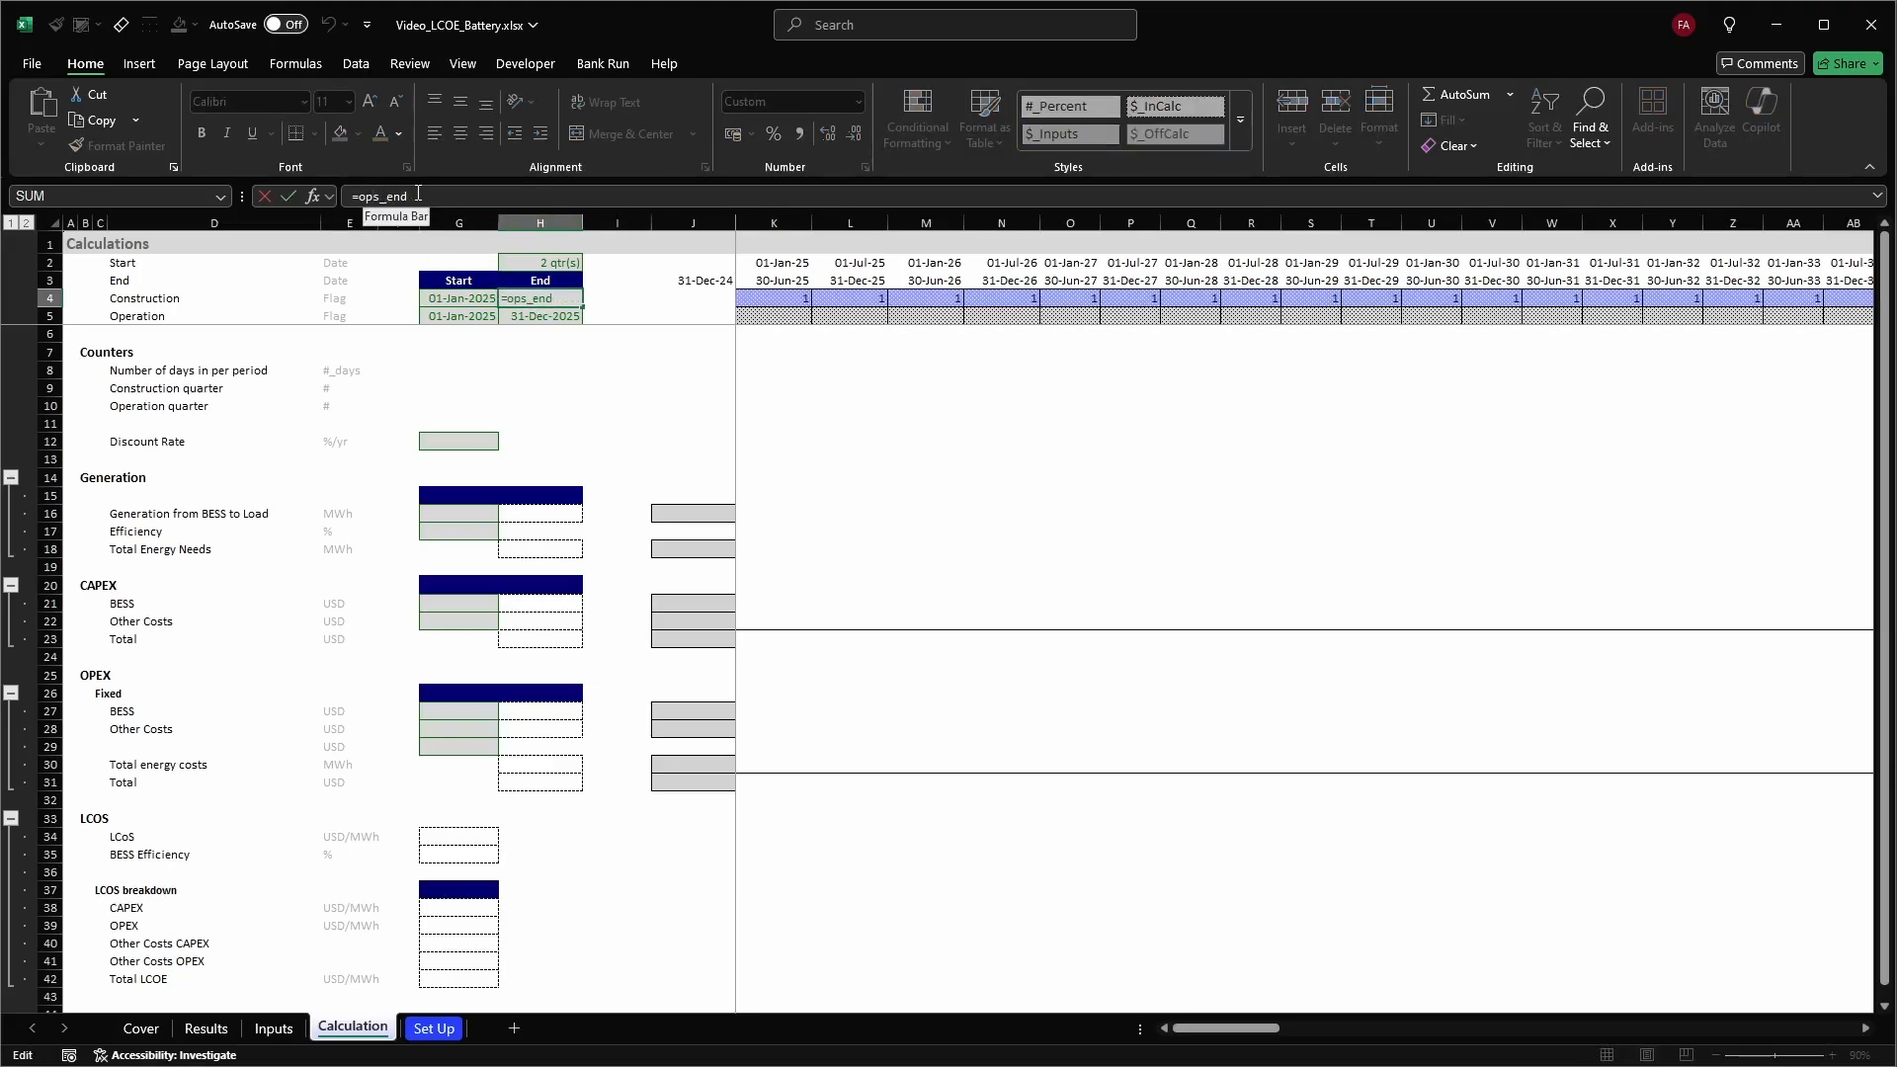
key("BackSpace")
key("BackSpace")
key("BackSpace")
type("co")
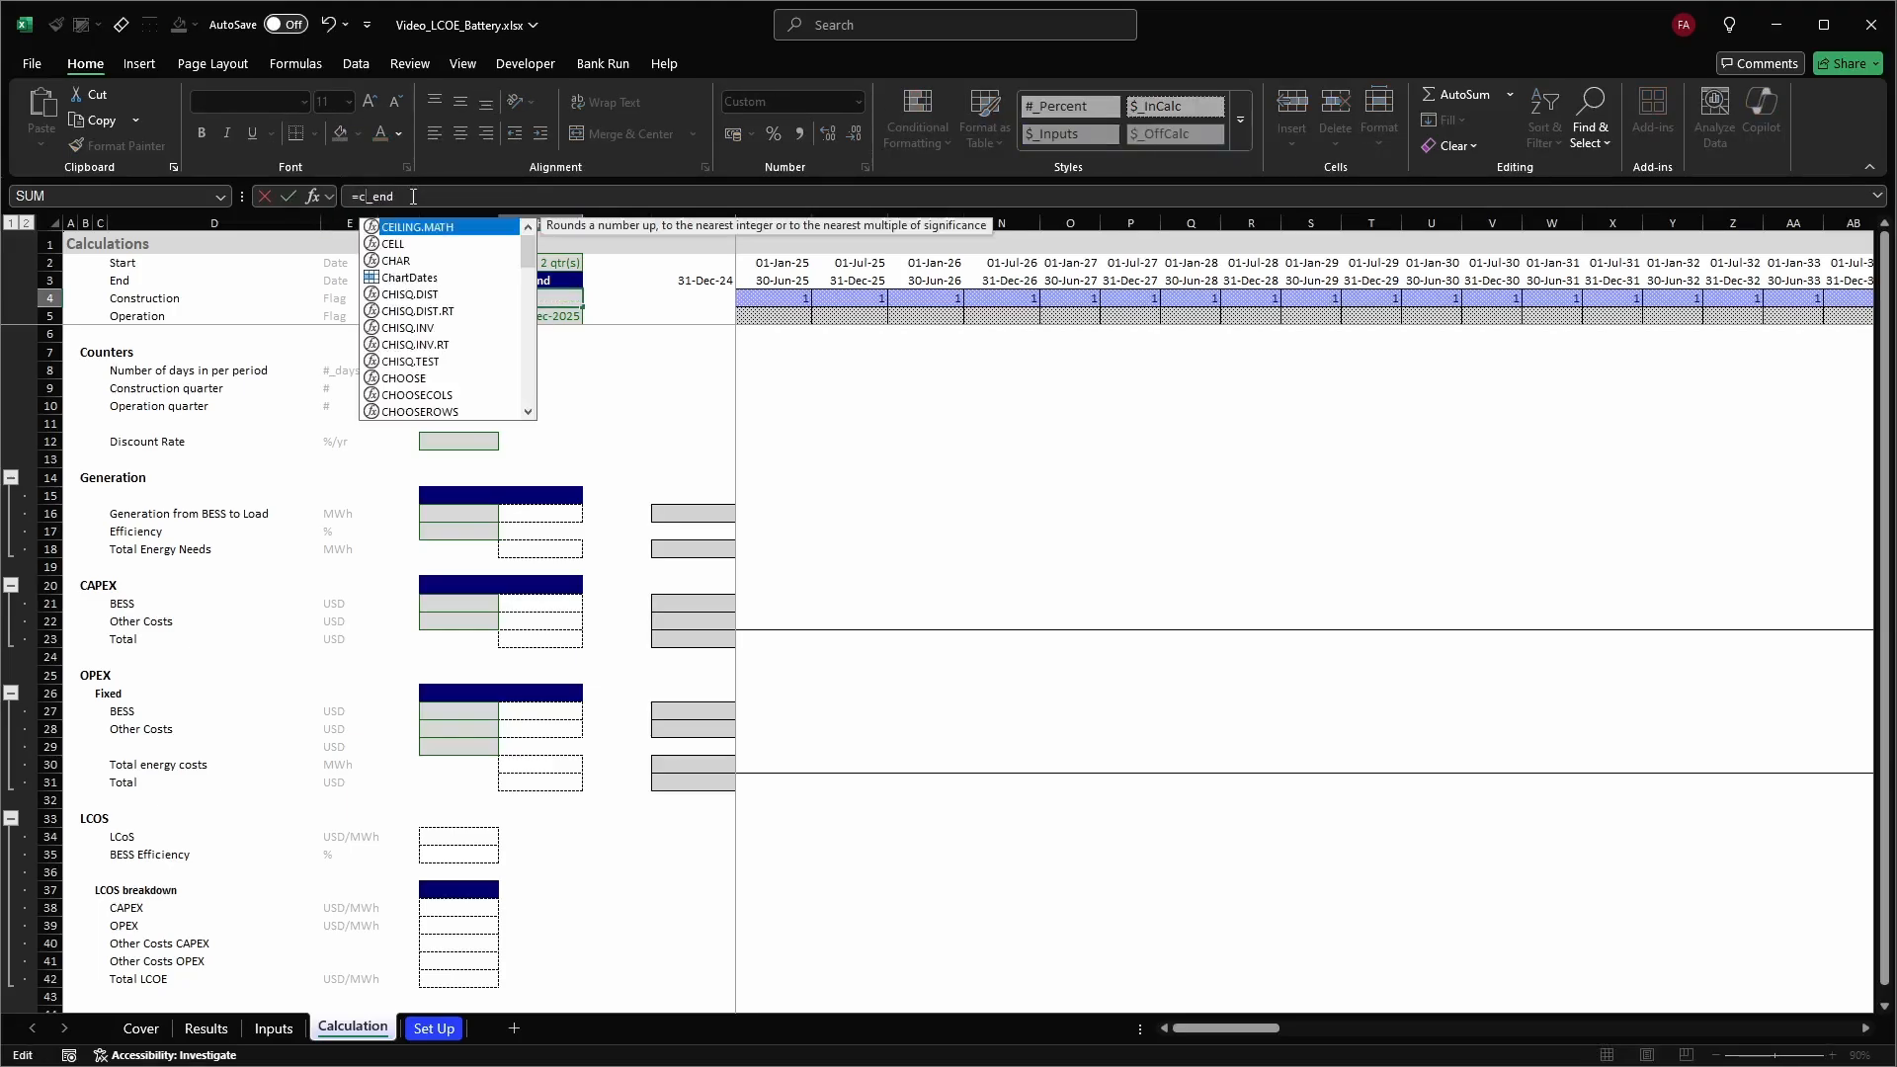
key("Delete")
key("Delete")
key("Delete")
key("Delete")
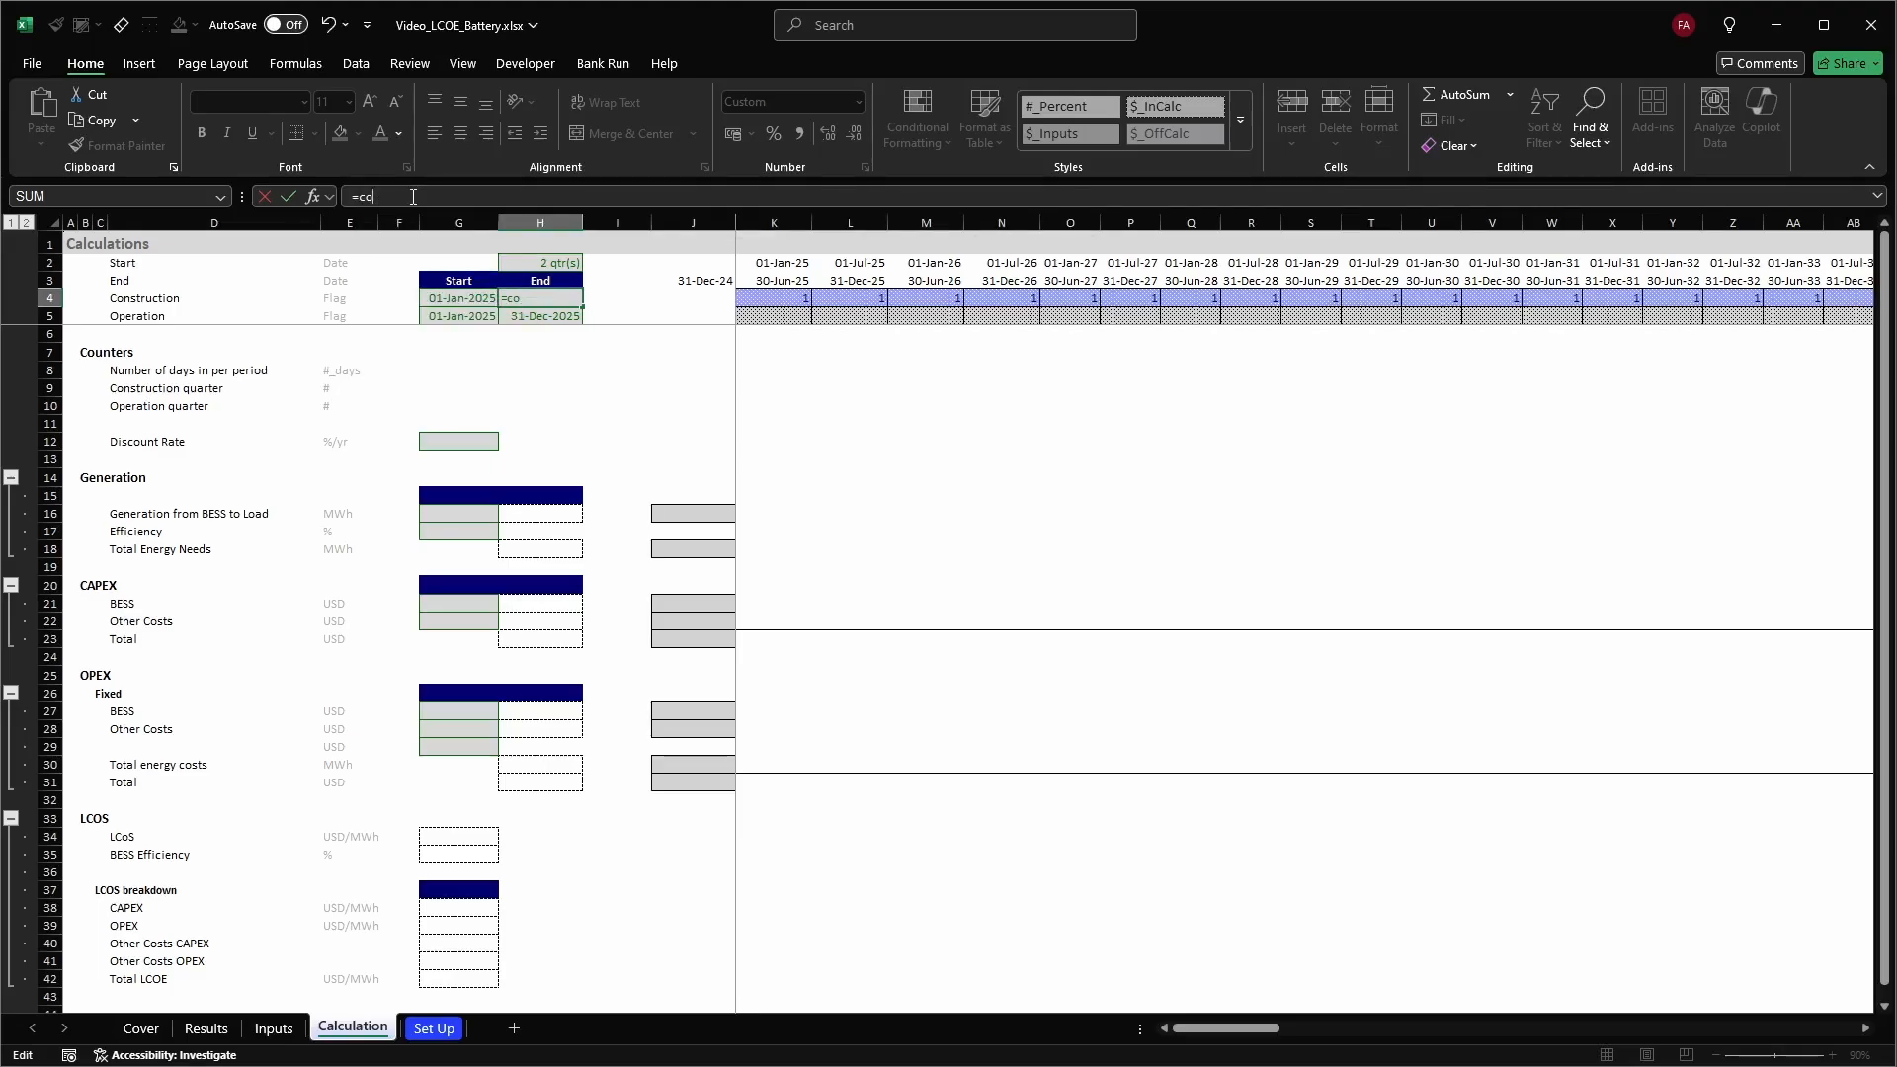
type("n")
key("Down")
key("Down")
key("Down")
key("Down")
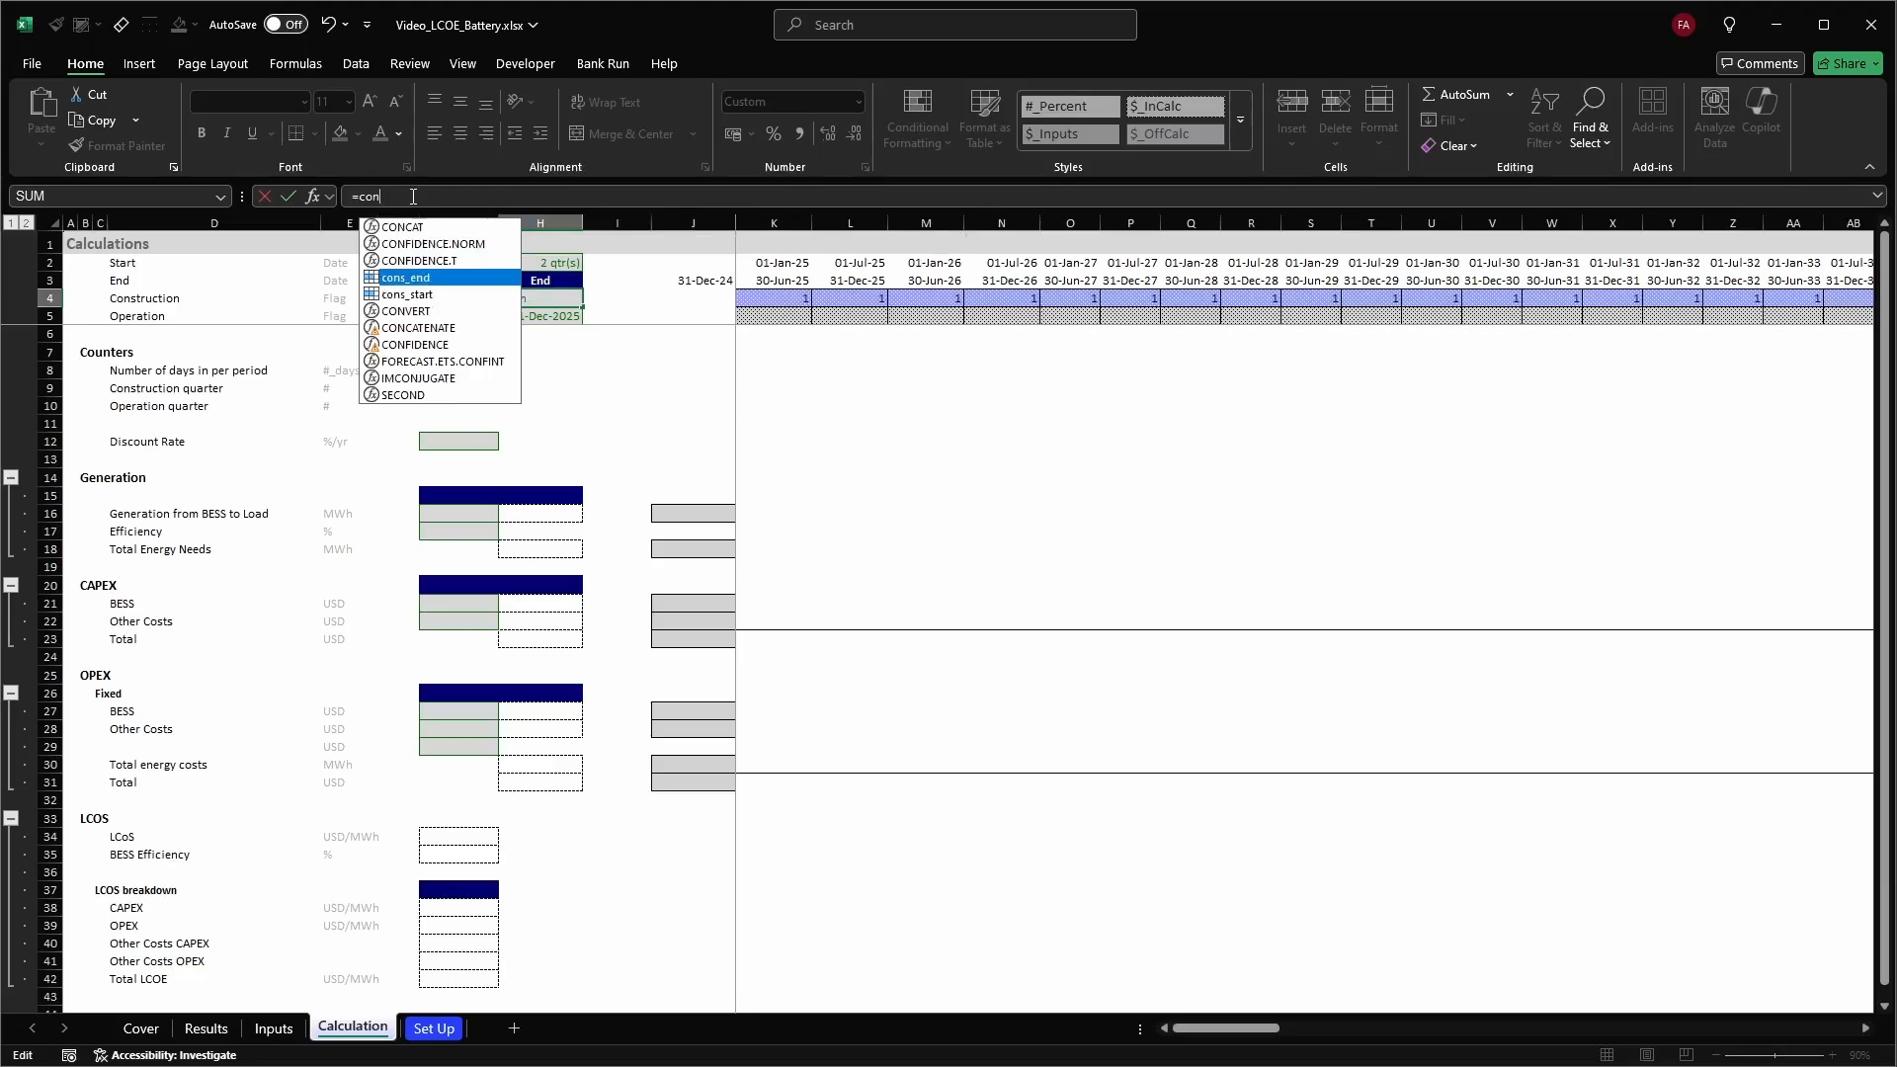
key("Return")
key("Up")
key("F2")
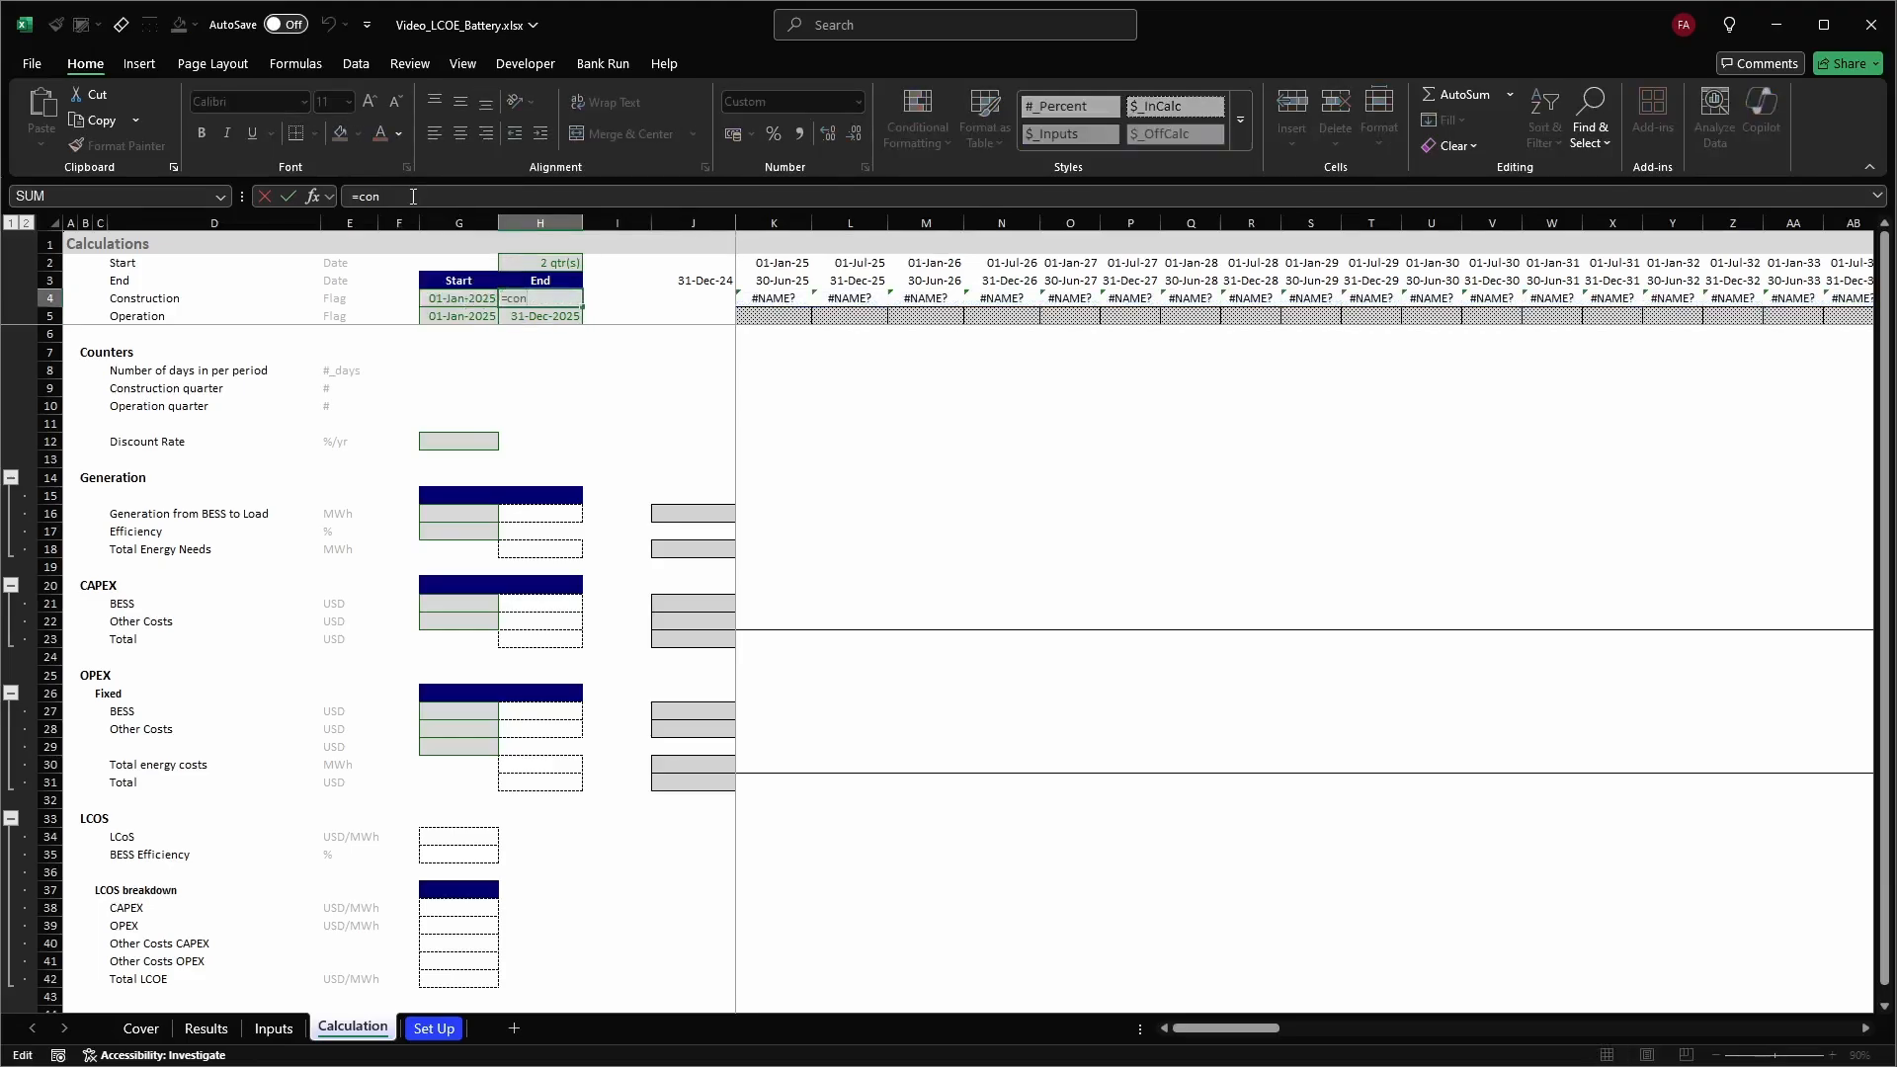
type("s")
key("Down")
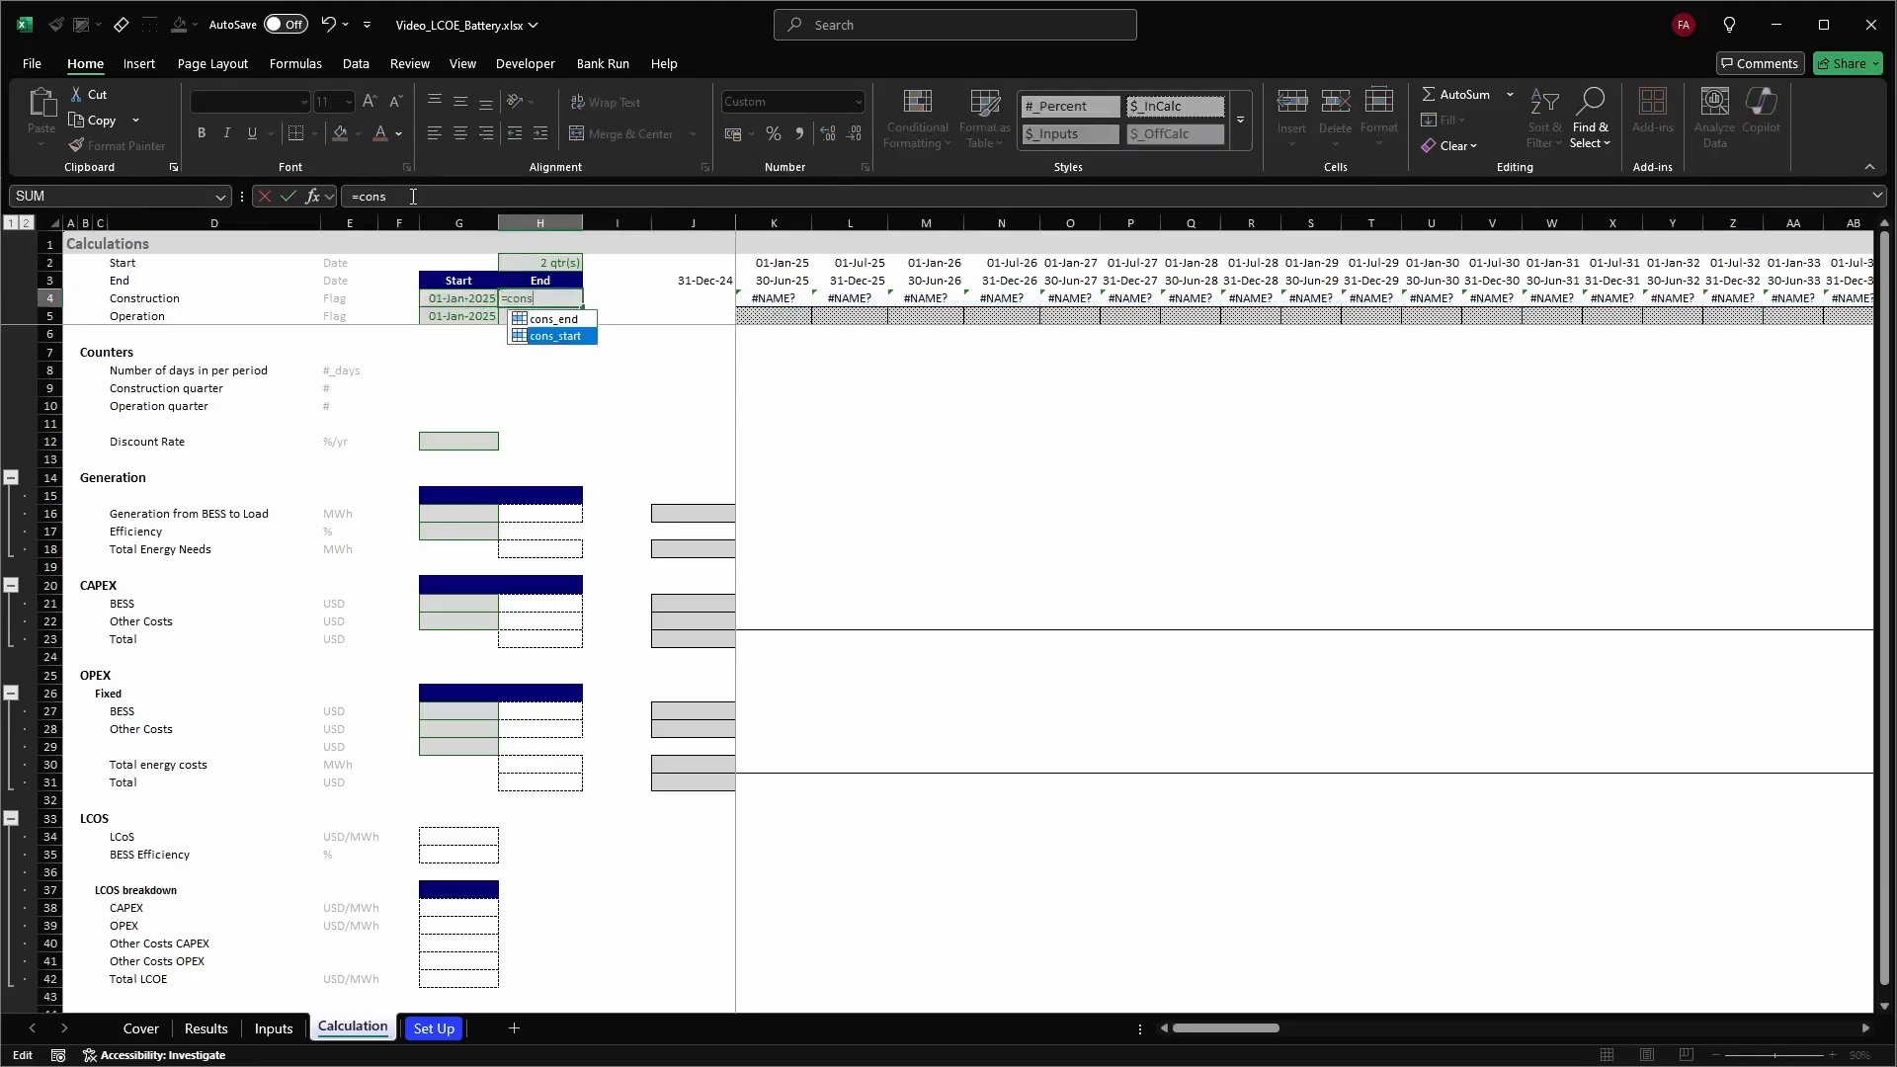
key("Up")
key("Tab")
key("Return")
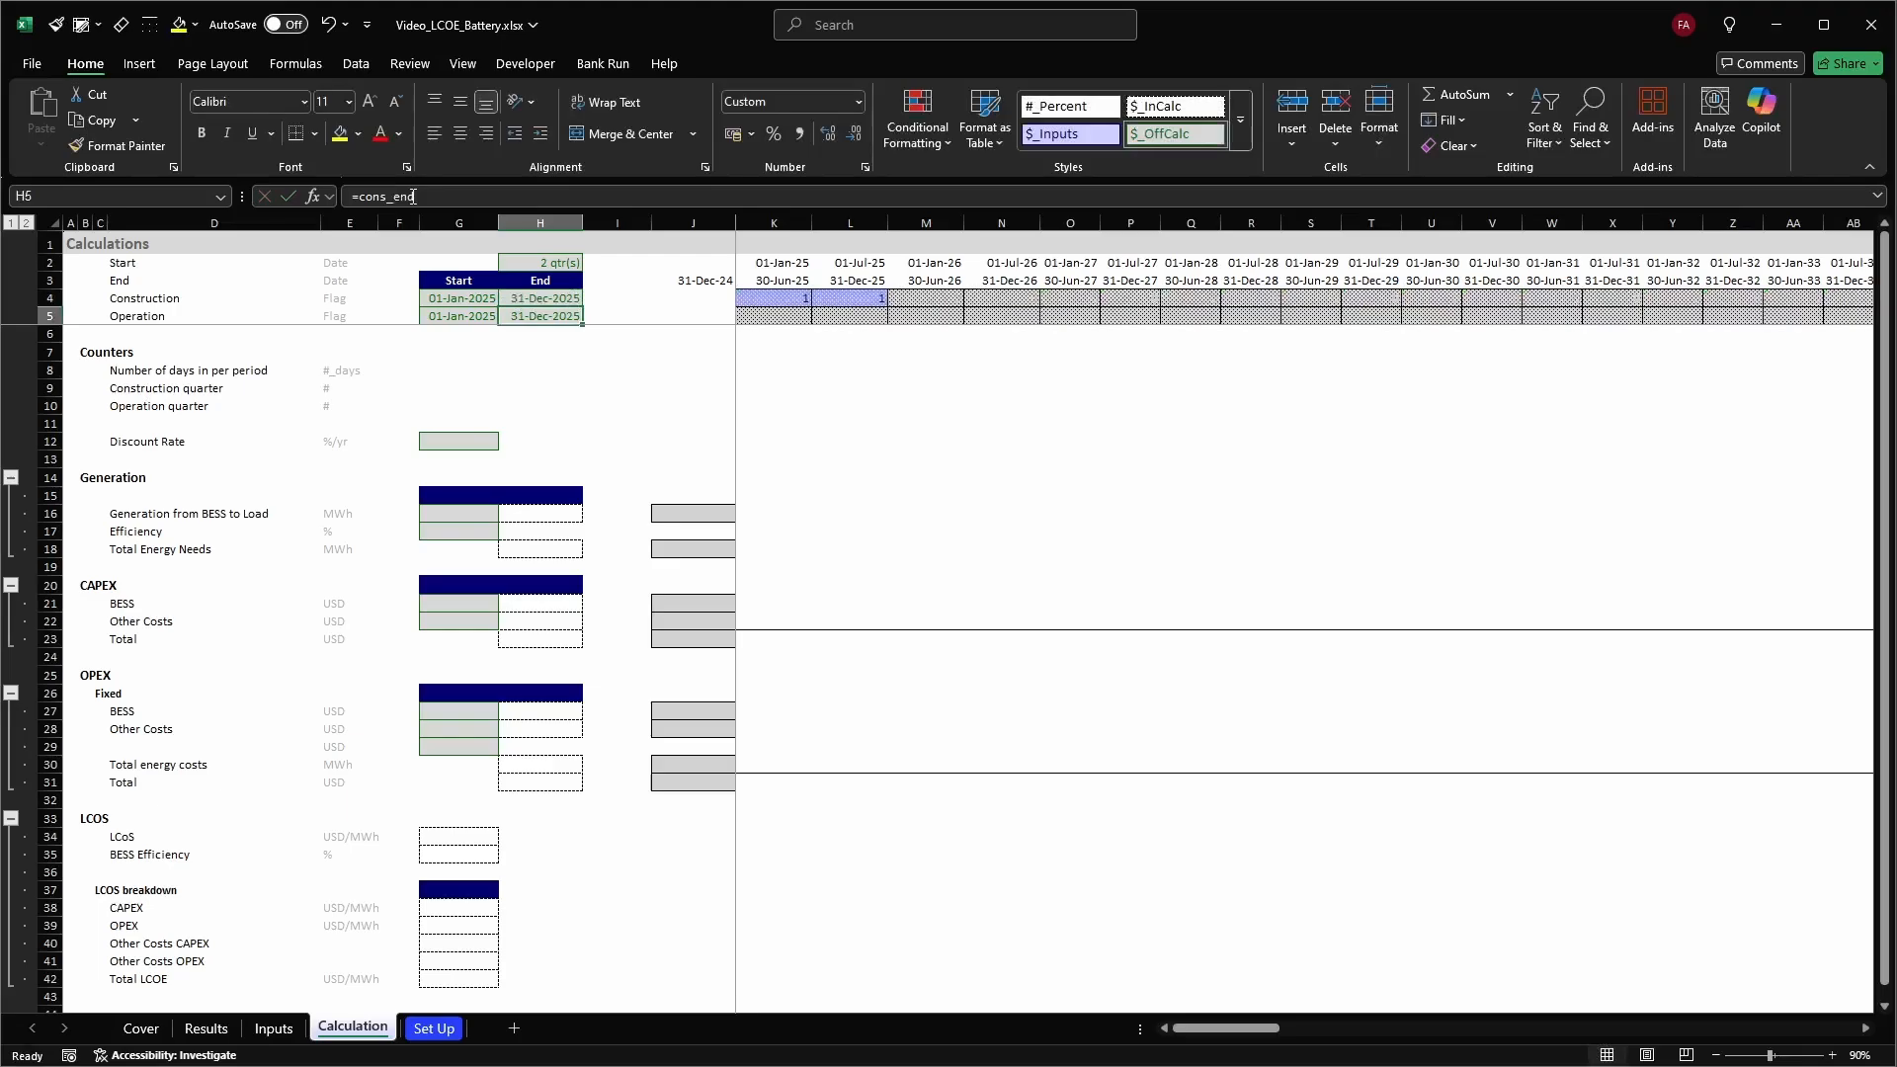
Change the operation end date reference in H5 to =ops_end
type("=ops")
key("Tab")
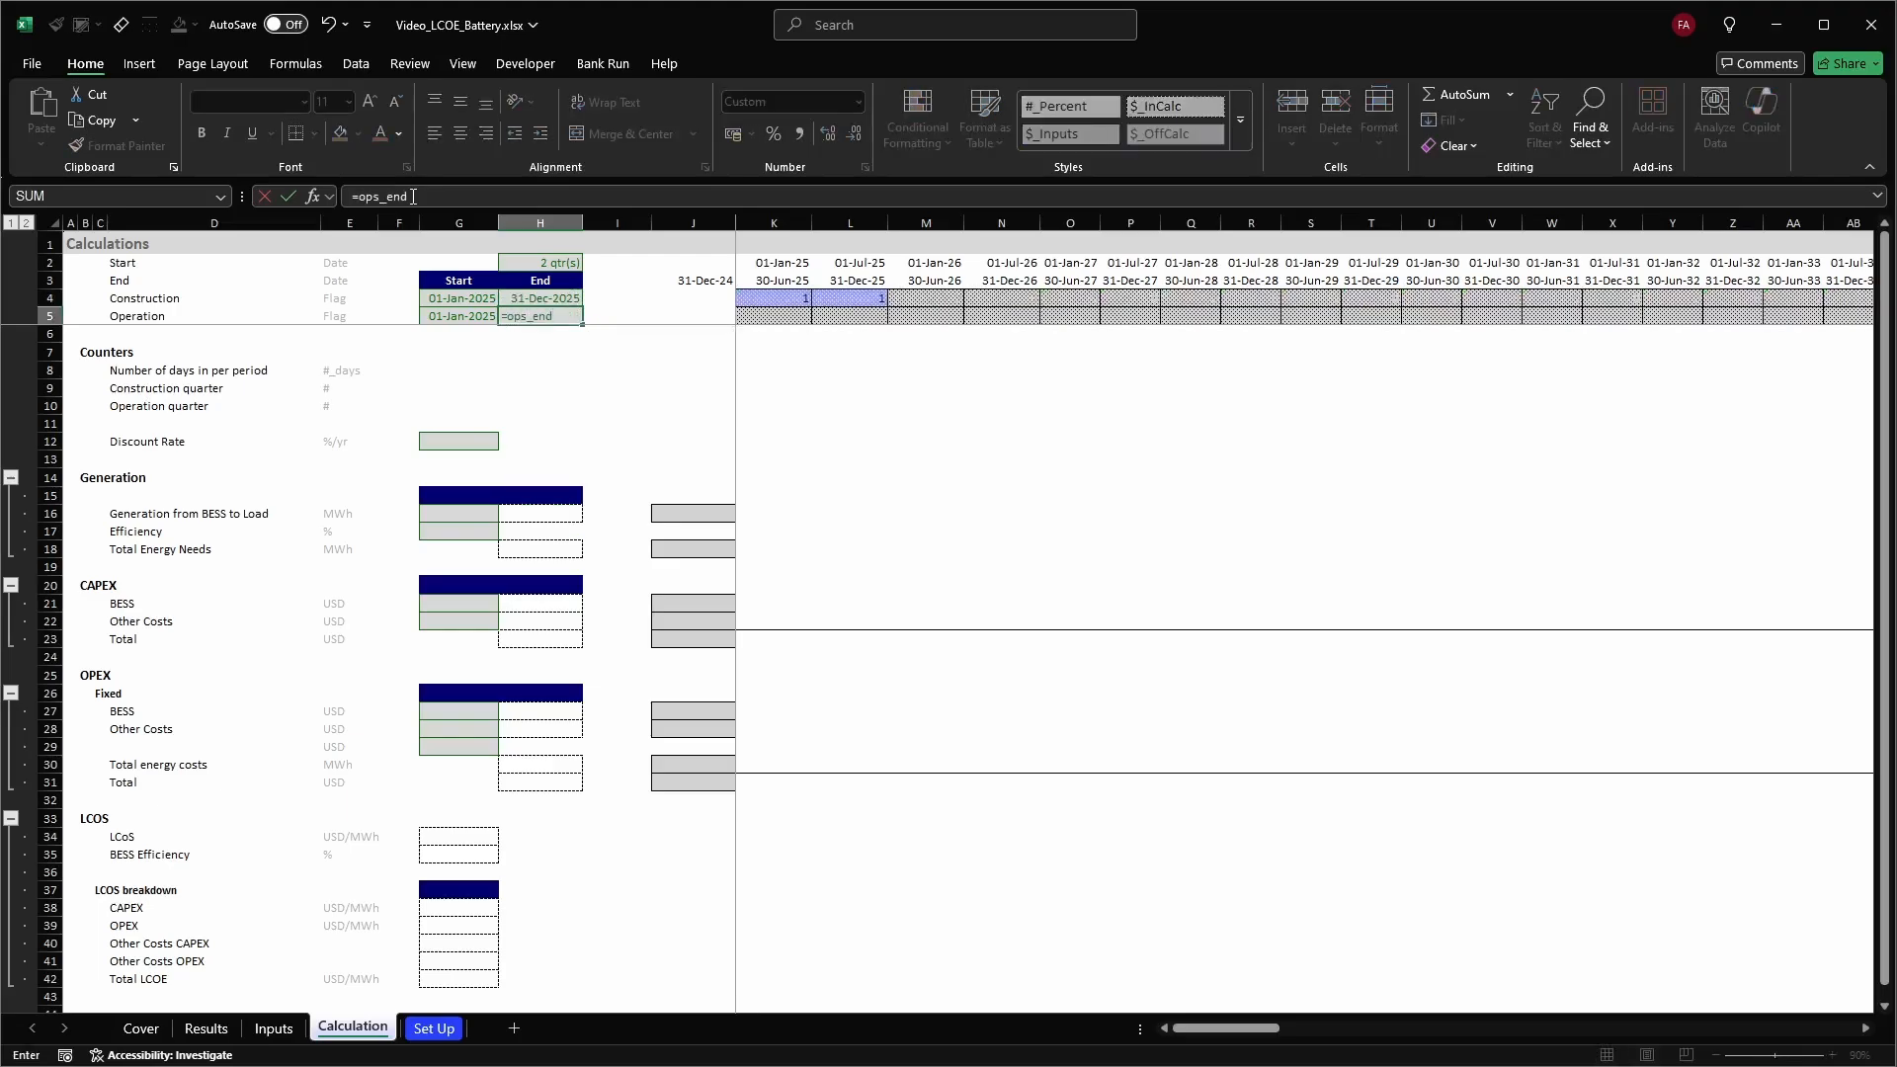
key("Tab")
Check the first periods' construction flags in row 4 against the corrected end date in H4, ending on K4
key("Right")
key("Right")
key("Right")
key("Right")
key("Left")
key("Left")
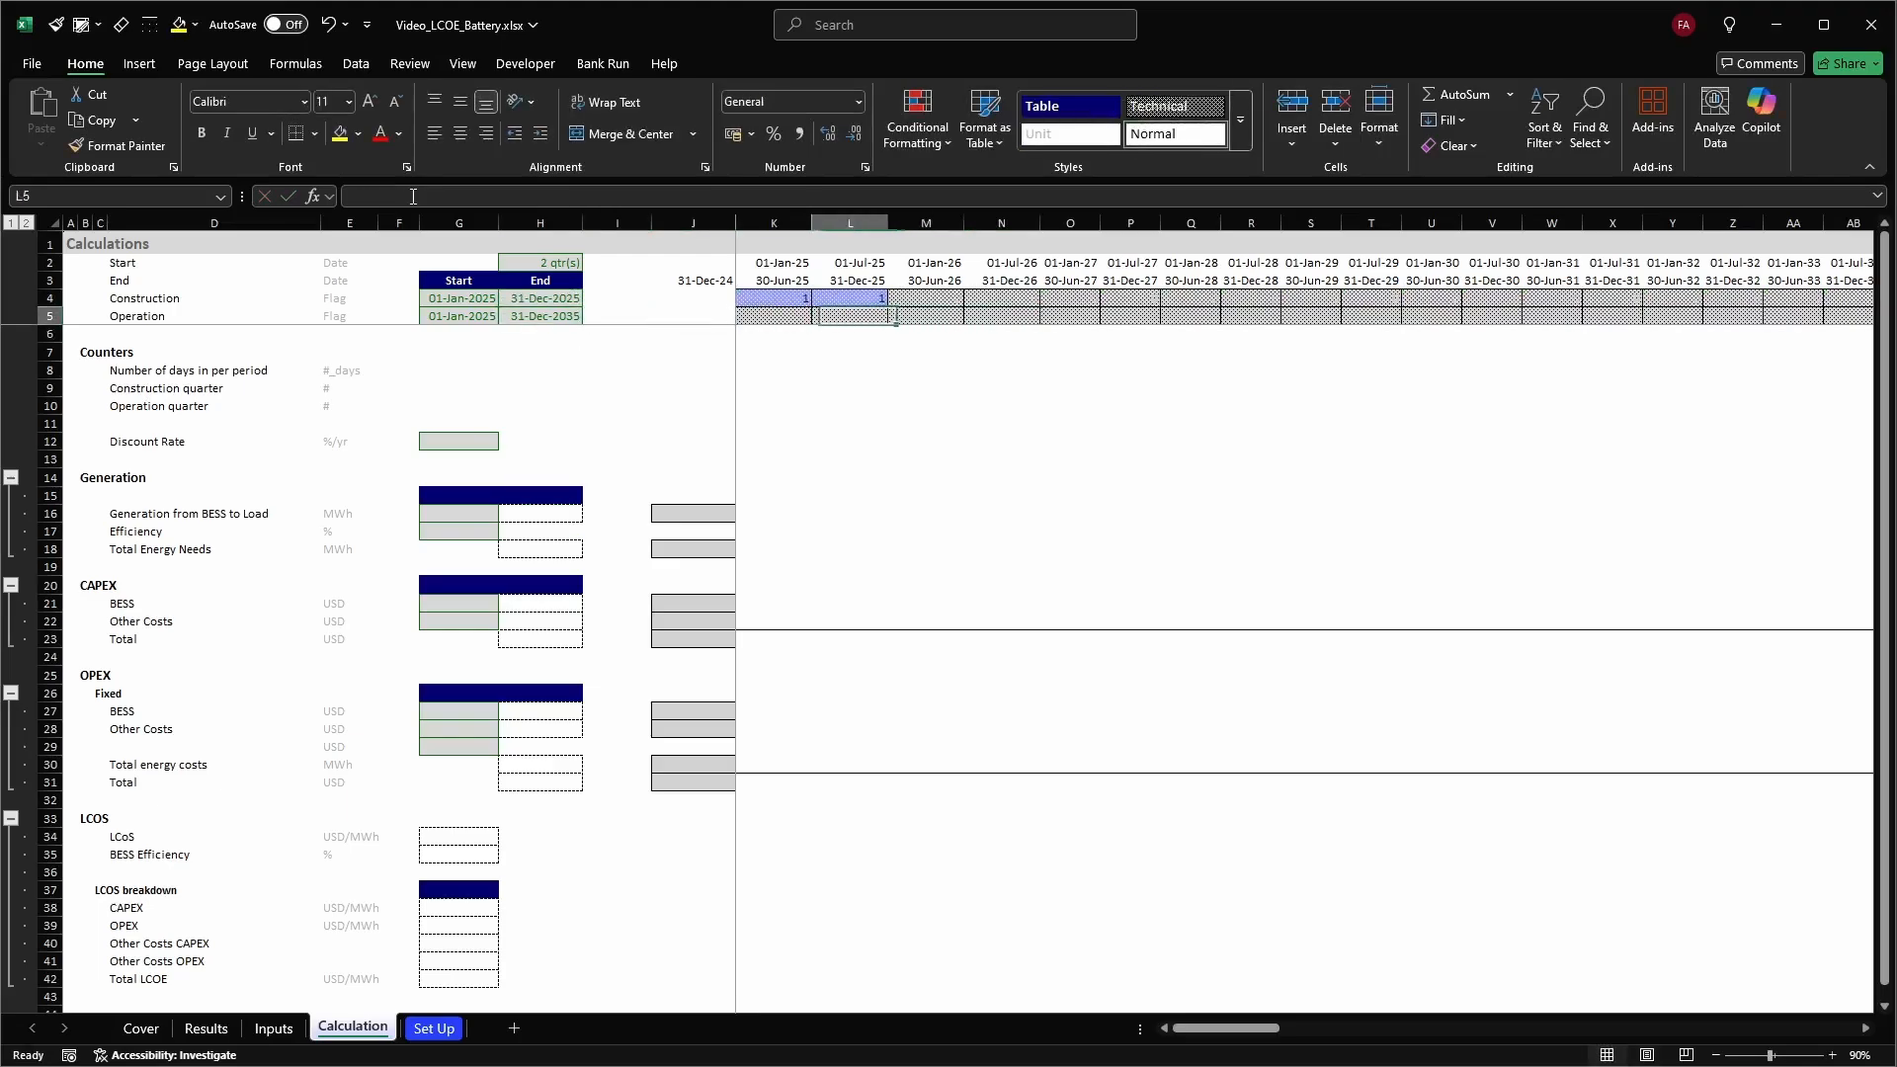
key("Up")
key("Left")
key("Left")
key("Left")
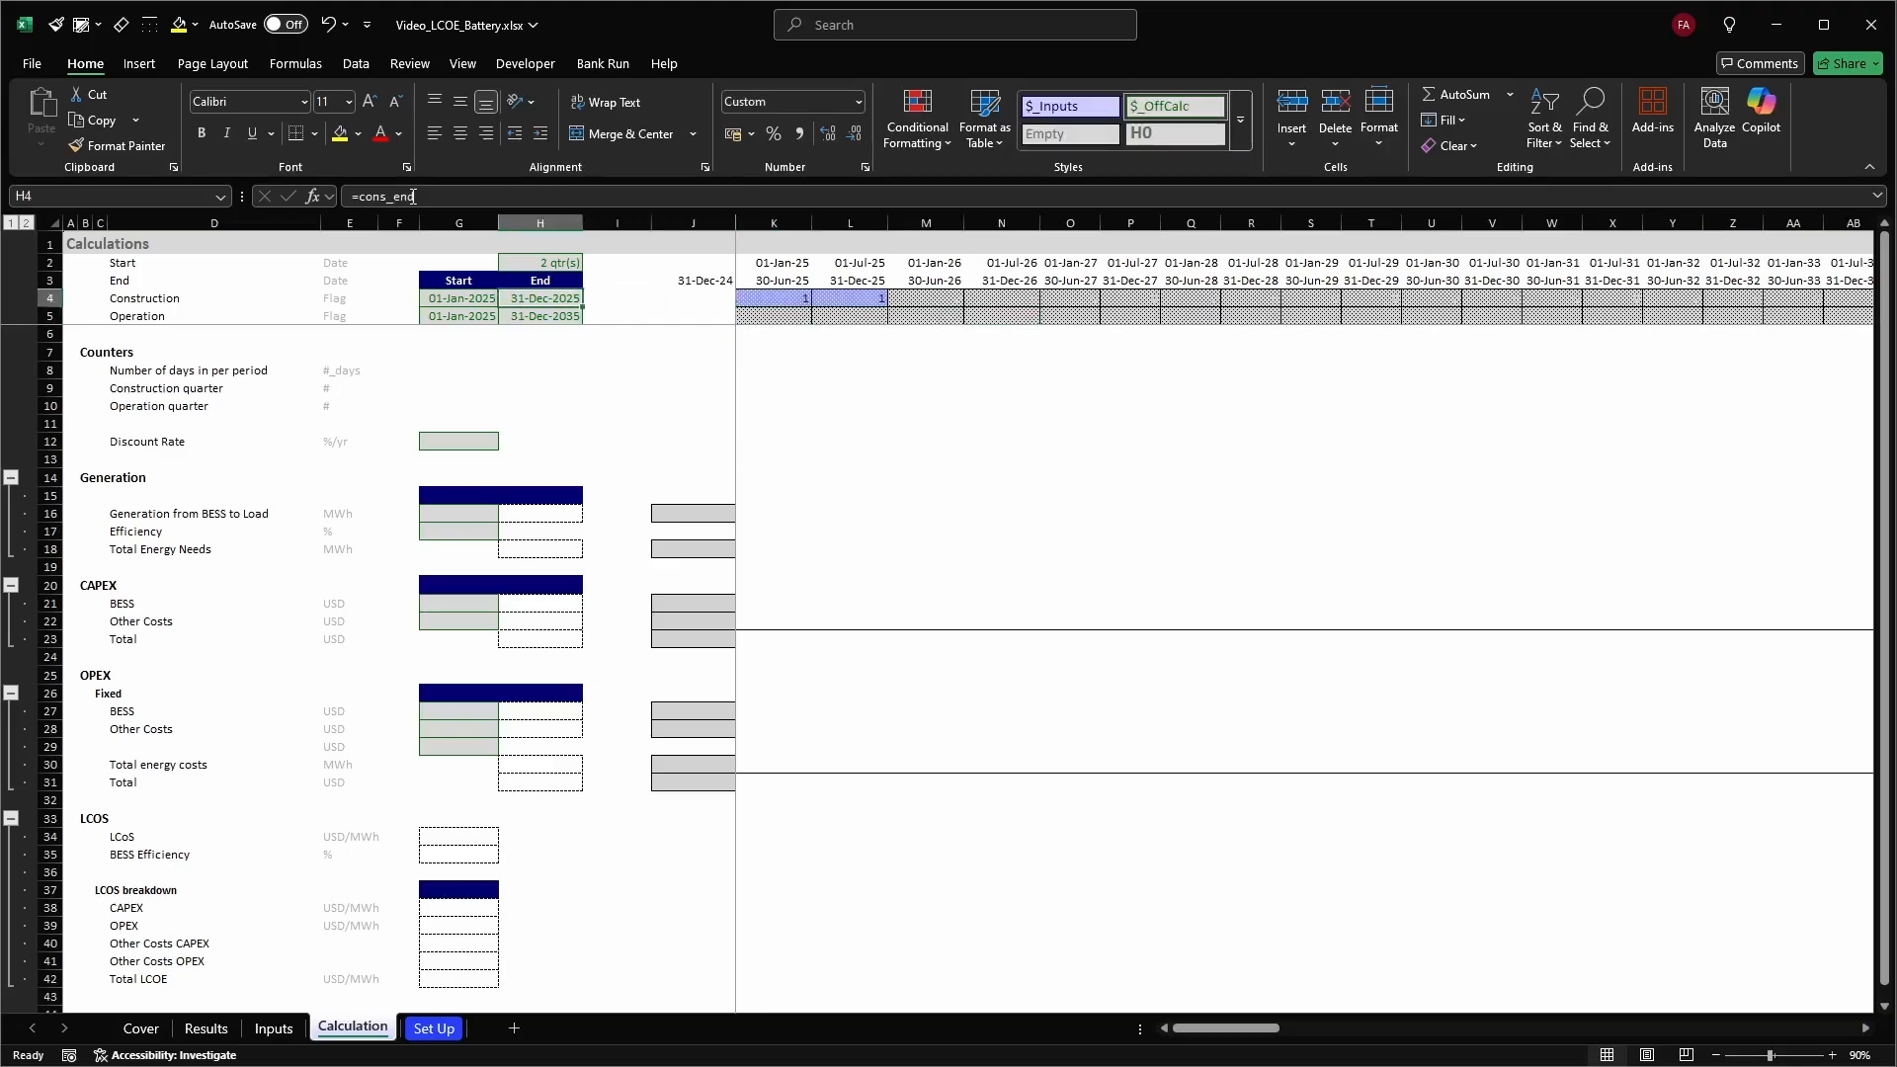
key("Right")
key("Right")
key("Right")
key("Right")
key("Left")
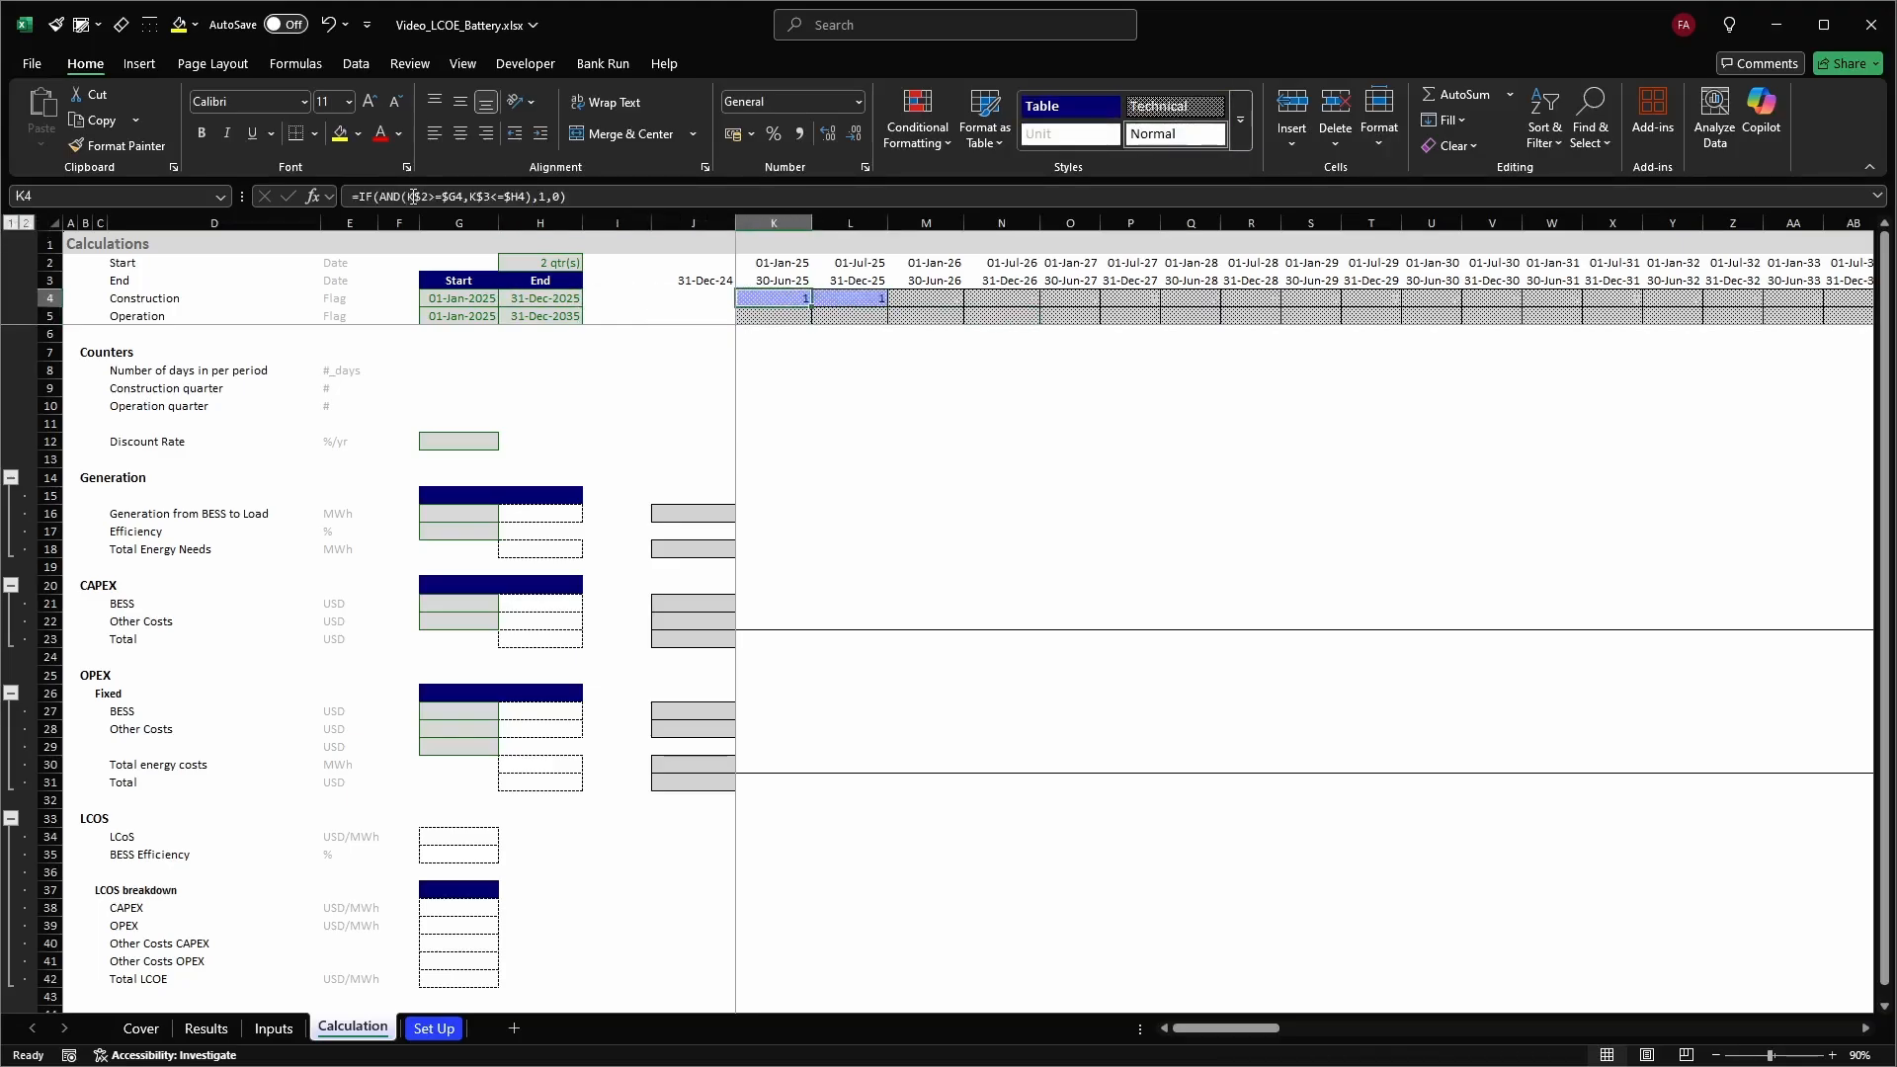
Copy the construction flag formula from K4 into the Operation row, K5 across to the end of the timeline
key("ctrl+c")
key("shift+Down")
key("ctrl+shift+Right")
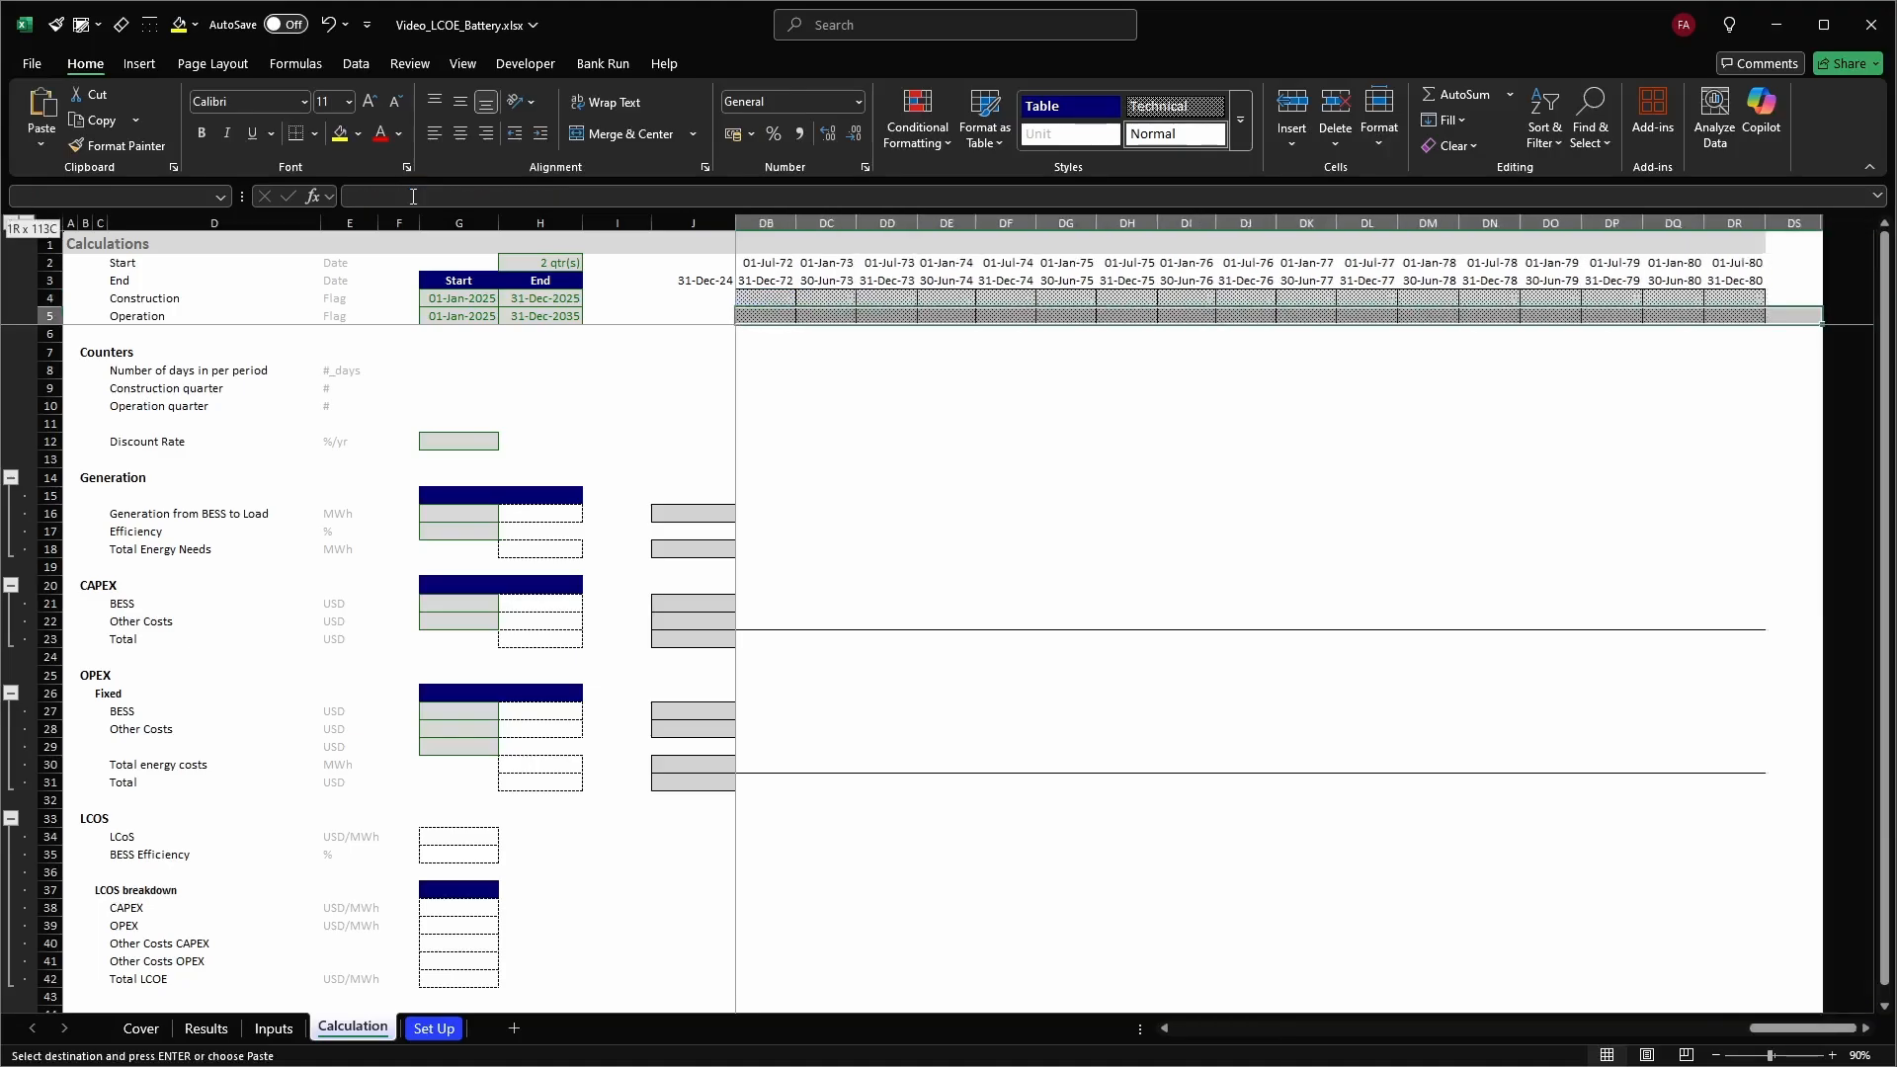
key("Return")
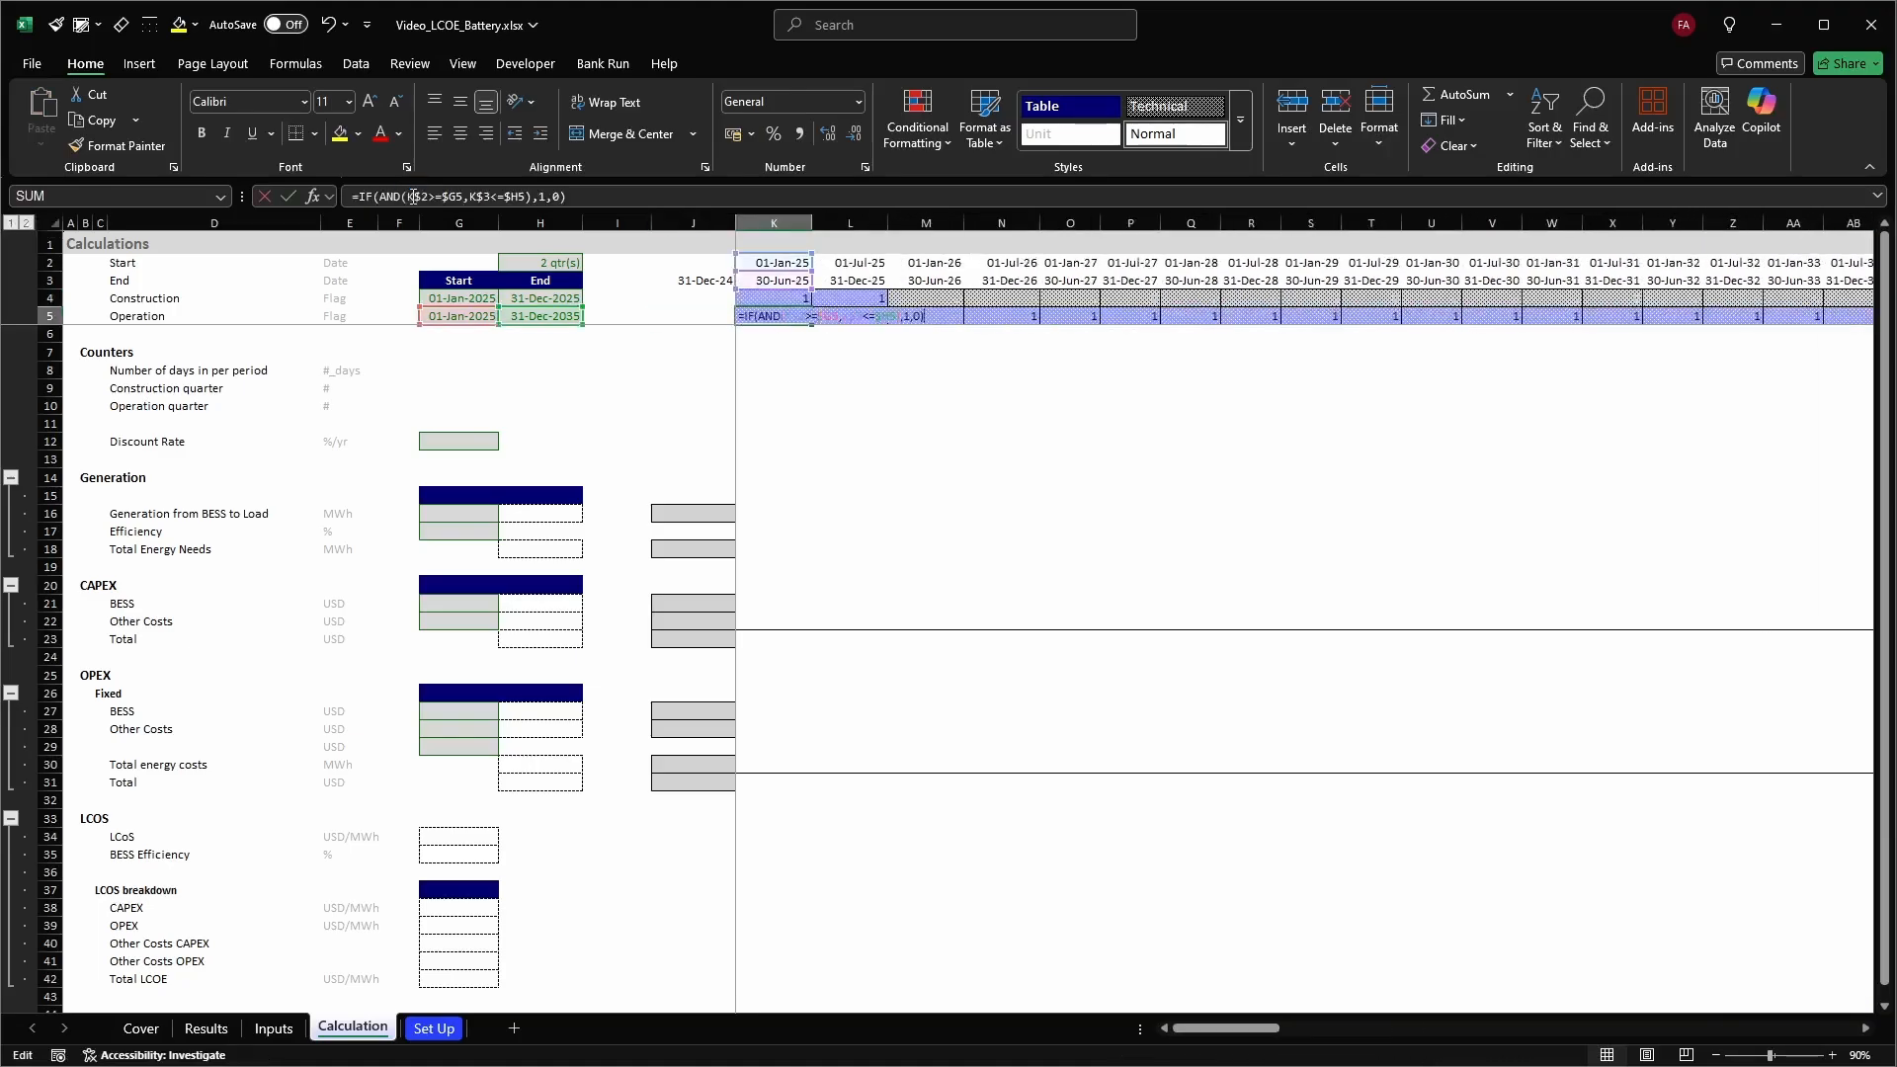
Check the cell references in the operation flag formulas of the first periods in row 5 and in the construction flag M4
key("F2")
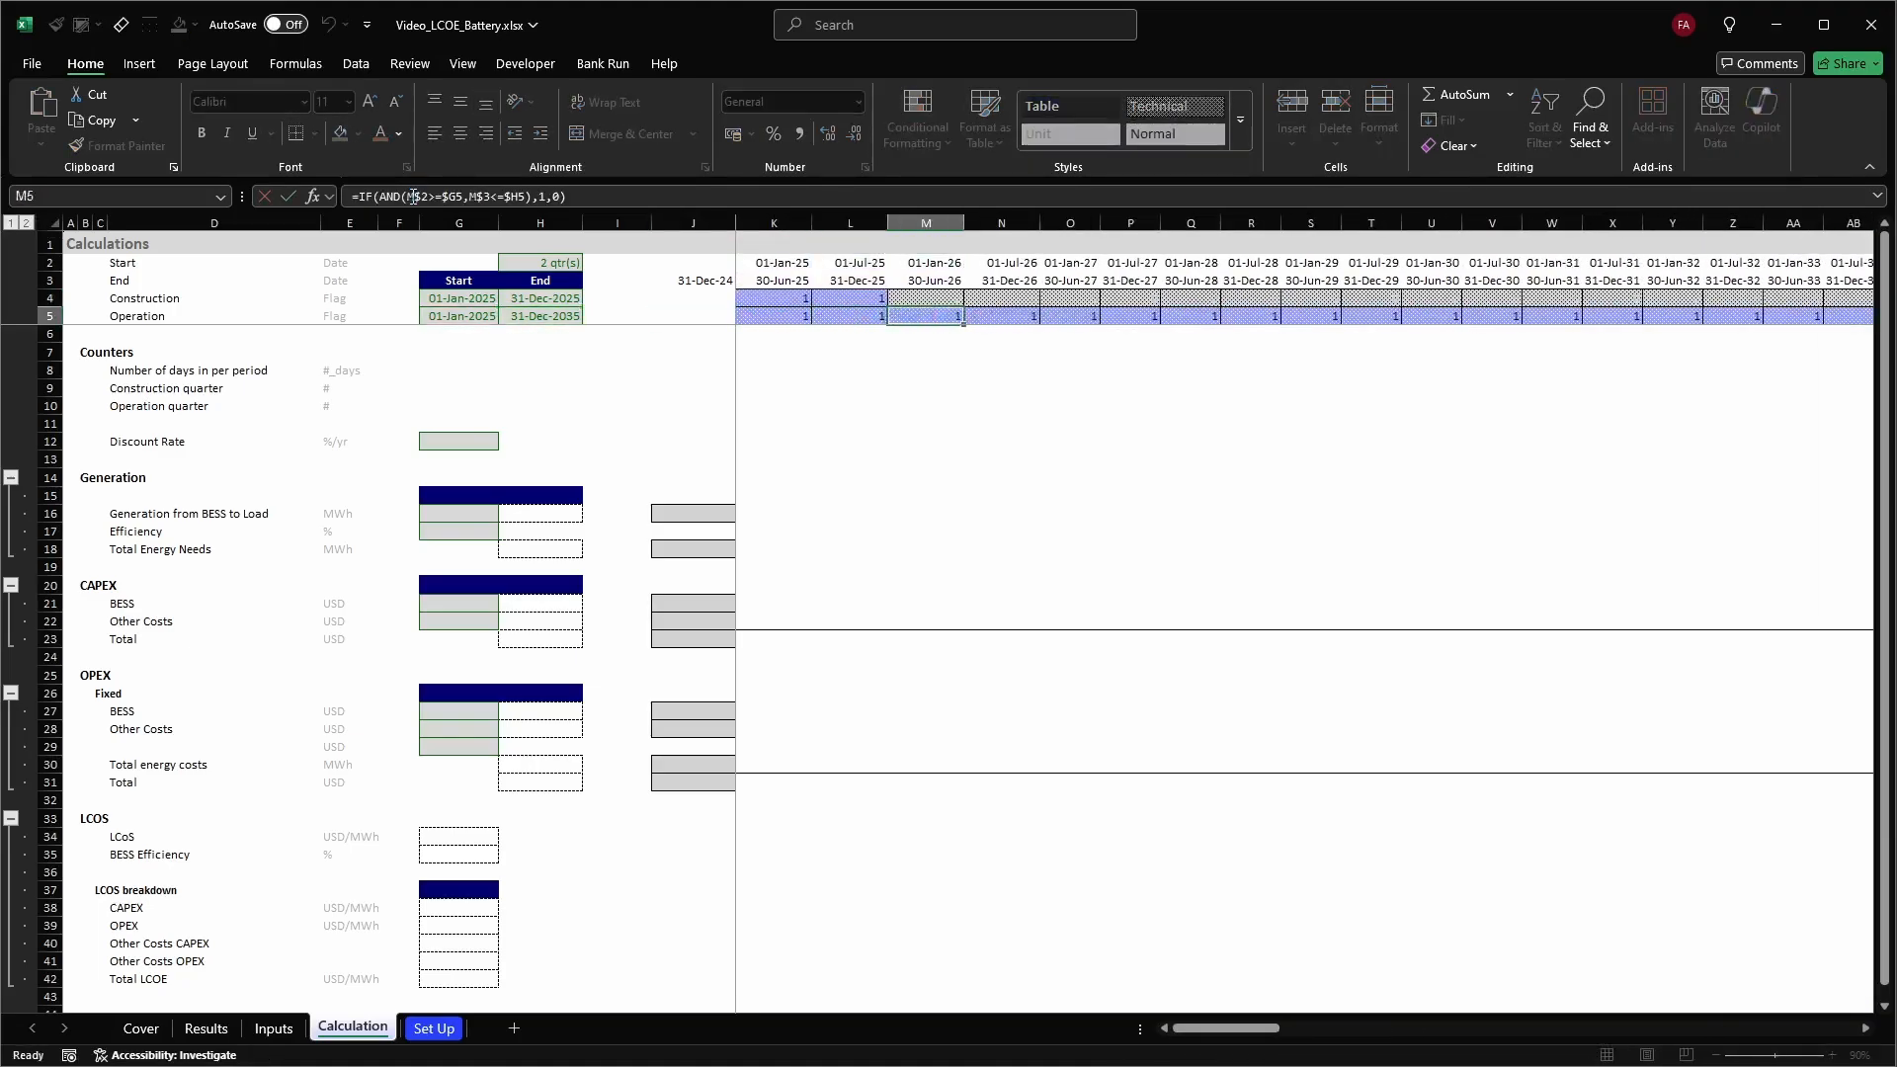
key("Escape")
key("Left")
key("F2")
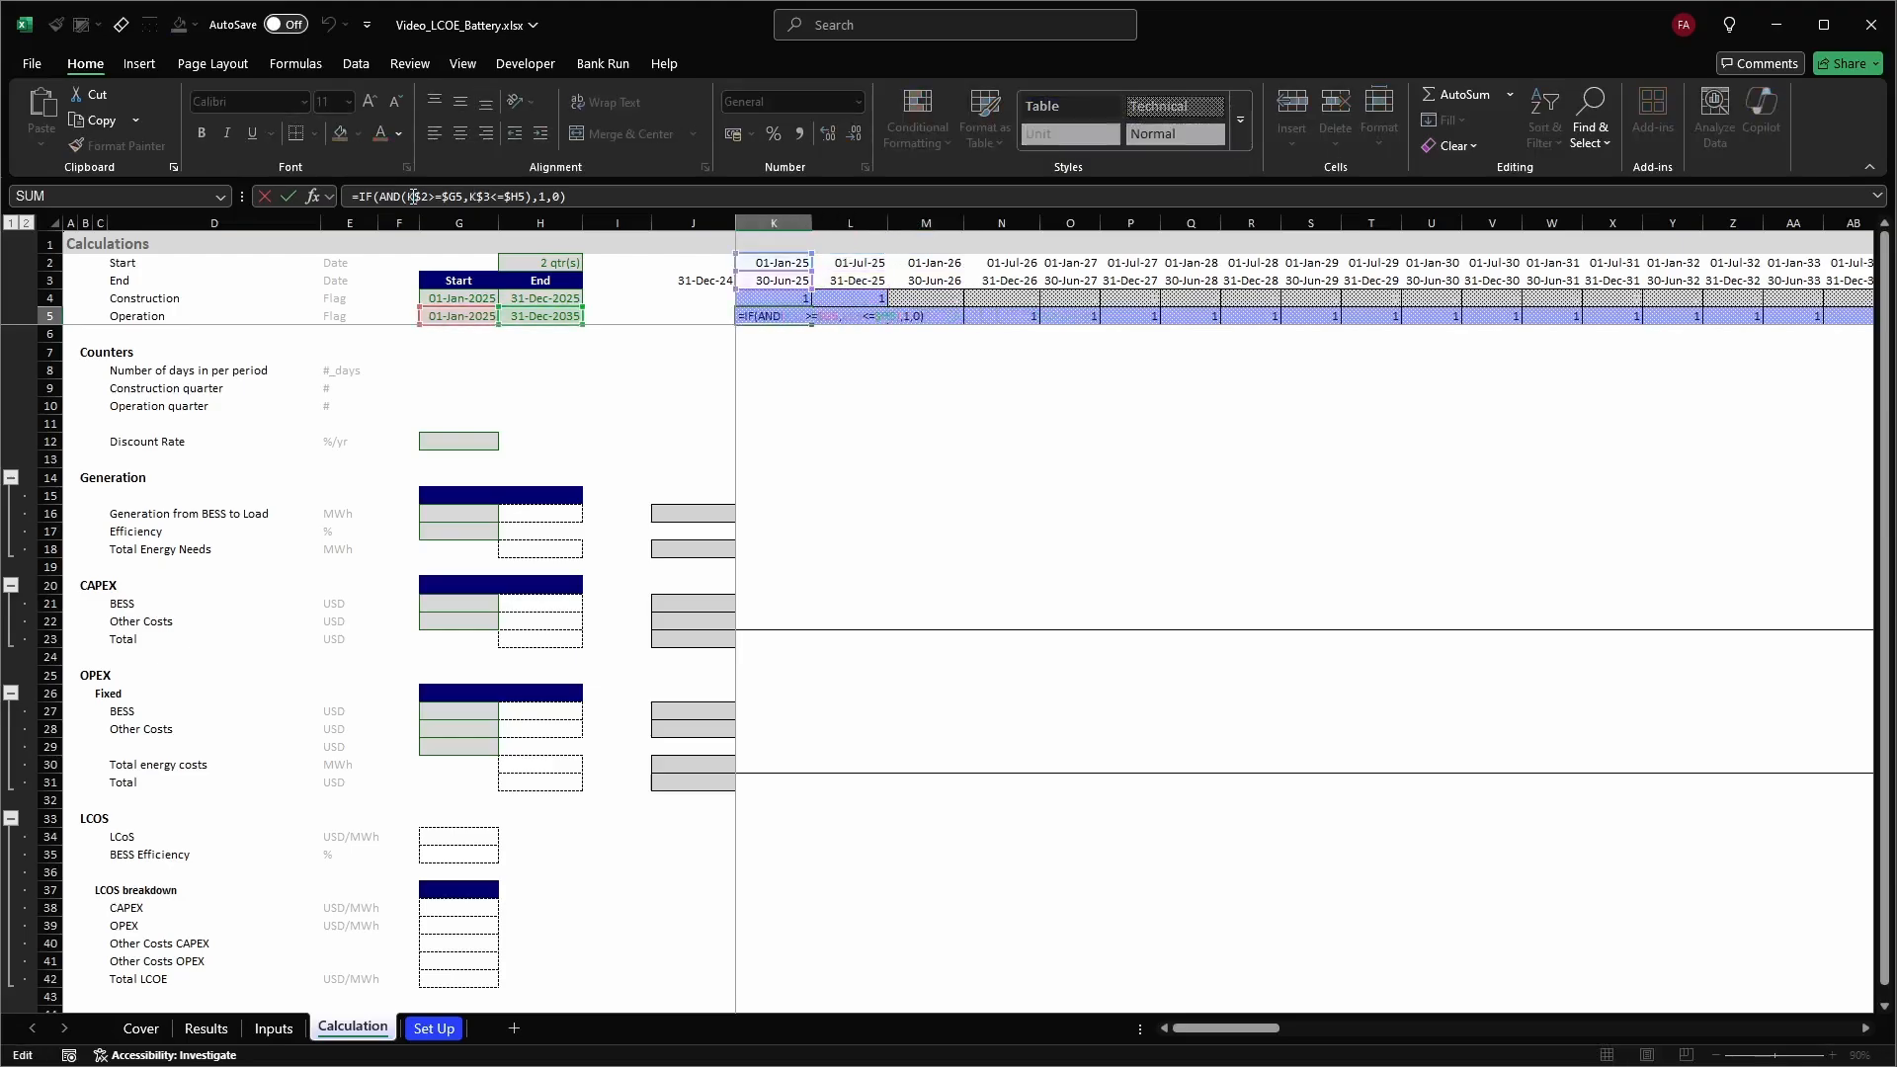
left_click(633, 195)
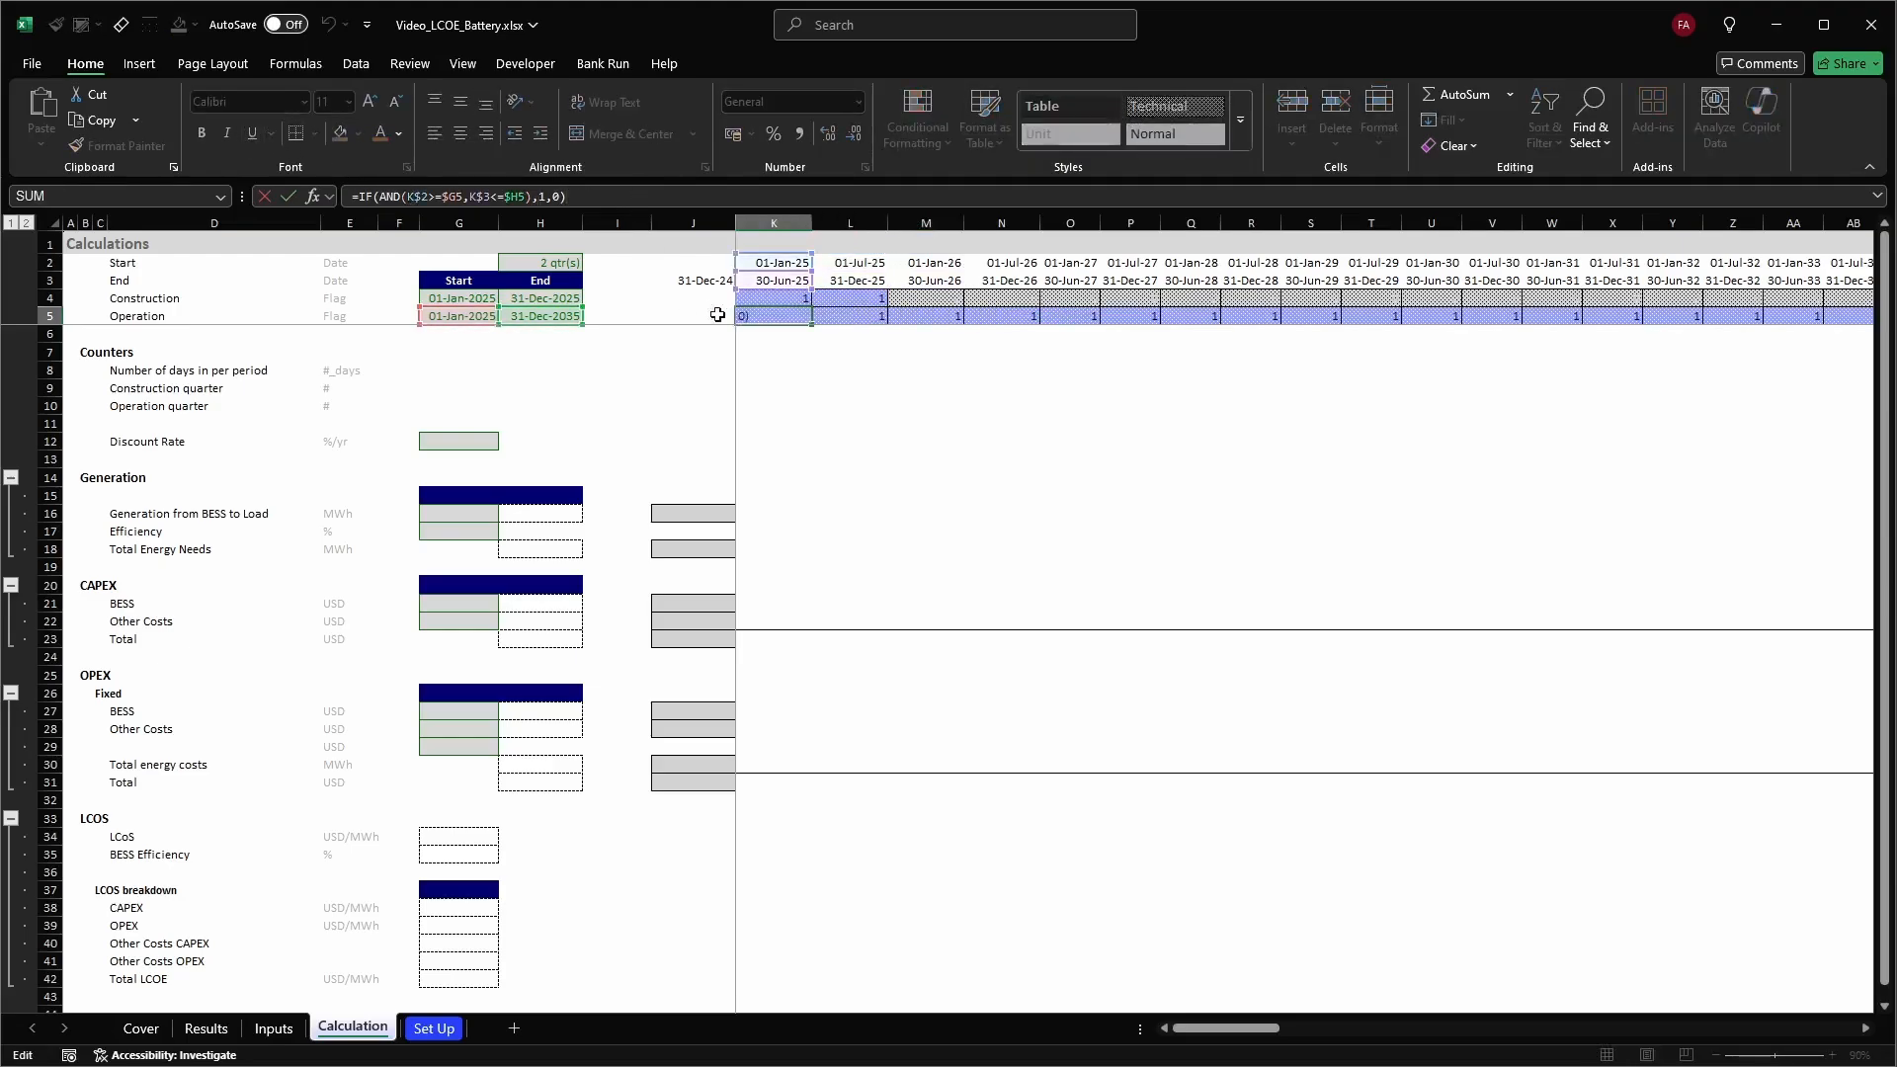
key("Tab")
key("F2")
key("Tab")
key("F2")
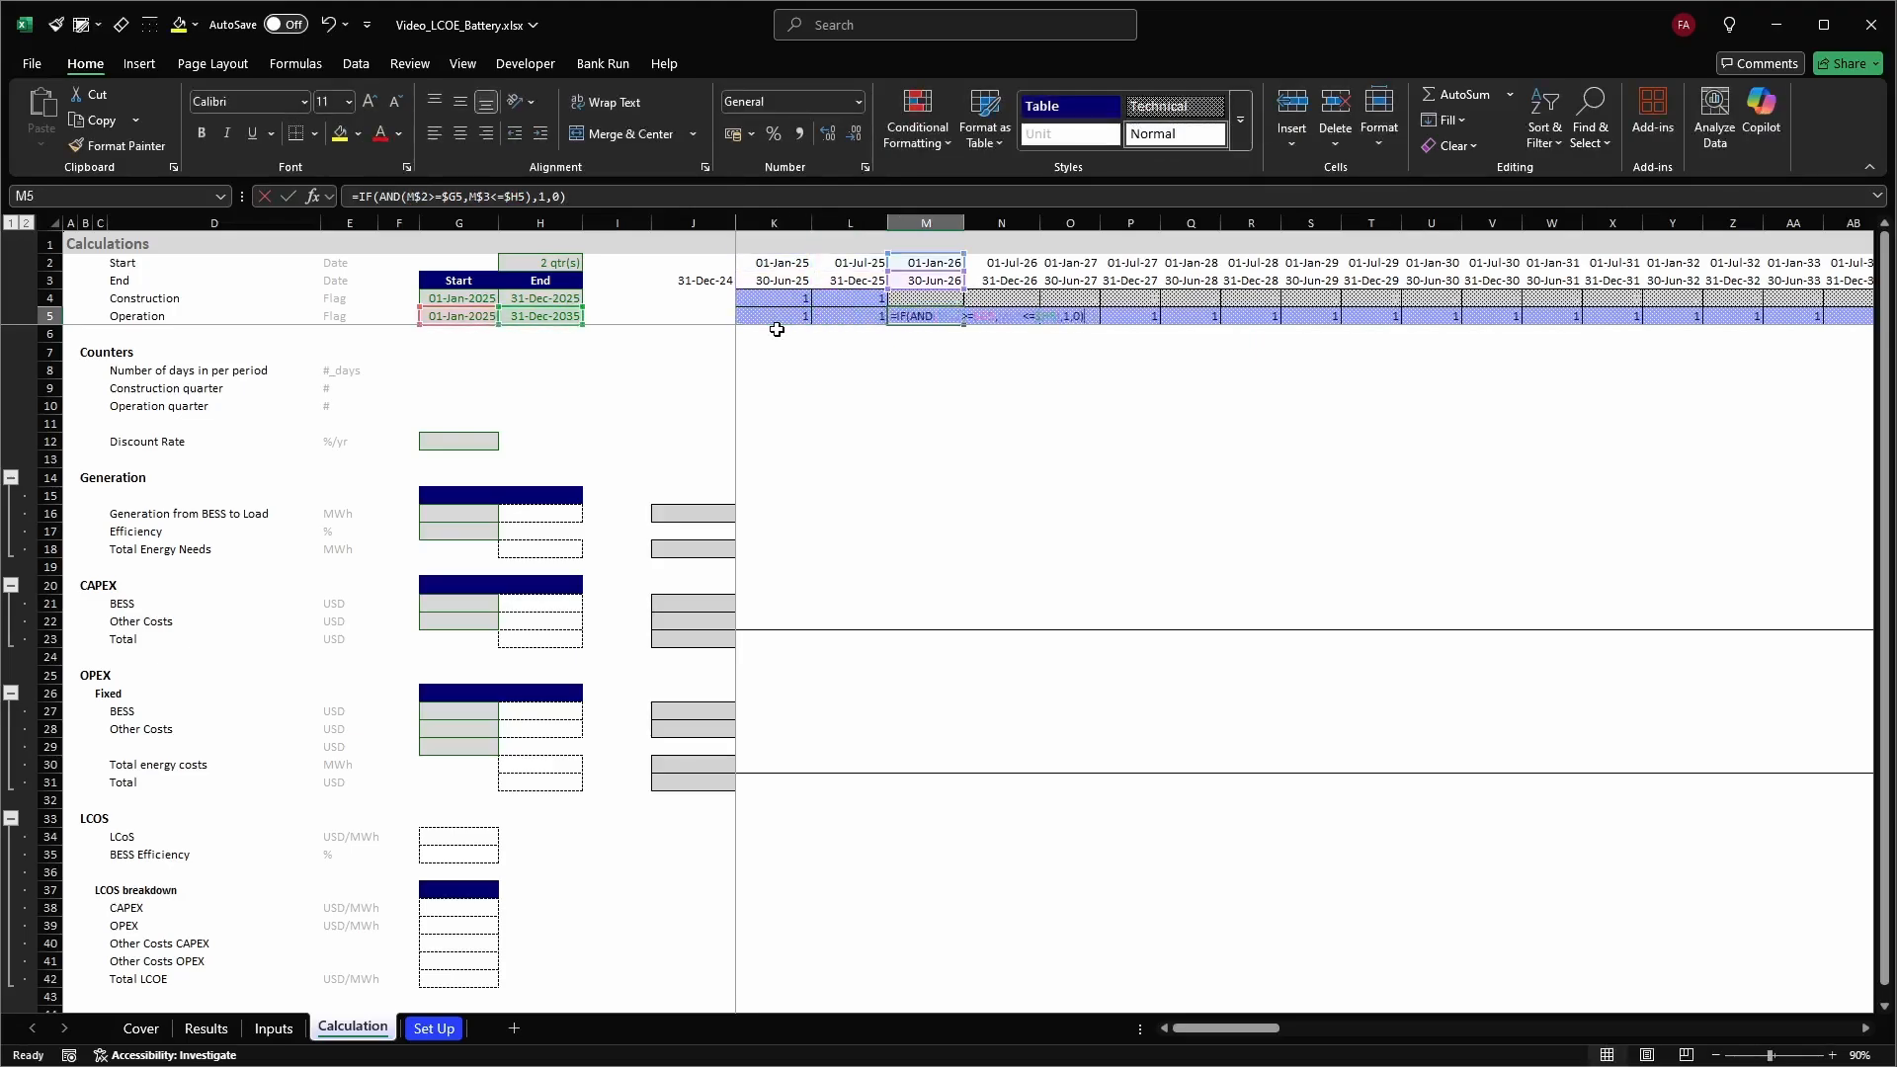
key("Tab")
key("F2")
key("Escape")
key("Left")
key("Up")
key("F2")
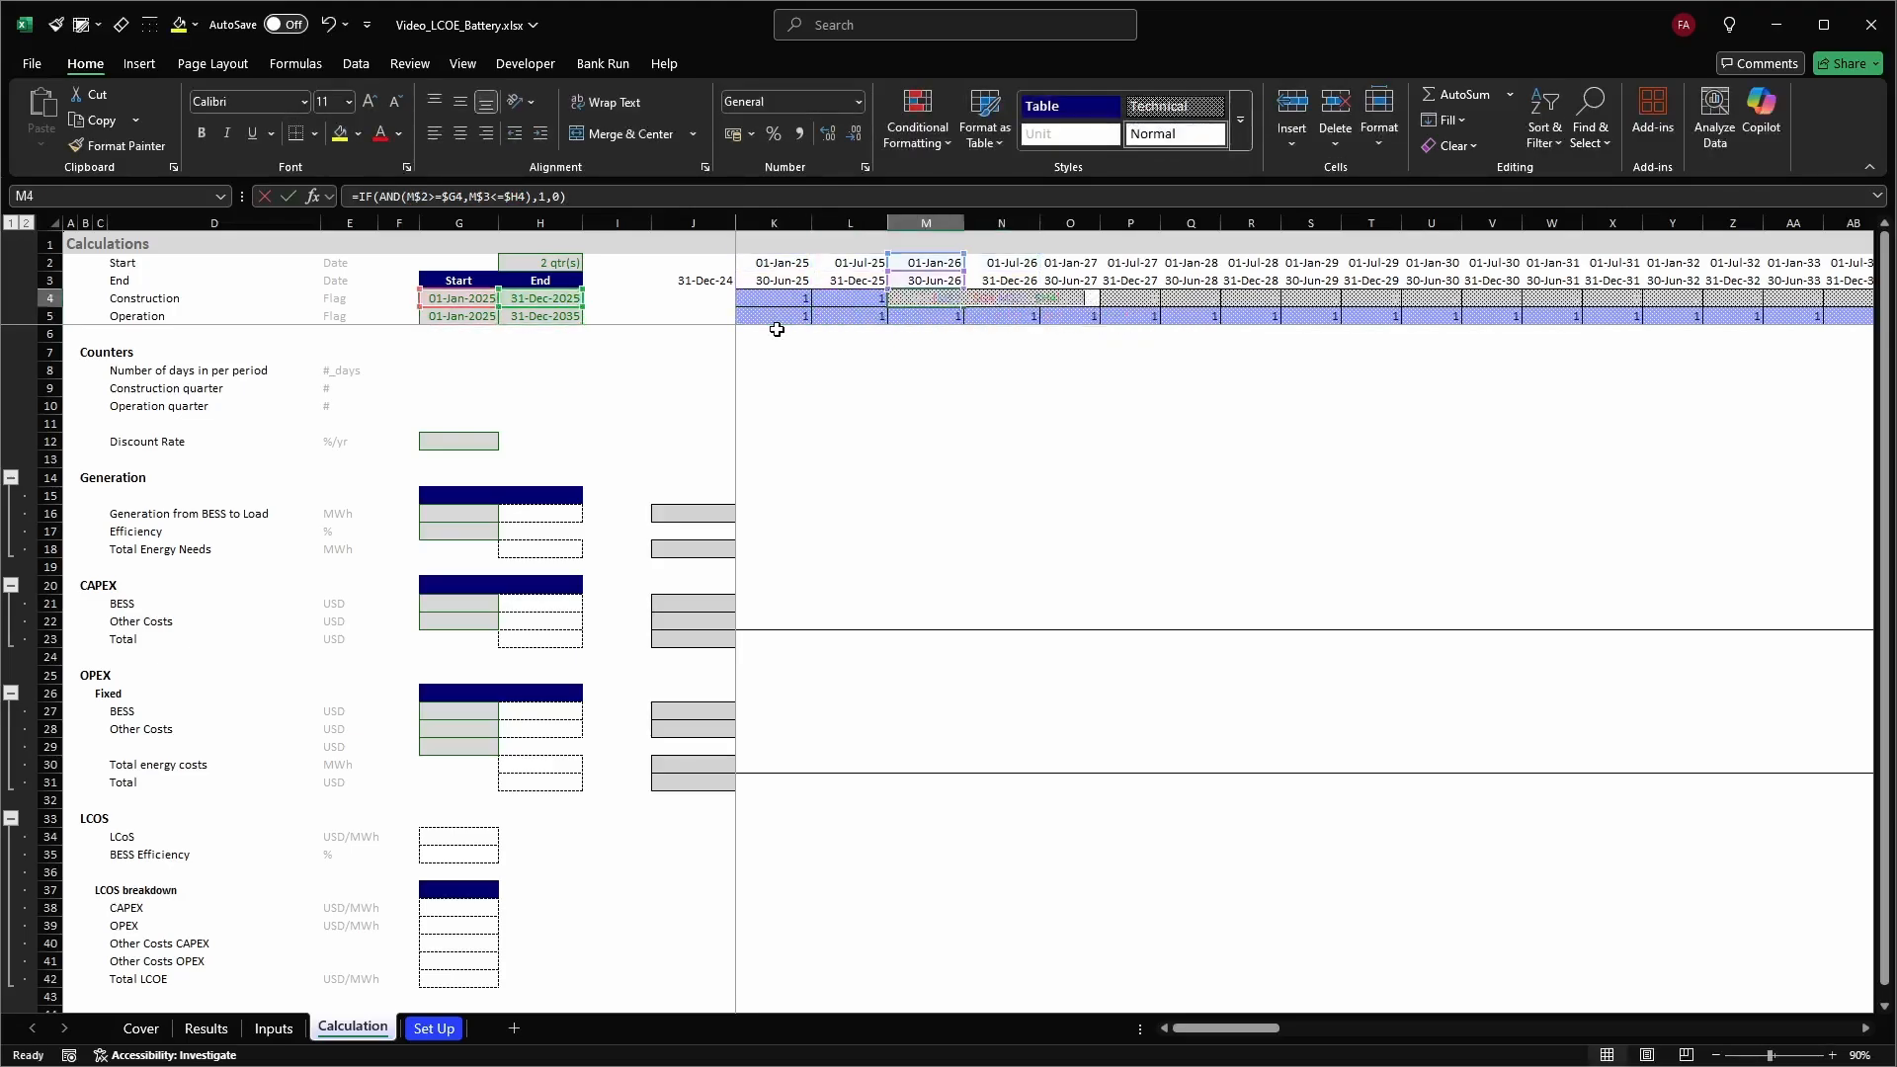
Copy the construction flag formula from L4 across row 4 to the end of the timeline
key("Escape")
key("Left")
key("ctrl+c")
key("ctrl+shift+Right")
key("ctrl+v")
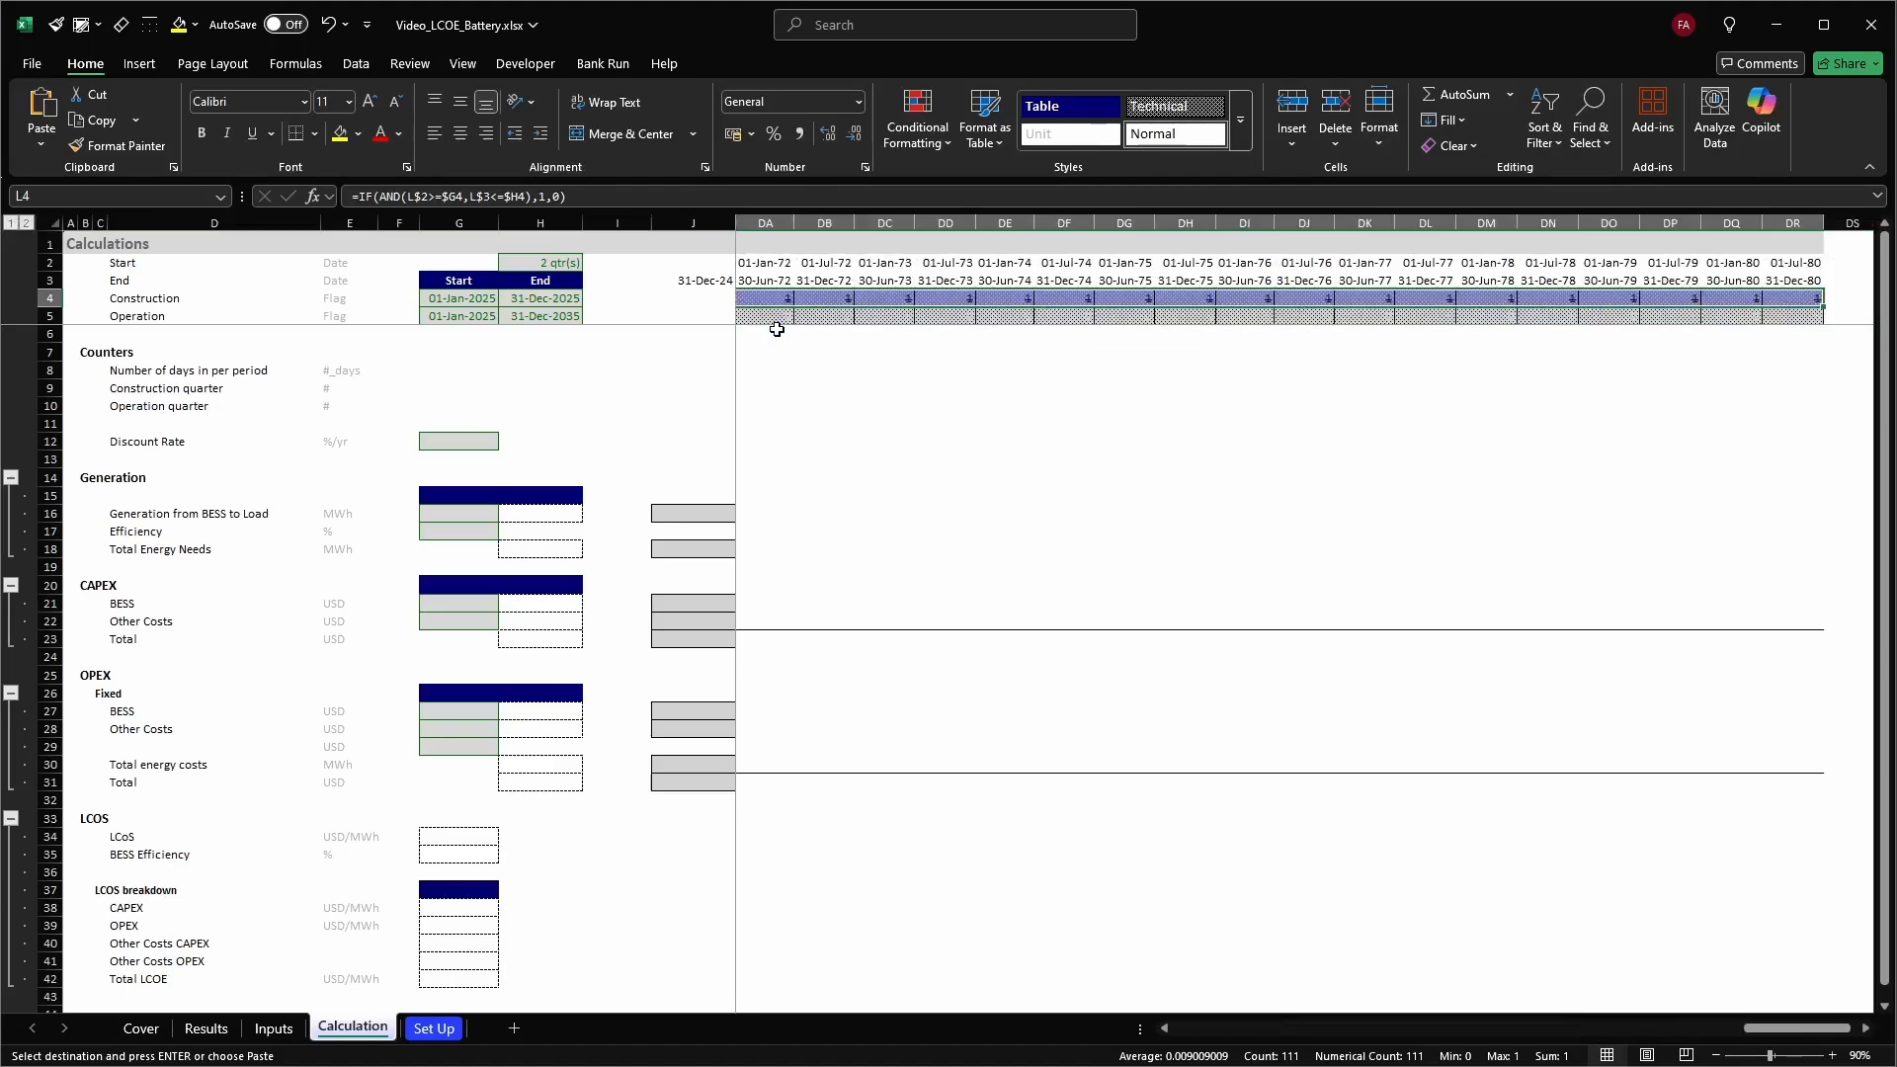
key("Escape")
Check the operation flag formula in K5 against the operation start and end dates in G5 and H5
key("Left")
key("Right")
key("Left")
key("Down")
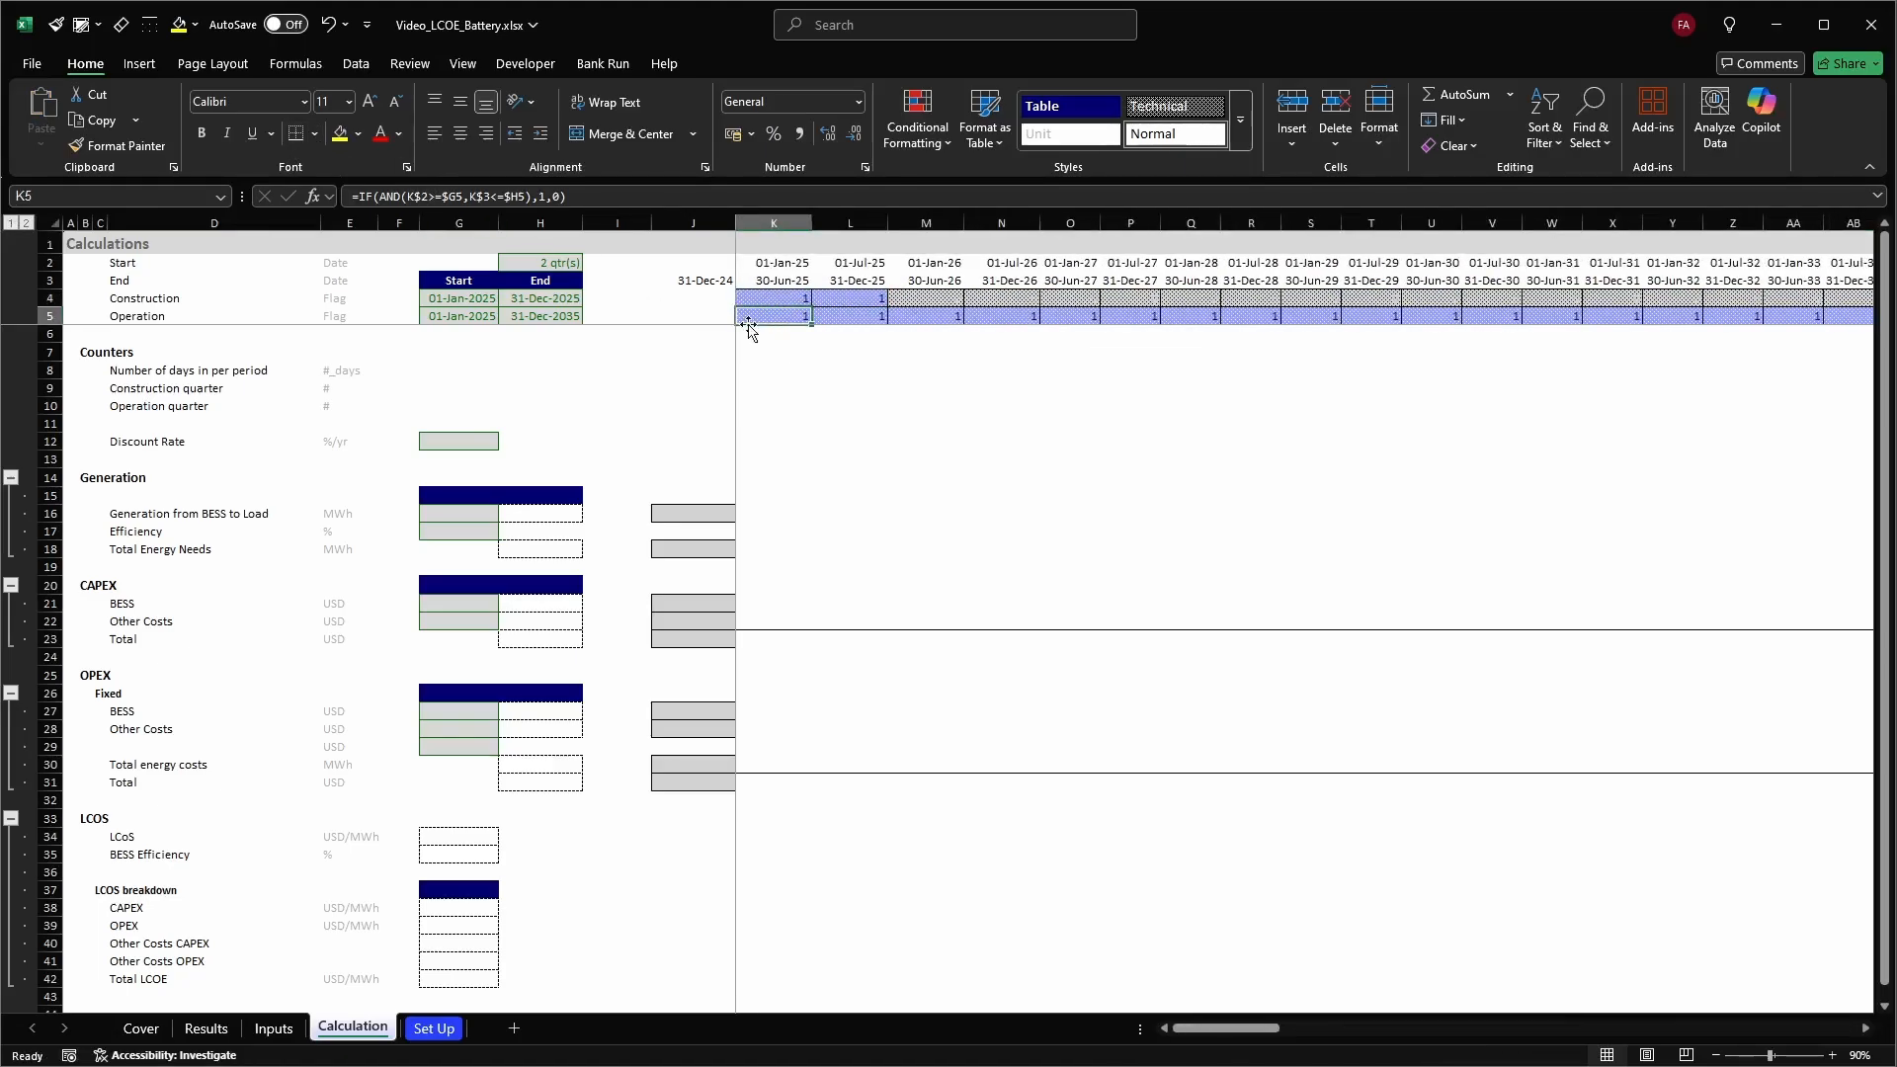
key("F2")
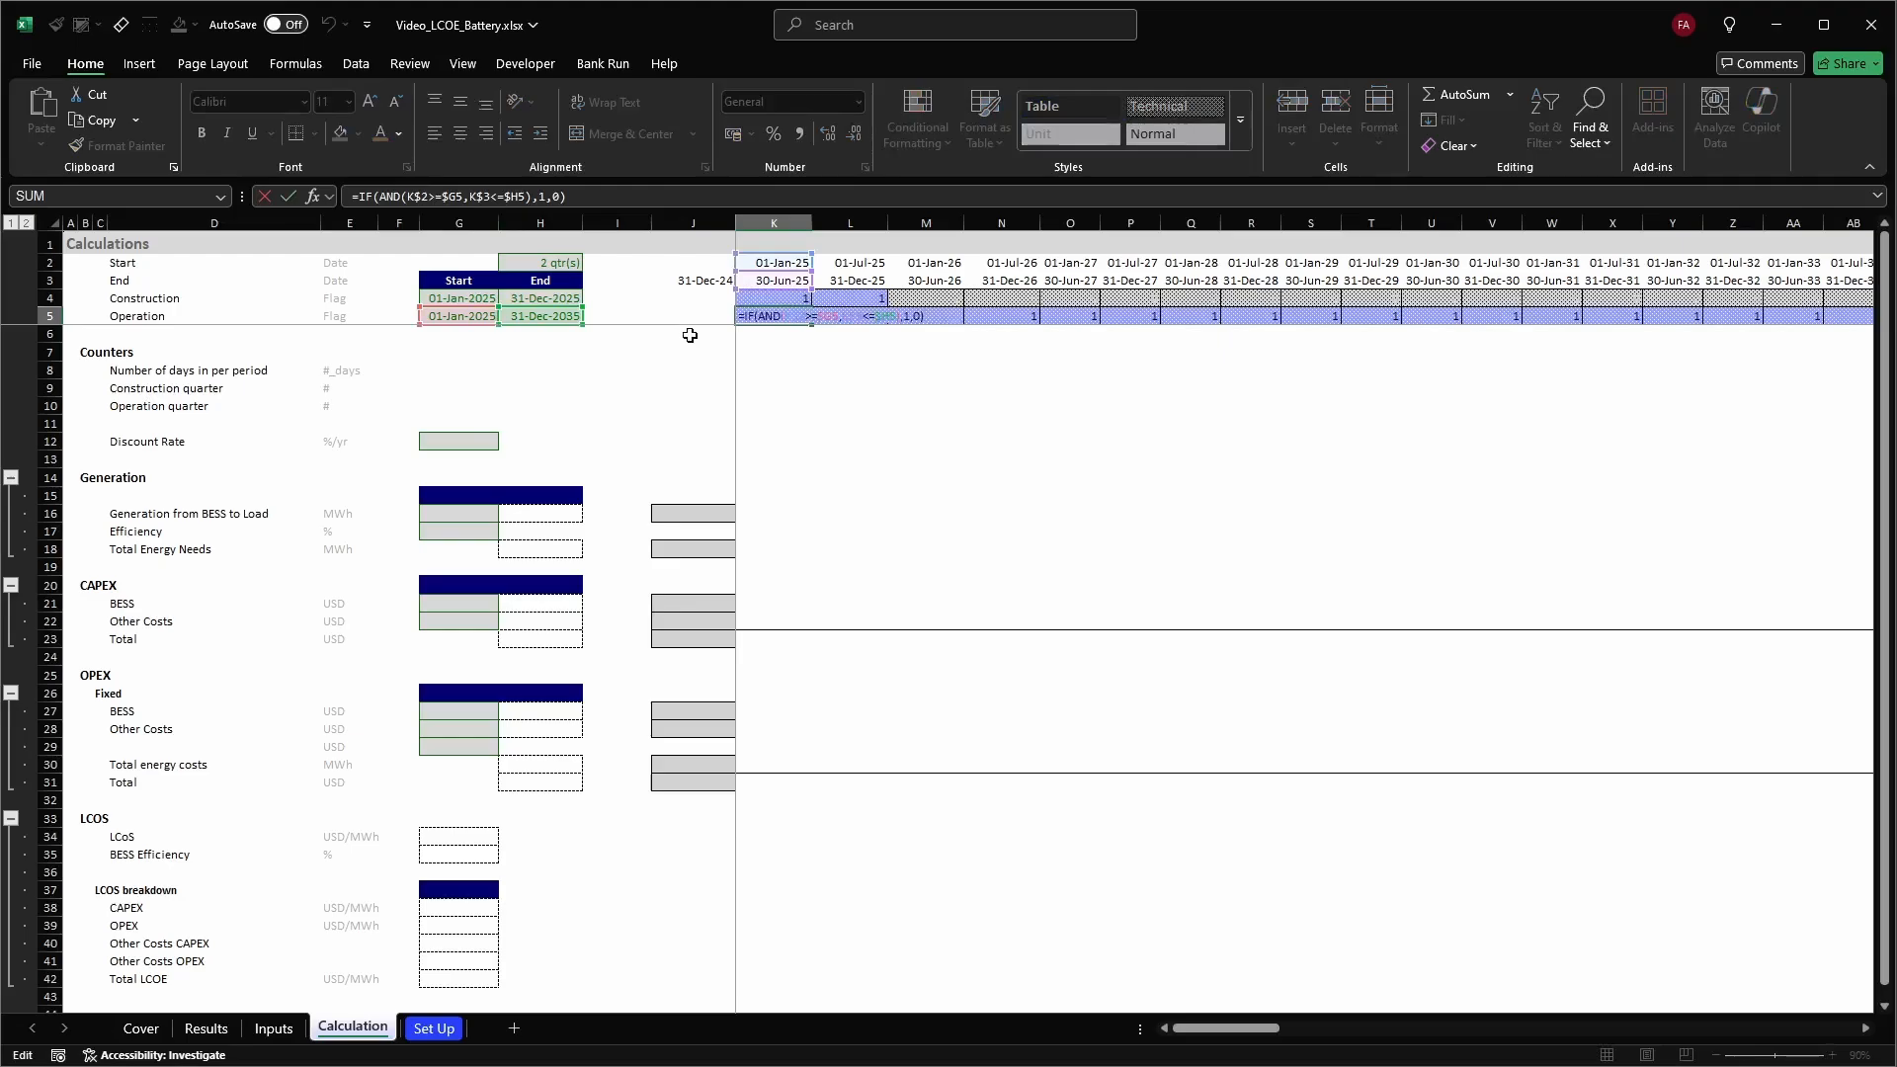
key("Escape")
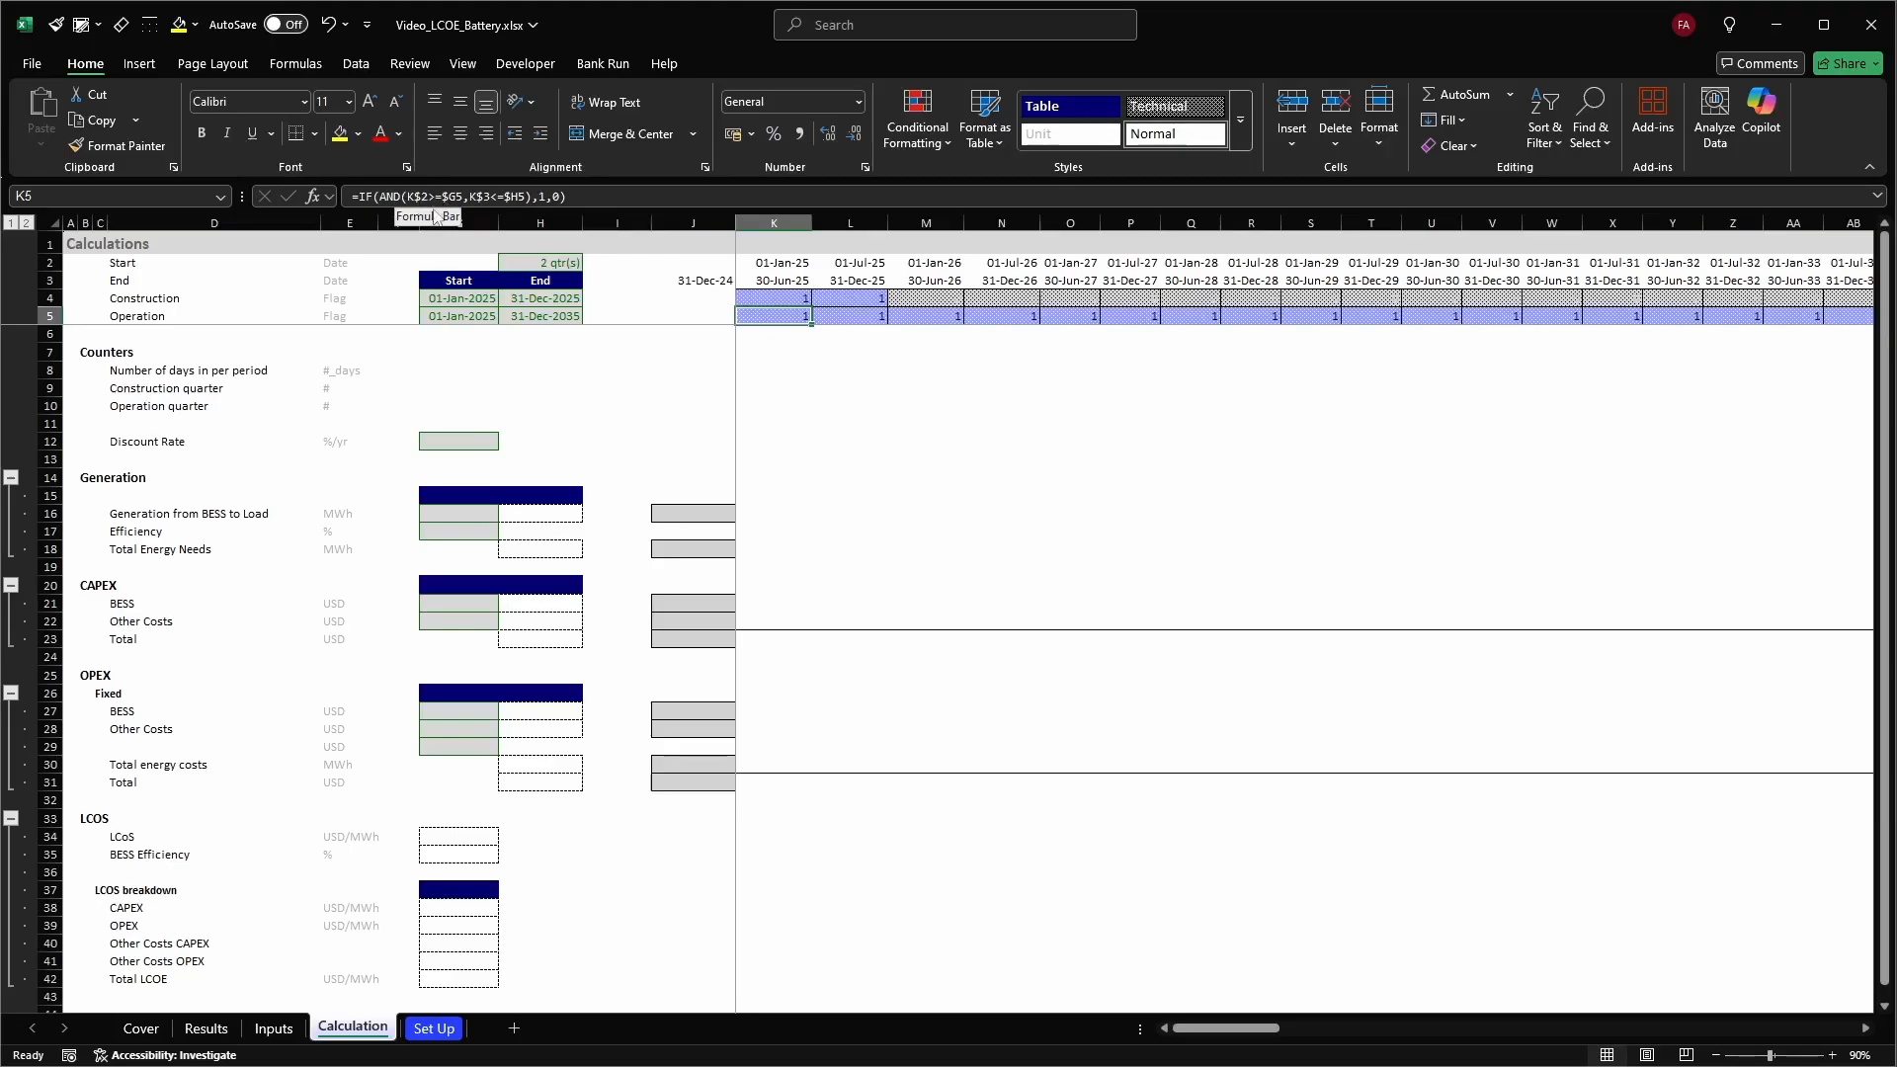
key("F2")
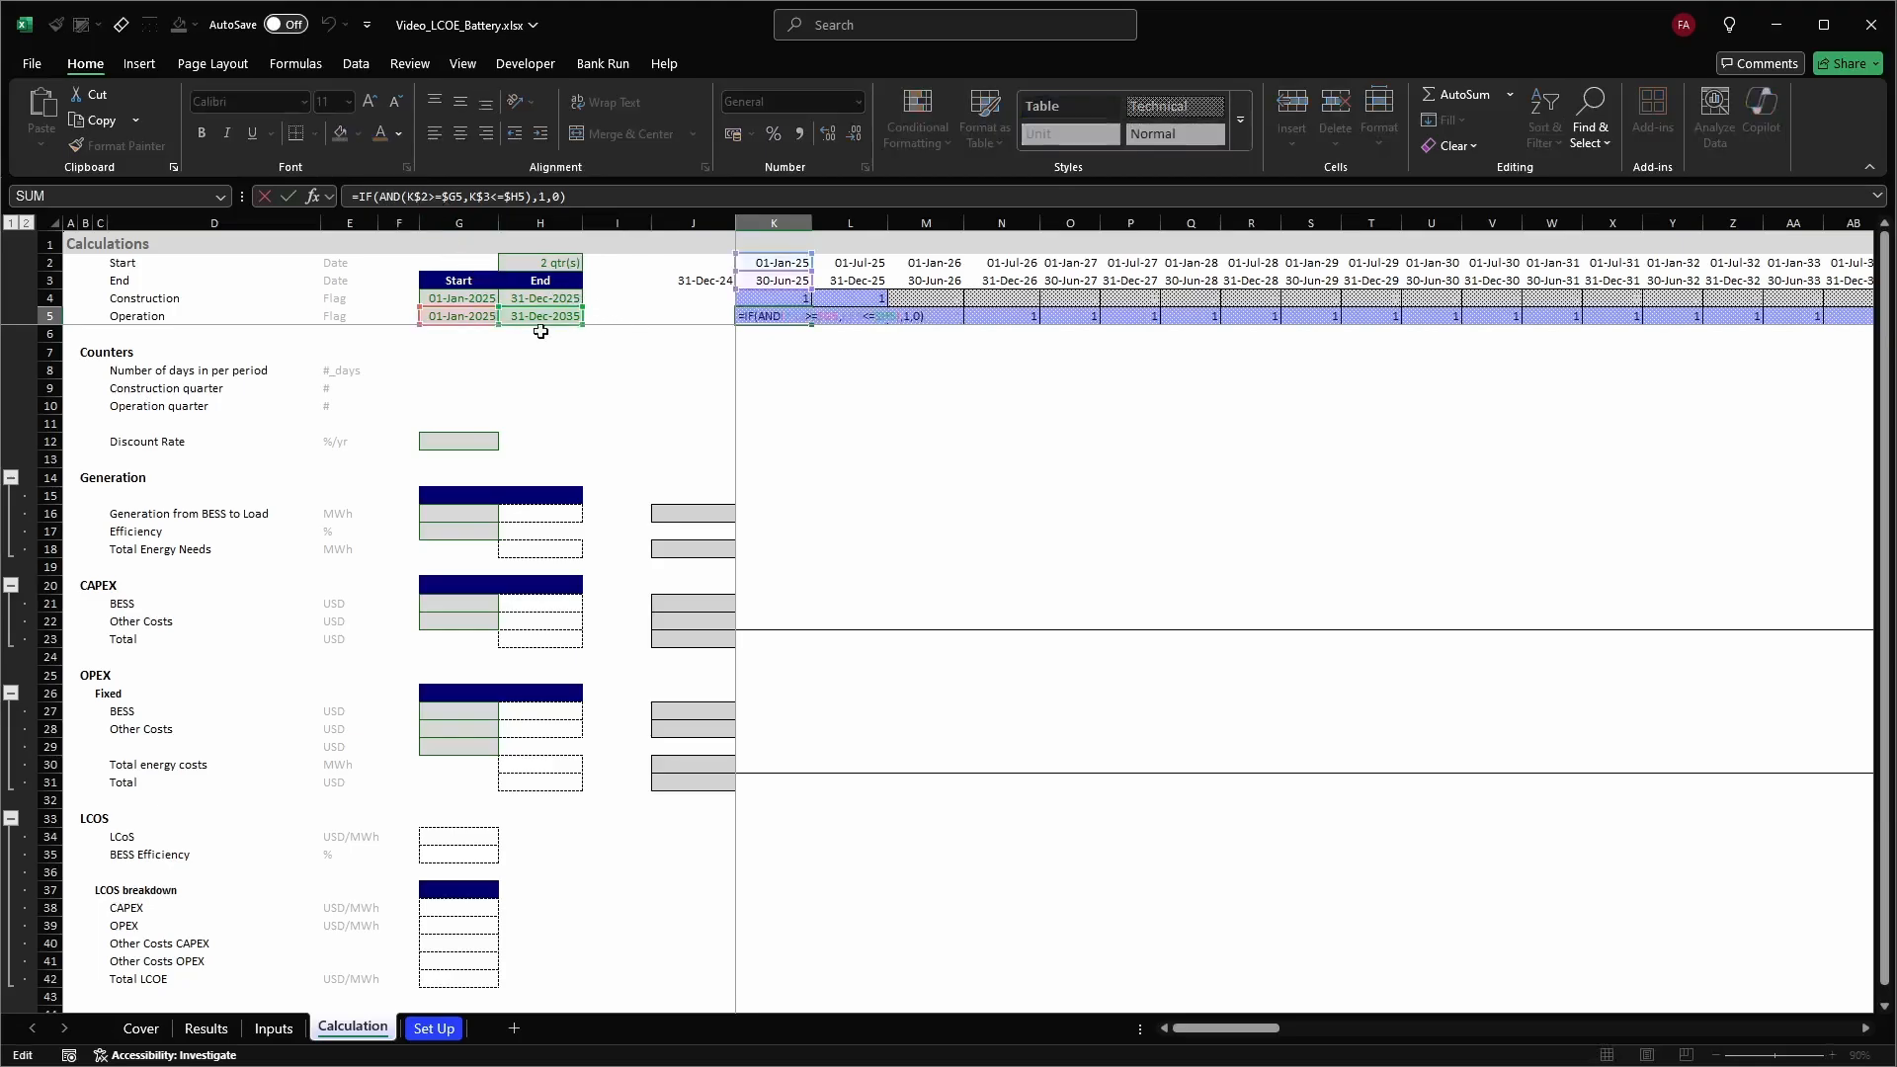
Change the operation start date reference in G5 to =ops_start
left_click(468, 318)
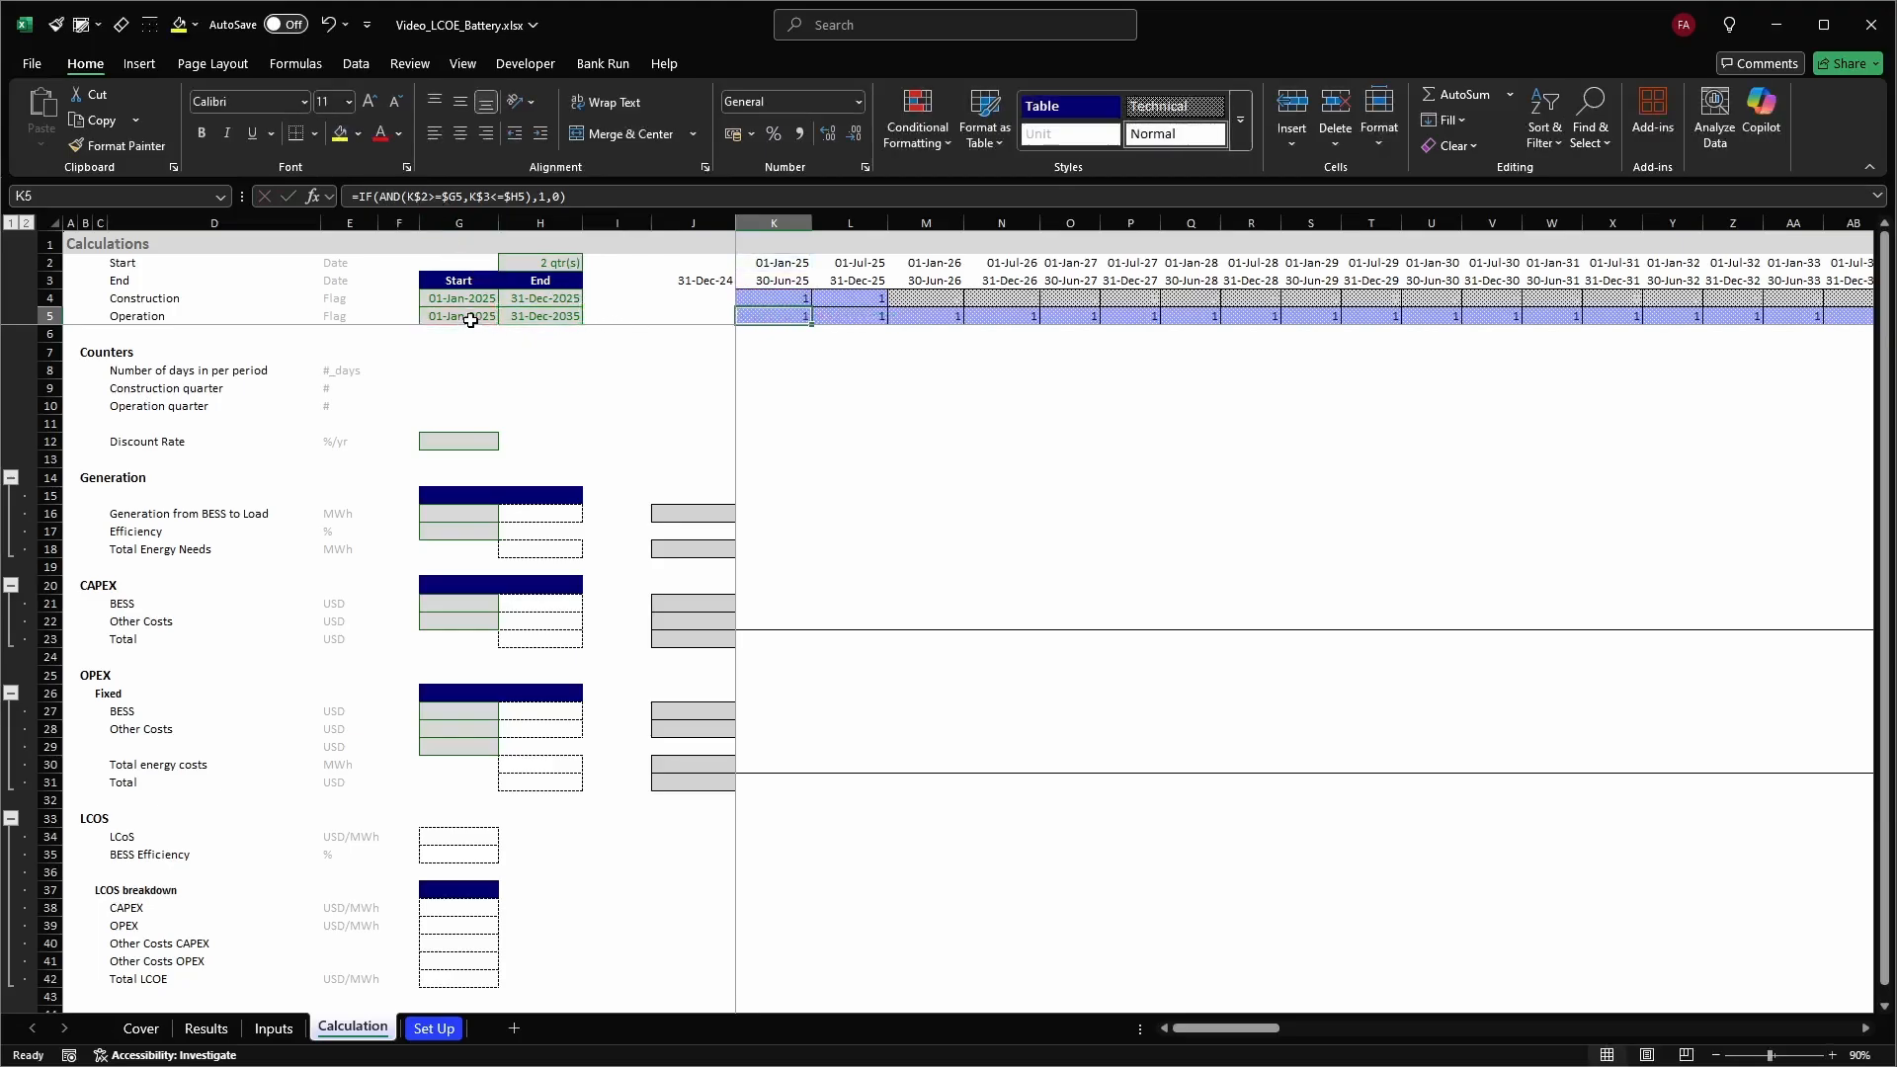
type("ops")
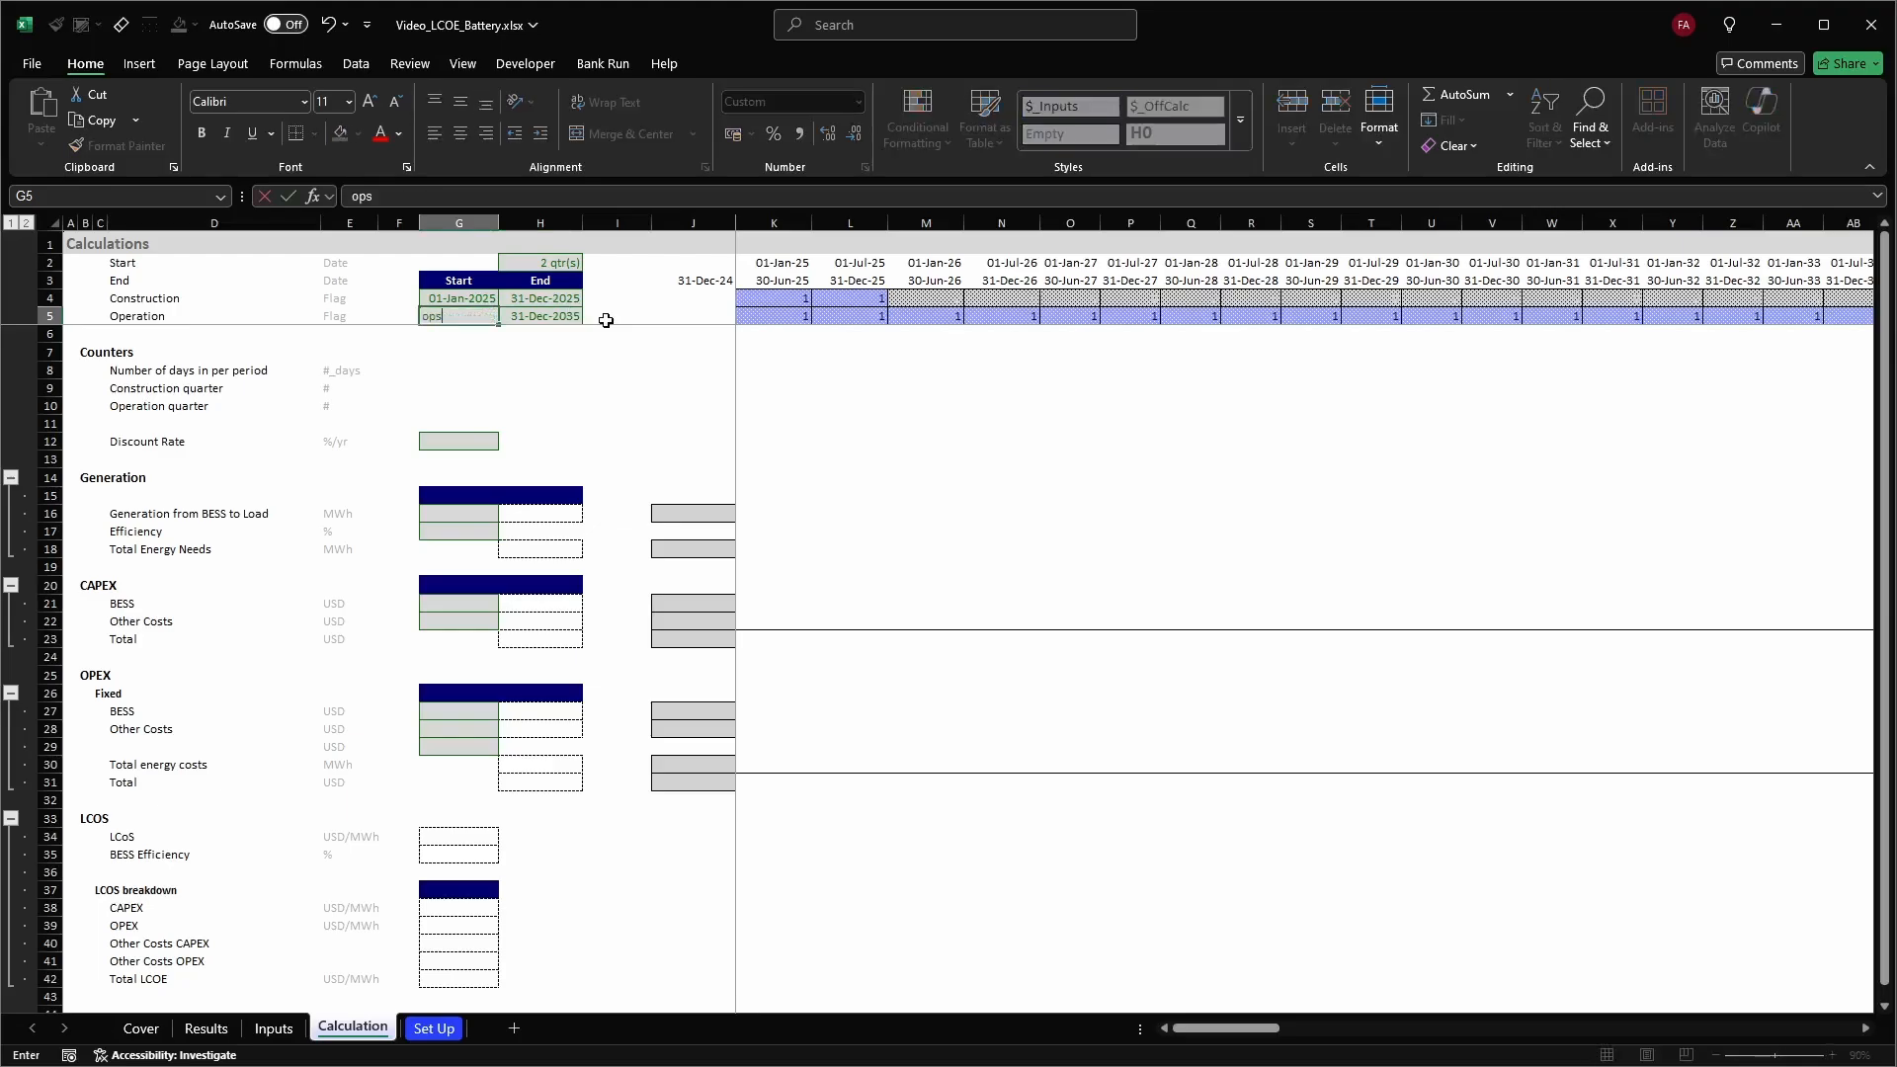
type("ops")
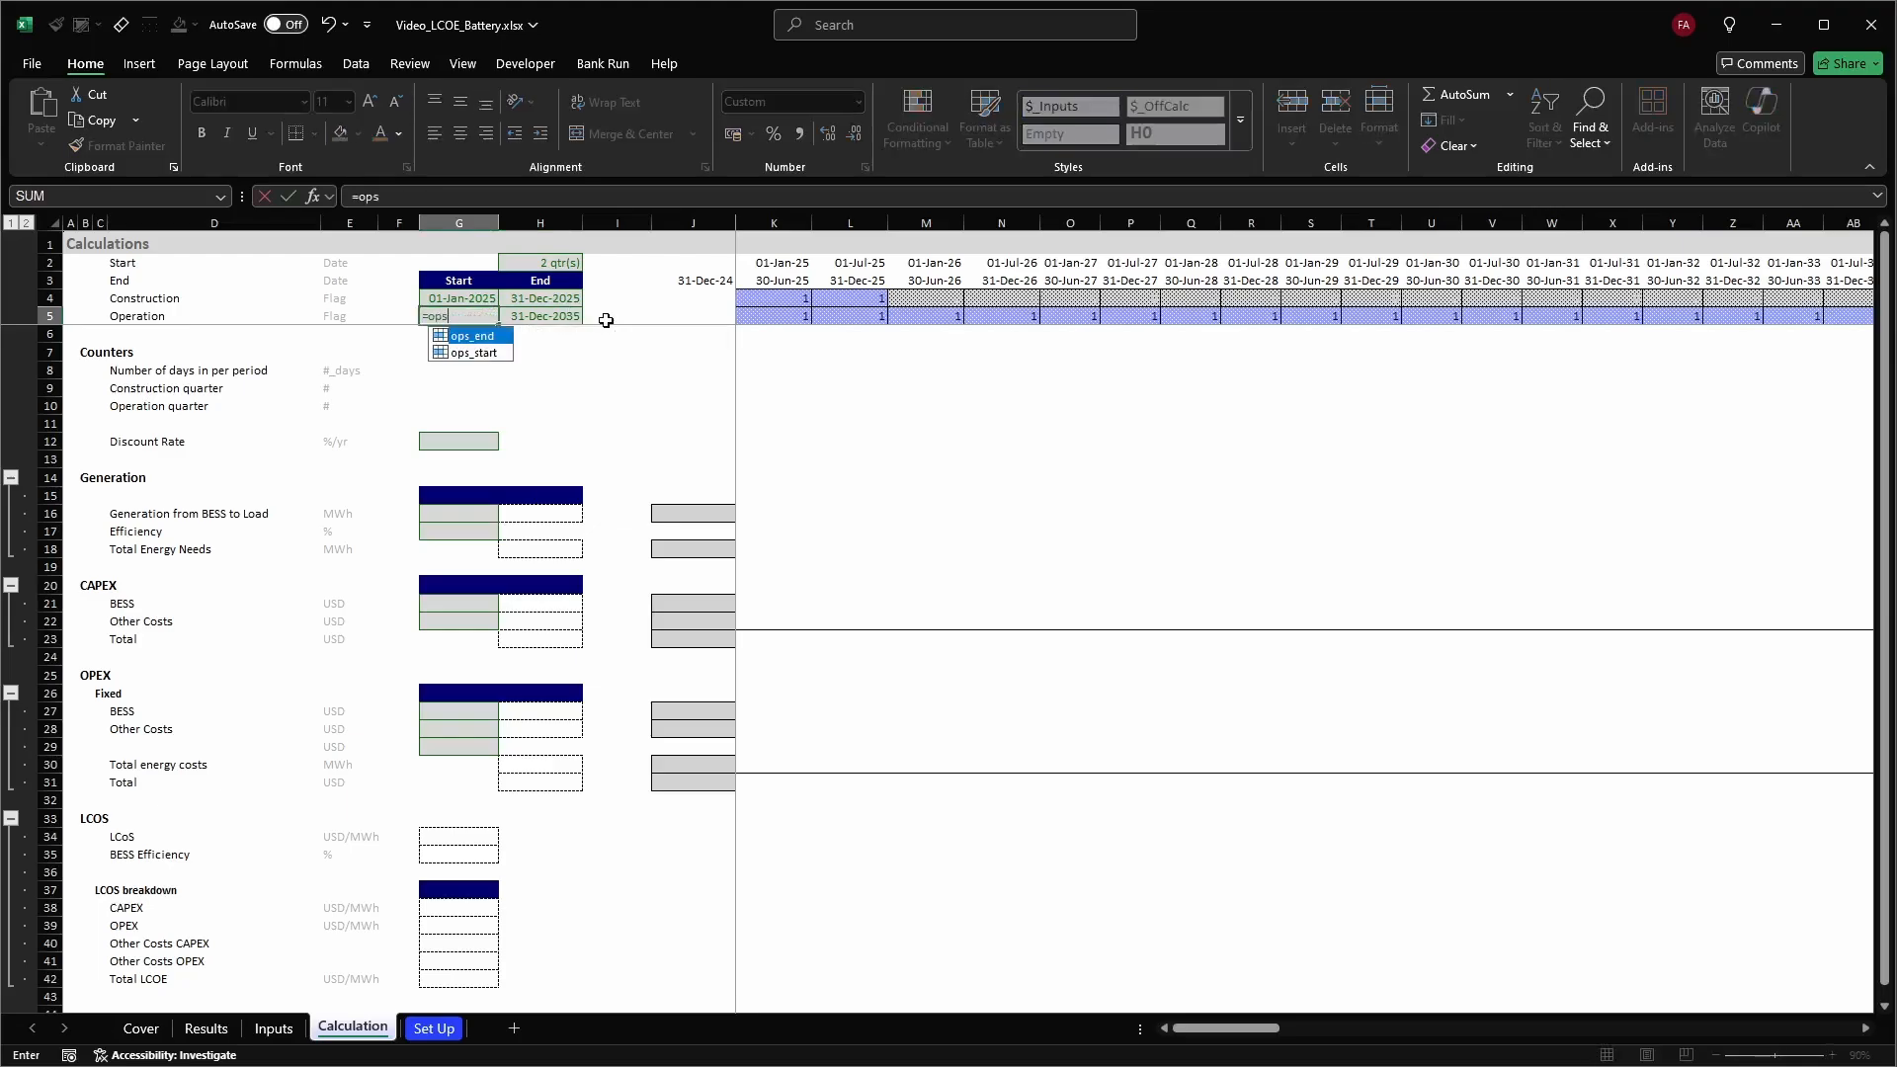
key("Down")
key("Tab")
key("Return")
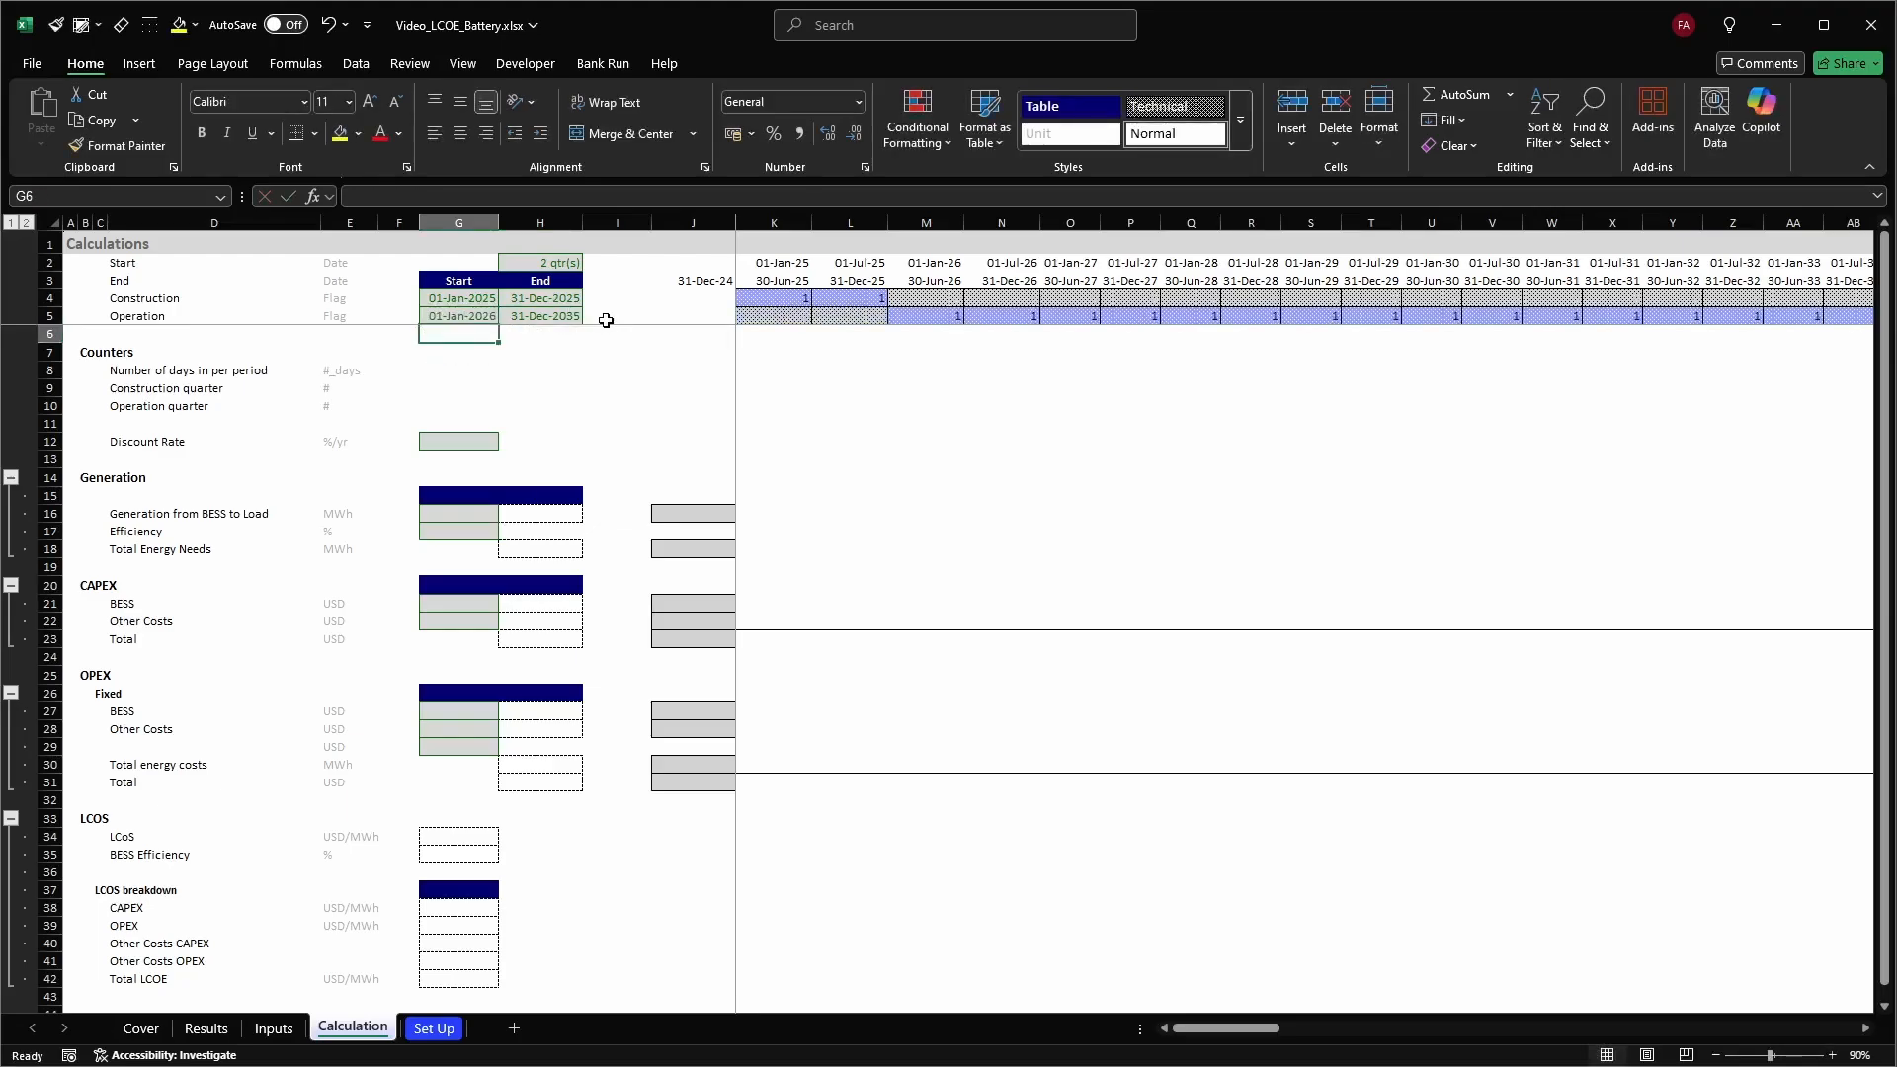
Check the operation flags along row 5 from the first period through the end of operations in 2035
key("Up")
key("Right")
key("Right")
key("Right")
key("Right")
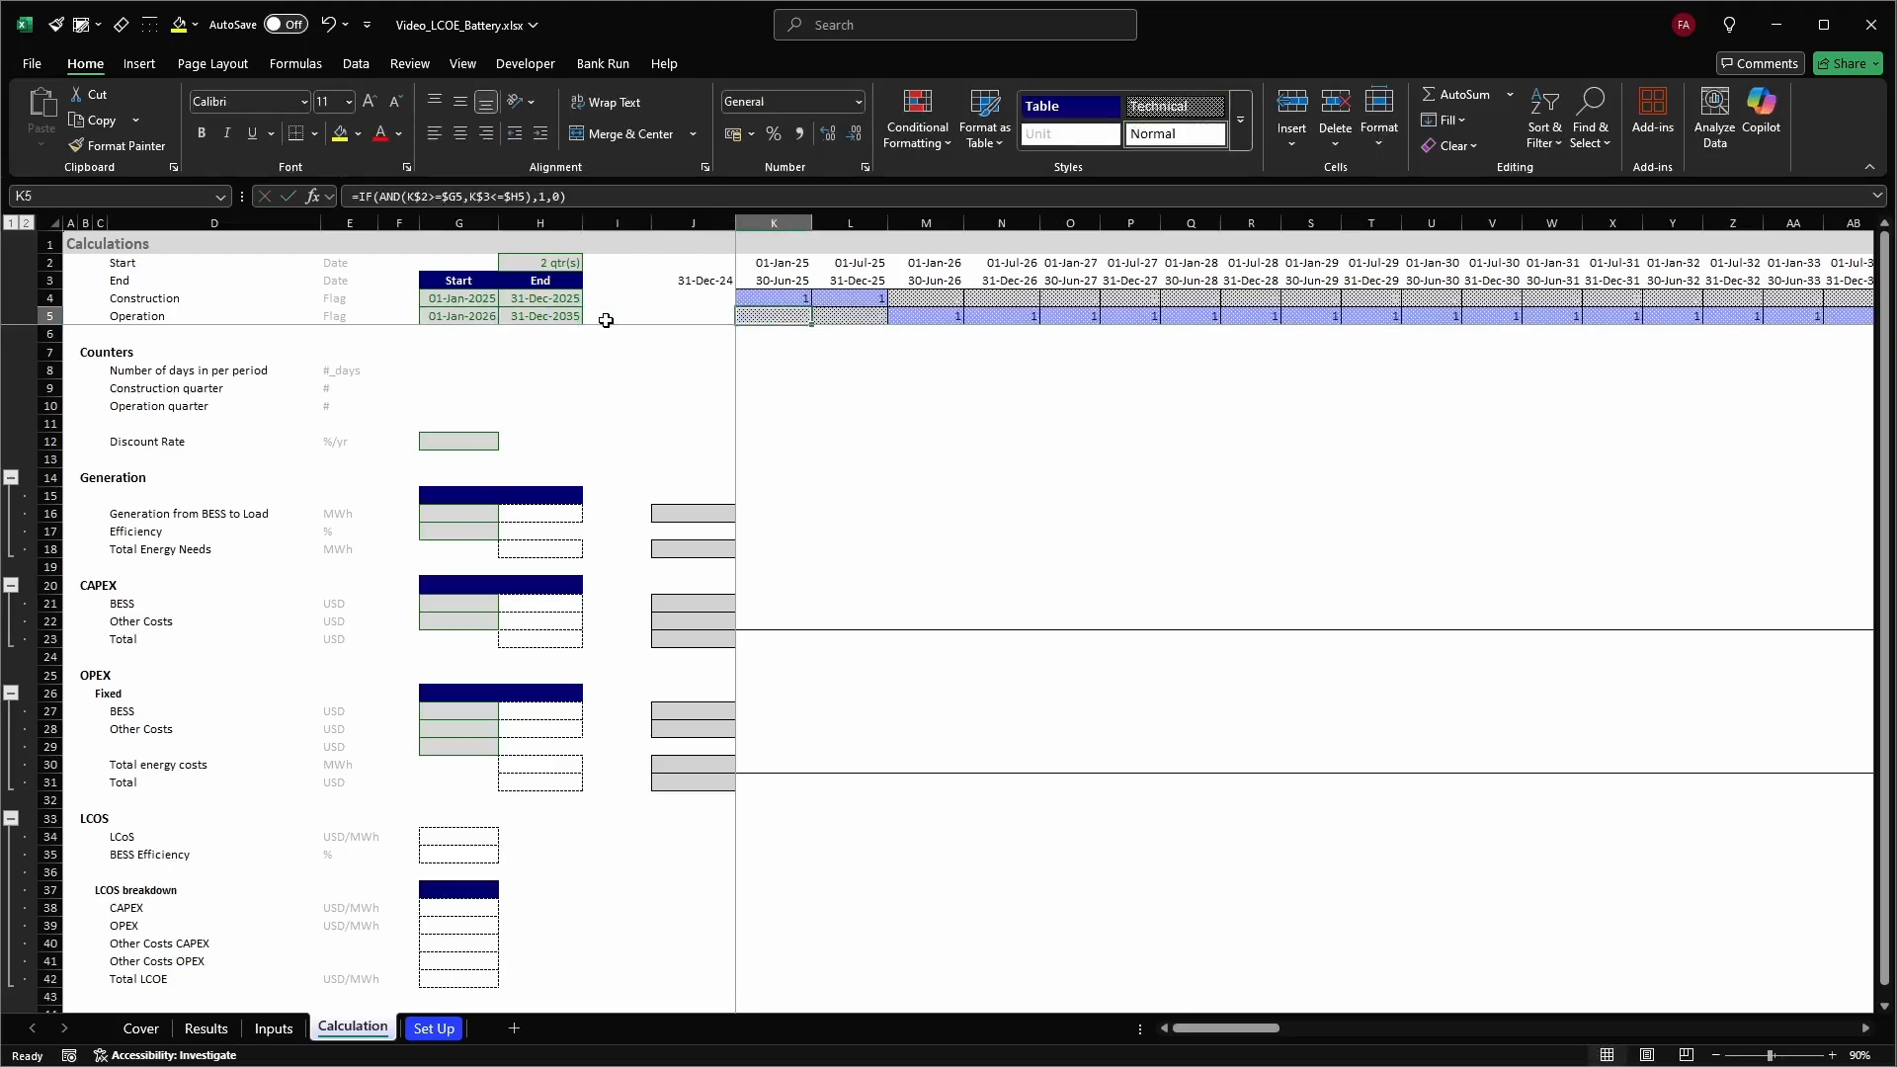
key("Right")
key("Right")
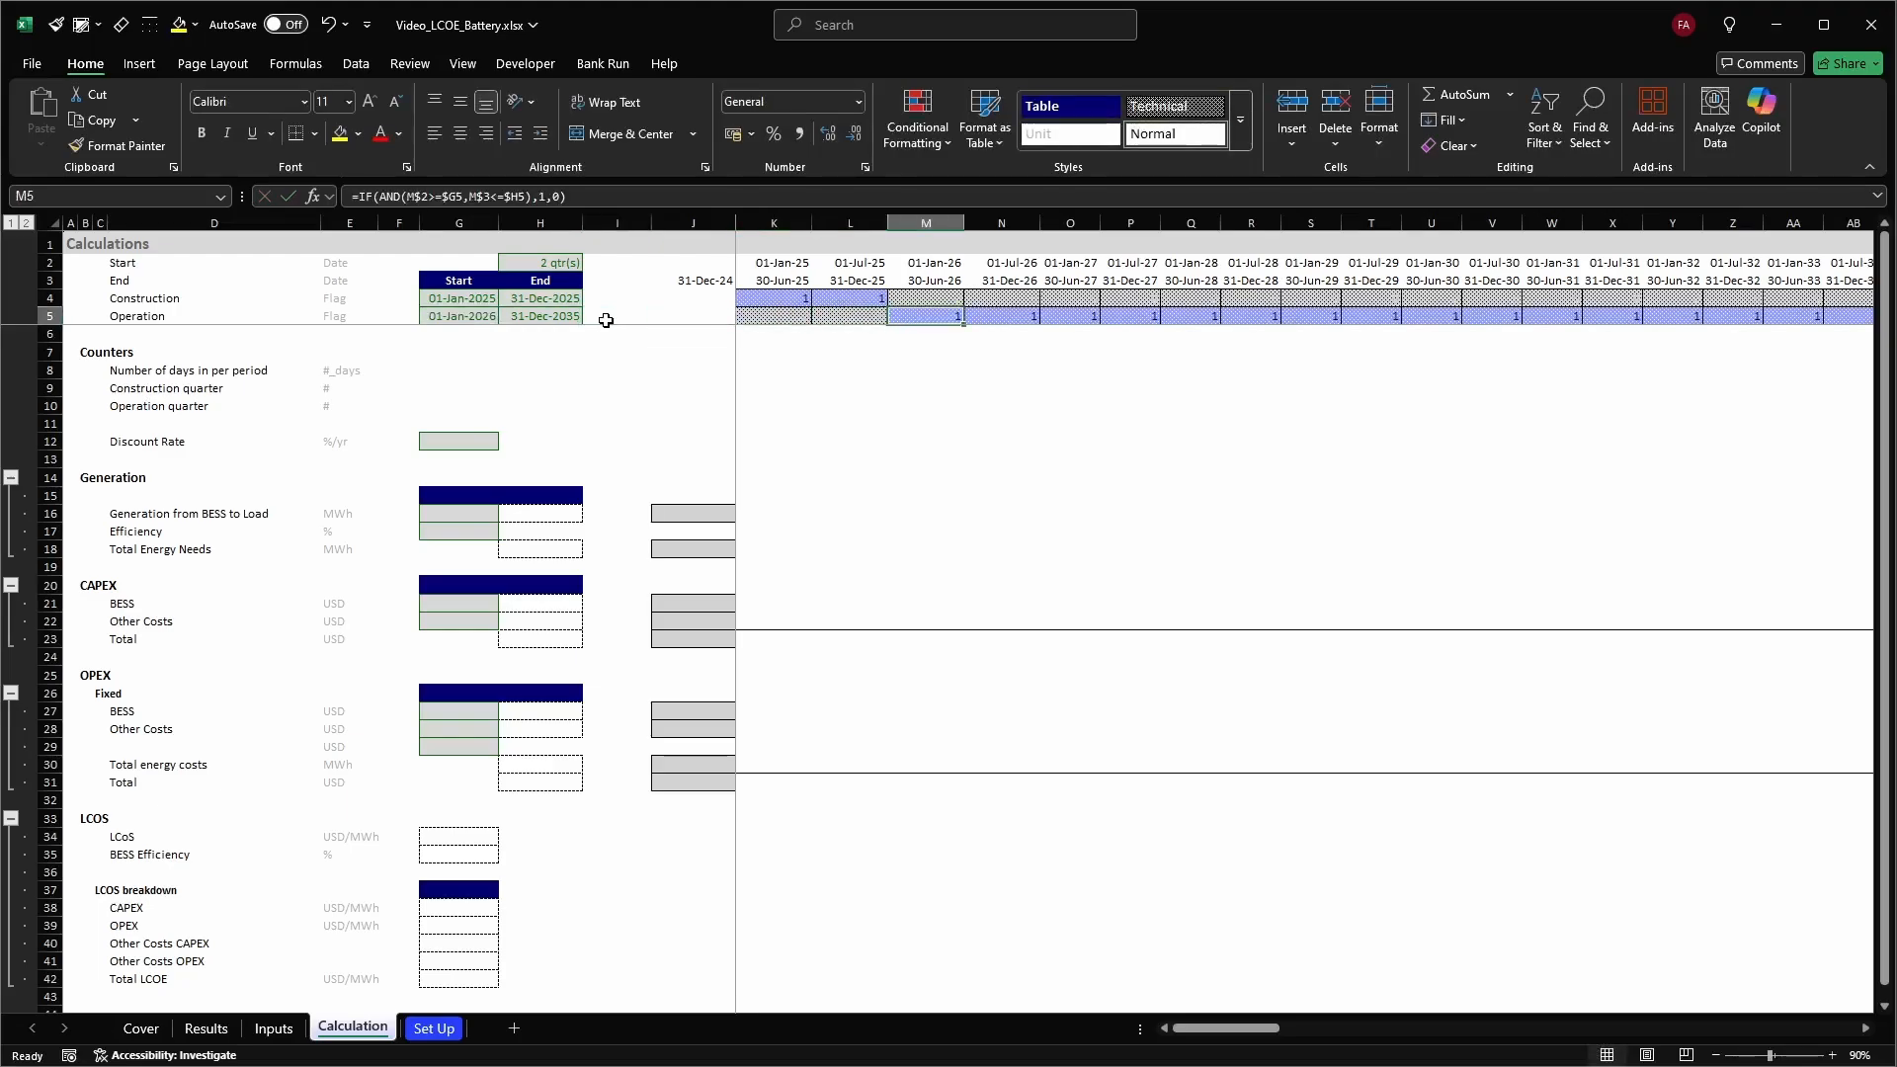
key("Right")
key("Right")
key("Right")
key("Right")
key("Right")
key("Right")
key("Right")
key("Right")
key("Right")
key("Right")
key("Right")
key("Right")
key("Right")
key("Right")
key("Right")
key("Right")
key("Right")
key("Right")
key("Right")
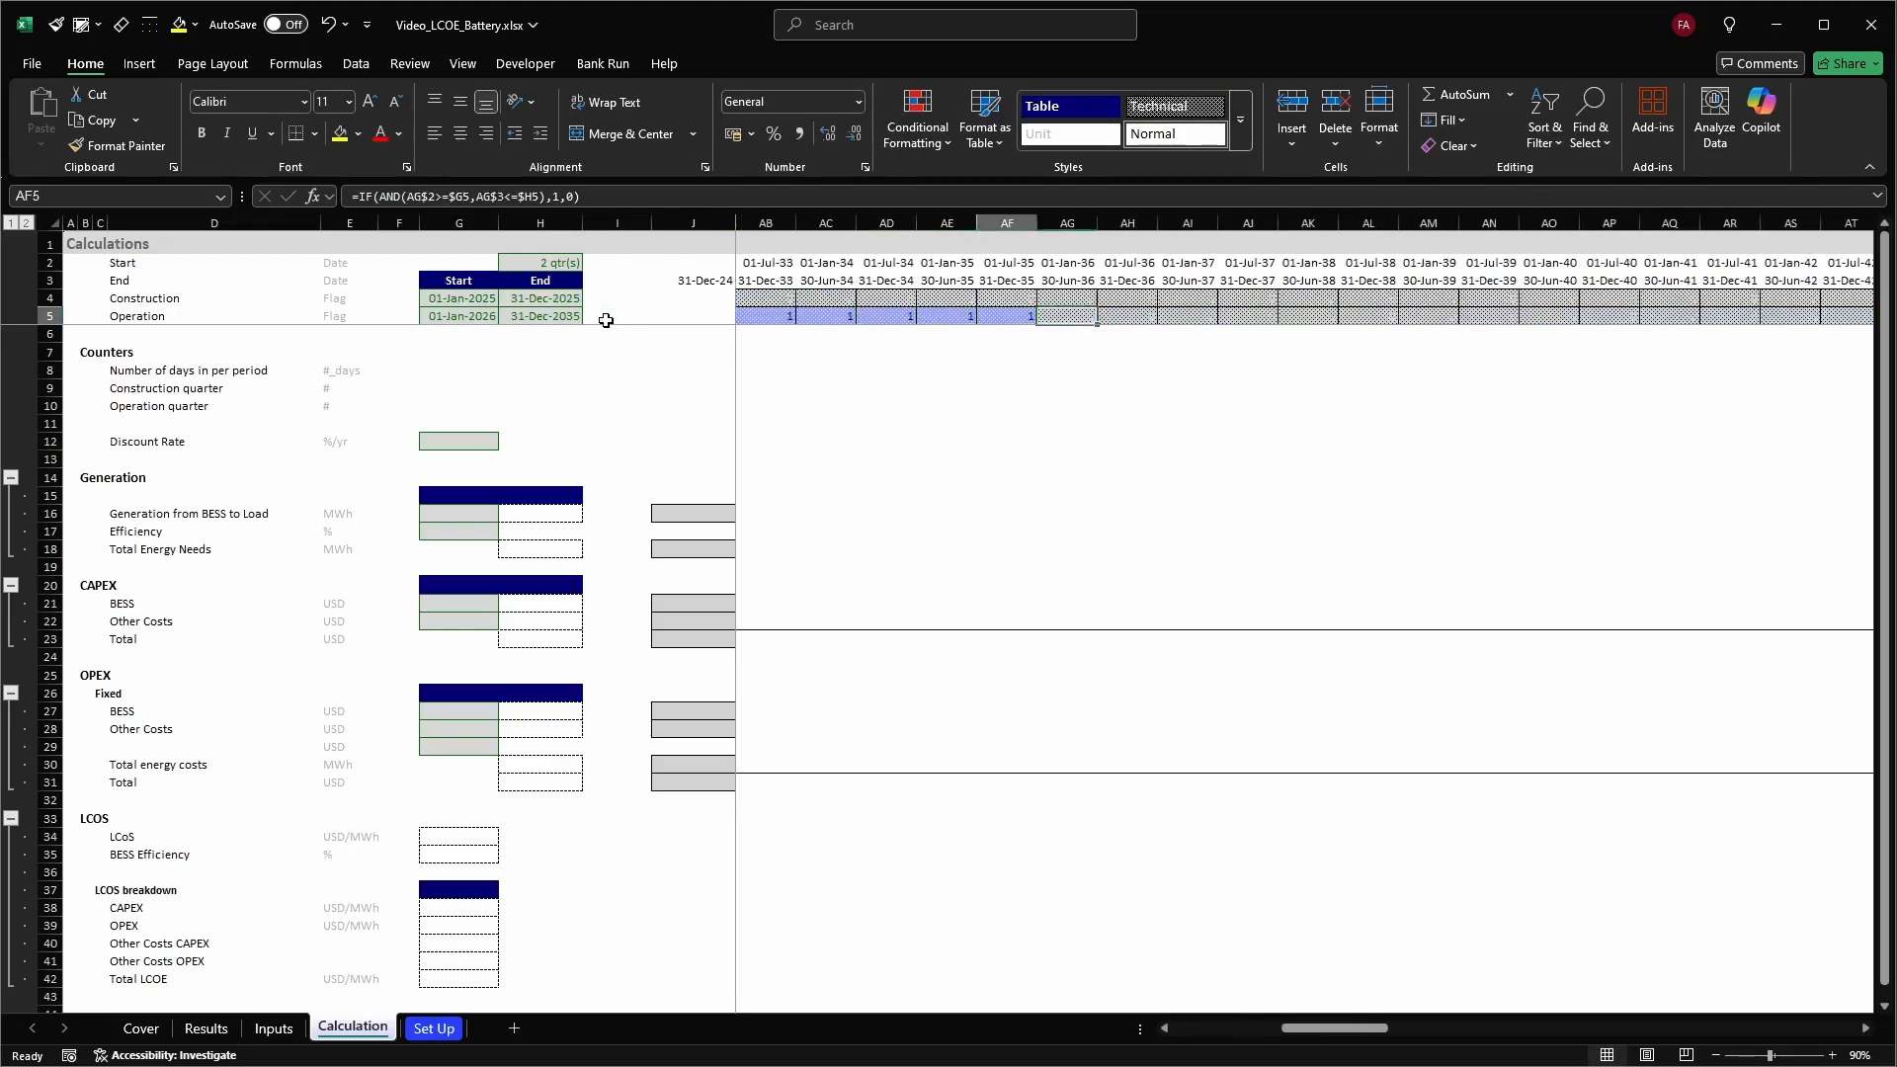
key("ctrl+space")
key("Left")
key("Left")
key("Right")
key("ctrl+Left")
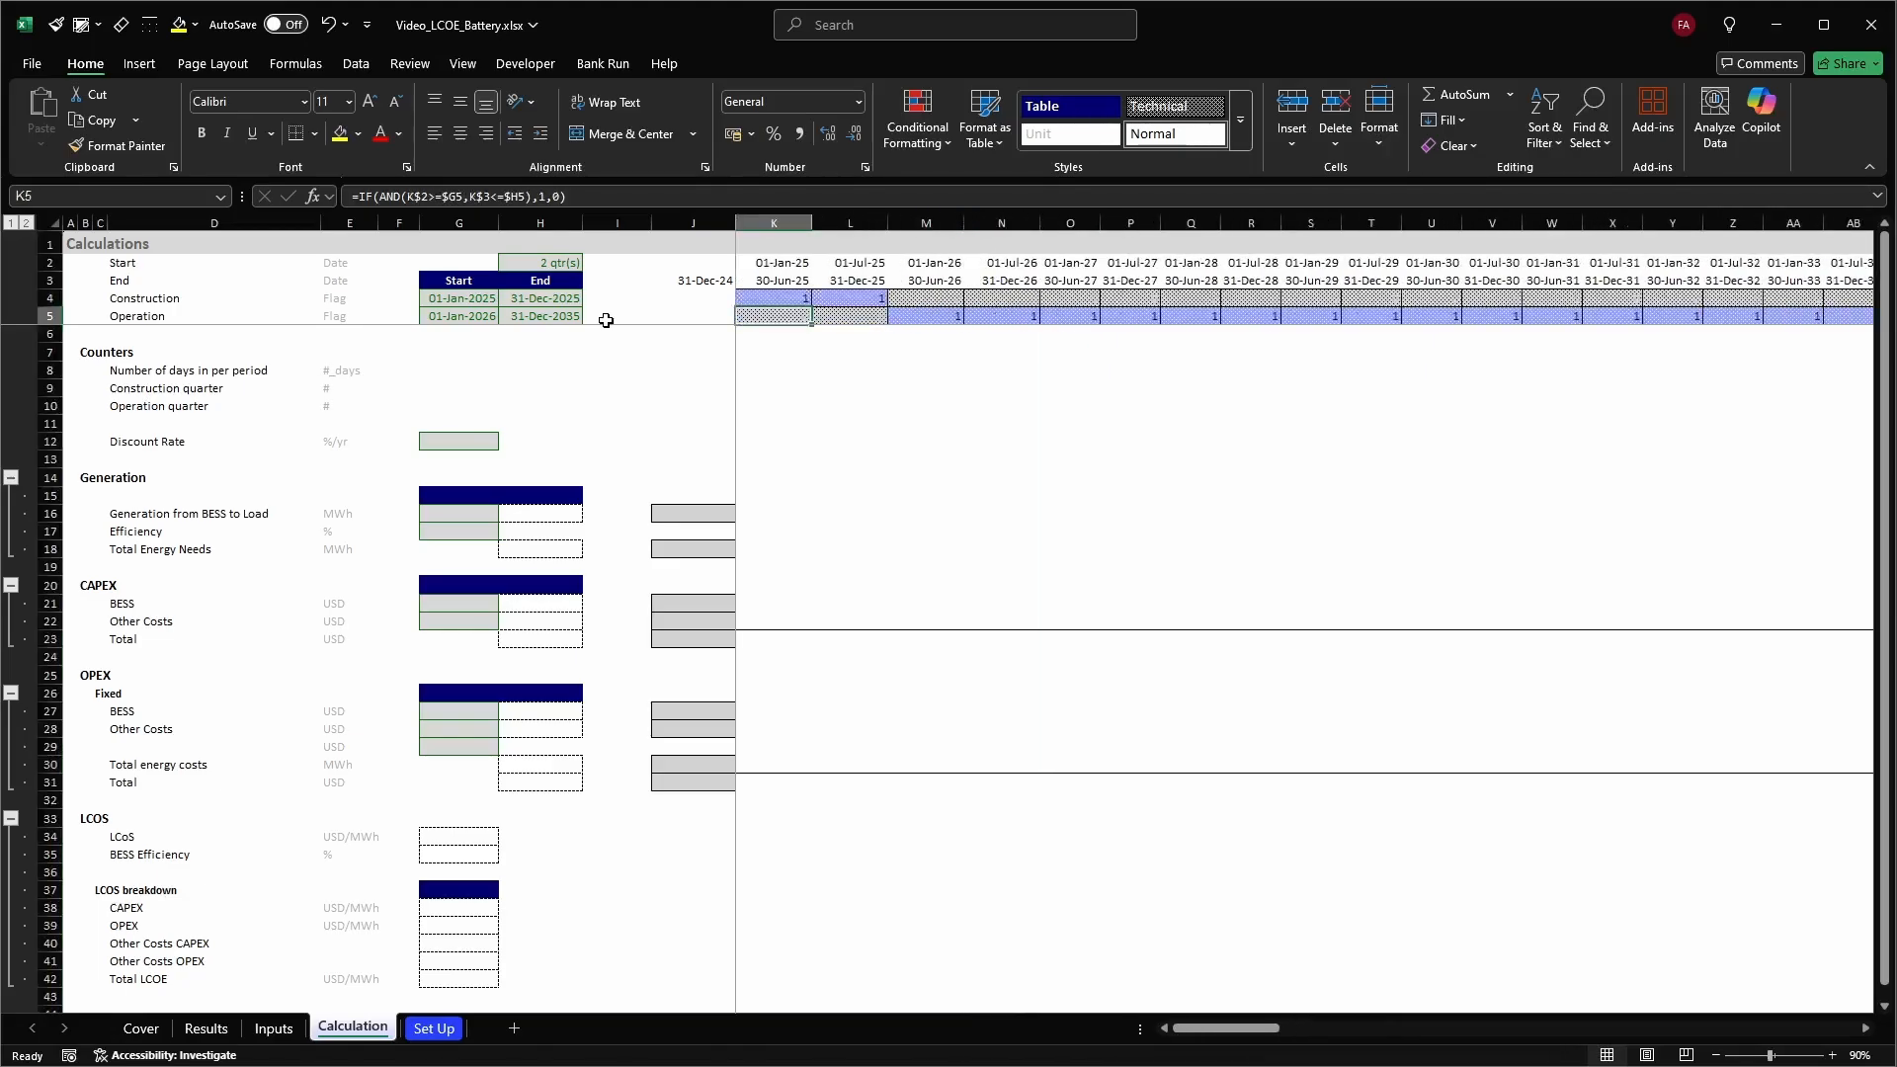
Check the start and end date references in G4:H5 and the first construction flags in row 4
key("ctrl+Left")
key("Left")
key("Up")
key("shift+Down")
key("shift+Right")
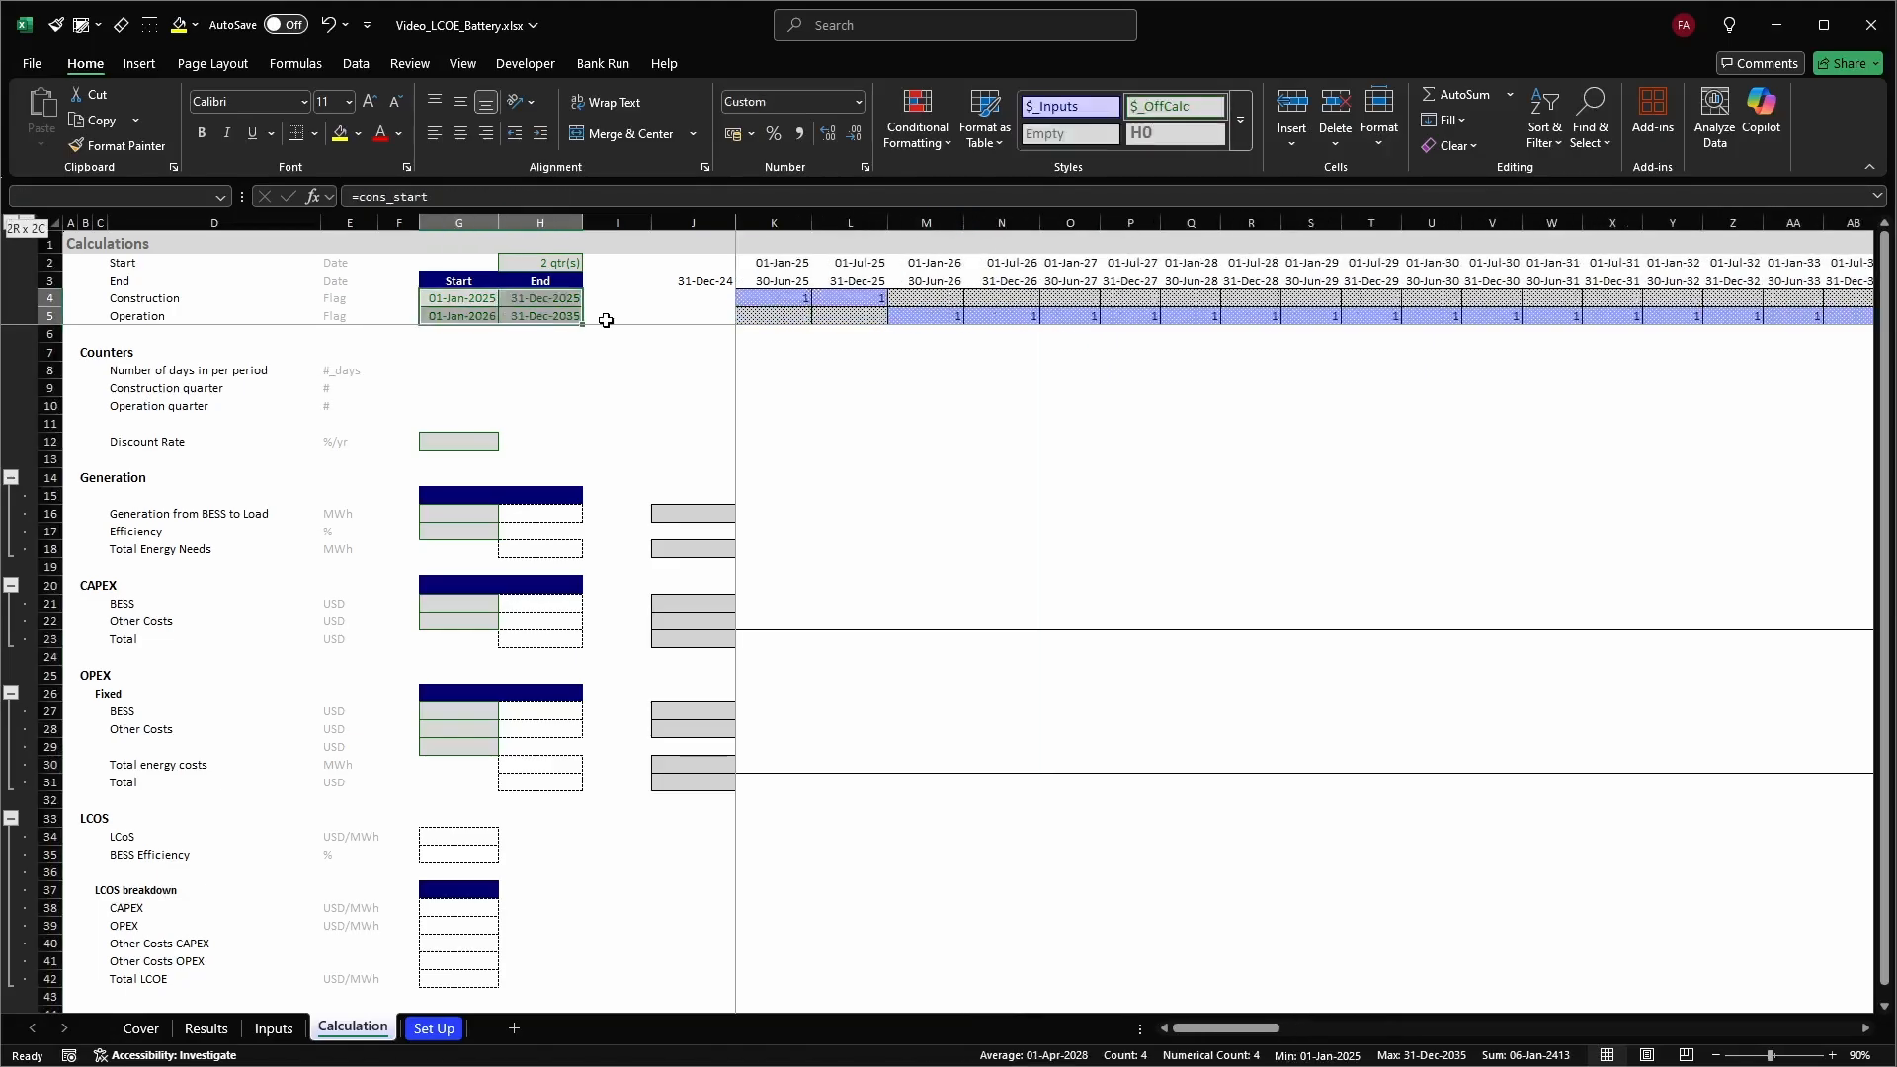
key("Left")
key("Right")
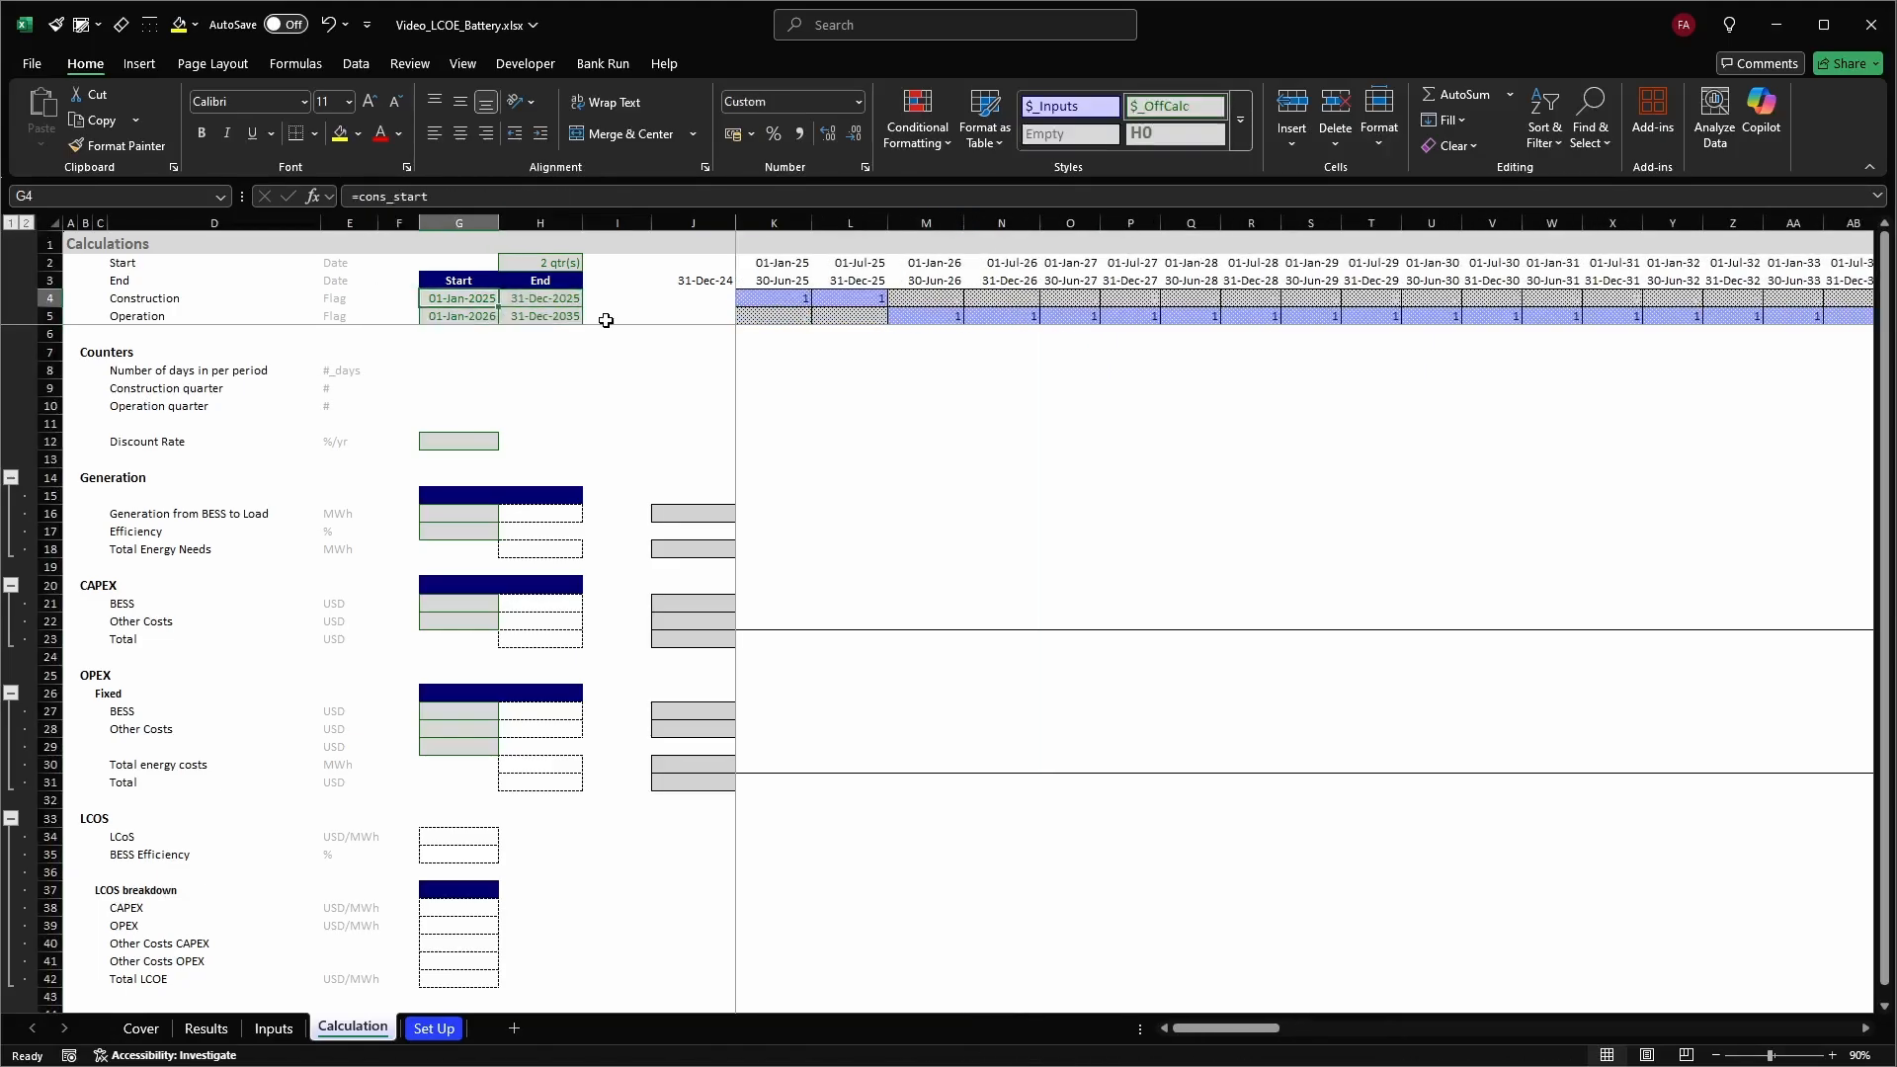
key("Right")
key("Left")
key("Down")
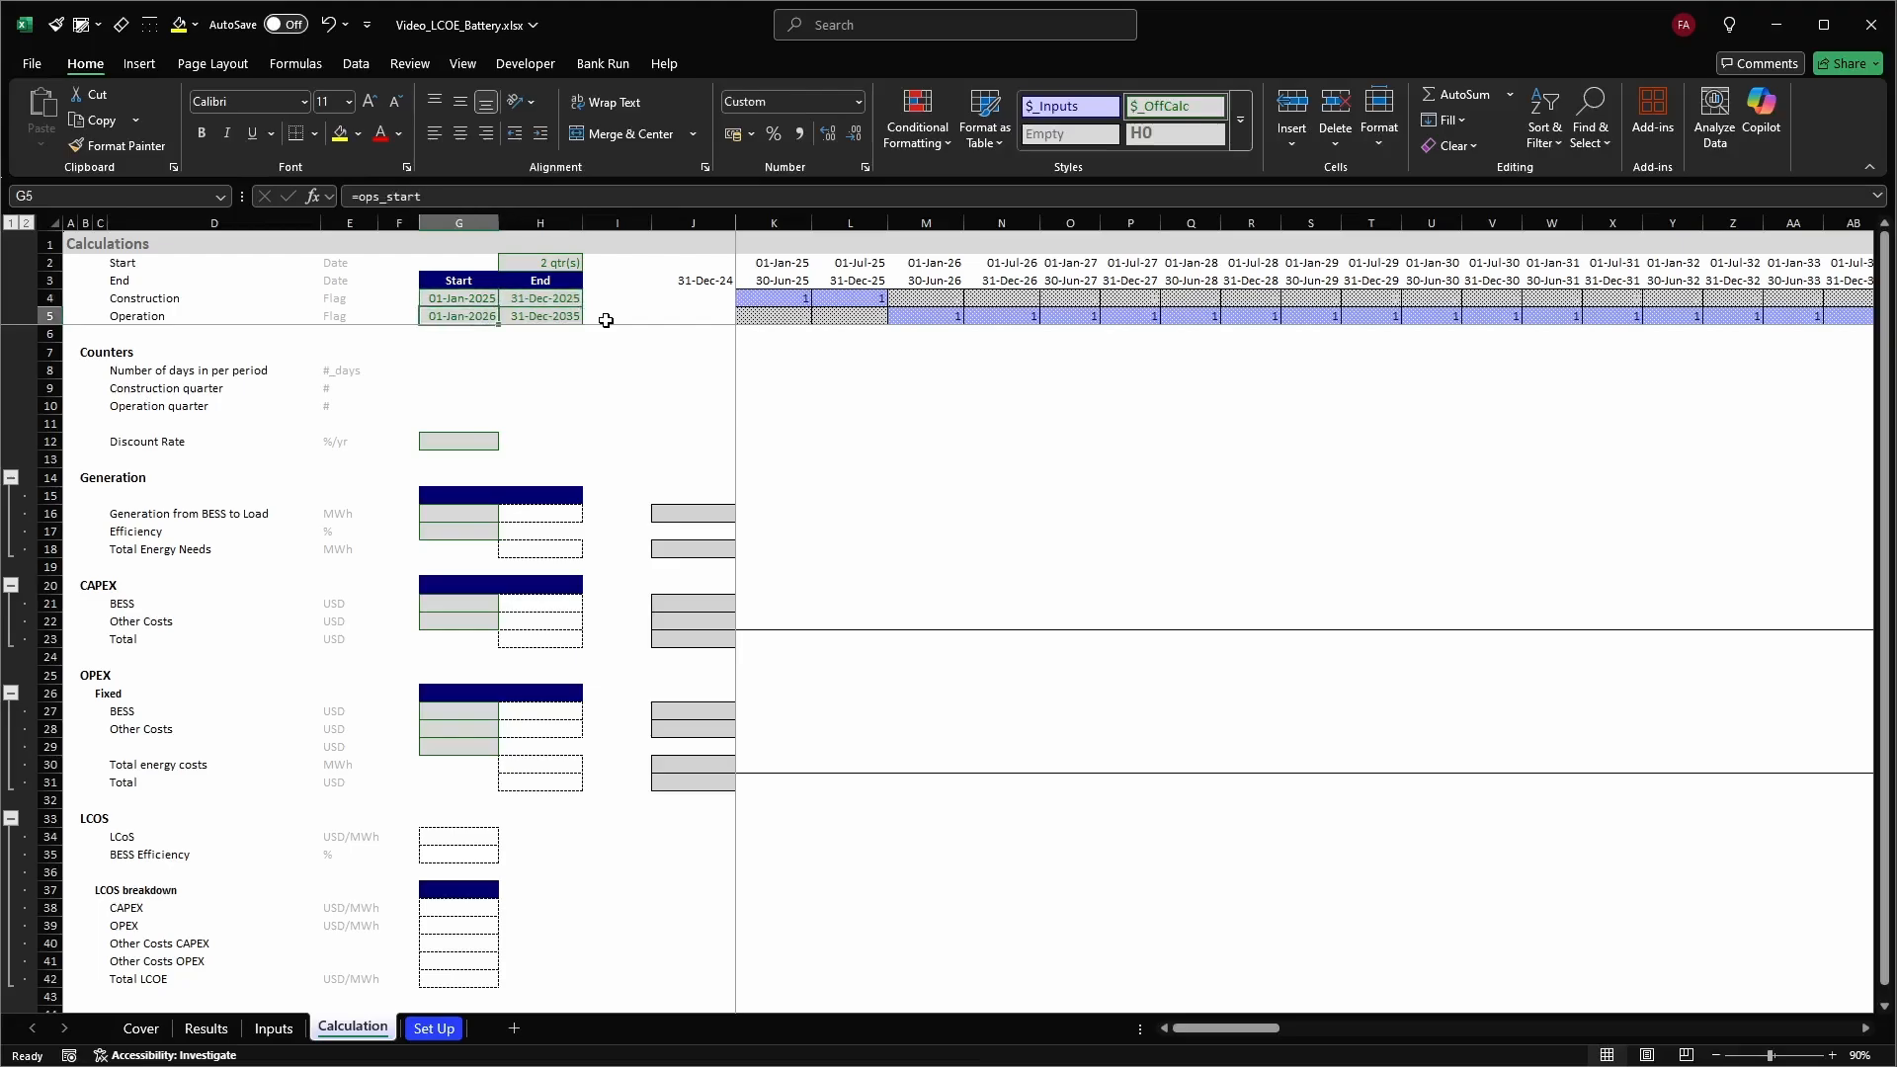
key("Right")
key("Up")
key("Right")
key("Right")
key("Right")
key("Right")
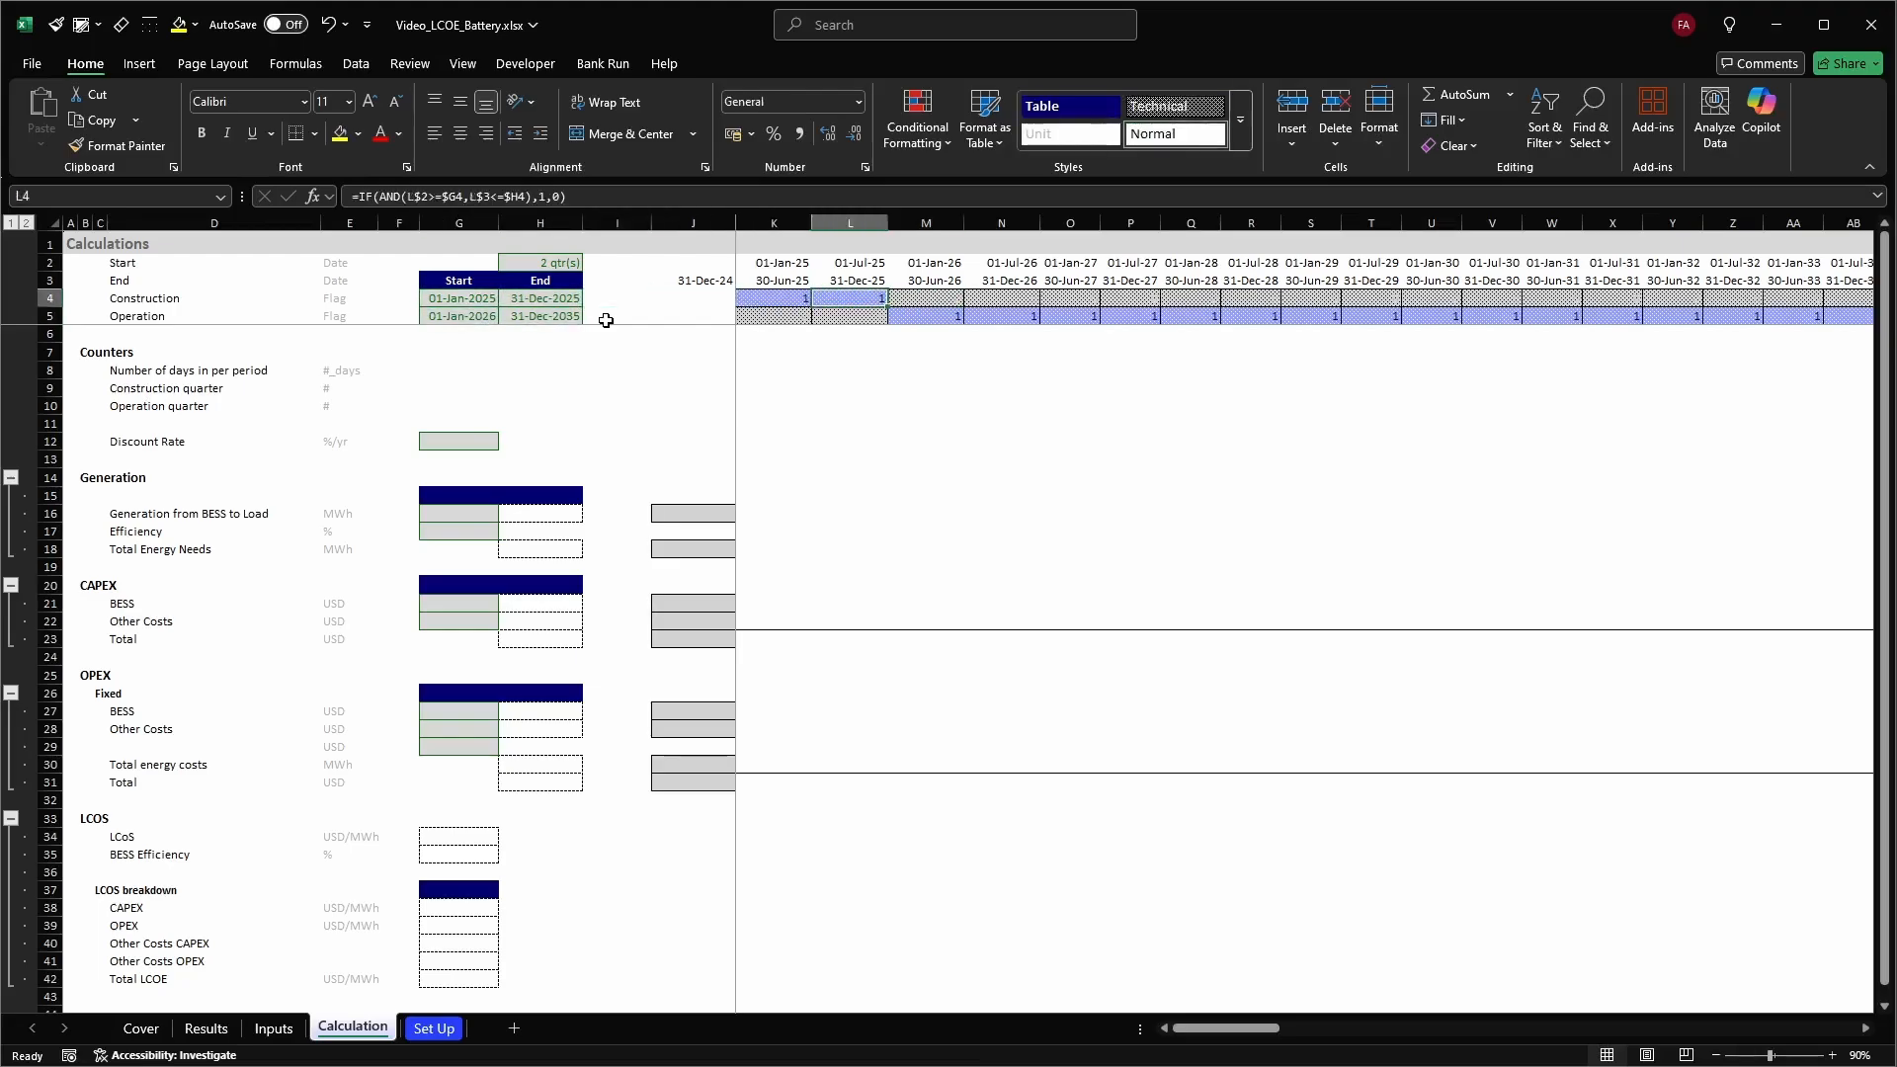
key("Left")
key("Left")
key("Left")
key("Left")
Apply the $_InCalc cell style to the model start date in J3
key("Right")
key("Right")
key("Up")
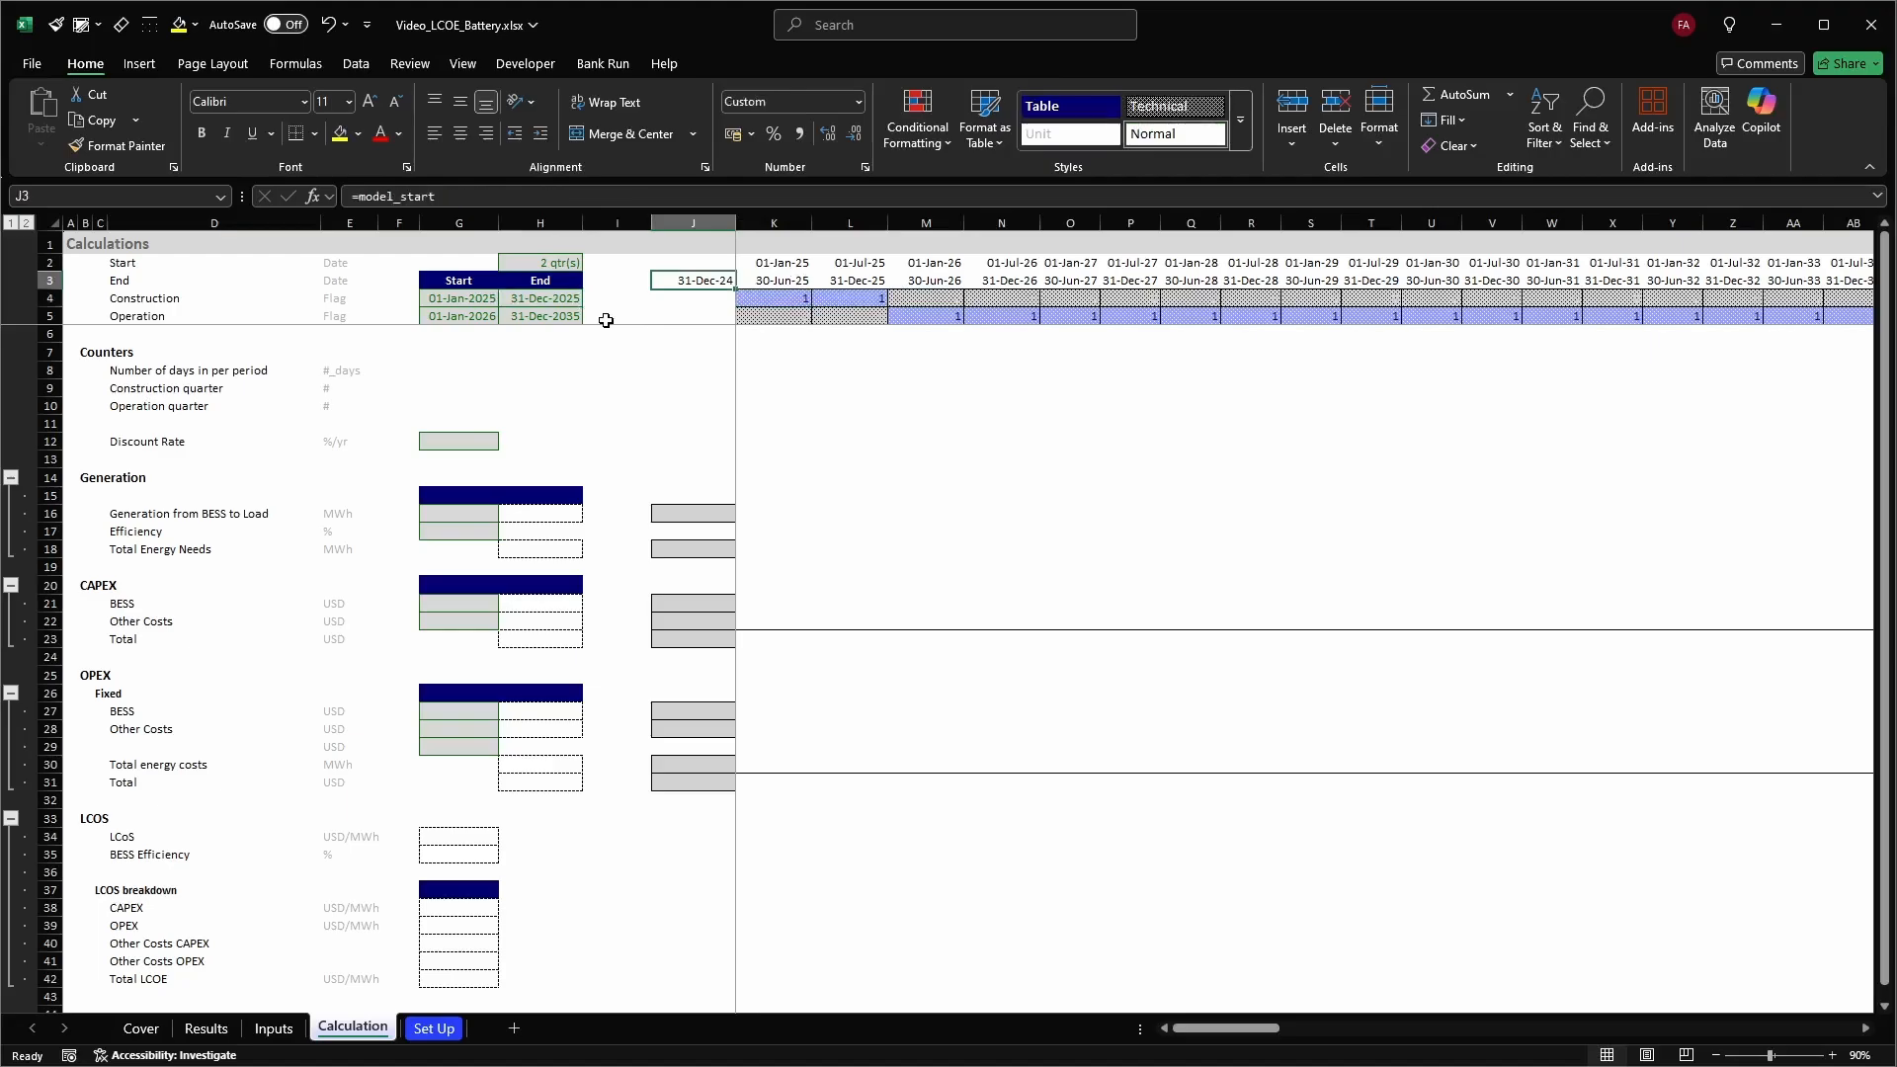
key("alt+2")
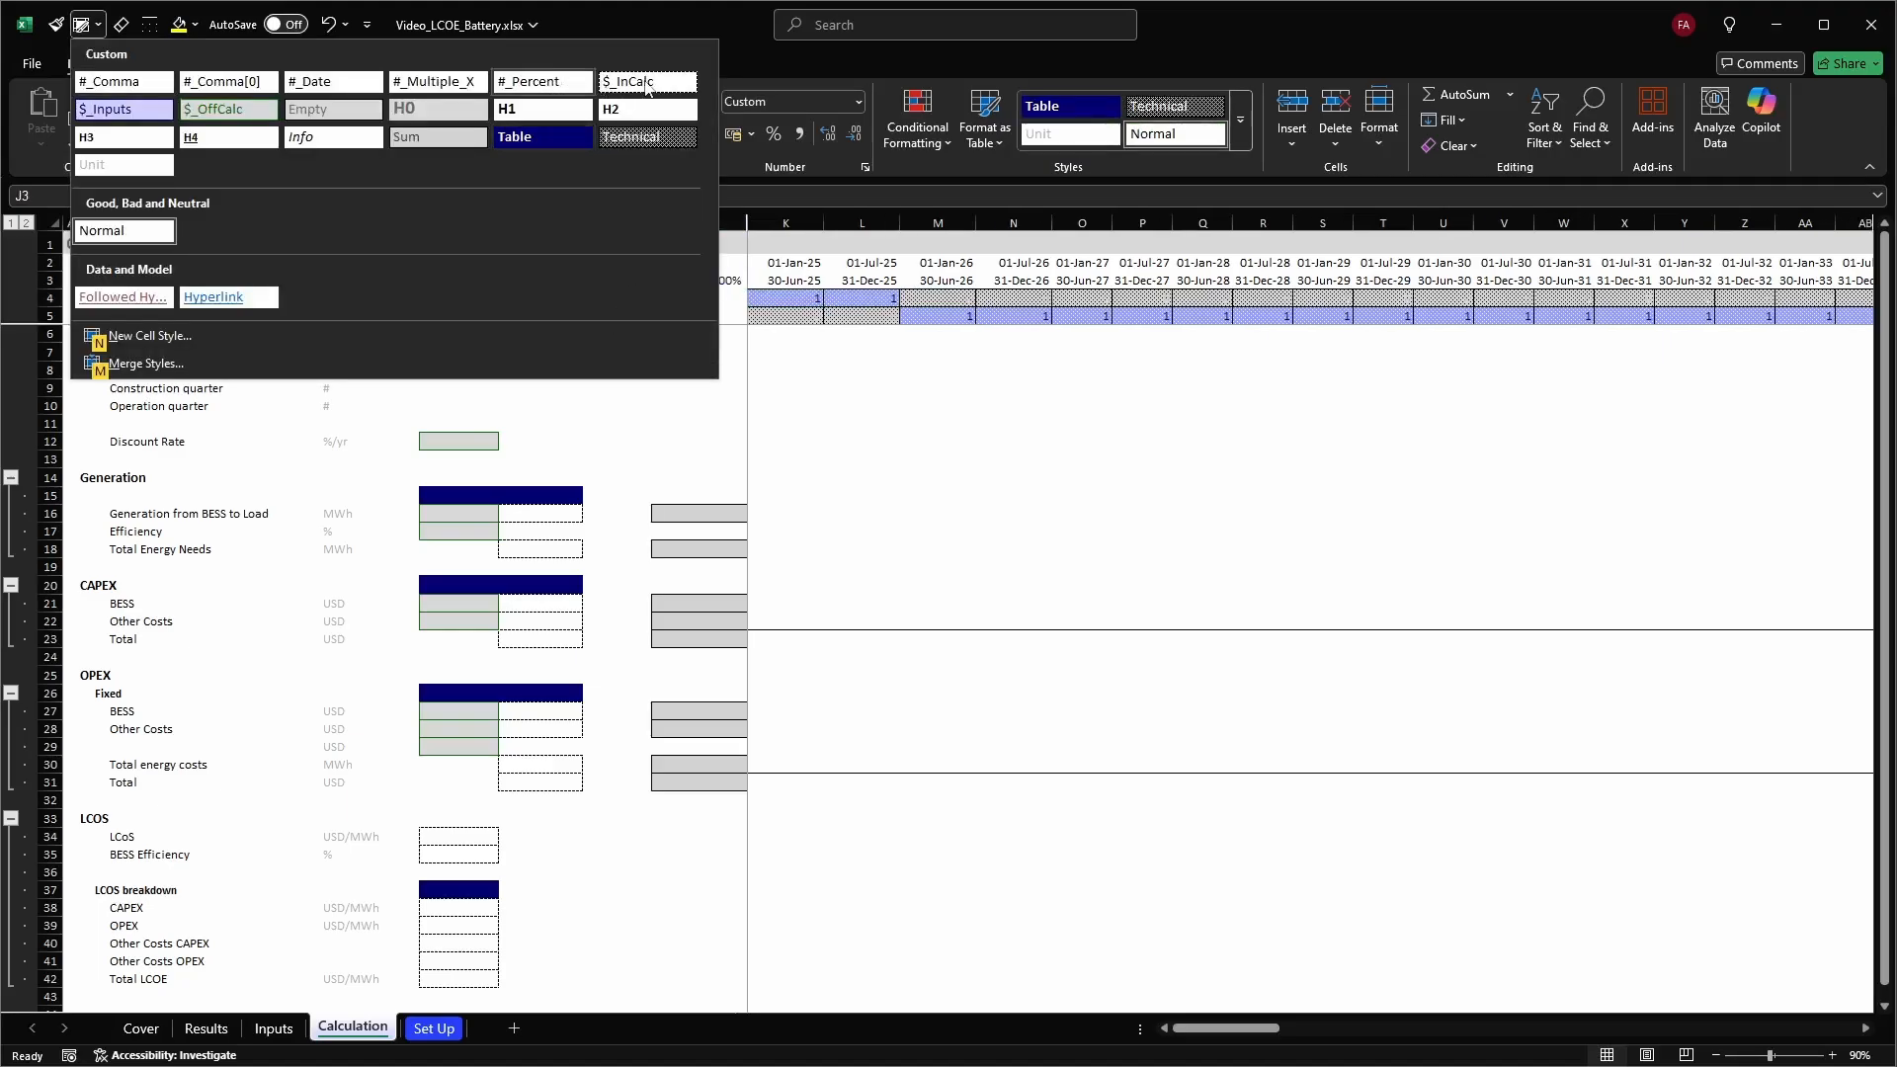
left_click(669, 119)
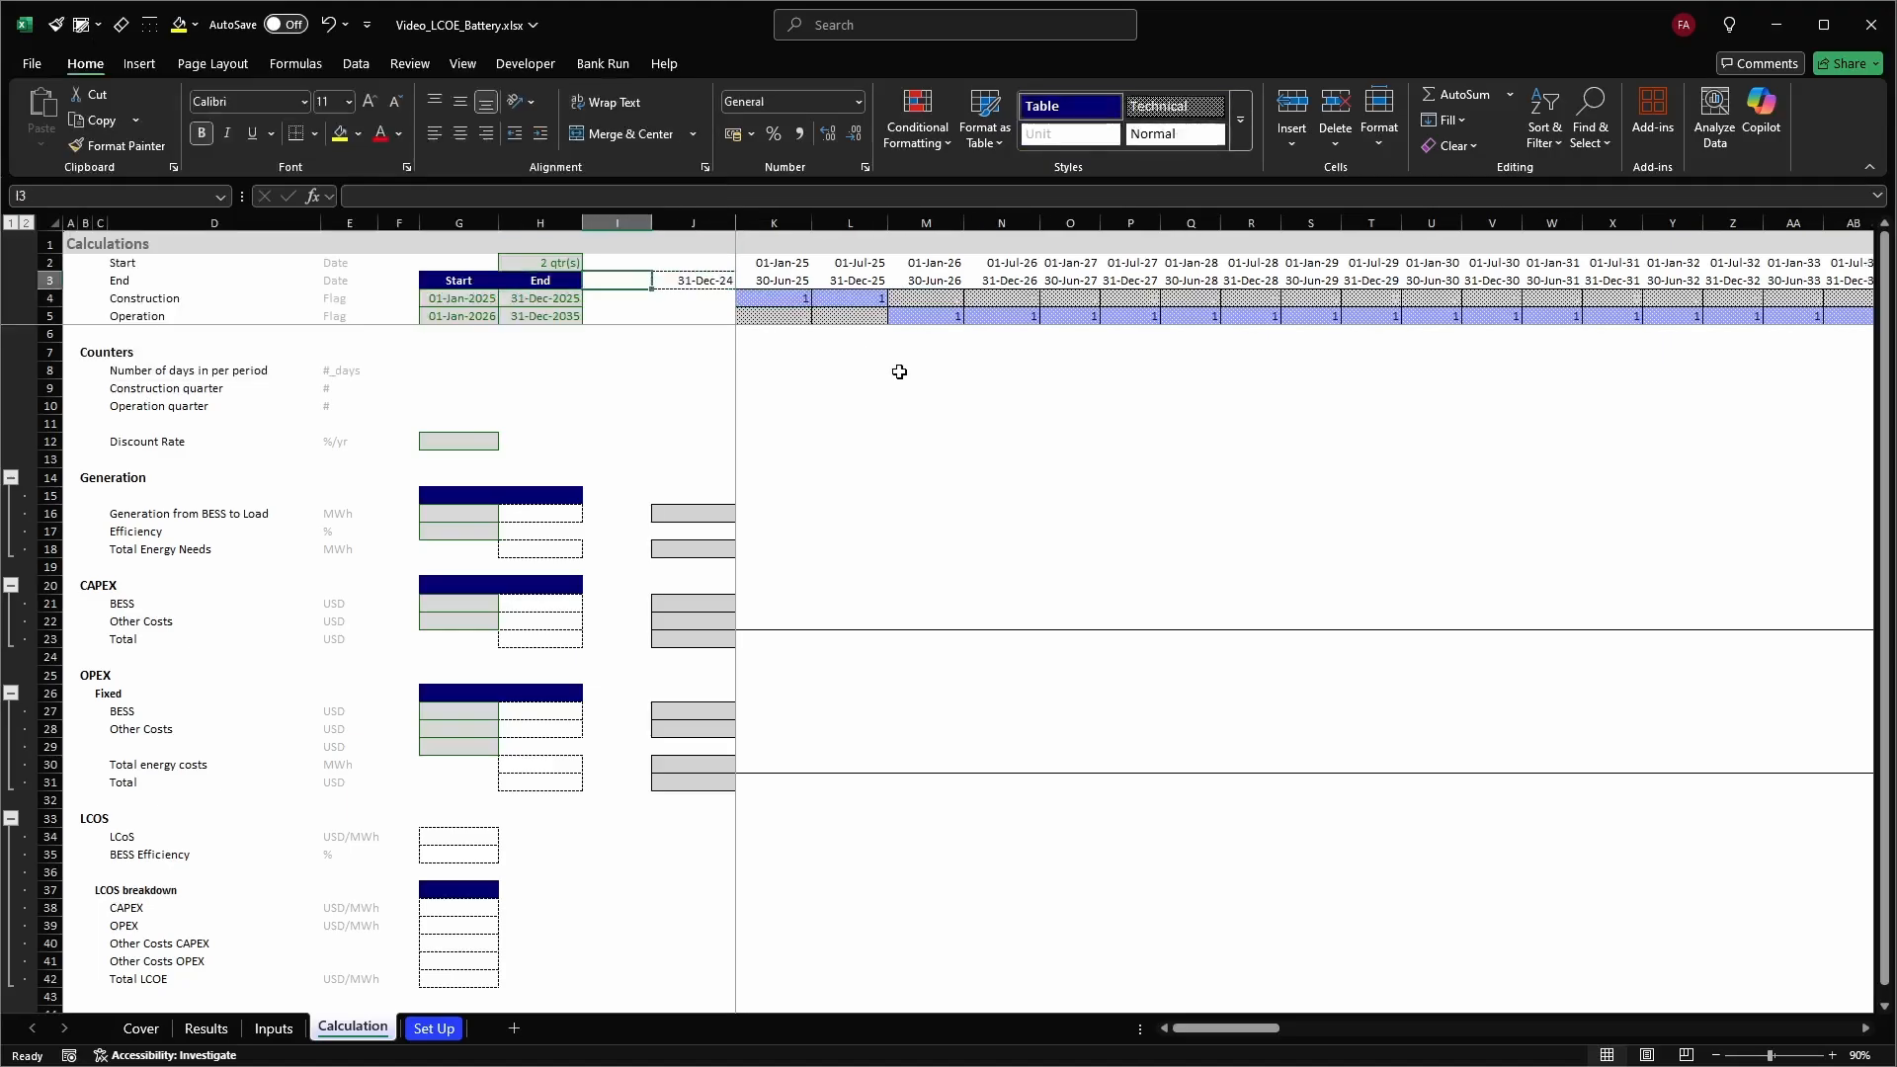
key("Right")
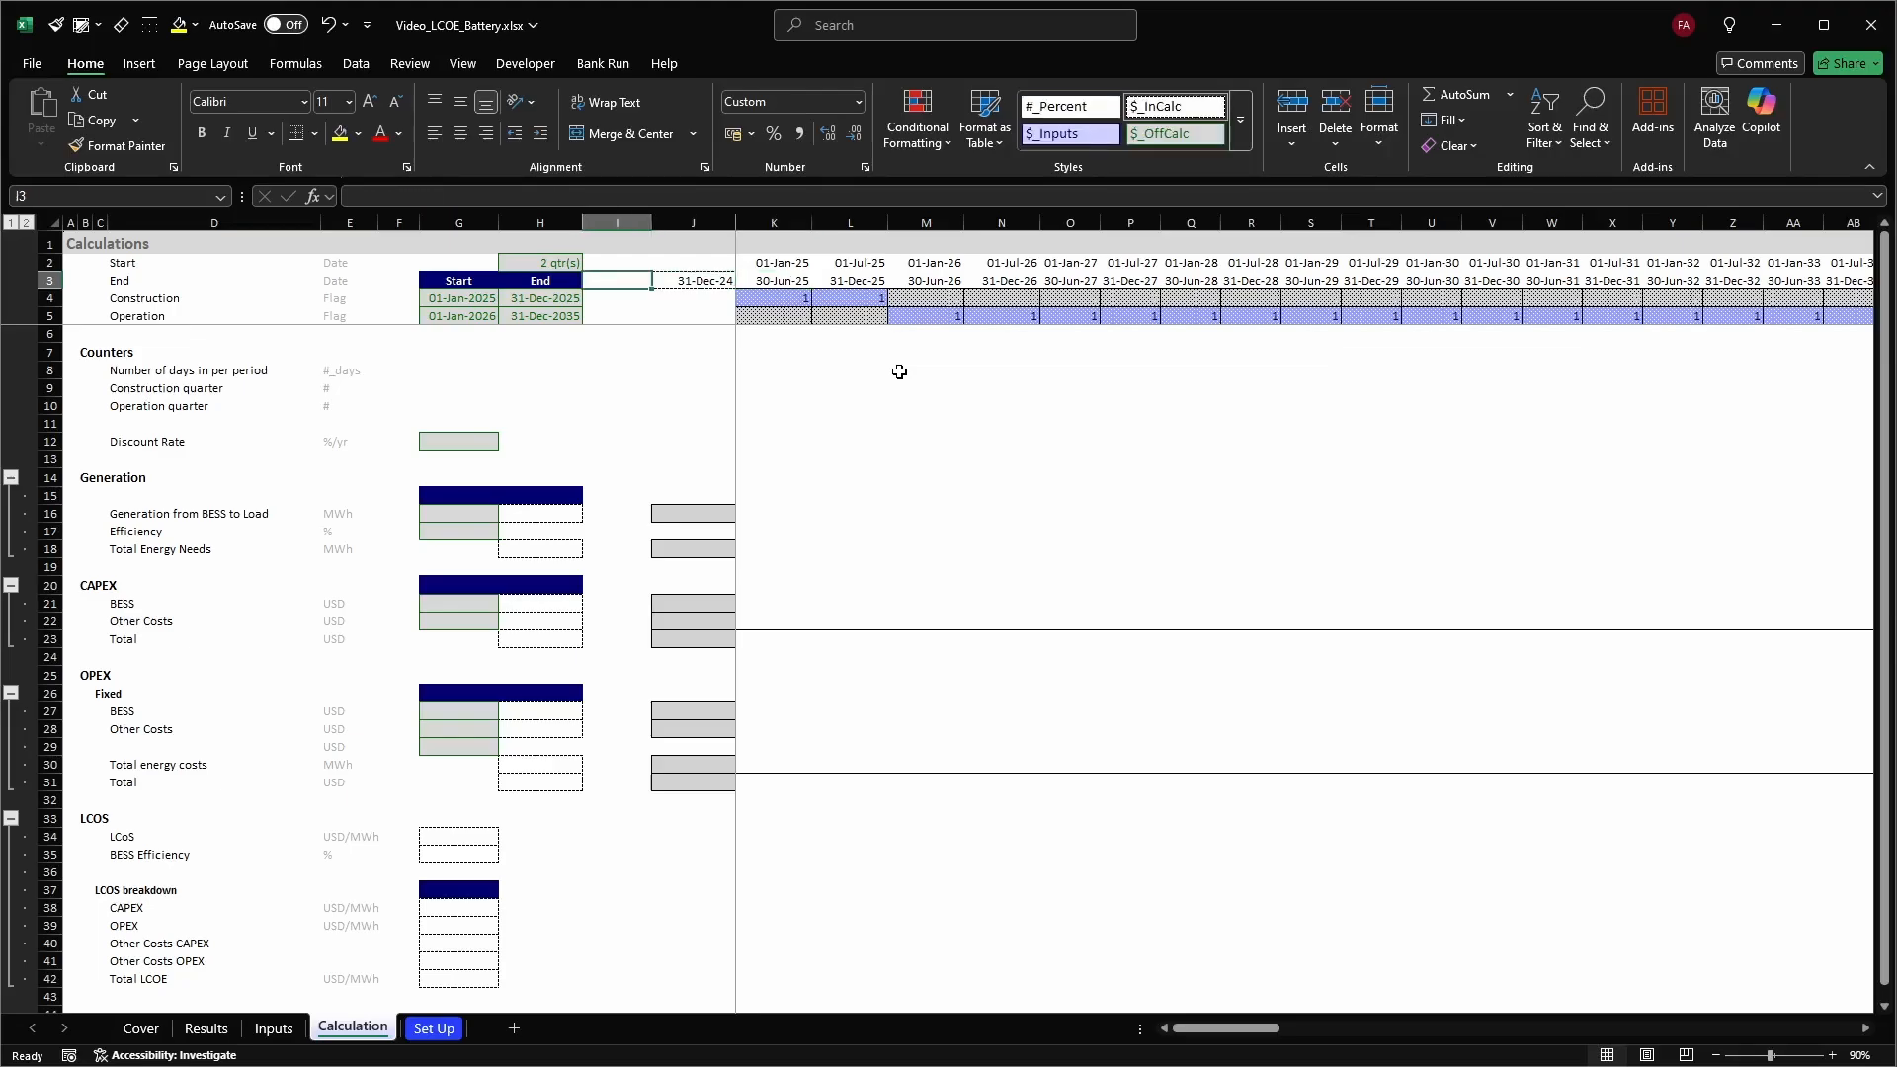
key("Left")
key("Right")
key("Down")
key("ctrl+space")
key("shift+Right")
key("shift+Right")
key("shift+Right")
key("shift+Right")
key("shift+Right")
key("shift+Right")
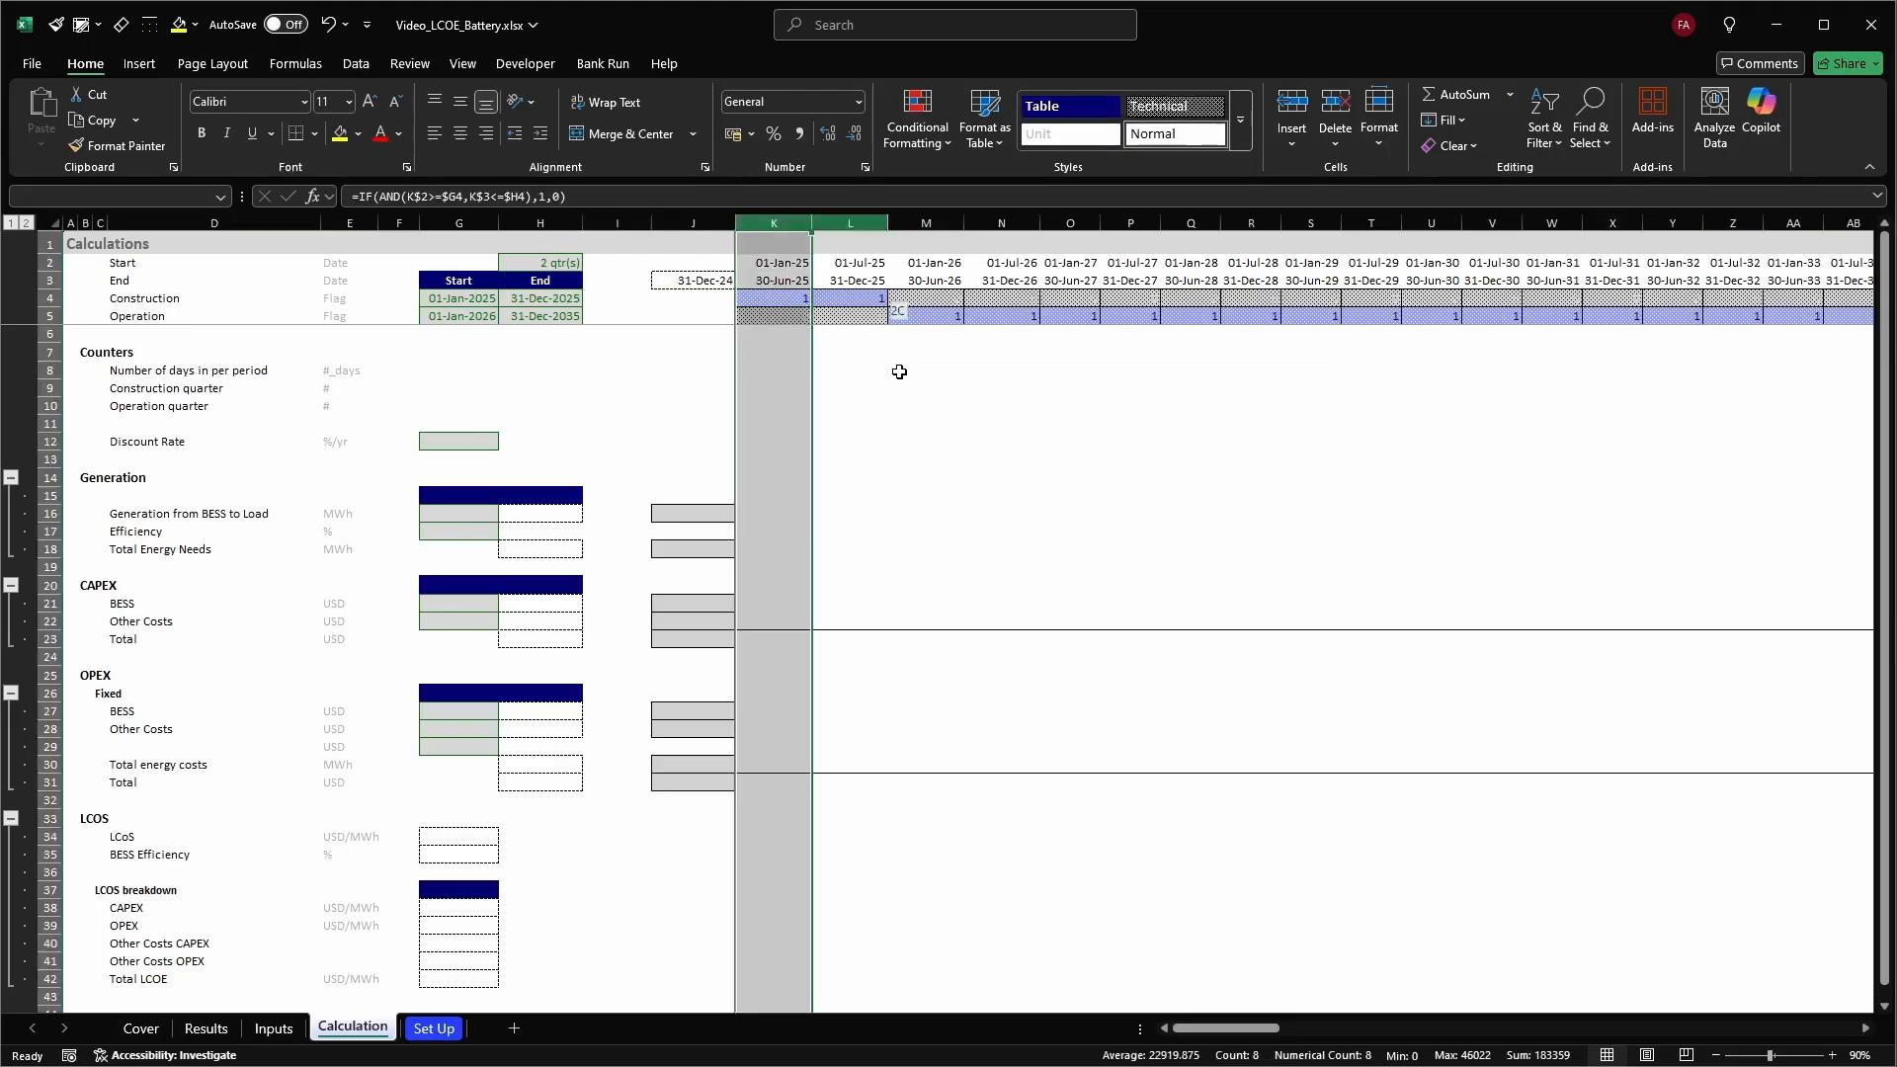
key("Left")
key("Left")
key("Left")
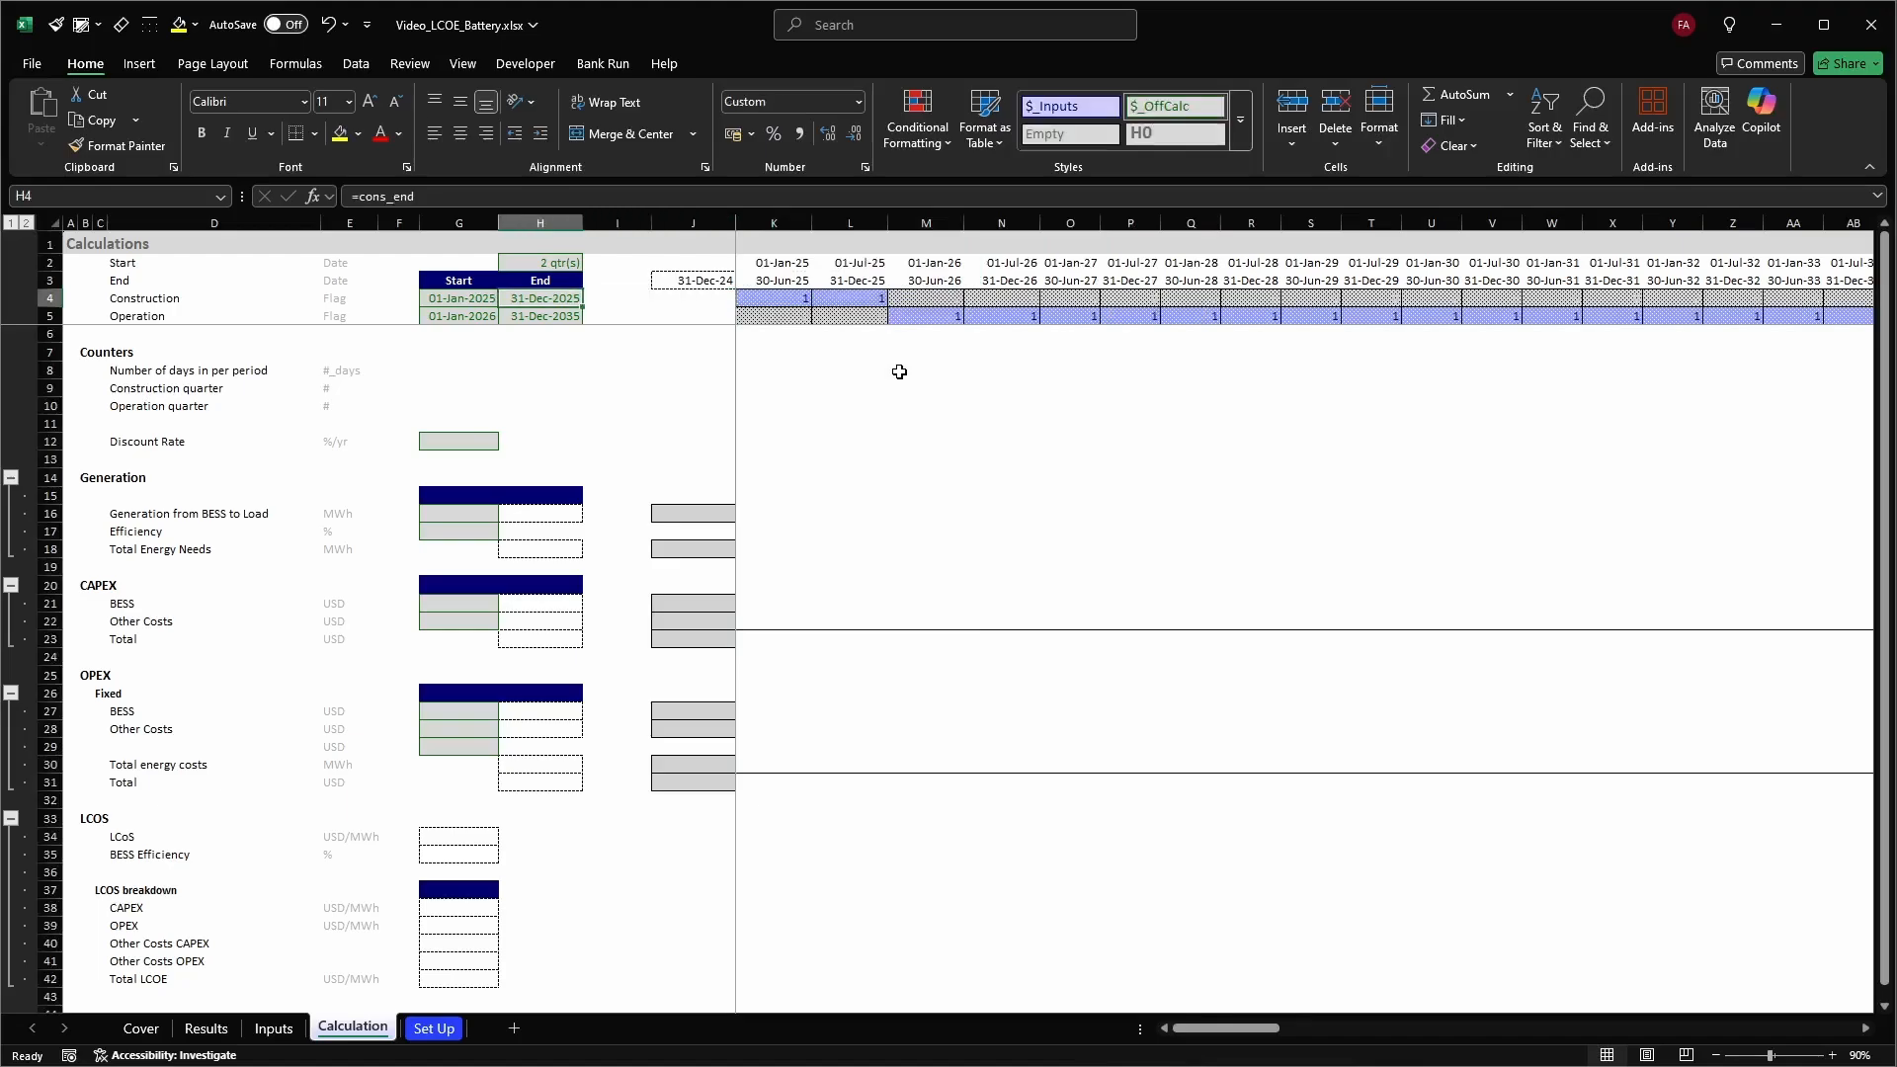
key("Down")
key("shift+space")
key("shift+Up")
key("shift+Up")
key("shift+Up")
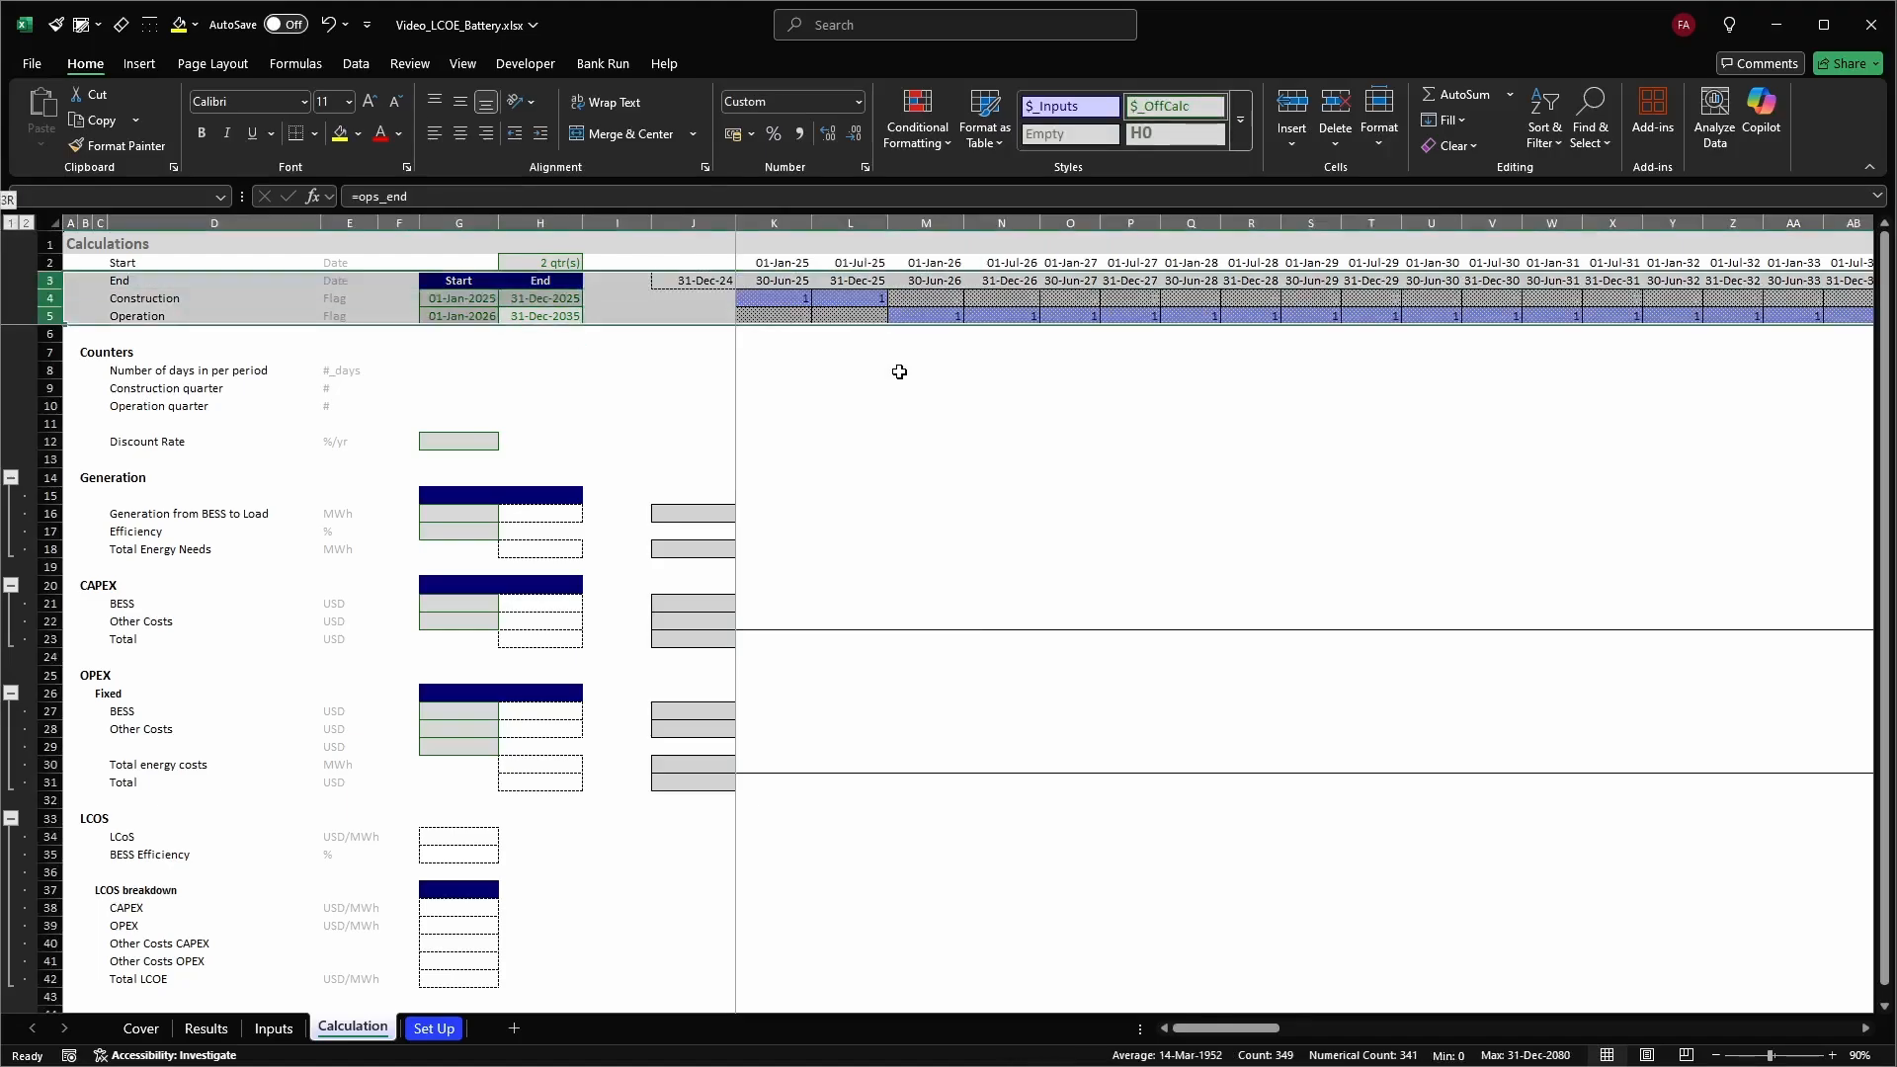
left_click(951, 460)
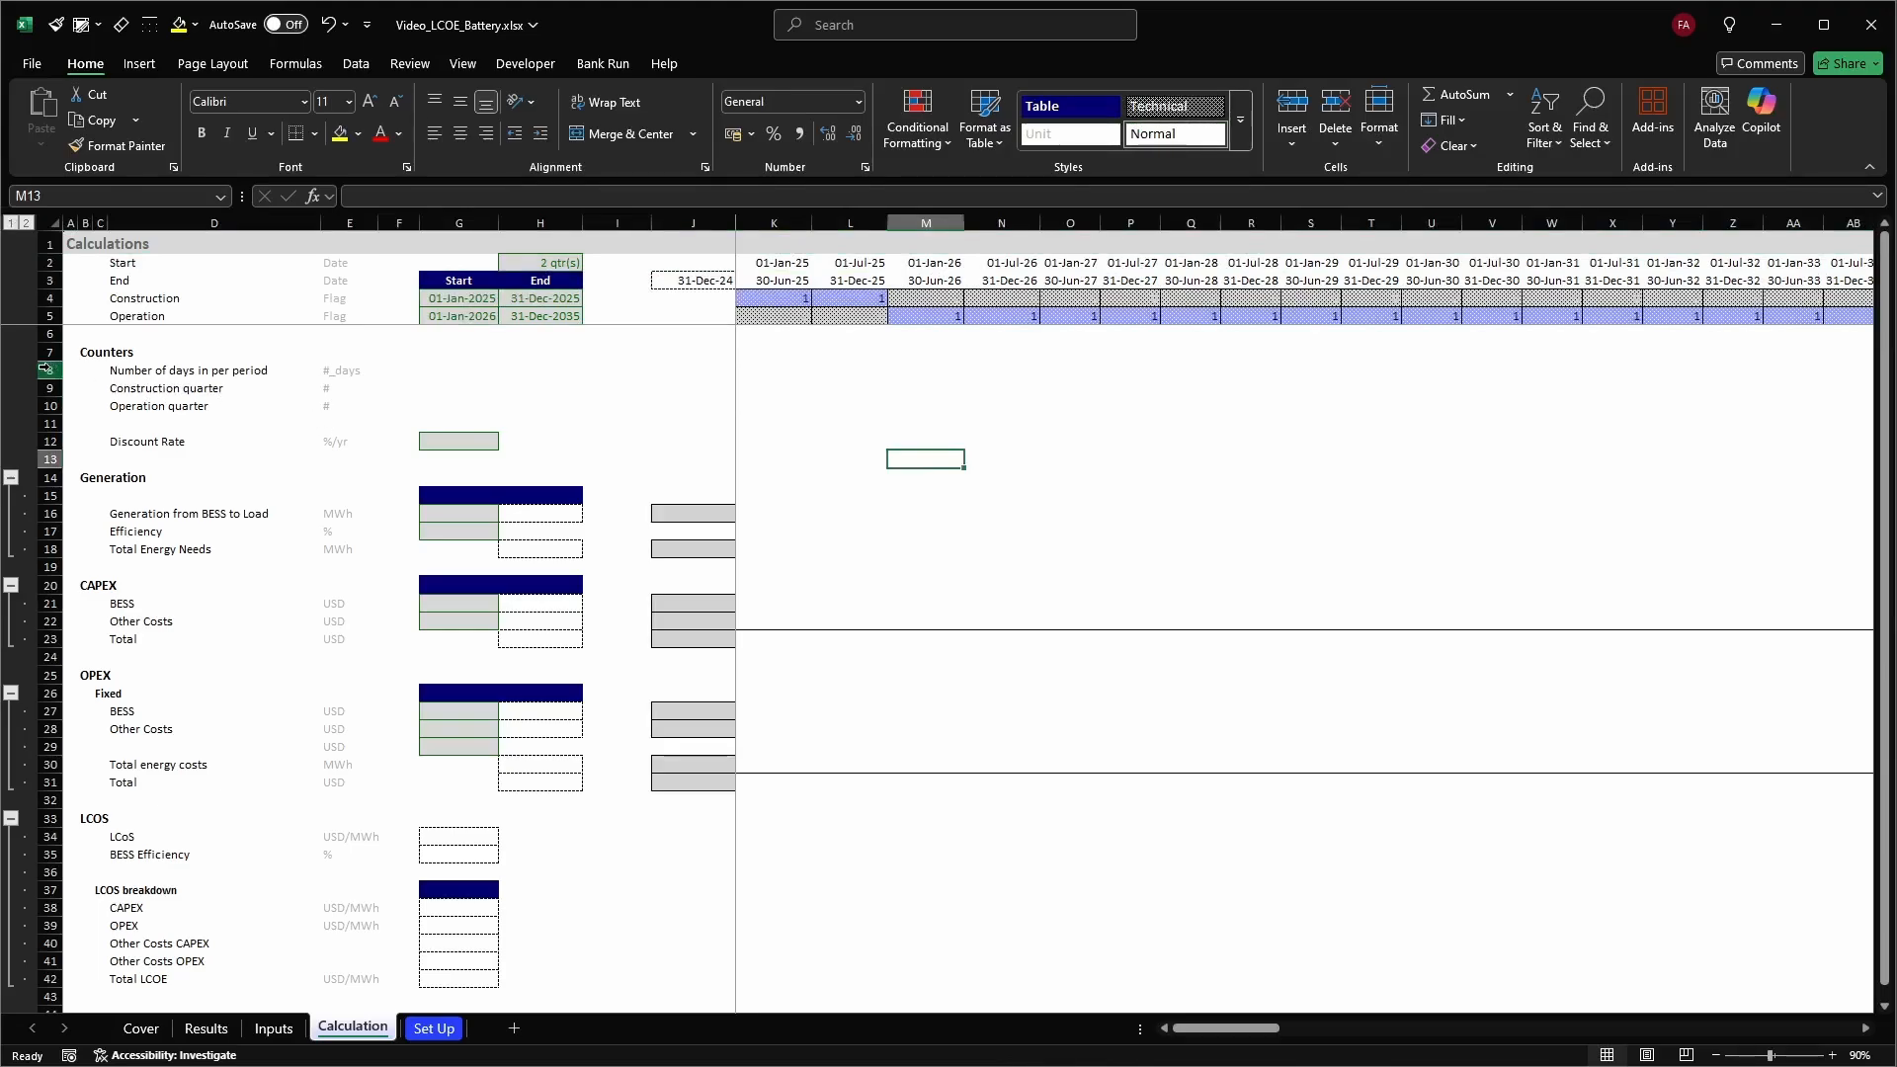
Calculate the first period's number of days in K8 as end date minus start date, =K3-K2
left_click_drag(43, 370, 43, 405)
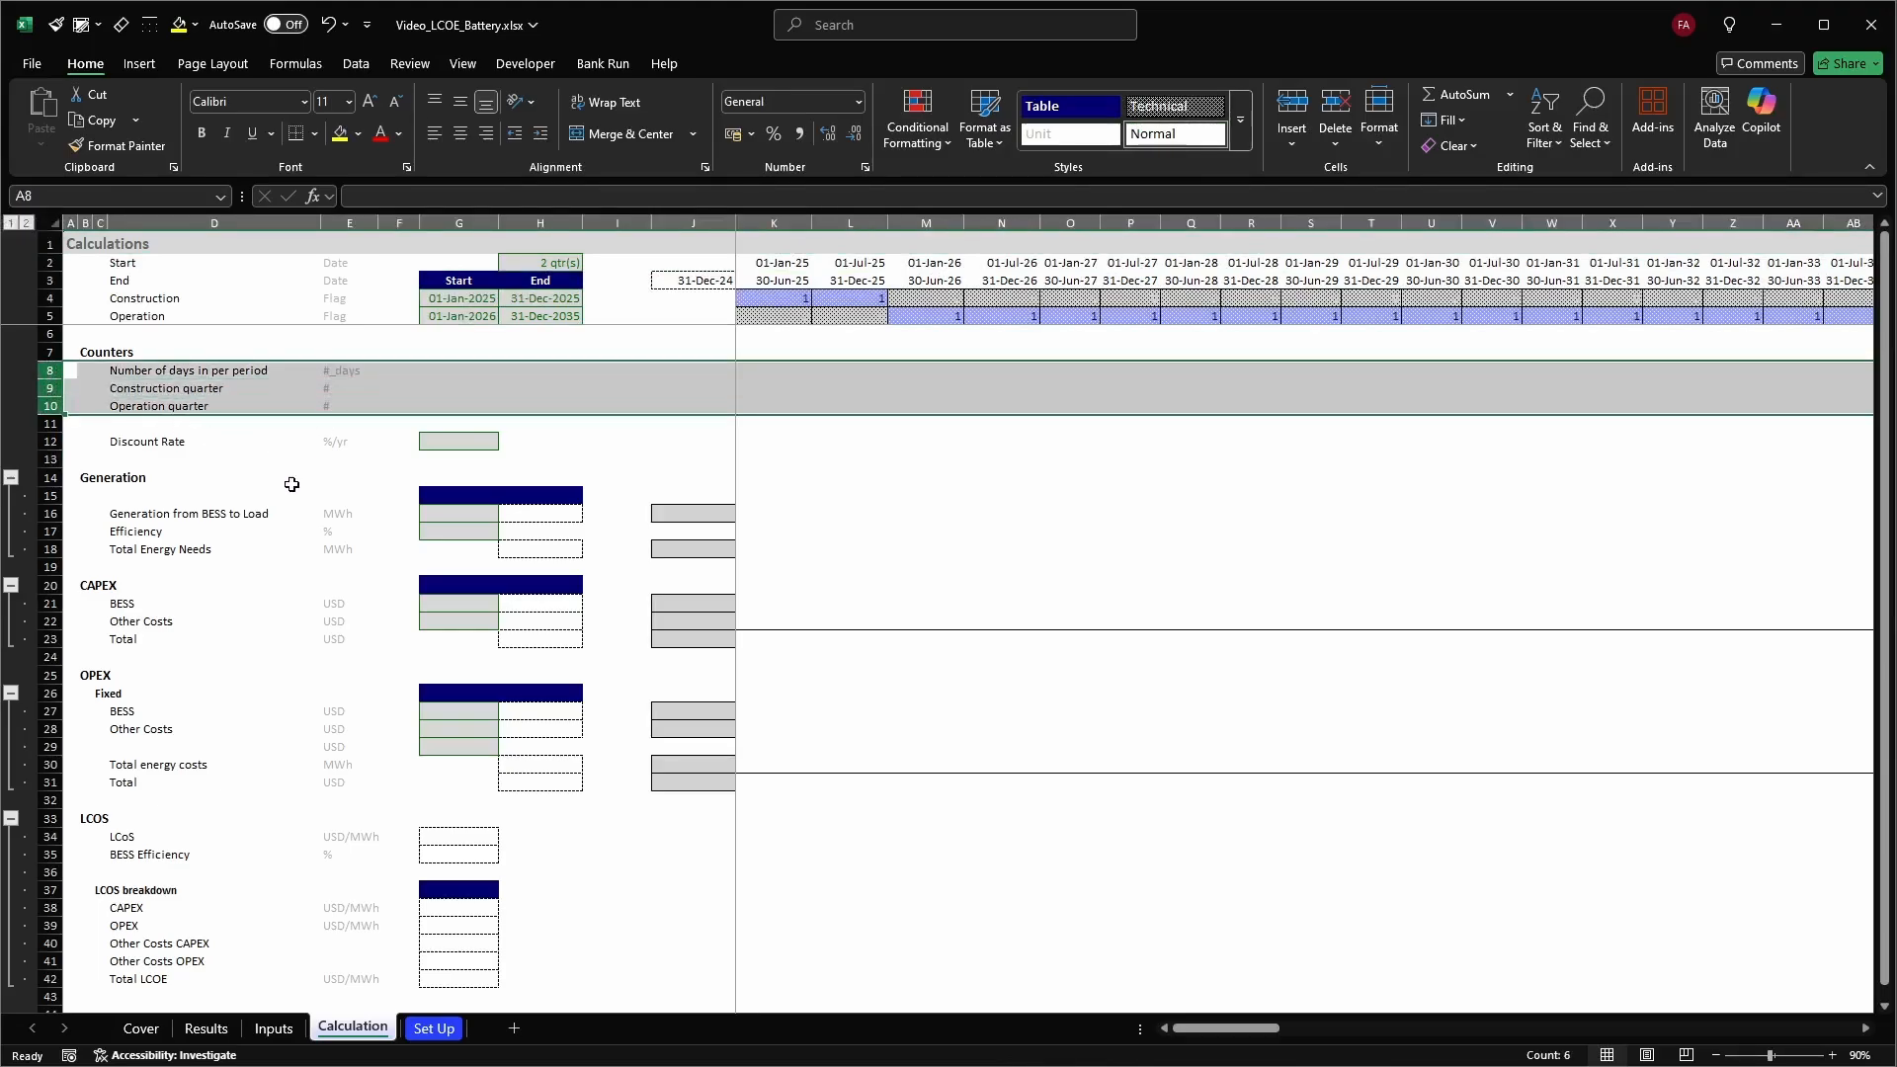
left_click(238, 369)
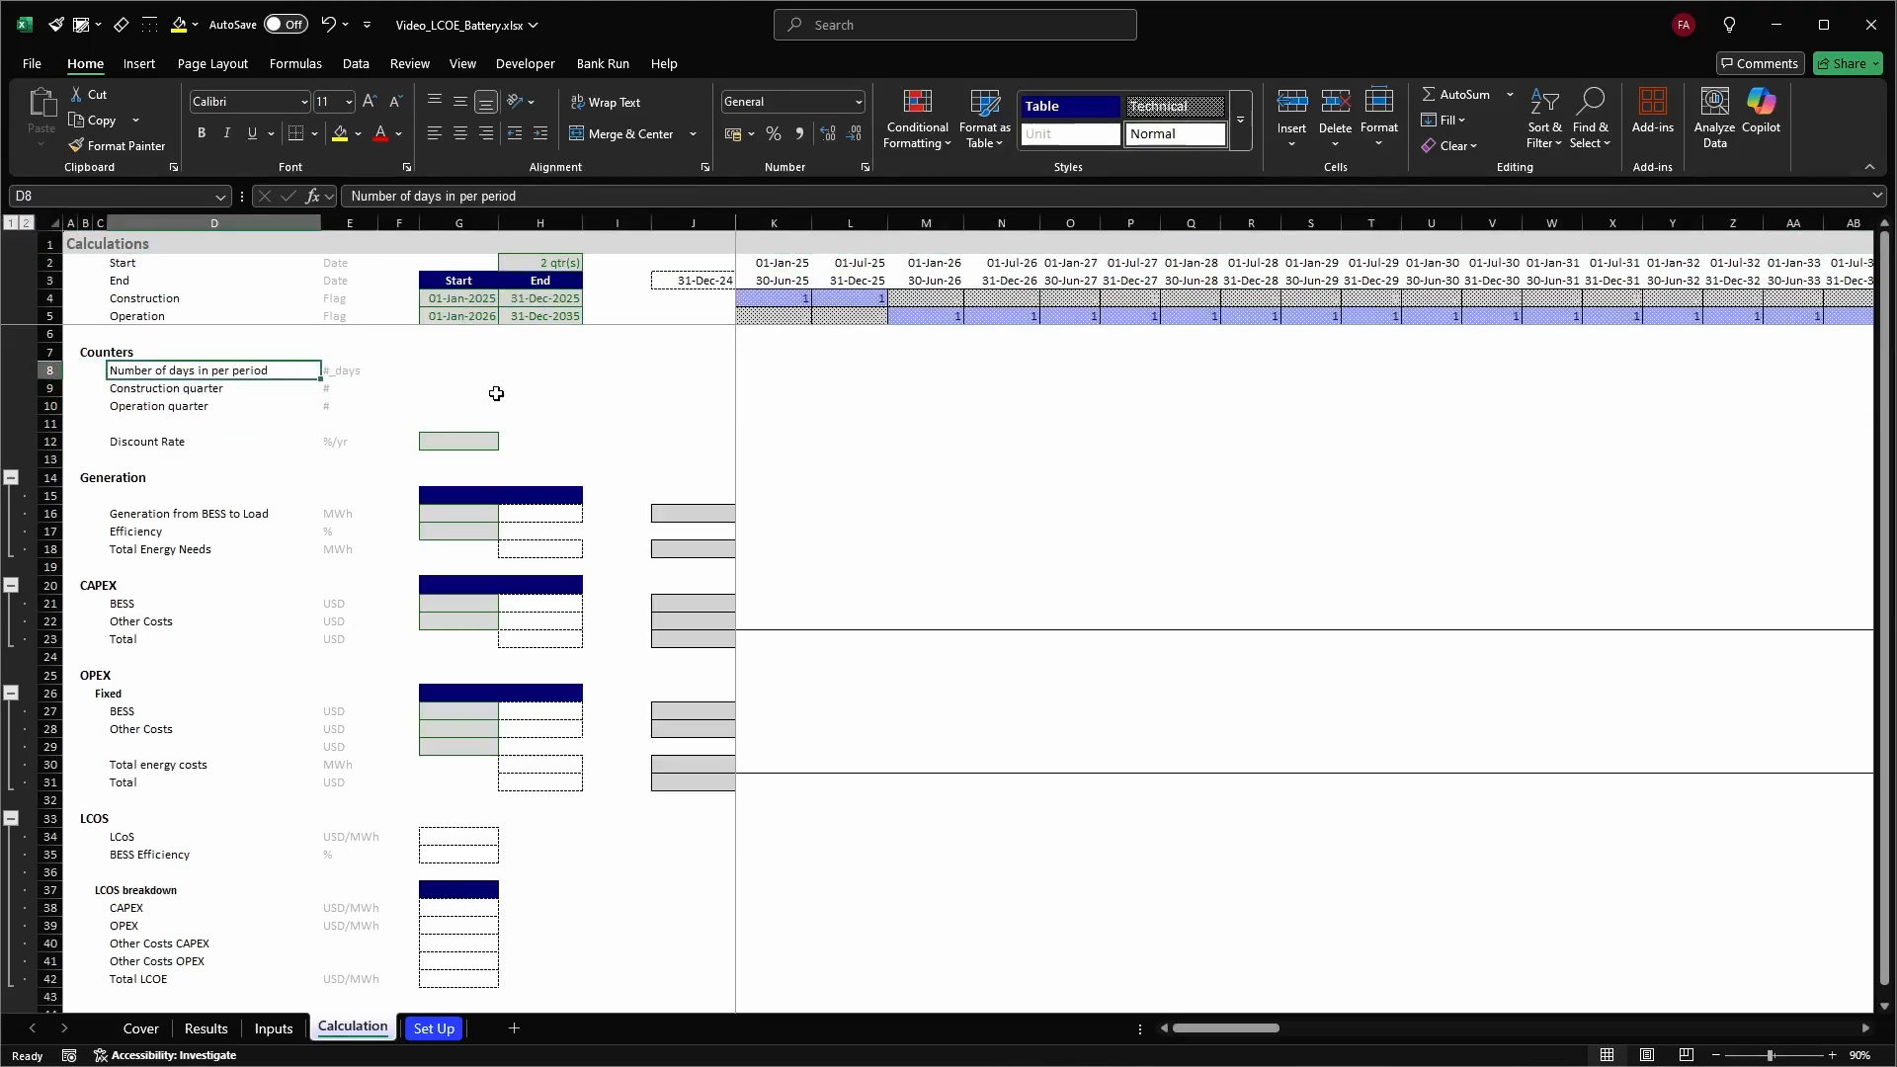
key("Right")
key("Right")
key("Right")
key("Right")
key("Right")
key("Right")
key("Right")
key("Right")
key("Left")
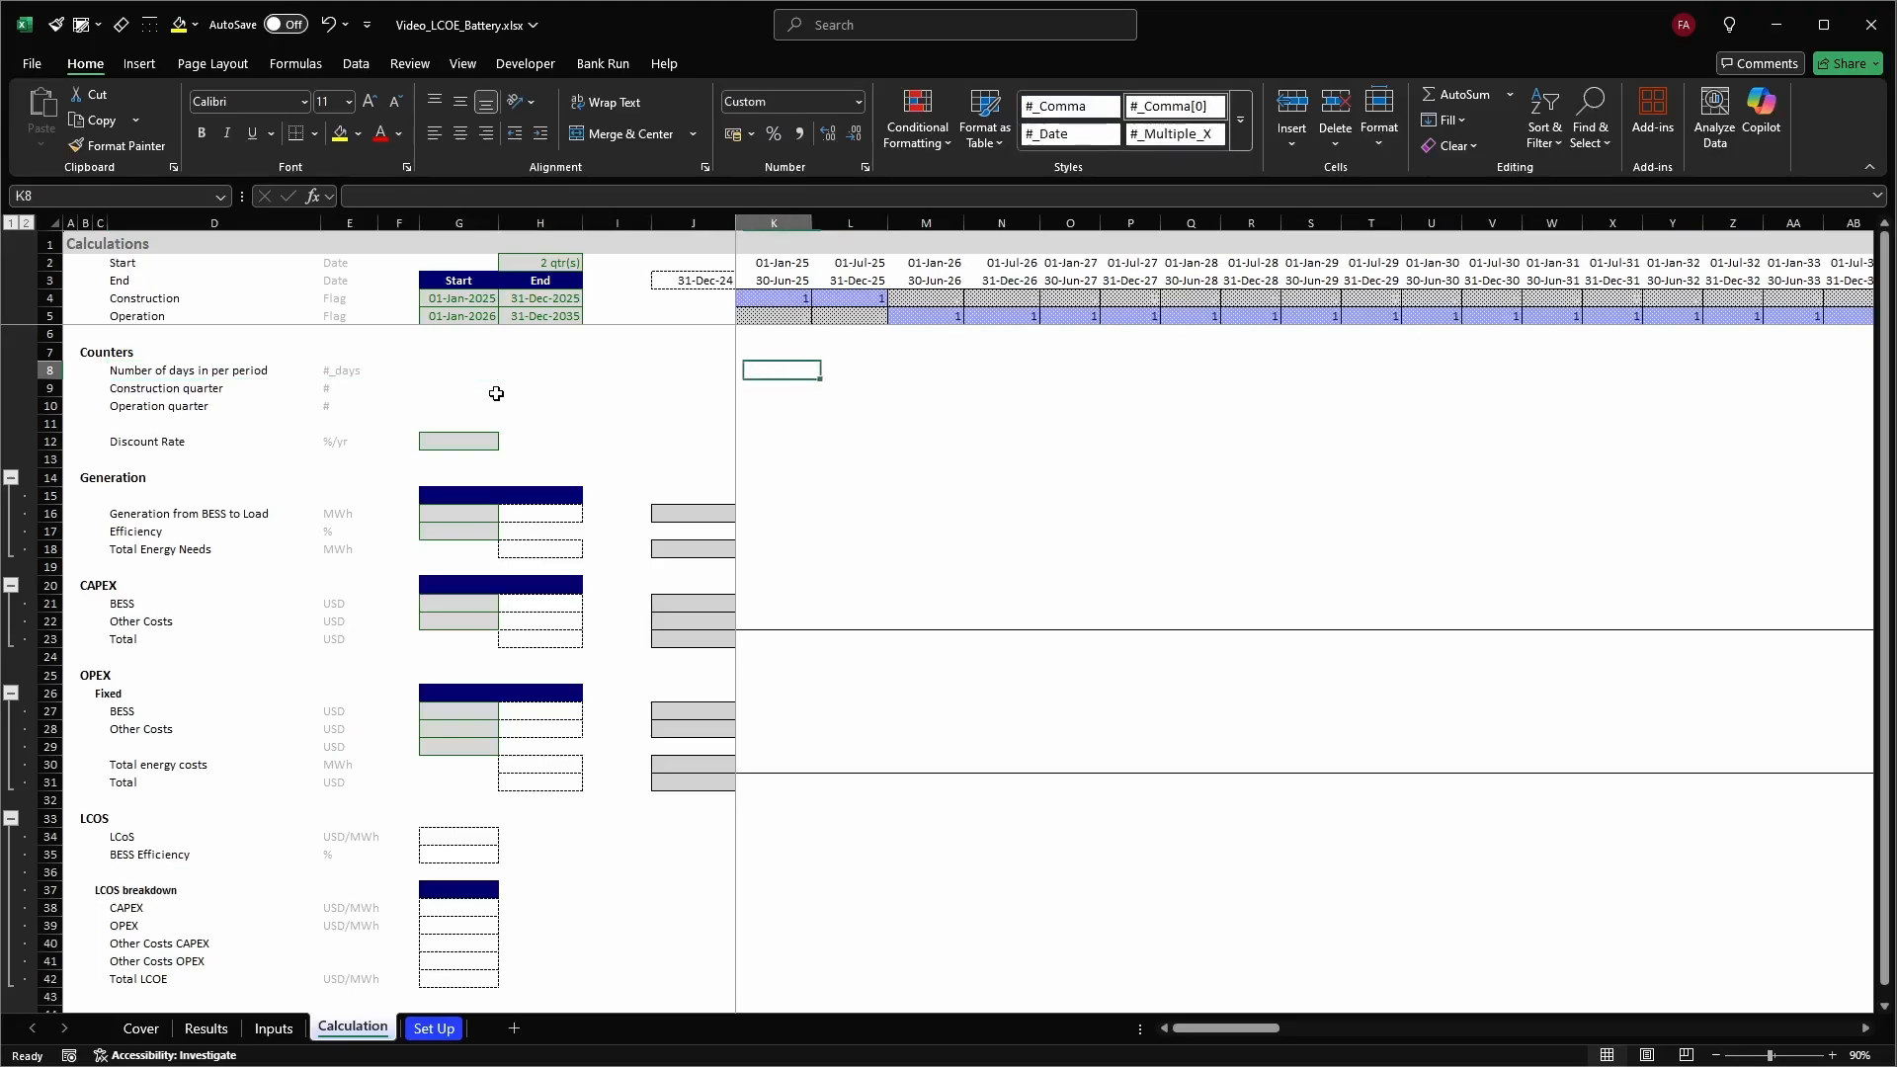
key("Left")
key("Right")
type("=")
key("Up")
key("Up")
key("Up")
key("Up")
key("Up")
key("Up")
key("Down")
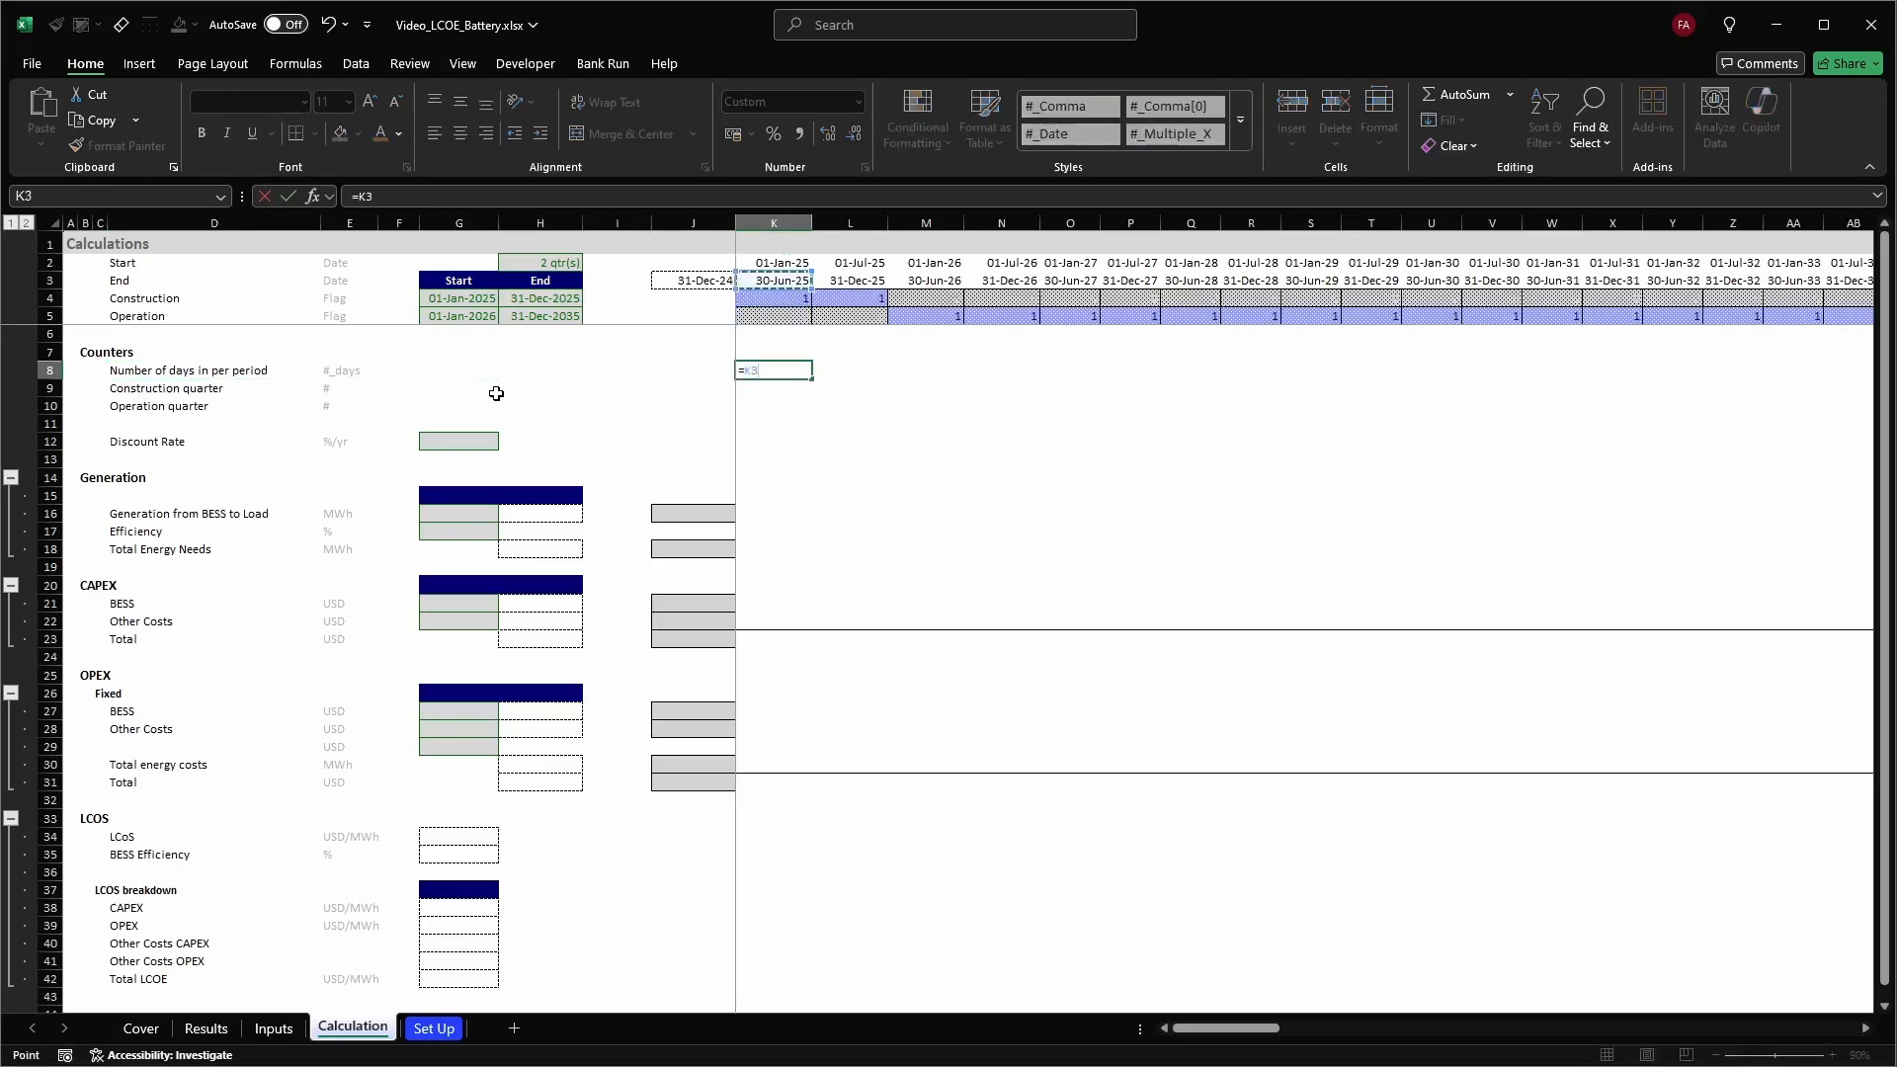
type("-")
key("Up")
key("Up")
key("Up")
key("Up")
key("Up")
key("Up")
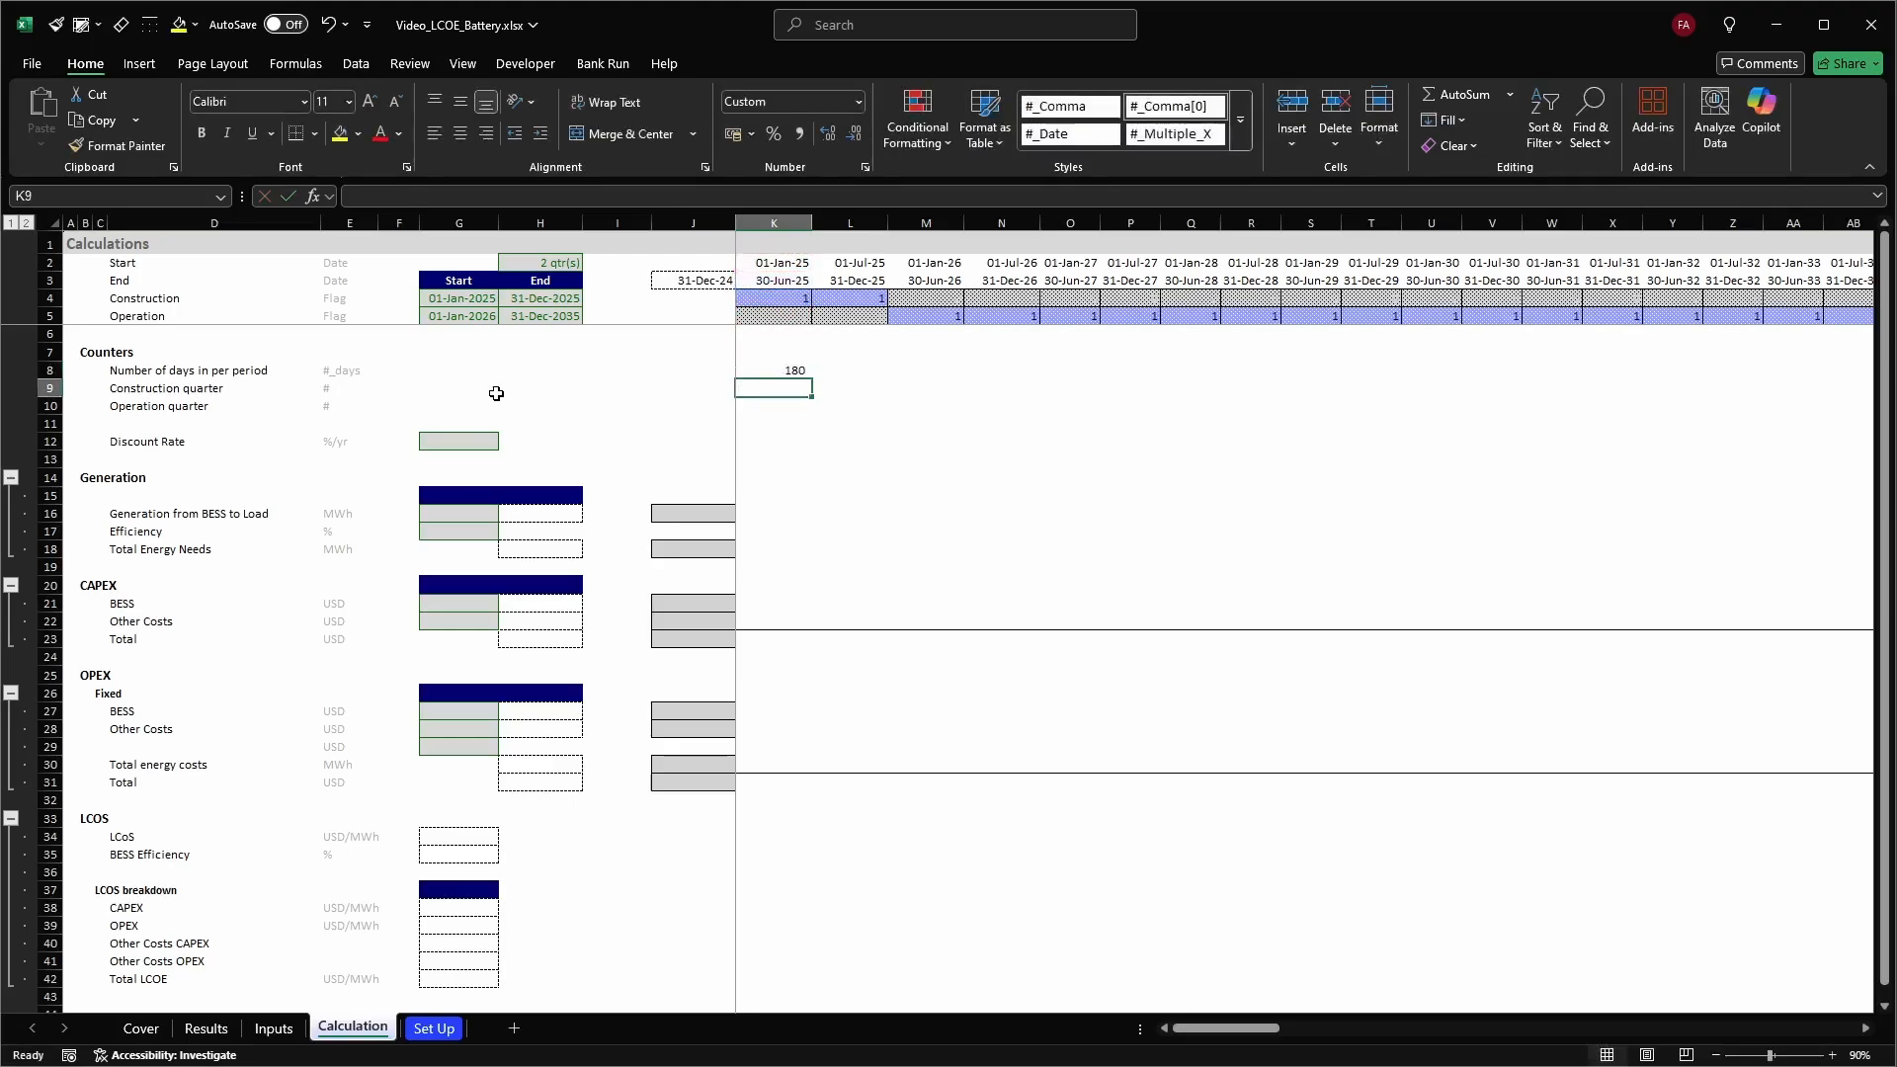
Extend the day count in K8 to =K3-K2+1 and copy it across row 8 for all periods
type("+1")
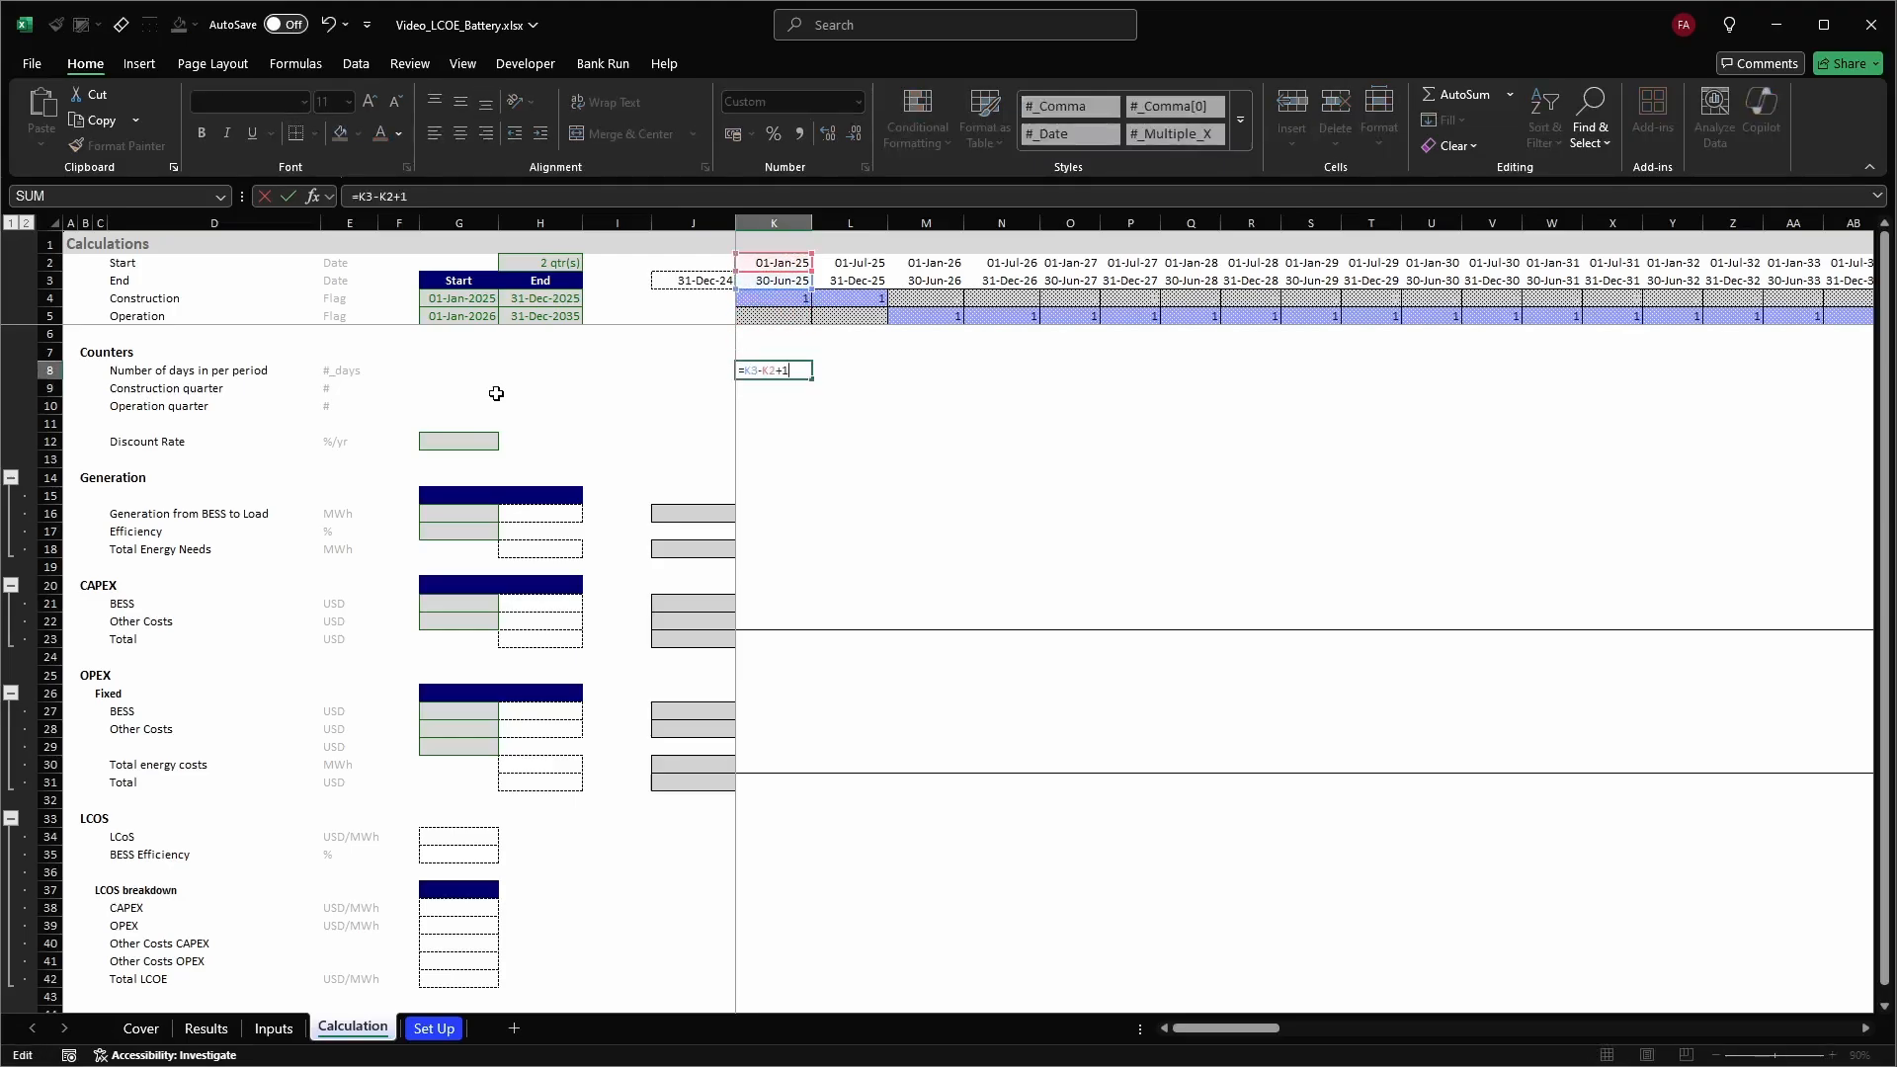
key("Return")
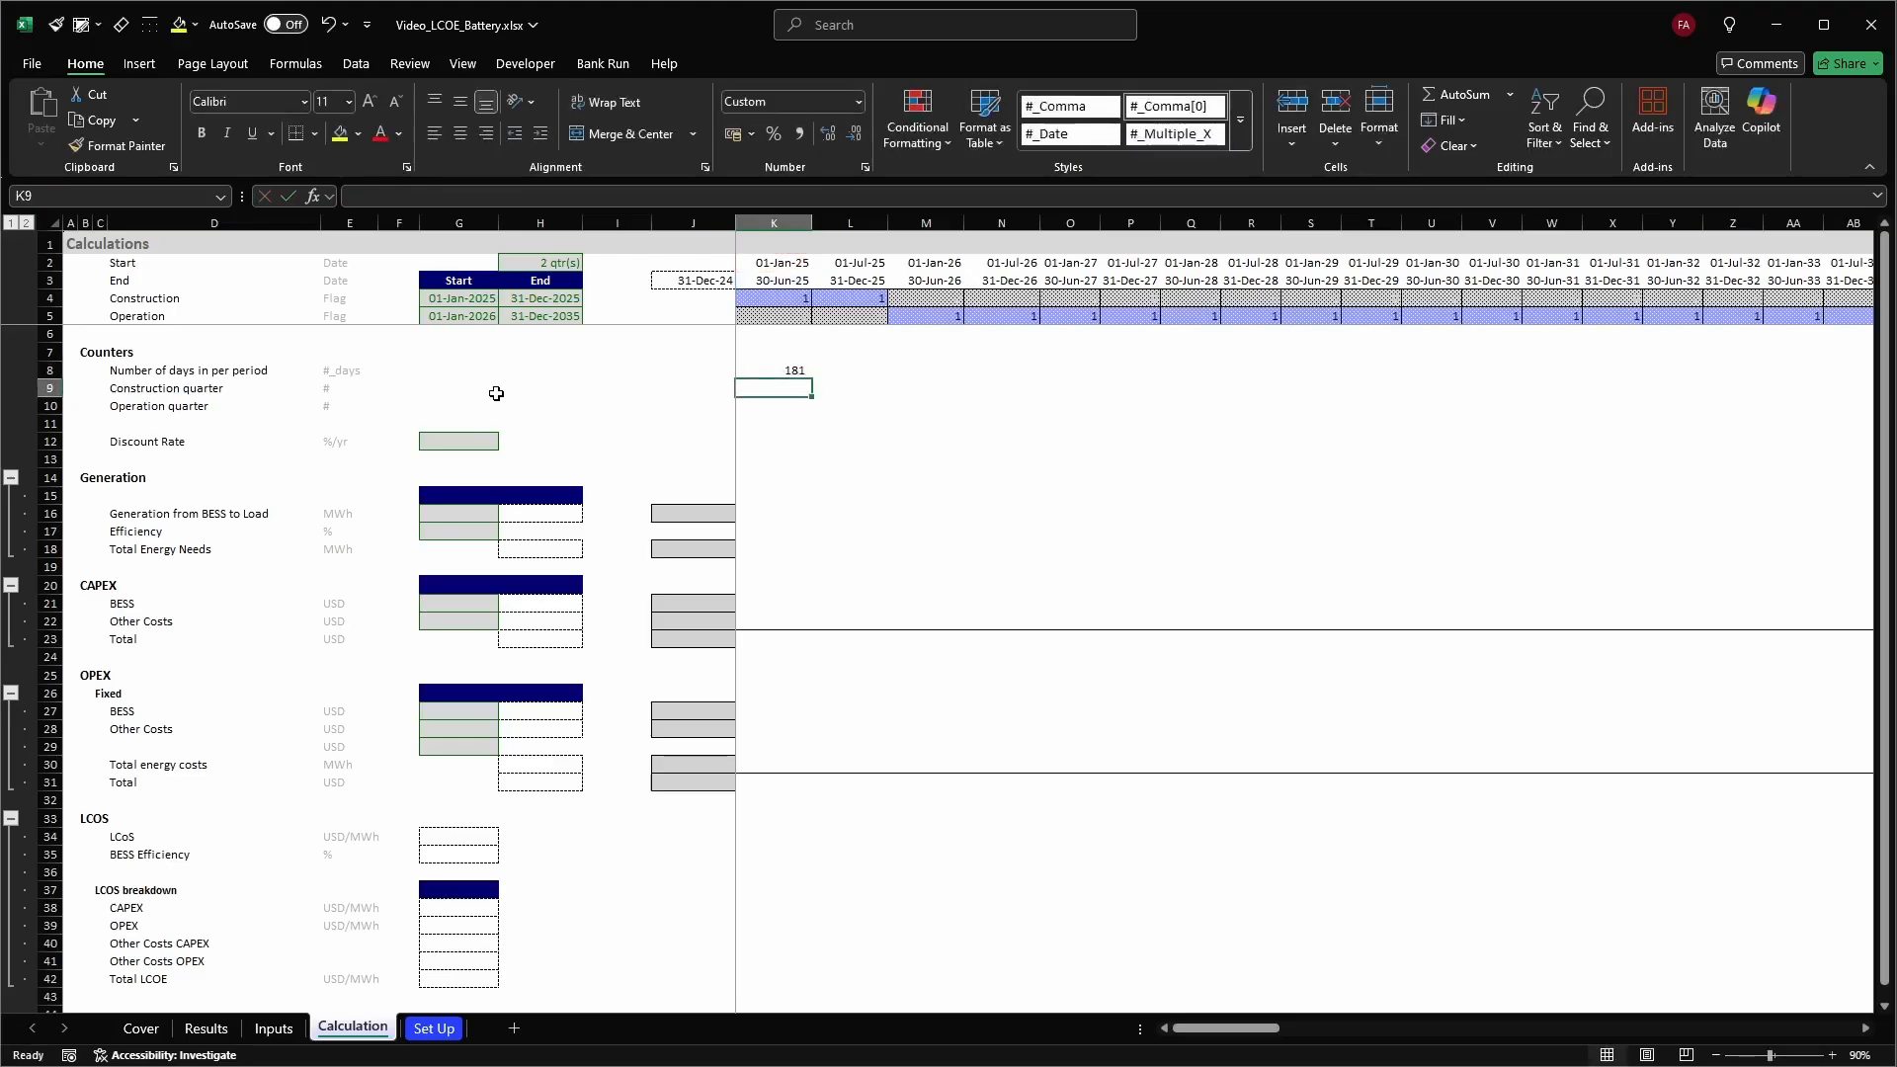
key("Up")
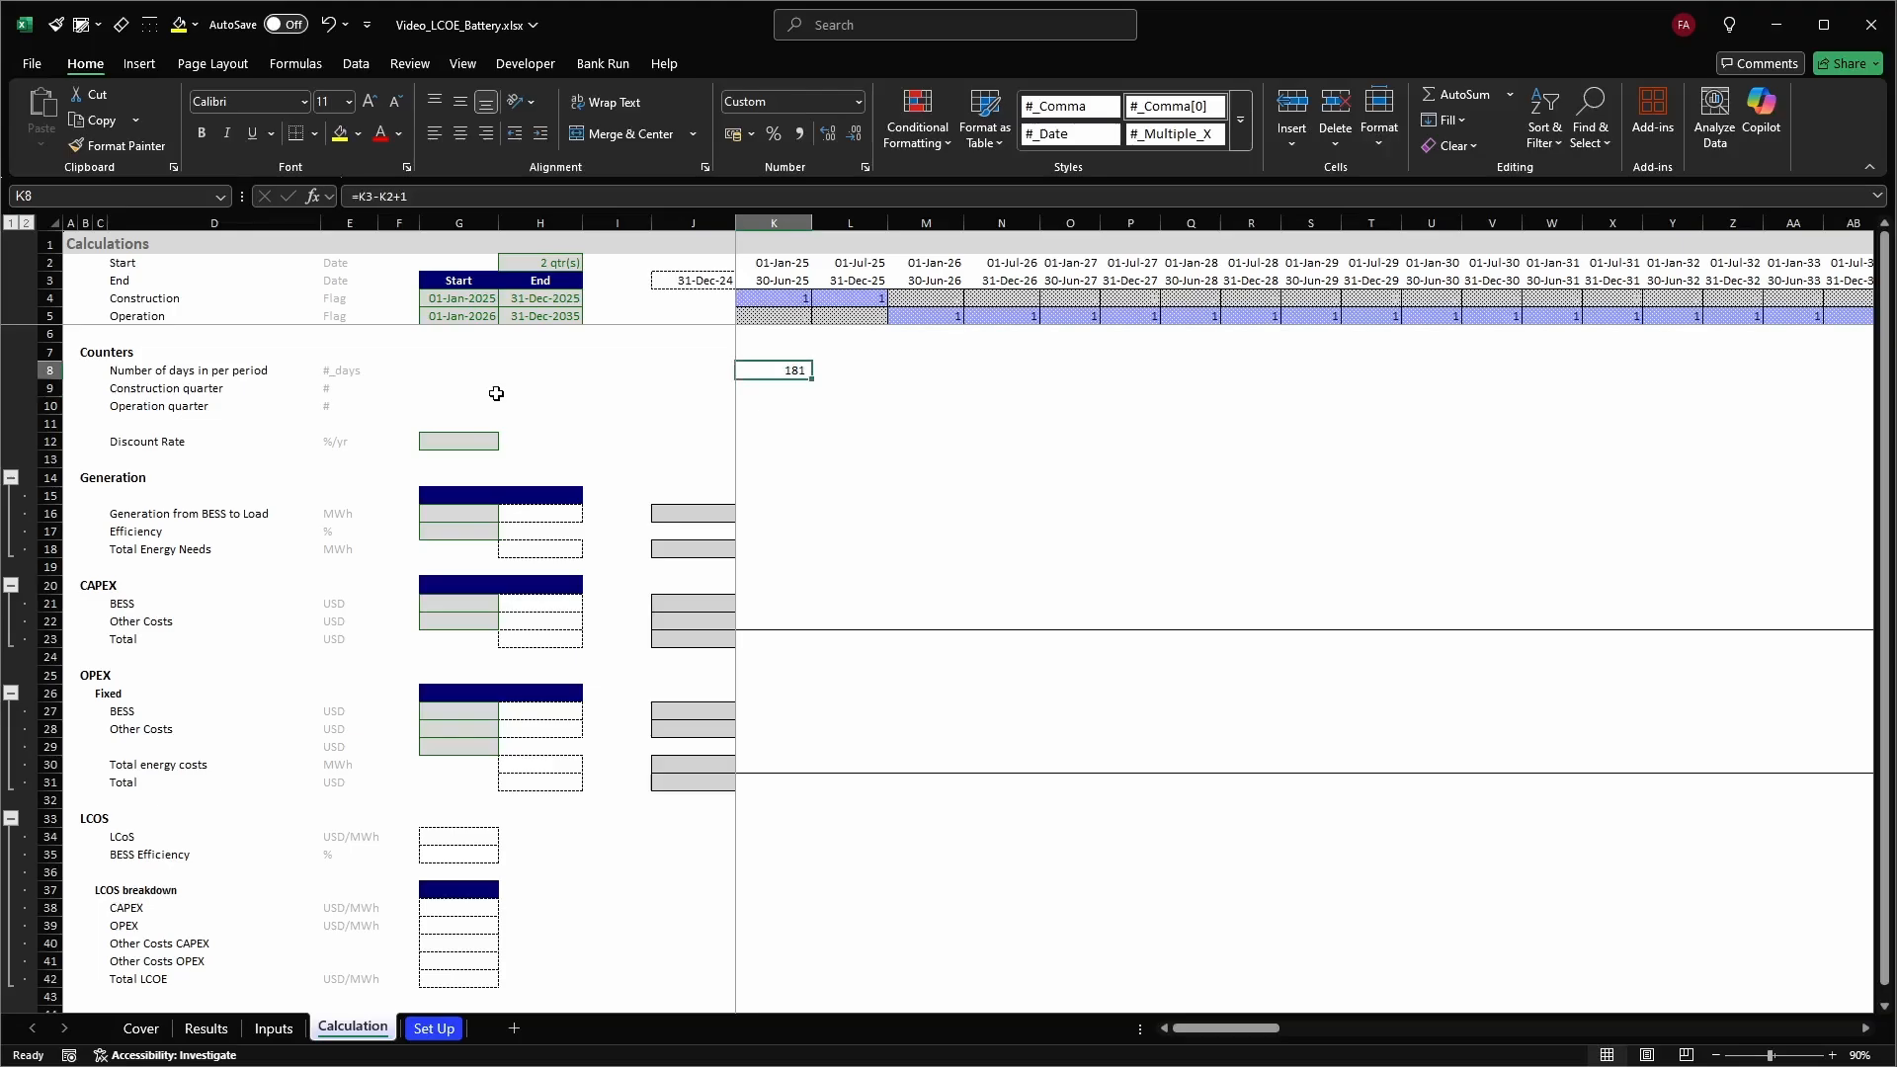
key("ctrl+c")
key("ctrl+shift+Right")
key("Right")
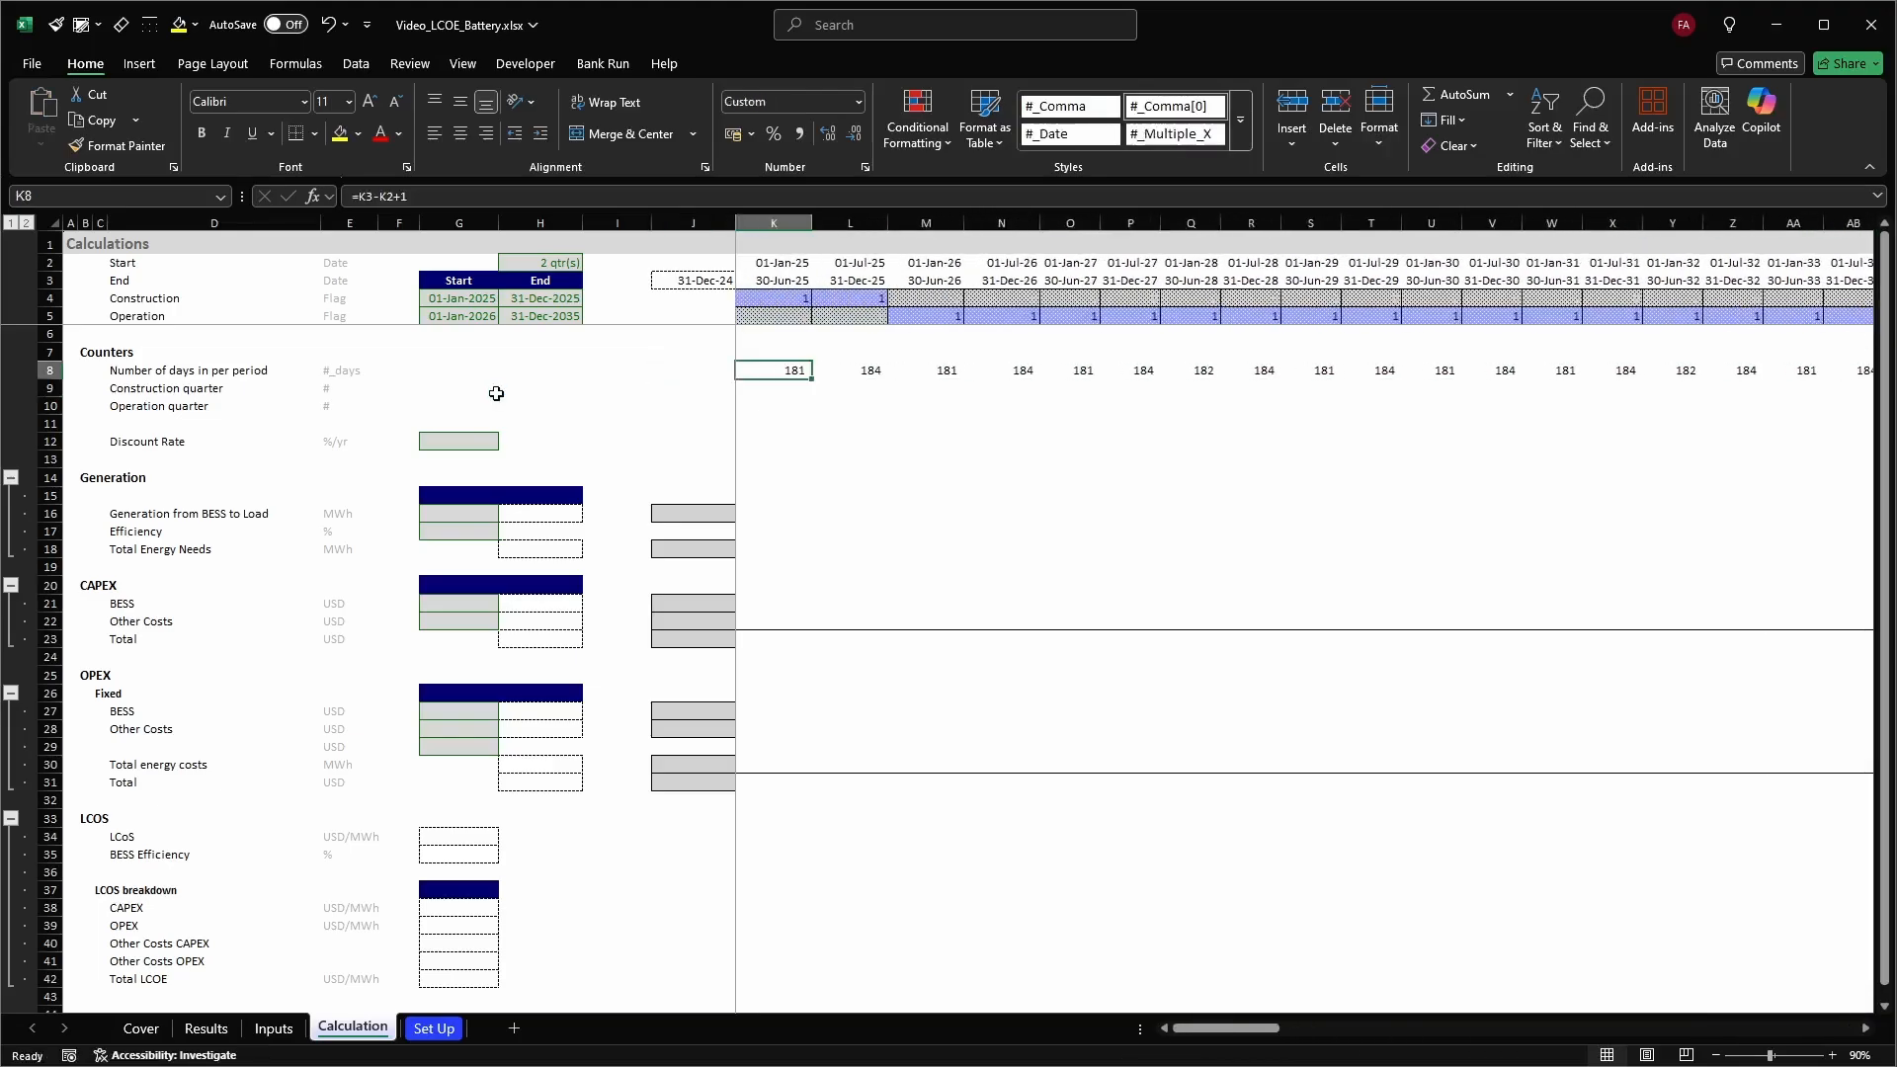
Check the day counts in row 8 in pairs of half-year periods, from 2025 through 2028
key("shift+Right")
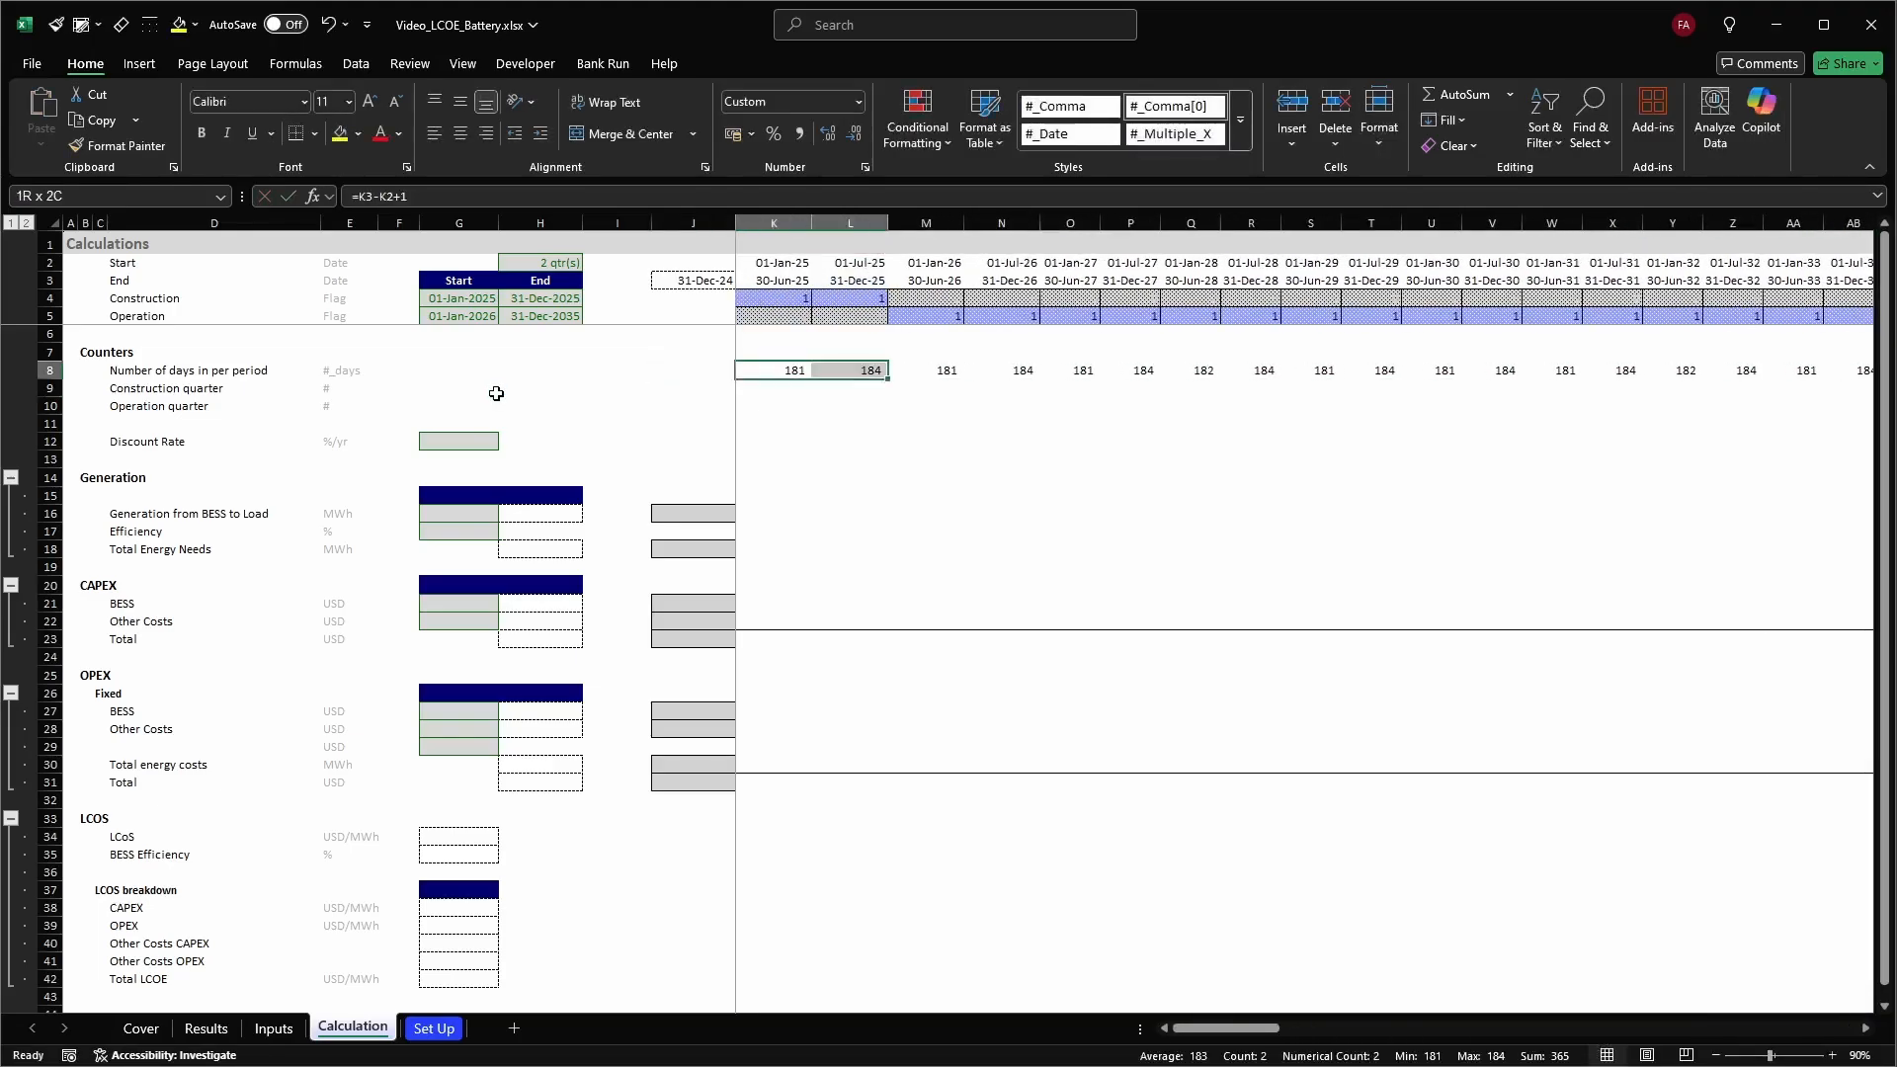
key("Right")
key("Right")
key("shift+Right")
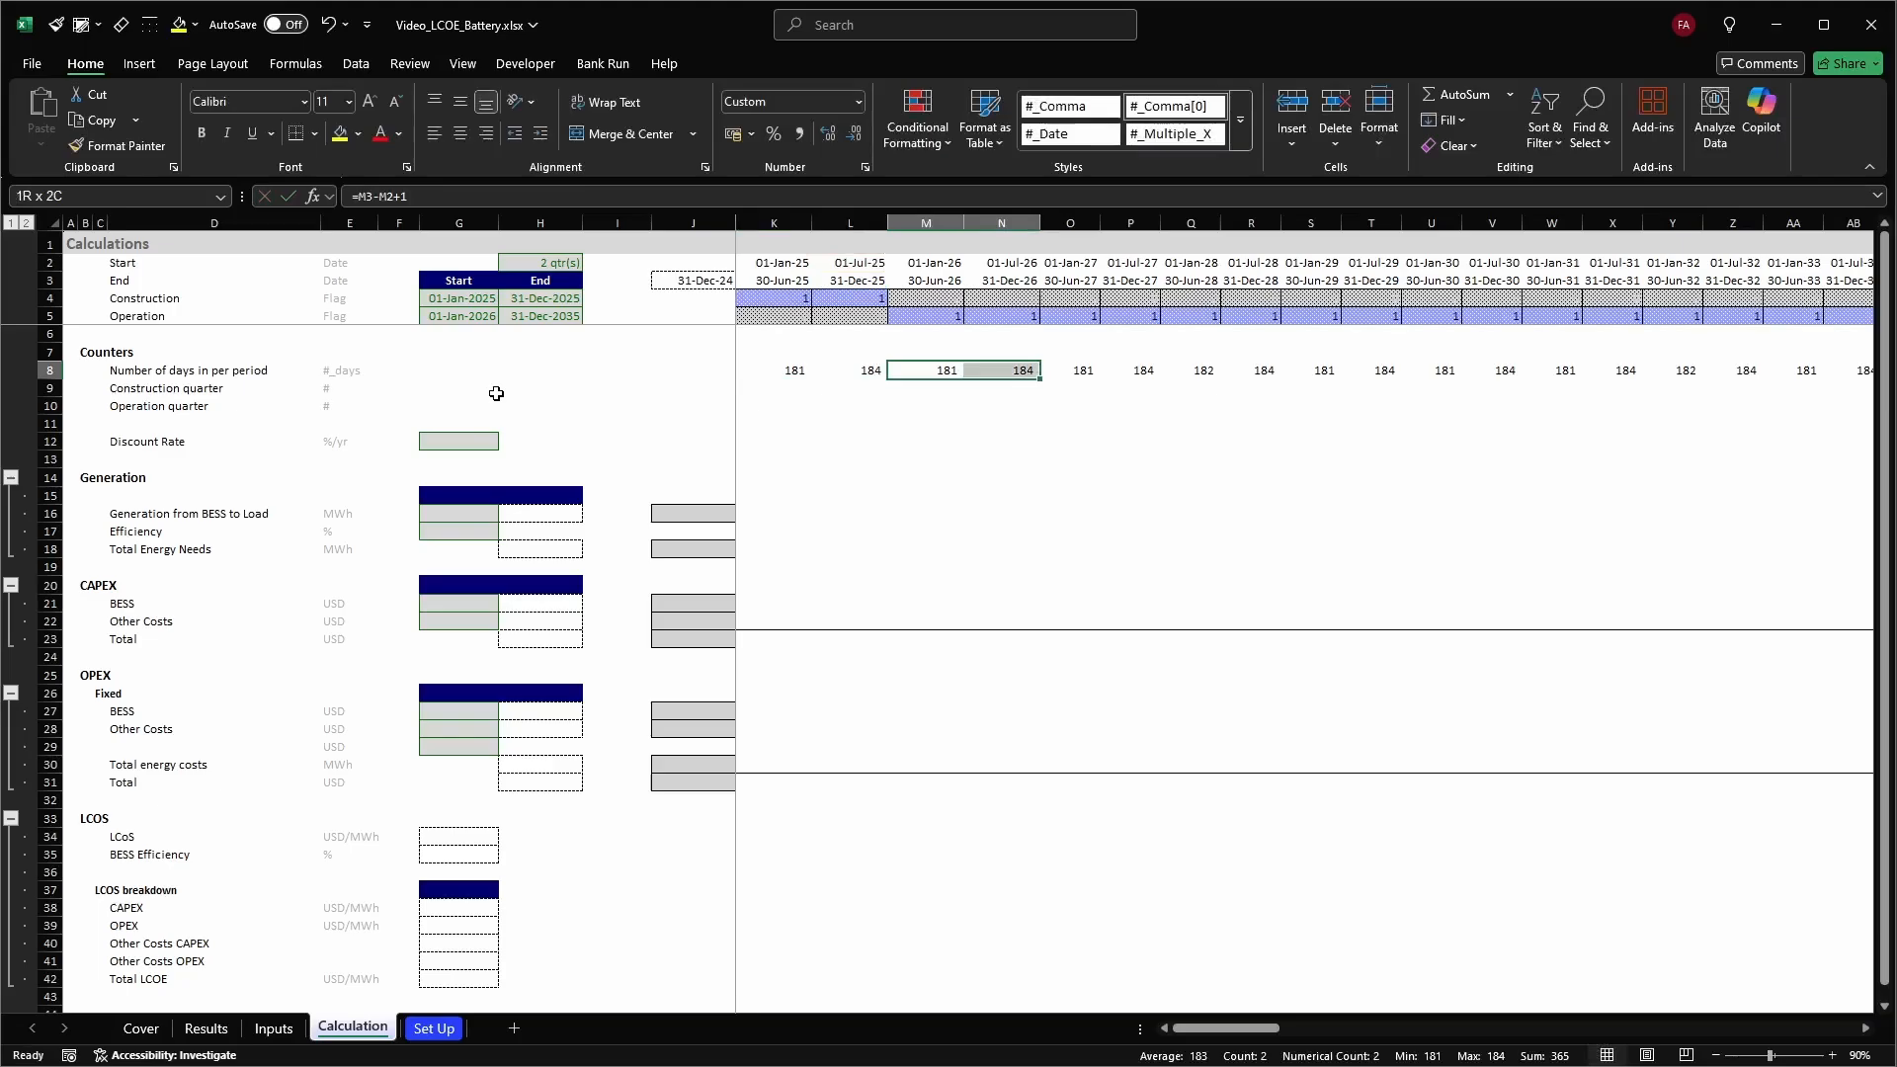
key("Right")
key("Right")
key("shift+Right")
key("Right")
key("Right")
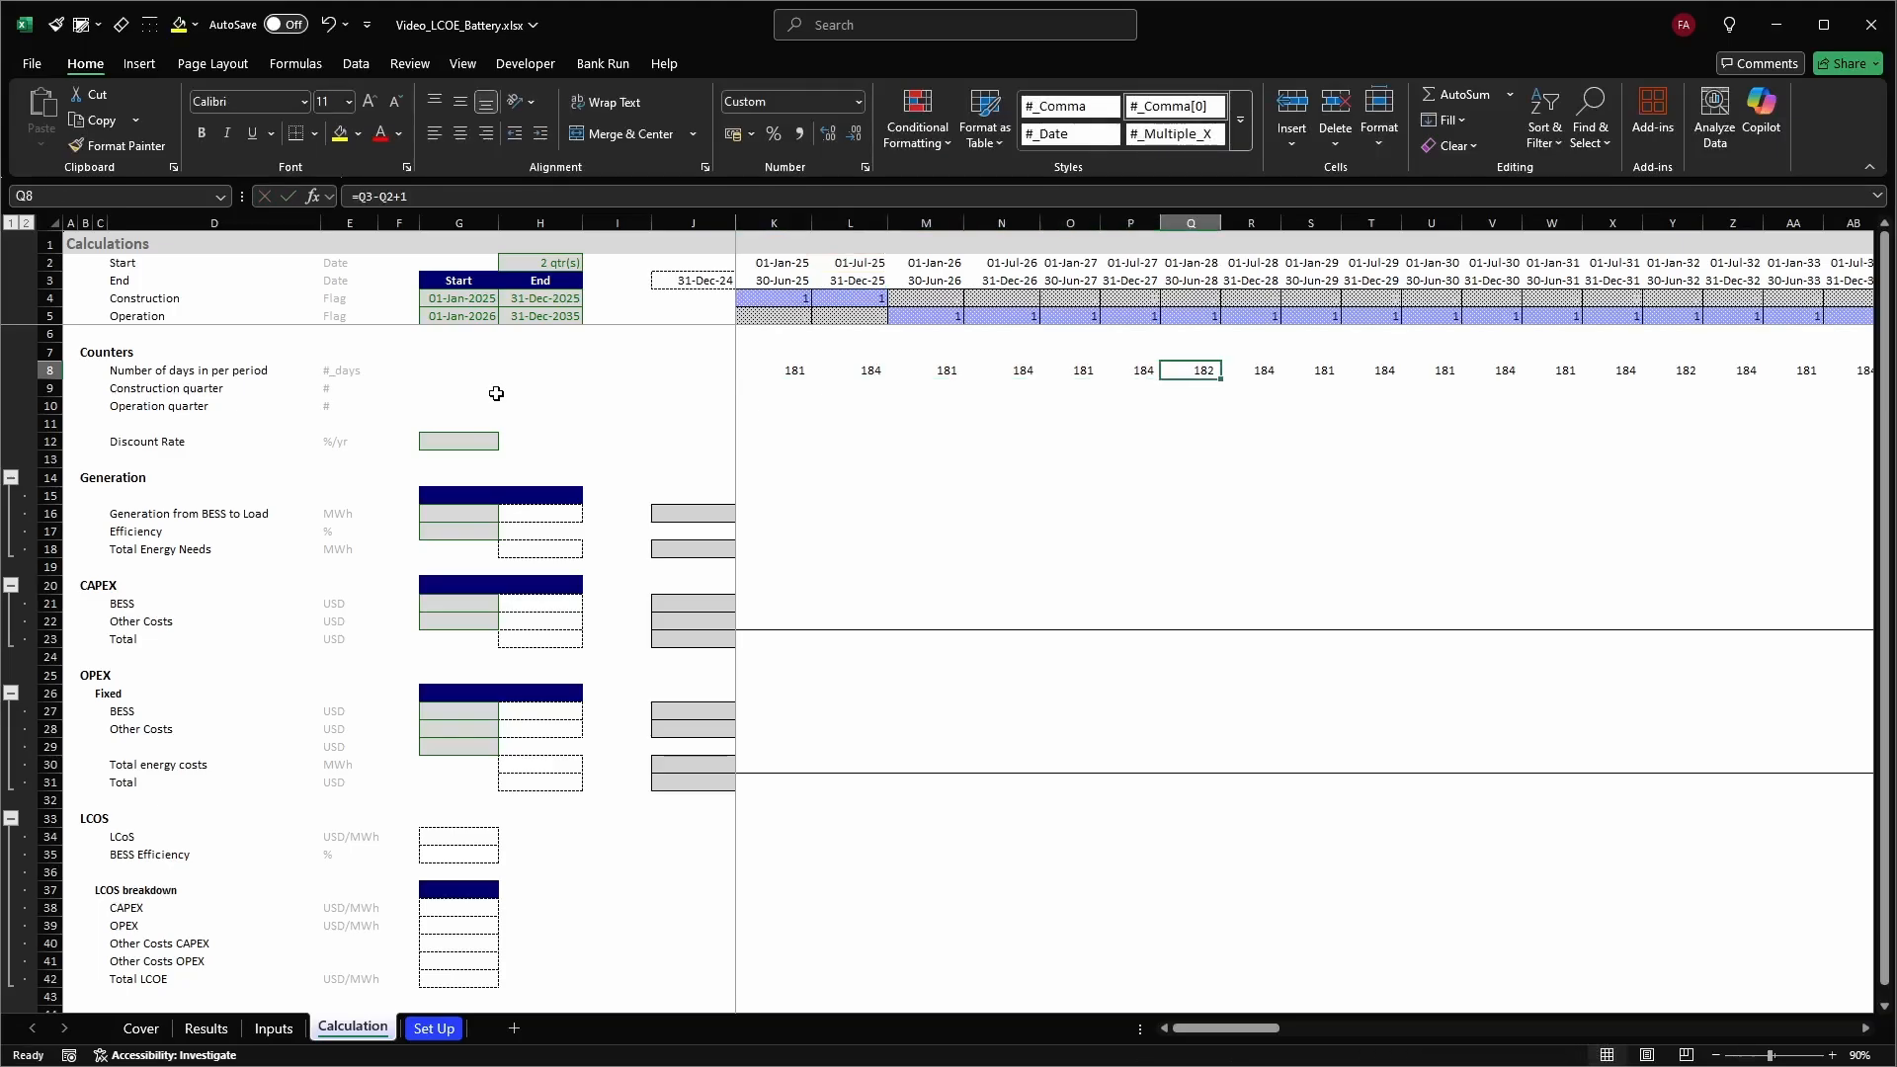
key("shift+Right")
key("Left")
key("Left")
key("Left")
key("Left")
key("Left")
key("Left")
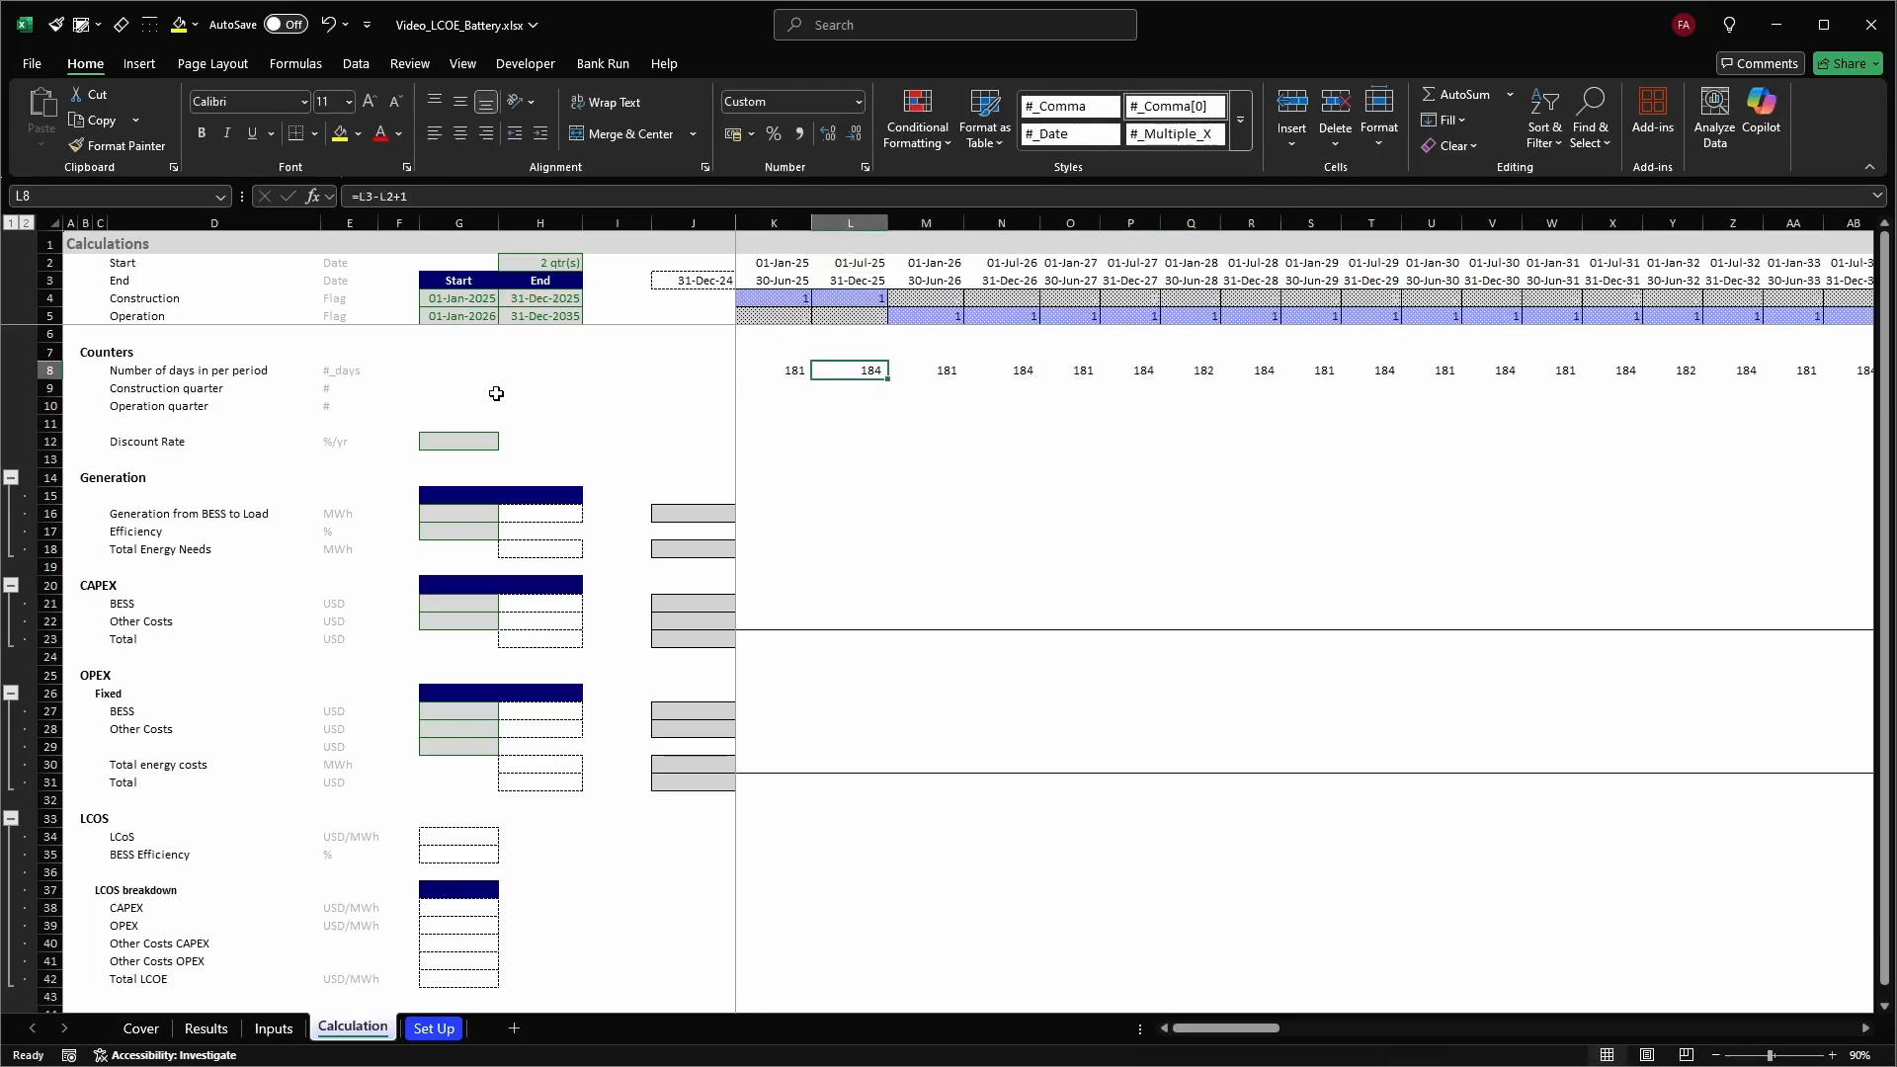
Enter a running total of the construction flags in K9 with =SUM(K4:$K$4)
key("Down")
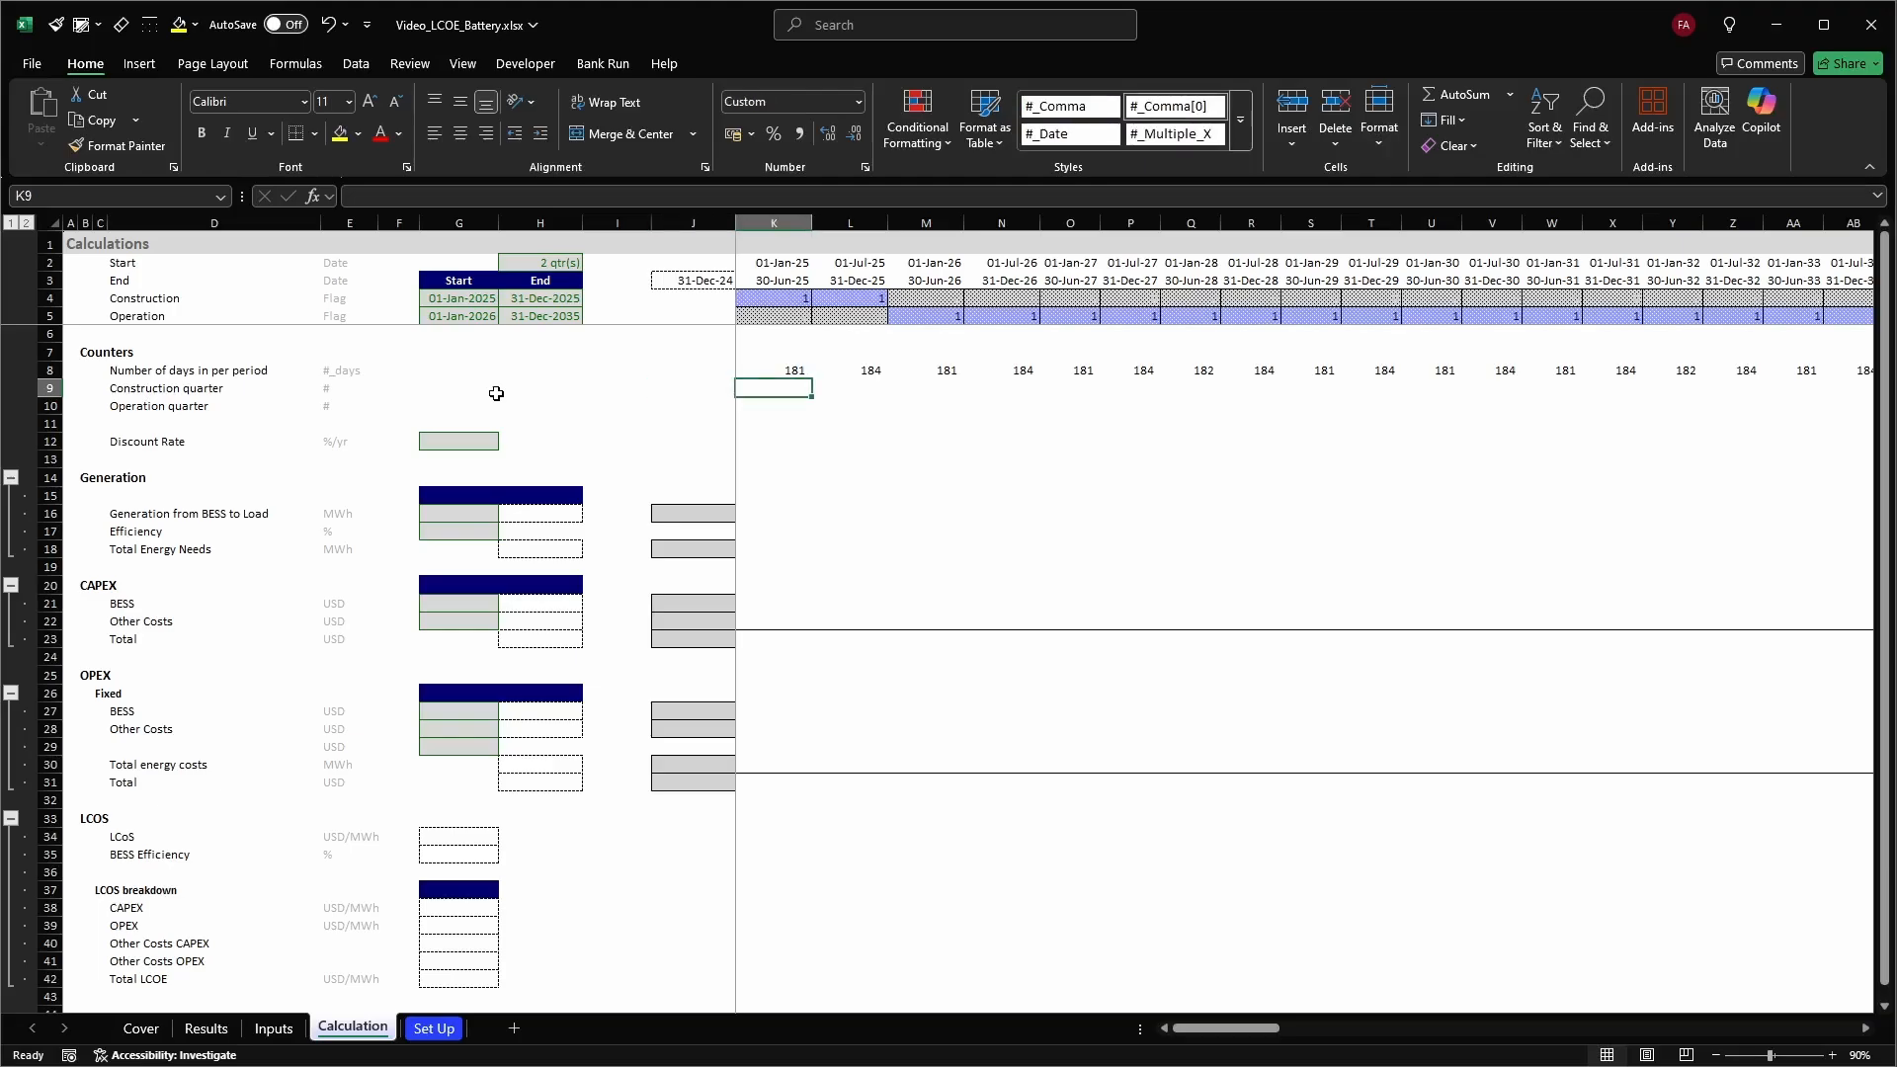
type("sum")
key("Tab")
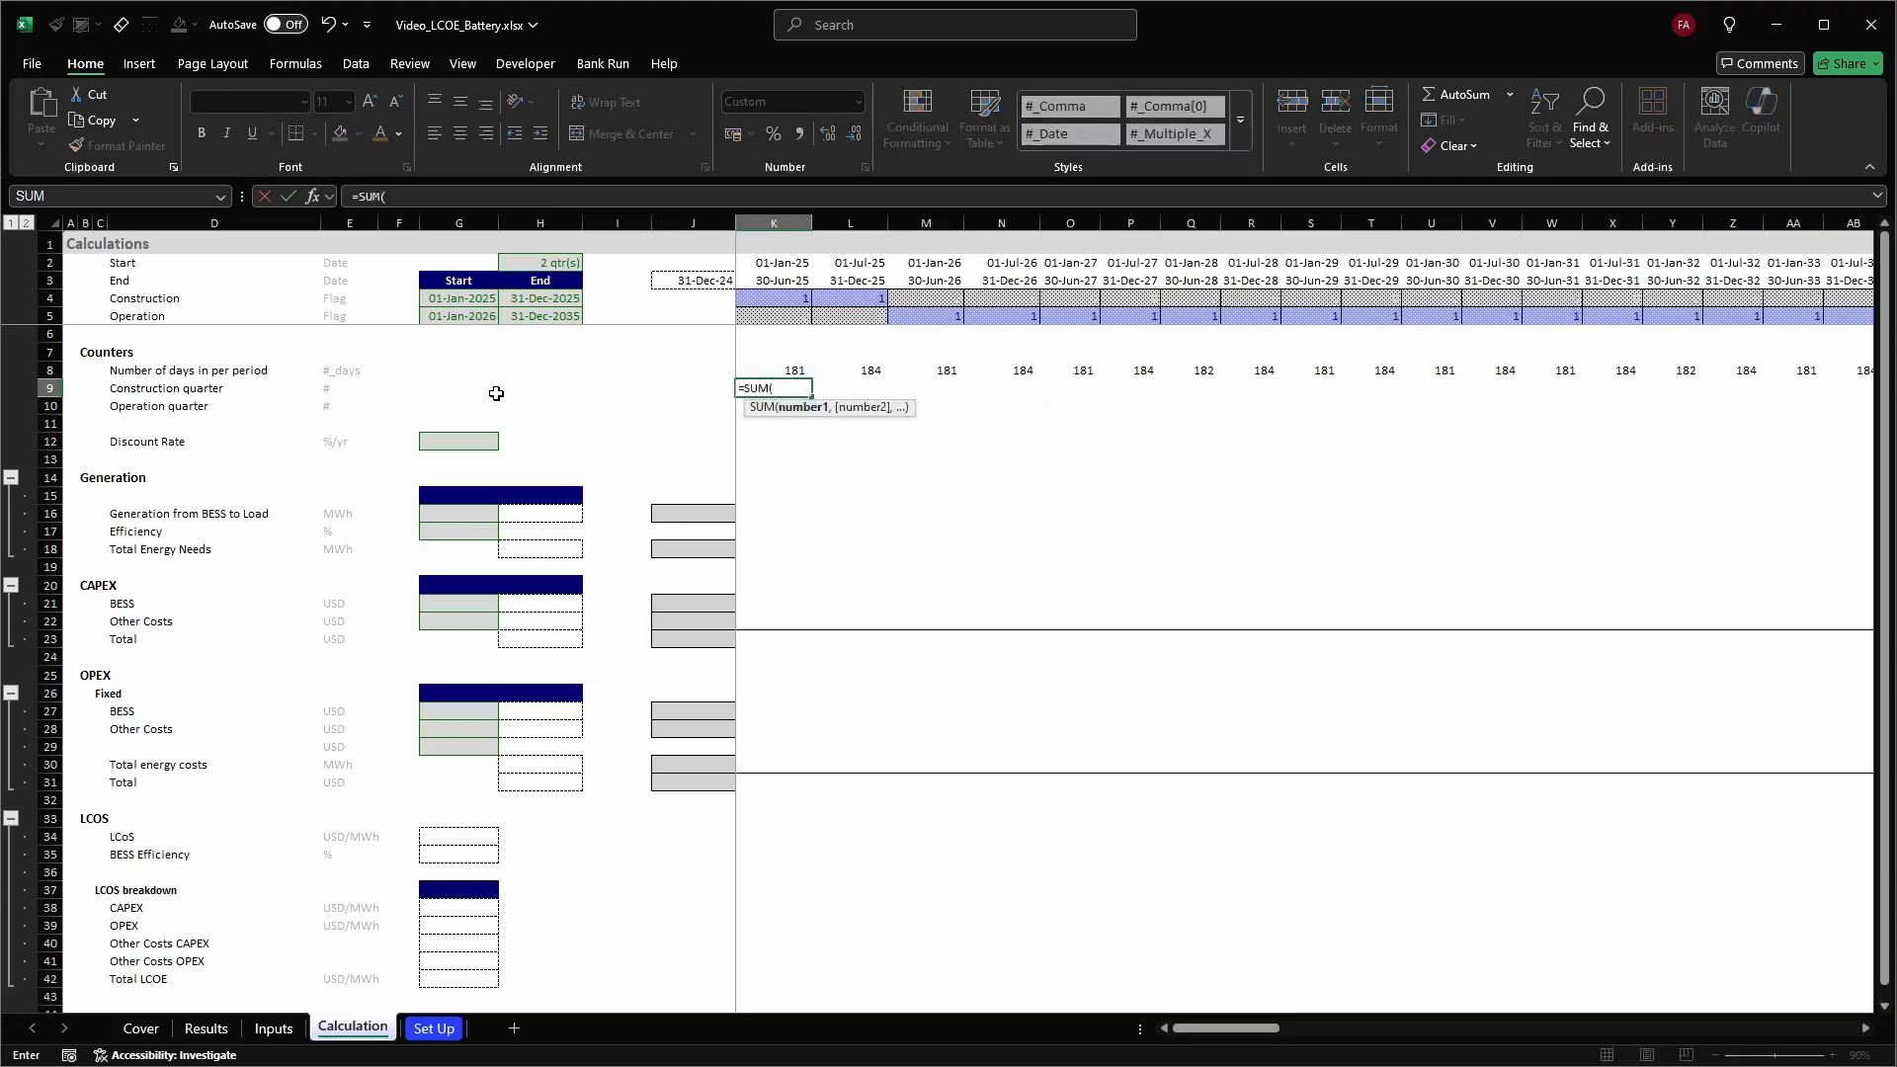
key("Up")
key("Up")
key("Up")
key("Up")
key("Up")
type(":")
key("Up")
key("Up")
key("Up")
key("Up")
key("Up")
key("F4")
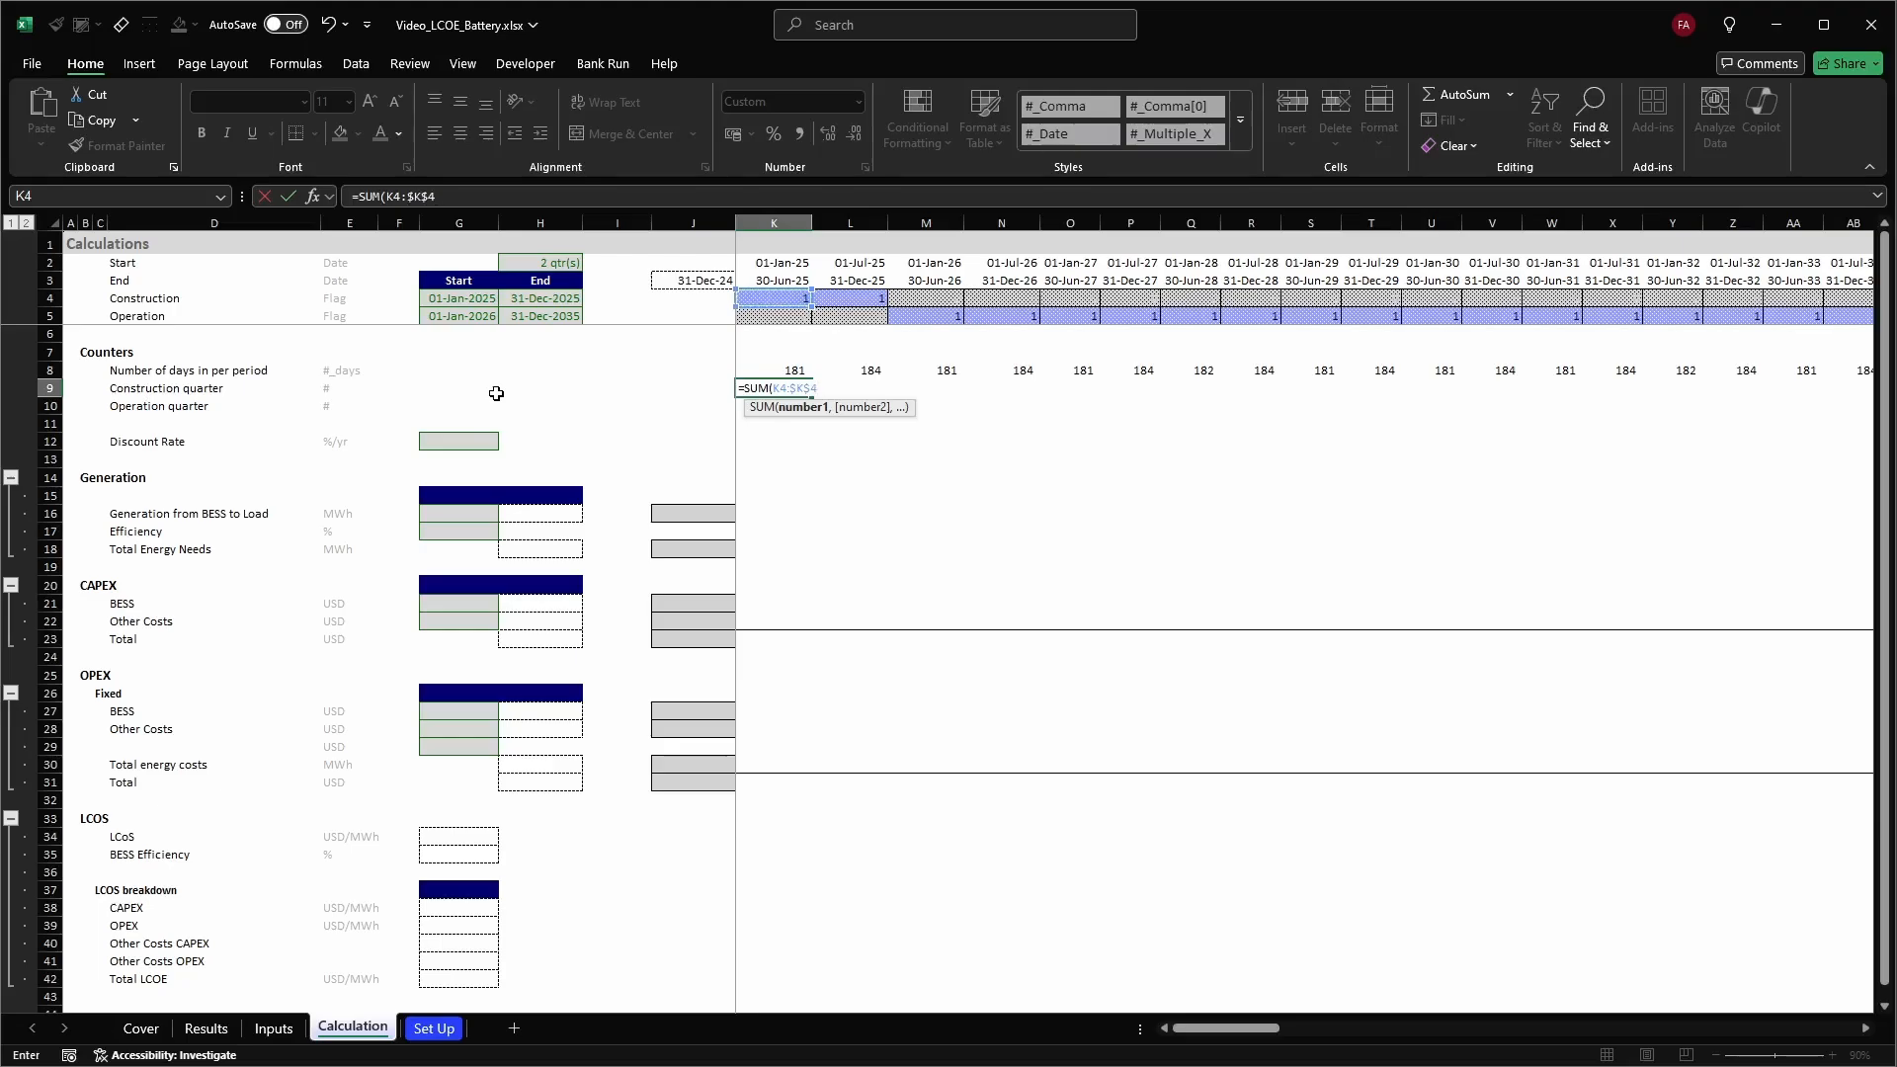
key("Return")
Copy the construction running total from K9 across row 9 through the last period
key("Up")
key("ctrl+c")
key("ctrl+shift+Right")
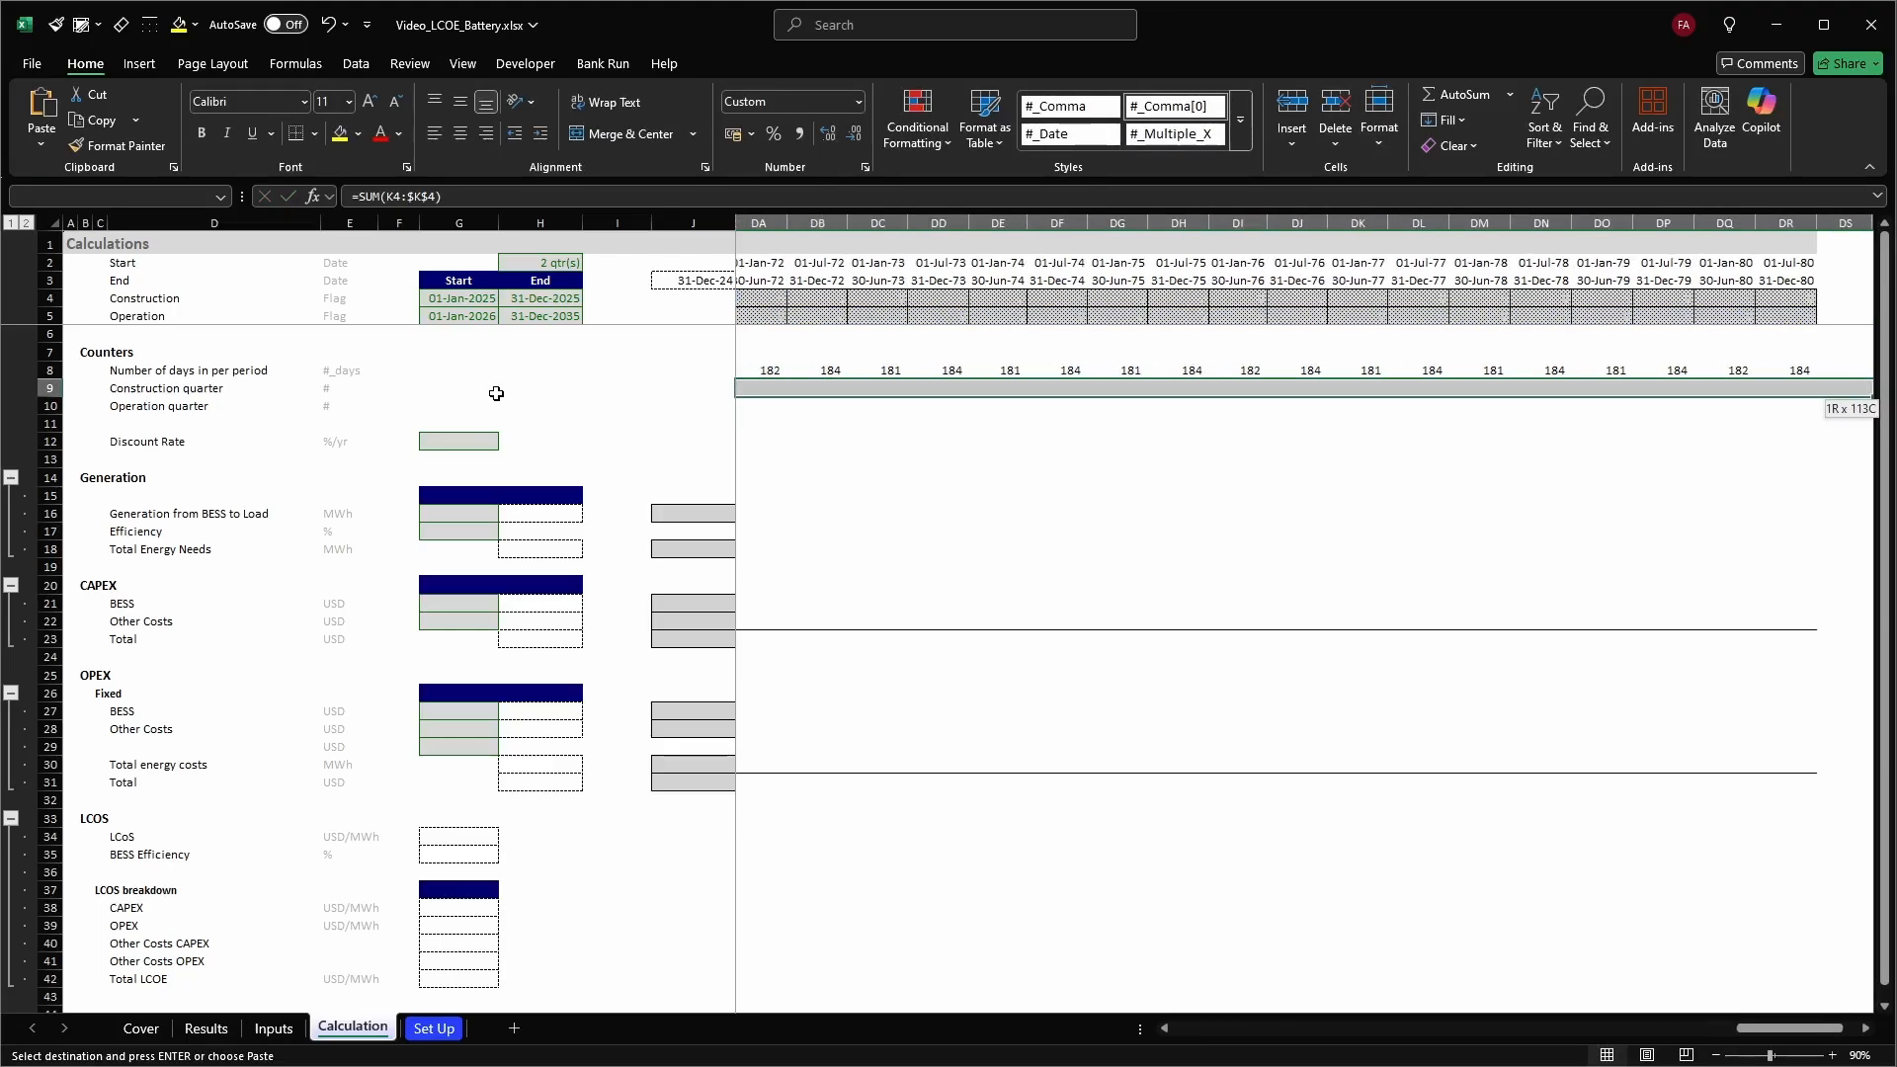
key("shift+Left")
key("Return")
key("Left")
Multiply the construction counter in K9 by the period's flag, making it =SUM(K4:$K$4)*K$4
key("Right")
key("F2")
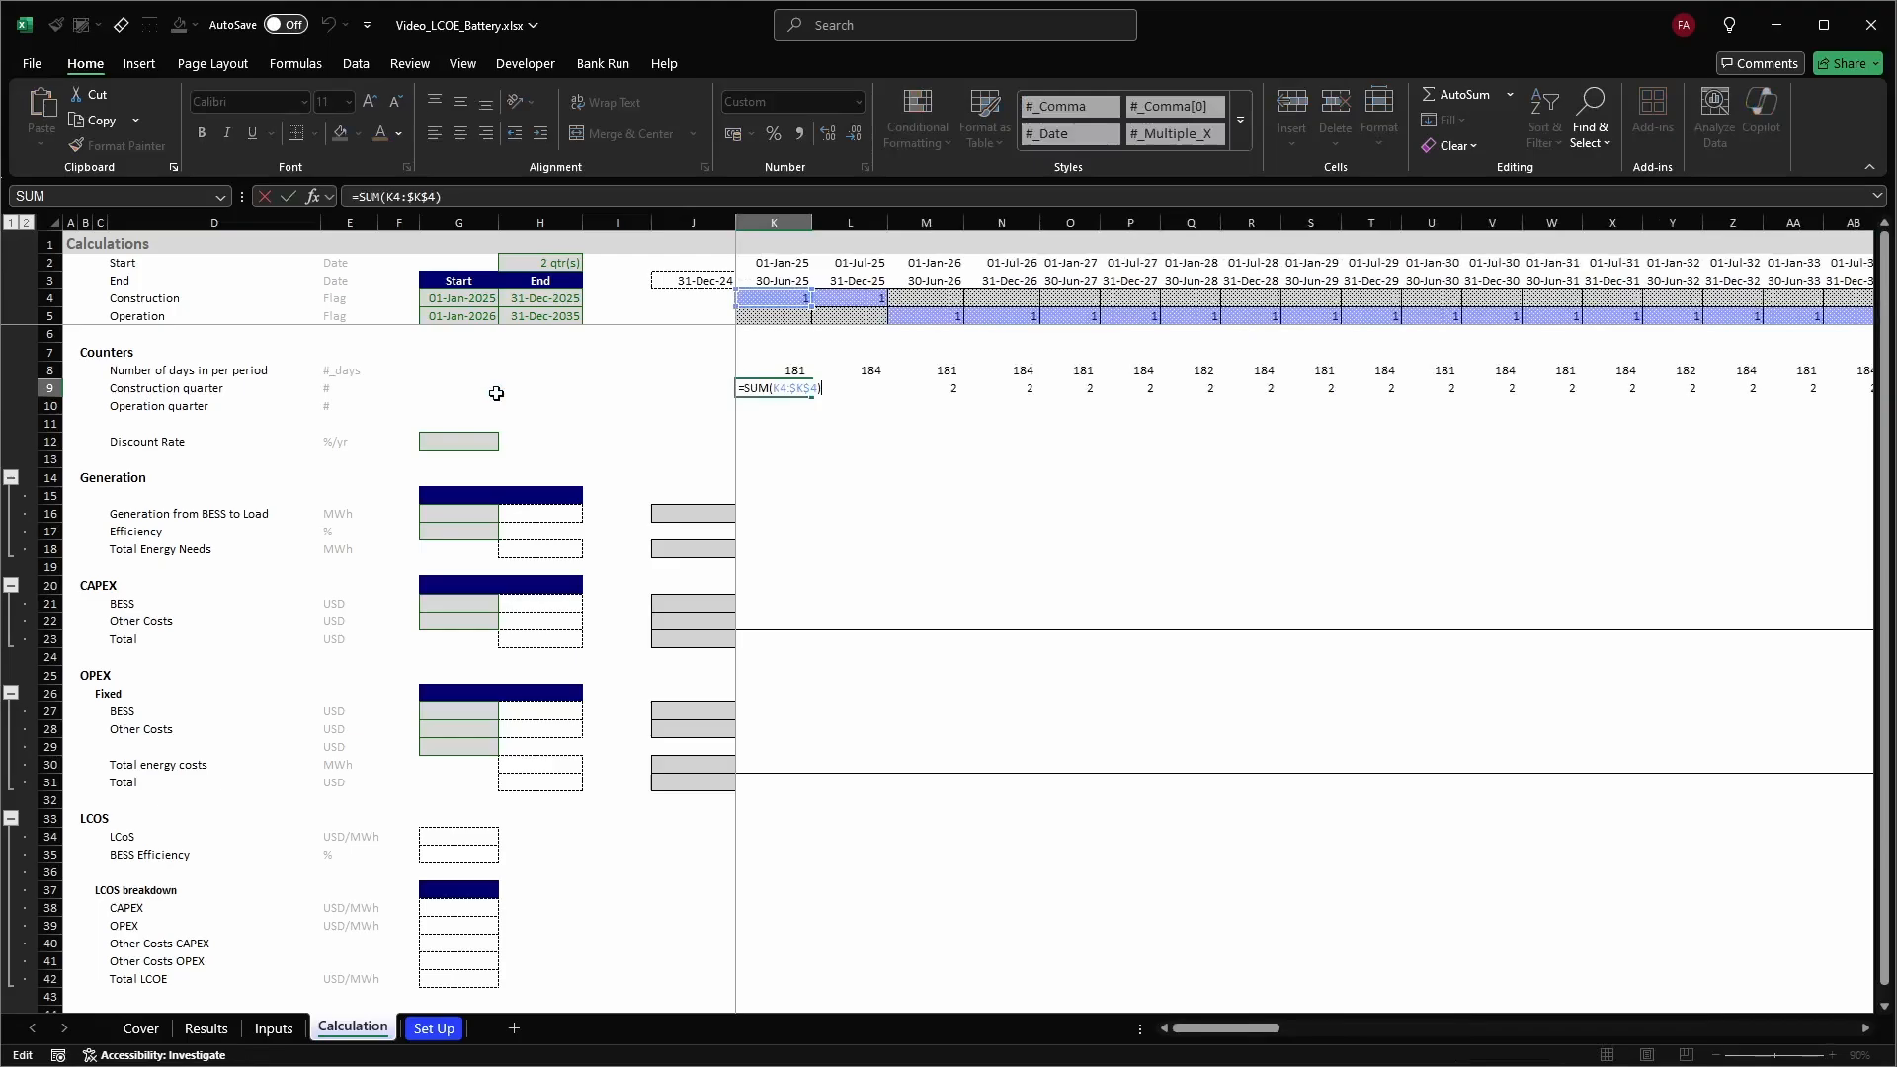
type("*")
left_click(773, 297)
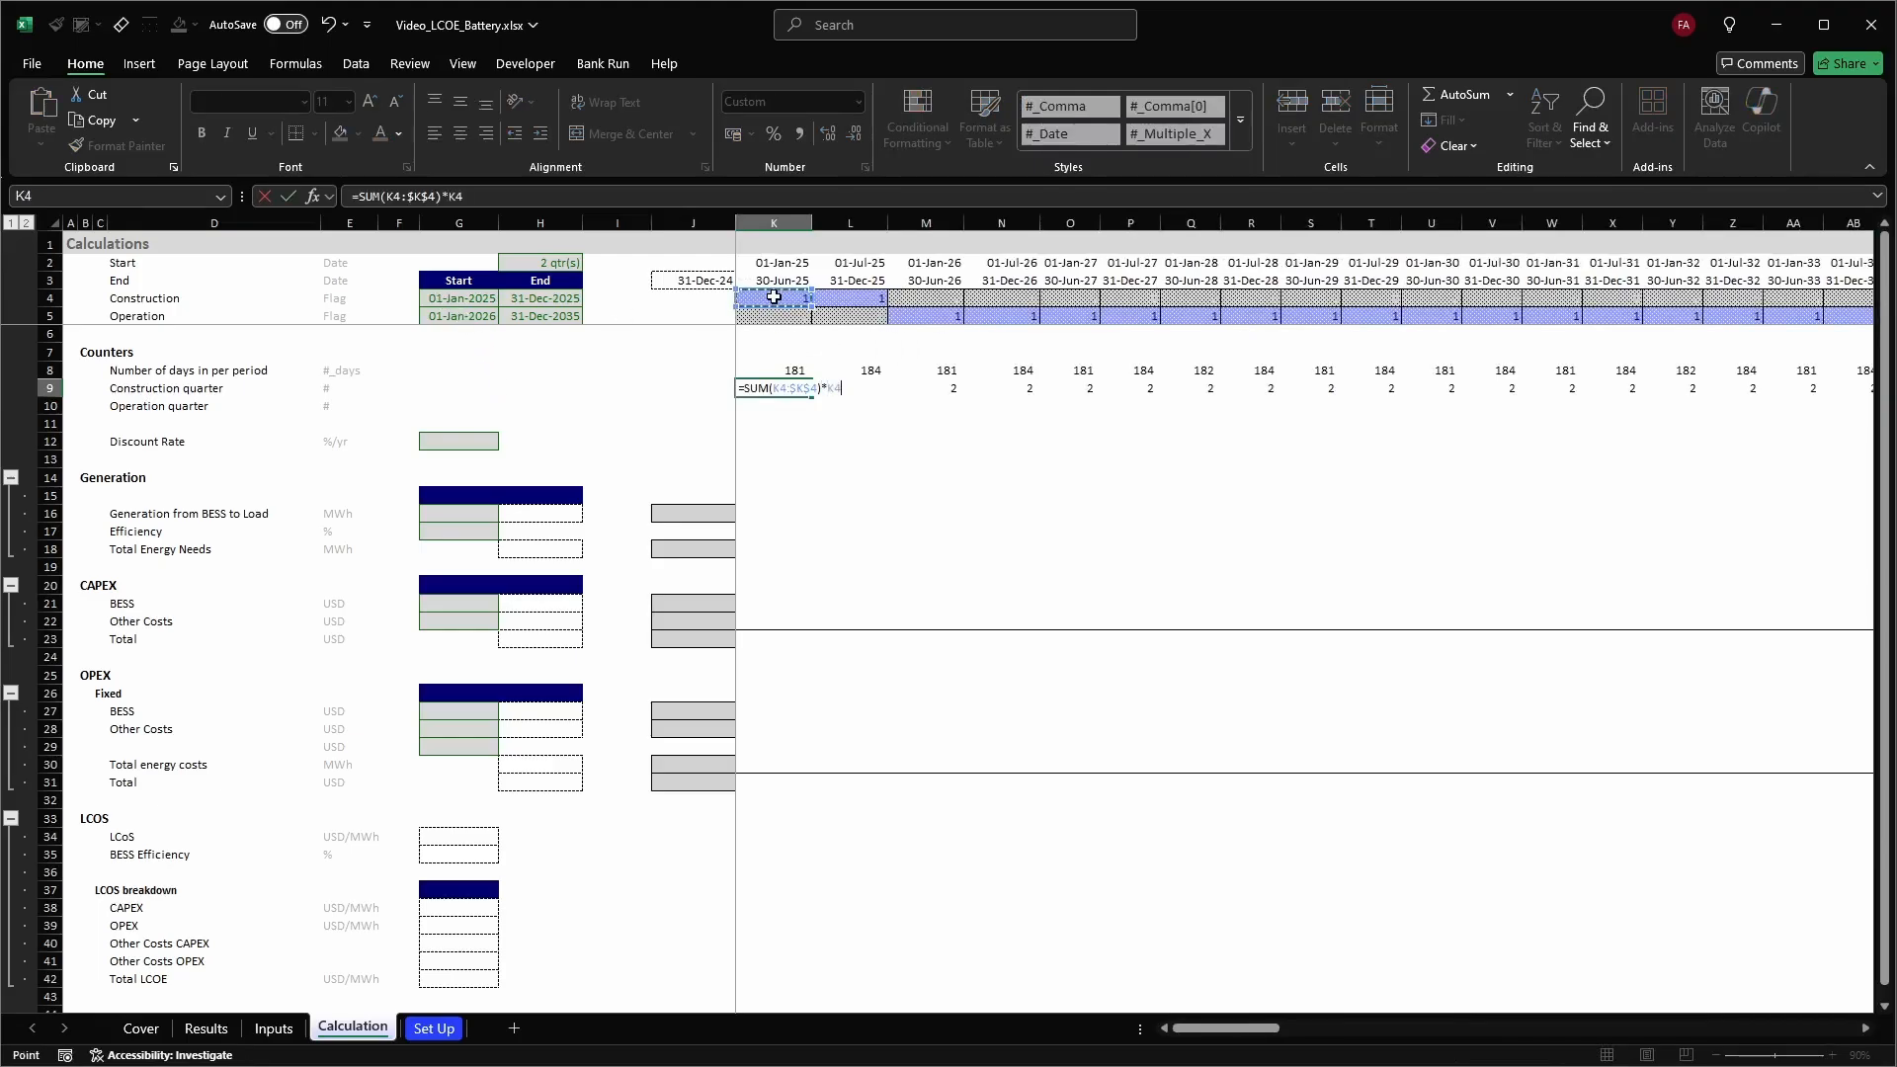
key("ctrl+Return")
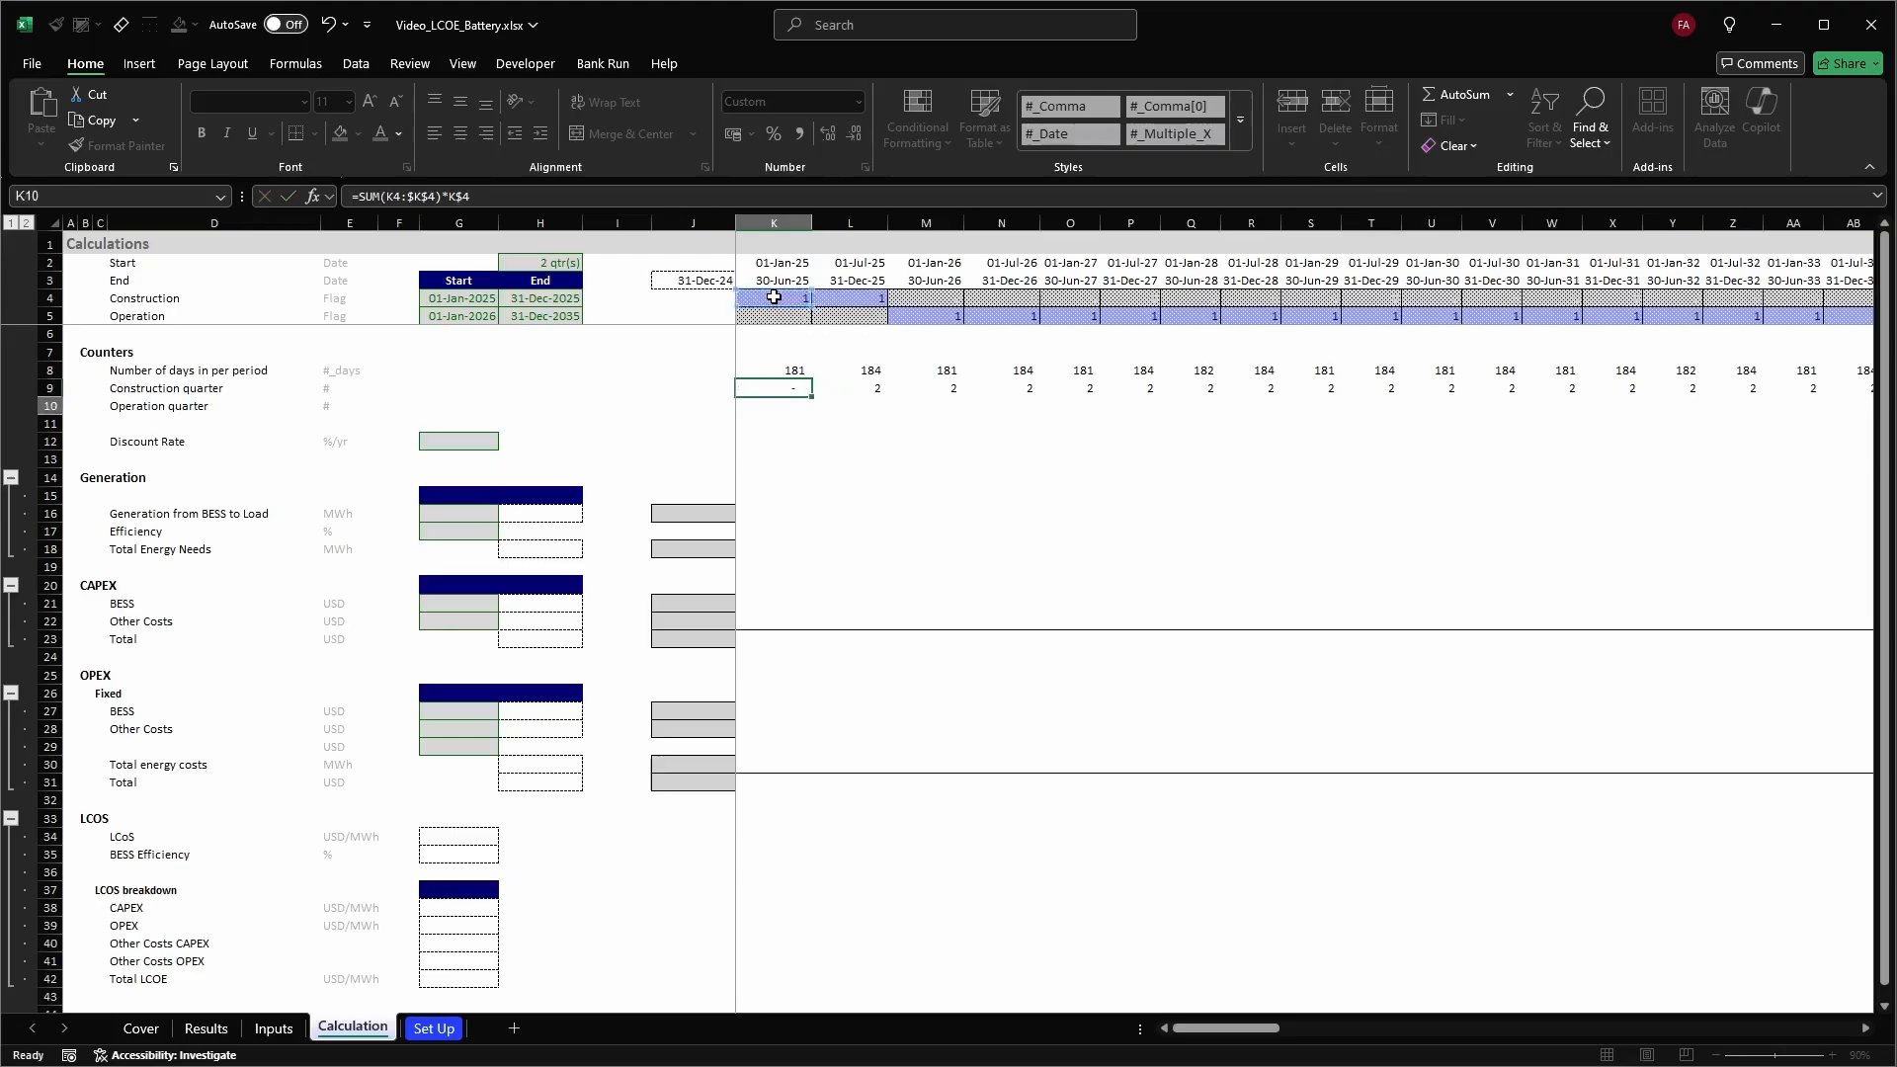
Copy the flag-multiplied construction counter from K9 across row 9 and check the first periods
key("ctrl+c")
key("ctrl+shift+Right")
key("Return")
key("Left")
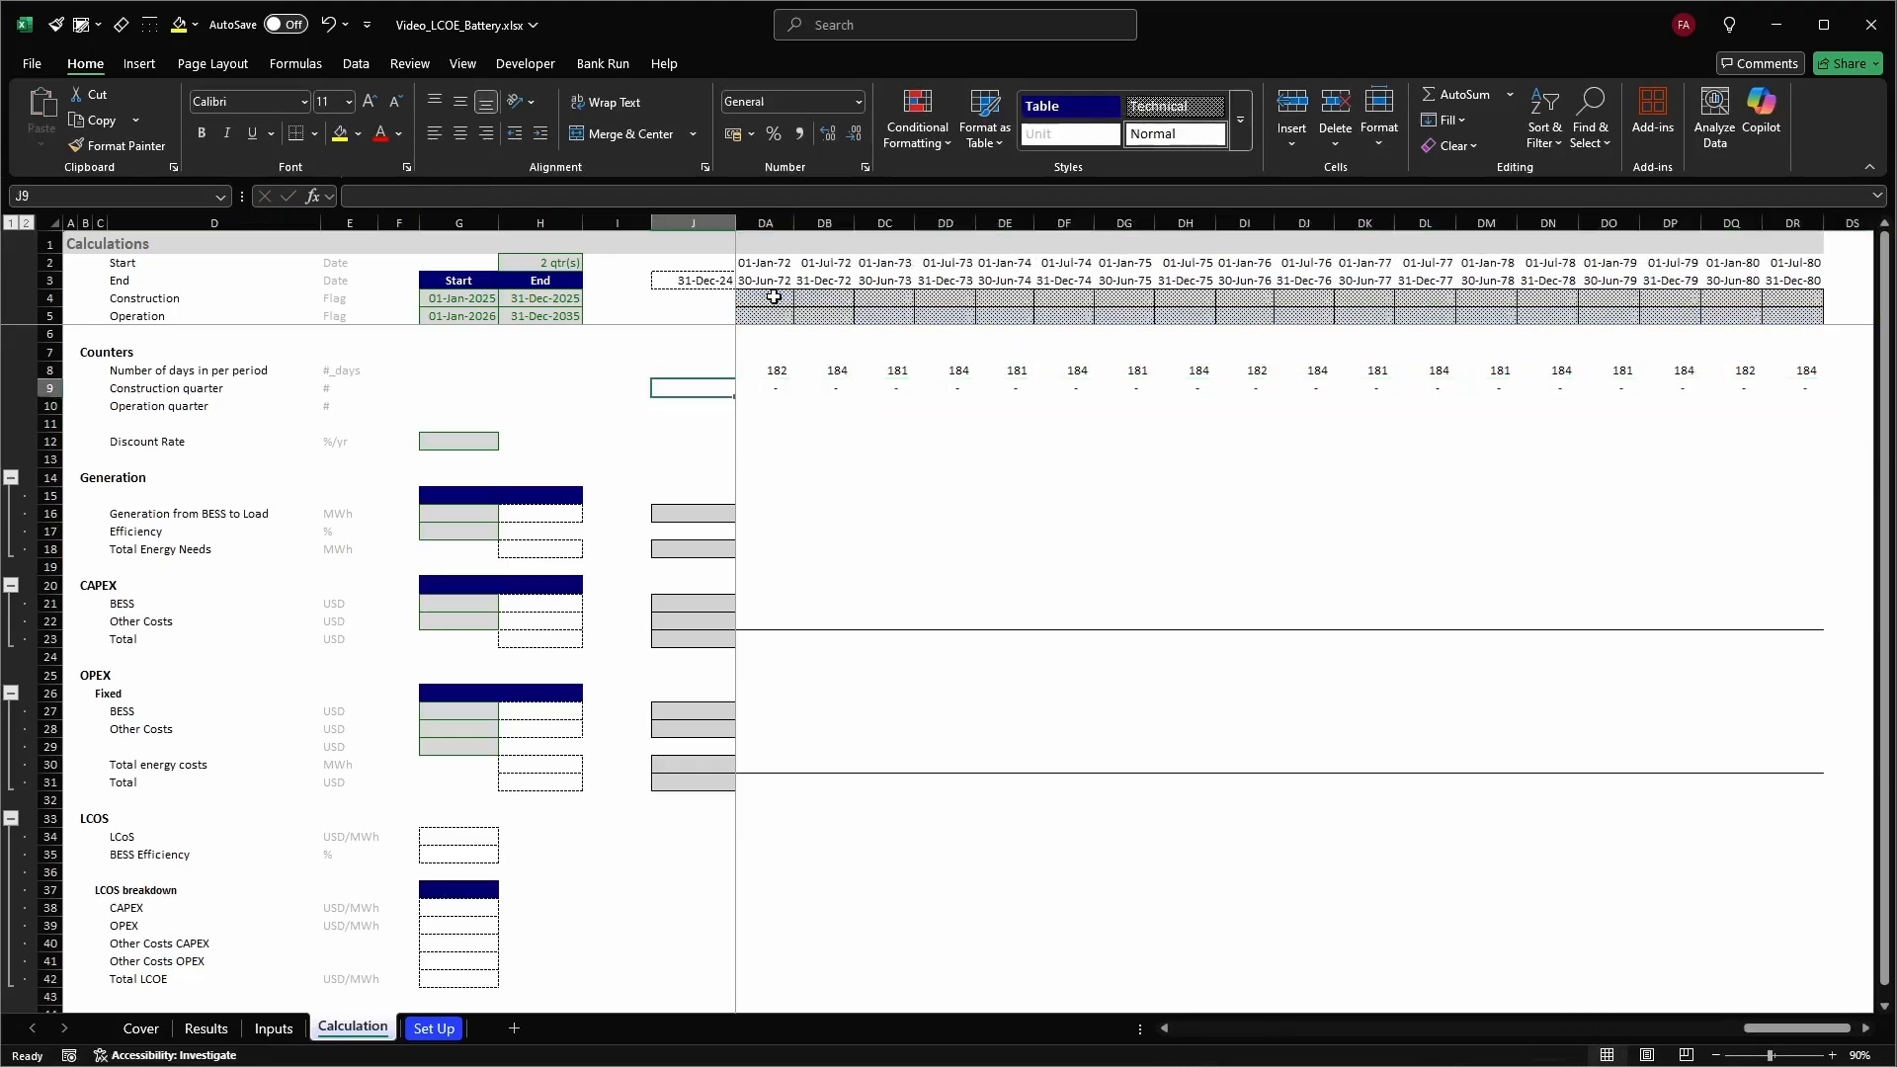
key("Right")
key("Right")
key("Right")
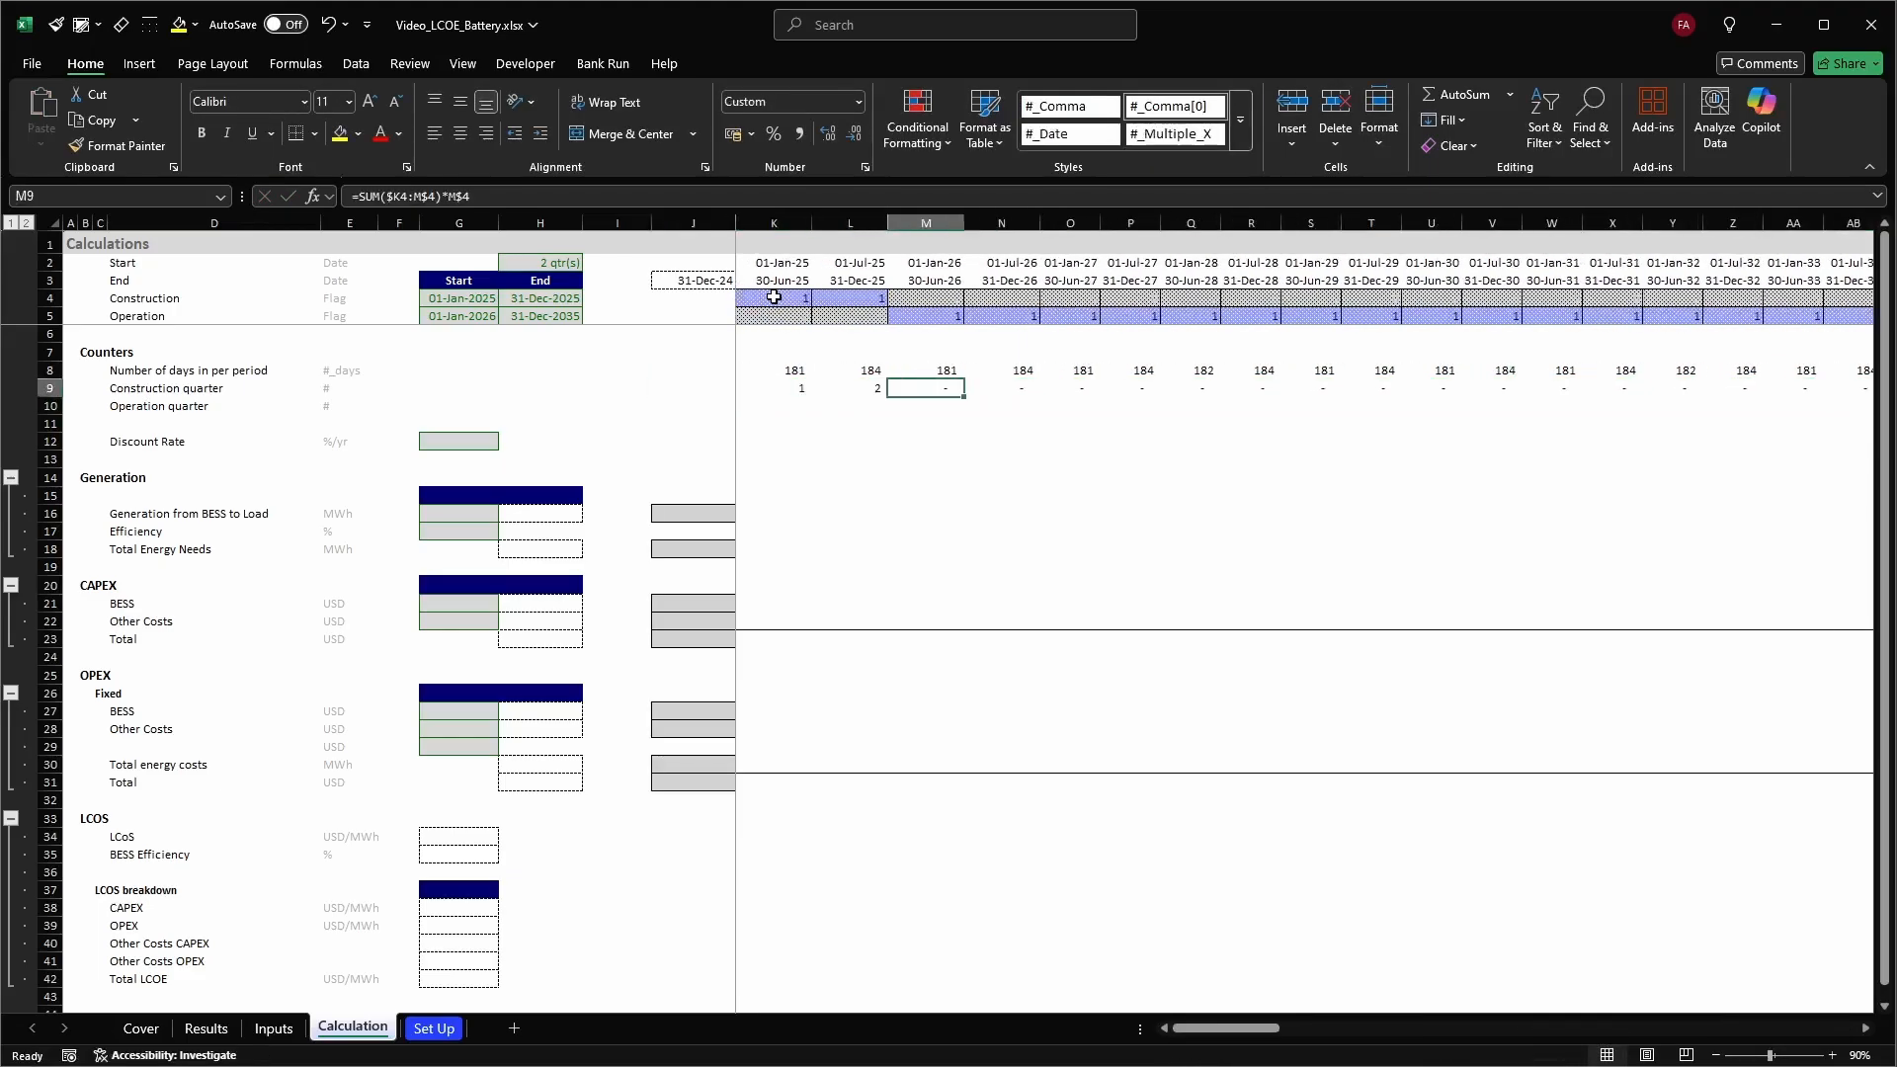
Copy the construction counter to K10 and point it to the operation flags as =SUM(K$5:$K5)*K$5
key("Left")
key("Left")
key("ctrl+c")
key("Down")
key("Return")
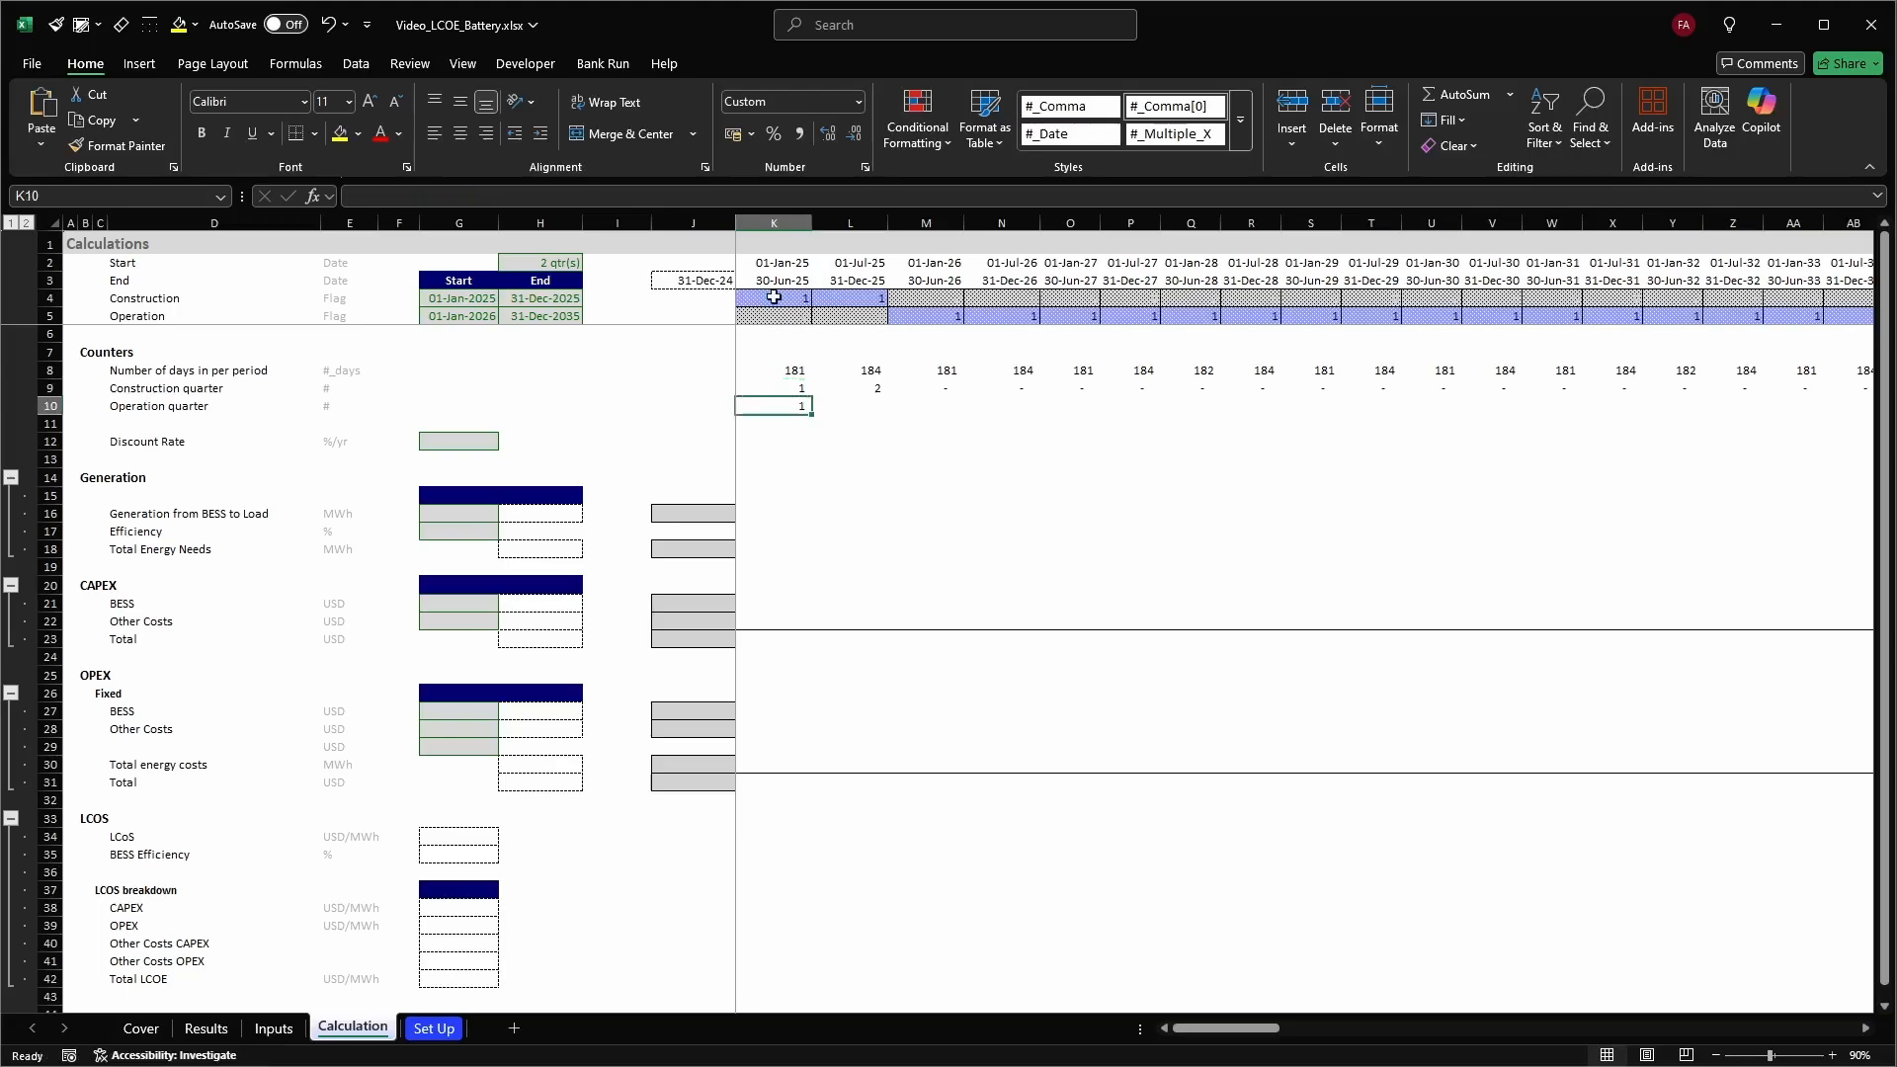
key("F2")
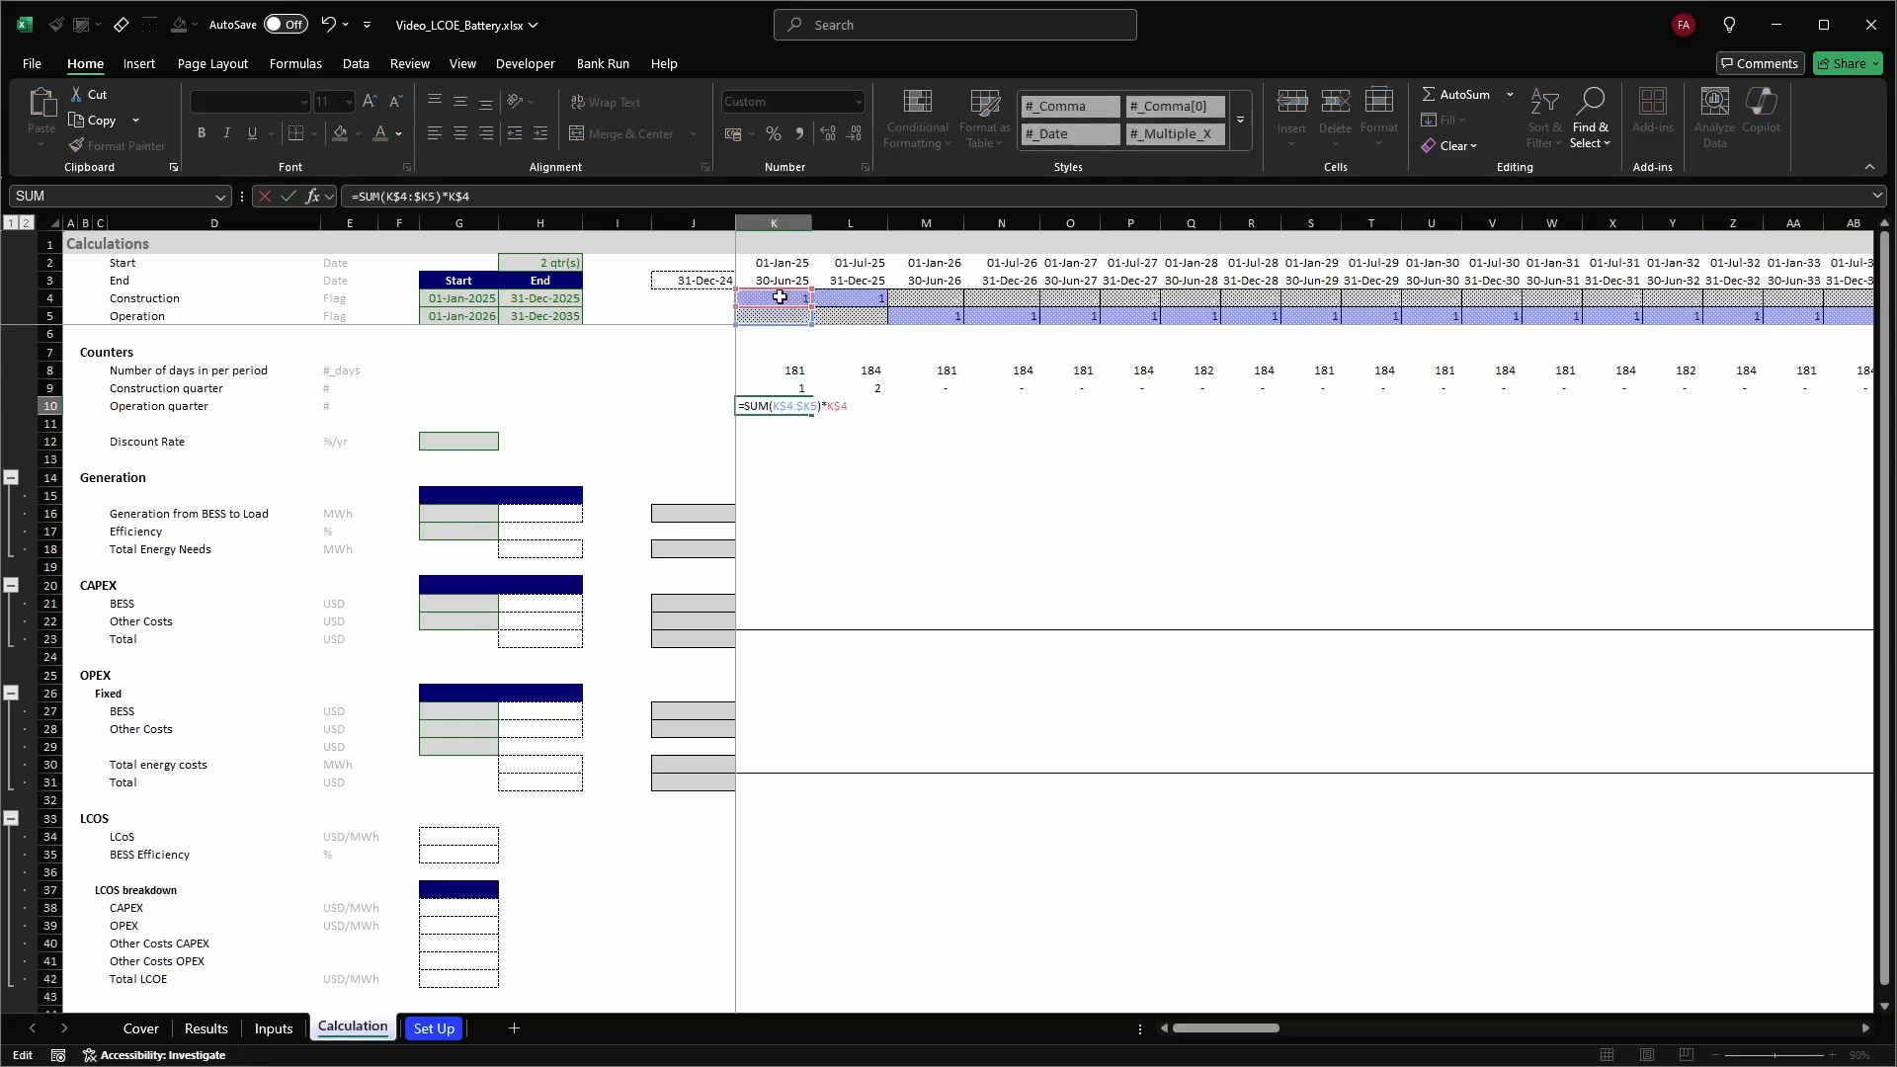
left_click_drag(812, 287, 808, 304)
key("ctrl+Return")
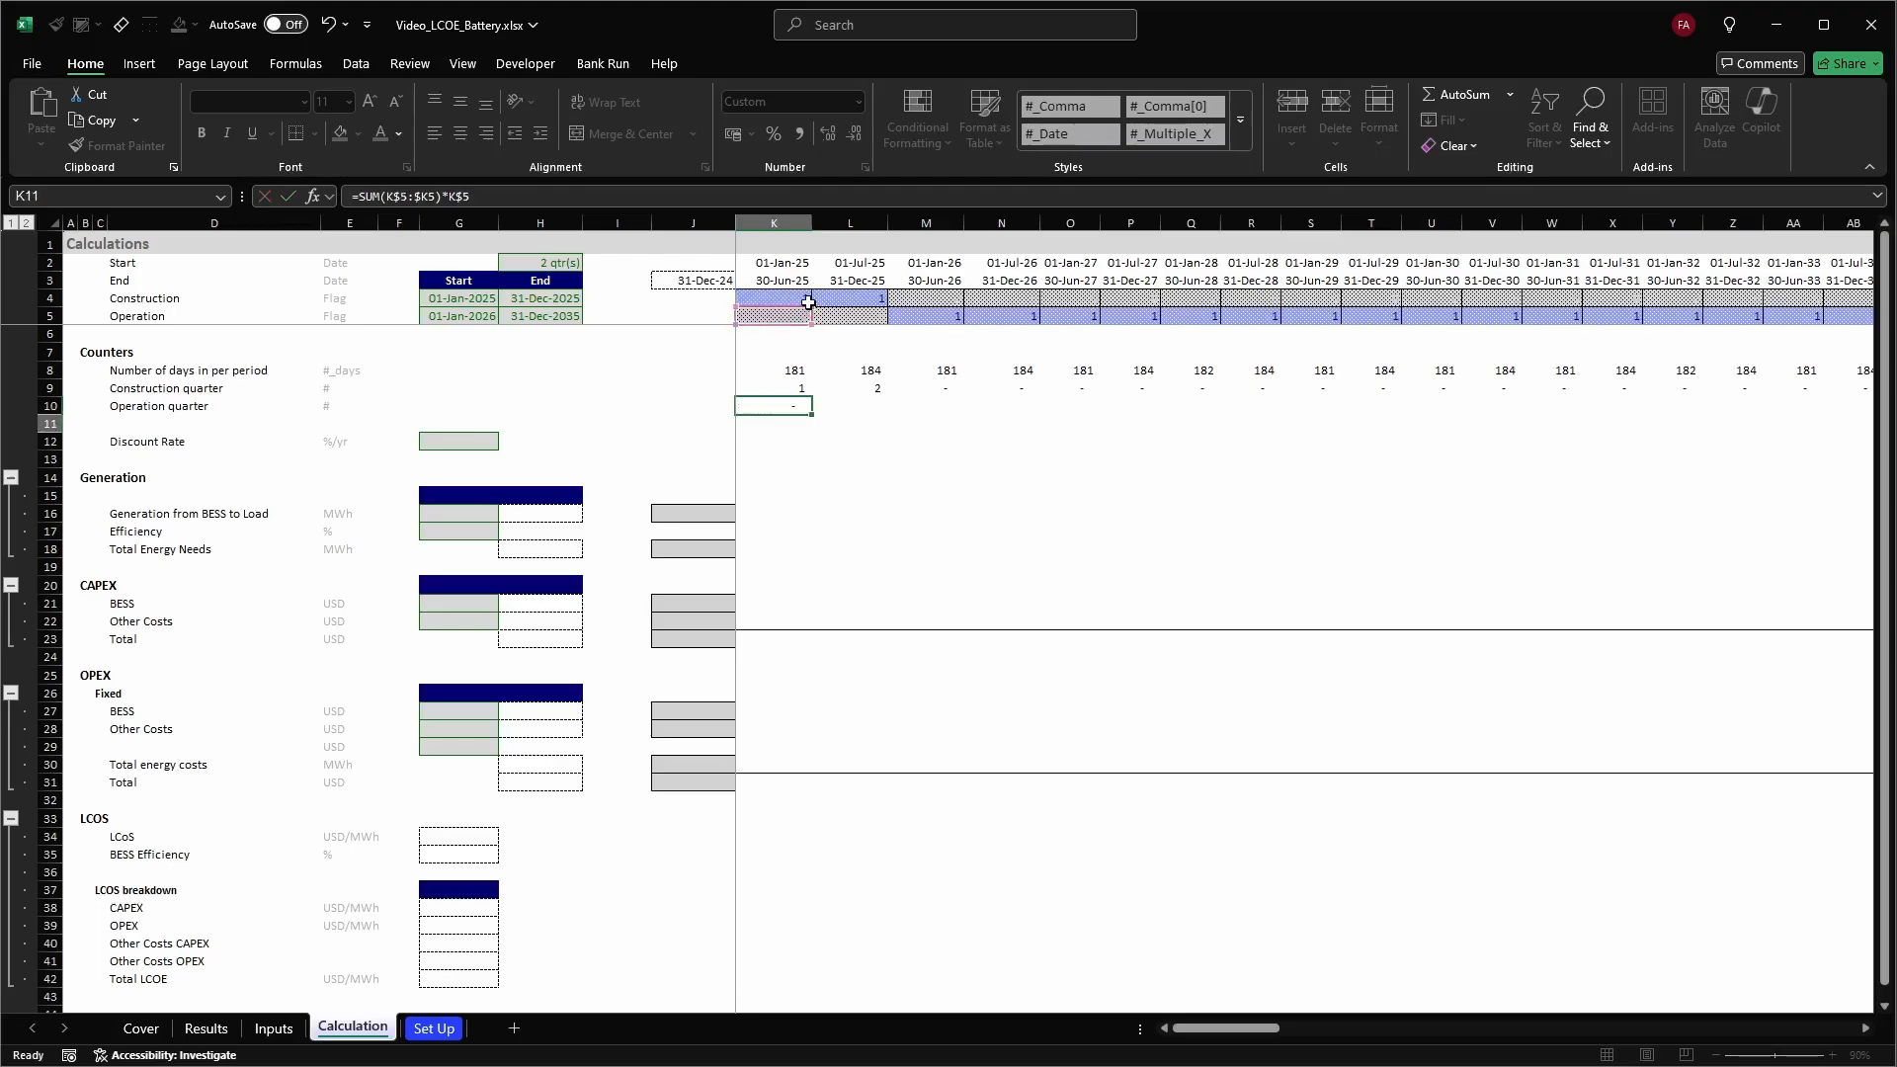
Copy the operation counter from K10 across row 10 through the last period
key("ctrl+c")
key("ctrl+shift+Right")
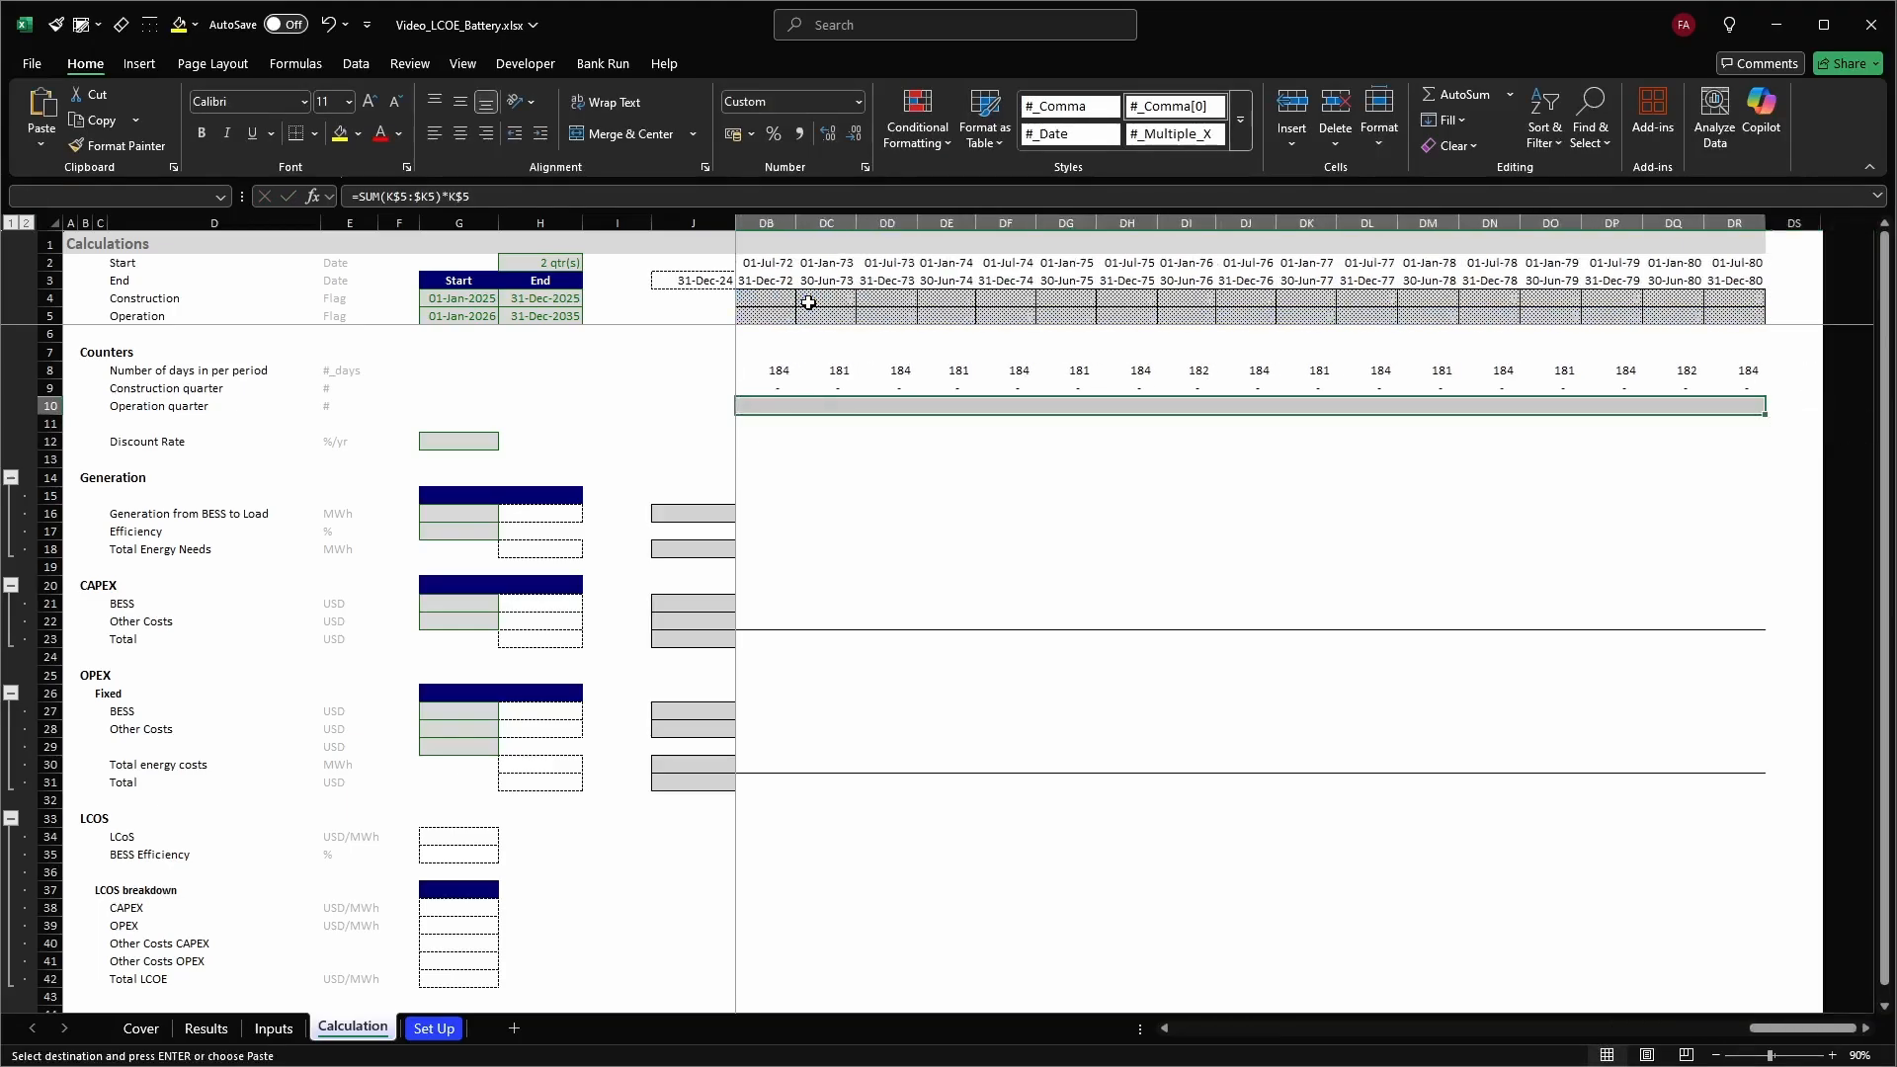
key("Return")
Check the operation counter along row 10 over the construction and first operation periods
key("Right")
key("Right")
key("Right")
key("Right")
key("Right")
key("Right")
key("Right")
key("Right")
key("Right")
key("Right")
key("Right")
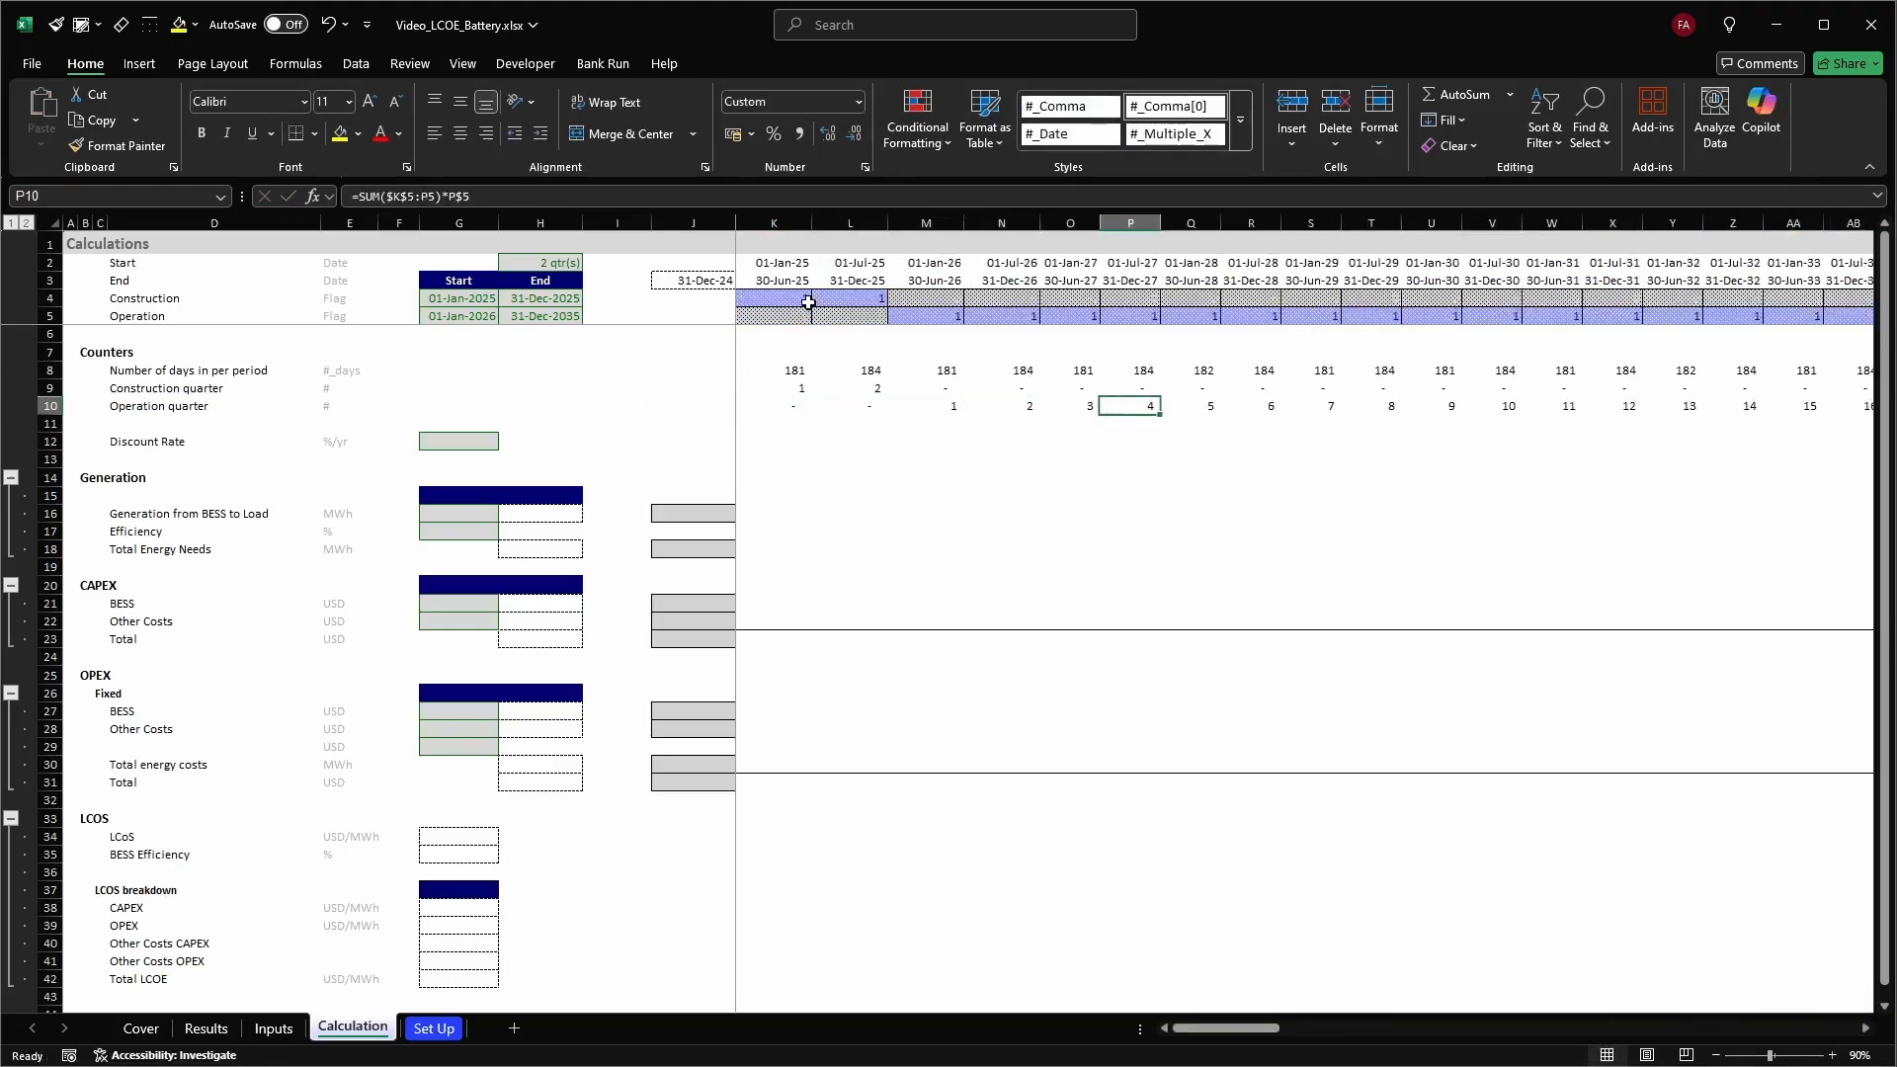
key("Left")
key("Left")
key("Left")
key("ctrl+Left")
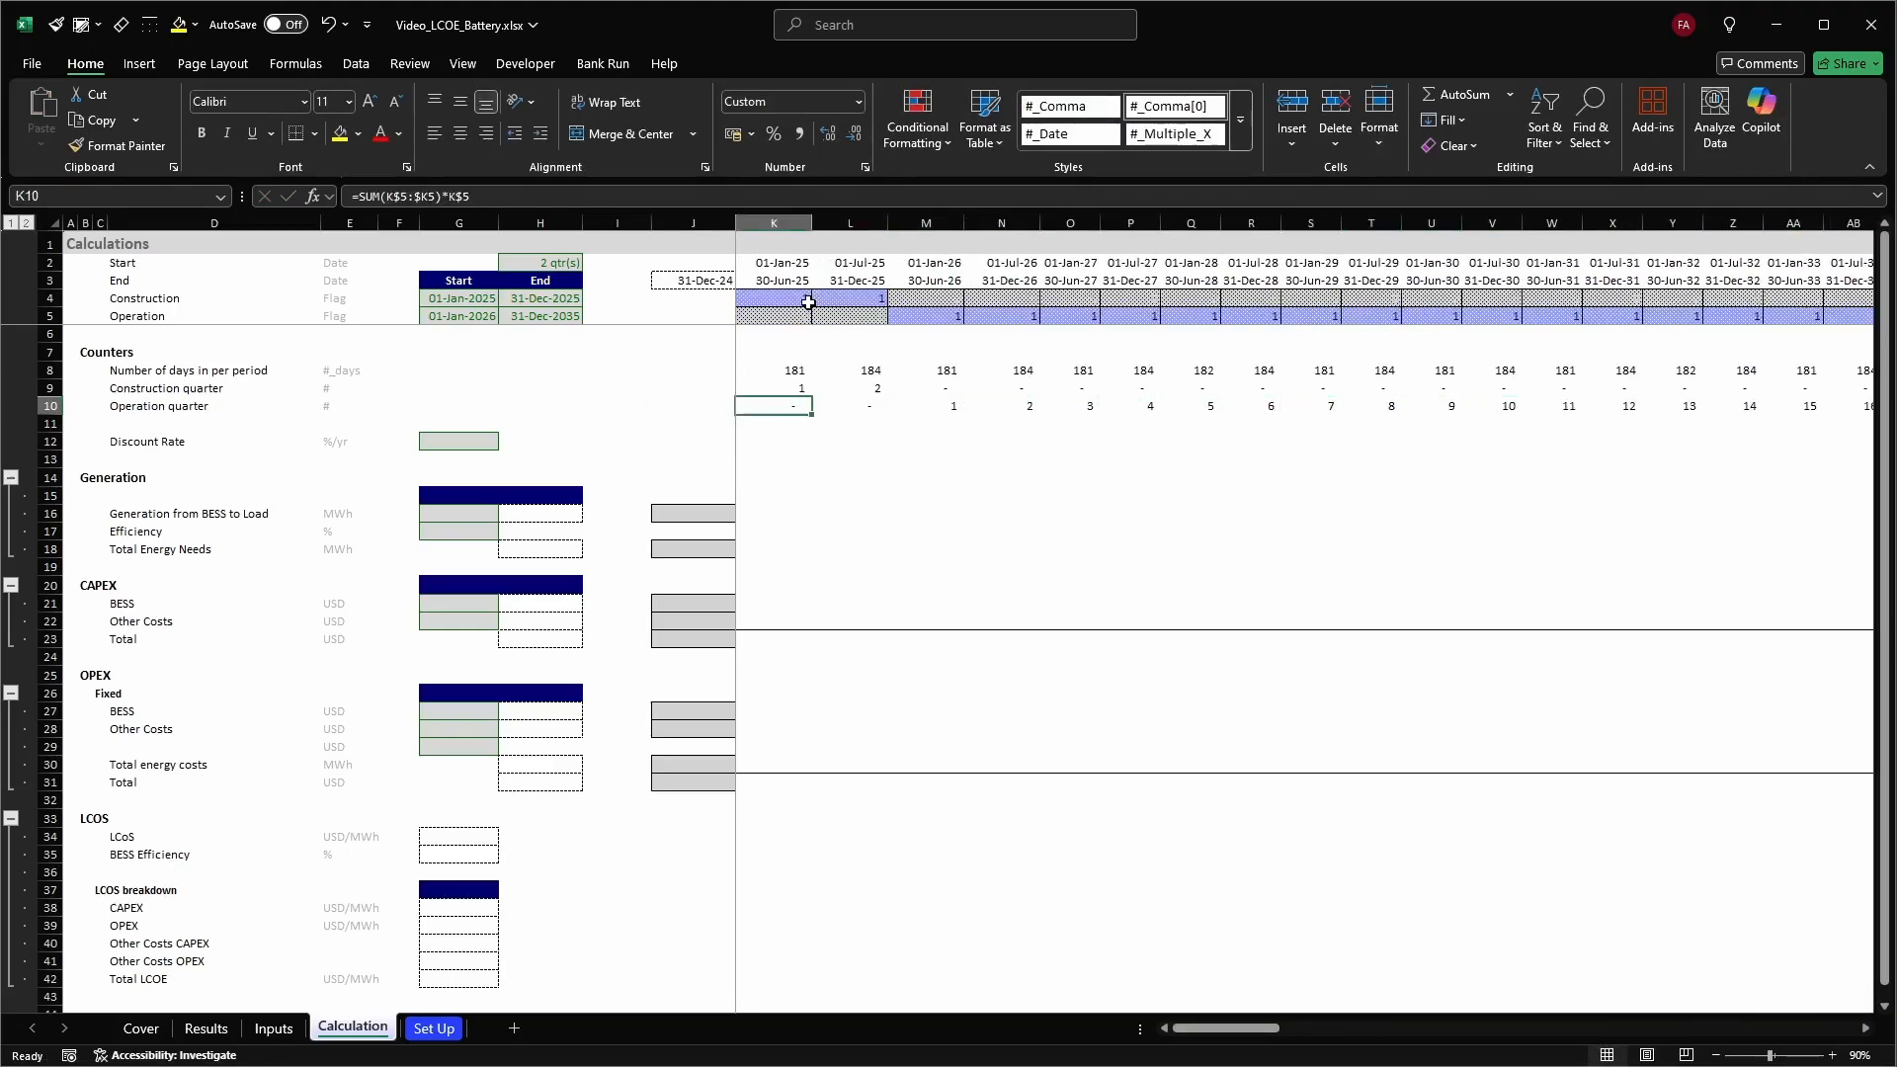
Inspect the operation and construction counter formulas in K10 and K9
key("F2")
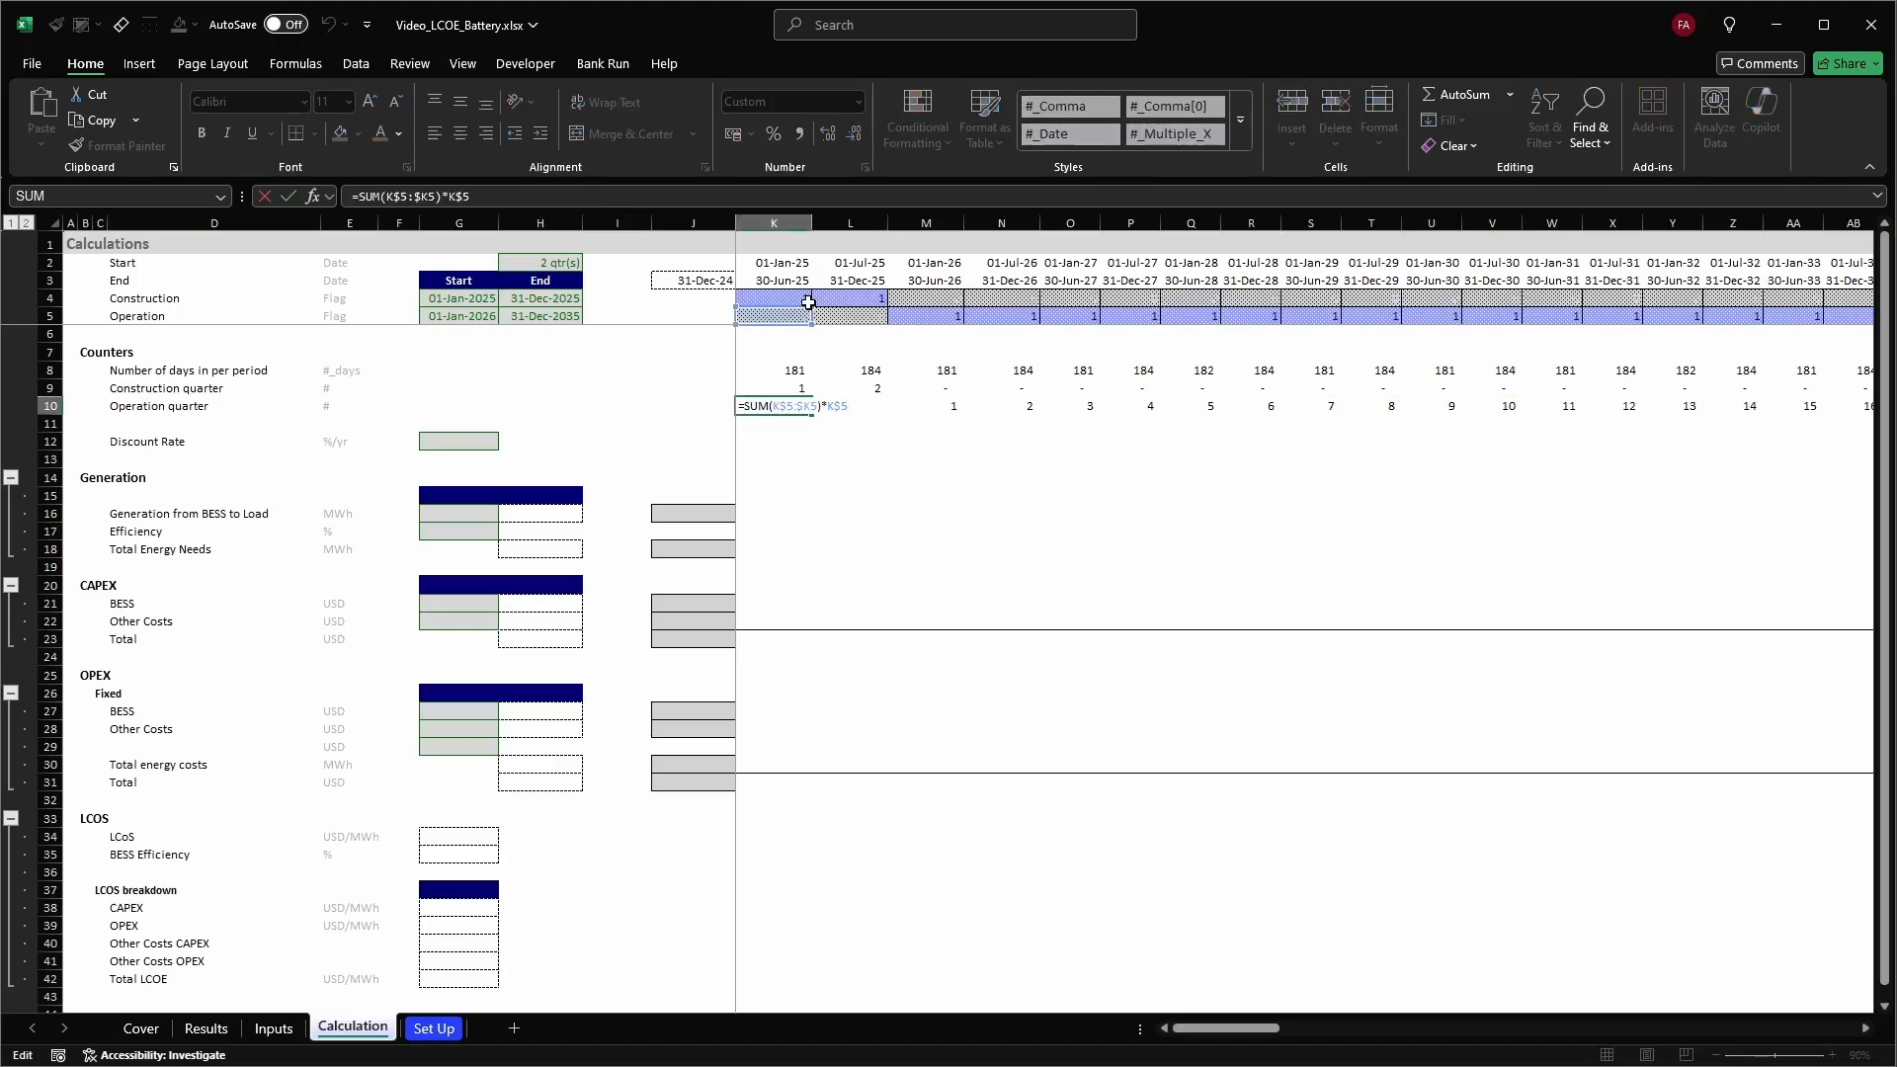
key("Escape")
key("Up")
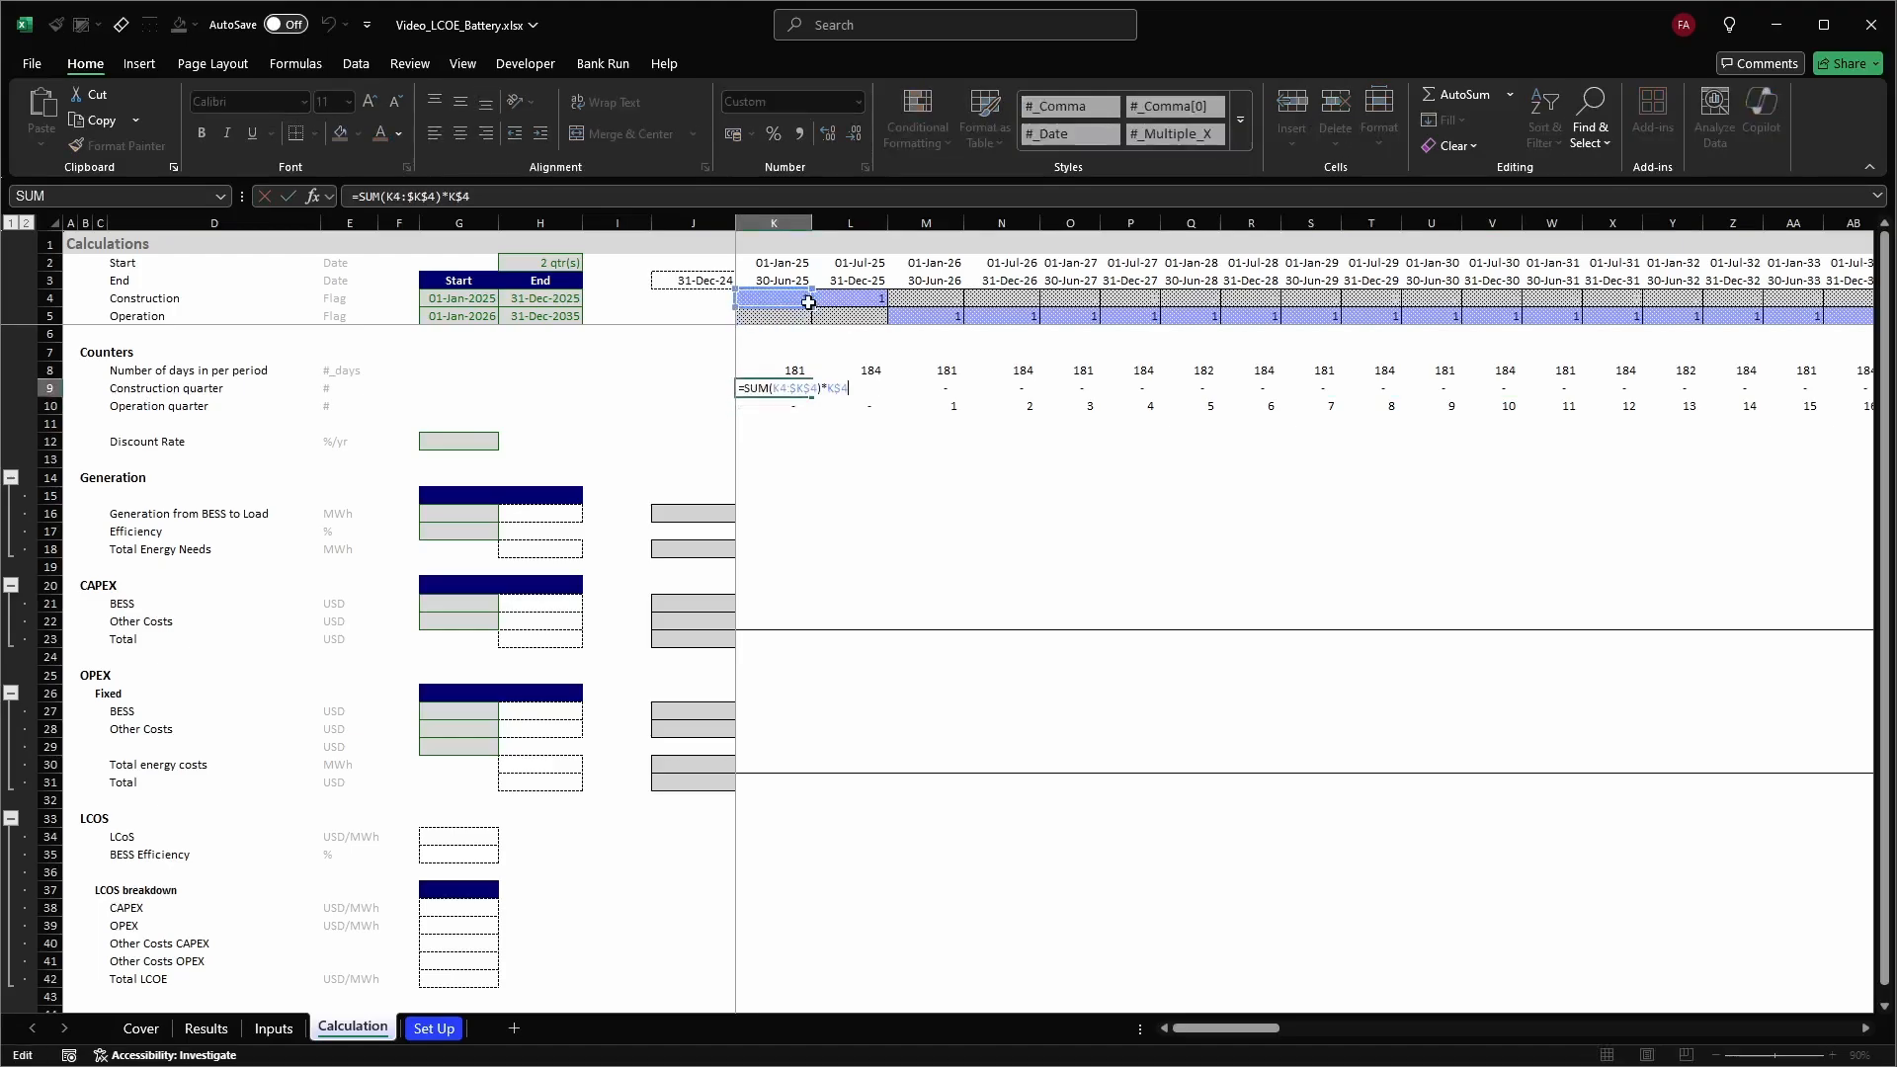
key("Down")
key("Down")
key("Down")
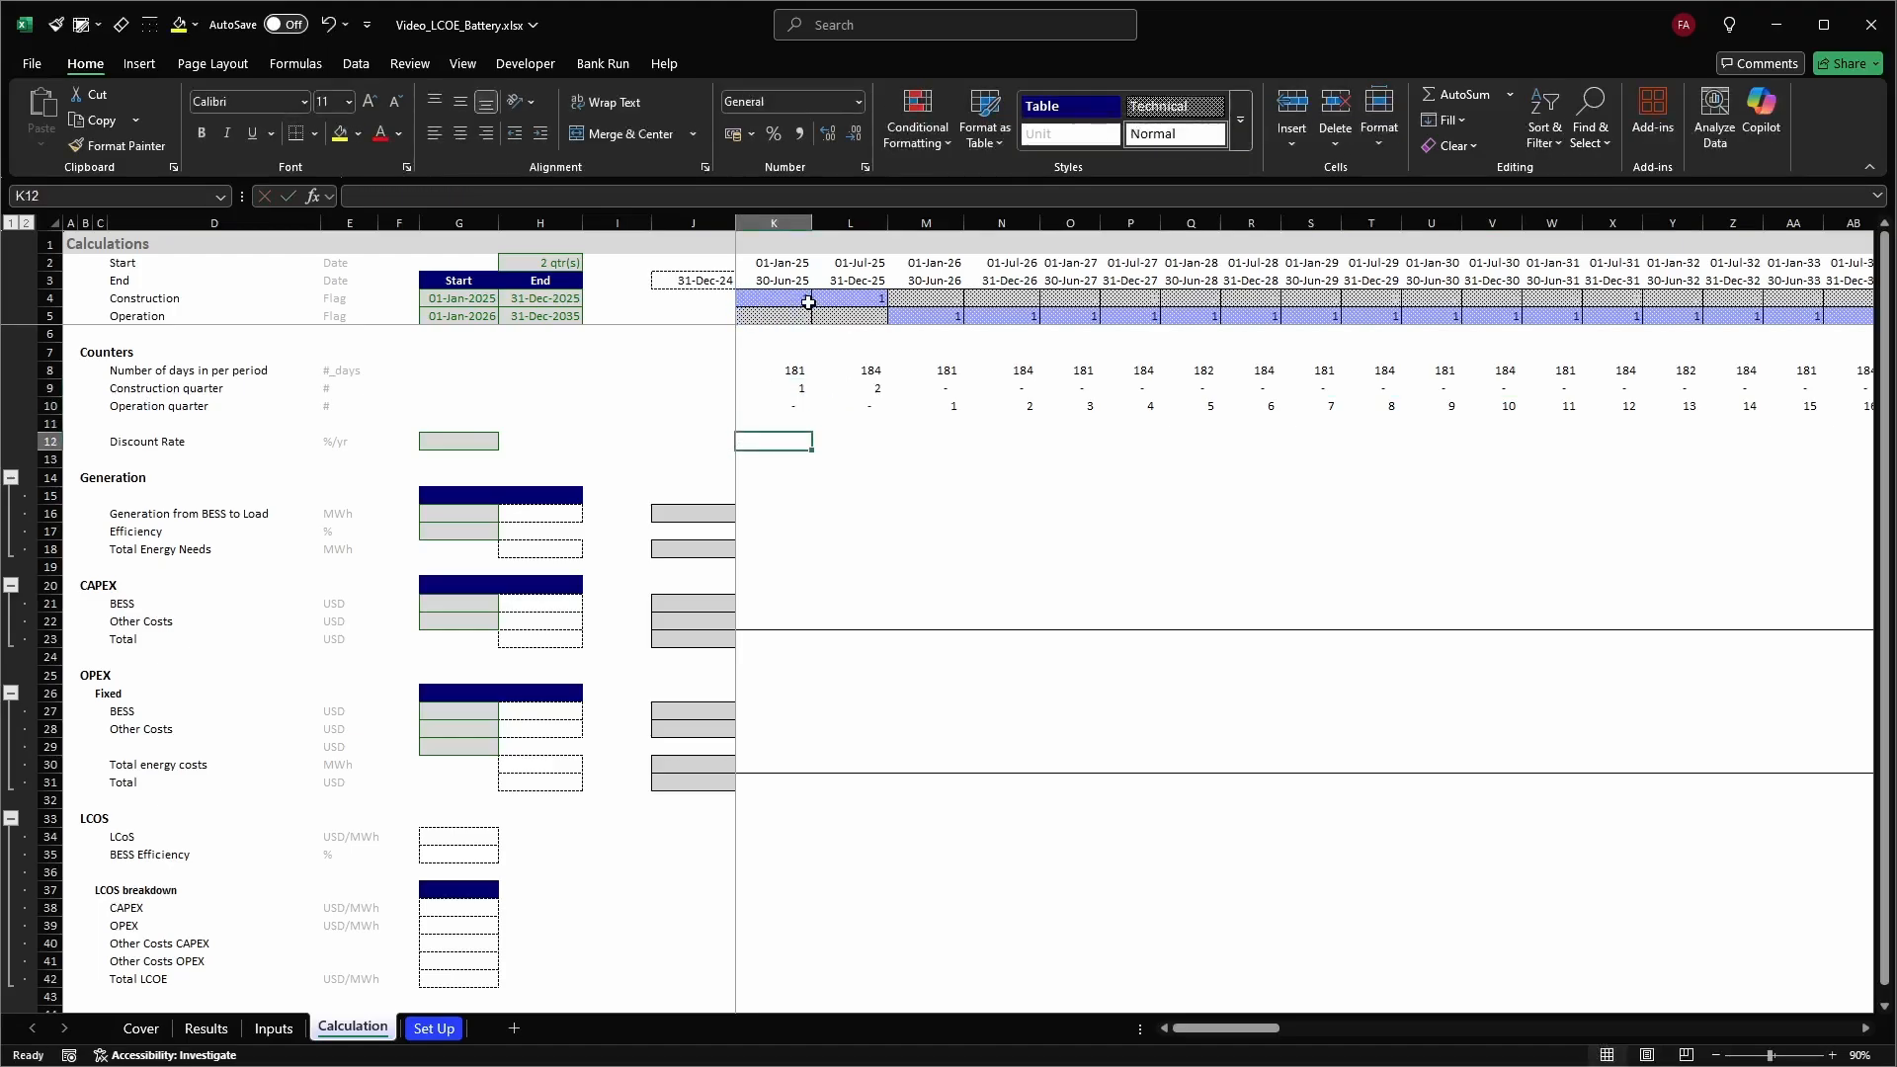
Review the completed day, construction and operation counters in rows 8 to 10
key("Up")
key("Up")
key("shift+space")
key("shift+Up")
key("shift+Up")
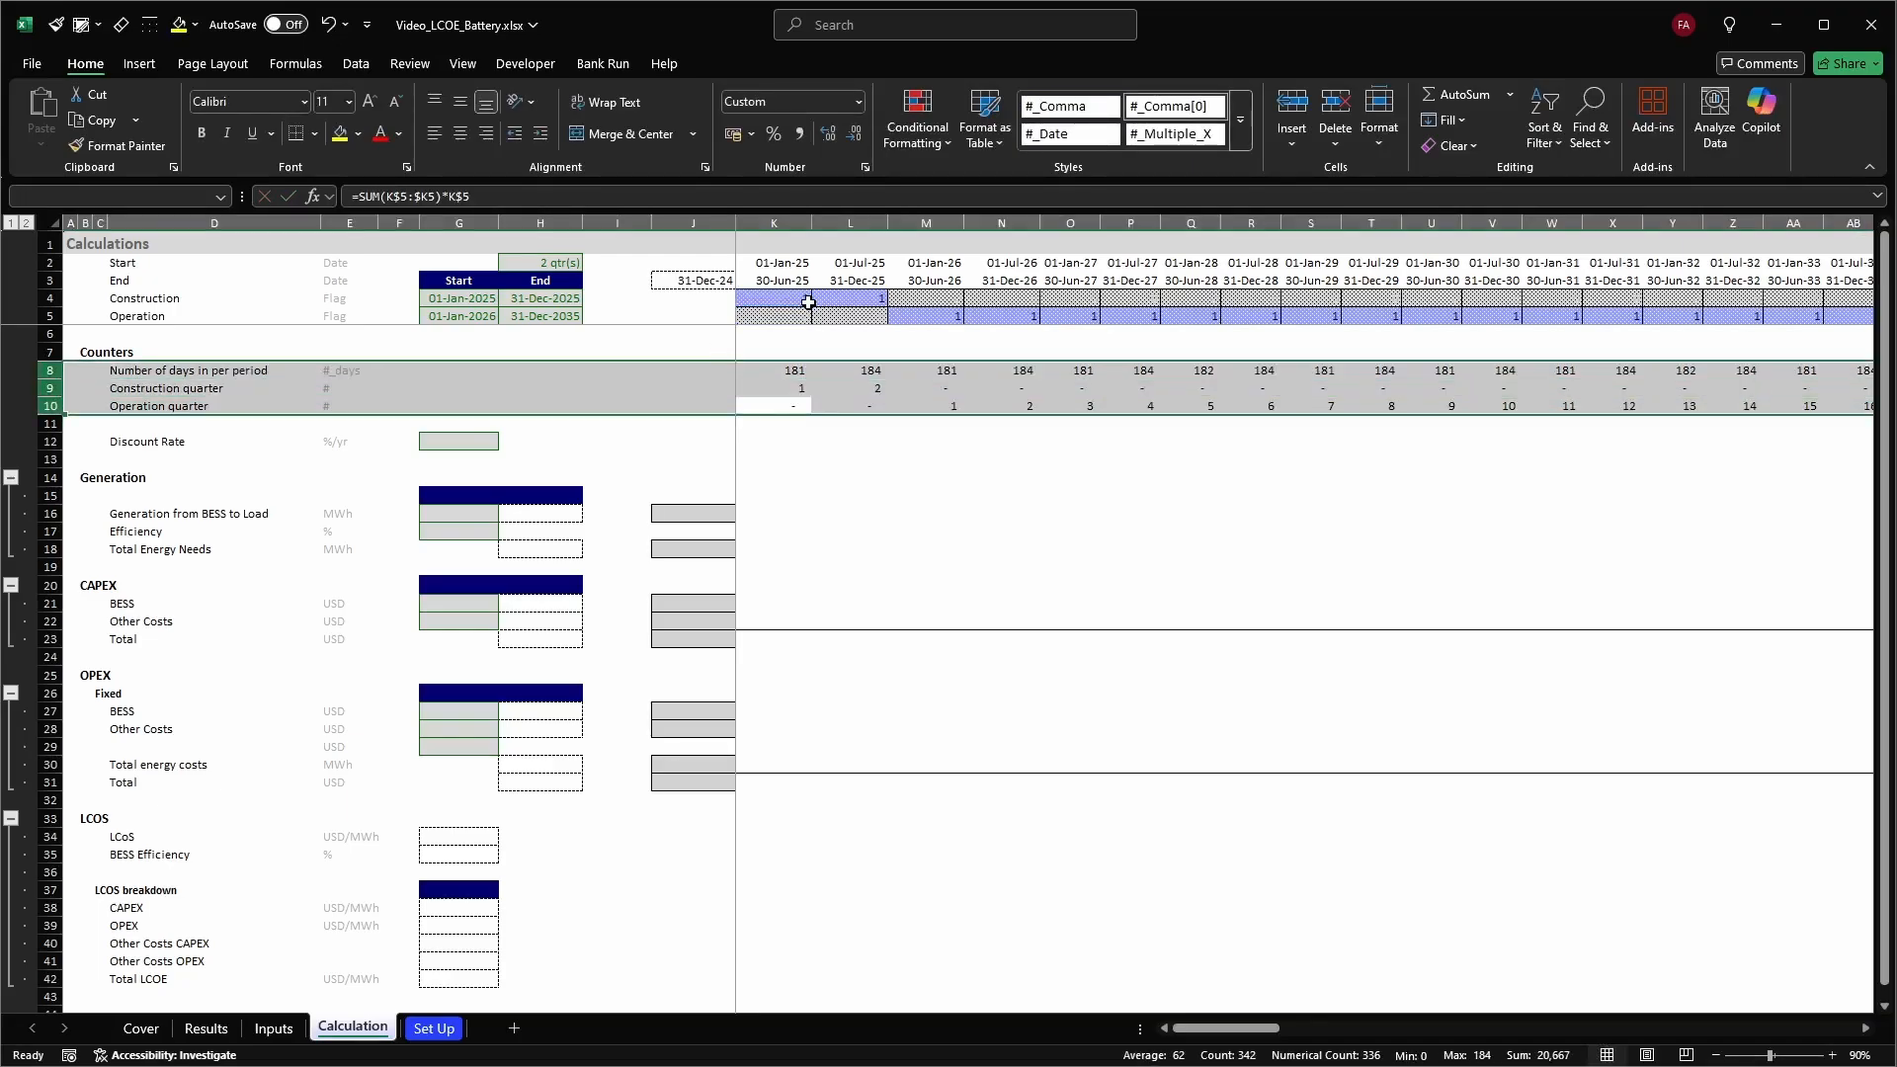
key("Down")
key("Up")
key("shift+space")
key("shift+Up")
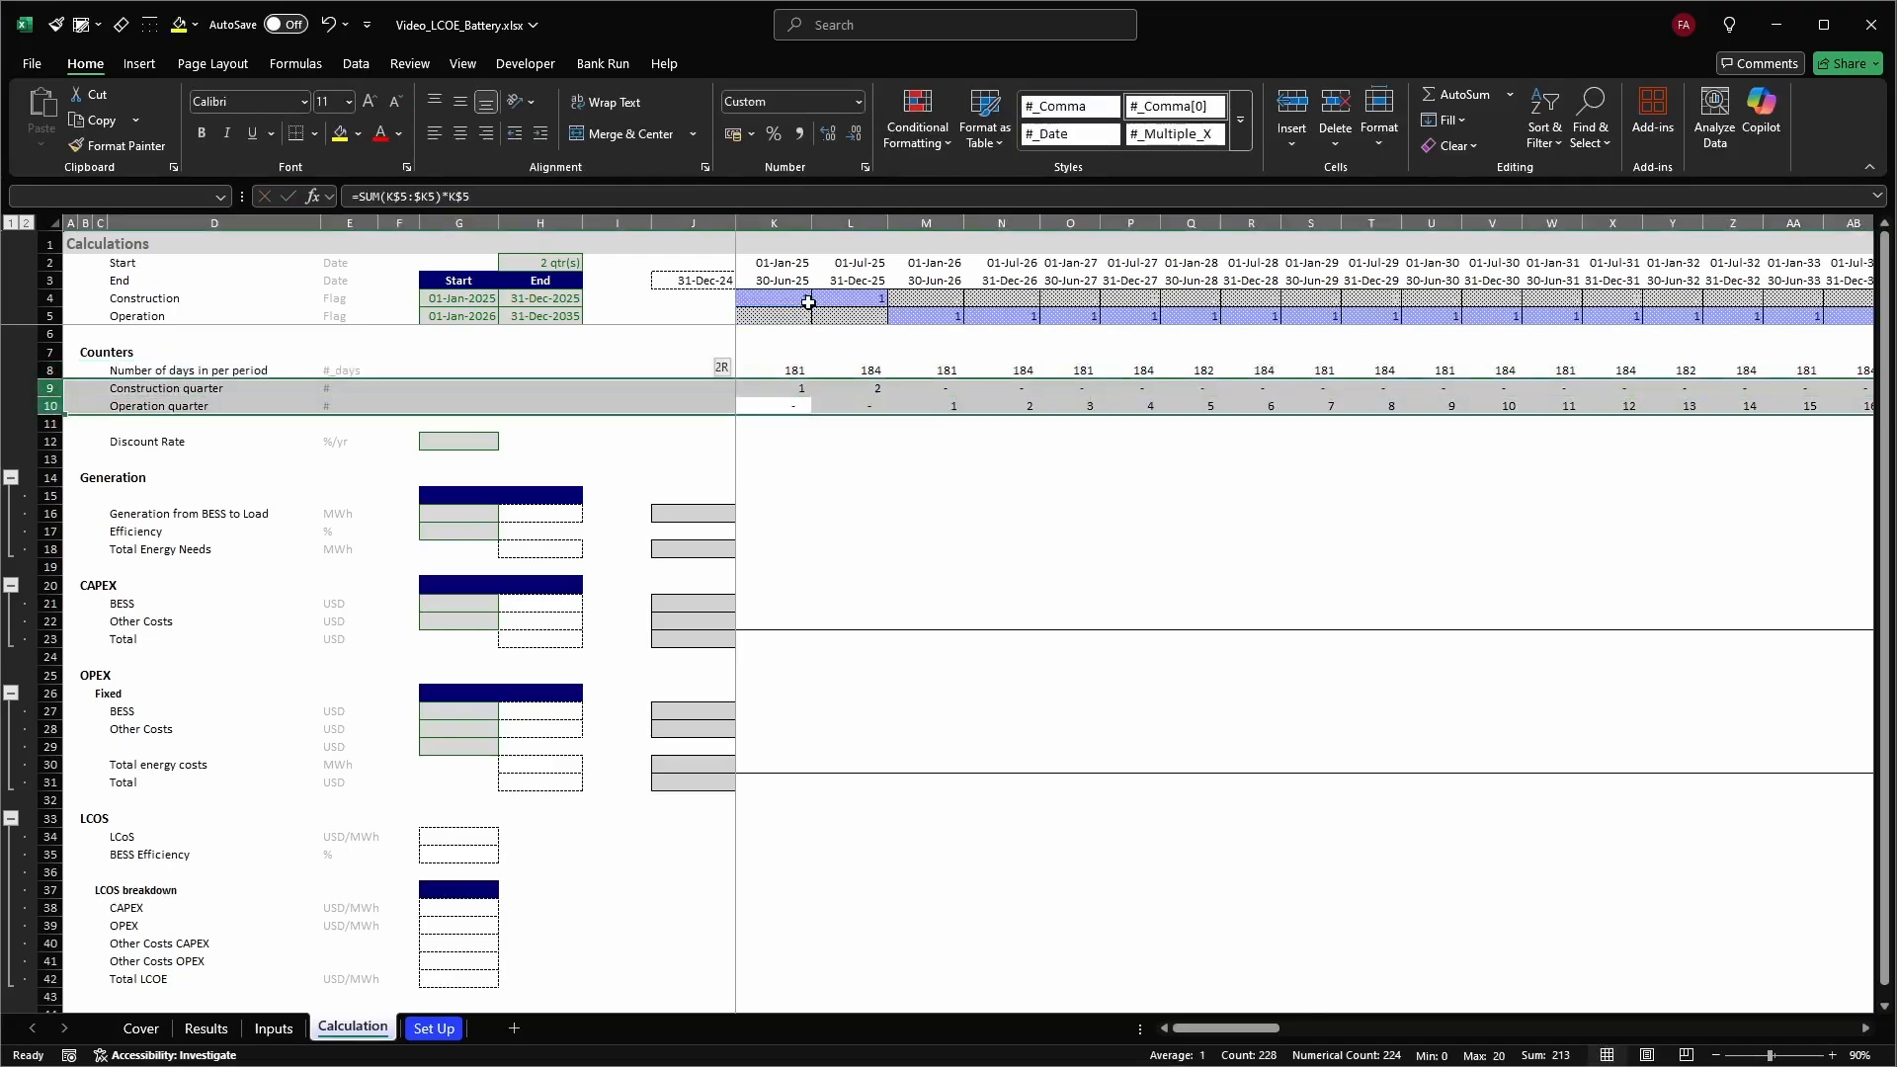
key("Up")
key("Up")
key("shift+space")
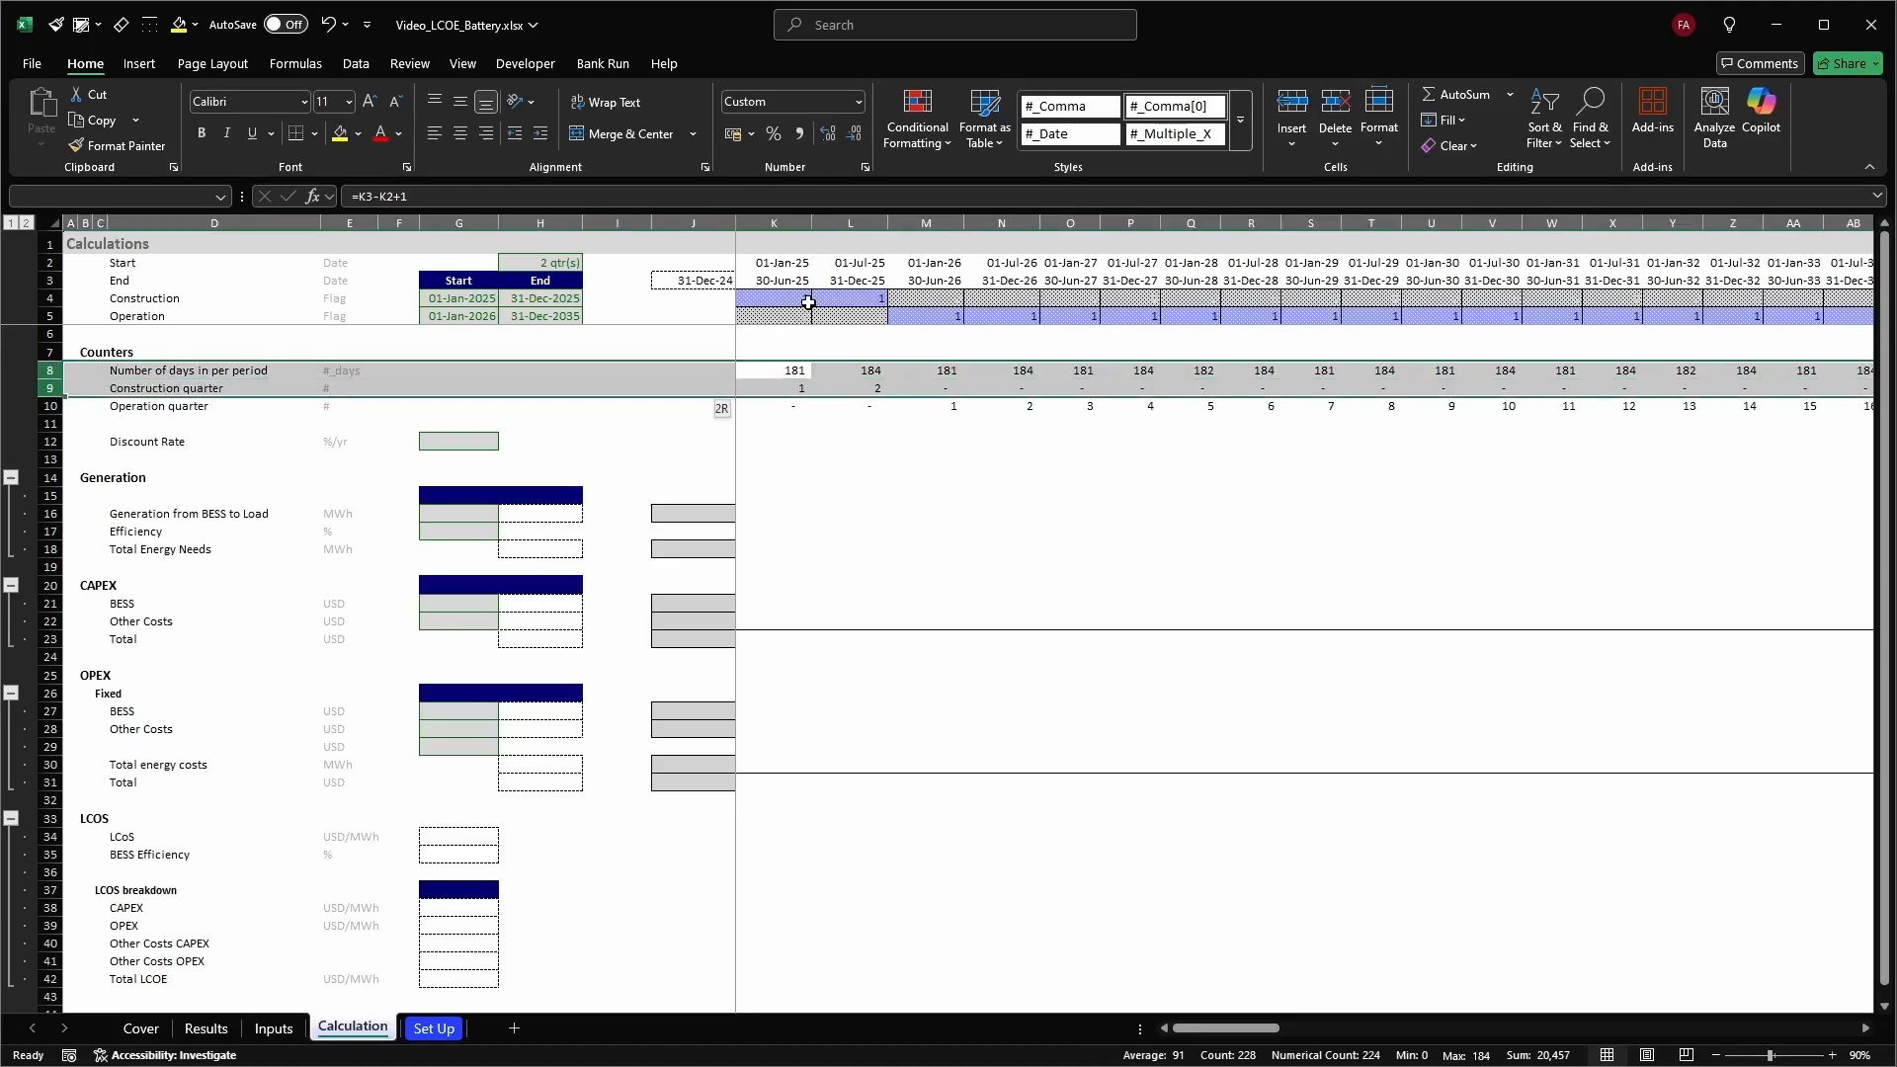
key("shift+Down")
key("shift+Down")
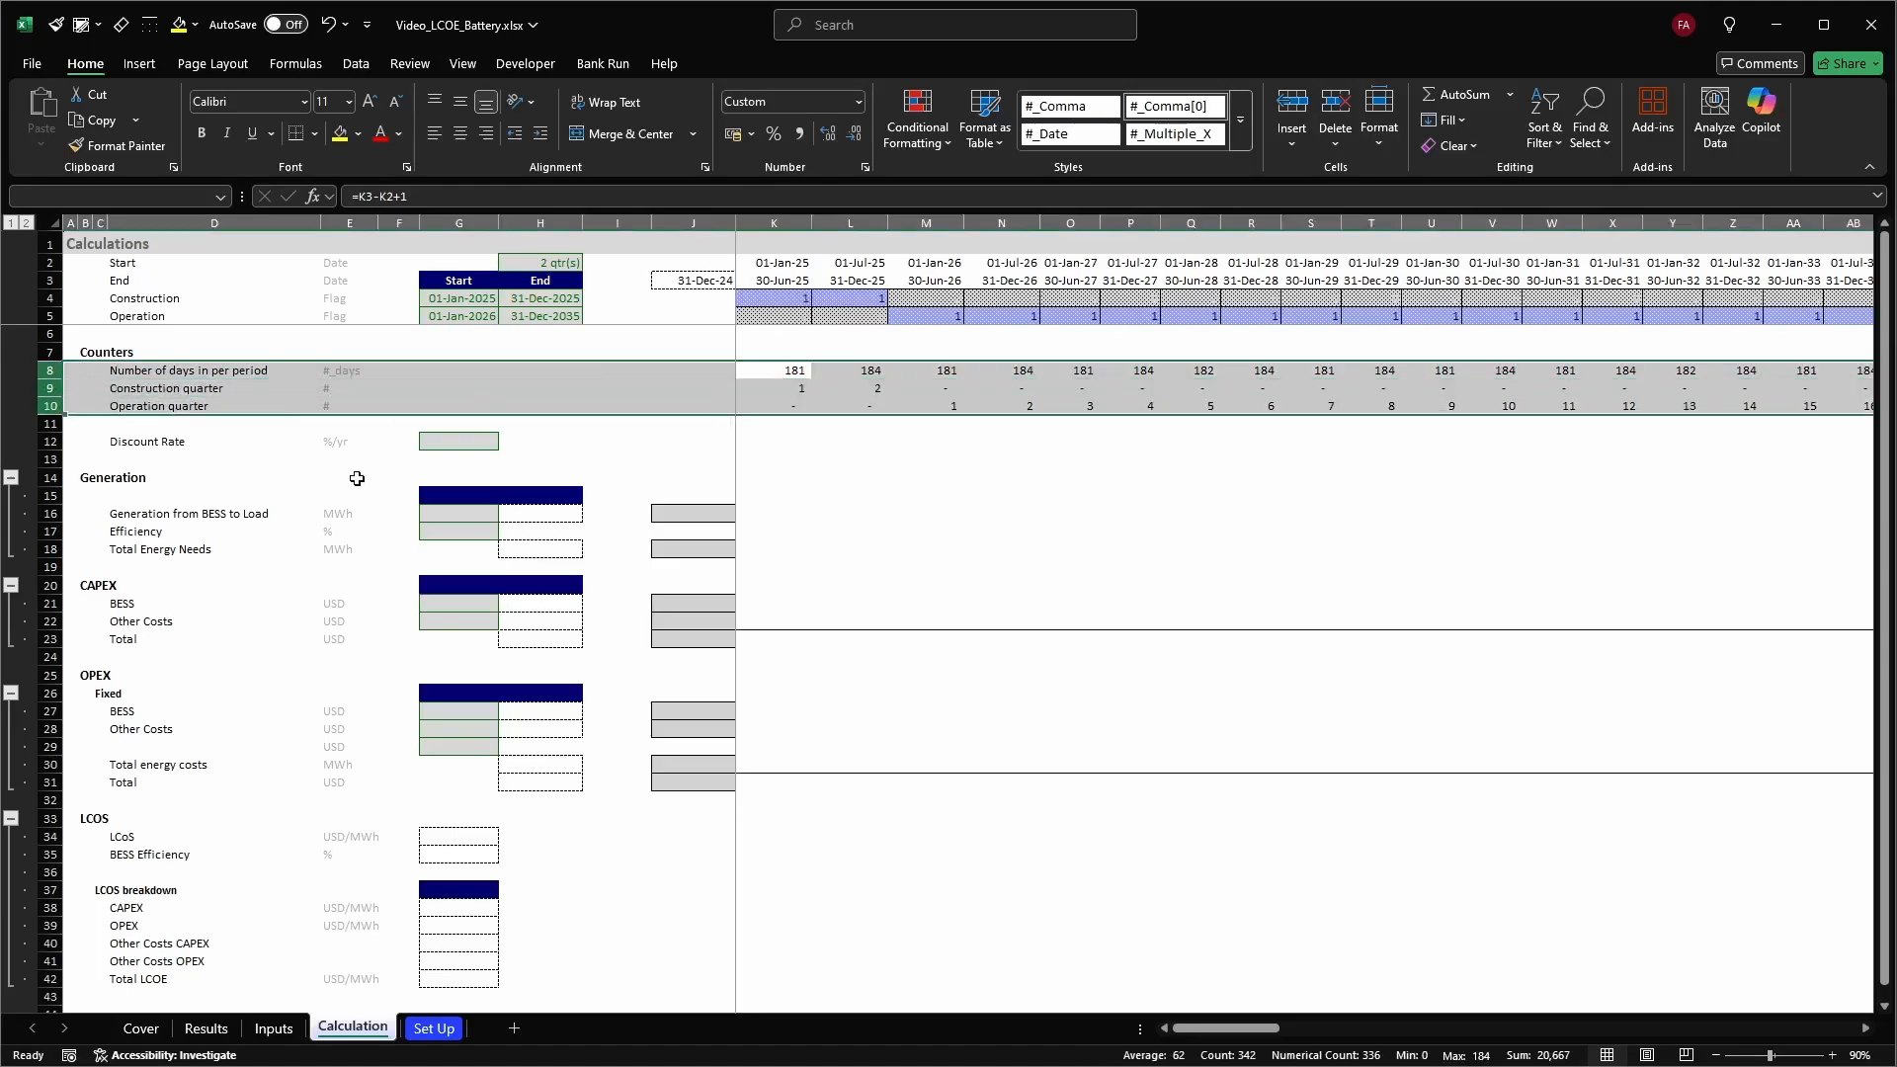
Check the per-year units of the generation, BESS O&M and Other O&M inputs against the Calculation sheet's period columns
left_click_drag(448, 510, 450, 529)
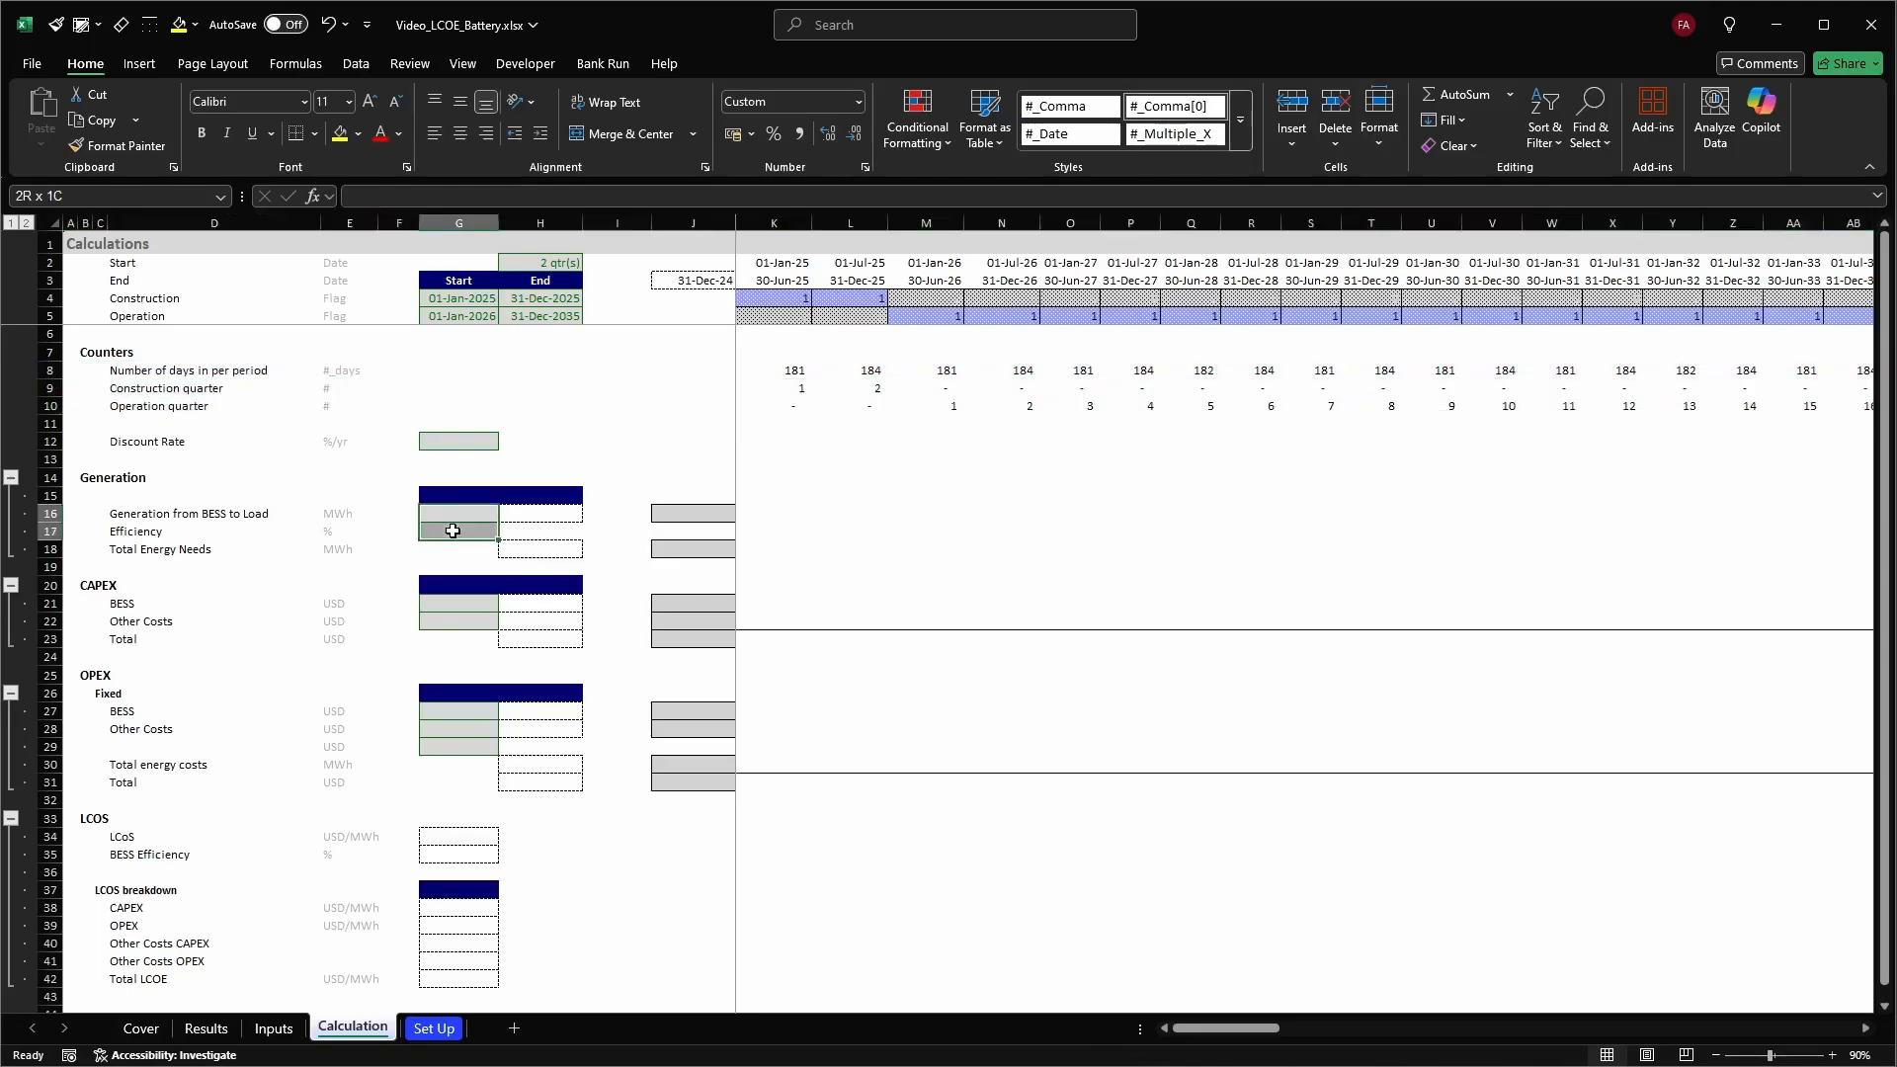
left_click(274, 1027)
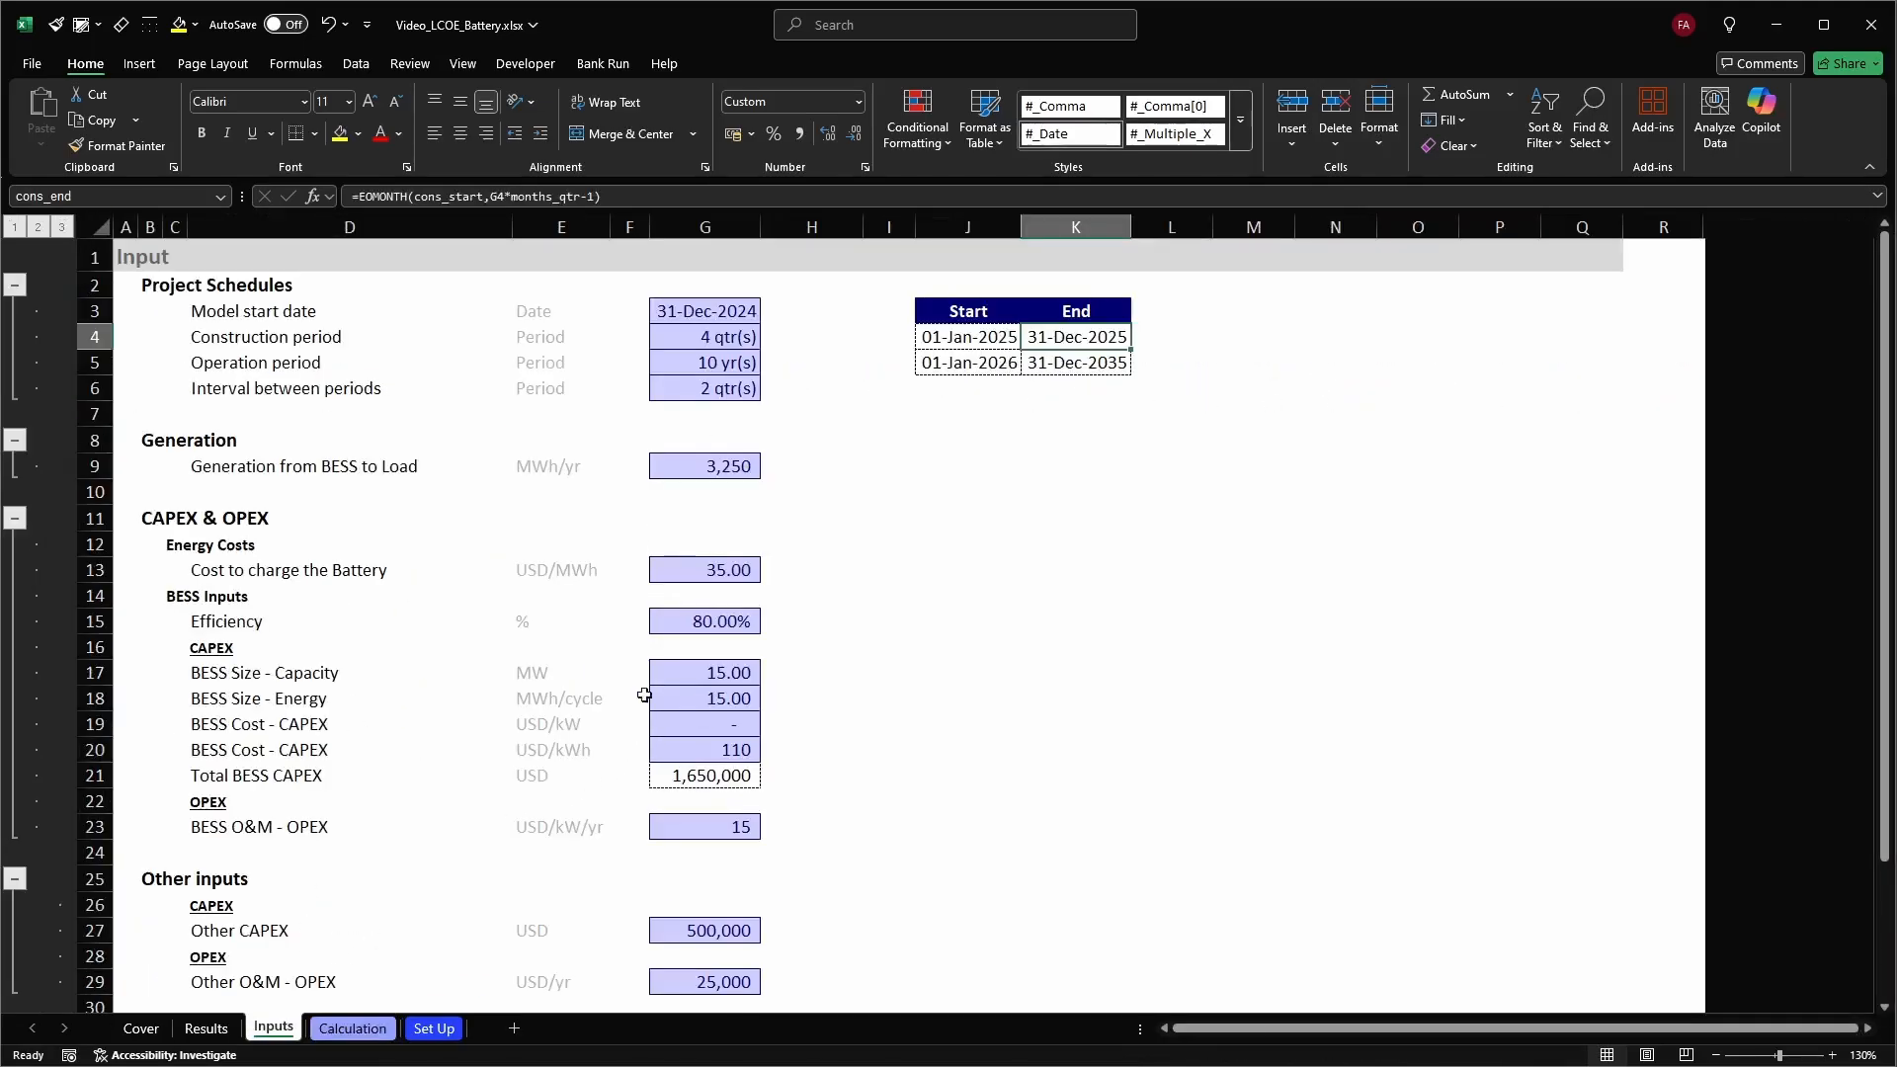
left_click(558, 470)
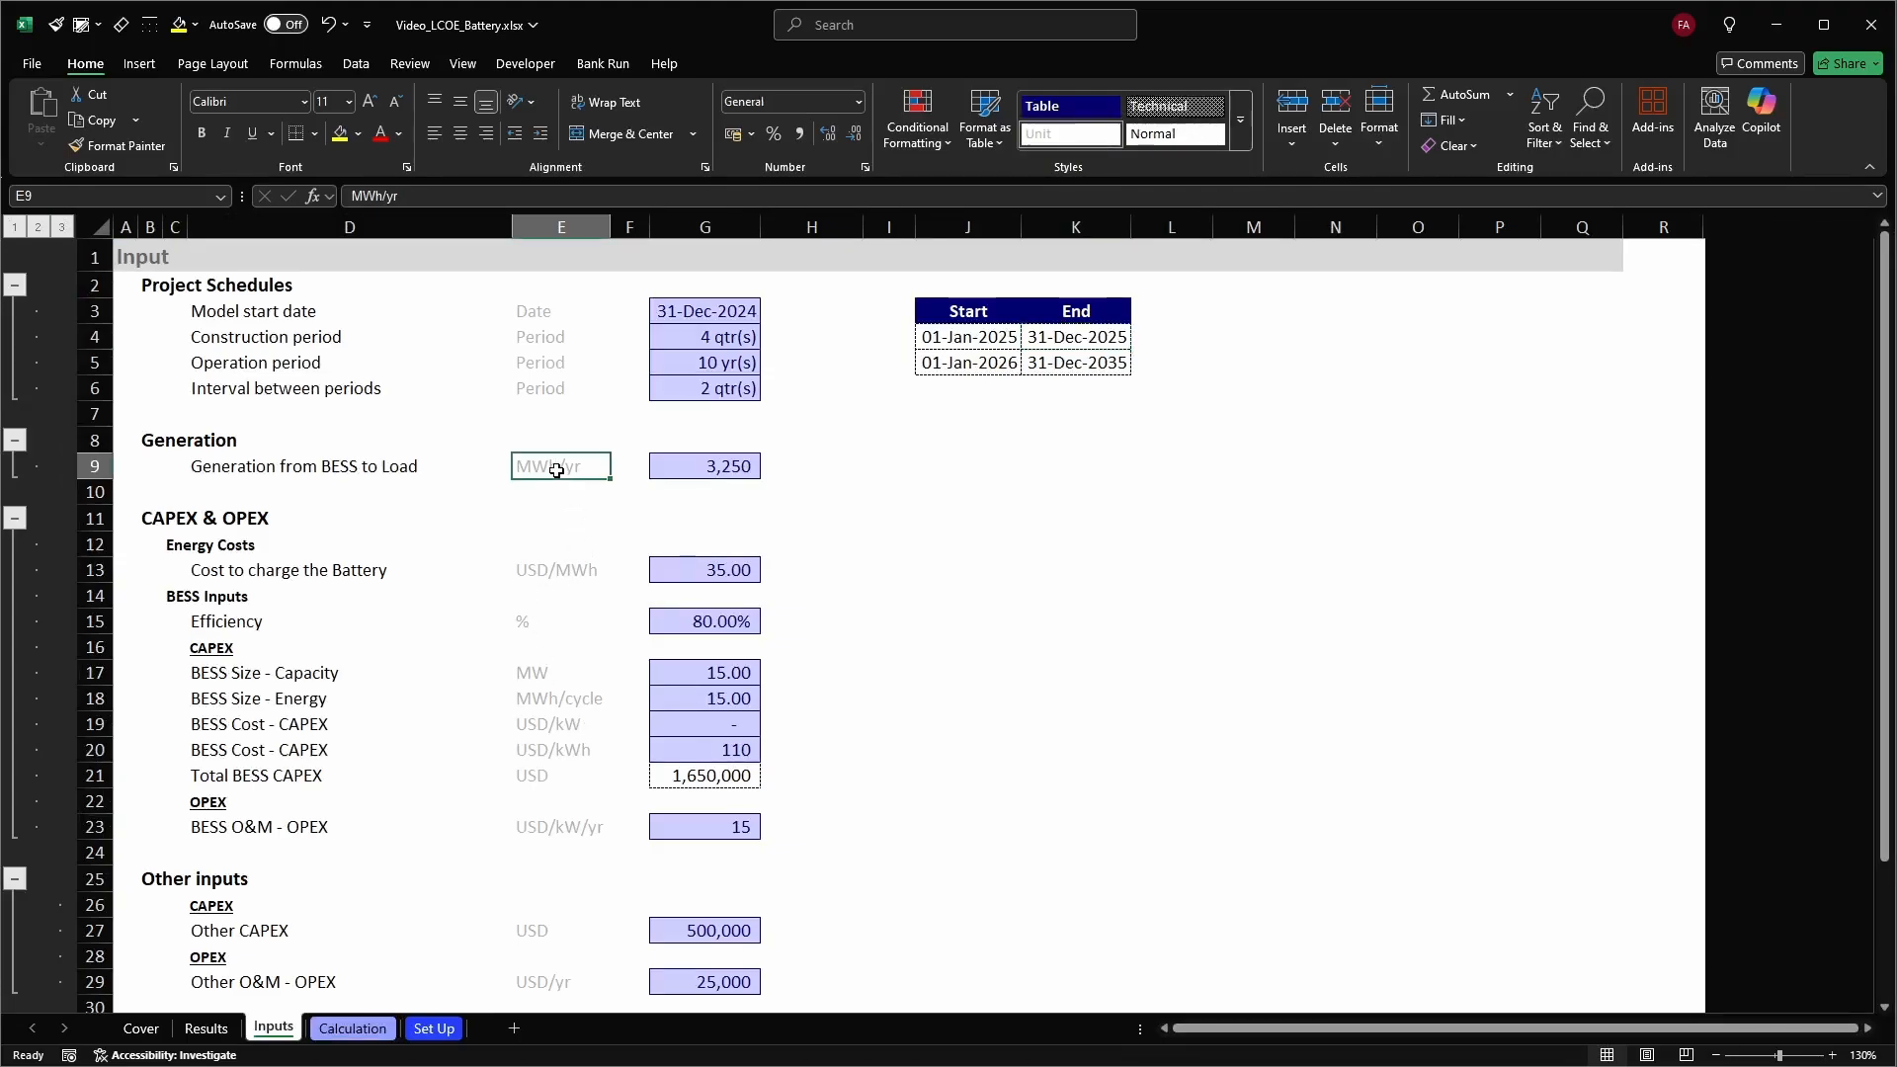
left_click(547, 828)
left_click(534, 981)
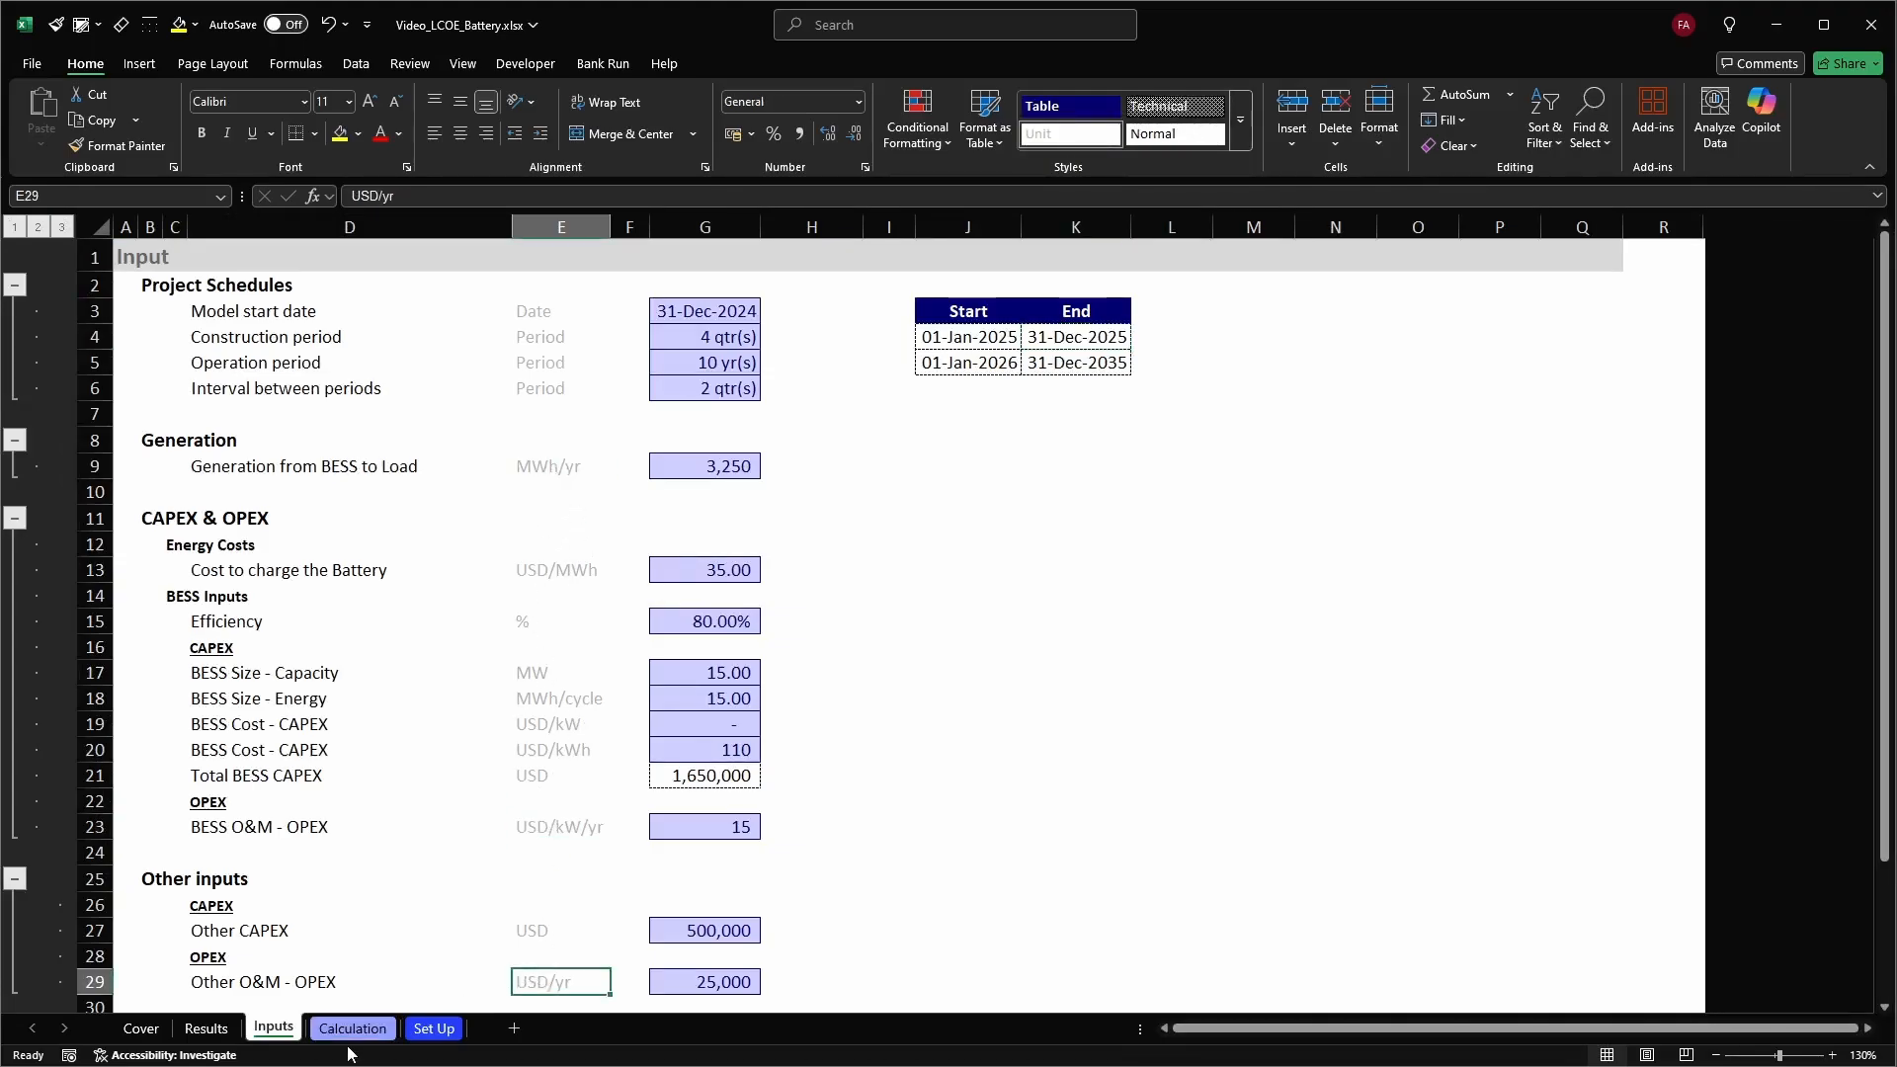
left_click(353, 1028)
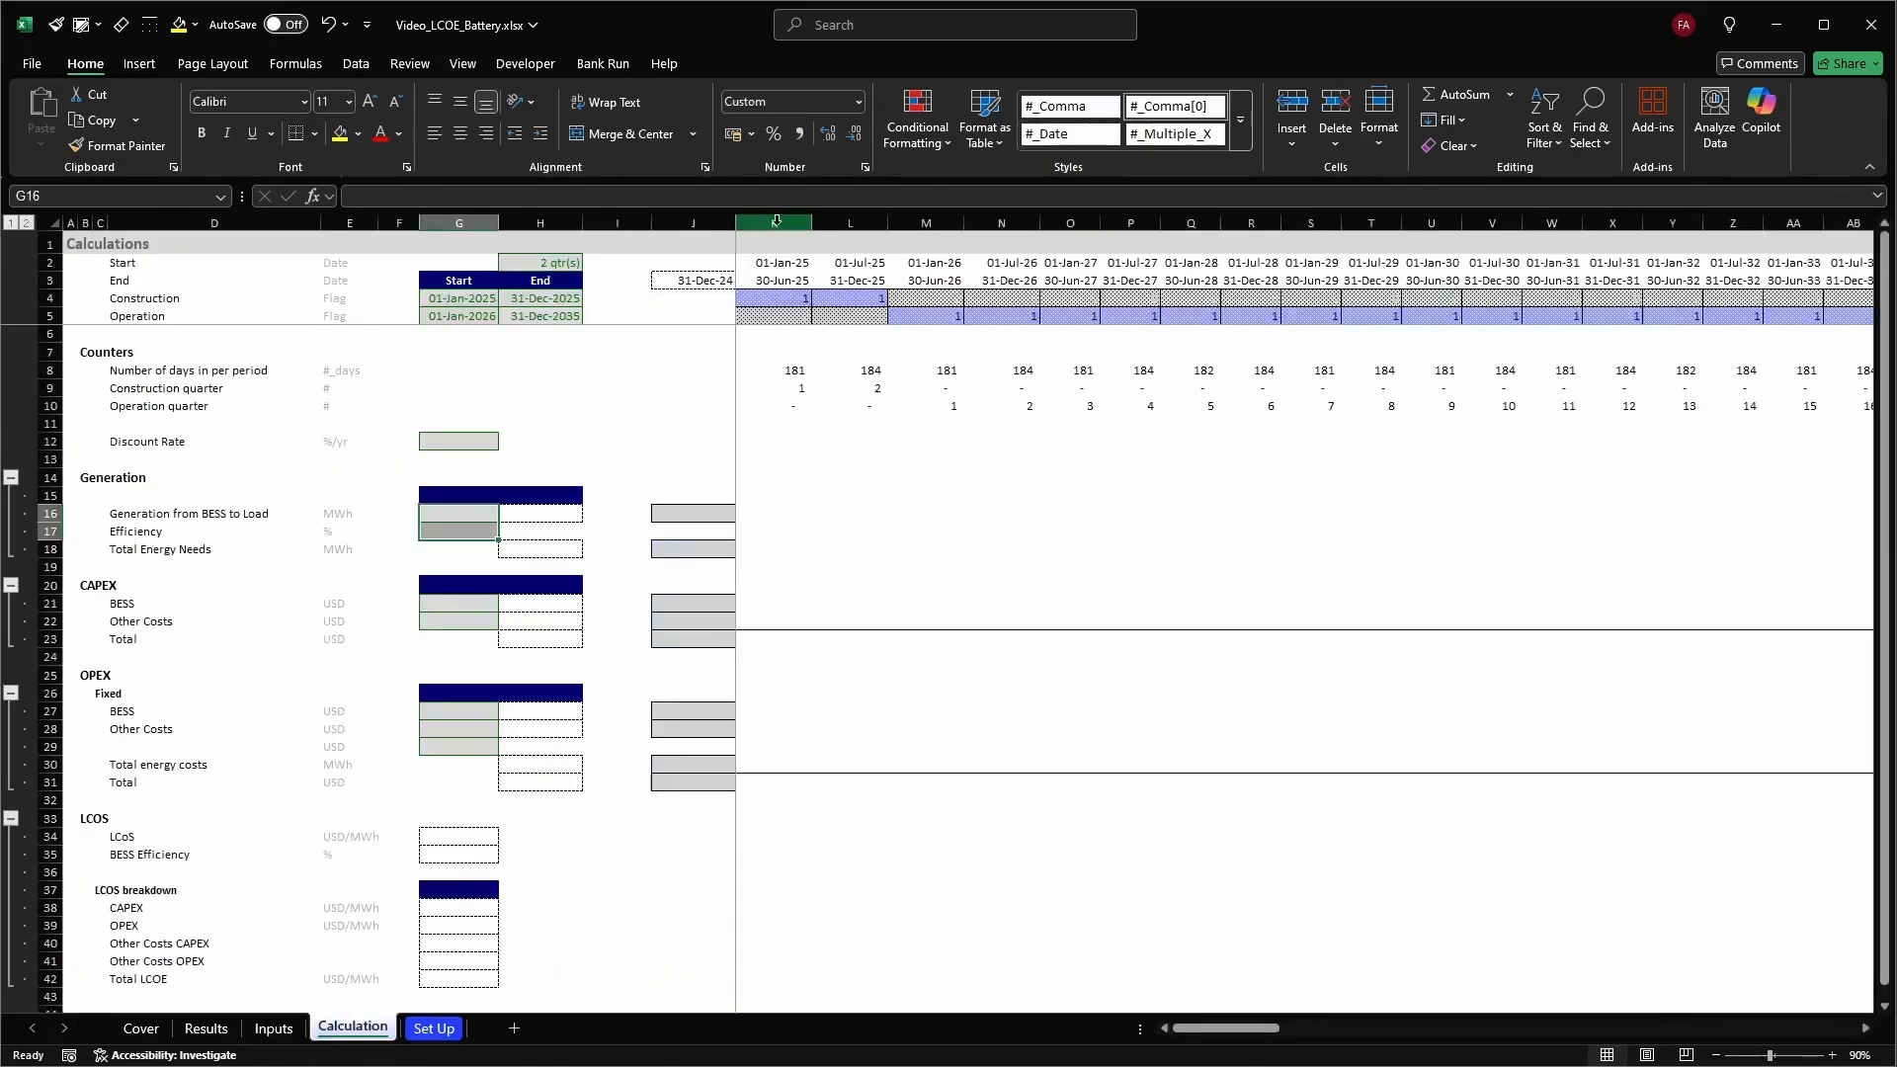
left_click_drag(773, 224, 926, 224)
Link the Discount Rate in G12 of the Calculation sheet to the Economics discount rate with =Inputs!G32
left_click(786, 407)
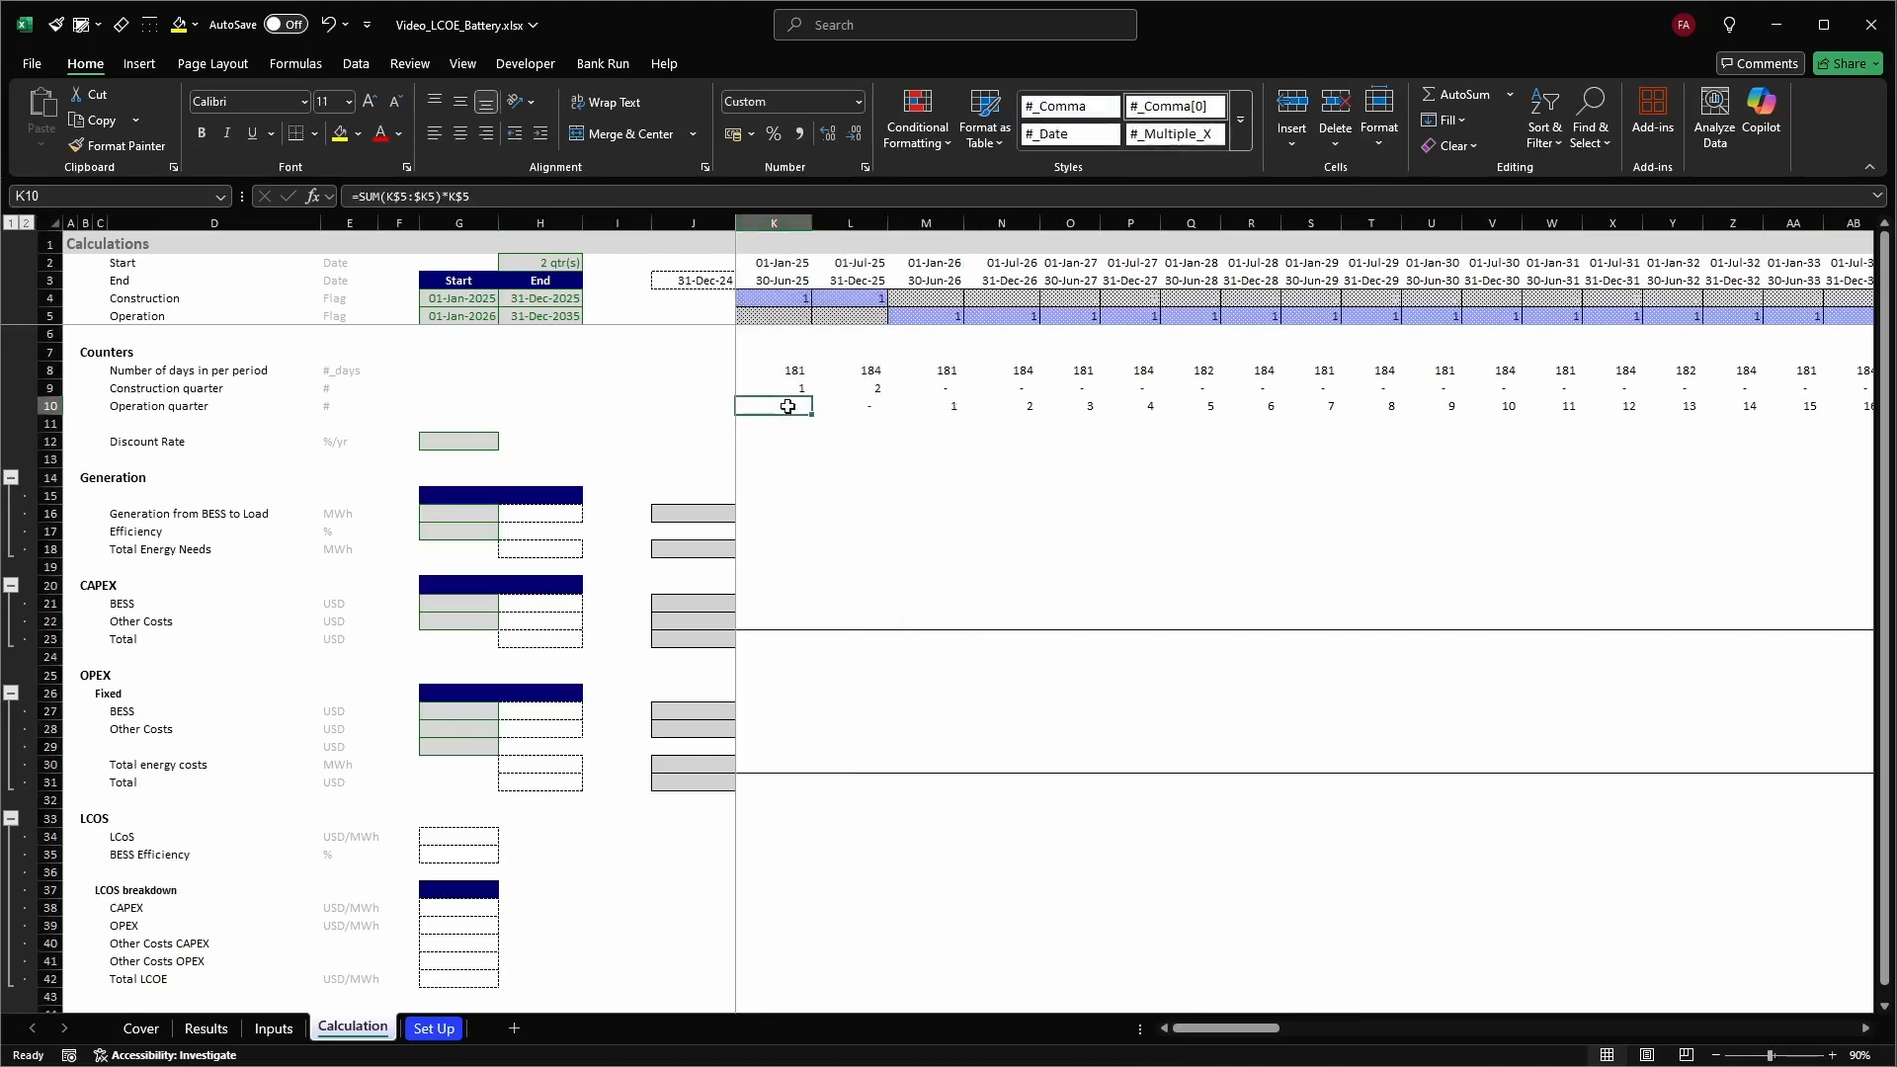
key("Left")
key("Left")
key("Left")
key("Left")
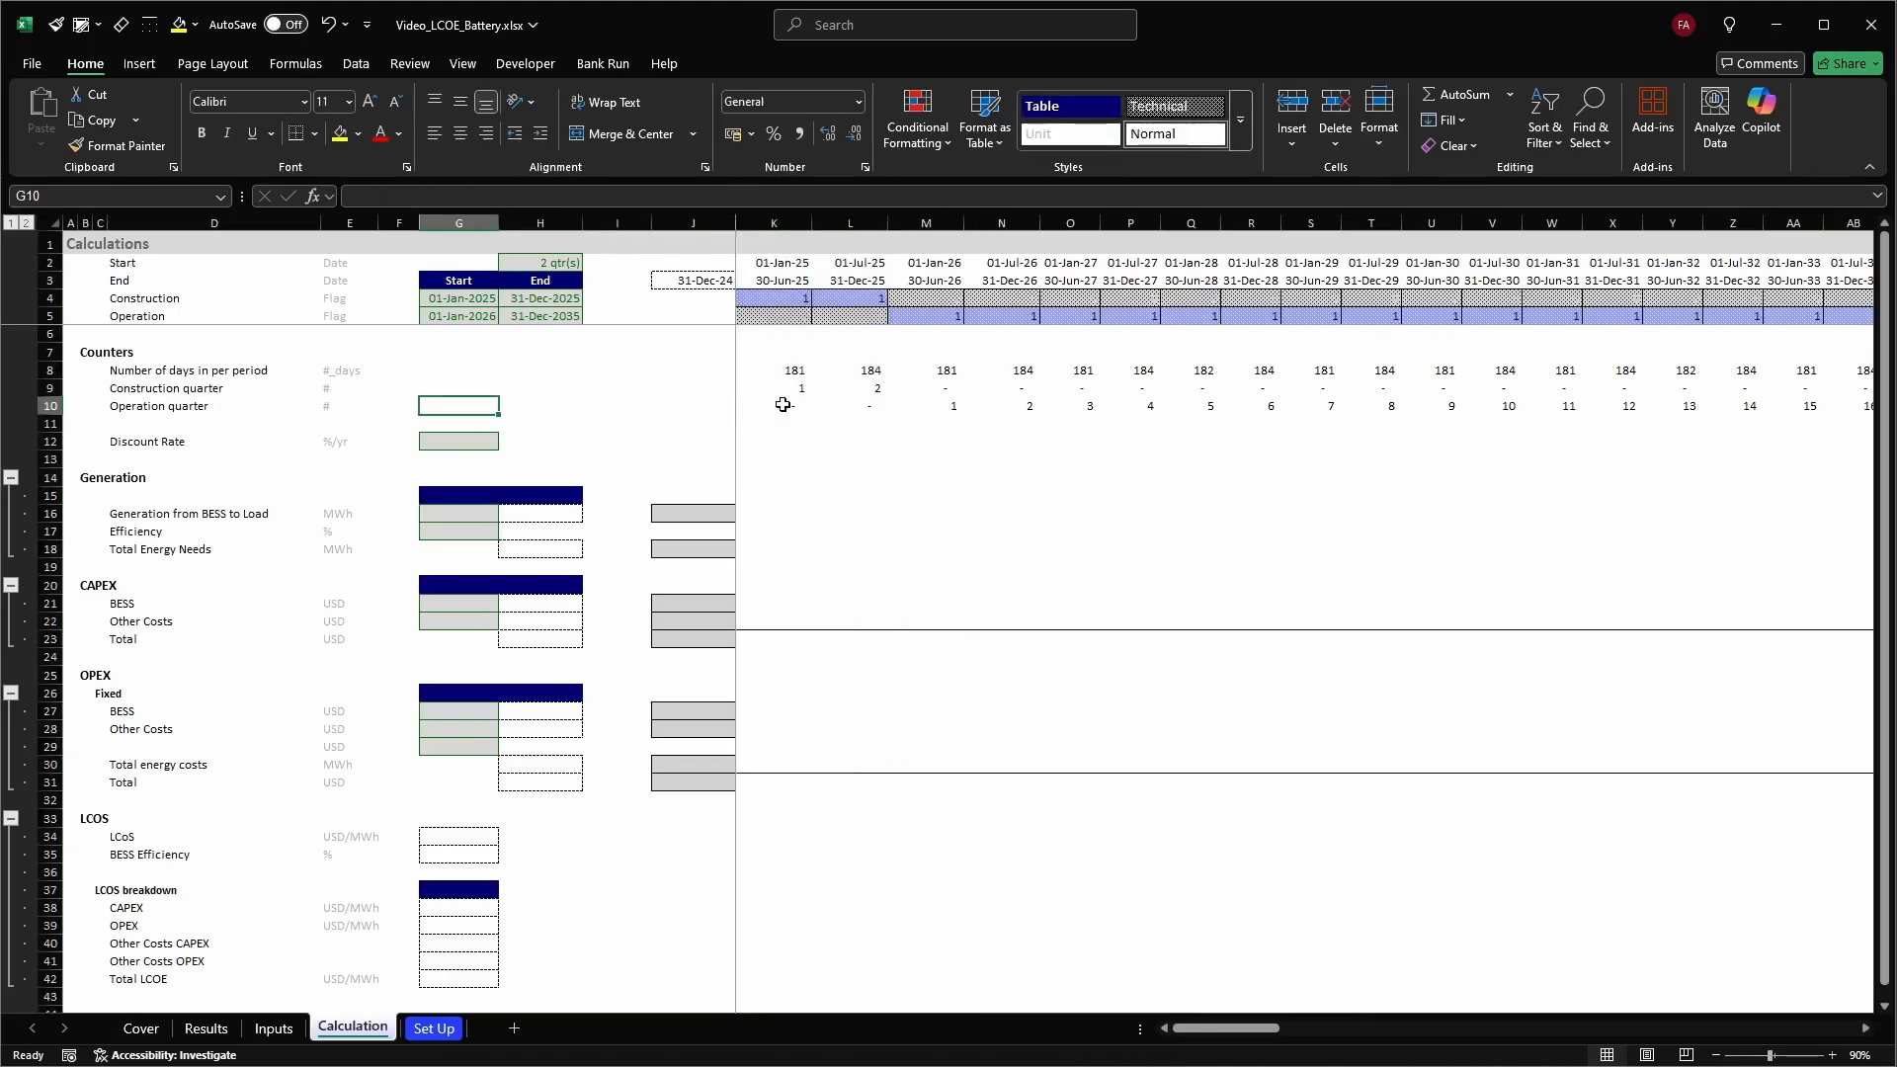
key("Down")
key("Down")
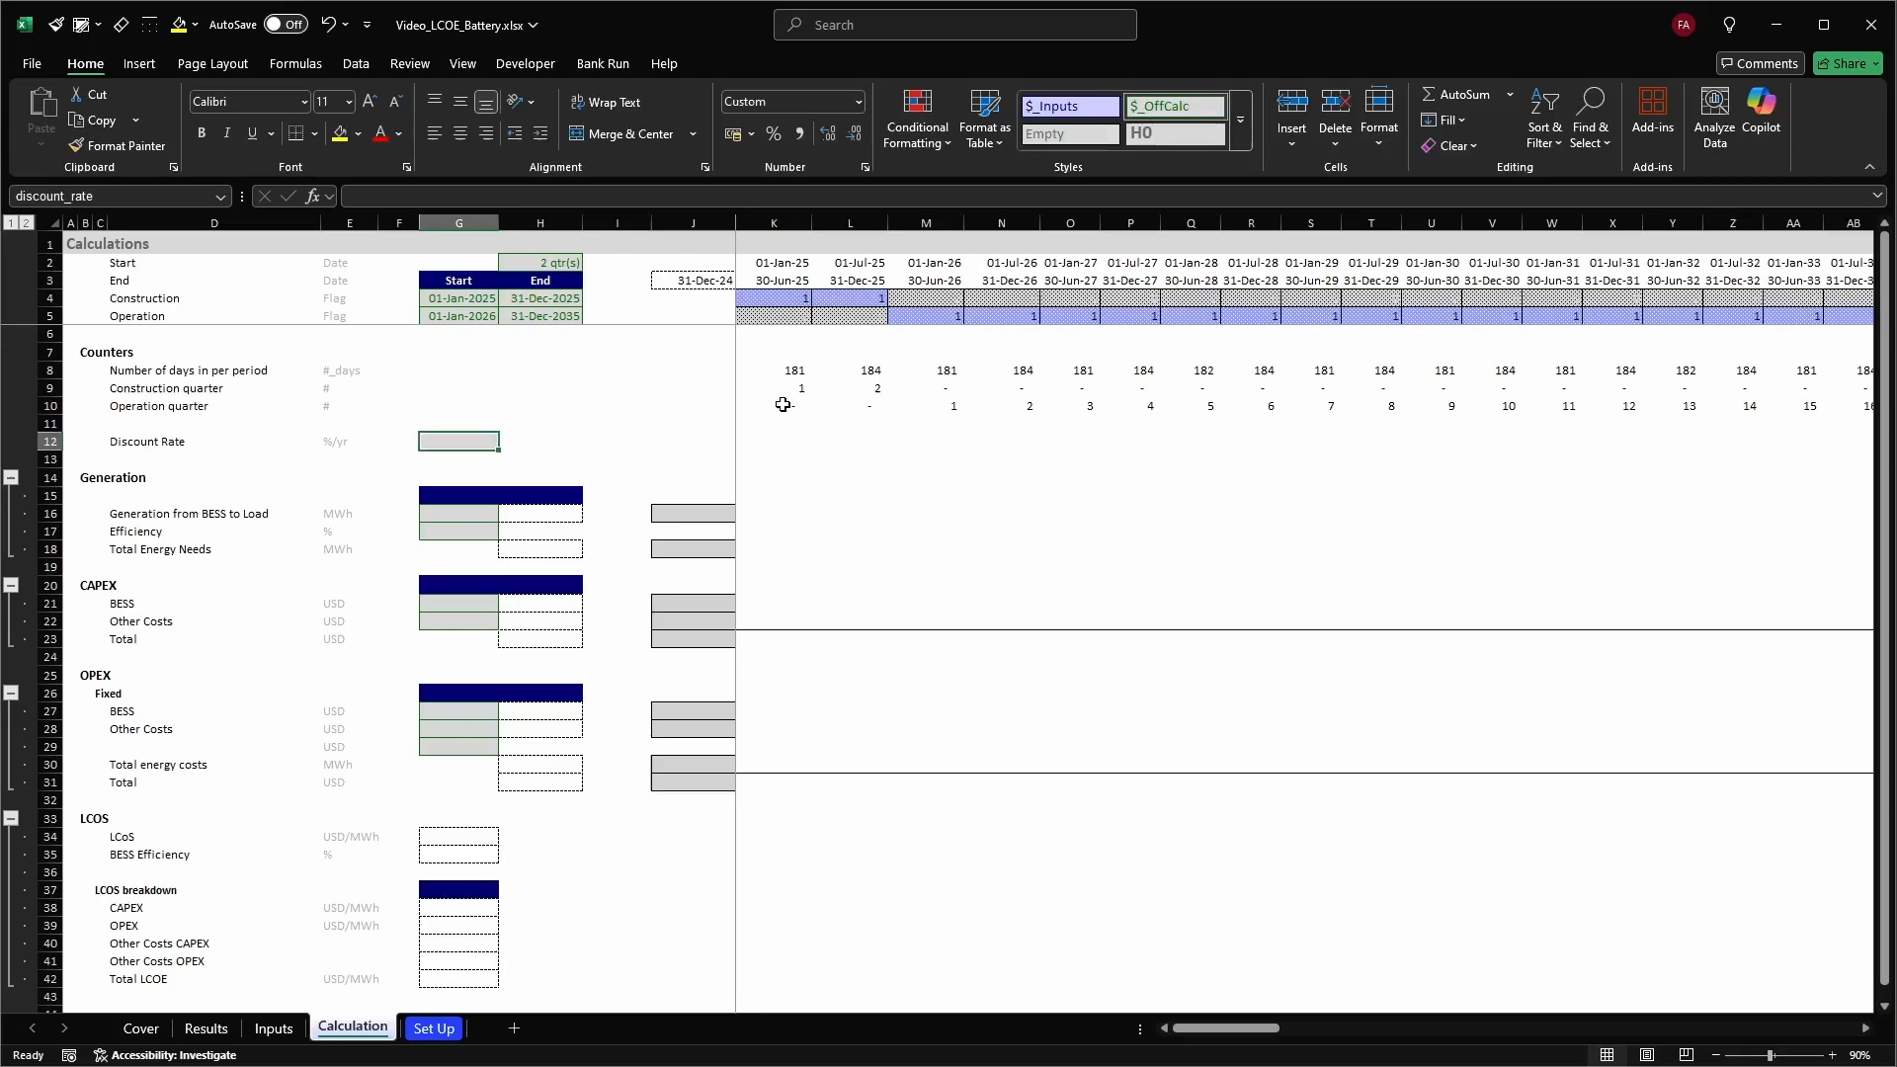
type("=")
key("ctrl+Page_Up")
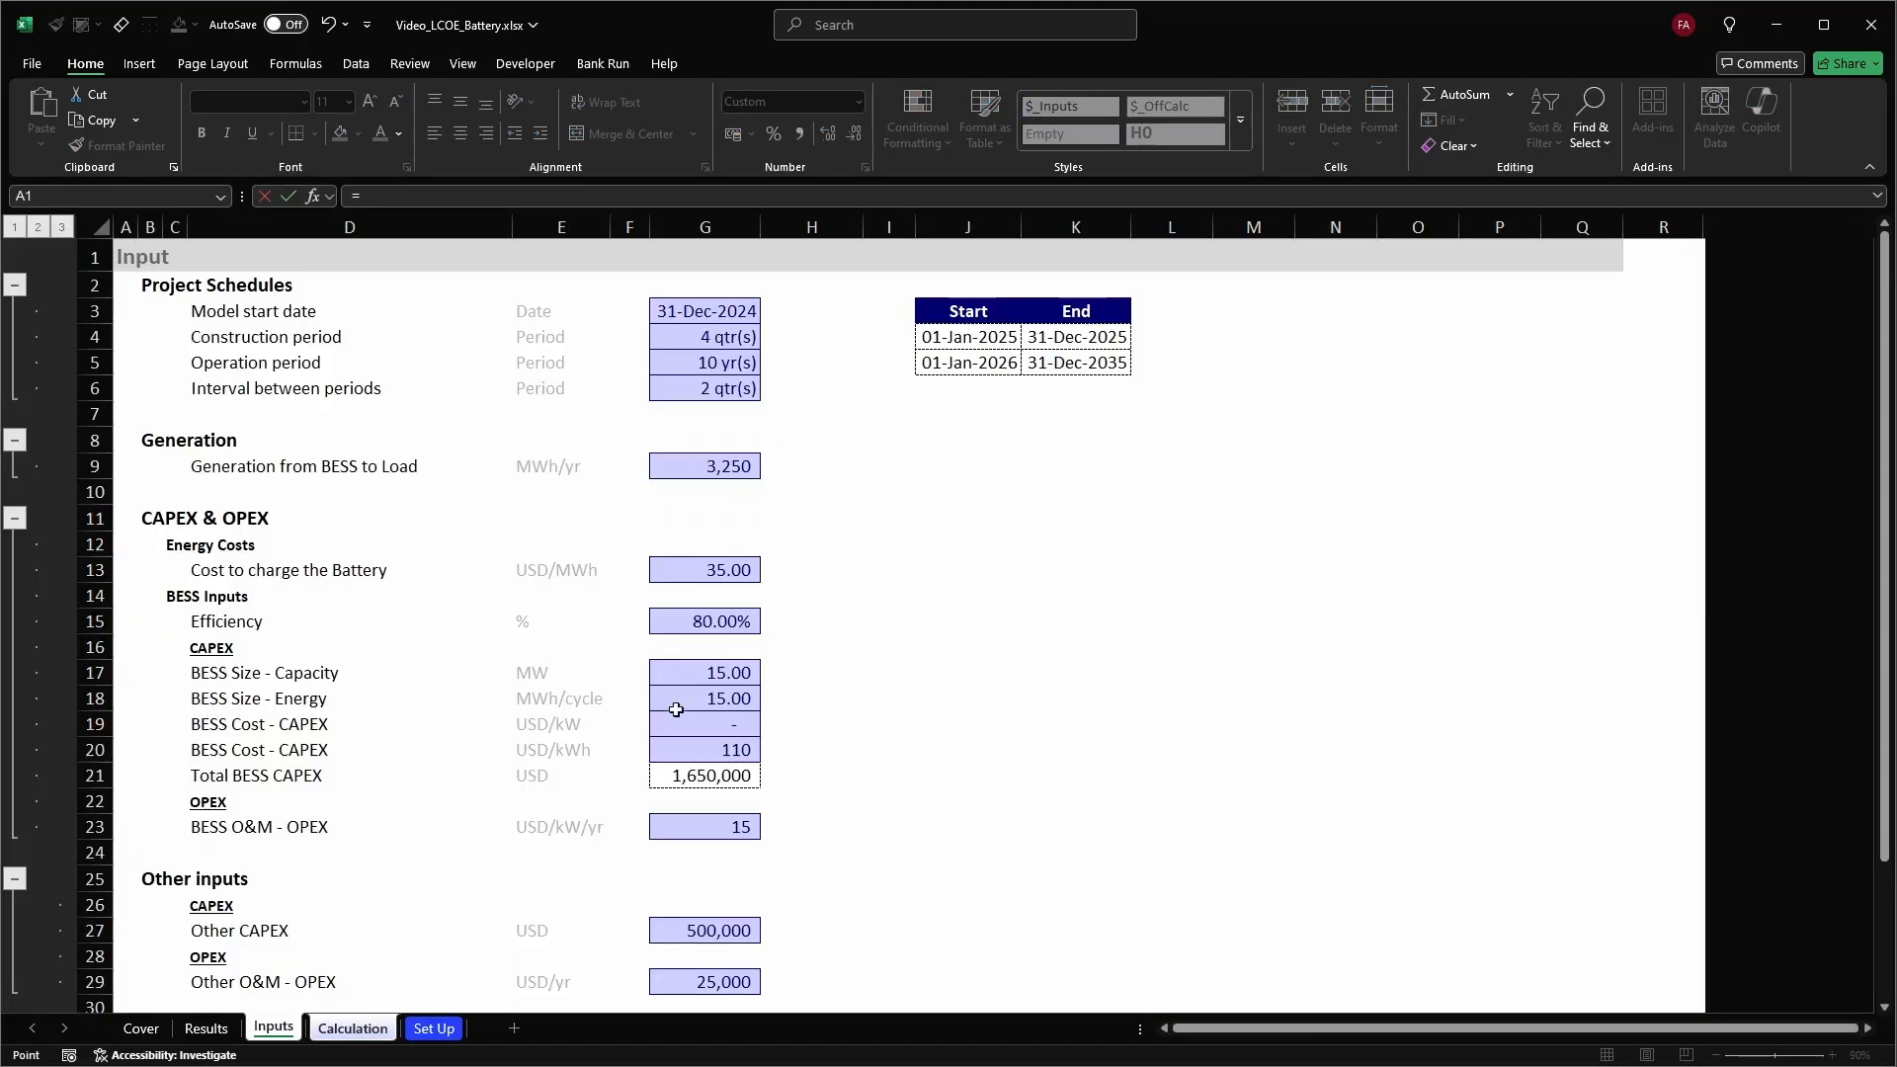
scroll(670, 722, "up", 3, "ctrl")
left_click(693, 674)
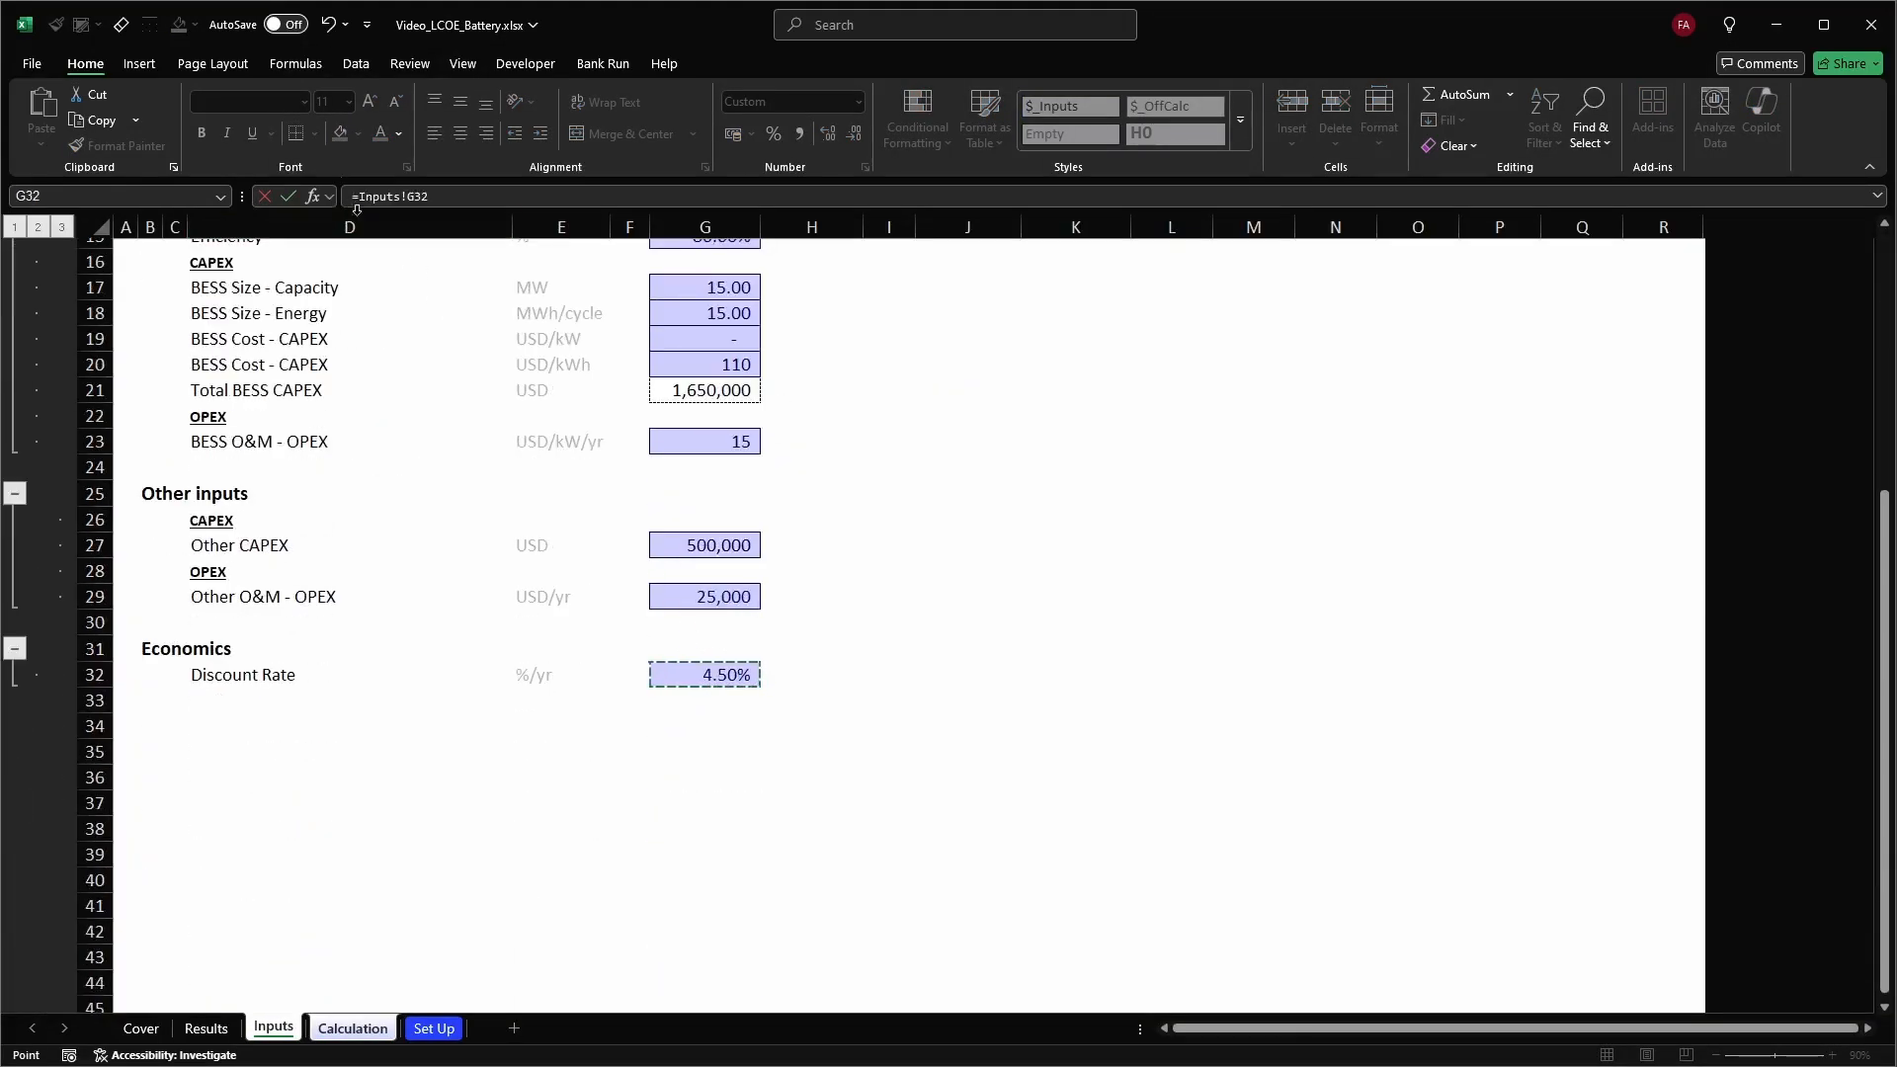
key("Return")
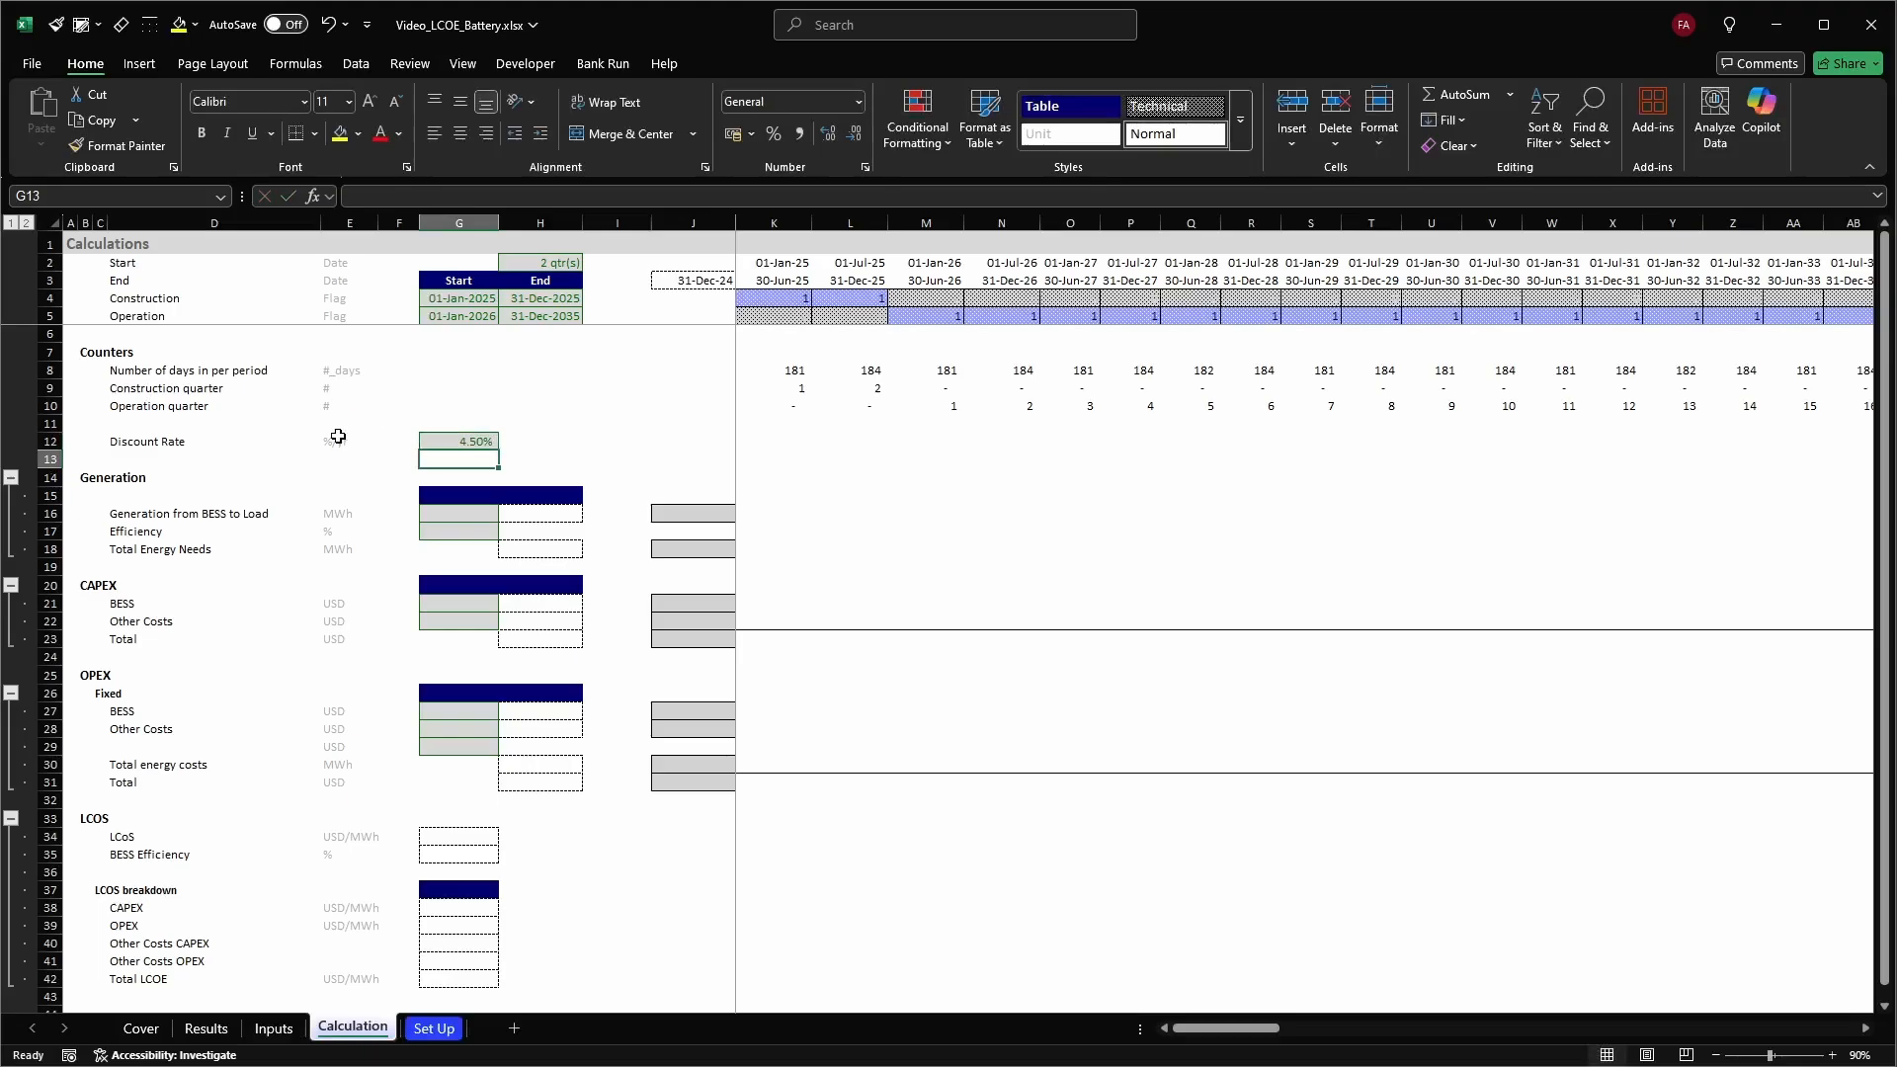
left_click(338, 438)
left_click(451, 439)
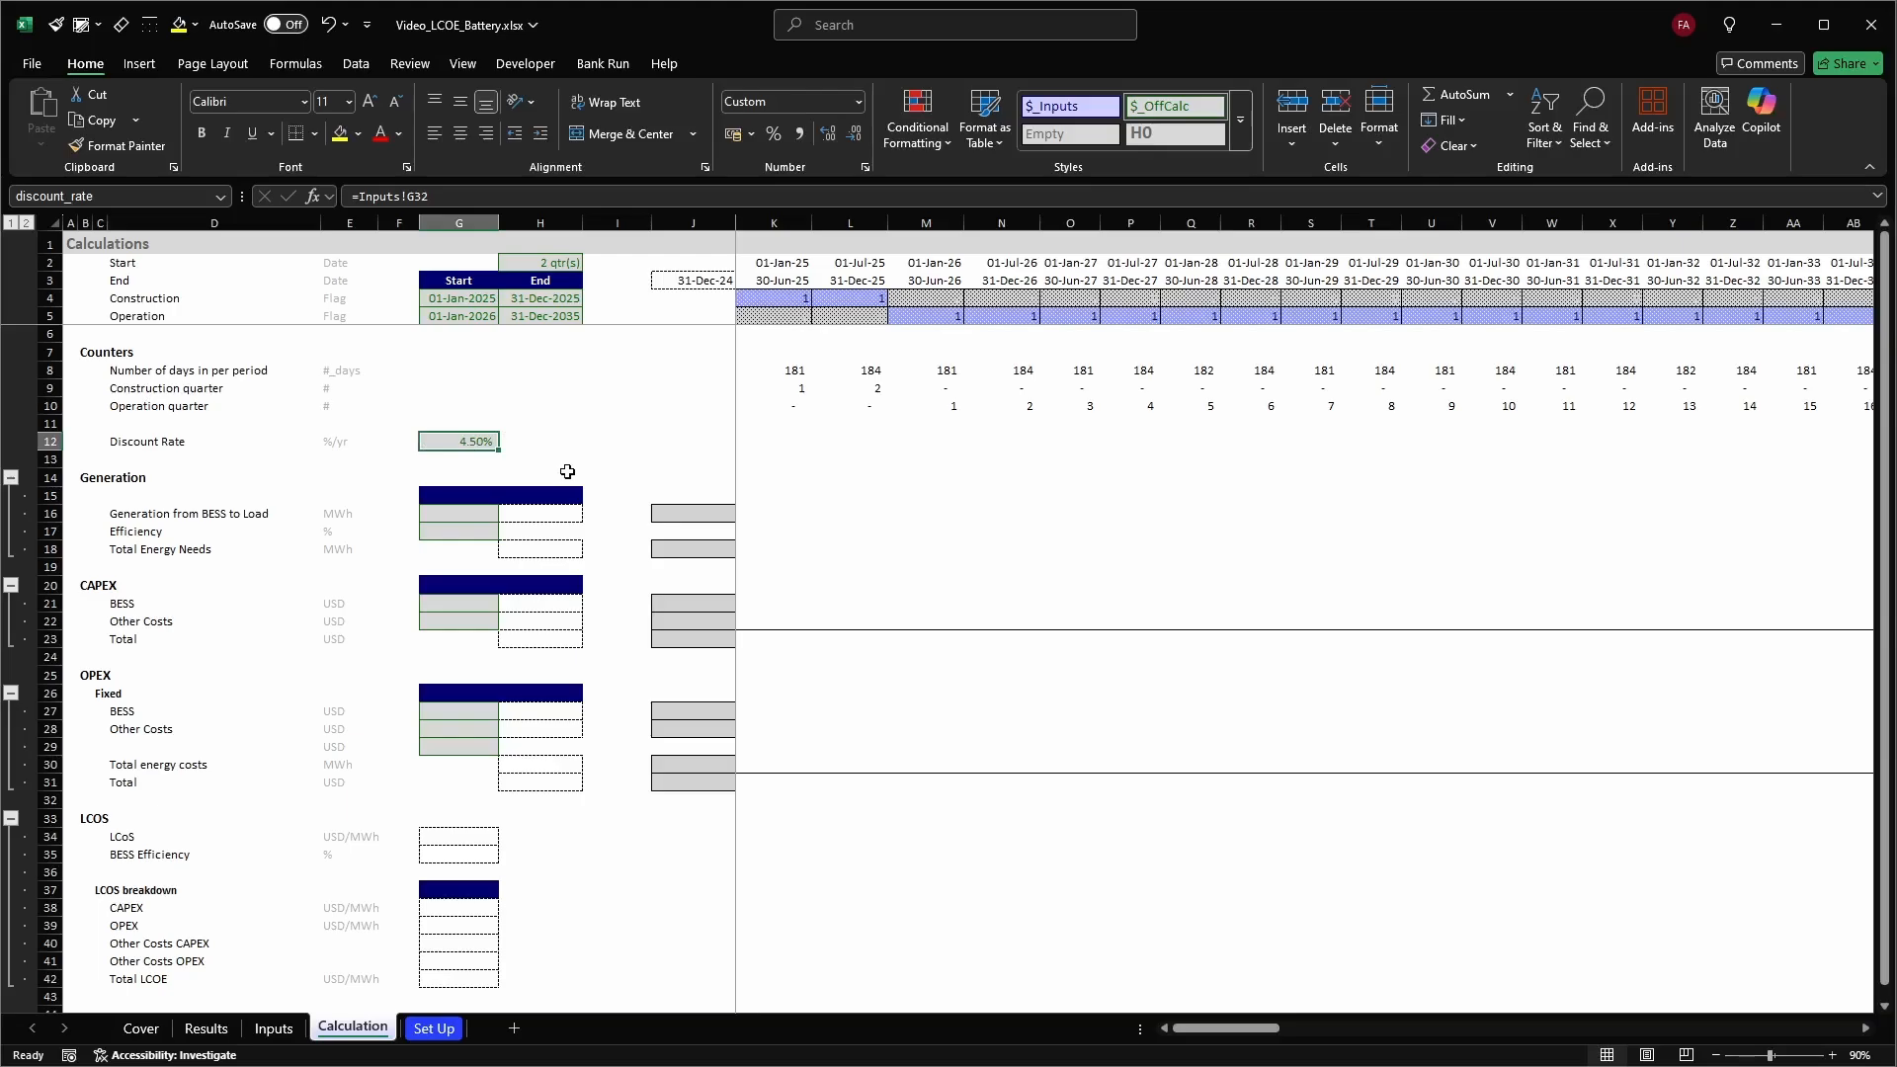
key("Down")
key("Down")
key("Down")
key("Left")
key("Left")
key("Left")
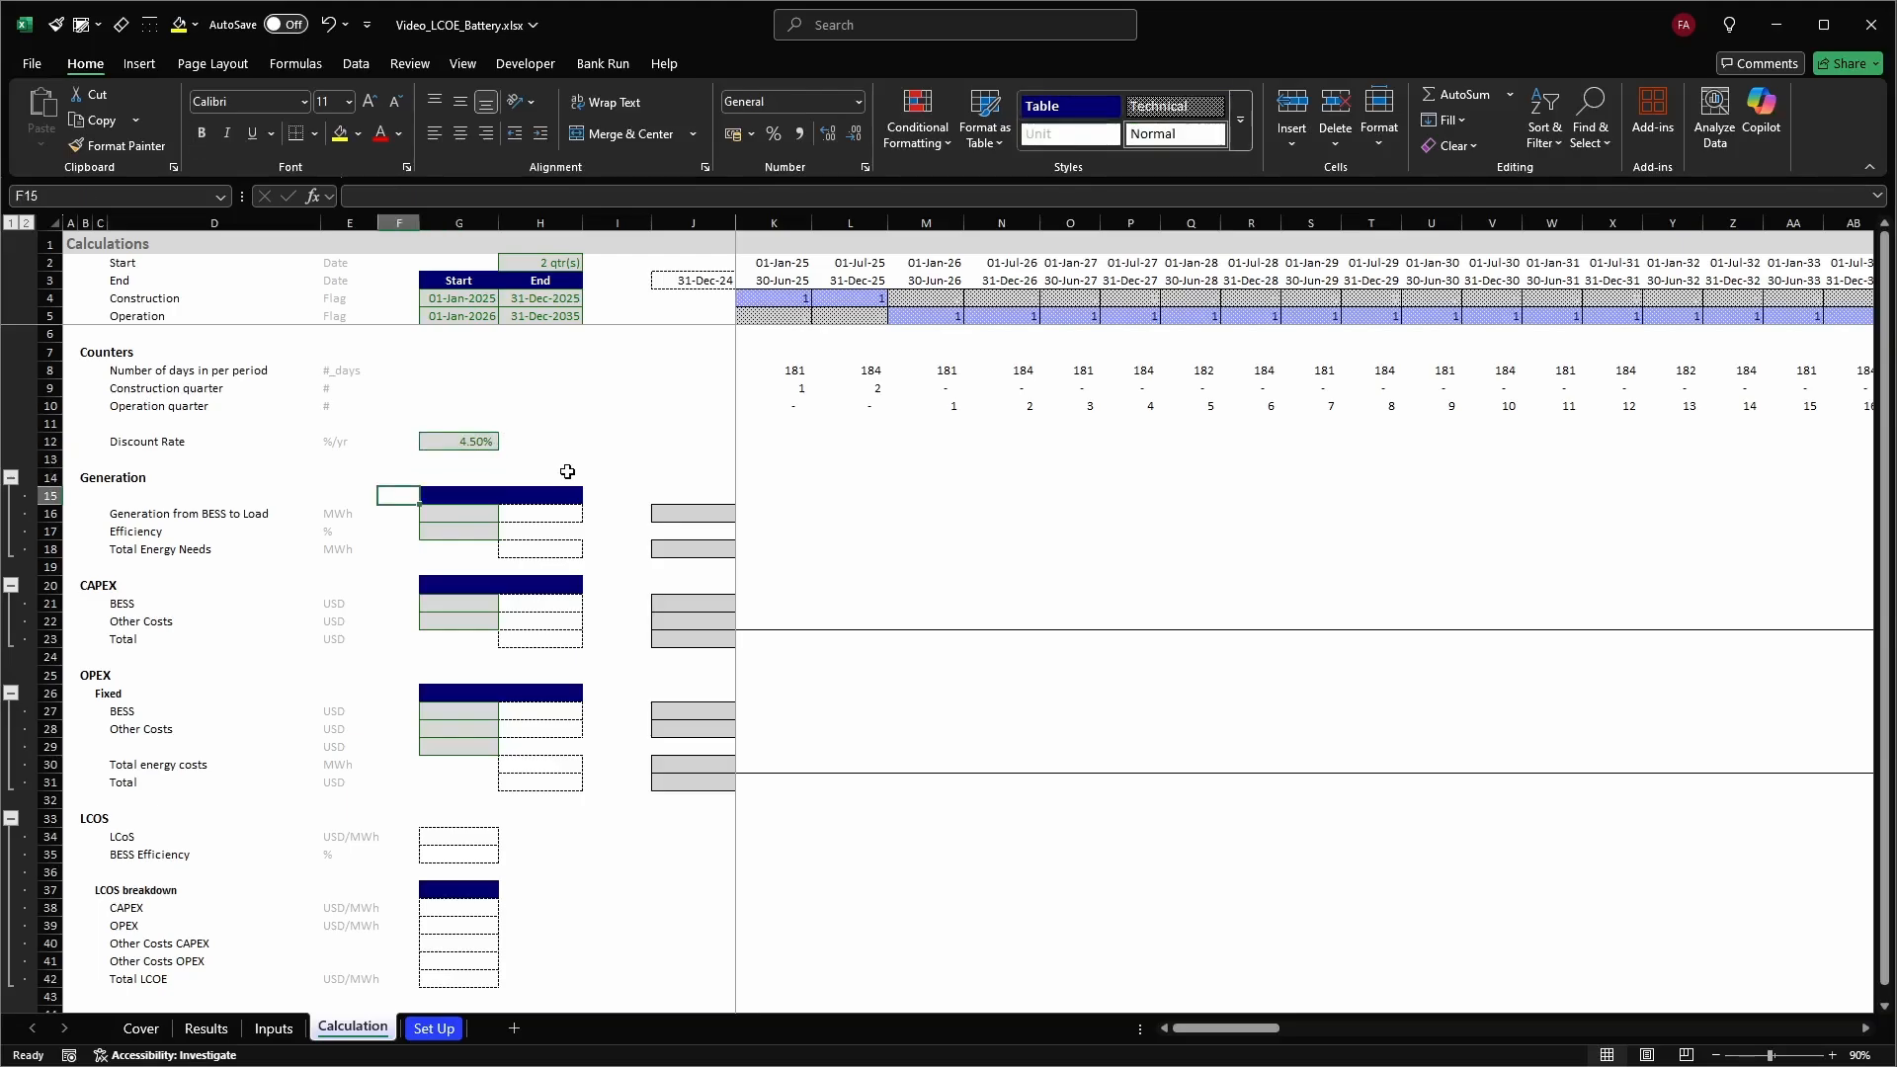
key("Right")
key("Right")
key("Right")
key("ctrl+shift+Down")
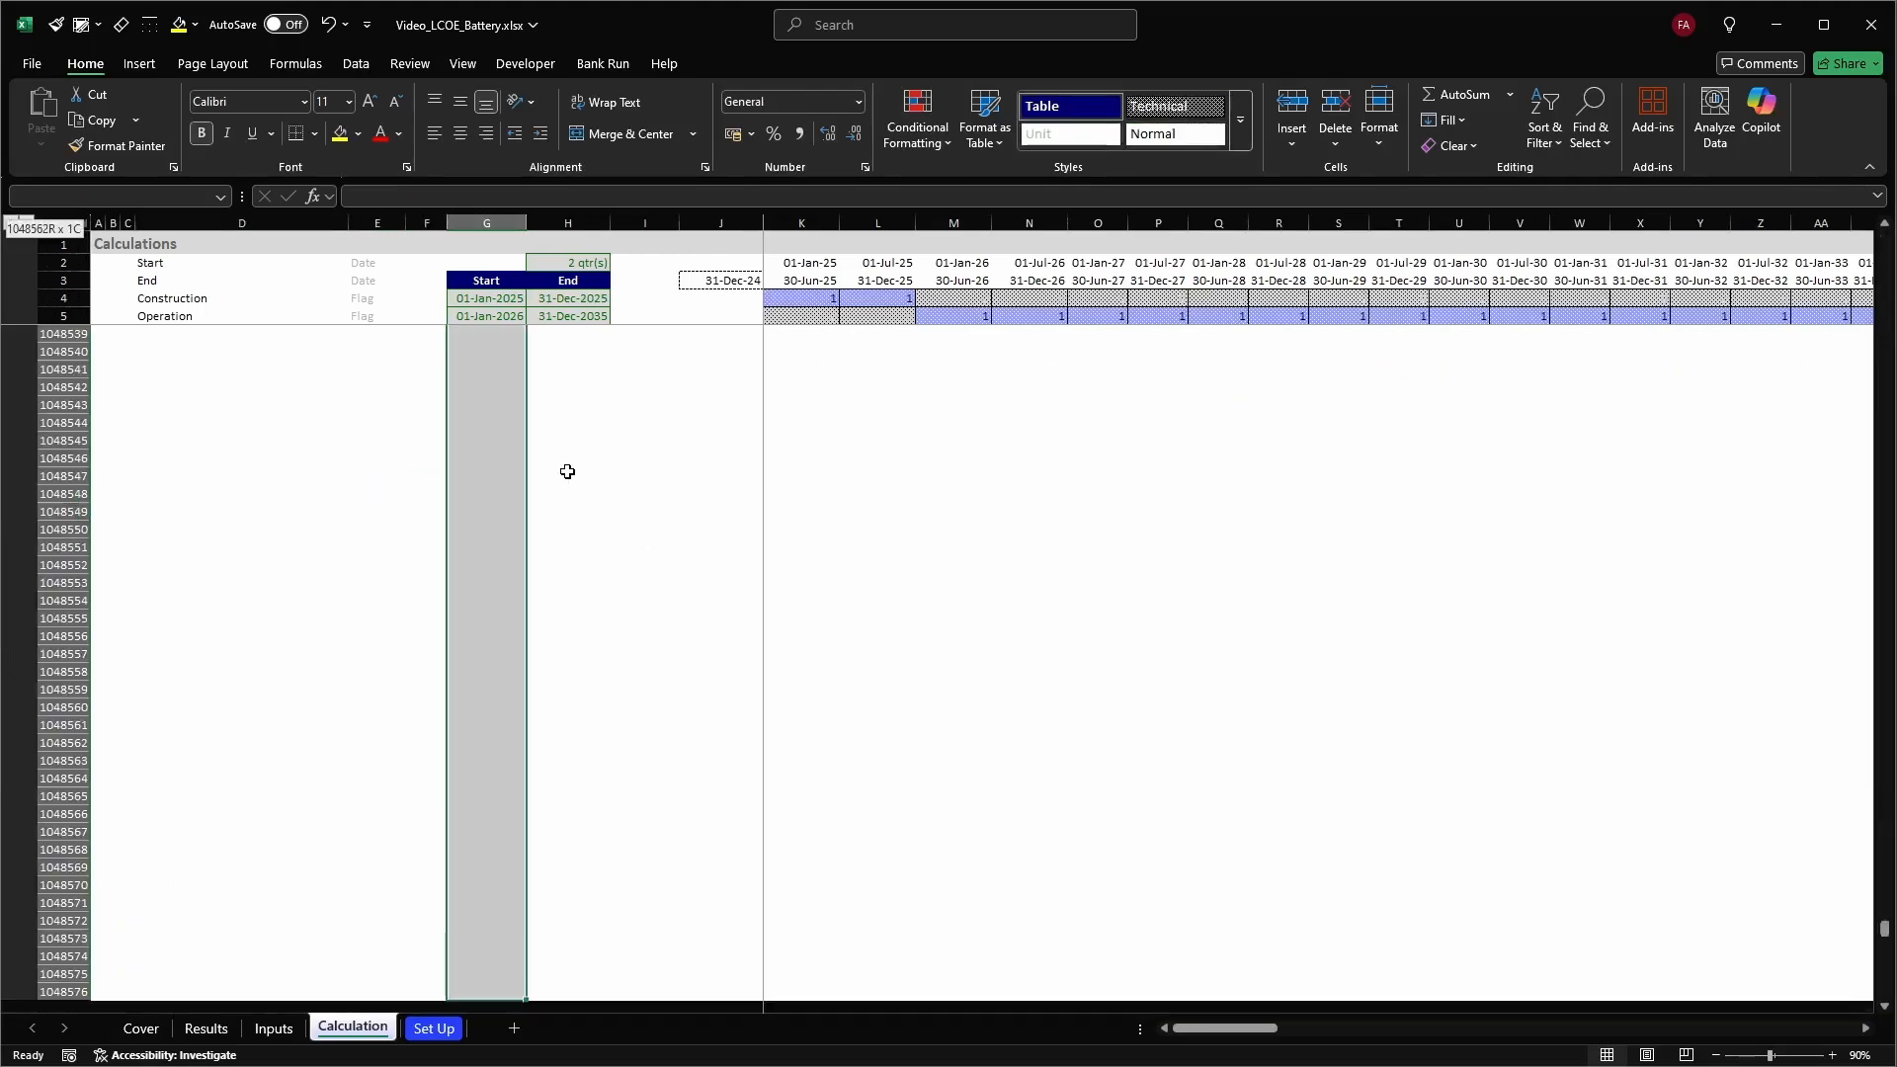
key("ctrl+shift+Up")
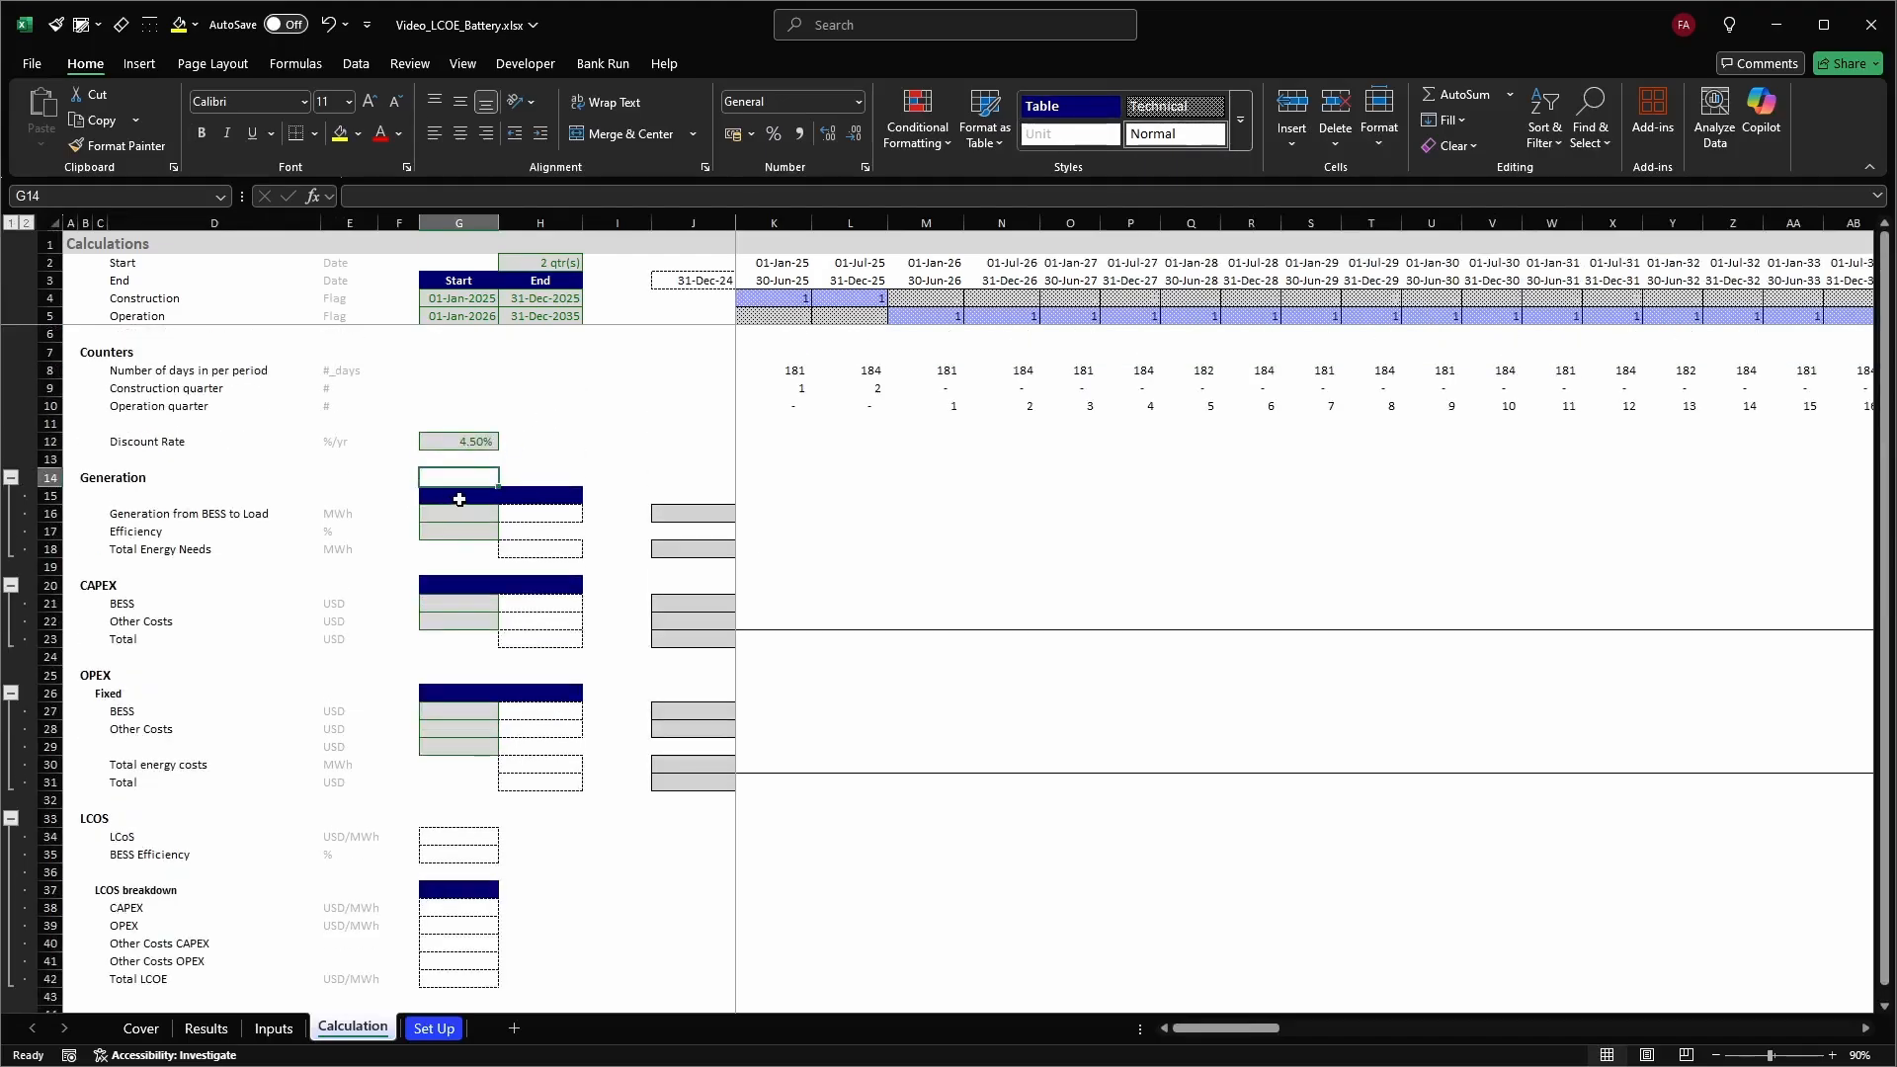
Enter the heading NPV in cell H15 of the Generation block
left_click_drag(455, 496, 452, 728)
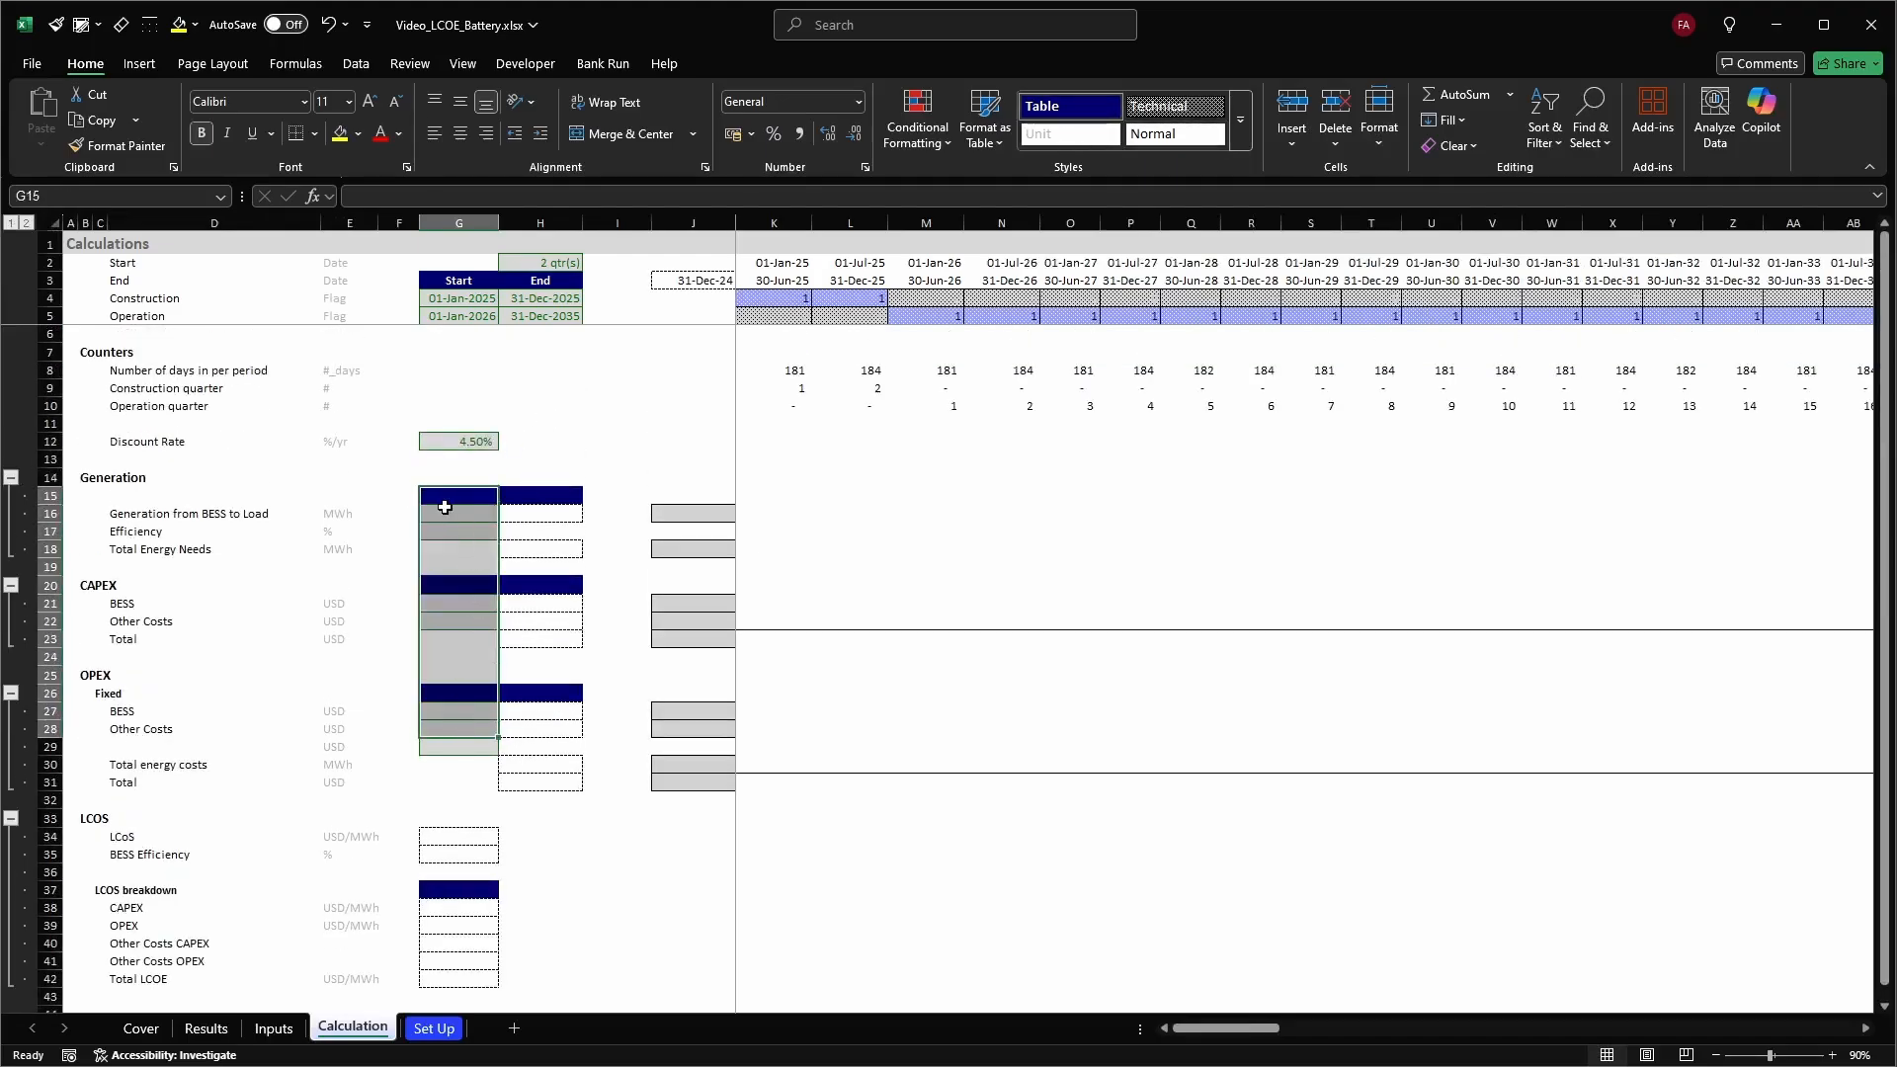
left_click_drag(445, 487, 525, 782)
left_click(555, 493)
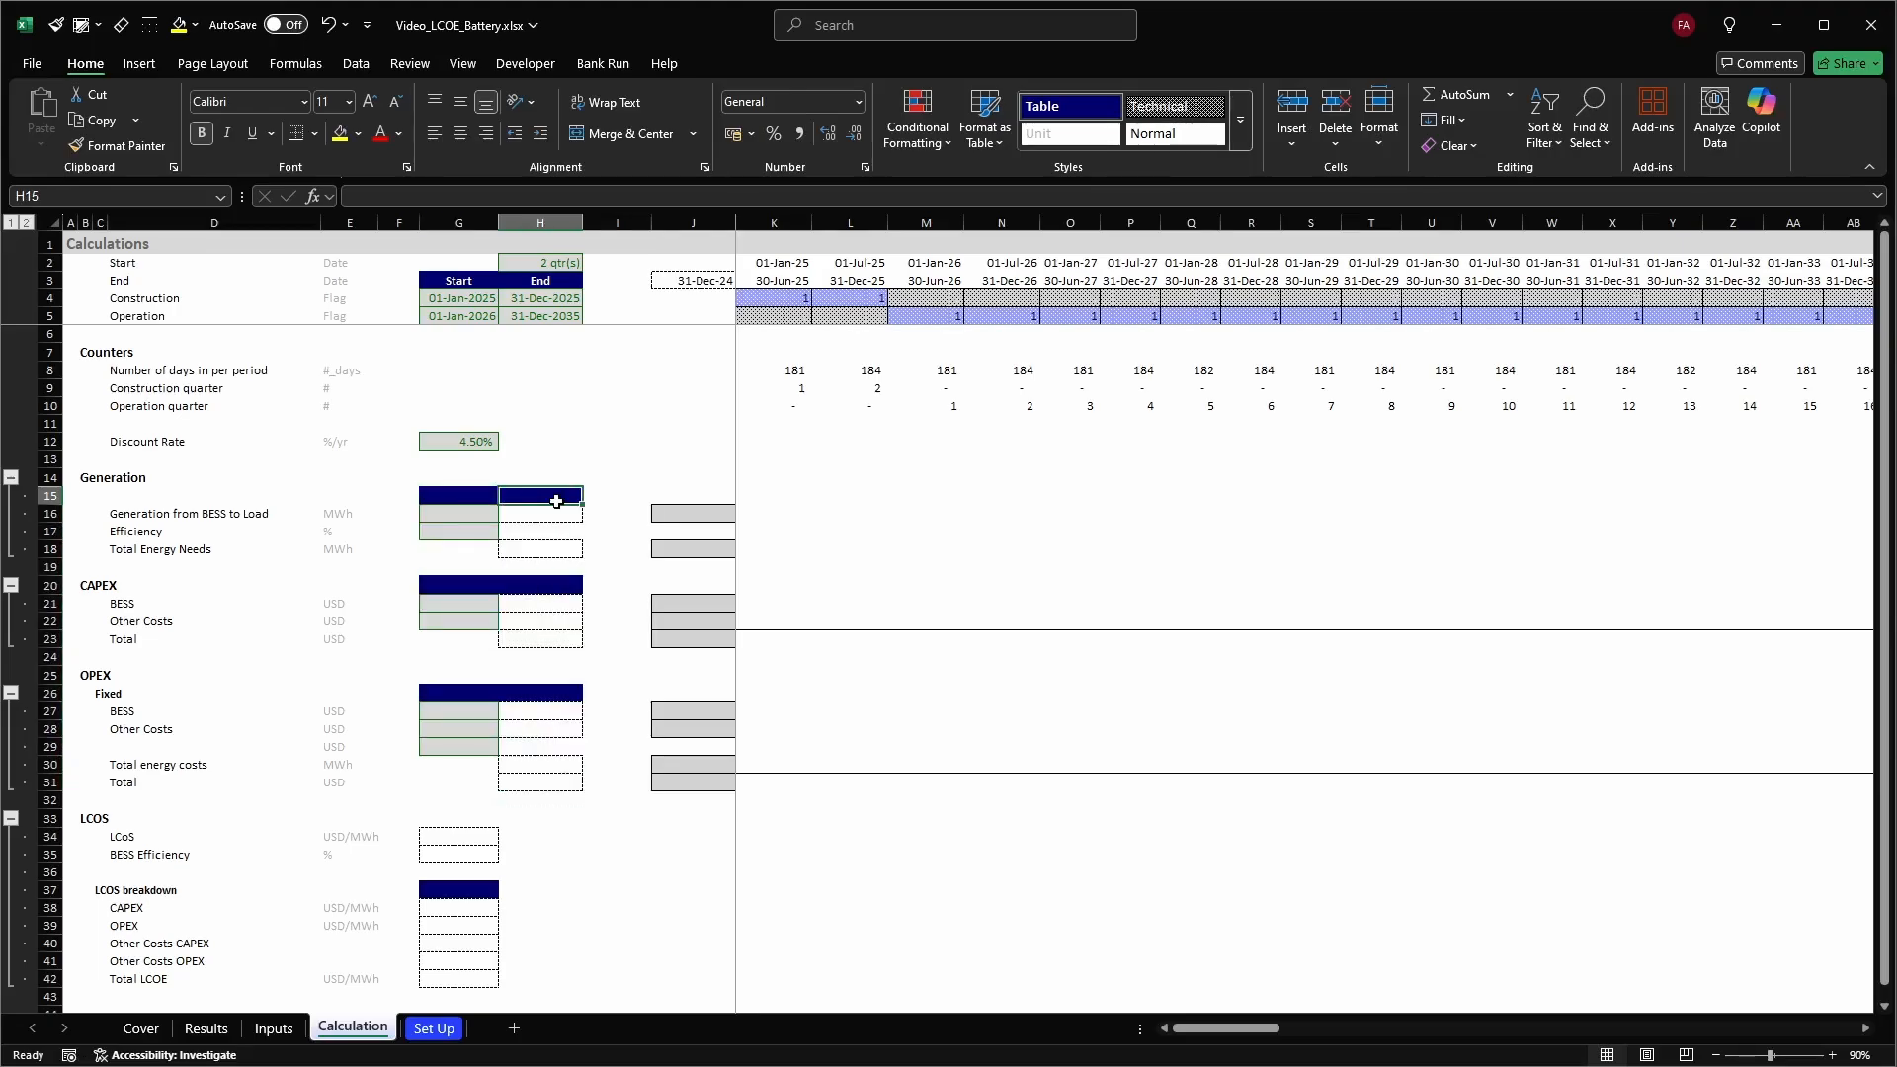
type("NPV")
key("Return")
Copy the NPV heading into the CAPEX and OPEX header cells H20 and H26
key("Up")
key("ctrl+c")
key("Down")
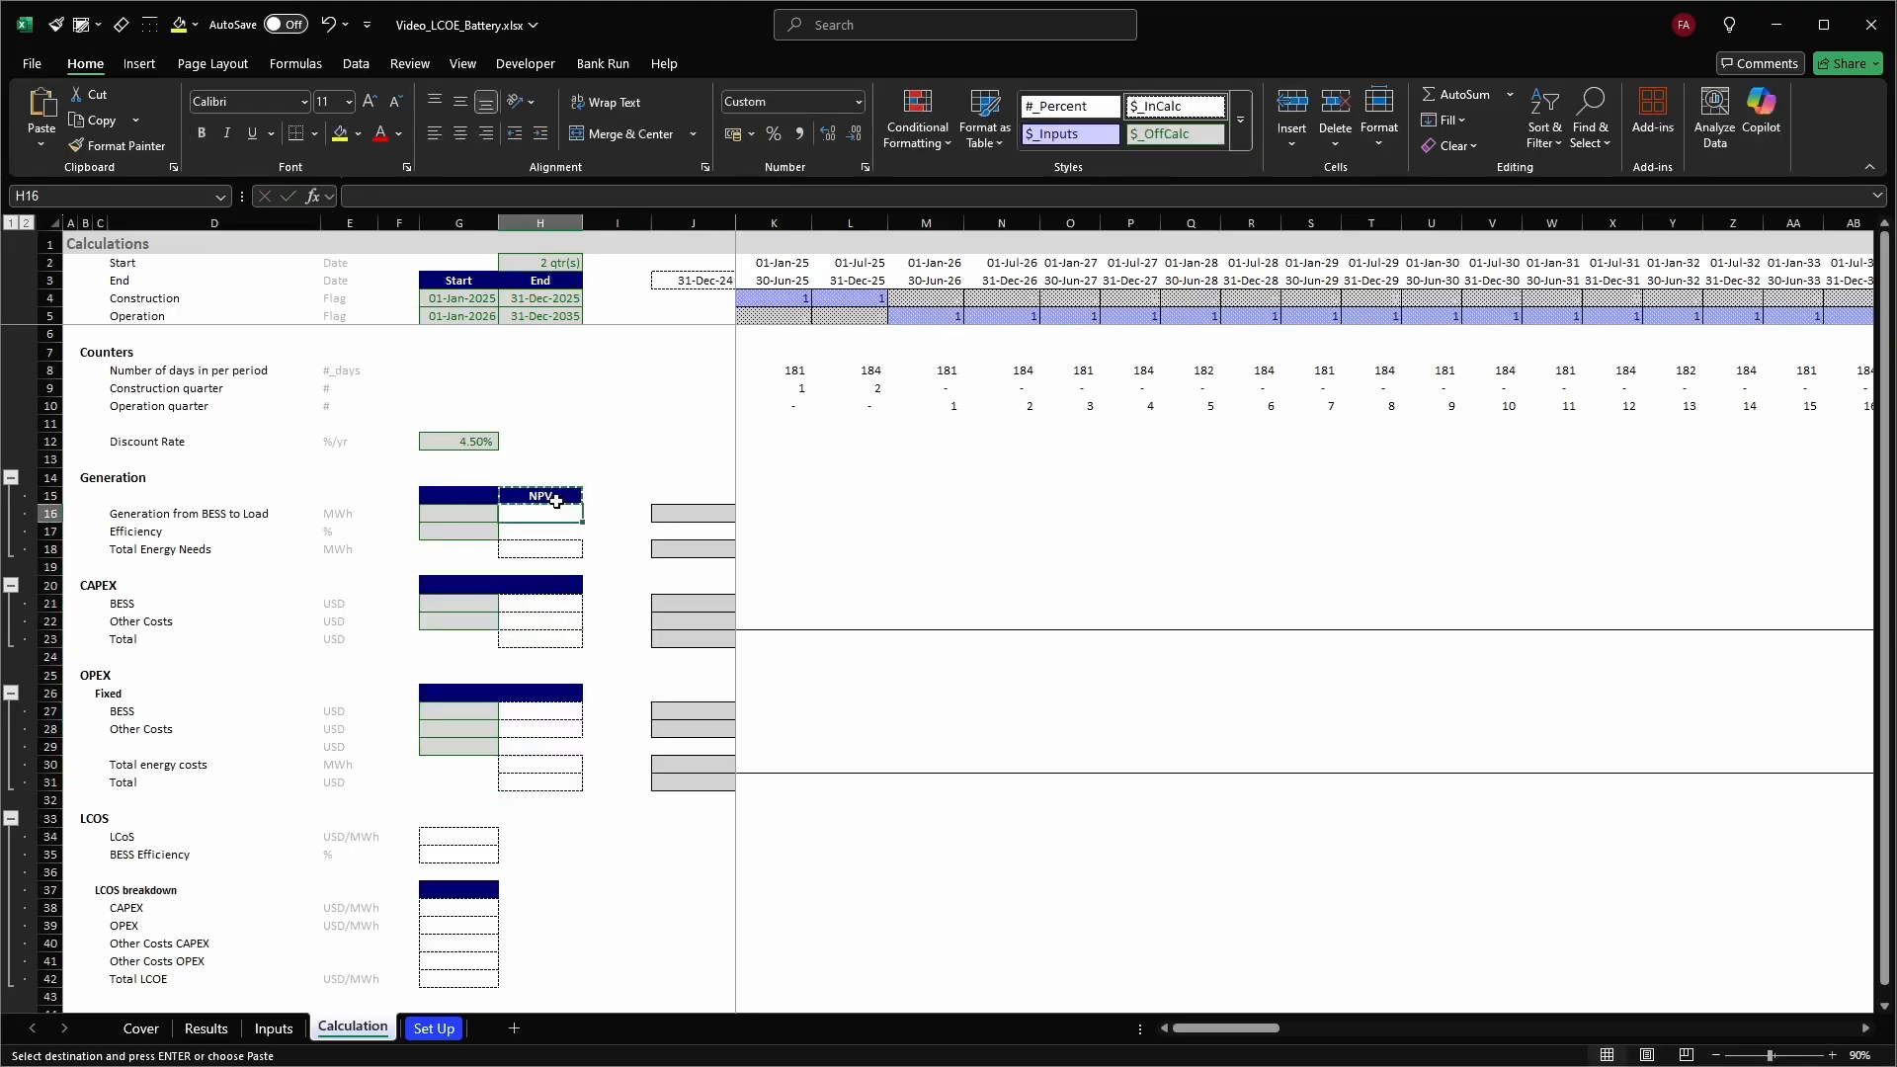
key("Down")
key("Down")
key("Down")
key("Down")
key("ctrl+v")
key("Down")
key("Down")
key("Down")
key("Down")
key("Down")
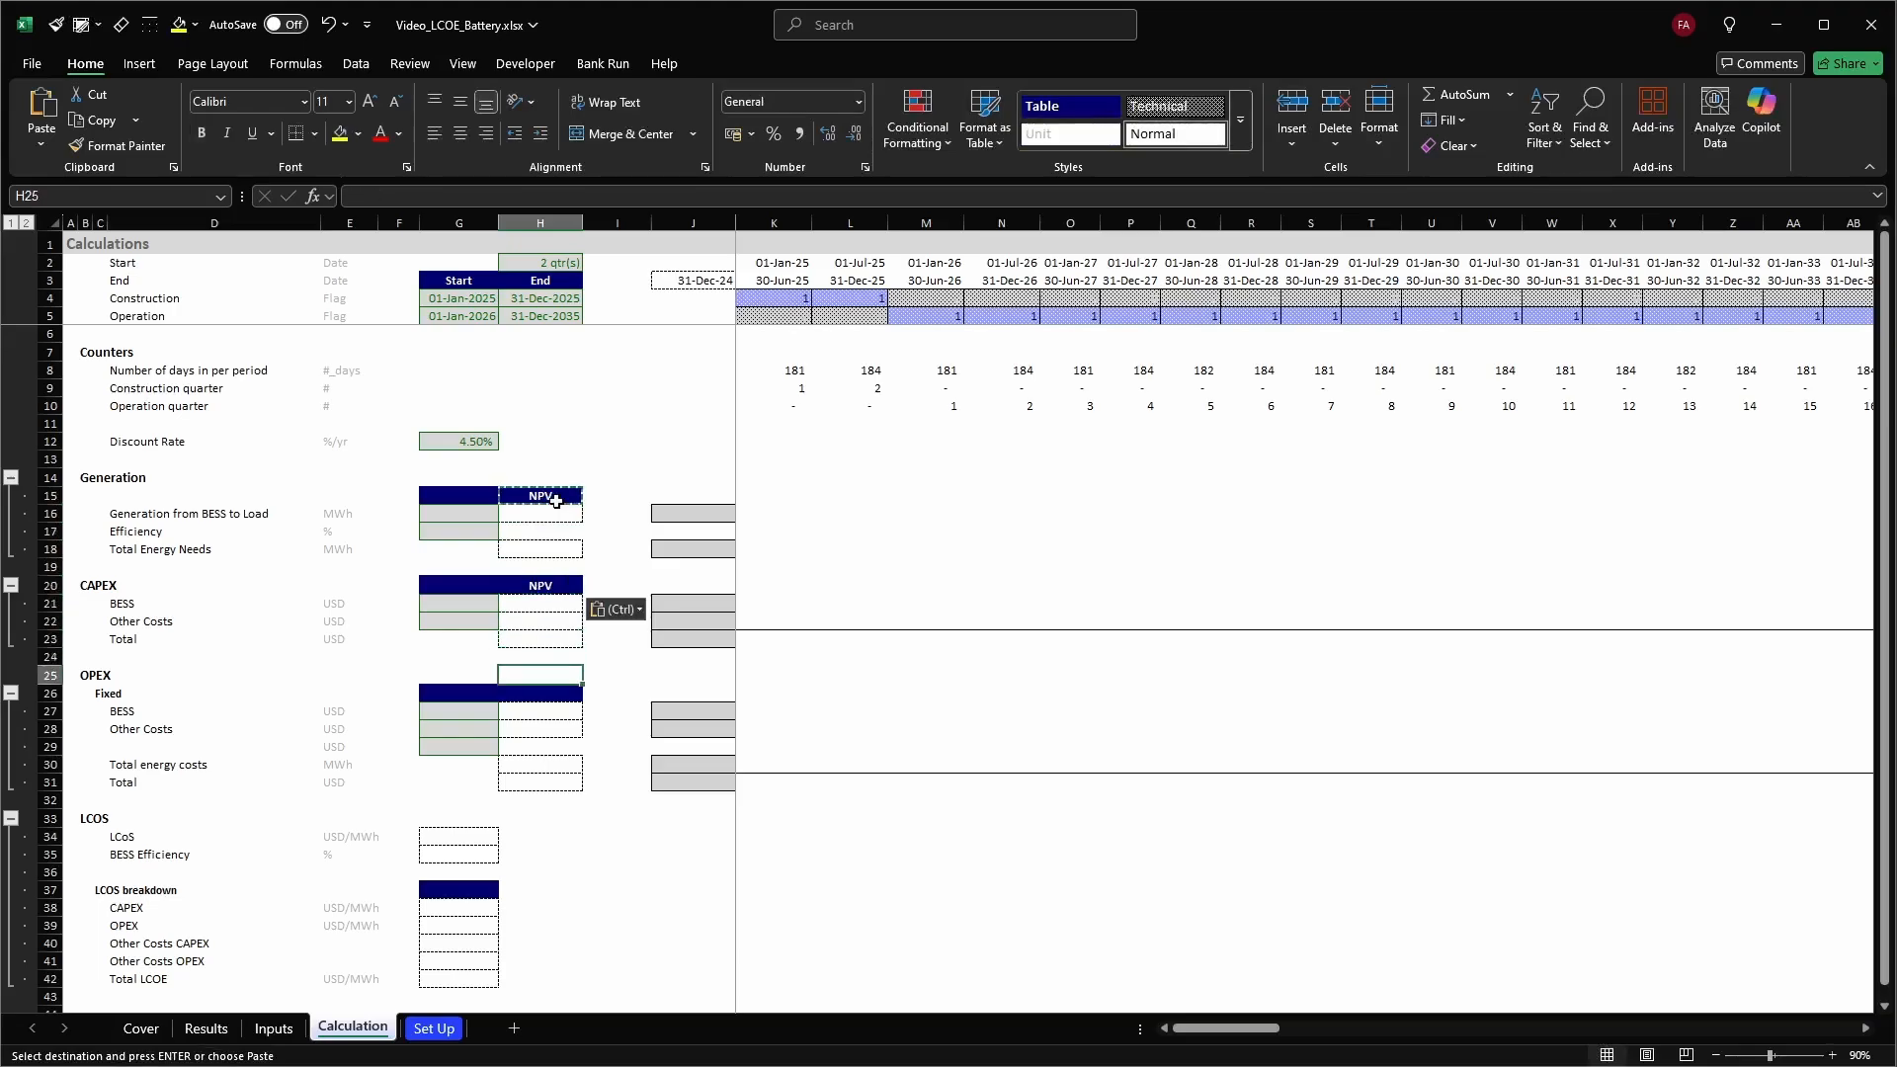
key("ctrl")
key("ctrl")
key("Down")
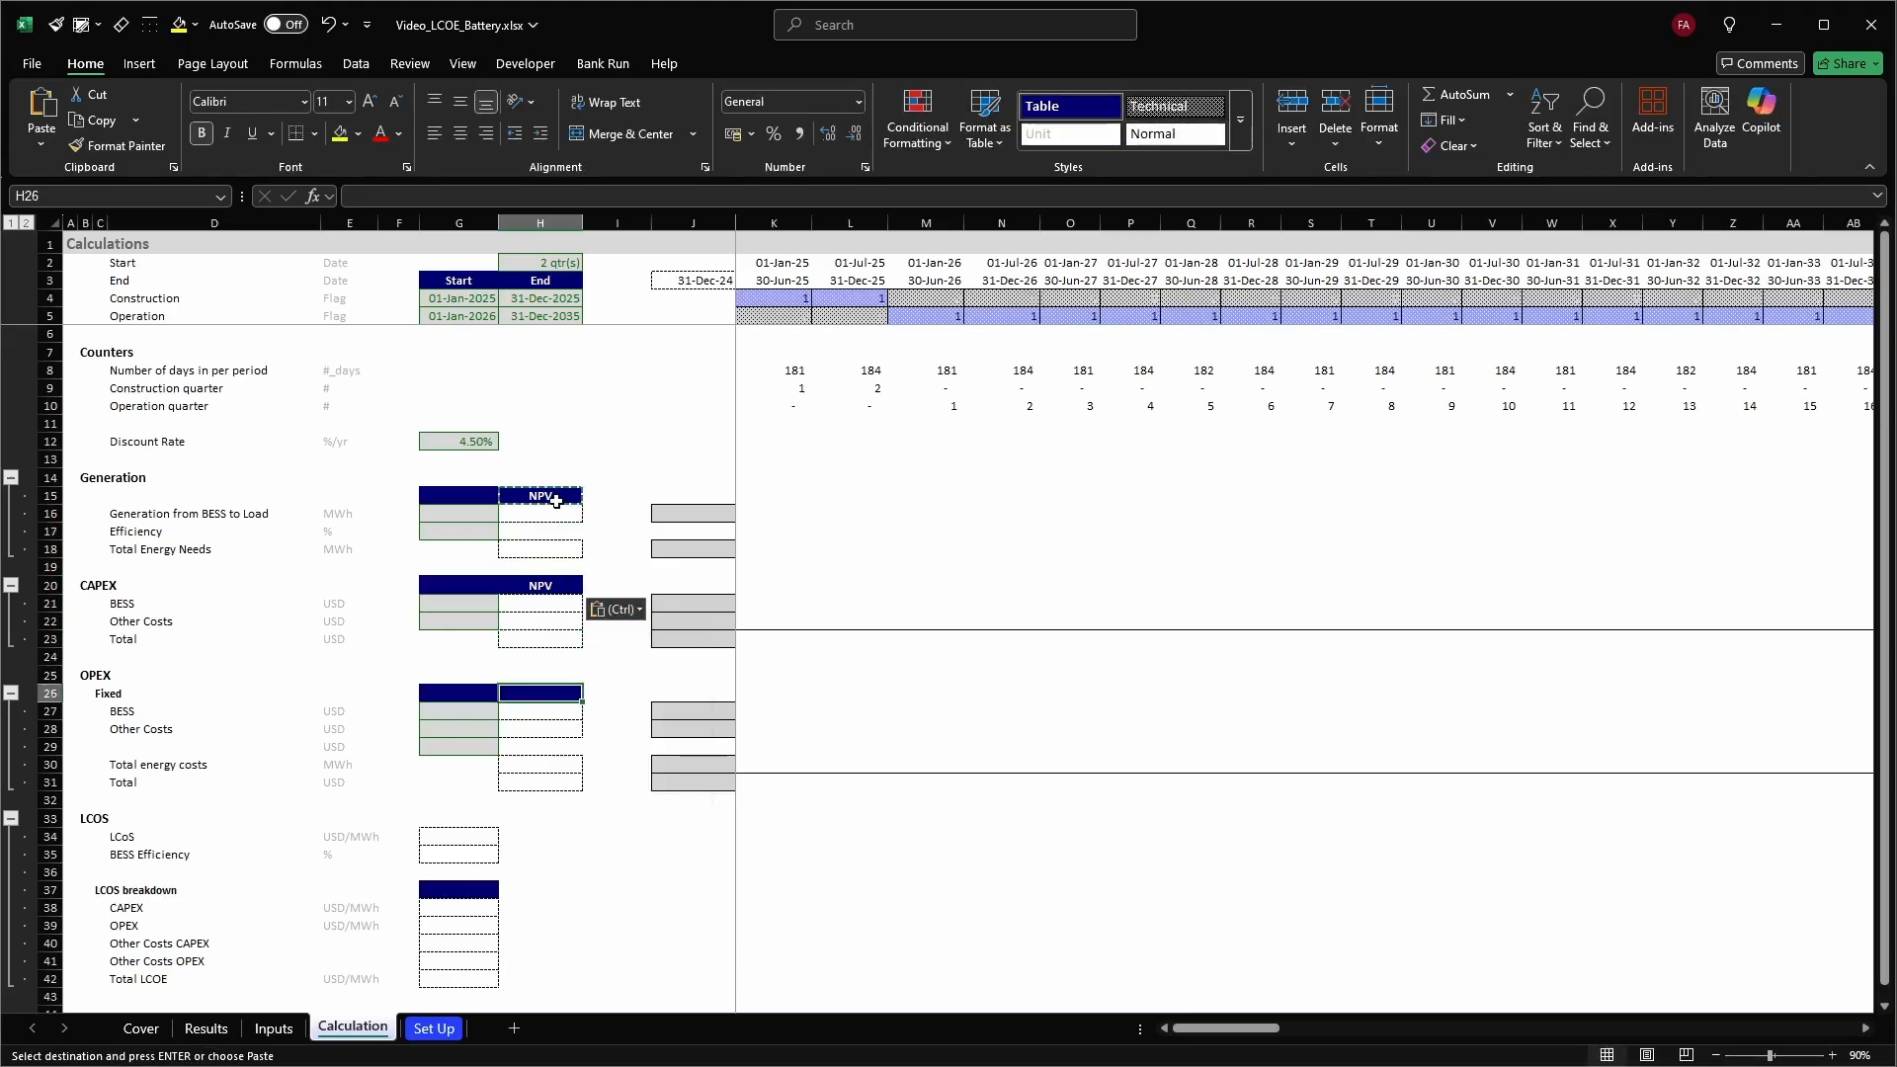
key("ctrl+v")
key("Left")
key("Escape")
key("Up")
key("Up")
key("Up")
key("Up")
key("Up")
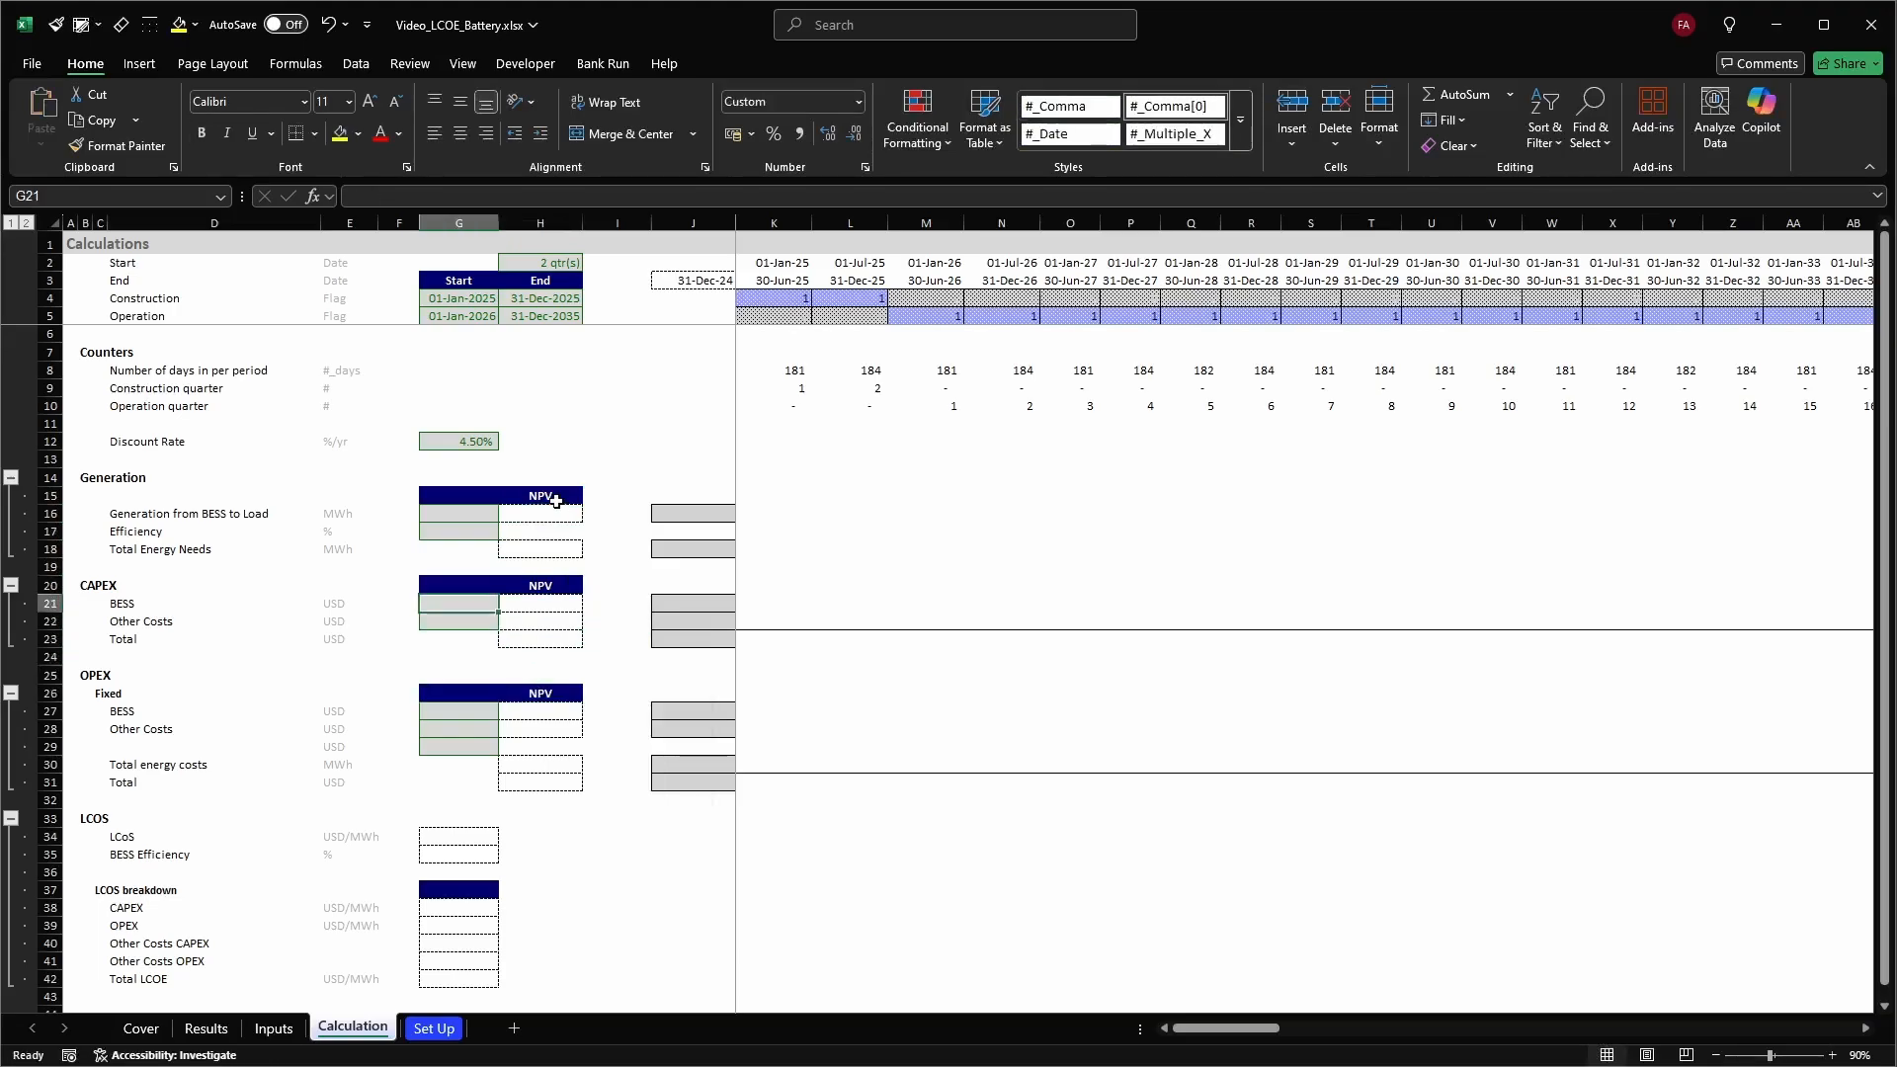
key("Up")
key("Up")
key("Up")
key("Up")
key("Up")
key("shift+space")
key("shift+Down")
key("shift+Down")
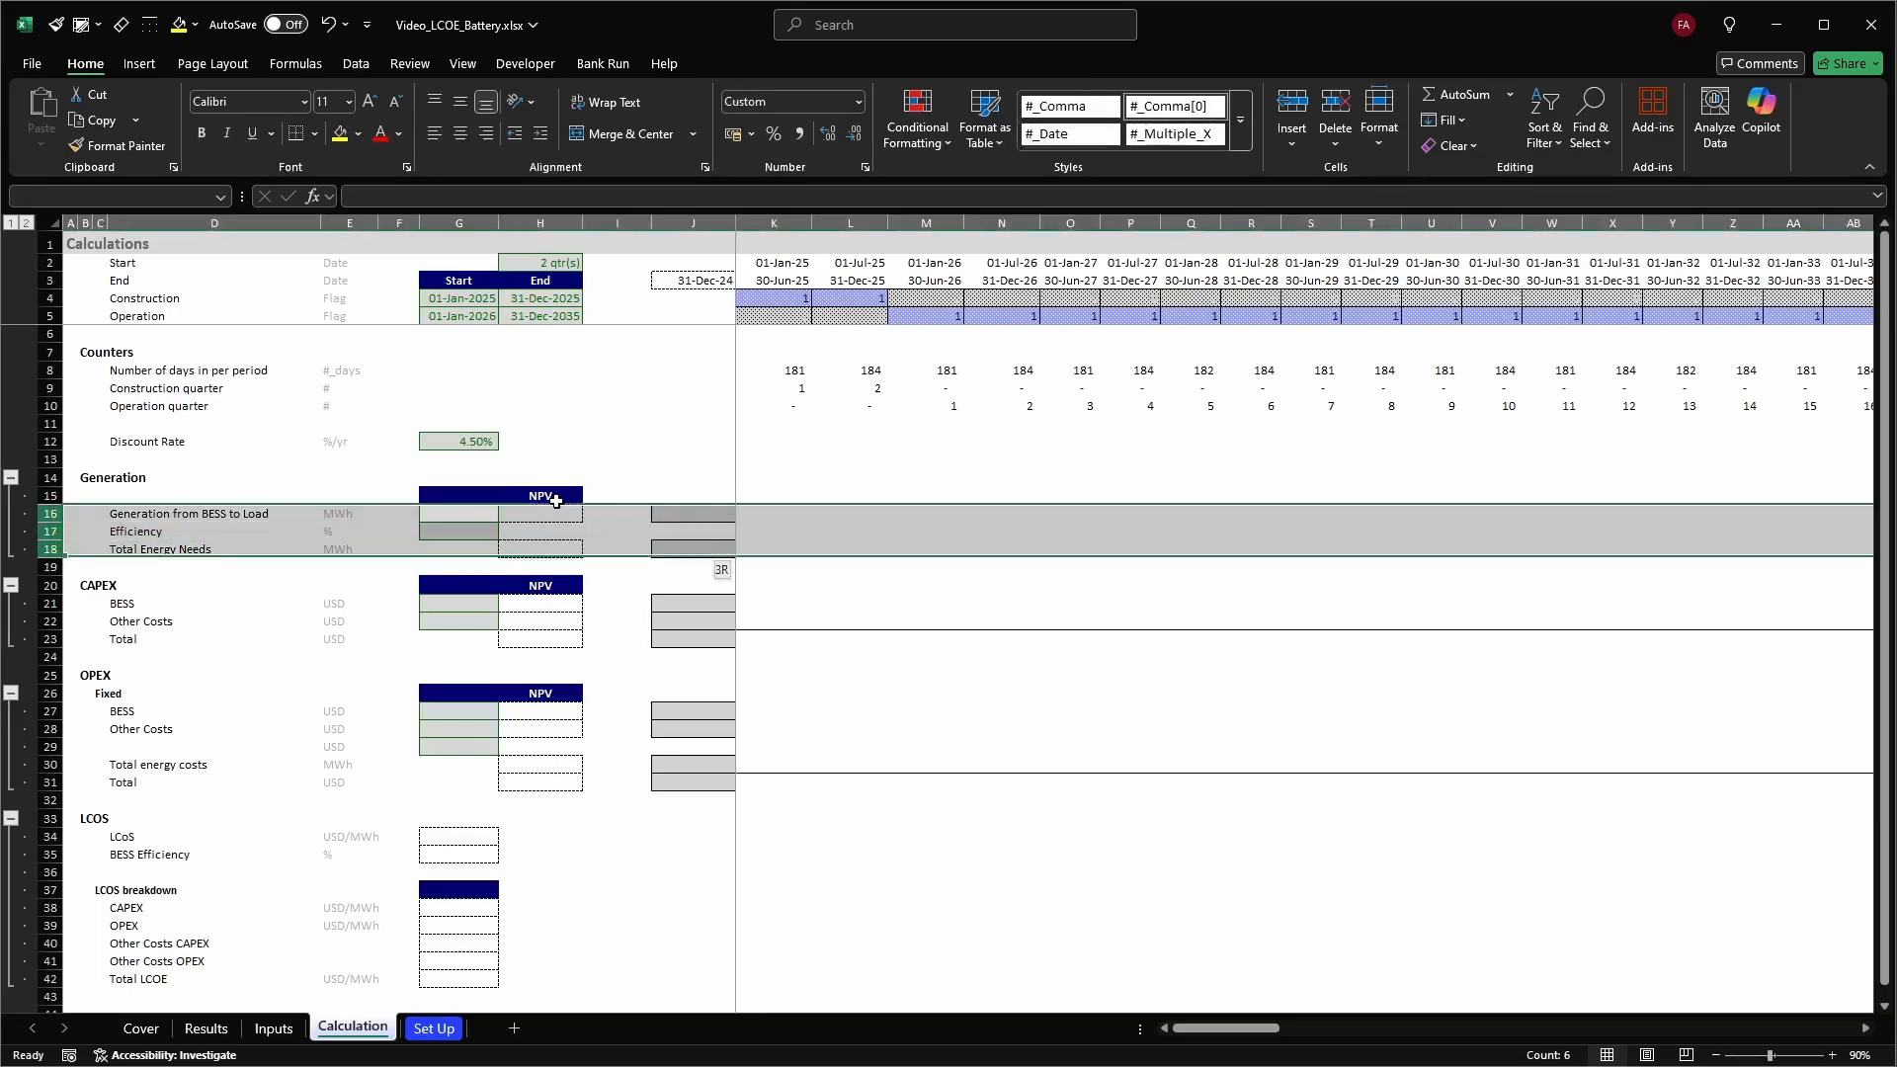
left_click(132, 478)
left_click_drag(50, 478, 37, 985)
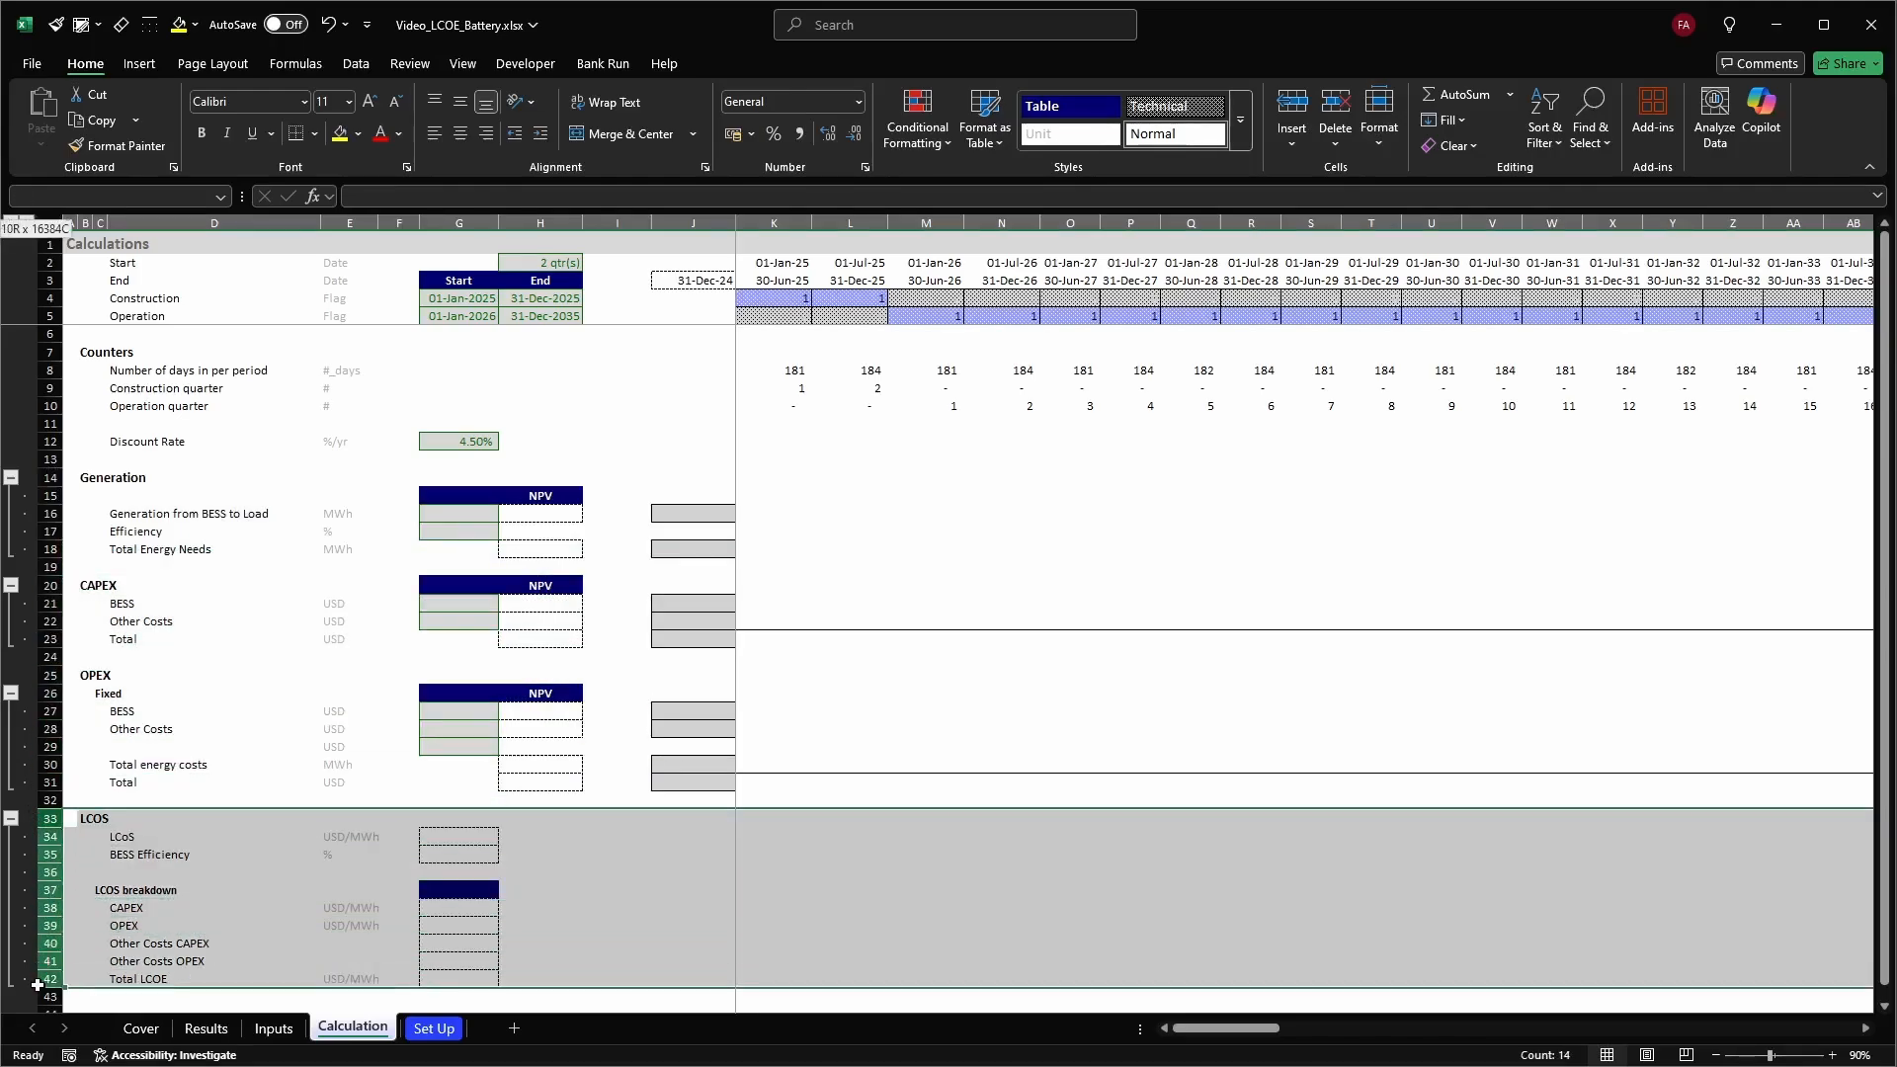
left_click(657, 478)
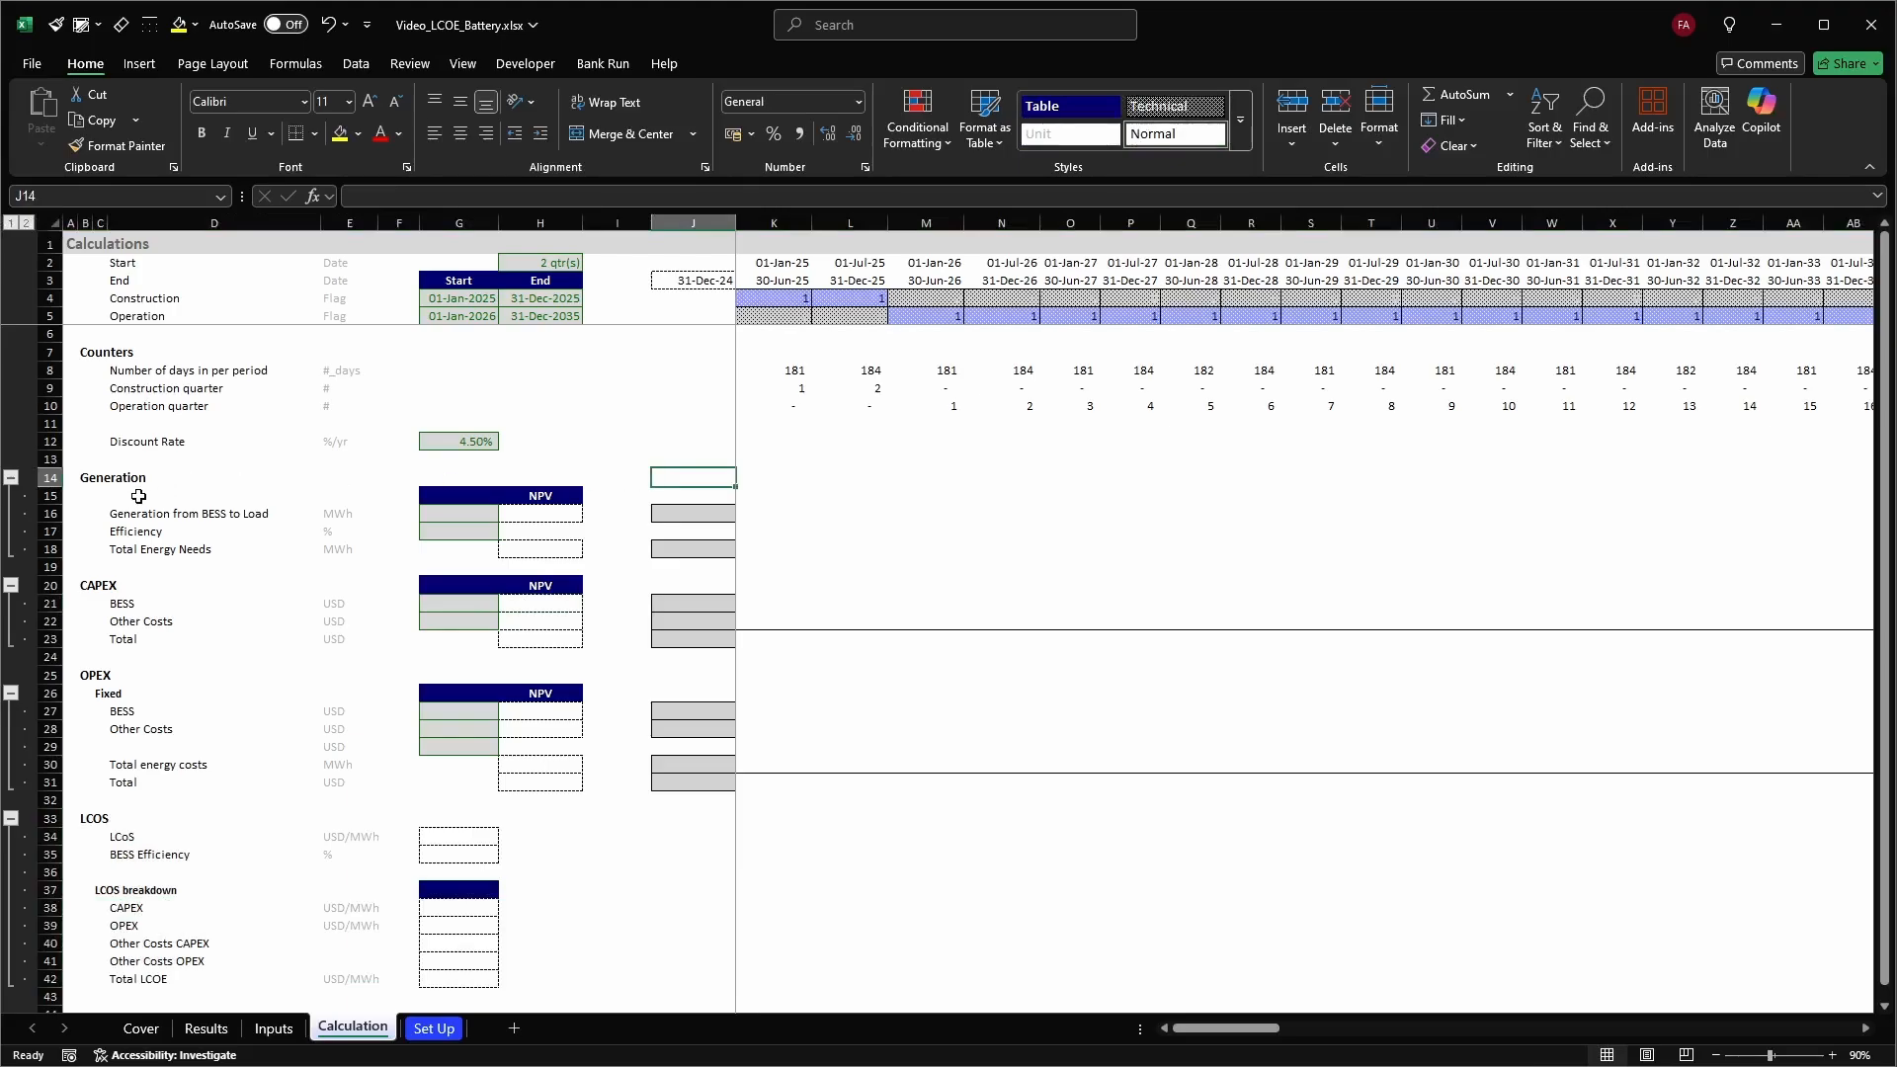
Enter the heading MWh/yr. in cell G15 of the Generation block
left_click(468, 501)
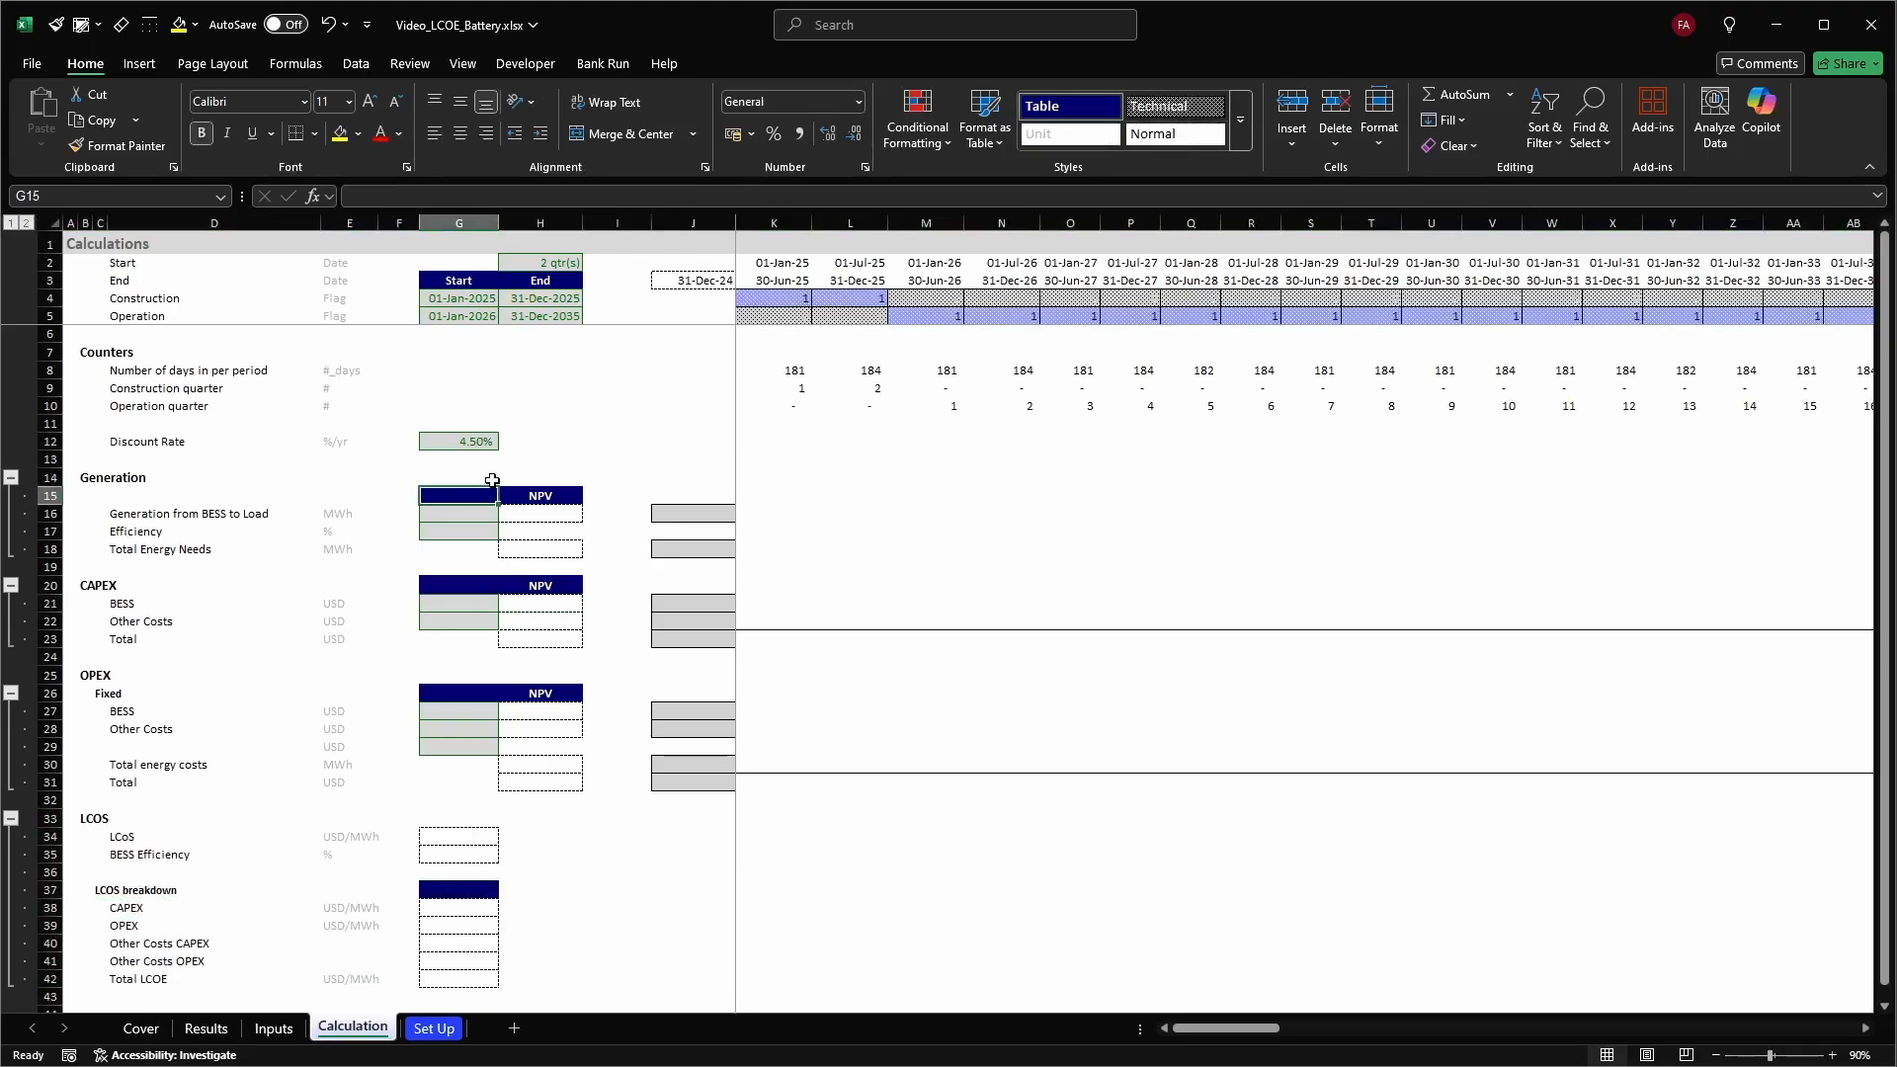
type("MWh/yr.")
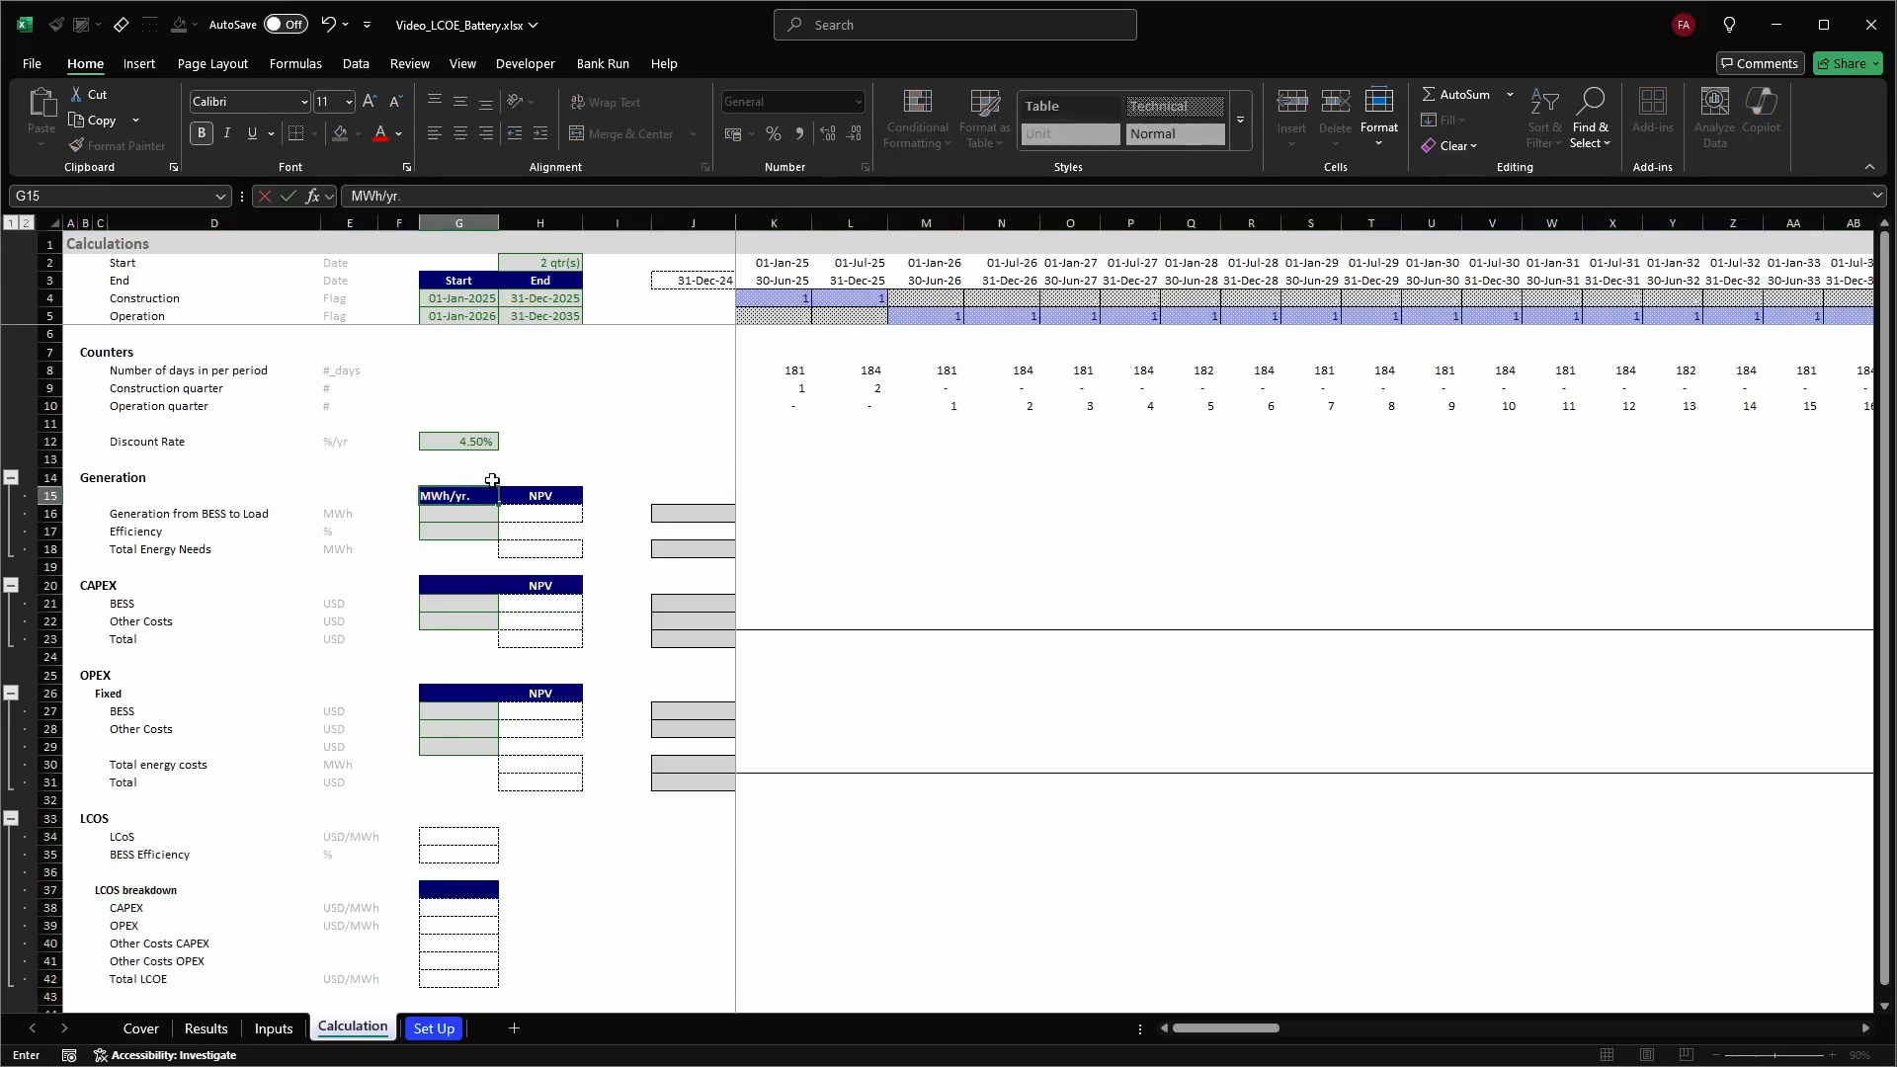
key("Return")
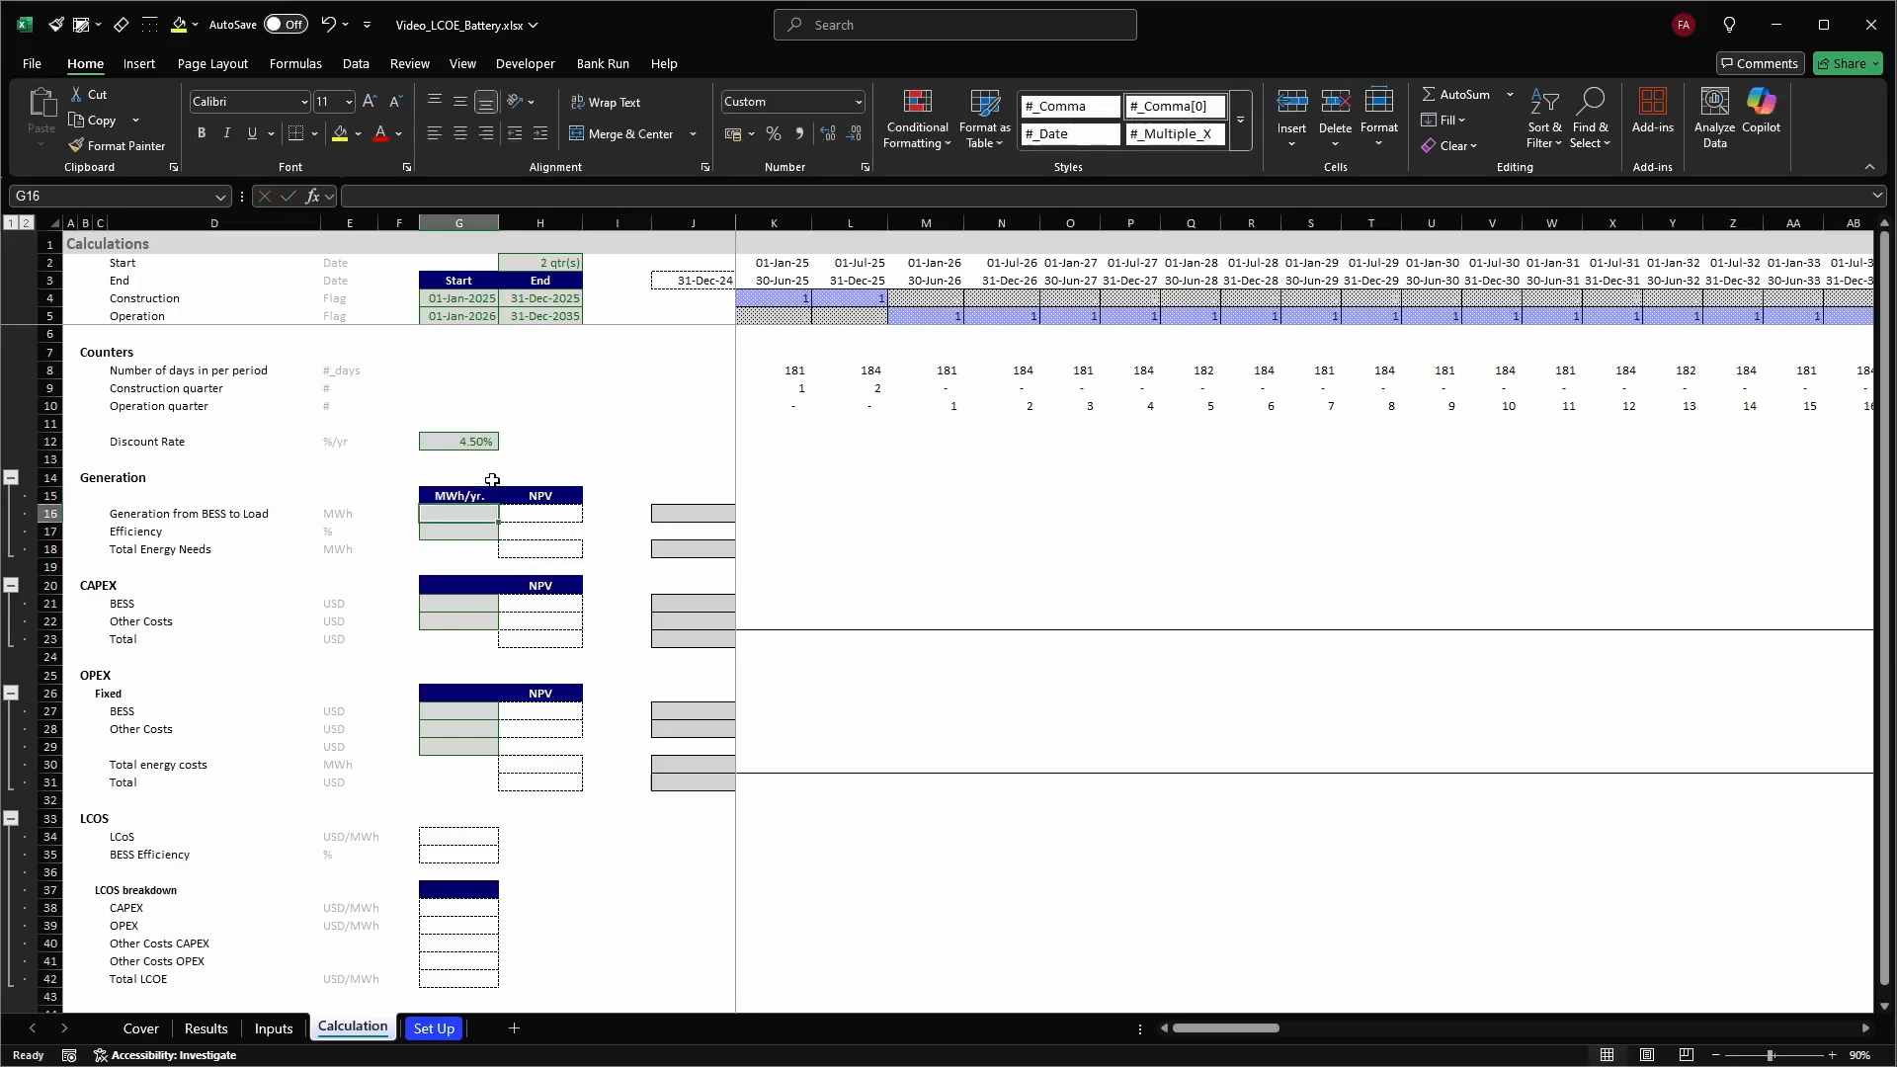
Link G16 to the annual Generation from BESS to Load value in cell G9 of the Inputs sheet
type("=")
key("ctrl+Page_Up")
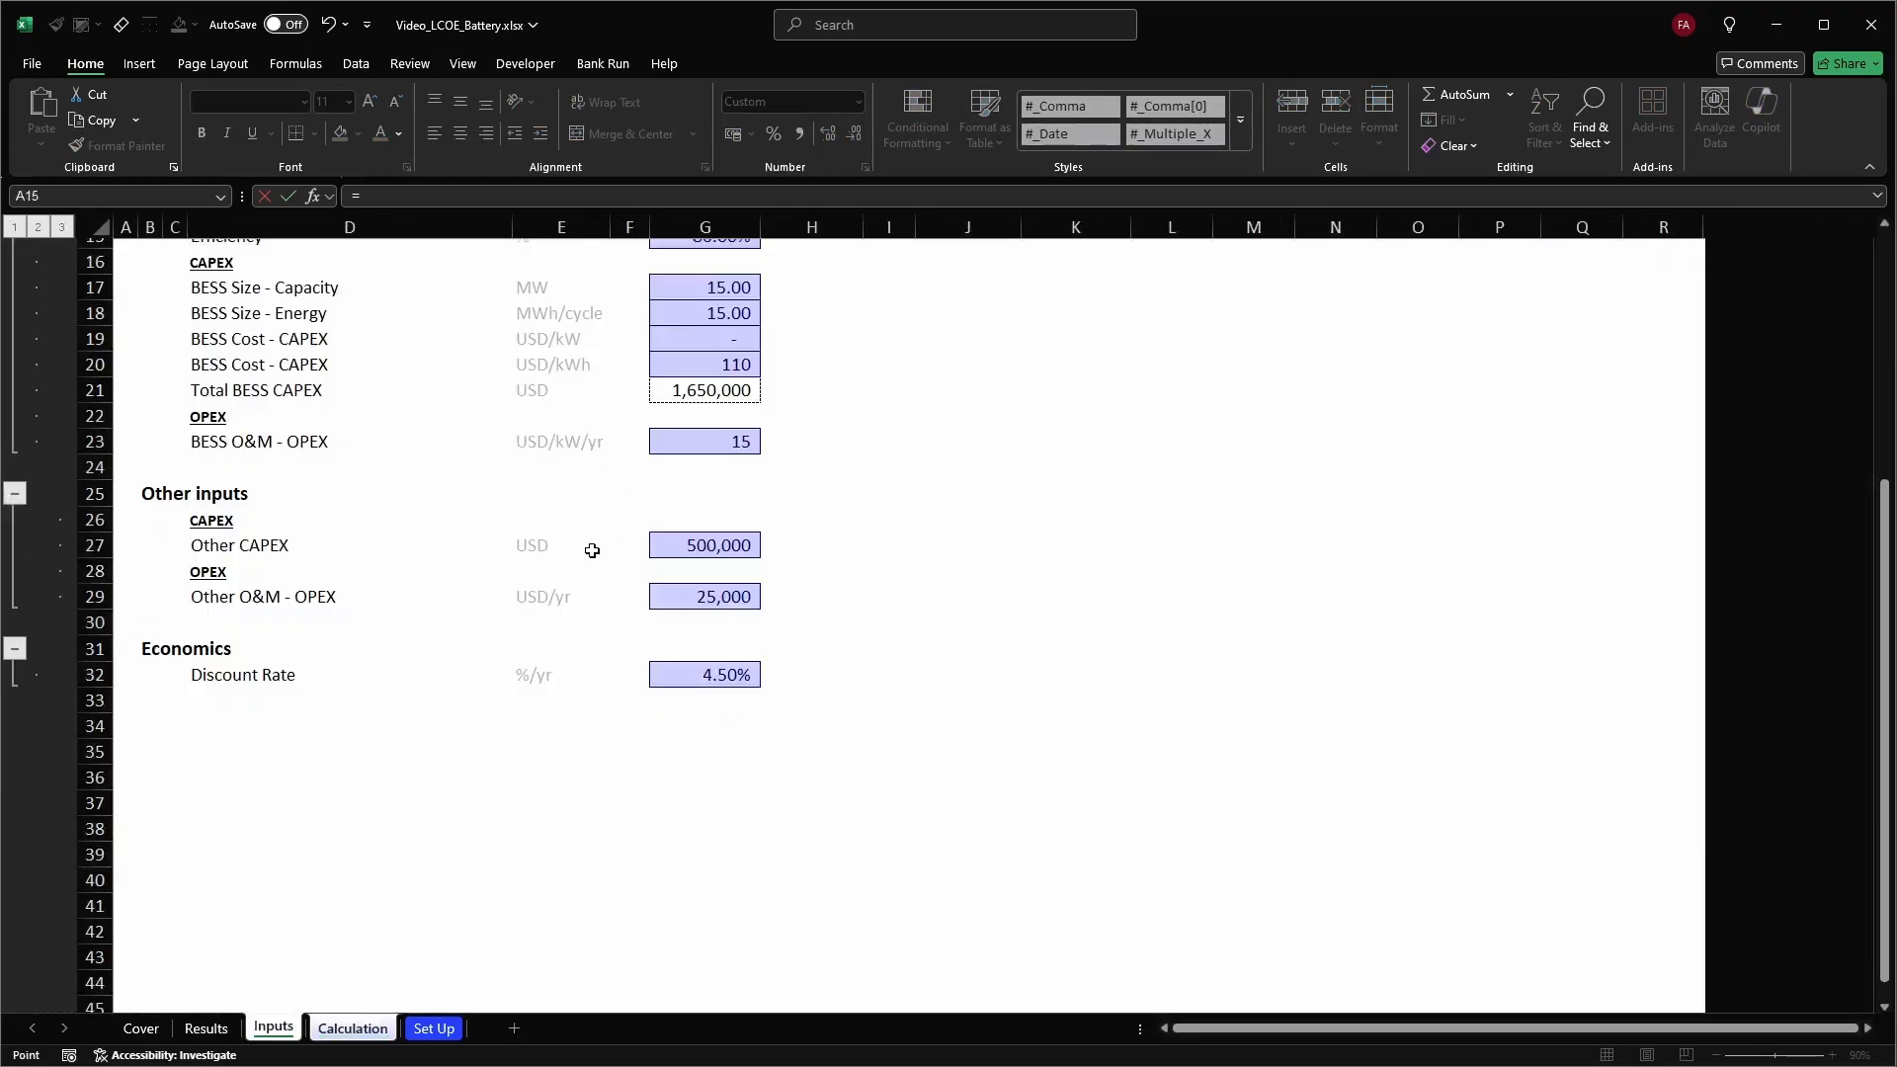
scroll(591, 550, "up", 5)
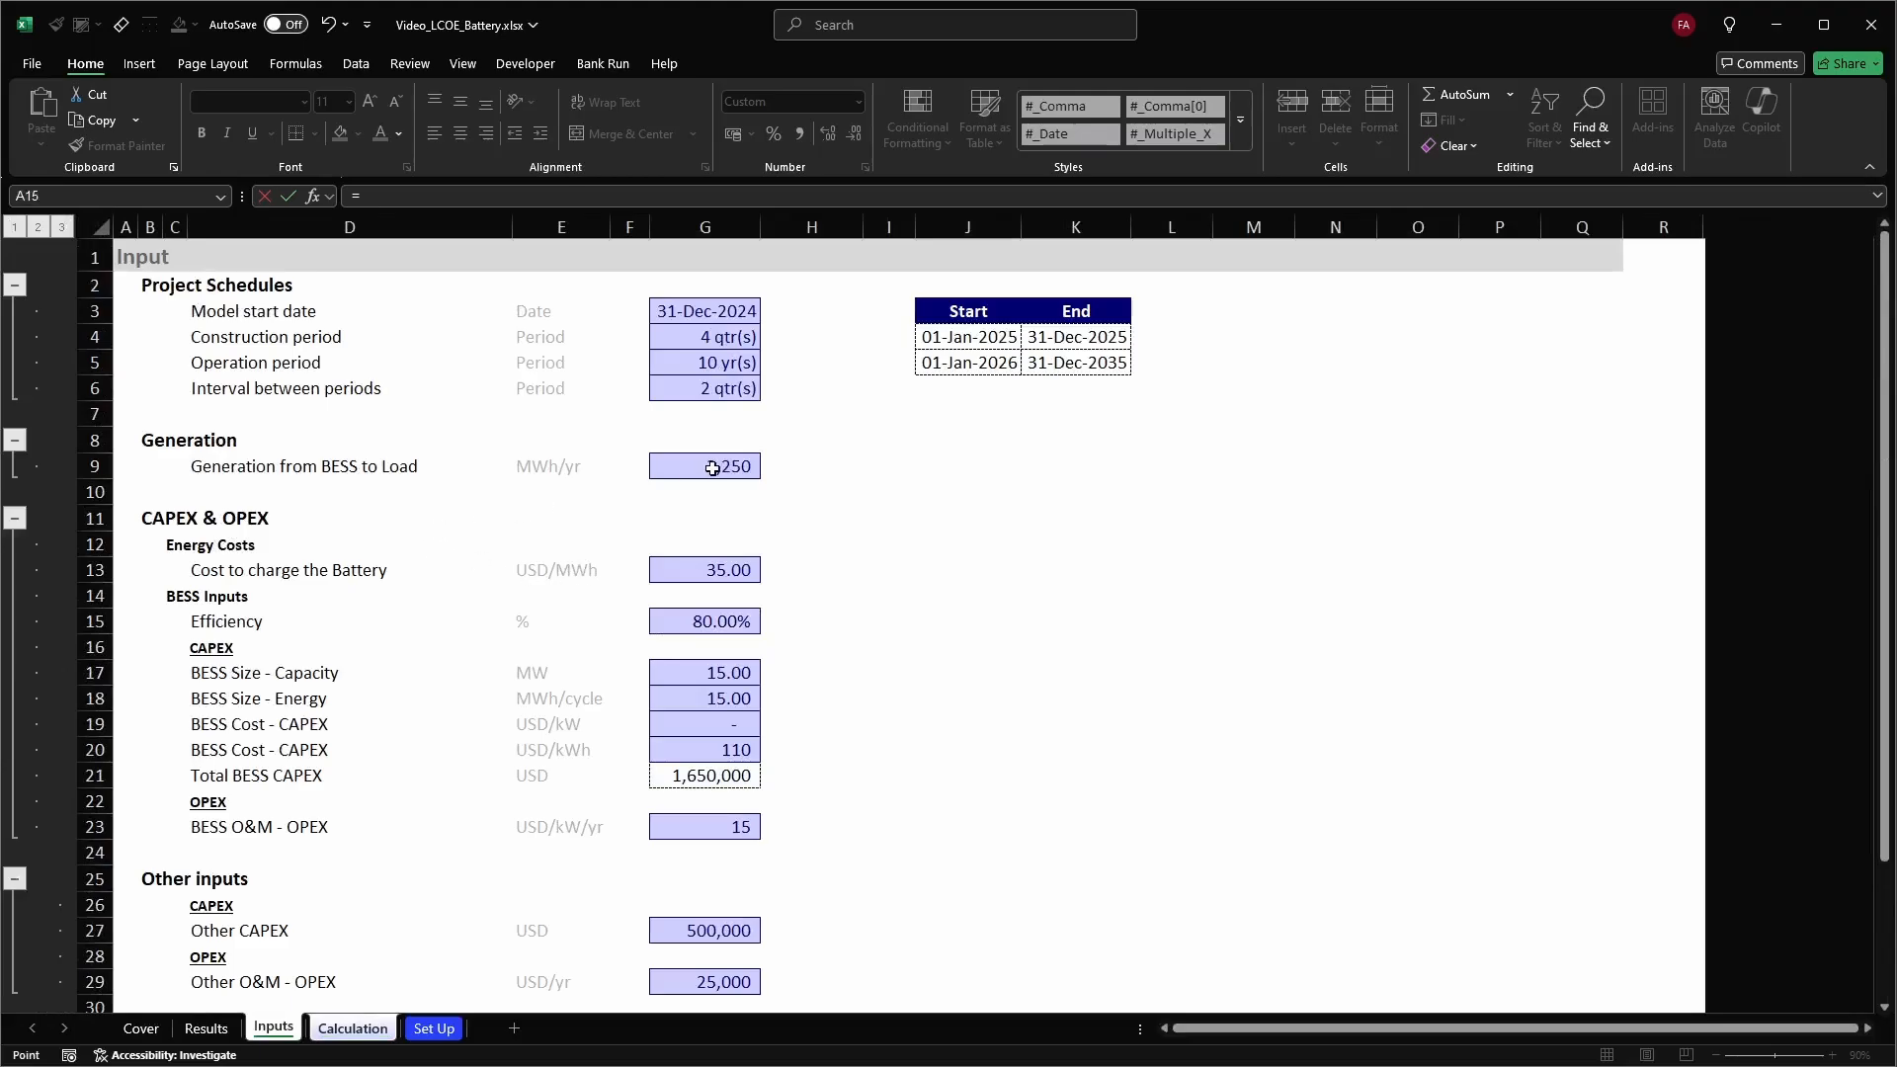
left_click(716, 469)
key("Return")
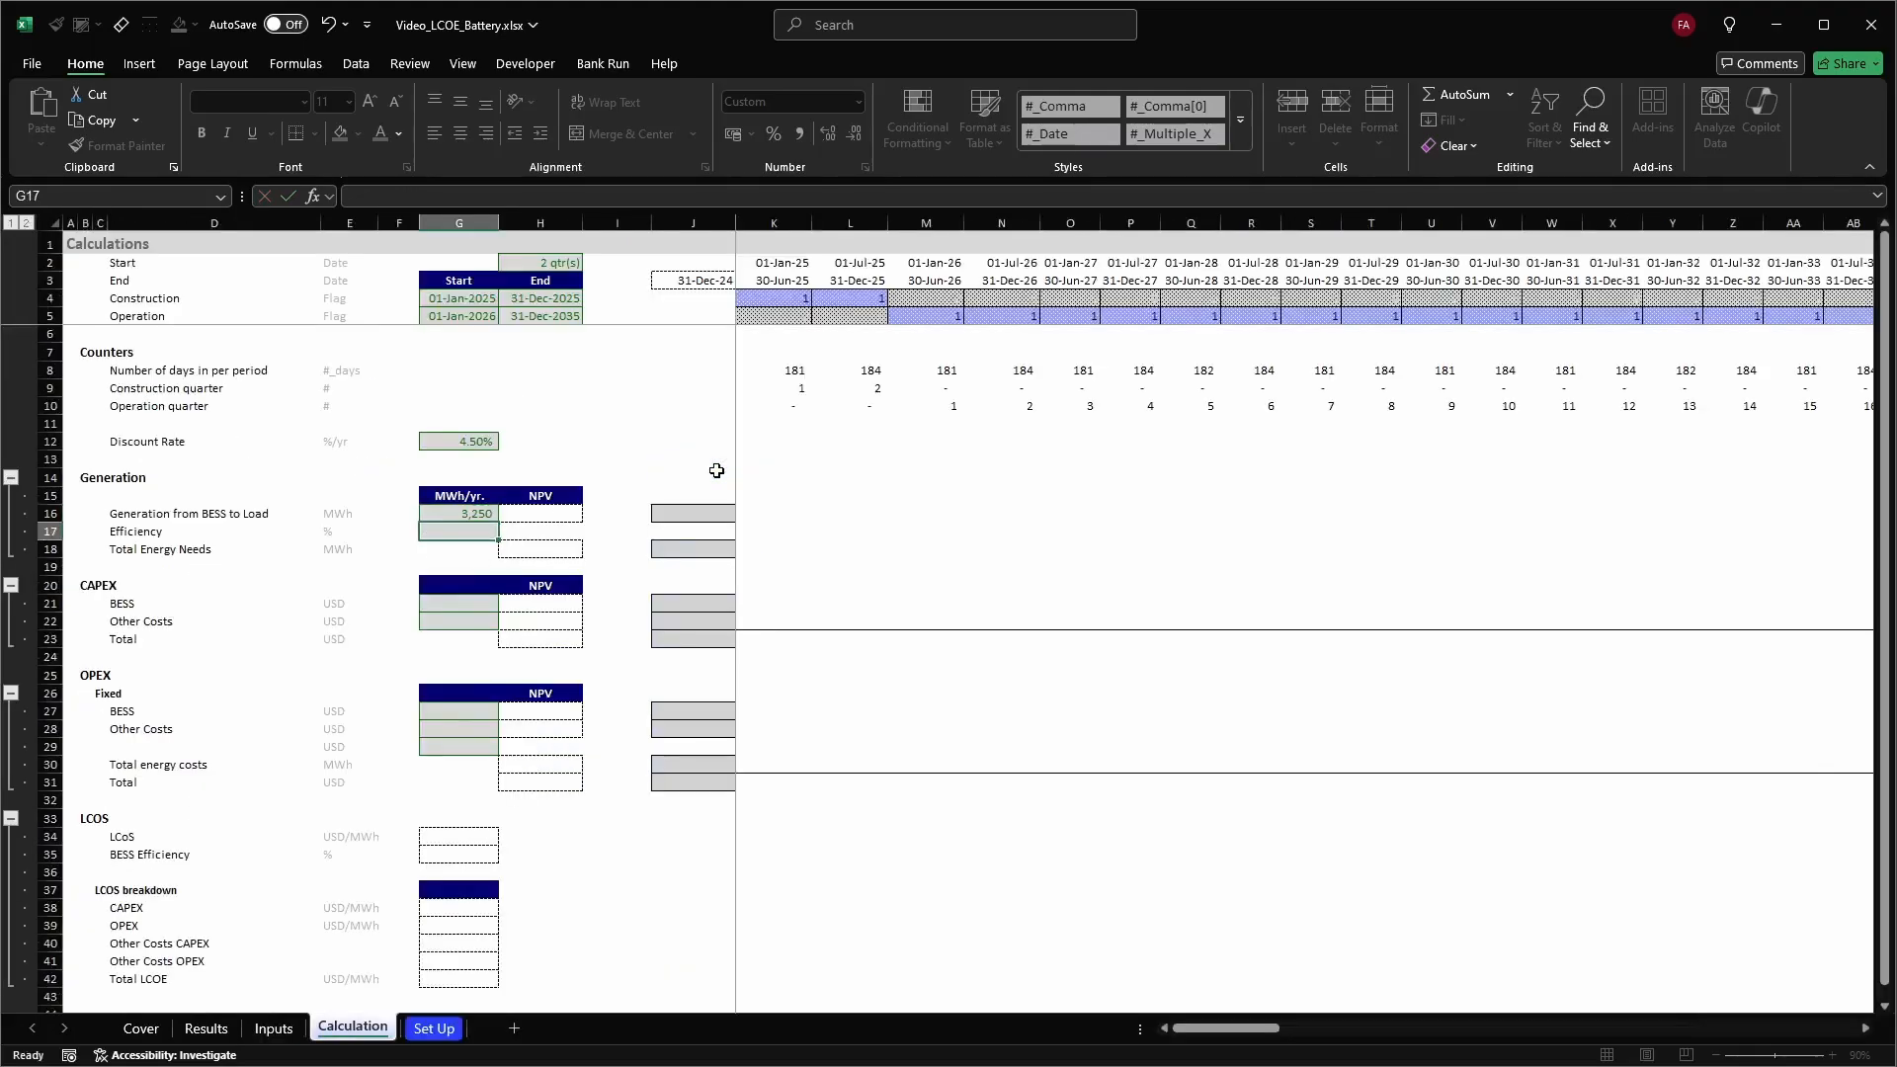
Link the Efficiency cell G17 to the BESS efficiency in Inputs!G15
type("=")
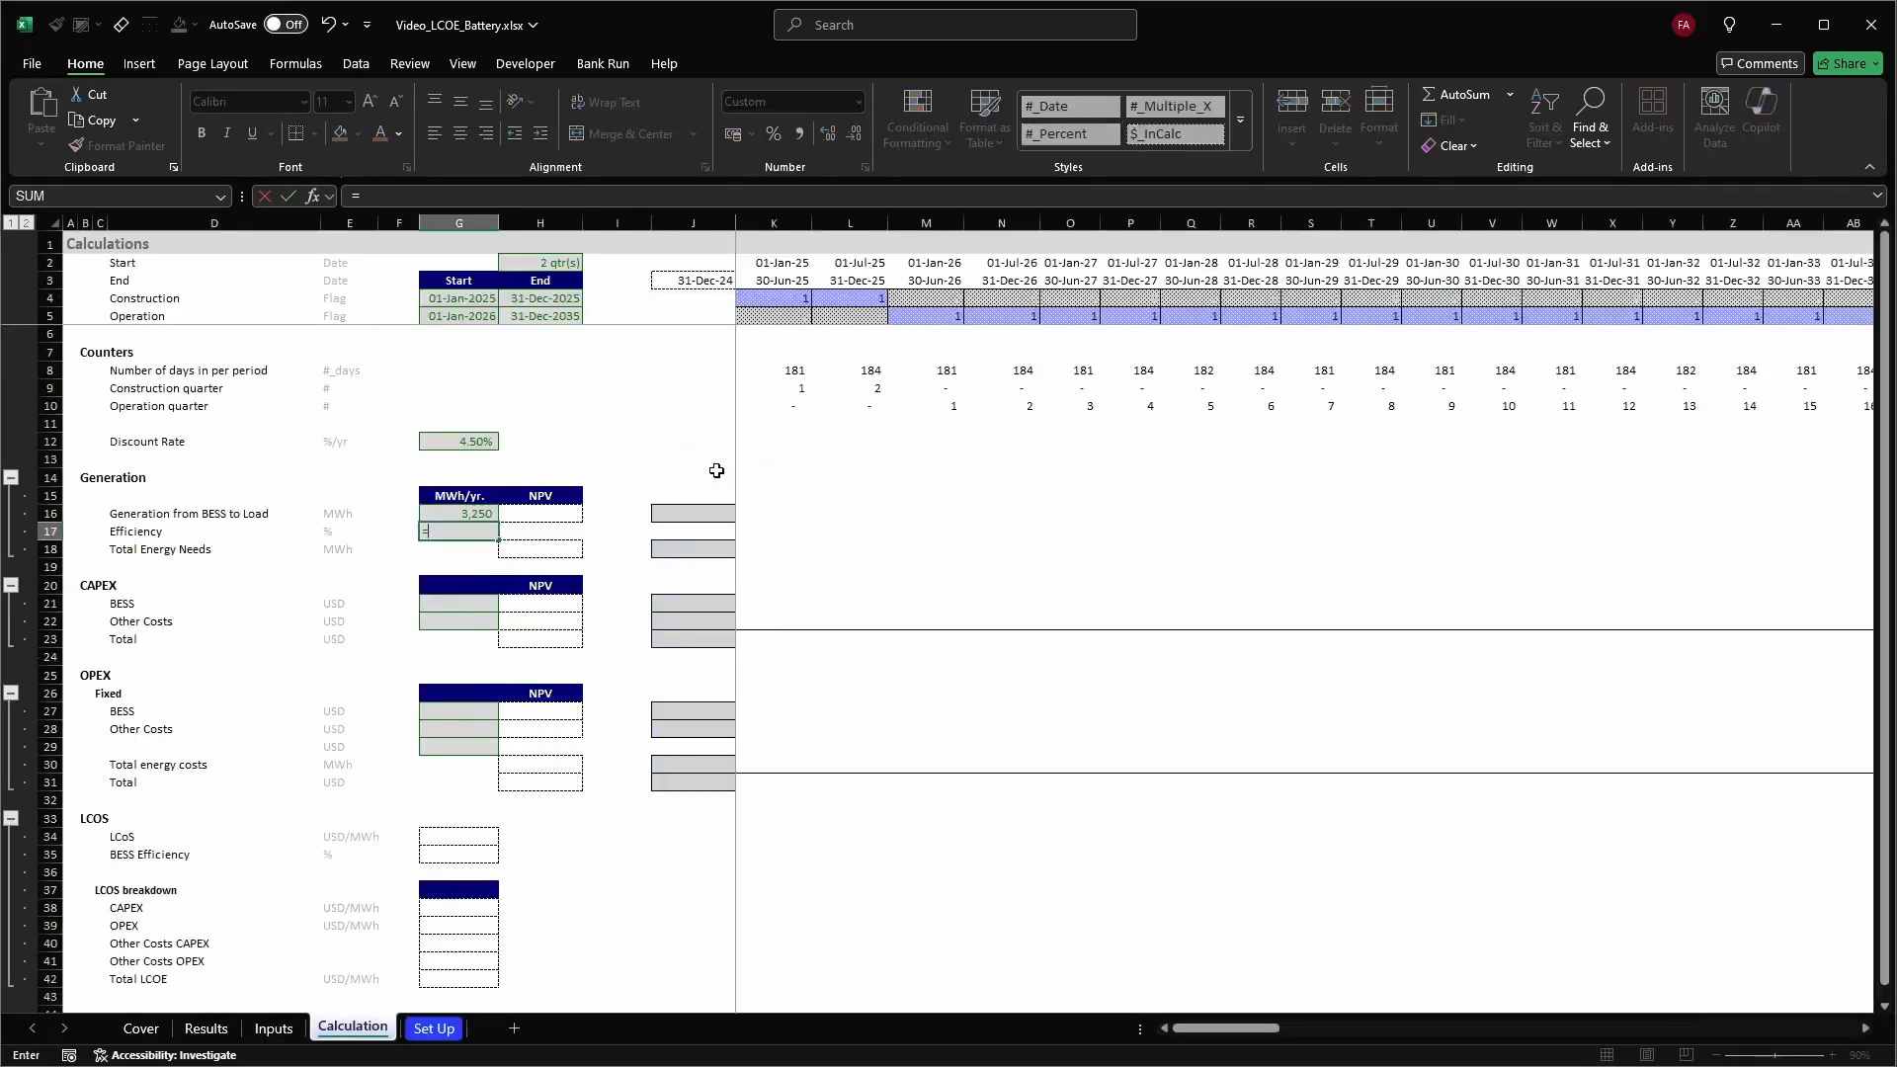
key("ctrl+Page_Up")
left_click(696, 623)
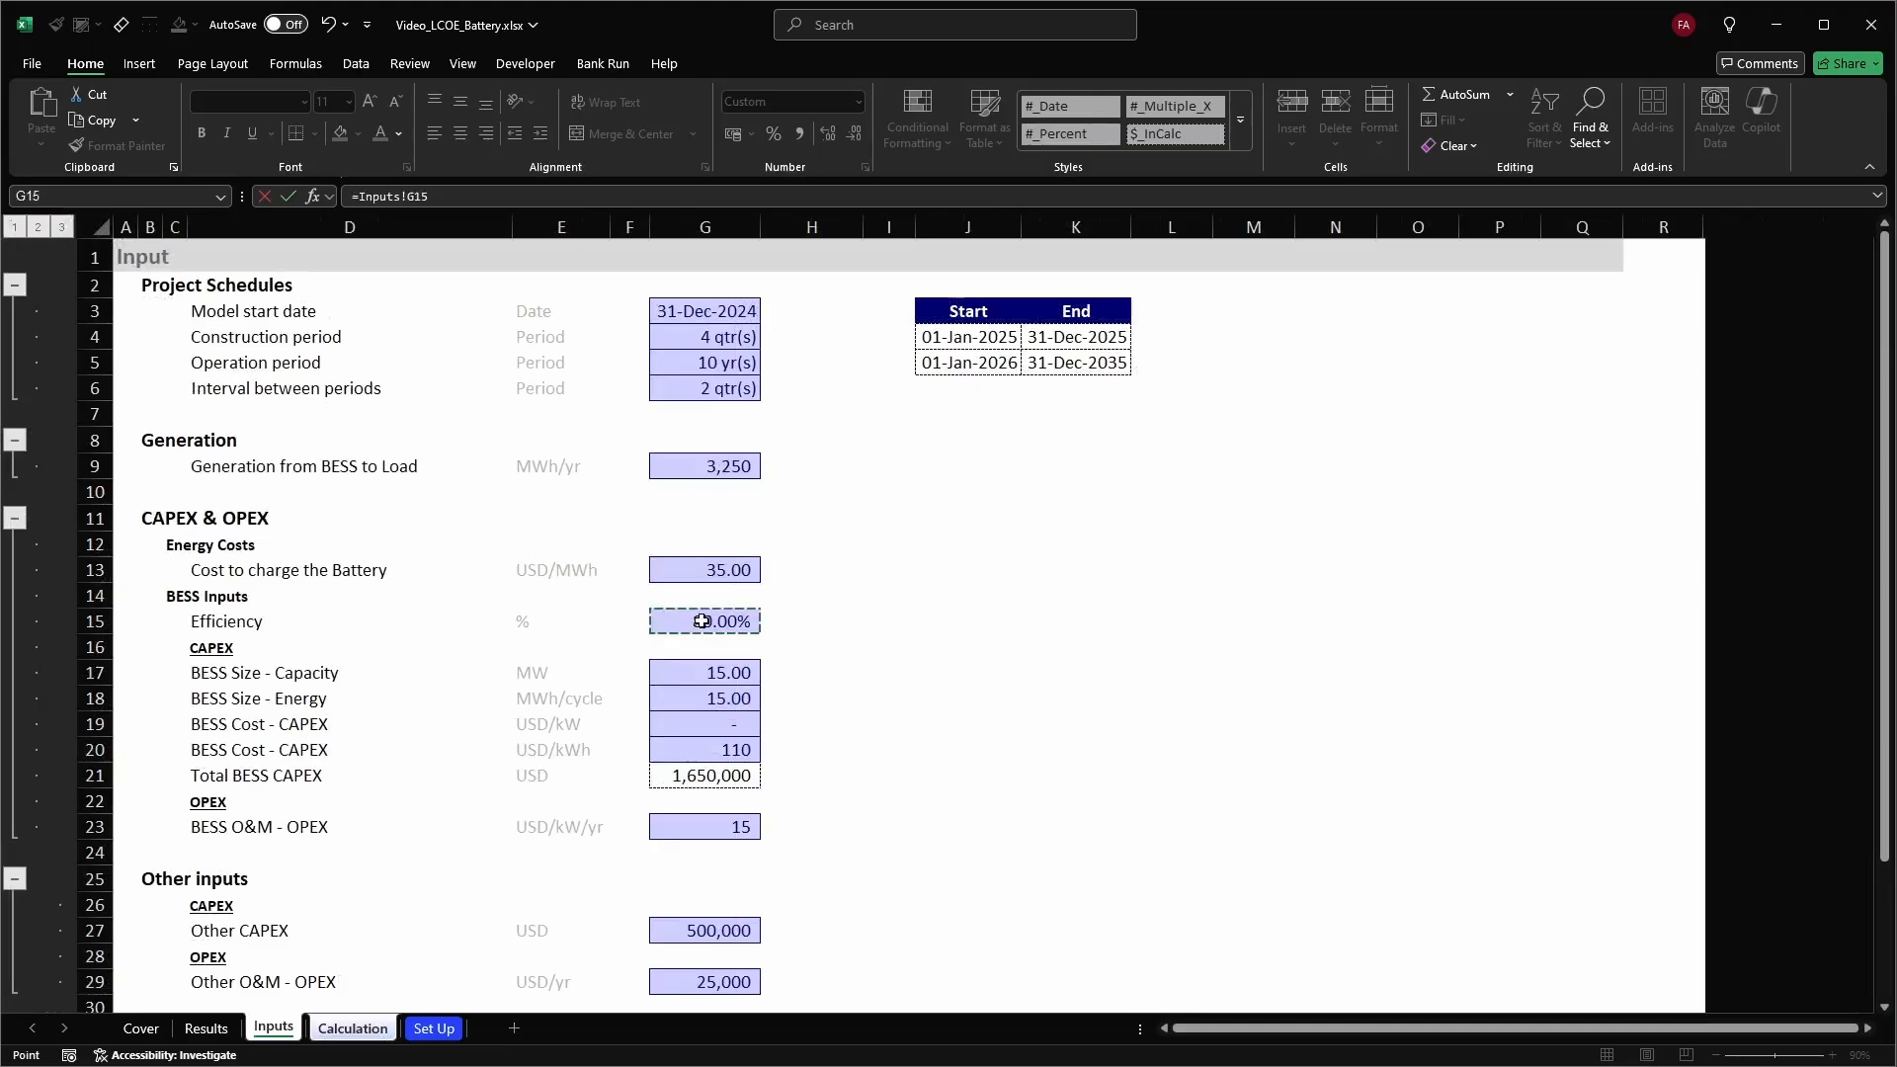
key("Return")
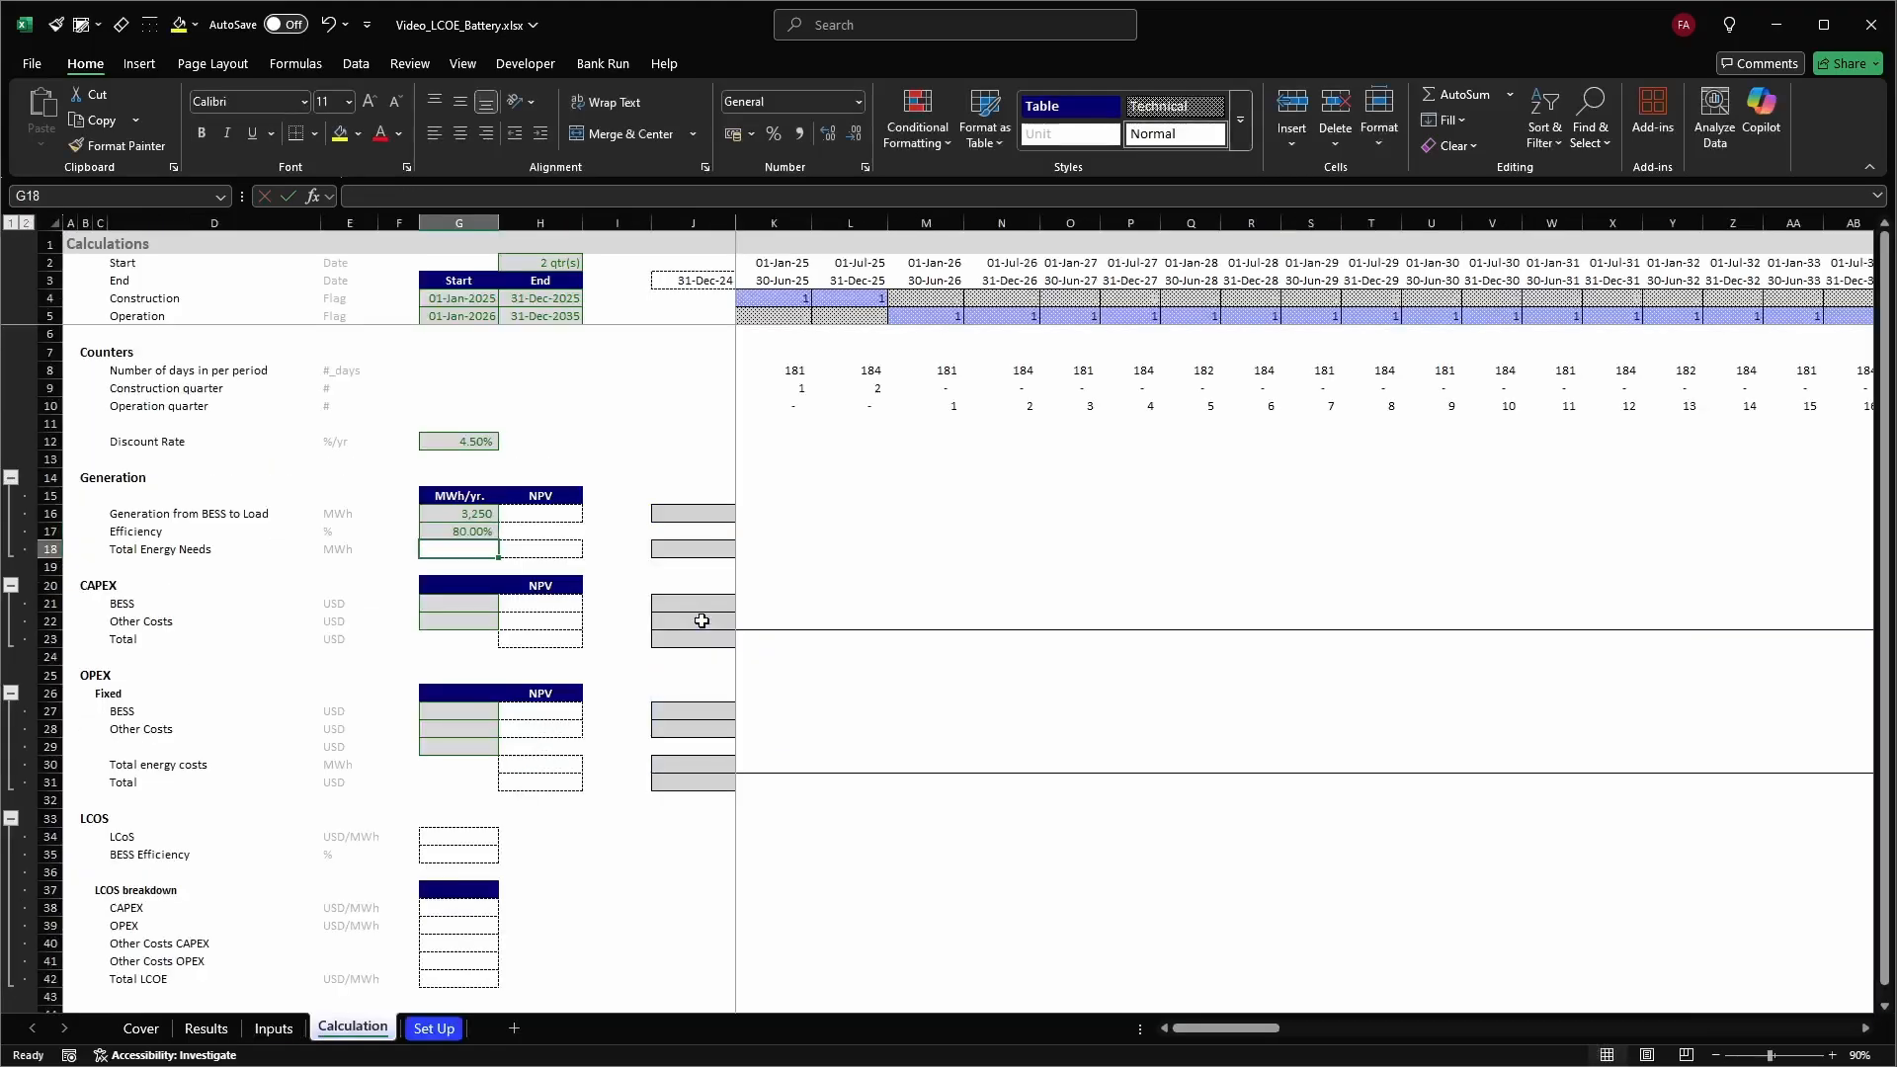
Enter =$G16*K$8/days_in_year in K16 to prorate the annual generation, and dismiss the file prompt for updating values
key("shift+space")
key("Right")
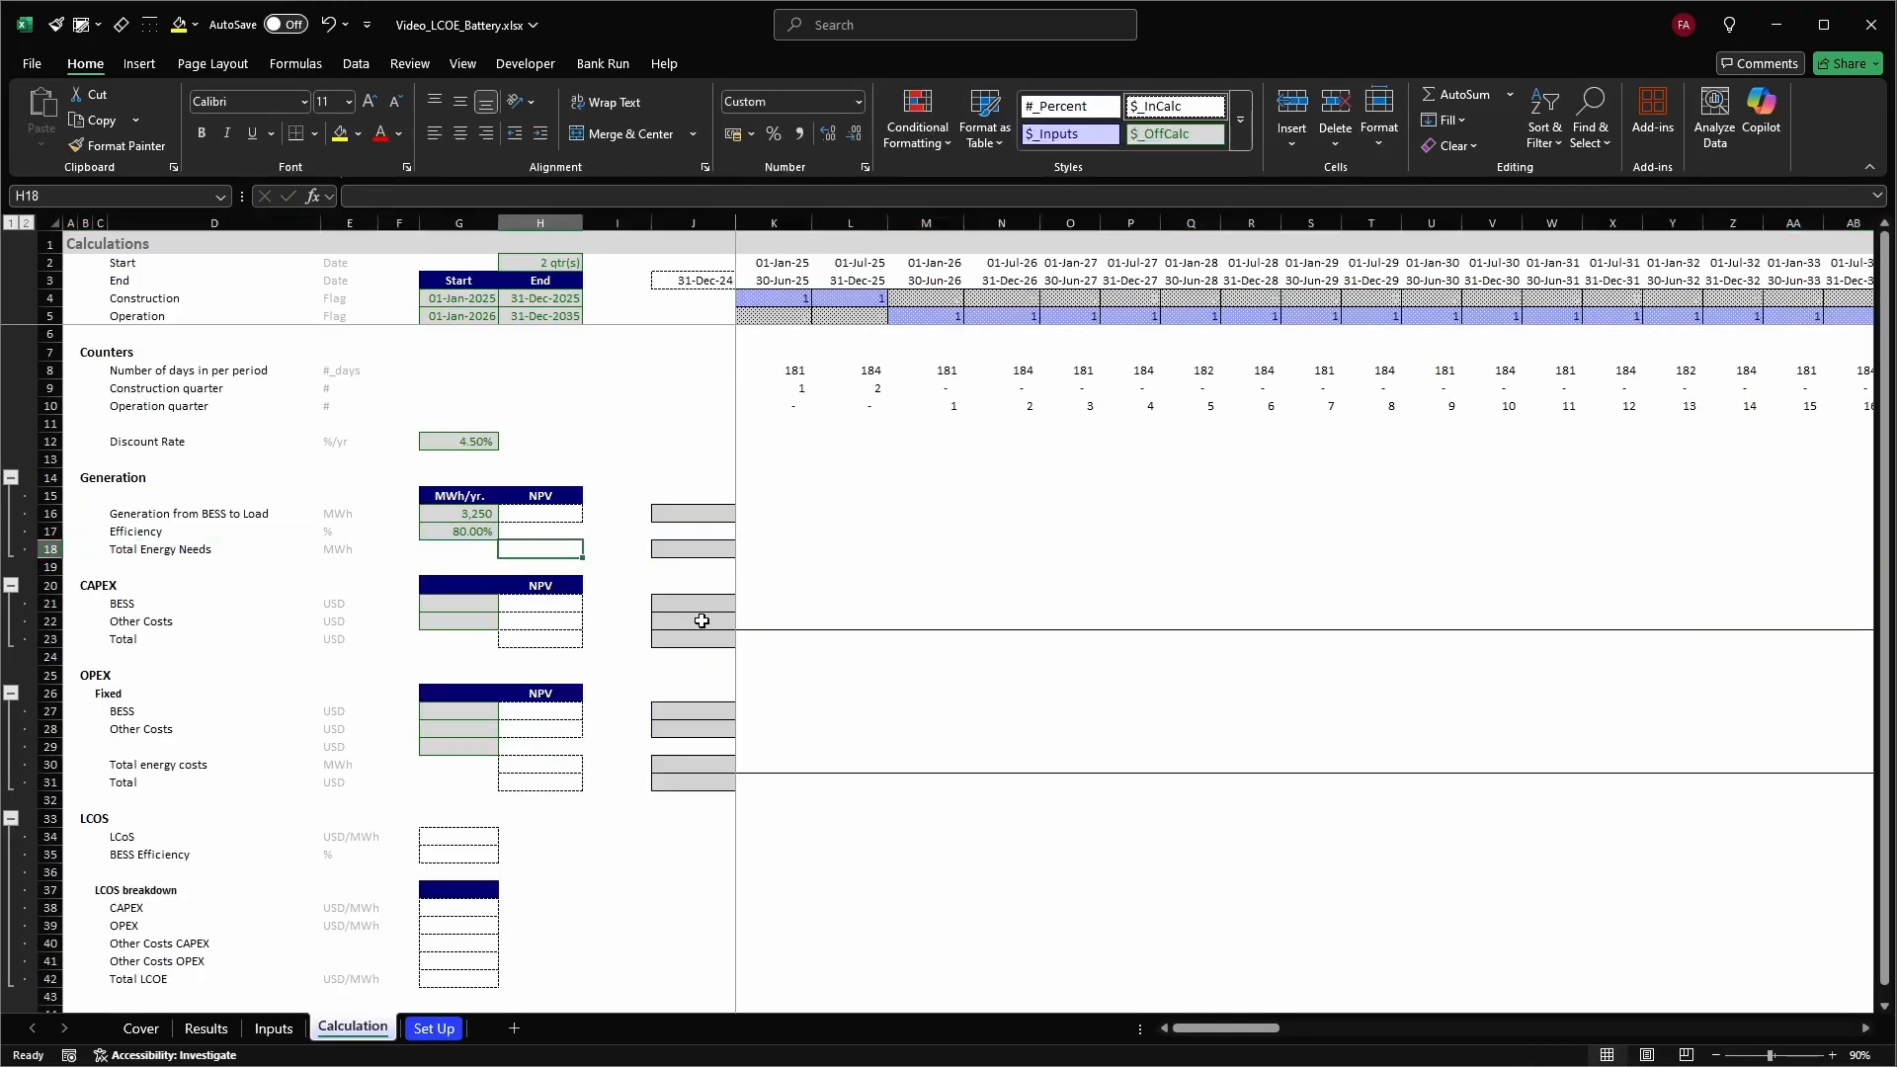
key("Right")
key("Right")
key("Right")
key("Up")
key("Up")
key("Left")
key("Right")
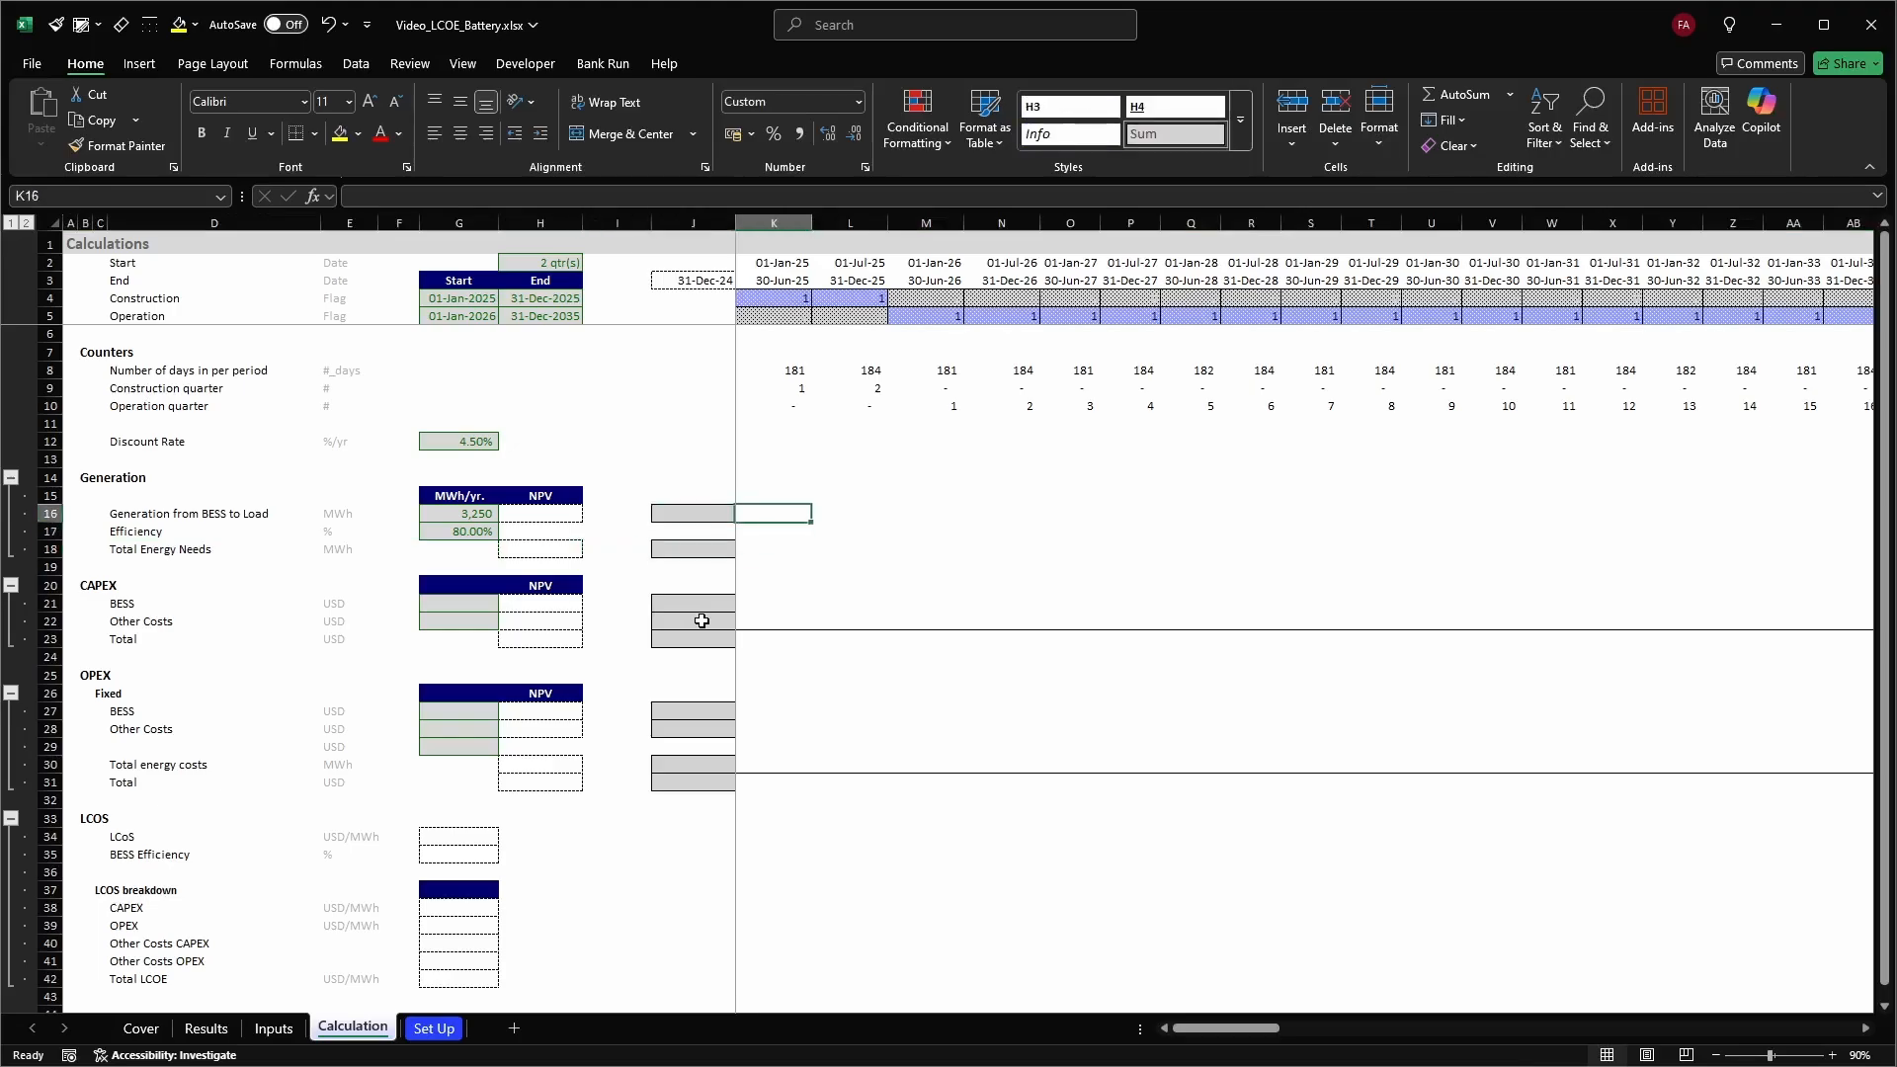
type("=")
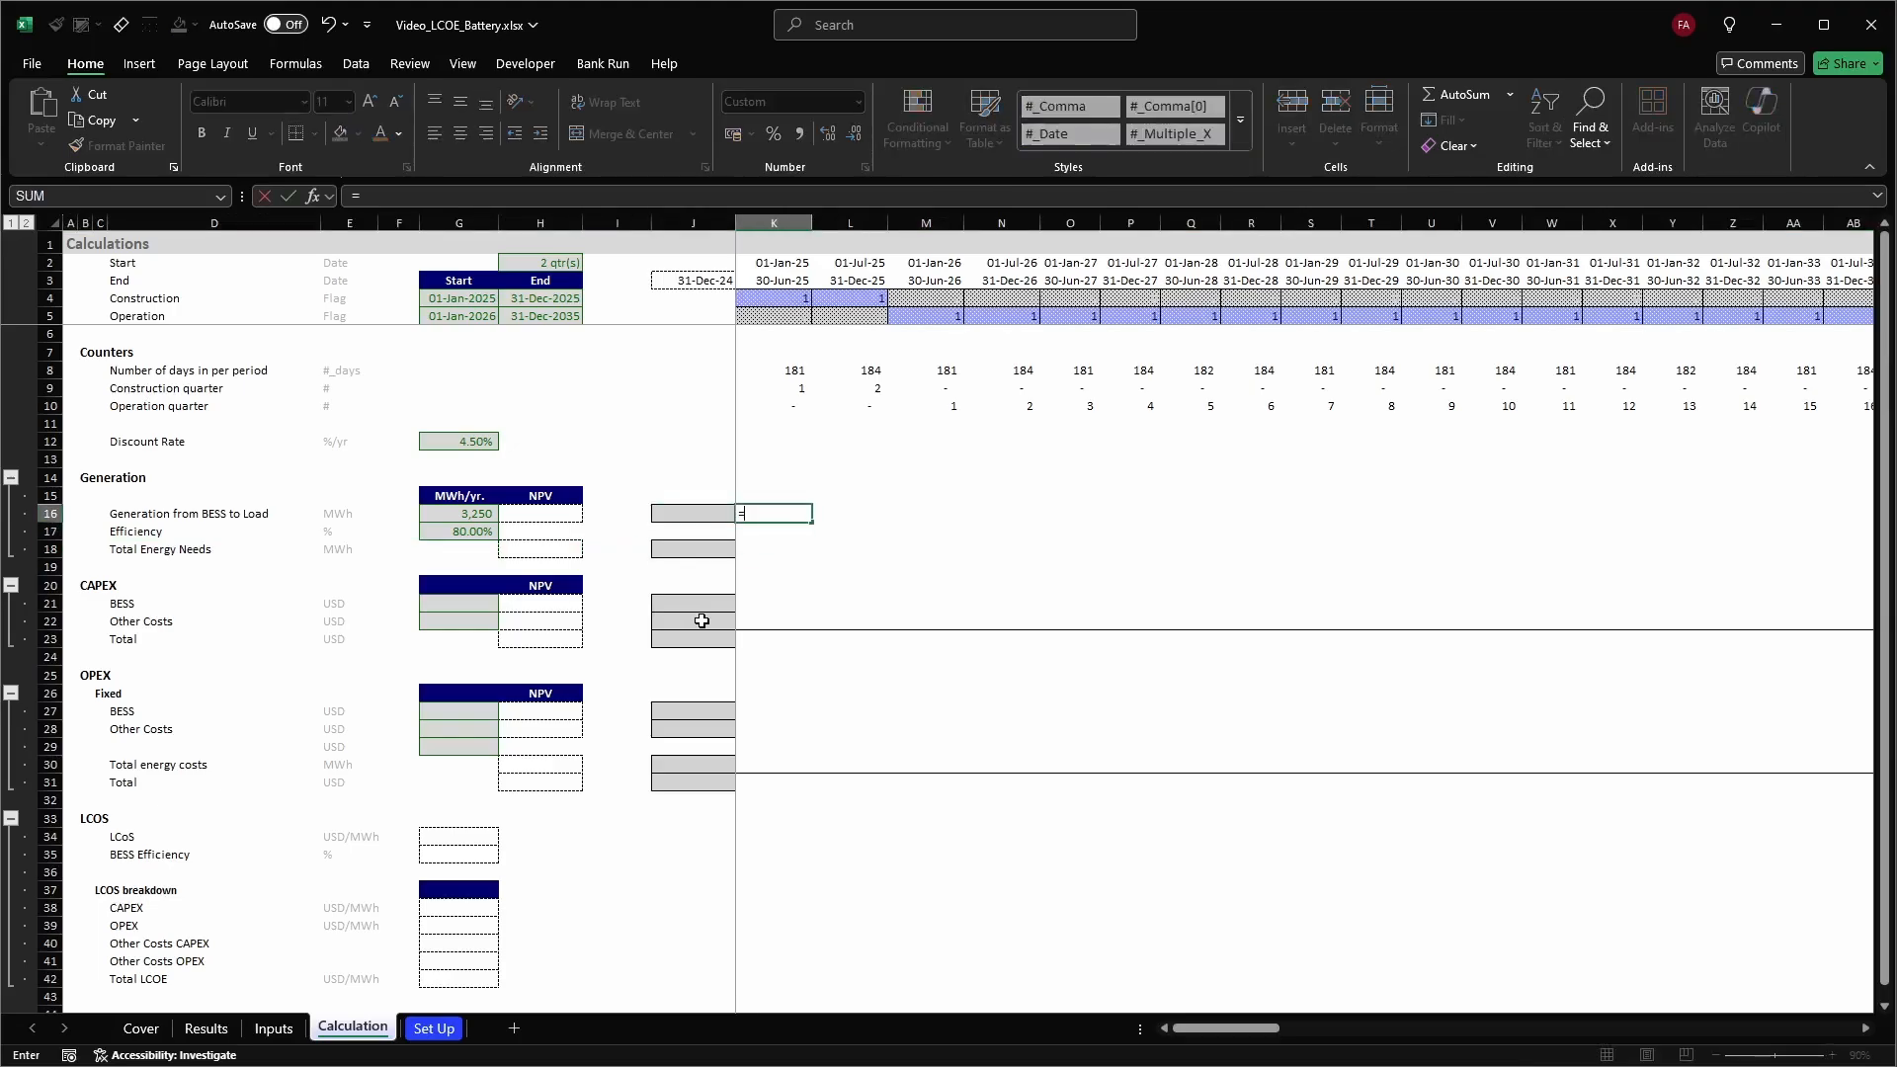
key("Left")
key("Left")
key("Left")
key("Left")
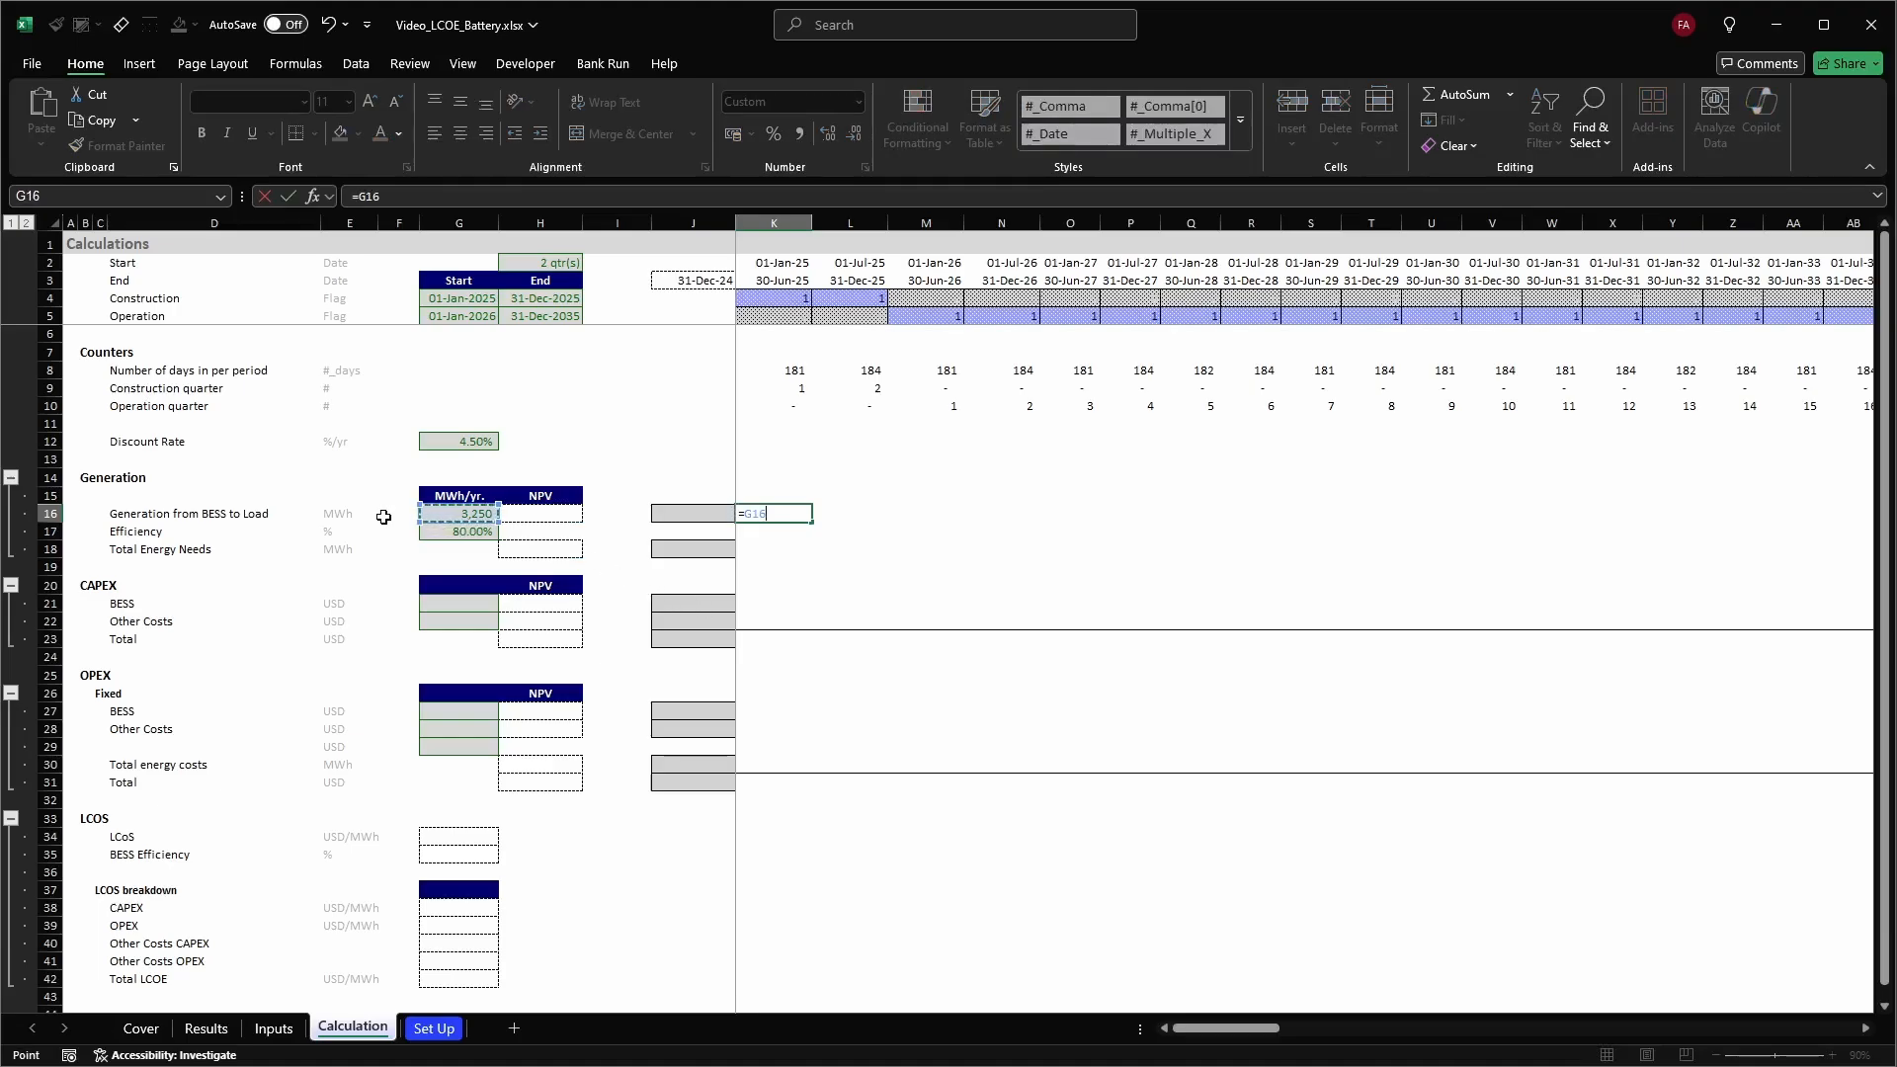
key("F4")
key("F4")
key("F4")
type("*-")
left_click(790, 369)
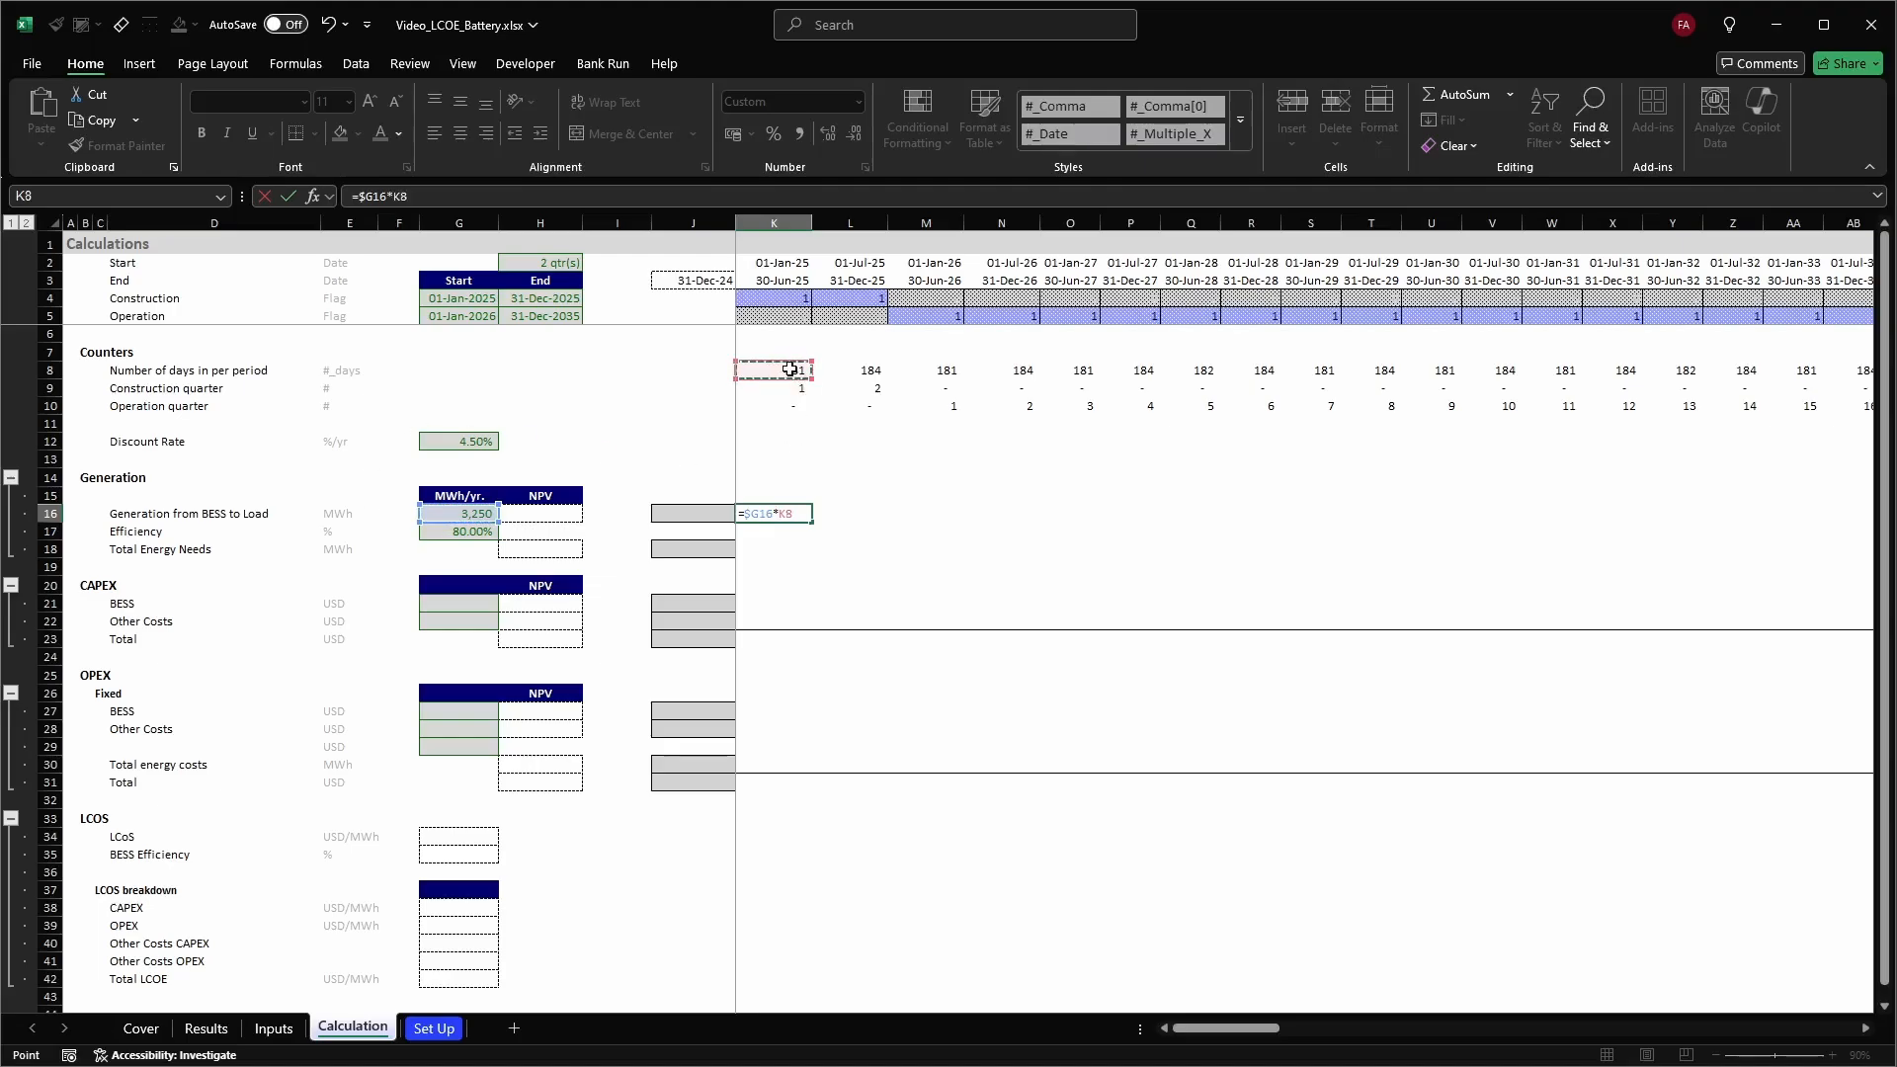
key("F4")
key("F4")
type("/days")
key("Down")
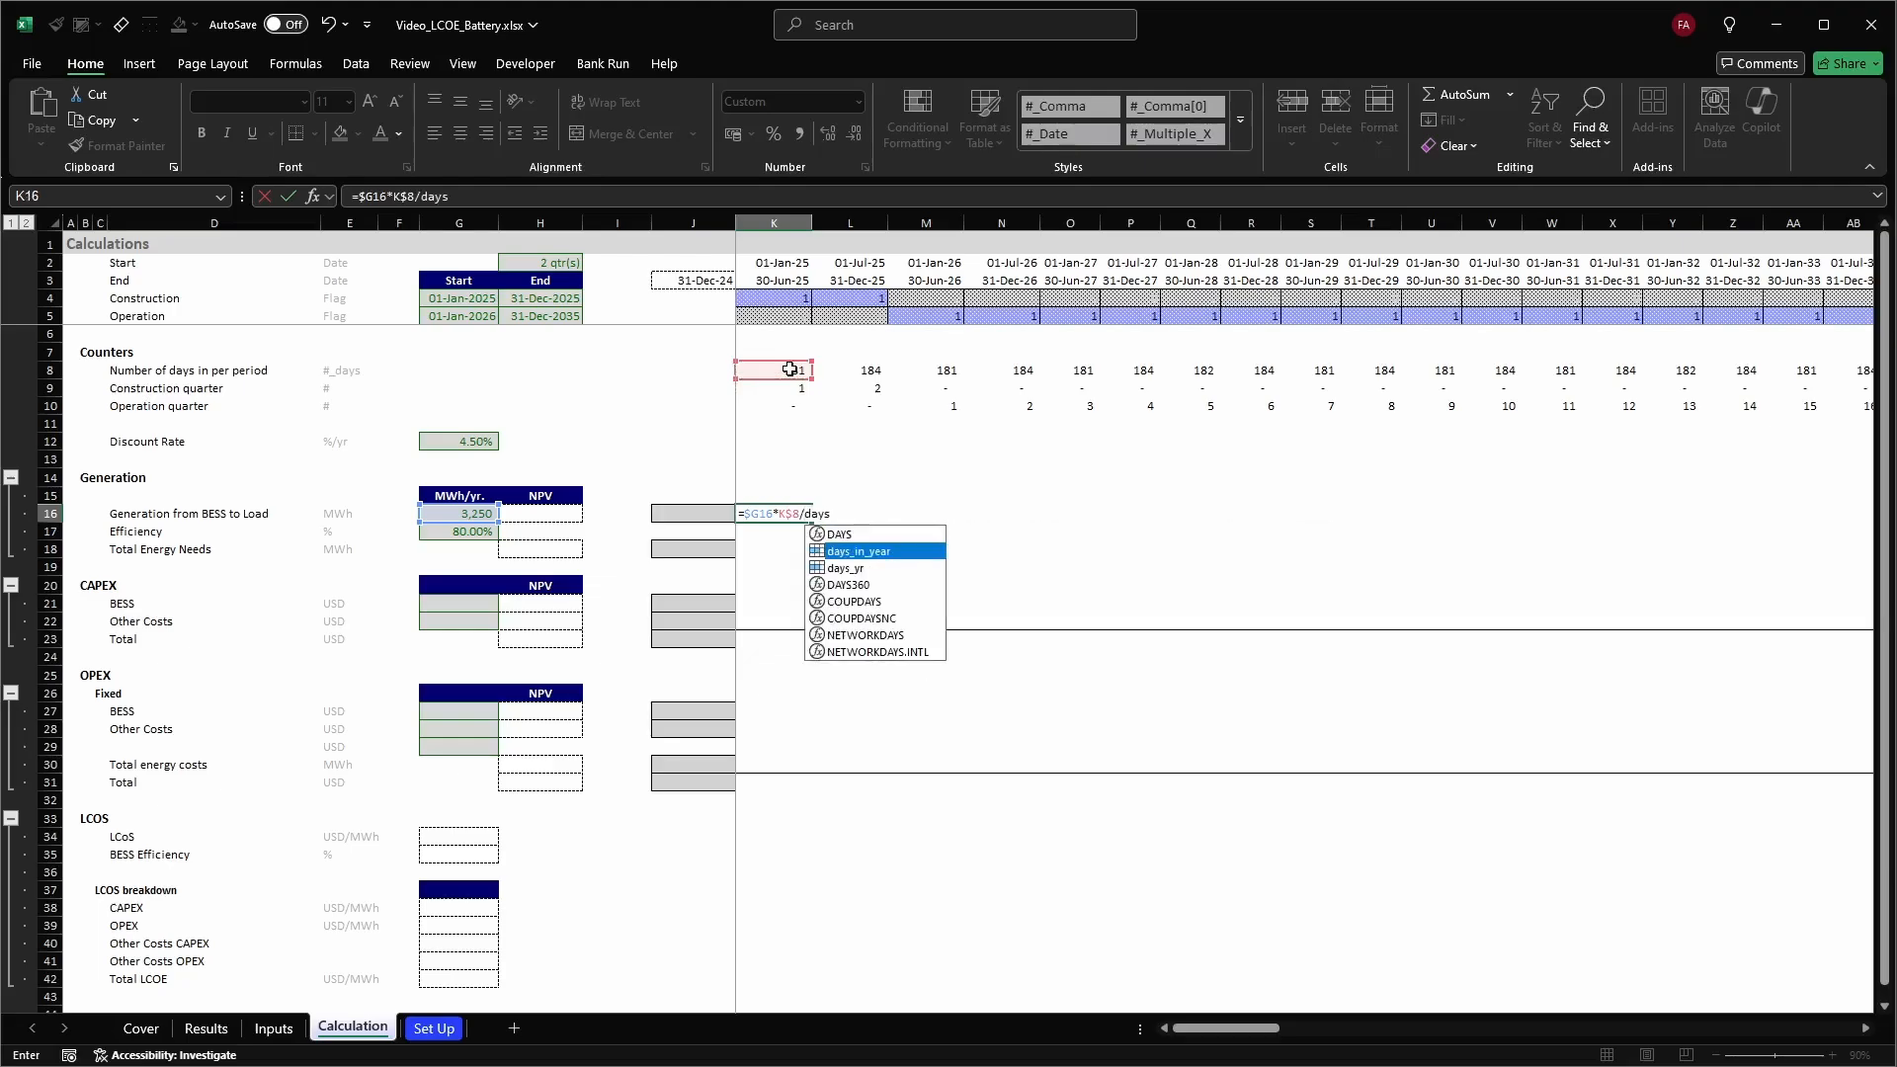
key("Tab")
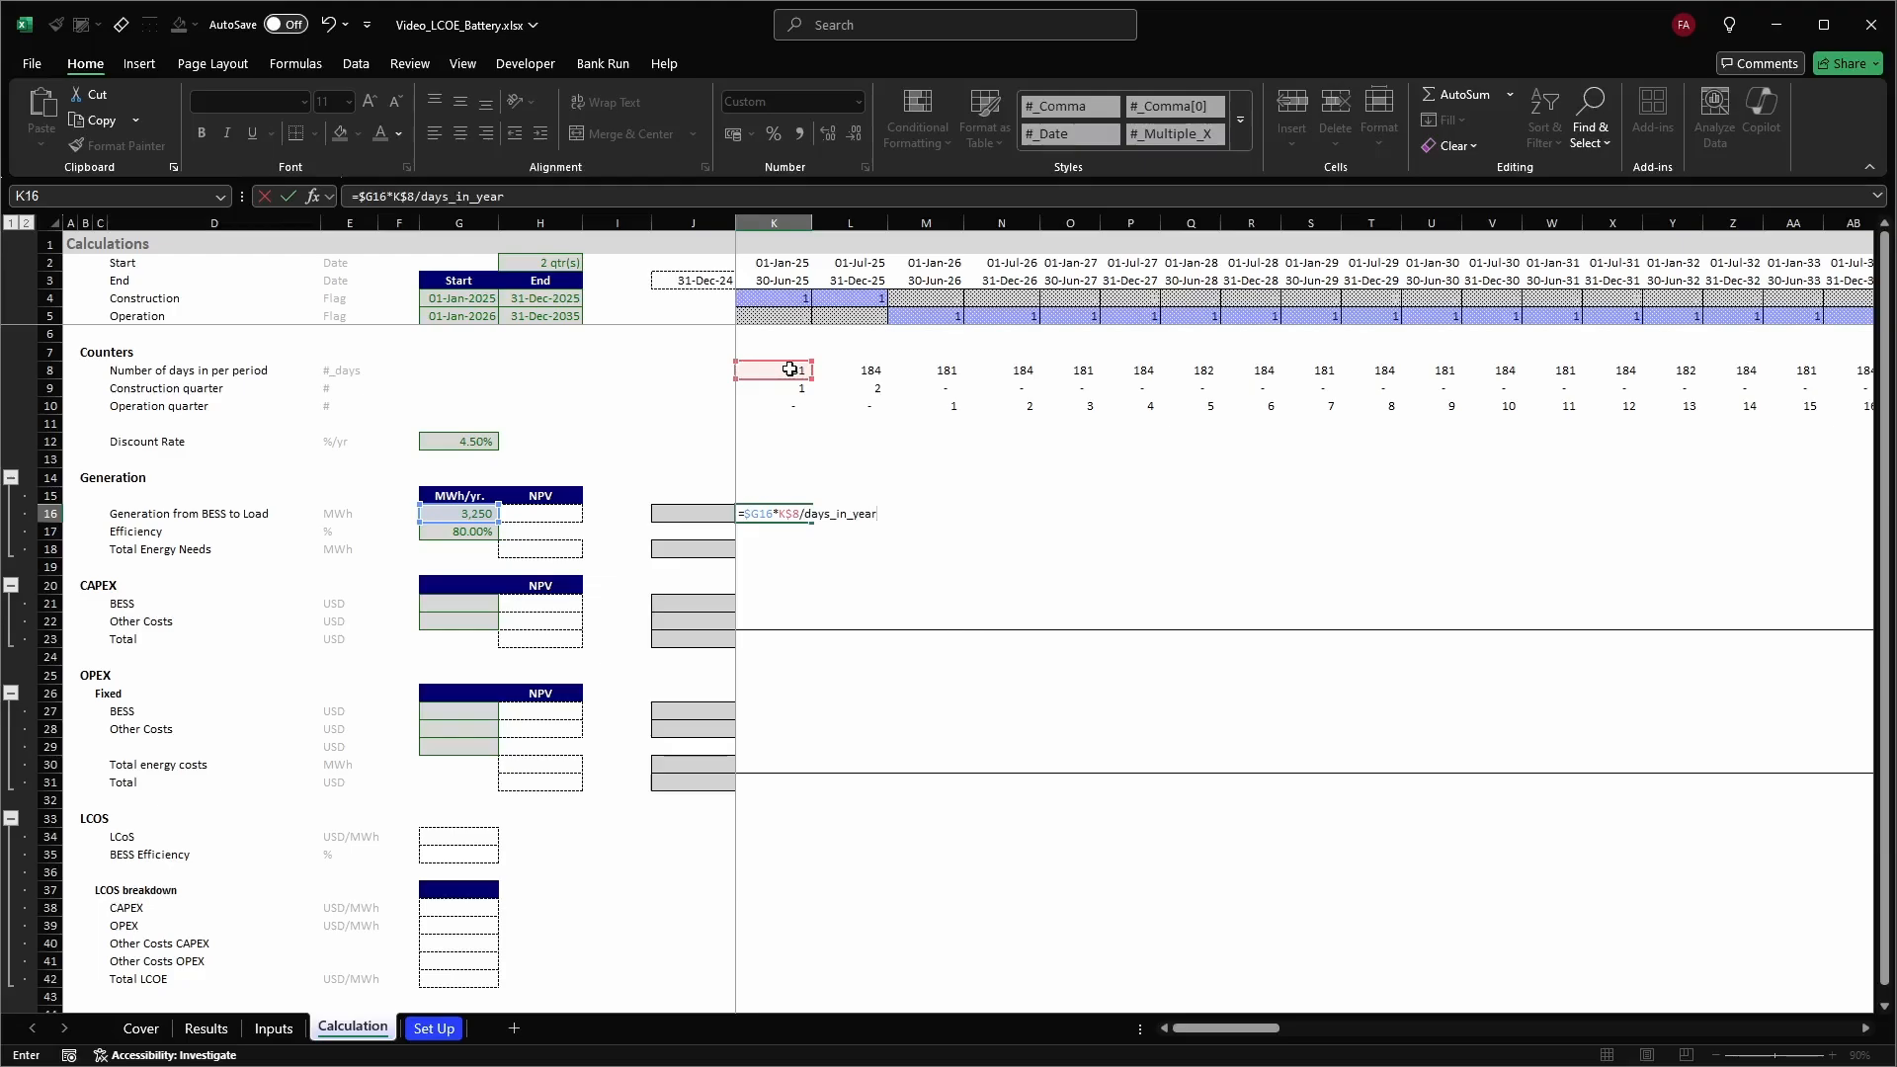
key("Return")
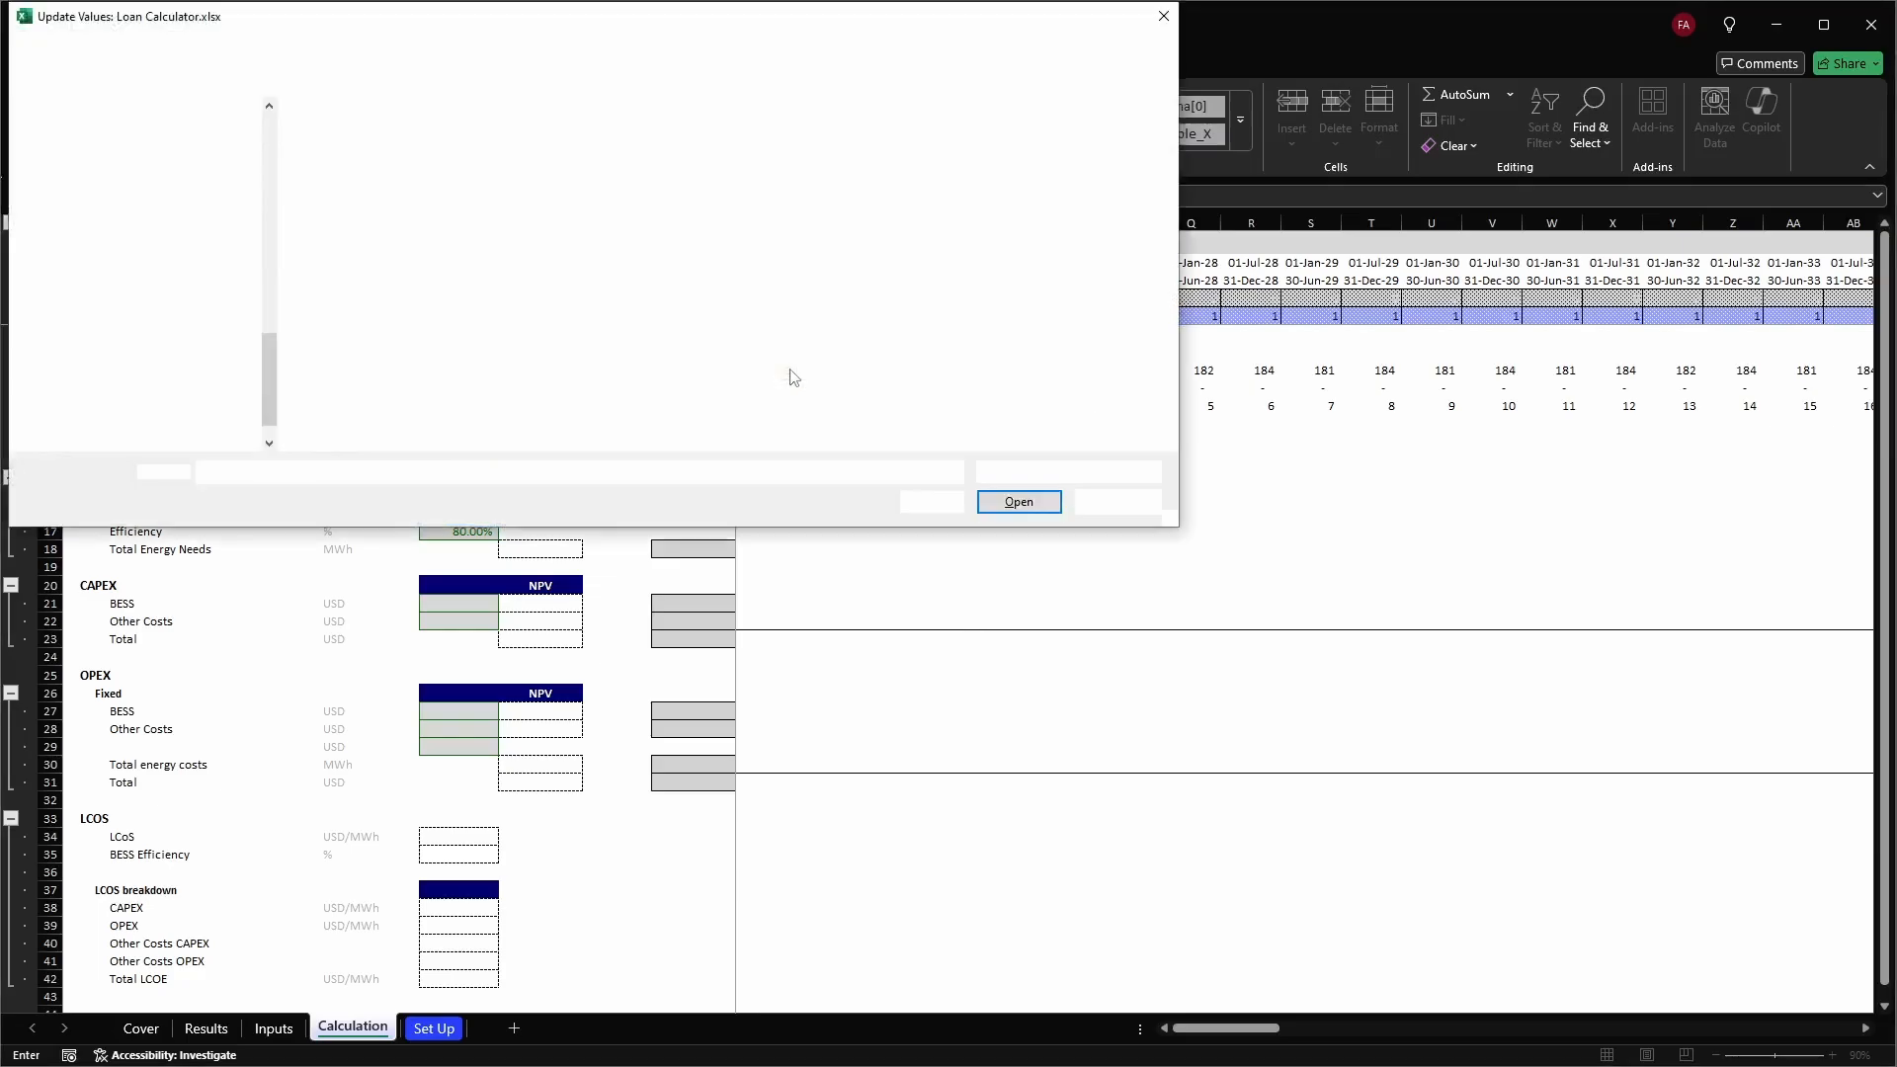
left_click(1118, 501)
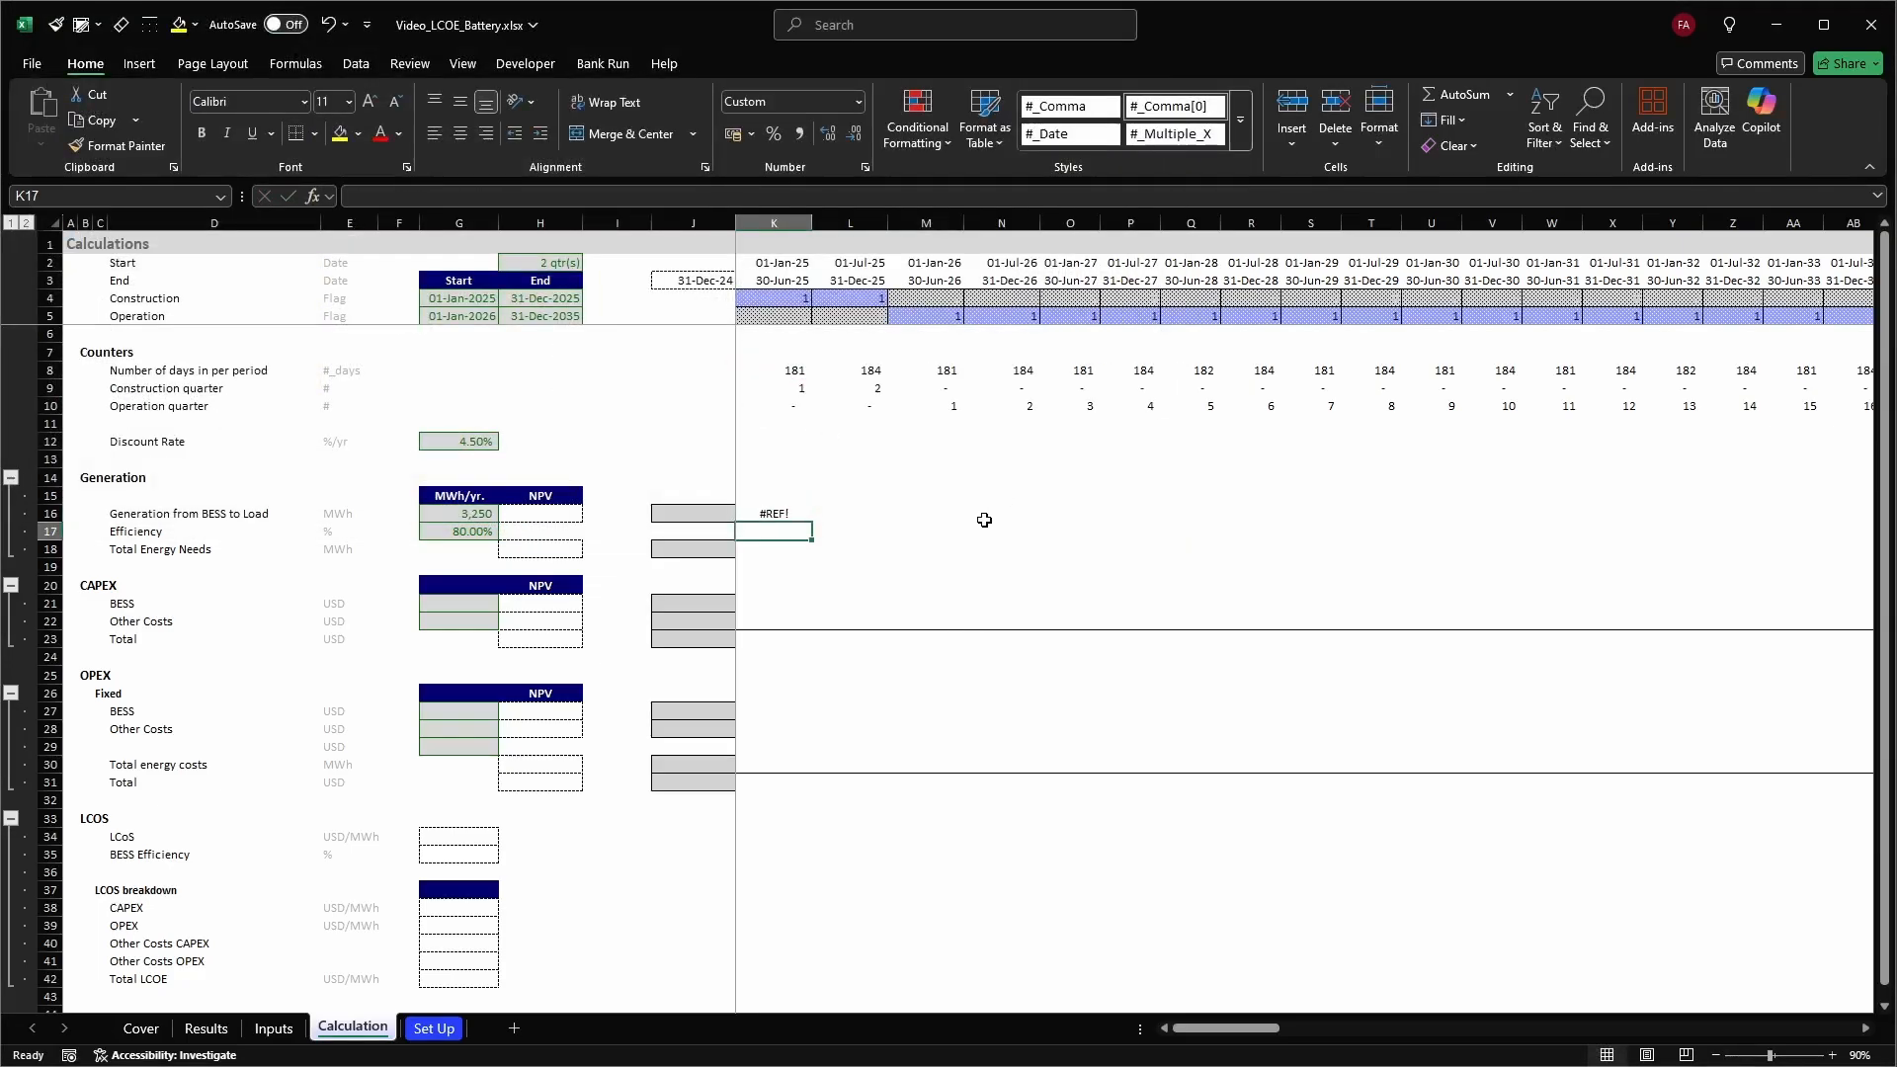
Replace days_in_year in the K16 formula with the Days in year constant days_yr from the Set Up sheet
key("Up")
key("F2")
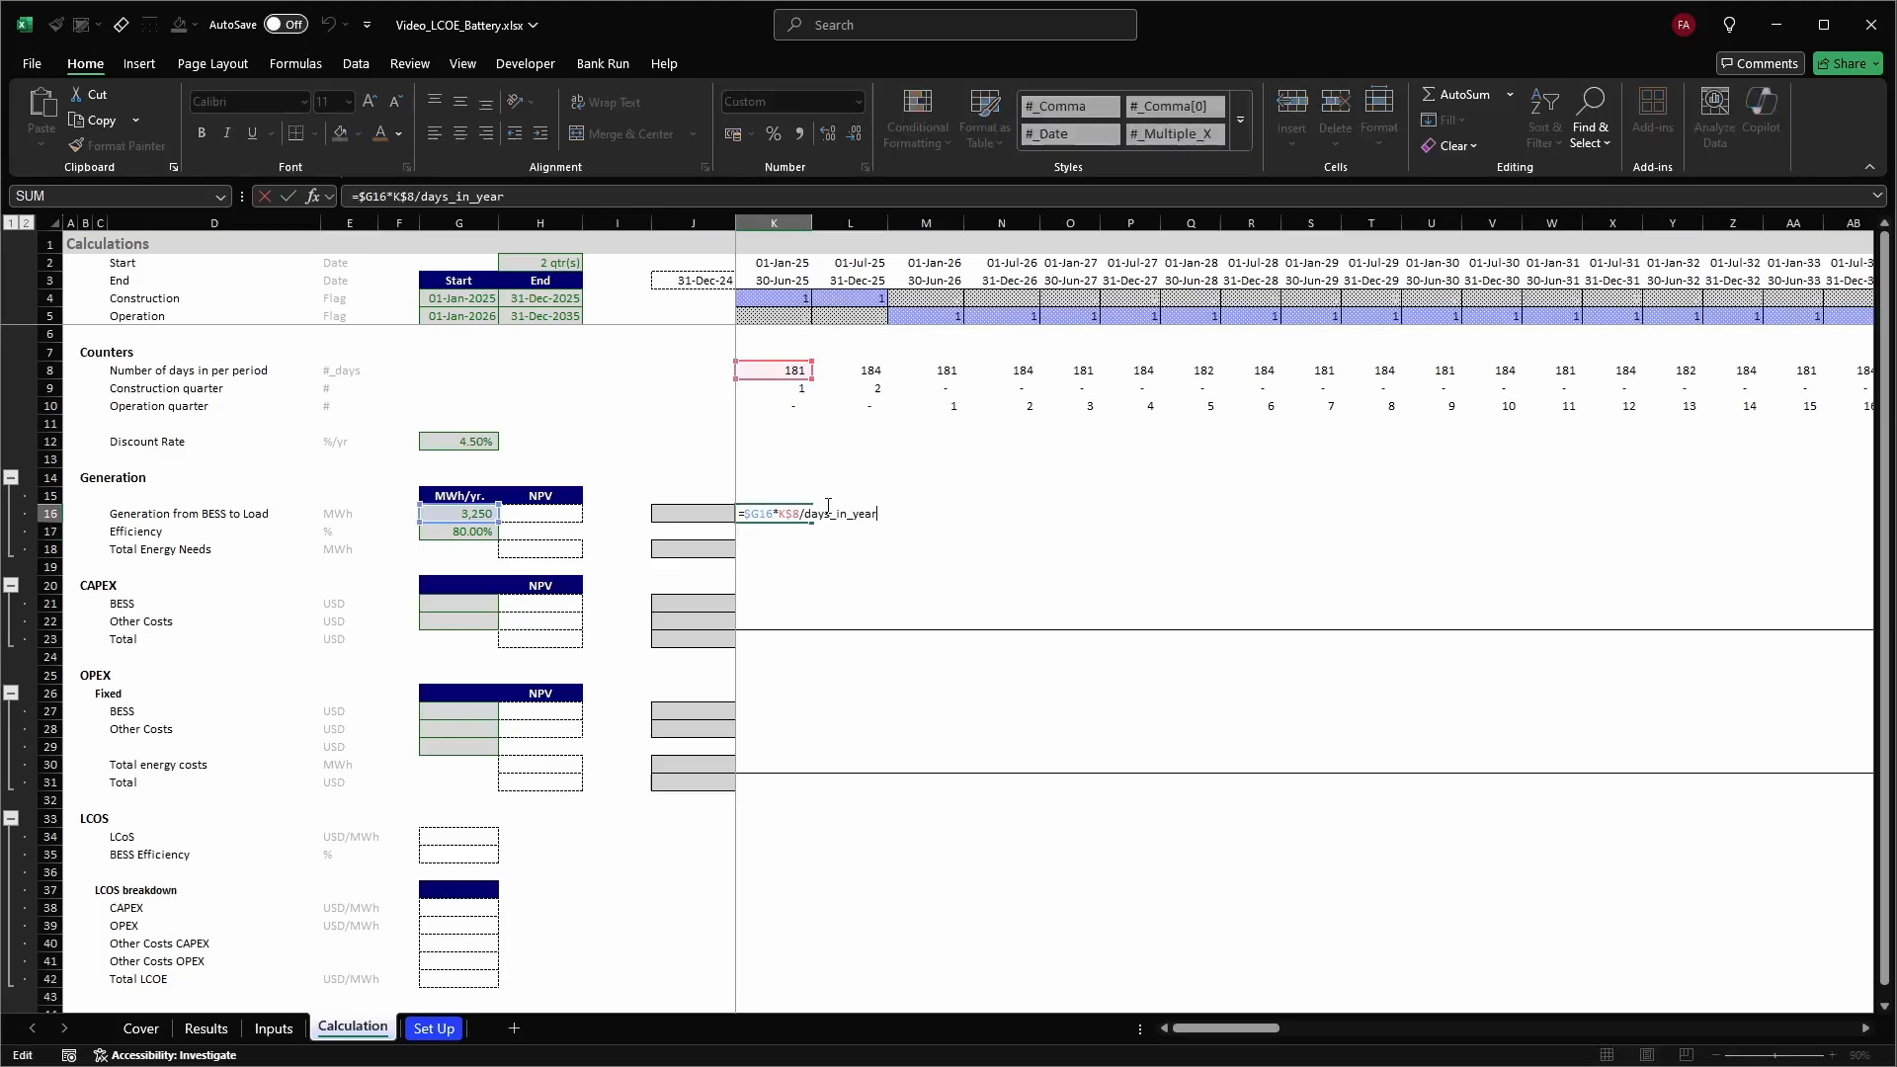
key("BackSpace")
key("BackSpace")
key("BackSpace")
key("BackSpace")
key("BackSpace")
key("BackSpace")
key("BackSpace")
key("BackSpace")
key("BackSpace")
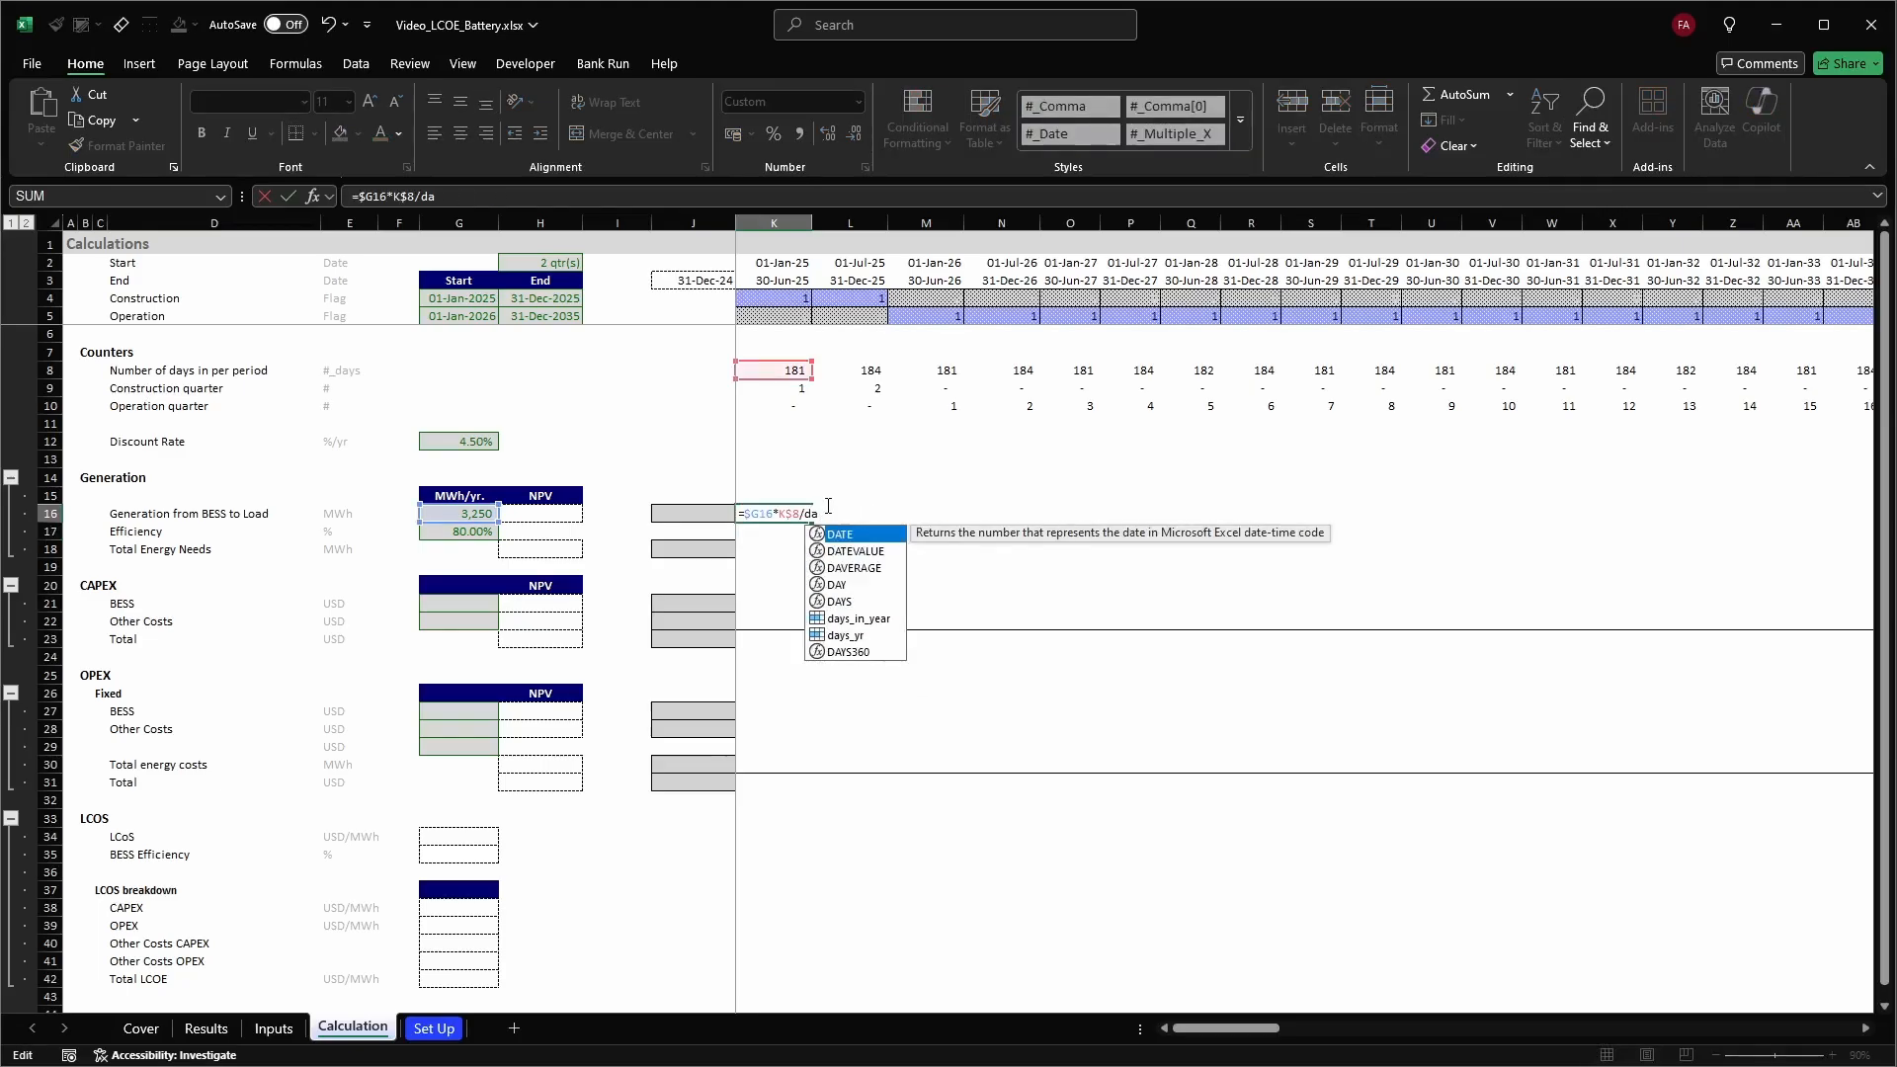
key("ctrl+Page_Down")
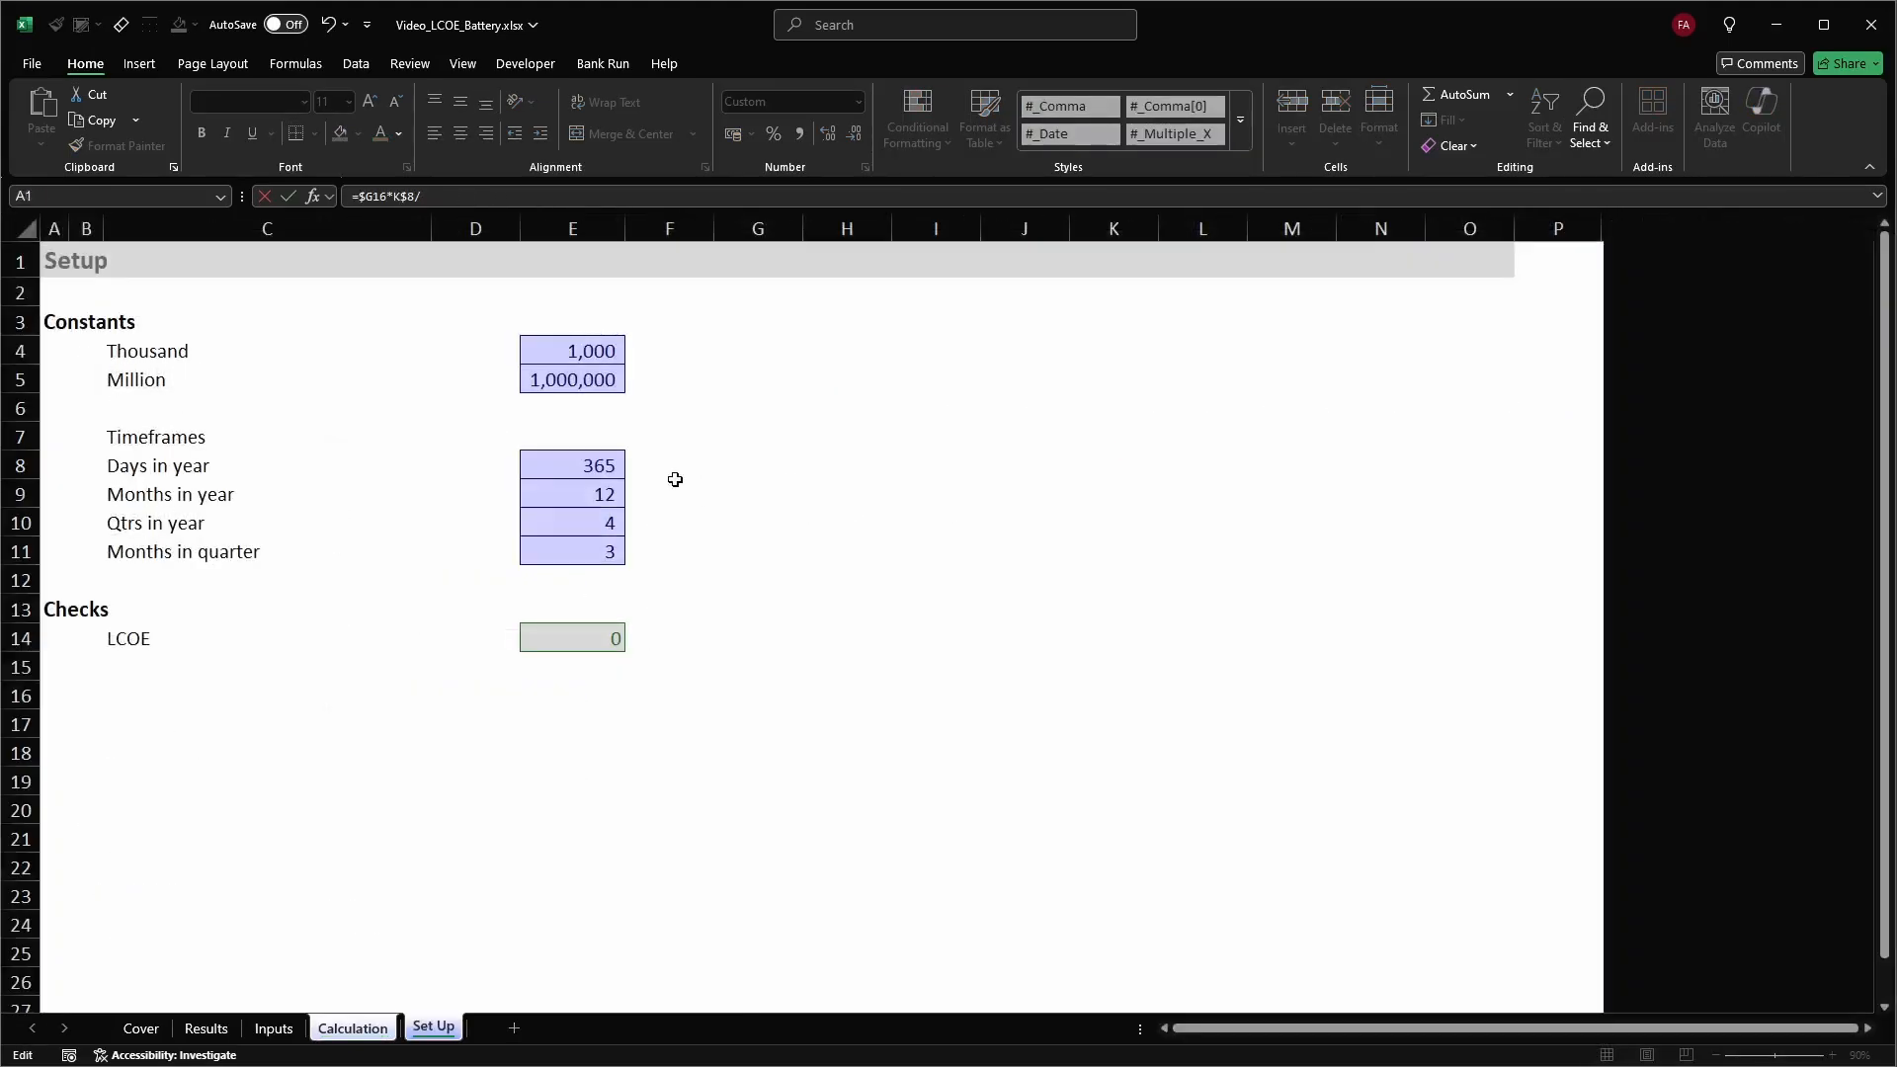
left_click(594, 466)
key("Return")
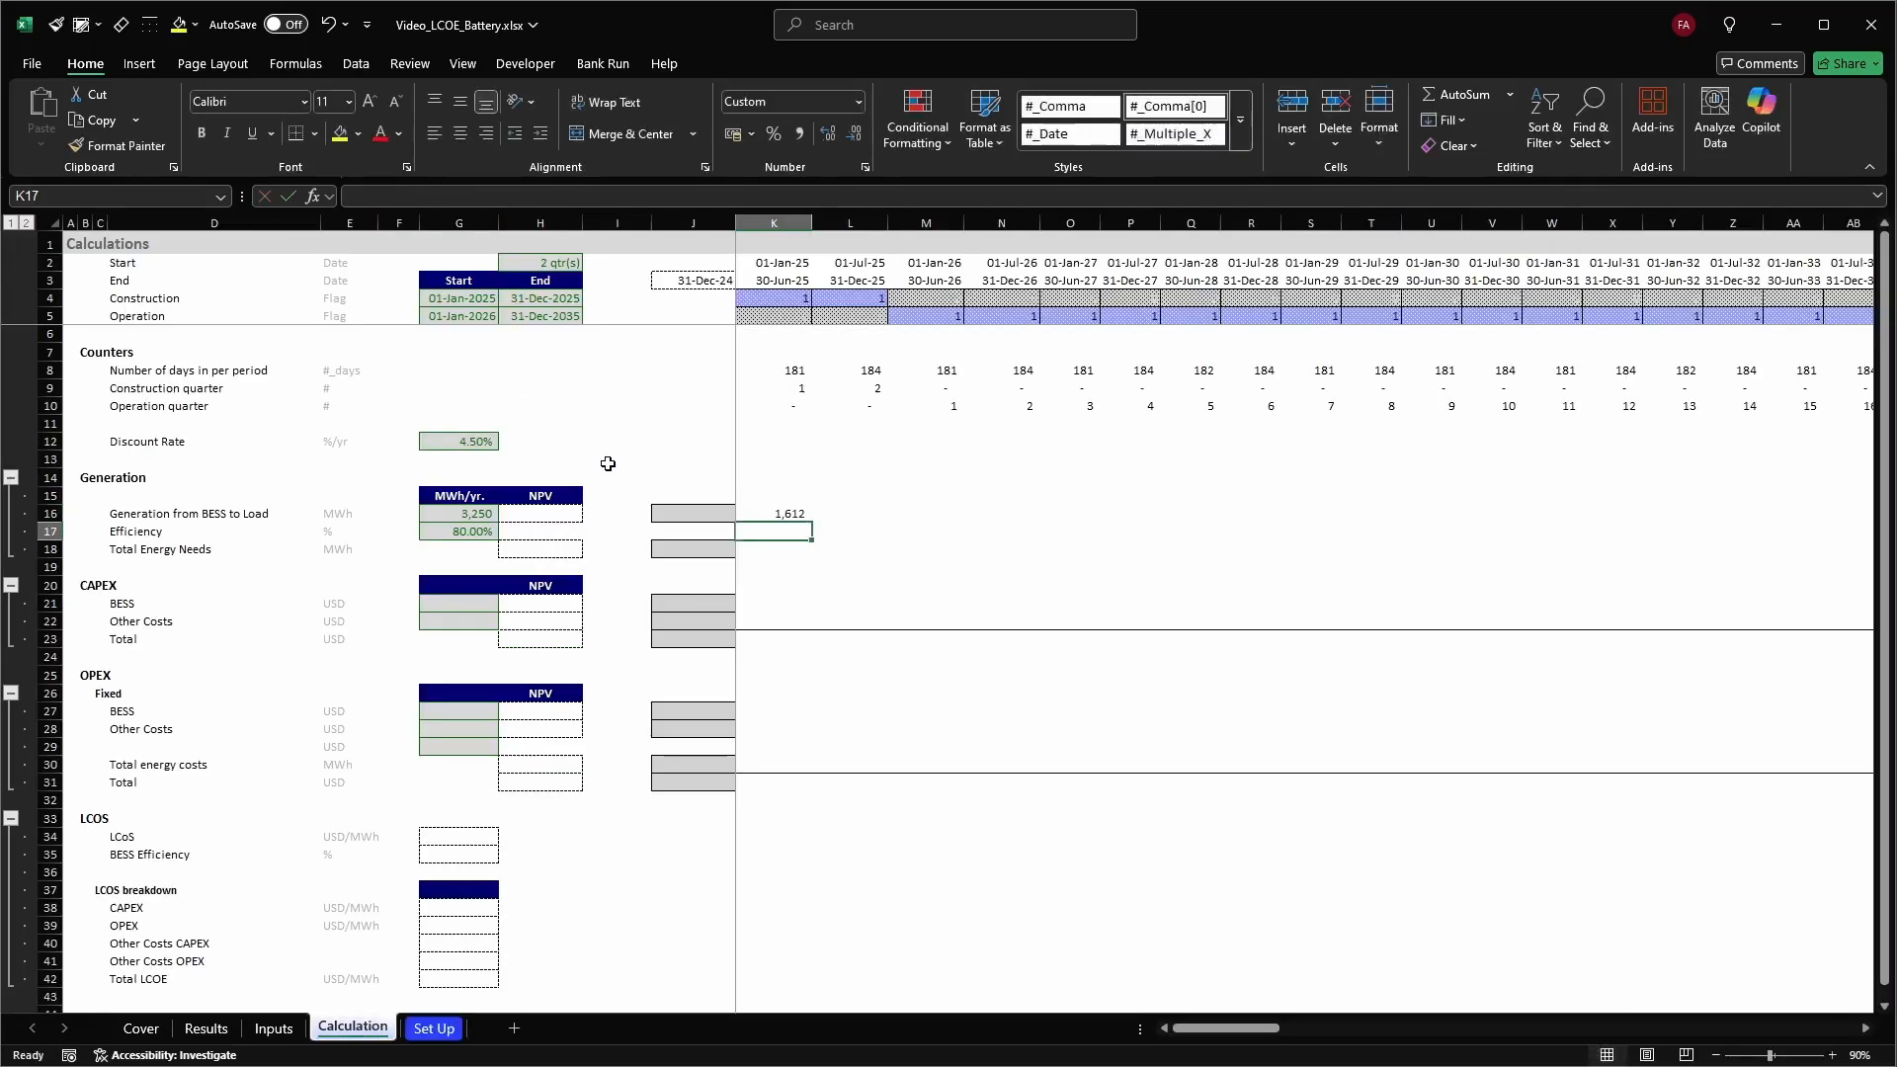
Review the K16 formula and check the defined name of the Days in year cell on the Set Up sheet
left_click(762, 510)
key("F2")
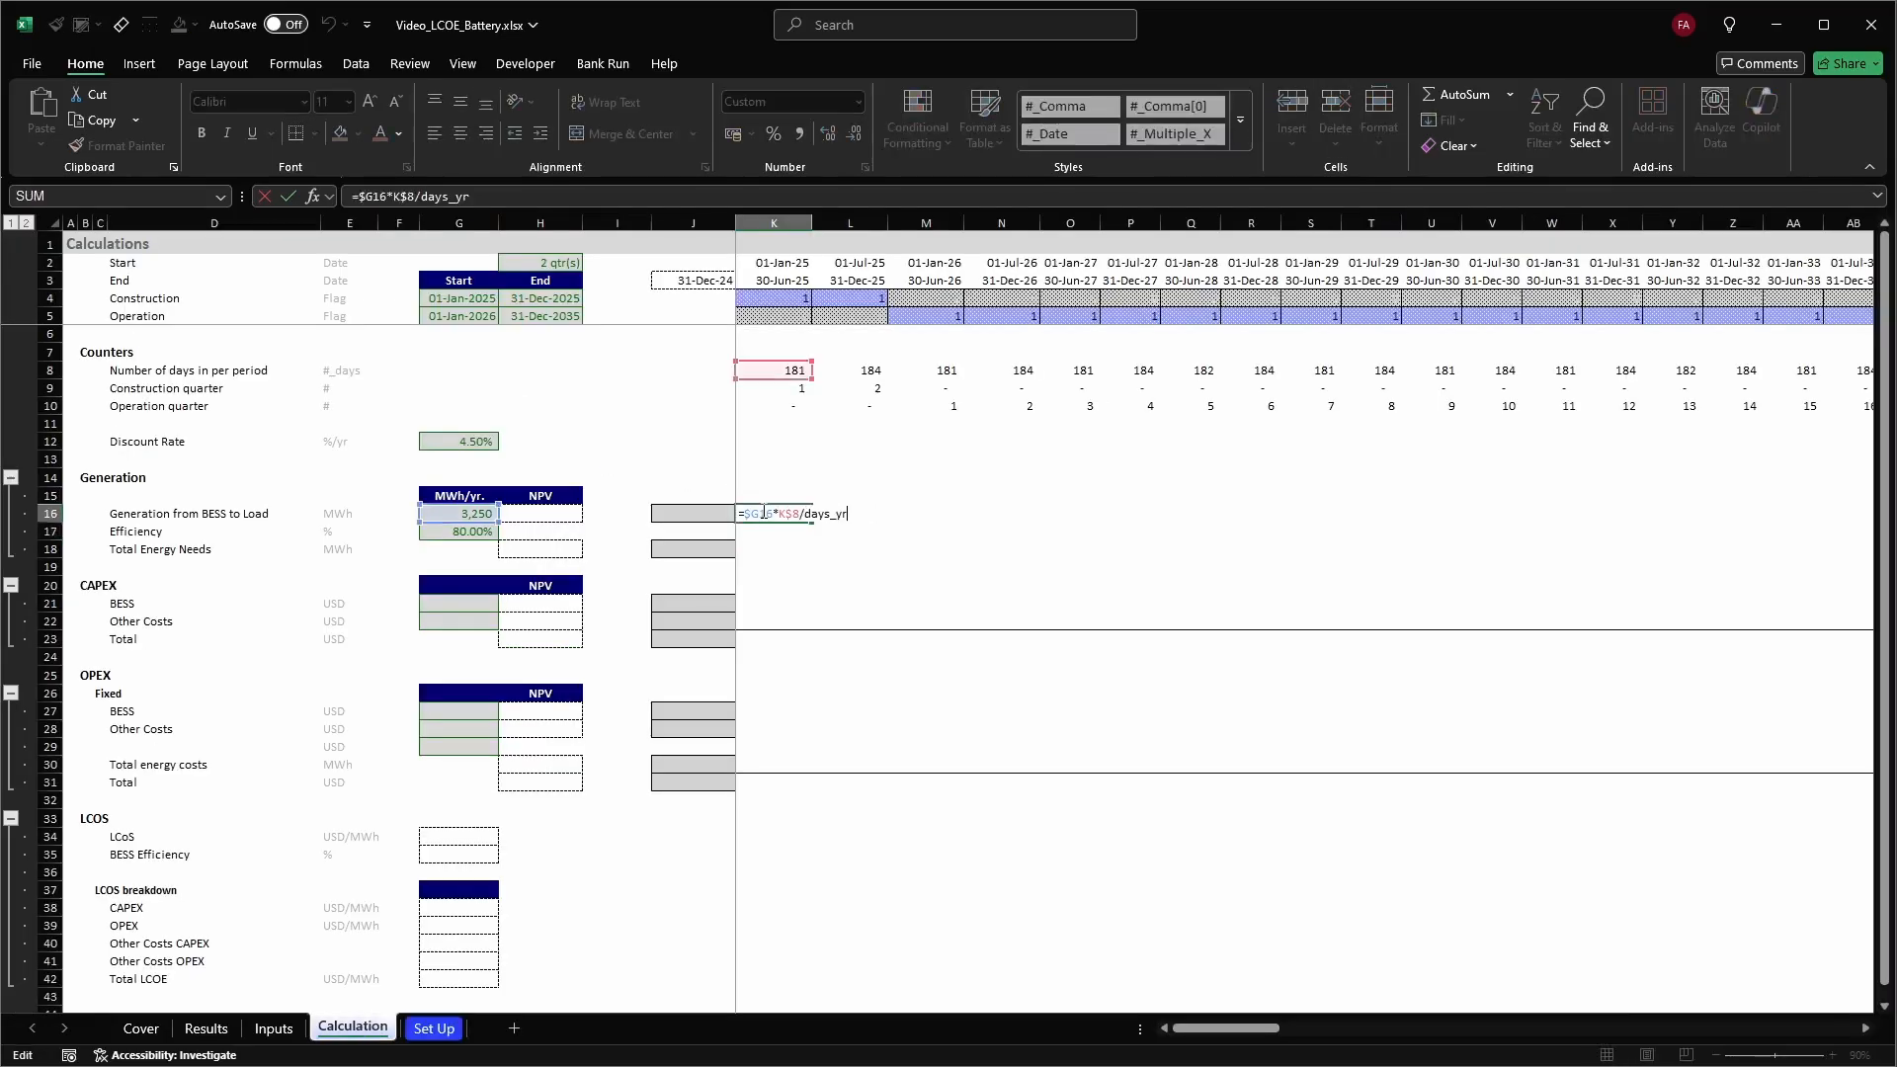
key("Escape")
key("ctrl+Page_Down")
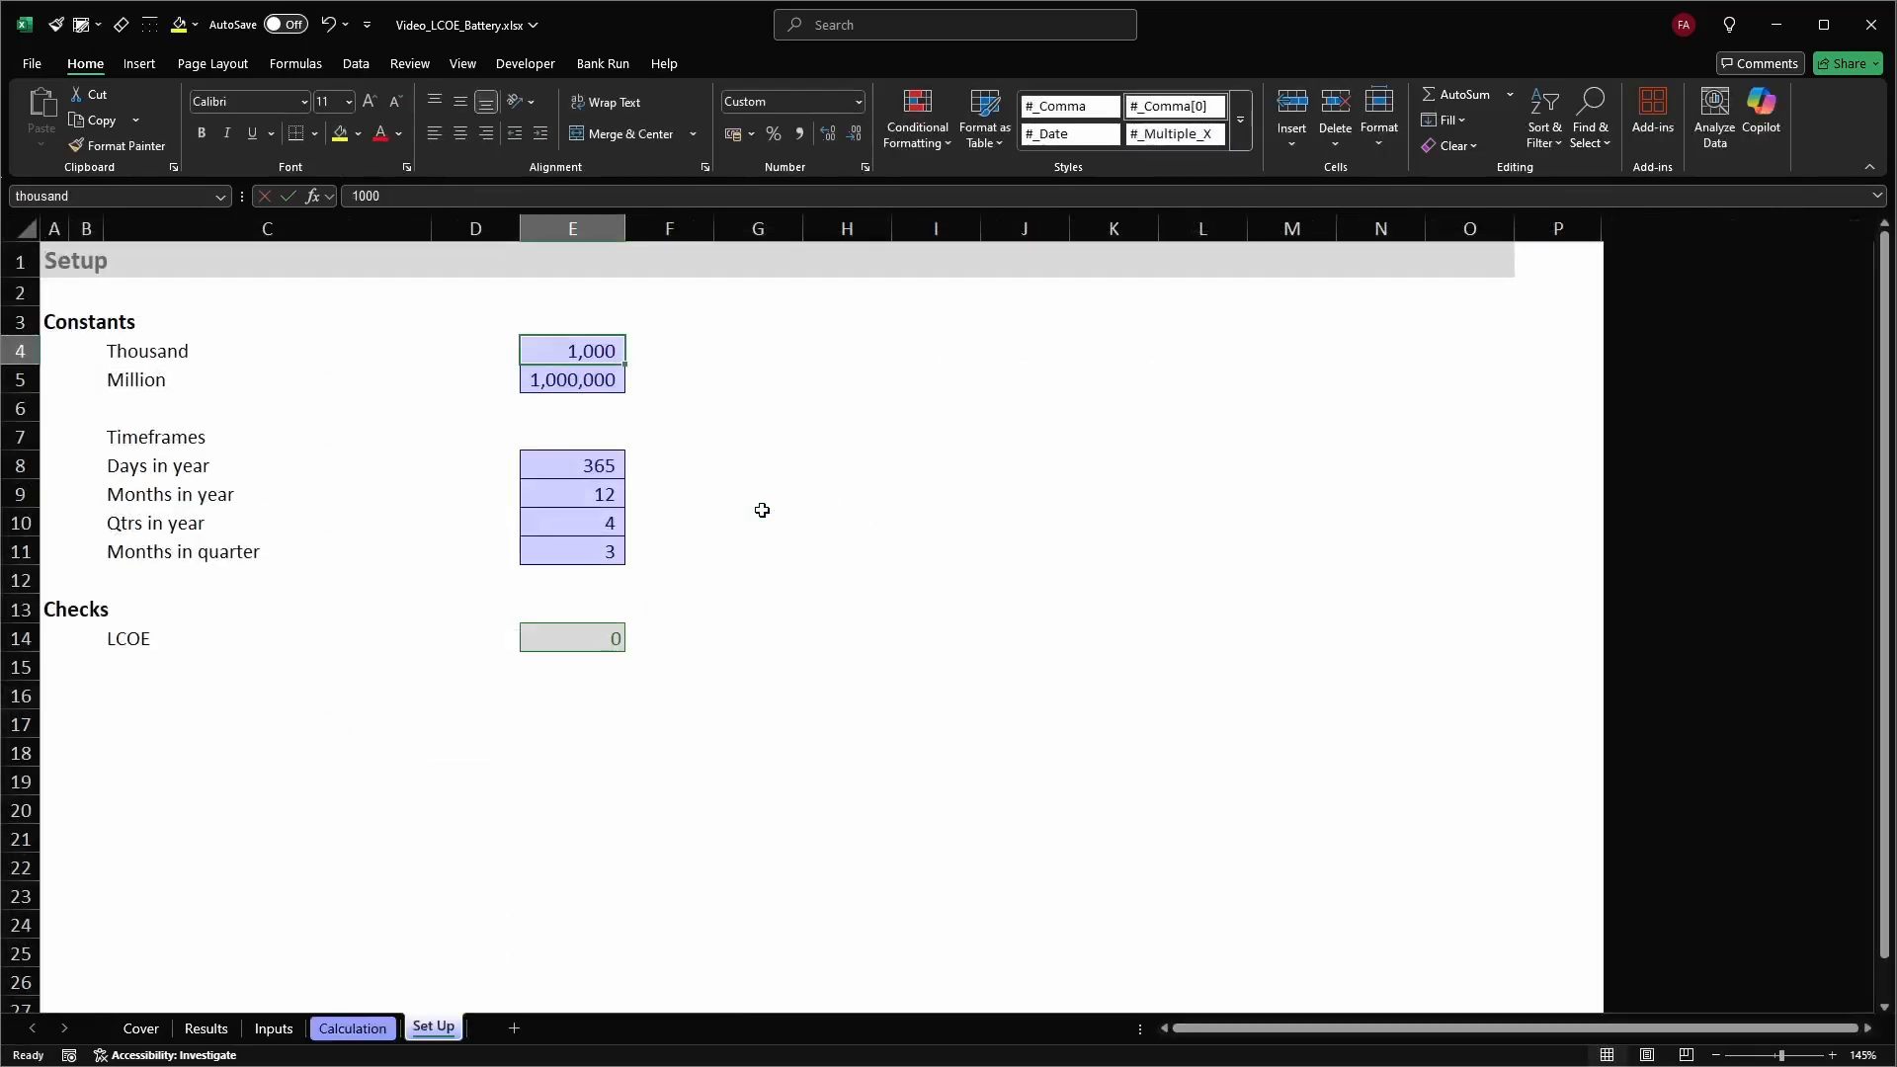
left_click(165, 436)
left_click(163, 469)
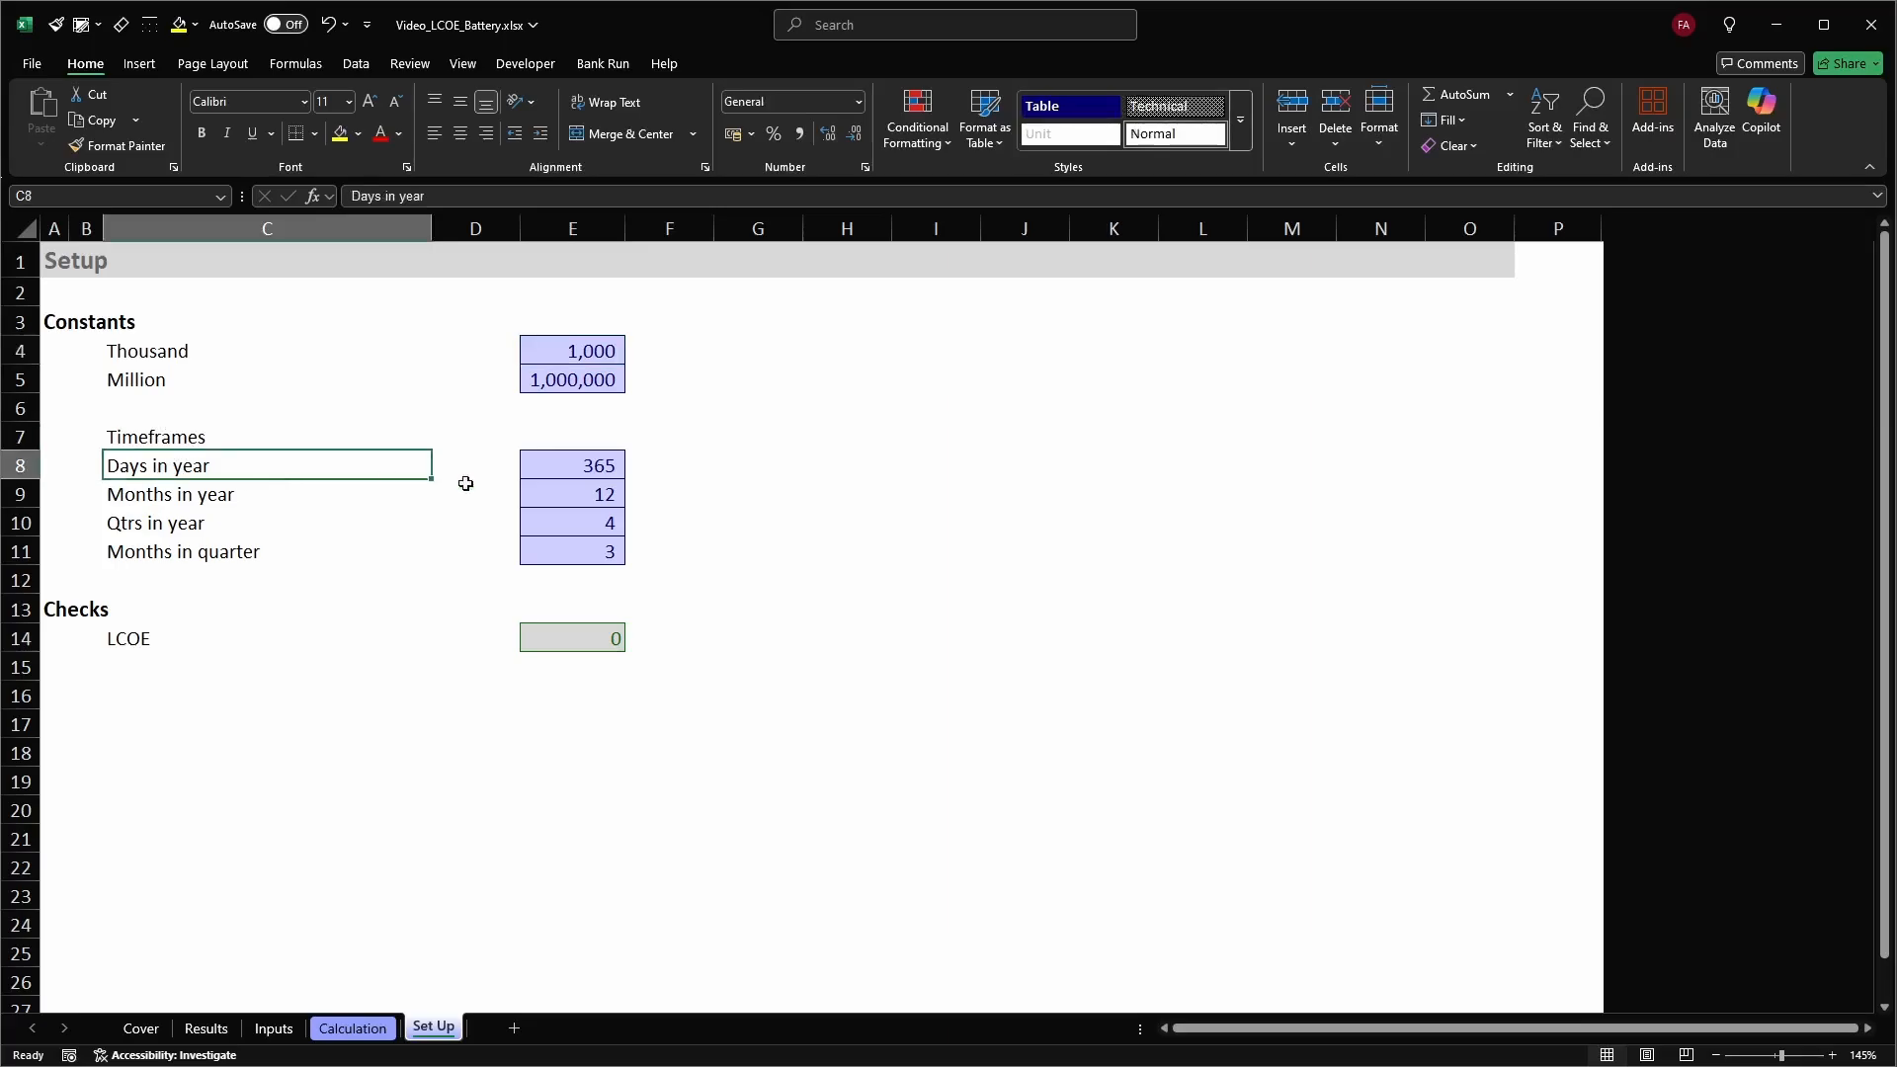
left_click(589, 472)
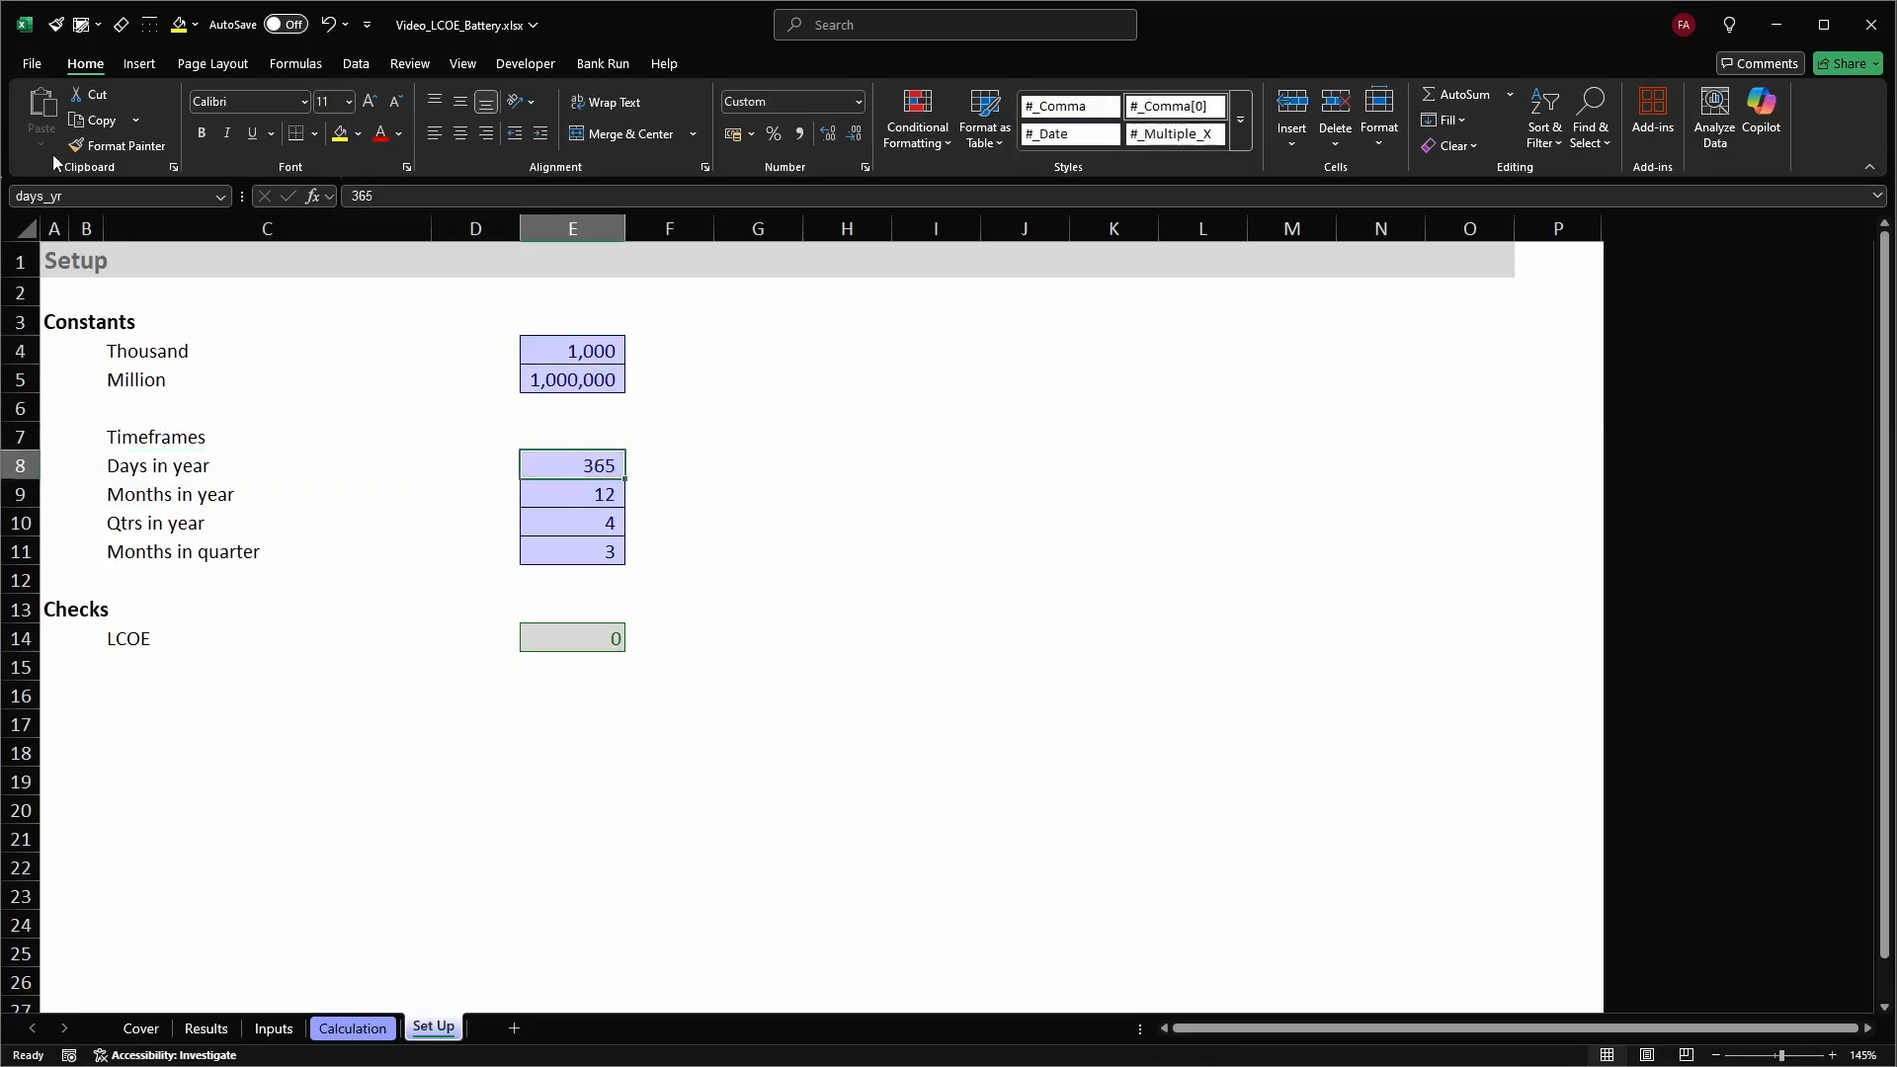
Return to the Calculation sheet and multiply the K16 formula by the operation flag K5, giving =$G16*K$8/days_yr*K5
left_click(351, 1029)
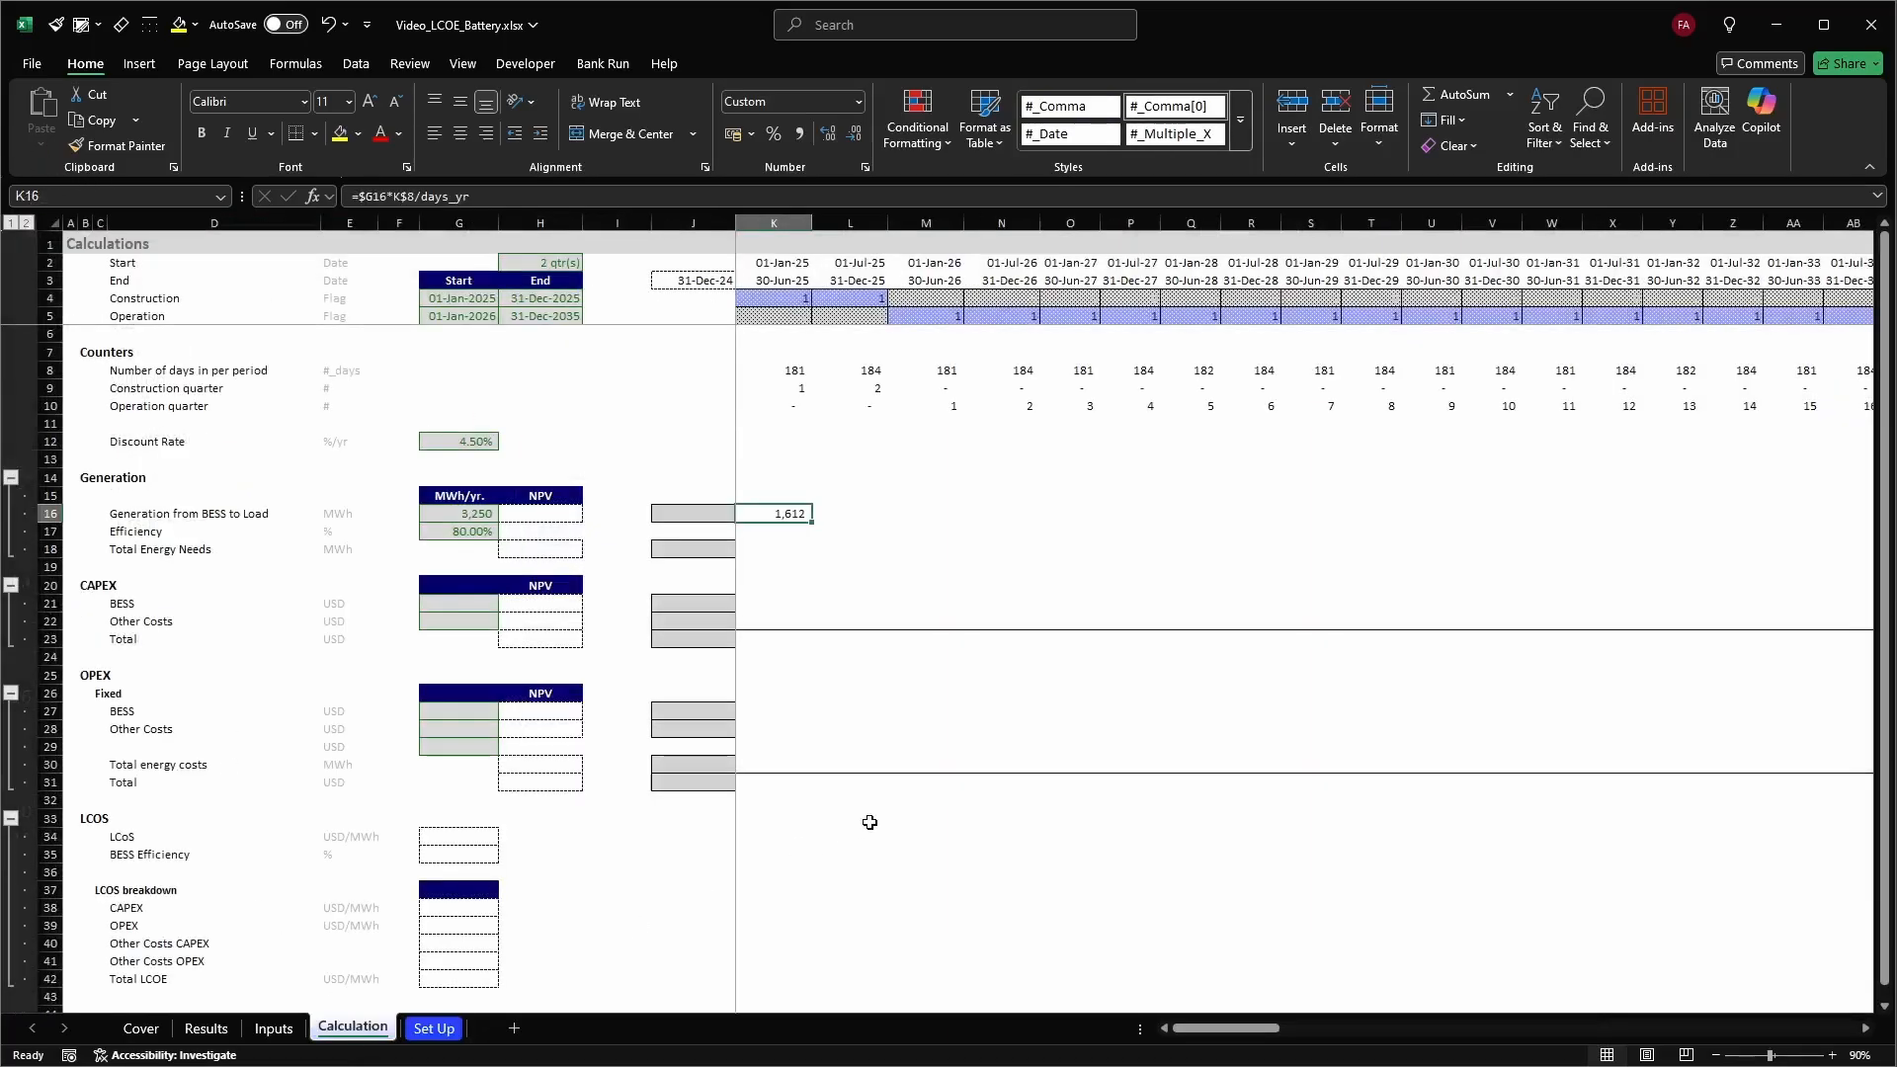
key("F2")
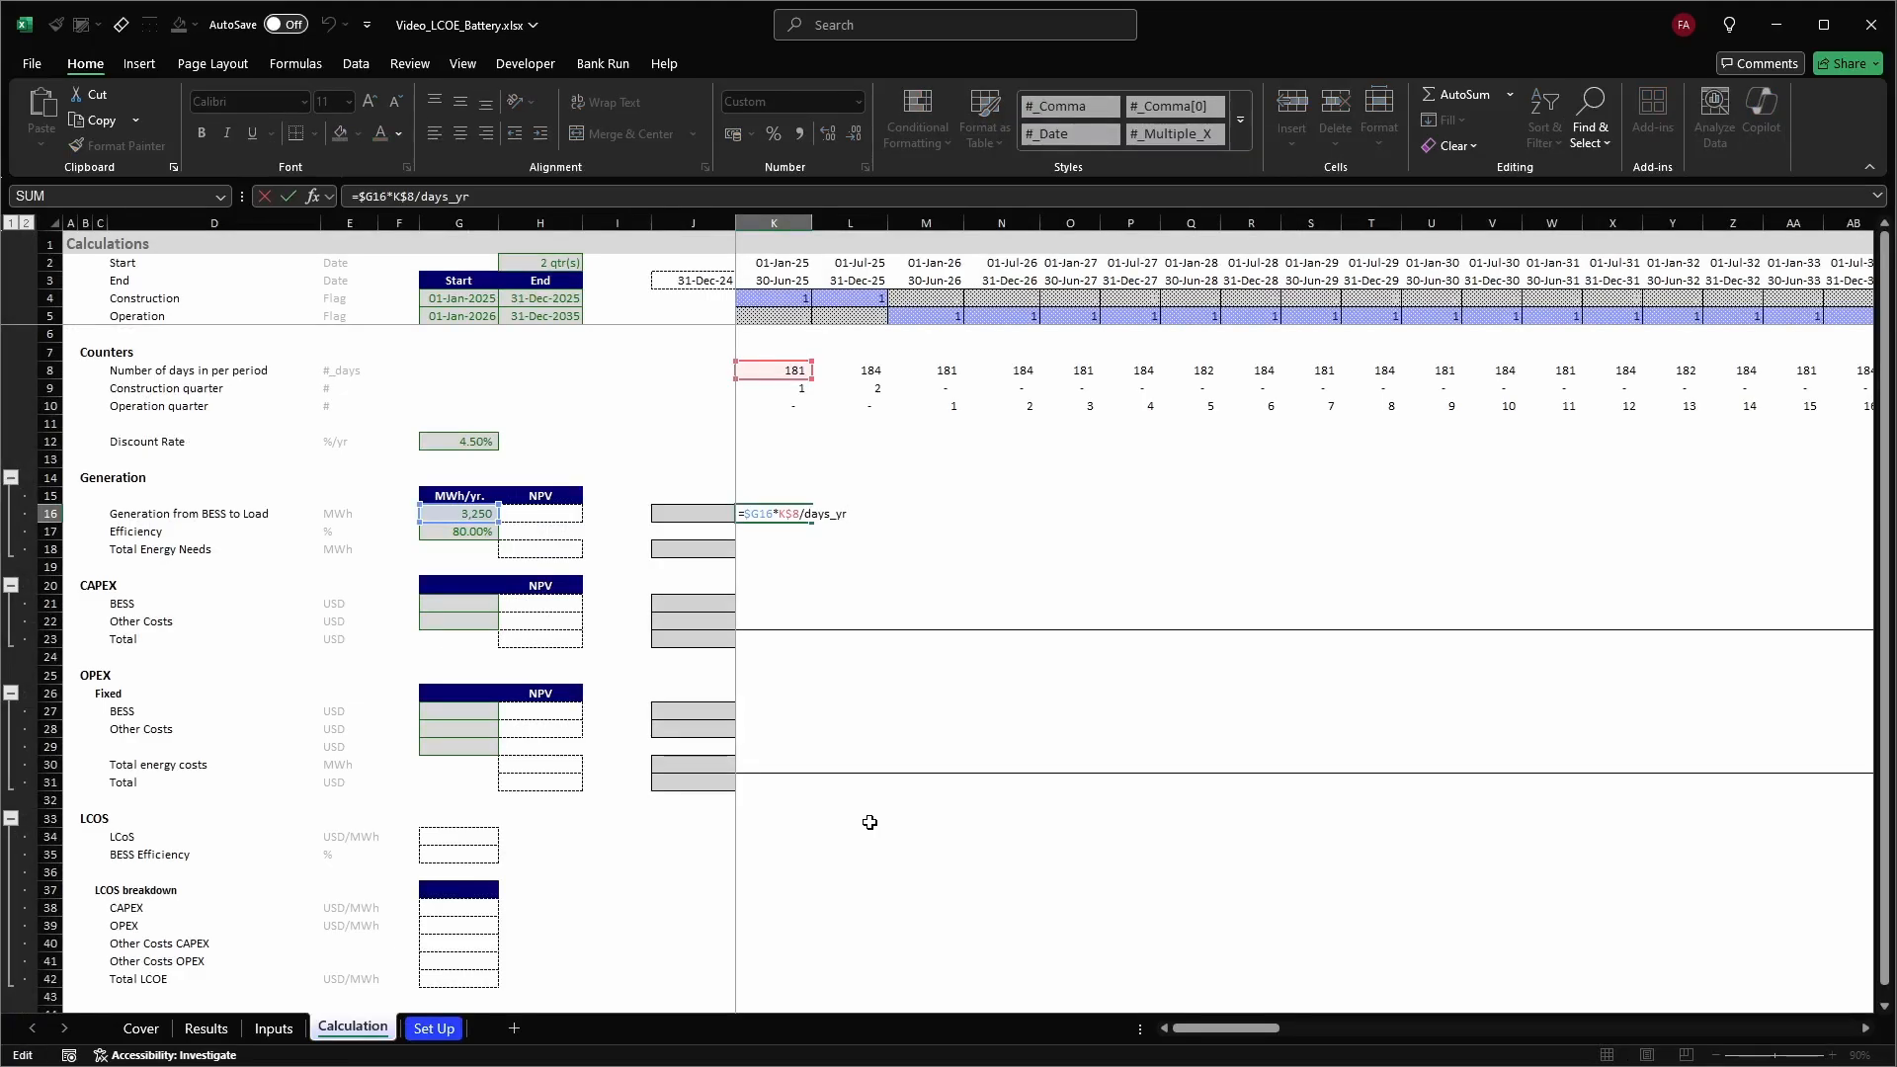
type("*")
left_click(788, 315)
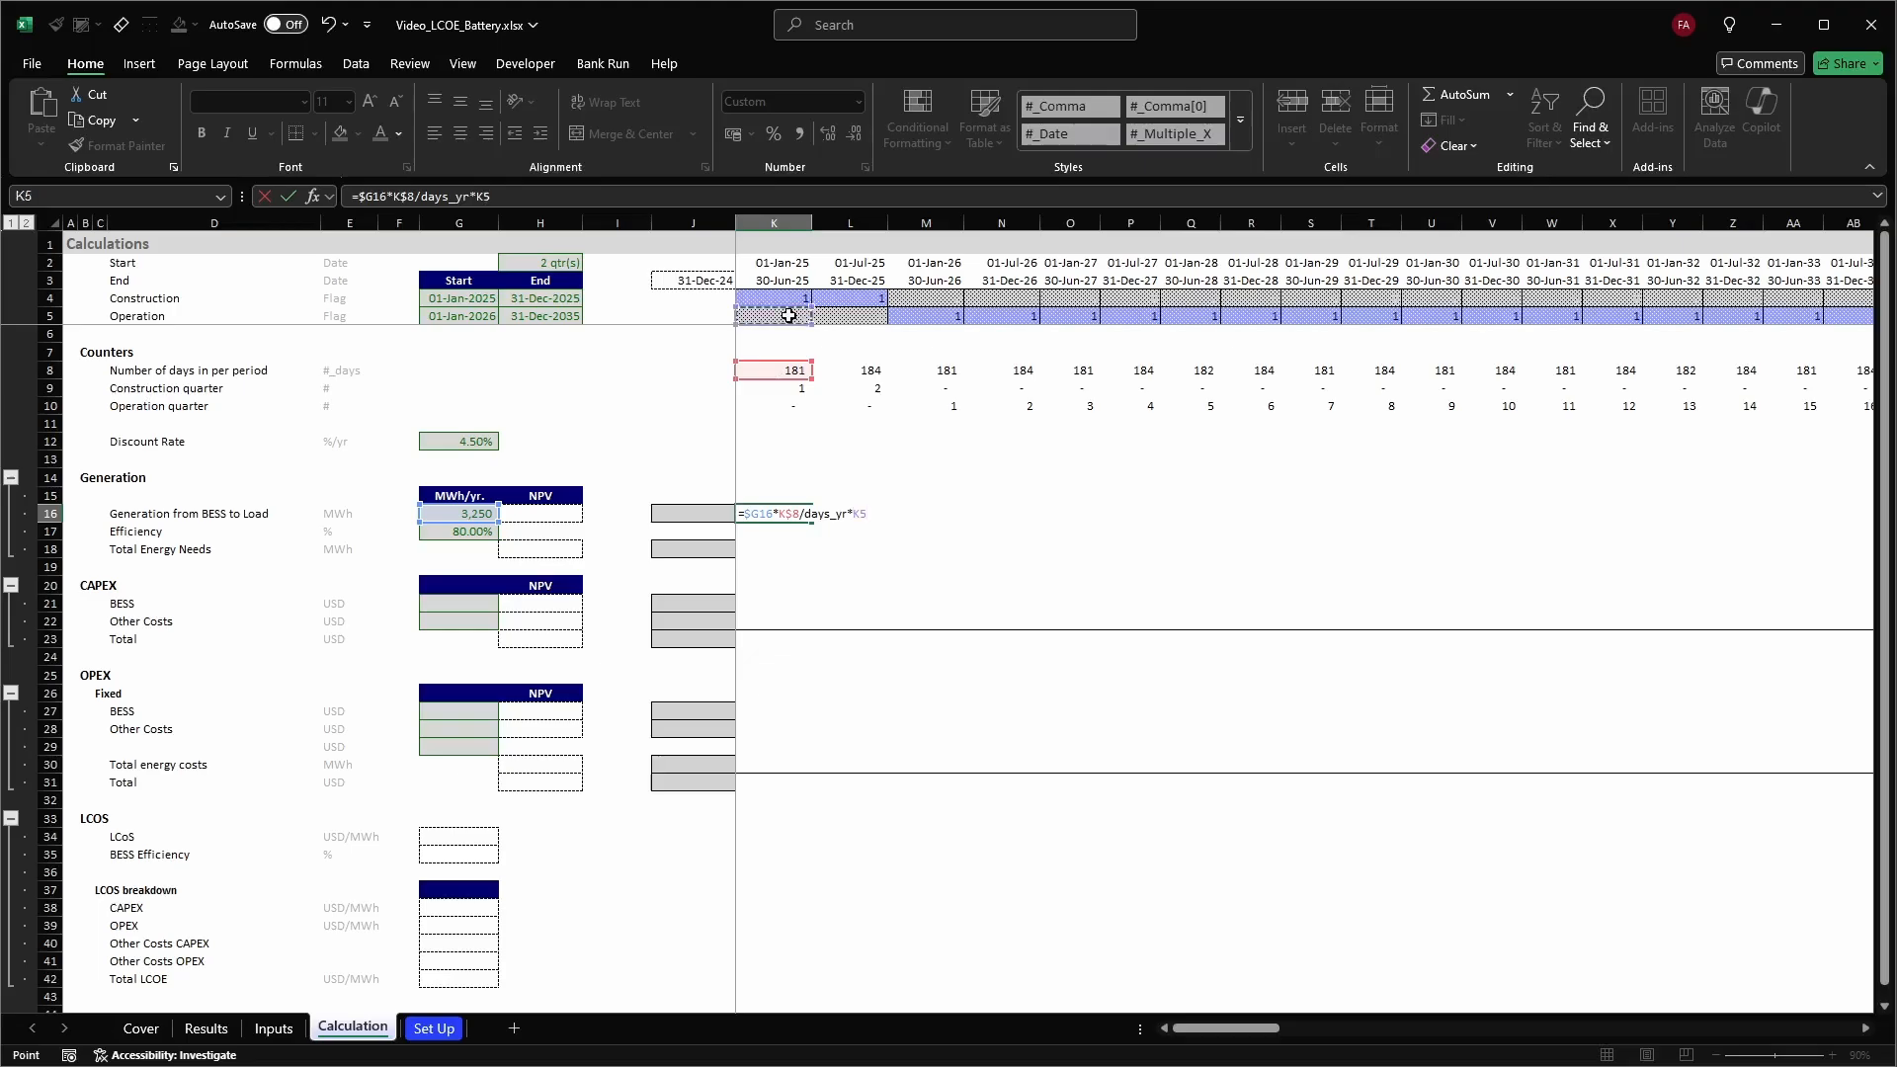
key("ctrl+Return")
Copy the K16 generation formula across row 16 to the last period column
key("ctrl+c")
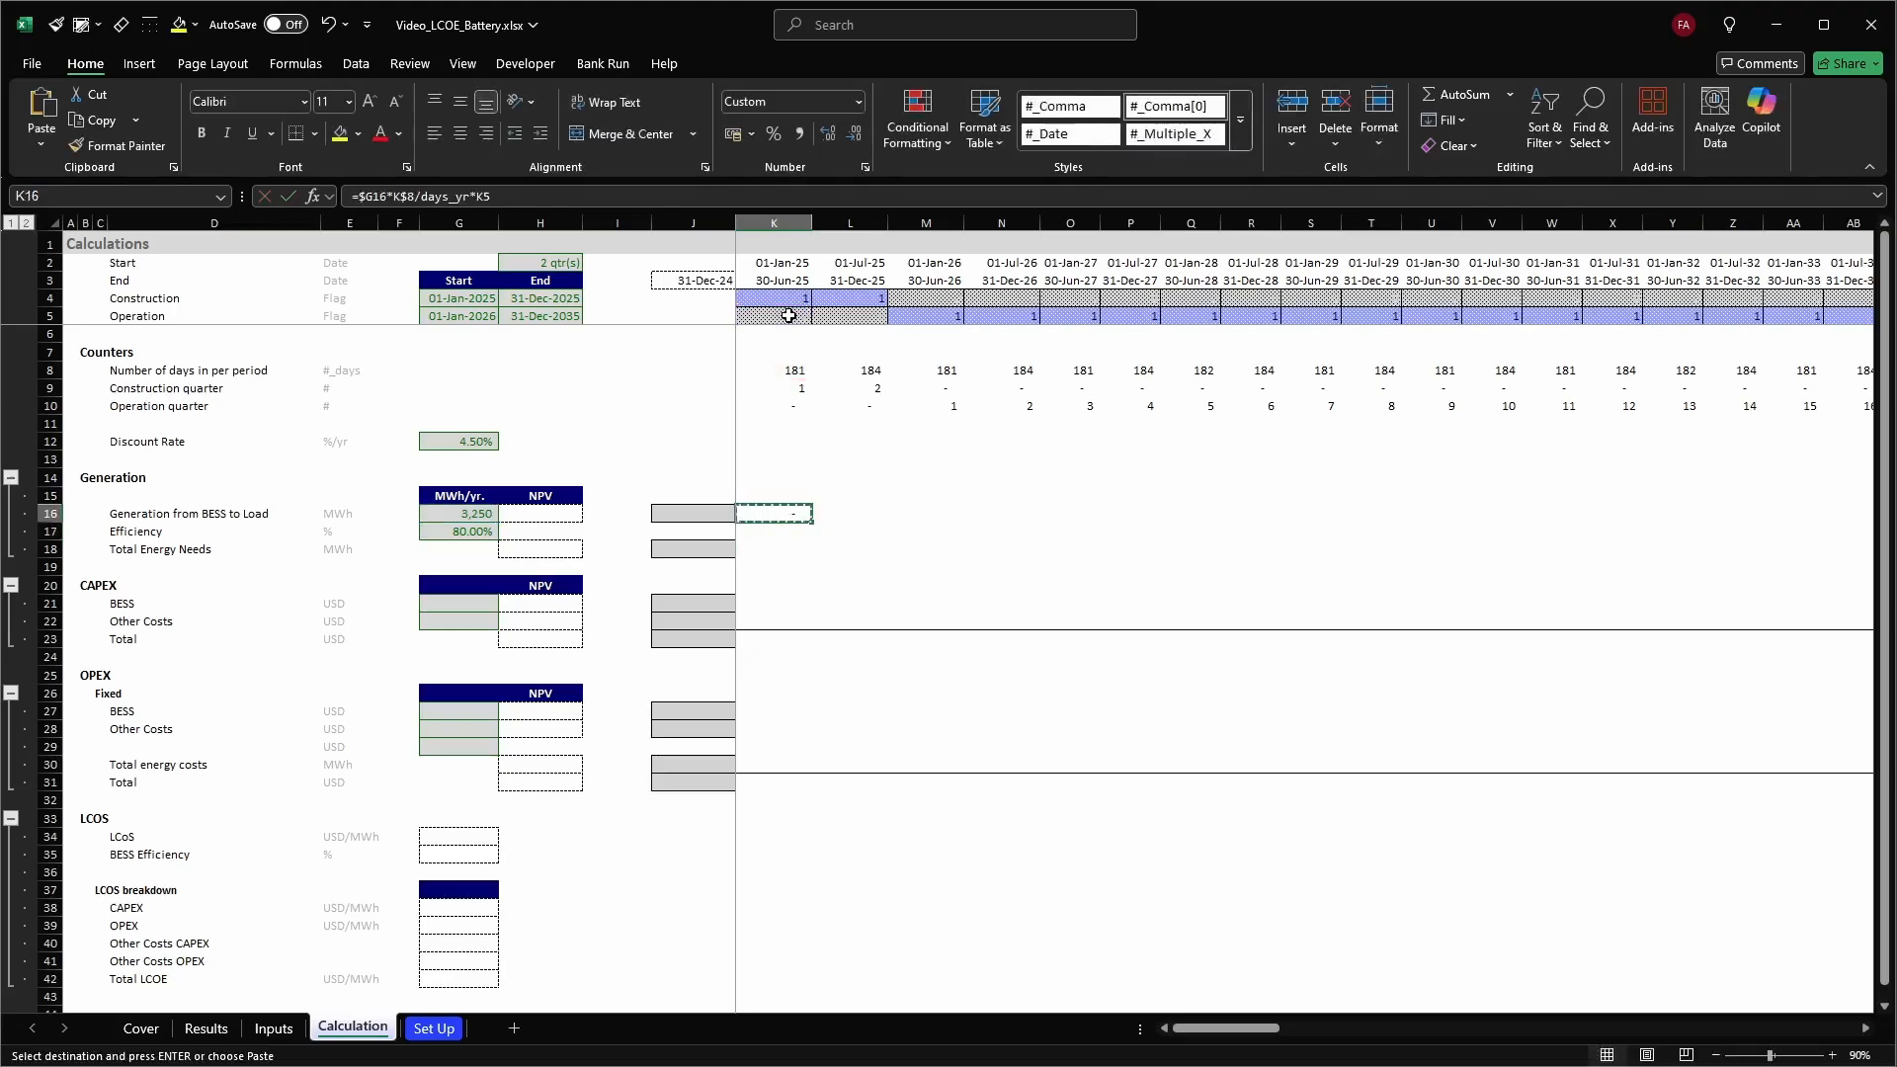
key("ctrl+shift+Right")
key("Return")
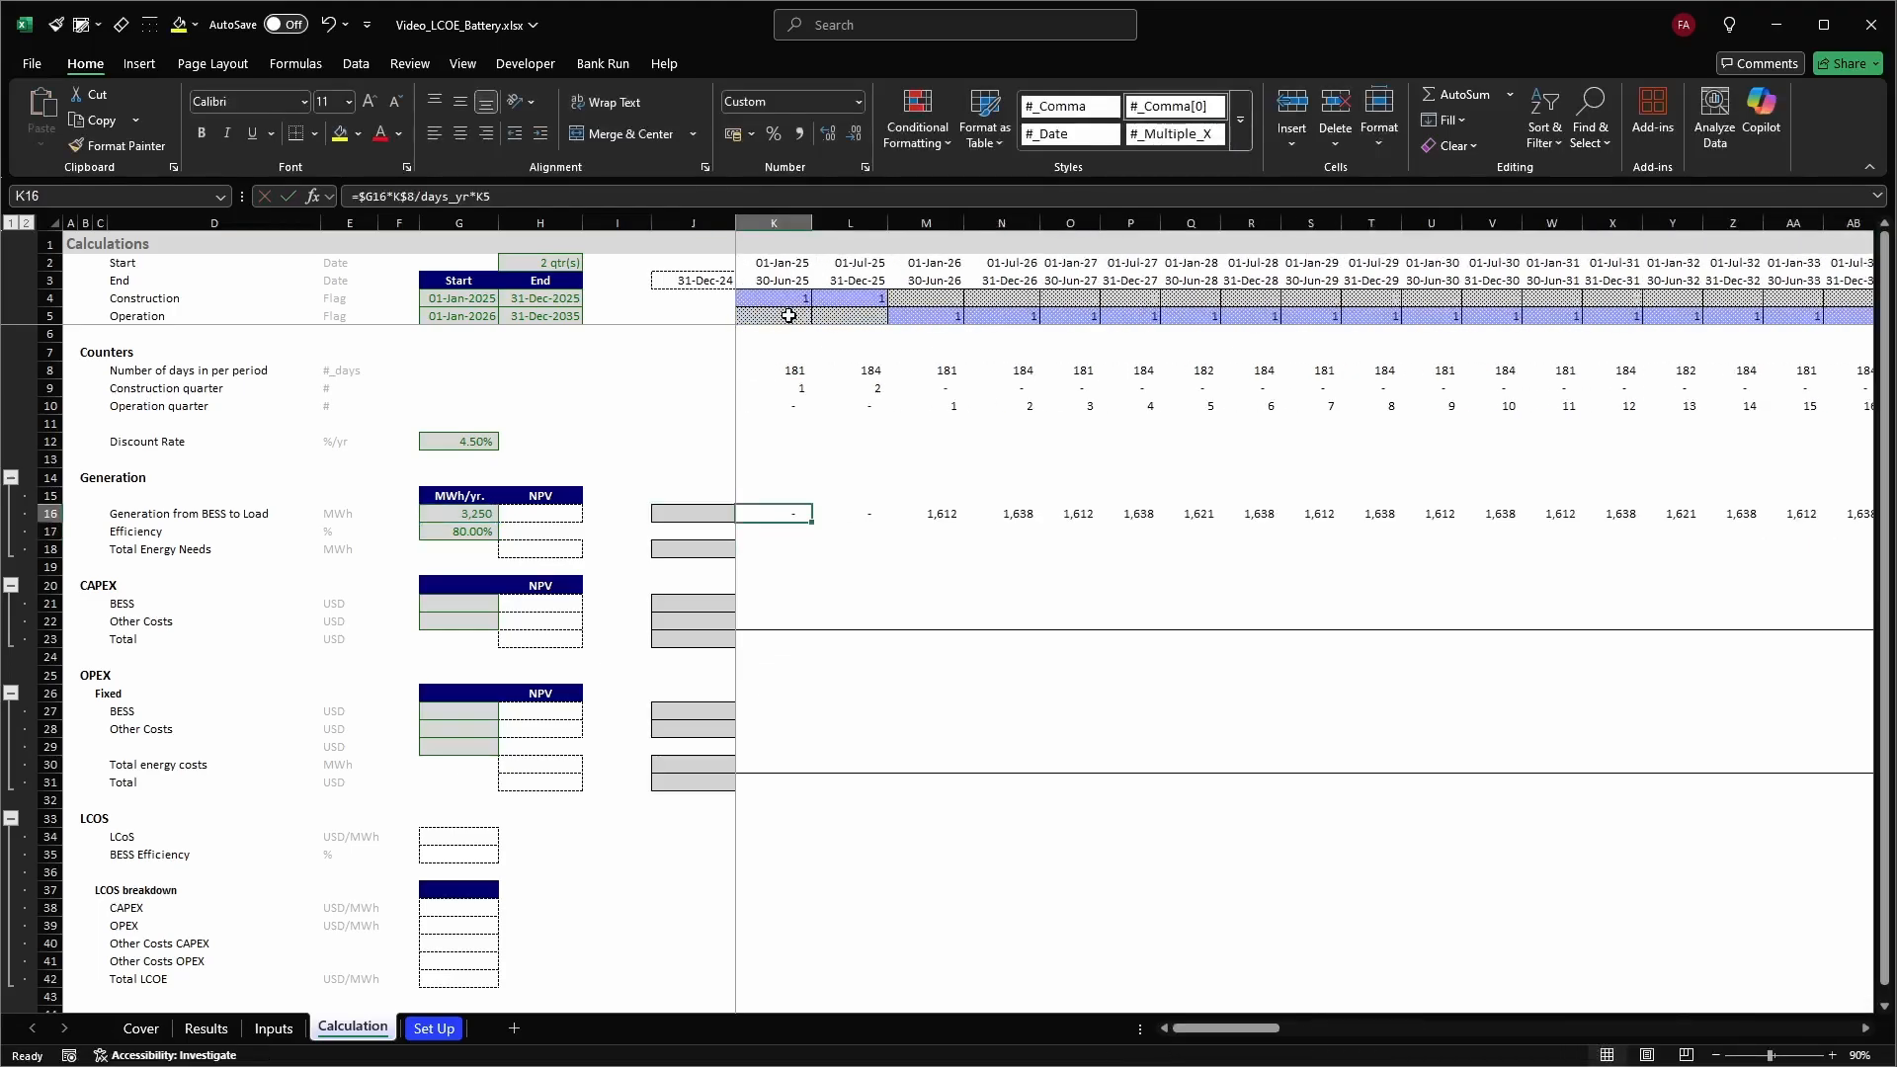
Total the Generation from BESS to Load row in J16 with =SUM(K16:DR16)
key("Left")
type("=sum")
key("Tab")
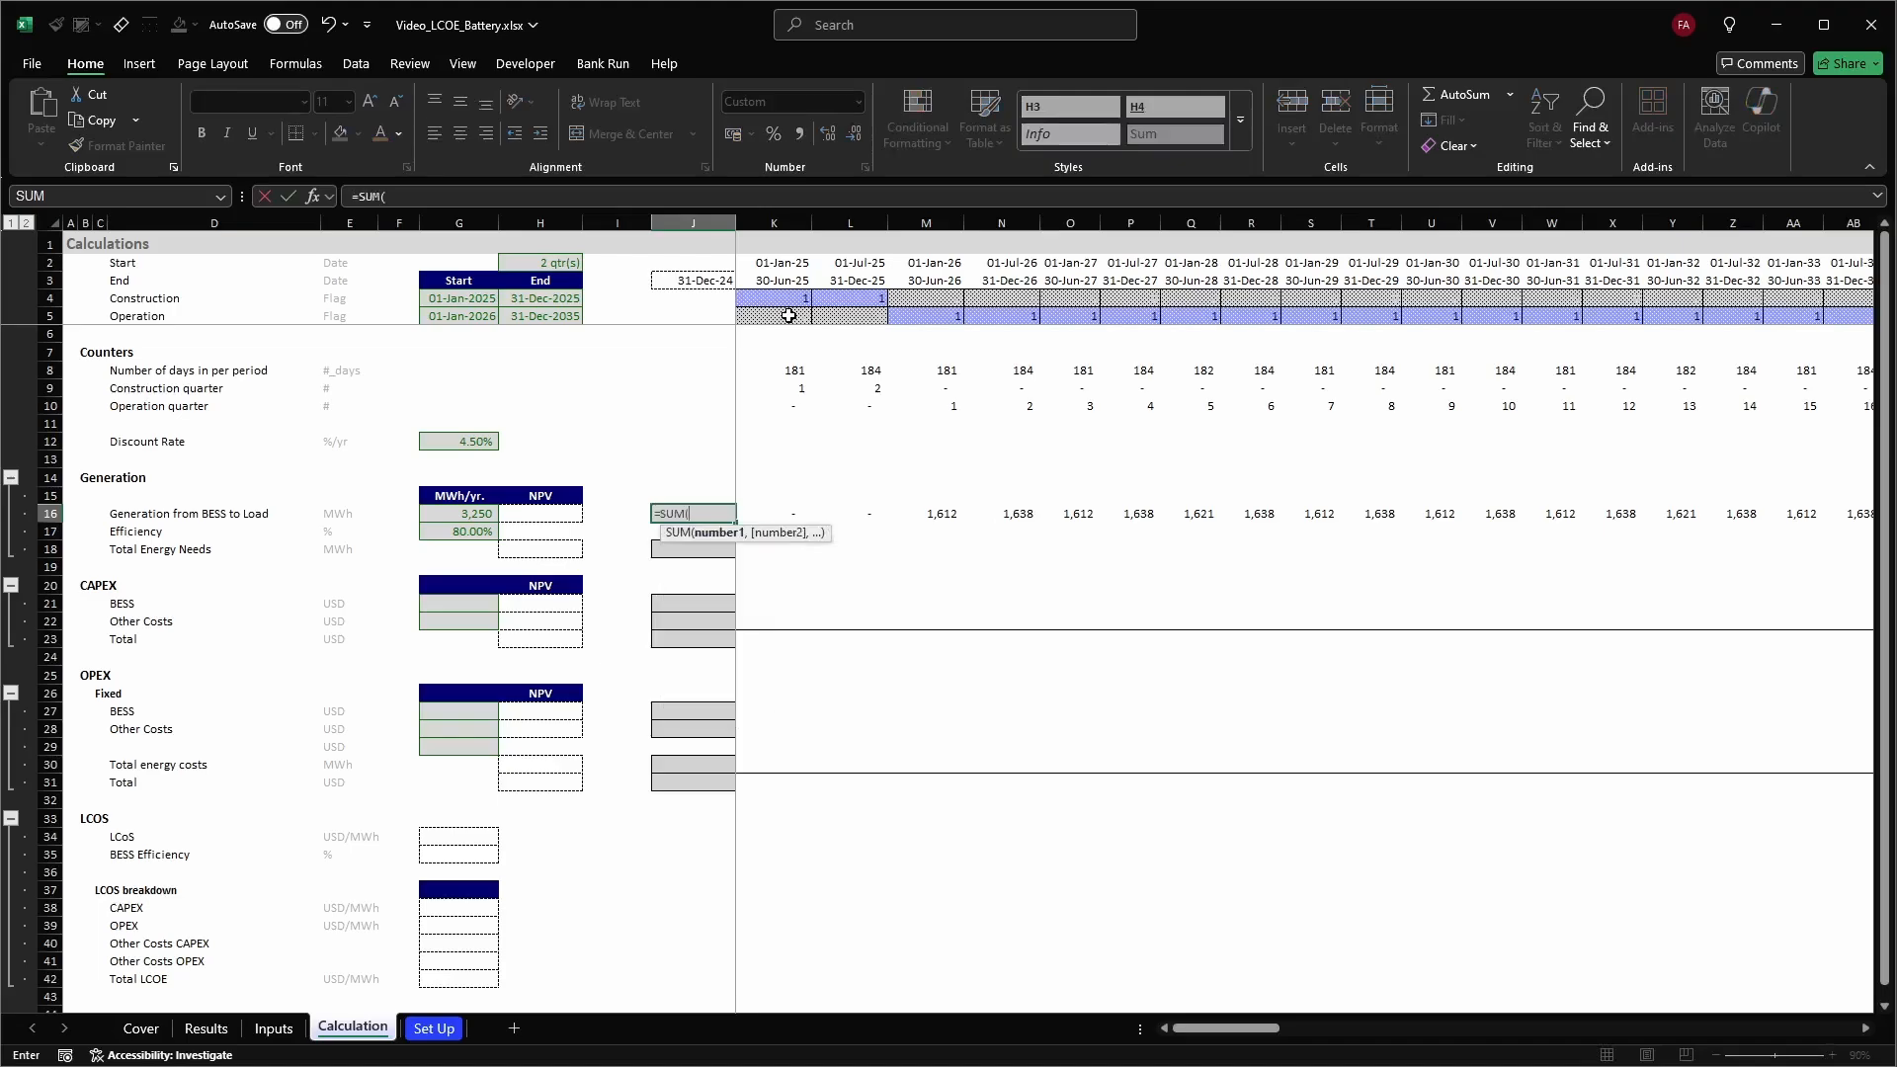
key("Right")
key("ctrl+shift+Right")
key("Return")
key("Up")
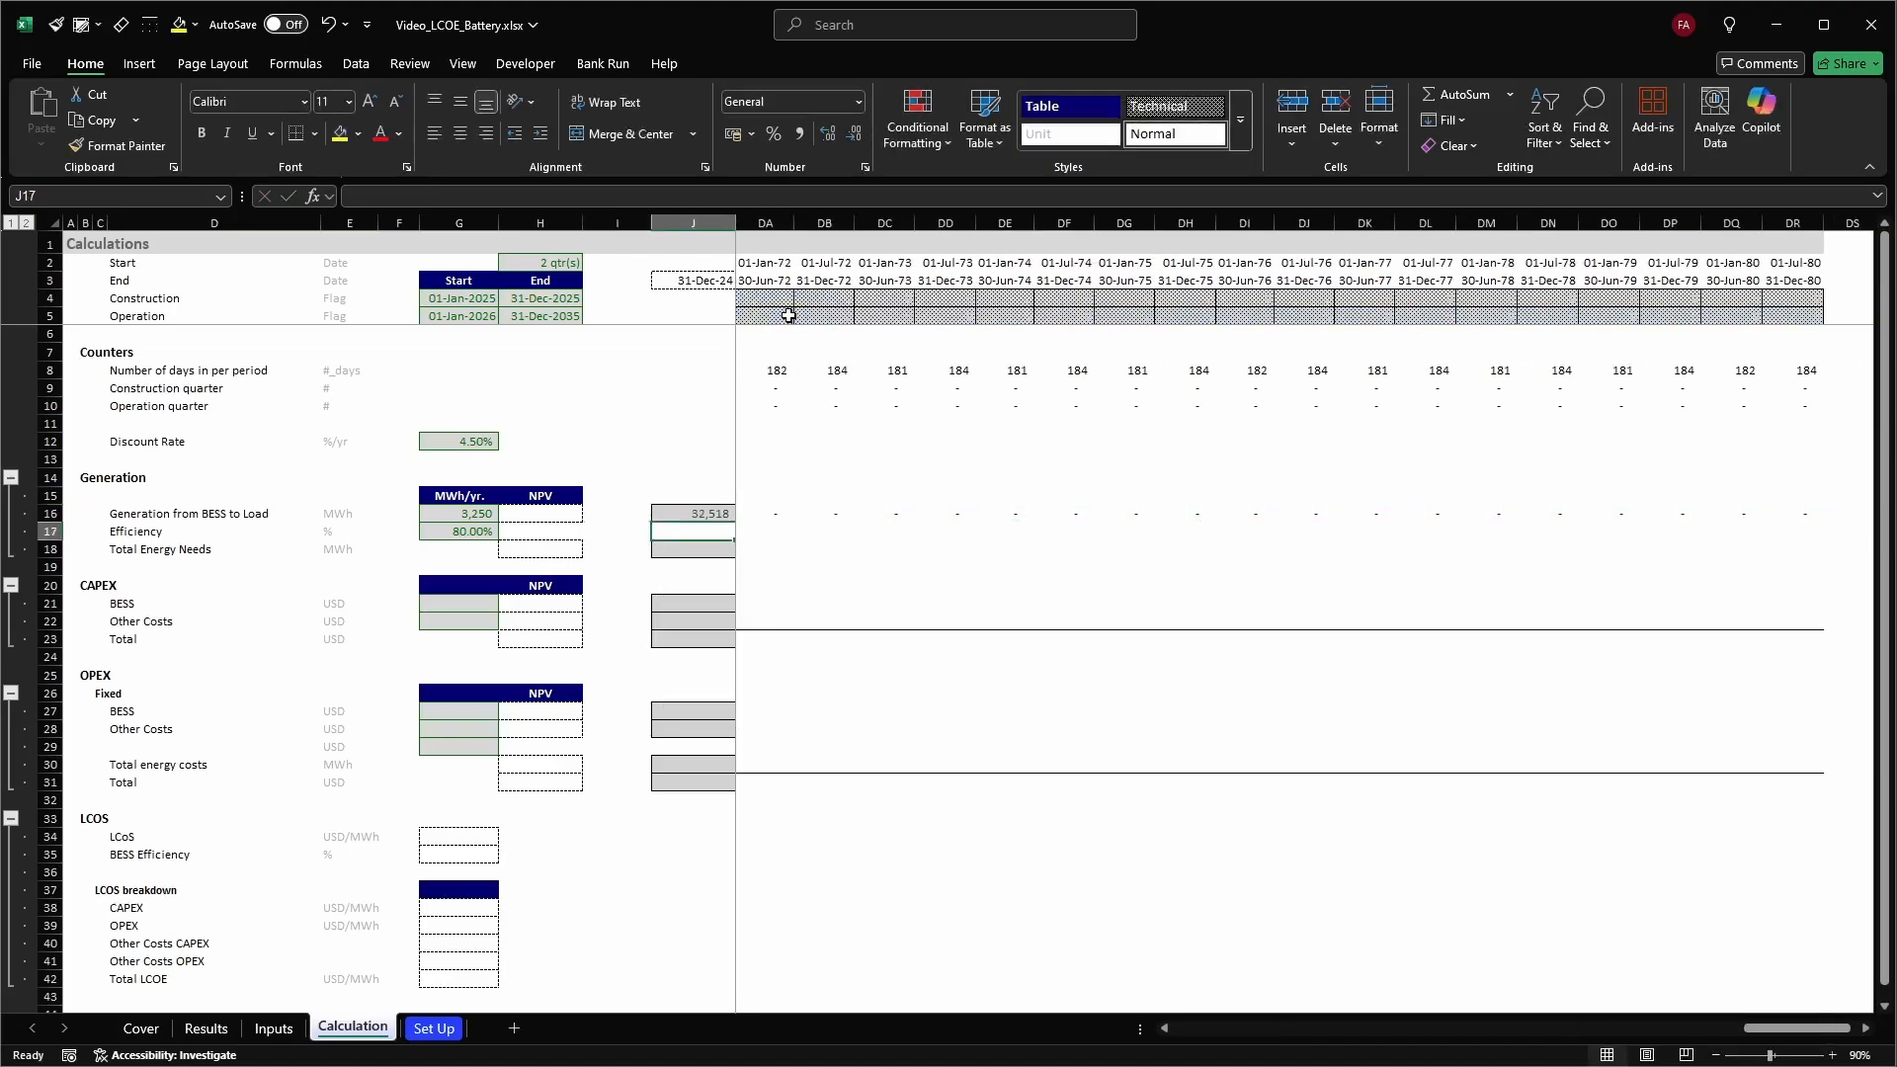
key("Right")
key("Right")
key("Left")
key("Left")
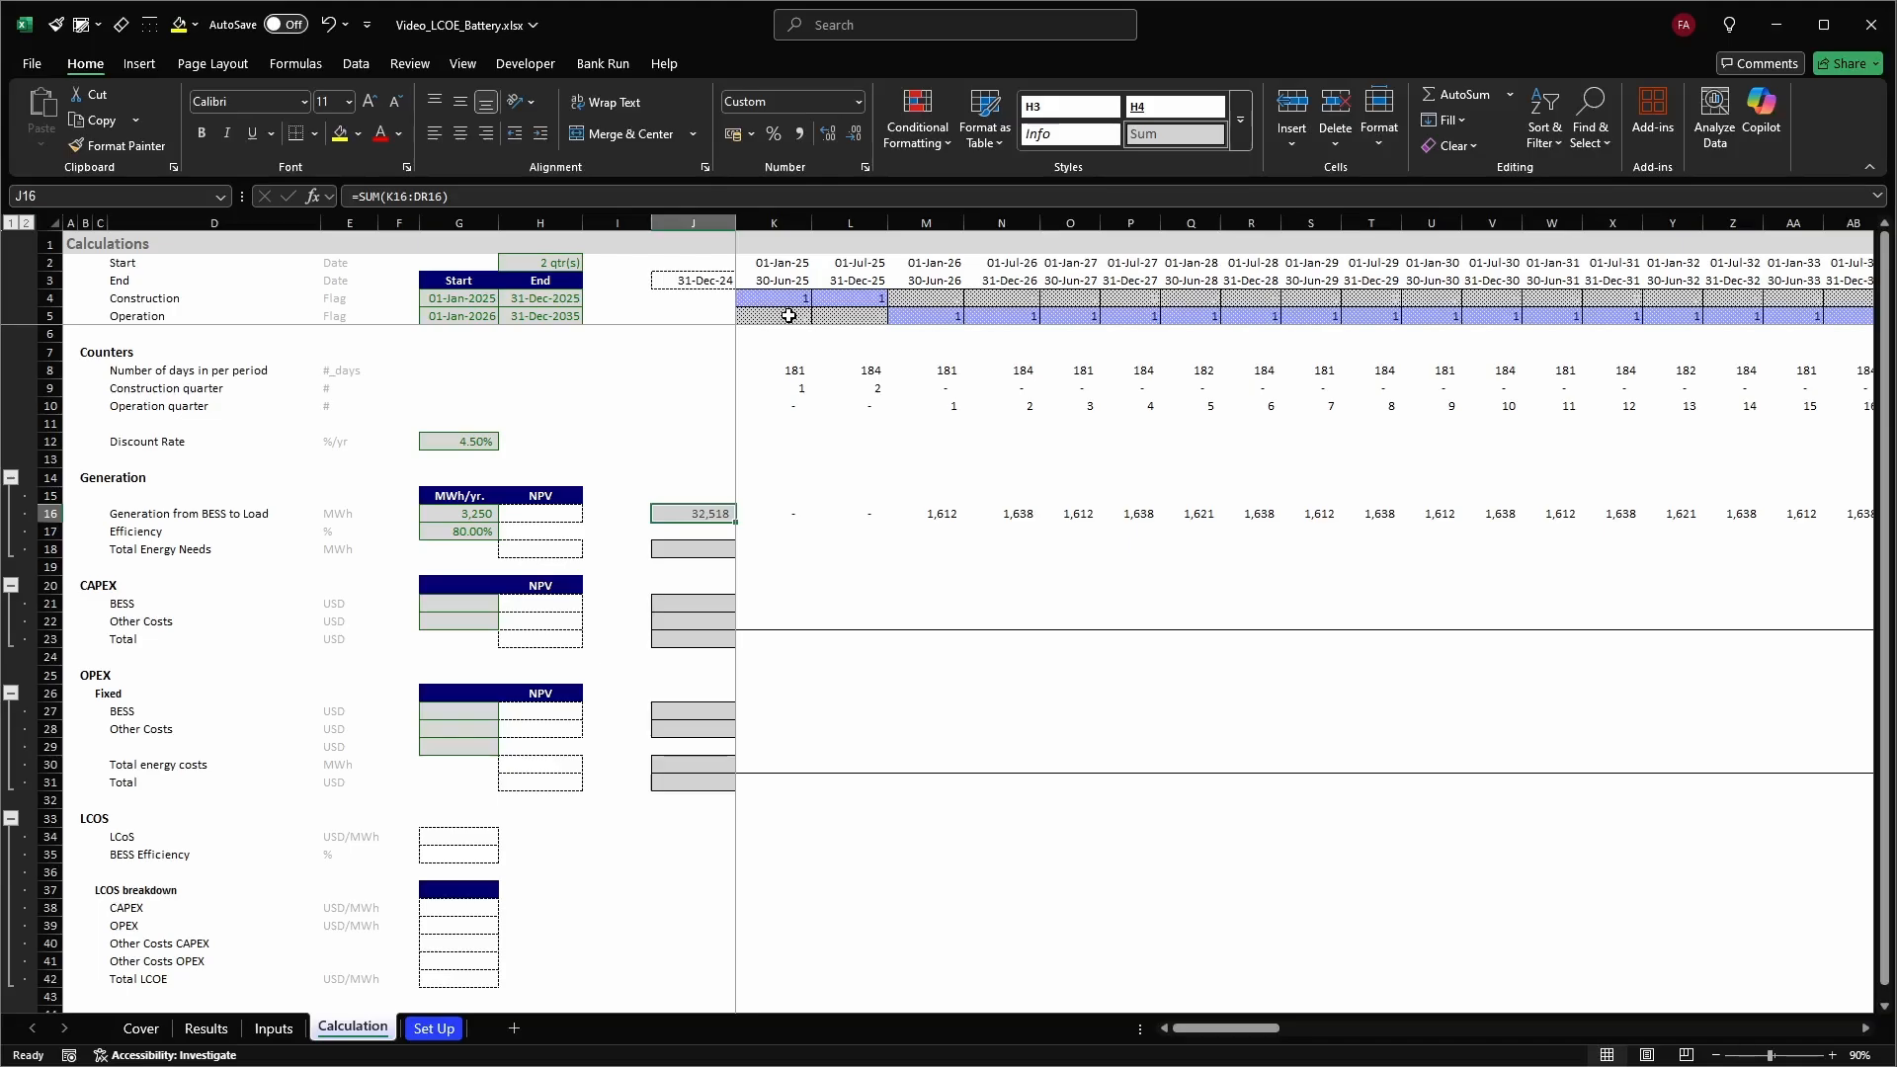
Begin an XNPV formula in the generation NPV cell H16, with discount_rate as the rate and K16:DR16 as the values
left_click(559, 511)
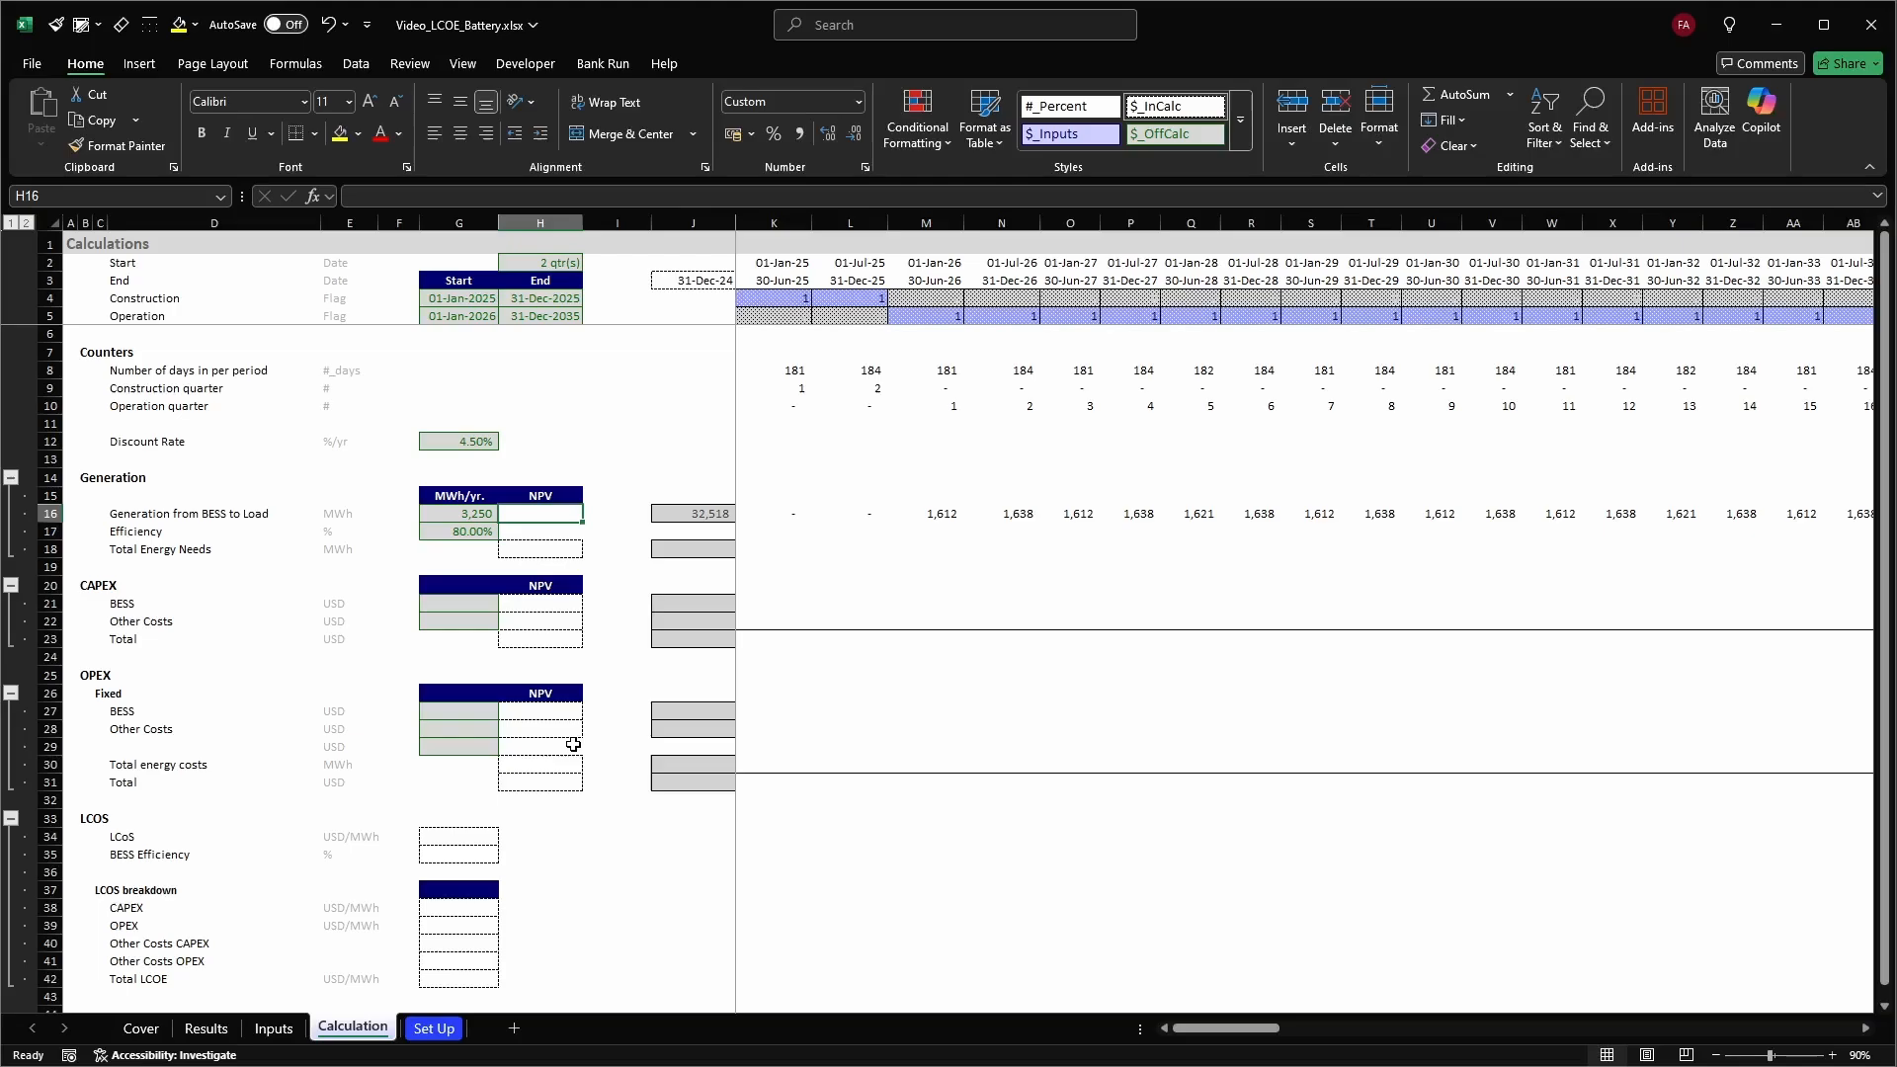
left_click_drag(445, 836, 441, 979)
left_click(533, 519)
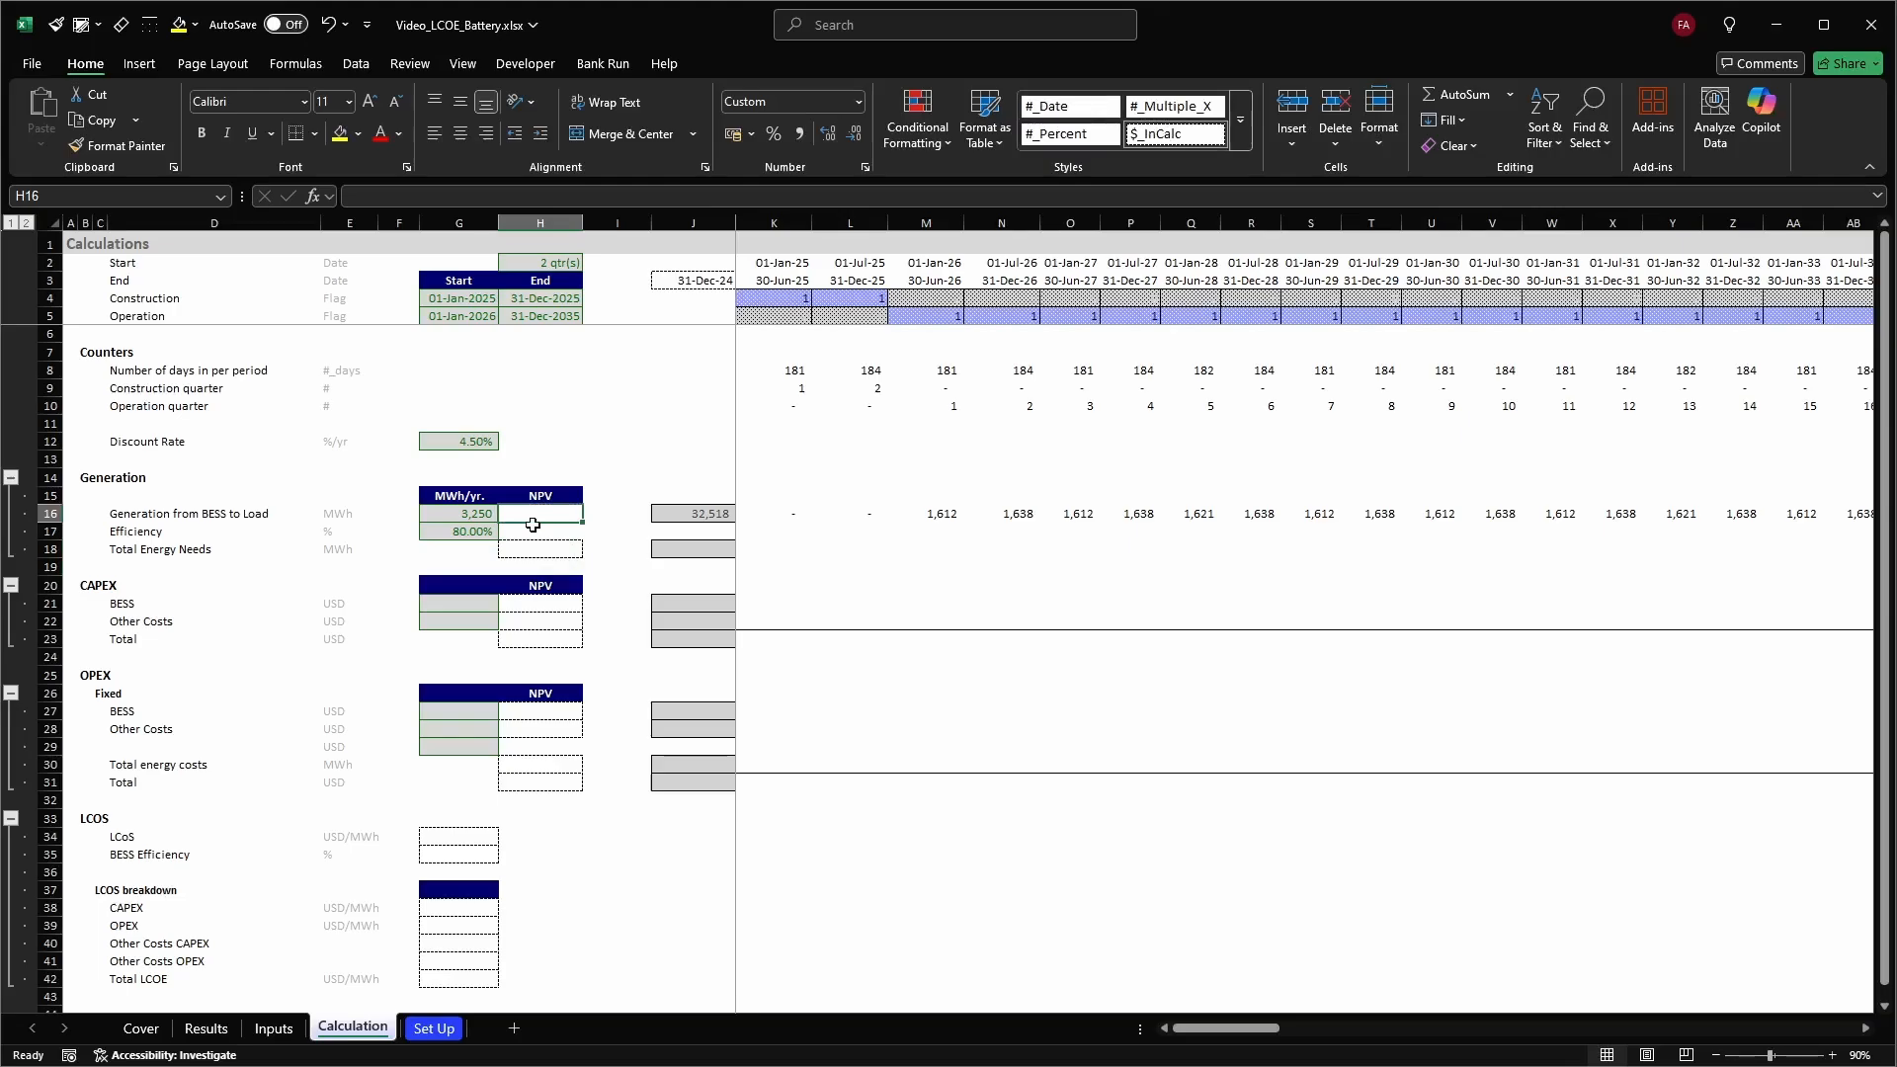
type("=")
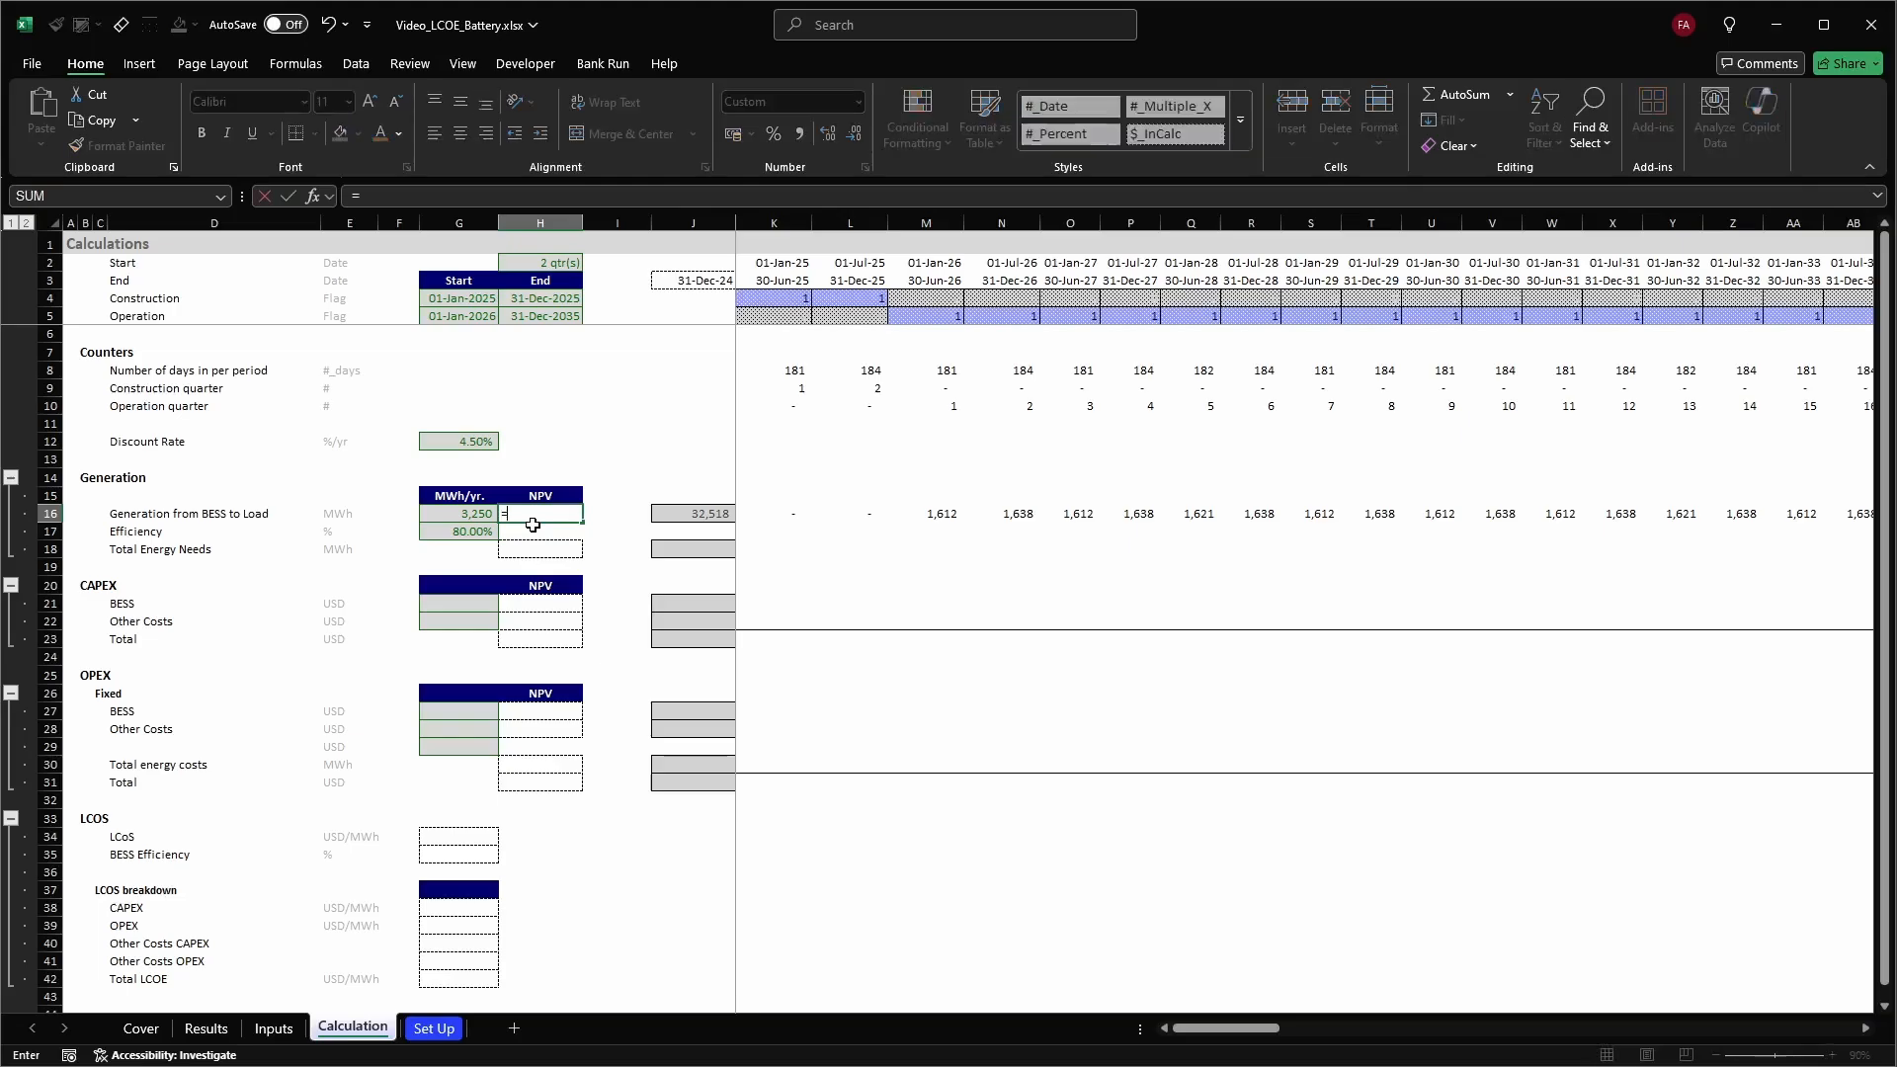
type("xnp")
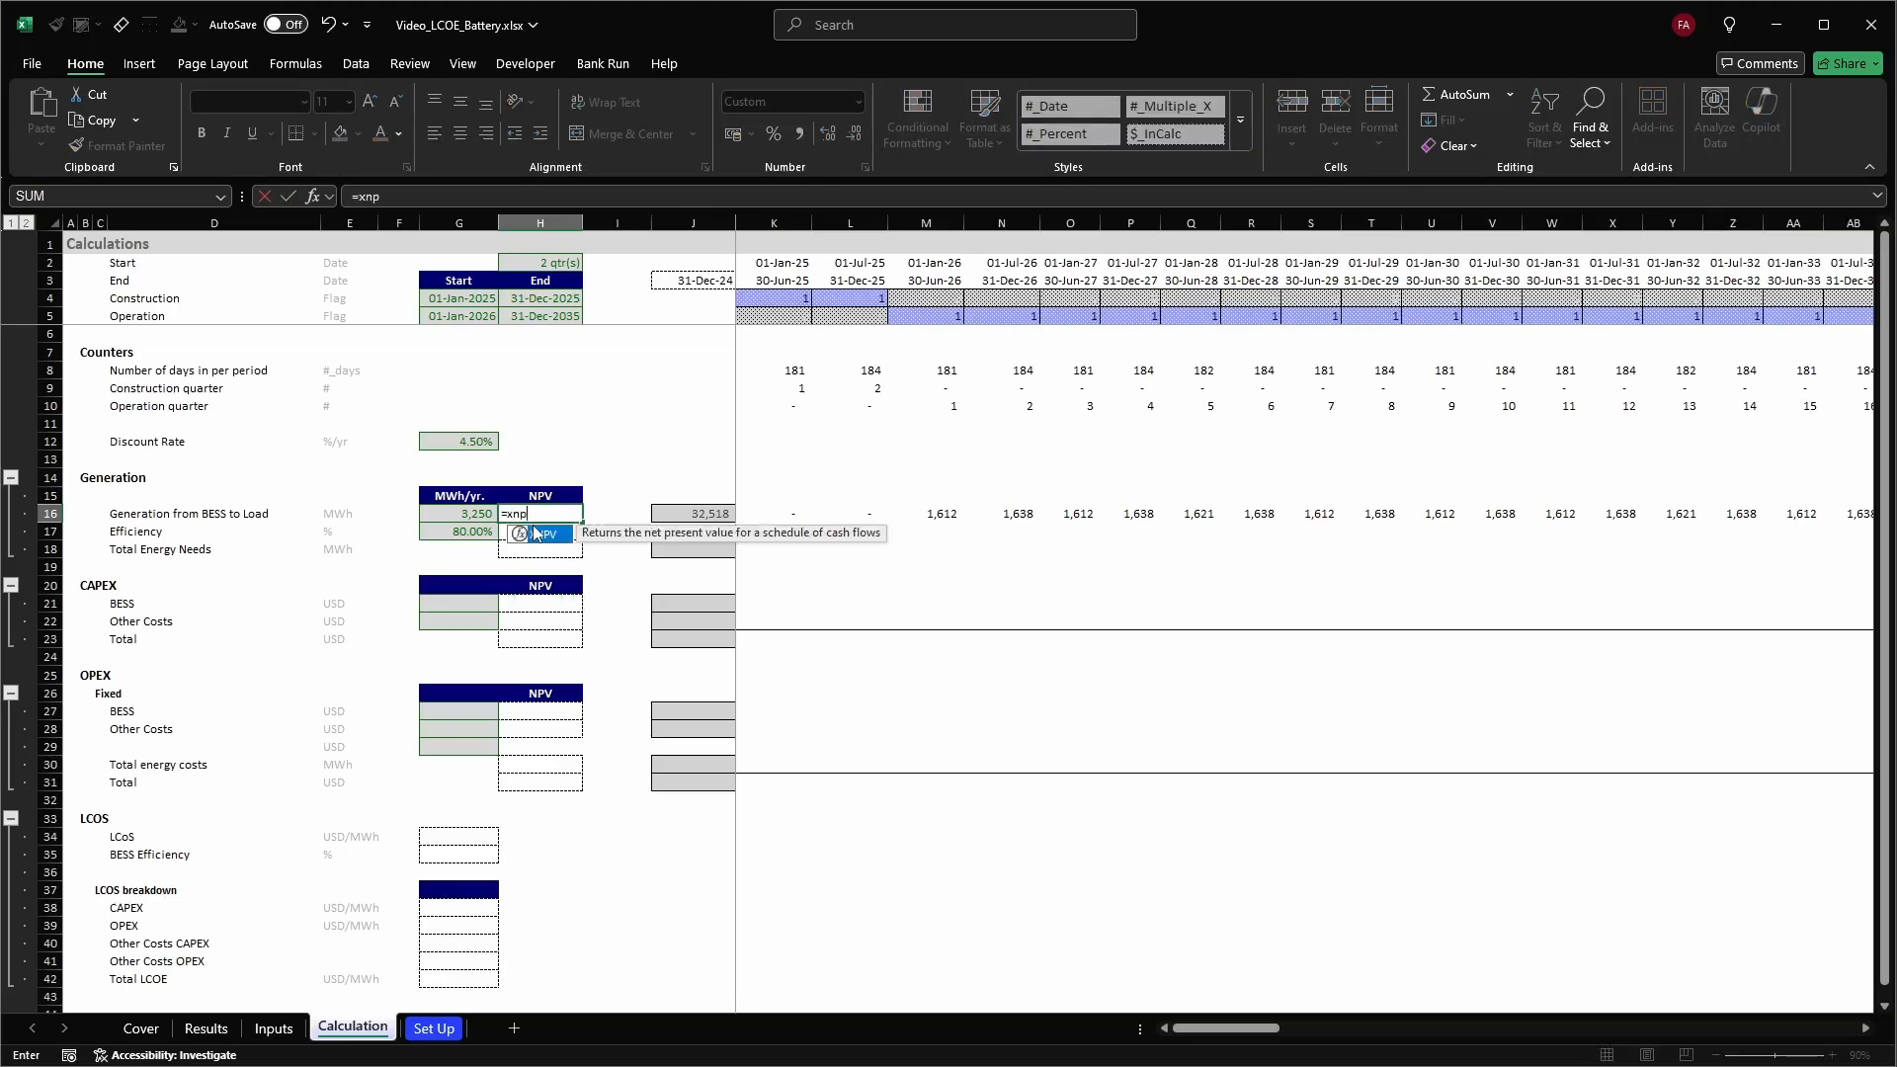
type("v")
double_click(534, 534)
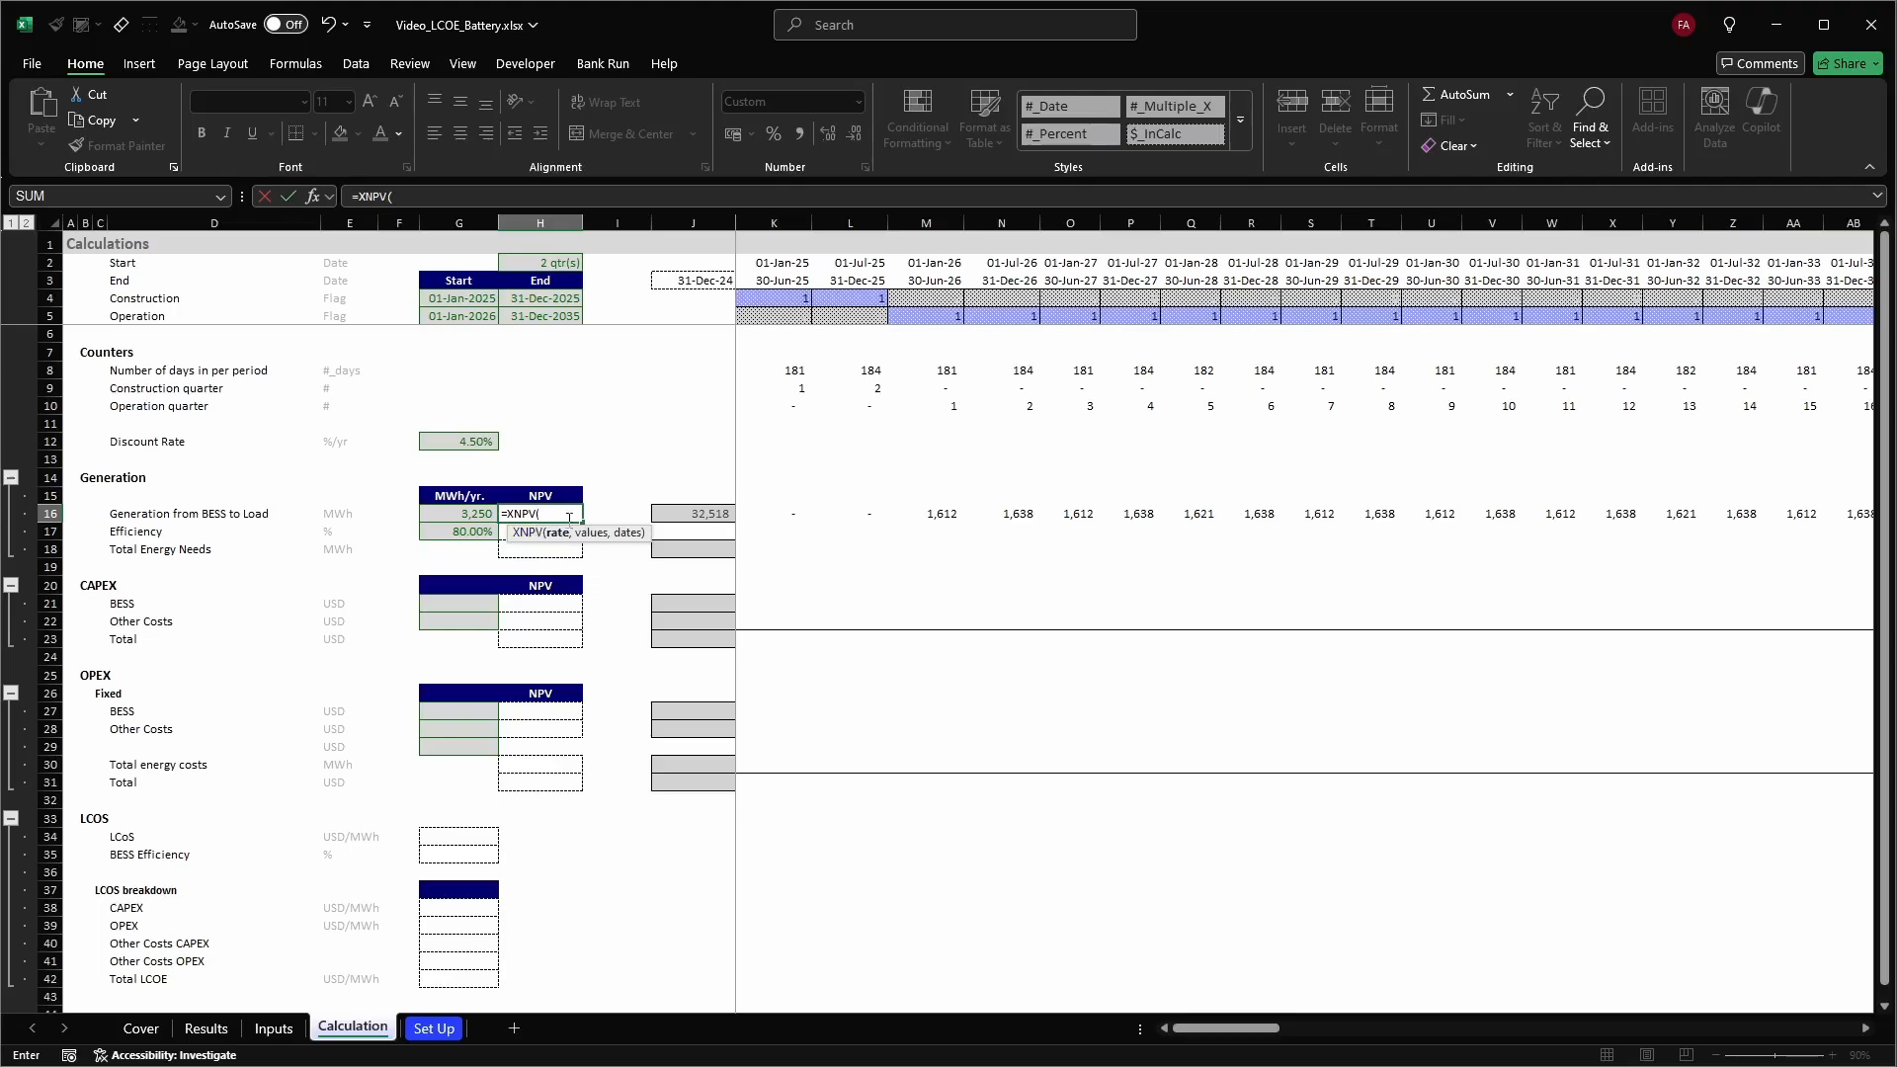
left_click(465, 437)
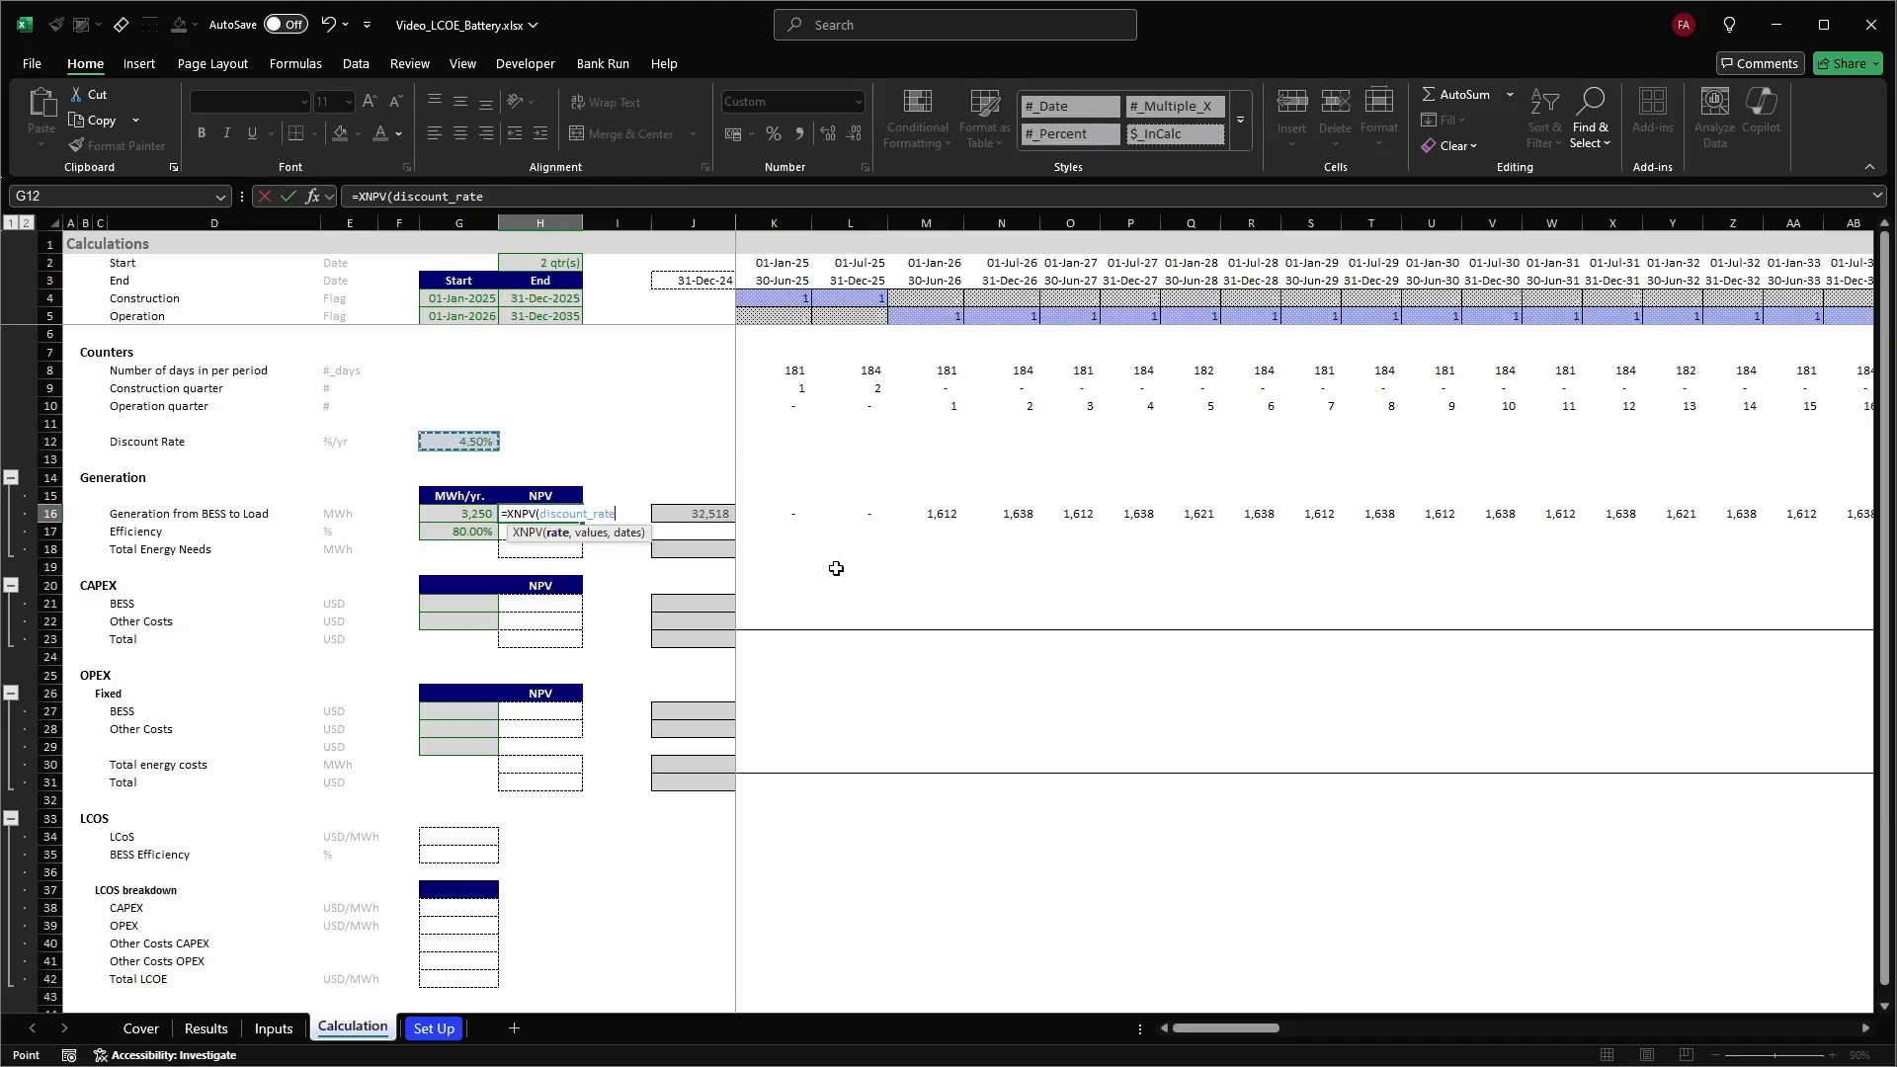
type(",")
key("Right")
key("Right")
key("Right")
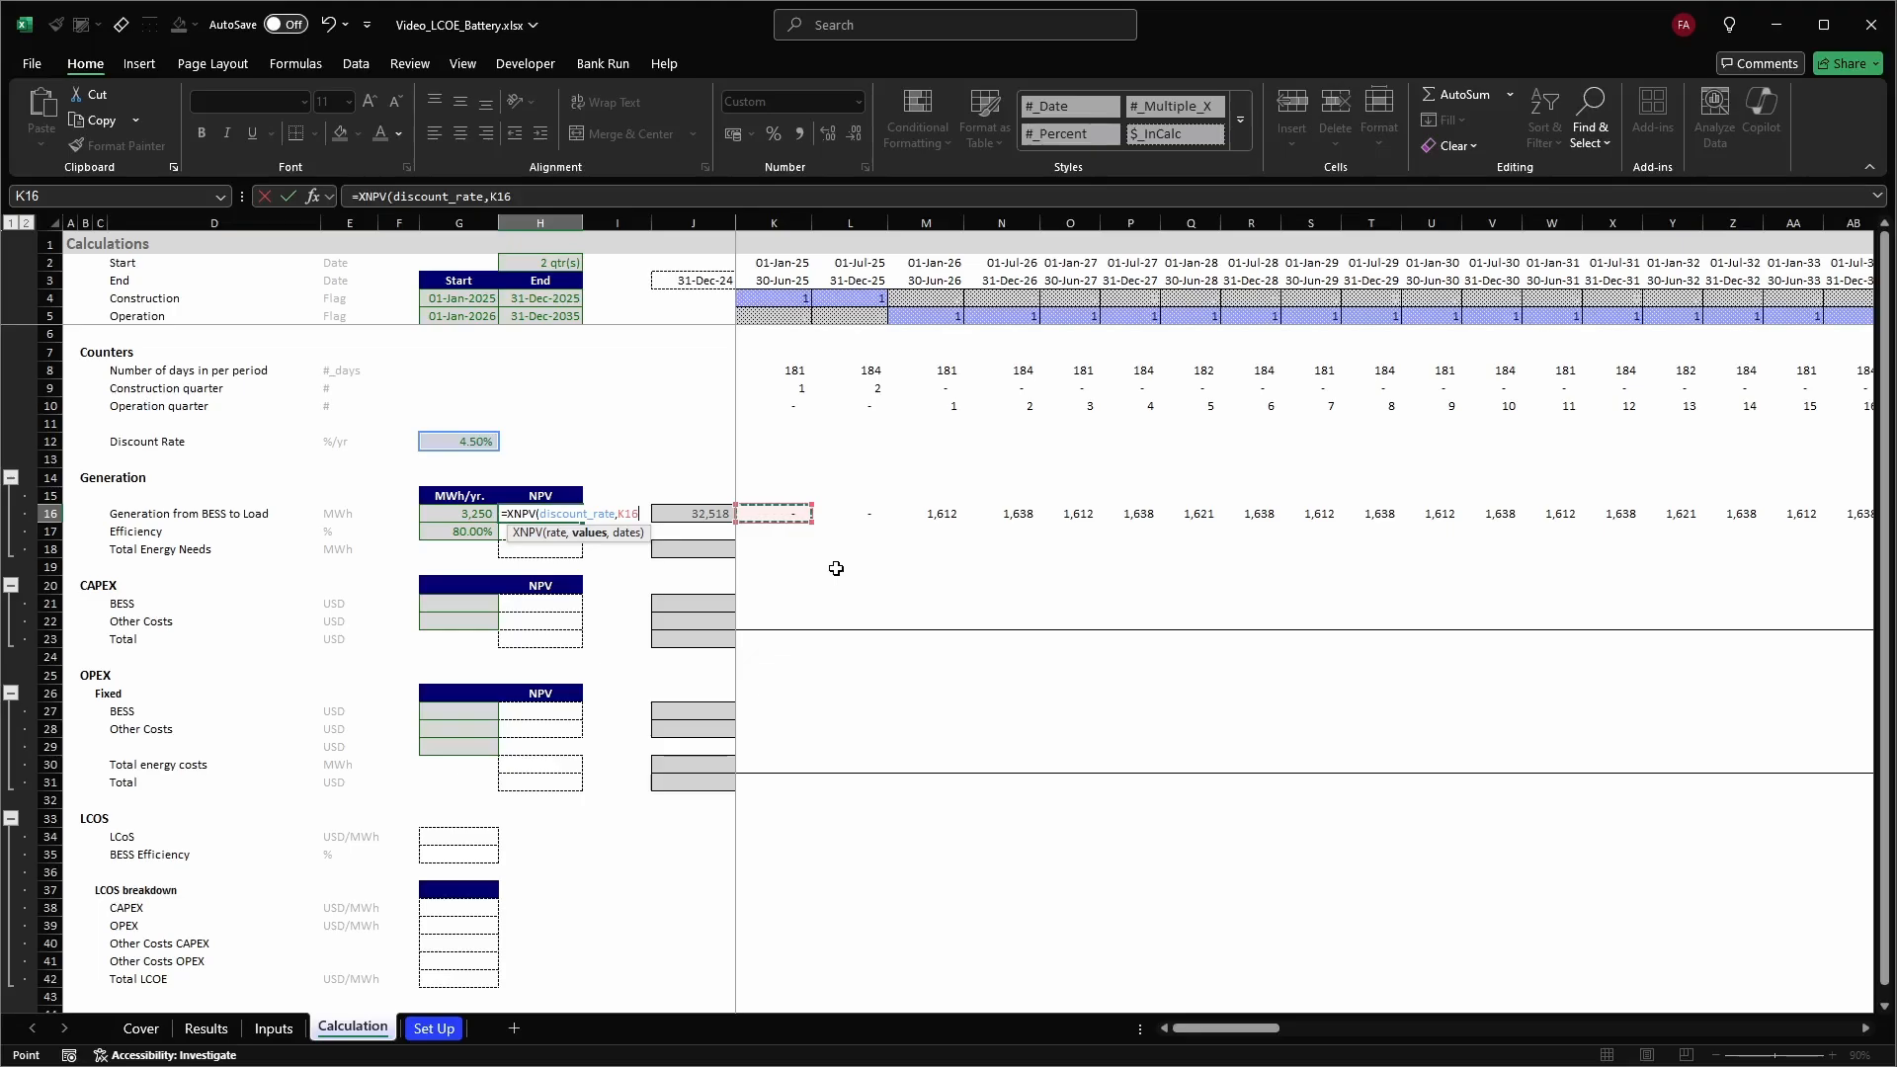
key("ctrl+shift+Right")
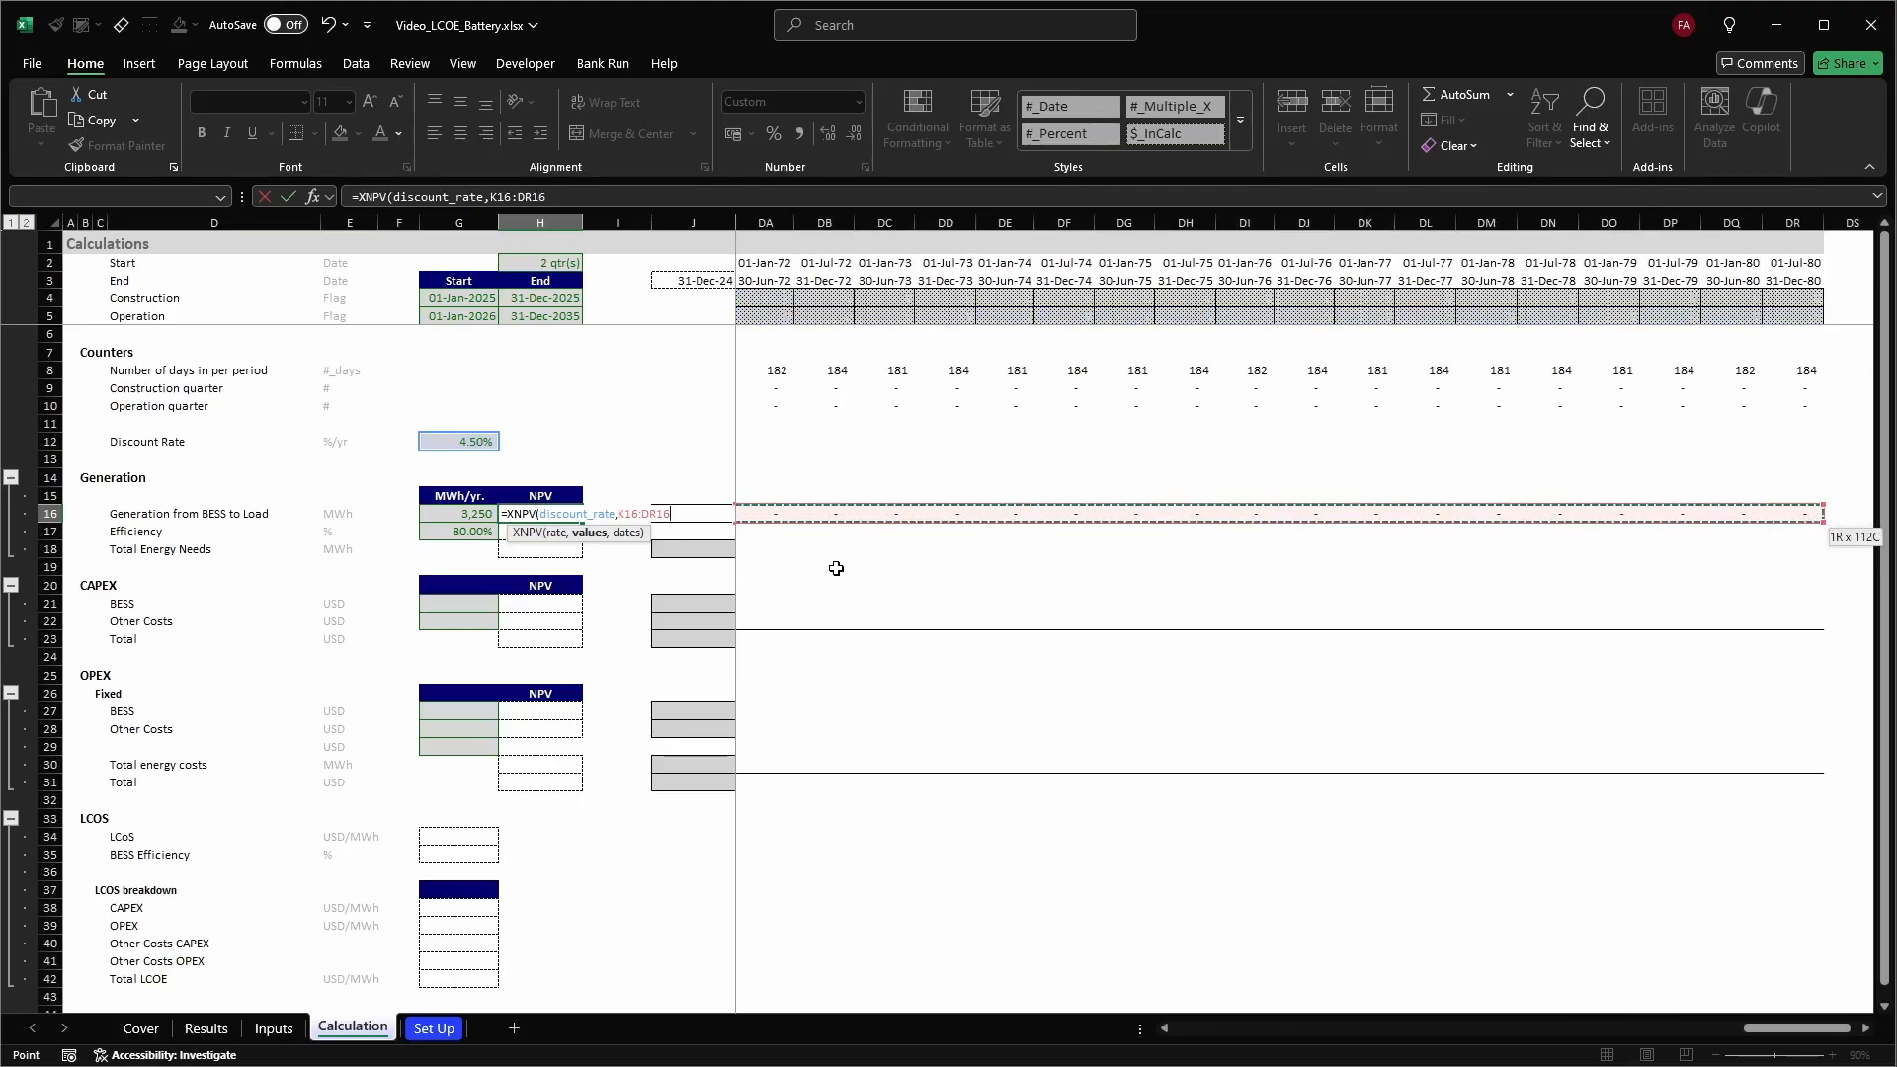
Complete the H16 XNPV formula with the period end dates K3:DR3 as its dates argument
type(",")
key("Left")
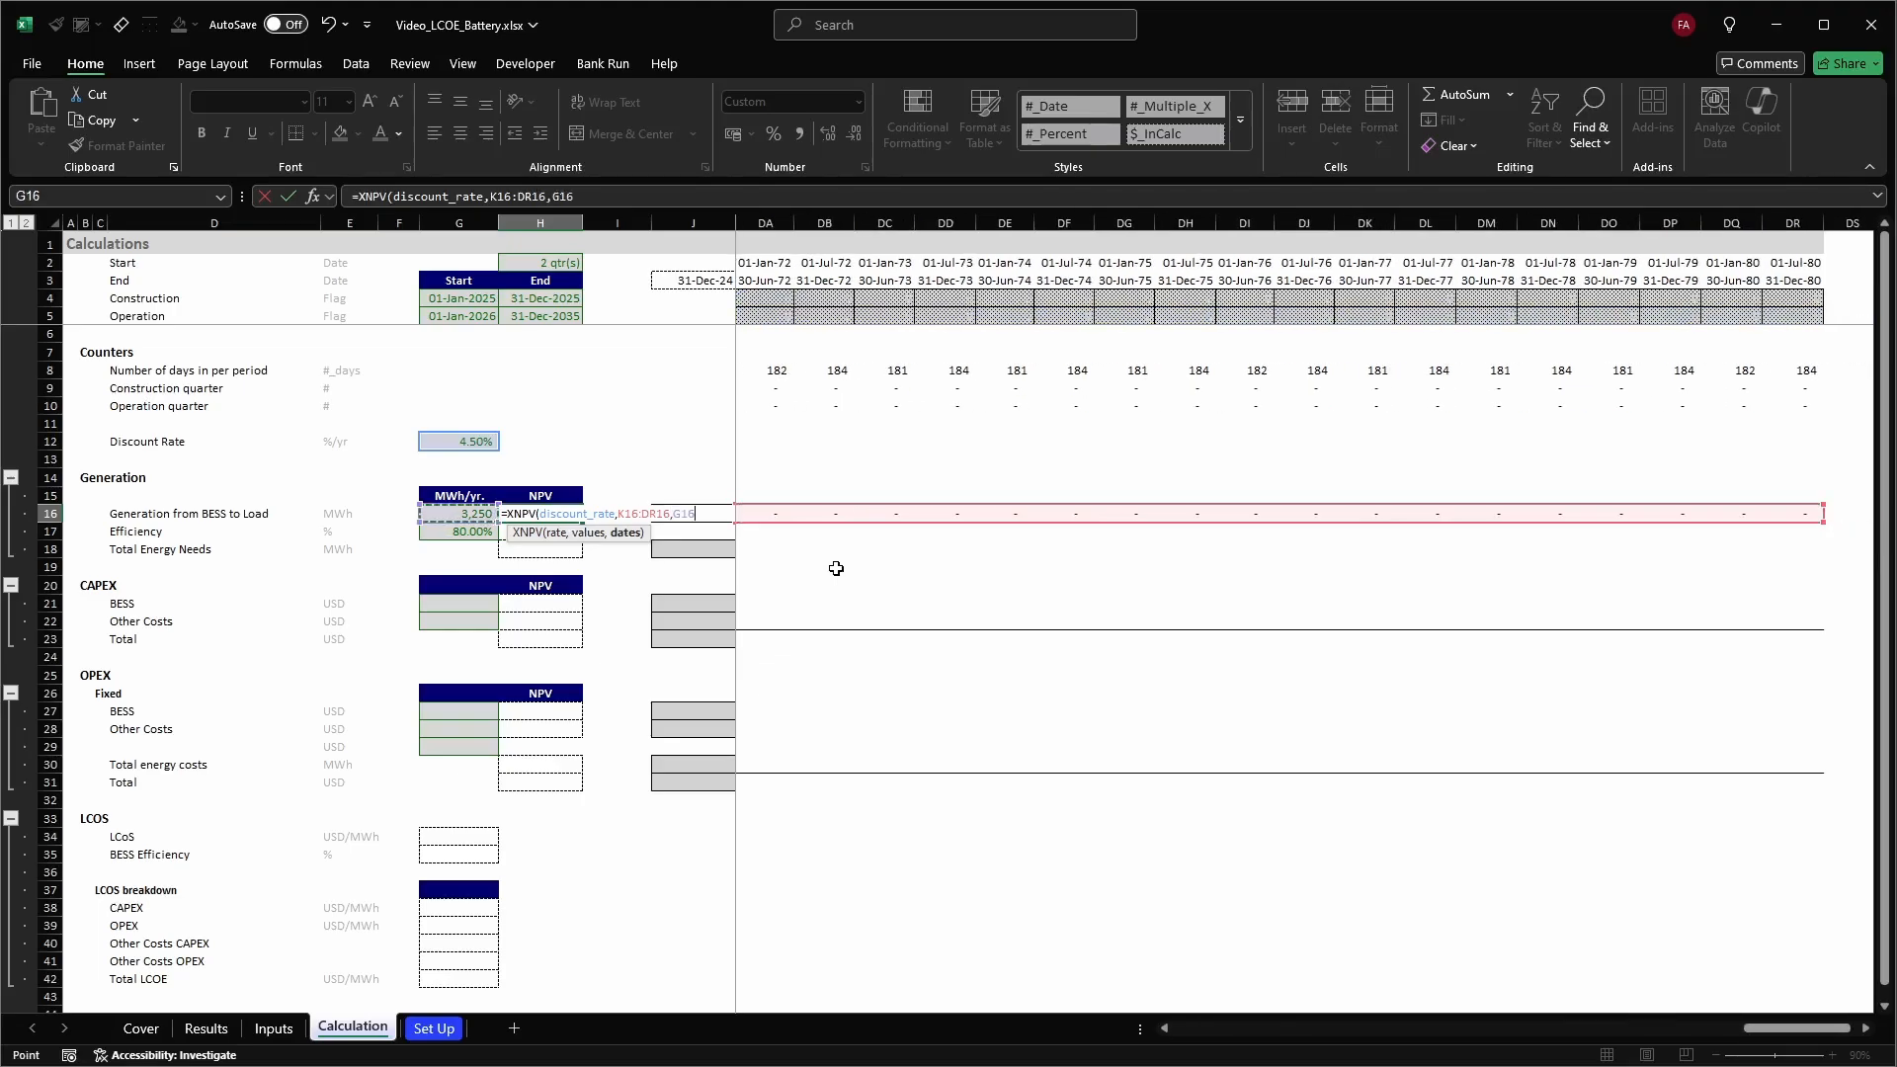
key("Right")
key("Right")
key("Right")
key("Up")
key("Up")
key("Up")
key("Up")
key("Up")
key("Up")
key("Up")
key("Up")
key("Up")
key("Up")
key("Up")
key("Up")
key("Up")
key("Up")
key("Up")
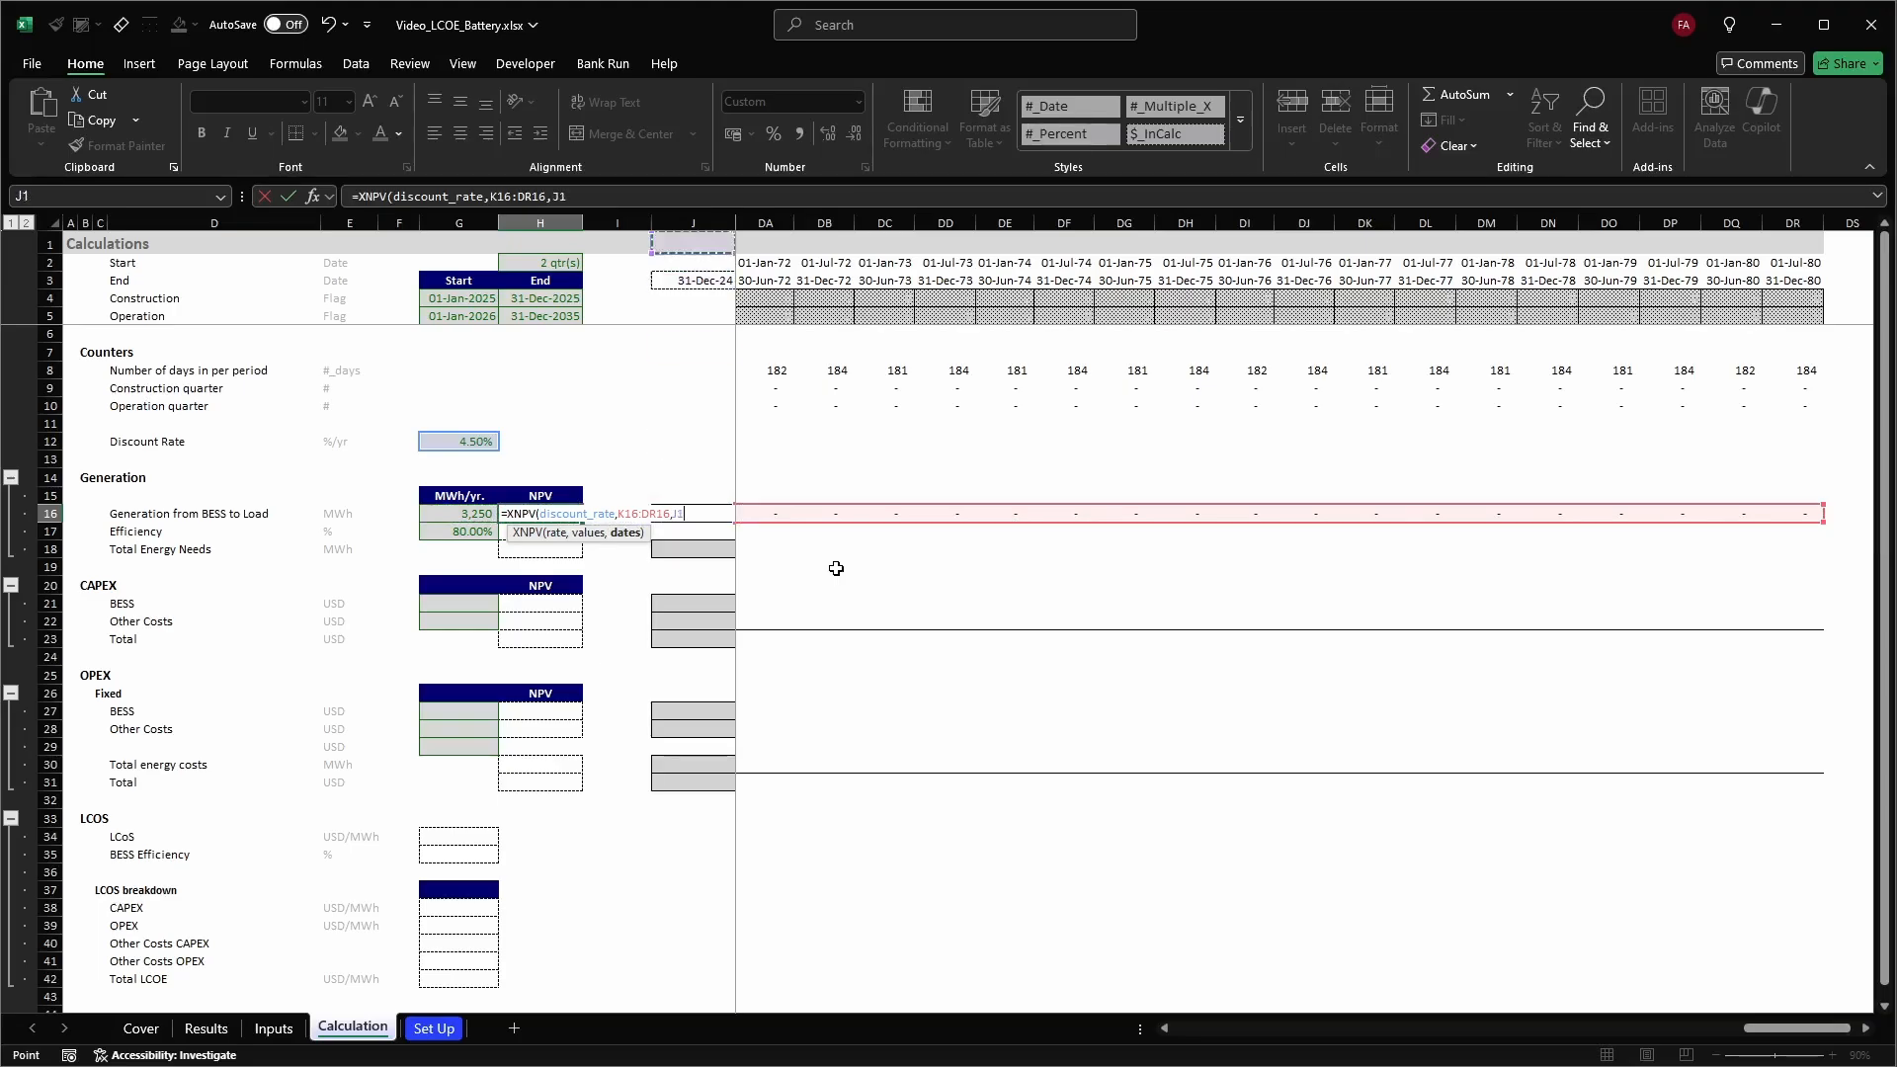
key("Down")
key("Down")
key("Right")
key("ctrl+shift+Right")
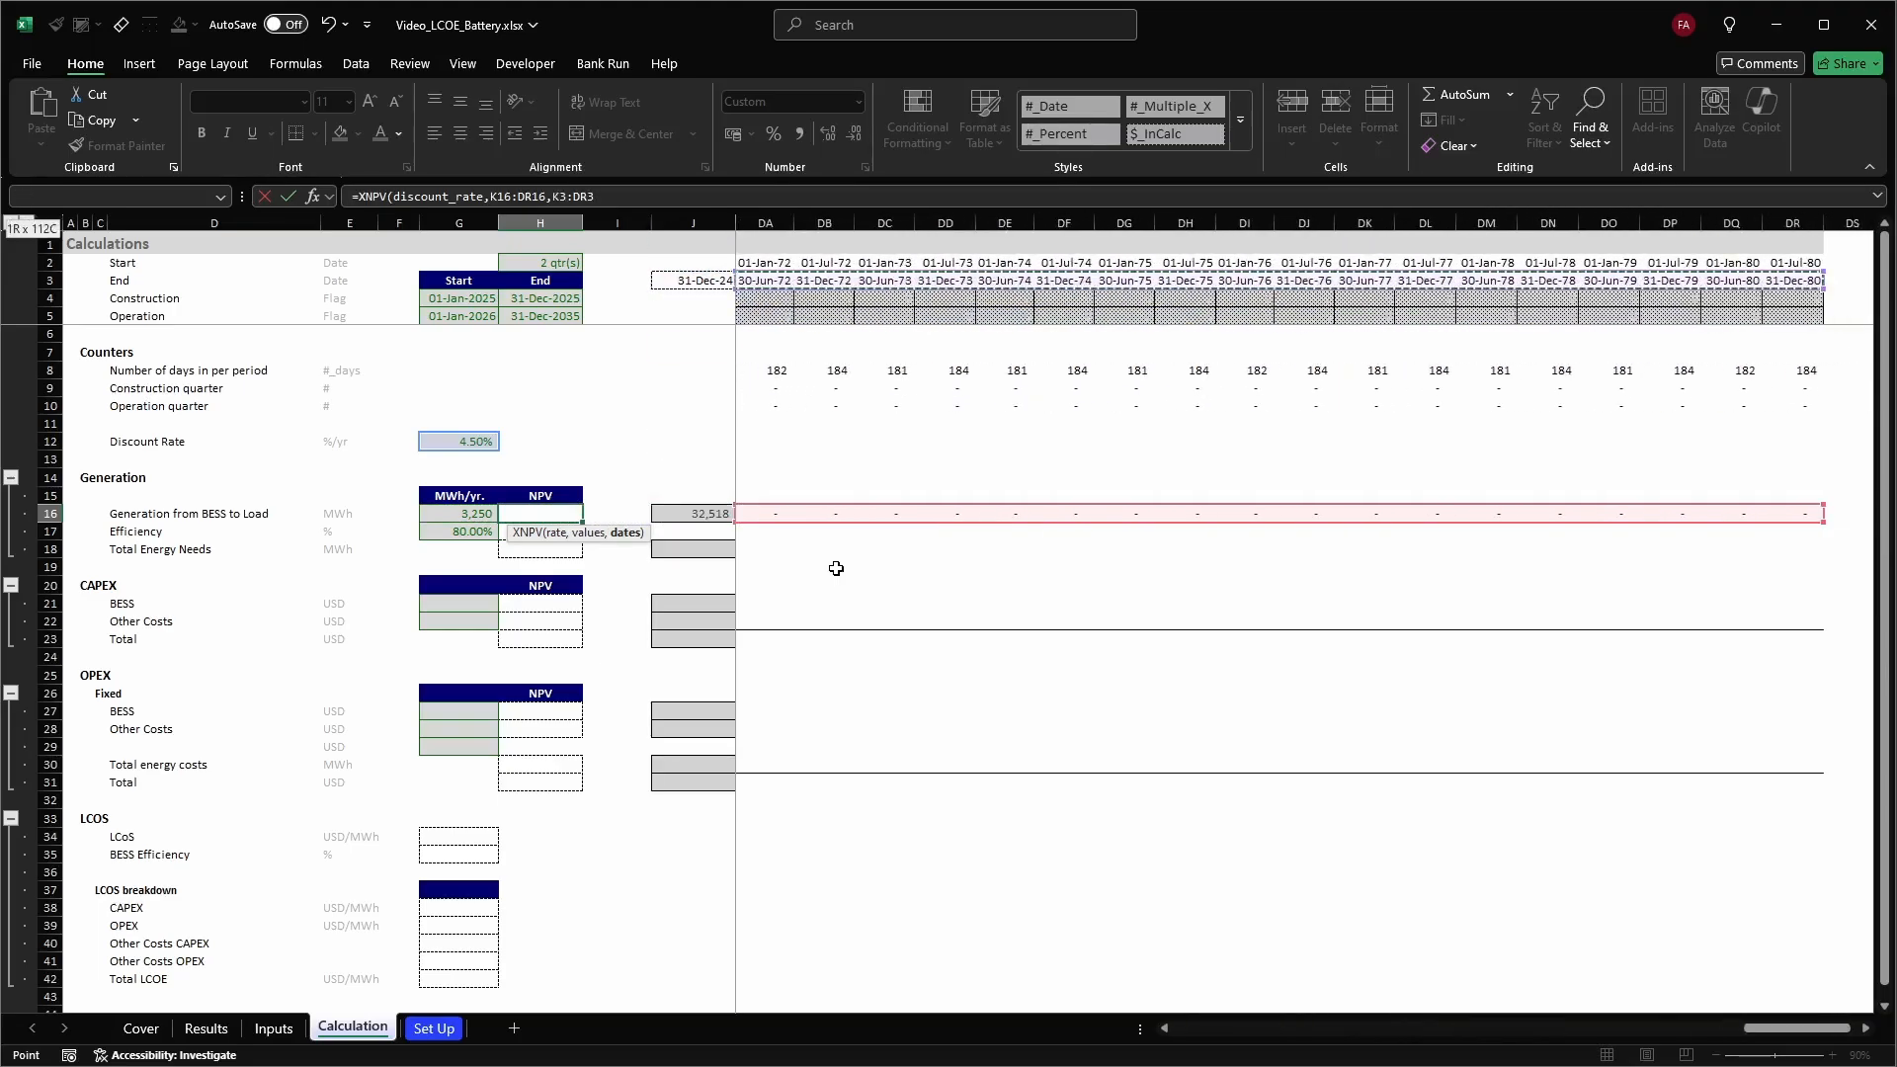
key("Return")
key("Up")
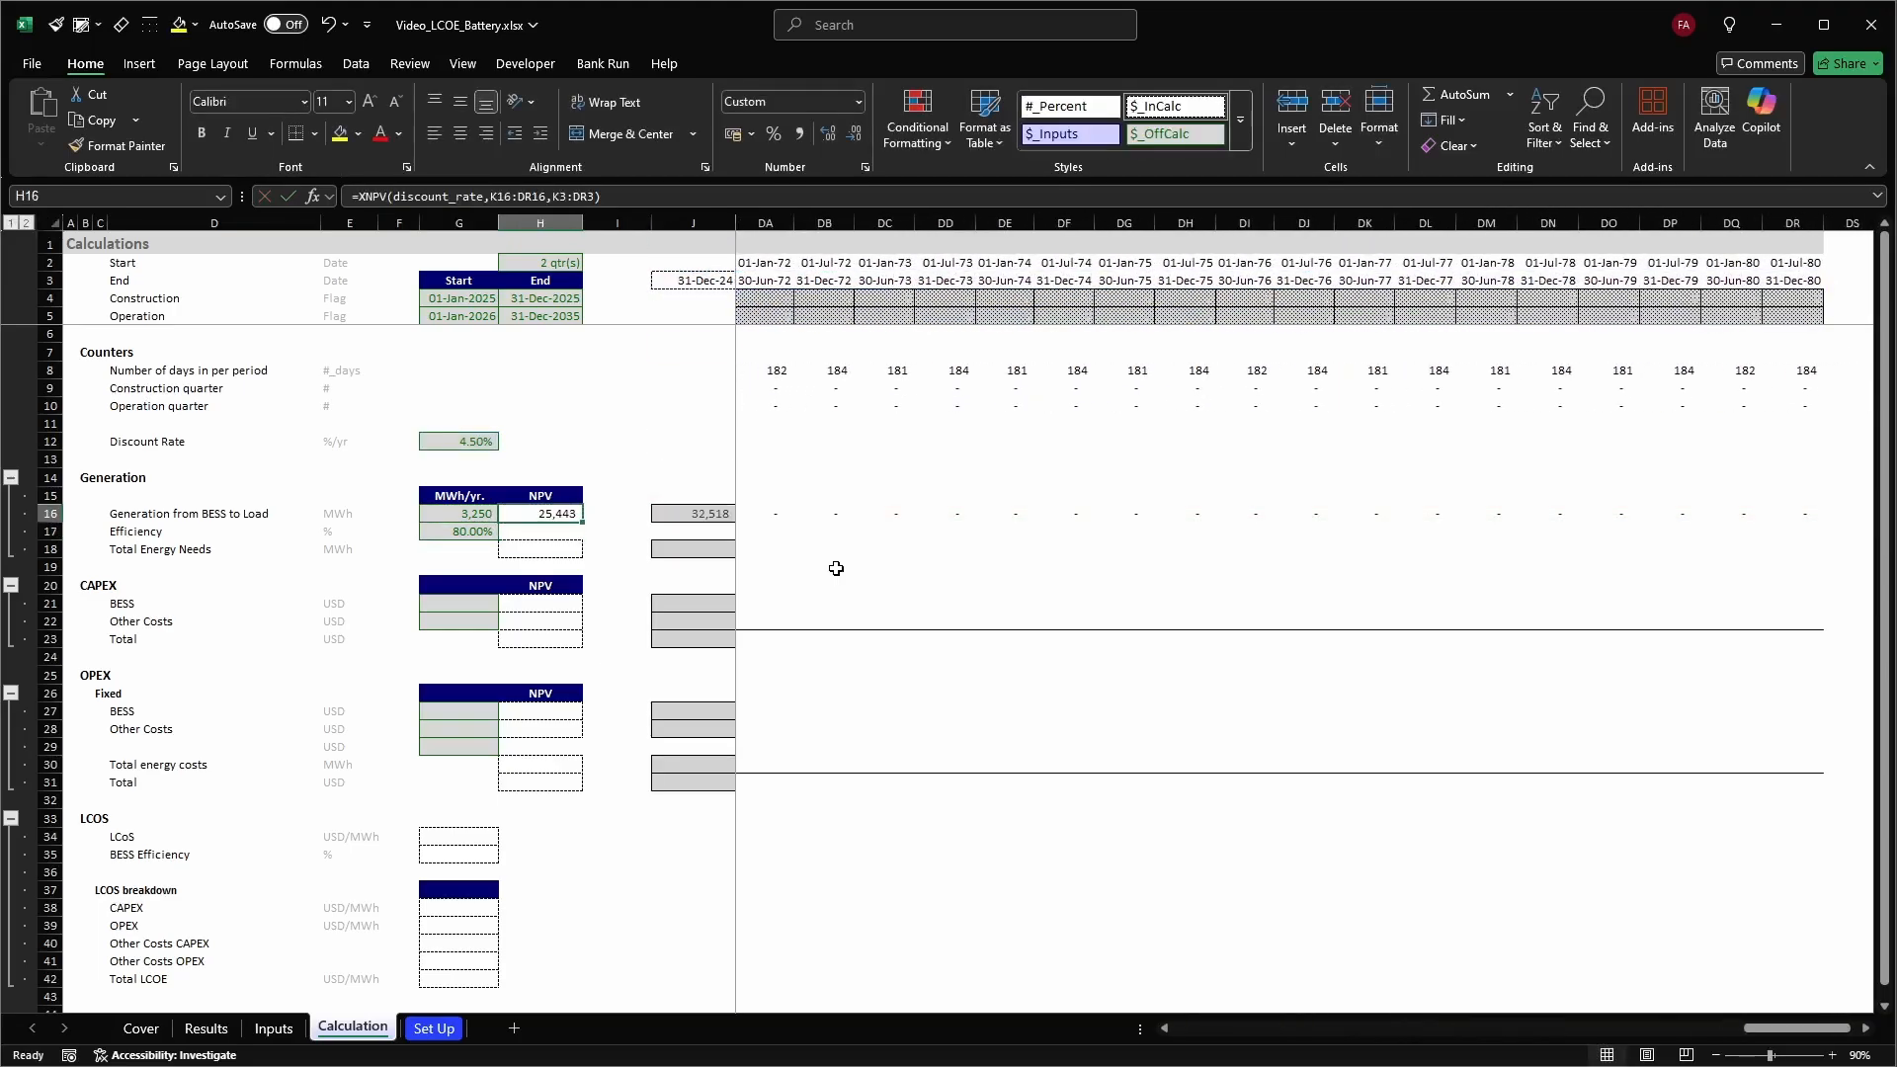
Review the cell references in the H16 XNPV formula against the generation row and the period end dates
key("F2")
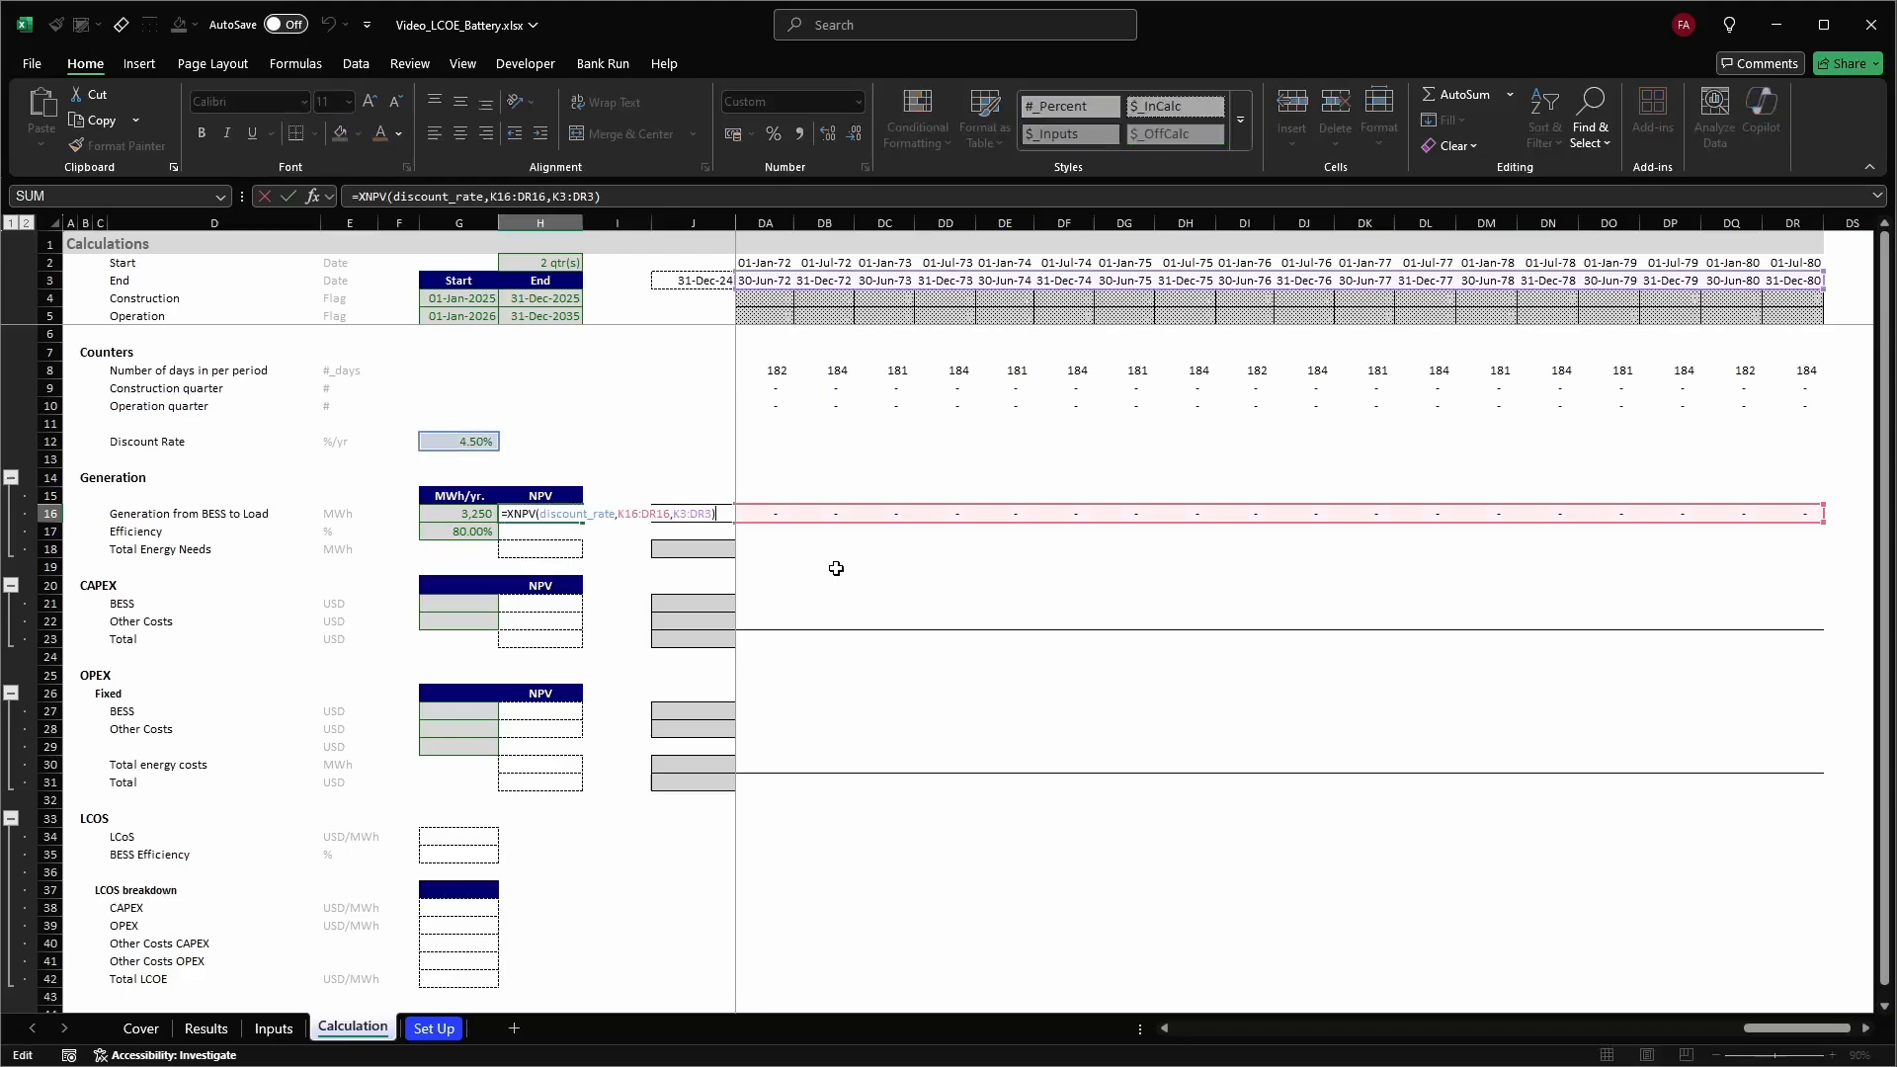
key("Escape")
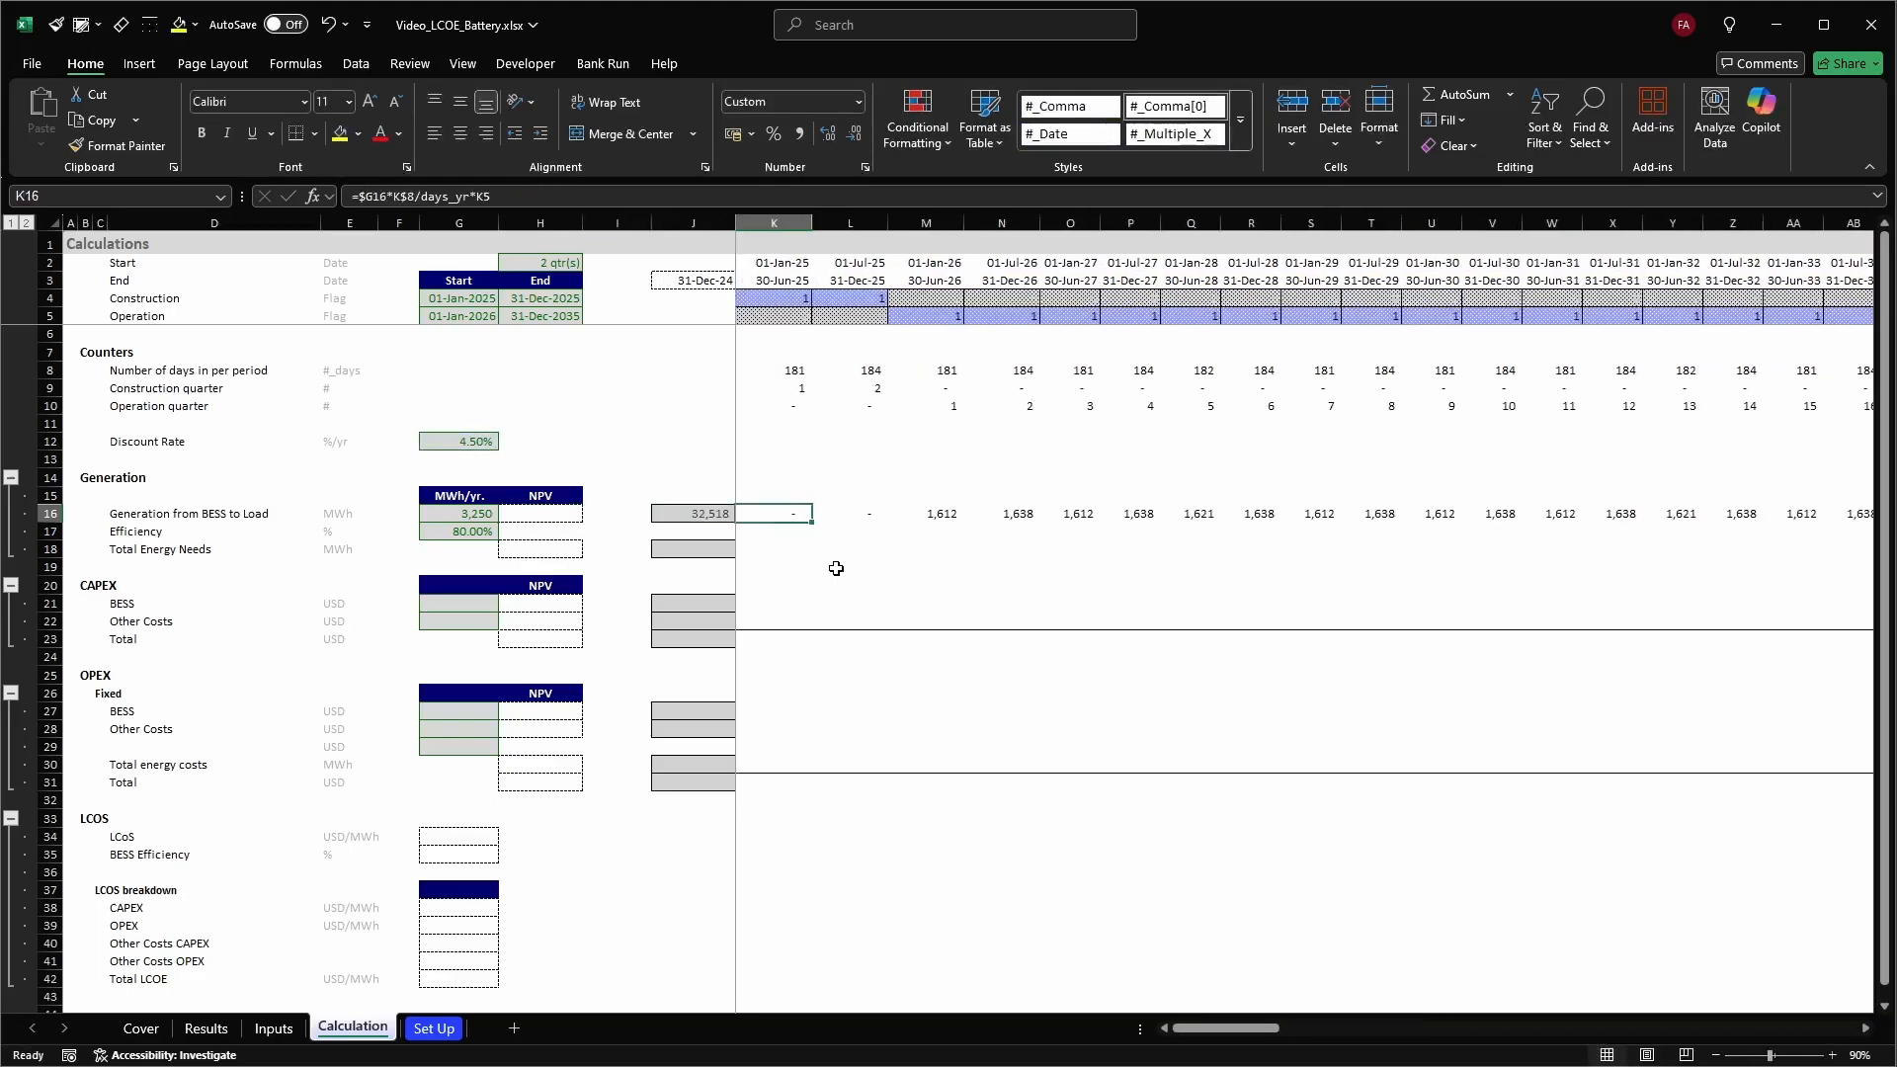
key("F2")
key("Escape")
key("F2")
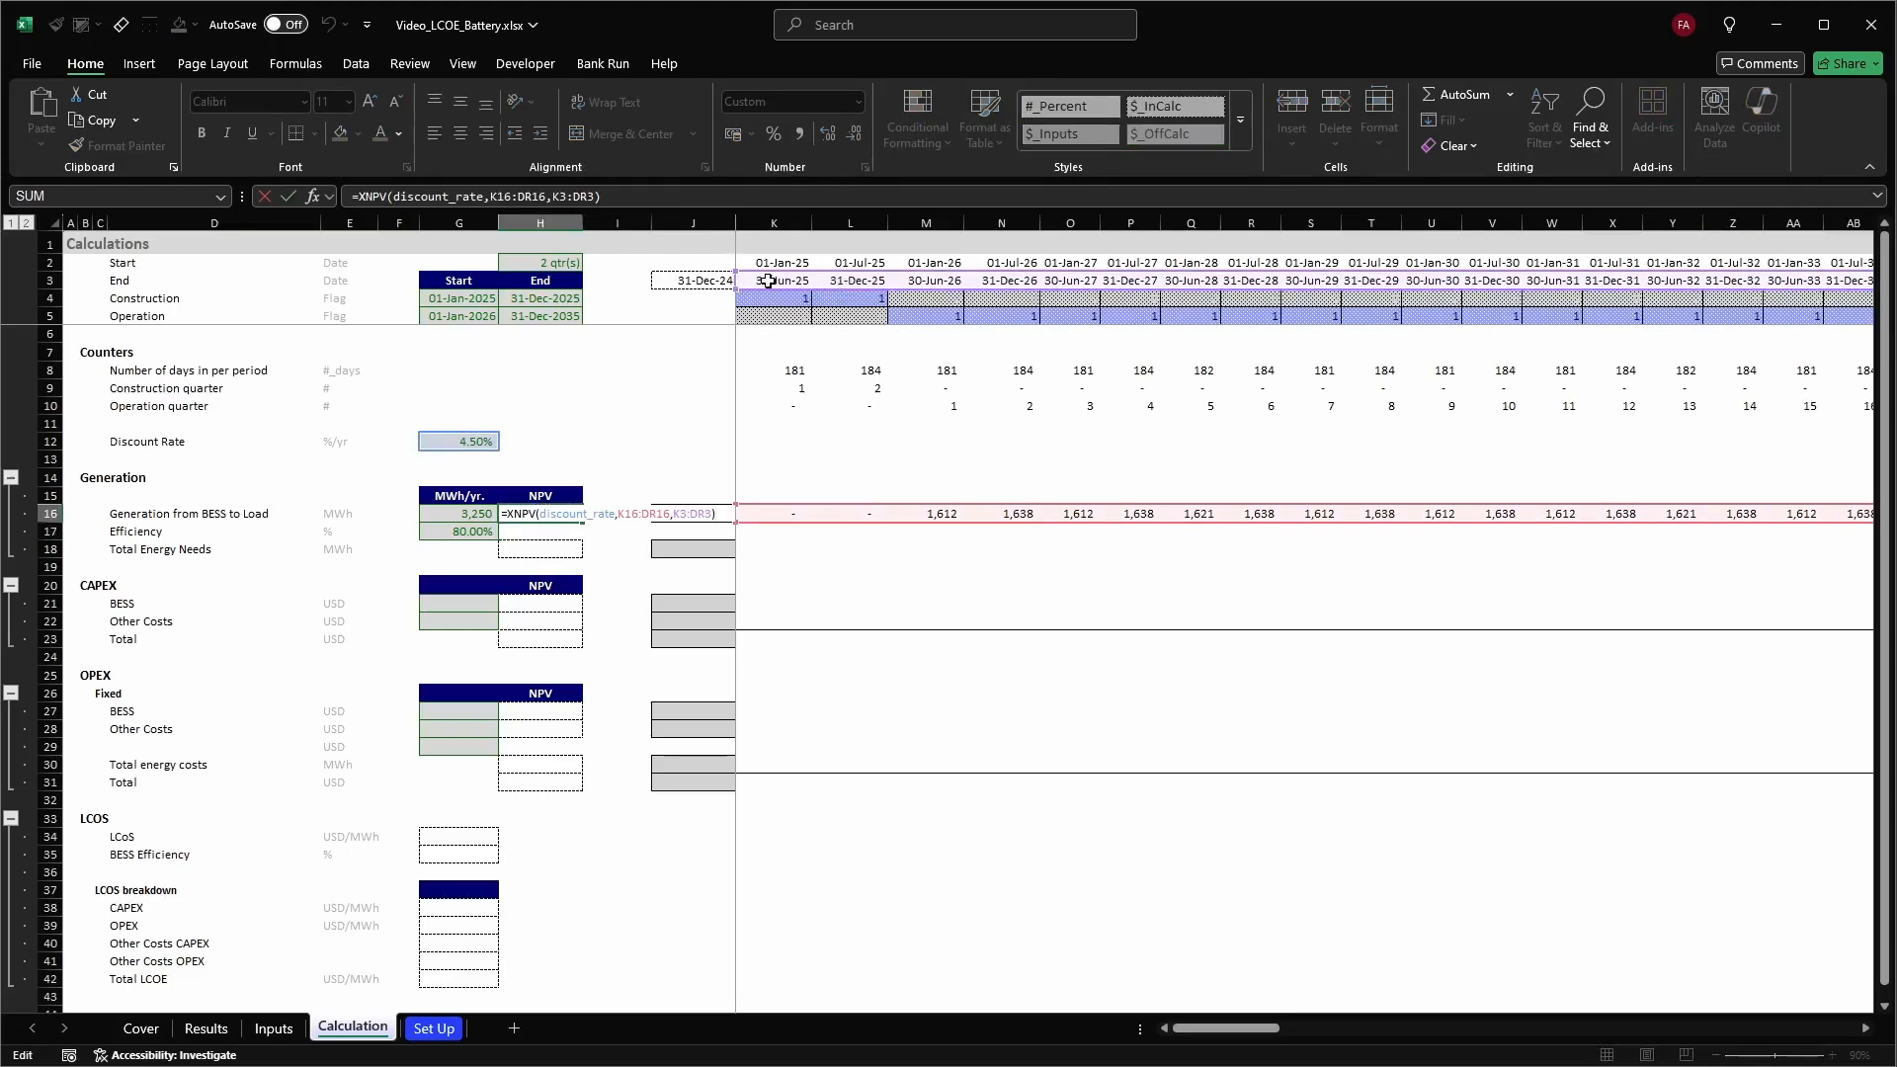
key("ctrl+Return")
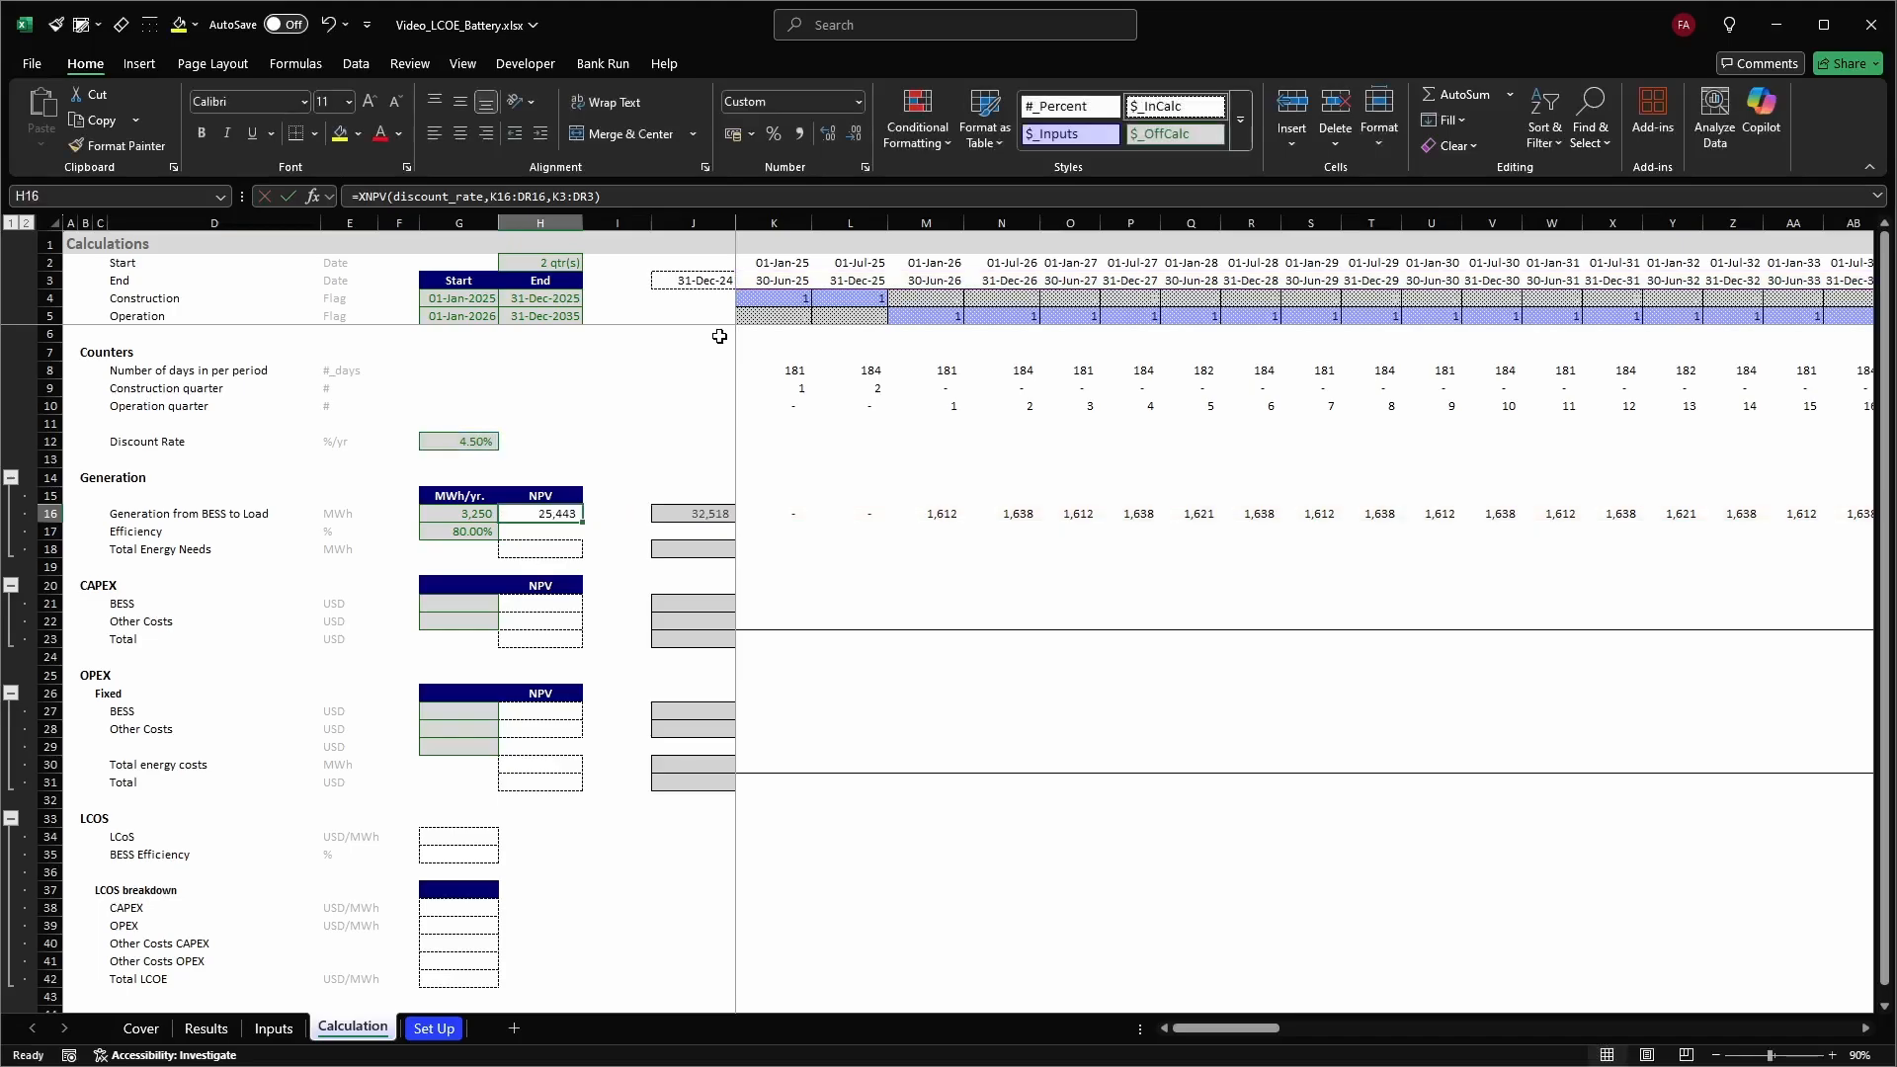
key("F2")
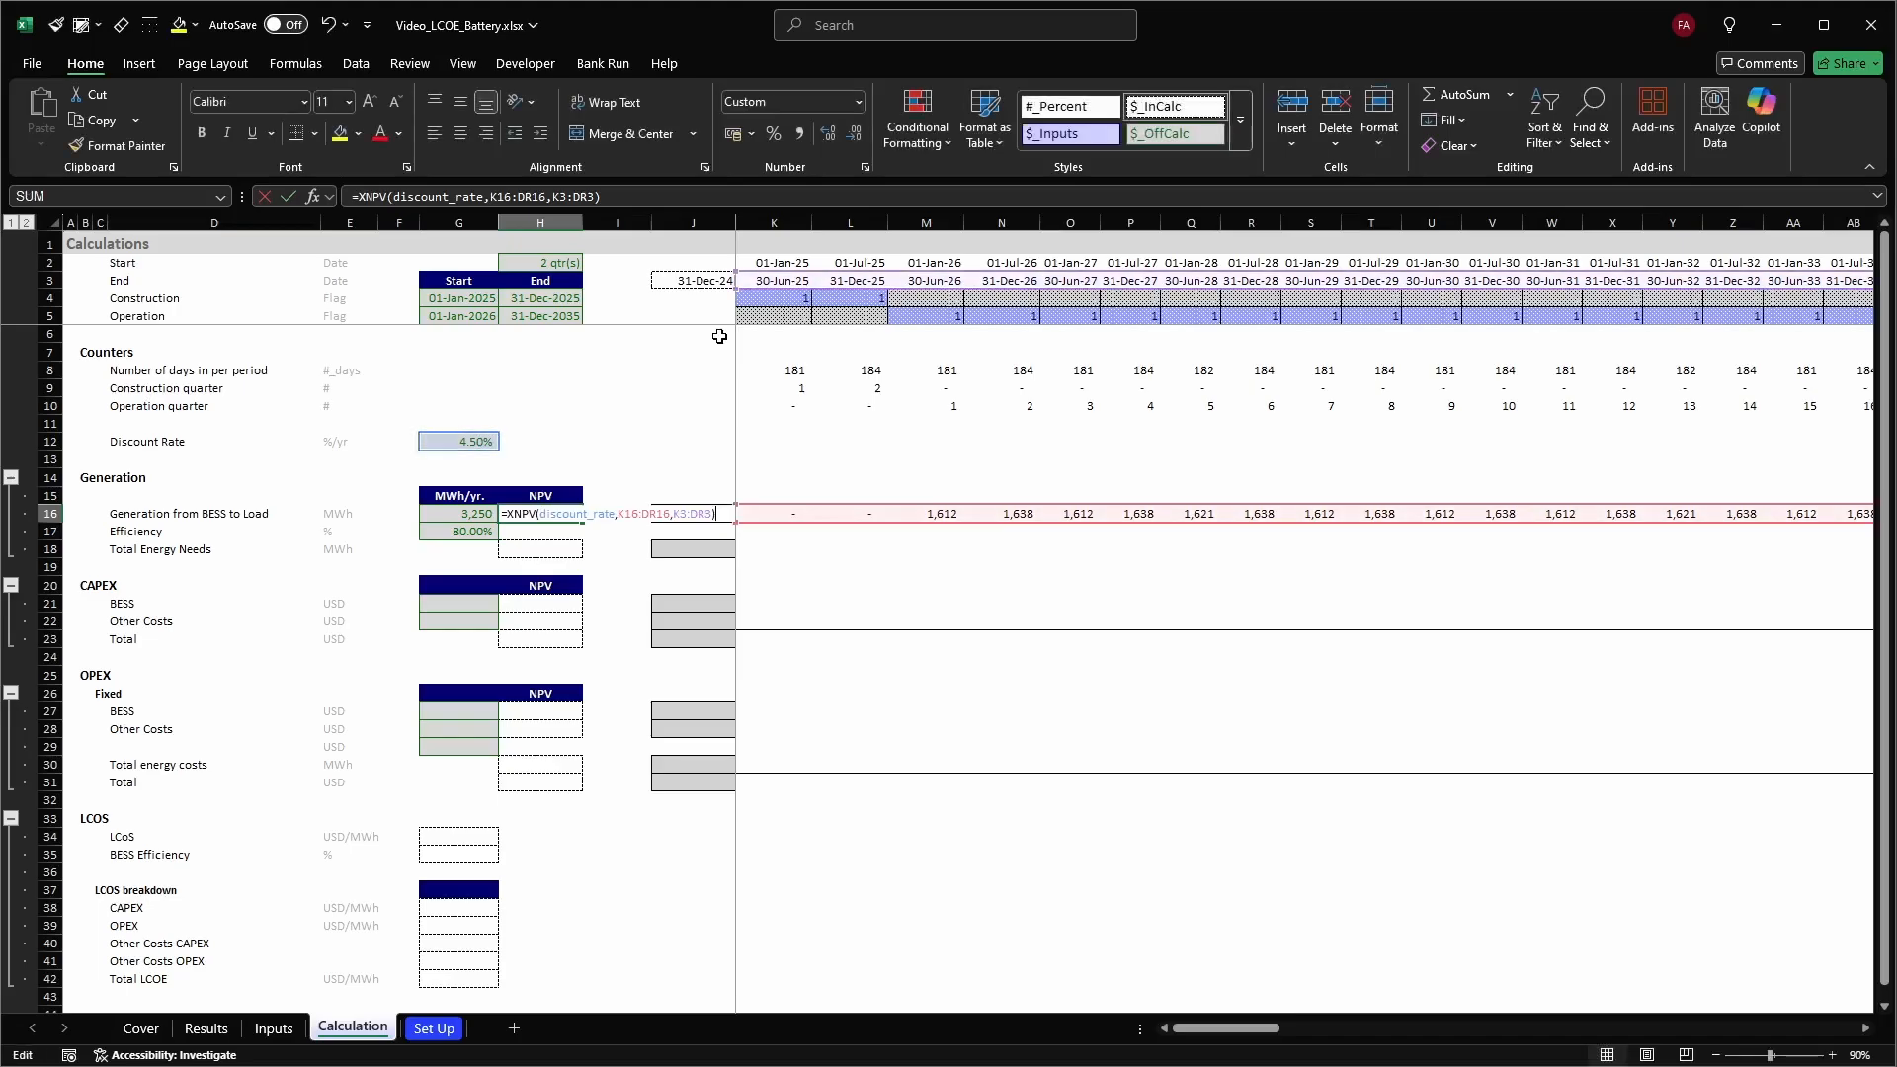
key("Escape")
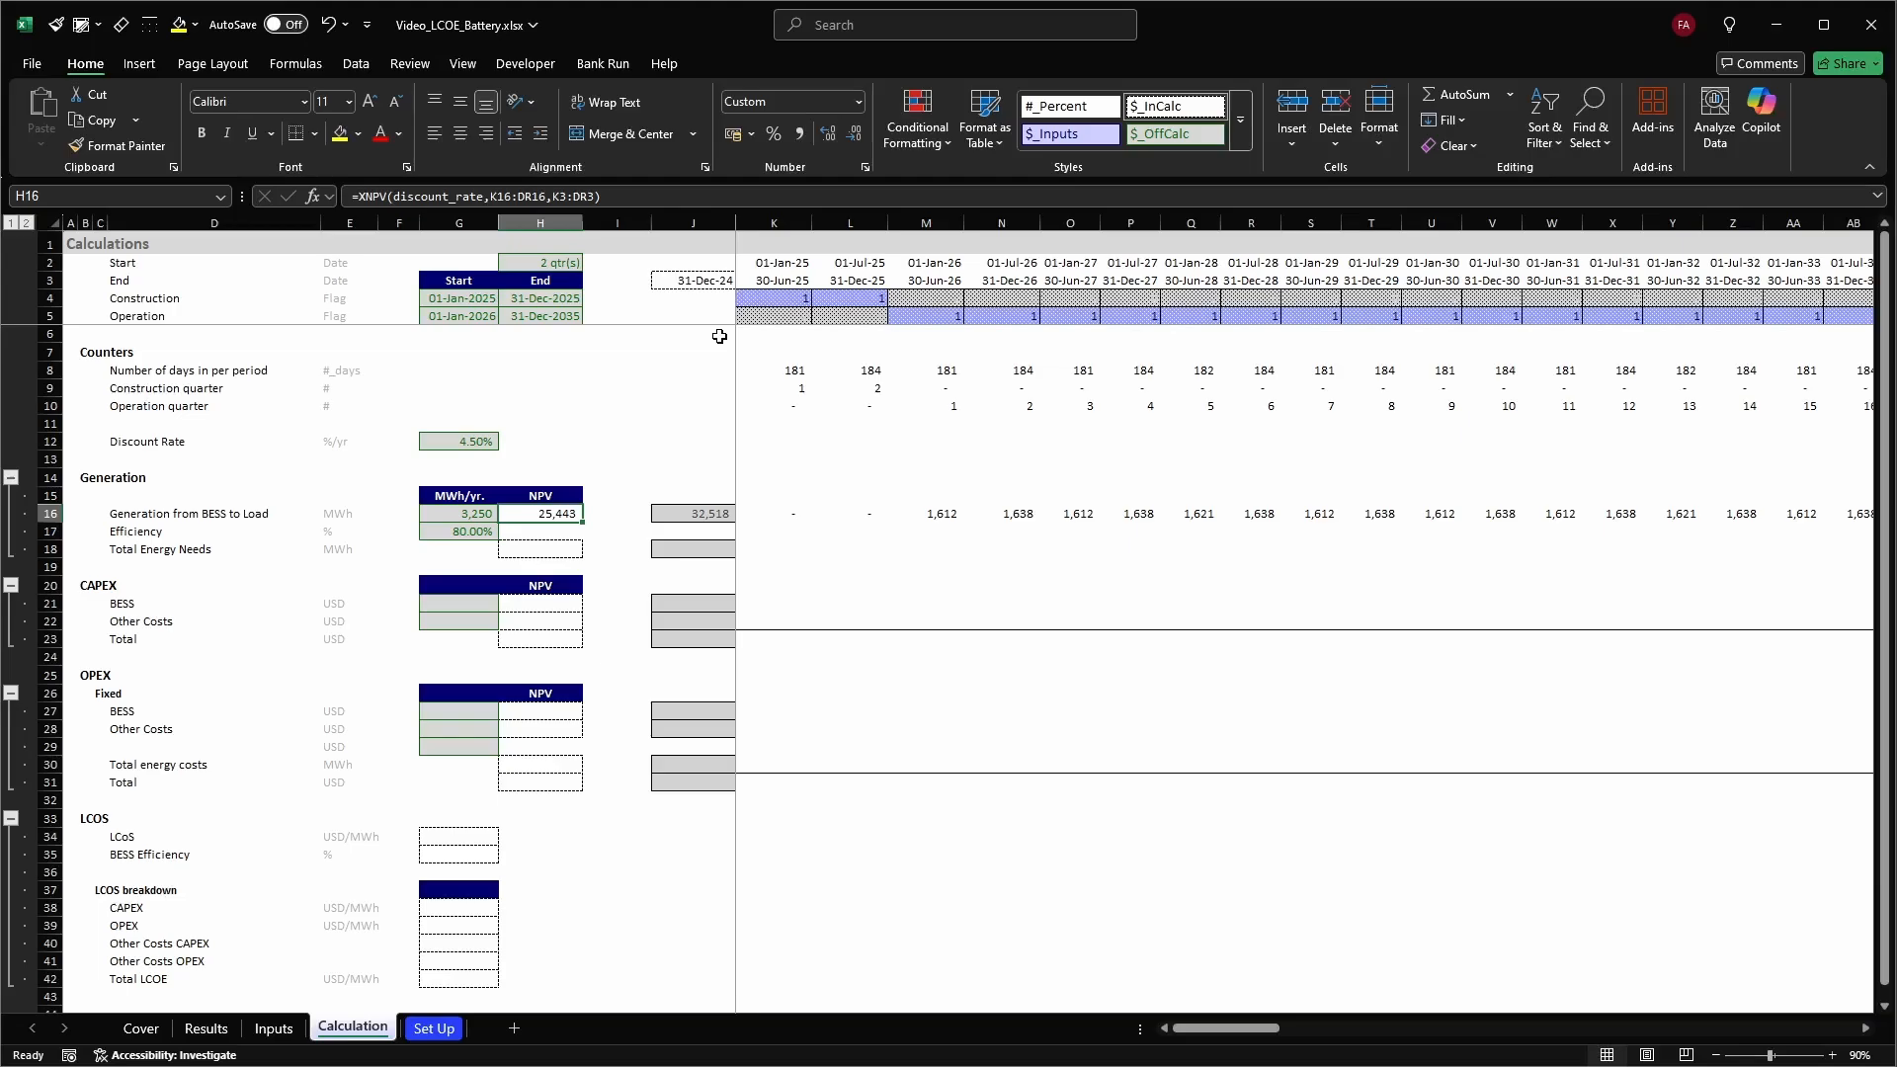
Copy the XNPV formula from H16 into the Total Energy Needs NPV cell H18
key("Down")
key("Up")
key("ctrl+c")
key("Down")
key("Down")
key("Return")
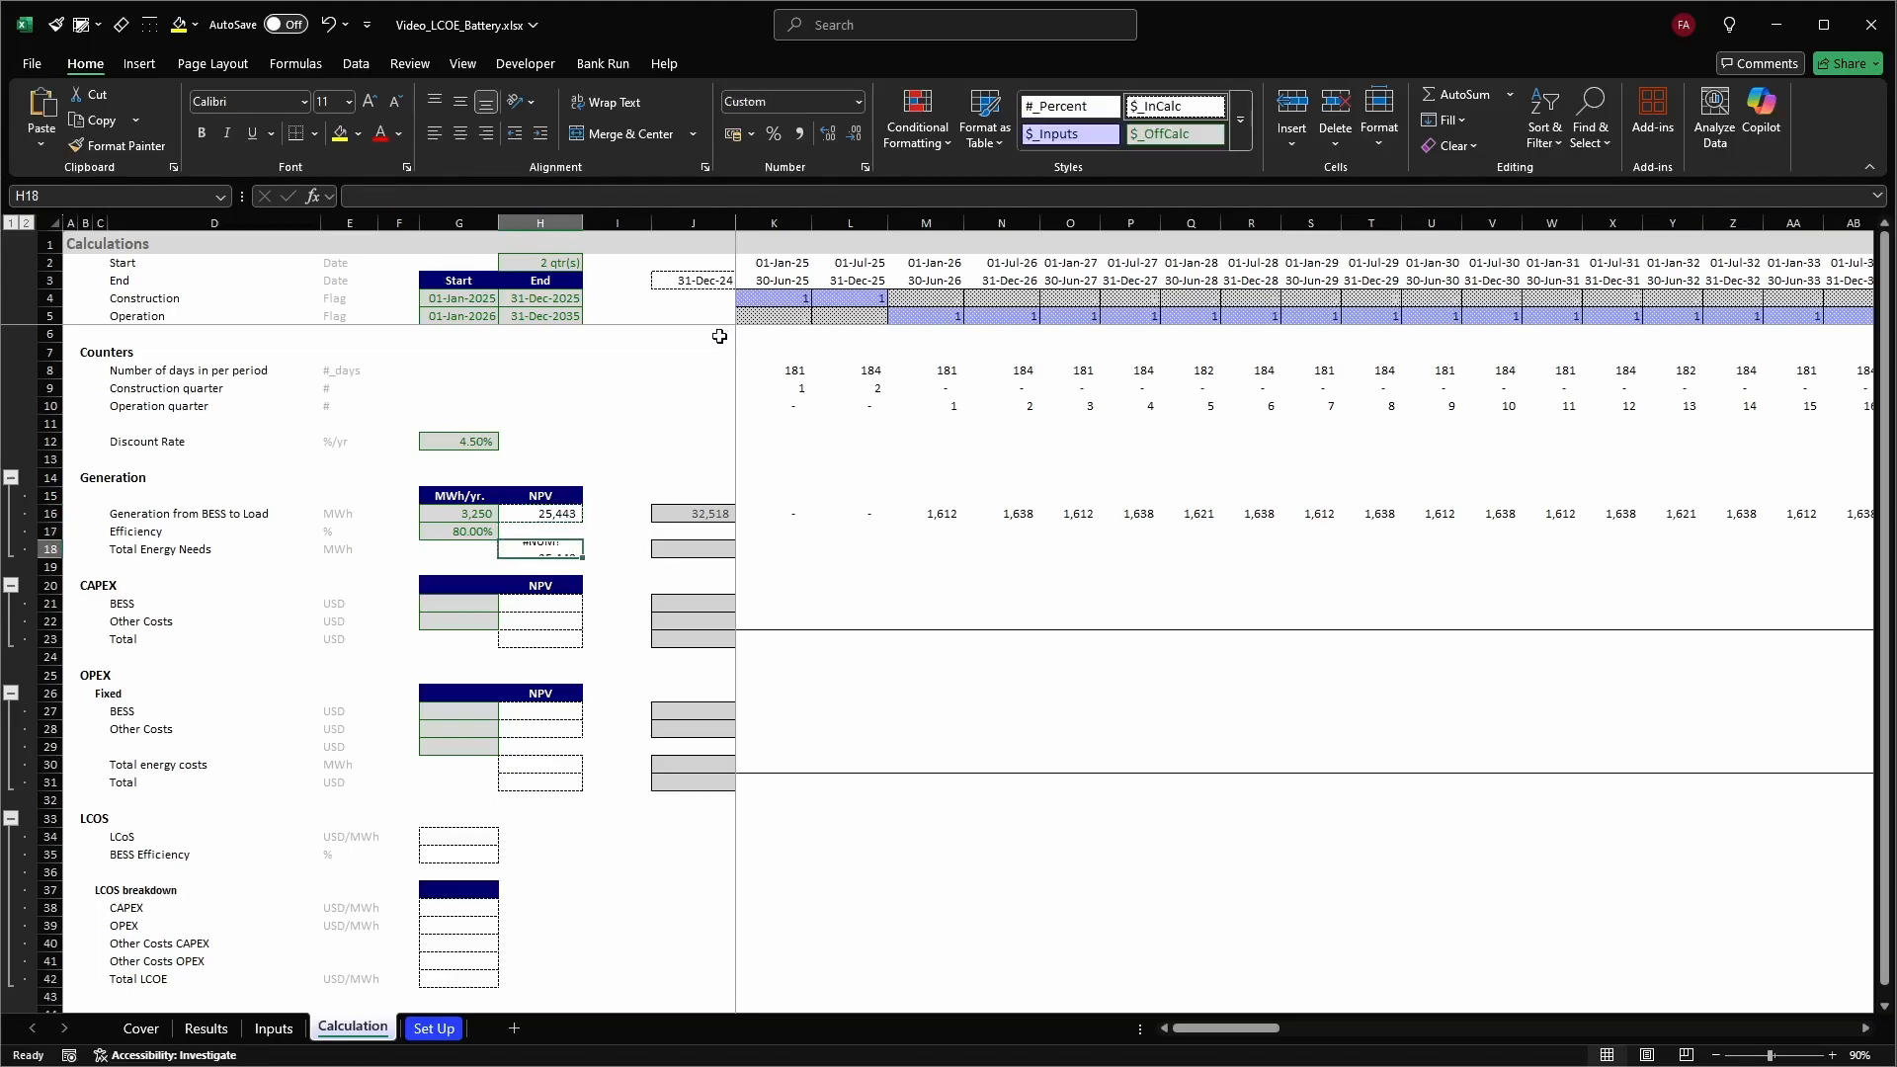
Begin the Total Energy Needs formula in K18 with a reference to the BESS generation in K16
key("Right")
key("Right")
key("Right")
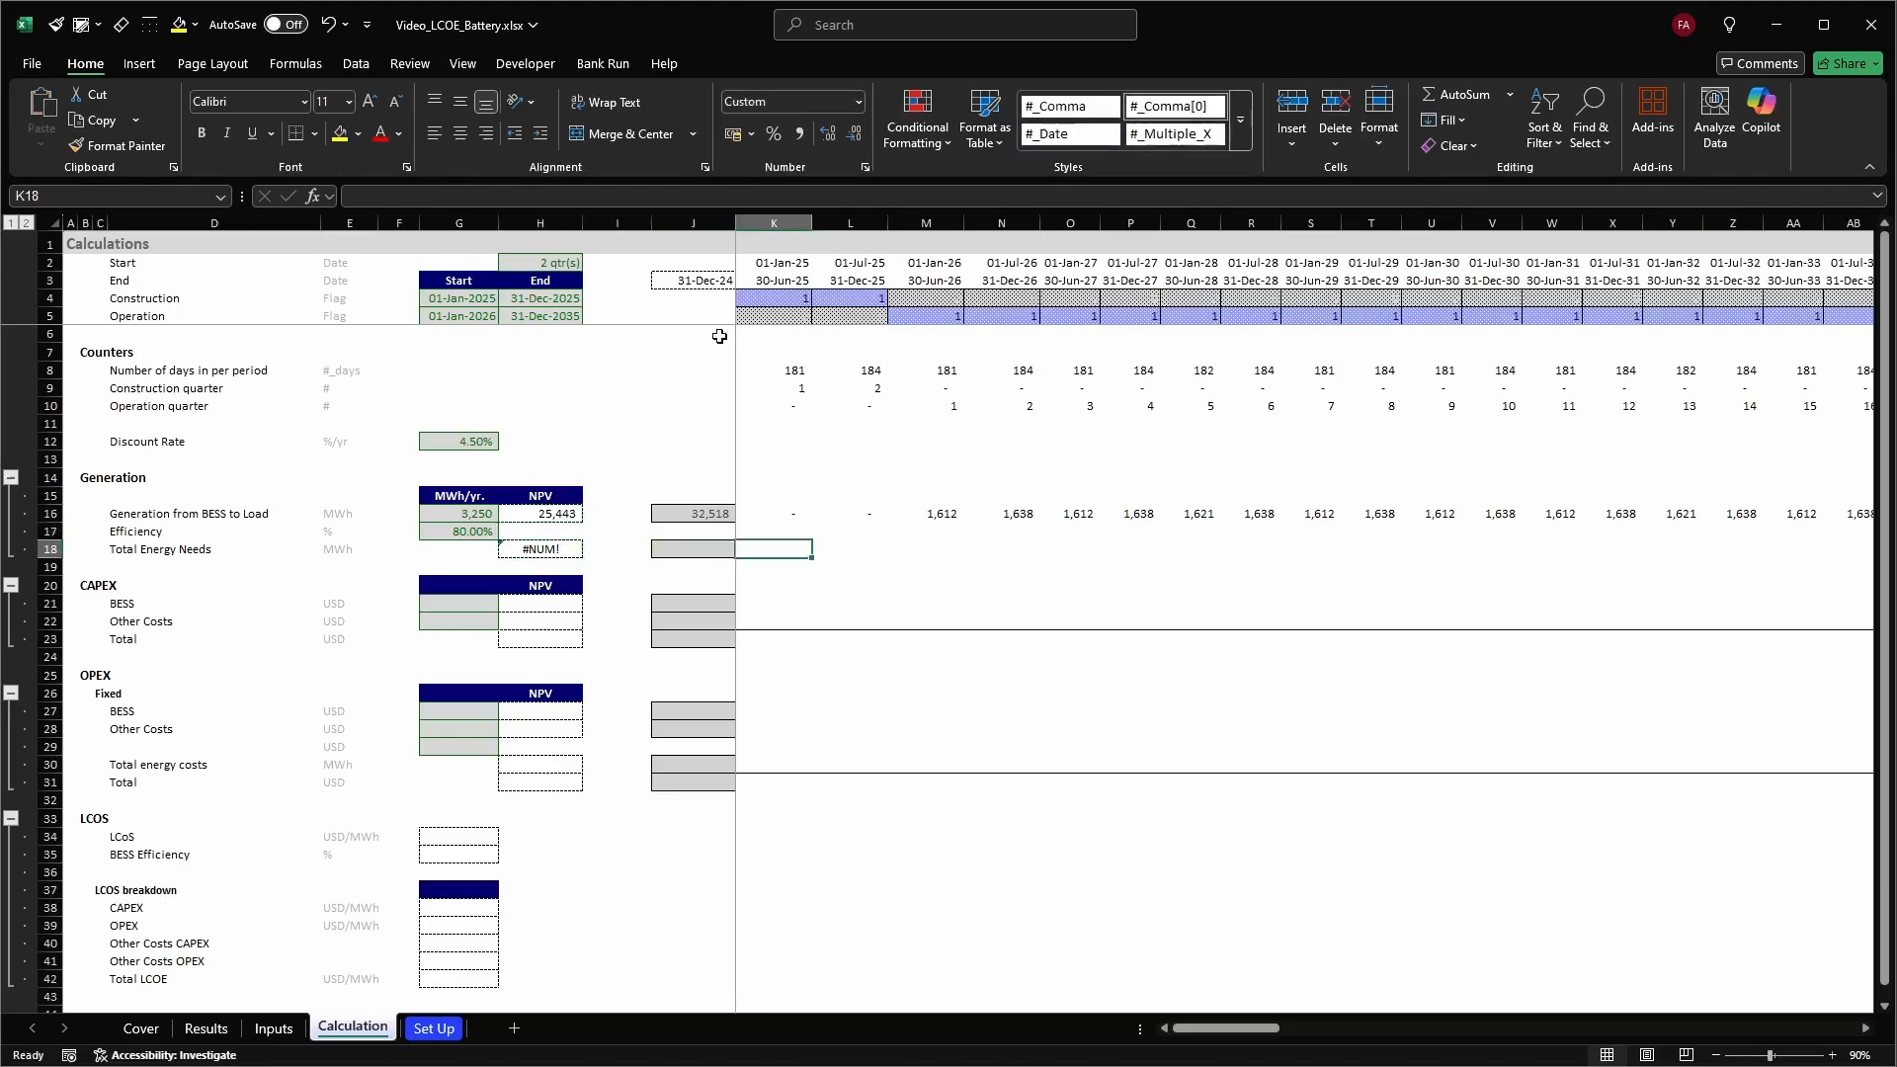
type("=")
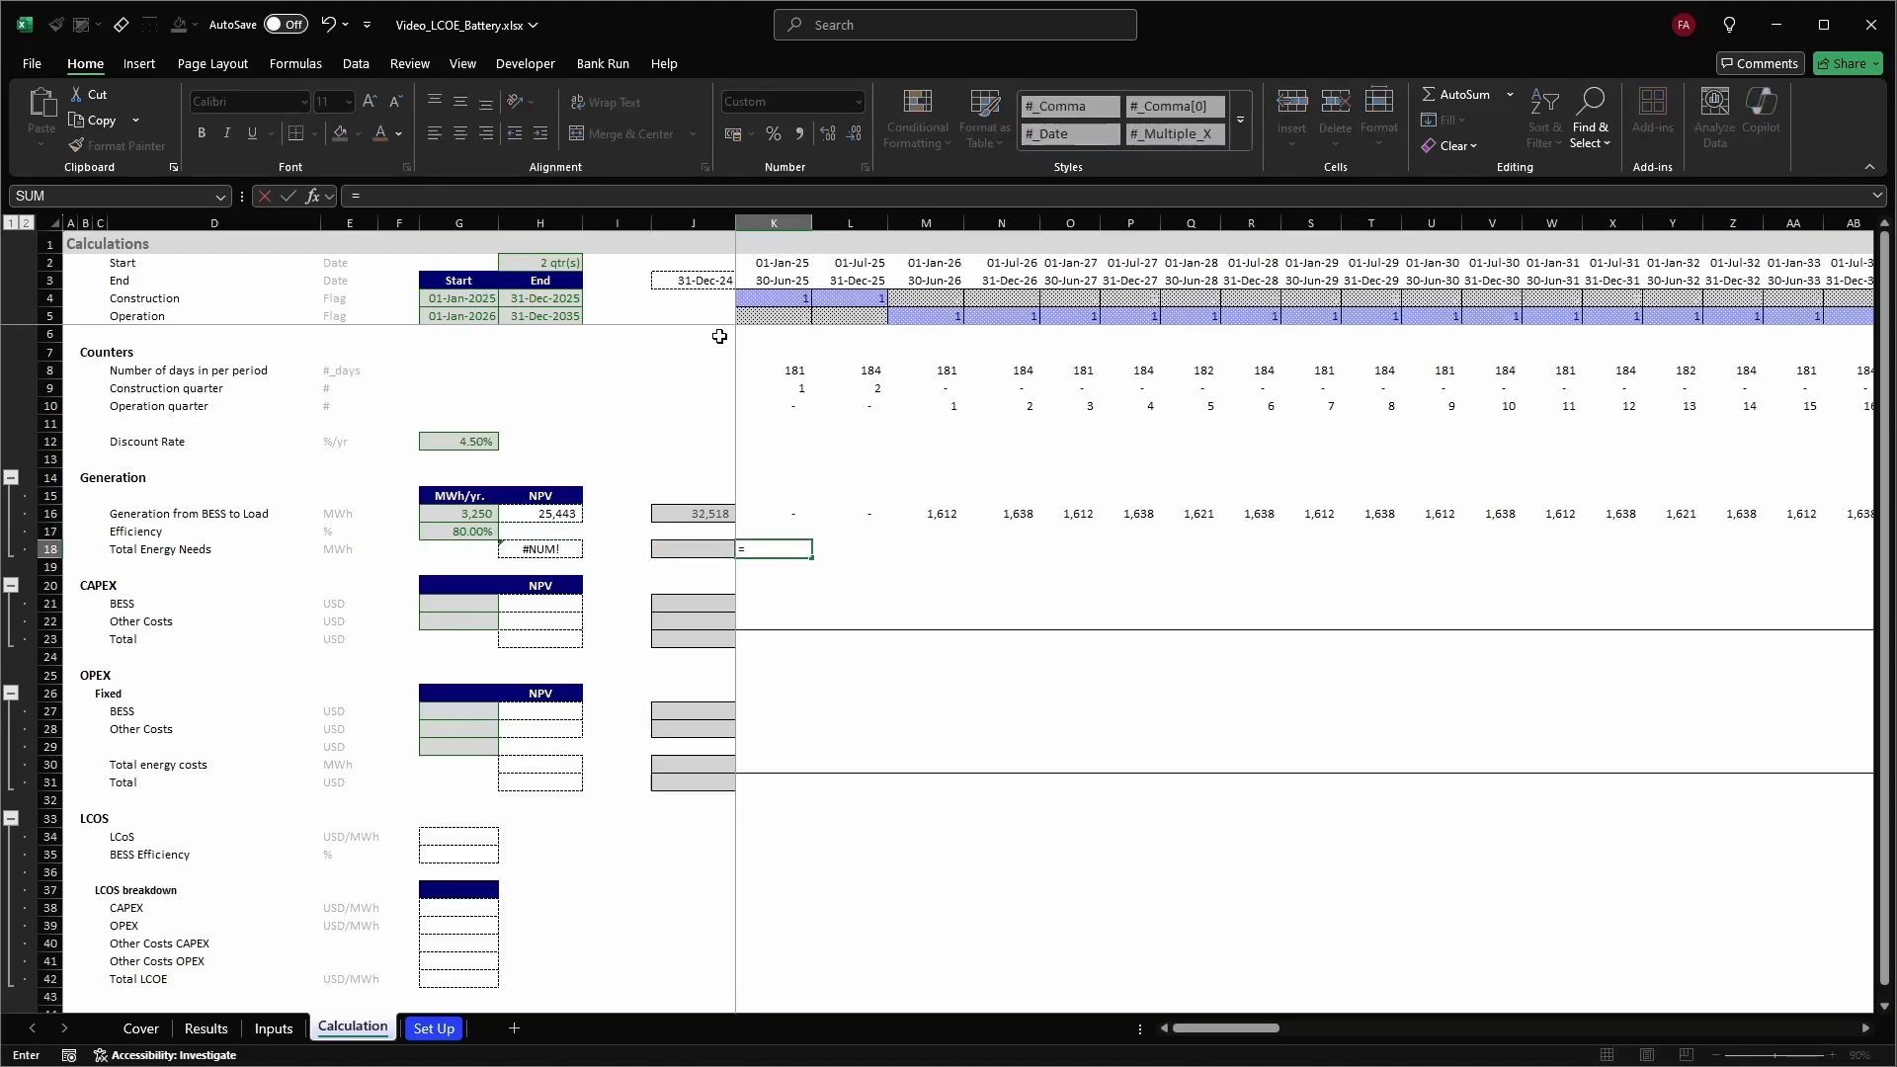
key("Up")
key("Up")
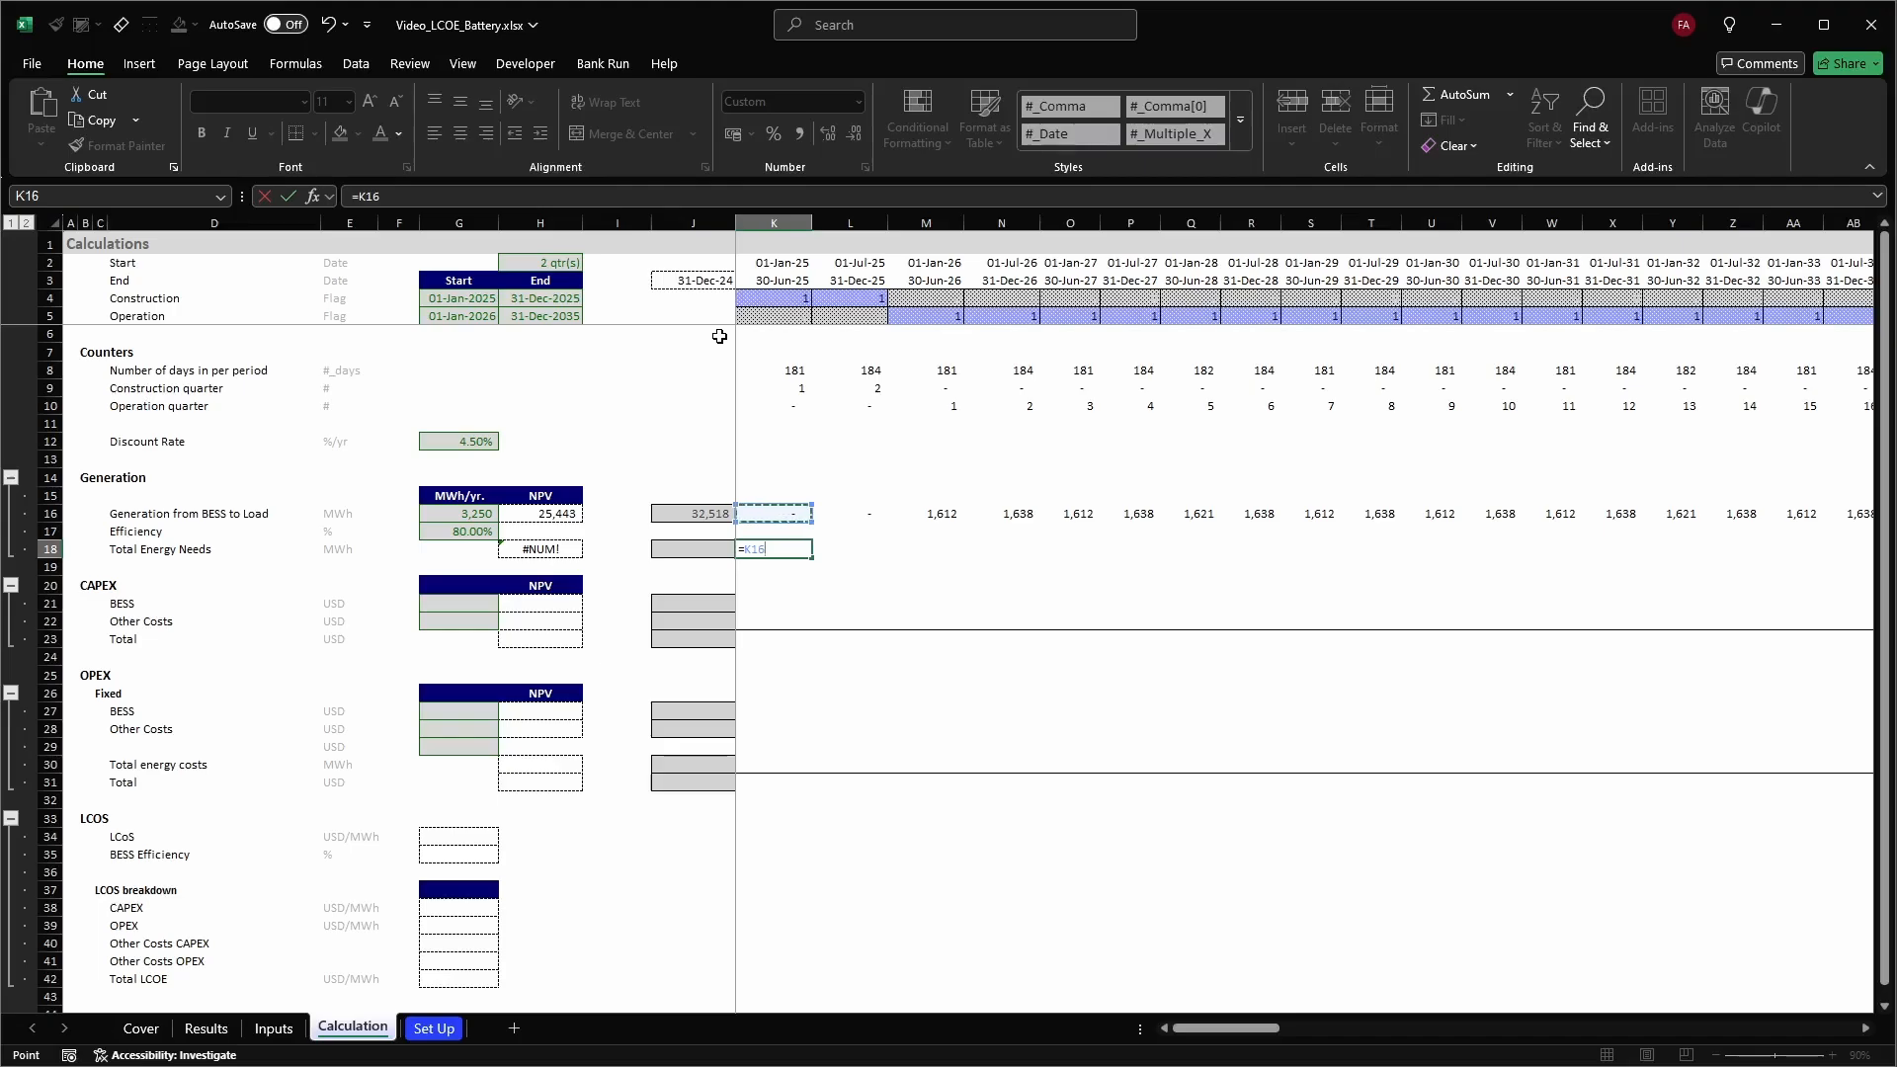
type("*")
key("Up")
key("Left")
key("Left")
key("Left")
key("Left")
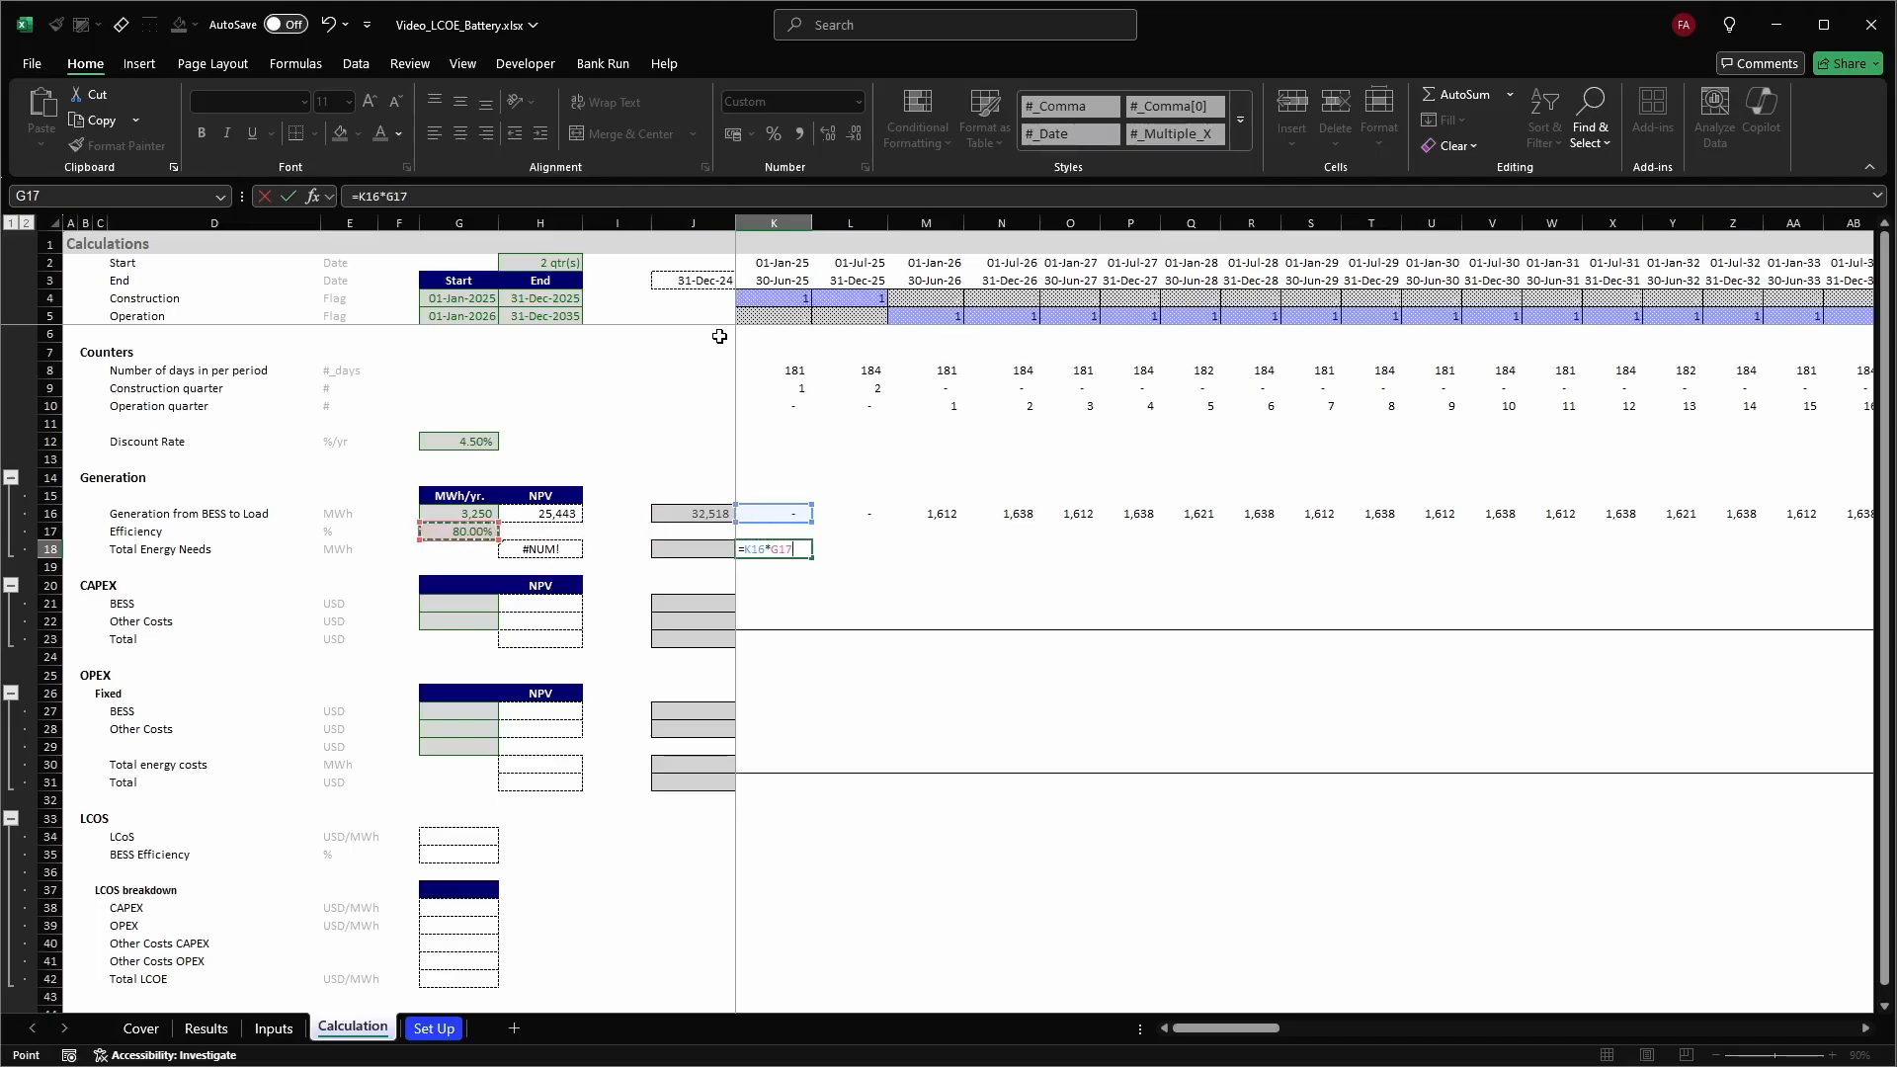
key("BackSpace")
key("BackSpace")
key("BackSpace")
key("BackSpace")
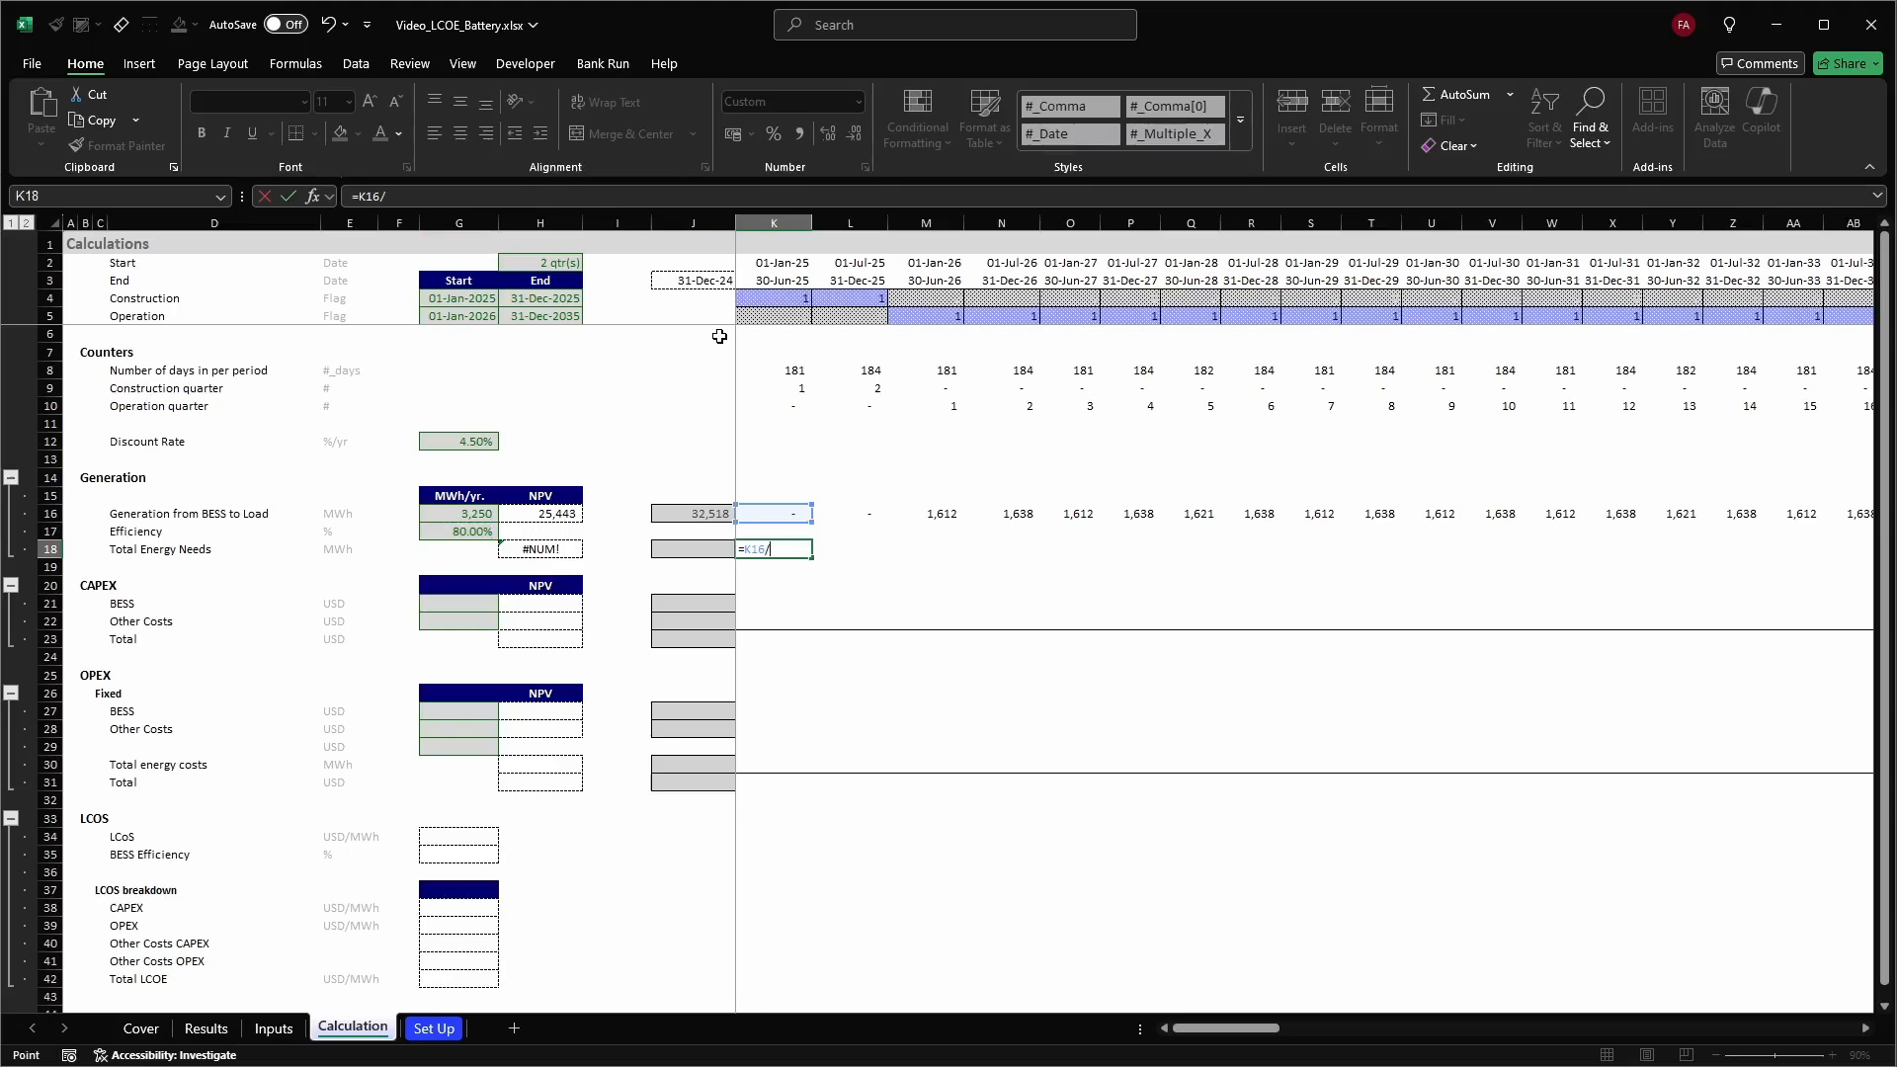
Complete K18 as =K16/$G$17, dividing by the fixed efficiency cell, and fill the formula across row 18 to column DR
type("/")
key("Up")
key("Left")
key("Left")
key("Left")
key("Left")
key("F4")
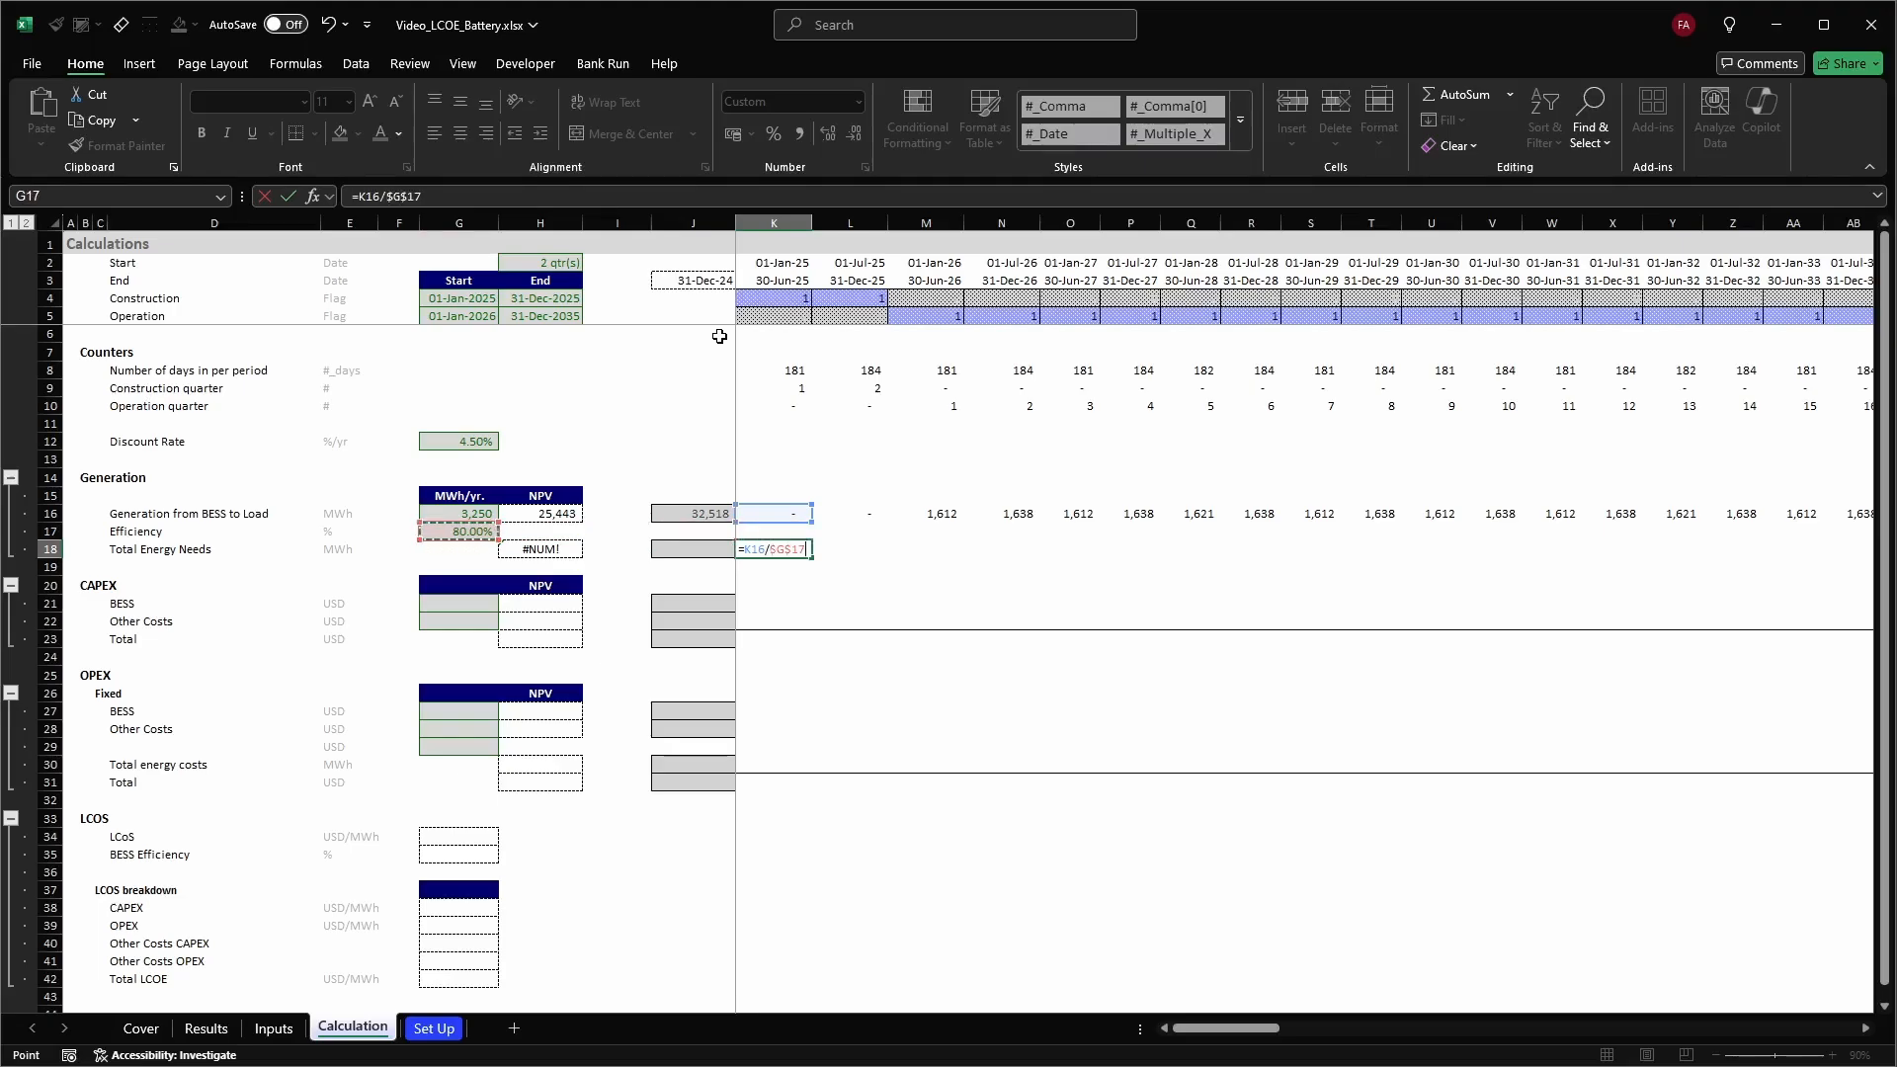
key("ctrl+Return")
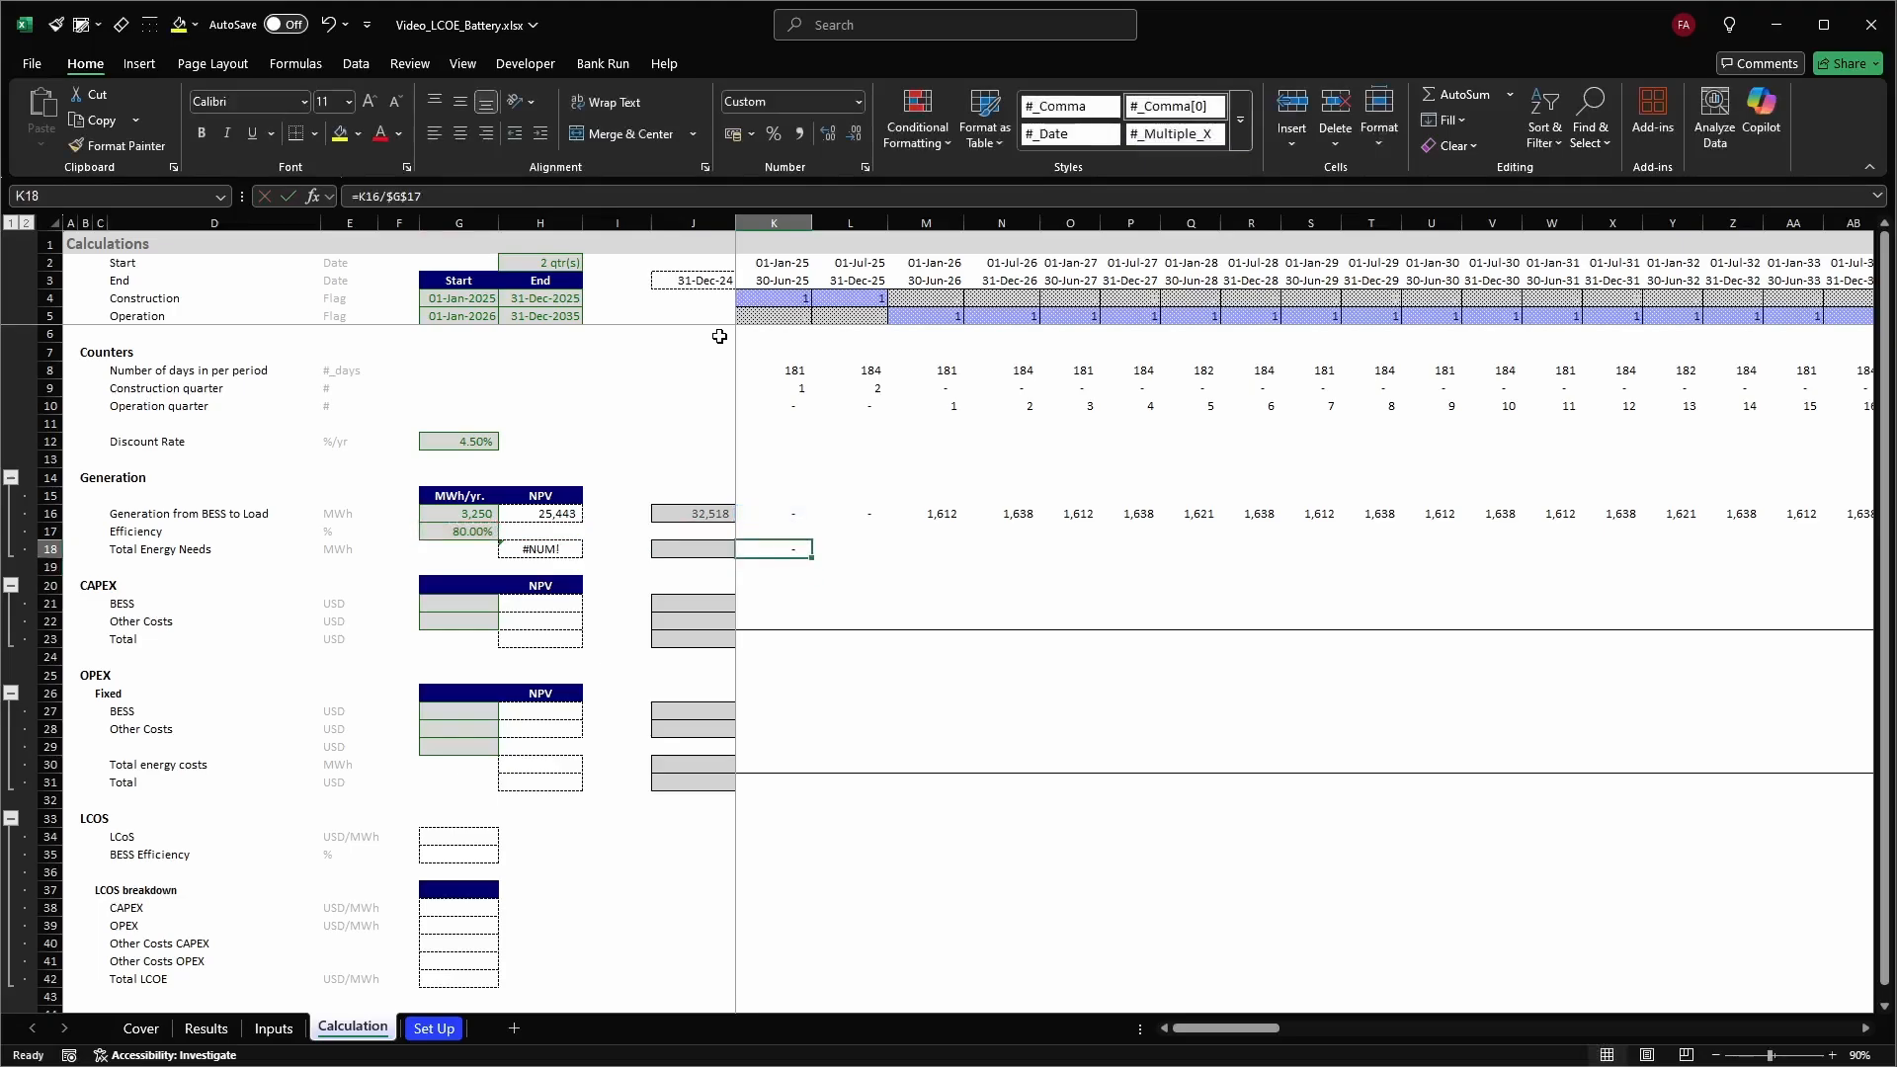
key("ctrl+shift+Right")
key("ctrl+r")
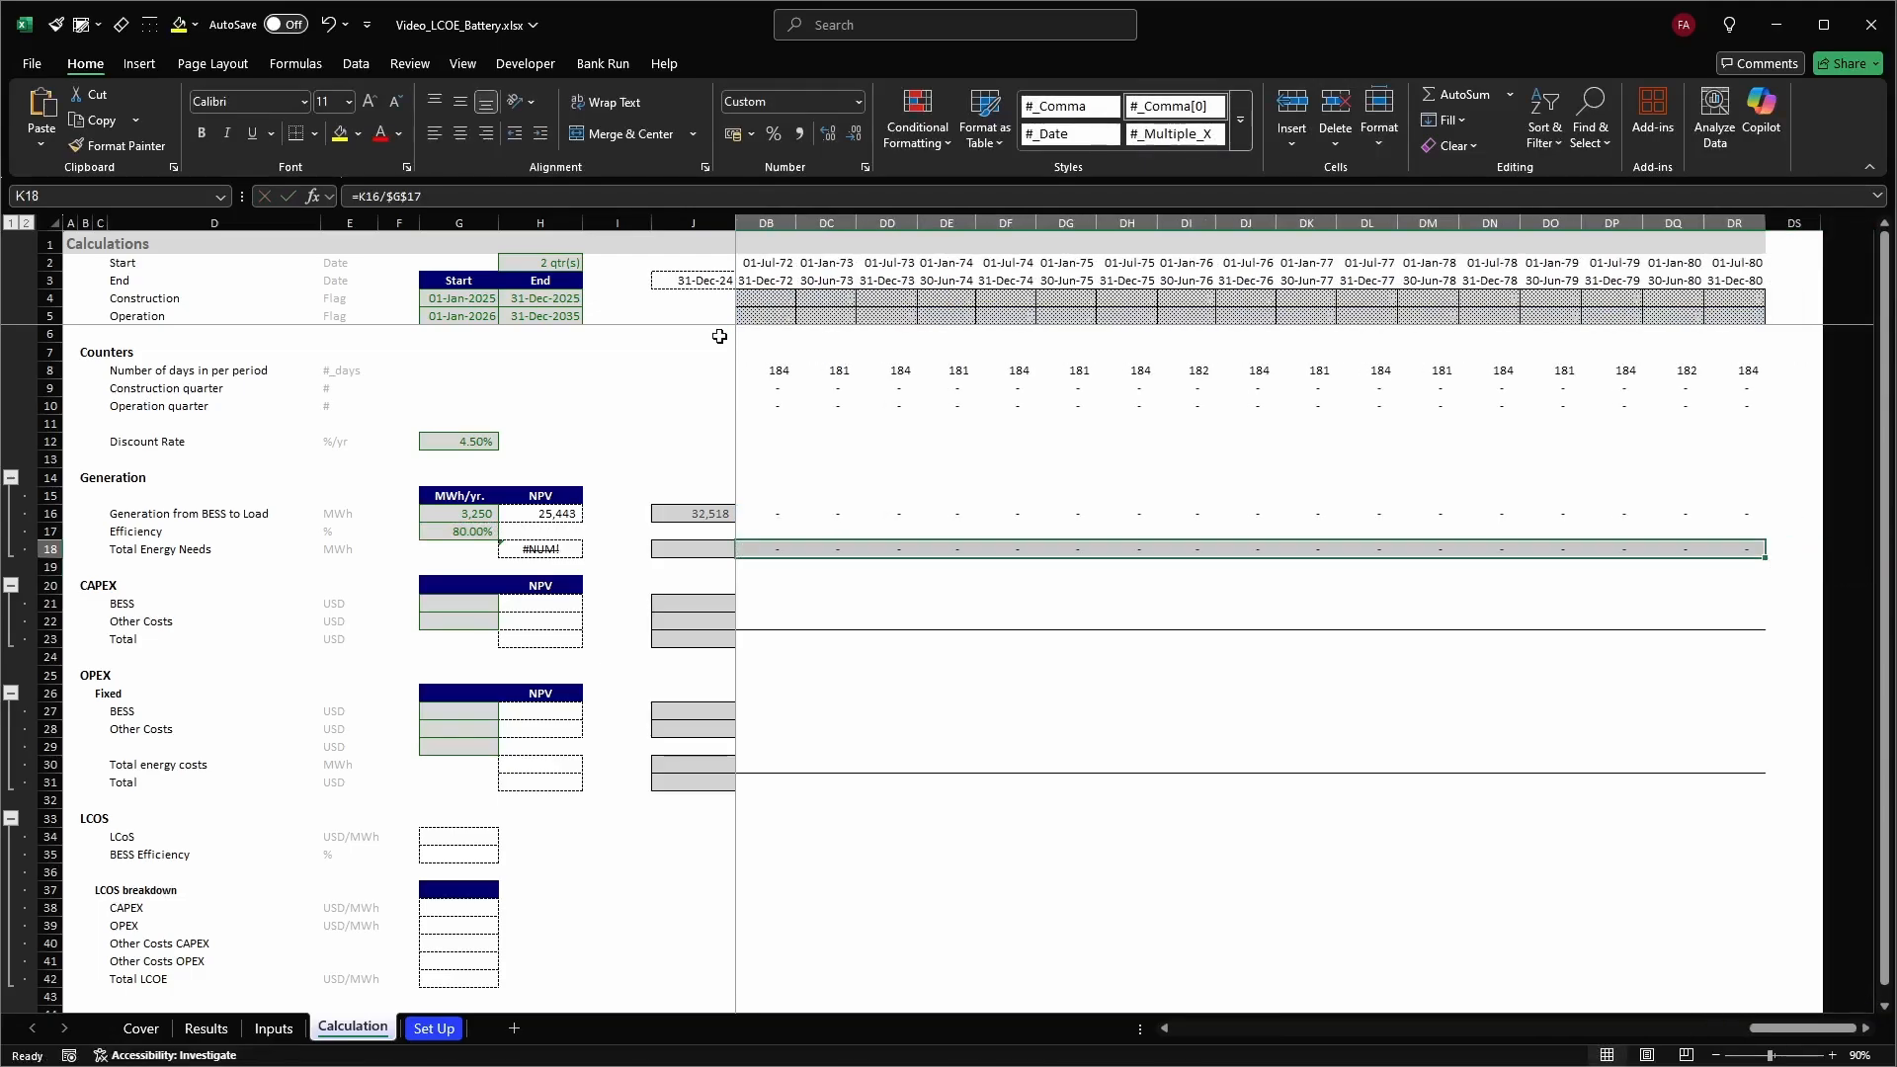
Review the ranges used by the XNPV formula in the Total Energy Needs NPV cell H18
key("ctrl+shift+Left")
key("Left")
key("Left")
key("Left")
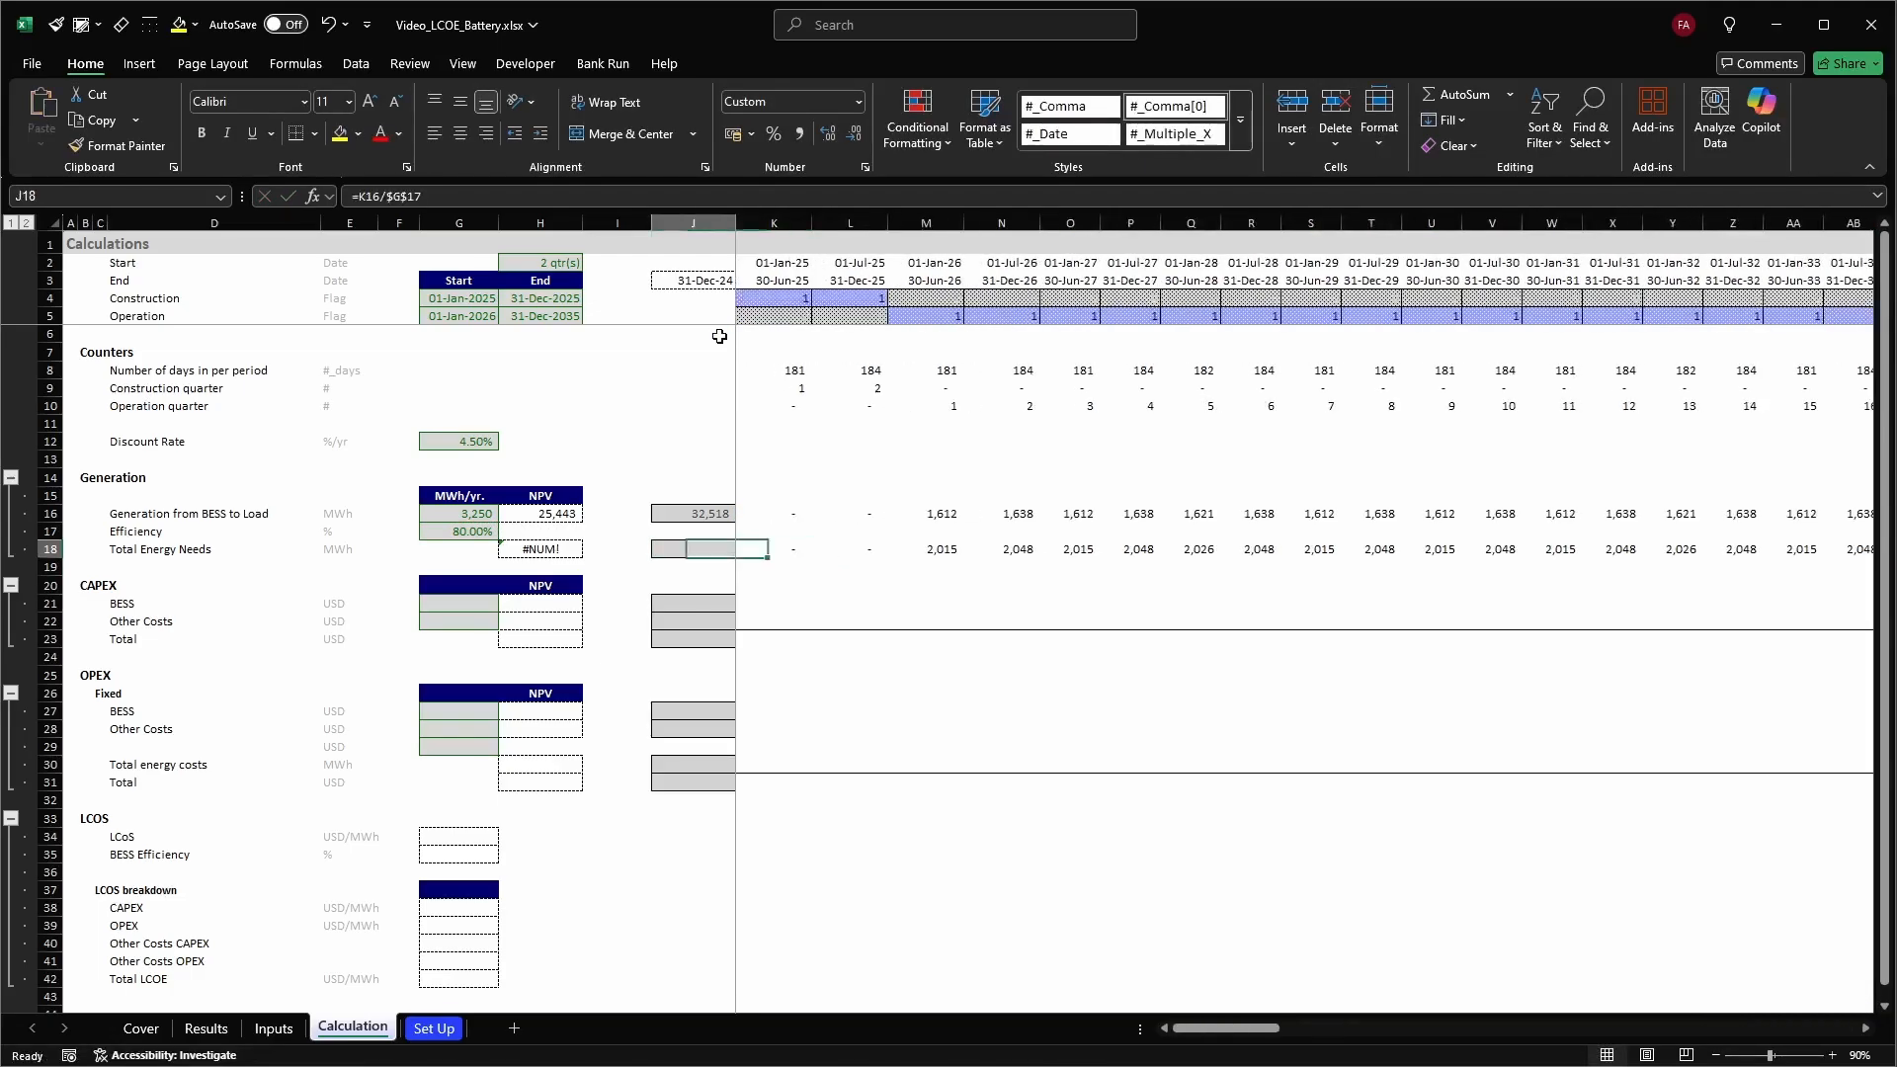
key("F2")
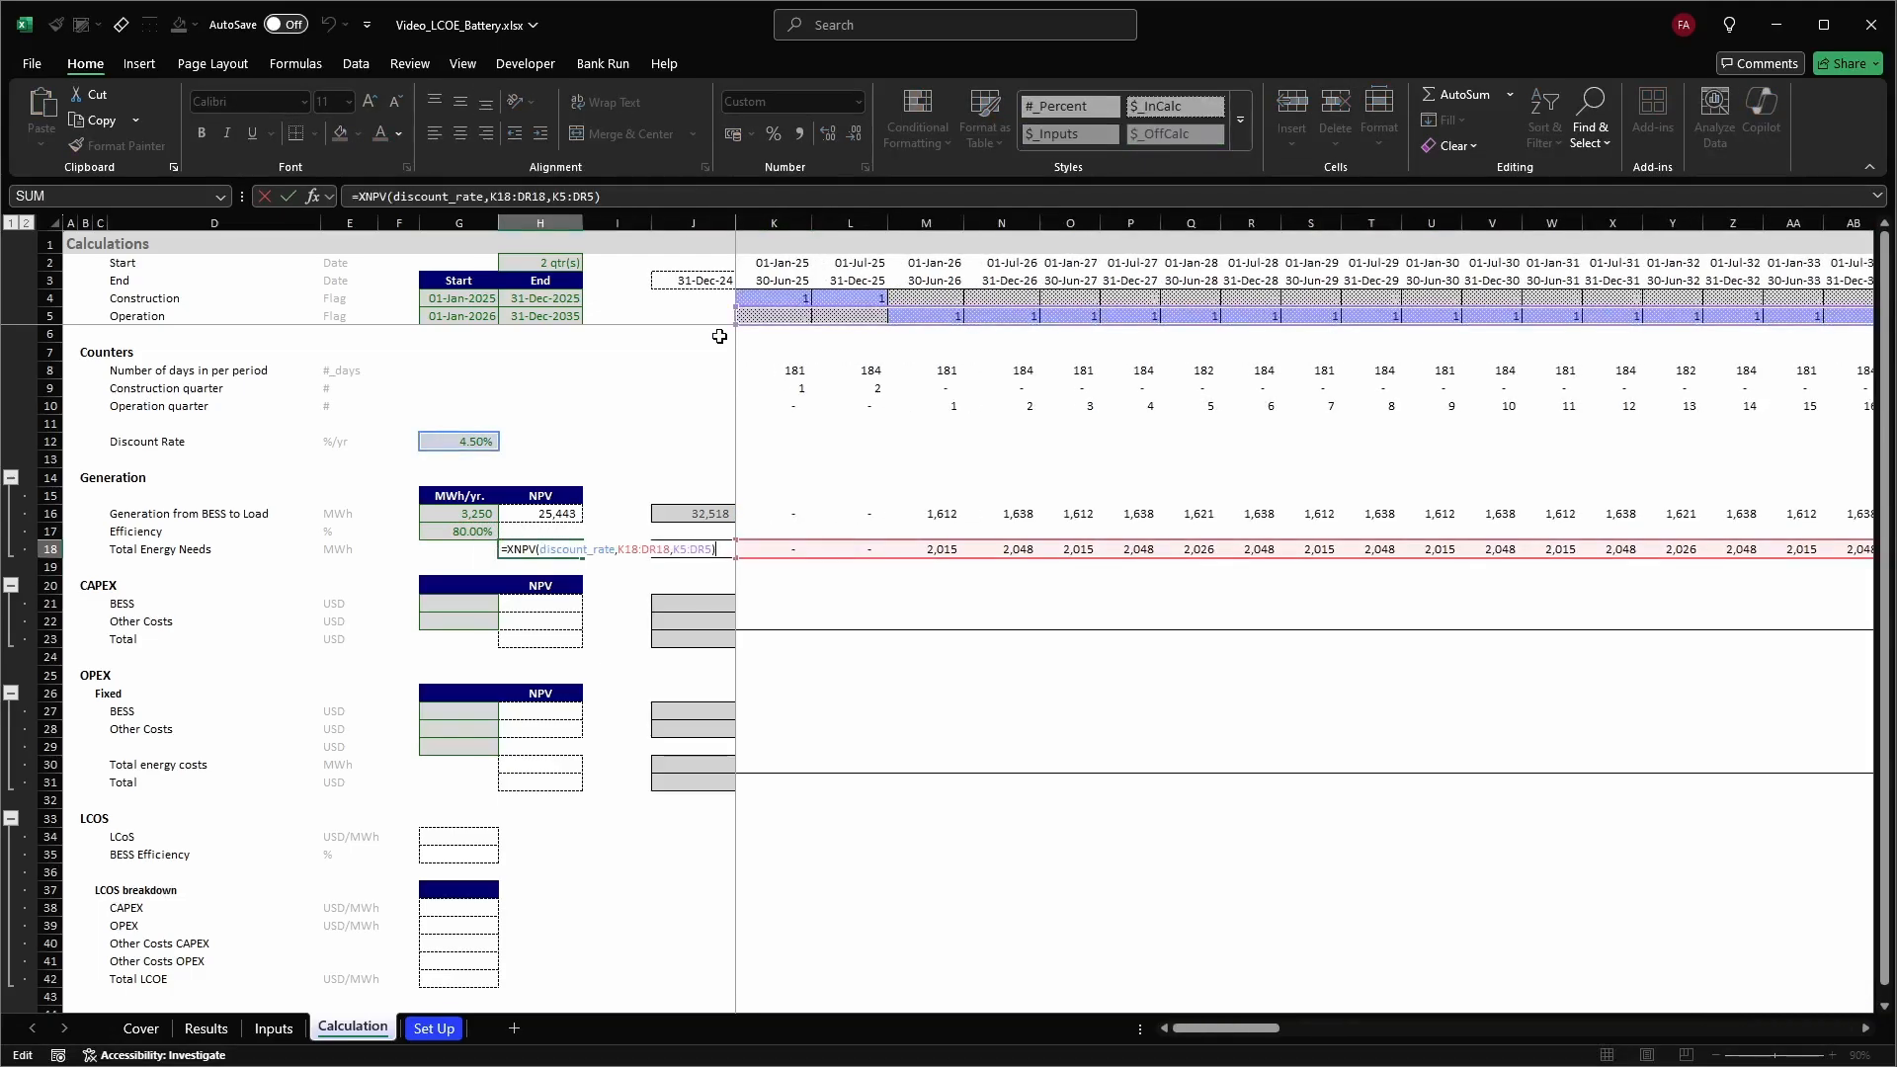
key("Tab")
key("Right")
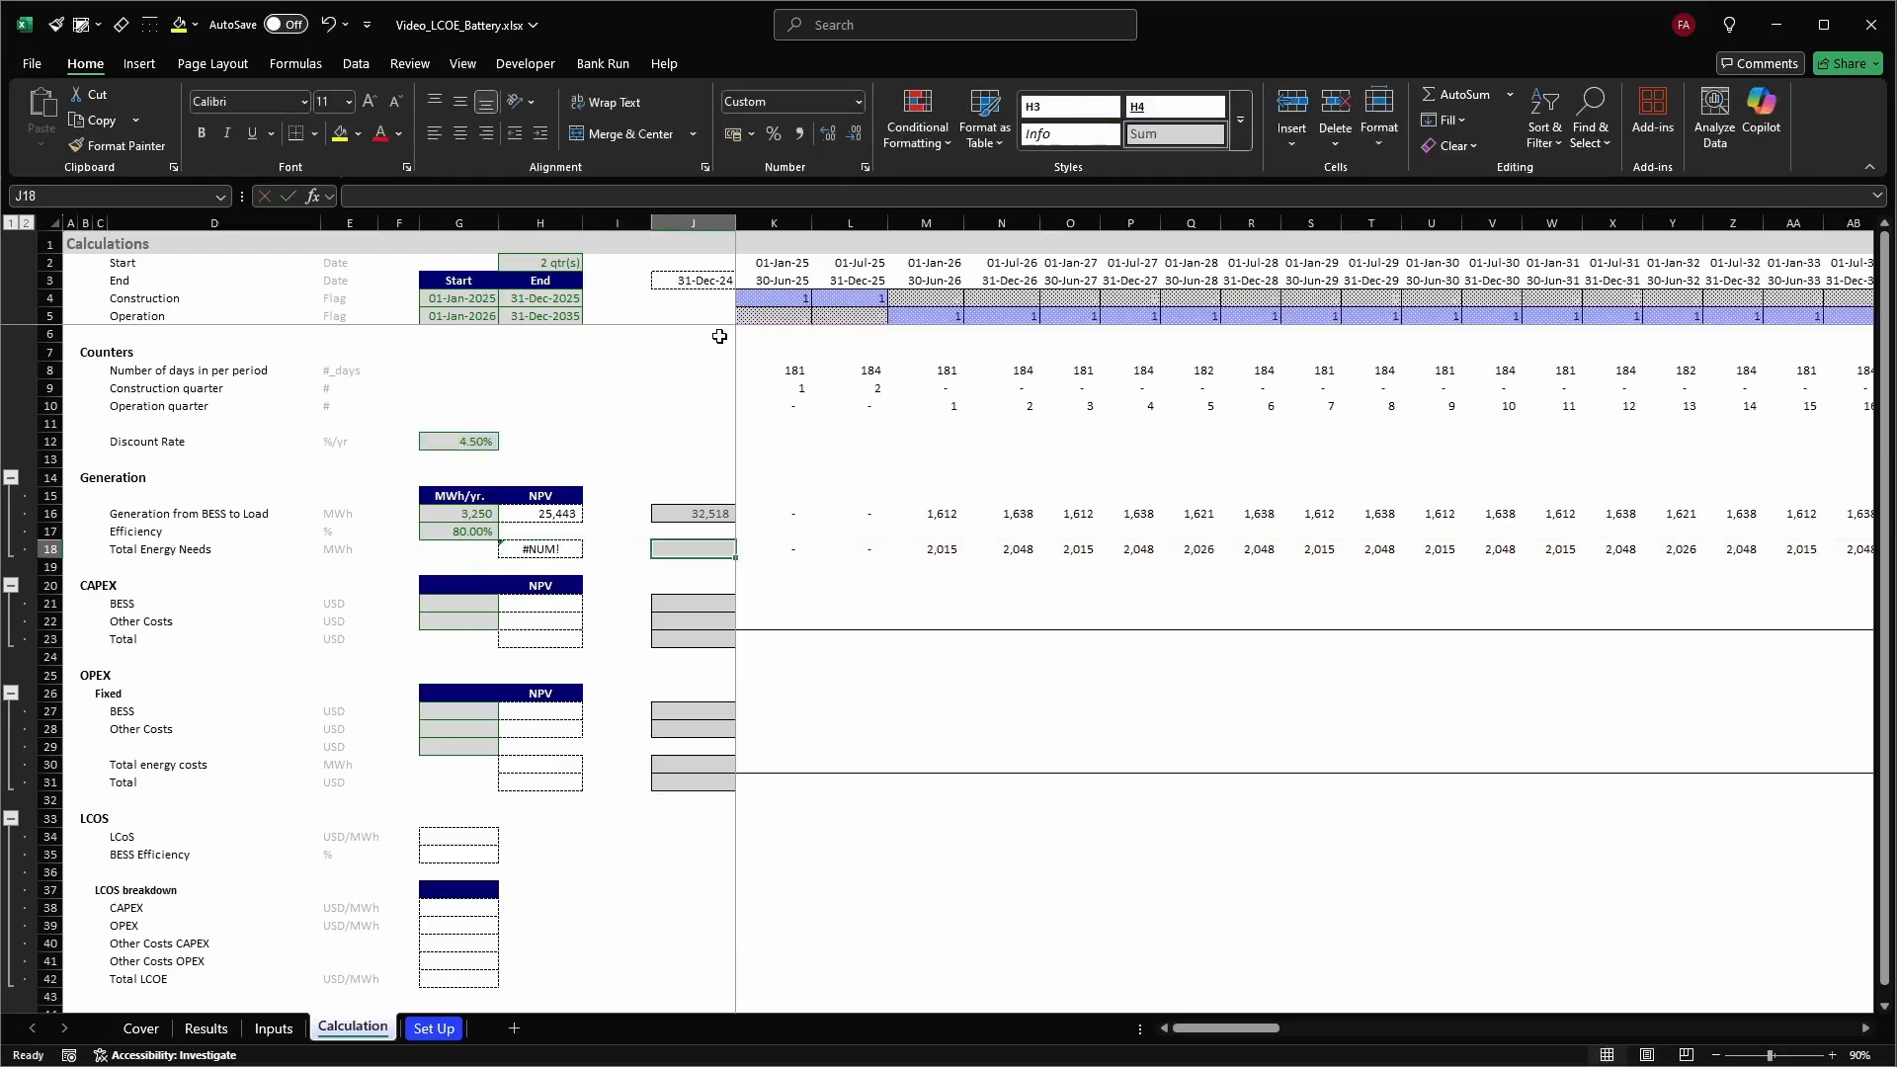
Copy the generation total formula from J16 into the Total Energy Needs total cell J18
key("Up")
key("Up")
key("ctrl+c")
key("Down")
key("Down")
key("Escape")
Correct the date range in the H18 XNPV formula to the period end dates K3:DR3
key("Left")
key("Left")
key("F2")
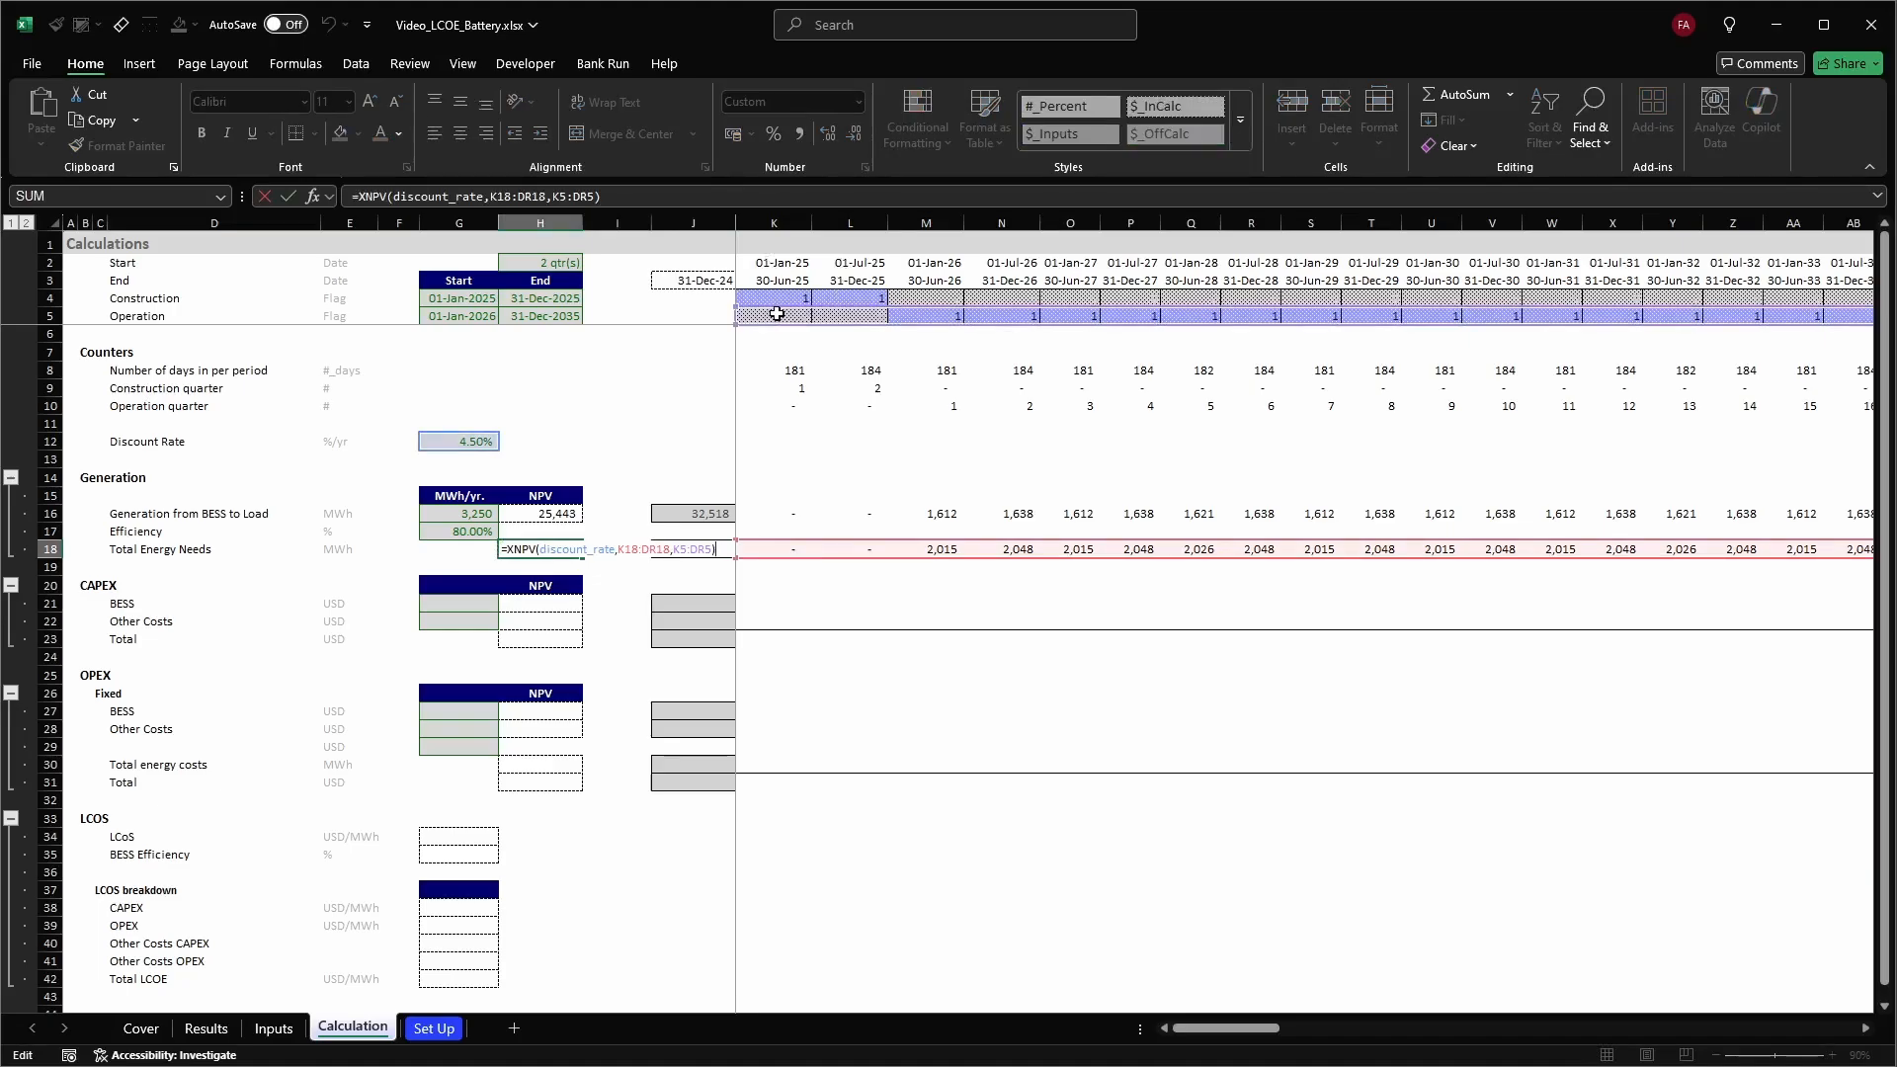
left_click_drag(777, 314, 782, 278)
key("Return")
key("Up")
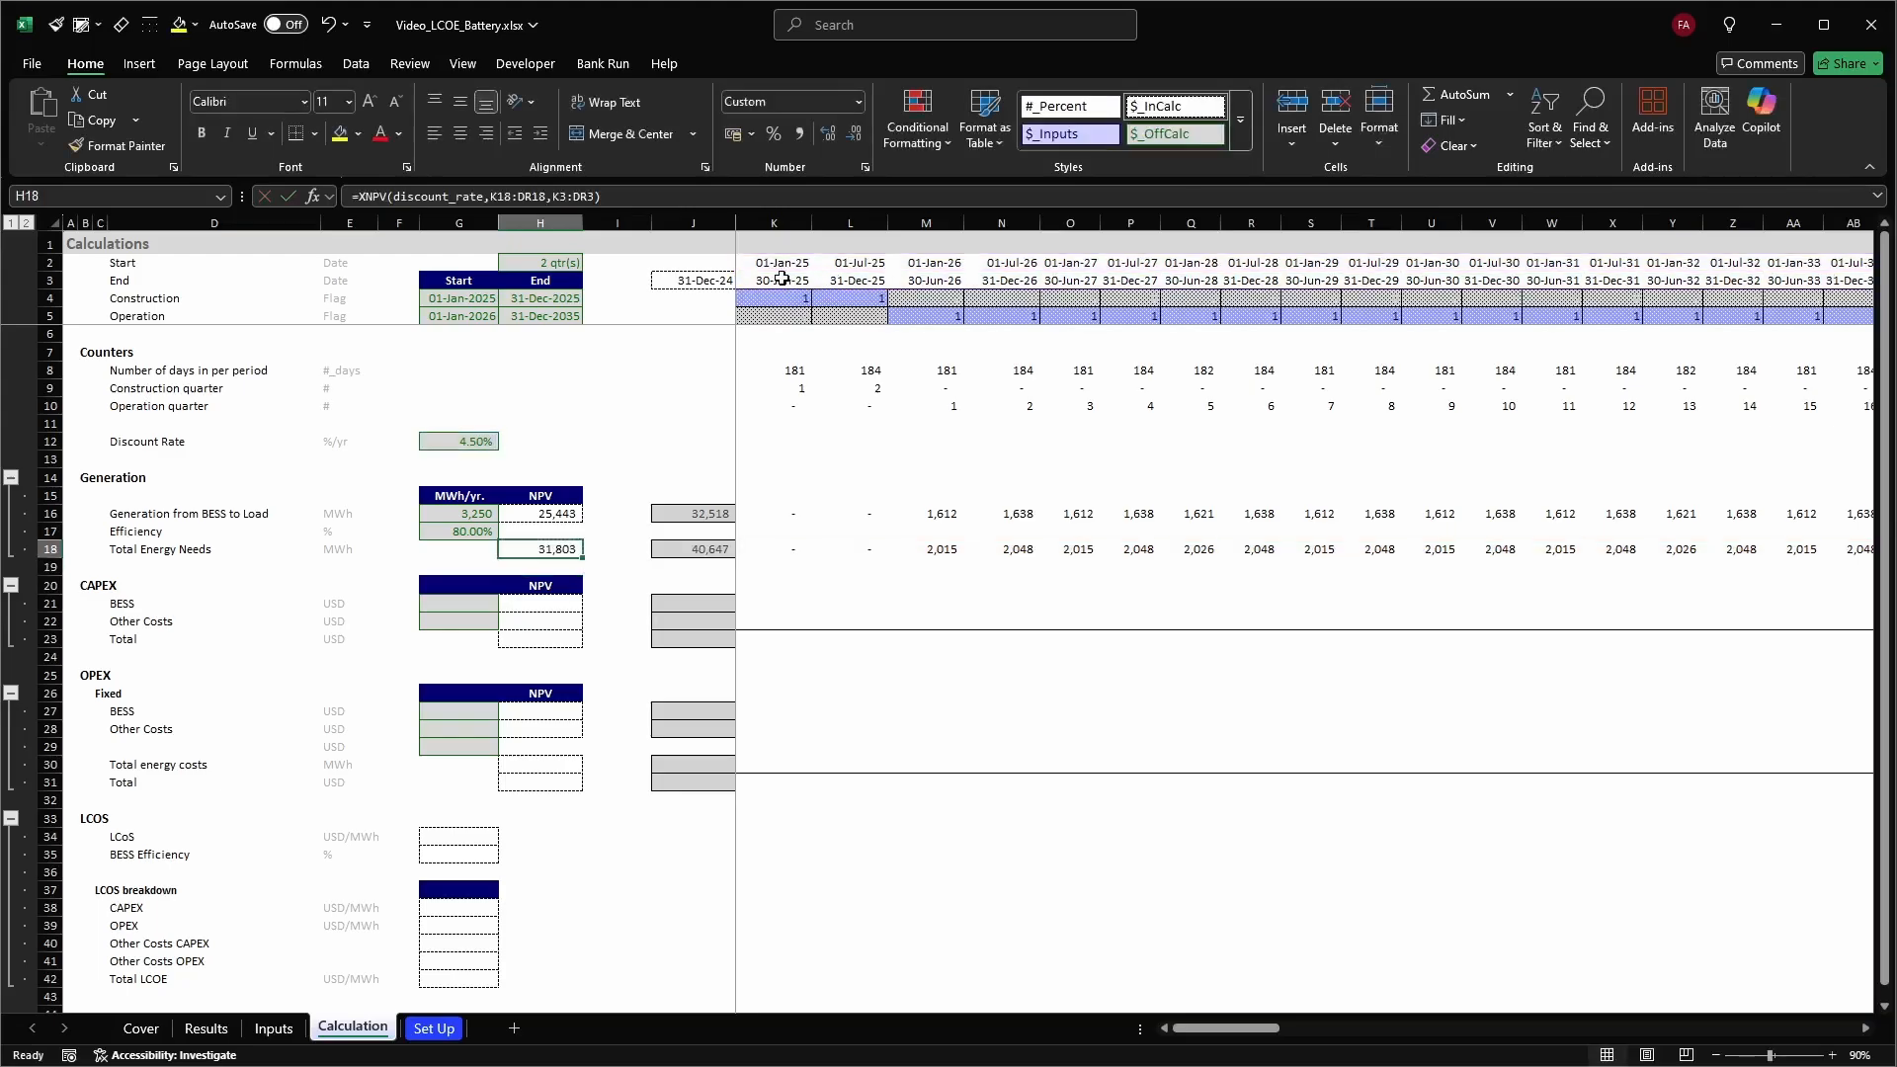
Check the cell references in the BESS generation formula in K16 and the Total Energy Needs formula in K18
key("Right")
key("Right")
key("Right")
key("Up")
key("Up")
key("F2")
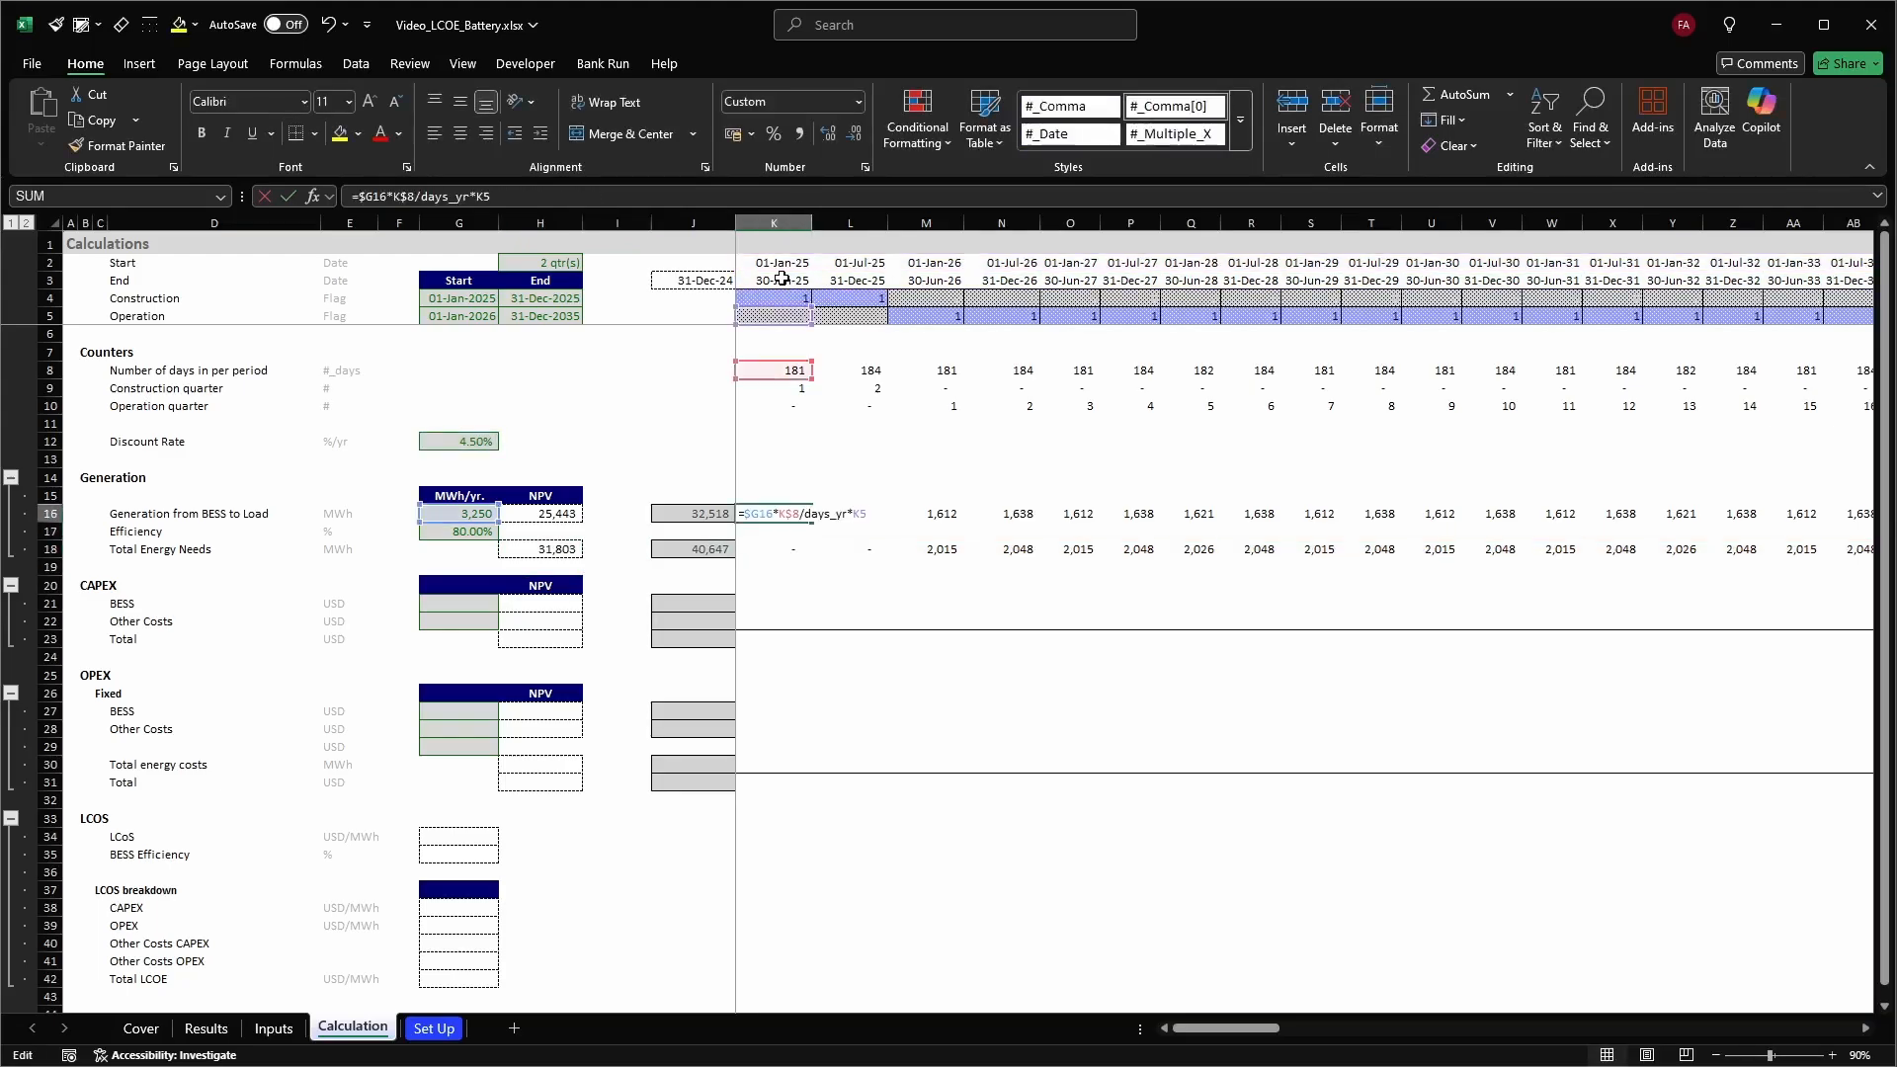
key("Escape")
key("Down")
key("Down")
key("F2")
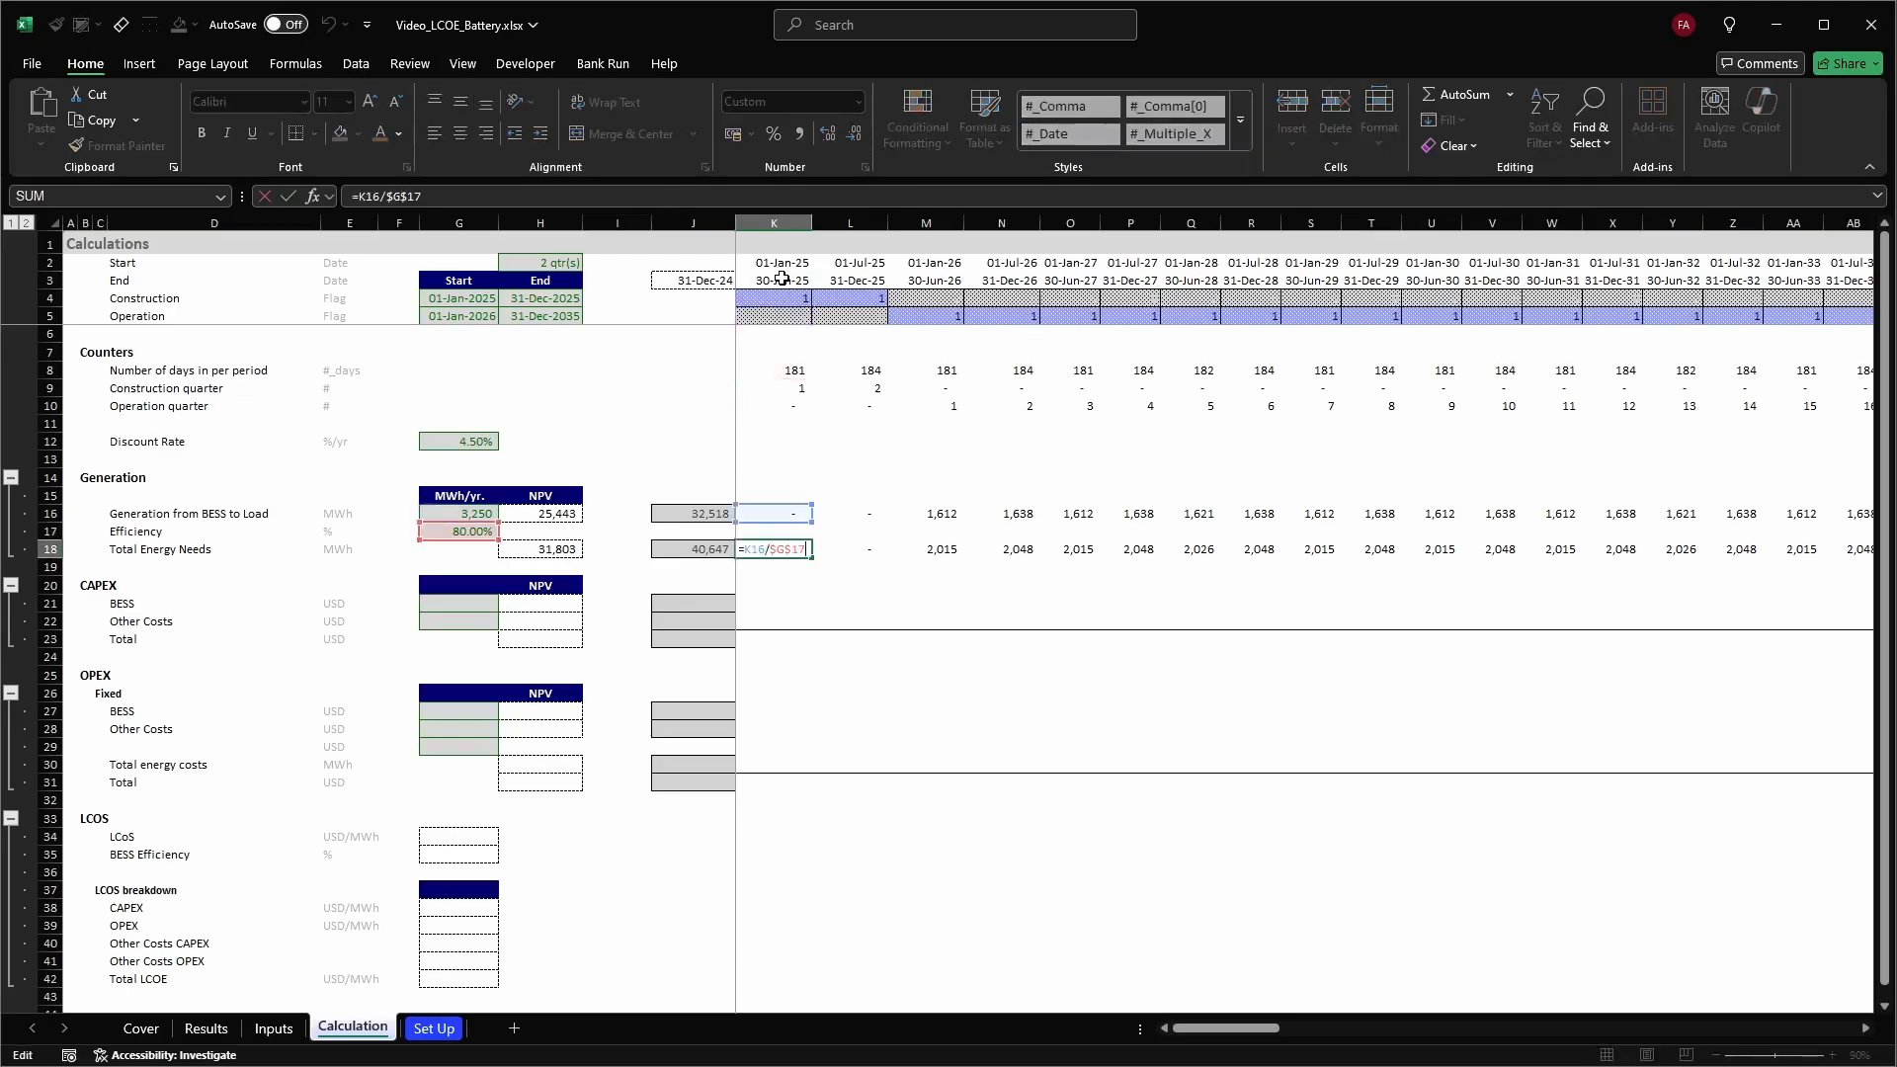
key("Escape")
Make the date range in the H16 XNPV formula absolute as $K$3:$DR$3
key("Left")
key("Left")
key("Left")
key("Up")
key("Up")
key("F2")
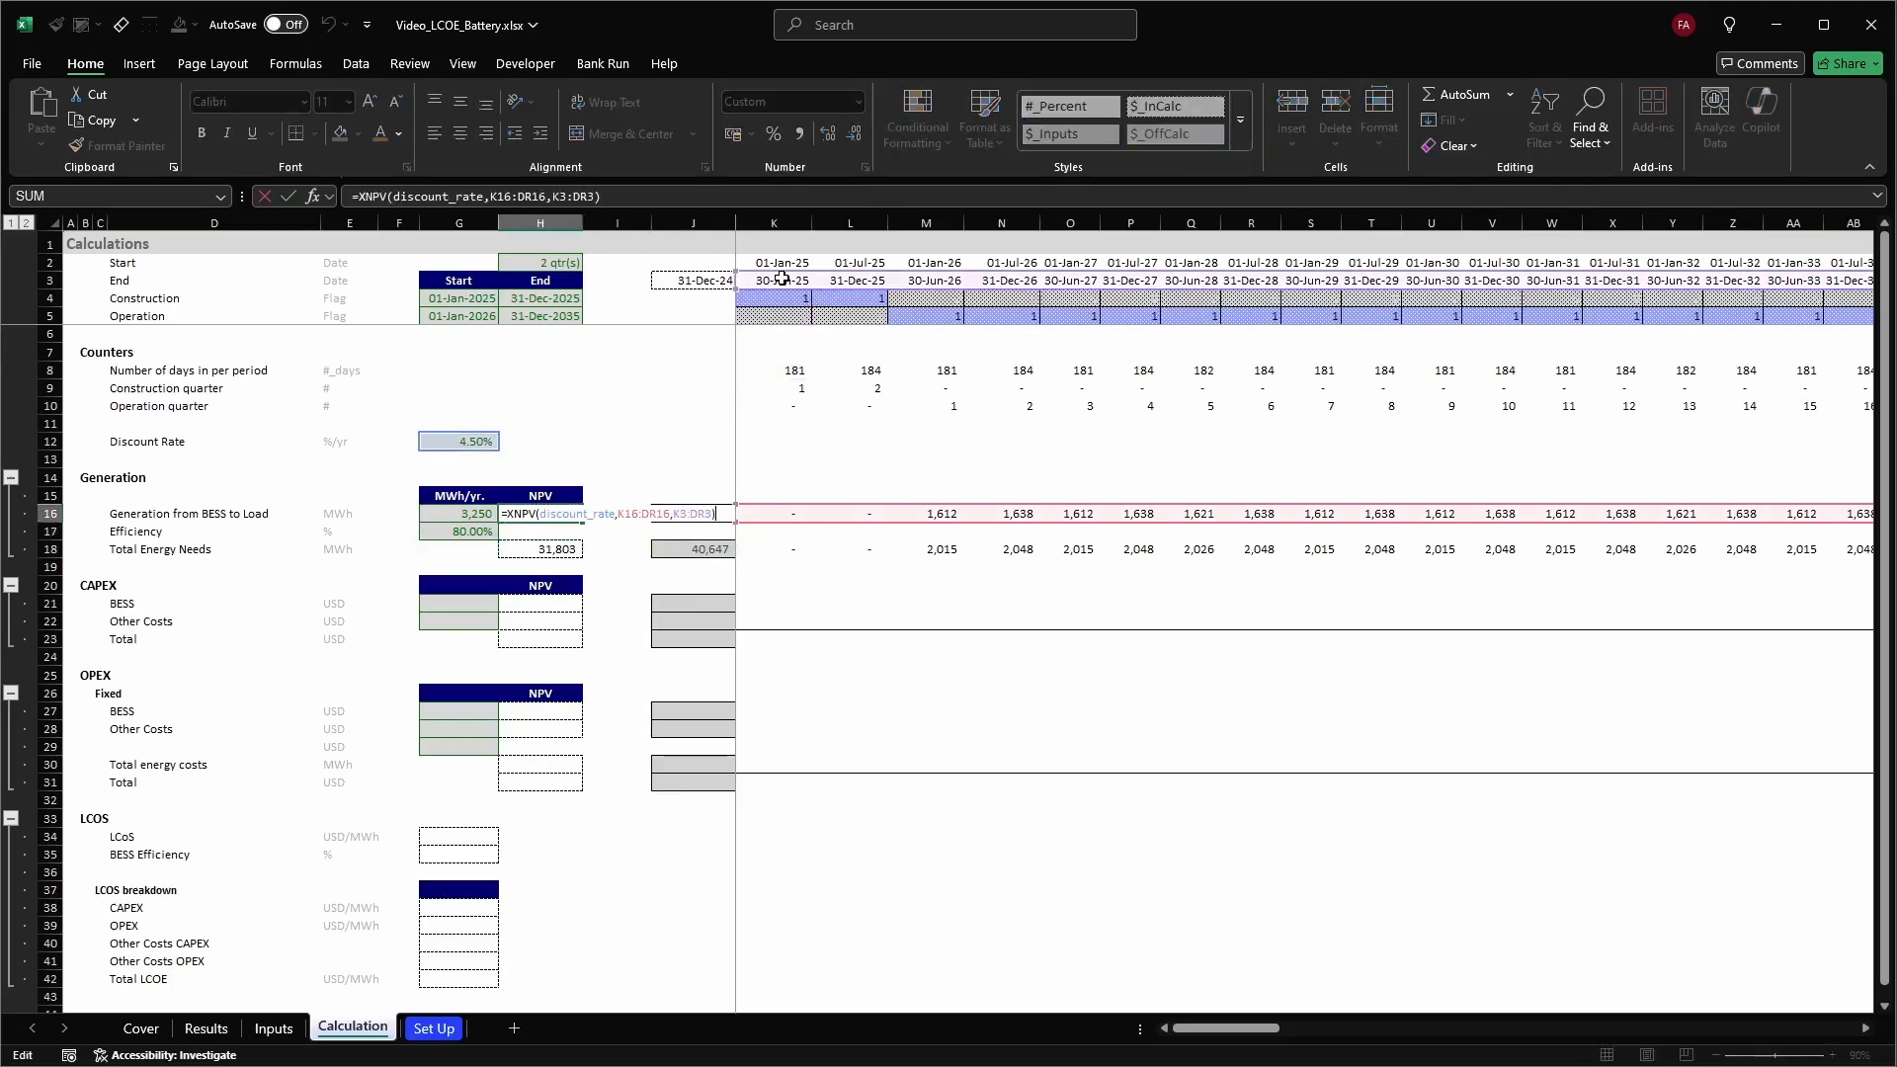
left_click(682, 513)
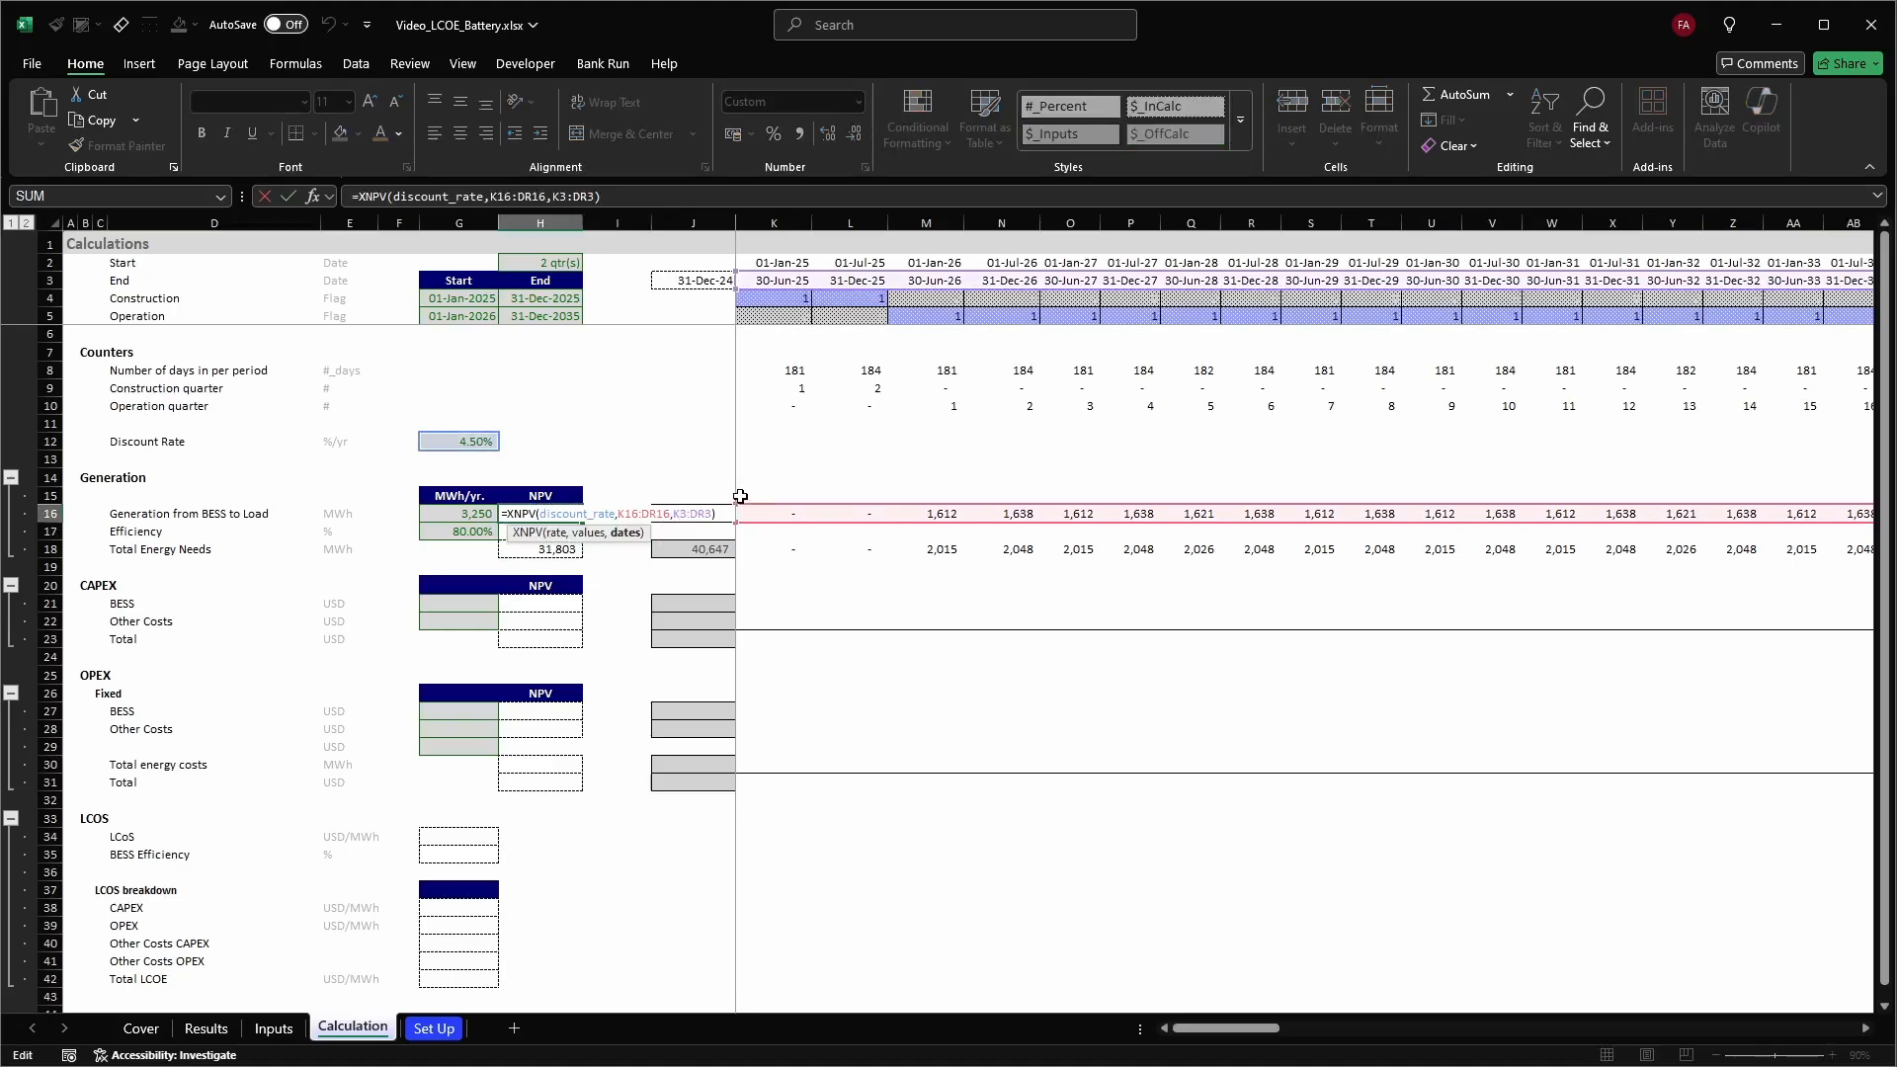
key("F4")
key("ctrl+Return")
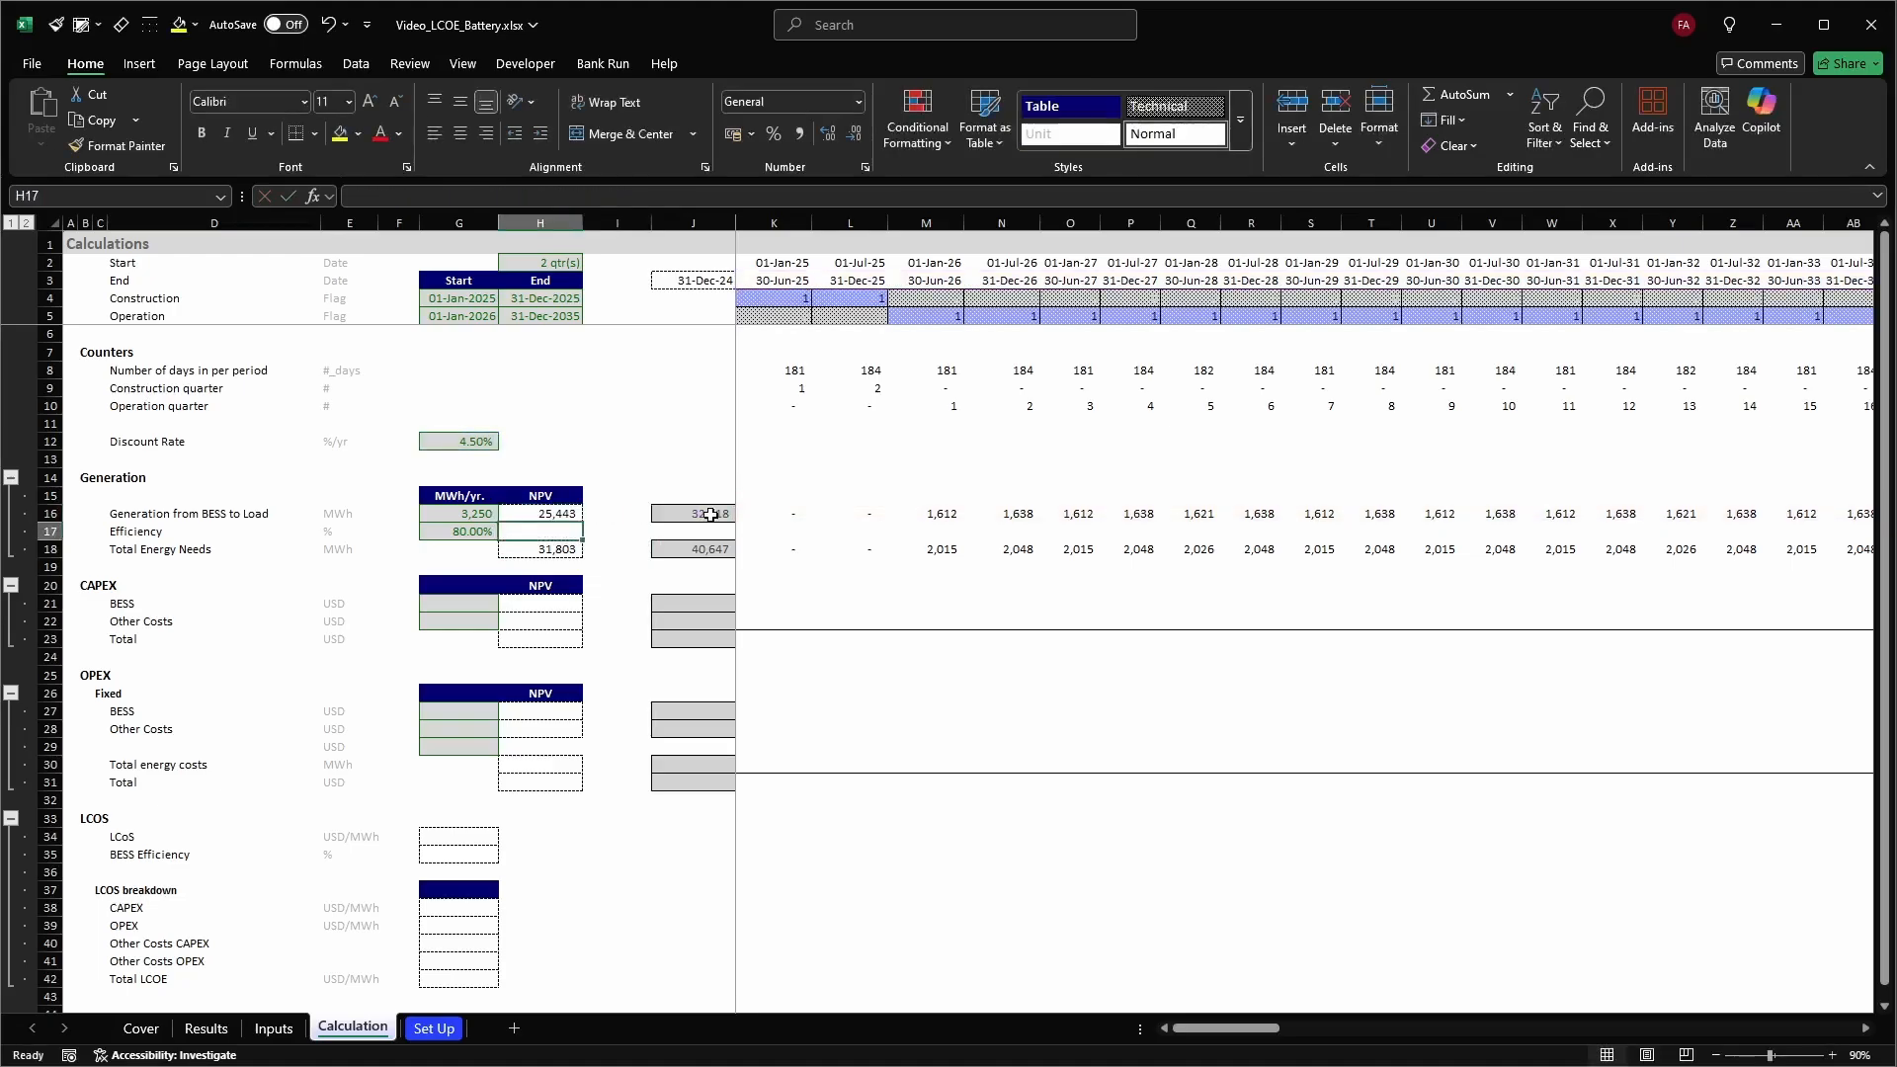
Update the H18 XNPV formula to =XNPV(discount_rate,K18:DR18,$K$3:$DR$3), matching the fixed date range of H16
key("ctrl+c")
key("Down")
key("Down")
key("F2")
key("F4")
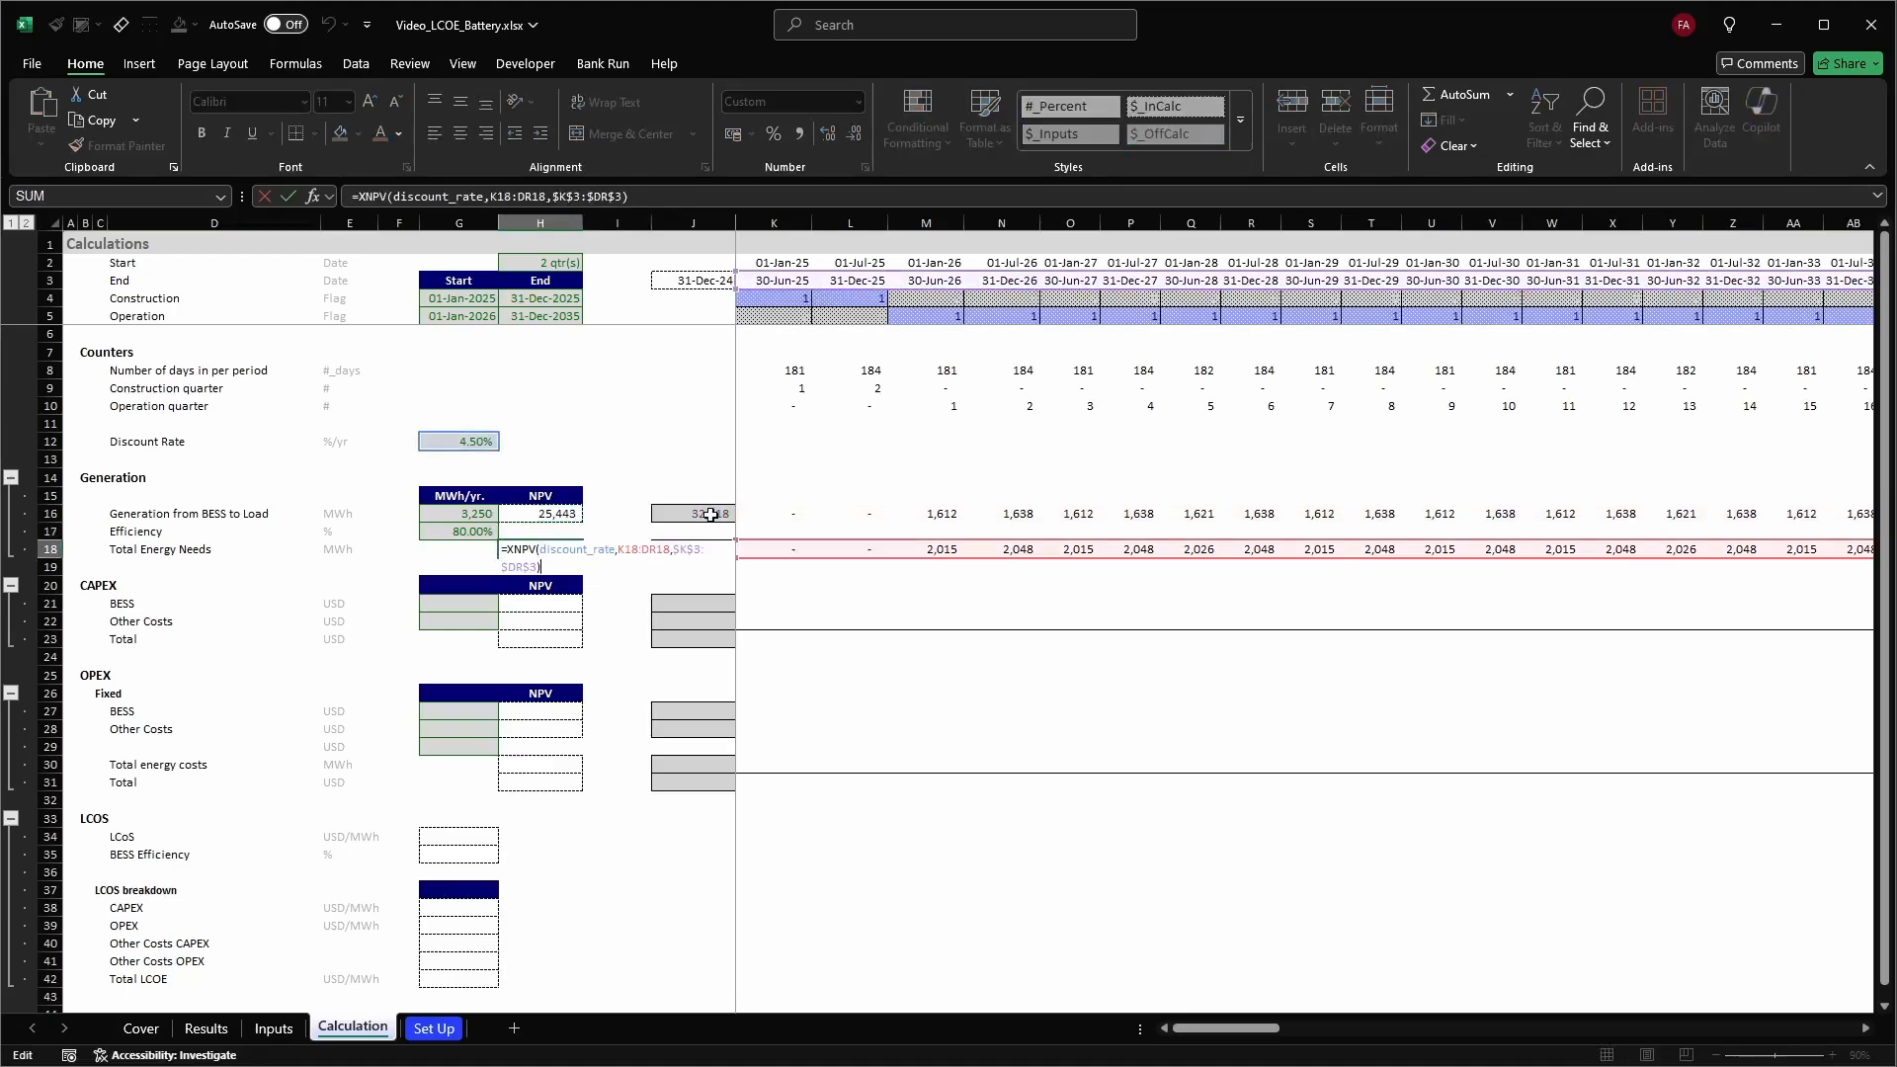
key("ctrl+Return")
Inspect the energy row and locked date references in the H18 XNPV formula
key("Left")
key("Right")
key("Right")
key("Right")
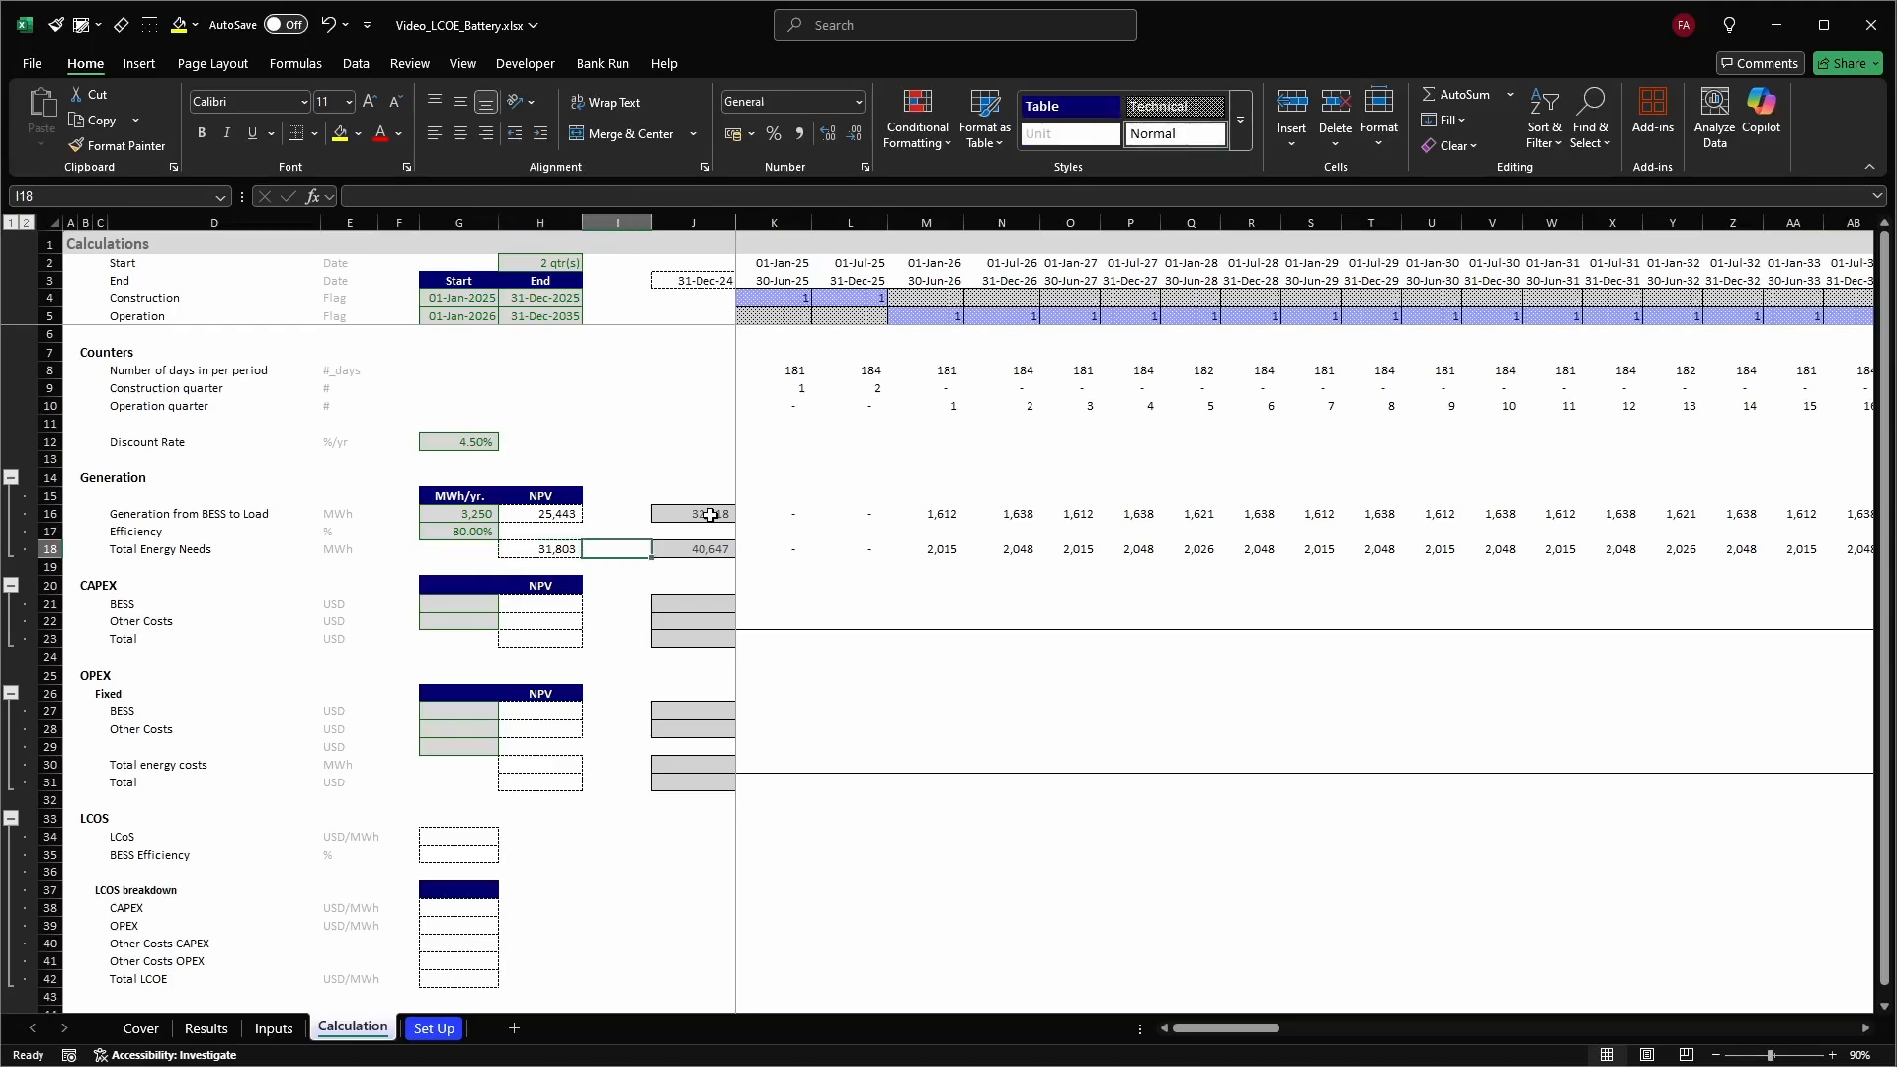
key("Left")
key("Left")
key("F2")
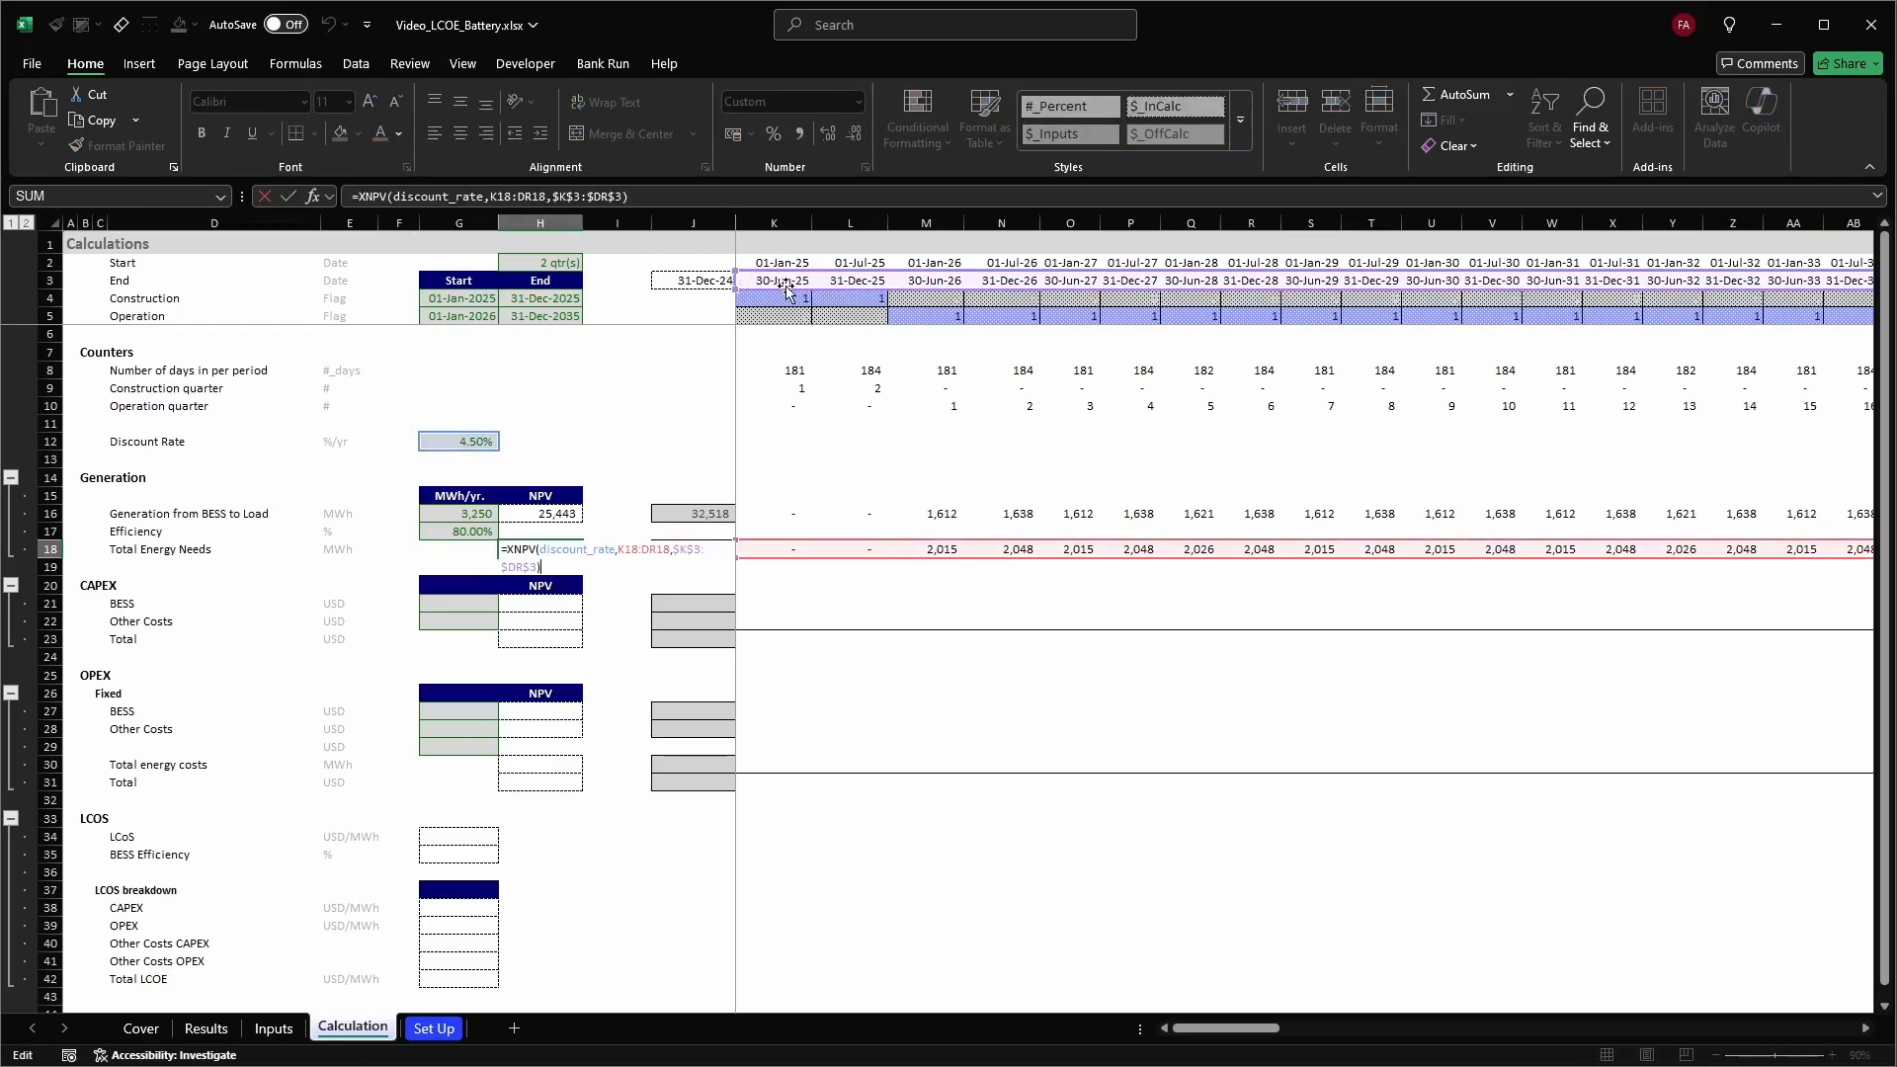
key("Escape")
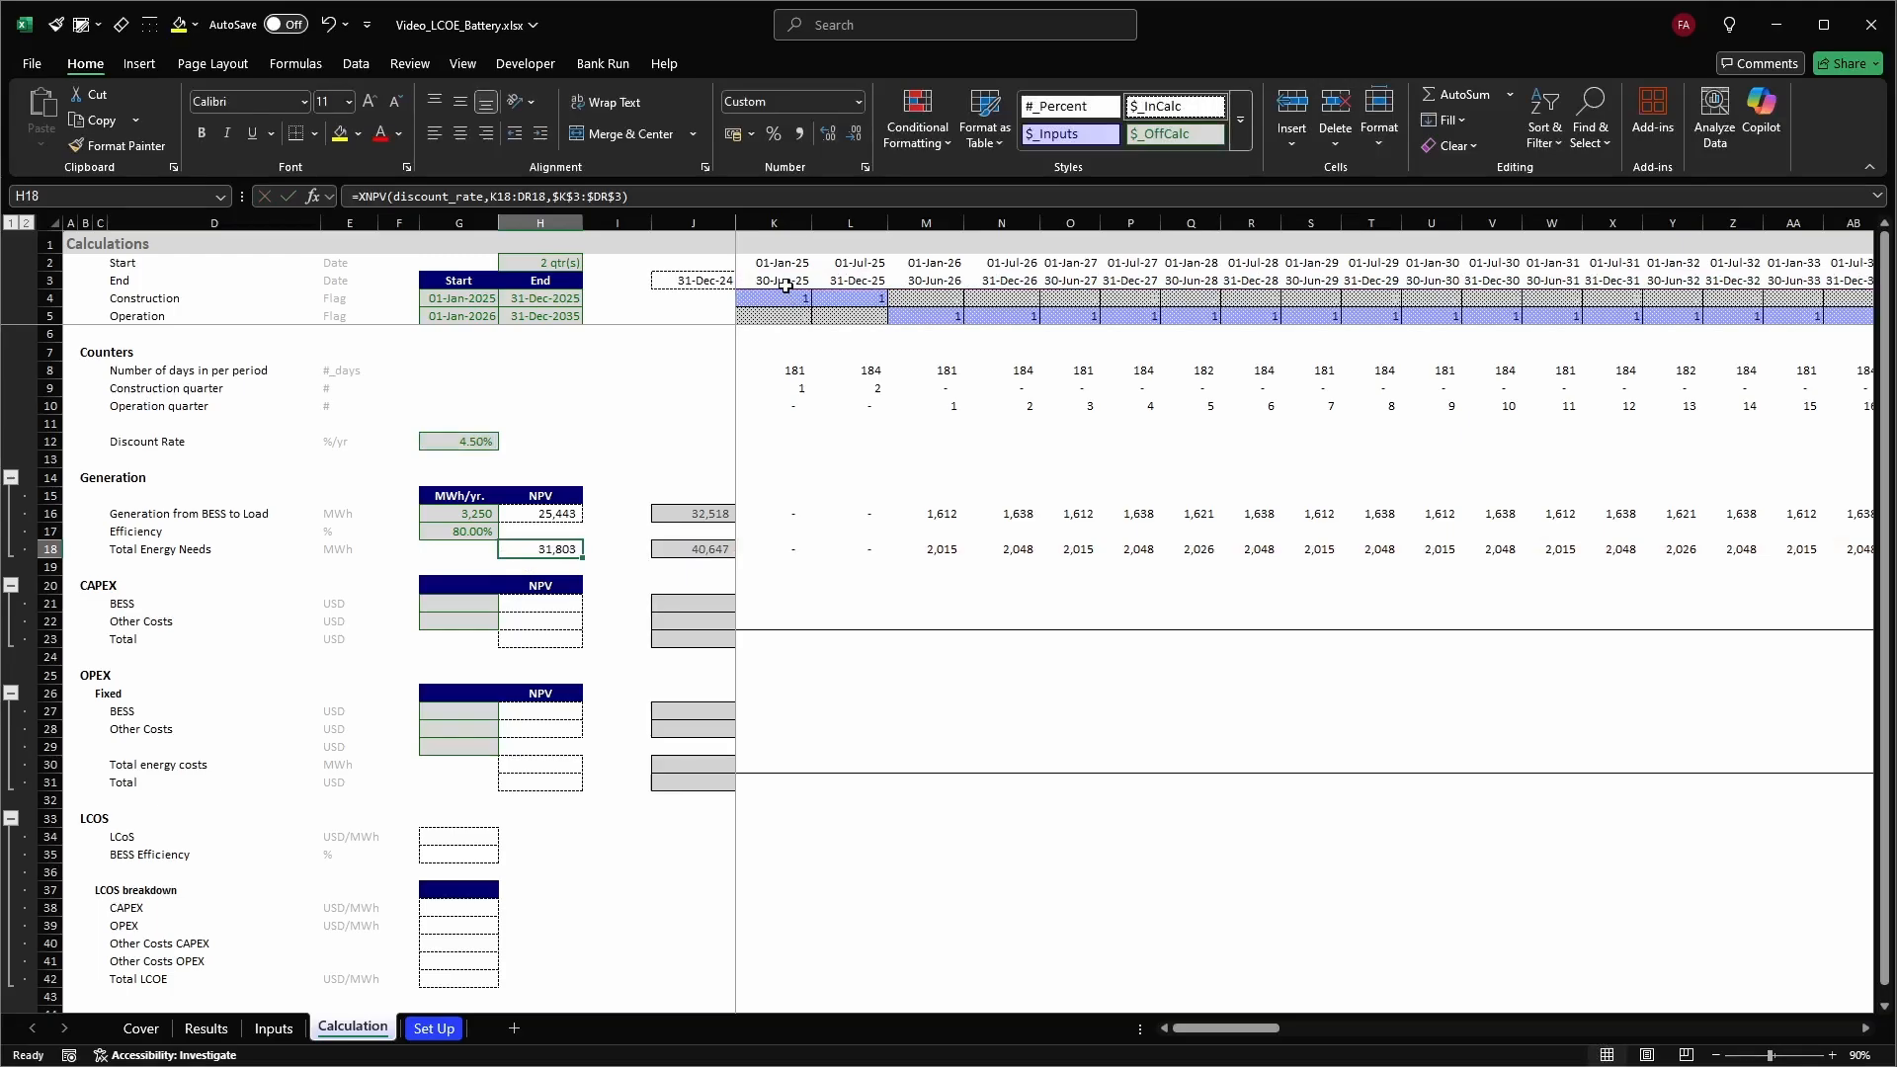
Look over the rows of the CAPEX block below the Generation block
key("Down")
key("Down")
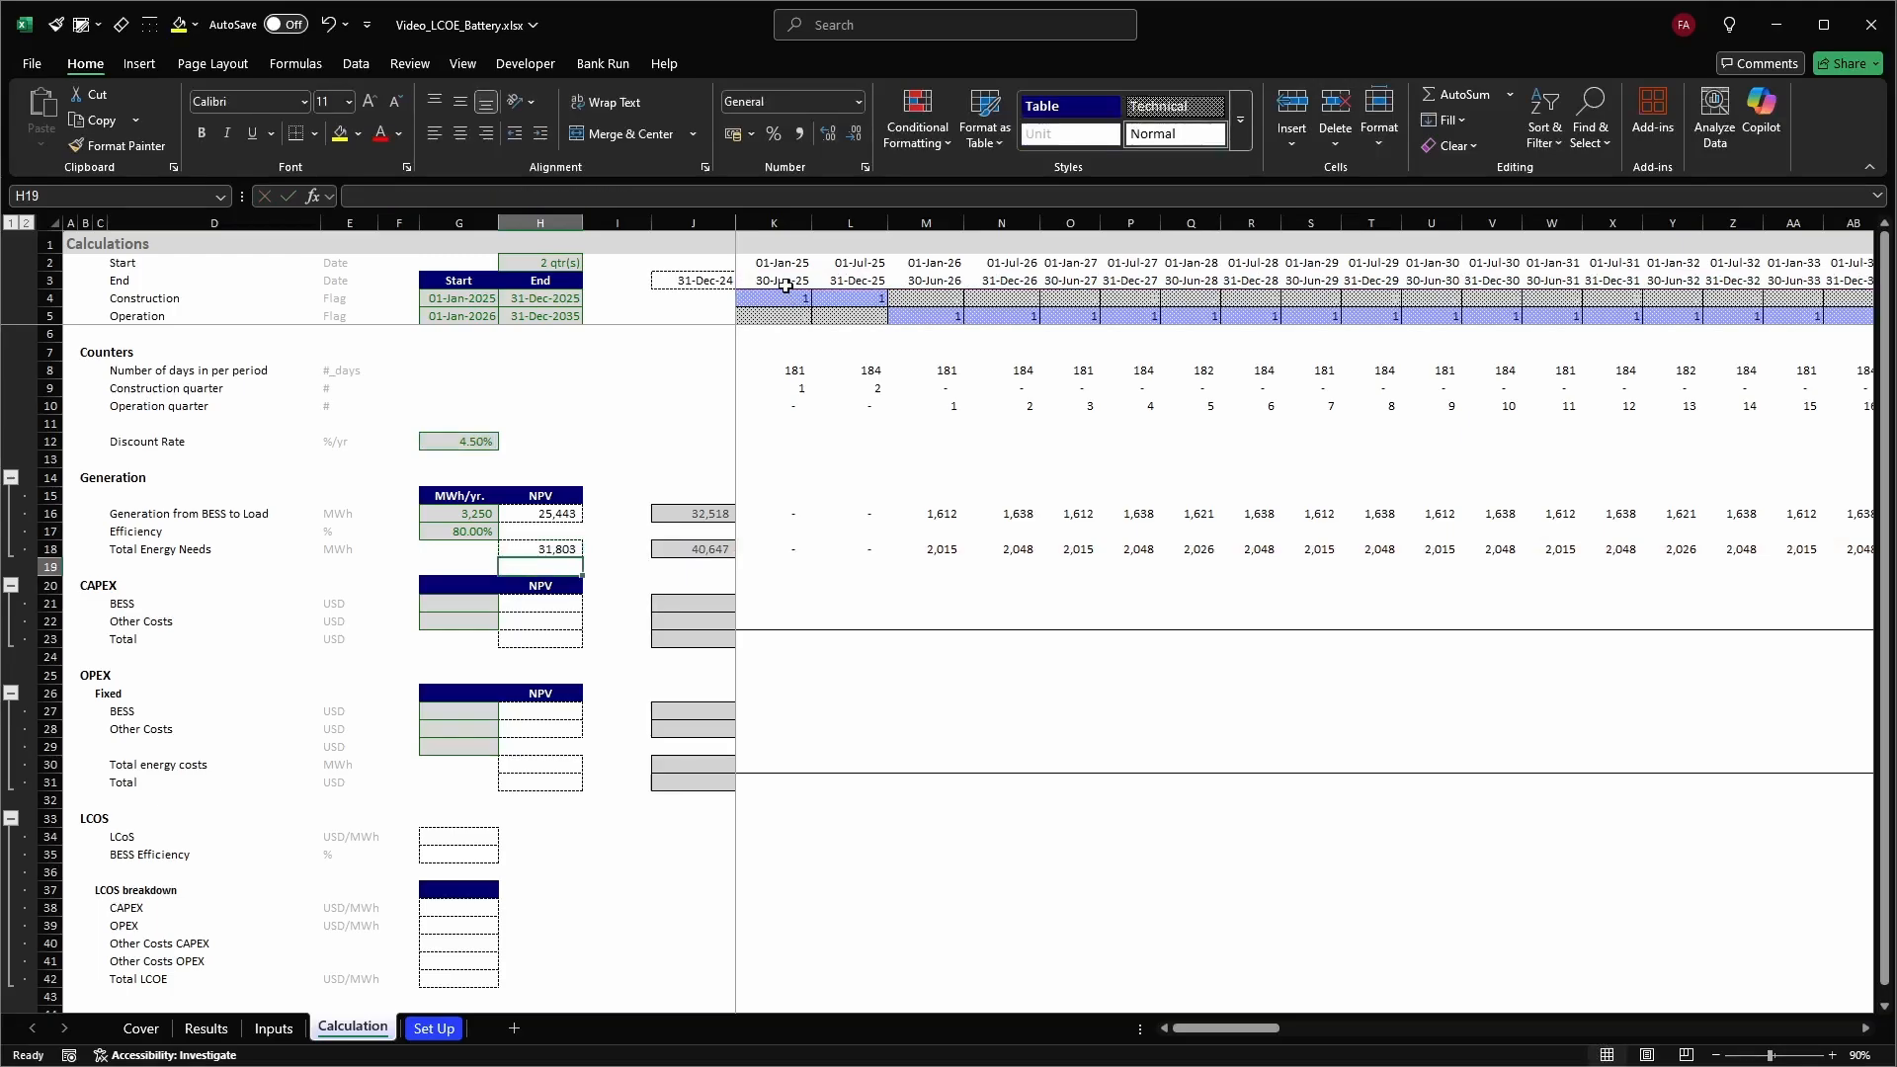
key("Left")
key("Left")
key("Left")
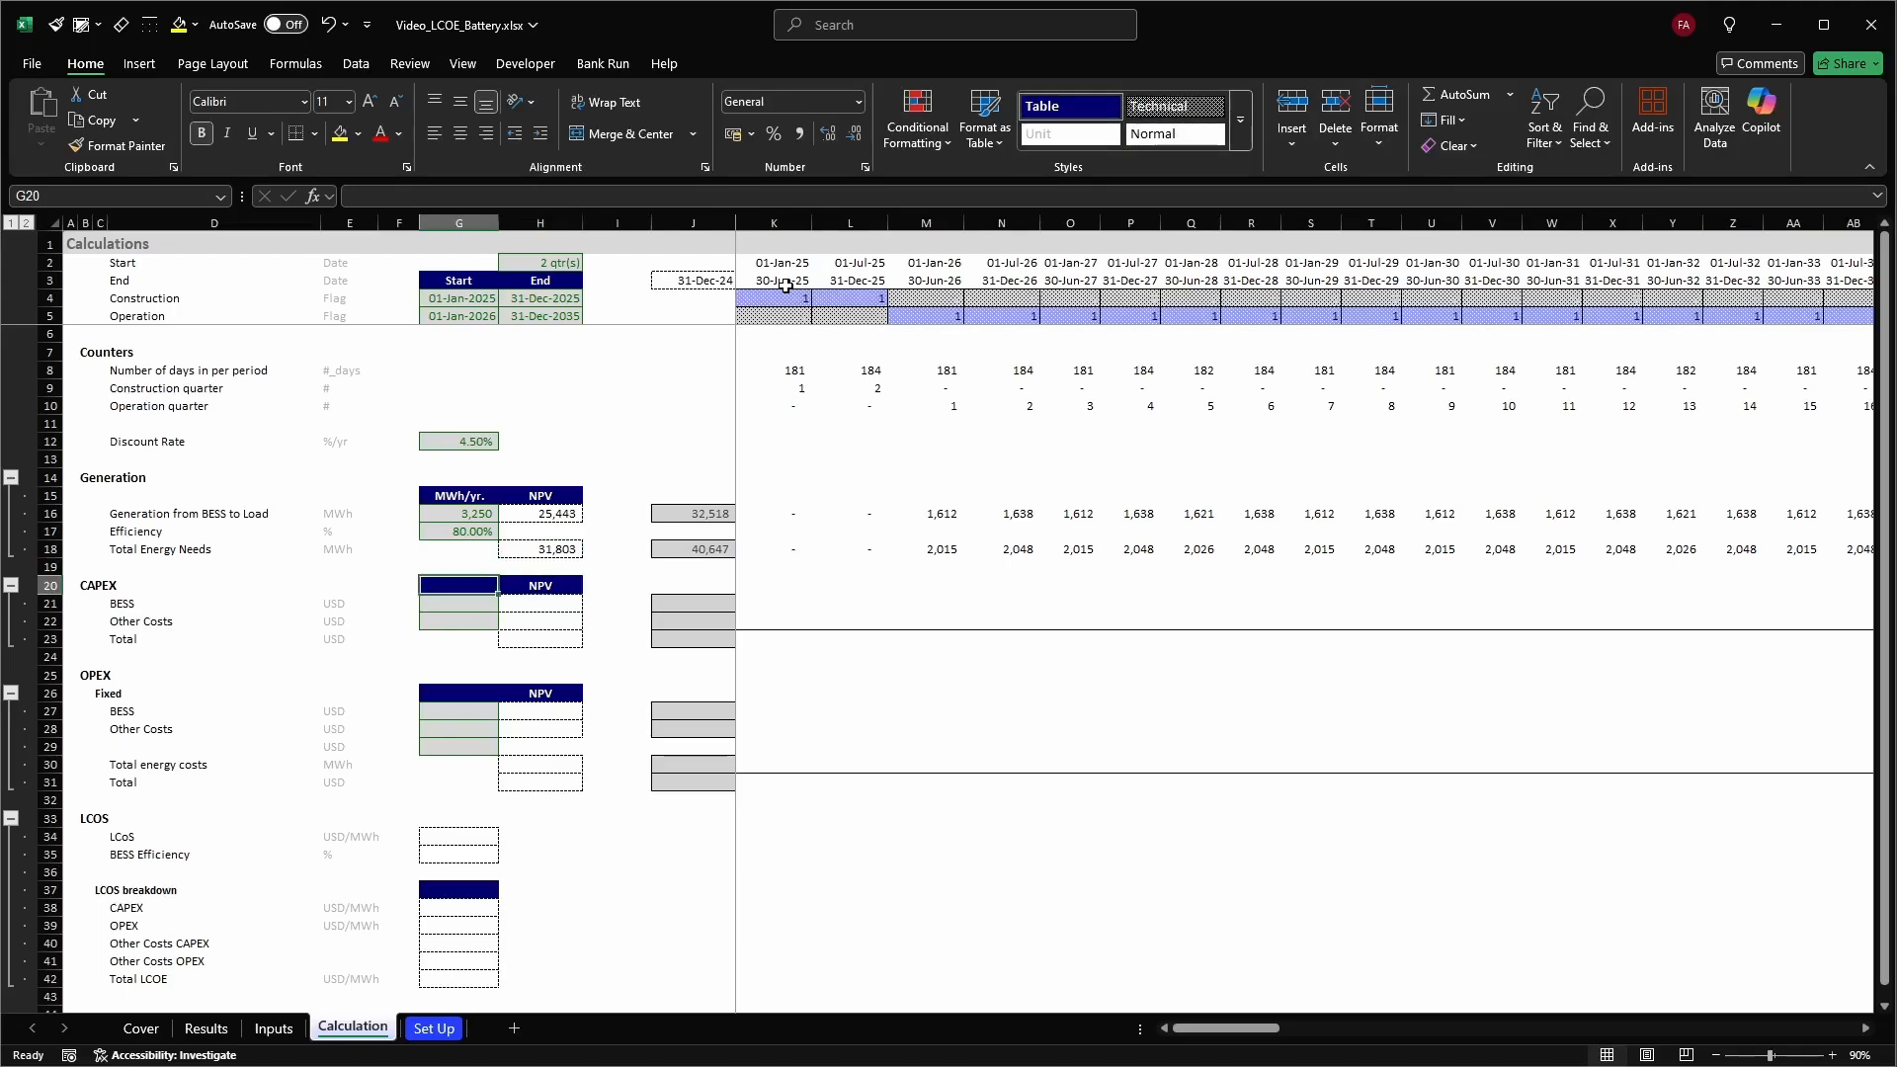
key("shift+space")
key("shift+Down")
key("shift+Down")
key("shift+Down")
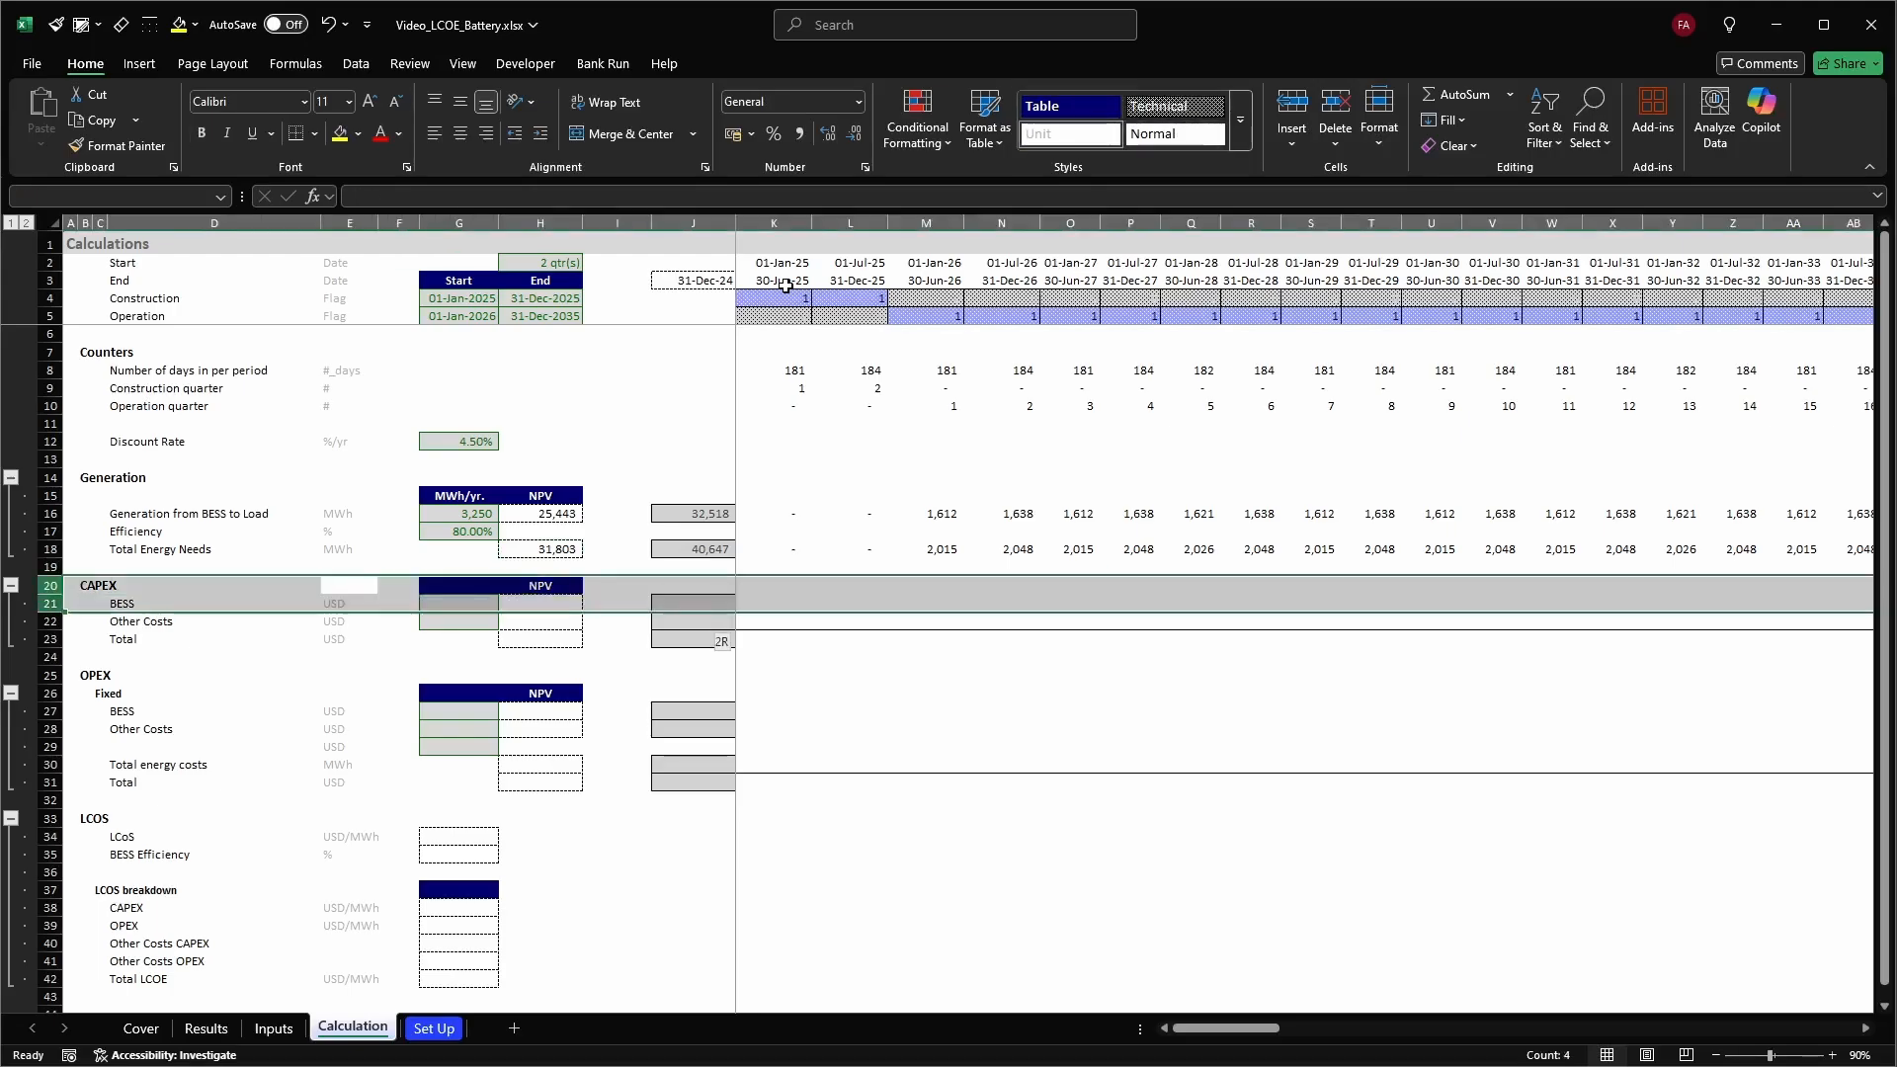
Enter USD as the CAPEX column header in G20
key("Up")
key("Down")
key("Down")
key("Right")
key("Right")
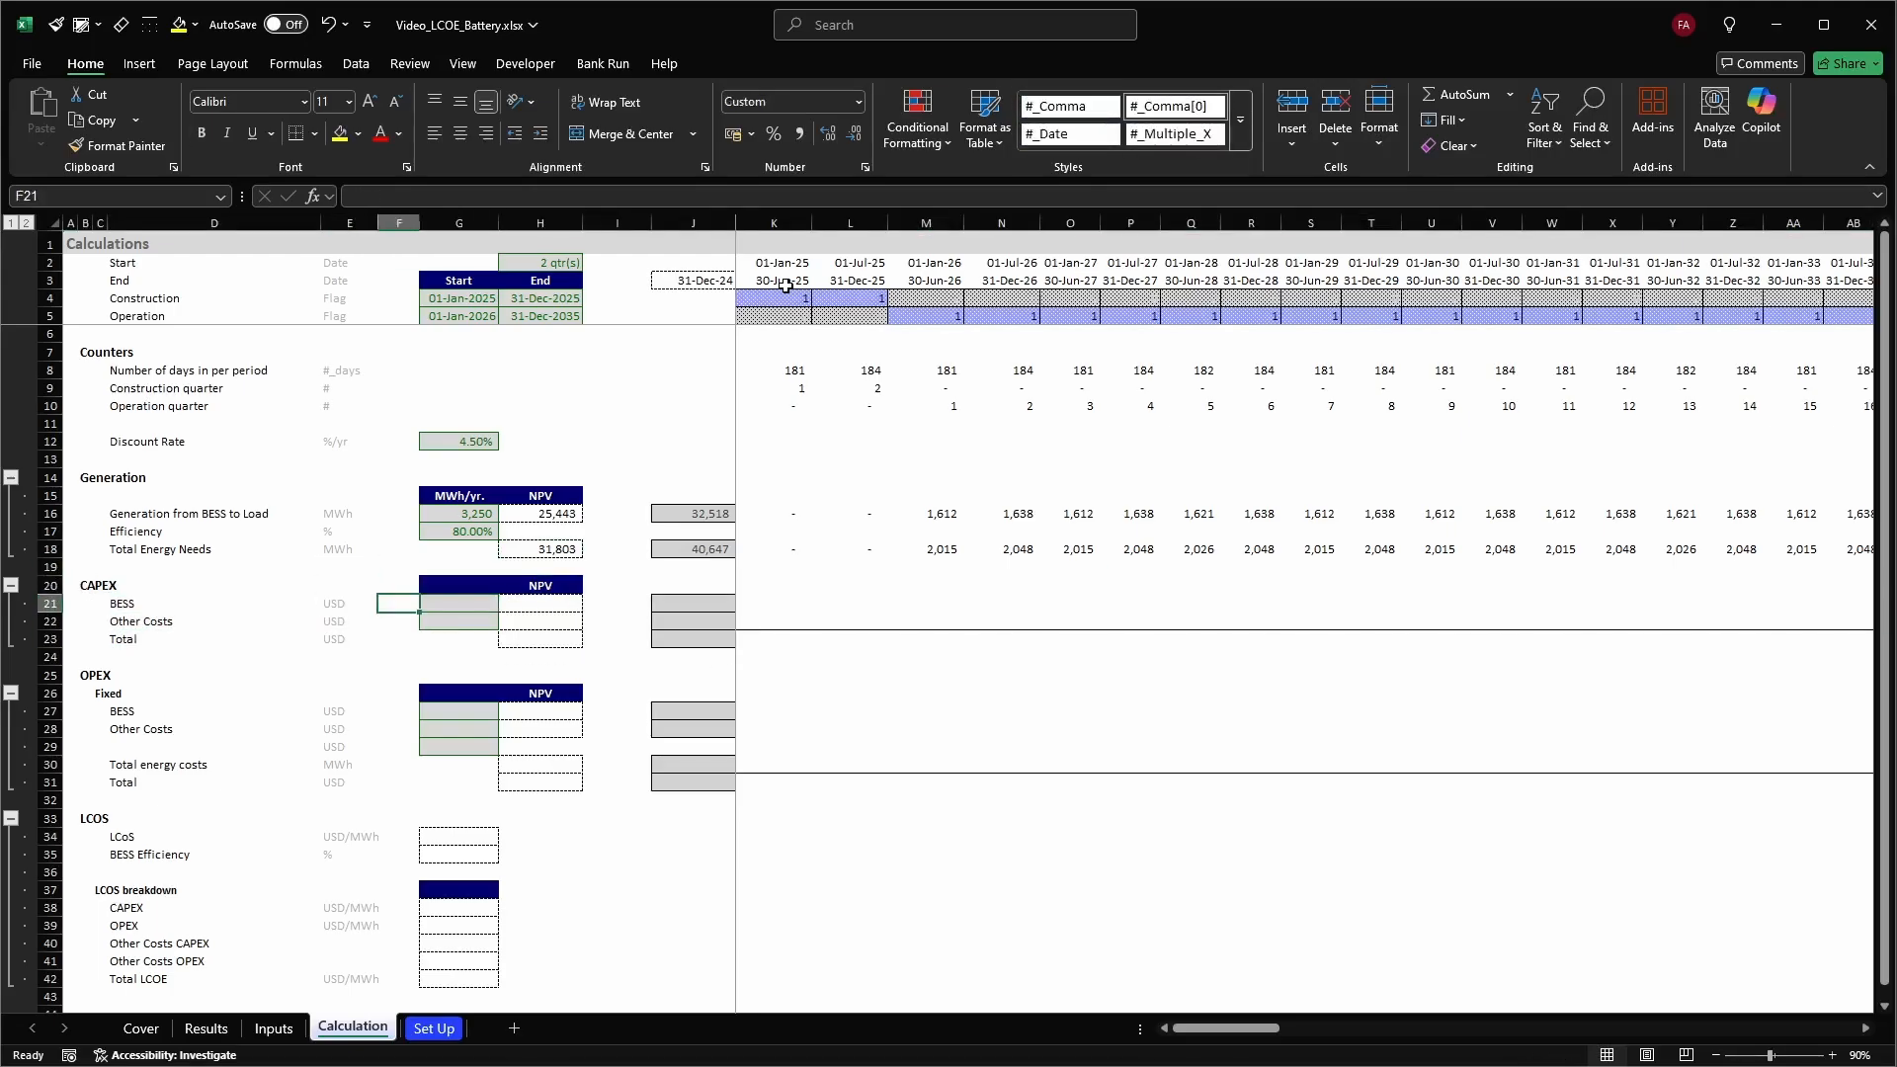
key("Up")
type("USD")
key("Return")
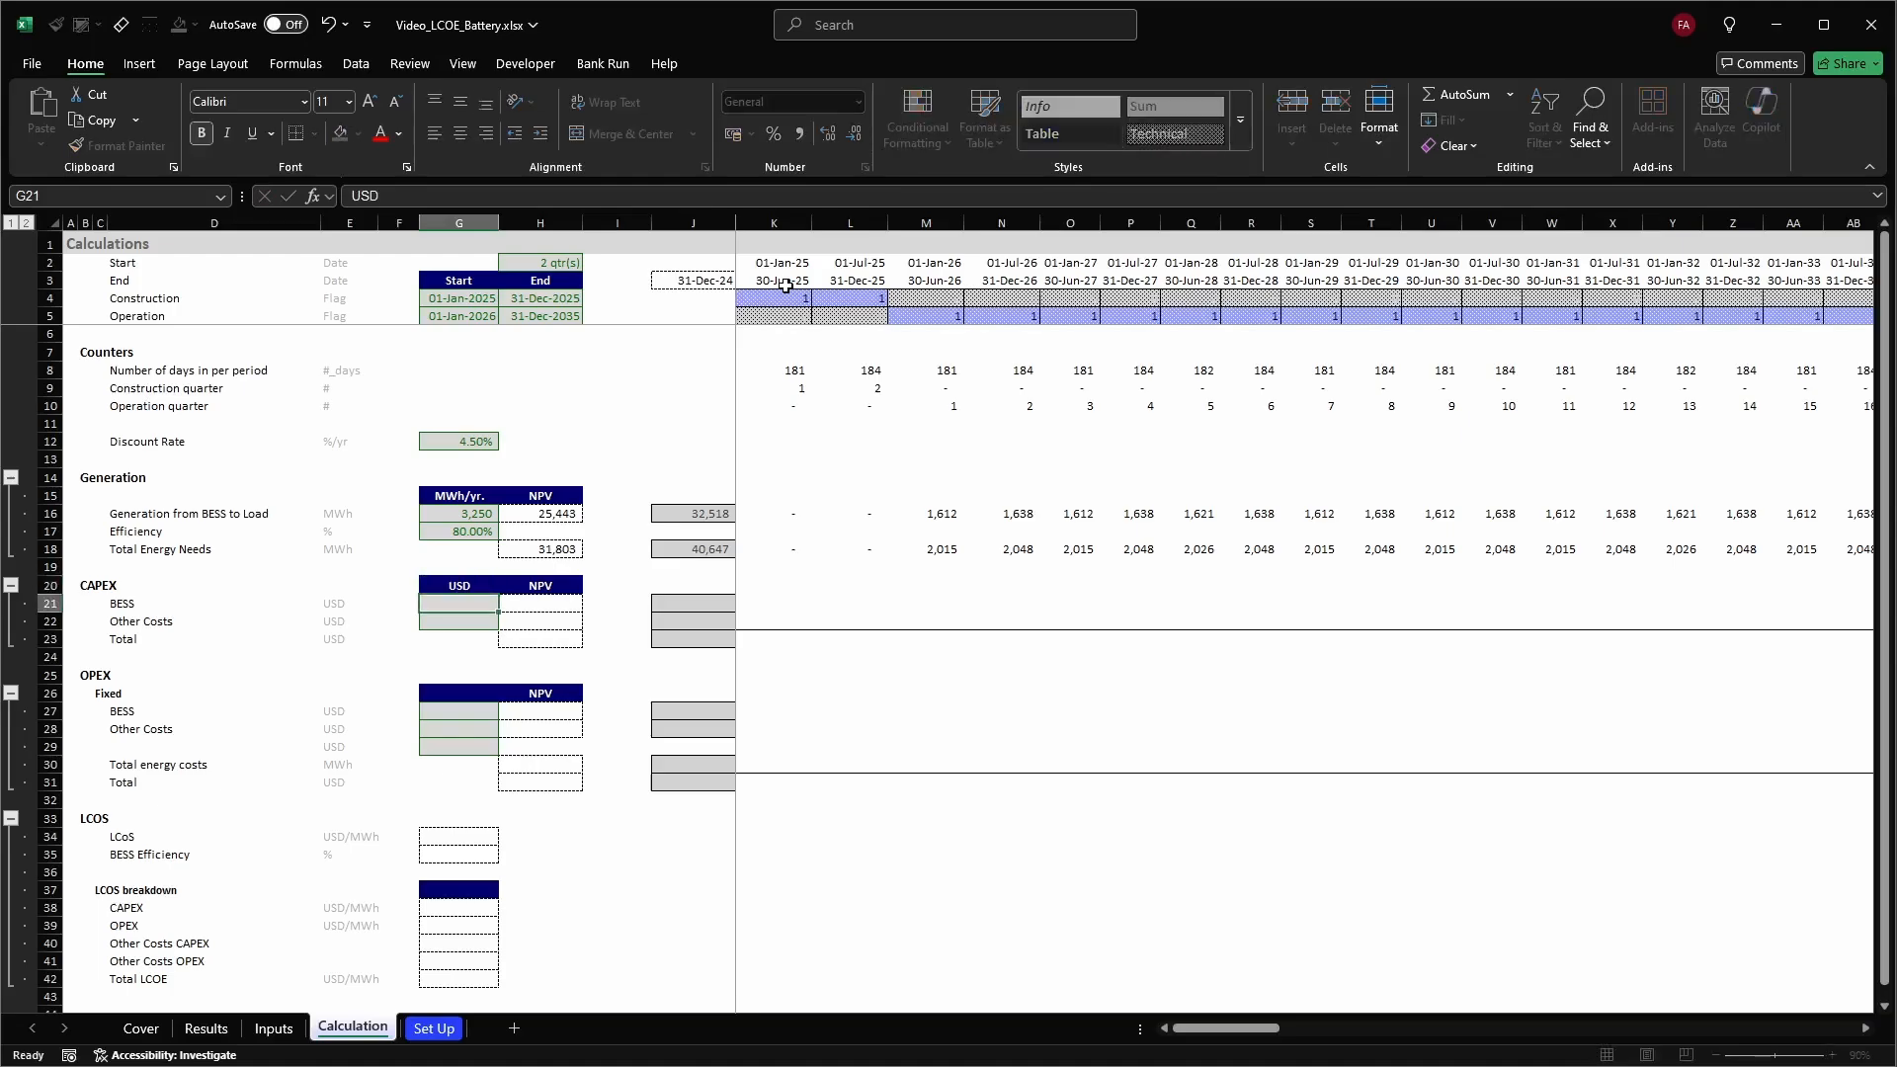
Link the BESS CAPEX cell G21 to the Total BESS CAPEX input with =Inputs!G21
key("shift+Down")
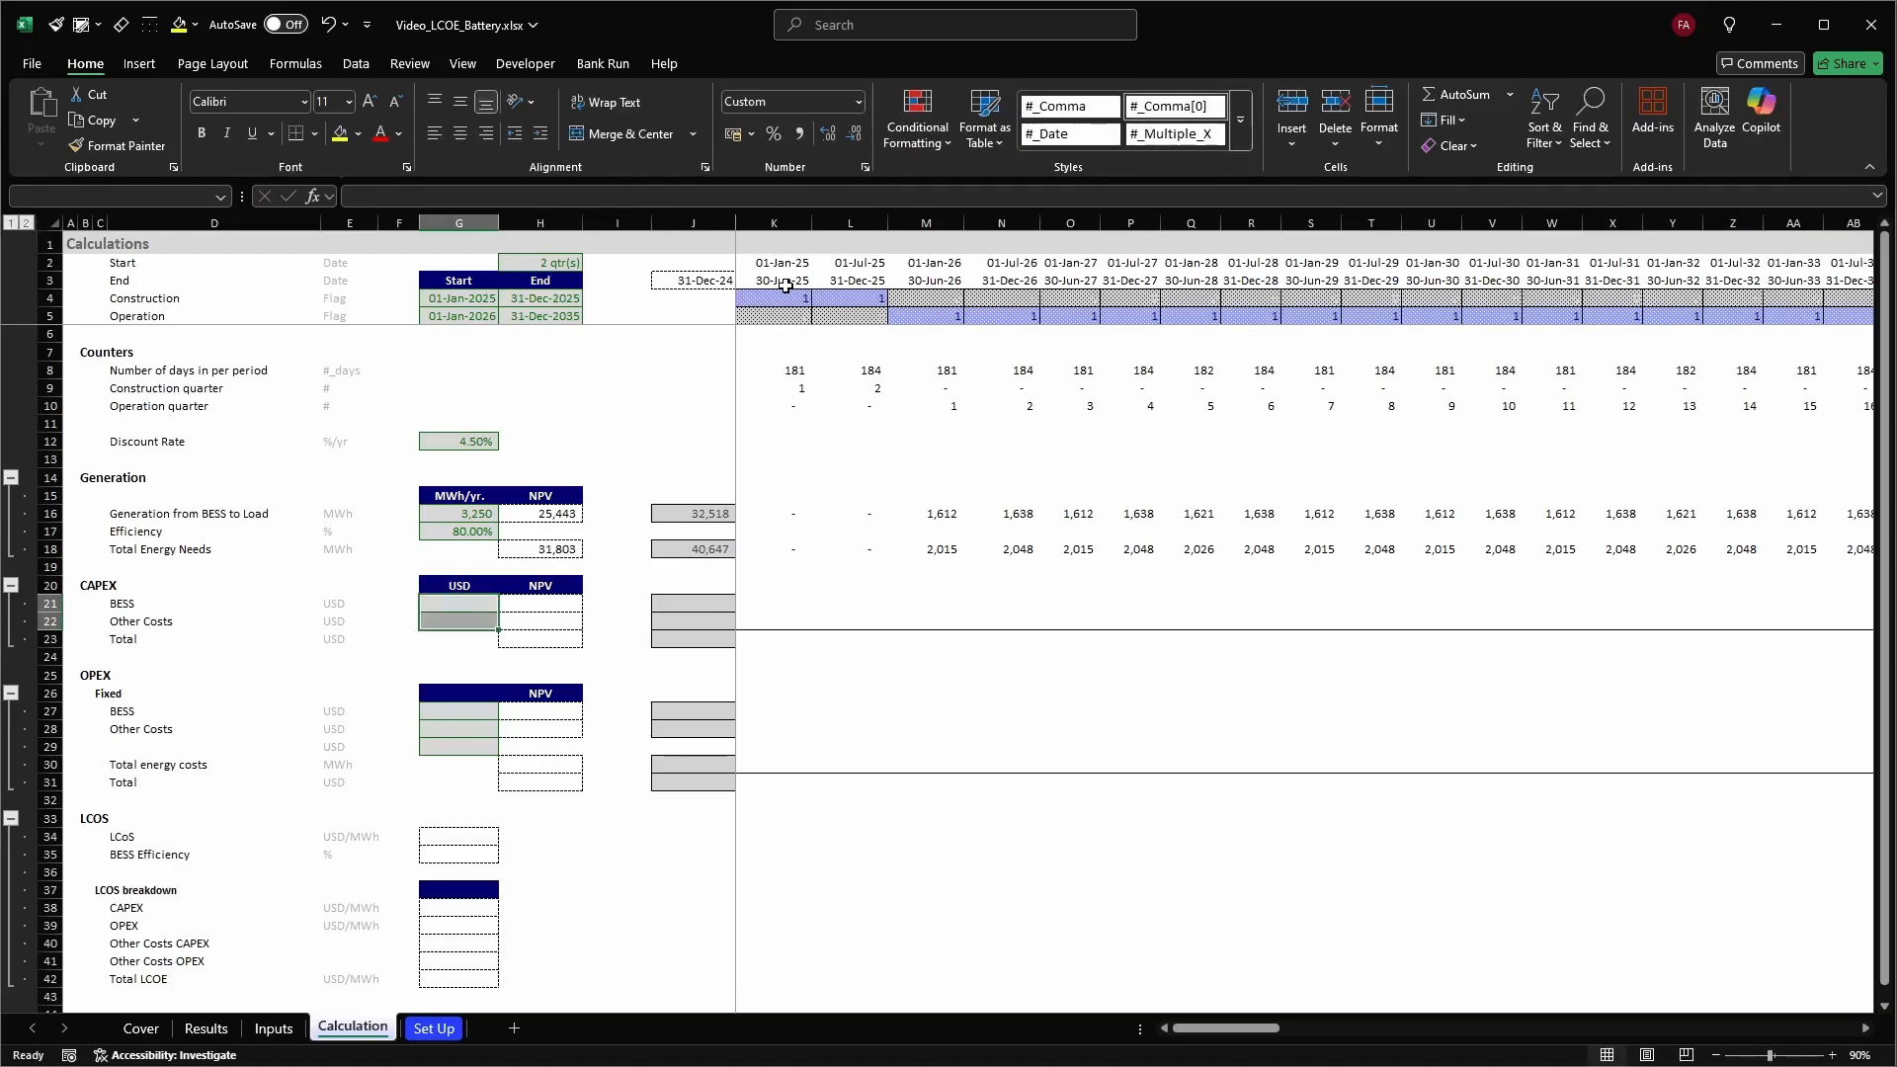
key("shift+Up")
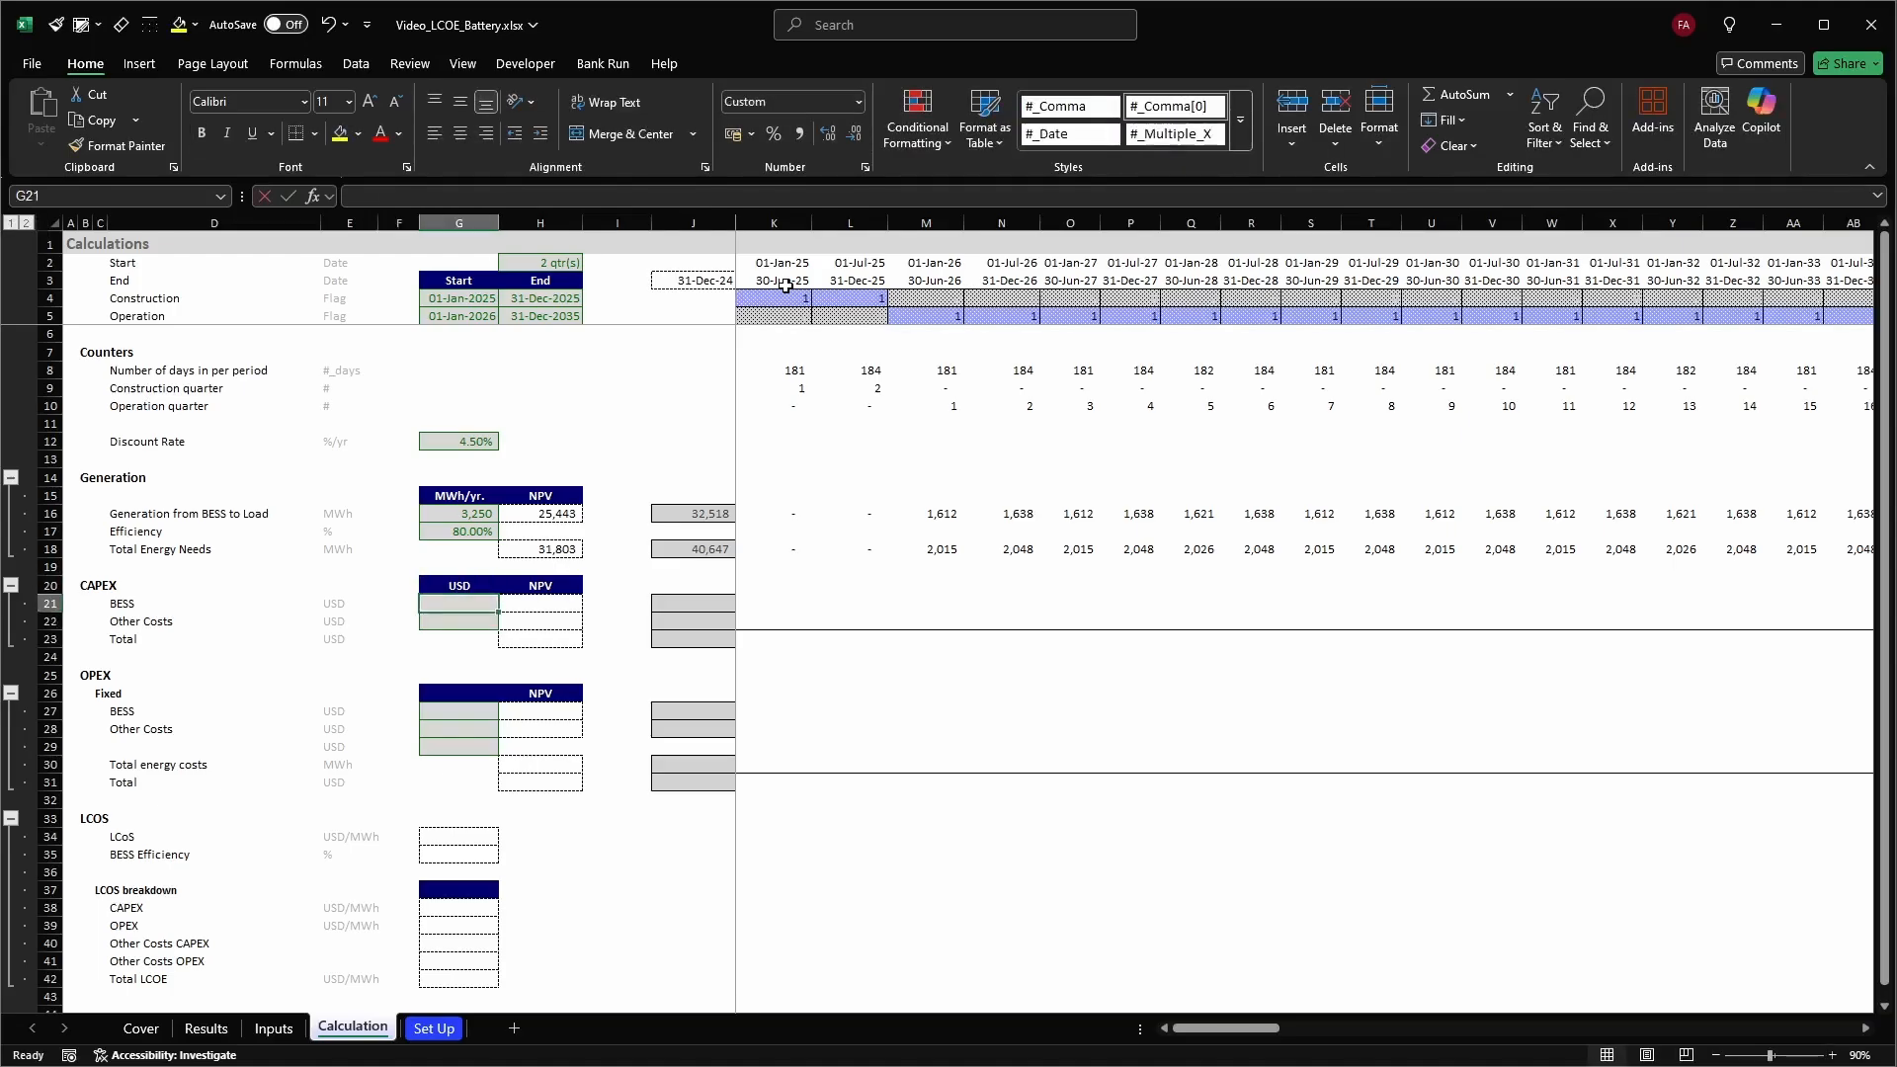
type("=")
key("ctrl+Page_Up")
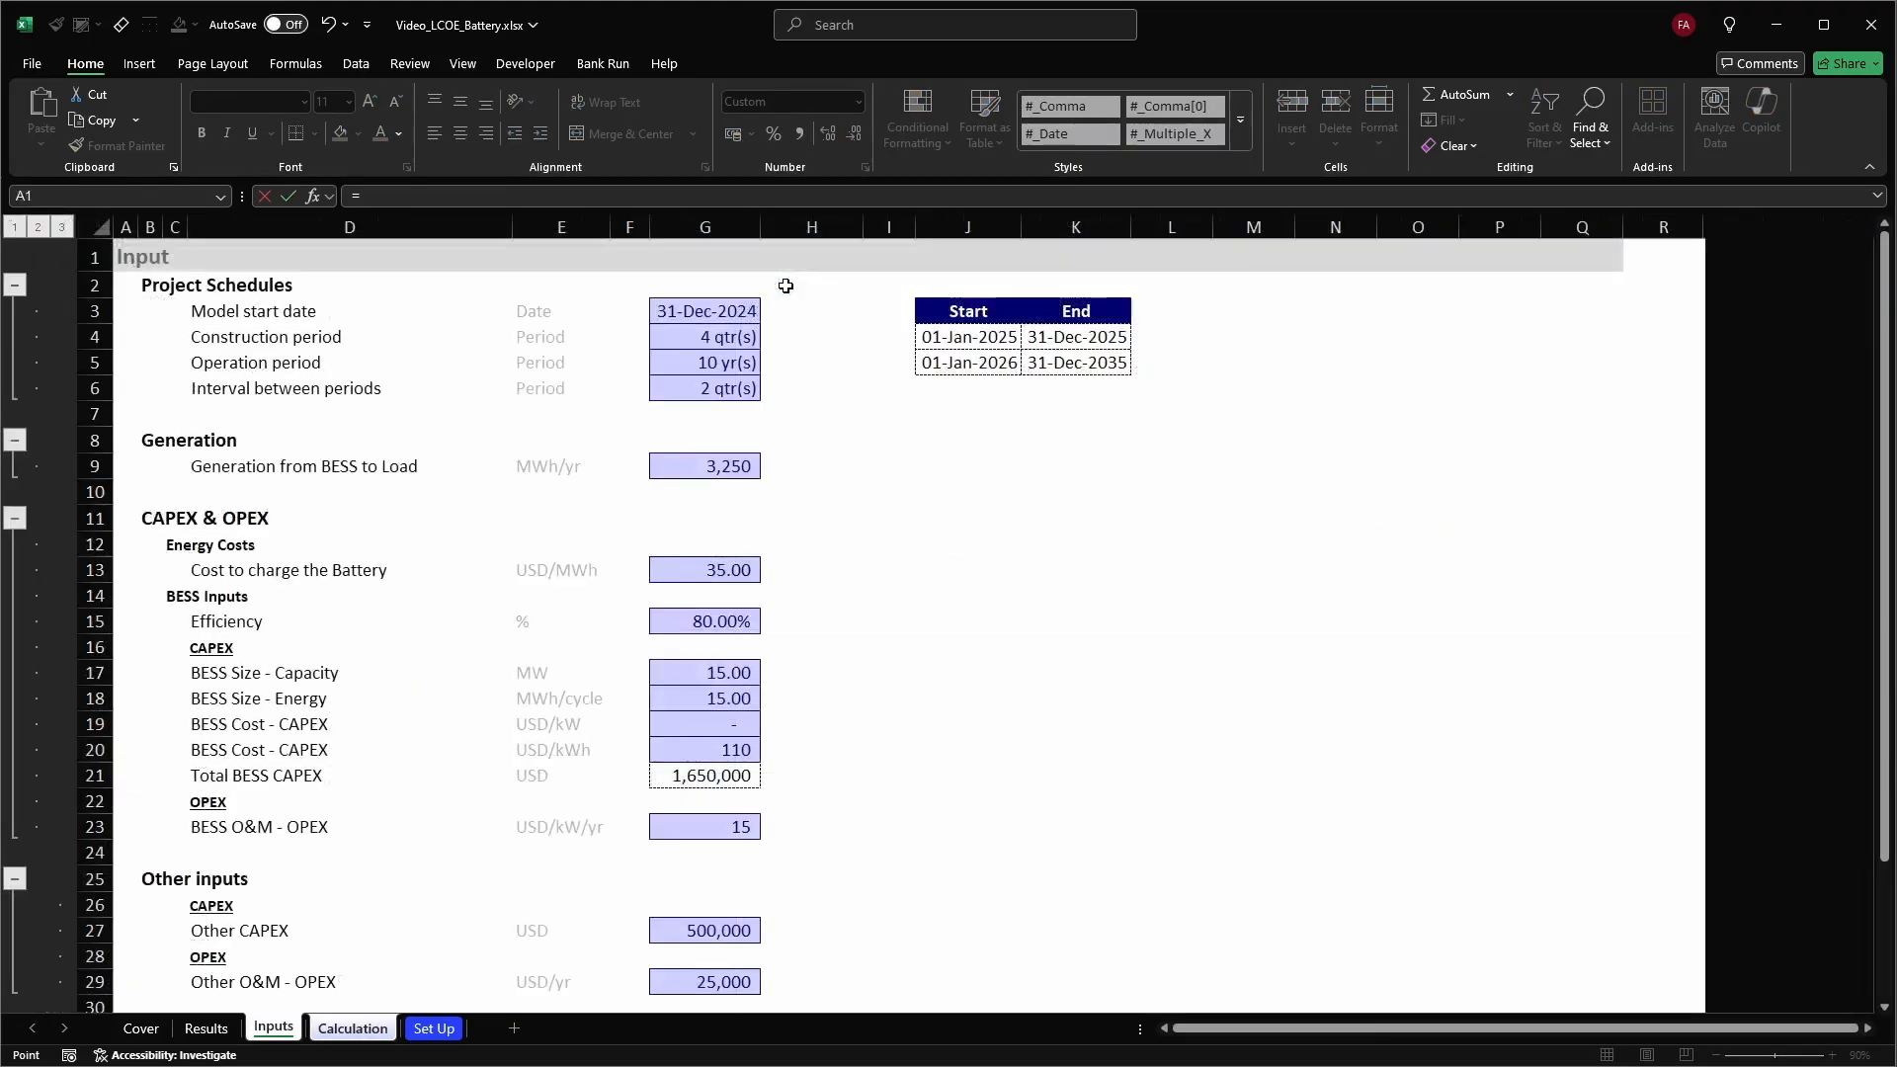
left_click(707, 776)
key("ctrl+Page_Down")
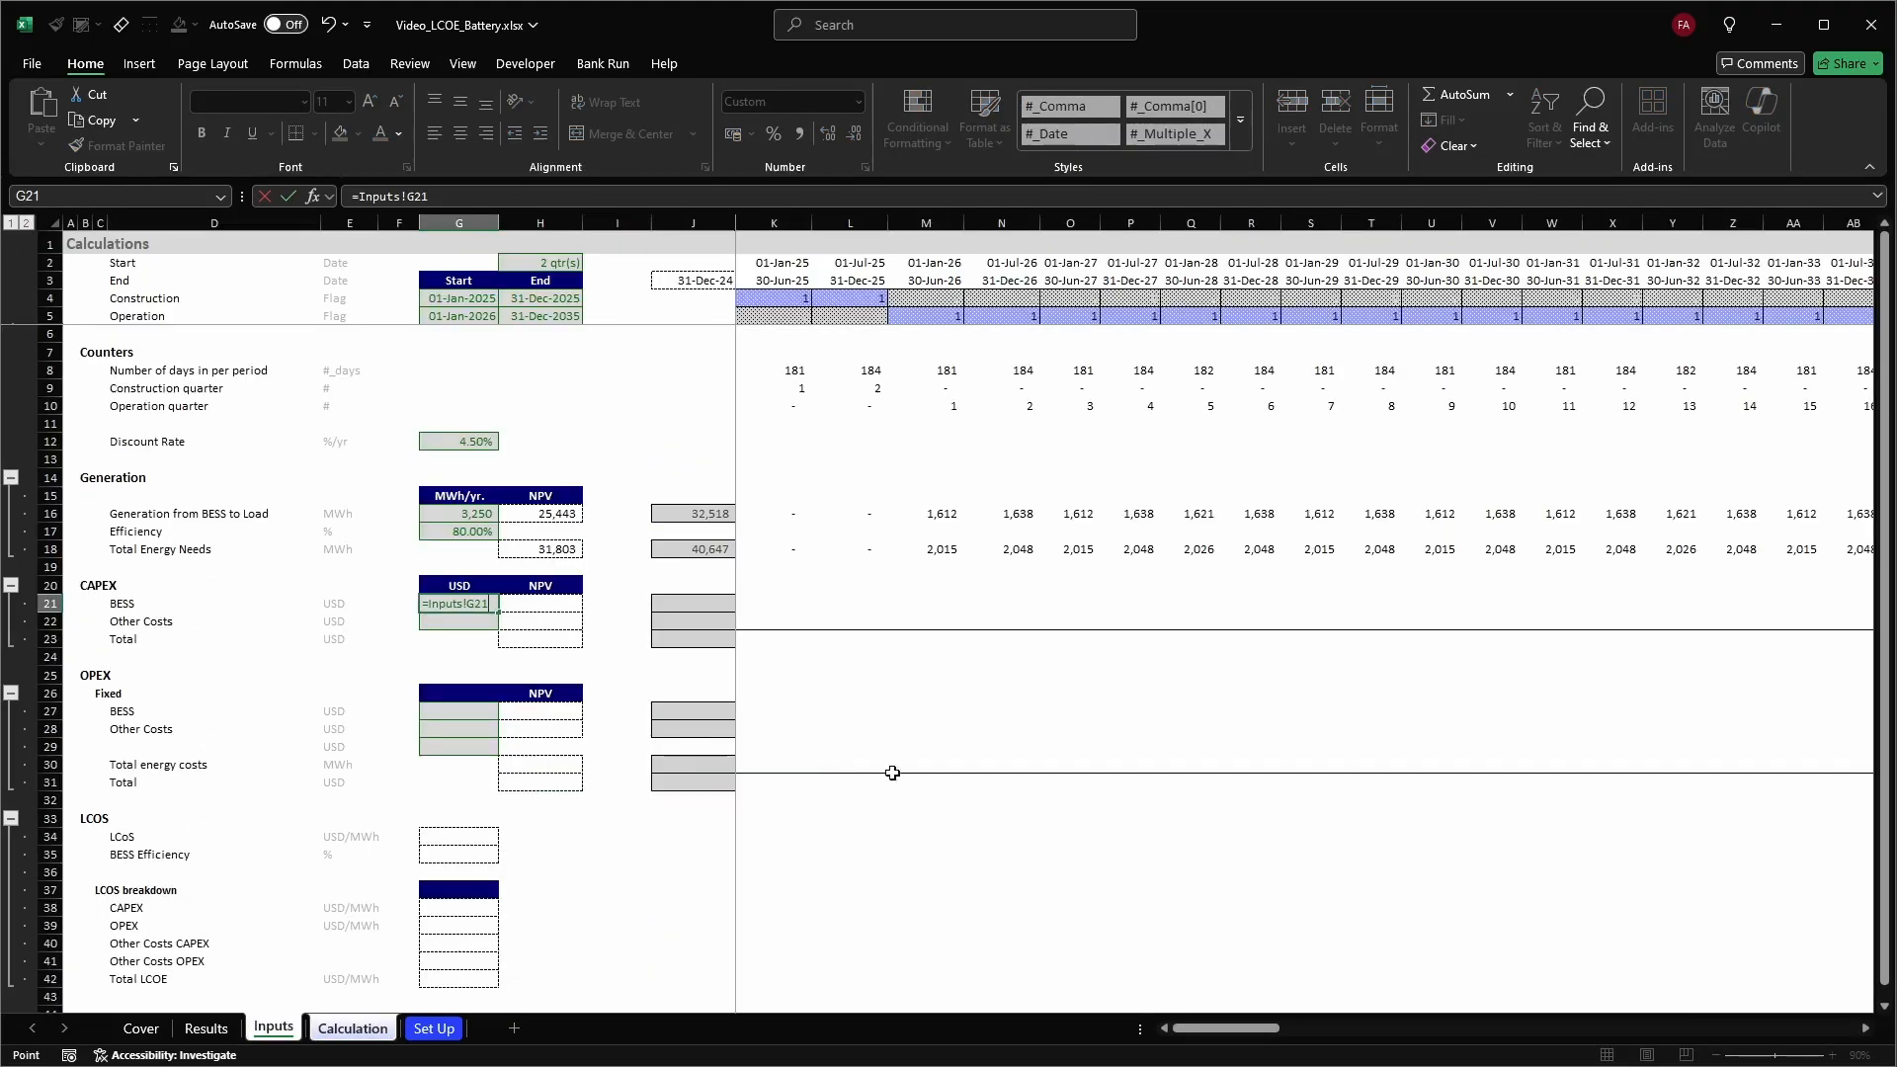
key("Return")
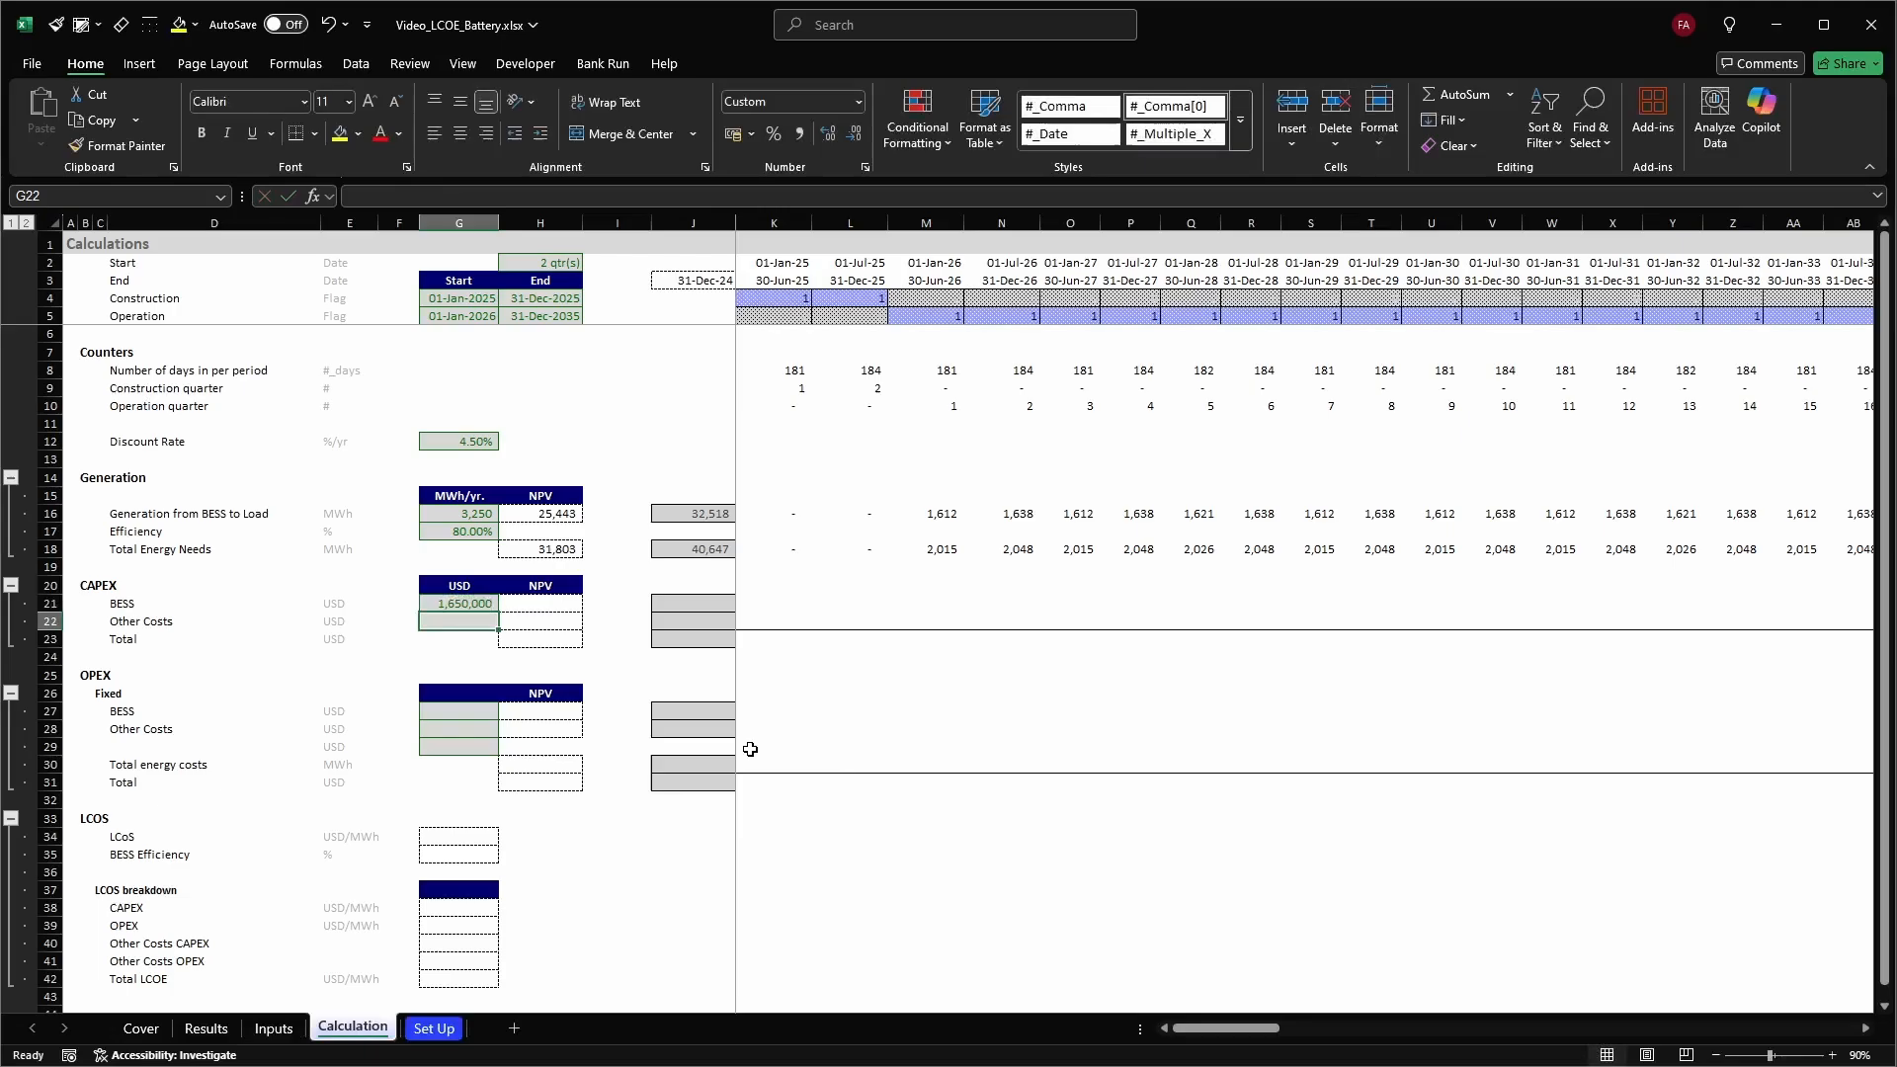
Link the CAPEX Other Costs cell G22 to the Other CAPEX input with =Inputs!G27
key("ctrl+Page_Up")
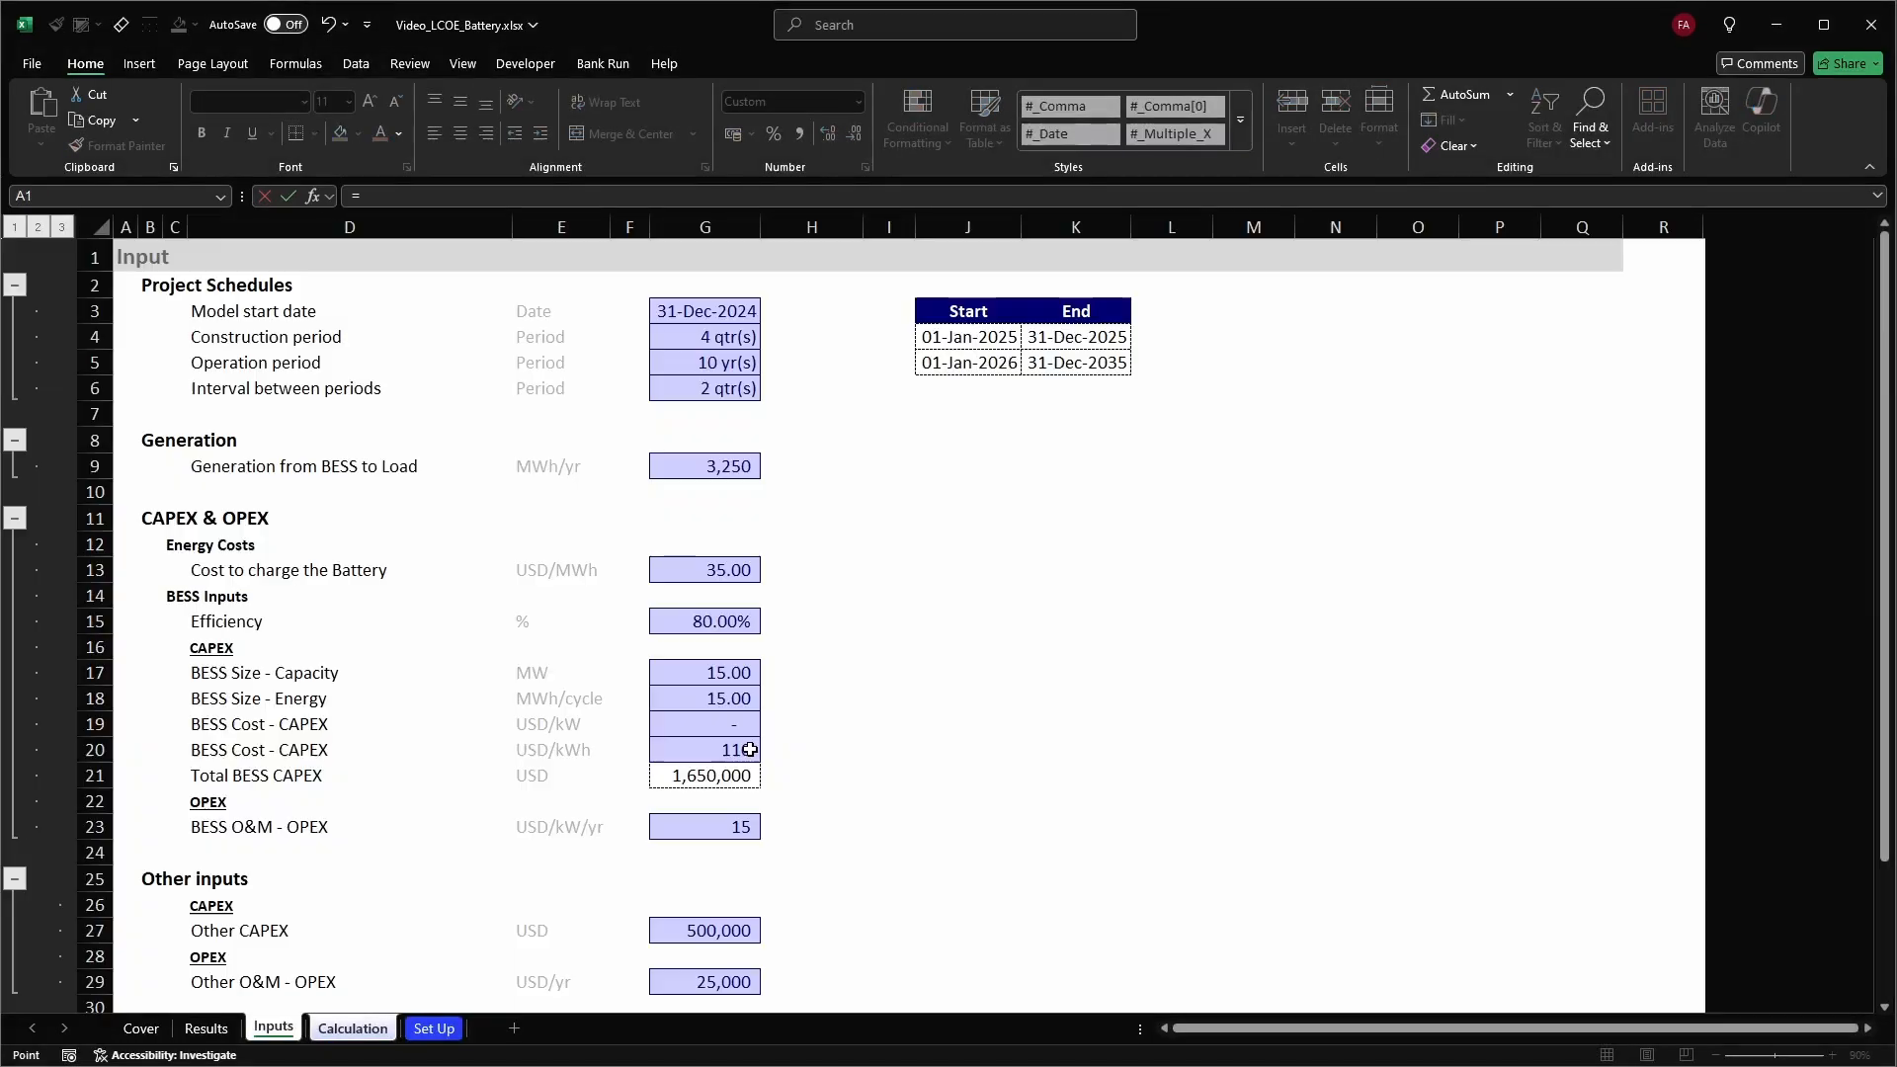
scroll(758, 777, "down", 2)
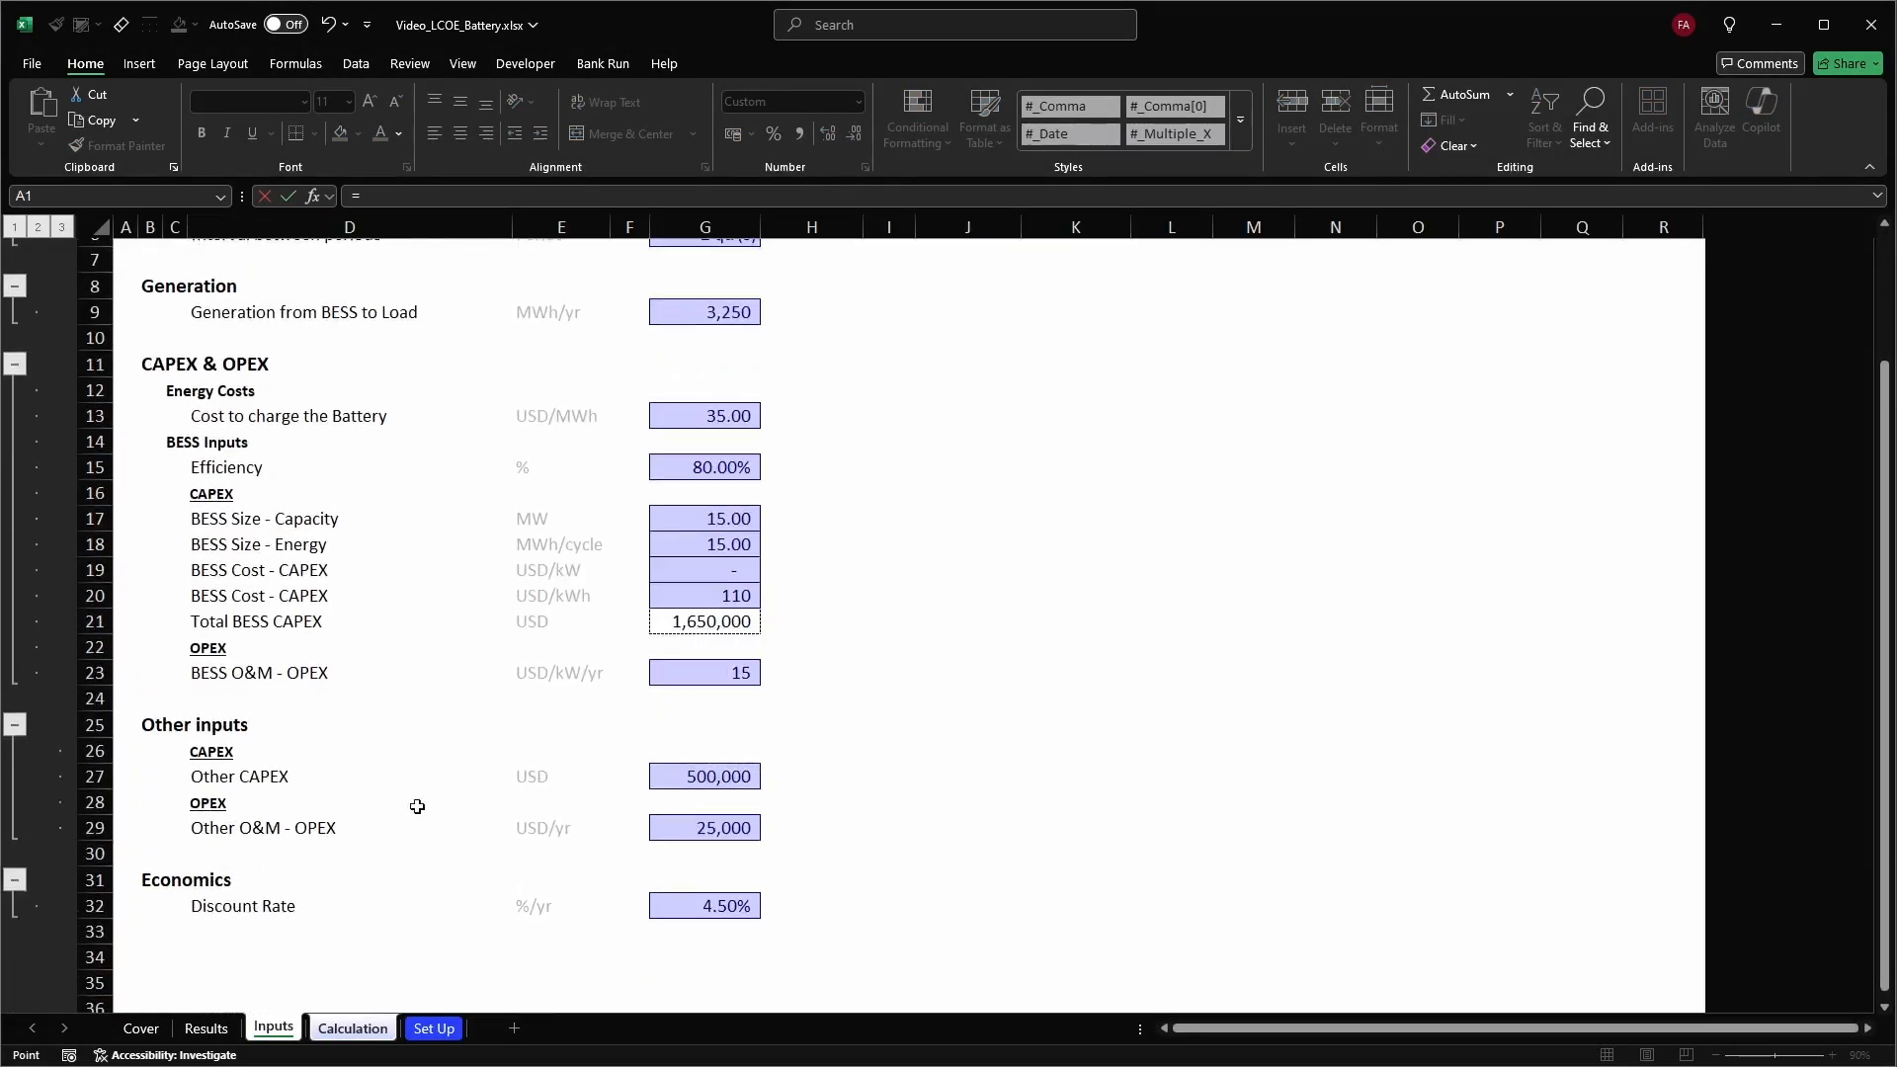
left_click(742, 784)
key("Return")
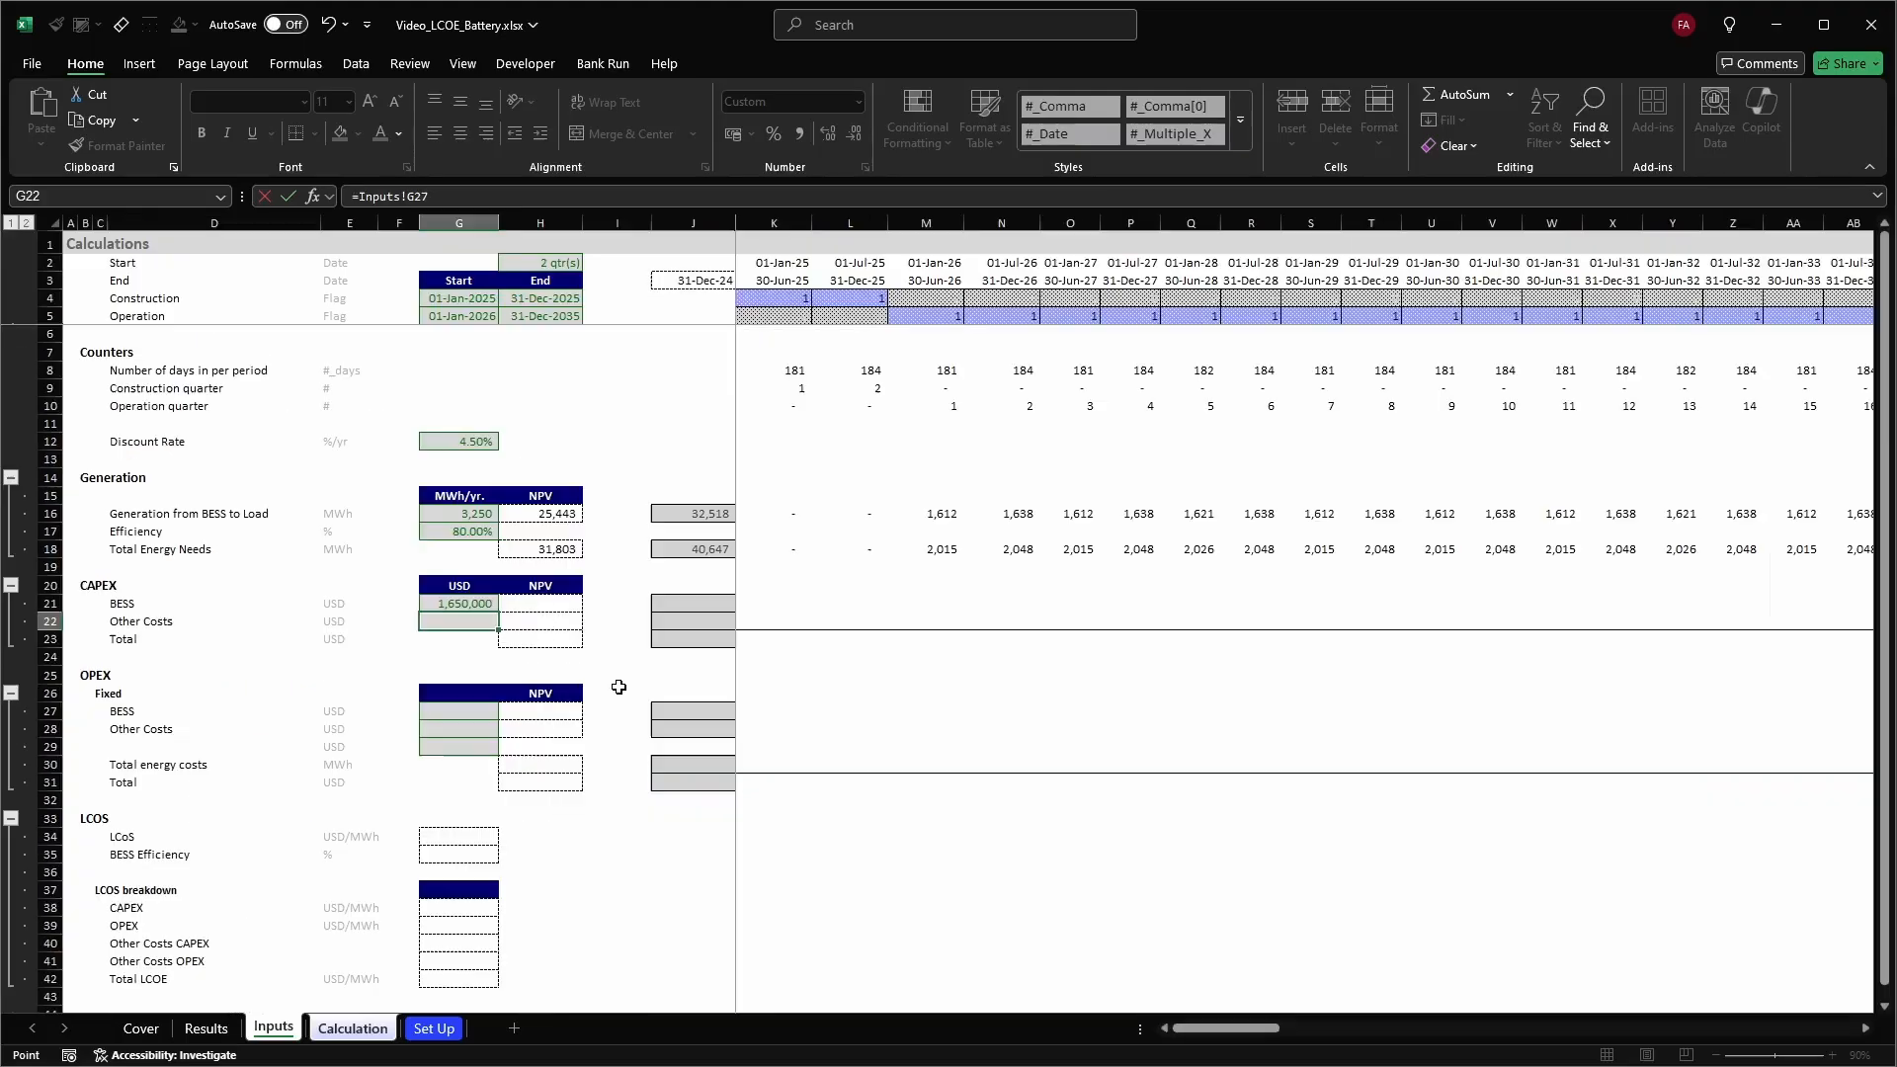
Copy the XNPV formula from H18 into the CAPEX NPV cells H21:H23 for BESS, Other Costs and Total
key("Up")
key("Up")
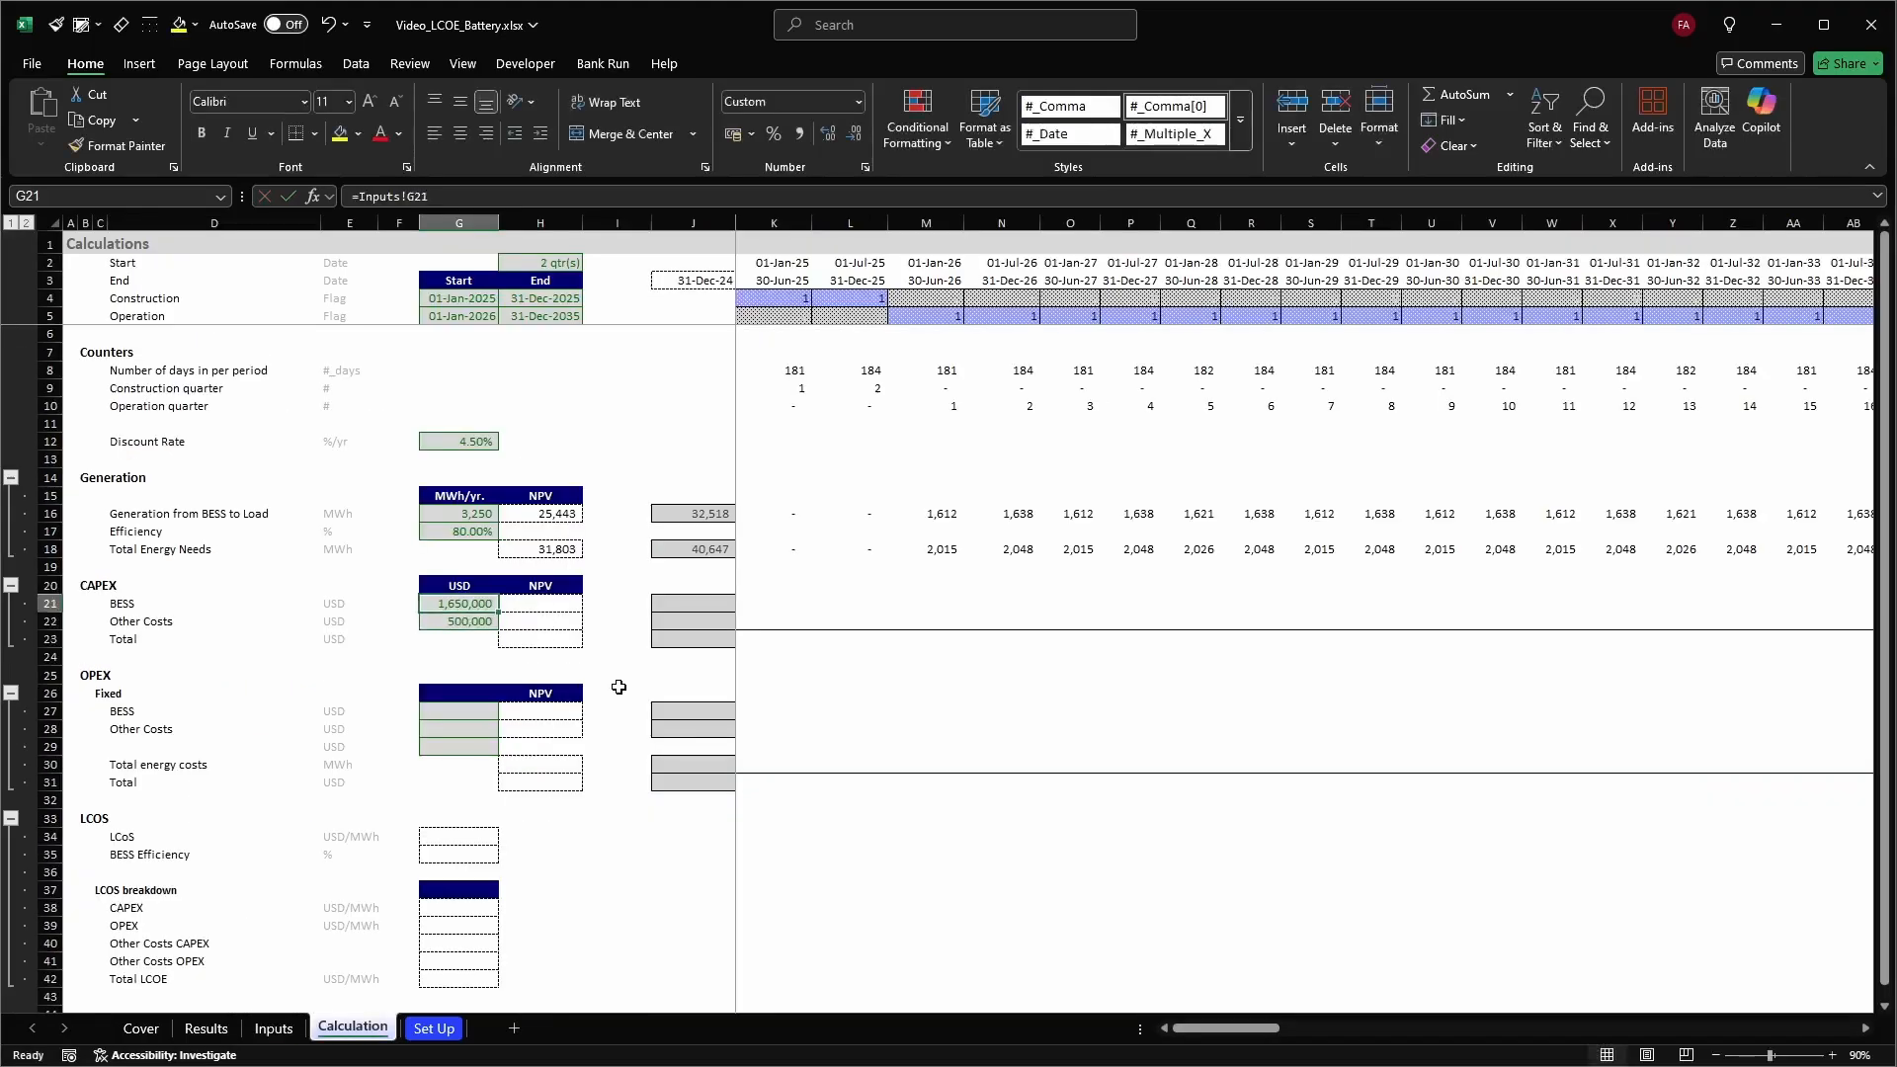
key("Right")
key("Up")
key("Up")
key("Up")
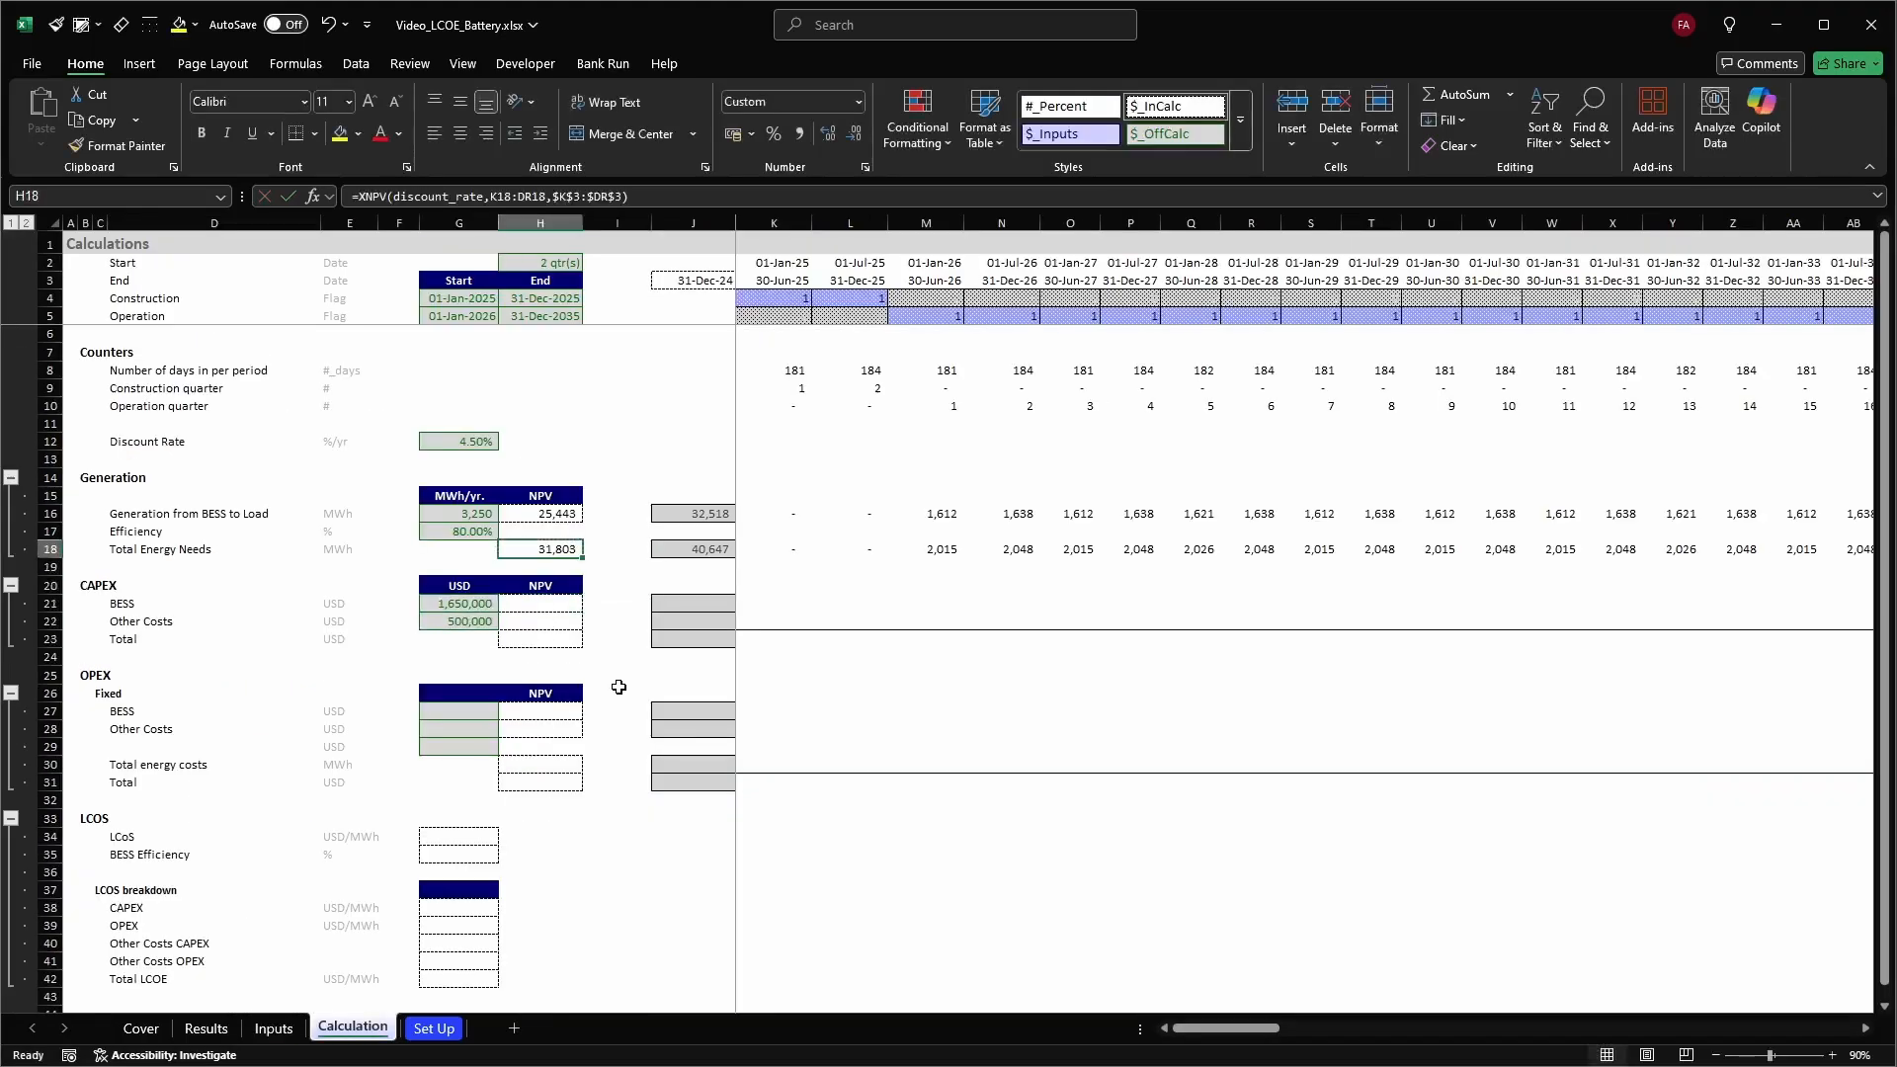
key("ctrl+c")
key("Down")
key("Down")
key("Down")
key("shift+Down")
key("shift+Down")
key("Return")
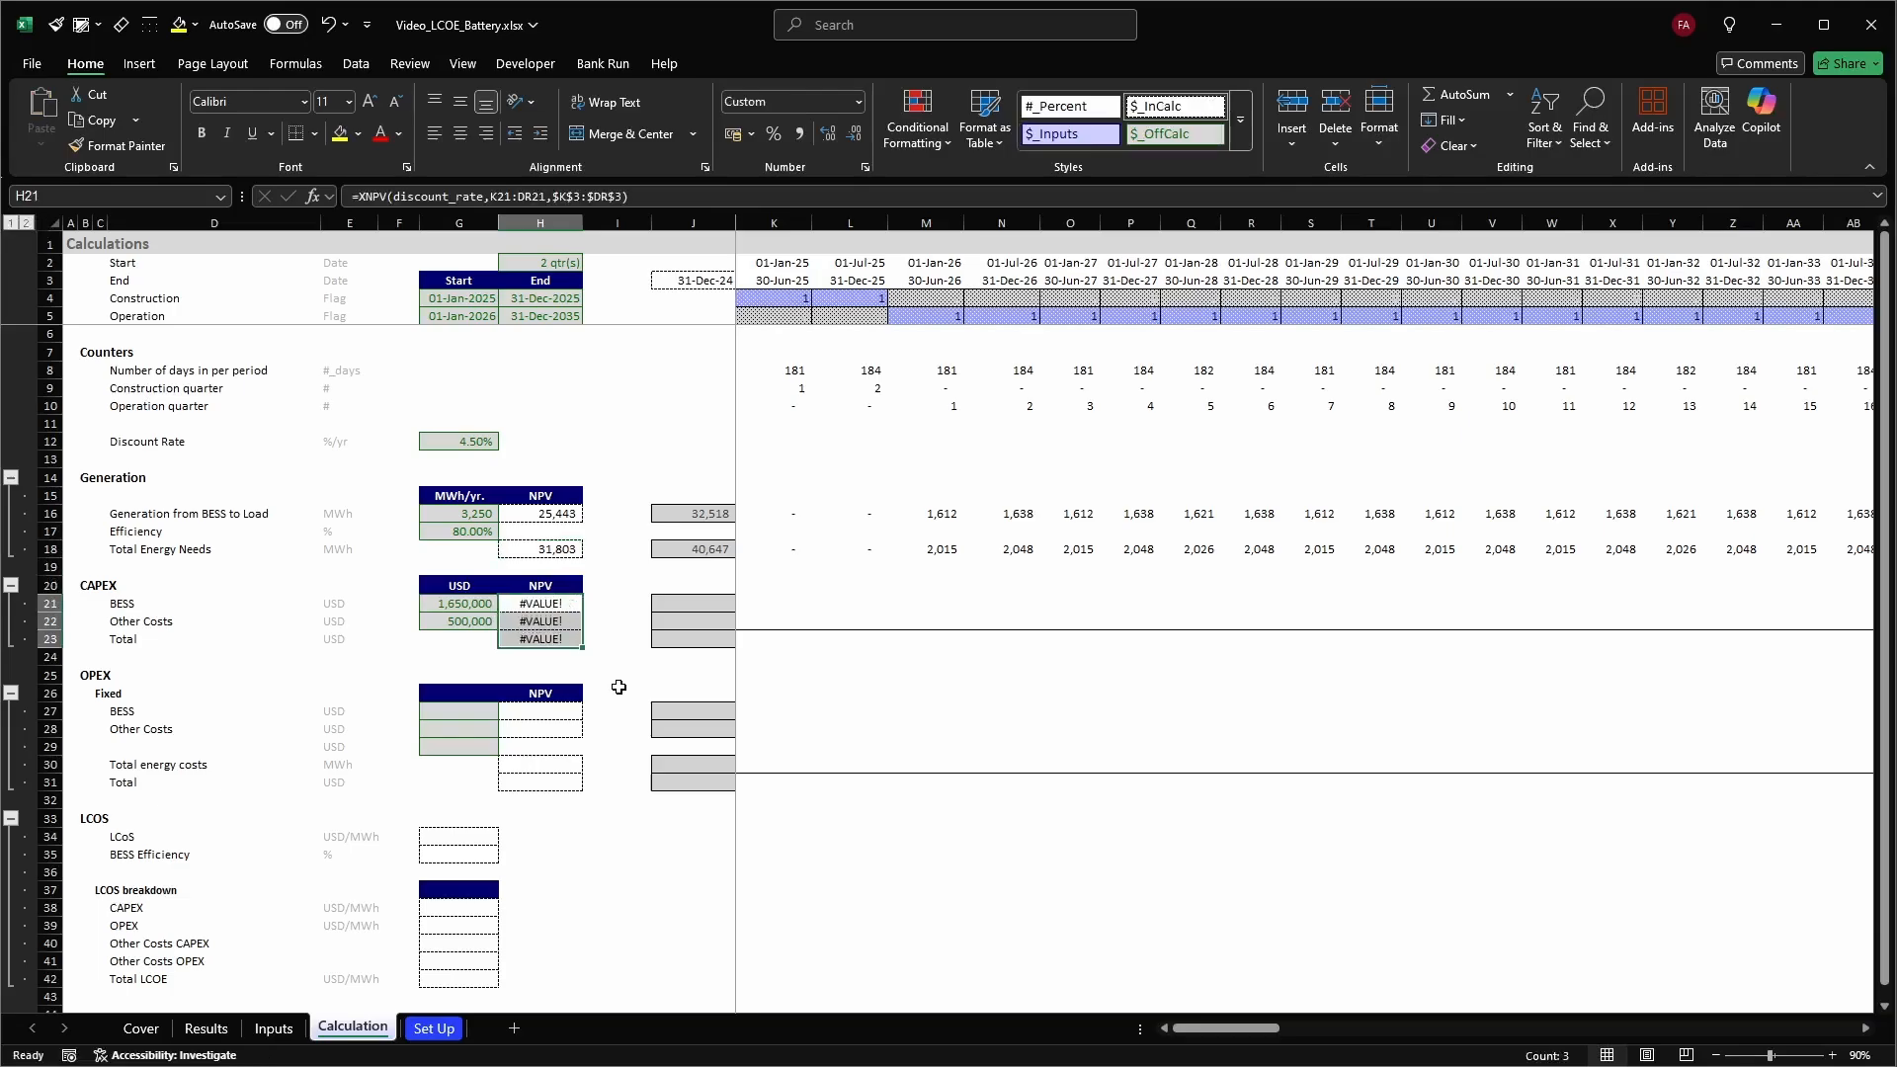
Copy the row total formula from J18 into the CAPEX total cells J21:J23
key("Left")
key("Right")
key("Right")
key("Right")
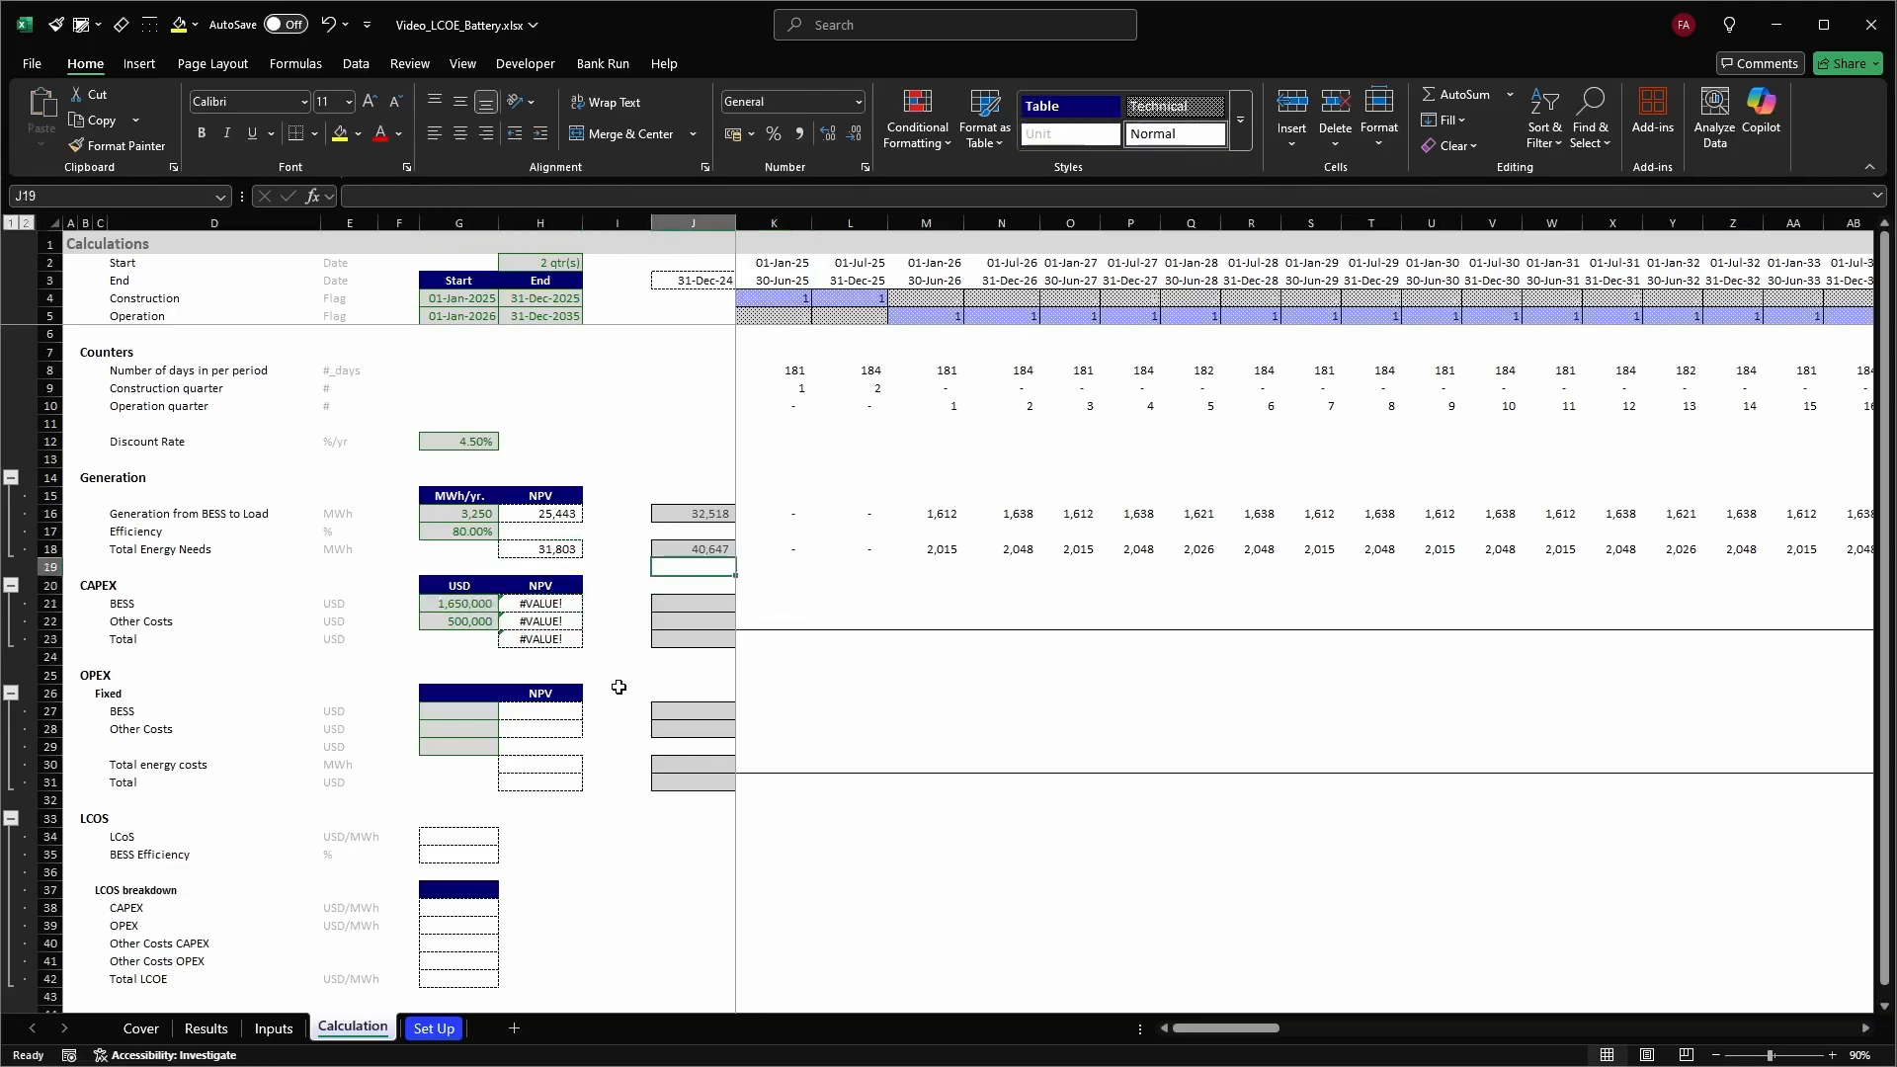
key("Up")
key("Up")
key("Up")
key("ctrl+c")
key("Down")
key("Down")
key("Down")
key("shift+Down")
key("shift+Down")
key("ctrl+v")
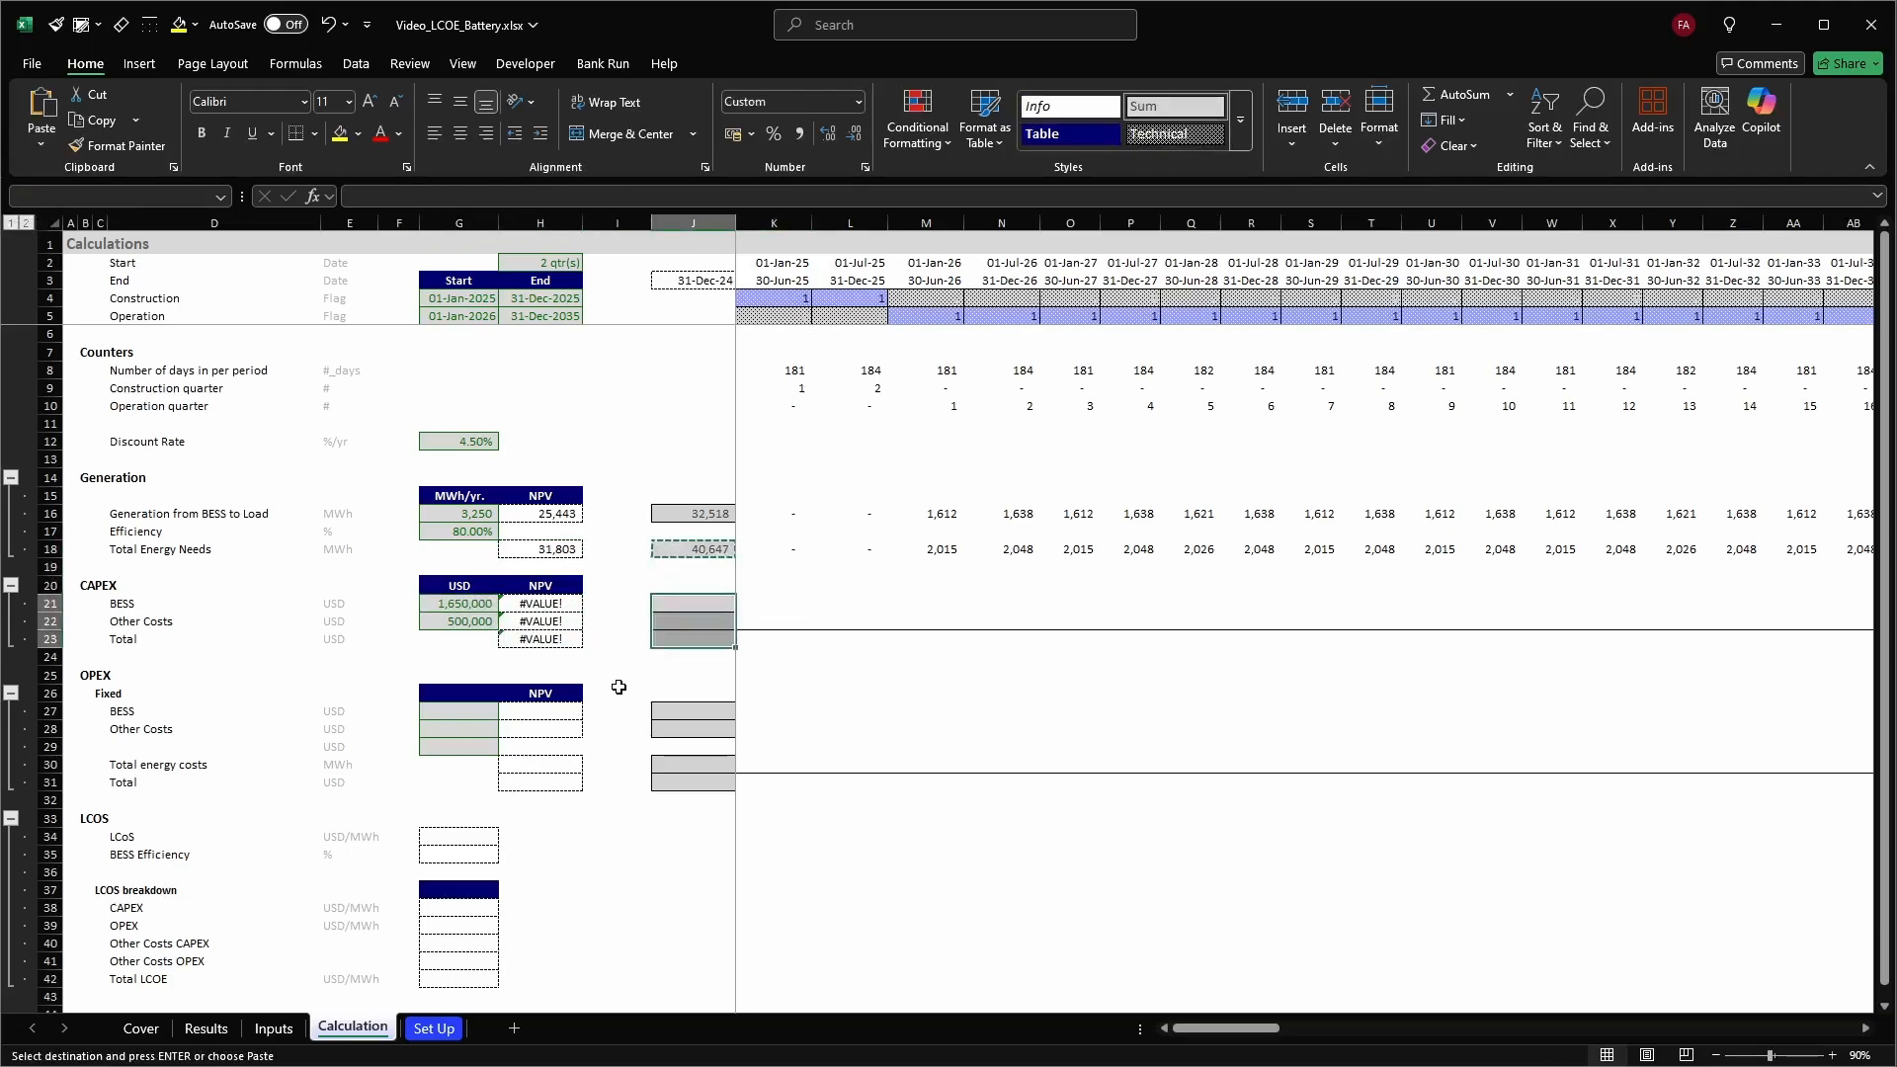
Paste the same row total formula into the fixed OPEX cells J27:J28 for BESS and Other Costs
key("Down")
key("Down")
key("Down")
key("Down")
key("Down")
key("Down")
key("shift+Down")
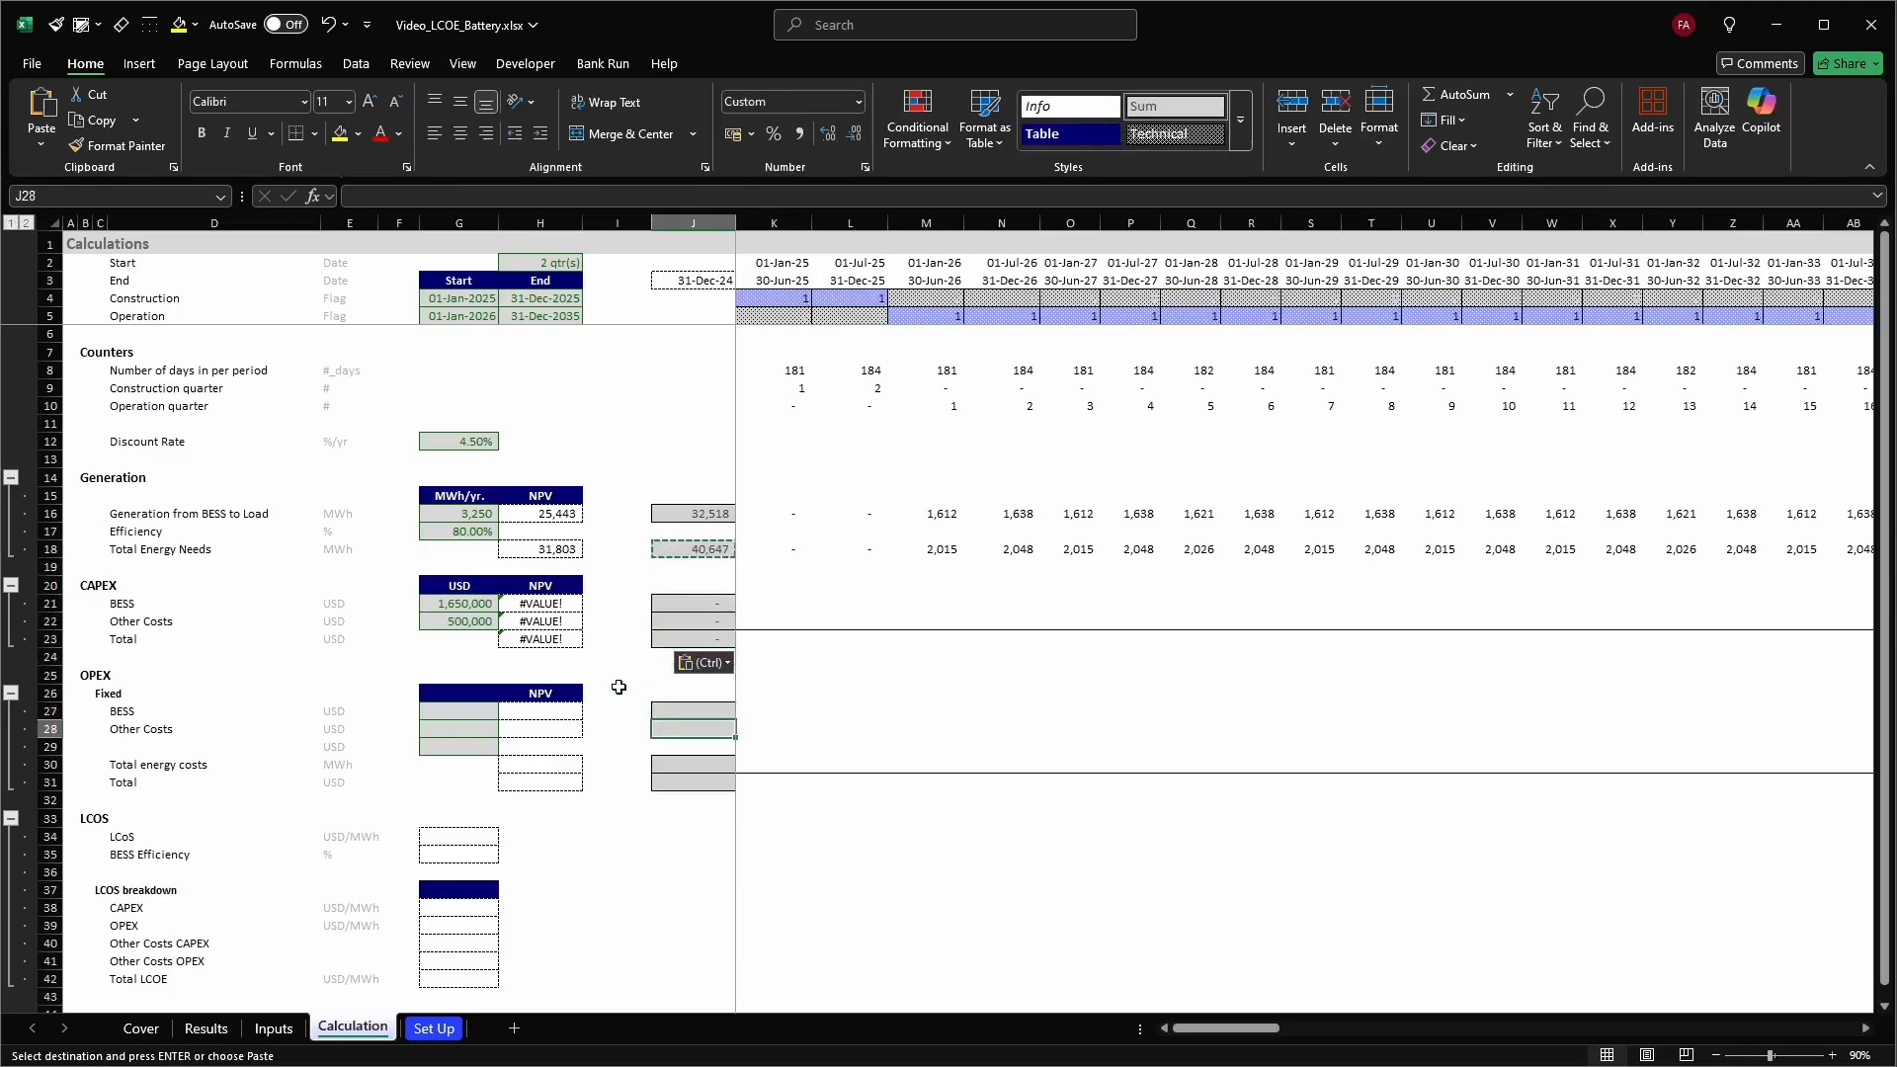
key("ctrl+v")
Paste the row total formula into J30:J31 for Total energy costs and the OPEX Total
key("Down")
key("Down")
key("Down")
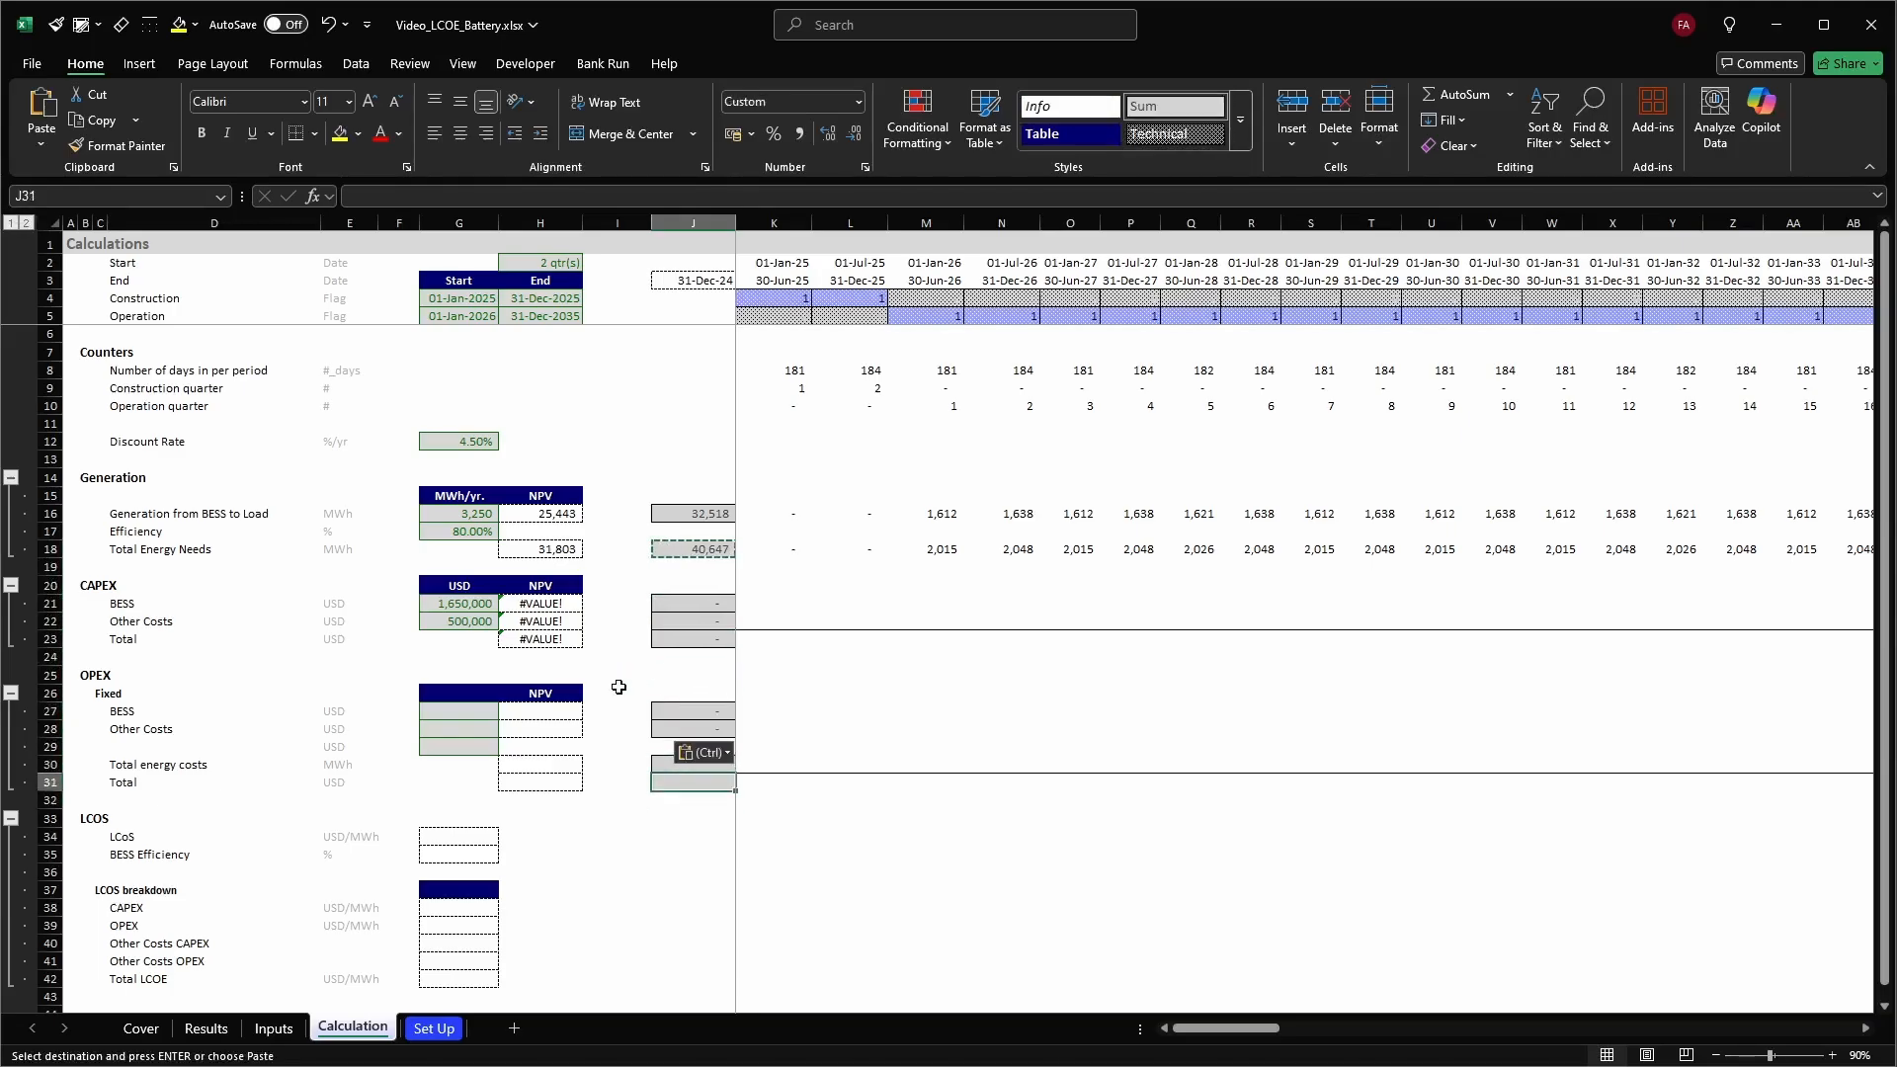
key("shift+Down")
key("ctrl+v")
key("Escape")
key("Up")
key("Up")
key("Up")
key("Up")
key("Up")
key("Up")
key("Up")
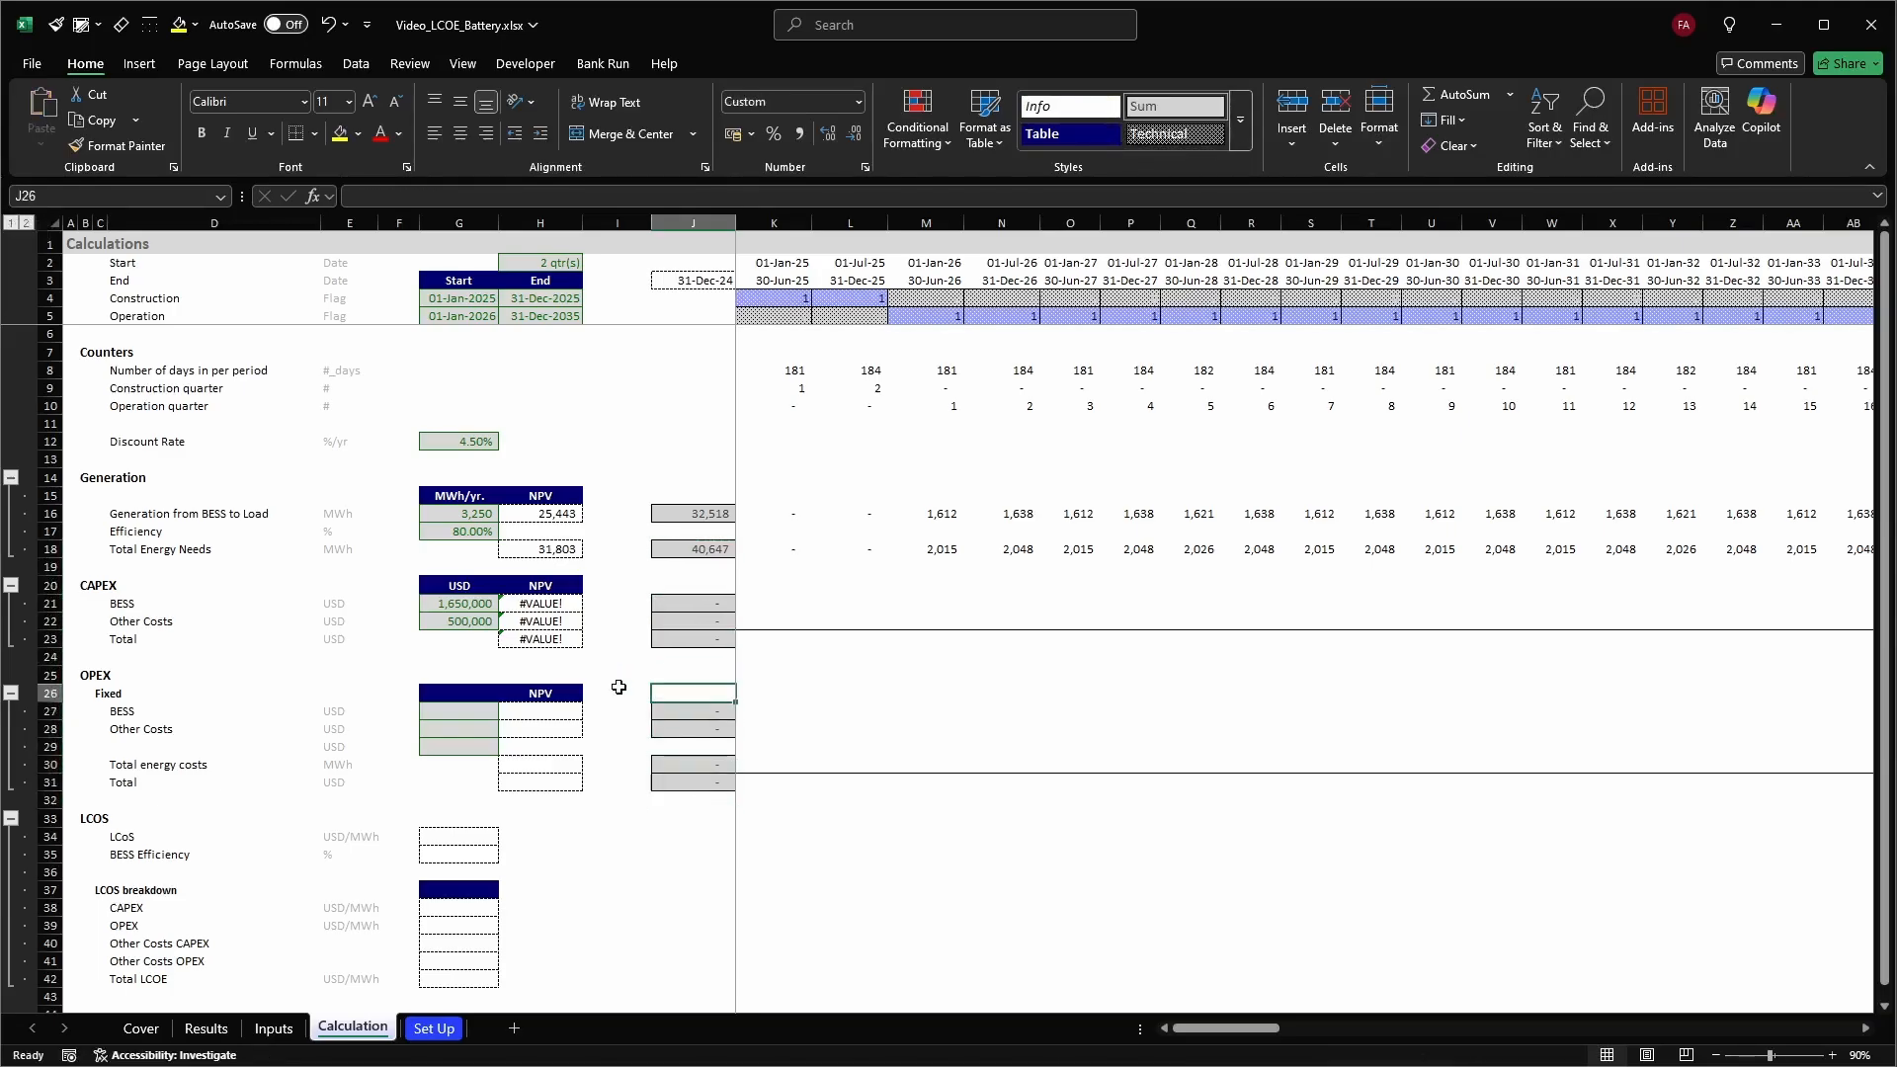
Inspect the NPV and row total formulas in H21 and J21 against the empty construction periods K21:L21
key("Up")
key("Up")
key("Right")
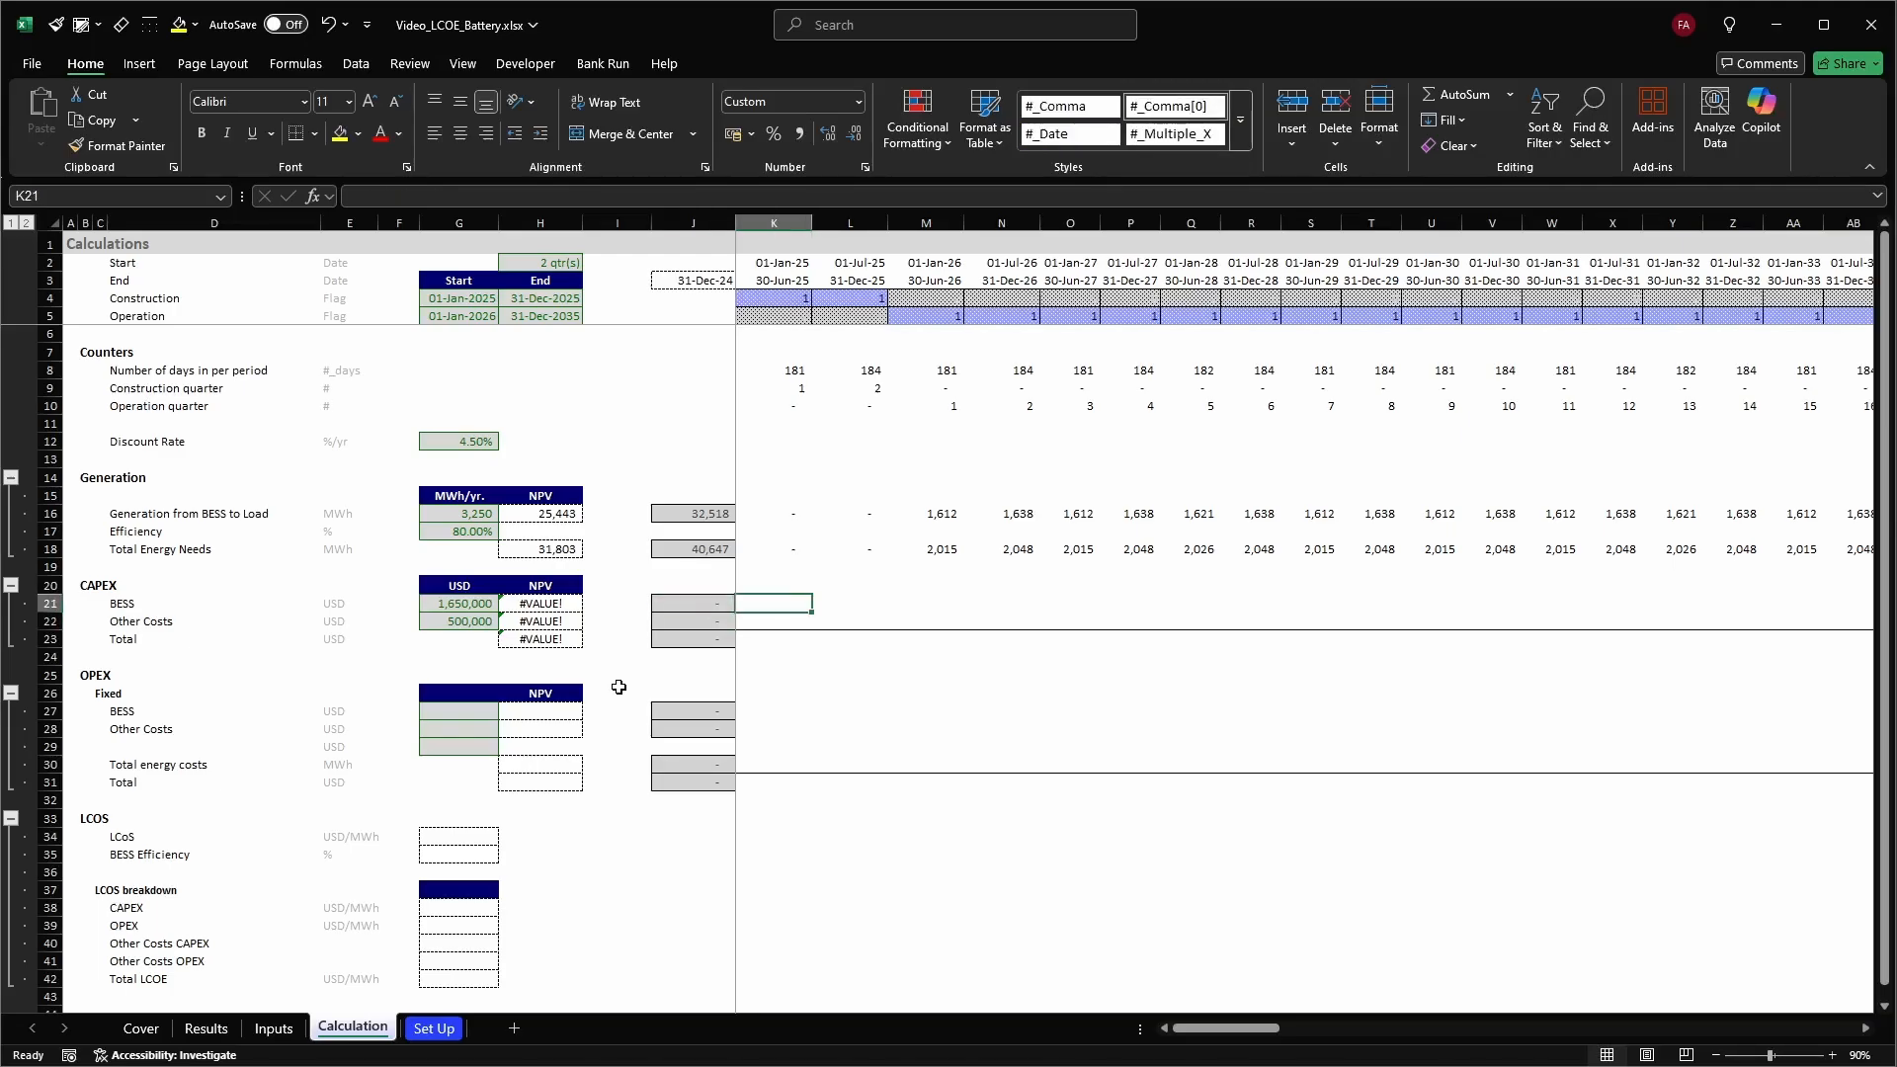
key("Left")
key("Left")
key("Left")
key("Left")
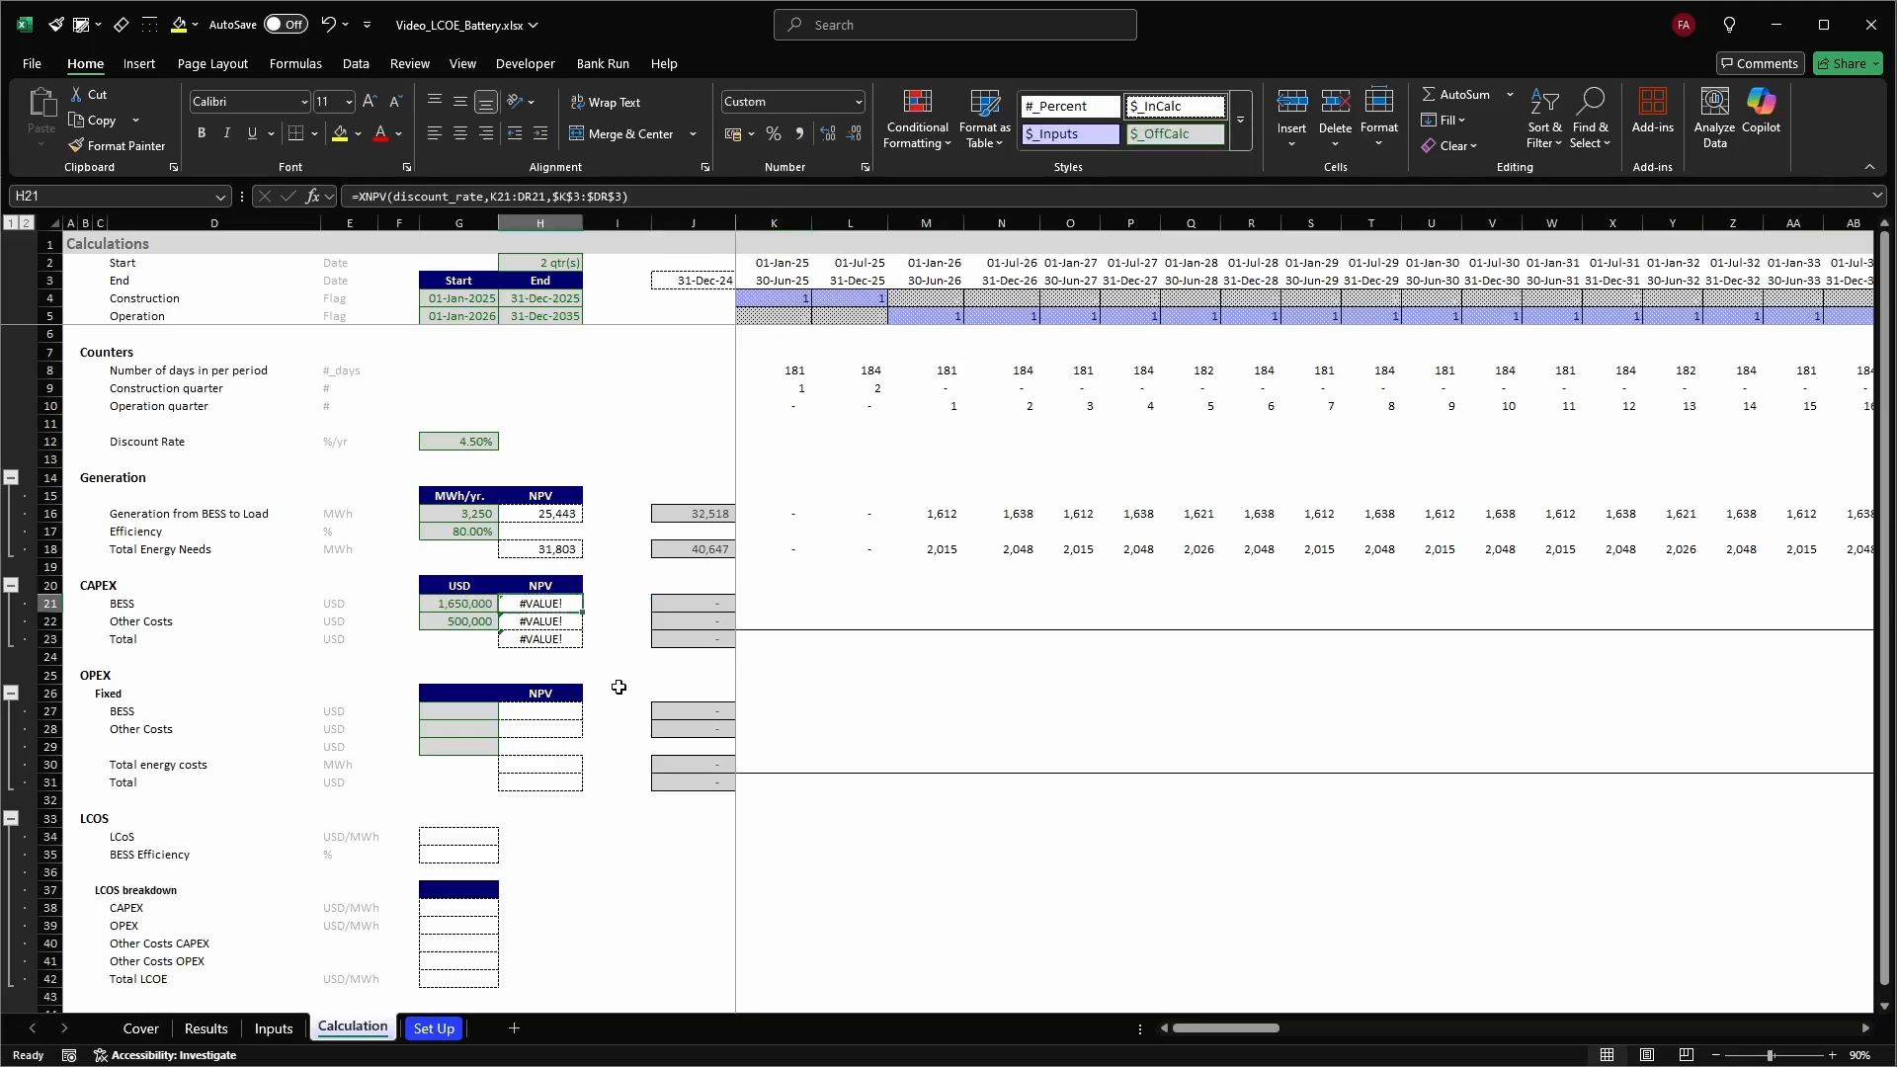
key("Right")
key("Right")
key("Right")
key("Right")
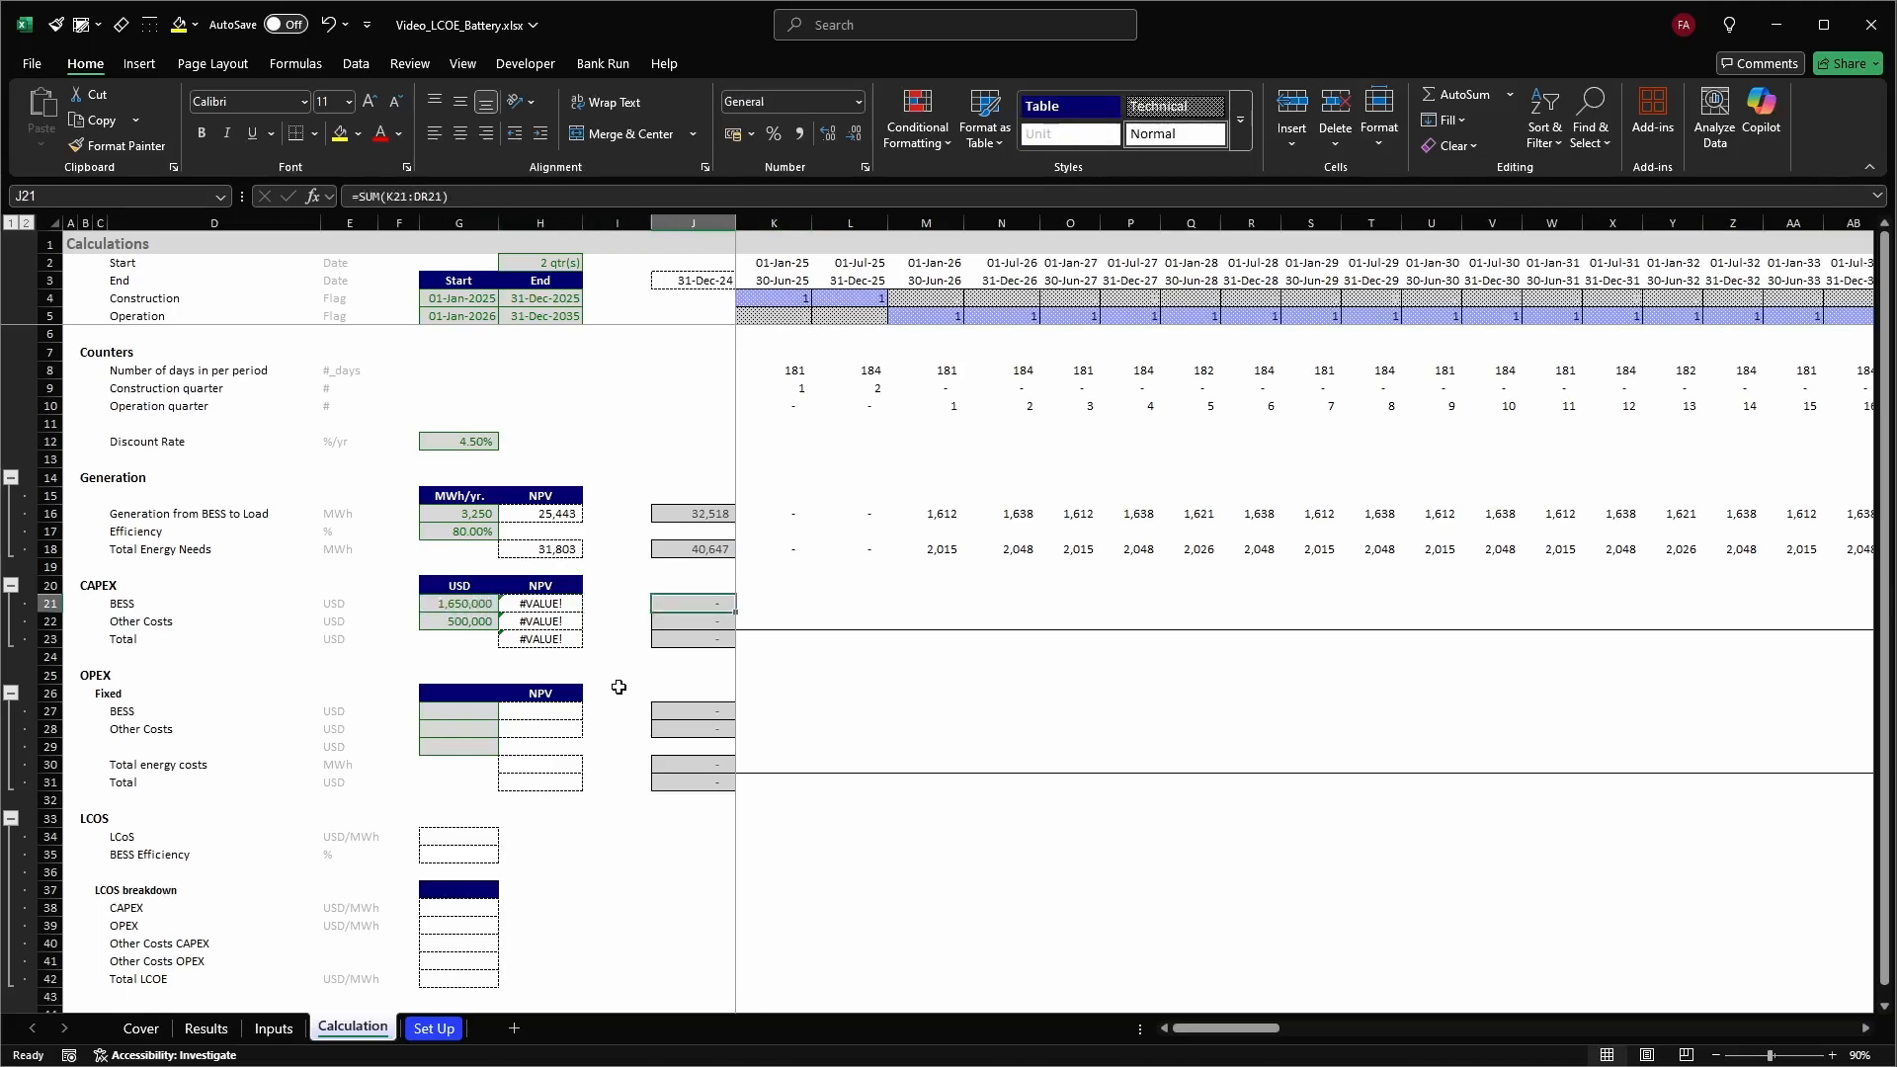
key("shift+Right")
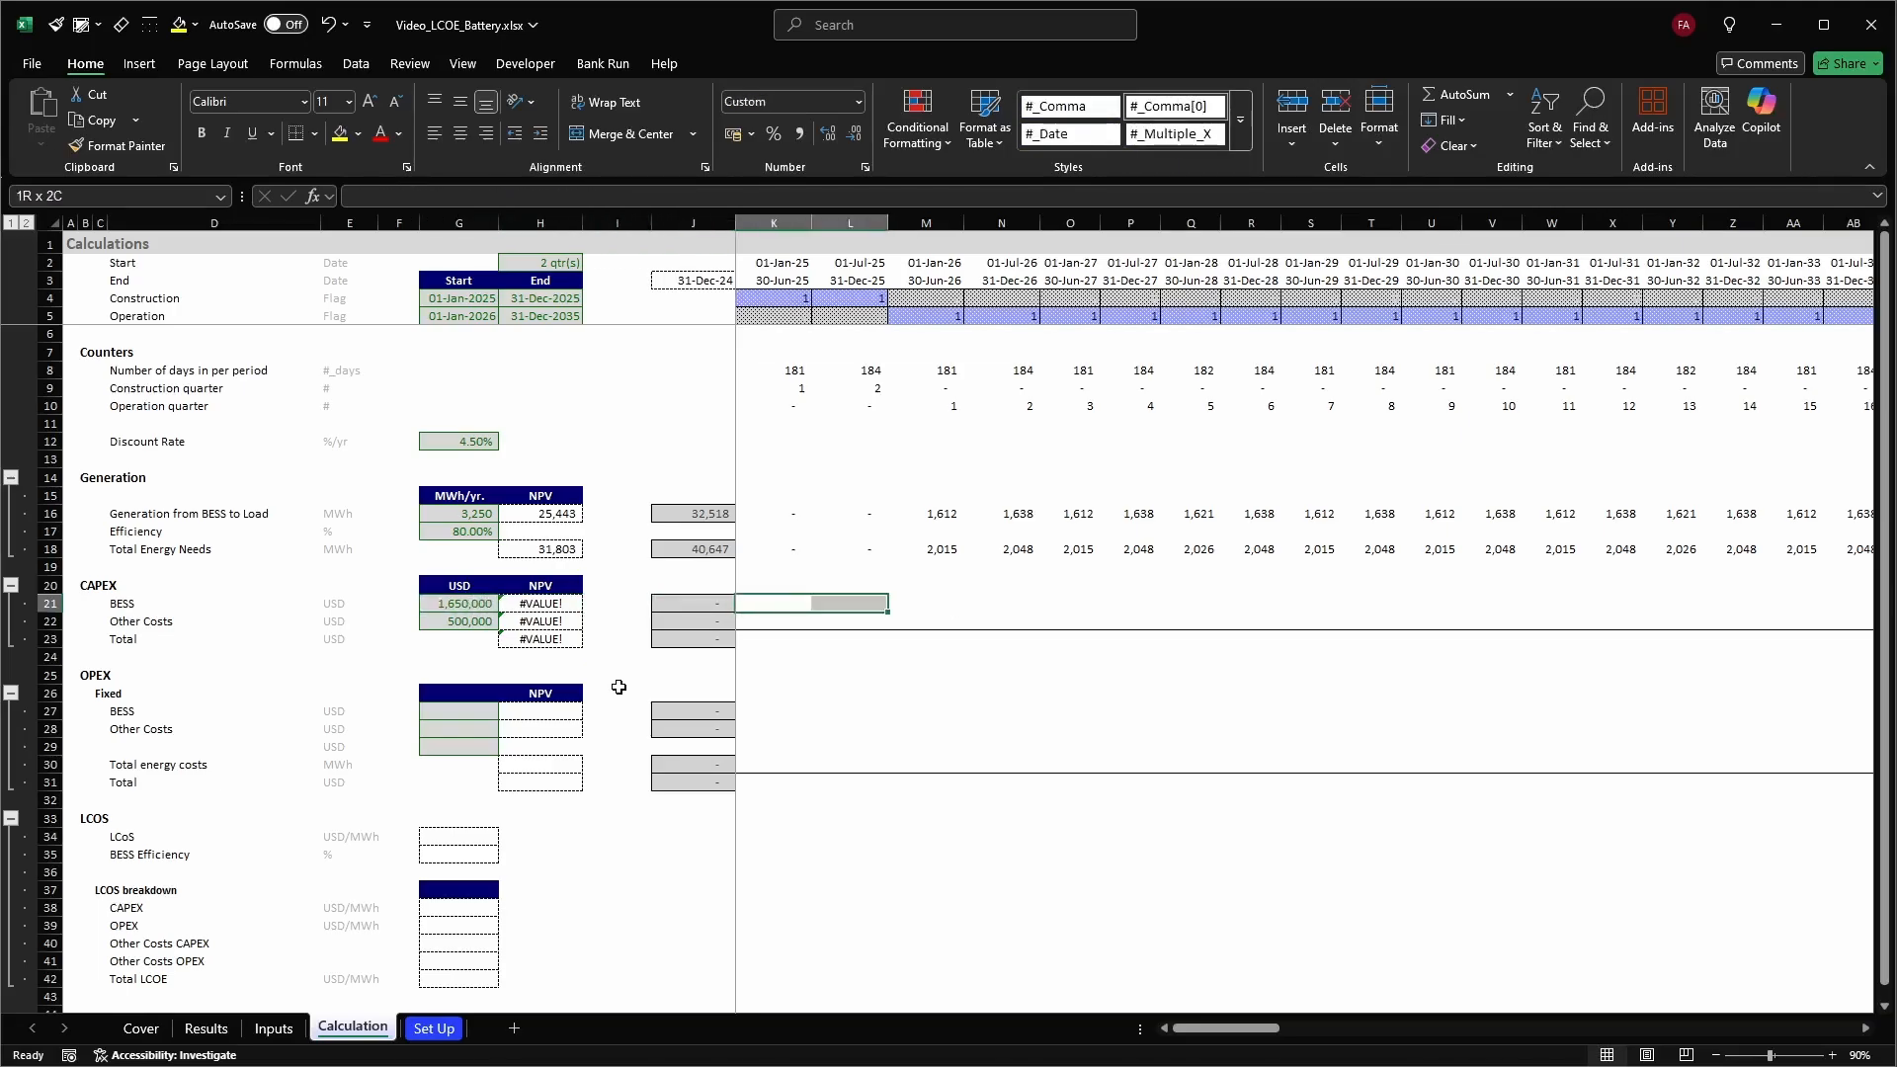
key("Left")
key("Left")
key("Left")
key("Right")
key("Right")
key("Right")
key("shift+Right")
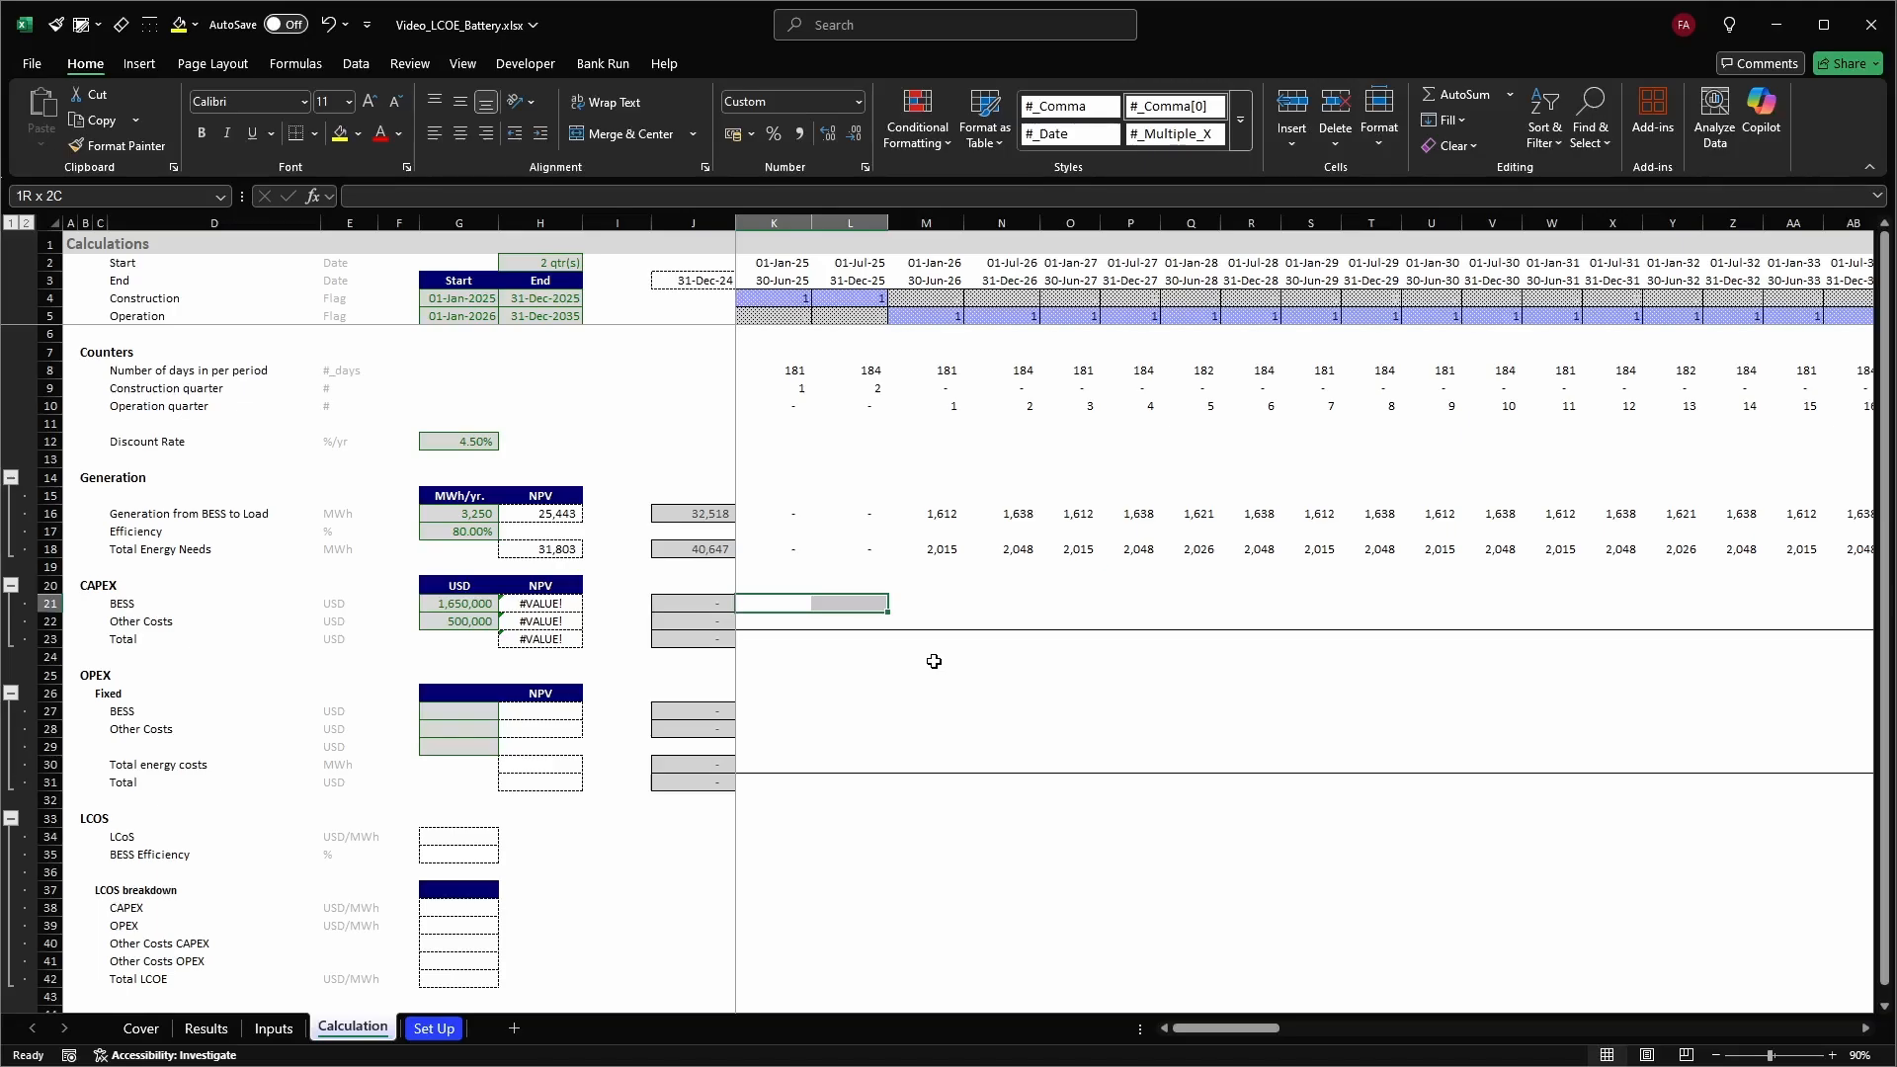
left_click(540, 603)
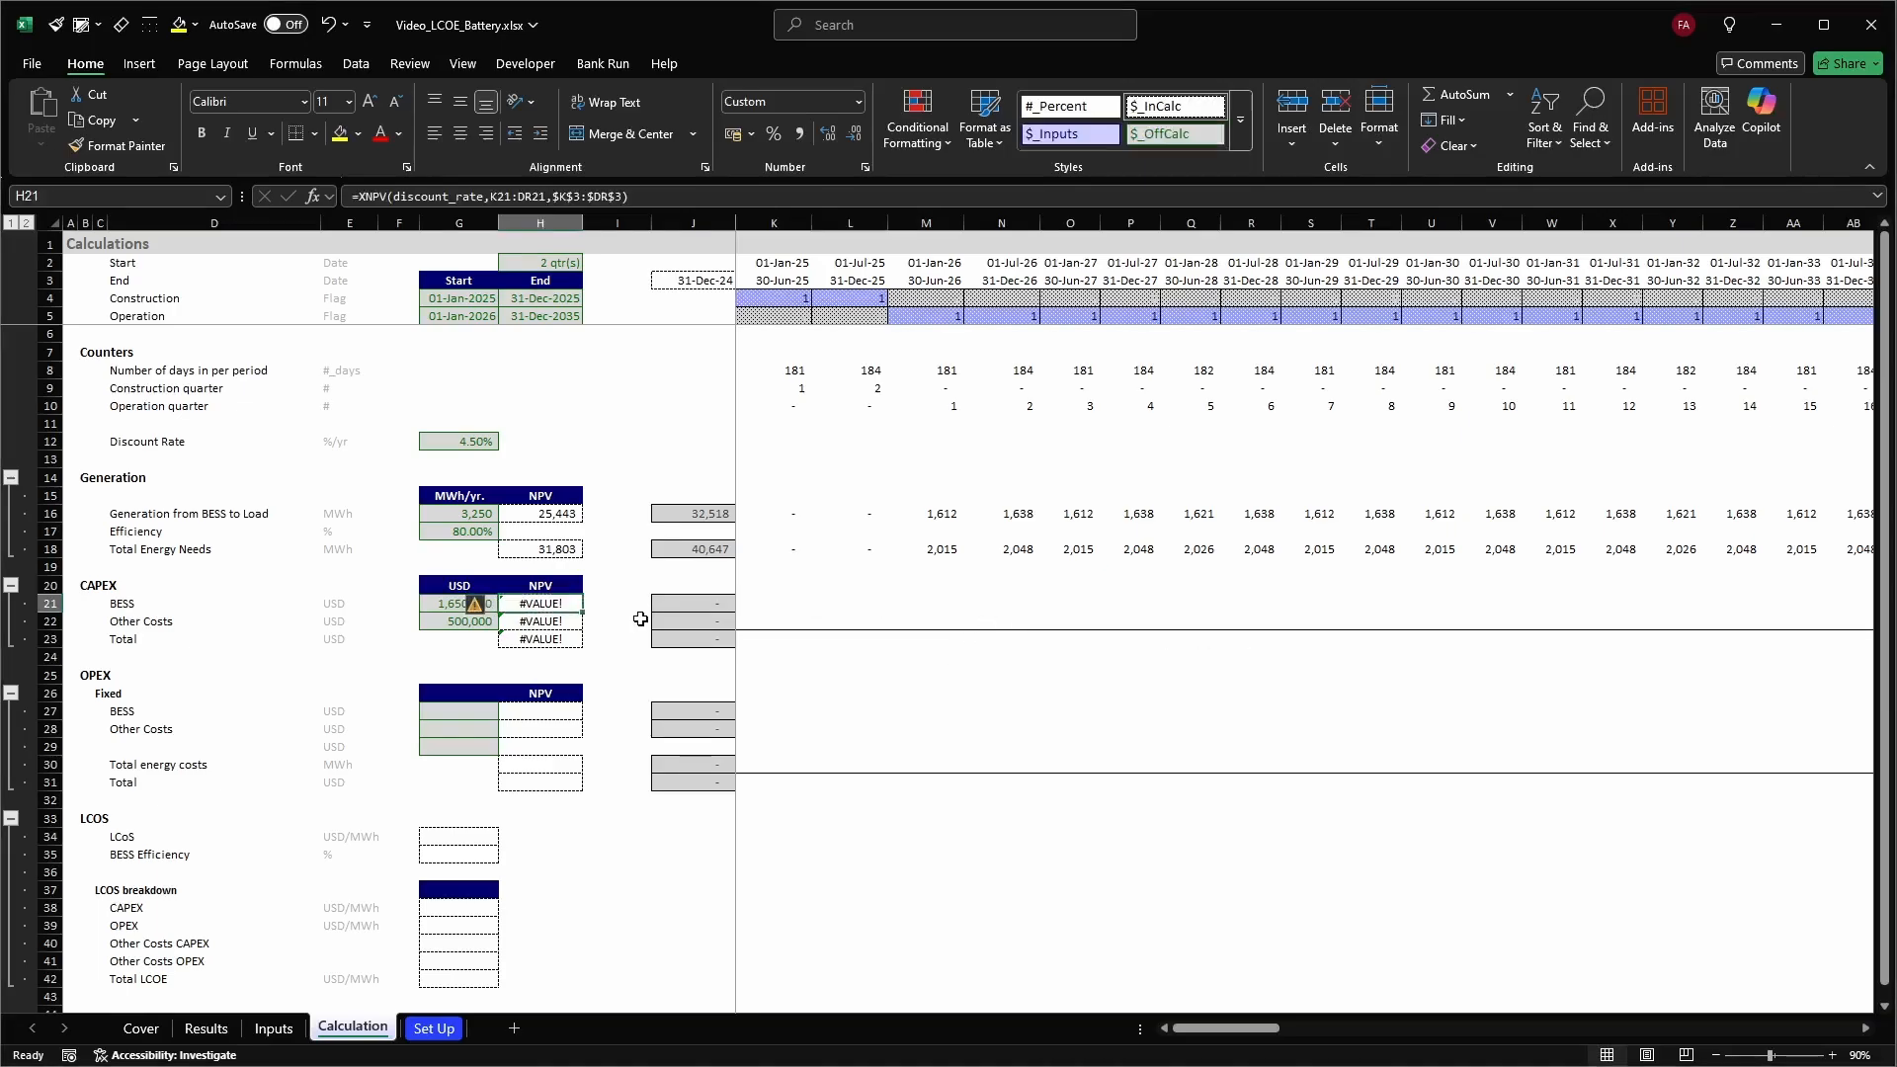
Start a formula in K21 dividing the column-locked BESS CAPEX $G21 by the sum of construction flags $K$4:$DR$4
left_click(754, 606)
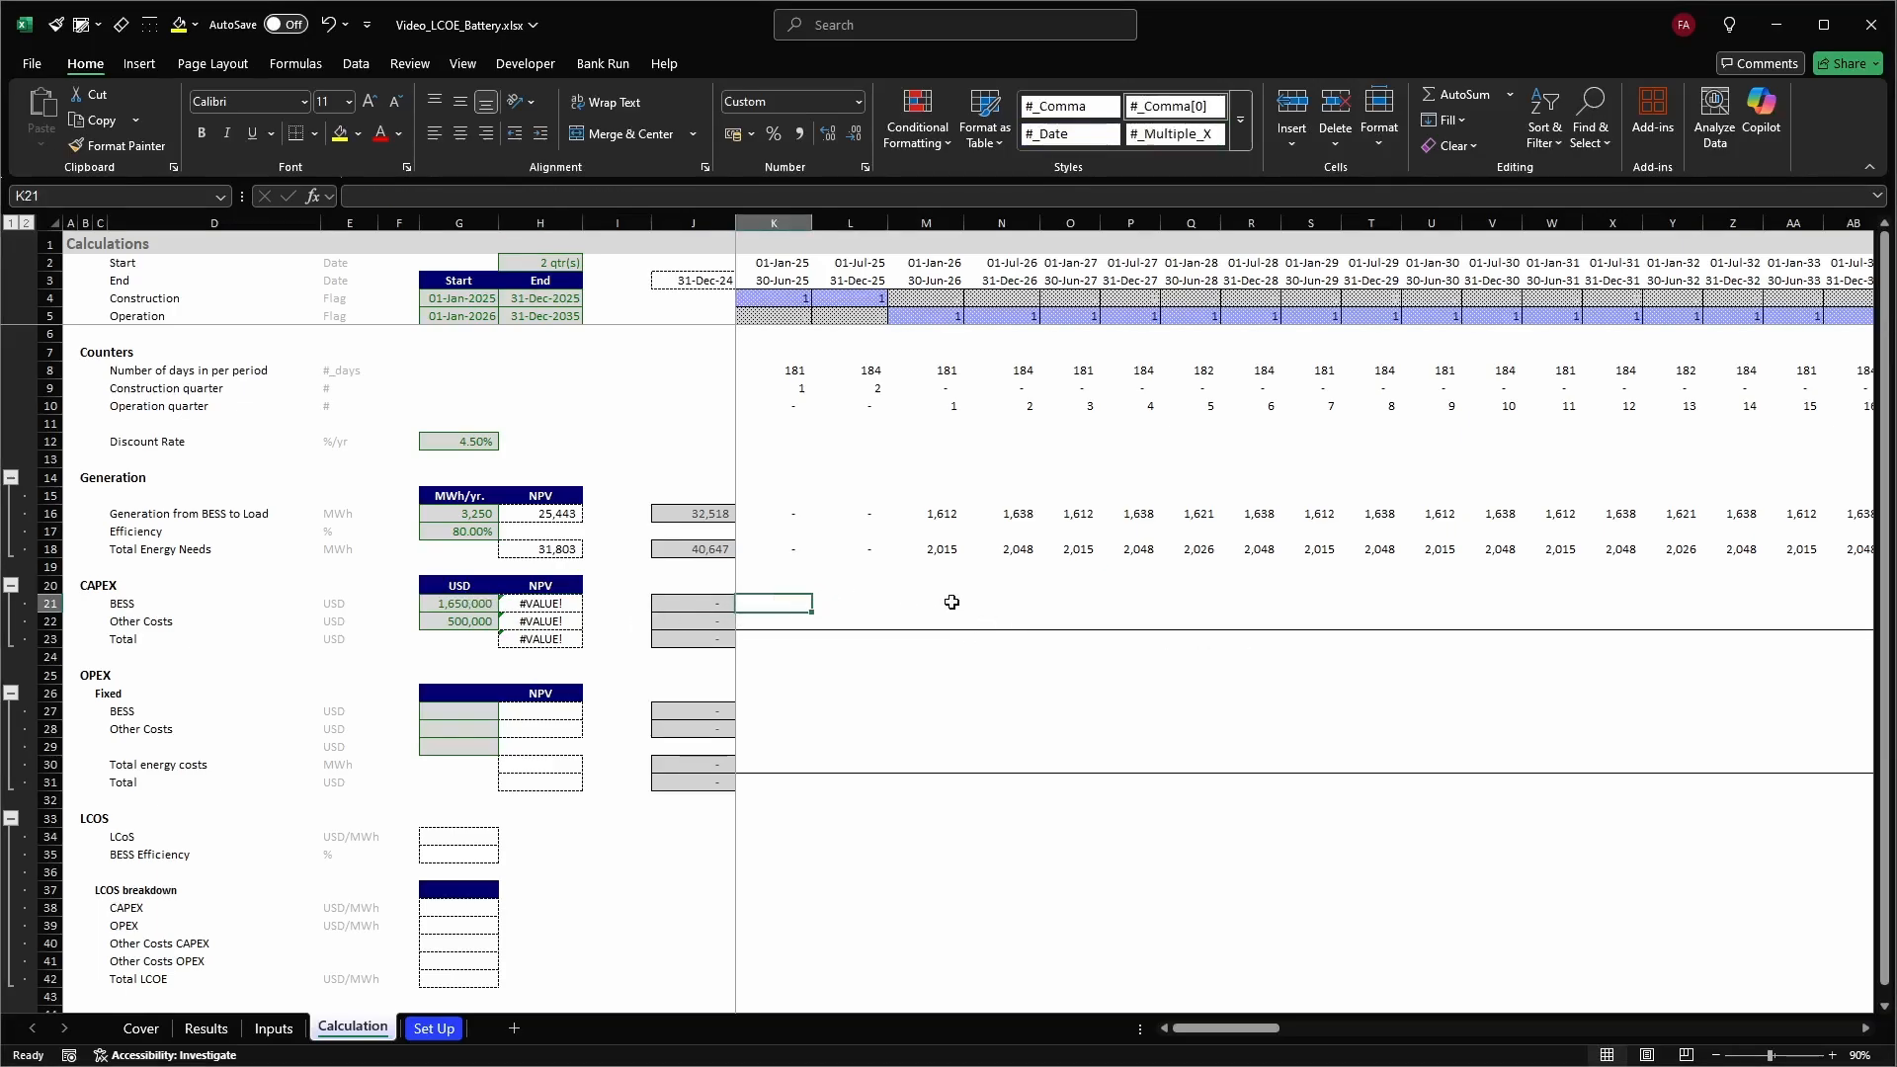
type("=")
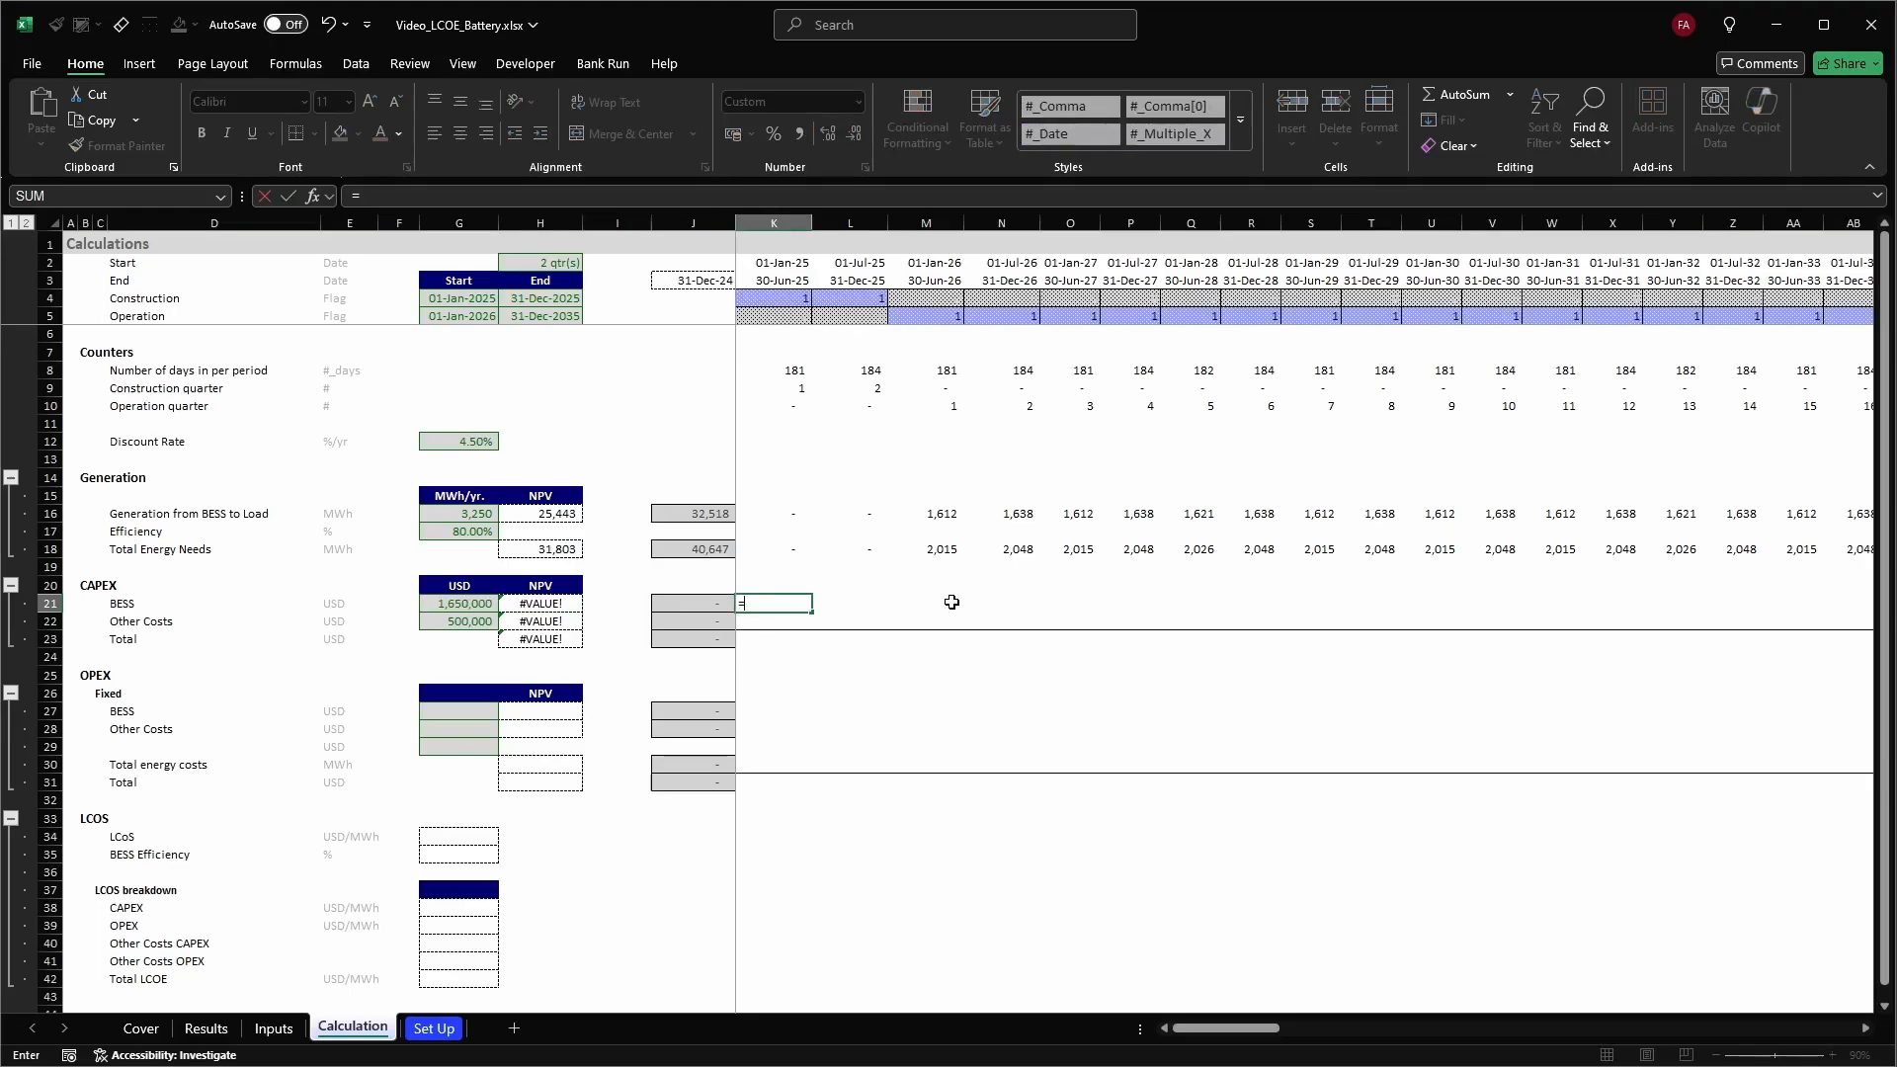
key("Left")
key("Left")
key("Left")
key("Left")
key("F4")
key("F4")
key("F4")
type("*")
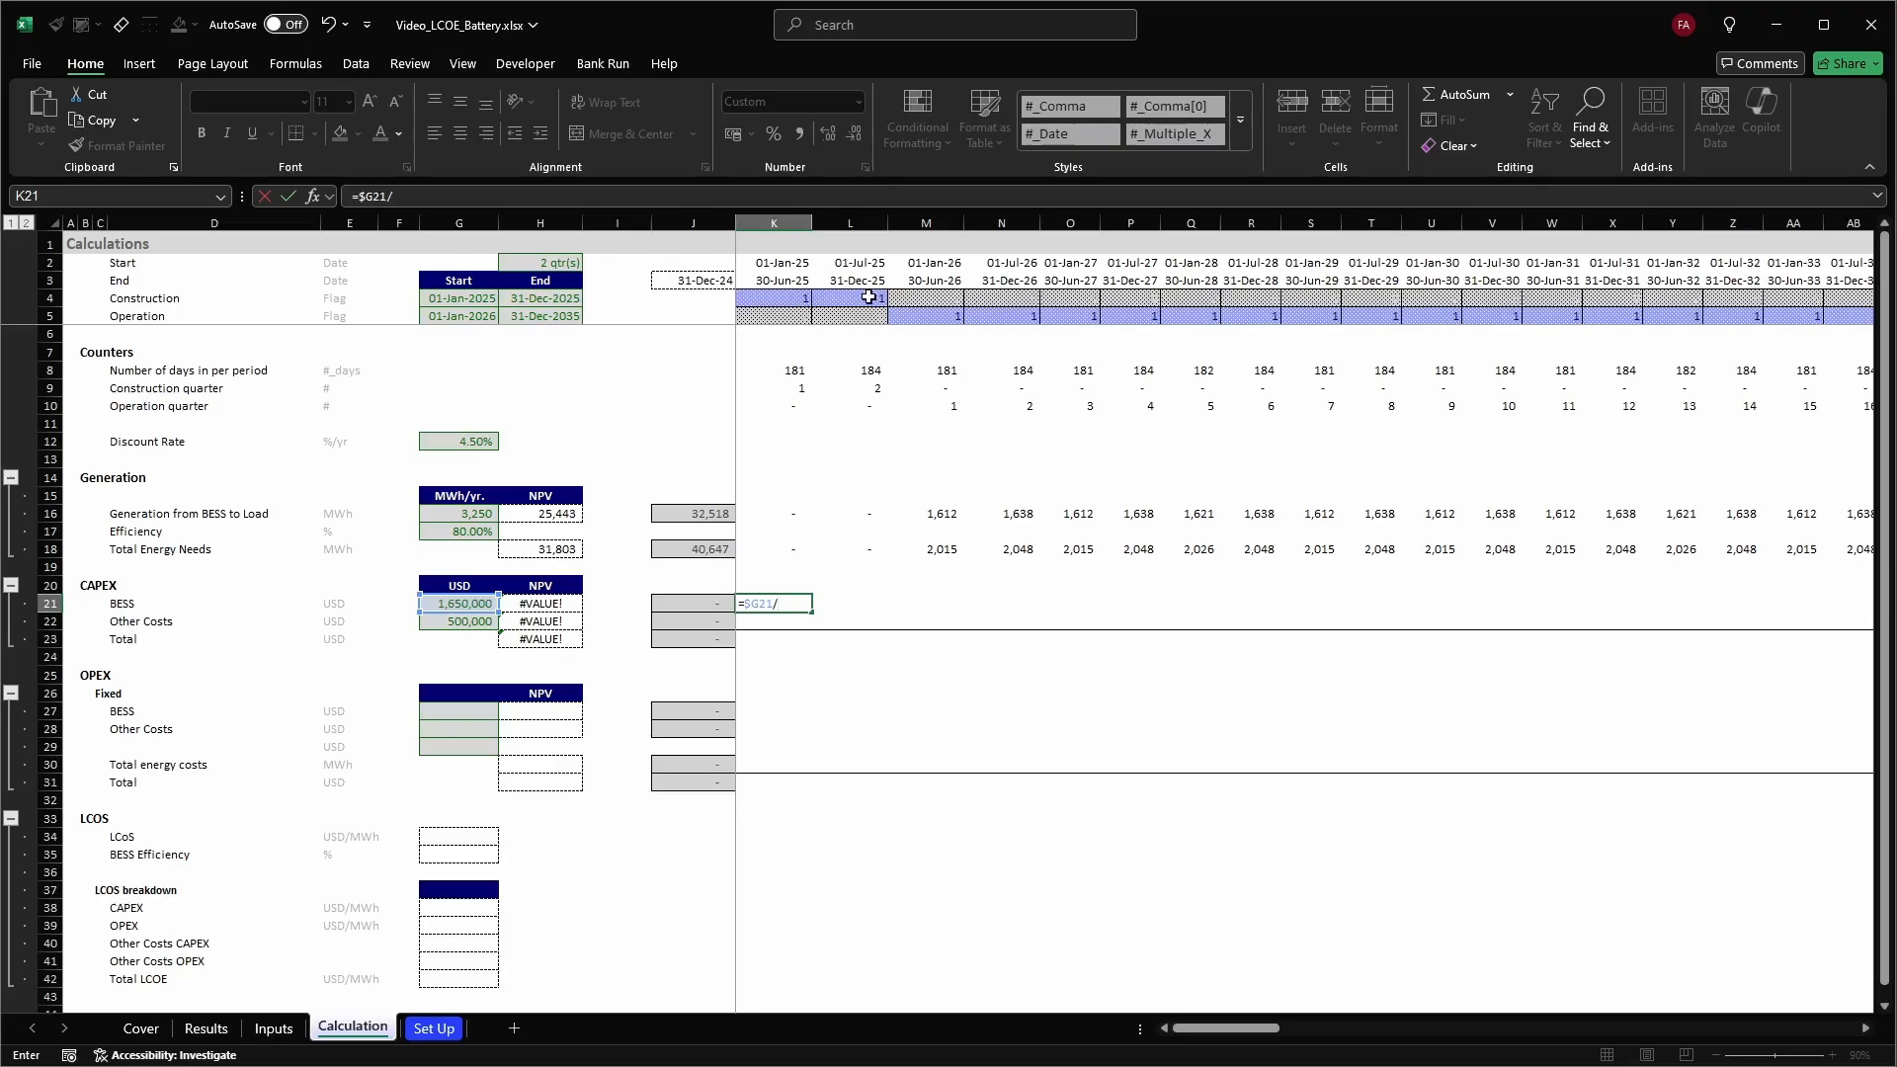
type("SUM(")
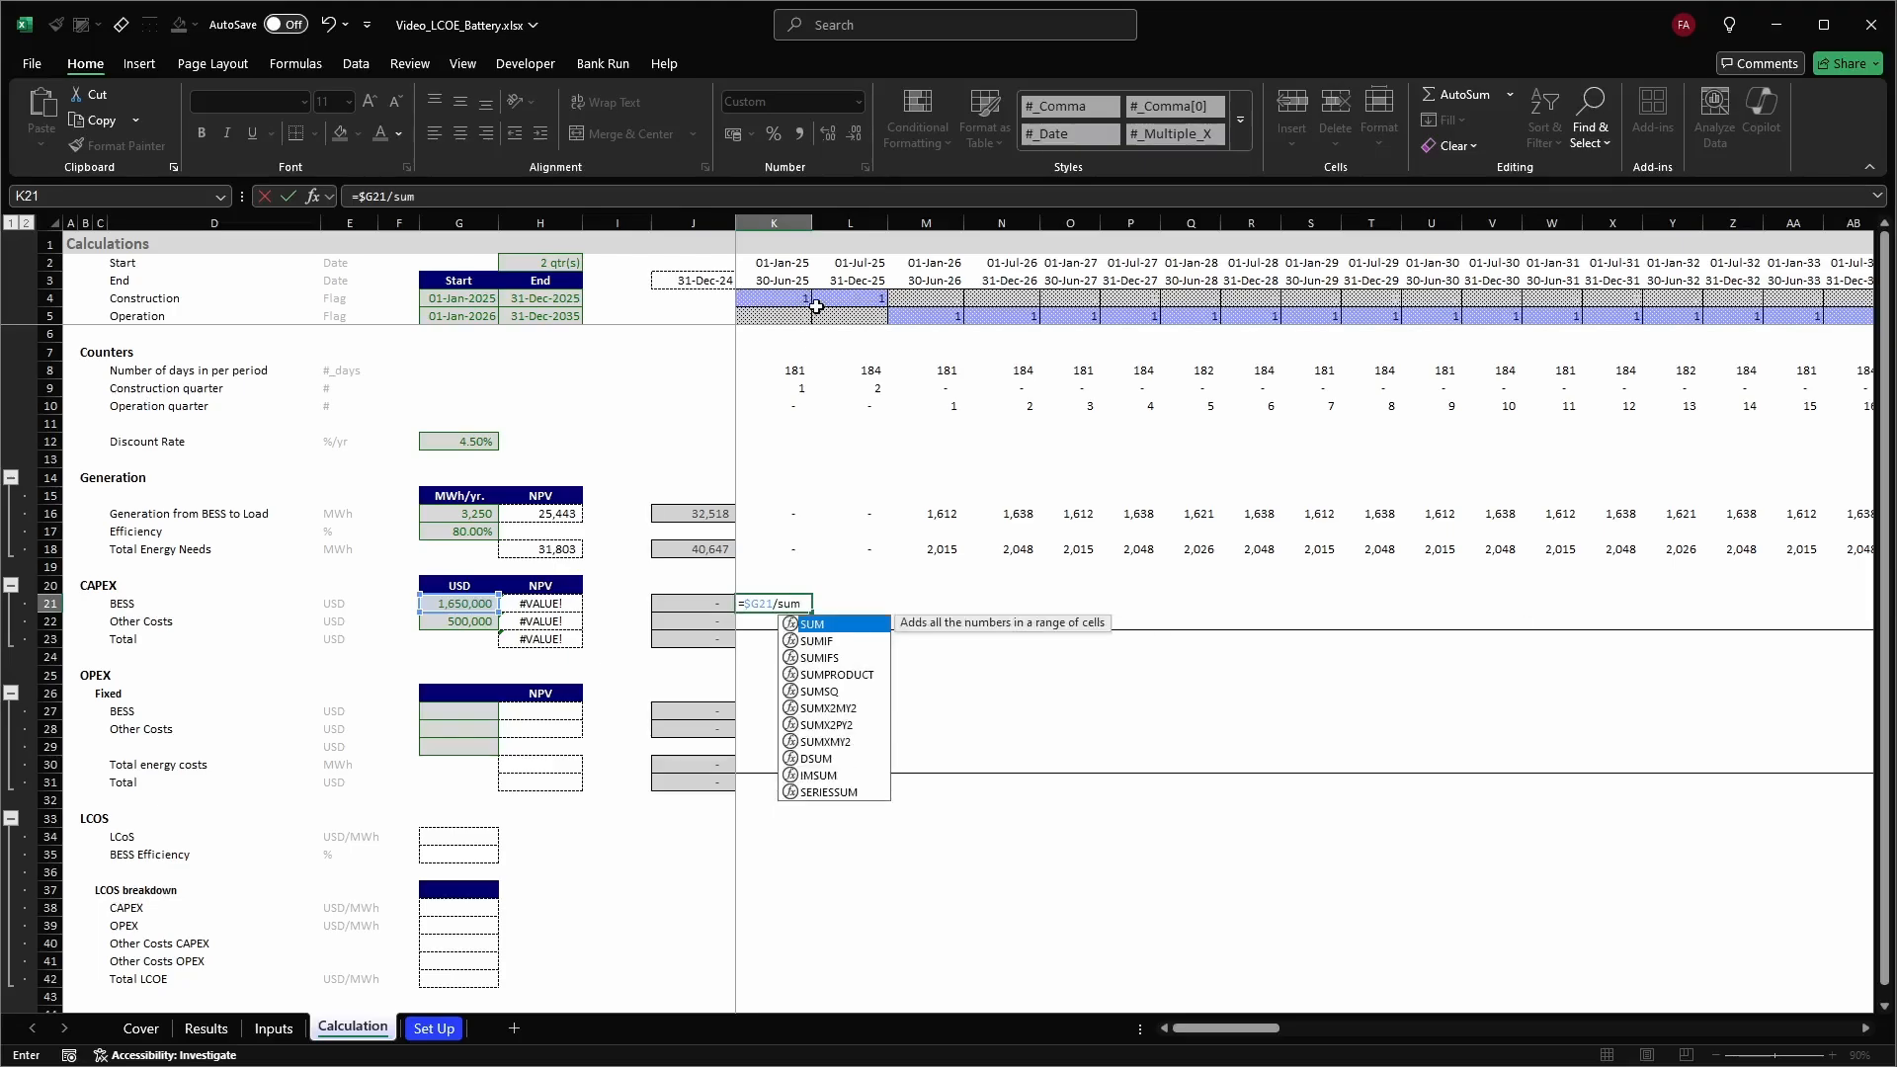
left_click(785, 298)
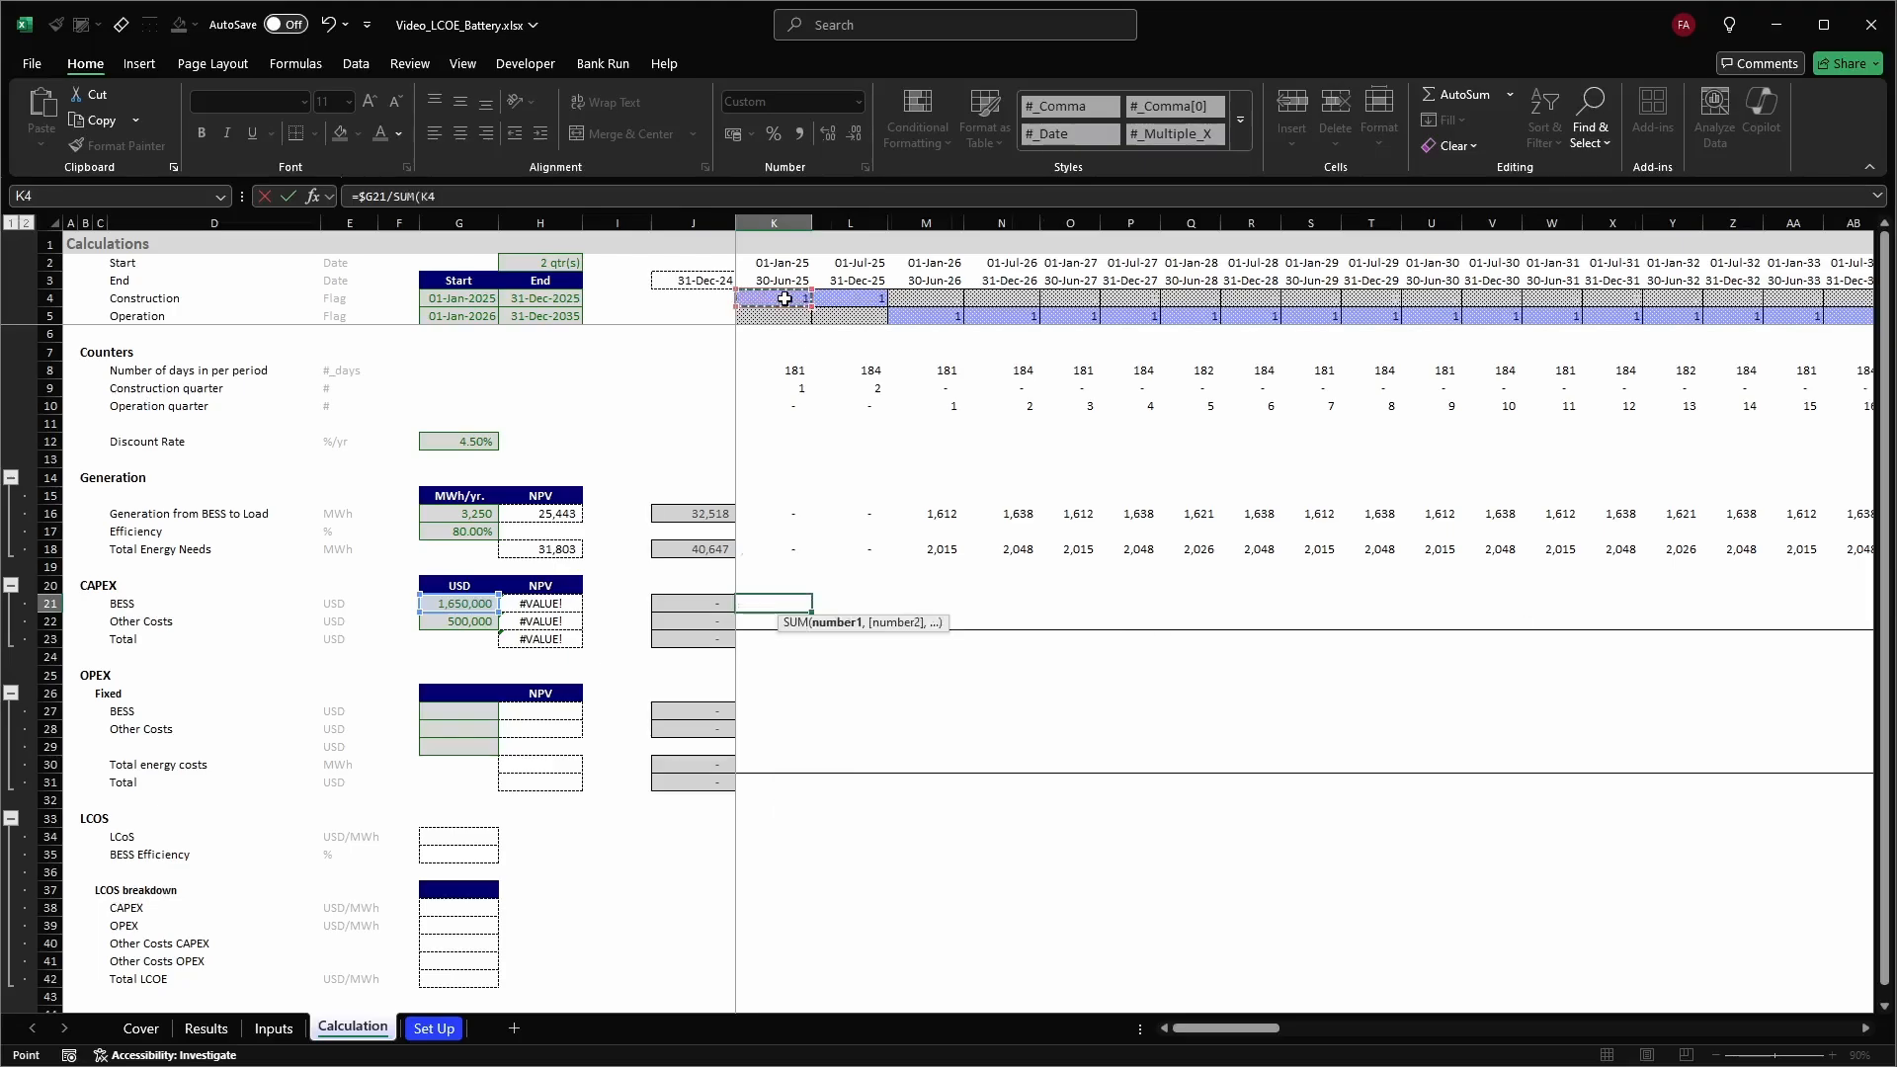
key("ctrl+shift+Right")
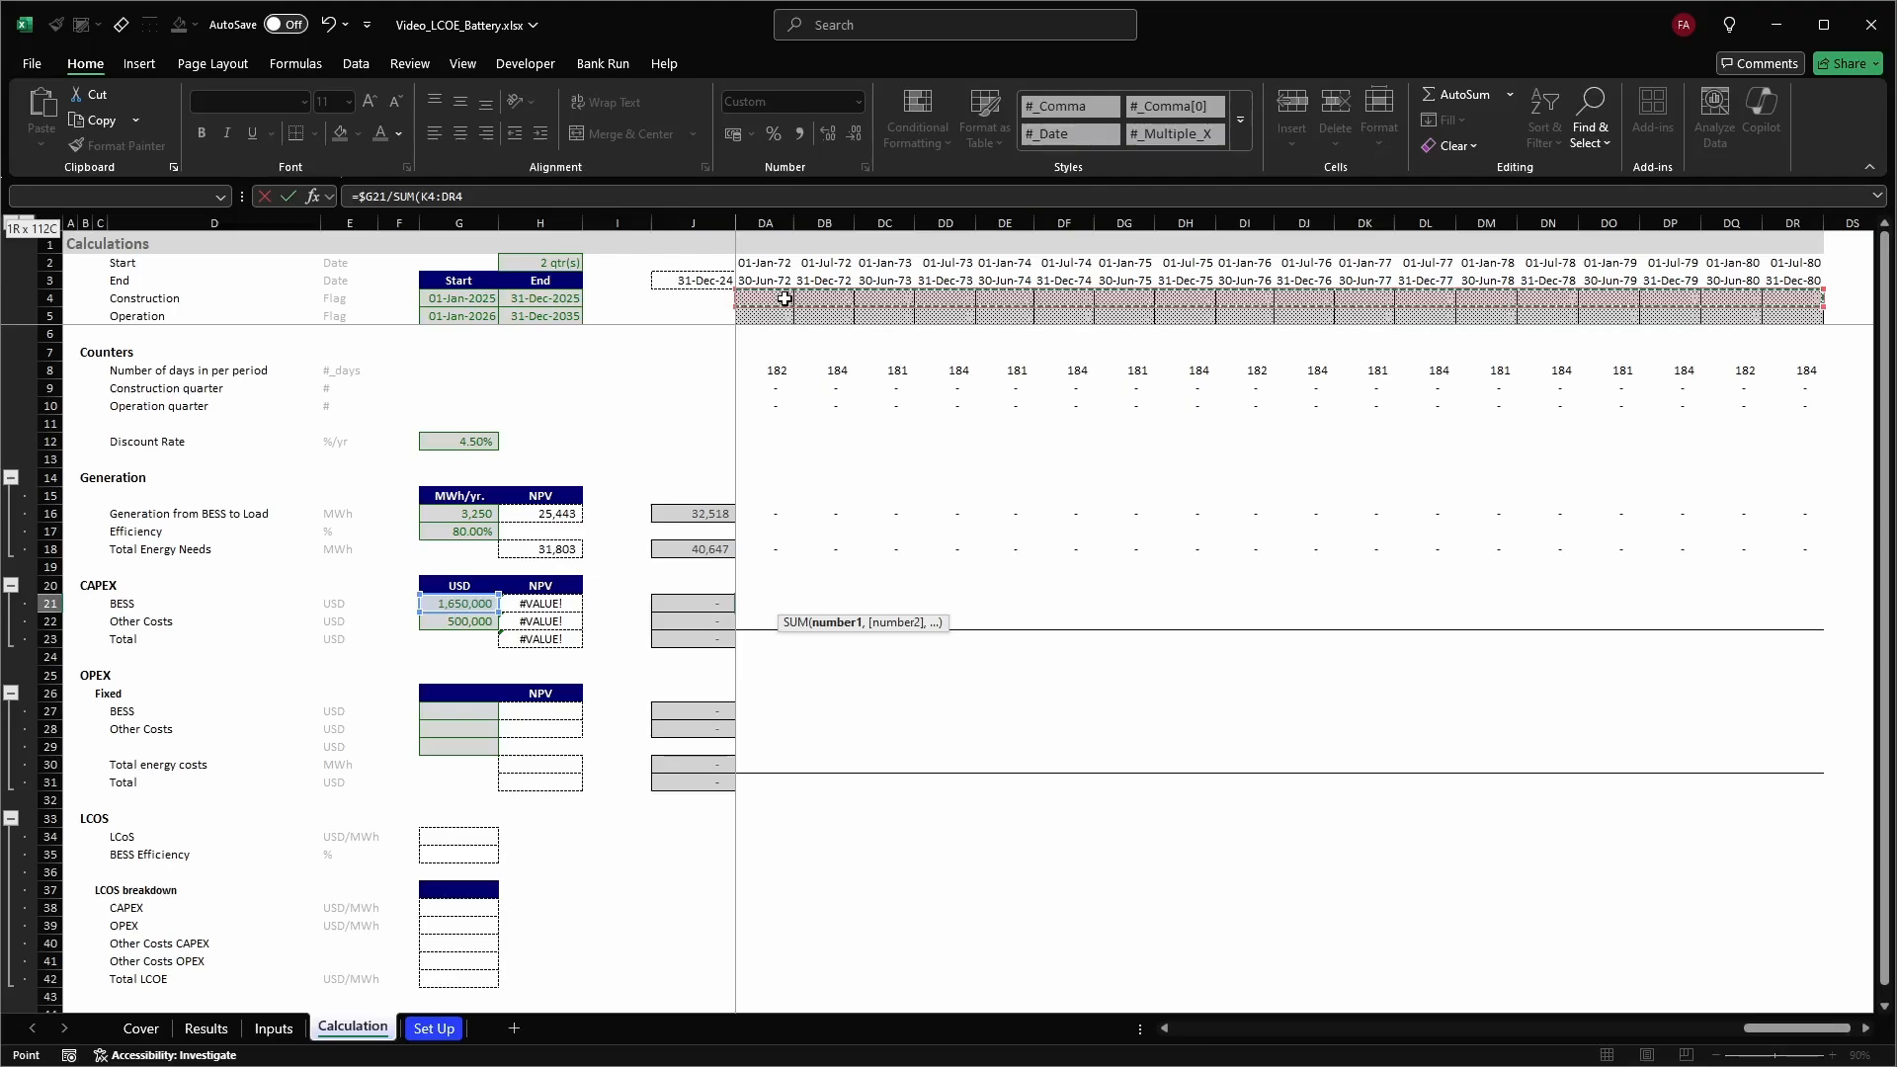
key("F4")
type(")")
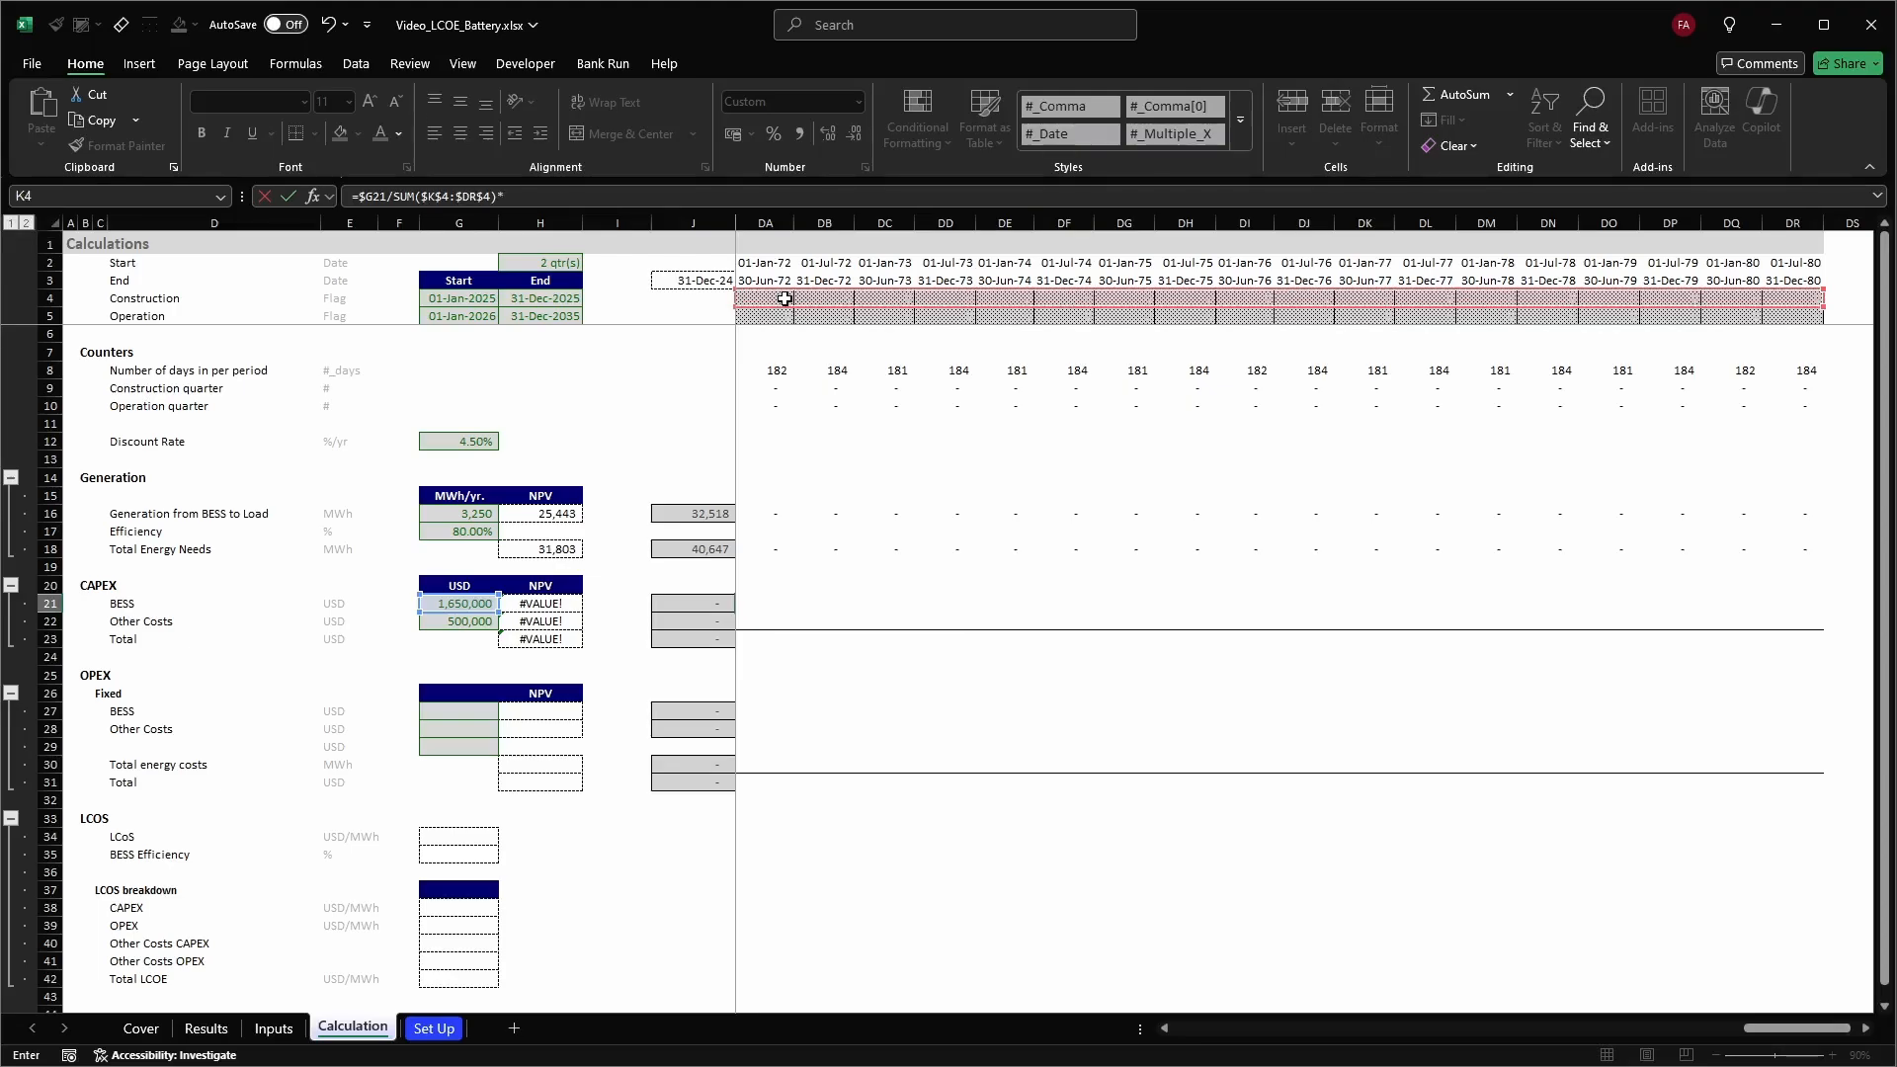
Complete the K21 formula by multiplying it by the period's construction flag in K4
type("*")
key("Left")
key("Up")
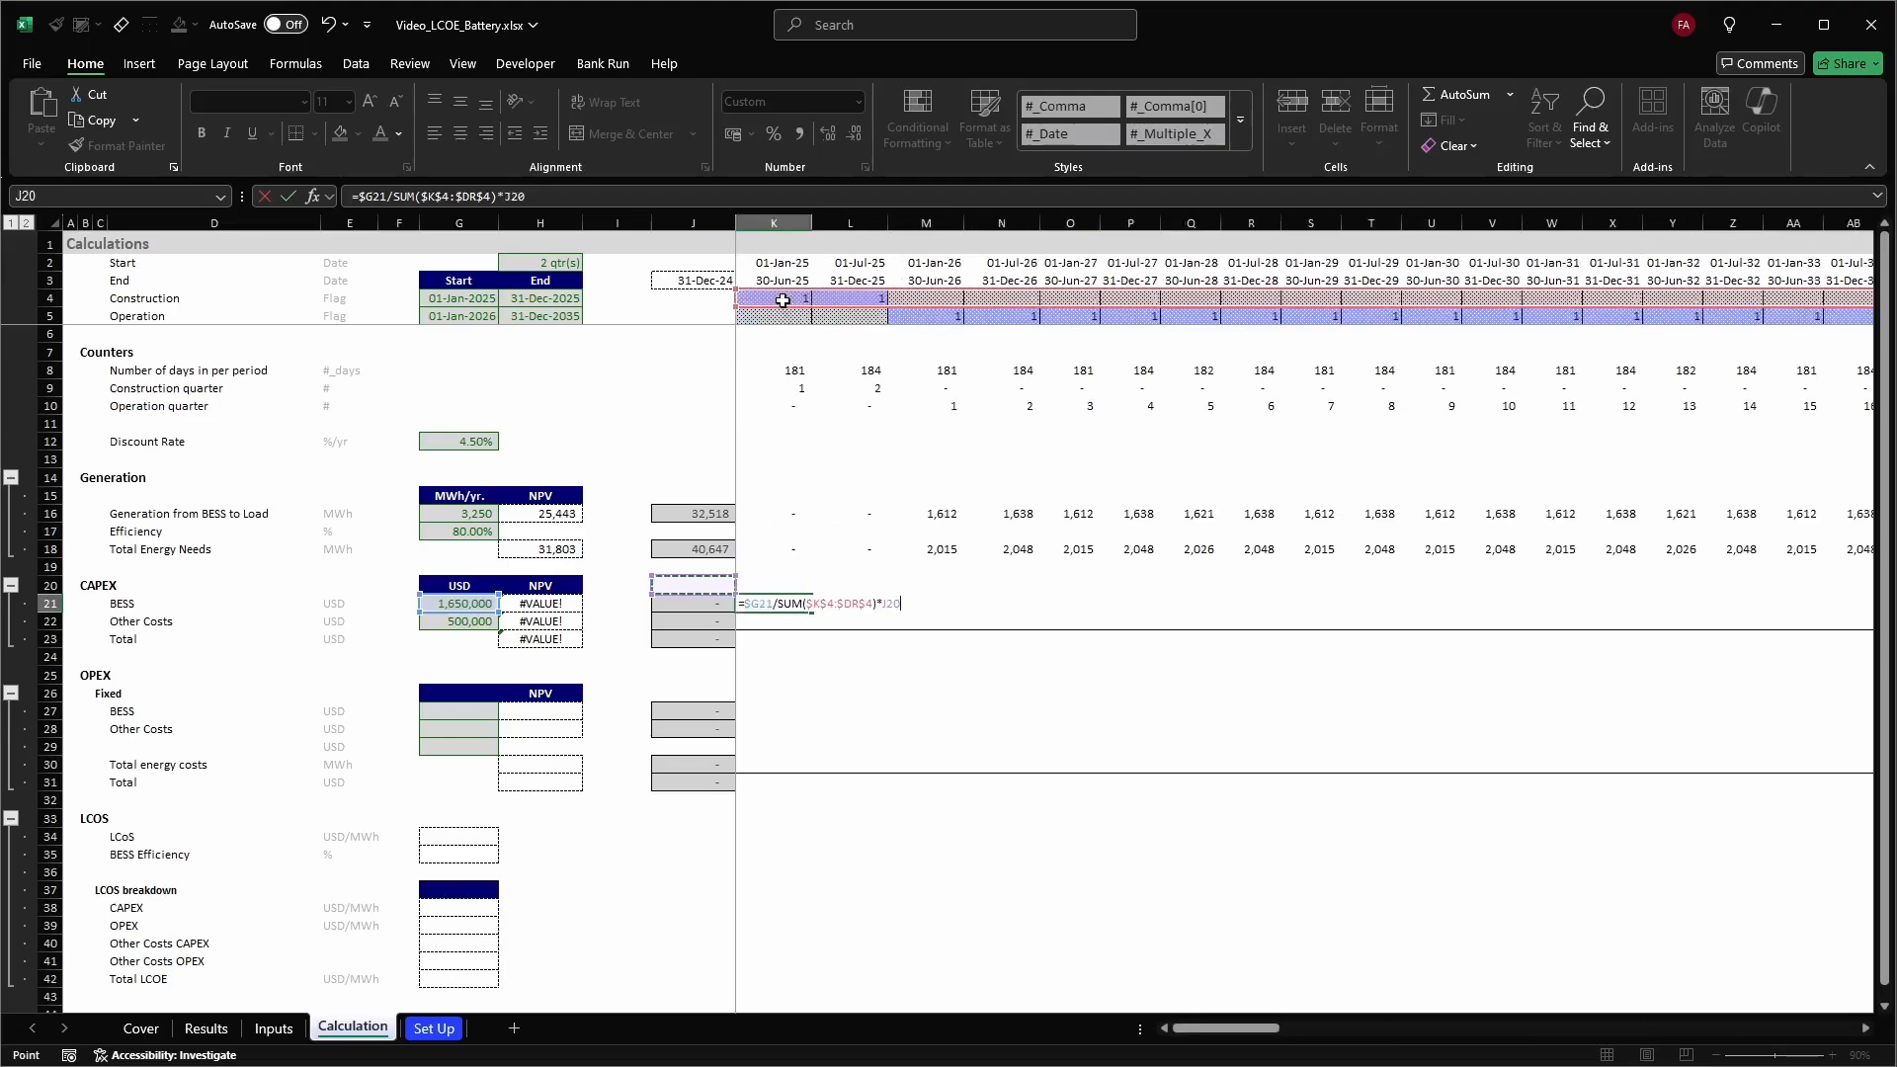
left_click(783, 300)
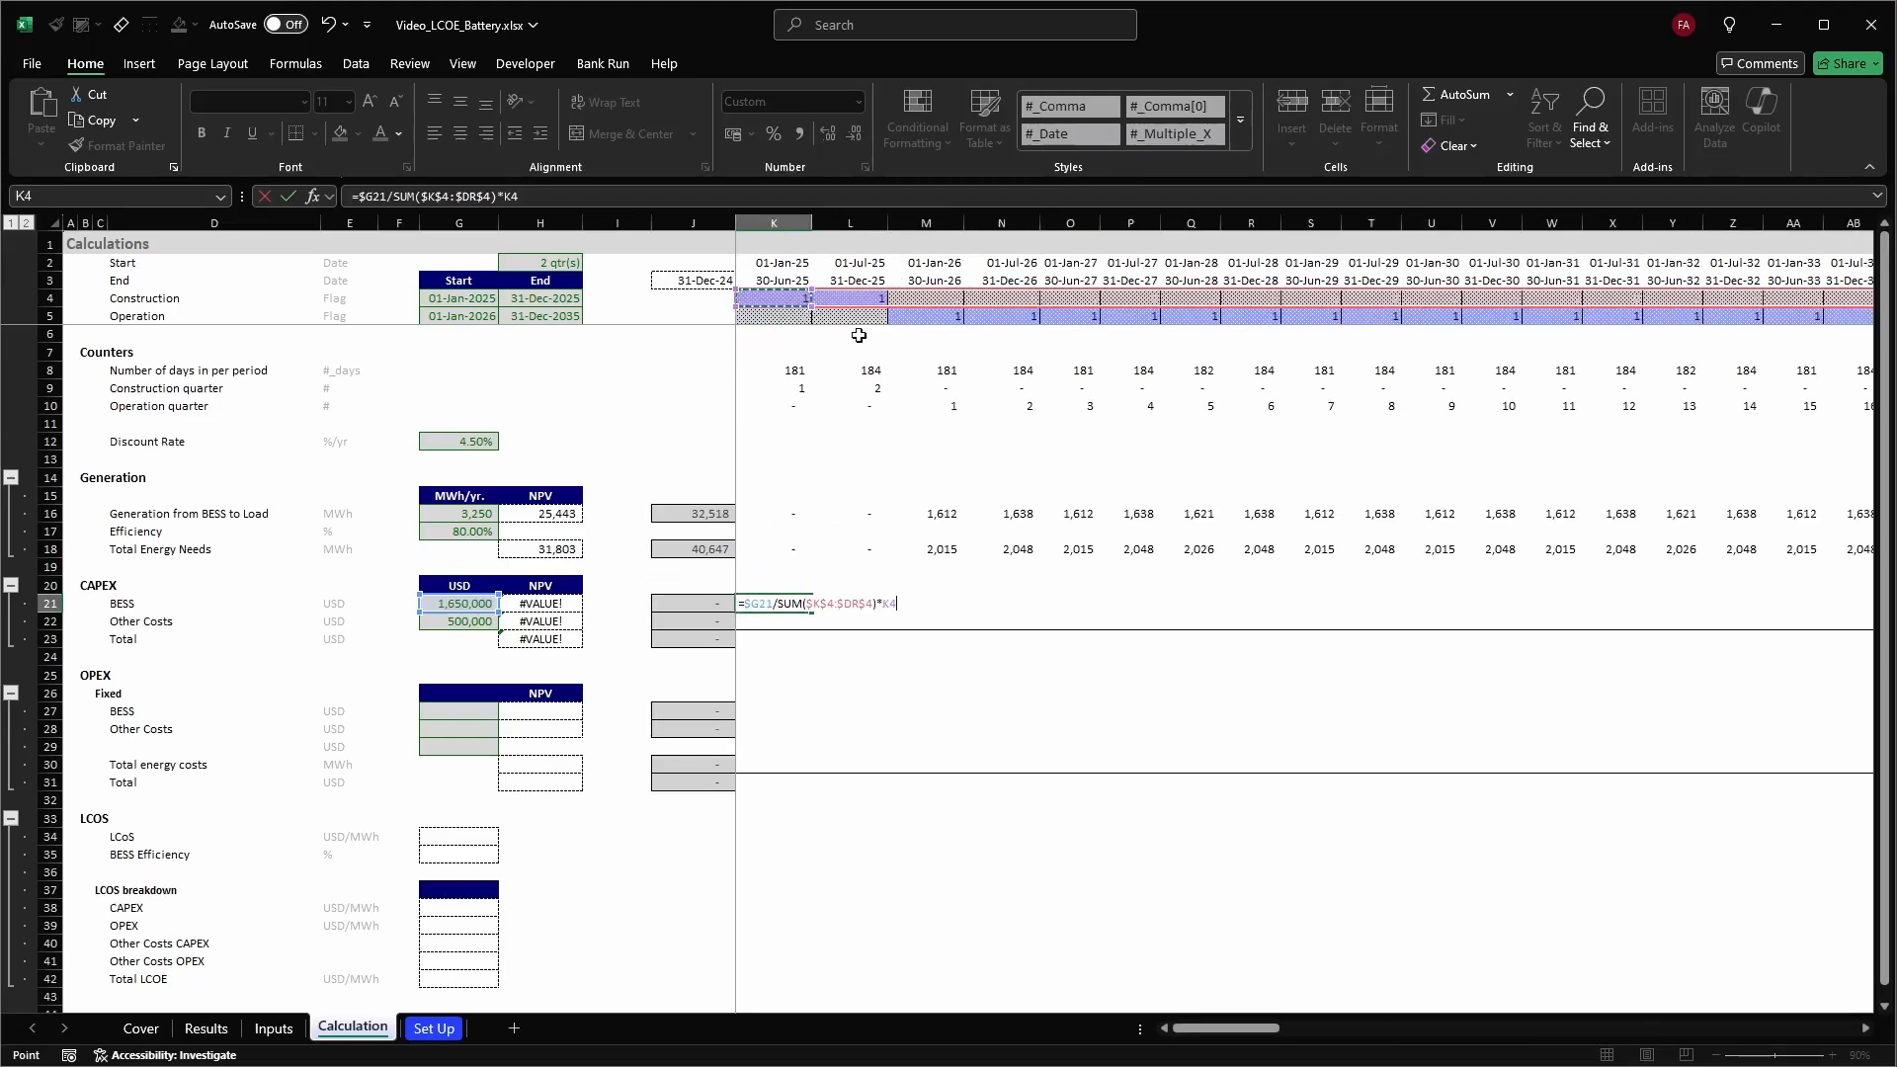
key("ctrl+Return")
Copy the K21 BESS CAPEX formula across the first four periods, K21:N21
key("ctrl+c")
key("shift+Right")
key("shift+Right")
key("shift+Right")
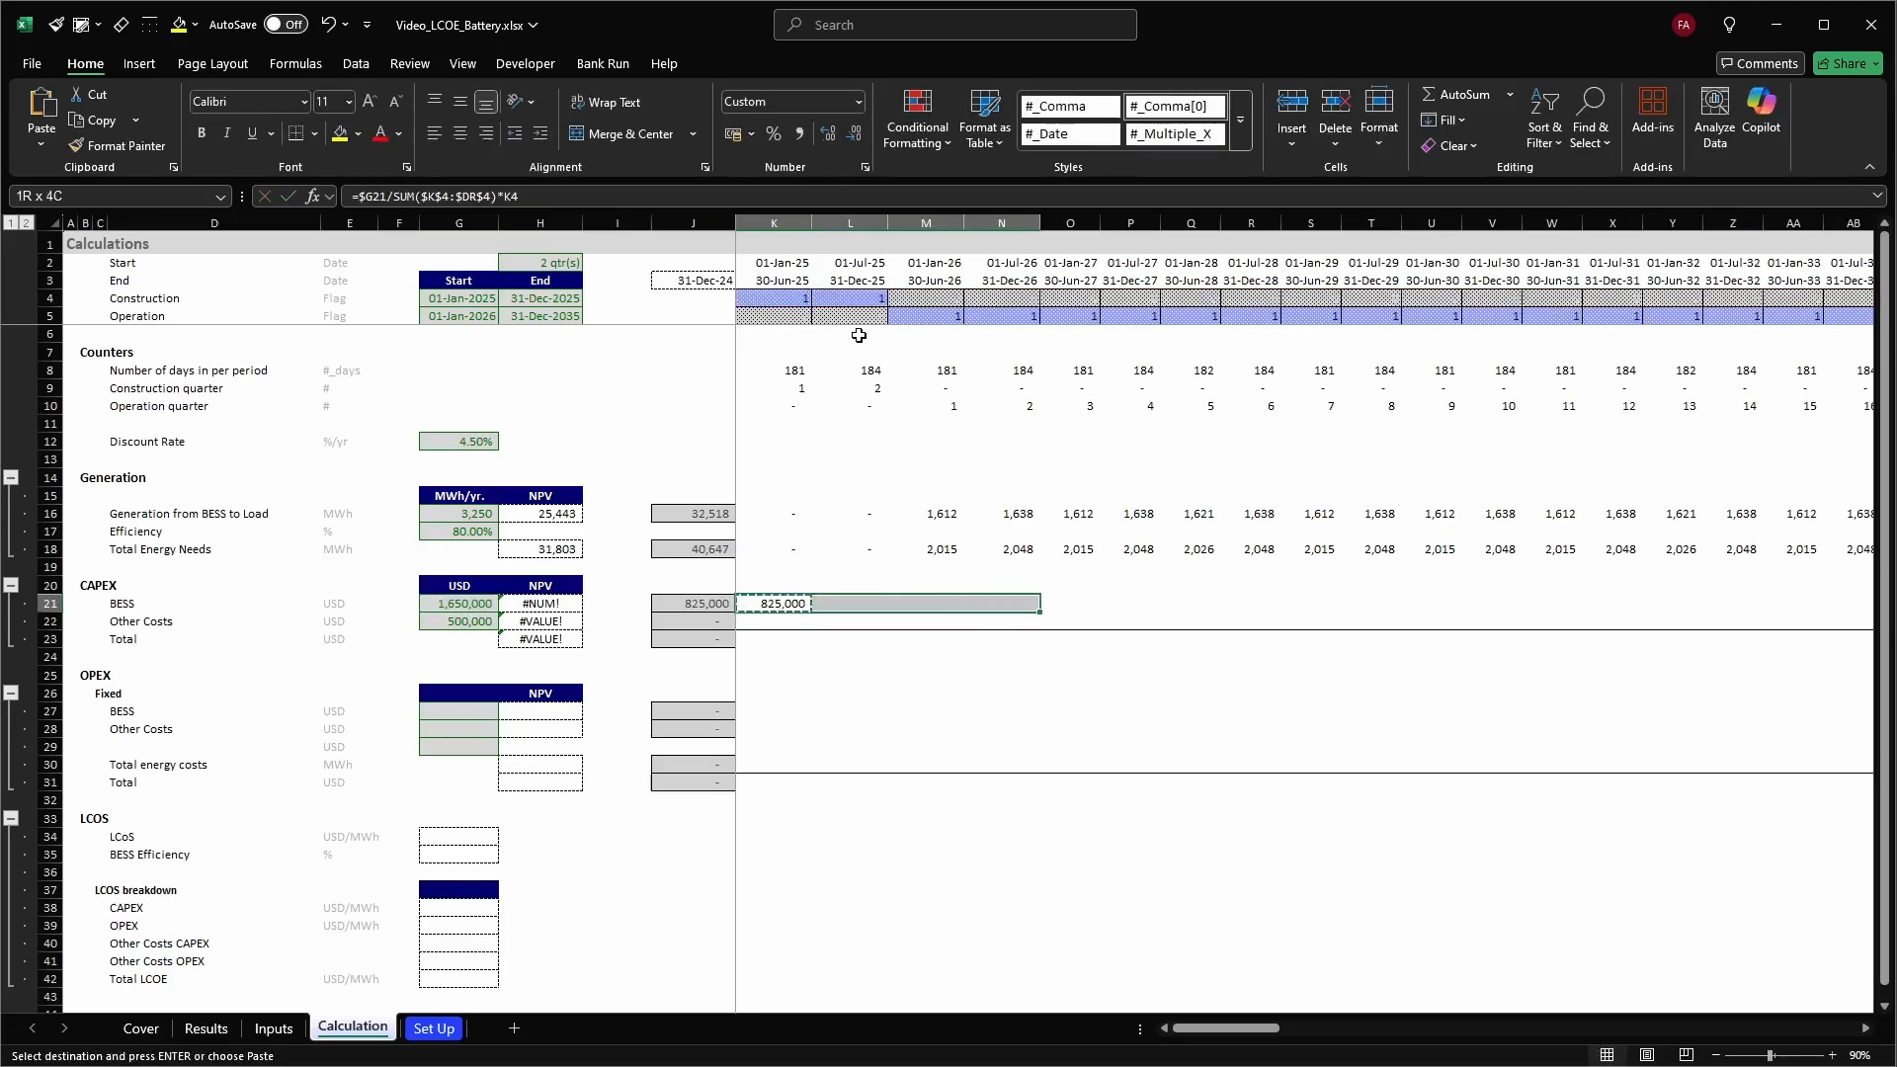
key("Return")
Check the references in the K21 and L21 formulas against the construction flags in K4:N4
key("Left")
key("Right")
key("F2")
key("Escape")
key("Right")
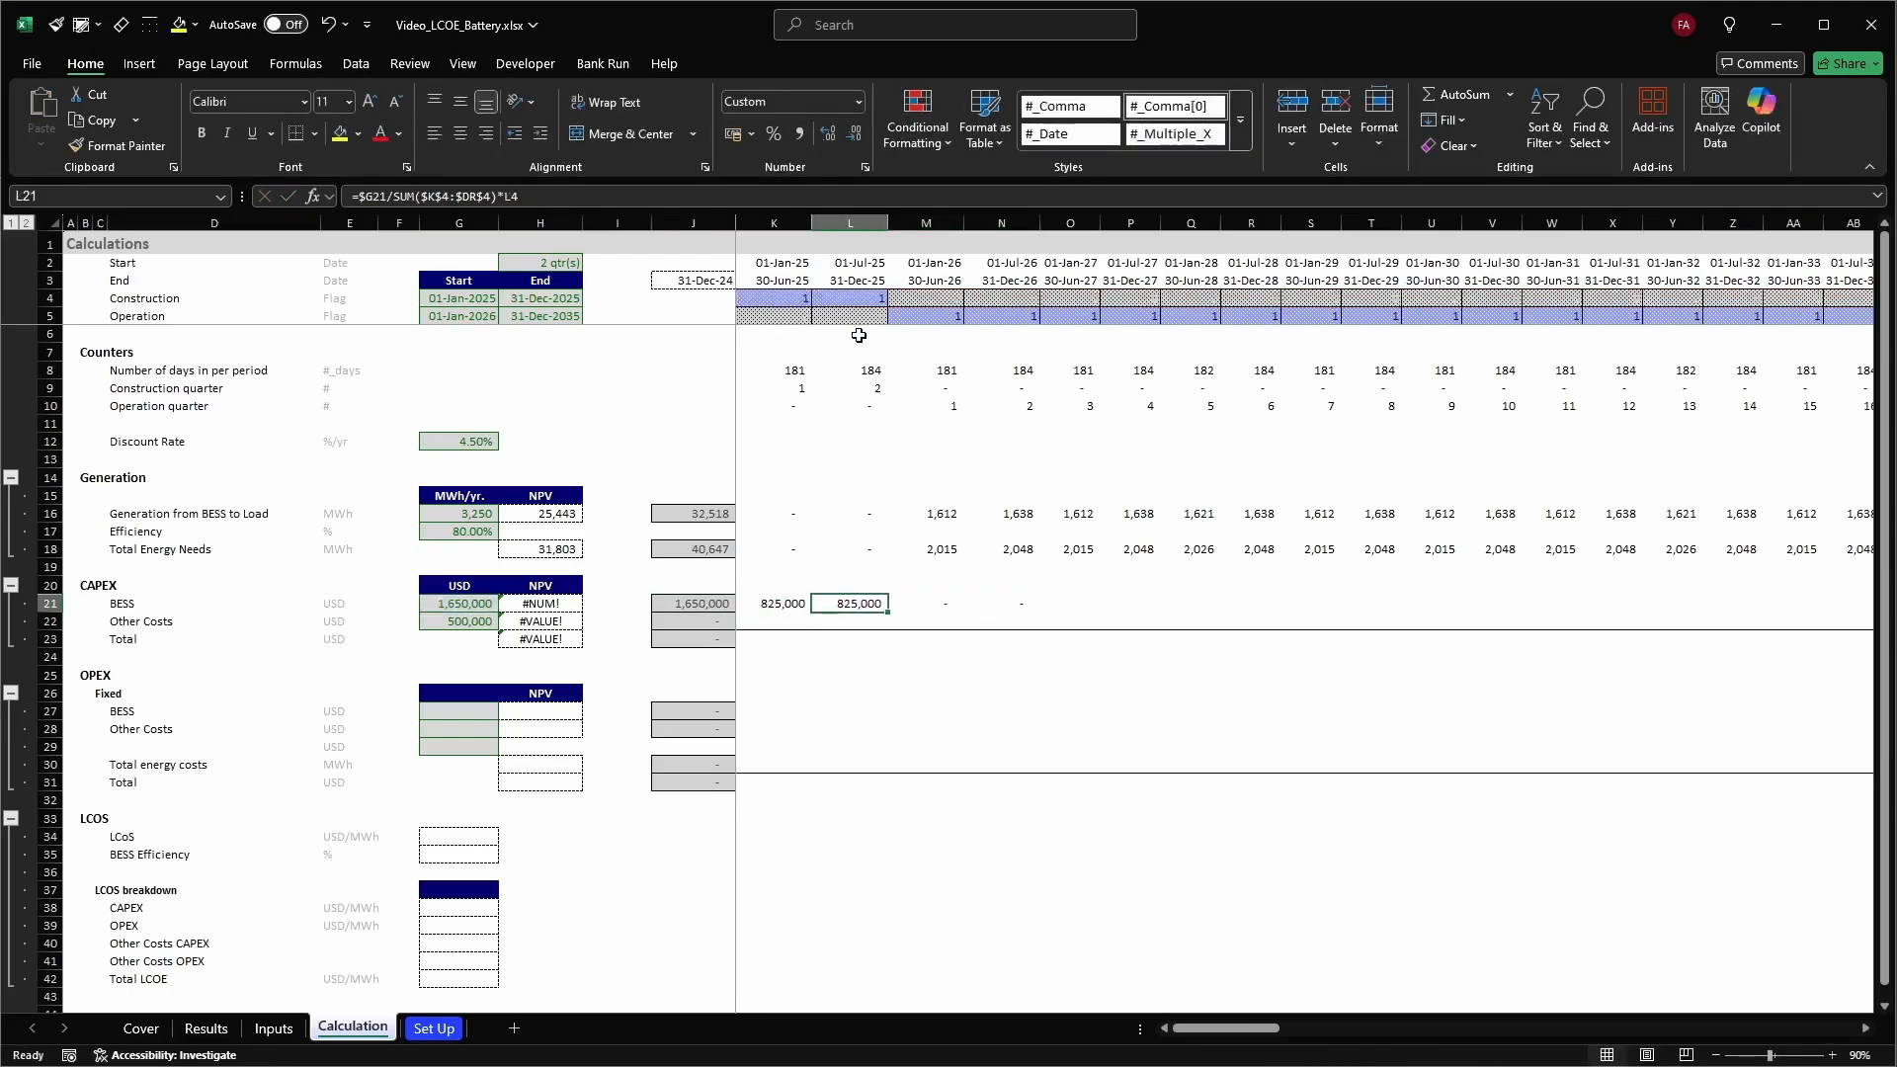
key("F2")
key("Escape")
key("Left")
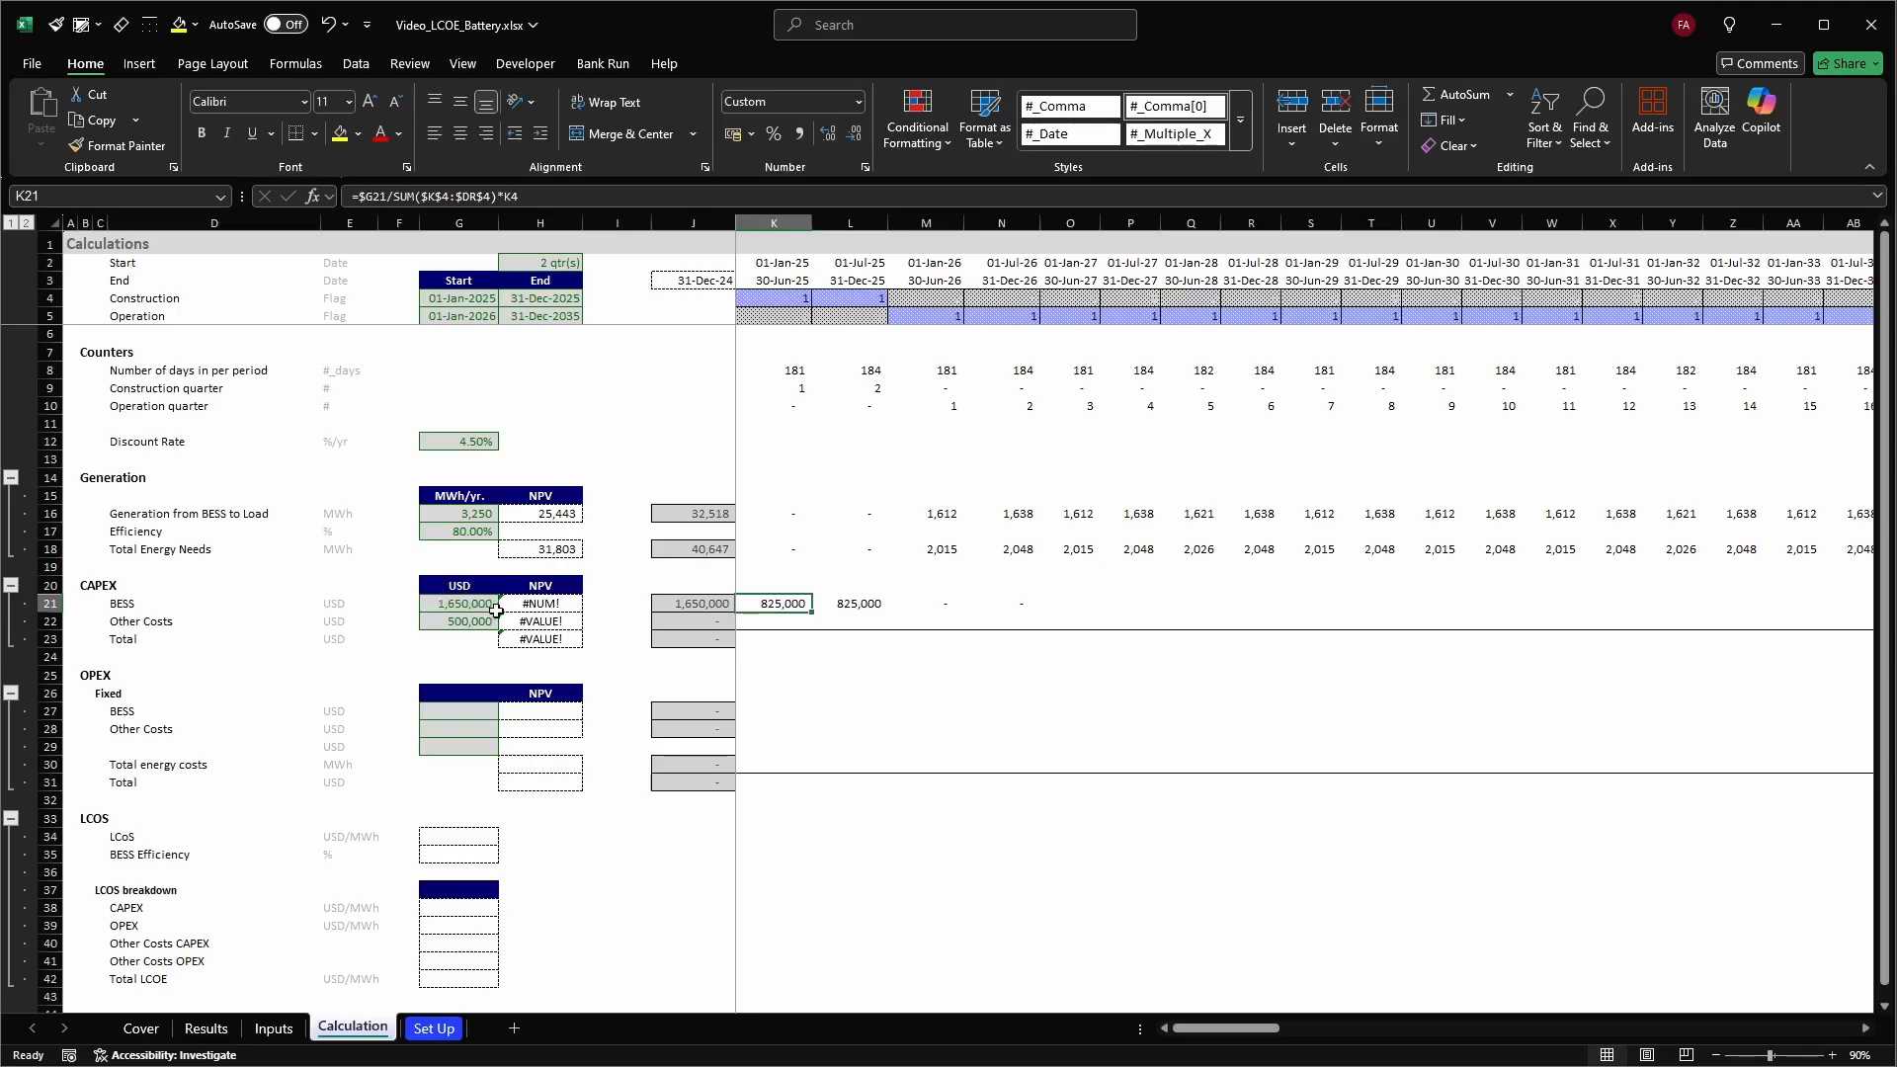
left_click_drag(767, 303, 1033, 307)
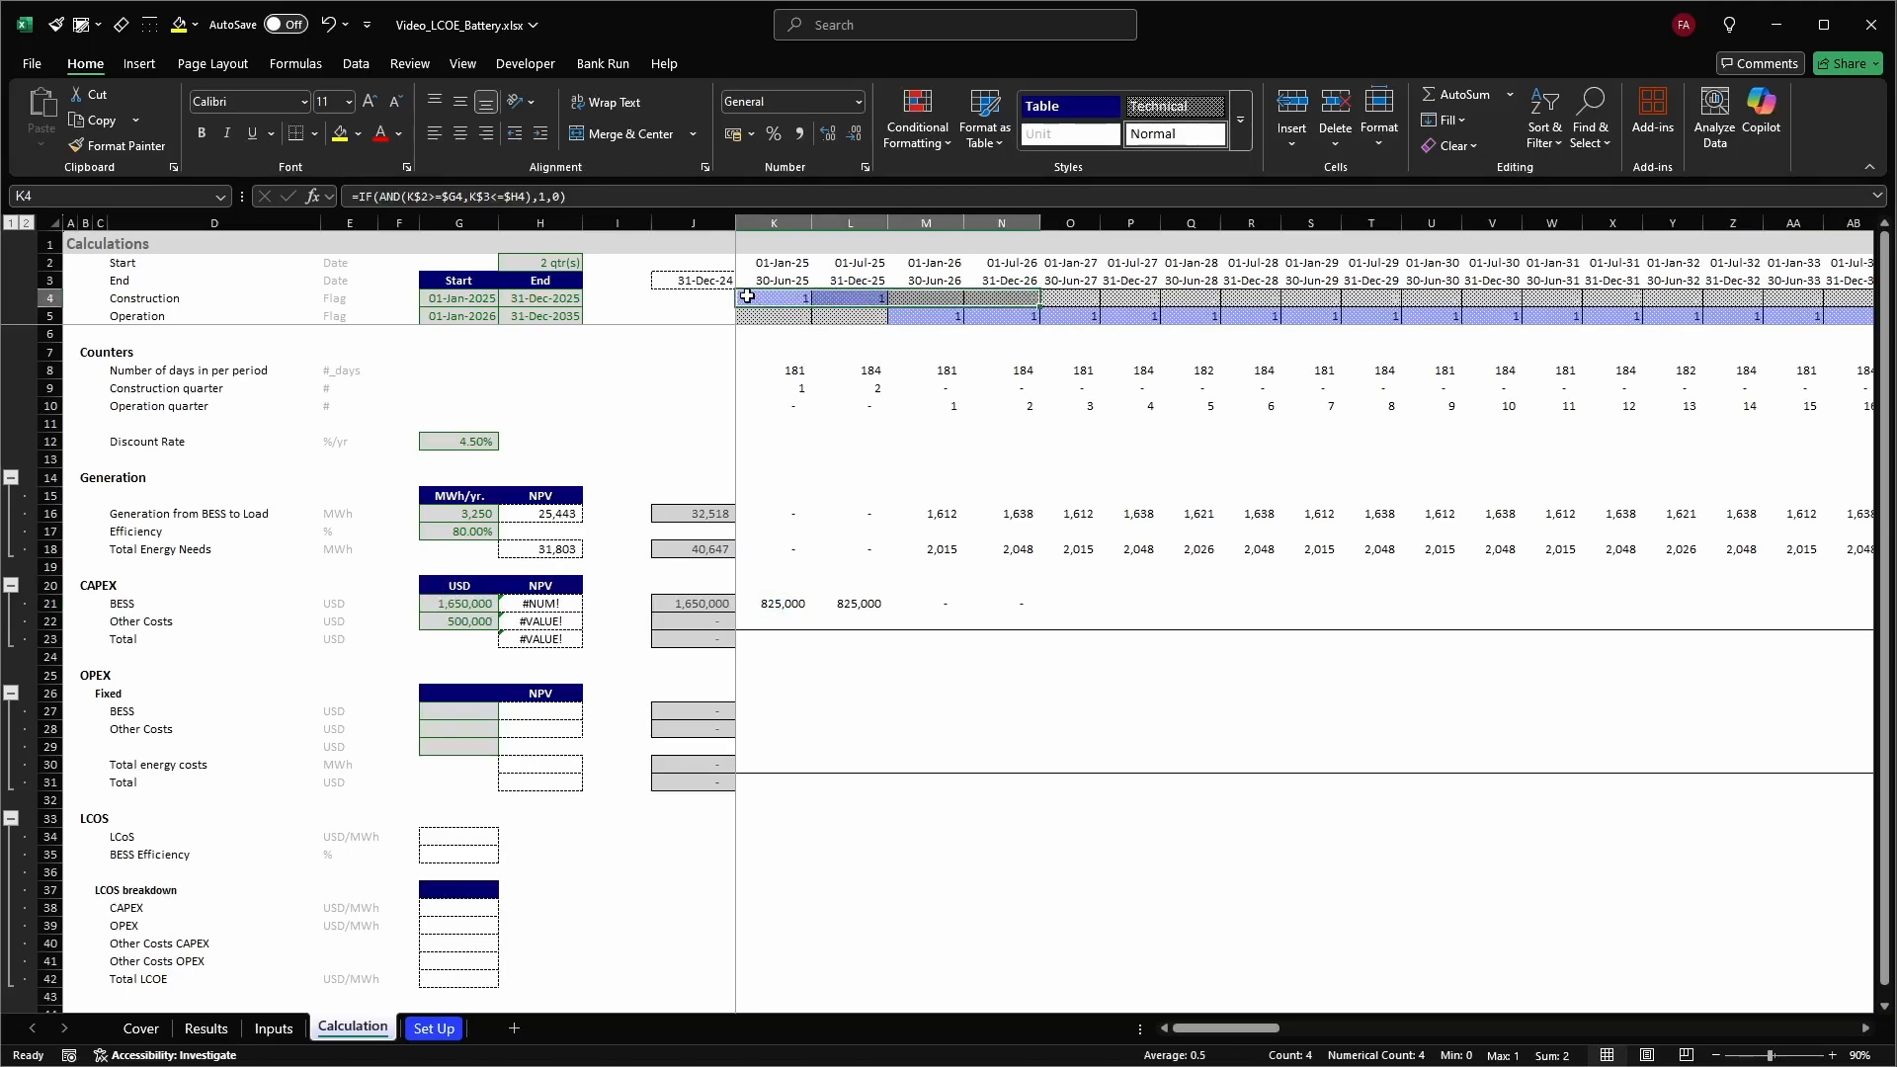
Lock the row of the flag reference in K21 so the formula reads =$G21/SUM($K$4:$DR$4)*K$4
left_click(783, 606)
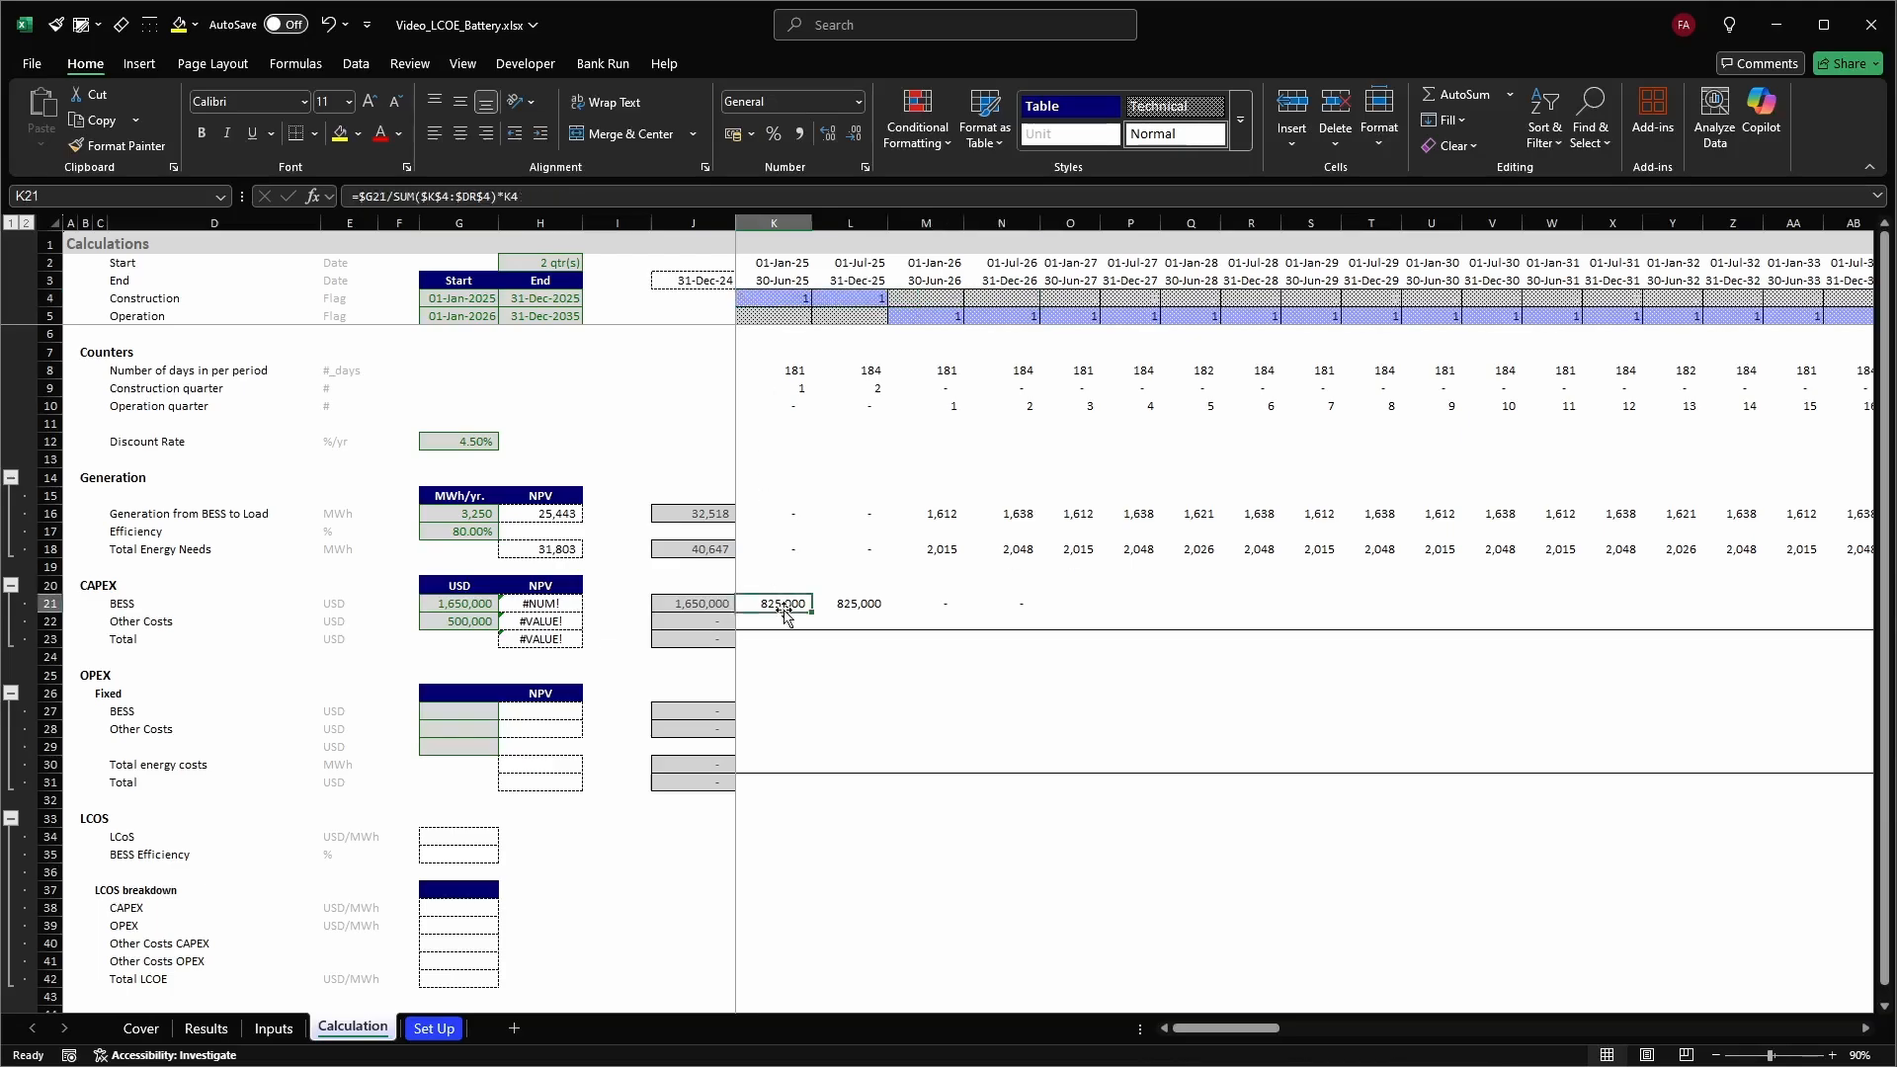
key("F2")
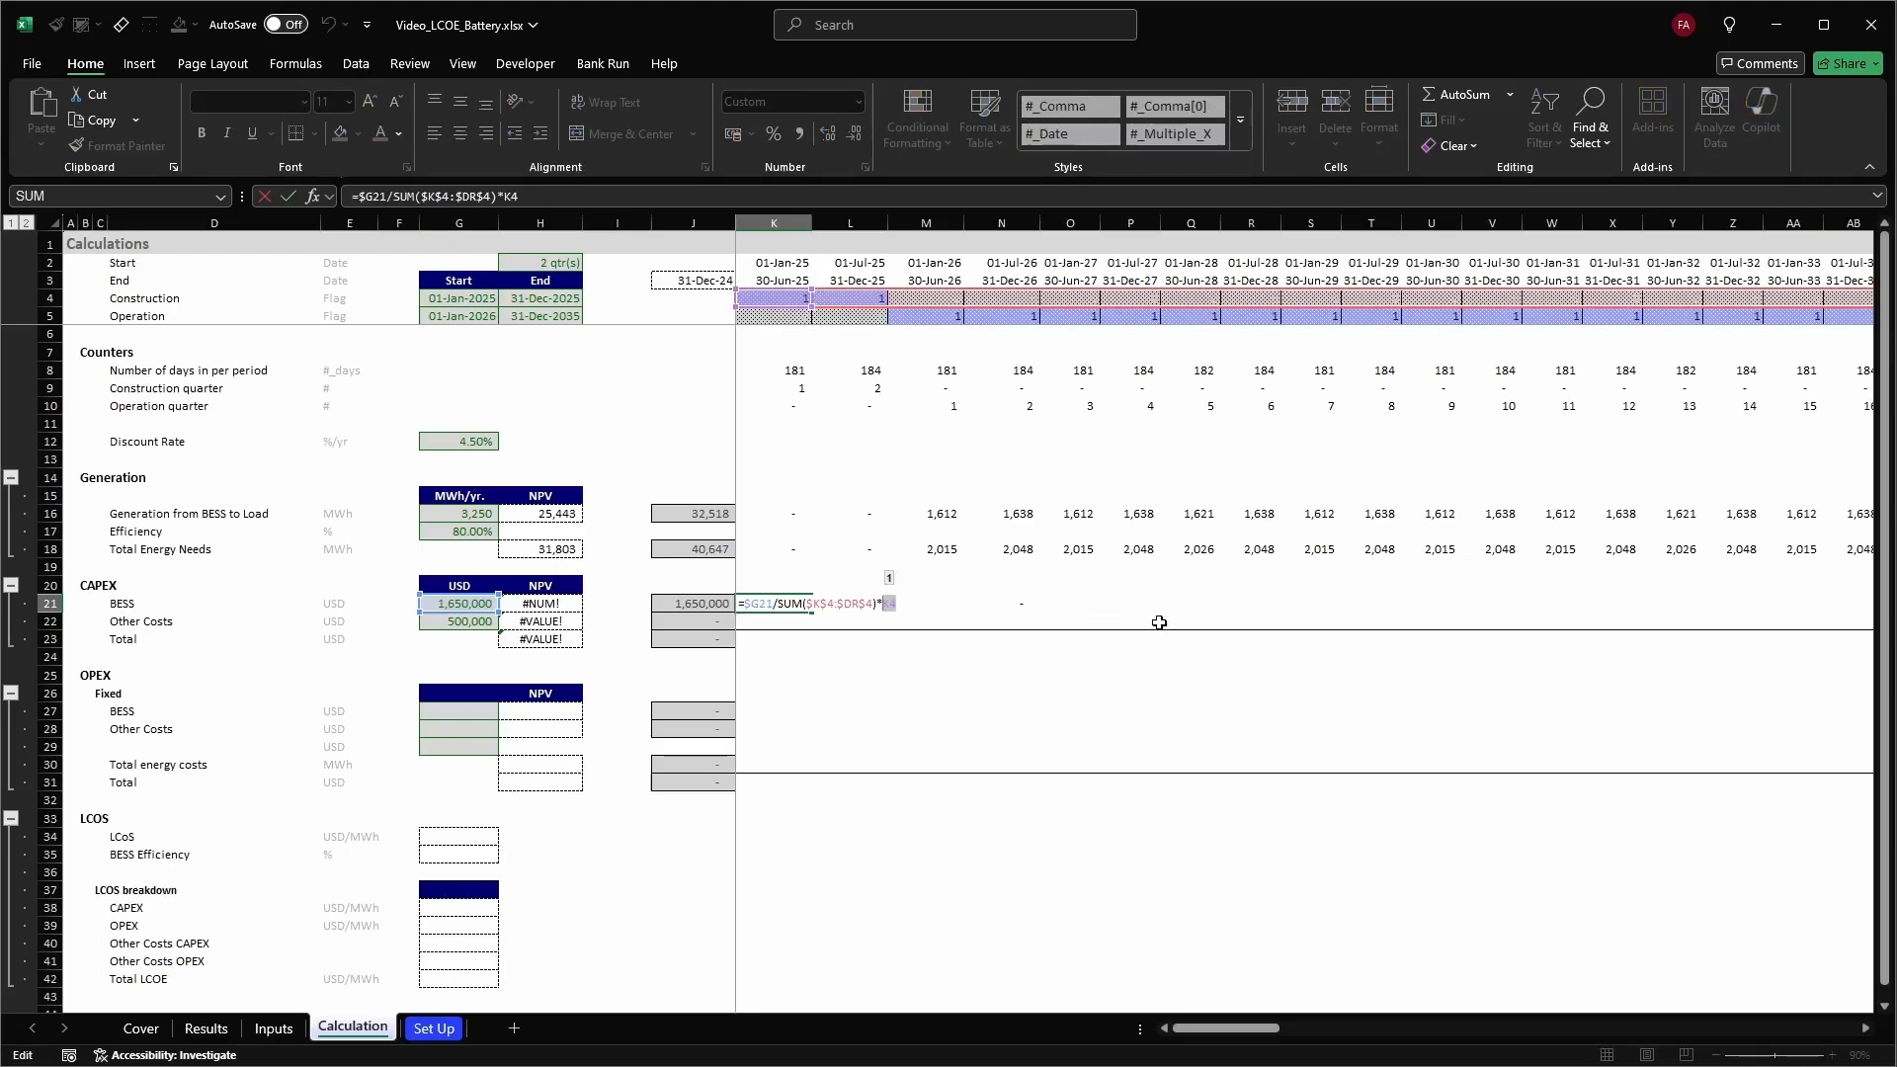
key("F4")
key("F4")
key("ctrl+Return")
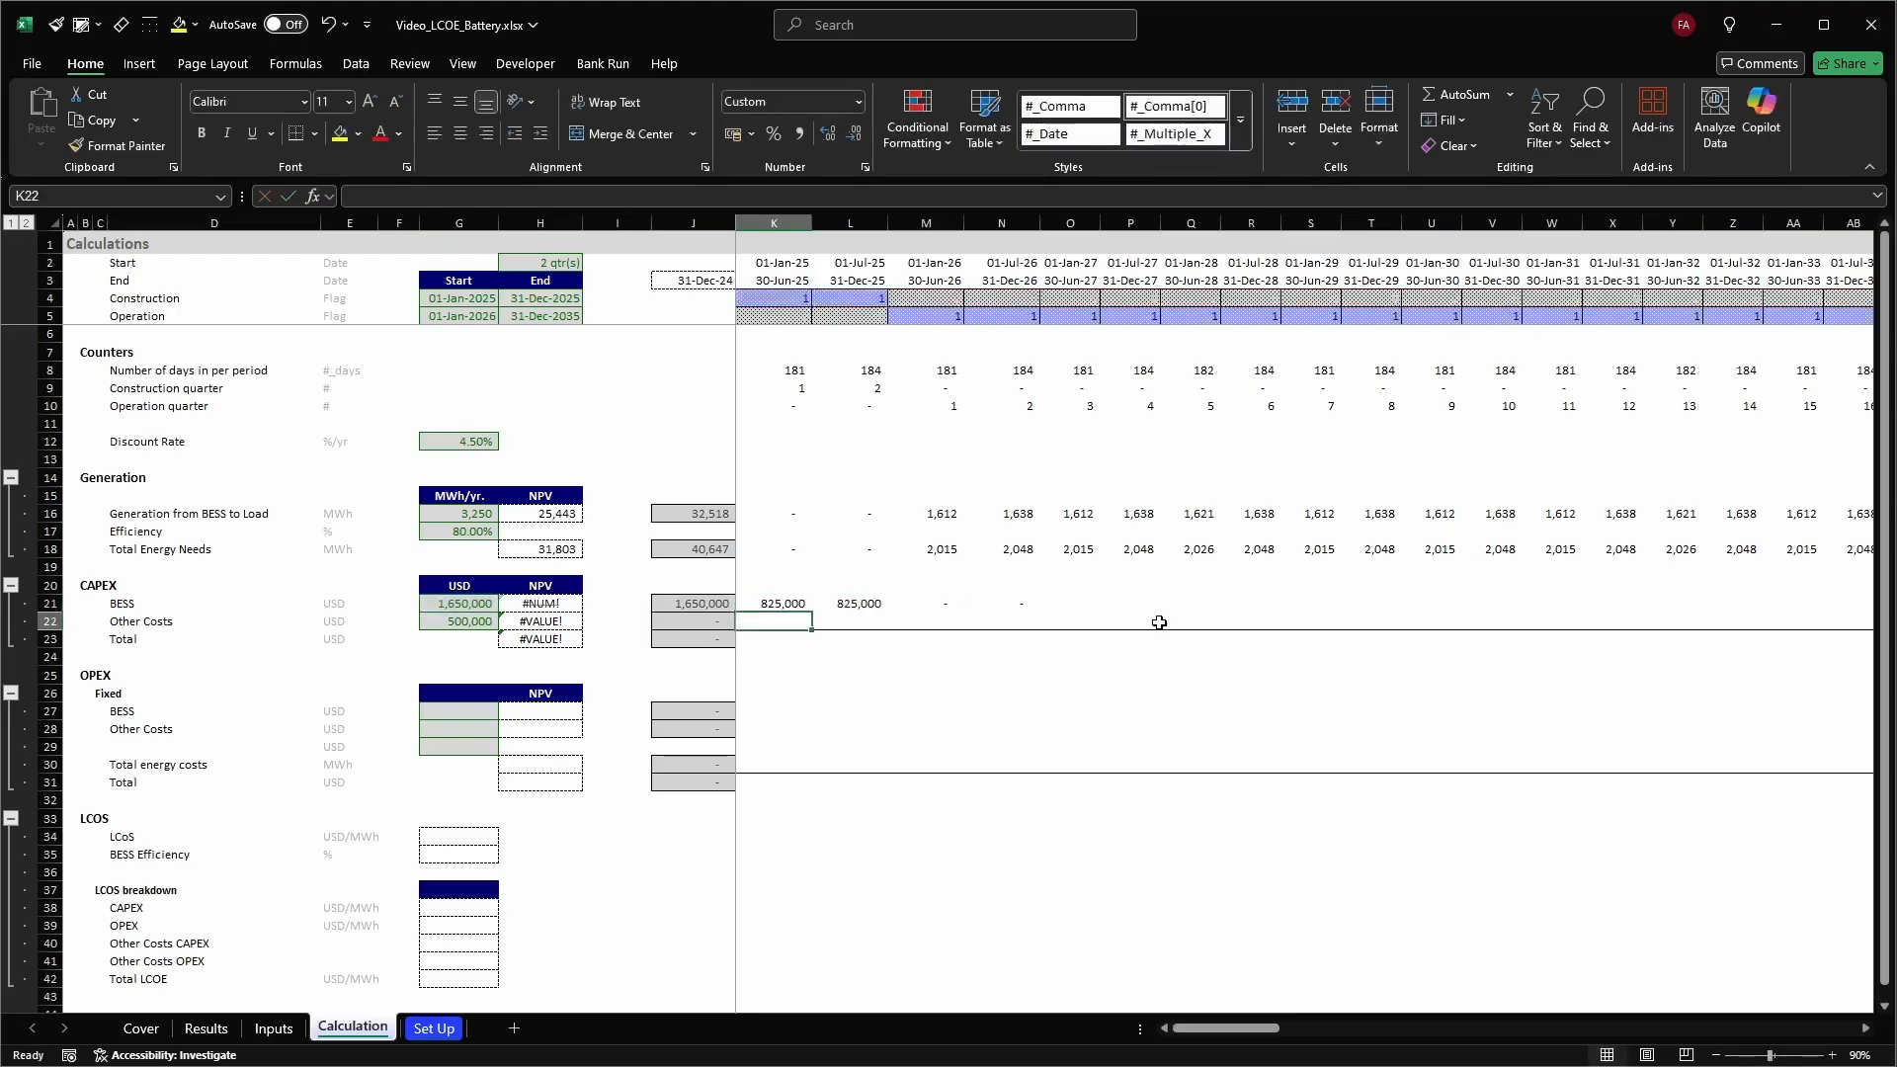
Copy the K21 BESS CAPEX formula across the whole timeline to DR21
key("ctrl+shift+Right")
key("ctrl+shift+Right")
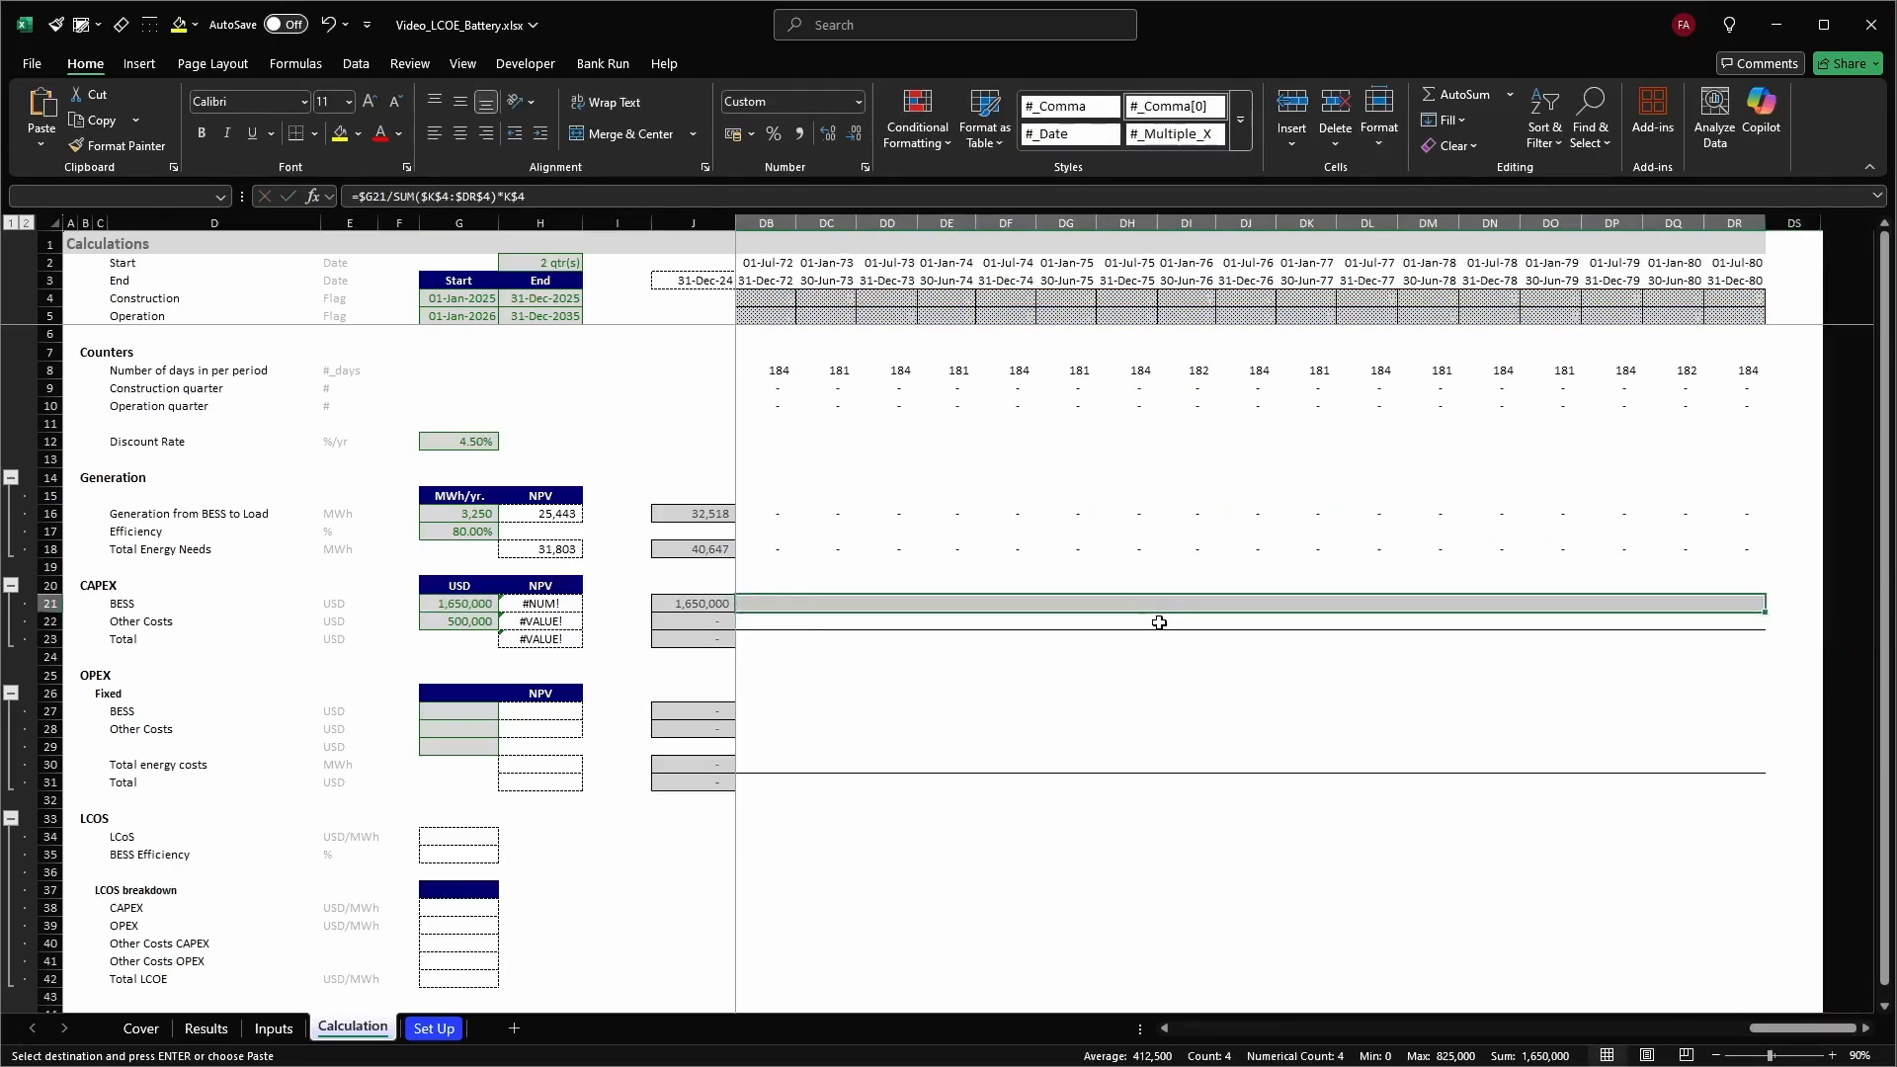
key("ctrl+r")
Review the copied BESS CAPEX values and formulas along row 21, including the row total in J21
key("Left")
key("Left")
key("Left")
key("Right")
key("Right")
key("Right")
key("Right")
key("Right")
key("Right")
key("Right")
key("Right")
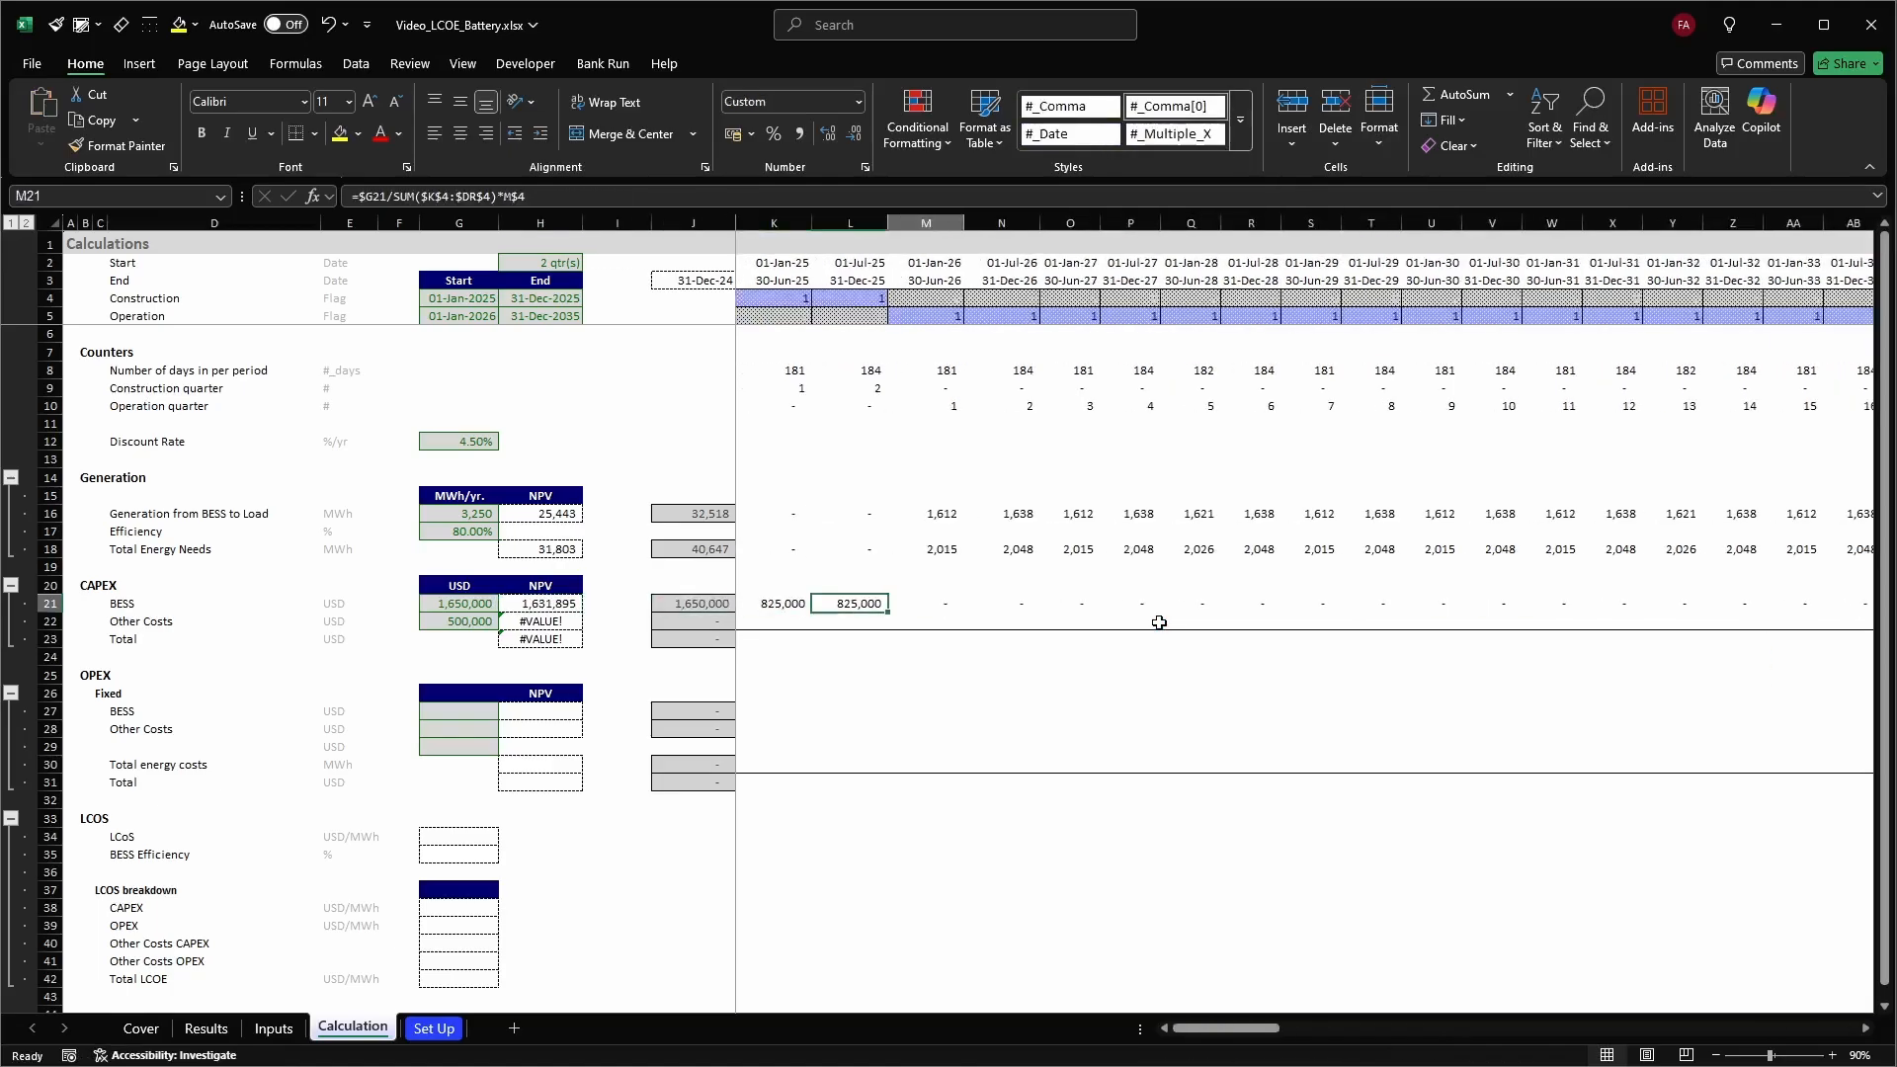
key("Left")
key("Left")
key("Left")
key("Left")
key("Left")
key("Left")
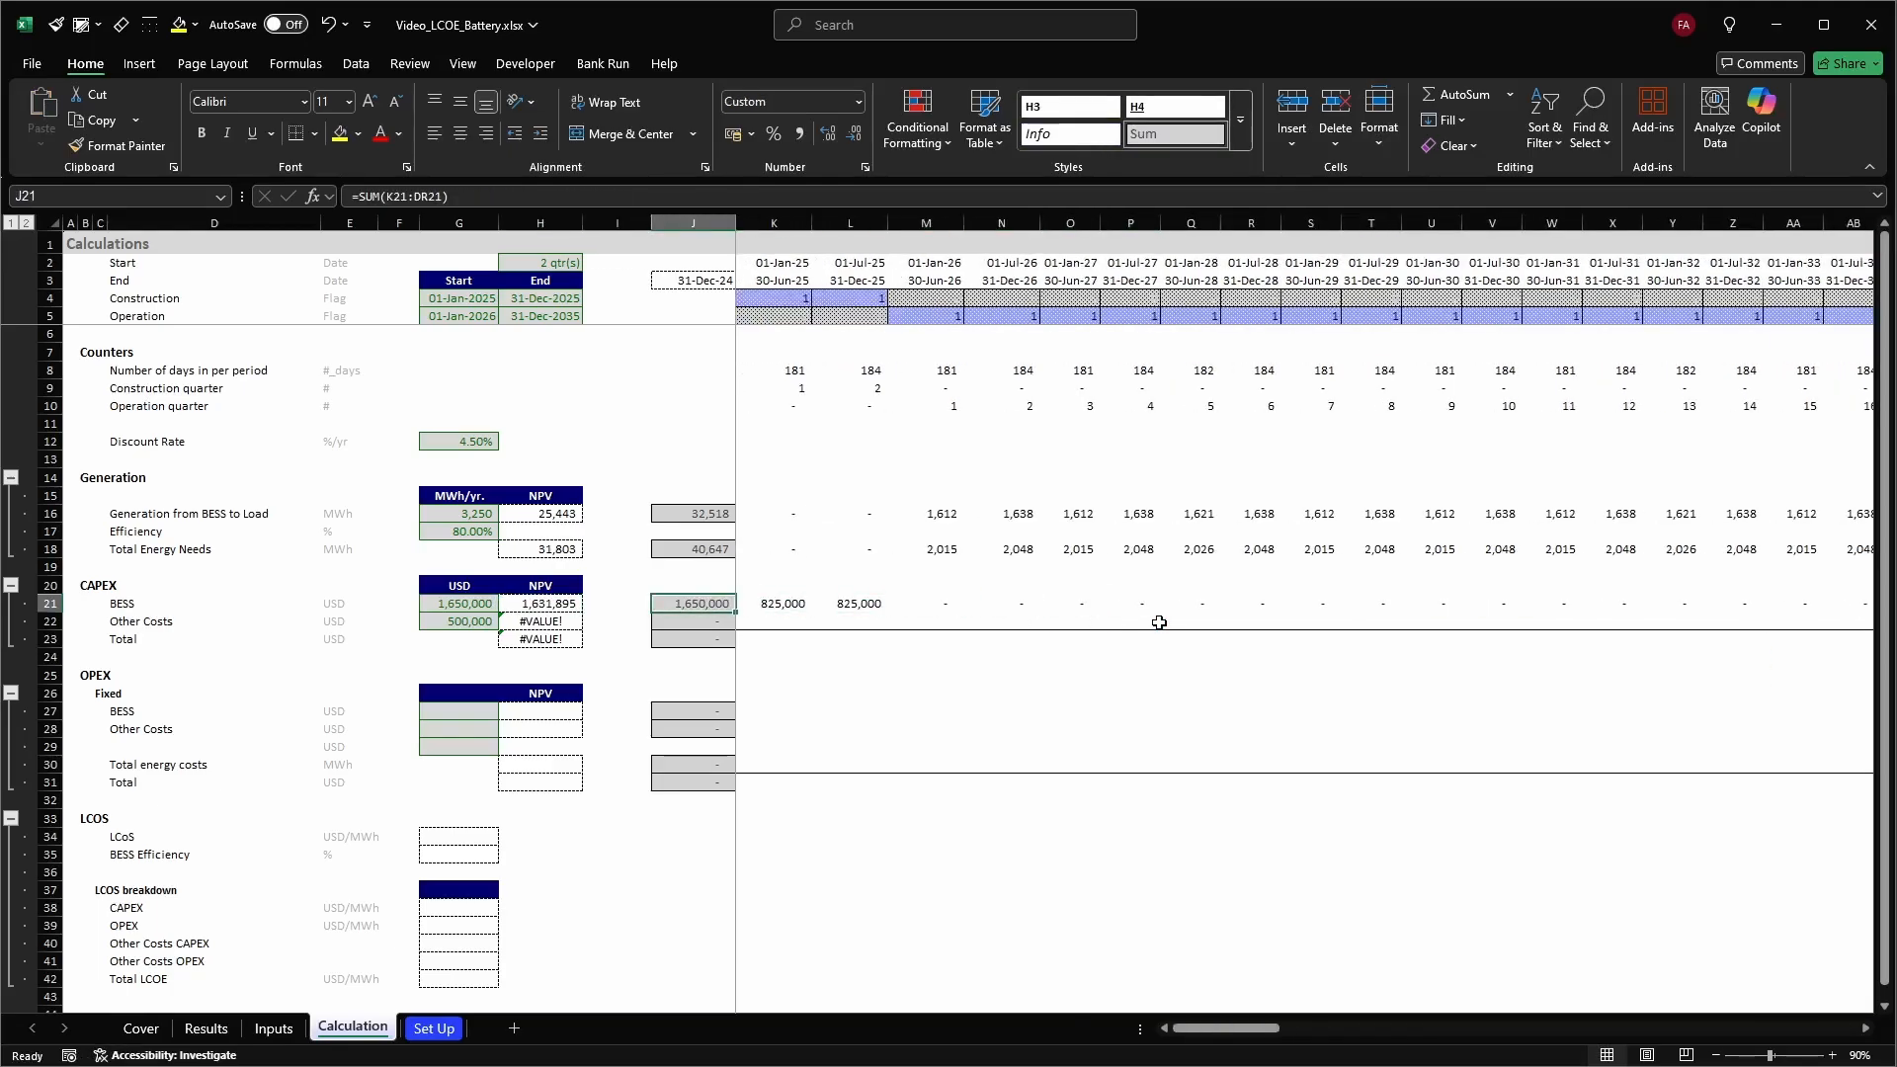
Set the Construction period in G4 of the Inputs sheet to 8 quarters and return to the Calculation sheet
key("ctrl+Page_Up")
scroll(448, 327, "up", 2)
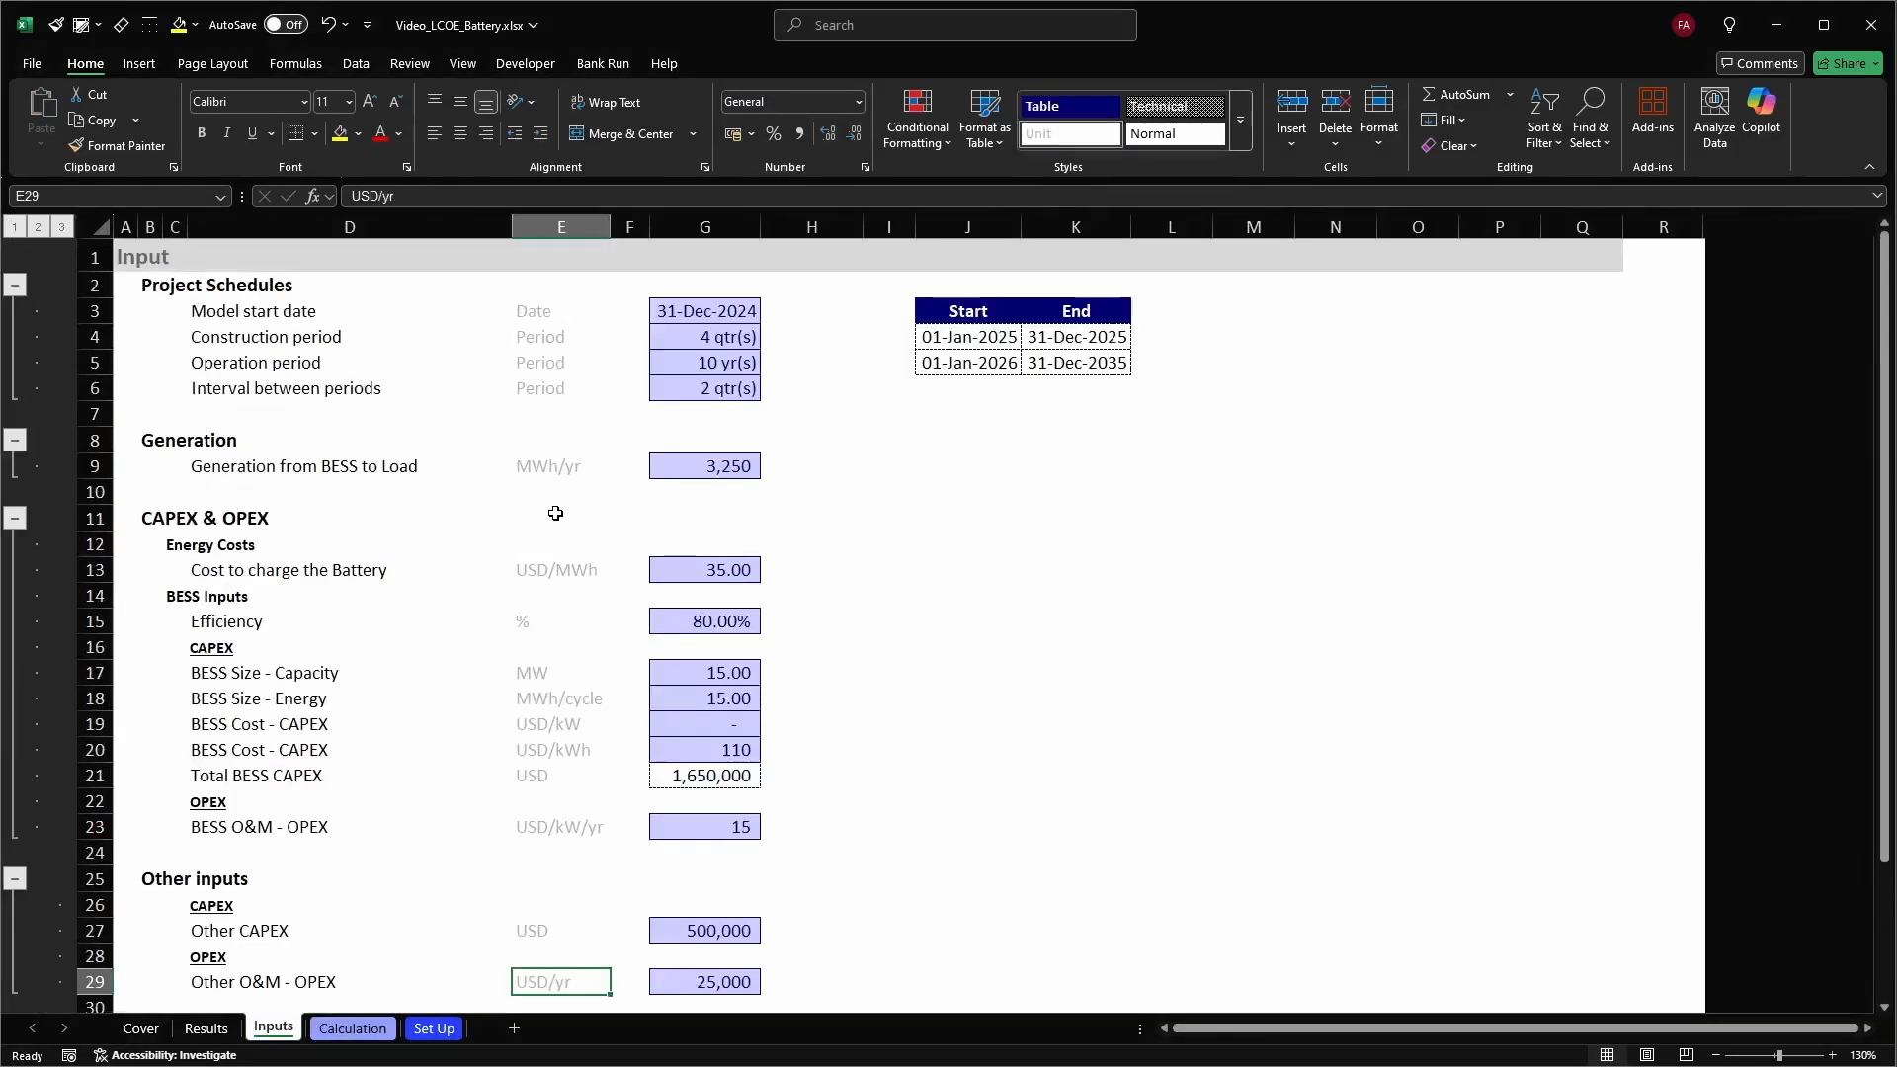
left_click(661, 348)
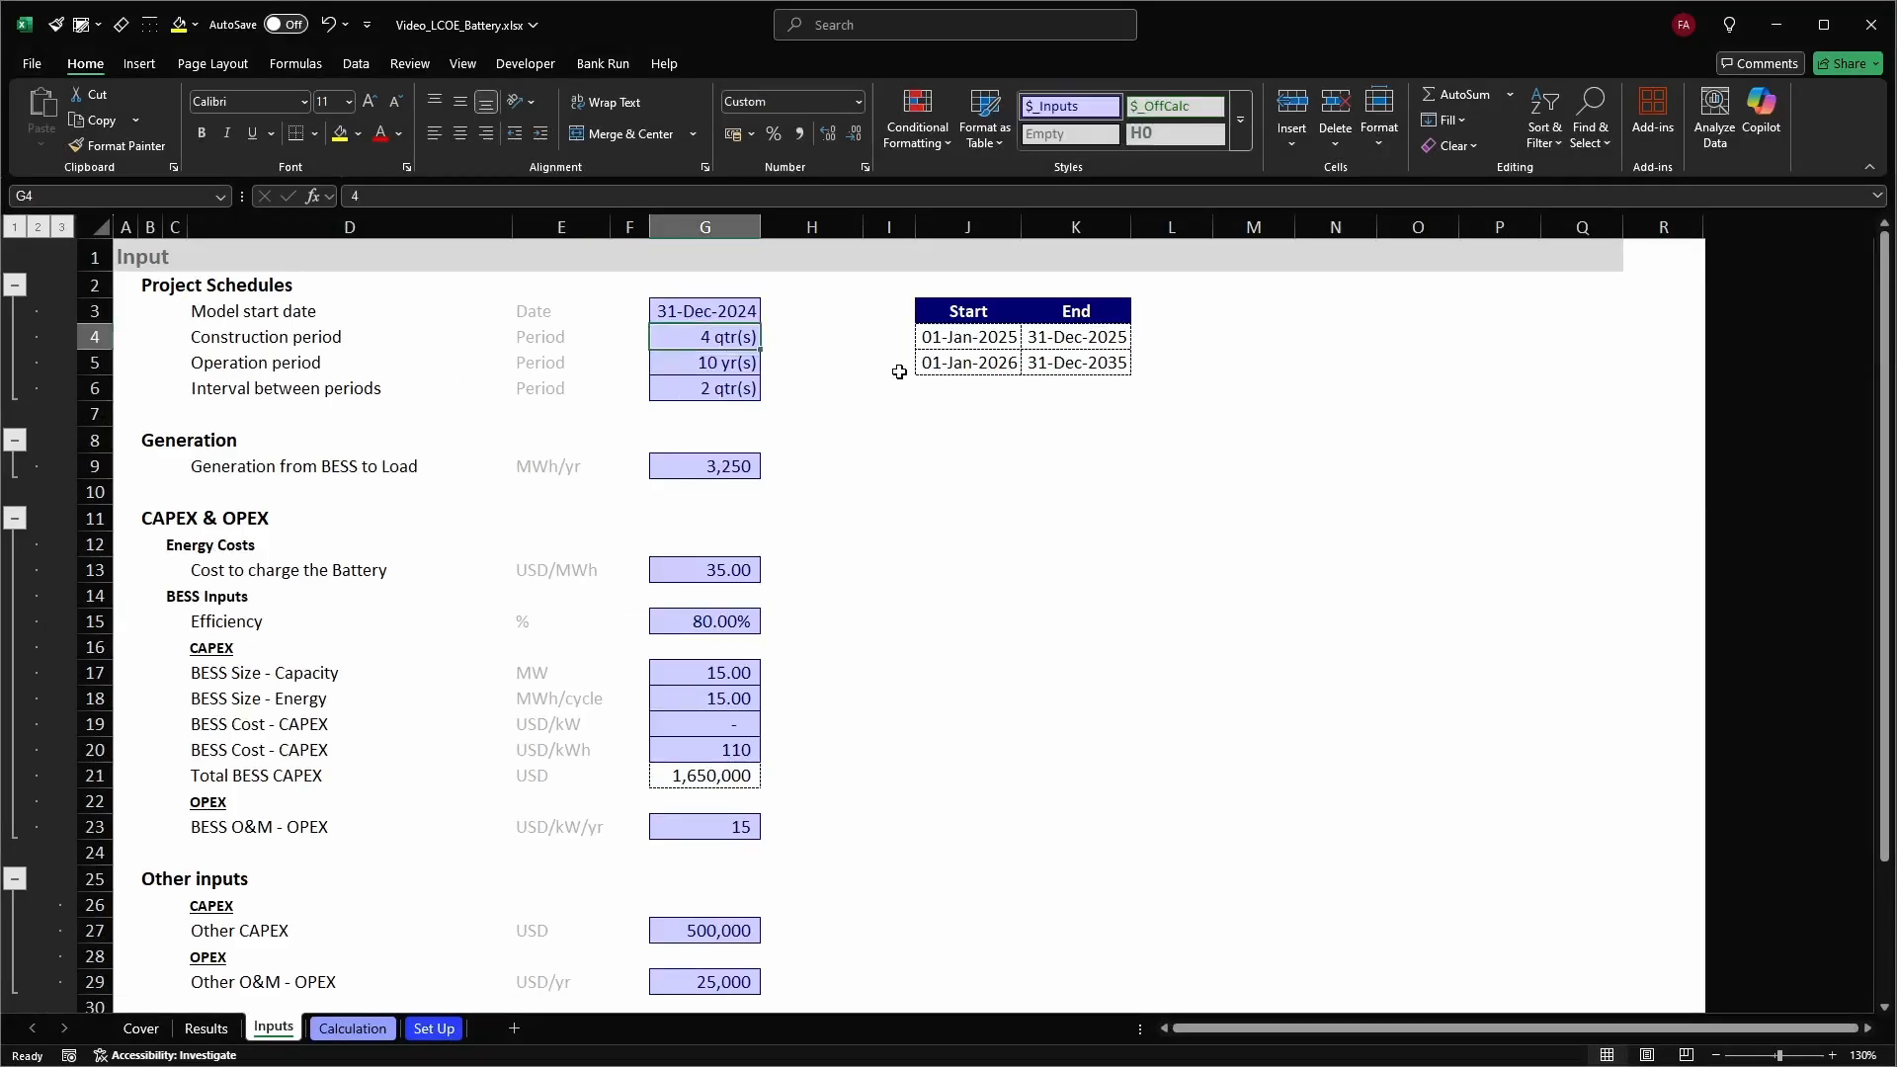
type("8")
key("Return")
key("ctrl+Page_Down")
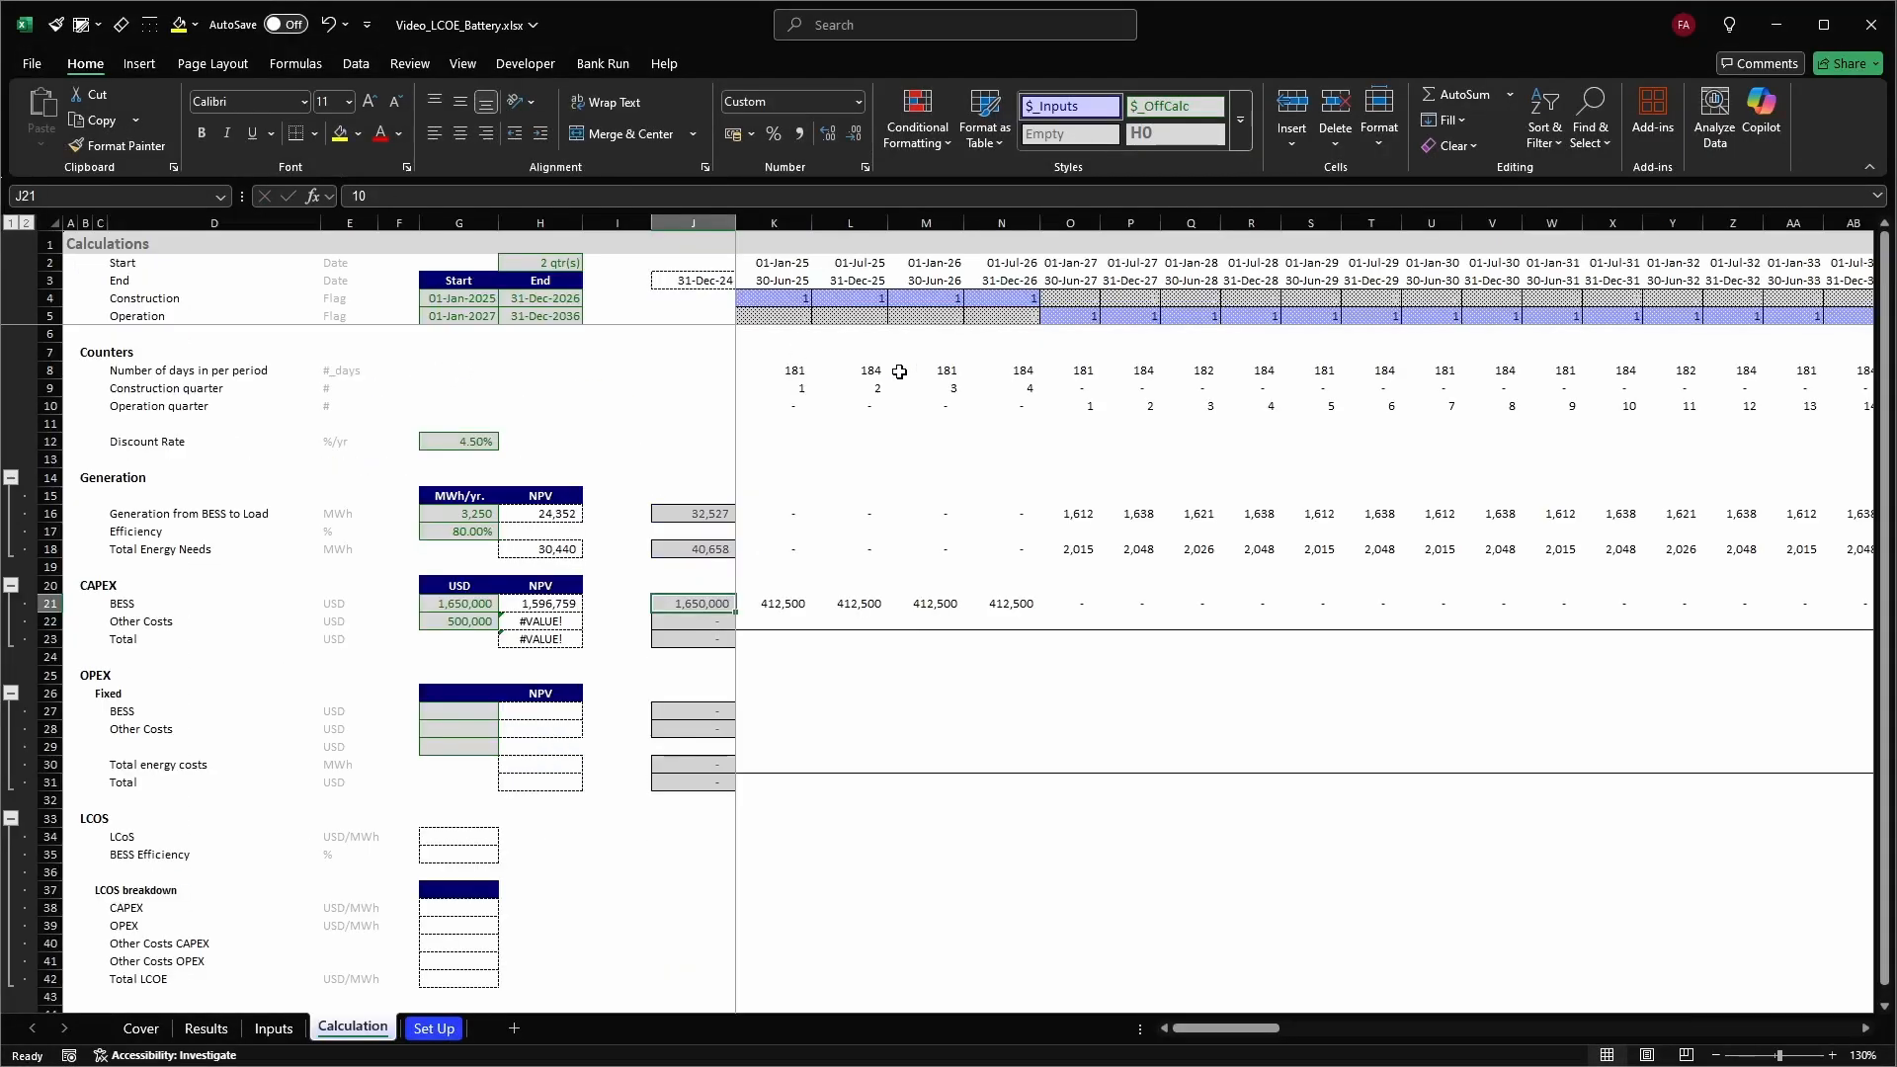
Compare the BESS CAPEX input in G21 with its total in J21, and check the construction flags and period dates in columns K:N
left_click(464, 609)
left_click(708, 602, "ctrl")
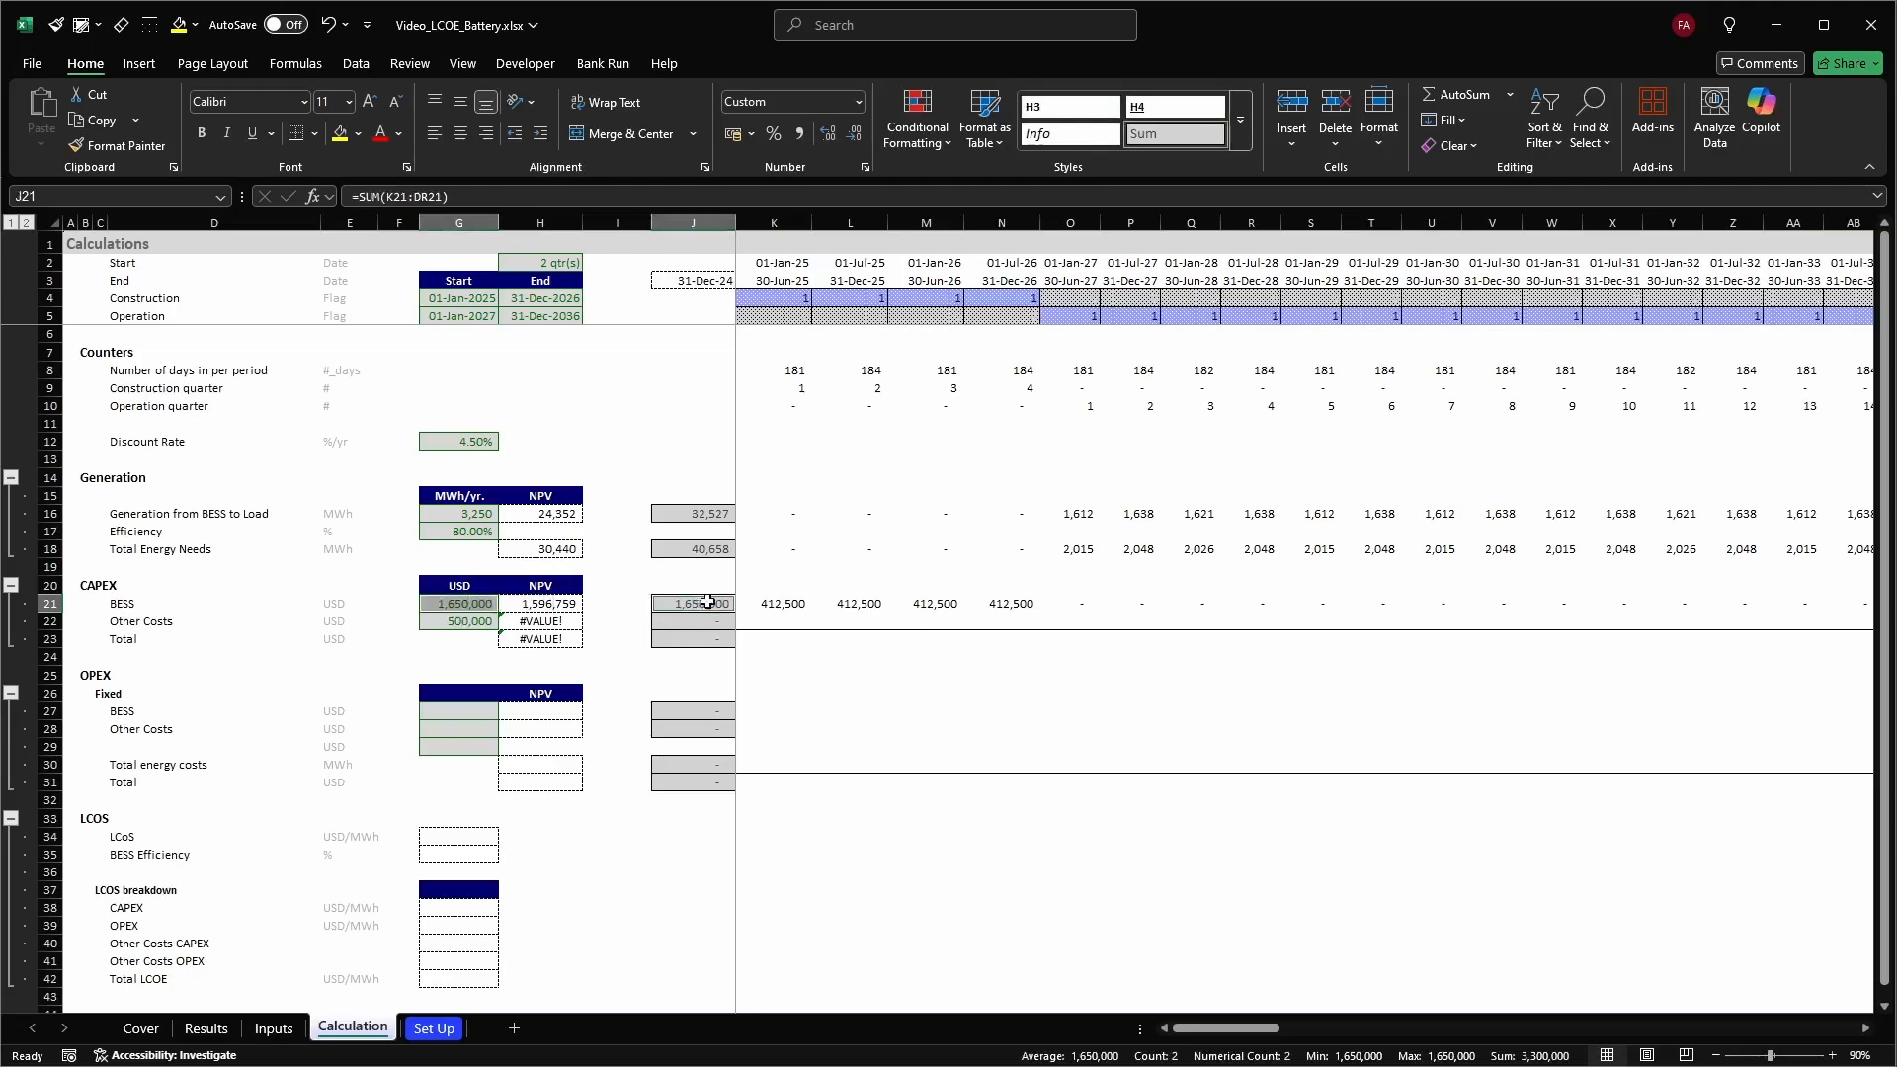
left_click_drag(805, 297, 1025, 296)
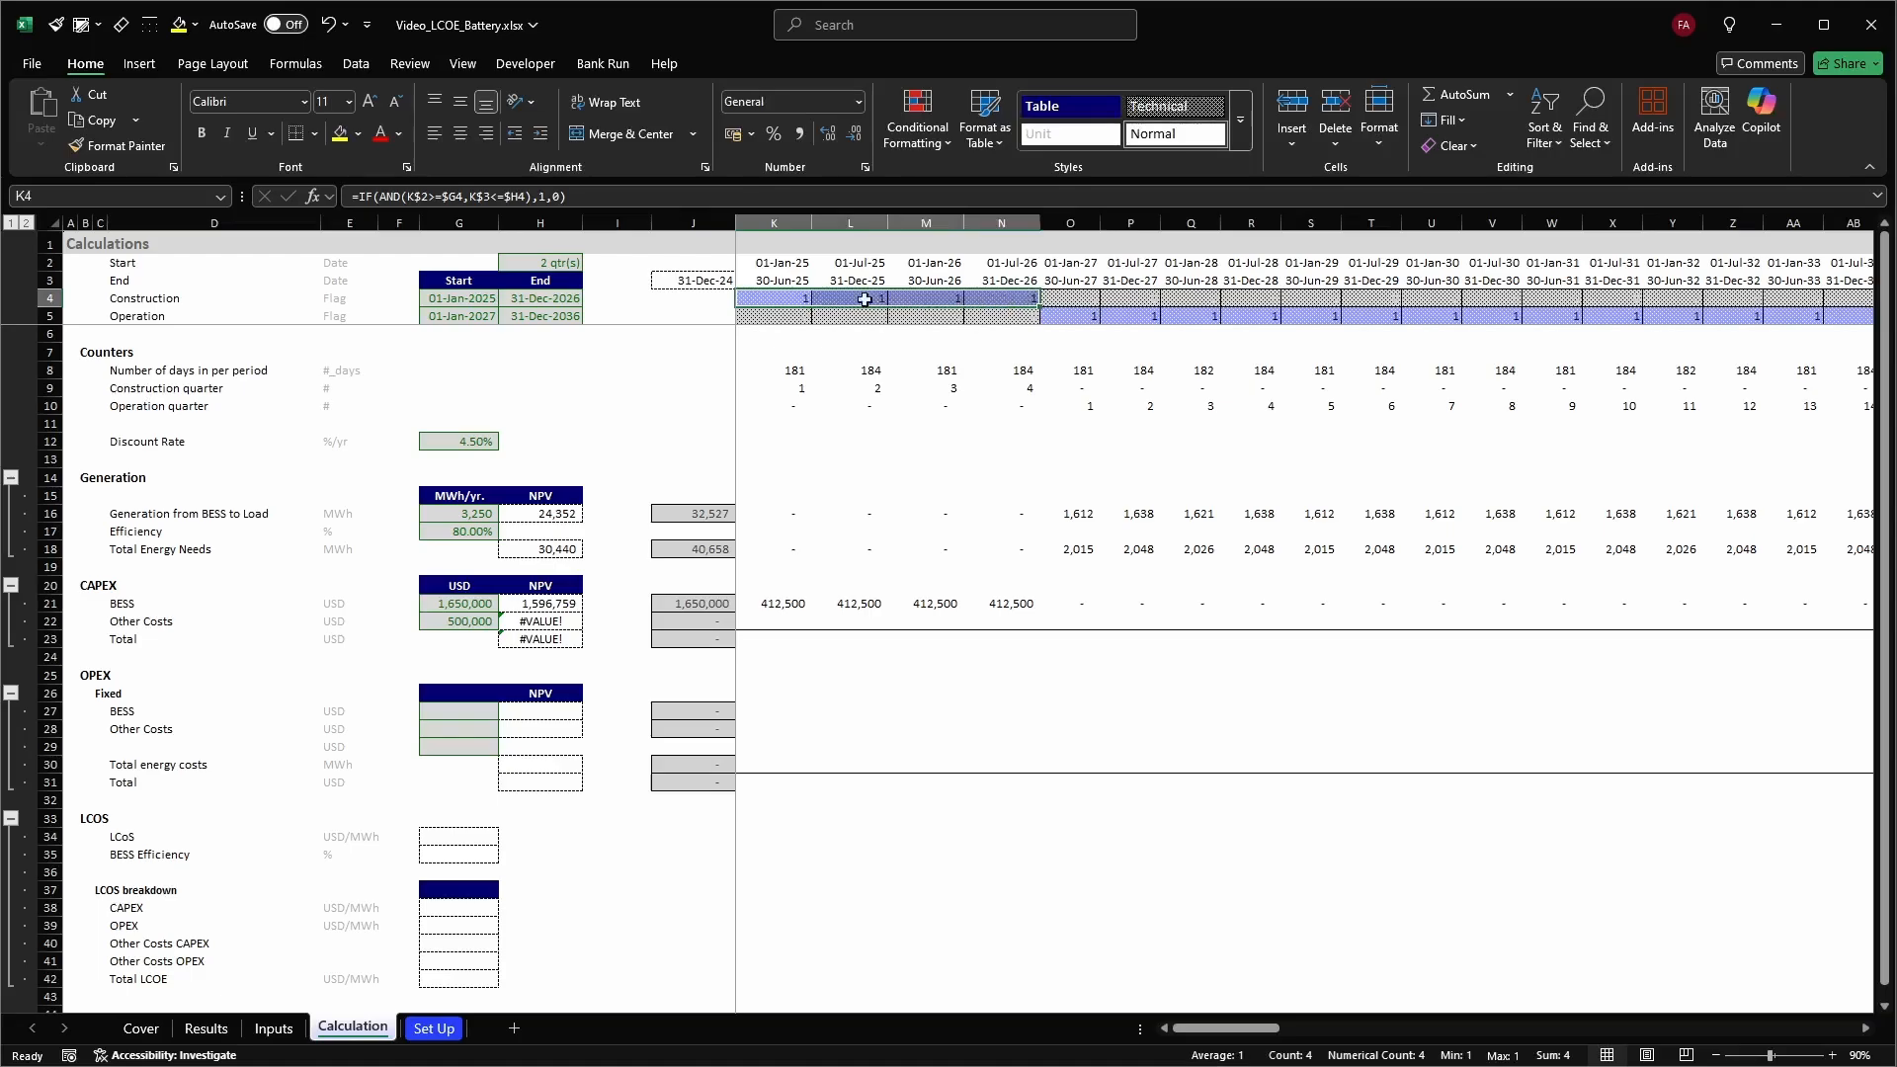
left_click_drag(778, 263, 1027, 280)
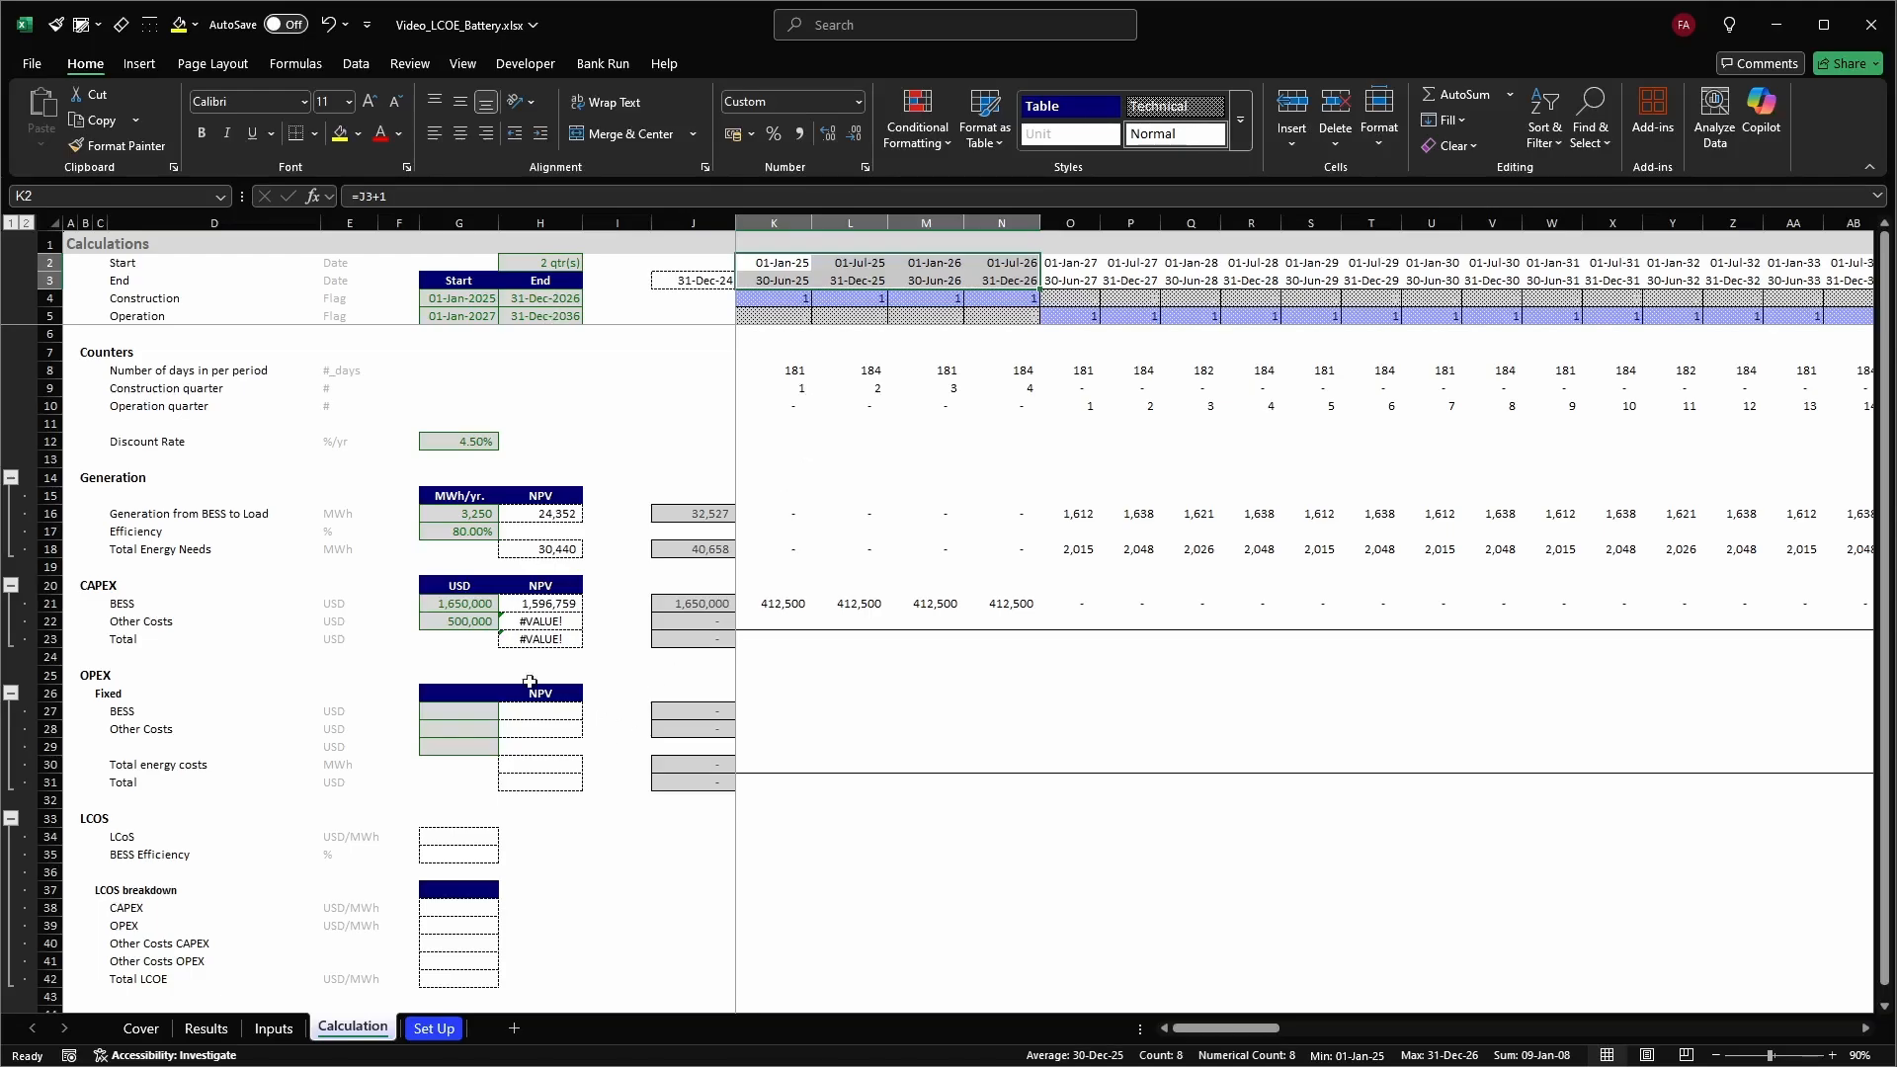
left_click(667, 605)
left_click(478, 604, "ctrl")
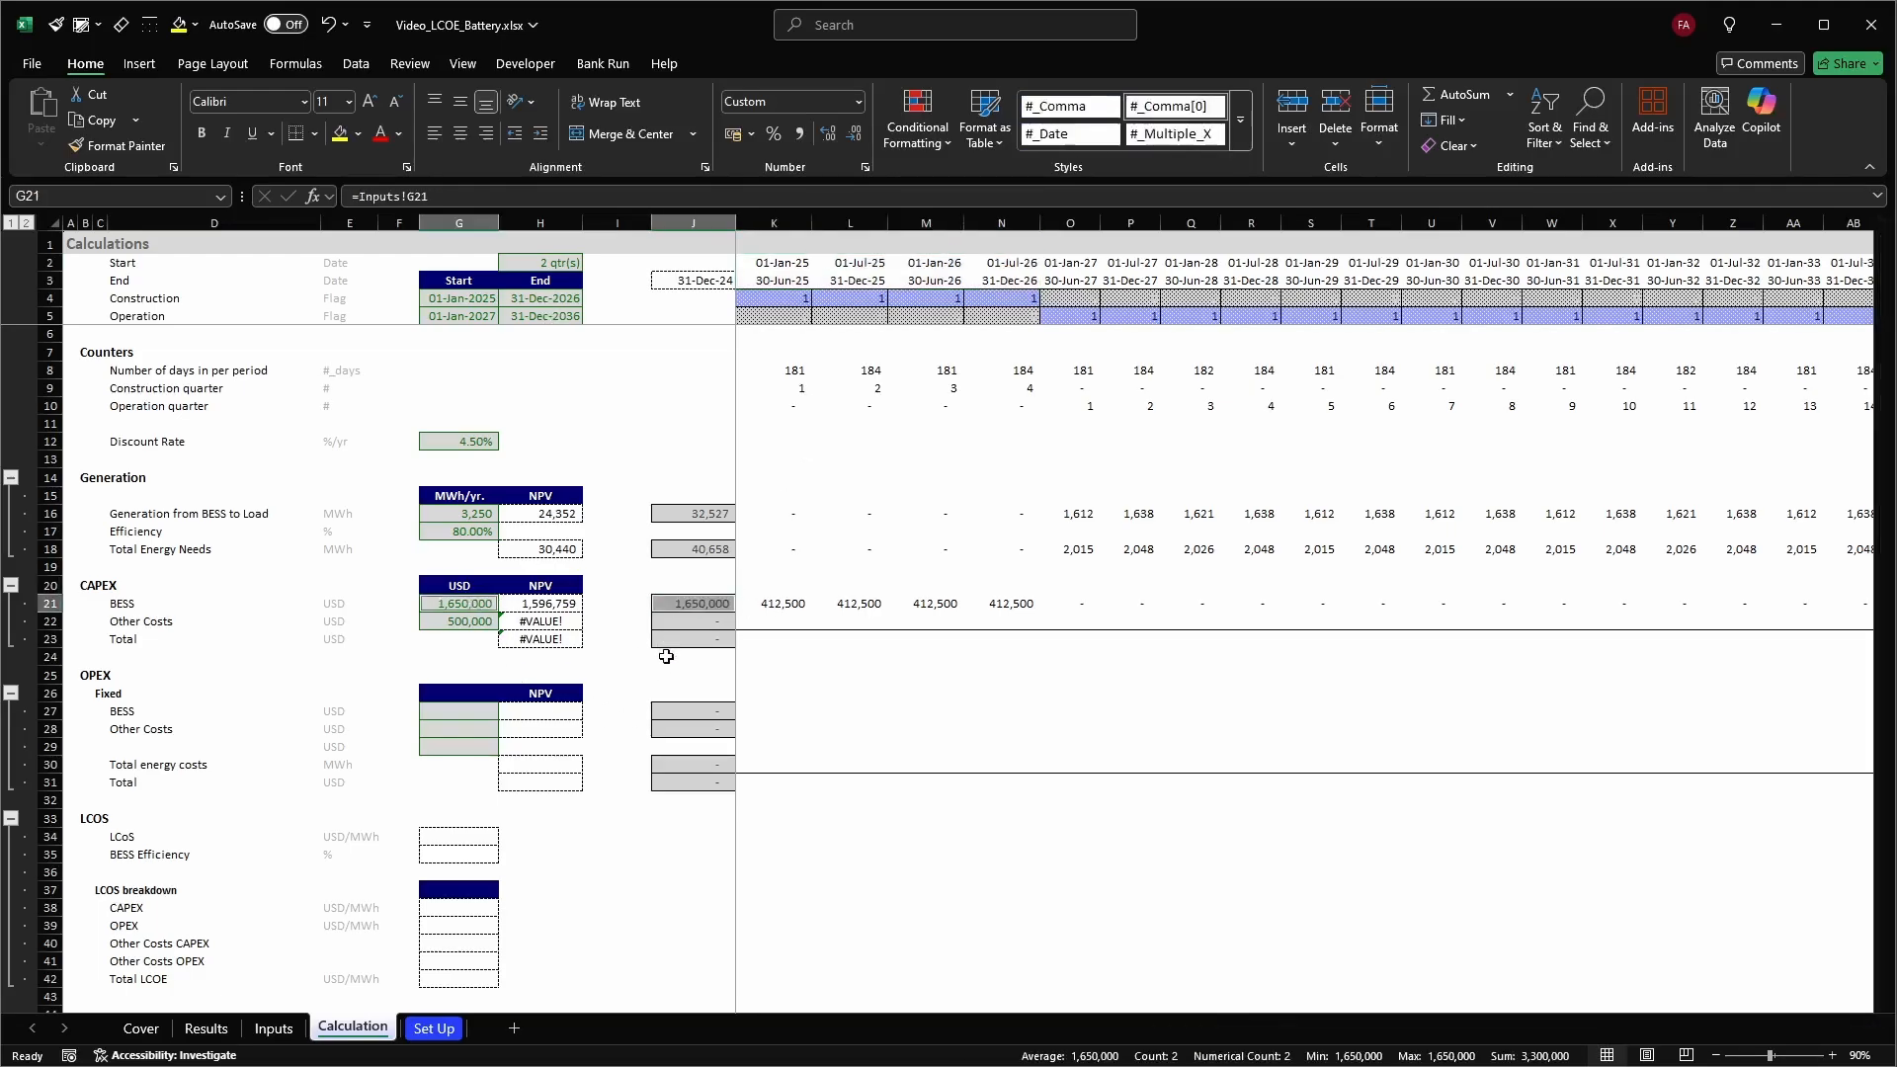
Set the Interval between periods on the Inputs sheet to 4 quarters and recheck J21 against G21 on the Calculation sheet
key("ctrl+Page_Up")
left_click(718, 393)
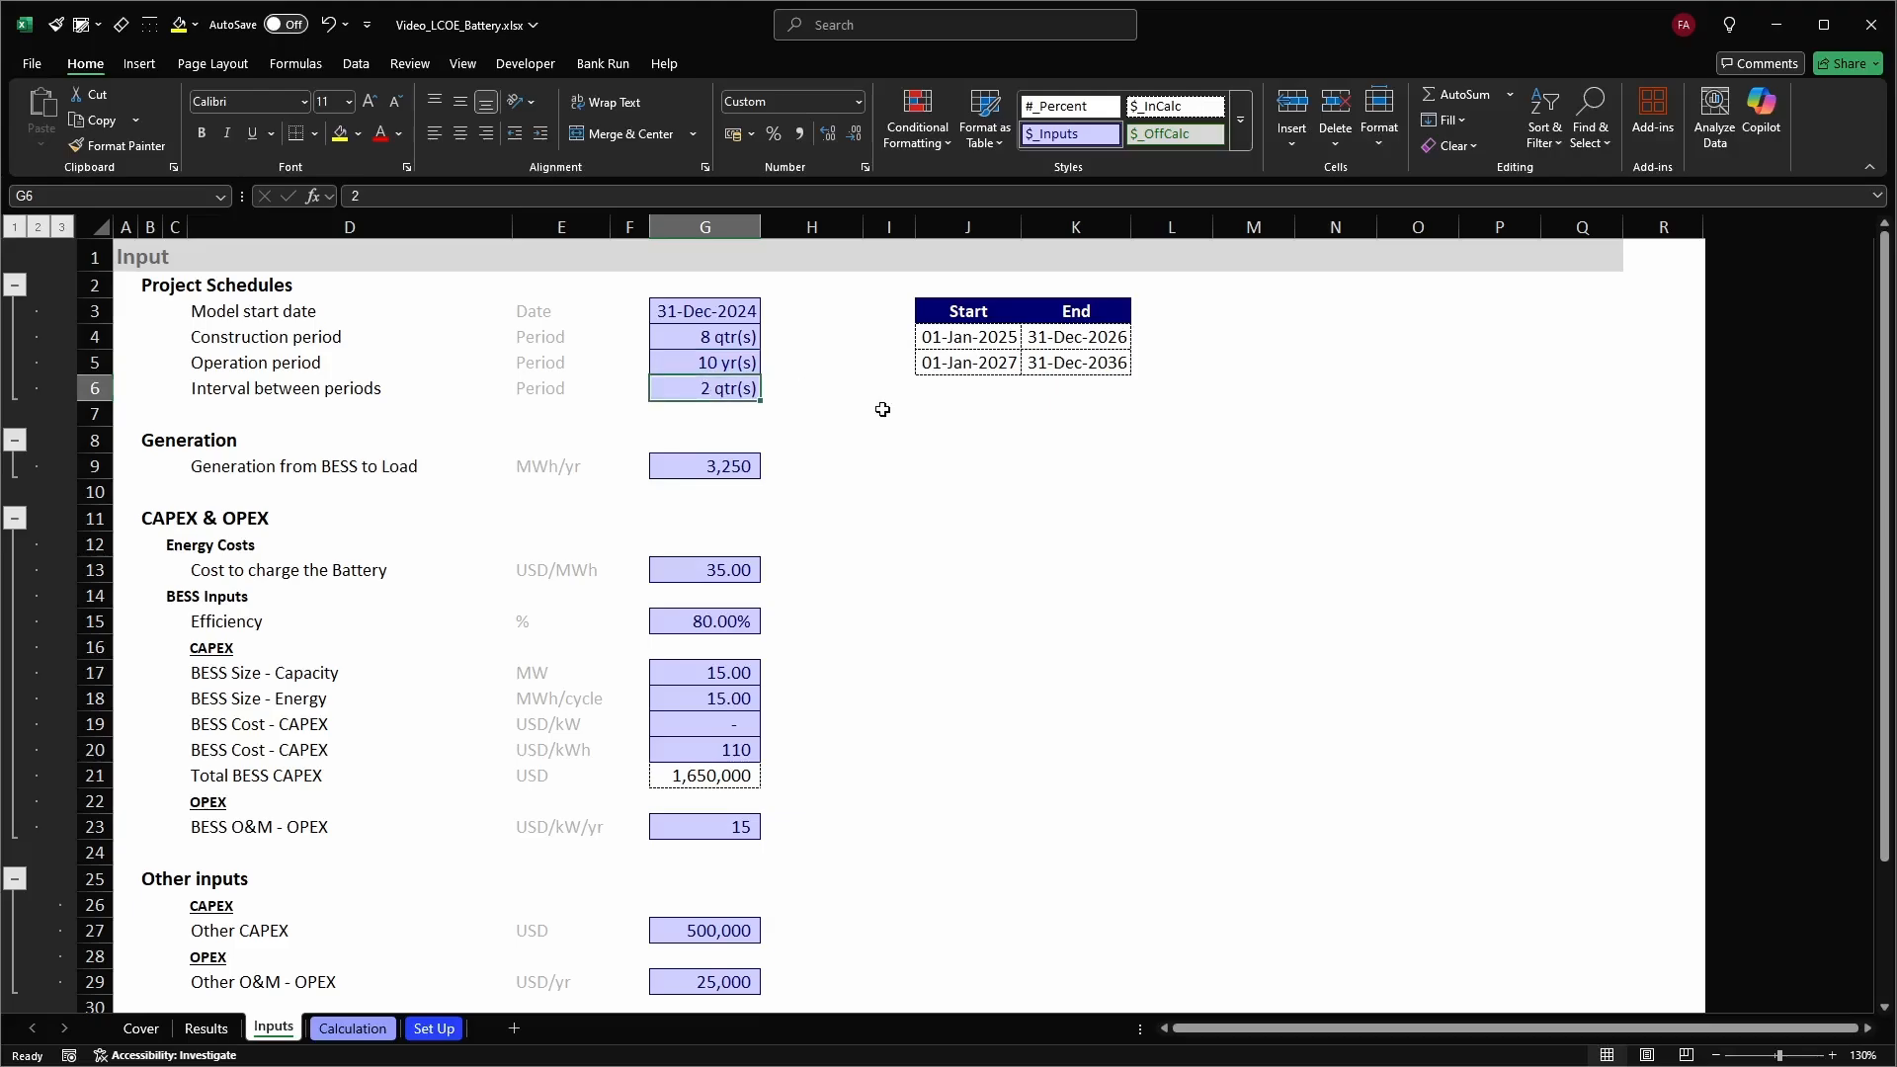
type("4")
key("Return")
key("ctrl+Page_Down")
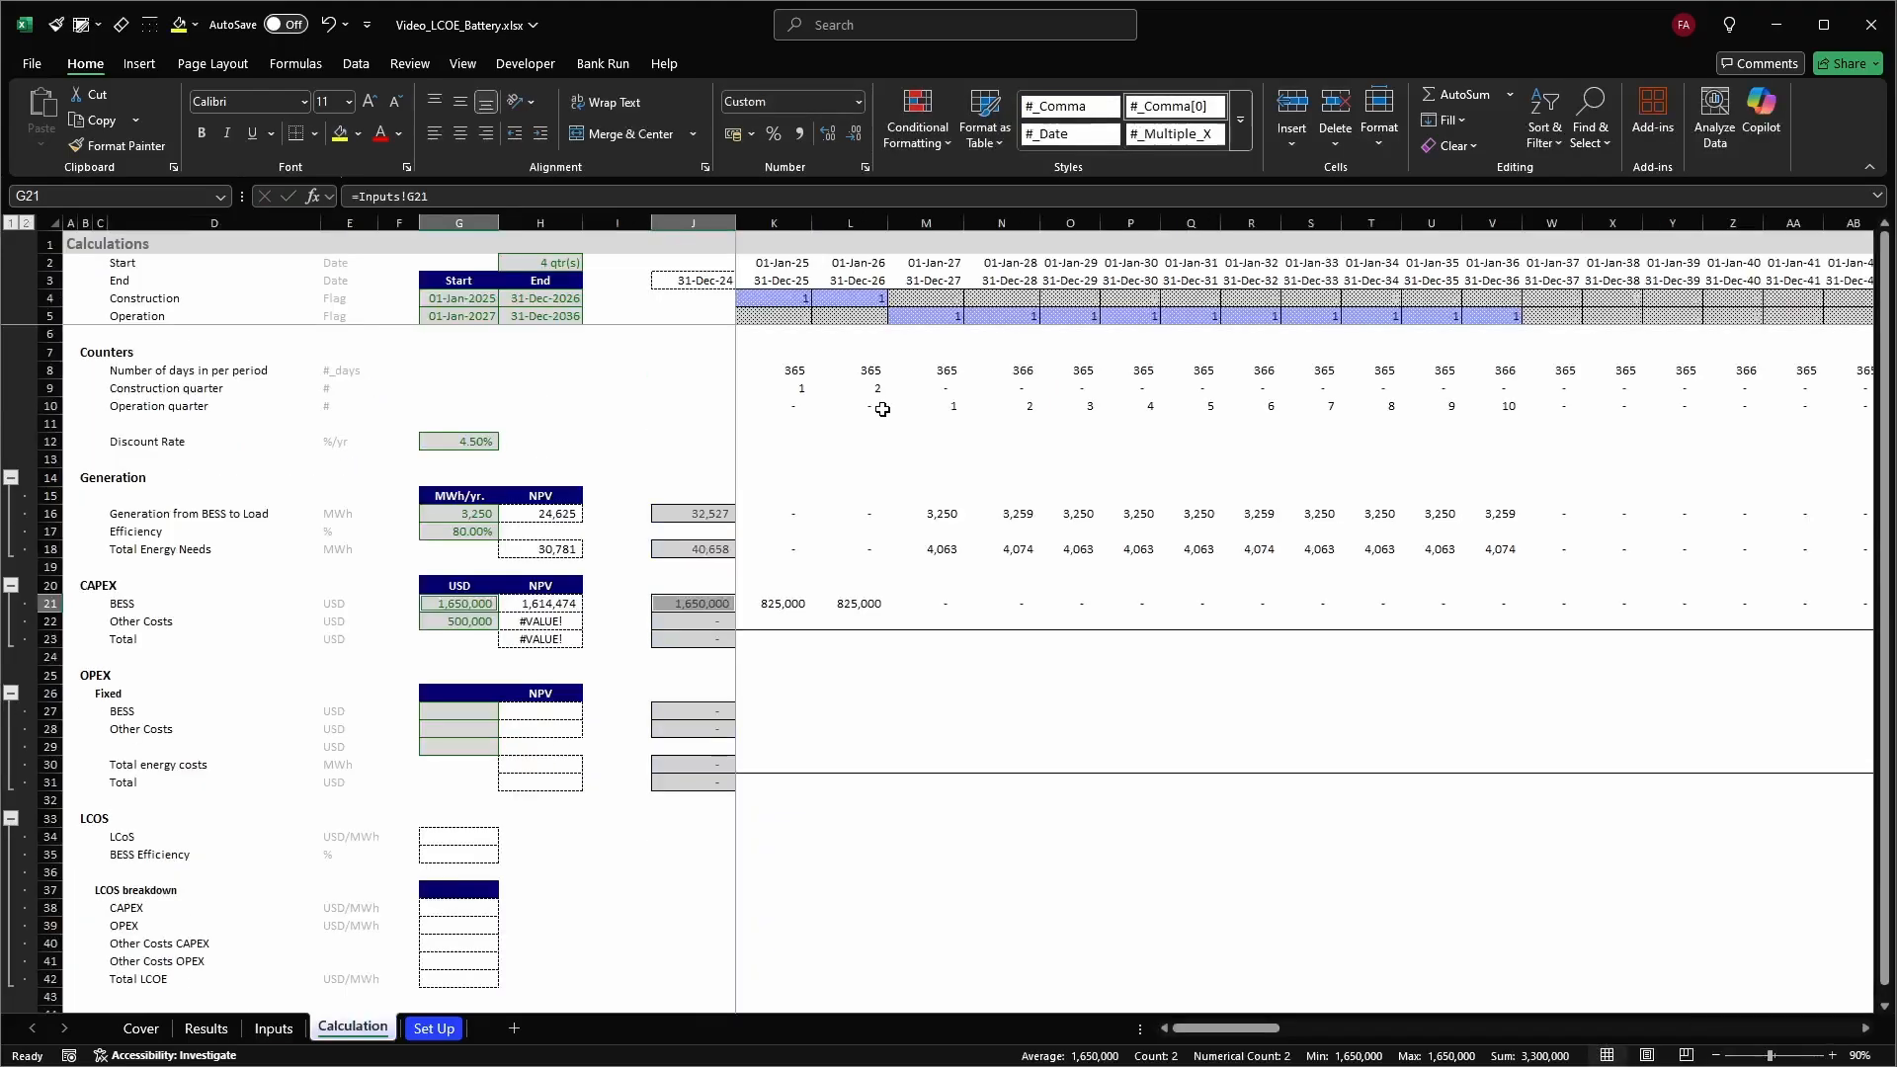
left_click(699, 603)
left_click(490, 603)
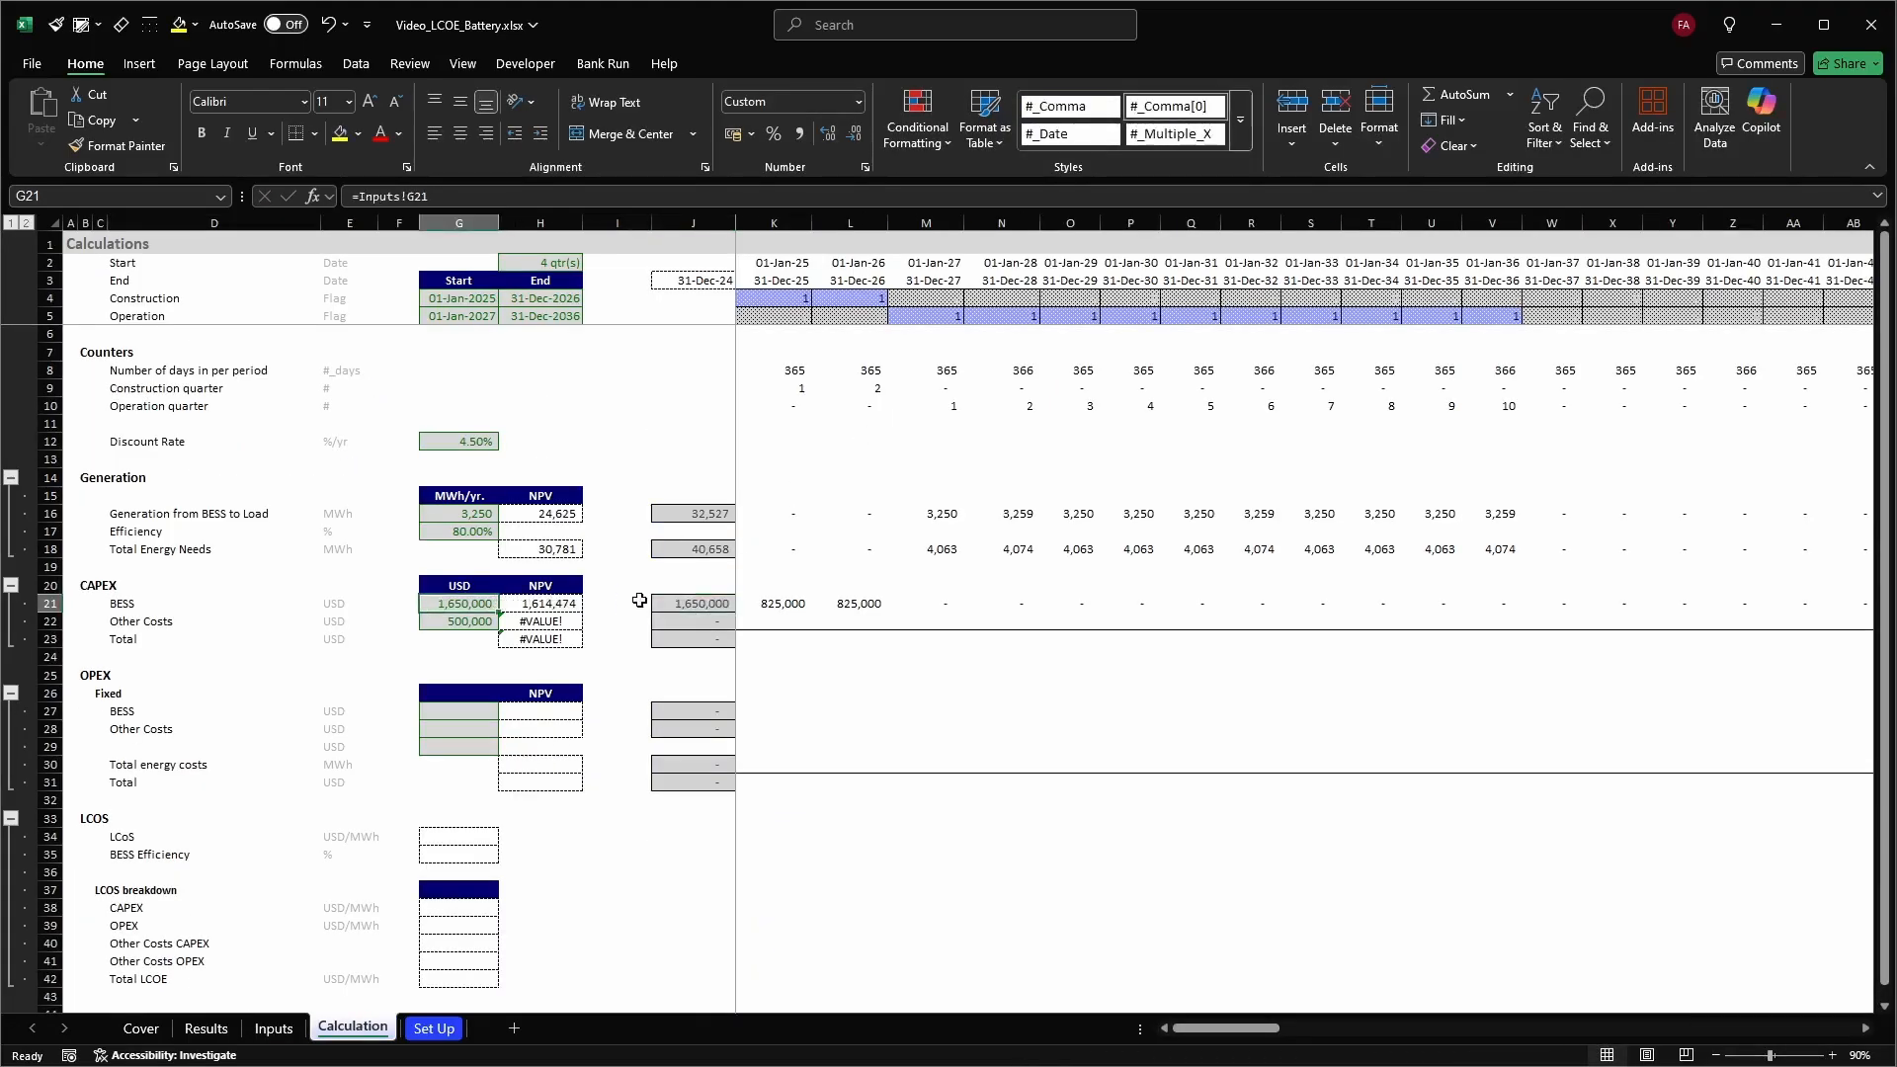
On the Inputs sheet, set the Construction period to 4 quarters and the Interval between periods to 2 quarters, and return to the Calculation sheet
left_click(685, 602)
left_click(848, 603)
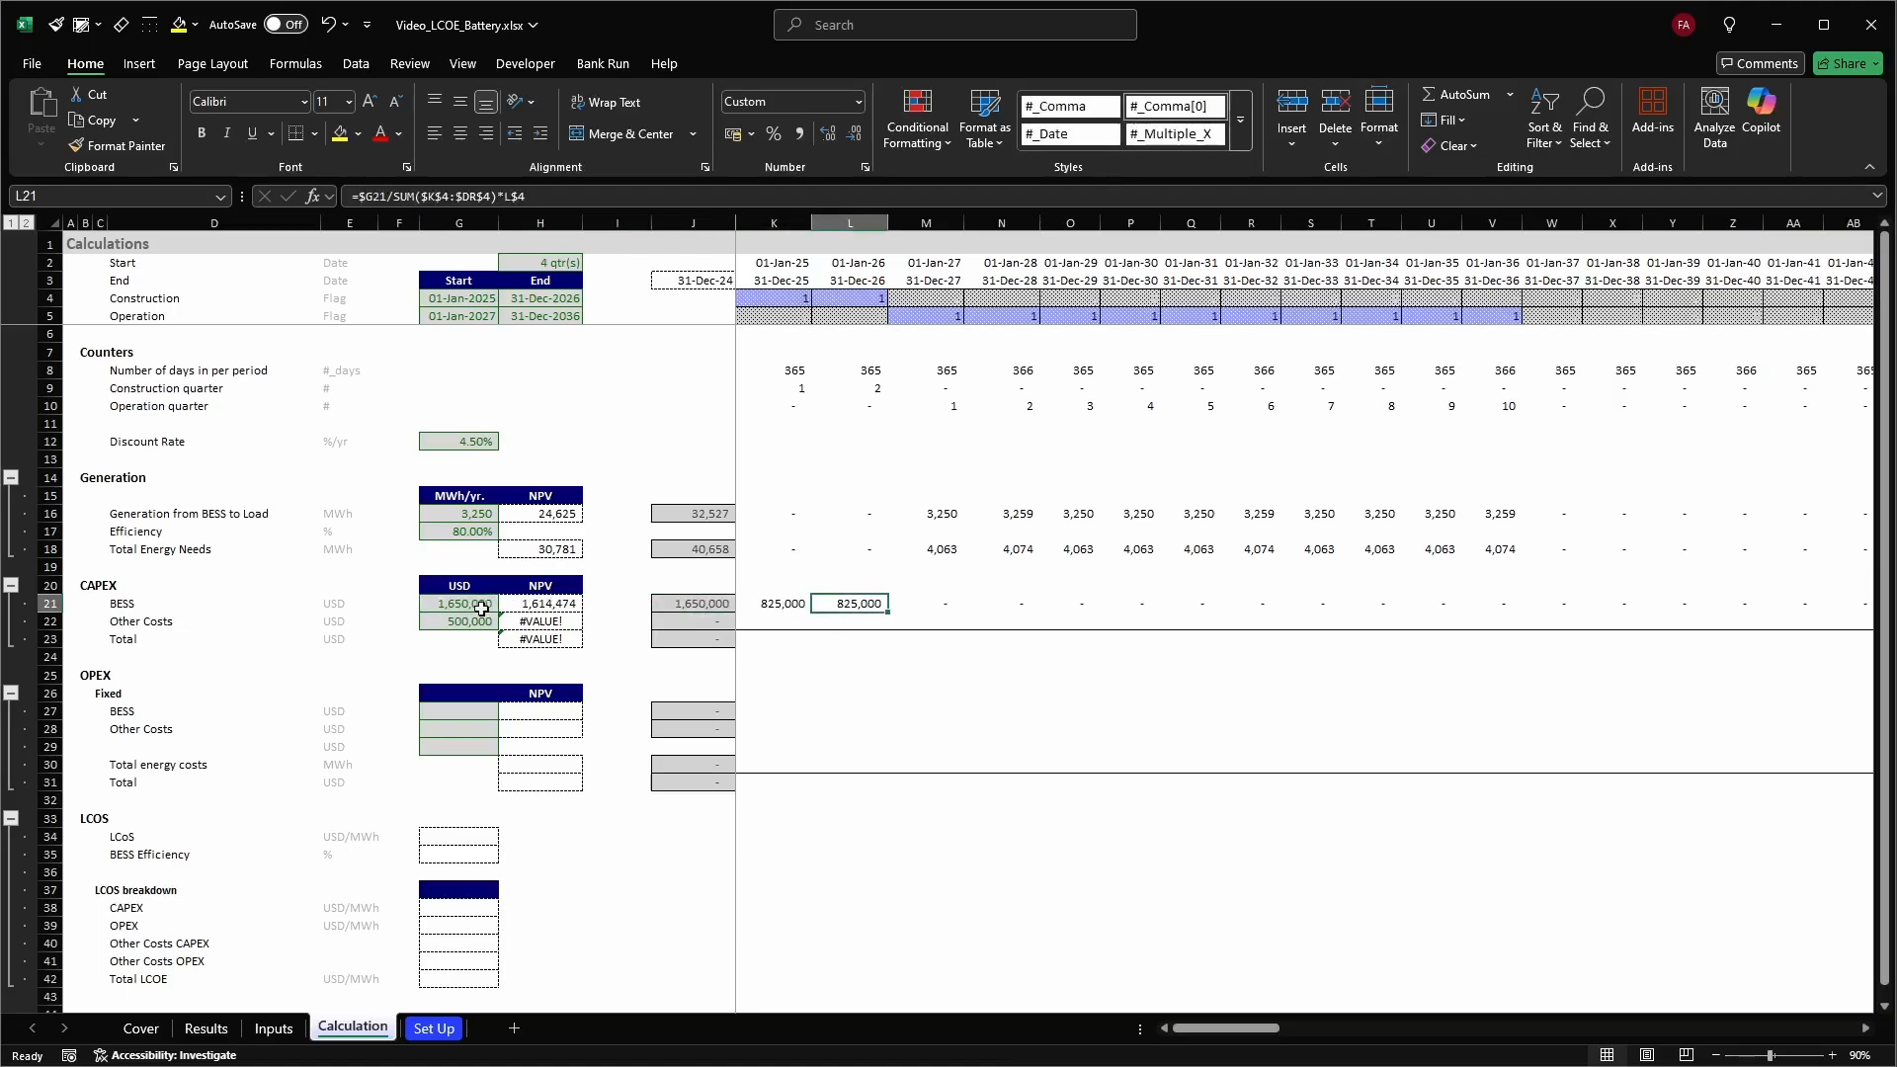
key("ctrl+Page_Up")
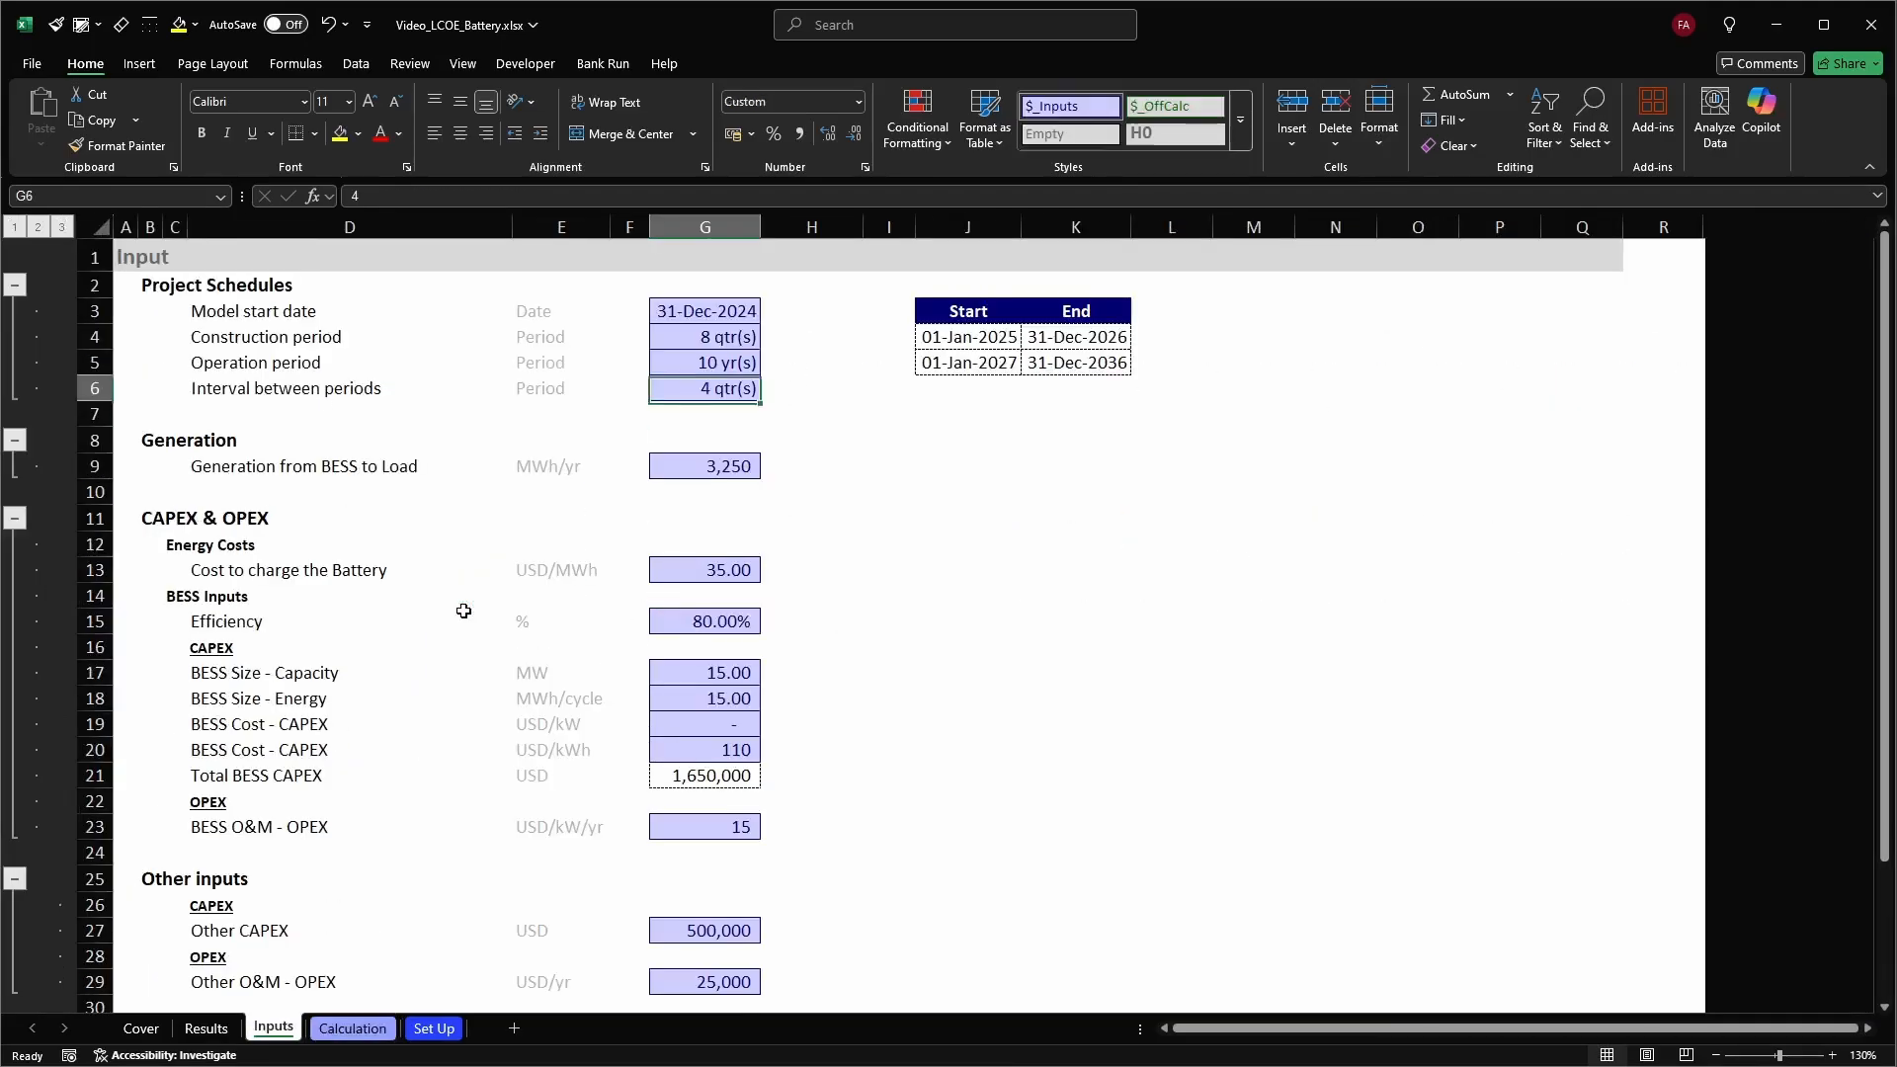
type("4")
key("Return")
key("Return")
key("Return")
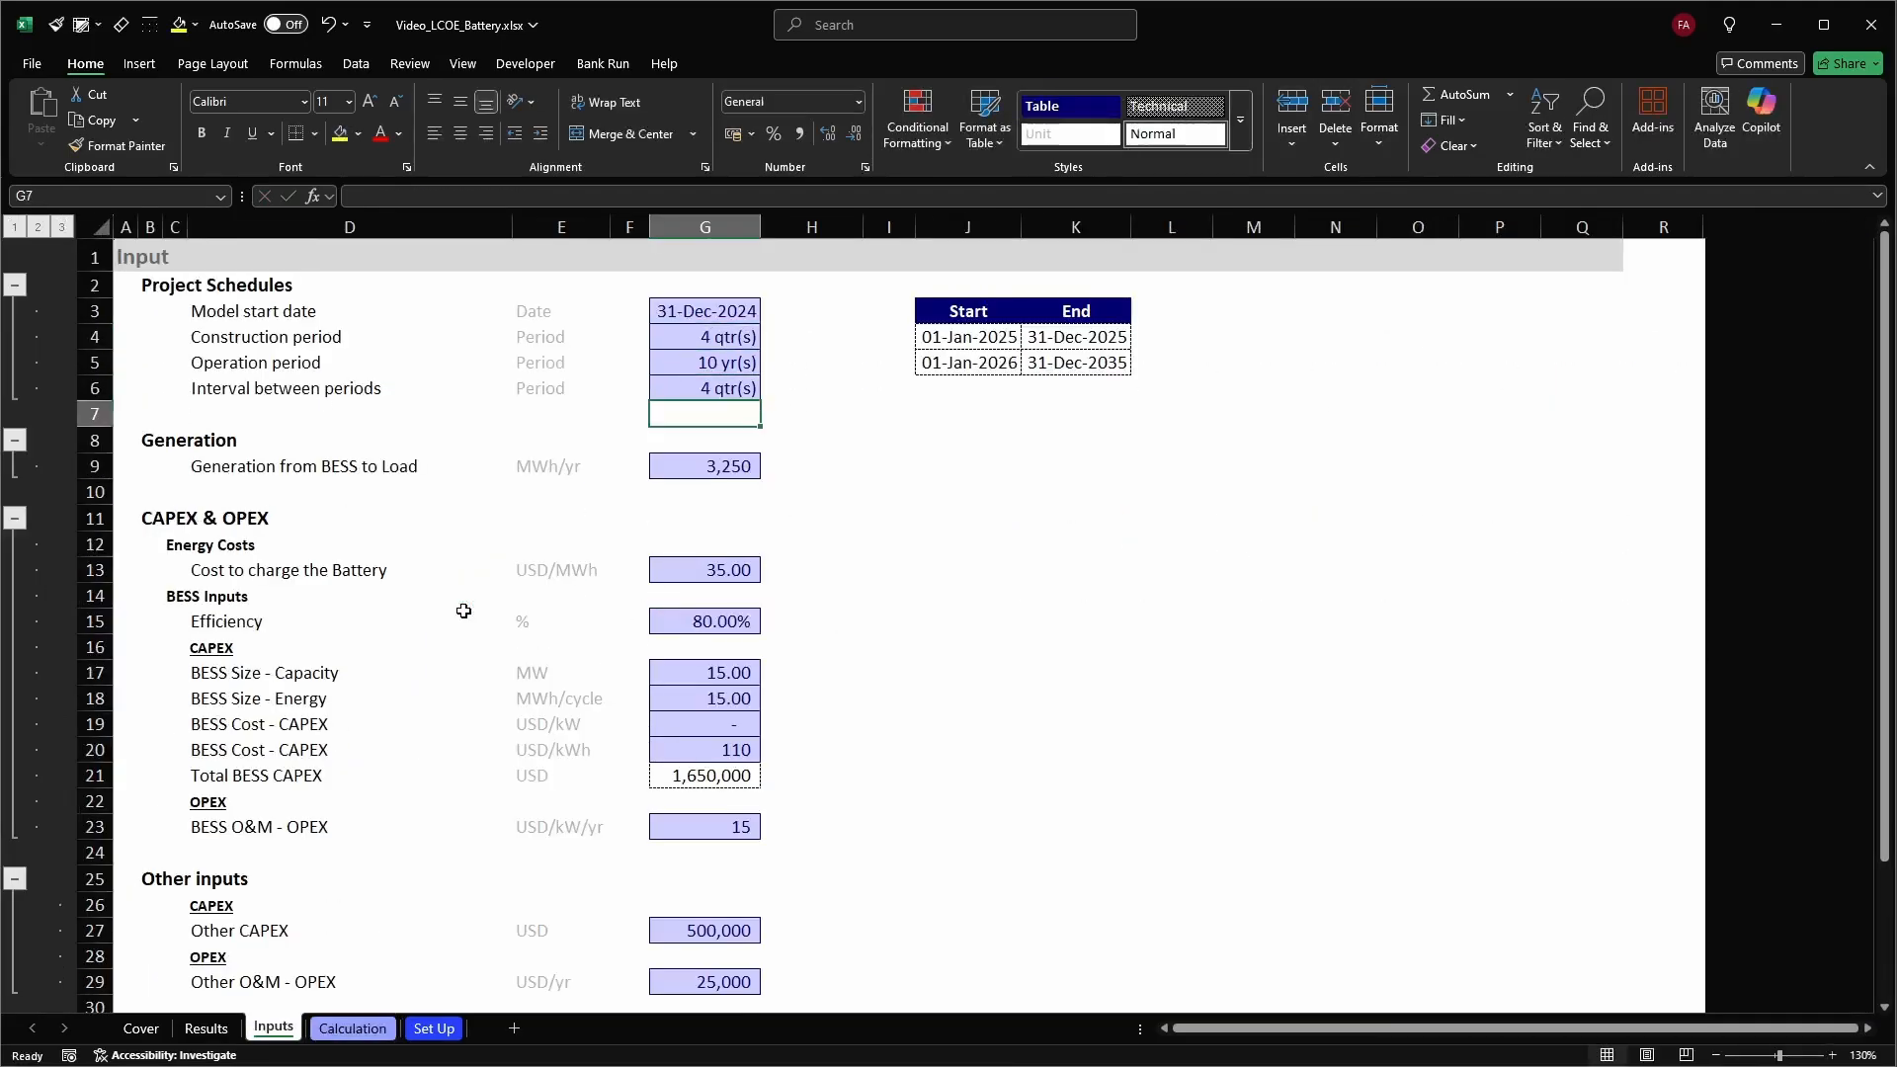
key("Up")
type("2")
key("Return")
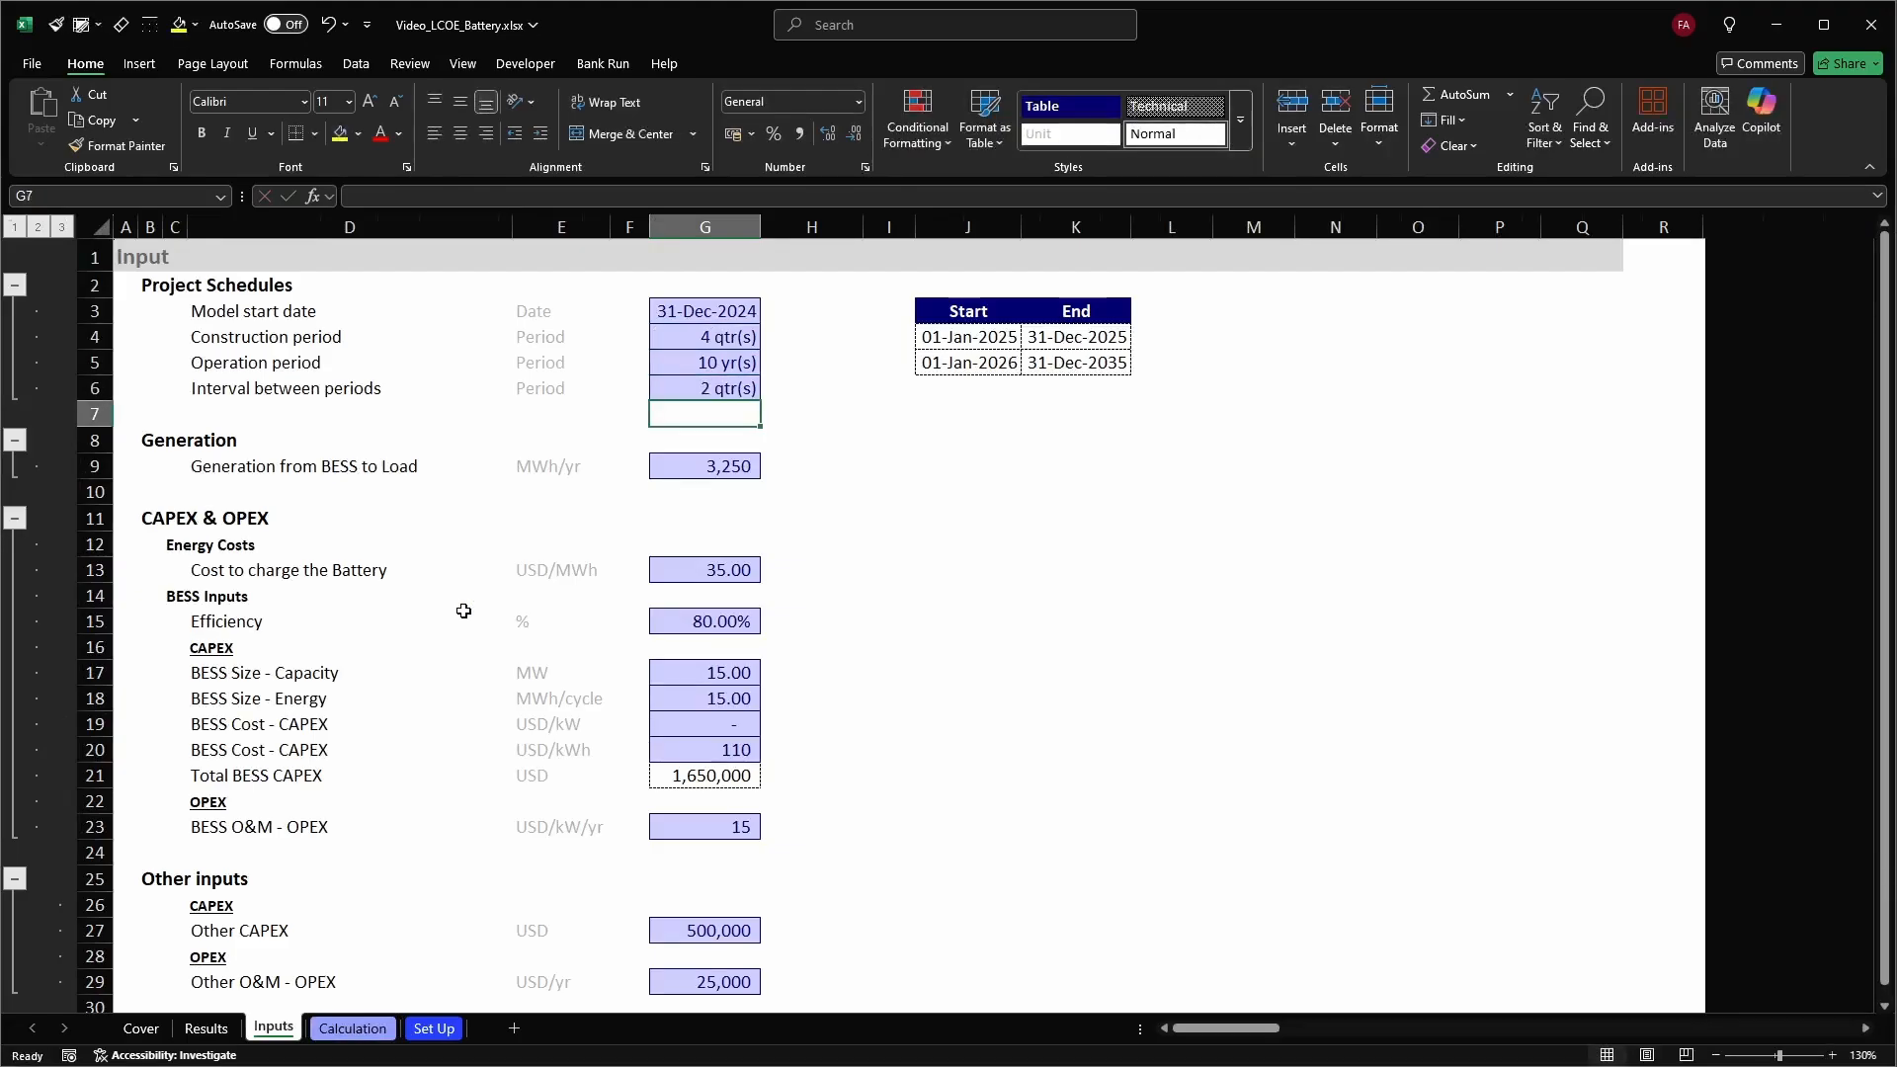
key("ctrl+Page_Down")
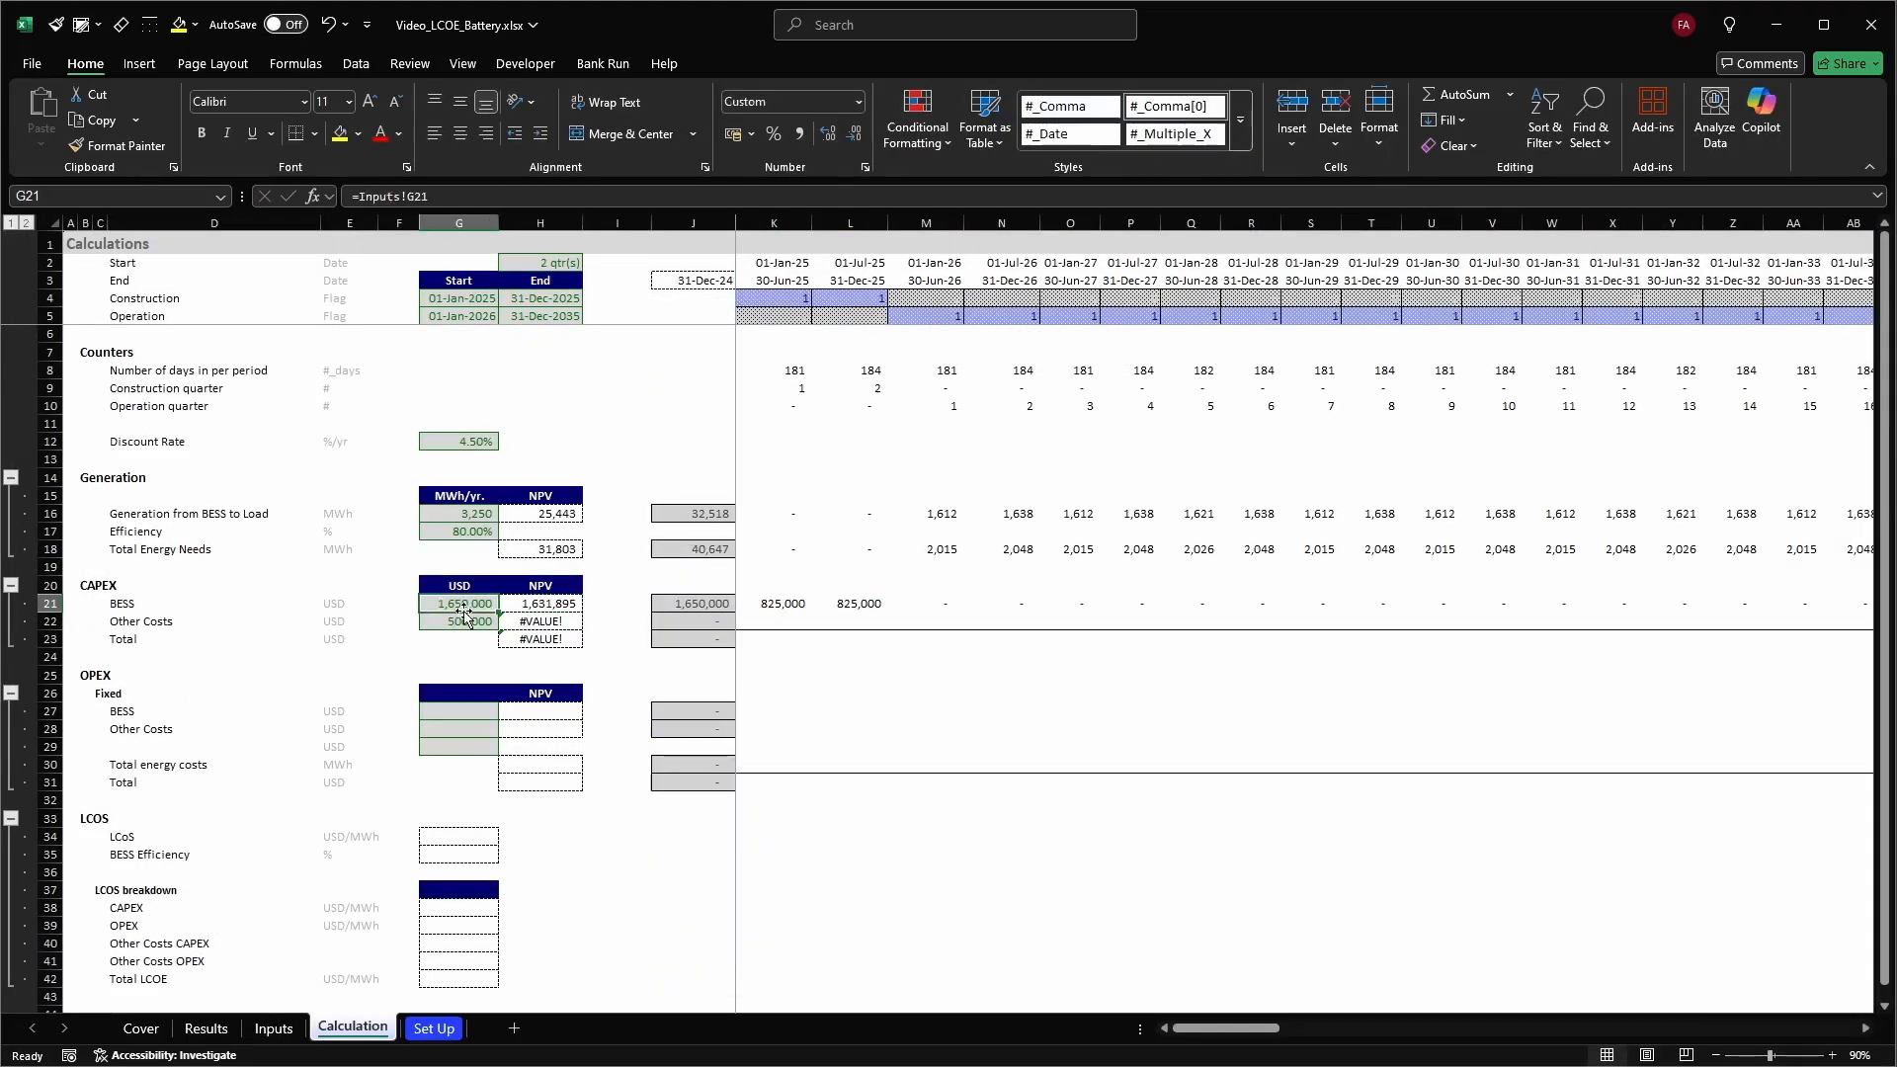
left_click(629, 566)
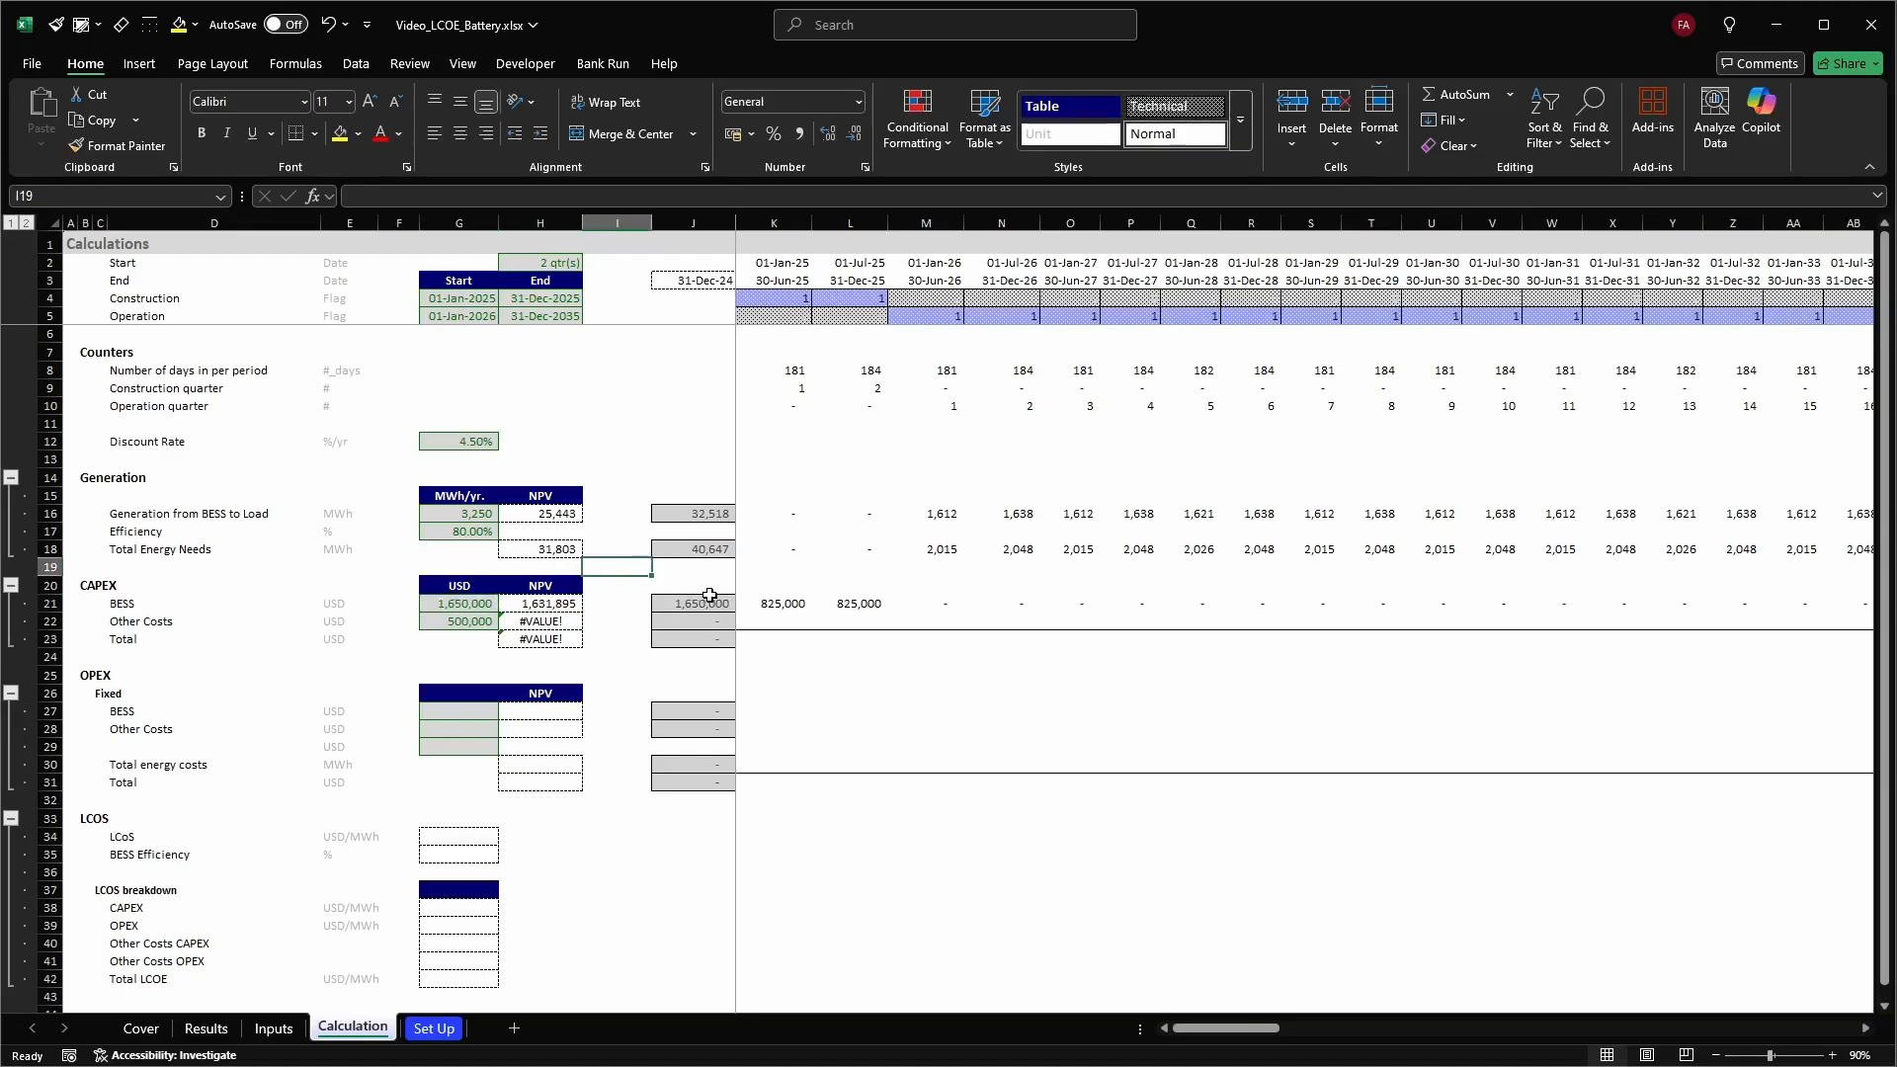
Copy the BESS CAPEX formula from K21 into K22 and fill it across the Other Costs row of the CAPEX section
left_click(794, 605)
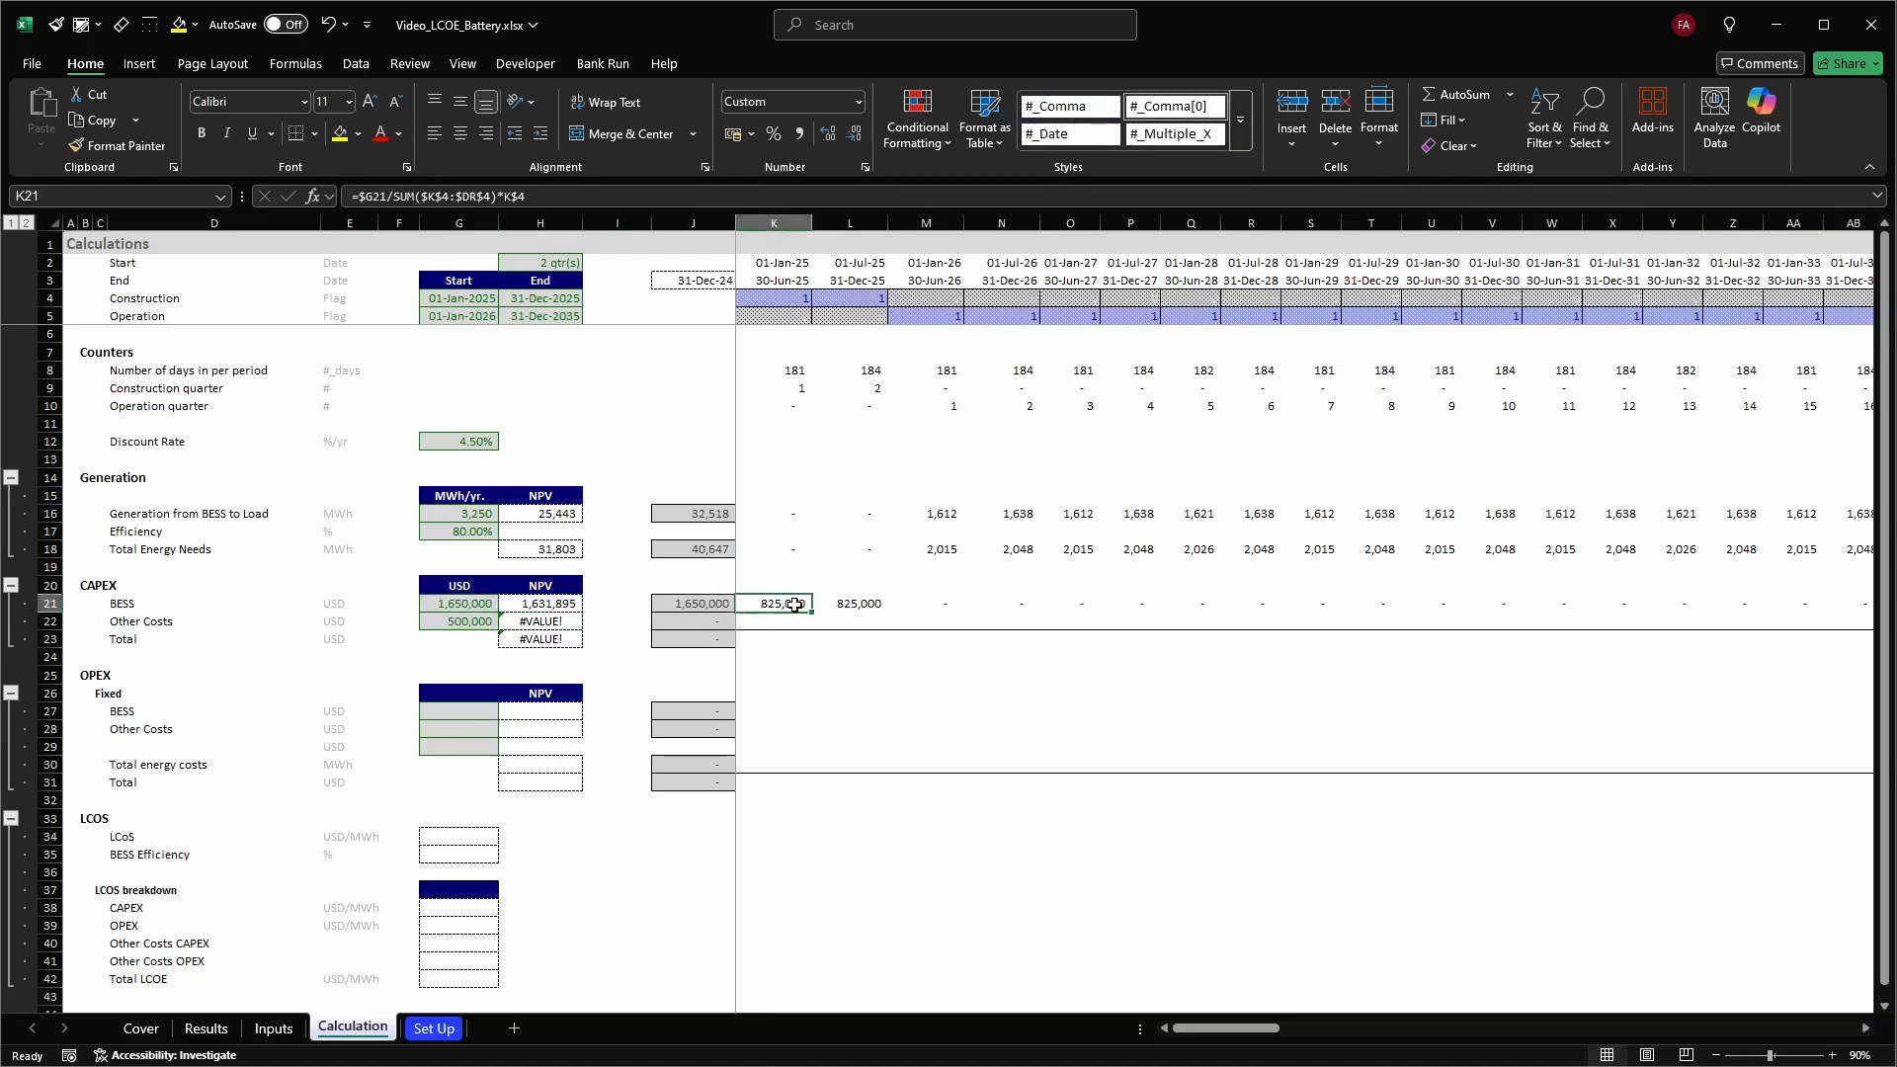
key("ctrl+c")
key("Down")
key("ctrl+v")
key("F2")
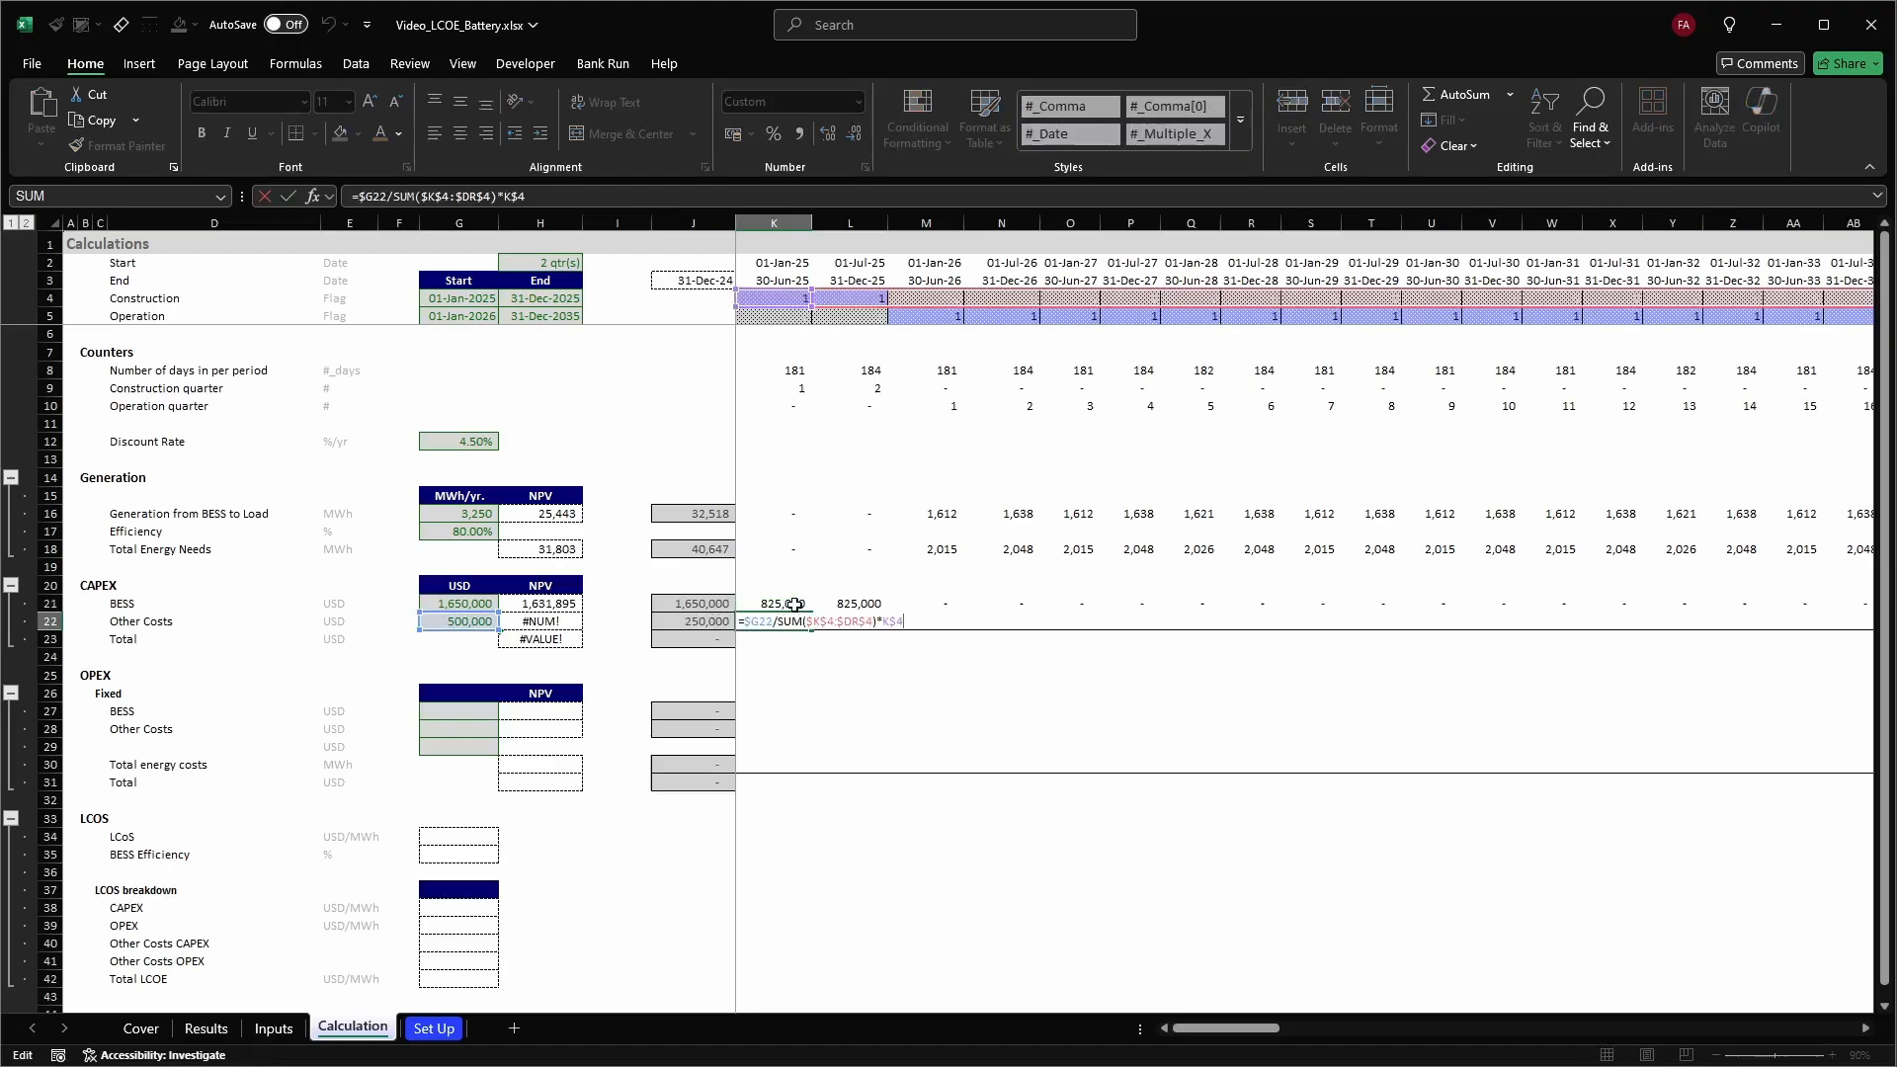
key("Escape")
key("ctrl+shift+Right")
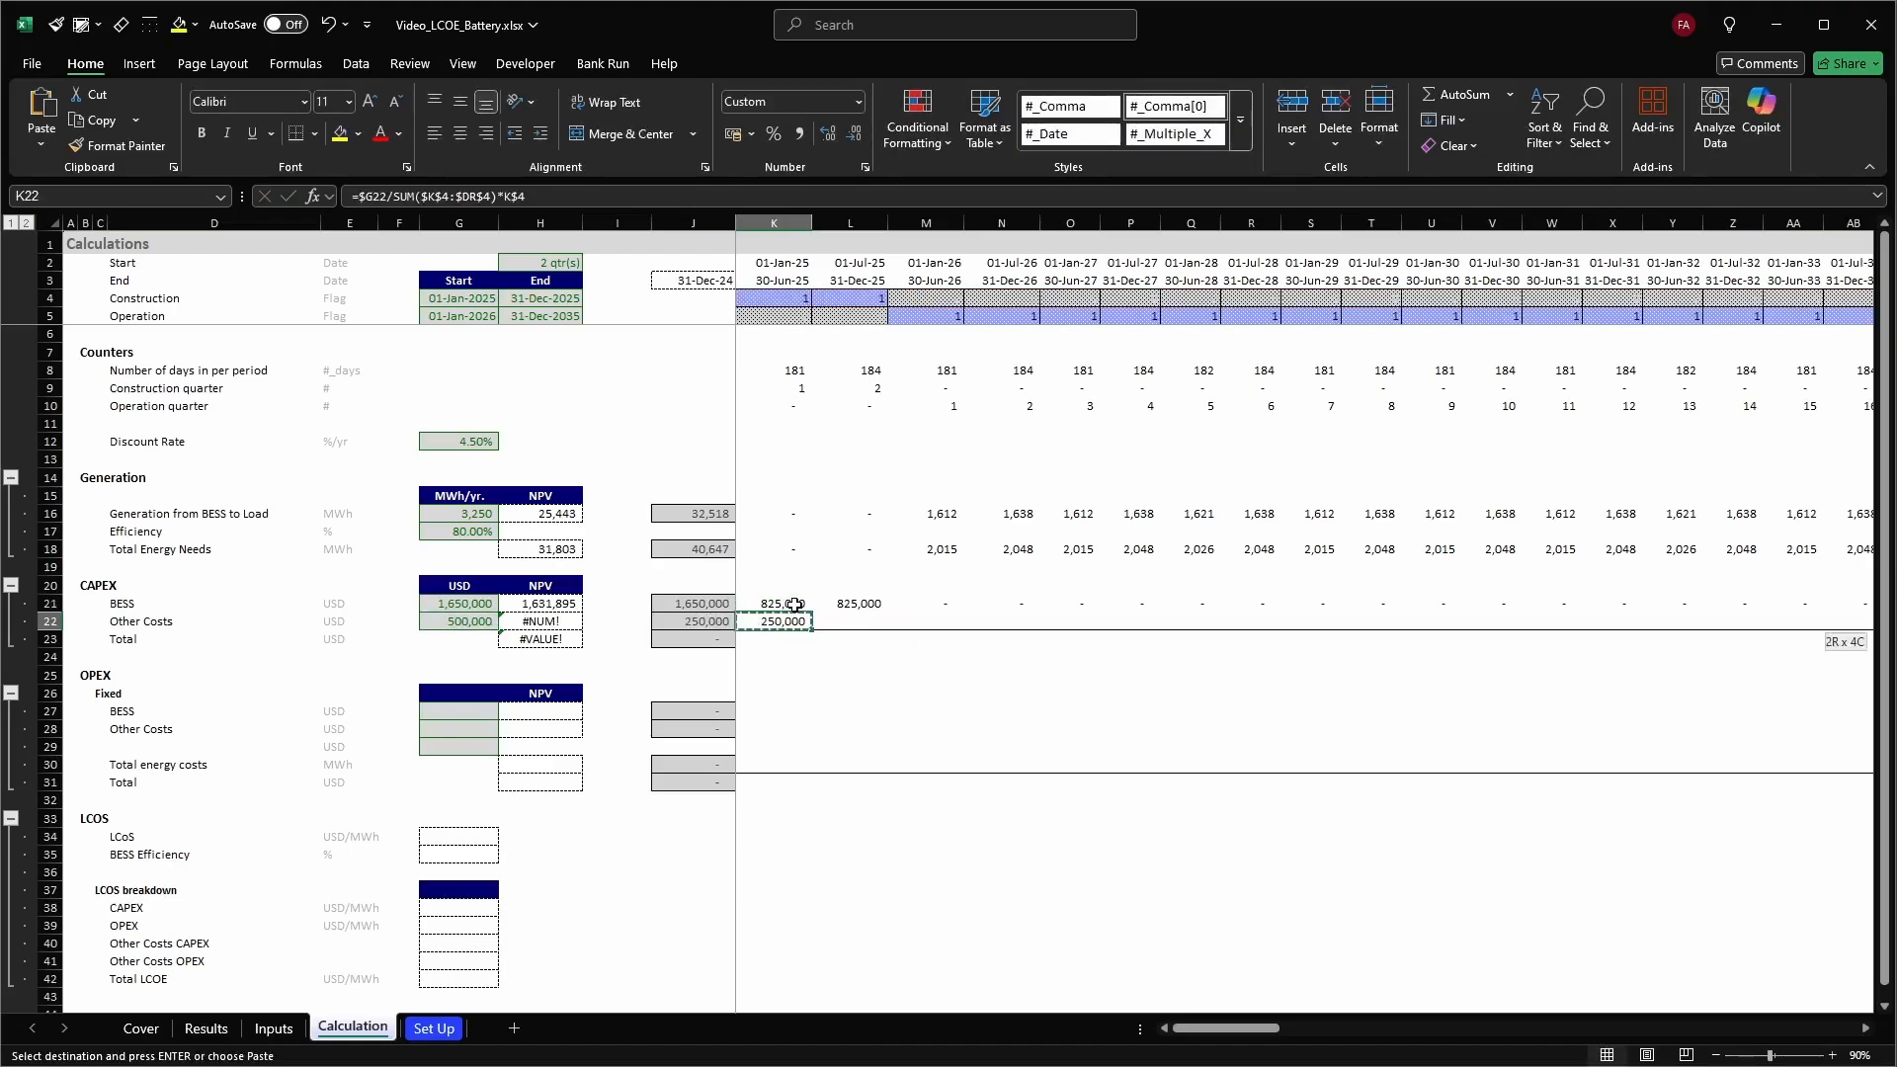
key("ctrl+r")
Review the Other Costs formulas along row 22, and compare the row total in J22 with the input in G22
key("Left")
key("Right")
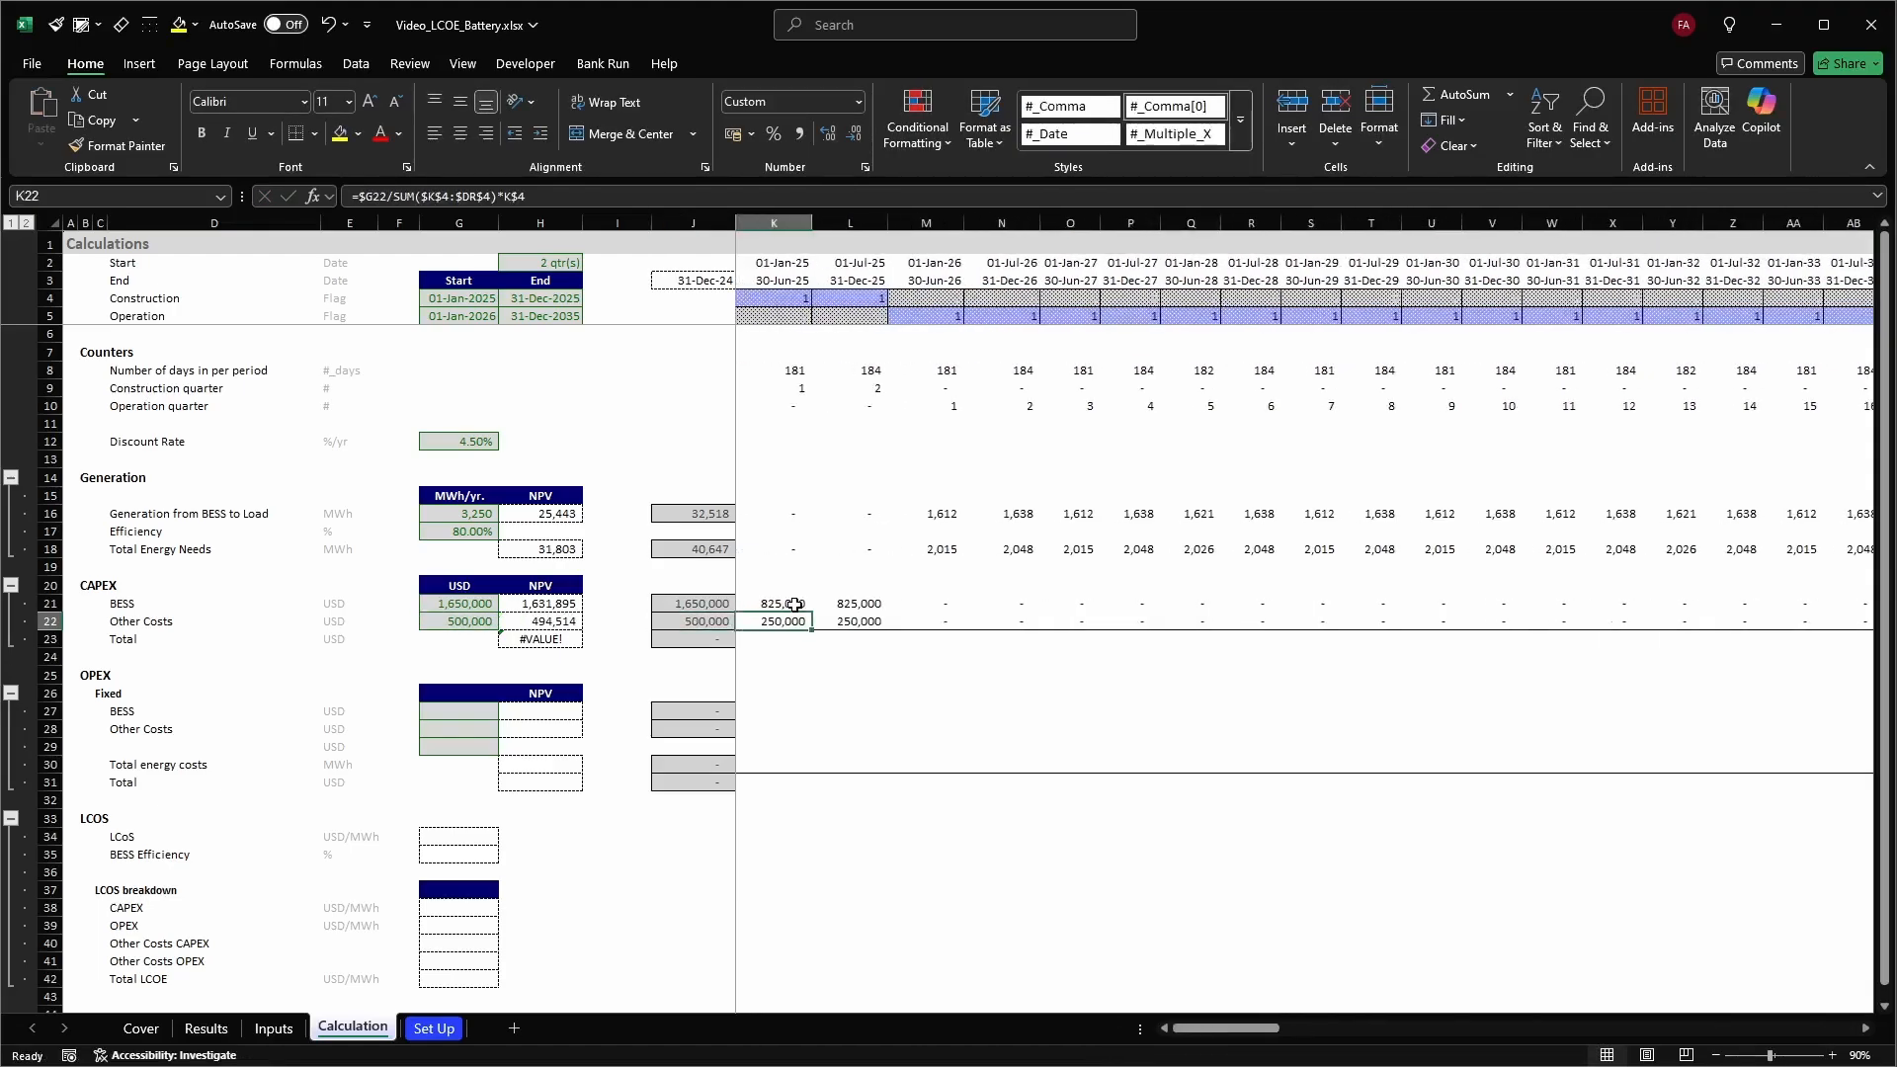
key("Right")
key("Left")
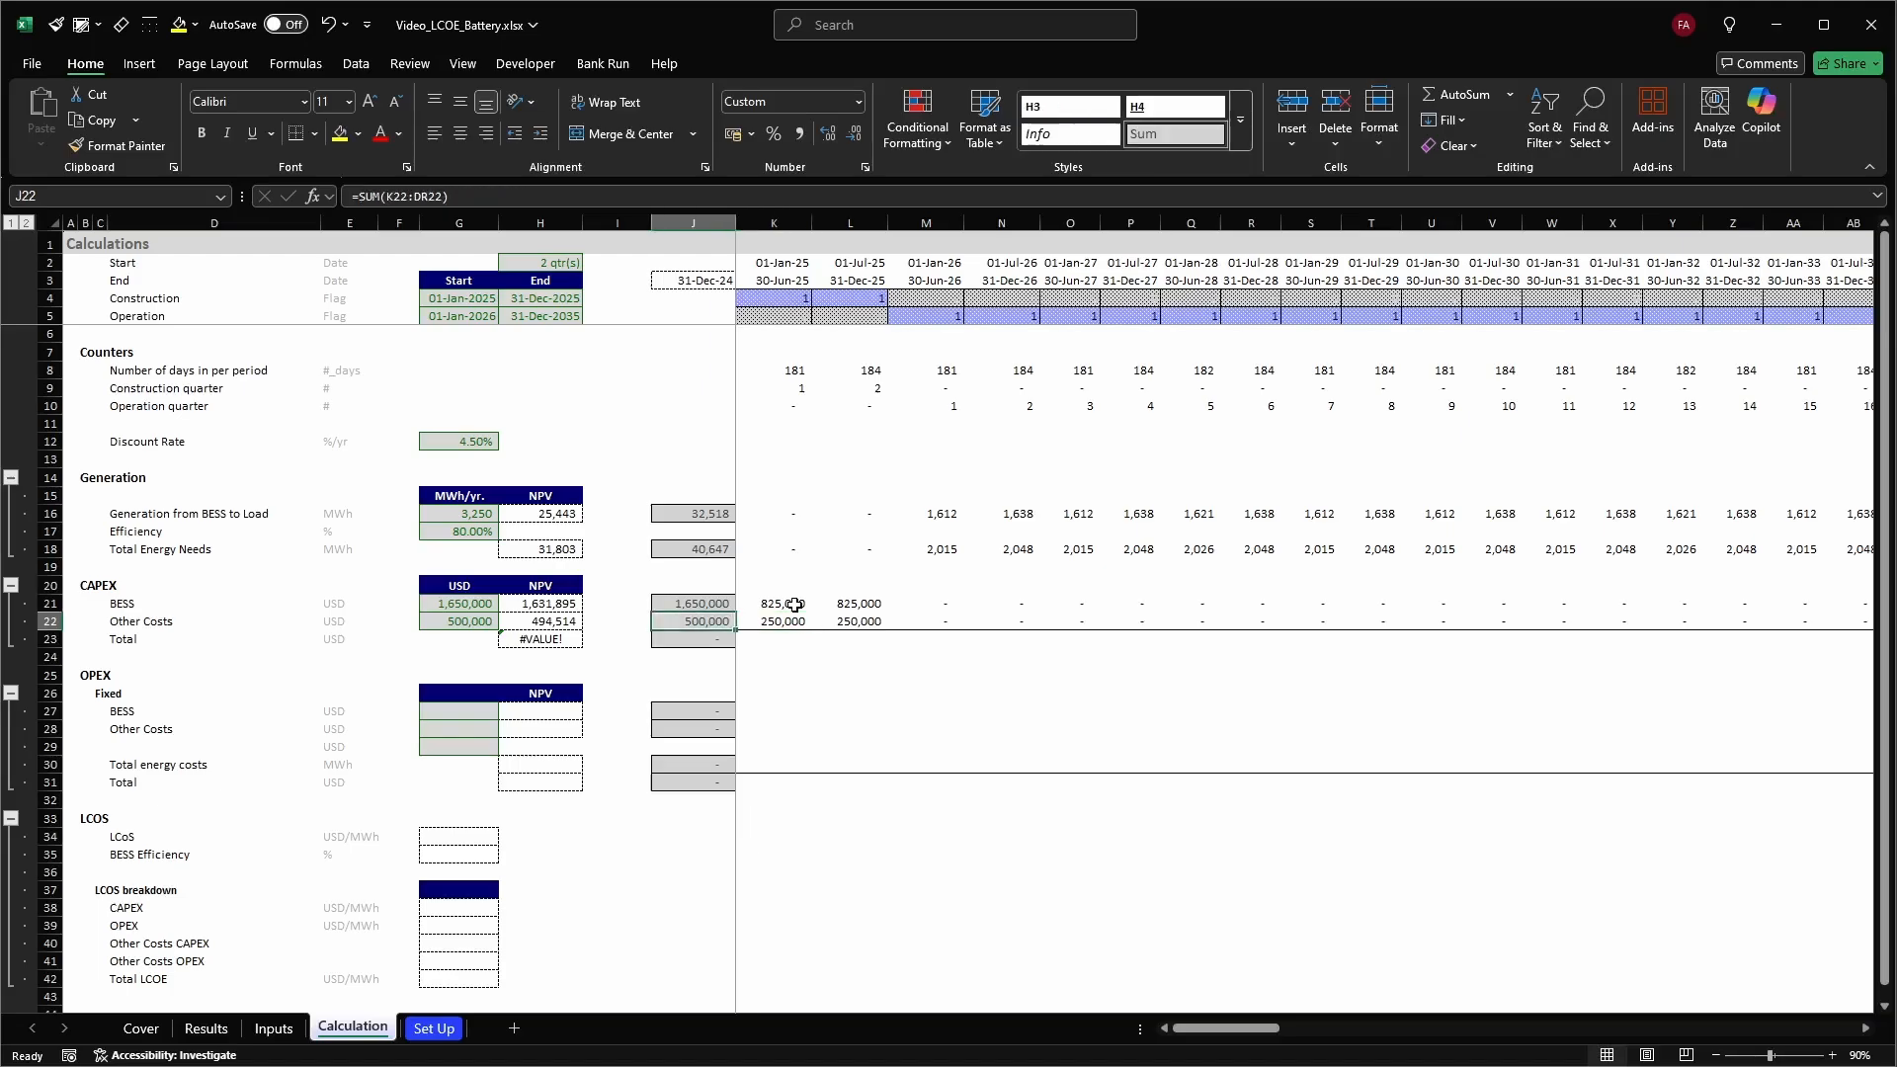
key("Right")
key("Right")
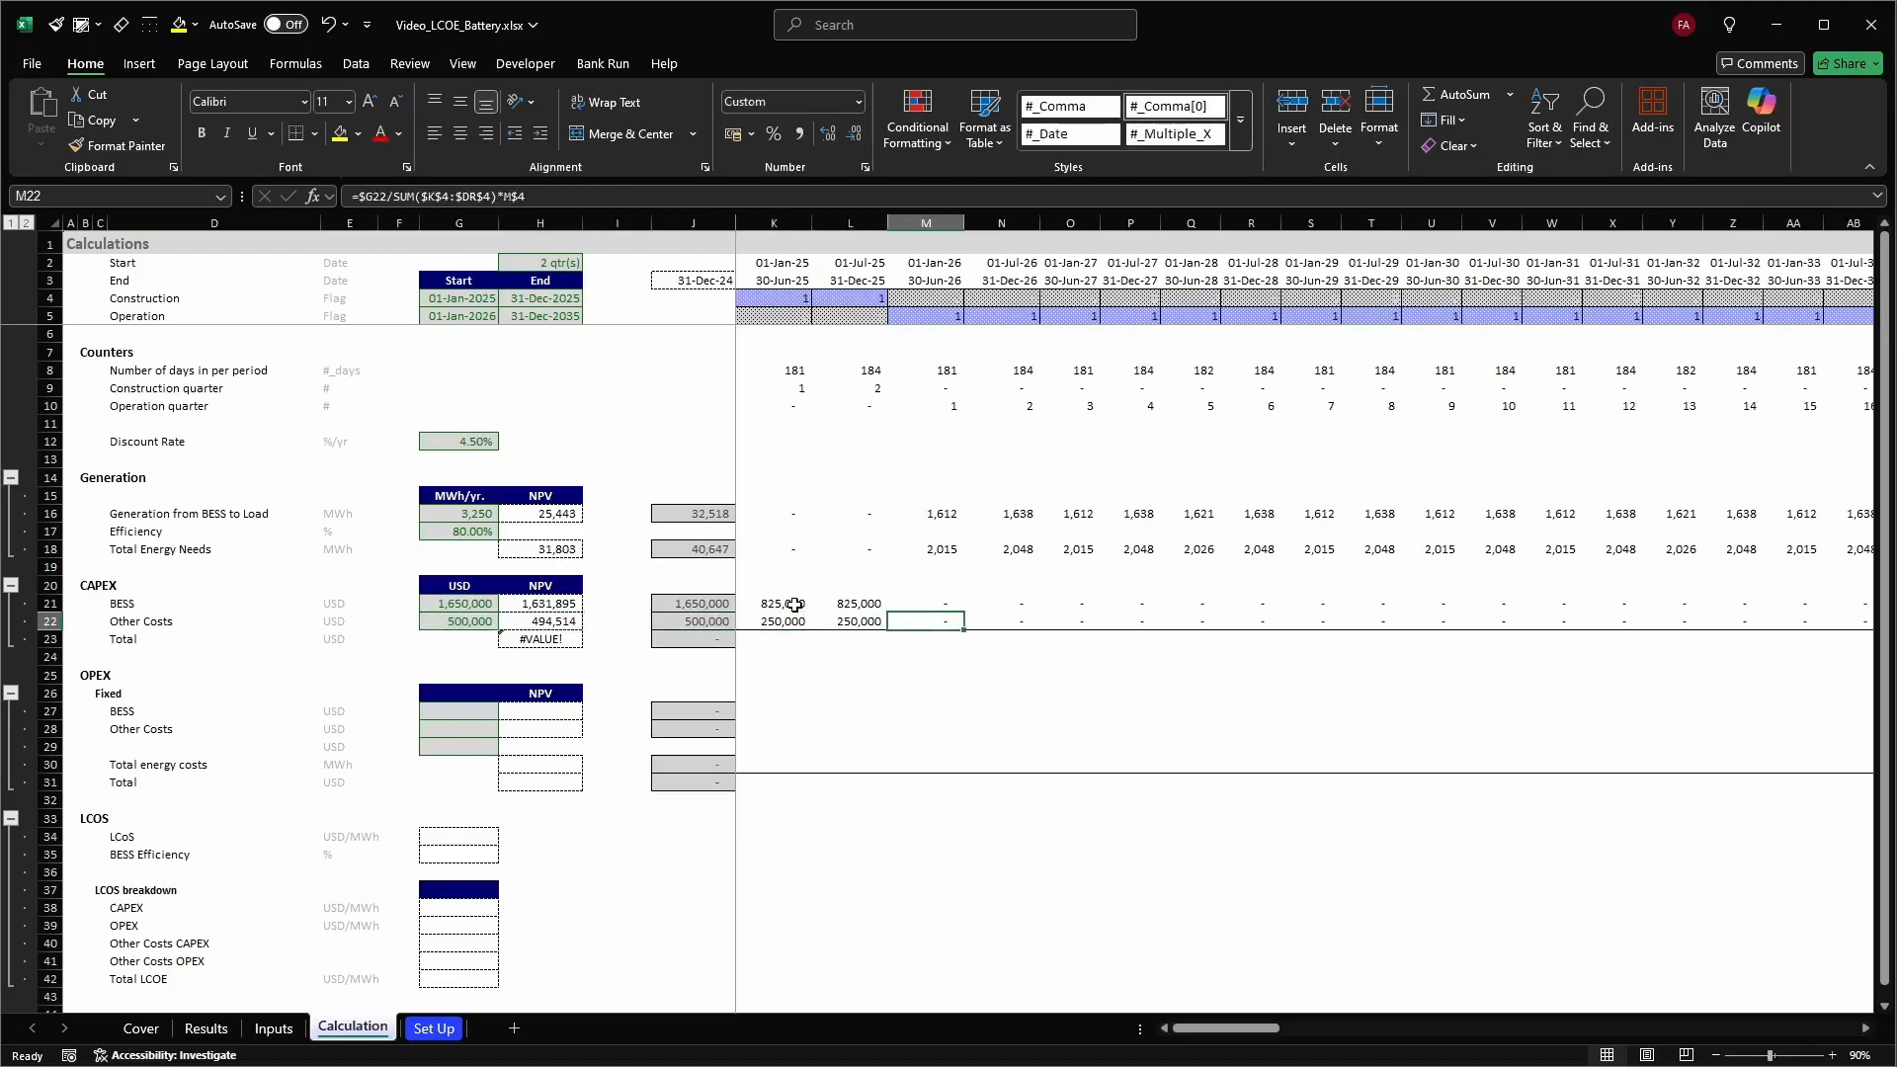
key("Left")
key("Left")
key("Left")
key("Left")
key("Left")
key("Right")
key("Right")
key("Right")
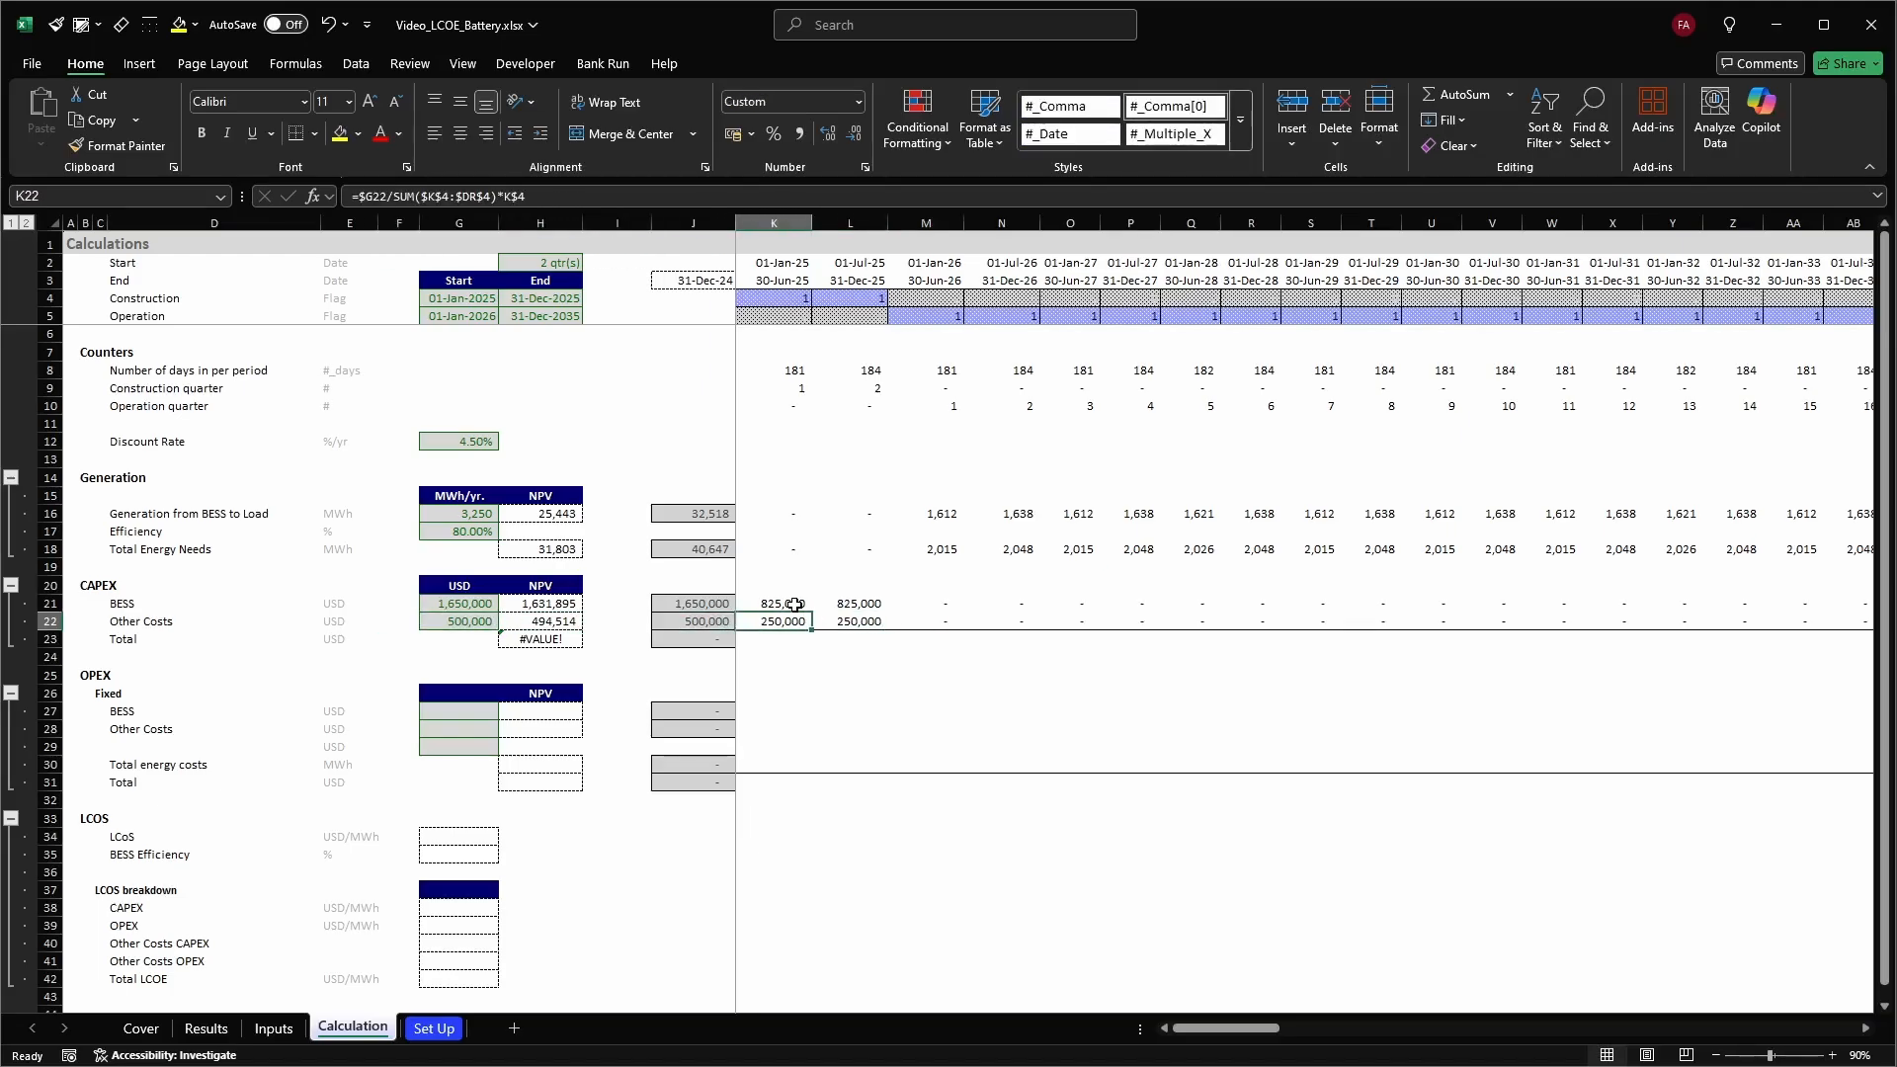
Sum the BESS and Other Costs CAPEX of the first period in K23 with =SUM(K21:K22)
key("Down")
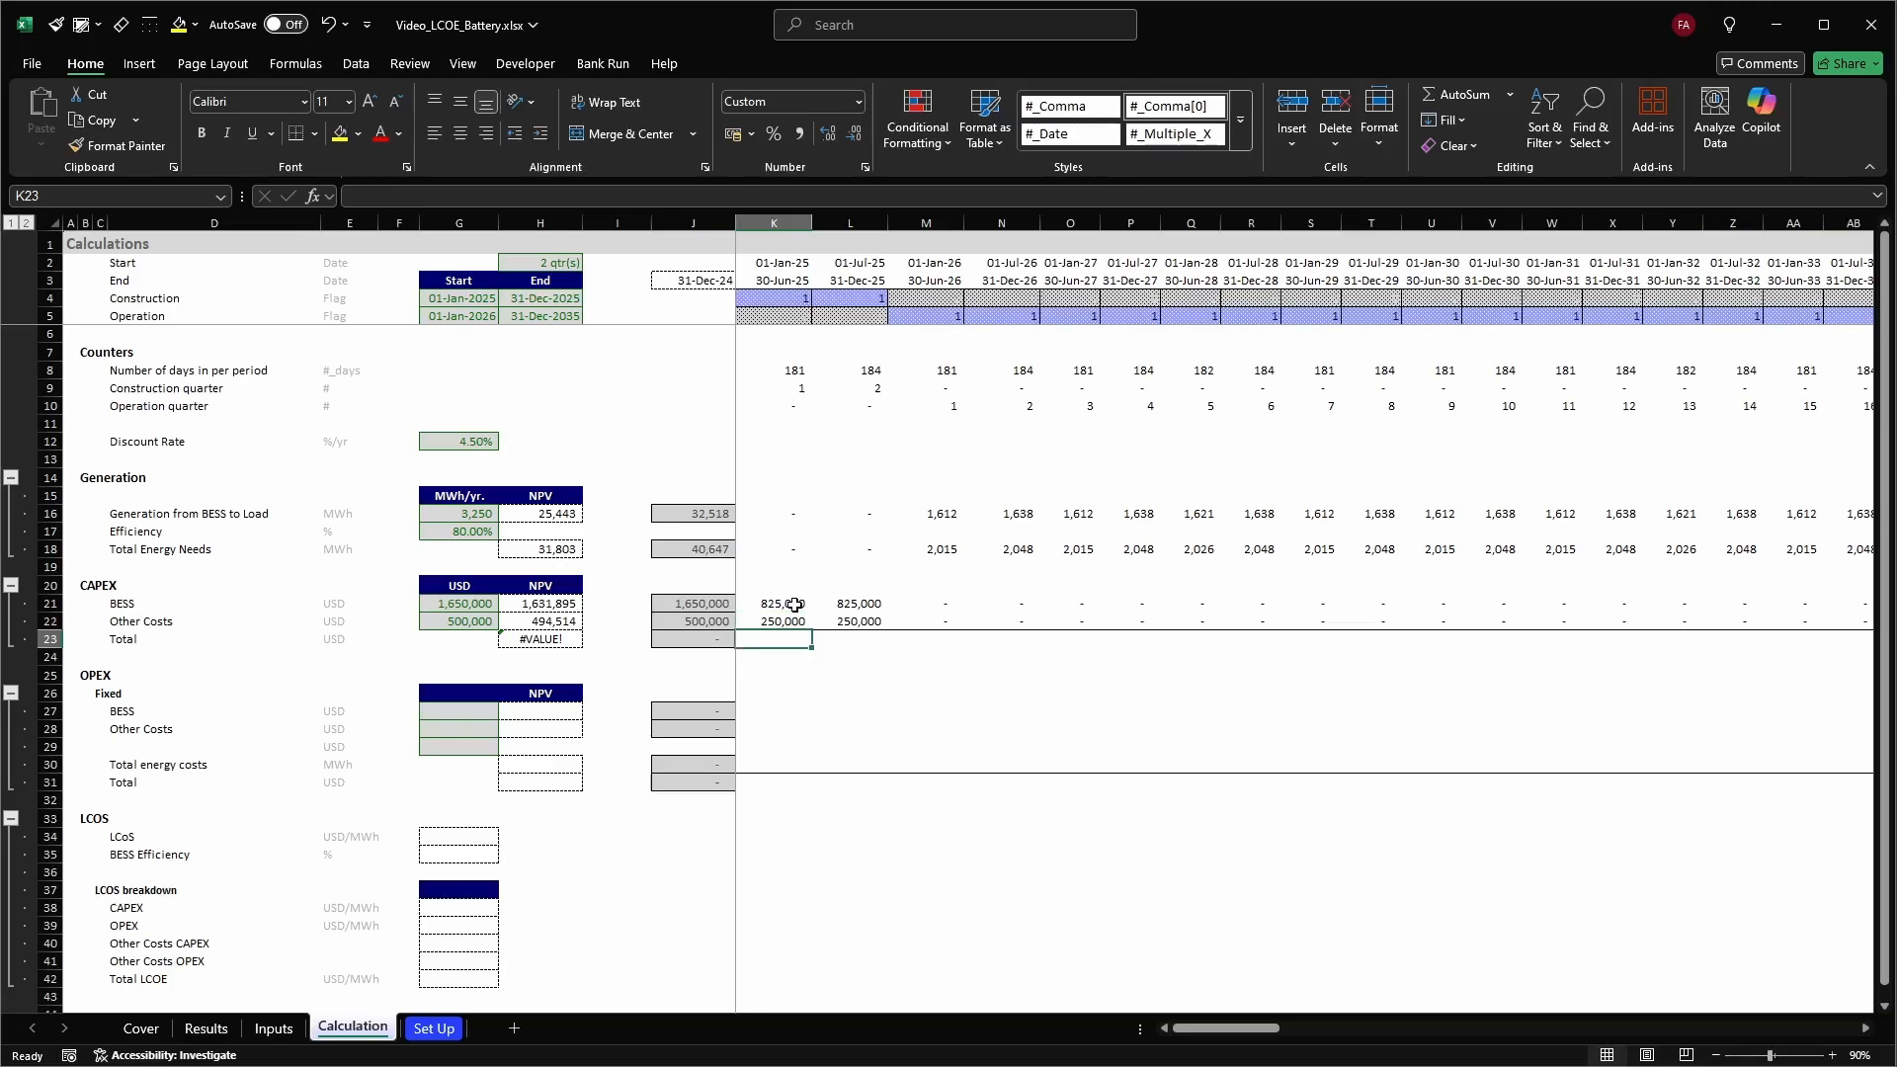
key("alt+equal")
key("Return")
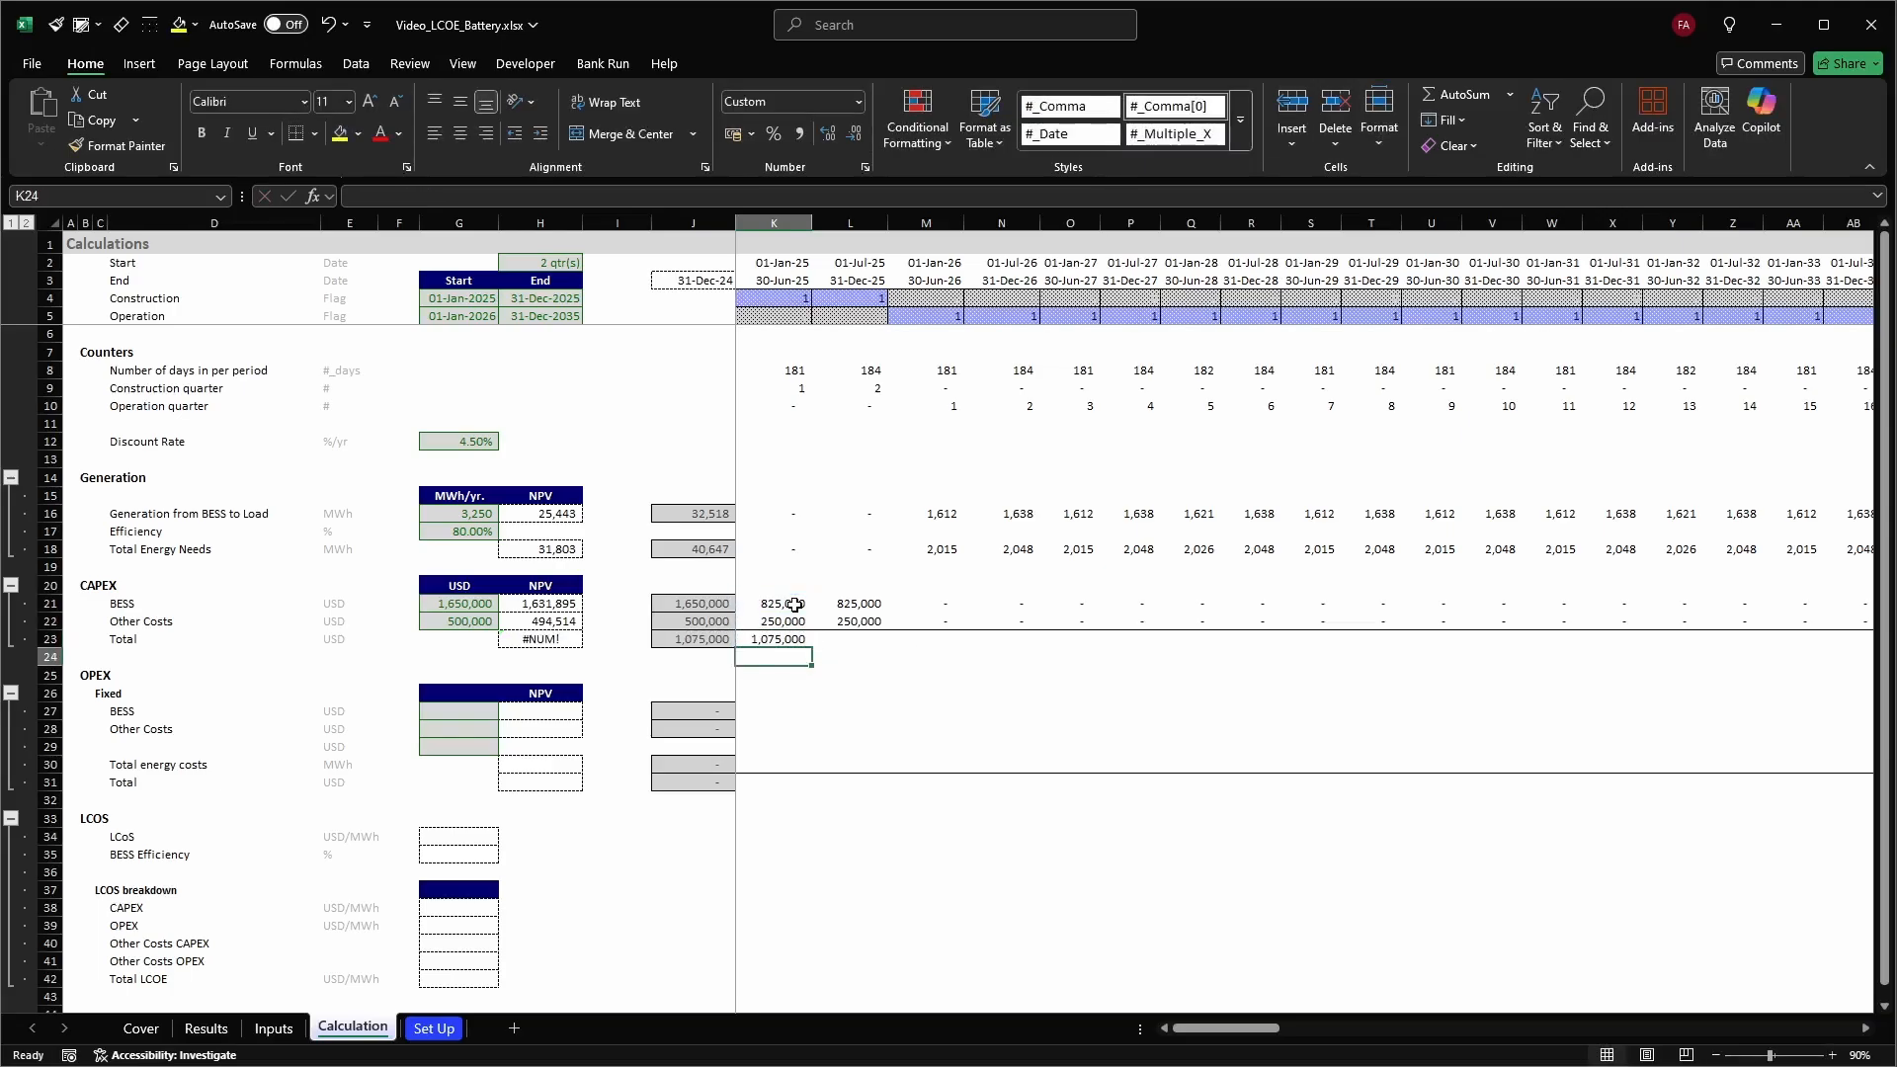
Copy the K23 total formula across row 23 through column DR, keeping the row's existing borders
key("Up")
key("ctrl+c")
key("ctrl+shift+Right")
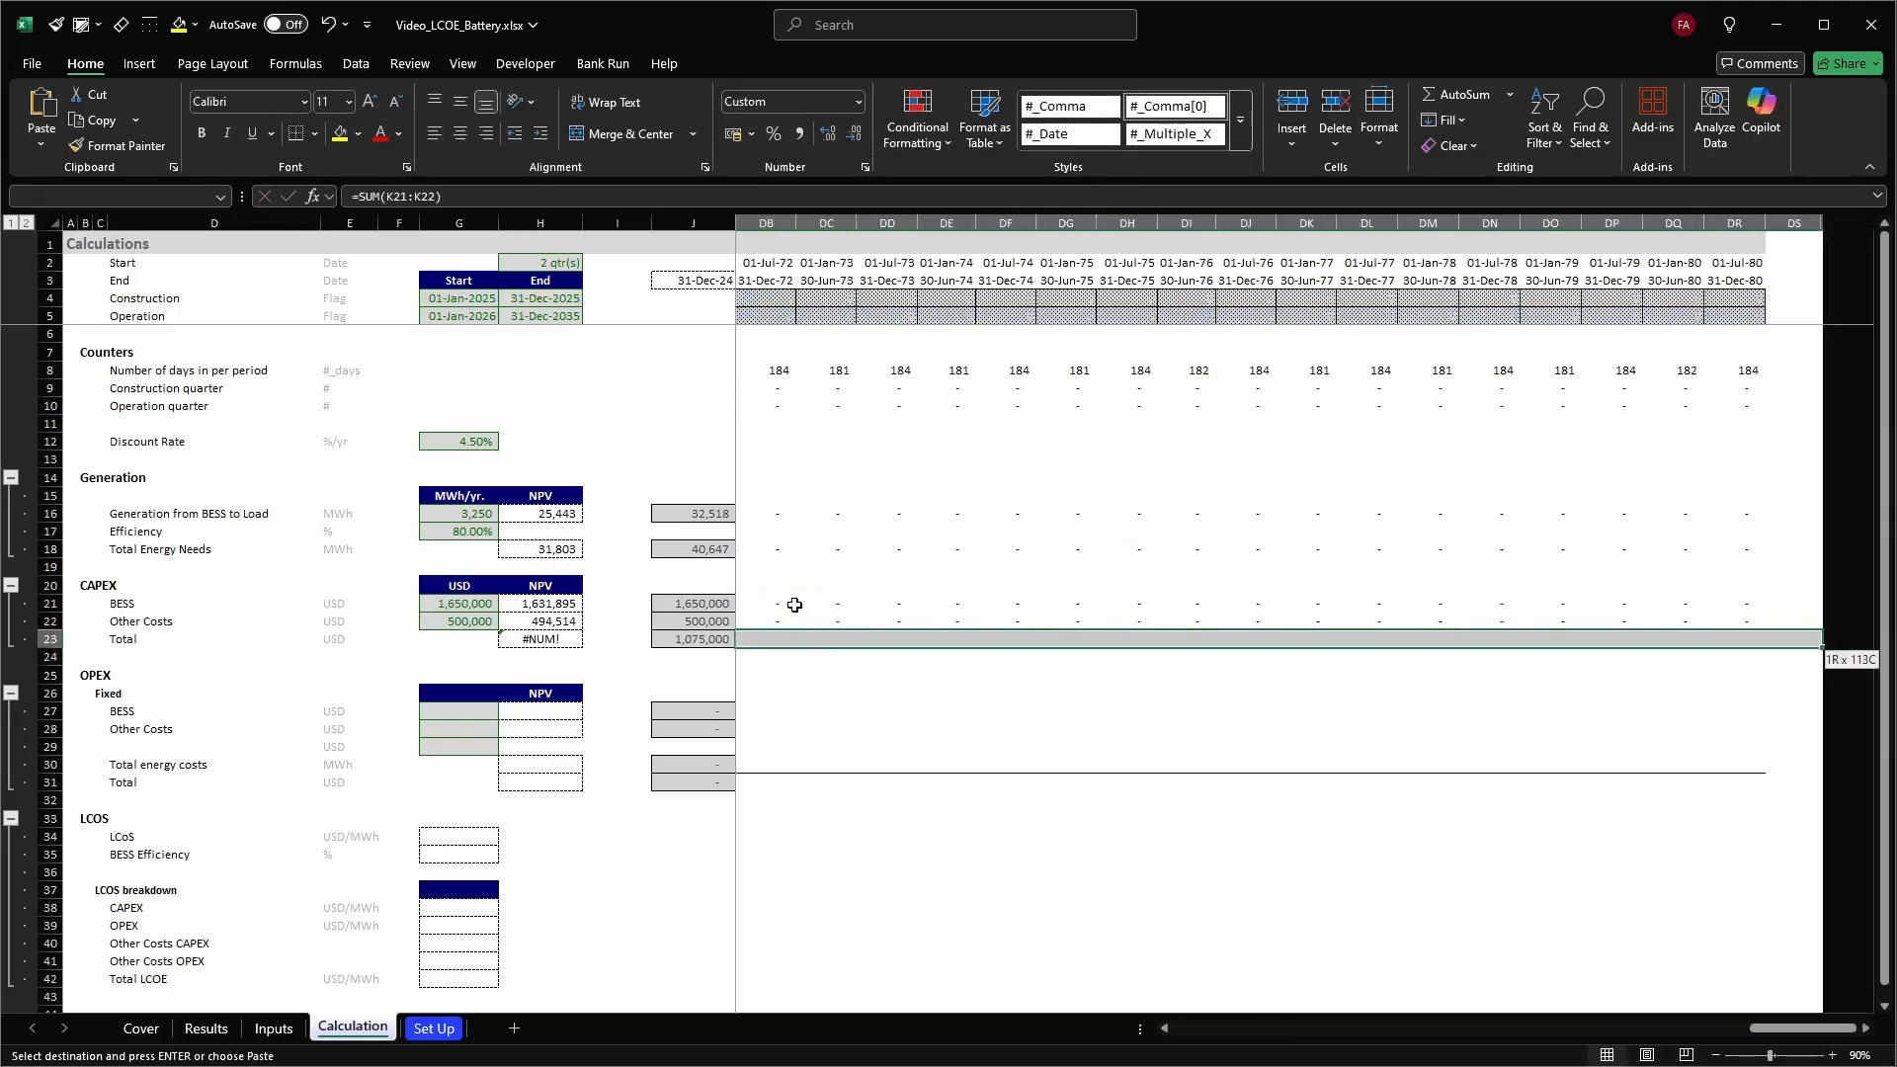
key("ctrl+v")
key("shift+BackSpace")
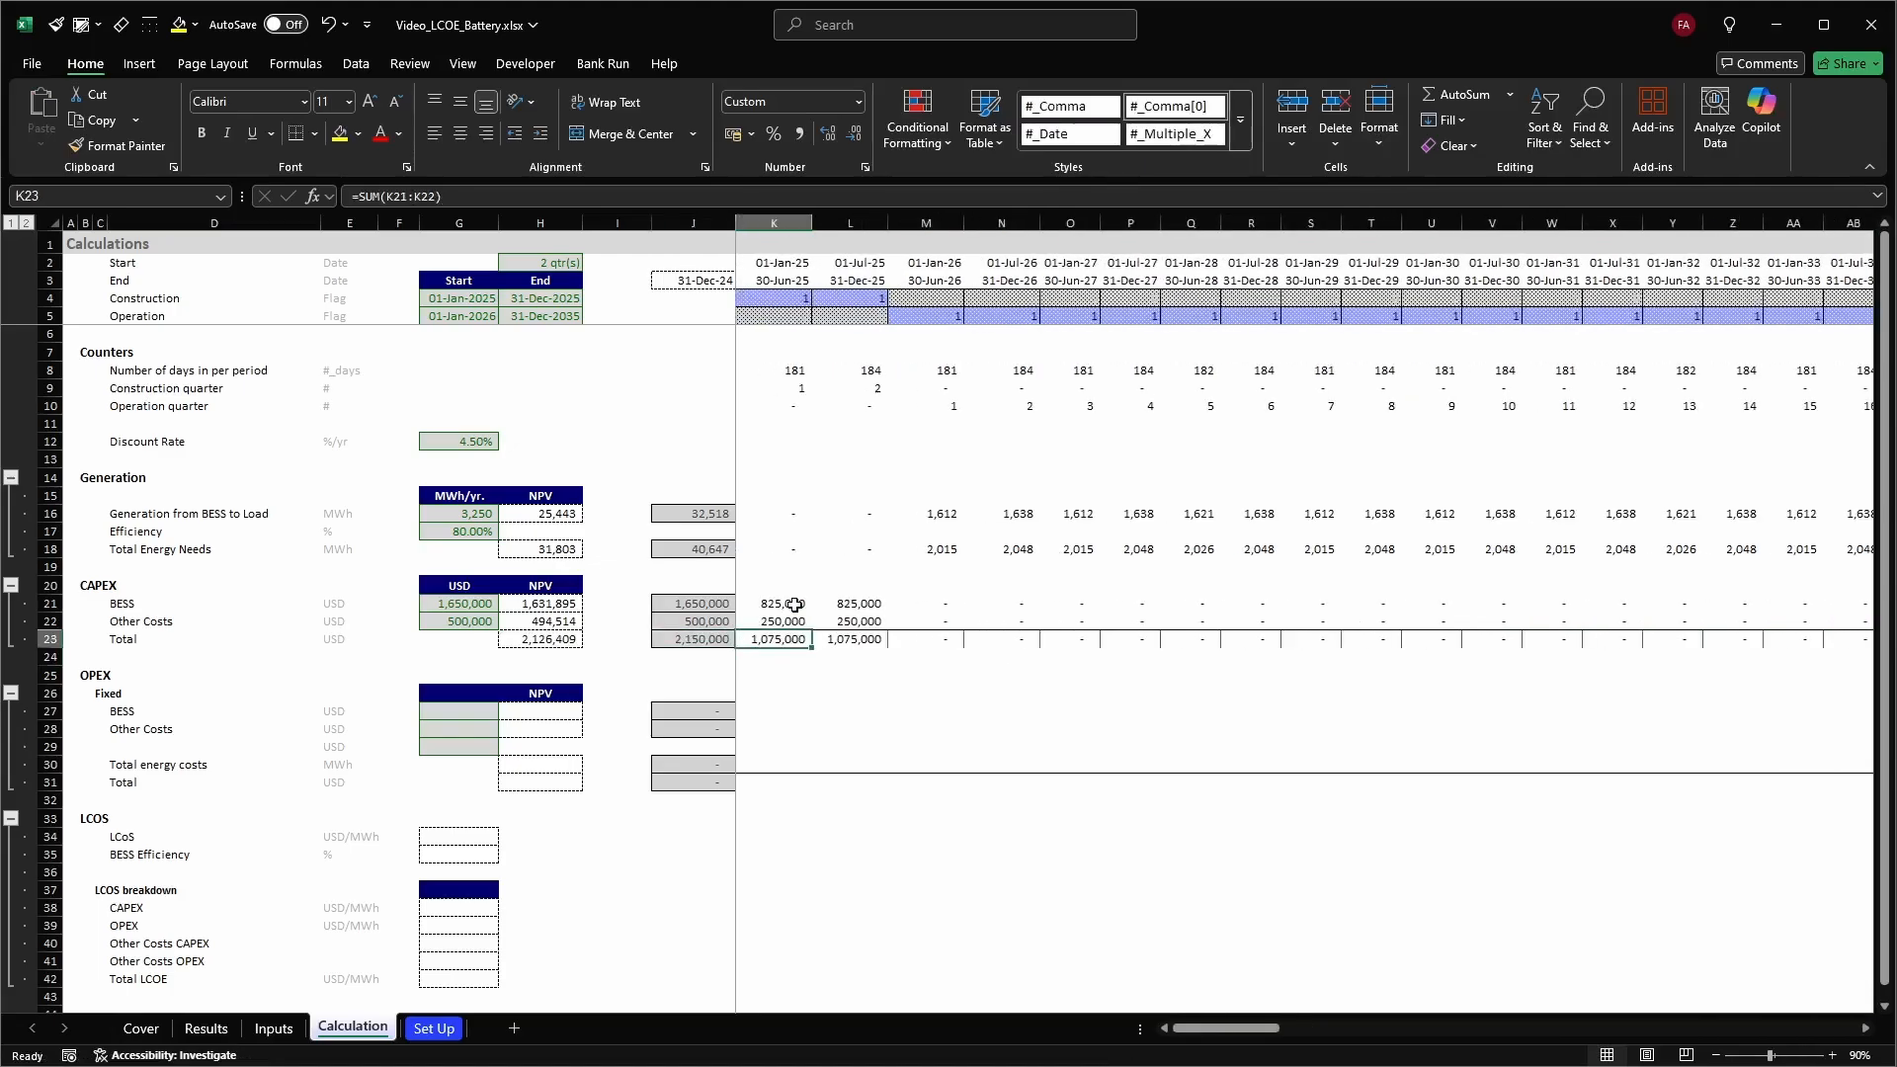
key("ctrl+shift+Right")
key("ctrl+alt+v")
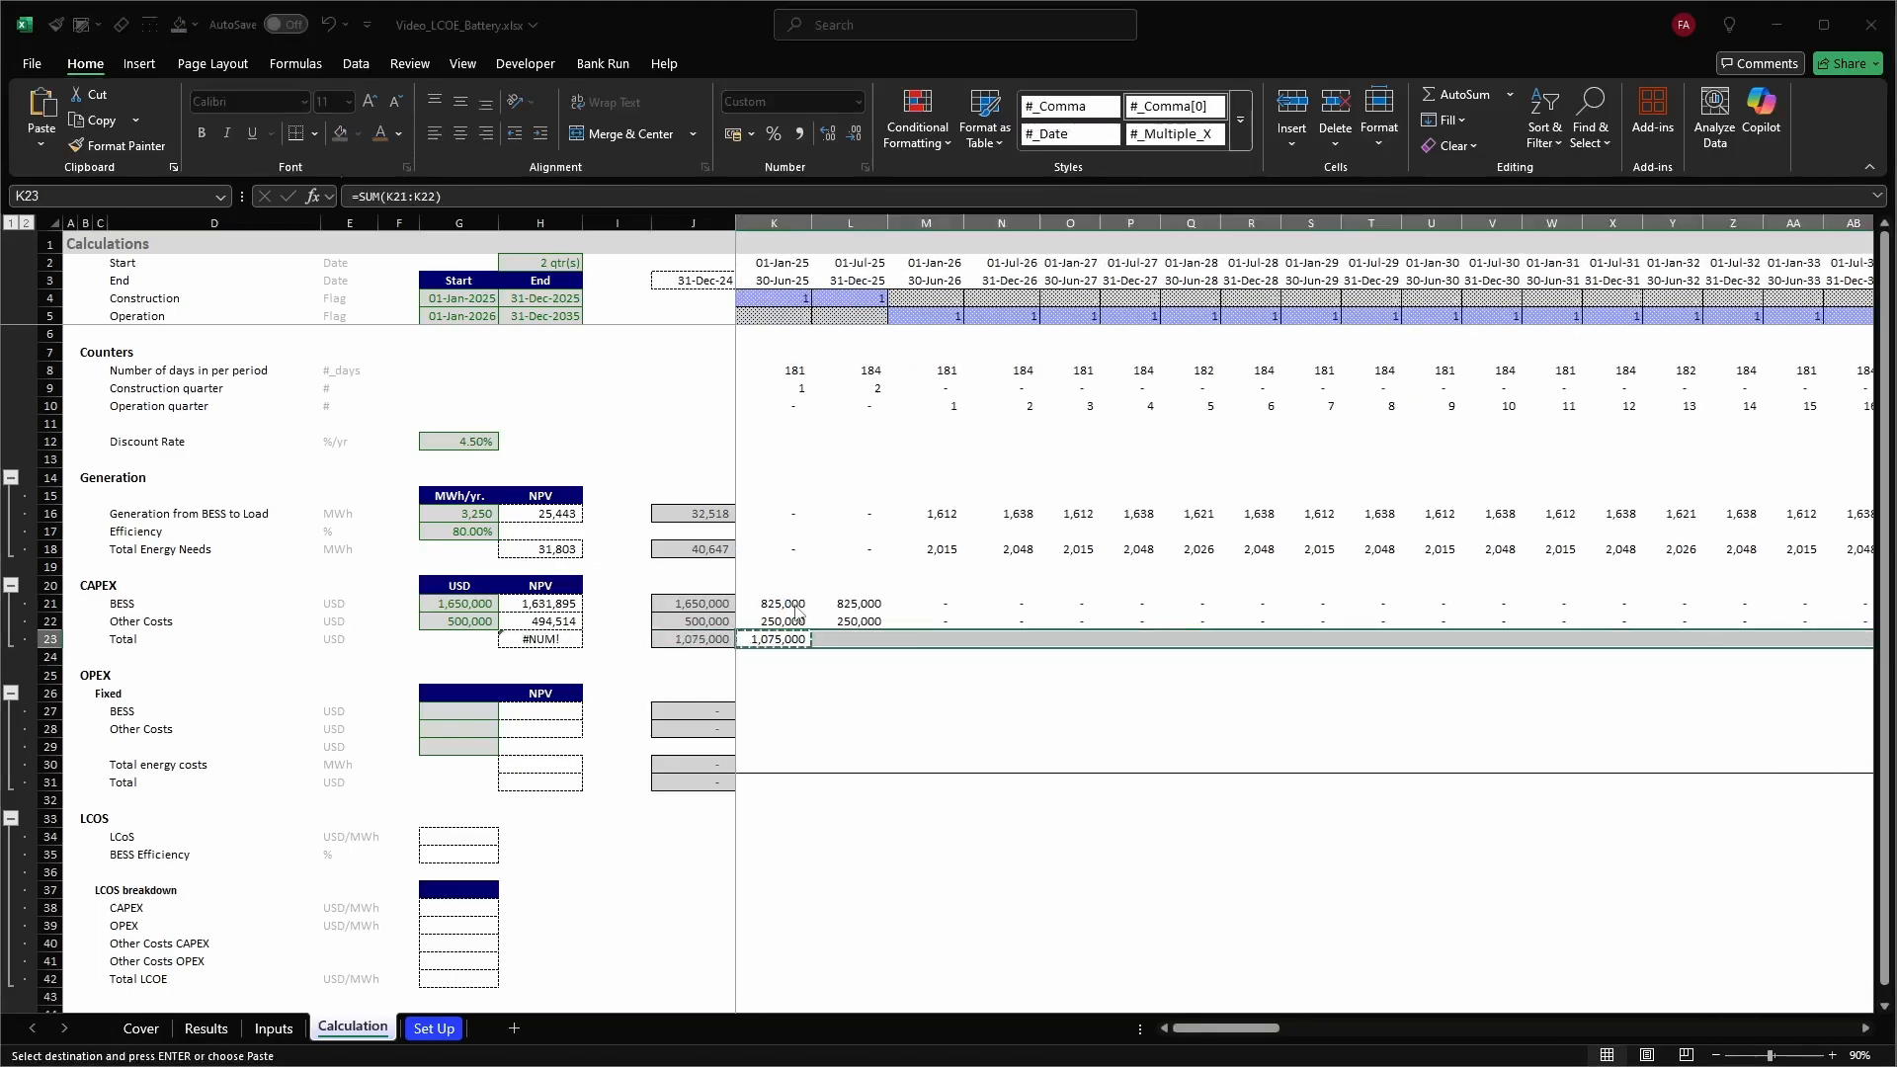
key("Return")
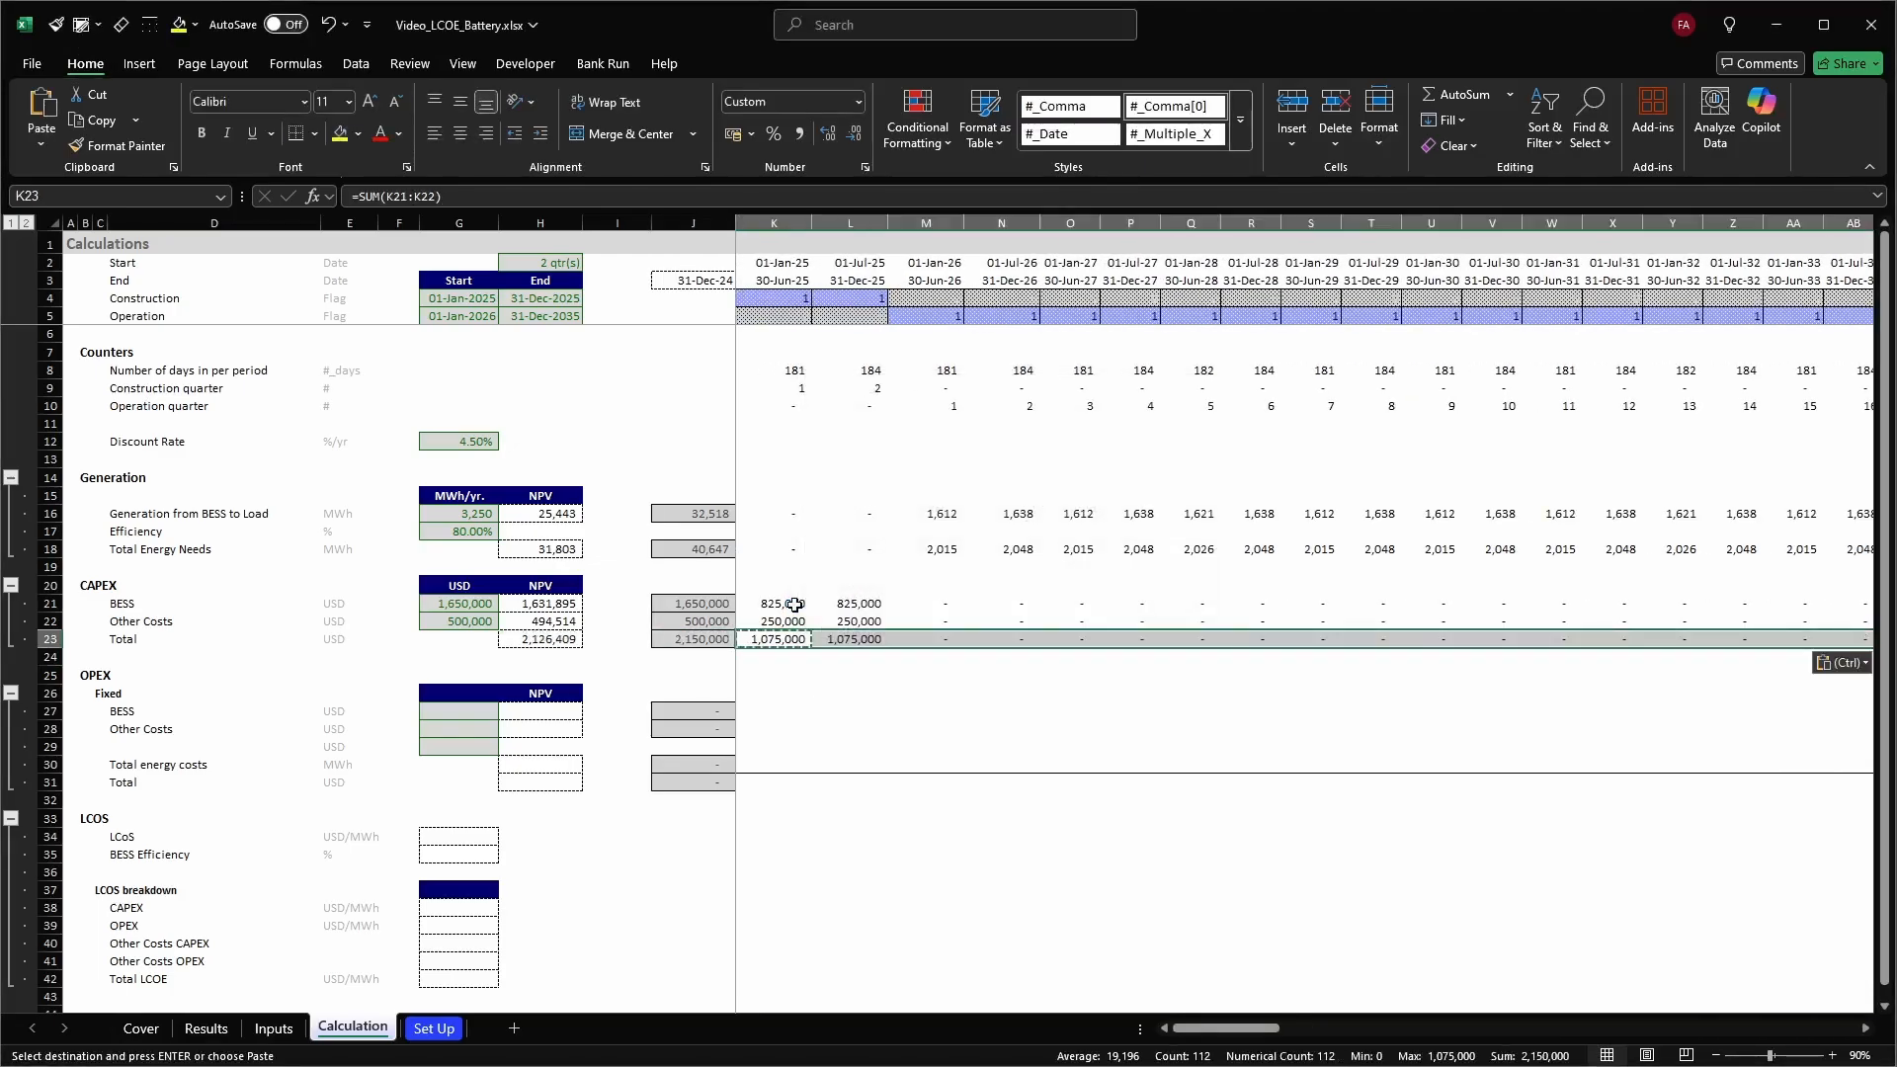
key("Escape")
Check the total CAPEX values in row 23, the row sum in J23 and the XNPV formula in H23
key("Left")
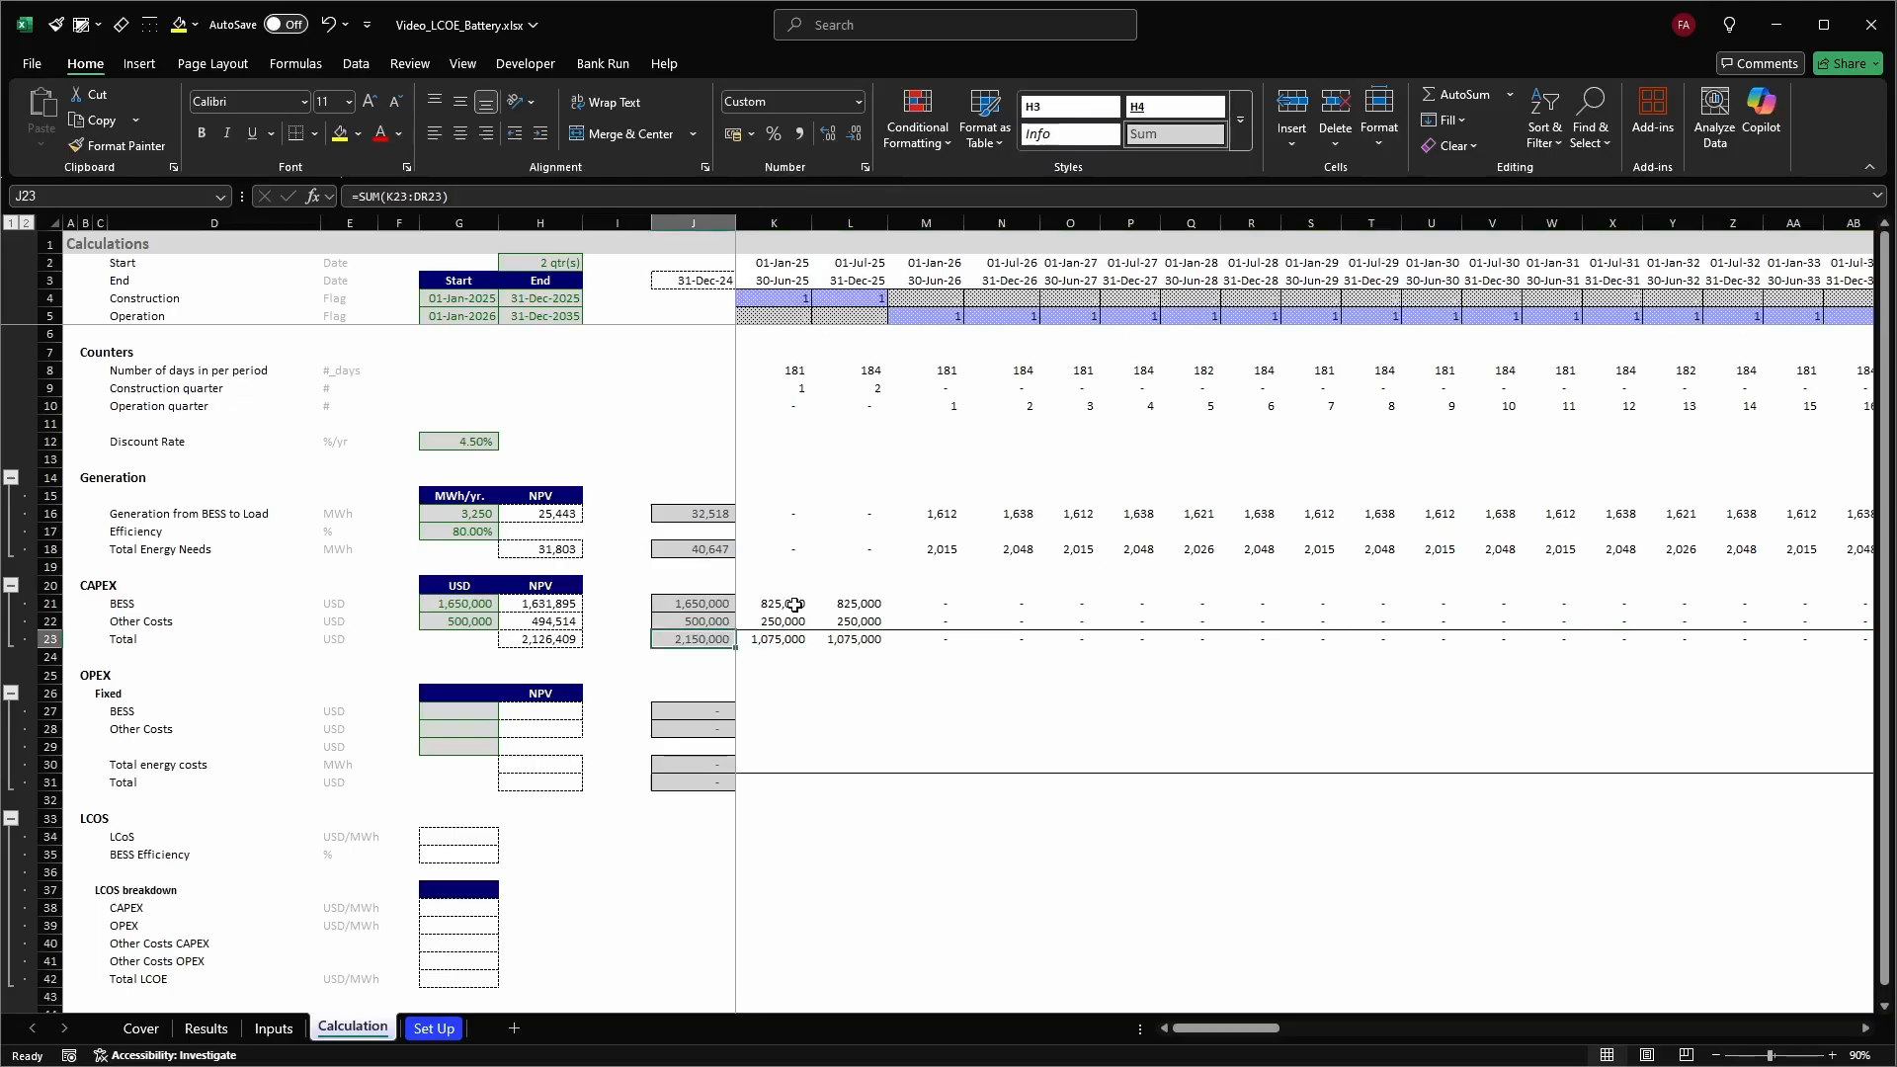
key("Right")
key("Right")
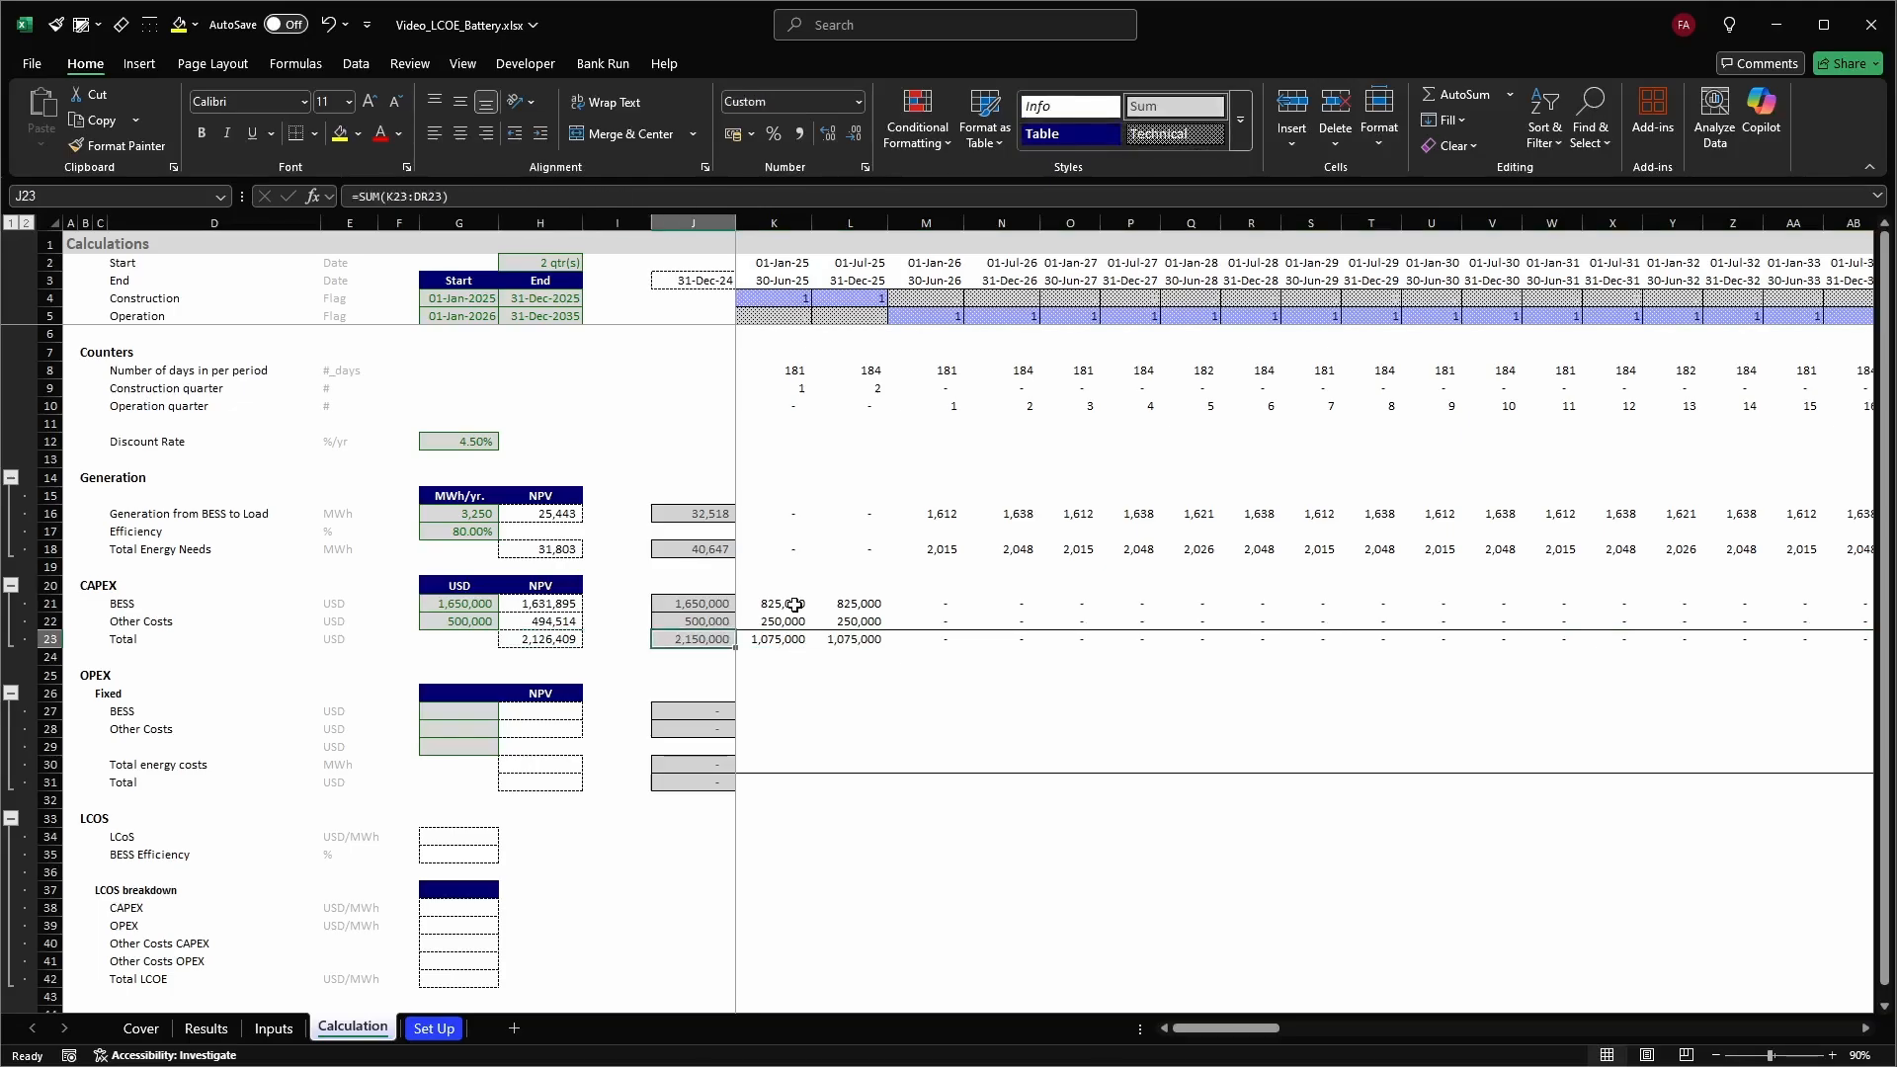
key("Left")
key("Left")
key("Left")
key("Left")
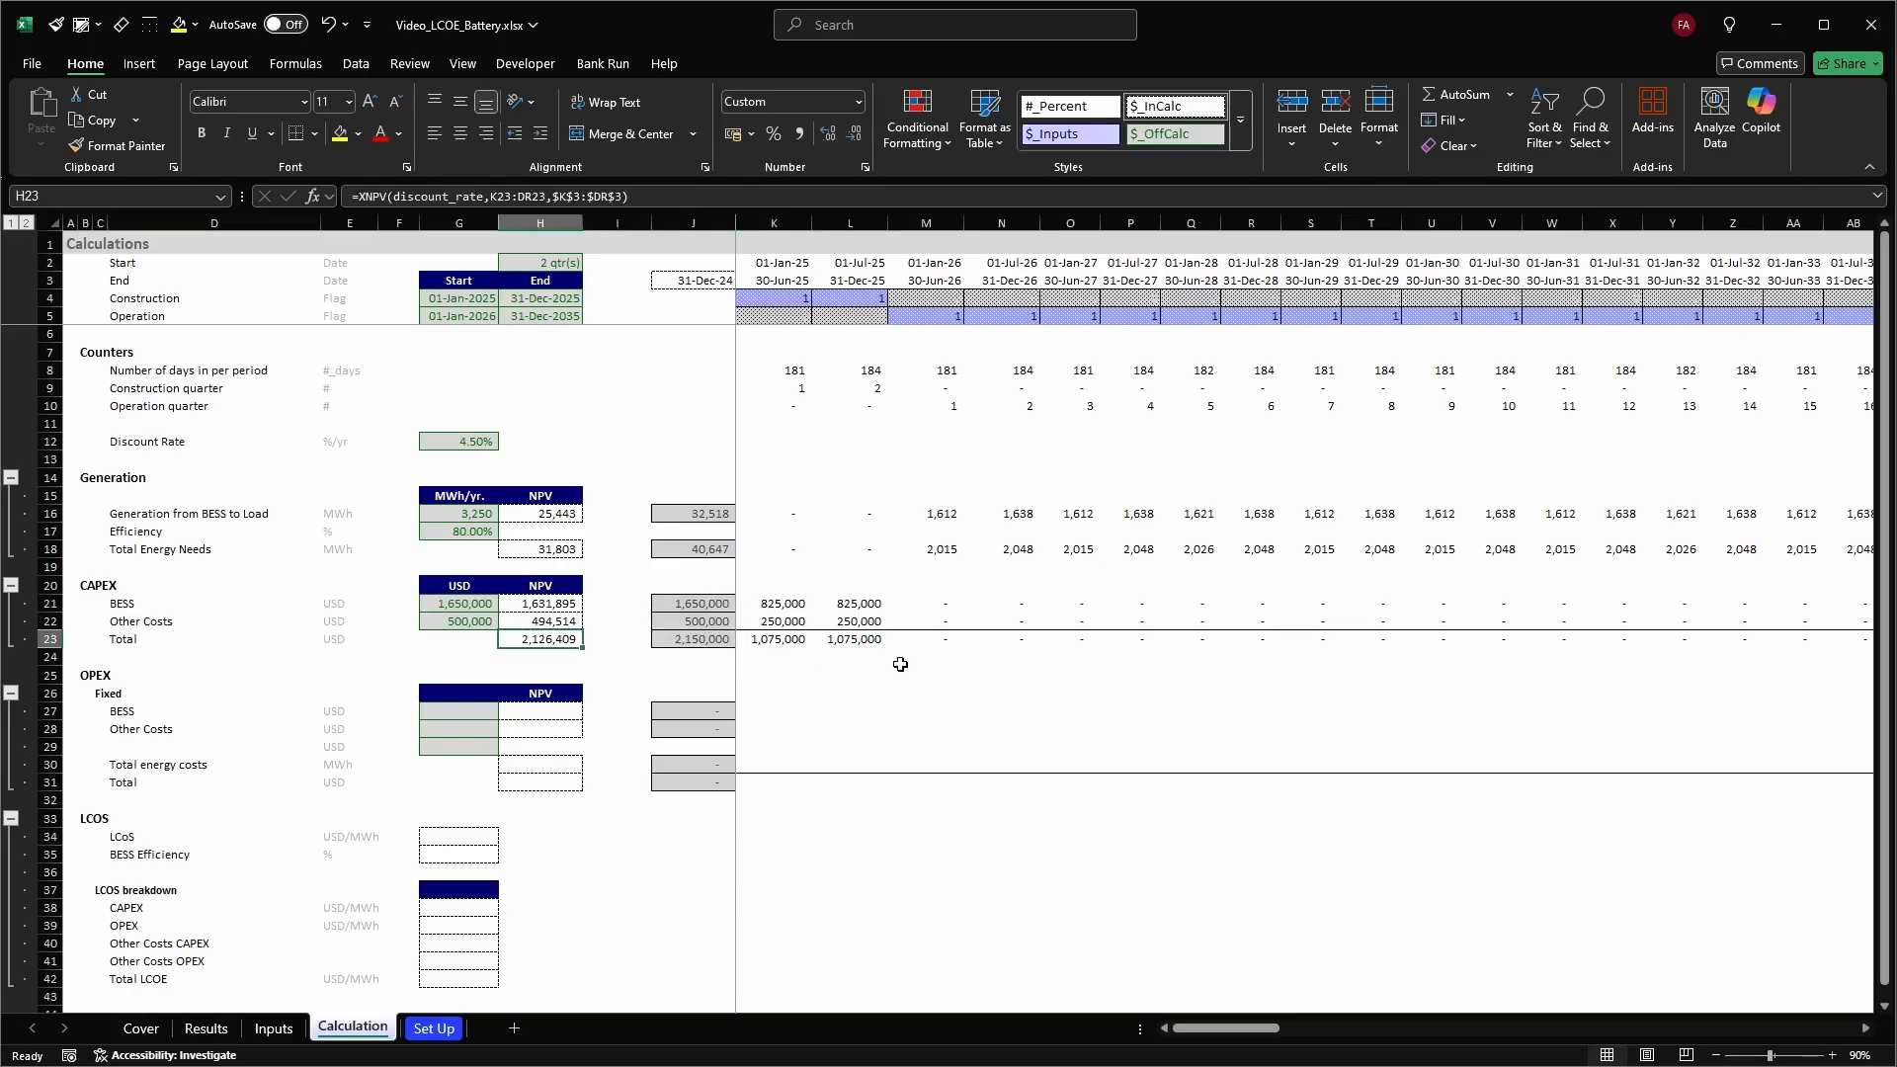
Enter the header "USD/yr." in G26 of the Fixed OPEX table
left_click(468, 693)
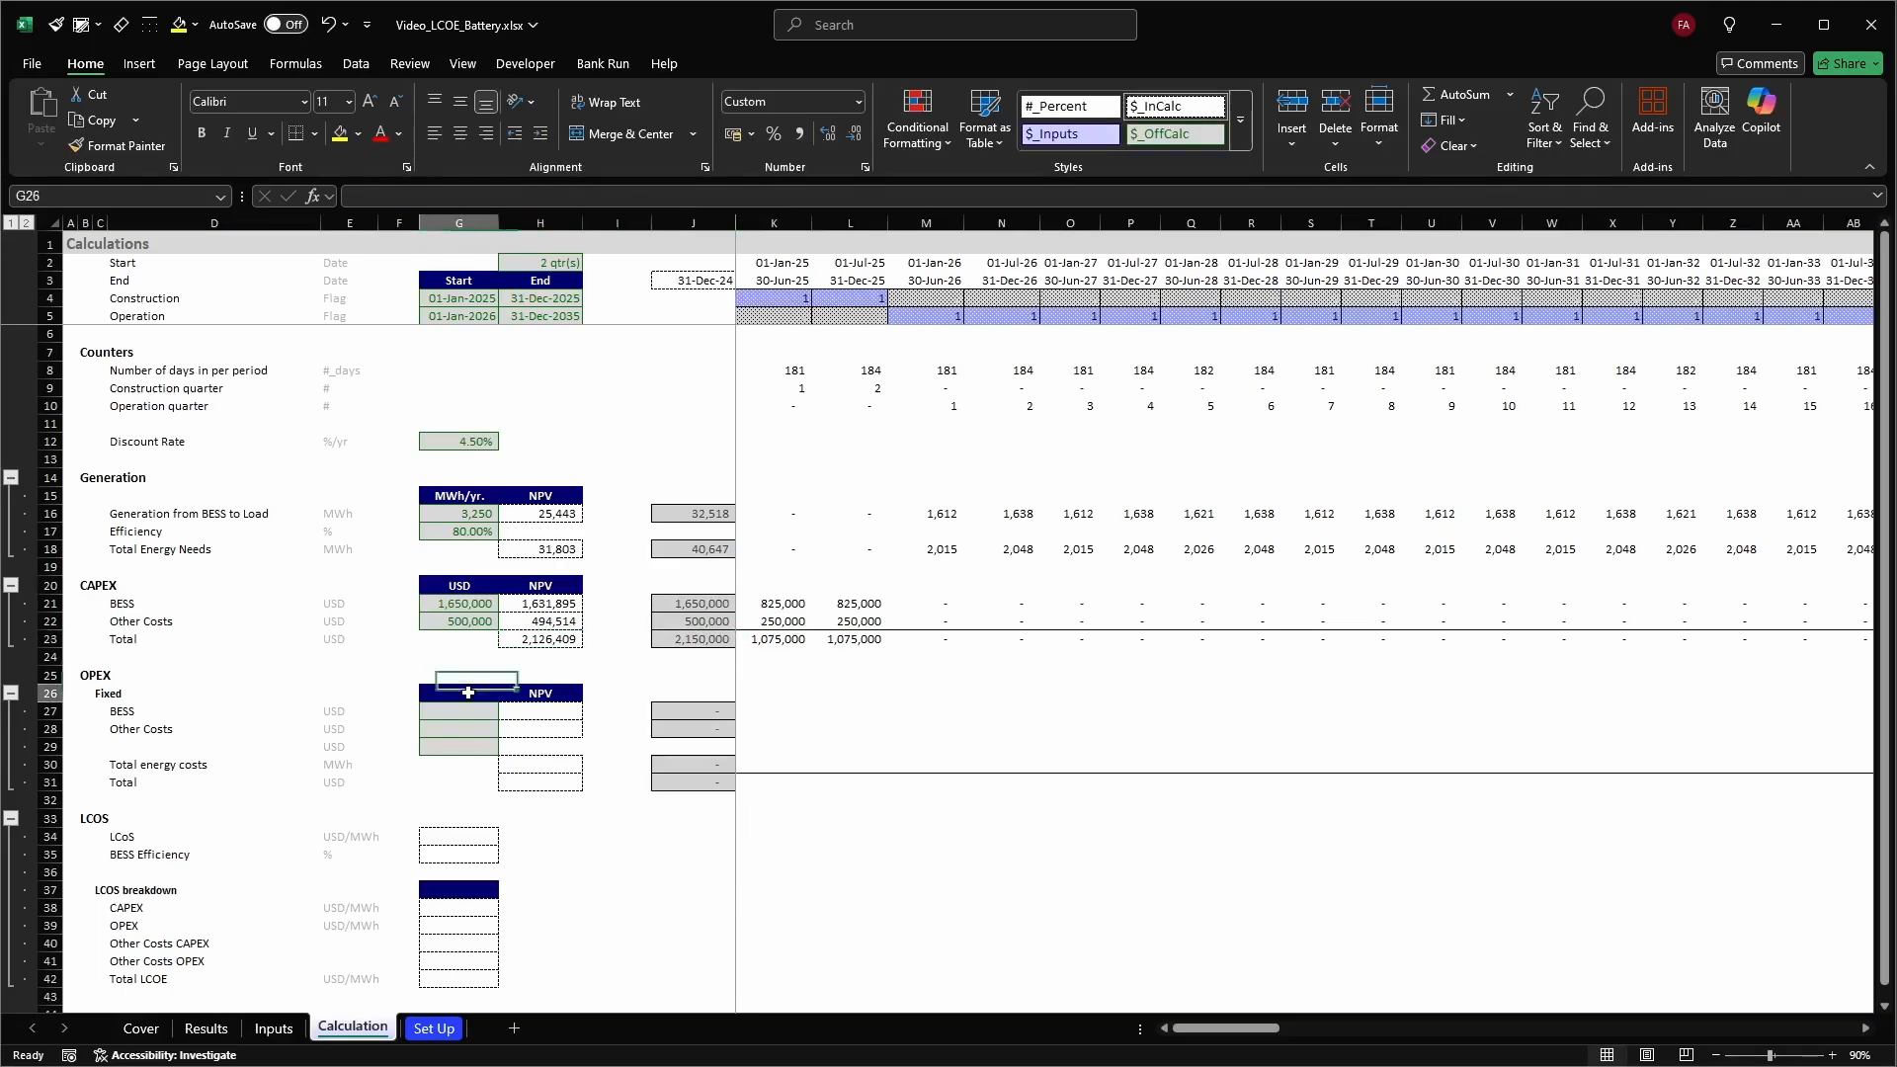
type("USD")
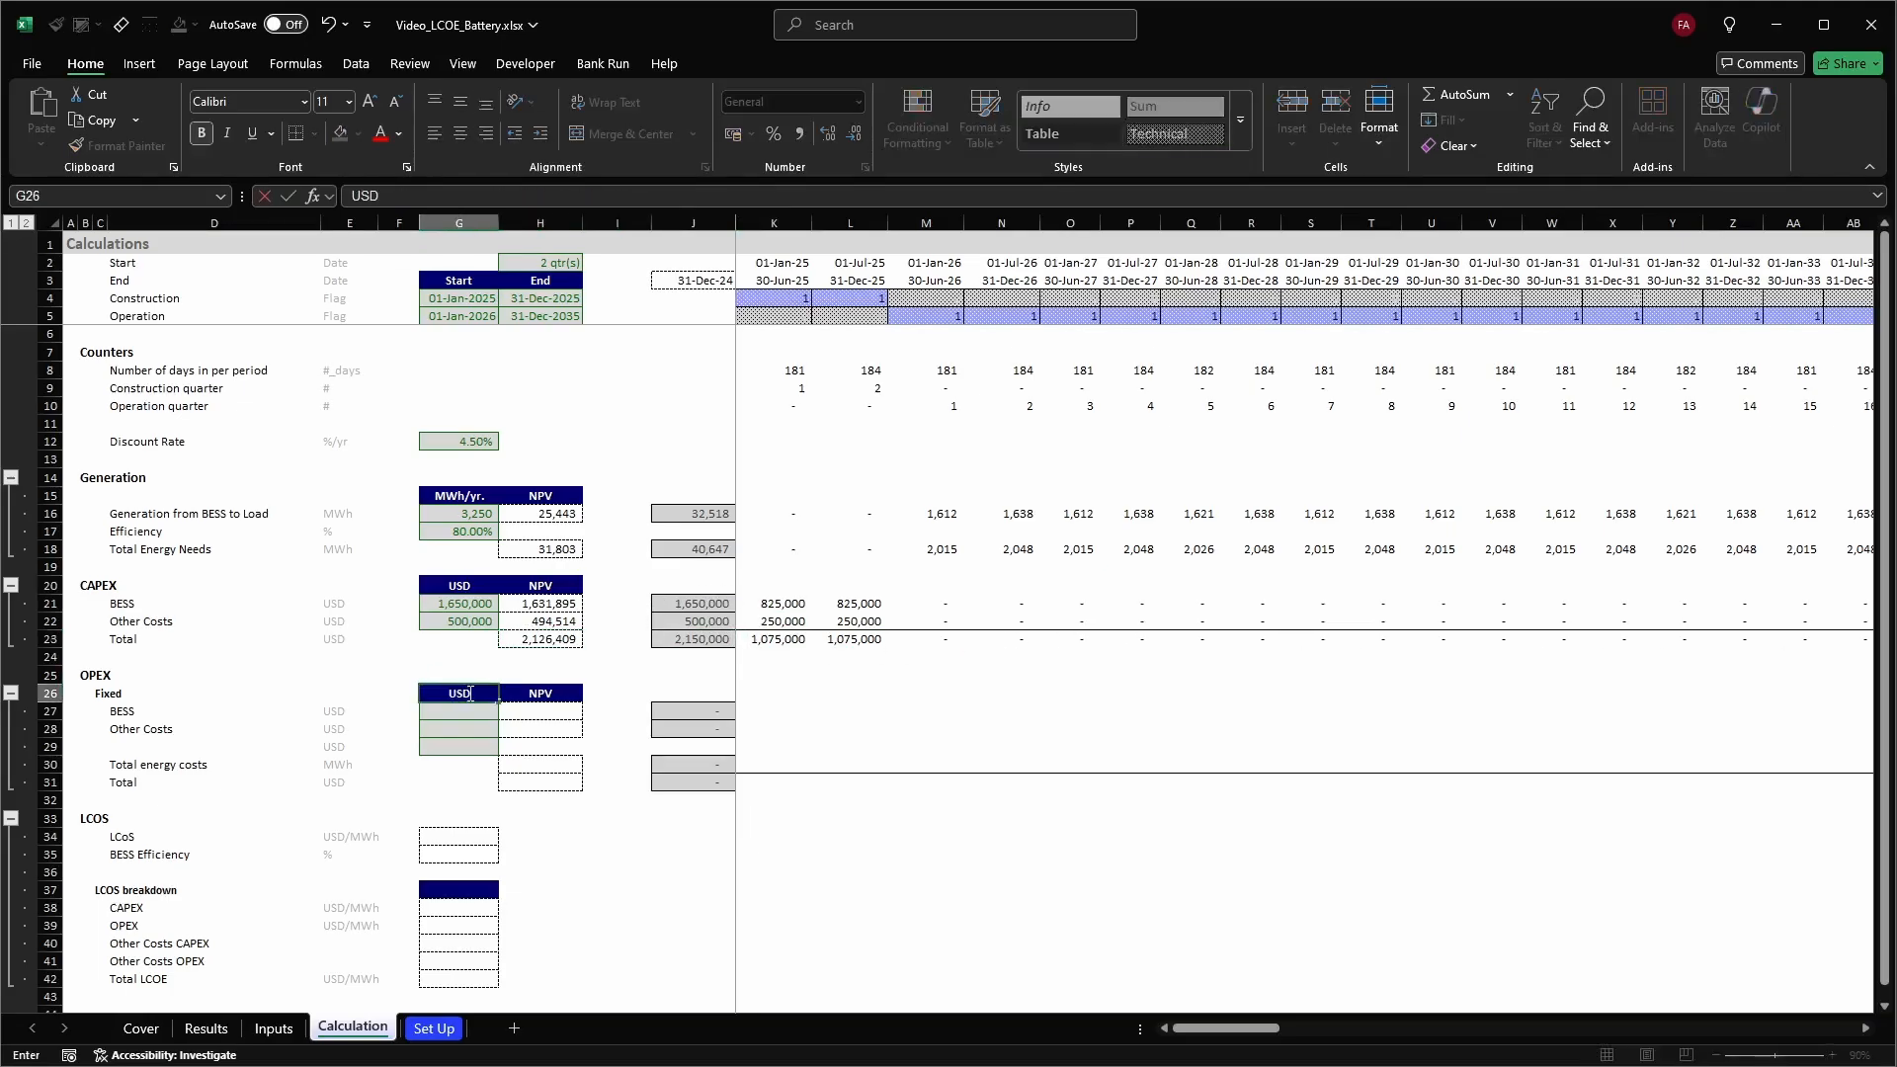
type("/yr.")
key("Return")
key("Left")
key("Left")
key("Left")
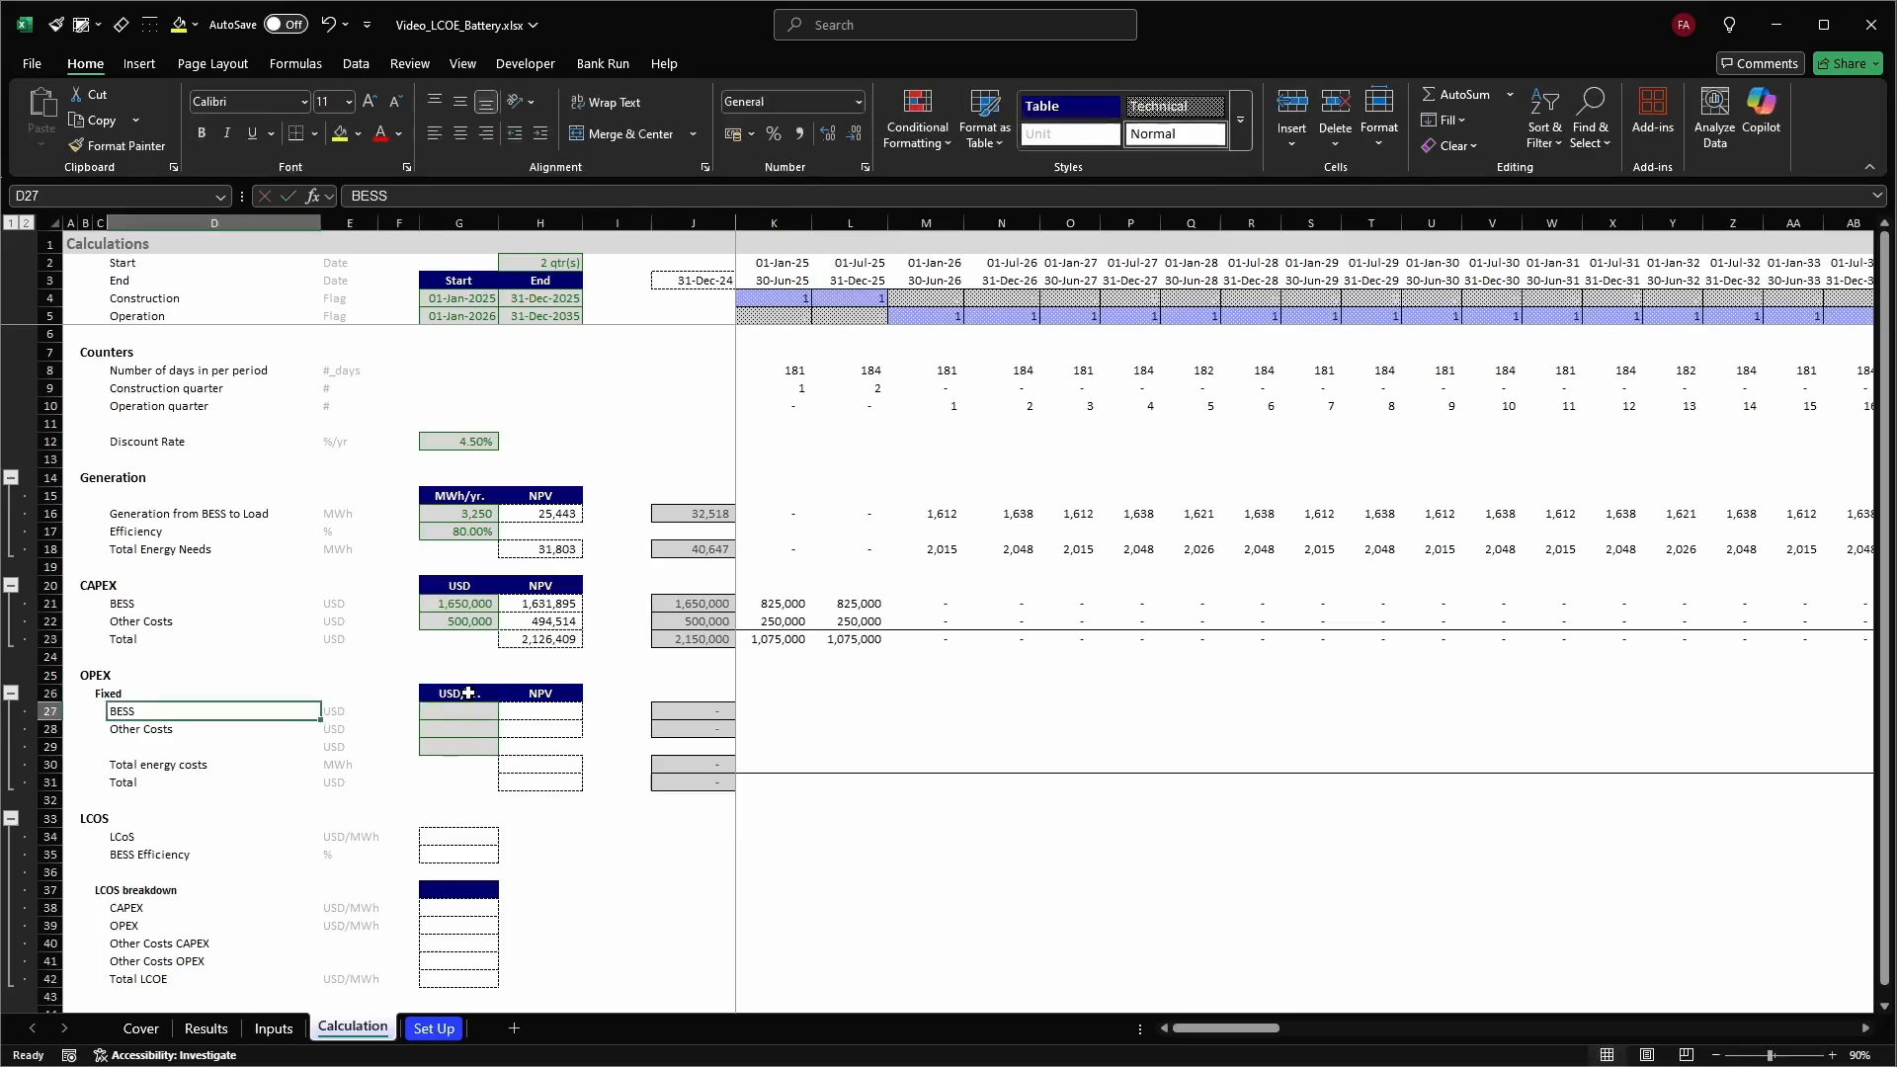
Calculate the annual BESS OPEX in G27 with =Inputs!G23*Inputs!G17*thousand
key("Right")
key("Right")
scroll(818, 665, "right", 4)
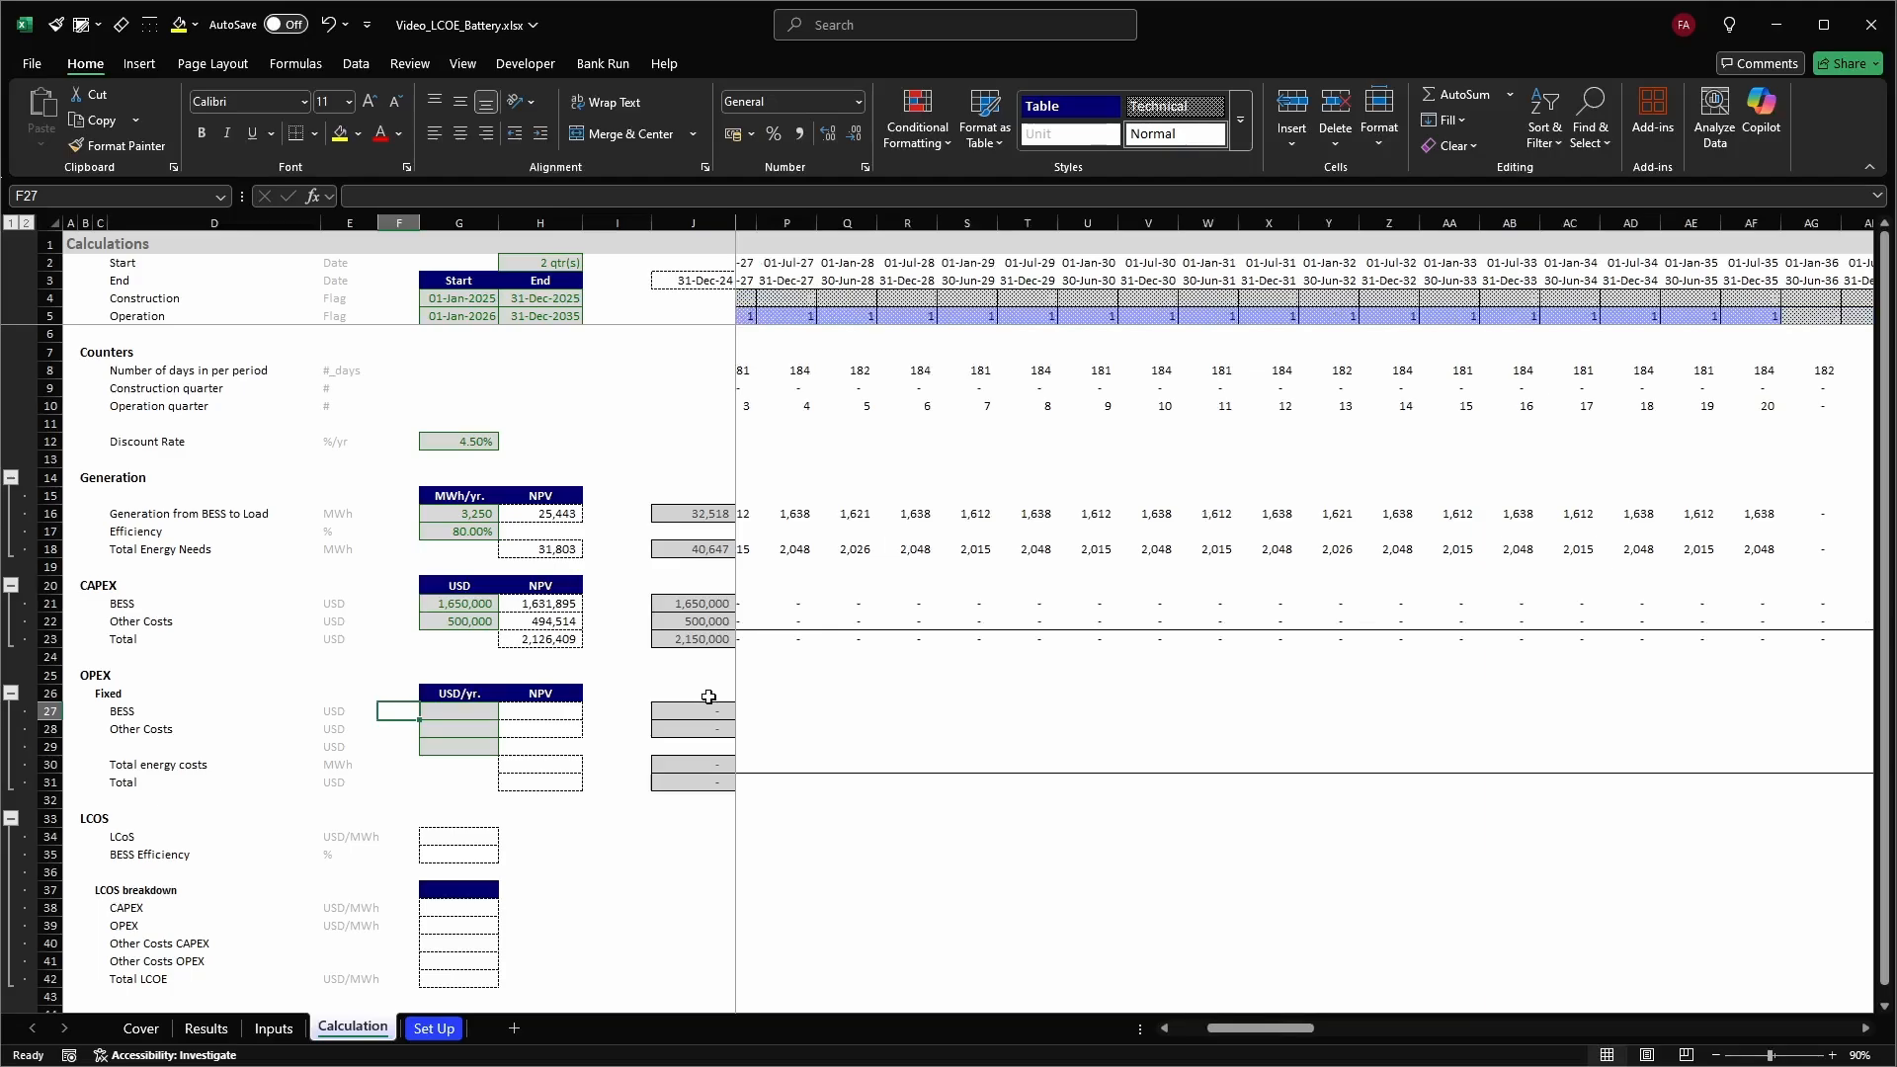
type("=")
key("ctrl+Page_Up")
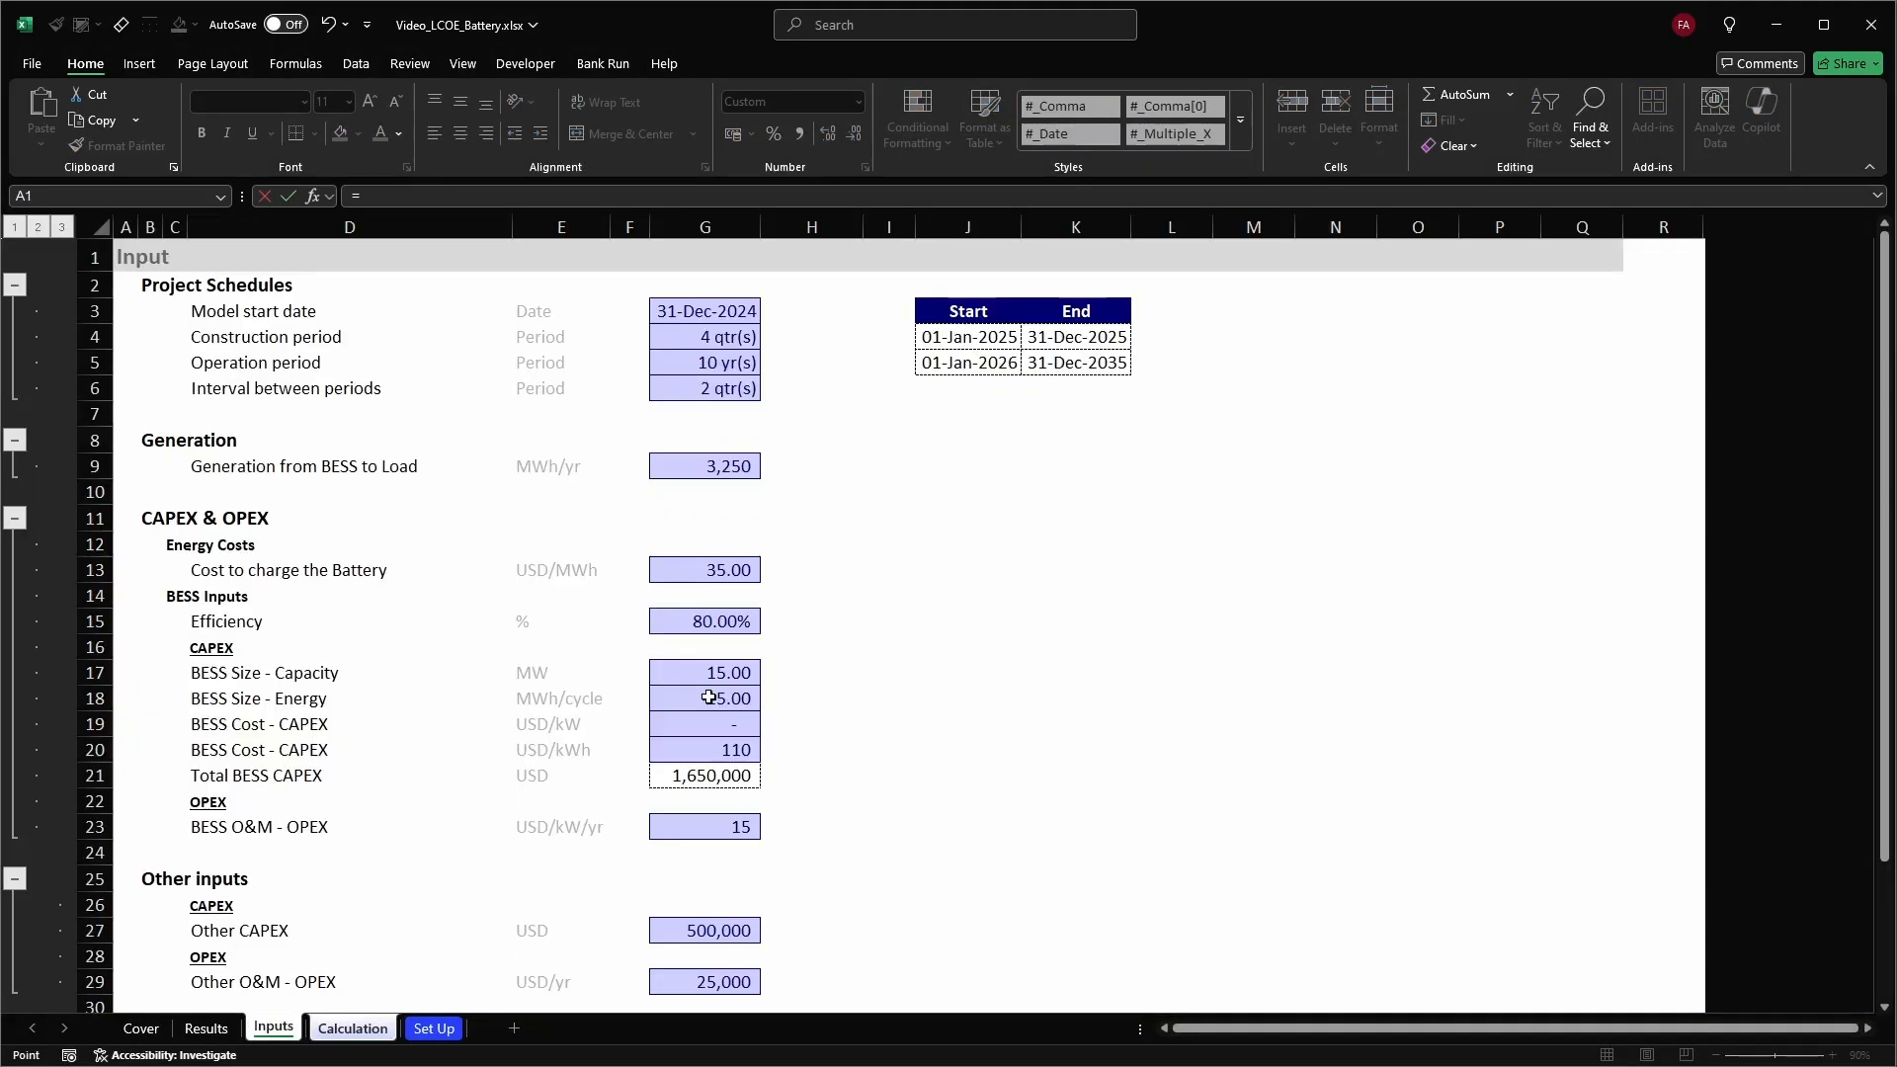
scroll(505, 743, "down", 1)
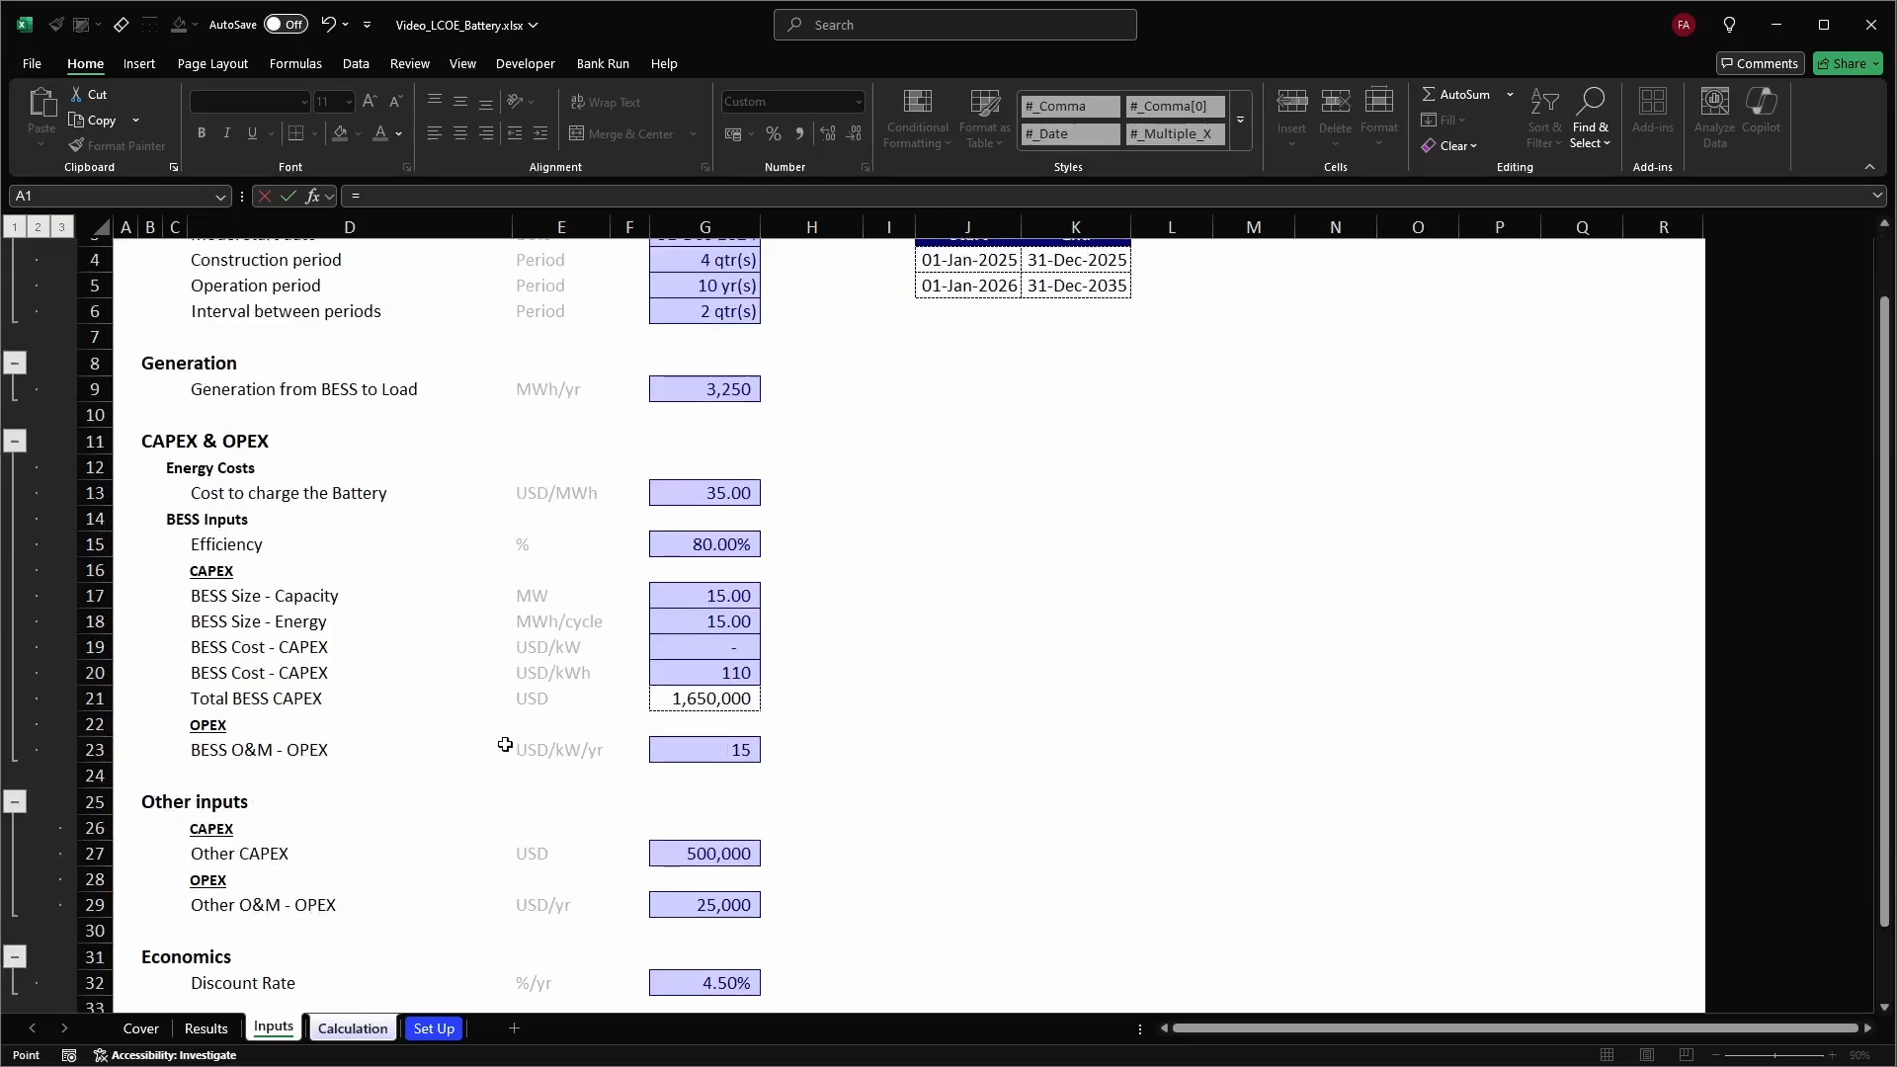
scroll(772, 759, "down", 2)
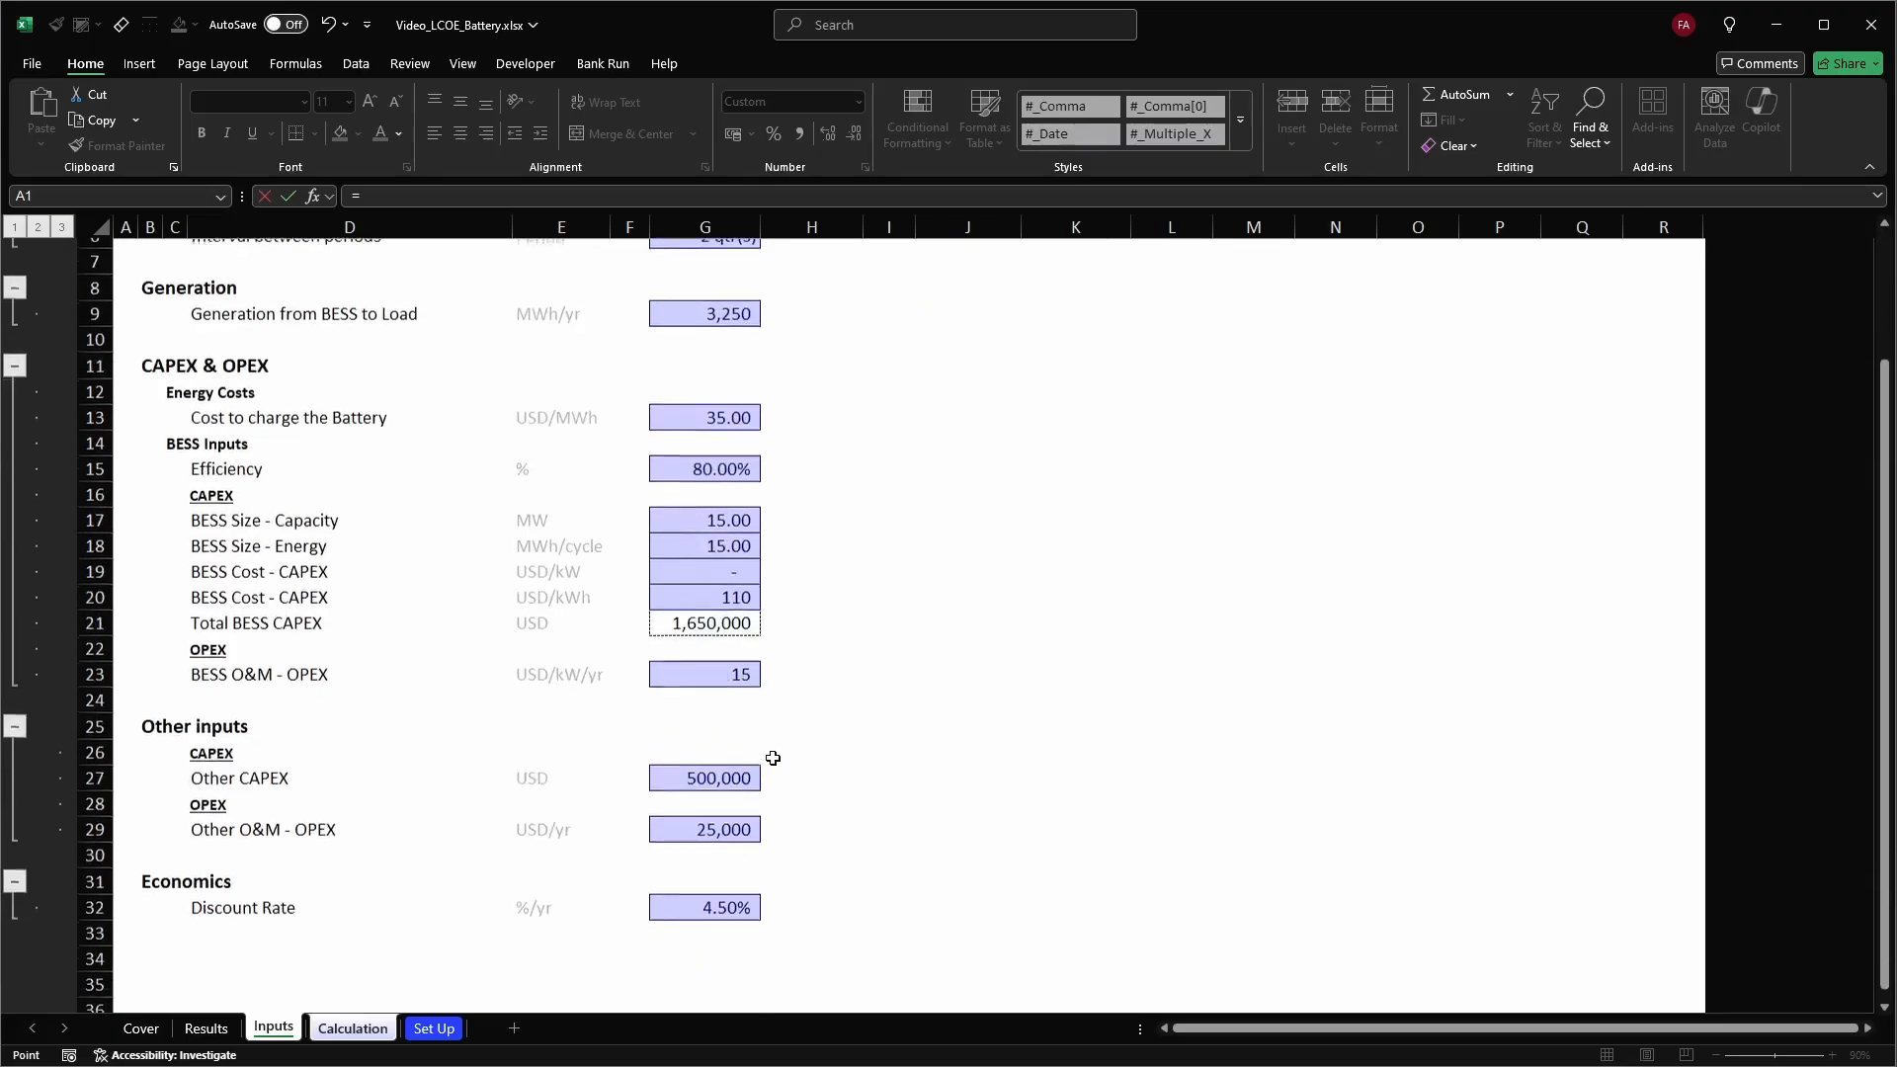
scroll(773, 759, "up", 1)
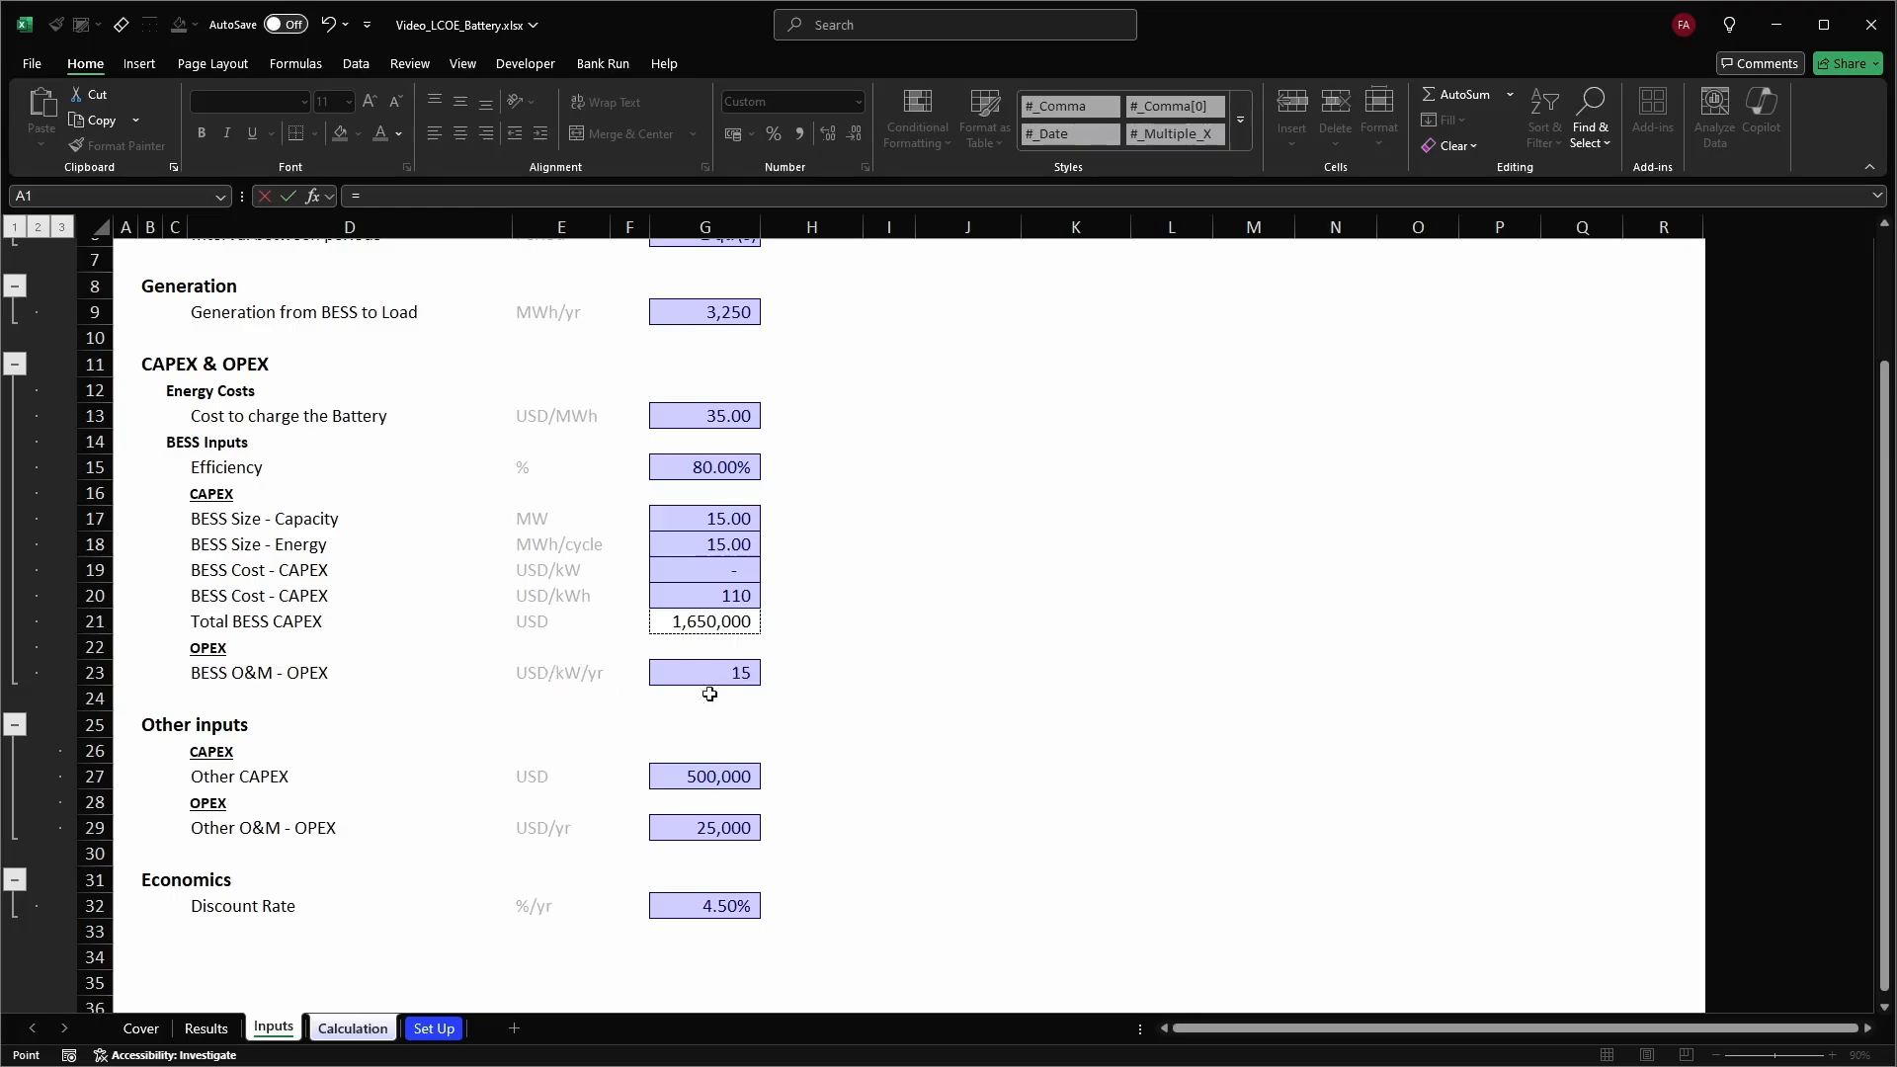
left_click(739, 671)
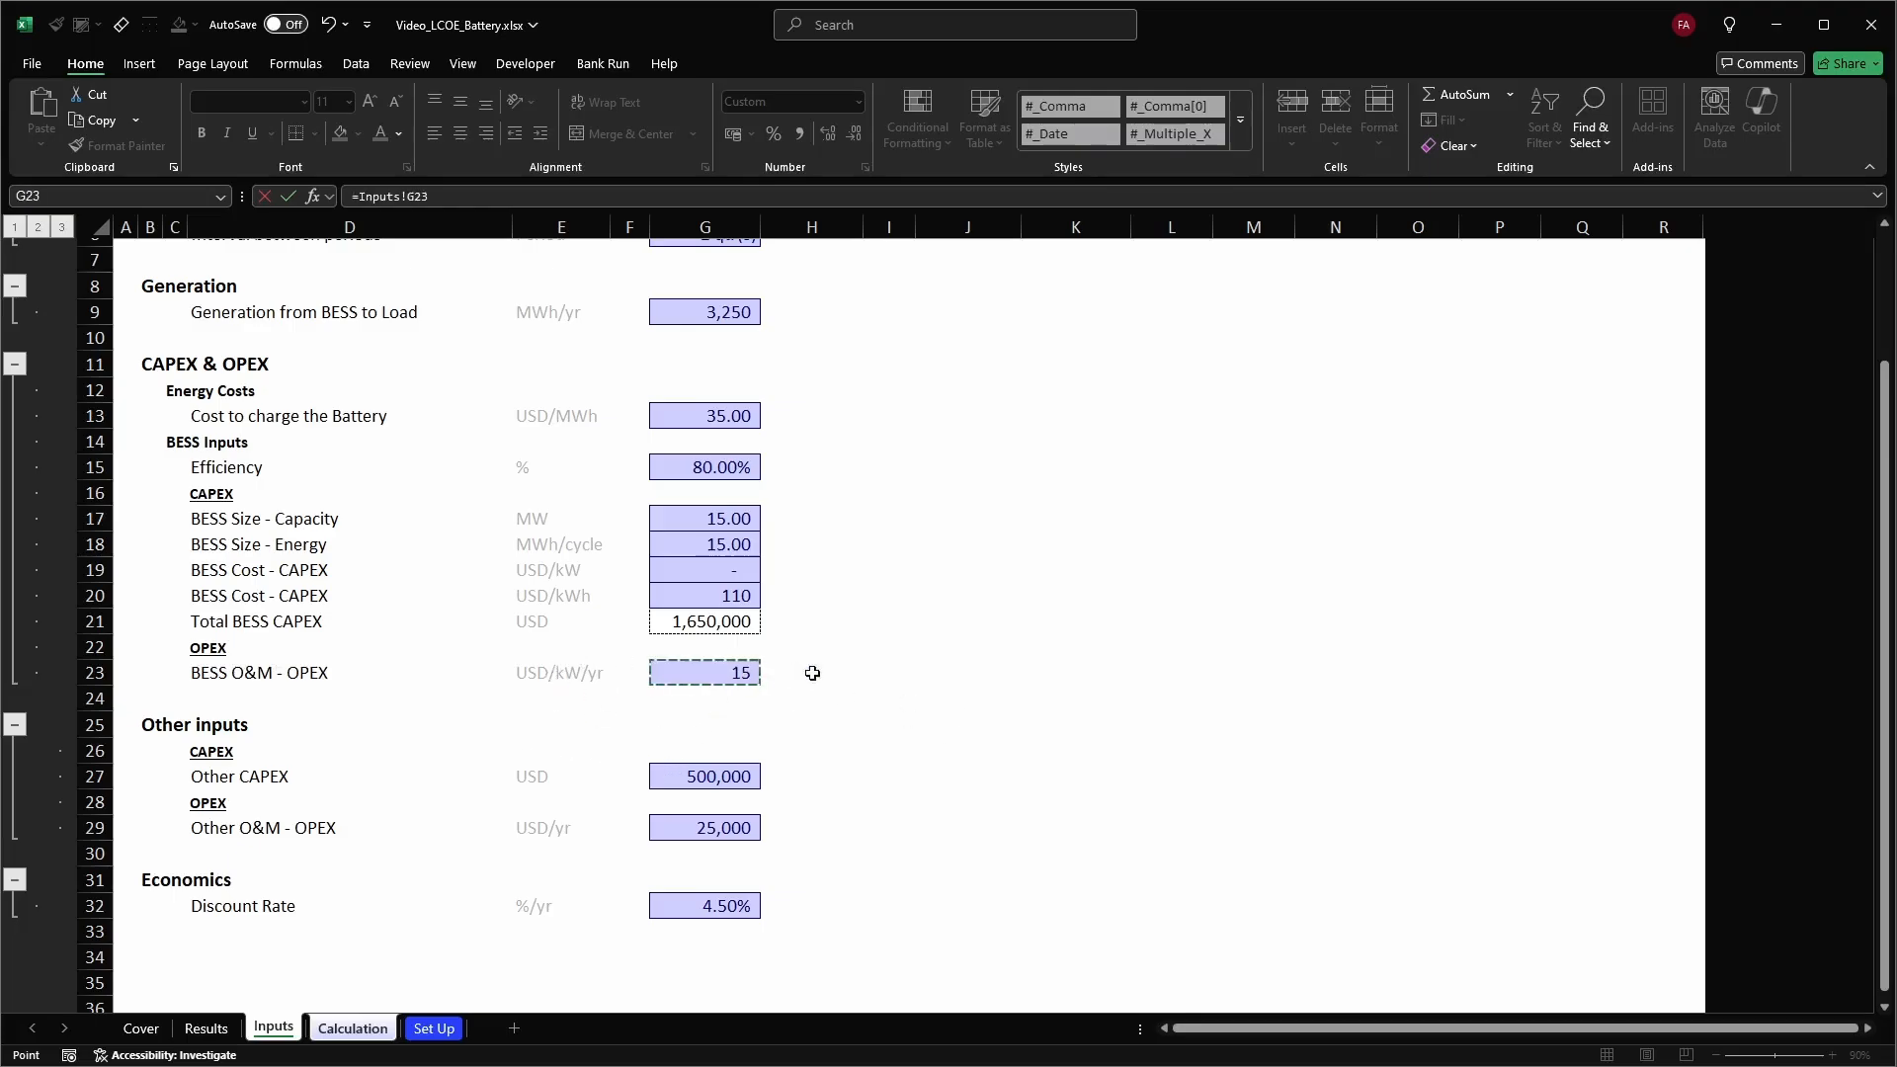
type("*")
left_click(697, 518)
type("*thou")
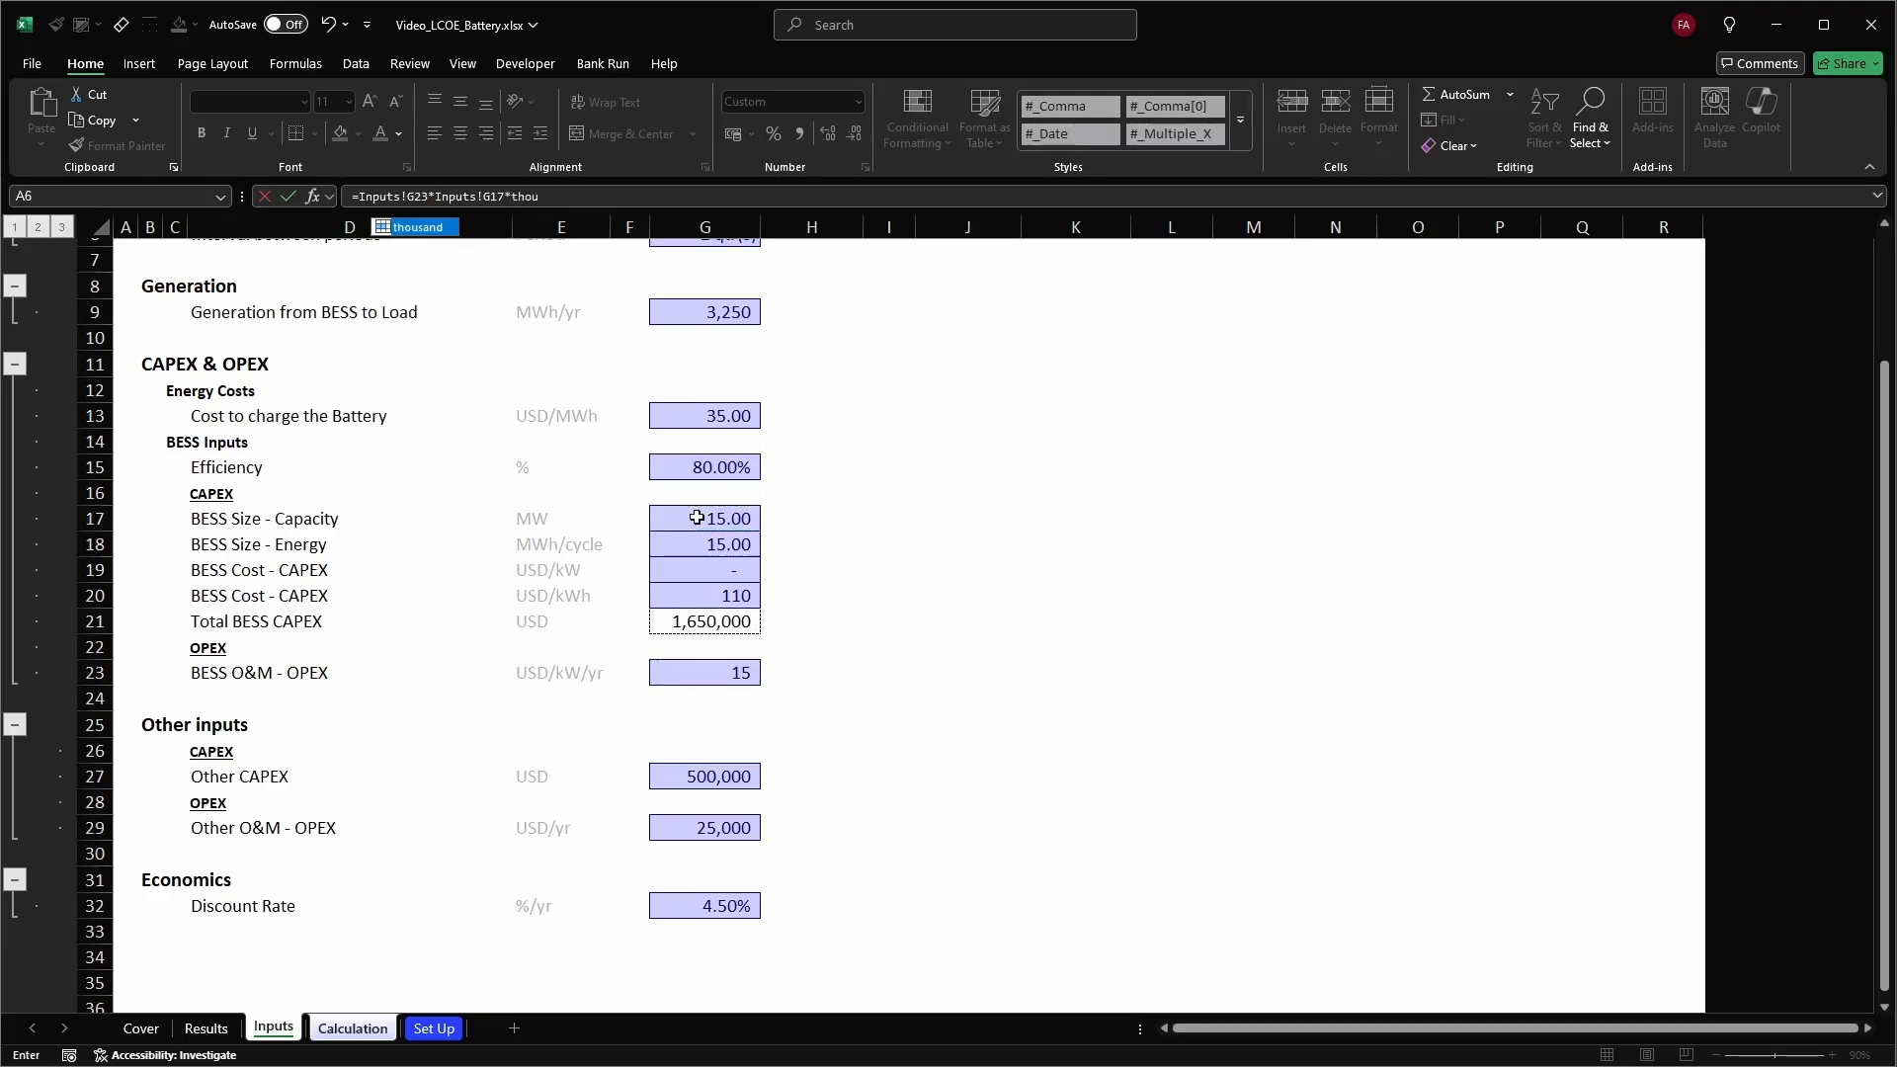
type("s")
key("Tab")
key("Return")
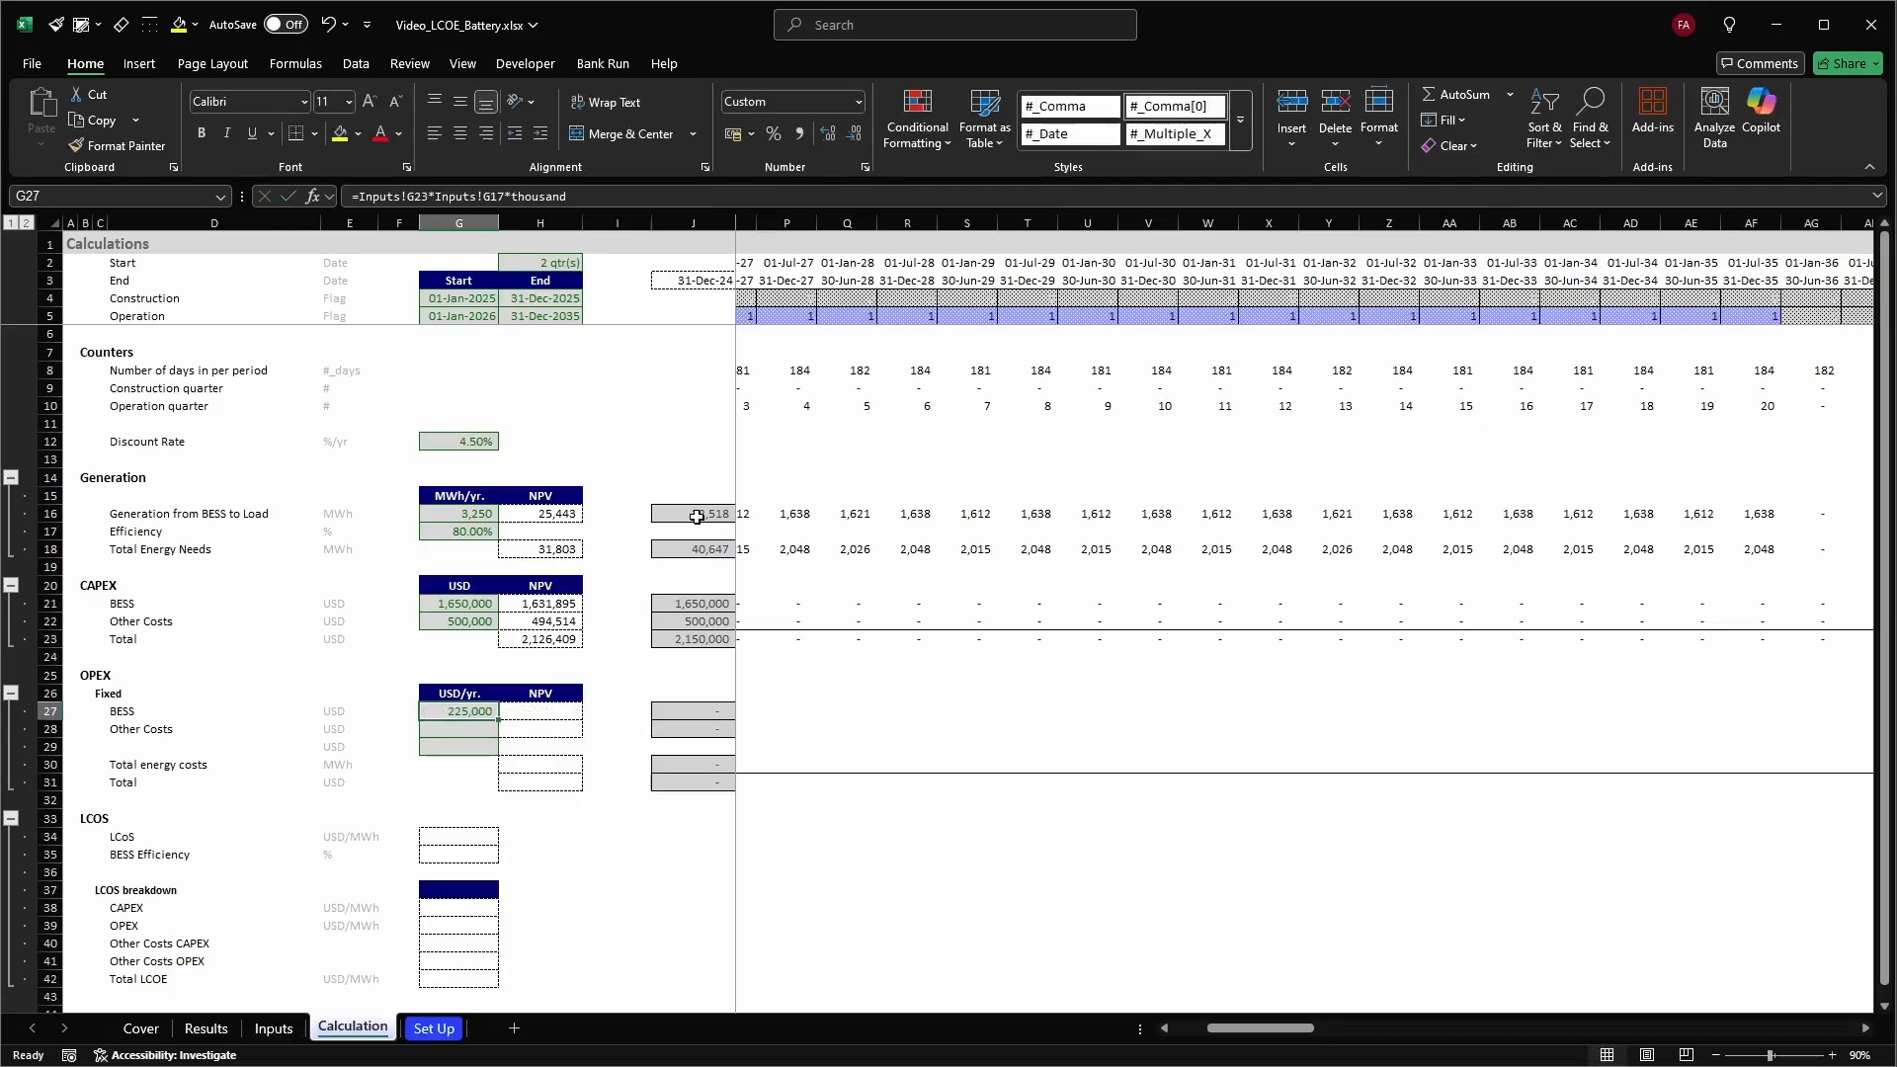
Link the annual Other Costs OPEX in G28 to Inputs!G29
type("=")
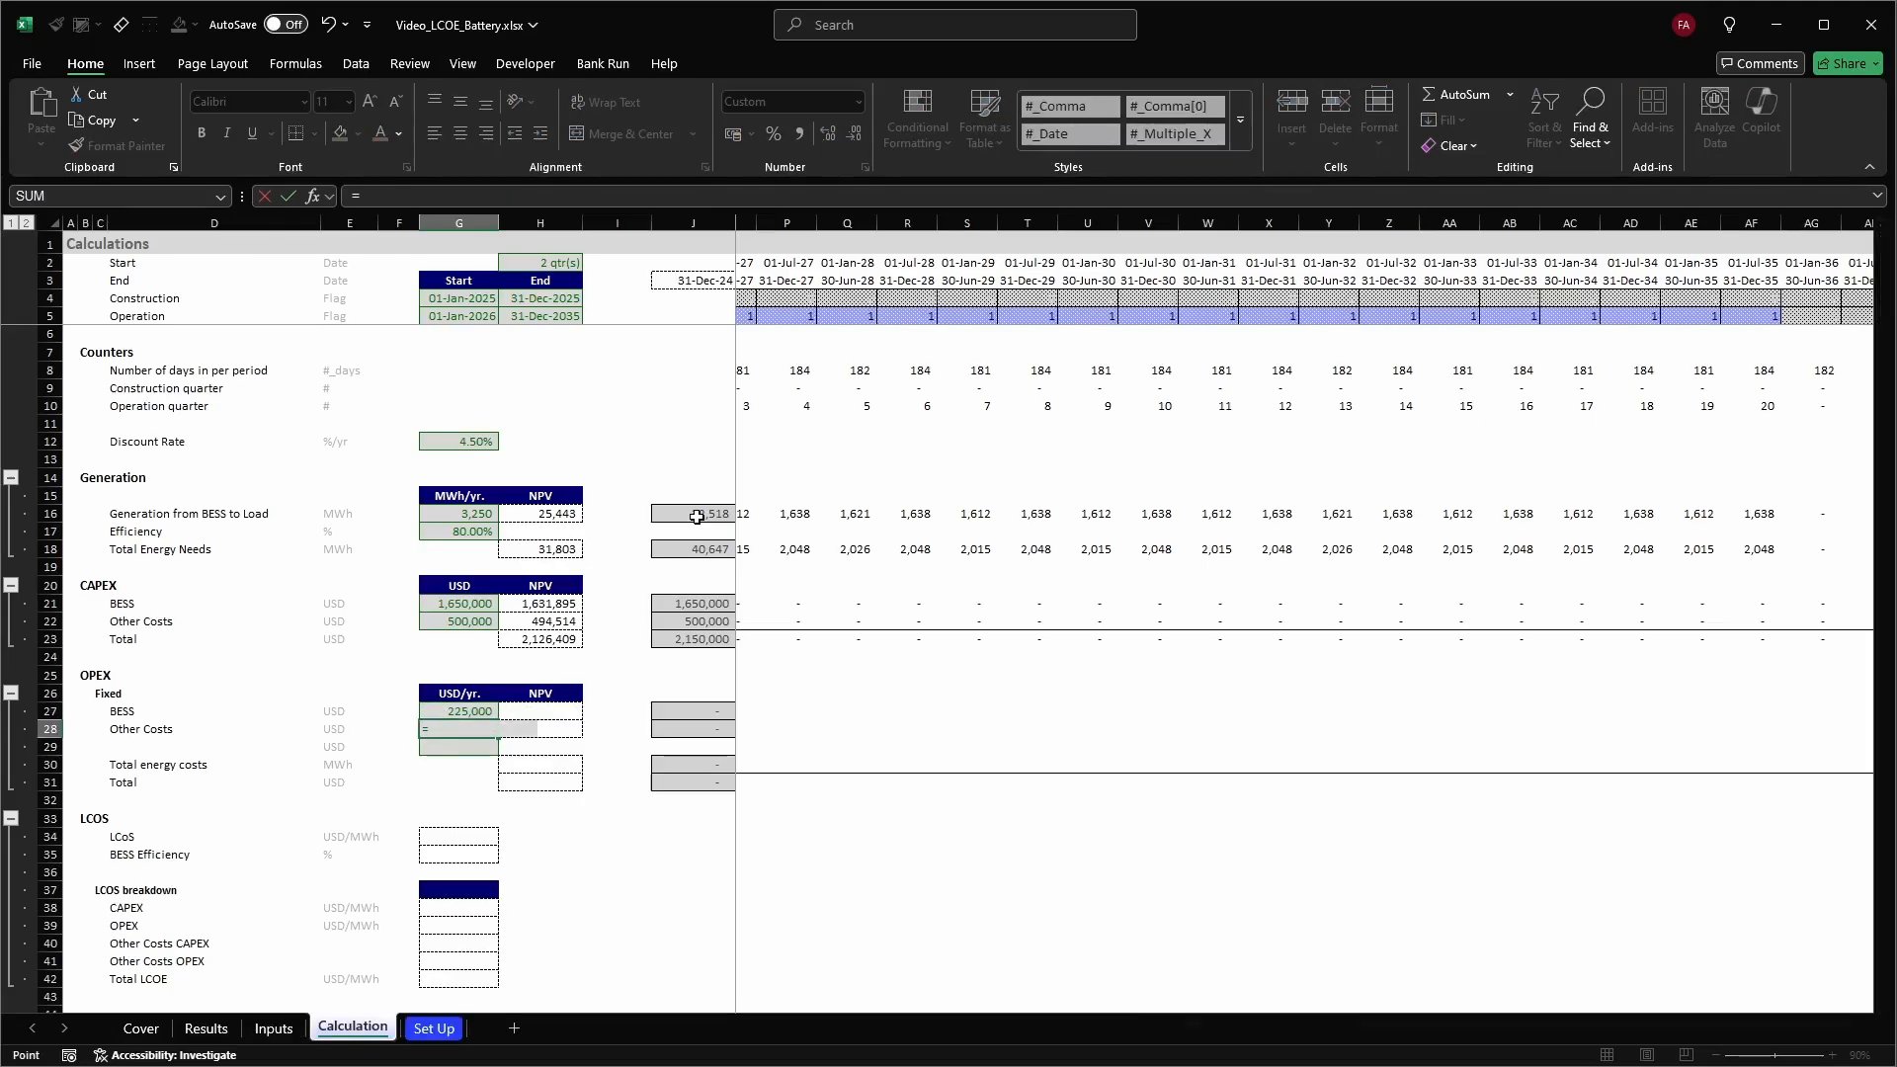
key("ctrl+Page_Up")
left_click(742, 832)
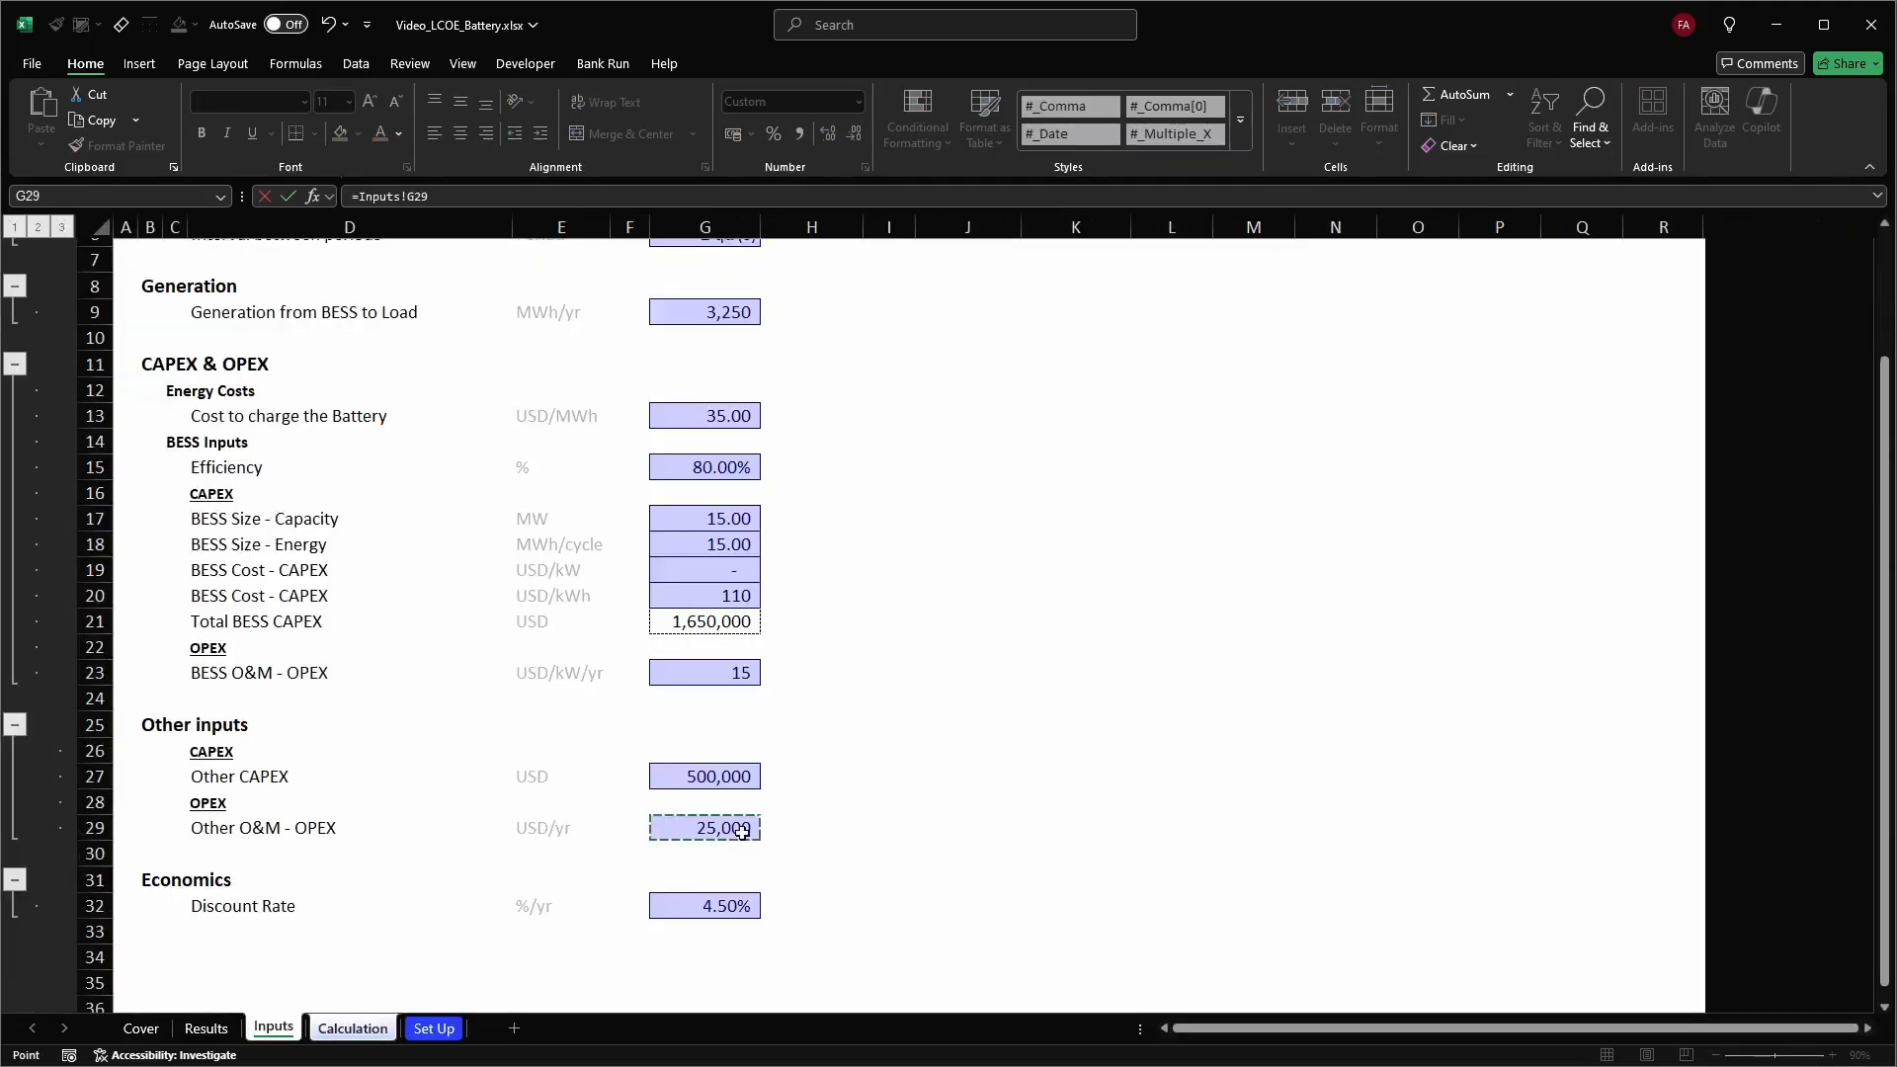
key("Return")
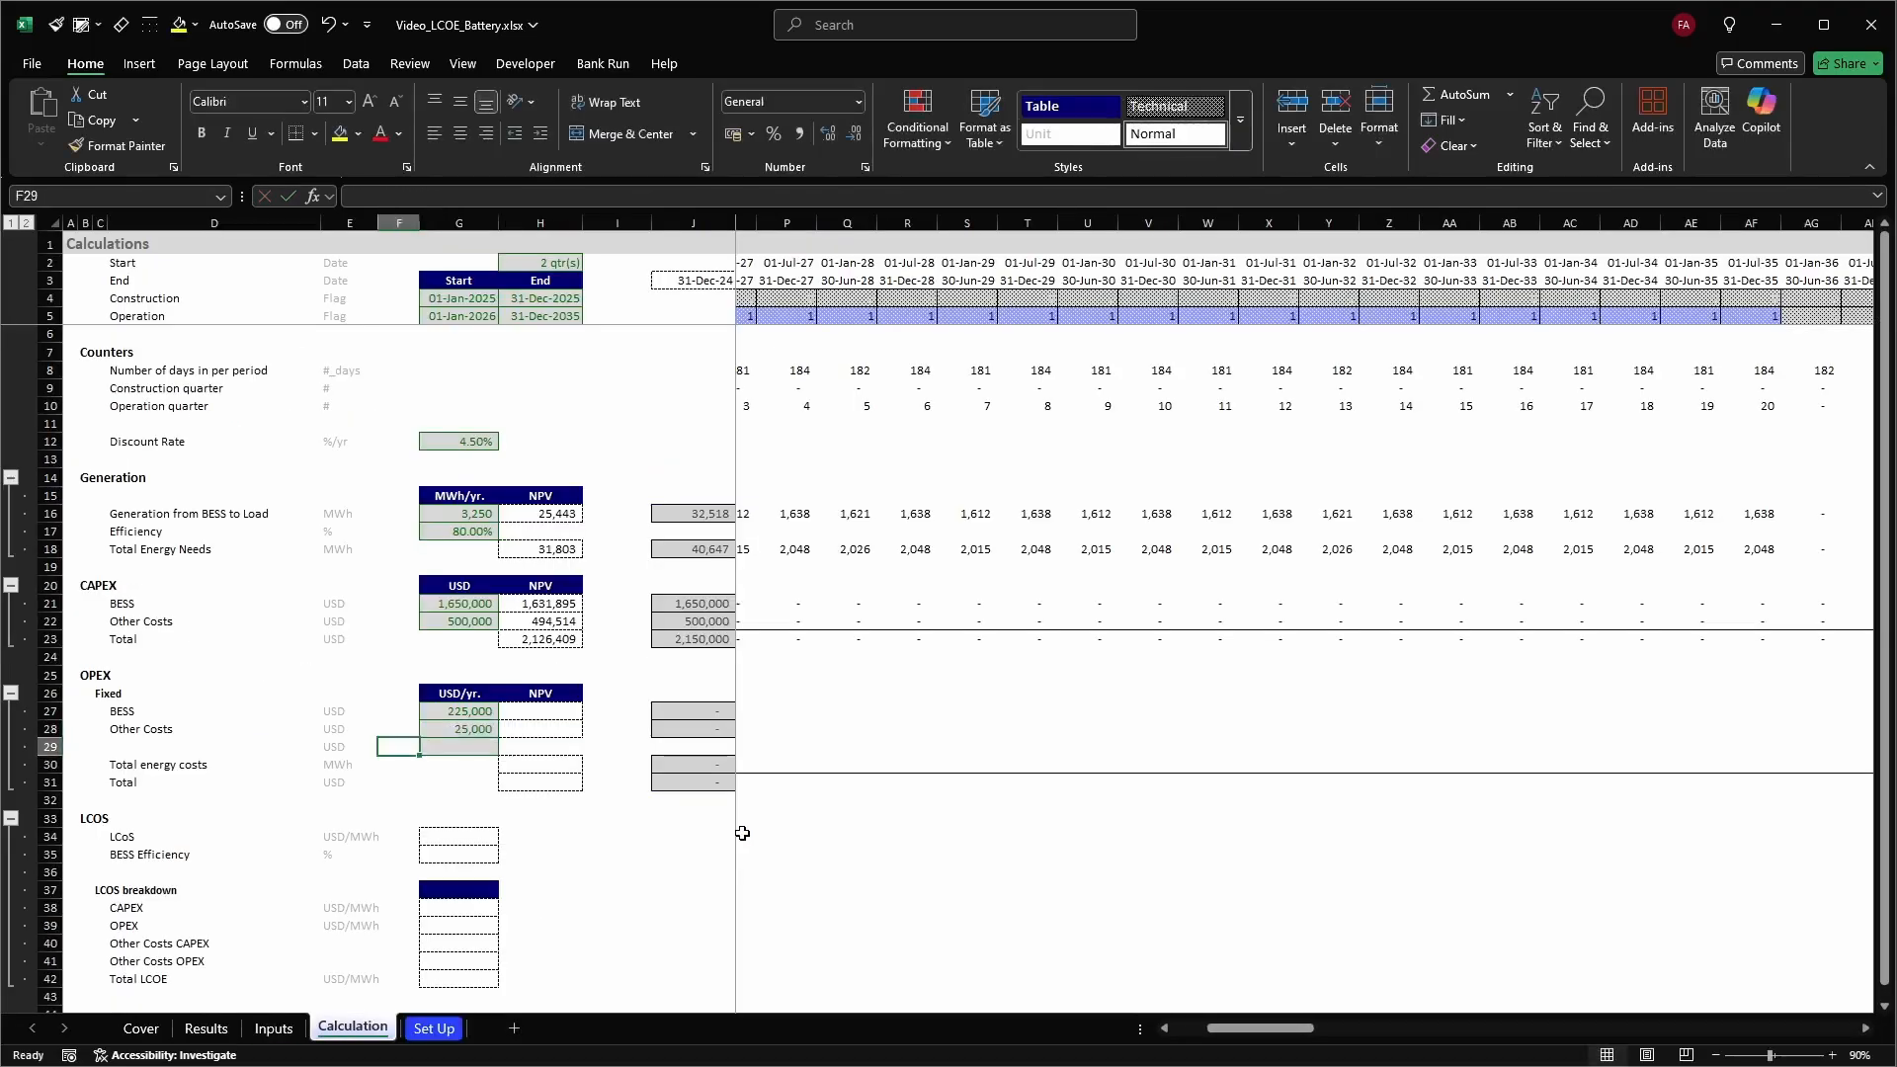
Clear the contents and formatting of the unused row 29 in the OPEX section
key("Left")
key("Left")
key("Left")
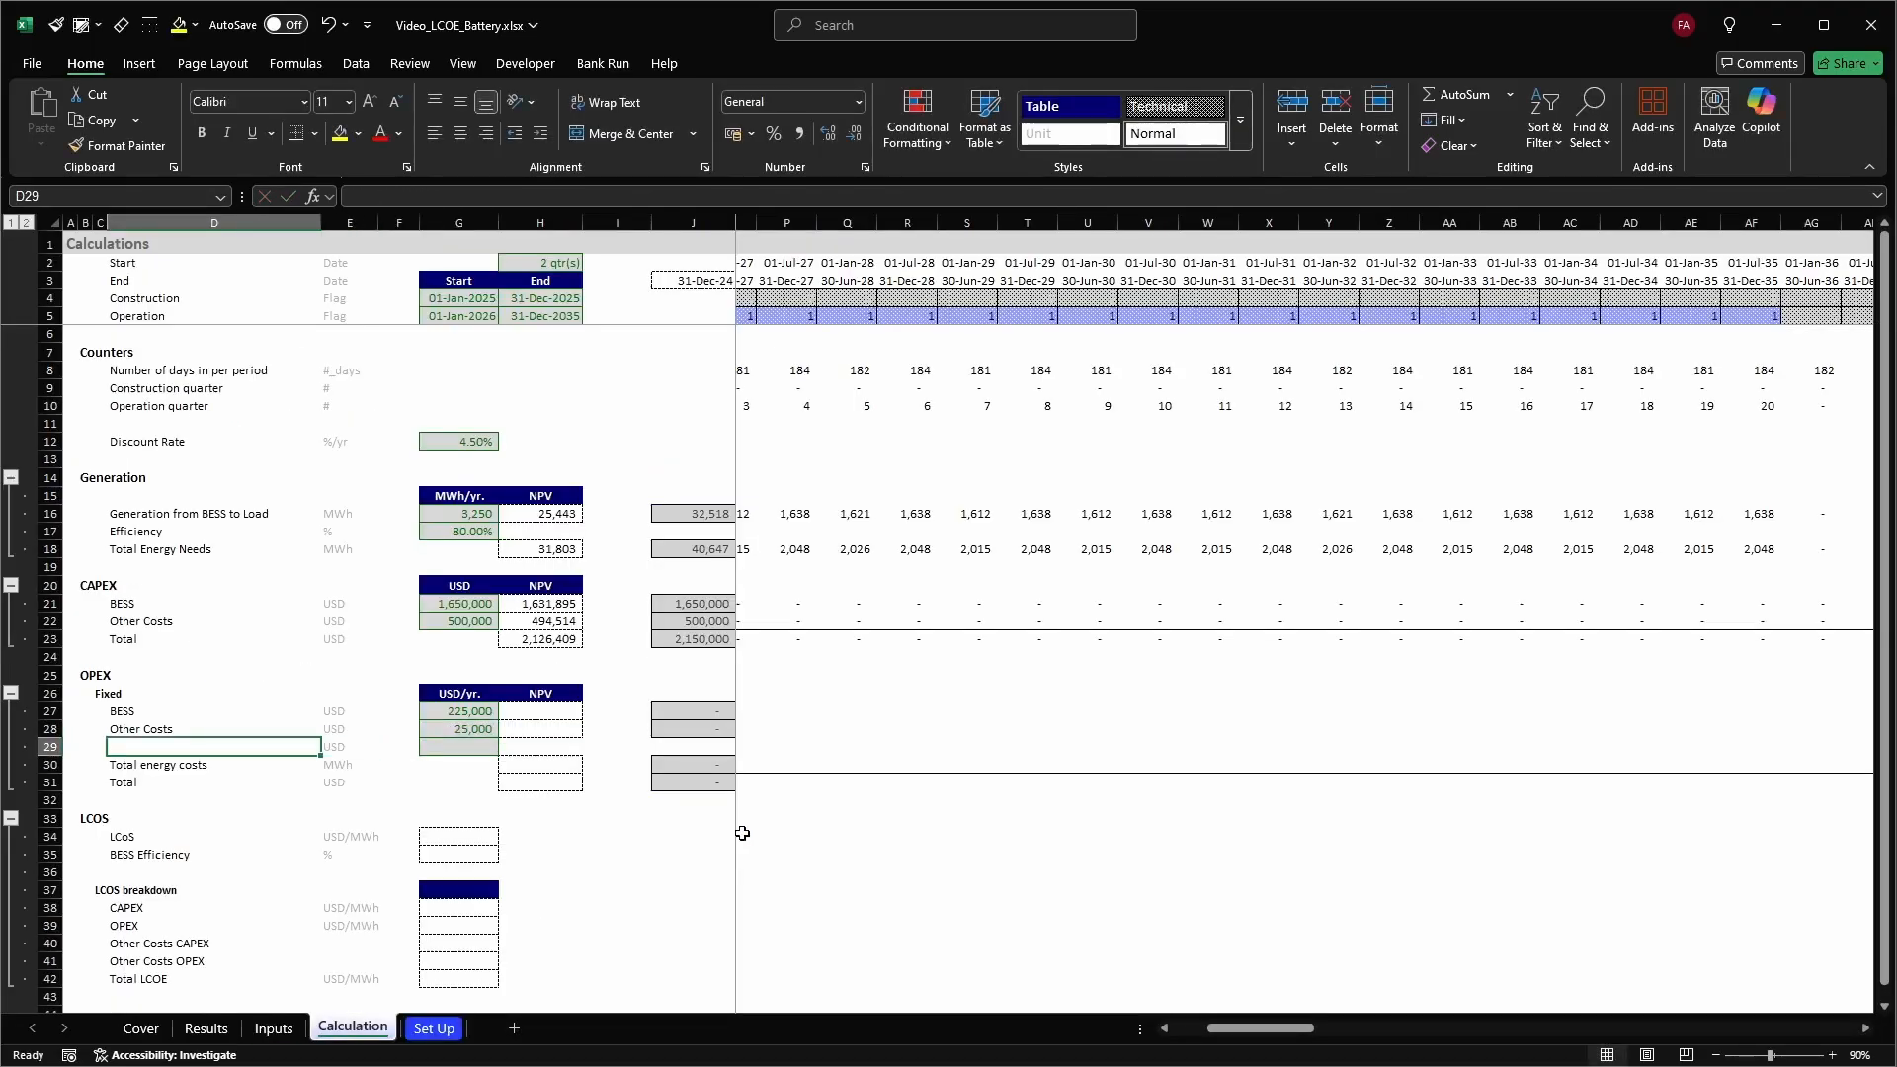
key("Right")
key("shift+space")
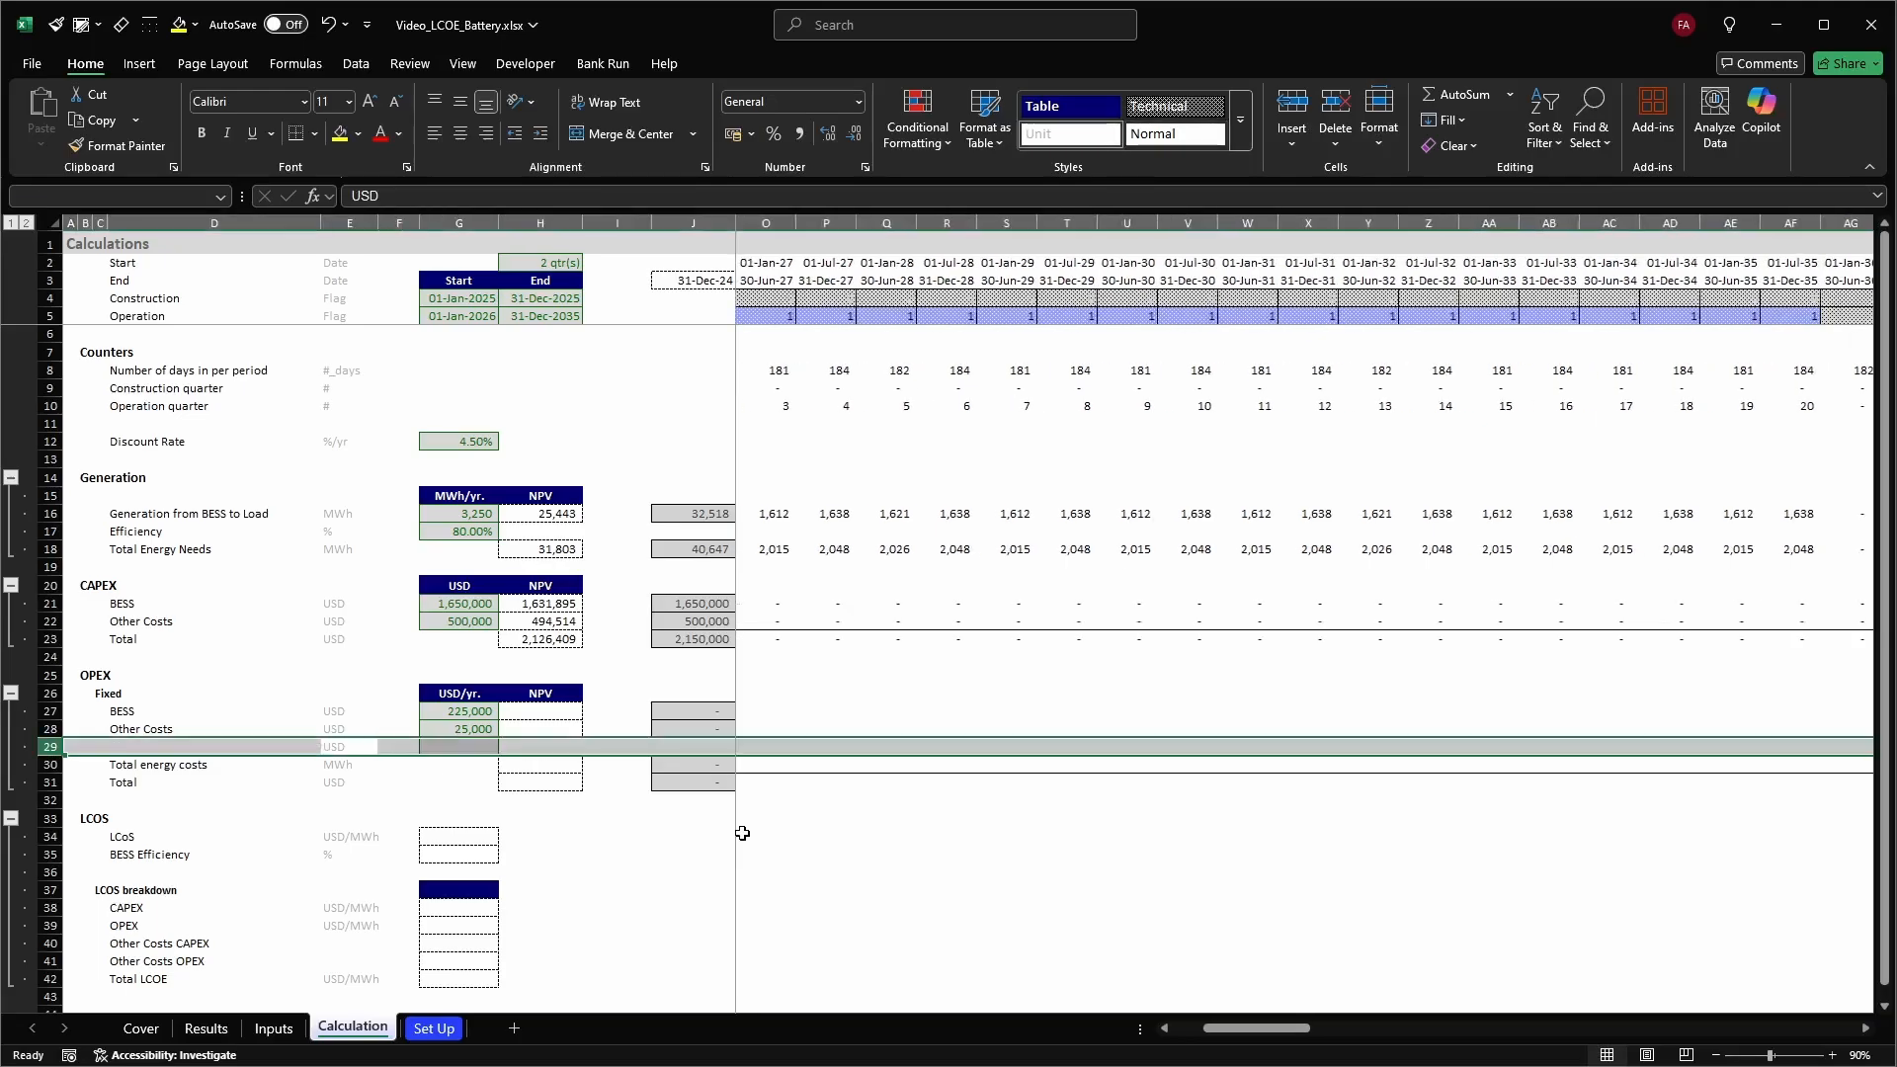
key("Delete")
key("Left")
key("Right")
key("Right")
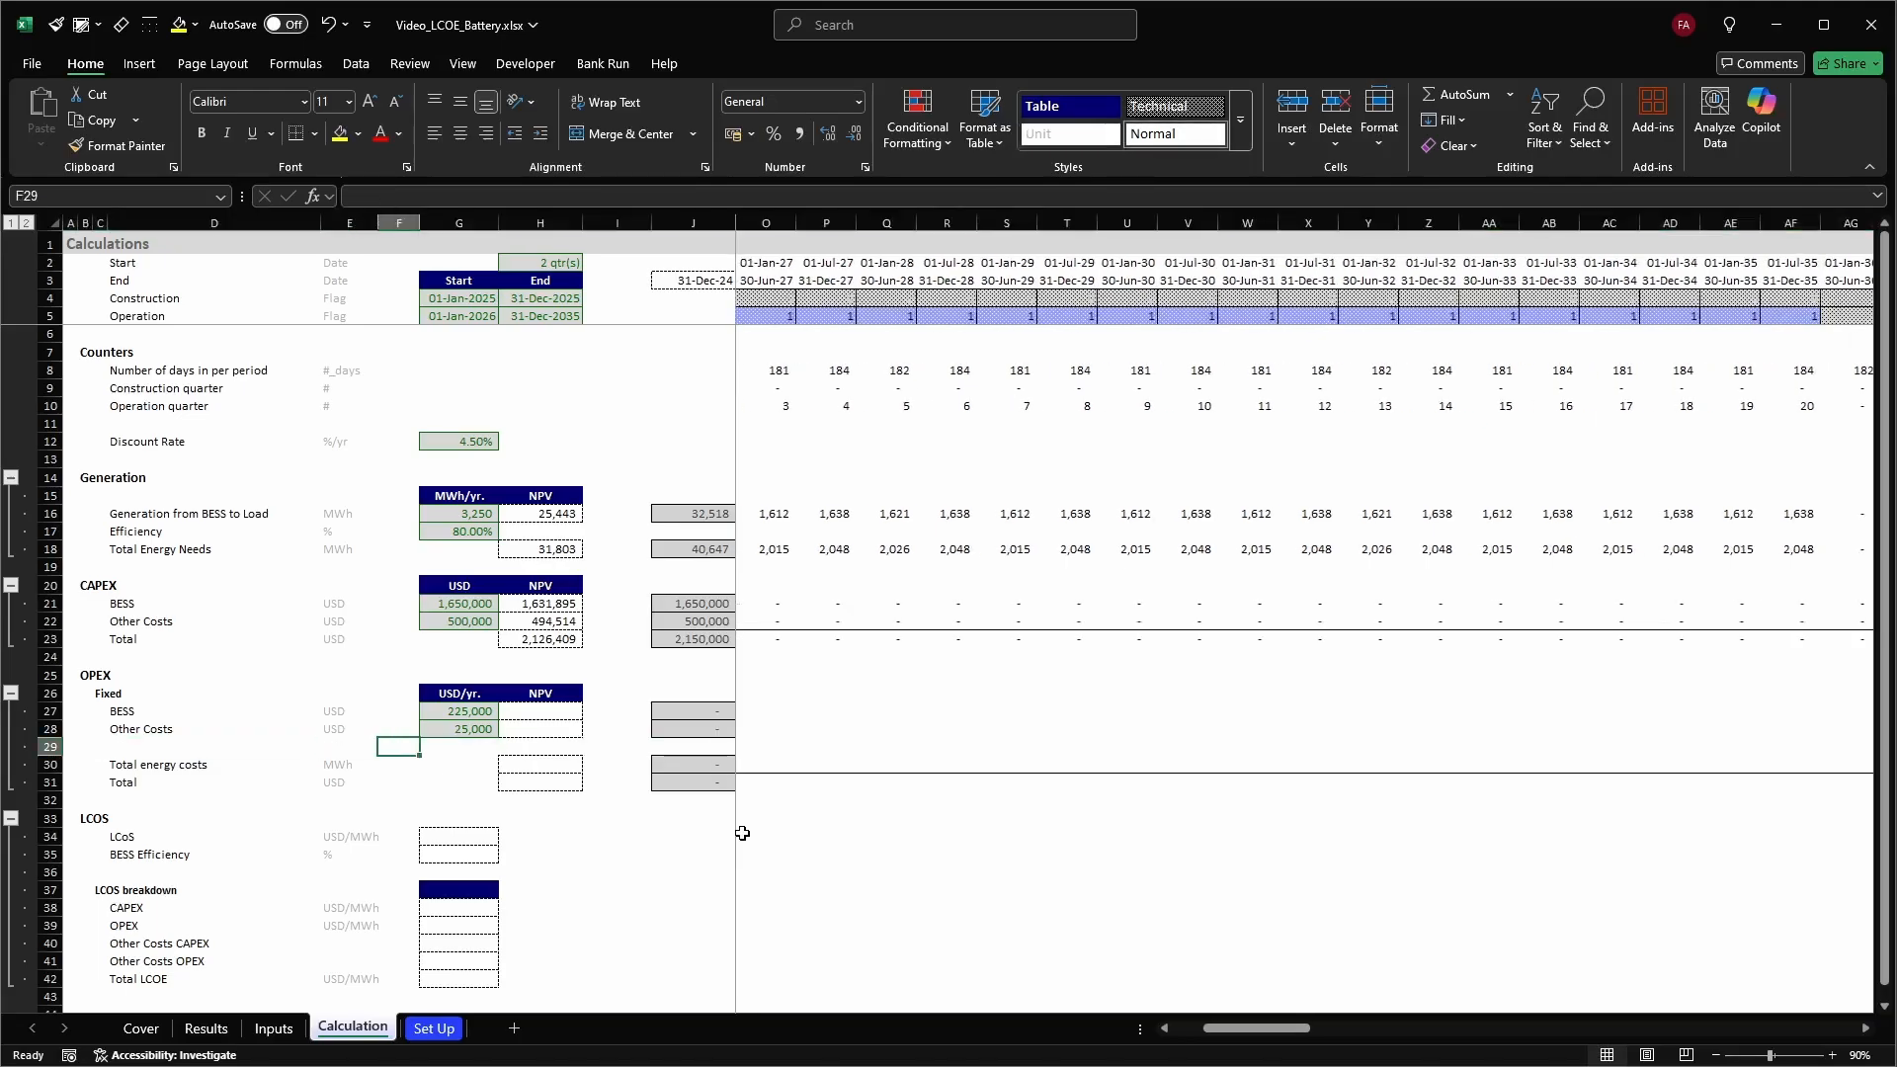
Copy the XNPV formula from H23 into the fixed OPEX NPV cells H27:H28
key("Right")
key("Right")
key("Up")
key("Up")
key("Up")
key("Up")
key("Up")
key("Up")
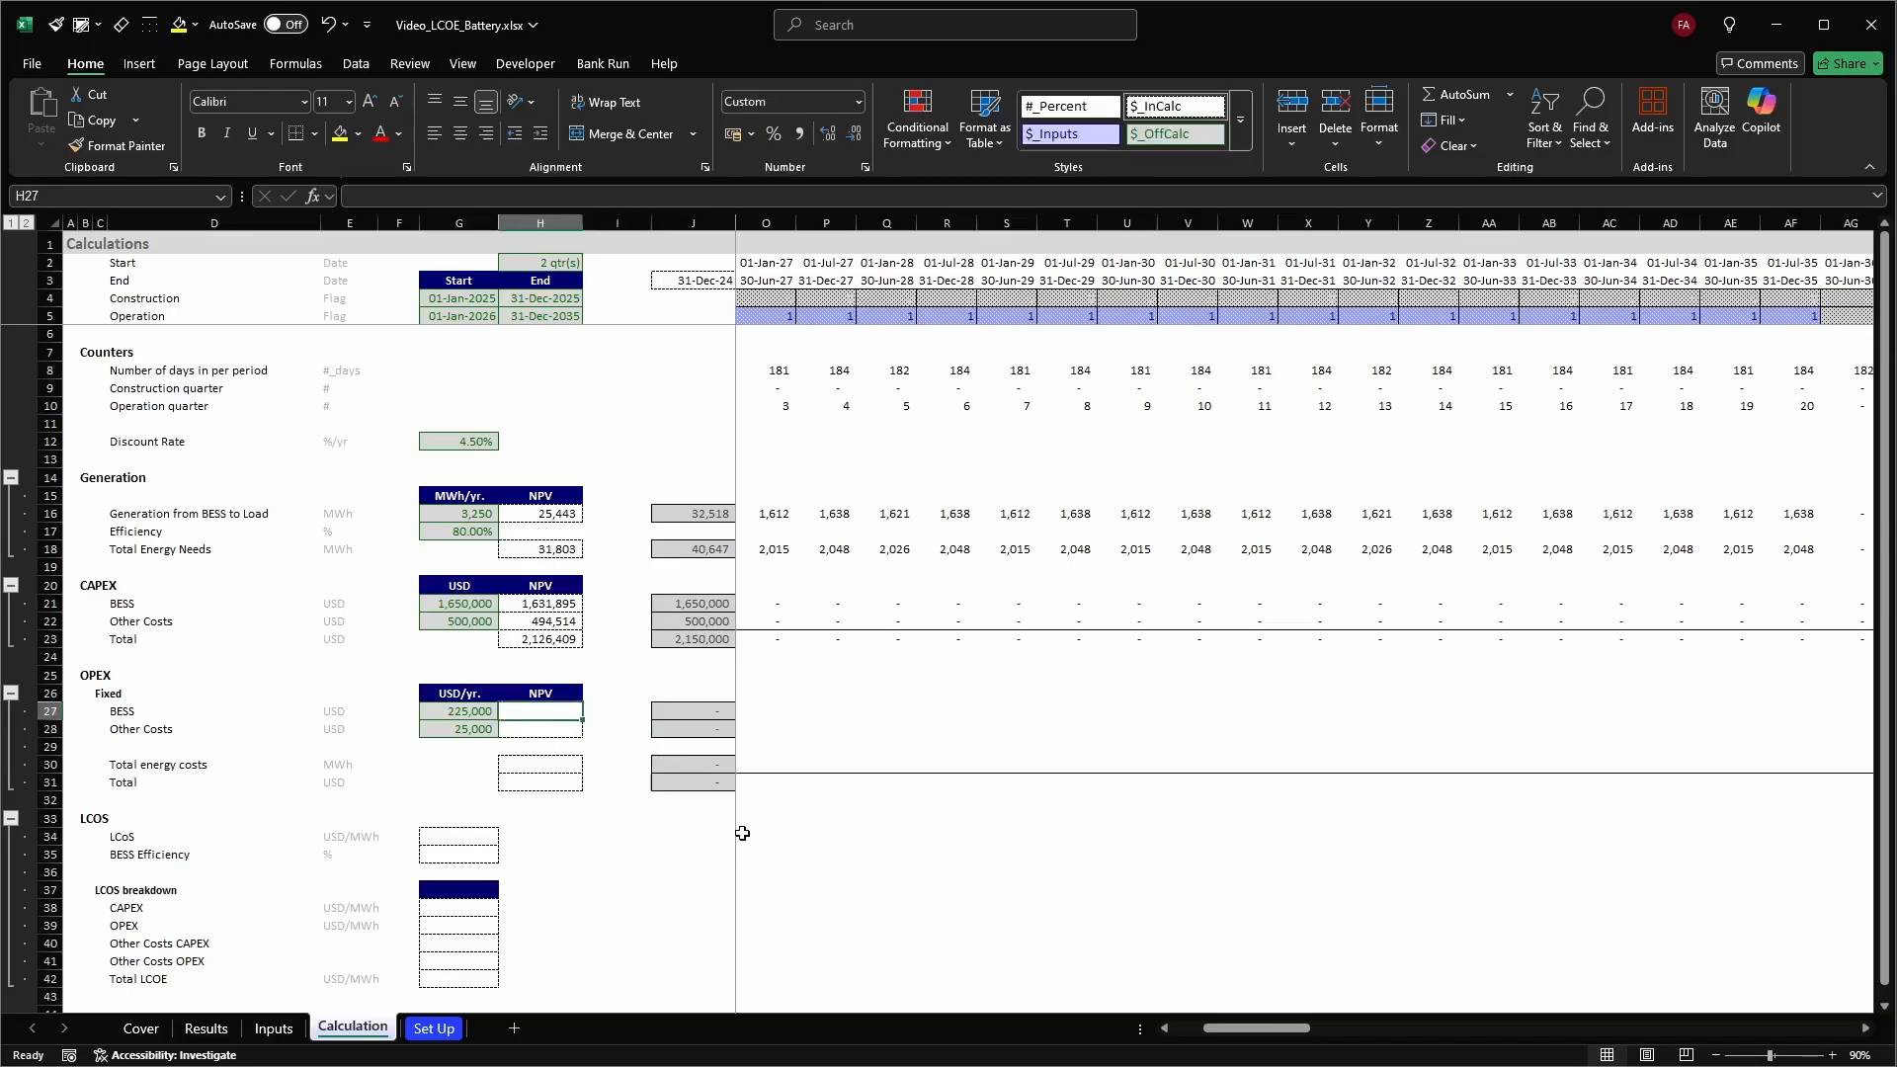
key("ctrl+c")
key("Down")
key("Down")
key("Down")
key("Down")
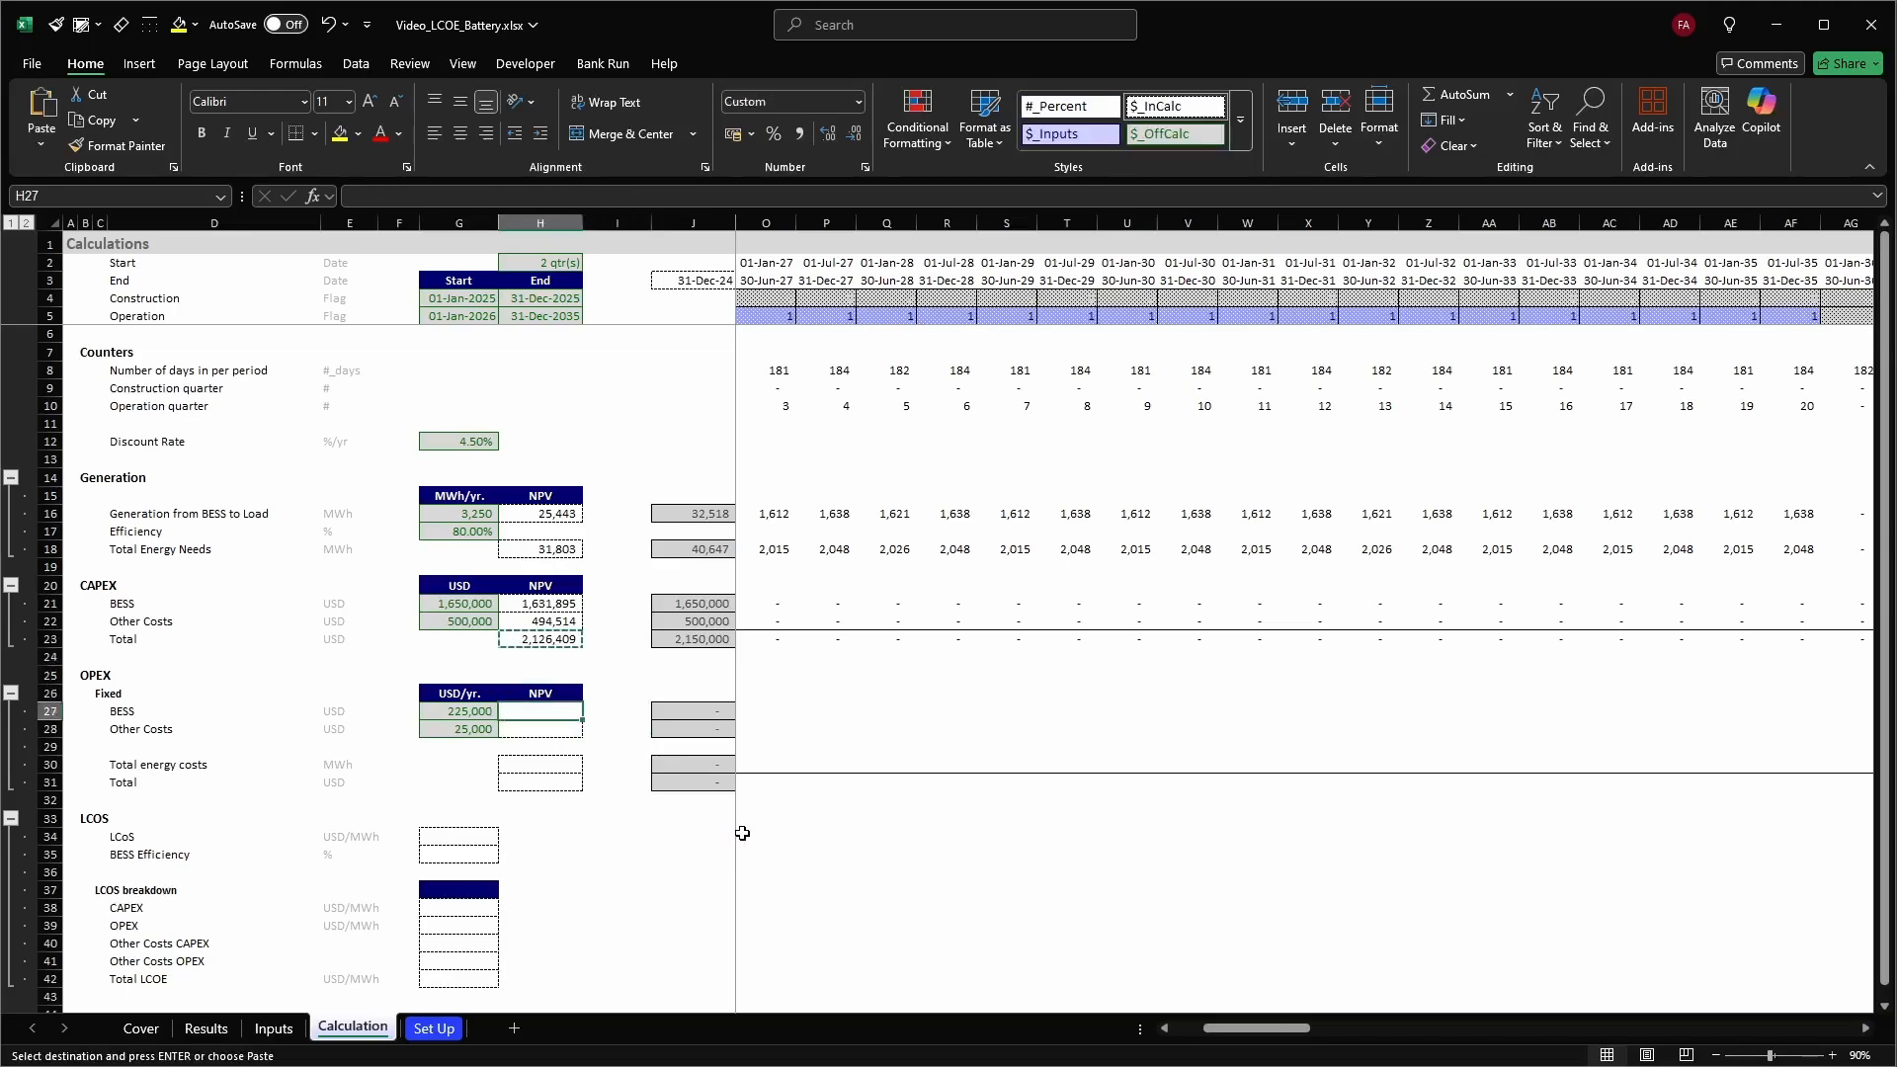
key("shift+Down")
key("Up")
key("Up")
key("Up")
key("Up")
key("ctrl+c")
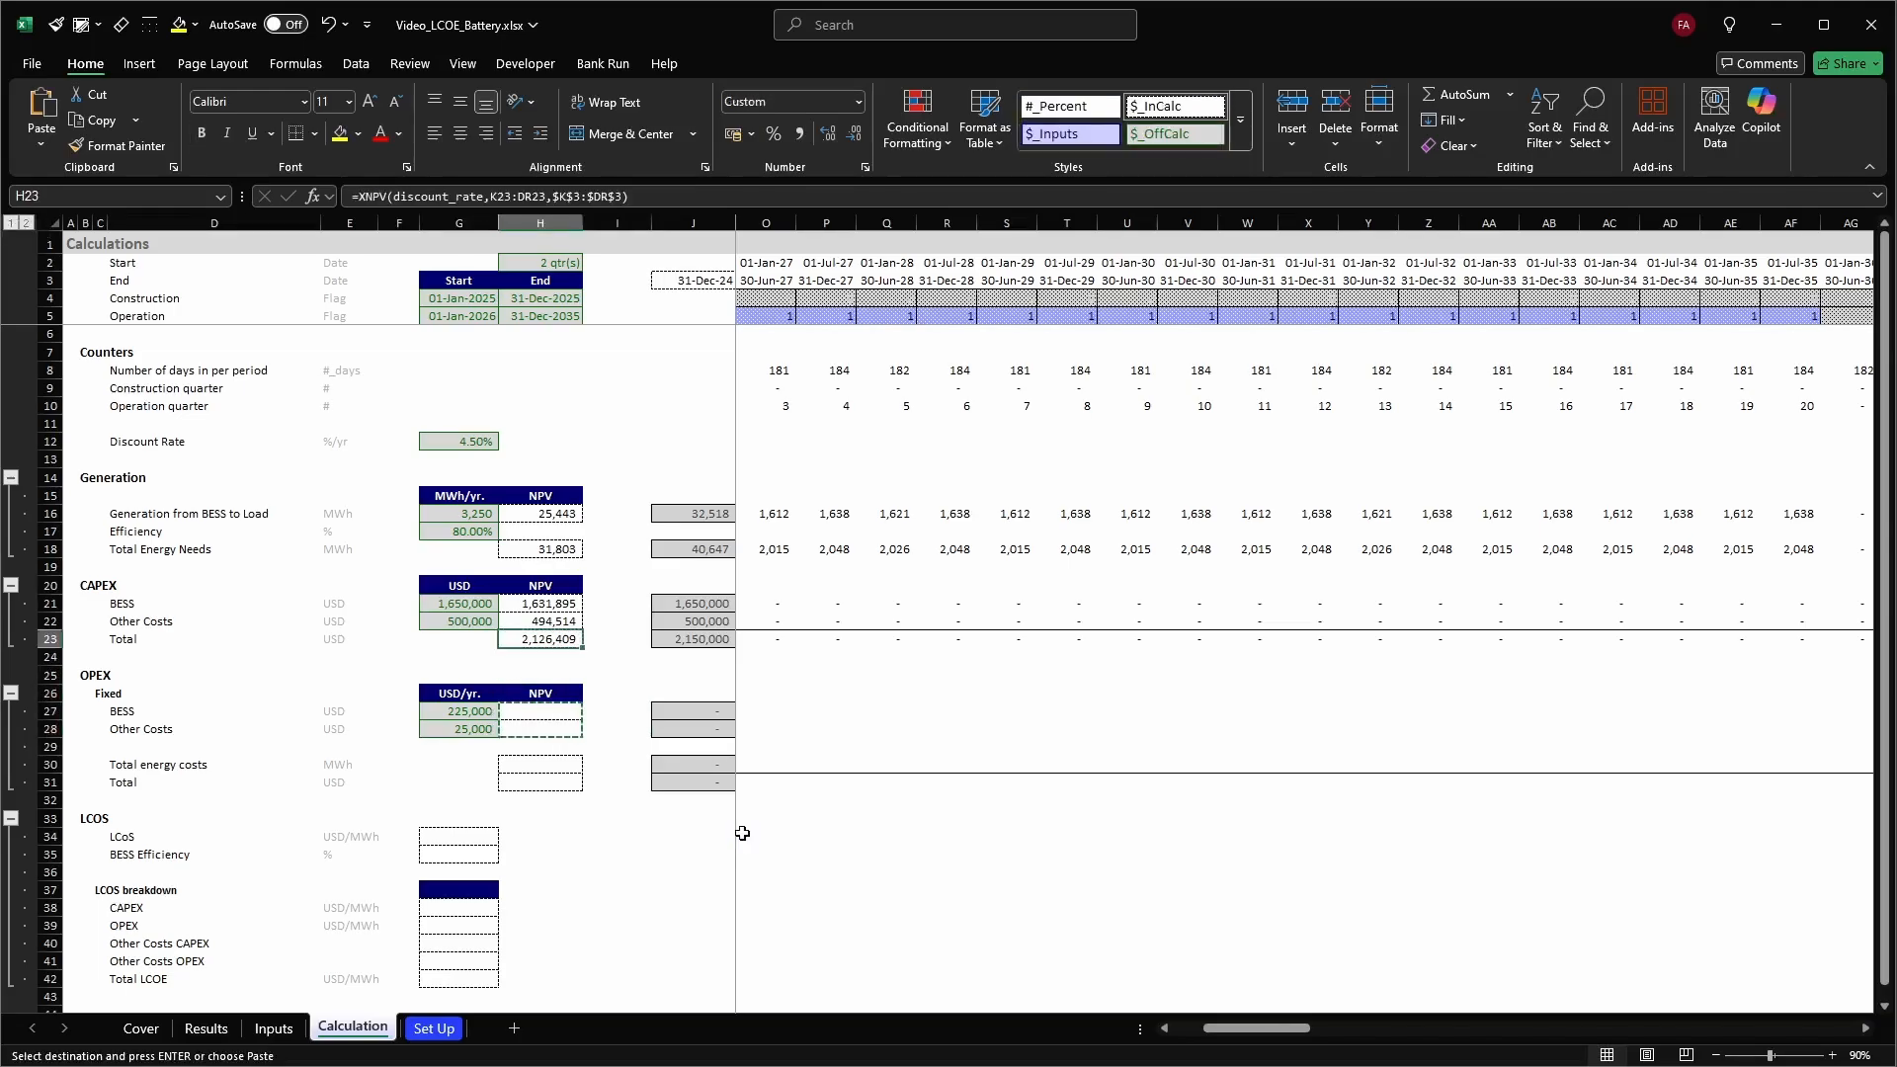
key("Down")
key("Down")
key("Down")
key("Down")
key("shift+Down")
key("ctrl+v")
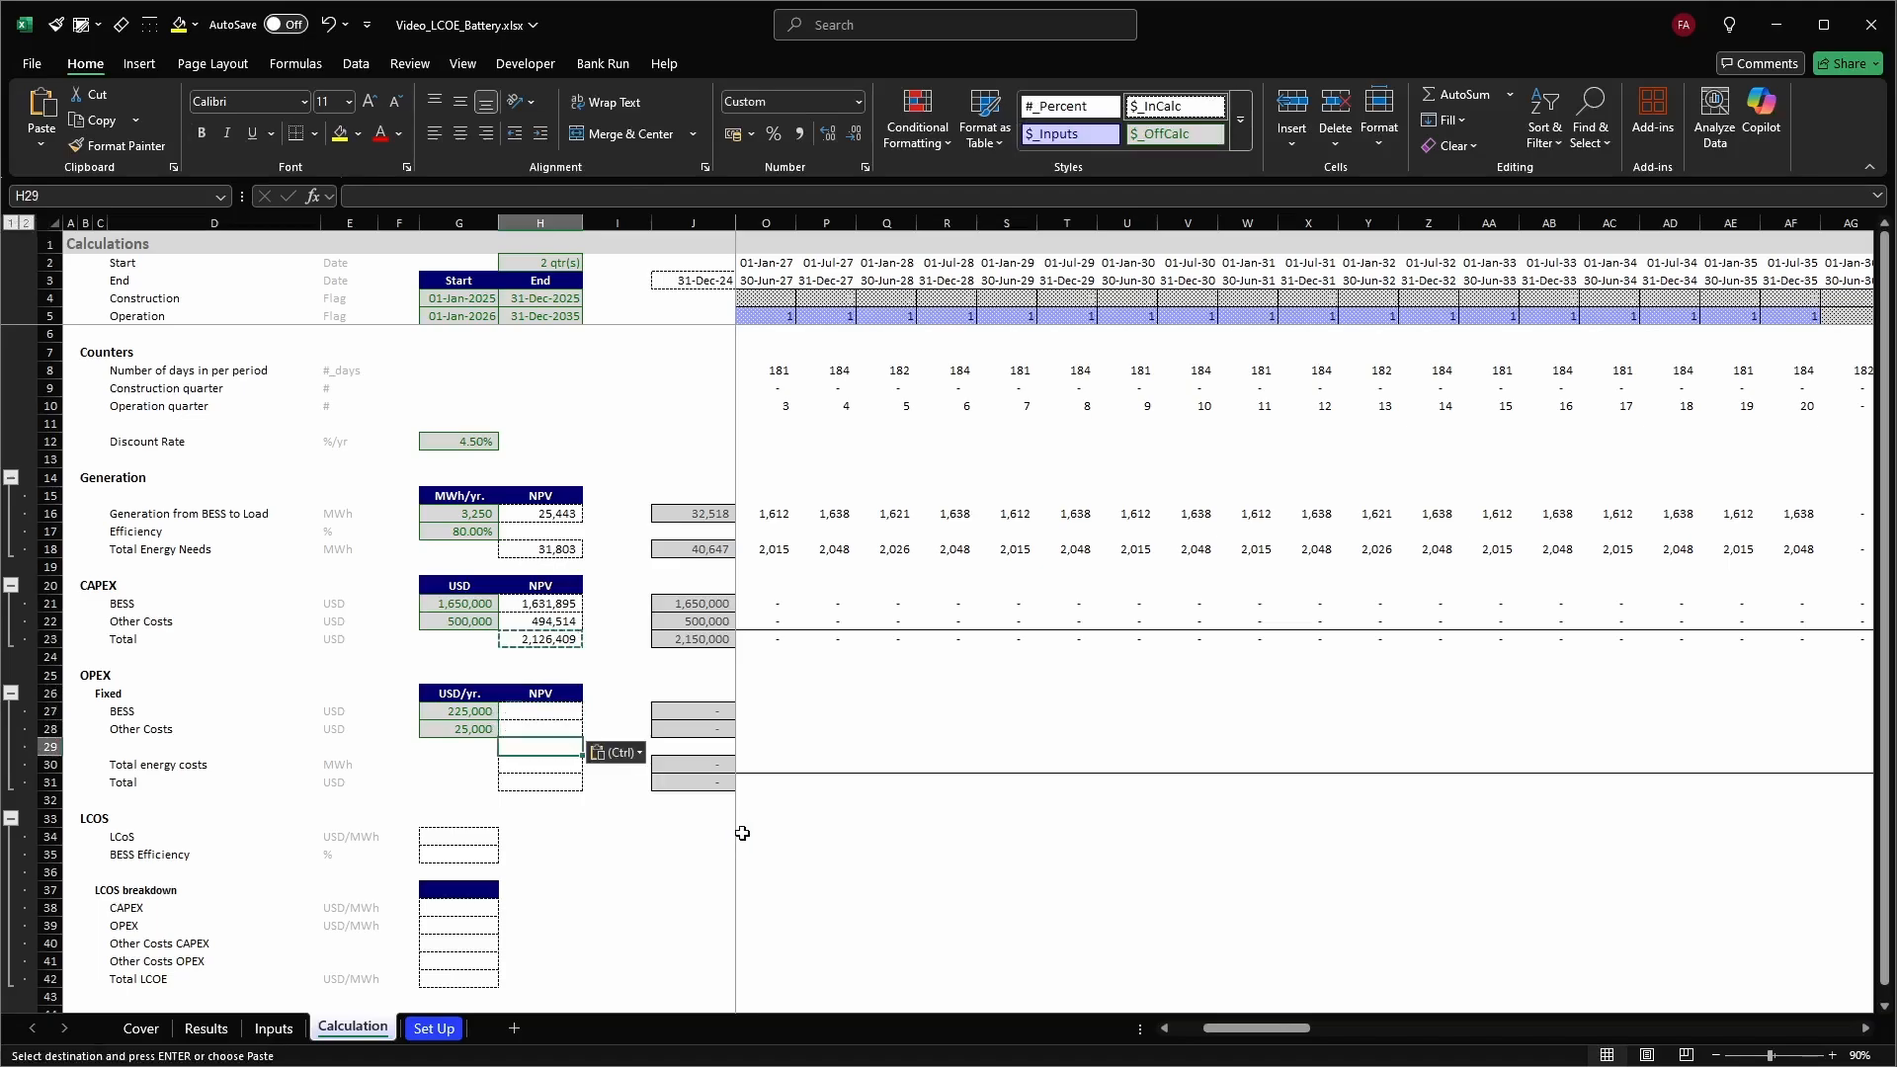
Paste the same XNPV formula into H30:H31 for total energy costs and total OPEX
key("Down")
key("Down")
key("Down")
key("shift+Down")
key("Return")
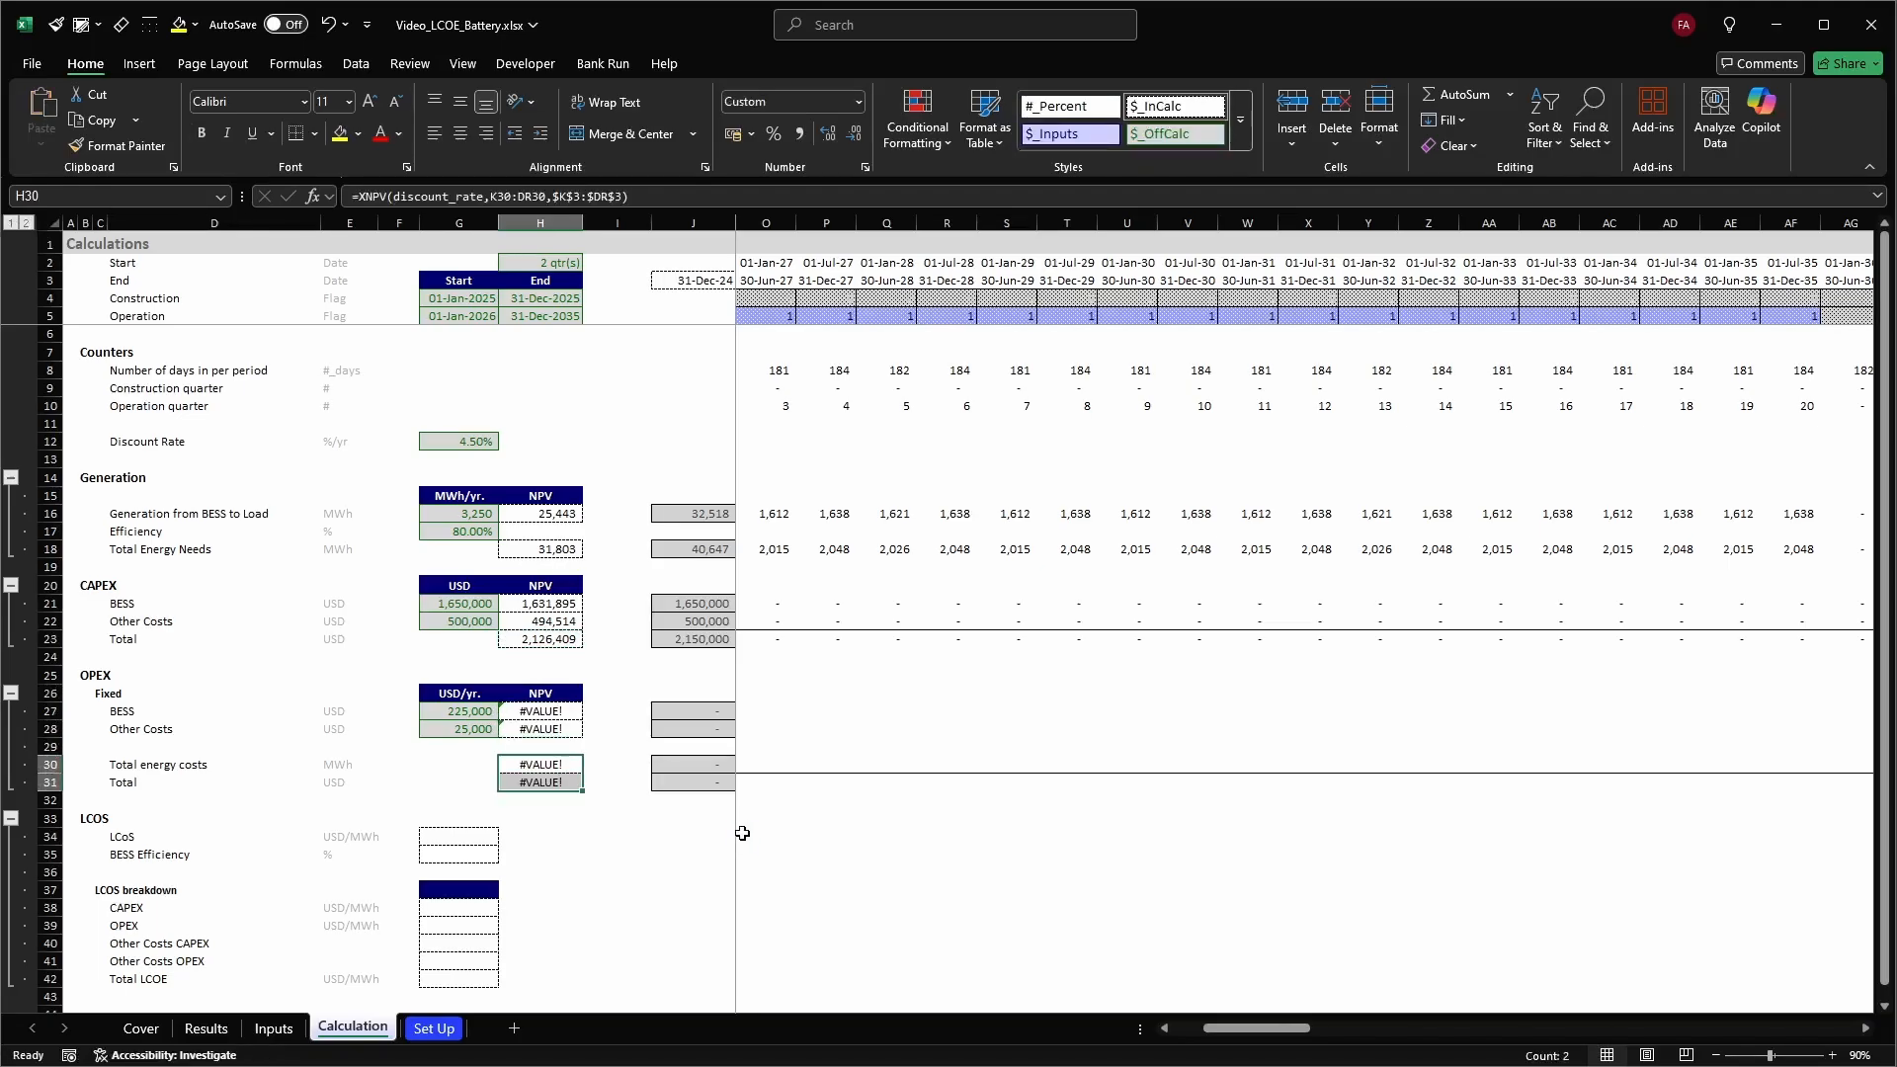
Calculate the period BESS OPEX in K27 with =$G27*K8/days_yr*K5
key("Up")
key("Up")
key("Up")
key("Right")
key("Right")
key("Right")
key("Right")
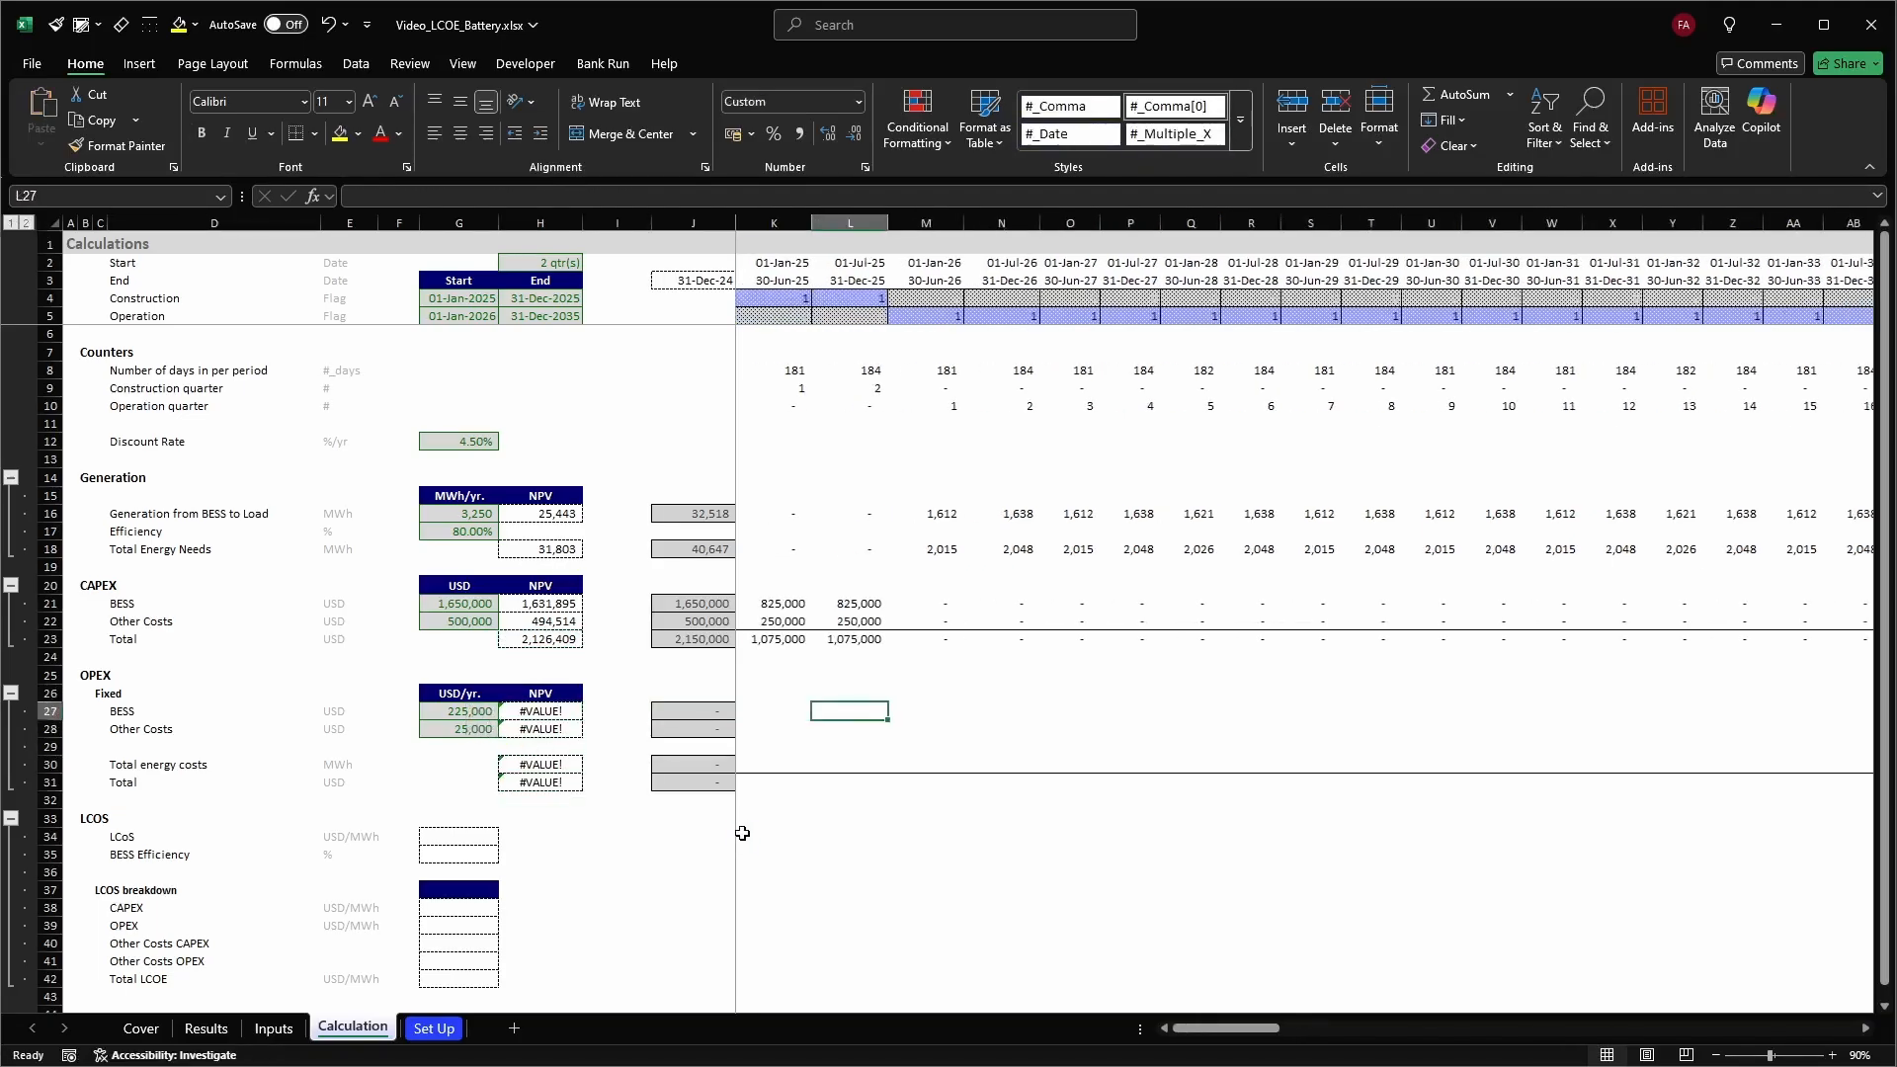
key("Left")
key("Left")
key("Right")
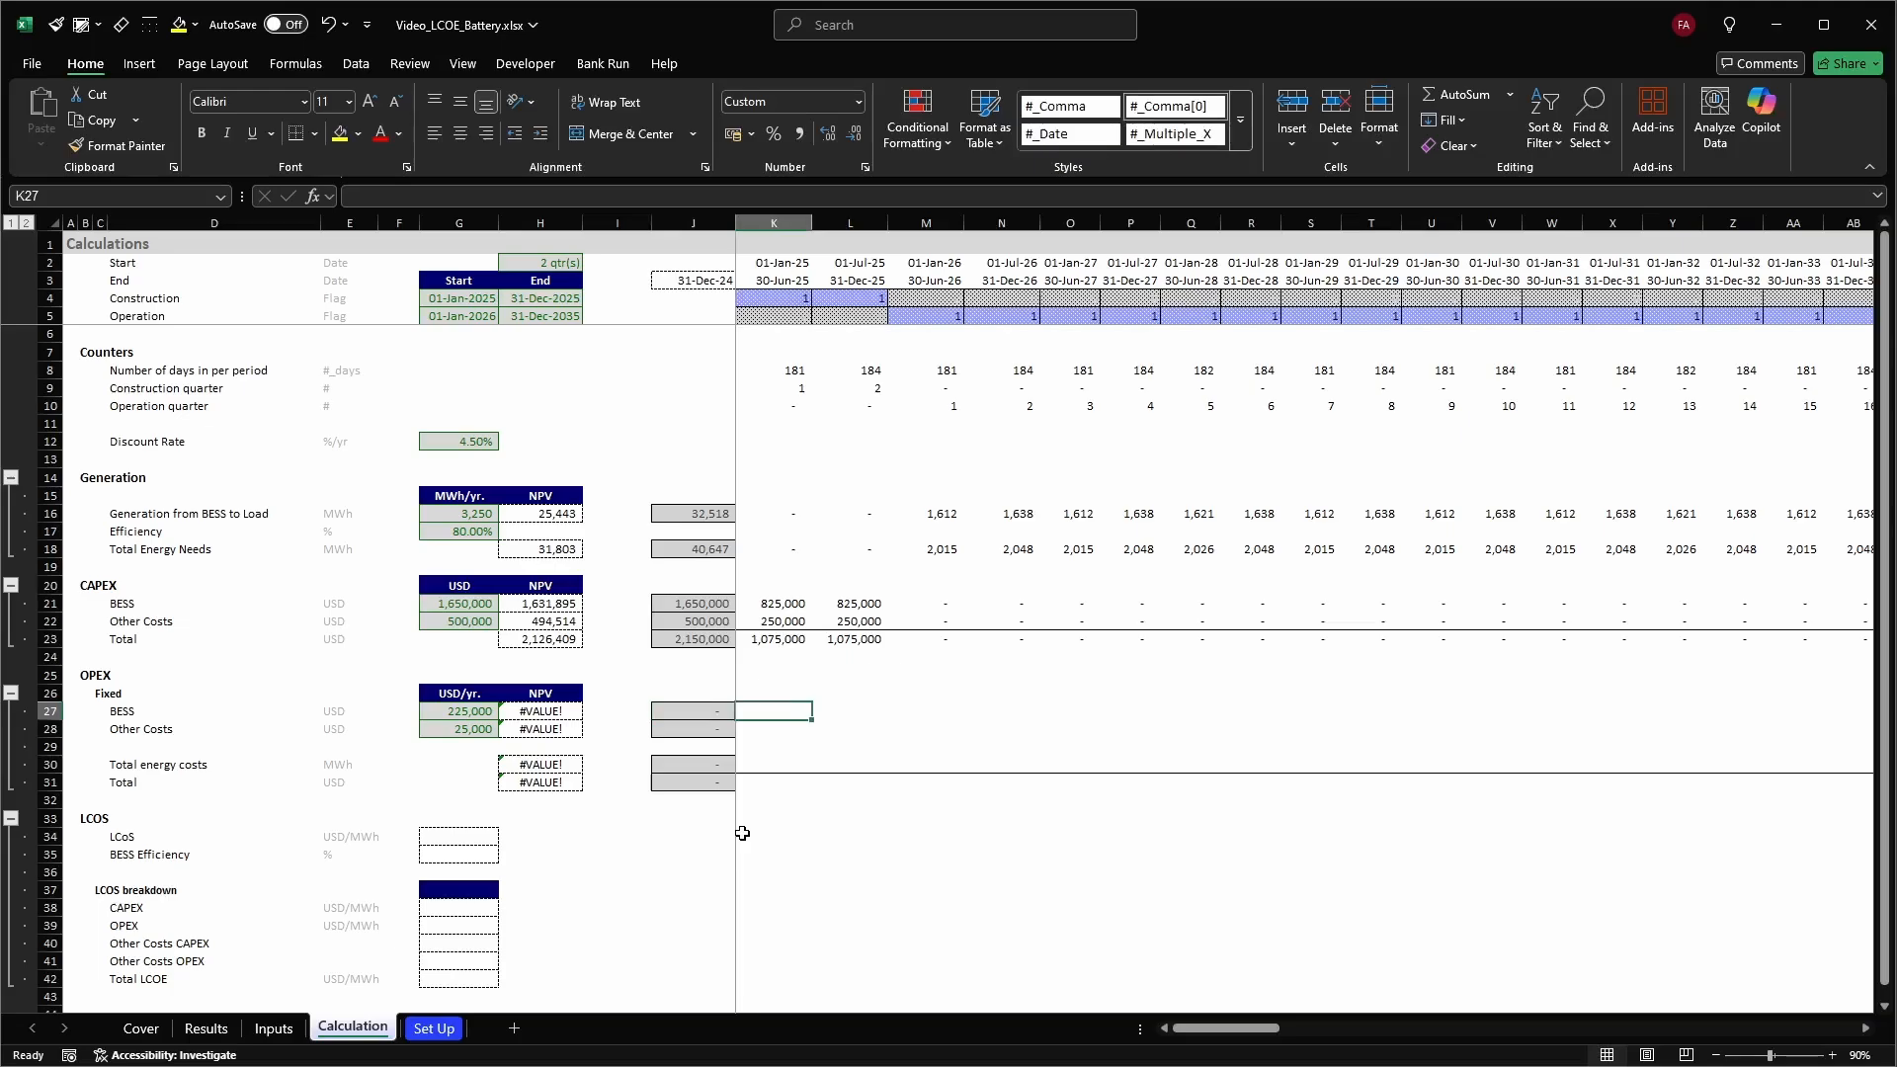
type("=")
left_click(448, 708)
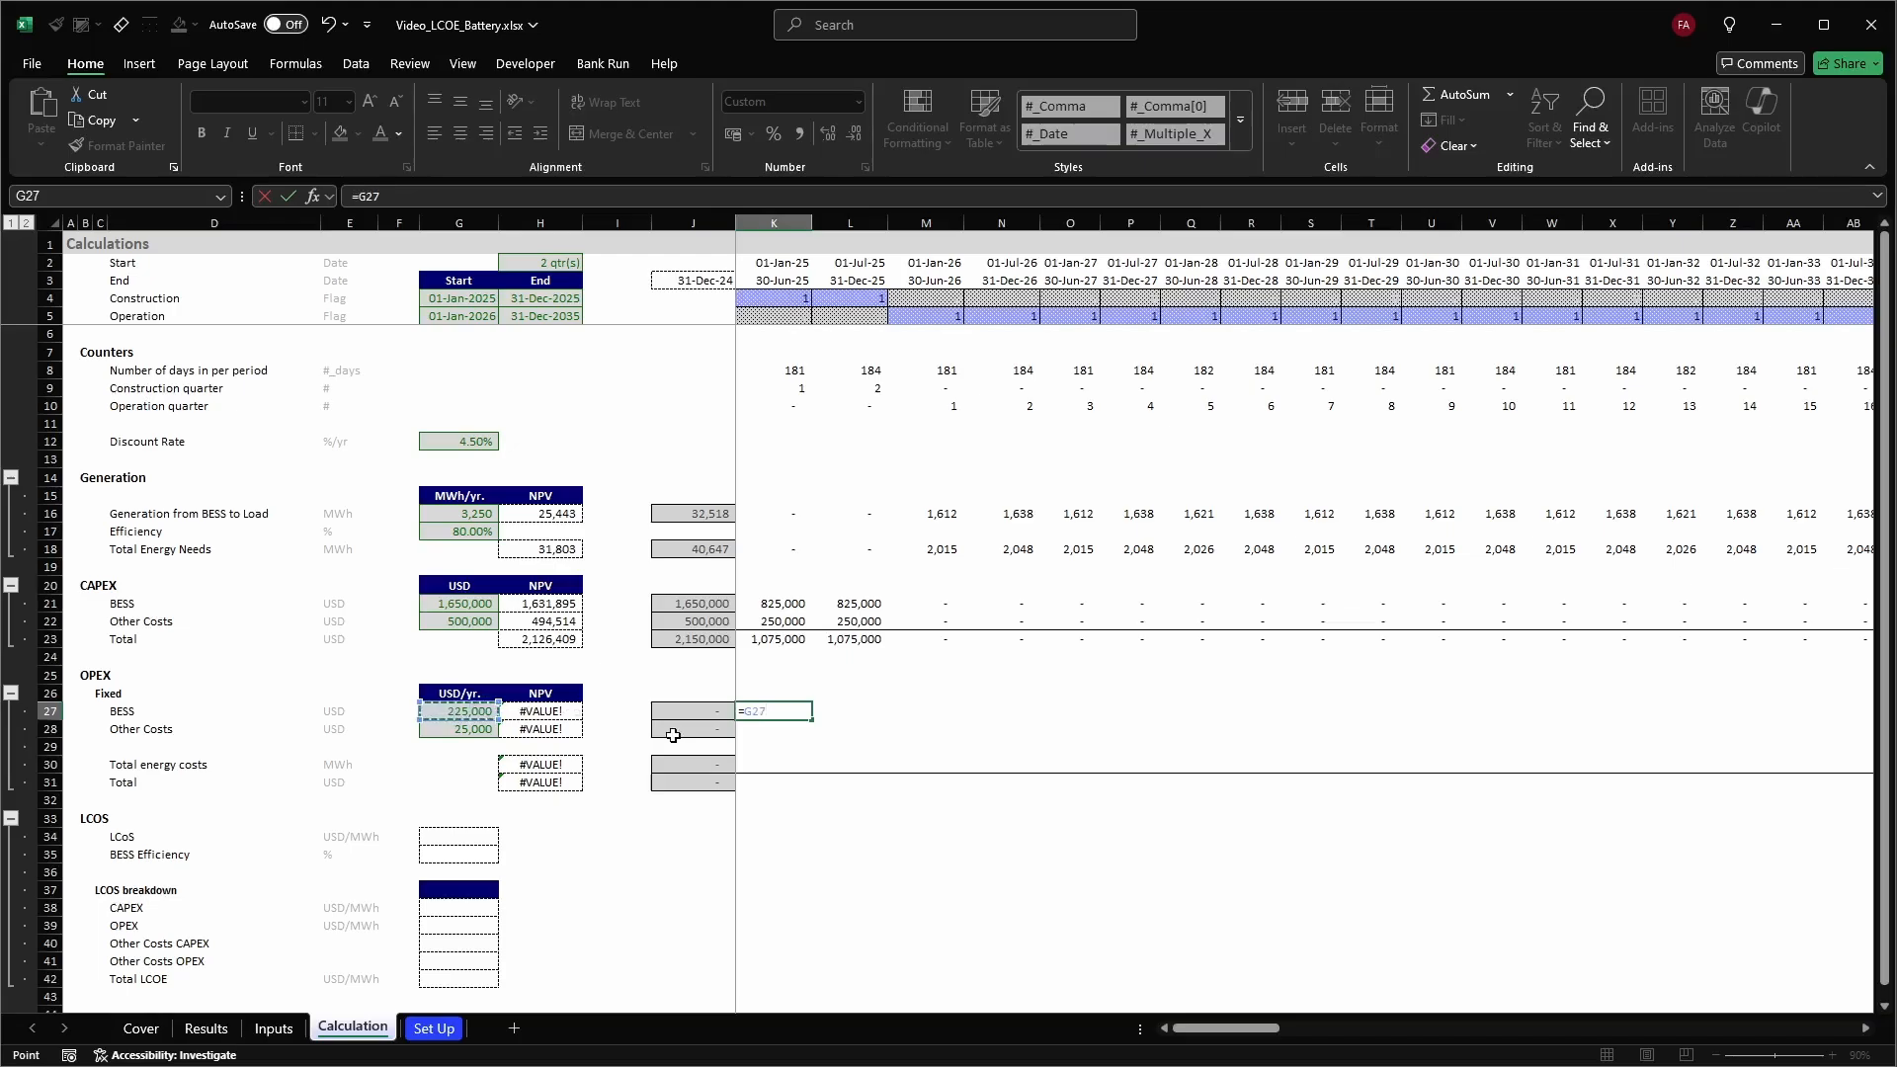
key("F4")
key("F4")
key("F4")
type("*")
left_click(791, 372)
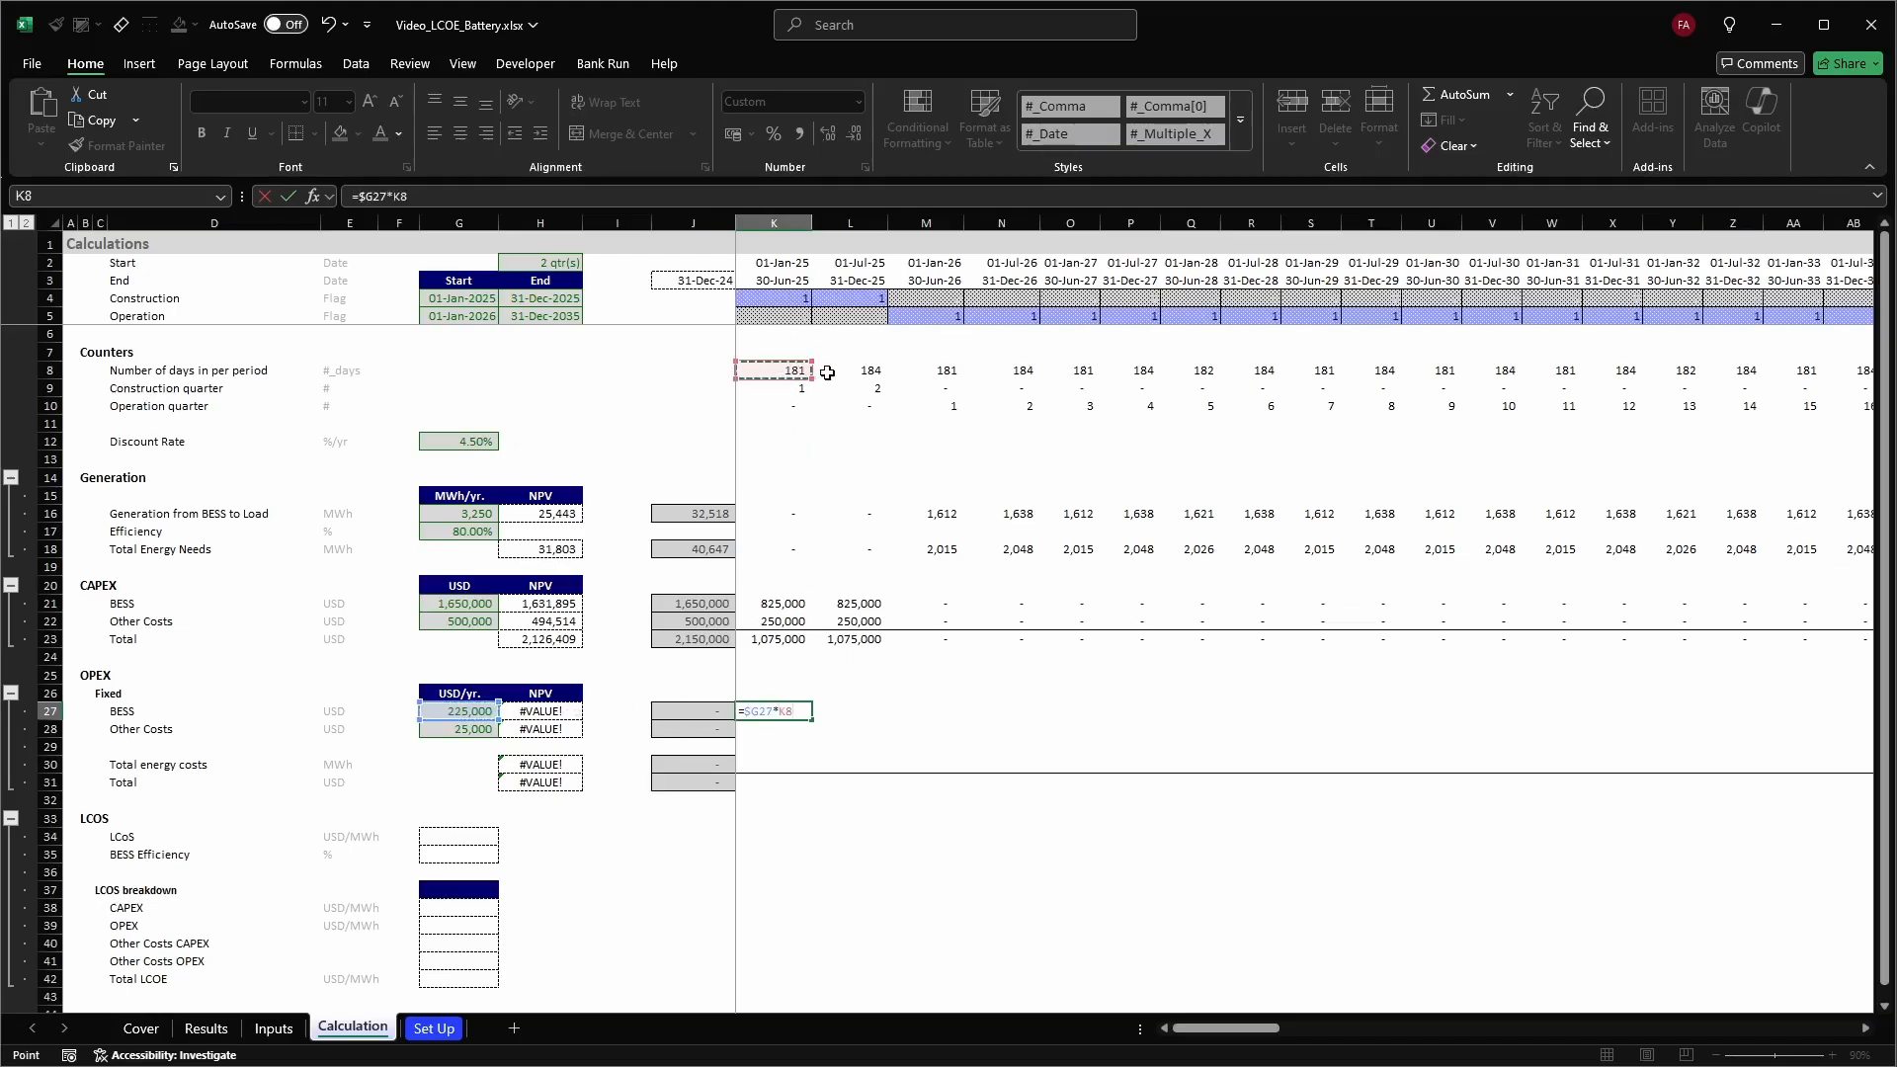
type("/da")
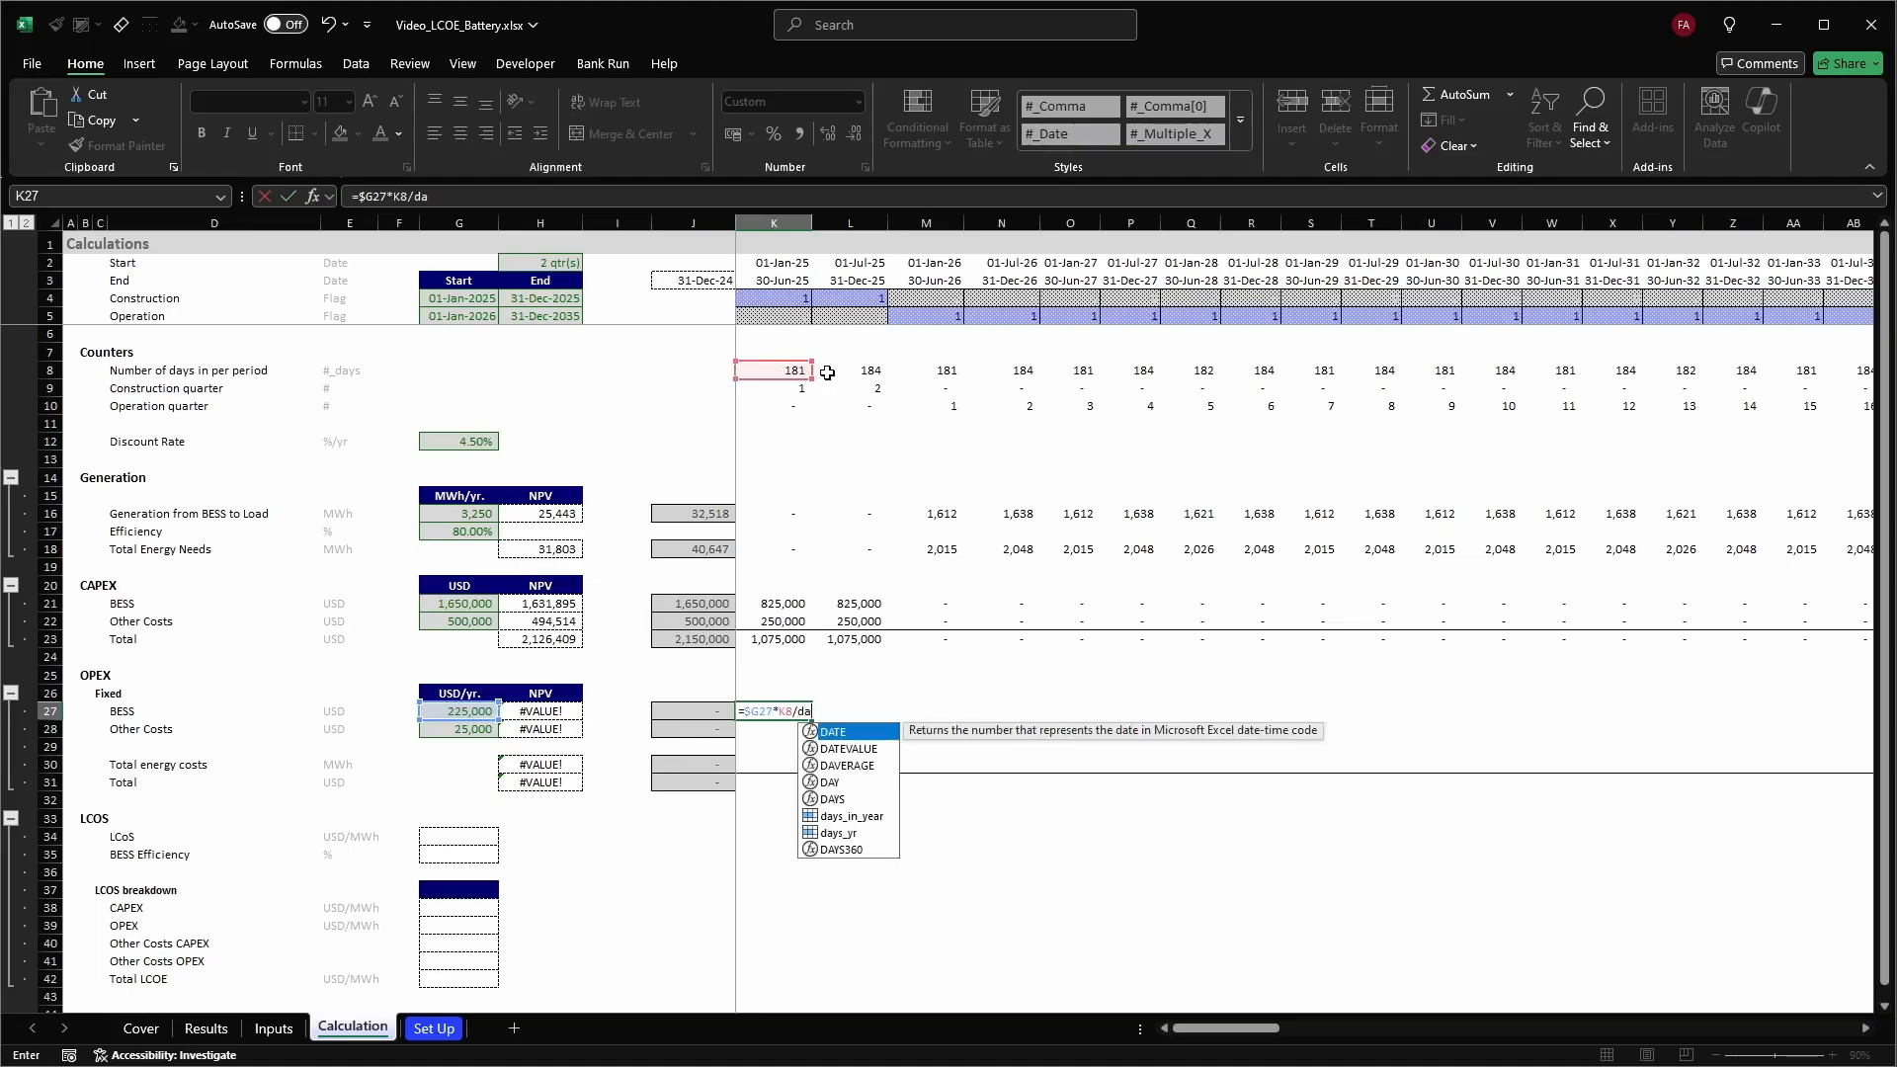
double_click(842, 833)
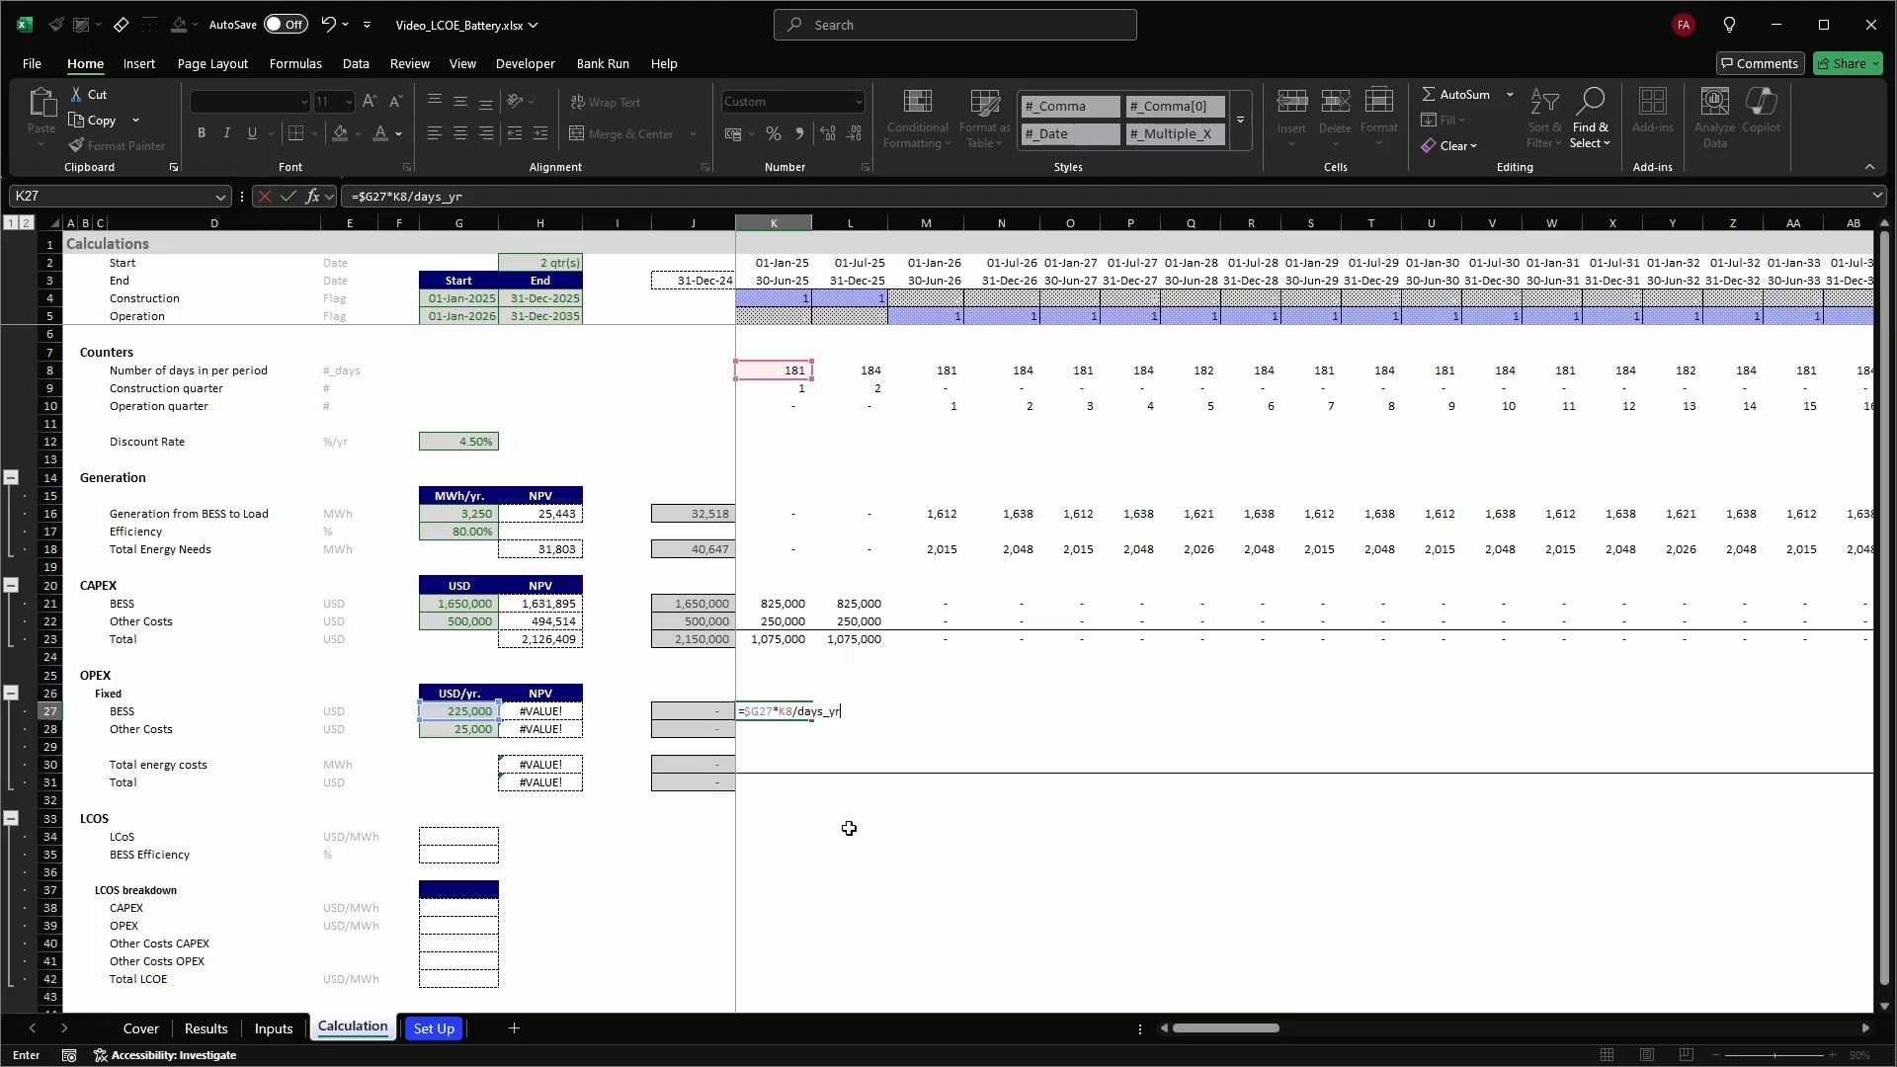
type("*")
left_click(797, 310)
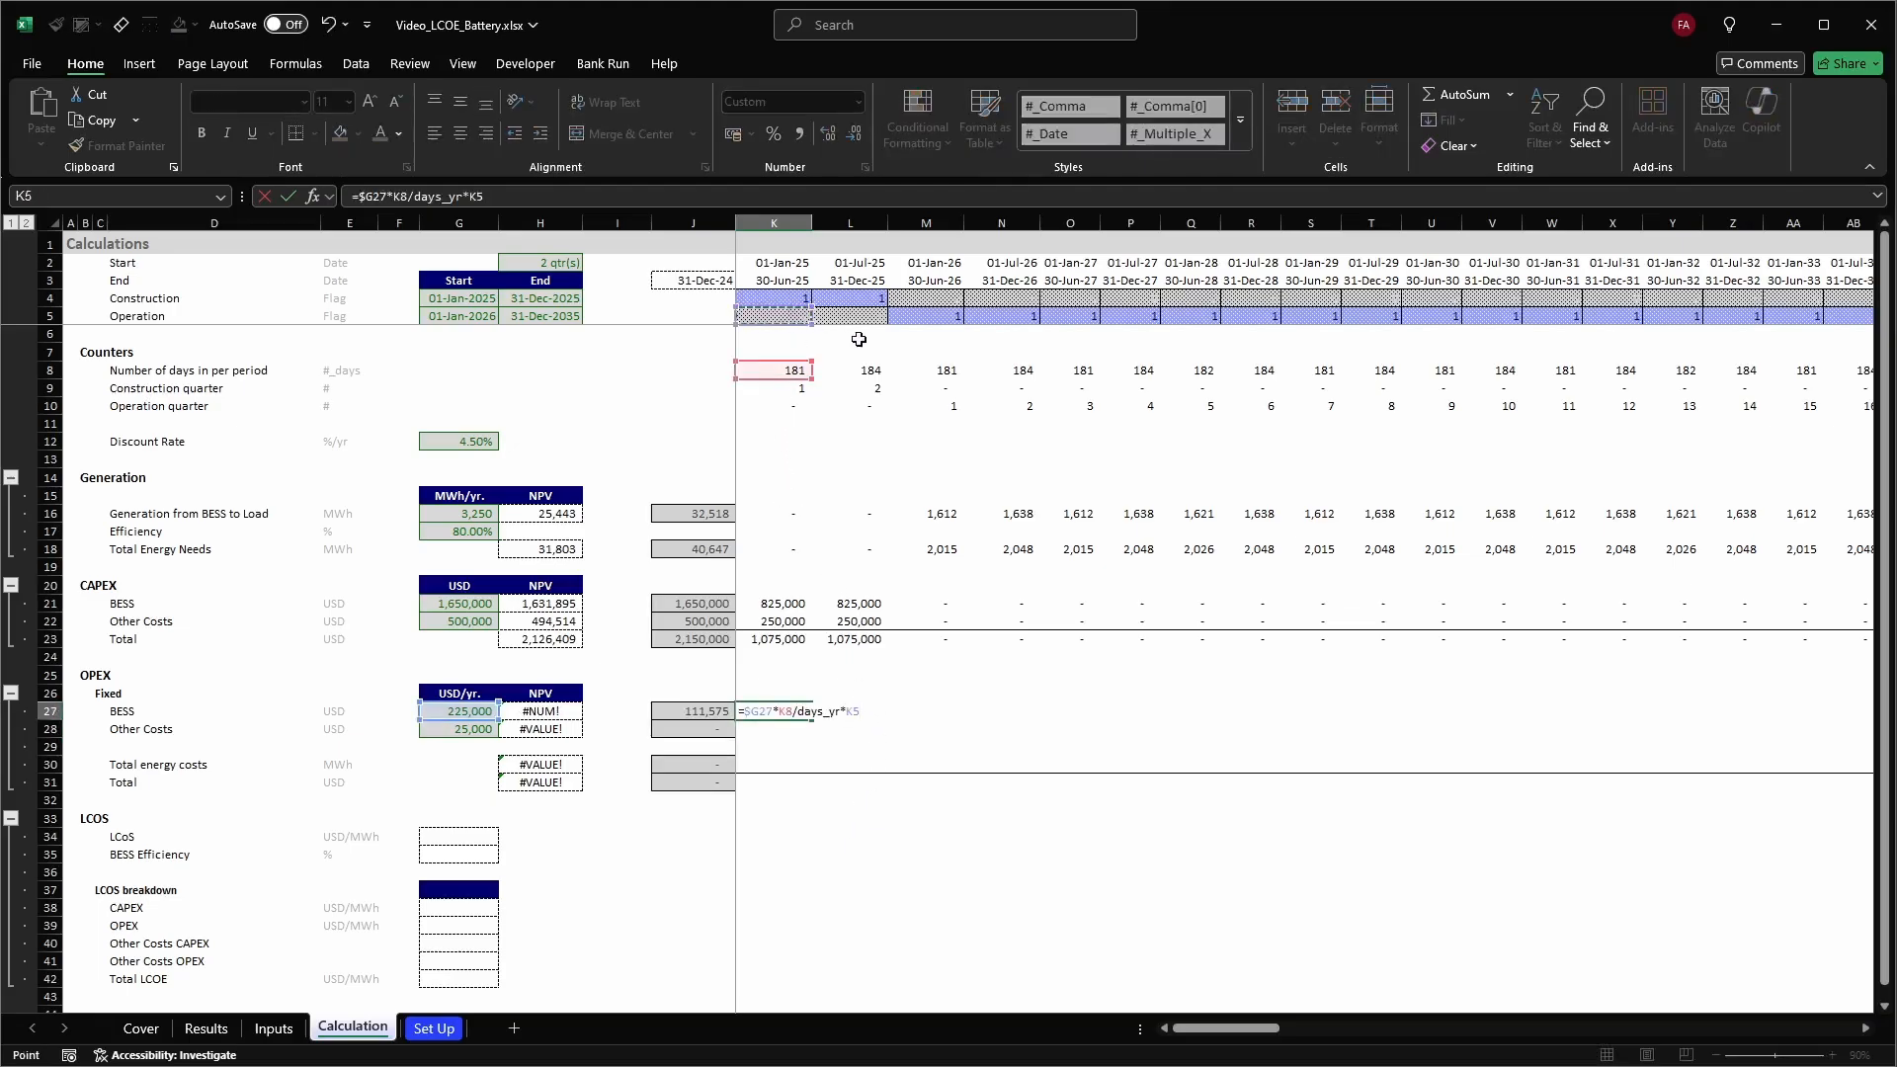
key("Return")
Lock the row of the operation flag reference in K27 as K$5
key("Up")
key("F2")
key("F4")
key("F4")
left_click_drag(855, 711, 875, 705)
key("Return")
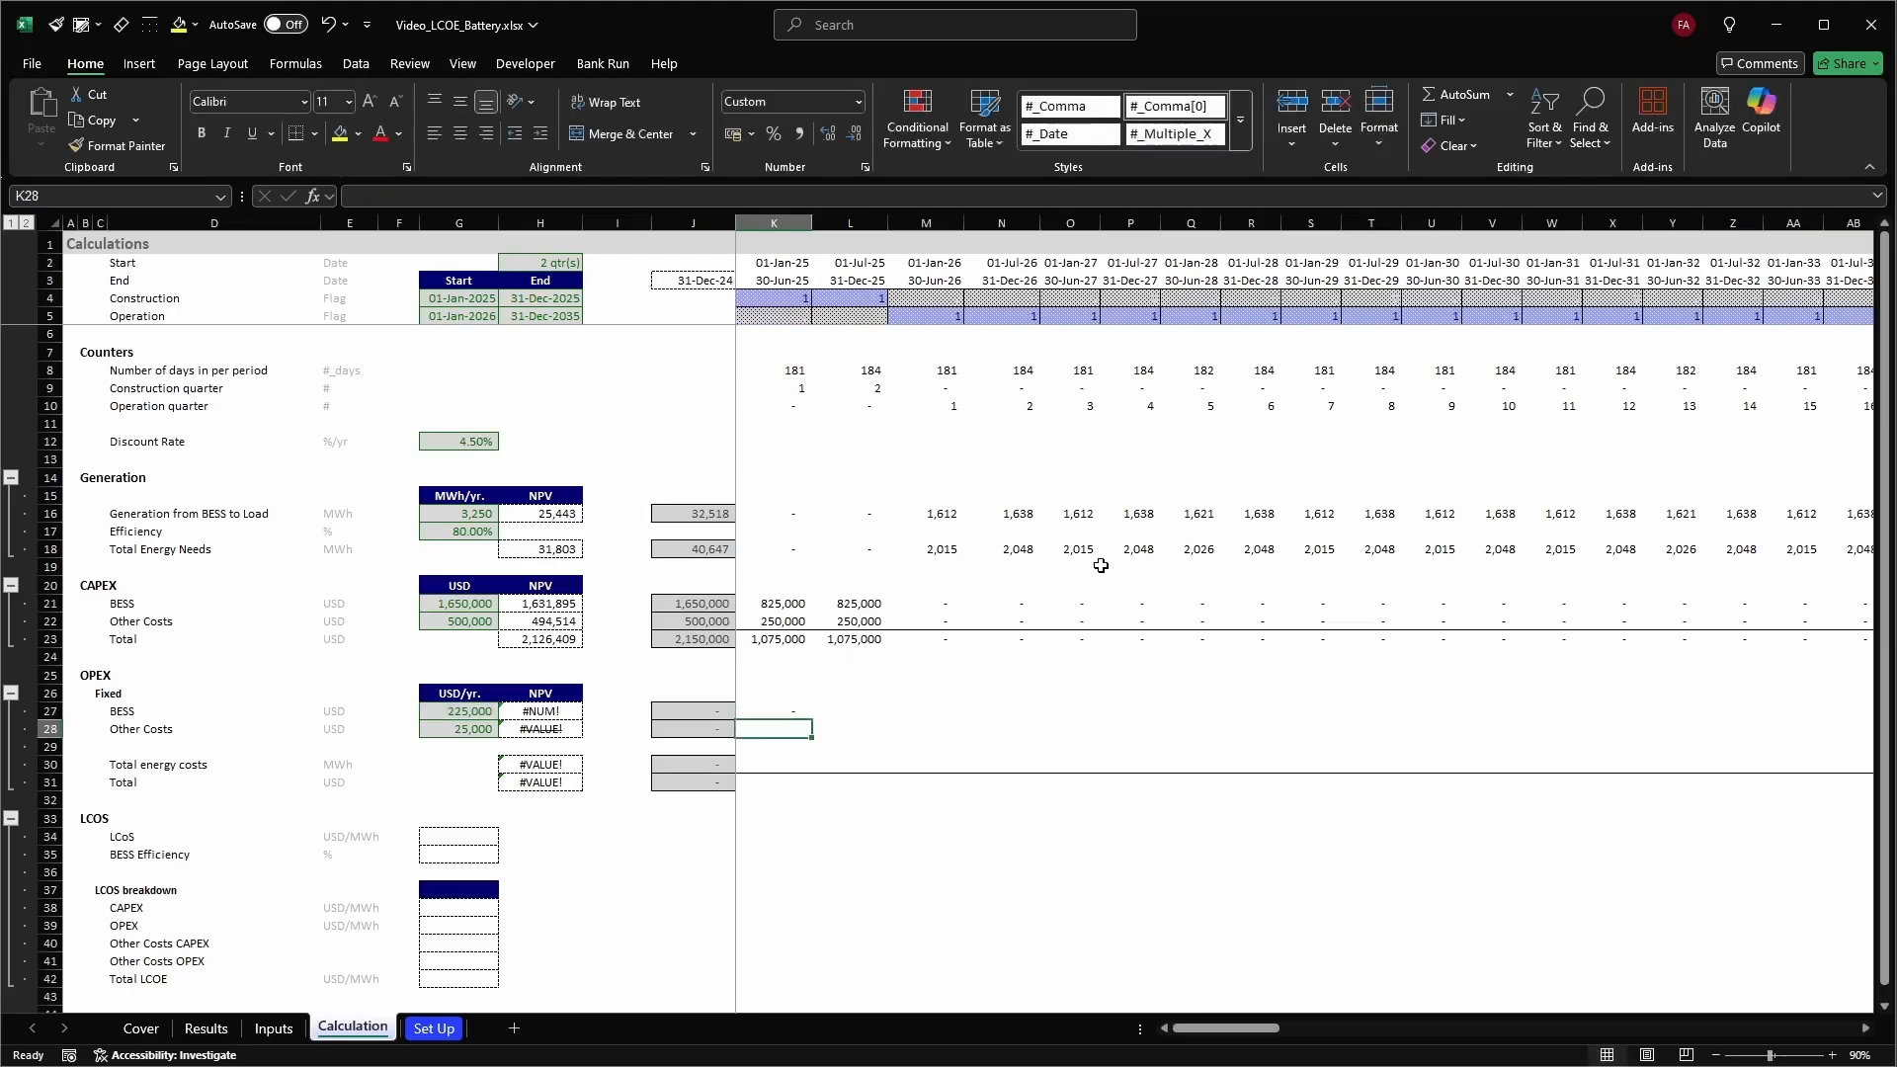
Lock the day-count reference in K27 as K$8 and fill the formula down to K28 as =$G28*K$8/days_yr*K$5
key("ctrl+d")
key("F2")
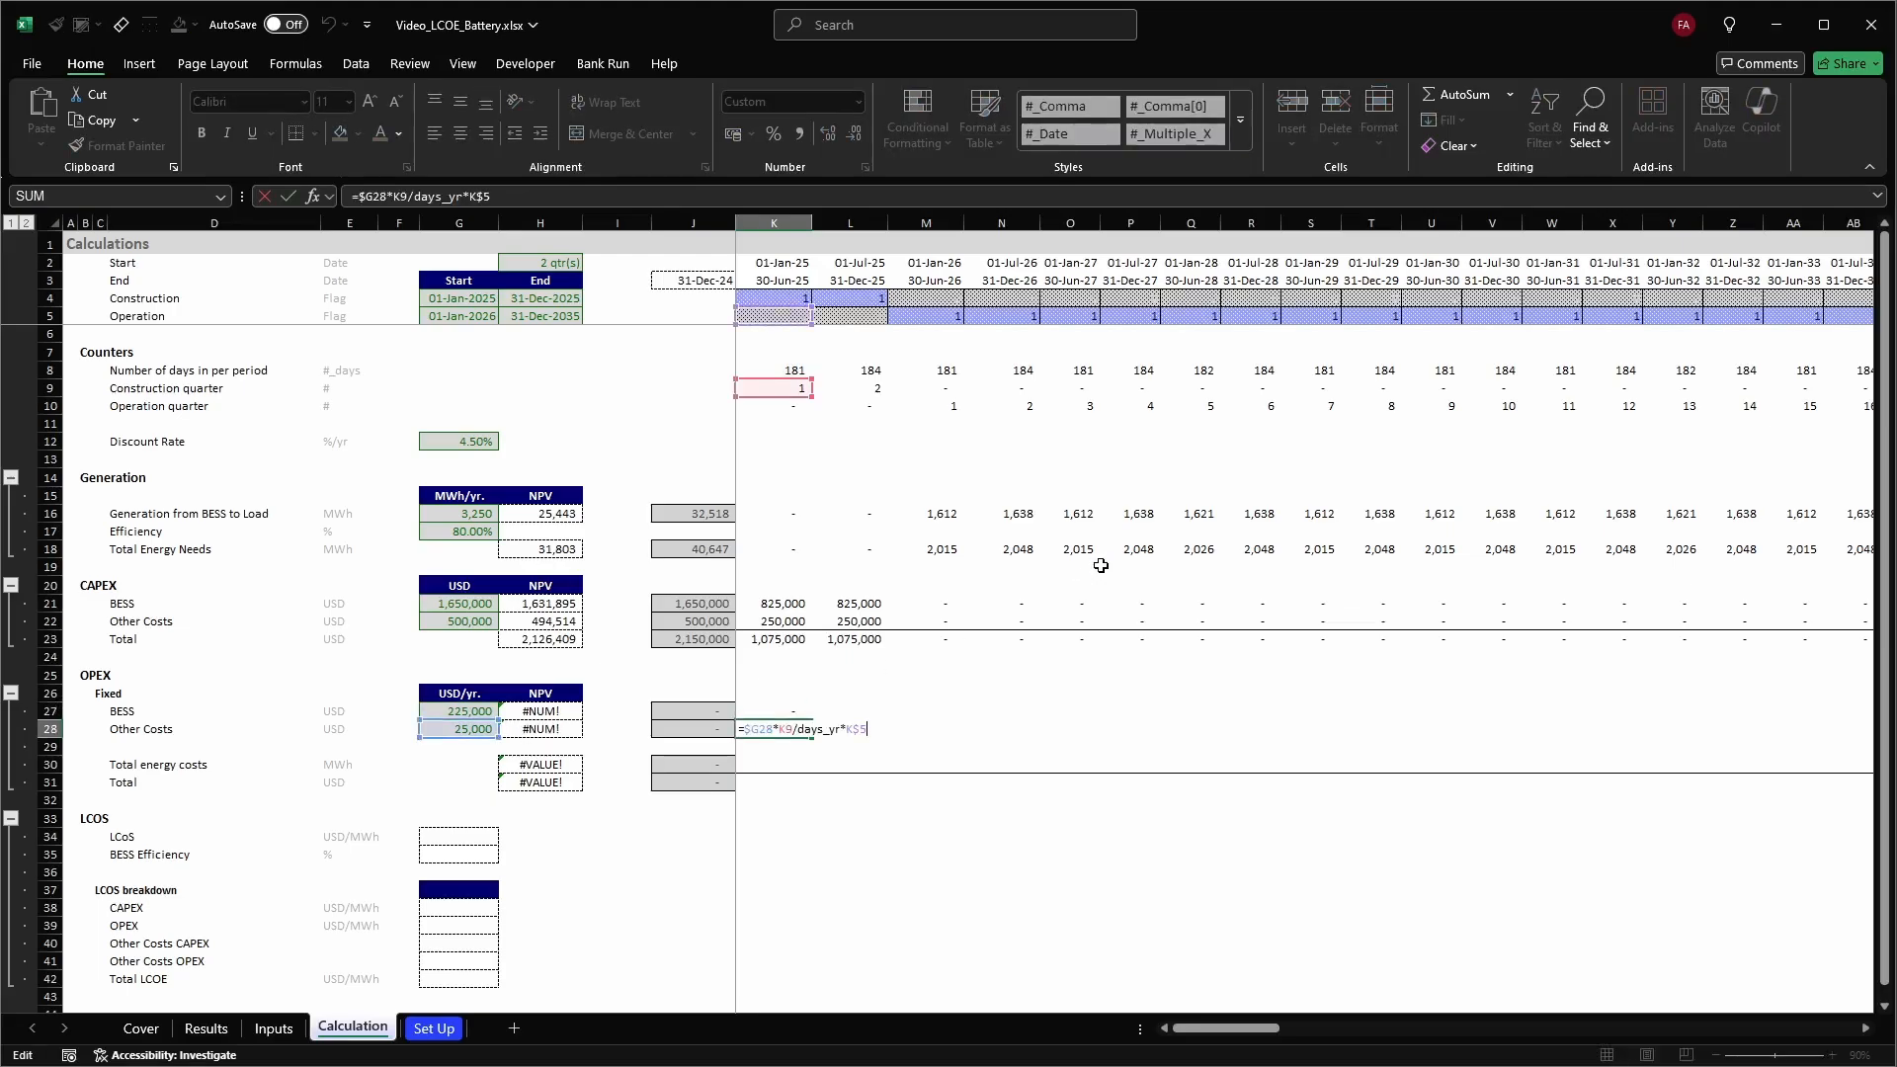
key("Escape")
key("Up")
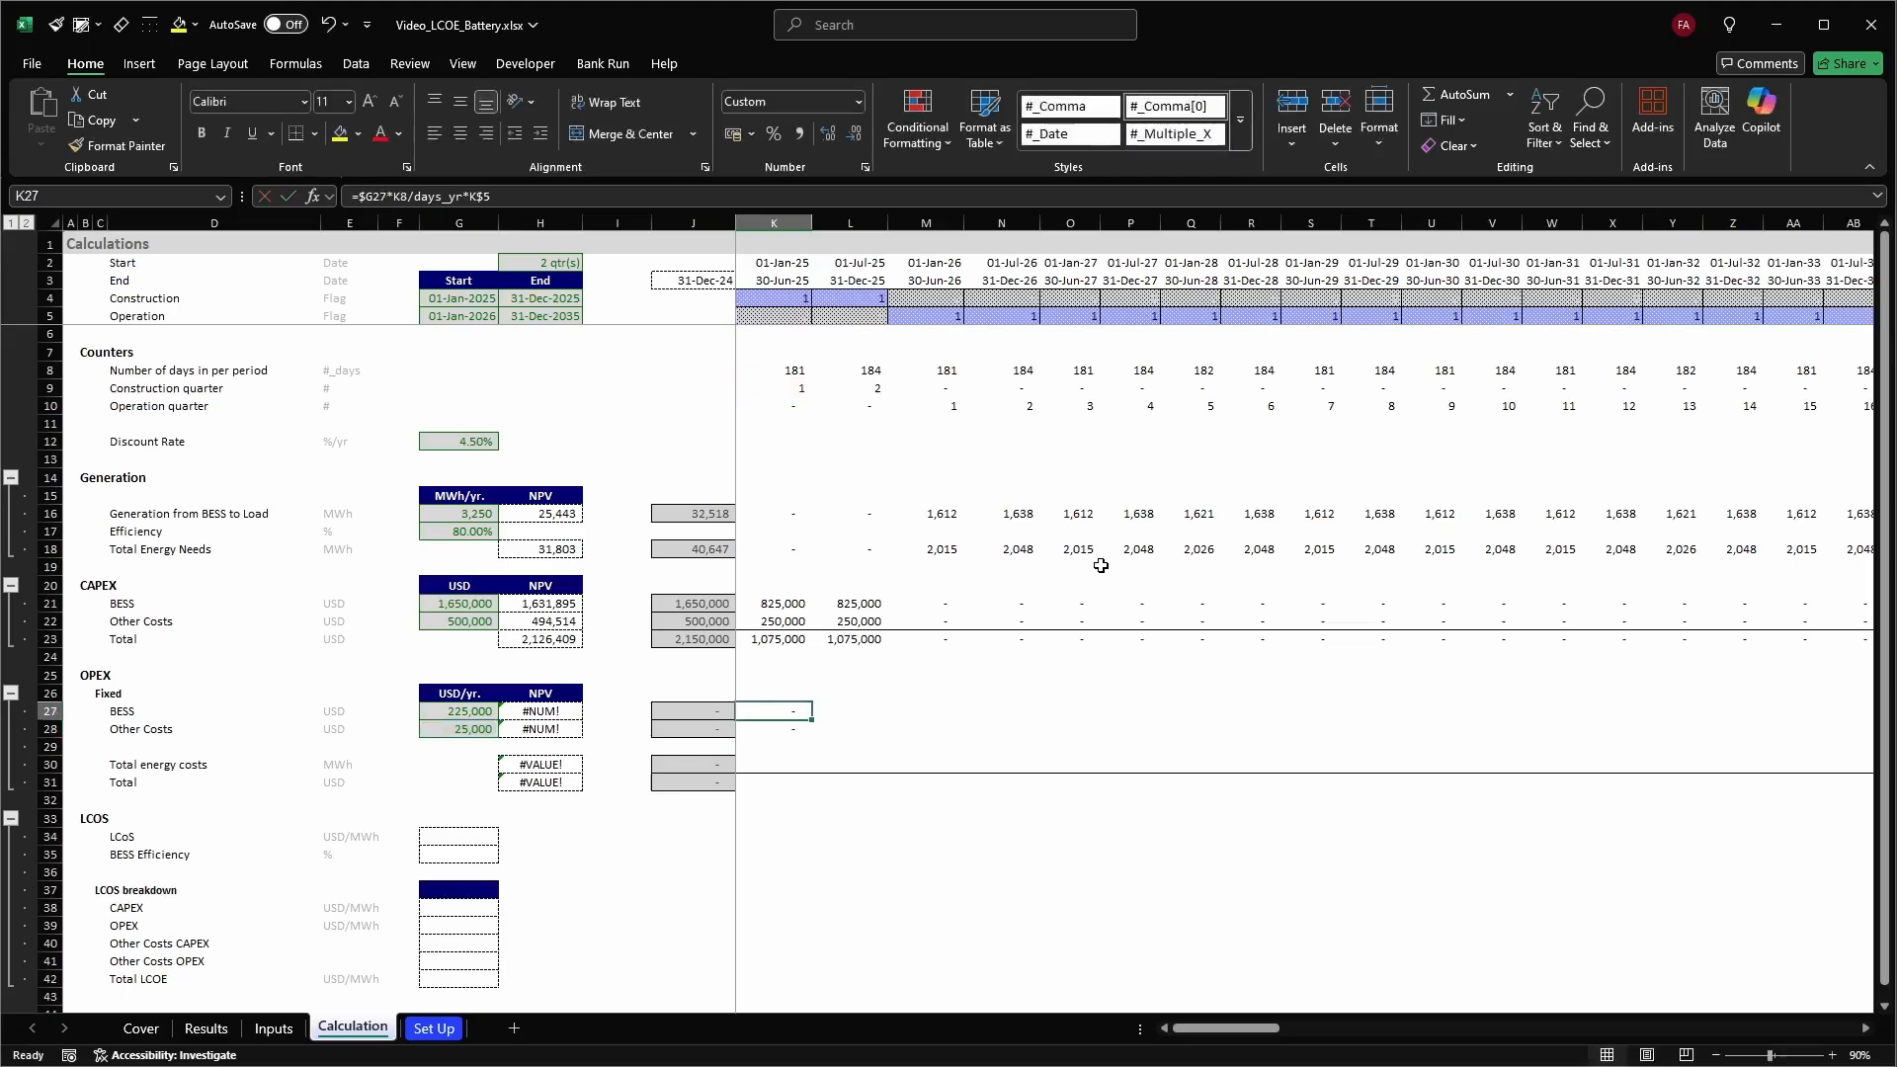
key("F2")
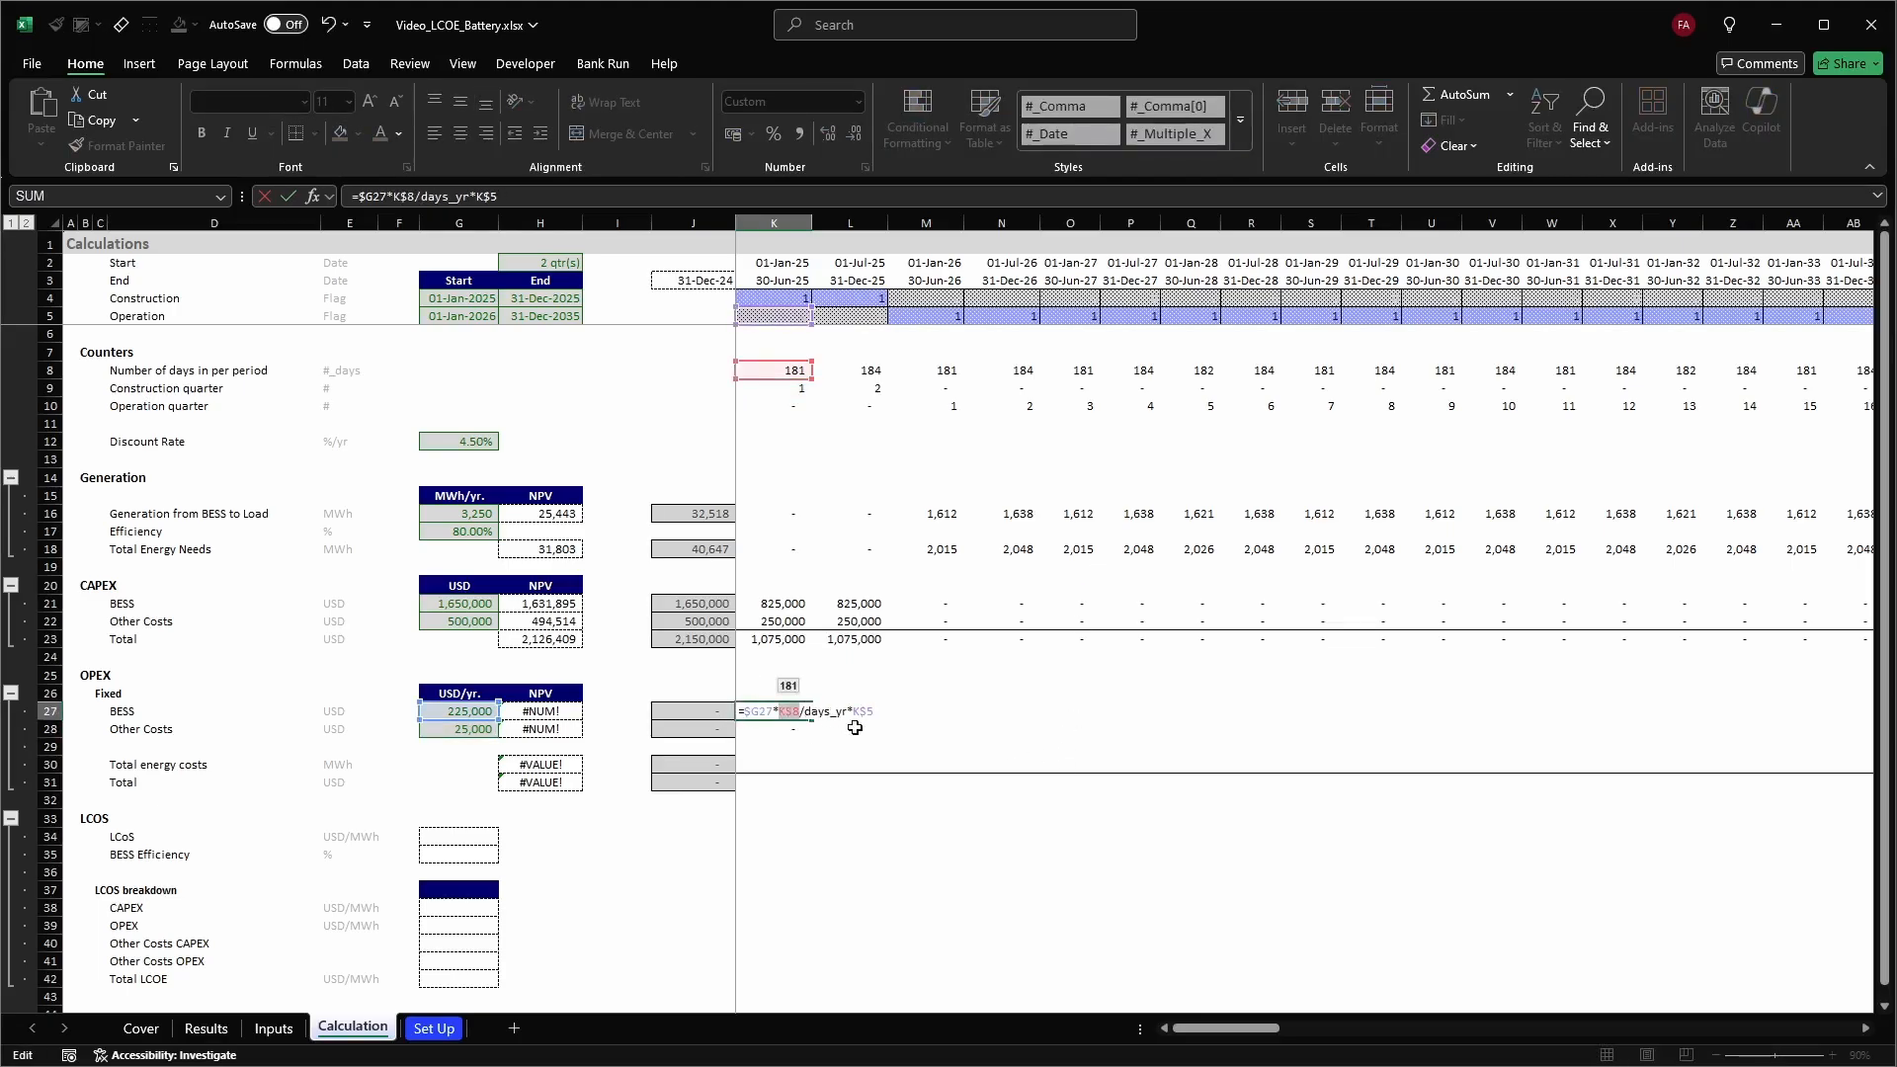
key("Return")
key("Up")
key("F2")
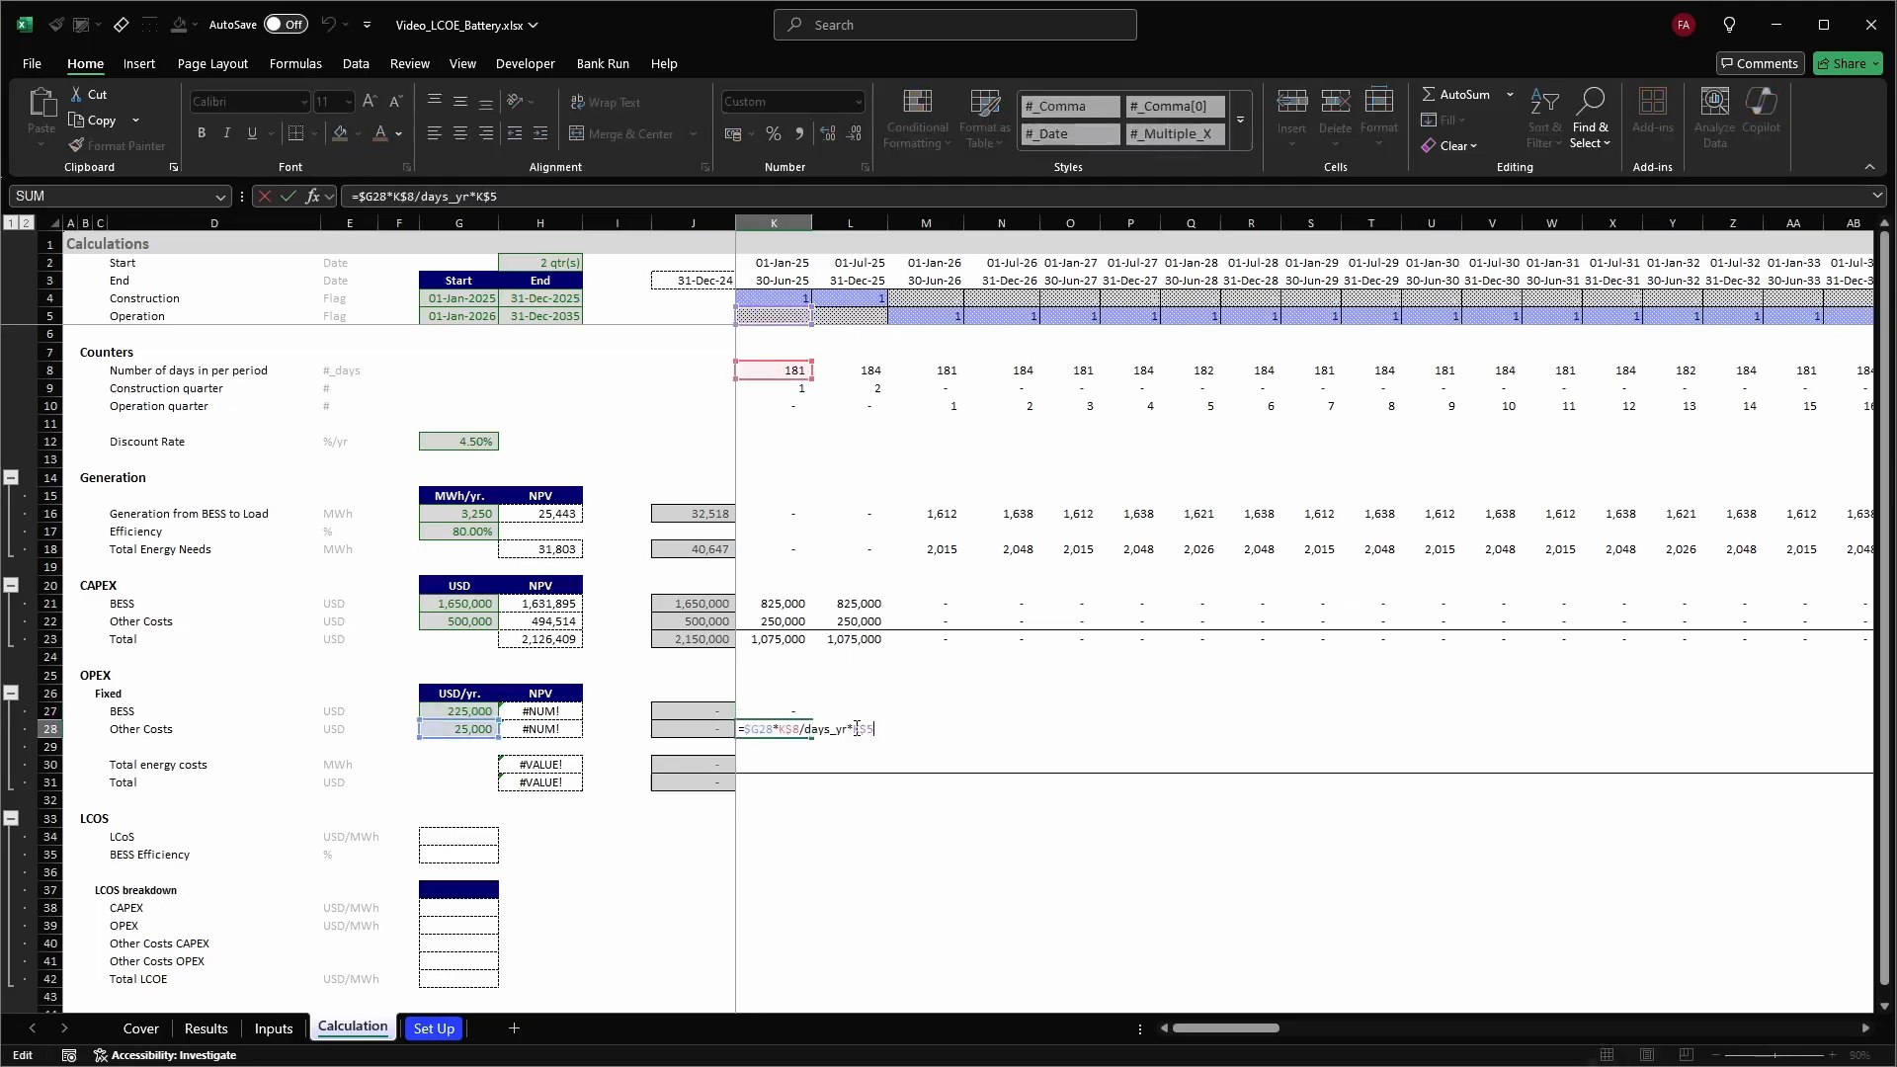
key("ctrl+Return")
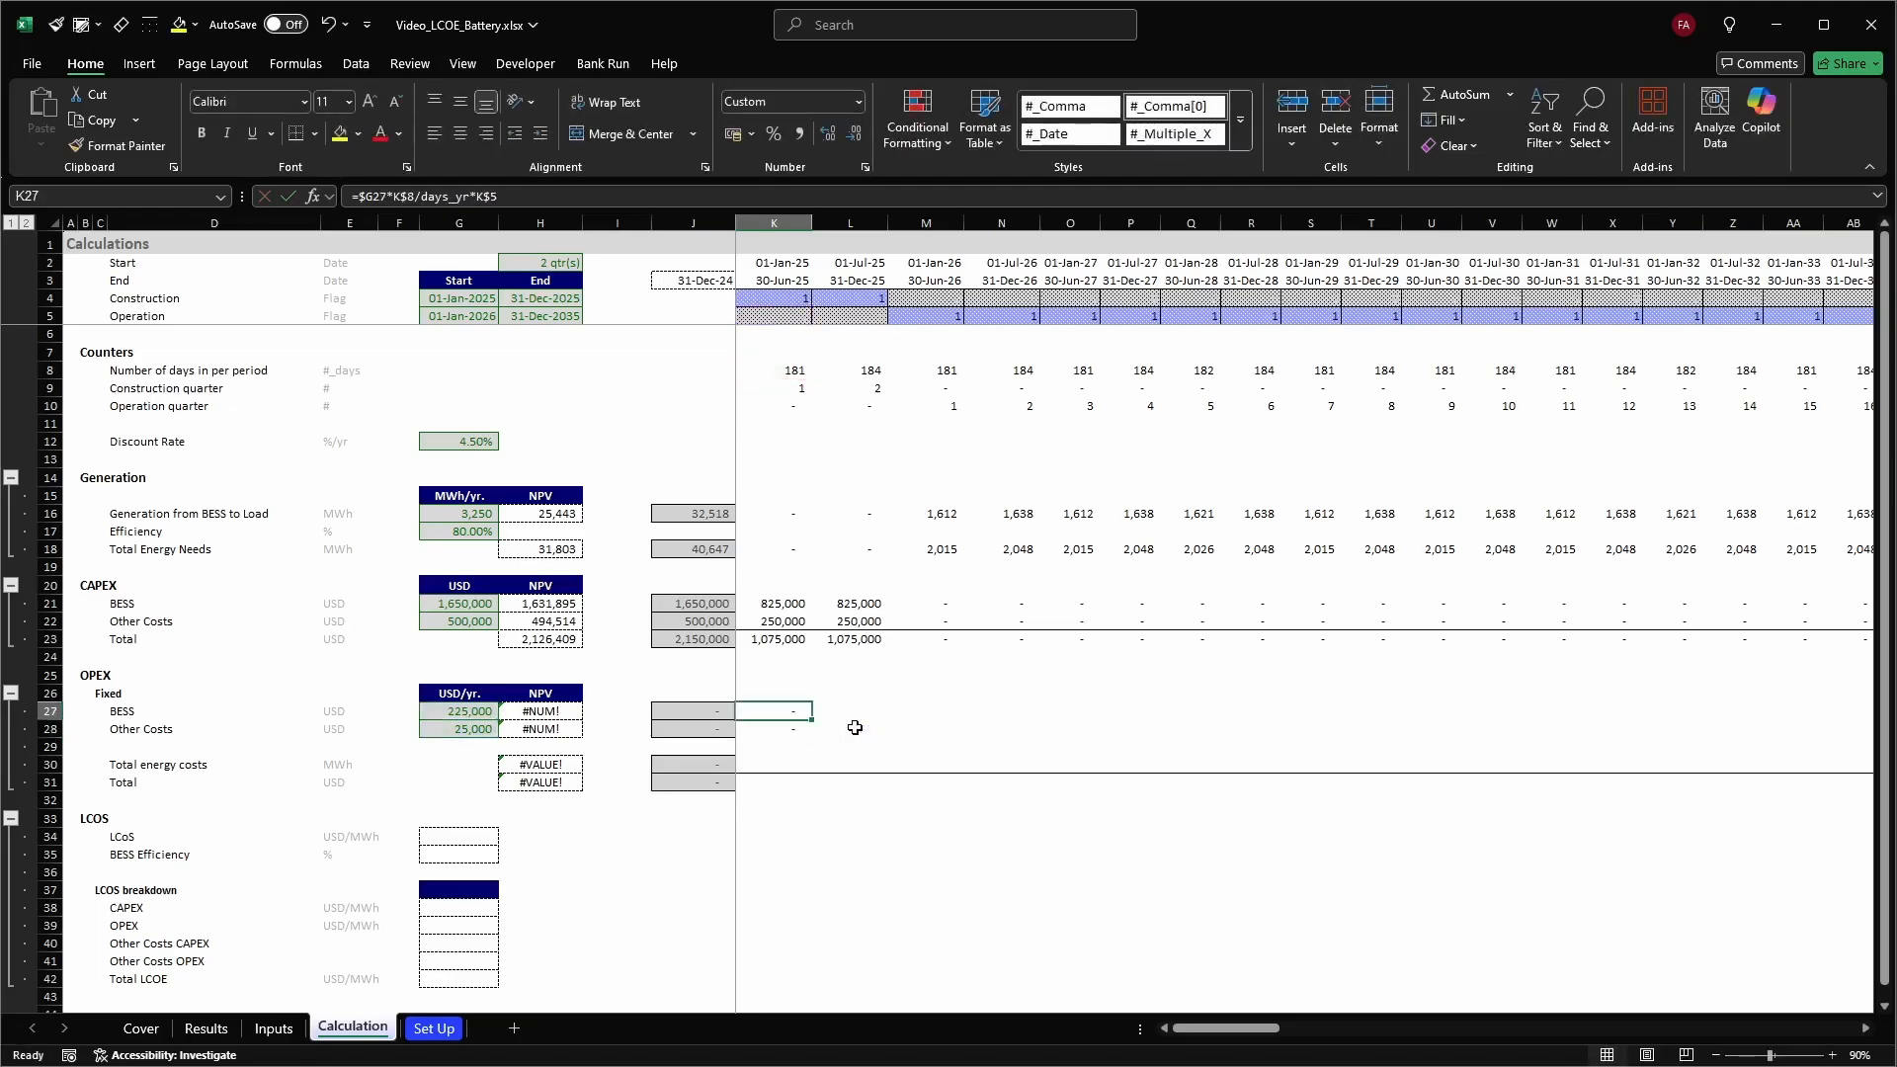
Copy the OPEX formulas in K27:K28 across both rows through column DR
key("shift+Down")
key("ctrl+c")
key("ctrl+shift+Right")
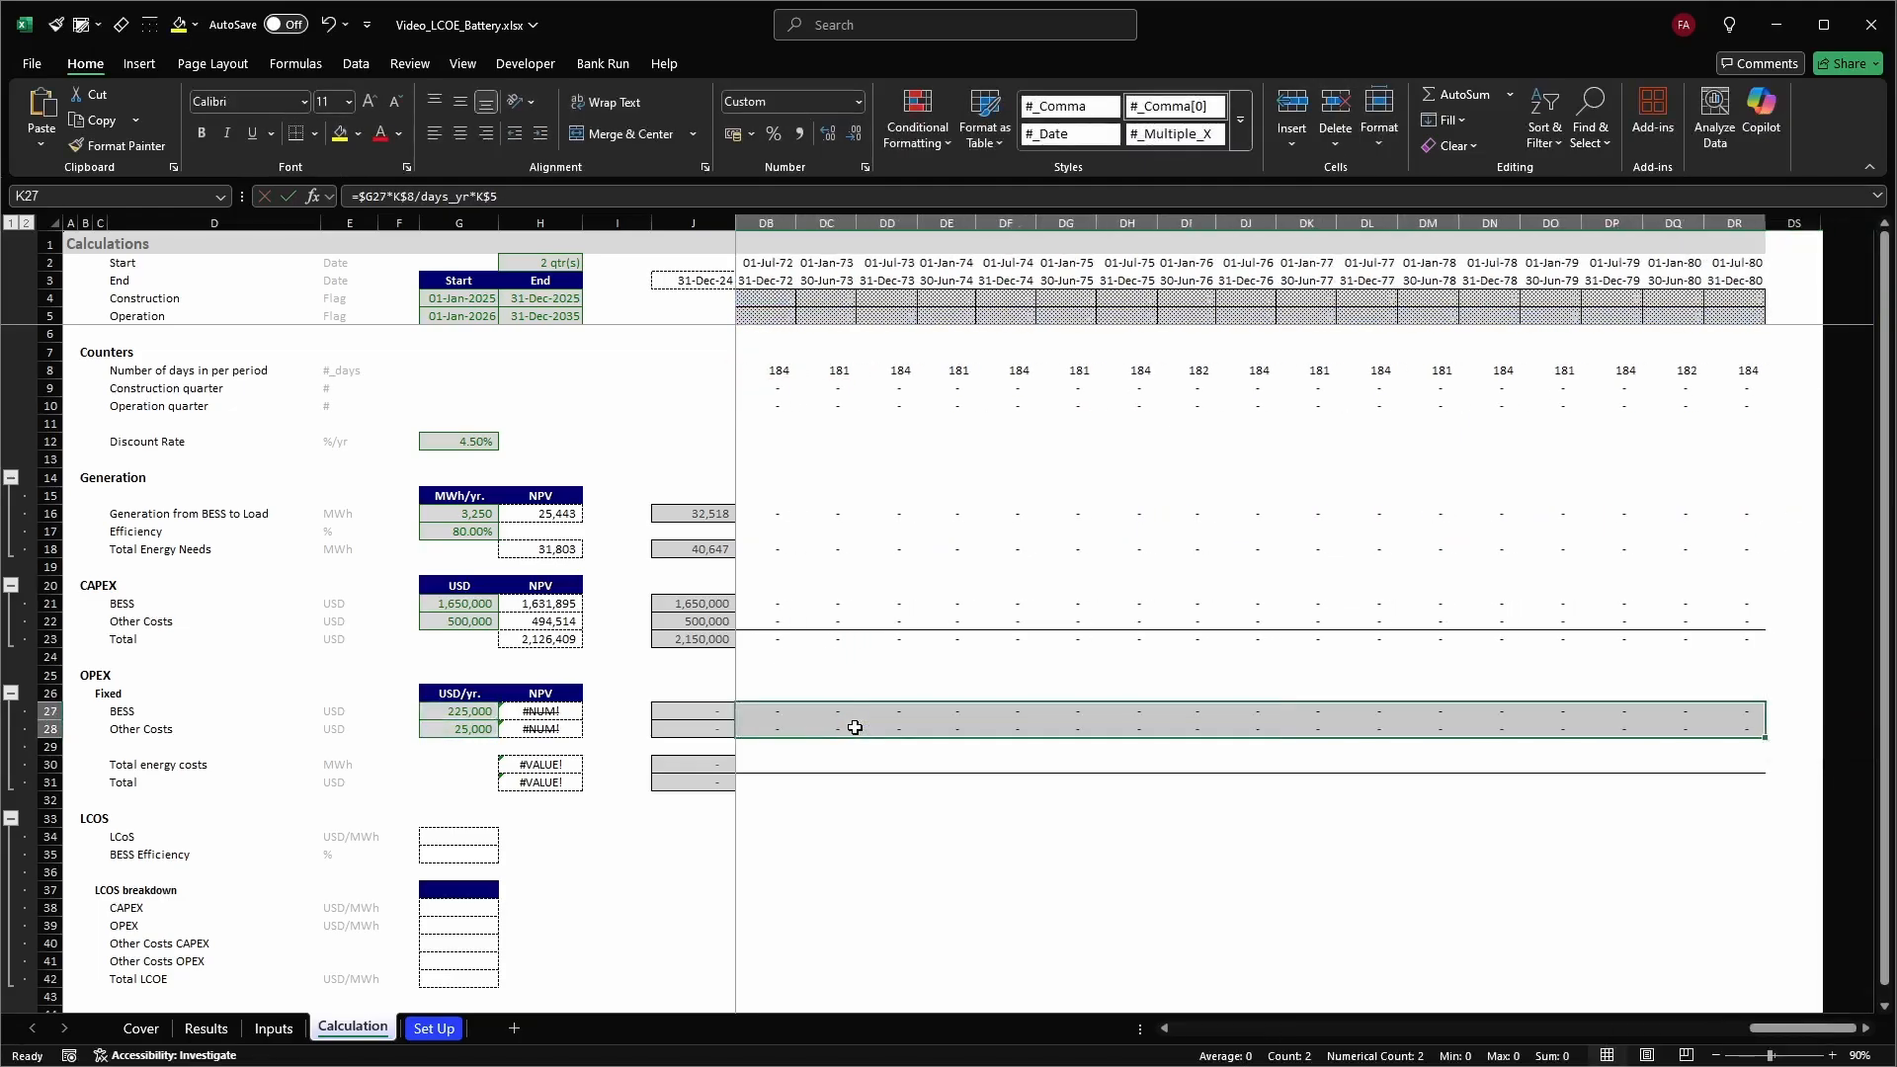
key("Return")
Check the sums of M27:N27, M28:N28 and O27:P27 against the annual OPEX inputs in G27:G28
key("Right")
key("Right")
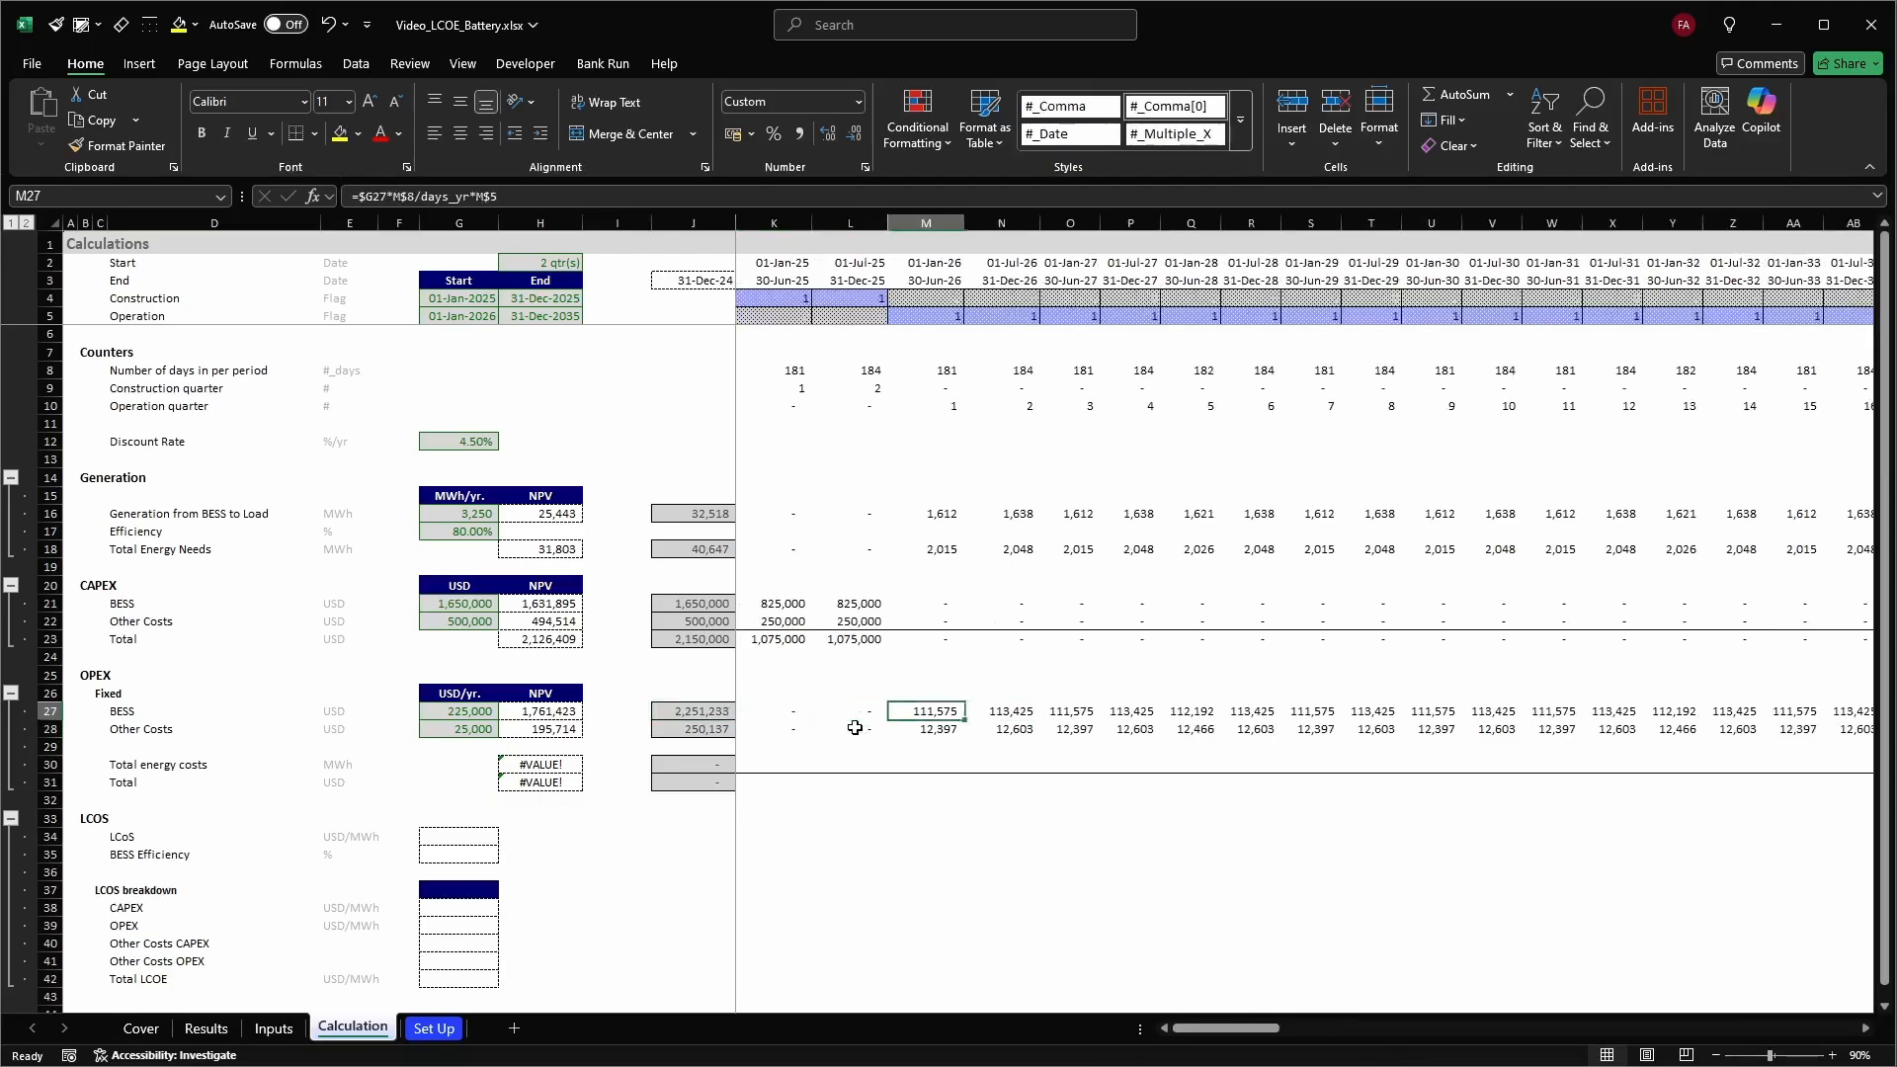
key("shift+Right")
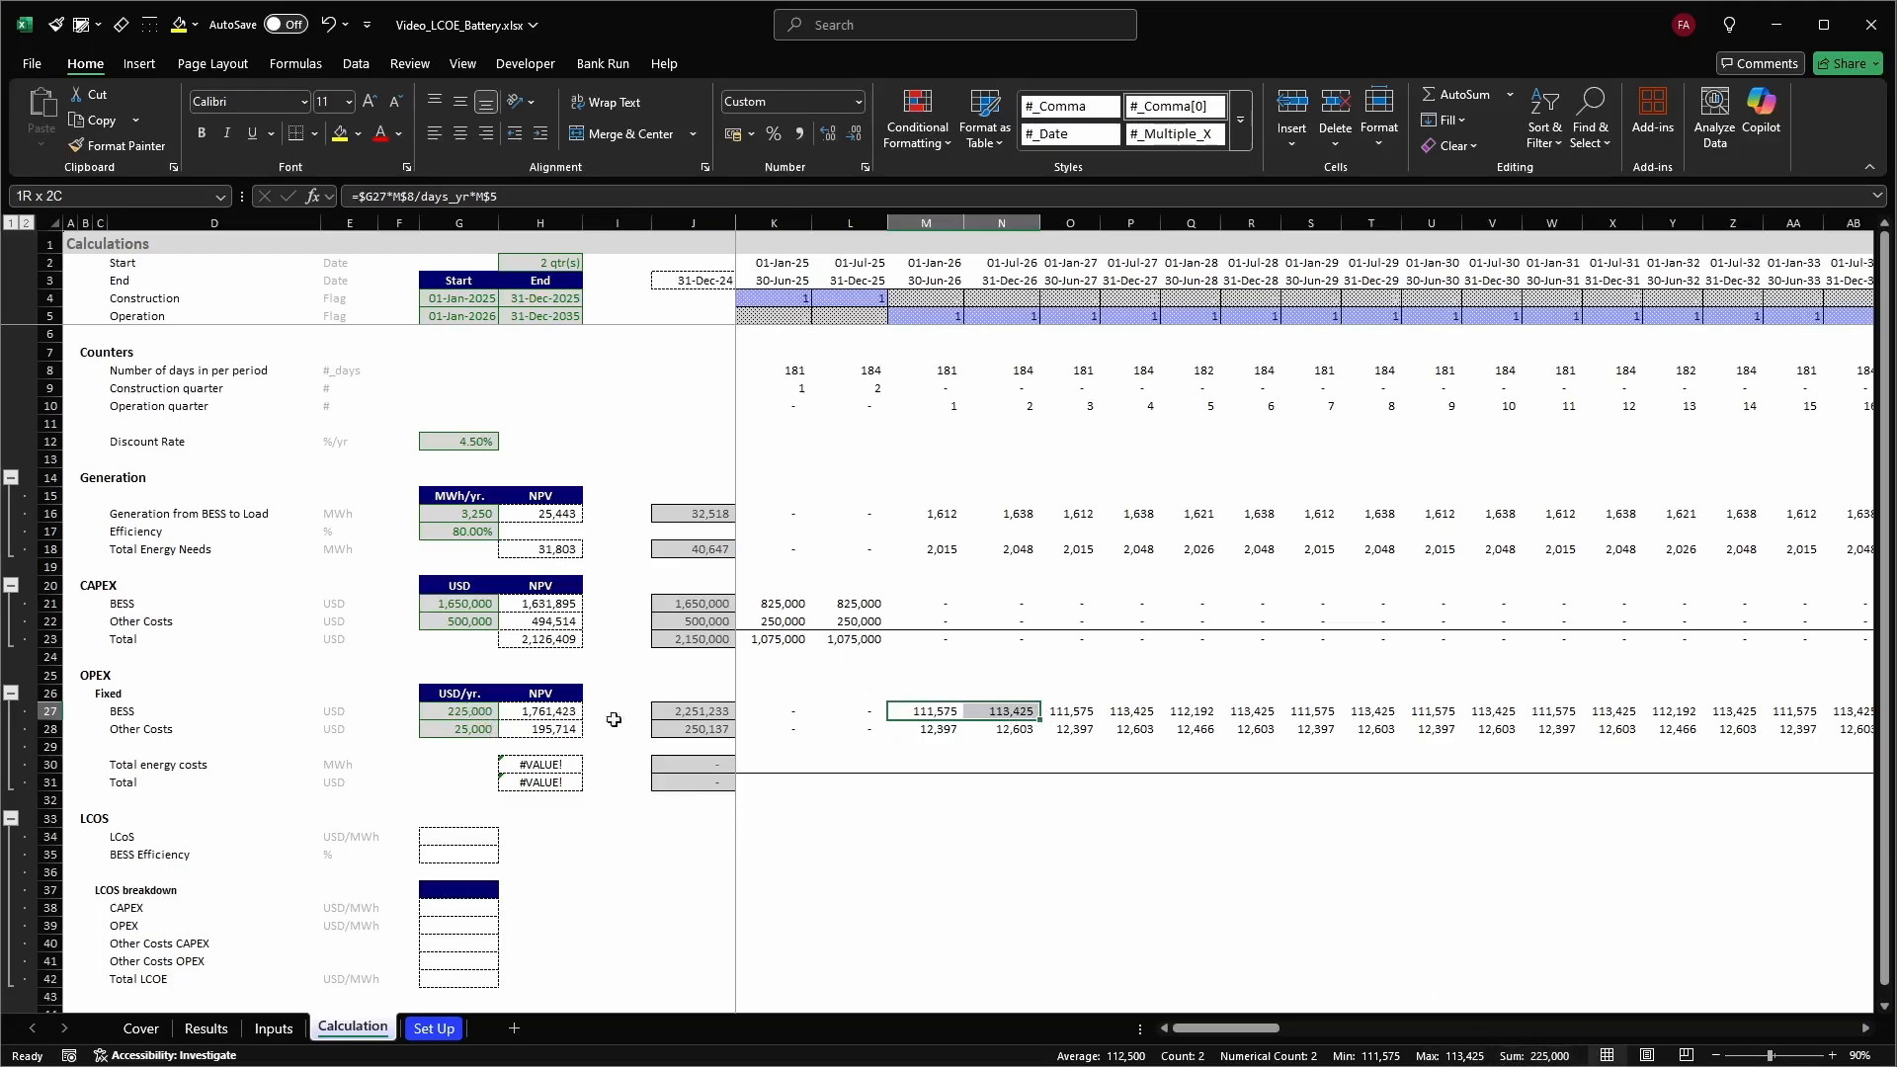
left_click_drag(926, 734, 1008, 731)
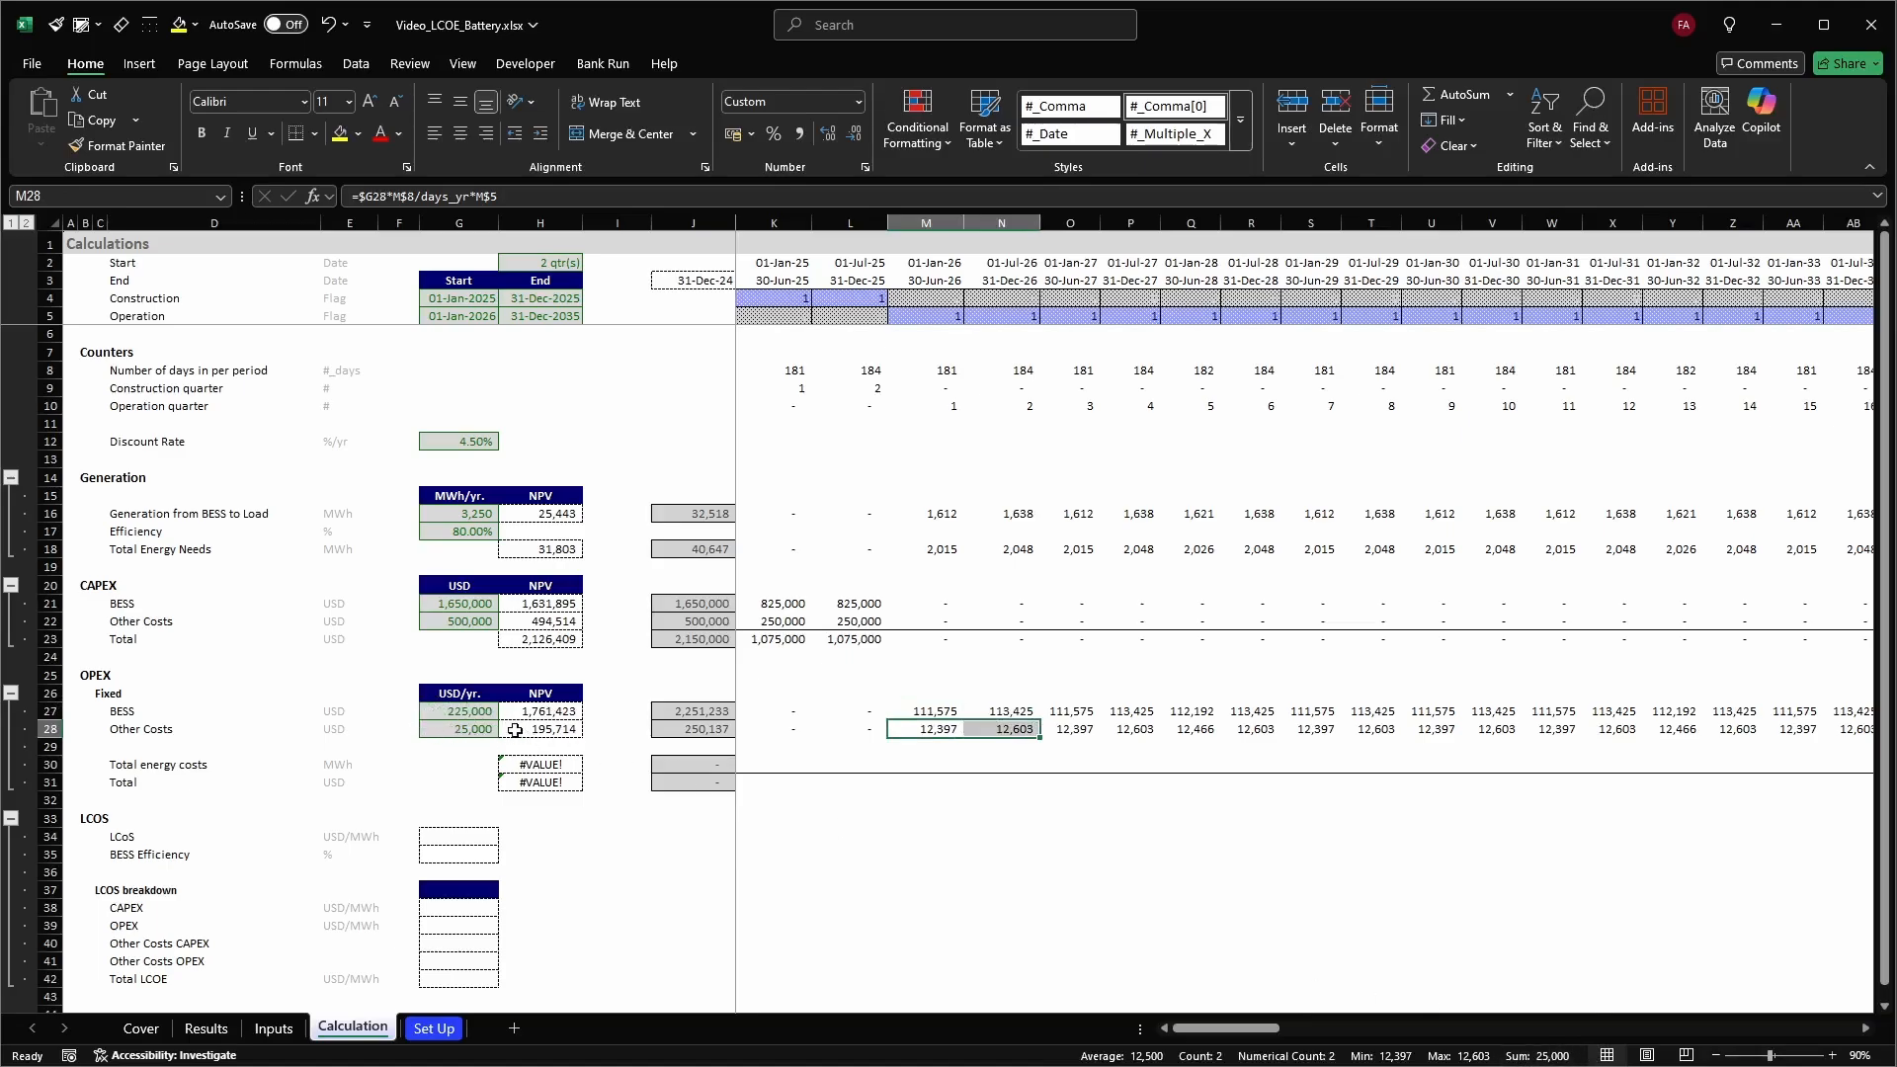
key("Up")
key("Right")
key("Right")
key("shift+Right")
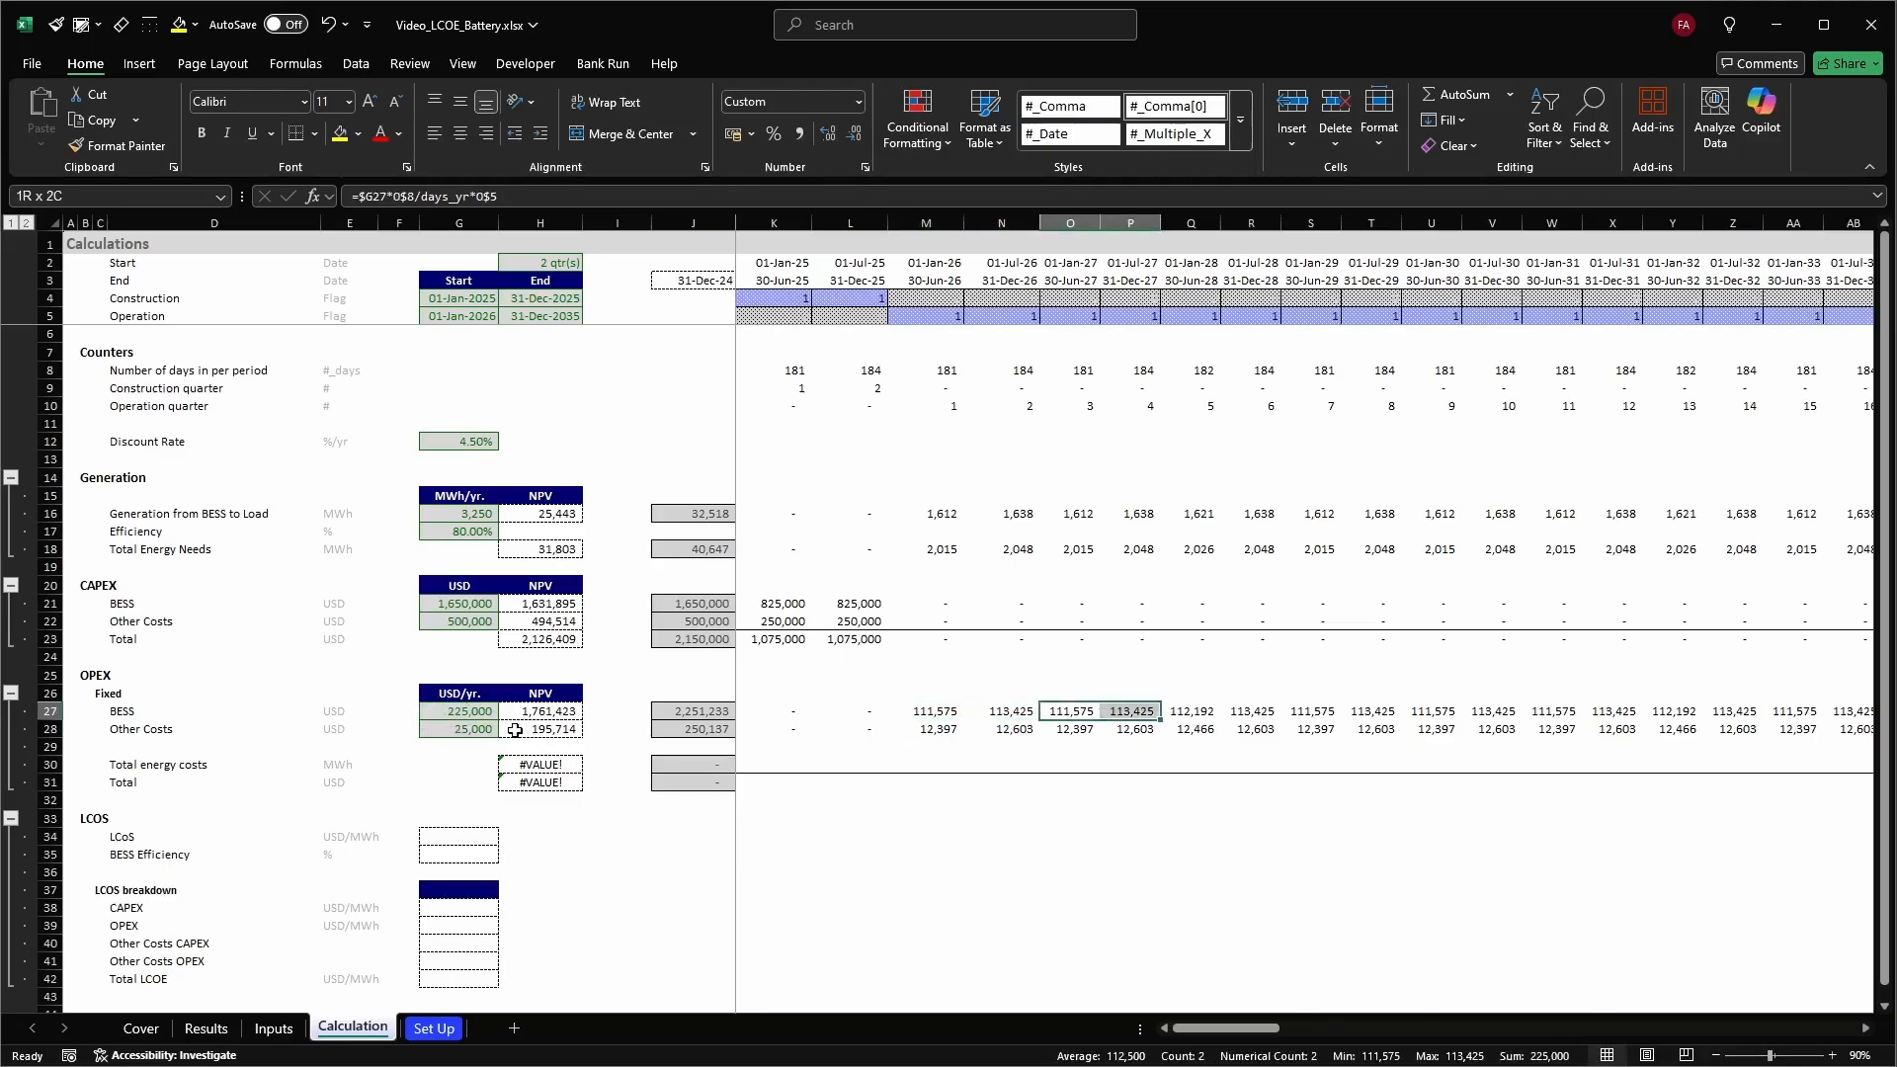
Review the Other Costs OPEX along row 28 up to the last operating period in column AF
key("Down")
key("Left")
key("Left")
key("Left")
key("Left")
key("Right")
key("Right")
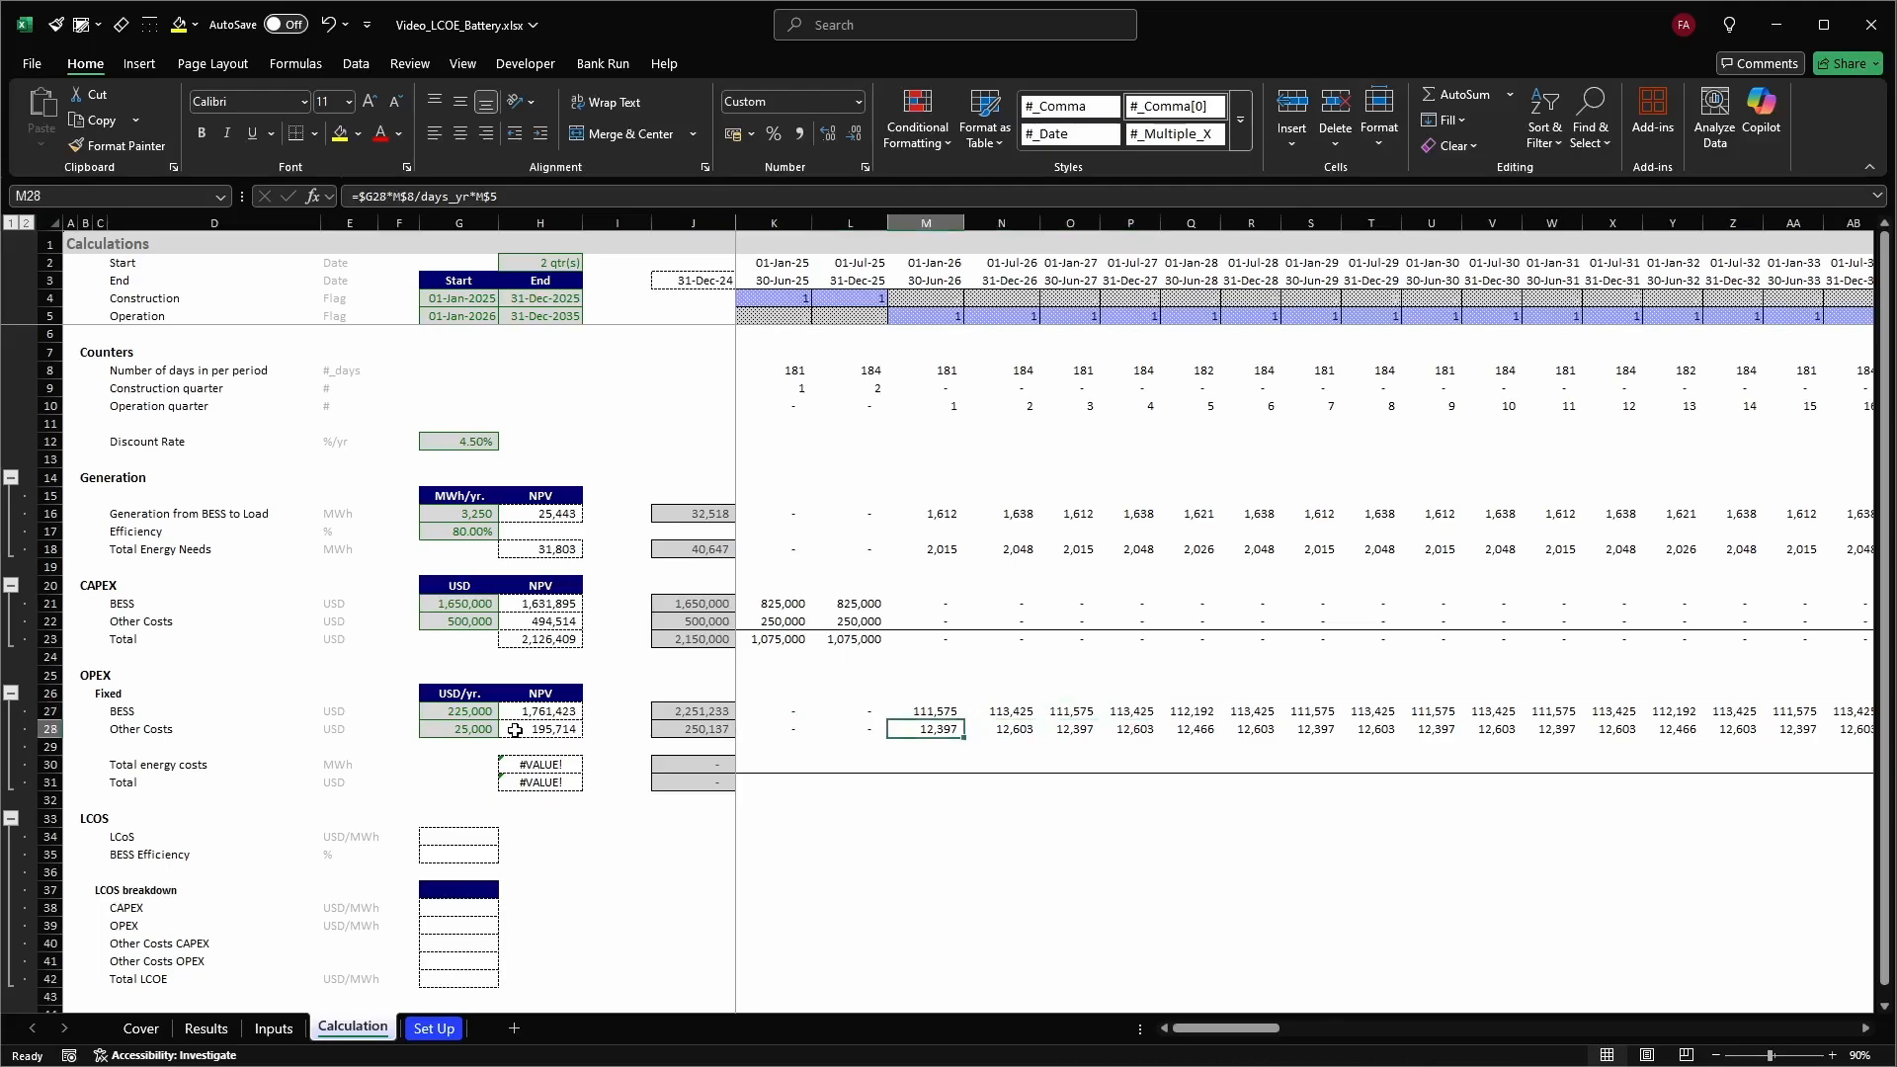
key("Right")
key("Right")
key("Right")
key("Right")
key("Right")
key("Right")
key("Right")
key("Right")
key("Right")
key("Right")
key("Right")
key("Right")
key("Right")
key("Right")
key("Right")
key("Right")
key("Right")
key("Right")
key("Right")
key("ctrl+space")
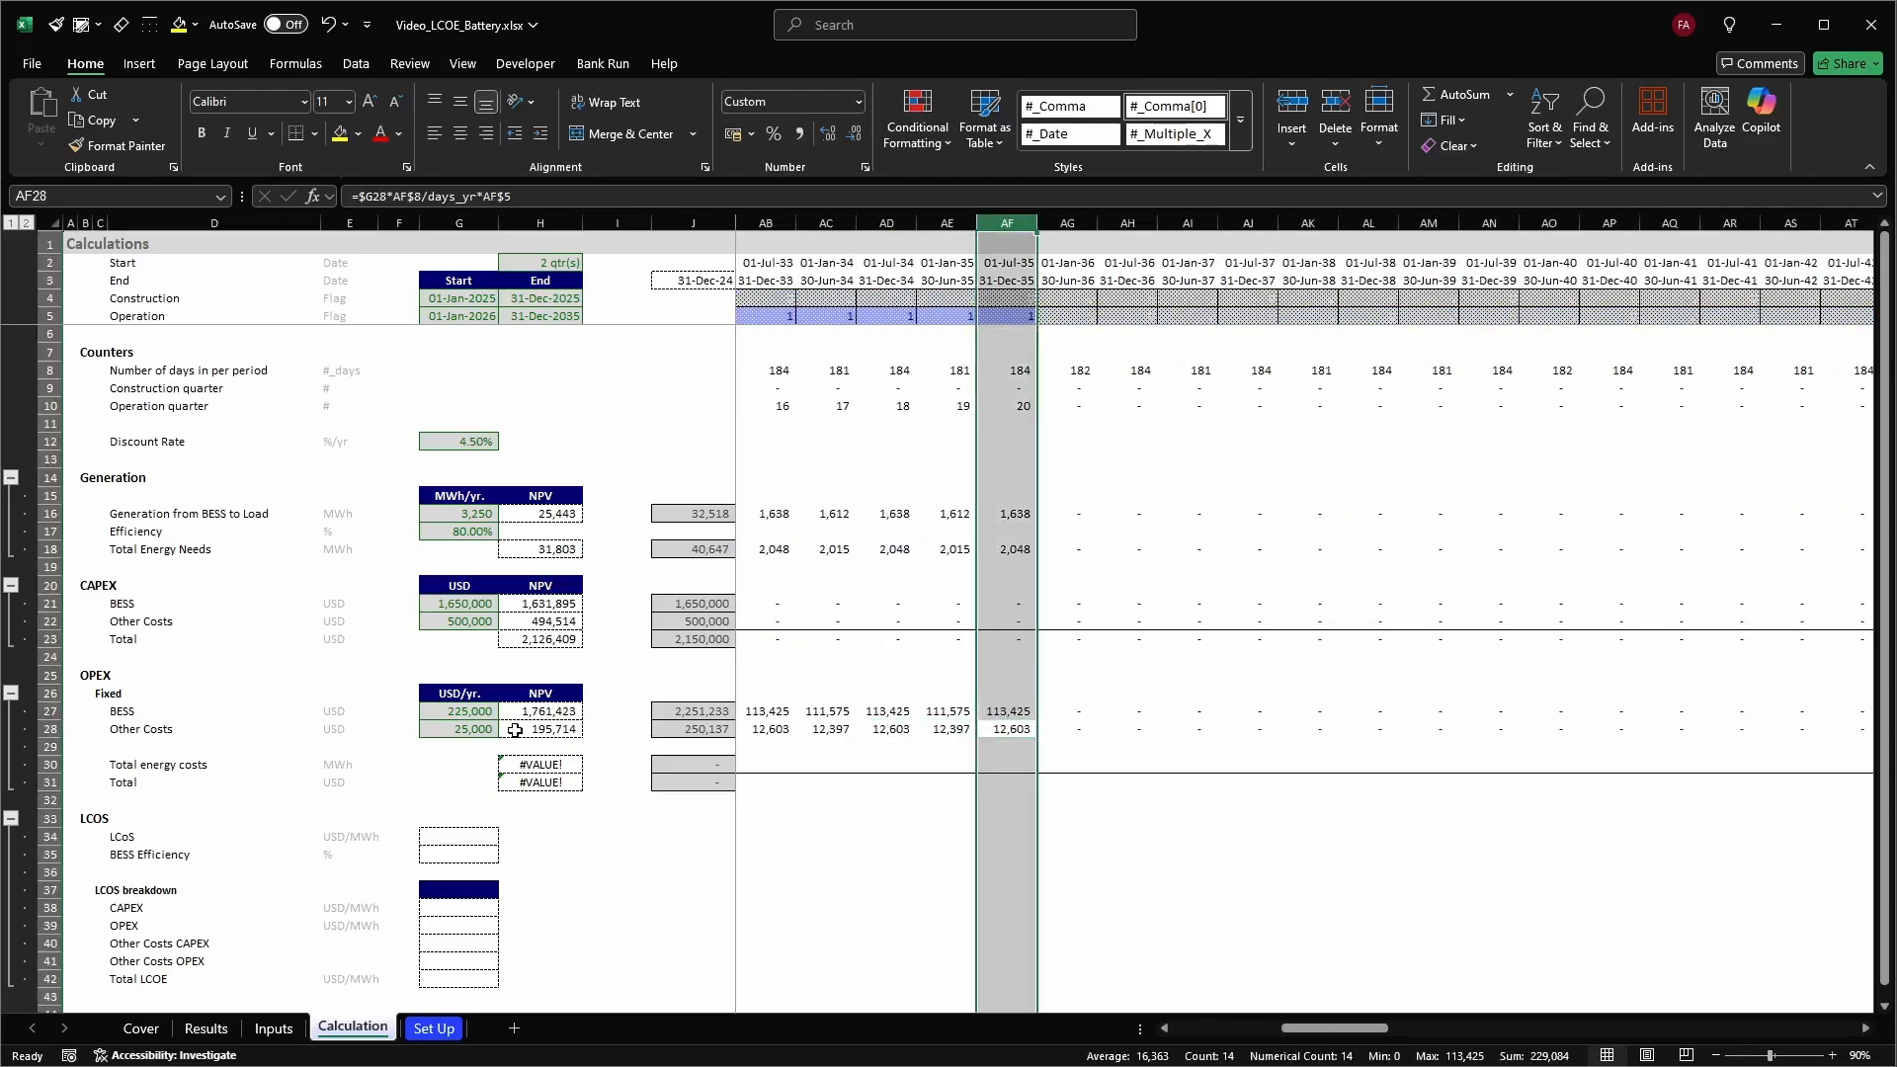
key("Down")
key("Up")
key("ctrl+Left")
key("Right")
key("Right")
key("Right")
key("Right")
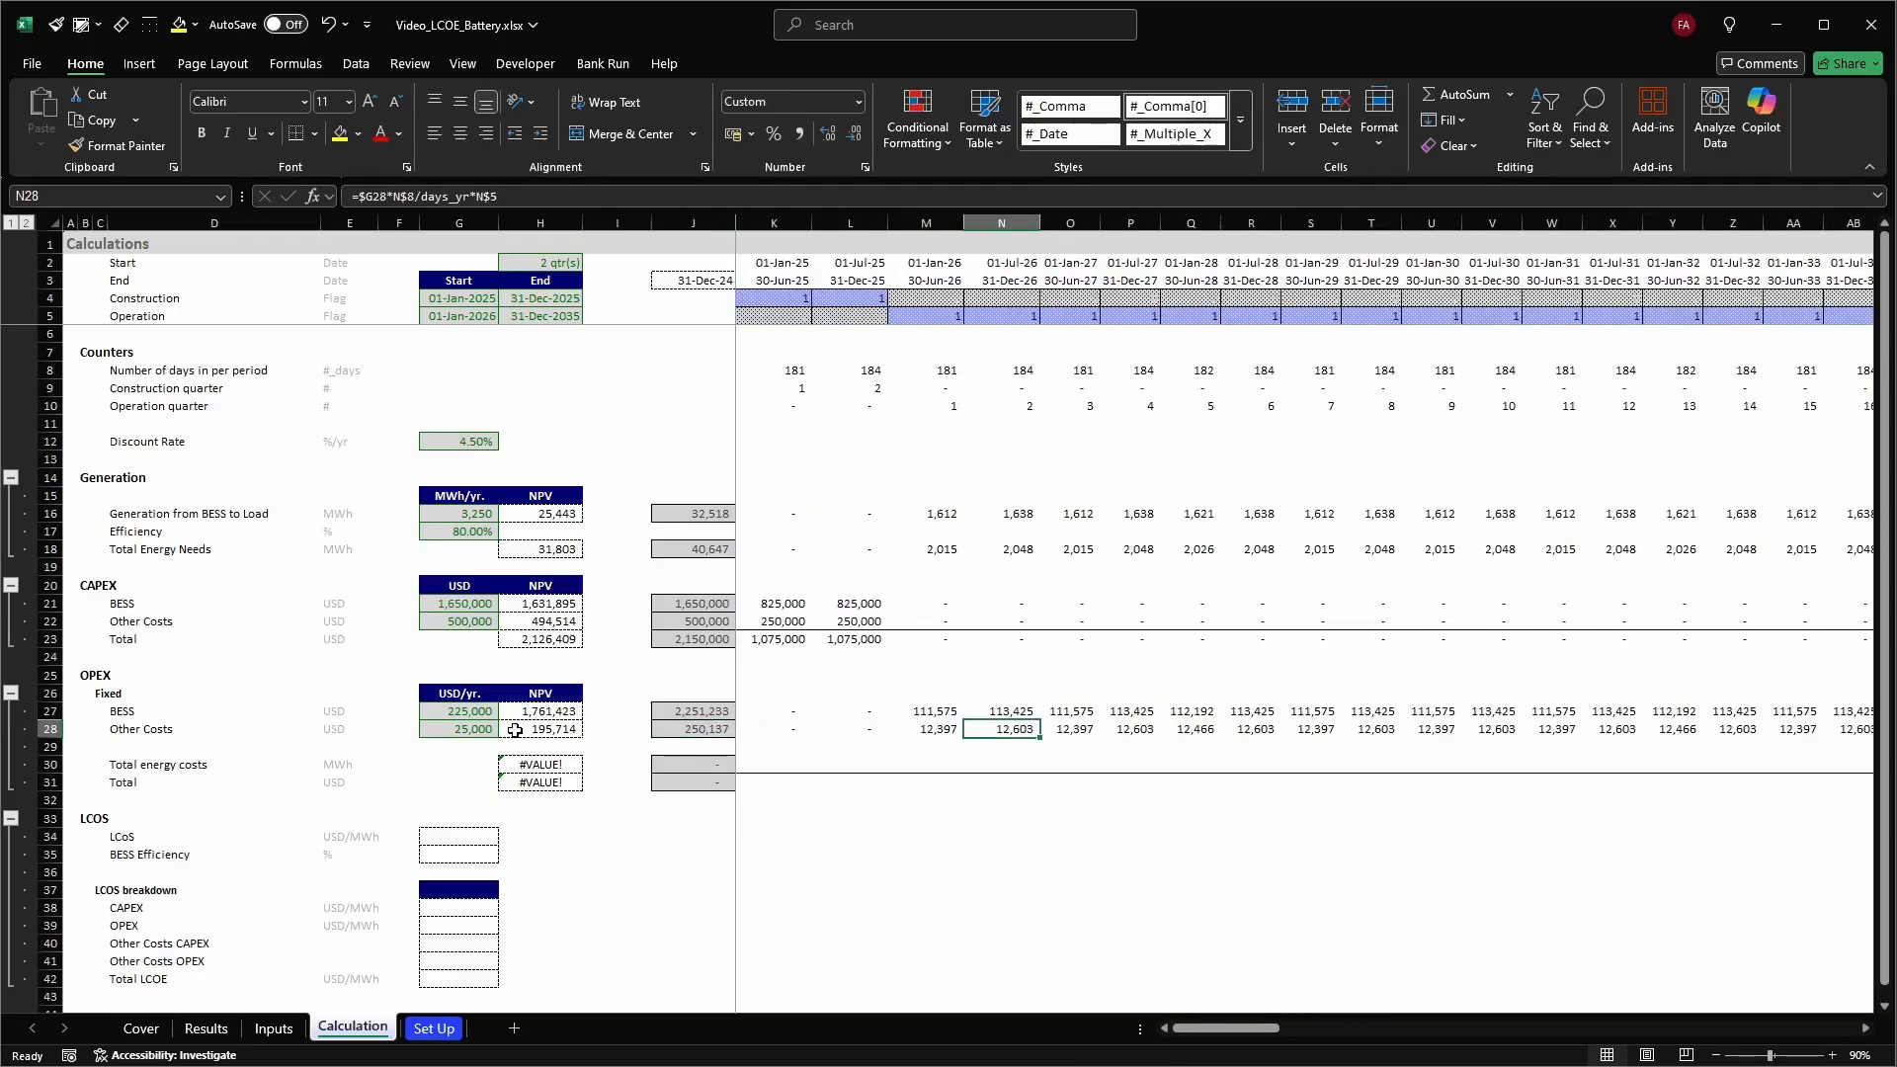
key("Left")
key("Left")
key("Left")
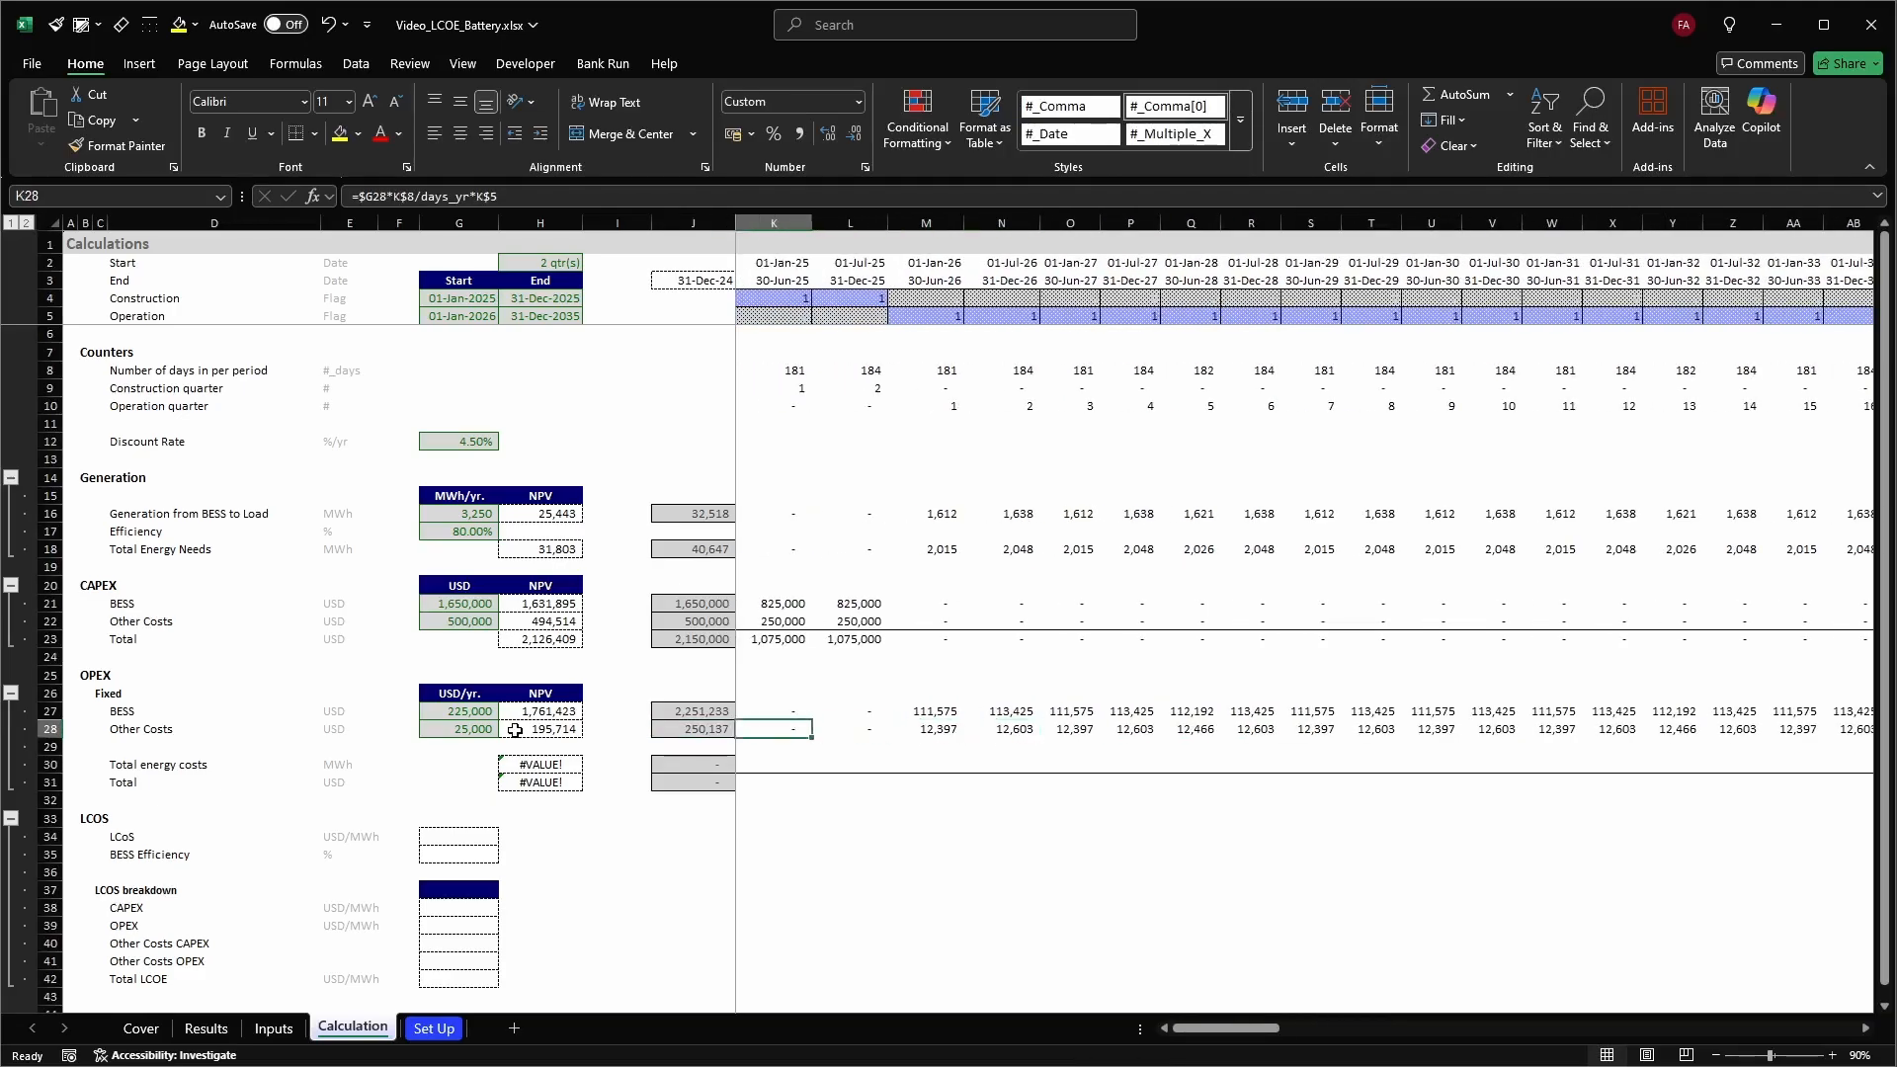
Look up the battery charging cost in G13 of the Inputs sheet for the energy cost rows
key("Left")
key("Down")
key("Down")
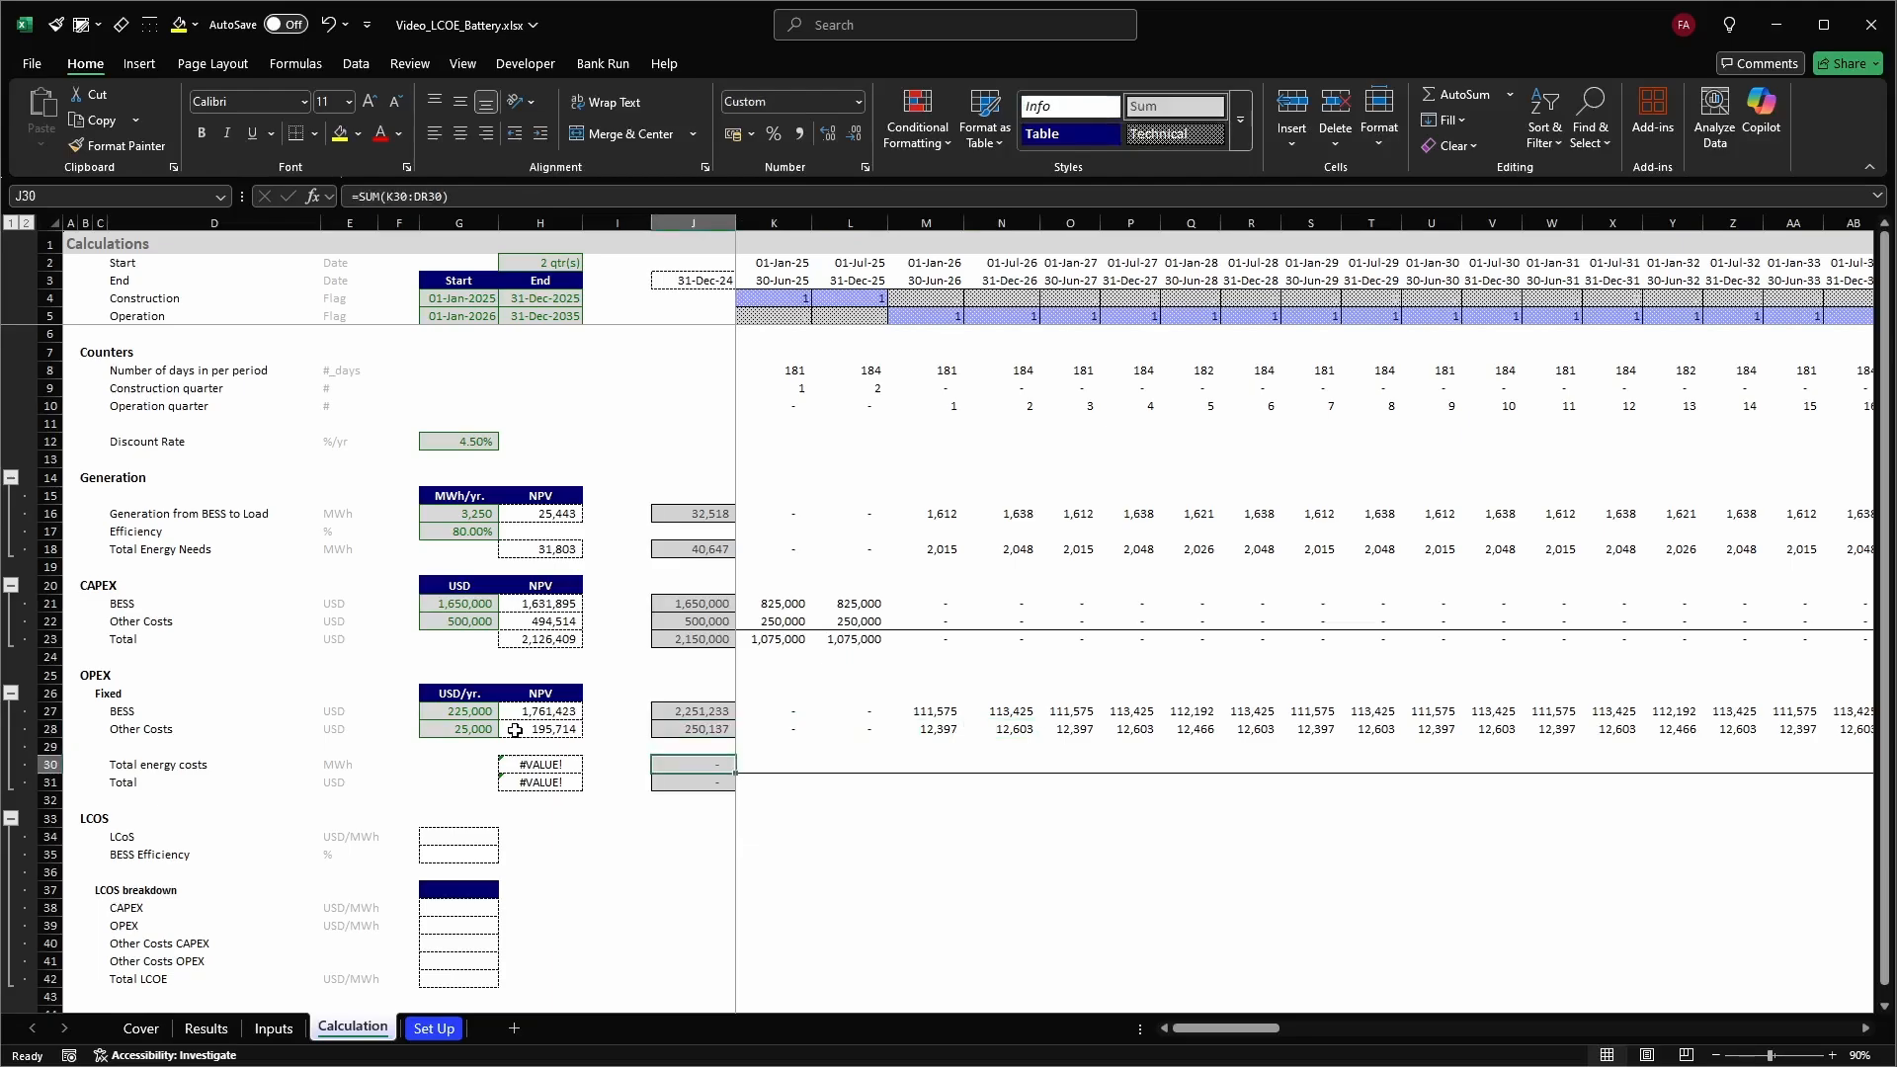
key("Left")
key("Left")
key("Left")
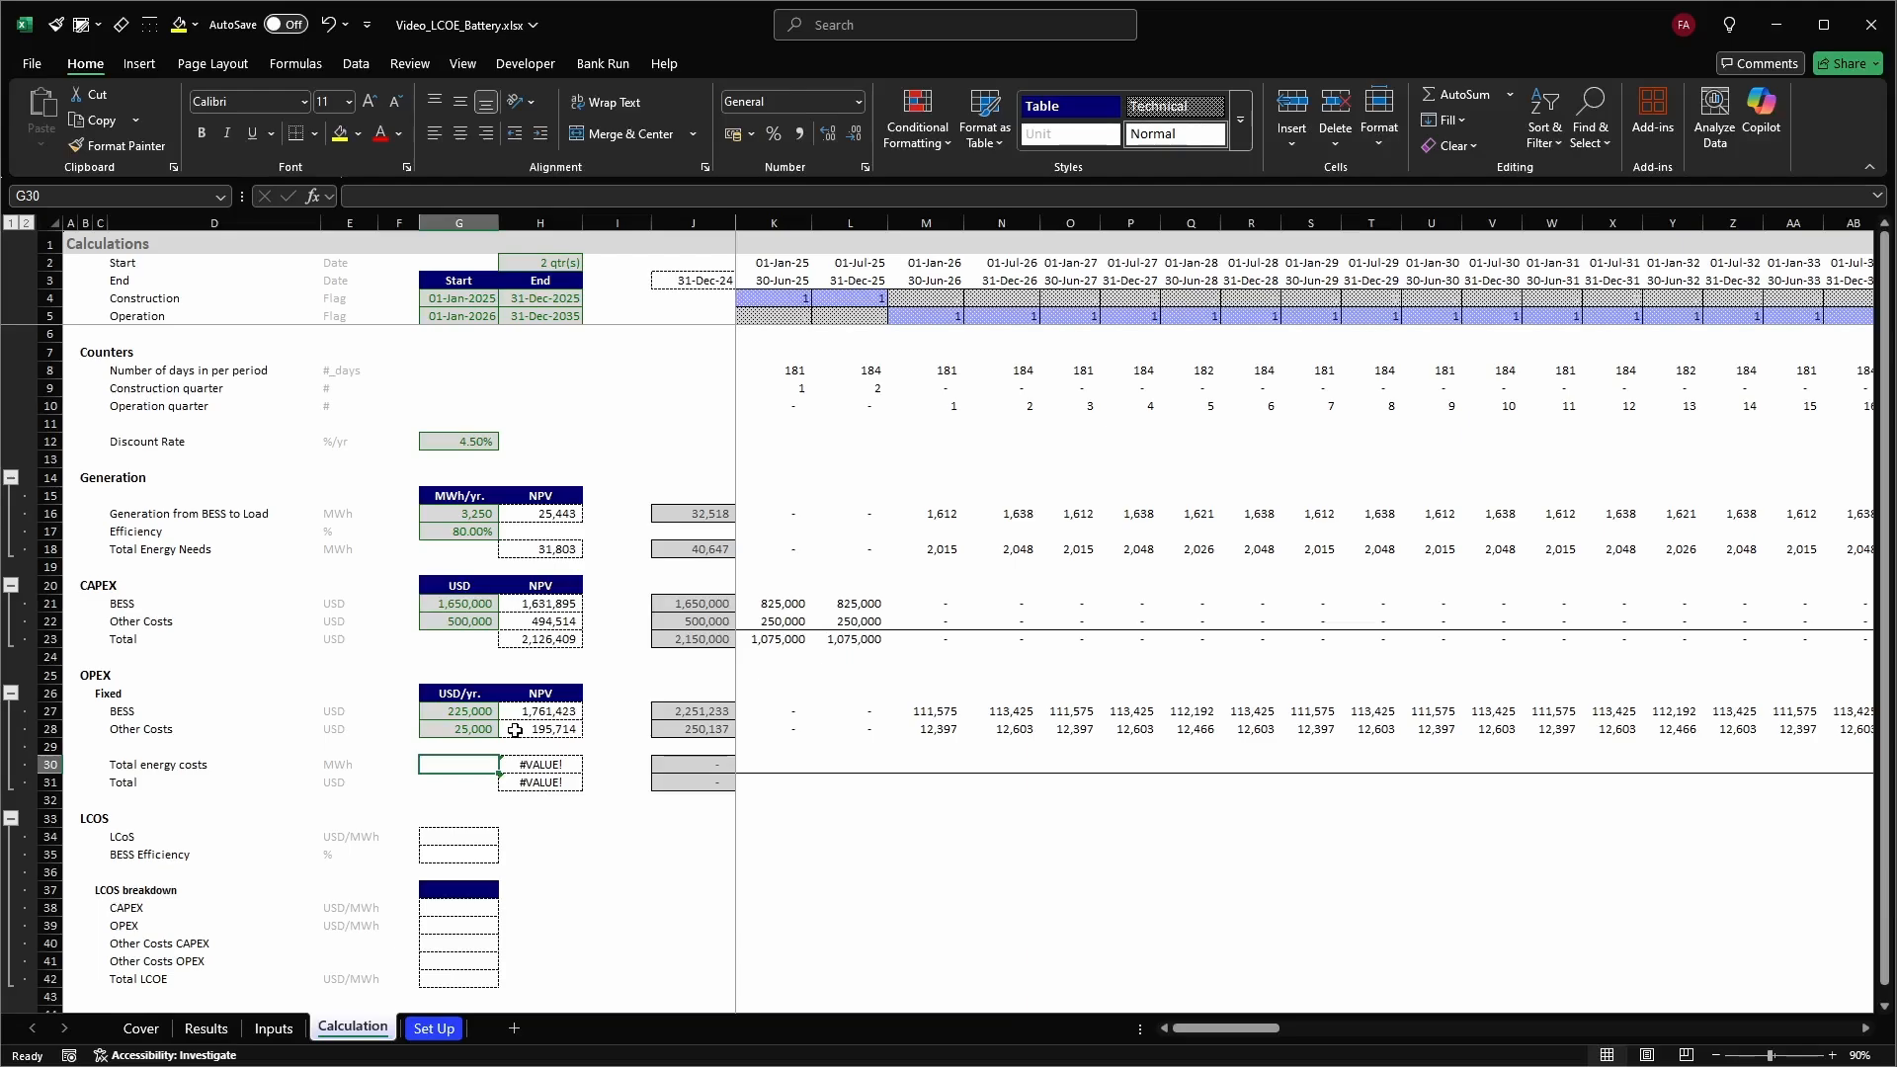
key("ctrl+Page_Up")
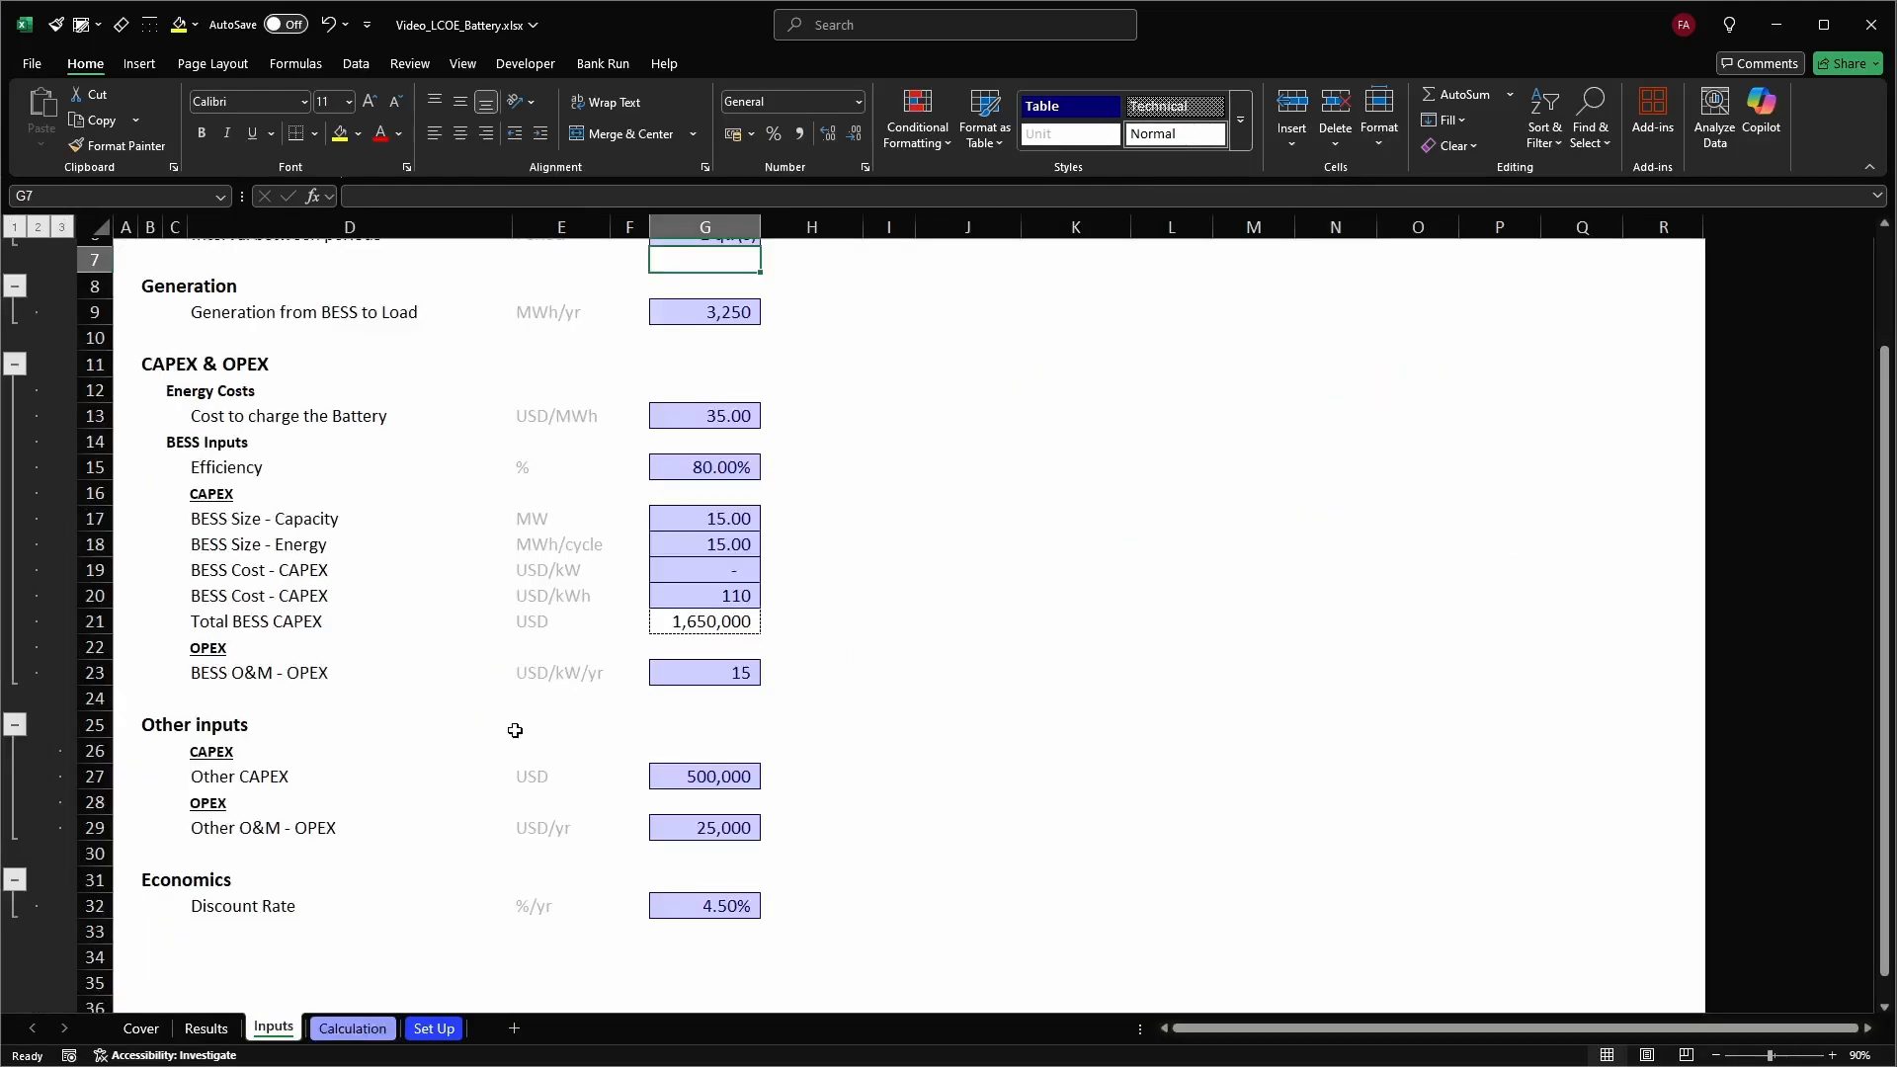
left_click(690, 415)
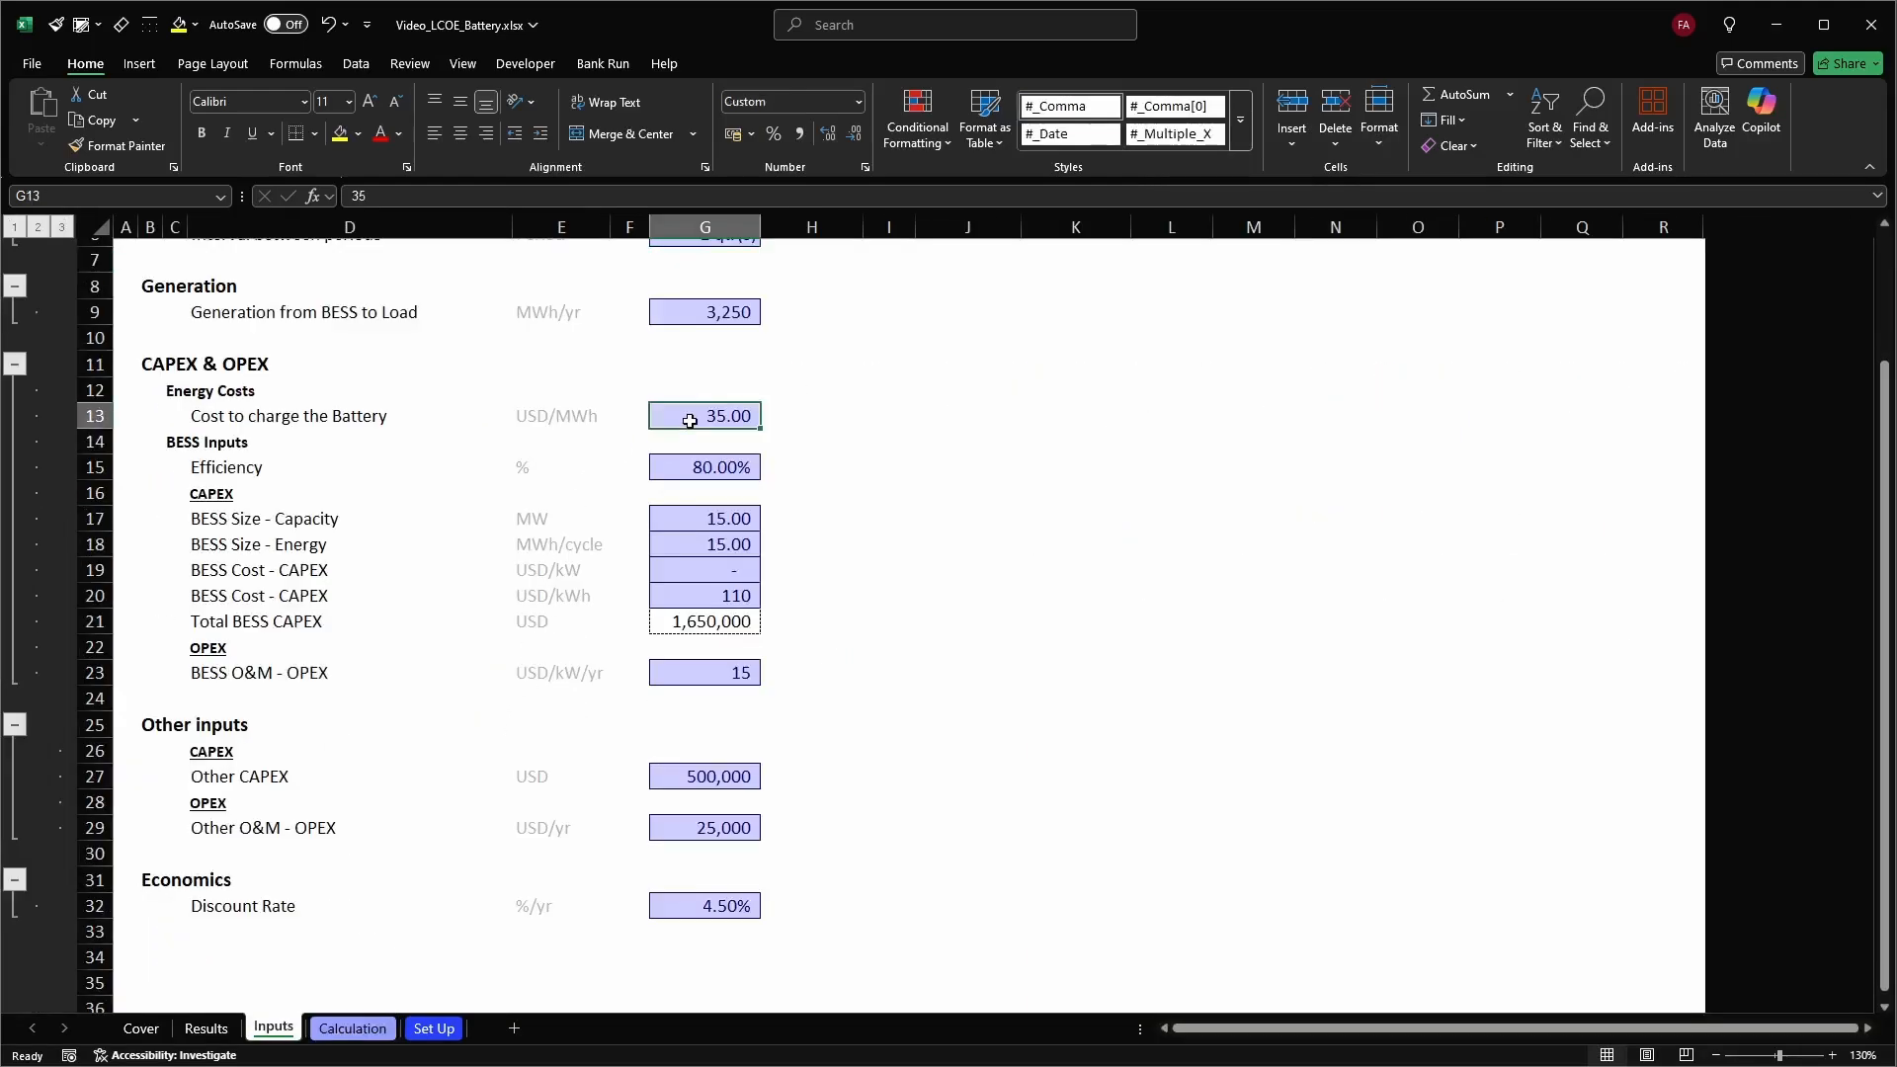
On the Calculation sheet, label row 29 Energy Costs in D29 with the unit USD/kWh in E29
key("ctrl+Page_Down")
key("Left")
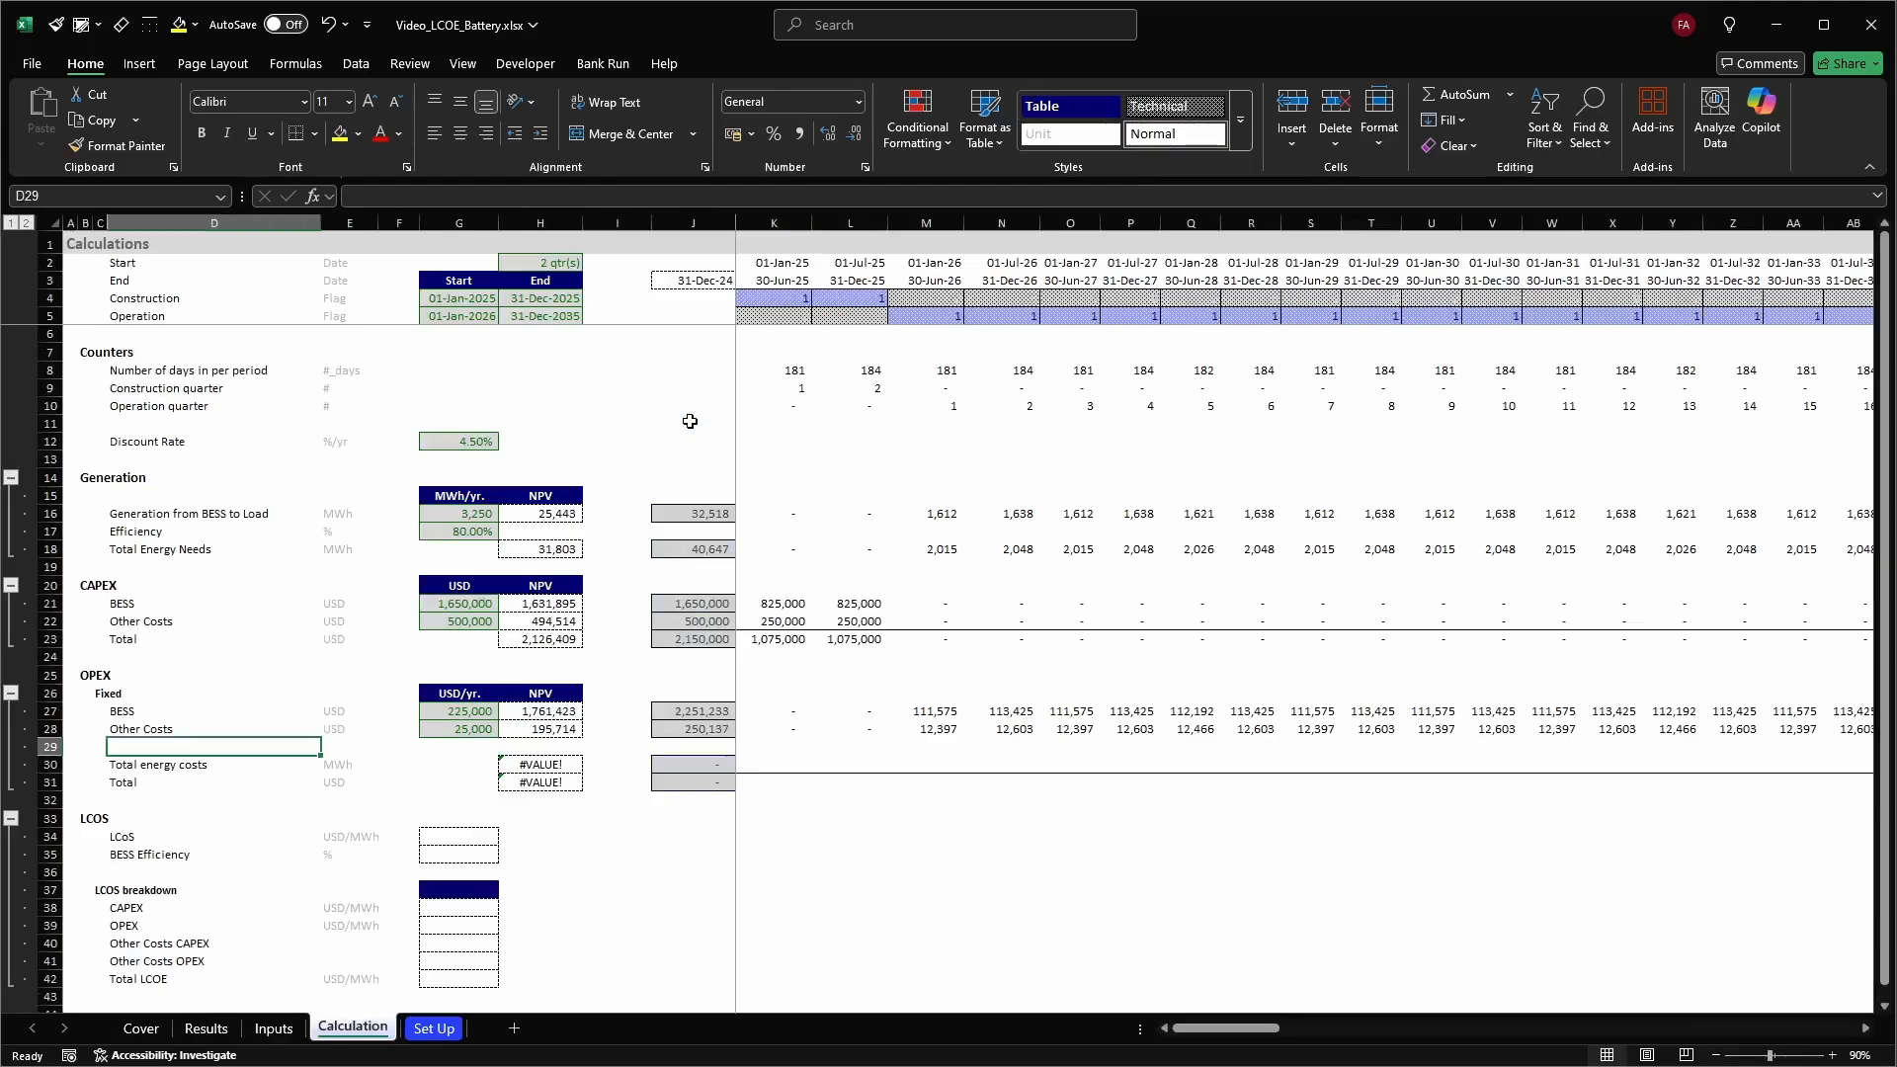
type("Energy Costs")
key("Tab")
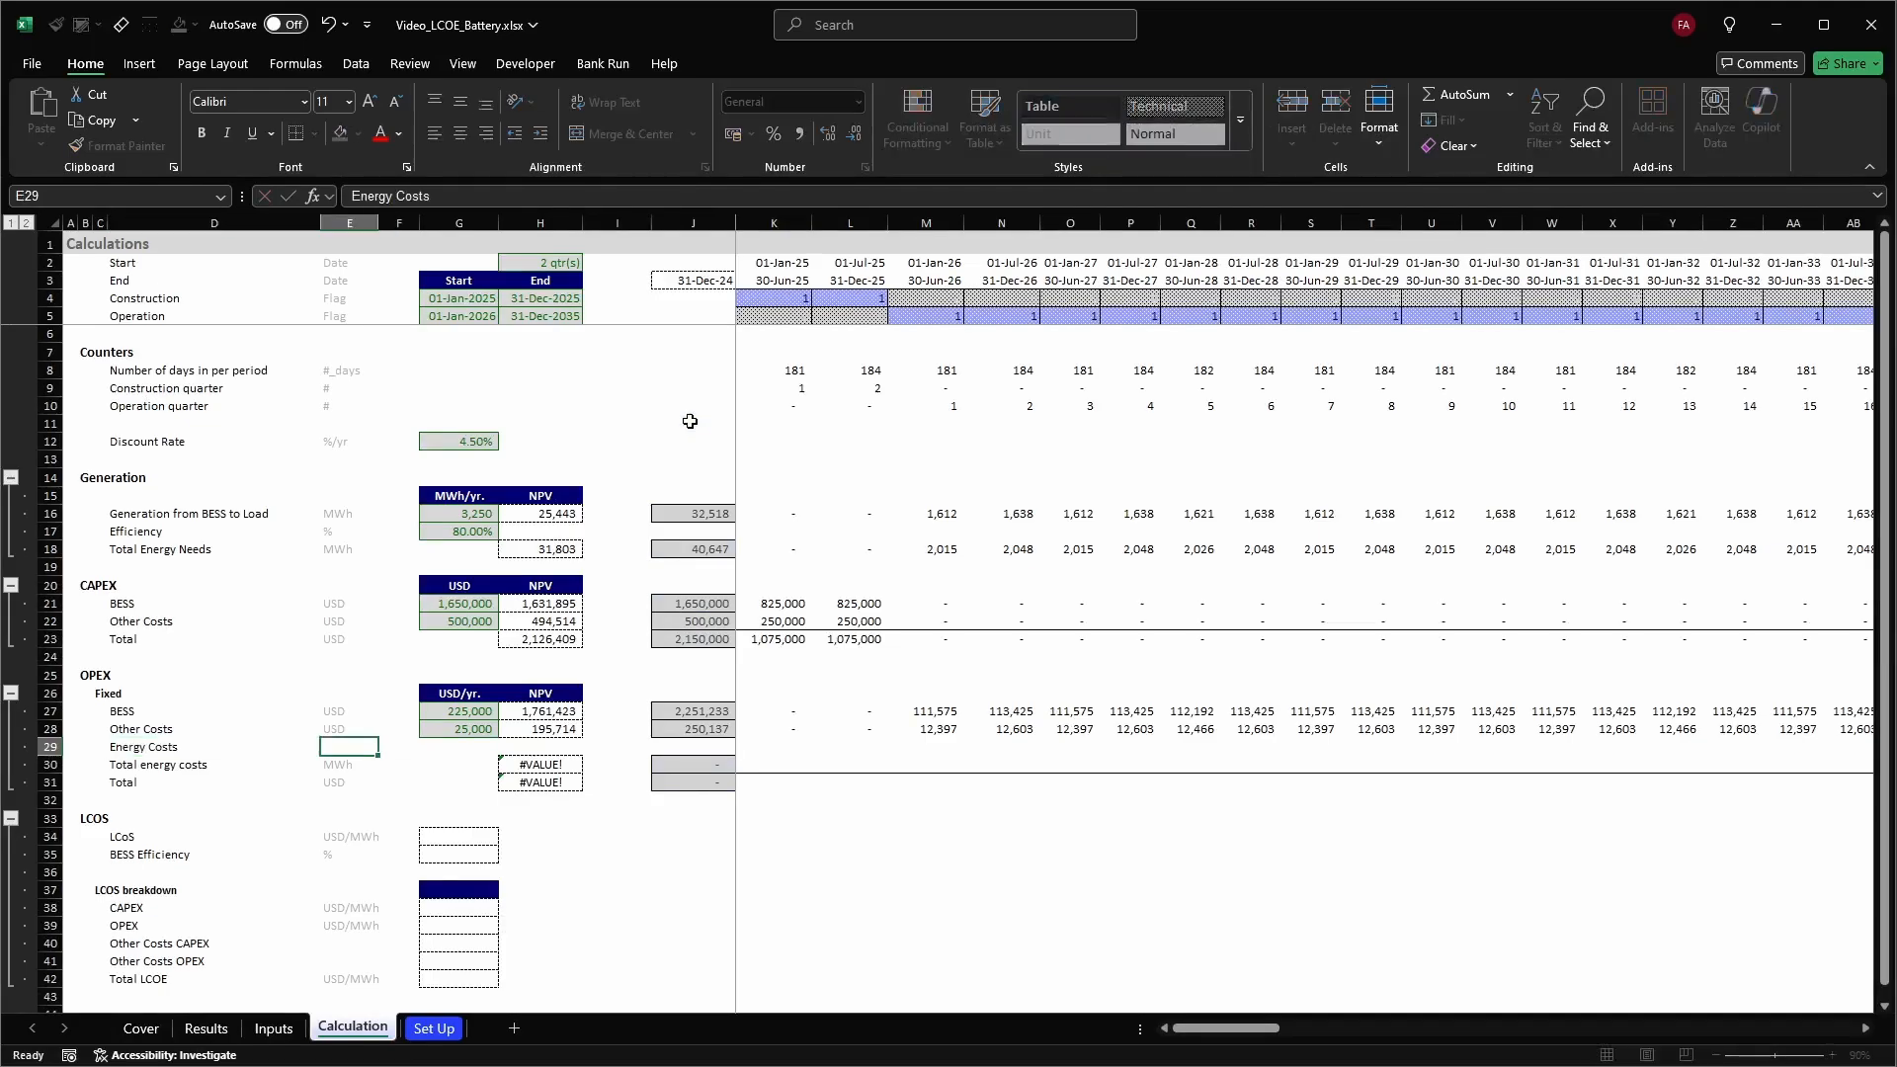
type("USD/kWh")
key("Return")
Apply only the formatting of unit cell E28 to E29
key("Up")
key("Up")
key("ctrl+c")
key("Down")
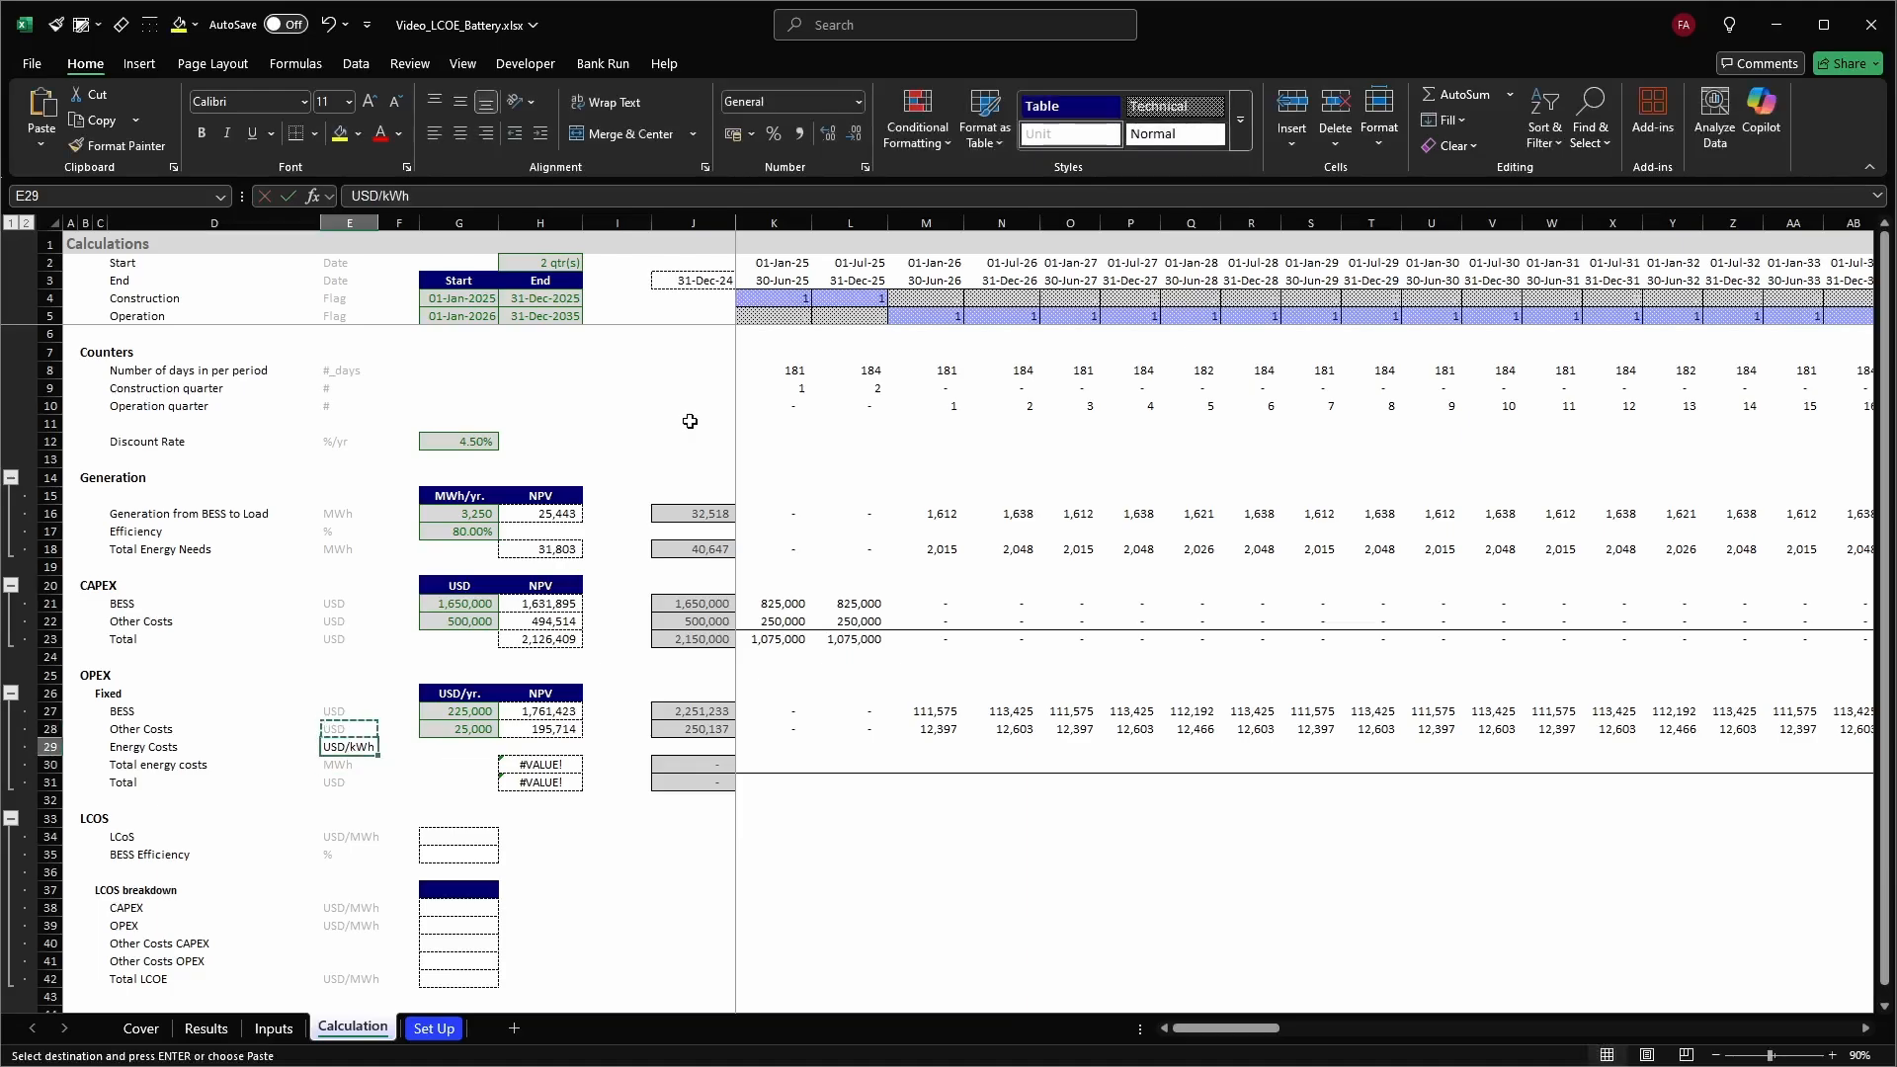
key("ctrl+alt+v")
key("t")
key("Return")
Link G29 to the battery charging cost in Inputs!G13
key("Right")
key("Right")
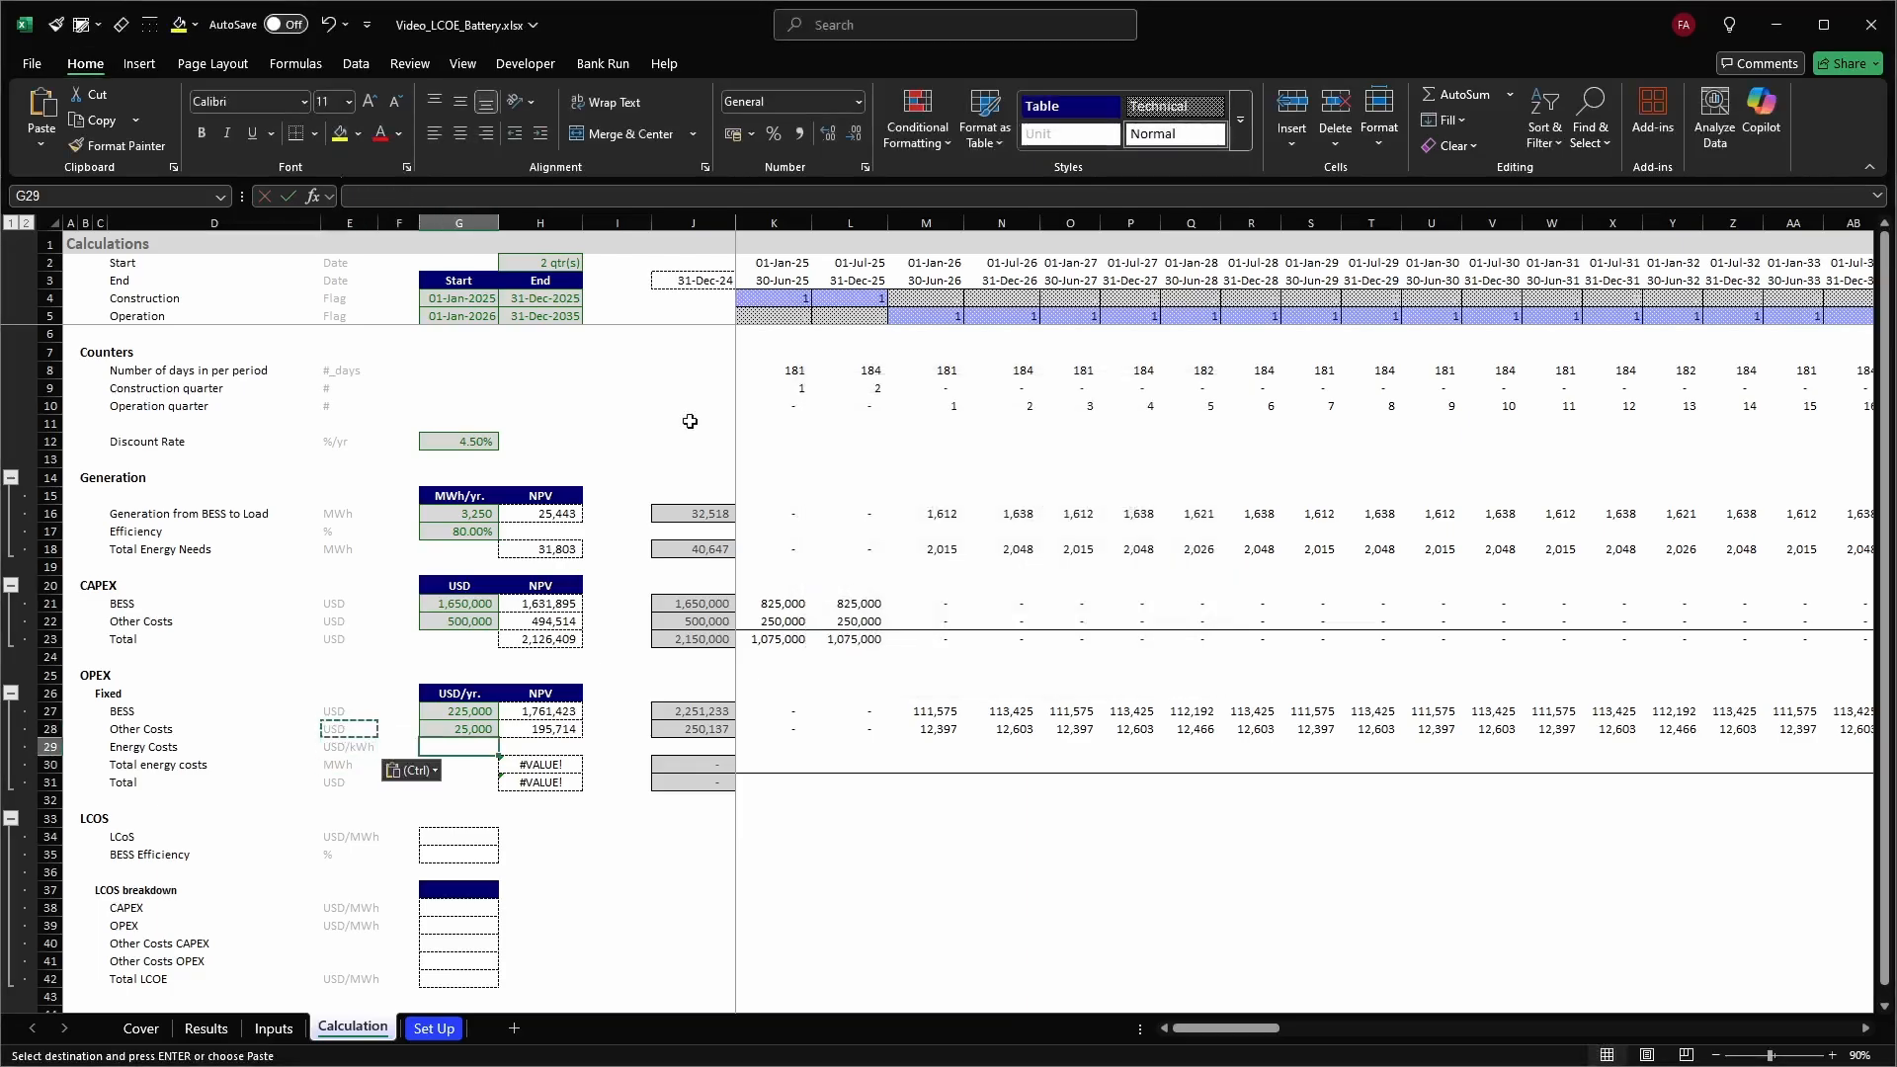
type("=")
key("ctrl+Page_Up")
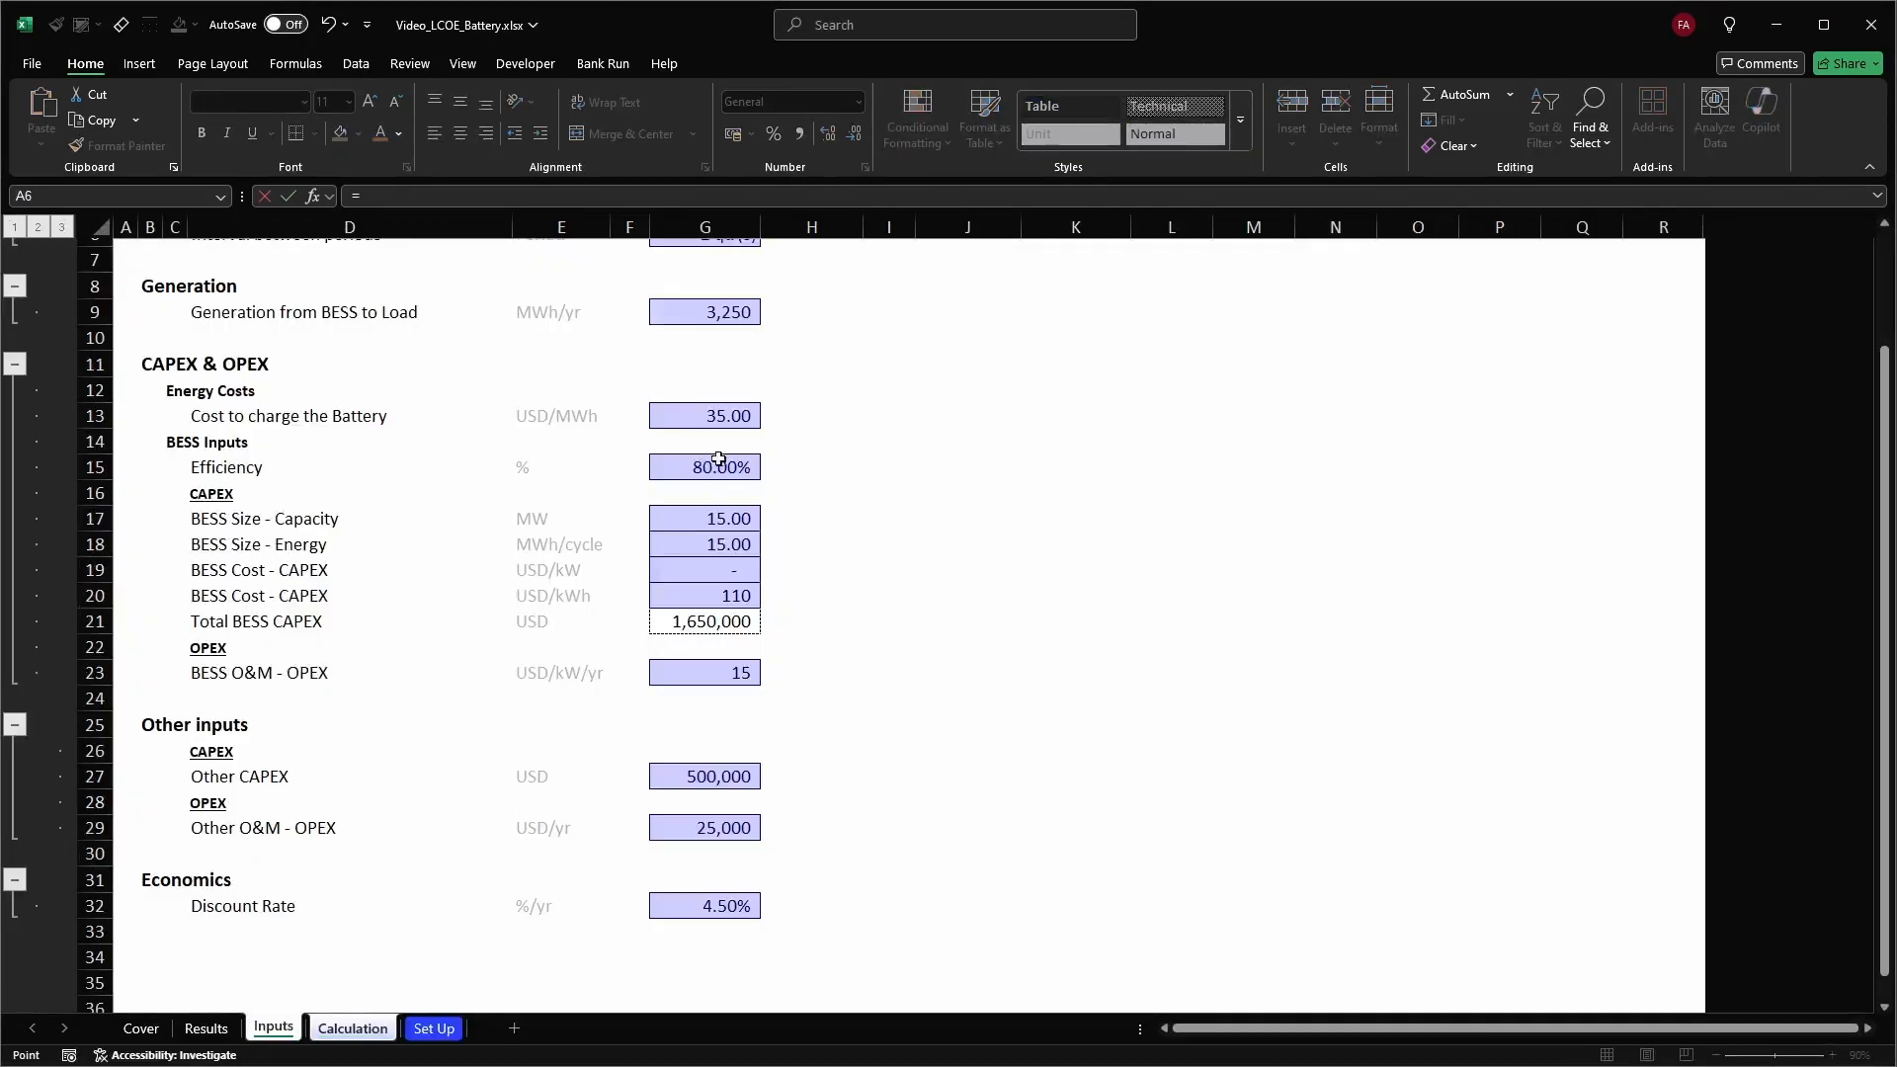
left_click(729, 422)
key("Return")
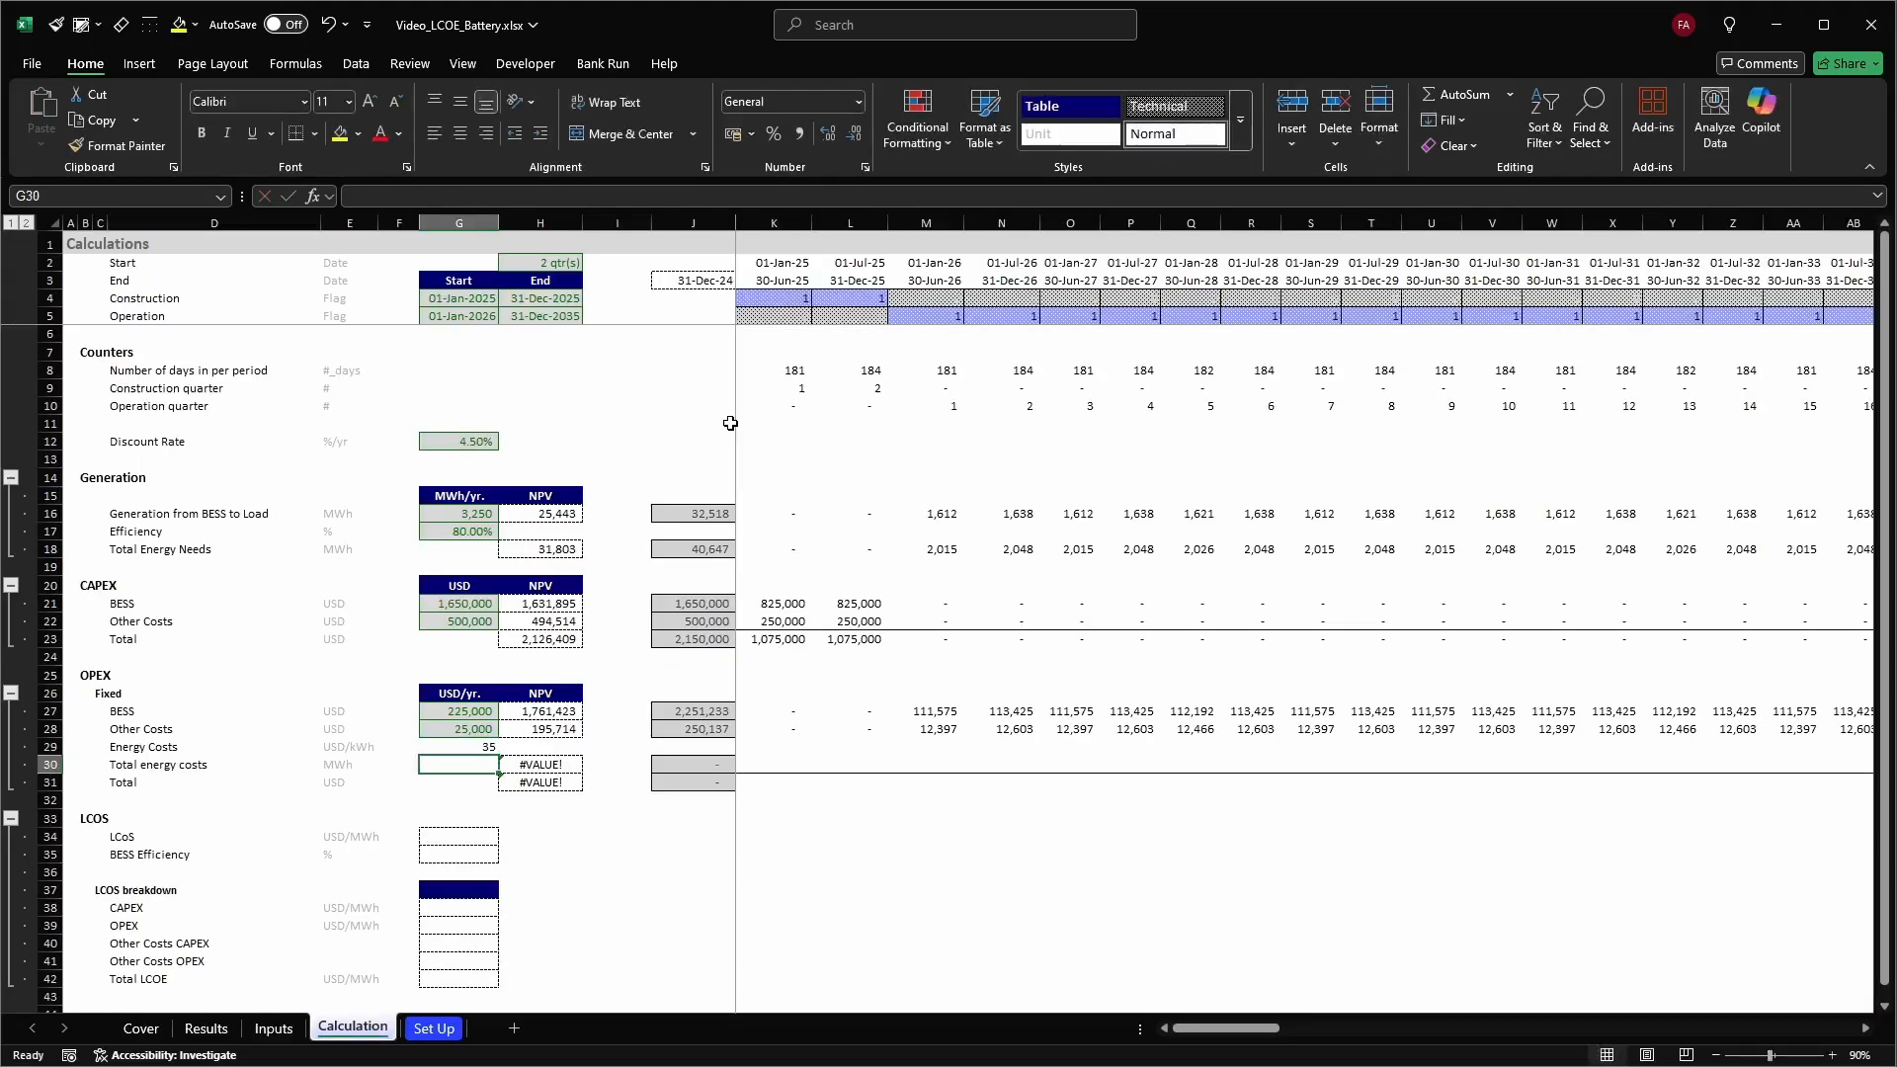
Format G29 with the $_OffCalc and #_Comma cell styles
key("Up")
key("Left")
key("Right")
left_click(87, 25)
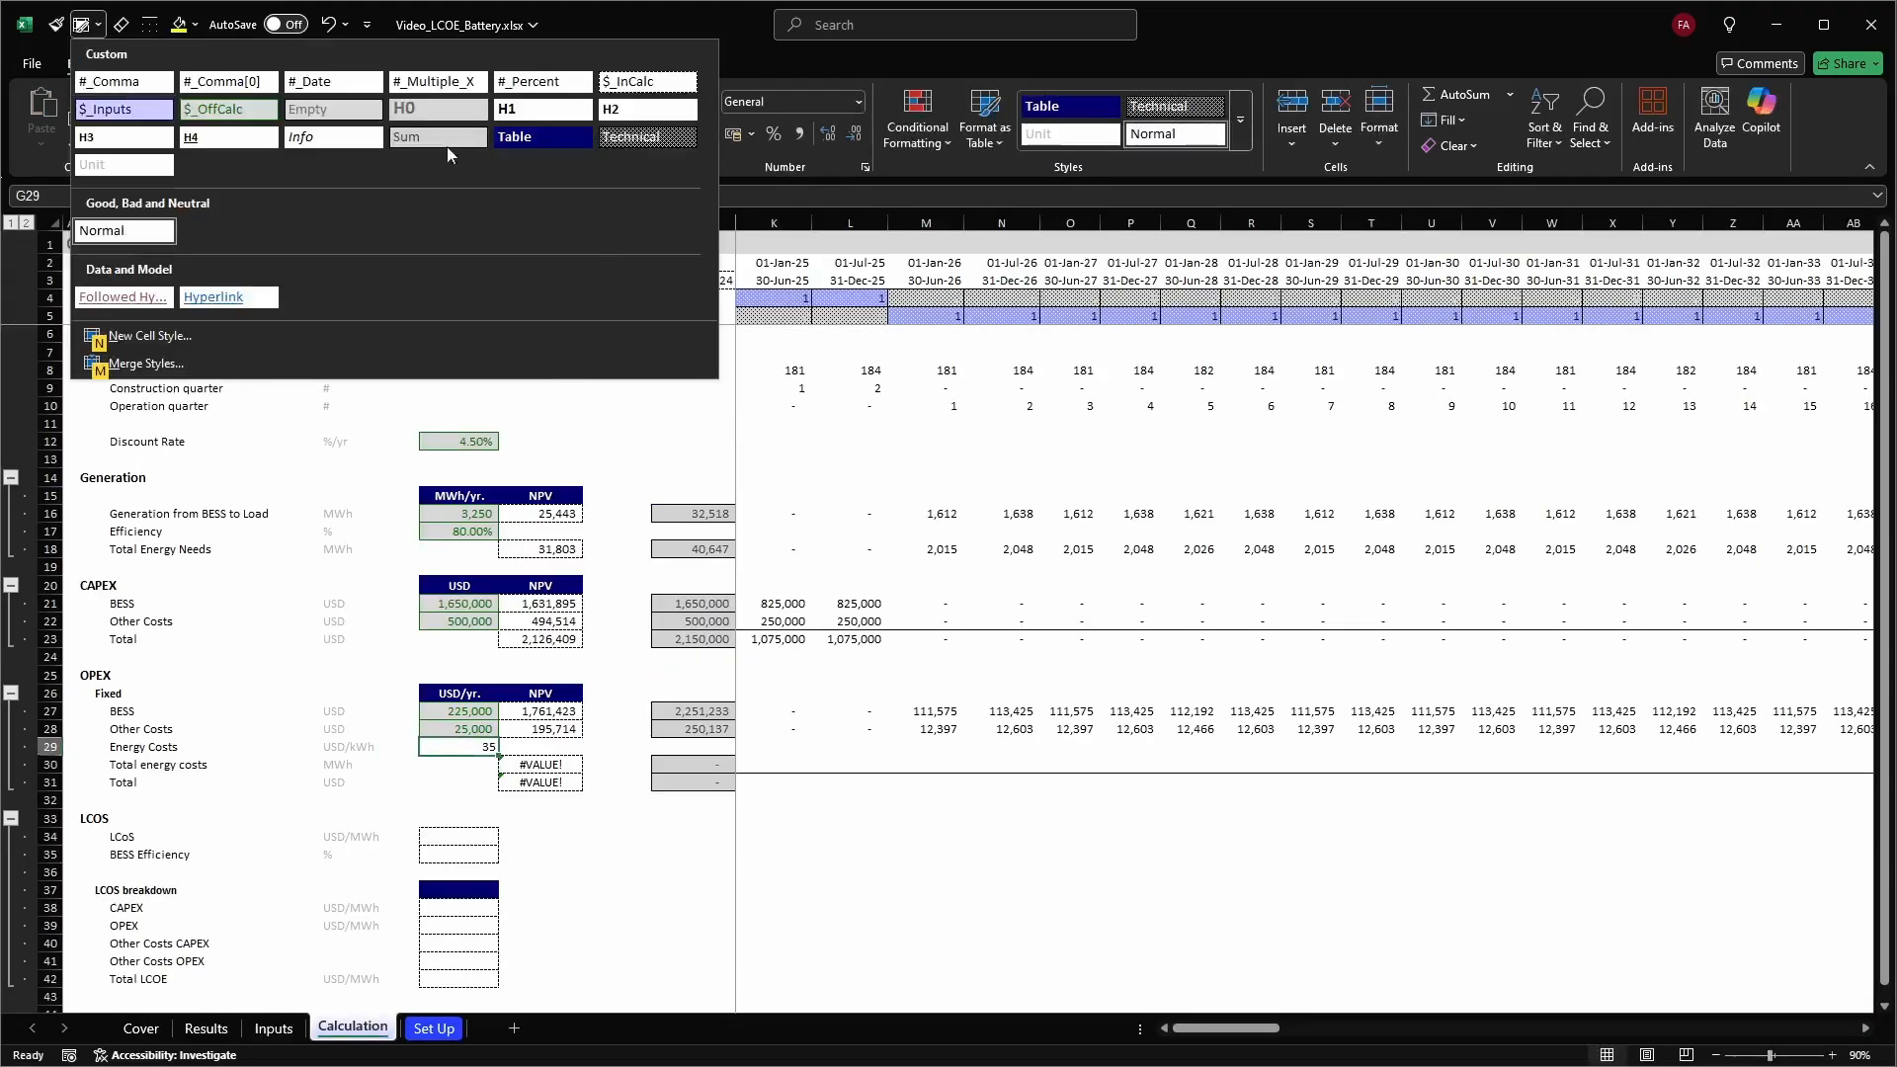
left_click(198, 108)
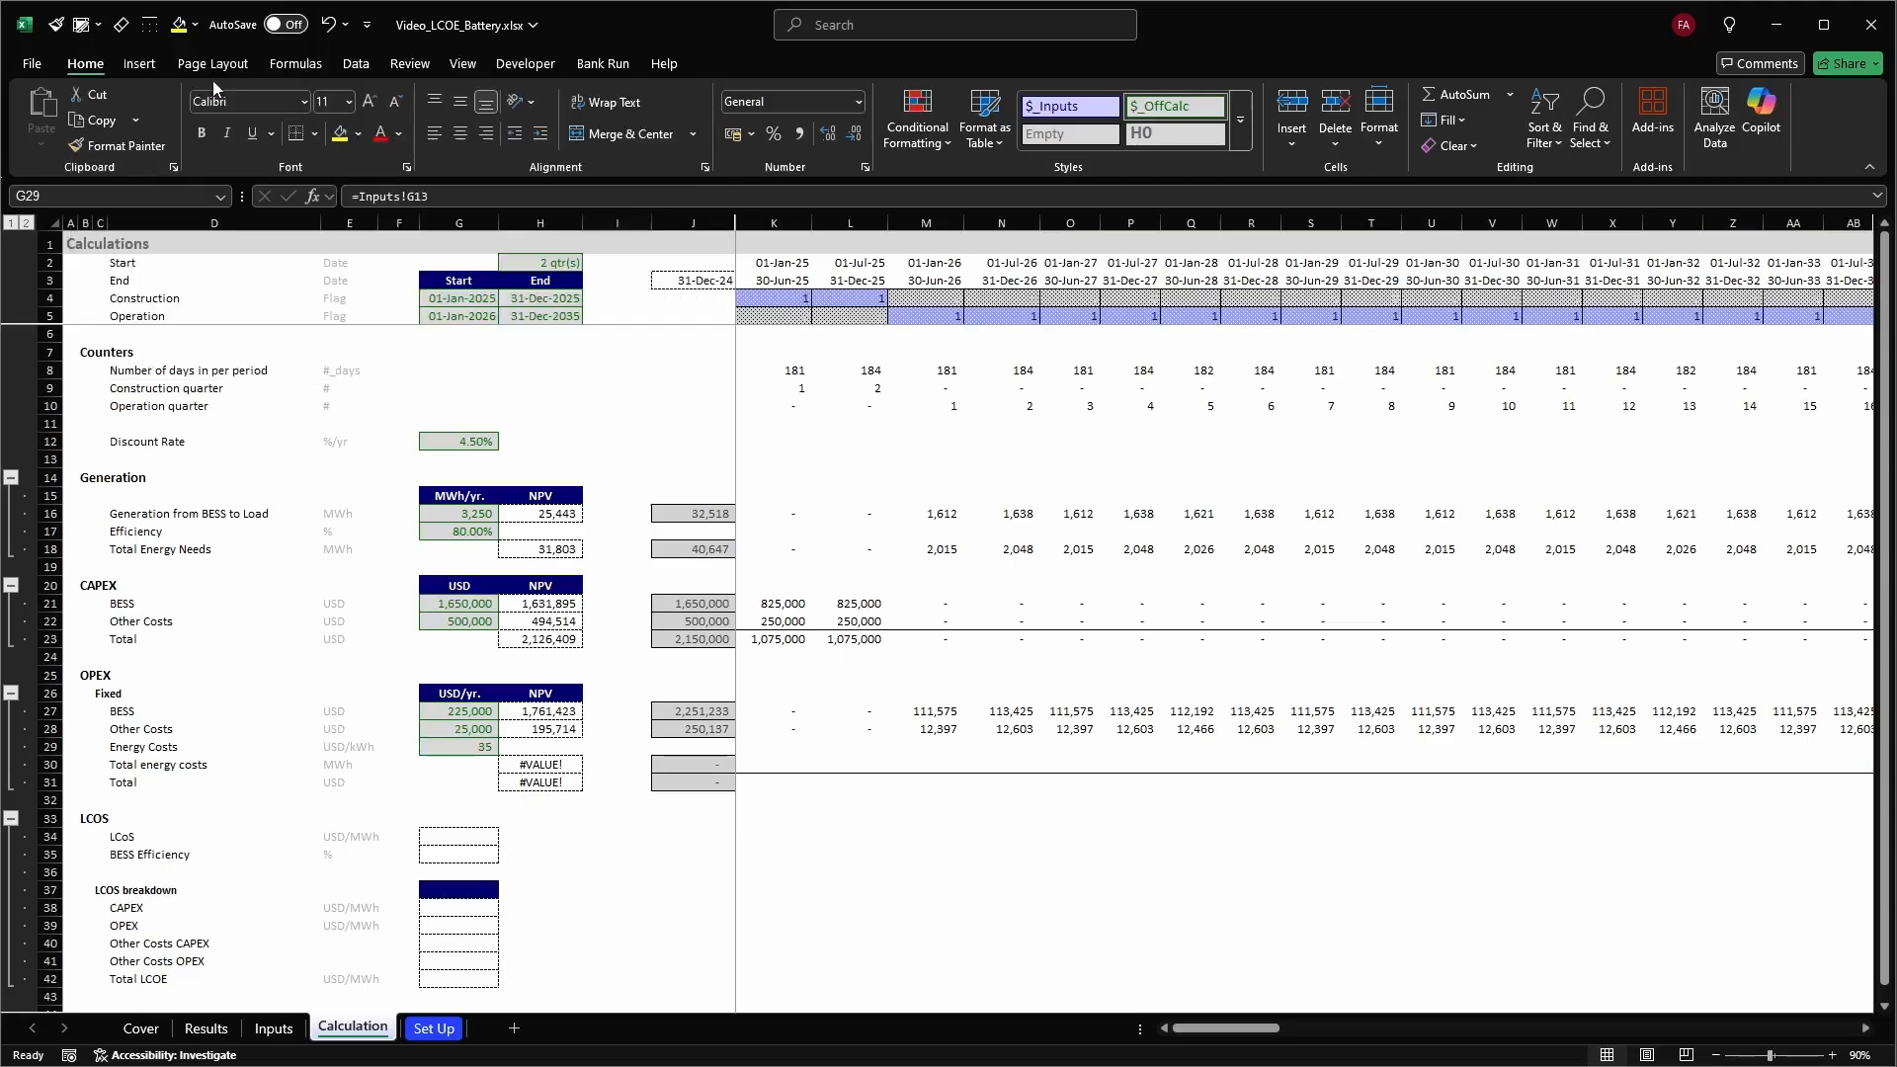
left_click(87, 25)
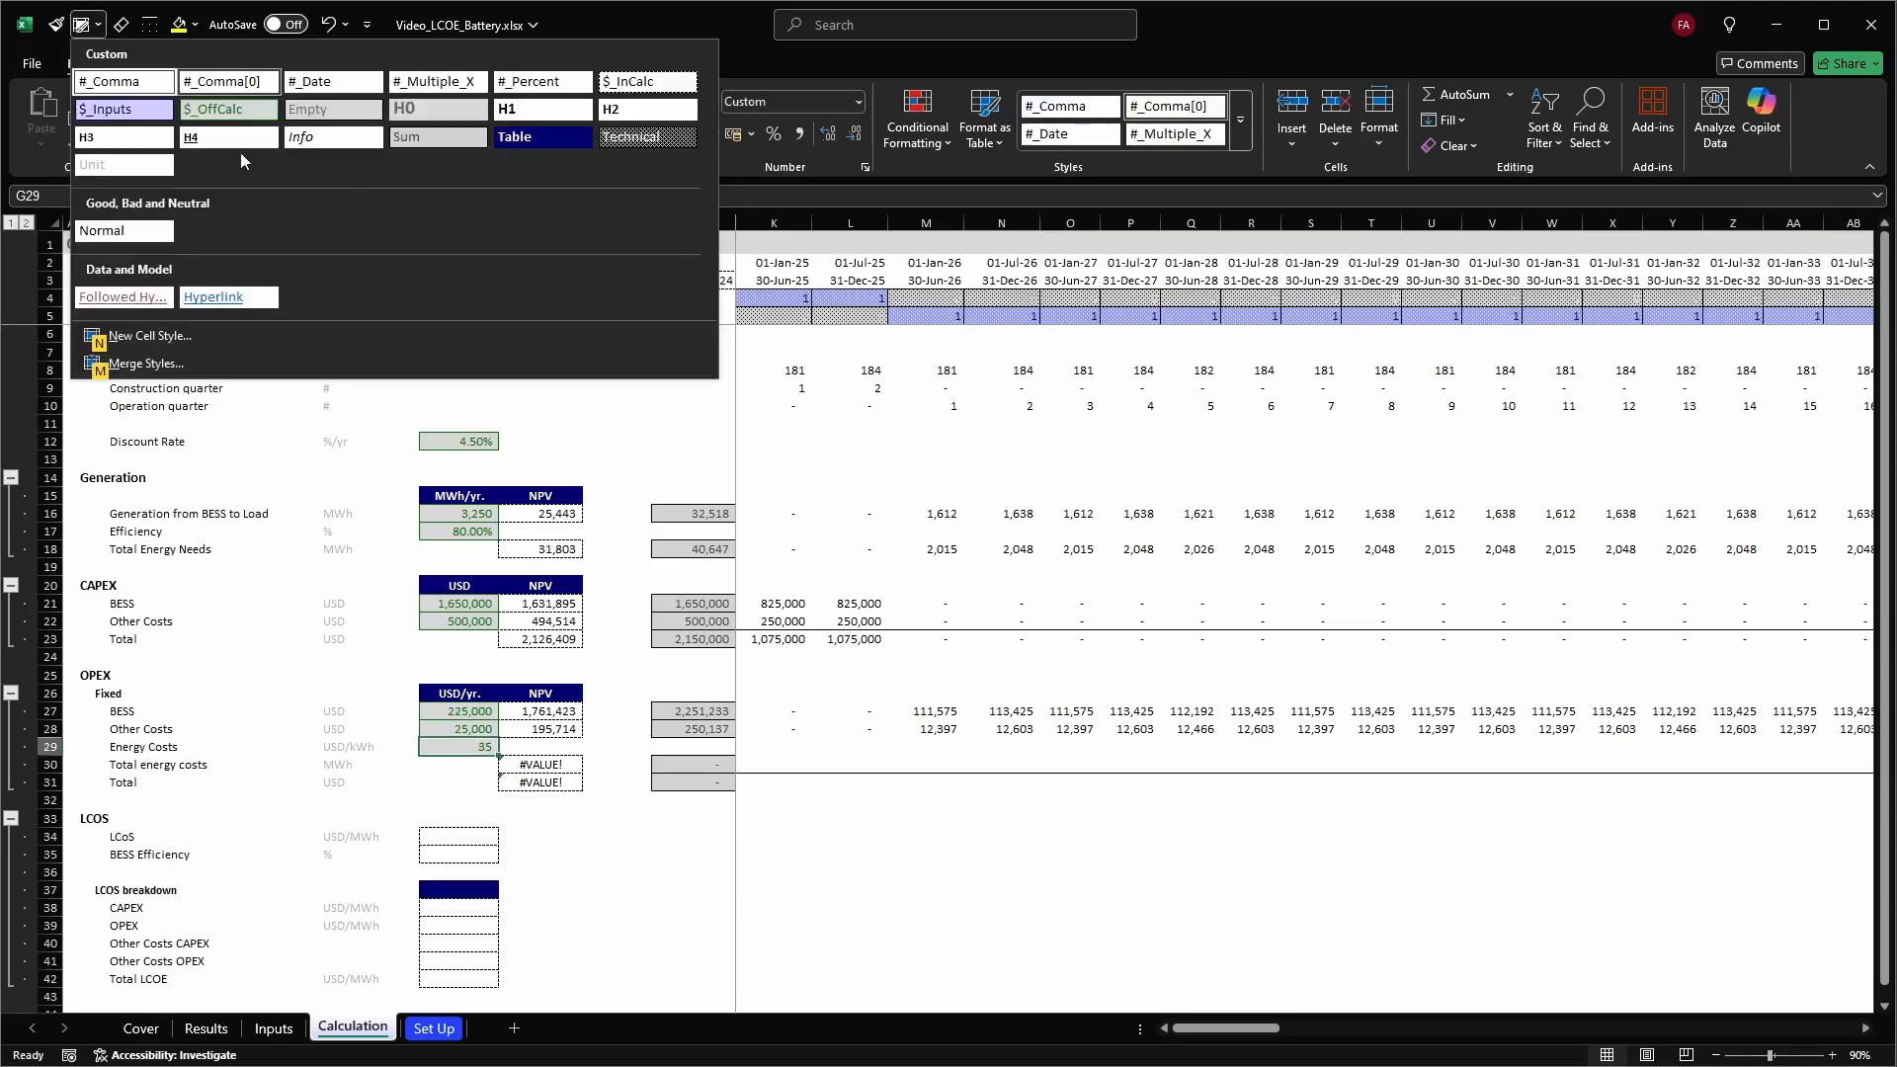
left_click(99, 87)
Begin the total energy costs formula in K30 as =$G29*K18, locking the column of the energy cost reference
key("Right")
key("Right")
key("Right")
key("Right")
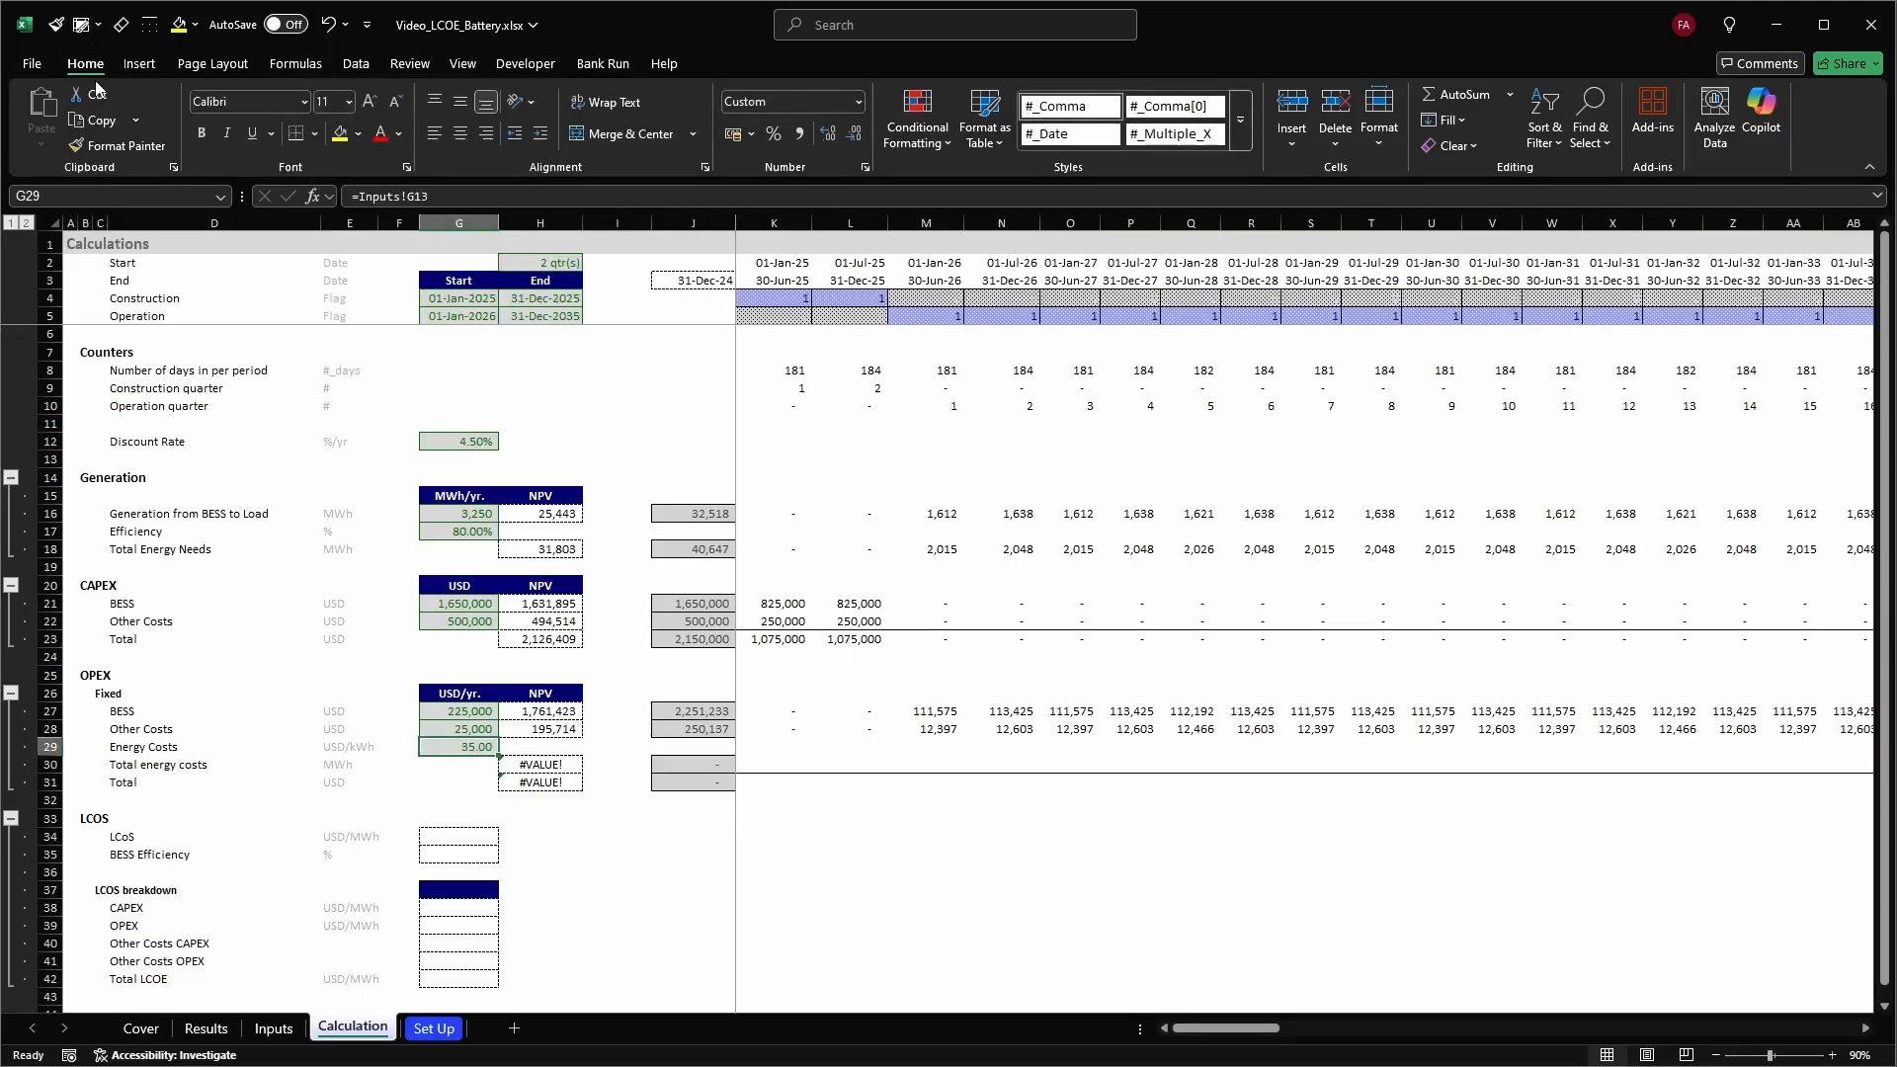
key("Down")
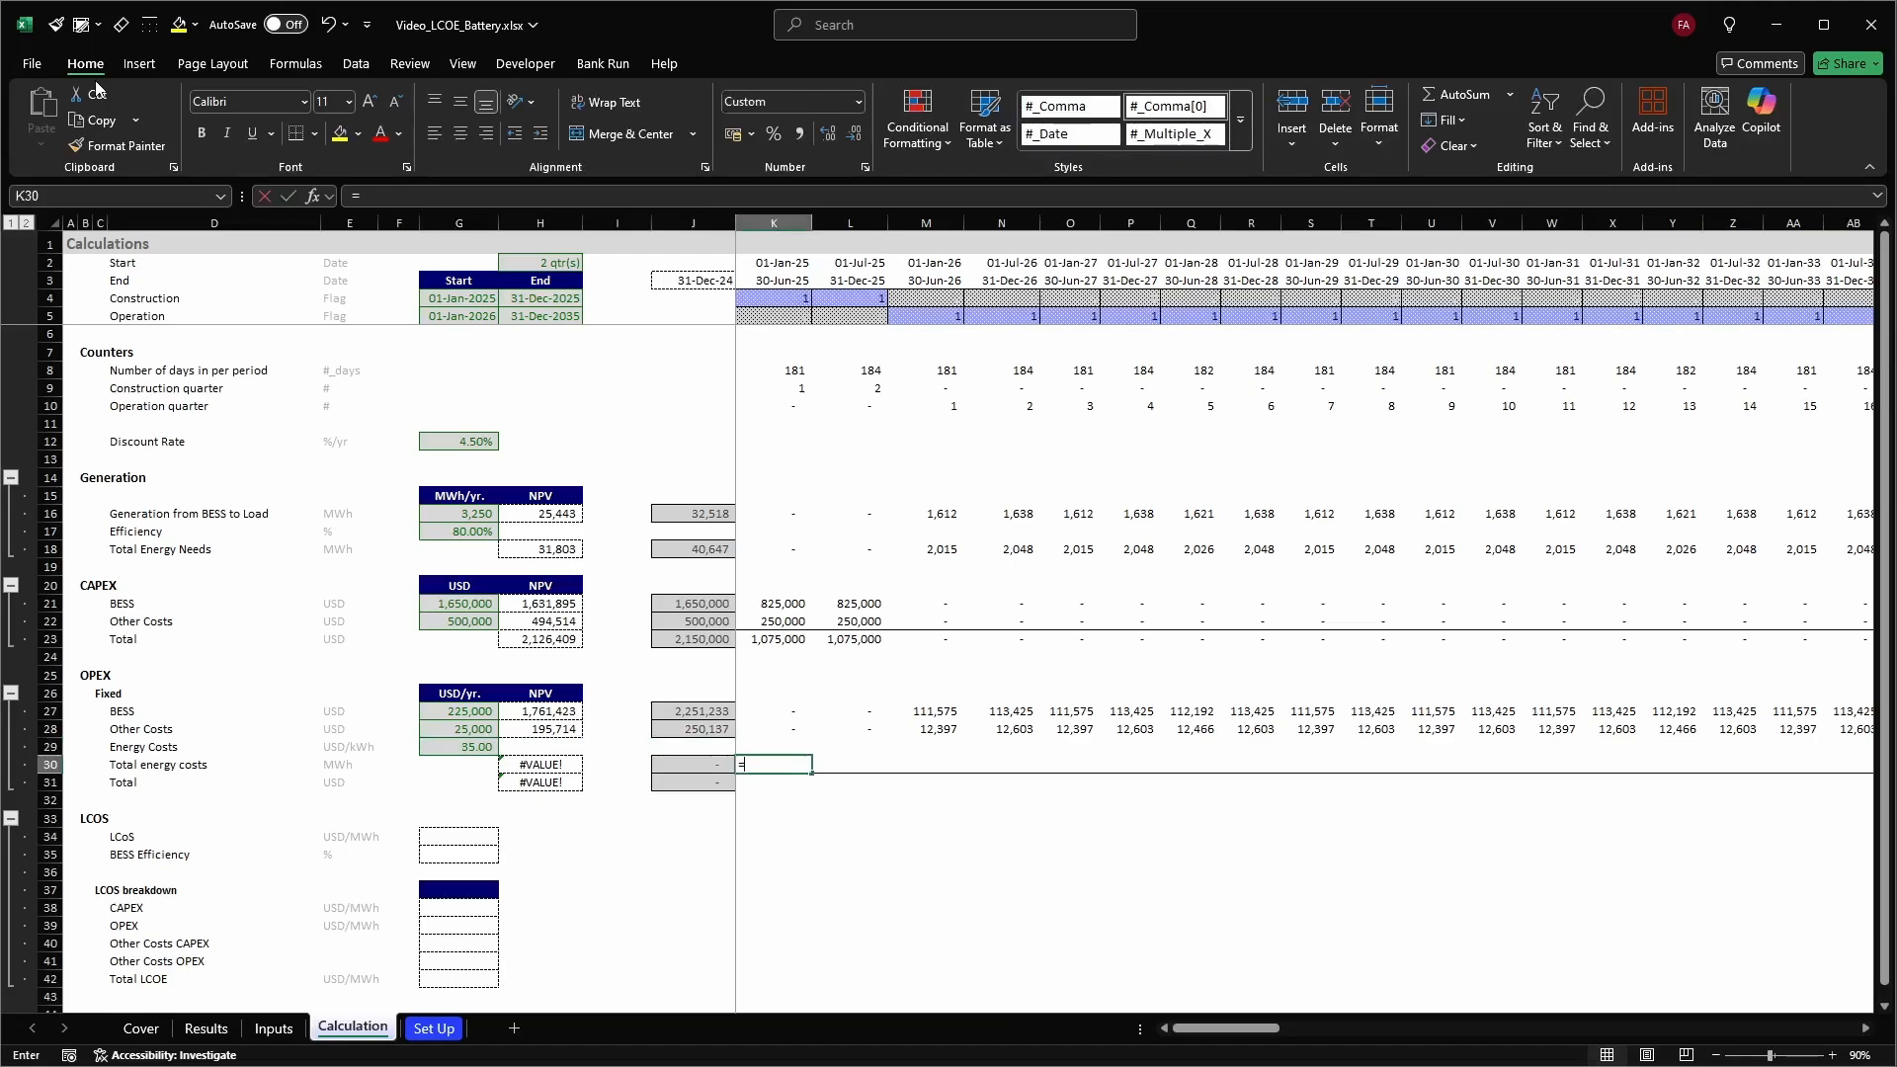
type("=")
key("Left")
key("Left")
key("Left")
key("Left")
key("Up")
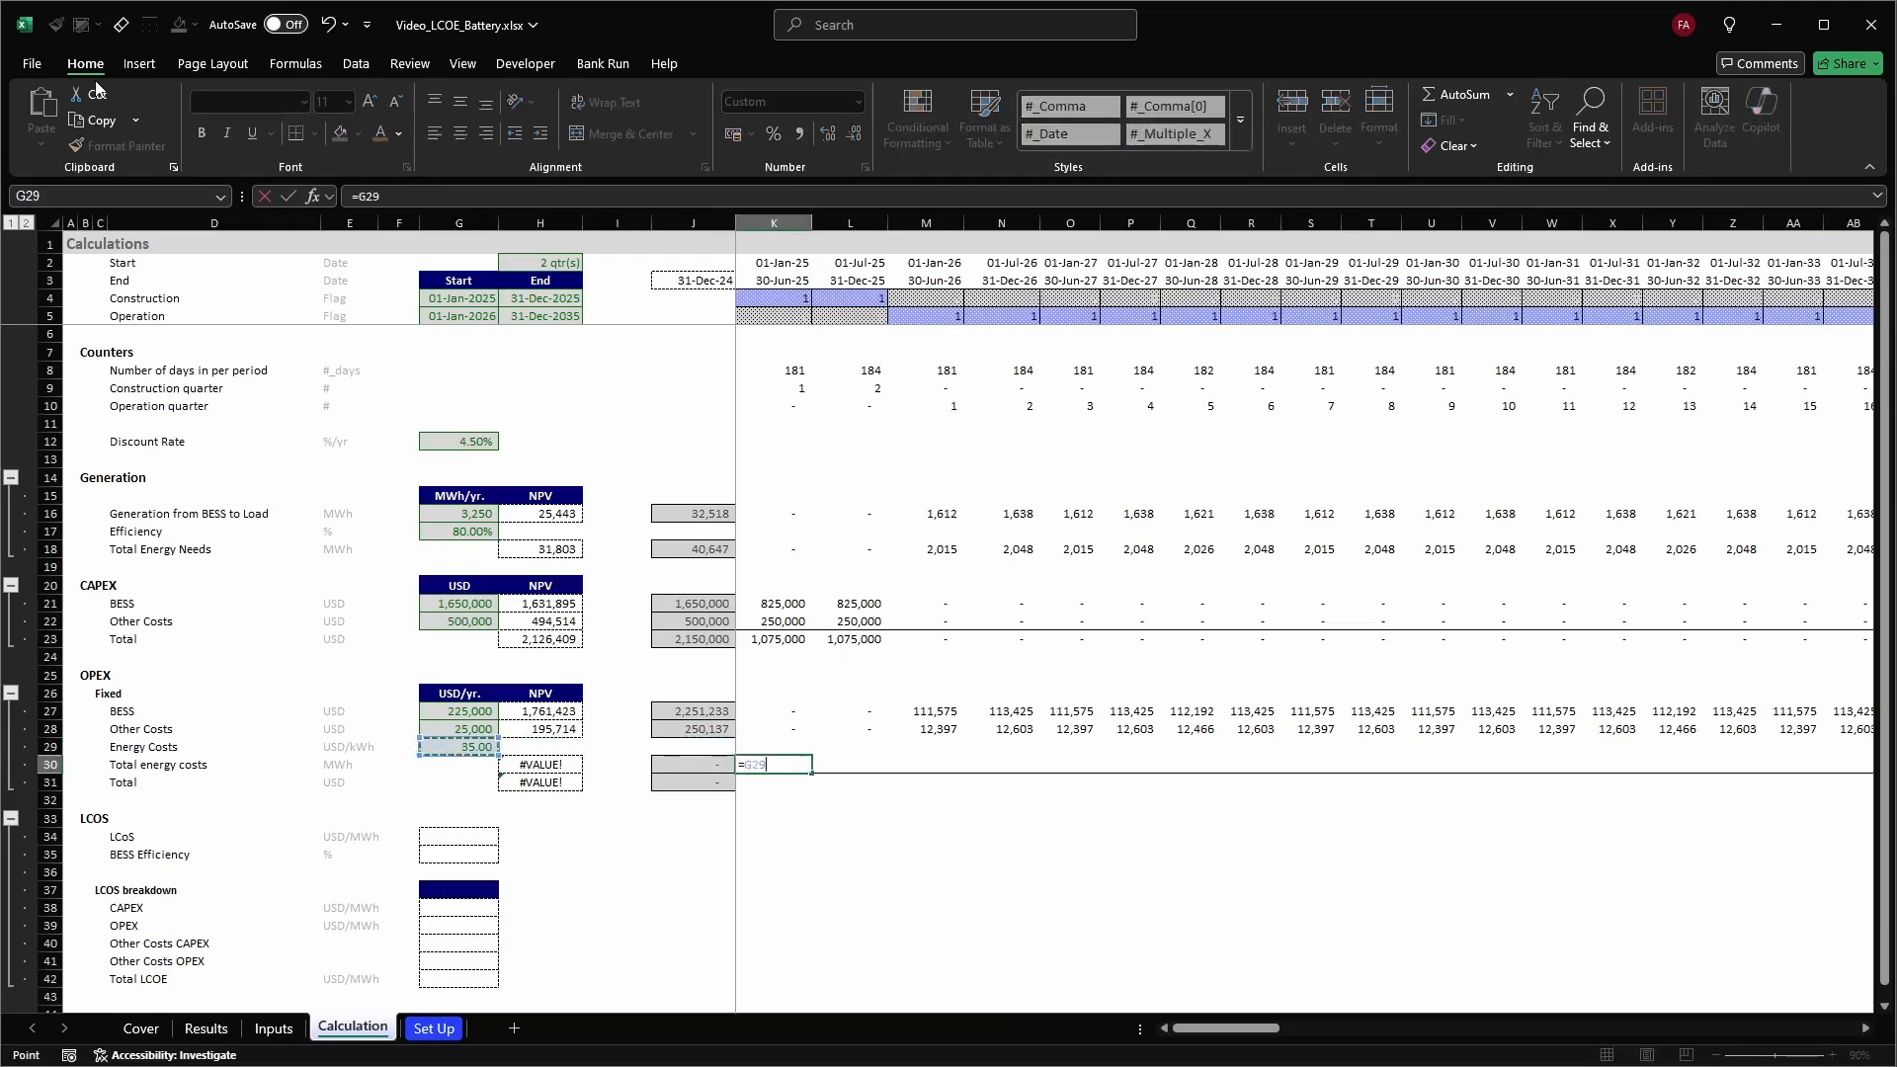
key("F4")
key("F4")
key("F4")
type("*")
left_click(790, 552)
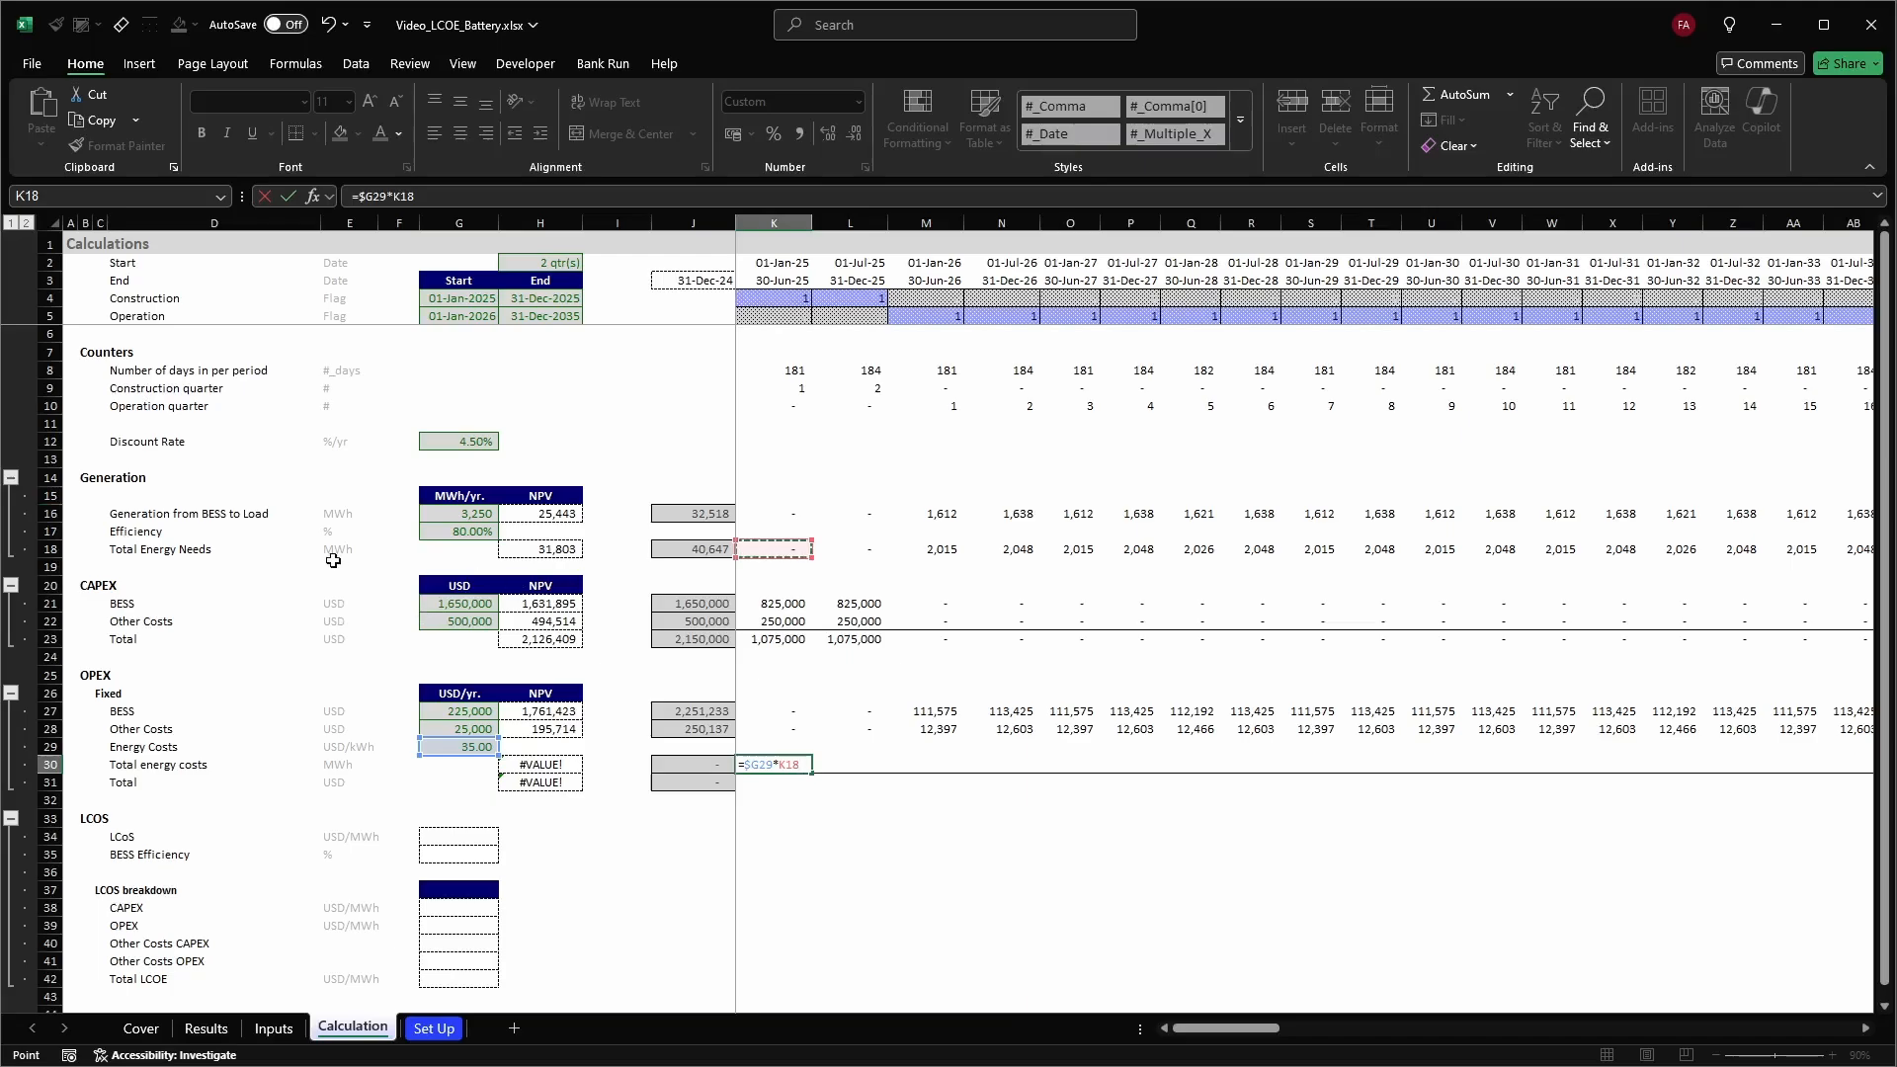
left_click(40, 549, "ctrl")
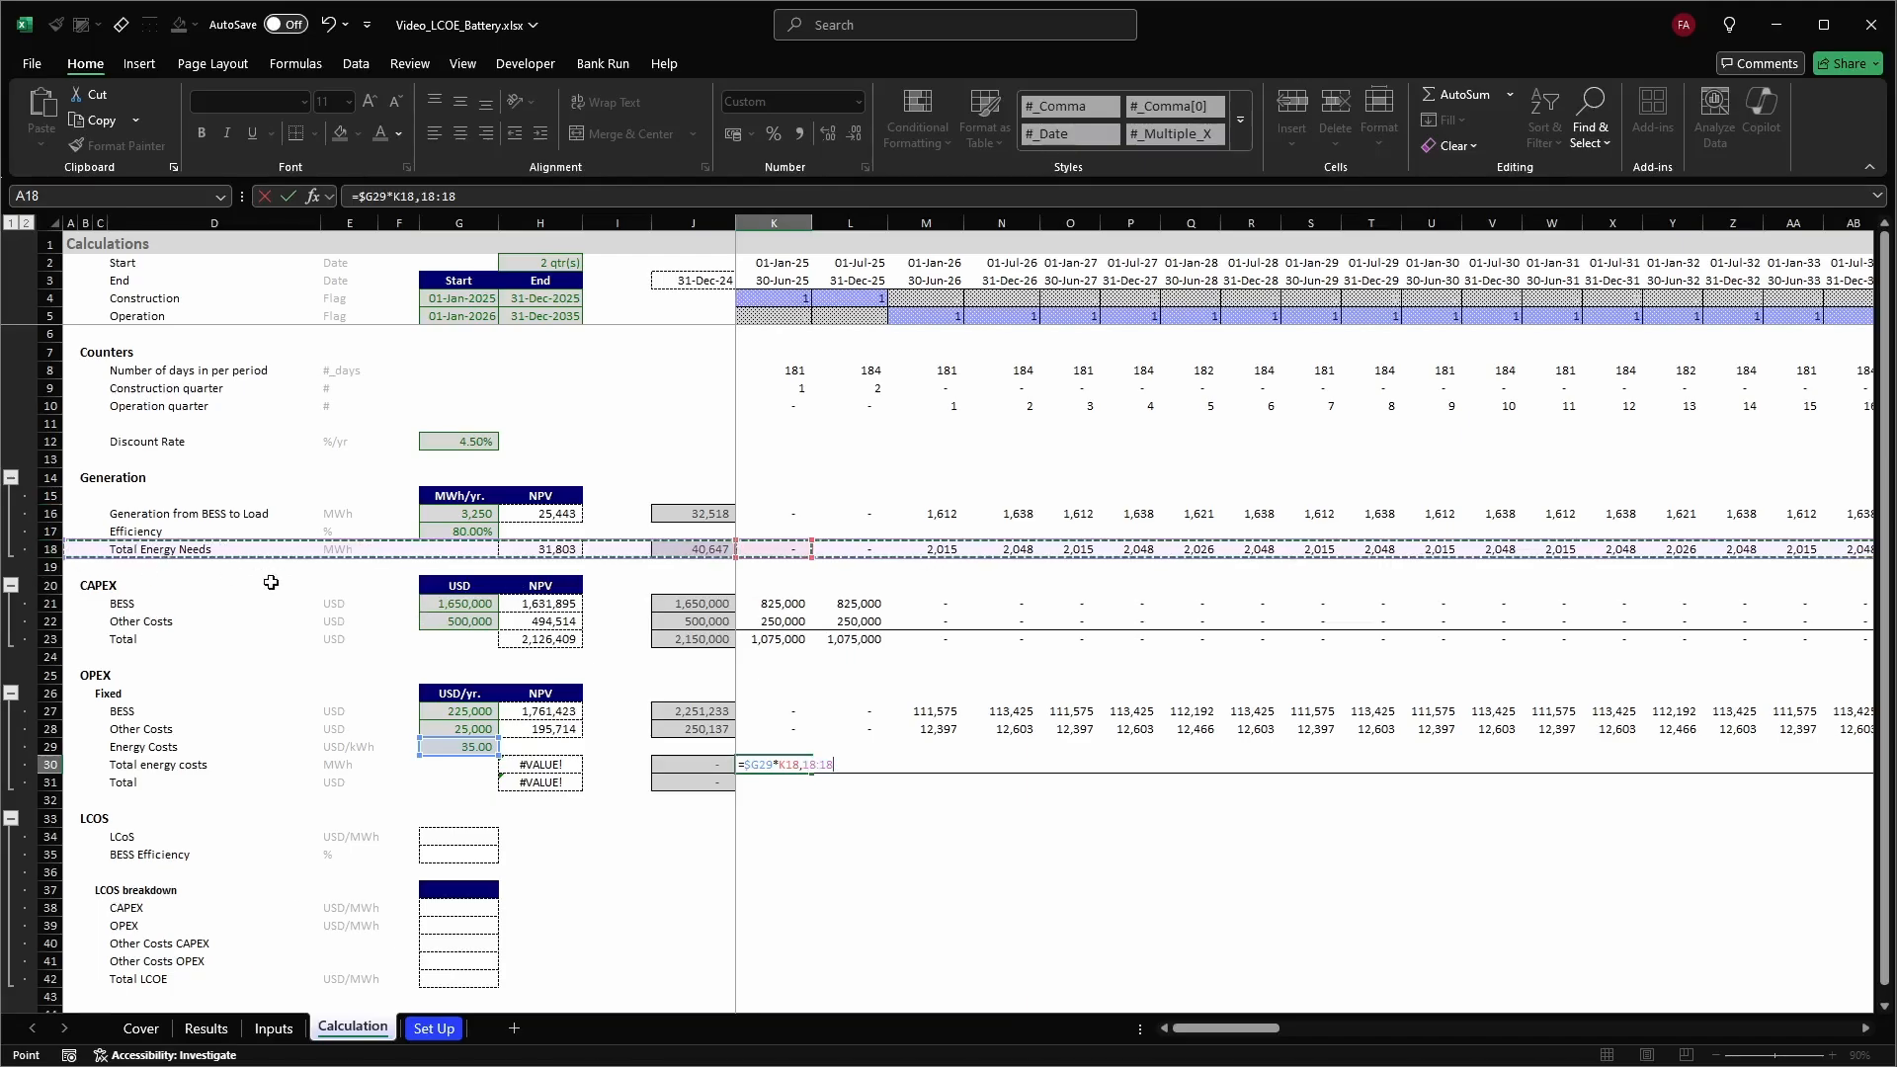
key("BackSpace")
key("BackSpace")
key("BackSpace")
key("BackSpace")
key("BackSpace")
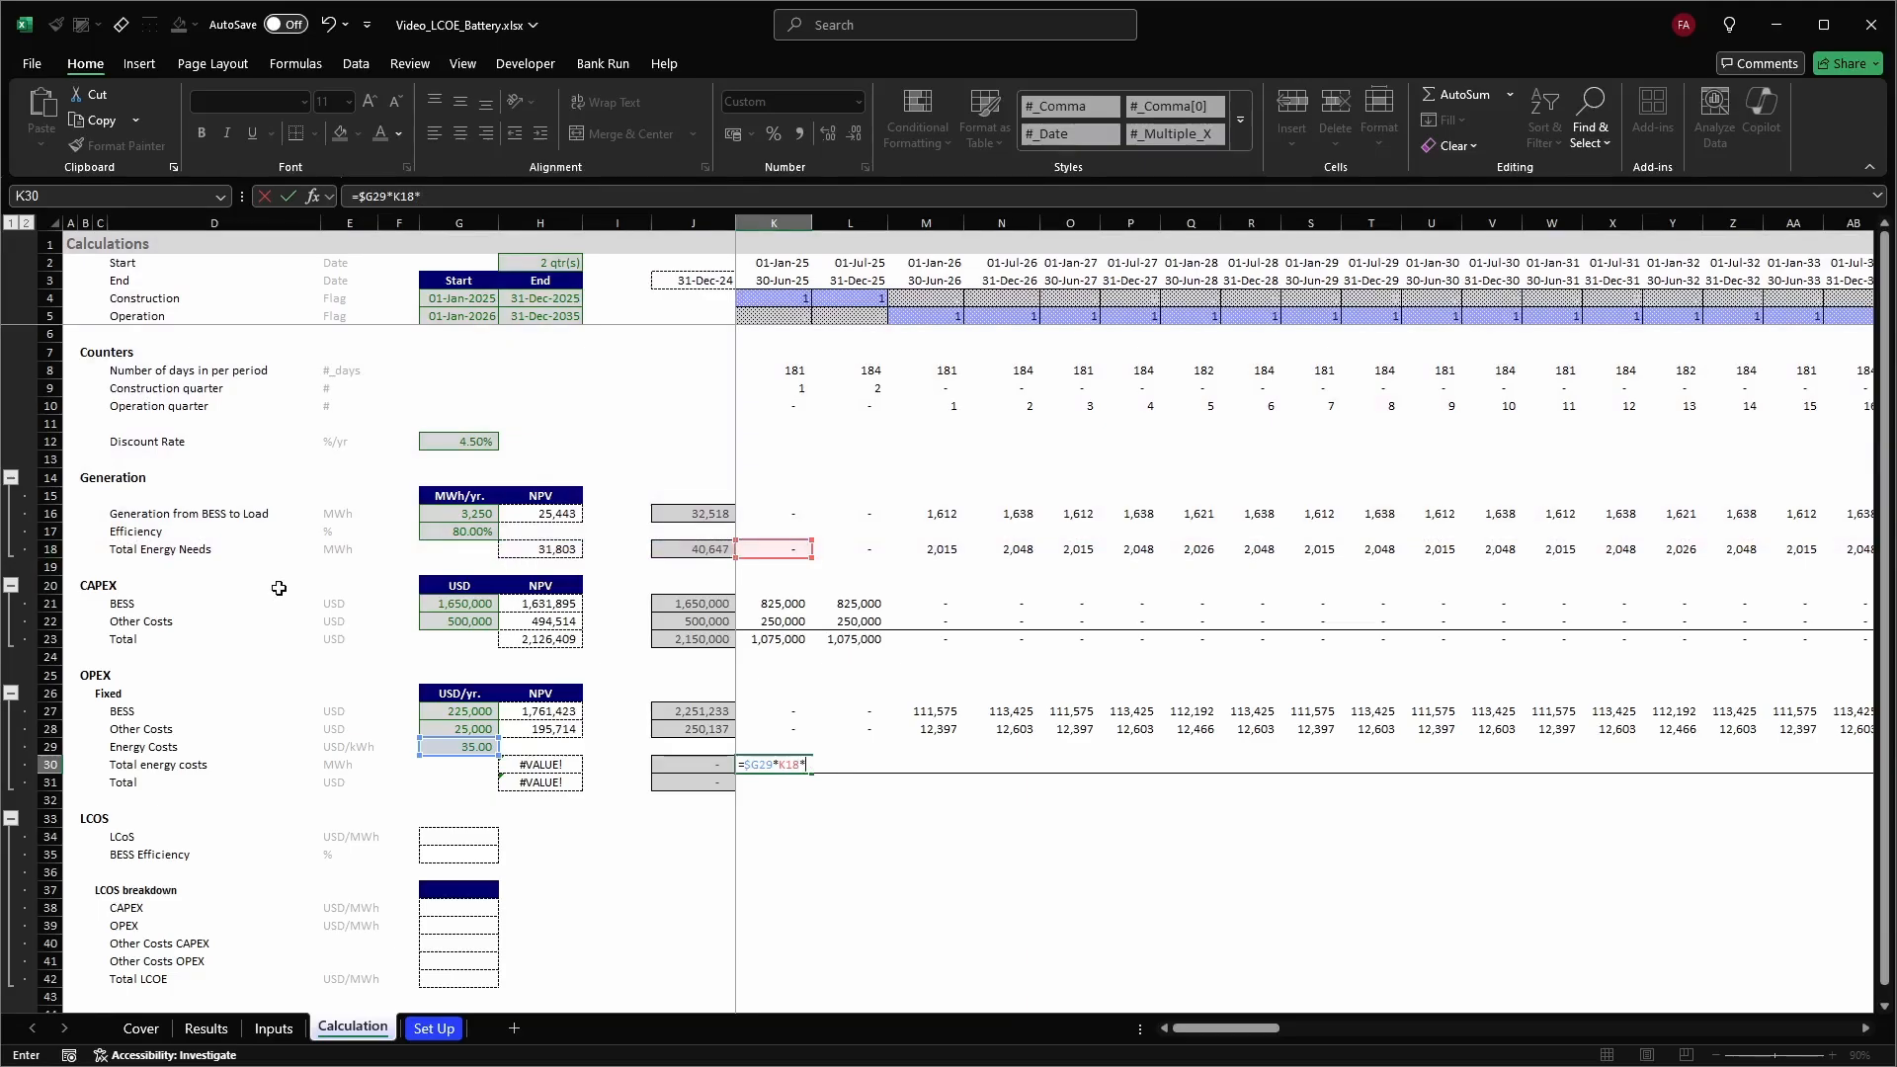
Complete the K30 formula as =$G29*K$18*K$5, multiplying by the operation flag and locking both row references
left_click(774, 315)
key("F4")
key("F4")
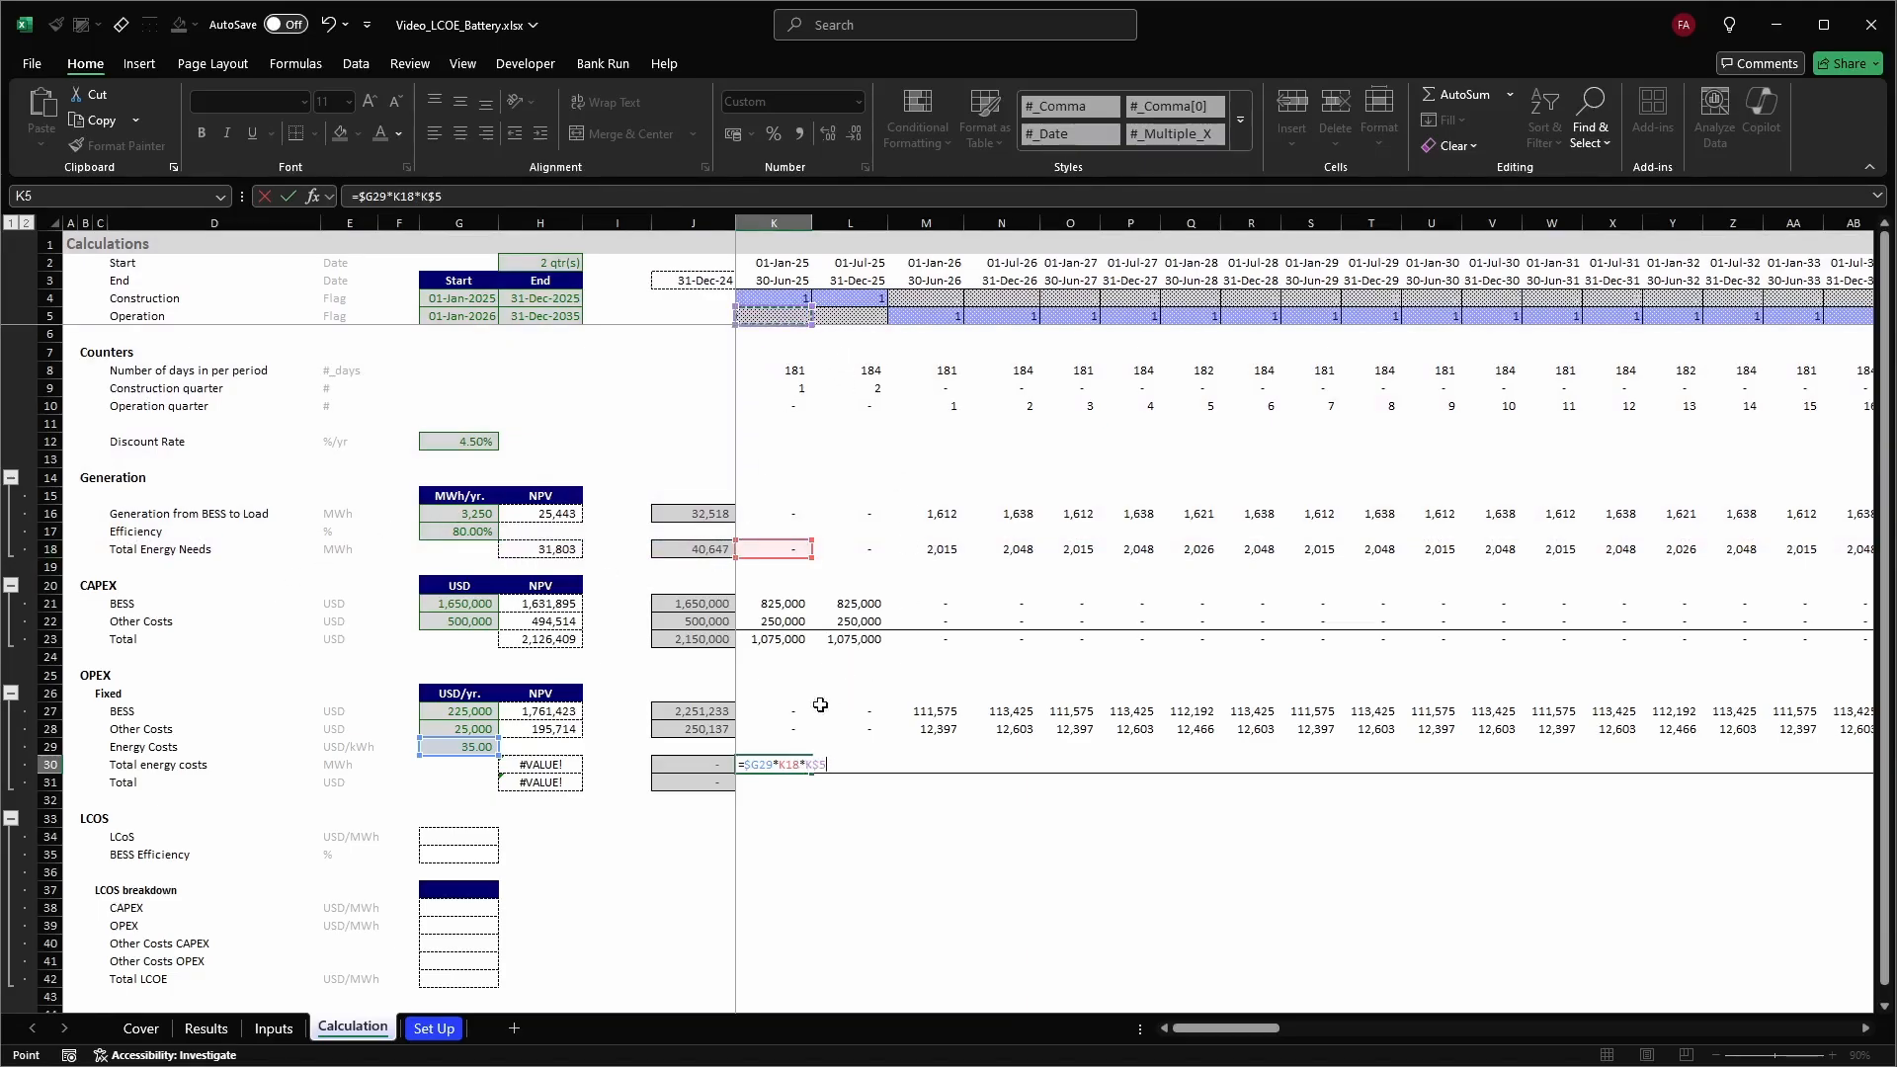
double_click(784, 764)
key("F4")
key("F4")
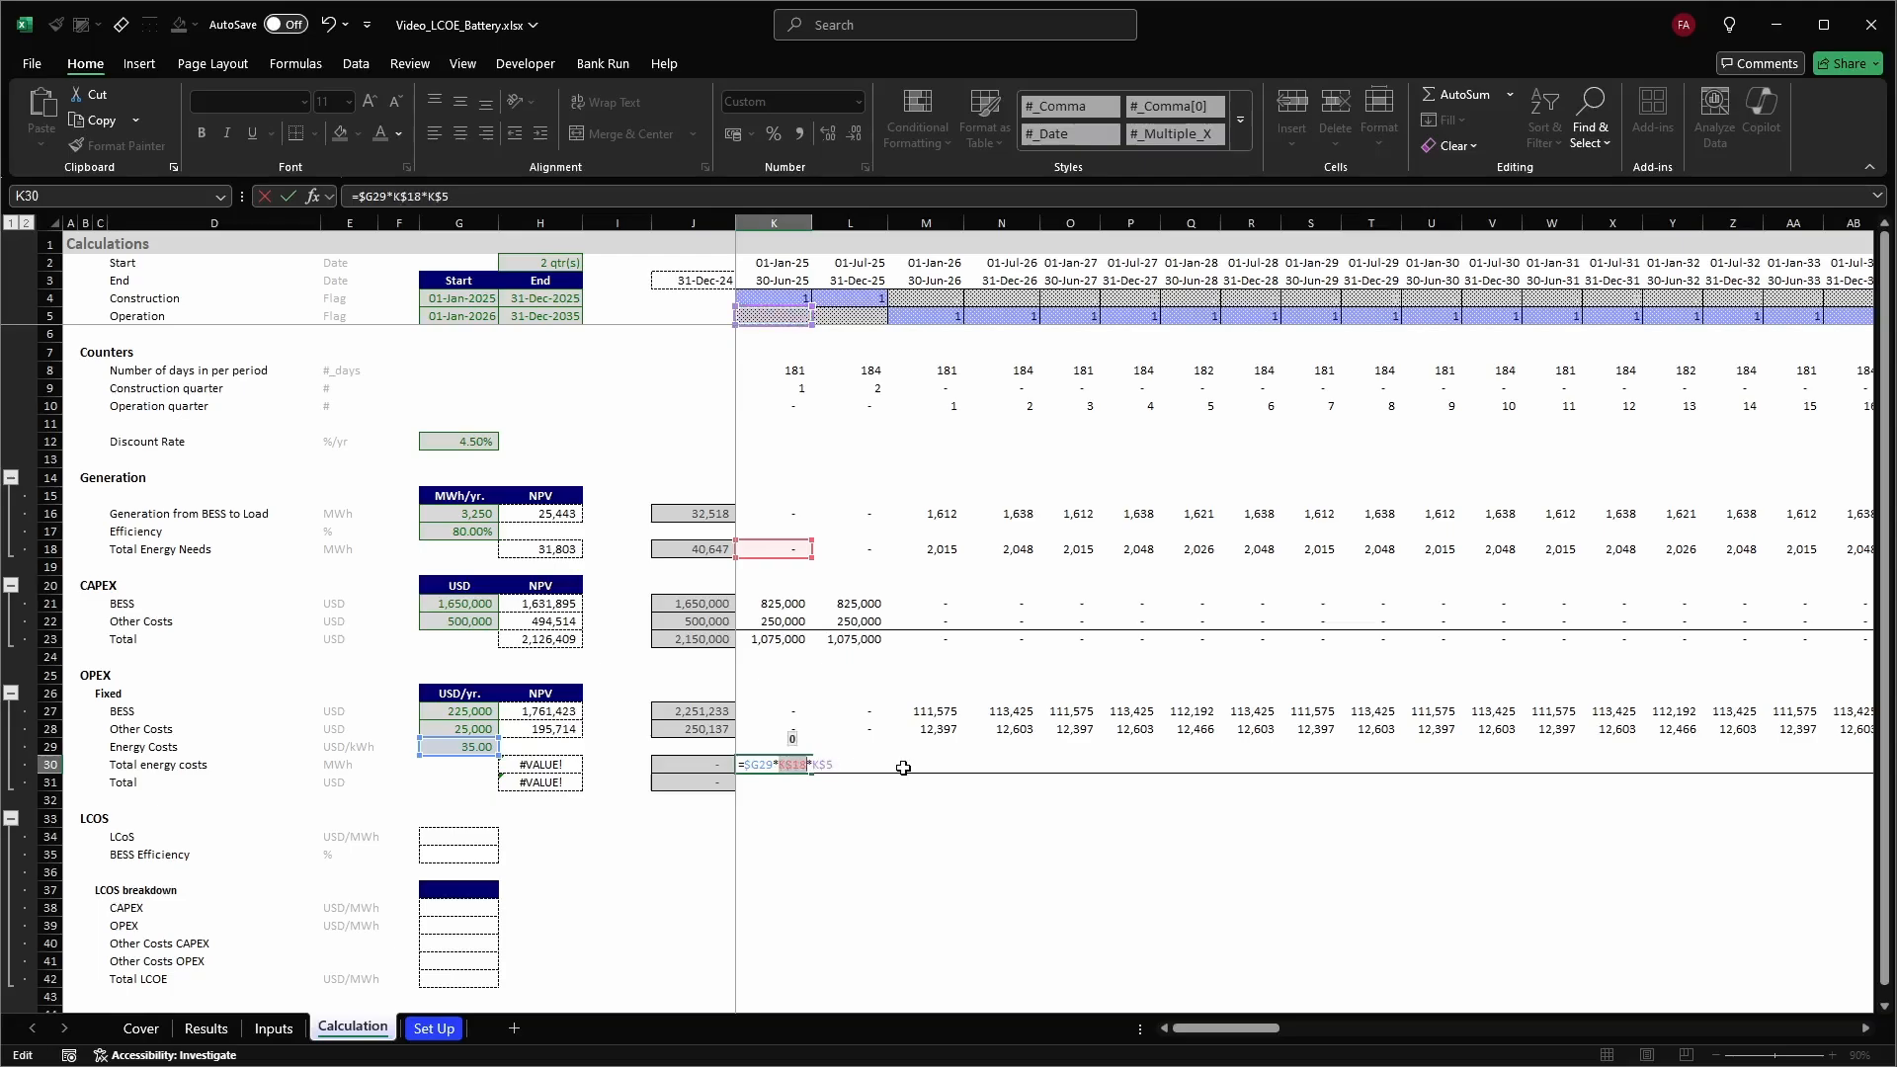
key("ctrl+Return")
Copy the K30 formula across row 30 through column DR and check the total energy costs NPV in H30
key("ctrl+c")
key("ctrl+shift+Right")
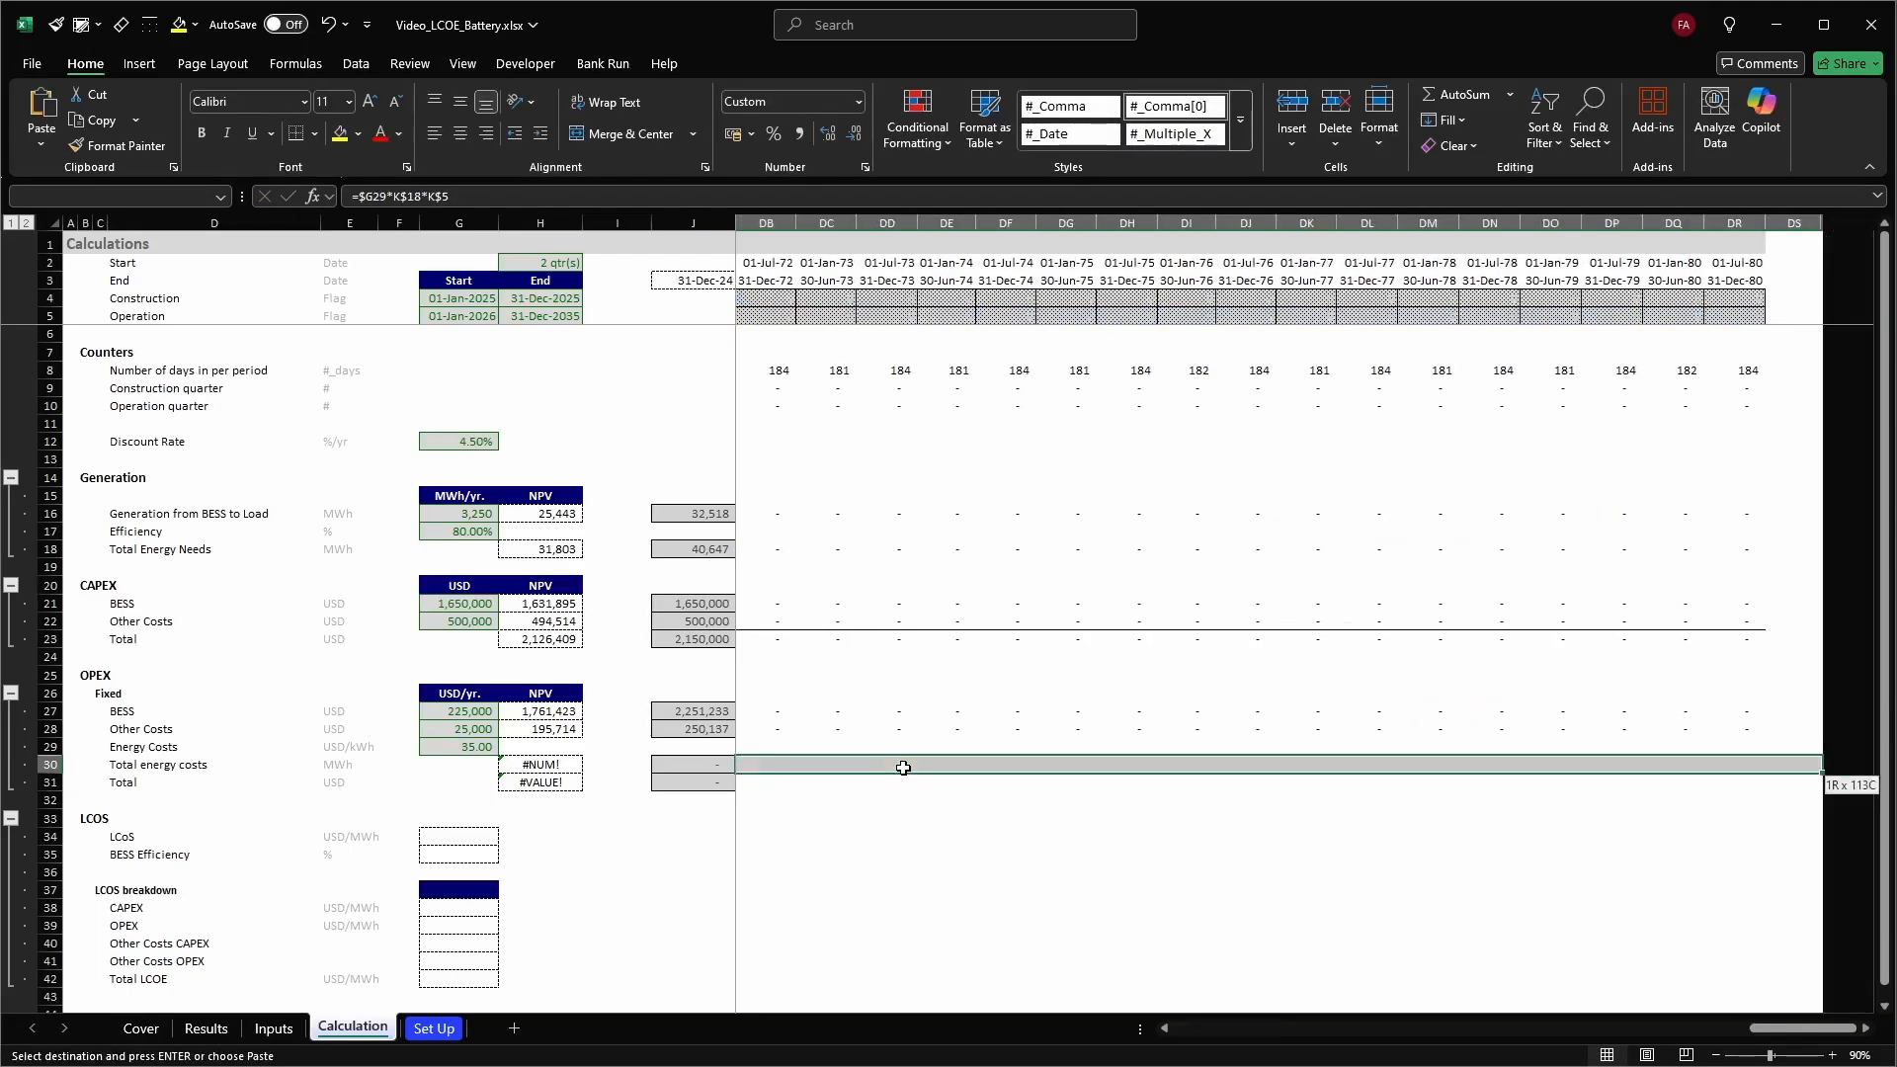
key("shift+Left")
key("Return")
key("Left")
key("Right")
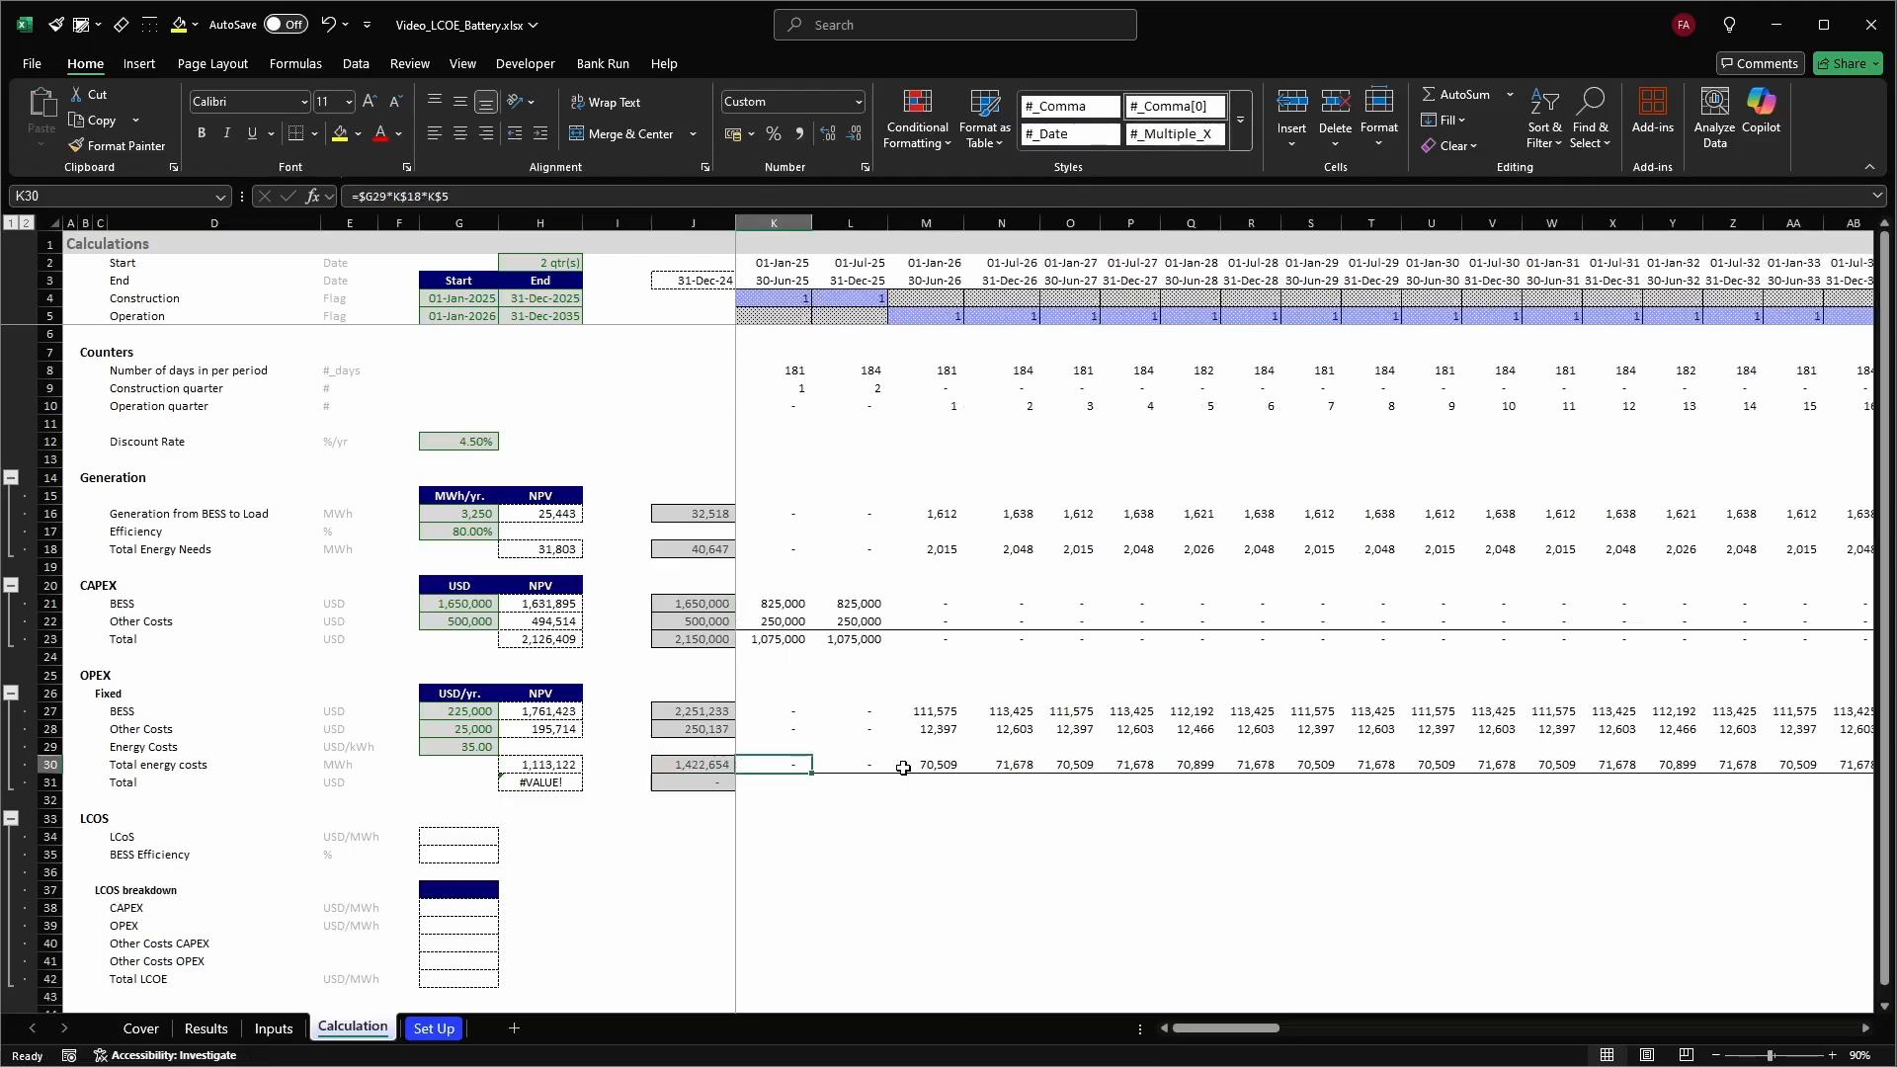
key("Left")
key("Left")
key("Left")
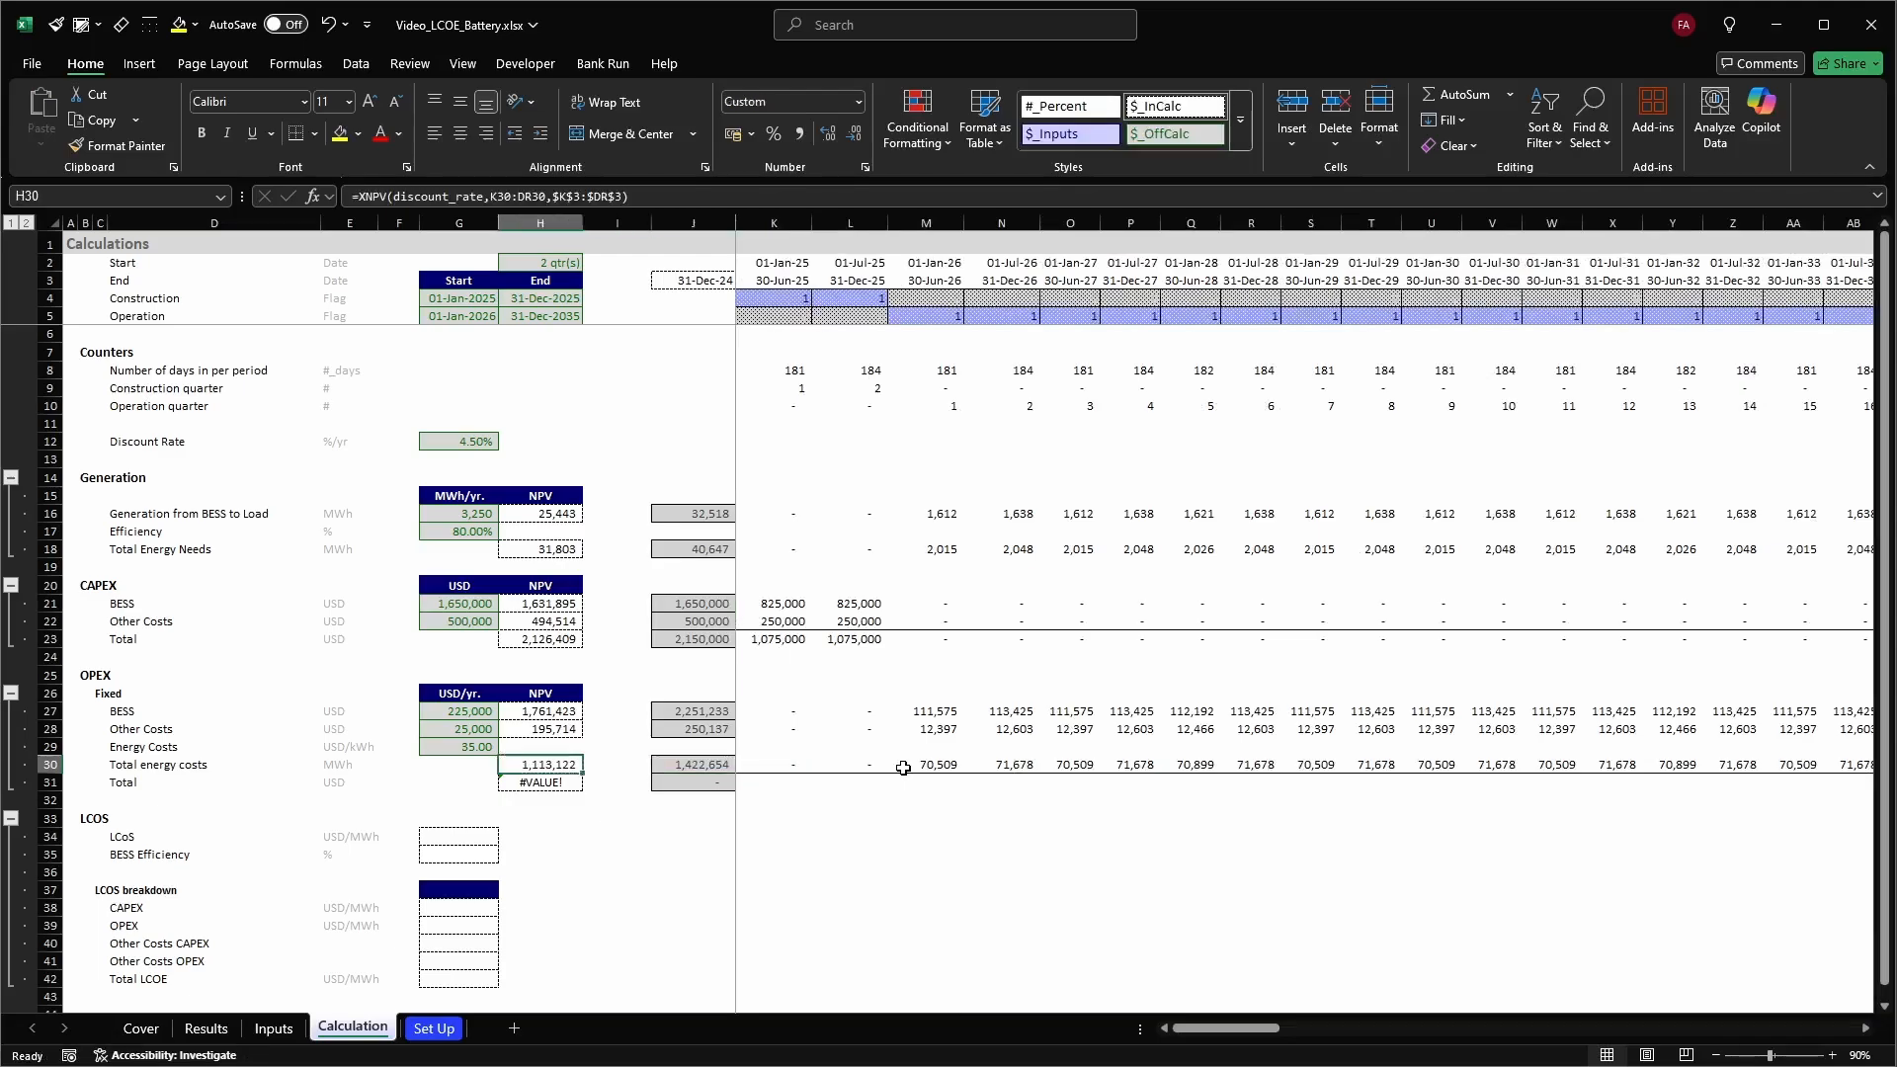
Enter the total OPEX formula =SUM(K27:K28,K30) in K31
key("Right")
key("Right")
key("Right")
key("Down")
type("=SUM(")
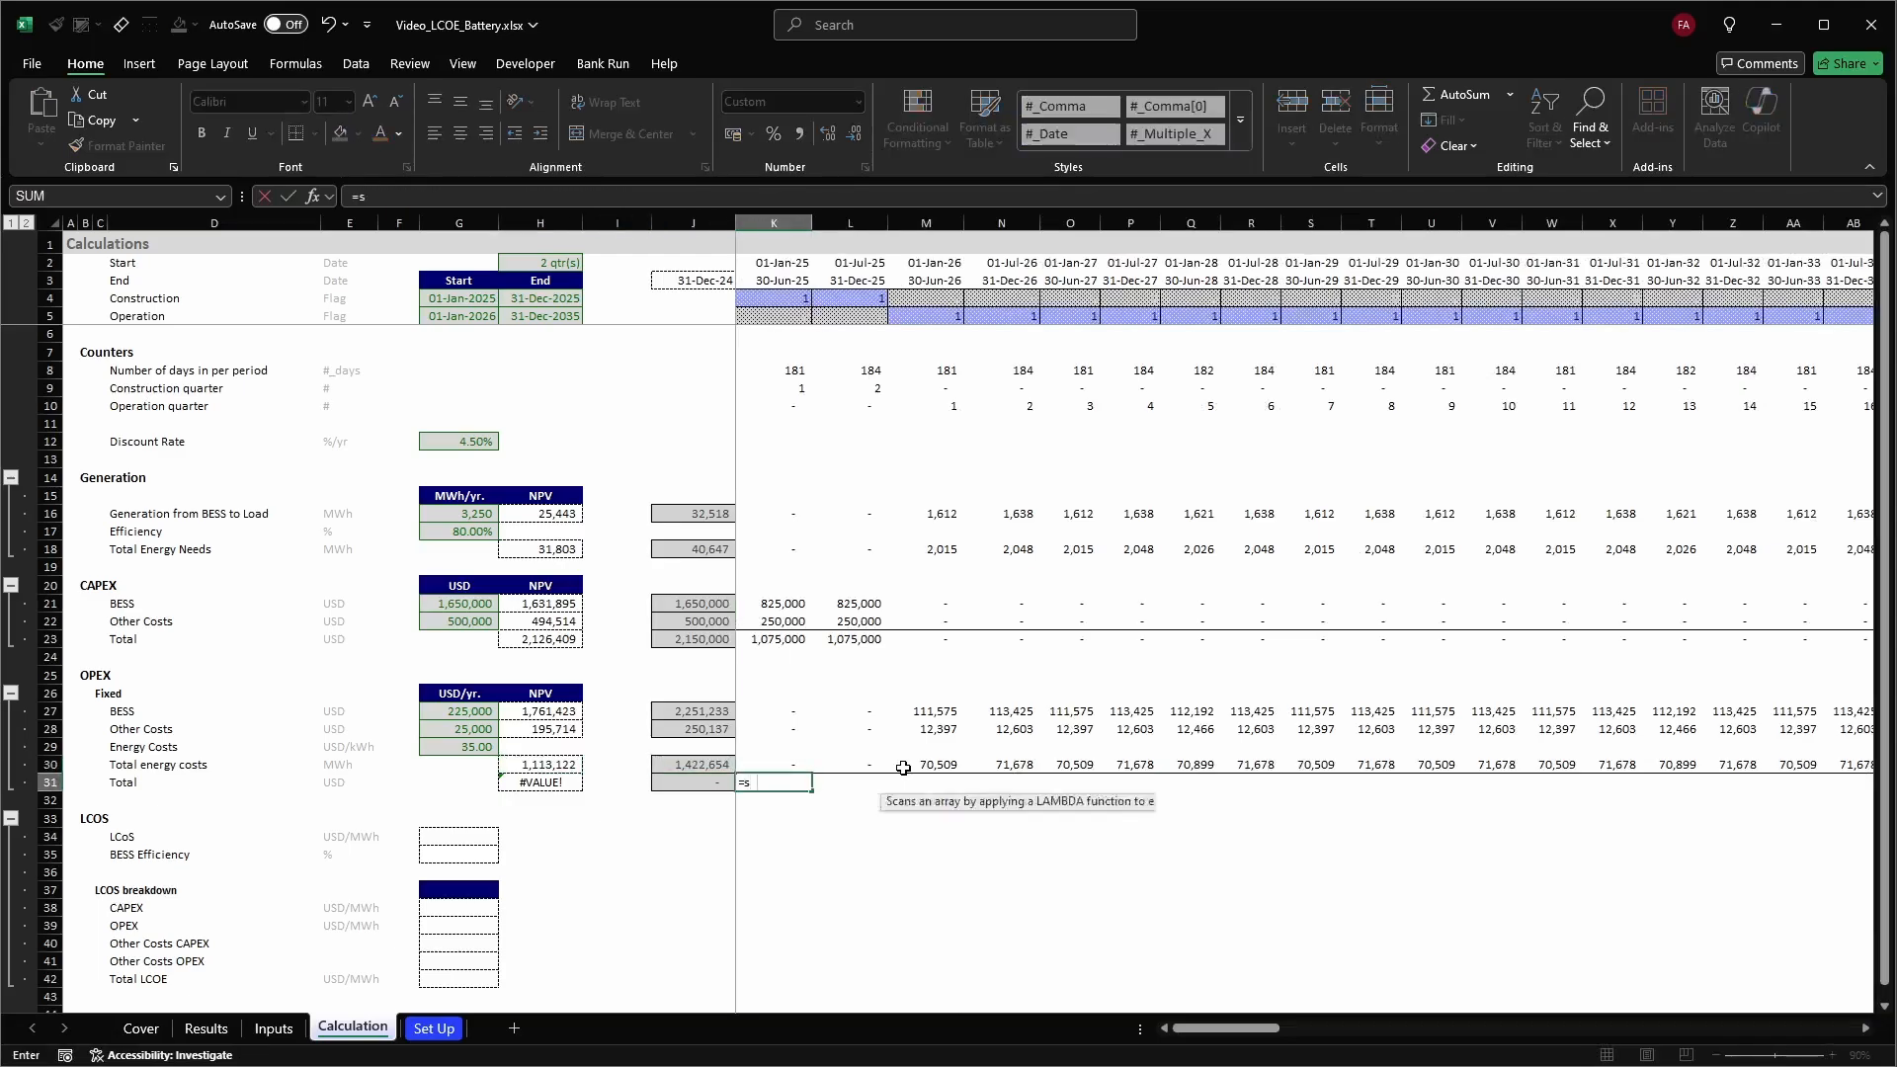
key("Up")
key("Up")
key("Up")
key("Up")
key("shift+Down")
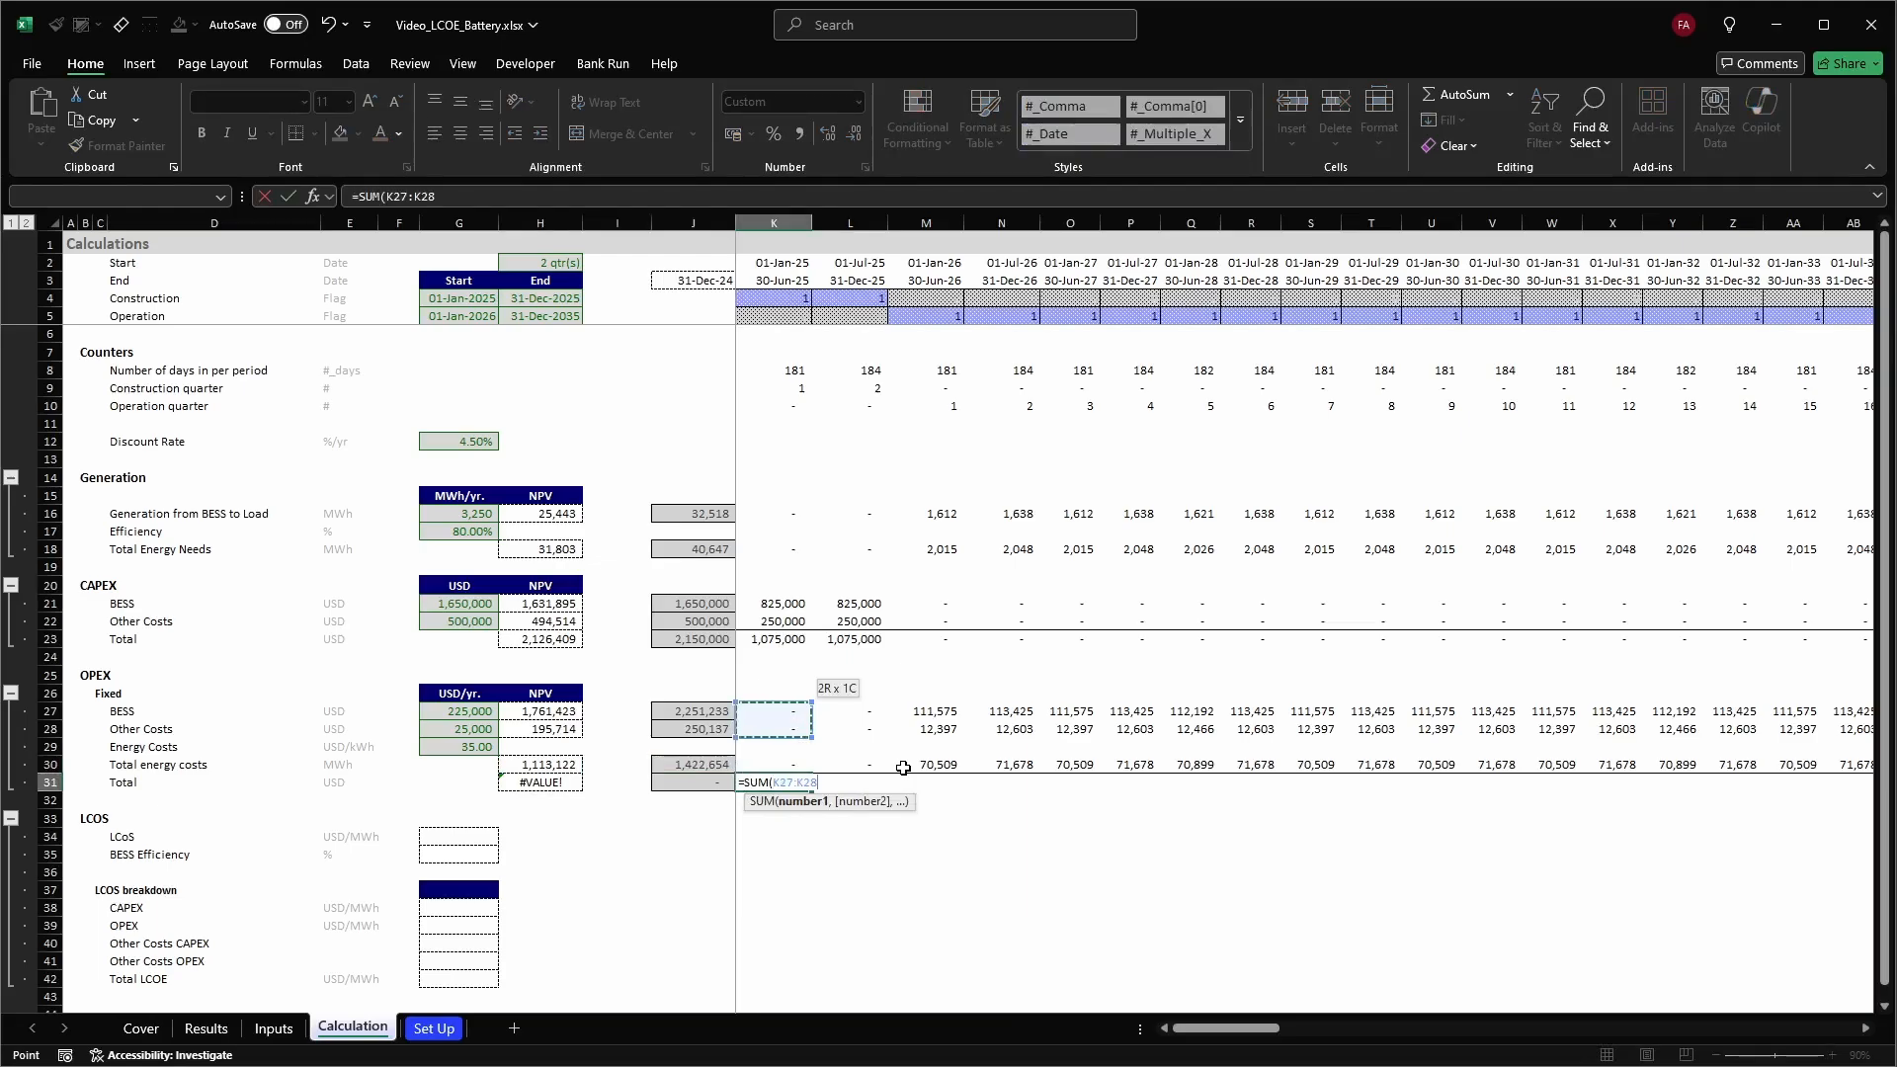
type(",")
key("Up")
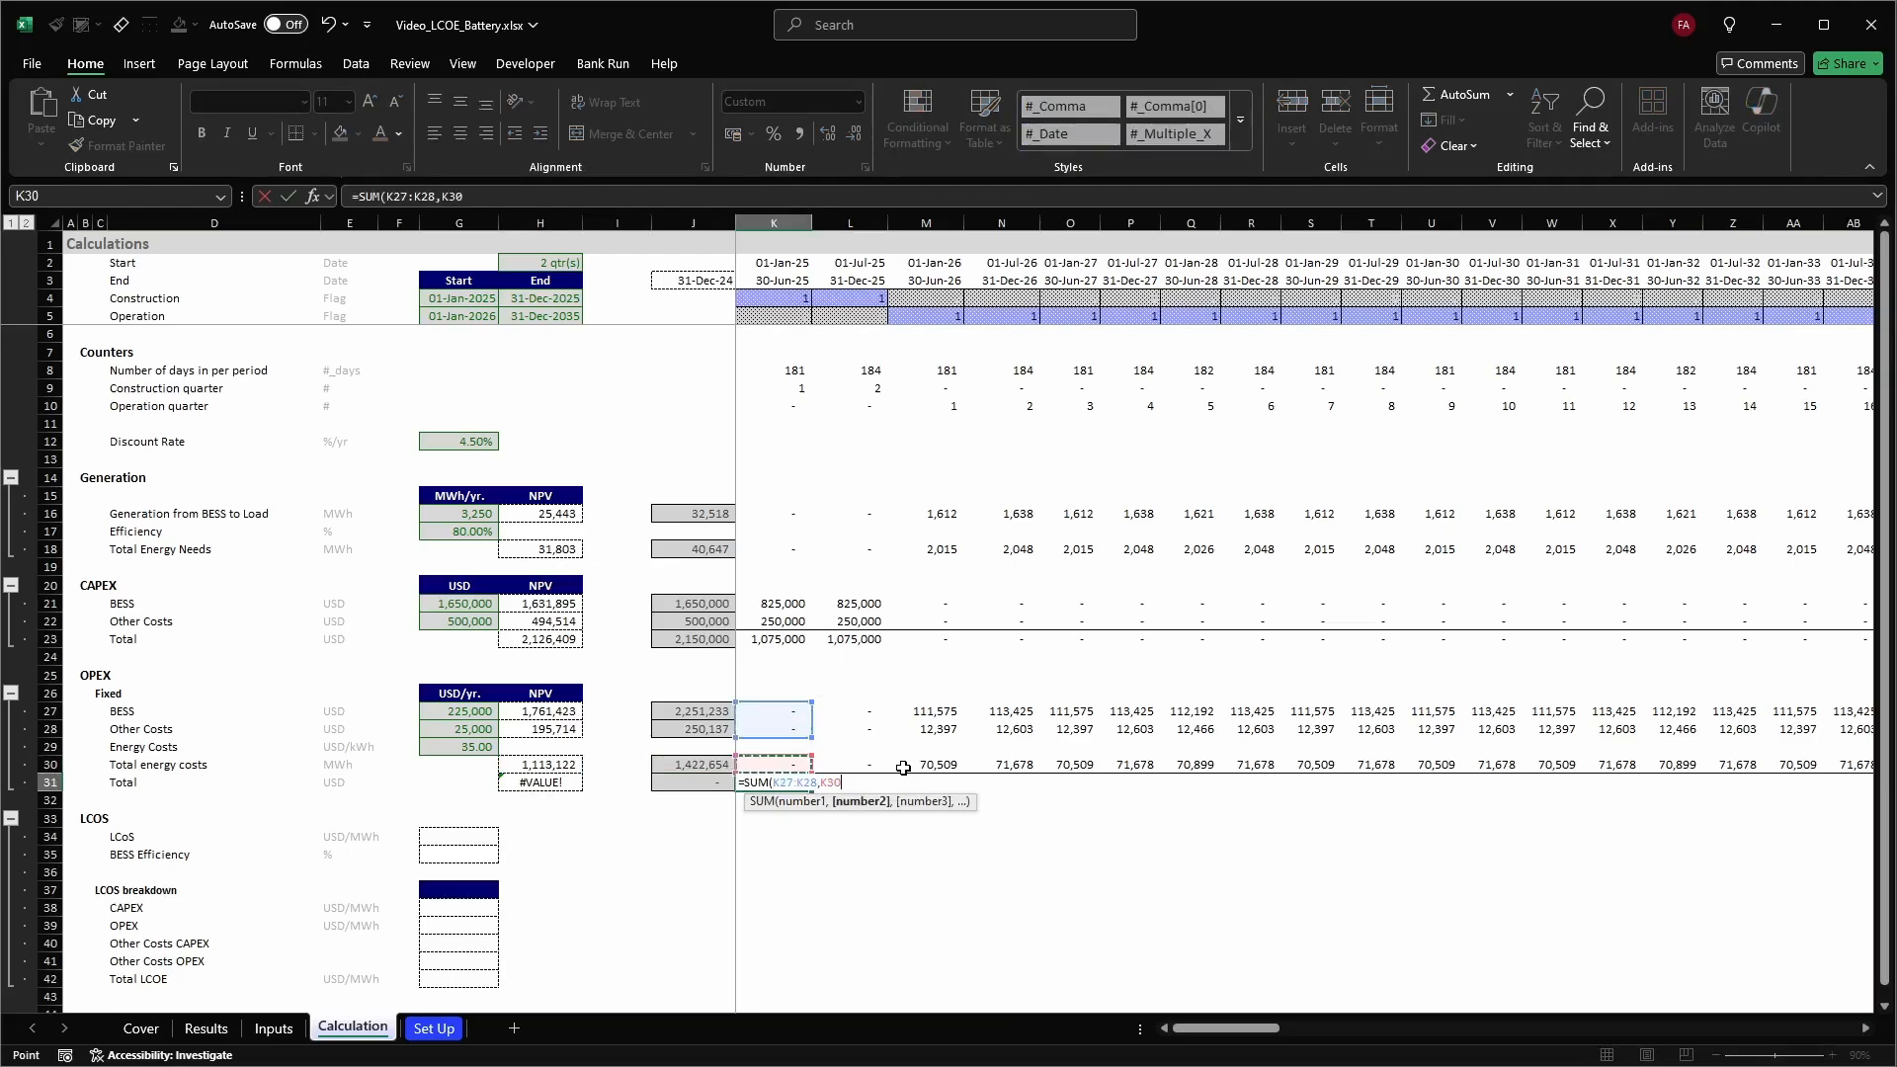
key("ctrl+Return")
Copy only the K31 formula across row 31 through column DR
key("ctrl+c")
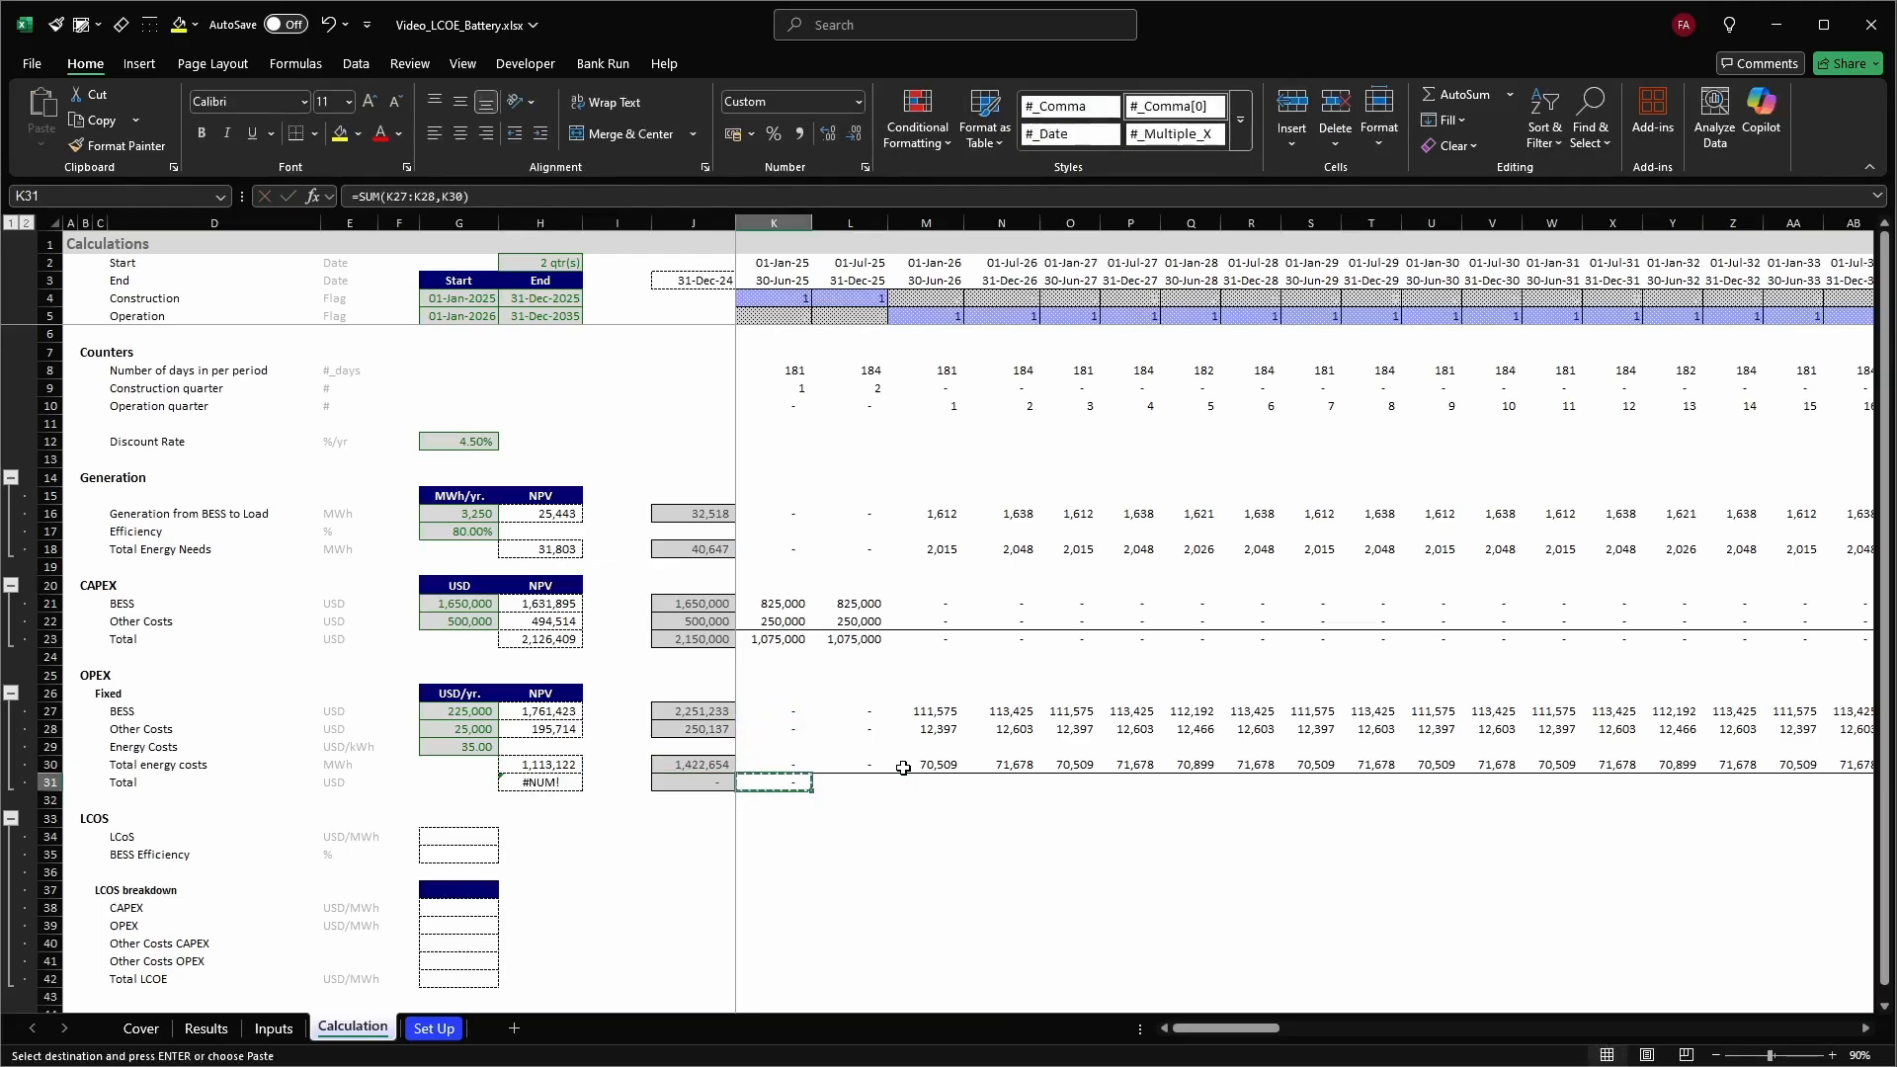
key("ctrl+shift+Right")
key("ctrl+alt+v")
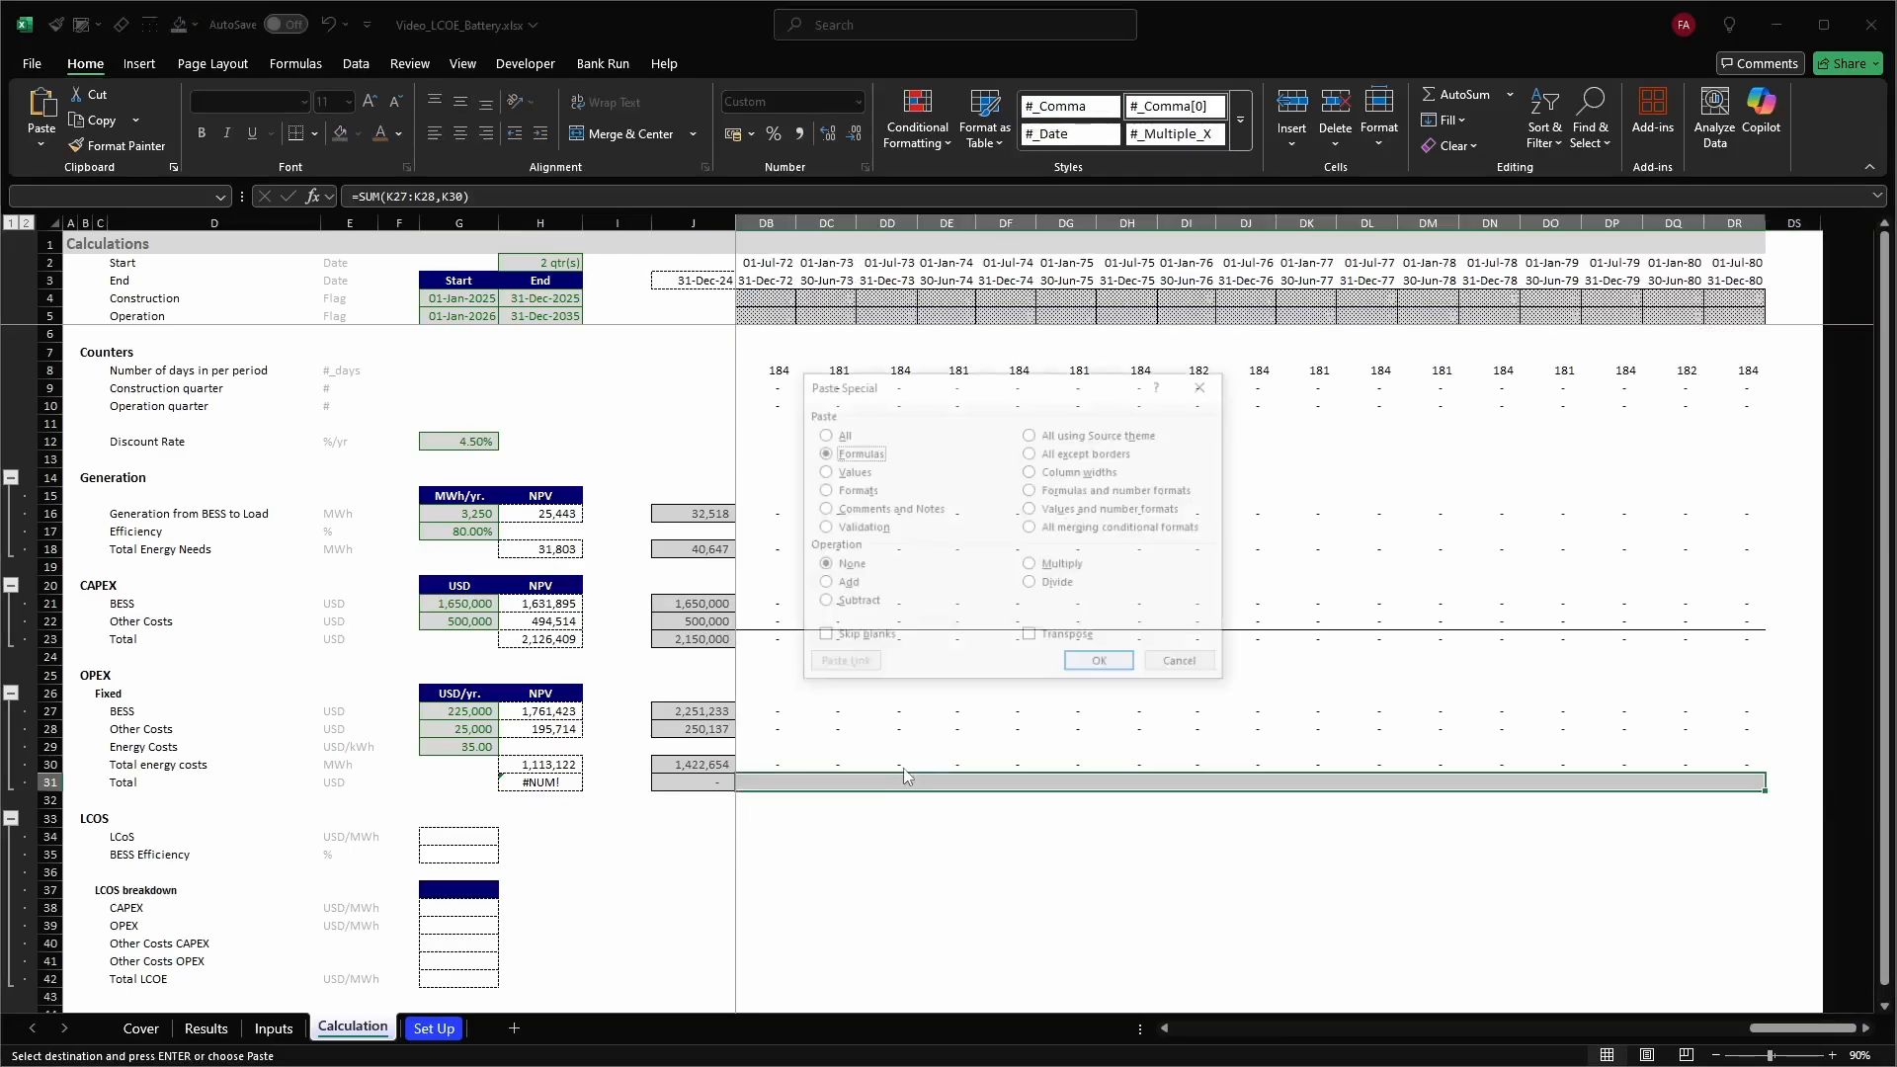
key("ctrl+v")
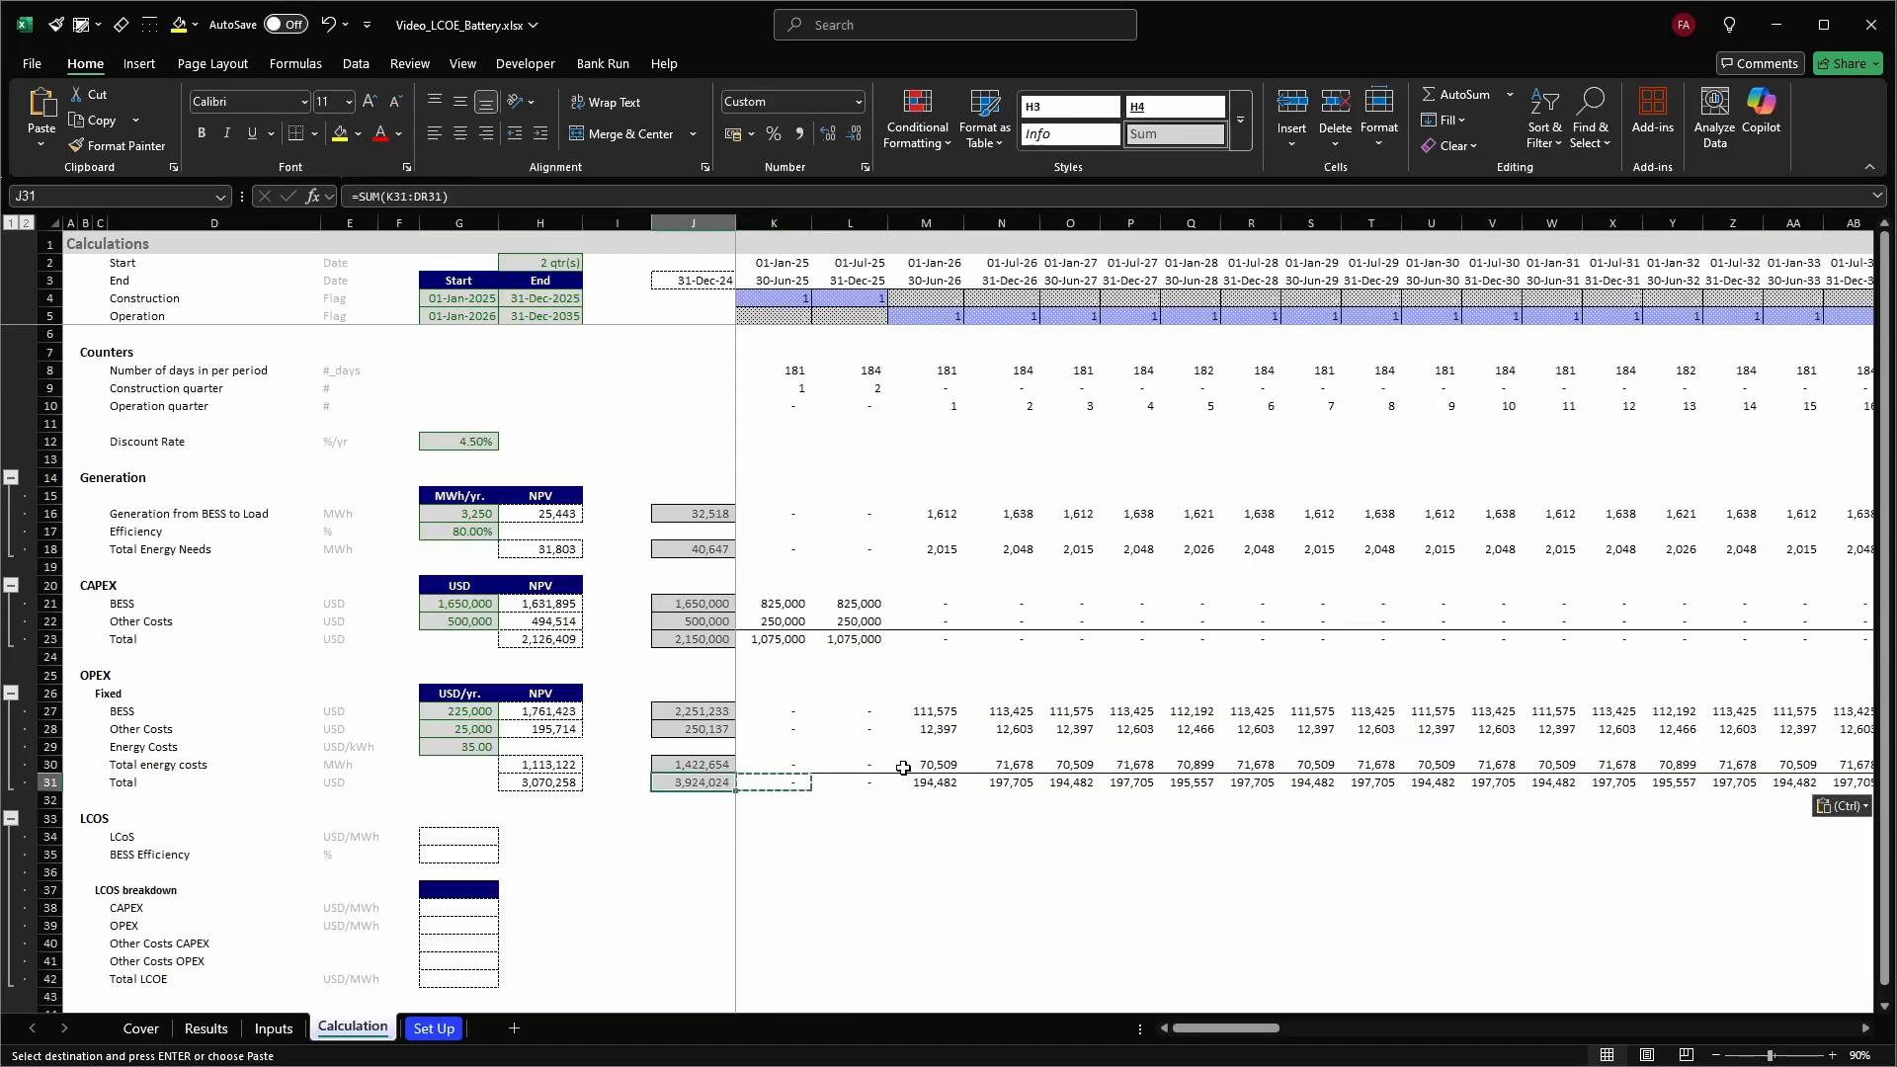
key("Escape")
Review the total OPEX values along row 31 for the first operating periods and the row sum in J31
key("Right")
key("Right")
key("Right")
key("Right")
key("Right")
key("Right")
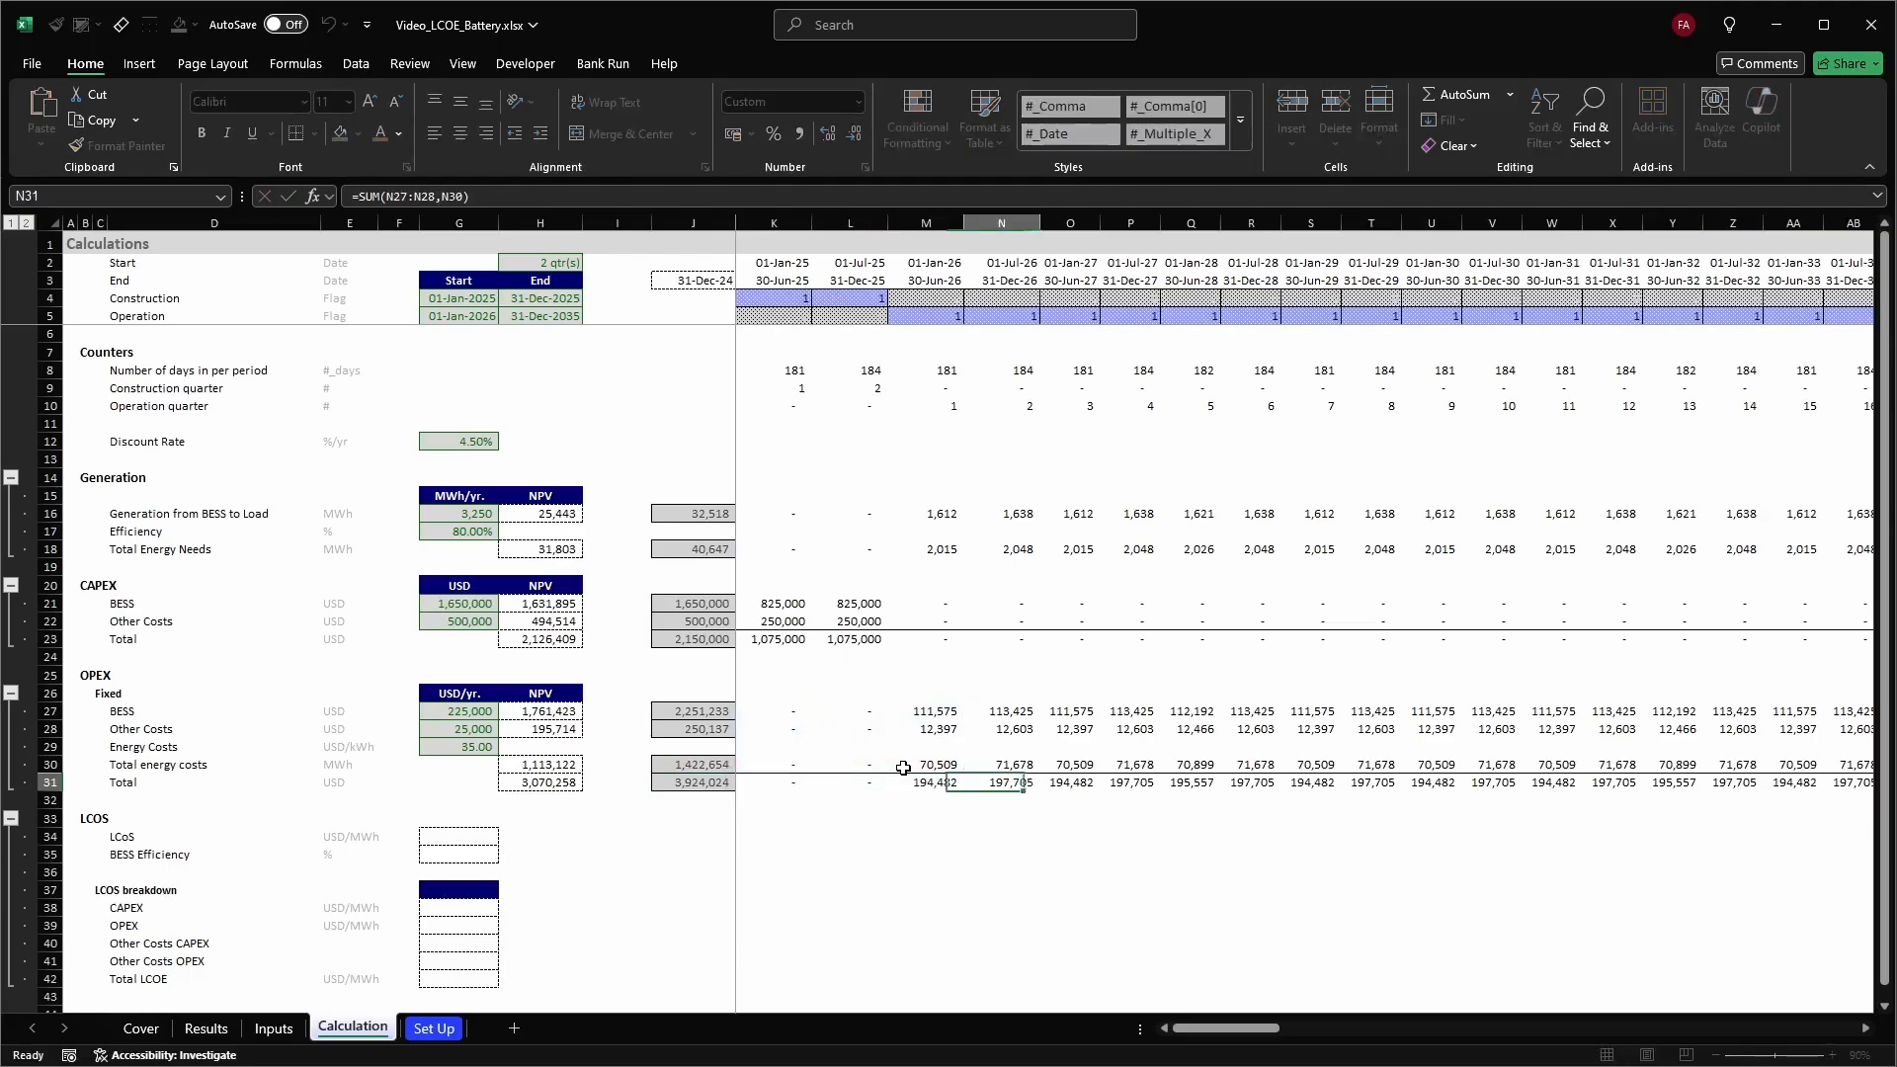
key("Left")
key("Left")
key("Left")
key("Left")
key("Left")
key("Left")
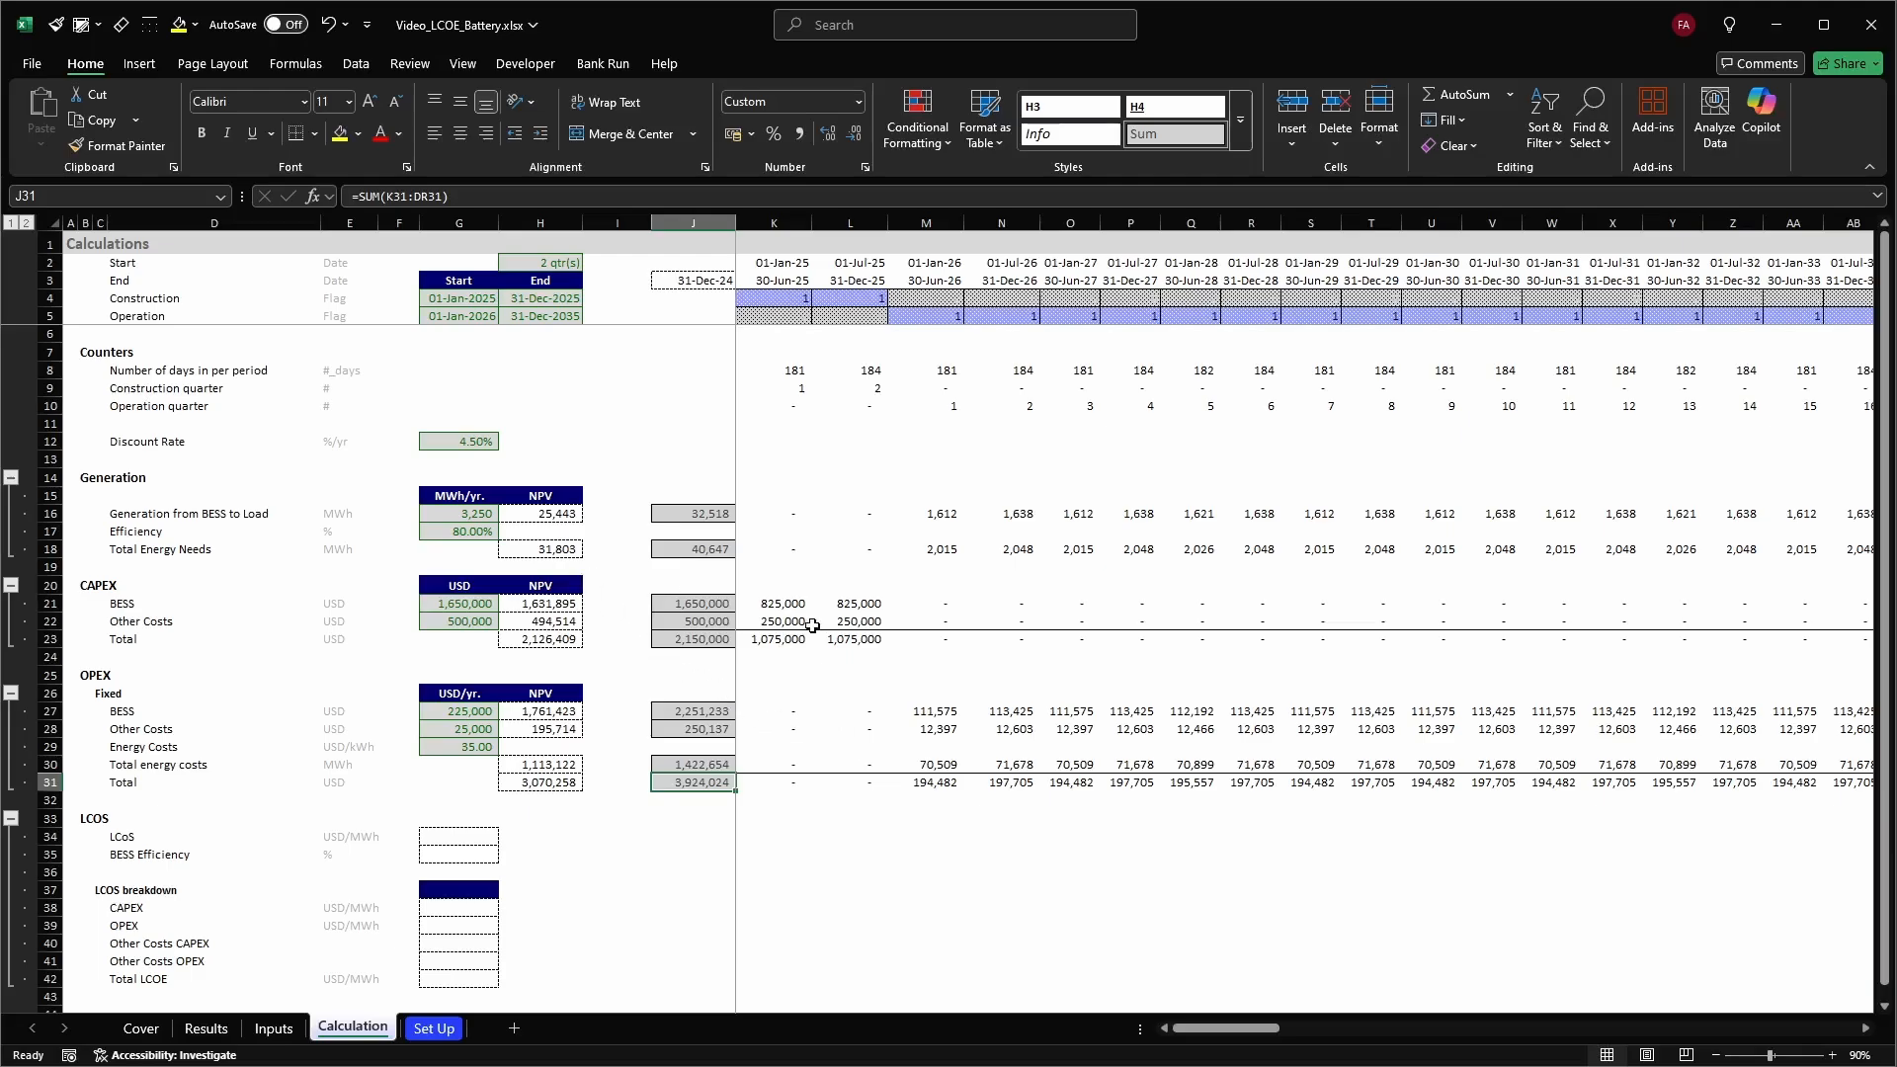
Save the workbook and look over the empty LCOS and LCOS breakdown cells in column G
key("ctrl+s")
left_click_drag(457, 820, 453, 999)
scroll(599, 897, "down", 3)
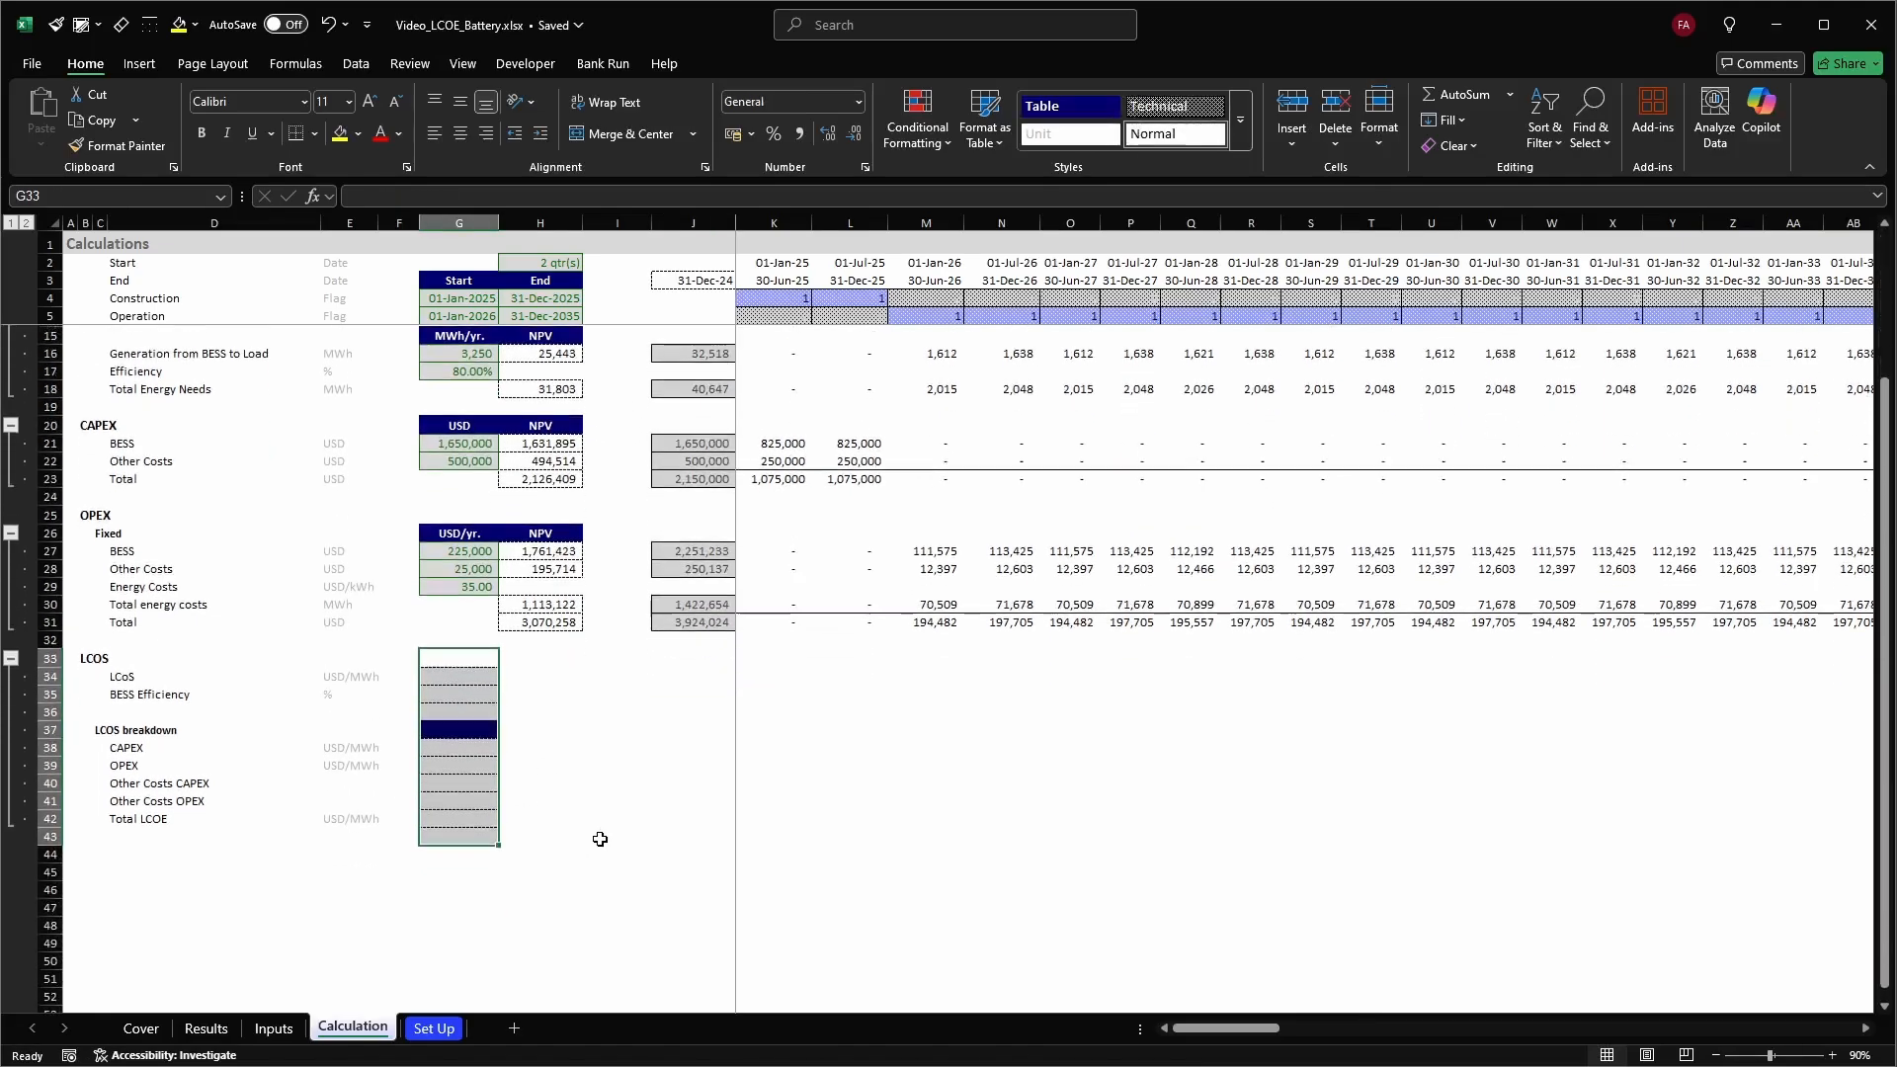
left_click(599, 837)
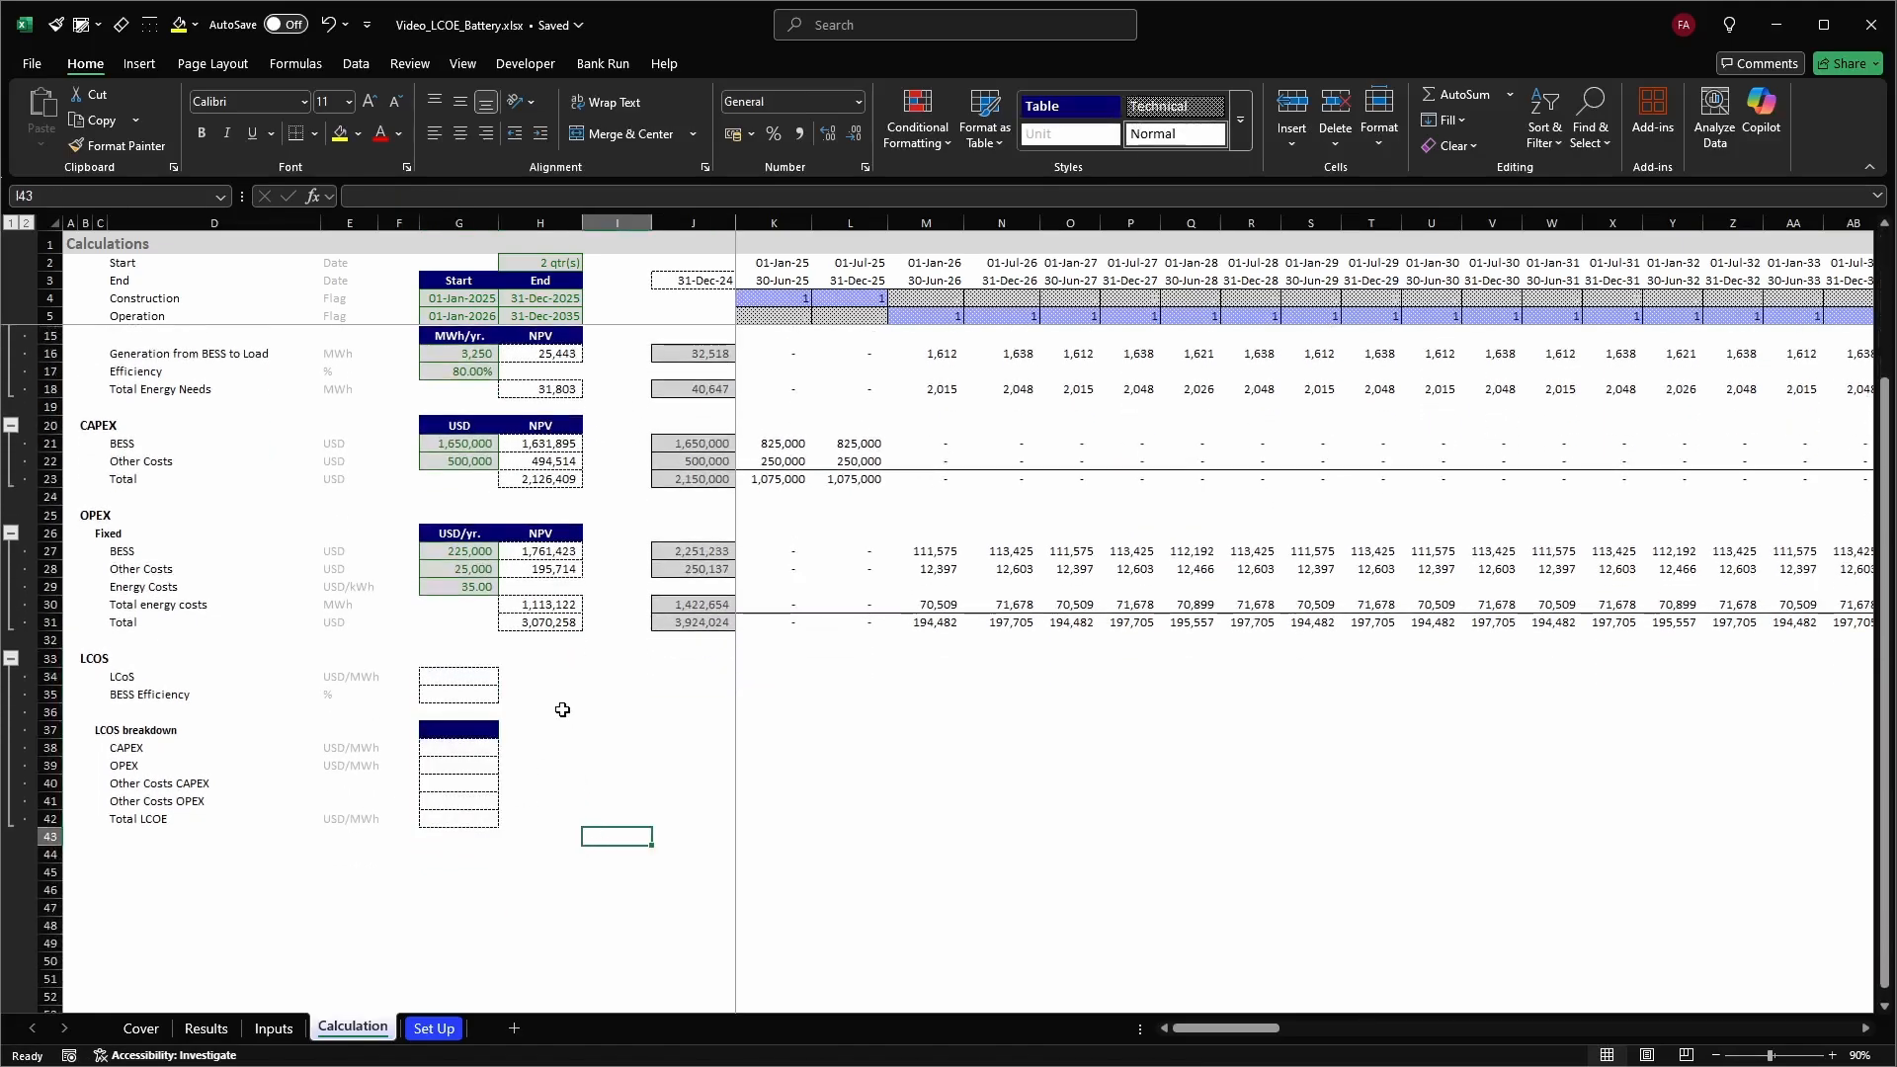
scroll(563, 710, "up", 2)
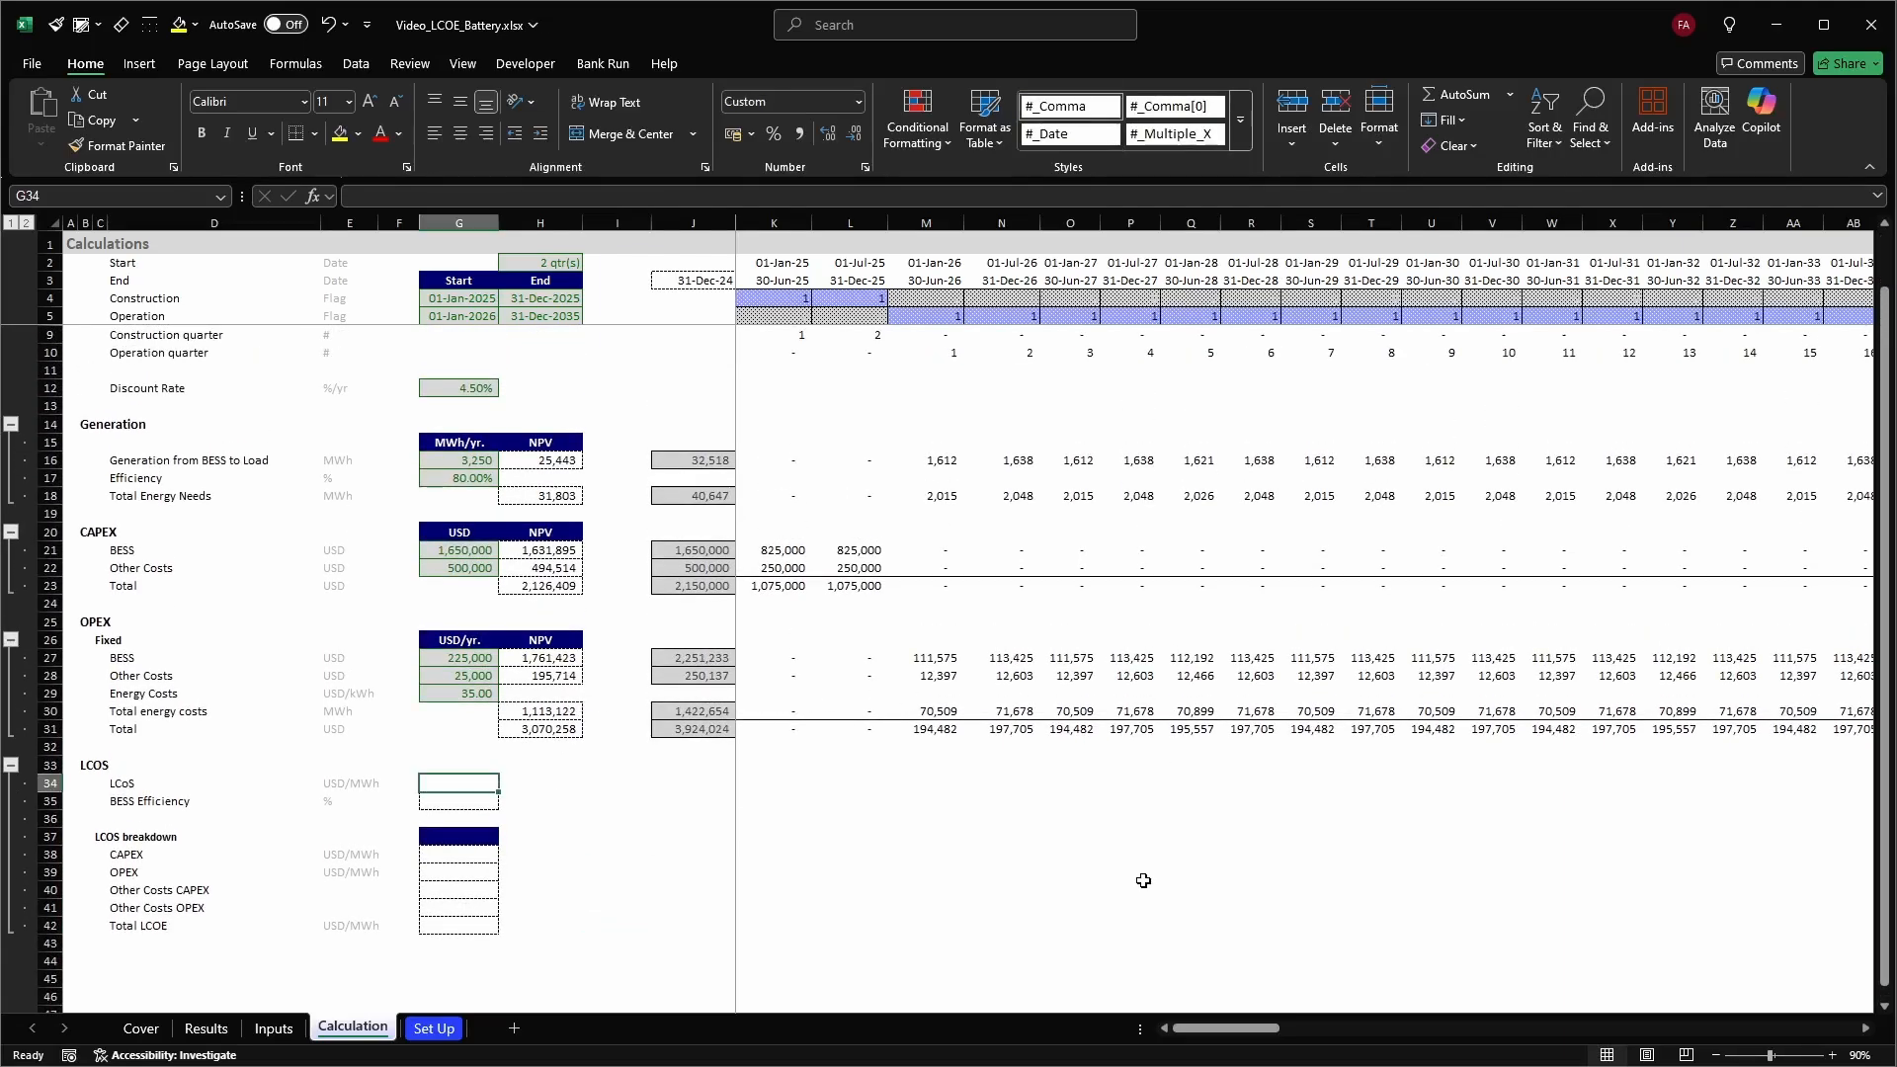
Begin the LCoS formula in G34 with =SUM(H23,H31)/, using the CAPEX and OPEX NPV totals as the numerator
type("=SUM(")
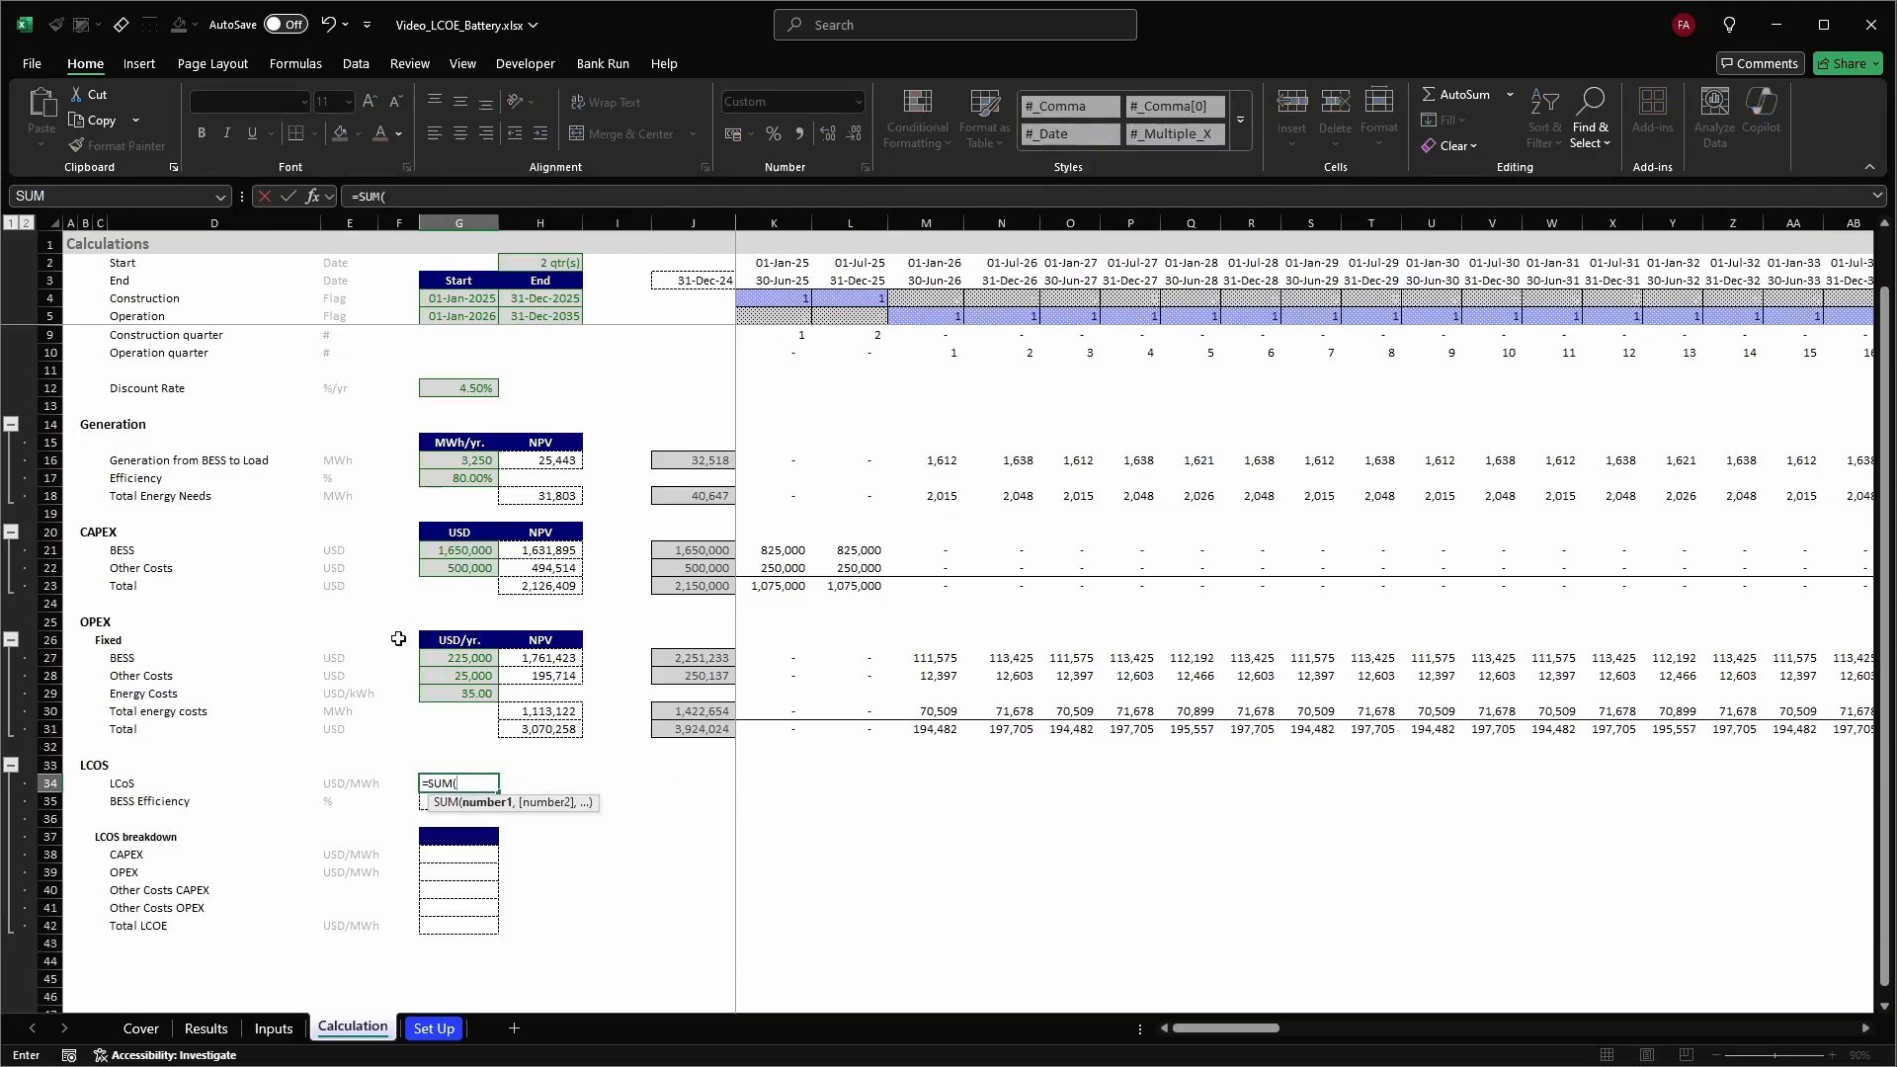
left_click(544, 586)
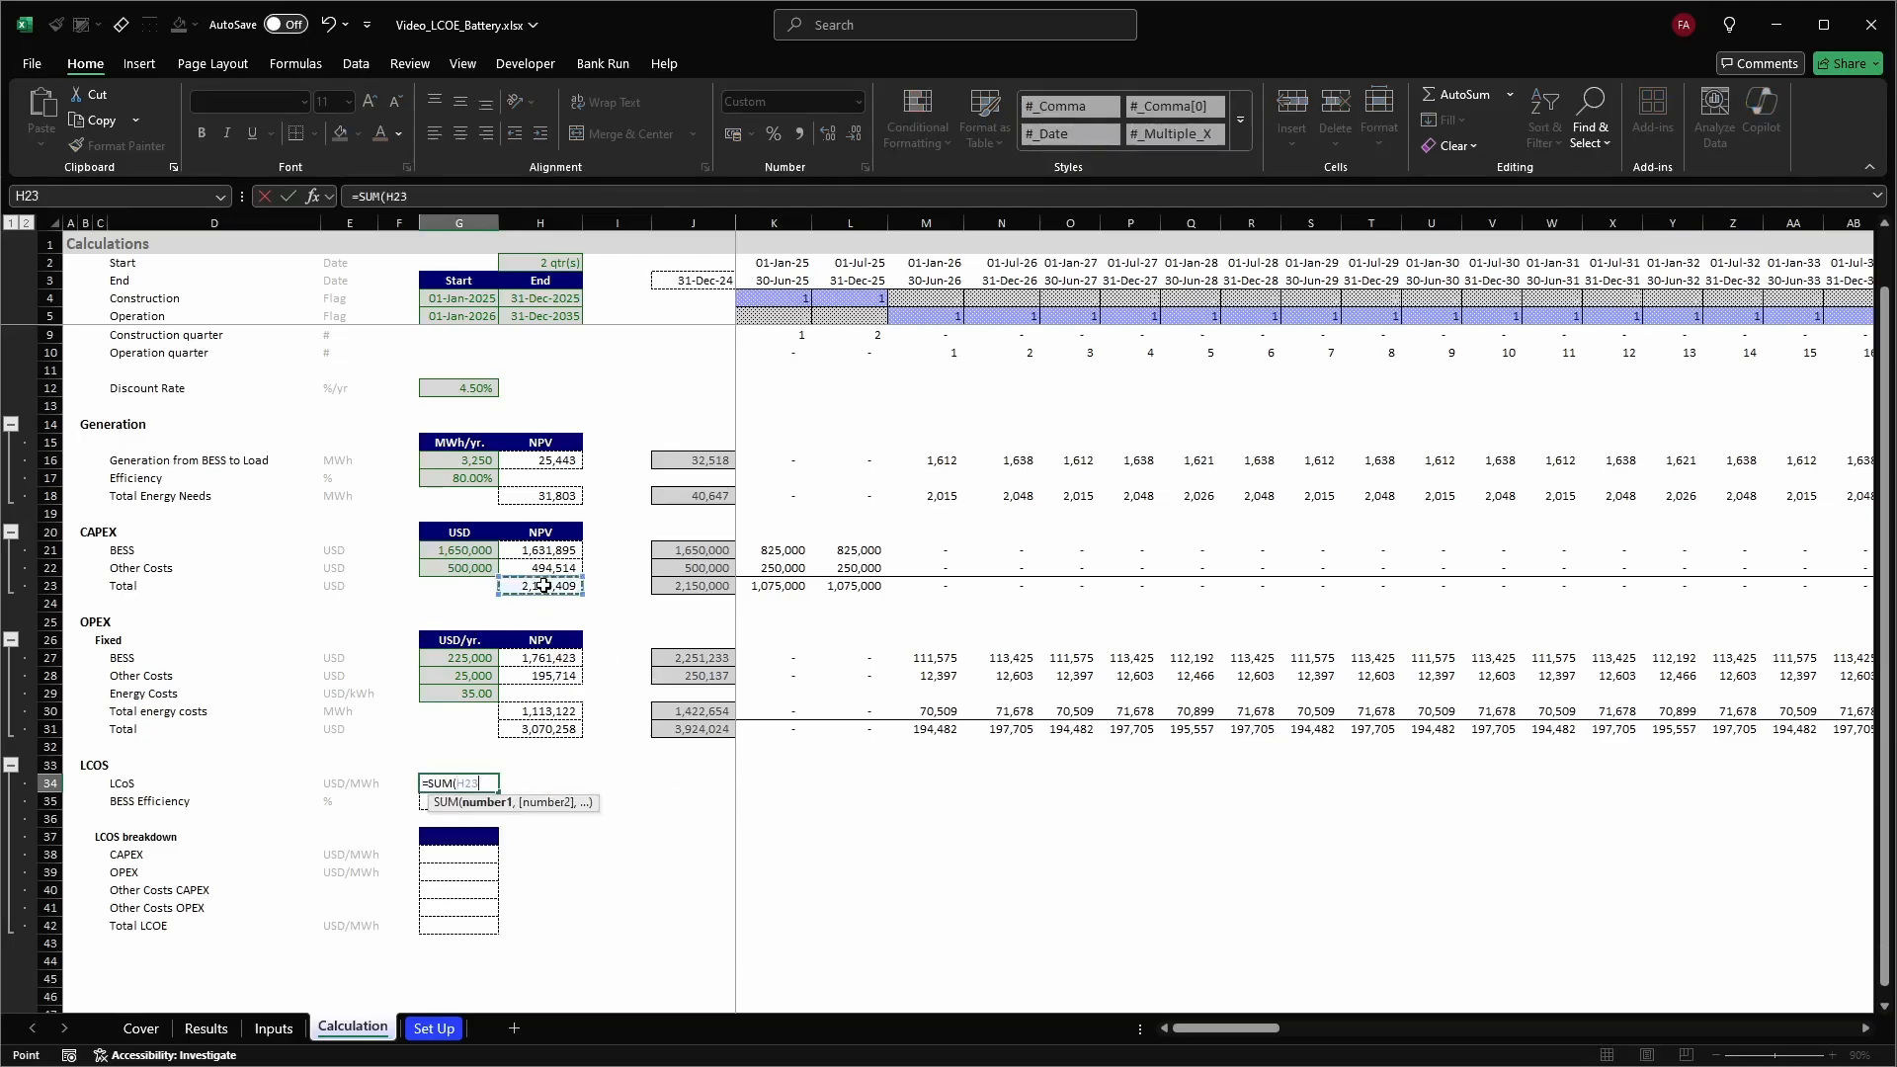
type(",")
left_click(563, 728)
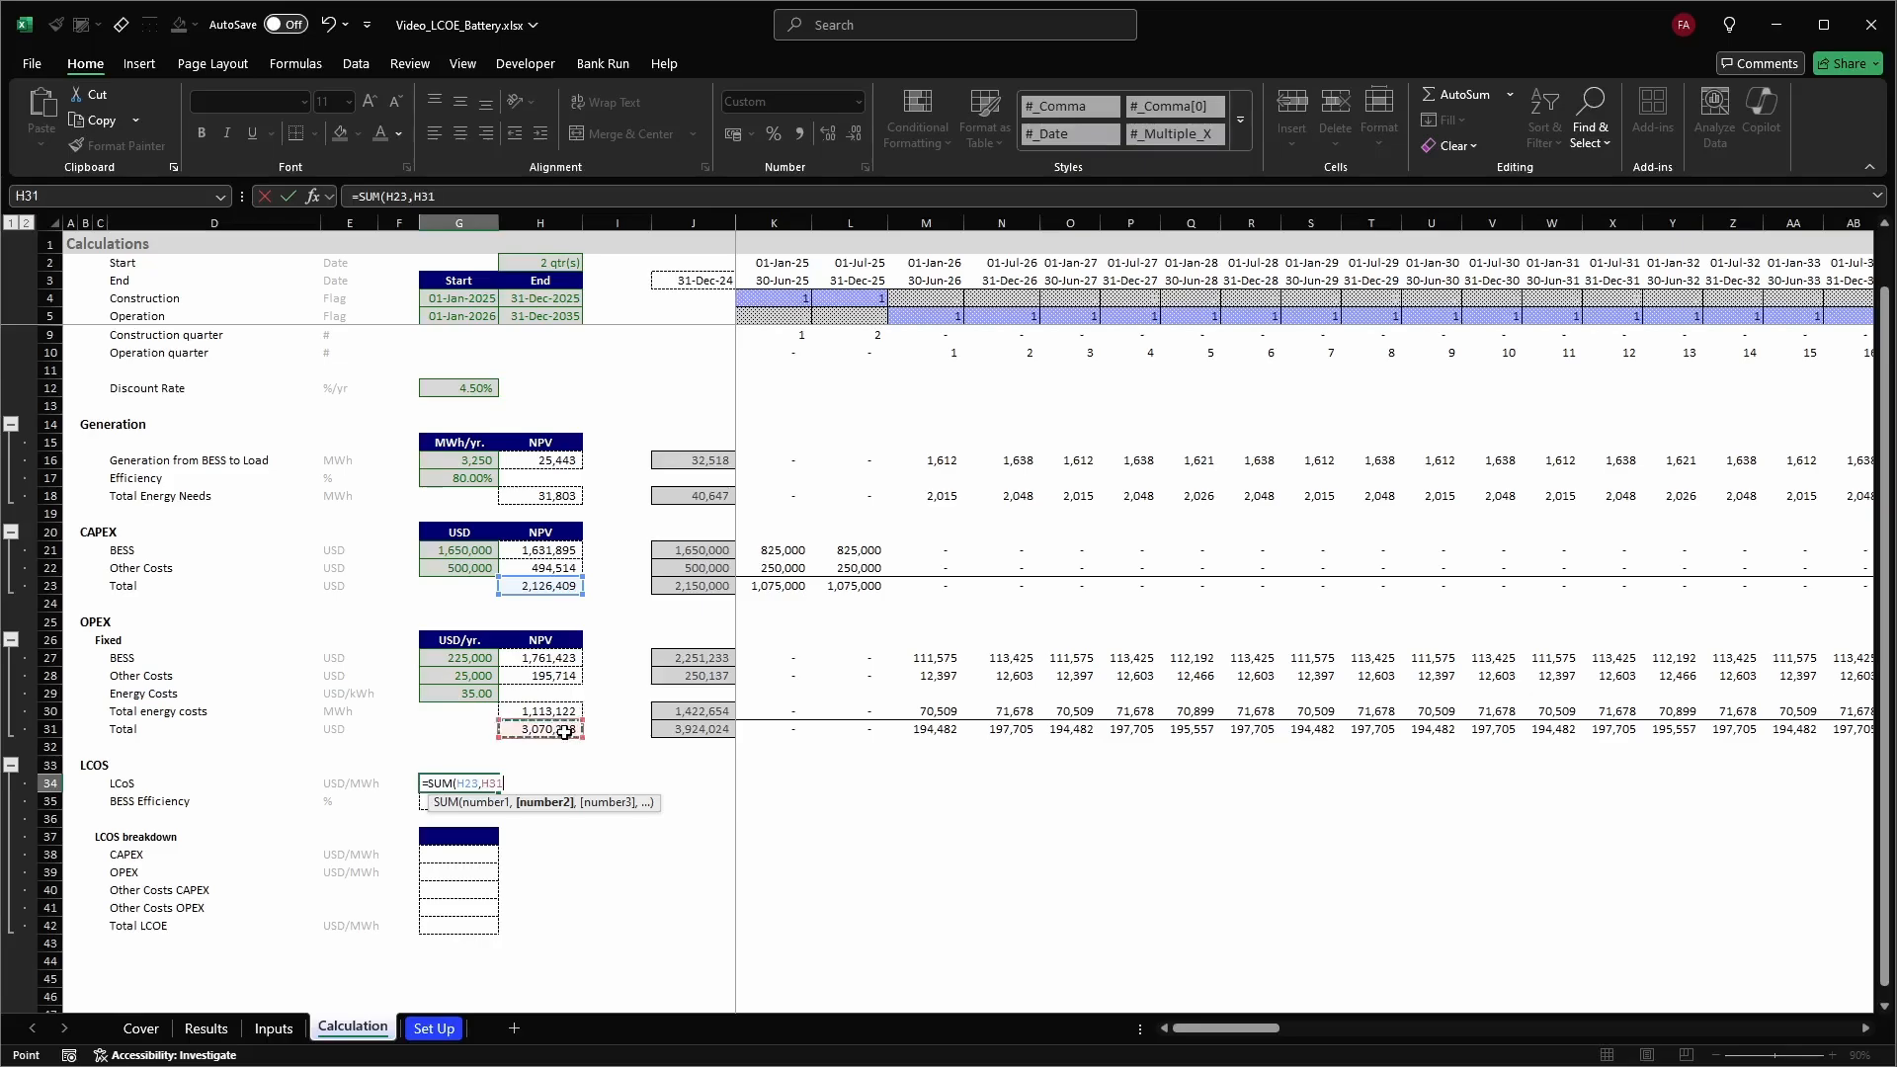
type("_")
key("BackSpace")
type(")/")
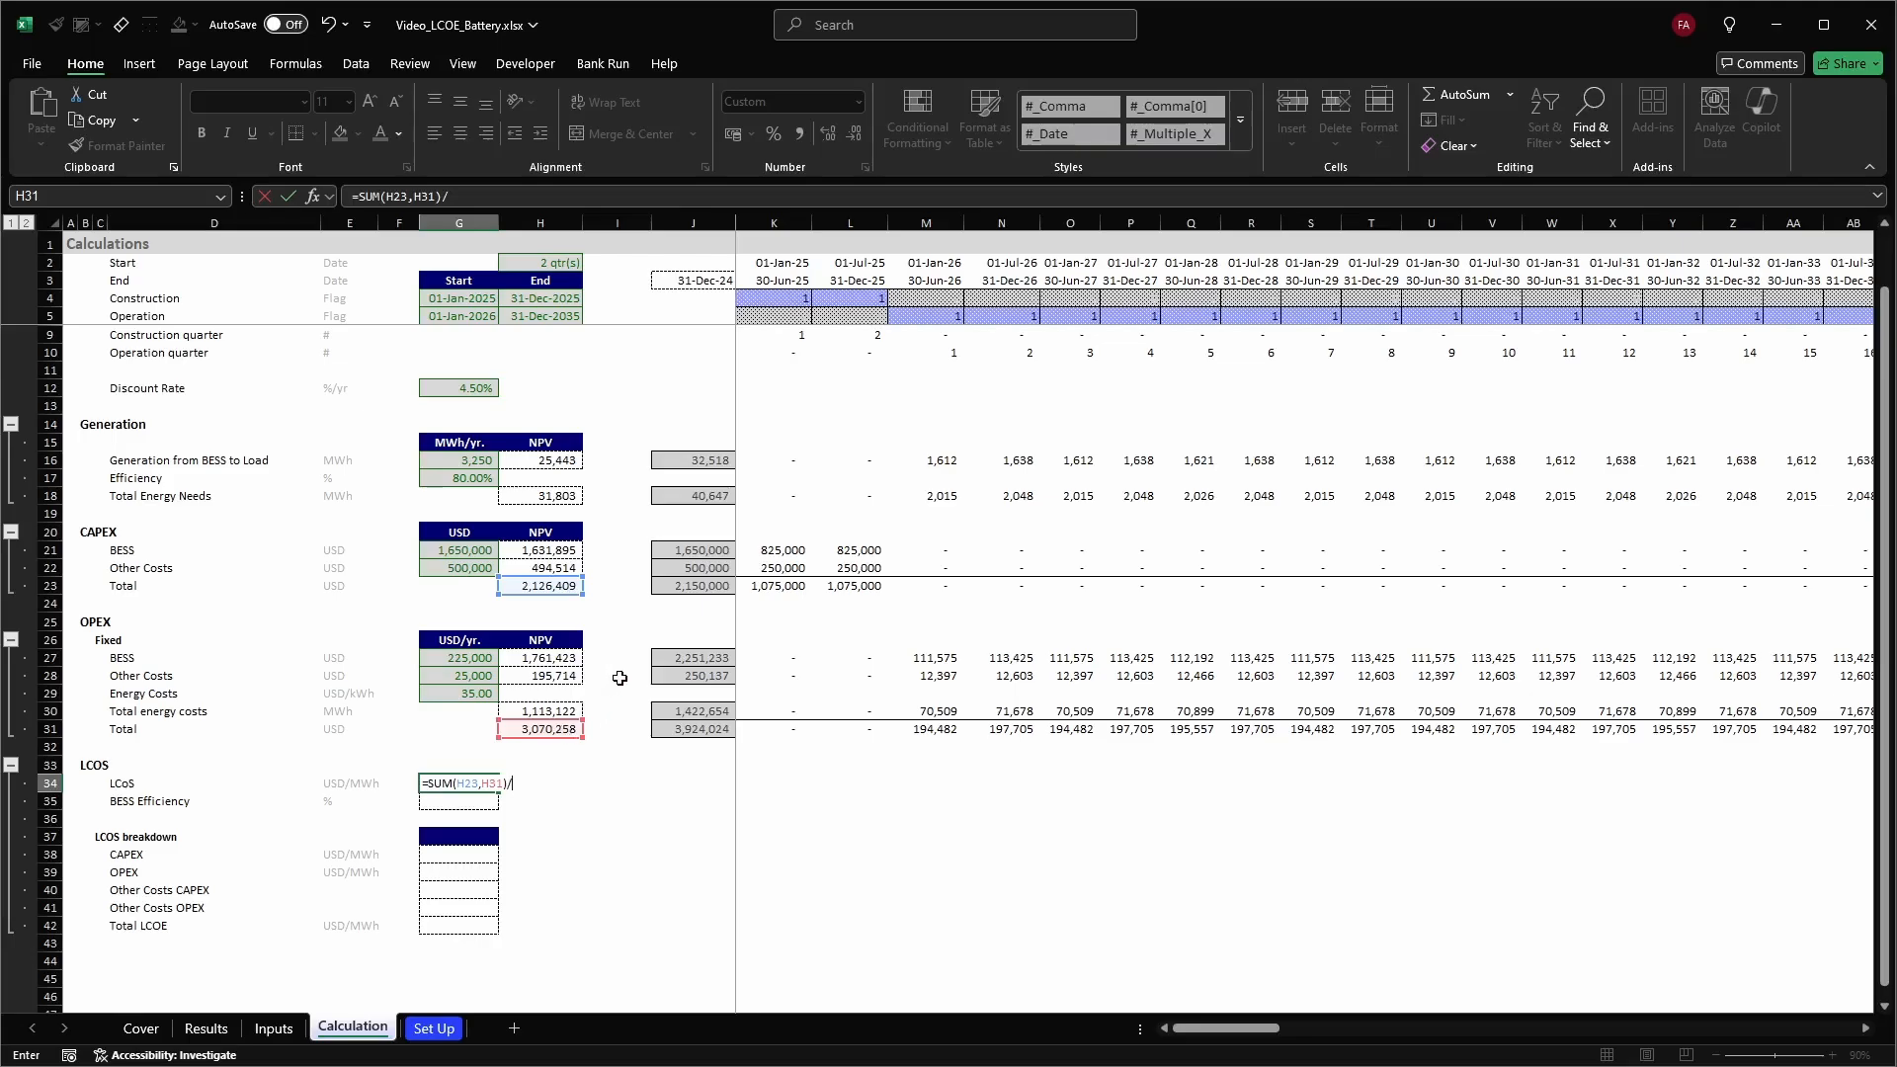
left_click(48, 461)
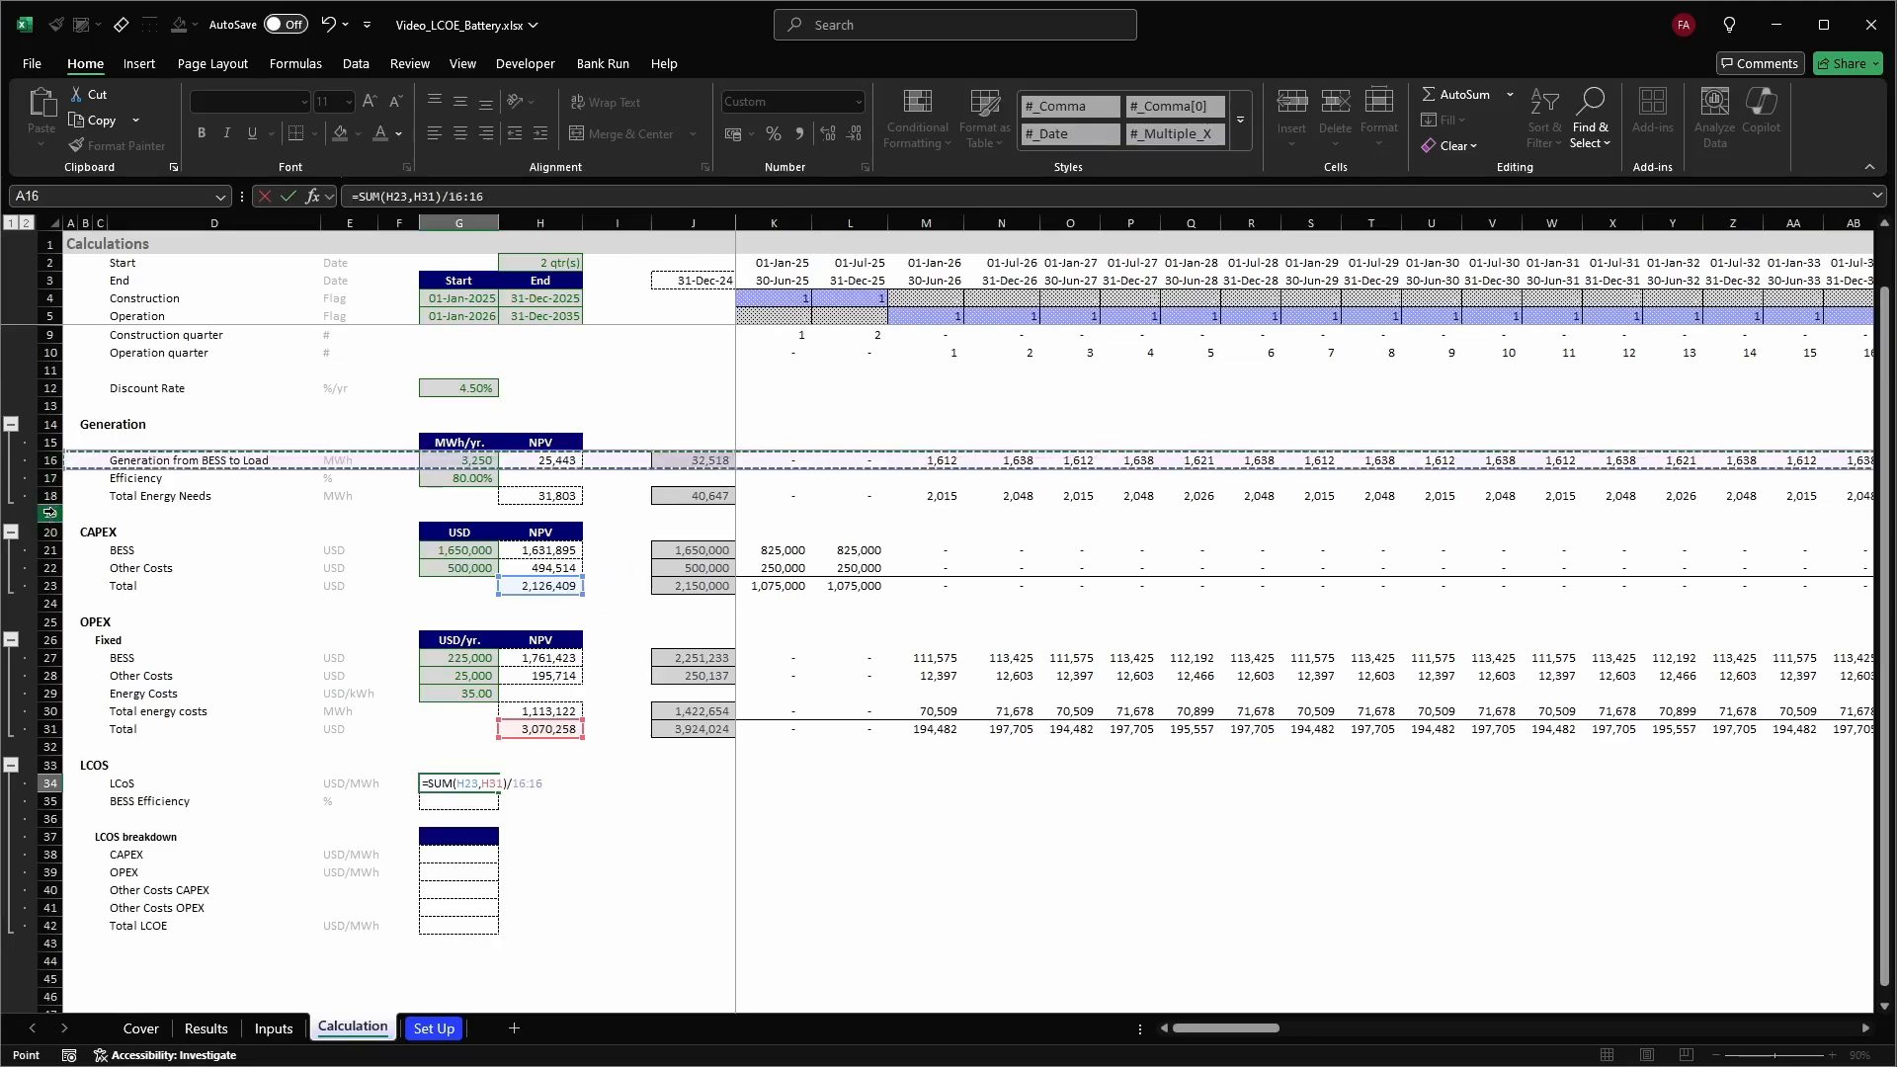
type(",")
left_click(47, 496)
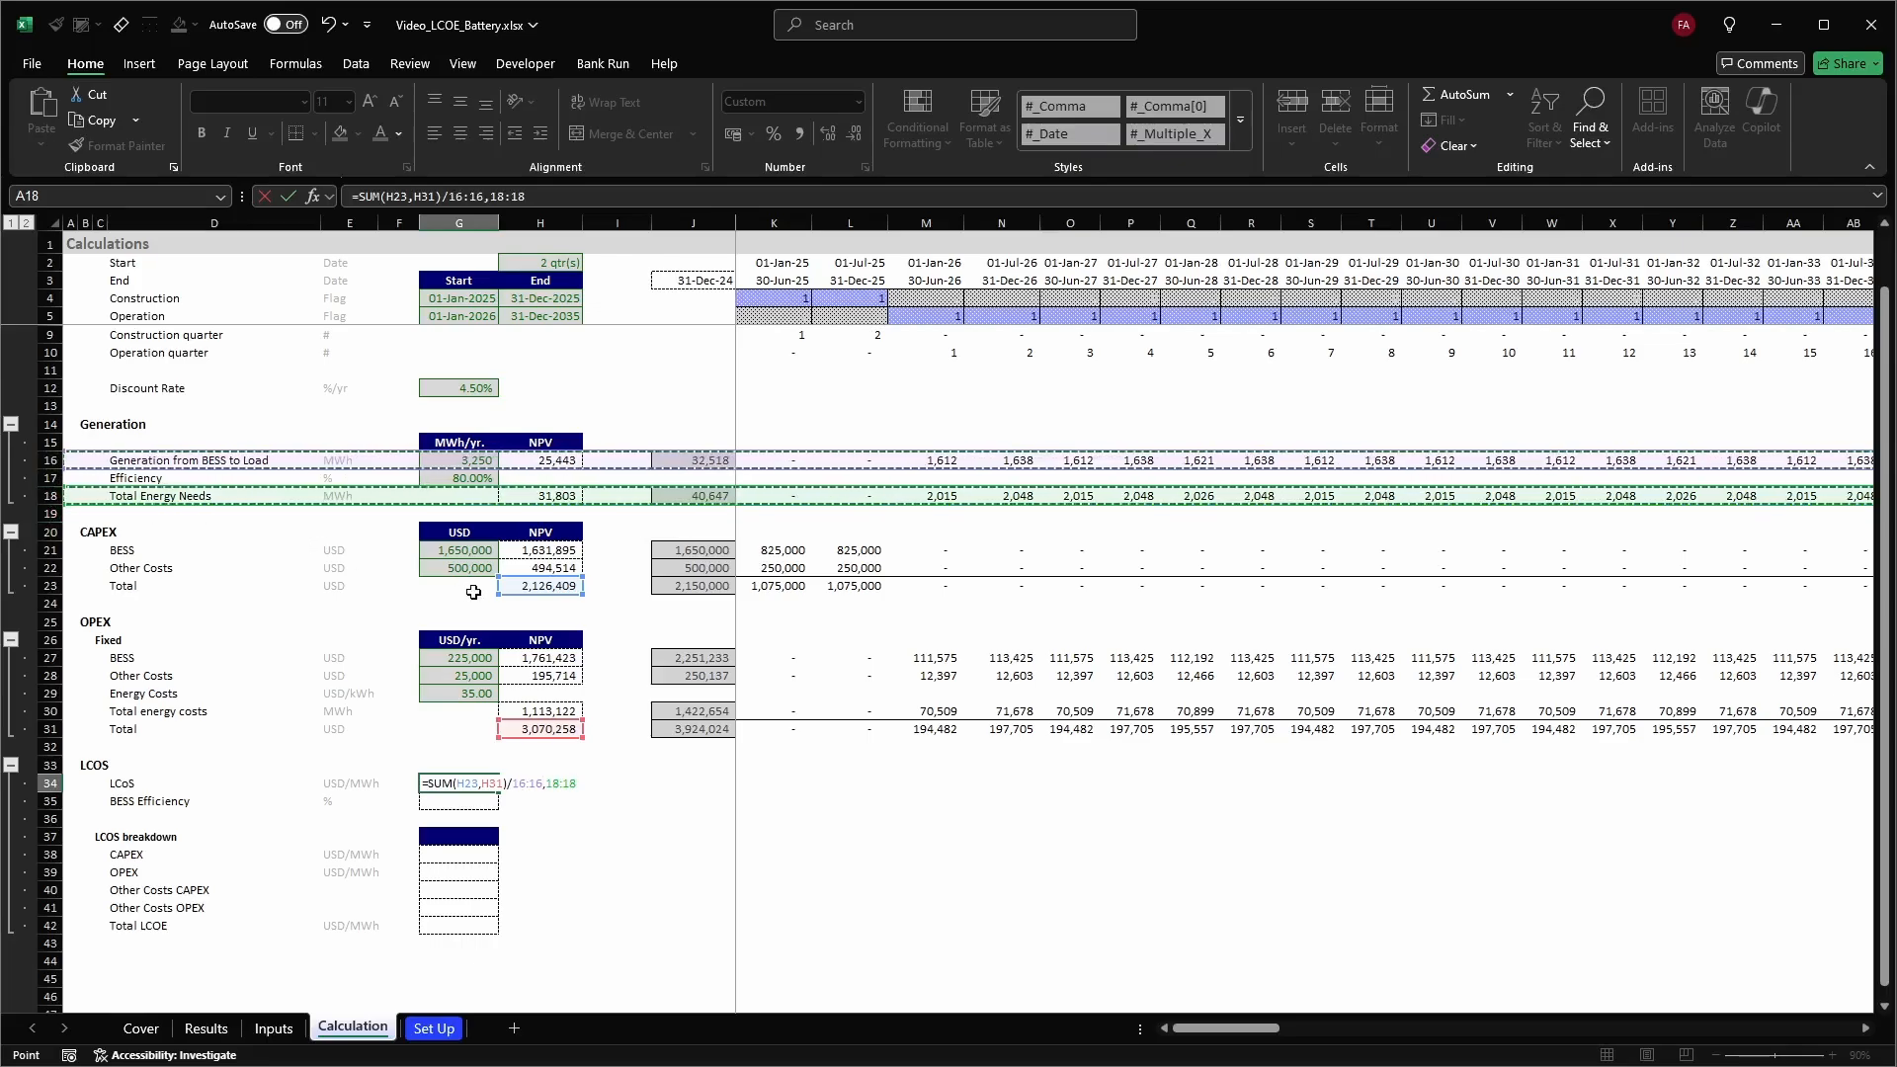
key("BackSpace")
key("BackSpace")
key("BackSpace")
key("BackSpace")
key("BackSpace")
key("BackSpace")
key("BackSpace")
key("BackSpace")
key("BackSpace")
key("BackSpace")
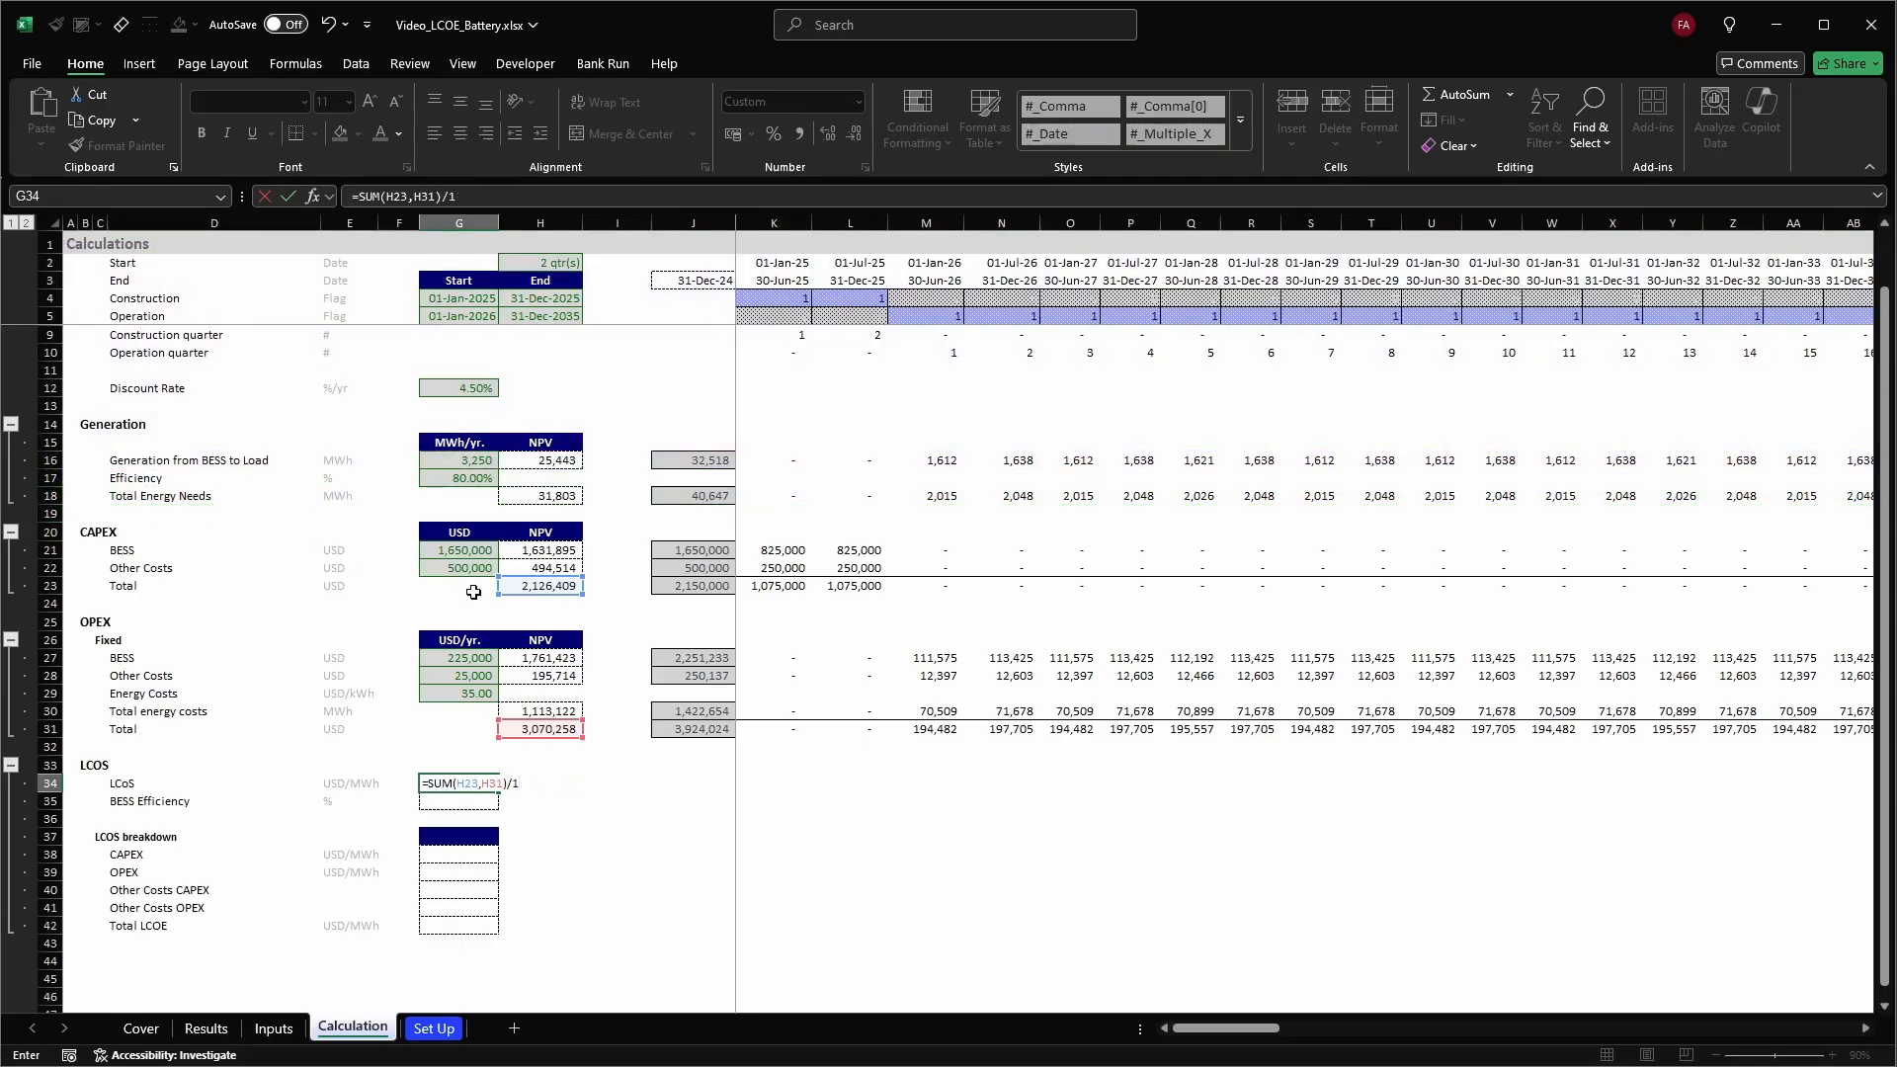
Complete the LCoS formula in G34 by dividing by the generation NPV in H16
left_click(540, 463)
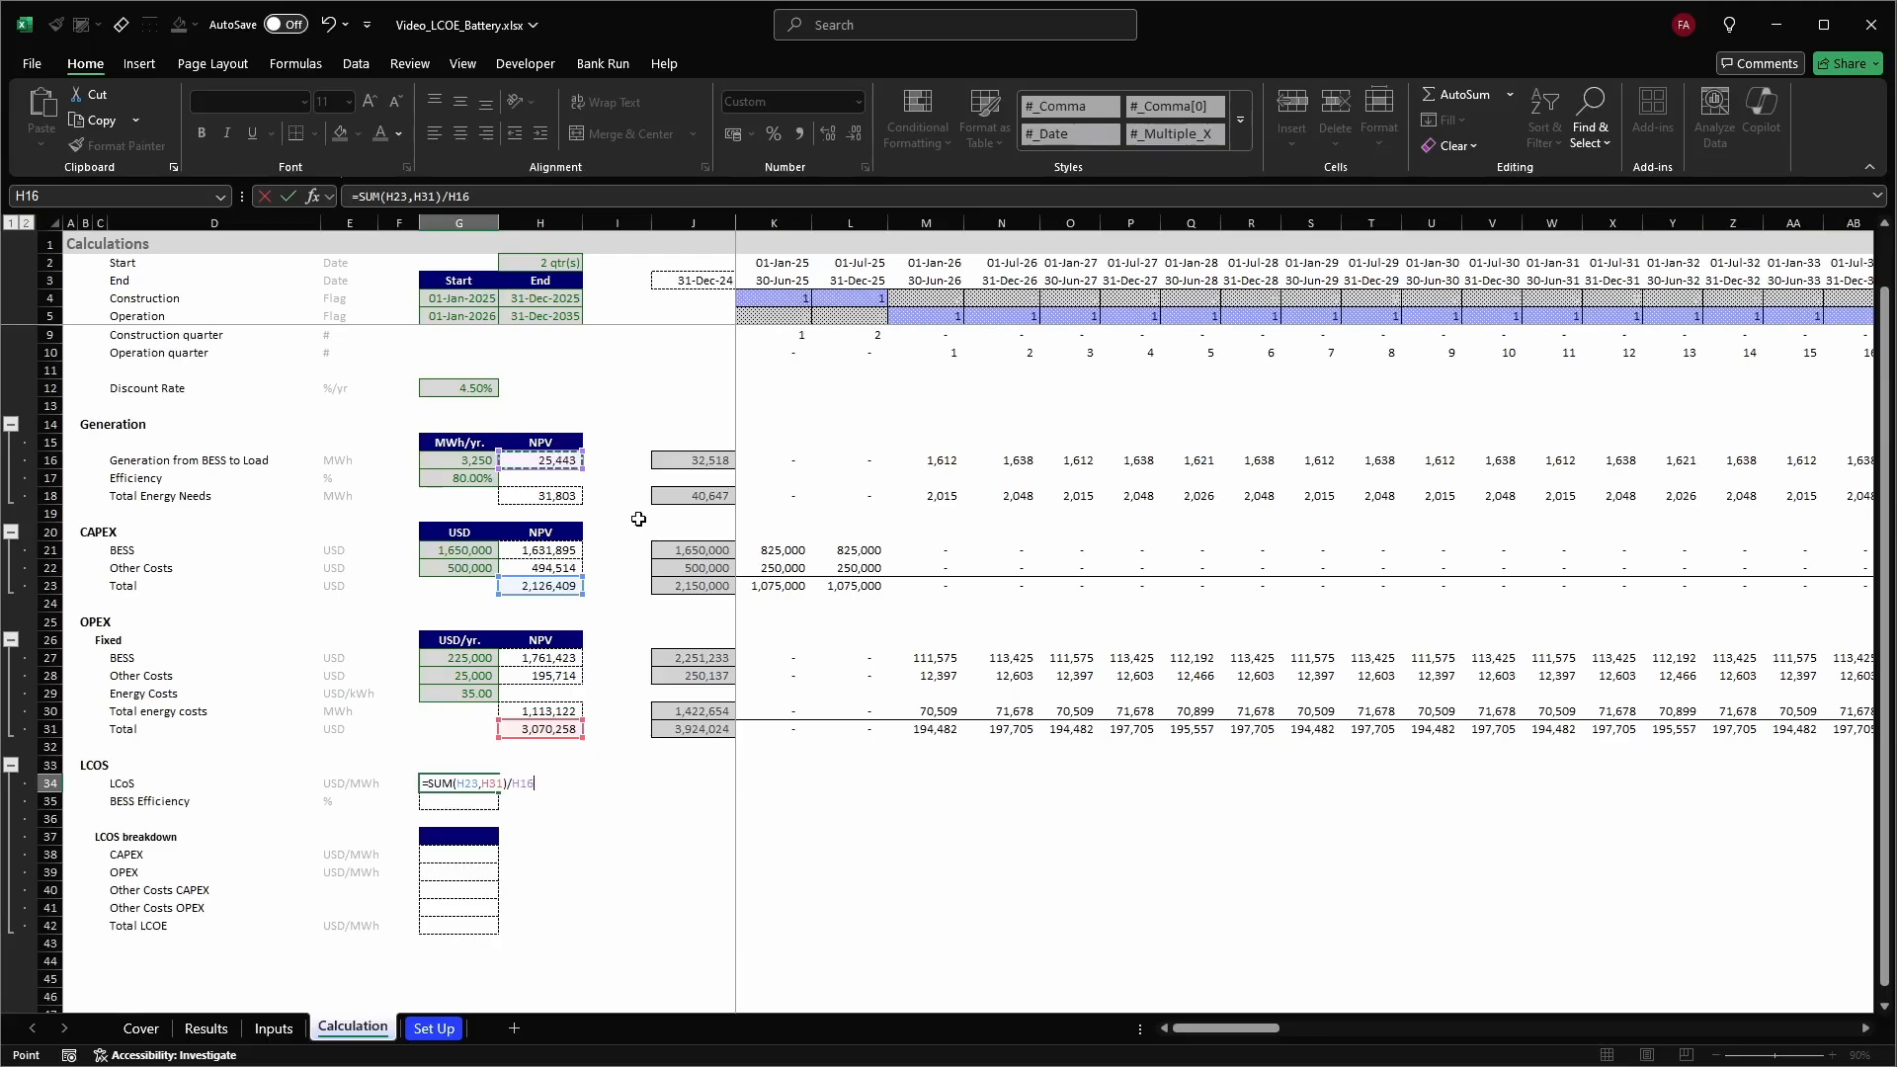
key("Return")
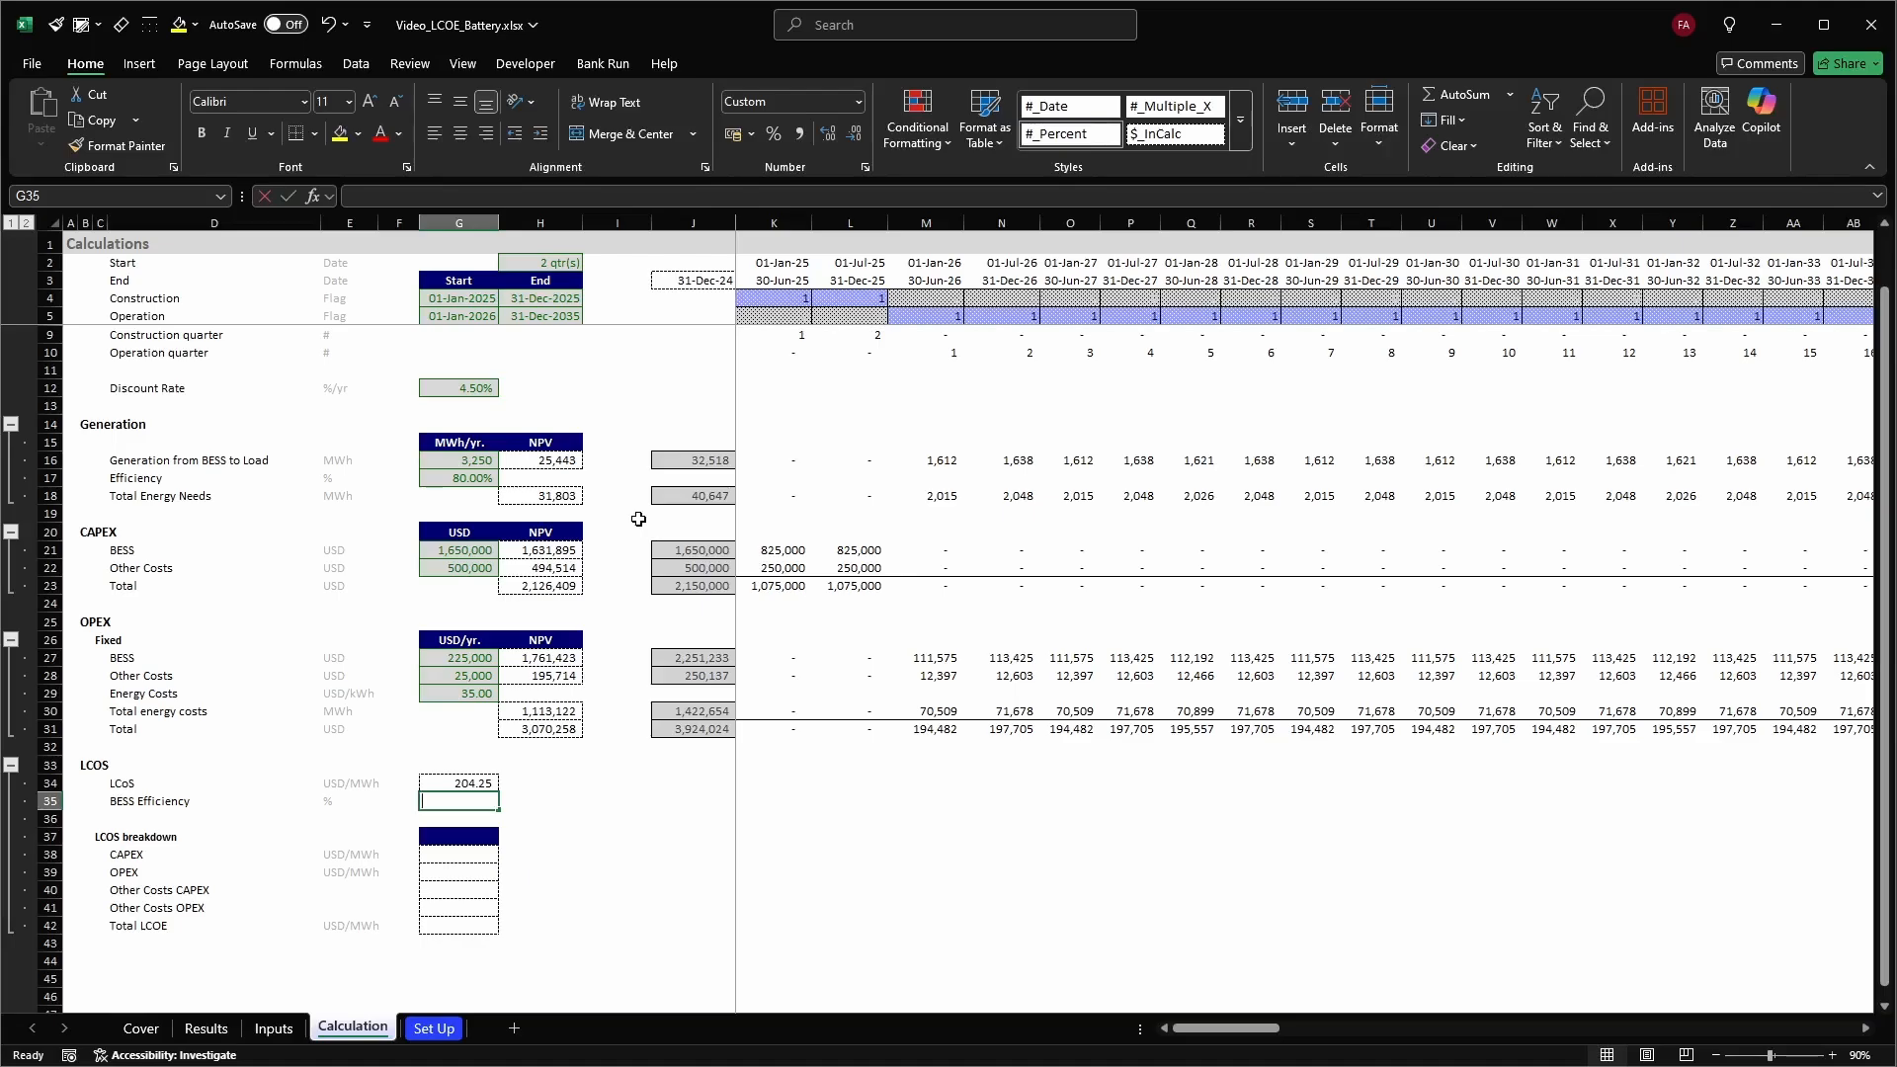
Link the BESS Efficiency cell G35 to the Efficiency input in G15 of the Inputs sheet
type("=")
key("ctrl+Page_Up")
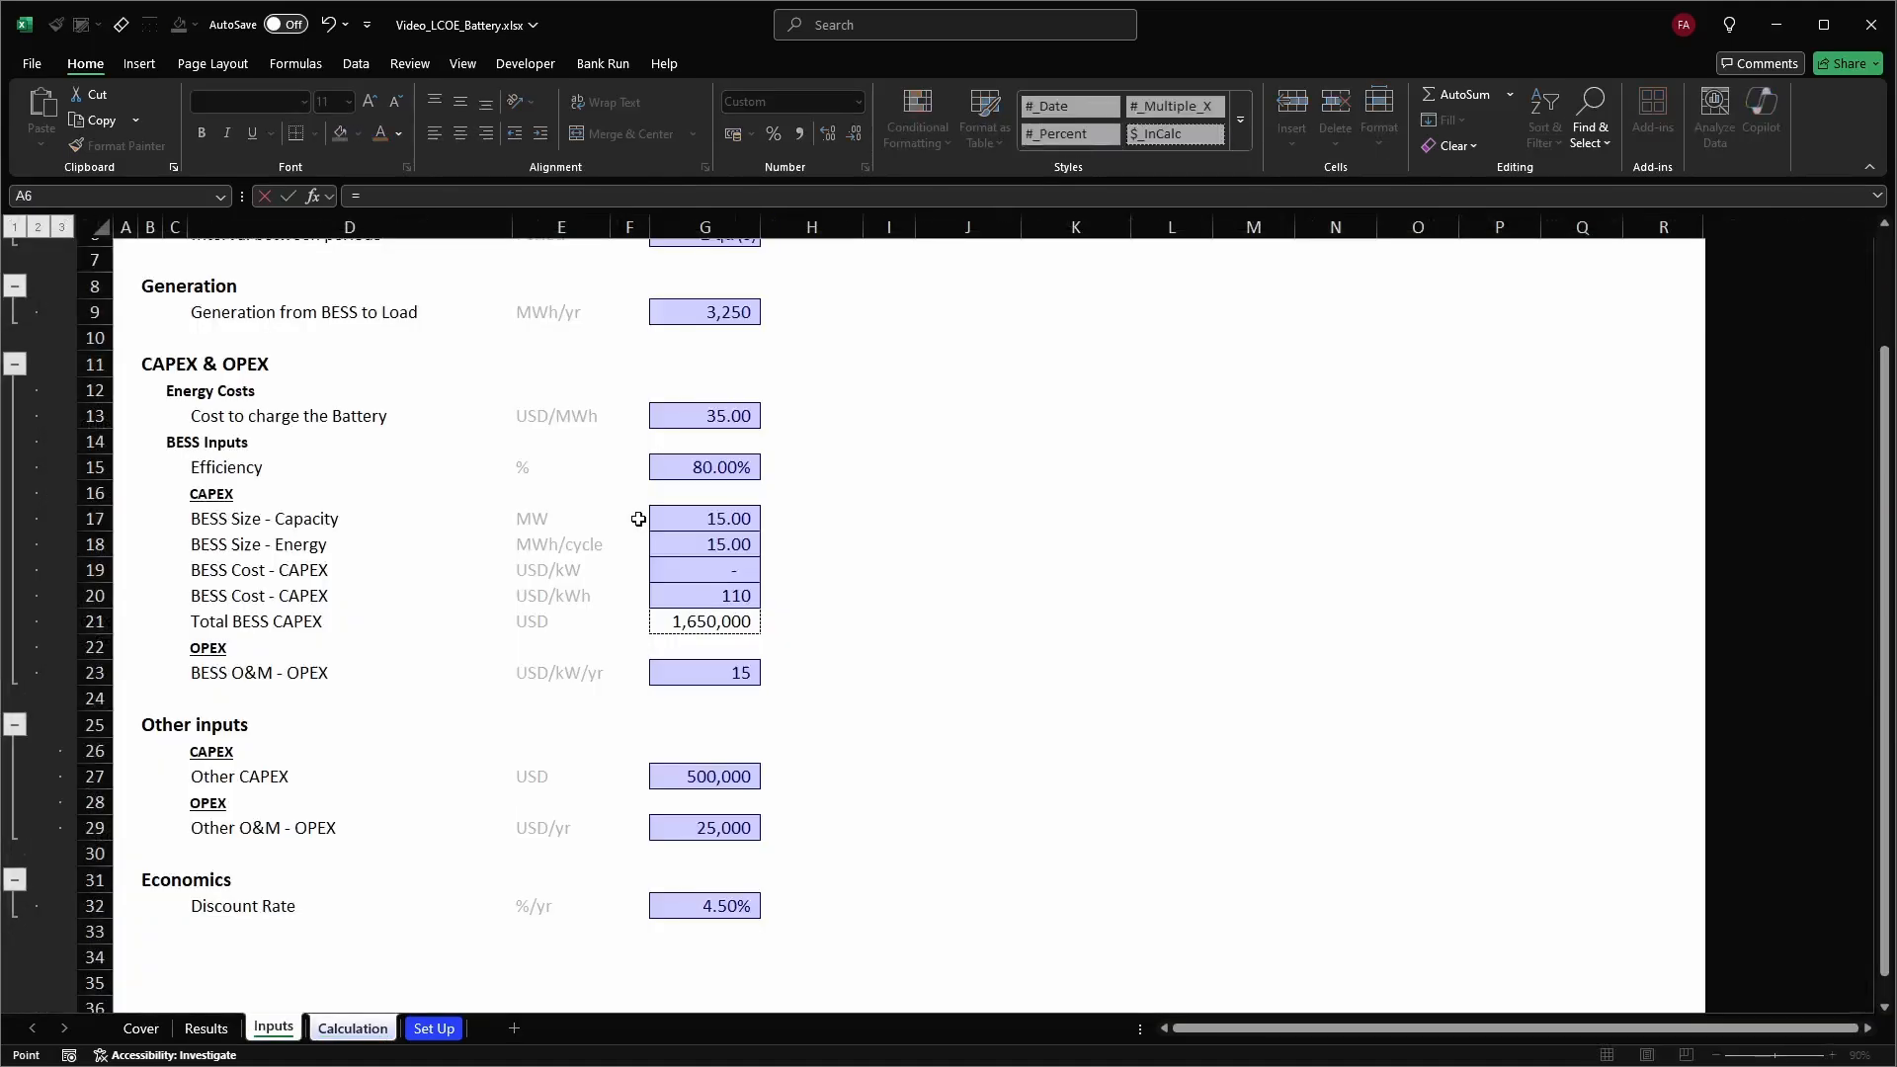
left_click(725, 463)
key("Return")
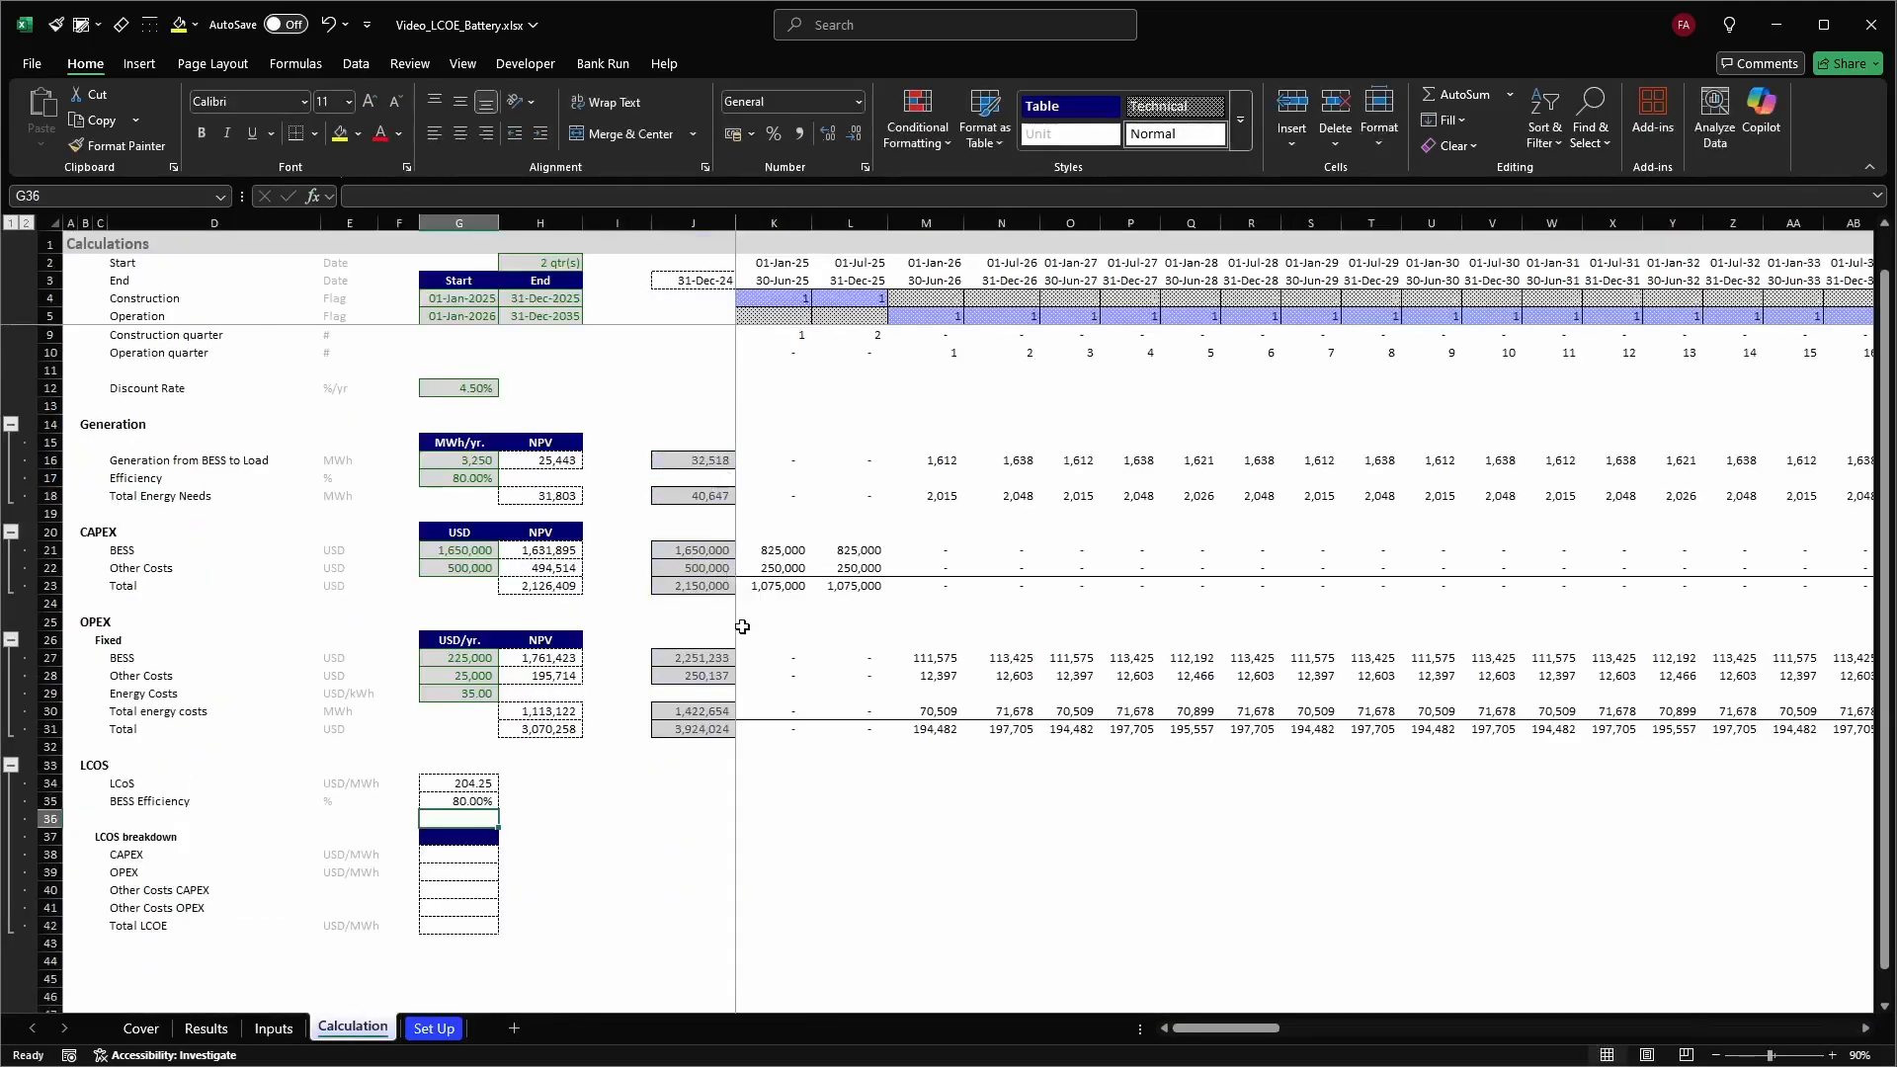
Look over the LCoS and BESS Efficiency cells and the empty LCOS breakdown rows 38 to 42
key("Up")
key("Up")
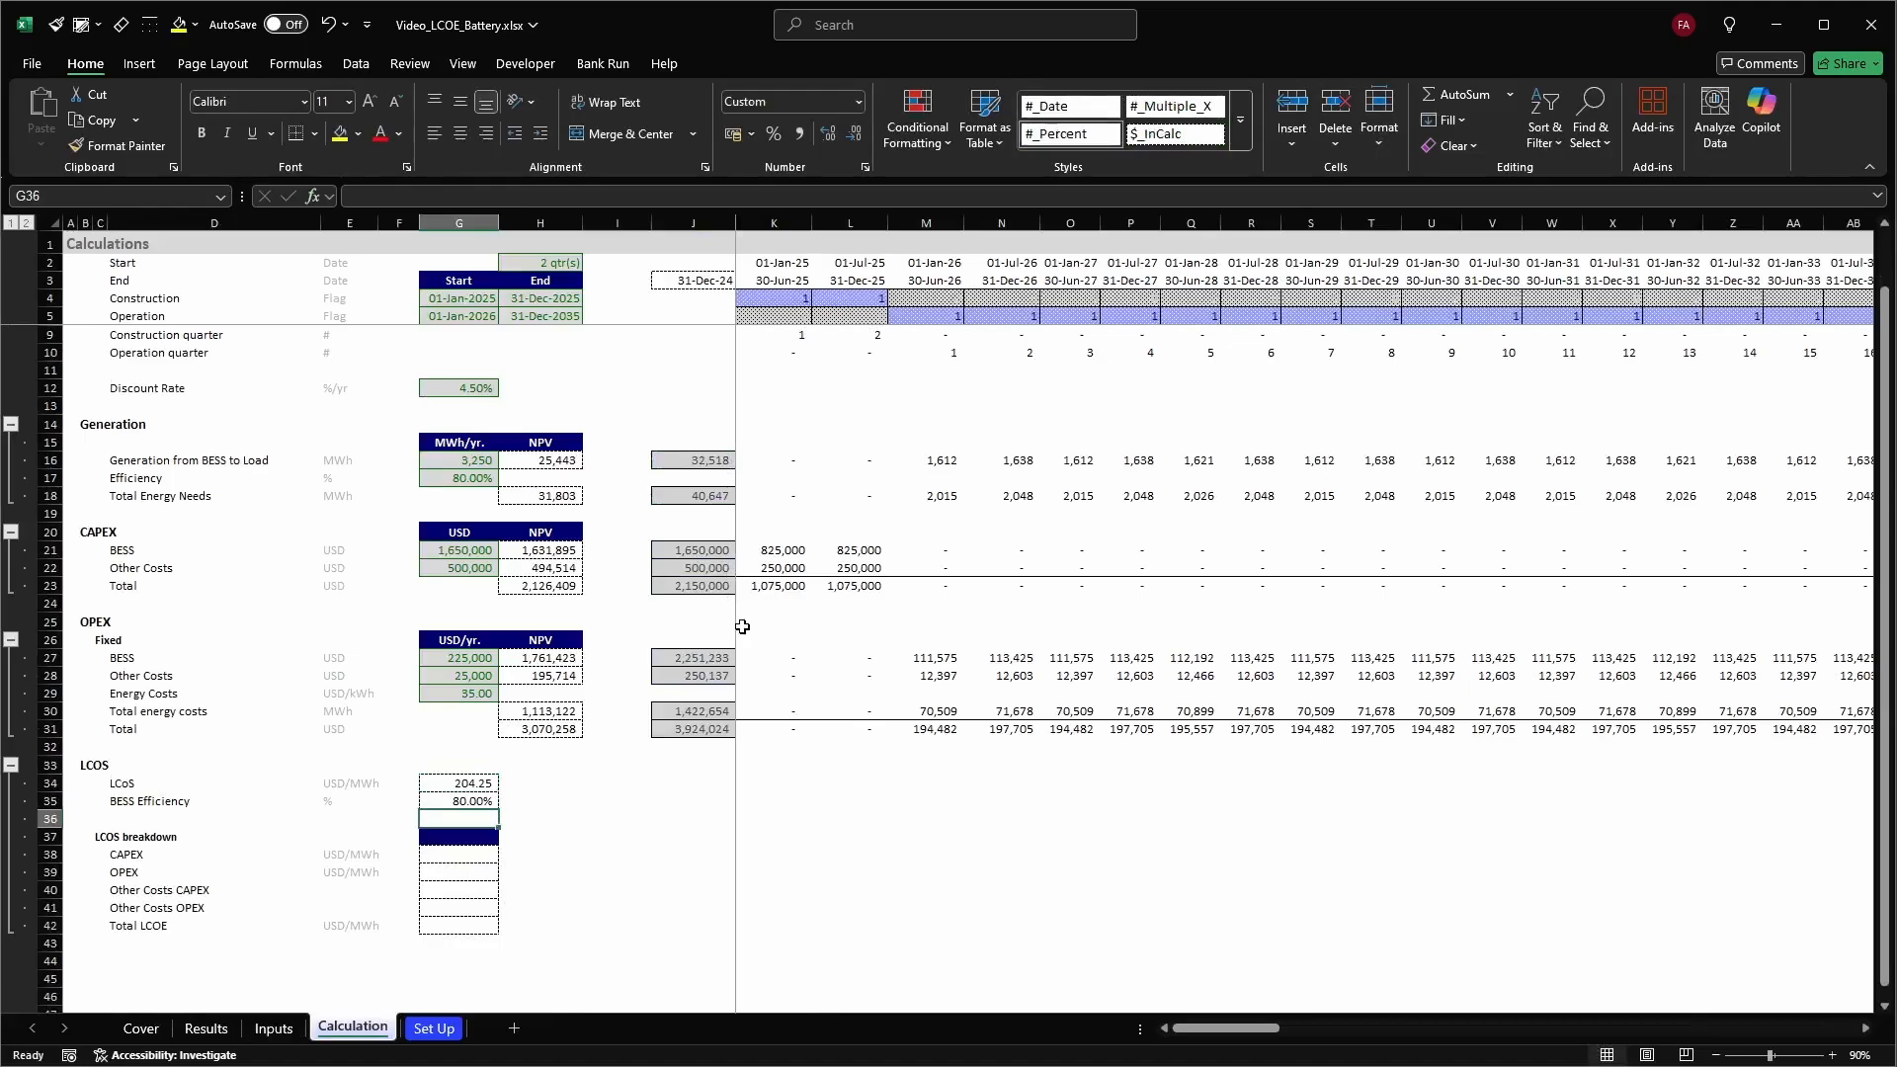
key("Down")
key("Down")
key("Down")
key("Up")
key("Up")
key("Up")
key("Left")
key("Left")
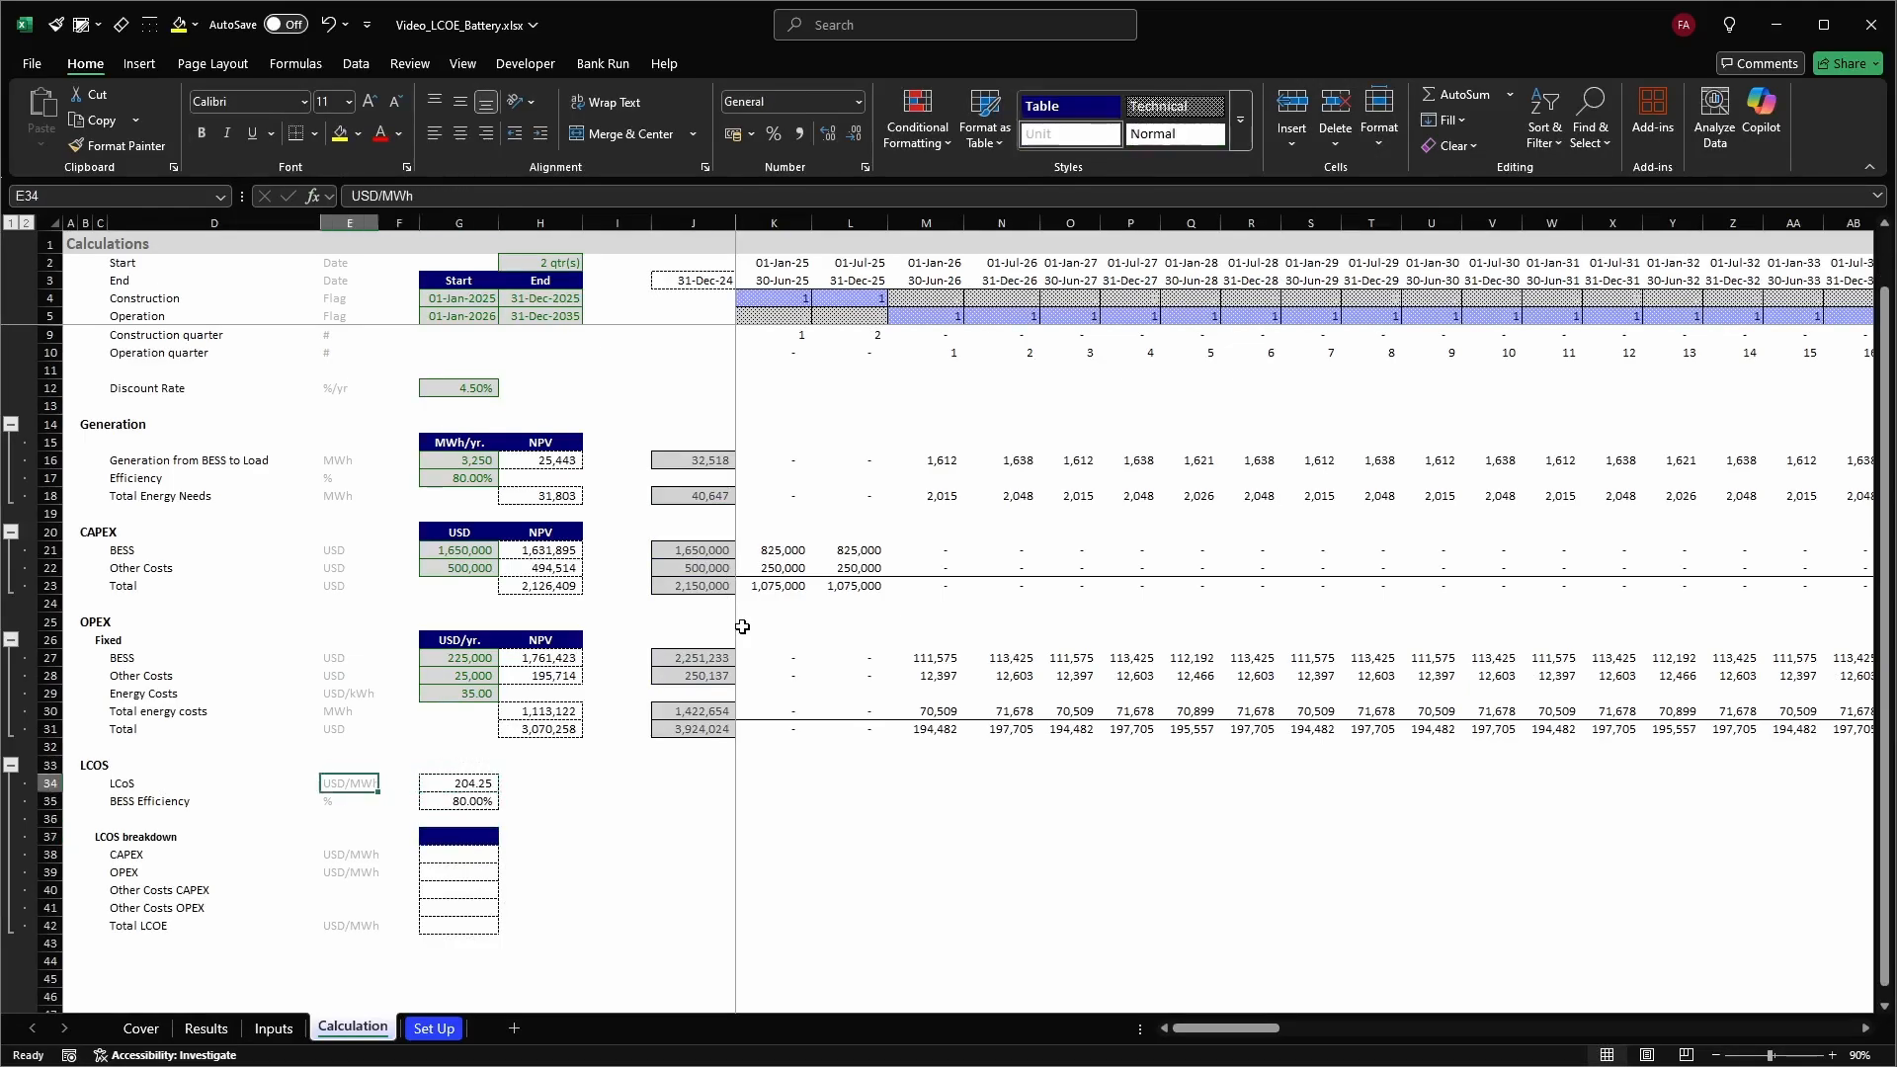
key("Right")
key("Down")
key("Down")
key("Right")
key("Down")
key("shift+space")
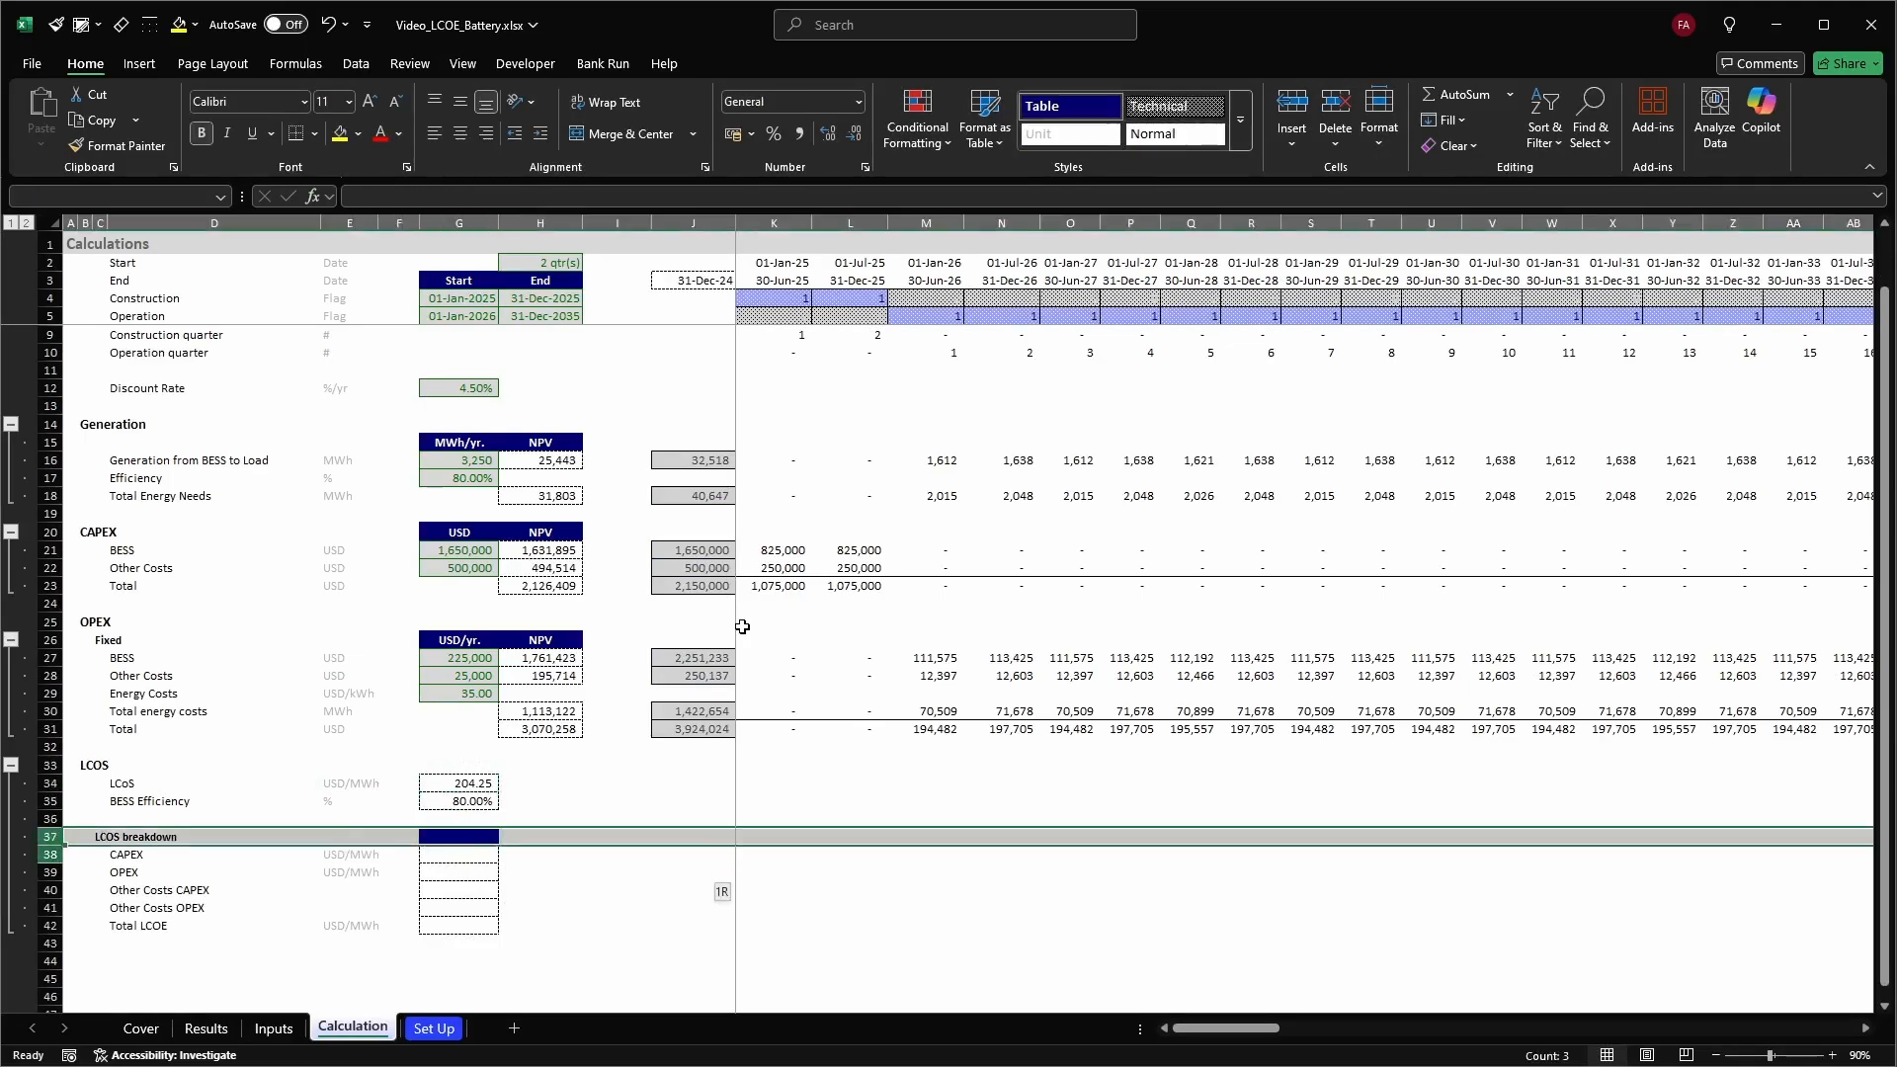
key("shift+Down")
key("shift+Down")
key("shift+Down")
key("shift+Down")
key("Down")
key("Down")
key("Down")
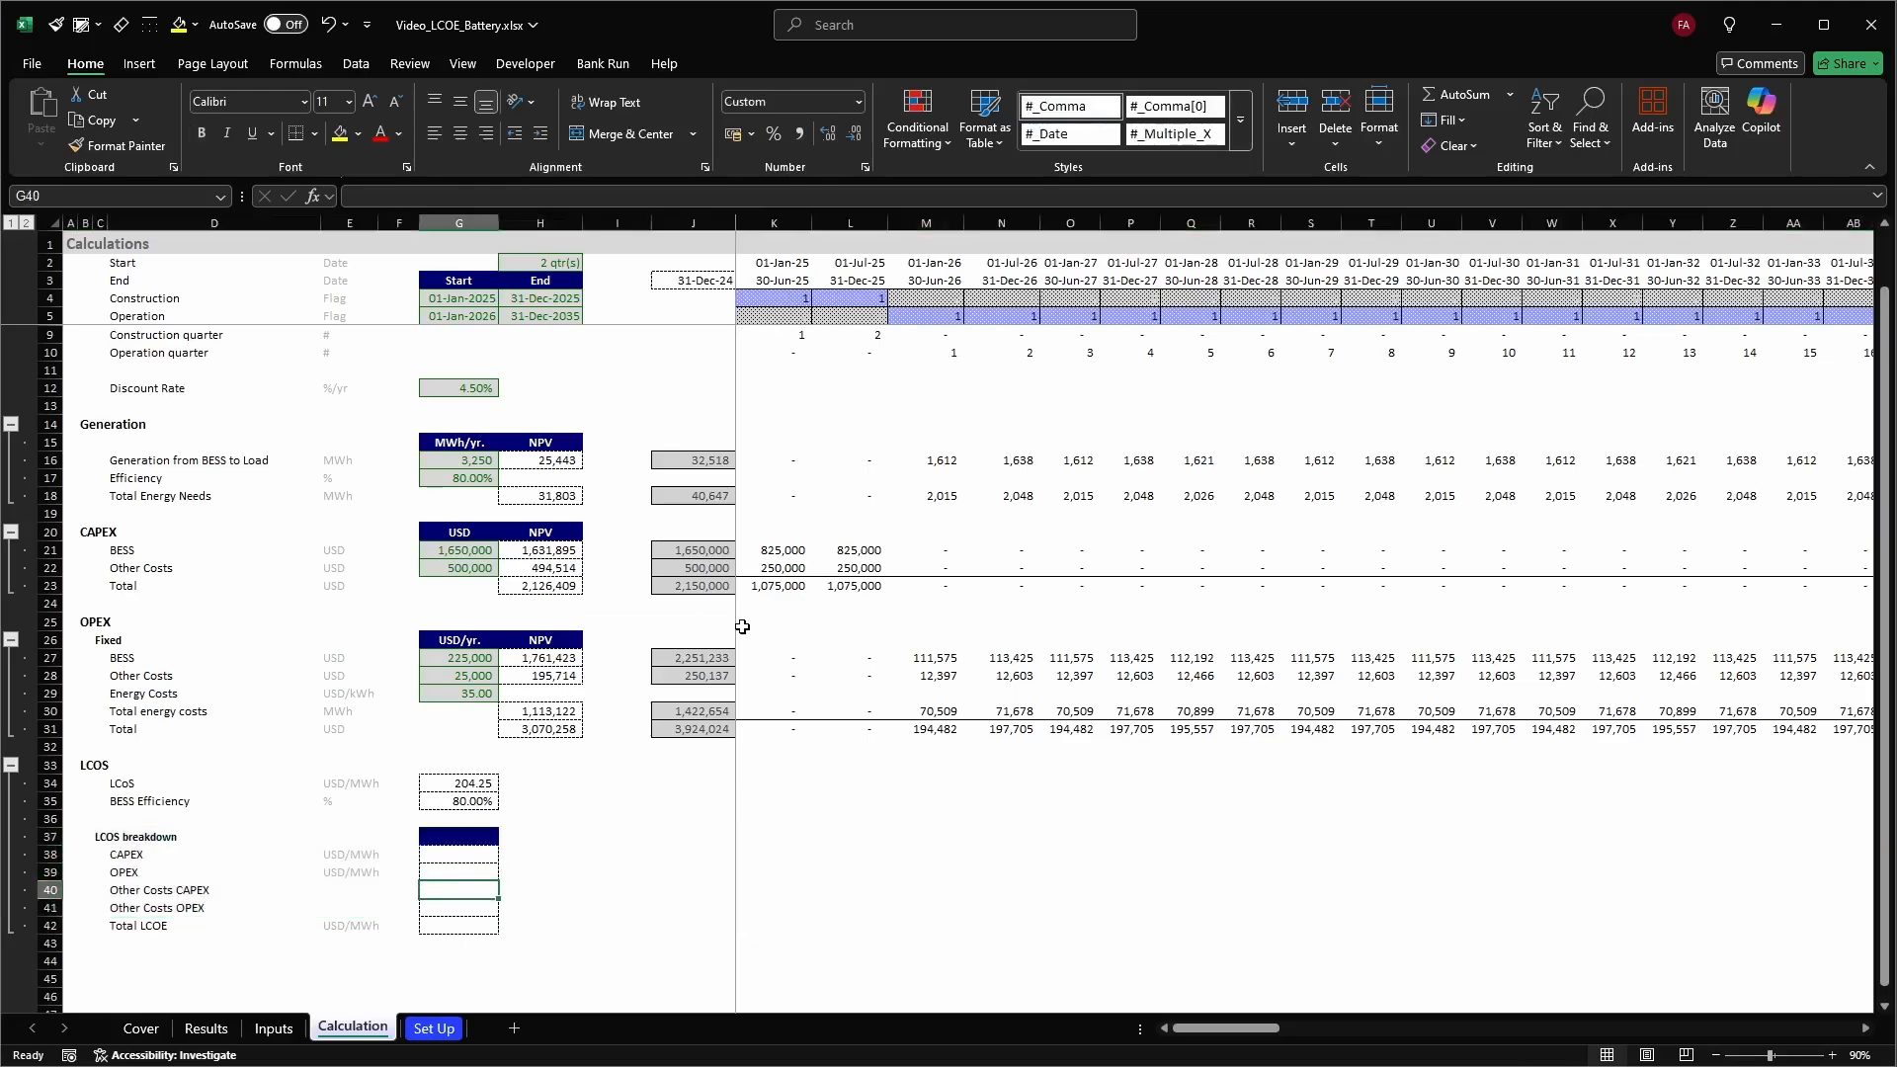
key("Up")
key("Up")
key("Down")
key("Down")
key("Down")
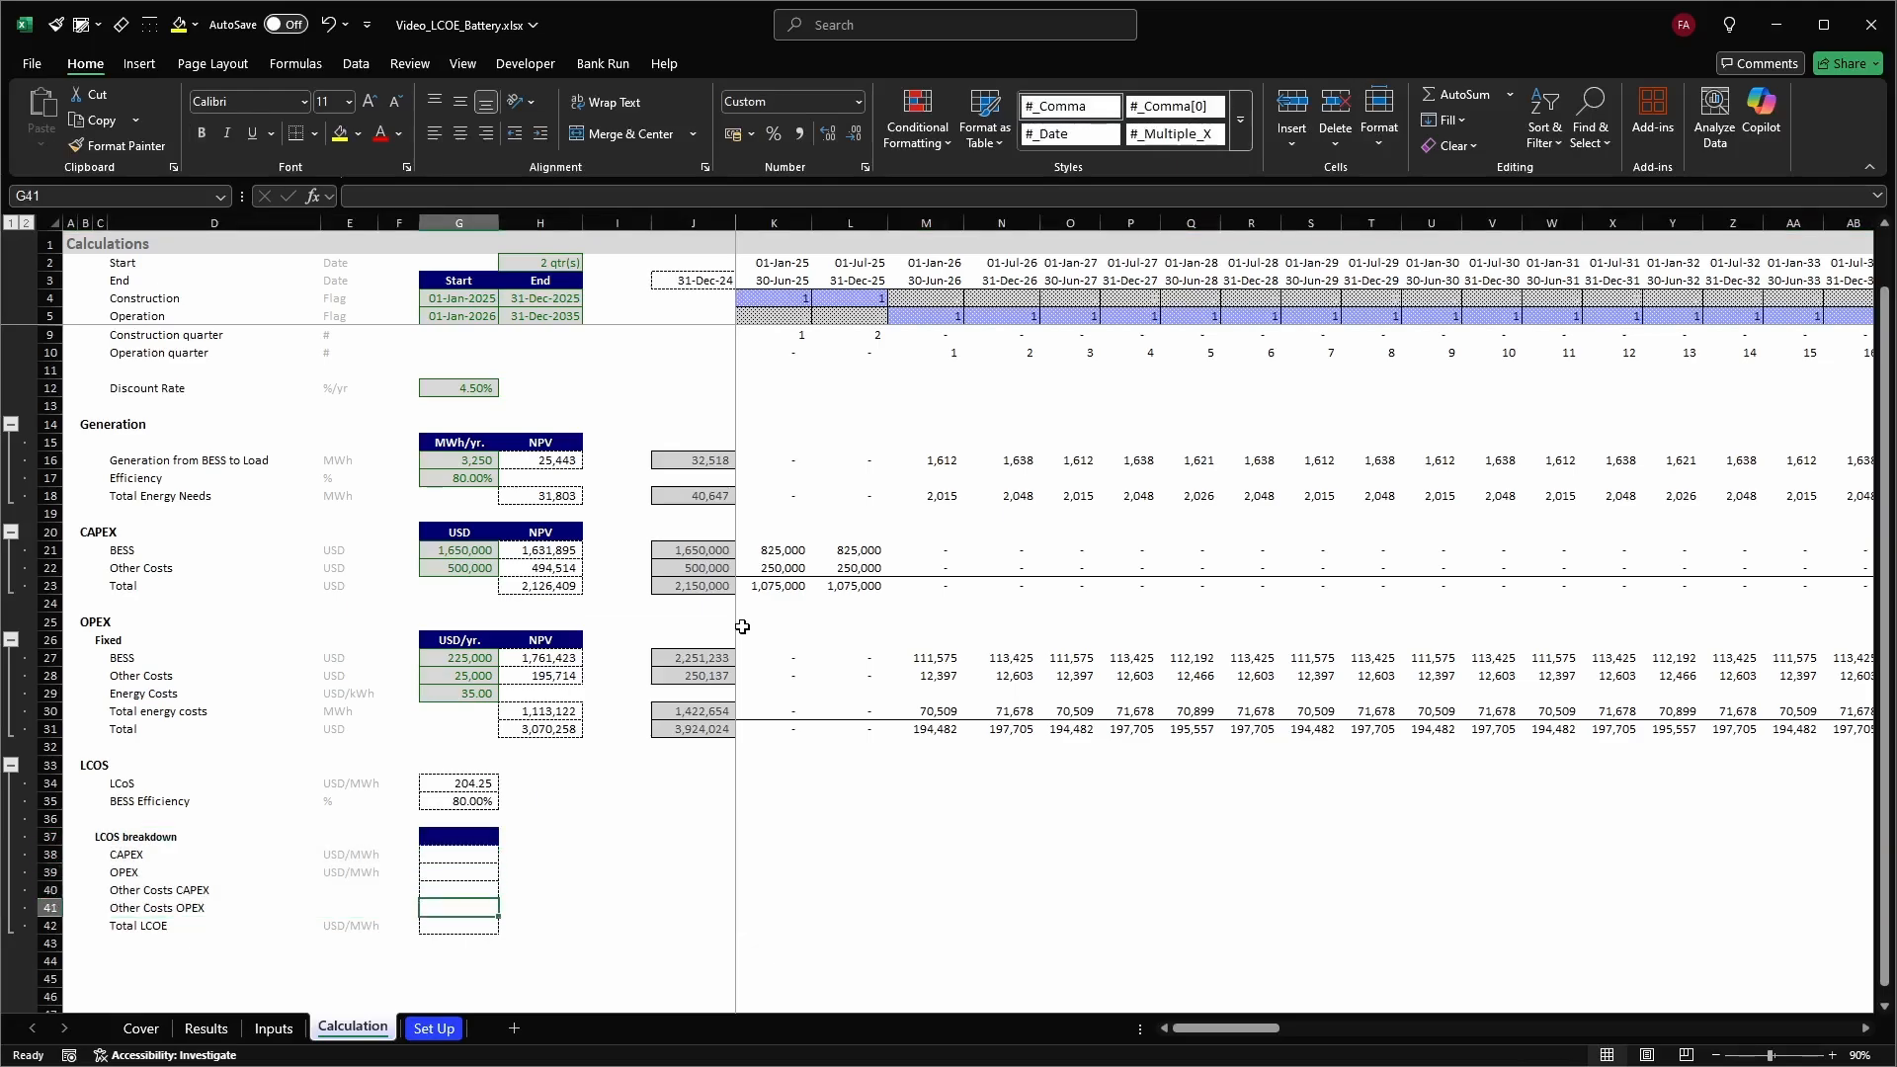
key("Up")
key("Up")
key("Up")
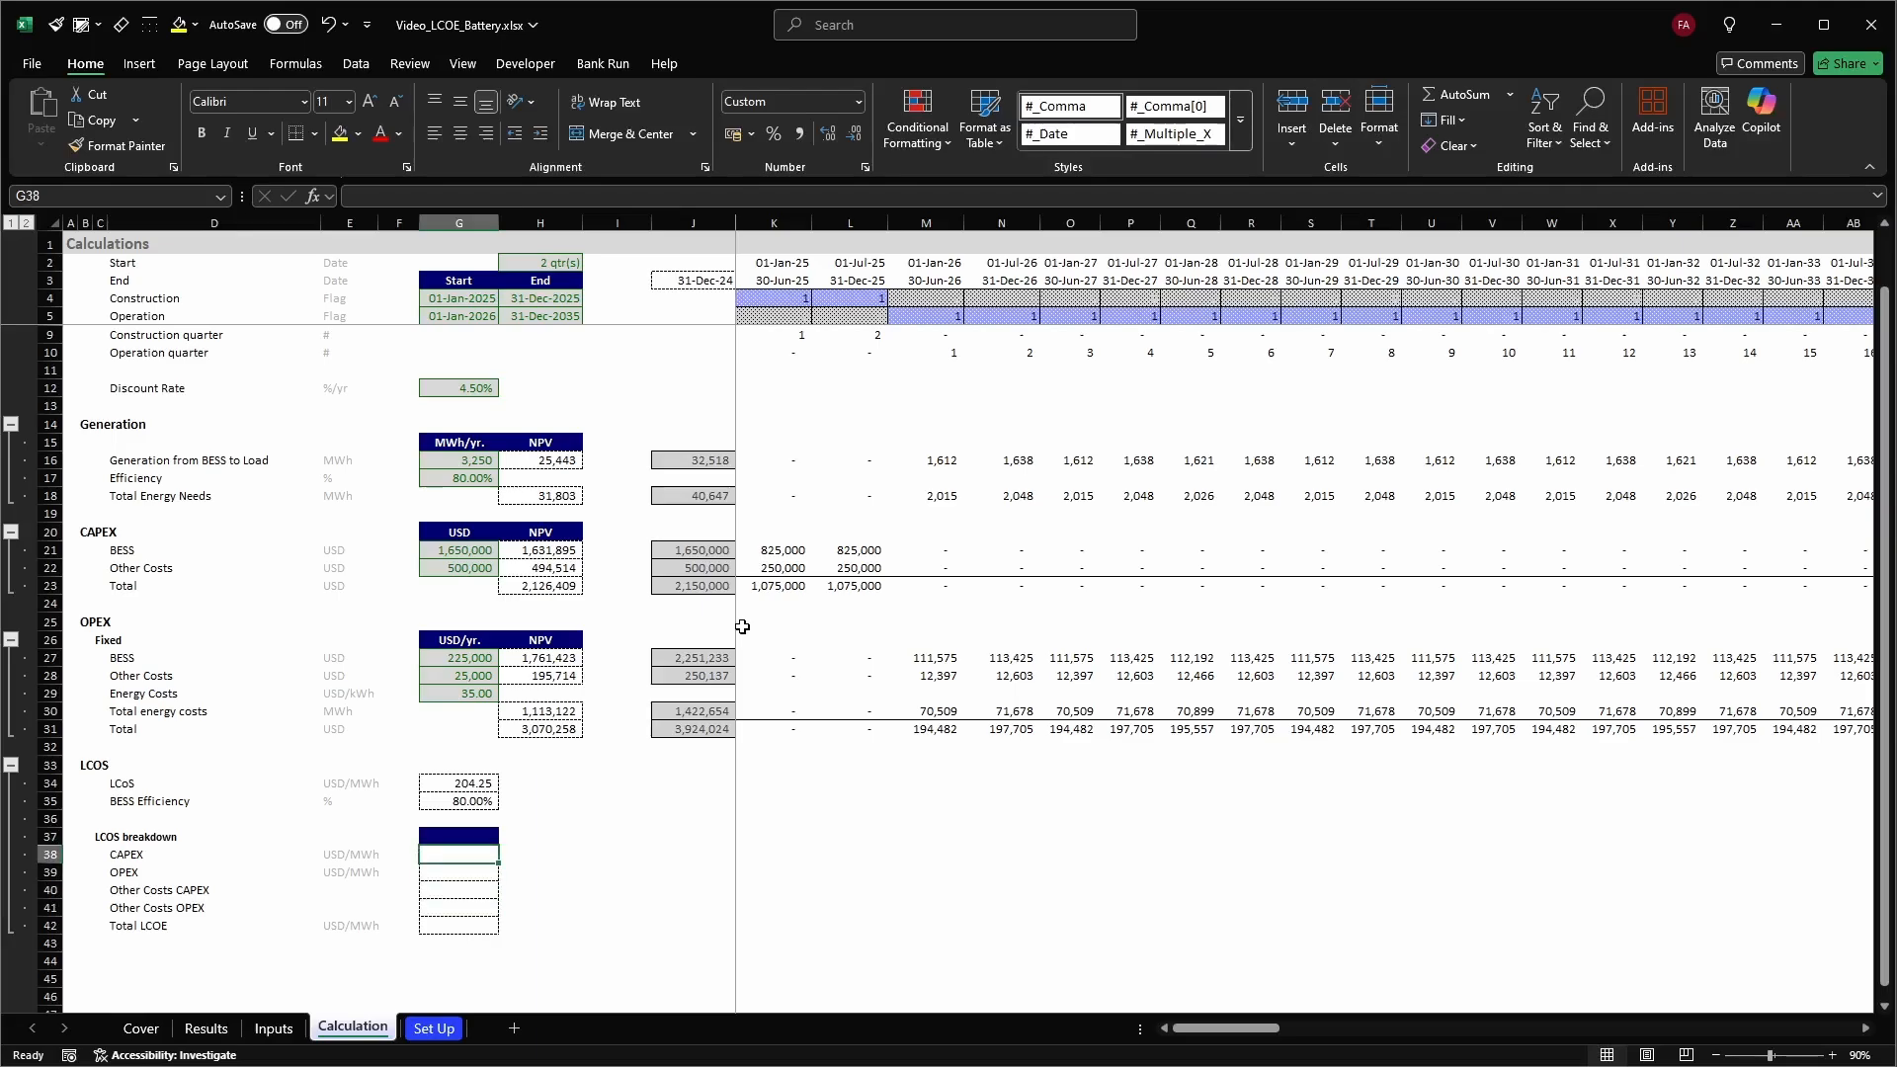
type("=")
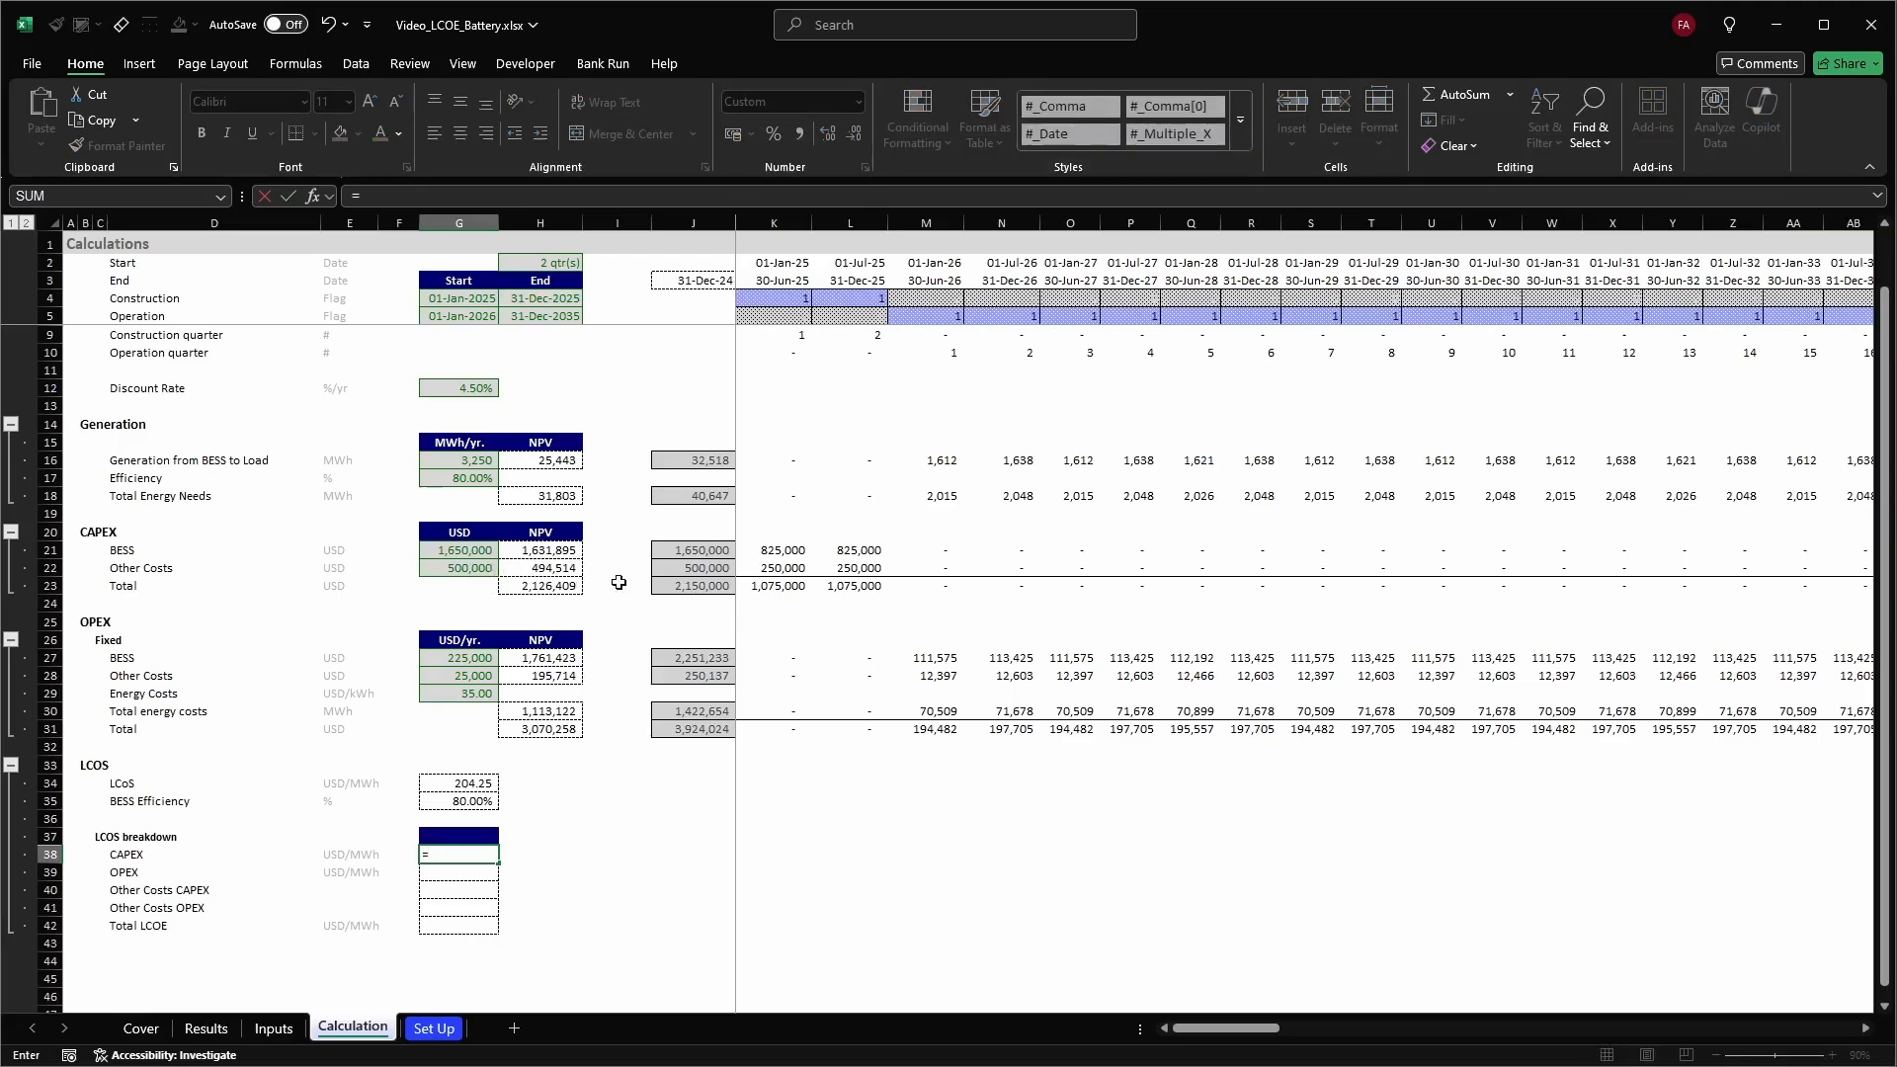
key("Escape")
Rename the breakdown labels in D38 and D39 as BESS CAPEX and BESS OPEX
left_click(148, 856)
key("F2")
key("Home")
type("BESS")
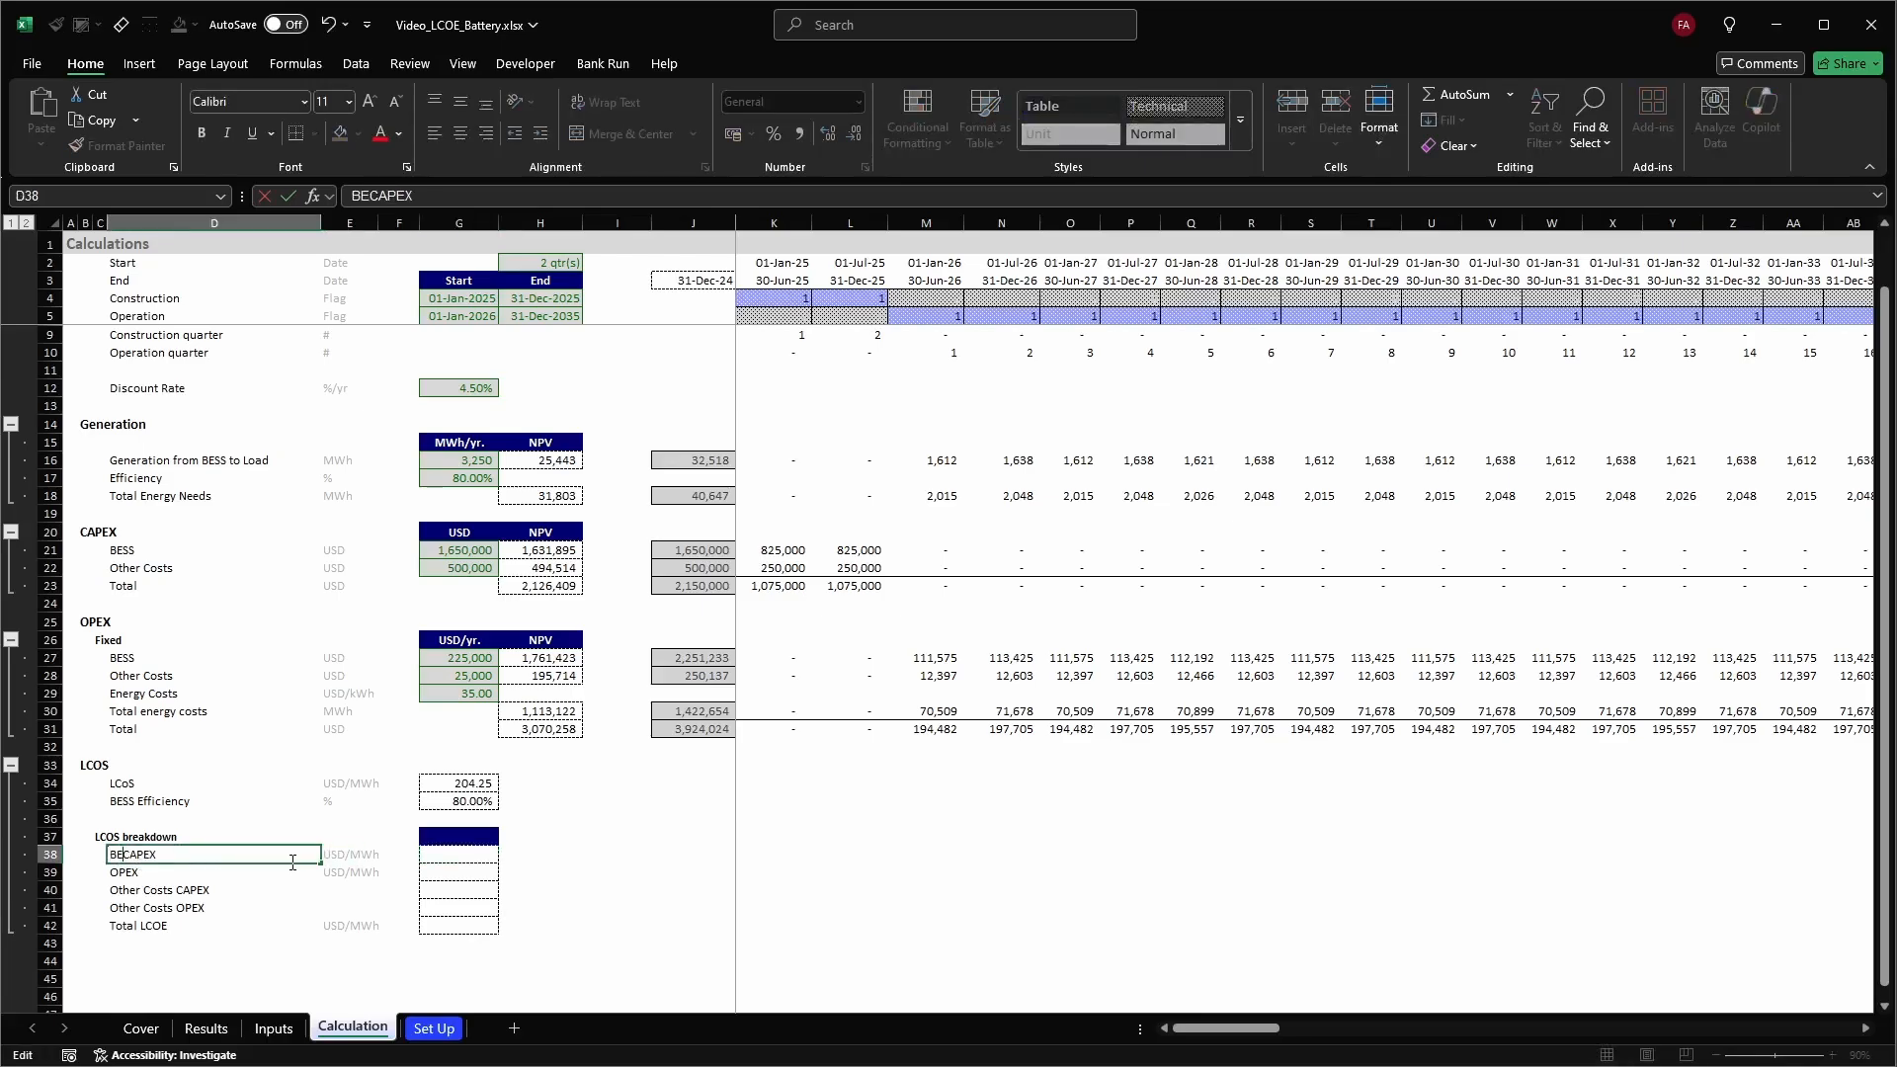
key("Return")
key("F2")
key("Home")
type("BESS")
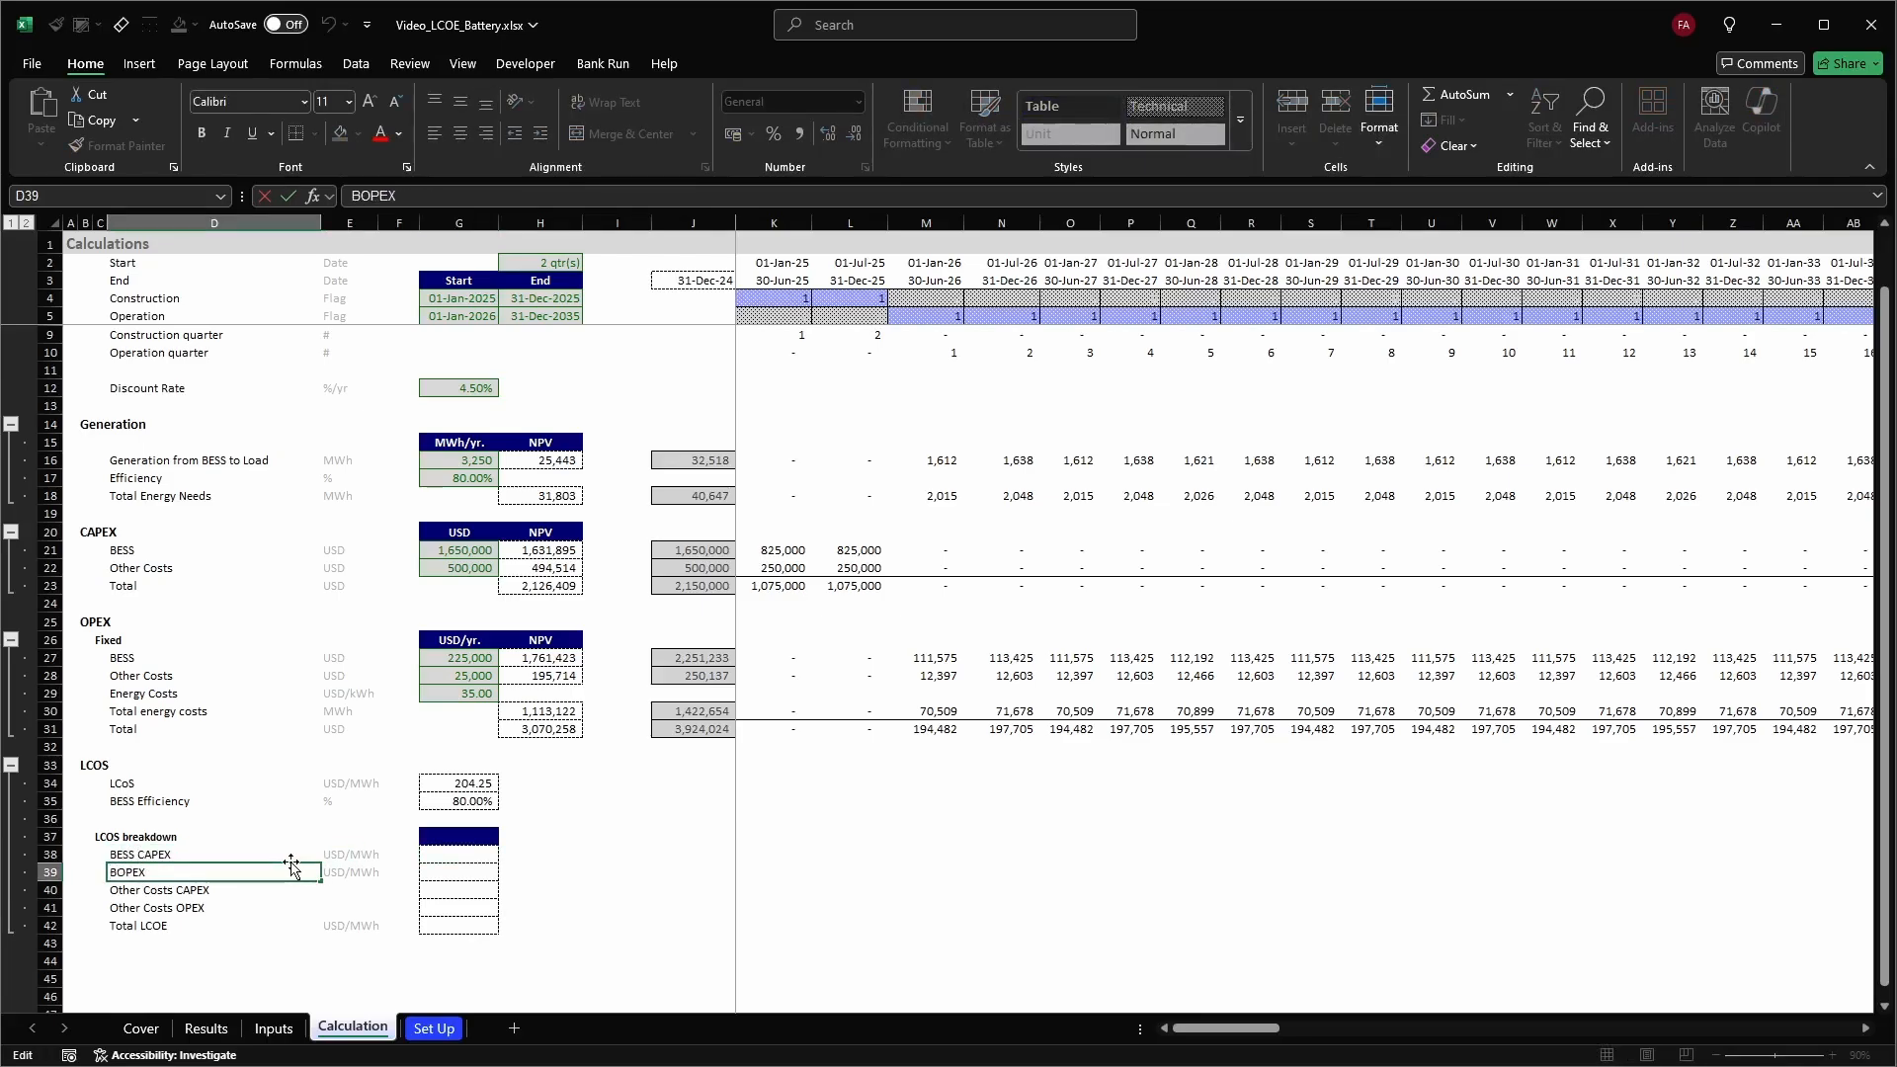
key("Return")
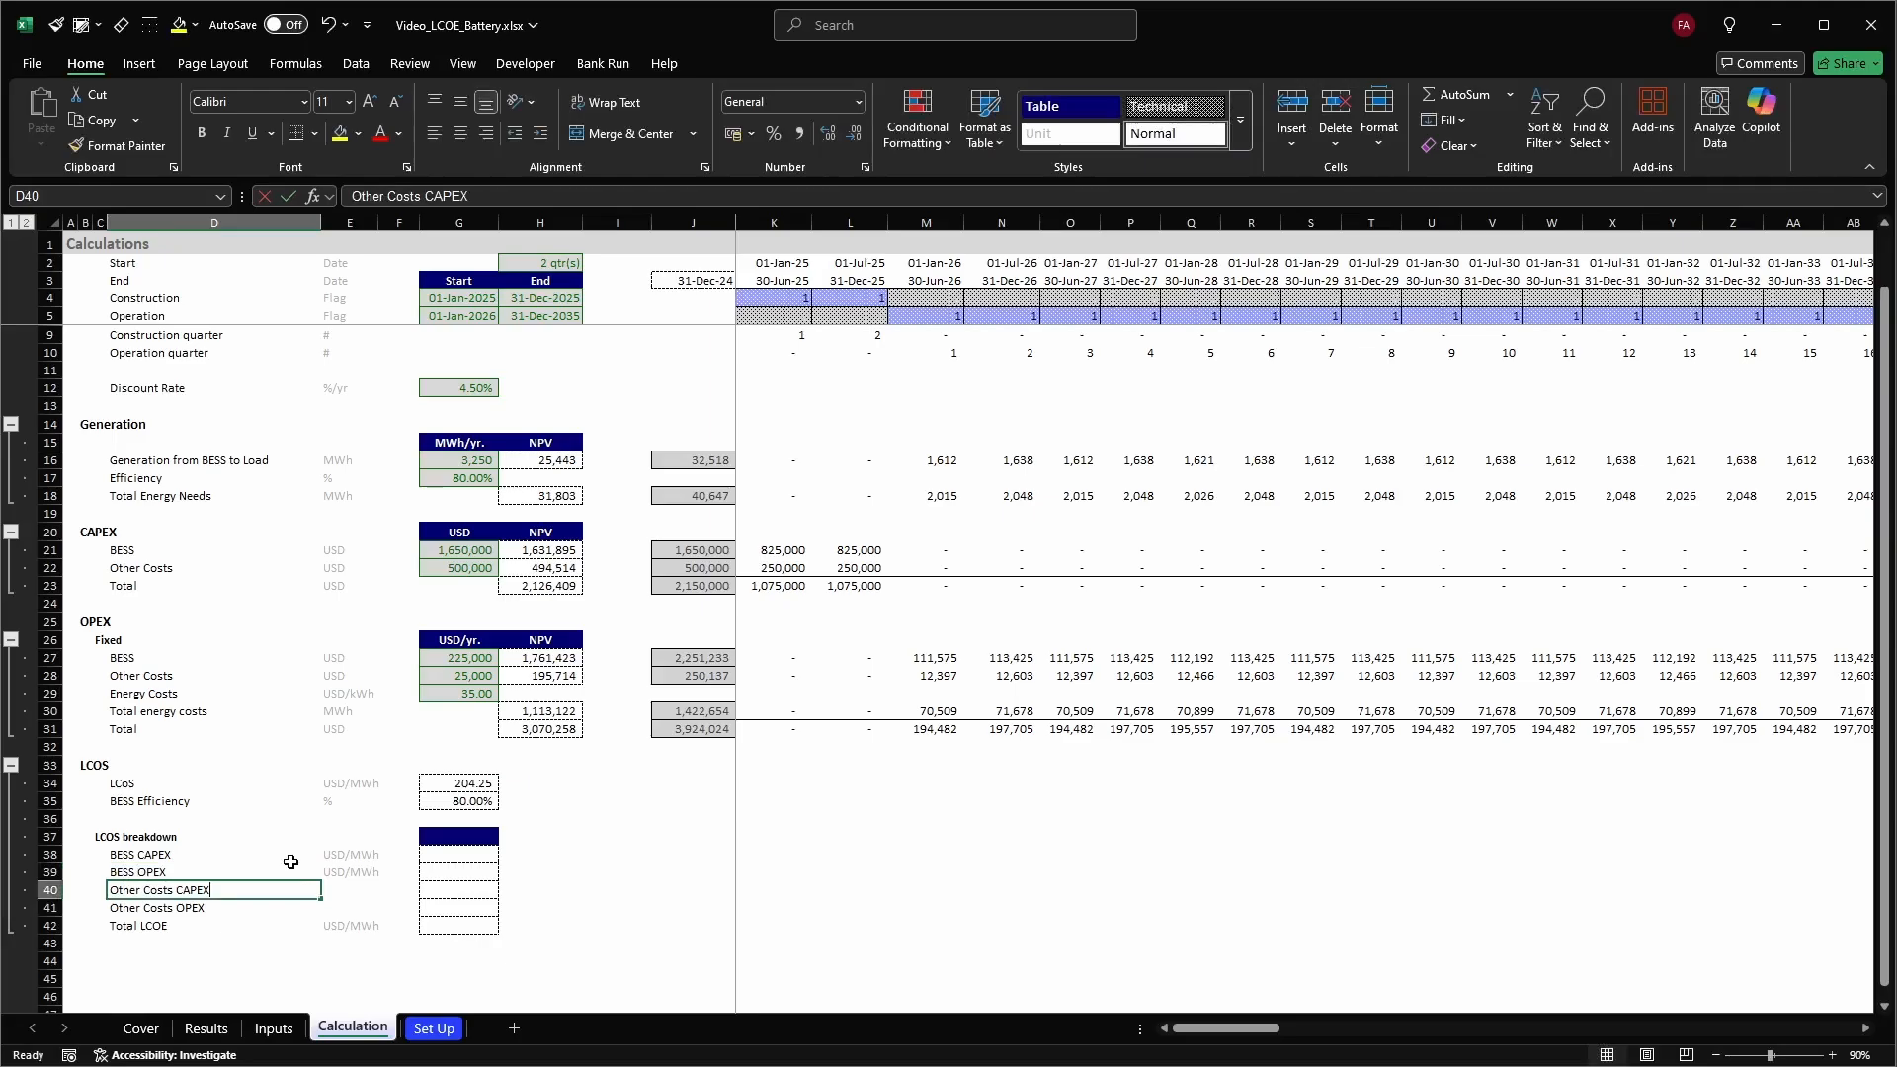
Insert a row above Other Costs CAPEX in the LCOS breakdown and label it "Electricty Charing costs"
key("F2")
key("Return")
key("F2")
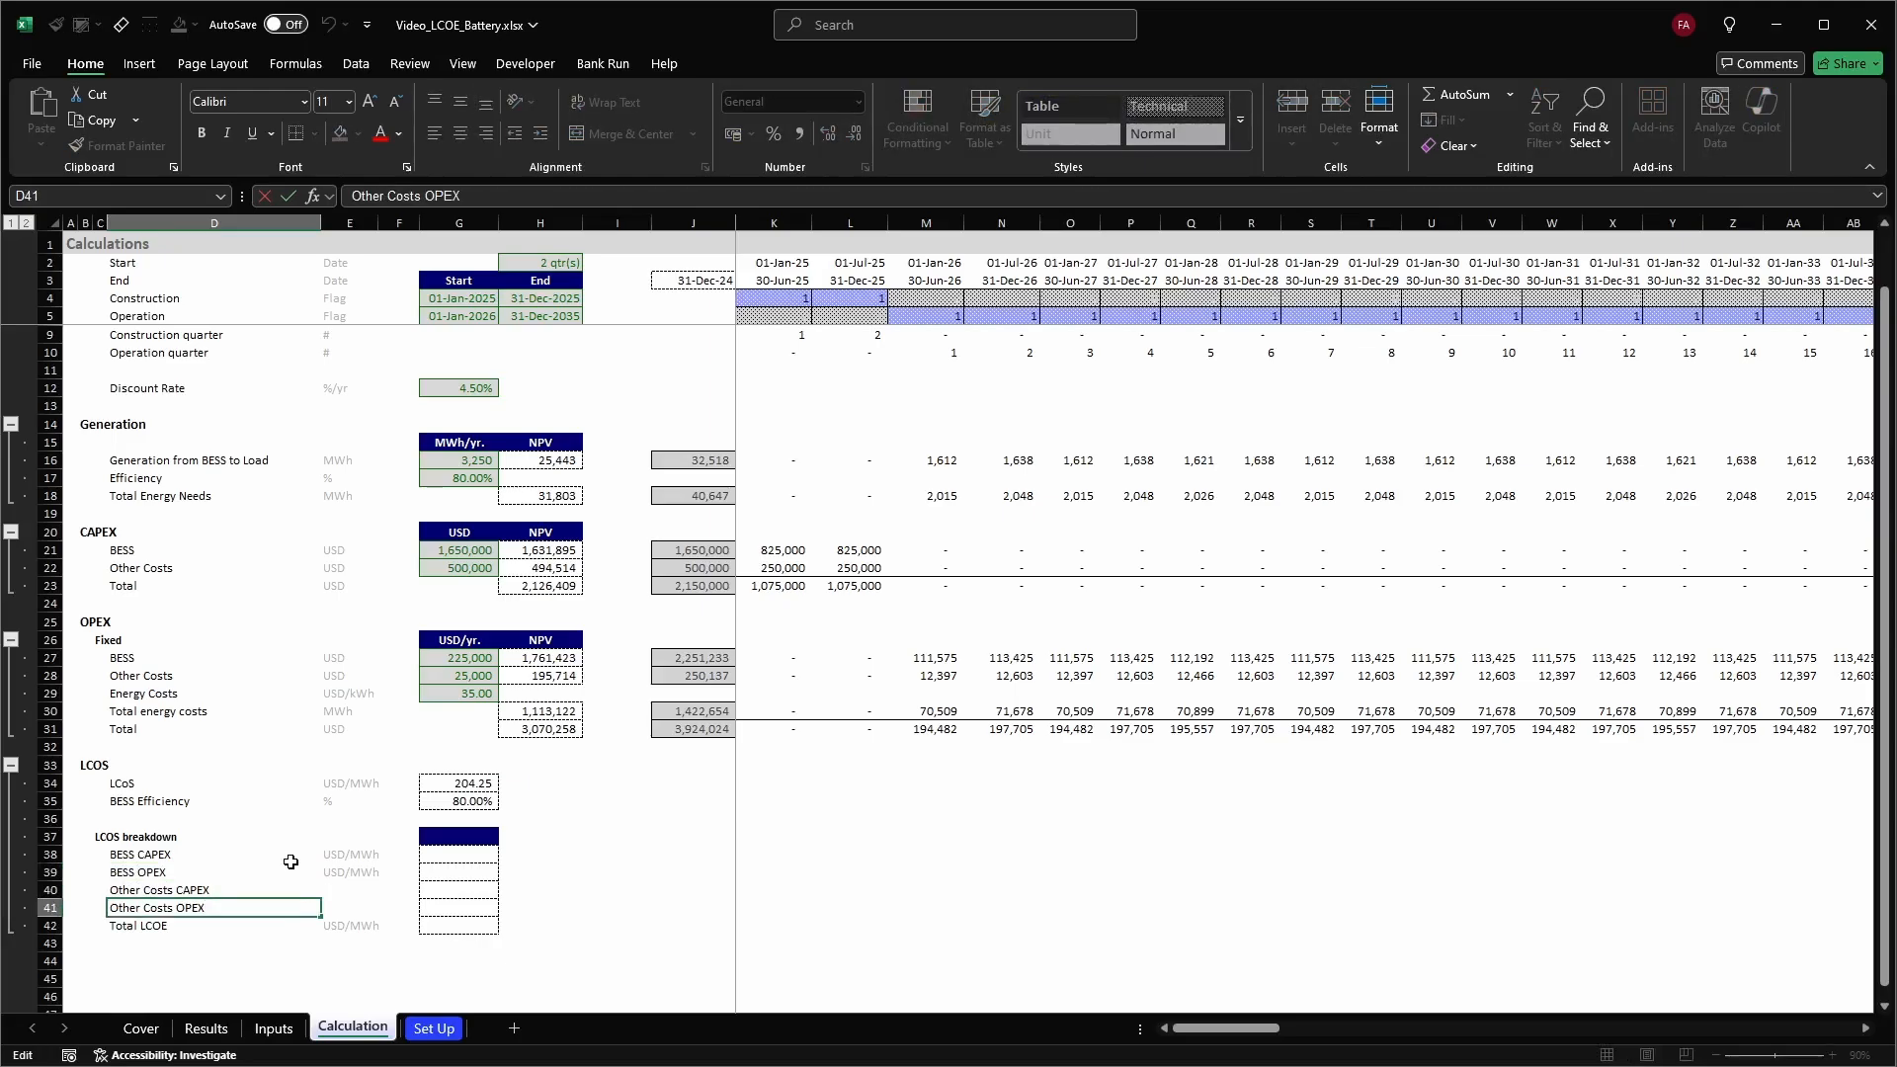
key("Escape")
key("Up")
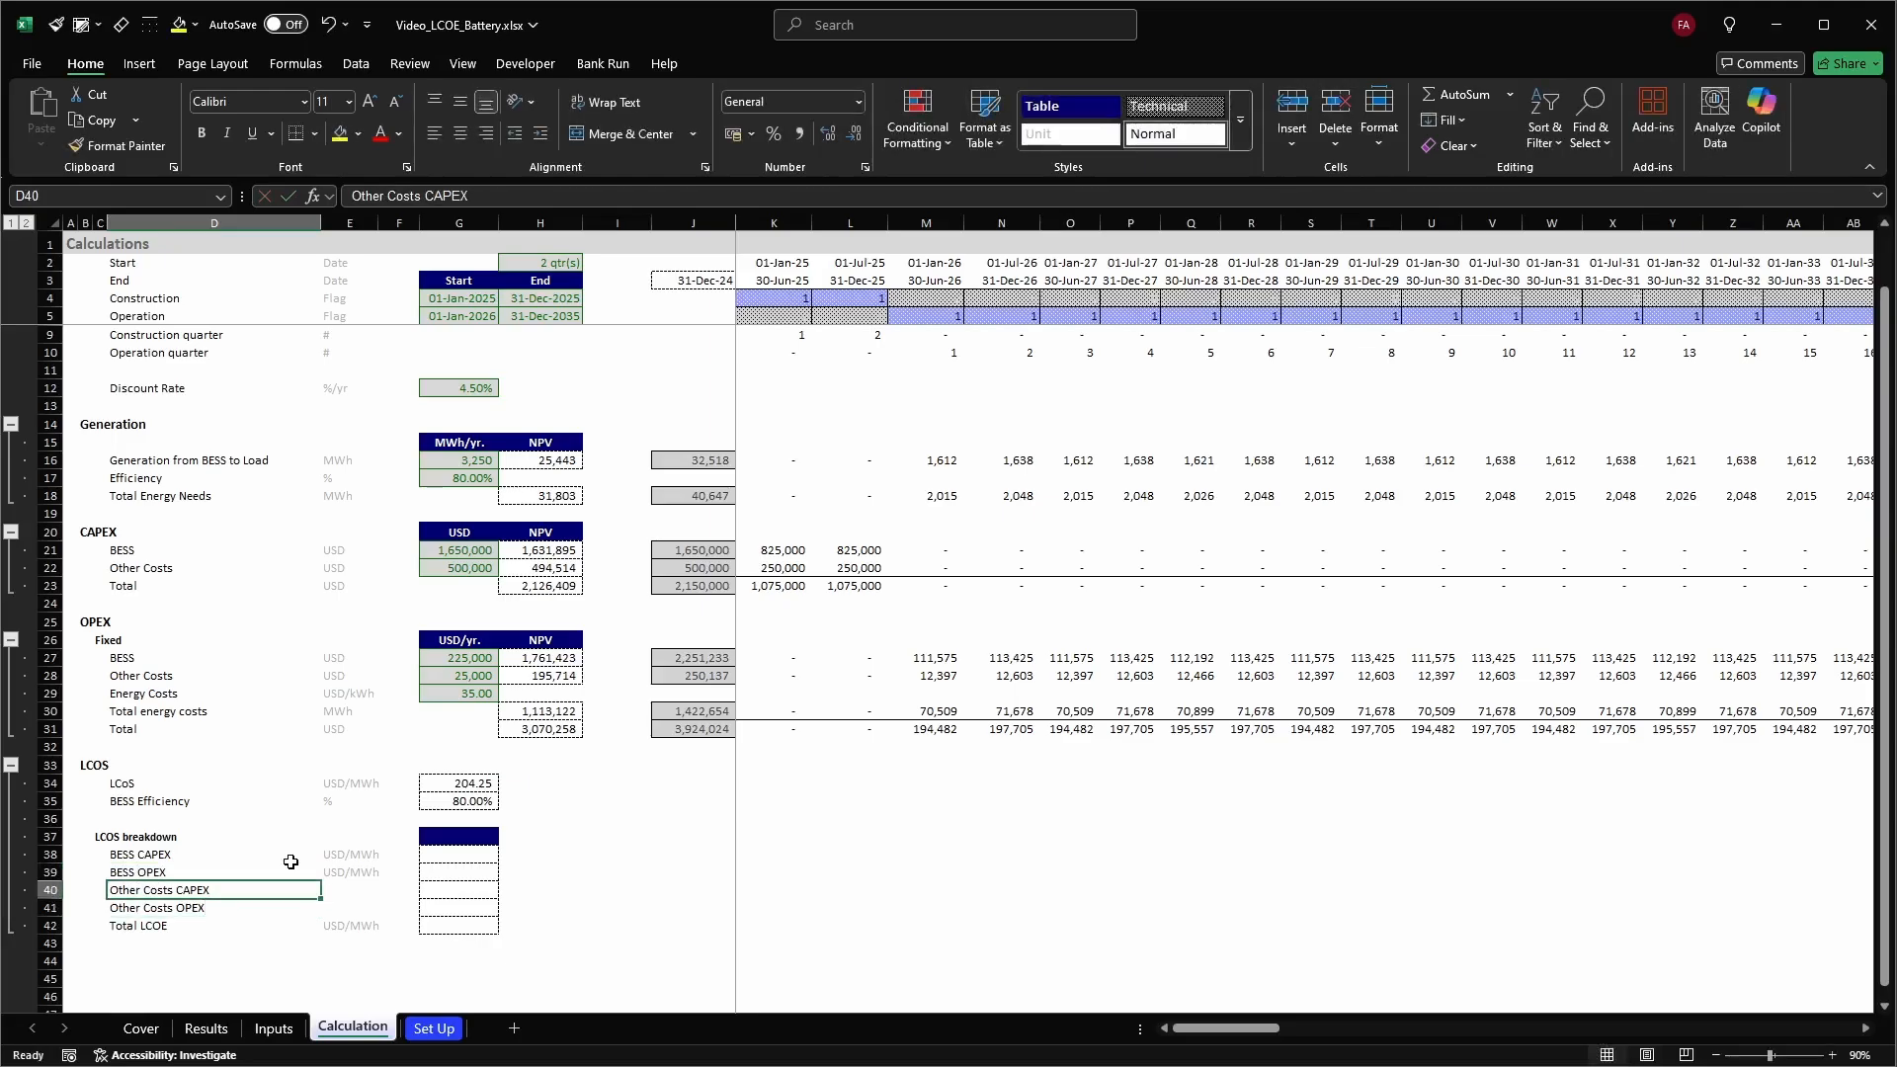
key("Down")
key("Up")
key("shift+space")
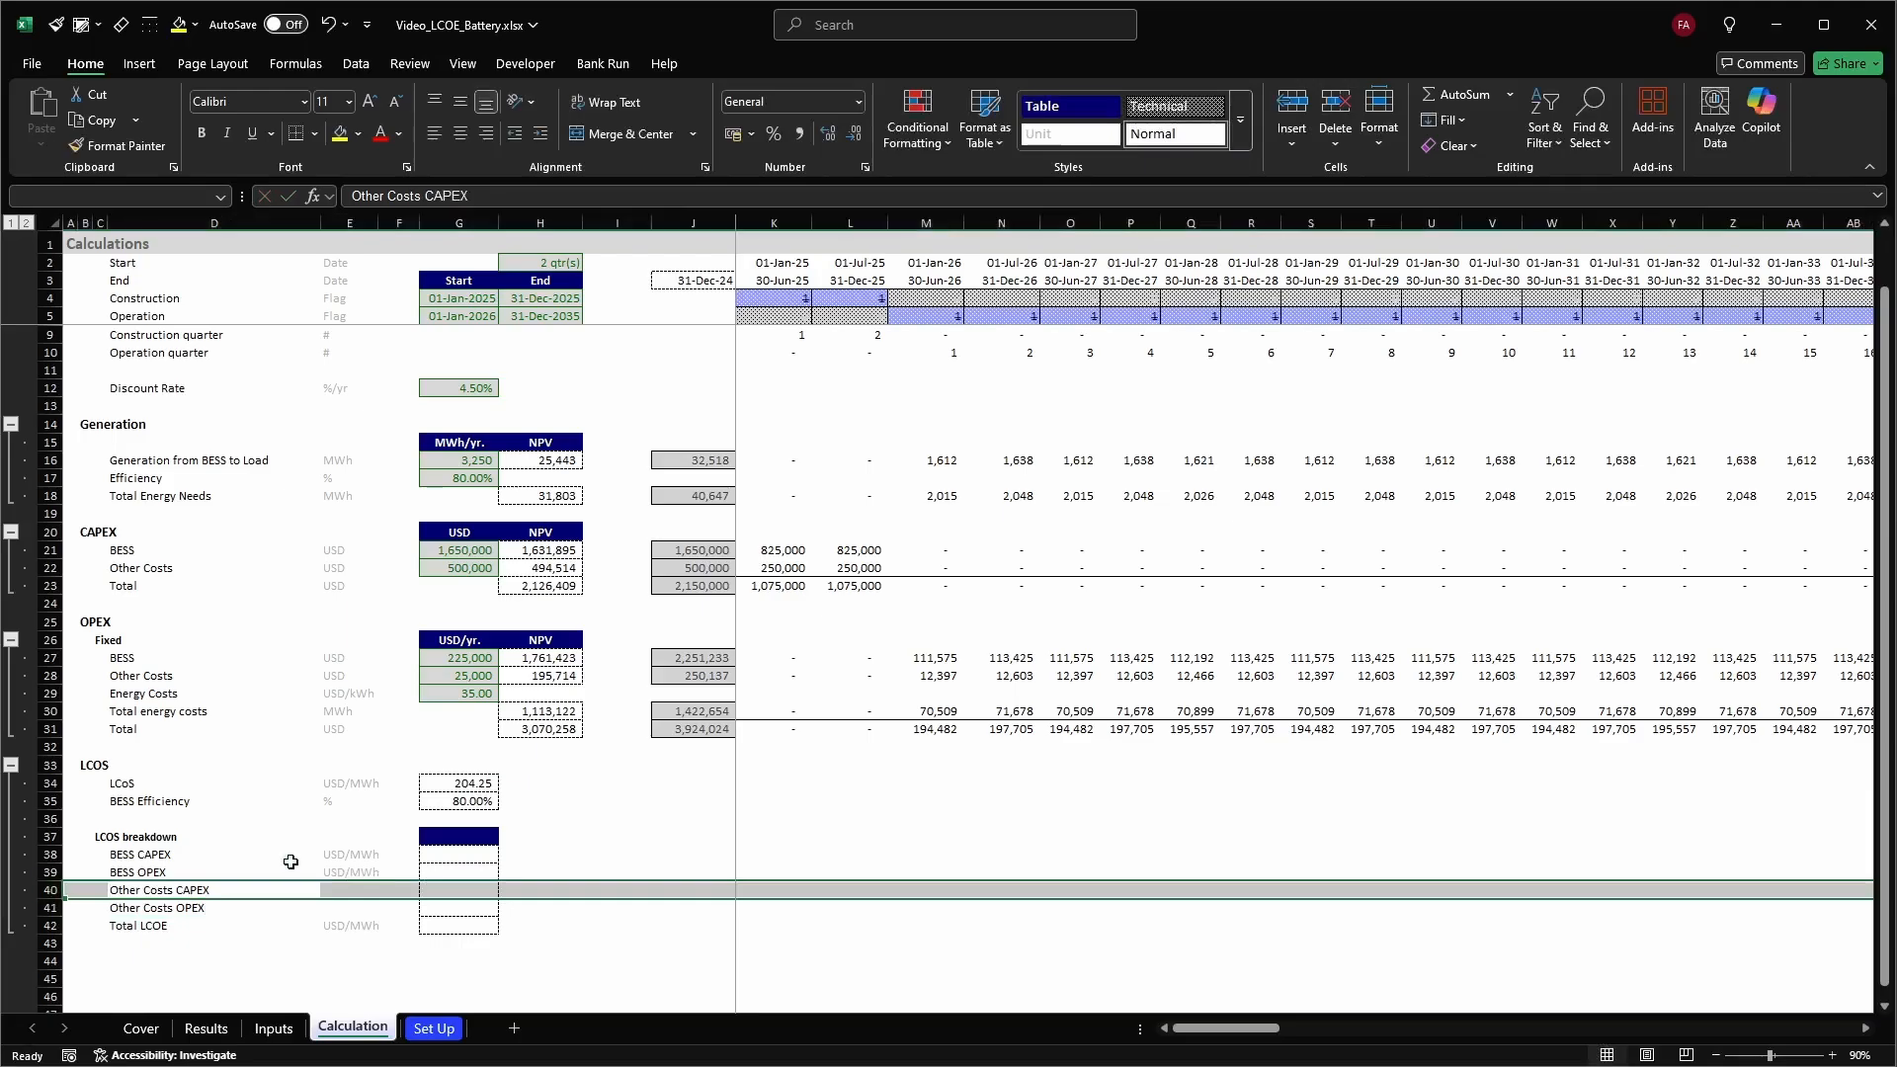
key("ctrl+shift+equal")
type("E")
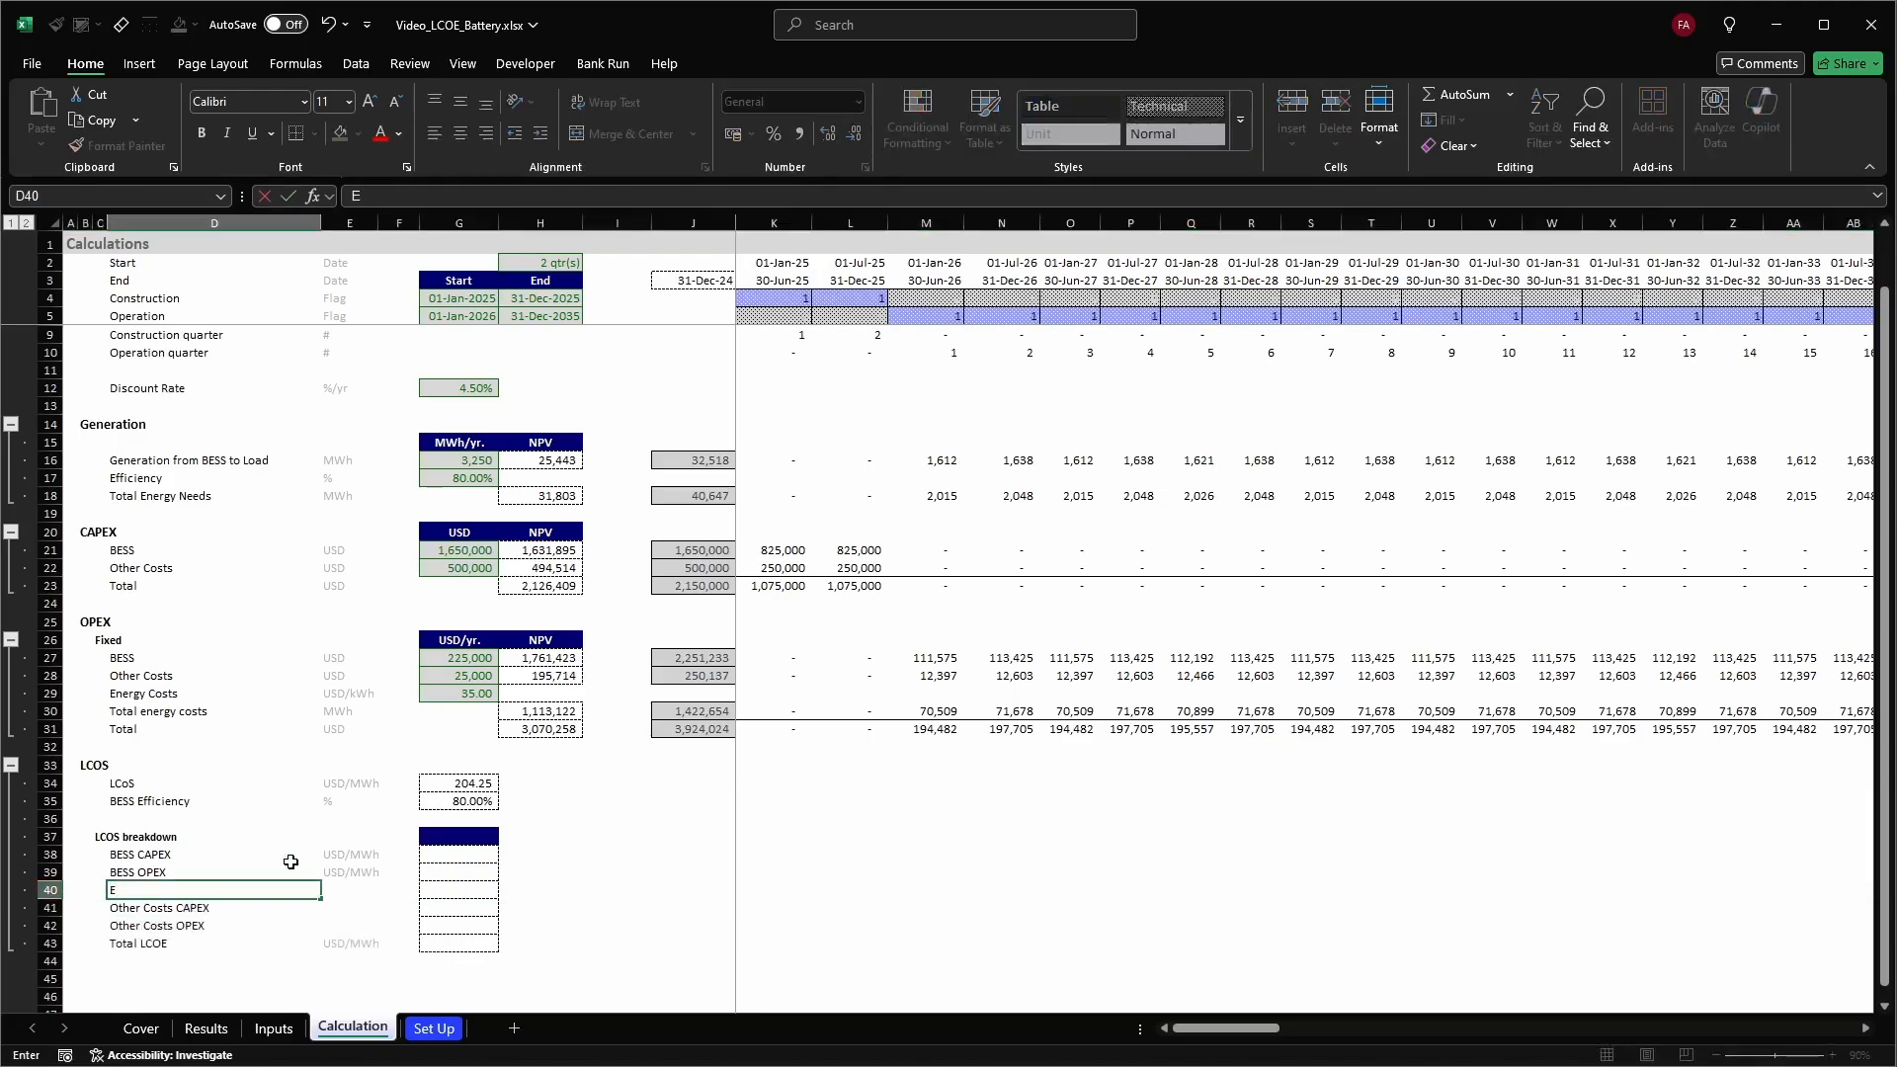
type("nerlectricty Charing costs")
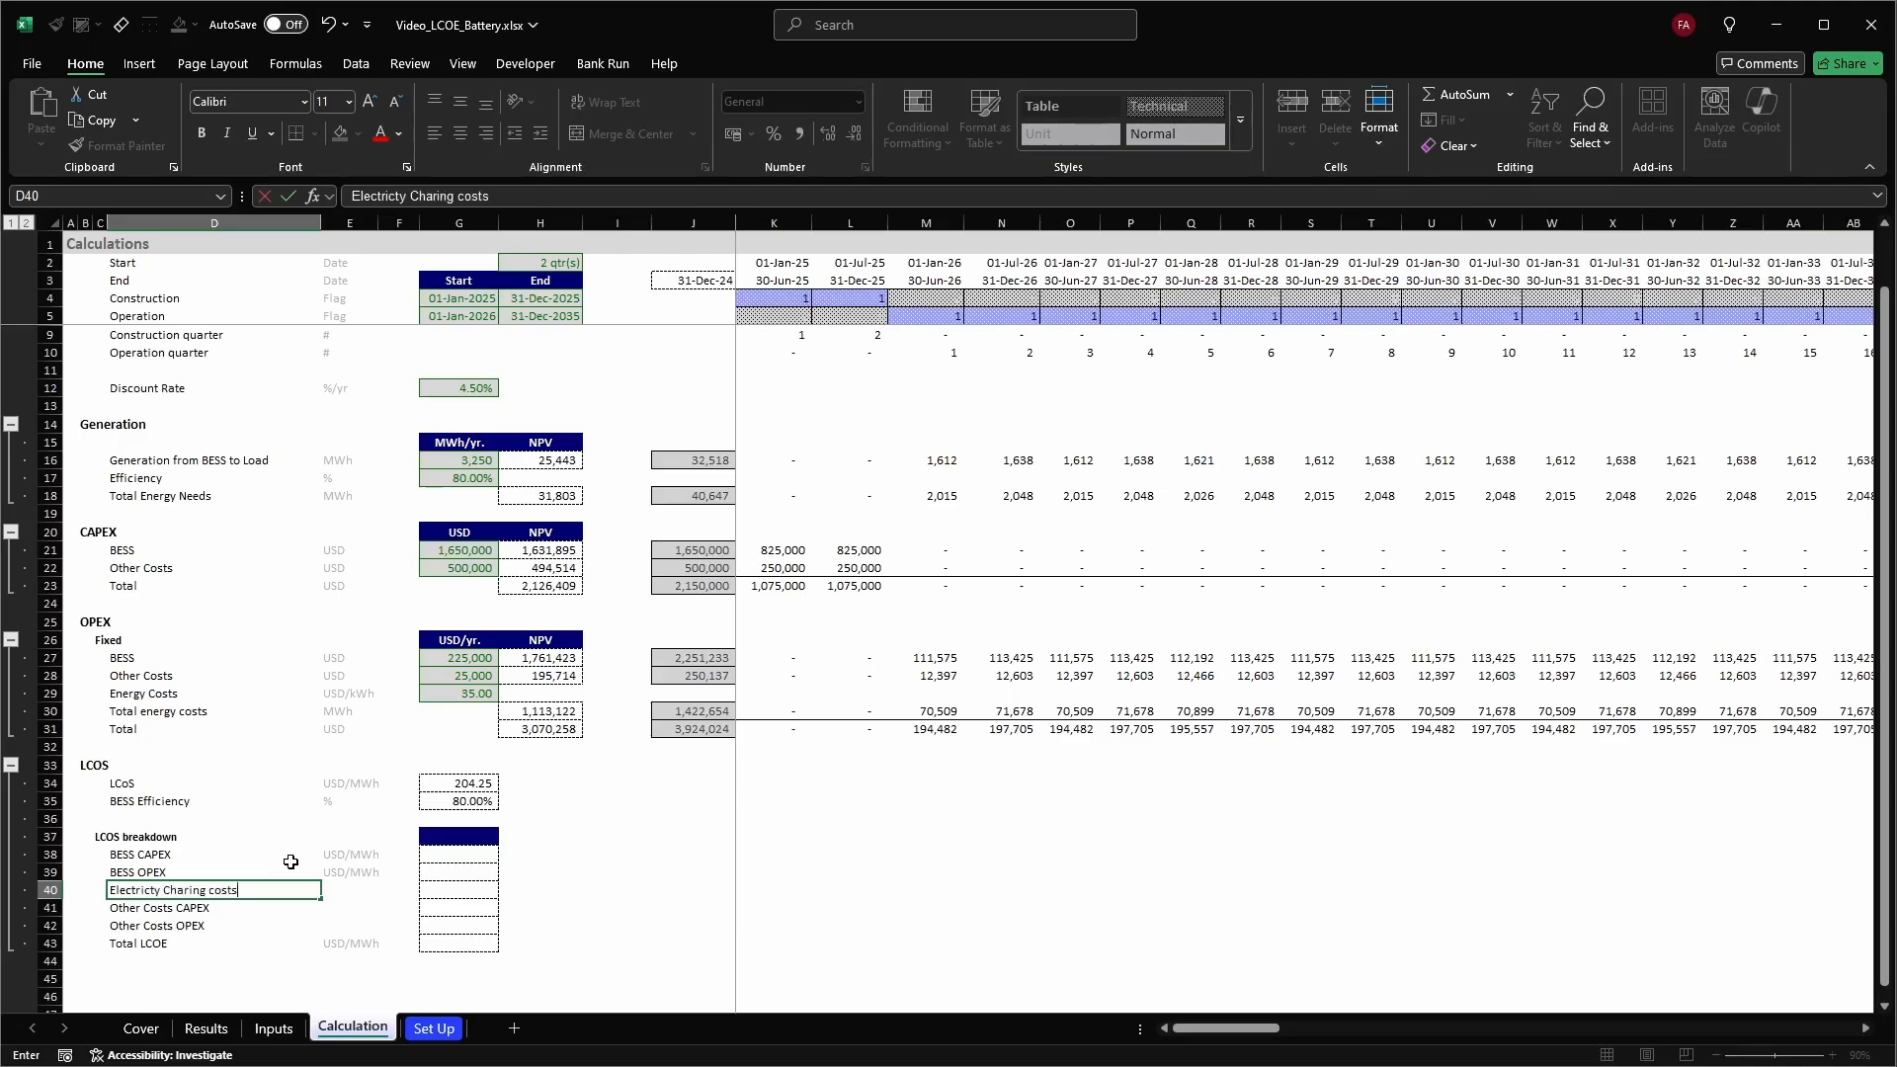
key("Return")
Fill the USD/MWh unit from E39 down through E43
key("Up")
key("Right")
key("Up")
key("shift+Down")
key("shift+Down")
key("shift+Down")
key("shift+Down")
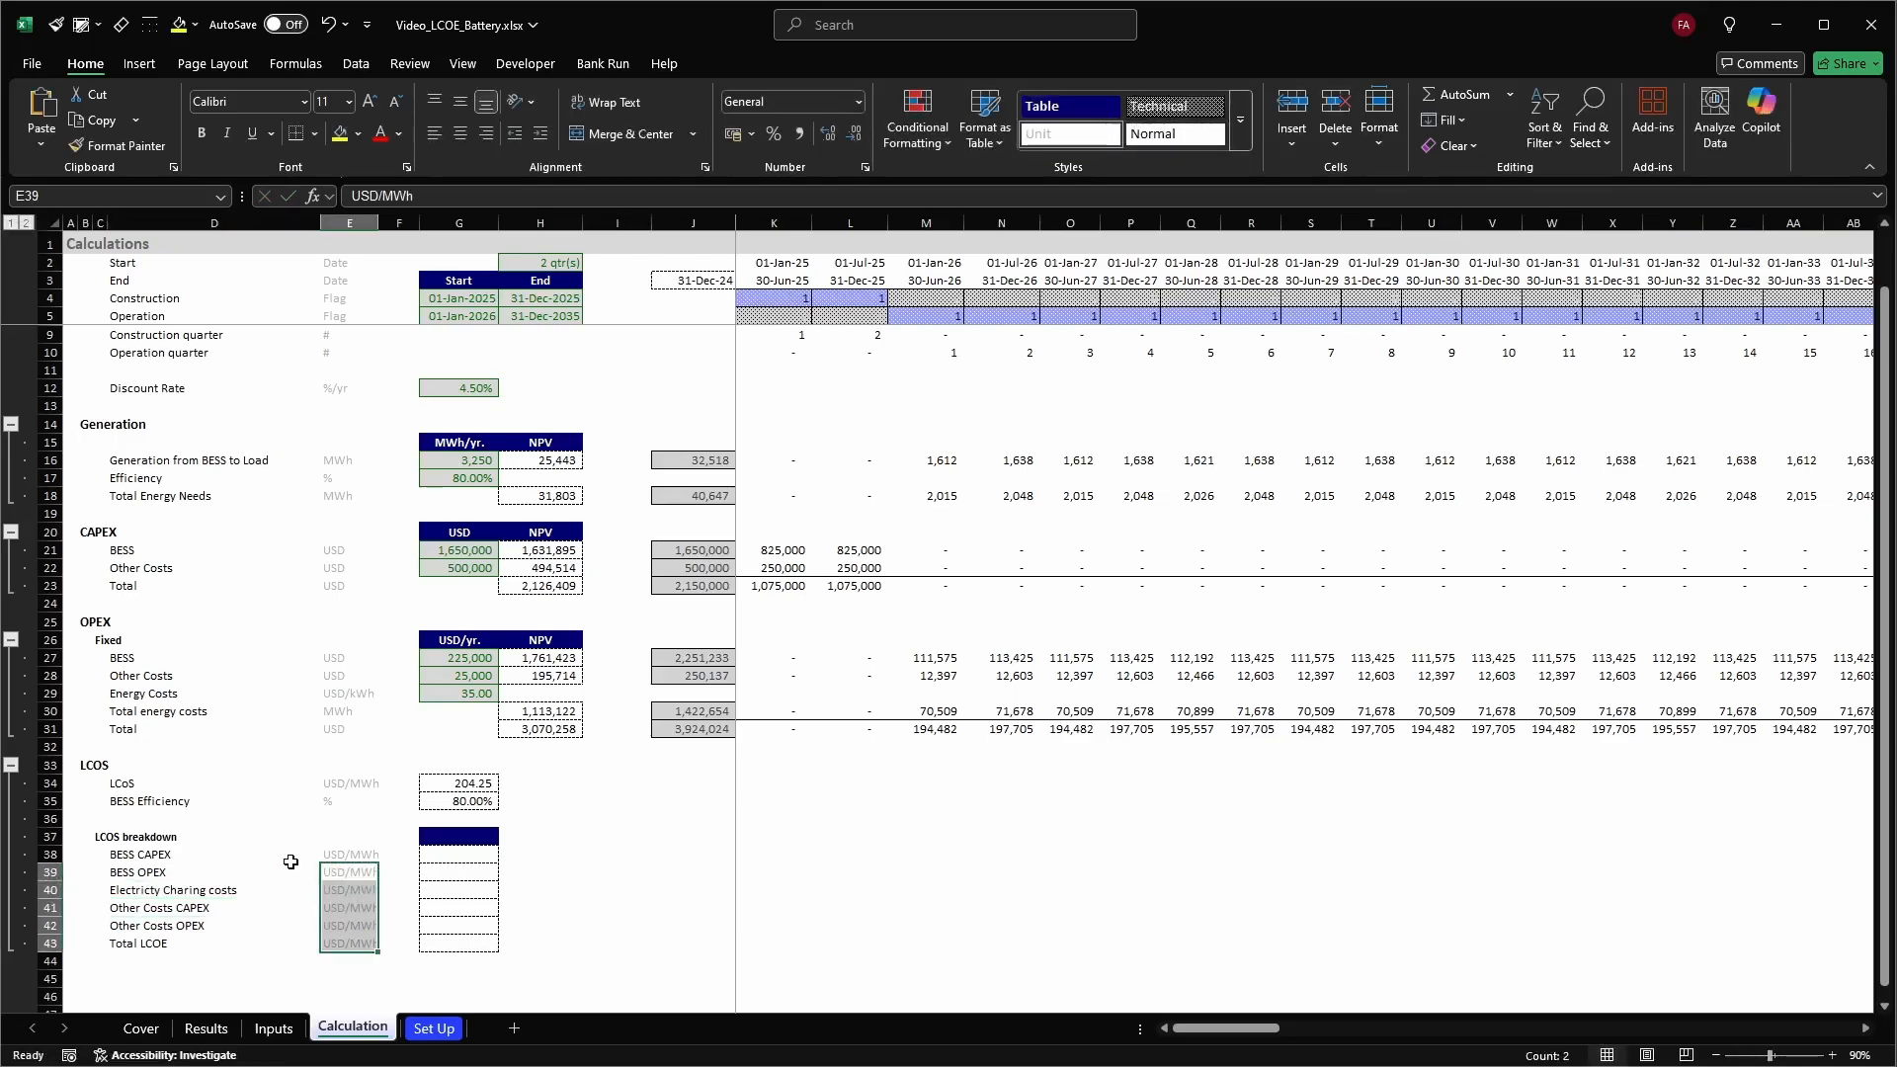
key("ctrl+d")
Enter the BESS CAPEX breakdown formula =H21/H16 in G38
key("Right")
key("Right")
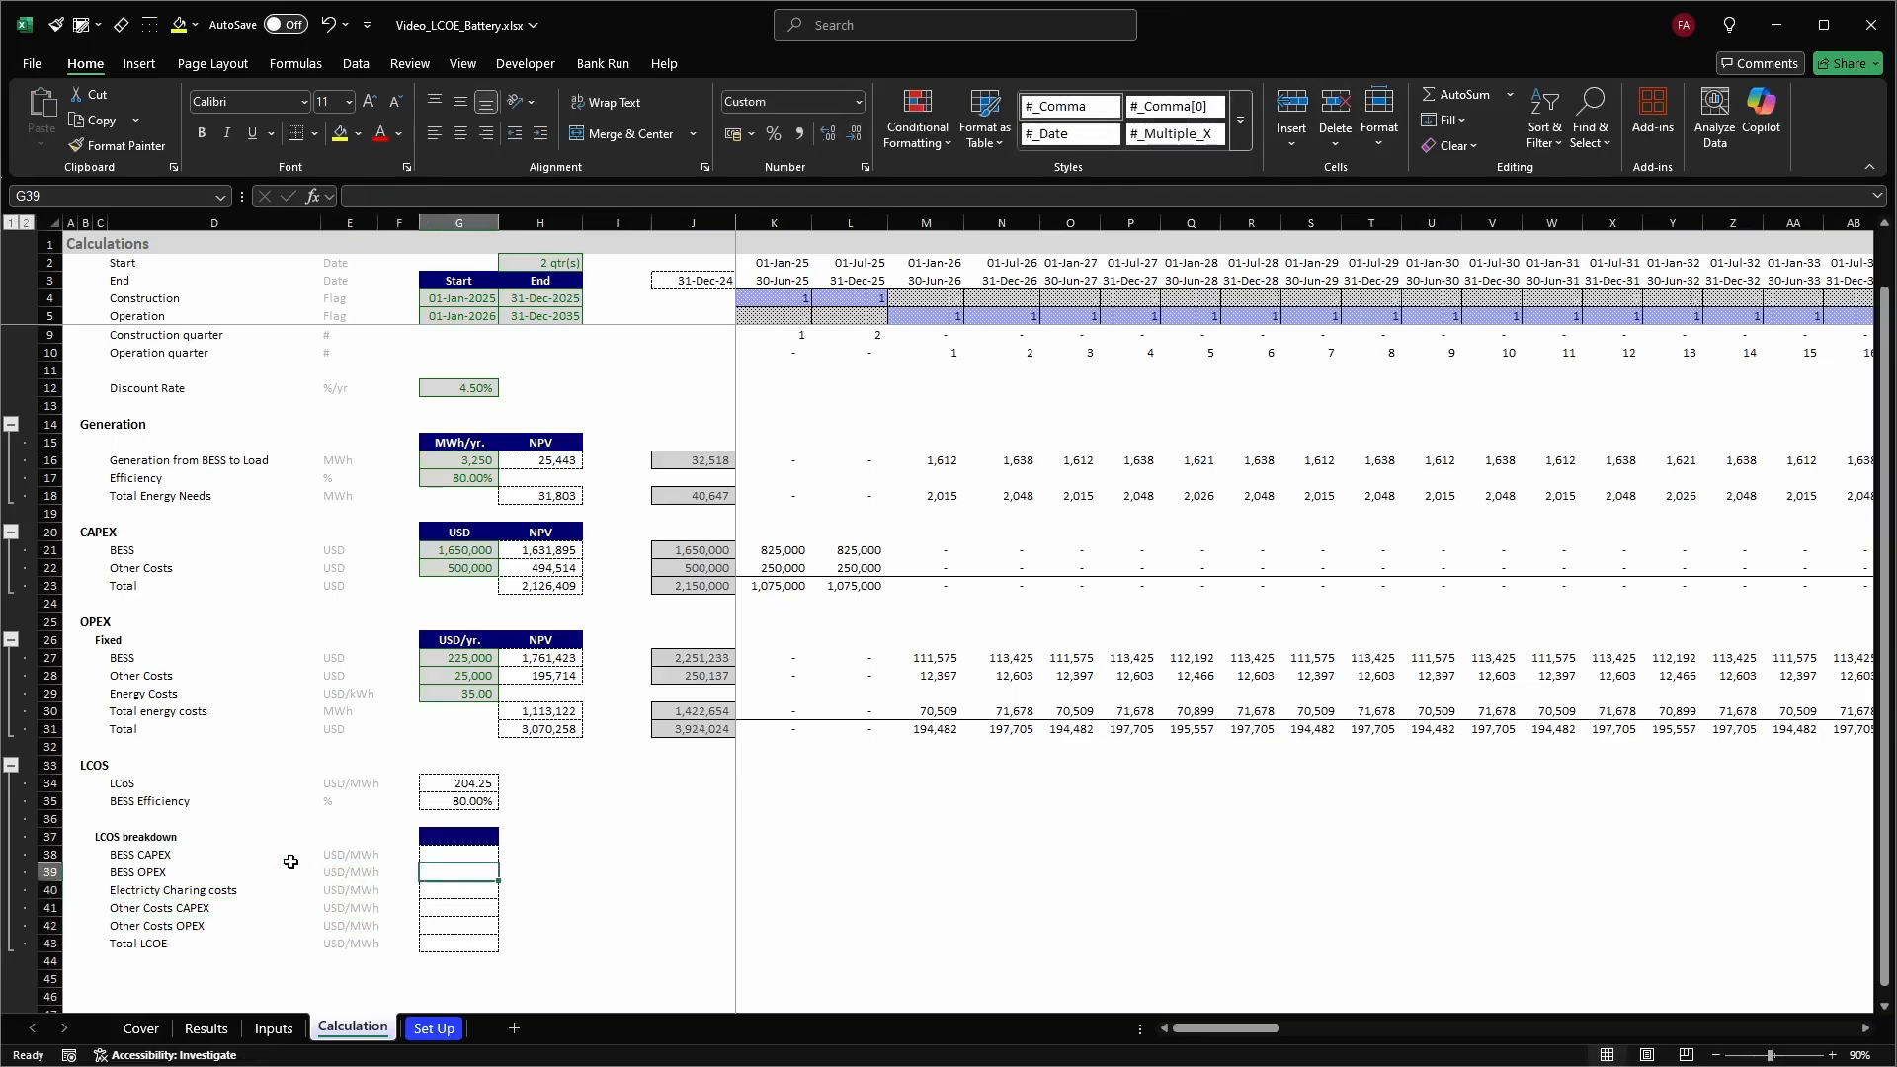
key("Up")
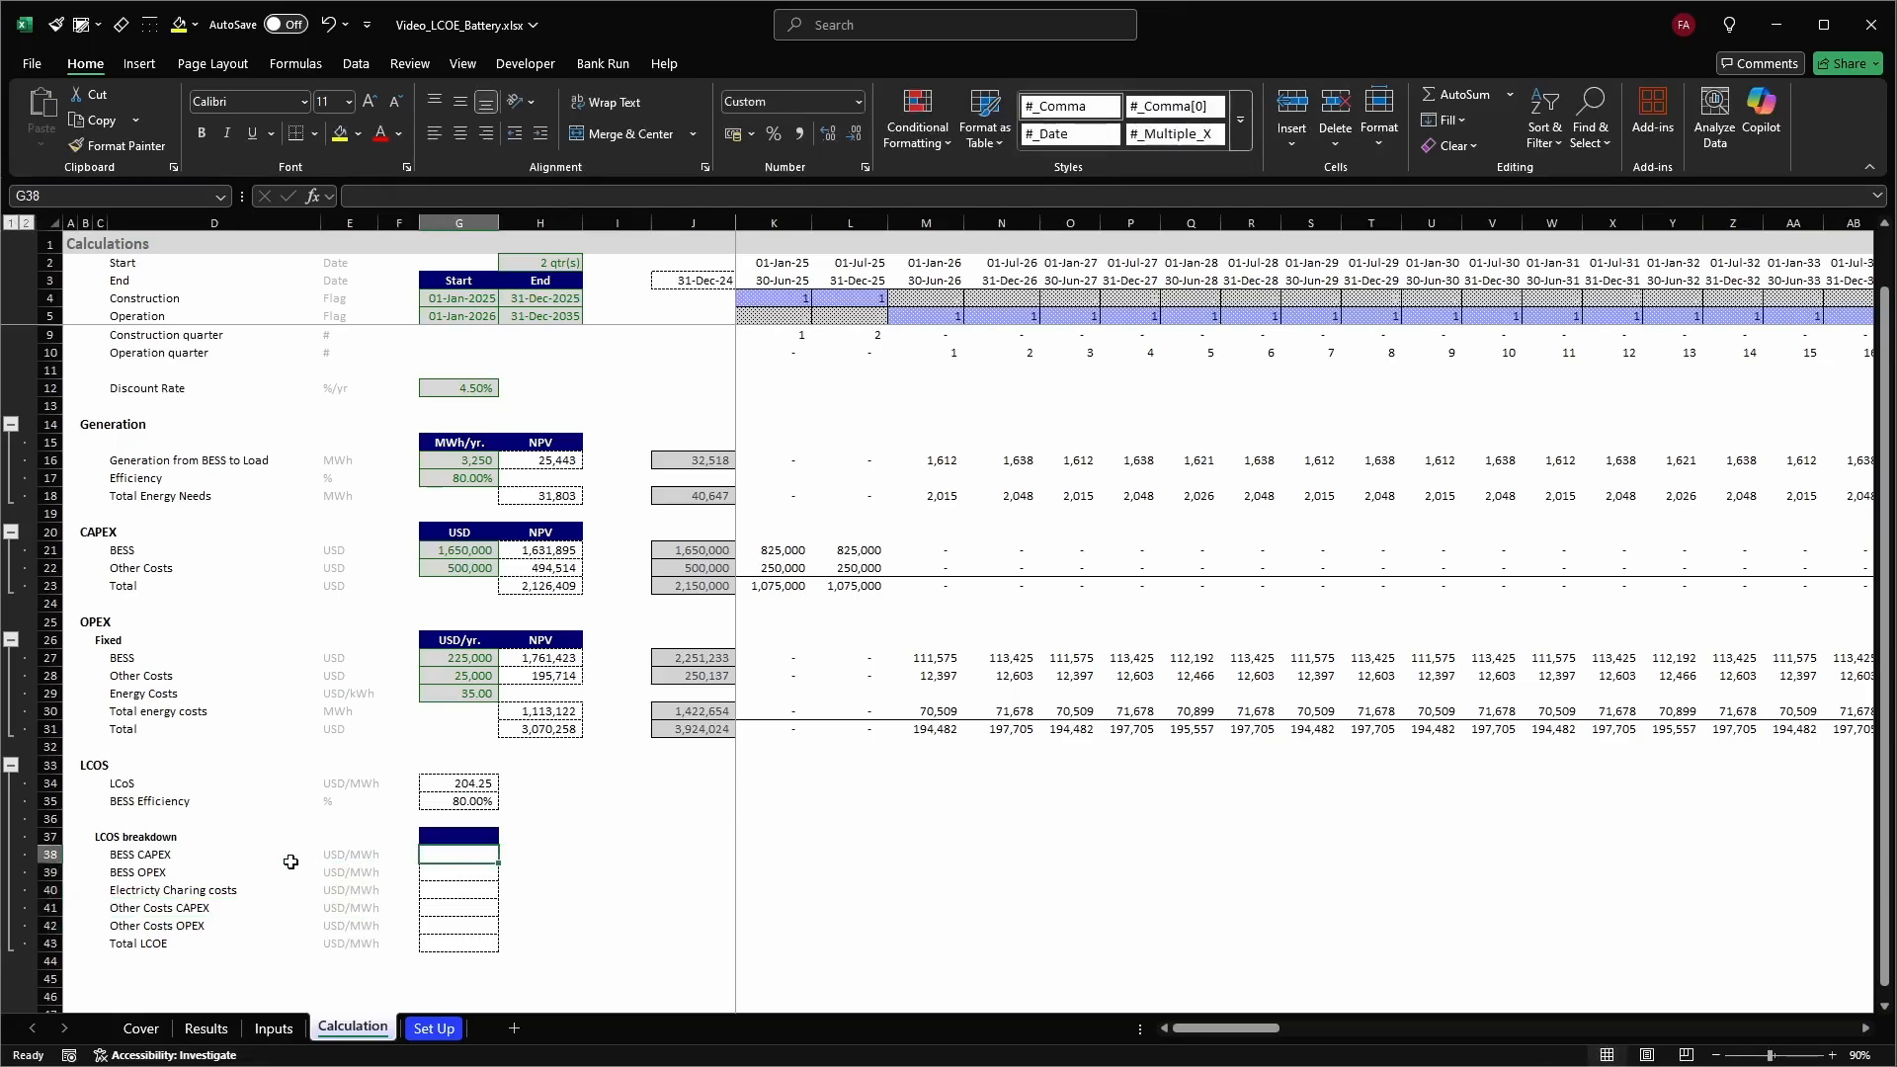
type("=")
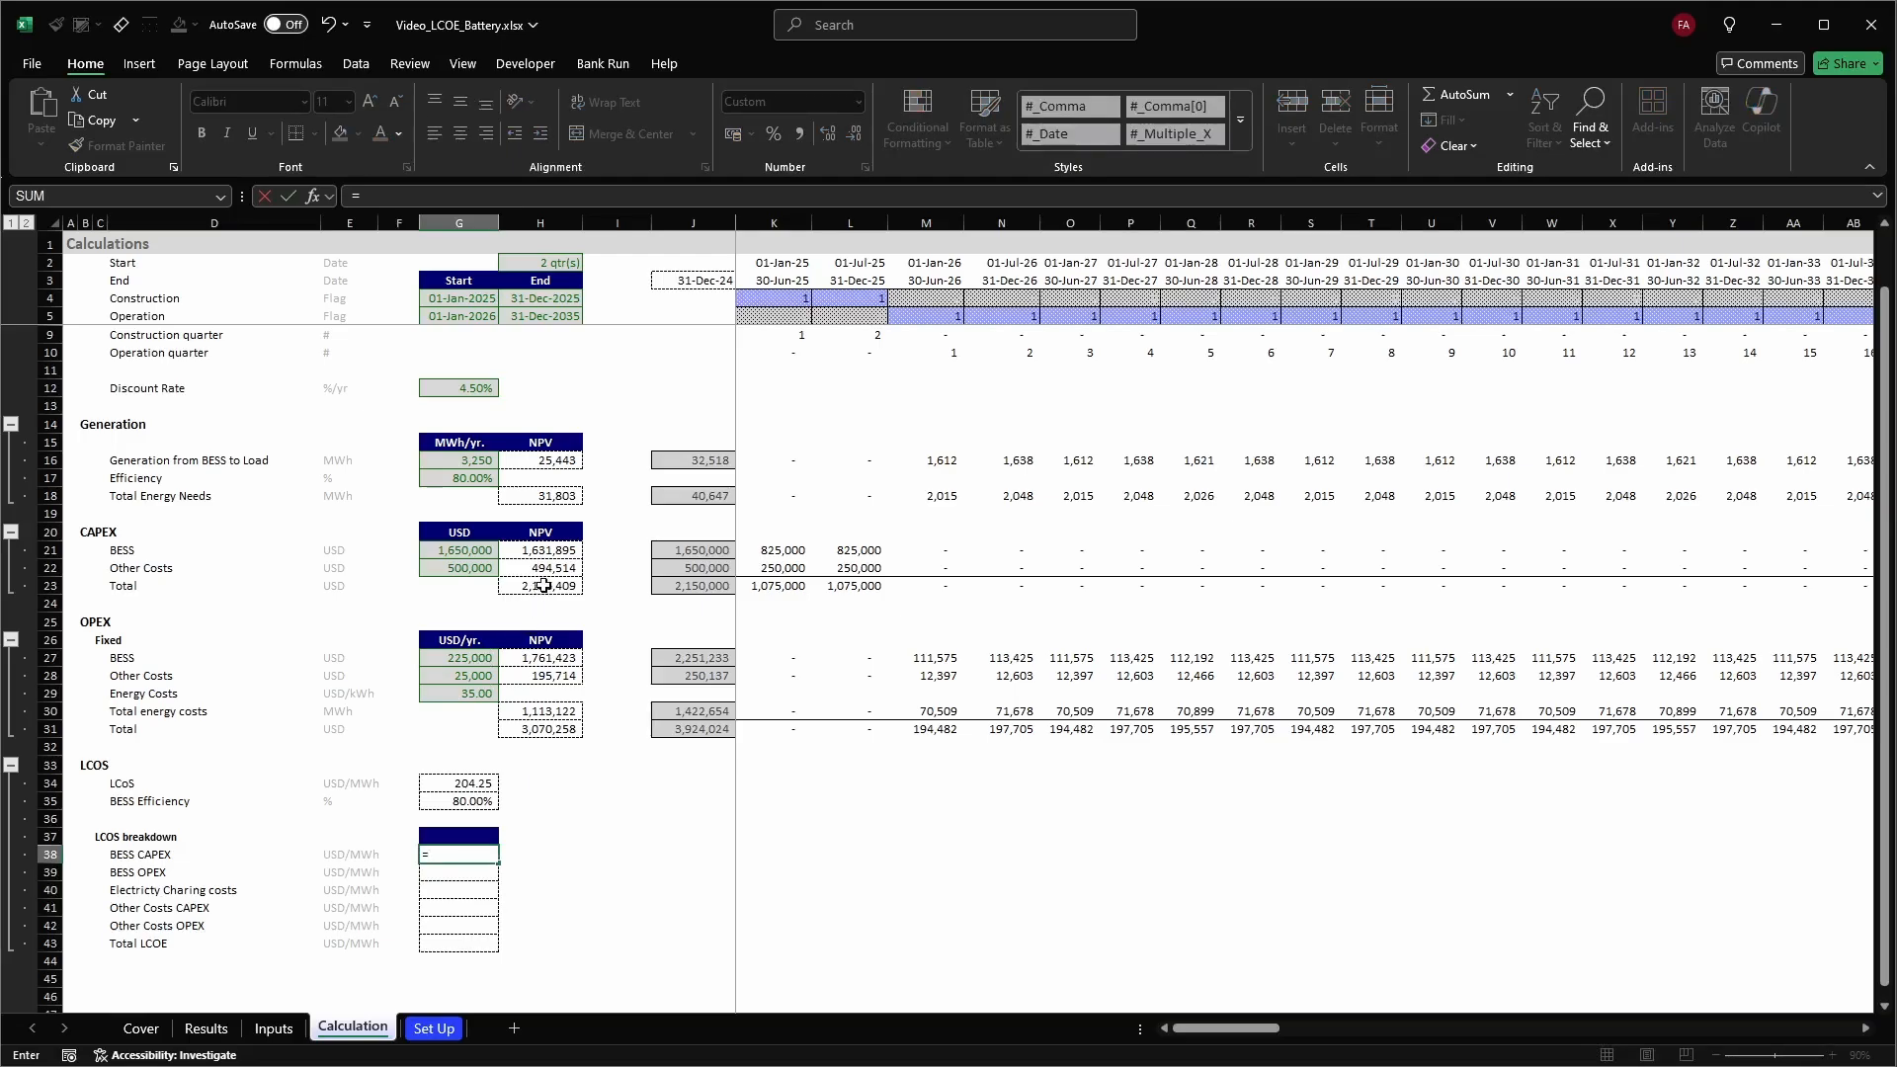
left_click(547, 551)
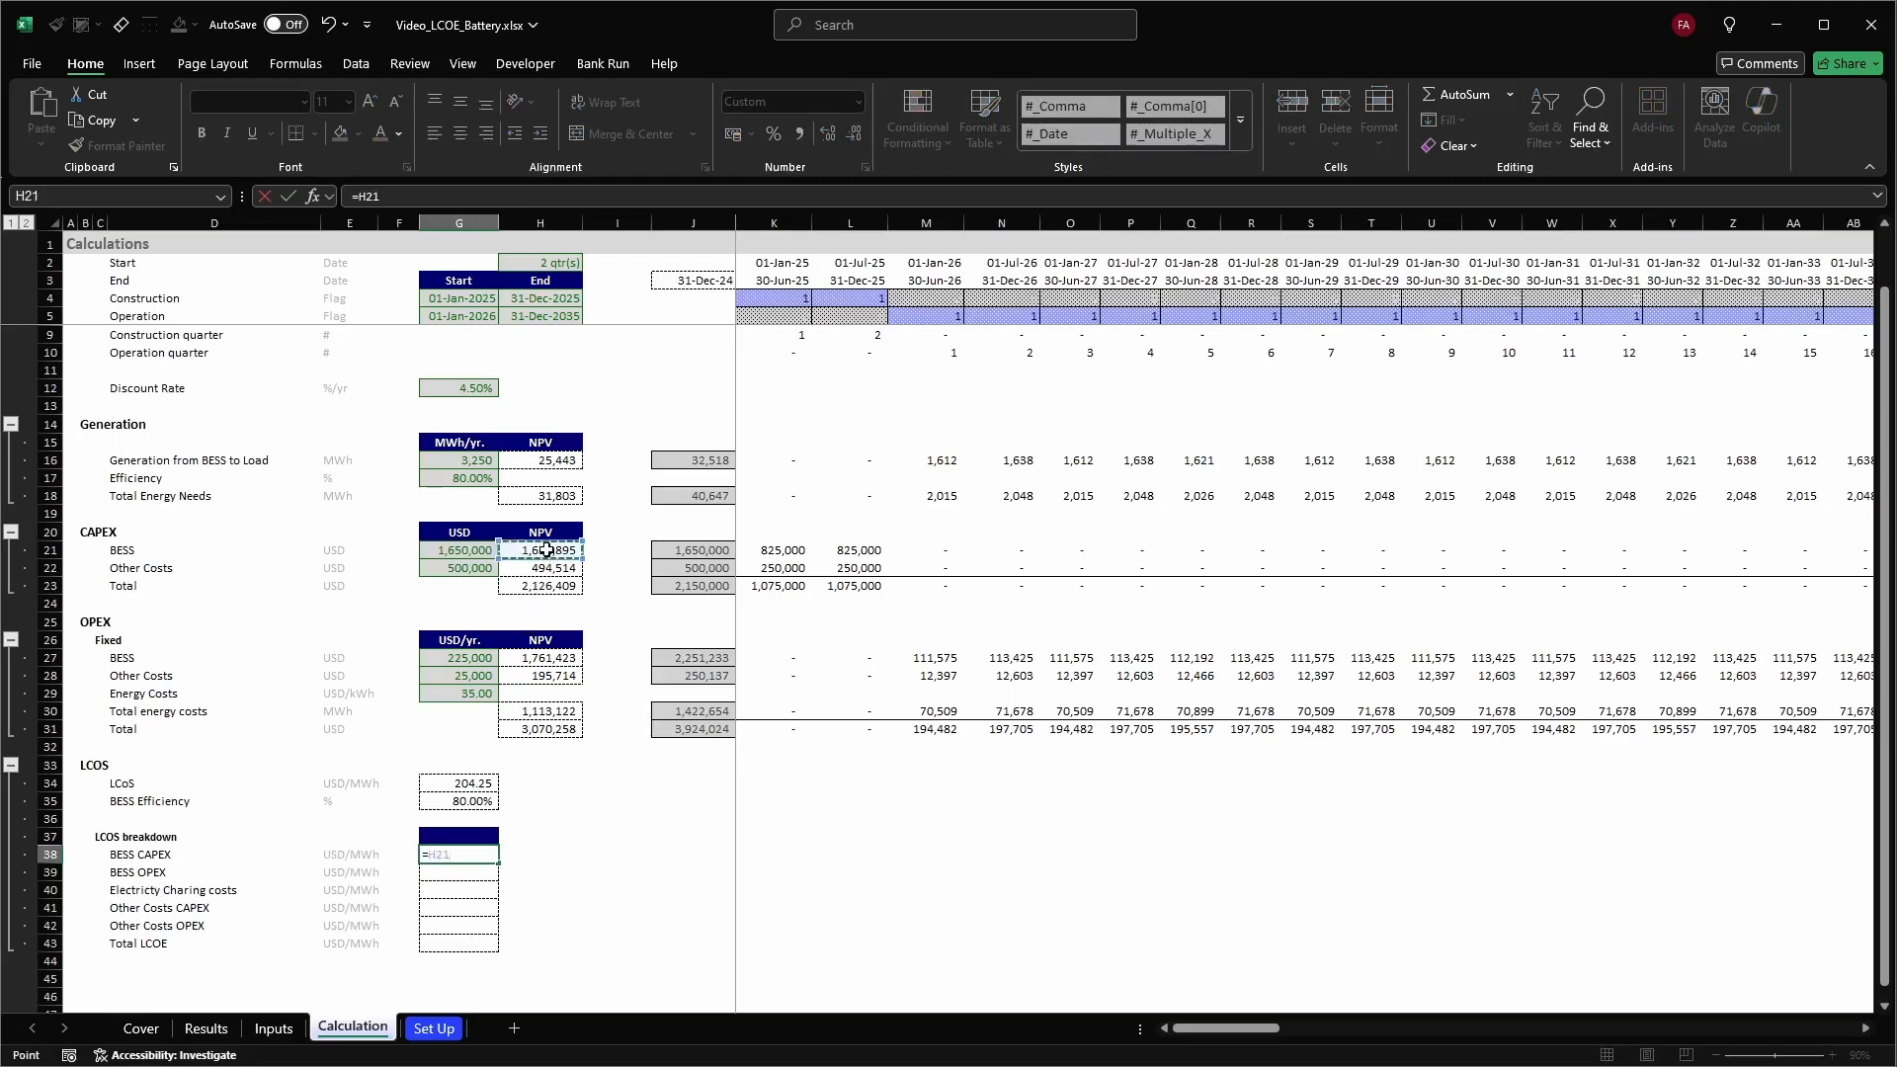
type("/")
left_click(557, 462)
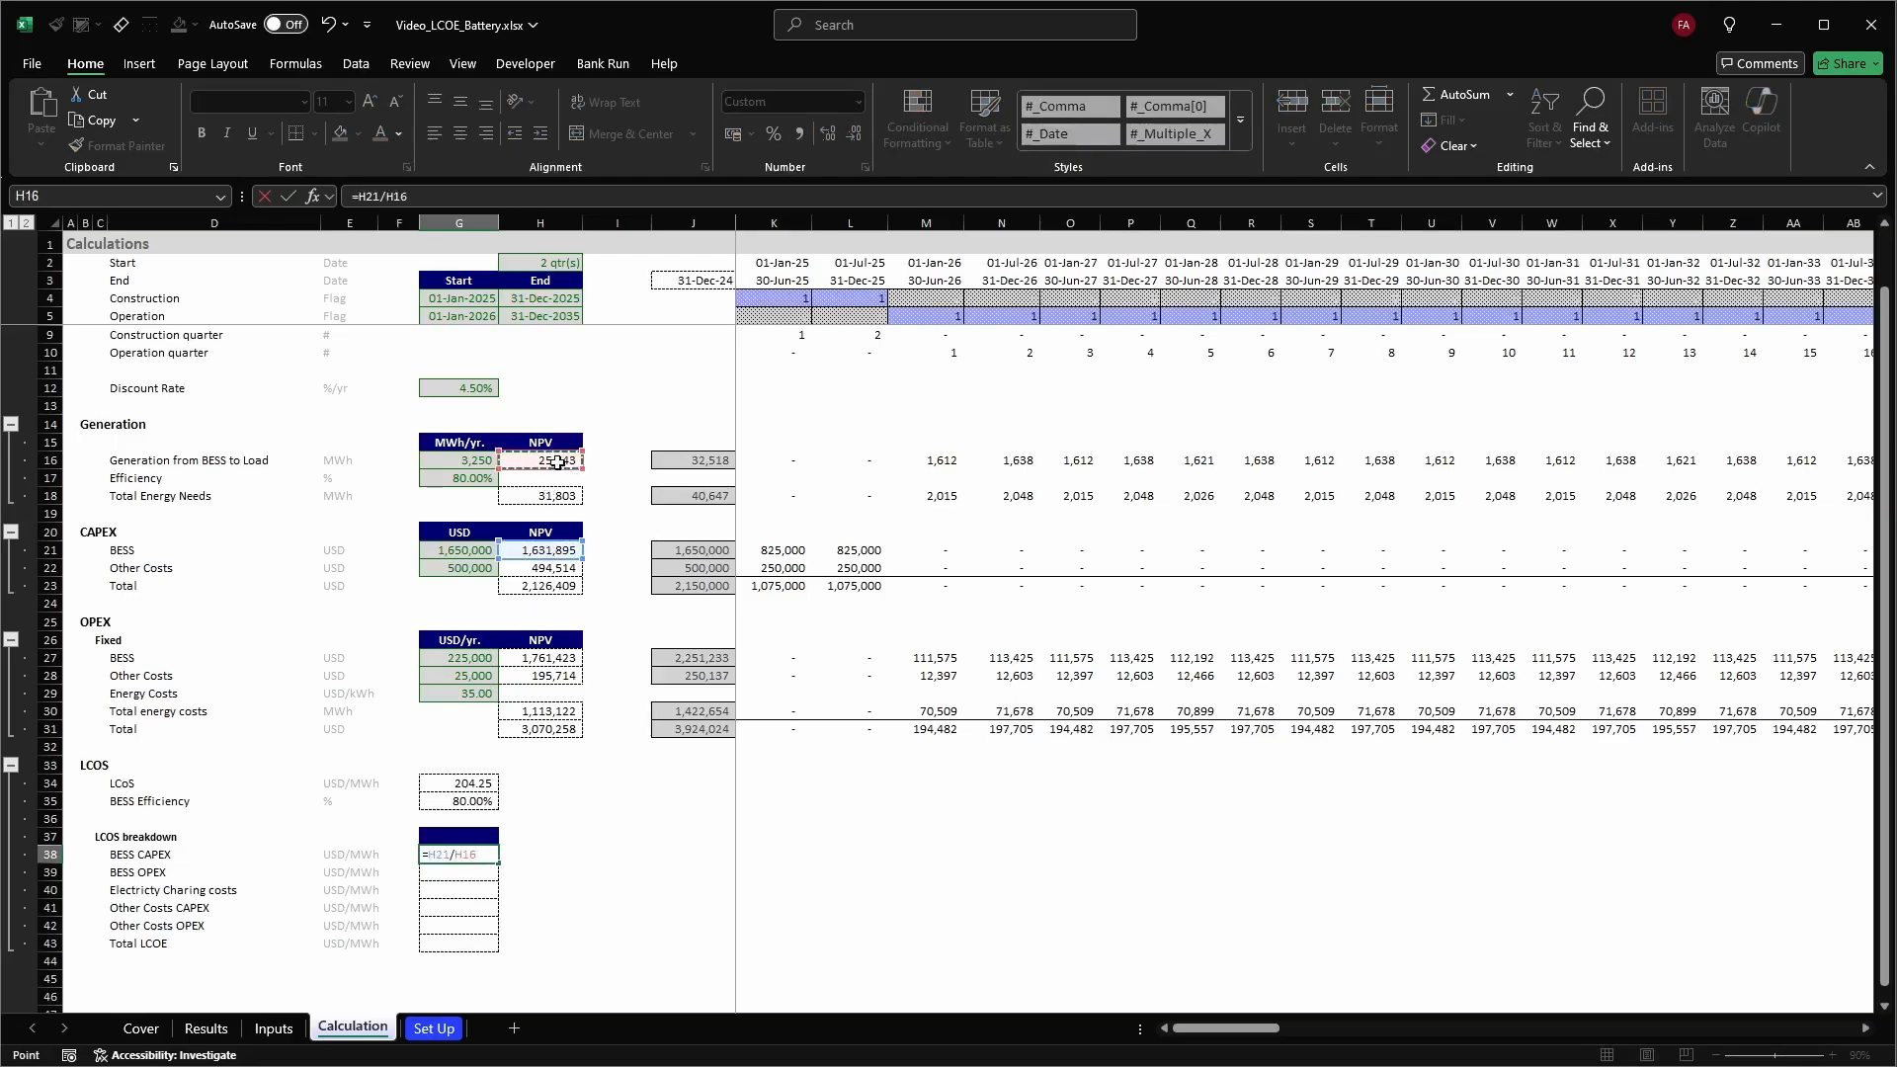
key("Return")
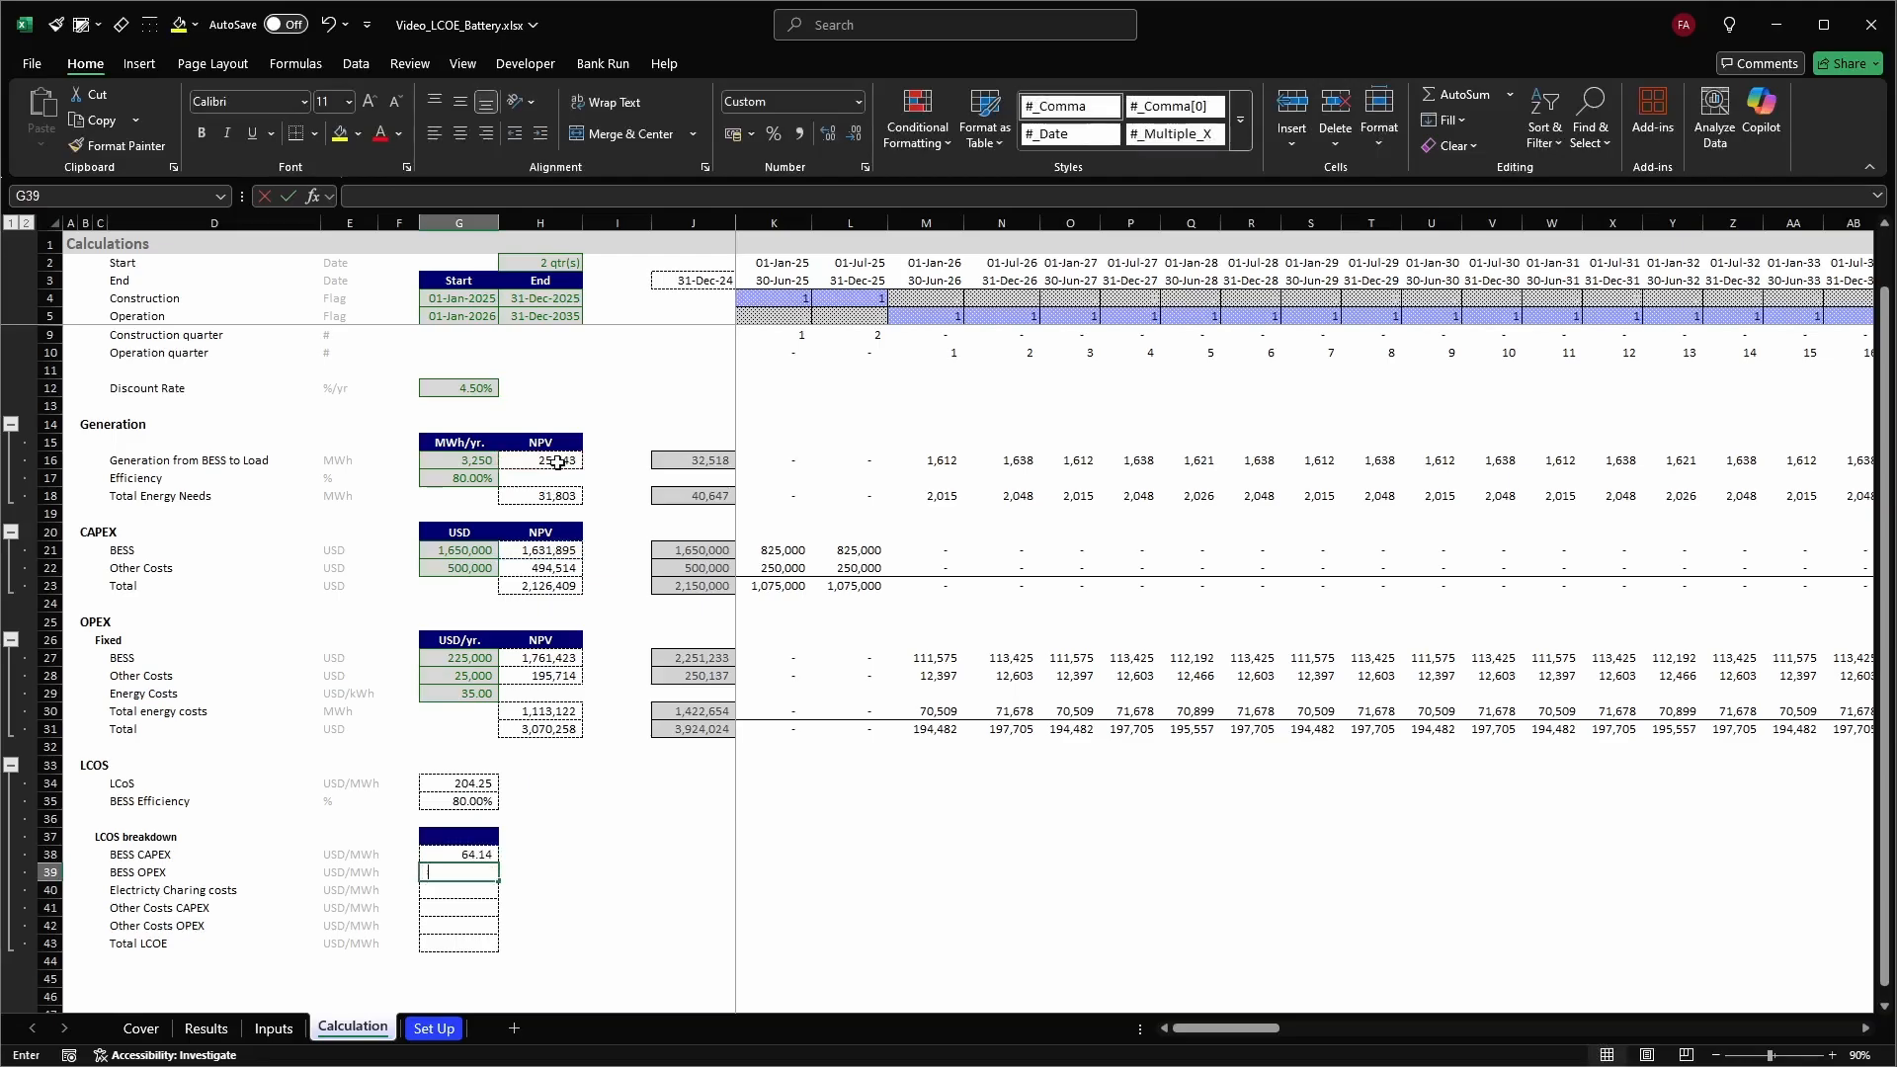
Enter the BESS OPEX breakdown formula =H27/H16 in G39
type("=")
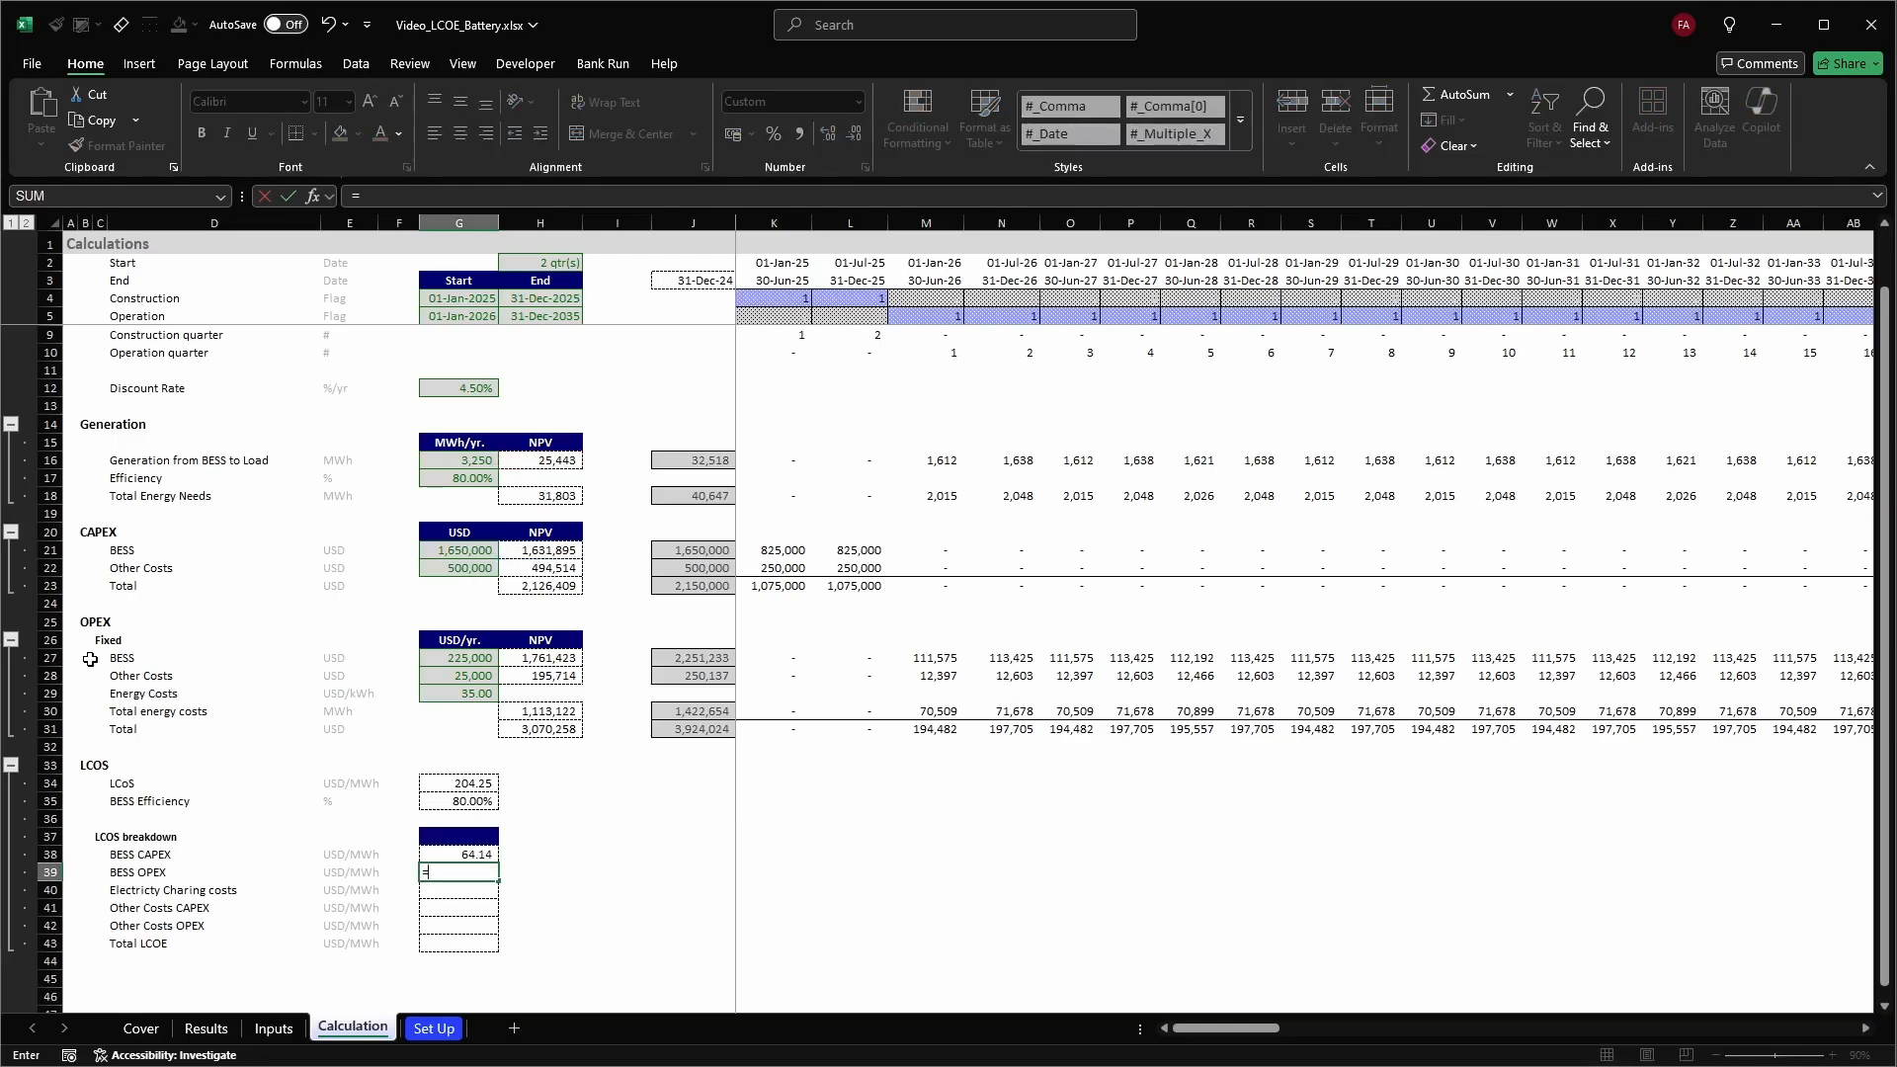
left_click(565, 659)
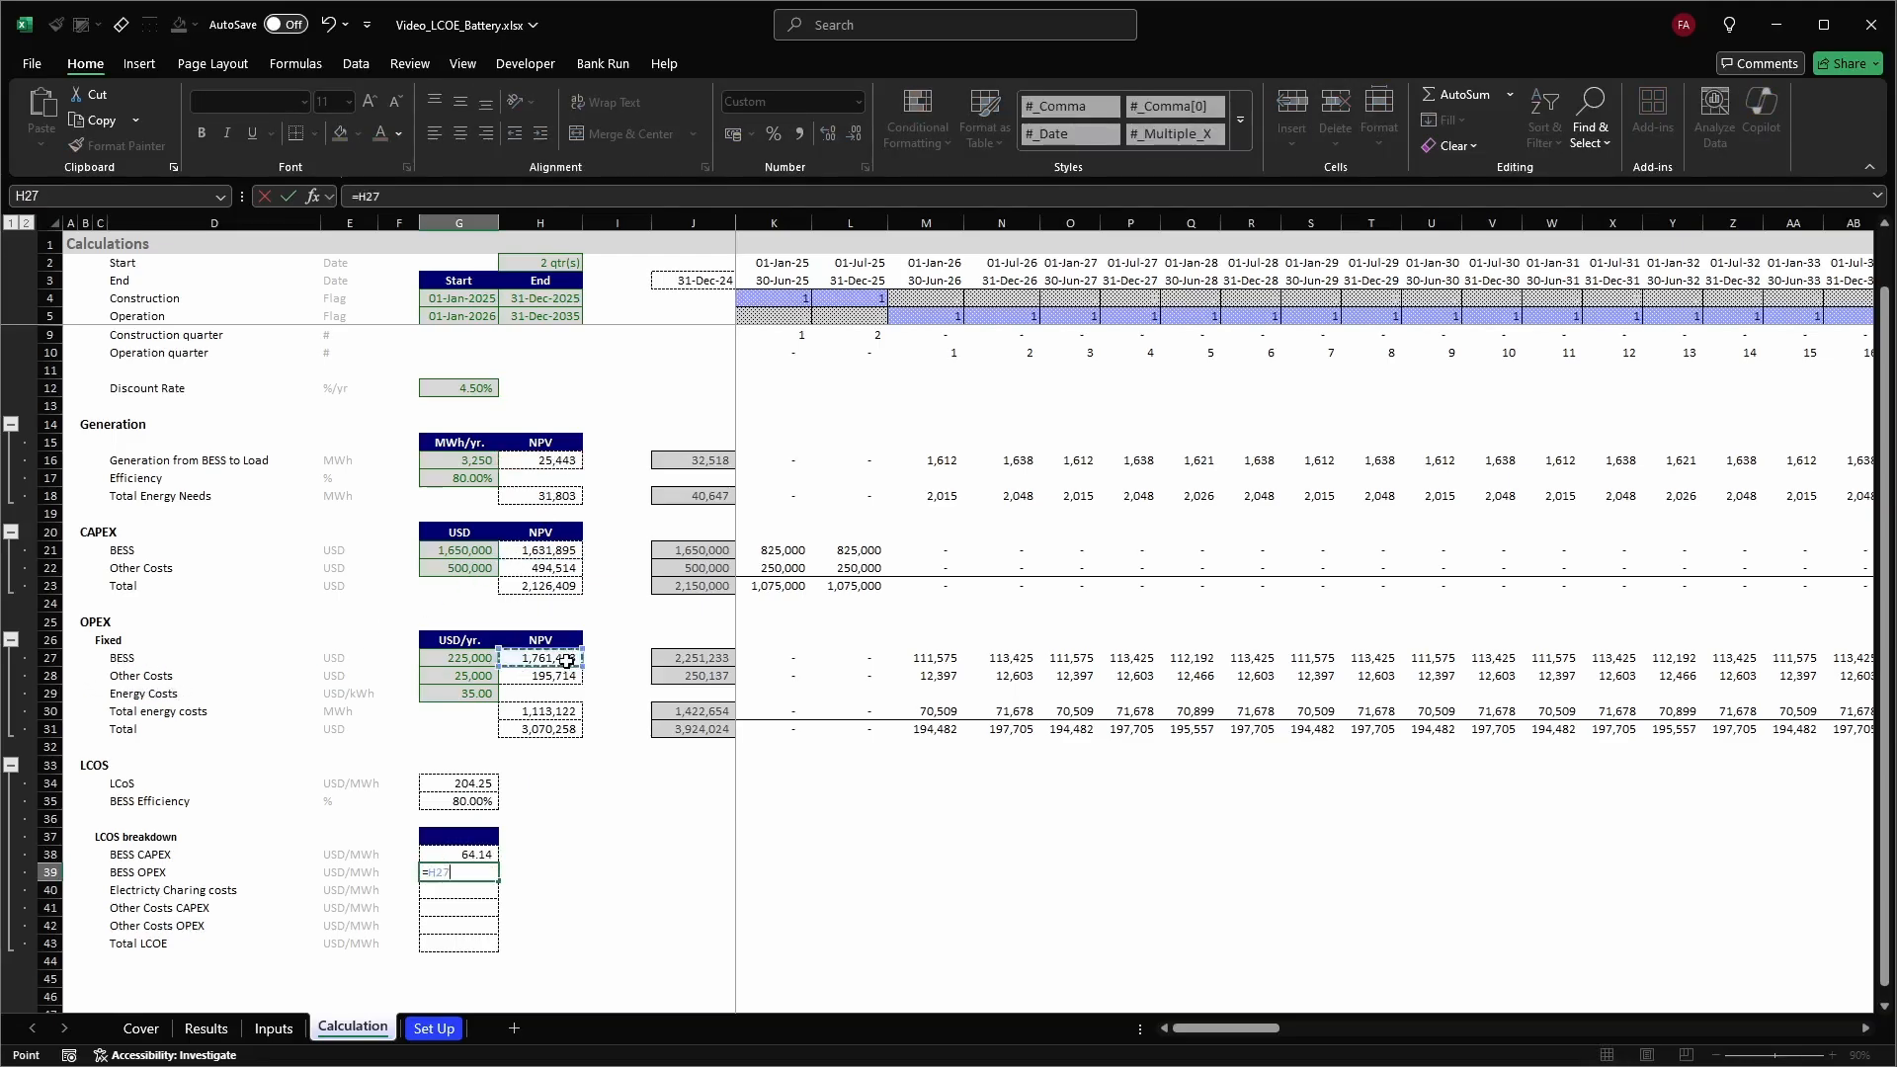
type("/")
left_click(551, 493)
left_click(557, 460)
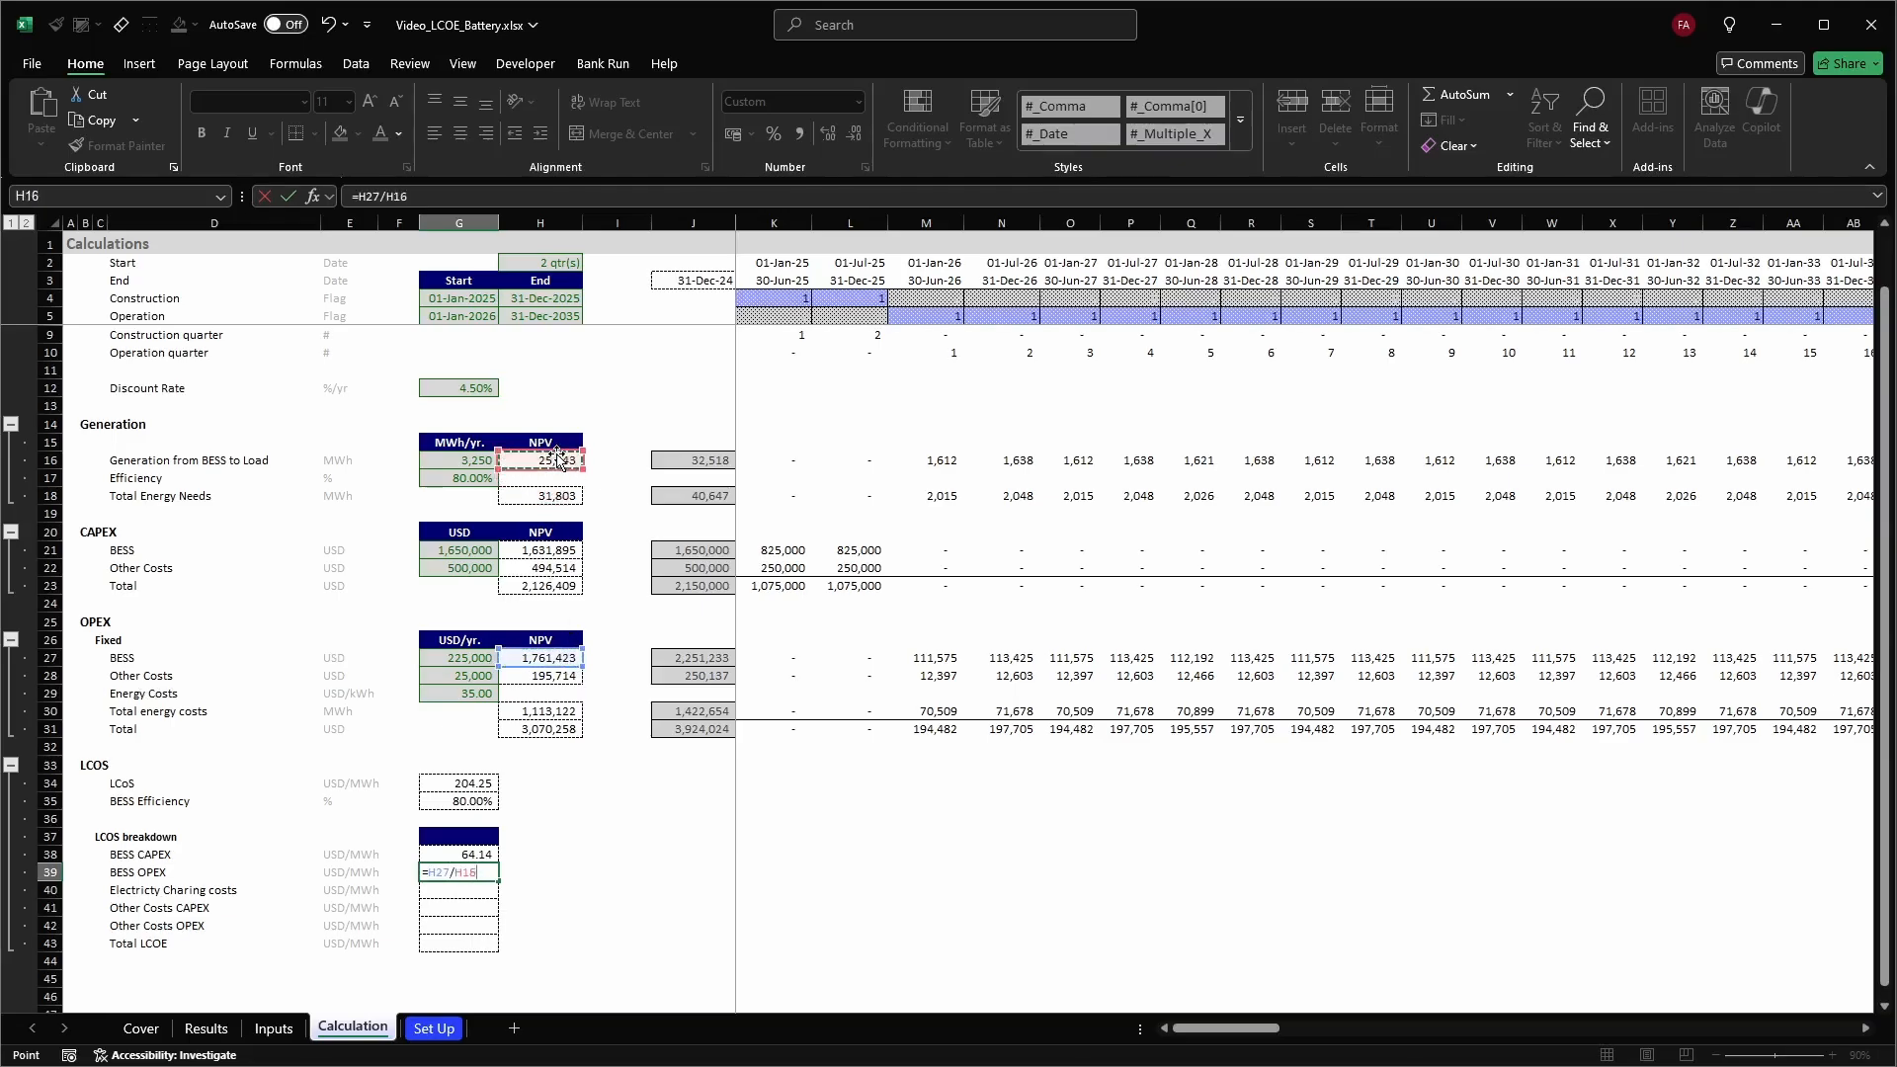
key("Return")
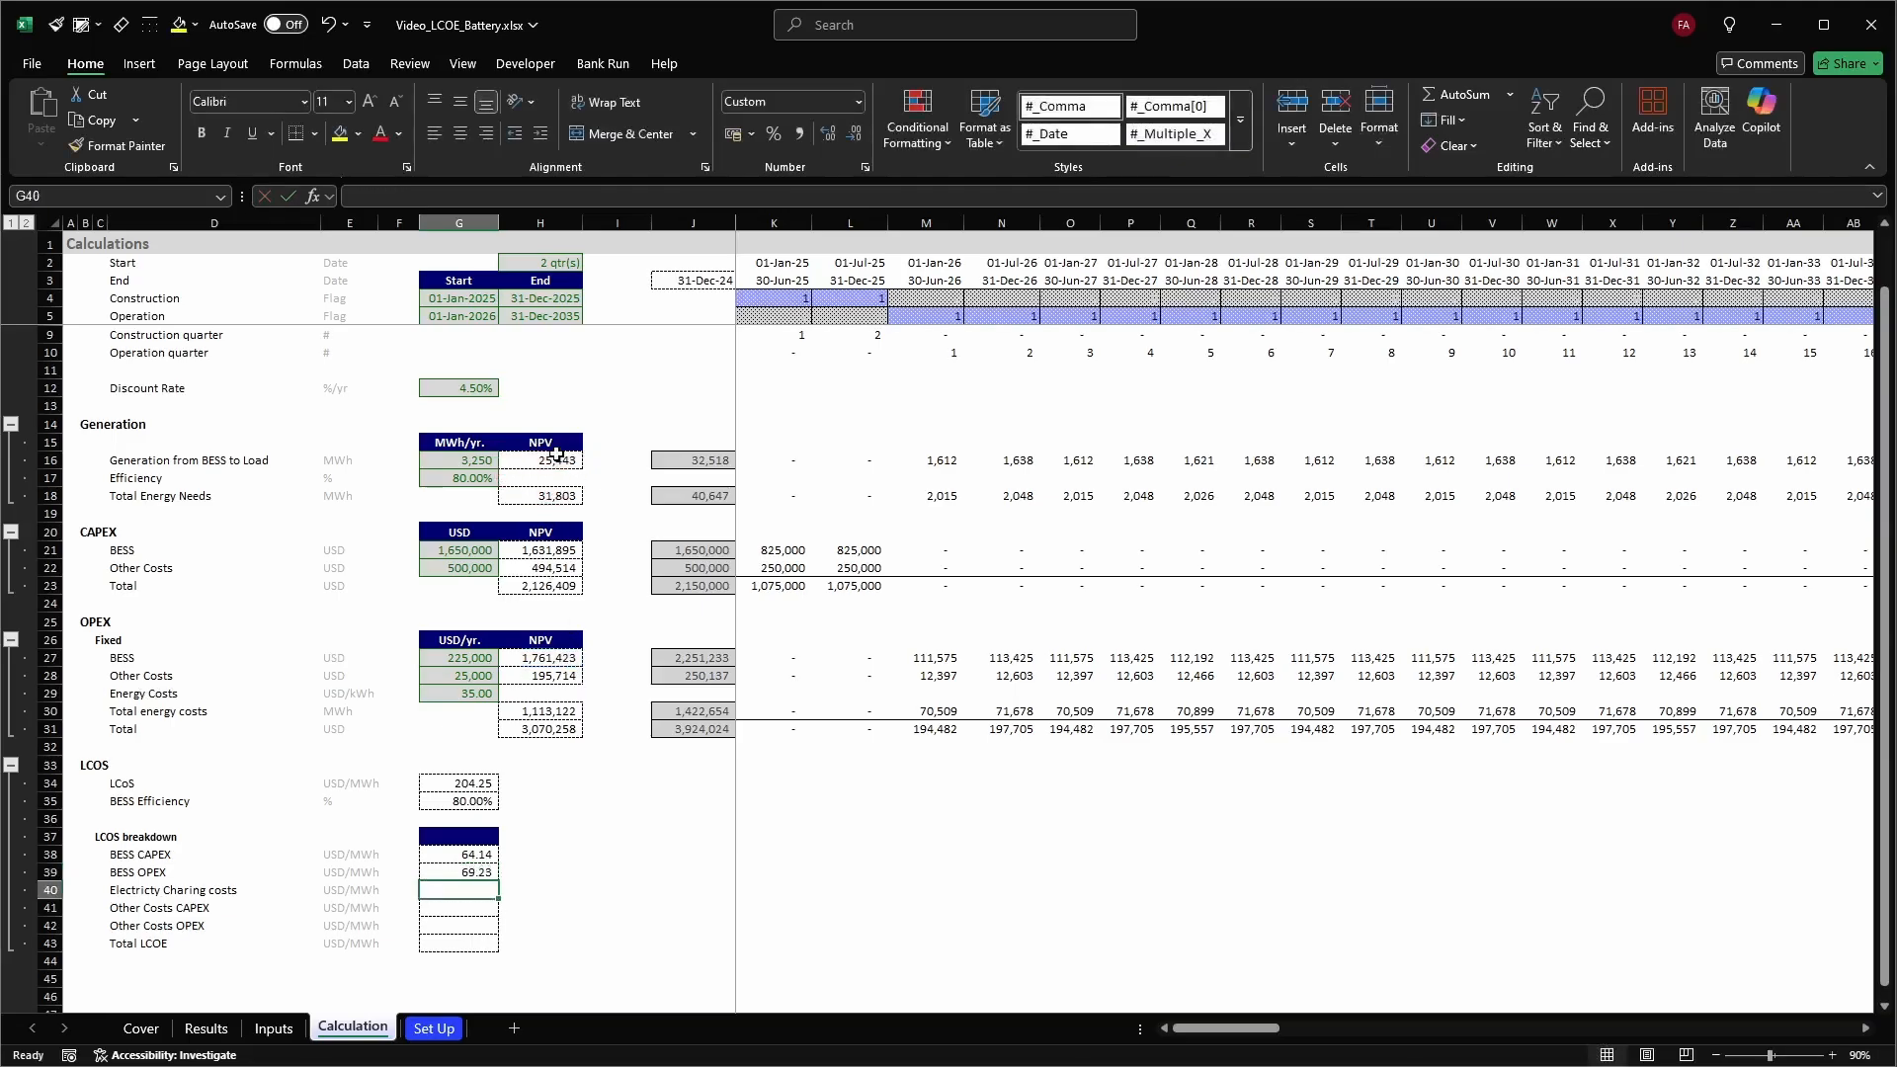
Enter the electricity charging costs breakdown formula =H30/H16 in G40
type("=")
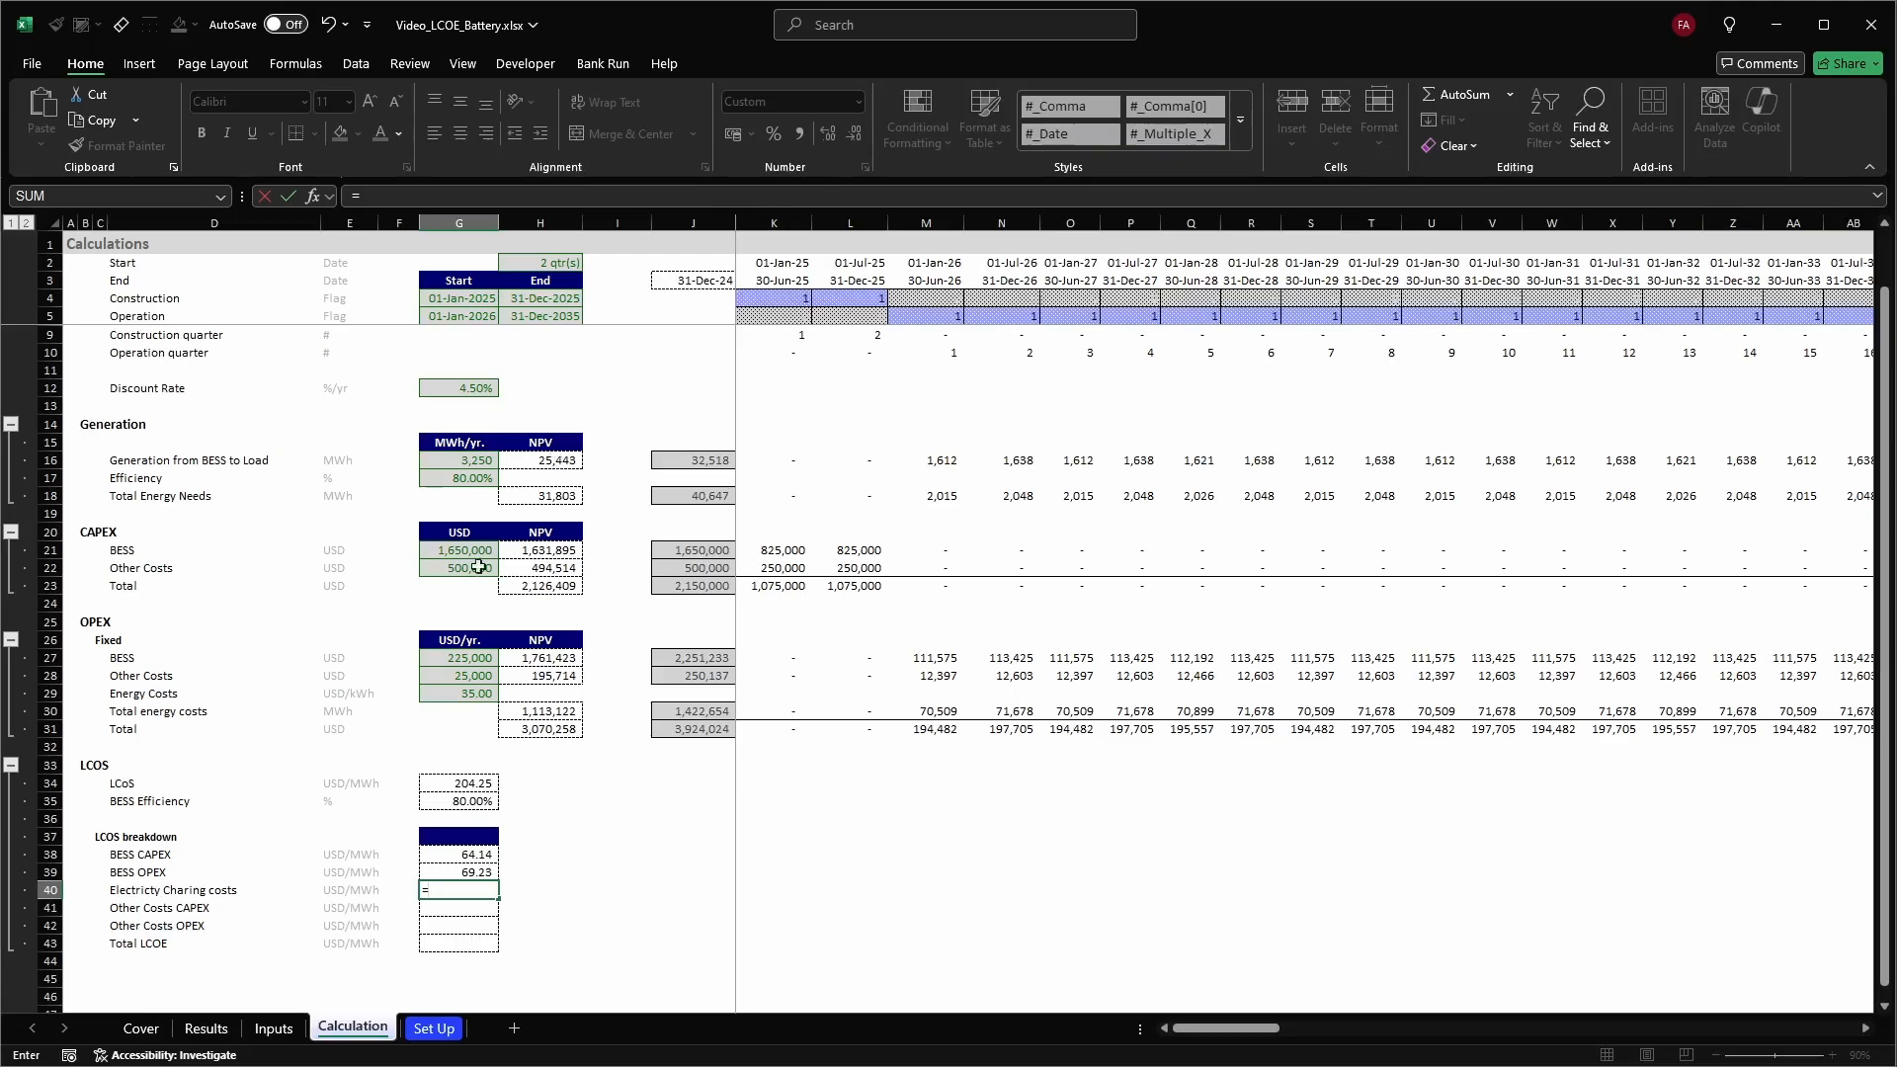
left_click(554, 713)
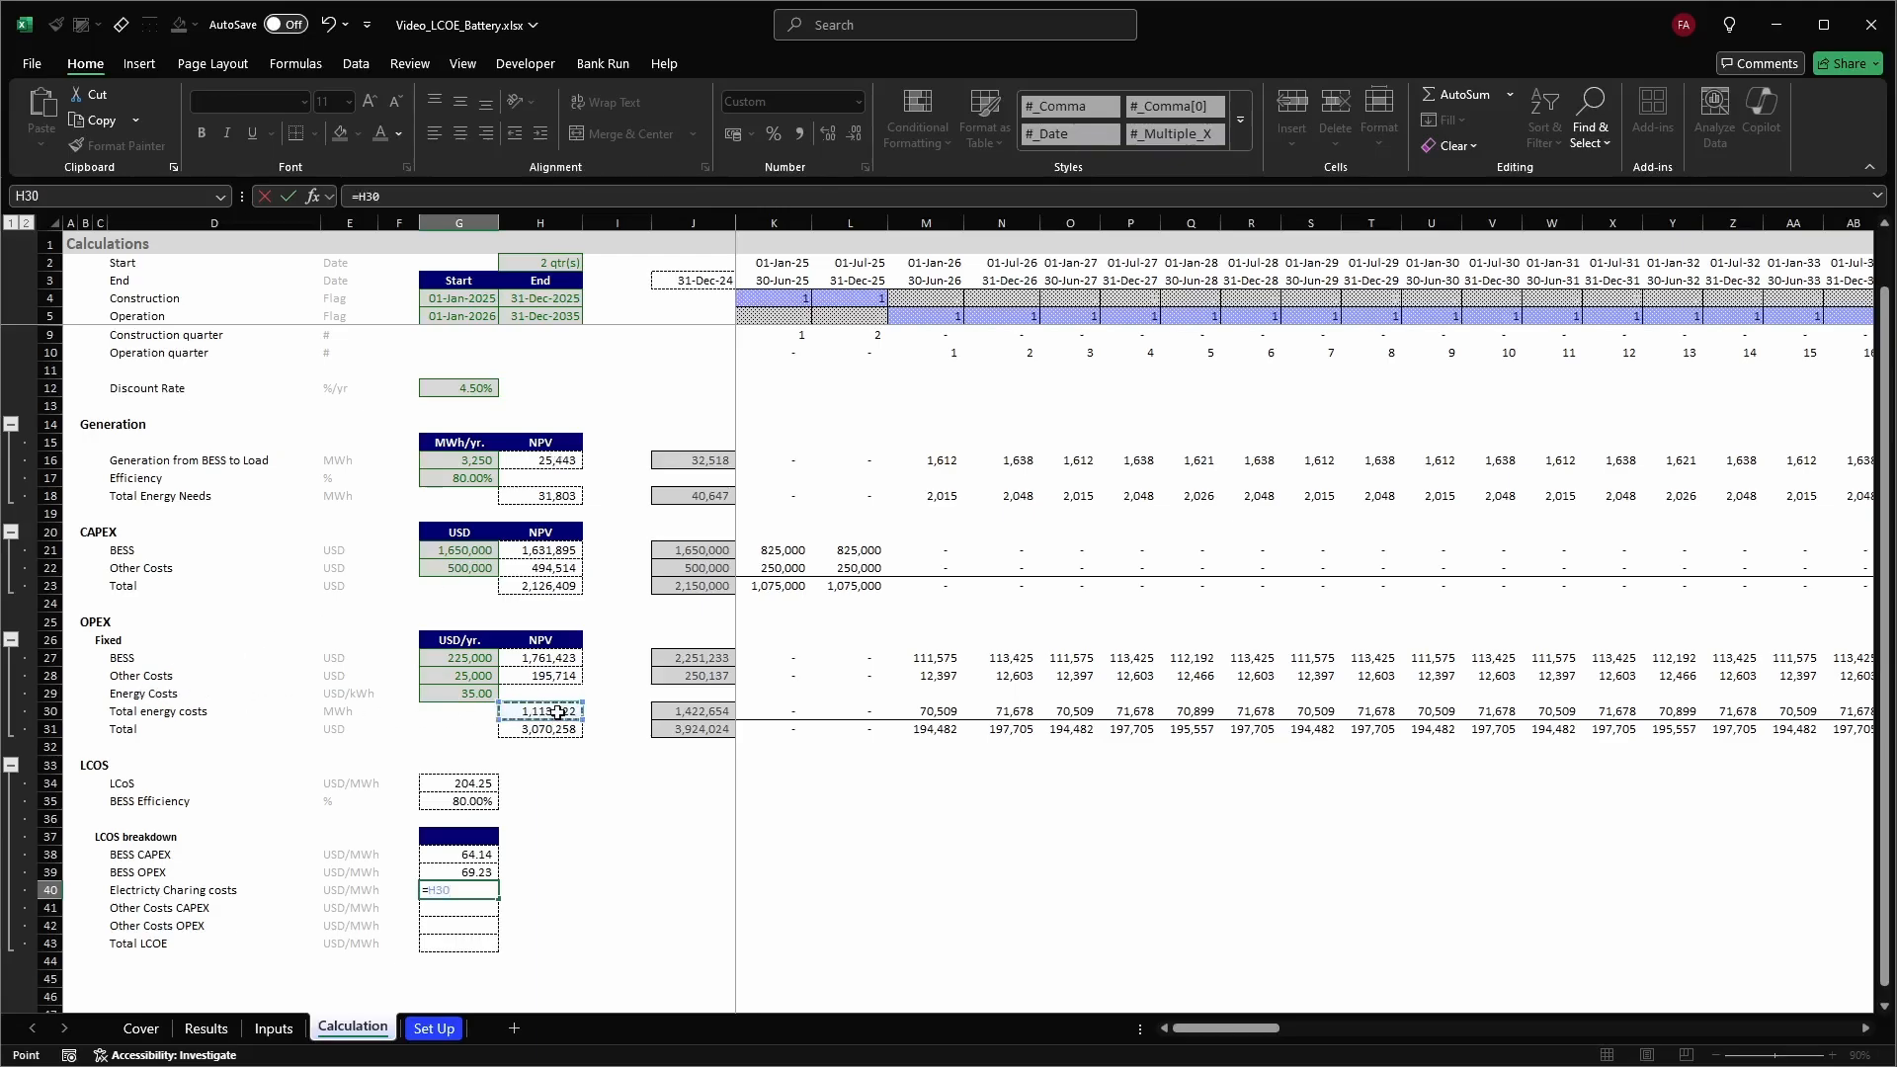
type("/")
left_click(544, 461)
key("Return")
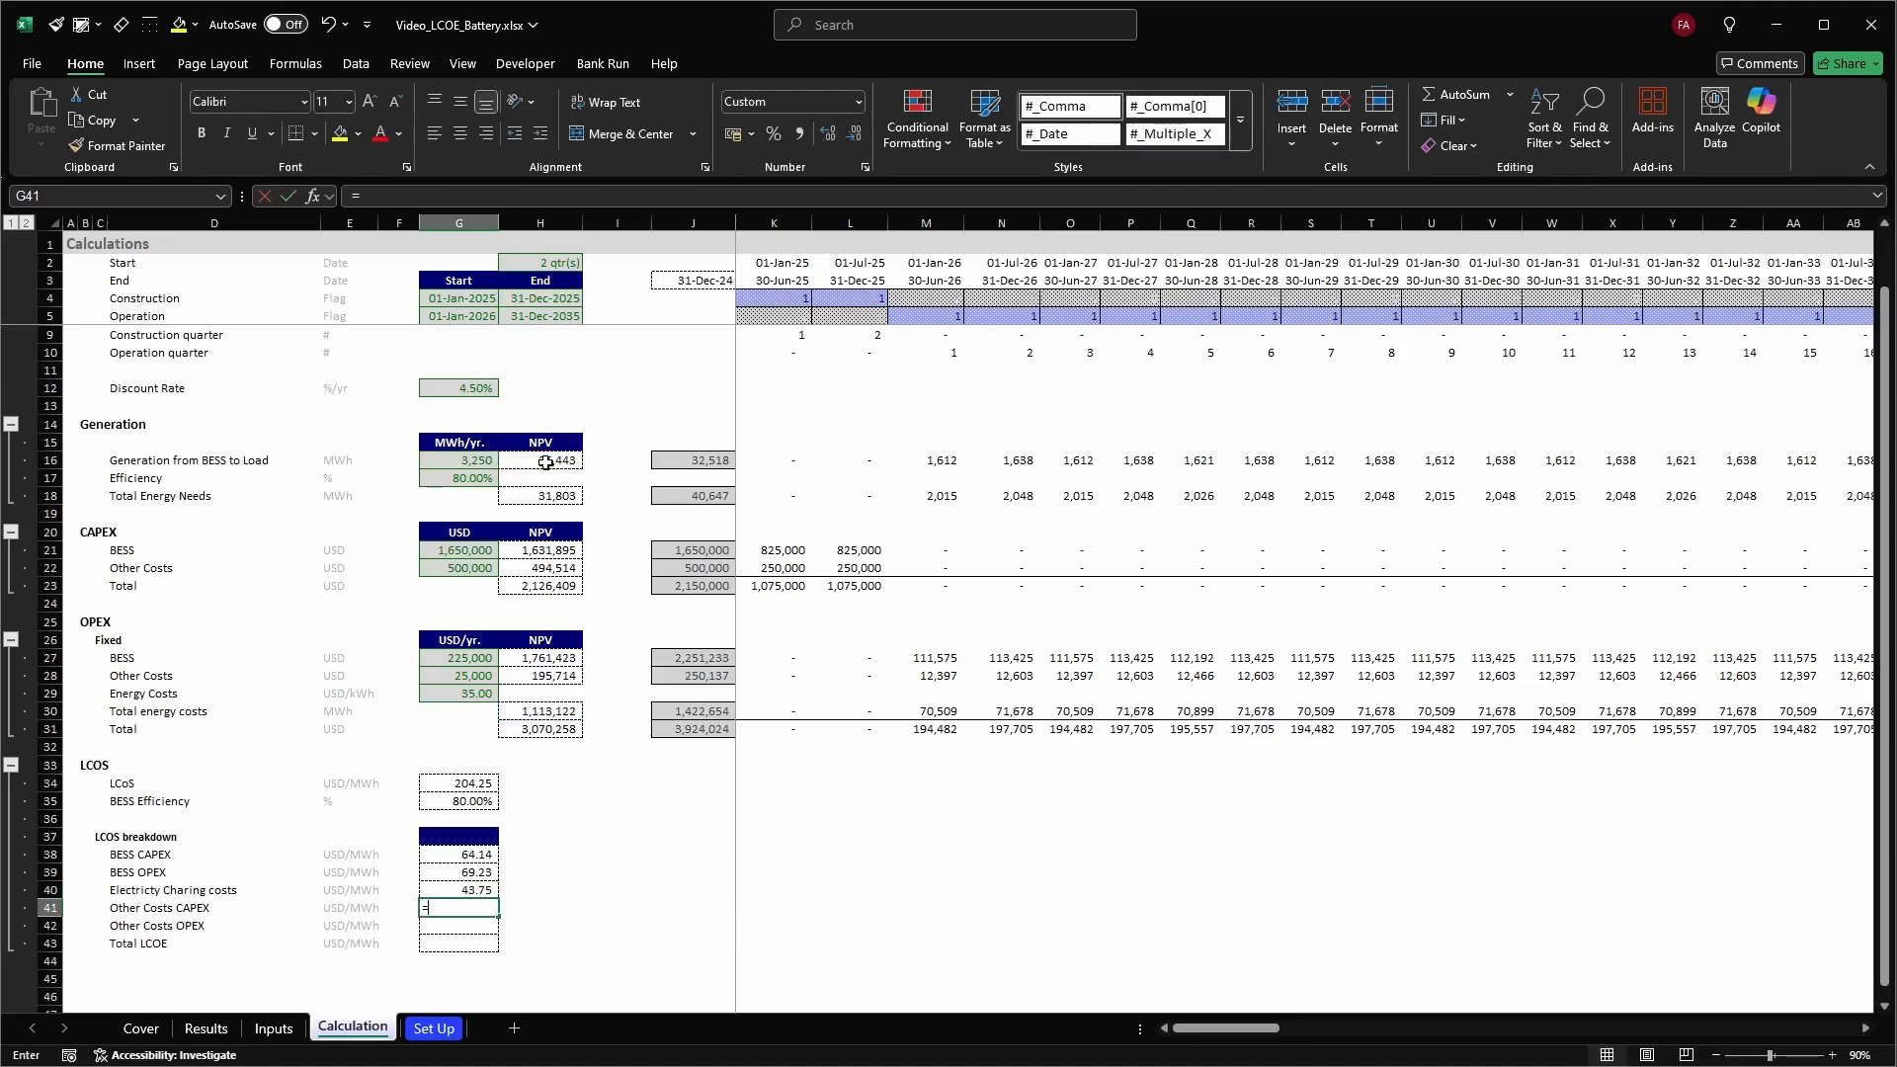
Enter the Other Costs CAPEX breakdown formula =H22/H16 in G41
type("=")
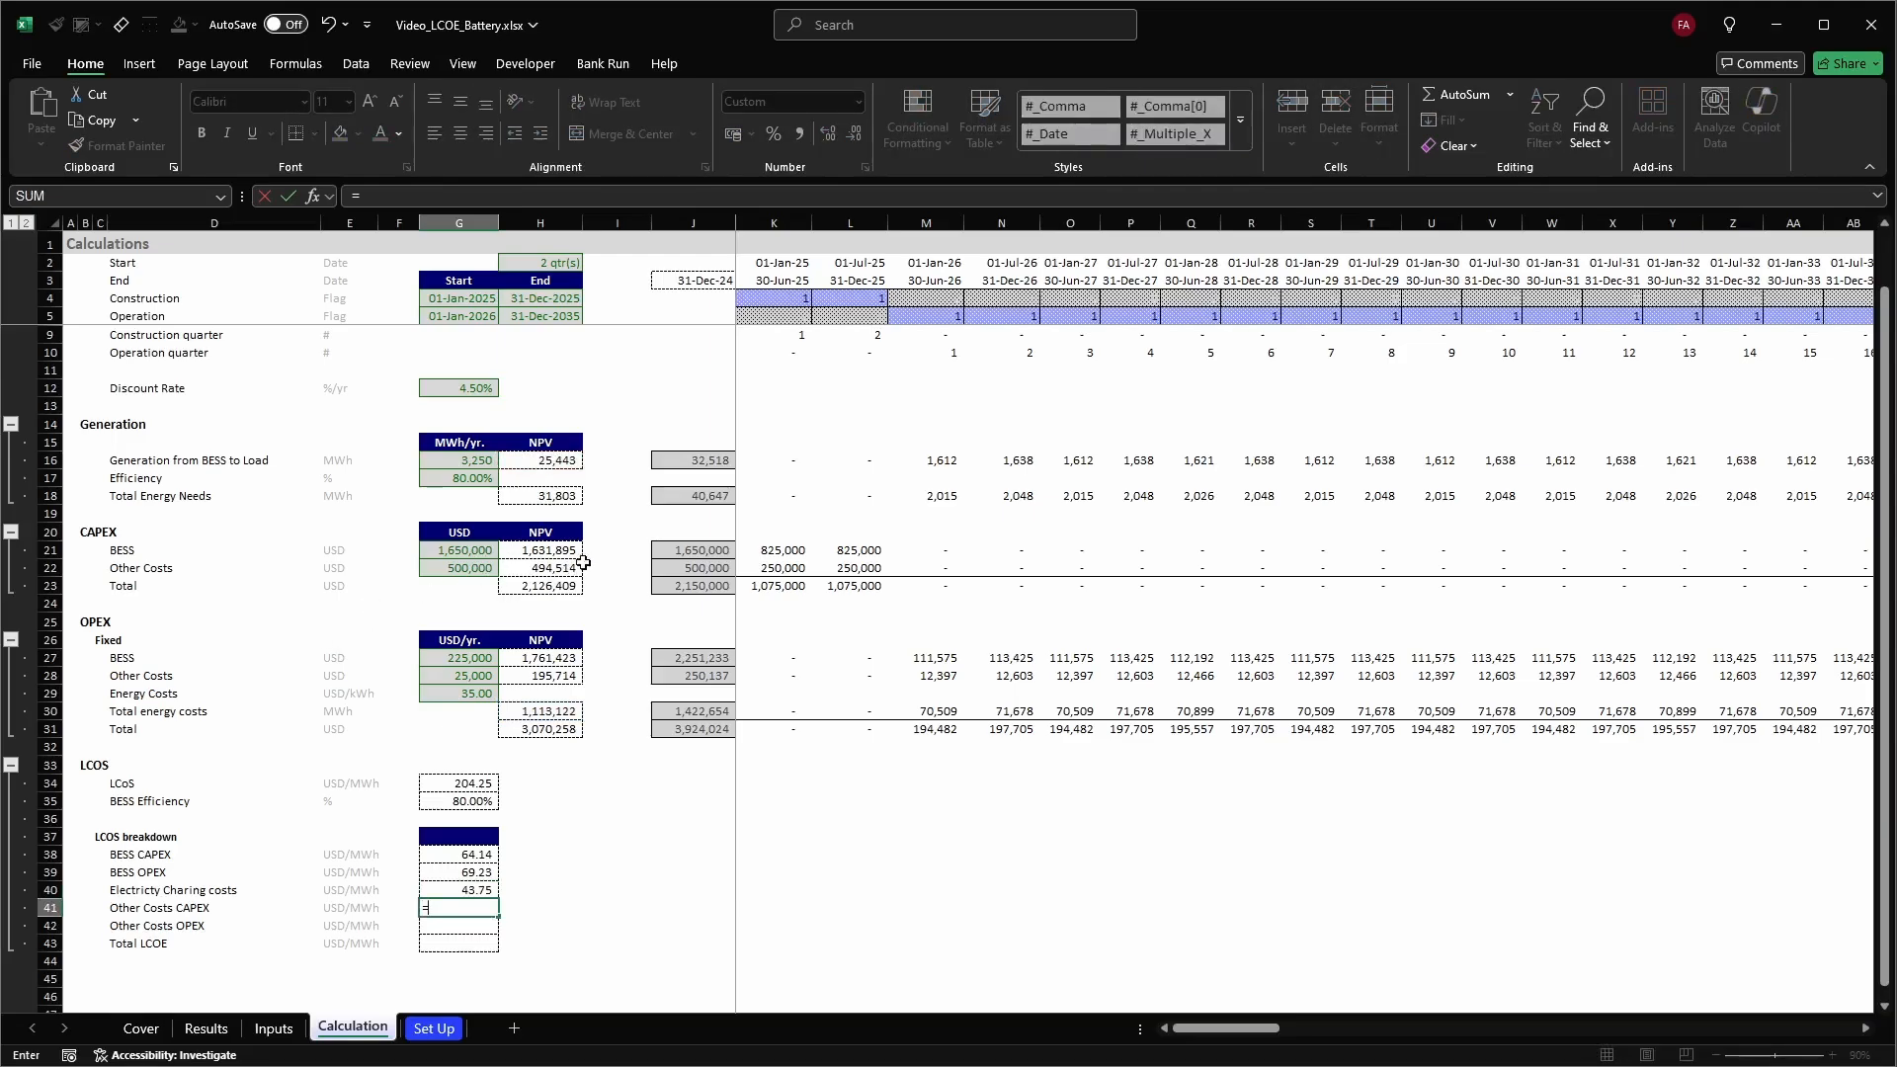
left_click(582, 565)
type("/")
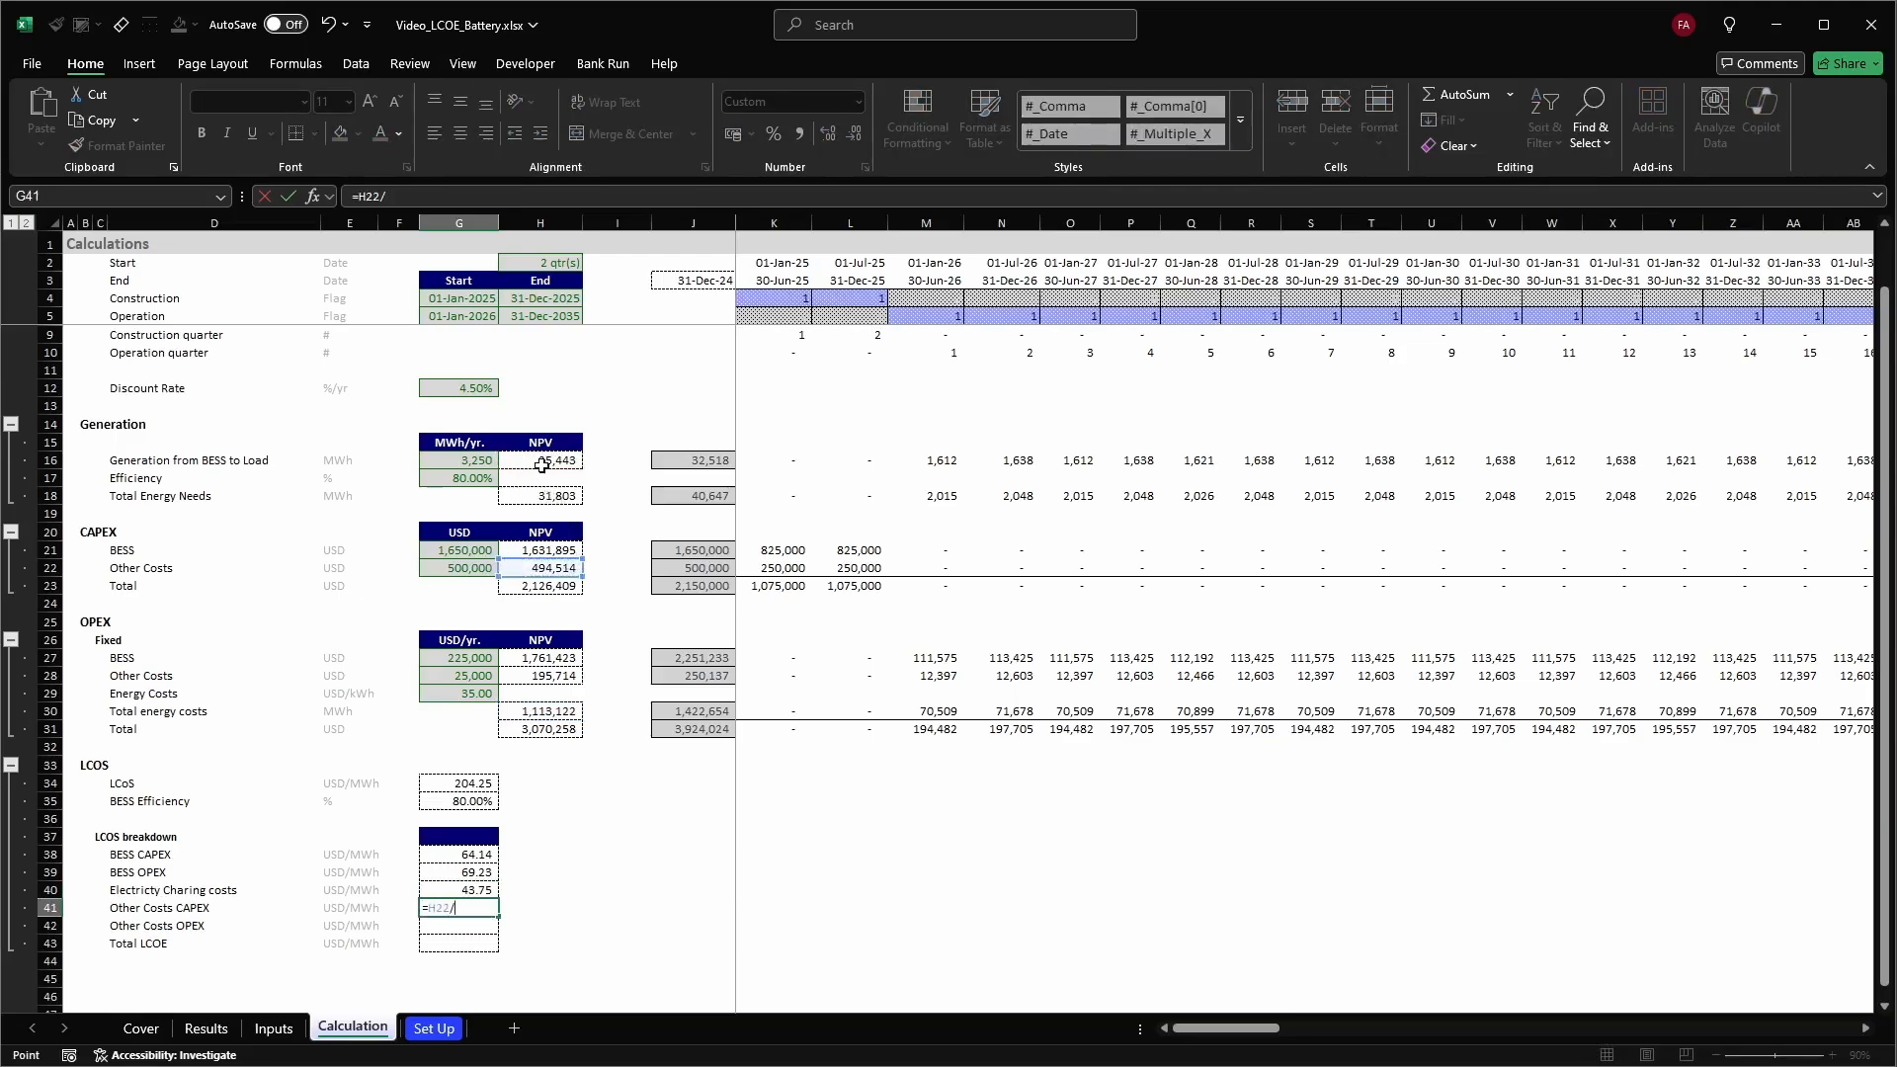
left_click(541, 464)
key("Return")
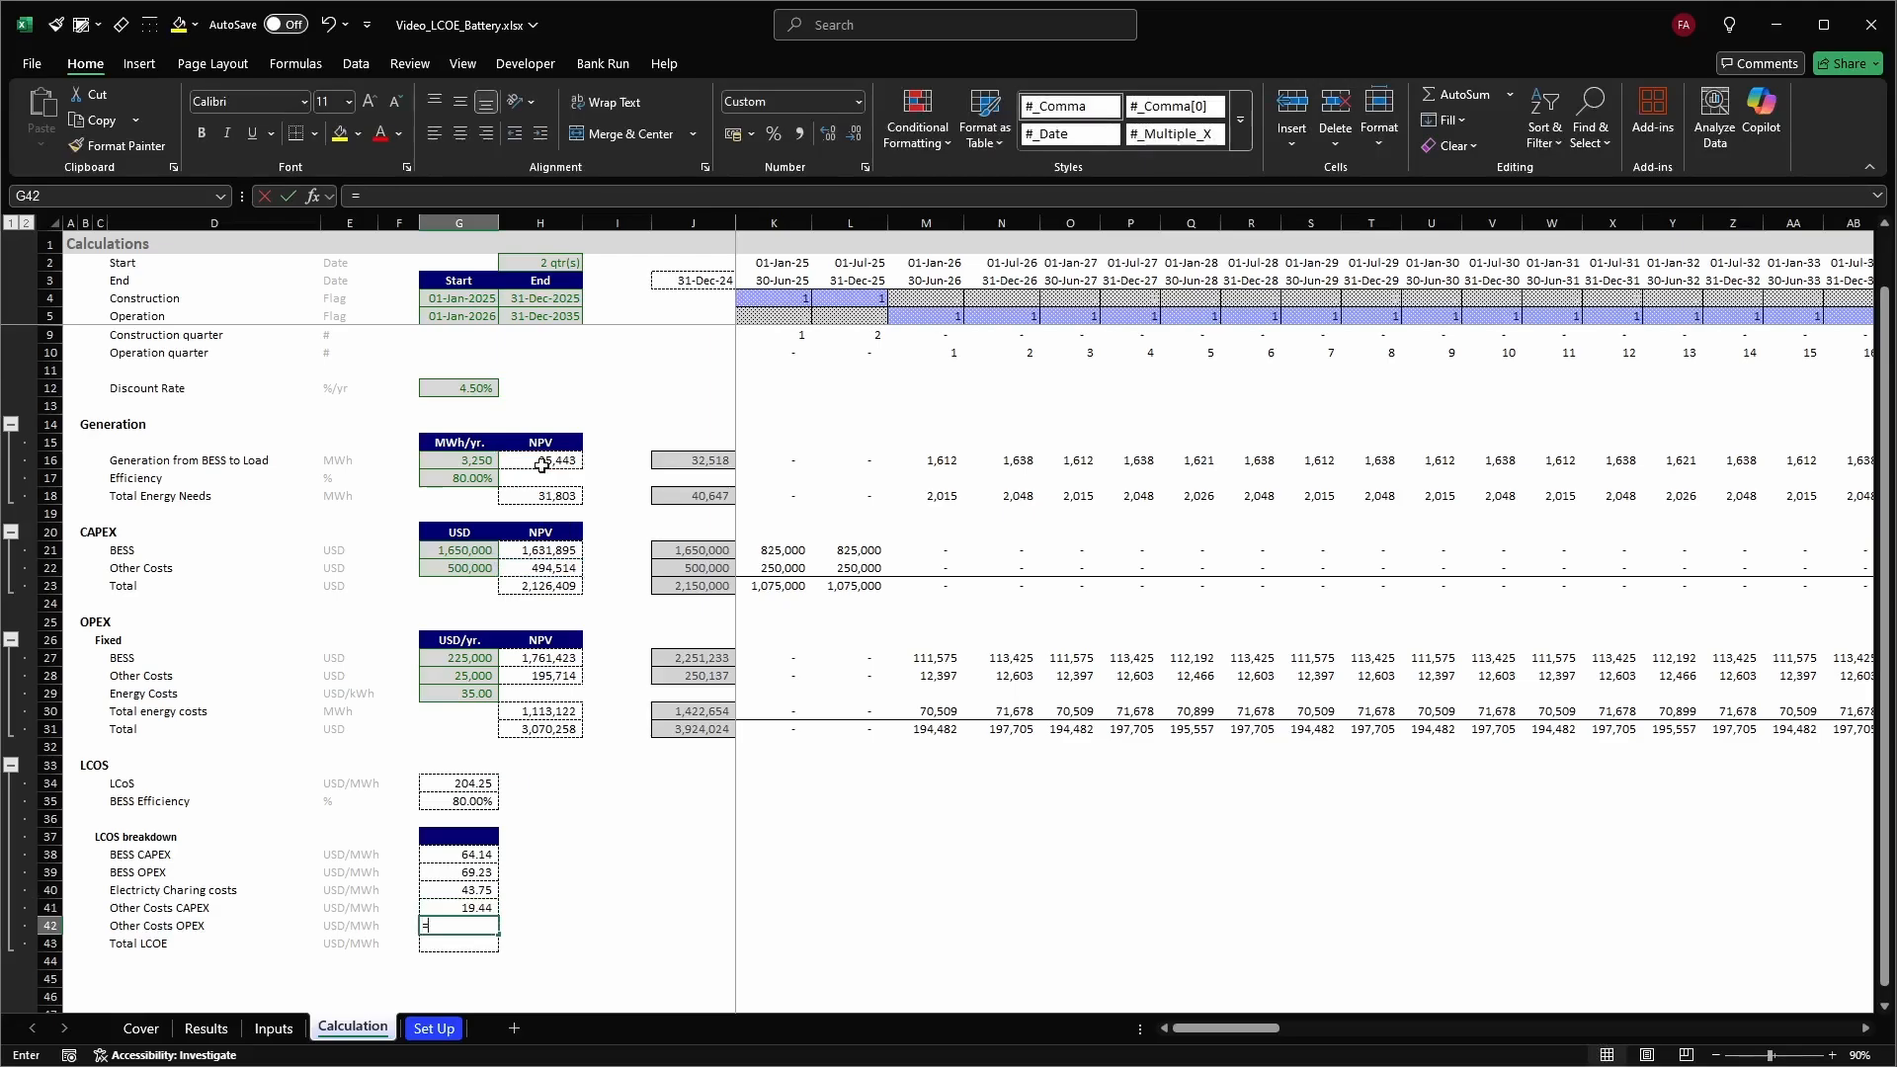
Enter the Other Costs OPEX breakdown formula =H28/H16 in G42
type("=")
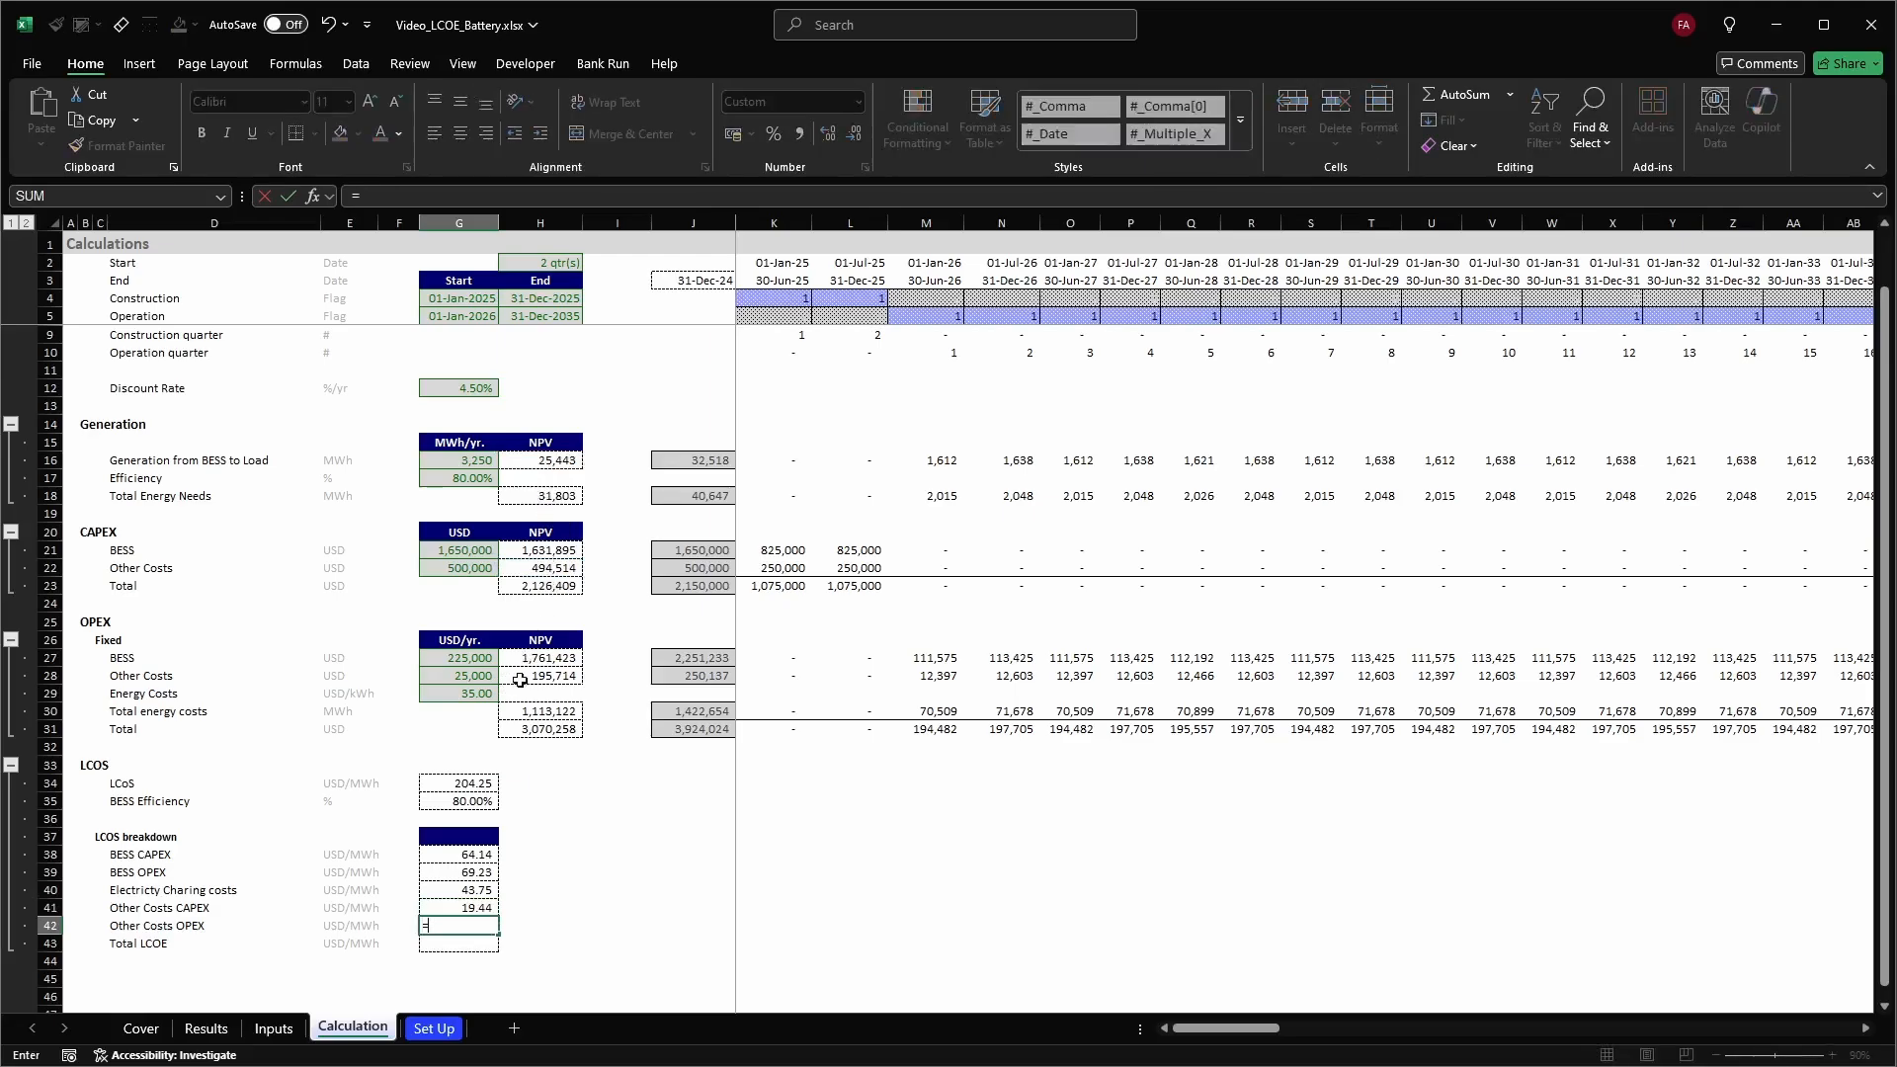
left_click(521, 680)
type("/")
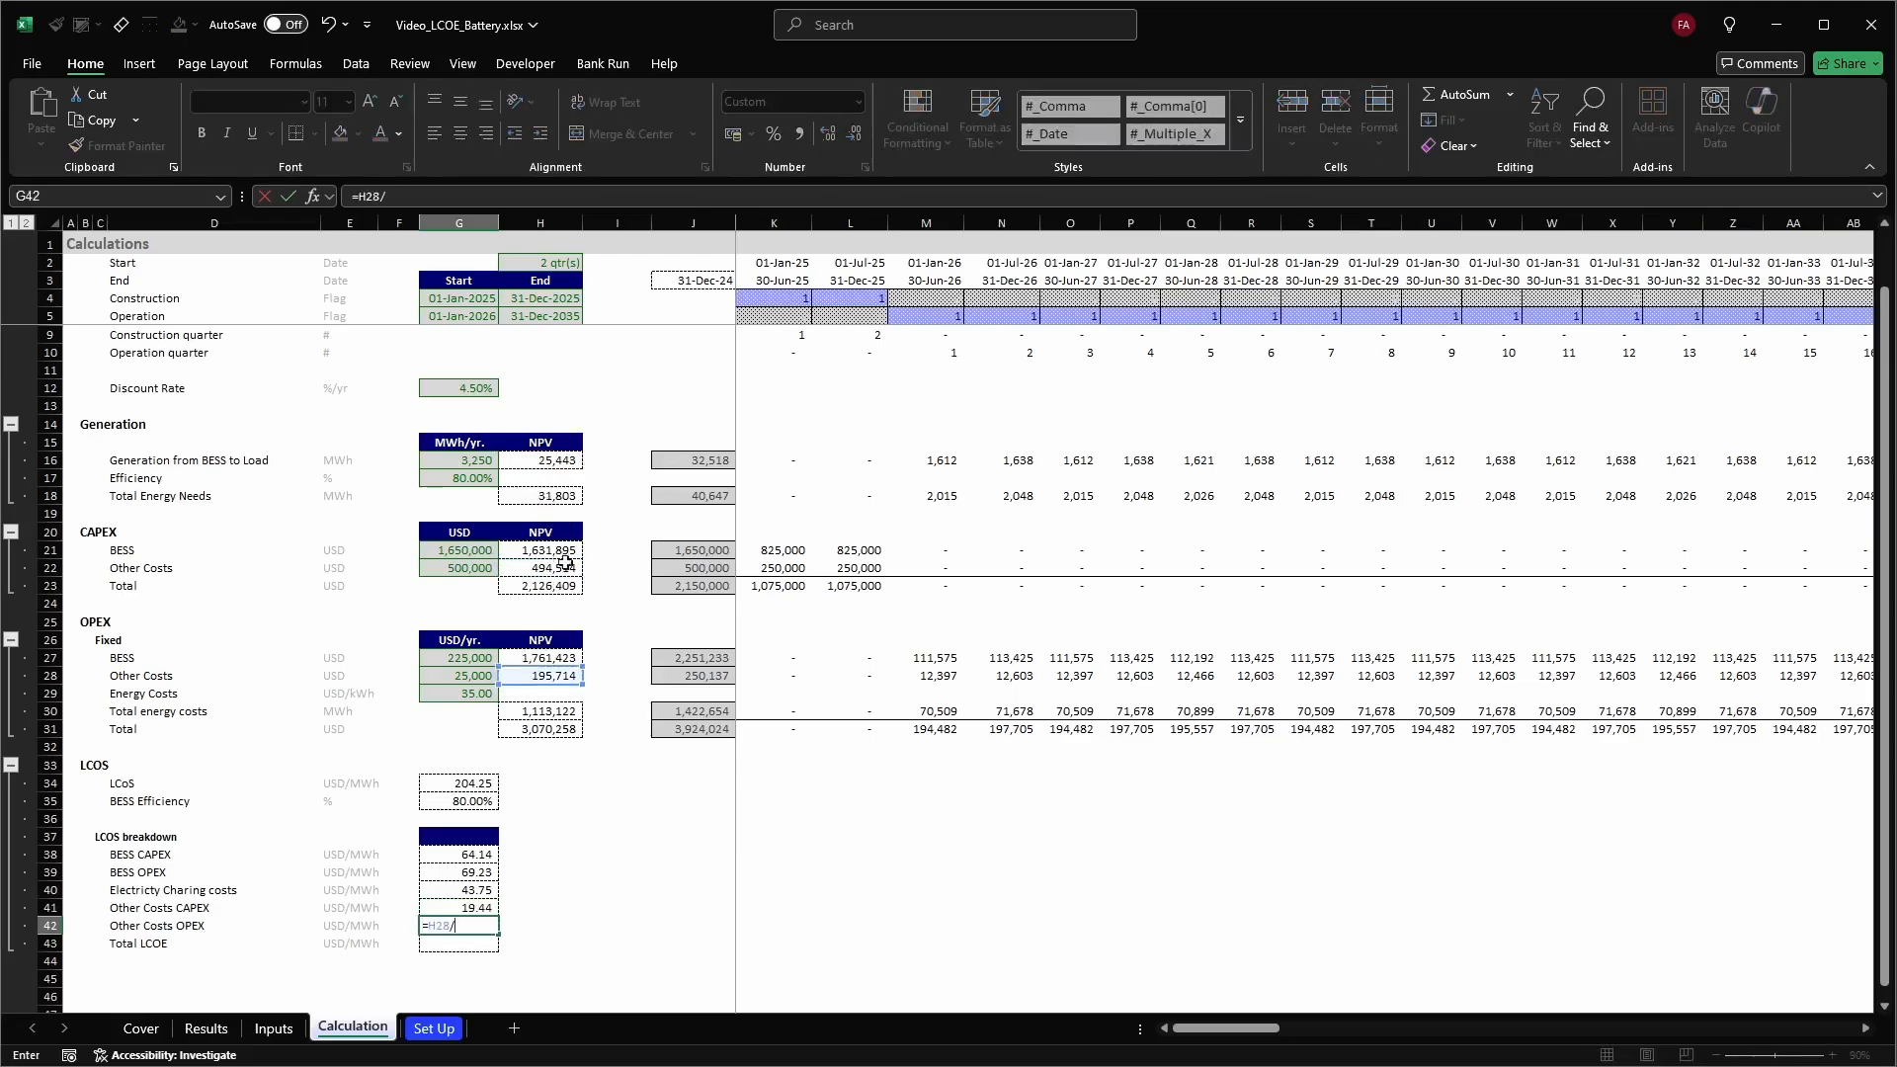
left_click(566, 460)
key("Return")
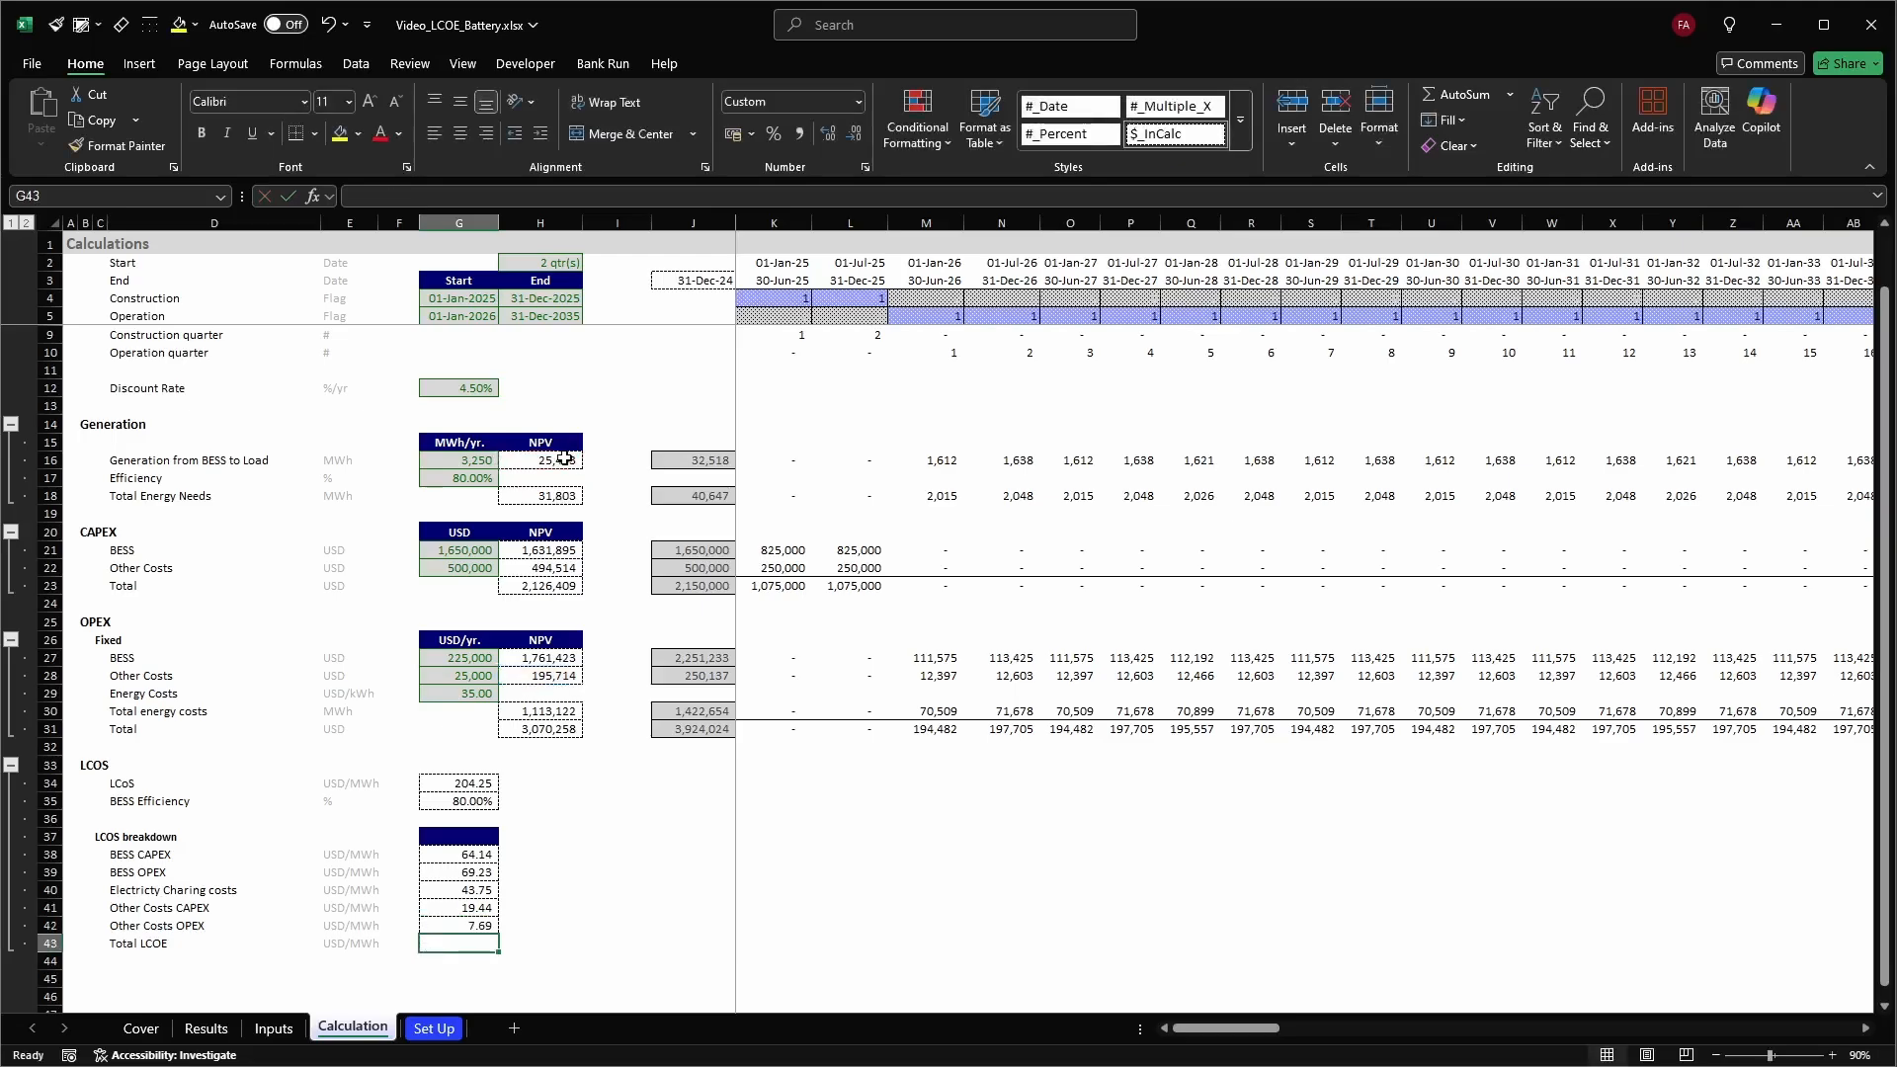
Total the breakdown components in G43 with =SUM(G38:G42) and compare the total with the LCoS in G34
key("alt+equal")
key("ctrl+Return")
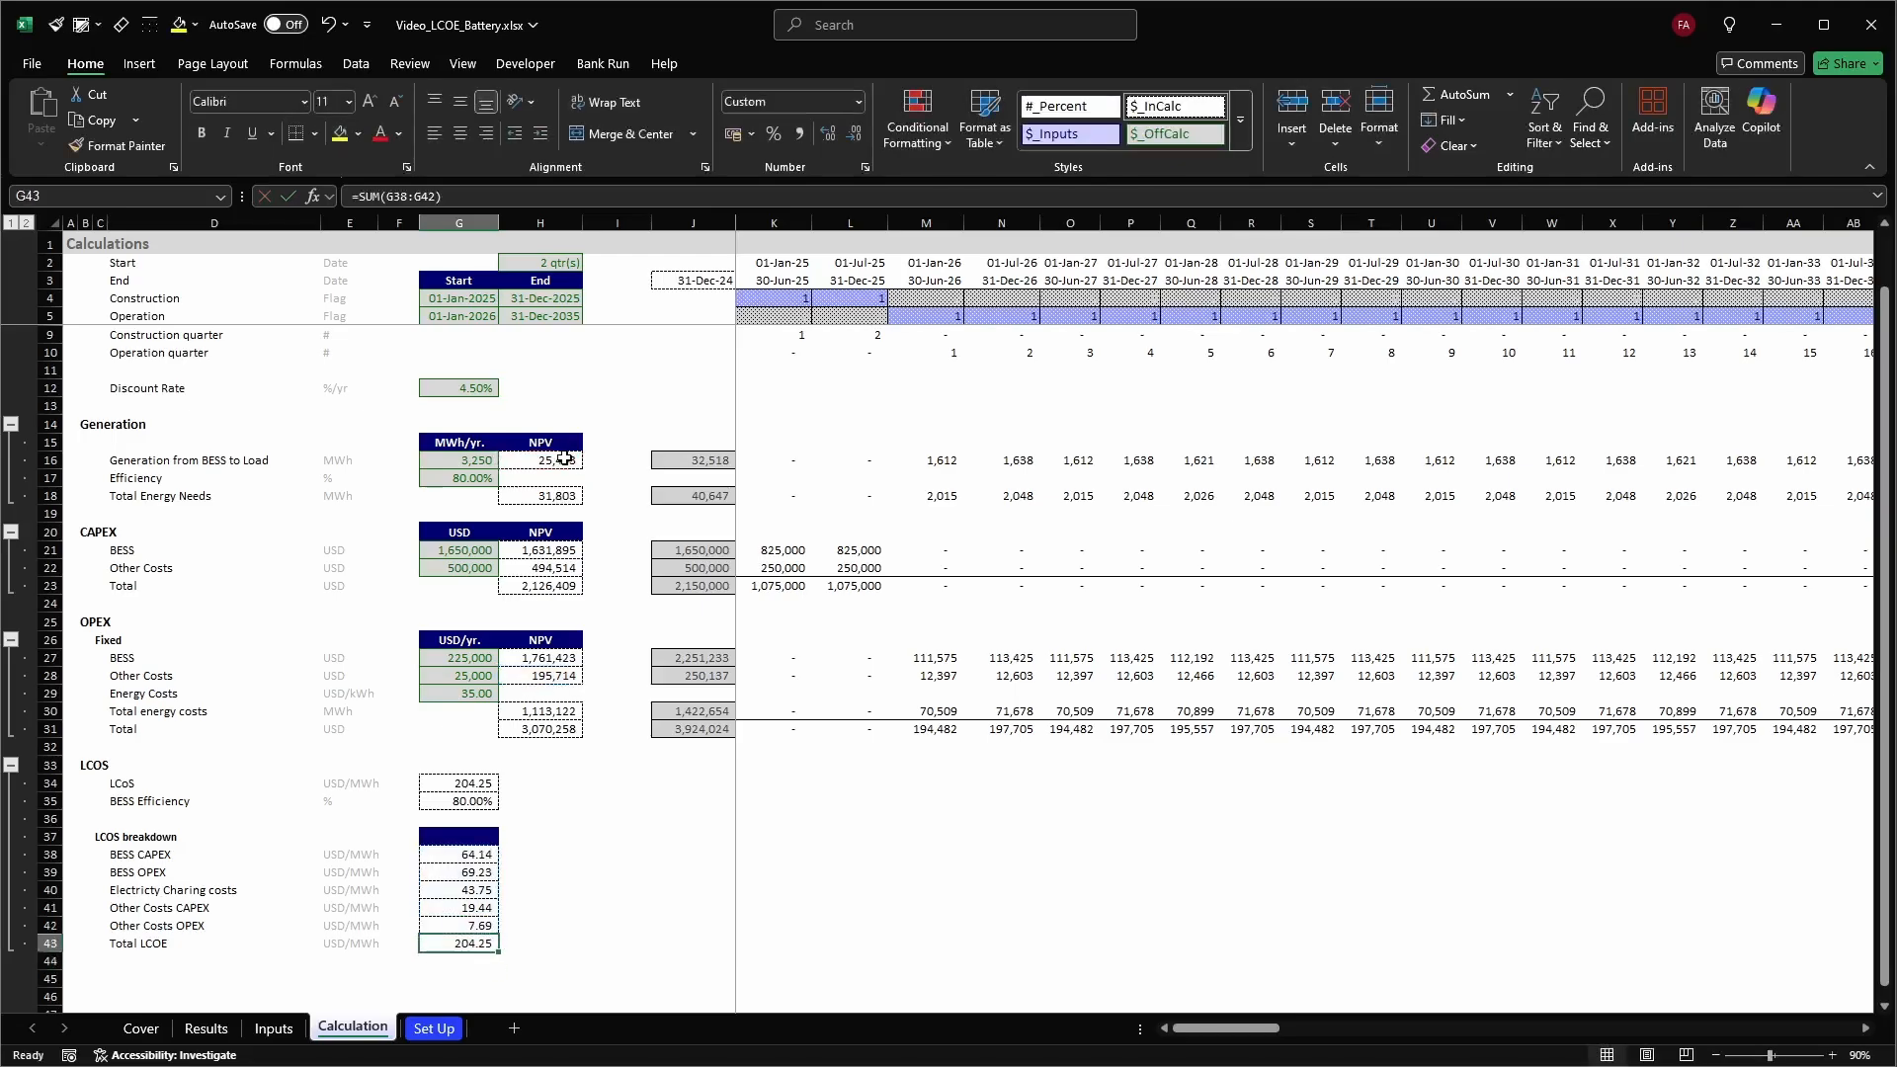
left_click(478, 788, "ctrl")
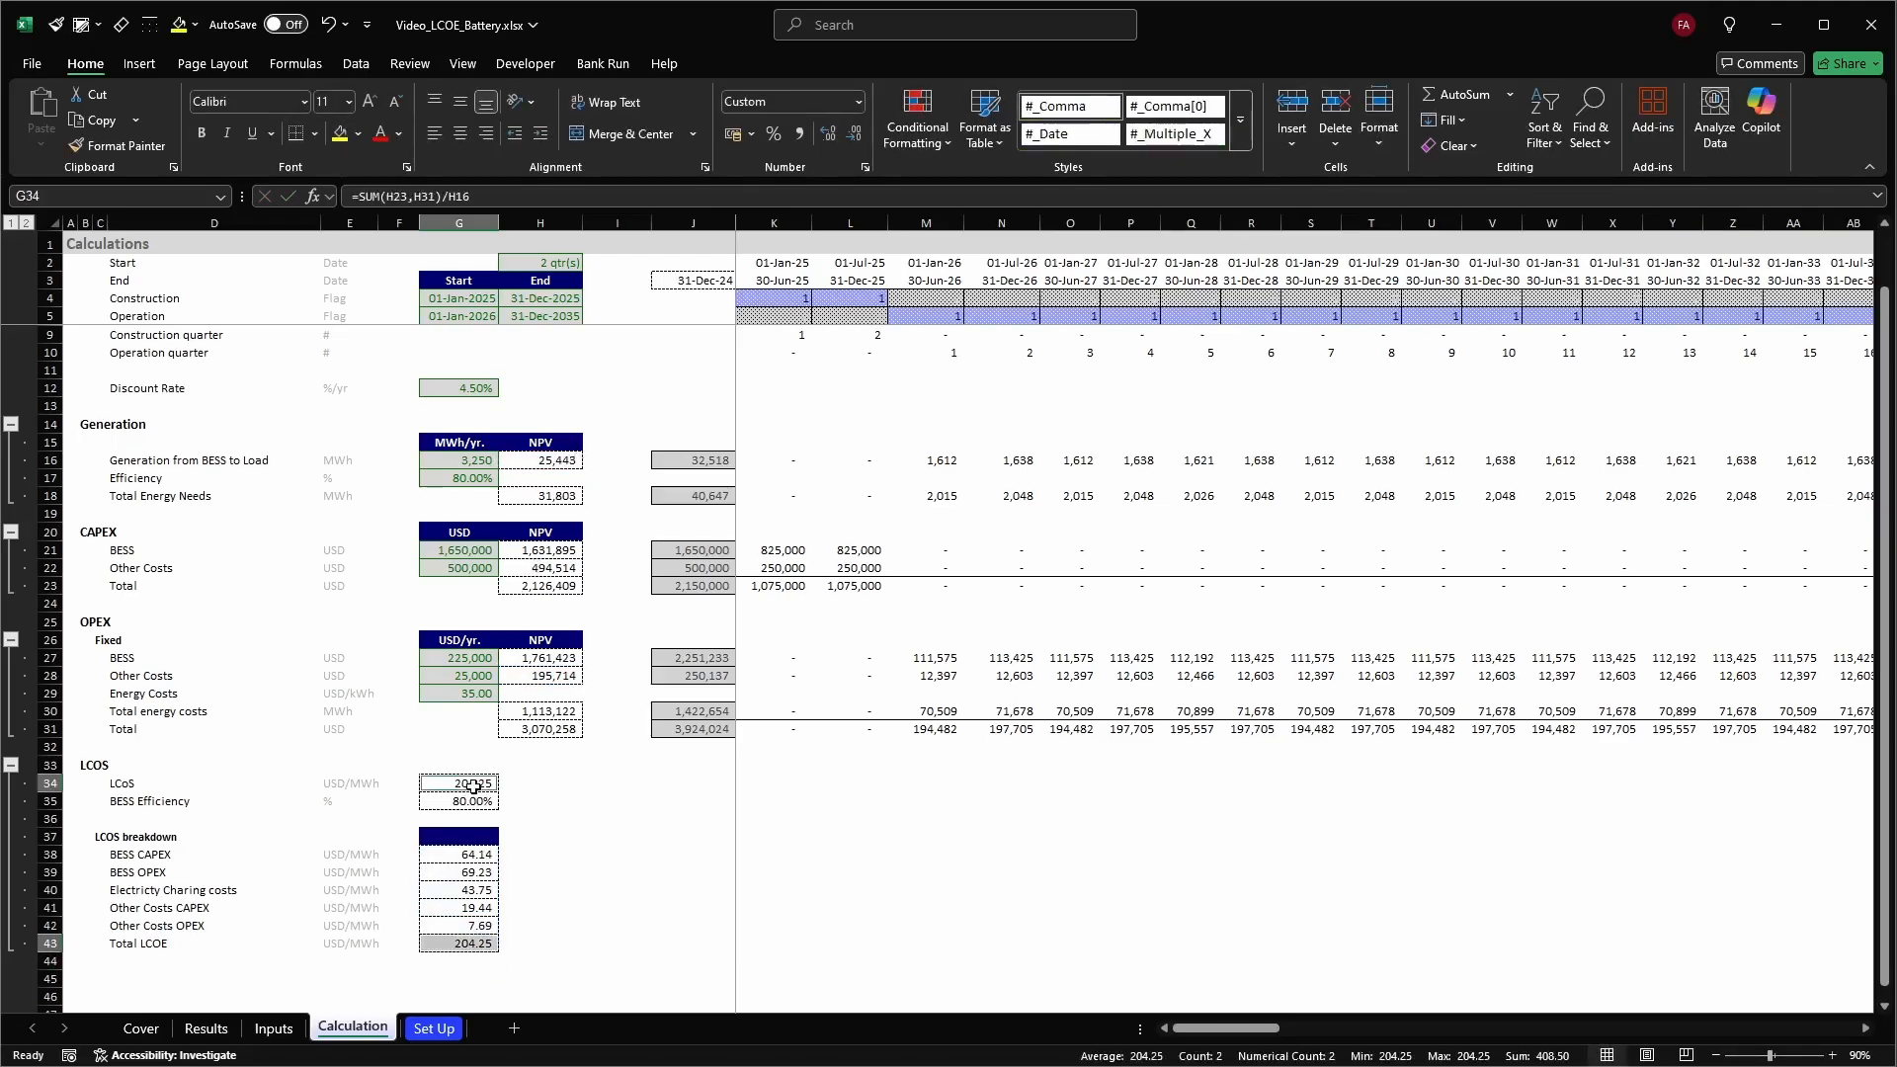
Add a check formula =G43=G34 in G44, below the Total LCOE
left_click(442, 959)
type("=")
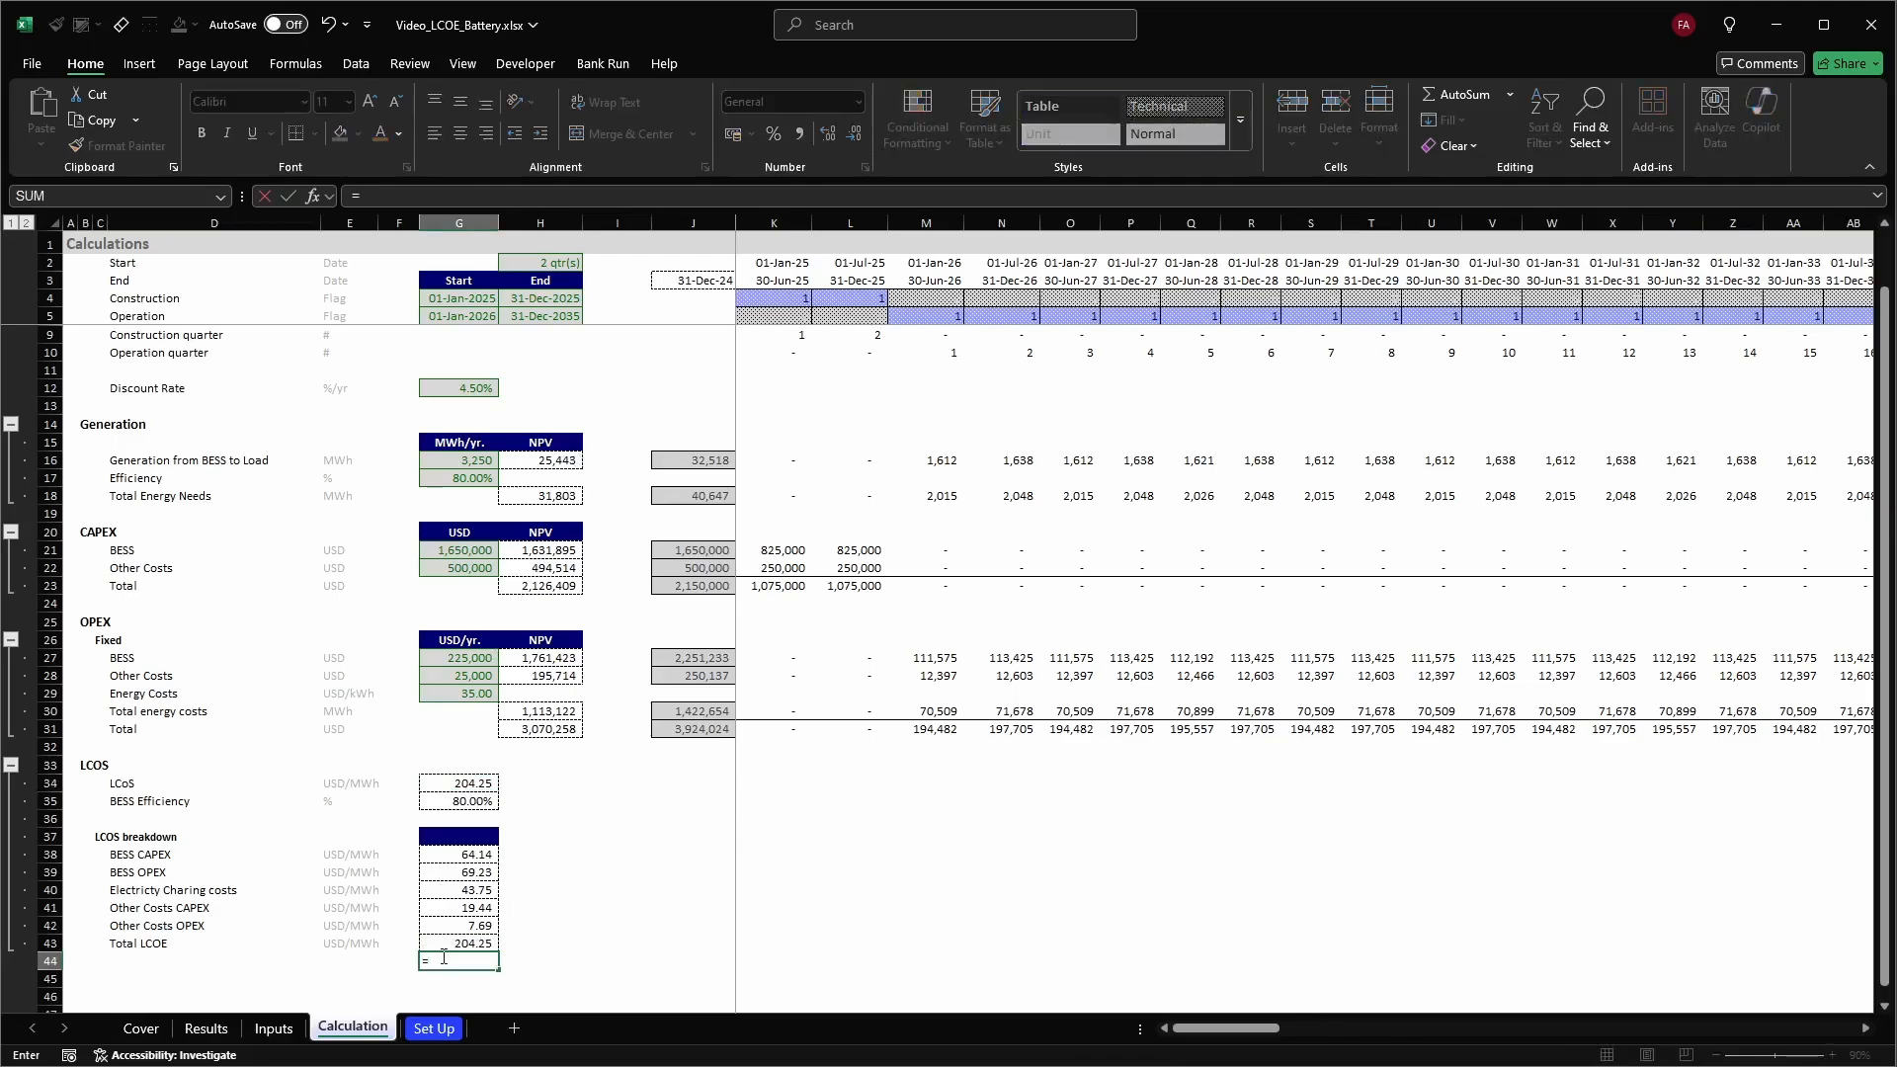
key("Up")
type("=")
left_click(473, 784)
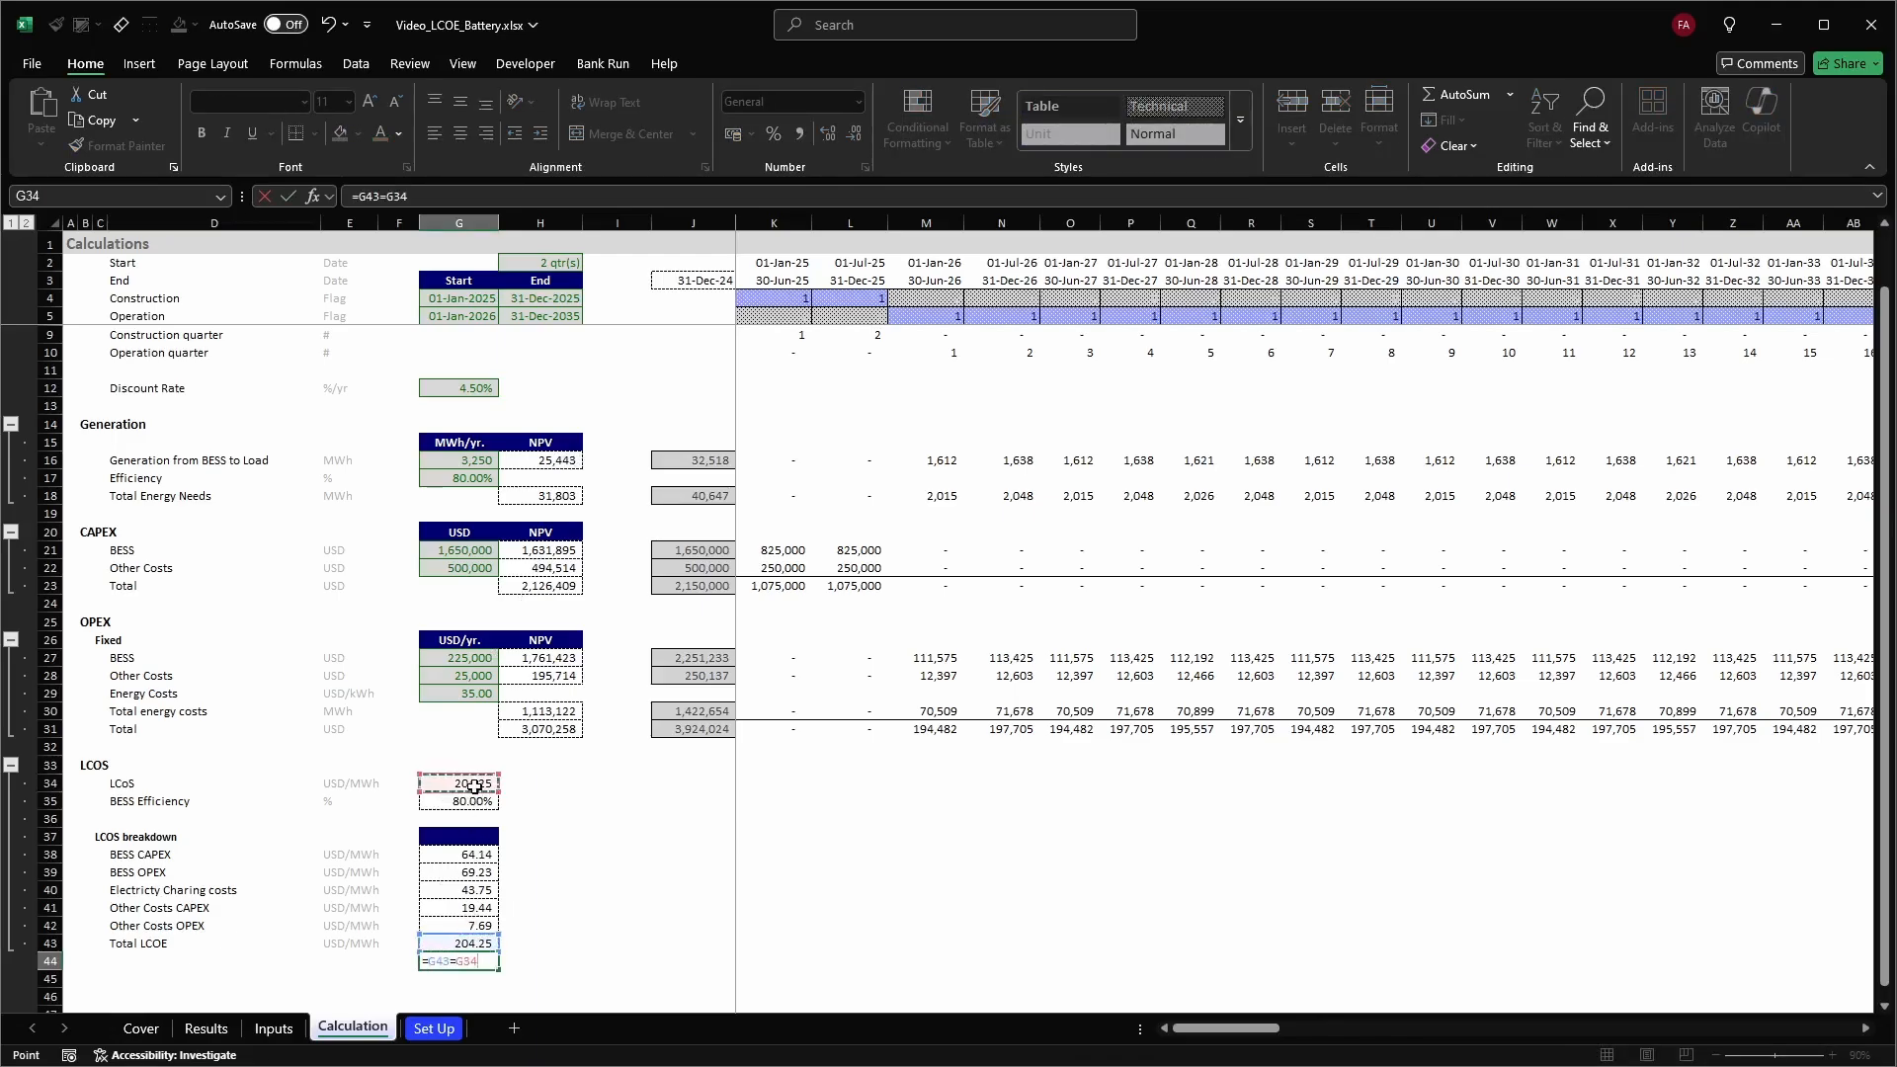
key("Return")
left_click(485, 963)
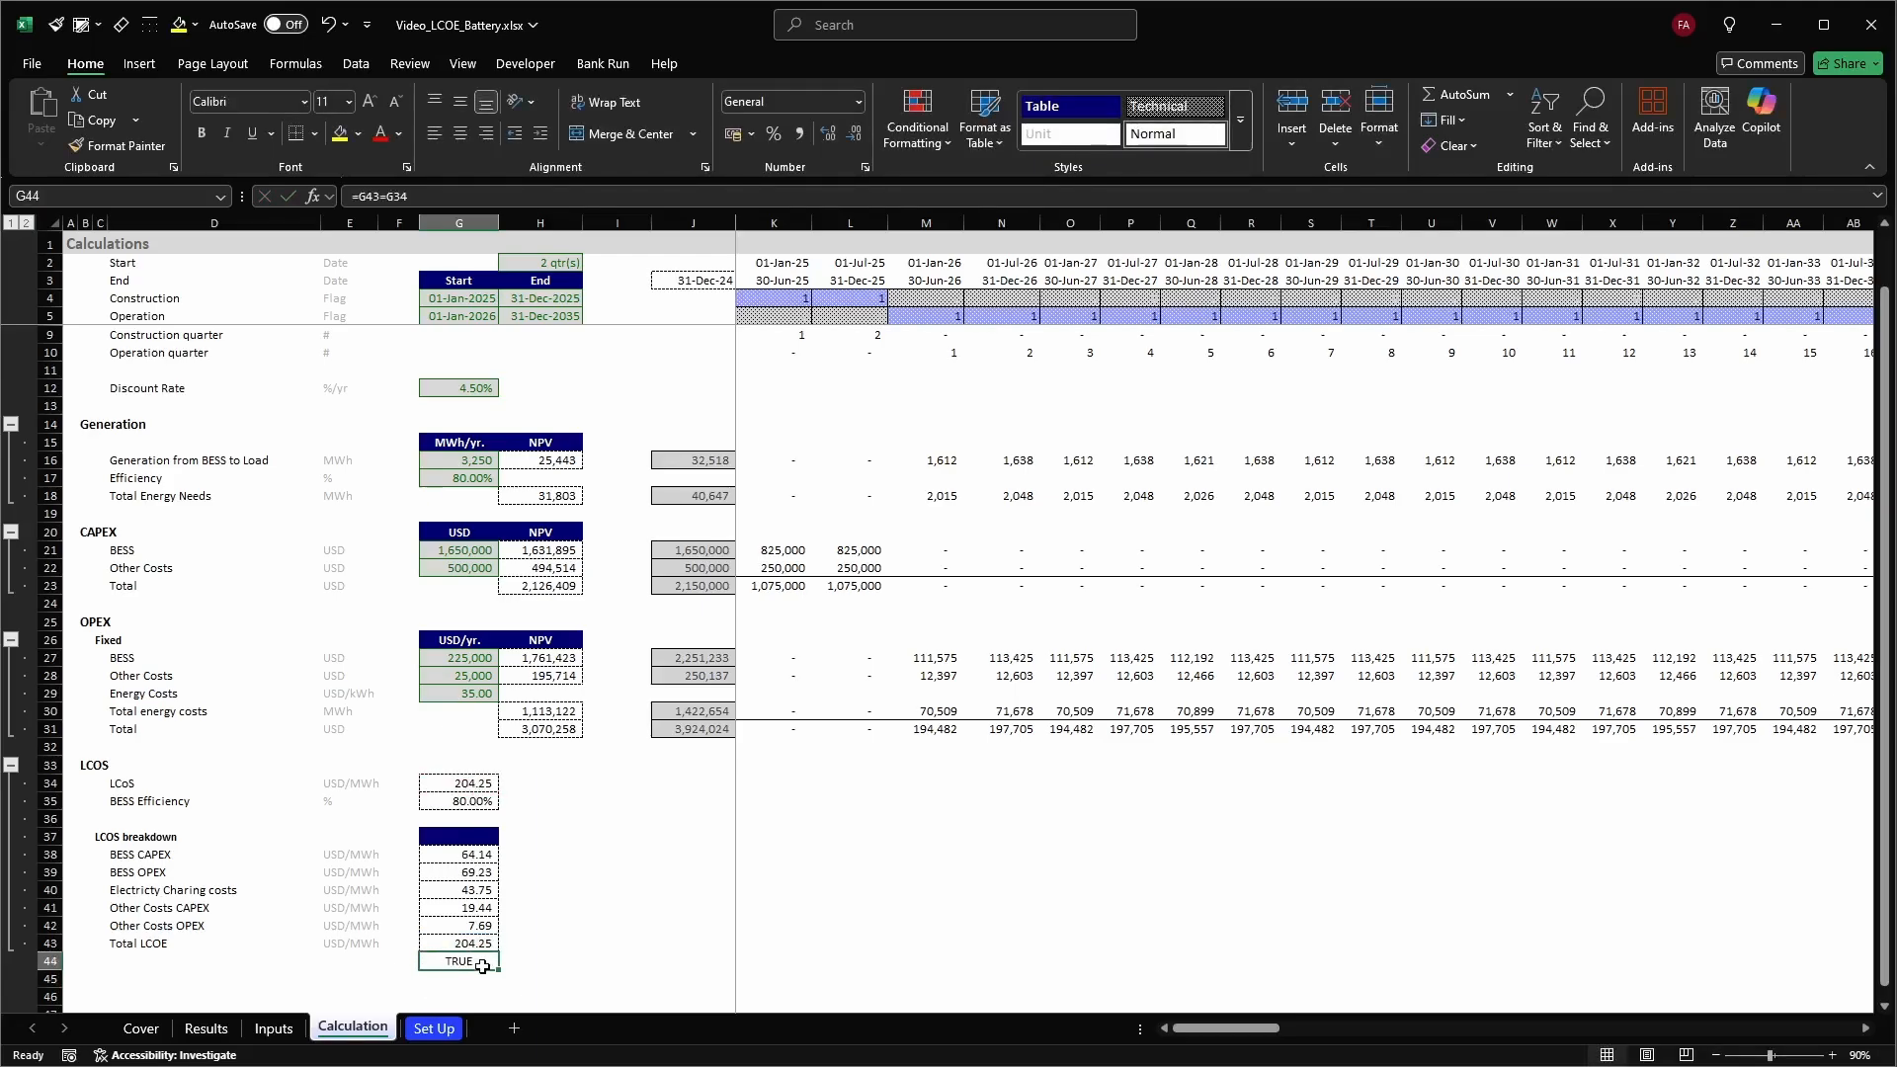
Title the breakdown column LCOS in header cell G37
left_click(456, 837)
type("LCO")
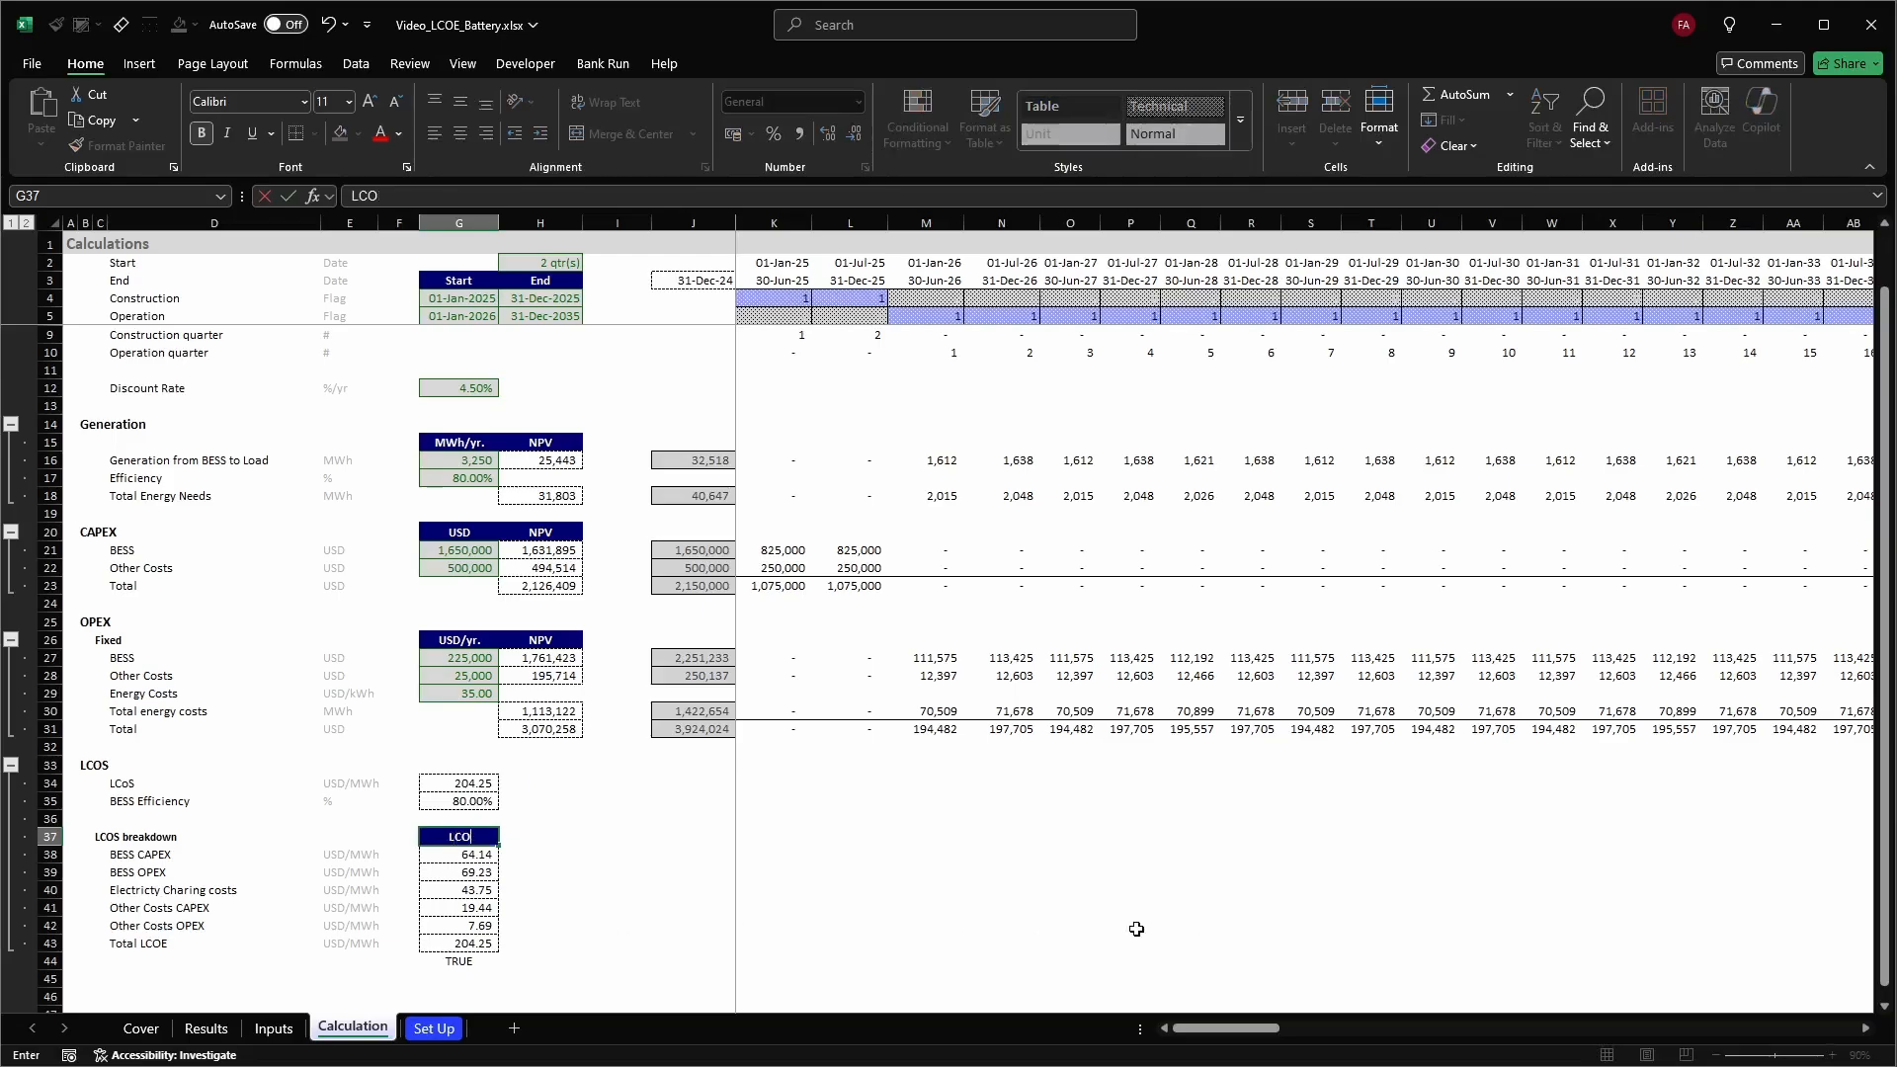
type("S")
key("Return")
key("Down")
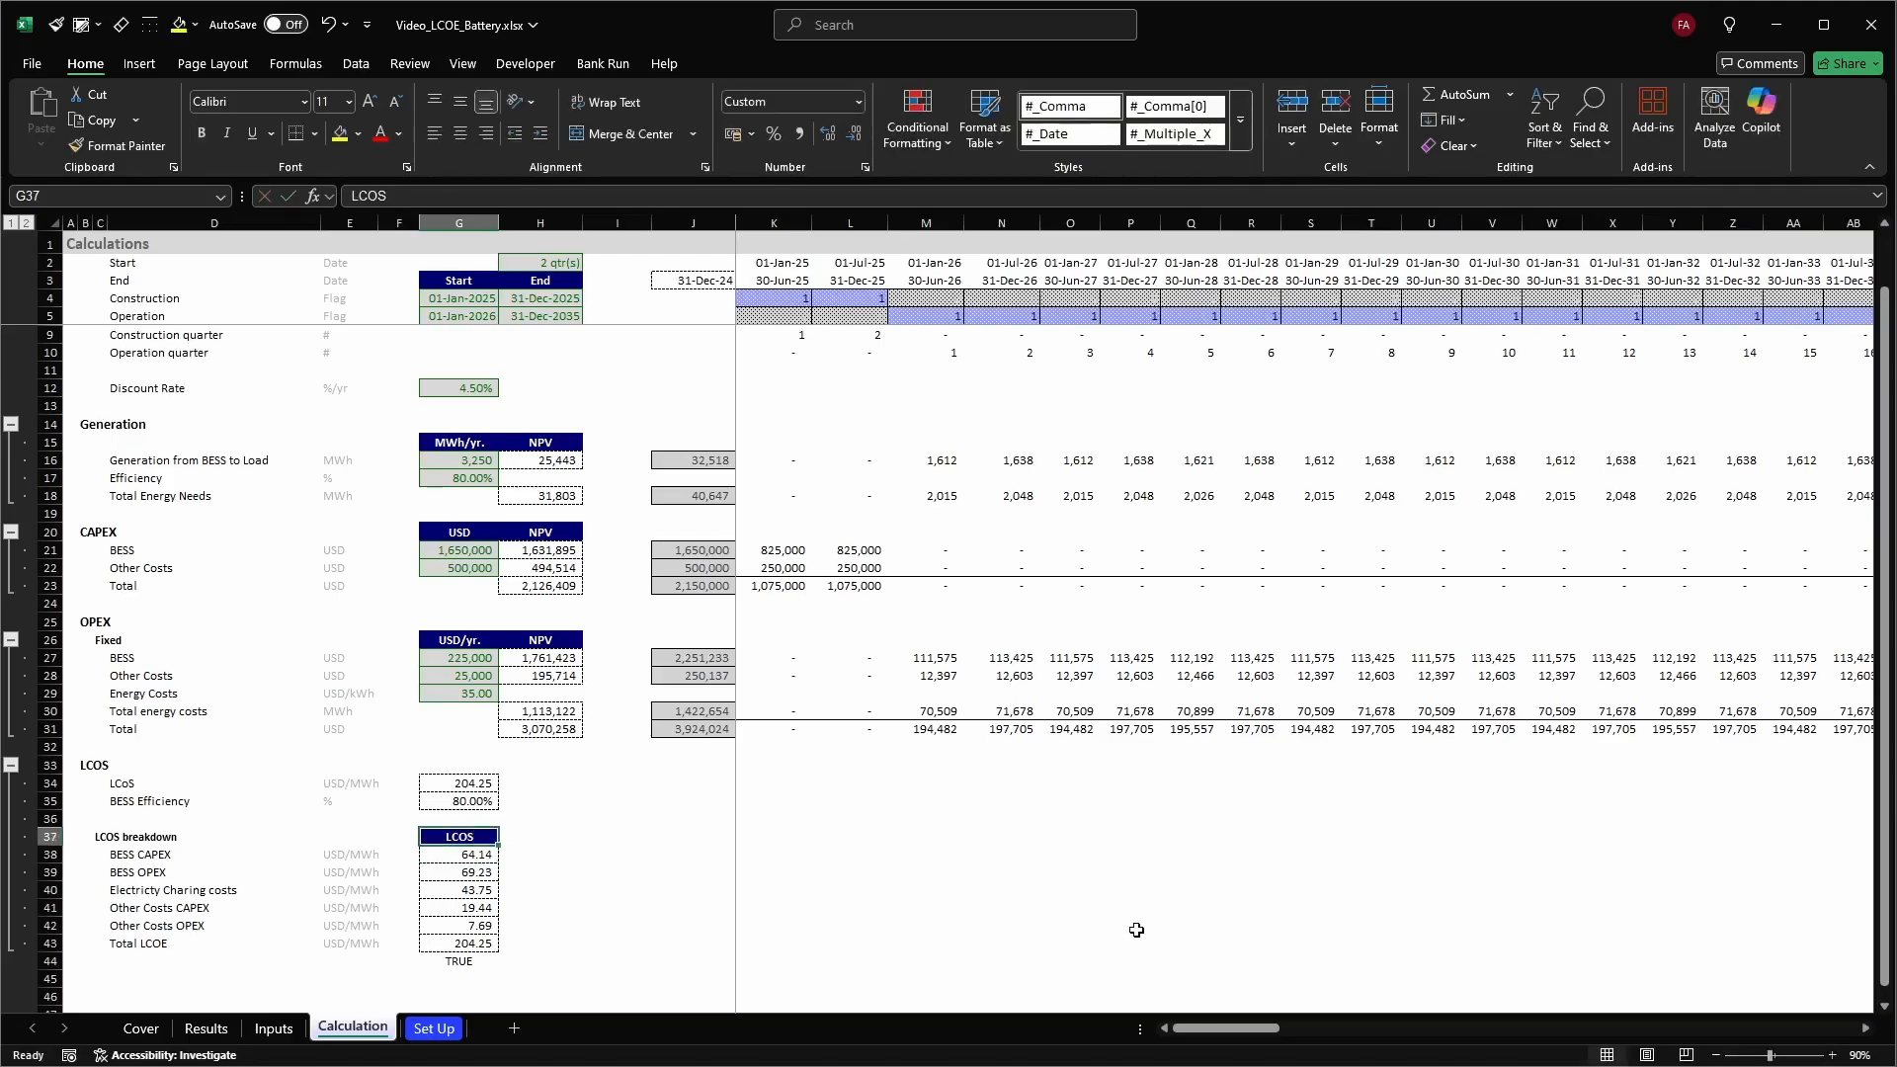
key("shift+Down")
key("shift+Down")
key("shift+Down")
key("shift+Down")
key("shift+Down")
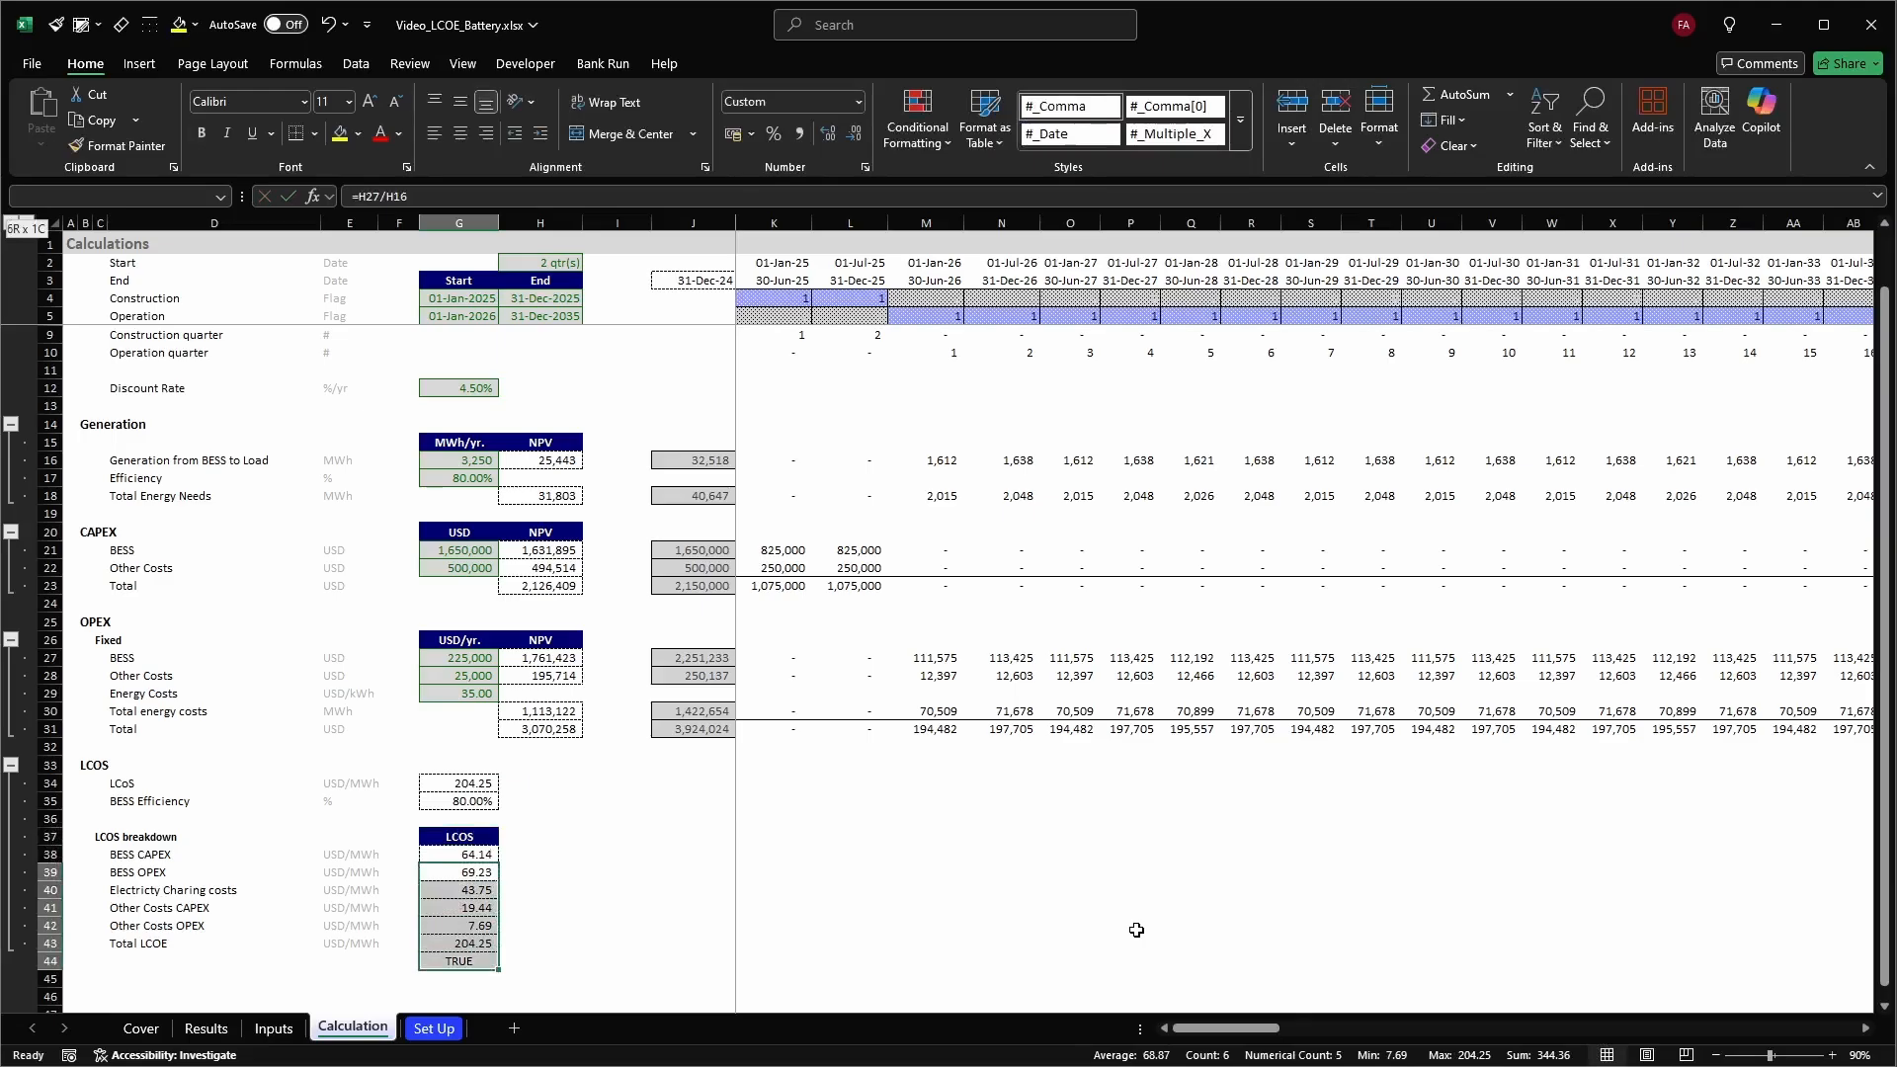
Copy the LCOE check from E14 on the Set Up sheet and paste it as a link into J1 of the Calculation sheet
key("ctrl+Page_Down")
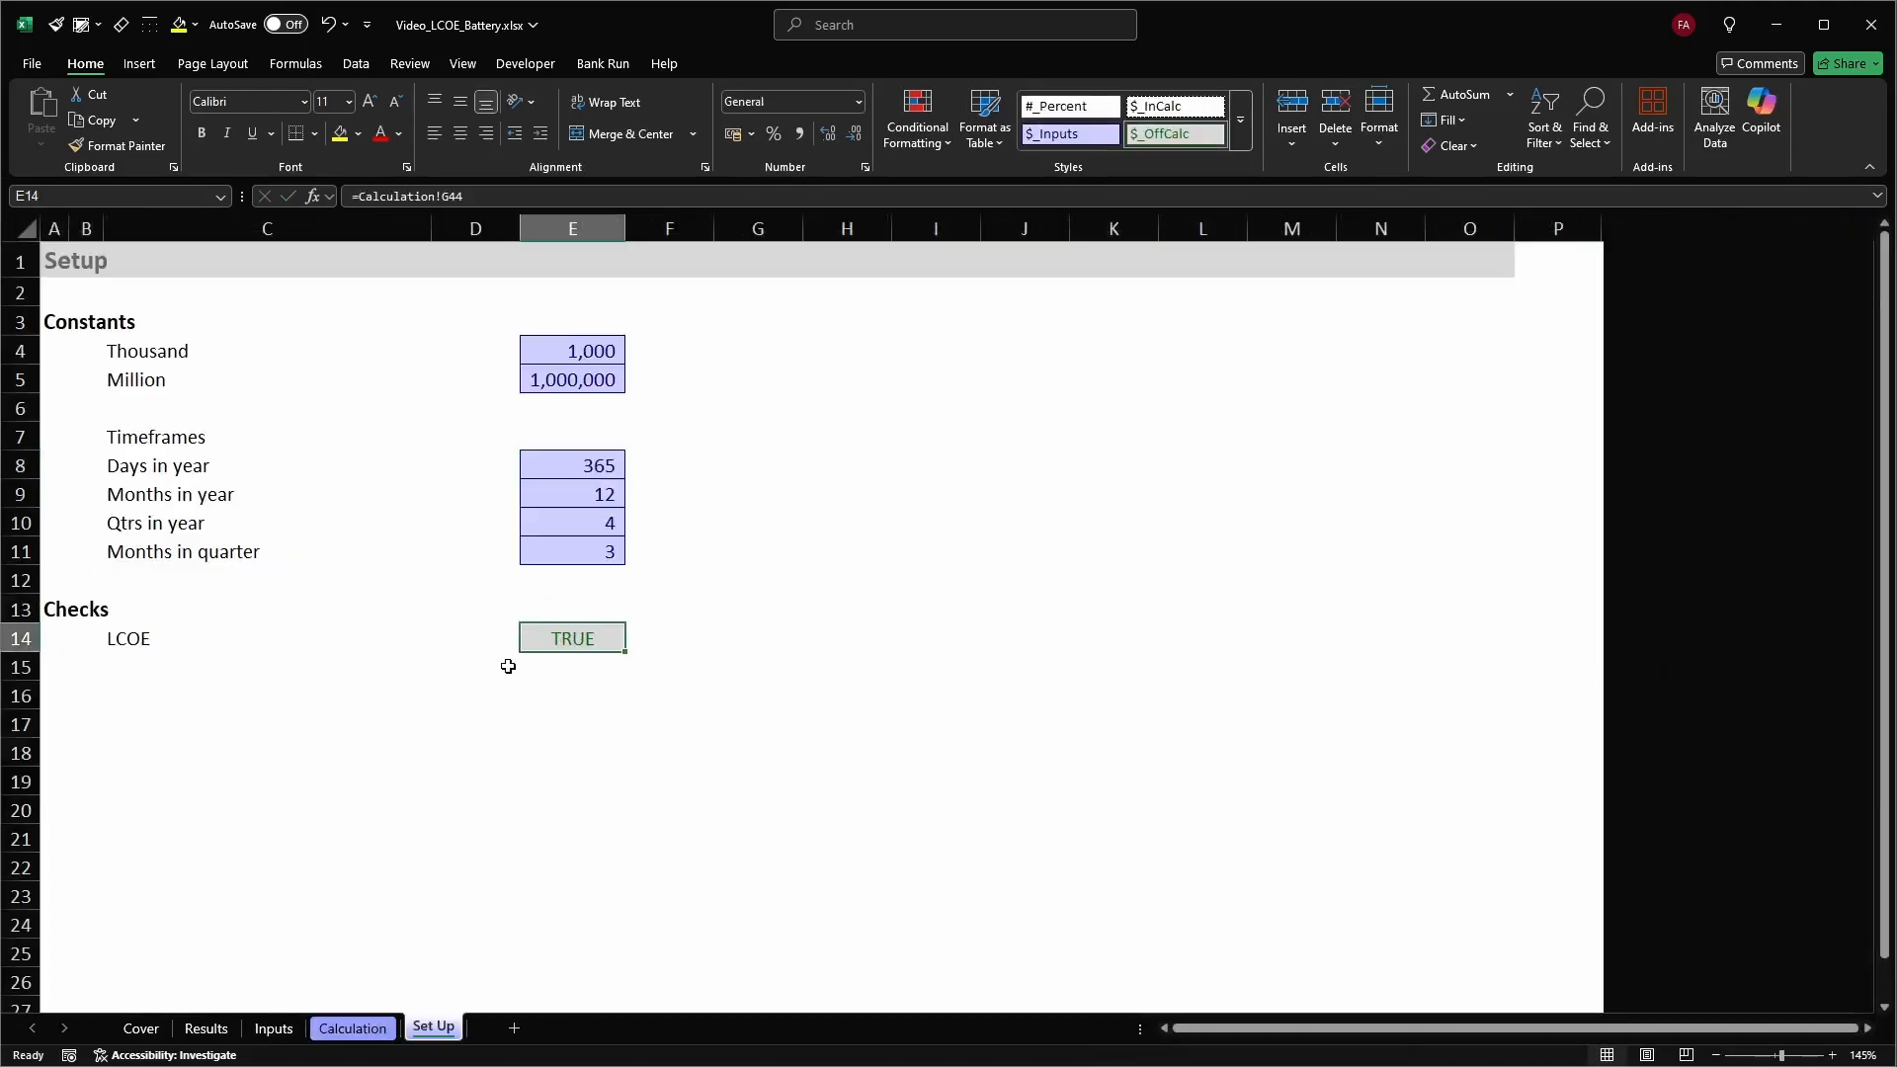
key("ctrl+c")
key("ctrl+Page_Up")
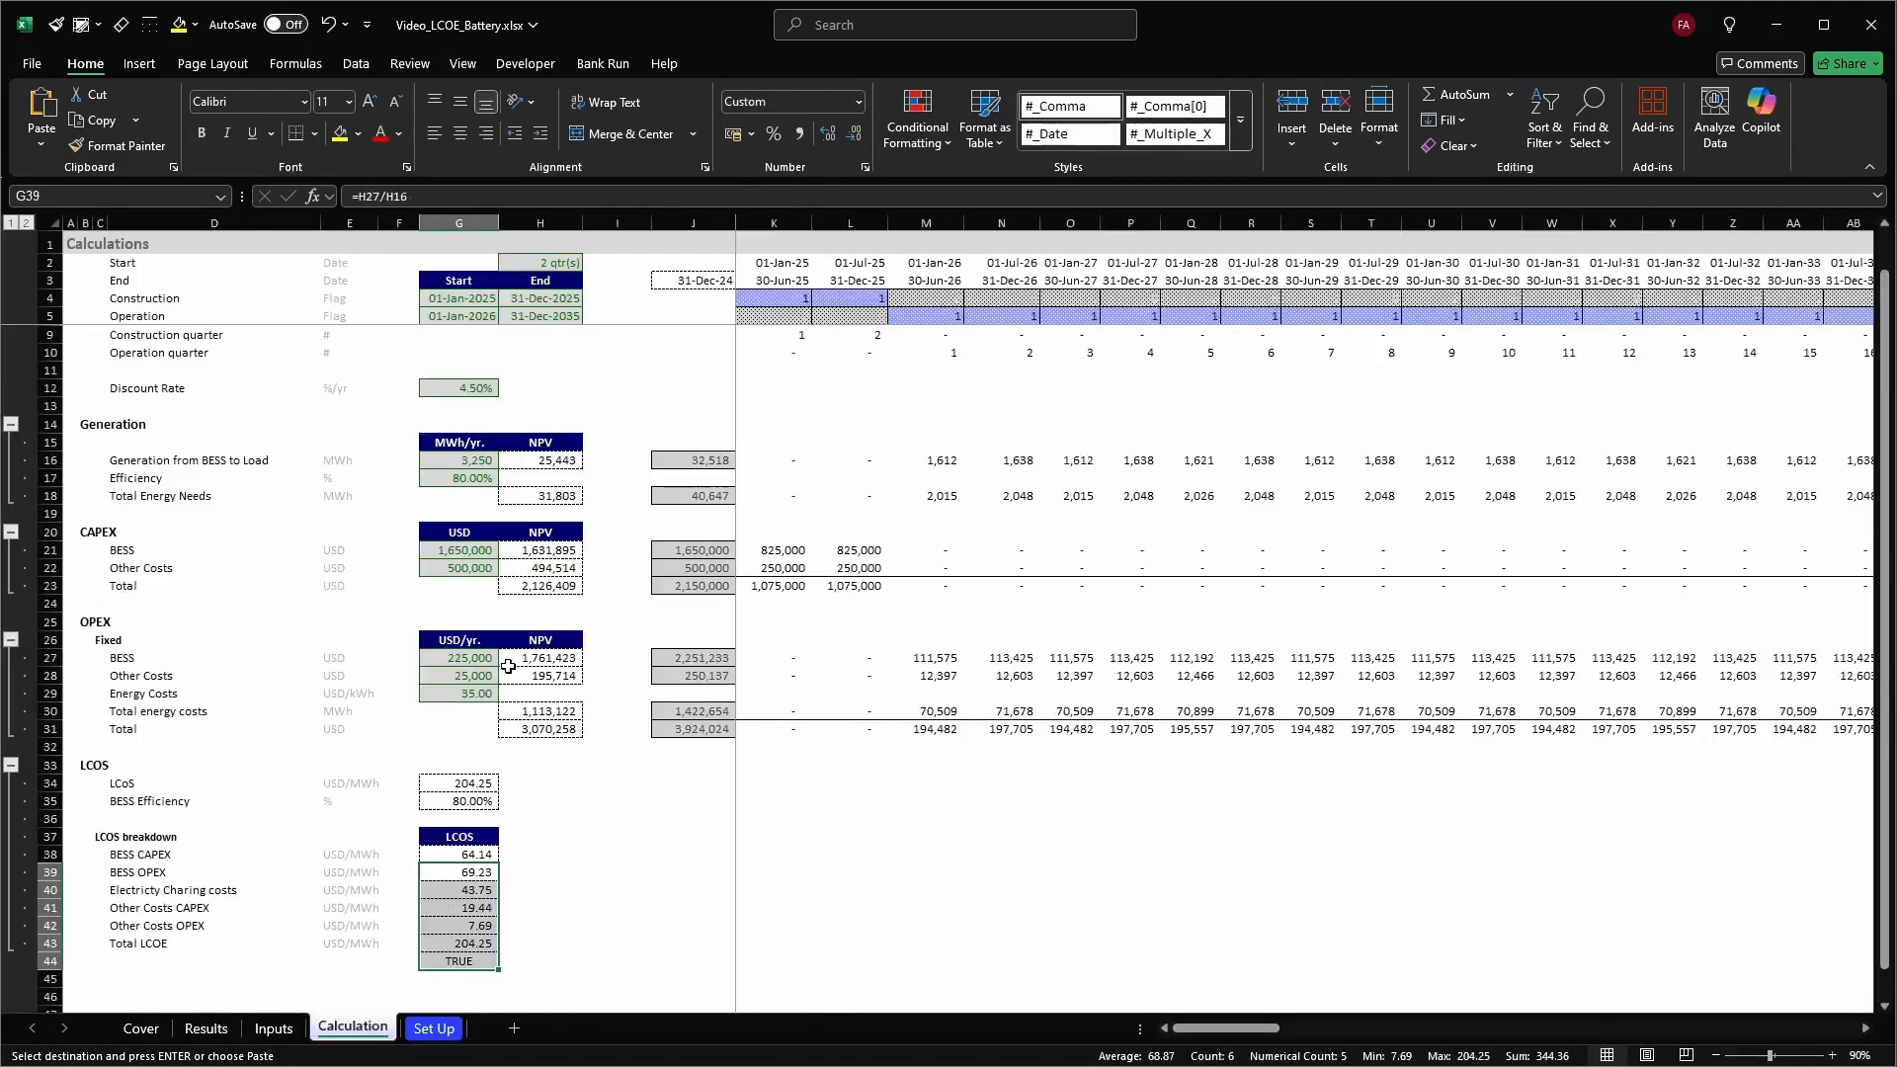
left_click(690, 239)
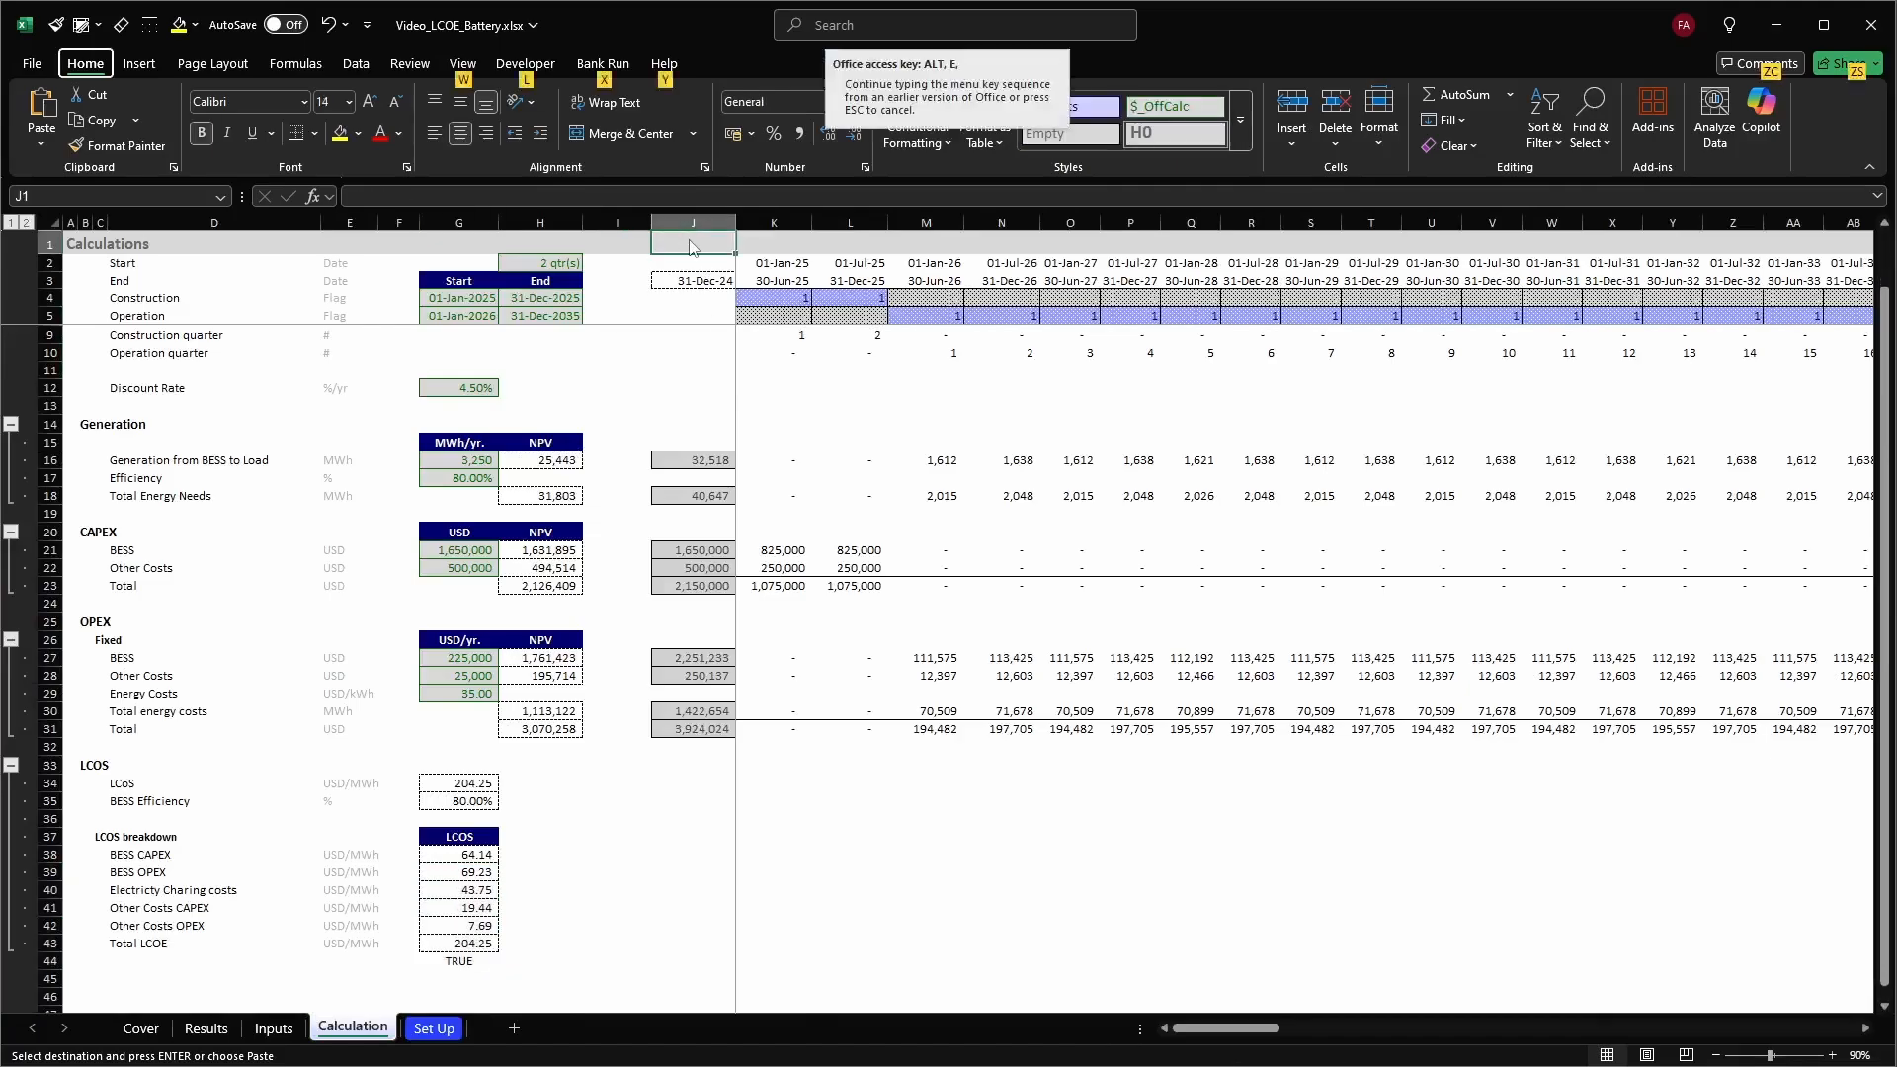
key("ctrl+alt+v")
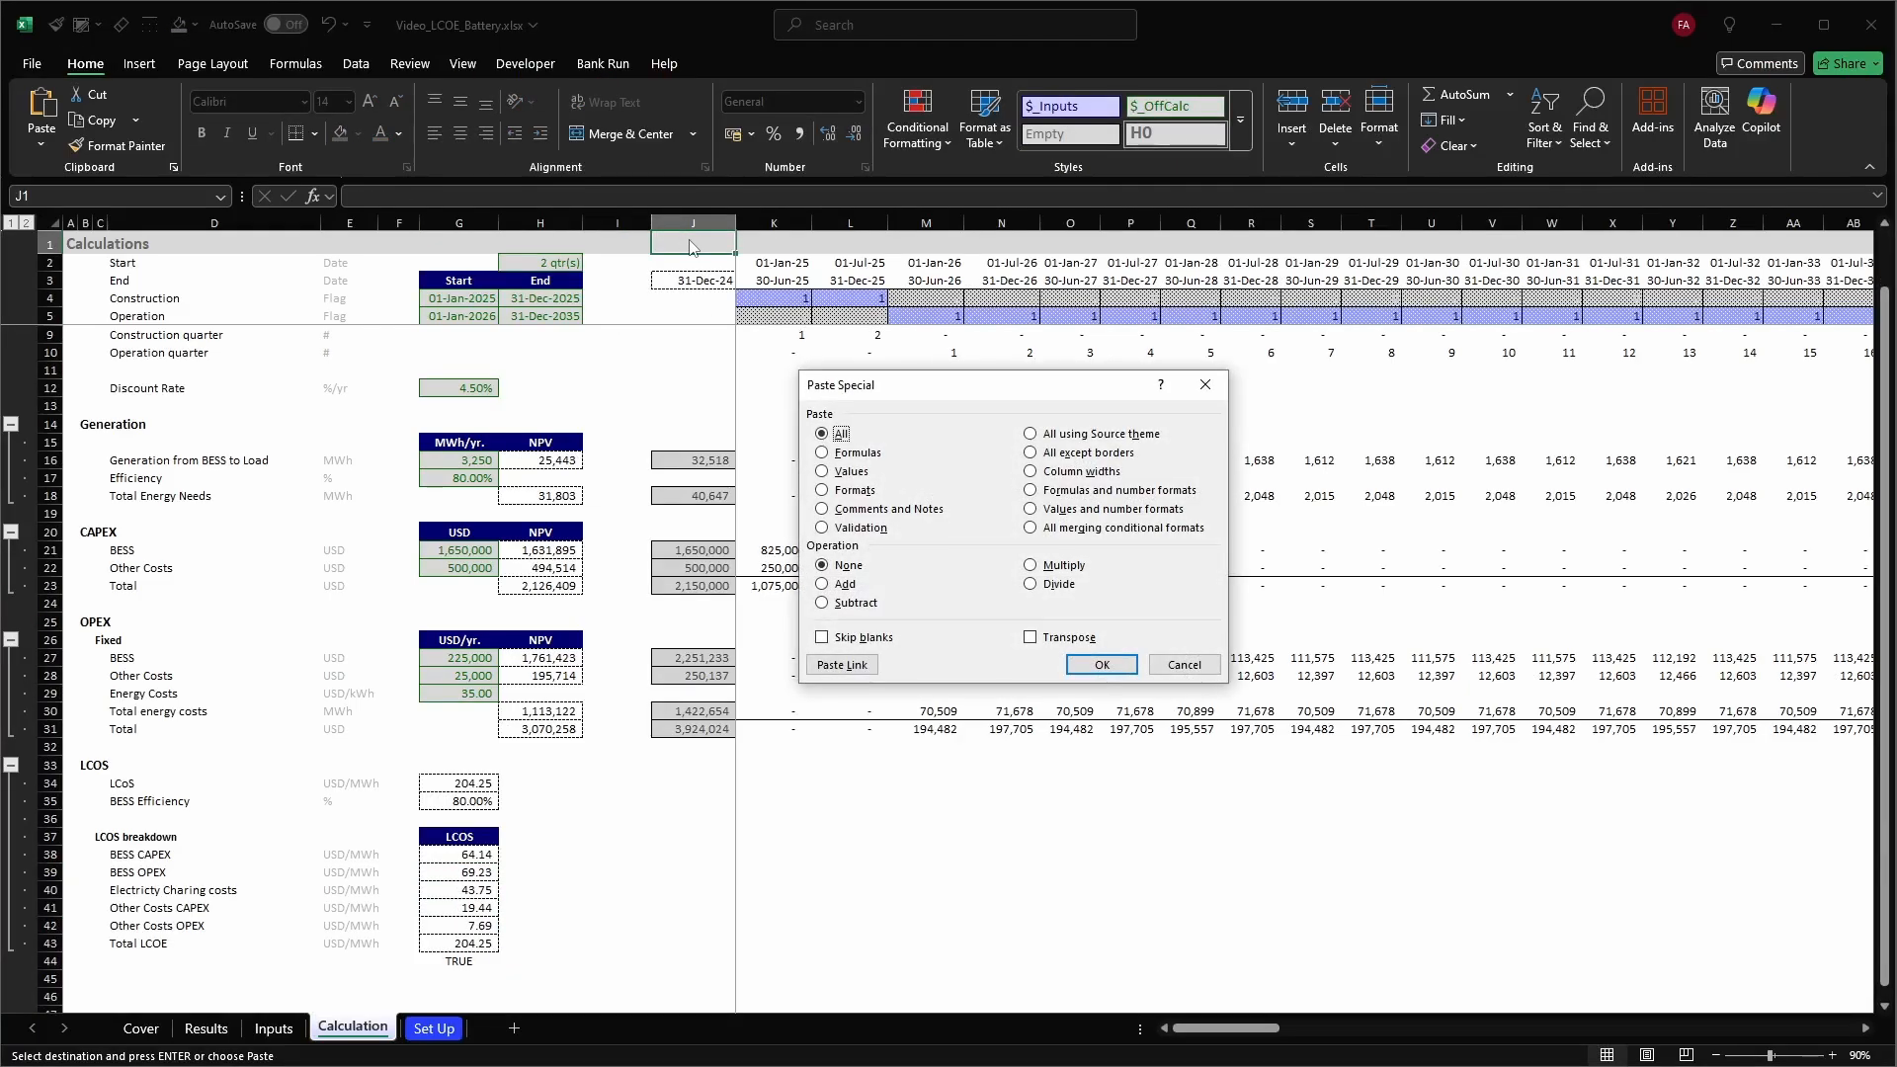
key("alt+l")
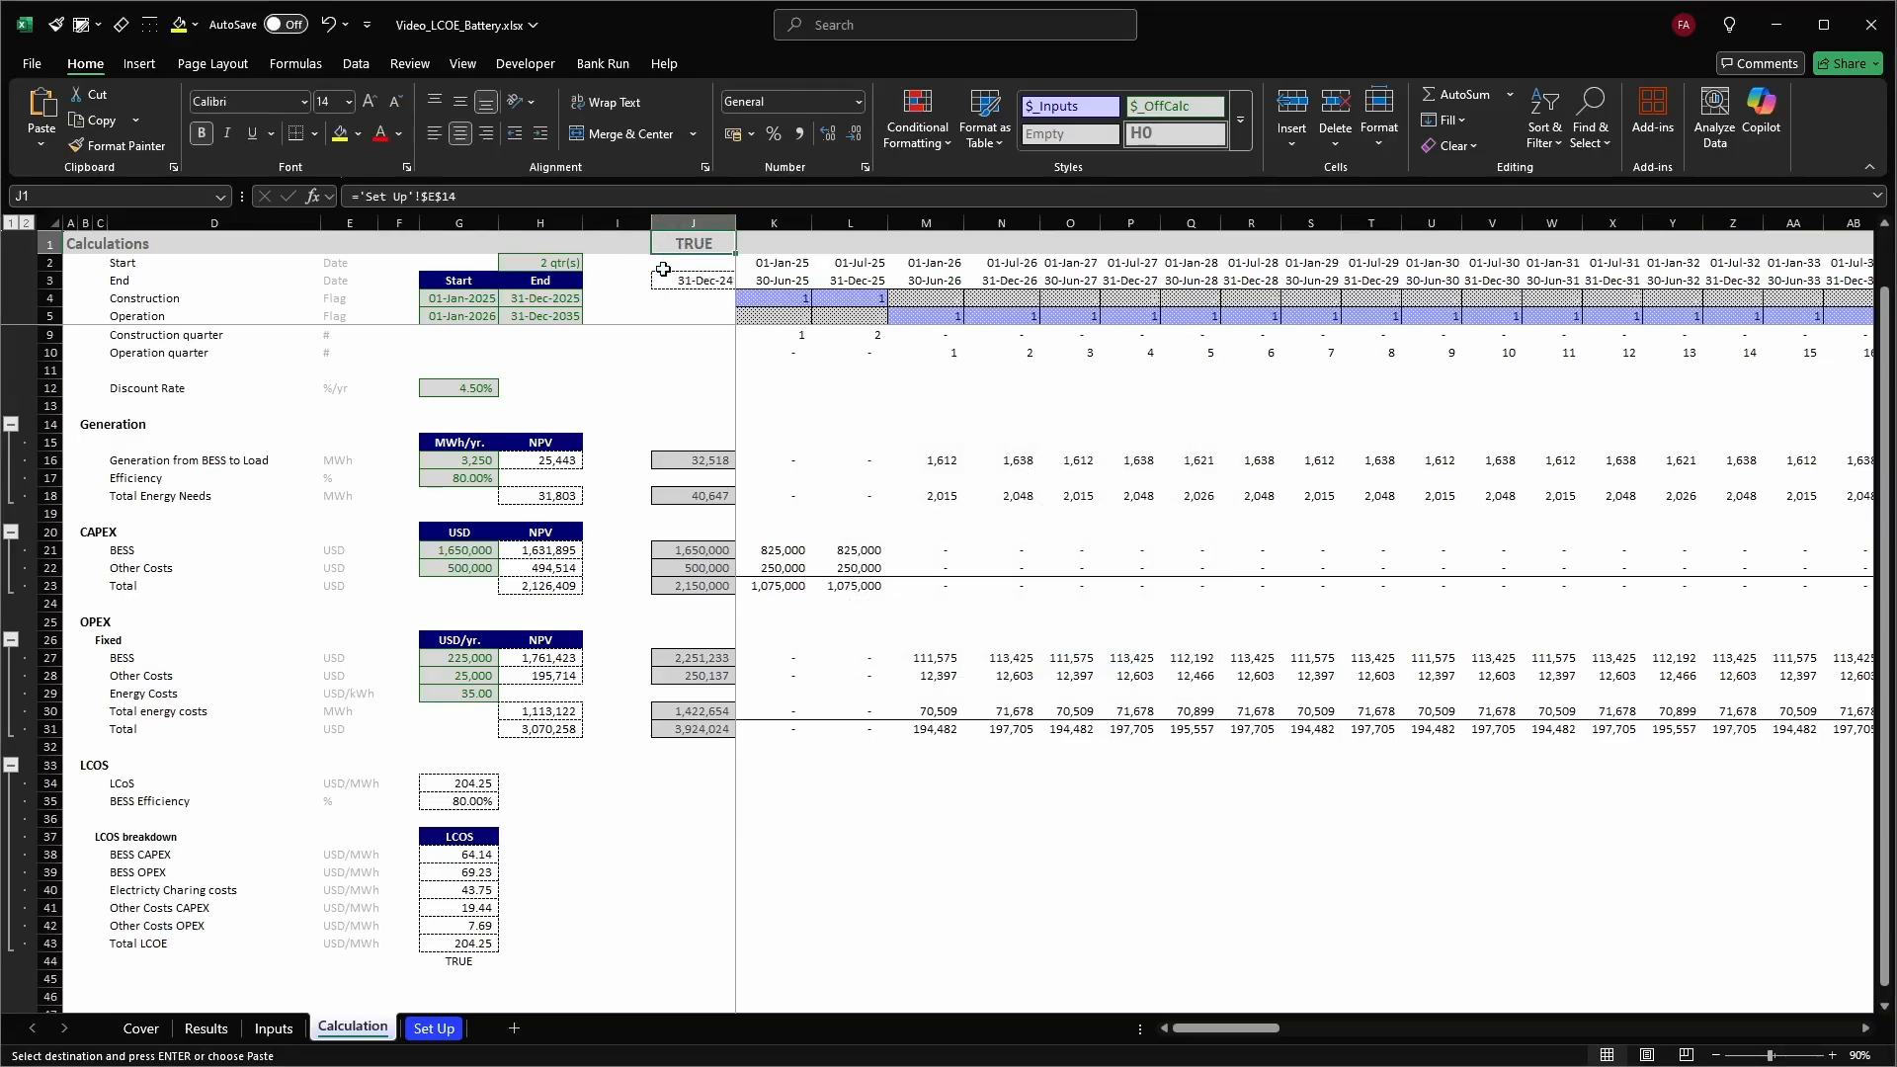
Link H1 on the Inputs sheet to the check in Calculation J1
key("ctrl+Page_Up")
scroll(676, 399, "up", 2)
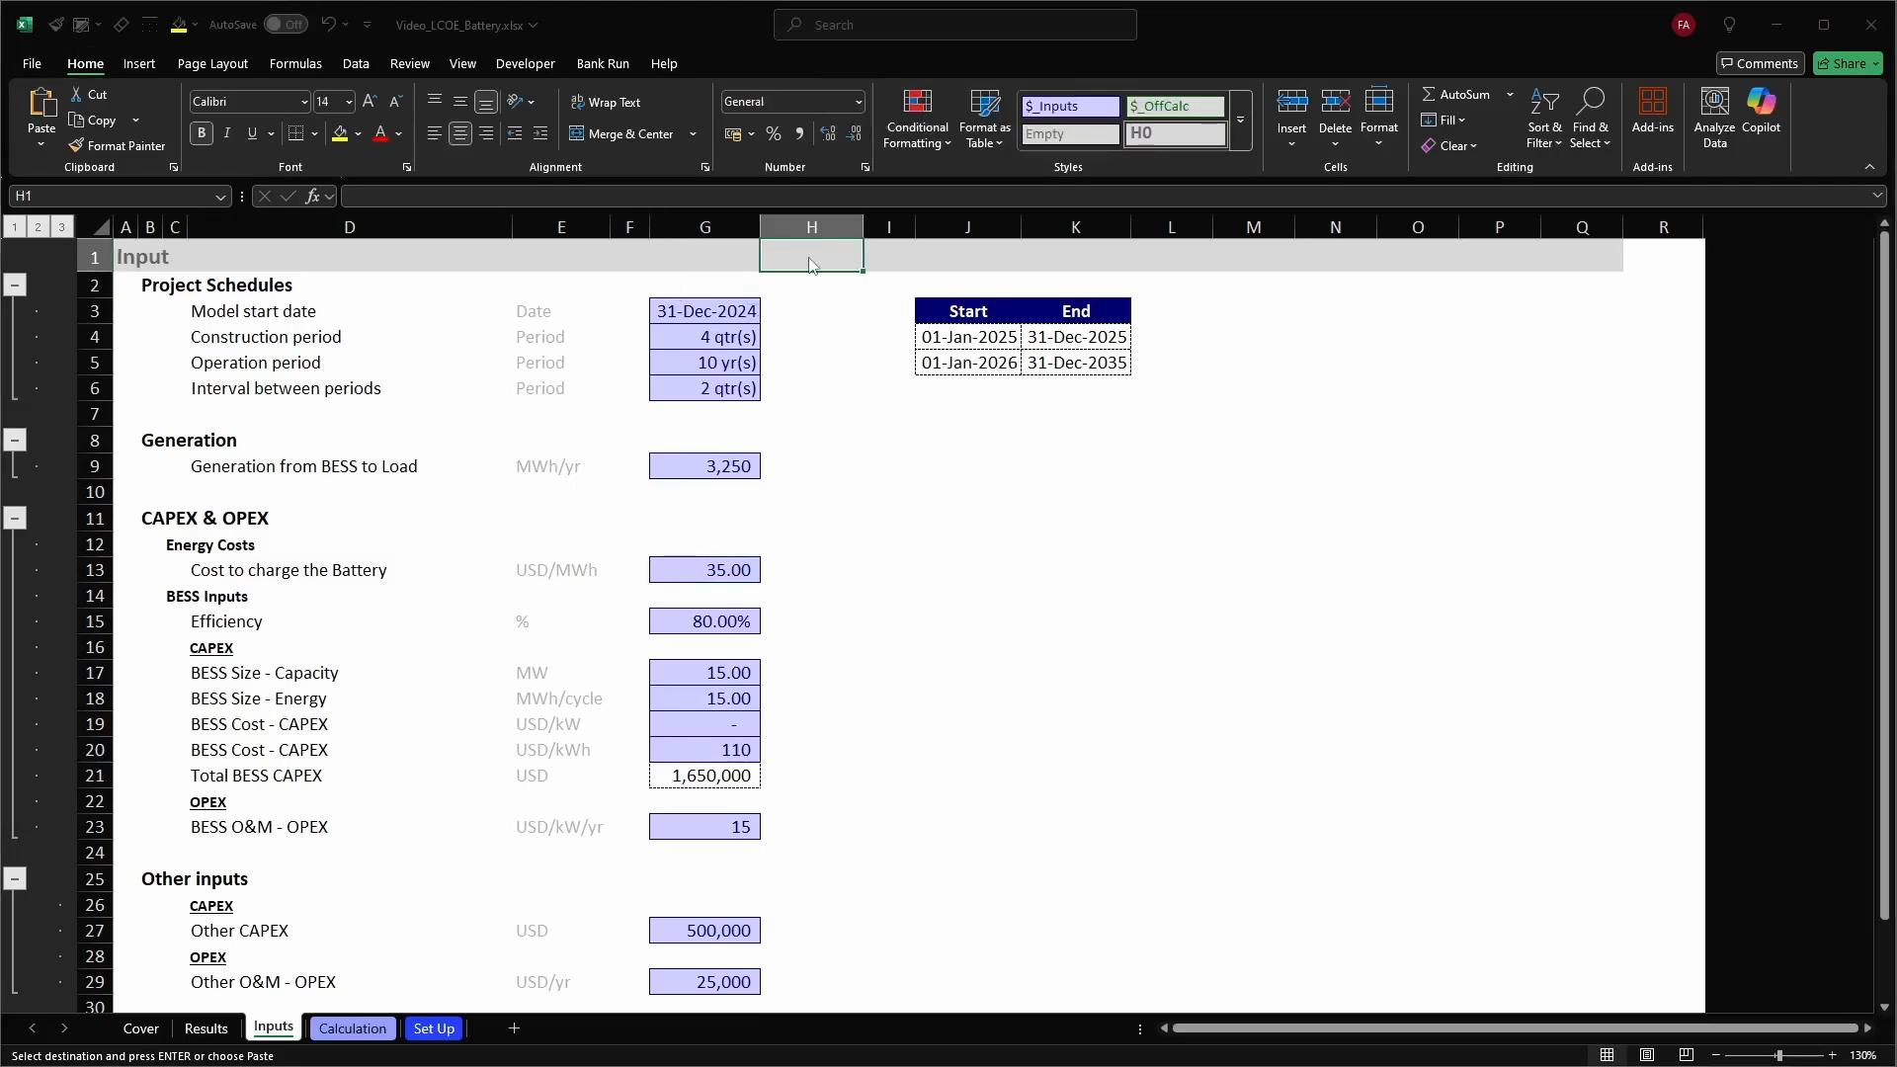
key("ctrl+v")
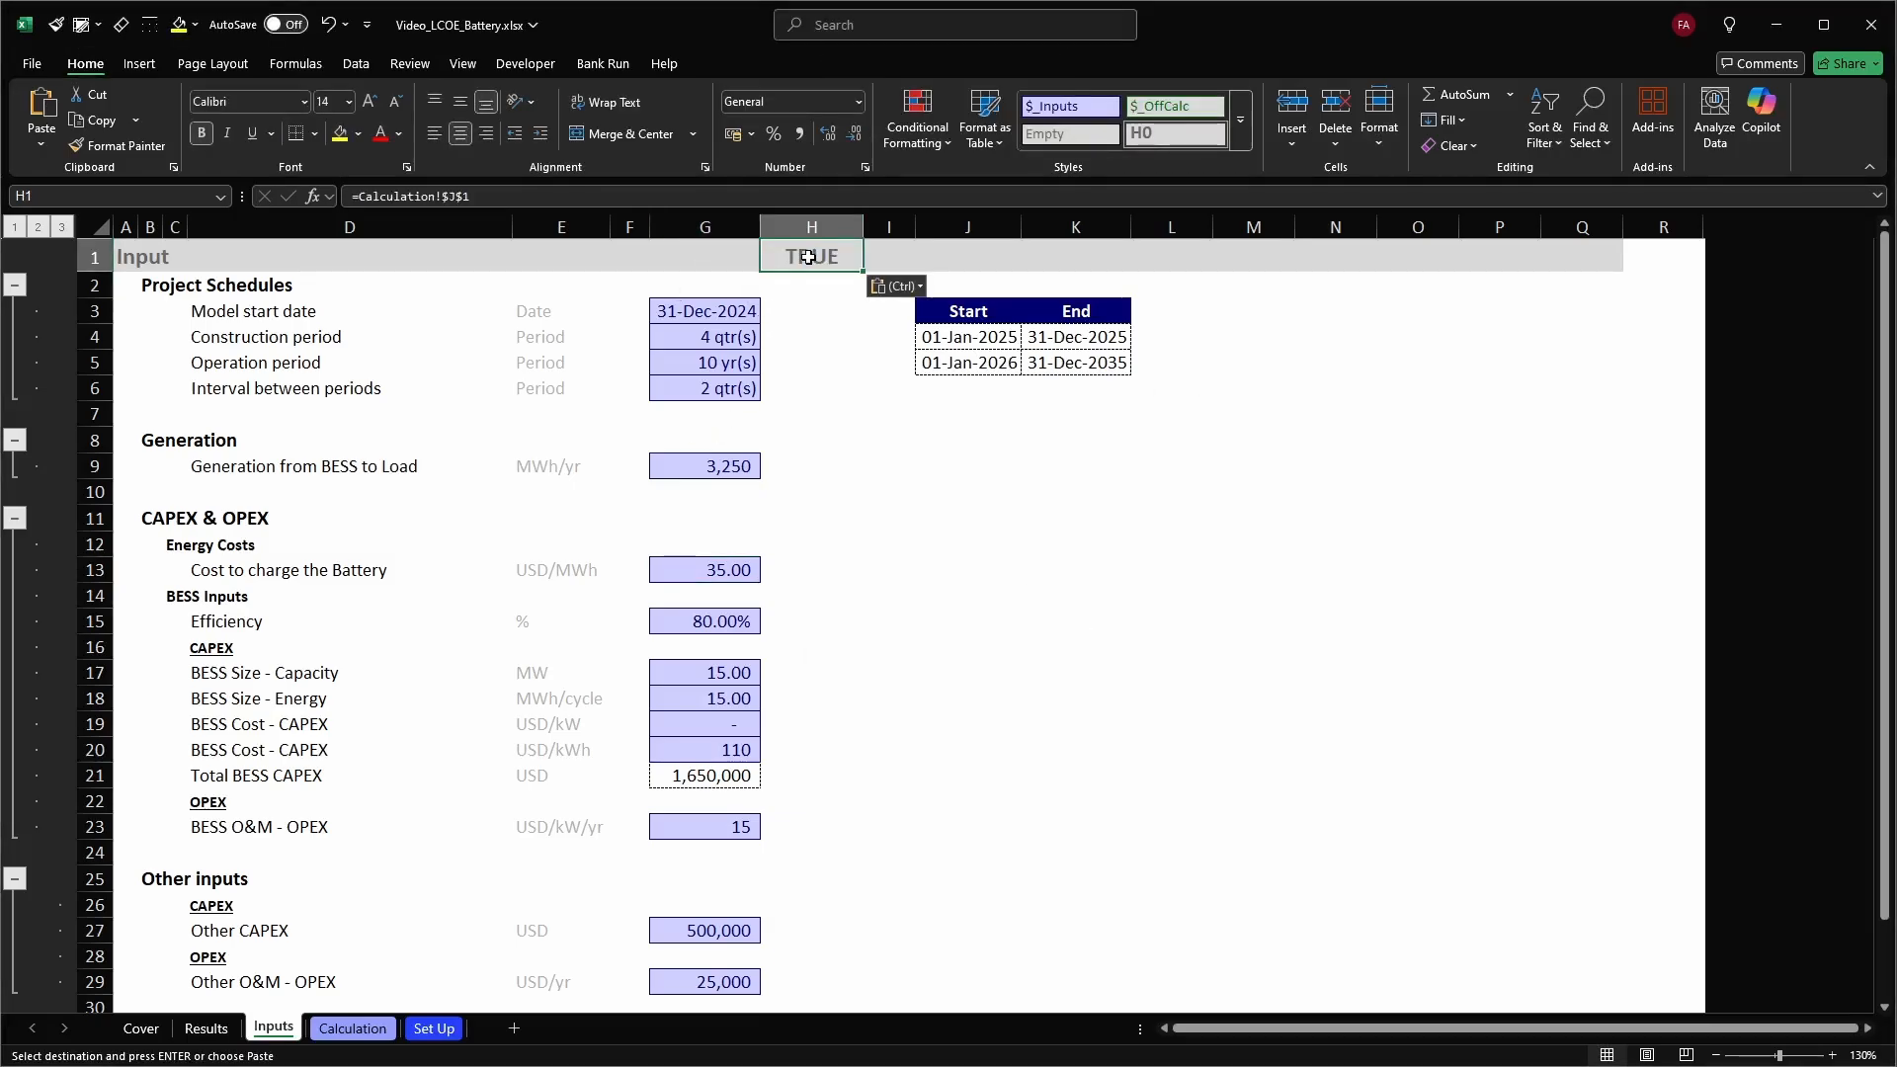
Copy the check formula ='Set Up'!$E$14 from Calculation J1 into H1 of the Inputs sheet
key("ctrl+Page_Down")
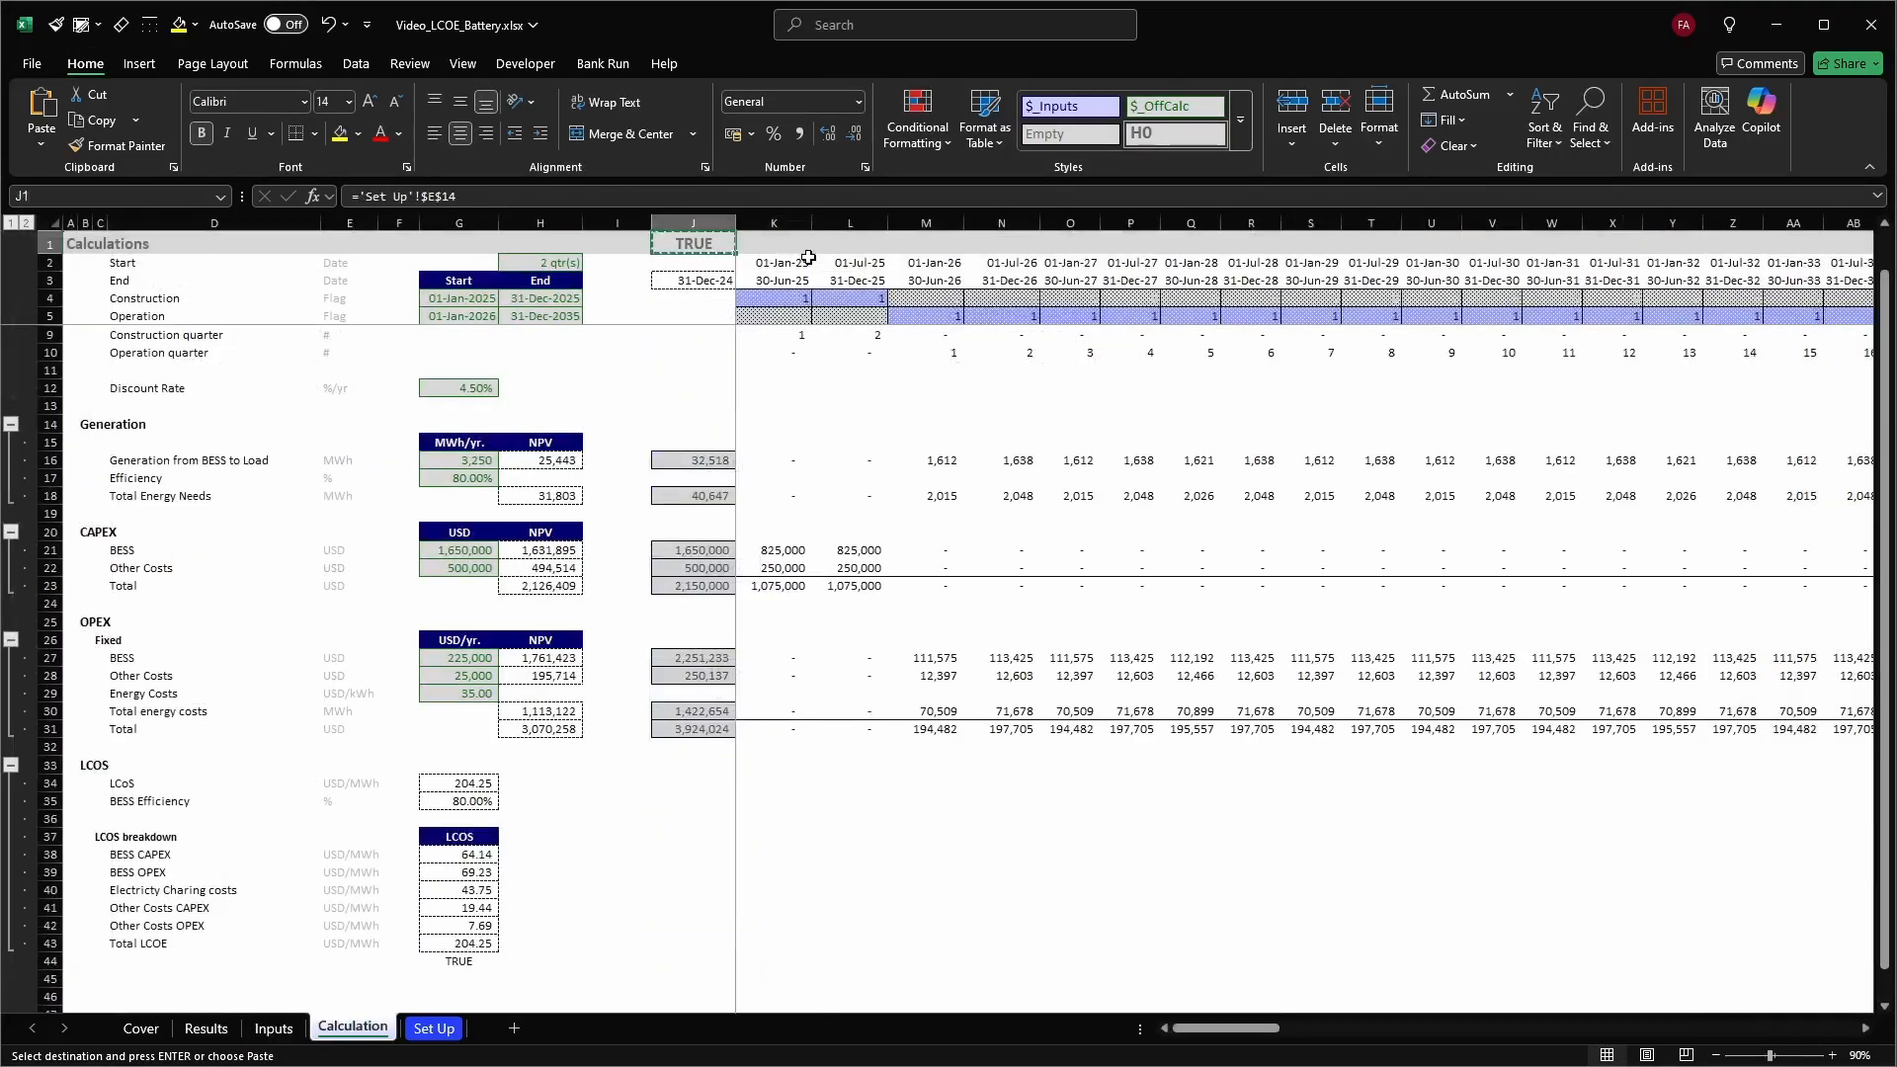
key("ctrl+Page_Up")
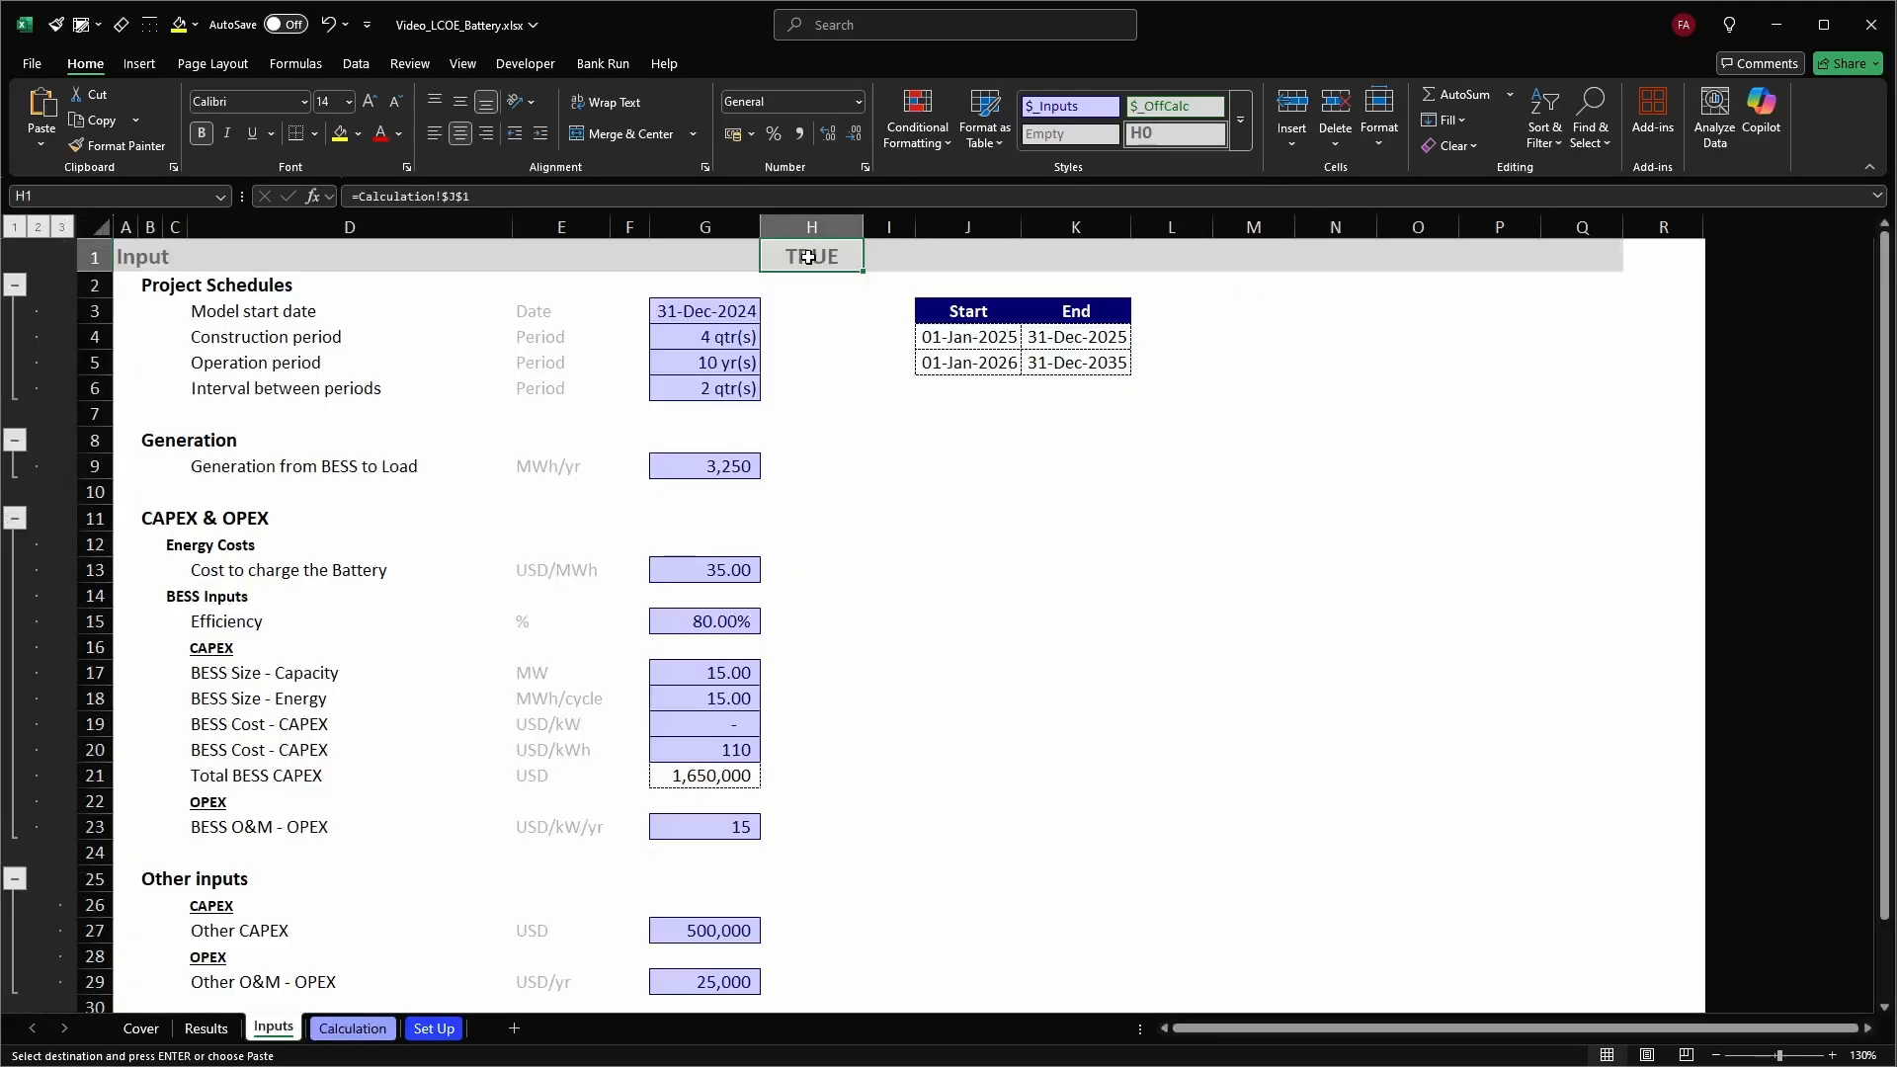
key("ctrl+v")
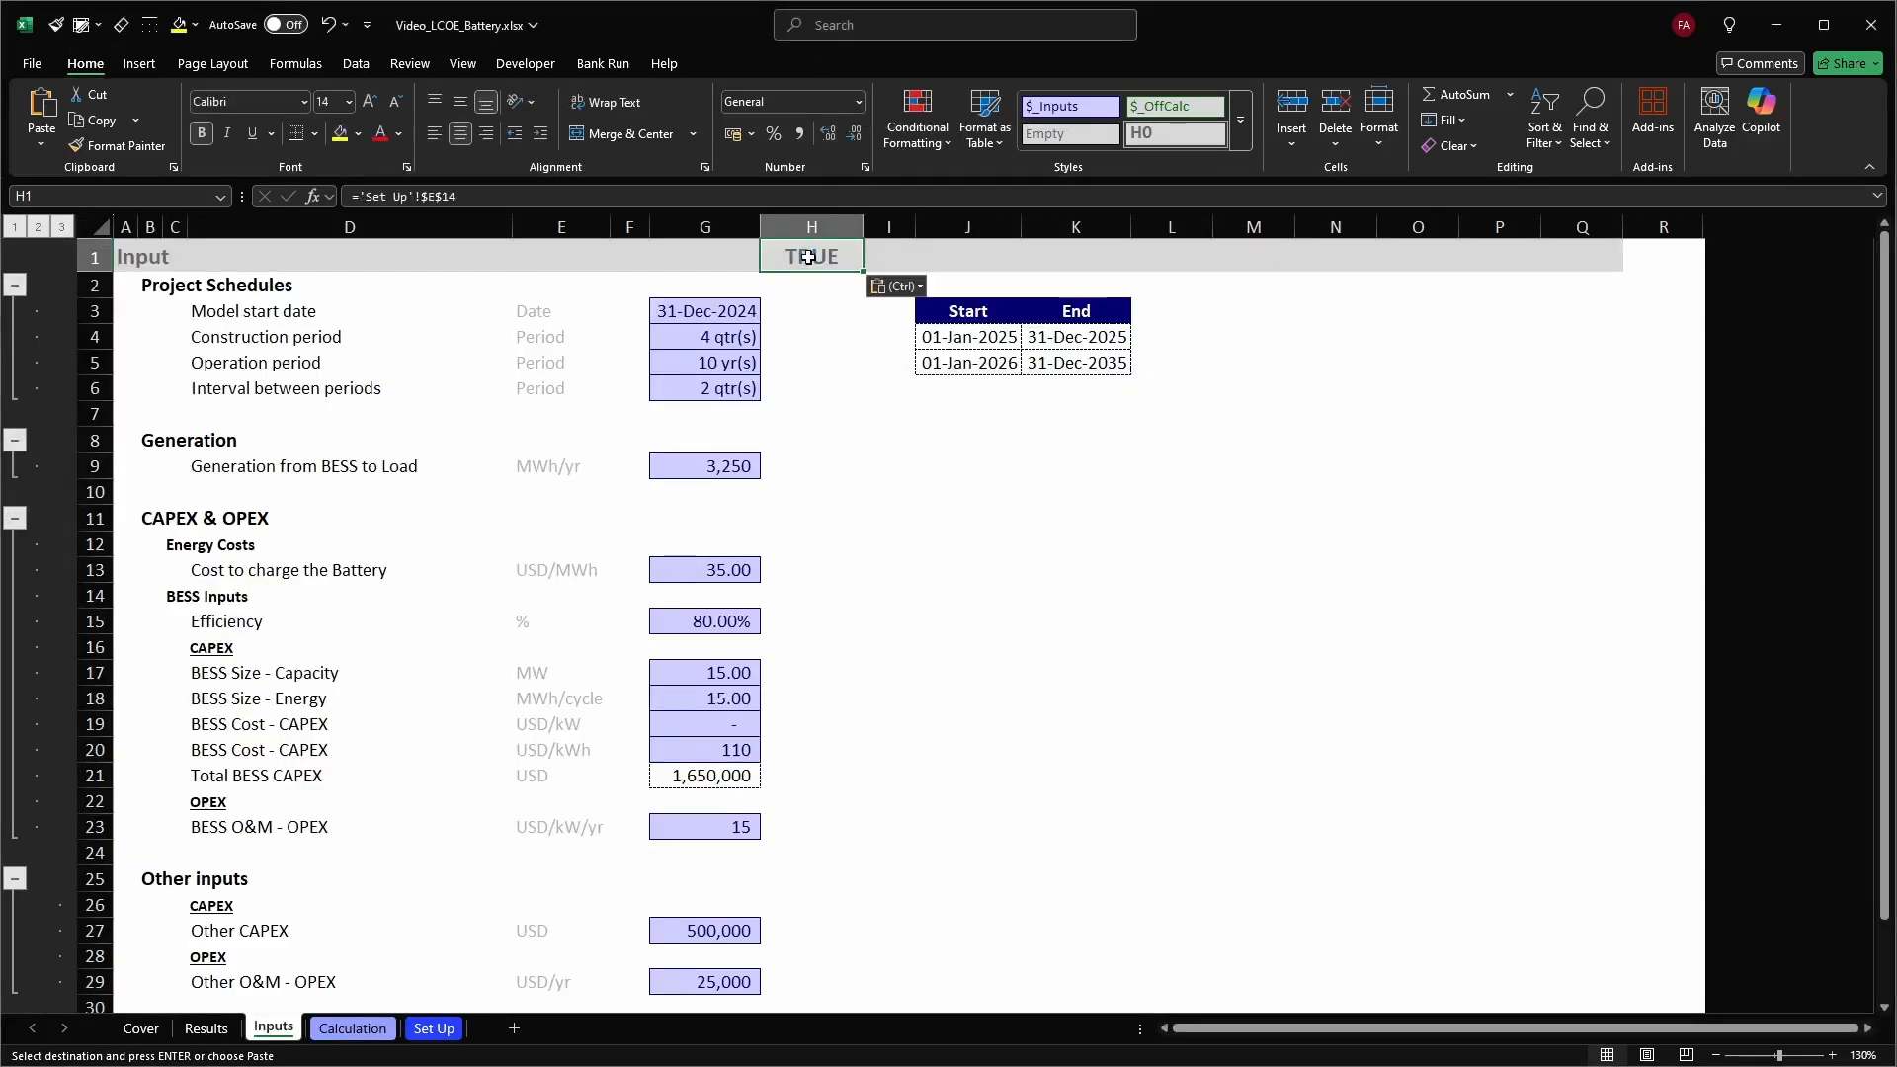
Re-enter the check formula ='Set Up'!$E$14 in N1 of the Results sheet
key("ctrl+Page_Up")
left_click(992, 253)
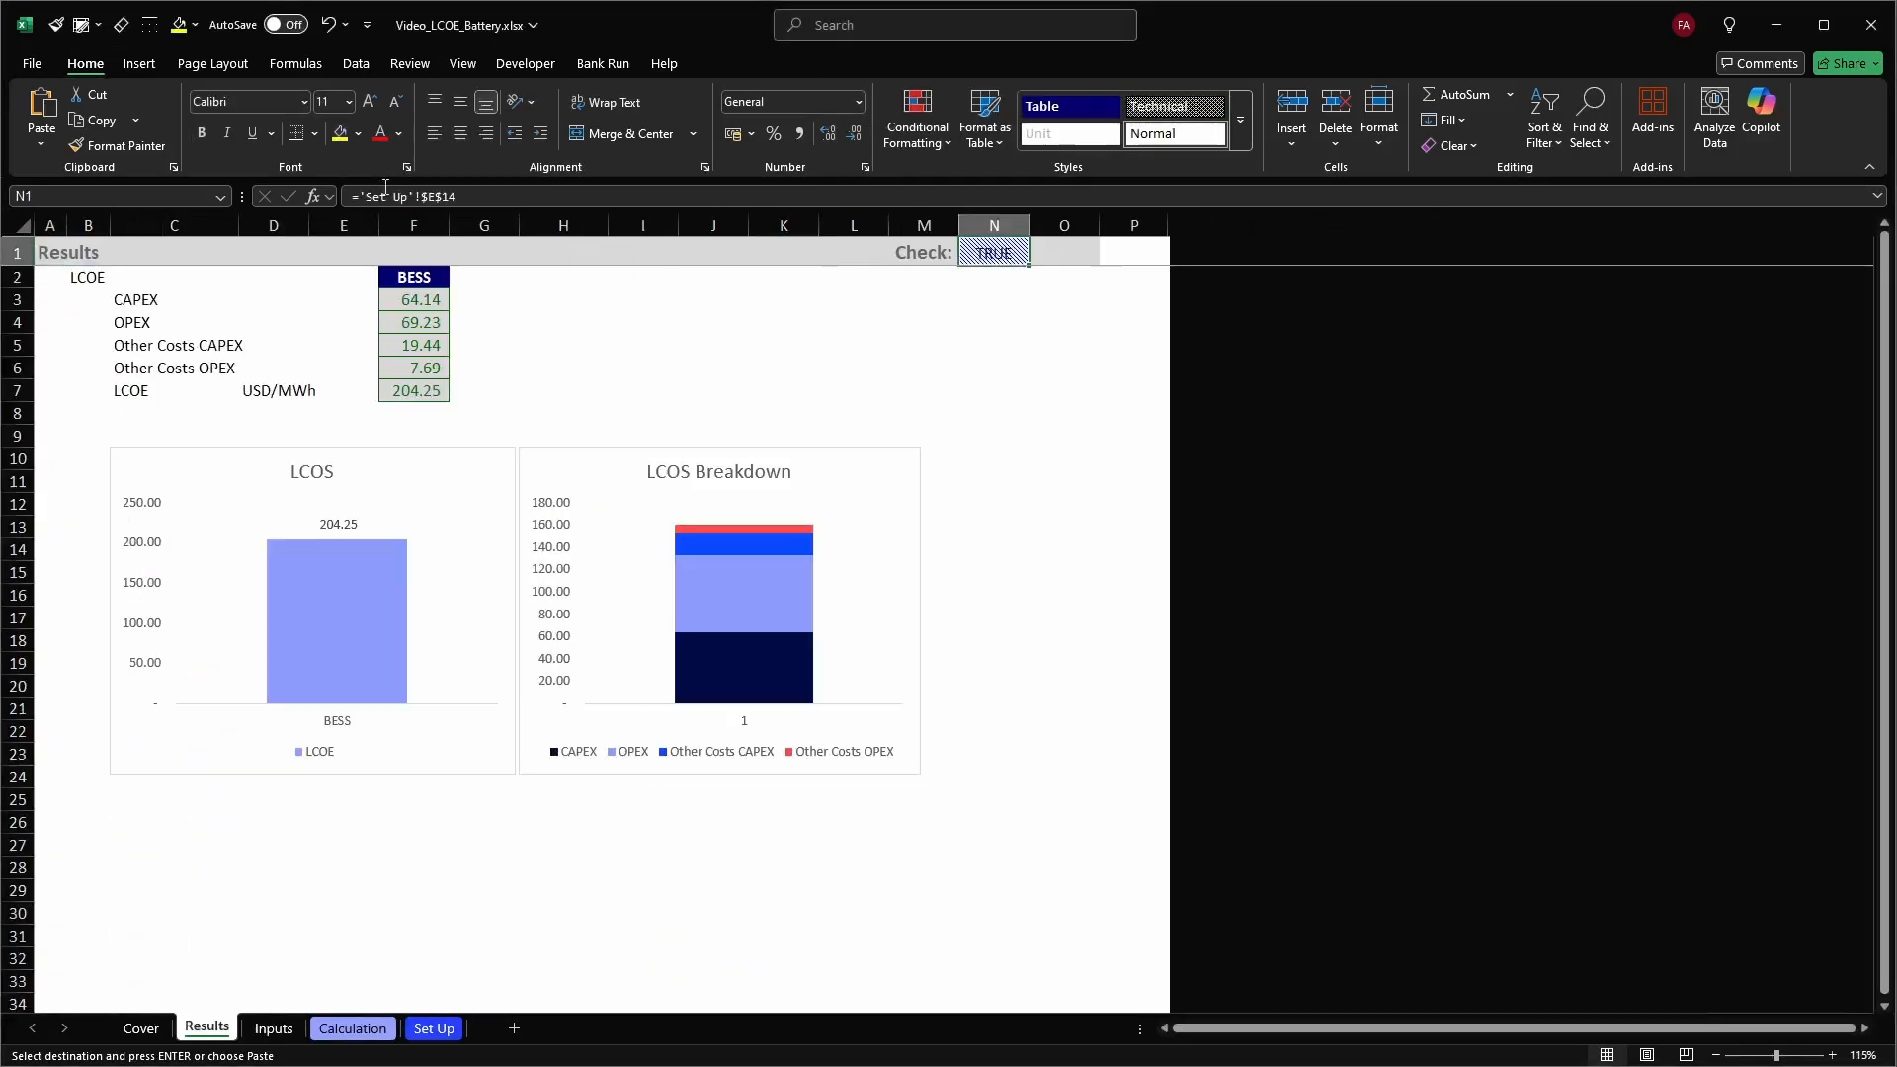
left_click_drag(499, 200, 215, 162)
key("Return")
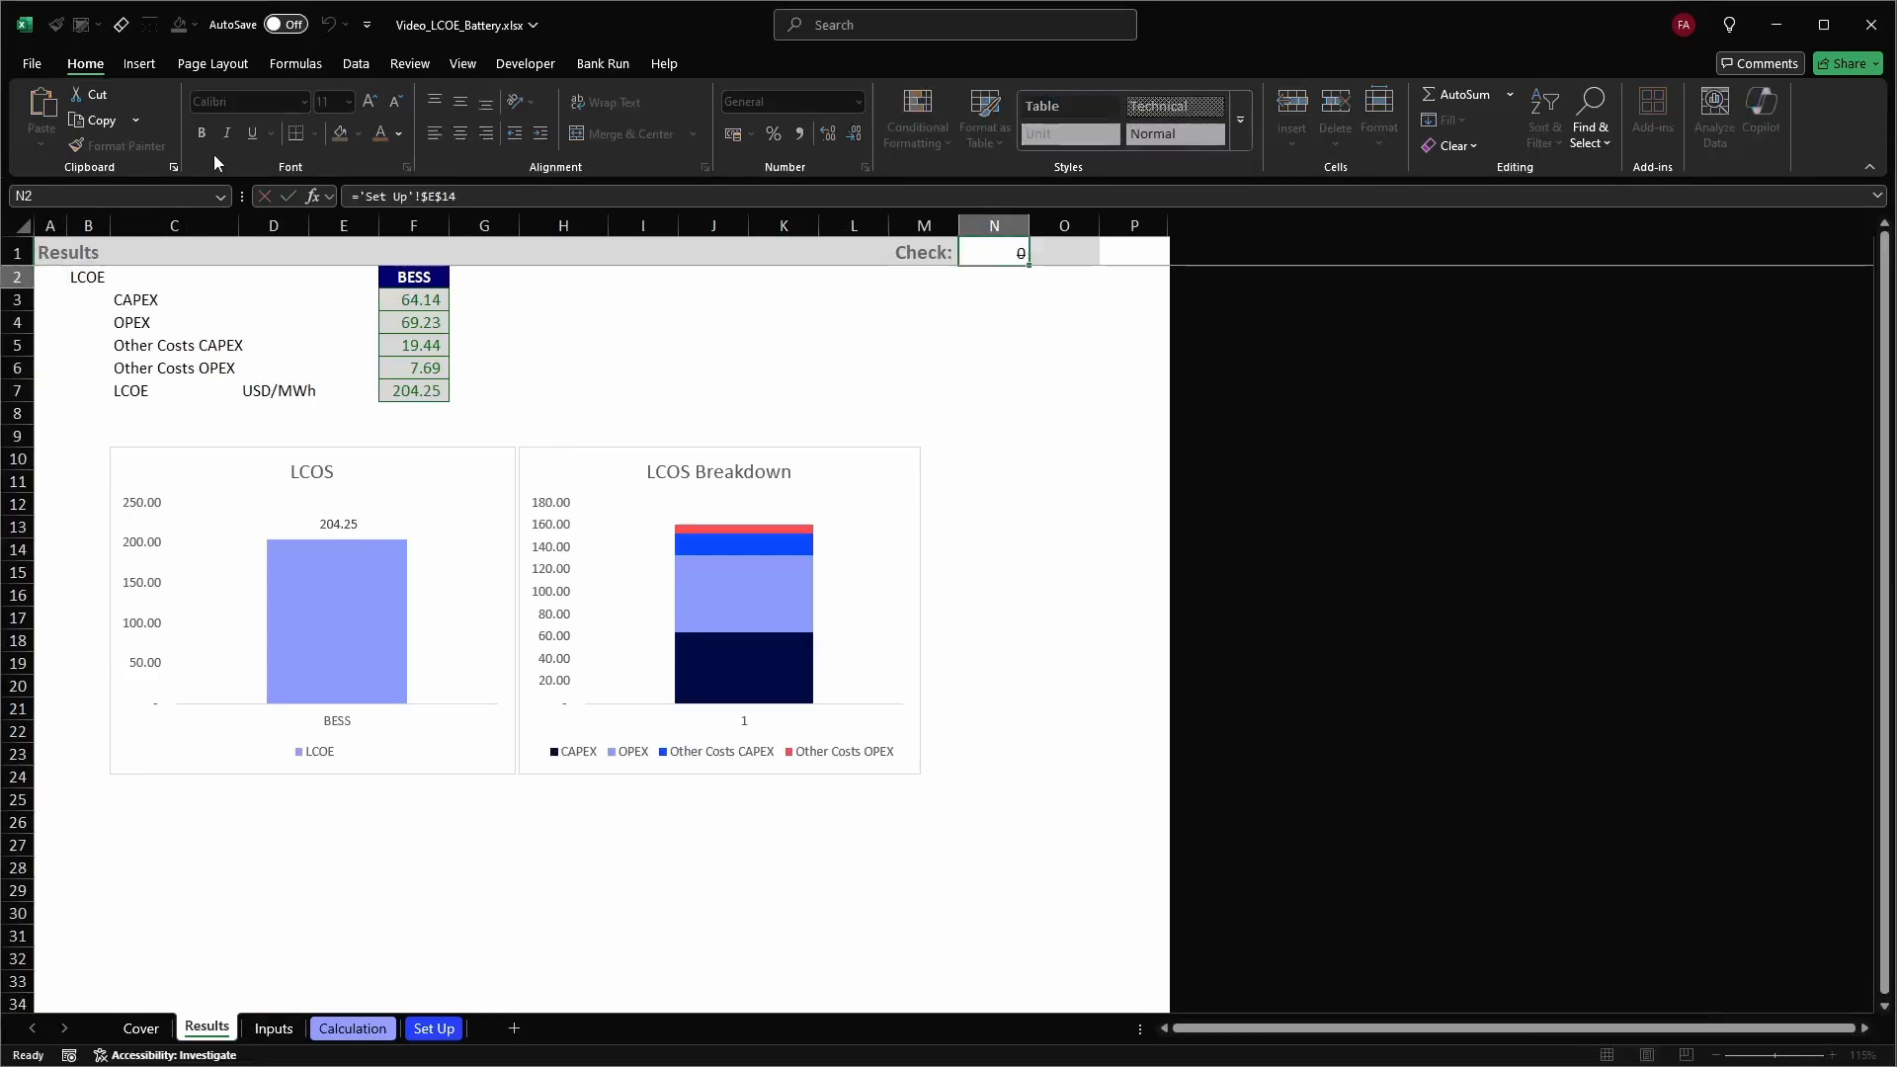
Paste only the copied check cell's formats onto check cell H1 of the Inputs sheet
key("ctrl+Page_Down")
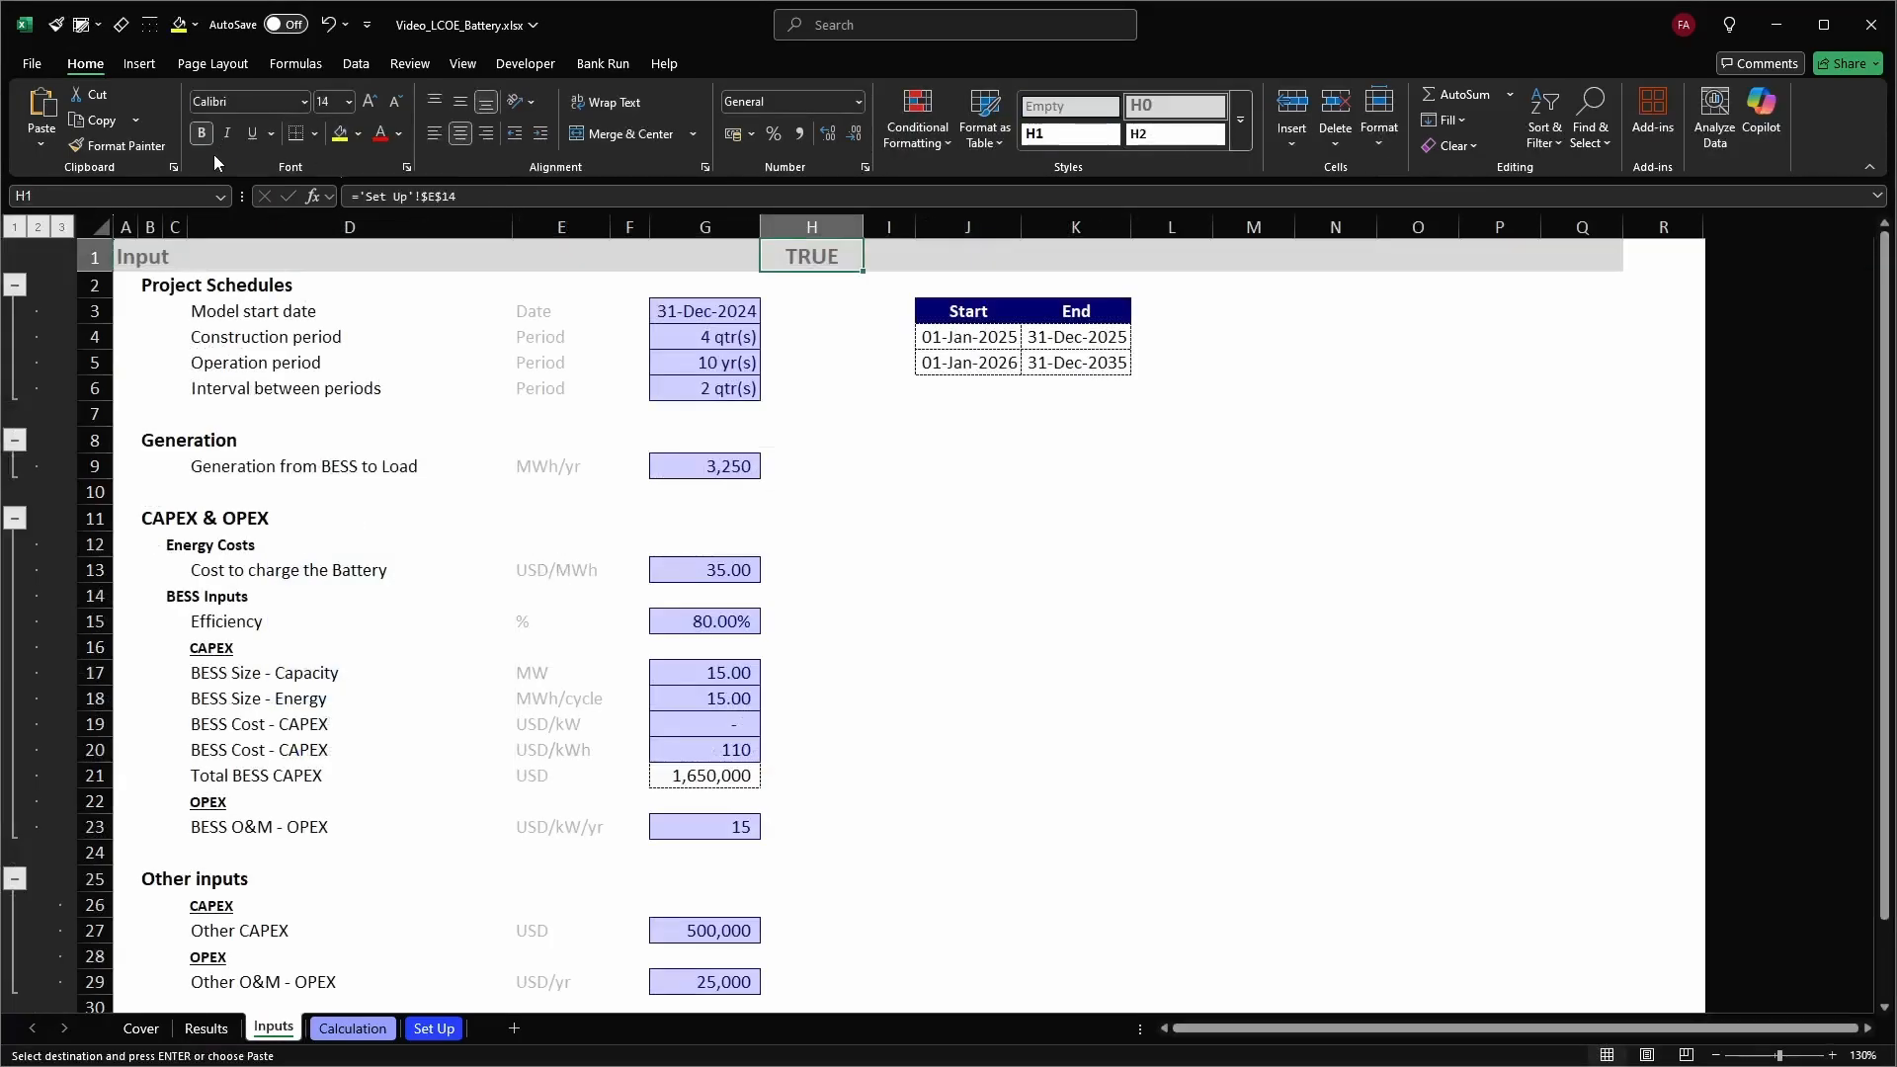
key("ctrl+alt+v")
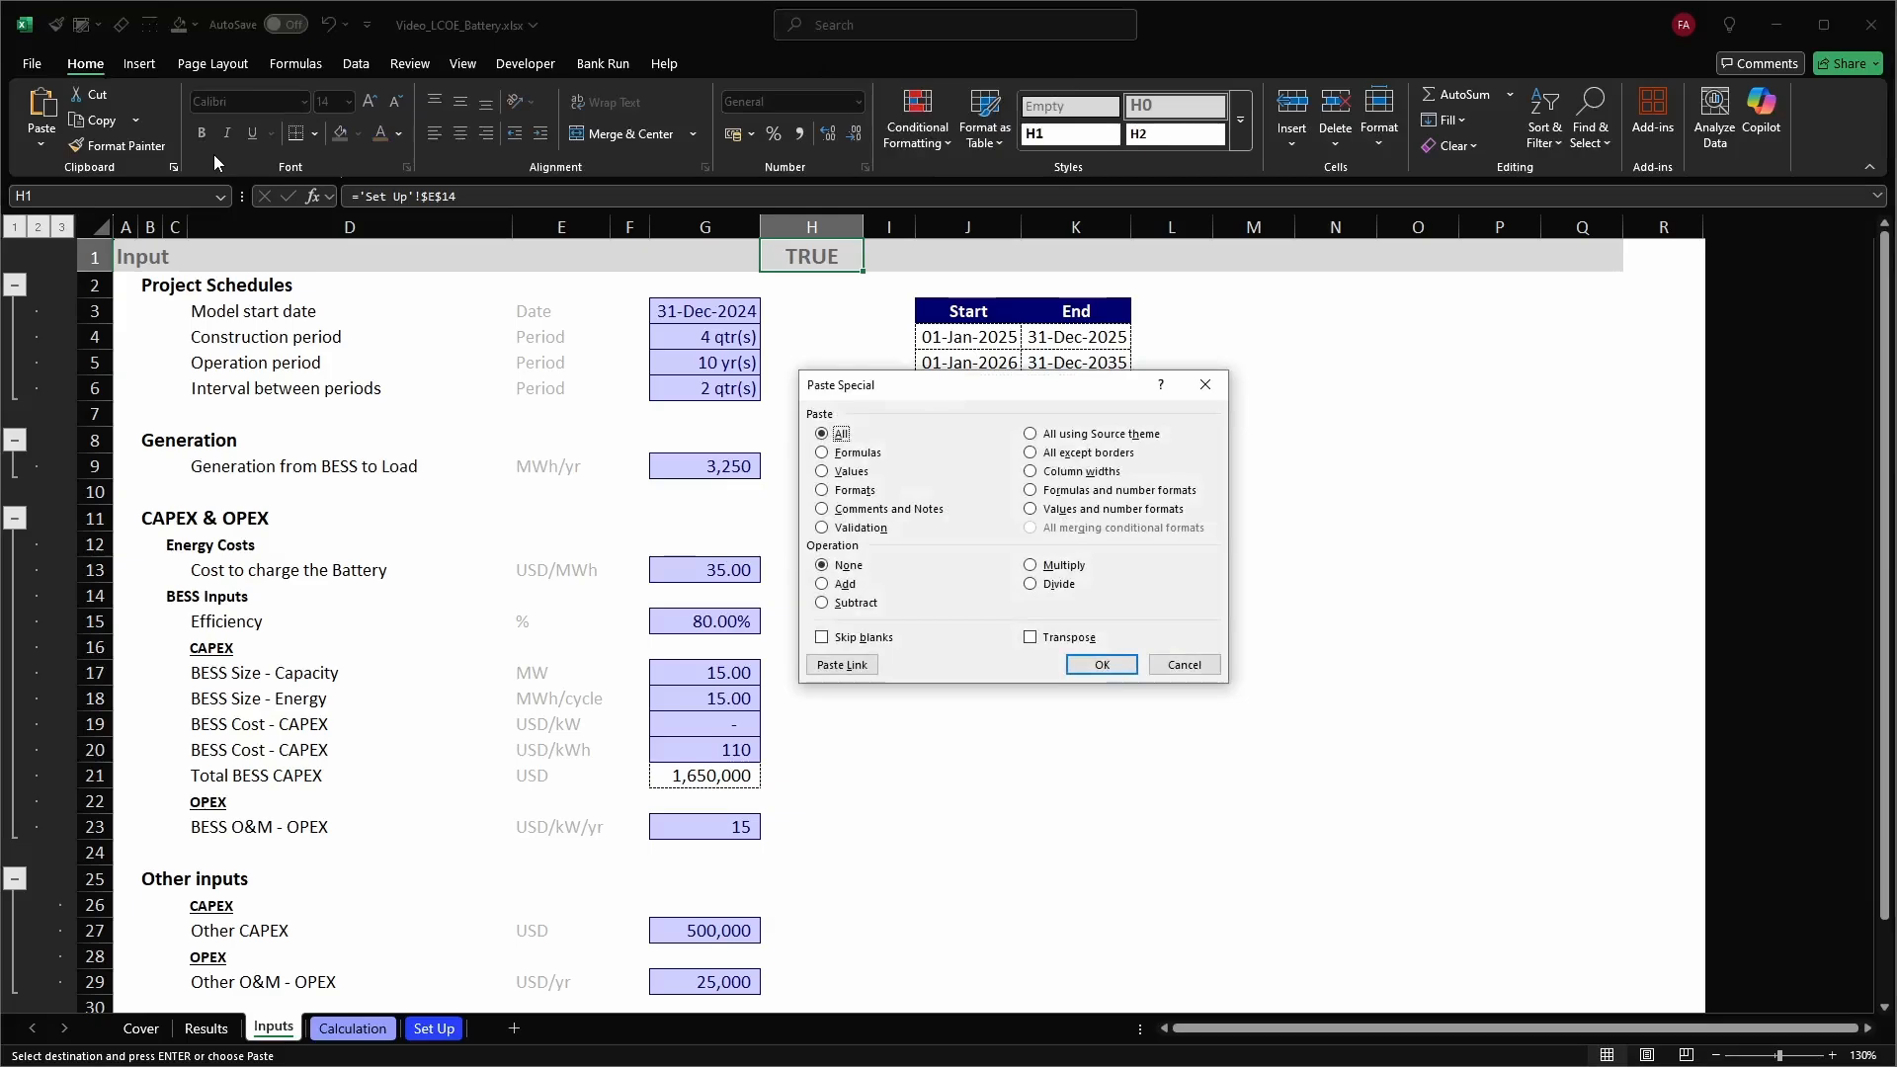
key("t")
key("Return")
Apply the same copied check-cell formats to J1 of the Calculation sheet, pasting formats only
key("ctrl+Page_Down")
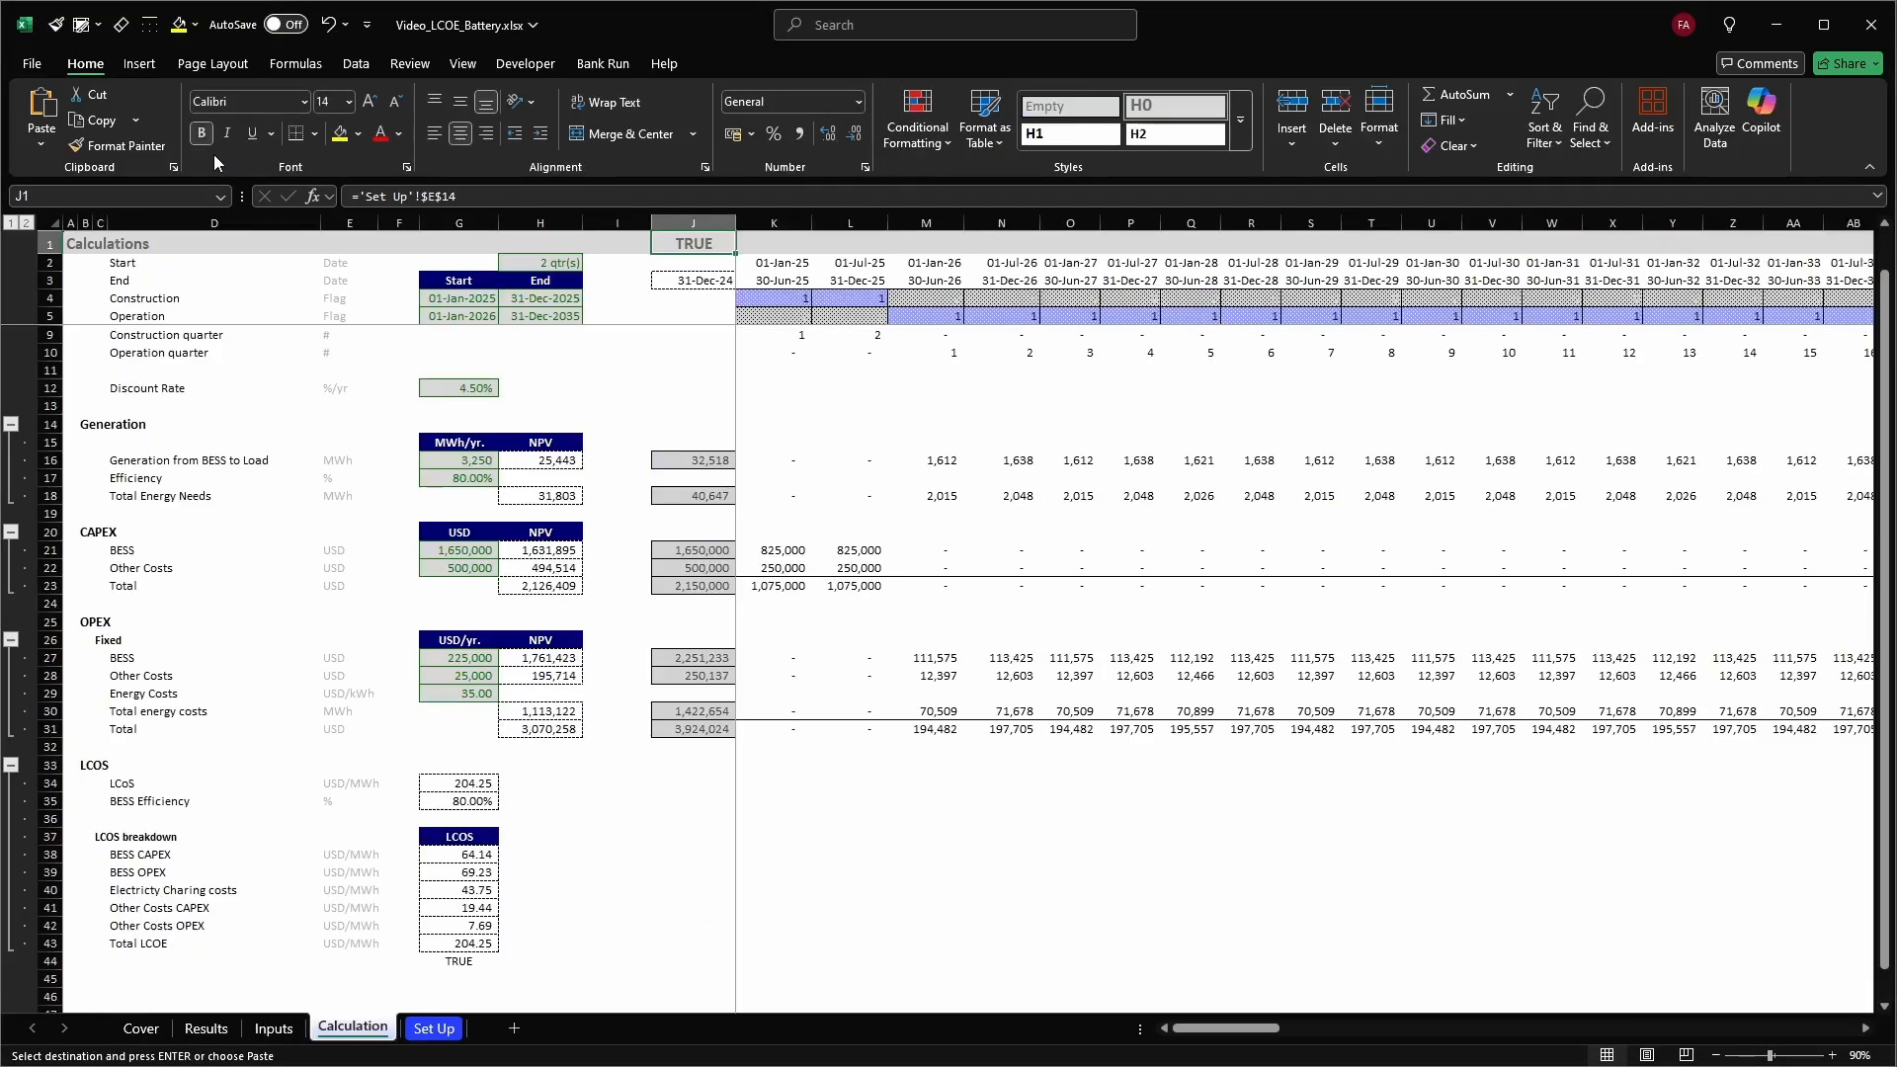
key("ctrl+alt+v")
key("g")
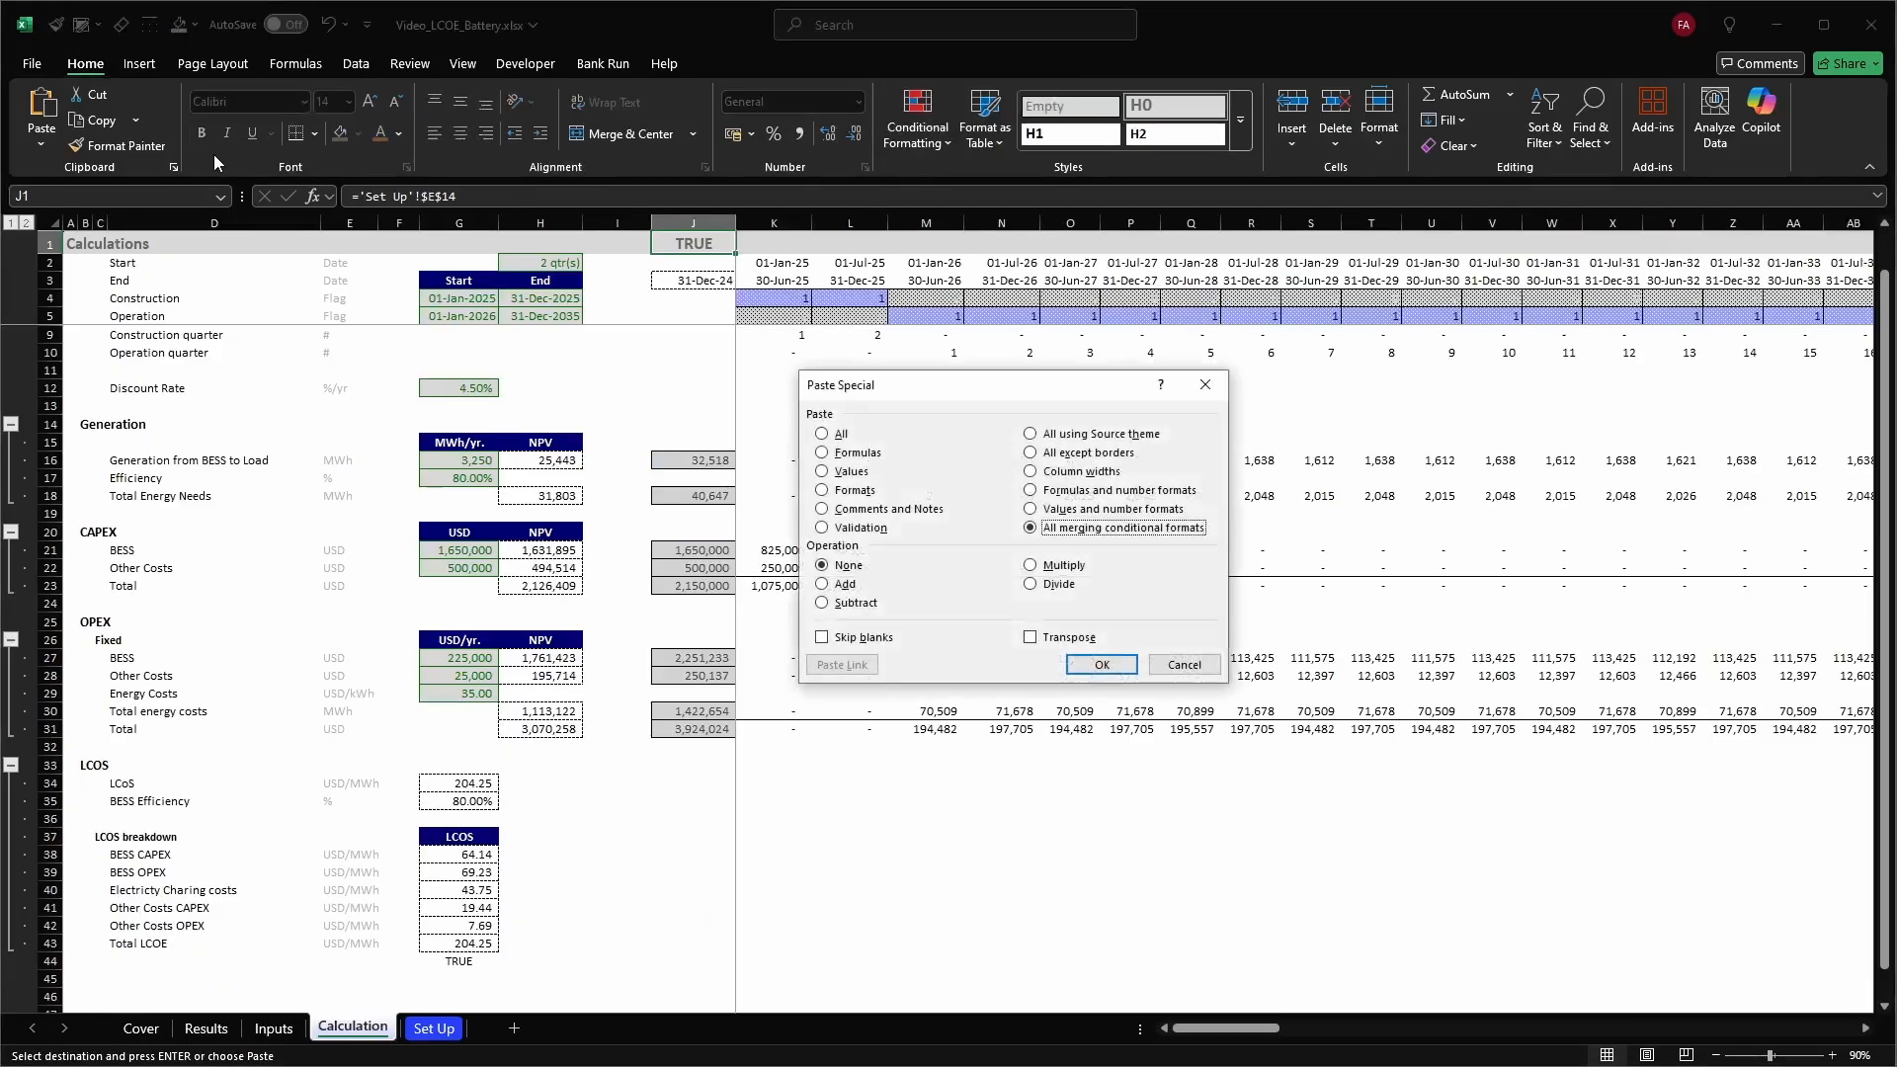
key("t")
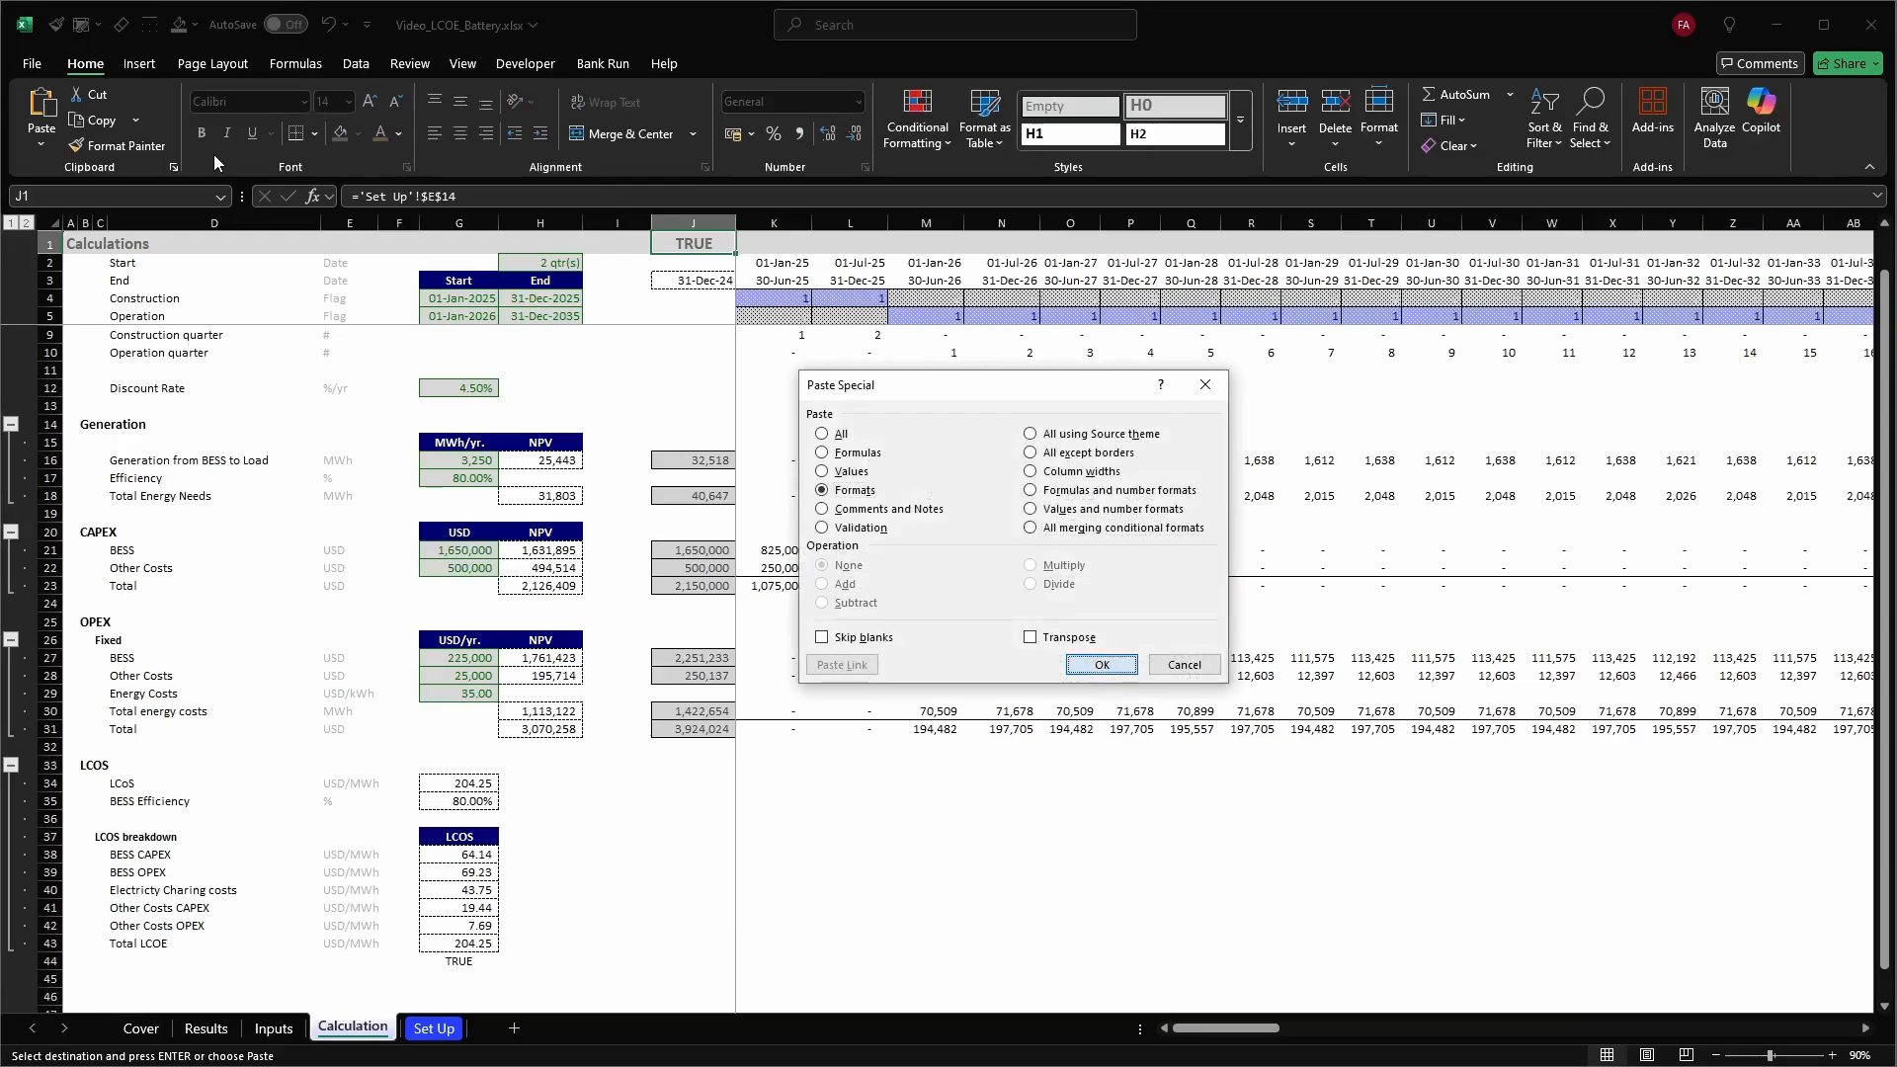
key("Return")
left_click(354, 403)
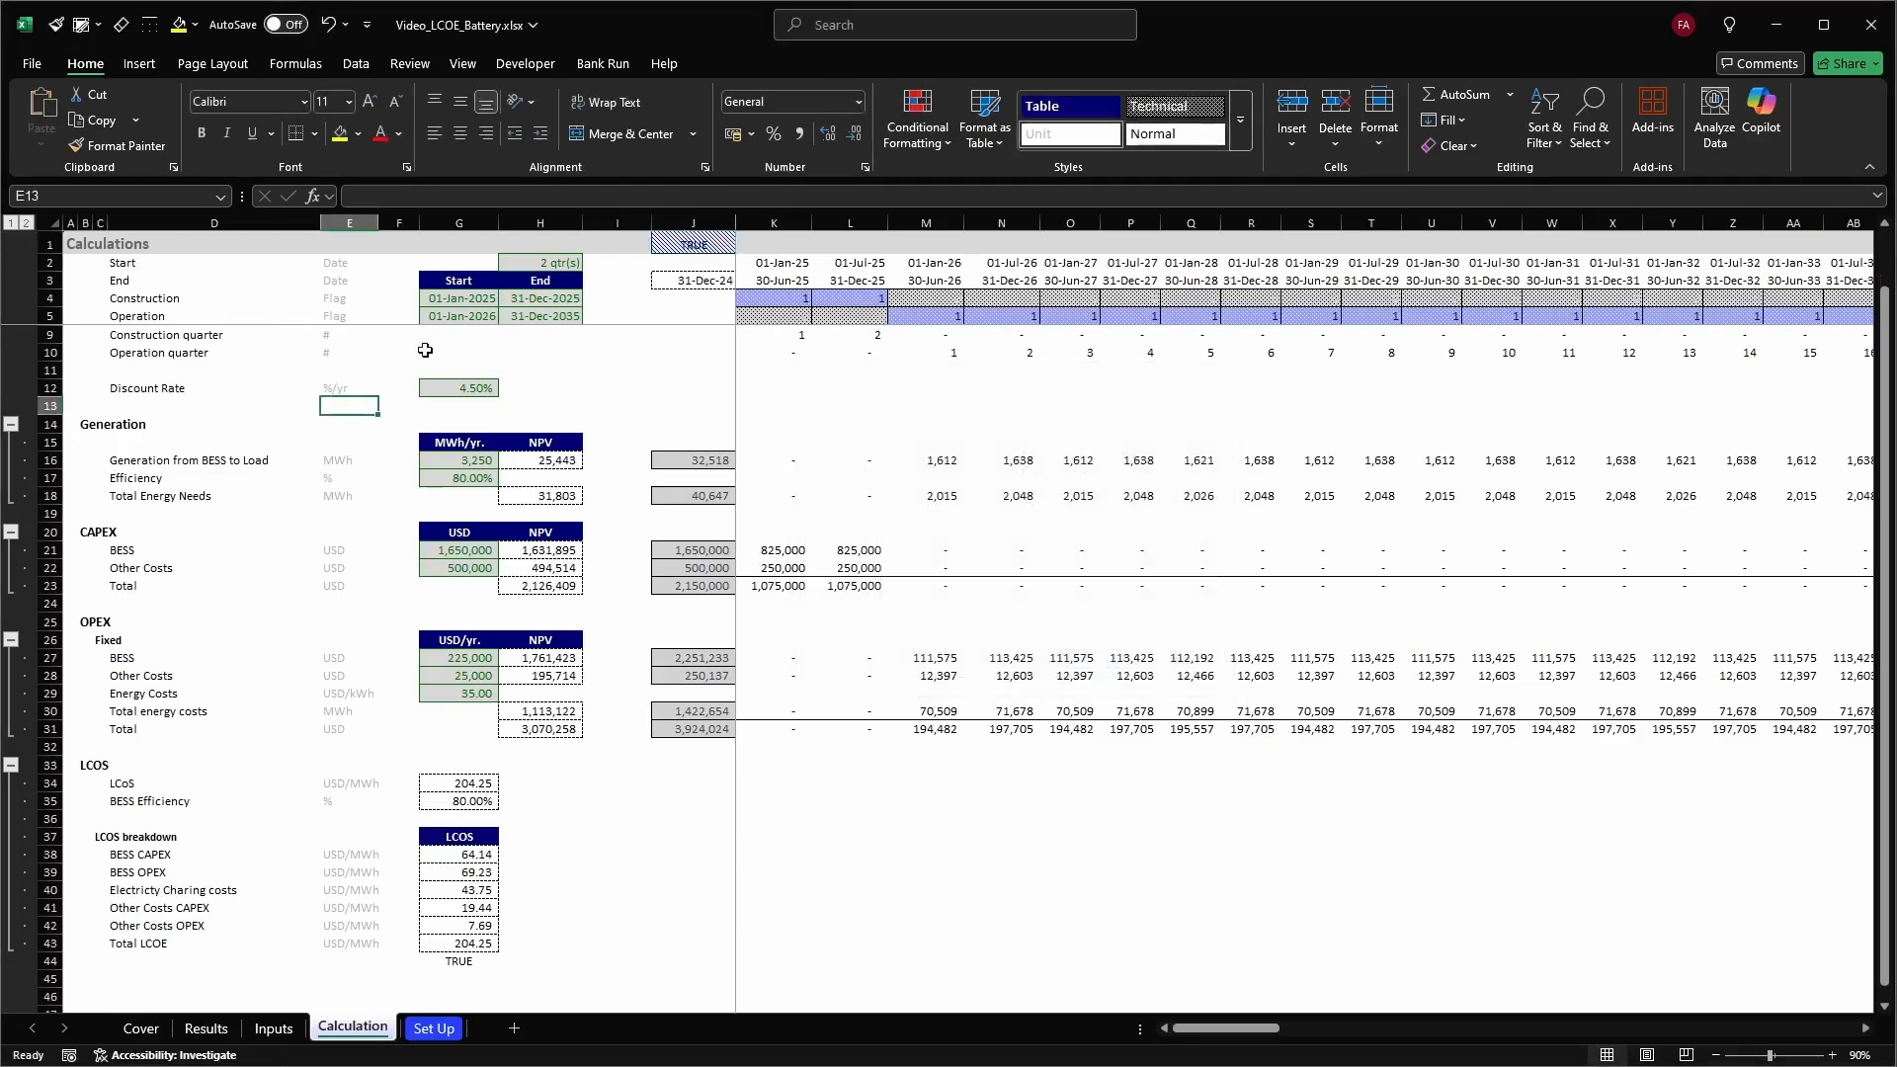
Review the total check in Calculation G44, then the BESS cost values in F3:F7 and both charts on the Results sheet
left_click(458, 959)
left_click(205, 1029)
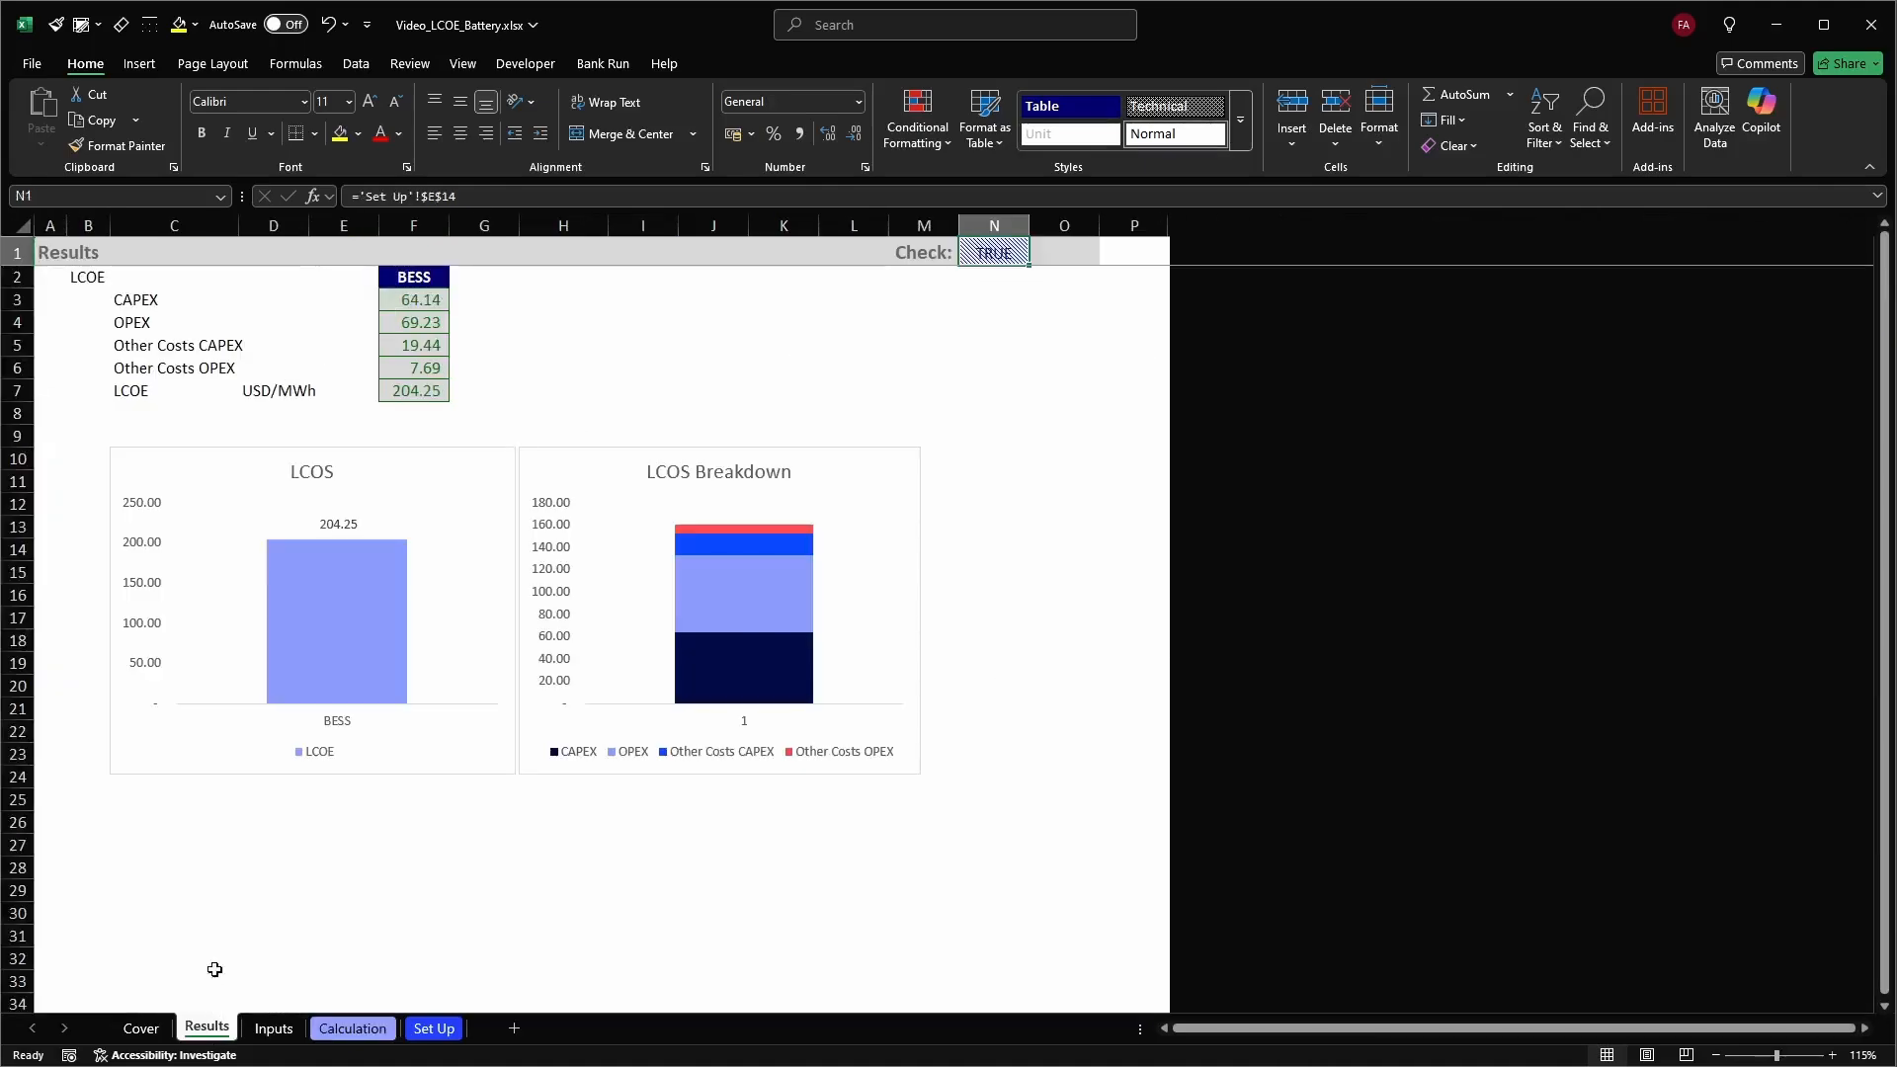
left_click_drag(417, 299, 415, 390)
left_click(548, 371)
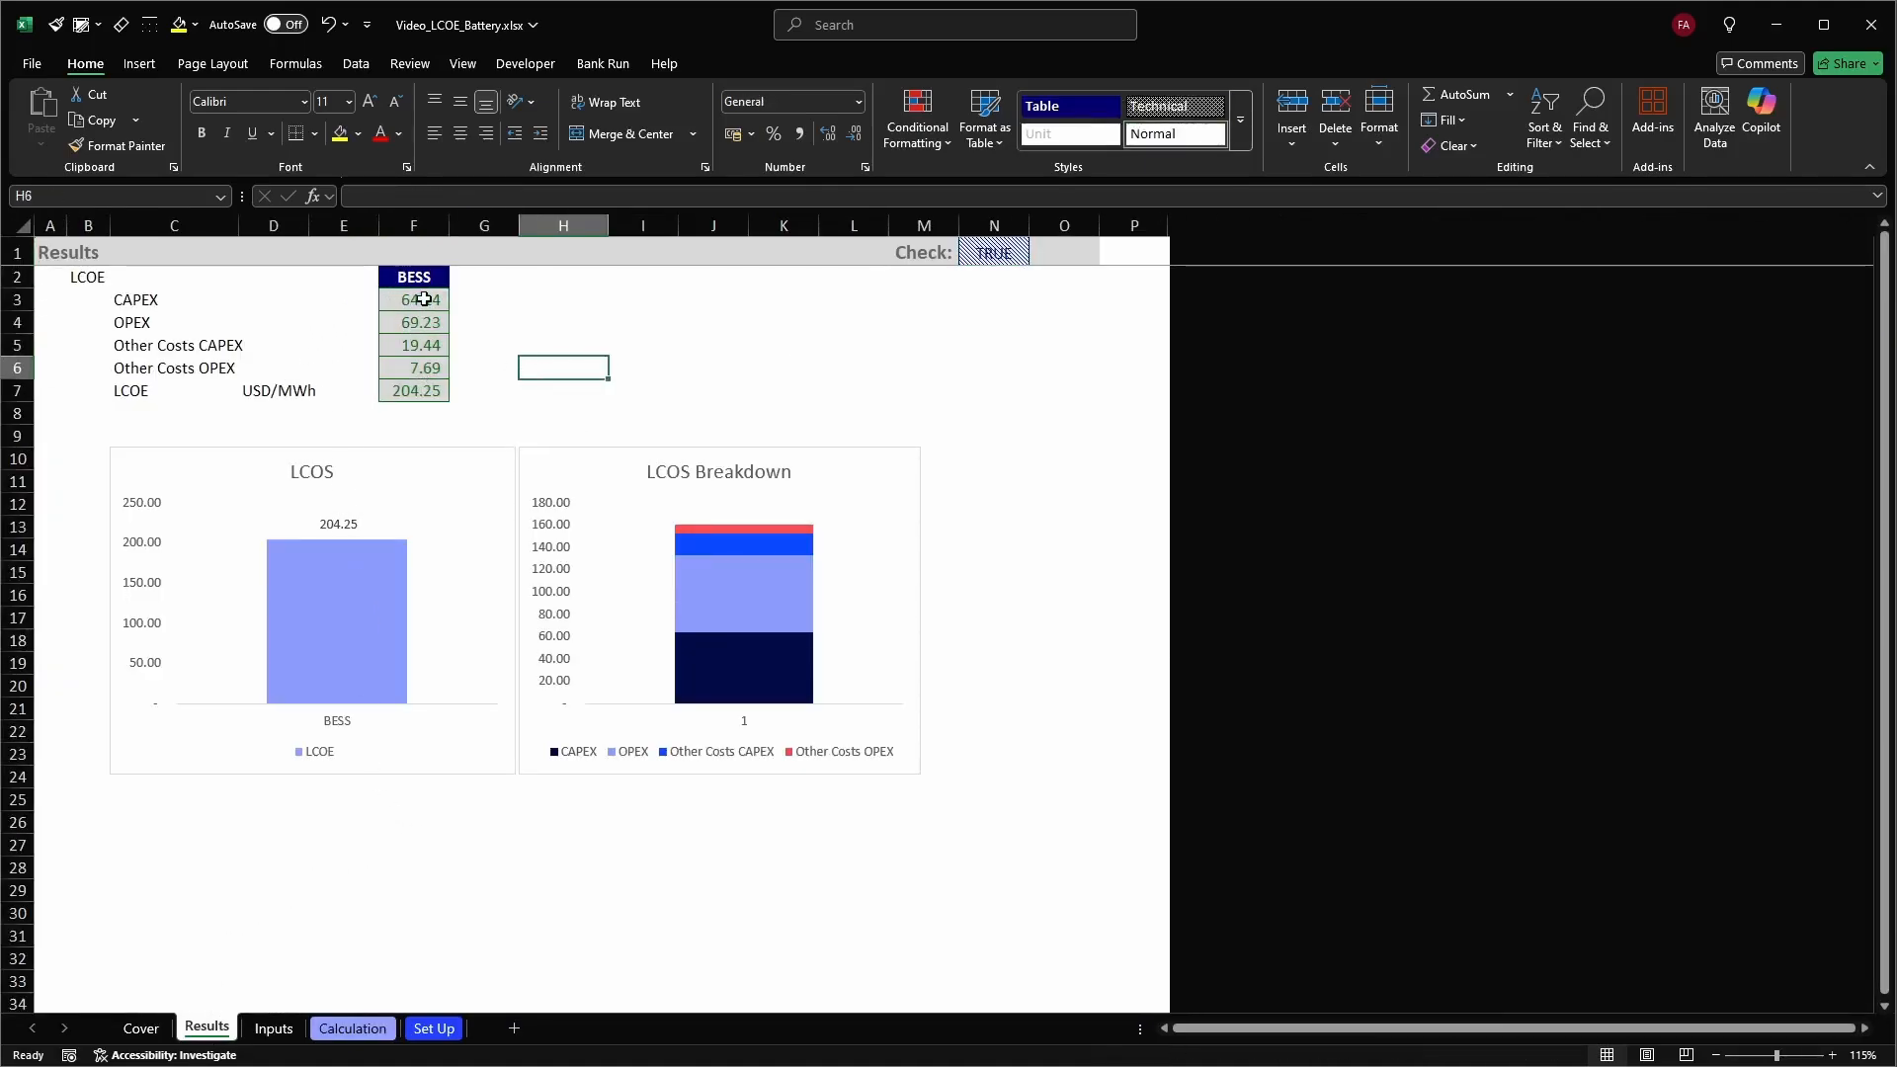
left_click_drag(423, 300, 412, 392)
left_click(632, 351)
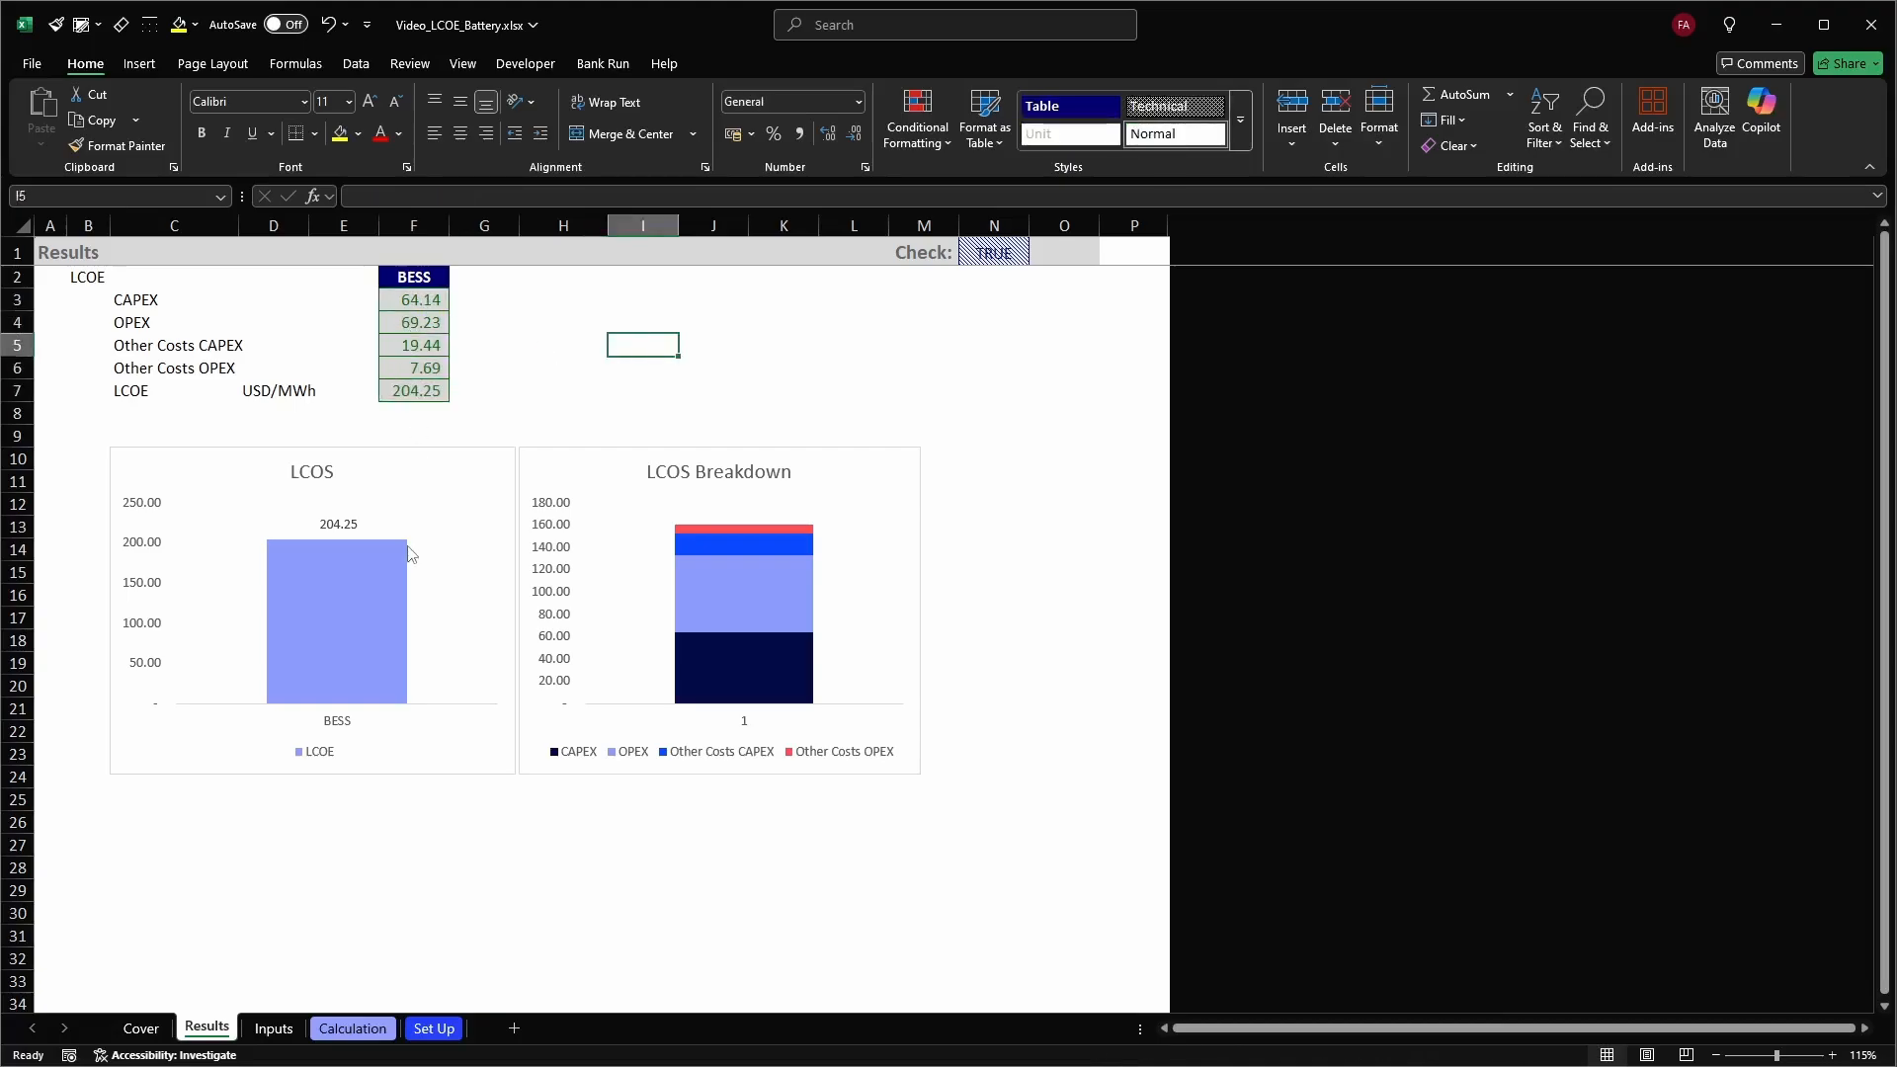
left_click(352, 628)
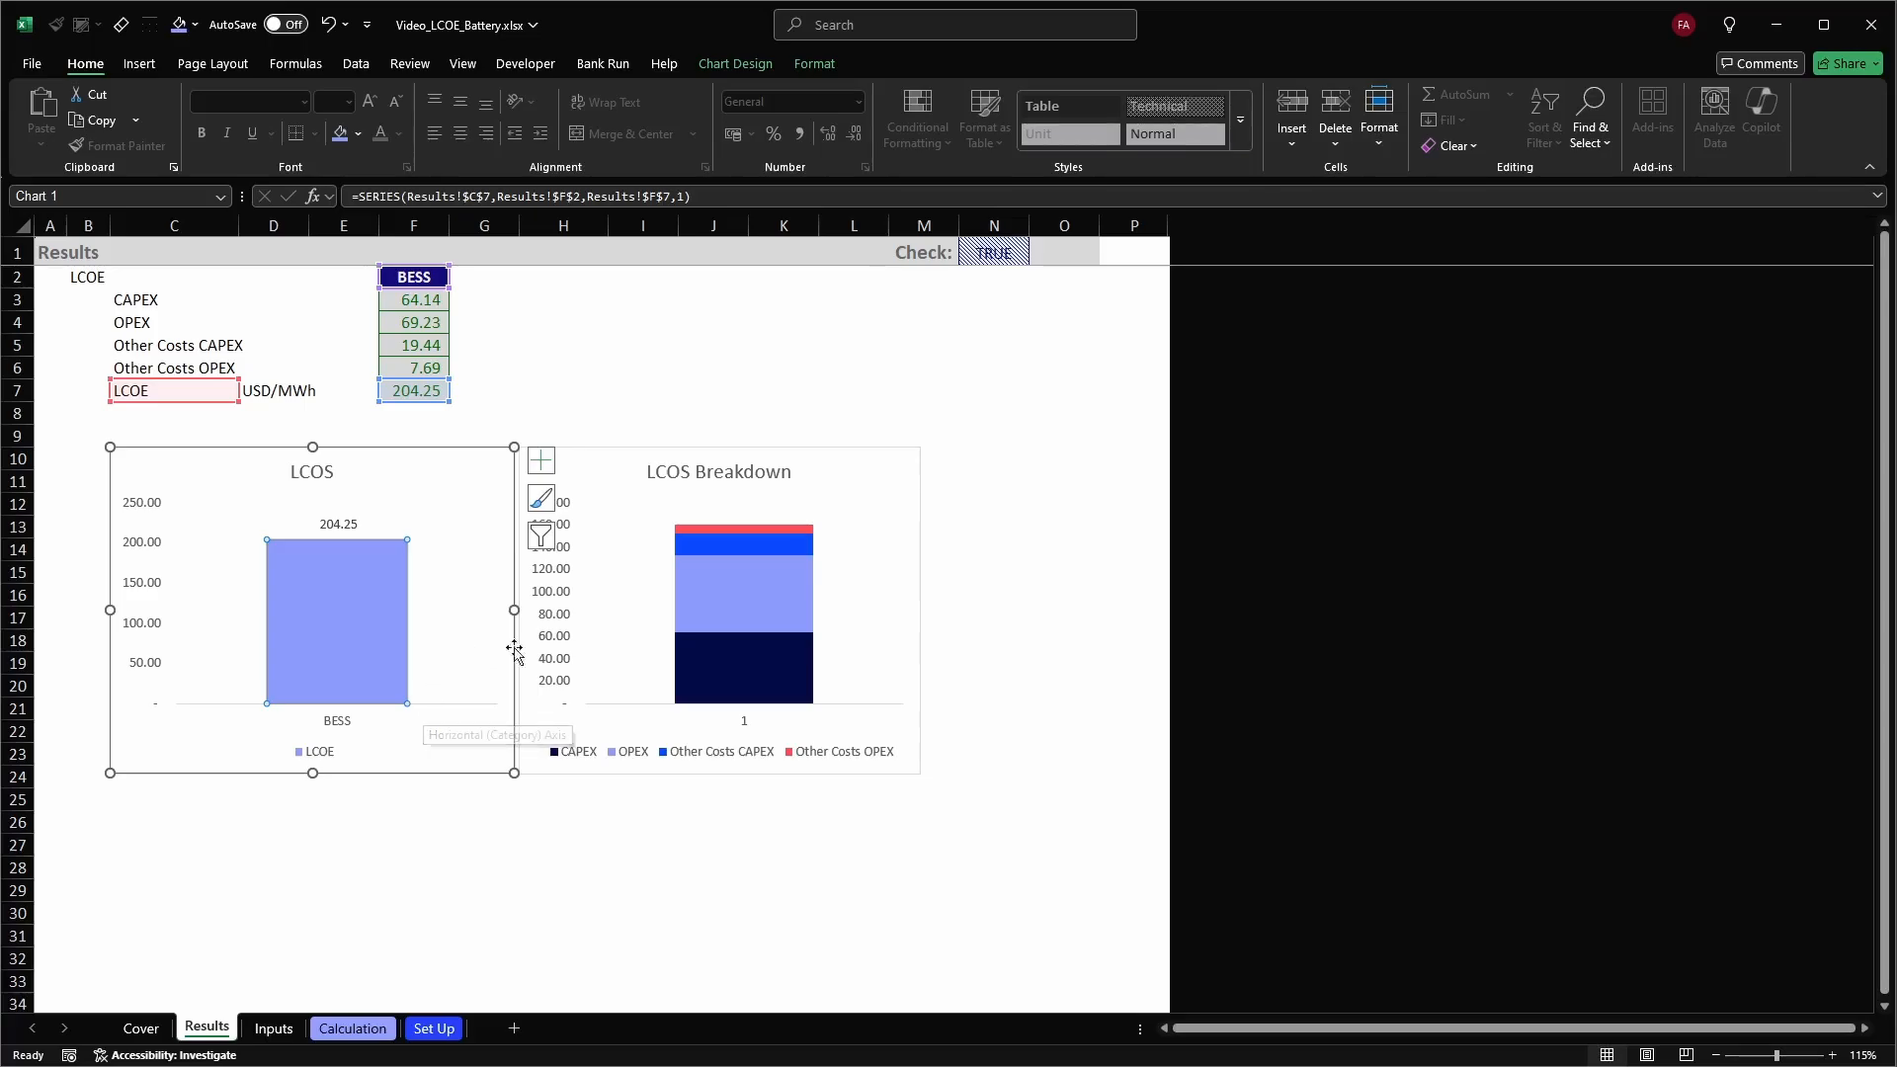
left_click(610, 534)
left_click(607, 468)
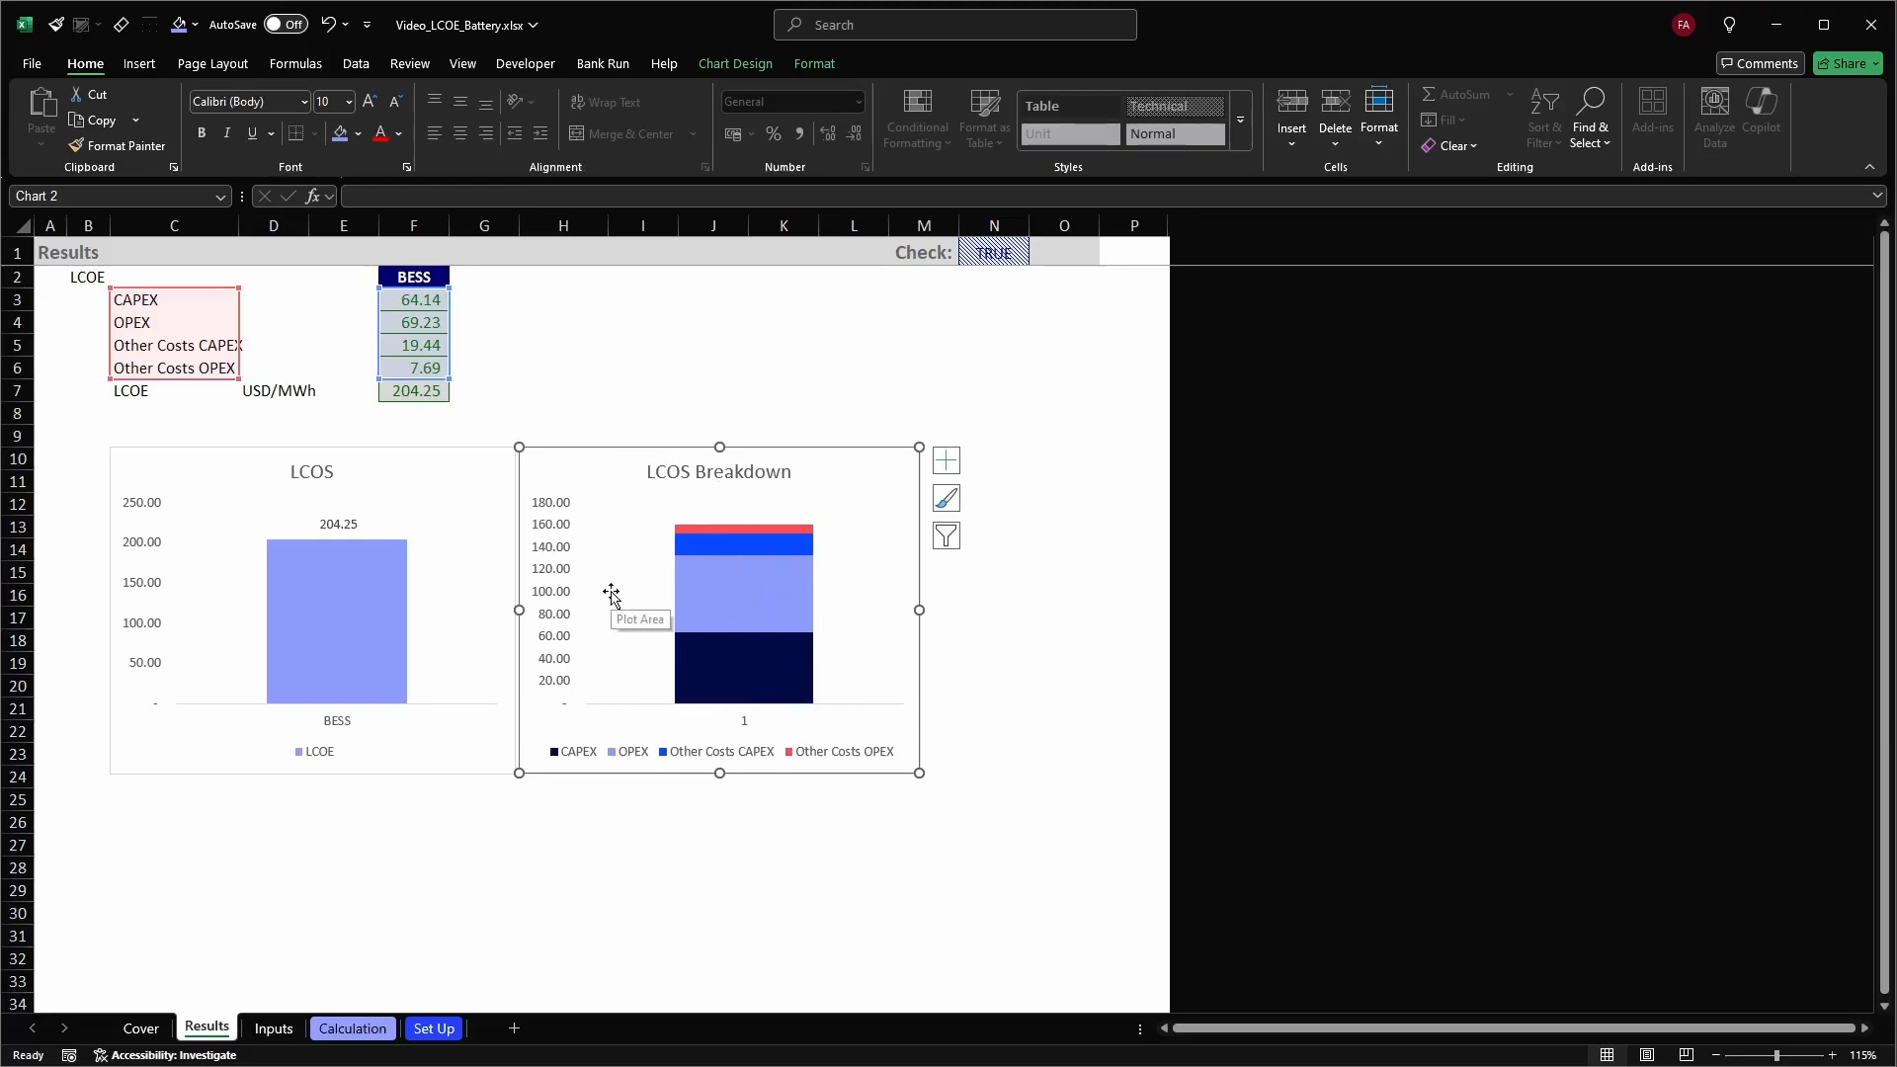
Set the horizontal category axis label of the LCOS Breakdown chart to BESS through its data source
right_click(640, 634)
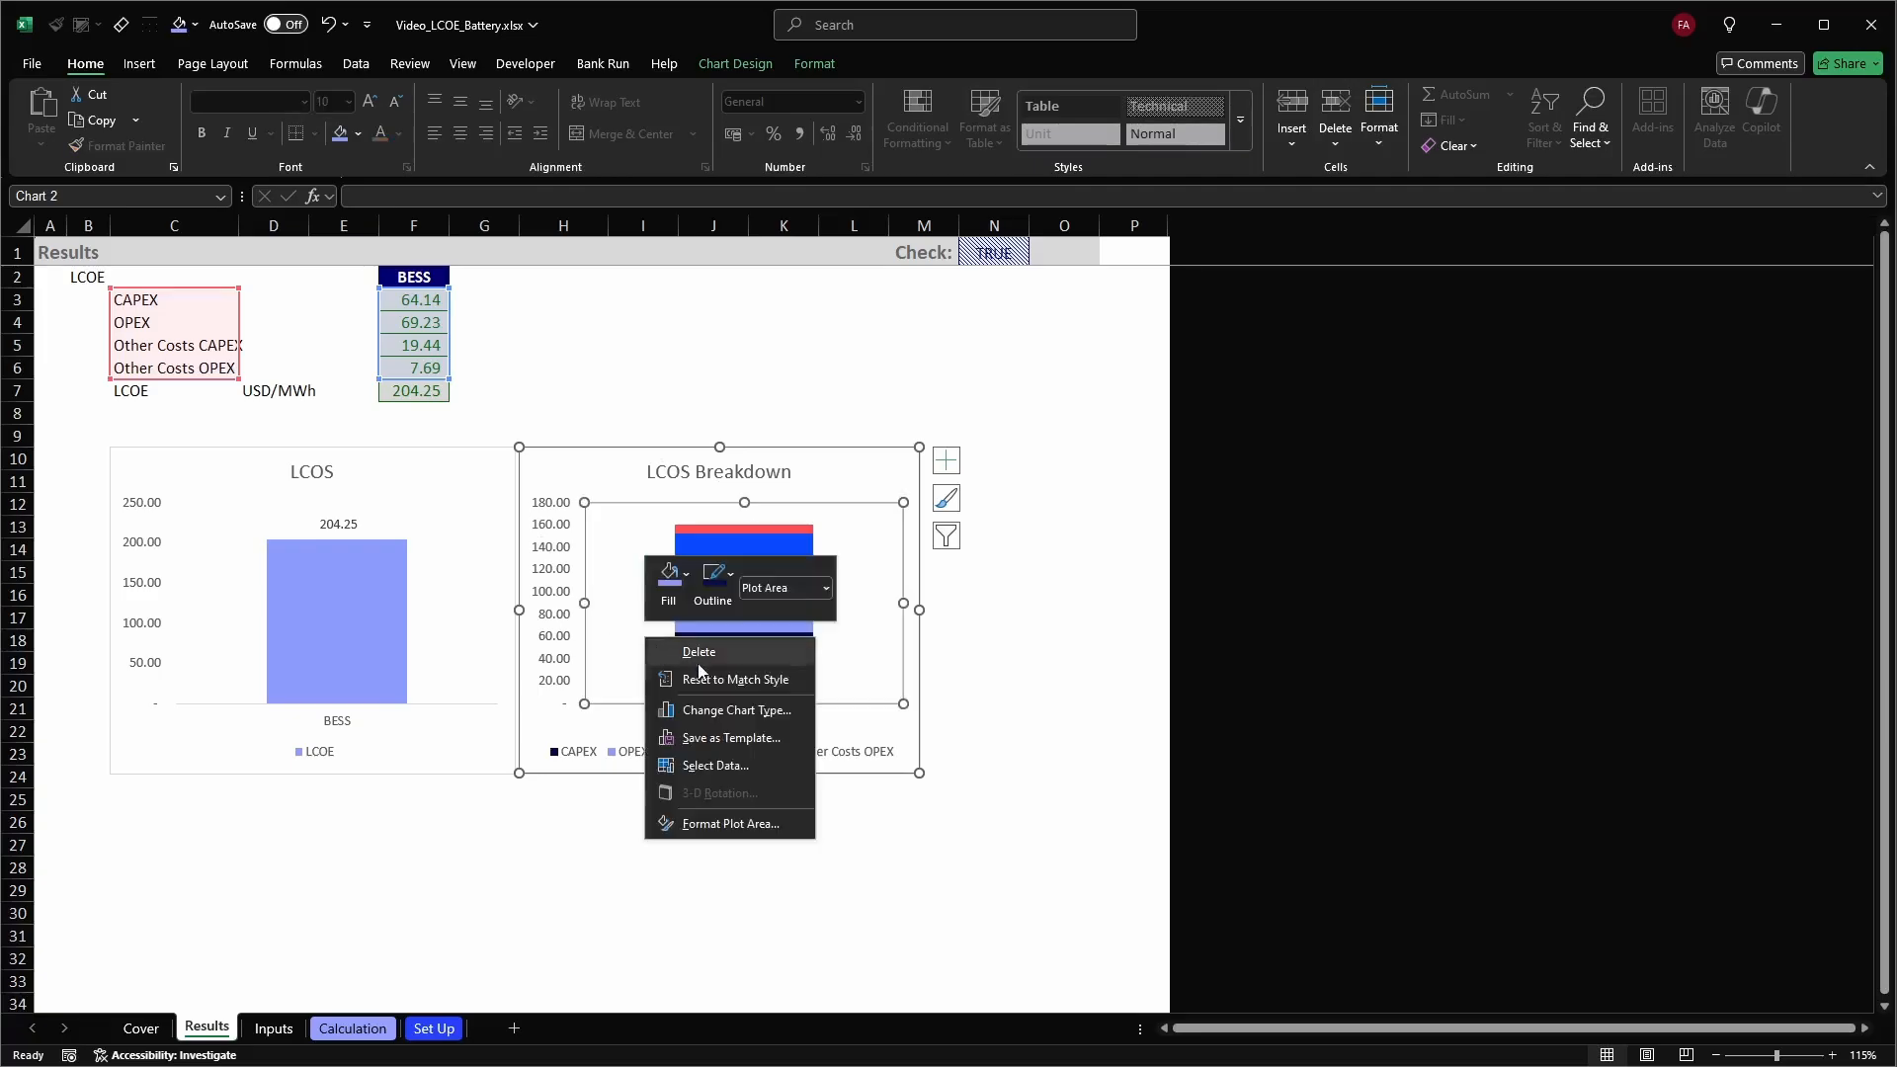
key("Escape")
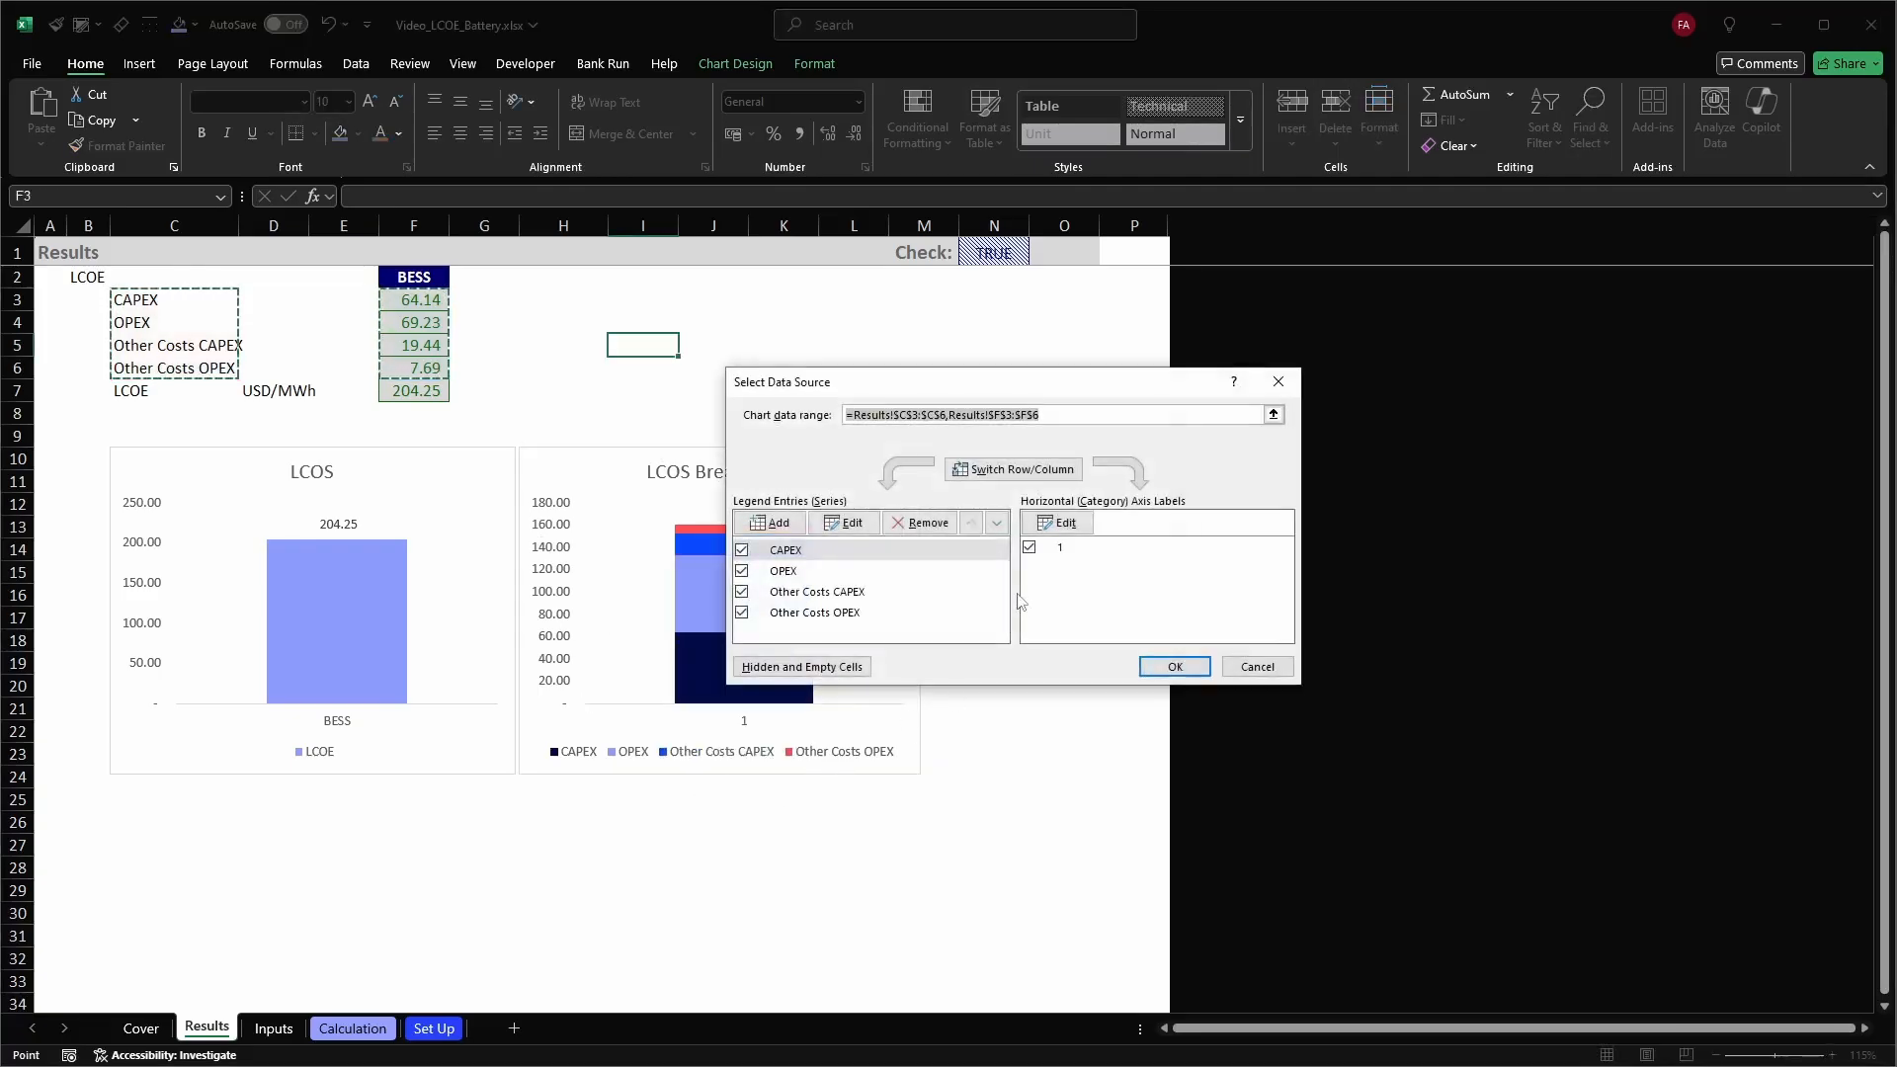
left_click(1059, 524)
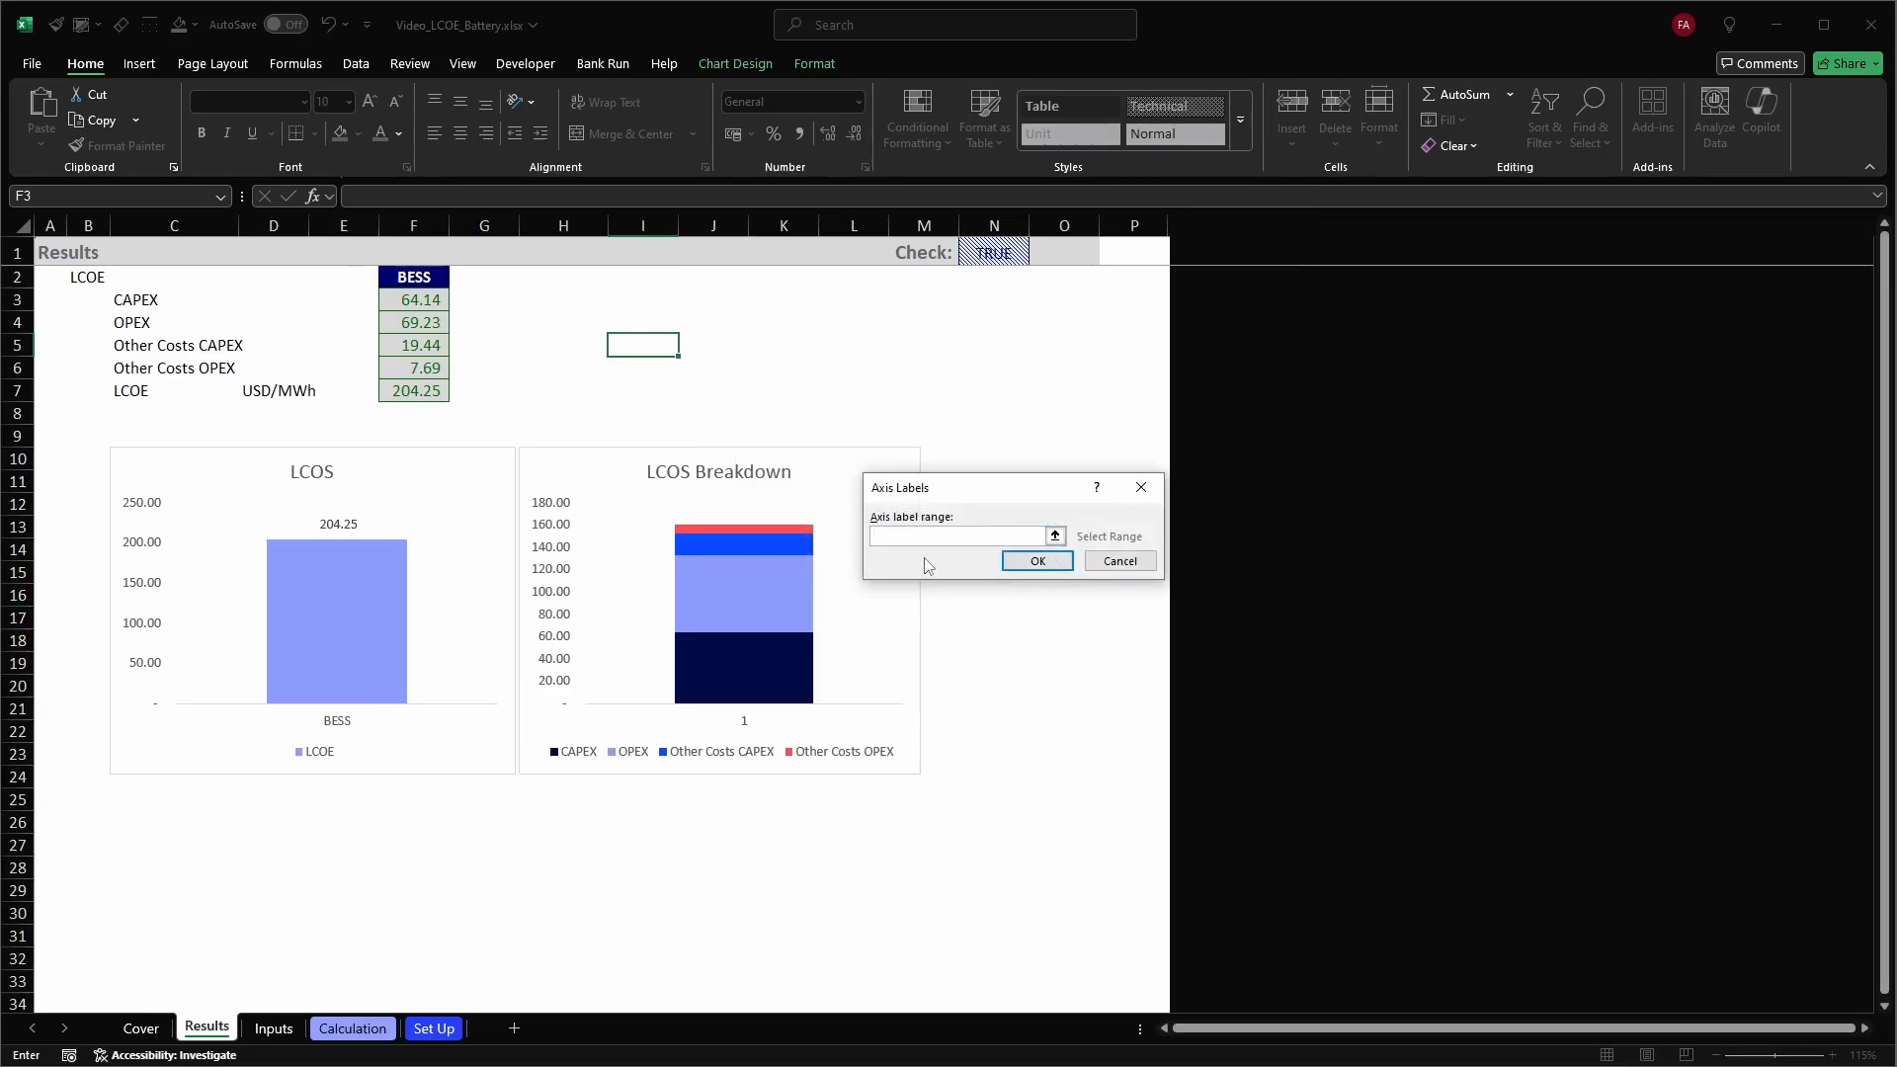
type("Batte")
key("BackSpace")
key("BackSpace")
key("BackSpace")
key("BackSpace")
type("ESS")
left_click(1038, 560)
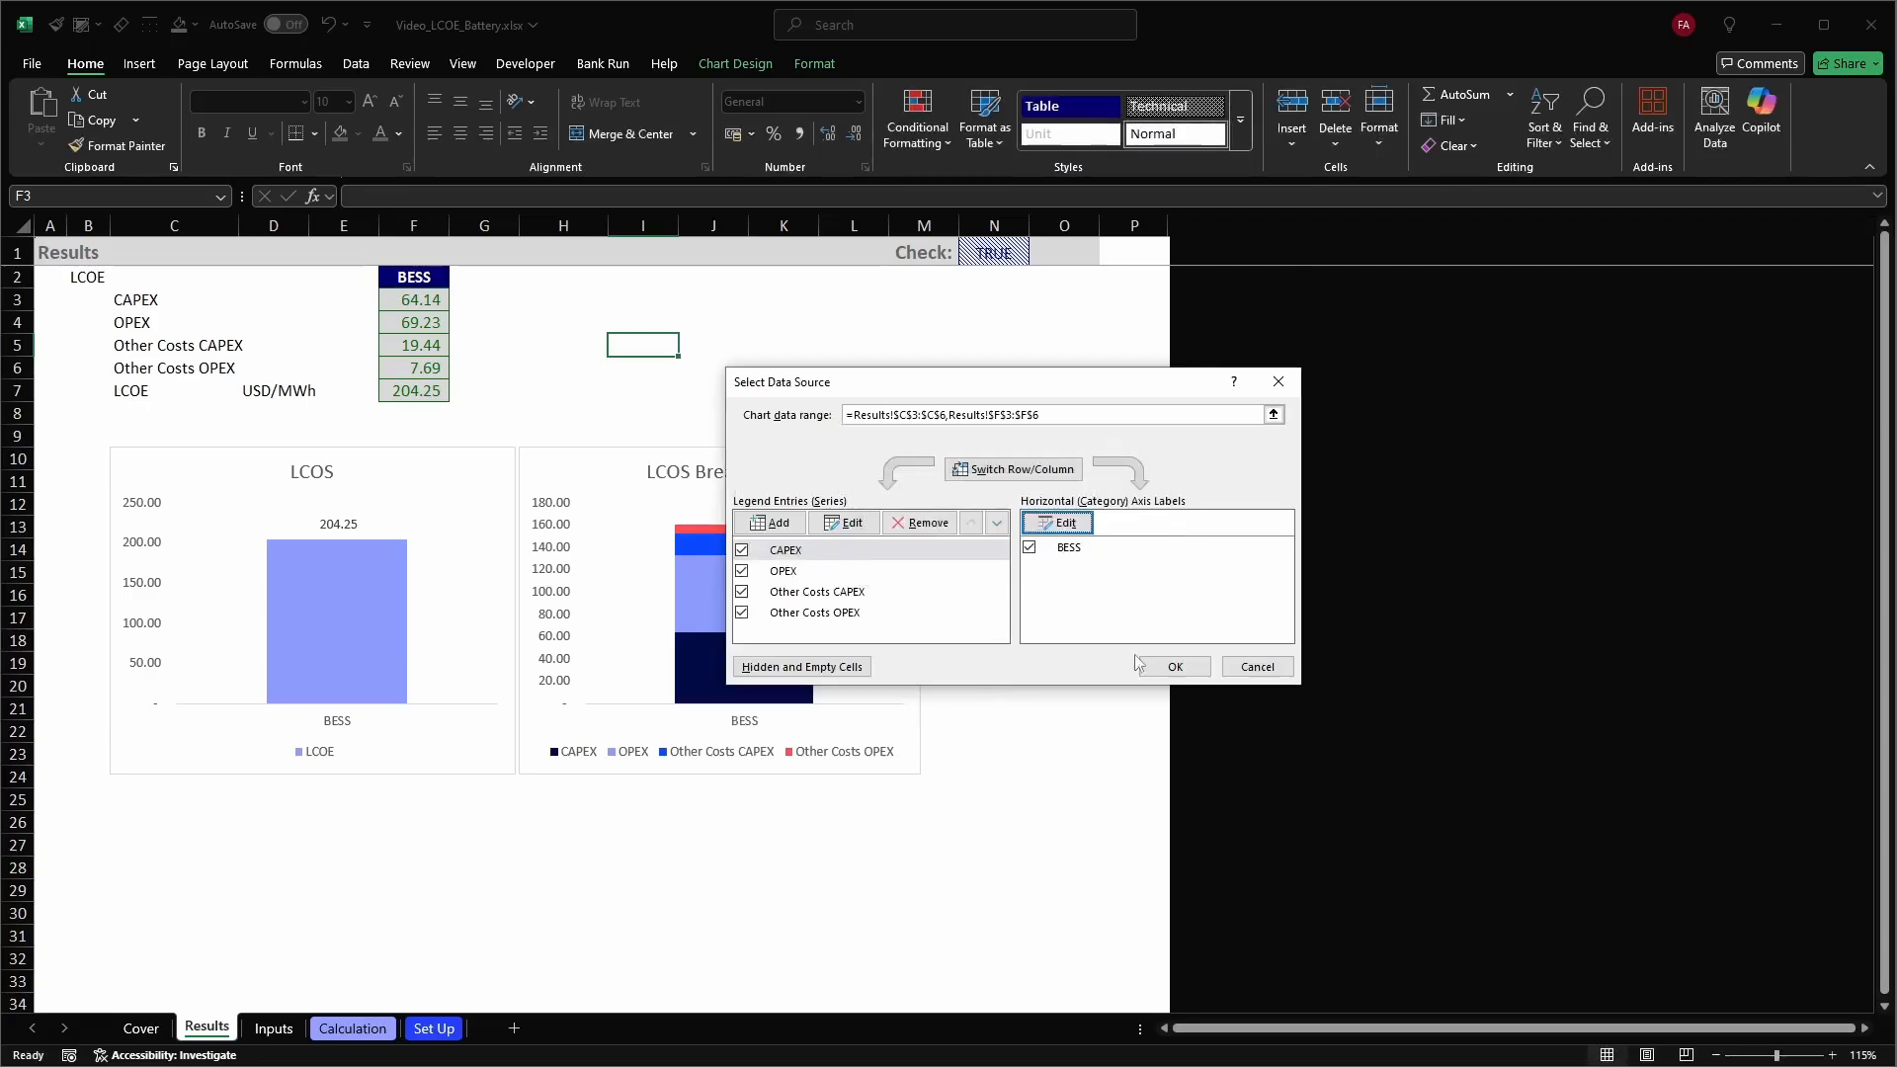
left_click(1175, 666)
left_click(818, 866)
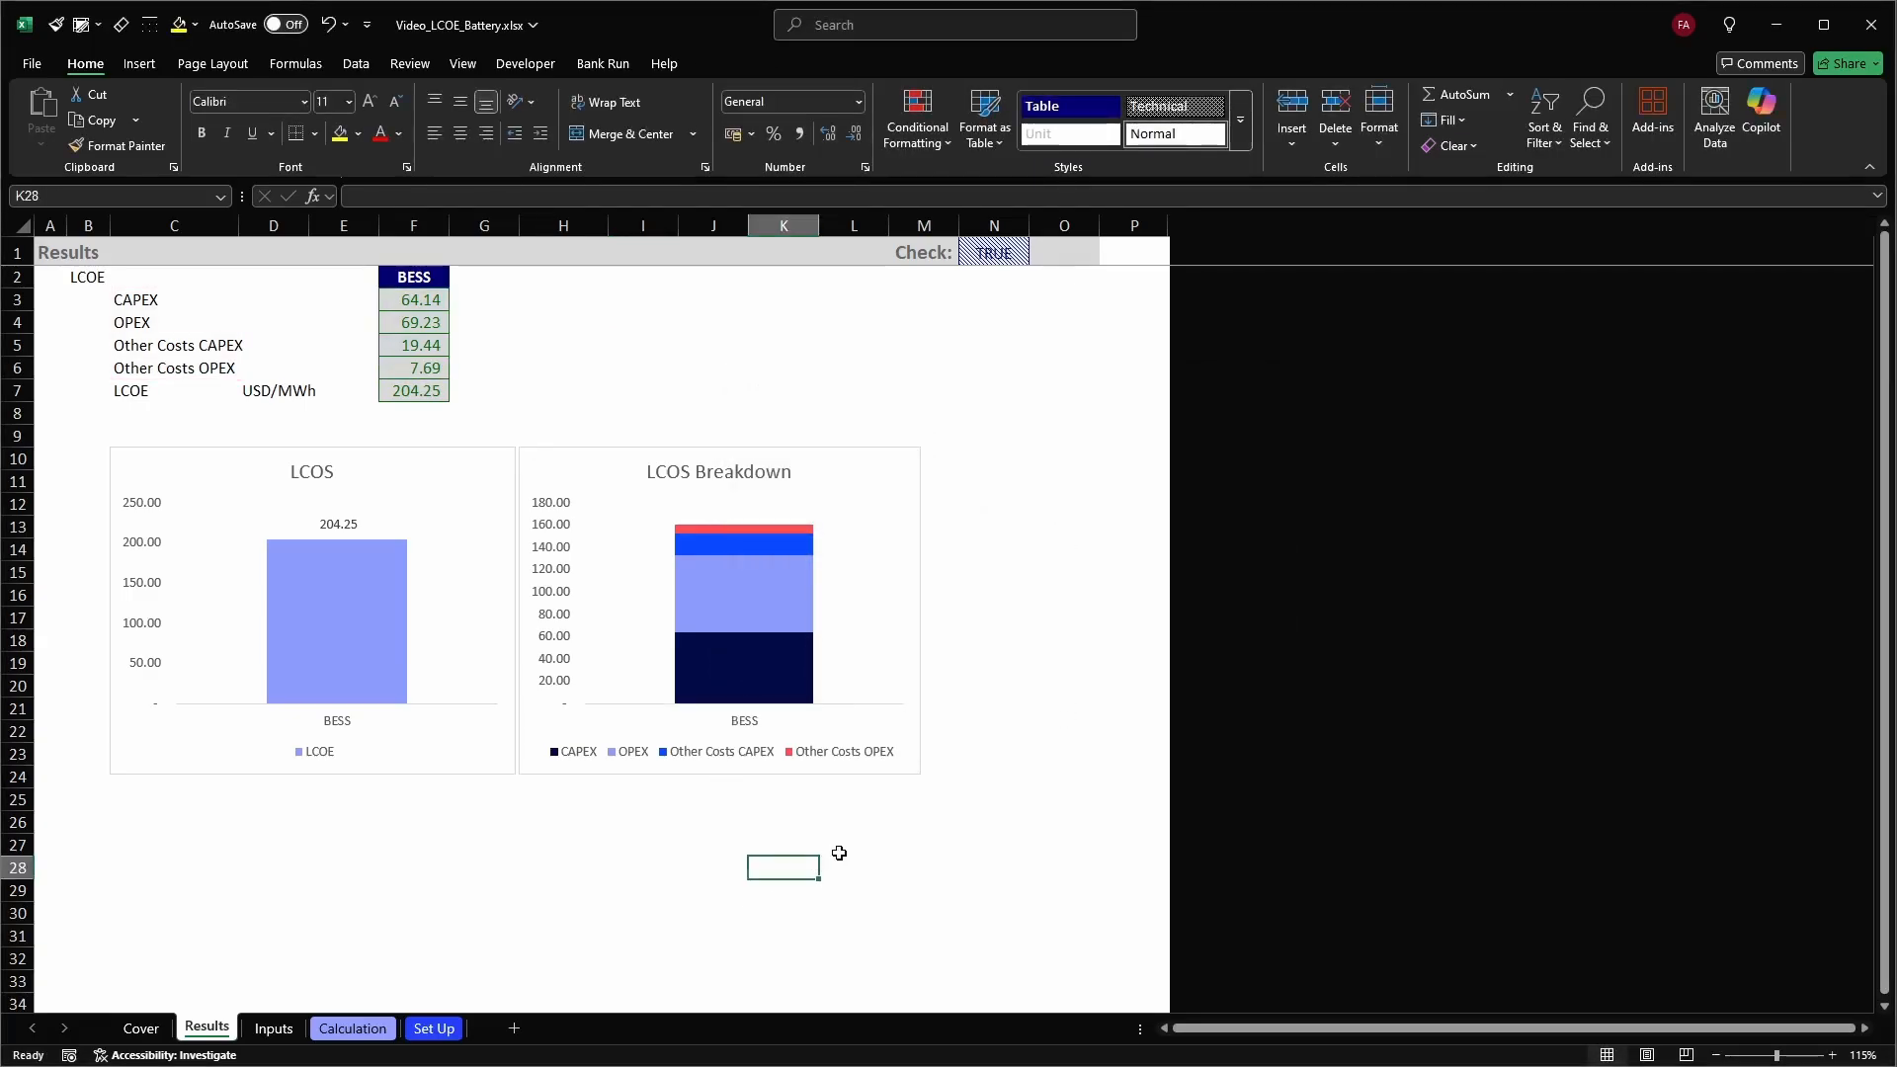